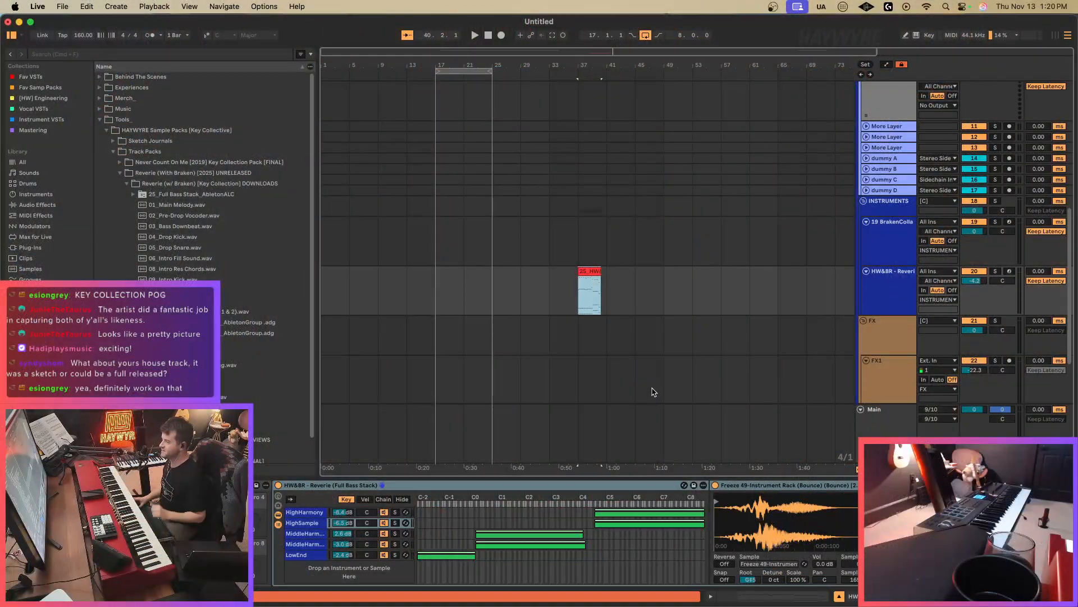
Split the [HW] MAIN jungle clip on the [HW] MAIN funk track at bar 25, keeping the track active.
{"action": "scroll", "coordinate": [658, 359], "scroll_direction": "up", "scroll_amount": 5}
{"action": "left_click", "coordinate": [402, 308]}
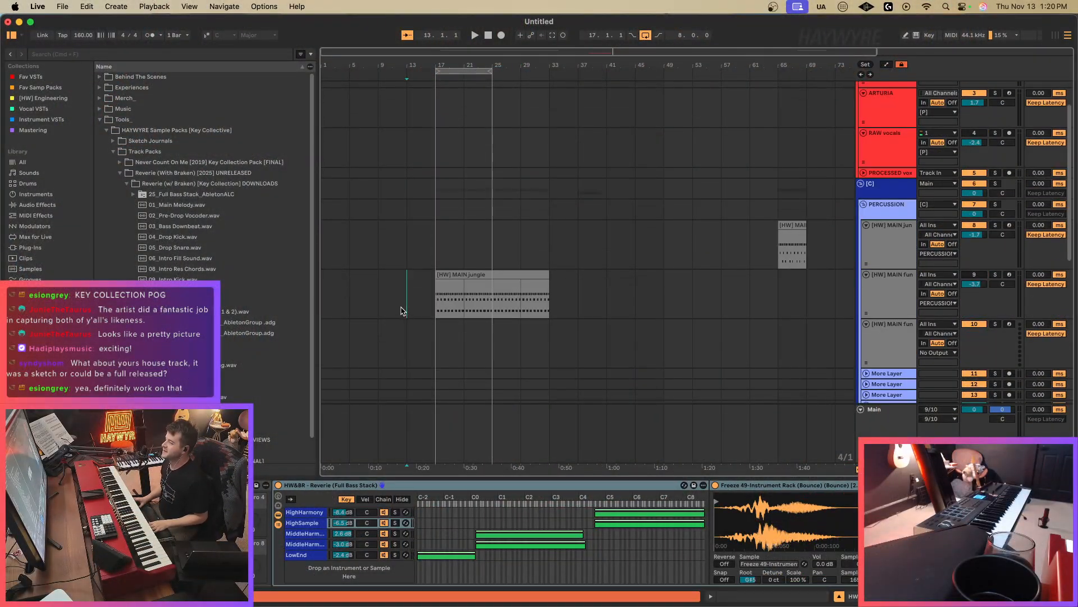
{"action": "key", "text": "Right"}
{"action": "left_click_drag", "start_coordinate": [332, 48], "coordinate": [318, 50]}
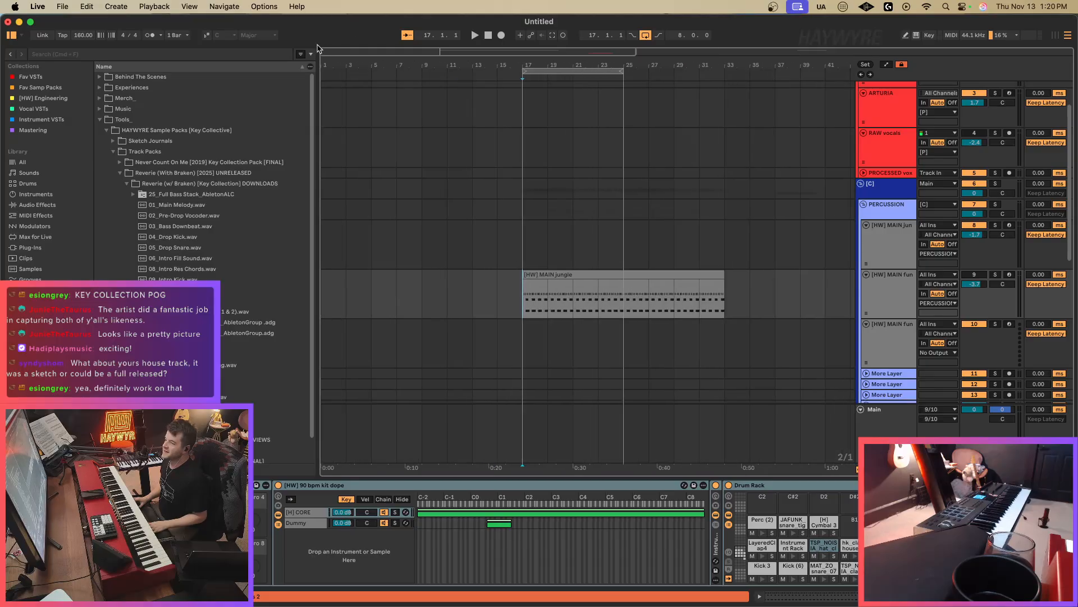
{"action": "left_click", "coordinate": [601, 319], "text": "shift"}
{"action": "scroll", "coordinate": [678, 313], "scroll_direction": "down", "scroll_amount": 4}
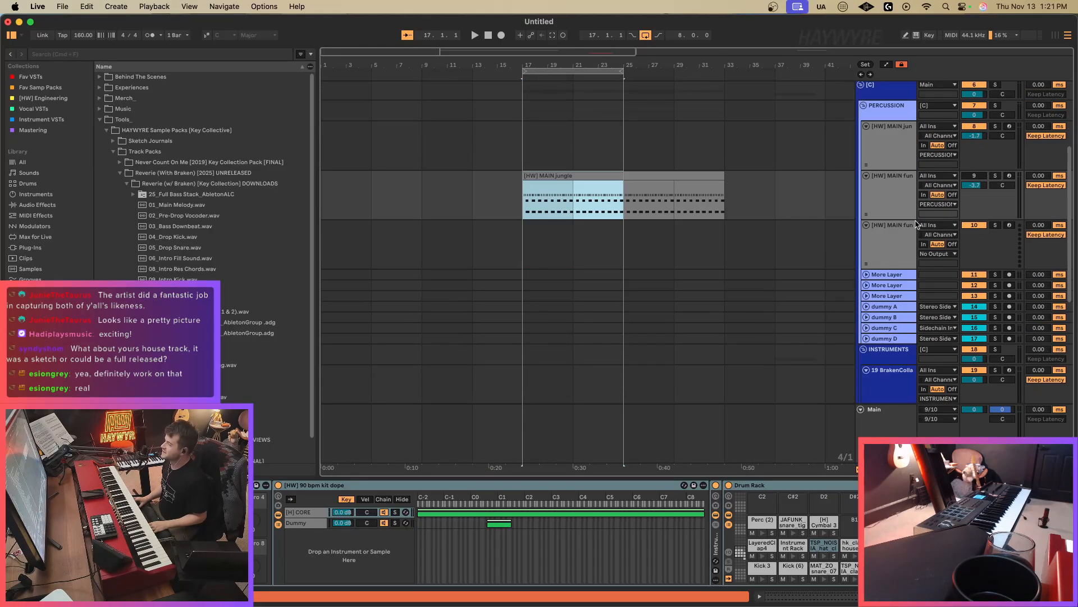
{"action": "left_click", "coordinate": [974, 177]}
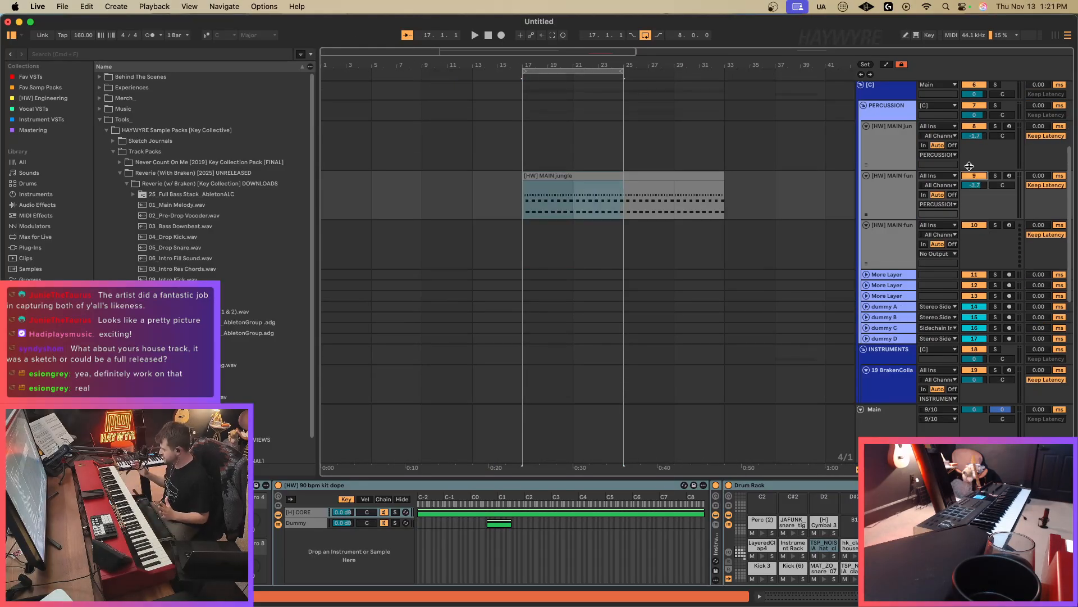
{"action": "left_click", "coordinate": [583, 176]}
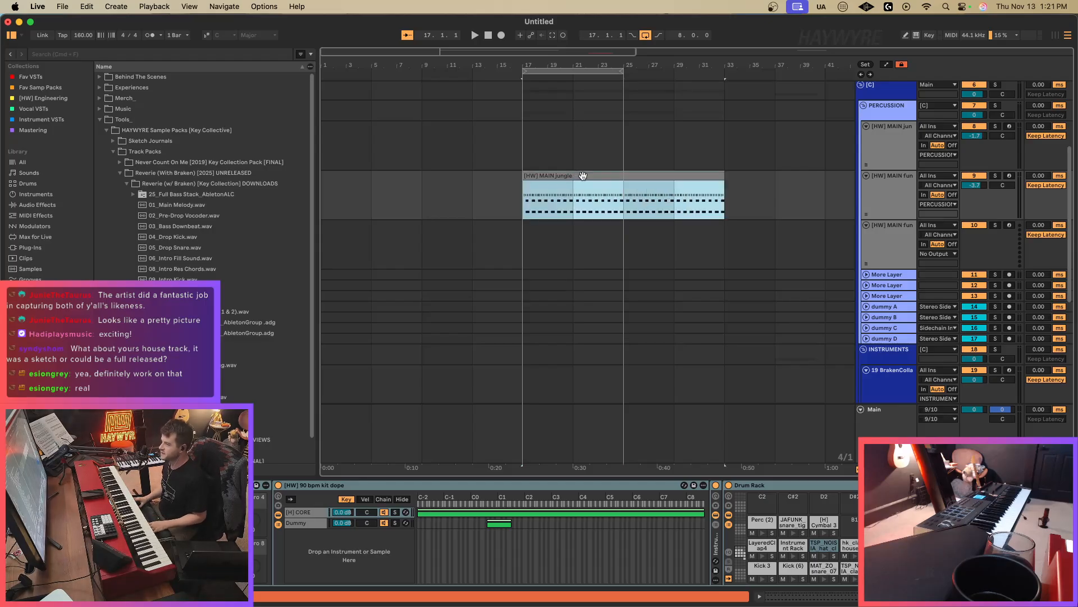
{"action": "left_click_drag", "start_coordinate": [559, 199], "coordinate": [621, 204]}
{"action": "key", "text": "super+e"}
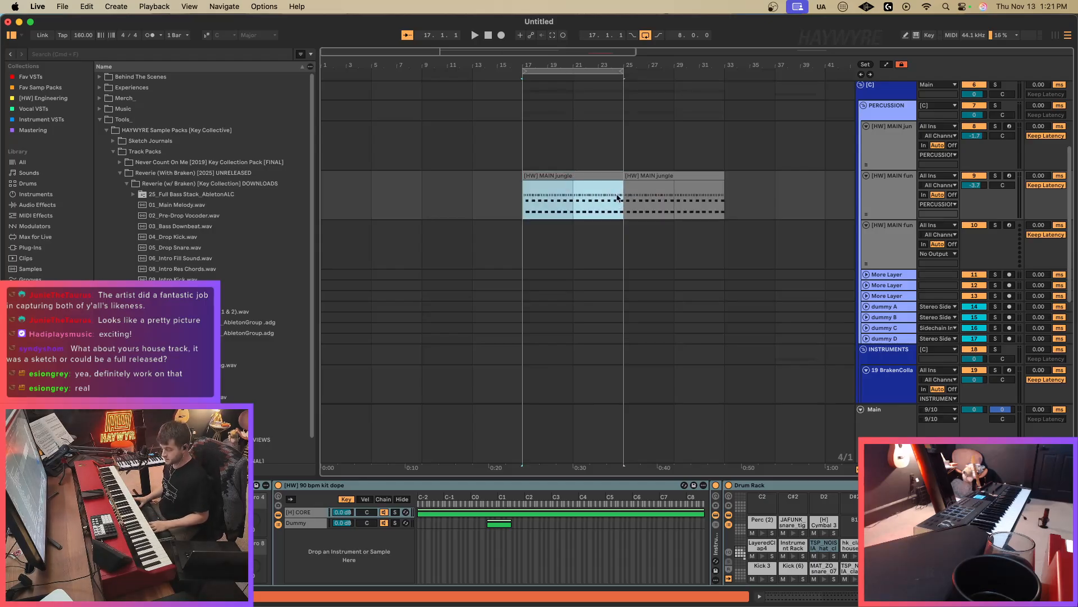
Paste a copy of the eight-bar [HW] MAIN jungle section at bar 9 on the same track.
{"action": "left_click", "coordinate": [355, 193]}
{"action": "left_click", "coordinate": [421, 193]}
{"action": "key", "text": "super+v"}
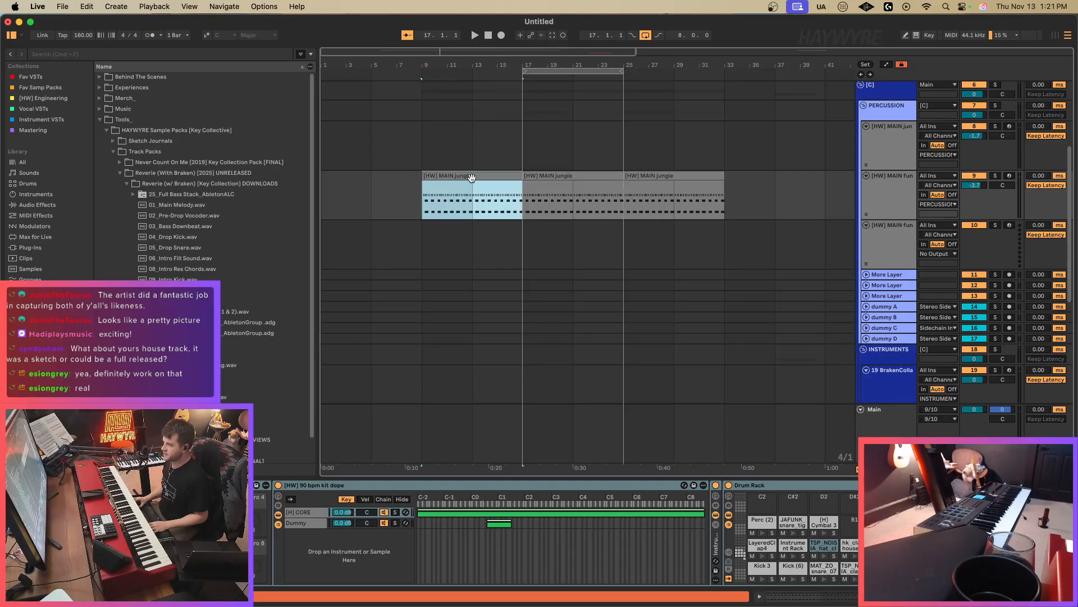
Deactivate all hat and clap notes in the clip at bar 9, leaving only the Kick 3 notes playing.
{"action": "double_click", "coordinate": [472, 177]}
{"action": "left_click_drag", "start_coordinate": [335, 288], "coordinate": [1075, 332]}
{"action": "key", "text": "0"}
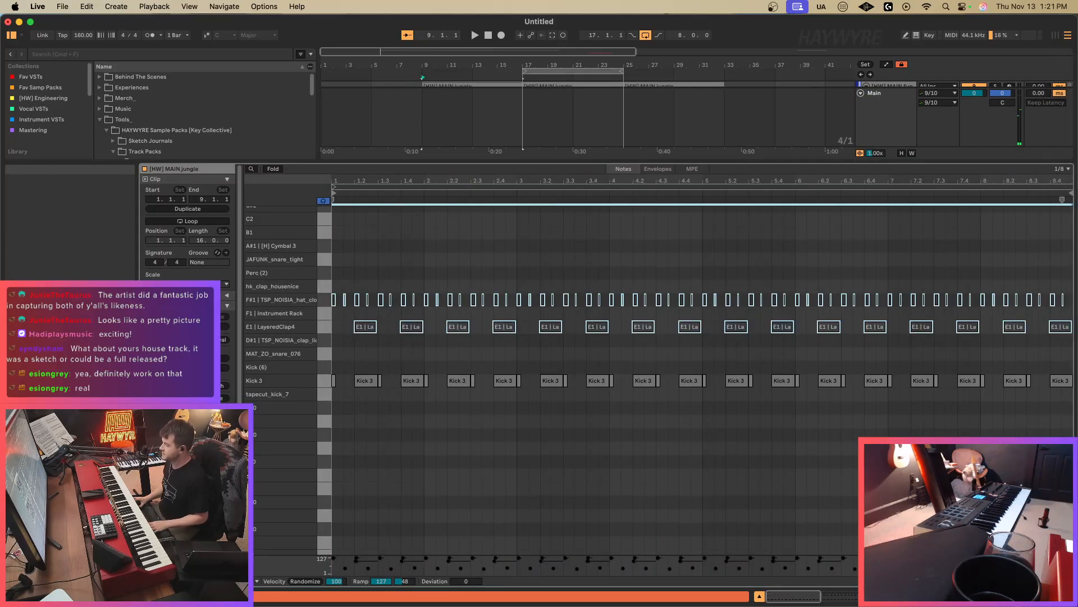
{"action": "left_click", "coordinate": [954, 596]}
Move the kick-only clip to bar 1 and set the arrangement loop to its eight bars.
{"action": "scroll", "coordinate": [447, 183], "scroll_direction": "up", "scroll_amount": 5}
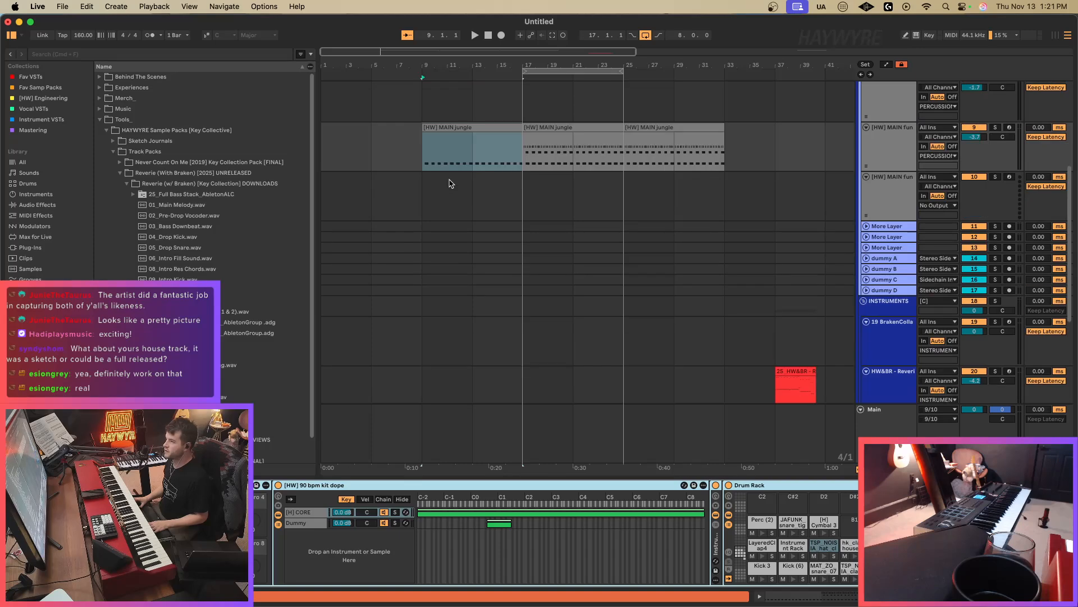
{"action": "left_click", "coordinate": [472, 246]}
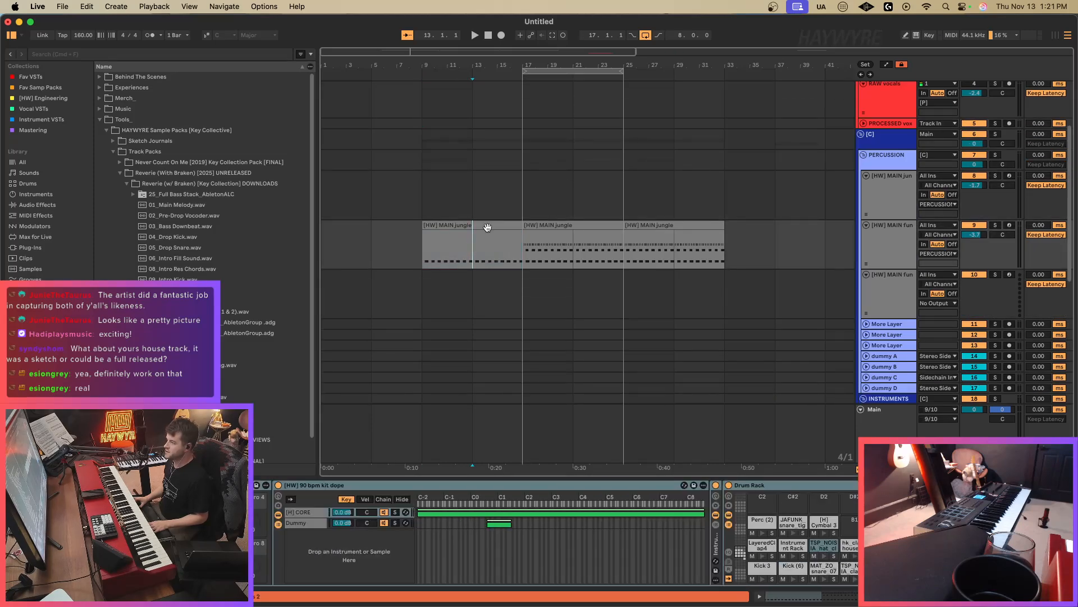
{"action": "left_click", "coordinate": [487, 227]}
{"action": "left_click", "coordinate": [429, 188]}
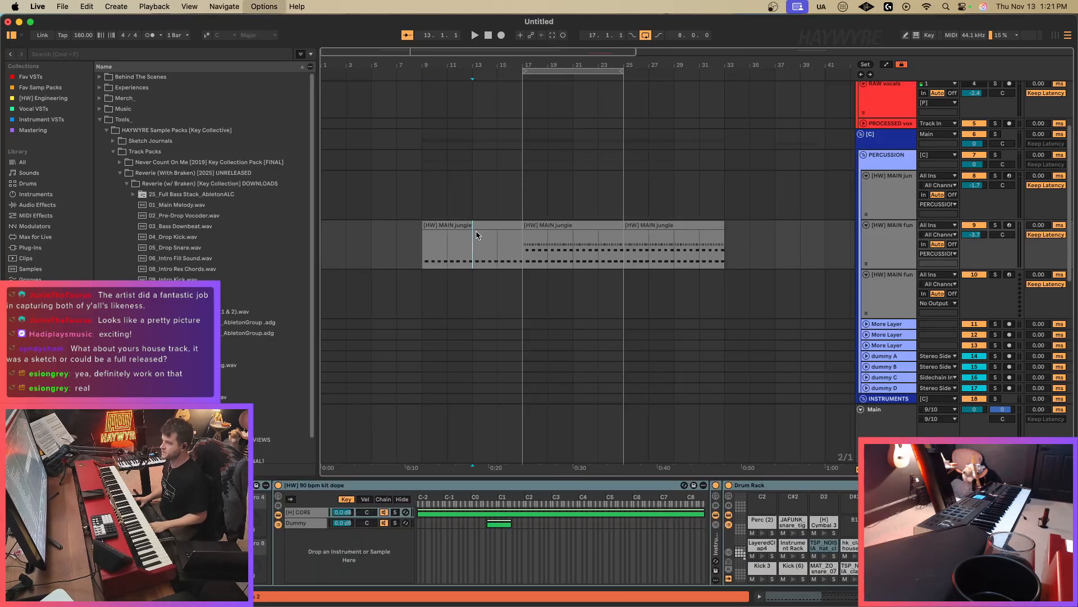
{"action": "left_click_drag", "start_coordinate": [472, 234], "coordinate": [309, 195]}
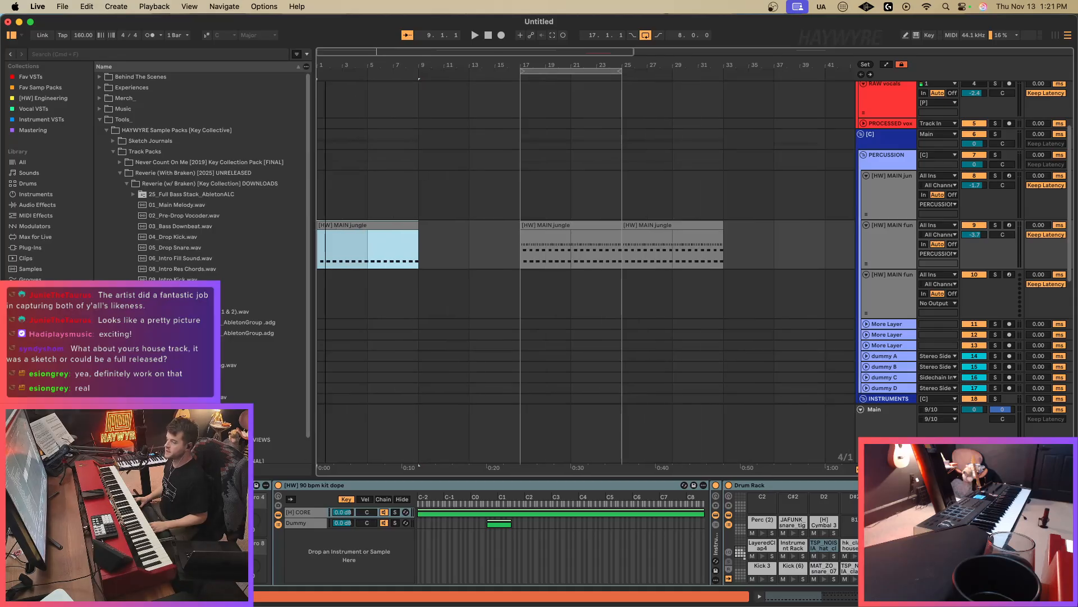
{"action": "left_click_drag", "start_coordinate": [326, 65], "coordinate": [326, 93]}
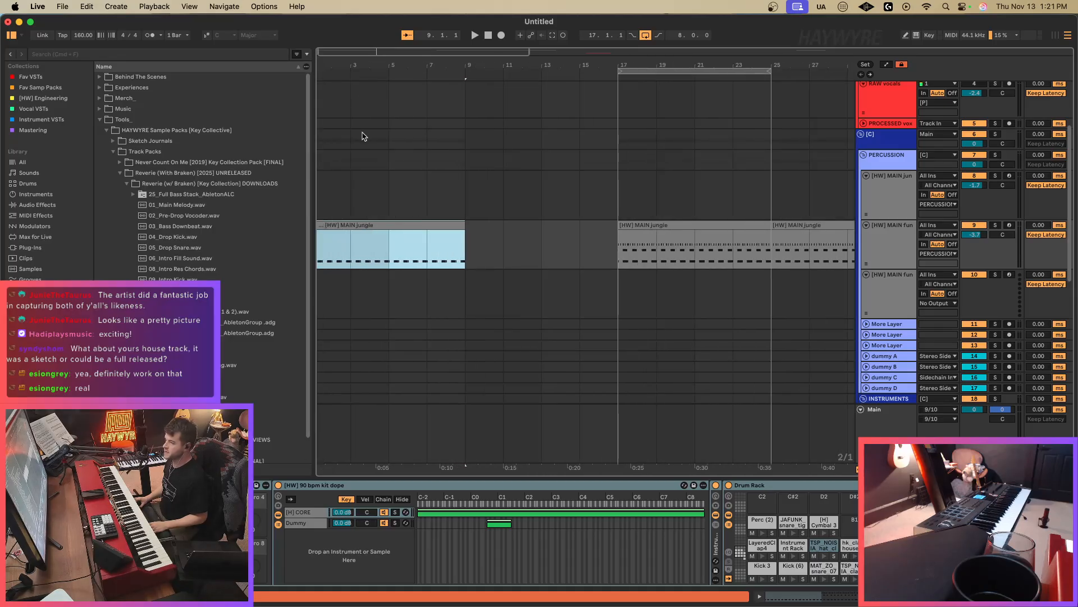
{"action": "left_click", "coordinate": [391, 223]}
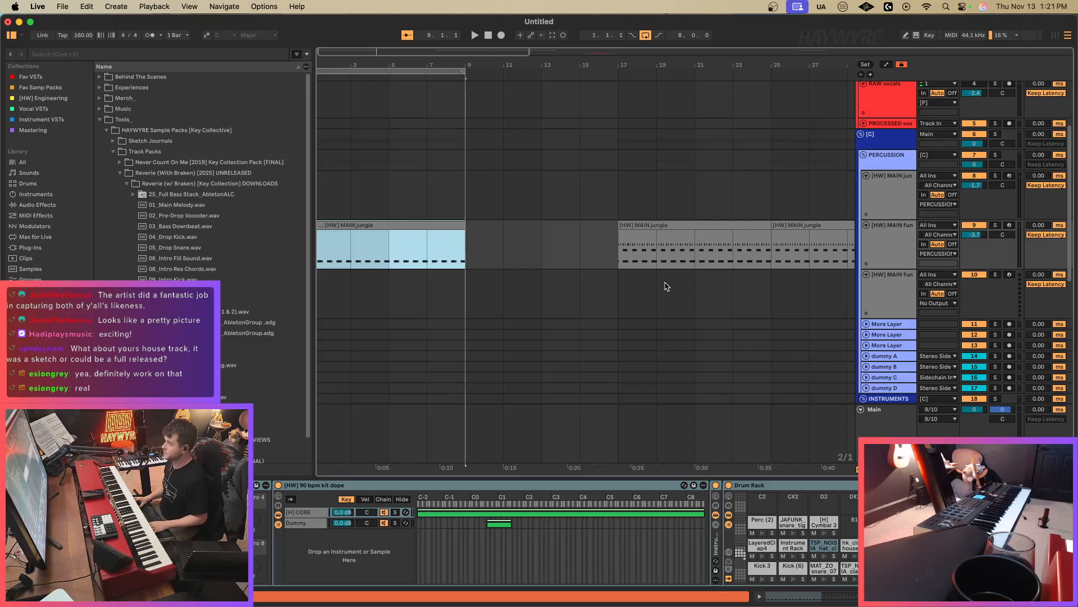
Set the project tempo to 80 BPM and play the kick-only loop.
{"action": "left_click", "coordinate": [756, 569]}
{"action": "key", "text": "space"}
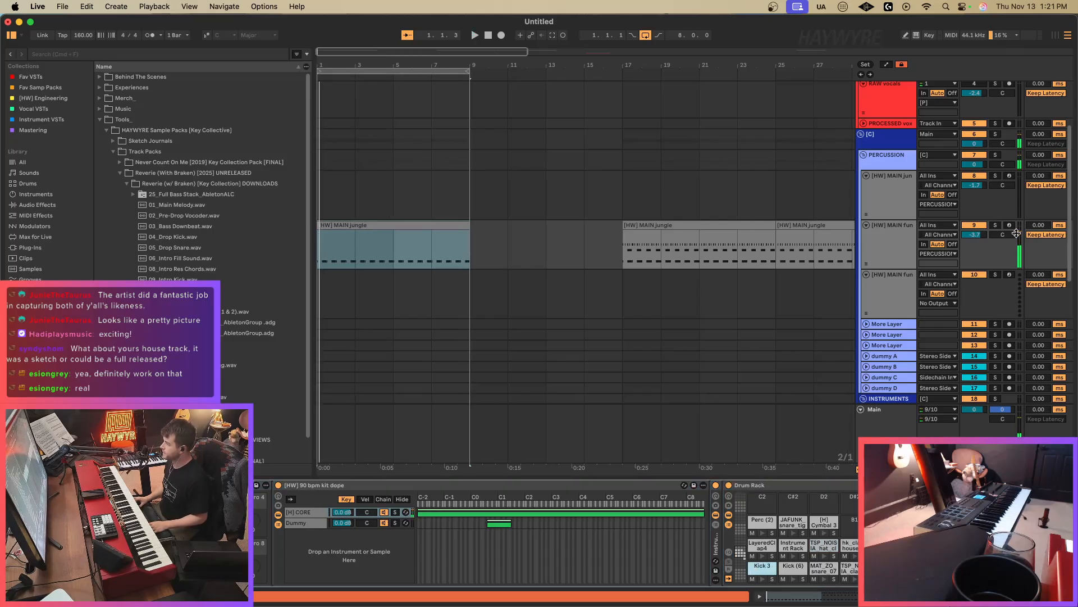
{"action": "left_click", "coordinate": [80, 36]}
{"action": "key", "text": "space"}
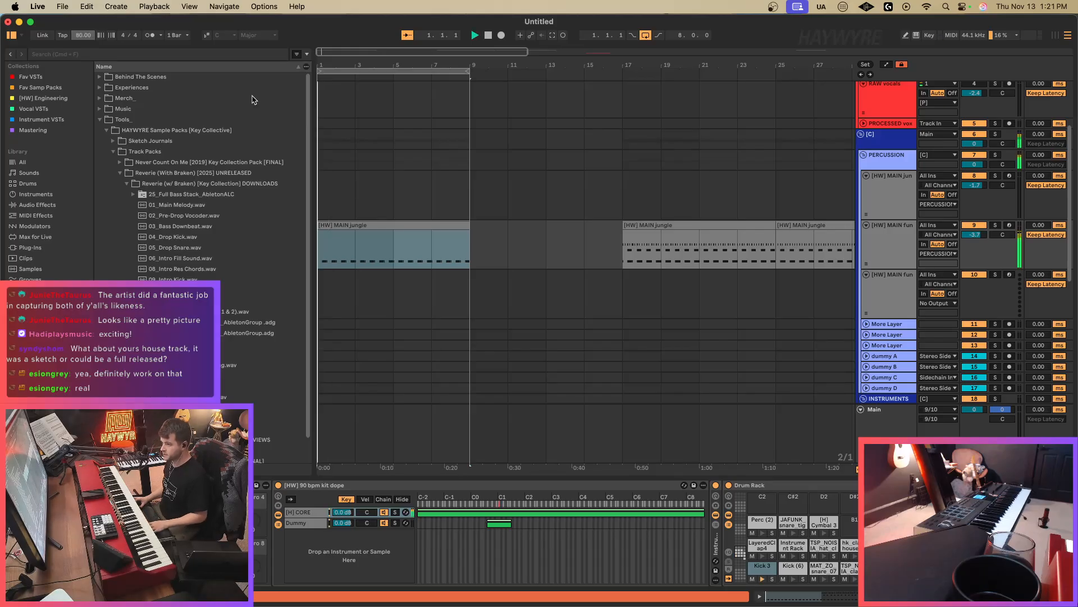
Open the Kick 3 plug-in from the drum rack and show the sub layer's pitch envelope on its Main page.
{"action": "scroll", "coordinate": [556, 536], "scroll_direction": "right", "scroll_amount": 5}
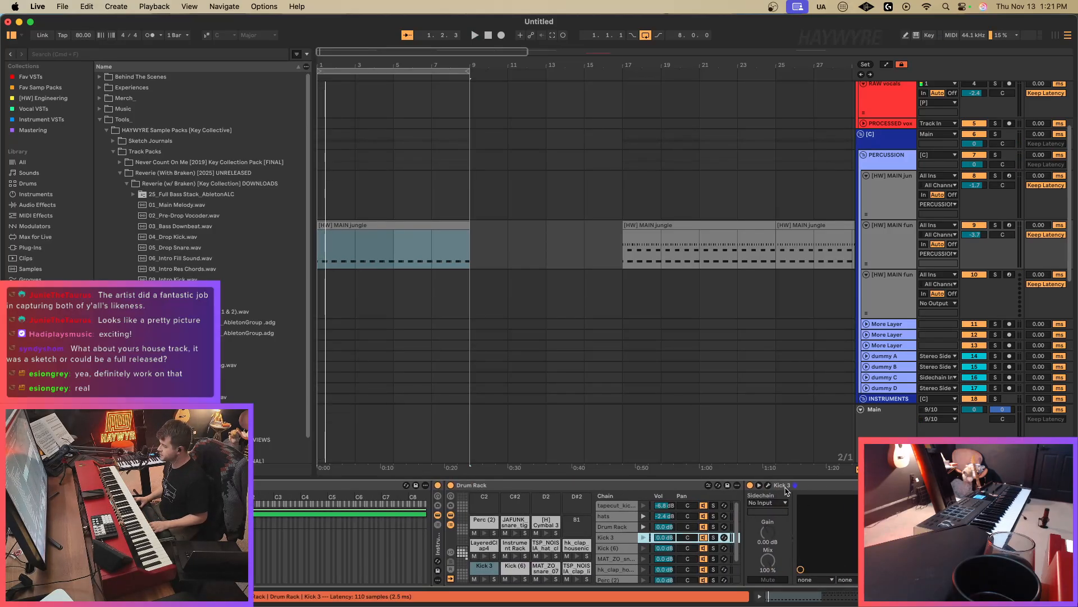
{"action": "scroll", "coordinate": [773, 318], "scroll_direction": "up", "scroll_amount": 4}
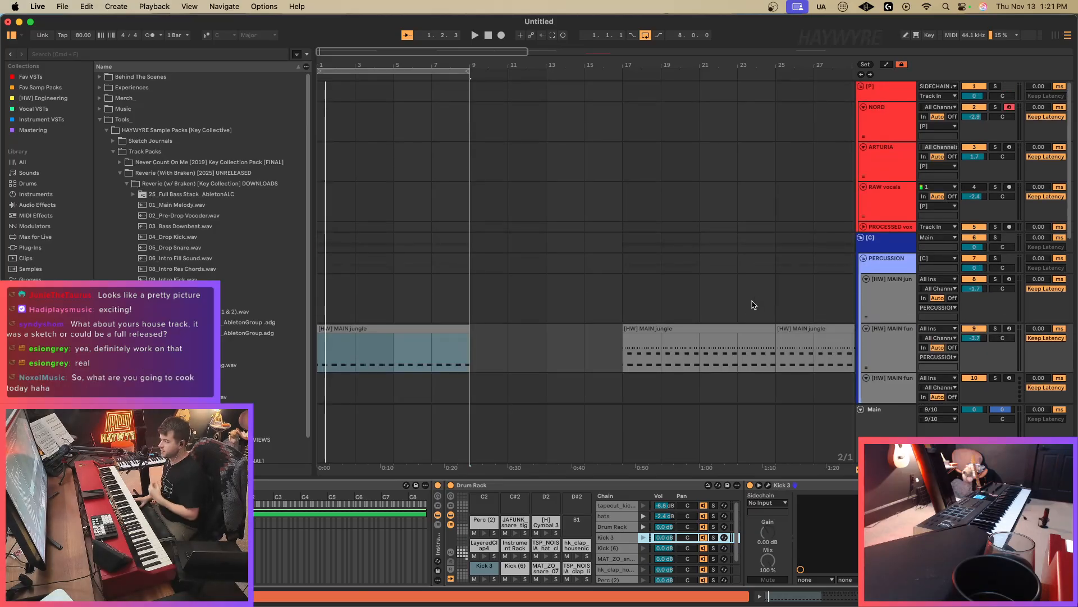
{"action": "left_click", "coordinate": [876, 178]}
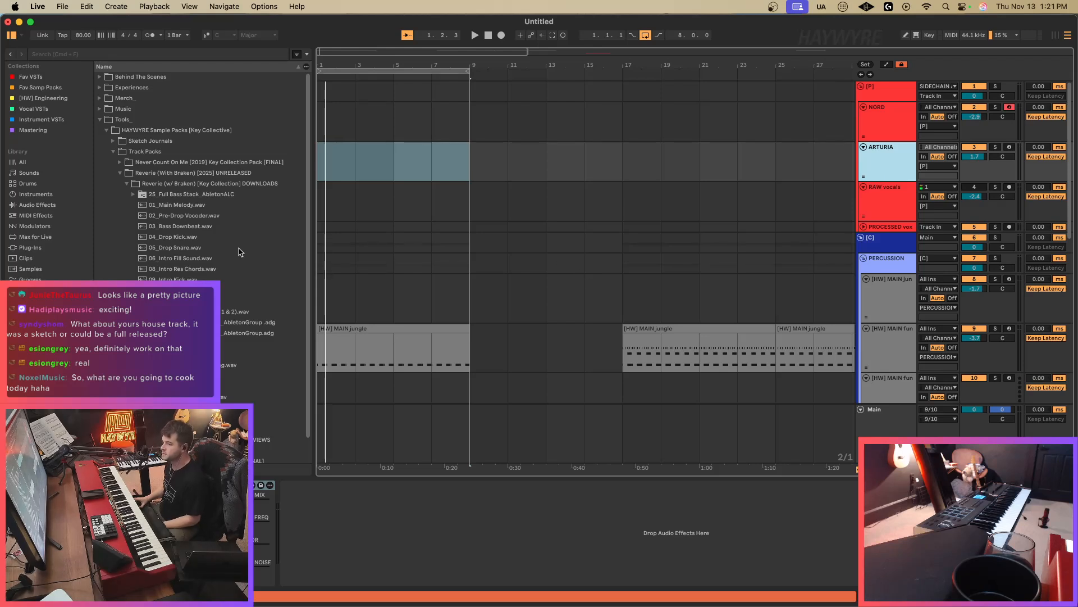
{"action": "left_click", "coordinate": [373, 328]}
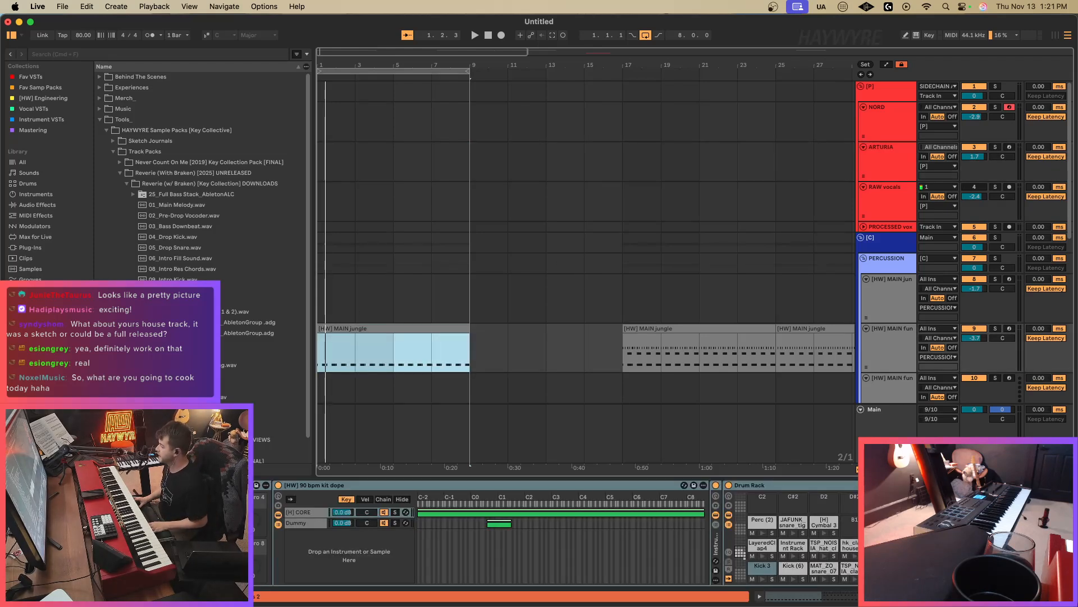
{"action": "scroll", "coordinate": [556, 534], "scroll_direction": "right", "scroll_amount": 5}
{"action": "left_click", "coordinate": [745, 485]}
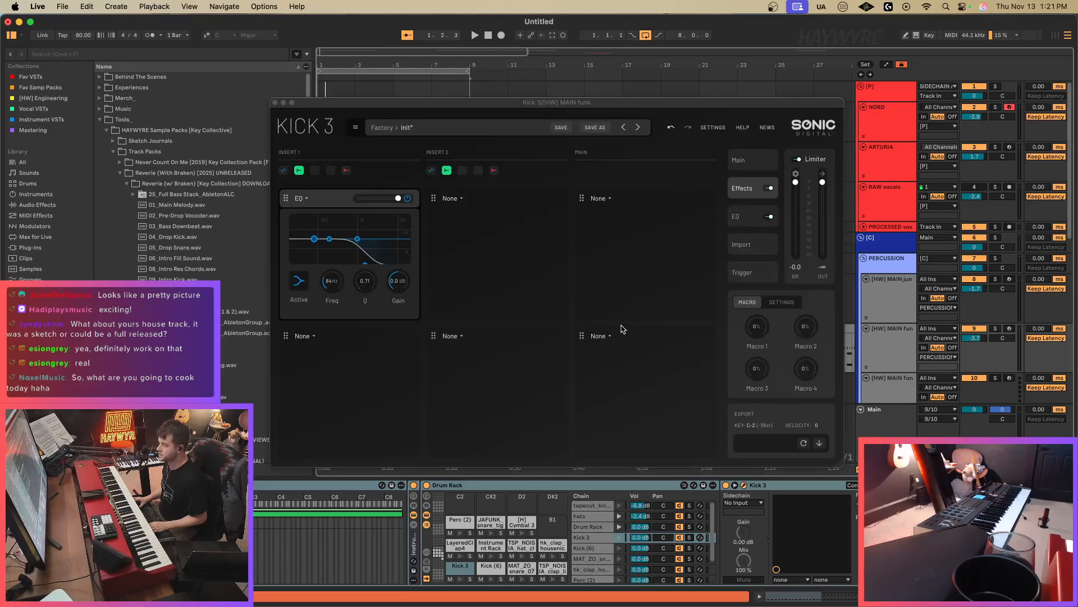
{"action": "left_click", "coordinate": [756, 160]}
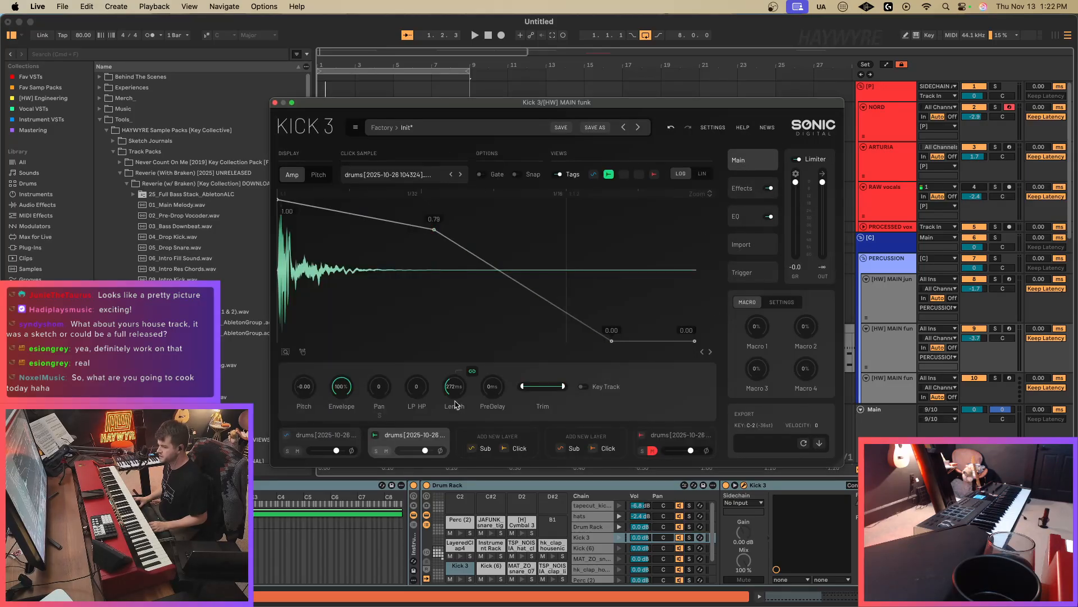
{"action": "left_click", "coordinate": [336, 438]}
Lower the sub layer's early pitch nodes to about 3.14, 1.10 and 3.10 kHz, and delete the F#2 node.
{"action": "left_click_drag", "start_coordinate": [619, 96], "coordinate": [666, 96]}
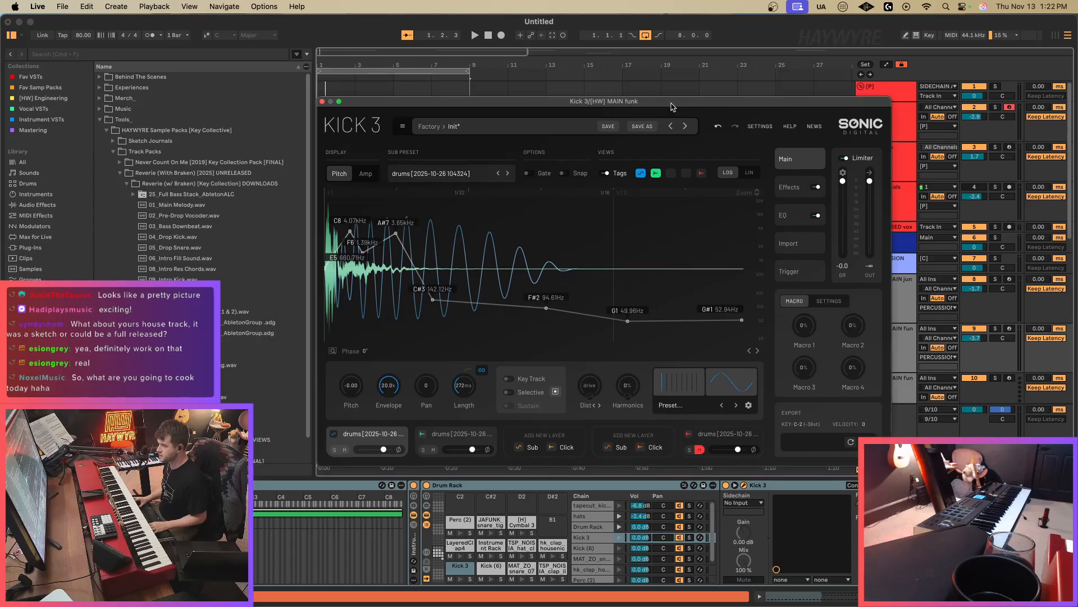
{"action": "left_click_drag", "start_coordinate": [350, 231], "coordinate": [394, 237]}
{"action": "key", "text": "space"}
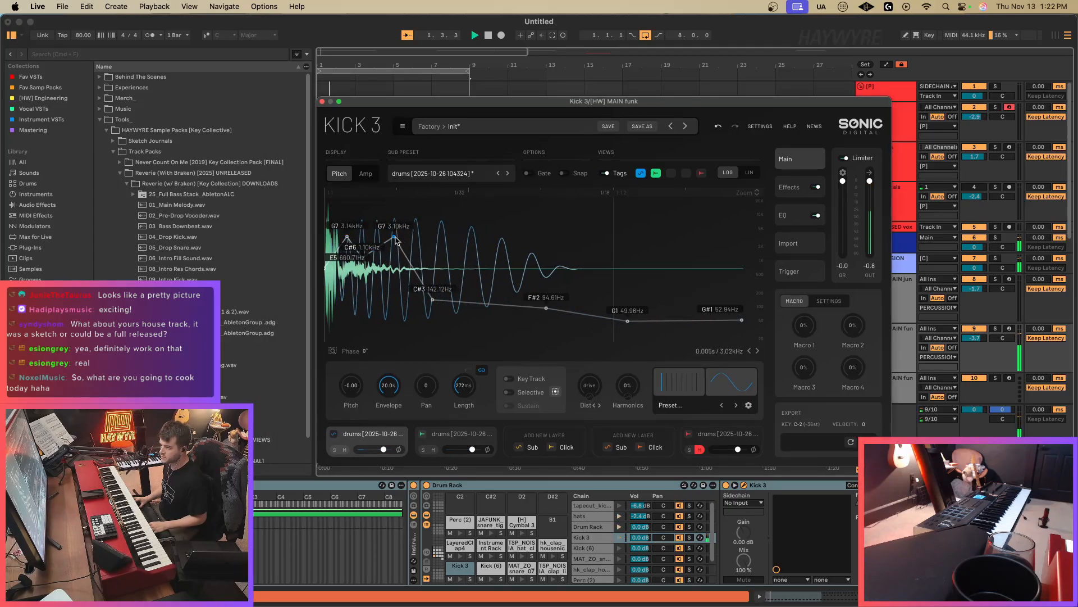
{"action": "double_click", "coordinate": [546, 308]}
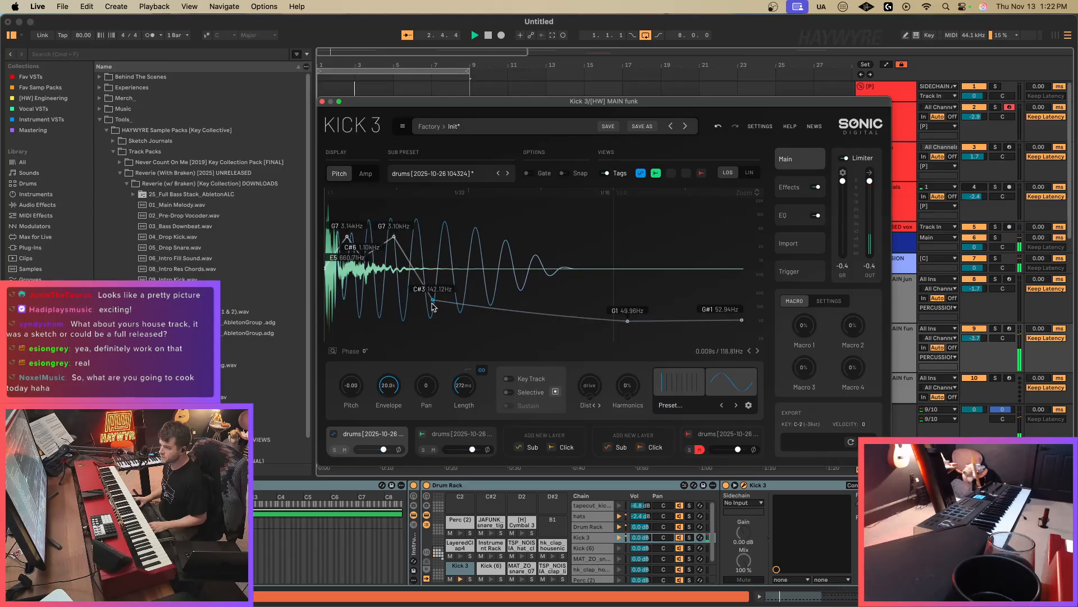
Move the click layer's middle amp node earlier and down to 0.61.
{"action": "left_click", "coordinate": [455, 435]}
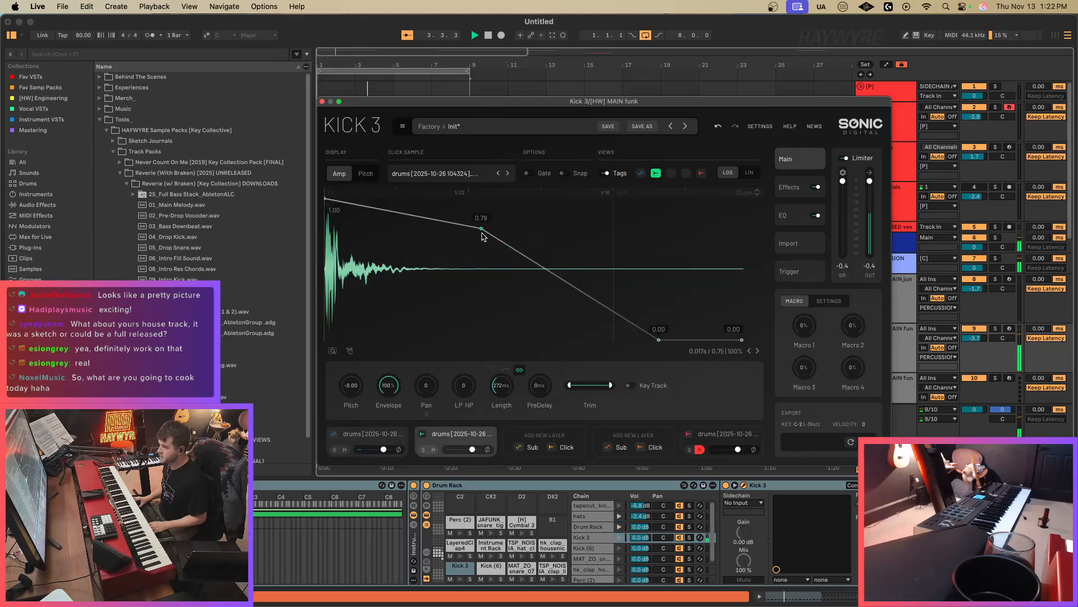
{"action": "left_click_drag", "start_coordinate": [482, 228], "coordinate": [389, 253]}
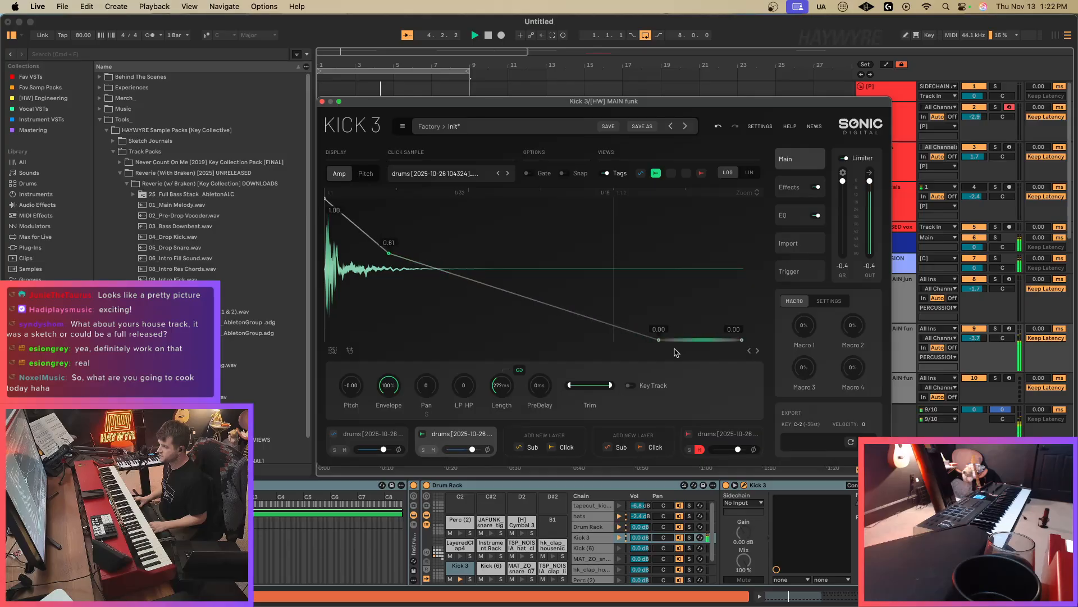
Delete the sub layer's amp envelope nodes between the 0.70 node and the final 0.00 node.
{"action": "left_click", "coordinate": [375, 442]}
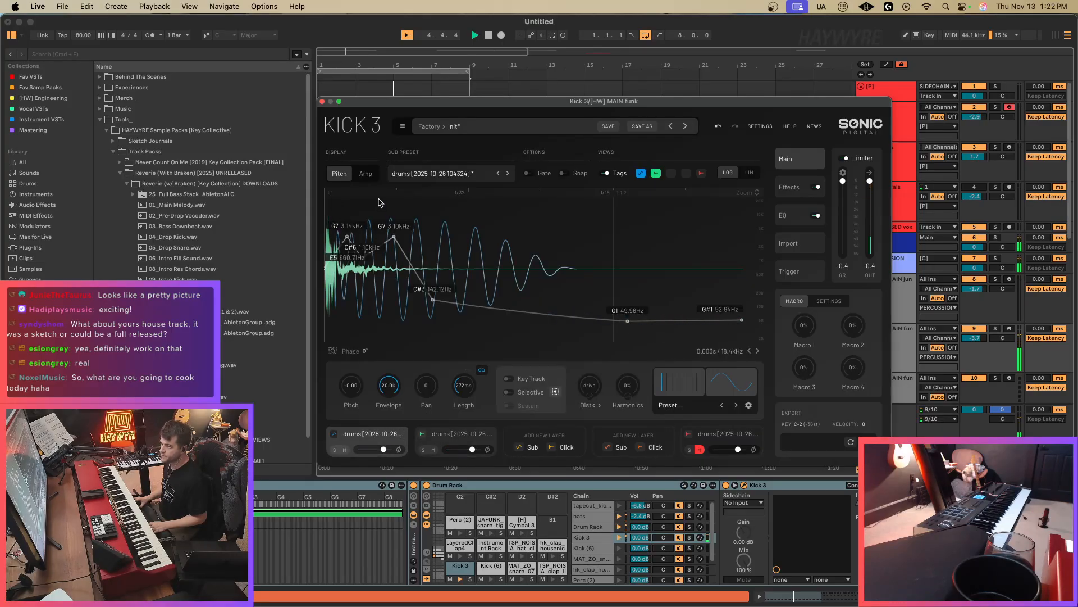
{"action": "left_click", "coordinate": [366, 174]}
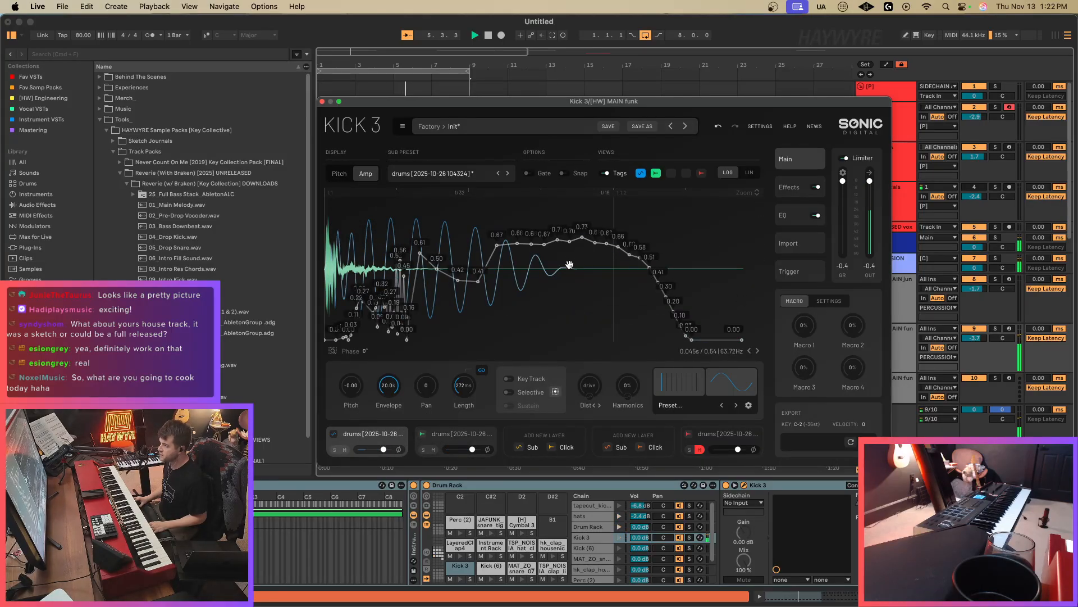
{"action": "double_click", "coordinate": [582, 237]}
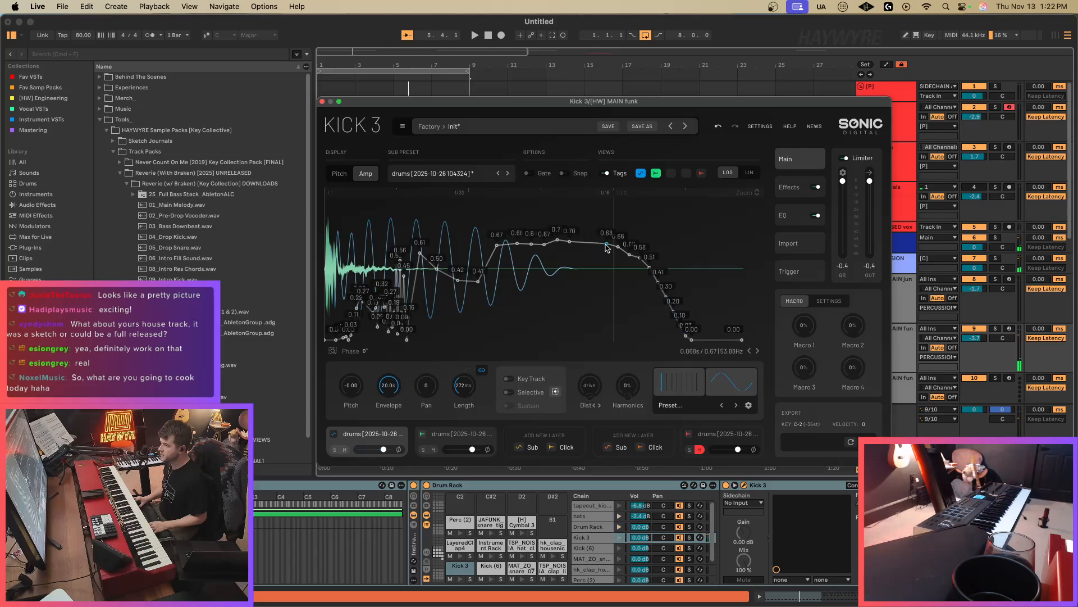
{"action": "left_click_drag", "start_coordinate": [618, 251], "coordinate": [629, 258]}
{"action": "double_click", "coordinate": [643, 260]}
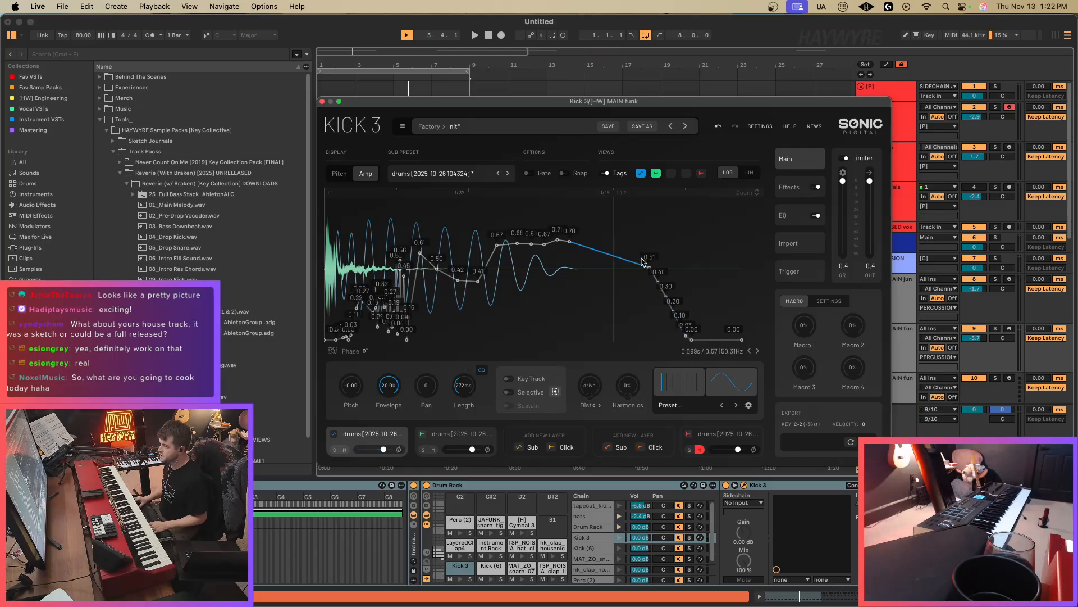
{"action": "left_click_drag", "start_coordinate": [726, 252], "coordinate": [630, 352]}
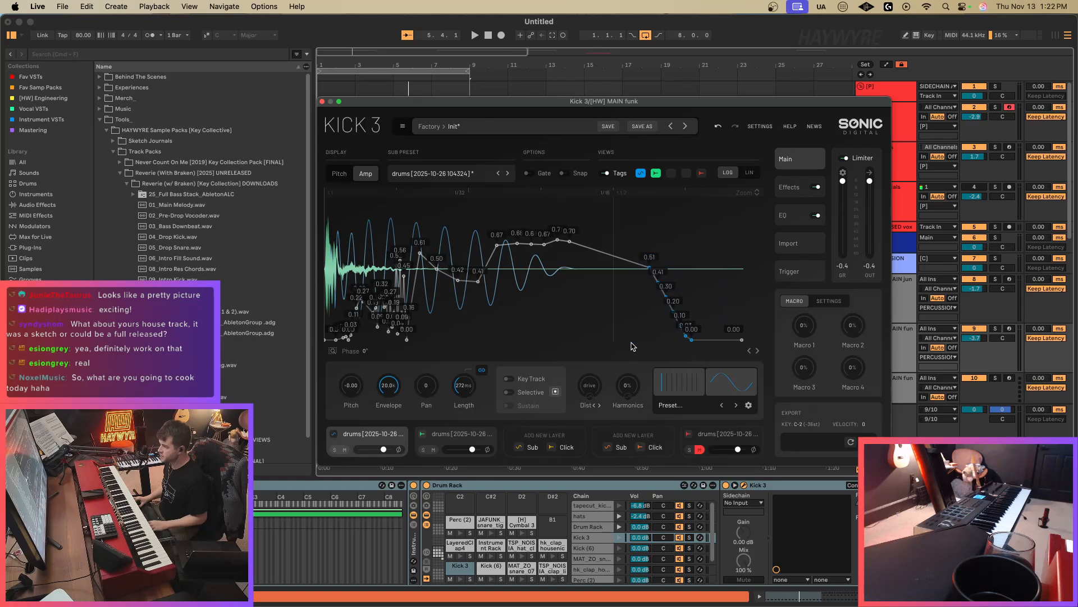
{"action": "right_click", "coordinate": [650, 268]}
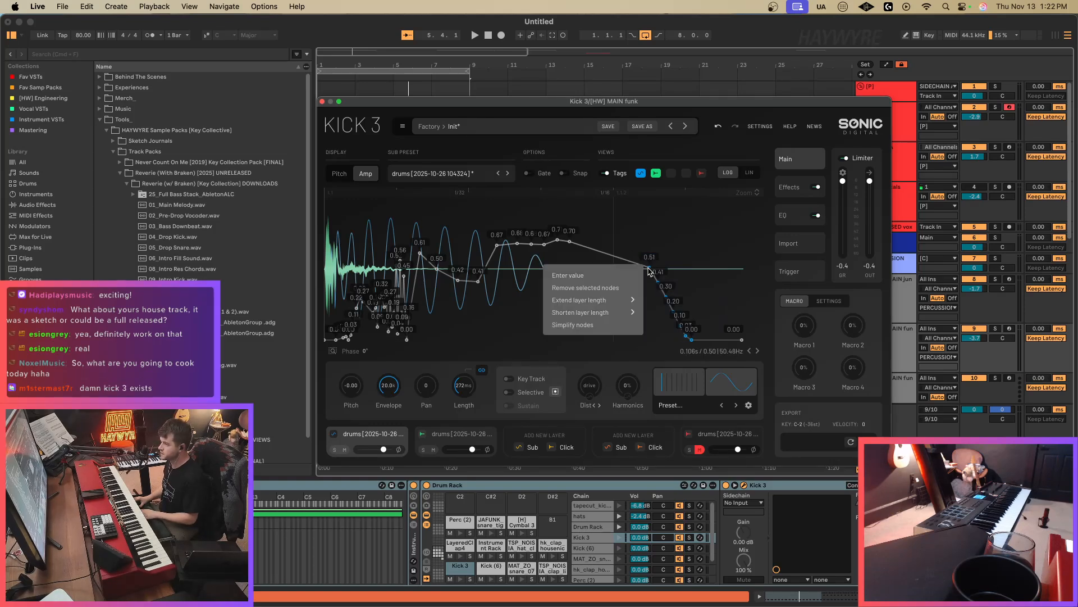
{"action": "left_click", "coordinate": [602, 290]}
Delete the sub layer's amp envelope nodes between the 0.42 node and the final 0.00 node.
{"action": "left_click_drag", "start_coordinate": [594, 233], "coordinate": [477, 300]}
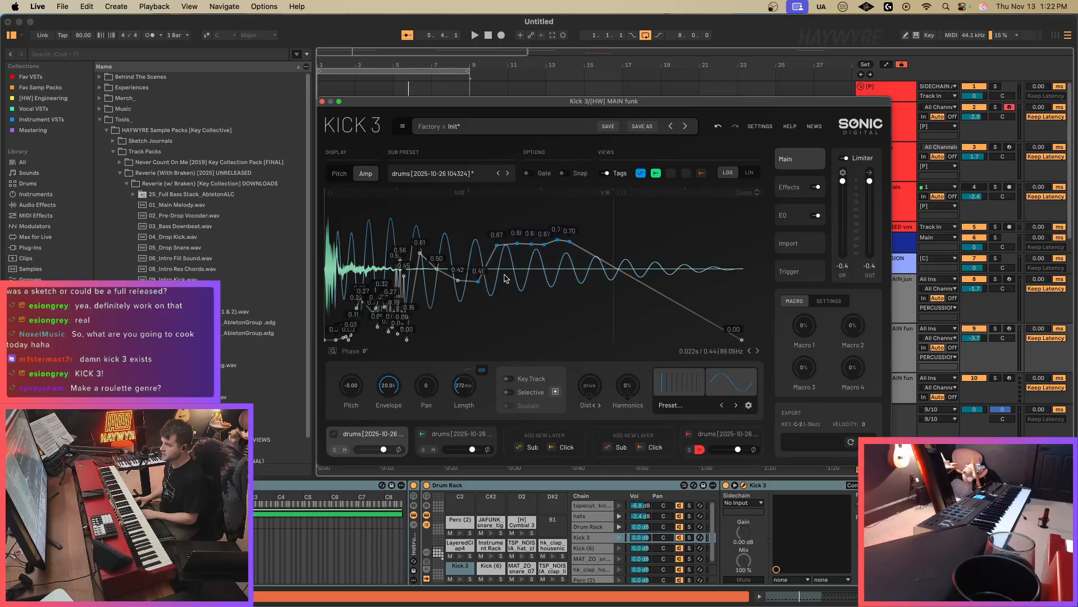
{"action": "right_click", "coordinate": [579, 244]}
{"action": "left_click", "coordinate": [600, 216]}
{"action": "left_click_drag", "start_coordinate": [617, 218], "coordinate": [472, 300]}
{"action": "right_click", "coordinate": [482, 283]}
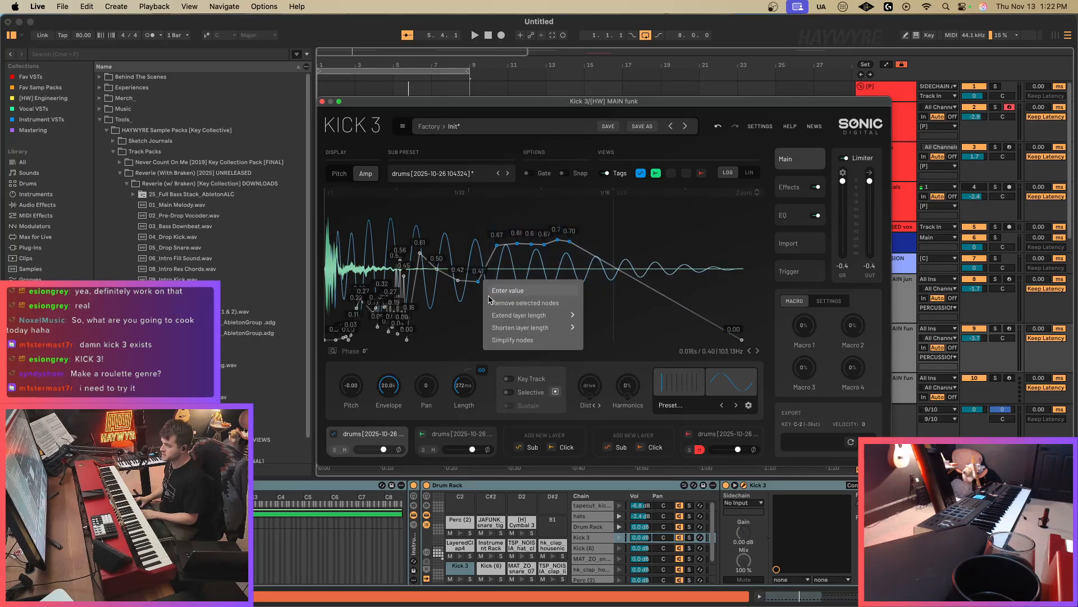
{"action": "left_click", "coordinate": [536, 303]}
During playback, shape the sub layer's amp tail with new 0.43 and 0.00 nodes, an outward curve between them, and the preceding node raised to 0.45.
{"action": "double_click", "coordinate": [634, 312]}
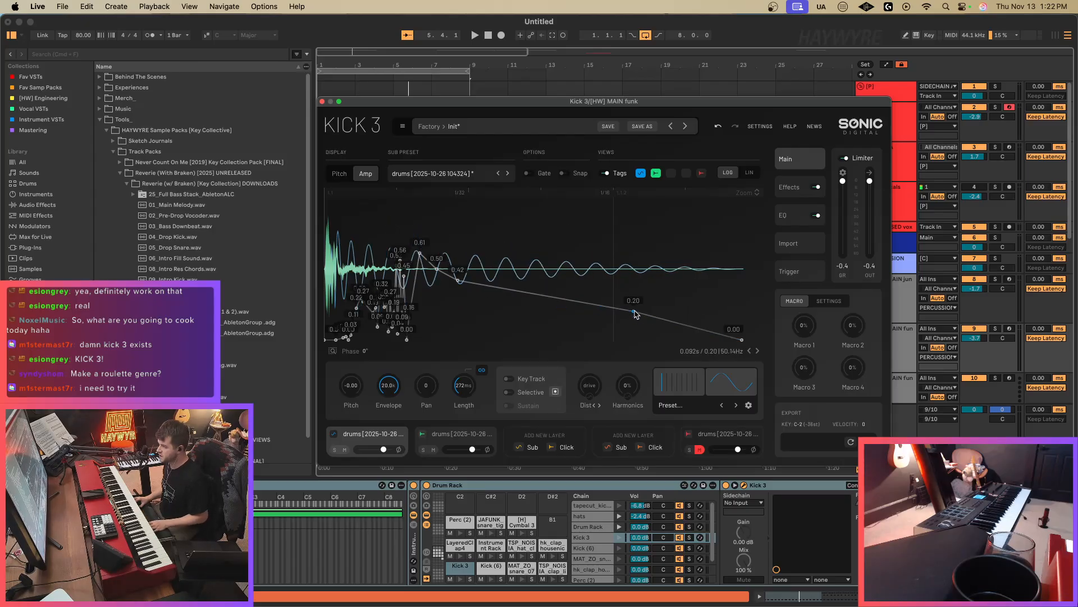
{"action": "left_click_drag", "start_coordinate": [636, 314], "coordinate": [585, 339]}
{"action": "key", "text": "space"}
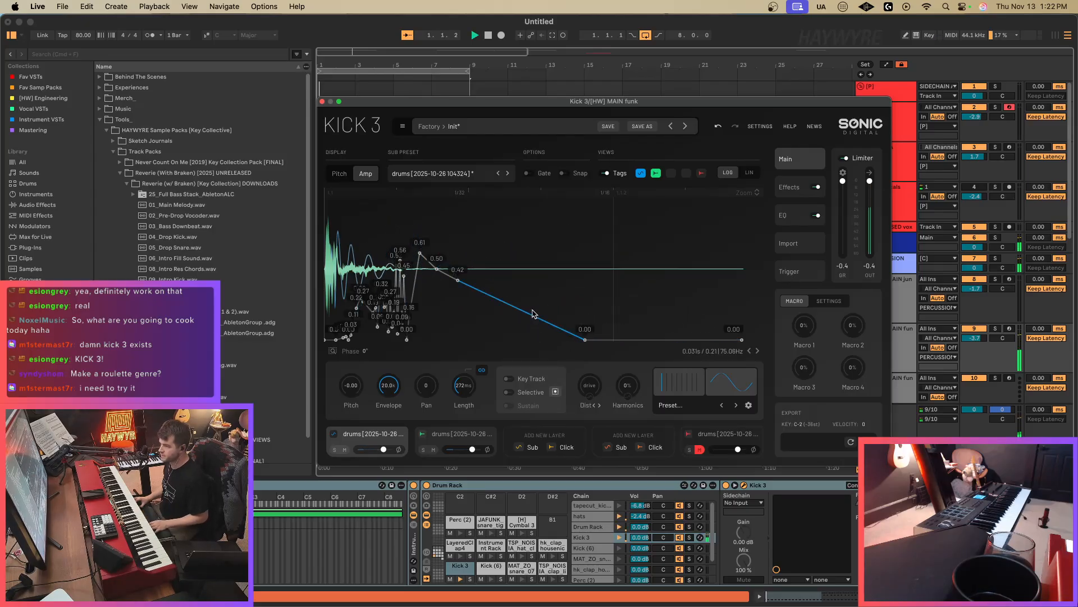
{"action": "left_click_drag", "start_coordinate": [534, 313], "coordinate": [537, 279]}
{"action": "double_click", "coordinate": [526, 292]}
{"action": "left_click_drag", "start_coordinate": [586, 340], "coordinate": [664, 352]}
{"action": "left_click_drag", "start_coordinate": [622, 303], "coordinate": [616, 321]}
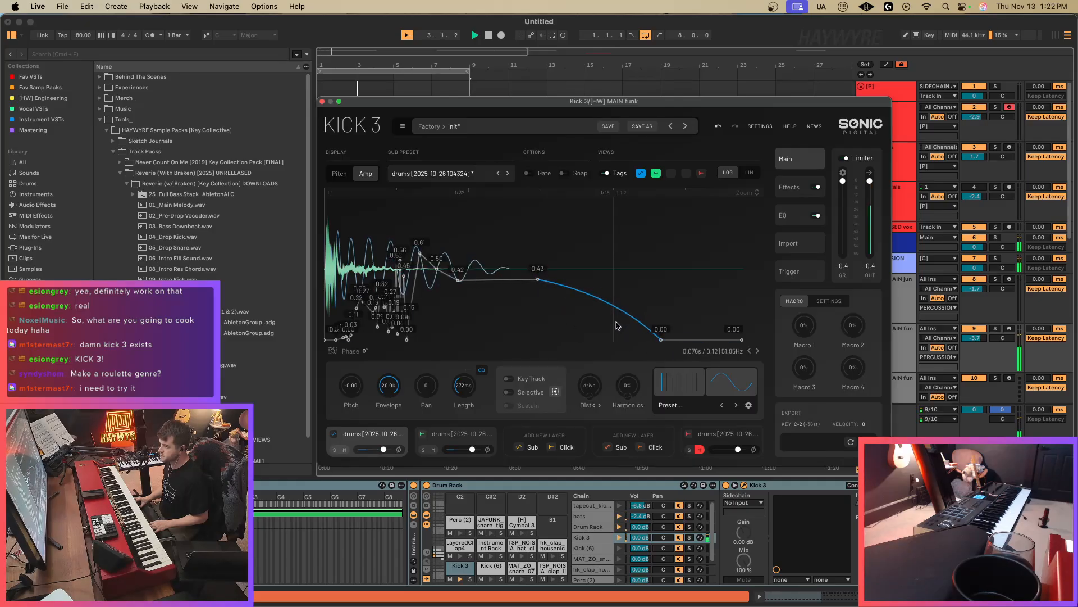
{"action": "left_click_drag", "start_coordinate": [458, 279], "coordinate": [459, 277]}
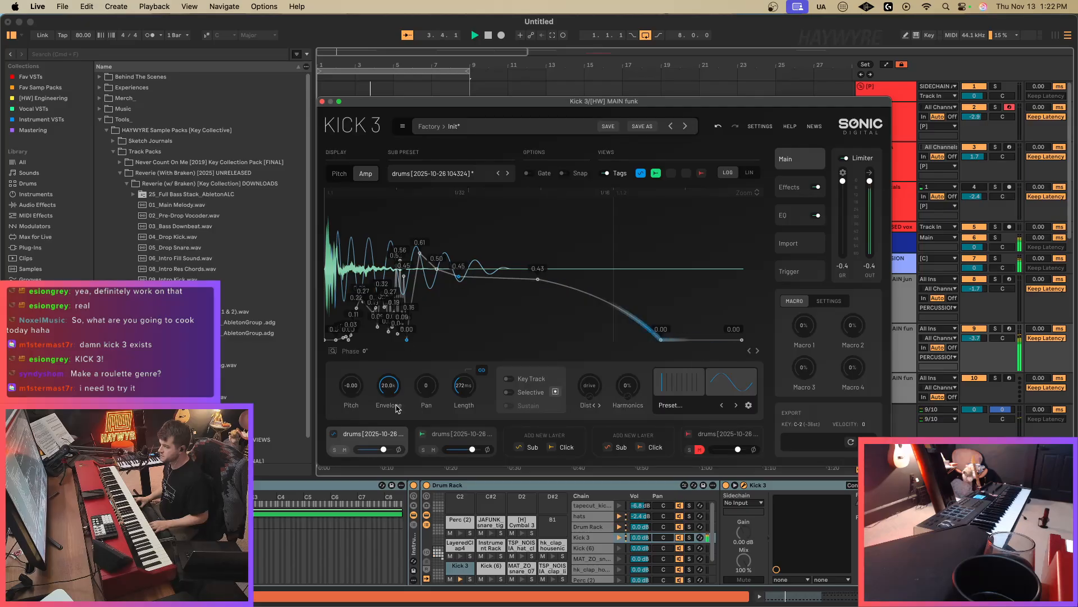
Delete the cluster of low amp nodes just after the start of the sub layer's envelope.
{"action": "left_click_drag", "start_coordinate": [369, 263], "coordinate": [333, 338]}
{"action": "right_click", "coordinate": [356, 276]}
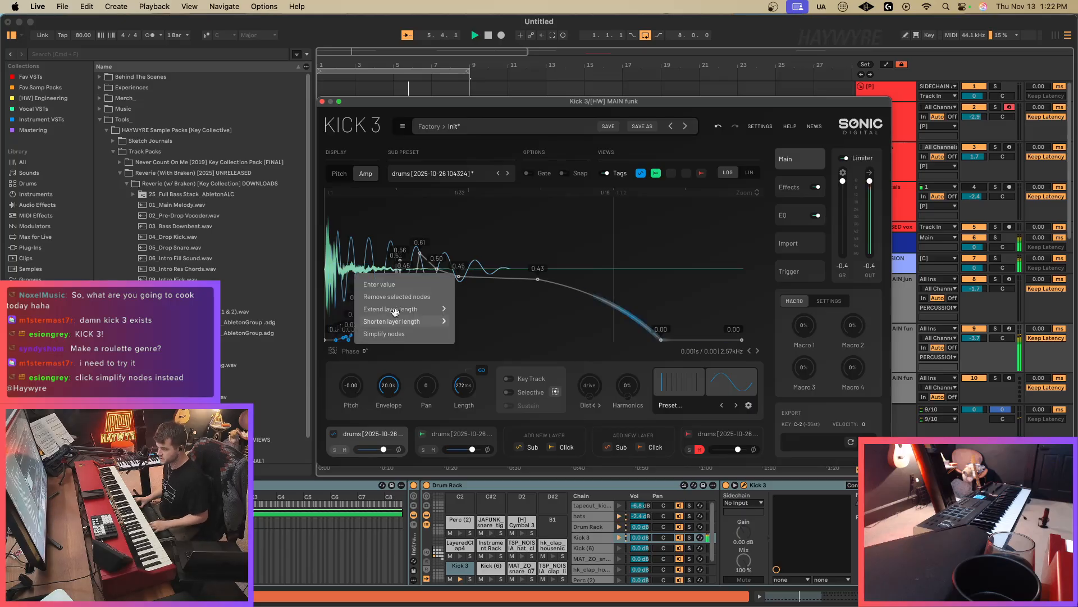
{"action": "left_click", "coordinate": [397, 297]}
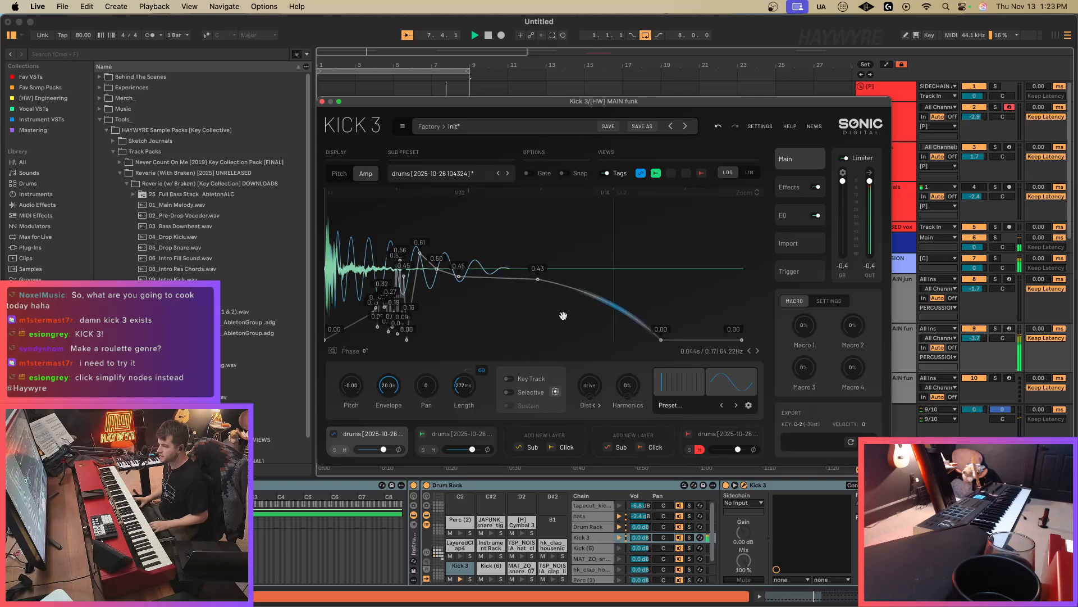
Inspect the click layer's pitch envelope, stop playback, and return to the layer's amp envelope.
{"action": "left_click", "coordinate": [458, 435]}
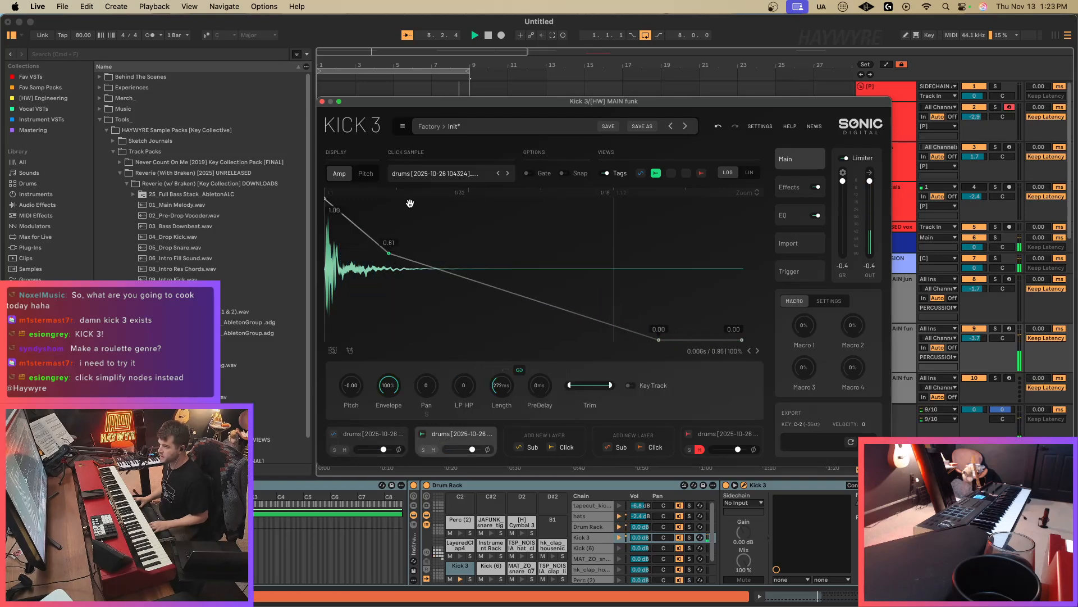
{"action": "left_click", "coordinate": [366, 173]}
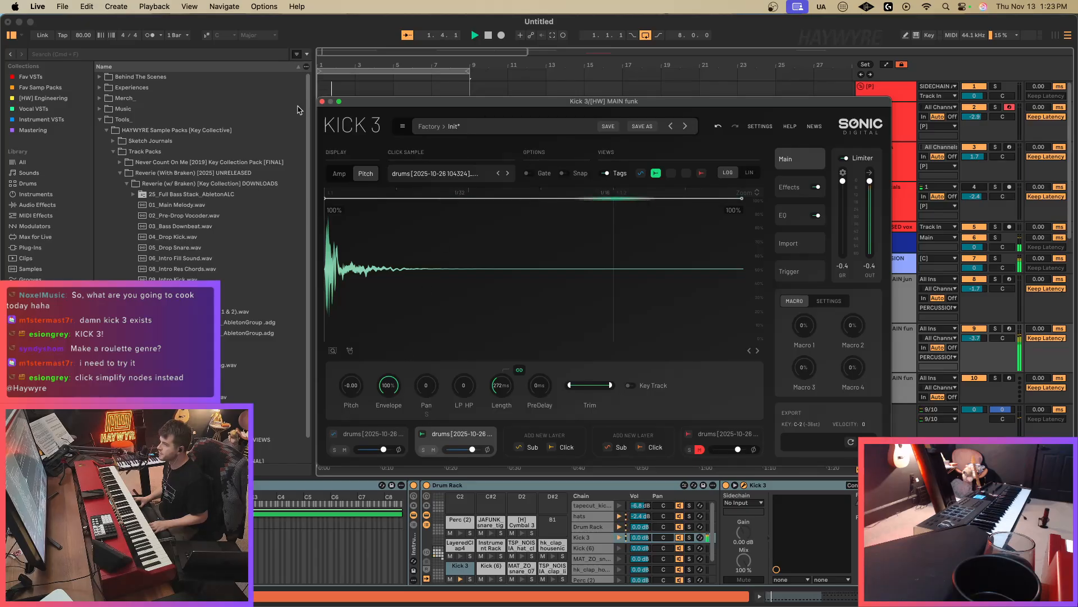
{"action": "left_click", "coordinate": [322, 101]}
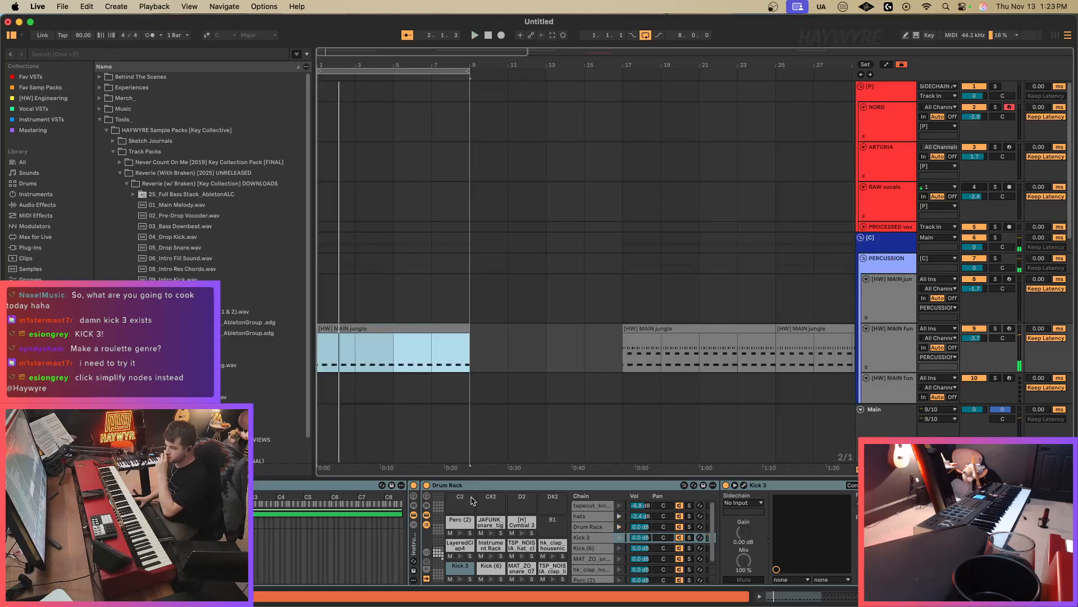
{"action": "key", "text": "space"}
{"action": "left_click", "coordinate": [744, 486]}
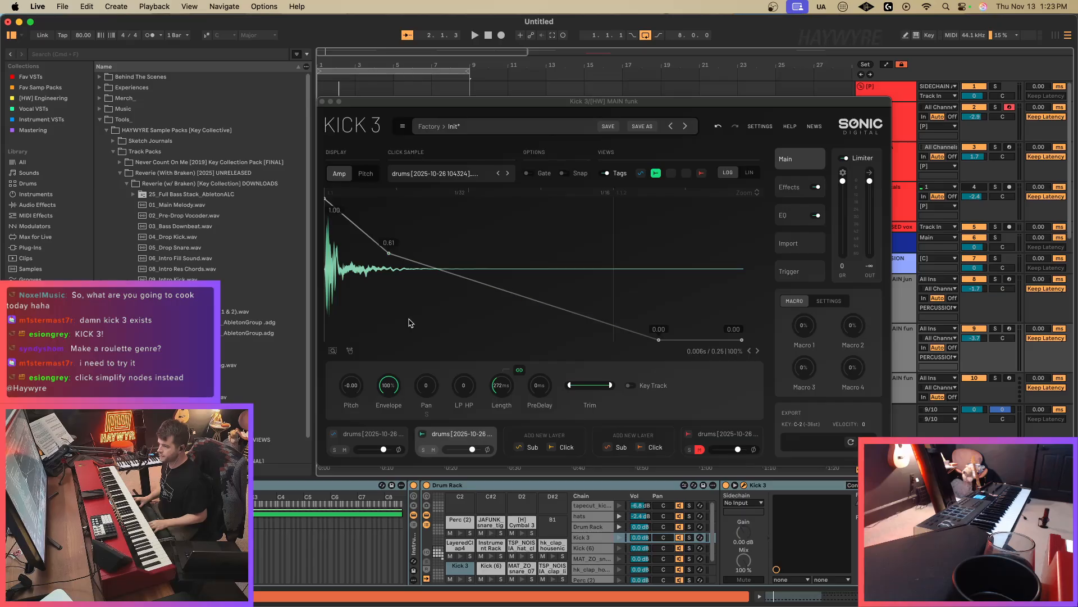
{"action": "left_click", "coordinate": [365, 174]}
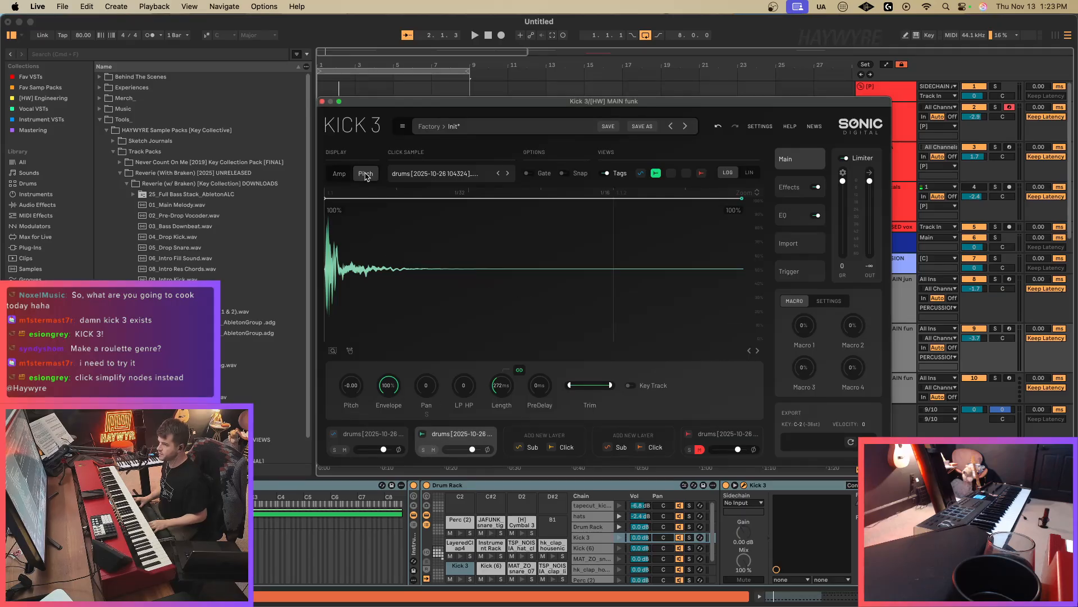
{"action": "left_click", "coordinate": [343, 174]}
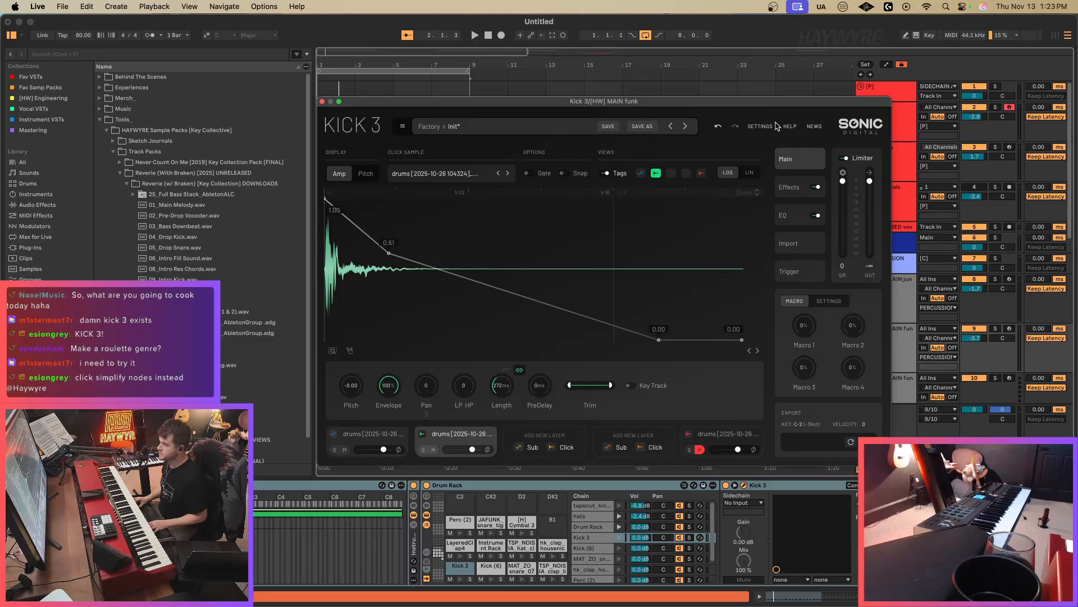
Move the click layer's bell band in the Insert 1 EQ to about 2.7 kHz and -22.8 dB, and select the lowest band.
{"action": "left_click", "coordinate": [792, 187]}
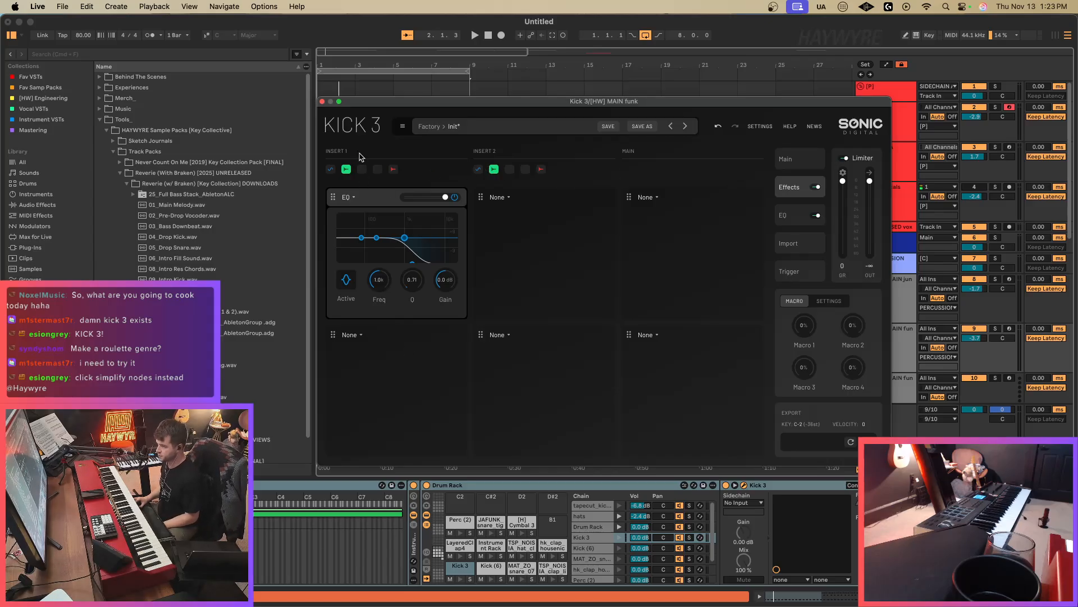
{"action": "key", "text": "space"}
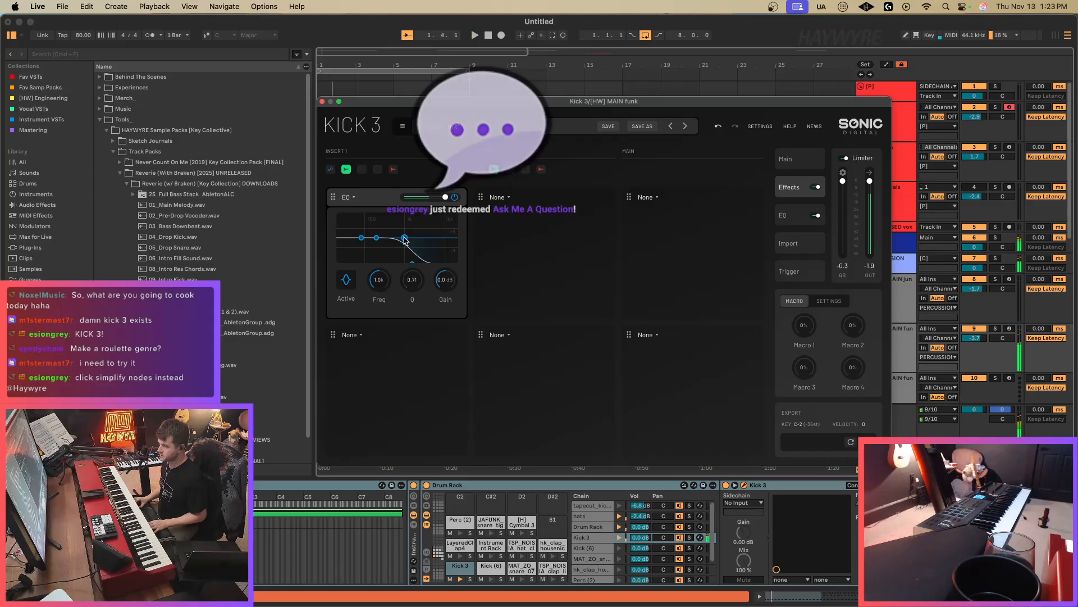
{"action": "left_click_drag", "start_coordinate": [404, 237], "coordinate": [422, 263]}
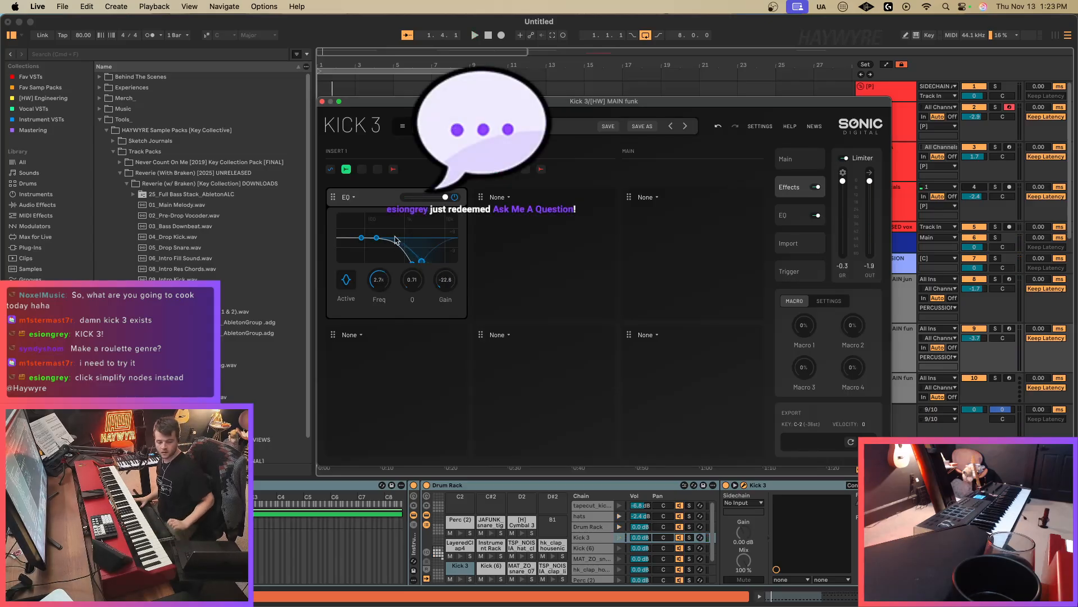
{"action": "left_click", "coordinate": [362, 238]}
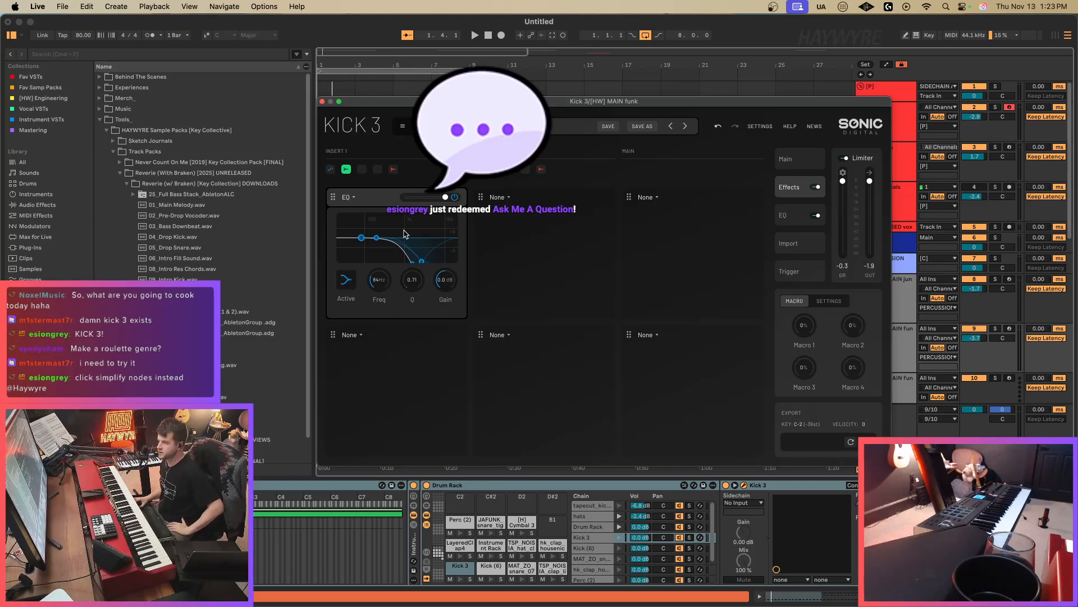
Return to the Main page and check the sub layer's pitch and amp envelopes.
{"action": "left_click", "coordinate": [812, 166]}
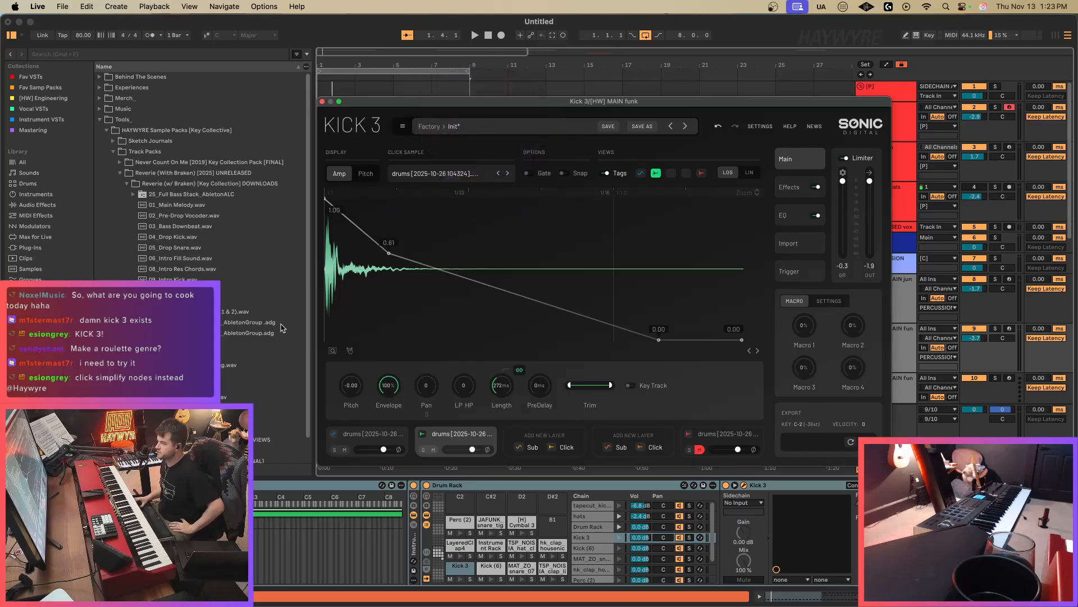
{"action": "left_click", "coordinate": [797, 189]}
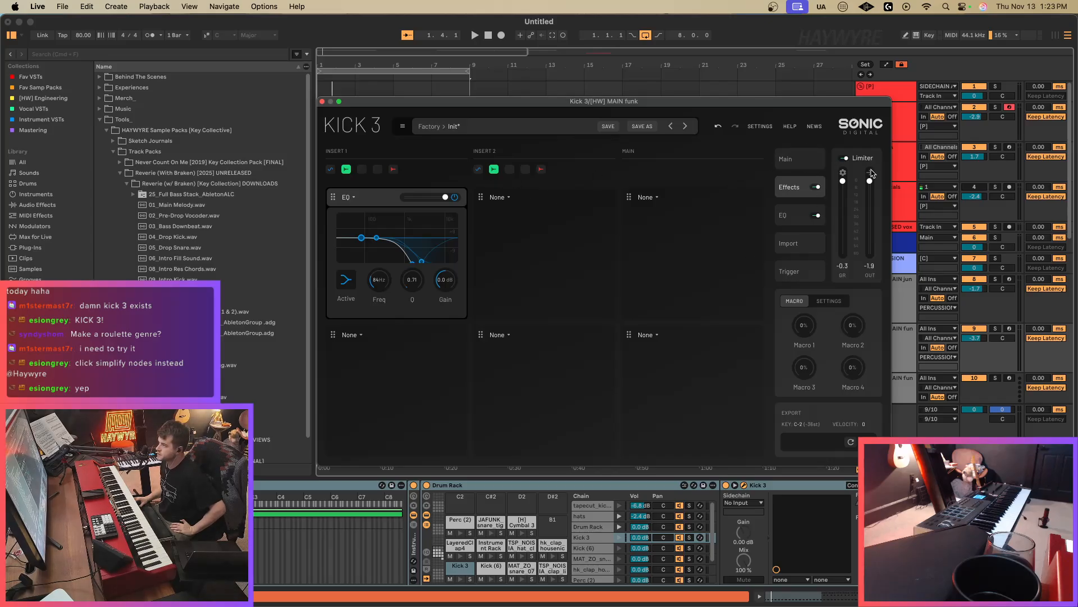
{"action": "left_click", "coordinate": [801, 160]}
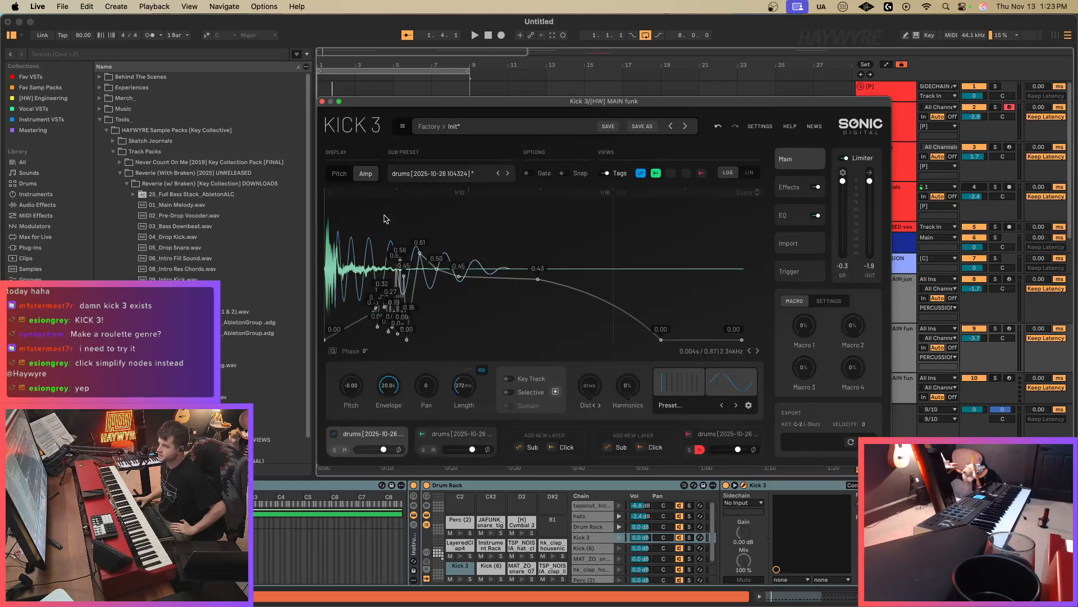
{"action": "left_click", "coordinate": [342, 174]}
{"action": "left_click", "coordinate": [363, 175]}
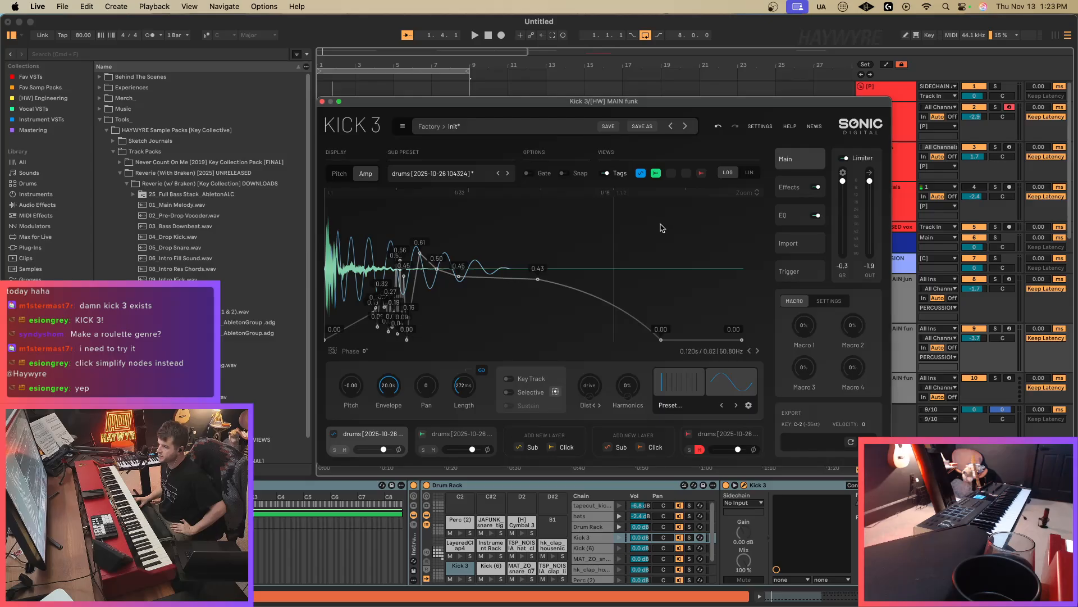
Simplify the sub layer's selected amp envelope nodes, and delete the remaining 0.16 node during playback.
{"action": "left_click_drag", "start_coordinate": [673, 225], "coordinate": [337, 342]}
{"action": "right_click", "coordinate": [540, 280]}
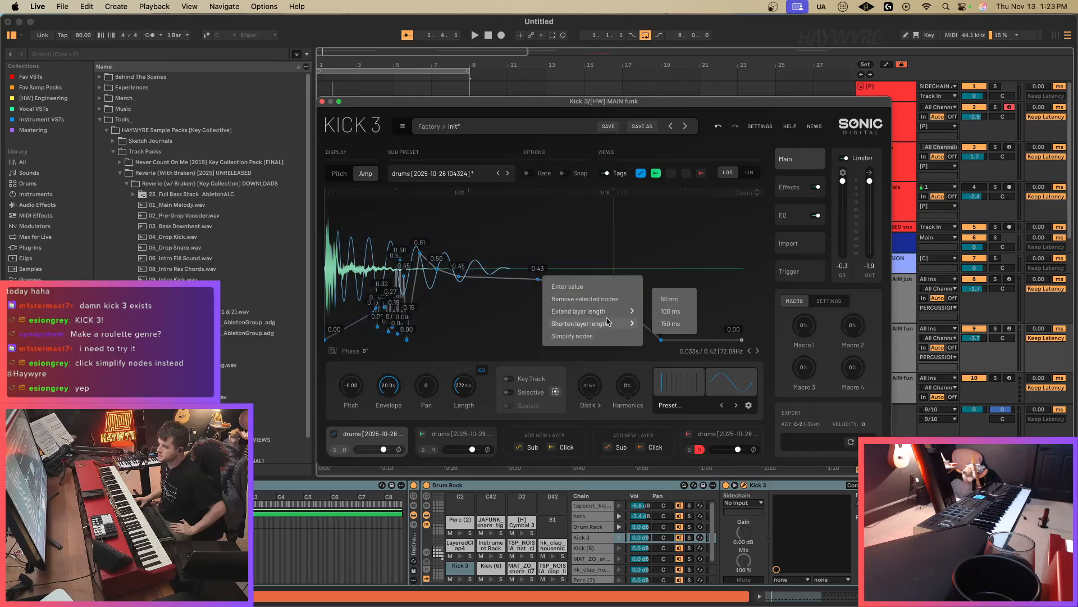
{"action": "left_click", "coordinate": [572, 336]}
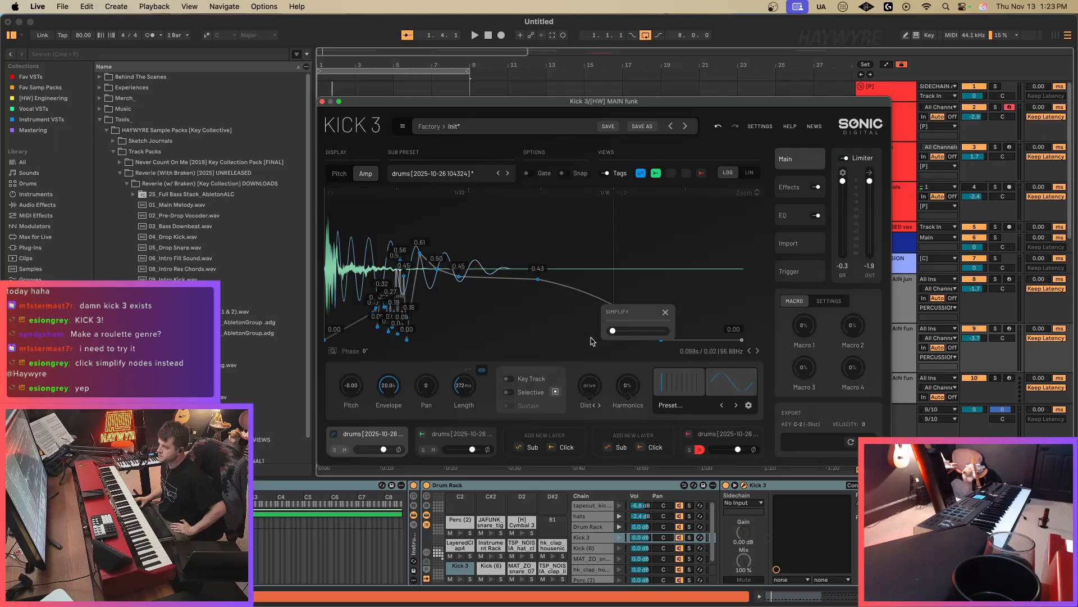
{"action": "left_click_drag", "start_coordinate": [613, 331], "coordinate": [656, 337]}
{"action": "key", "text": "space"}
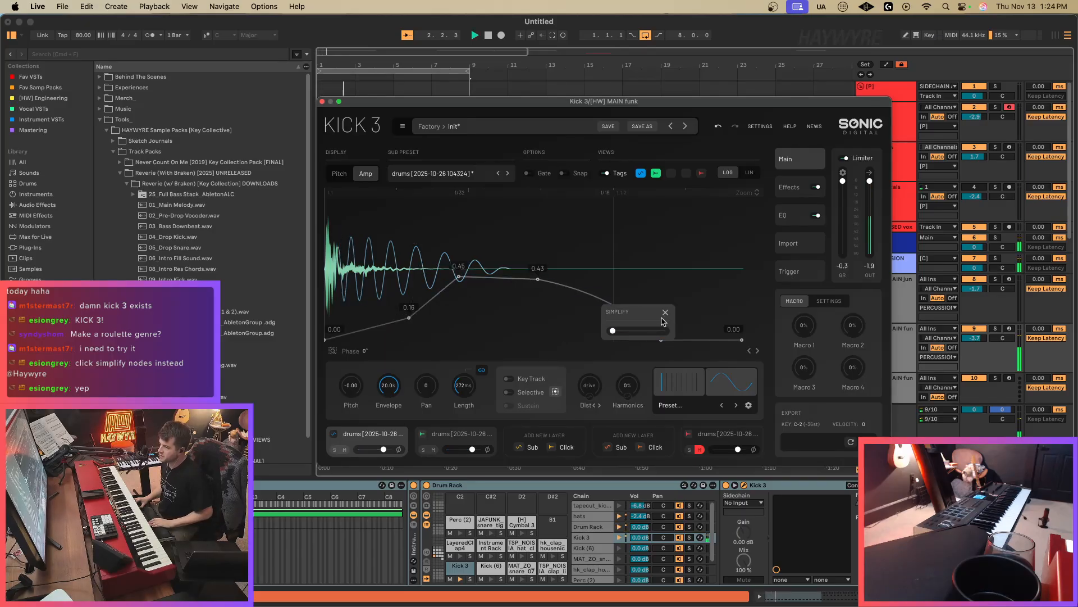
{"action": "left_click", "coordinate": [665, 313]}
{"action": "double_click", "coordinate": [409, 319]}
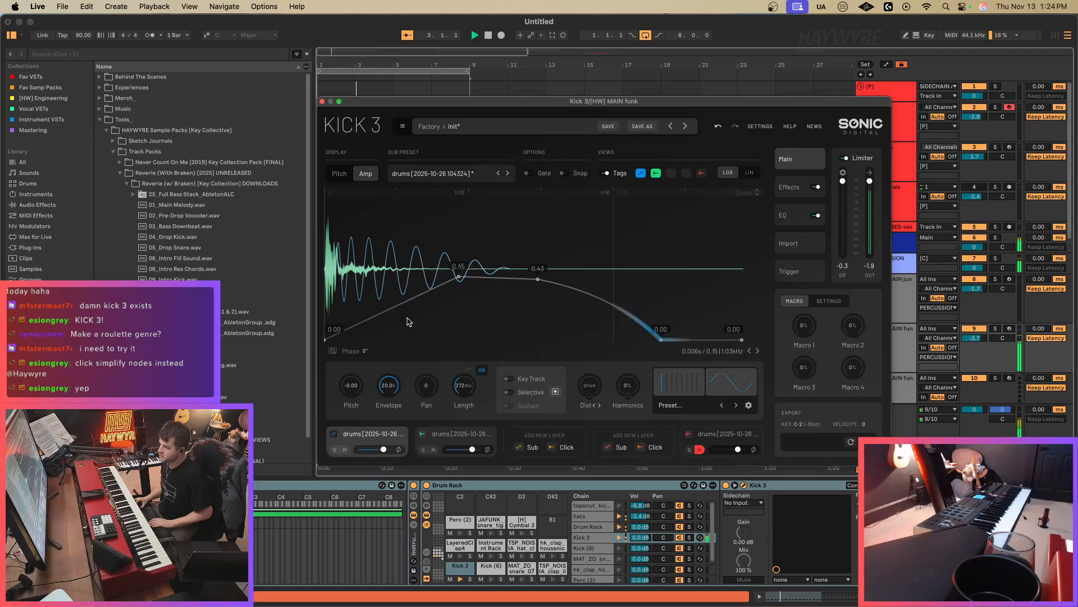
Reshape the click layer's amp envelope into a faster decay with nodes at about 0.69, 0.53 and 0.20 after the 1.00 start.
{"action": "left_click", "coordinate": [447, 436]}
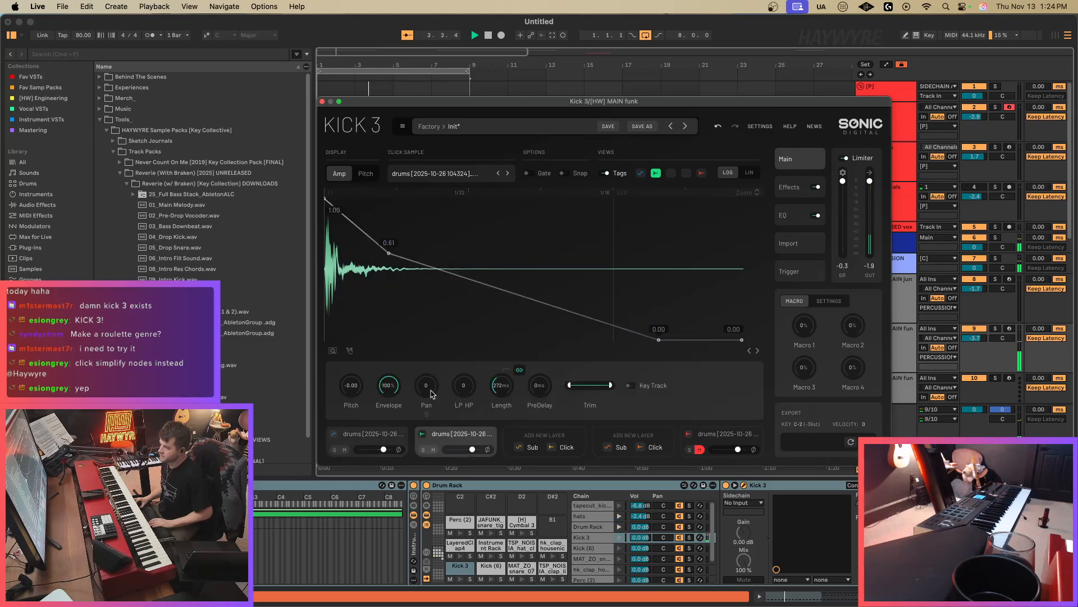
{"action": "double_click", "coordinate": [353, 232]}
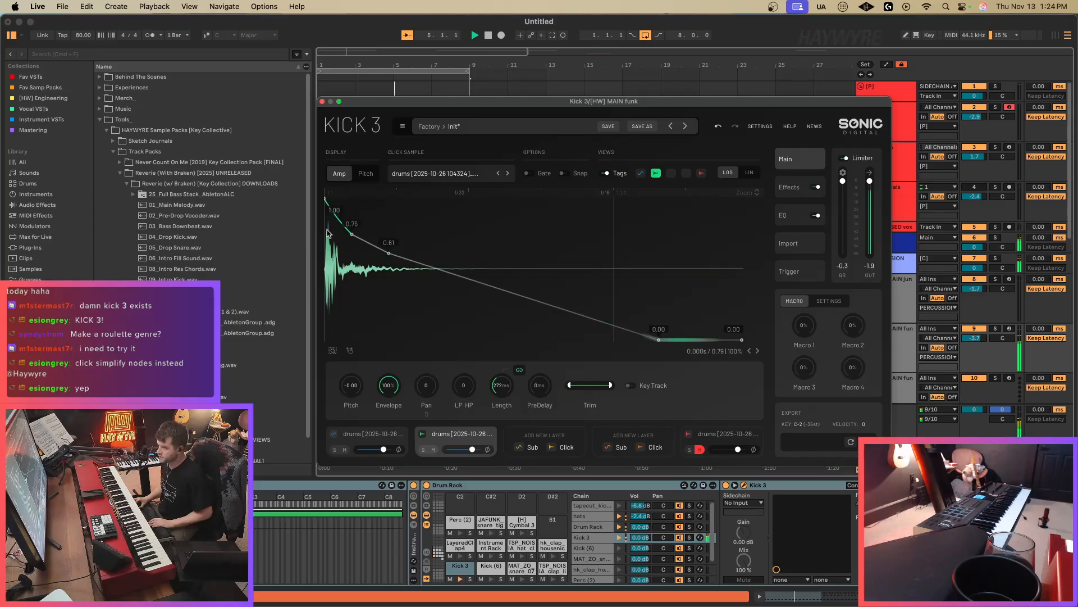
{"action": "left_click_drag", "start_coordinate": [499, 293], "coordinate": [486, 339]}
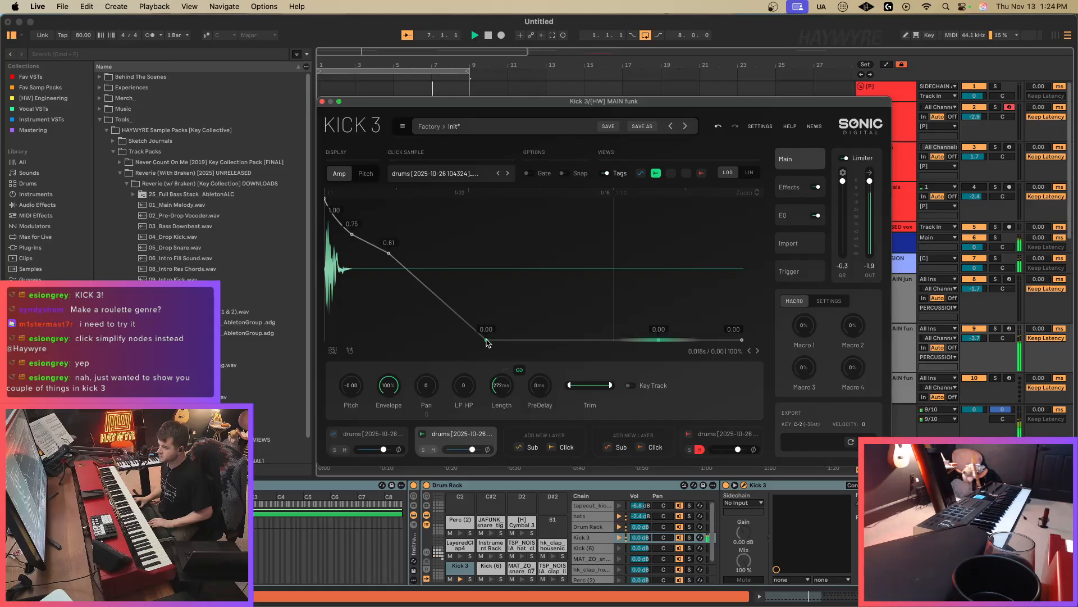
{"action": "left_click_drag", "start_coordinate": [486, 339], "coordinate": [471, 311]}
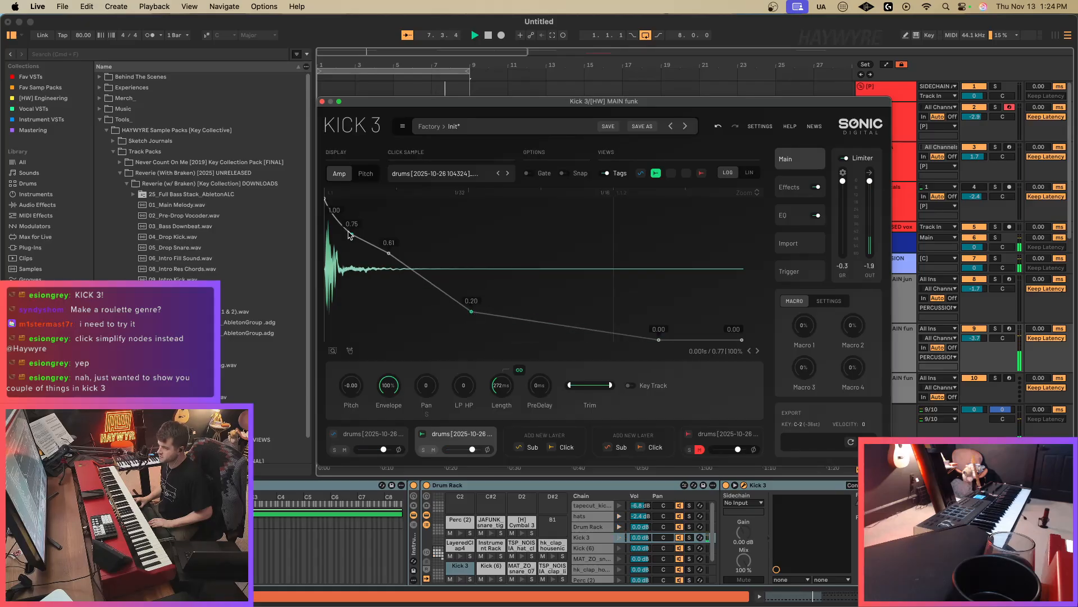
{"action": "mouse_move", "coordinate": [352, 234]}
{"action": "left_mouse_down"}
{"action": "mouse_move", "coordinate": [349, 243]}
{"action": "mouse_move", "coordinate": [386, 256]}
{"action": "mouse_move", "coordinate": [366, 265]}
{"action": "mouse_move", "coordinate": [336, 243]}
{"action": "left_mouse_up"}
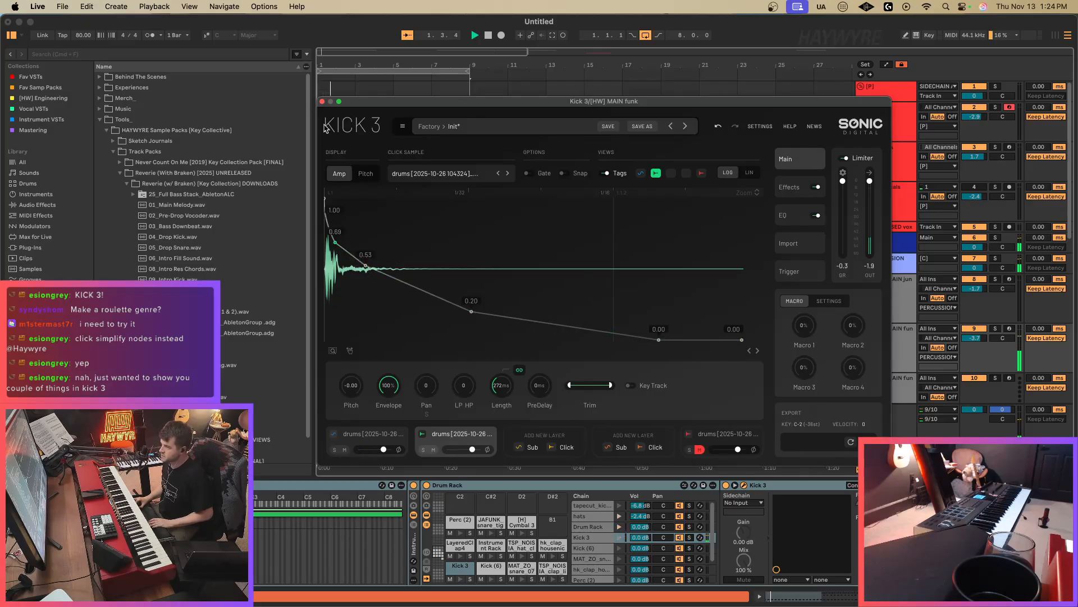
Close the Kick 3 window, try a song tempo of 120 BPM, and set it to 130 BPM for playing the loop.
{"action": "left_click", "coordinate": [322, 101]}
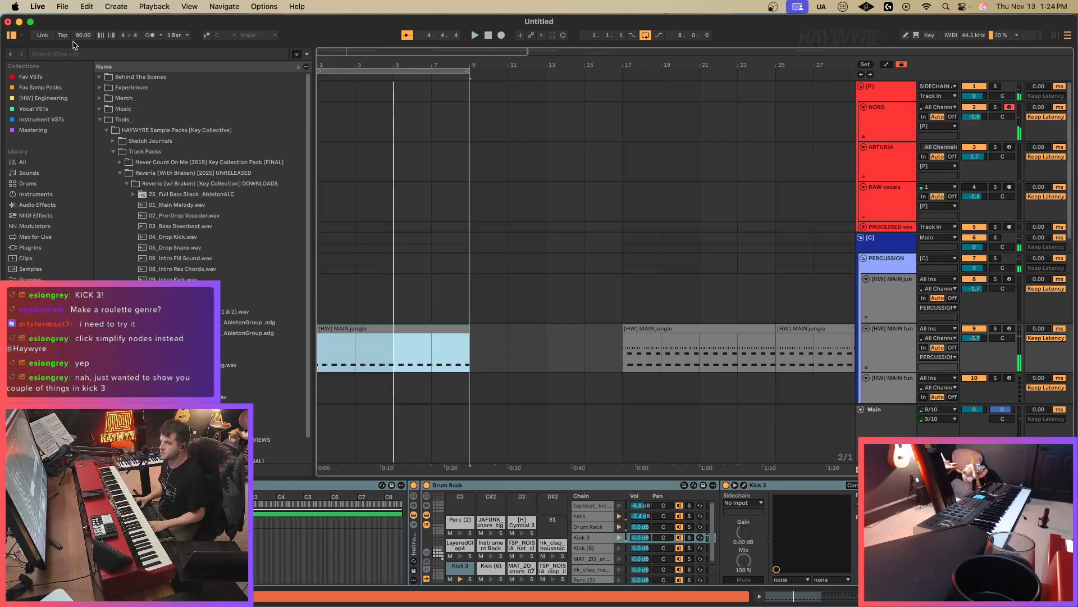
{"action": "left_click_drag", "start_coordinate": [79, 39], "coordinate": [78, 37]}
{"action": "type", "text": "120"}
{"action": "key", "text": "Return"}
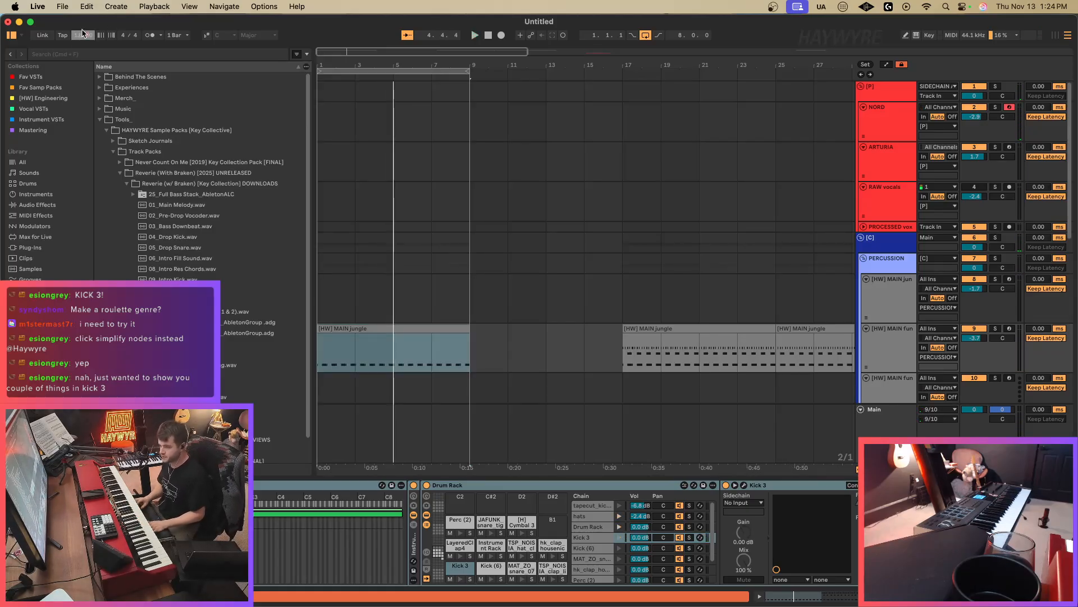
{"action": "type", "text": "130"}
{"action": "key", "text": "Return"}
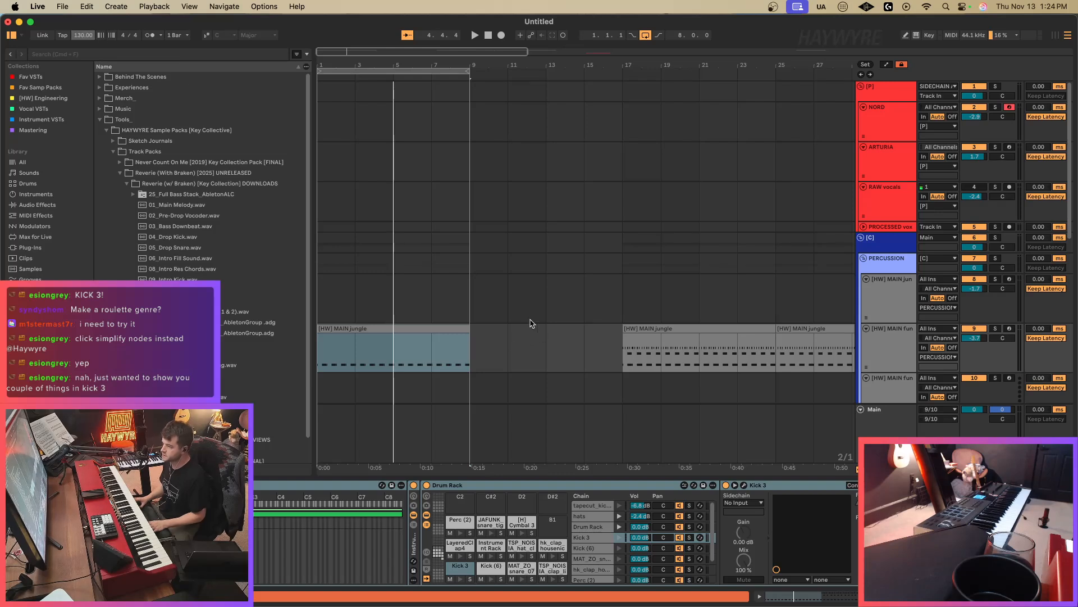
{"action": "key", "text": "space"}
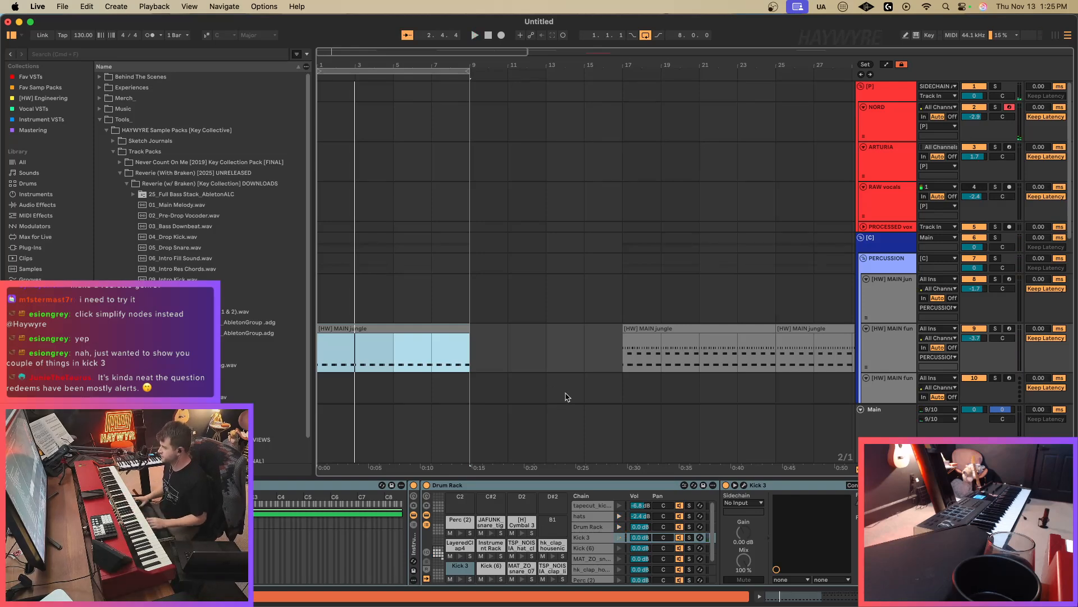
Insert a new MIDI track directly below the HW&BR - Reverie track in the INSTRUMENTS group.
{"action": "scroll", "coordinate": [730, 337], "scroll_direction": "down", "scroll_amount": 2}
{"action": "left_click", "coordinate": [877, 292]}
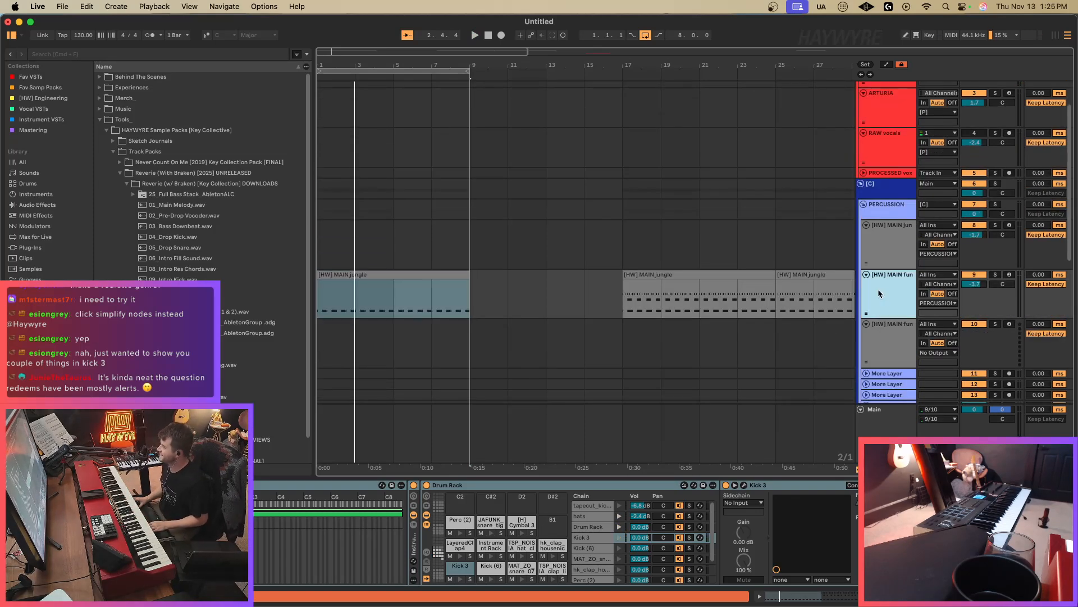
{"action": "scroll", "coordinate": [910, 269], "scroll_direction": "down", "scroll_amount": 8}
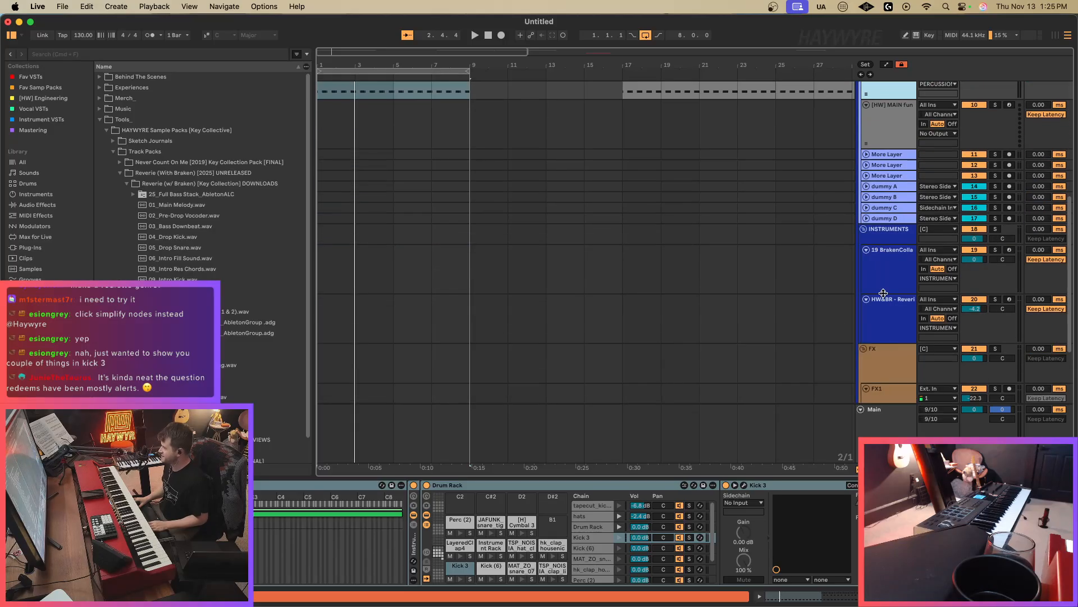
{"action": "left_click", "coordinate": [886, 307]}
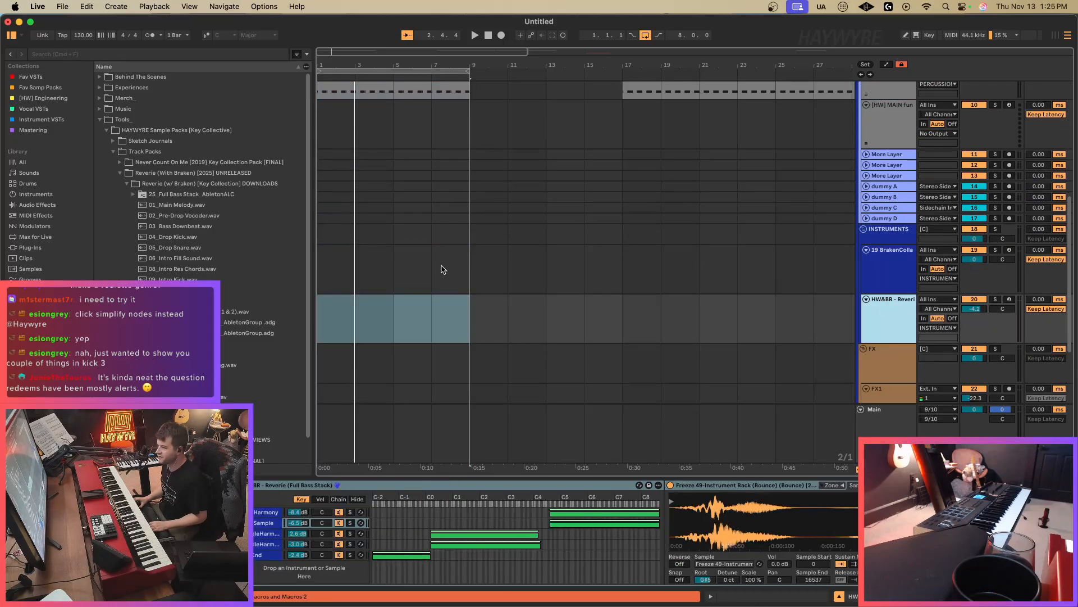
{"action": "scroll", "coordinate": [782, 310], "scroll_direction": "up", "scroll_amount": 2}
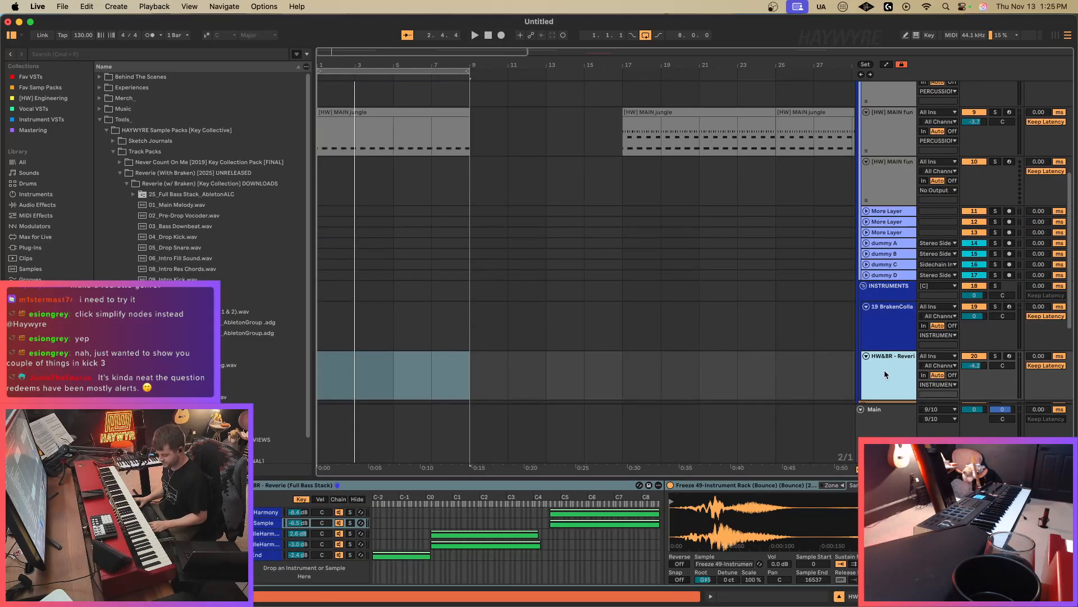
{"action": "key", "text": "super+shift+t"}
Load Serum 2 from the Fav VSTs collection onto the new MIDI track and lower the track's volume to -3.2 dB.
{"action": "left_click", "coordinate": [34, 78]}
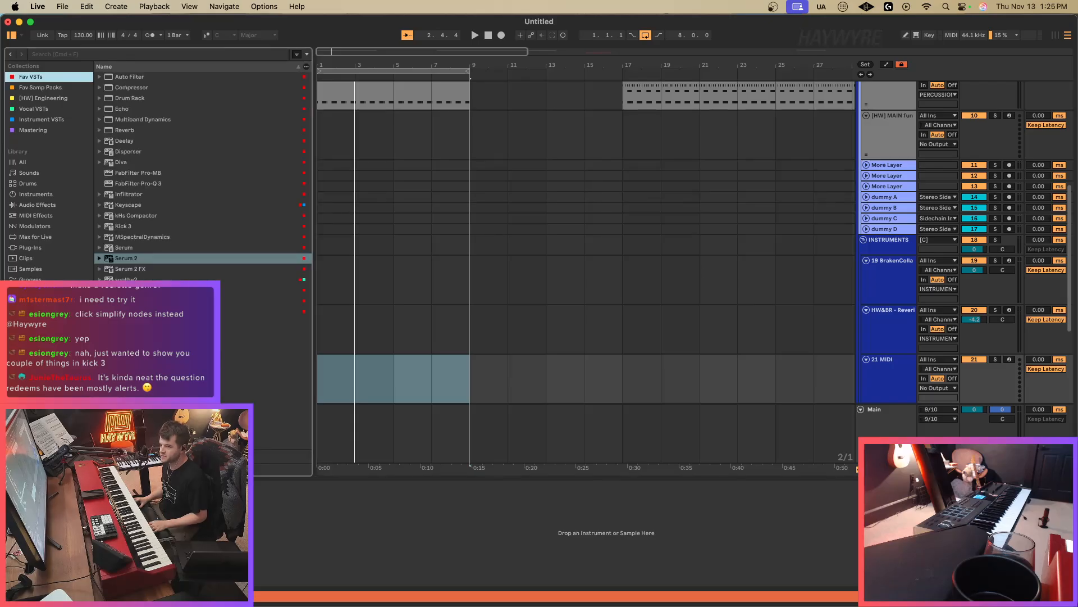
{"action": "left_click_drag", "start_coordinate": [144, 264], "coordinate": [555, 379]}
{"action": "left_click_drag", "start_coordinate": [716, 103], "coordinate": [667, 110]}
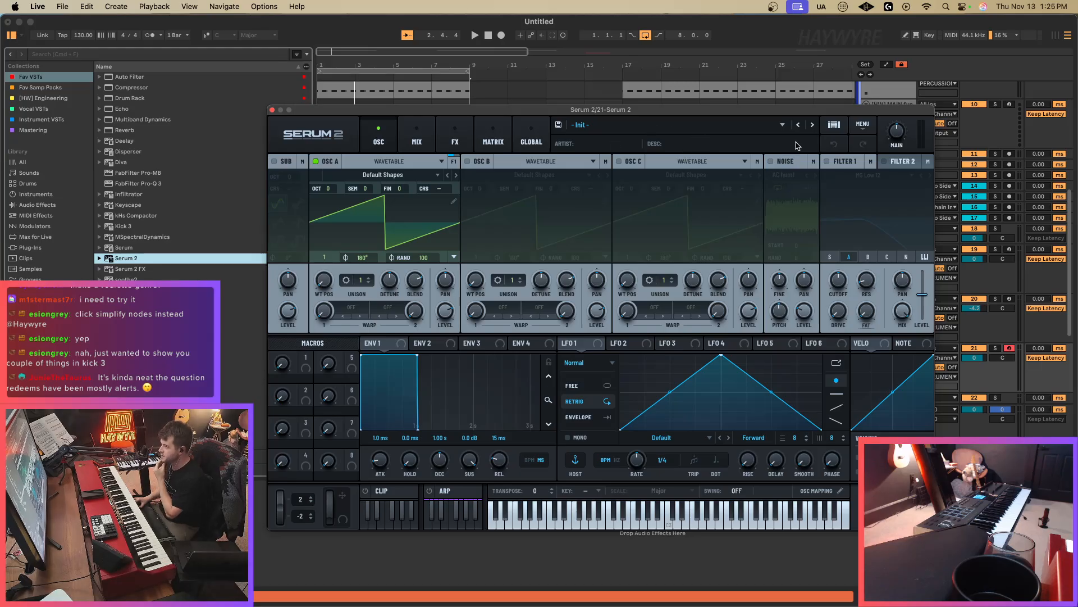
{"action": "left_click_drag", "start_coordinate": [975, 358], "coordinate": [974, 370]}
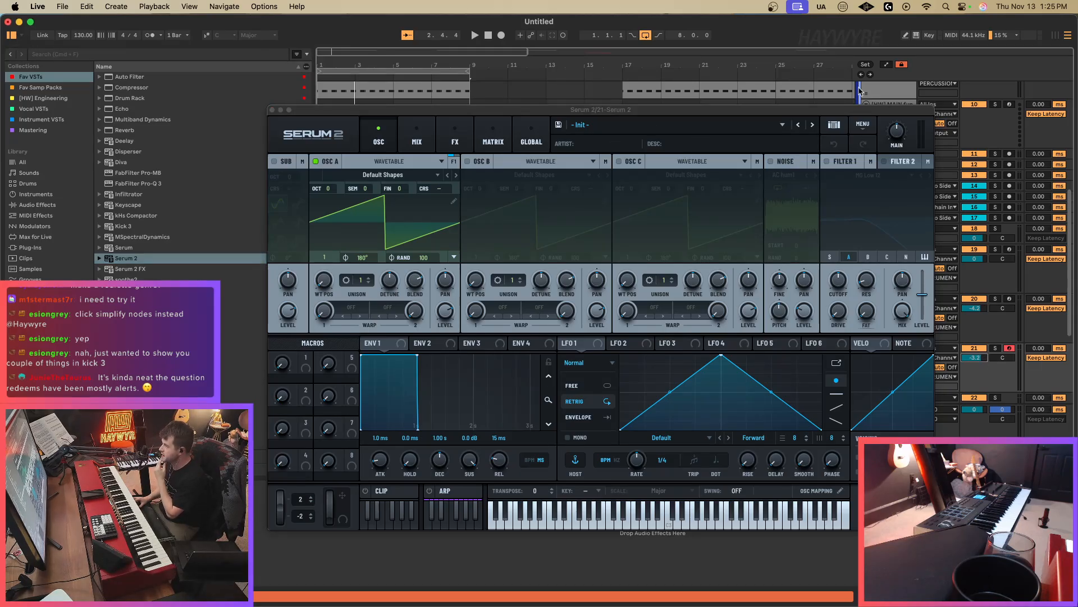
Open Serum 2's preset browser and generate four hybrid presets in a row with Hybridize, keeping the last one.
{"action": "left_click", "coordinate": [834, 124]}
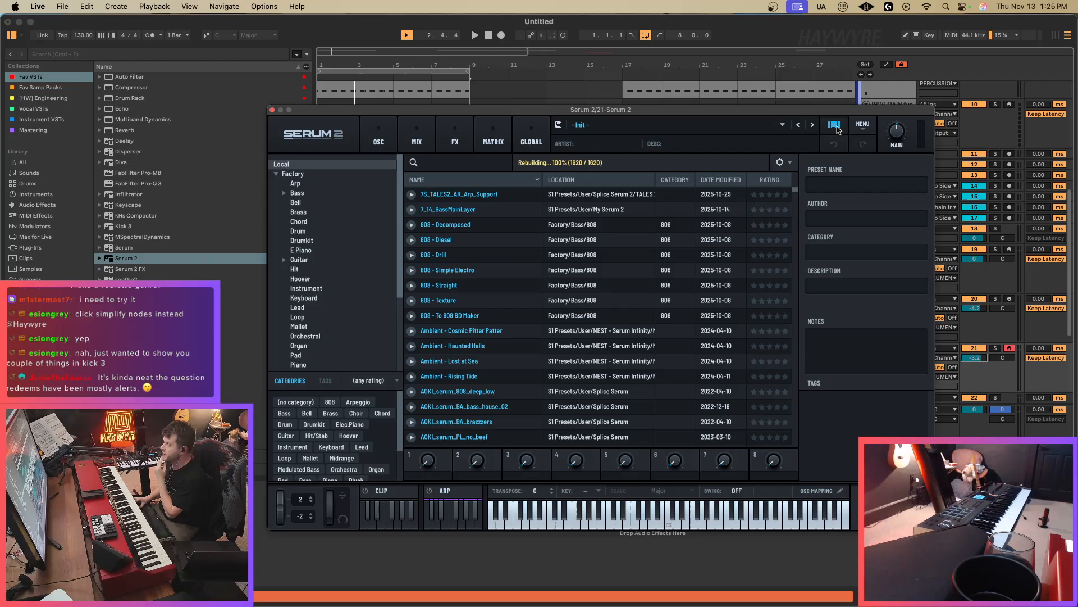
{"action": "left_click", "coordinate": [789, 162]}
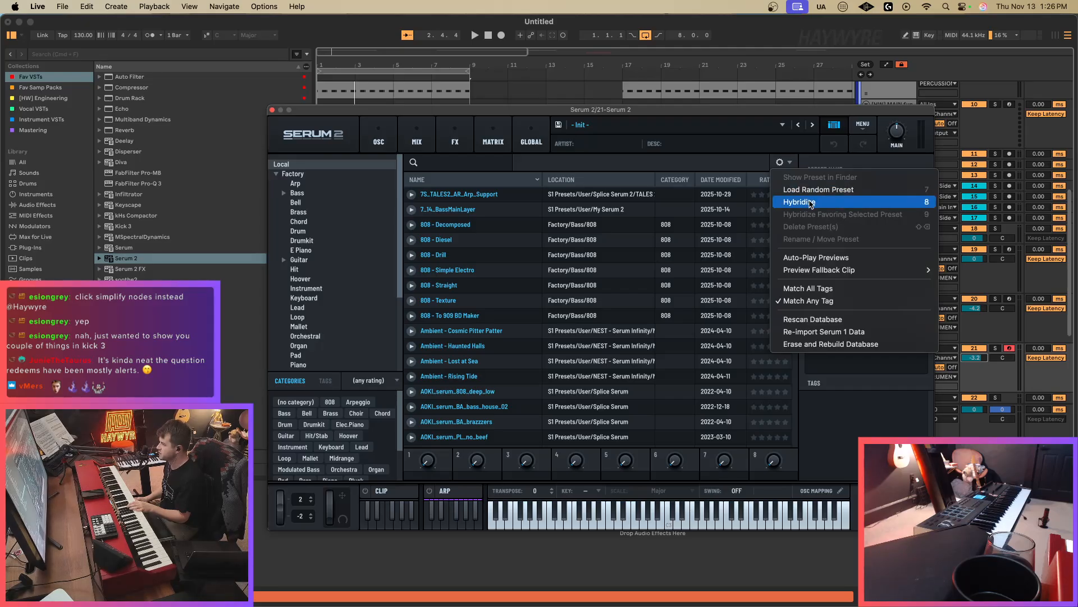
{"action": "left_click", "coordinate": [811, 203]}
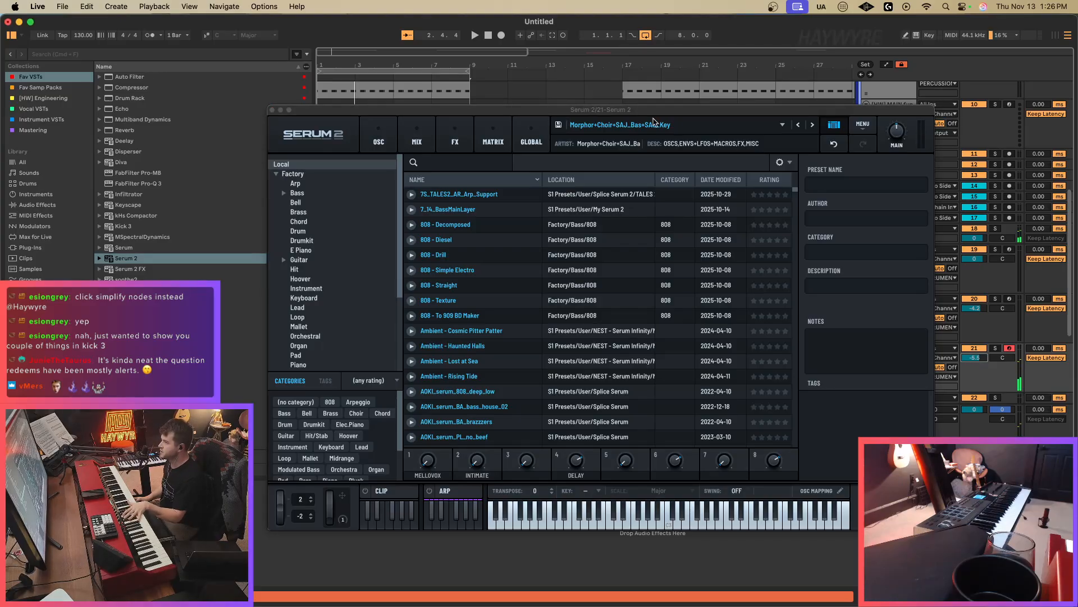
{"action": "left_click", "coordinate": [780, 163]}
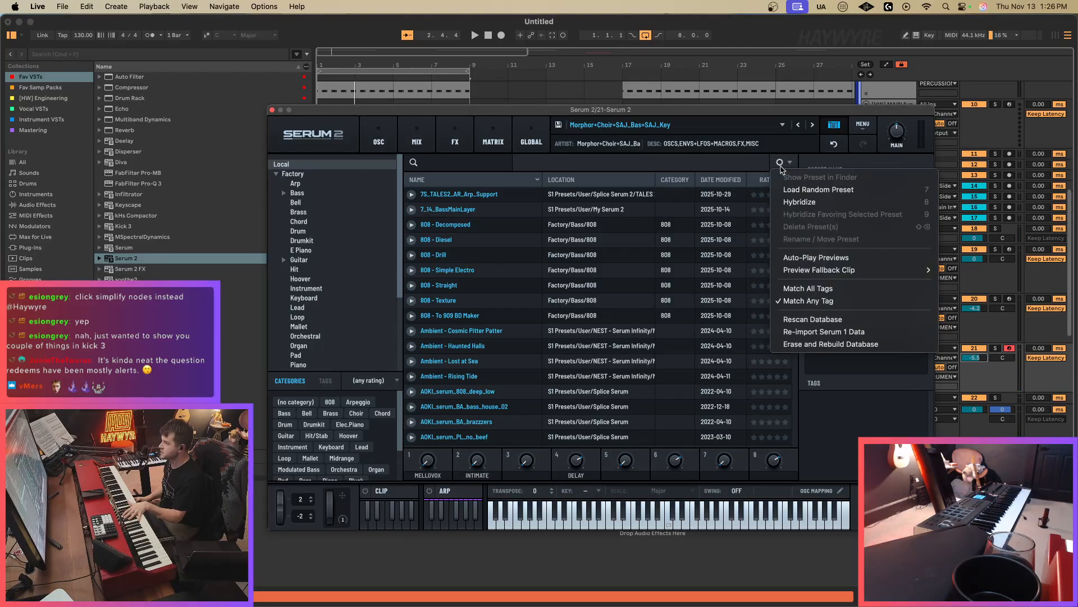
{"action": "left_click", "coordinate": [801, 202]}
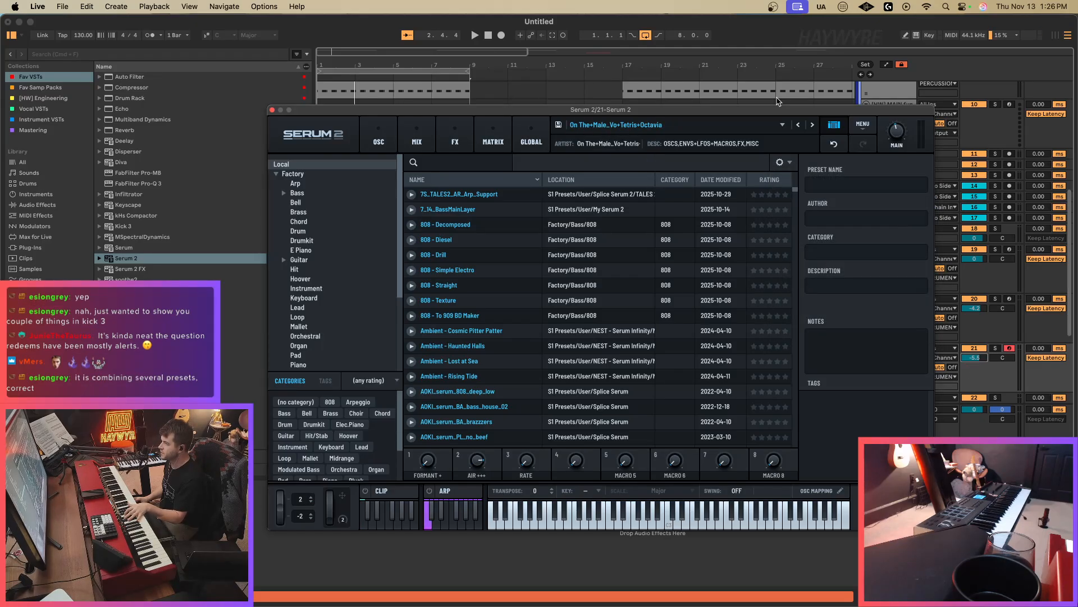
{"action": "left_click", "coordinate": [781, 162]}
{"action": "left_click", "coordinate": [808, 200]}
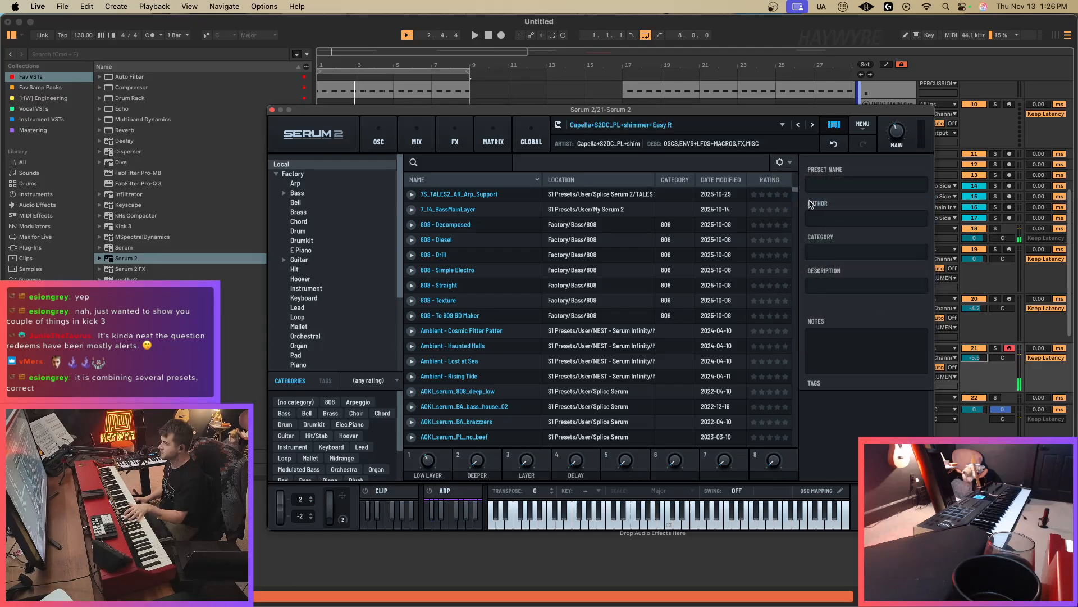
{"action": "left_click", "coordinate": [782, 164]}
{"action": "left_click", "coordinate": [806, 202]}
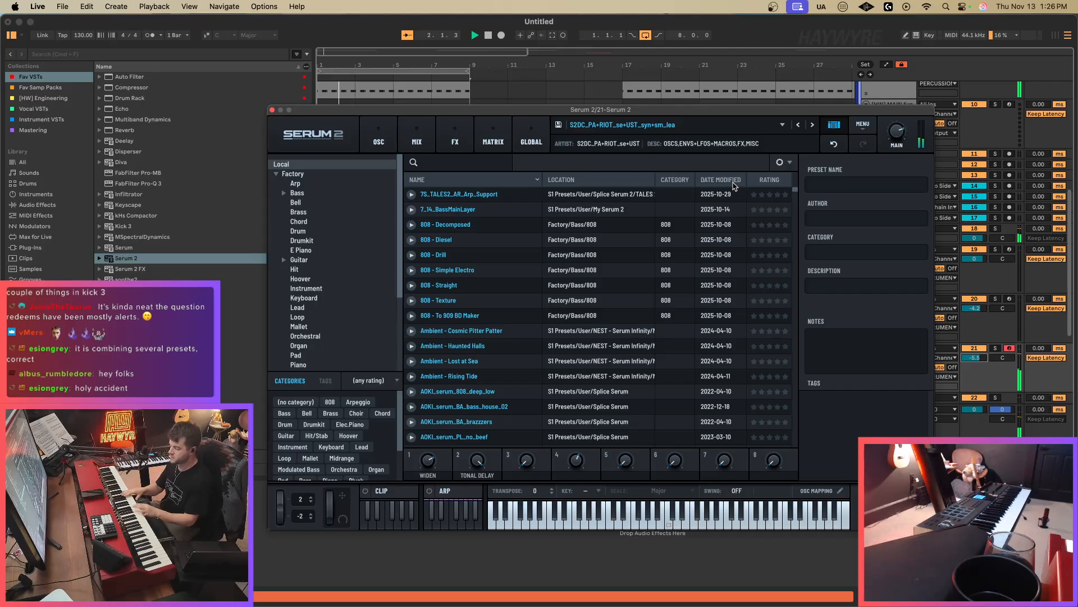
Leave the preset browser and raise the Reverb's mix in the Serum 2 effects chain.
{"action": "left_click", "coordinate": [996, 326]}
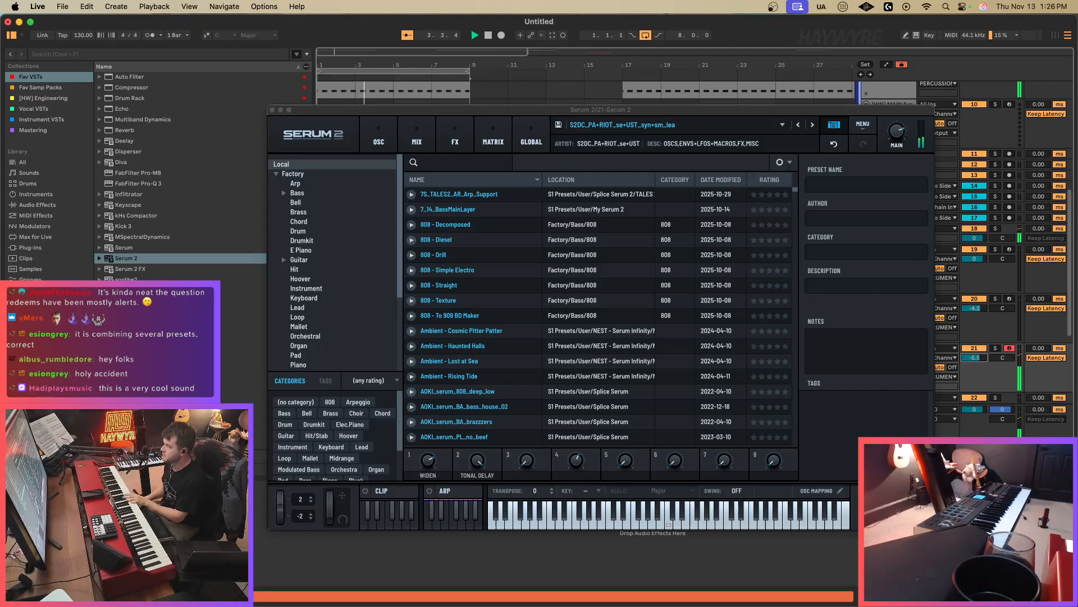
{"action": "left_click", "coordinate": [833, 127]}
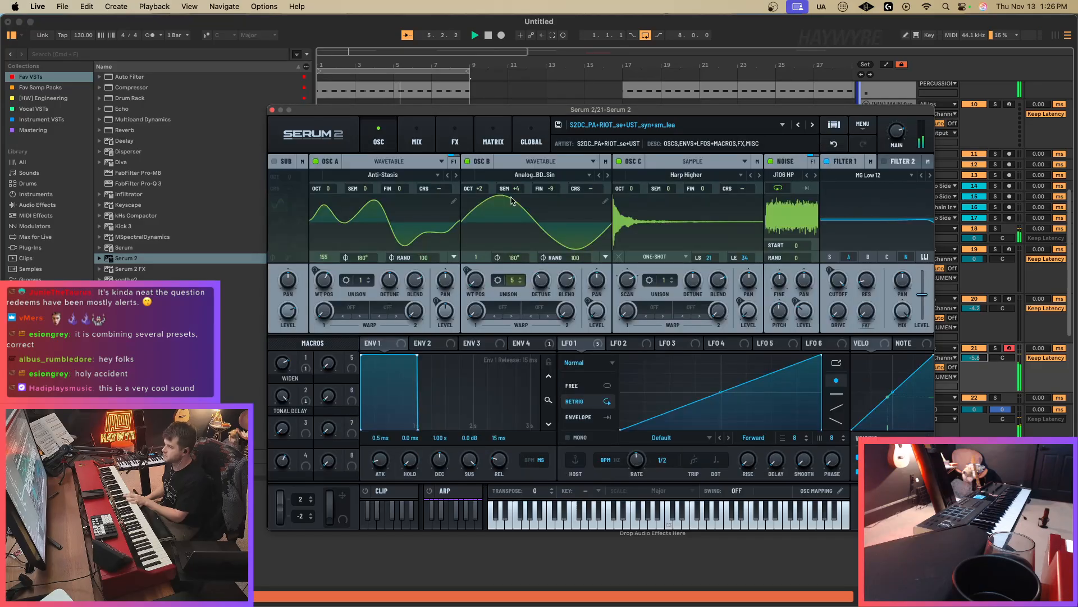
{"action": "left_click", "coordinate": [455, 138]}
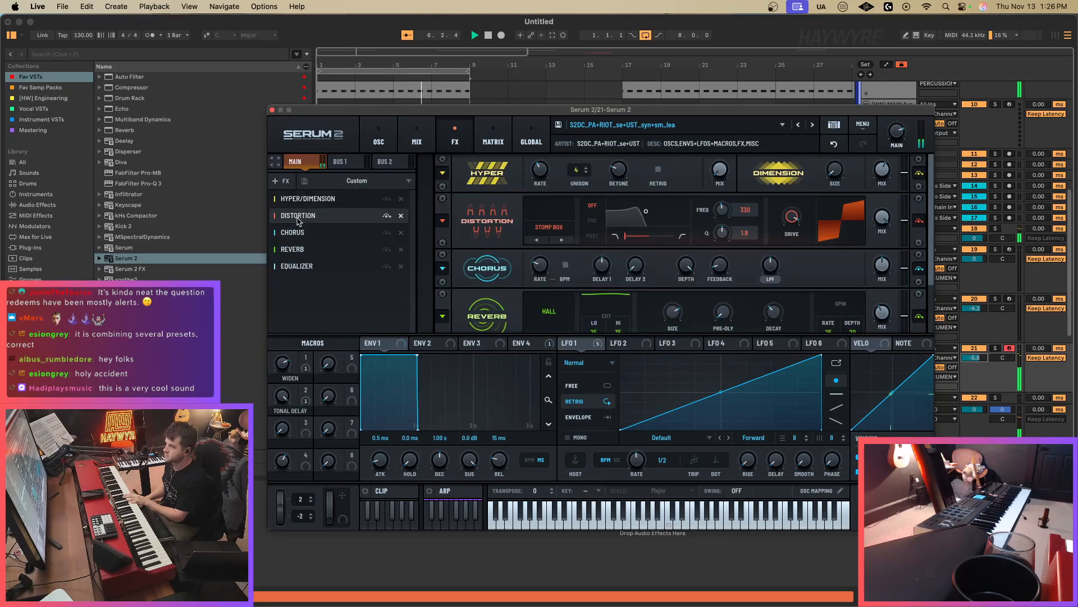
{"action": "scroll", "coordinate": [927, 256], "scroll_direction": "down", "scroll_amount": 3}
{"action": "left_click_drag", "start_coordinate": [883, 245], "coordinate": [881, 115]}
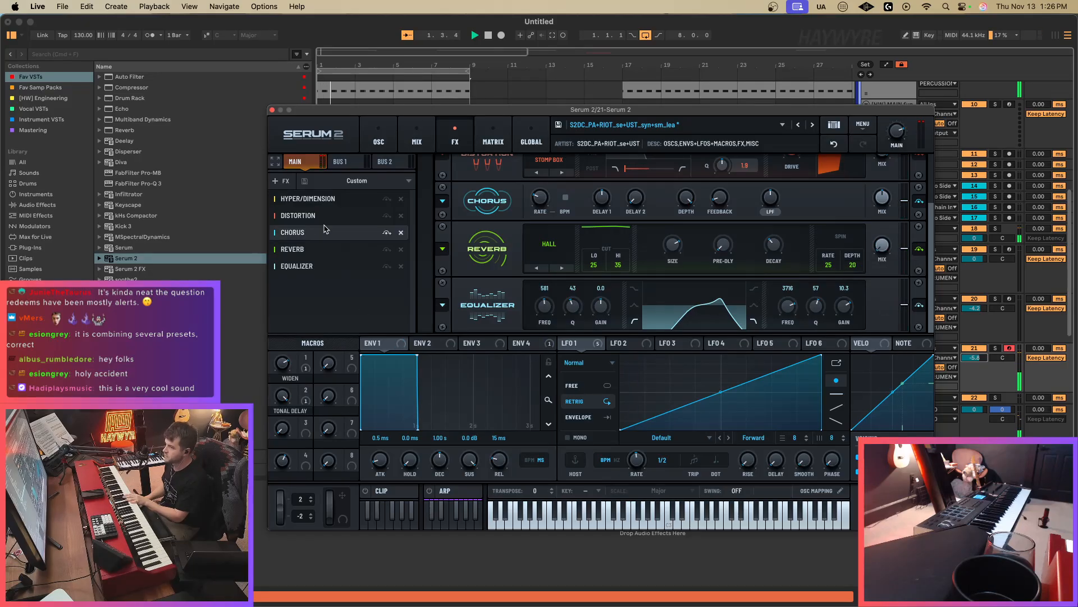
Add a Distortion and a Delay to the end of Serum 2's main effects chain.
{"action": "left_click", "coordinate": [277, 180]}
{"action": "left_click", "coordinate": [318, 263]}
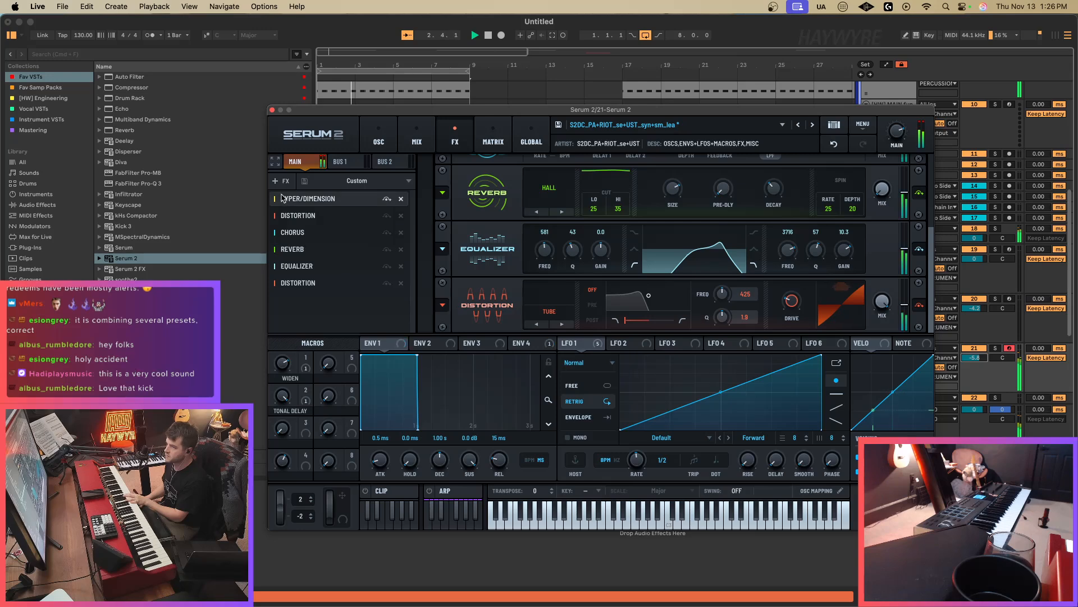
{"action": "left_click", "coordinate": [277, 180]}
{"action": "left_click", "coordinate": [304, 250]}
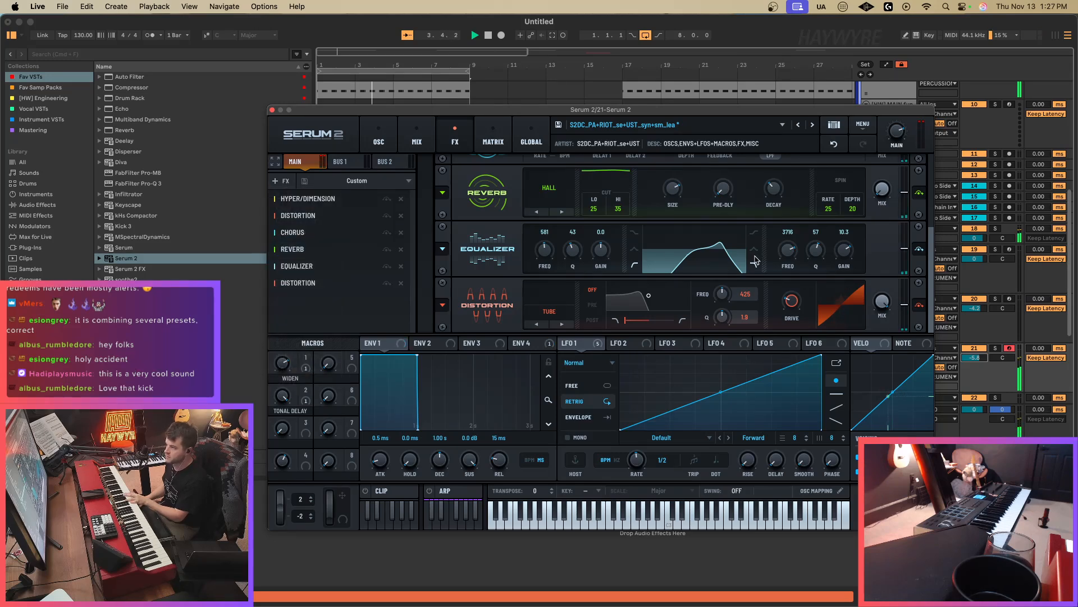
Set the Delay to Ping-Pong with 1/8 times on both sides, narrow its filter to a peak, and adjust its mix.
{"action": "left_click", "coordinate": [562, 325]}
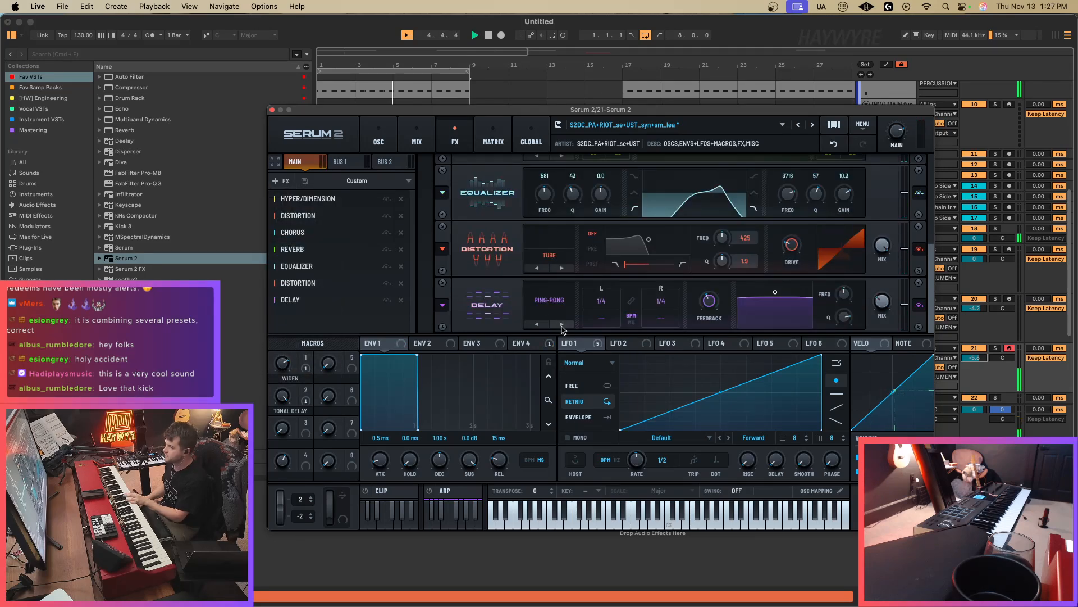
{"action": "left_click_drag", "start_coordinate": [602, 302], "coordinate": [669, 317]}
{"action": "left_click_drag", "start_coordinate": [740, 310], "coordinate": [781, 342]}
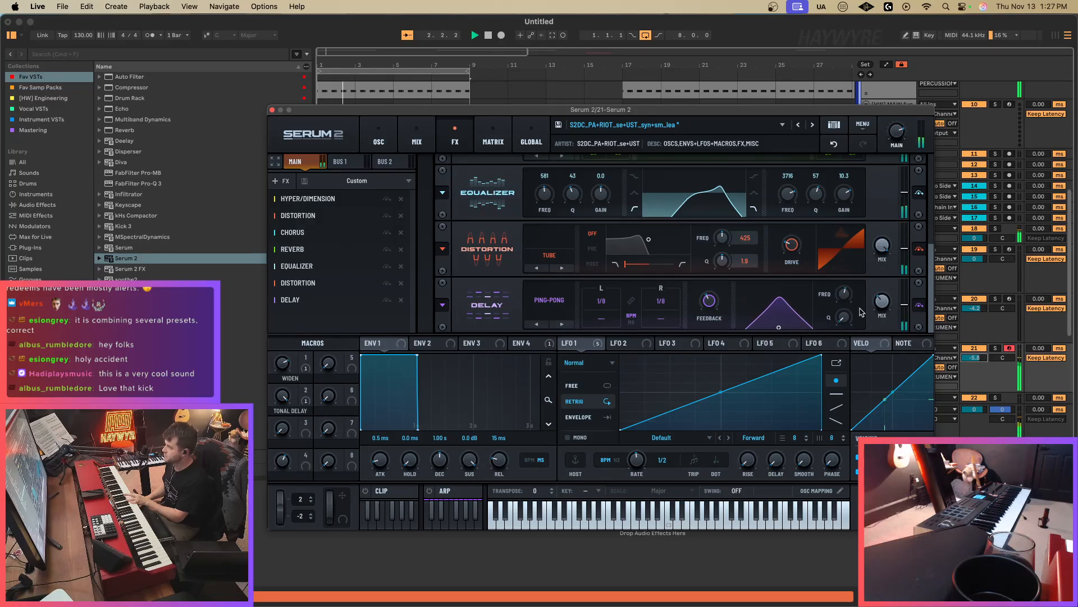
{"action": "left_click_drag", "start_coordinate": [877, 301], "coordinate": [874, 291]}
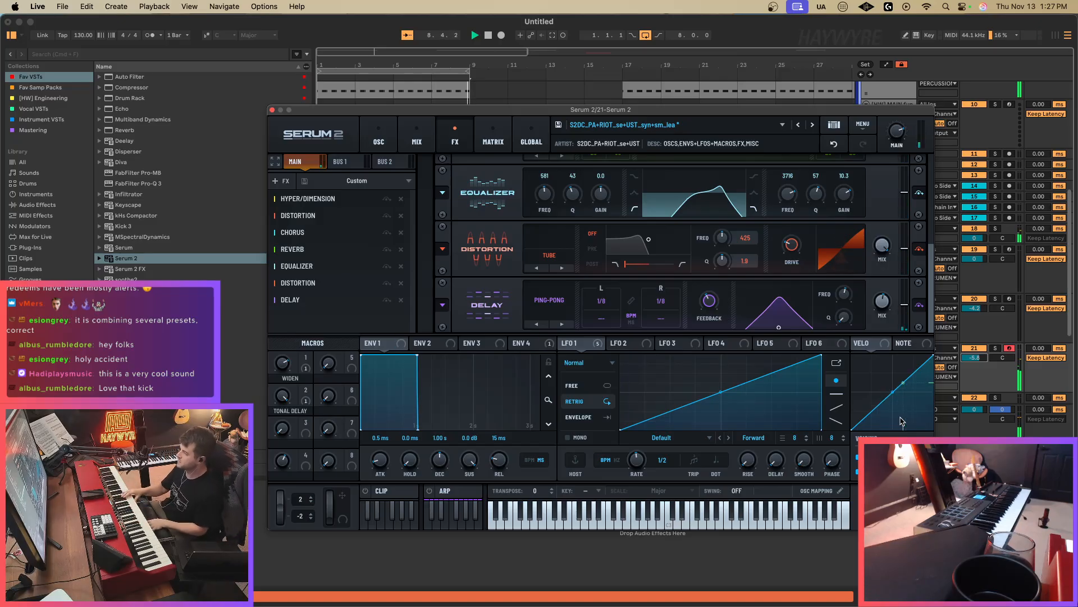
Record the played Serum 2 phrase as a clip and close the plug-in window.
{"action": "key", "text": "F9"}
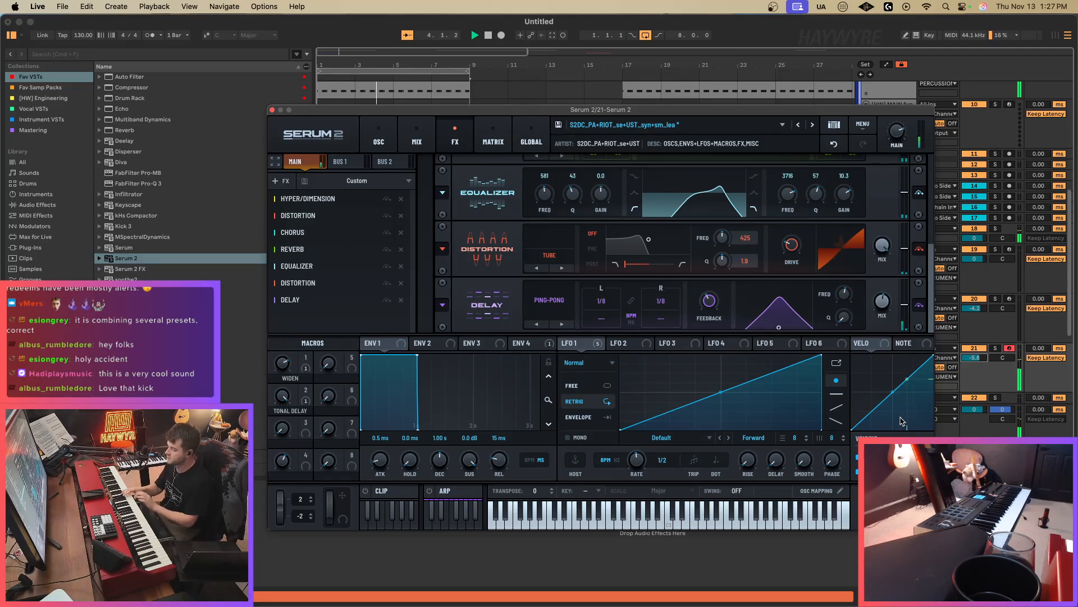
{"action": "left_click", "coordinate": [272, 109]}
Copy bar 2 of the recorded Serum 2 clip to bar 1 and duplicate it to fill all eight bars of the loop.
{"action": "key", "text": "super+1"}
{"action": "left_click_drag", "start_coordinate": [358, 382], "coordinate": [338, 374]}
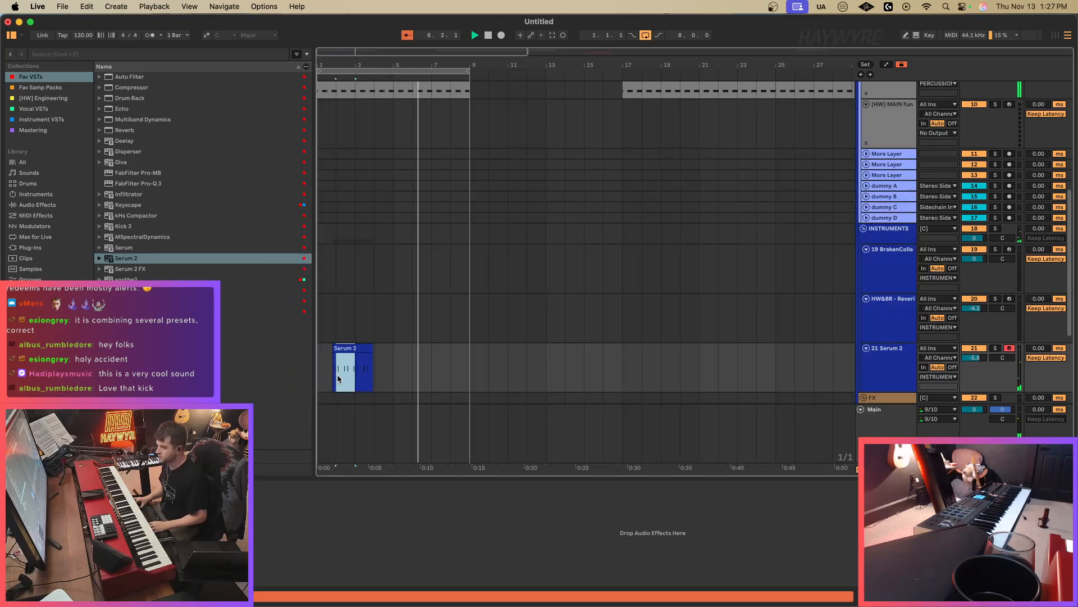
{"action": "key", "text": "super+c"}
{"action": "left_click", "coordinate": [318, 374]}
{"action": "key", "text": "super+v"}
{"action": "key", "text": "super+d"}
{"action": "key", "text": "super+d"}
{"action": "key", "text": "super+d"}
{"action": "key", "text": "super+d"}
{"action": "key", "text": "super+d"}
{"action": "key", "text": "super+d"}
{"action": "key", "text": "super+d"}
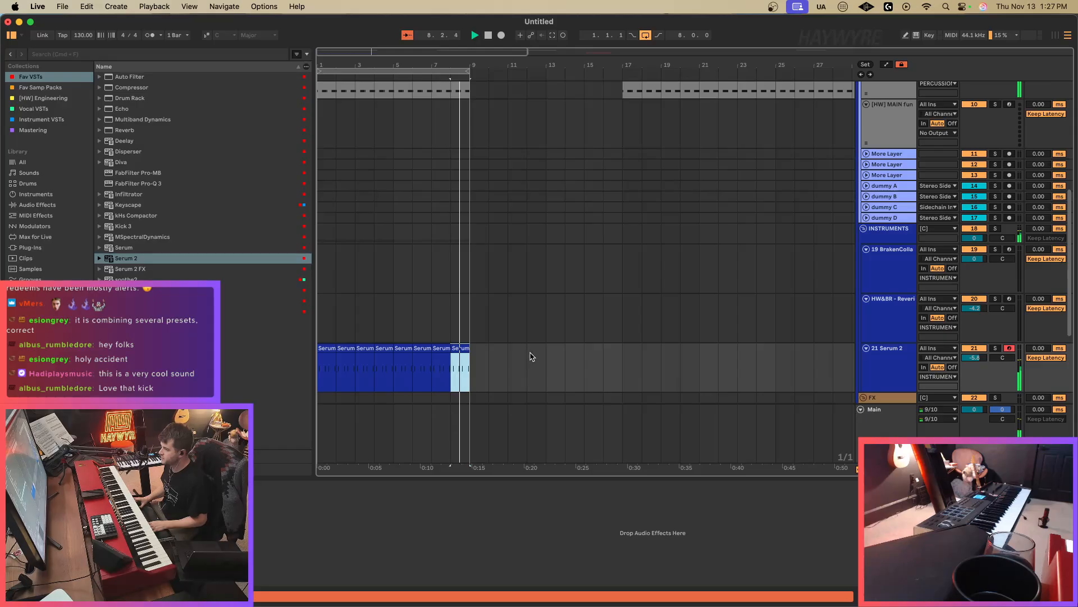
Lower the Serum 2 track's volume slightly, then arm the NORD track and record a chord part over the loop.
{"action": "left_click_drag", "start_coordinate": [990, 364], "coordinate": [990, 360]}
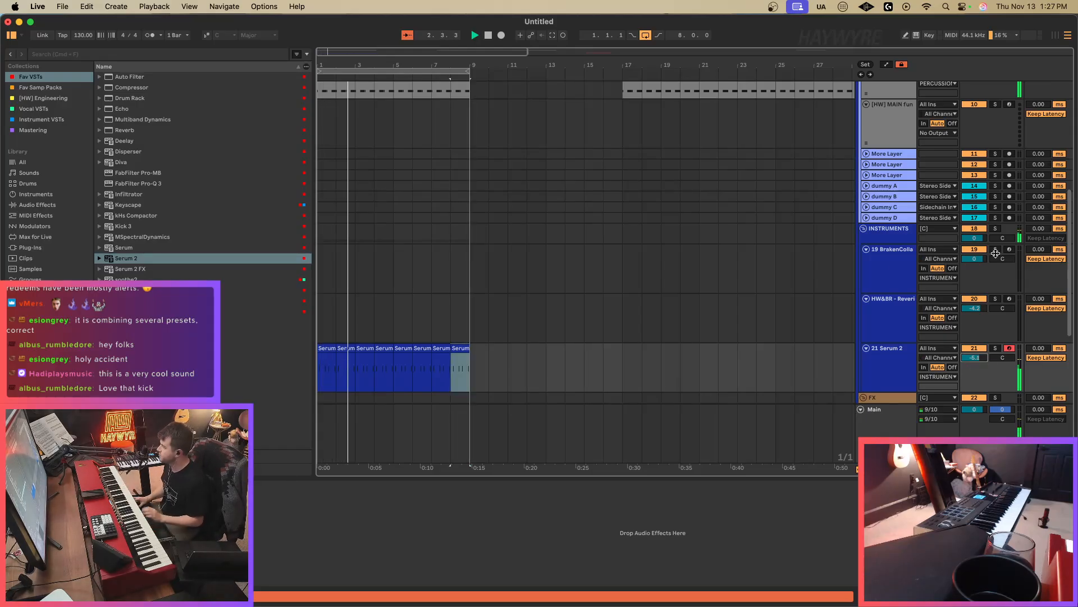
{"action": "scroll", "coordinate": [893, 292], "scroll_direction": "up", "scroll_amount": 4}
{"action": "scroll", "coordinate": [893, 292], "scroll_direction": "up", "scroll_amount": 5}
{"action": "left_click", "coordinate": [1002, 94]}
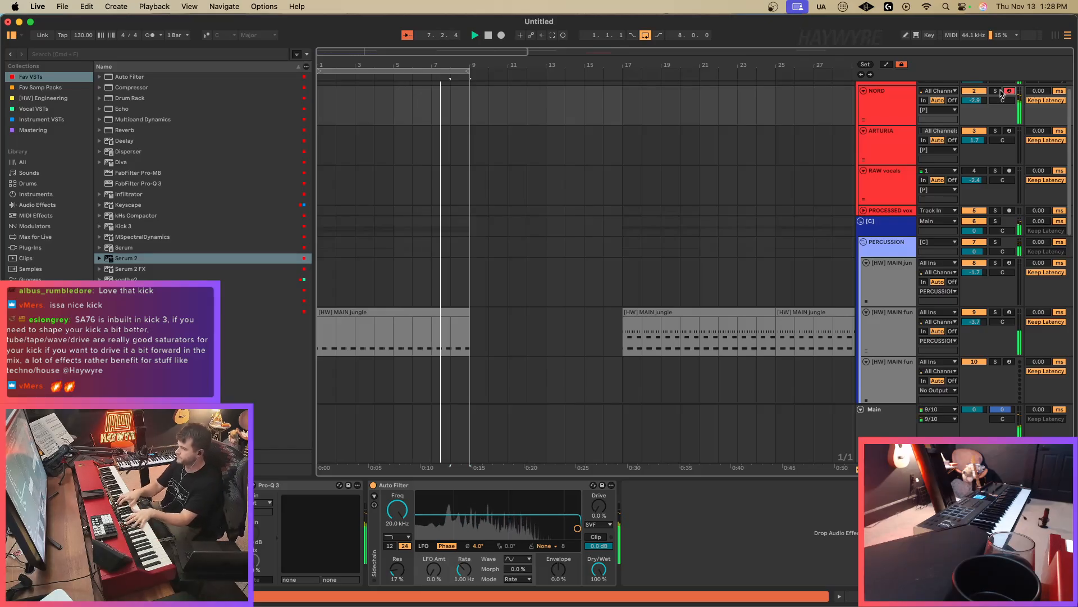
{"action": "key", "text": "F9"}
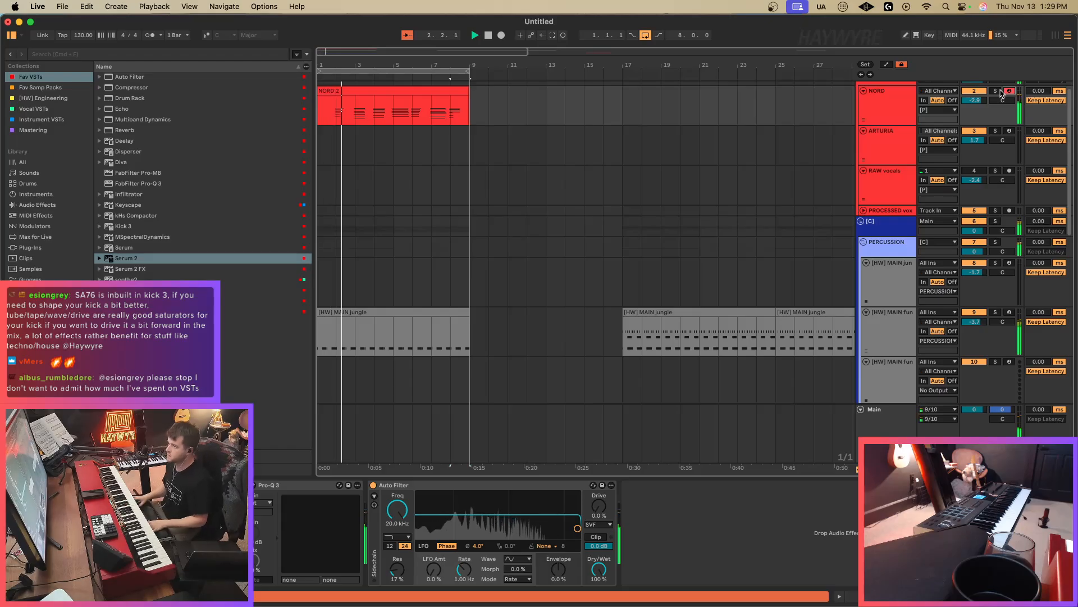
Open the recorded NORD 2 clip and quantize all of its notes on a 1/16 grid.
{"action": "double_click", "coordinate": [391, 118]}
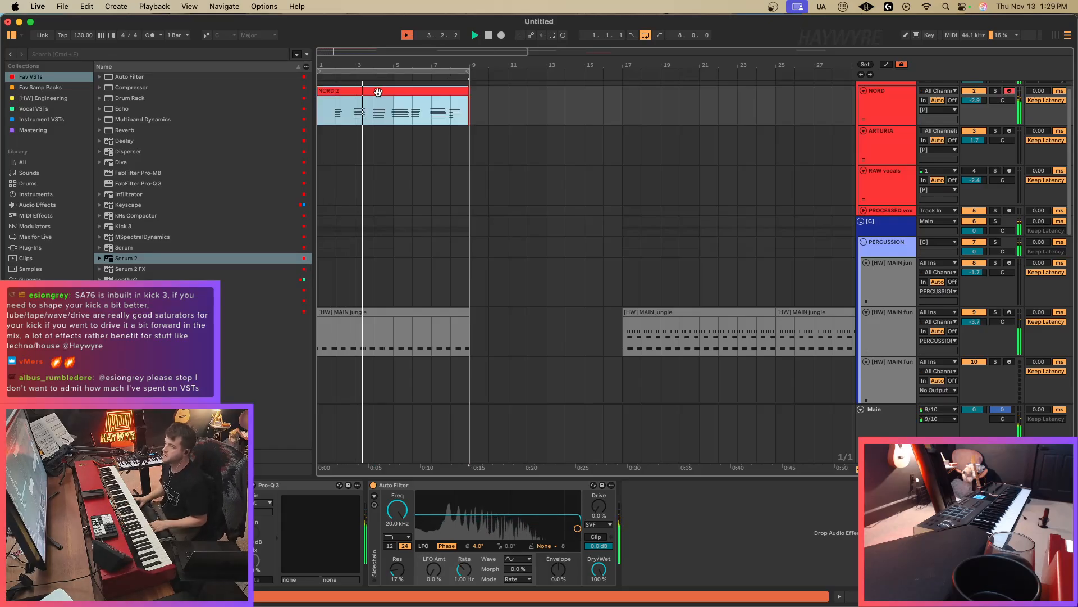
{"action": "key", "text": "super+1"}
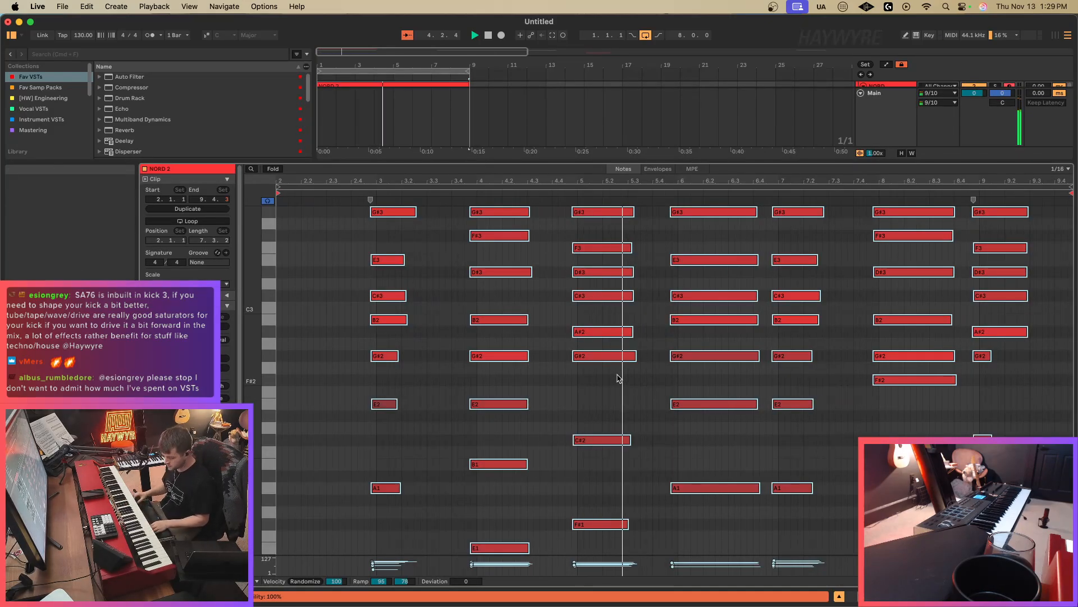
{"action": "key", "text": "super+a"}
{"action": "key", "text": "super+u"}
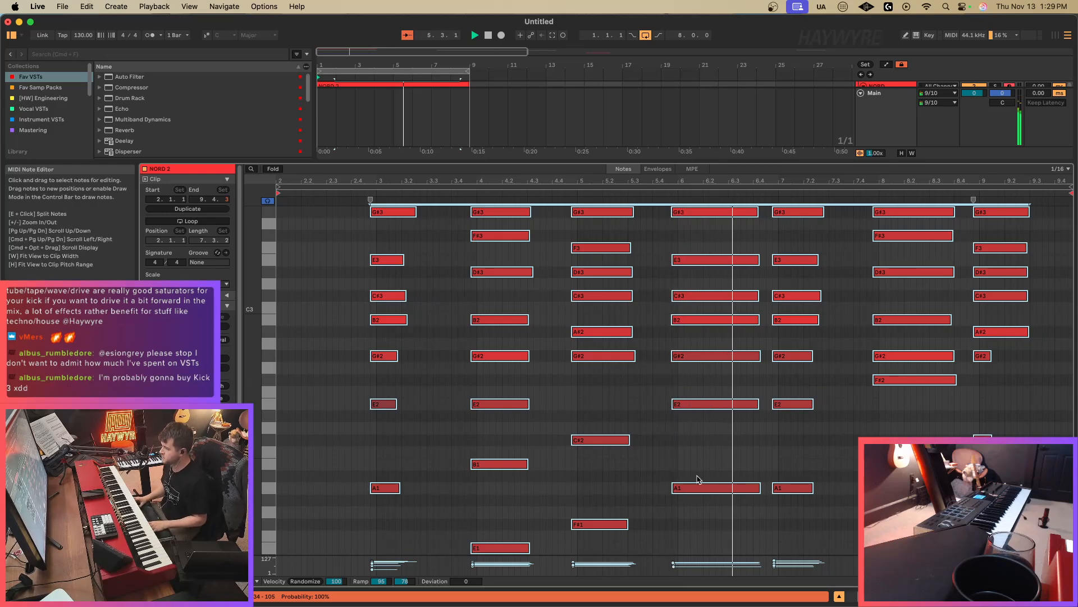
Copy the long chord at bar 6 of the NORD 2 clip and paste it at the clip's end near bar 10 and its start near bar 2.
{"action": "left_click_drag", "start_coordinate": [700, 526], "coordinate": [722, 17]}
{"action": "key", "text": "super+c"}
{"action": "left_click", "coordinate": [1066, 214]}
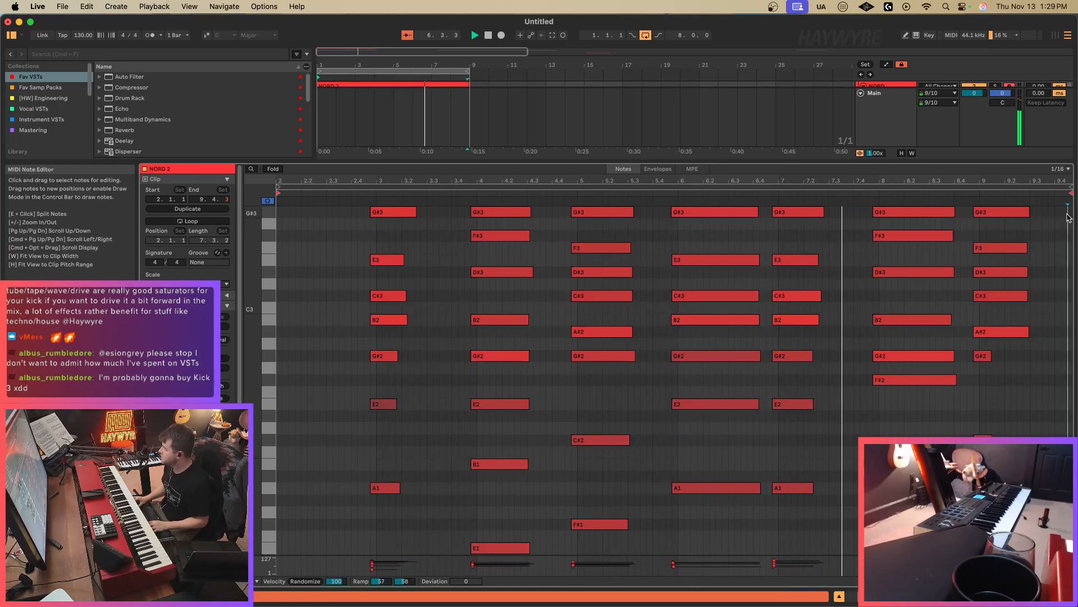
{"action": "key", "text": "super+v"}
{"action": "key", "text": "w"}
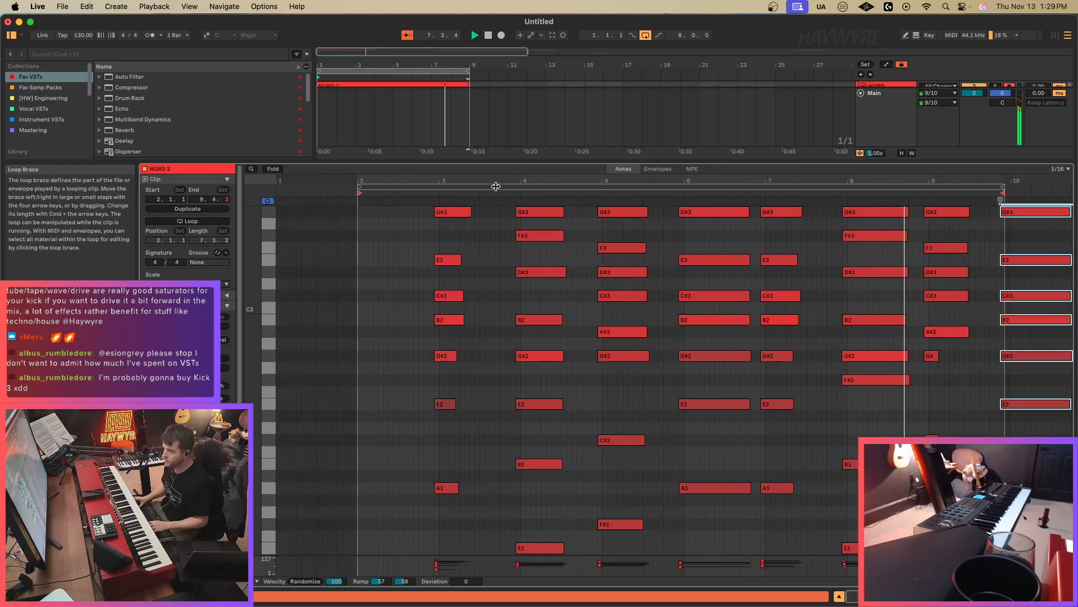
{"action": "left_click", "coordinate": [351, 221]}
{"action": "key", "text": "super+v"}
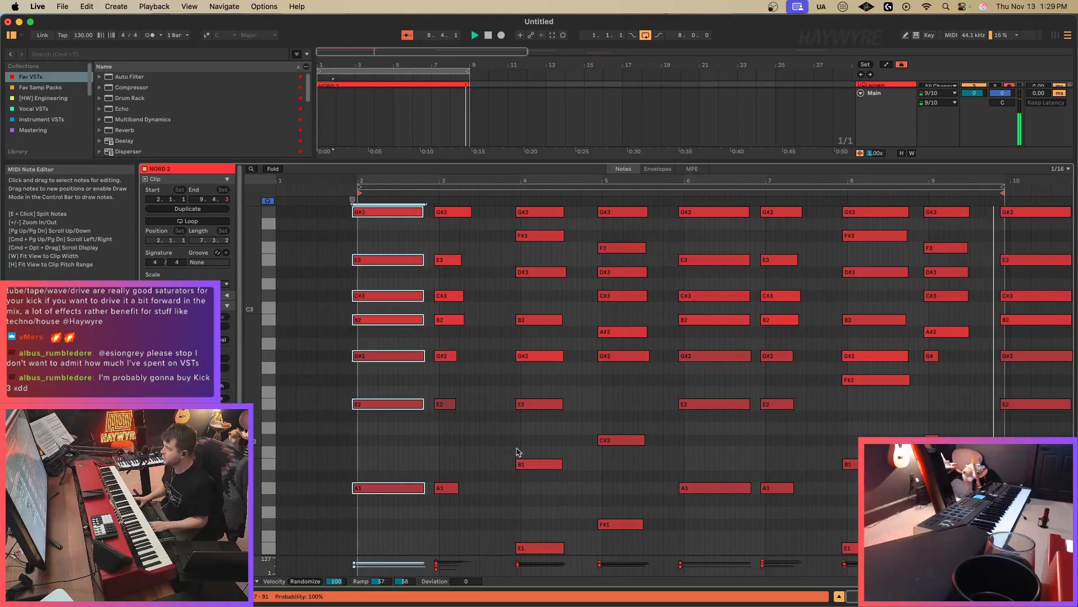
Return from the NORD 2 clip's notes to the arrangement tracks and lower the NORD track's volume to about -3.8 dB.
{"action": "left_click", "coordinate": [999, 596]}
{"action": "left_click", "coordinate": [528, 141]}
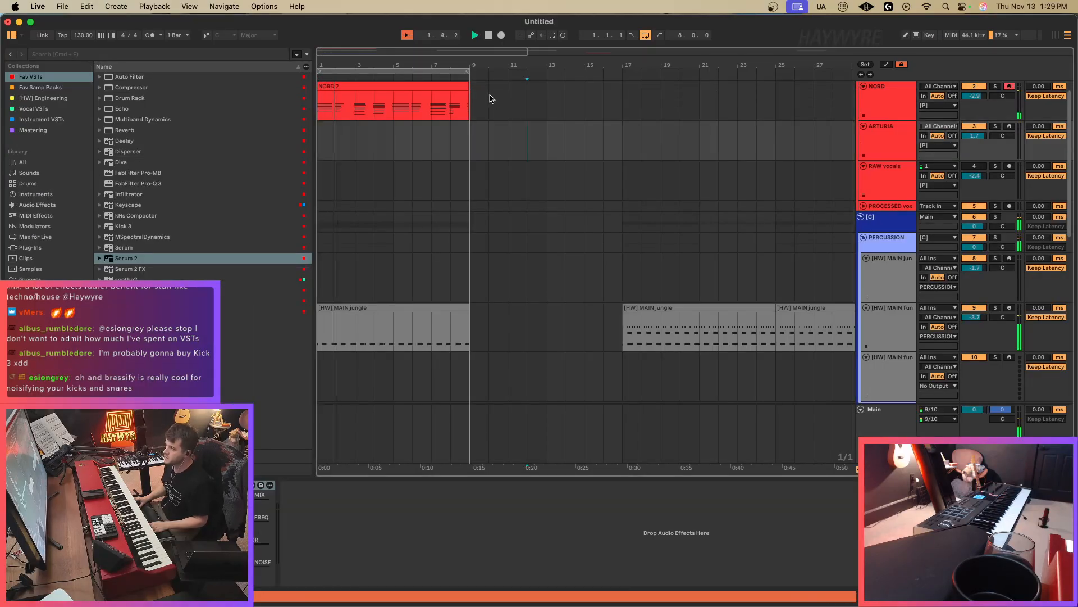
{"action": "left_click", "coordinate": [490, 99]}
{"action": "left_click", "coordinate": [471, 89]}
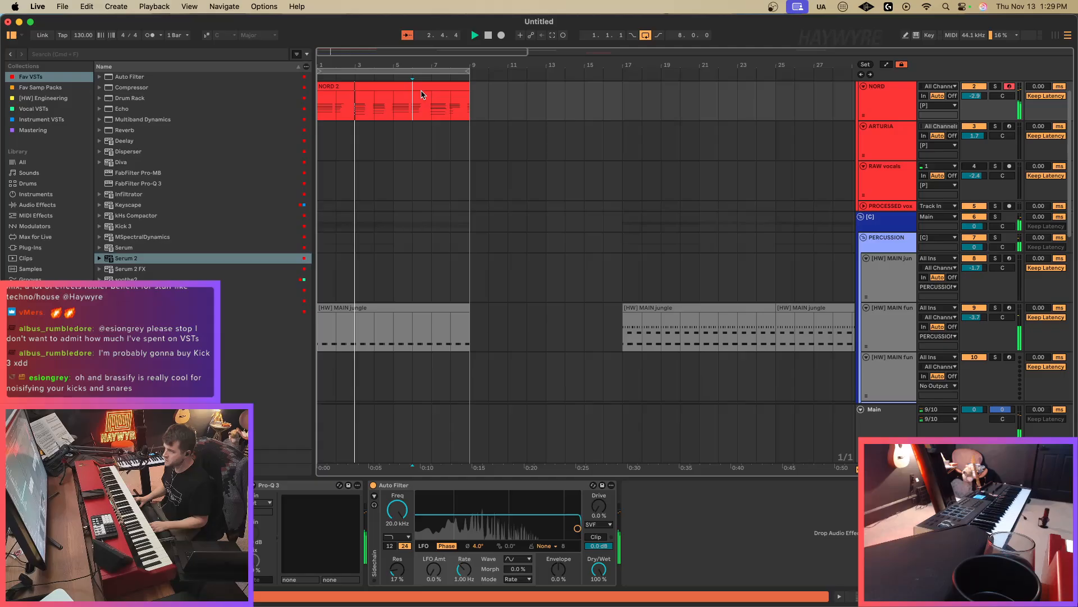
{"action": "left_click_drag", "start_coordinate": [969, 97], "coordinate": [968, 103]}
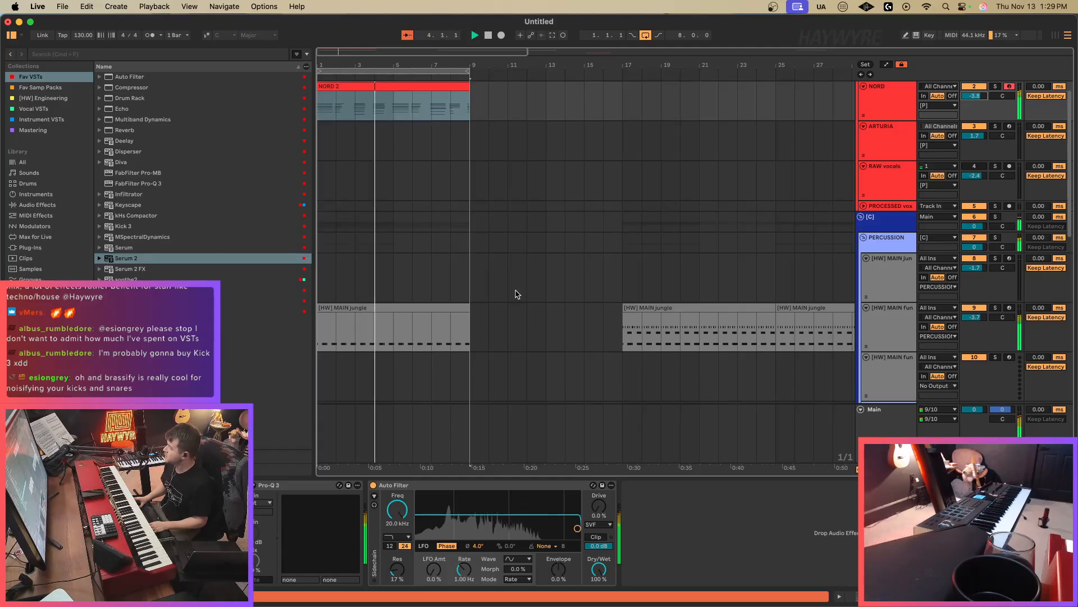
{"action": "scroll", "coordinate": [542, 287], "scroll_direction": "up", "scroll_amount": 2}
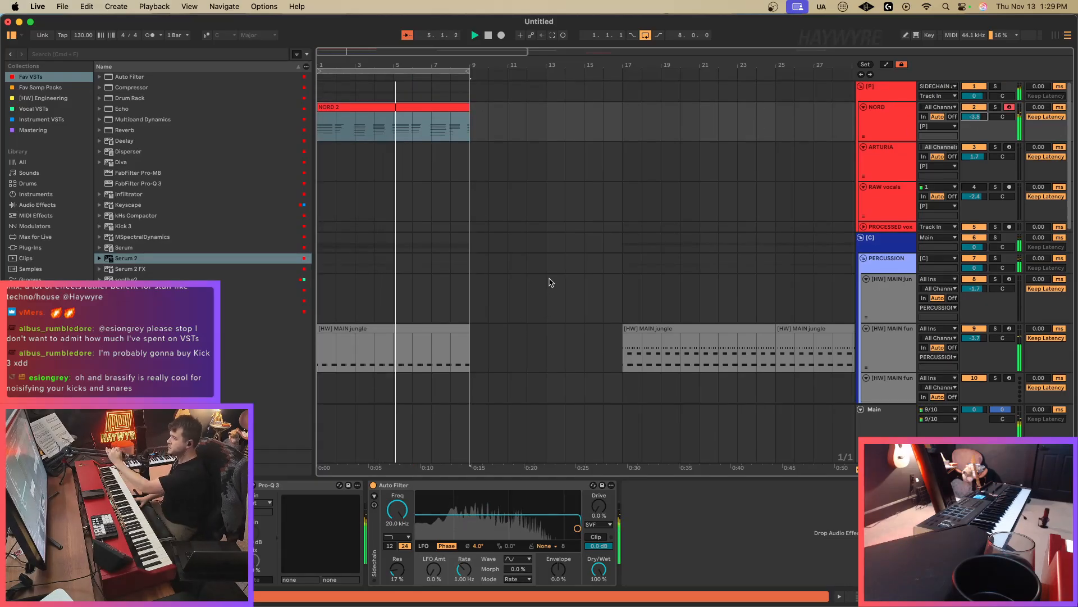
Open the first [HW] MAIN jungle clip and duplicate its opening pair of hat notes, velocities 127 and 45, across the eight bars.
{"action": "double_click", "coordinate": [353, 348]}
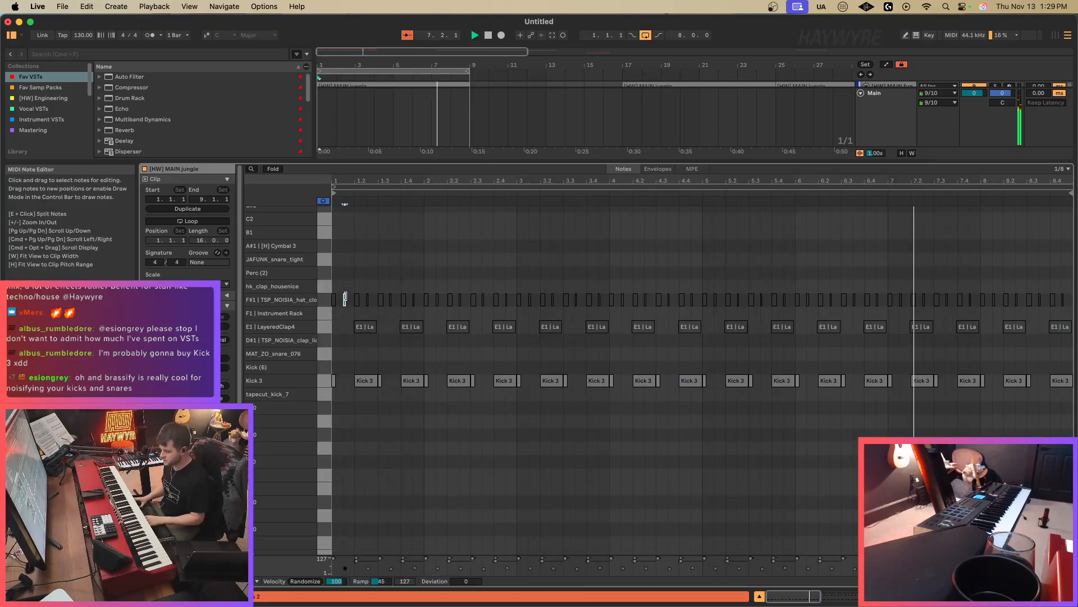
{"action": "left_click_drag", "start_coordinate": [358, 292], "coordinate": [327, 310]}
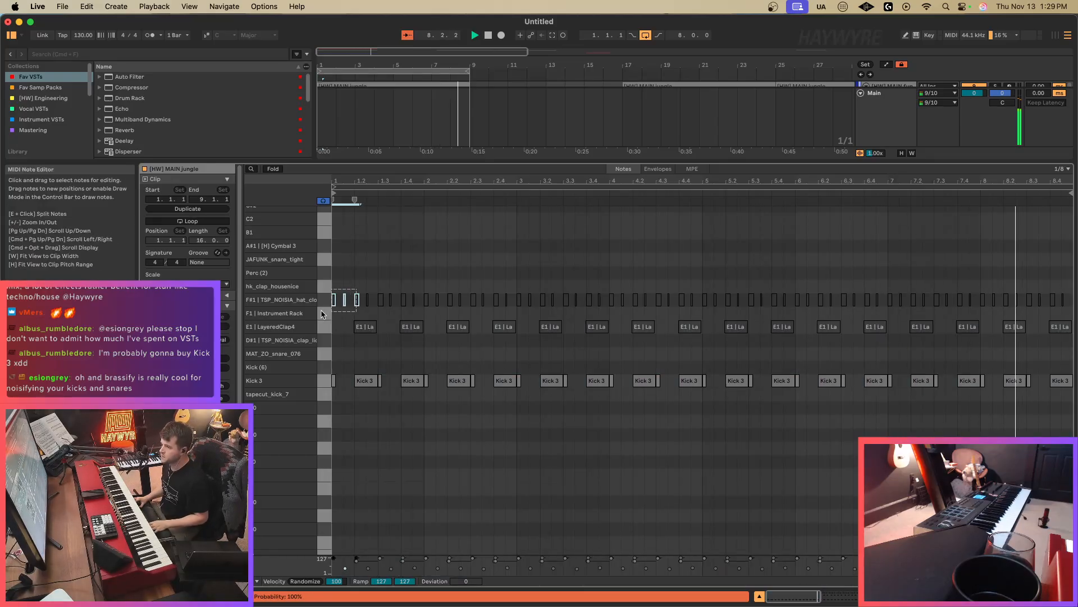
{"action": "key", "text": "super+d"}
{"action": "key", "text": "super+d"}
{"action": "key", "text": "super+d"}
{"action": "key", "text": "super+d"}
{"action": "key", "text": "super+d"}
{"action": "key", "text": "super+d"}
{"action": "key", "text": "super+d"}
{"action": "key", "text": "super+d"}
{"action": "key", "text": "super+d"}
{"action": "key", "text": "super+d"}
{"action": "key", "text": "super+d"}
{"action": "key", "text": "super+d"}
{"action": "key", "text": "super+d"}
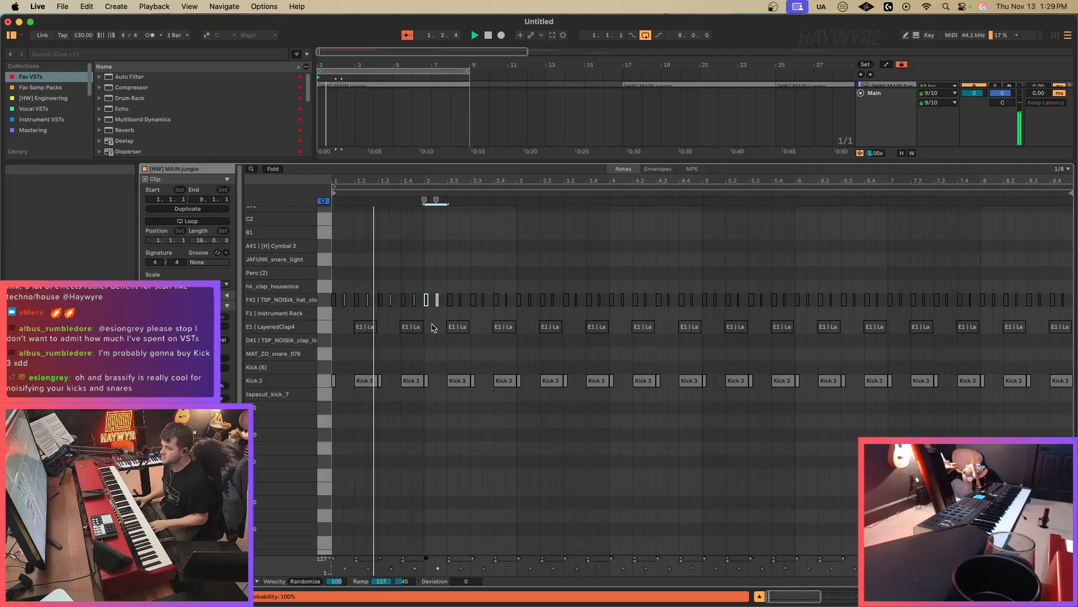
{"action": "key", "text": "super+d"}
{"action": "key", "text": "super+d"}
{"action": "key", "text": "super+d"}
{"action": "key", "text": "super+d"}
{"action": "key", "text": "super+d"}
{"action": "key", "text": "super+d"}
{"action": "key", "text": "super+d"}
{"action": "key", "text": "super+d"}
{"action": "key", "text": "super+d"}
{"action": "key", "text": "super+d"}
{"action": "key", "text": "super+d"}
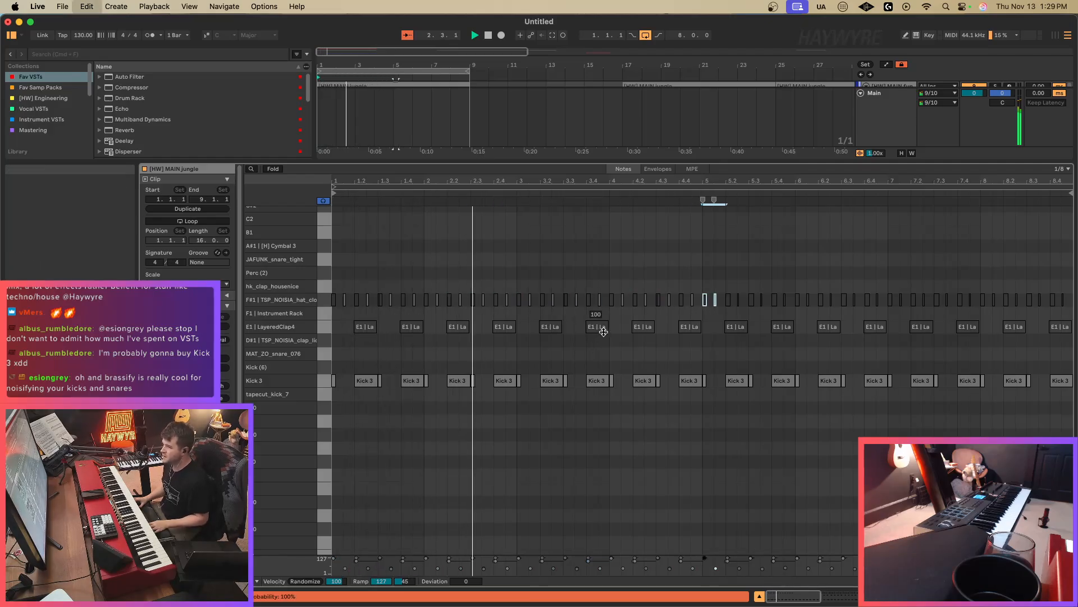
{"action": "key", "text": "super+d"}
{"action": "key", "text": "super+d"}
{"action": "key", "text": "super+d"}
{"action": "key", "text": "super+d"}
{"action": "key", "text": "super+d"}
{"action": "key", "text": "super+d"}
{"action": "key", "text": "super+d"}
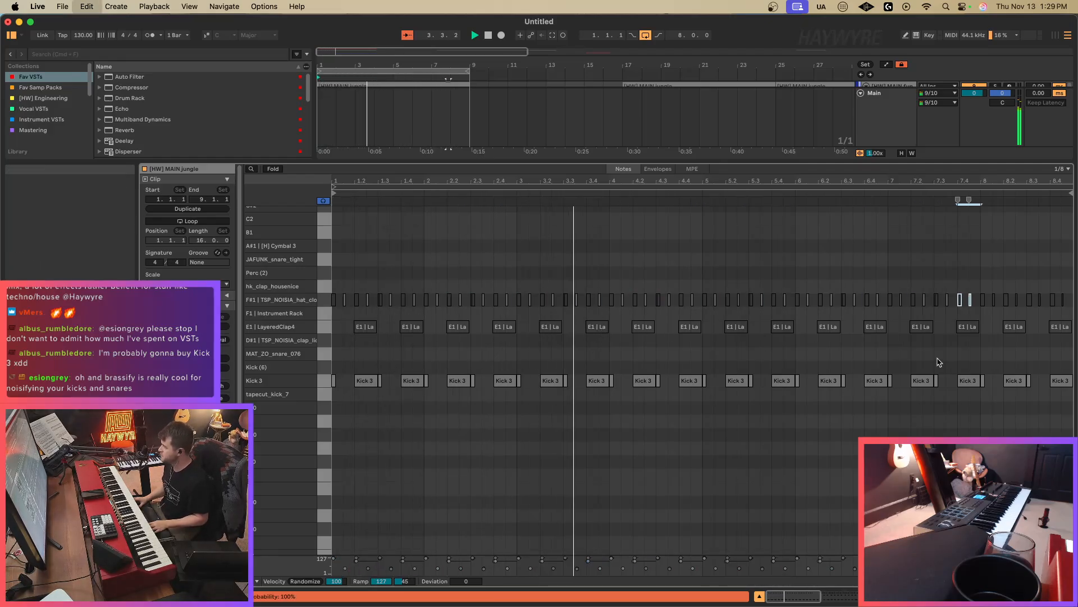
{"action": "key", "text": "shift+Tab"}
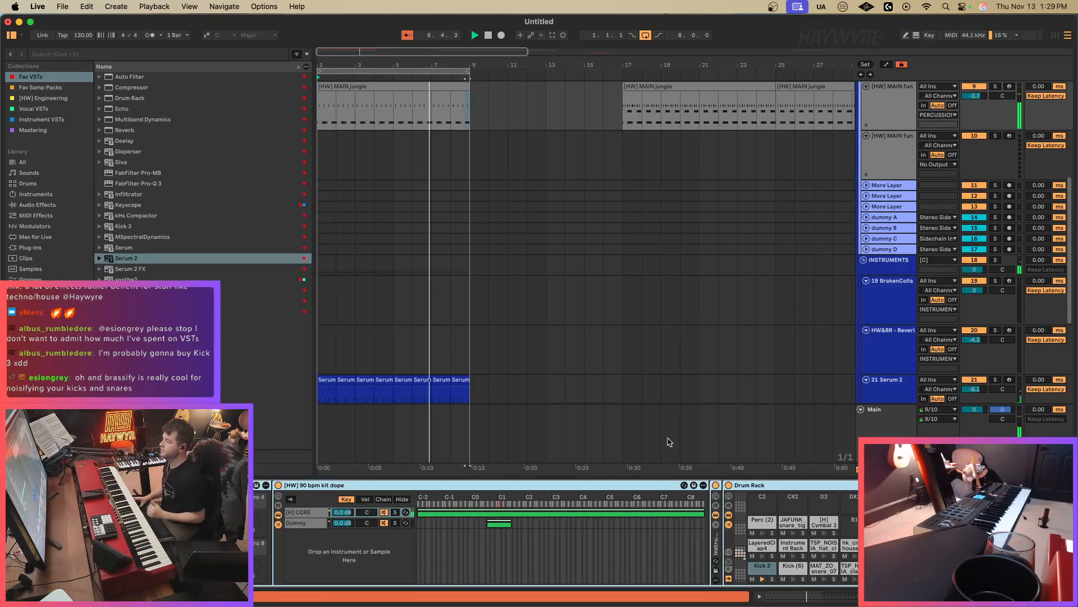
Insert a MIDI track loaded with Serum 2 below the existing Serum 2 track, and slightly lower the existing track's volume.
{"action": "scroll", "coordinate": [488, 164], "scroll_direction": "up", "scroll_amount": 2}
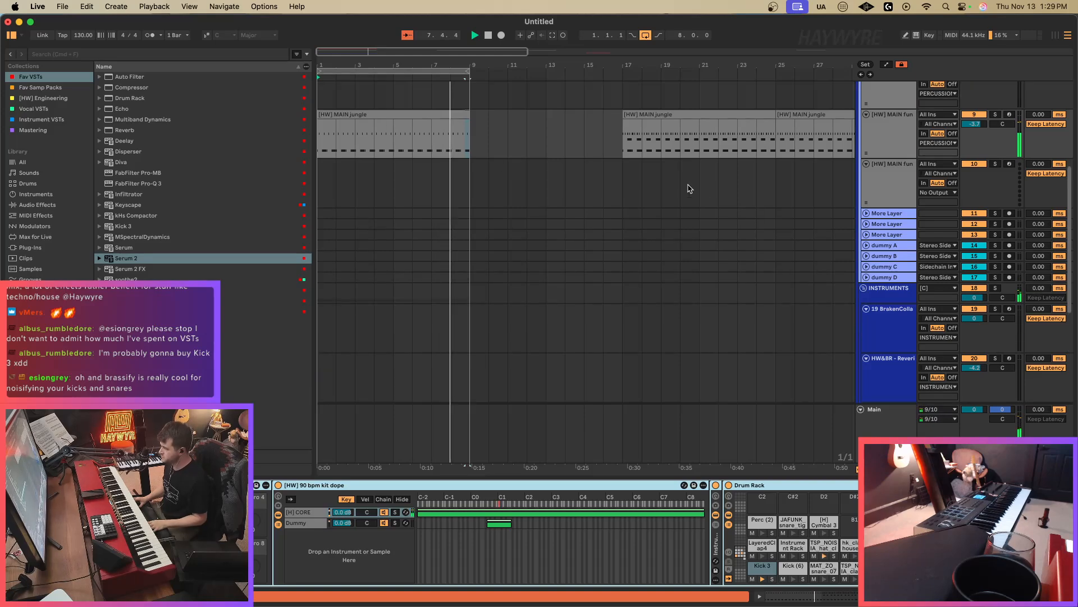
{"action": "scroll", "coordinate": [711, 321], "scroll_direction": "down", "scroll_amount": 4}
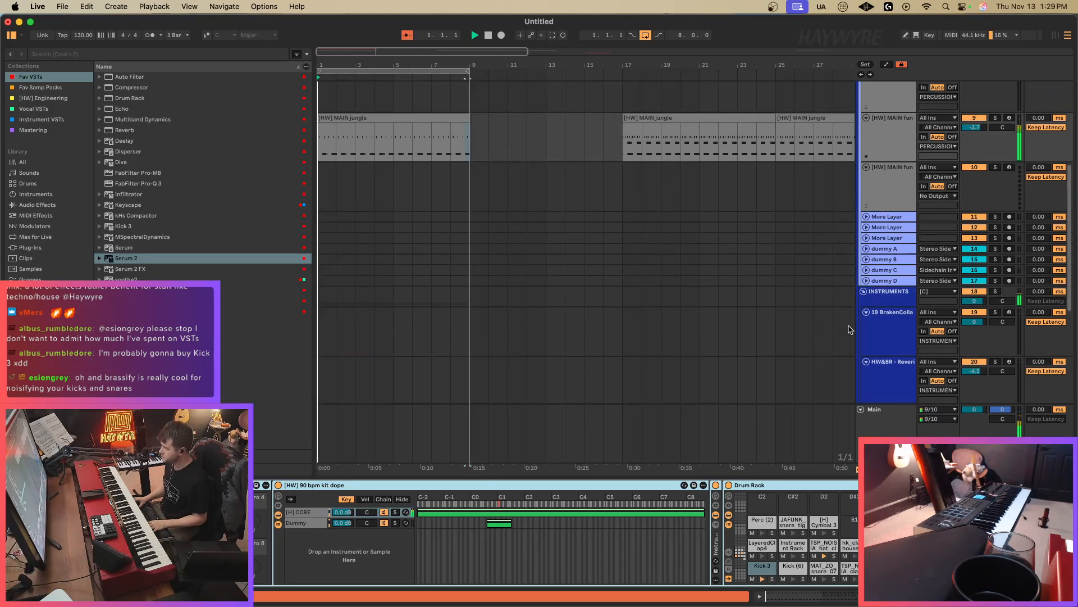
{"action": "left_click", "coordinate": [876, 308]}
{"action": "left_click", "coordinate": [885, 364]}
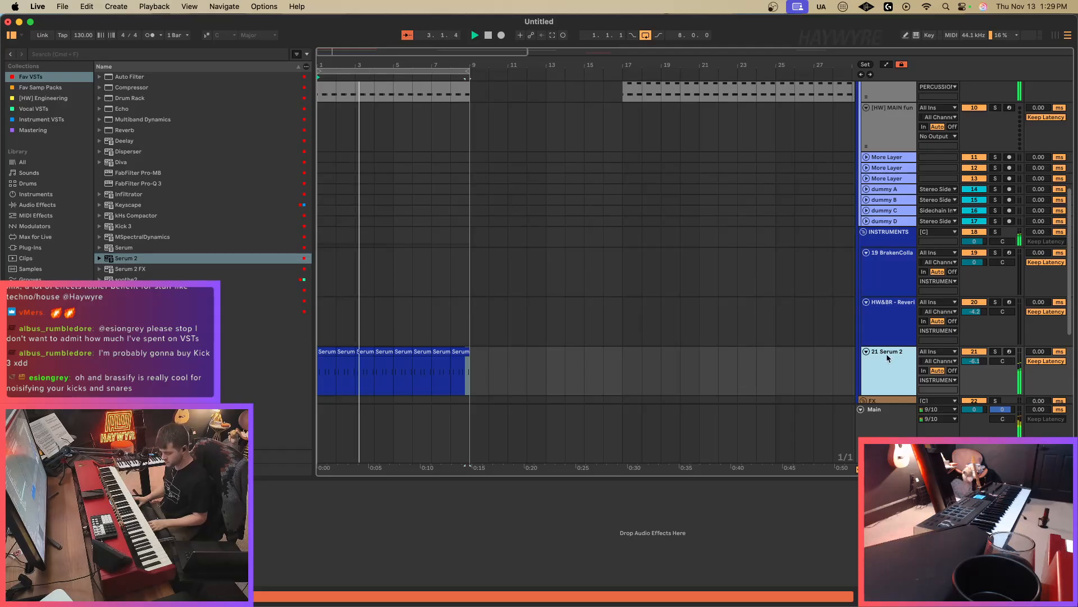
{"action": "key", "text": "super+shift+t"}
{"action": "left_click_drag", "start_coordinate": [625, 405], "coordinate": [951, 380]}
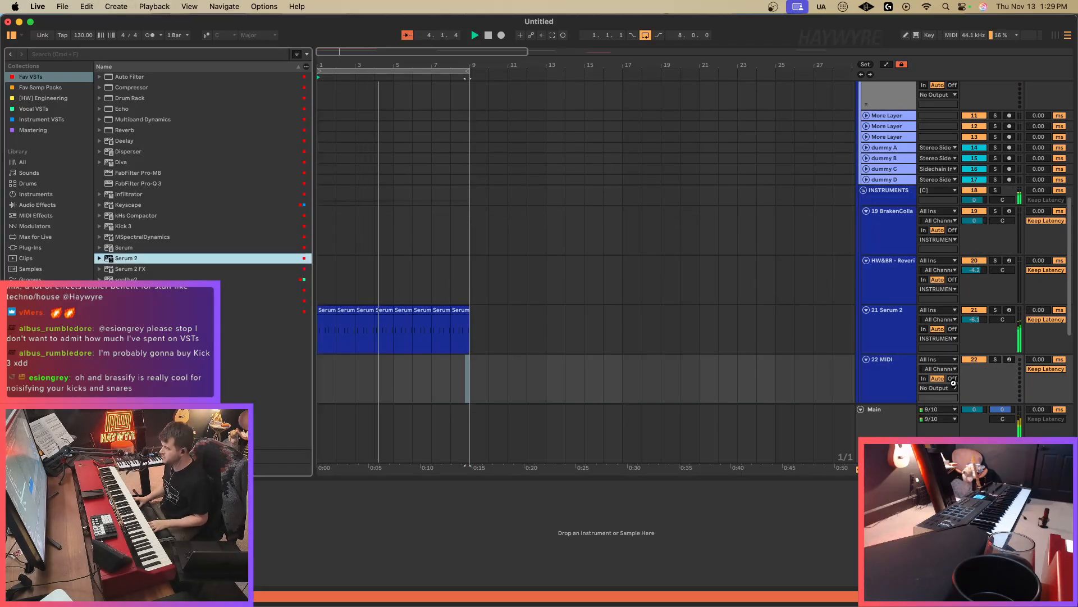
{"action": "left_click_drag", "start_coordinate": [974, 320], "coordinate": [974, 324]}
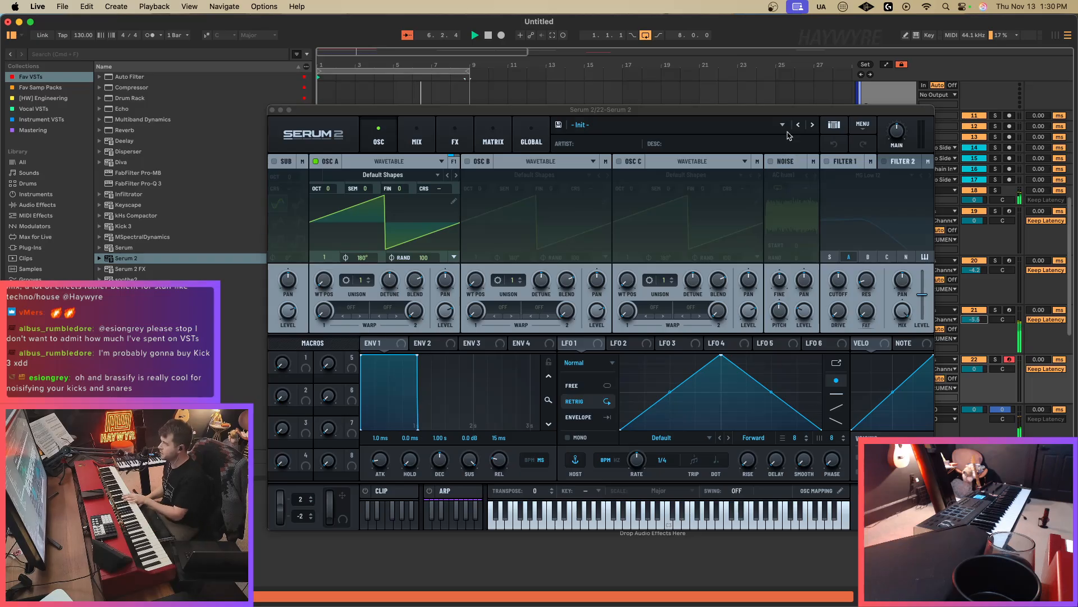
Open the preset browser of the new Serum 2 instance and hybridize its patch twice.
{"action": "left_click_drag", "start_coordinate": [774, 111], "coordinate": [746, 121]}
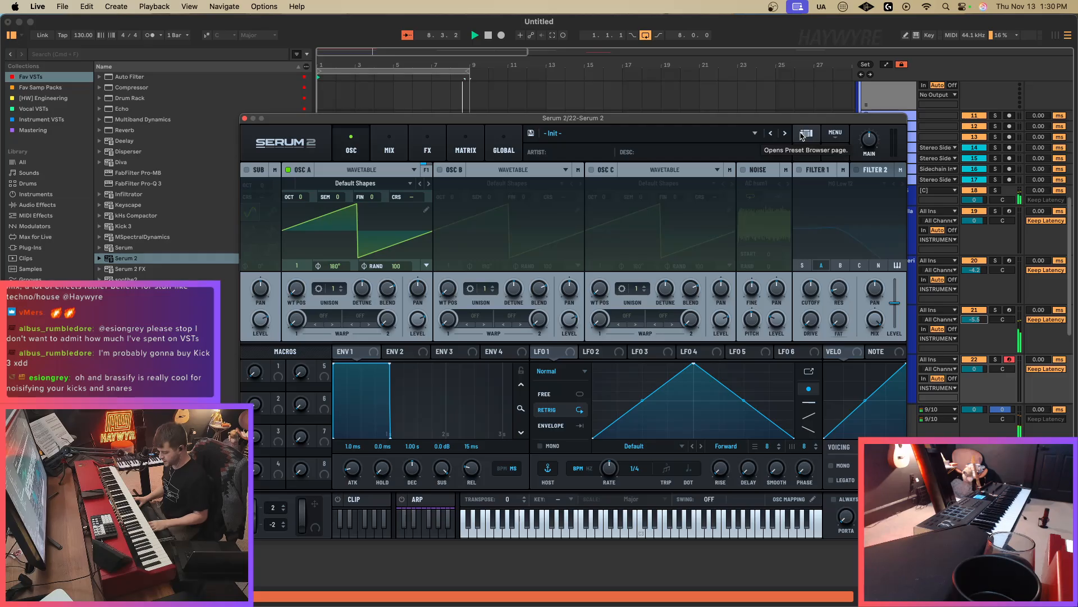
{"action": "left_click", "coordinate": [805, 133]}
{"action": "left_click", "coordinate": [752, 170]}
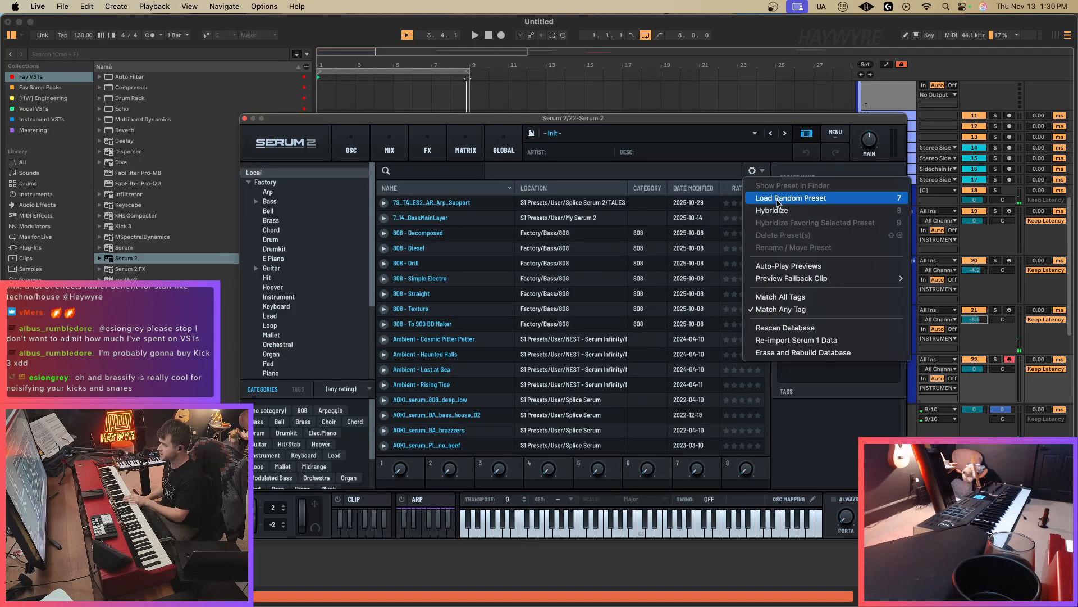
{"action": "left_click", "coordinate": [783, 209]}
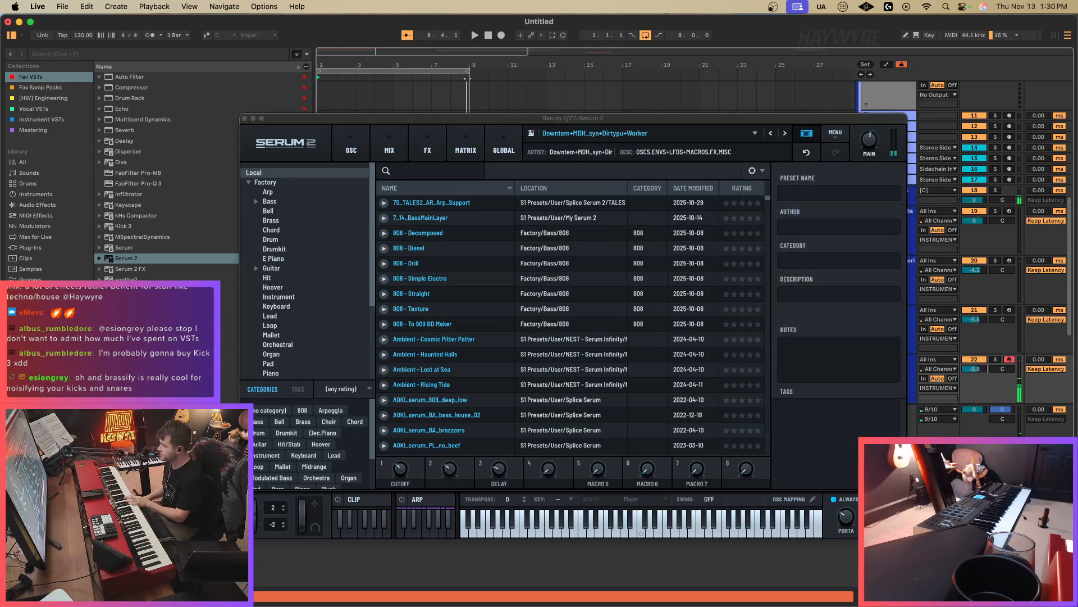
{"action": "left_click", "coordinate": [752, 171]}
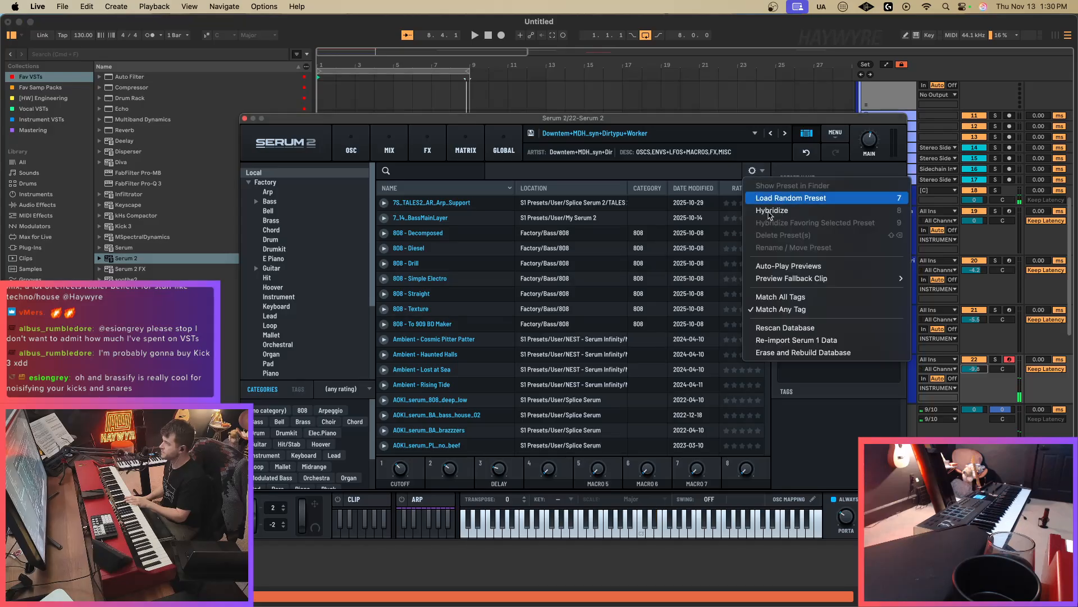
{"action": "left_click", "coordinate": [780, 204]}
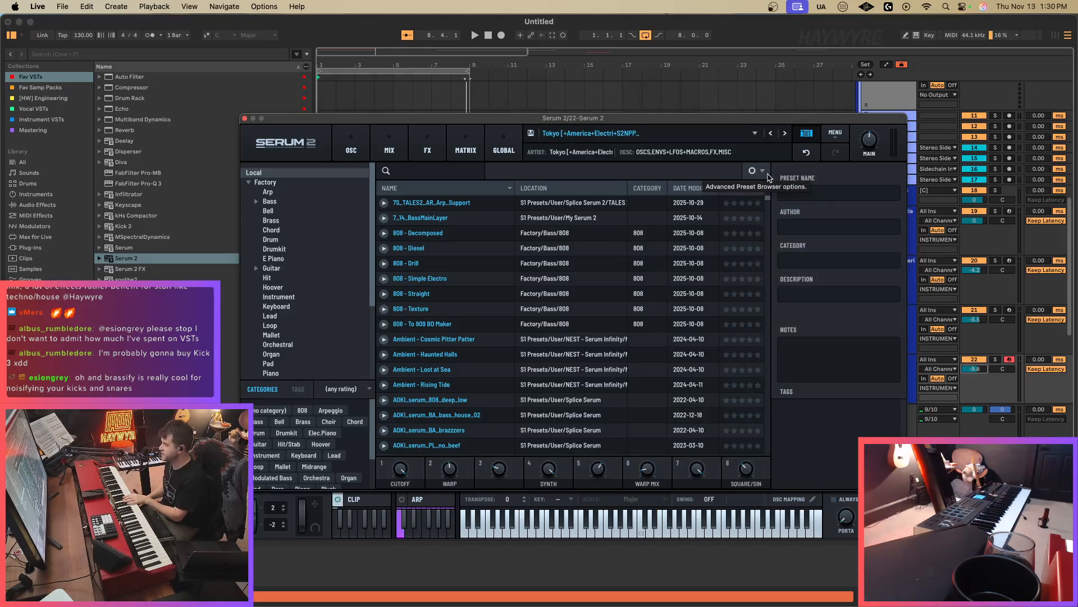
Hybridize the new Serum 2 patch once more and raise its track's volume.
{"action": "left_click_drag", "start_coordinate": [746, 120], "coordinate": [739, 122]}
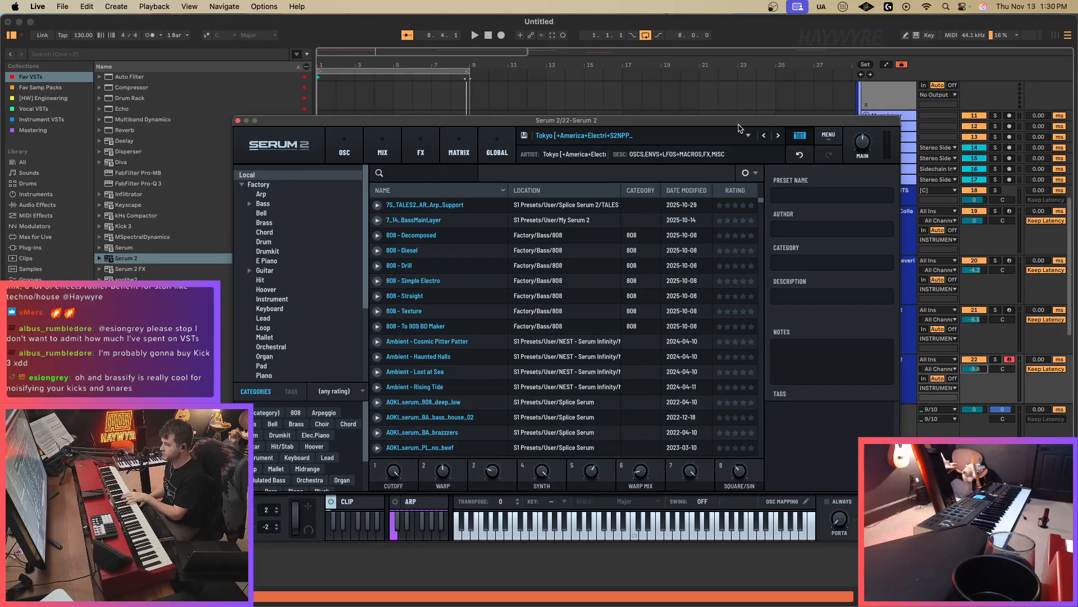
{"action": "left_click", "coordinate": [750, 174]}
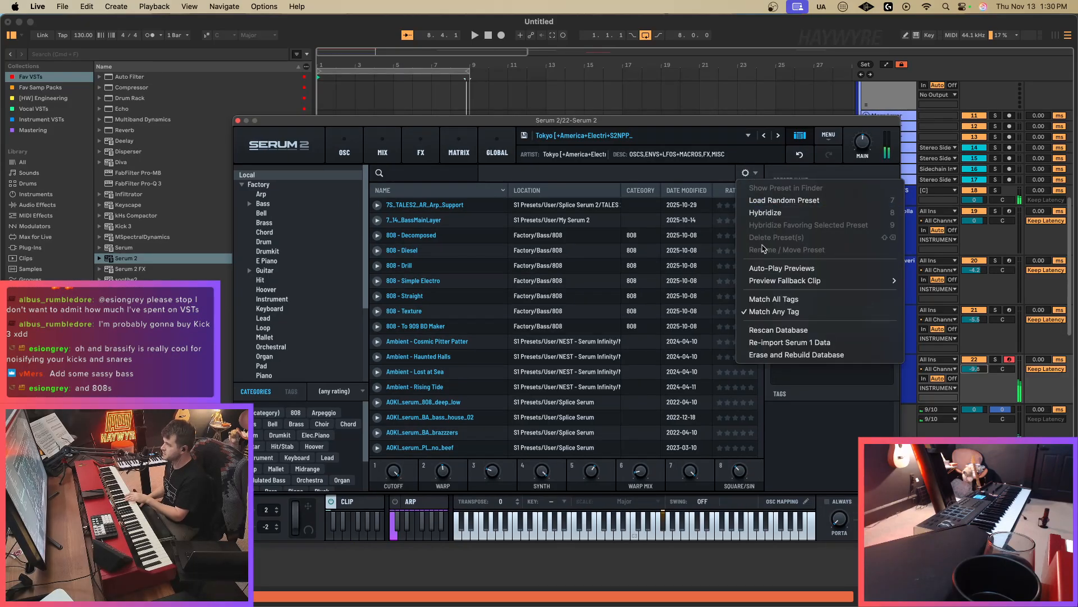
{"action": "left_click", "coordinate": [777, 213]}
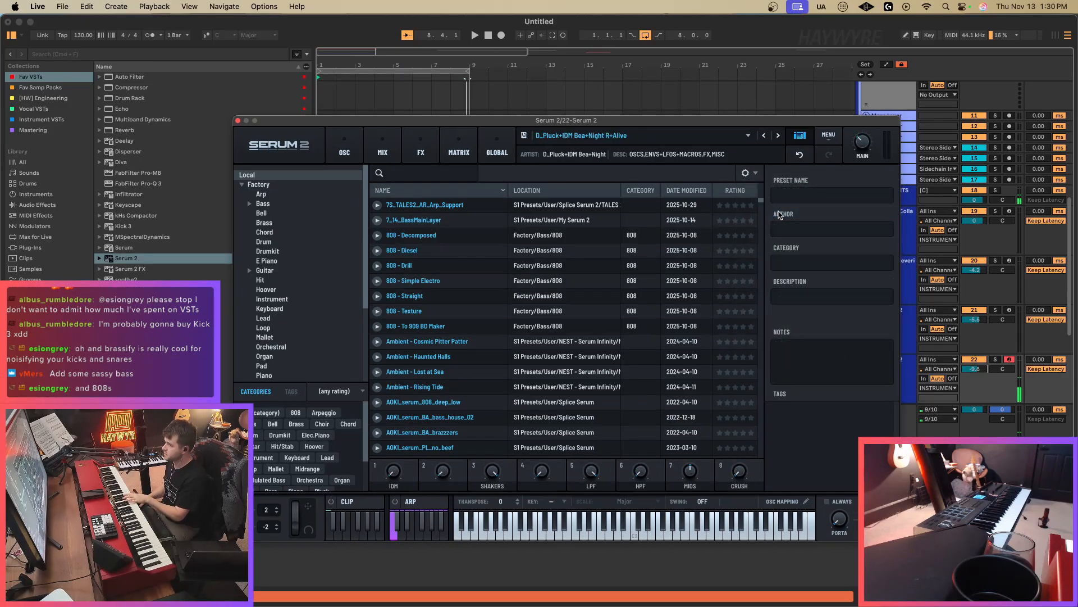
{"action": "left_click_drag", "start_coordinate": [984, 369], "coordinate": [984, 357]}
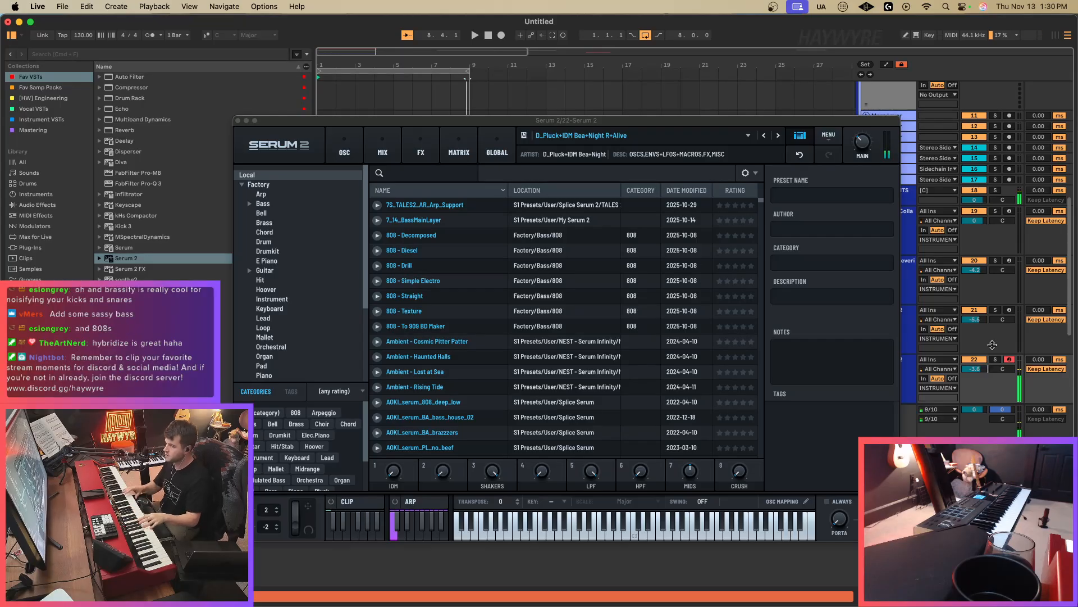
Hybridize the new Serum 2 patch four more times while auditioning it, and lower its track's volume.
{"action": "left_click", "coordinate": [750, 173]}
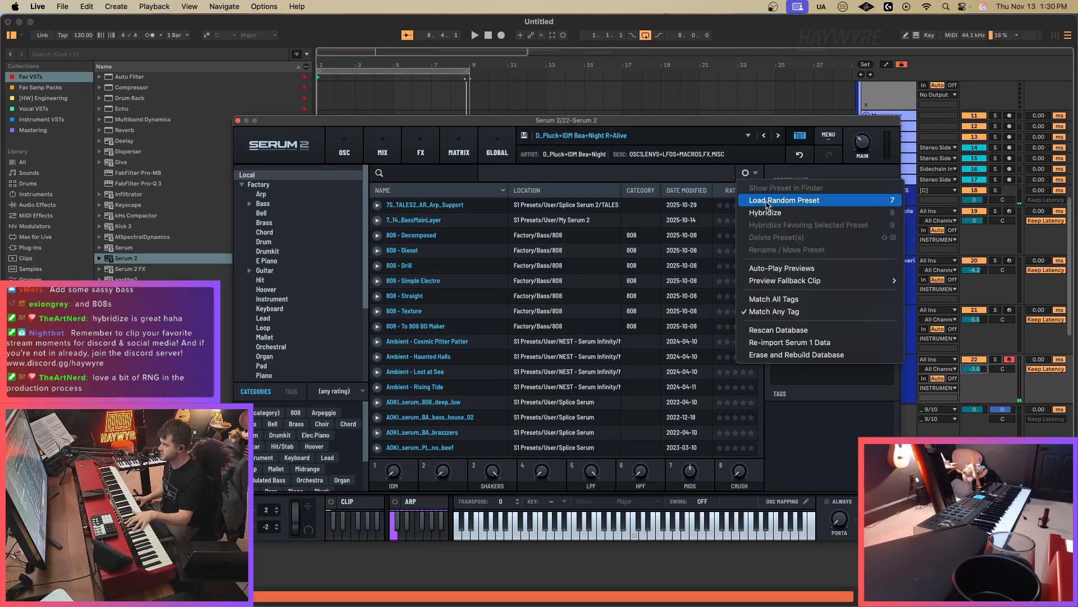
{"action": "left_click", "coordinate": [770, 213]}
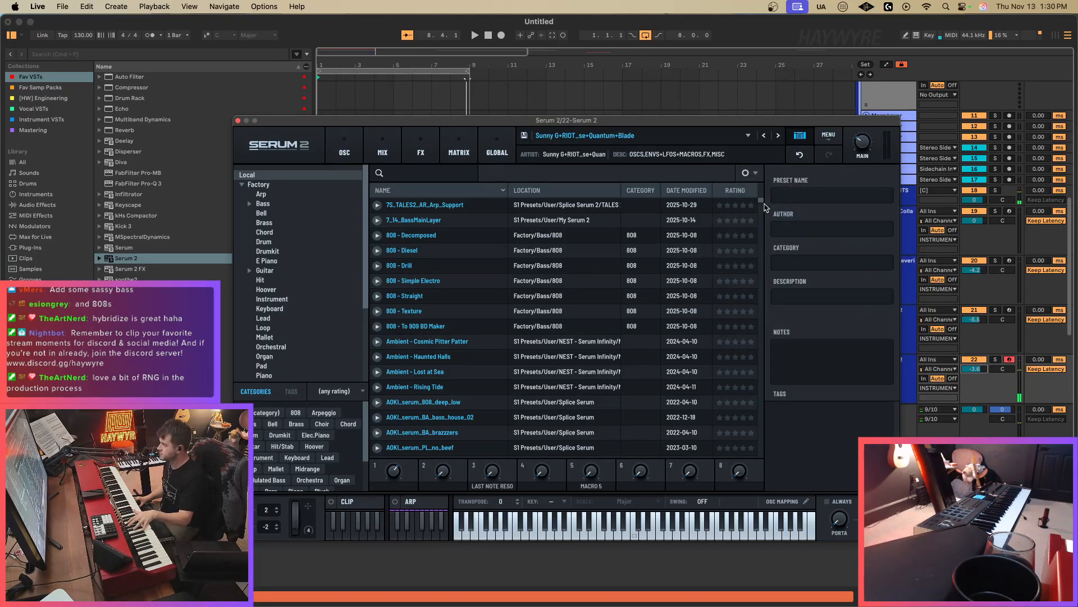
{"action": "left_click", "coordinate": [751, 174]}
{"action": "left_click", "coordinate": [773, 214]}
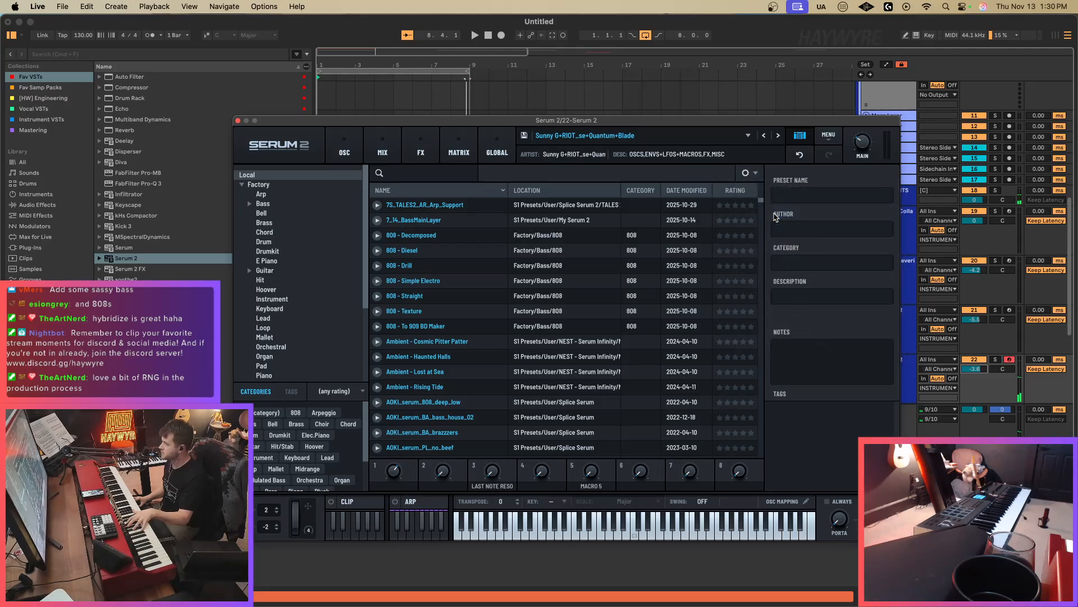
{"action": "left_click", "coordinate": [755, 175]}
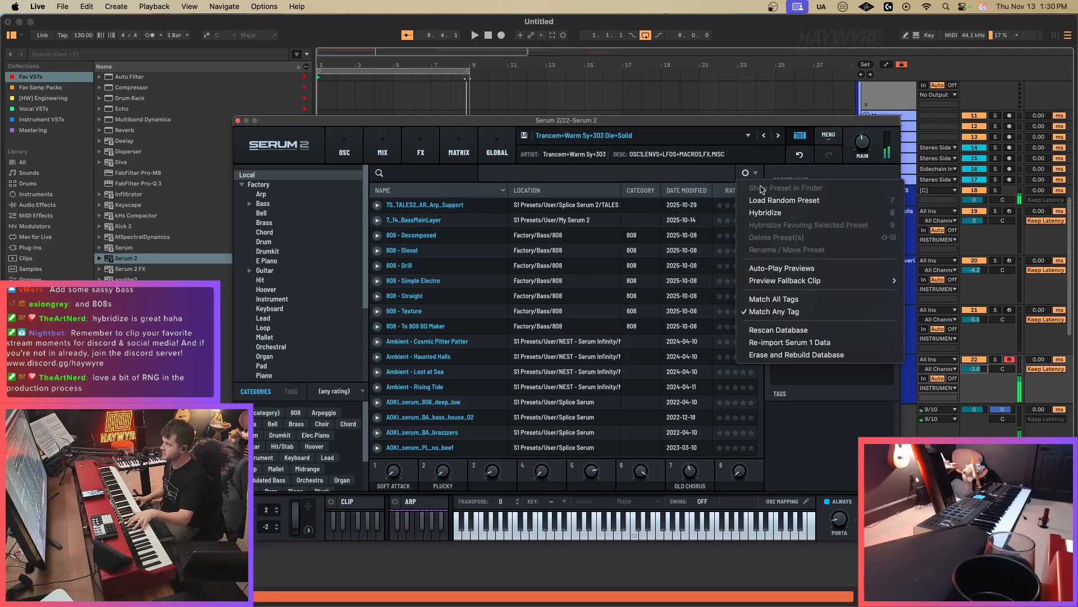
{"action": "left_click", "coordinate": [775, 214]}
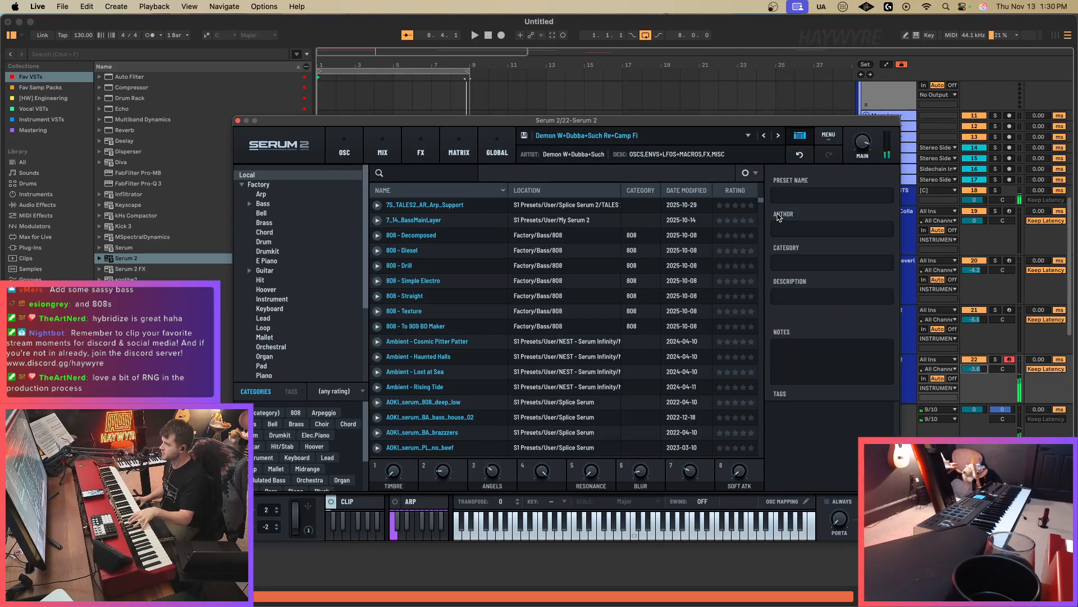
{"action": "left_click", "coordinate": [753, 174]}
{"action": "left_click", "coordinate": [775, 214]}
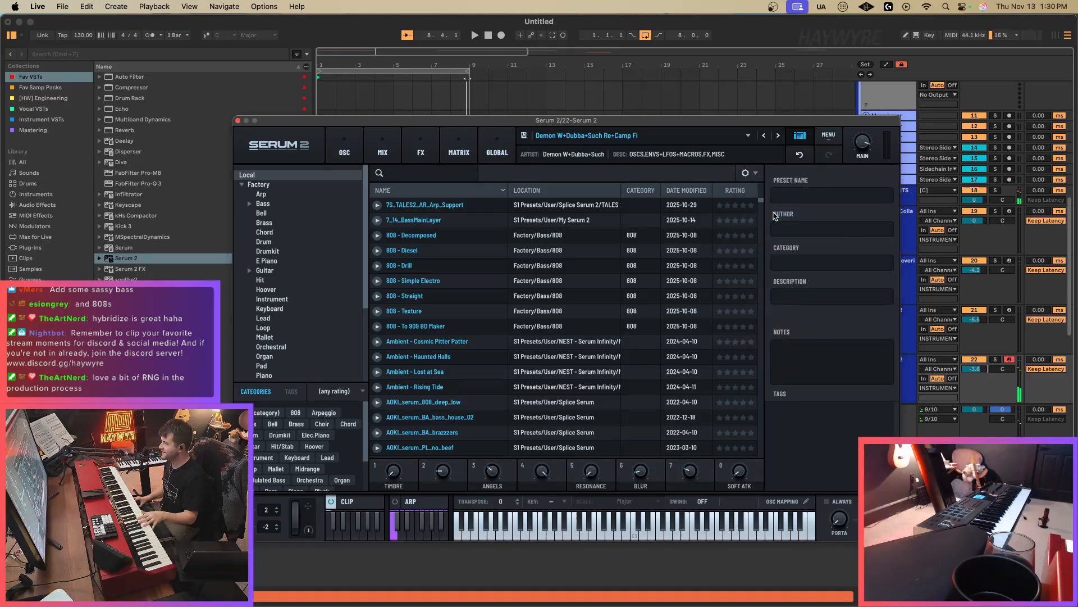
{"action": "left_click_drag", "start_coordinate": [979, 369], "coordinate": [979, 393]}
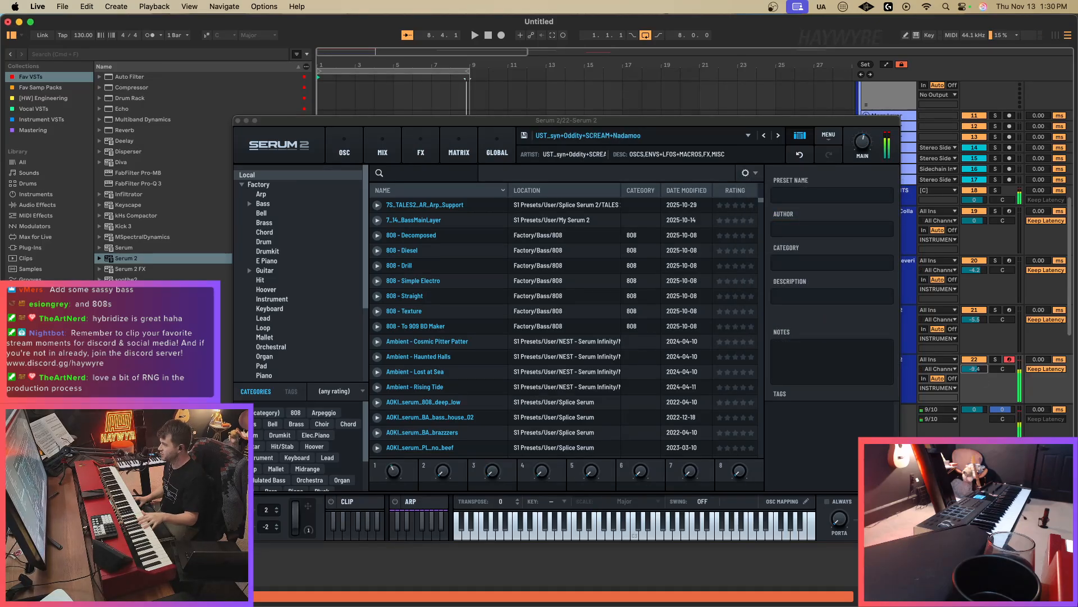
Hybridize the new Serum 2 patch two more times and show the oscillator settings of the last hybrid.
{"action": "left_click", "coordinate": [746, 173]}
{"action": "left_click", "coordinate": [787, 214]}
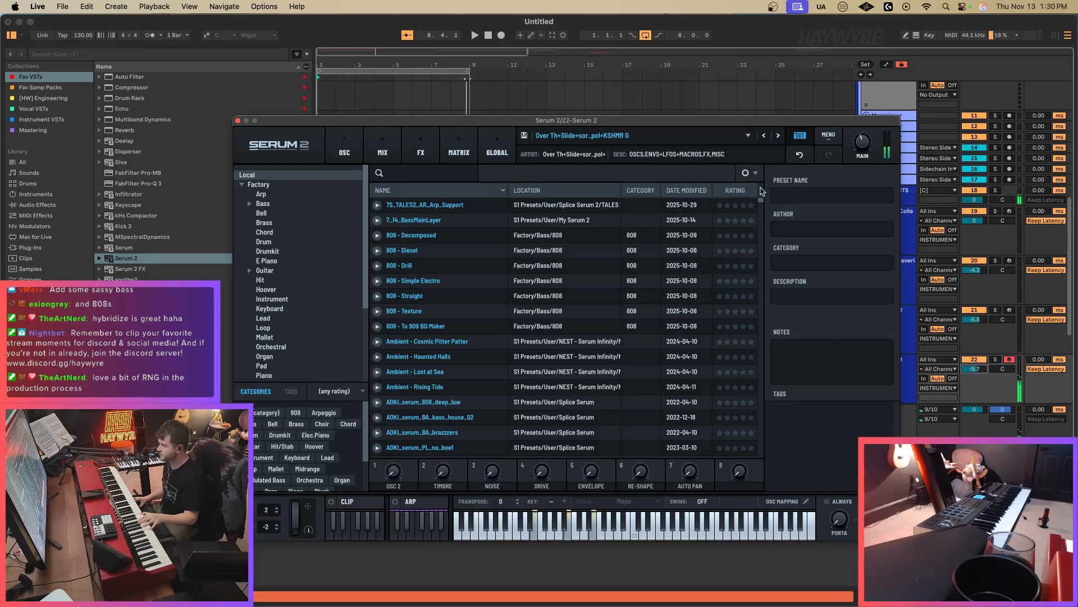
{"action": "left_click", "coordinate": [745, 173]}
{"action": "left_click", "coordinate": [789, 215]}
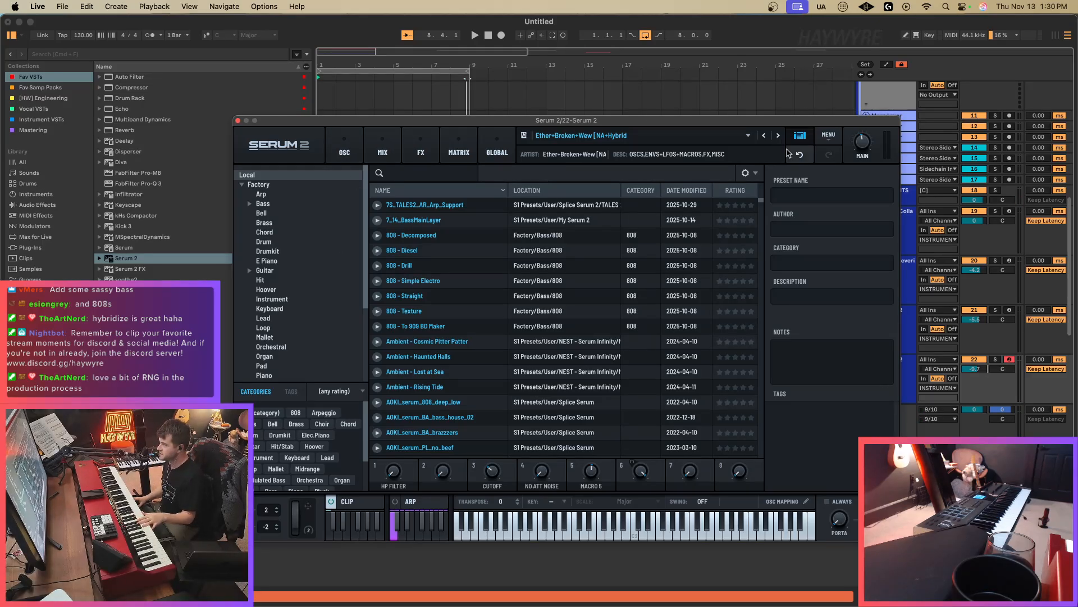
{"action": "left_click", "coordinate": [800, 137]}
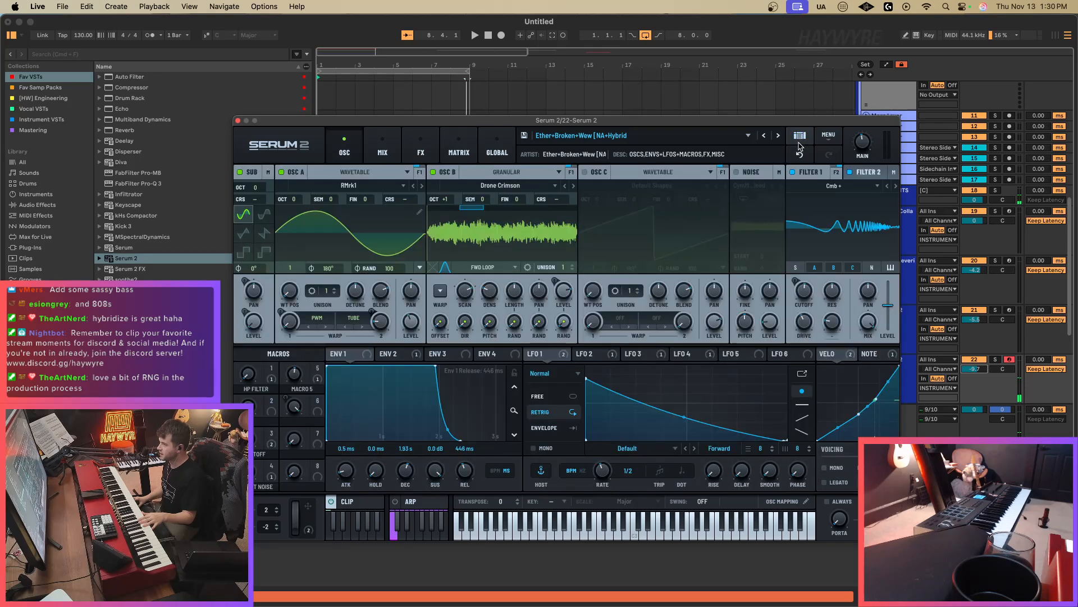
Return to the preset browser of the second Serum 2 instance and hybridize its patch three more times.
{"action": "left_click", "coordinate": [800, 137]}
{"action": "left_click", "coordinate": [744, 174]}
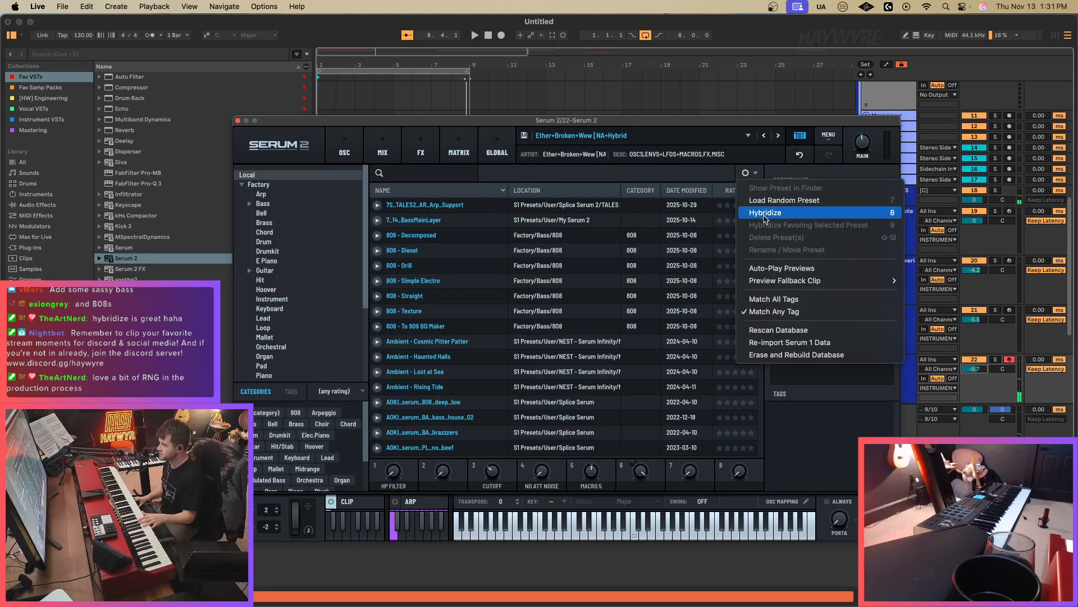
{"action": "left_click", "coordinate": [772, 212]}
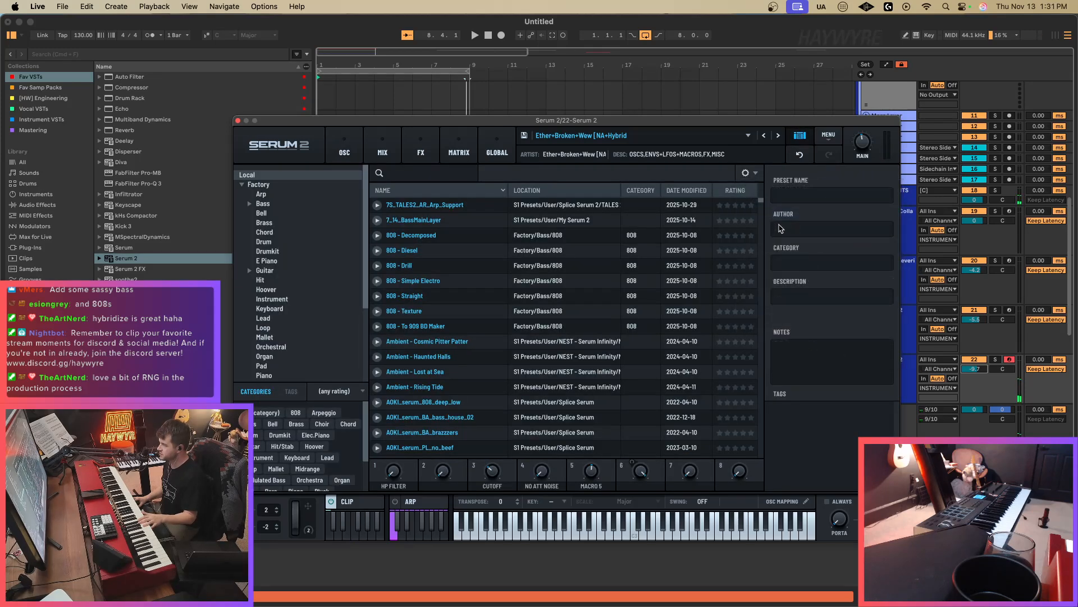
{"action": "left_click", "coordinate": [747, 174]}
{"action": "left_click", "coordinate": [778, 213]}
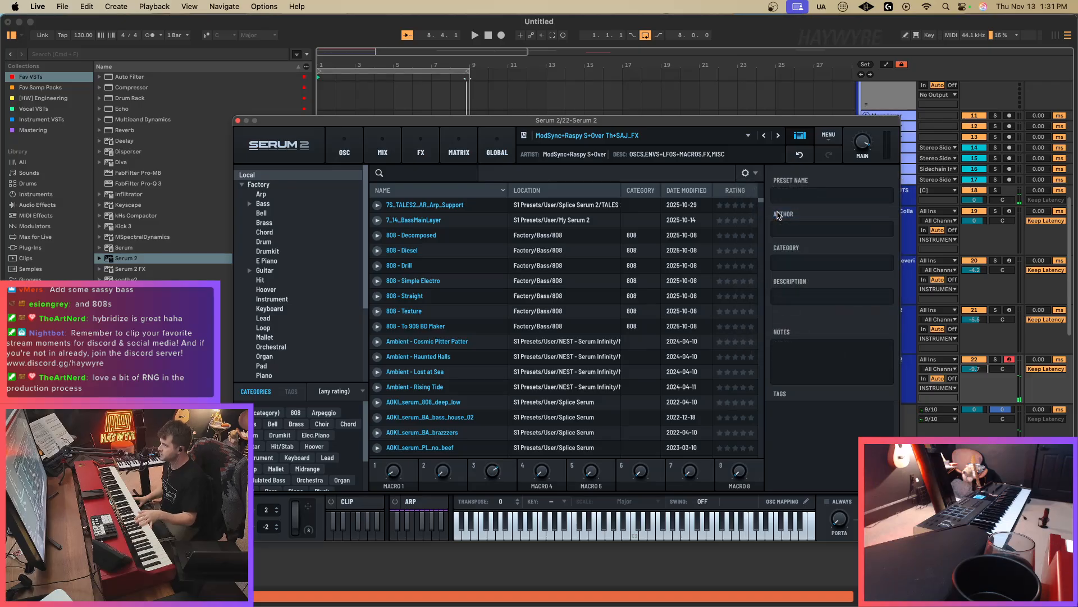
{"action": "left_click", "coordinate": [750, 174]}
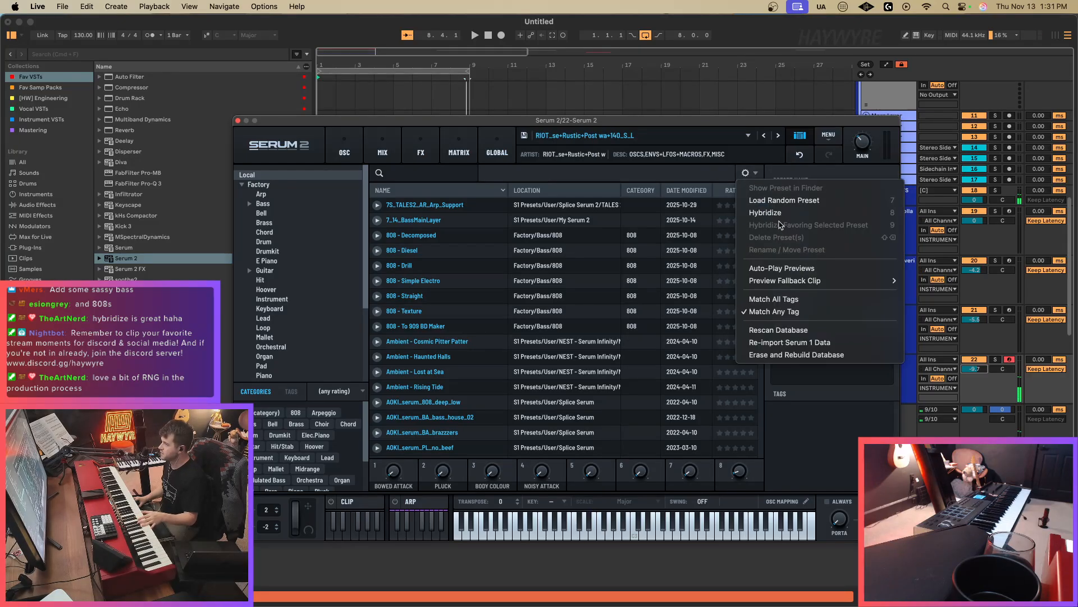
{"action": "left_click", "coordinate": [596, 122]}
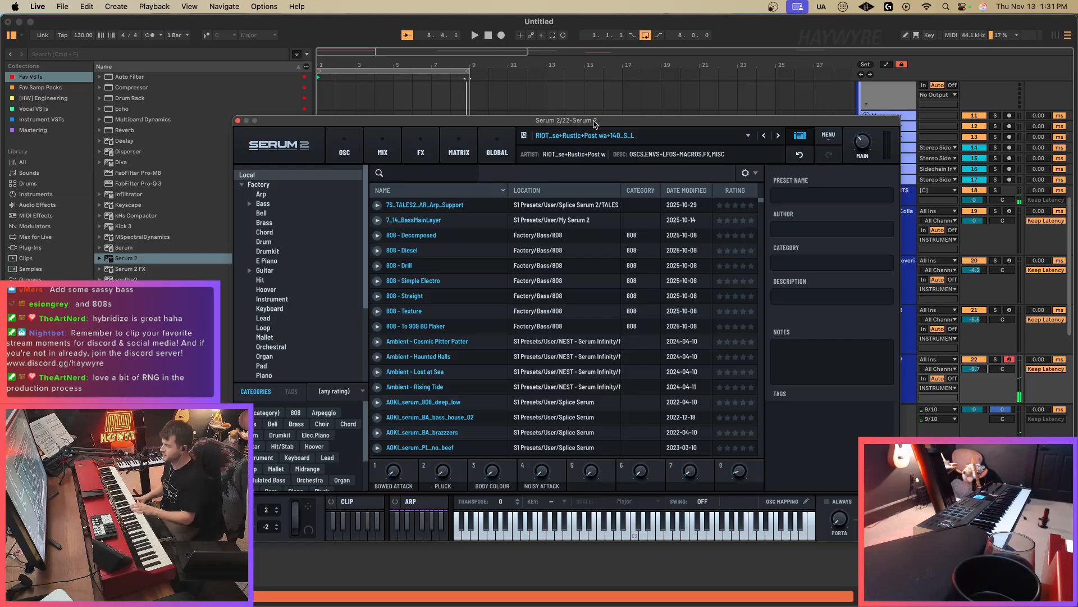
{"action": "left_click", "coordinate": [746, 174]}
{"action": "left_click", "coordinate": [787, 214]}
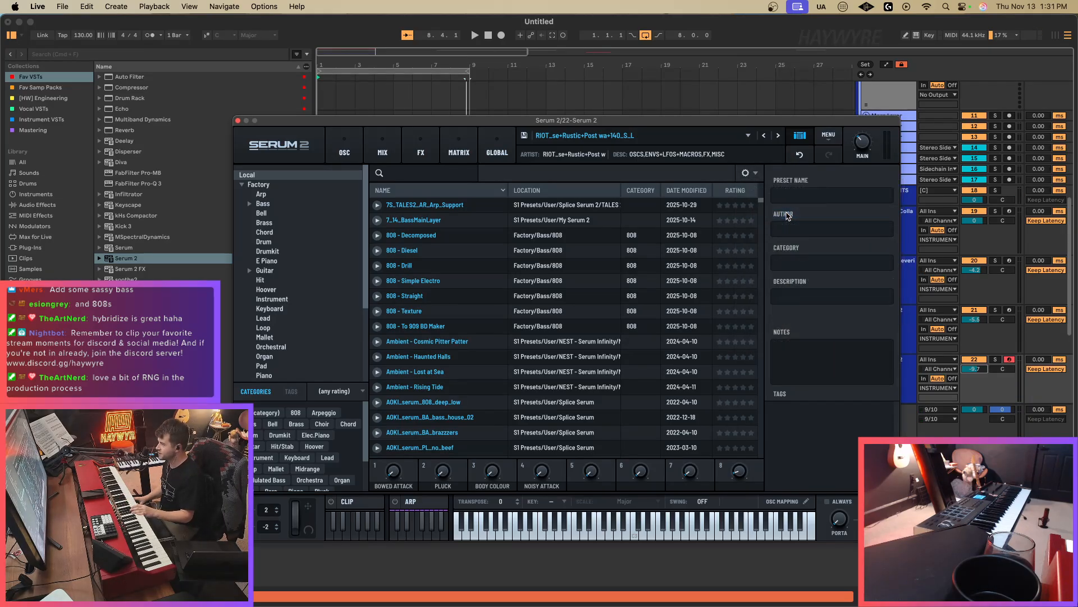
Set the 22 Serum 2 track's volume to 4.7 and the synth's main volume to 54%, and play the eight-bar loop.
{"action": "left_click", "coordinate": [977, 364]}
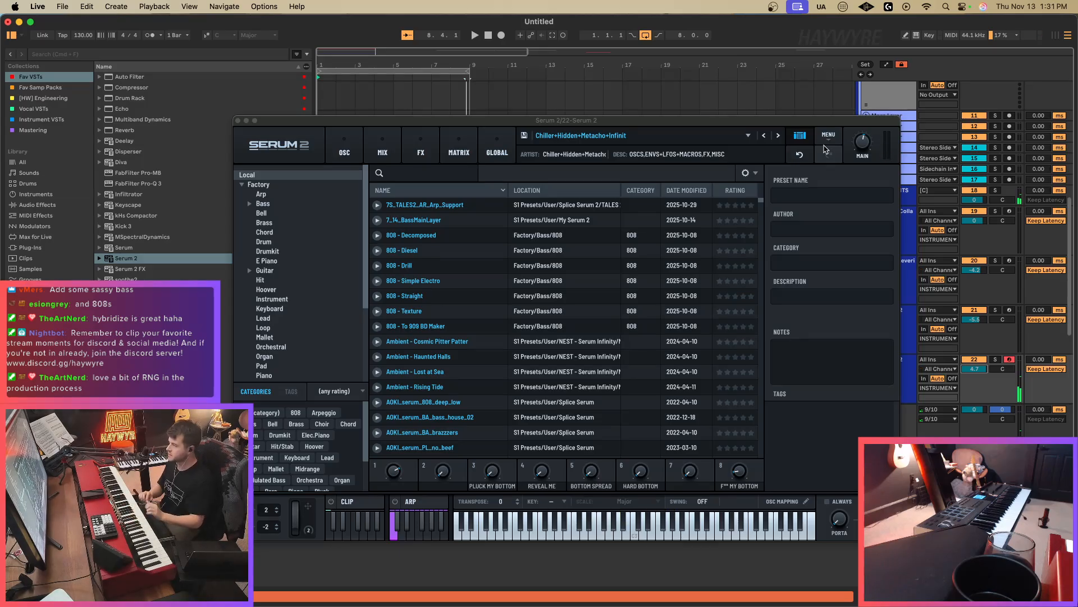
{"action": "left_click_drag", "start_coordinate": [867, 141], "coordinate": [867, 135]}
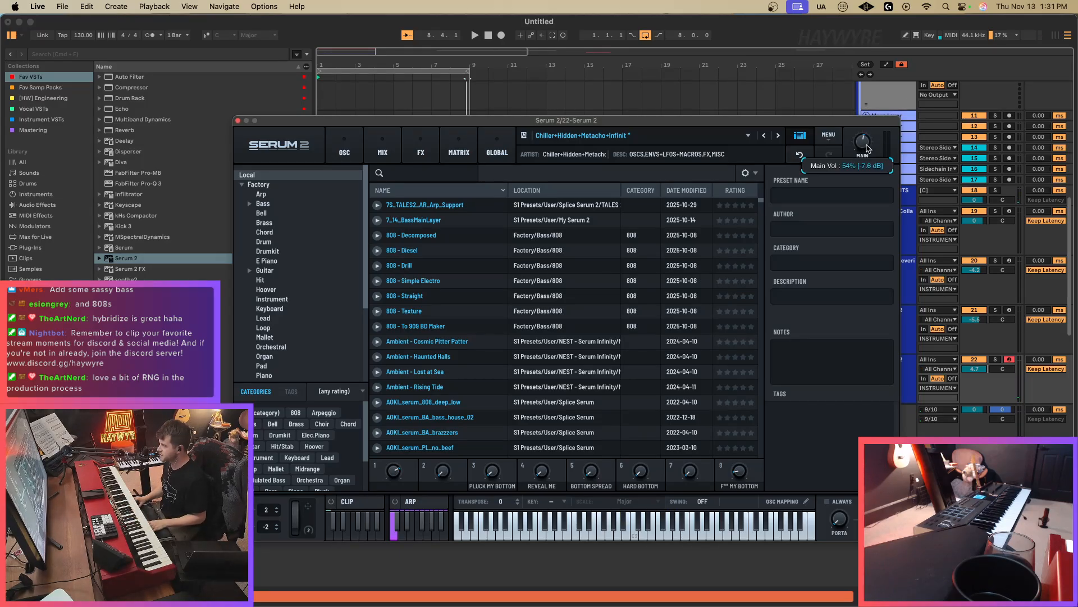
{"action": "left_click", "coordinate": [460, 68]}
{"action": "key", "text": "space"}
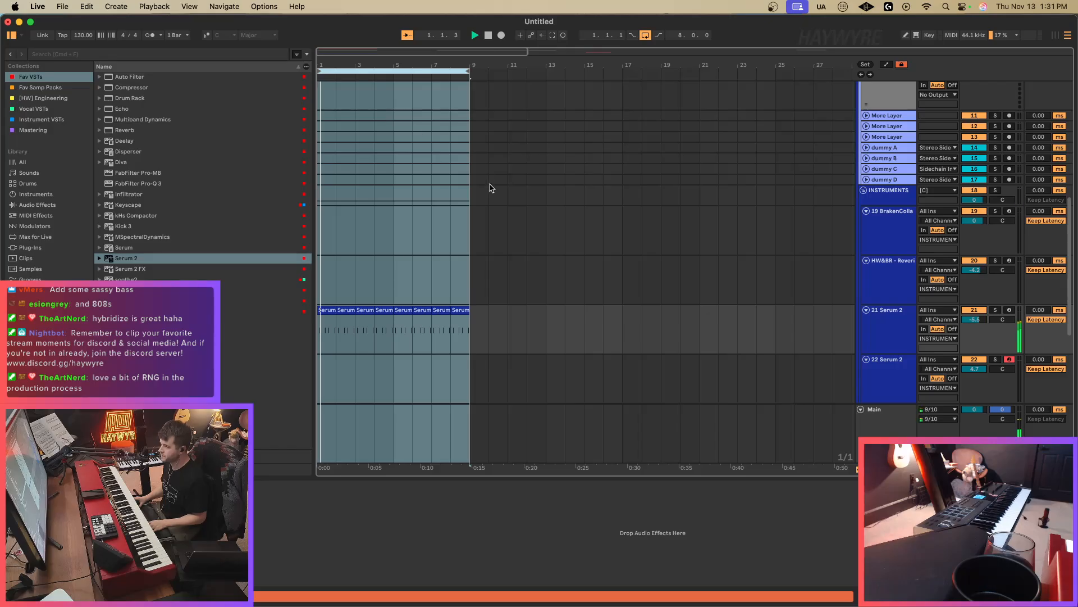
Add Multiband Dynamics to the 22 Serum 2 track and adjust the synth's main volume.
{"action": "scroll", "coordinate": [489, 219], "scroll_direction": "up", "scroll_amount": 4}
{"action": "scroll", "coordinate": [474, 236], "scroll_direction": "up", "scroll_amount": 4}
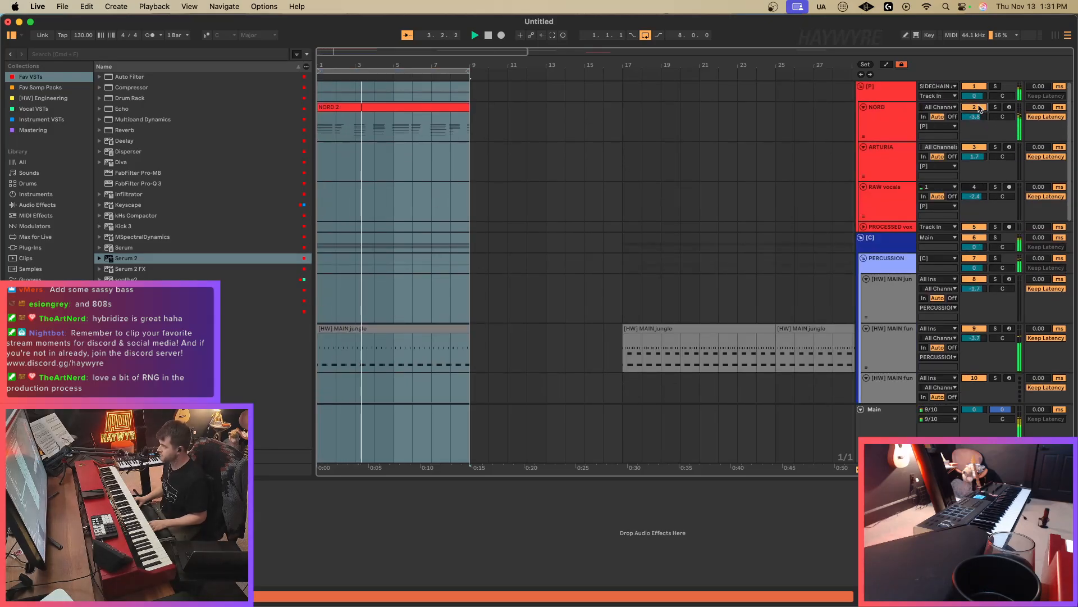
{"action": "scroll", "coordinate": [502, 222], "scroll_direction": "down", "scroll_amount": 4}
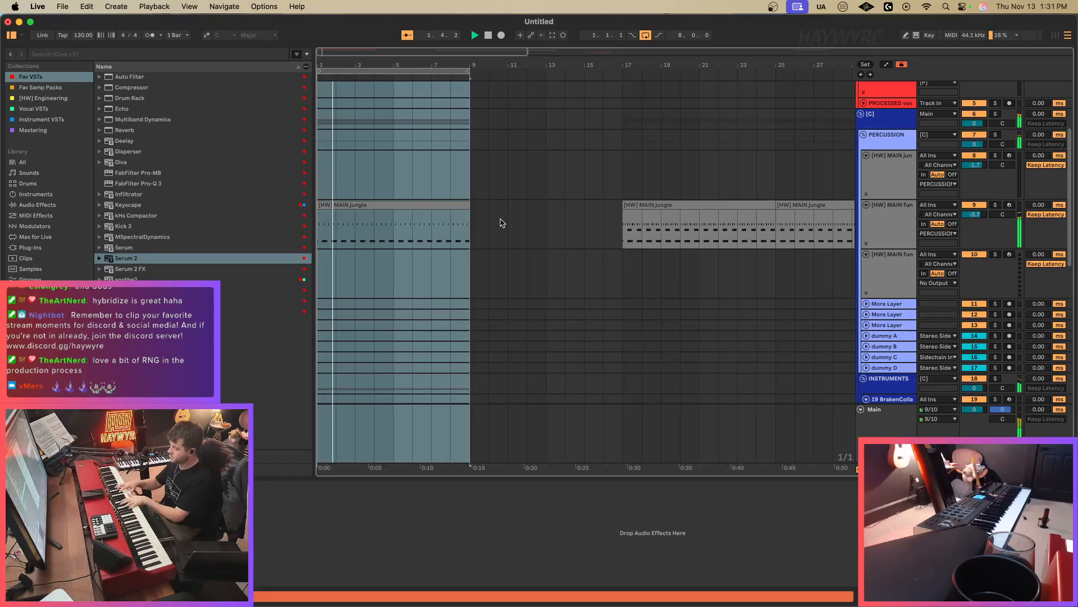
{"action": "scroll", "coordinate": [934, 302], "scroll_direction": "down", "scroll_amount": 10}
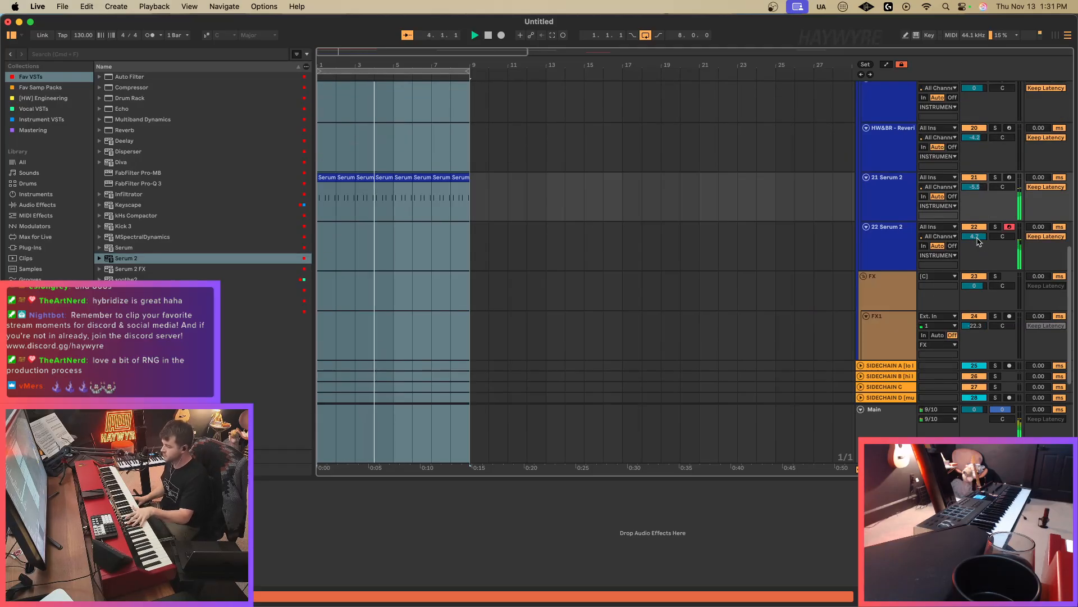
{"action": "left_click_drag", "start_coordinate": [155, 120], "coordinate": [454, 241]}
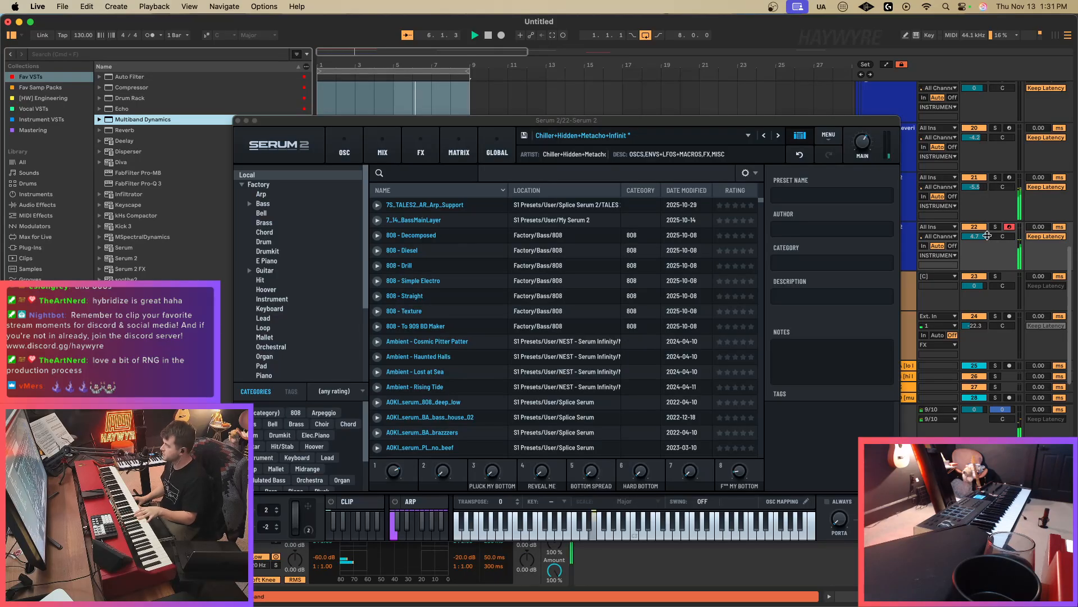
{"action": "left_click", "coordinate": [865, 136]}
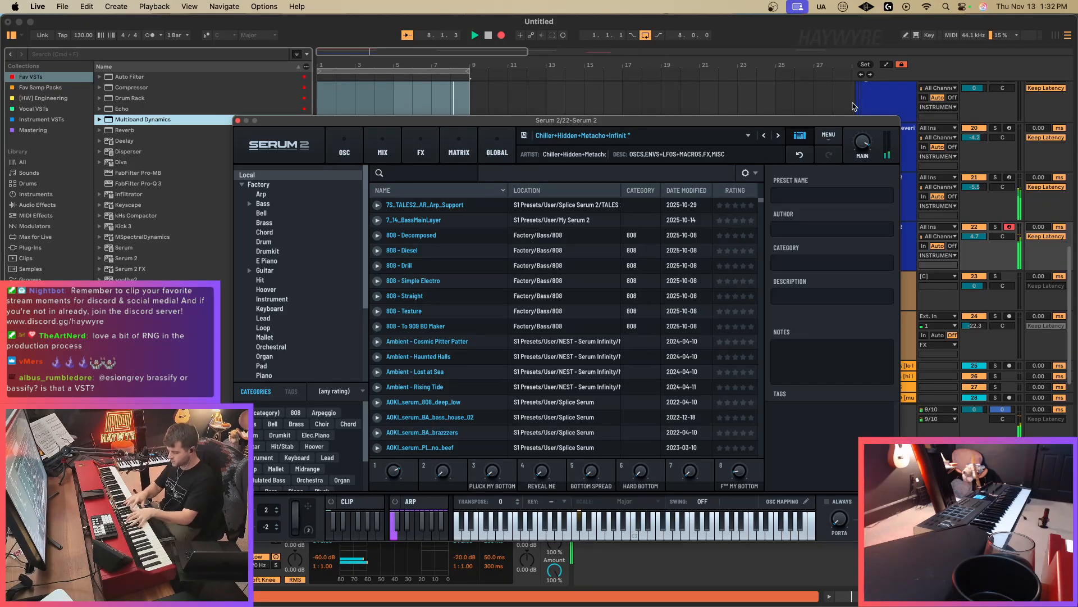
Capture the played part as an eight-bar clip on the 22 Serum 2 track and lower the 21 Serum 2 track's volume to -7.0.
{"action": "key", "text": "super+z"}
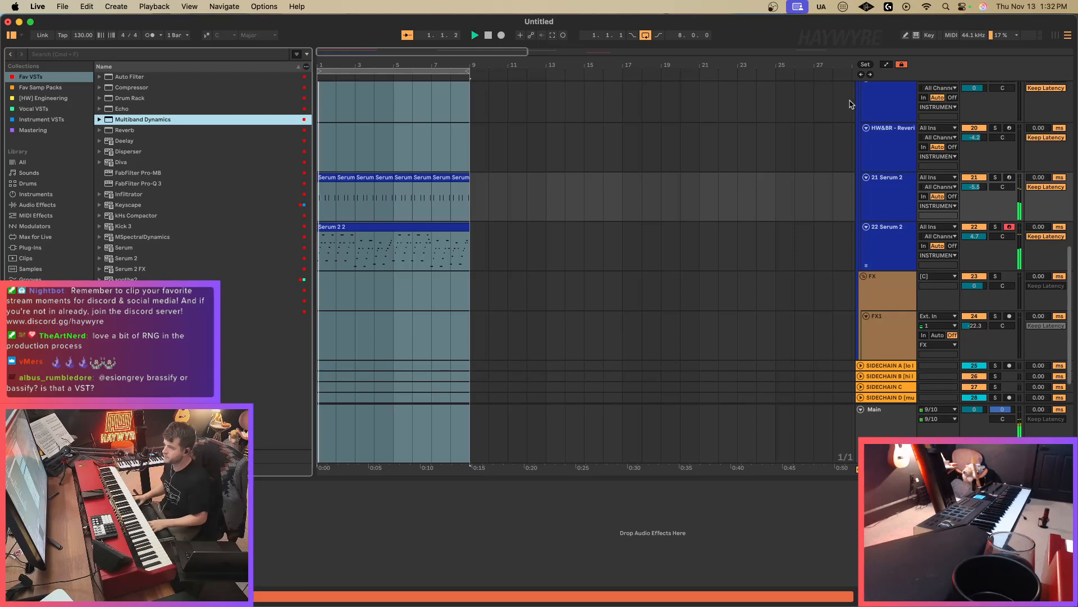
{"action": "left_click", "coordinate": [569, 195]}
{"action": "left_click_drag", "start_coordinate": [974, 187], "coordinate": [975, 192]}
{"action": "left_click", "coordinate": [459, 256]}
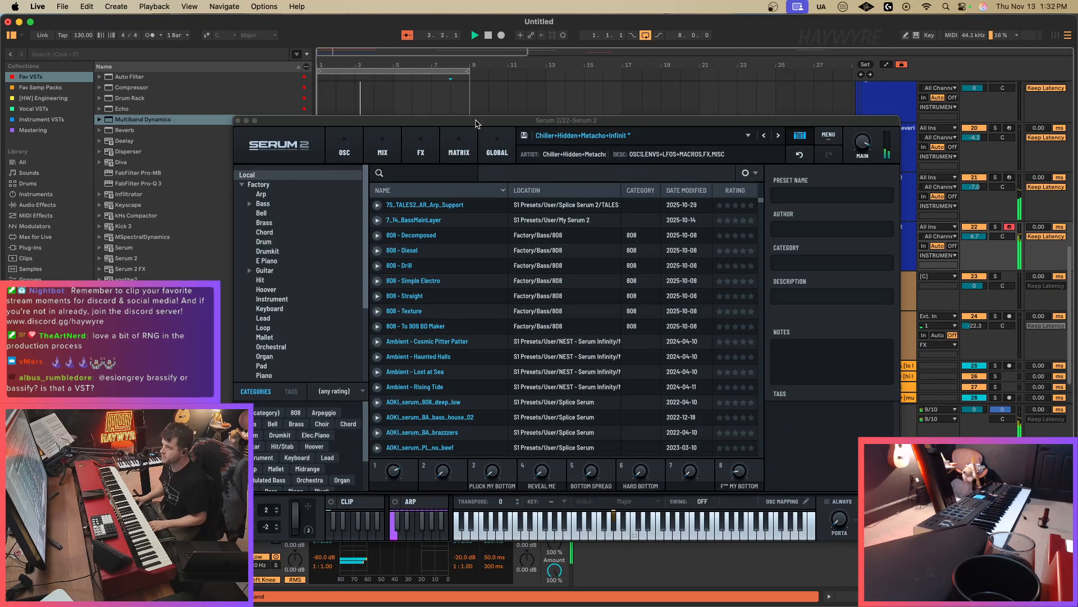
{"action": "left_click_drag", "start_coordinate": [476, 124], "coordinate": [764, 194]}
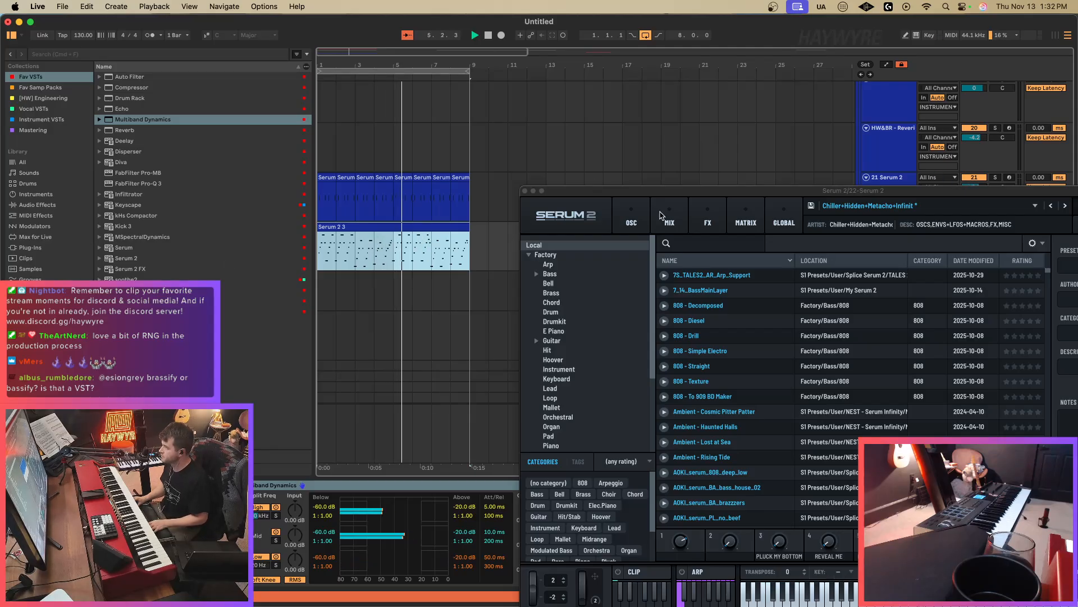
Open the captured clip on the 22 Serum 2 track in the note editor and select all of its notes.
{"action": "double_click", "coordinate": [384, 264]}
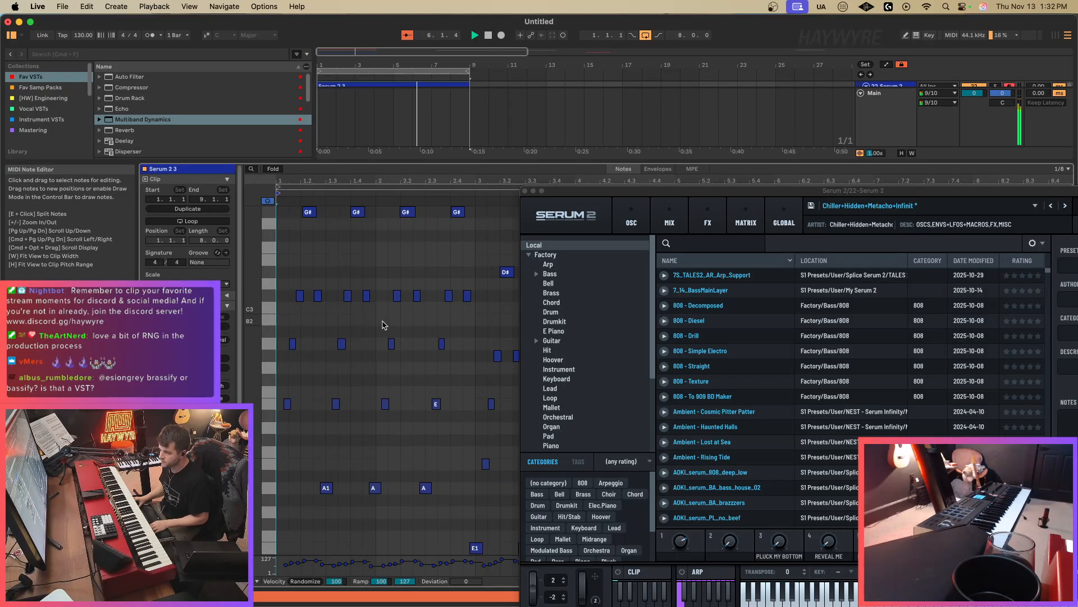
{"action": "left_click", "coordinate": [383, 264]}
{"action": "left_click_drag", "start_coordinate": [366, 181], "coordinate": [365, 203]}
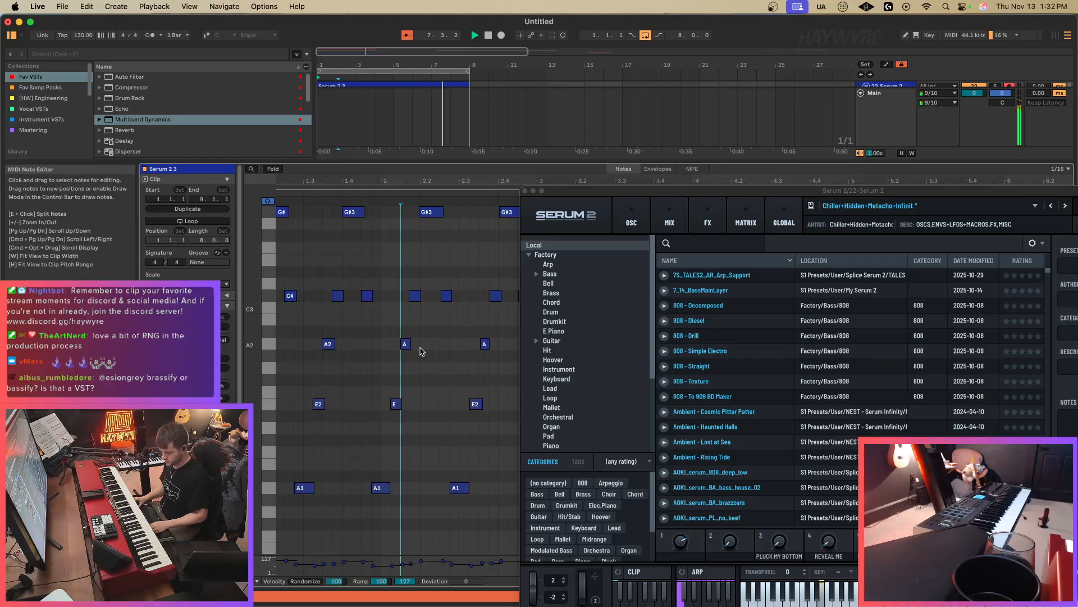
{"action": "key", "text": "super+a"}
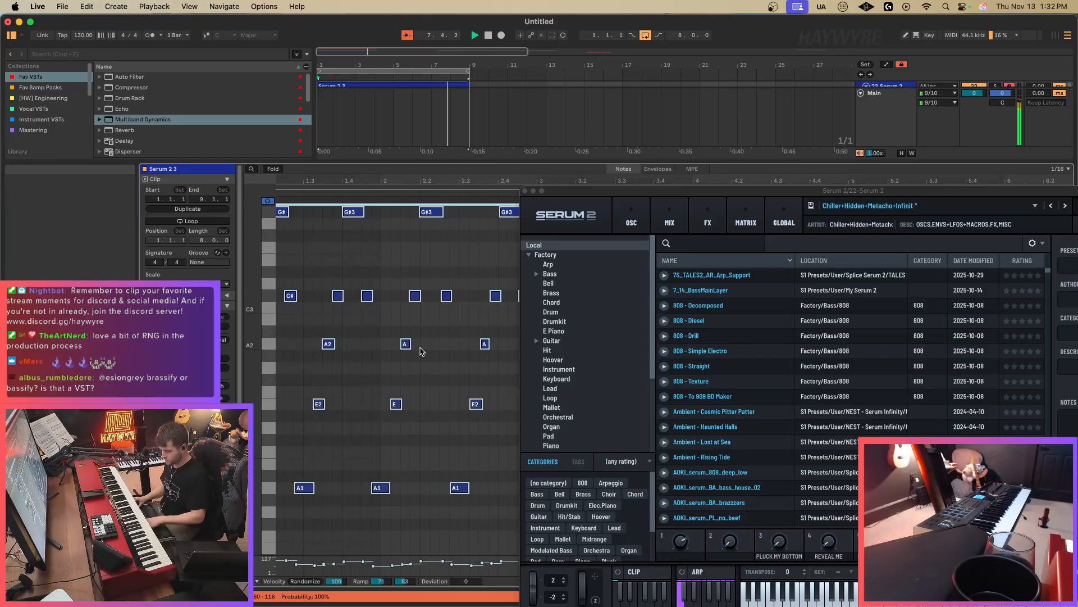
{"action": "left_click", "coordinate": [525, 191]}
{"action": "key", "text": "shift+Tab"}
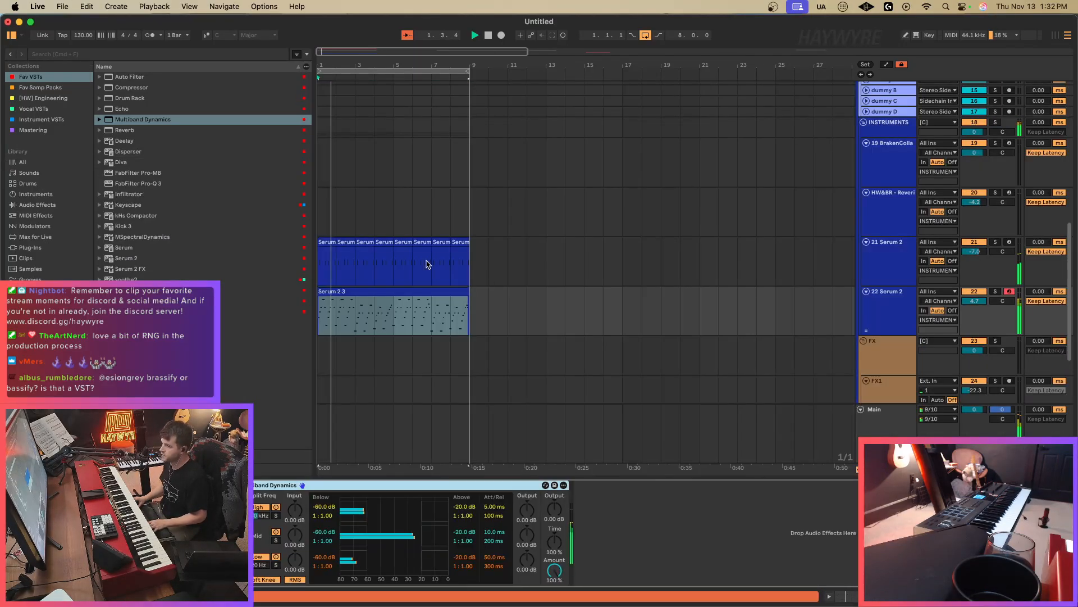
Open the 21 Serum 2 synth, remove the modulation from Filter 1's cutoff and lower the cutoff.
{"action": "left_click", "coordinate": [359, 266]}
{"action": "key", "text": "super+alt+p"}
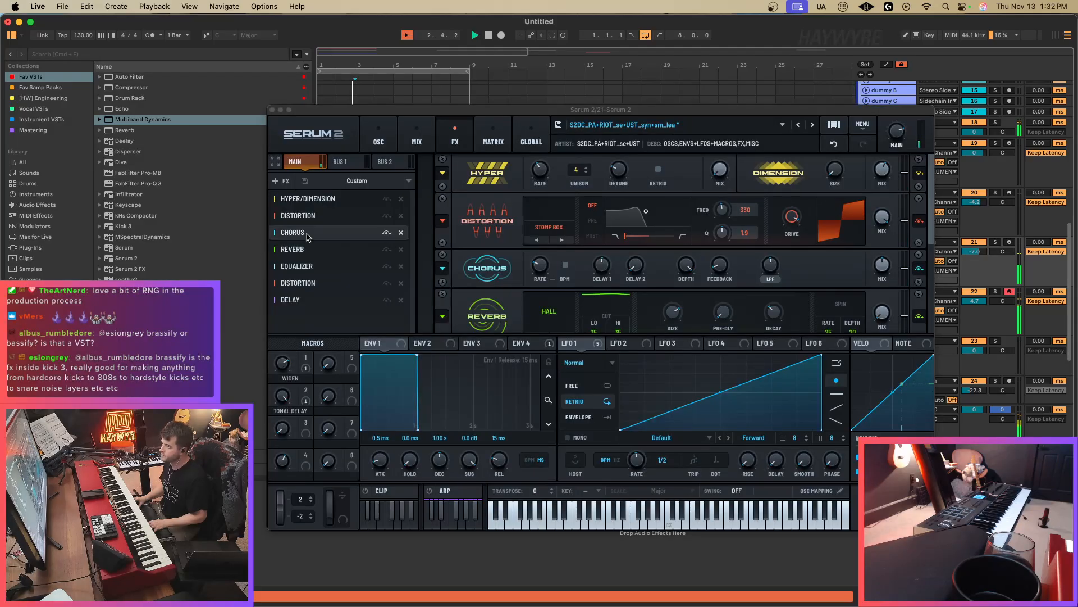
{"action": "left_click", "coordinate": [379, 138]}
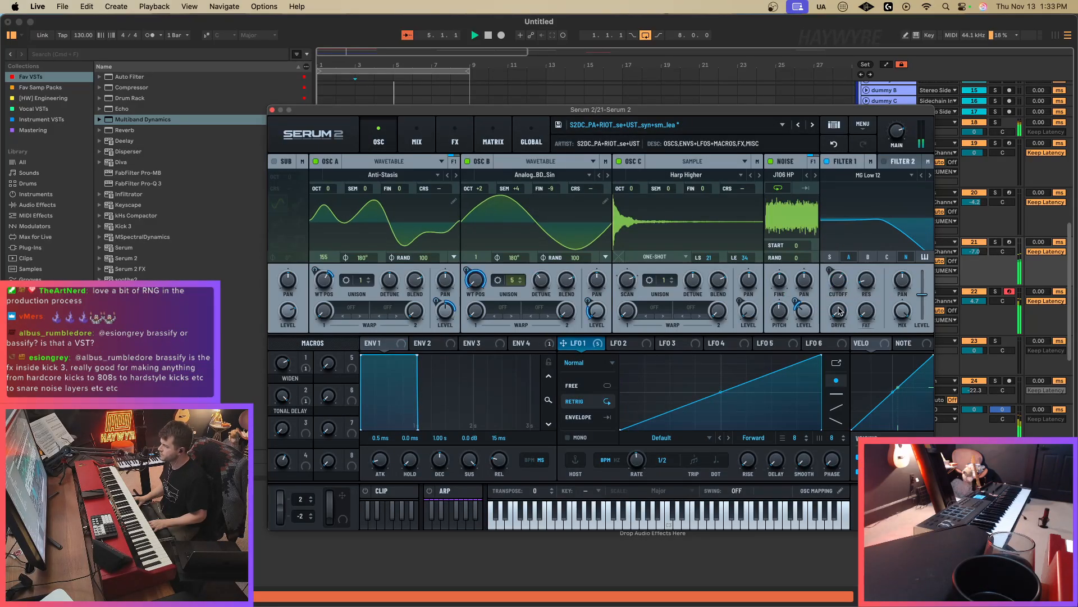
{"action": "right_click", "coordinate": [839, 280]}
{"action": "left_click", "coordinate": [870, 354]}
{"action": "left_click_drag", "start_coordinate": [840, 281], "coordinate": [840, 301]}
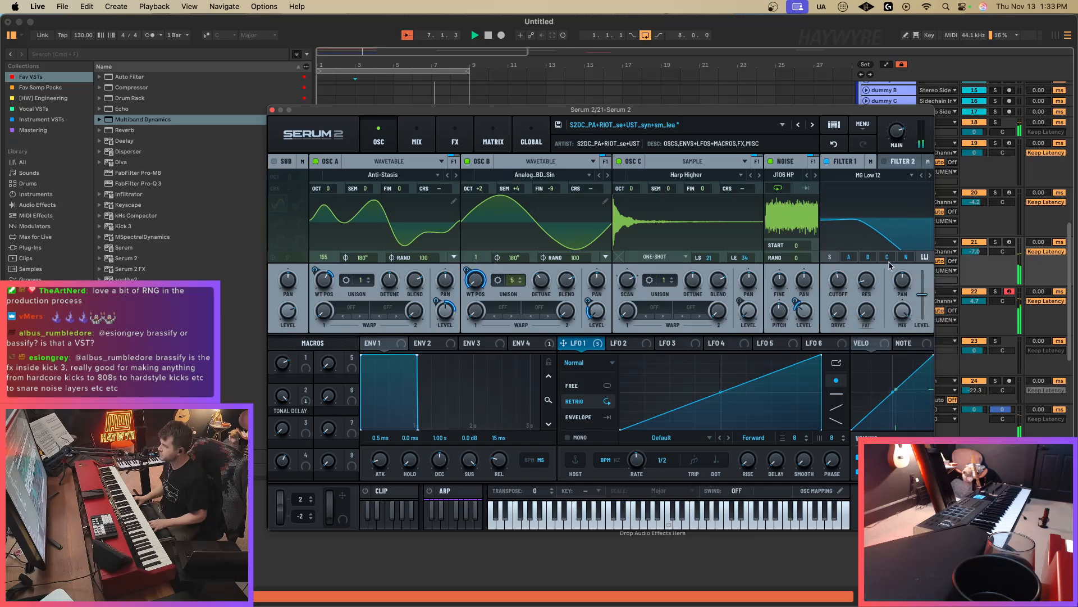
Modulate Filter 1's cutoff with LFO 6, set to retrigger and shaped as a short curved decay, and fine-tune the cutoff.
{"action": "left_click", "coordinate": [821, 343]}
{"action": "left_click_drag", "start_coordinate": [808, 343], "coordinate": [838, 279]}
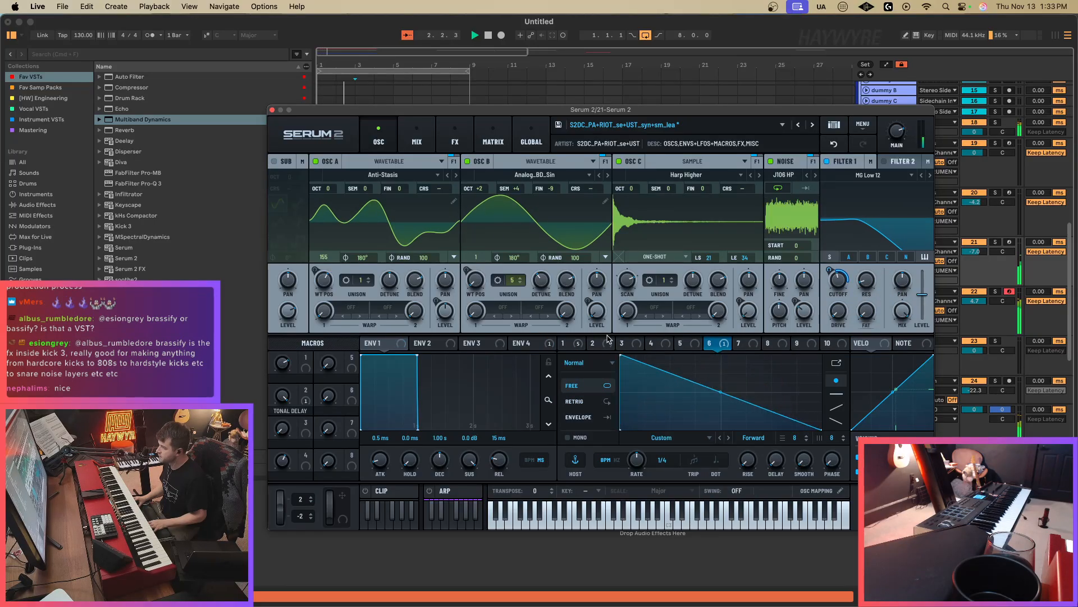
{"action": "left_click_drag", "start_coordinate": [719, 357], "coordinate": [621, 355]}
{"action": "left_click", "coordinate": [573, 401]}
{"action": "double_click", "coordinate": [696, 404]}
{"action": "left_click_drag", "start_coordinate": [696, 405], "coordinate": [696, 435]}
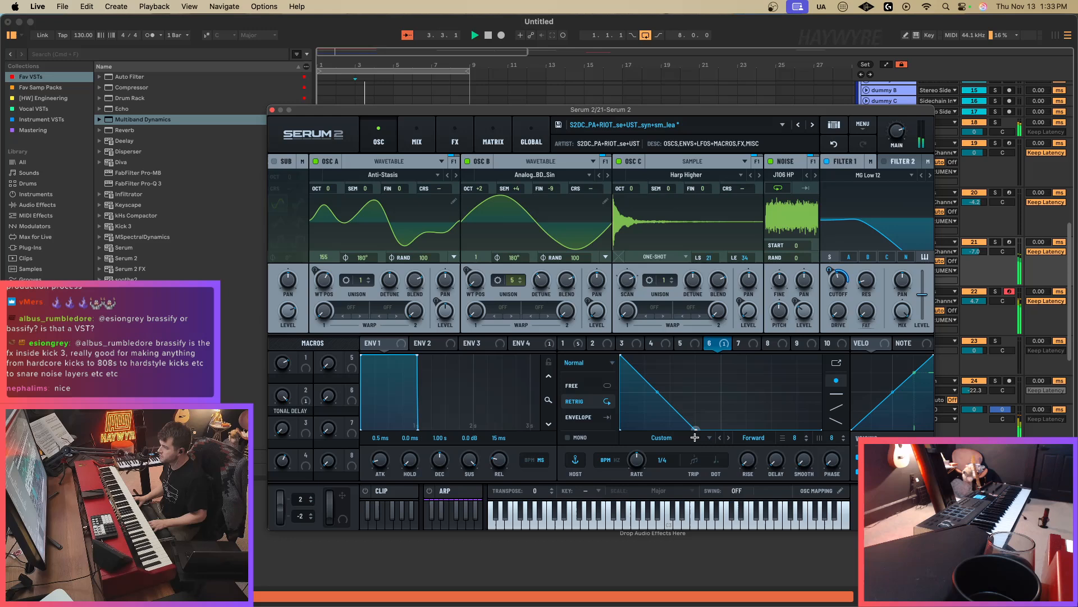
{"action": "left_click_drag", "start_coordinate": [657, 392], "coordinate": [651, 404]}
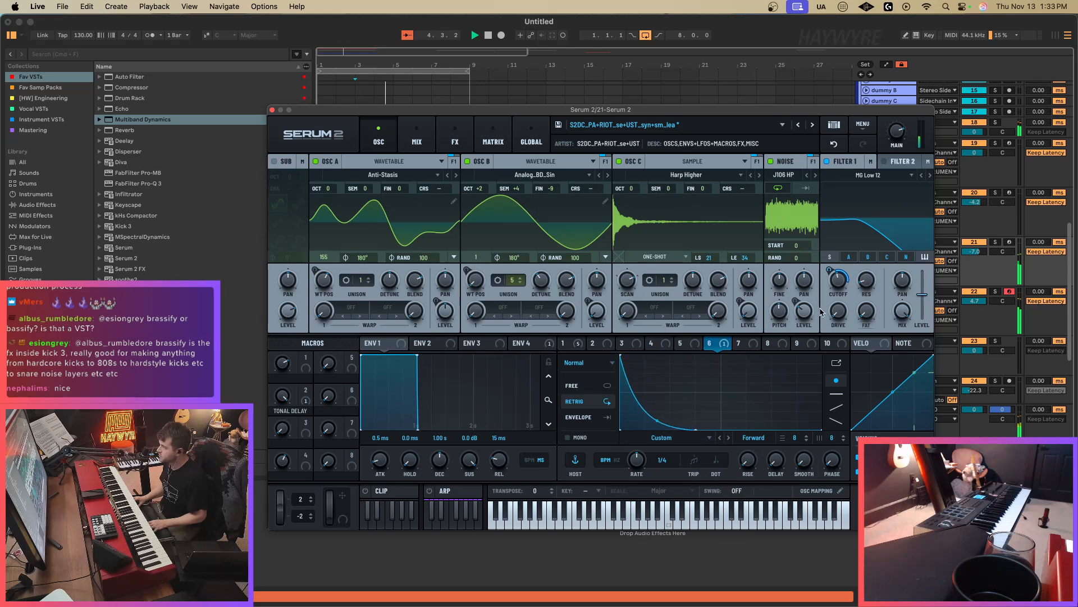
{"action": "left_click_drag", "start_coordinate": [837, 279], "coordinate": [840, 287]}
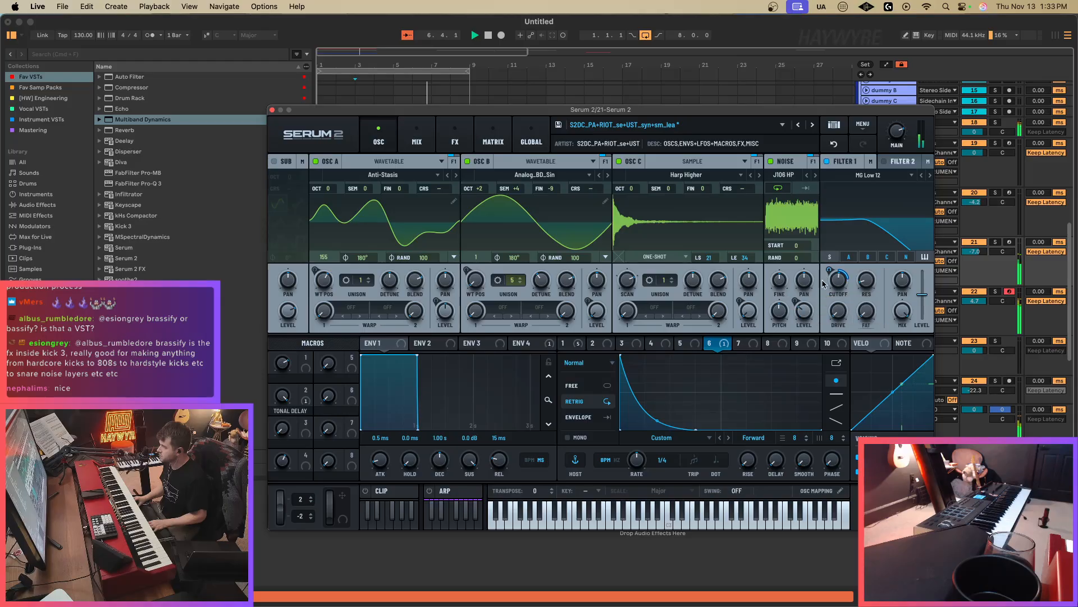
Remove the second Distortion from the 21 Serum 2 effects chain and set the first Distortion's mix to 21%.
{"action": "left_click", "coordinate": [455, 138]}
{"action": "left_click", "coordinate": [401, 283]}
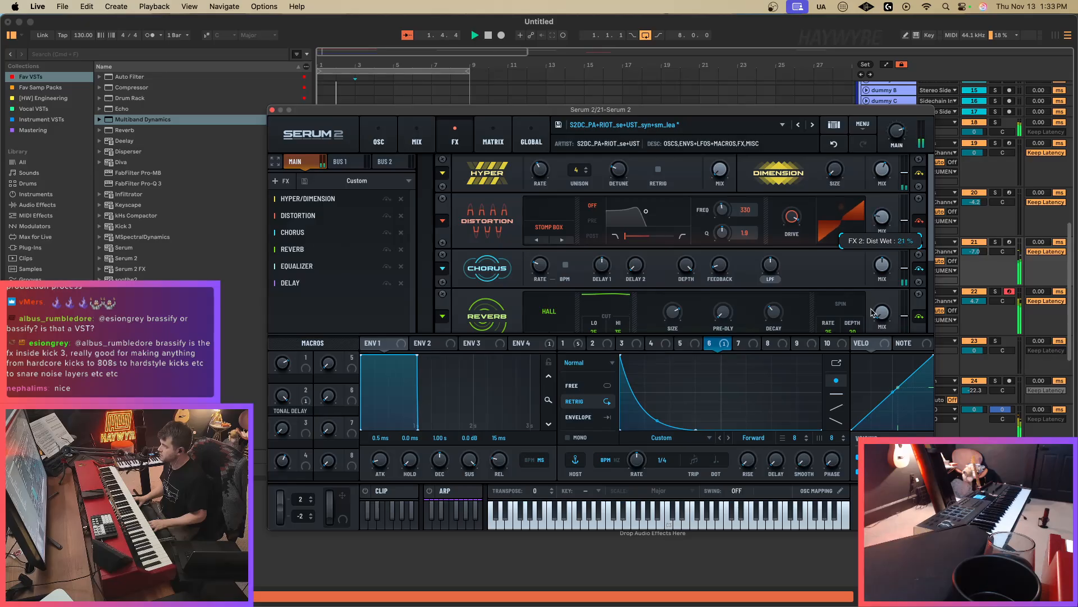
{"action": "left_click", "coordinate": [273, 110]}
Set the 22 Serum 2 track's volume to 6.0 and add a new track with a fresh Serum 2 instance below it.
{"action": "left_click", "coordinate": [889, 315]}
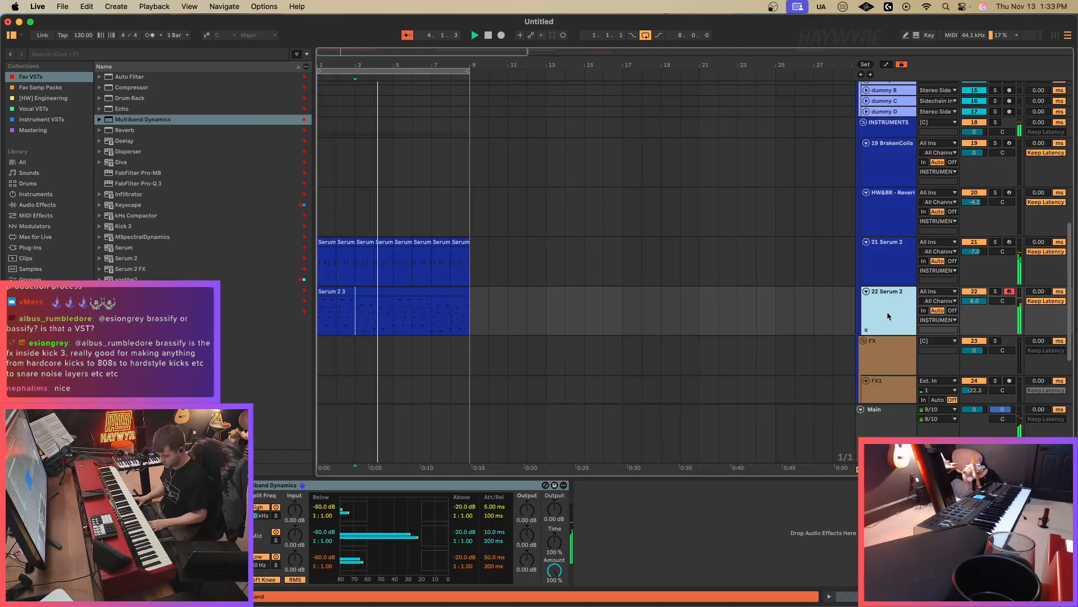
{"action": "key", "text": "super+shift+t"}
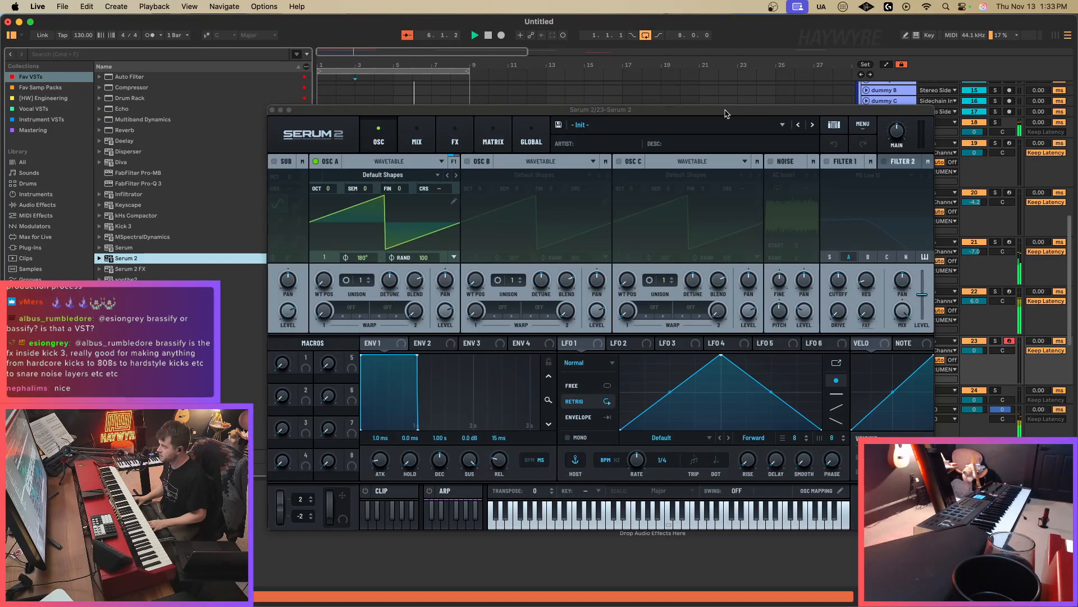
{"action": "left_click", "coordinate": [725, 113]}
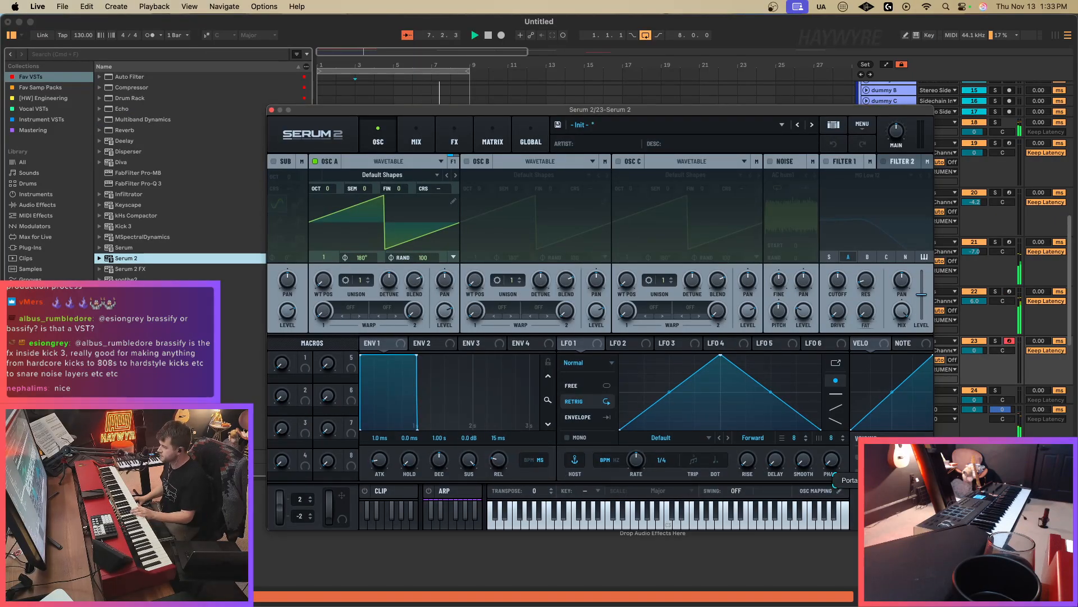
Set oscillator A's wavetable position to 2 for a sine shape and enable oscillator B, the noise oscillator and Filter 1.
{"action": "left_click_drag", "start_coordinate": [323, 287], "coordinate": [323, 280]}
{"action": "left_click", "coordinate": [473, 162]}
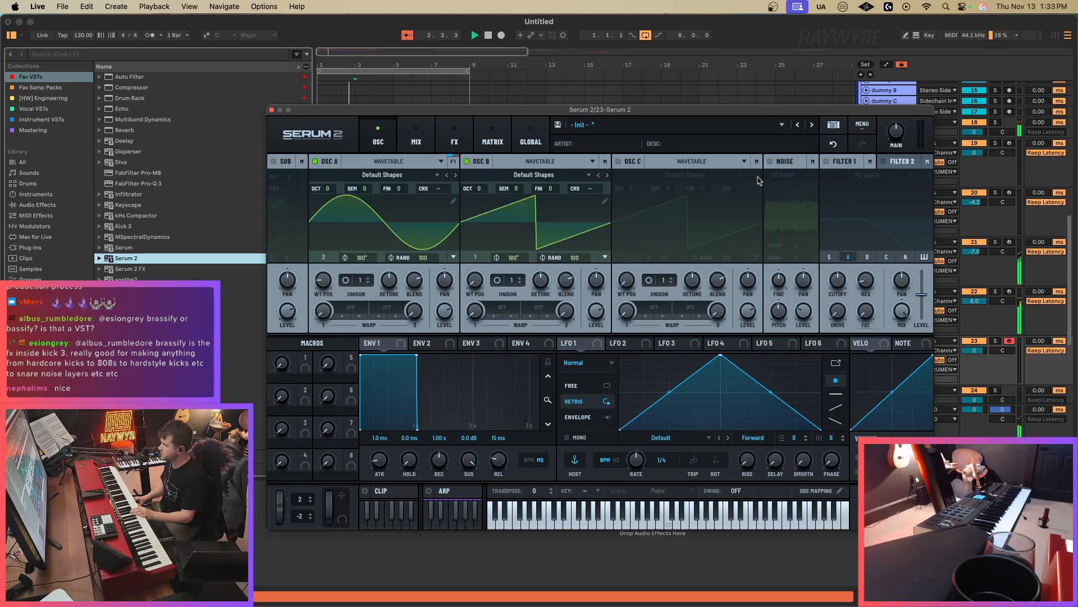
{"action": "left_click", "coordinate": [770, 162]}
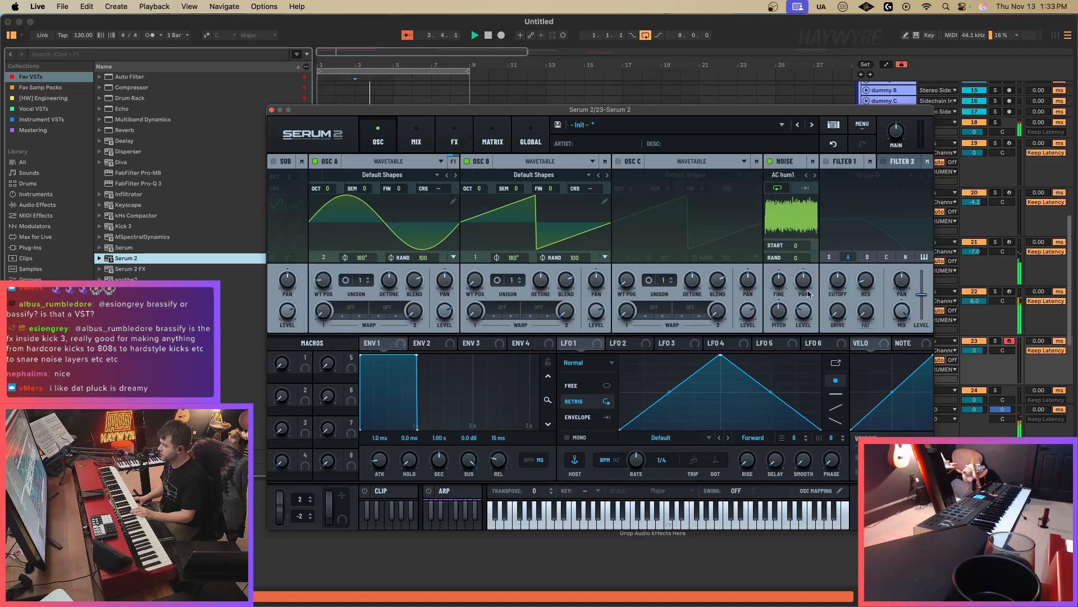
{"action": "left_click", "coordinate": [827, 162]}
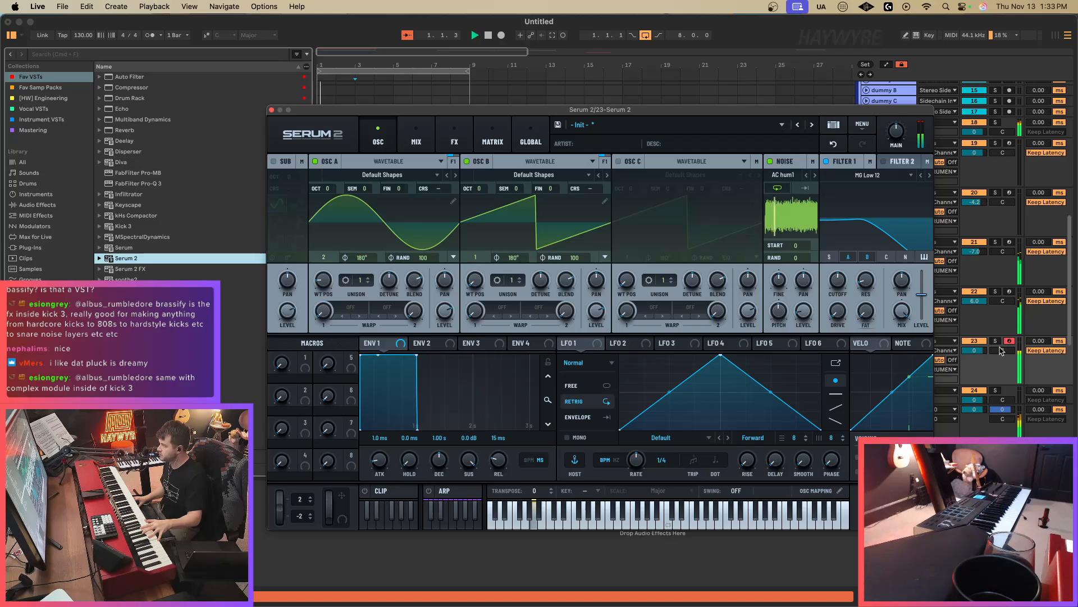
Set the 23 Serum 2 track's volume to -2.4, route its output to SIDECHAIN A and stop playback.
{"action": "left_click_drag", "start_coordinate": [975, 350], "coordinate": [975, 355]}
{"action": "left_click", "coordinate": [948, 369]}
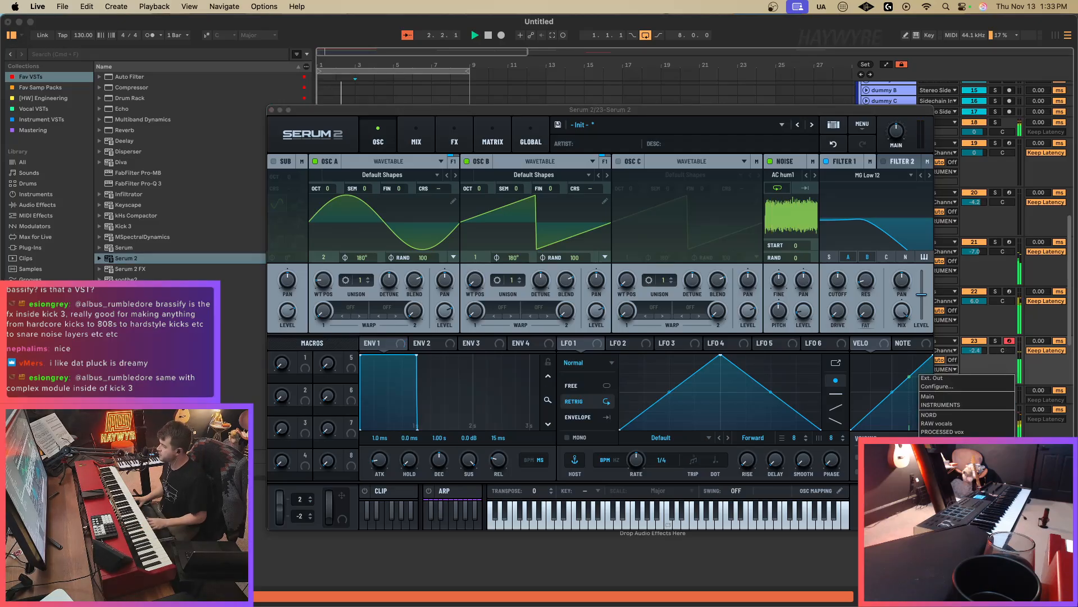
{"action": "left_click", "coordinate": [949, 458]}
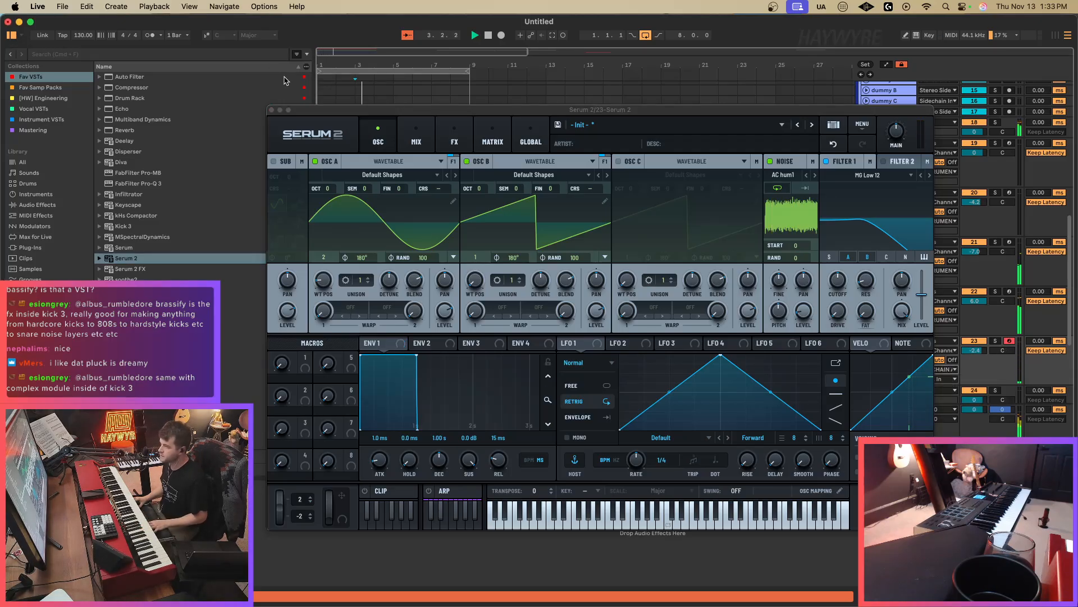
{"action": "left_click", "coordinate": [271, 110]}
{"action": "key", "text": "space"}
Route the outputs of the 21 Serum 2, 22 Serum 2 and NORD tracks to SIDECHAIN B.
{"action": "left_click", "coordinate": [894, 266]}
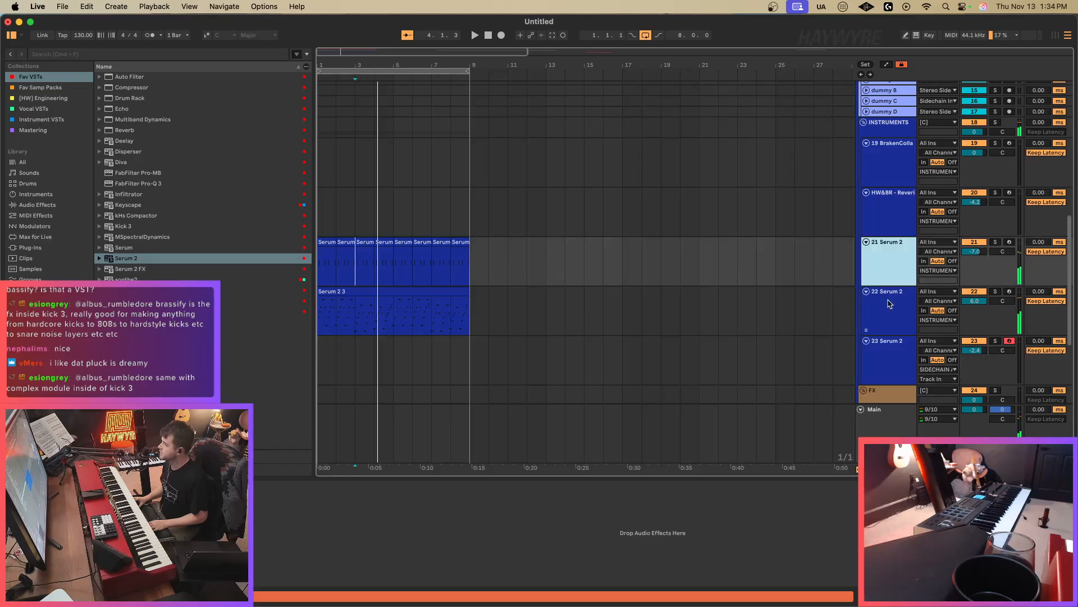
{"action": "left_click", "coordinate": [888, 304], "text": "shift"}
{"action": "left_click", "coordinate": [941, 272]}
{"action": "left_click", "coordinate": [949, 444]}
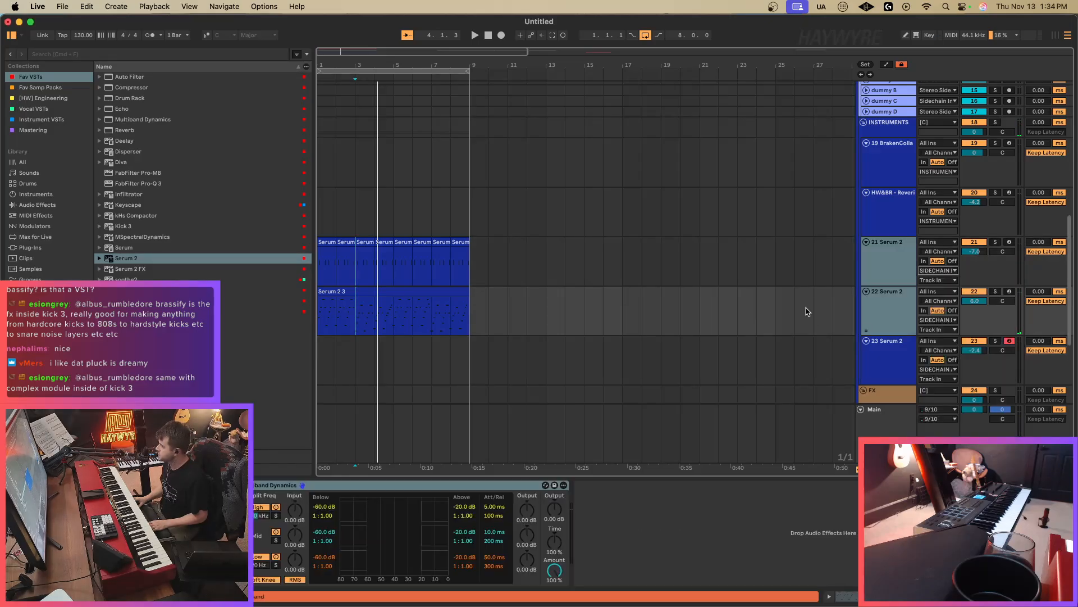
{"action": "scroll", "coordinate": [813, 311], "scroll_direction": "up", "scroll_amount": 5}
{"action": "scroll", "coordinate": [815, 311], "scroll_direction": "up", "scroll_amount": 4}
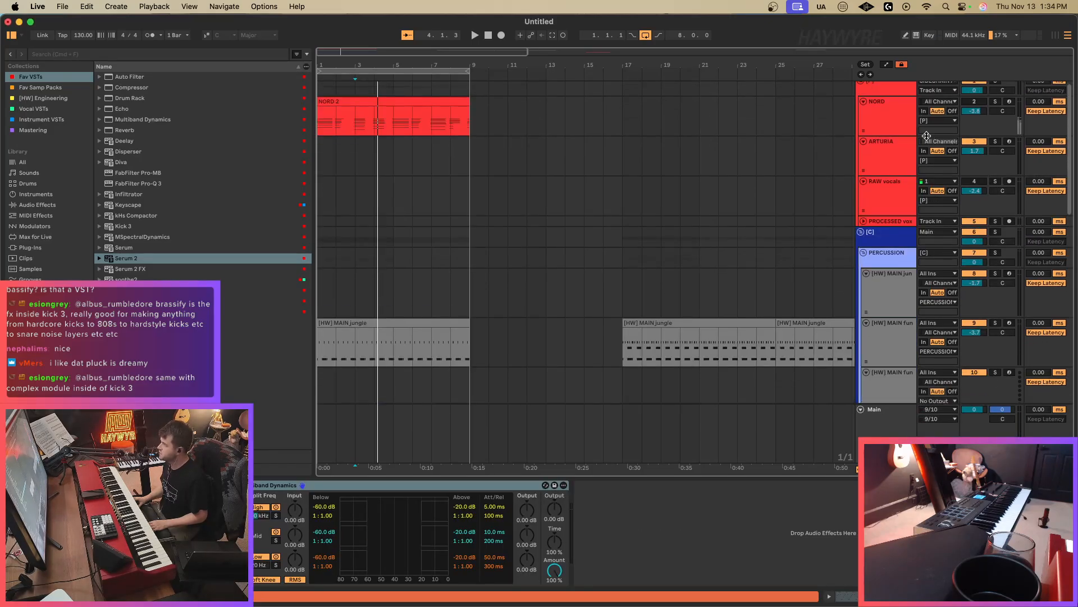
{"action": "left_click", "coordinate": [944, 121]}
{"action": "left_click", "coordinate": [949, 301]}
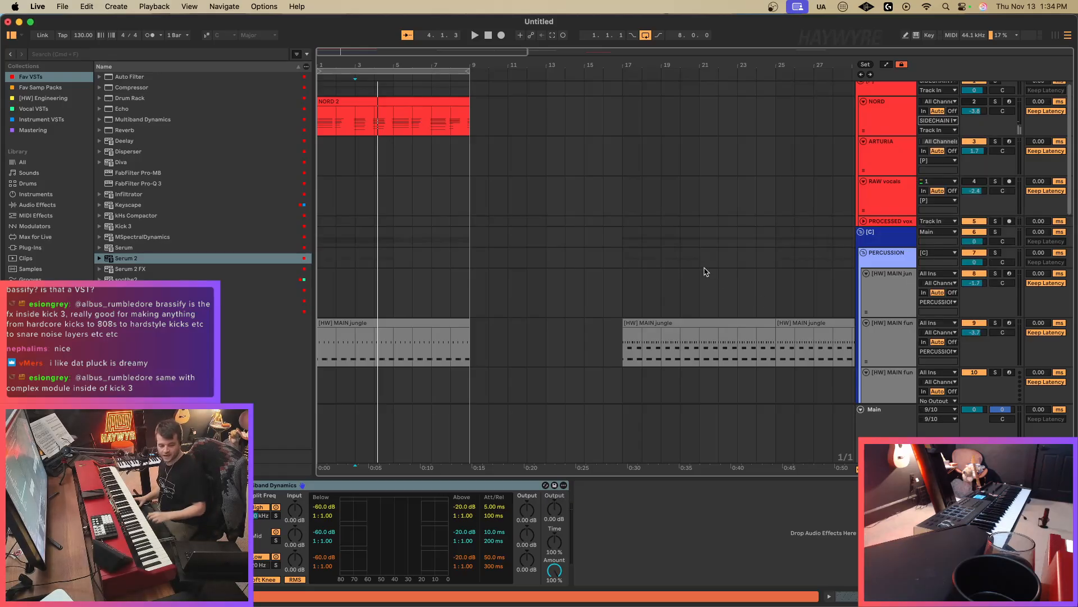
Consolidate the 21 Serum 2 track's clips into one eight-bar clip and check its notes during playback.
{"action": "scroll", "coordinate": [745, 257], "scroll_direction": "down", "scroll_amount": 10}
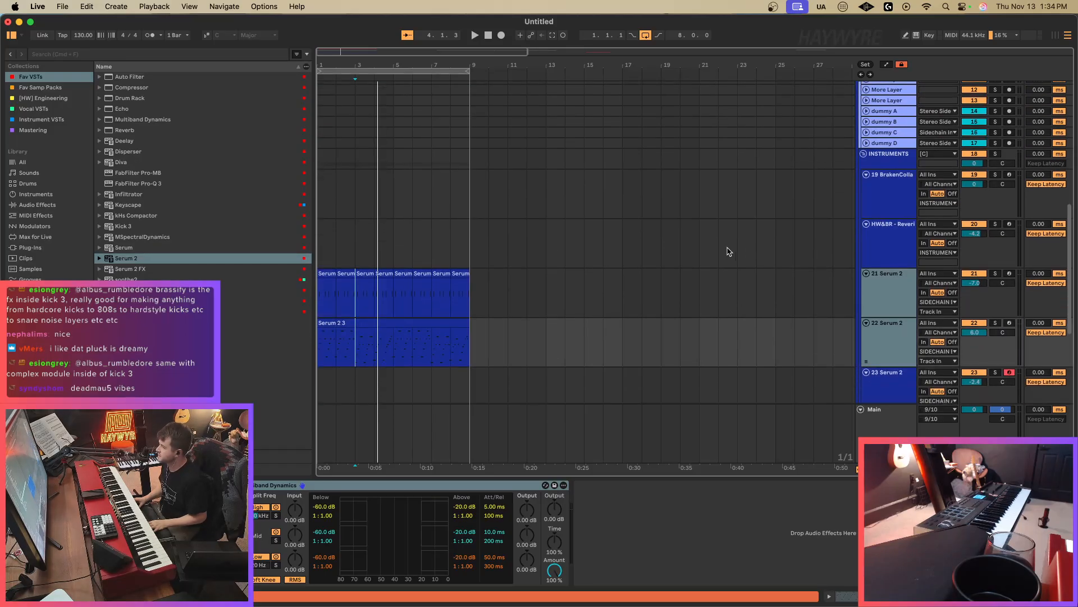
{"action": "left_click_drag", "start_coordinate": [469, 306], "coordinate": [307, 300]}
{"action": "key", "text": "super+j"}
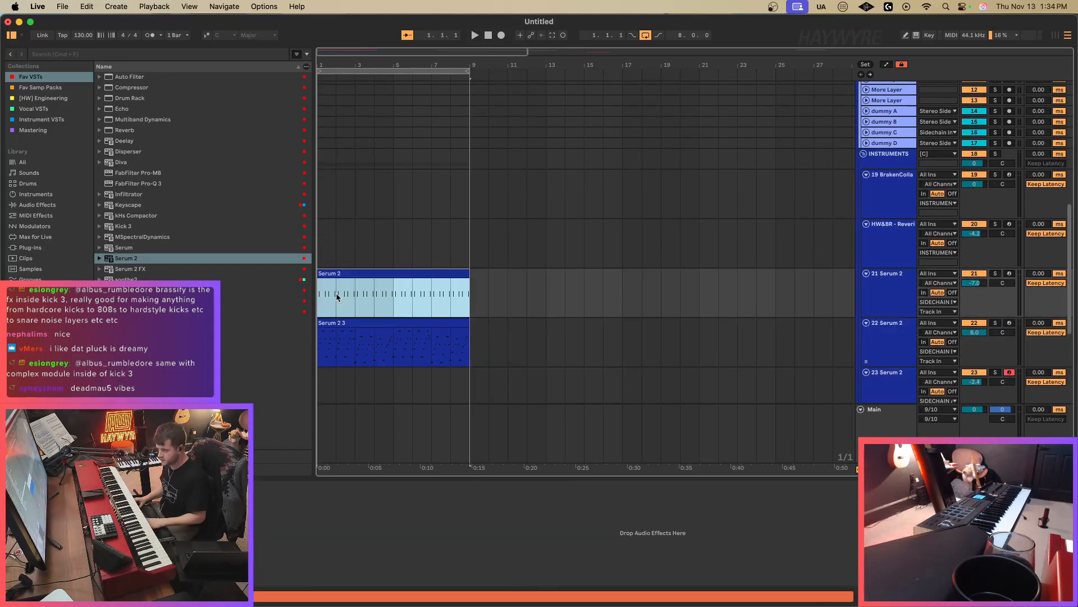
{"action": "left_click", "coordinate": [354, 288]}
{"action": "double_click", "coordinate": [356, 273]}
{"action": "key", "text": "space"}
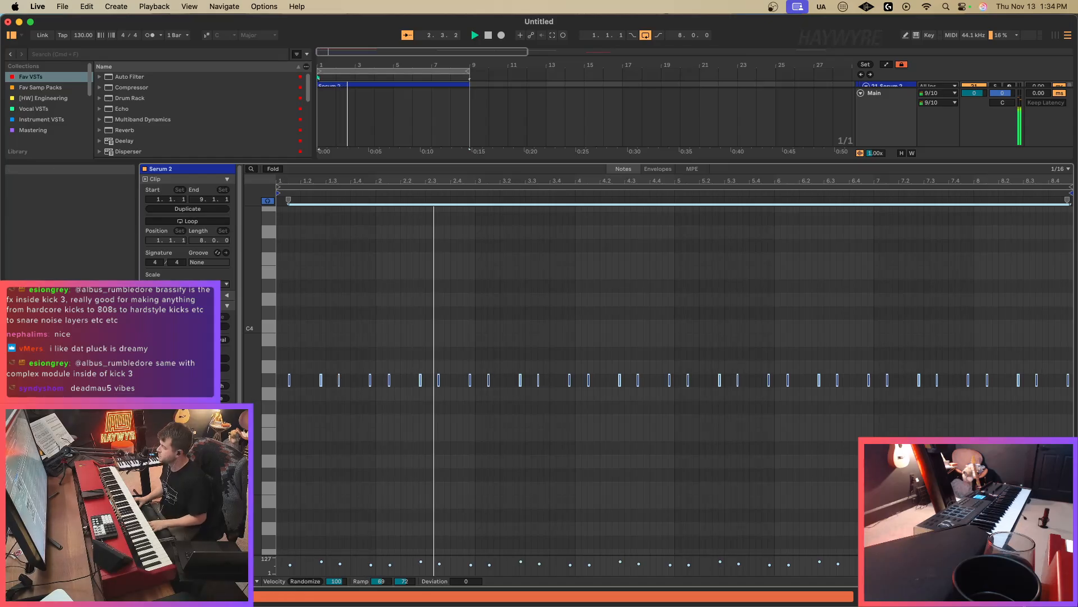
{"action": "left_click", "coordinate": [1011, 597]}
Set the 22 Serum 2 track's volume to 3.6 and the 23 Serum 2 track's volume to -2.9.
{"action": "left_click_drag", "start_coordinate": [976, 252], "coordinate": [976, 259]}
{"action": "scroll", "coordinate": [611, 260], "scroll_direction": "up", "scroll_amount": 6}
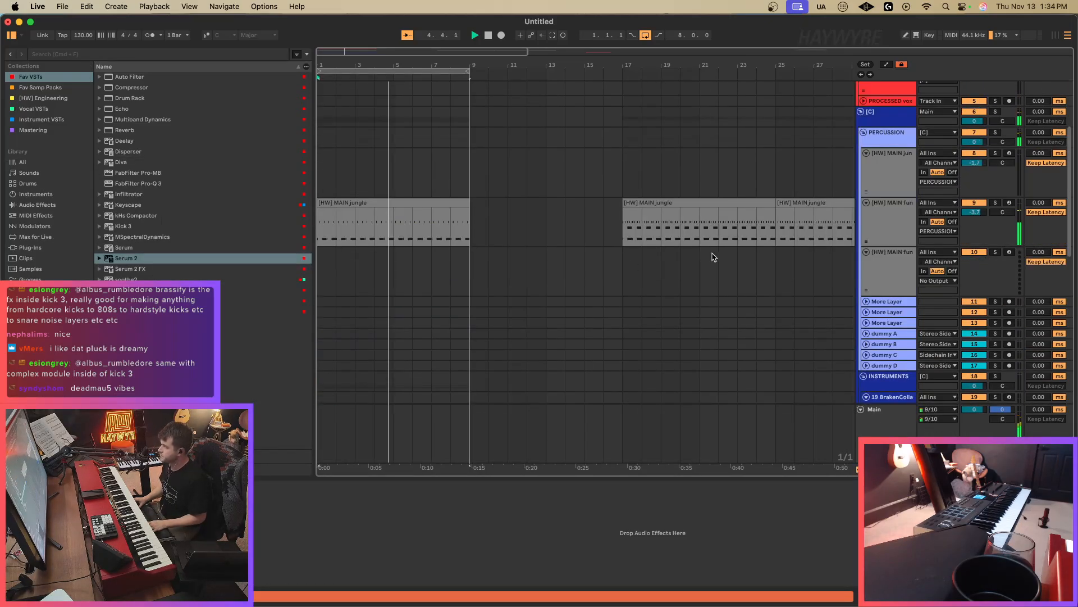
{"action": "scroll", "coordinate": [714, 256], "scroll_direction": "up", "scroll_amount": 2}
{"action": "scroll", "coordinate": [747, 241], "scroll_direction": "down", "scroll_amount": 8}
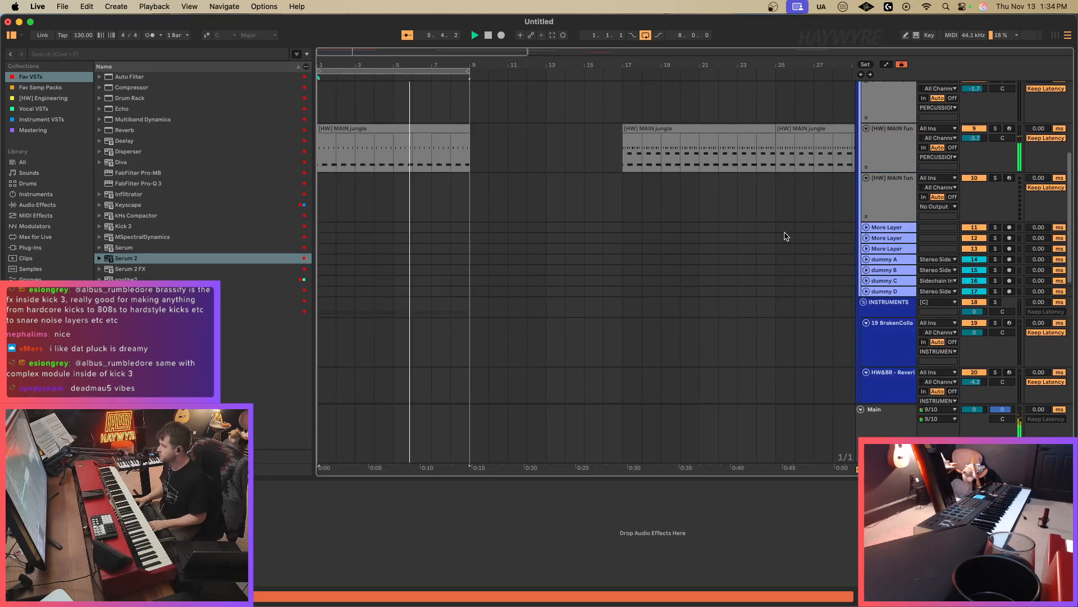
{"action": "scroll", "coordinate": [799, 218], "scroll_direction": "down", "scroll_amount": 1}
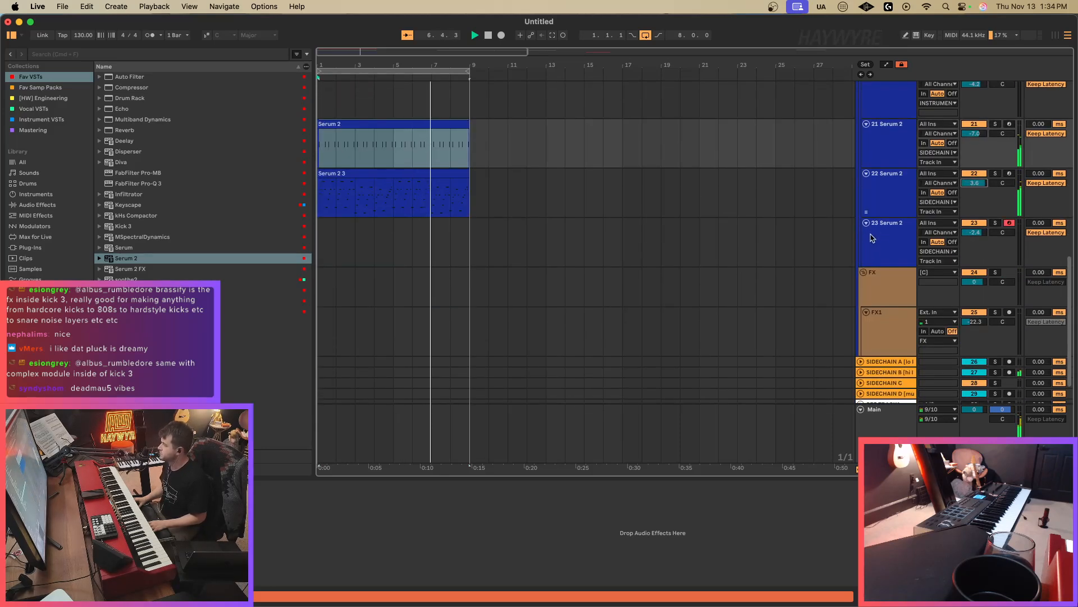
{"action": "left_click", "coordinate": [884, 260]}
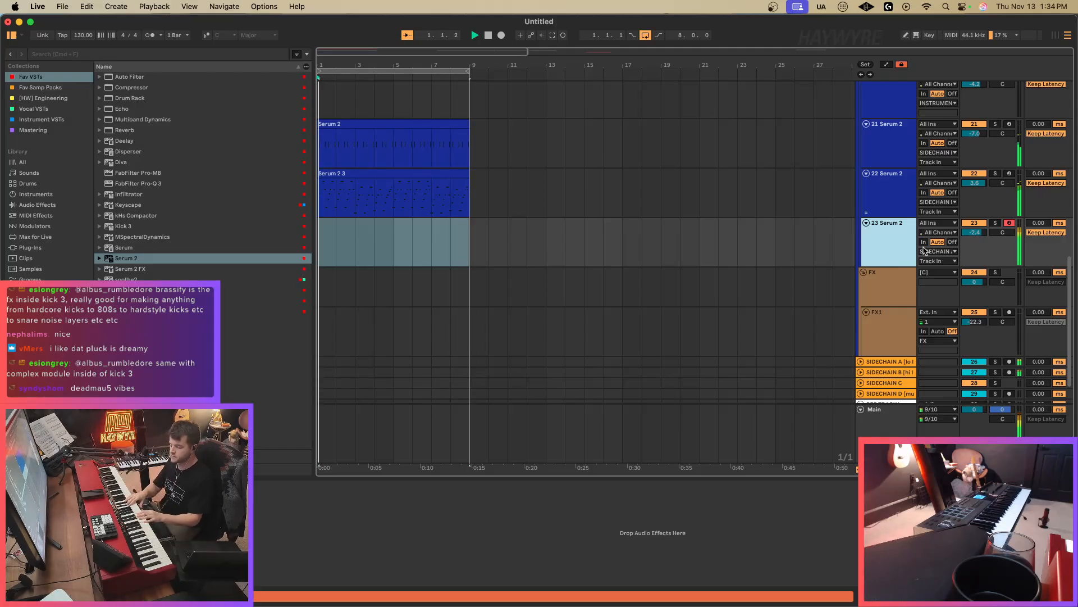
{"action": "left_click_drag", "start_coordinate": [974, 232], "coordinate": [974, 235]}
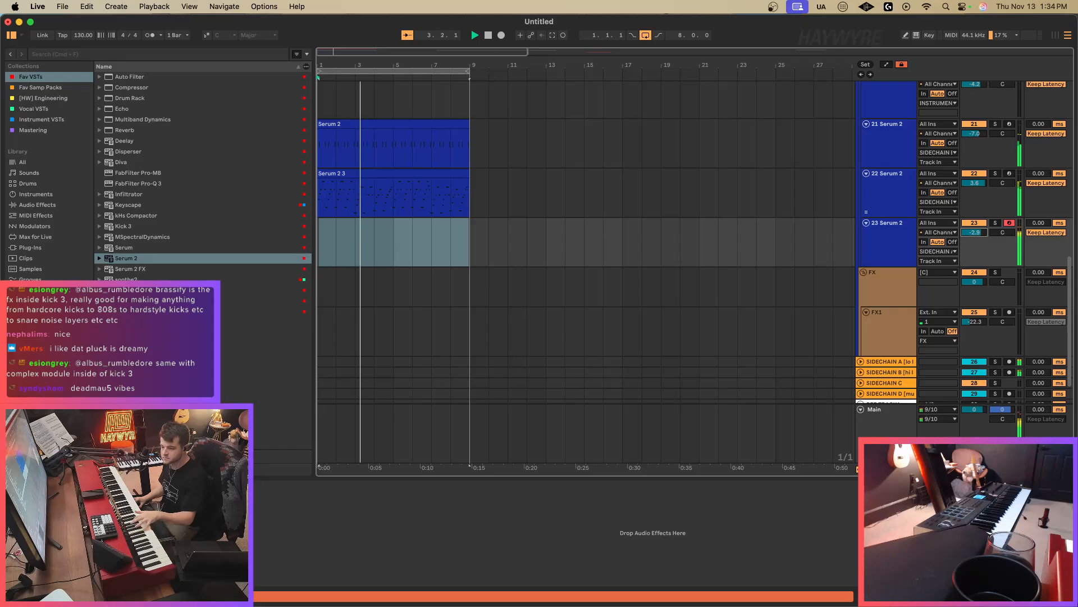
Open the Serum 2 instrument on track 23, give oscillator B 8 unison voices and adjust its level and detune.
{"action": "key", "text": "alt+super+p"}
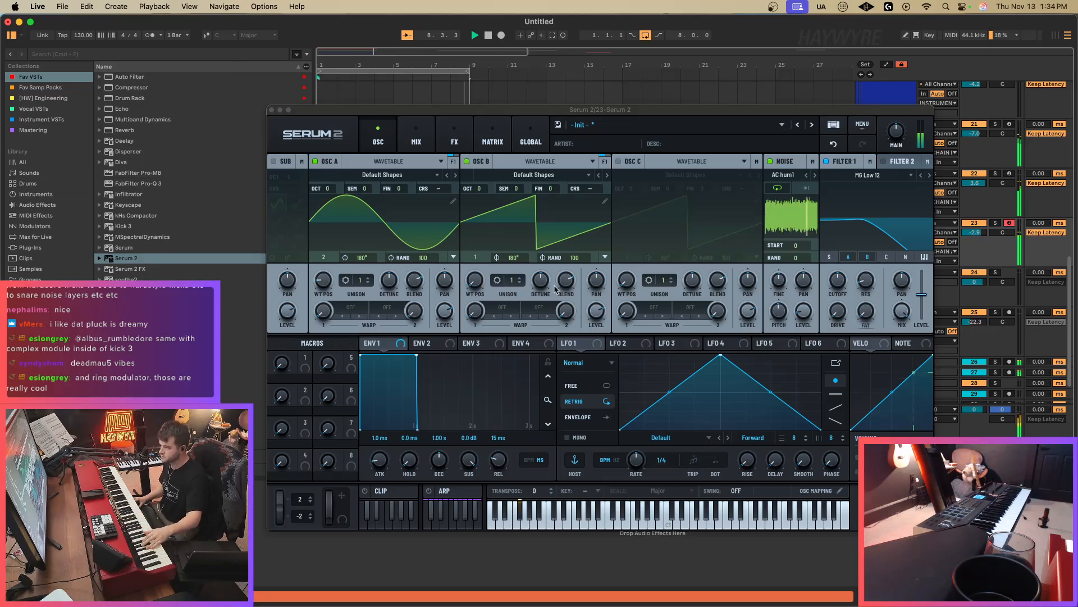
{"action": "left_click", "coordinate": [595, 312]}
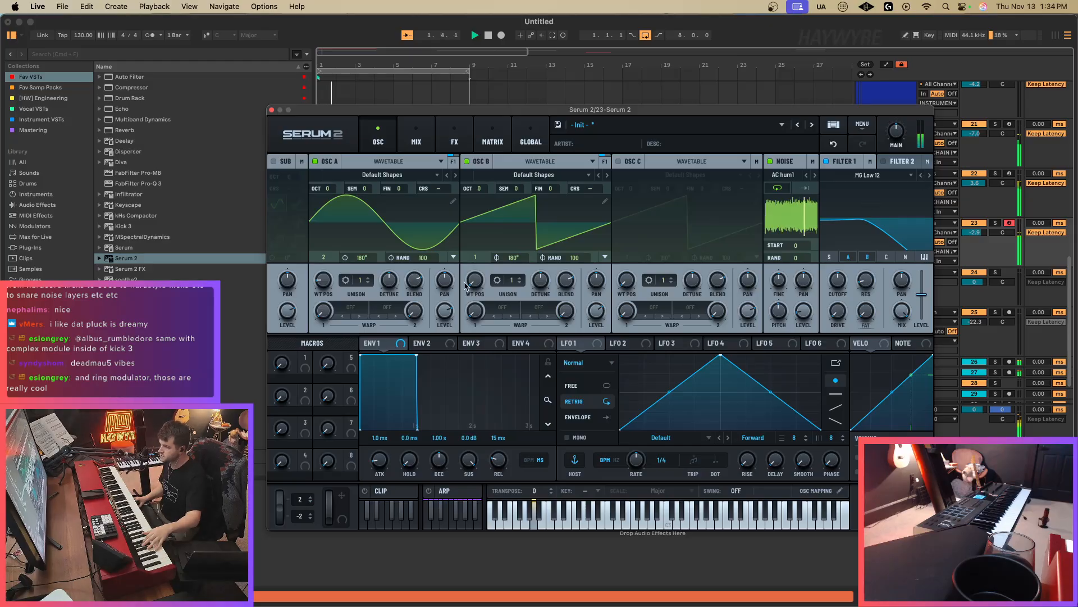
{"action": "left_click_drag", "start_coordinate": [513, 280], "coordinate": [525, 247]}
{"action": "left_click", "coordinate": [536, 283]}
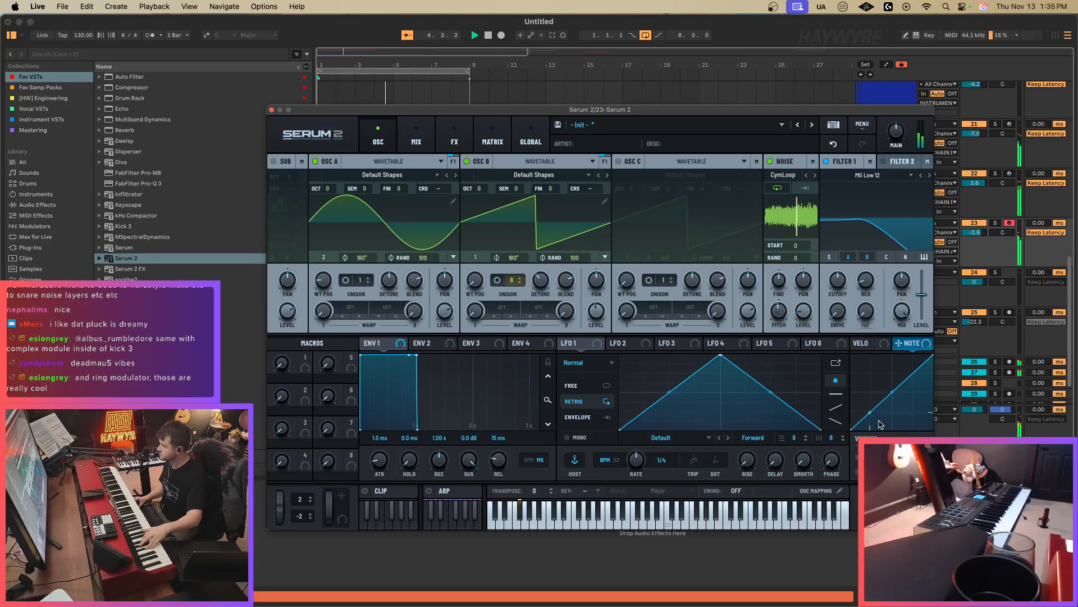
Steepen the Note modulation curve so it peaks mid-range and assign it to the noise oscillator's pitch.
{"action": "left_click_drag", "start_coordinate": [880, 424], "coordinate": [871, 433]}
{"action": "double_click", "coordinate": [895, 355]}
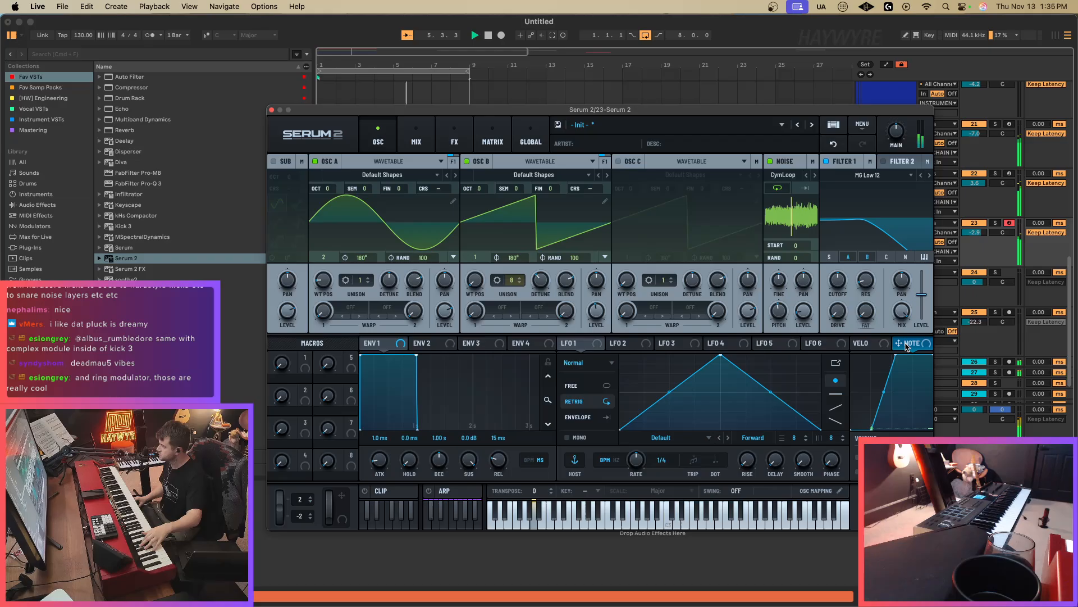
{"action": "left_click_drag", "start_coordinate": [899, 343], "coordinate": [779, 316]}
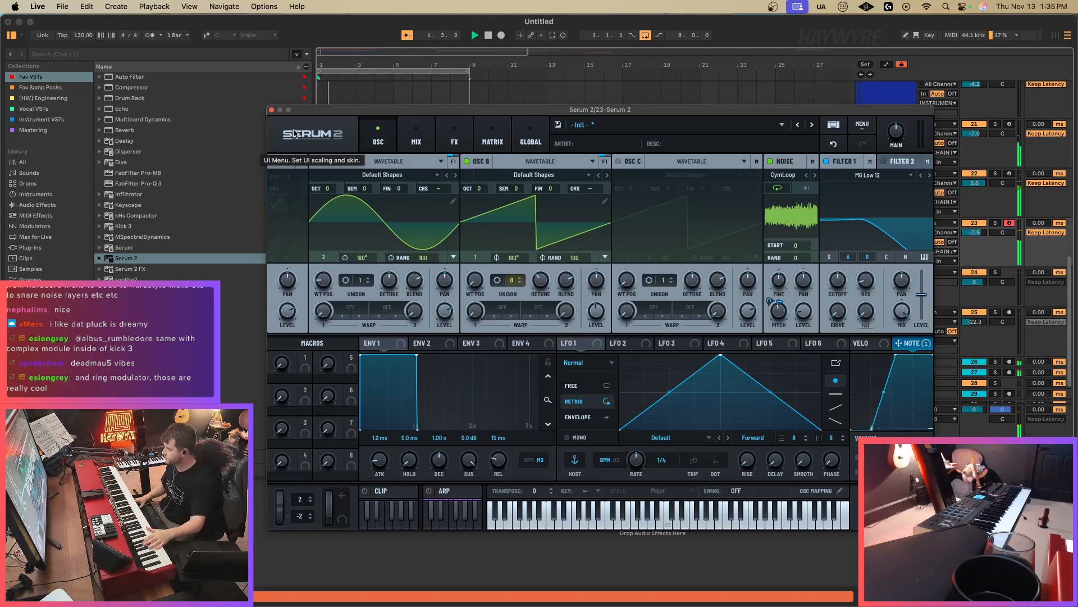
{"action": "left_click", "coordinate": [271, 110]}
Unfold the dummy A to dummy D tracks and set their audio input to [HW] MAIN funk.
{"action": "scroll", "coordinate": [741, 236], "scroll_direction": "up", "scroll_amount": 5}
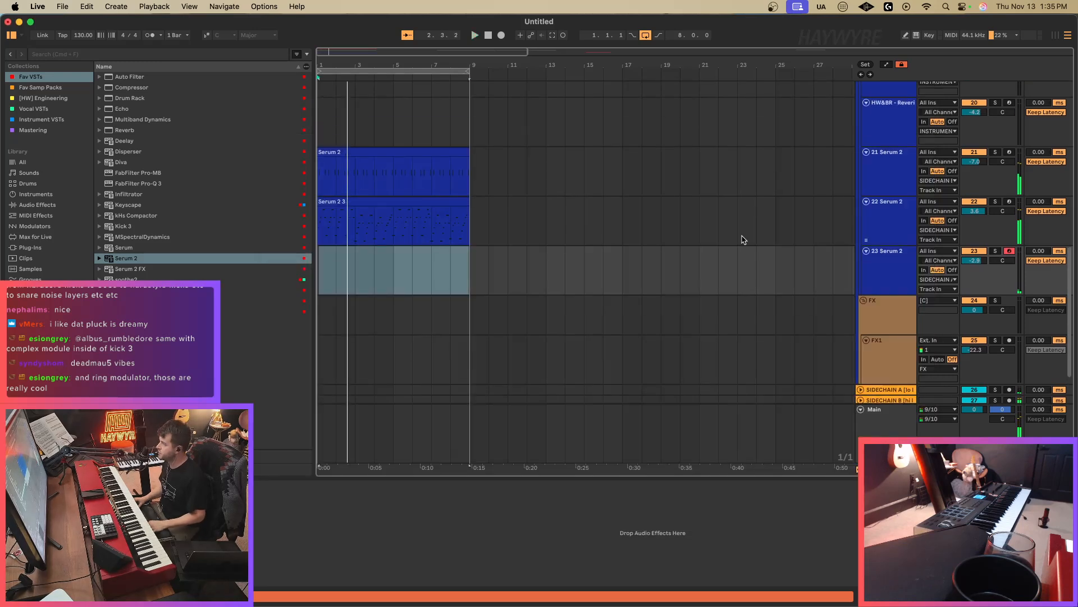
{"action": "left_click", "coordinate": [885, 192]}
{"action": "left_click", "coordinate": [888, 224], "text": "shift"}
{"action": "key", "text": "u"}
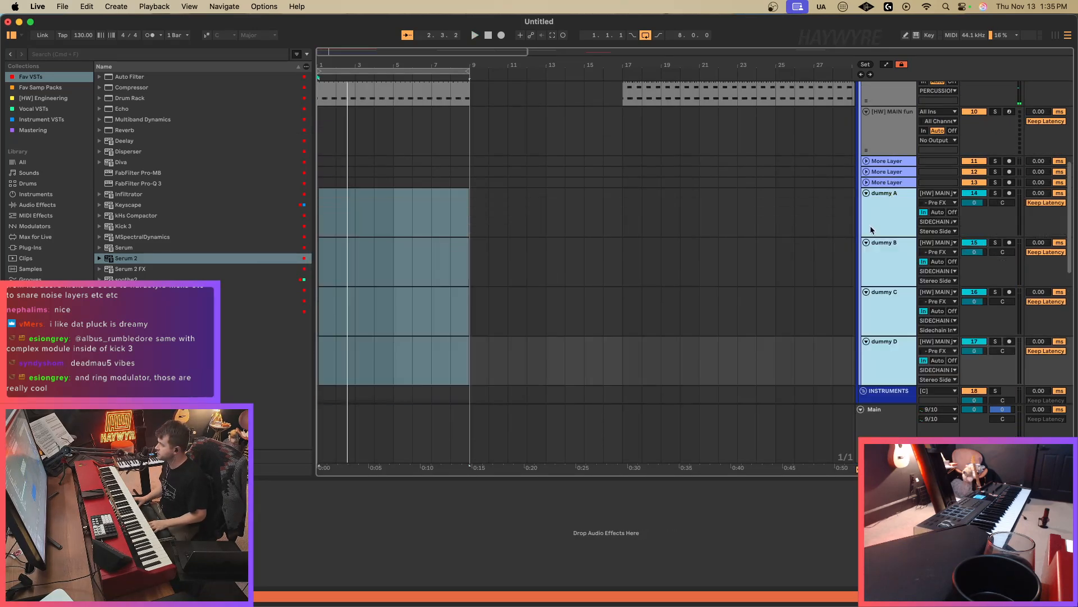
{"action": "left_click", "coordinate": [946, 193]}
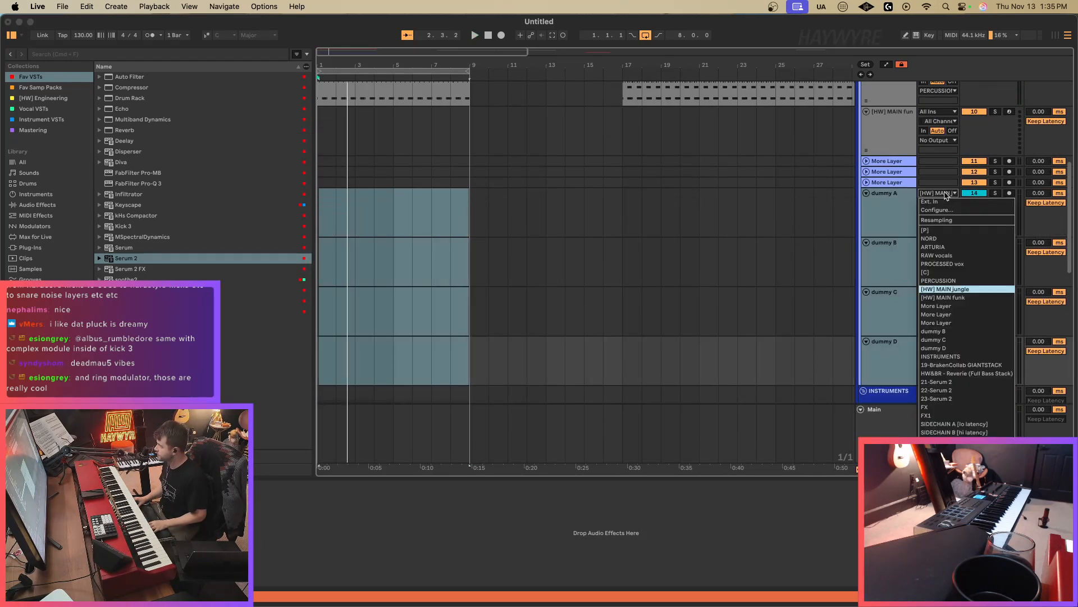
{"action": "left_click", "coordinate": [883, 153]}
{"action": "scroll", "coordinate": [889, 143], "scroll_direction": "up", "scroll_amount": 2}
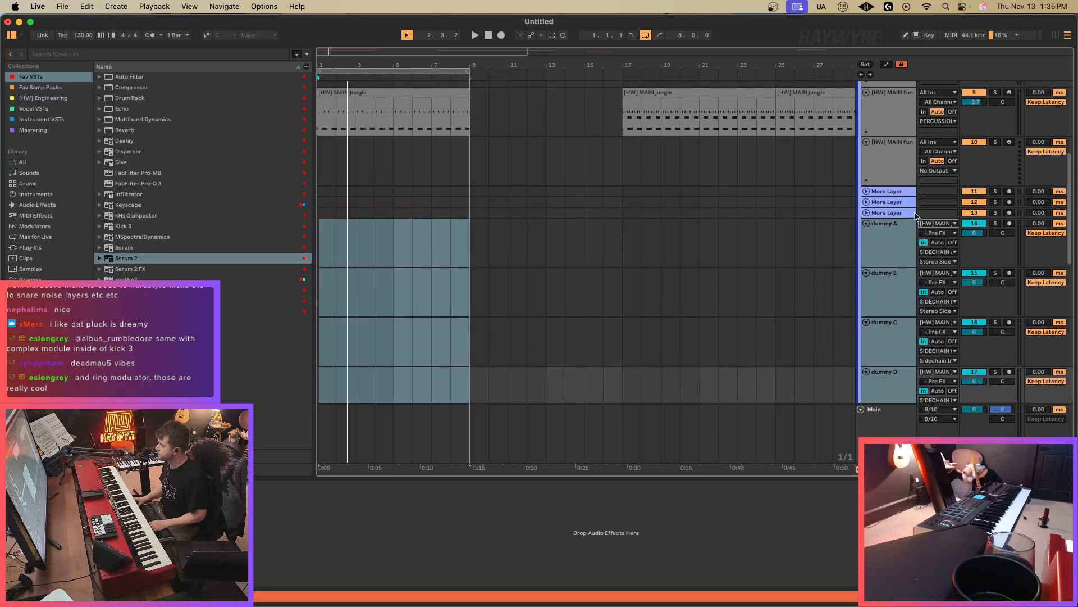
{"action": "scroll", "coordinate": [905, 180], "scroll_direction": "up", "scroll_amount": 4}
{"action": "scroll", "coordinate": [885, 304], "scroll_direction": "down", "scroll_amount": 4}
{"action": "left_click", "coordinate": [943, 224]}
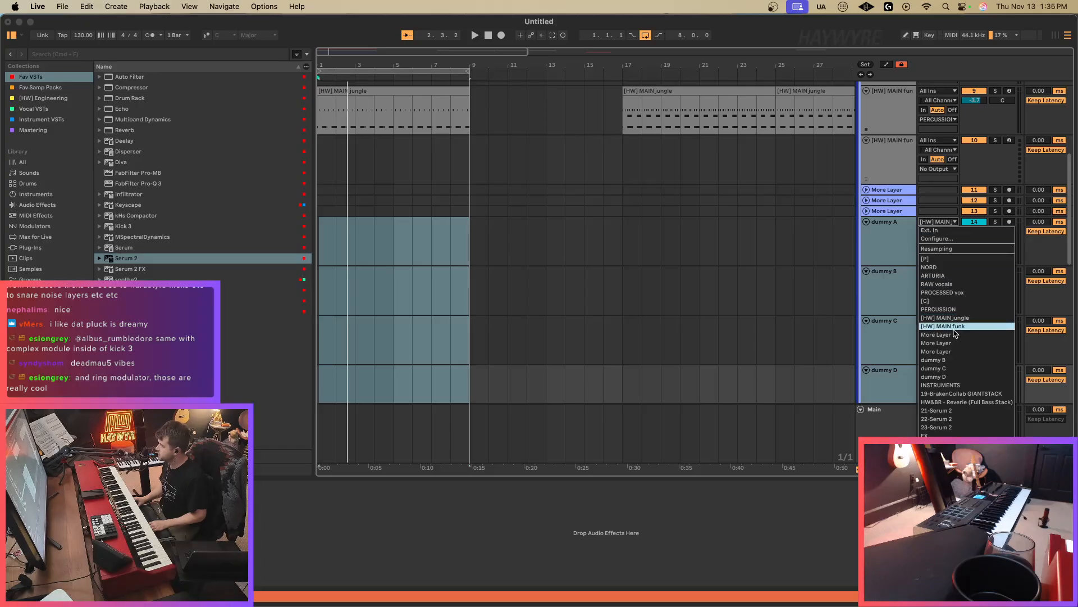
{"action": "left_click", "coordinate": [953, 325]}
Delete the empty [HW] MAIN funk track without output and set the dummy A to dummy D inputs to Pre FX.
{"action": "left_click", "coordinate": [893, 156]}
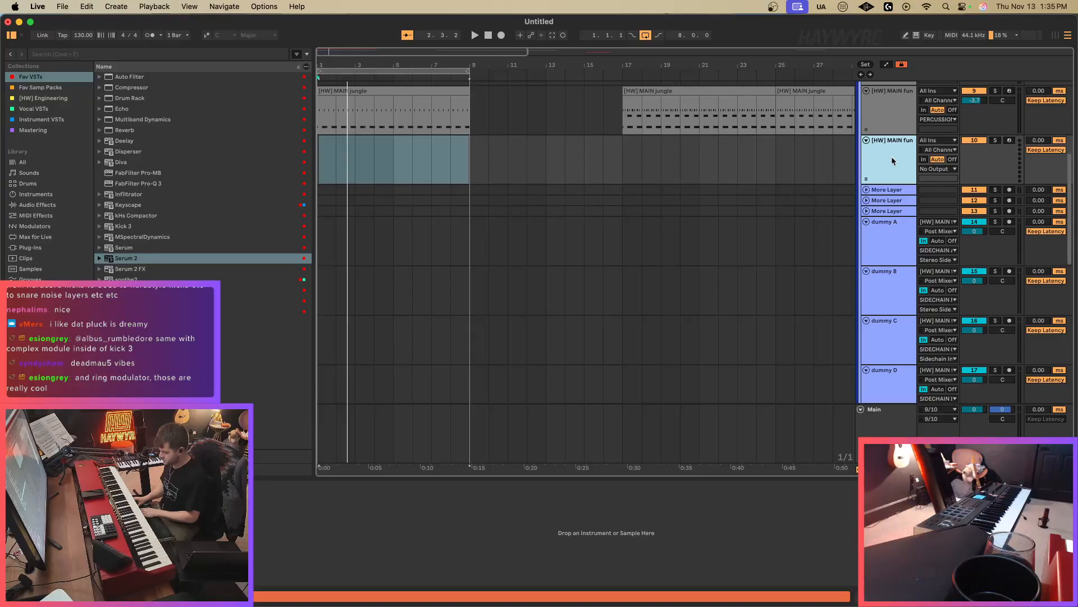
{"action": "key", "text": "Delete"}
{"action": "left_click", "coordinate": [873, 198]}
{"action": "left_click", "coordinate": [903, 315], "text": "shift"}
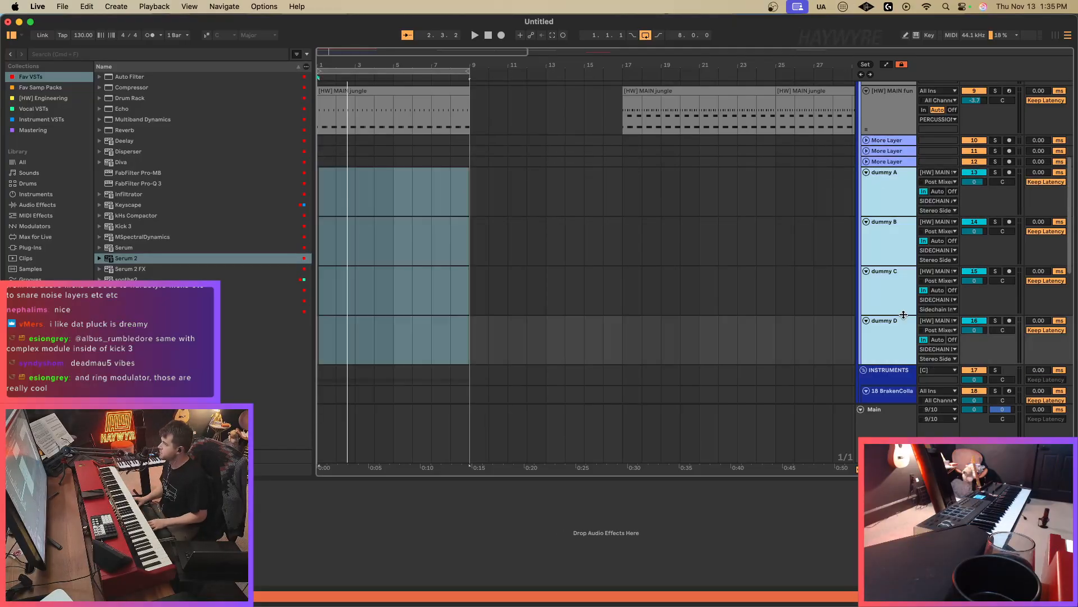
{"action": "left_click", "coordinate": [946, 174]}
{"action": "left_click", "coordinate": [945, 174]}
{"action": "left_click", "coordinate": [935, 182]}
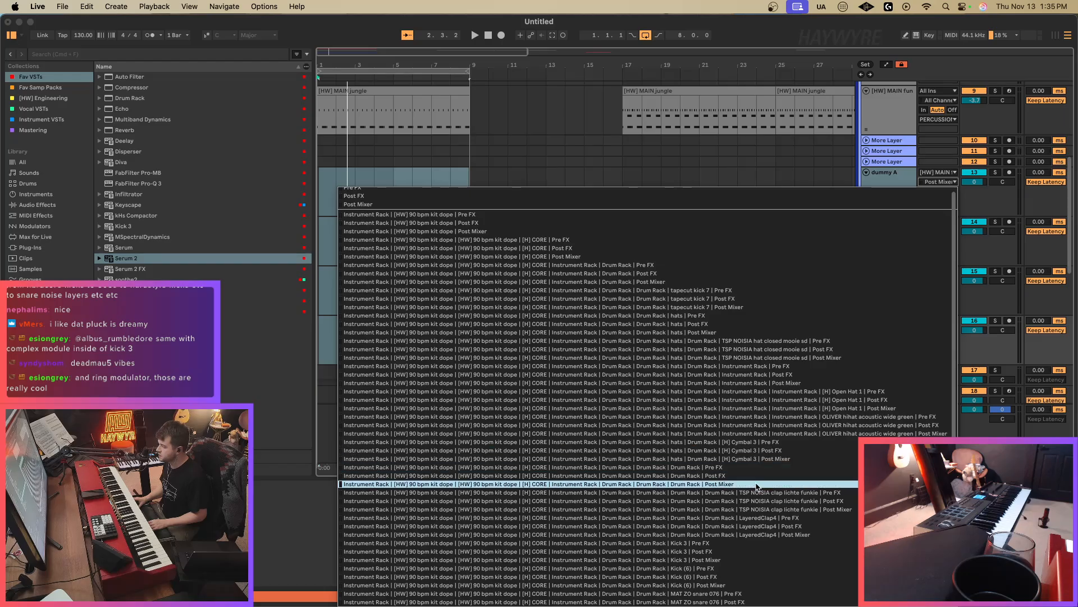
{"action": "scroll", "coordinate": [742, 516], "scroll_direction": "down", "scroll_amount": 4}
{"action": "key", "text": "Return"}
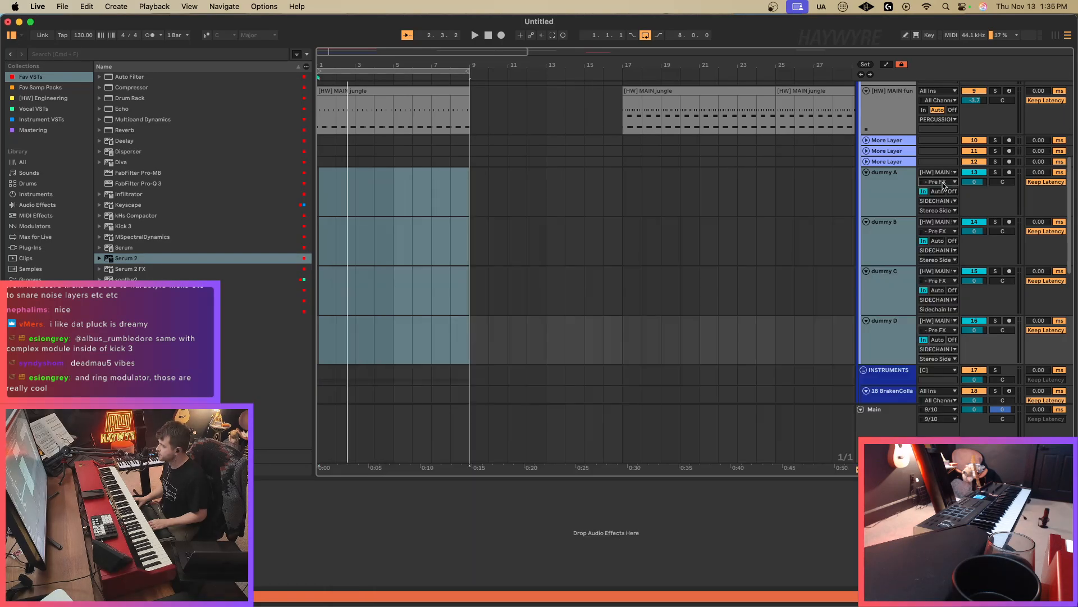
Play the loop with the 22 Serum 2 instrument open and record an eight-bar part of sustained notes on that track.
{"action": "left_click", "coordinate": [900, 231]}
{"action": "key", "text": "space"}
{"action": "scroll", "coordinate": [784, 255], "scroll_direction": "down", "scroll_amount": 2}
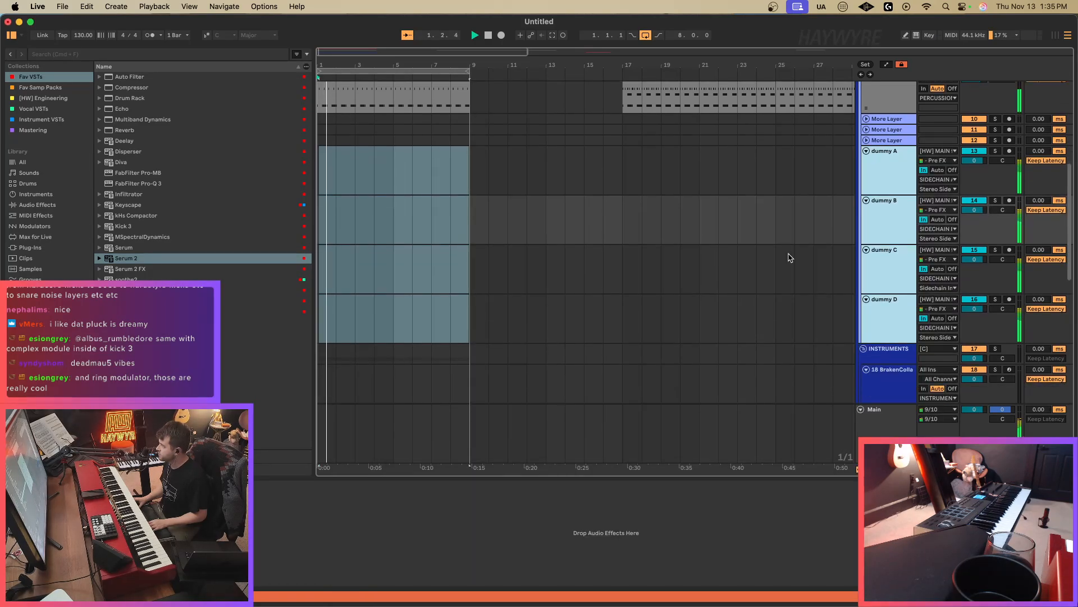
{"action": "scroll", "coordinate": [764, 279], "scroll_direction": "down", "scroll_amount": 10}
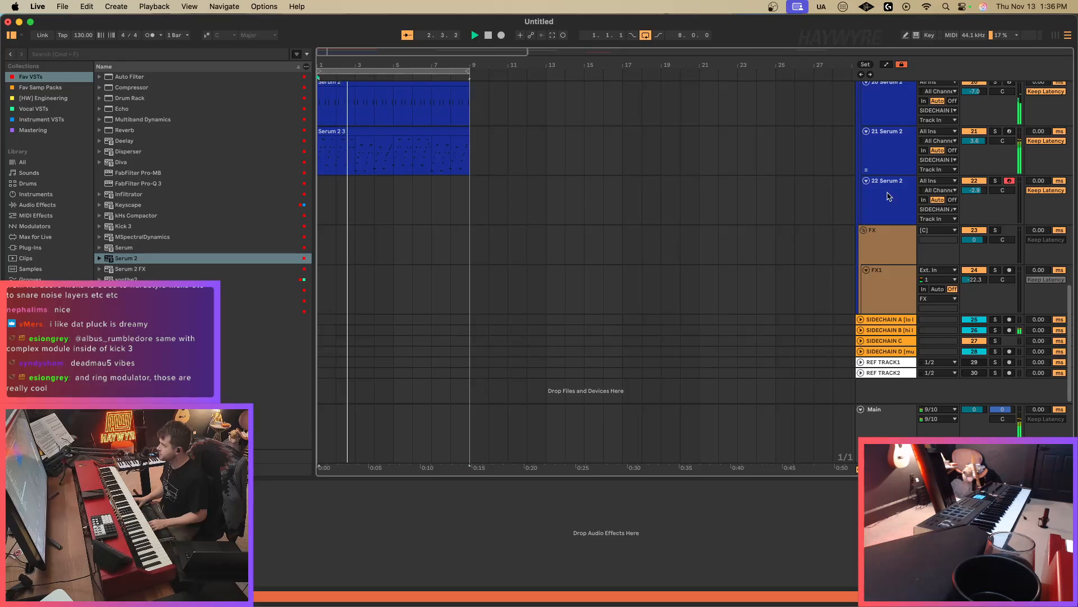
{"action": "left_click", "coordinate": [884, 199]}
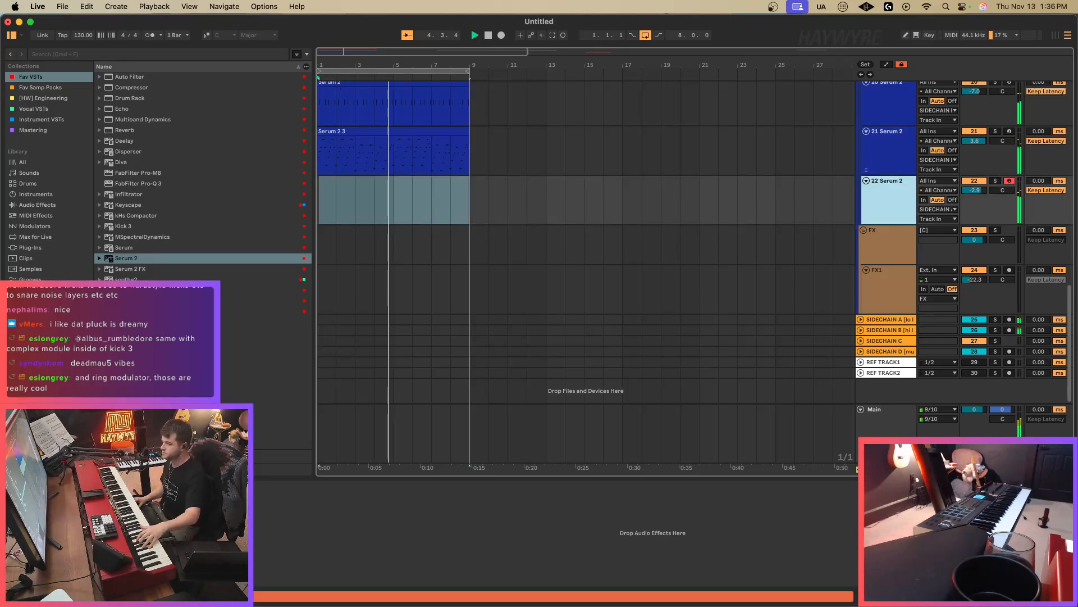
{"action": "key", "text": "alt+super+p"}
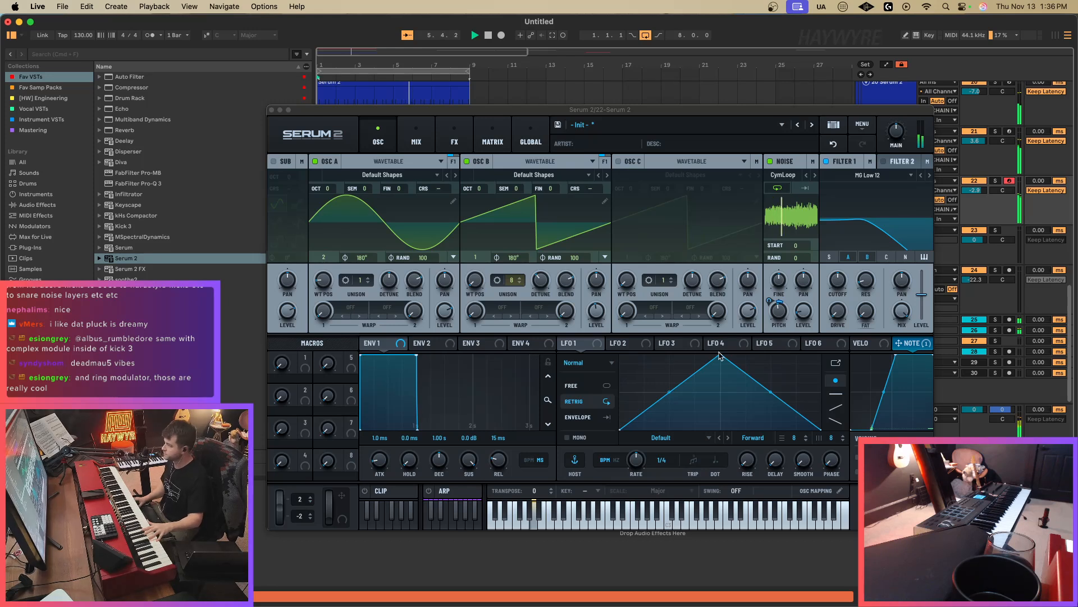
{"action": "left_click_drag", "start_coordinate": [870, 508], "coordinate": [870, 499]}
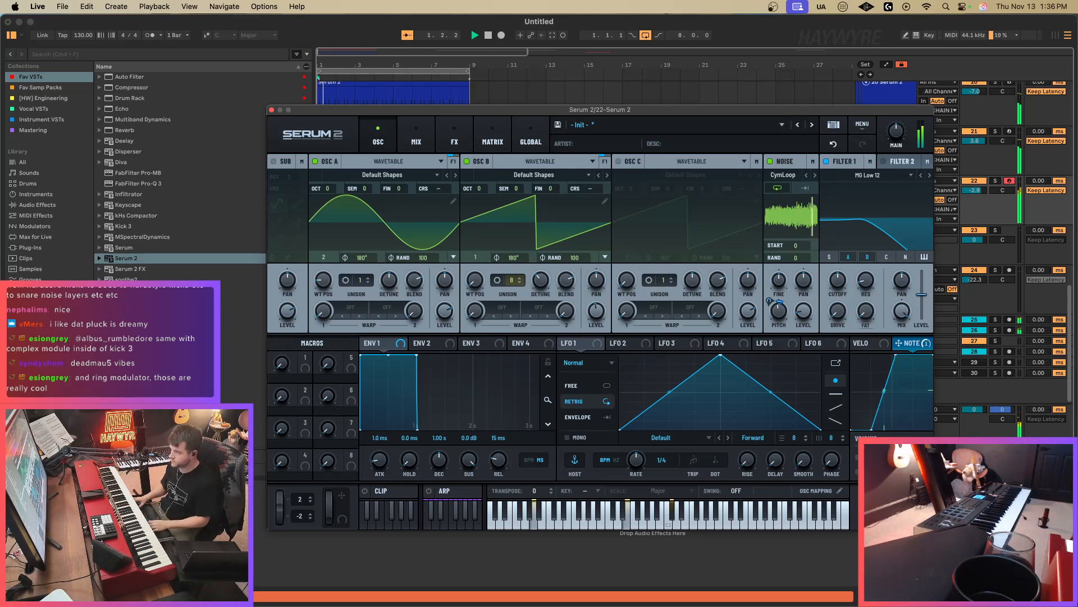
Close the 22 Serum 2 instrument, set its recorded clip's note grid to 1/8 and quantize all the notes.
{"action": "left_click", "coordinate": [272, 110]}
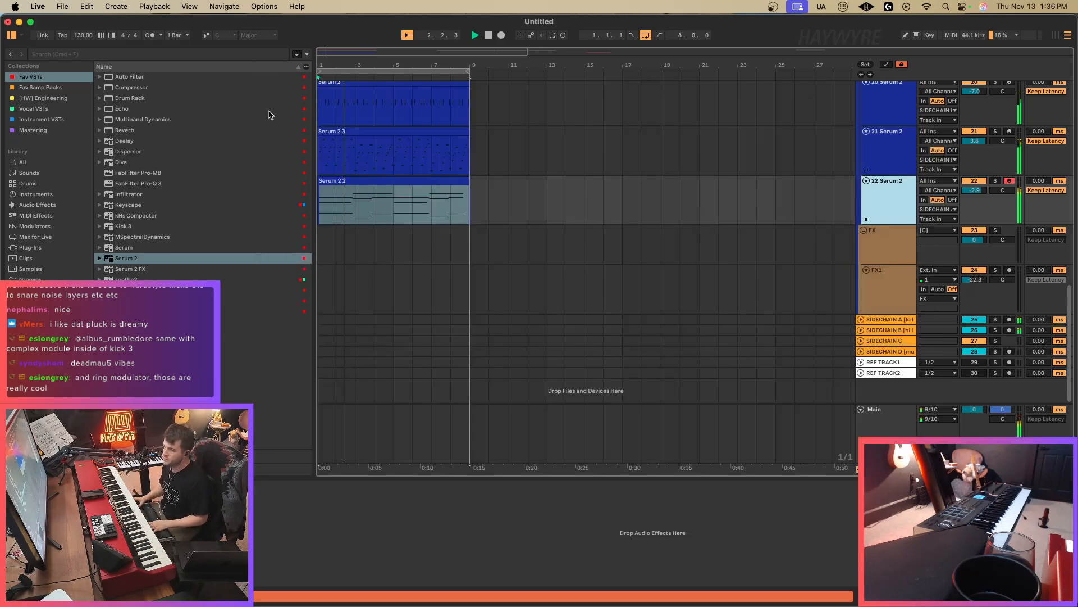
{"action": "left_click", "coordinate": [329, 182]}
{"action": "double_click", "coordinate": [328, 181]}
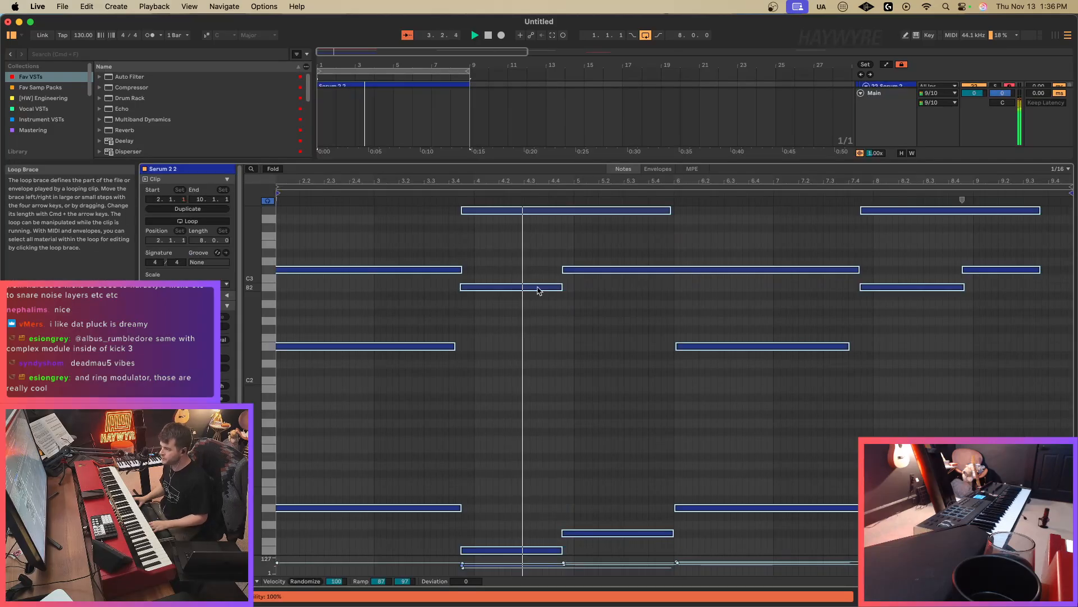
{"action": "key", "text": "super+2"}
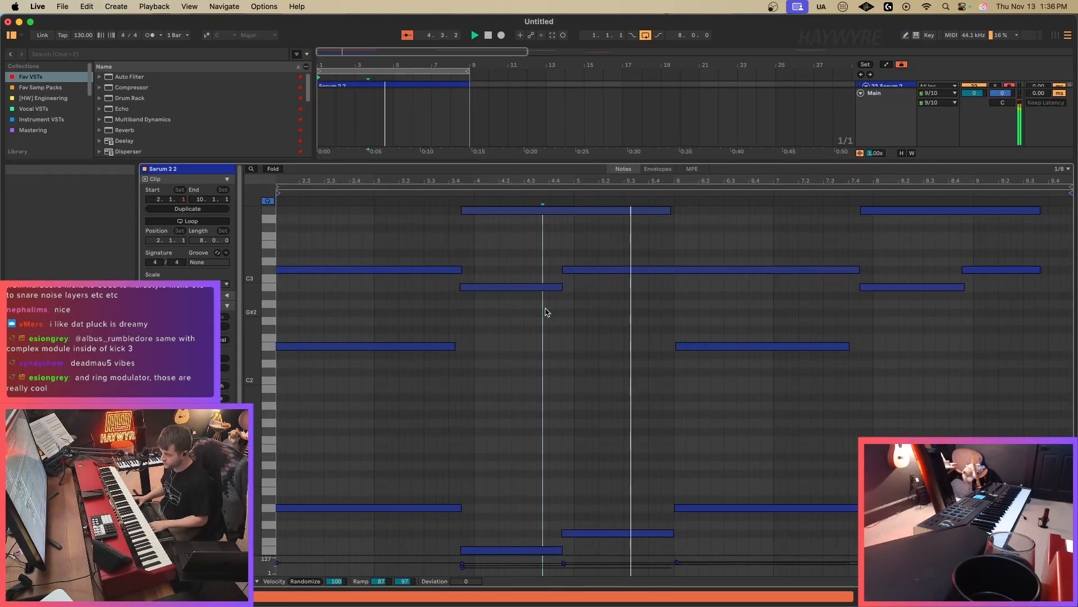
{"action": "key", "text": "a"}
{"action": "key", "text": "super+a"}
{"action": "key", "text": "super+u"}
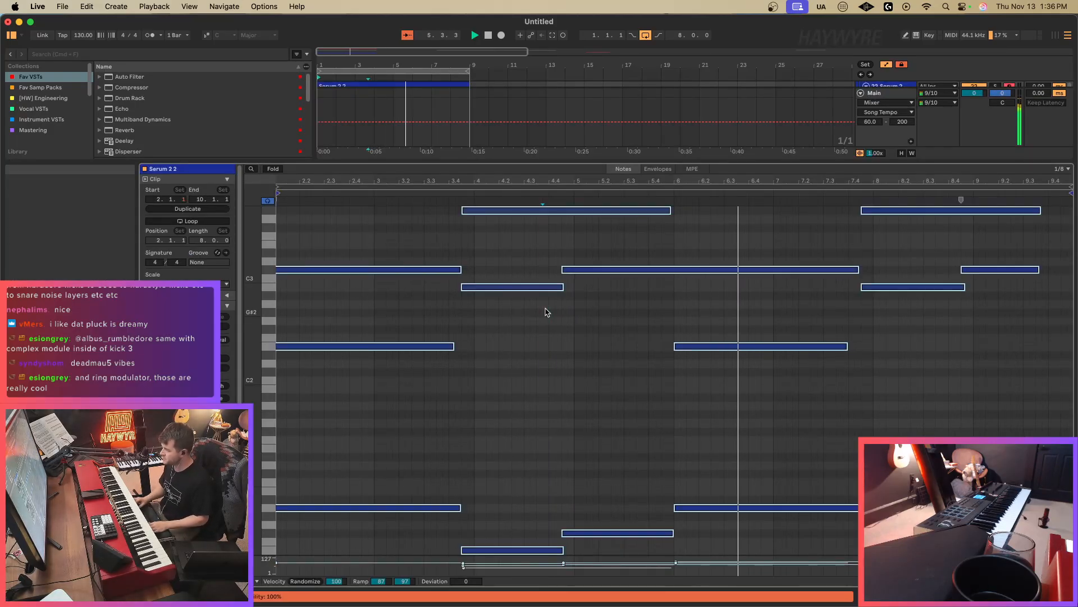
{"action": "left_click", "coordinate": [1005, 596]}
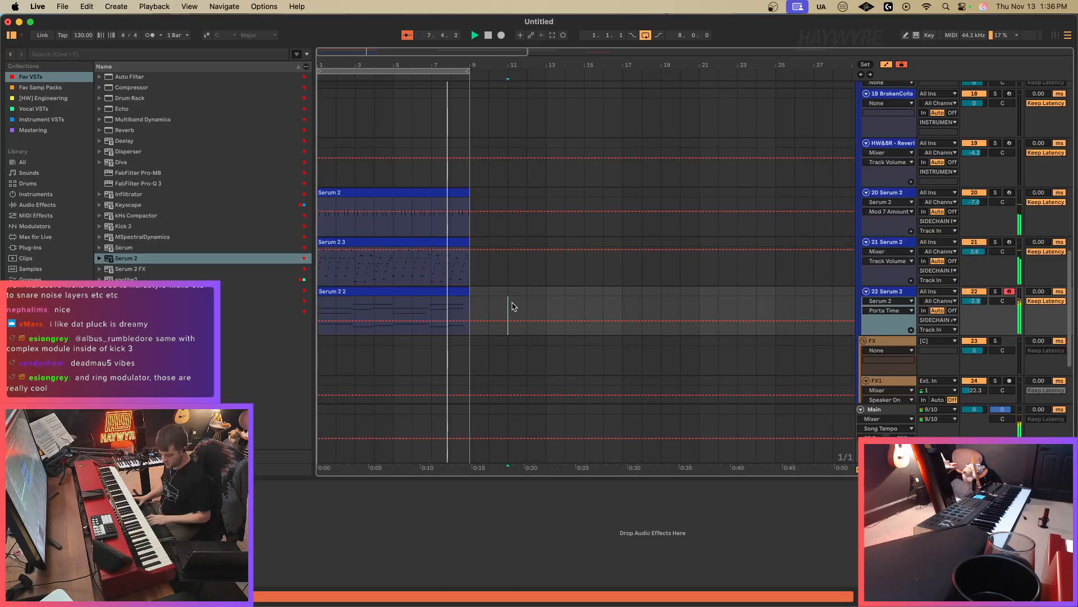
{"action": "scroll", "coordinate": [492, 314], "scroll_direction": "up", "scroll_amount": 10}
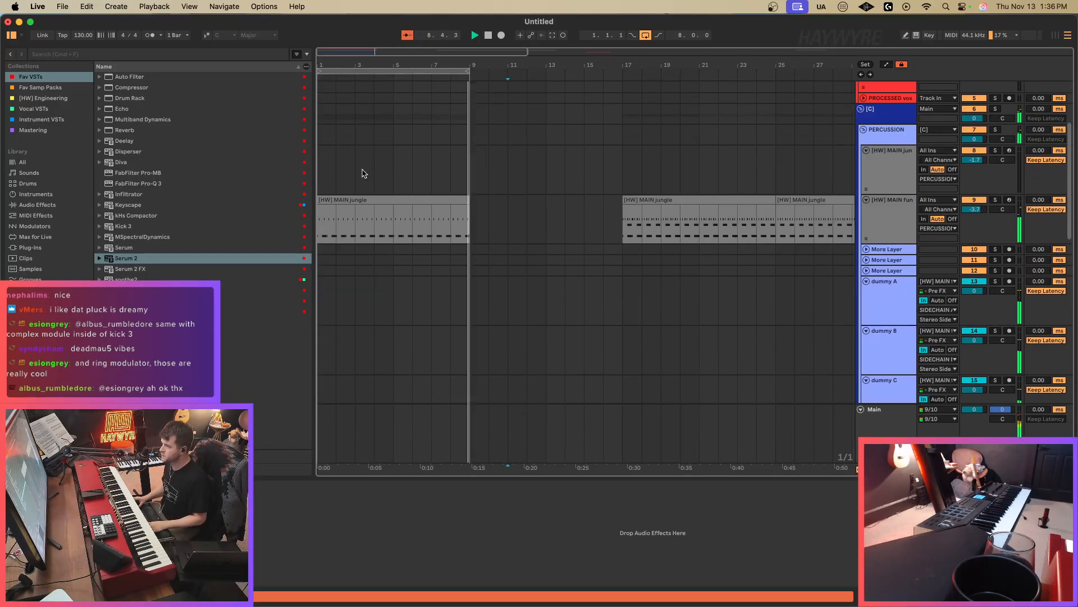
{"action": "left_click", "coordinate": [359, 220]}
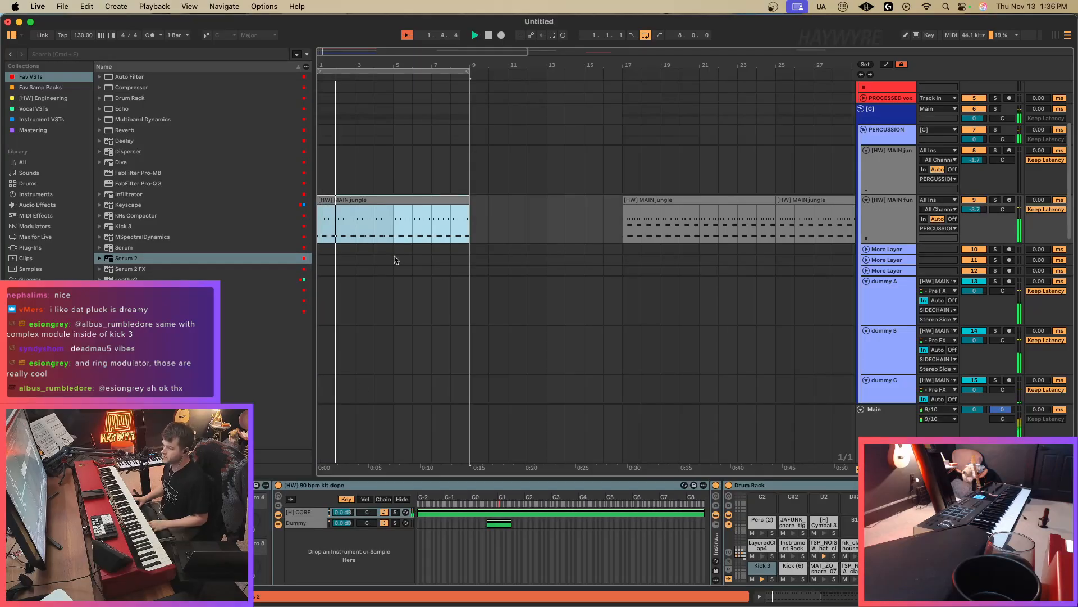
{"action": "scroll", "coordinate": [393, 257], "scroll_direction": "down", "scroll_amount": 10}
{"action": "double_click", "coordinate": [359, 185]}
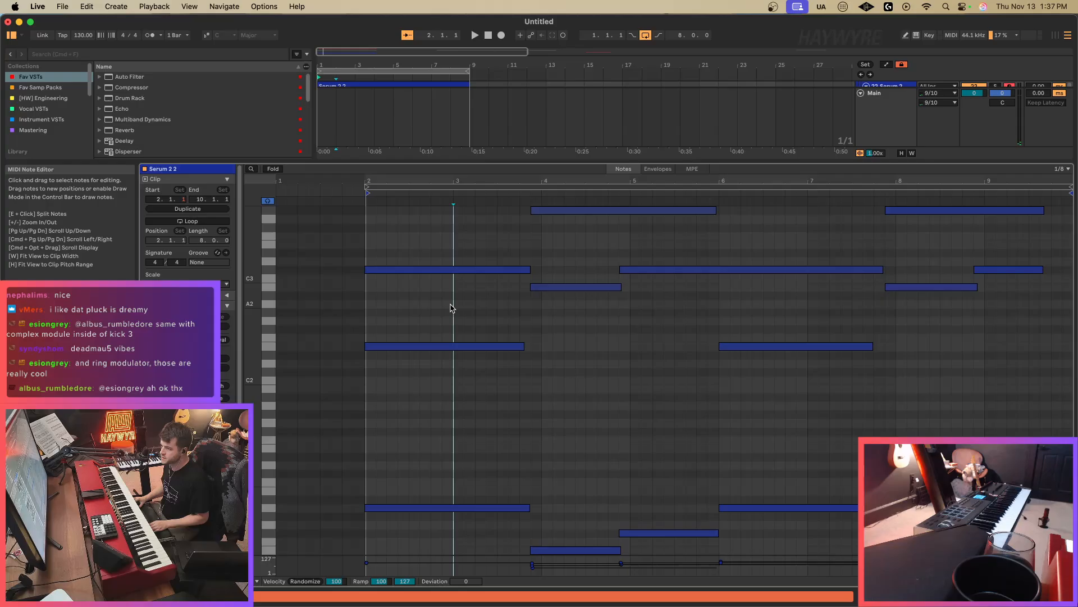
{"action": "key", "text": "shift+Tab"}
Extend the sustained 22 Serum 2 clip to about bar 12 and split it at bar 9.
{"action": "left_click", "coordinate": [469, 324]}
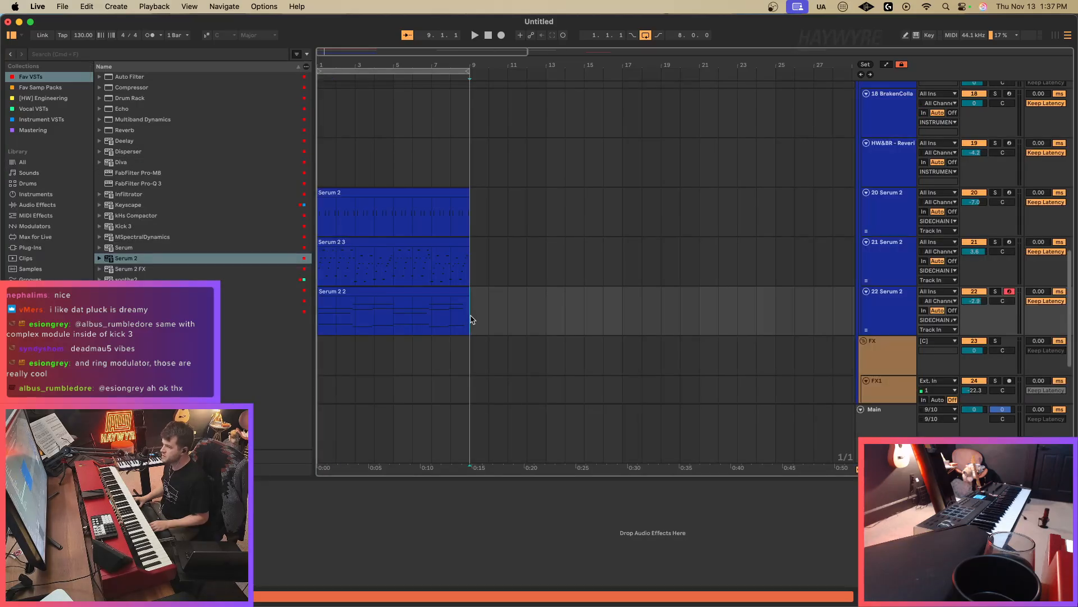
{"action": "left_click_drag", "start_coordinate": [469, 291], "coordinate": [526, 292]}
{"action": "left_click", "coordinate": [468, 313]}
{"action": "key", "text": "super+e"}
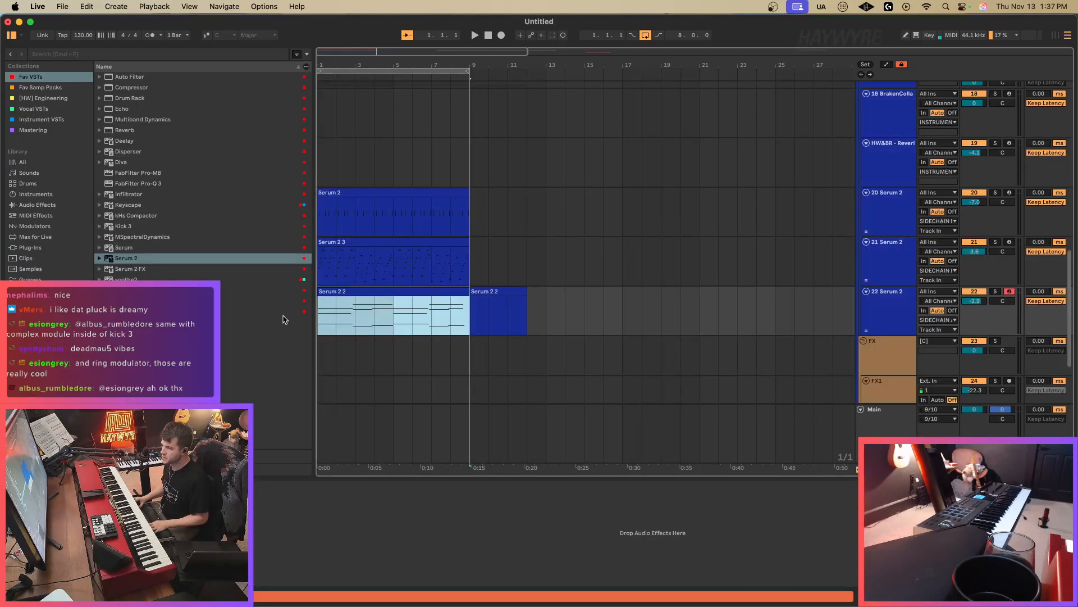
Reopen the eight-bar 22 Serum 2 clip and quantize all its notes again.
{"action": "left_click_drag", "start_coordinate": [323, 50], "coordinate": [324, 146]}
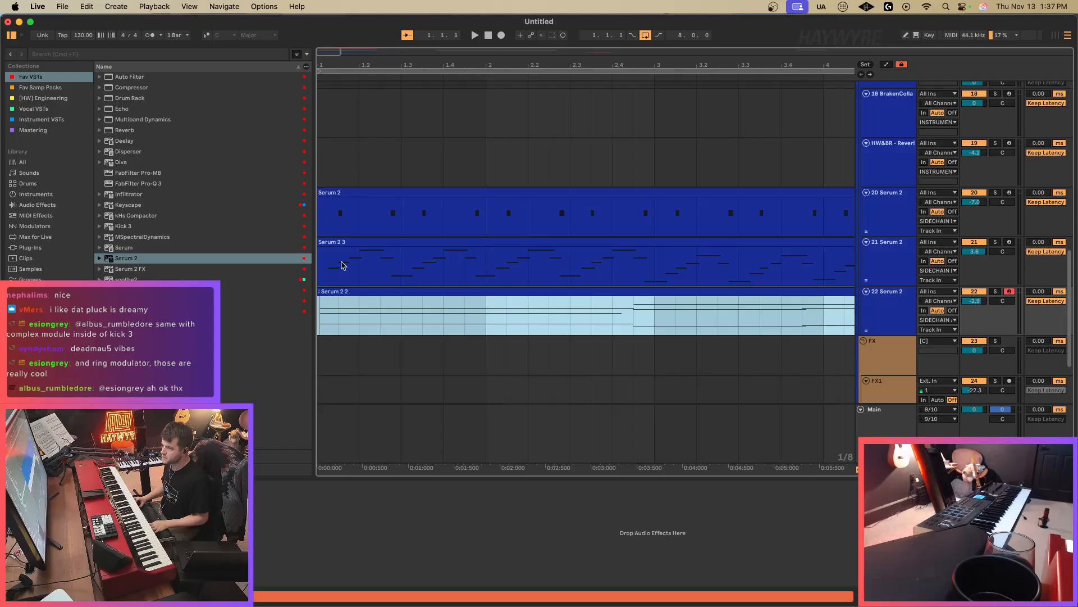
{"action": "left_click", "coordinate": [336, 310]}
{"action": "left_click", "coordinate": [327, 291]}
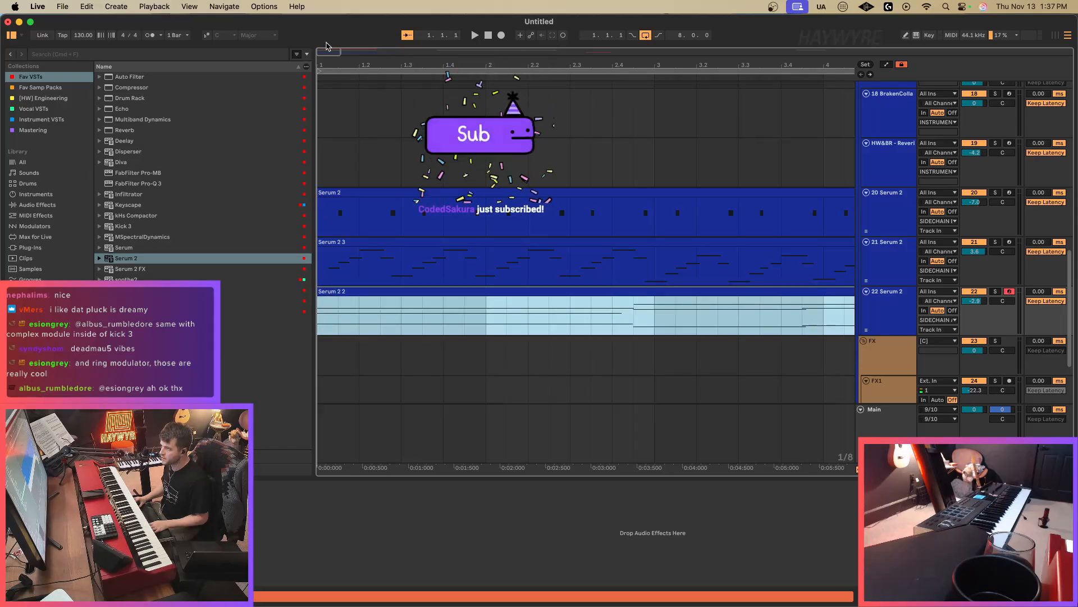
{"action": "key", "text": "z"}
{"action": "left_click_drag", "start_coordinate": [326, 51], "coordinate": [326, 40]}
{"action": "double_click", "coordinate": [534, 292]}
{"action": "left_click", "coordinate": [534, 332]}
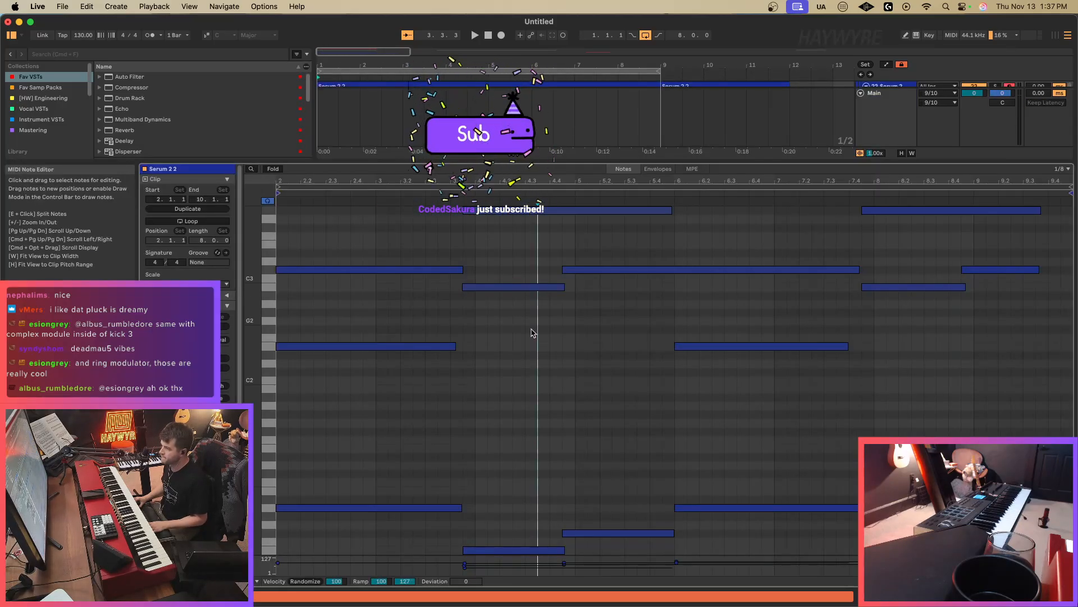
{"action": "left_click", "coordinate": [505, 380]}
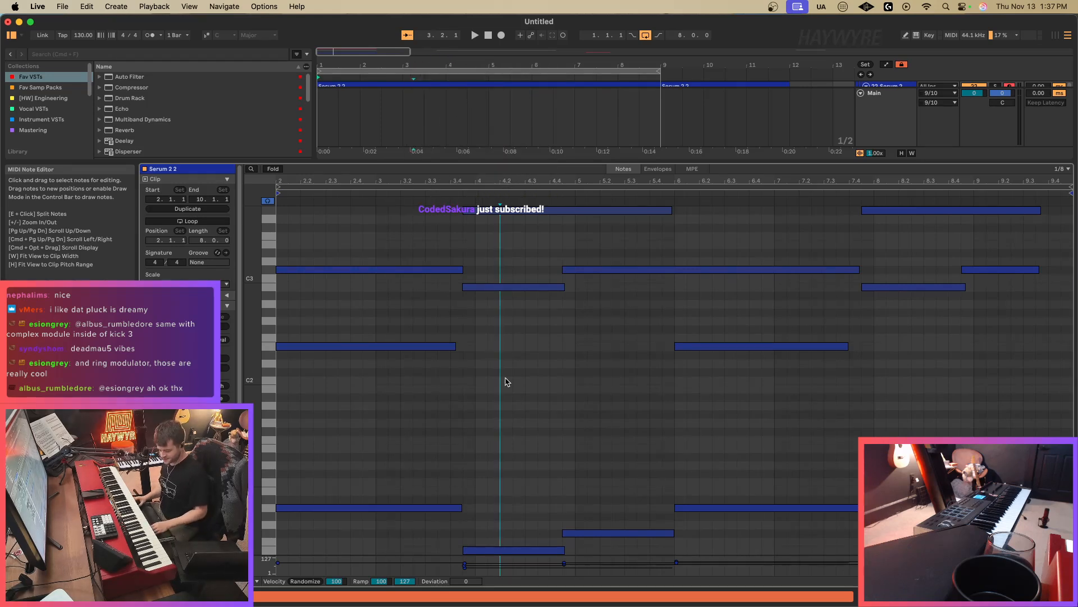
{"action": "key", "text": "super+a"}
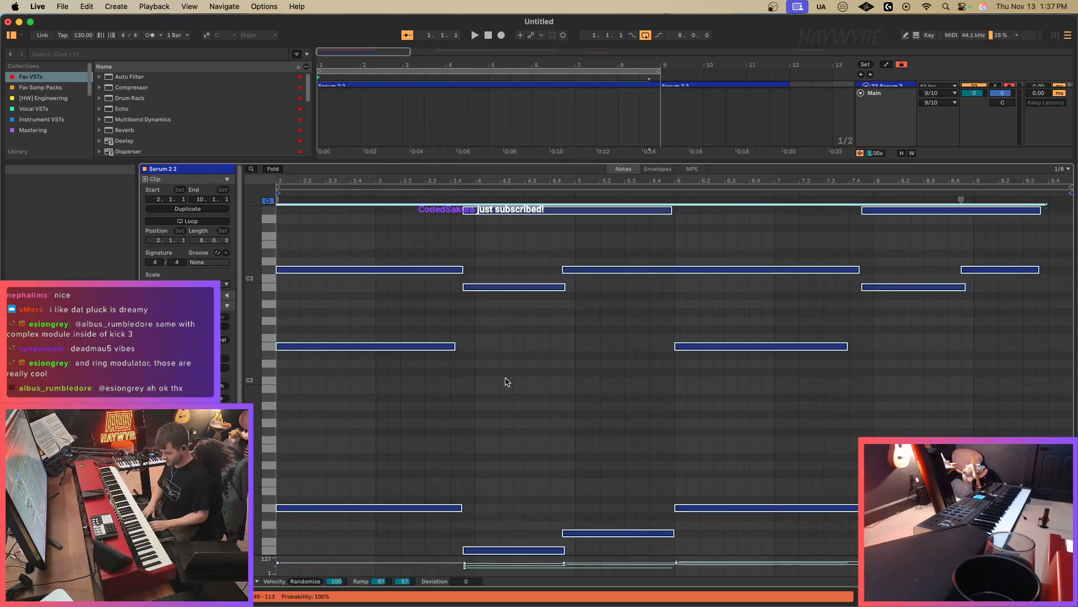
Reselect all the sustained notes, play the loop to check their timing and return to the full arrangement.
{"action": "left_click", "coordinate": [501, 382]}
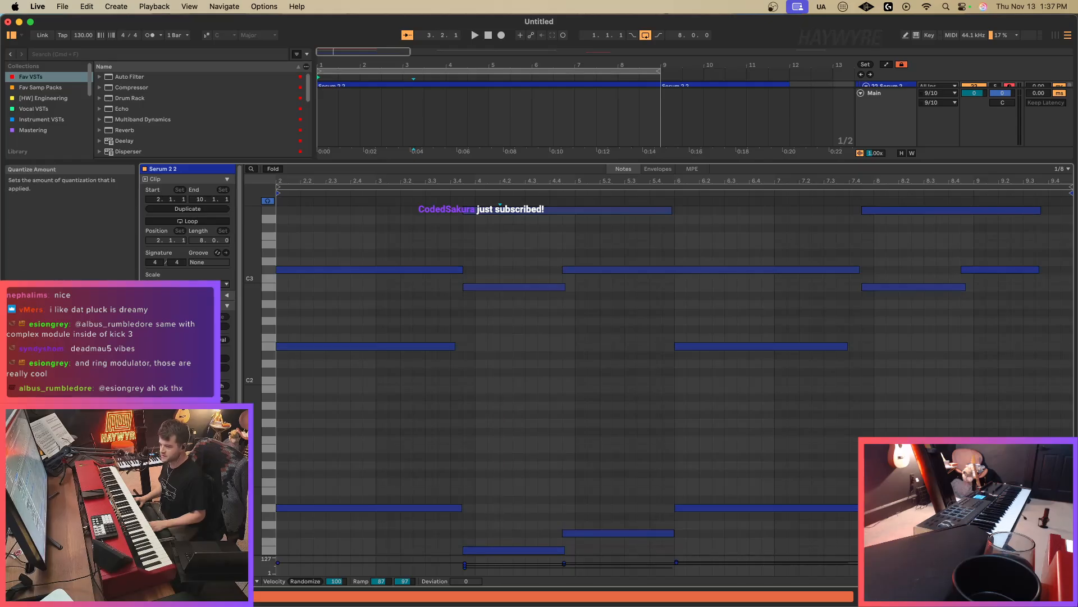
{"action": "left_click", "coordinate": [686, 270]}
{"action": "left_click", "coordinate": [565, 338]}
{"action": "key", "text": "super+a"}
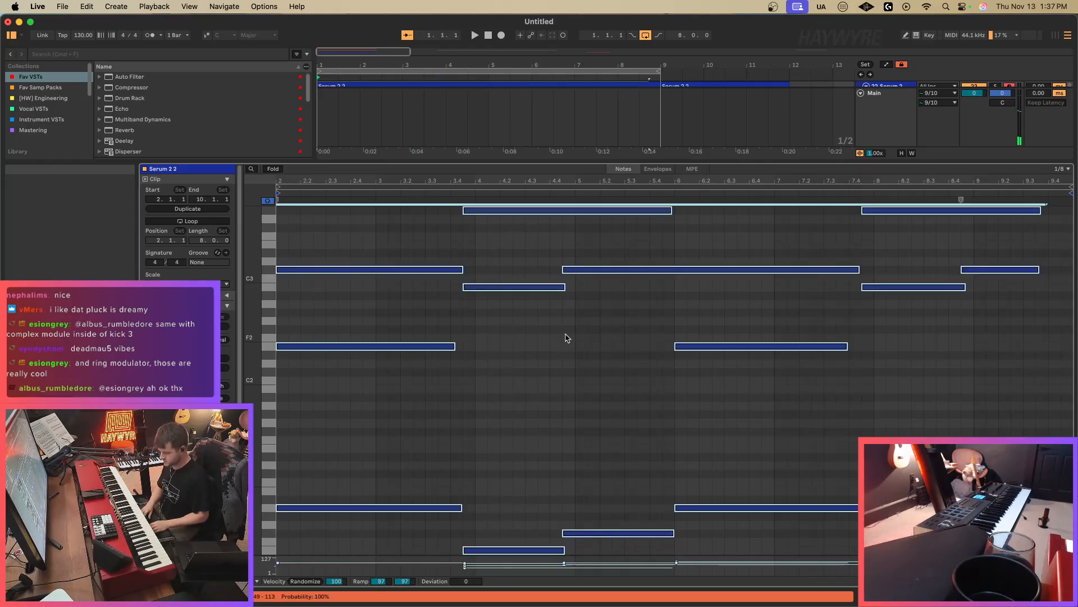
{"action": "key", "text": "space"}
{"action": "left_click", "coordinate": [612, 365]}
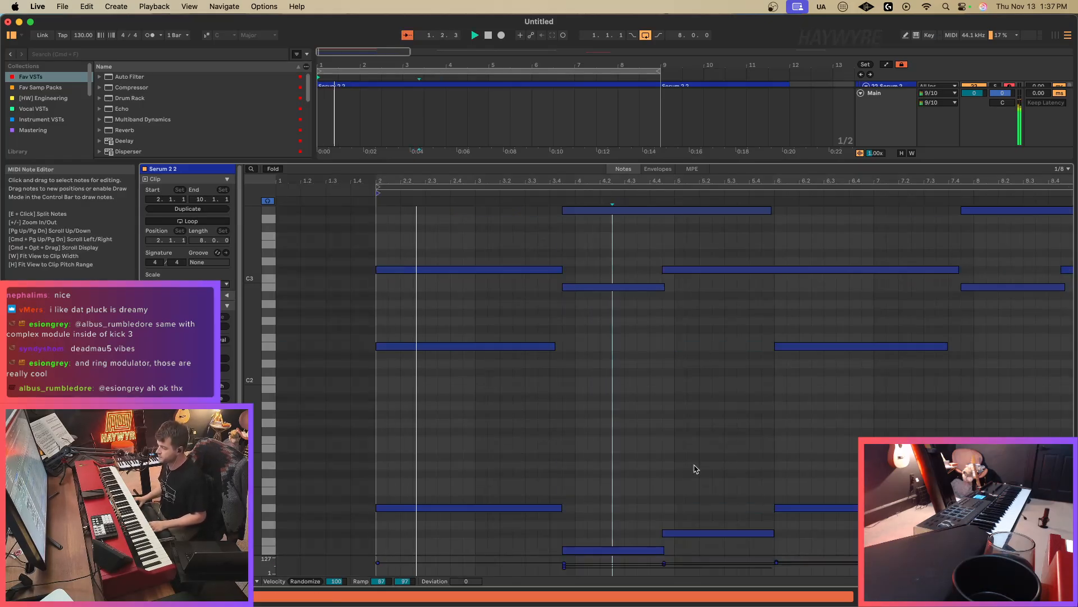
{"action": "left_click", "coordinate": [1005, 597]}
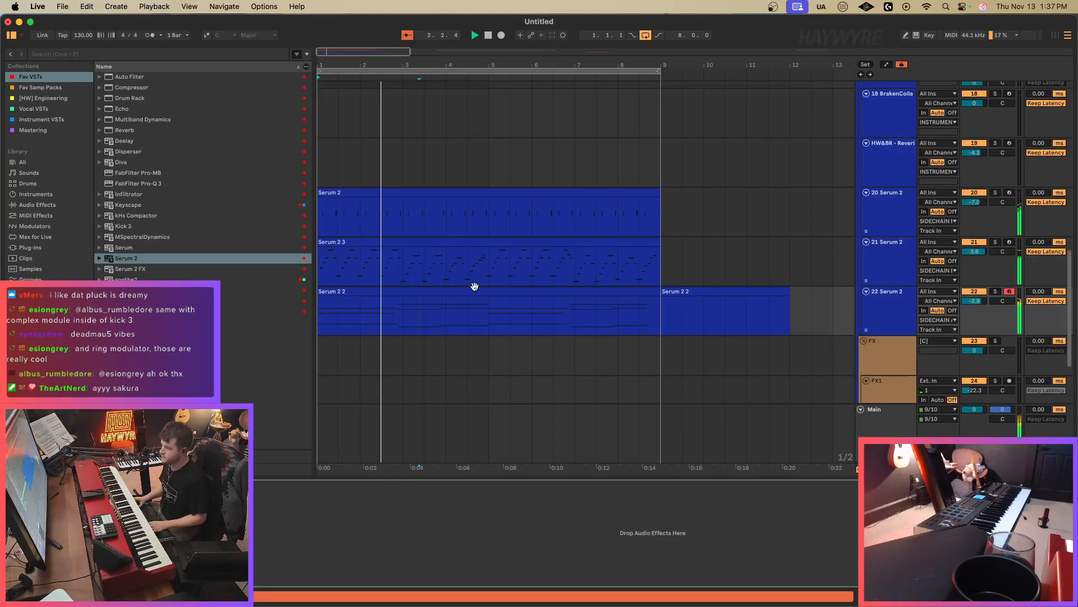
{"action": "left_click", "coordinate": [412, 292]}
{"action": "key", "text": "super+alt+p"}
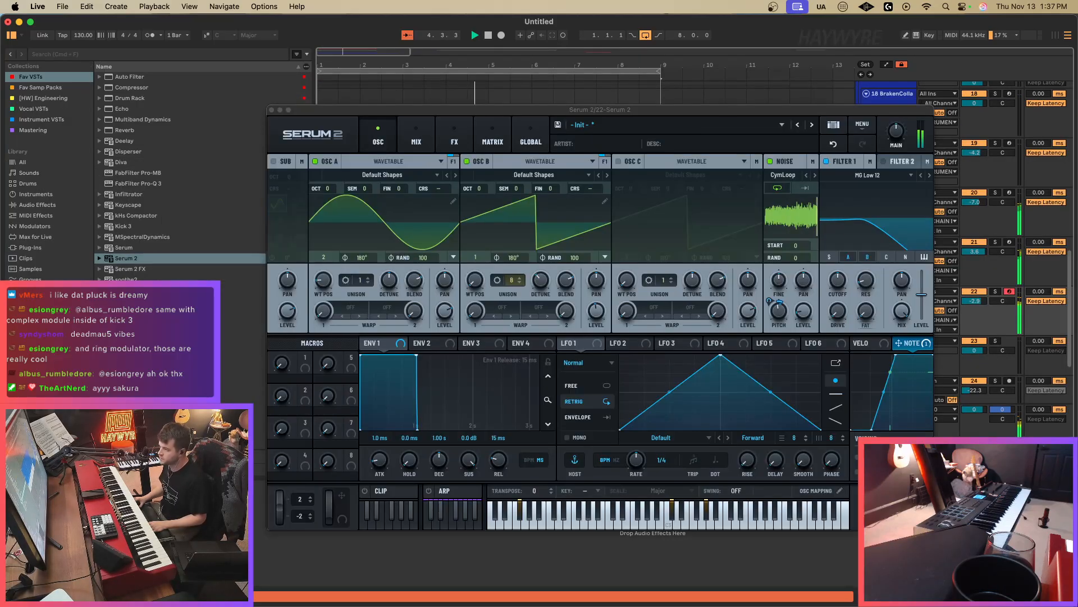
{"action": "key", "text": "super+alt+p"}
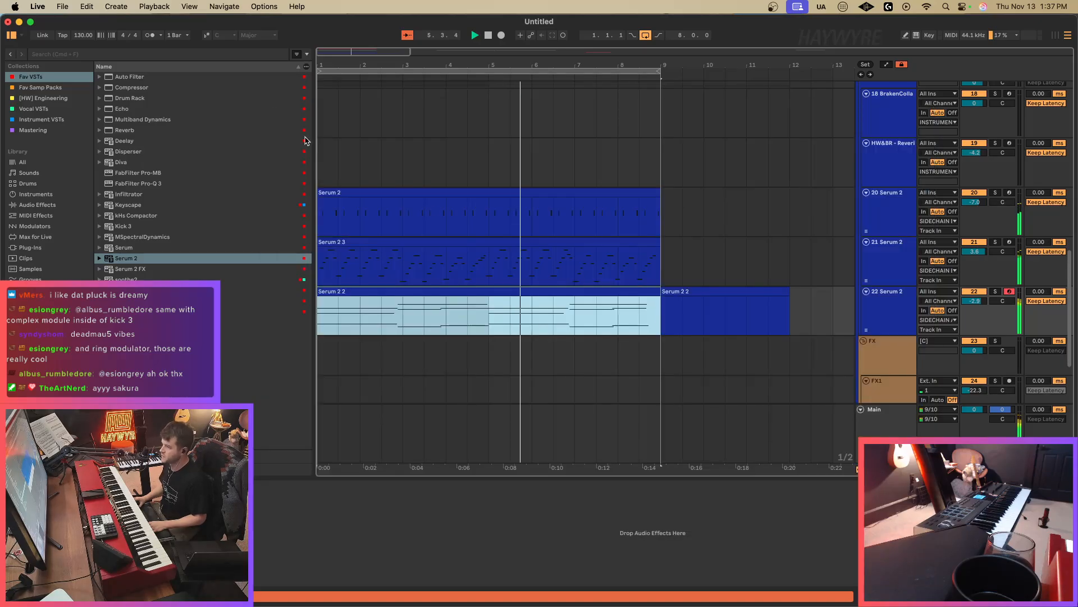
Select the RAW vocals track and make it taller so its full input settings show.
{"action": "scroll", "coordinate": [535, 275], "scroll_direction": "up", "scroll_amount": 4}
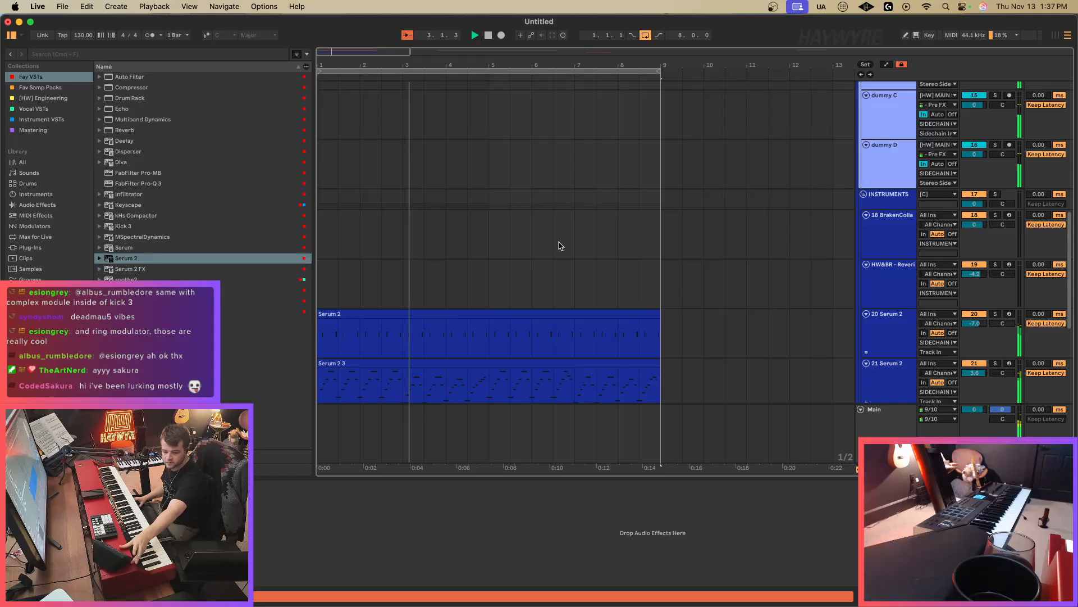
{"action": "scroll", "coordinate": [662, 265], "scroll_direction": "up", "scroll_amount": 10}
{"action": "scroll", "coordinate": [776, 254], "scroll_direction": "up", "scroll_amount": 3}
{"action": "left_click", "coordinate": [942, 197]}
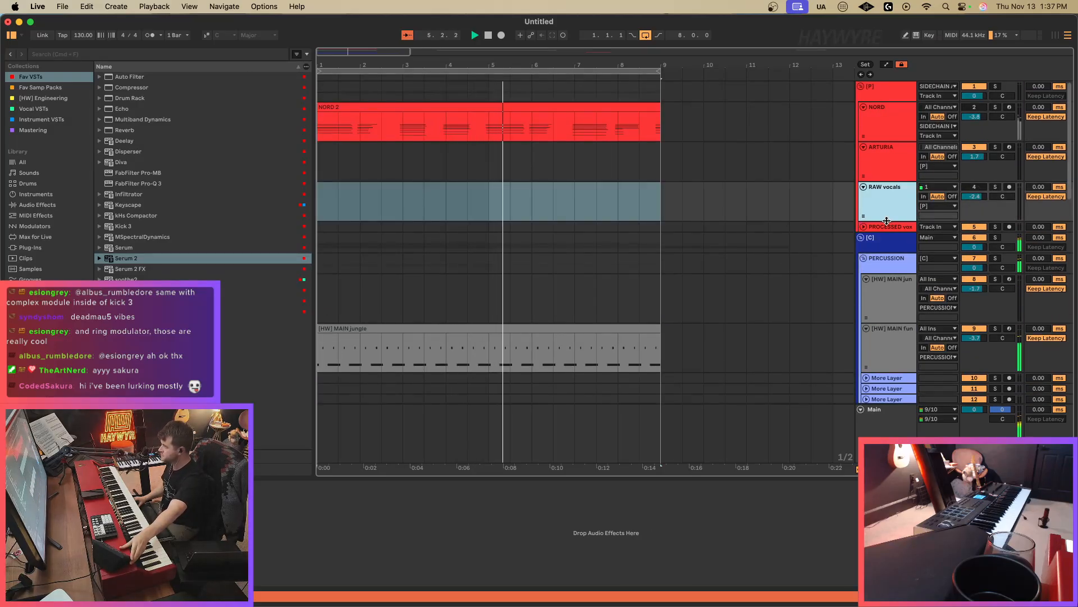
{"action": "left_click_drag", "start_coordinate": [642, 221], "coordinate": [643, 240]}
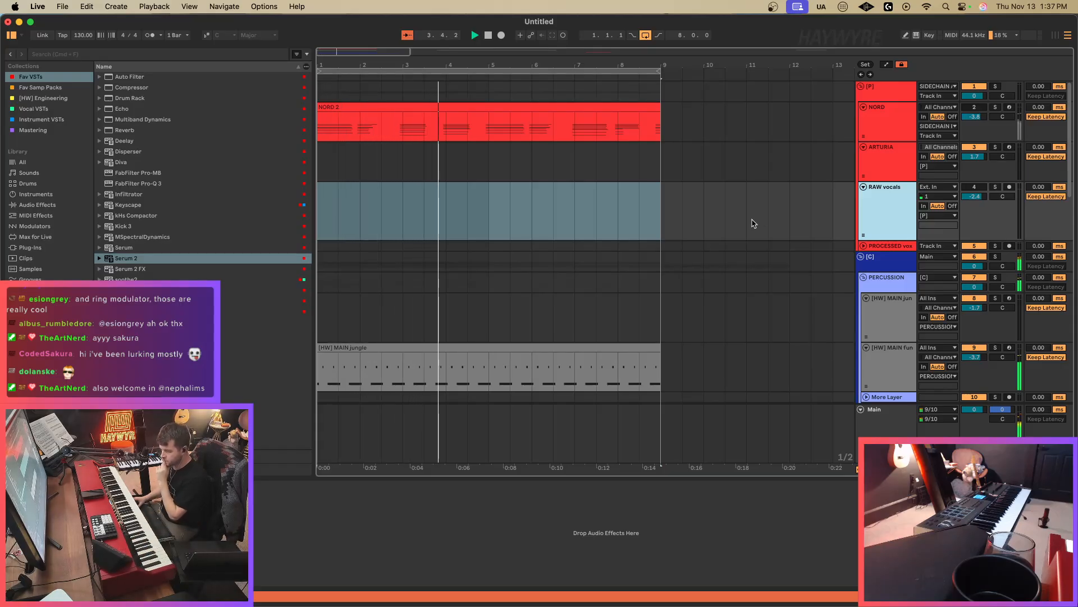
Add the ValhallaVintageVerb reverb to the RAW vocals track and arm the track for recording.
{"action": "left_click", "coordinate": [141, 302]}
{"action": "left_click_drag", "start_coordinate": [141, 302], "coordinate": [598, 177]}
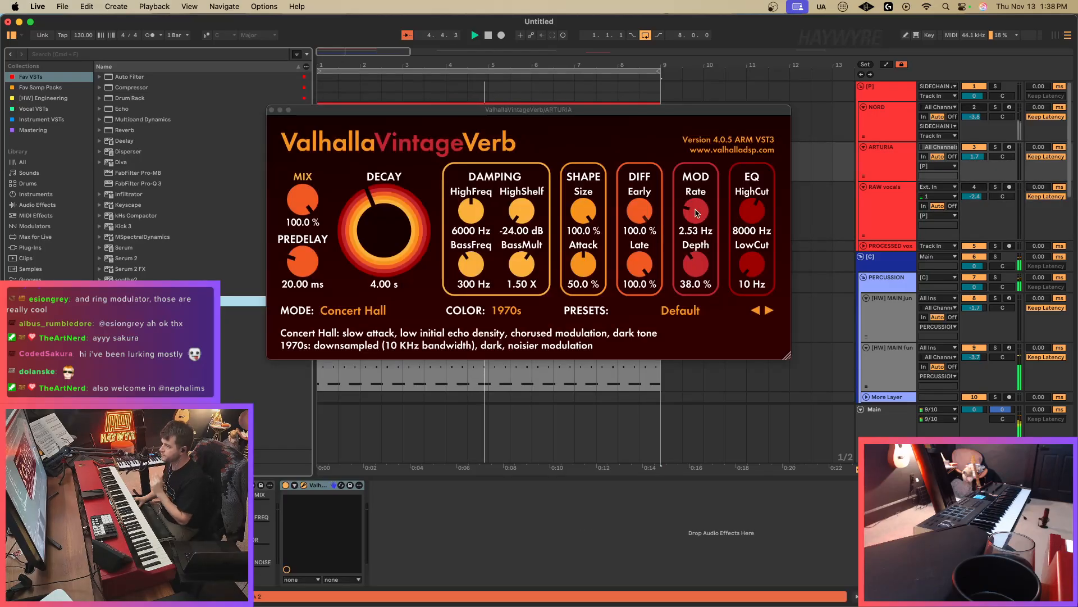
{"action": "left_click", "coordinate": [867, 208]}
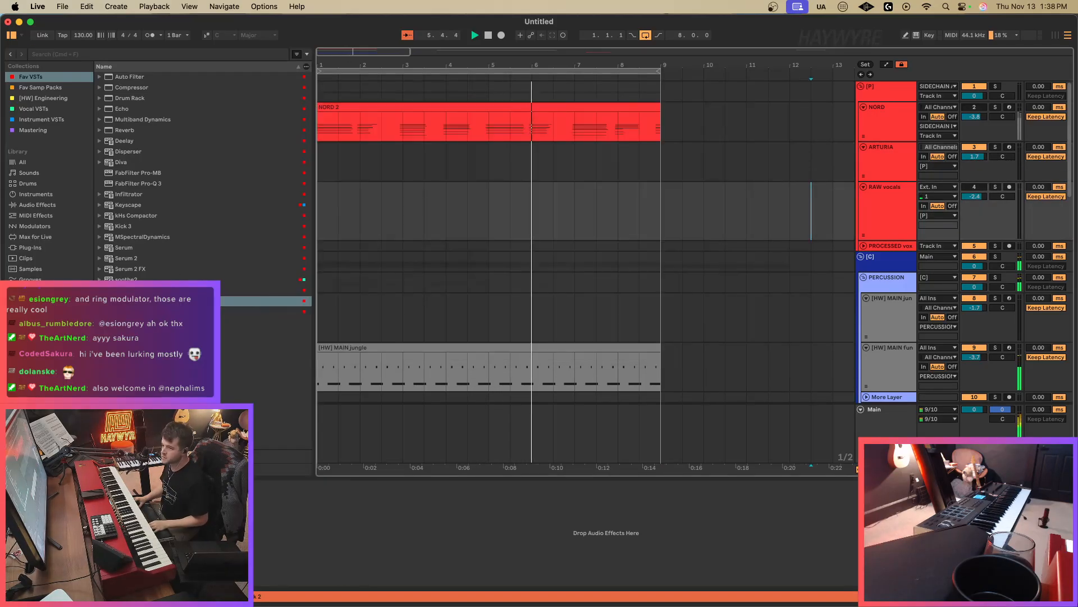
{"action": "left_click", "coordinate": [1009, 189]}
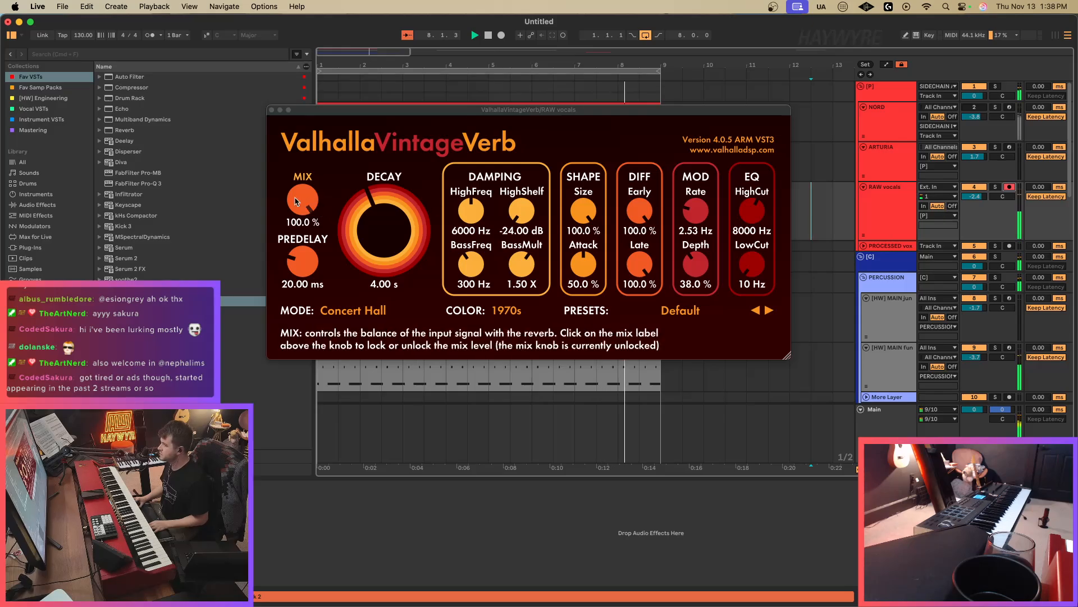
Set the vocal reverb's mix to 52.4 %, move its window clear of the tracks and close it.
{"action": "left_click_drag", "start_coordinate": [295, 205], "coordinate": [296, 235]}
{"action": "left_click_drag", "start_coordinate": [361, 110], "coordinate": [385, 120]}
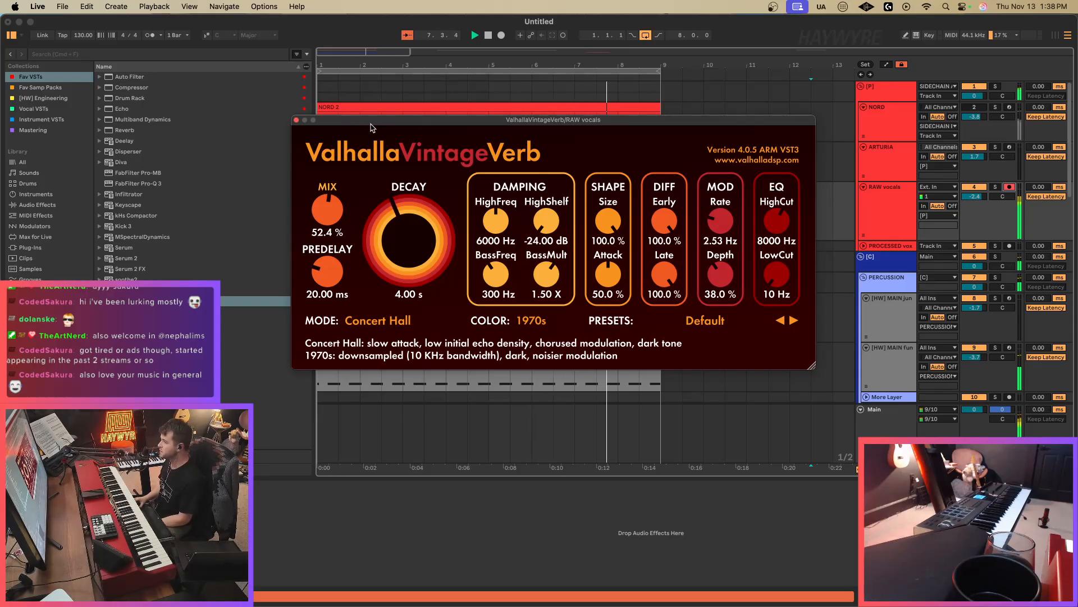
{"action": "left_click_drag", "start_coordinate": [370, 128], "coordinate": [397, 144]}
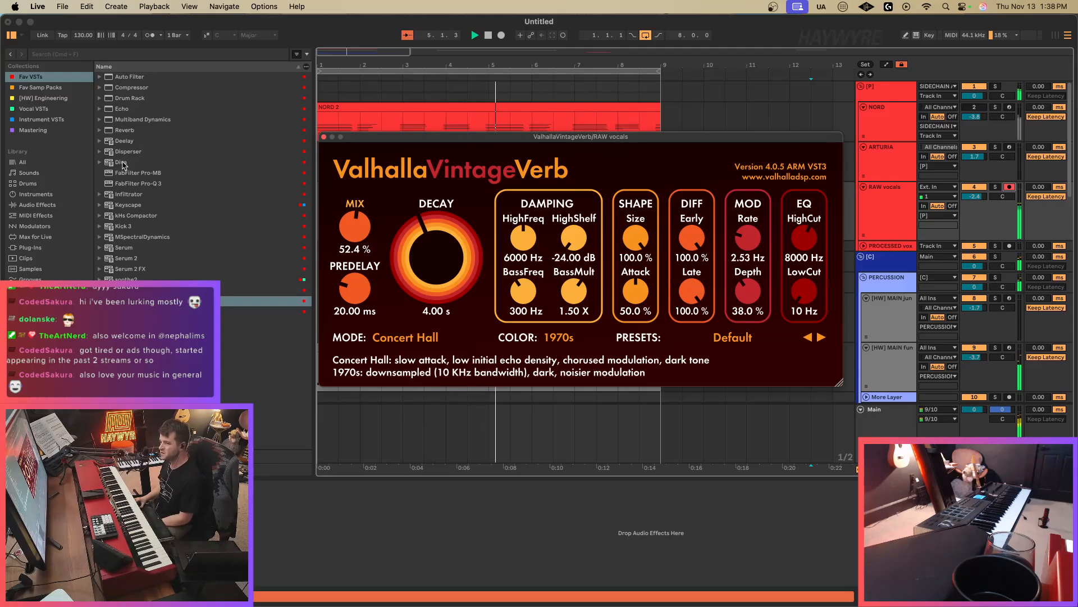
{"action": "left_click_drag", "start_coordinate": [502, 139], "coordinate": [515, 197]}
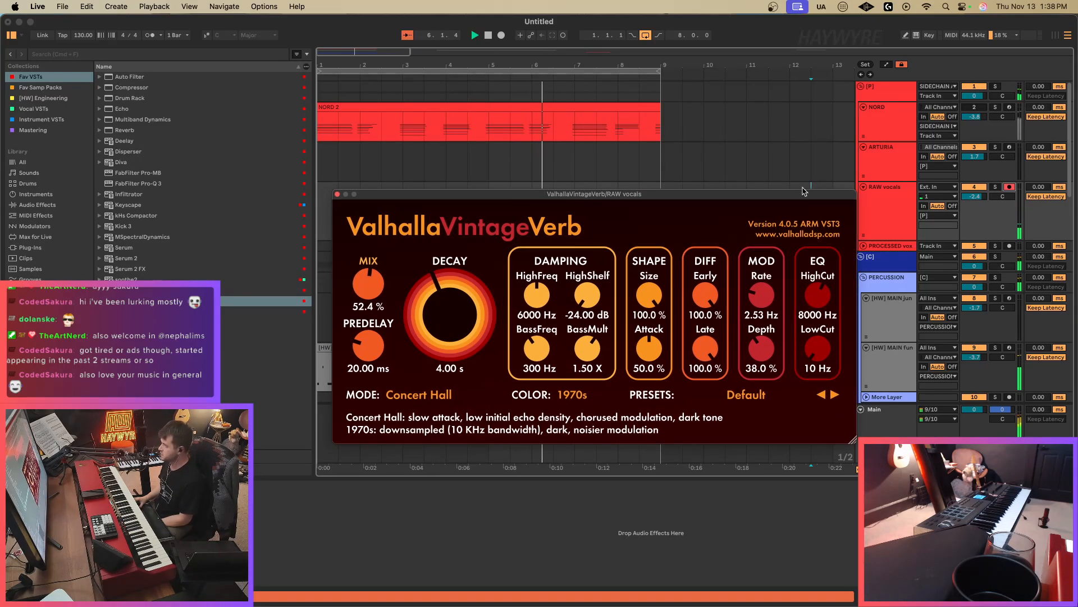
{"action": "left_click", "coordinate": [878, 211]}
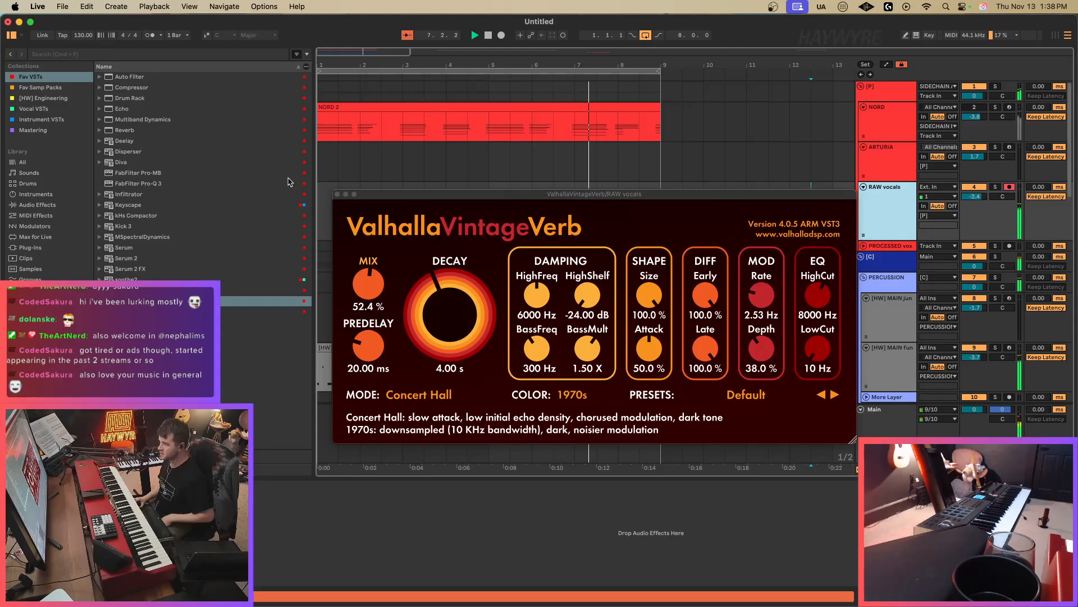
{"action": "left_click", "coordinate": [337, 194]}
Add Auto-Tune Pro from the Vocal VSTs collection to the RAW vocals track.
{"action": "left_click", "coordinate": [360, 367]}
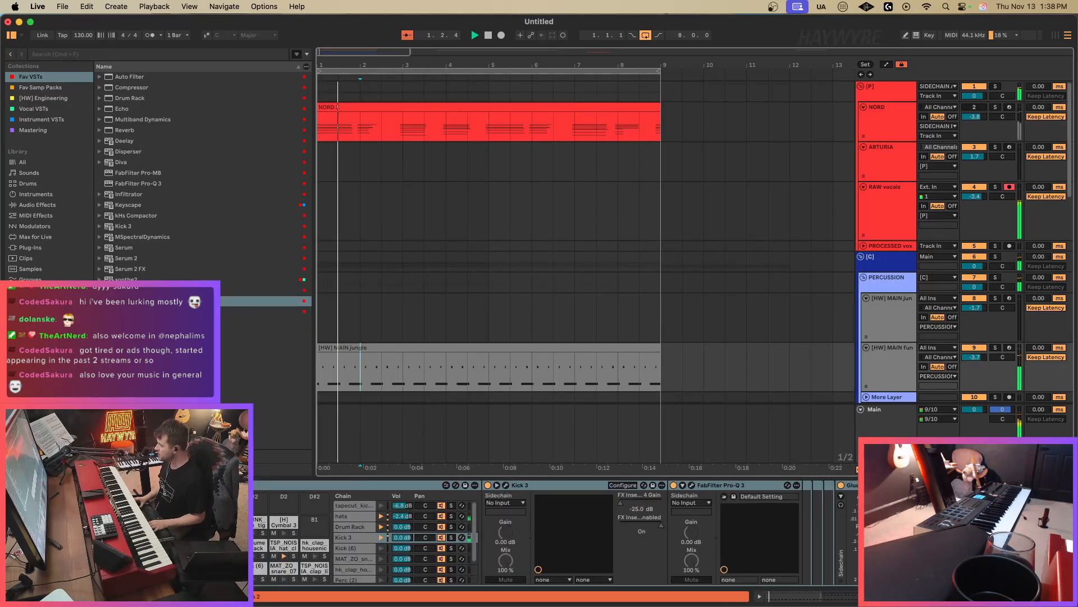
{"action": "left_click", "coordinate": [849, 215]}
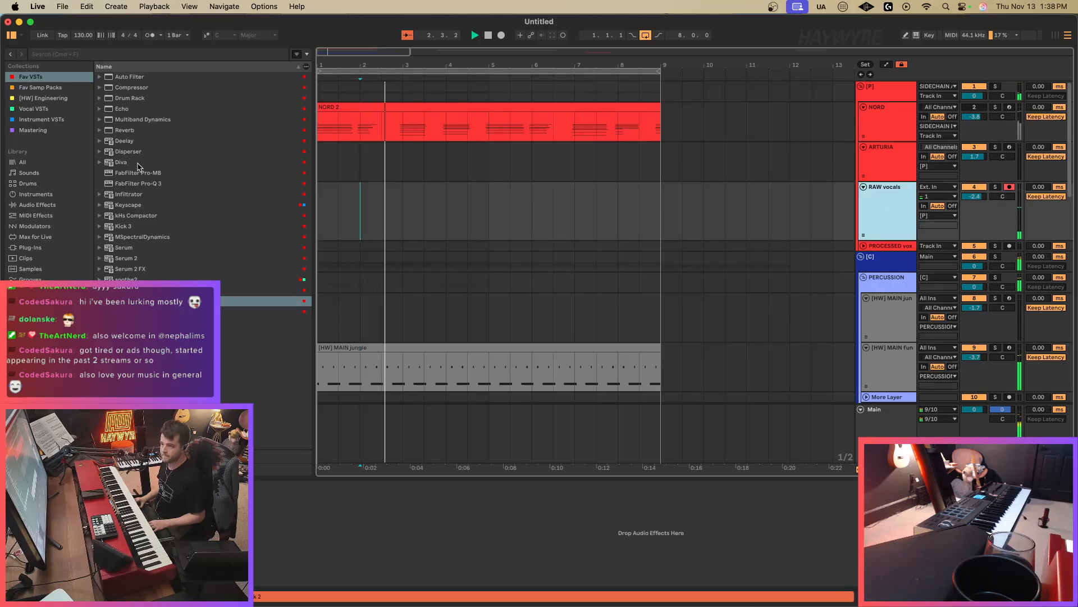
{"action": "left_click", "coordinate": [34, 108]}
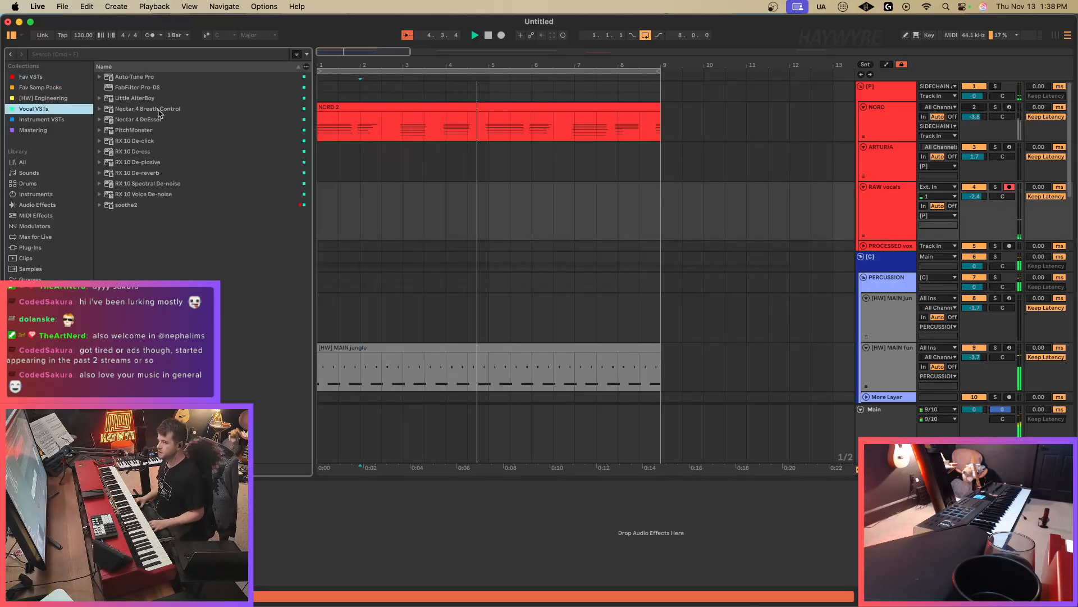
{"action": "double_click", "coordinate": [134, 76]}
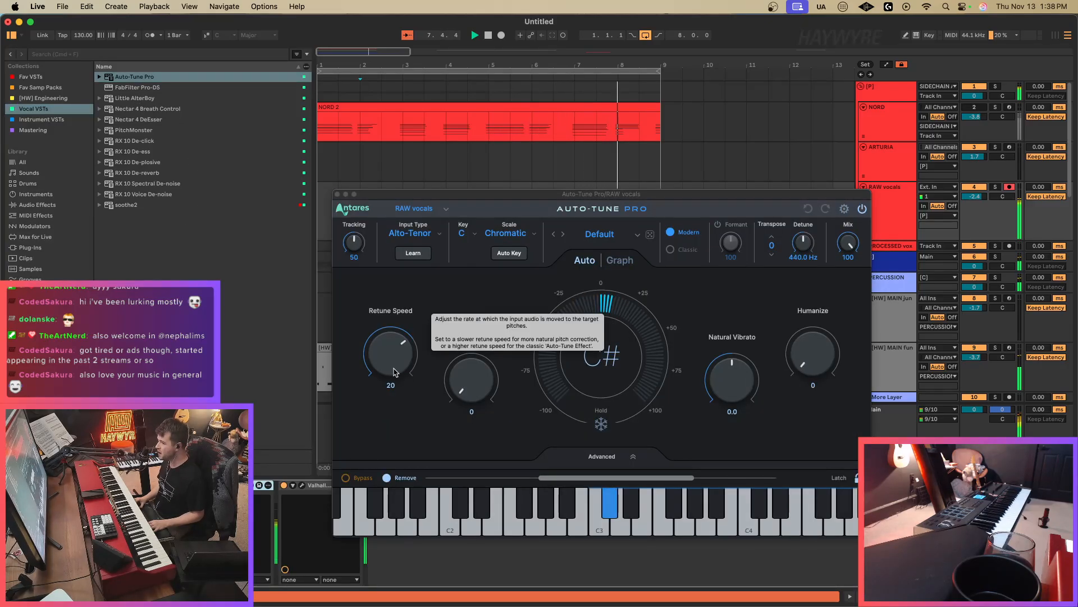
Set Auto-Tune Pro's retune speed to 13, its key to A and its scale to Major.
{"action": "left_click_drag", "start_coordinate": [396, 352], "coordinate": [399, 366]}
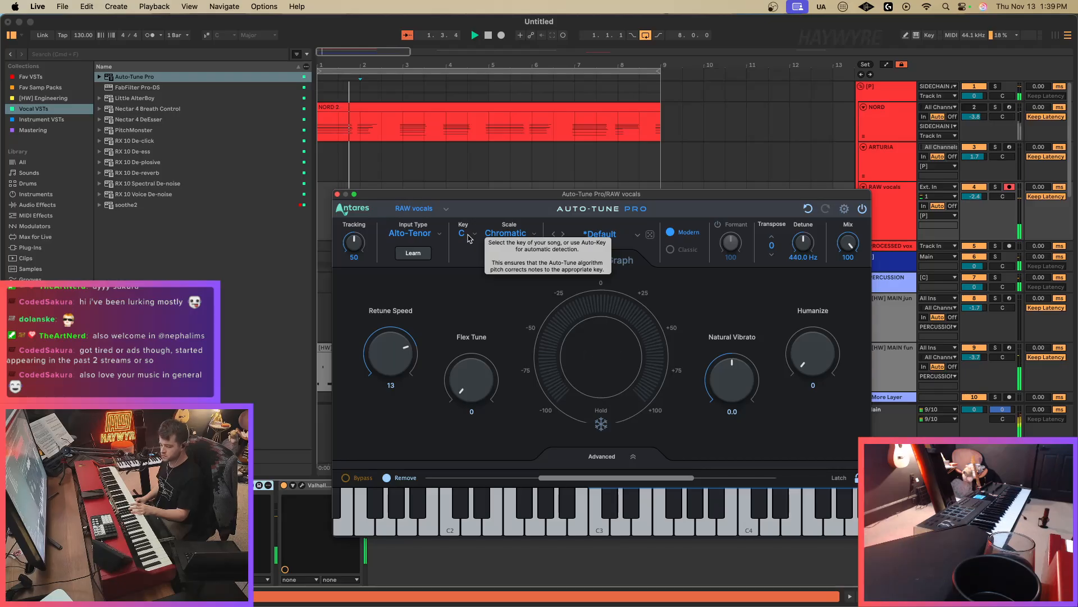
{"action": "left_click", "coordinate": [469, 237]}
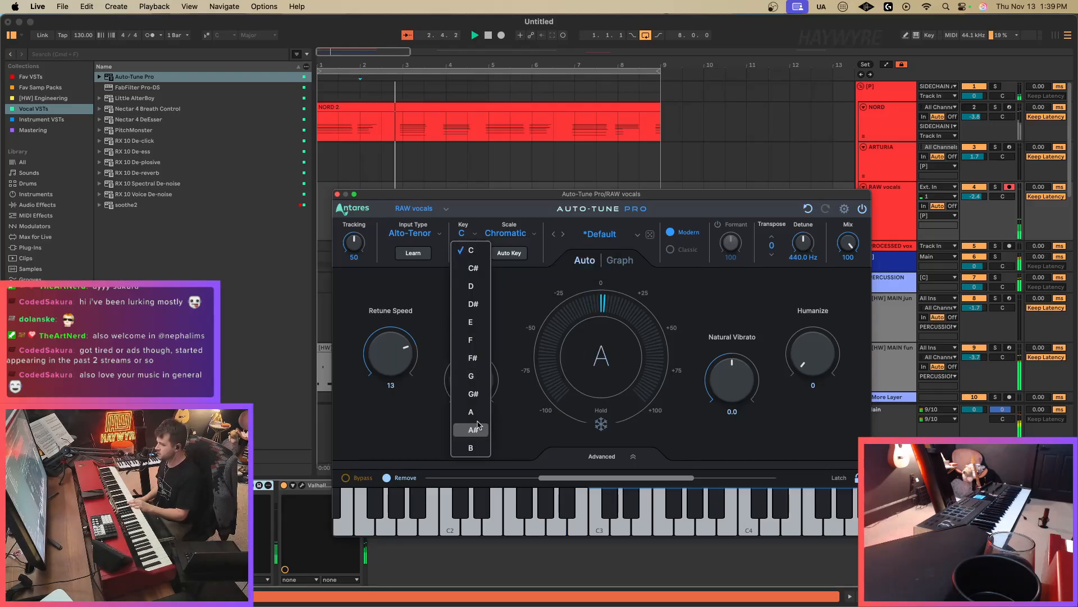
{"action": "left_click", "coordinate": [473, 412]}
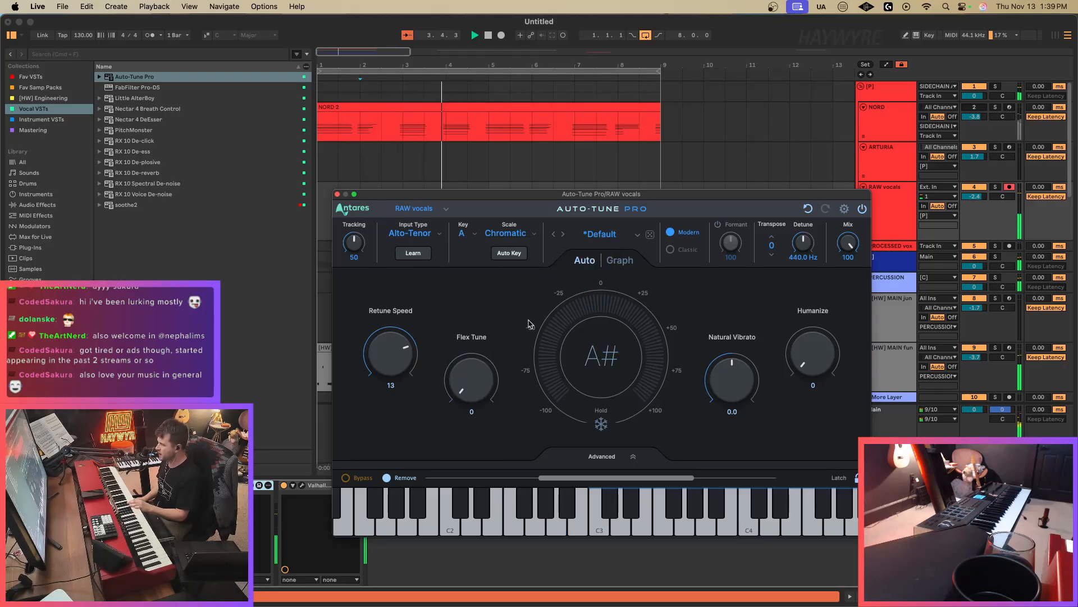
{"action": "left_click", "coordinate": [497, 234]}
{"action": "left_click", "coordinate": [497, 200]}
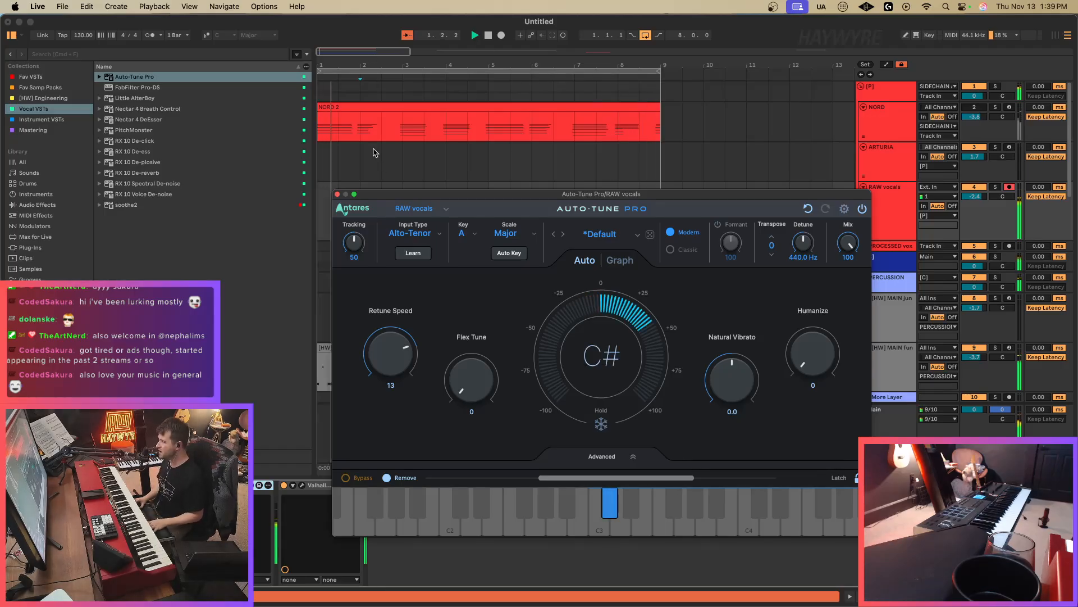
Record a vocal take on the RAW vocals track over the eight-bar loop and close the Auto-Tune Pro window.
{"action": "key", "text": "F9"}
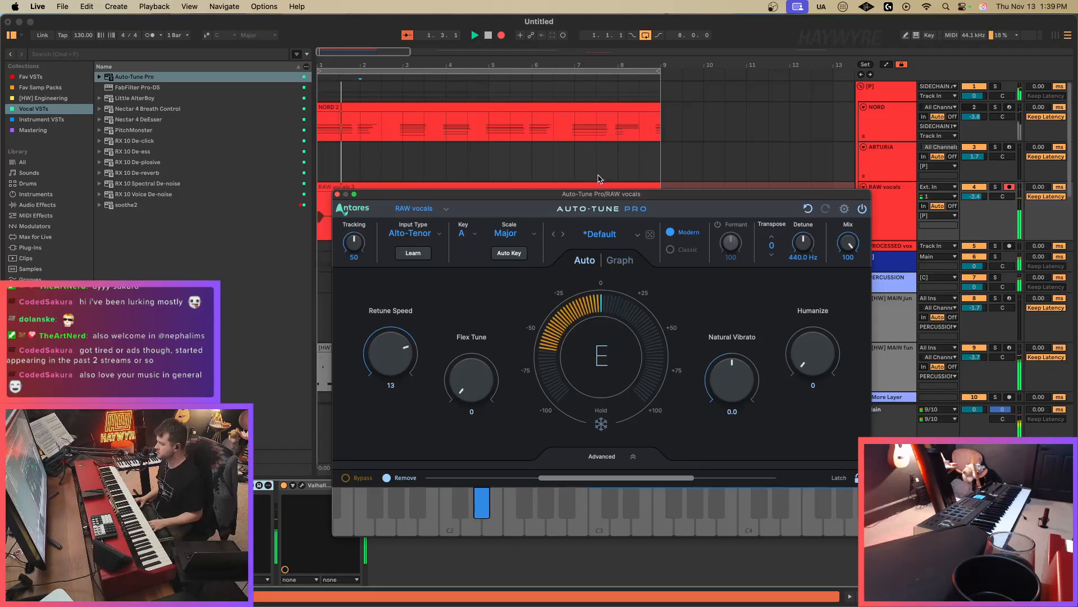
{"action": "left_click", "coordinate": [338, 194]}
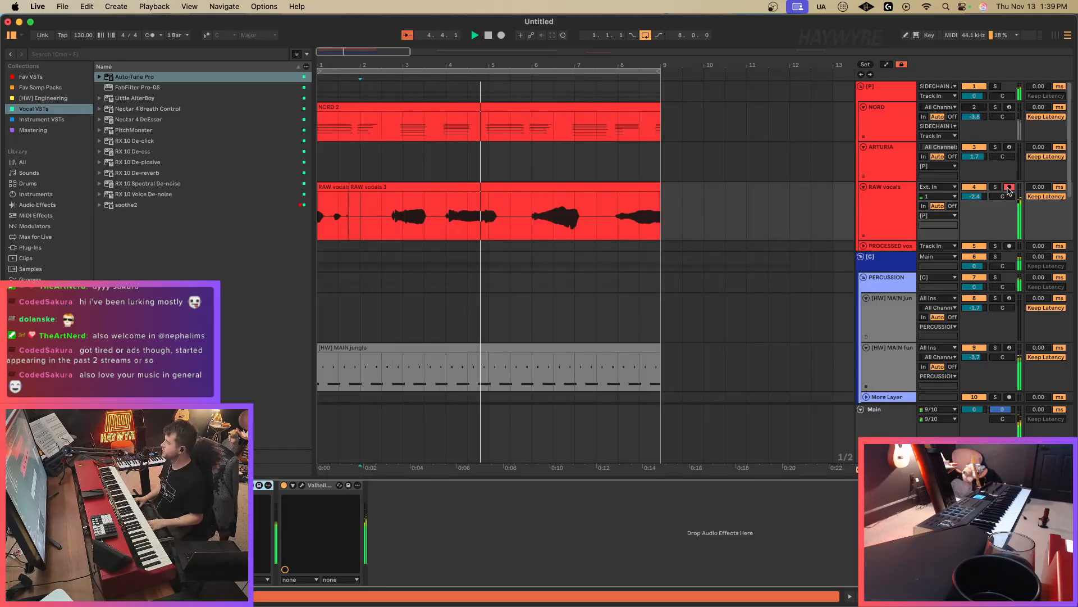
Cut the recorded vocal down to the single phrase between bar 3.3 and bar 6, removing the audio before and after it.
{"action": "left_click_drag", "start_coordinate": [382, 225], "coordinate": [701, 221]}
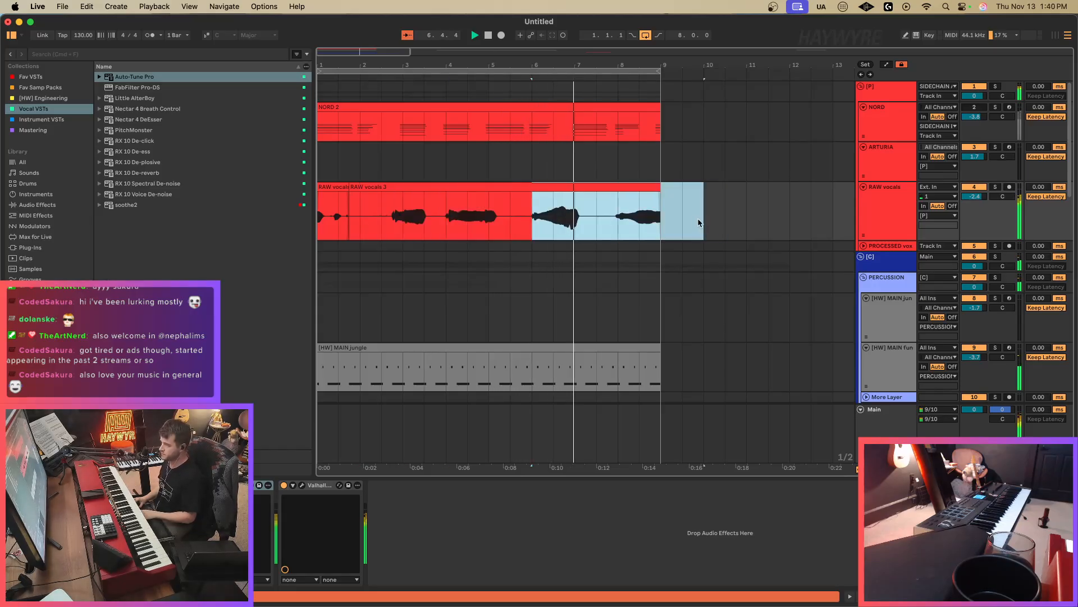
{"action": "key", "text": "Delete"}
{"action": "left_click", "coordinate": [381, 226]}
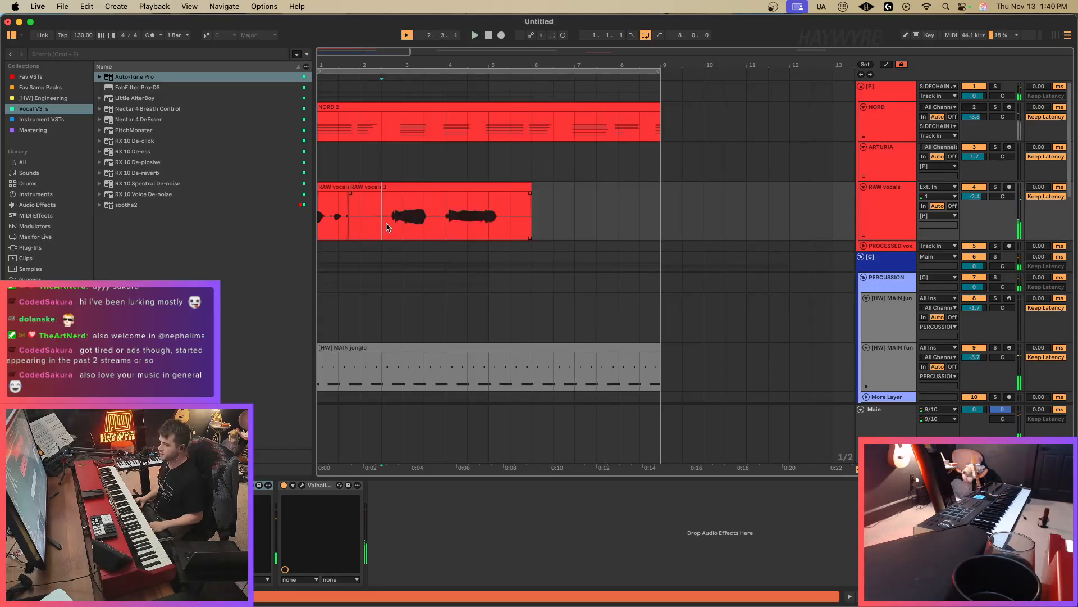
{"action": "left_click_drag", "start_coordinate": [385, 185], "coordinate": [296, 209]}
{"action": "key", "text": "Delete"}
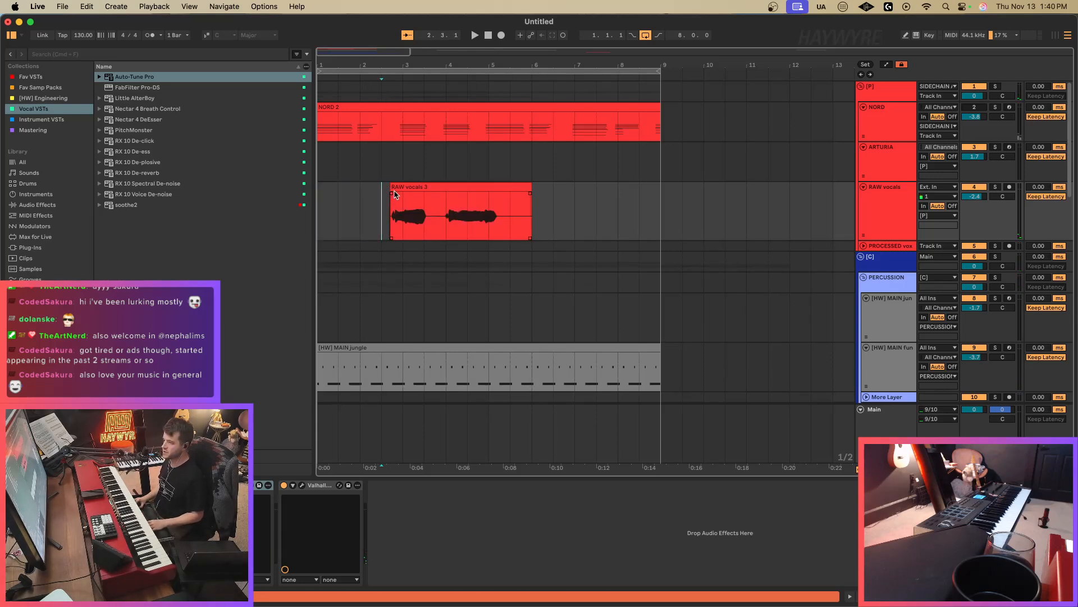
{"action": "left_click_drag", "start_coordinate": [390, 187], "coordinate": [425, 187]}
{"action": "left_click", "coordinate": [327, 210]}
{"action": "left_click", "coordinate": [392, 188]}
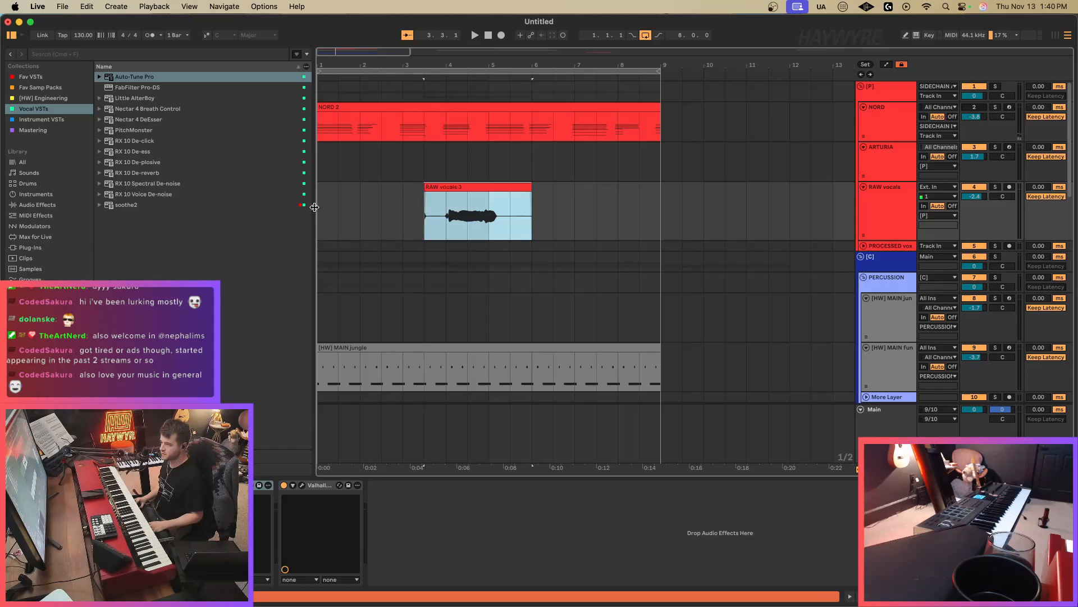
Play the loop and move the trimmed vocal clip two bars earlier, to start at bar 1.3.
{"action": "key", "text": "space"}
{"action": "left_click", "coordinate": [433, 184]}
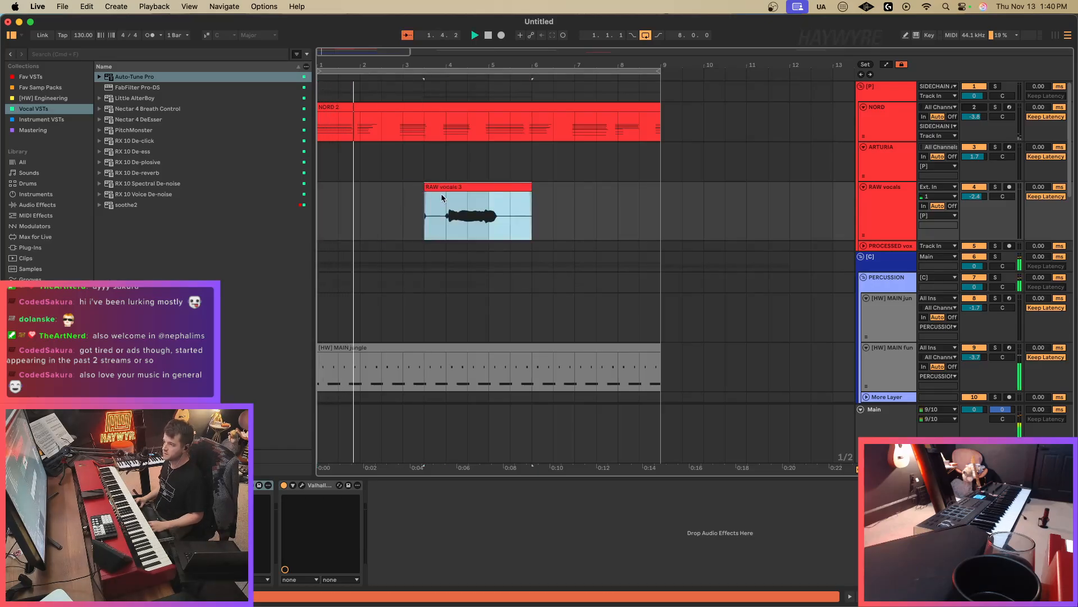
{"action": "left_click_drag", "start_coordinate": [432, 184], "coordinate": [361, 206]}
{"action": "key", "text": "Home"}
{"action": "left_click", "coordinate": [351, 187]}
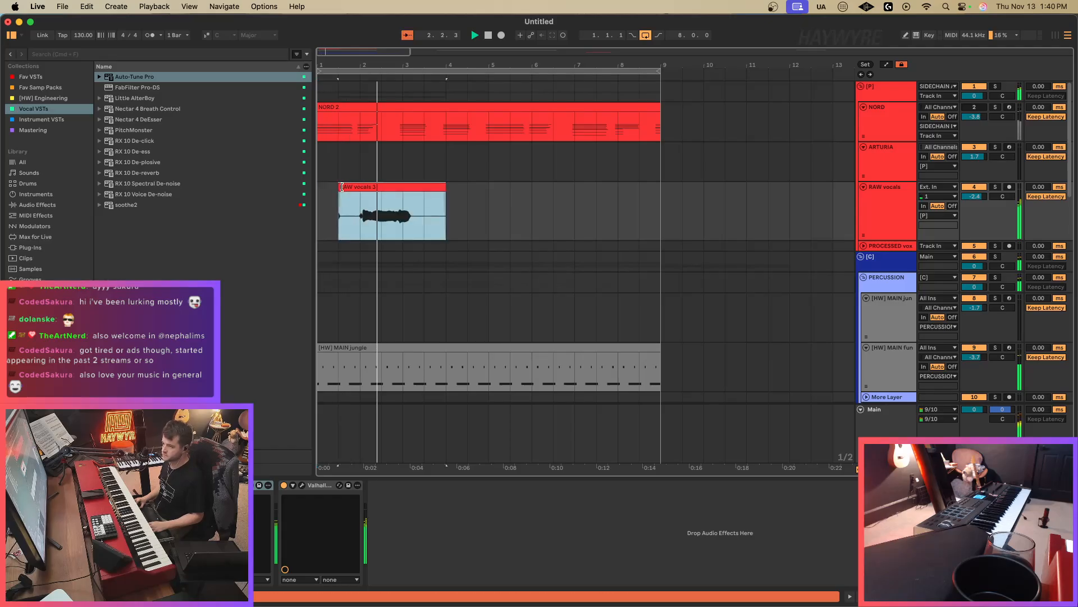
Extend the vocal clip to bar 5.3 so it includes the following phrase, and split it at bar 4.
{"action": "left_click", "coordinate": [513, 204]}
{"action": "key", "text": "super+v"}
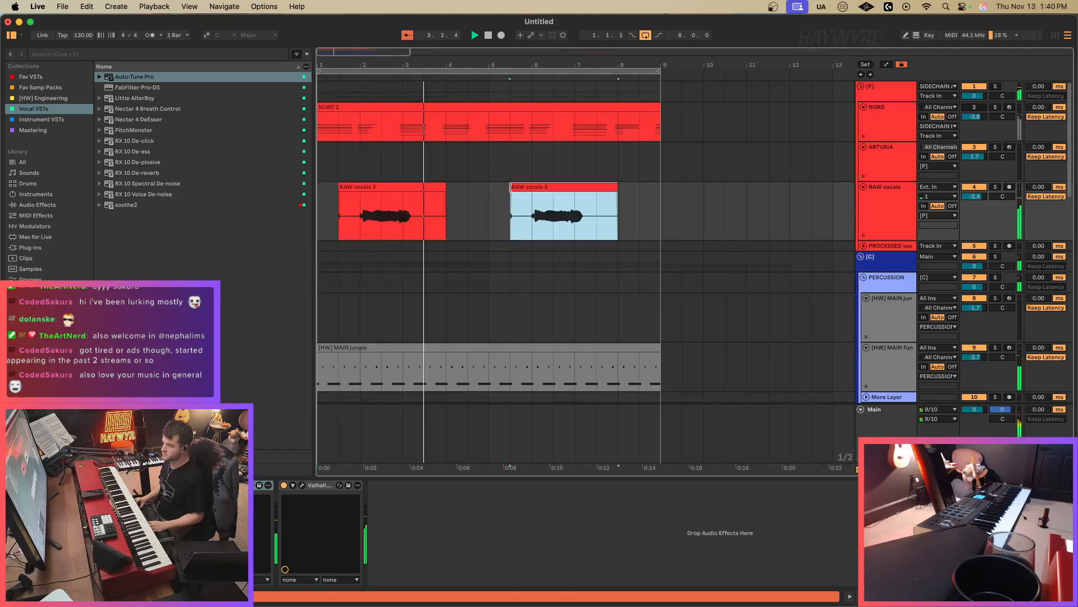
{"action": "left_click_drag", "start_coordinate": [510, 197], "coordinate": [597, 198]}
{"action": "left_click", "coordinate": [533, 224]}
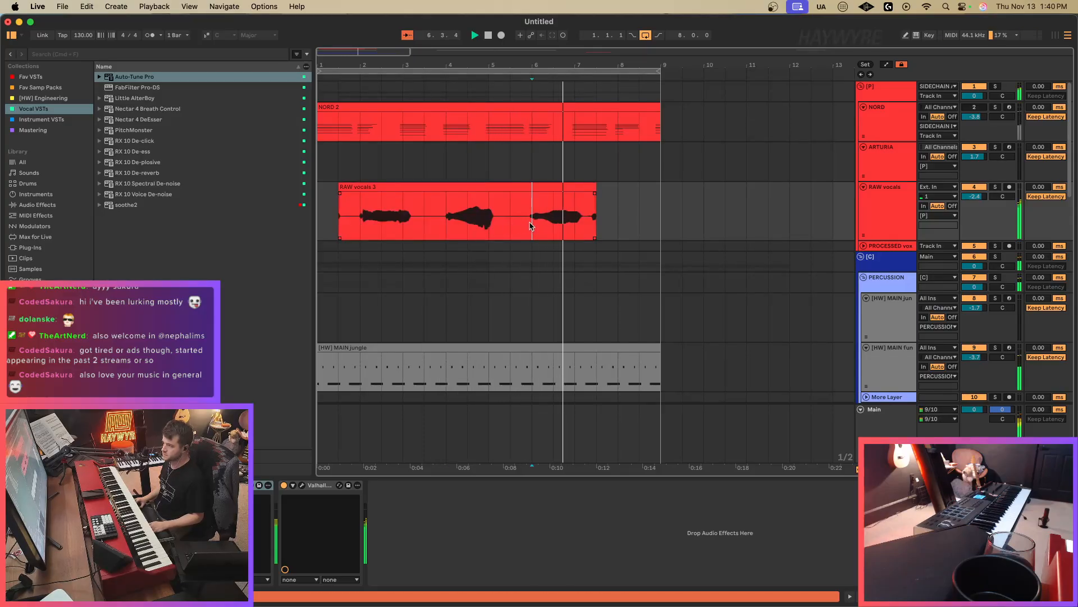
{"action": "left_click_drag", "start_coordinate": [595, 197], "coordinate": [508, 200]}
{"action": "left_click", "coordinate": [464, 207]}
{"action": "key", "text": "super+e"}
Nudge both vocal clips slightly earlier and trim the first one to run from about bar 1.4 to about bar 3.3.
{"action": "left_click", "coordinate": [346, 186]}
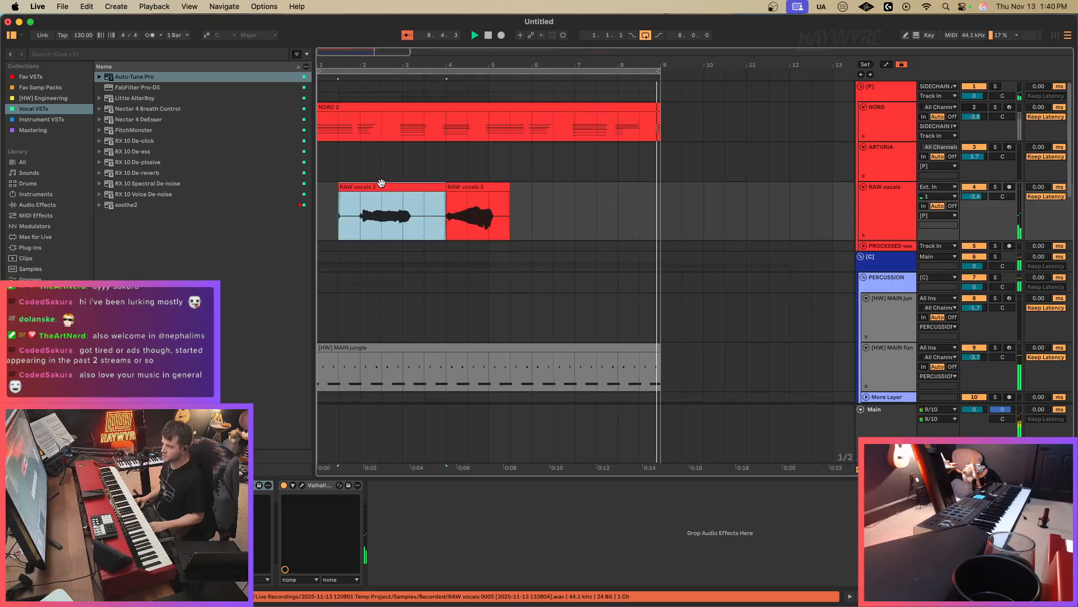
{"action": "left_click_drag", "start_coordinate": [340, 187], "coordinate": [391, 186]}
{"action": "left_click", "coordinate": [474, 212]}
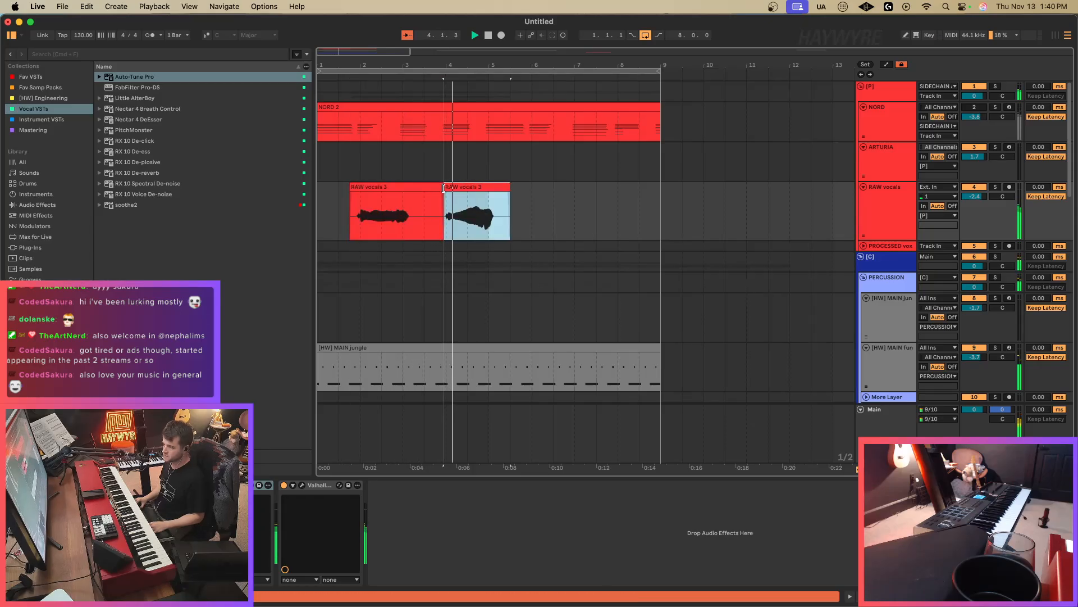
{"action": "left_click", "coordinate": [469, 213]}
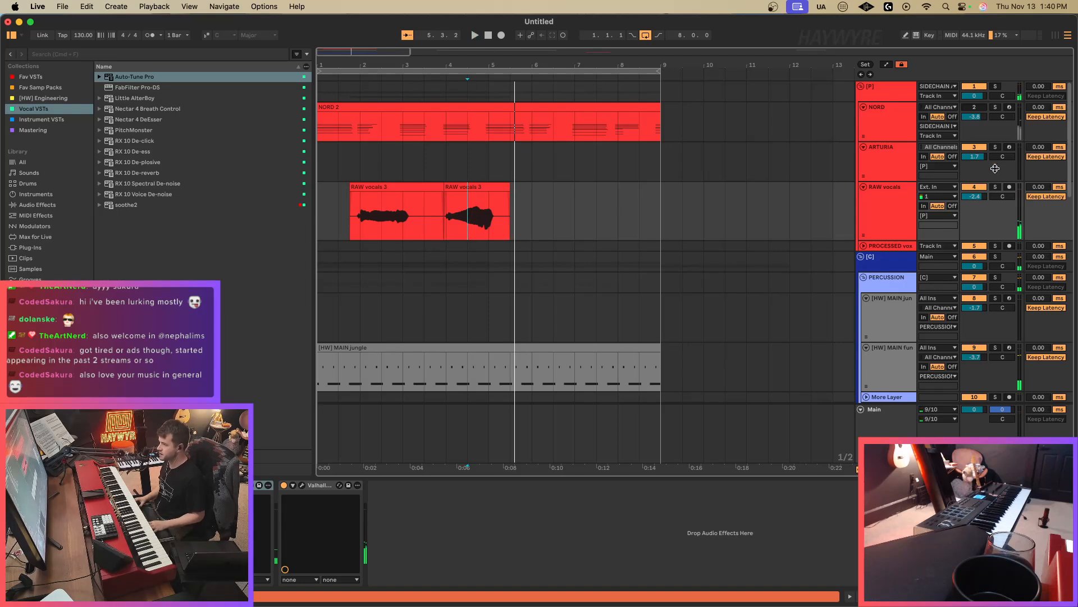
{"action": "left_click_drag", "start_coordinate": [337, 54], "coordinate": [351, 71]}
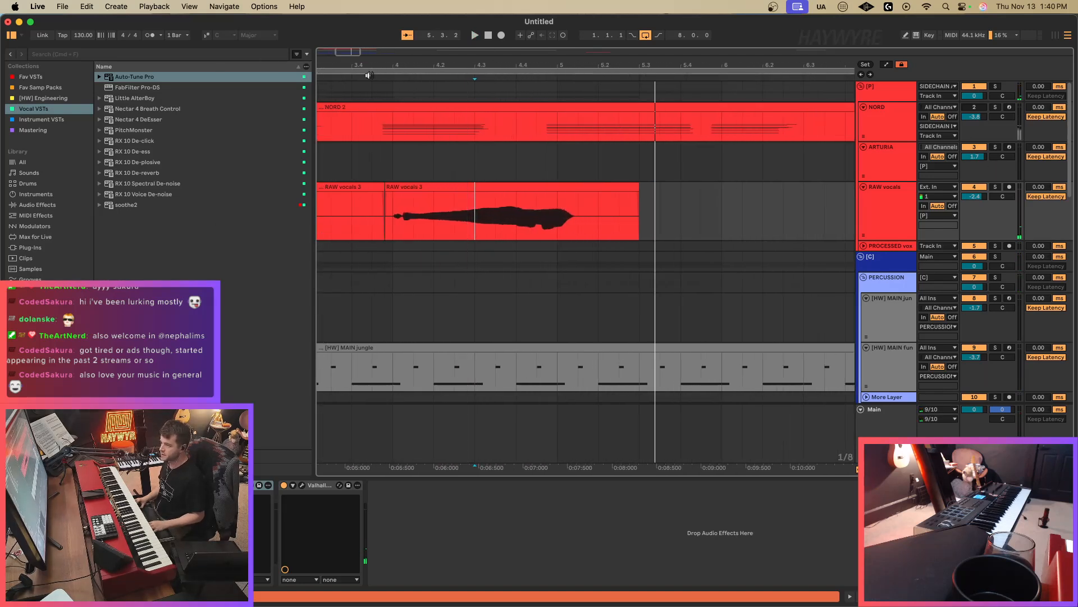
{"action": "left_click_drag", "start_coordinate": [382, 188], "coordinate": [337, 188]}
Open the second vocal clip in the clip editor and show its clip gain envelope.
{"action": "left_click", "coordinate": [470, 189]}
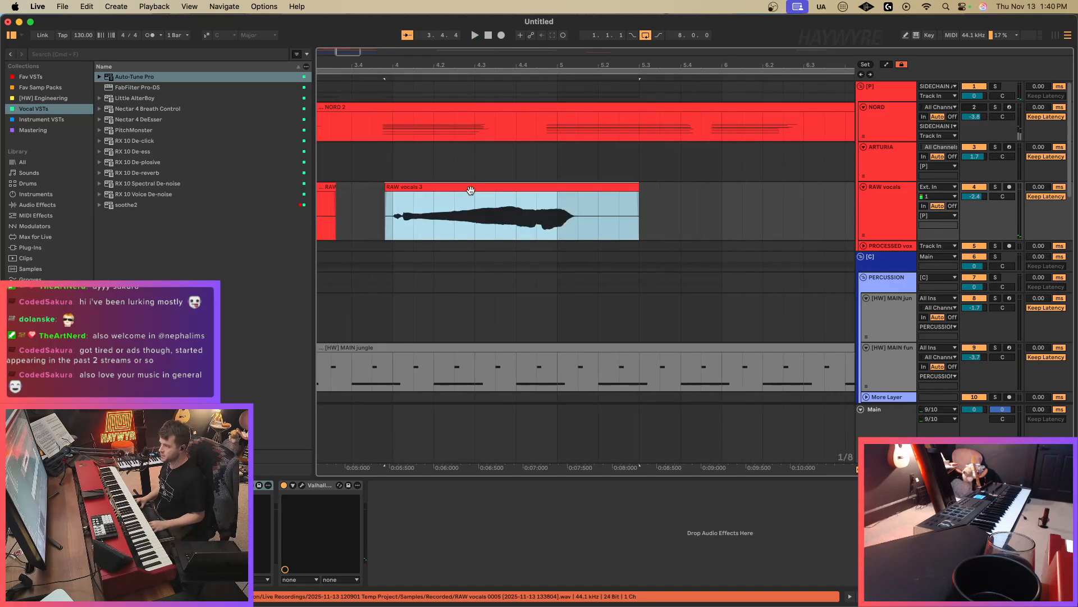
{"action": "double_click", "coordinate": [470, 189]}
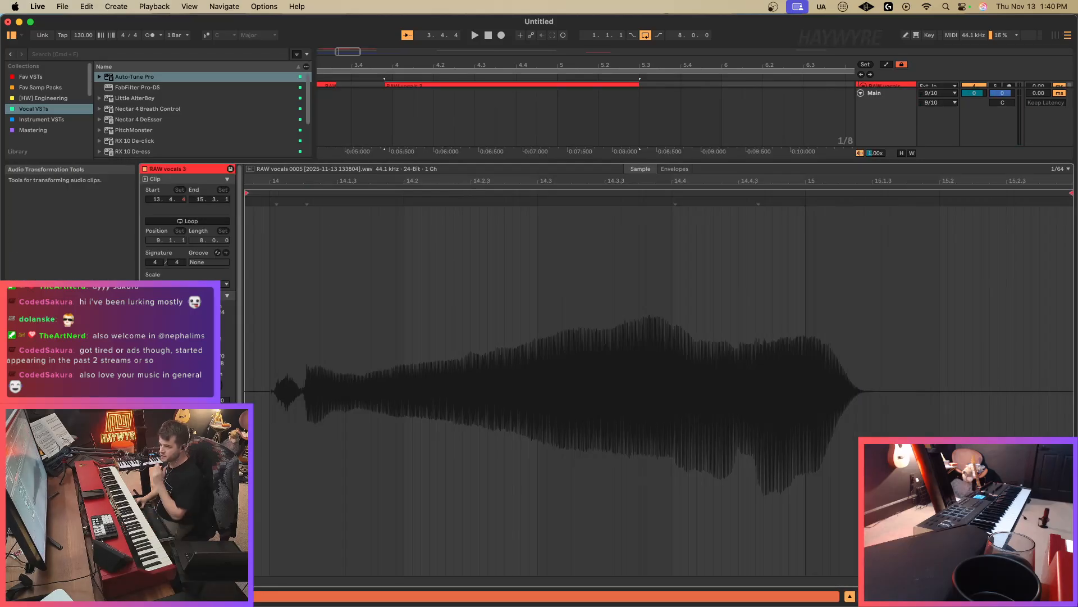
{"action": "left_click", "coordinate": [676, 168]}
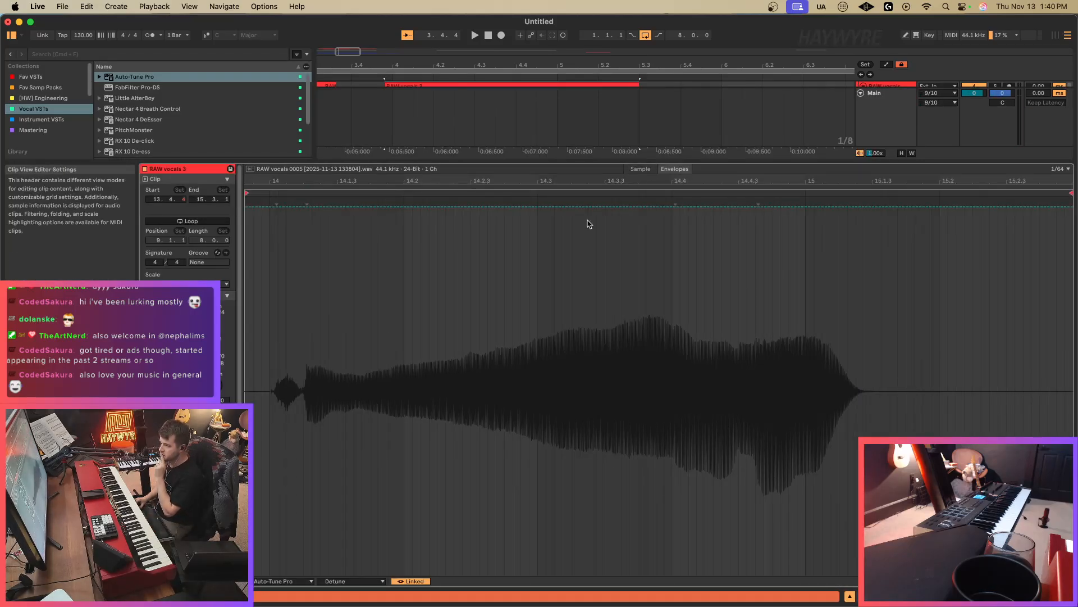
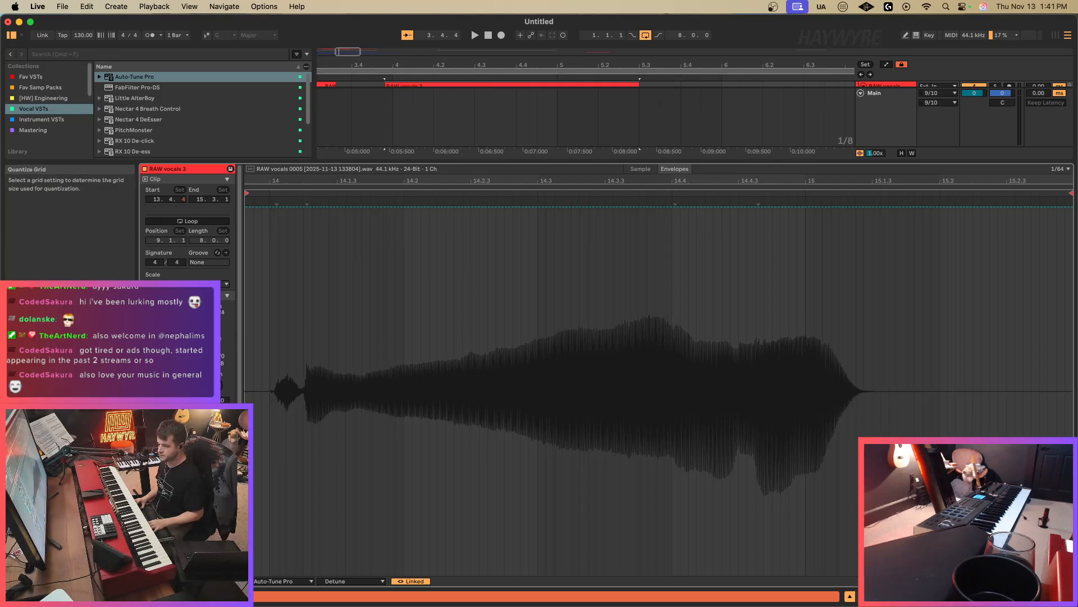
{"action": "left_click", "coordinate": [311, 582]}
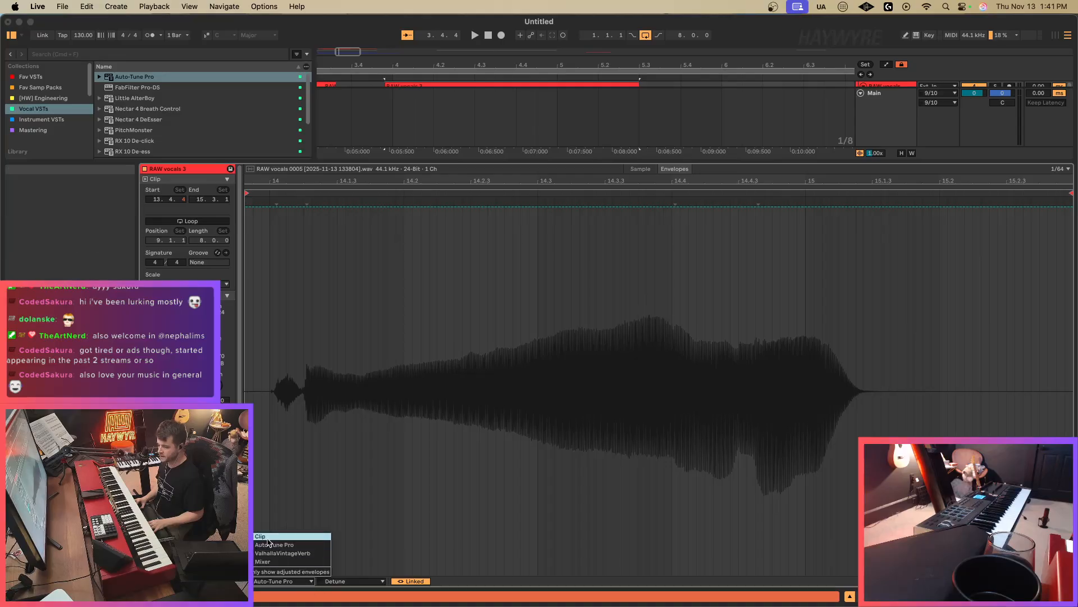
{"action": "left_click", "coordinate": [269, 537]}
{"action": "left_click", "coordinate": [338, 582]}
{"action": "left_click", "coordinate": [338, 582]}
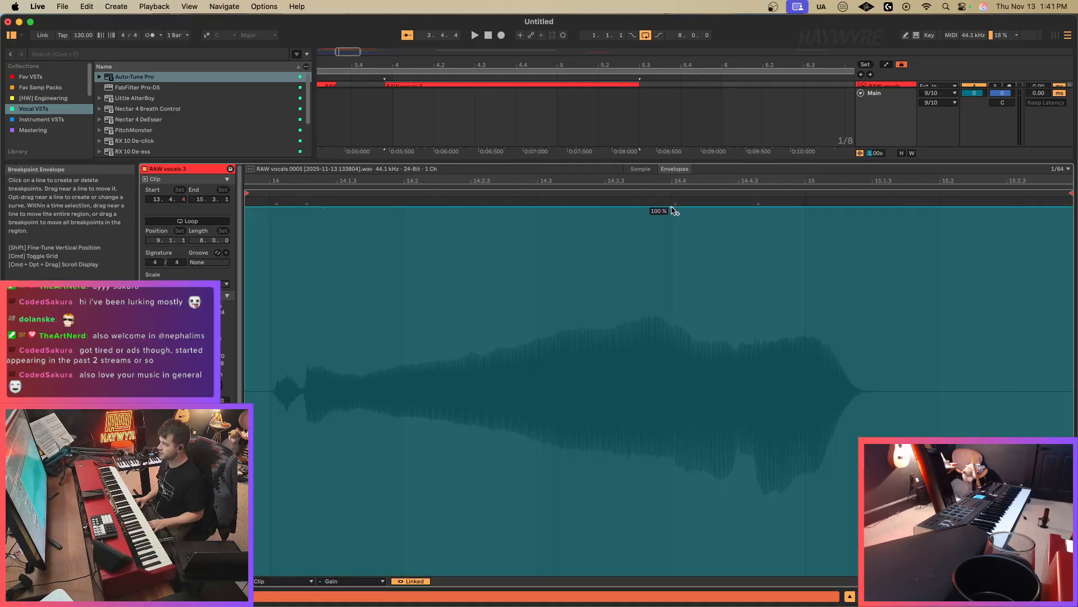
Shape a falling gain envelope on the second vocal clip from just after 14 down to its loudest part near 14.4, with one breakpoint between.
{"action": "left_click_drag", "start_coordinate": [674, 211], "coordinate": [677, 234]}
{"action": "key", "text": "space"}
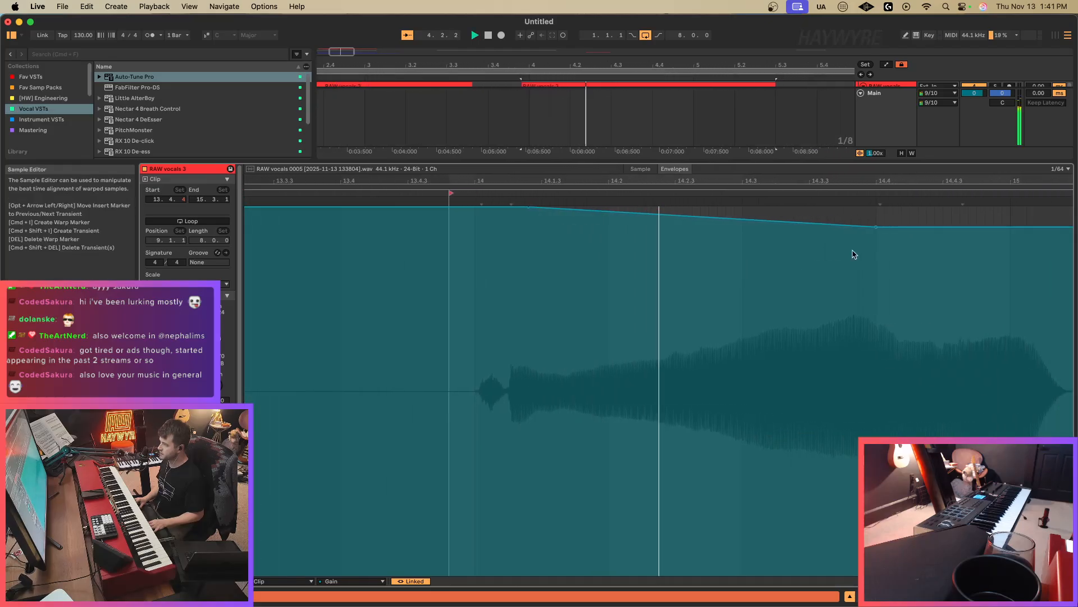
{"action": "left_click_drag", "start_coordinate": [856, 227], "coordinate": [856, 249]}
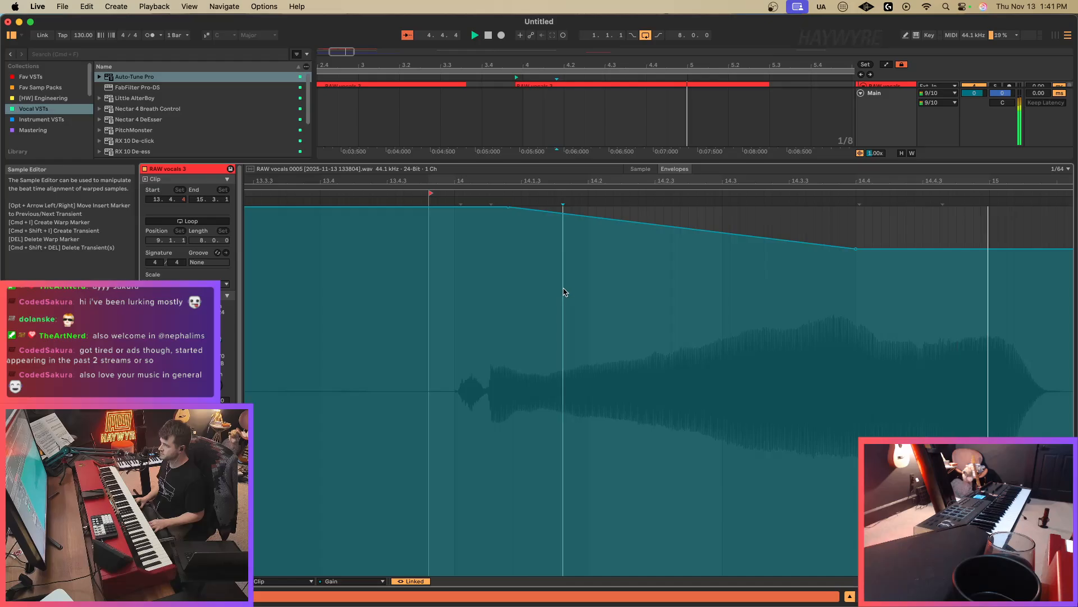
{"action": "left_click_drag", "start_coordinate": [671, 227], "coordinate": [672, 230]}
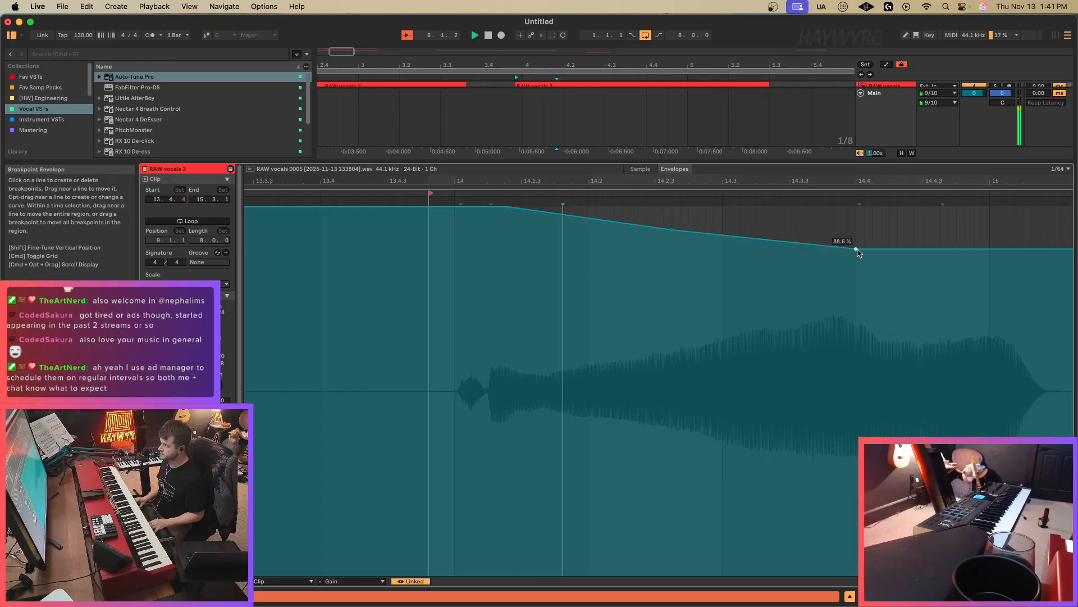
{"action": "left_click_drag", "start_coordinate": [855, 248], "coordinate": [856, 253]}
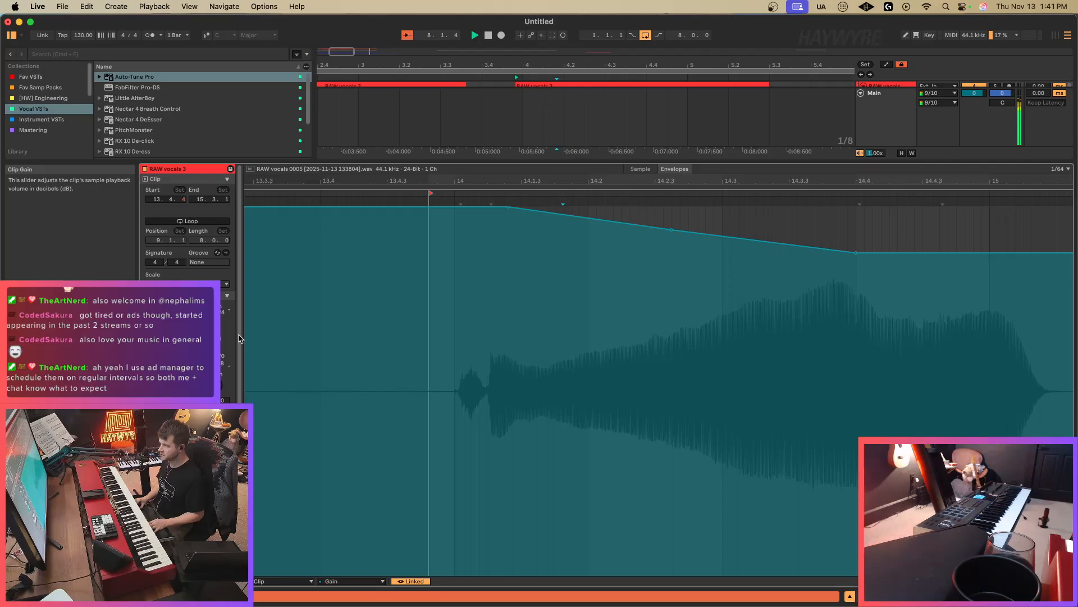
{"action": "left_click_drag", "start_coordinate": [854, 254], "coordinate": [838, 284]}
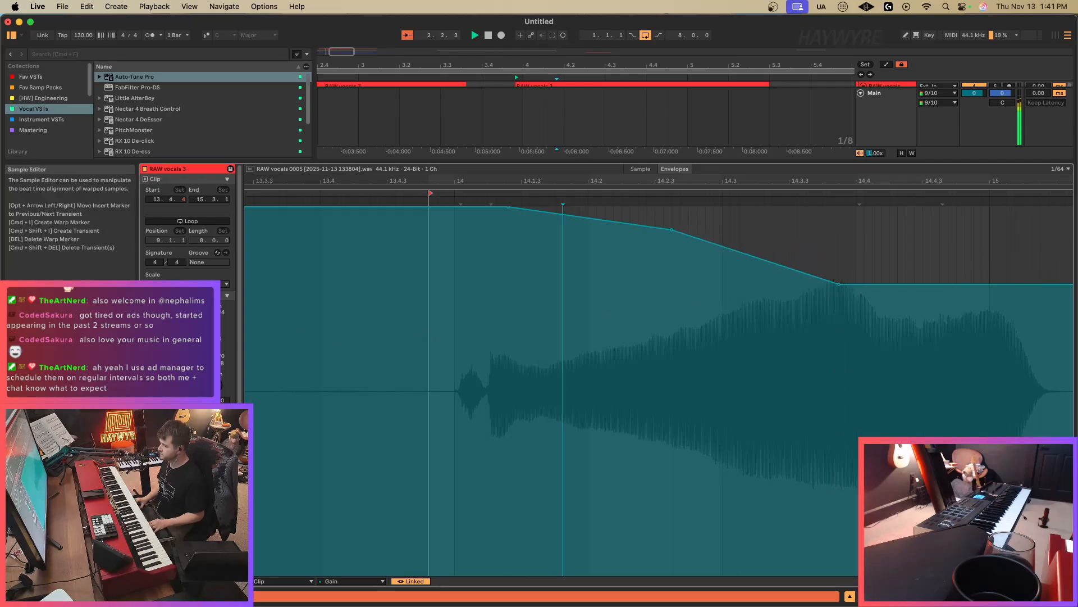
Fit the loop in the arrangement, and add a lower gain breakpoint just past 14.4 in the second vocal clip's envelope.
{"action": "key", "text": "shift+Tab"}
{"action": "scroll", "coordinate": [597, 264], "scroll_direction": "down", "scroll_amount": 3}
{"action": "scroll", "coordinate": [597, 265], "scroll_direction": "up", "scroll_amount": 5}
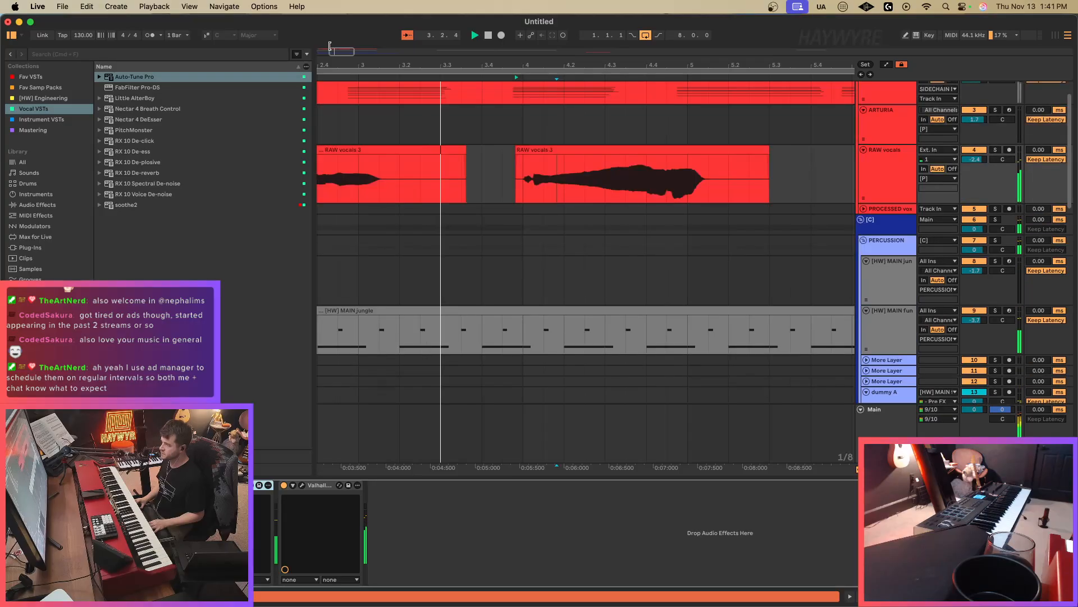
{"action": "key", "text": "w"}
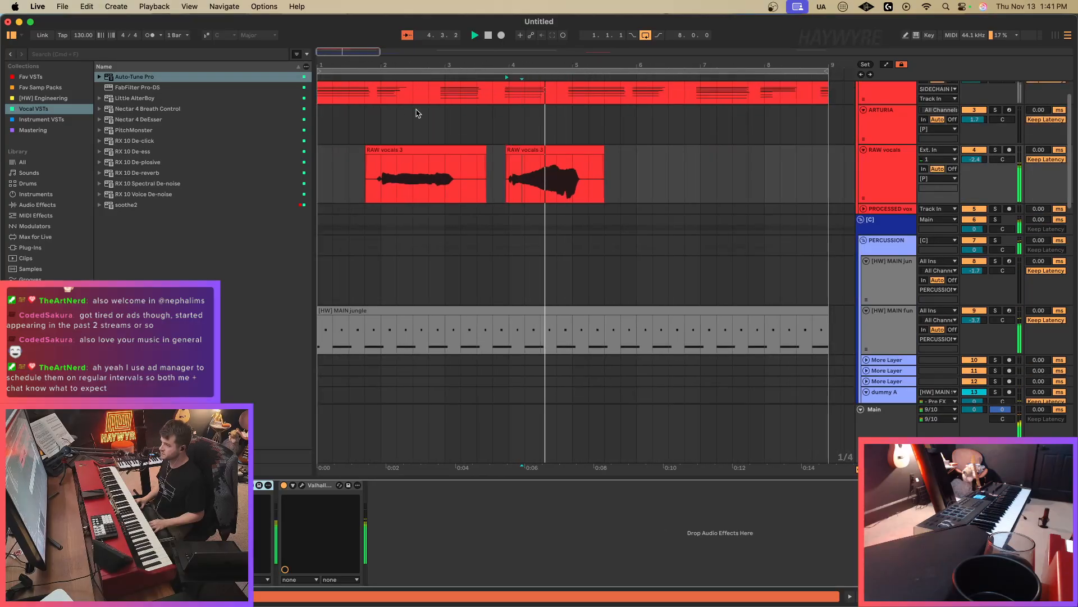
{"action": "left_click", "coordinate": [555, 150]}
{"action": "key", "text": "shift+Tab"}
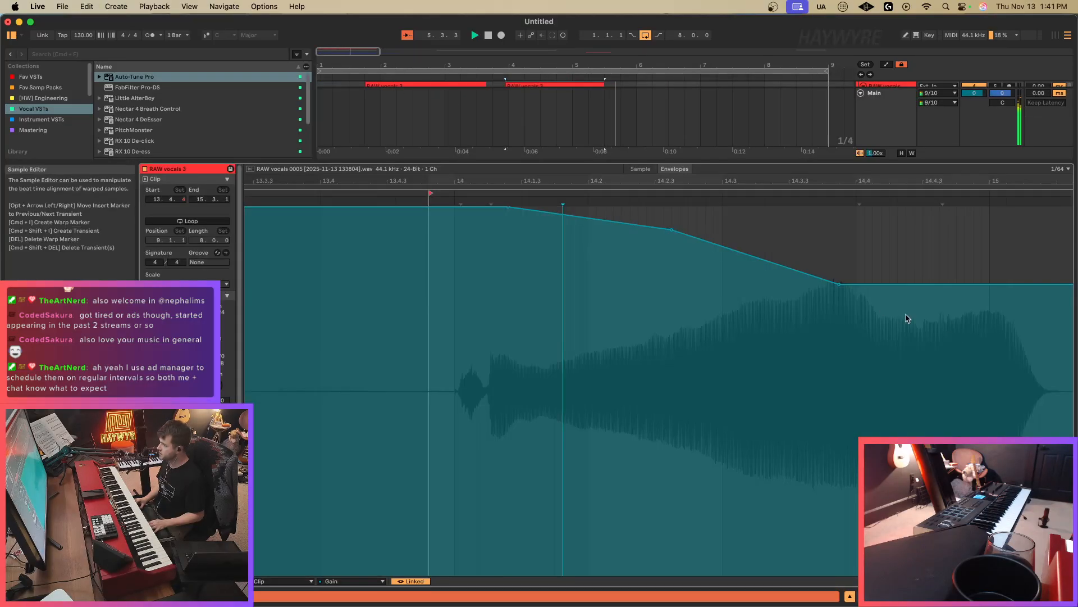
{"action": "left_click_drag", "start_coordinate": [916, 284], "coordinate": [914, 307]}
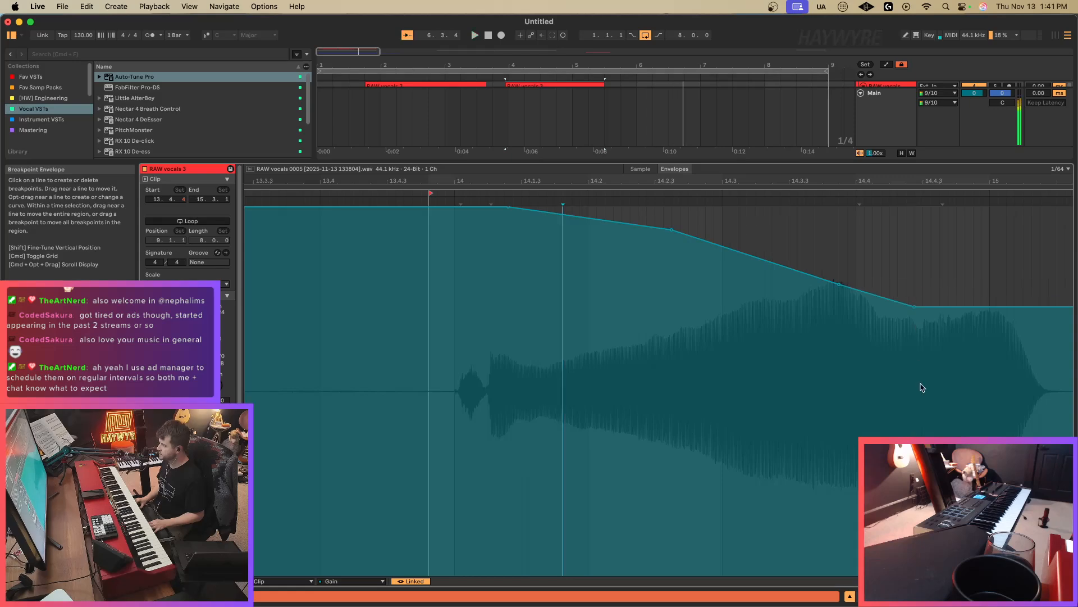
Return to the arrangement and move the second vocal clip slightly earlier.
{"action": "key", "text": "shift+Tab"}
{"action": "scroll", "coordinate": [527, 141], "scroll_direction": "up", "scroll_amount": 2}
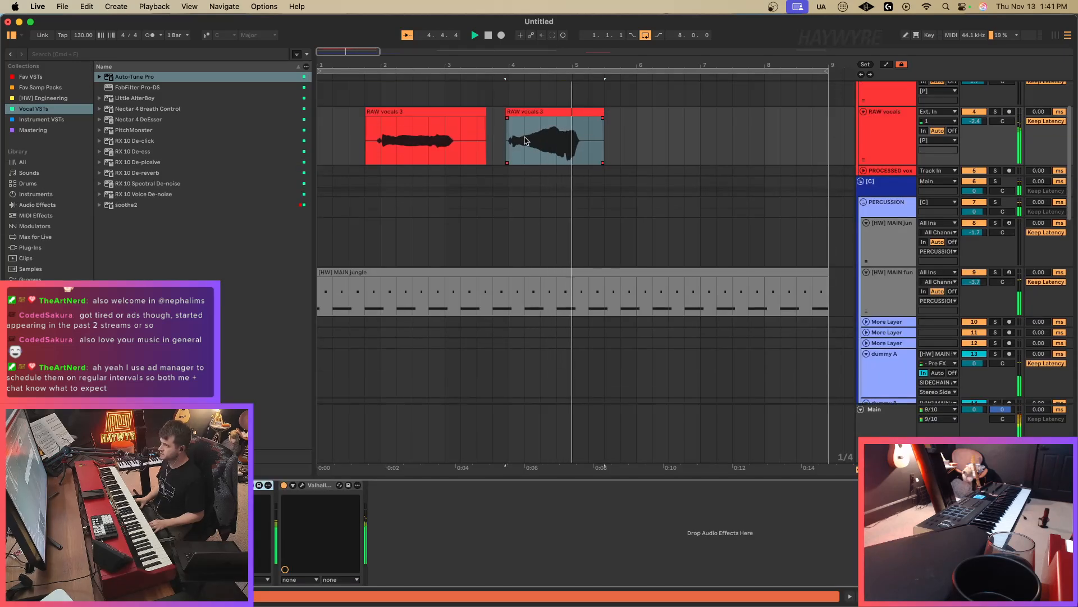
{"action": "scroll", "coordinate": [526, 140], "scroll_direction": "right", "scroll_amount": 1}
{"action": "left_click_drag", "start_coordinate": [561, 120], "coordinate": [557, 120]}
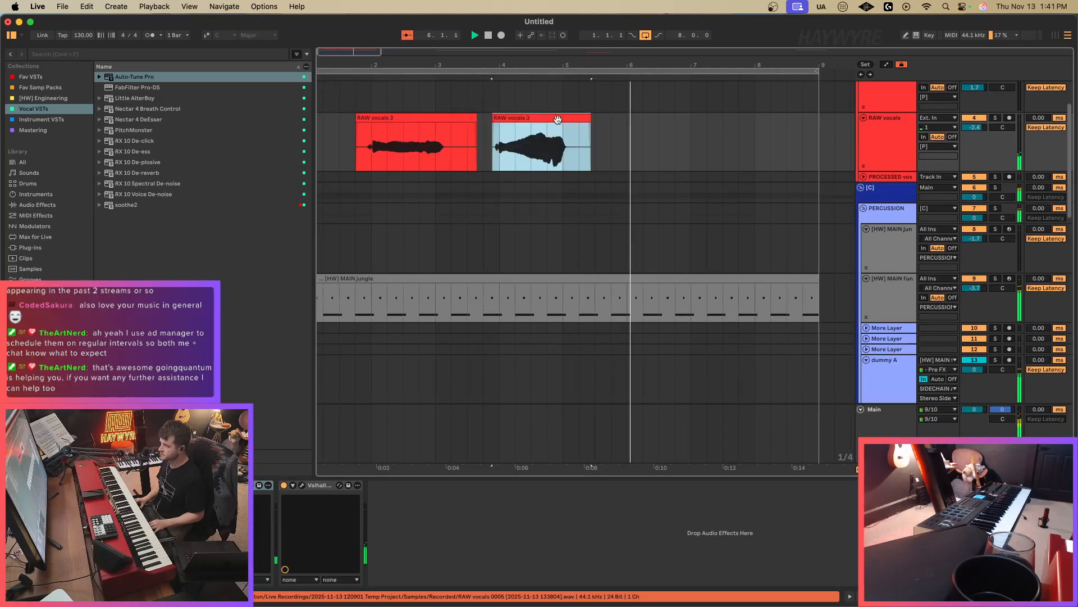
Copy the first vocal clip to bar 6 on the RAW vocals track.
{"action": "left_click", "coordinate": [345, 137]}
{"action": "scroll", "coordinate": [373, 133], "scroll_direction": "down", "scroll_amount": 3}
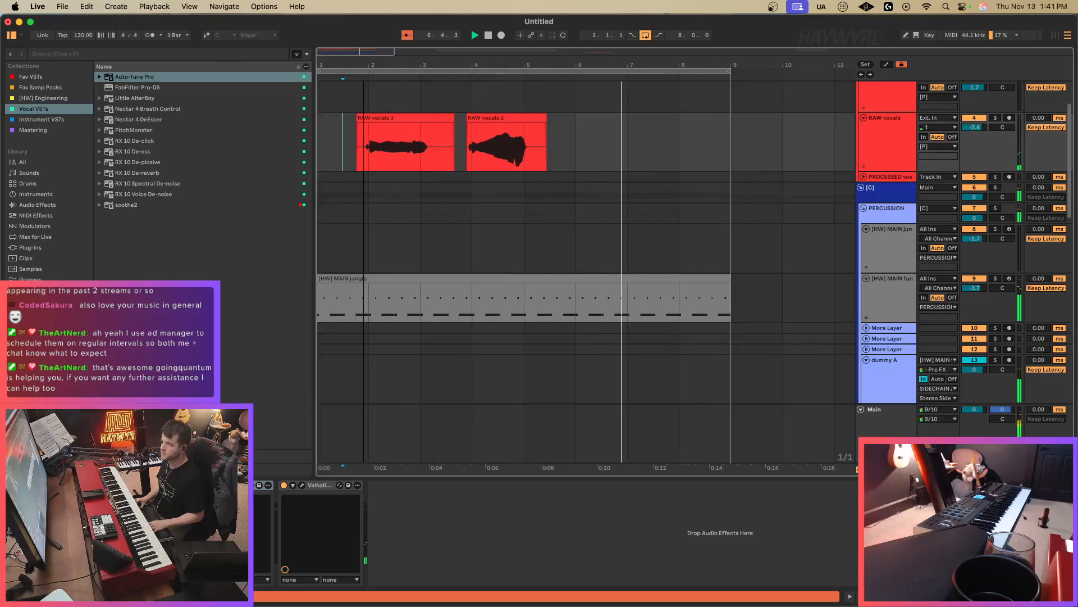
{"action": "left_click", "coordinate": [374, 133]}
{"action": "key", "text": "super+c"}
{"action": "left_click", "coordinate": [546, 141]}
{"action": "key", "text": "super+v"}
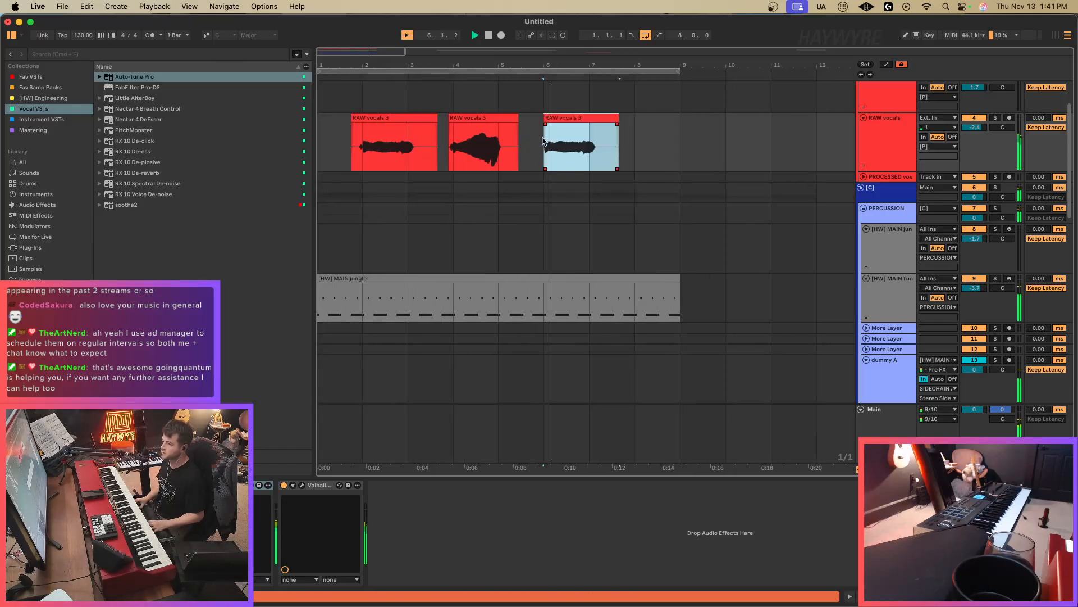
Copy the second vocal clip to just before bar 8 on the RAW vocals track, and select that track.
{"action": "left_click", "coordinate": [460, 139]}
{"action": "key", "text": "super+c"}
{"action": "left_click", "coordinate": [642, 147]}
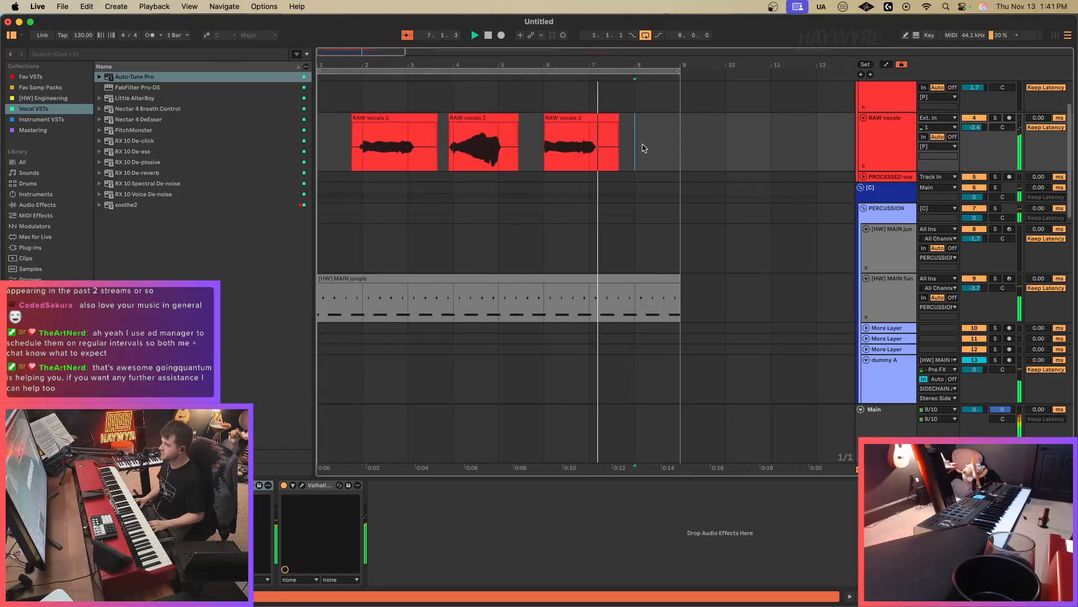
{"action": "key", "text": "super+v"}
{"action": "left_click", "coordinate": [683, 159]}
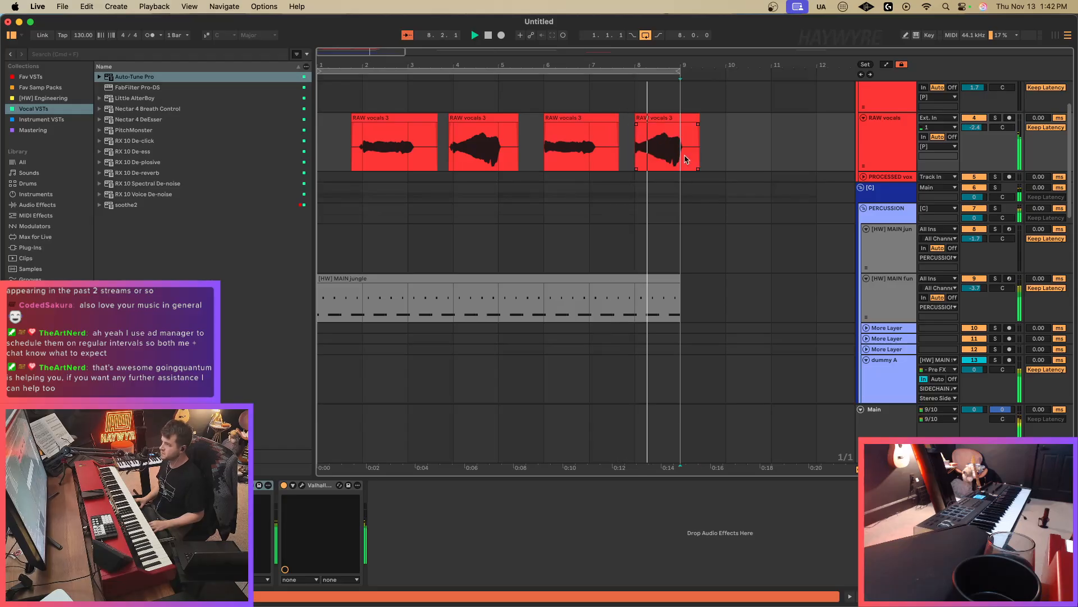
{"action": "left_click", "coordinate": [900, 149]}
{"action": "scroll", "coordinate": [326, 280], "scroll_direction": "up", "scroll_amount": 1}
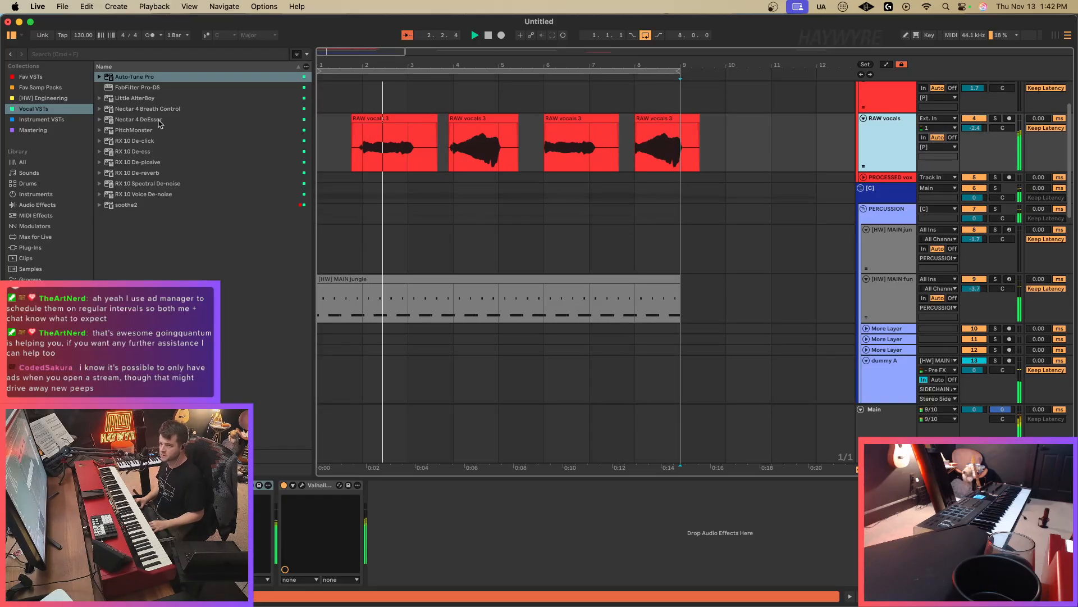
Deactivate the second vocal clip and the copy at bar 6, and move the last vocal clip from bar 8 to bar 6.
{"action": "left_click", "coordinate": [468, 117]}
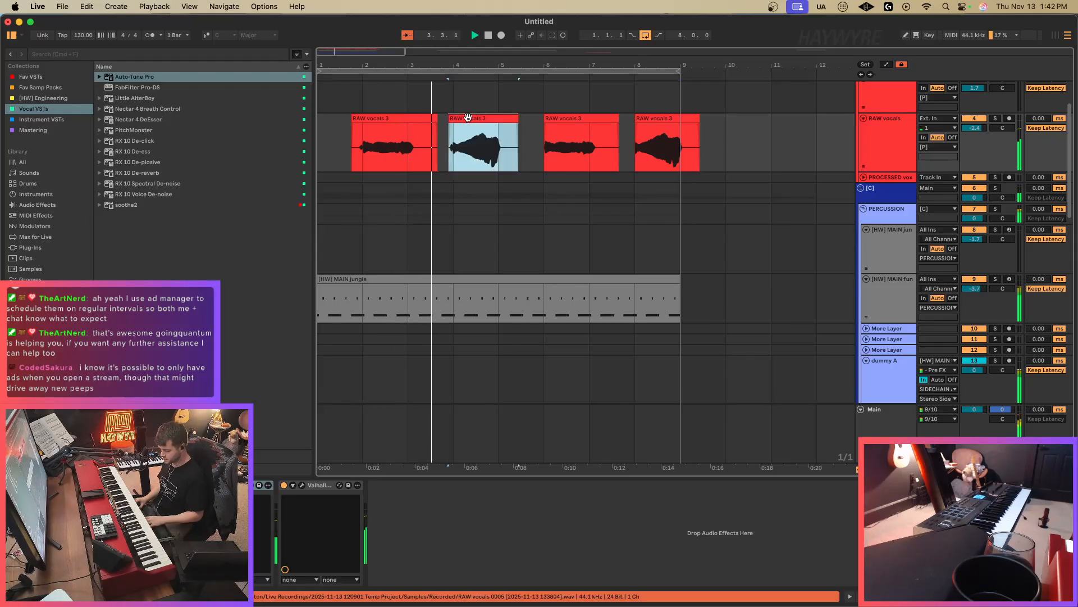
{"action": "key", "text": "0"}
{"action": "left_click", "coordinate": [613, 123]}
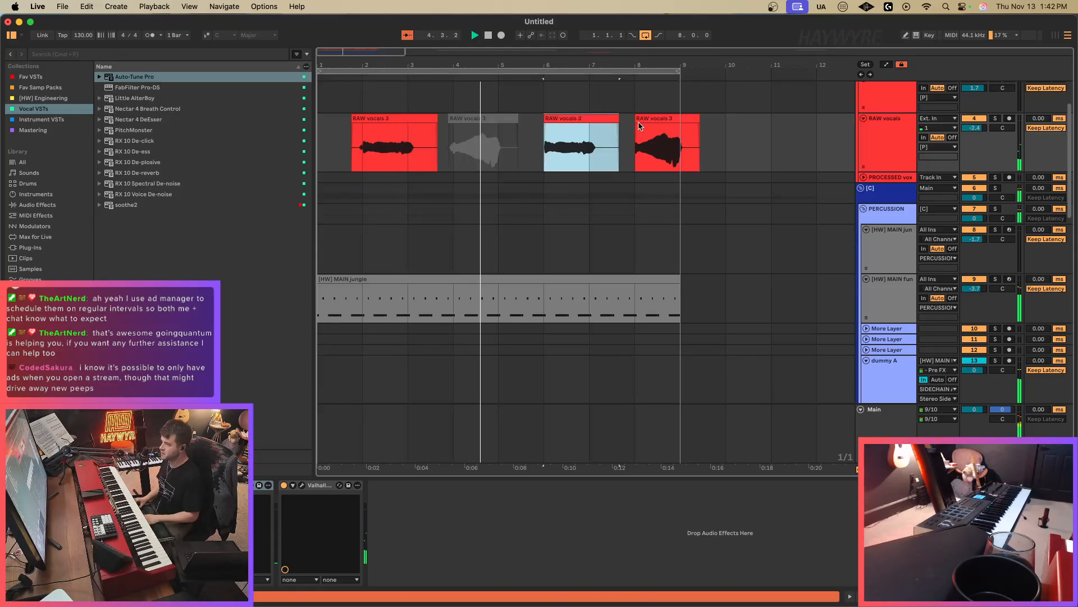
{"action": "key", "text": "0"}
{"action": "left_click", "coordinate": [666, 118]}
{"action": "left_click_drag", "start_coordinate": [664, 117], "coordinate": [569, 131]}
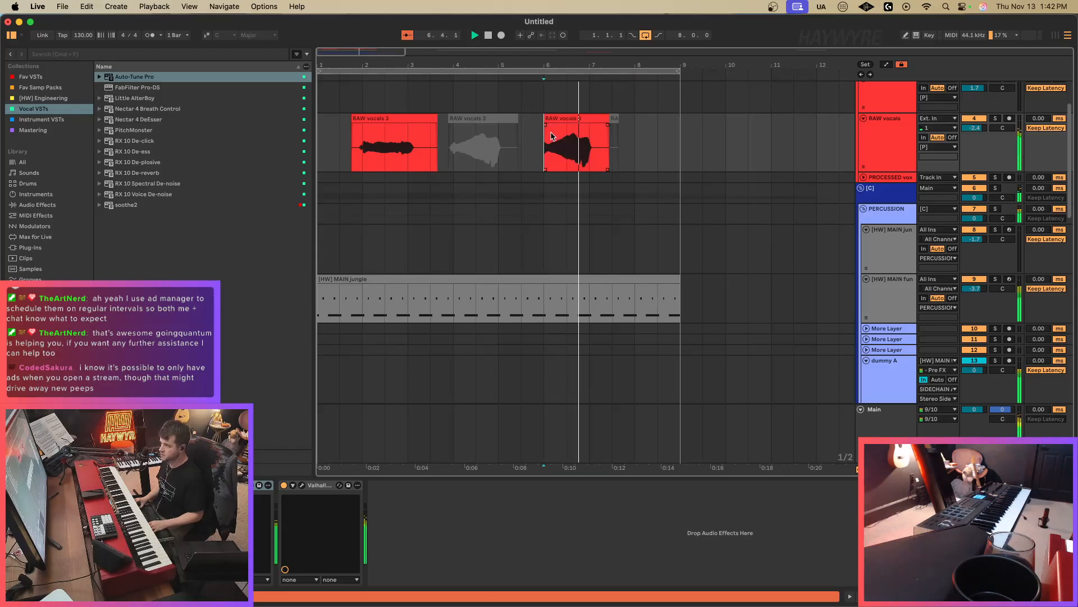
Shift the bar 6 vocal clip slightly earlier, view its Transposition envelope in the clip editor, and return to the track's devices.
{"action": "left_click", "coordinate": [551, 136]}
{"action": "double_click", "coordinate": [551, 137]}
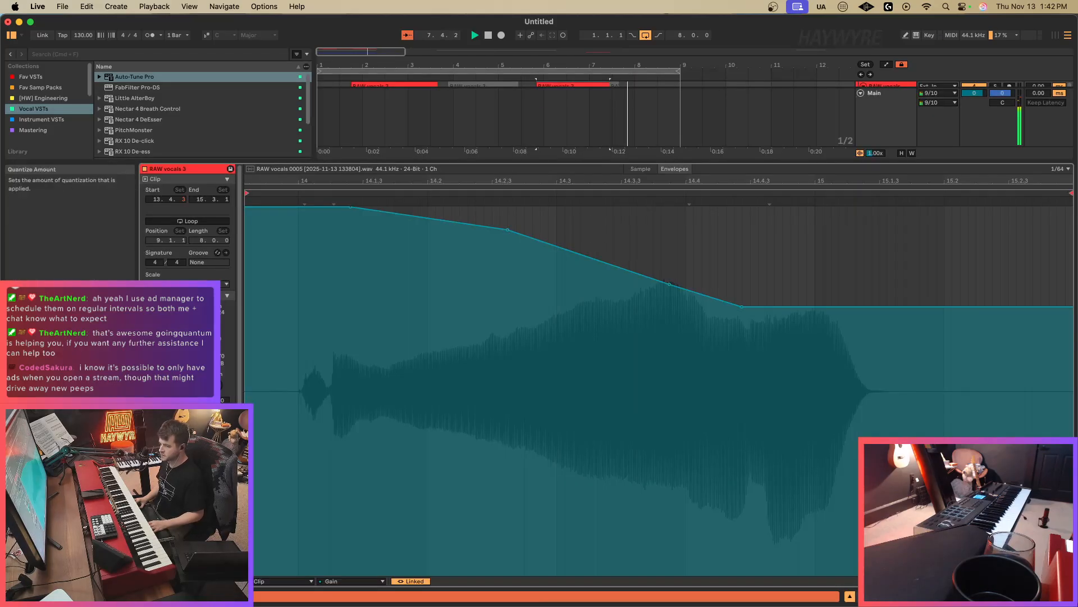
{"action": "left_click", "coordinate": [224, 400]}
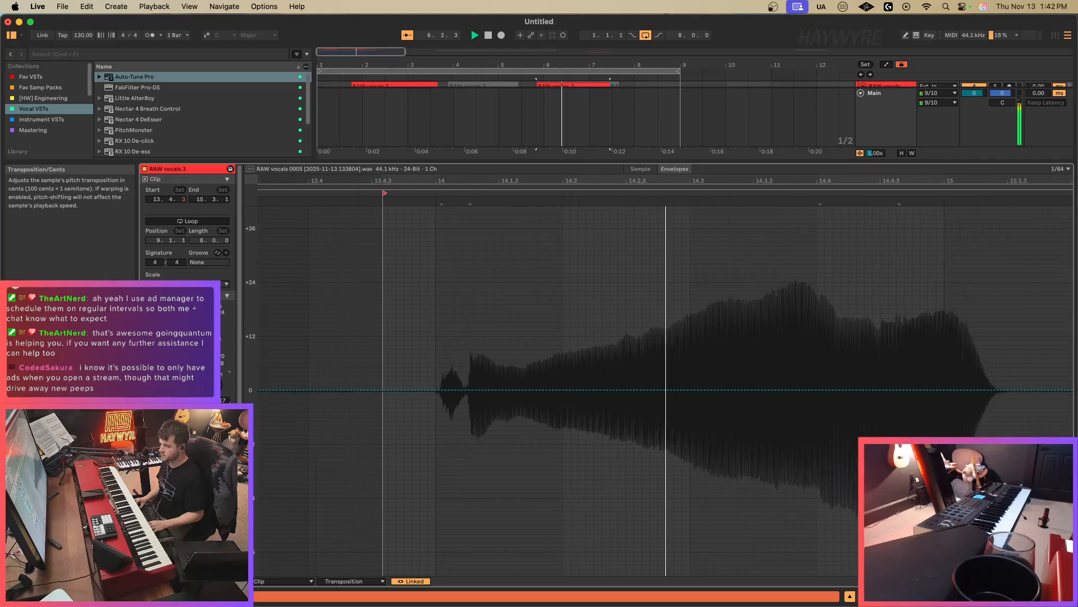
{"action": "left_click", "coordinate": [943, 596]}
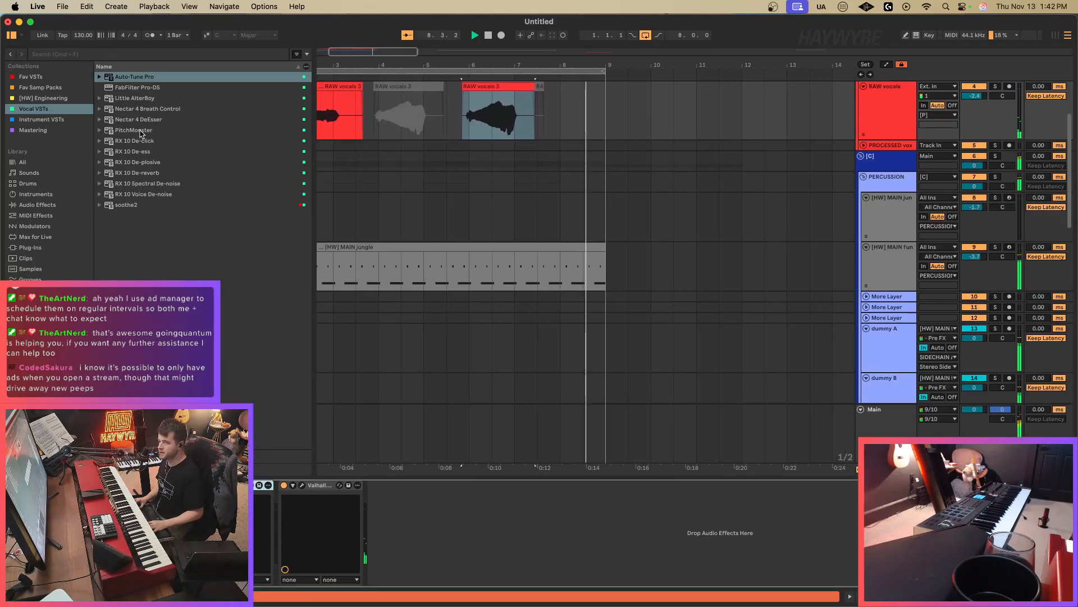
Insert Little AlterBoy before the Valhalla reverb on the RAW vocals track and set its formant to -1.7.
{"action": "left_click_drag", "start_coordinate": [142, 100], "coordinate": [280, 550]}
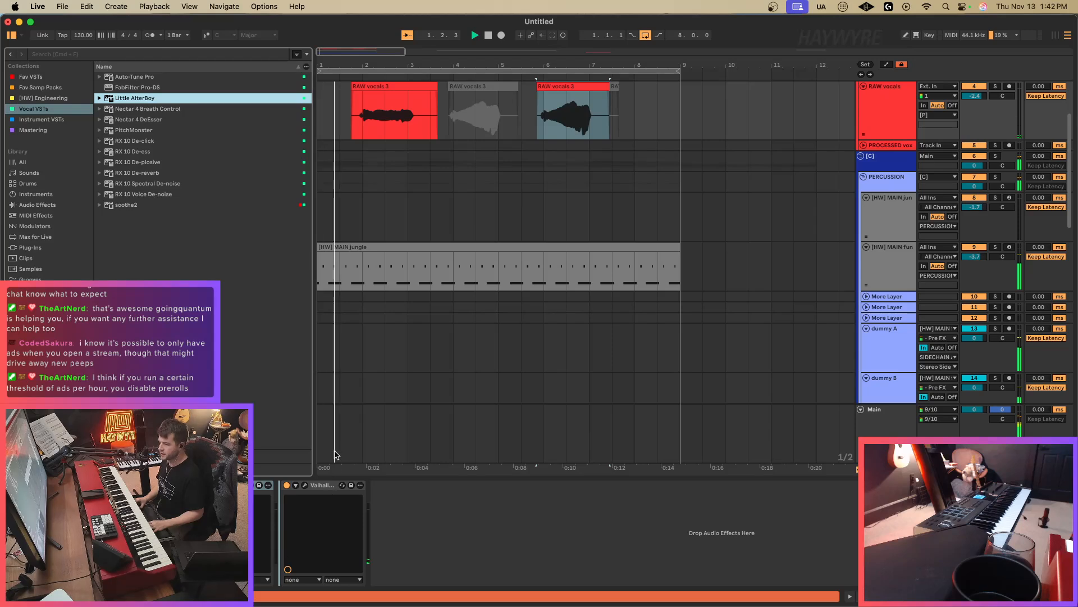
{"action": "left_click_drag", "start_coordinate": [591, 328], "coordinate": [590, 337]}
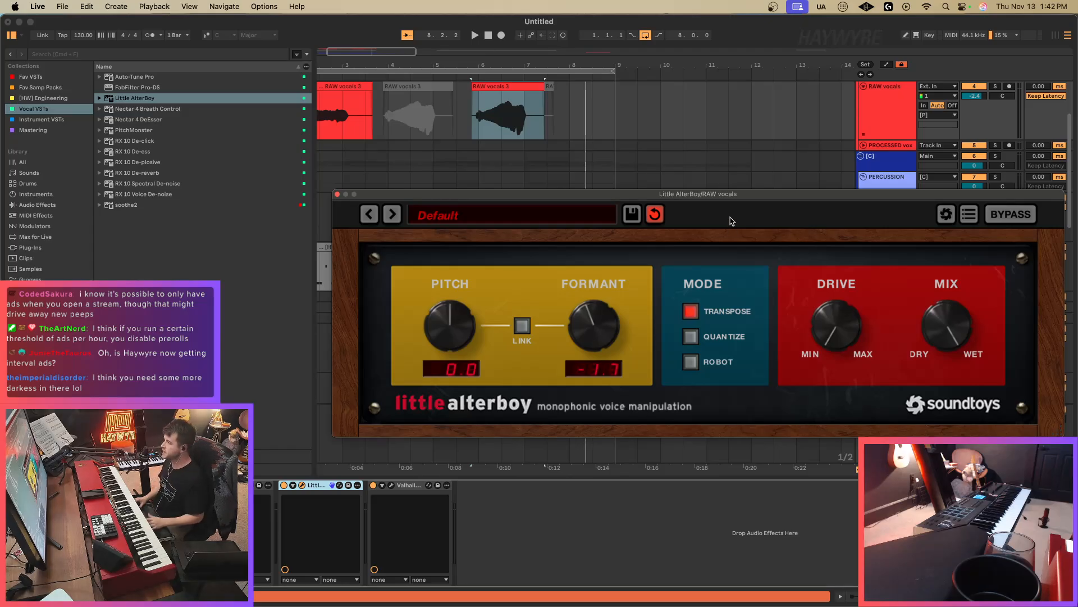
Narrow the browser to widen the arrangement, and close the Little AlterBoy window.
{"action": "left_click_drag", "start_coordinate": [737, 201], "coordinate": [722, 203]}
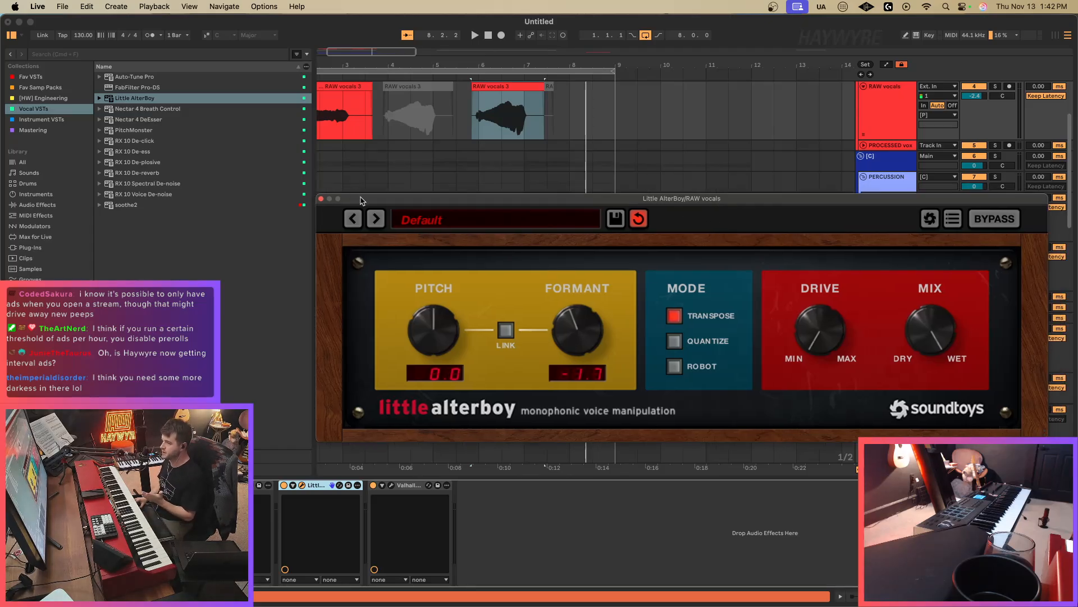
{"action": "left_click_drag", "start_coordinate": [360, 201], "coordinate": [347, 204]}
{"action": "left_click", "coordinate": [308, 162]}
{"action": "left_click_drag", "start_coordinate": [313, 165], "coordinate": [262, 165]}
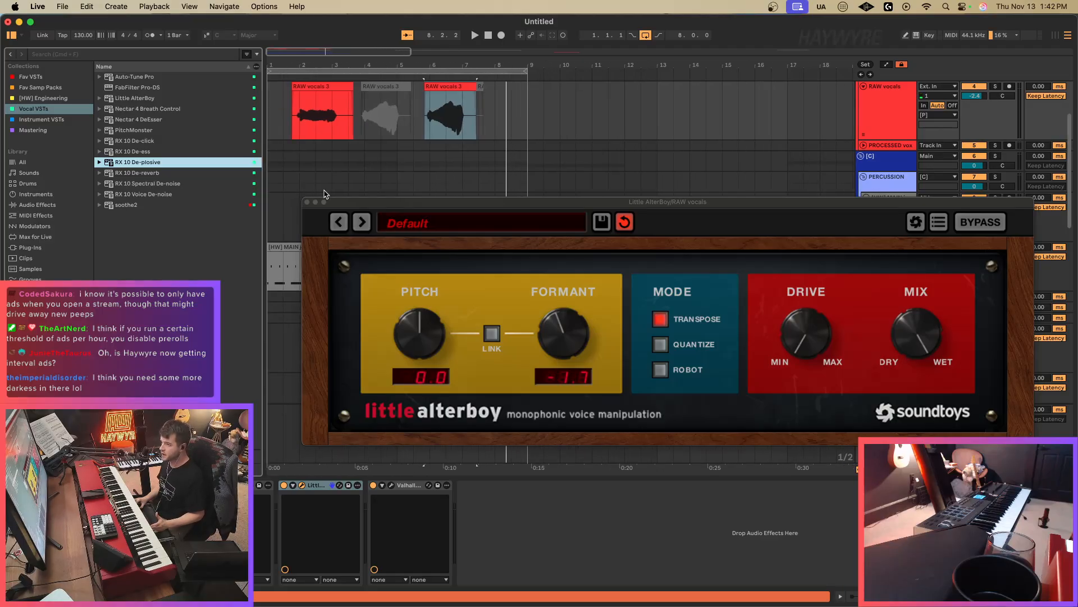
{"action": "left_click", "coordinate": [308, 202]}
Trim the start and end of the first vocal clip so it fits tightly around the sung phrase.
{"action": "left_click", "coordinate": [303, 247]}
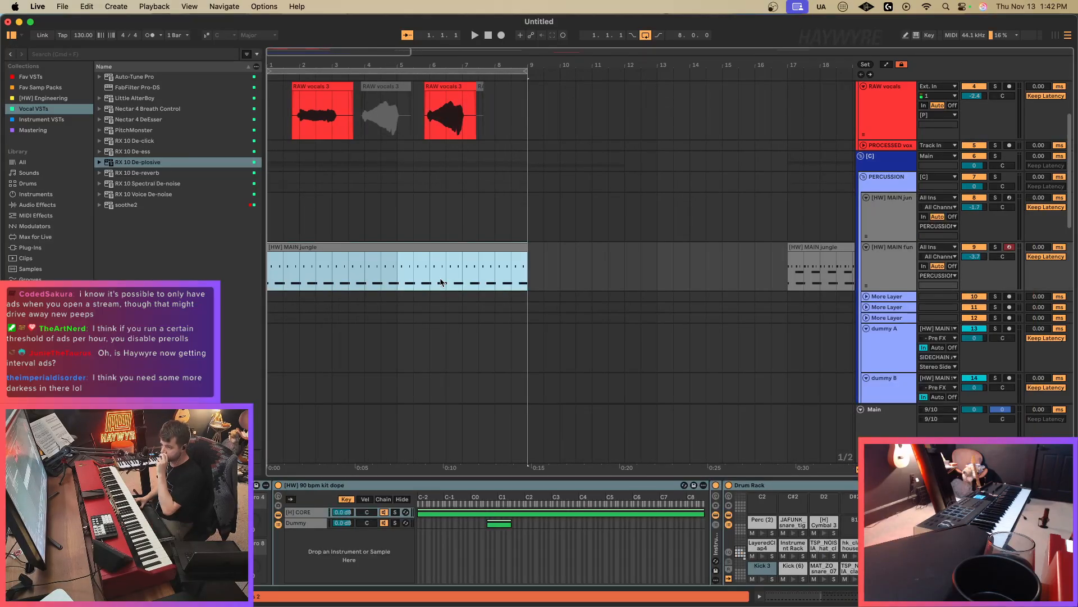
{"action": "left_click", "coordinate": [400, 258]}
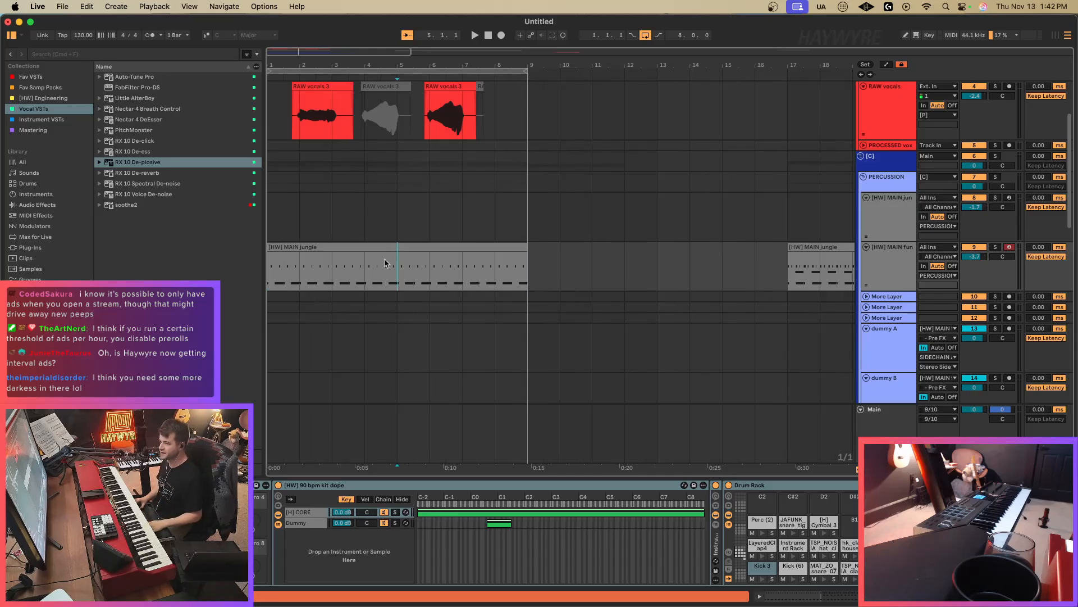
{"action": "scroll", "coordinate": [396, 257], "scroll_direction": "up", "scroll_amount": 3}
{"action": "left_click", "coordinate": [318, 186]}
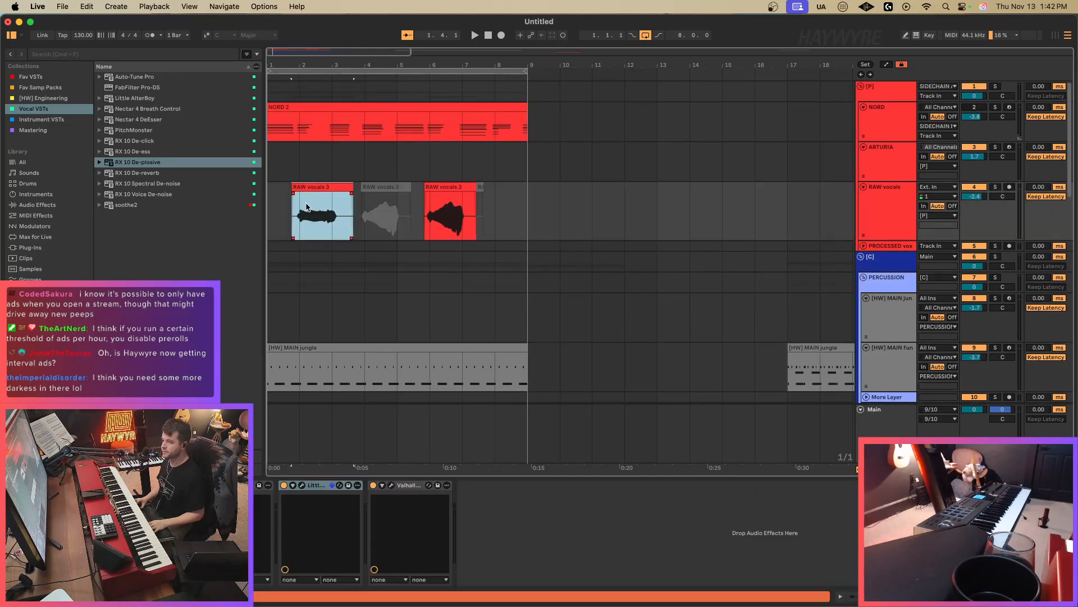
{"action": "left_click_drag", "start_coordinate": [269, 63], "coordinate": [266, 84]}
{"action": "left_click", "coordinate": [318, 202]}
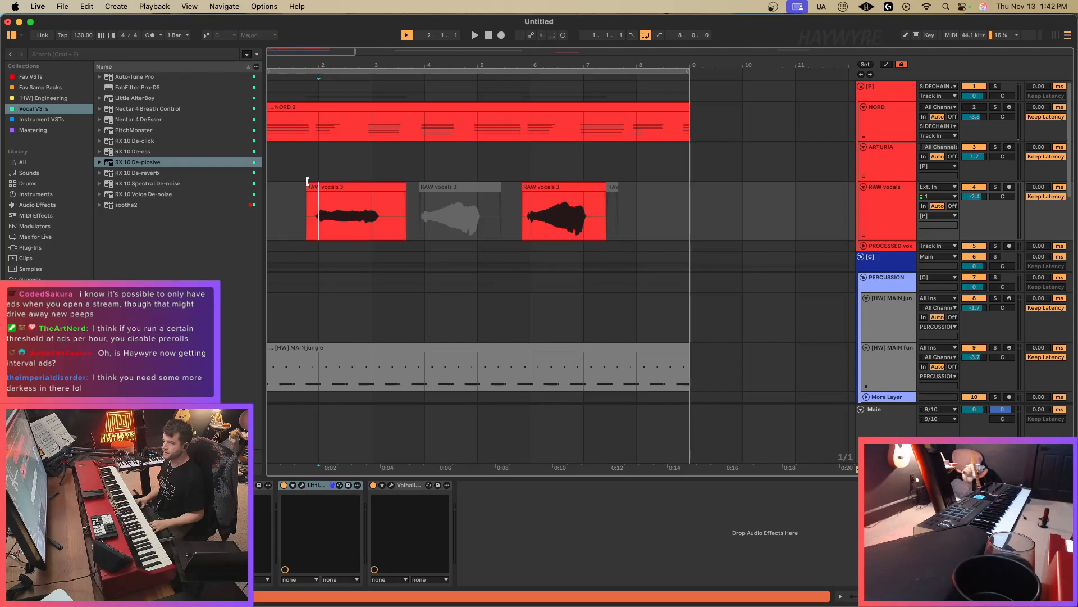
{"action": "left_click_drag", "start_coordinate": [307, 186], "coordinate": [313, 186]}
{"action": "left_click", "coordinate": [385, 202]}
{"action": "left_click_drag", "start_coordinate": [405, 187], "coordinate": [387, 188]}
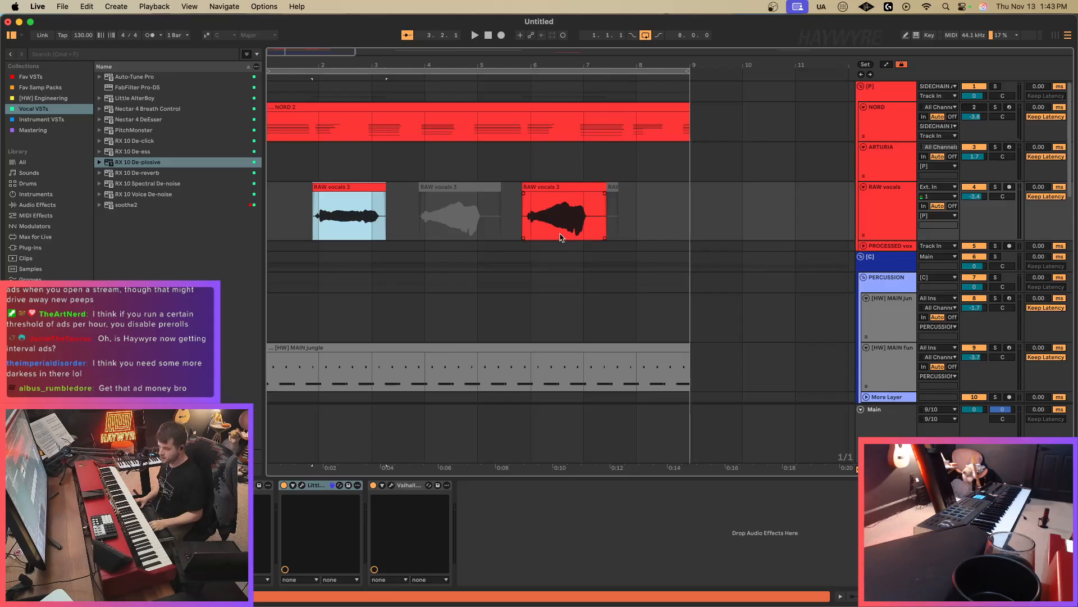
Shorten the end of the active vocal clip near bar 6 and delete the leftover deactivated fragment after it.
{"action": "left_click_drag", "start_coordinate": [604, 193], "coordinate": [596, 187]}
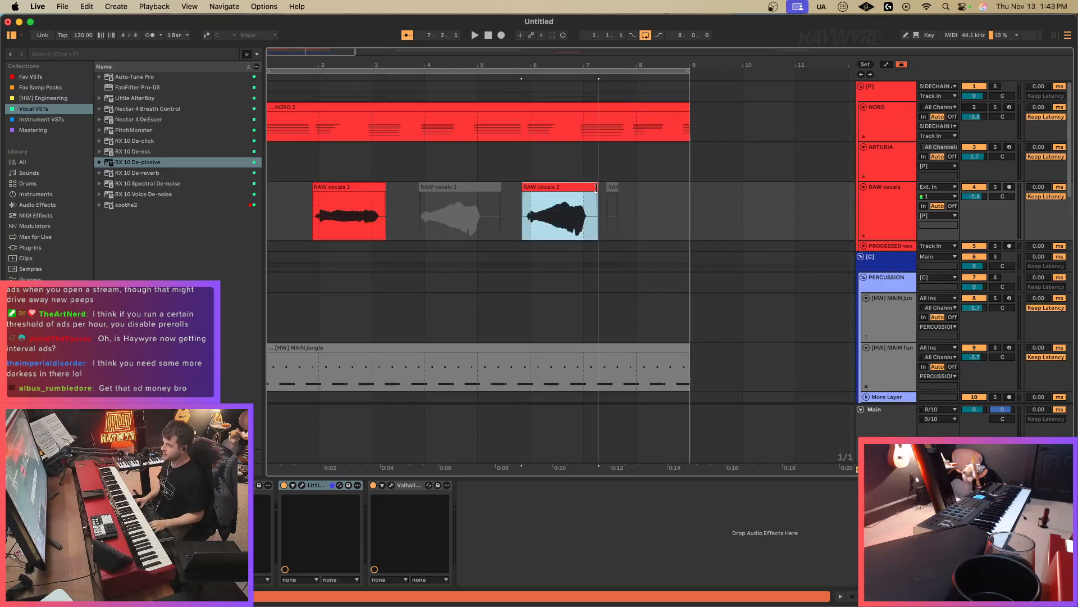
{"action": "left_click", "coordinate": [601, 221]}
{"action": "key", "text": "Delete"}
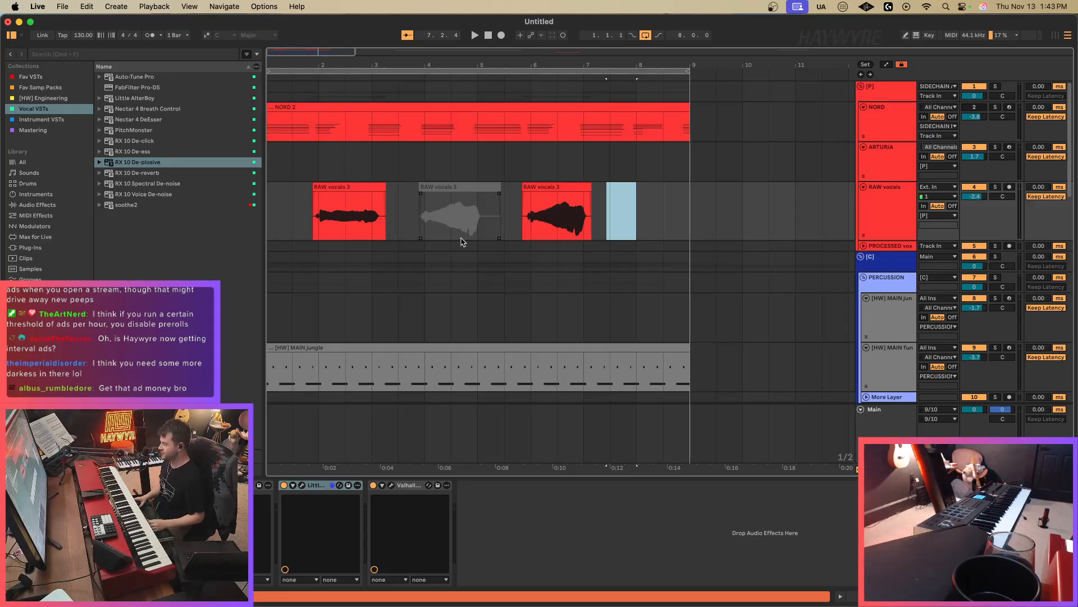
Narrow the browser further and put the insert marker back at the start of the loop.
{"action": "left_click_drag", "start_coordinate": [282, 51], "coordinate": [282, 41]}
{"action": "left_click_drag", "start_coordinate": [264, 218], "coordinate": [222, 218]}
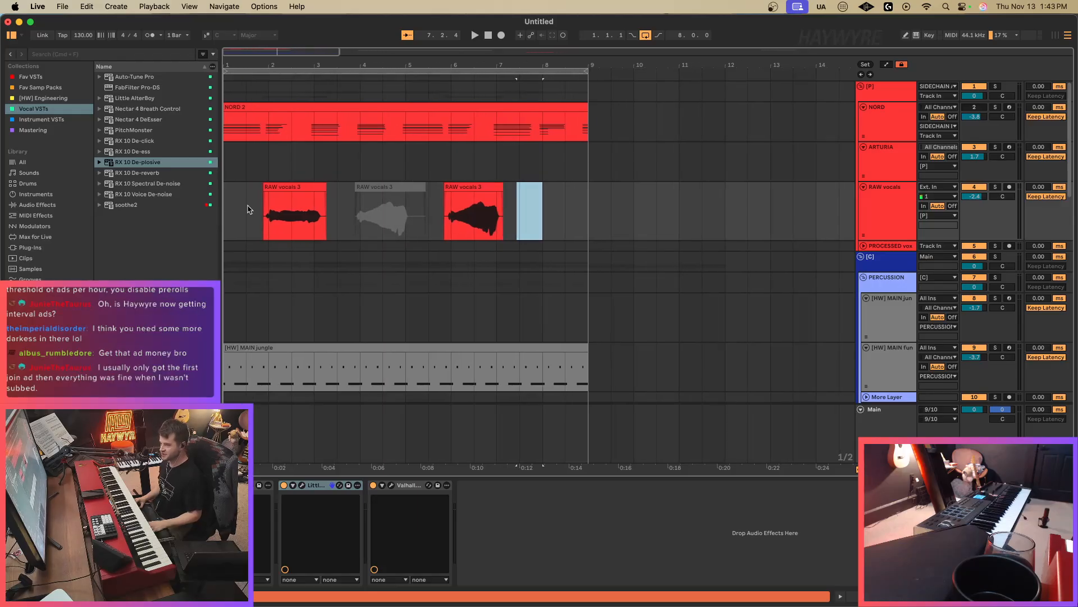
{"action": "left_click", "coordinate": [247, 209]}
{"action": "scroll", "coordinate": [272, 234], "scroll_direction": "down", "scroll_amount": 2}
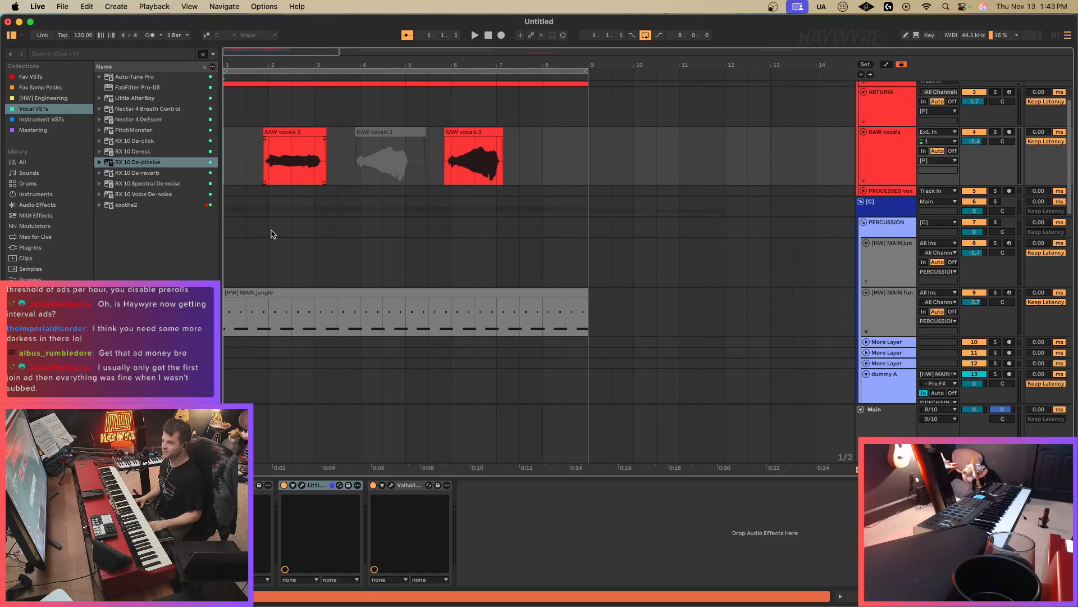
Play the loop while viewing the Drum Rack of the [HW] MAIN fun track, and list the Fav VSTs collection in the browser.
{"action": "left_click", "coordinate": [893, 324]}
{"action": "scroll", "coordinate": [824, 560], "scroll_direction": "right", "scroll_amount": 8}
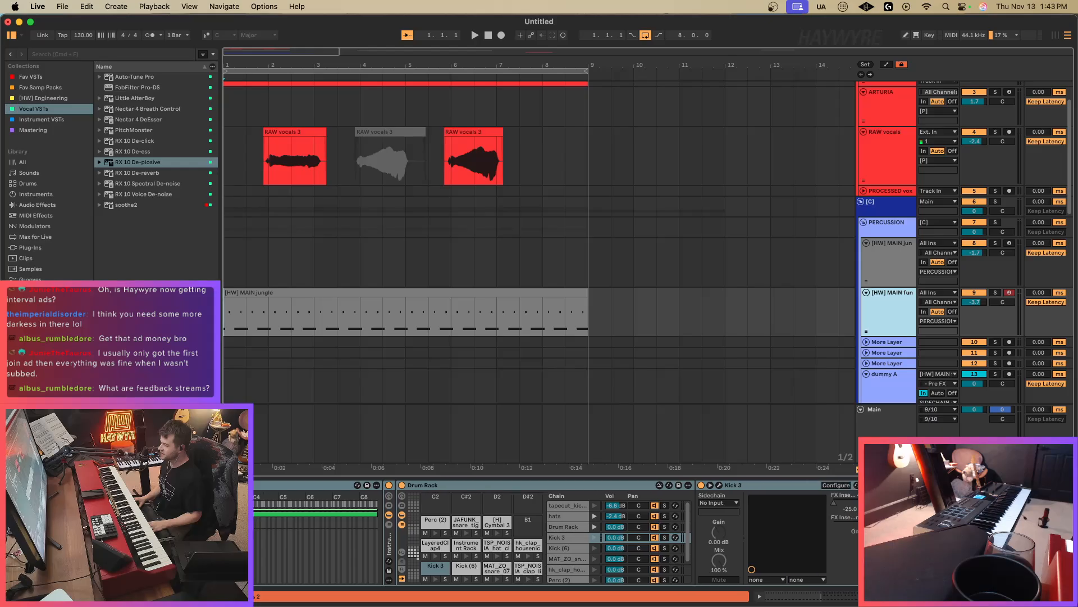
{"action": "scroll", "coordinate": [824, 560], "scroll_direction": "left", "scroll_amount": 3}
{"action": "key", "text": "space"}
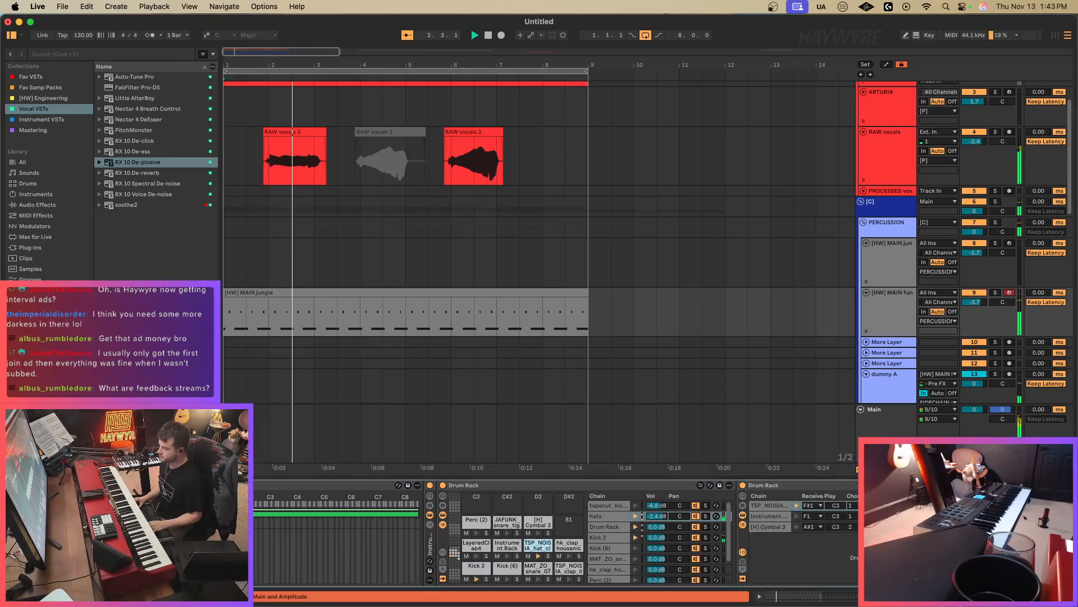
{"action": "left_click", "coordinate": [464, 168]}
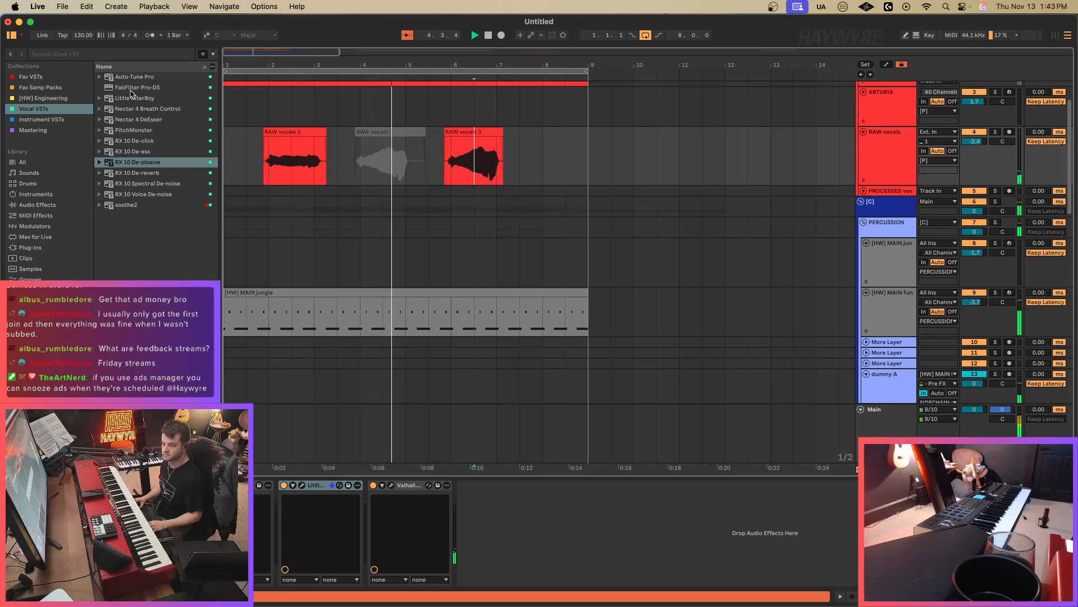
{"action": "left_click", "coordinate": [35, 77]}
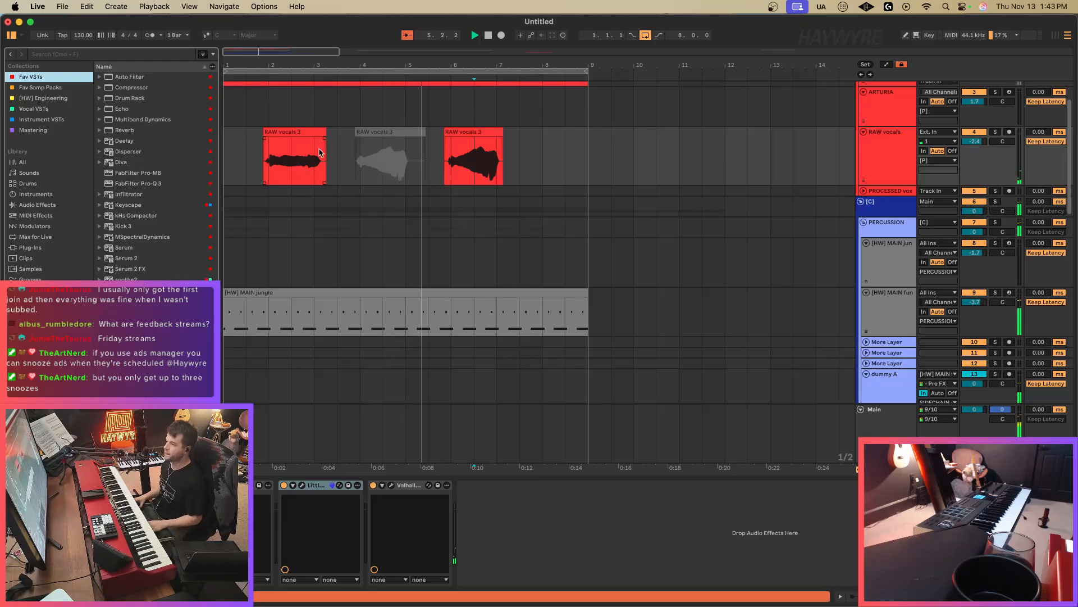
Duplicate the eight-bar [HW] MAIN jungle clip so the copy covers bars 9 to 17.
{"action": "left_click", "coordinate": [317, 293]}
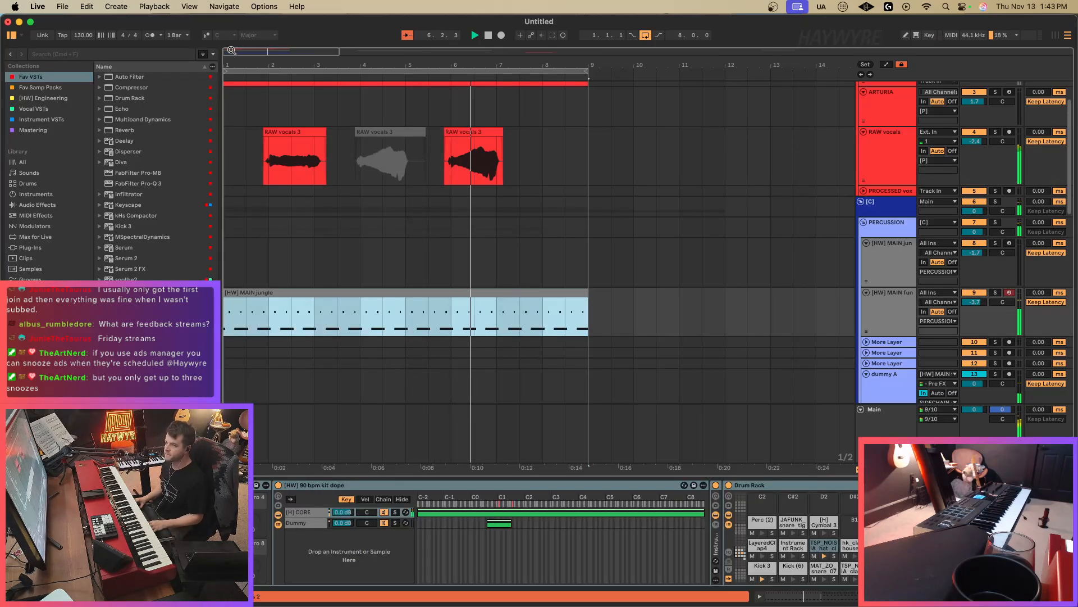
{"action": "scroll", "coordinate": [377, 266], "scroll_direction": "down", "scroll_amount": 3}
{"action": "key", "text": "super+d"}
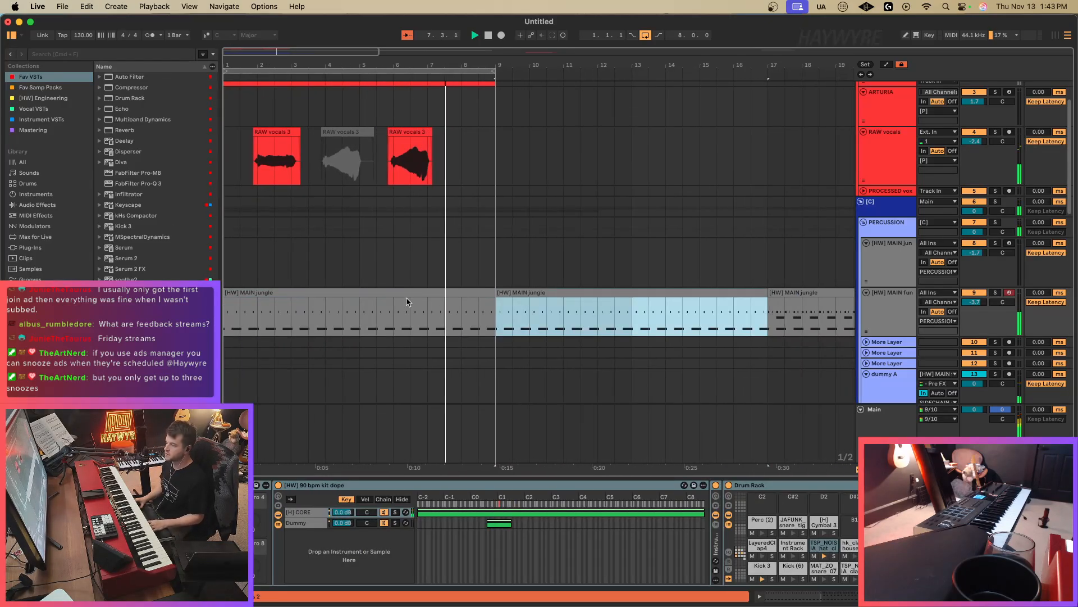
{"action": "left_click", "coordinate": [494, 165]}
{"action": "scroll", "coordinate": [494, 166], "scroll_direction": "up", "scroll_amount": 2}
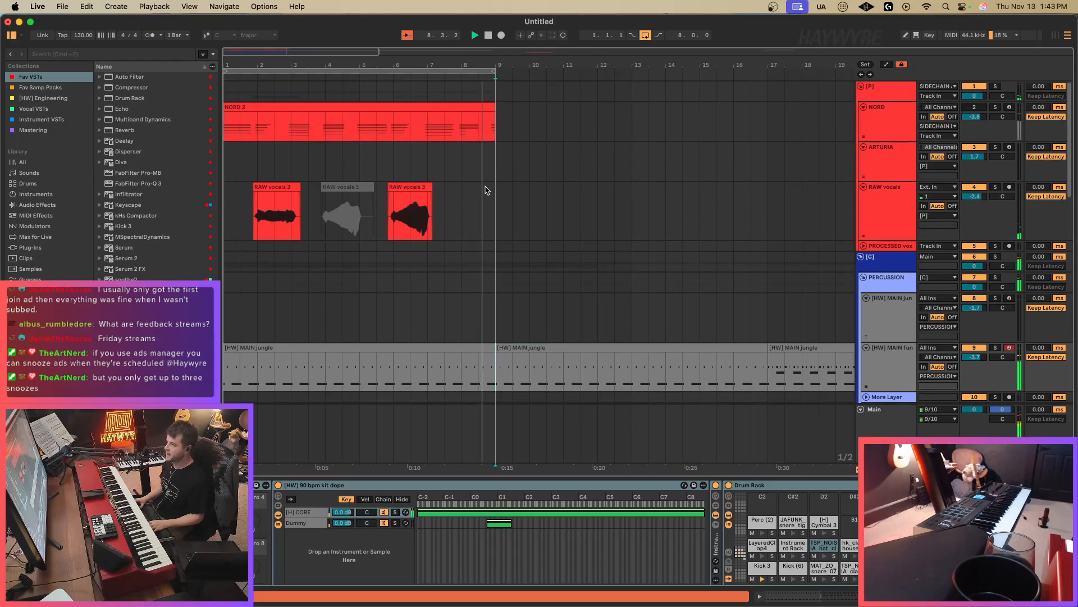
Stop playback and set the loop range to the duplicated [HW] MAIN jungle clip, from bar 9 to bar 17.
{"action": "key", "text": "space"}
{"action": "scroll", "coordinate": [506, 236], "scroll_direction": "down", "scroll_amount": 3}
{"action": "left_click", "coordinate": [528, 243]}
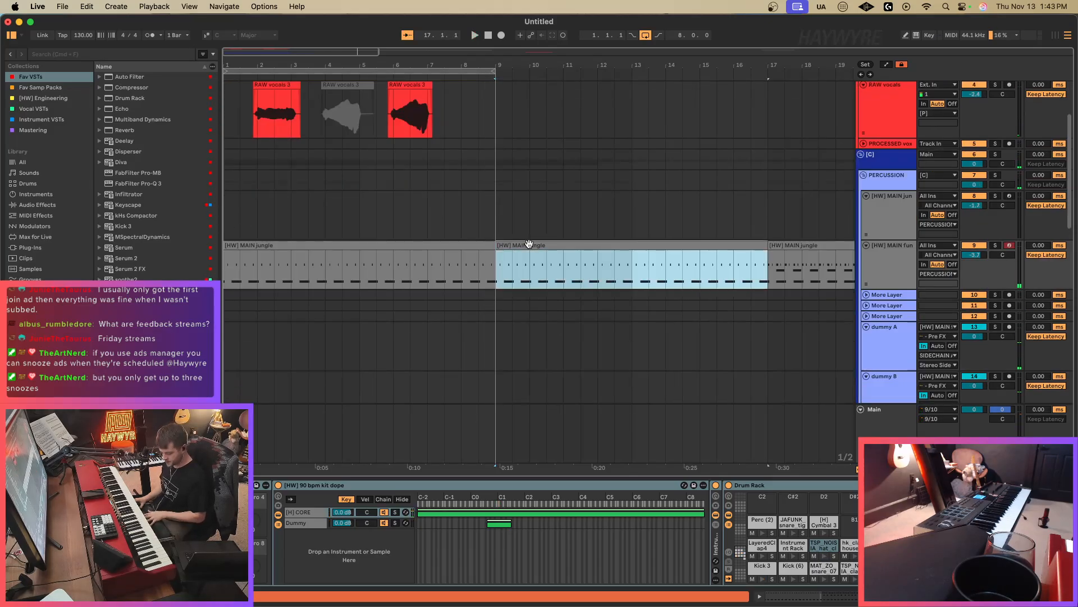
{"action": "key", "text": "super+l"}
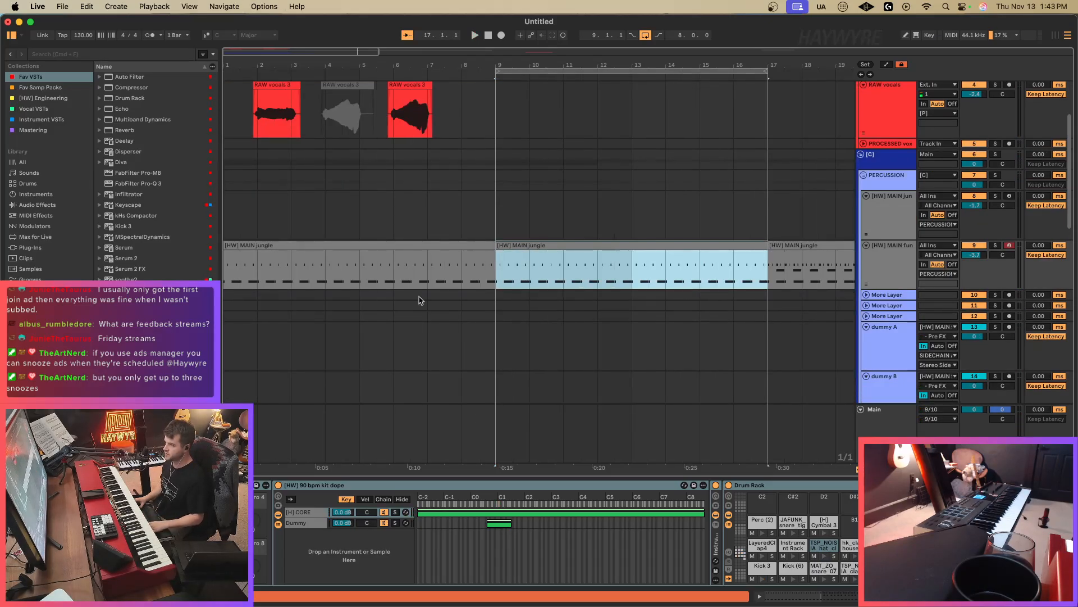
Insert a new audio track directly below the RAW vocals track.
{"action": "left_click", "coordinate": [394, 121]}
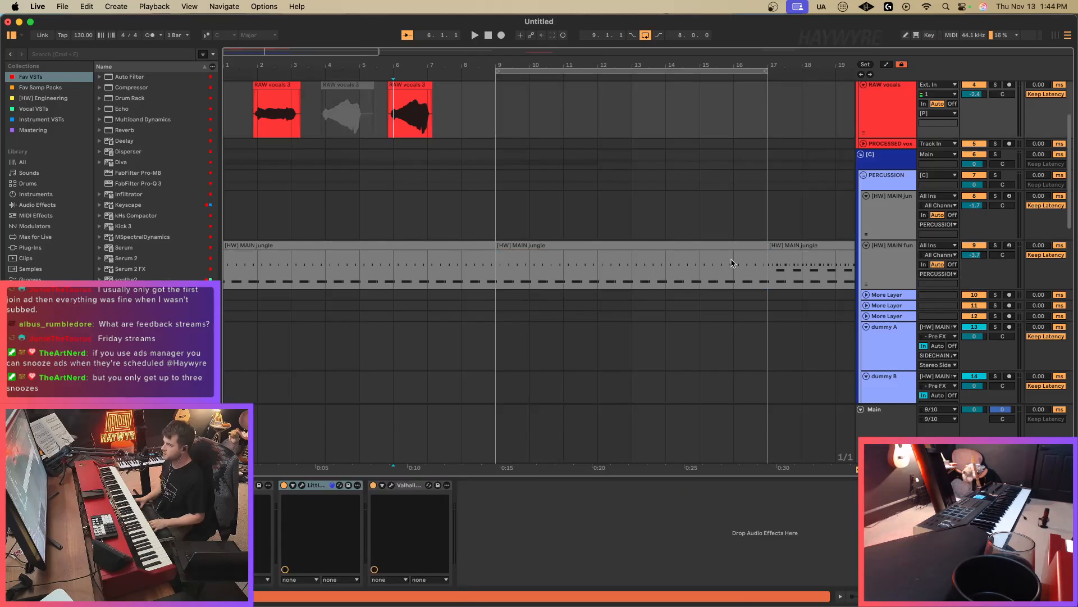
{"action": "key", "text": "super+t"}
{"action": "scroll", "coordinate": [449, 224], "scroll_direction": "up", "scroll_amount": 3}
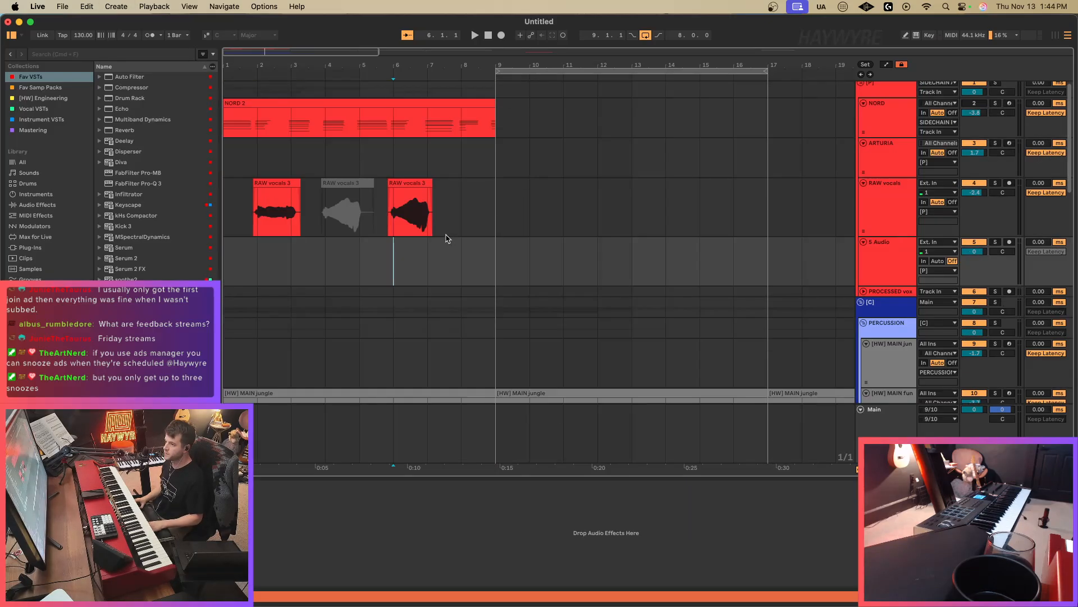
Arm the new audio track, take its input from RAW vocals, and record the first vocal phrase starting at bar 2.
{"action": "left_click", "coordinate": [894, 268]}
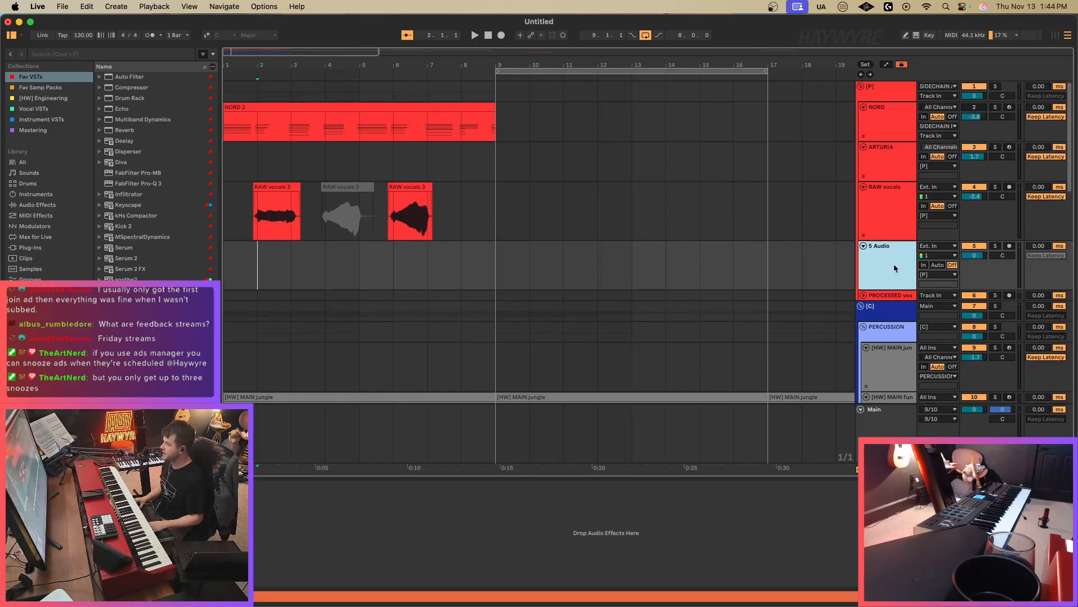
{"action": "left_click", "coordinate": [967, 247]}
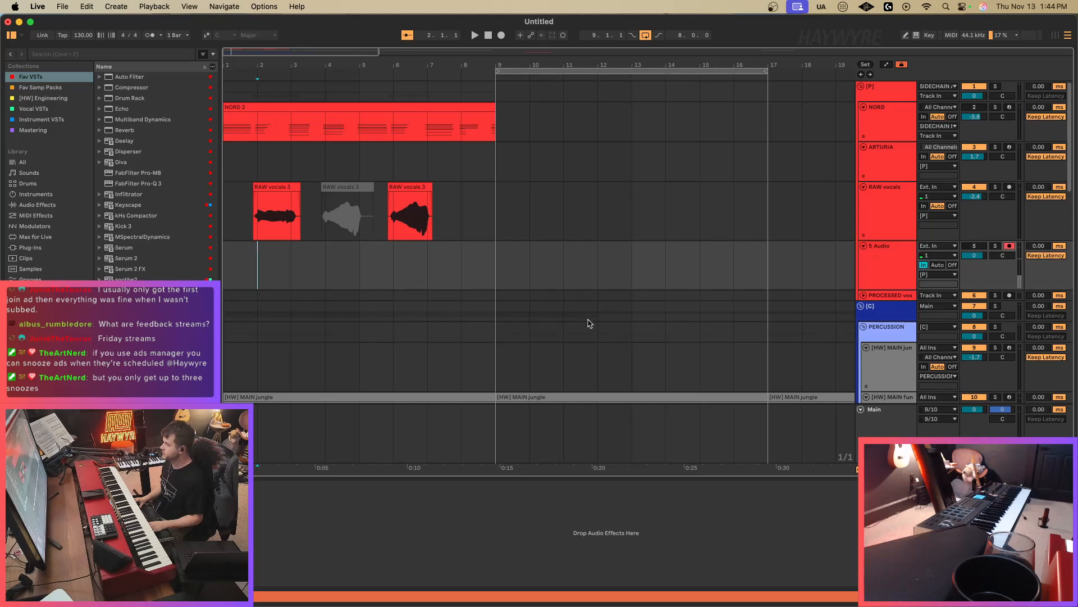
{"action": "left_click", "coordinate": [934, 250]}
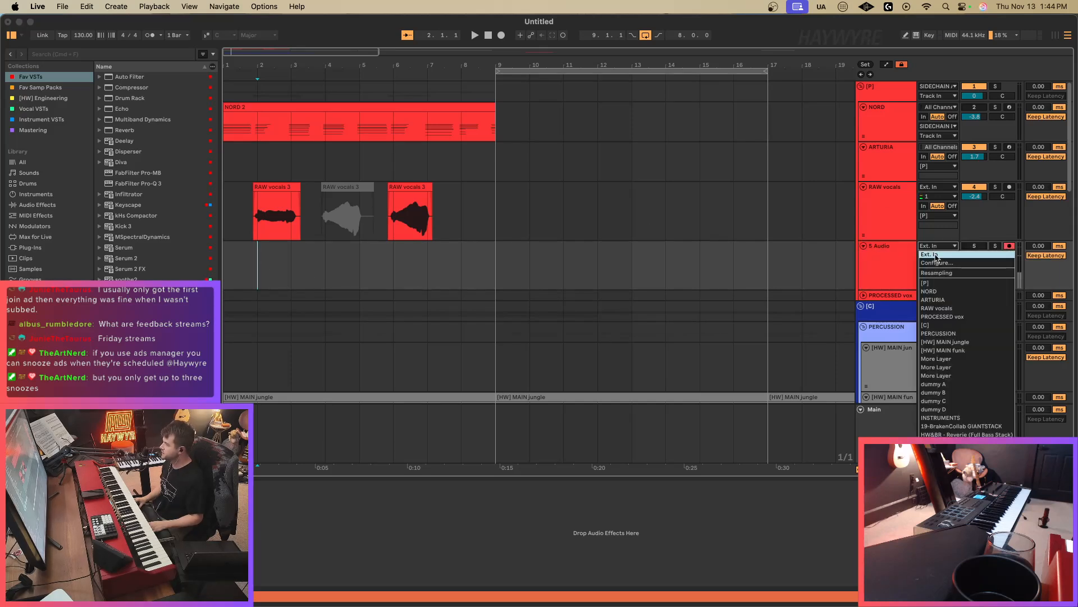
{"action": "left_click", "coordinate": [939, 306]}
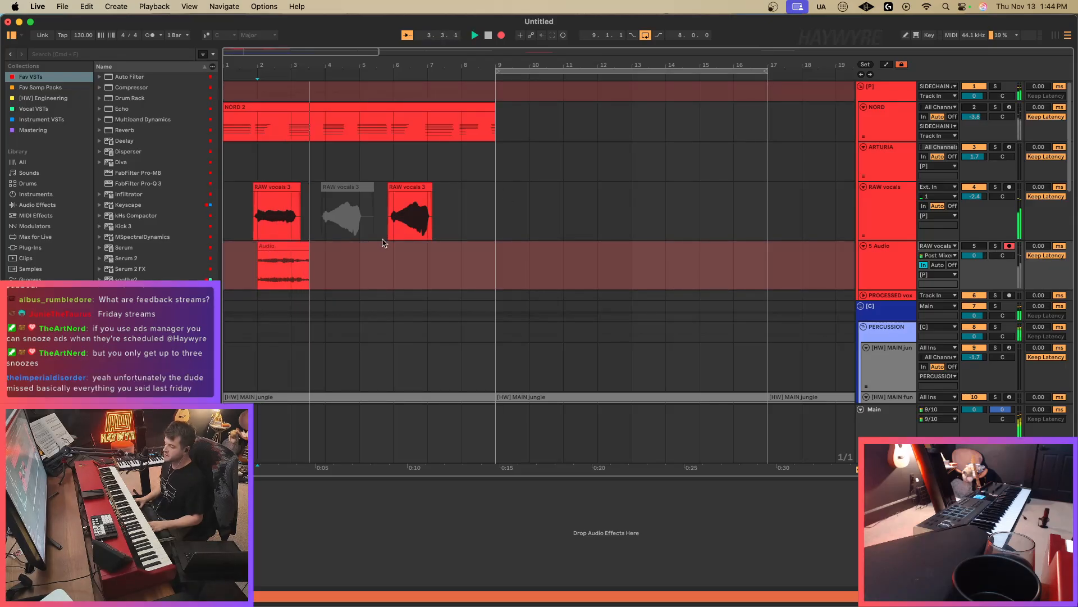
{"action": "key", "text": "F9"}
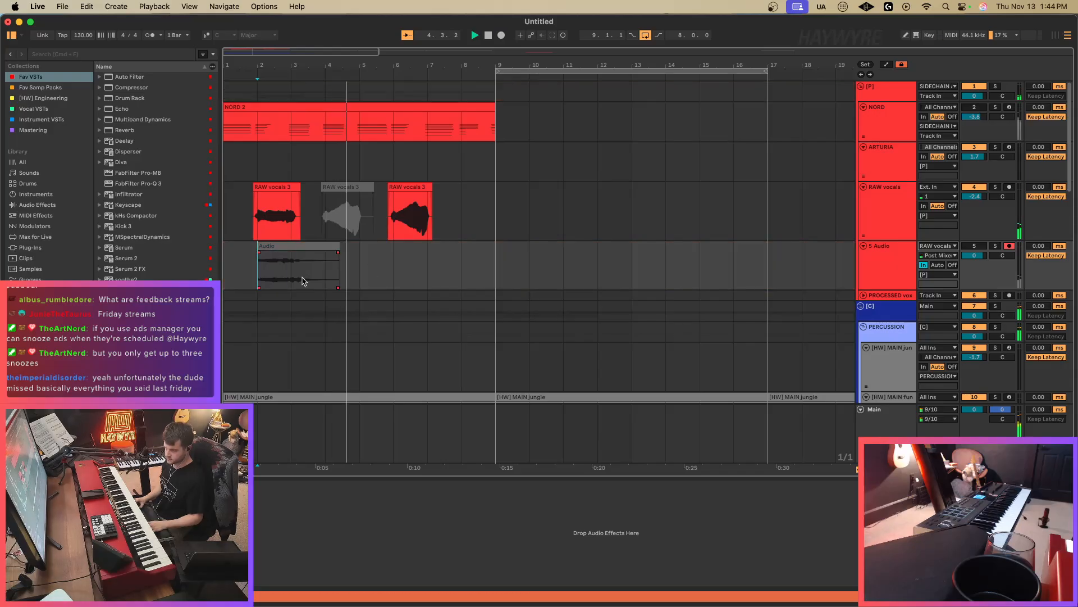
Turn off monitoring on the 5 Audio track and move the part of the recorded clip after bar 3 to bar 9.
{"action": "left_click", "coordinate": [302, 281]}
{"action": "left_click", "coordinate": [938, 264]}
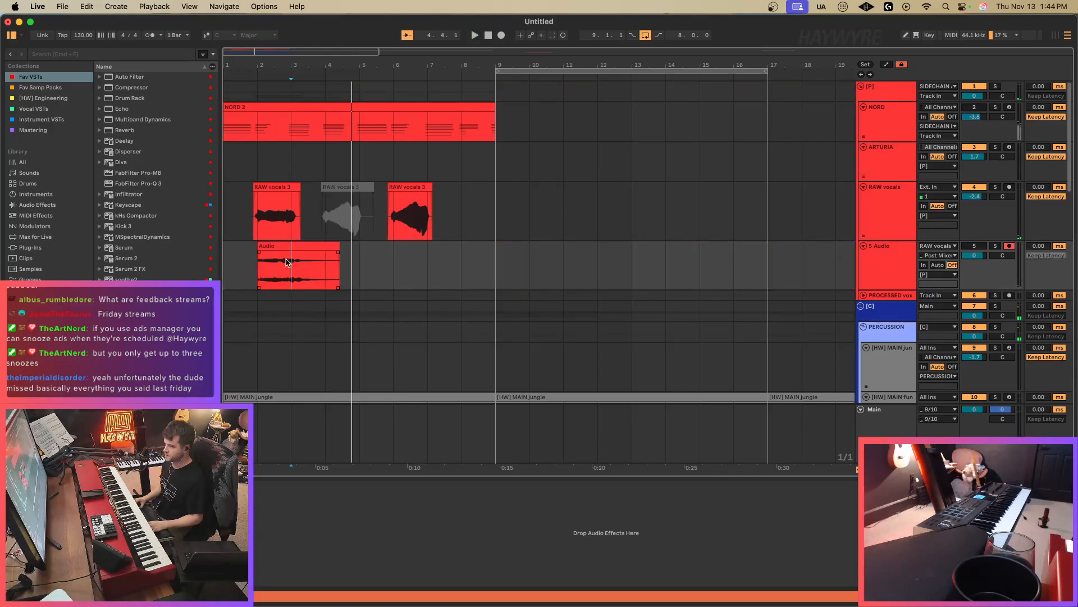
{"action": "left_click_drag", "start_coordinate": [287, 261], "coordinate": [518, 256]}
Solo the 5 Audio track and listen to the moved clip from bar 9.
{"action": "left_click", "coordinate": [996, 245]}
{"action": "key", "text": "space"}
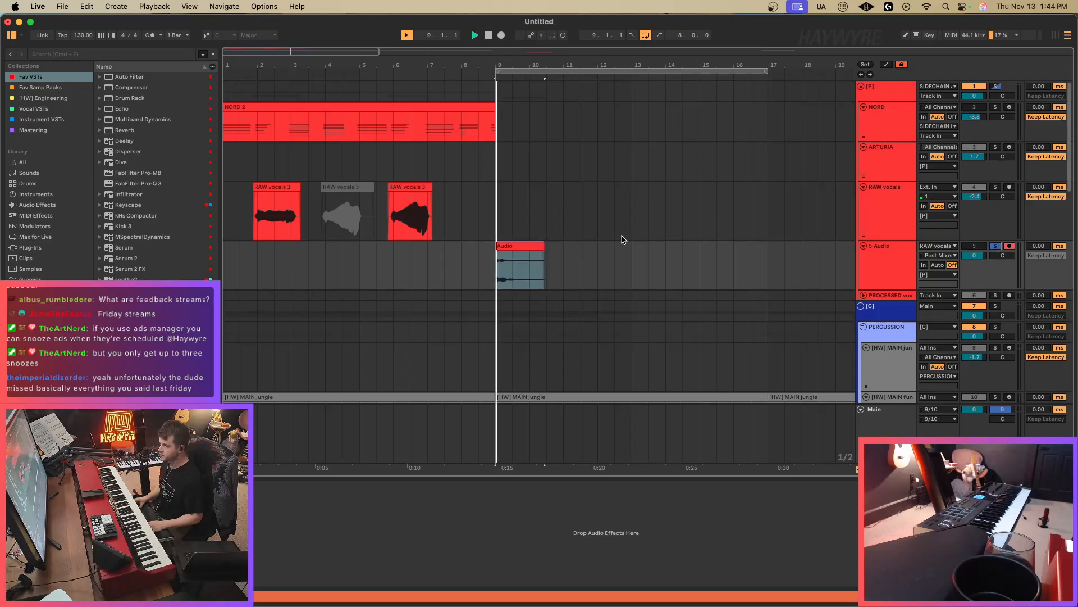
{"action": "key", "text": "space"}
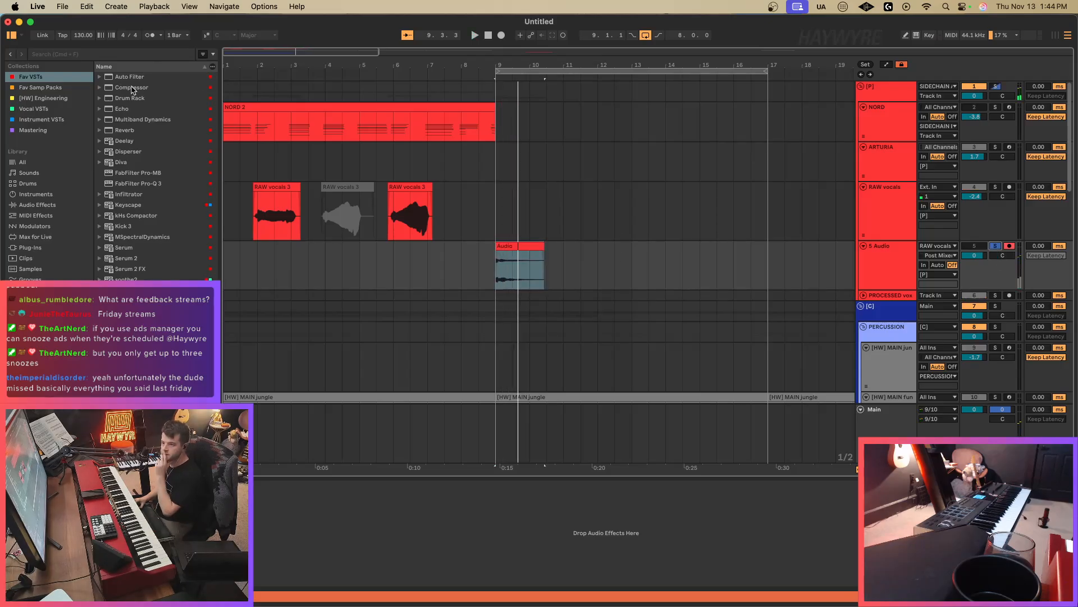
List the Audio Effects library in the browser and select Auto Pan while playing the soloed clip.
{"action": "left_click", "coordinate": [41, 246]}
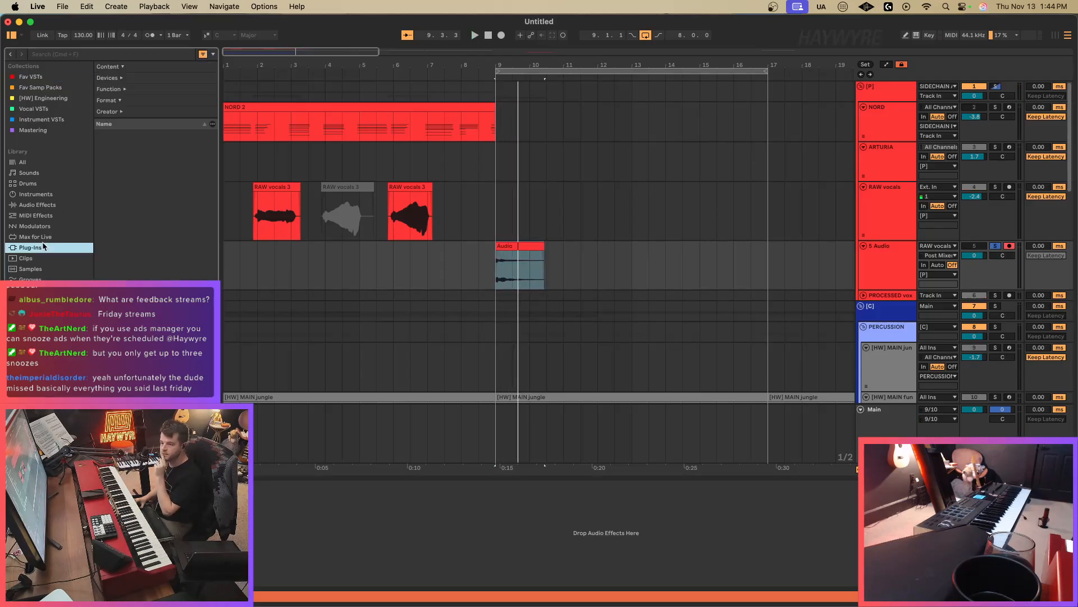
{"action": "left_click", "coordinate": [52, 205]}
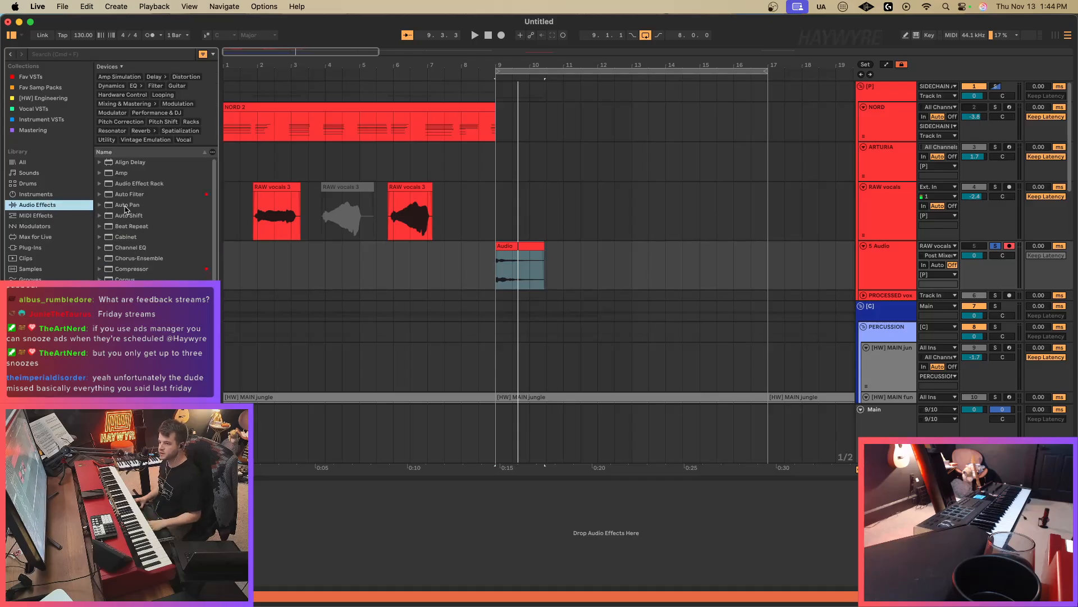
{"action": "left_click", "coordinate": [126, 207]}
{"action": "left_click", "coordinate": [504, 247]}
{"action": "key", "text": "space"}
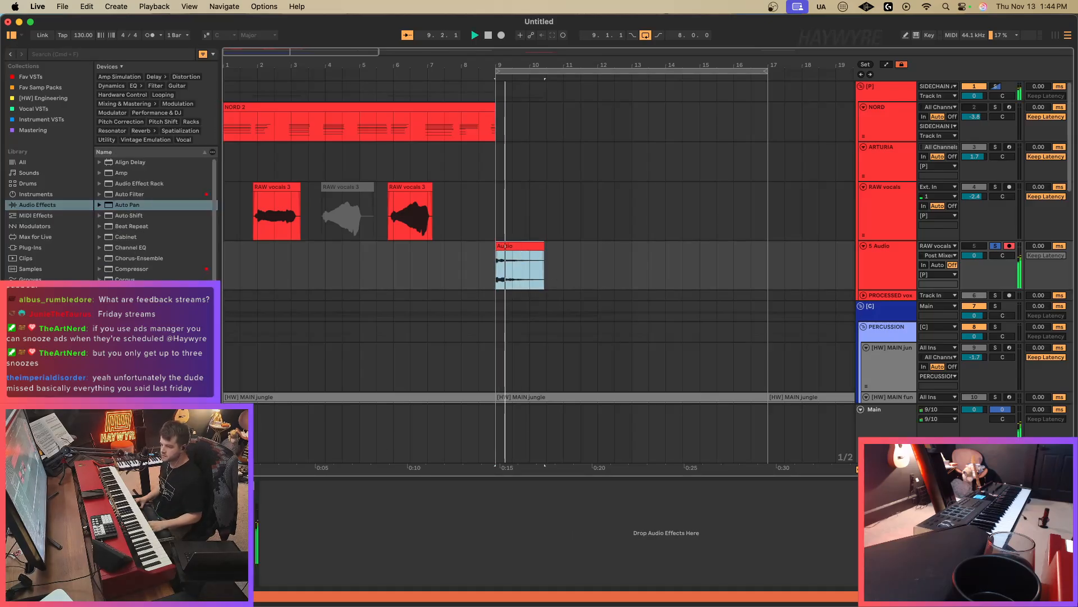
{"action": "left_click", "coordinate": [556, 533]}
Replay the soloed vocal clip from bar 9 several times, and take the 5 Audio track out of solo.
{"action": "key", "text": "space"}
{"action": "key", "text": "space"}
{"action": "key", "text": "space"}
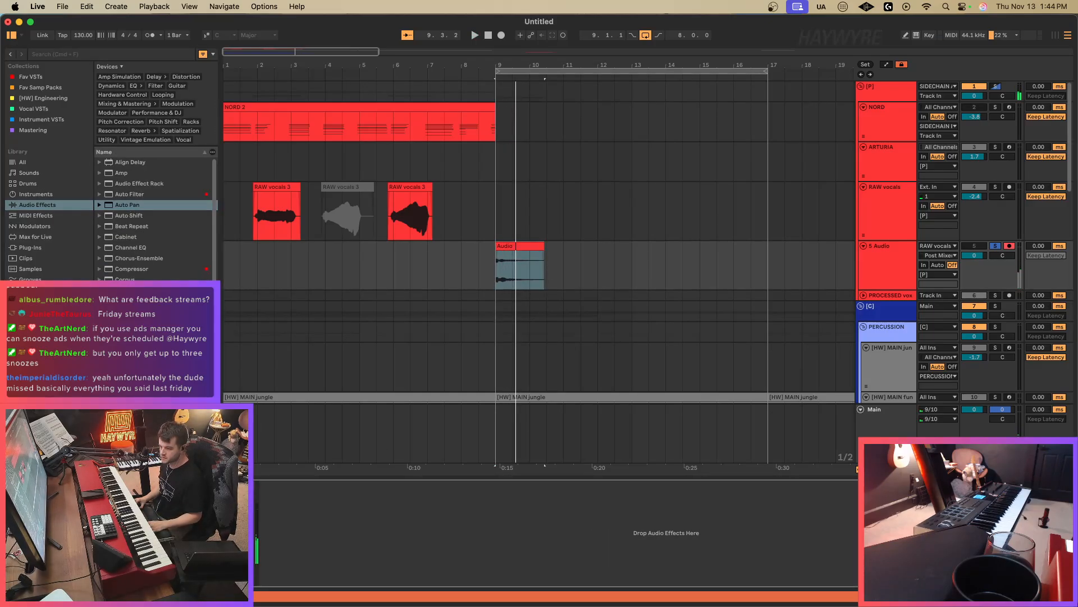
{"action": "key", "text": "space"}
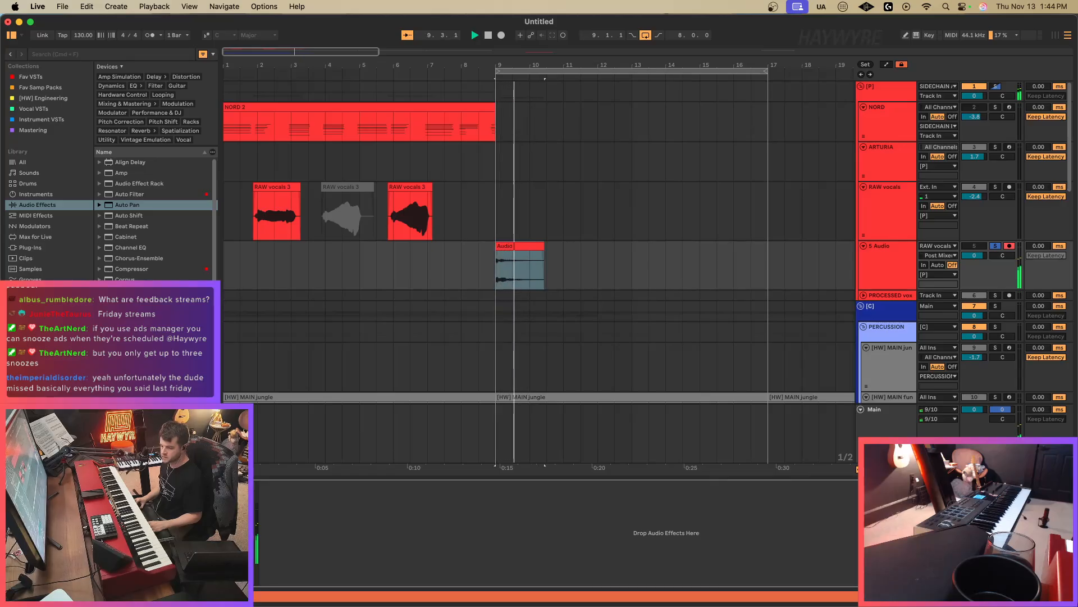
{"action": "key", "text": "space"}
{"action": "key", "text": "space"}
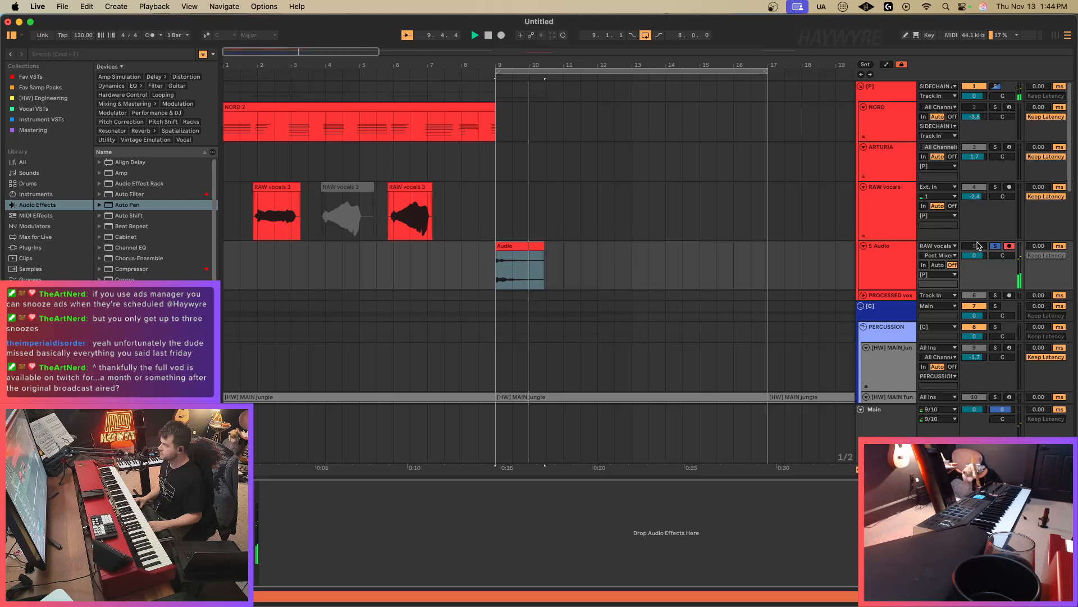
{"action": "left_click", "coordinate": [995, 245]}
{"action": "key", "text": "space"}
{"action": "key", "text": "space"}
Shorten the vocal clip at bar 9 to half a bar and duplicate it repeatedly to fill bars 9 to 17.
{"action": "left_click", "coordinate": [410, 264]}
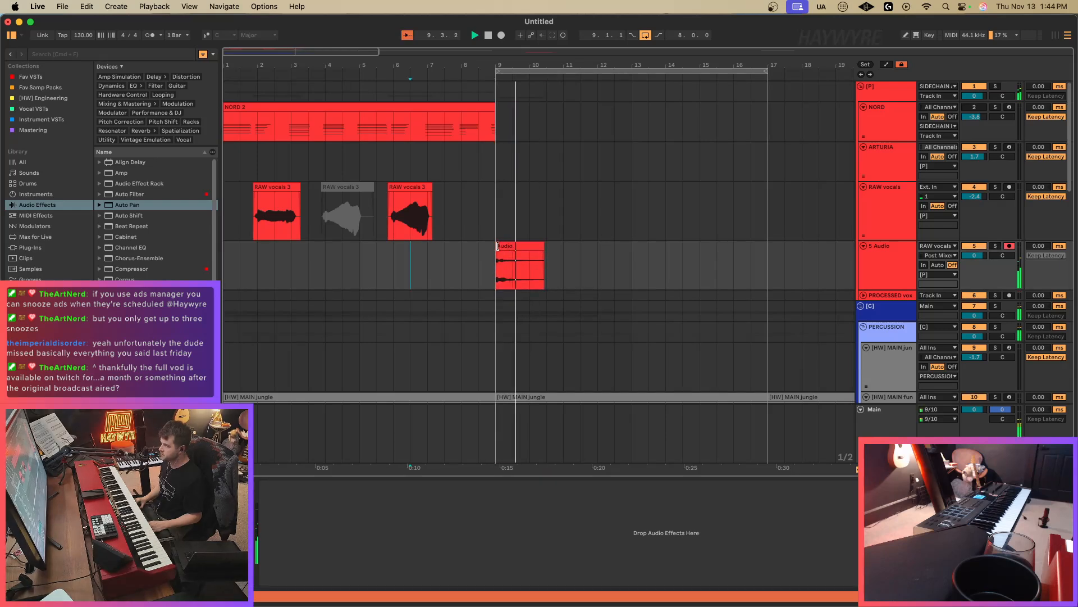
{"action": "mouse_move", "coordinate": [497, 246]}
{"action": "left_mouse_down"}
{"action": "mouse_move", "coordinate": [514, 246]}
{"action": "mouse_move", "coordinate": [503, 246]}
{"action": "left_mouse_up"}
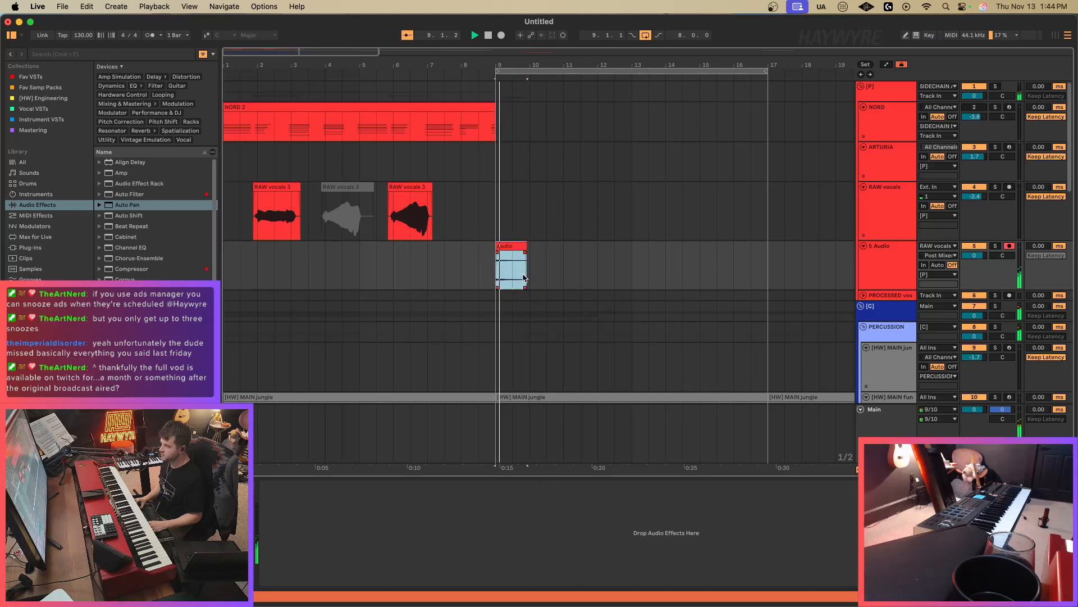
{"action": "left_click", "coordinate": [524, 277]}
{"action": "key", "text": "super+d"}
{"action": "key", "text": "super+d"}
{"action": "key", "text": "super+d"}
{"action": "key", "text": "super+d"}
{"action": "key", "text": "super+d"}
{"action": "key", "text": "super+d"}
{"action": "key", "text": "super+d"}
{"action": "key", "text": "super+d"}
{"action": "key", "text": "super+d"}
{"action": "key", "text": "super+d"}
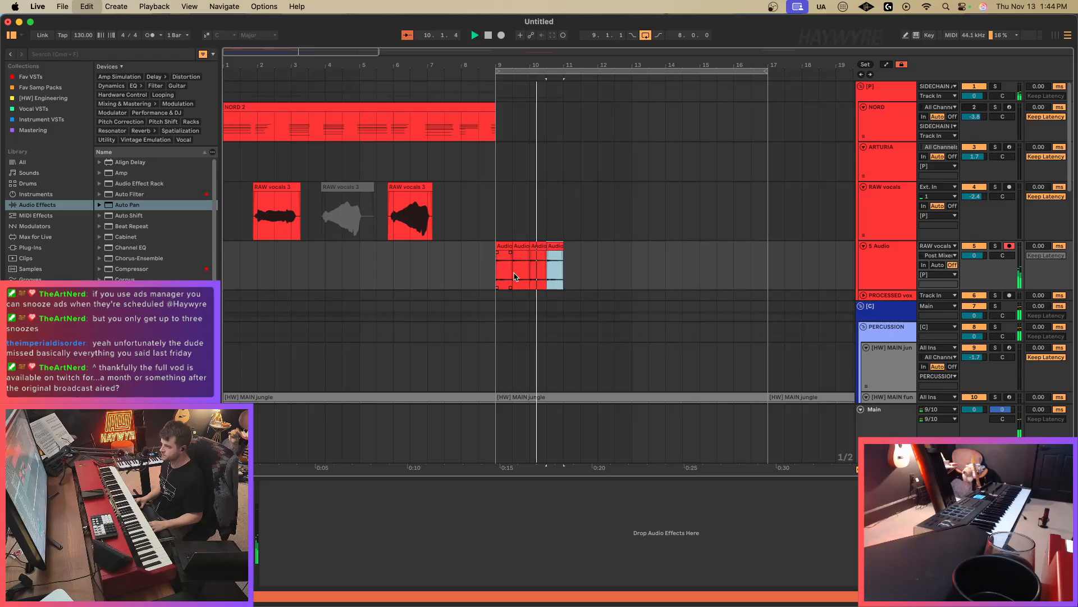
{"action": "key", "text": "super+d"}
{"action": "key", "text": "super+d"}
{"action": "key", "text": "super+d"}
{"action": "key", "text": "super+d"}
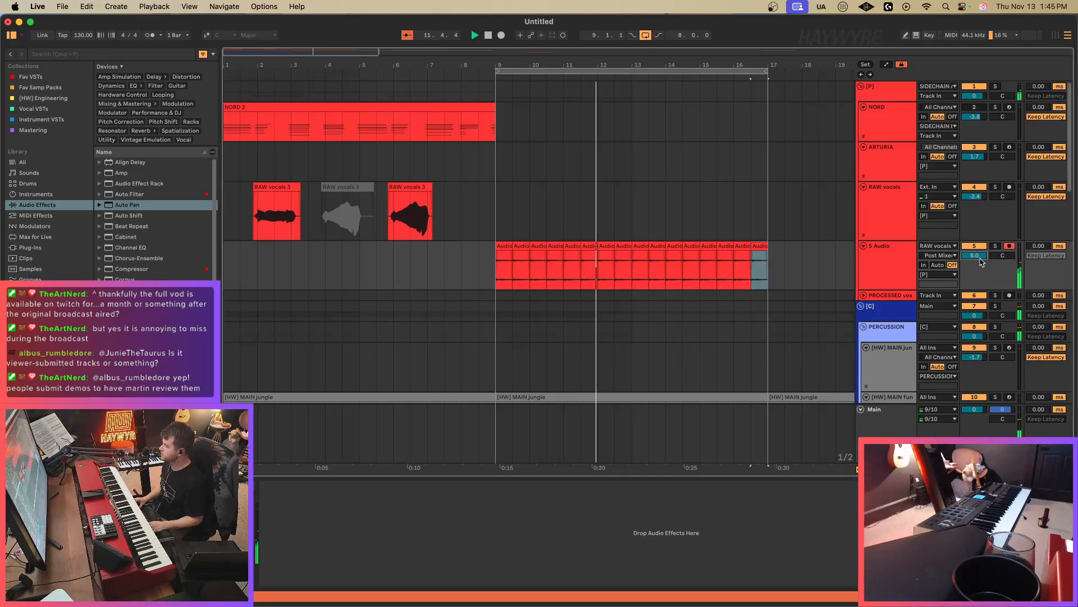
{"action": "scroll", "coordinate": [154, 219], "scroll_direction": "down", "scroll_amount": 6}
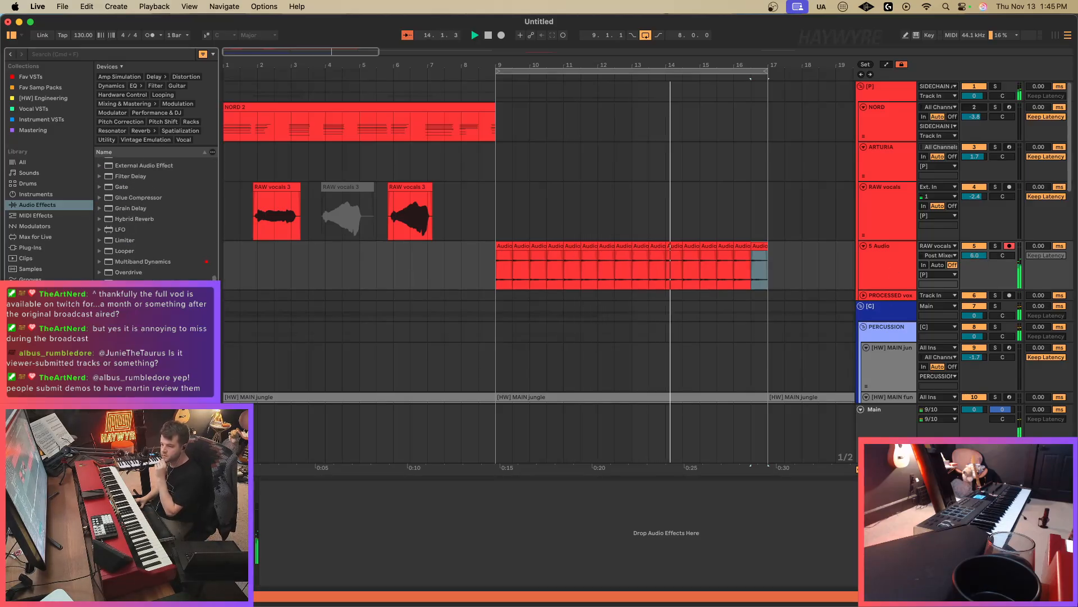
{"action": "left_click_drag", "start_coordinate": [135, 378], "coordinate": [611, 267]}
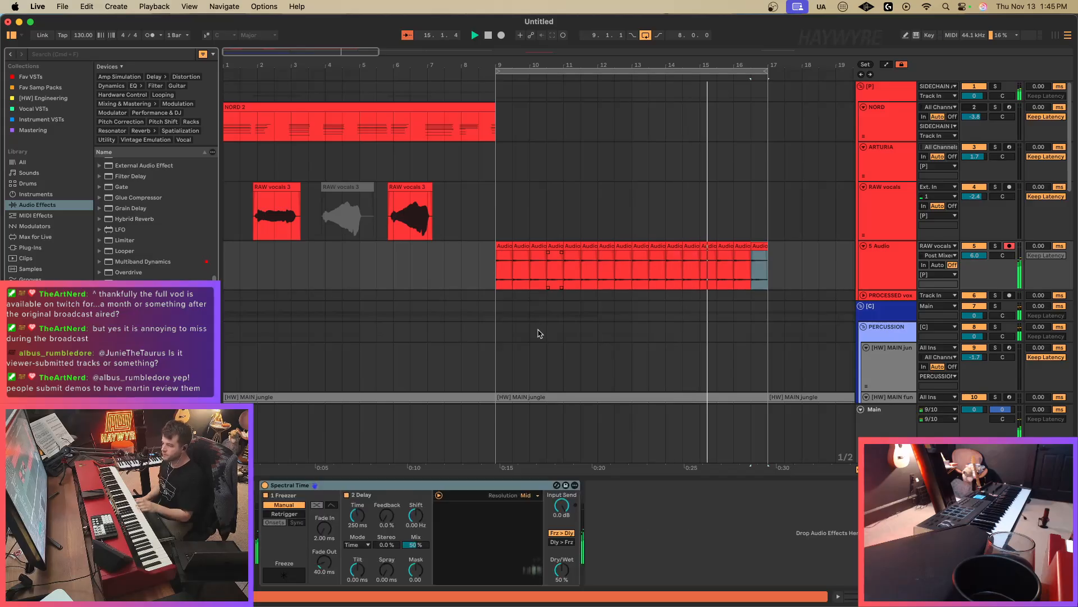
{"action": "left_click", "coordinate": [317, 499]}
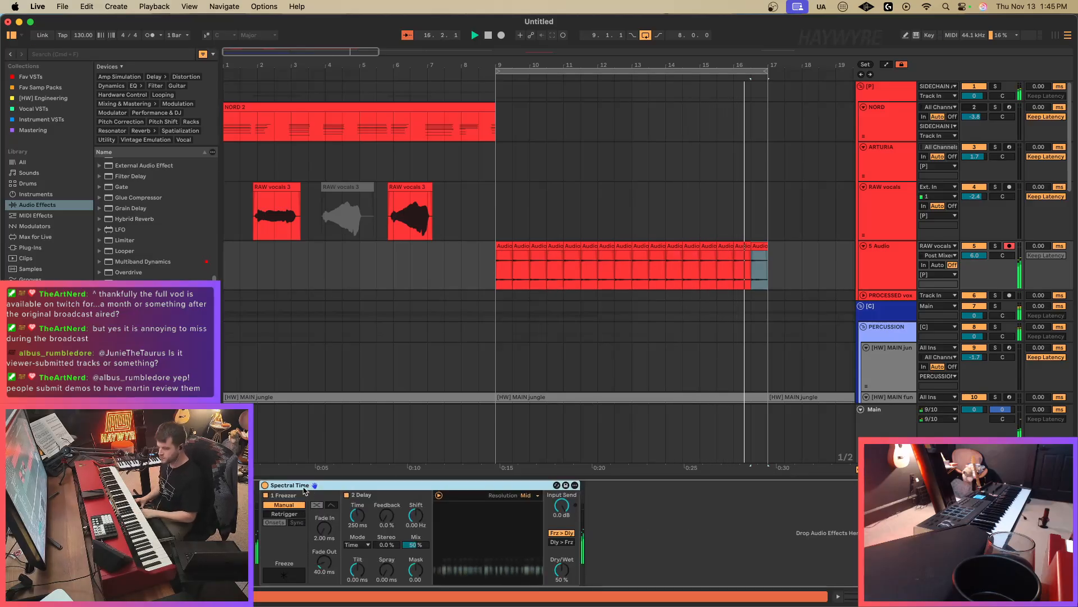
{"action": "key", "text": "Delete"}
Add Spectral Resonator to the 5 Audio track and set its mode to MIDI.
{"action": "left_click_drag", "start_coordinate": [135, 367], "coordinate": [378, 534]}
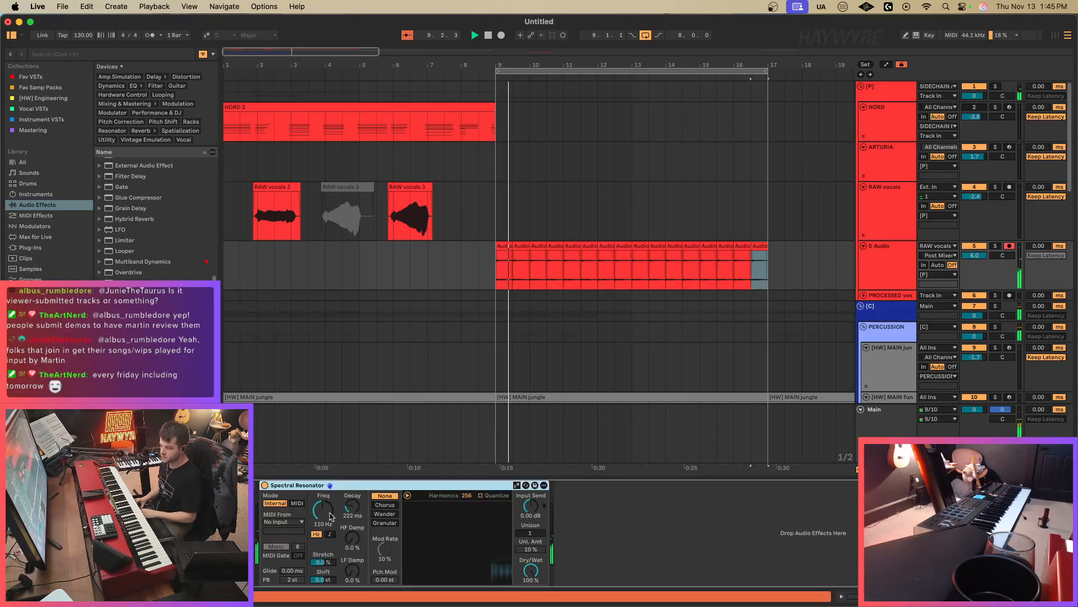
{"action": "left_click", "coordinate": [297, 503]}
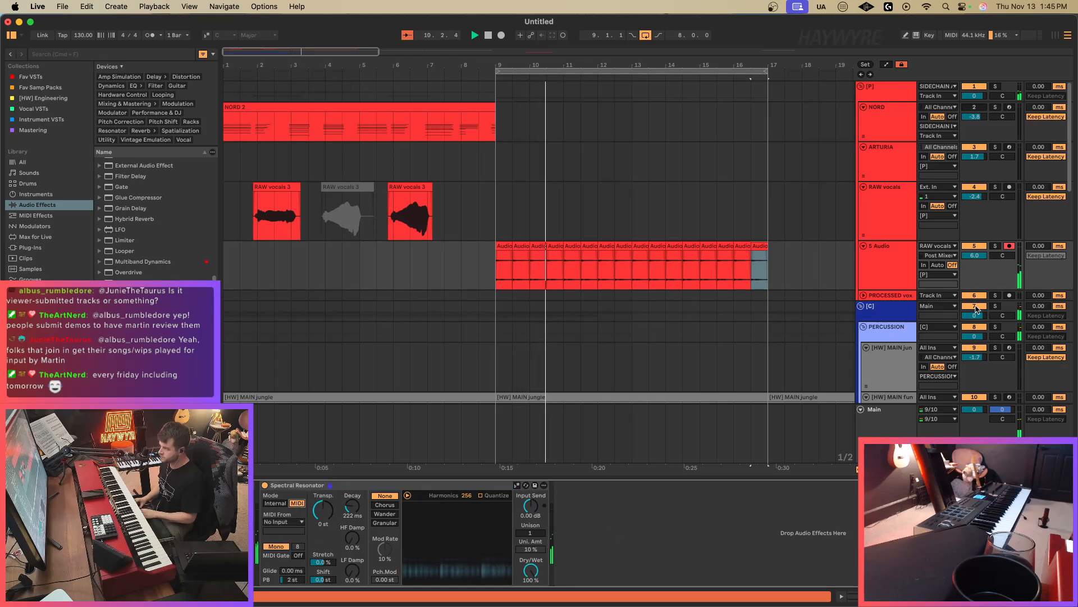
Insert a new MIDI track directly below the 5 Audio track and arm it for recording.
{"action": "key", "text": "super+shift+t"}
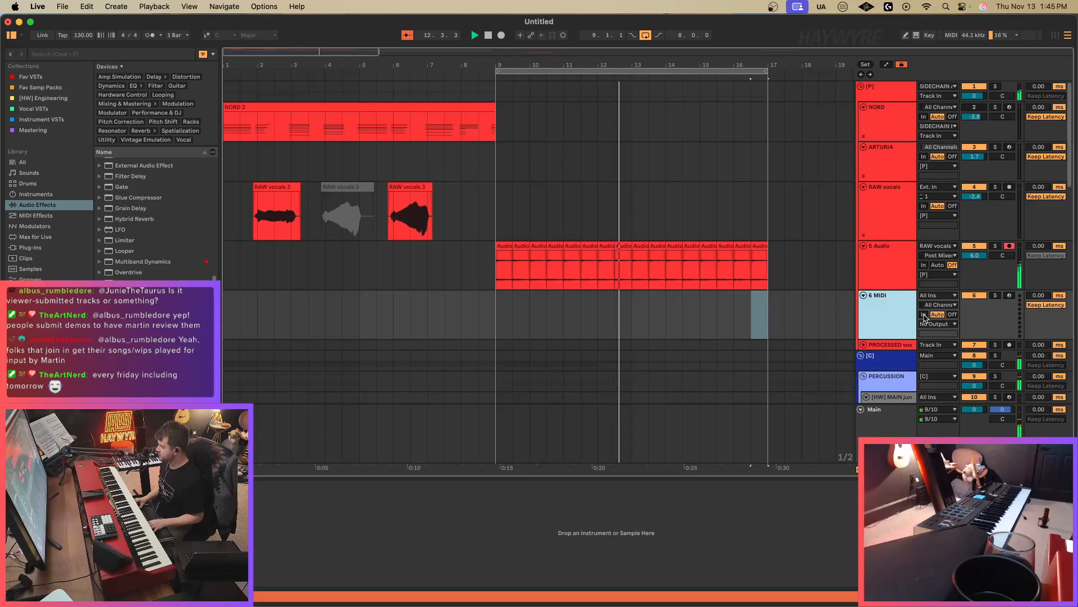
{"action": "left_click", "coordinate": [1009, 296]}
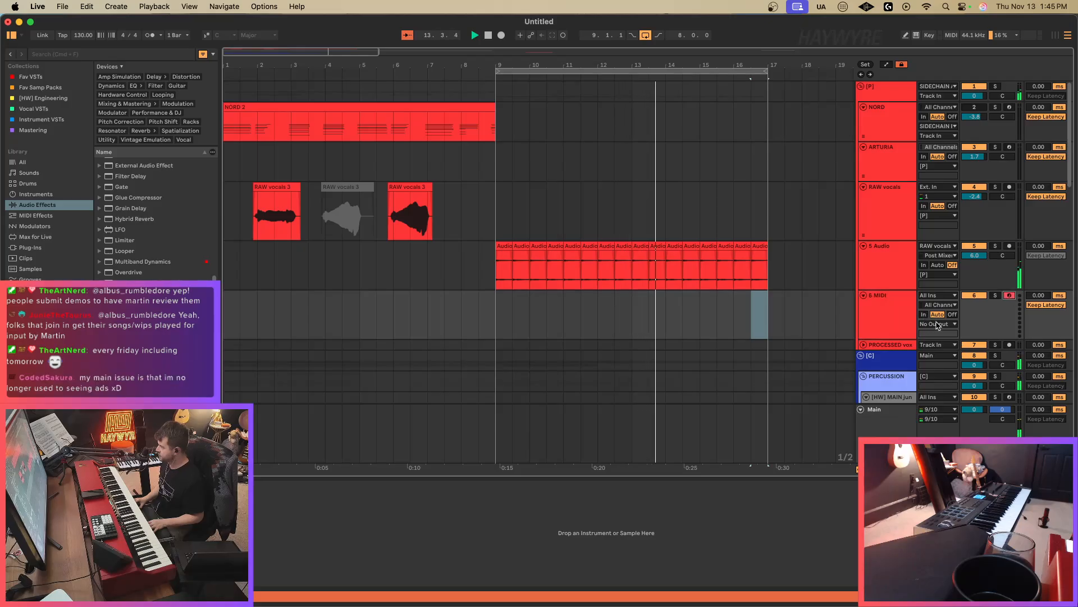
{"action": "left_click", "coordinate": [937, 324]}
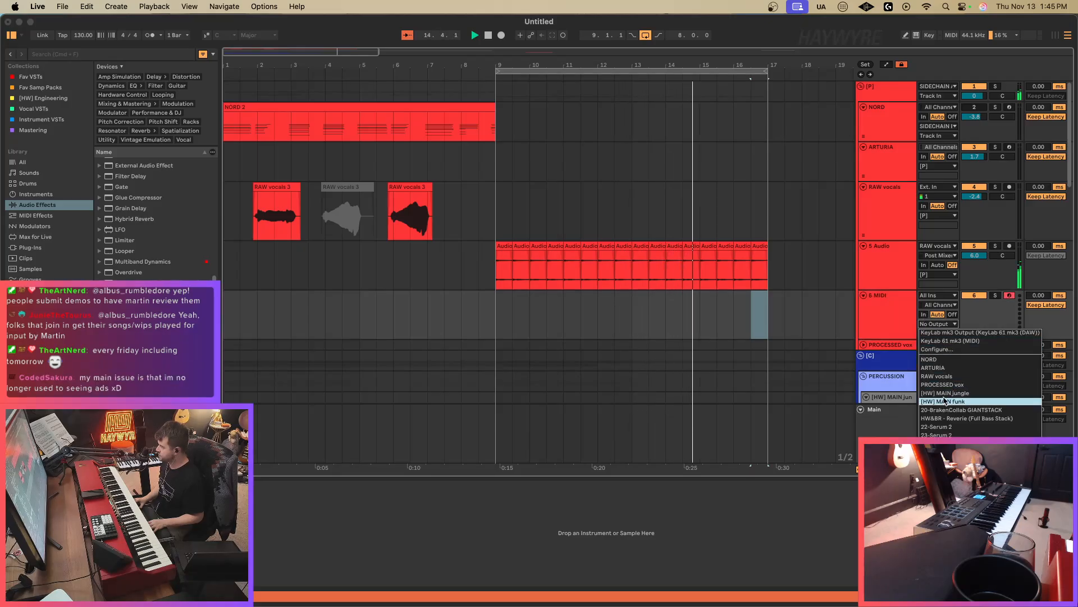
{"action": "left_click", "coordinate": [889, 309]}
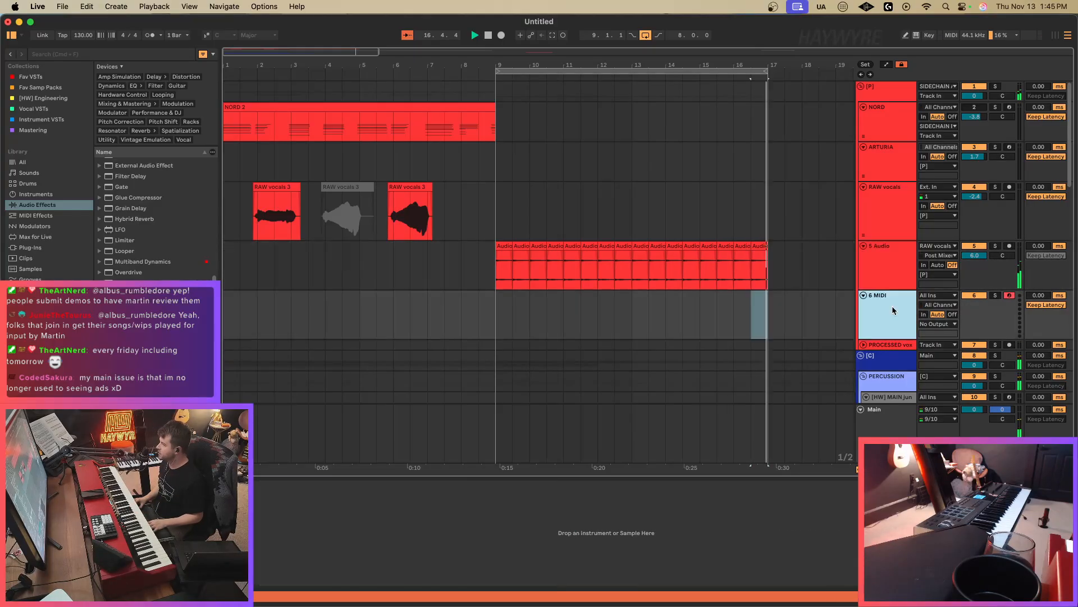
Set the Spectral Resonator on the 5 Audio track to receive MIDI from 6-MIDI and play in Poly mode.
{"action": "left_click", "coordinate": [888, 268]}
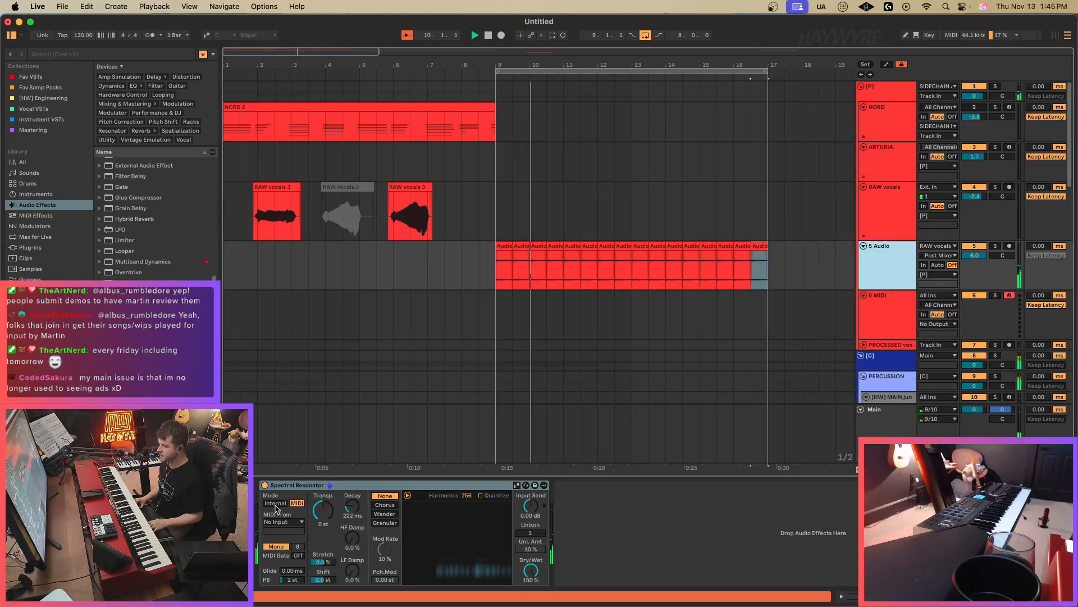
{"action": "left_click", "coordinate": [281, 522]}
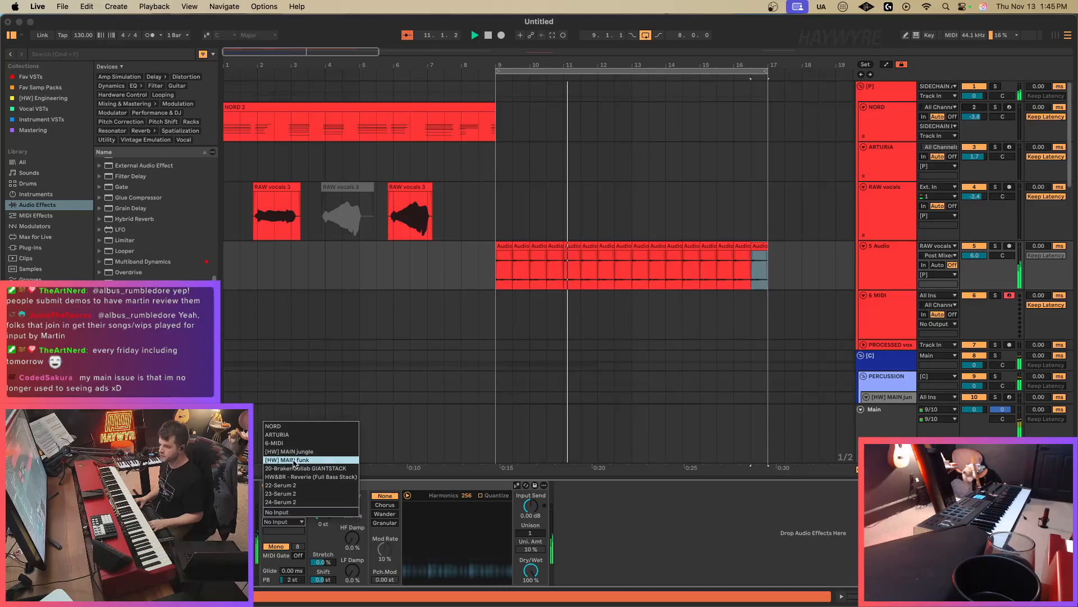
{"action": "left_click", "coordinate": [295, 444]}
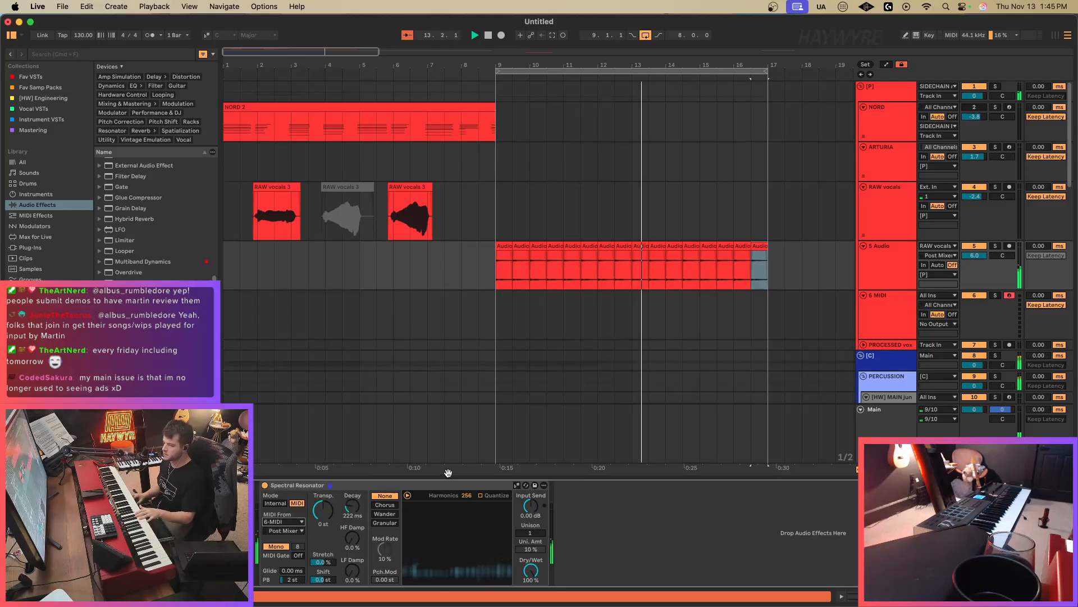
{"action": "left_click", "coordinate": [283, 546]}
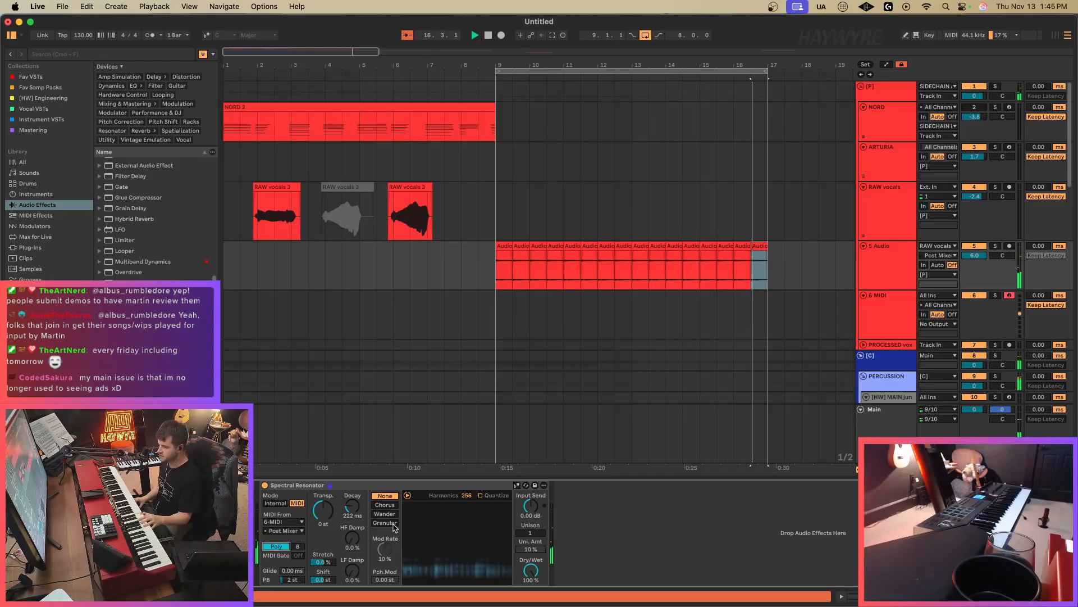
Shape the Spectral Resonator's sound by raising Input Send, choosing Granular modulation and resetting Stretch to its default.
{"action": "left_click_drag", "start_coordinate": [532, 511], "coordinate": [532, 498]}
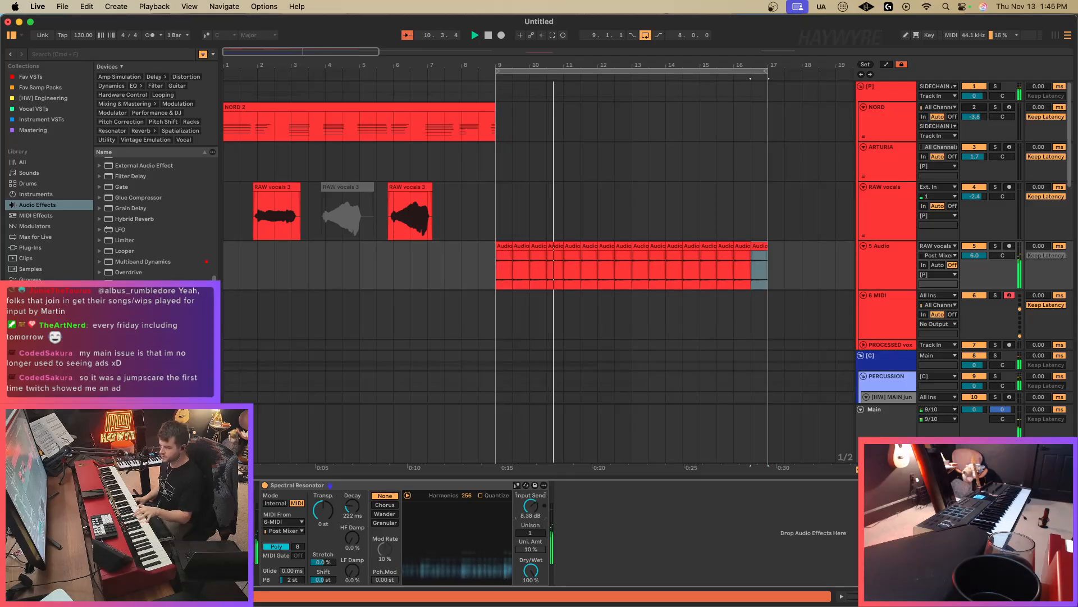
{"action": "left_click", "coordinate": [387, 514]}
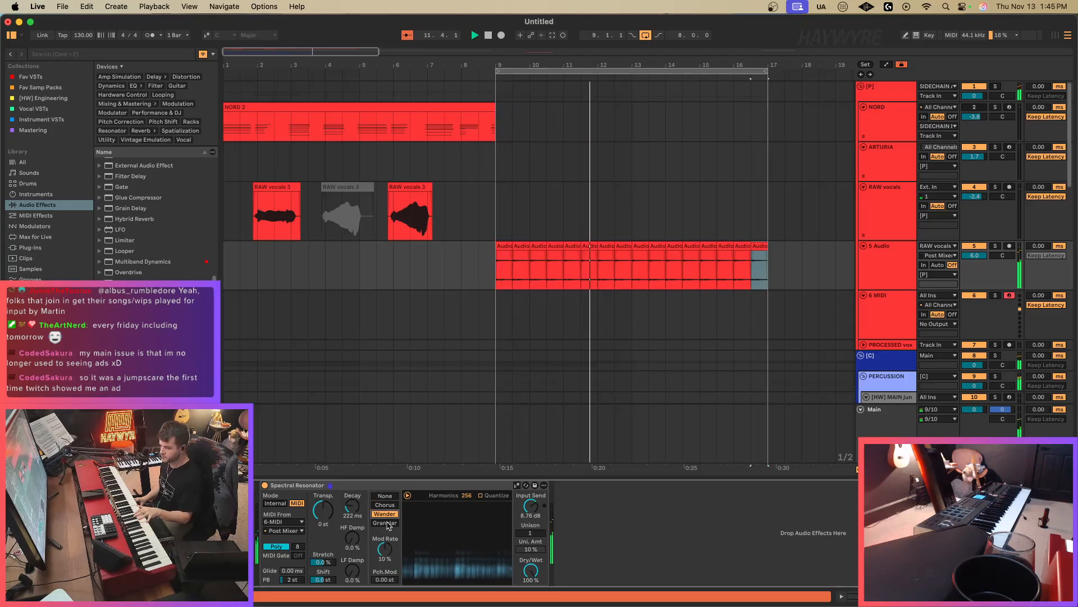
{"action": "left_click", "coordinate": [387, 523]}
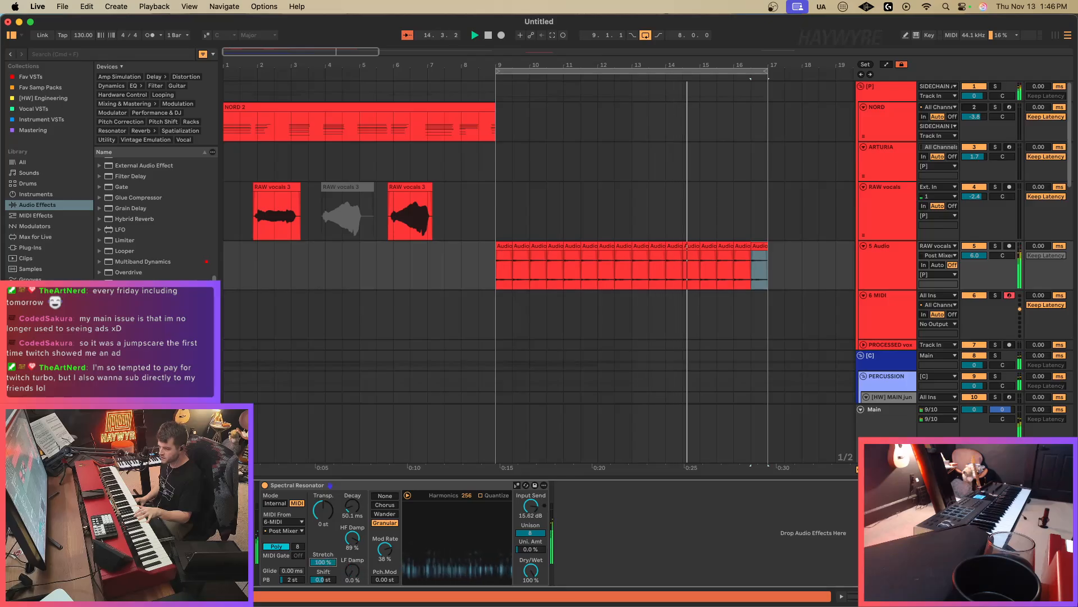
{"action": "double_click", "coordinate": [323, 562]}
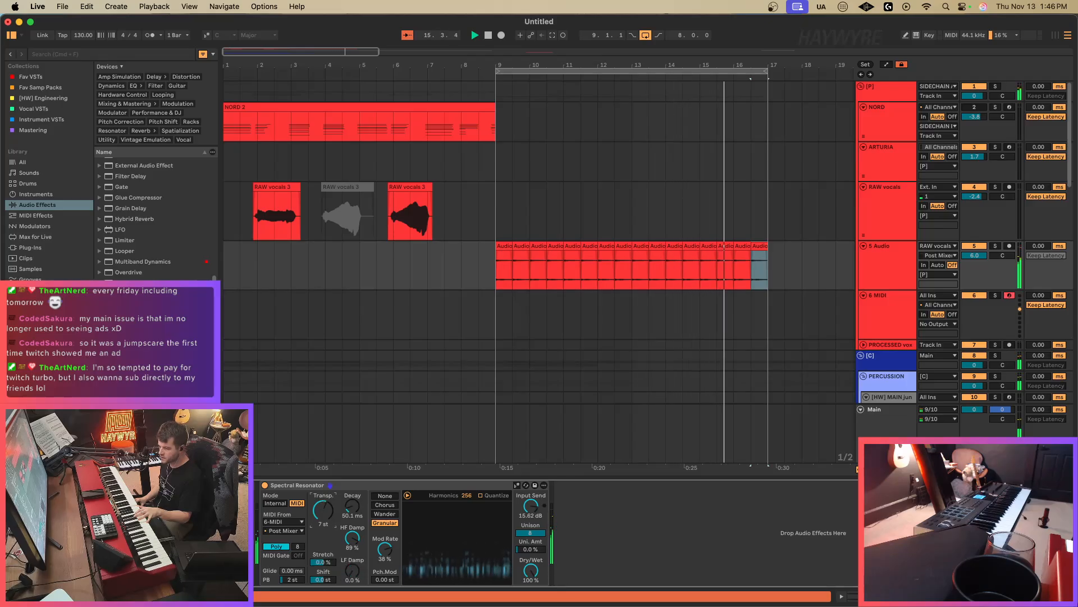
Set the Spectral Resonator's transposition on the 5 Audio track to 12 st.
{"action": "left_click_drag", "start_coordinate": [323, 511], "coordinate": [322, 489]}
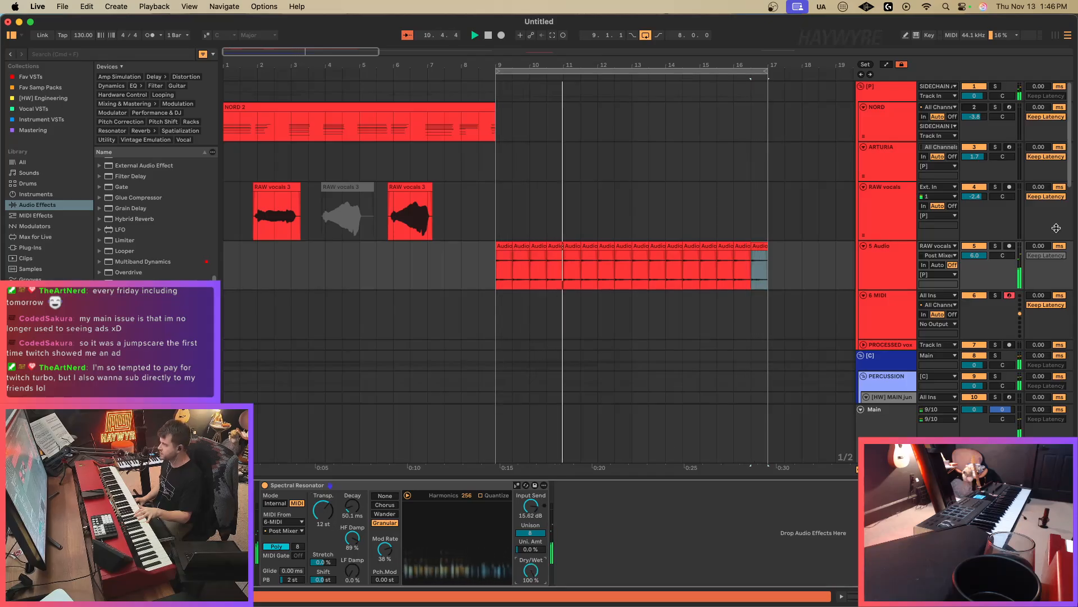
{"action": "scroll", "coordinate": [534, 253], "scroll_direction": "down", "scroll_amount": 15}
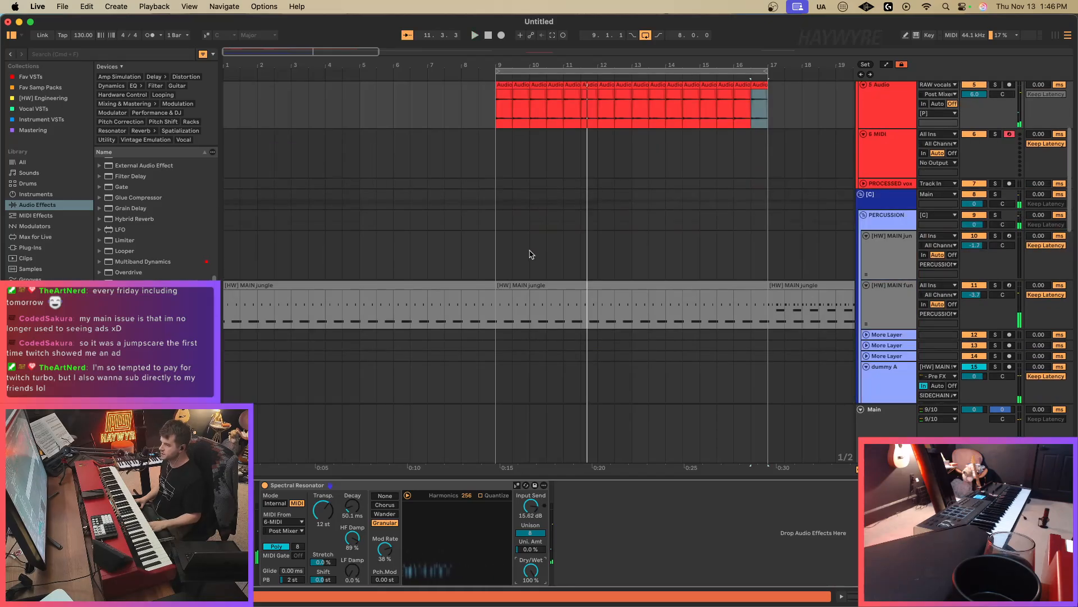
{"action": "scroll", "coordinate": [462, 283], "scroll_direction": "up", "scroll_amount": 4}
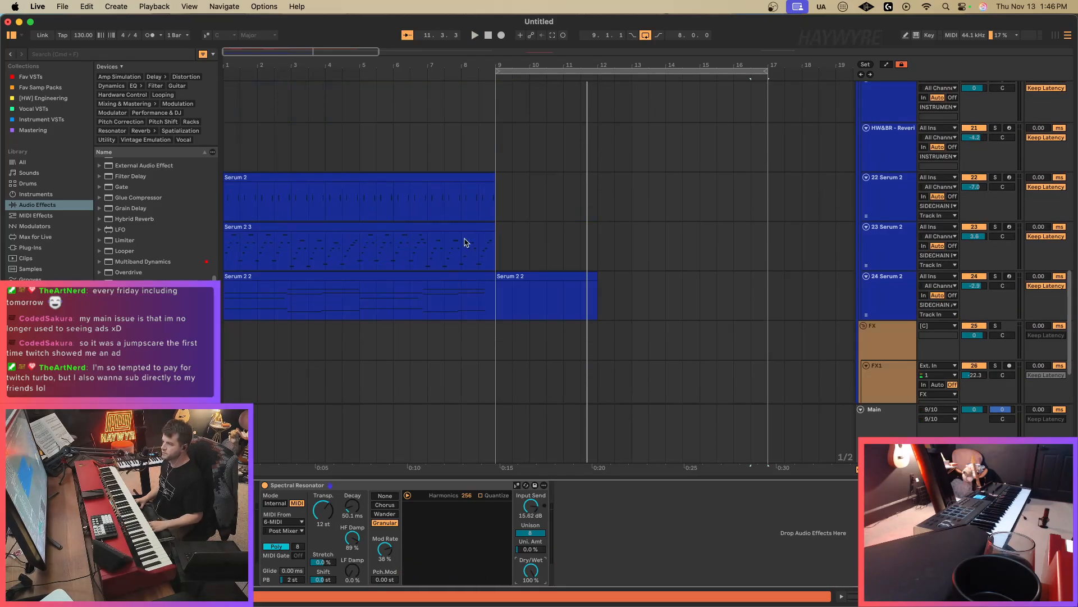
Record a sustained chord progression on the 6 MIDI track, starting at bar 9.
{"action": "left_click", "coordinate": [463, 227]}
{"action": "key", "text": "space"}
{"action": "left_click_drag", "start_coordinate": [303, 53], "coordinate": [303, 50]}
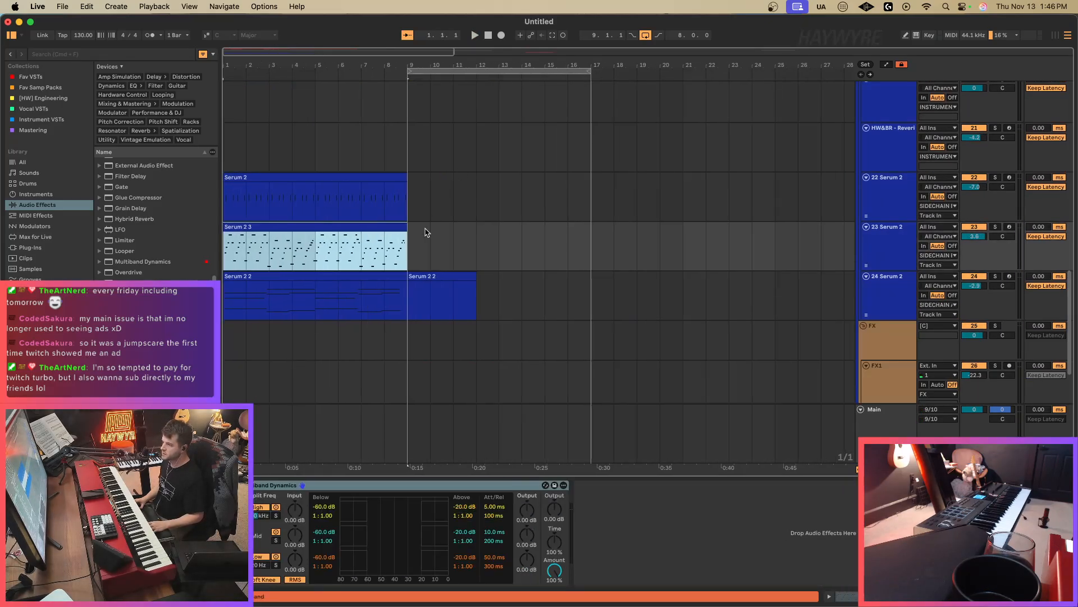
{"action": "scroll", "coordinate": [425, 232], "scroll_direction": "up", "scroll_amount": 10}
{"action": "left_click", "coordinate": [411, 338]}
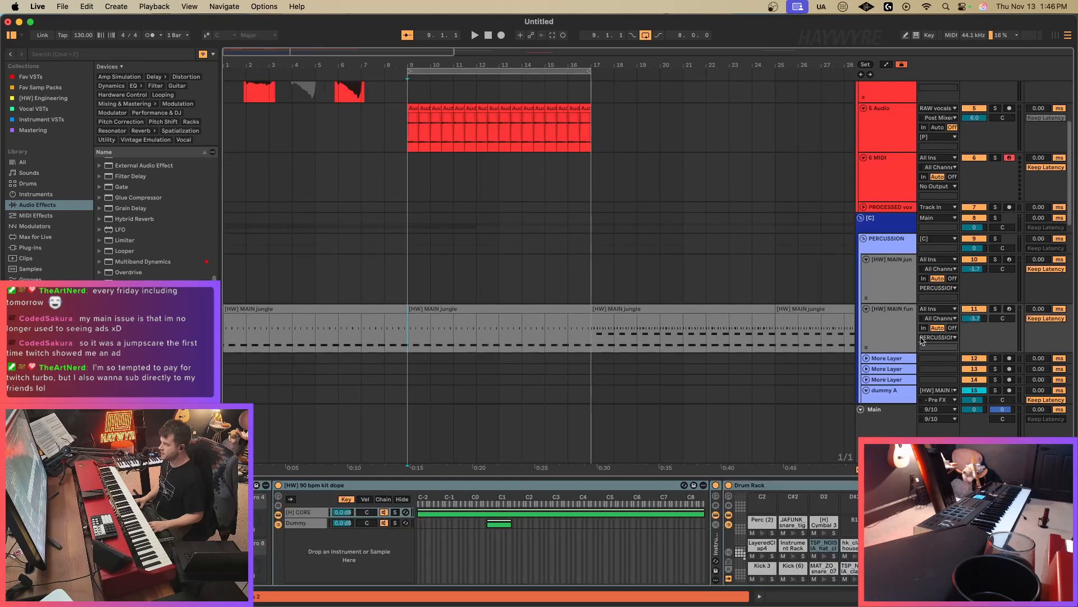
{"action": "left_click", "coordinate": [909, 333]}
{"action": "left_click", "coordinate": [406, 334]}
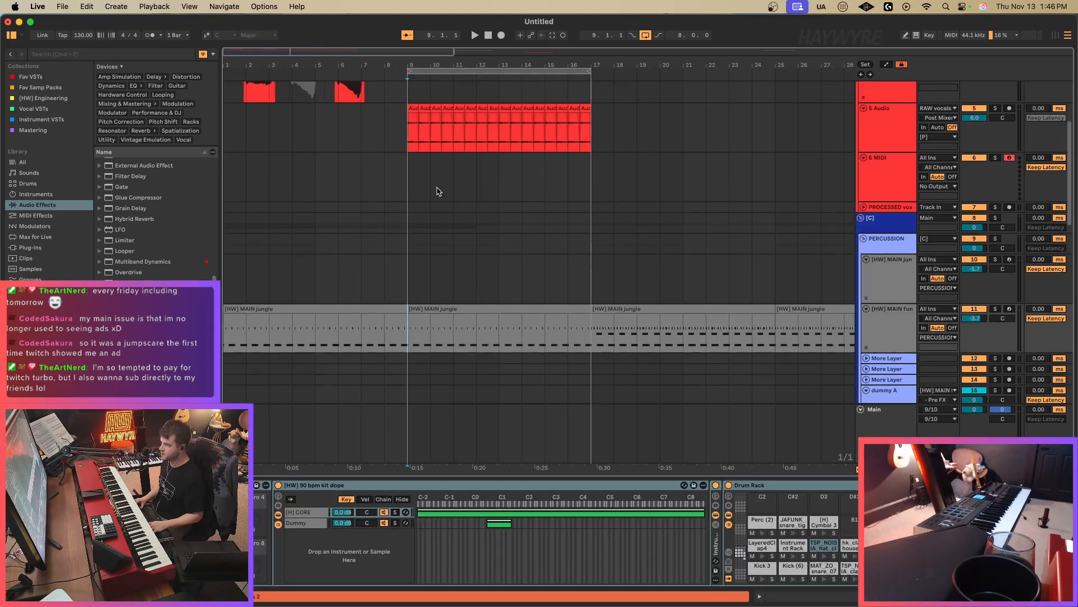
{"action": "left_click", "coordinate": [417, 185]}
{"action": "key", "text": "F9"}
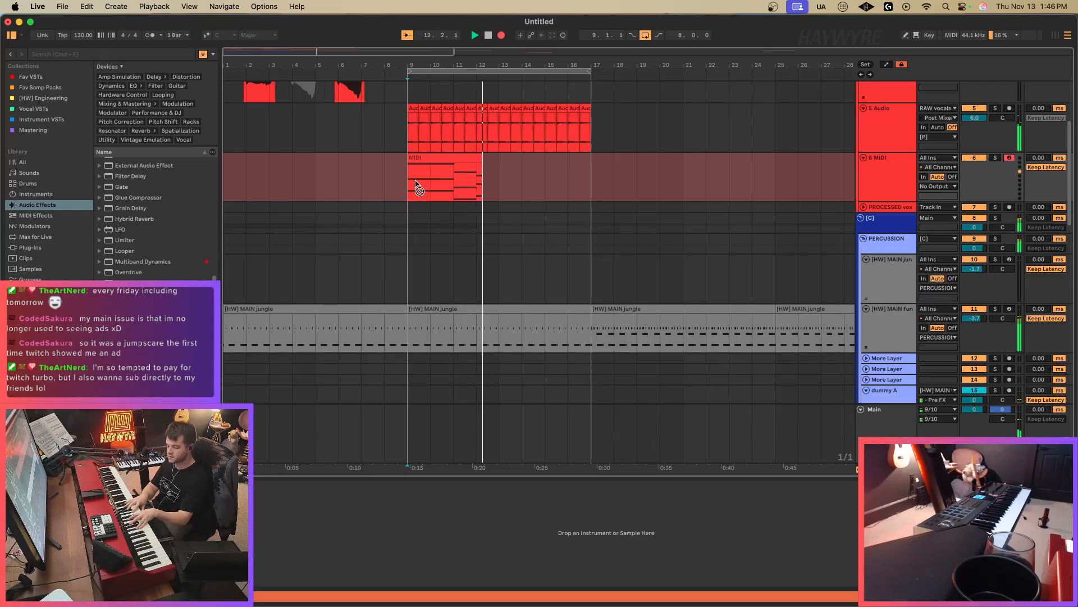
{"action": "key", "text": "space"}
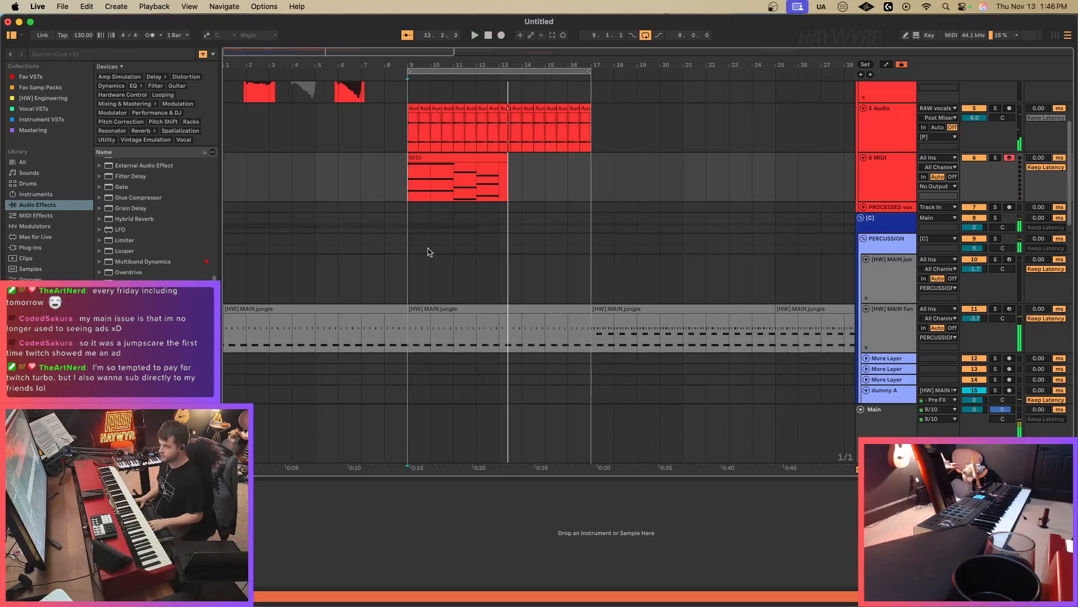
Trim the recorded MIDI clip so it ends at bar 13, and quantize all its notes.
{"action": "left_click_drag", "start_coordinate": [486, 192], "coordinate": [563, 192]}
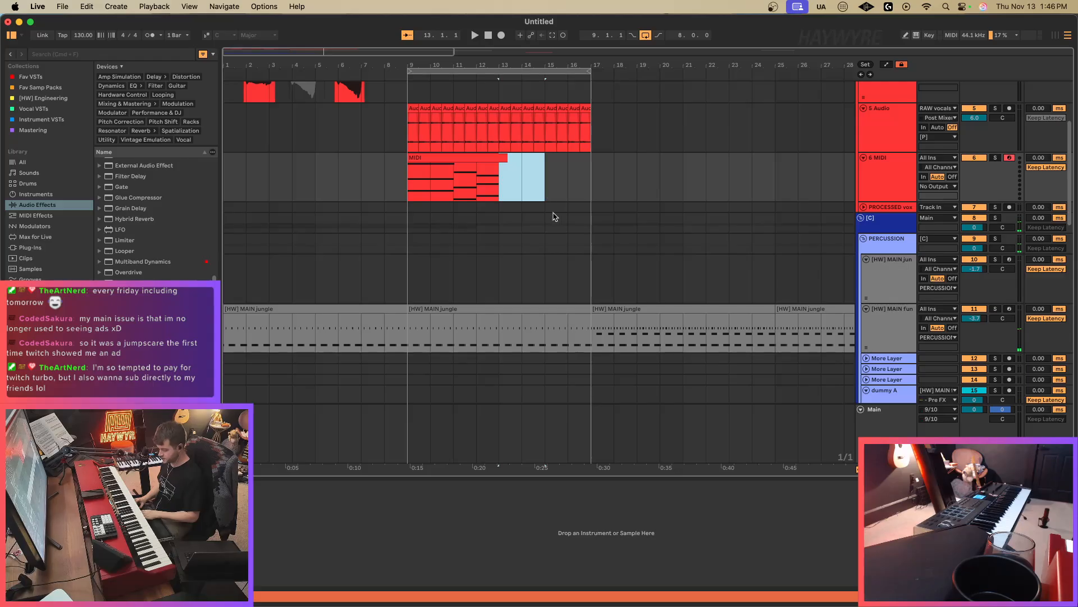
{"action": "double_click", "coordinate": [460, 165]}
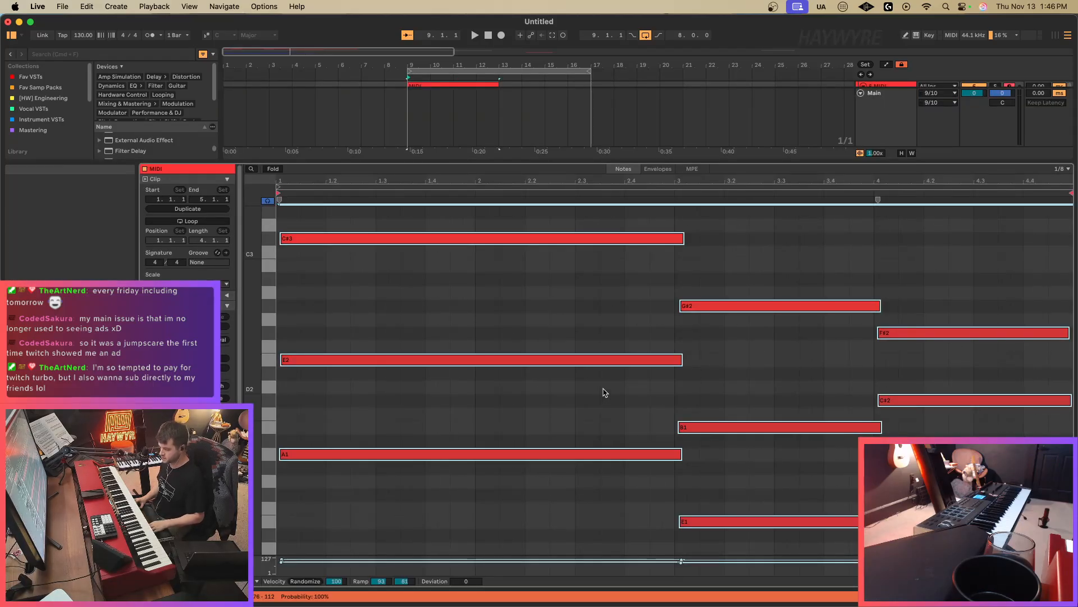
{"action": "key", "text": "super+u"}
Duplicate the four-bar chord clip on 6 MIDI to fill bars 13 to 17, and play the section.
{"action": "key", "text": "shift+Tab"}
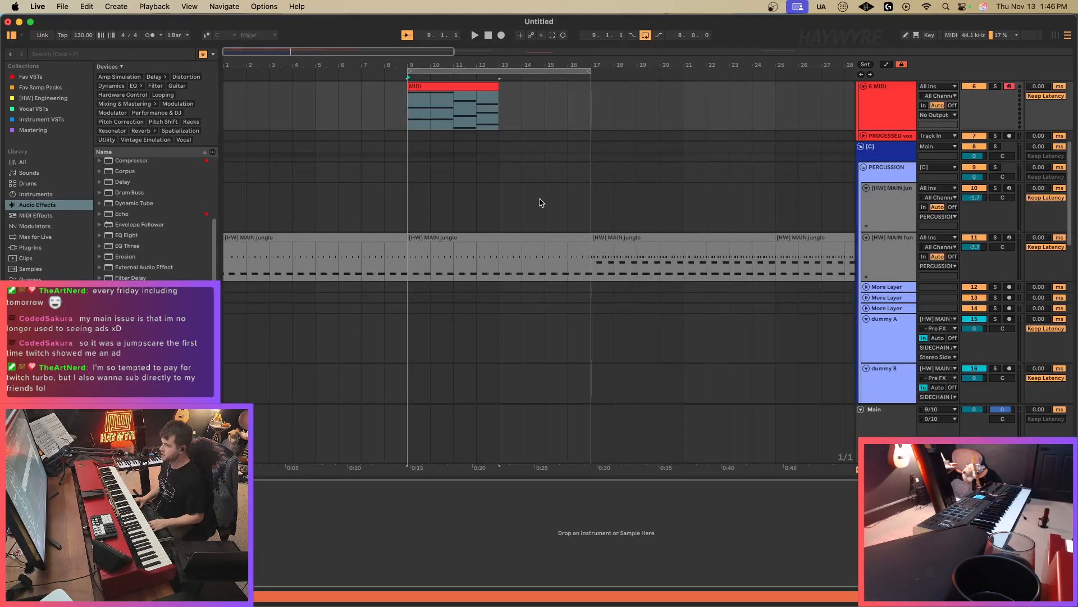
{"action": "key", "text": "super+d"}
{"action": "left_click", "coordinate": [430, 113]}
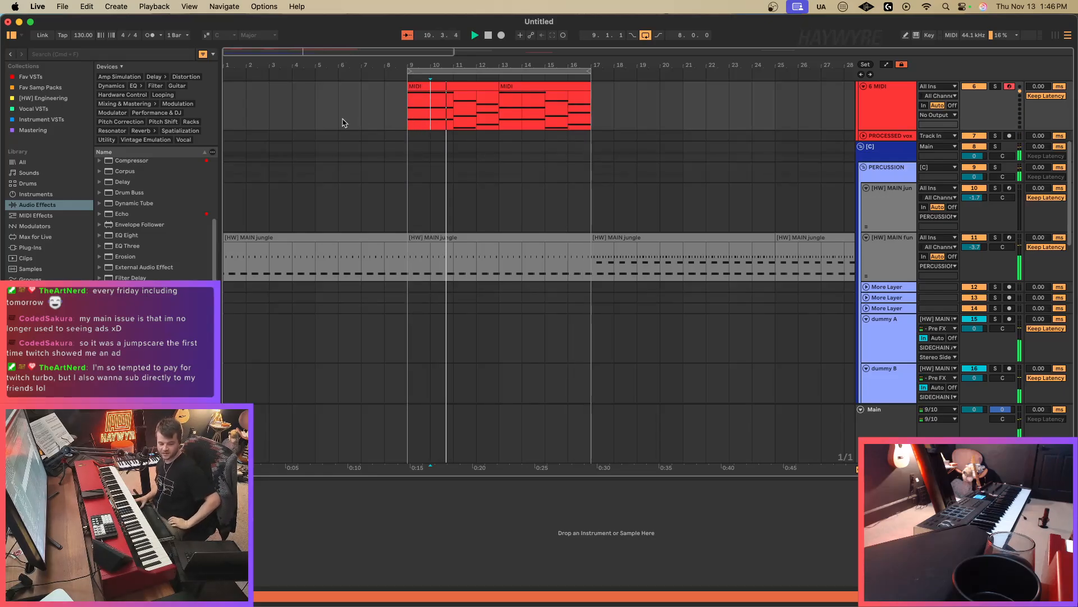
{"action": "scroll", "coordinate": [427, 160], "scroll_direction": "up", "scroll_amount": 3}
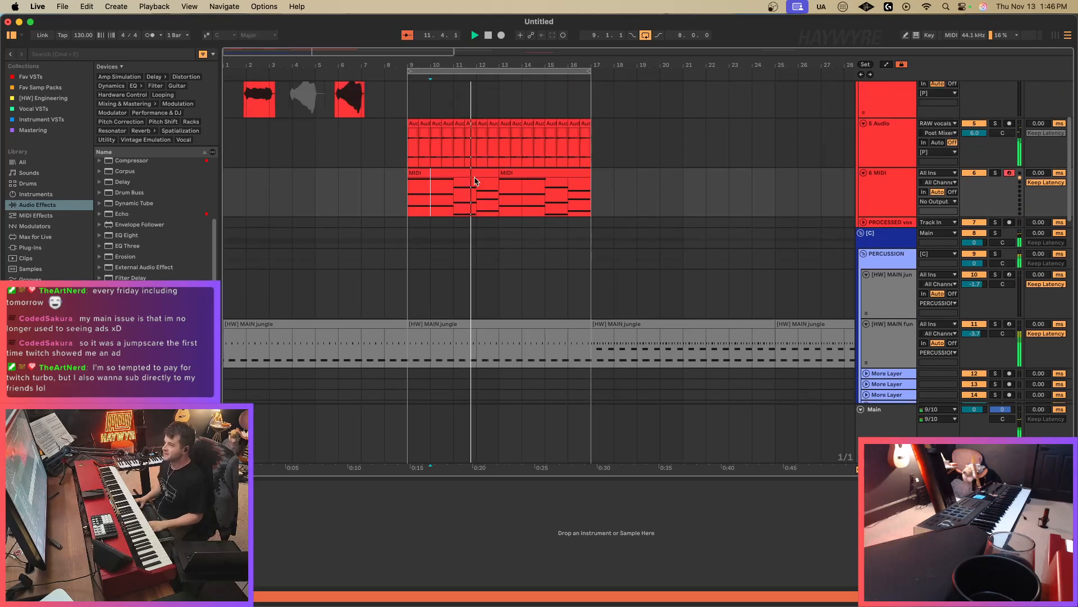
{"action": "left_click", "coordinate": [492, 173]}
{"action": "left_click", "coordinate": [506, 195]}
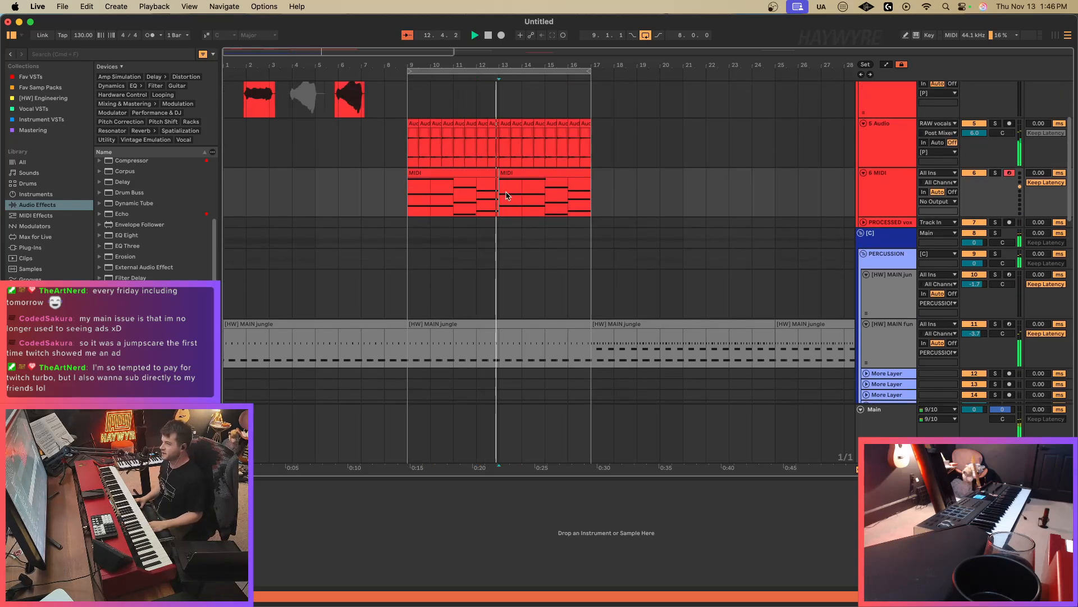
Select the dummy A through dummy D tracks and fold them together.
{"action": "scroll", "coordinate": [472, 255], "scroll_direction": "down", "scroll_amount": 8}
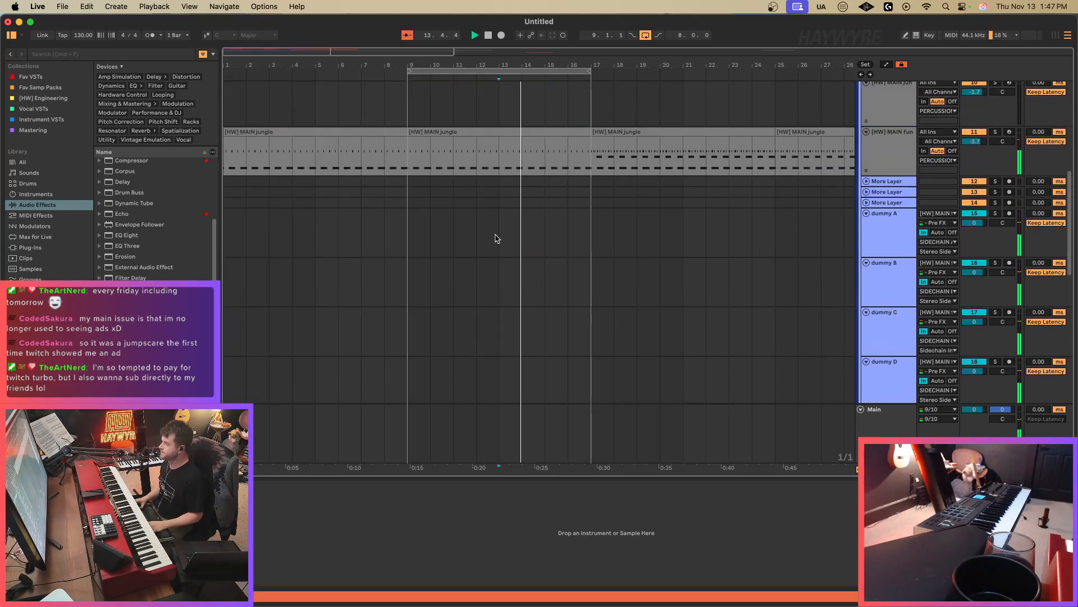
{"action": "left_click", "coordinate": [883, 177]}
{"action": "left_click", "coordinate": [878, 335], "text": "shift"}
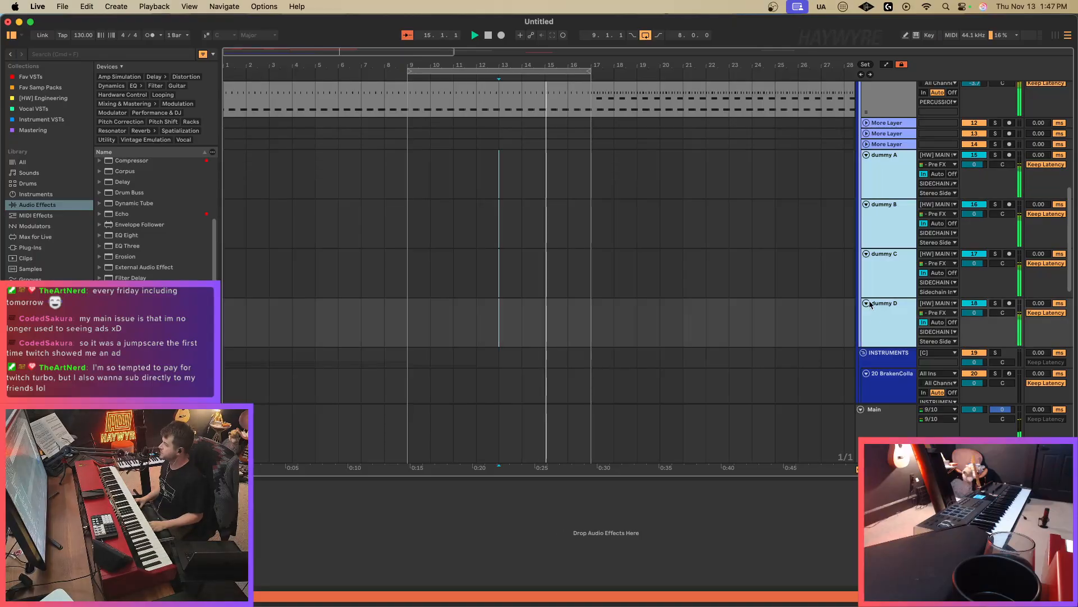
{"action": "left_click", "coordinate": [866, 303]}
Delete the Serum 2 2 clip between bars 9 and 12 on the 24 Serum 2 track, using a coarser grid.
{"action": "scroll", "coordinate": [674, 286], "scroll_direction": "down", "scroll_amount": 3}
{"action": "left_click", "coordinate": [407, 236]}
{"action": "key", "text": "super+2"}
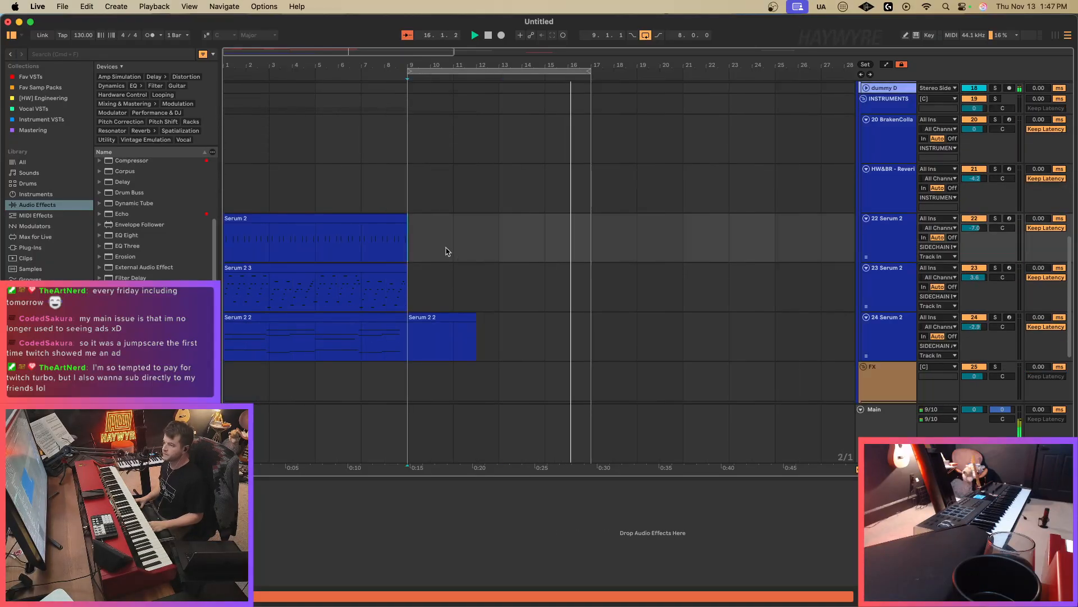
{"action": "left_click_drag", "start_coordinate": [431, 340], "coordinate": [478, 338]}
{"action": "key", "text": "Delete"}
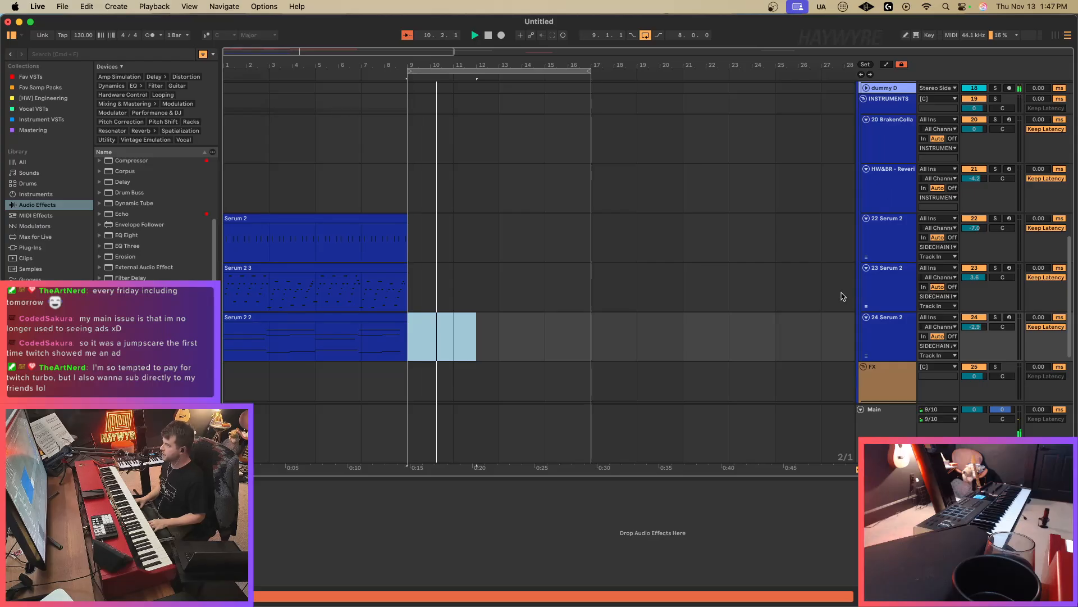
Search the sample library for "lev", select a sample in the Leviathan 3 Drums - Claps folder, and widen the browser to show full file names.
{"action": "scroll", "coordinate": [847, 298], "scroll_direction": "up", "scroll_amount": 10}
{"action": "left_click", "coordinate": [45, 354]}
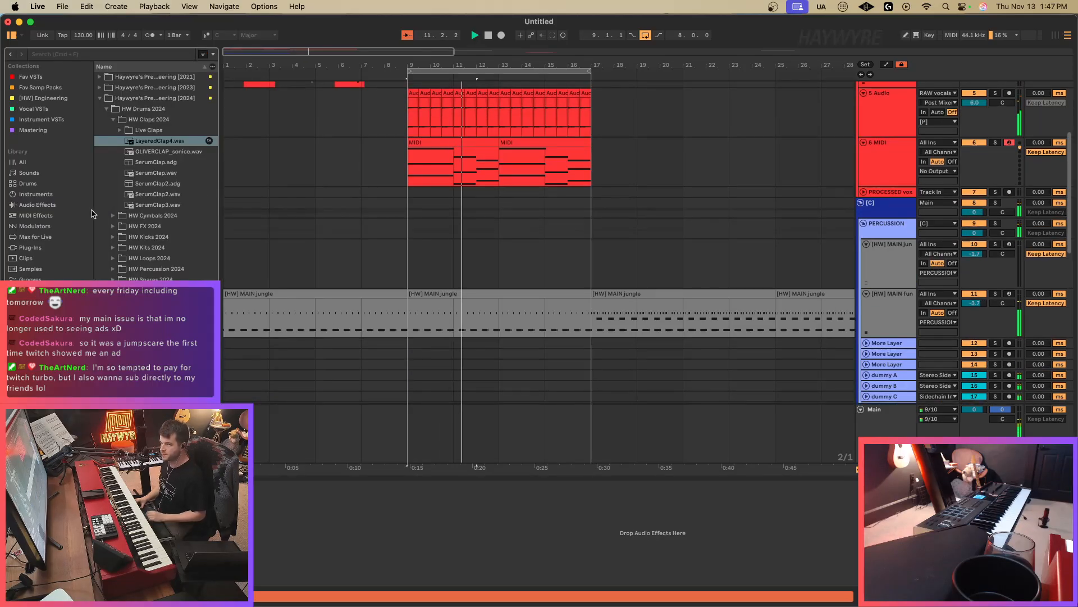
{"action": "left_click", "coordinate": [119, 56]}
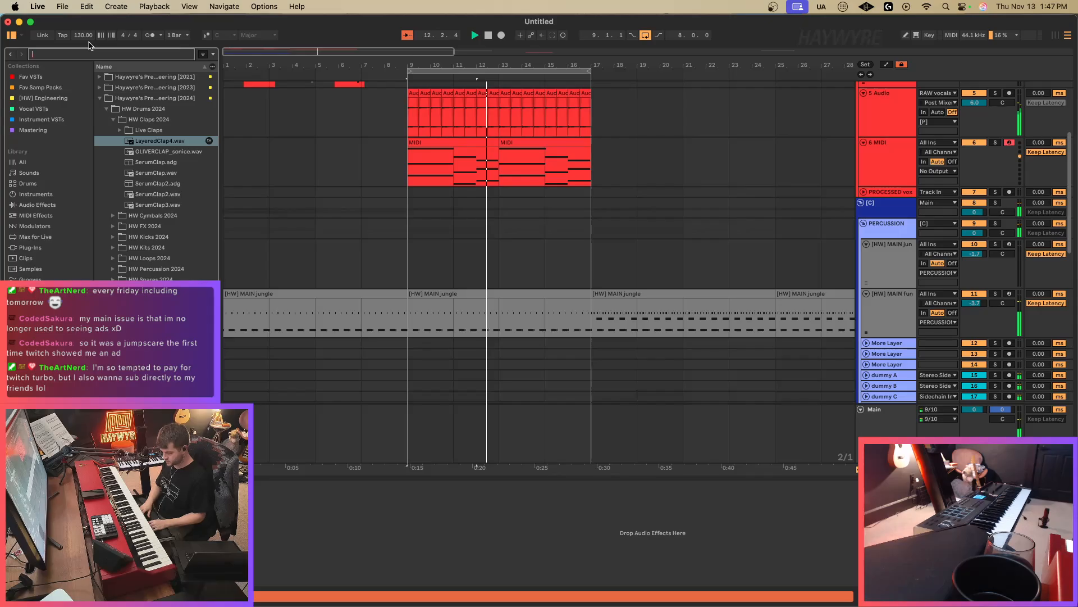
{"action": "type", "text": "lev"}
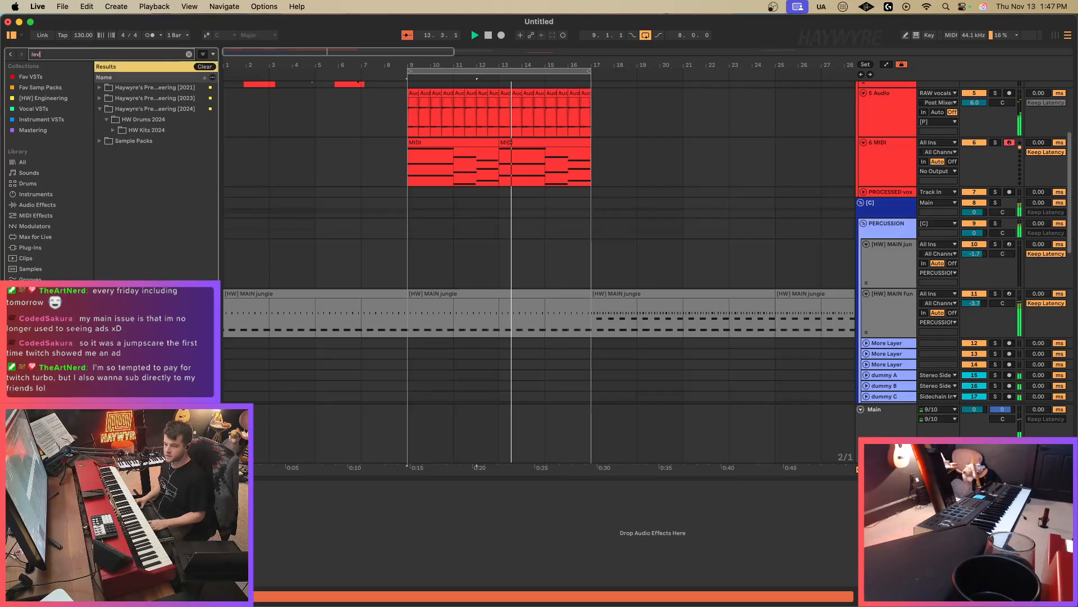
{"action": "left_click", "coordinate": [149, 143]}
{"action": "left_click", "coordinate": [149, 144]}
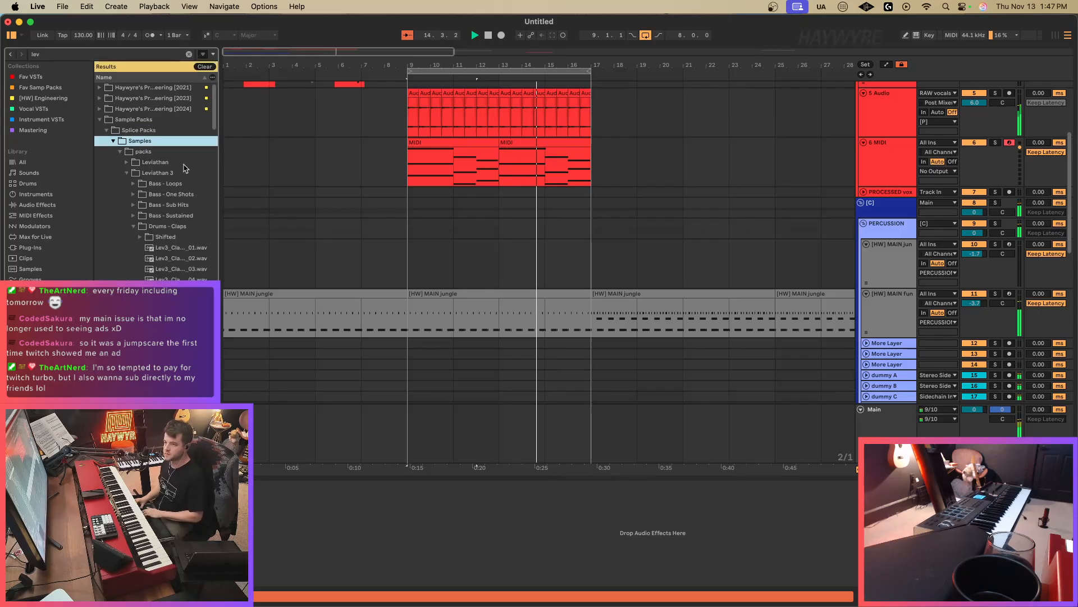
{"action": "left_click", "coordinate": [186, 269]}
{"action": "left_click_drag", "start_coordinate": [220, 256], "coordinate": [292, 255]}
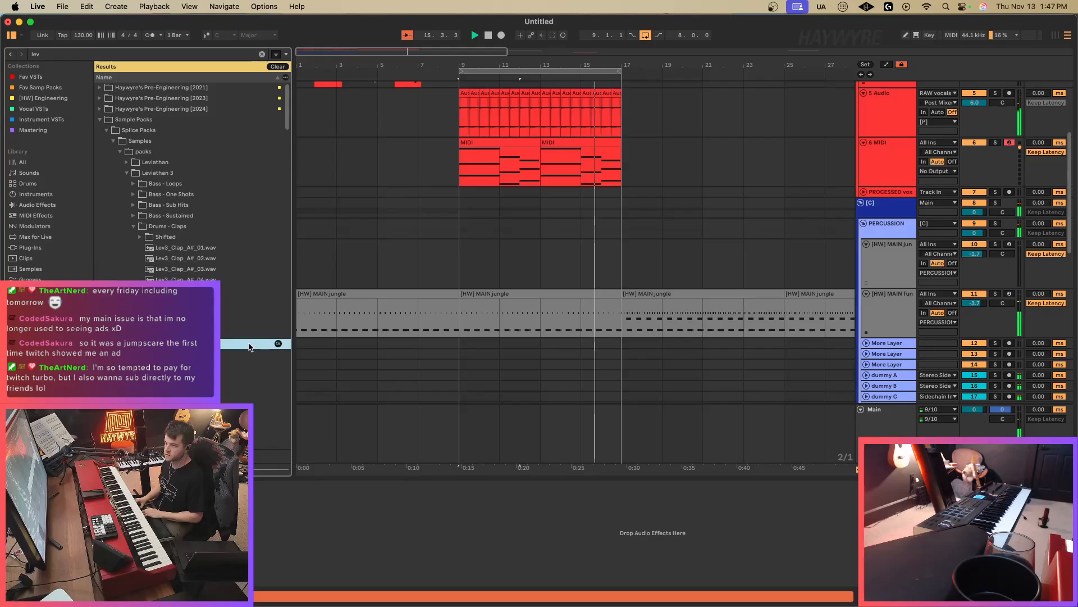
Audition the Leviathan 3 clap samples one after another while the loop plays.
{"action": "key", "text": "Down"}
{"action": "key", "text": "Down"}
{"action": "key", "text": "Down"}
{"action": "key", "text": "Down"}
{"action": "key", "text": "Down"}
{"action": "key", "text": "Down"}
{"action": "key", "text": "Down"}
{"action": "key", "text": "Down"}
{"action": "key", "text": "Down"}
{"action": "key", "text": "Down"}
{"action": "key", "text": "Down"}
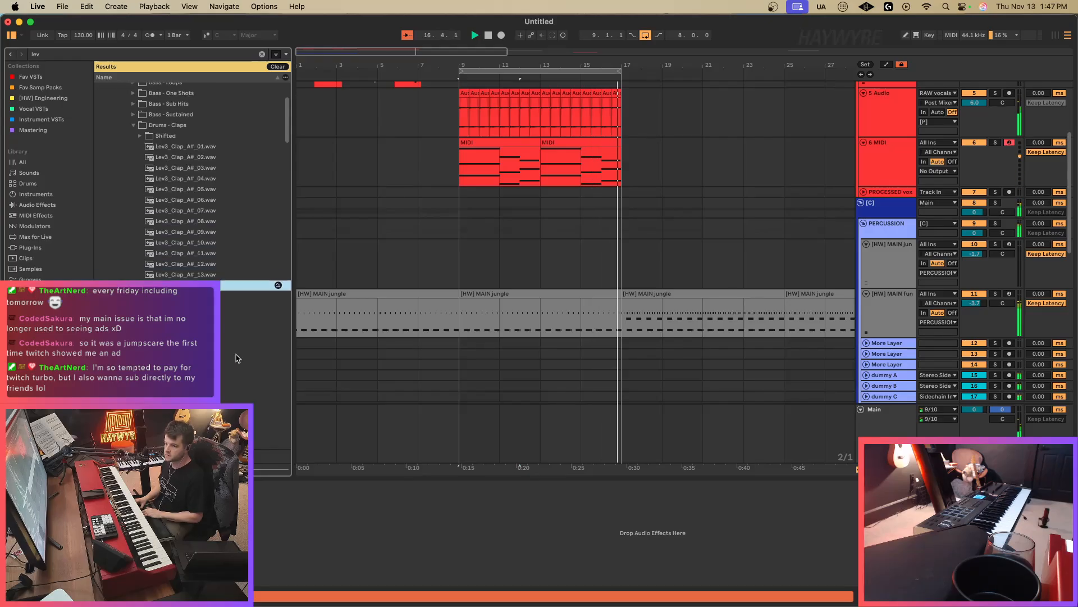
{"action": "key", "text": "Down"}
{"action": "key", "text": "Down"}
{"action": "key", "text": "Down"}
{"action": "key", "text": "Down"}
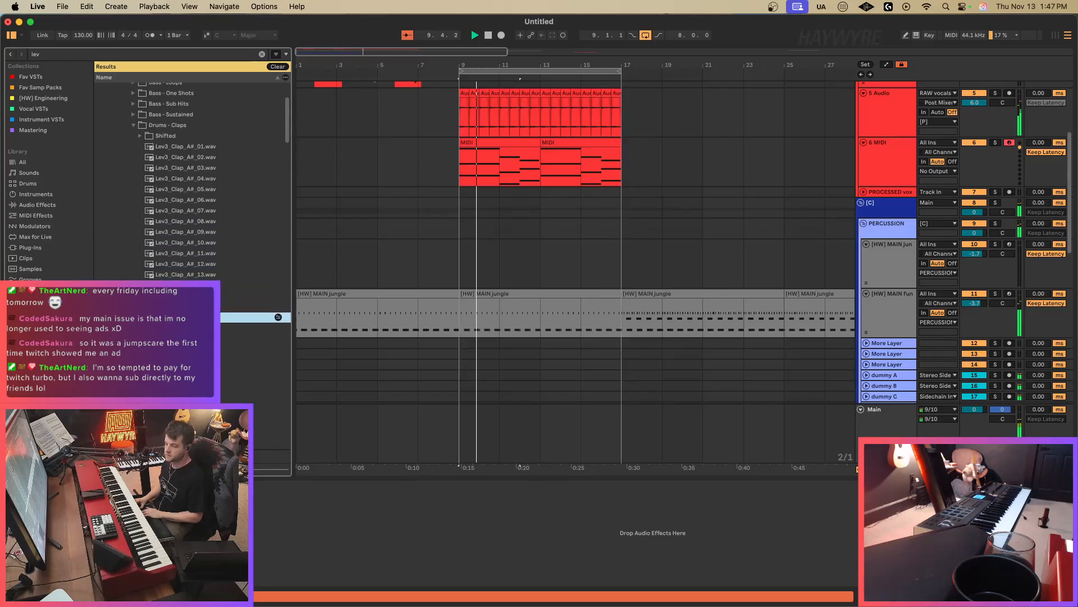
{"action": "key", "text": "Down"}
{"action": "key", "text": "Down"}
{"action": "key", "text": "Down"}
{"action": "key", "text": "Down"}
{"action": "key", "text": "Down"}
{"action": "key", "text": "Down"}
{"action": "key", "text": "Down"}
{"action": "key", "text": "Down"}
{"action": "key", "text": "Down"}
{"action": "key", "text": "Down"}
{"action": "key", "text": "Down"}
{"action": "key", "text": "Down"}
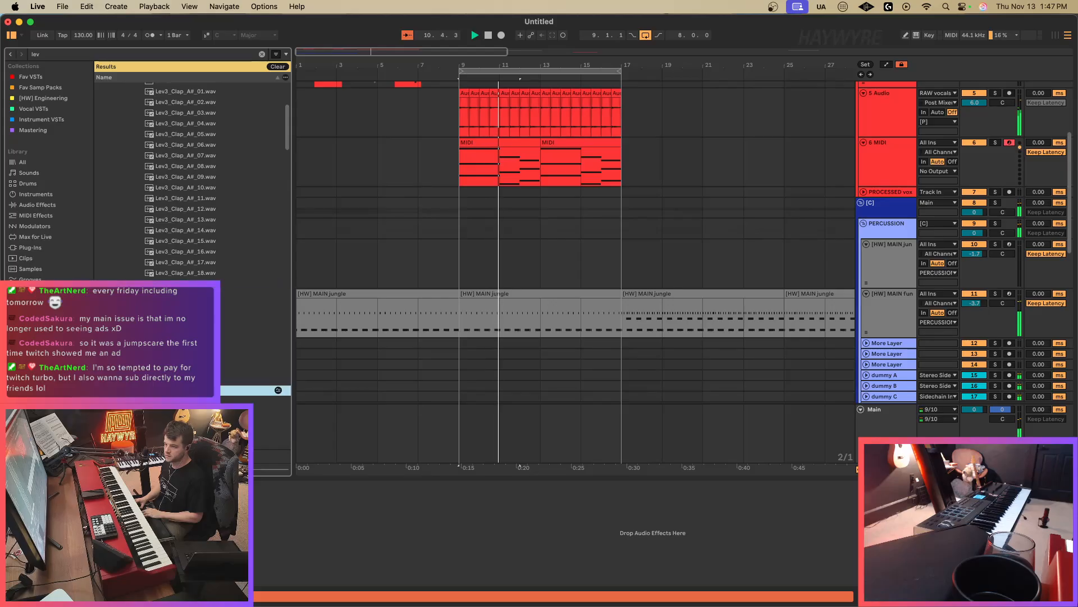
{"action": "key", "text": "Down"}
{"action": "key", "text": "Down"}
{"action": "key", "text": "Down"}
{"action": "key", "text": "Down"}
{"action": "key", "text": "Down"}
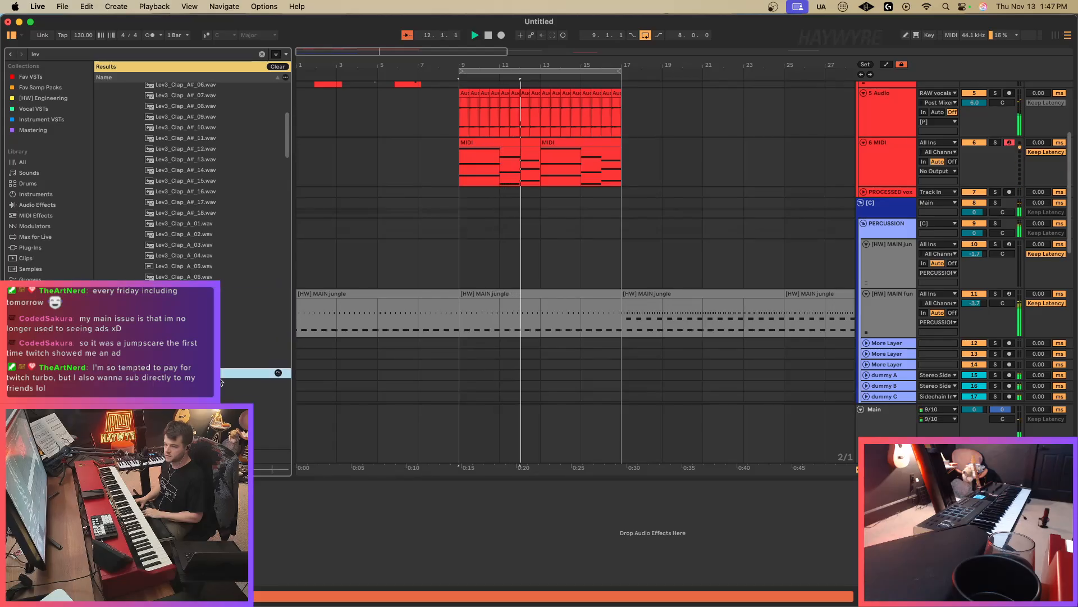
Audition the Lev3_Clap samples one after another in the browser's search results.
{"action": "key", "text": "Down"}
{"action": "key", "text": "Down"}
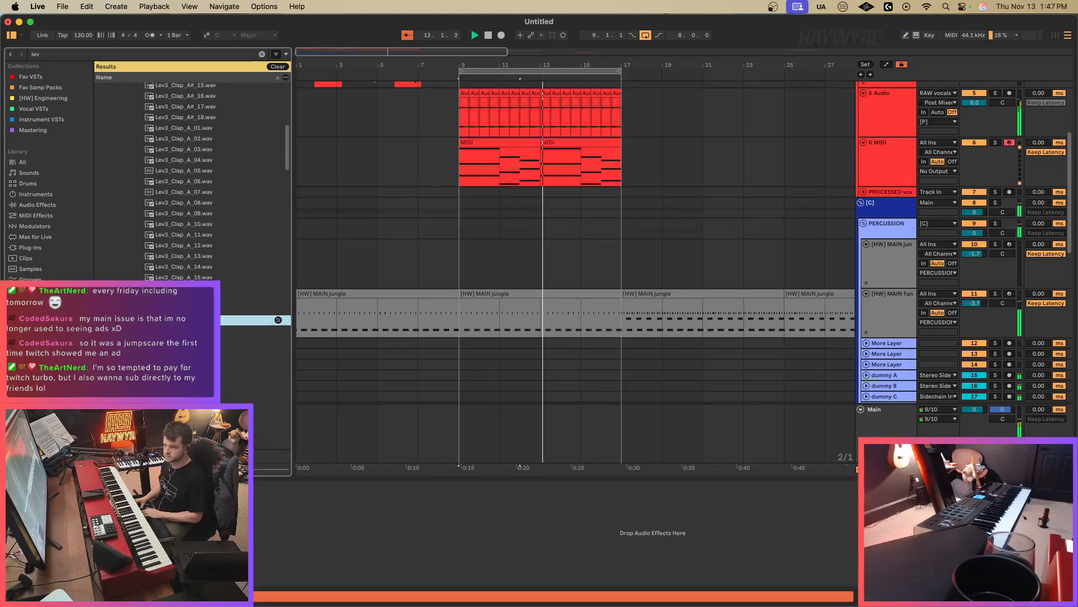
{"action": "key", "text": "Down"}
{"action": "key", "text": "Down"}
{"action": "key", "text": "Down"}
{"action": "key", "text": "Down"}
{"action": "key", "text": "Down"}
{"action": "key", "text": "Down"}
{"action": "key", "text": "Down"}
{"action": "key", "text": "Down"}
{"action": "key", "text": "Down"}
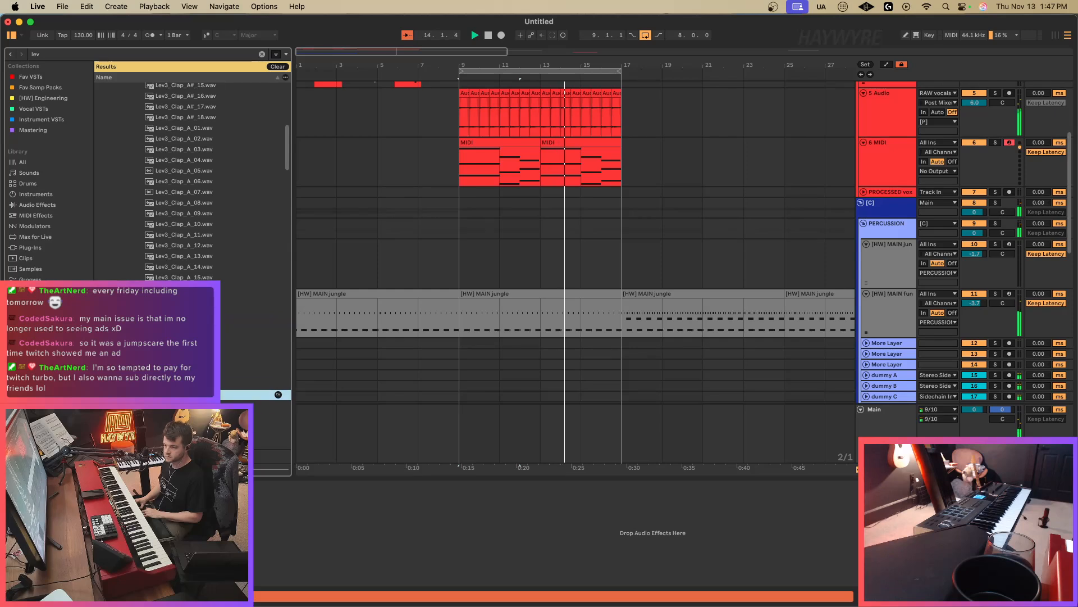
{"action": "key", "text": "Down"}
{"action": "key", "text": "Down"}
{"action": "key", "text": "Down"}
{"action": "key", "text": "Down"}
{"action": "key", "text": "Down"}
{"action": "key", "text": "Down"}
{"action": "key", "text": "Down"}
{"action": "key", "text": "Down"}
{"action": "key", "text": "Down"}
{"action": "key", "text": "Down"}
{"action": "key", "text": "Down"}
{"action": "key", "text": "Down"}
{"action": "key", "text": "Down"}
{"action": "key", "text": "Down"}
{"action": "key", "text": "Down"}
{"action": "key", "text": "Down"}
{"action": "key", "text": "Down"}
{"action": "key", "text": "Down"}
{"action": "key", "text": "Down"}
{"action": "key", "text": "Down"}
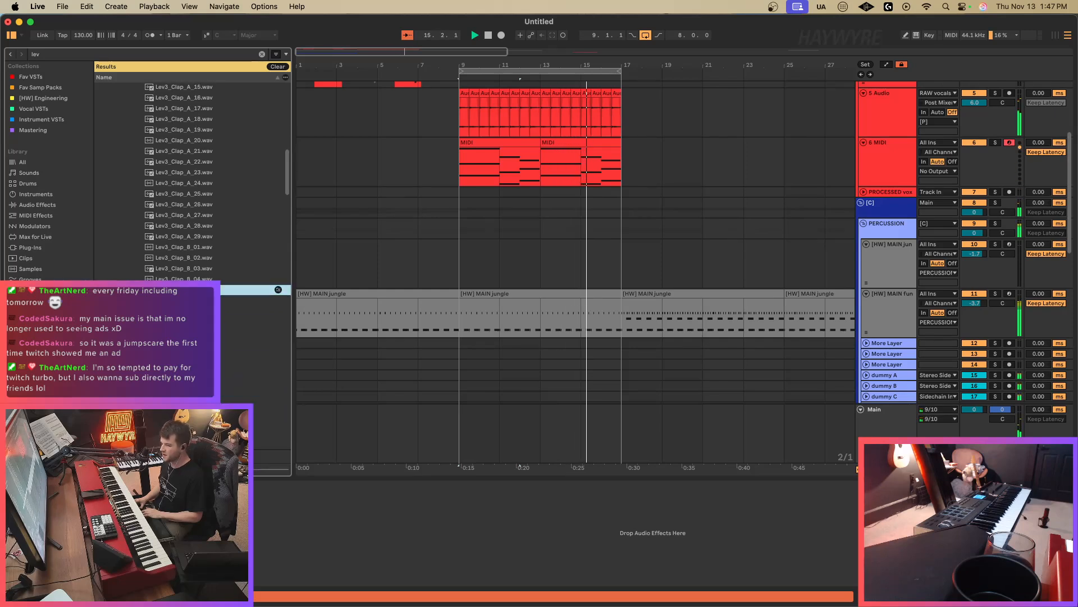
{"action": "key", "text": "Down"}
{"action": "key", "text": "Down"}
{"action": "key", "text": "Down"}
{"action": "key", "text": "Down"}
{"action": "key", "text": "Down"}
{"action": "key", "text": "Down"}
{"action": "key", "text": "Down"}
{"action": "key", "text": "Down"}
{"action": "key", "text": "Down"}
{"action": "key", "text": "Down"}
{"action": "key", "text": "Down"}
{"action": "key", "text": "Down"}
{"action": "key", "text": "Down"}
{"action": "key", "text": "Down"}
{"action": "key", "text": "Down"}
{"action": "key", "text": "Down"}
{"action": "key", "text": "Down"}
{"action": "key", "text": "Down"}
{"action": "key", "text": "Down"}
{"action": "key", "text": "Down"}
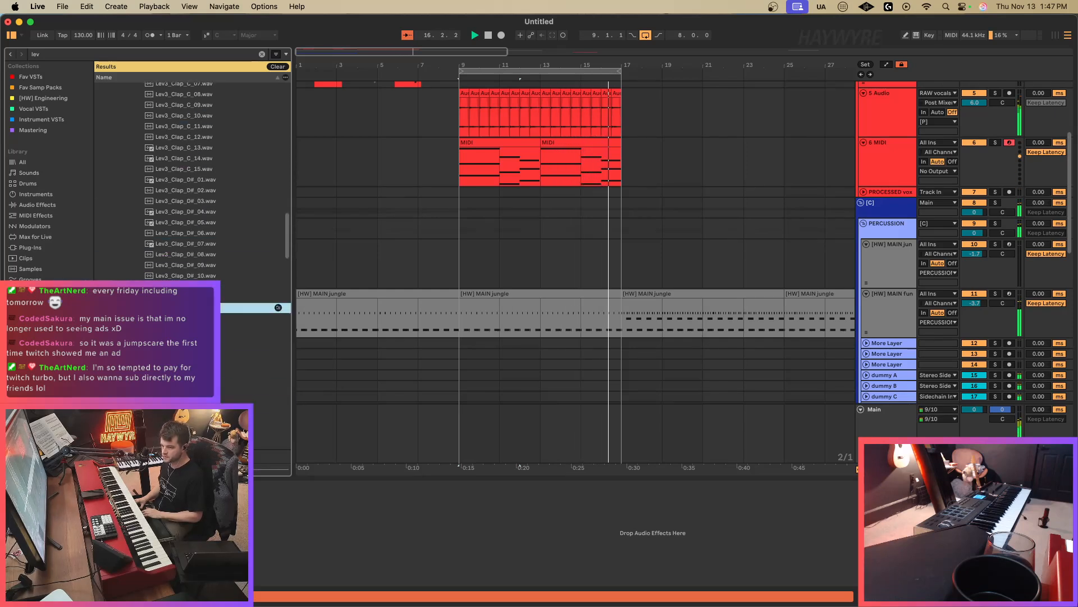
{"action": "key", "text": "Down"}
{"action": "key", "text": "Down"}
{"action": "key", "text": "Down"}
{"action": "key", "text": "Down"}
{"action": "key", "text": "Down"}
{"action": "key", "text": "Down"}
{"action": "key", "text": "Down"}
{"action": "key", "text": "Down"}
{"action": "key", "text": "Down"}
{"action": "key", "text": "Down"}
{"action": "key", "text": "Down"}
{"action": "key", "text": "Down"}
{"action": "key", "text": "Down"}
{"action": "key", "text": "Down"}
{"action": "key", "text": "Down"}
{"action": "key", "text": "Down"}
{"action": "key", "text": "Down"}
{"action": "key", "text": "Down"}
{"action": "key", "text": "Down"}
{"action": "key", "text": "Down"}
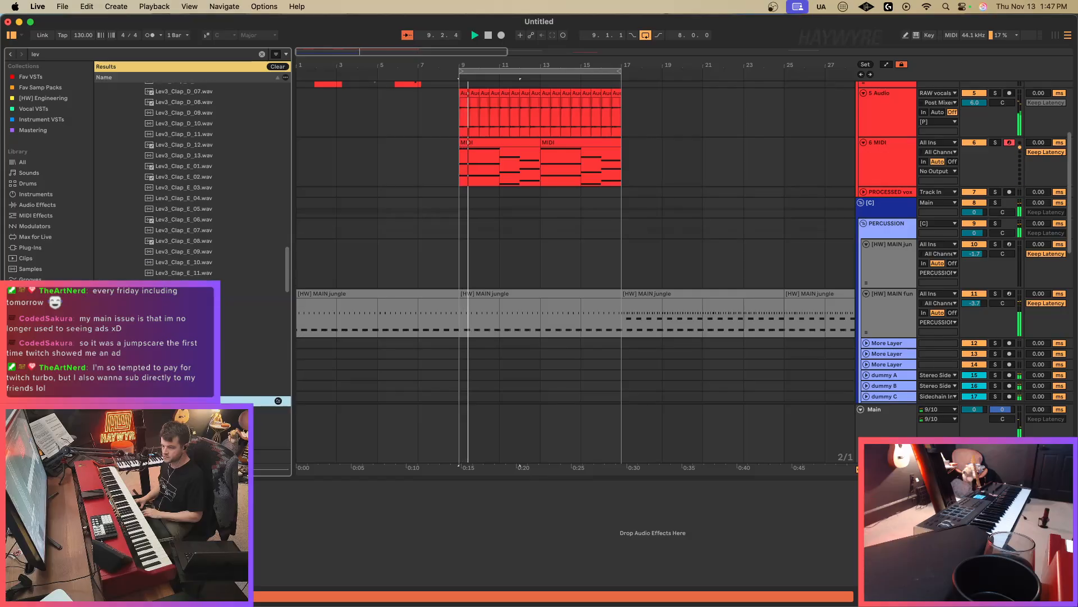
{"action": "key", "text": "Down"}
{"action": "key", "text": "Down"}
{"action": "key", "text": "Down"}
{"action": "key", "text": "Down"}
{"action": "key", "text": "Down"}
{"action": "key", "text": "Down"}
{"action": "key", "text": "Down"}
{"action": "key", "text": "Down"}
{"action": "key", "text": "Down"}
{"action": "key", "text": "Down"}
{"action": "key", "text": "Down"}
{"action": "key", "text": "Down"}
{"action": "key", "text": "Down"}
{"action": "key", "text": "Down"}
{"action": "key", "text": "Down"}
{"action": "key", "text": "Down"}
{"action": "key", "text": "Down"}
{"action": "key", "text": "Down"}
{"action": "key", "text": "Down"}
{"action": "key", "text": "Down"}
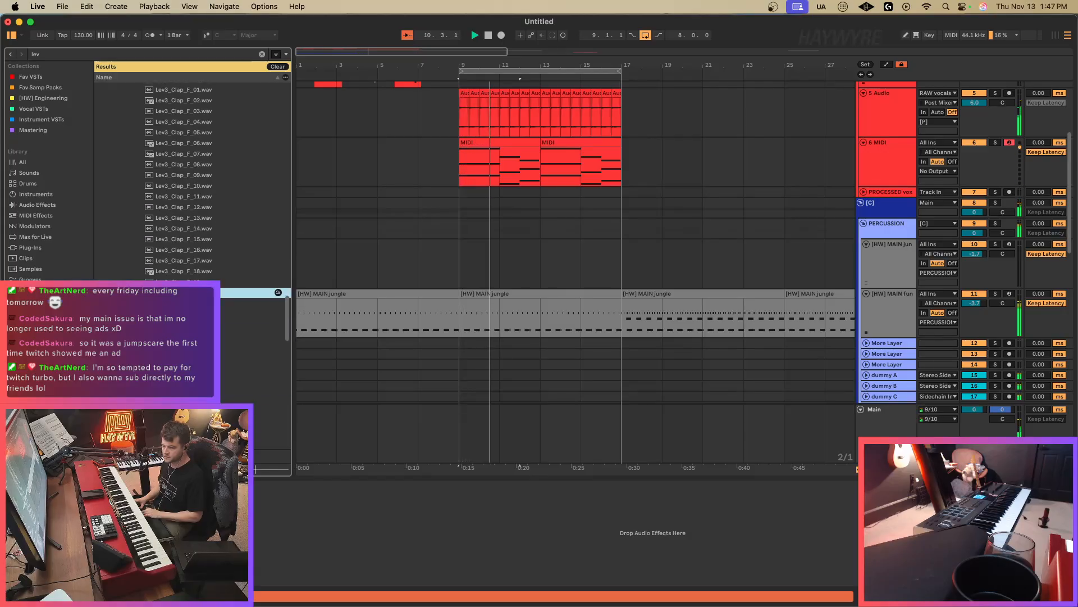
{"action": "key", "text": "Down"}
{"action": "key", "text": "Down"}
{"action": "key", "text": "Down"}
{"action": "key", "text": "Down"}
{"action": "key", "text": "Down"}
{"action": "key", "text": "Down"}
{"action": "key", "text": "Down"}
{"action": "key", "text": "Down"}
{"action": "key", "text": "Down"}
{"action": "key", "text": "Down"}
{"action": "key", "text": "Down"}
{"action": "key", "text": "Down"}
{"action": "key", "text": "Down"}
{"action": "key", "text": "Down"}
{"action": "key", "text": "Down"}
{"action": "key", "text": "Down"}
{"action": "key", "text": "Down"}
{"action": "key", "text": "Down"}
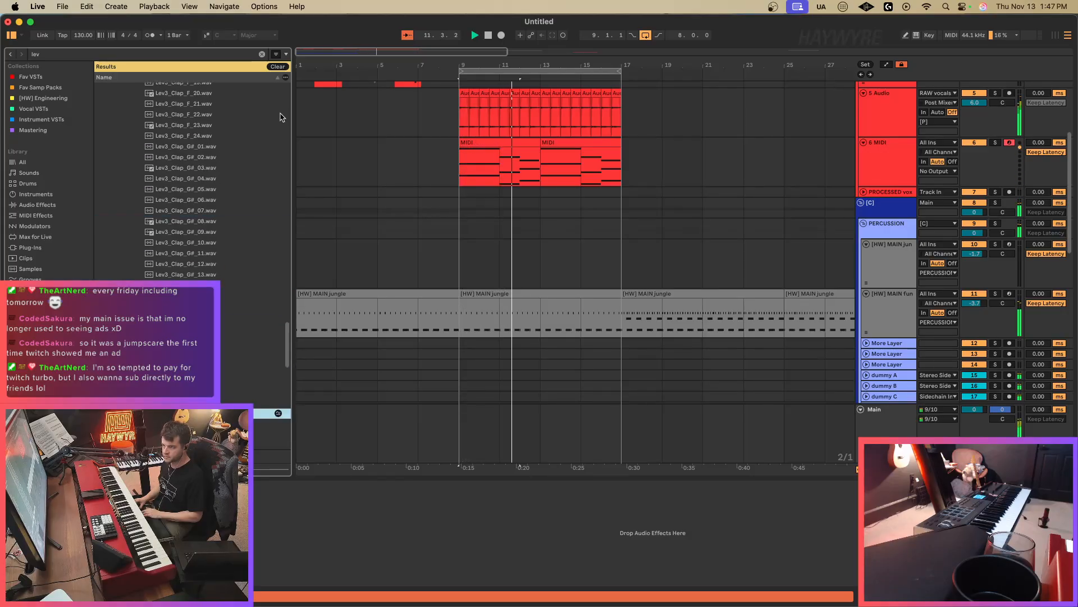
Clear the sample search and load OLIVERCLAP_sonice.wav from HW Claps 2024 onto the Drum Rack pad beside [H] Cymbal 3.
{"action": "left_click", "coordinate": [277, 66]}
{"action": "left_click", "coordinate": [580, 293]}
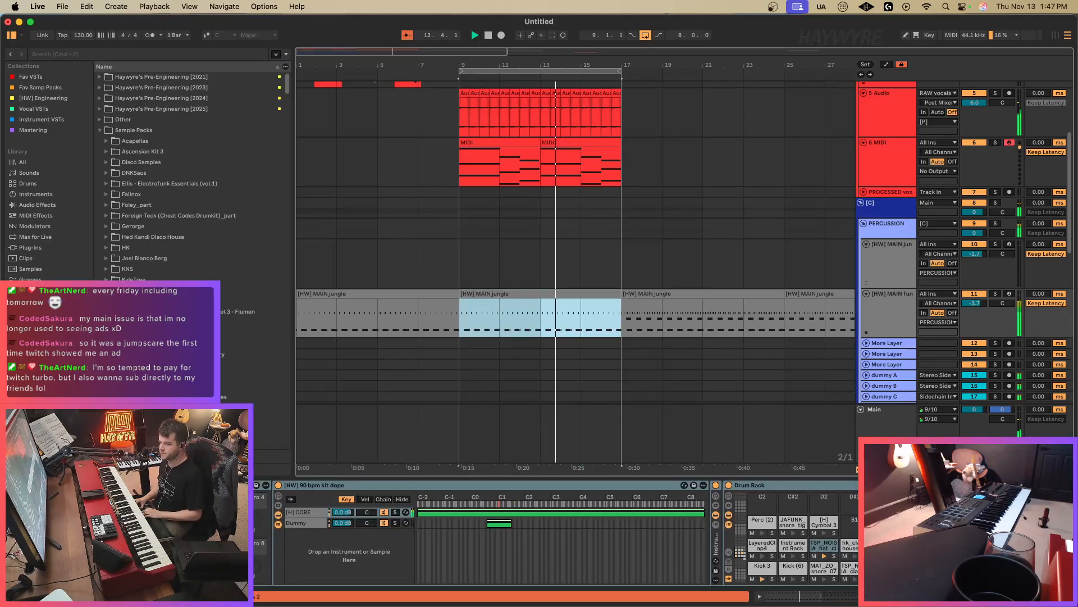
{"action": "left_click", "coordinate": [188, 109]}
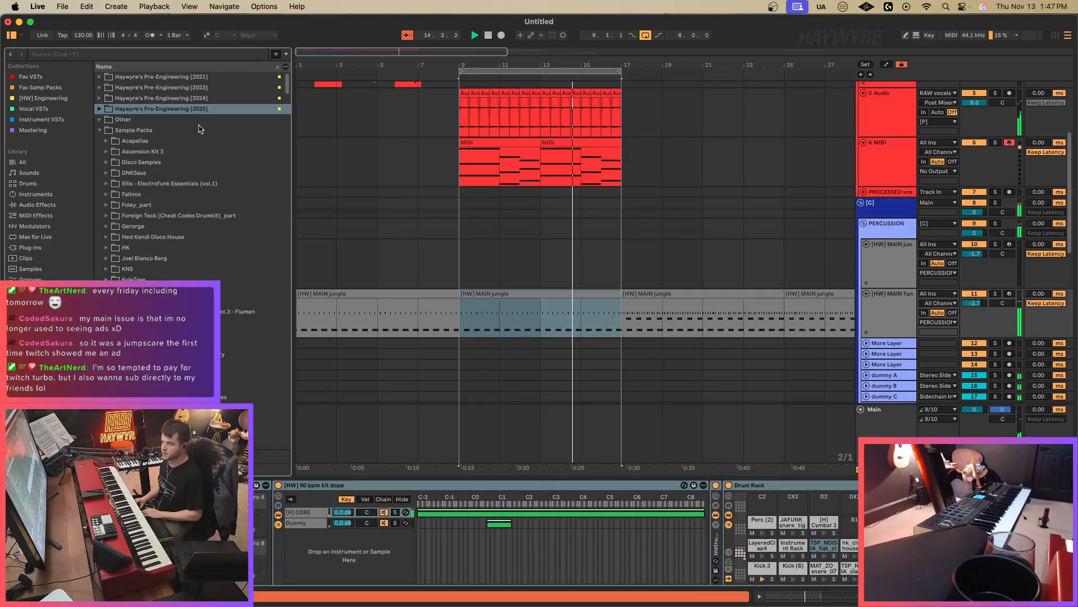
{"action": "left_click", "coordinate": [188, 111]}
{"action": "left_click", "coordinate": [162, 131]}
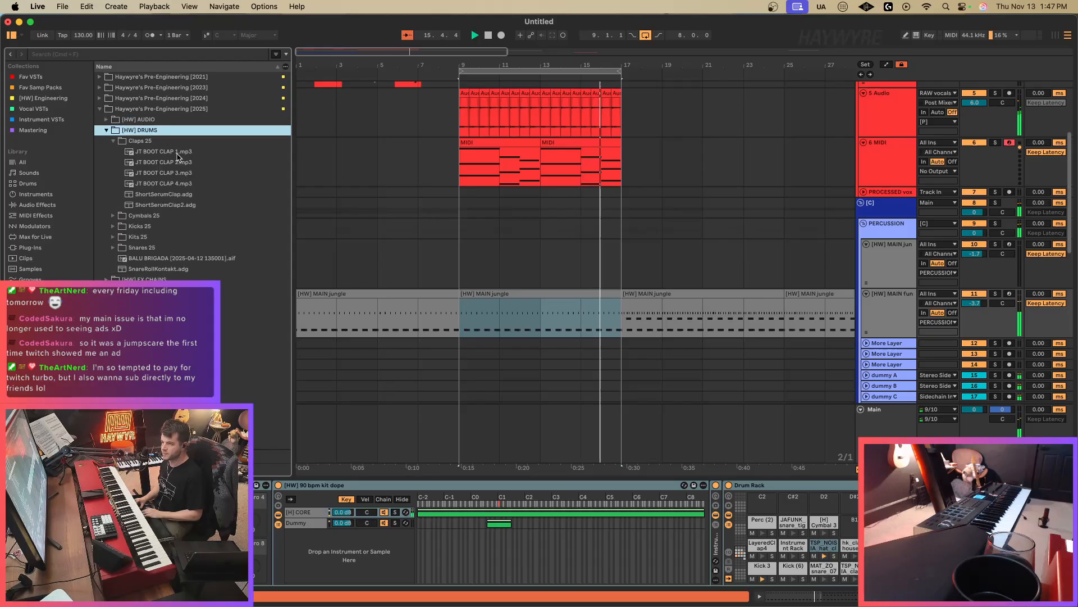
{"action": "left_click", "coordinate": [197, 100]}
{"action": "left_click", "coordinate": [198, 109]}
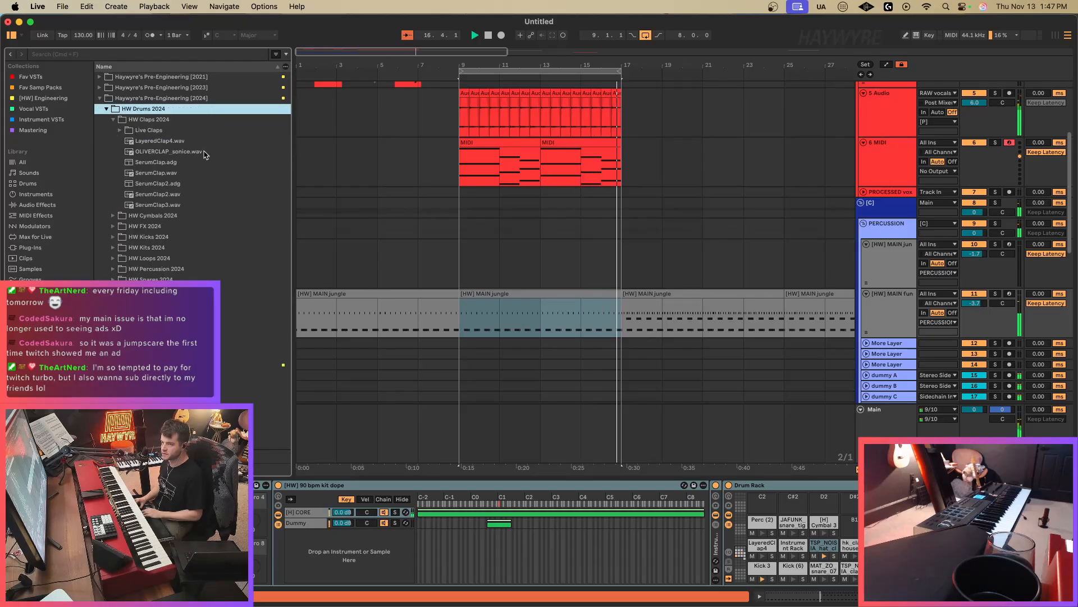
{"action": "left_click", "coordinate": [173, 153]}
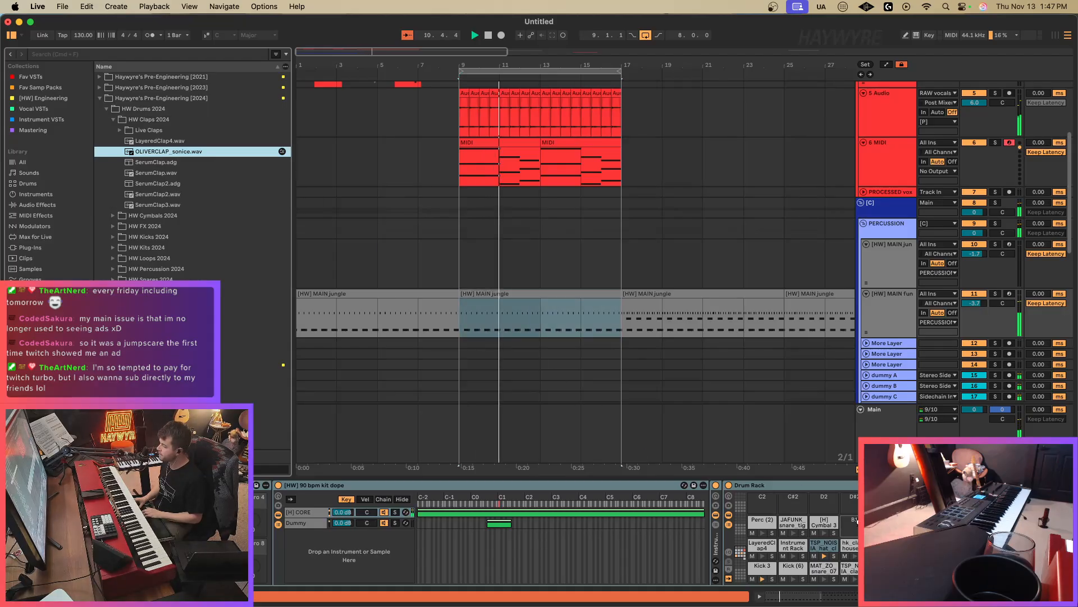
{"action": "left_click_drag", "start_coordinate": [857, 522], "coordinate": [856, 522]}
Program OLIVERCLAP_sonice notes on beats 2 and 4 throughout the [HW] MAIN jungle clip that starts at bar 9.
{"action": "double_click", "coordinate": [566, 294]}
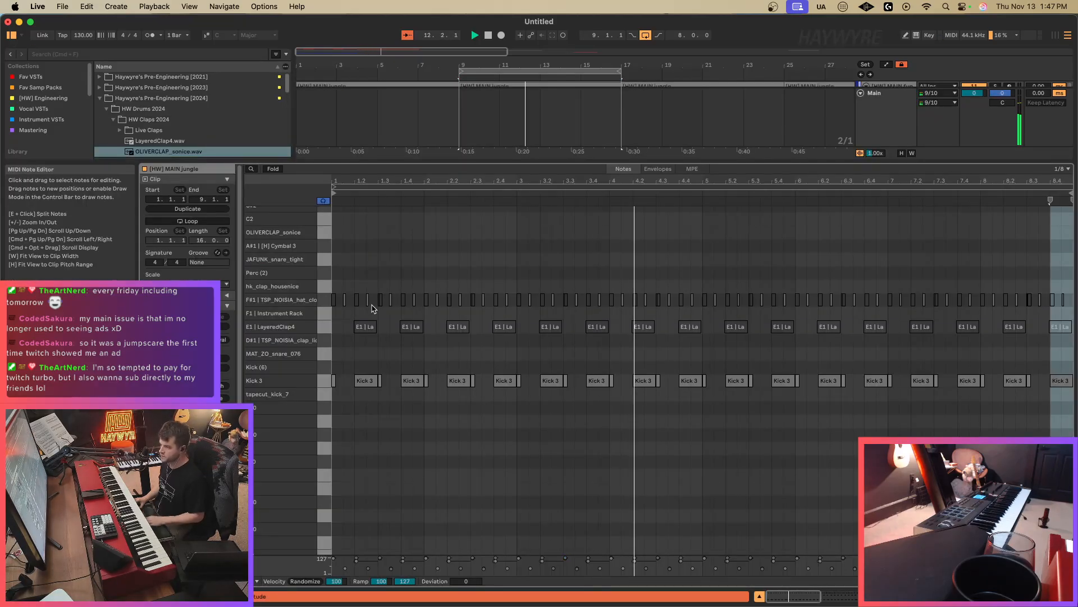
{"action": "double_click", "coordinate": [359, 232]}
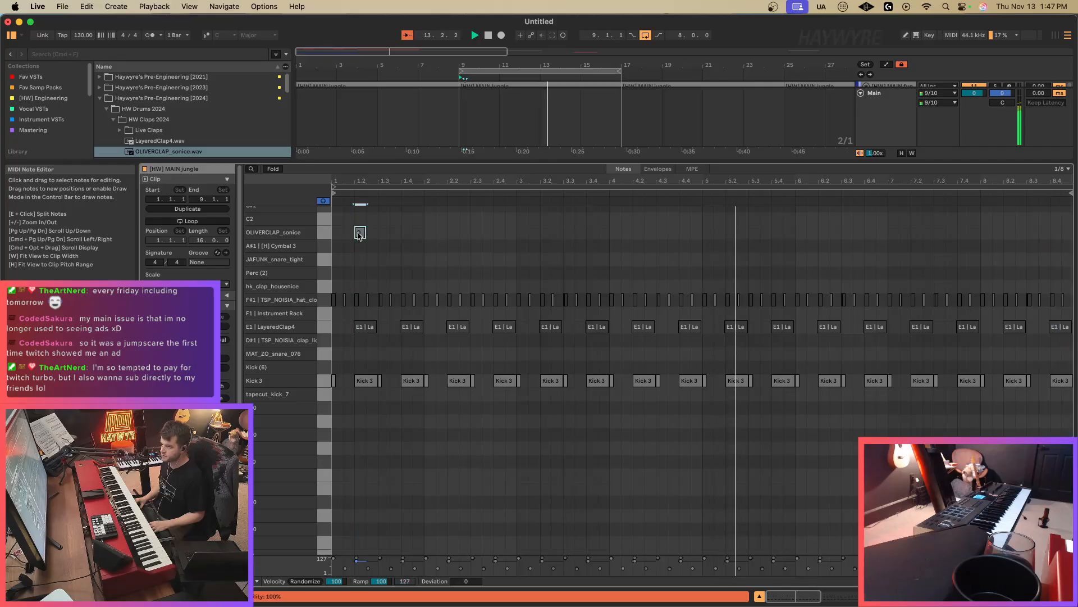
{"action": "key", "text": "plus"}
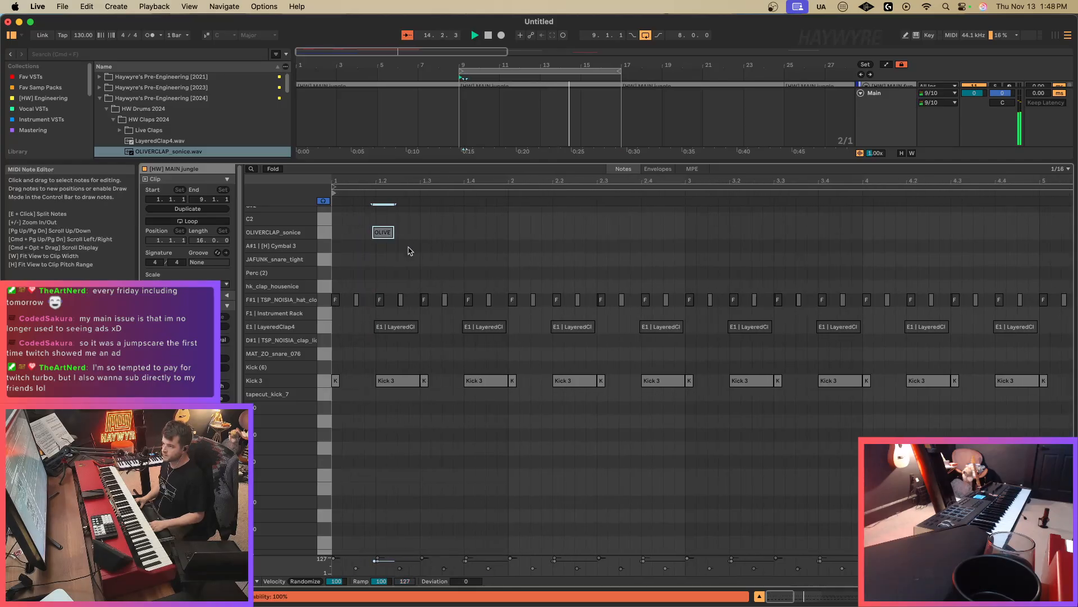
{"action": "left_click_drag", "start_coordinate": [421, 222], "coordinate": [335, 242]}
{"action": "key", "text": "super+d"}
{"action": "key", "text": "super+d"}
{"action": "key", "text": "super+d"}
{"action": "key", "text": "super+d"}
{"action": "key", "text": "super+d"}
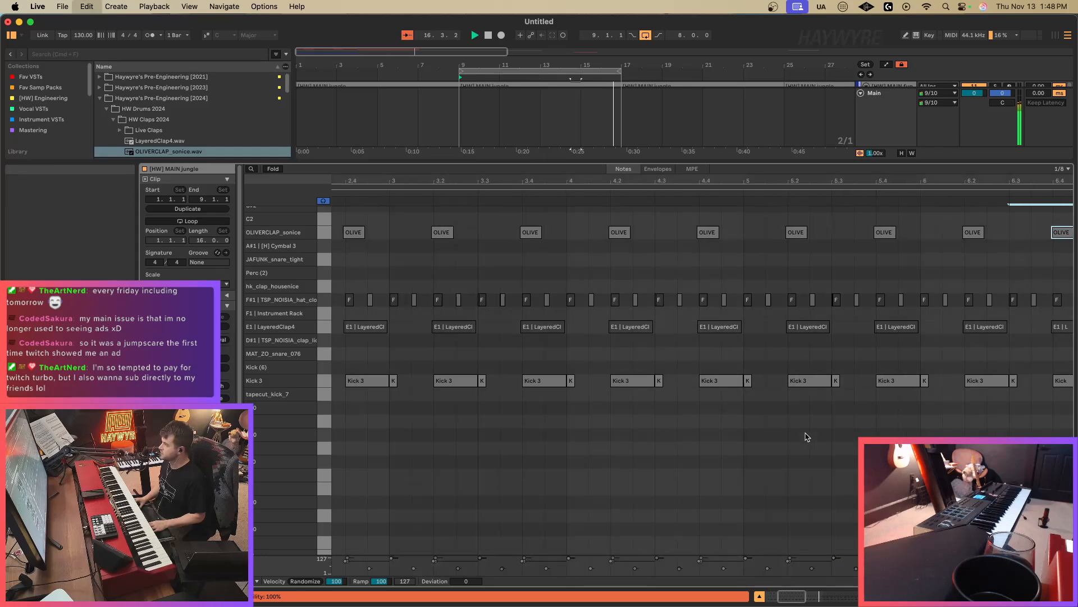
{"action": "left_click", "coordinate": [966, 596]}
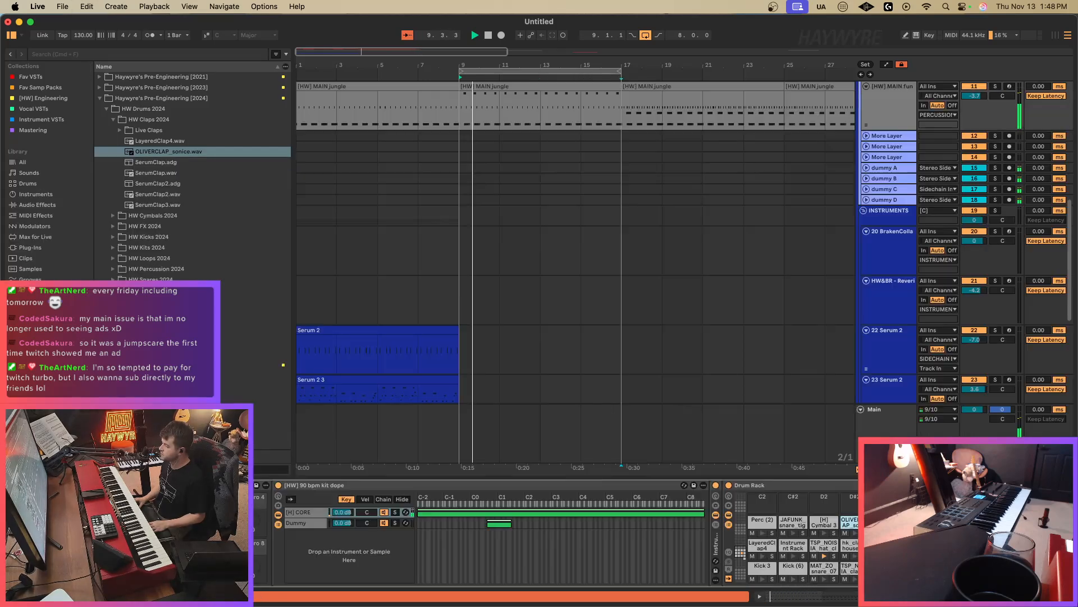
Insert a new MIDI track below the 24 Serum 2 track and load Serum 2 from Fav VSTs onto it.
{"action": "scroll", "coordinate": [642, 324], "scroll_direction": "up", "scroll_amount": 3}
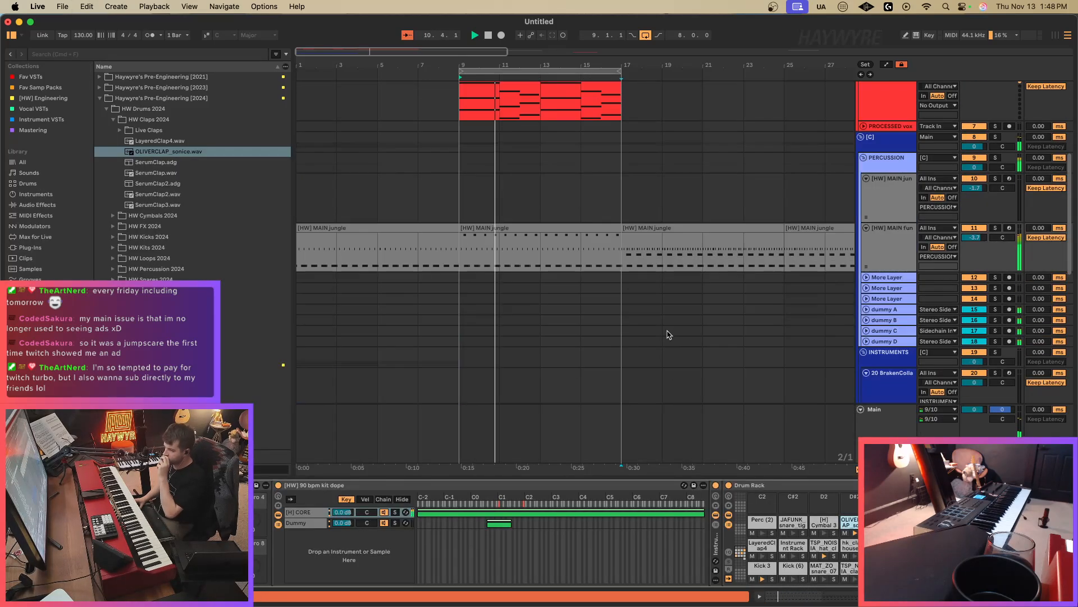
{"action": "scroll", "coordinate": [642, 324], "scroll_direction": "down", "scroll_amount": 8}
{"action": "left_click", "coordinate": [900, 220]}
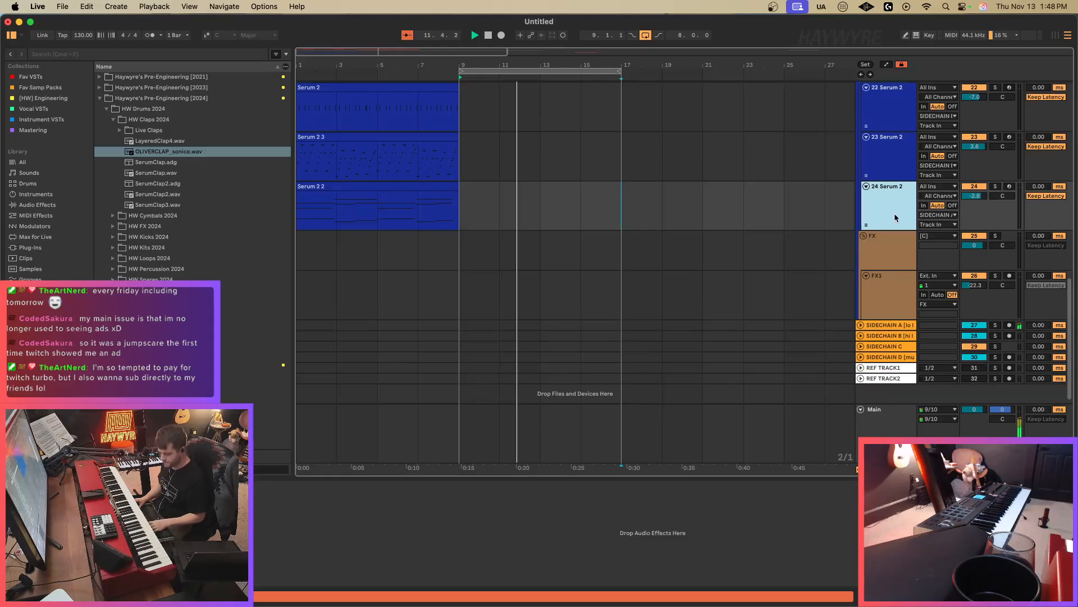
{"action": "key", "text": "super+shift+t"}
{"action": "left_click", "coordinate": [26, 76]}
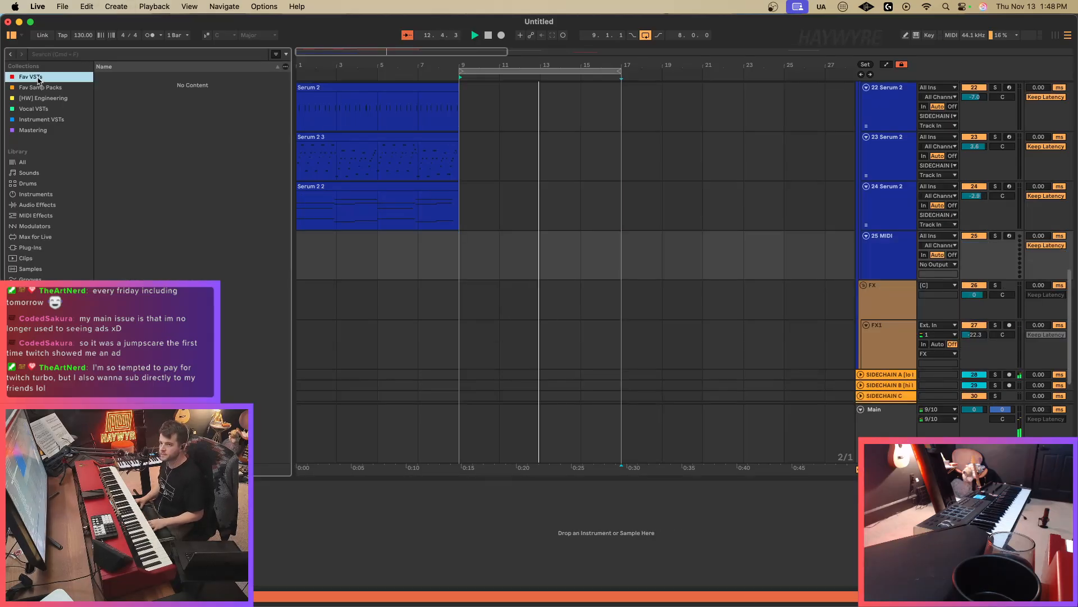
{"action": "left_click_drag", "start_coordinate": [126, 258], "coordinate": [599, 251]}
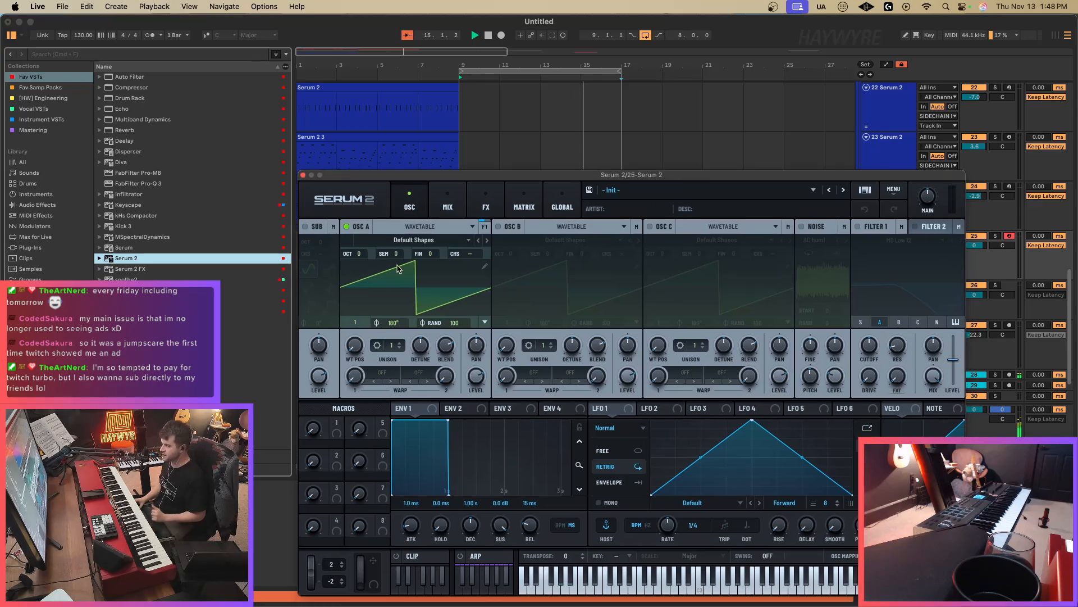
Set oscillator A to 7 unison voices and route the new track's output to a sidechain track.
{"action": "left_click_drag", "start_coordinate": [388, 349], "coordinate": [419, 364]}
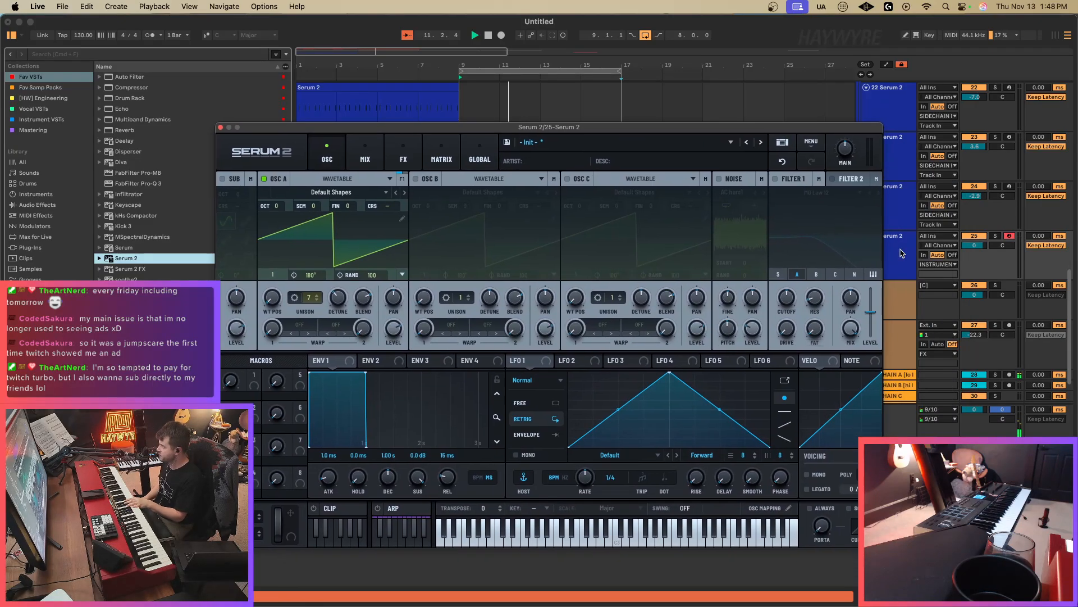
{"action": "left_click", "coordinate": [928, 265]}
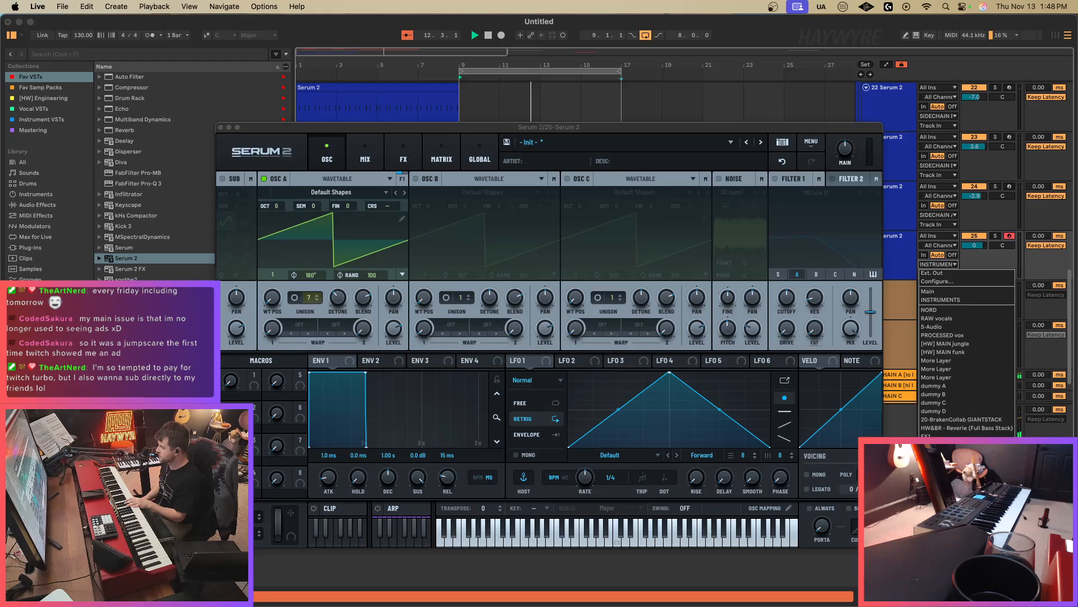
{"action": "left_click", "coordinate": [950, 478]}
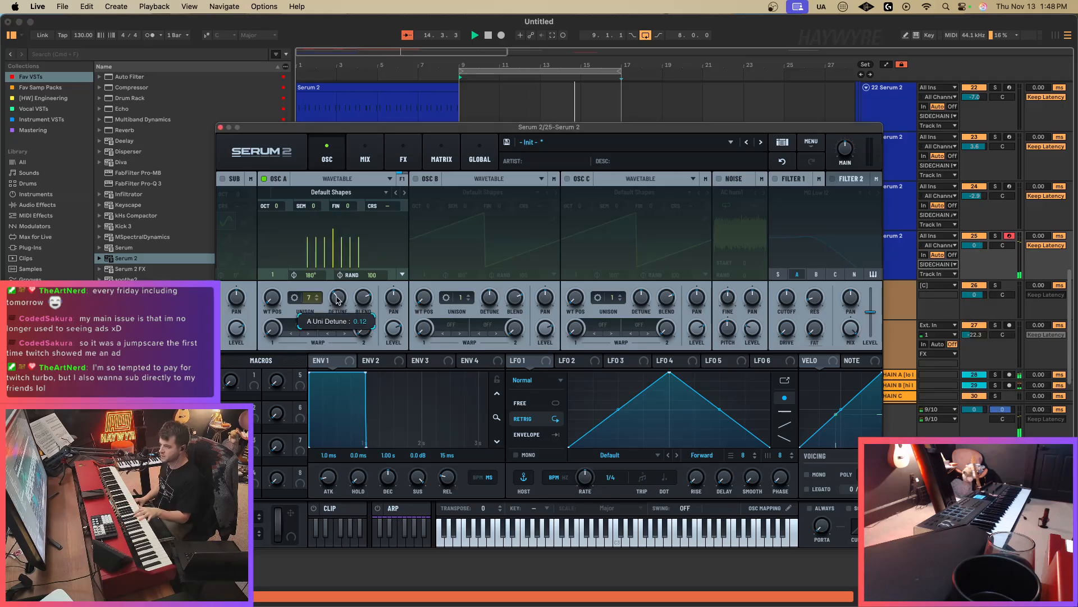
Reduce oscillator A's unison detune and lower the new Serum 2 track's volume slightly.
{"action": "left_click", "coordinate": [337, 328]}
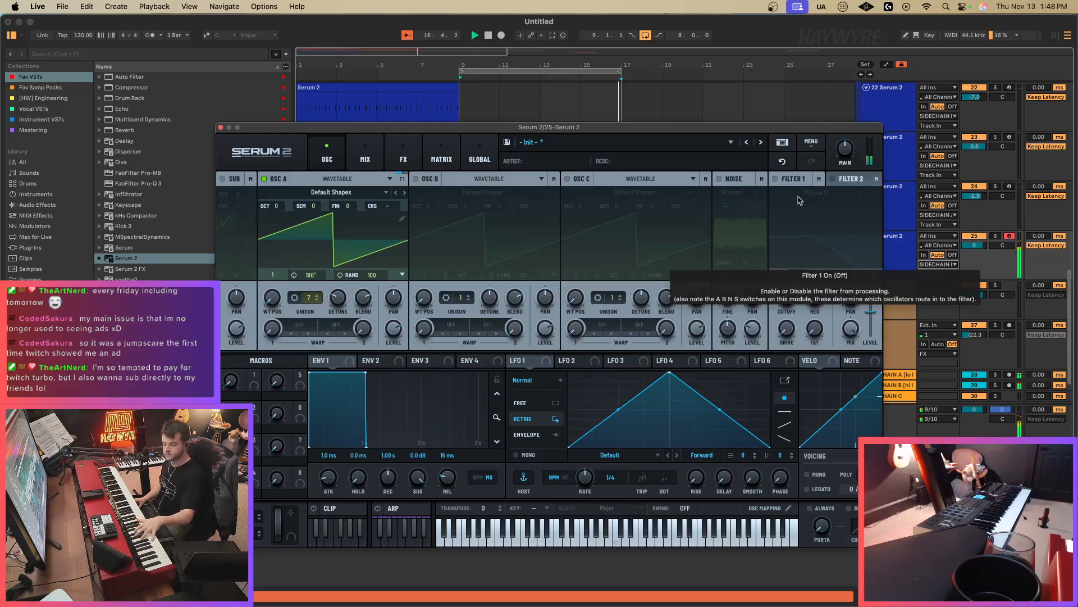
{"action": "left_click_drag", "start_coordinate": [974, 245], "coordinate": [974, 250]}
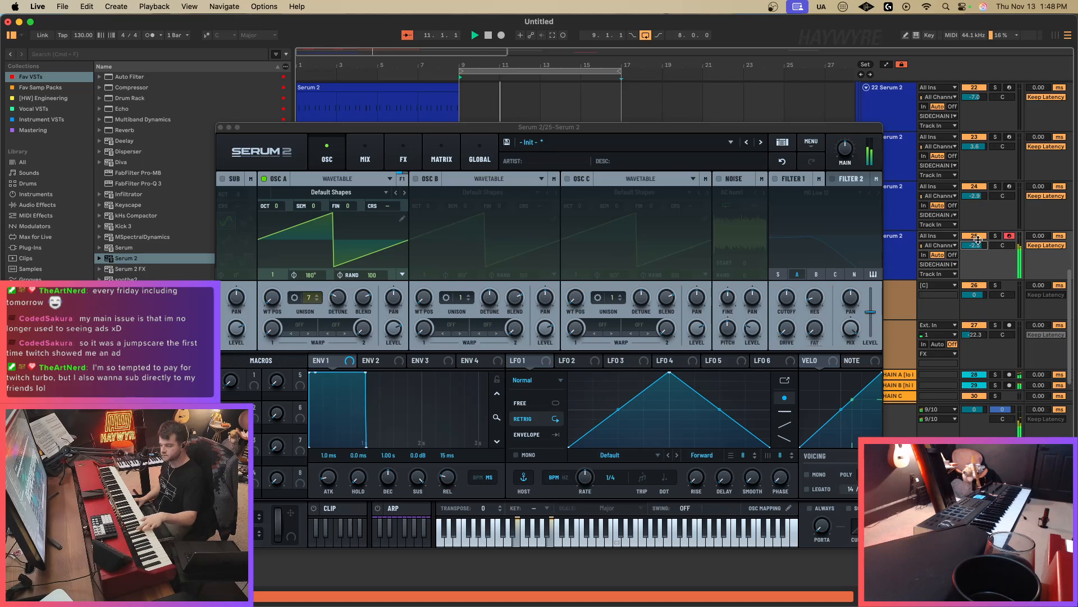
Enable Filter 1 with MG Low 12 and assign LFO 1 to modulate its cutoff.
{"action": "left_click", "coordinate": [775, 179]}
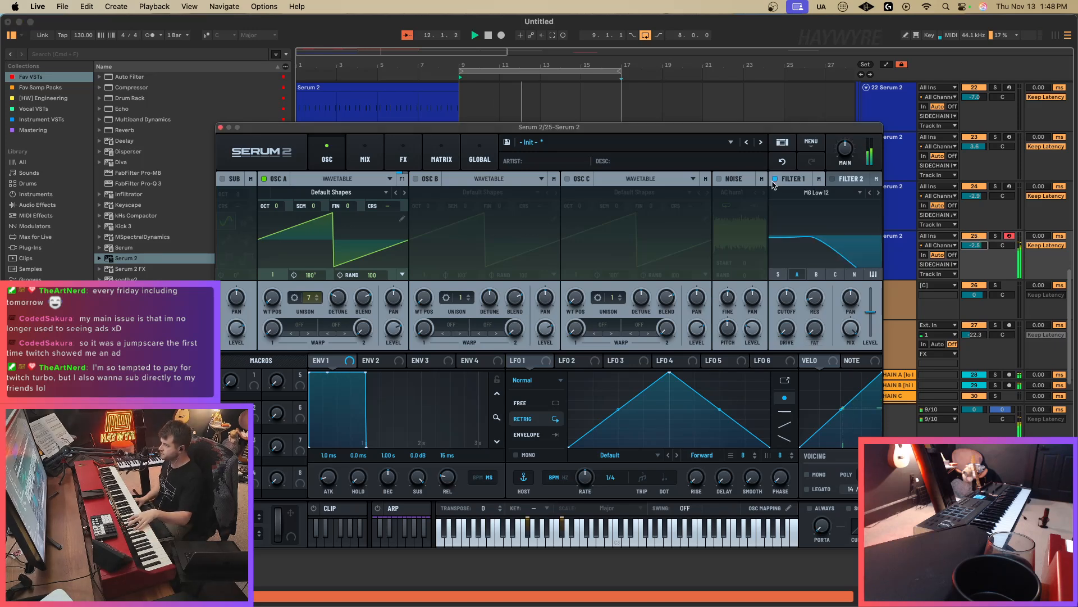
{"action": "left_click_drag", "start_coordinate": [512, 360], "coordinate": [785, 312]}
Shape LFO 1 with its peak near the start and run it in Envelope mode at a rate of 0.4 Hz.
{"action": "left_click_drag", "start_coordinate": [662, 374], "coordinate": [584, 373]}
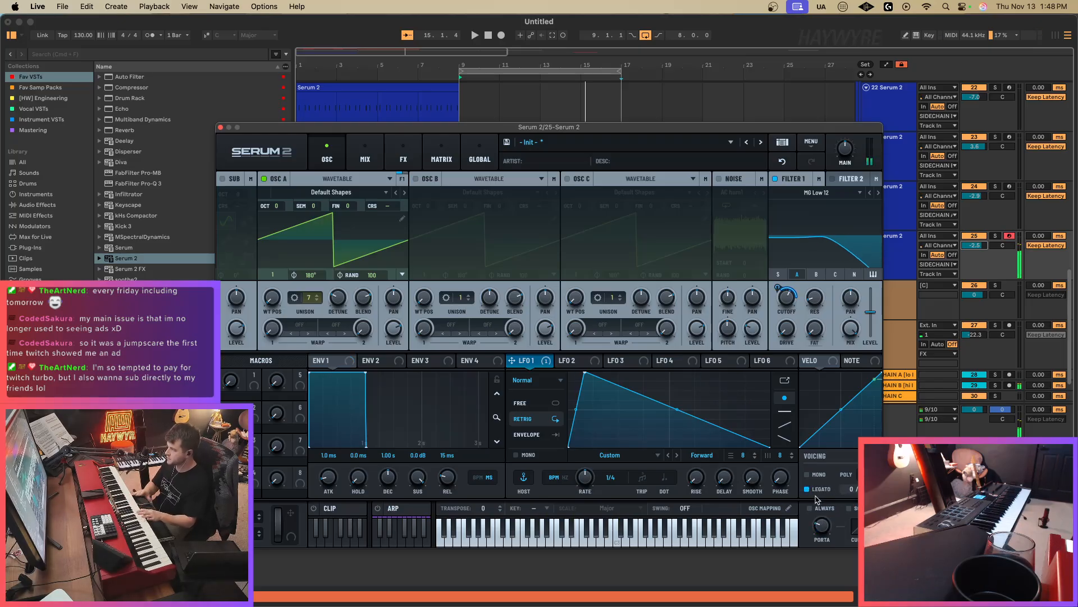
{"action": "left_click", "coordinate": [532, 435]}
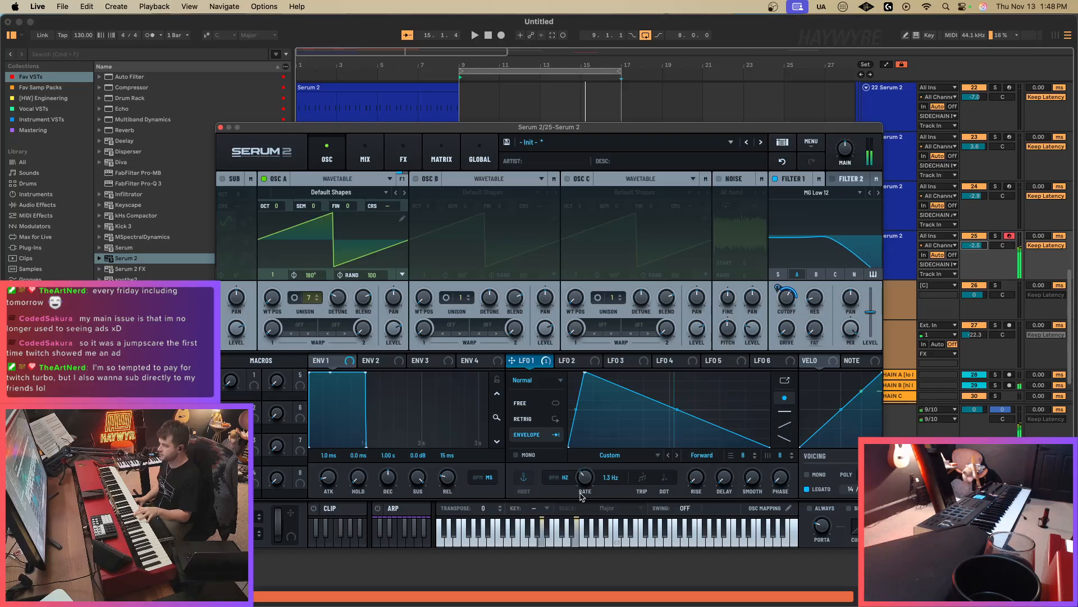
{"action": "left_click_drag", "start_coordinate": [581, 494], "coordinate": [578, 502]}
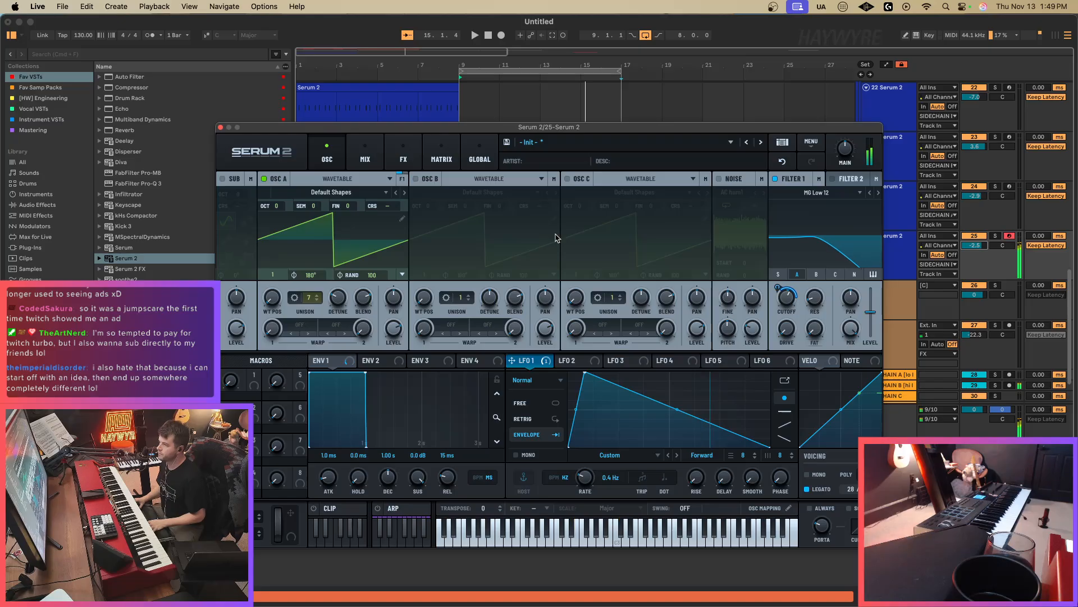
Add a Delay effect to Serum 2's main FX chain, in Ping-Pong mode with 1/8 time on both sides.
{"action": "left_click", "coordinate": [365, 158]}
{"action": "left_click", "coordinate": [396, 163]}
{"action": "left_click", "coordinate": [231, 198]}
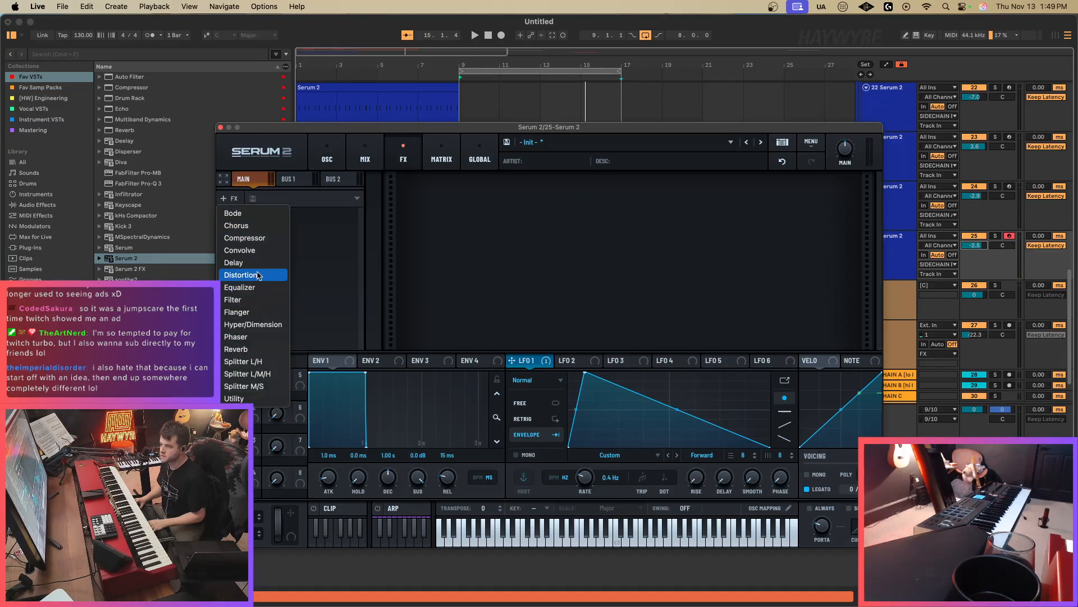
{"action": "left_click", "coordinate": [235, 262]}
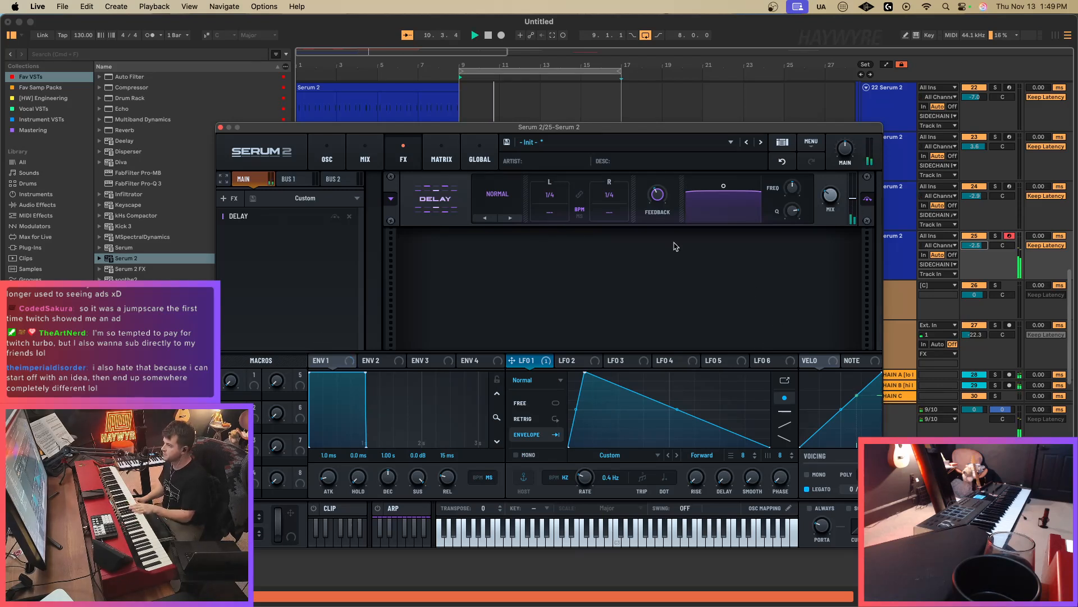
{"action": "left_click", "coordinate": [511, 219]}
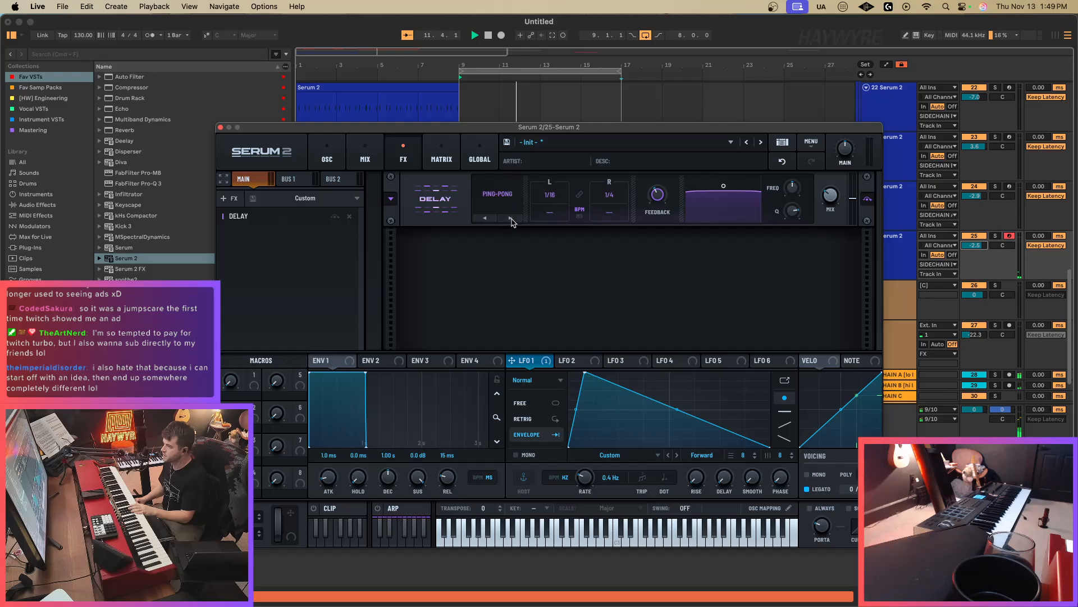
{"action": "left_click_drag", "start_coordinate": [615, 199], "coordinate": [553, 204]}
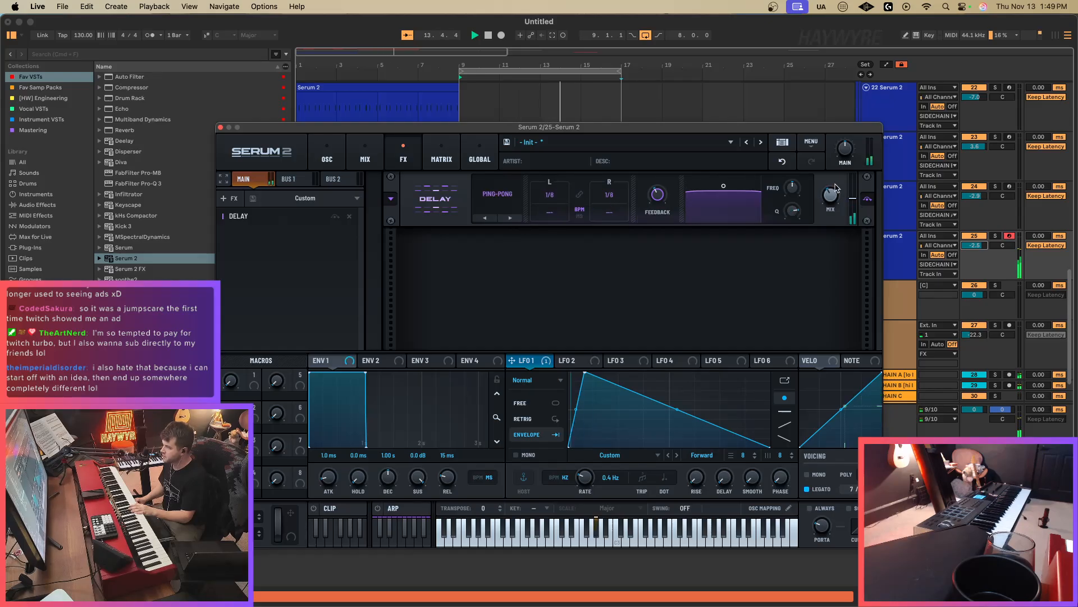
Add a Reverb effect after the delay in Serum 2's main FX chain.
{"action": "left_click", "coordinate": [228, 198]}
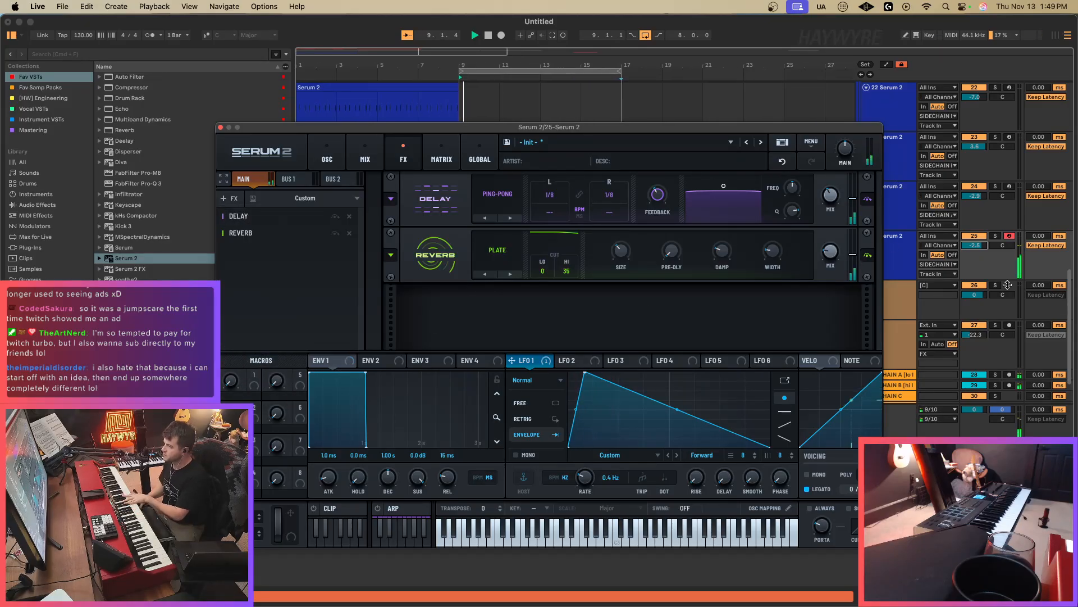
Widen the Plate reverb in Serum 2's main FX chain and close the plugin window.
{"action": "mouse_move", "coordinate": [836, 258]}
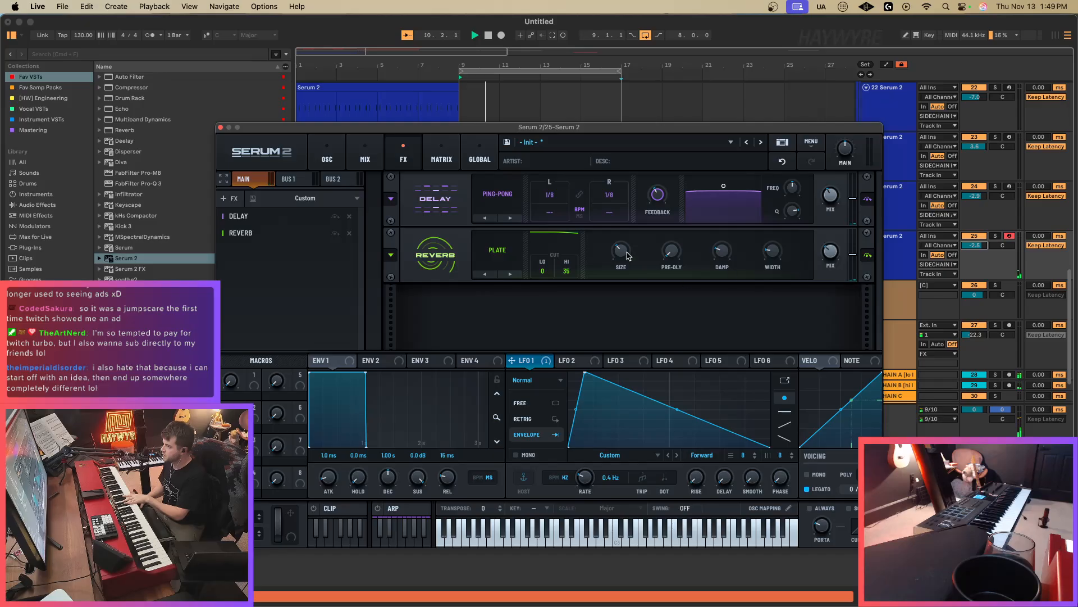
{"action": "left_click_drag", "start_coordinate": [767, 258], "coordinate": [768, 236]}
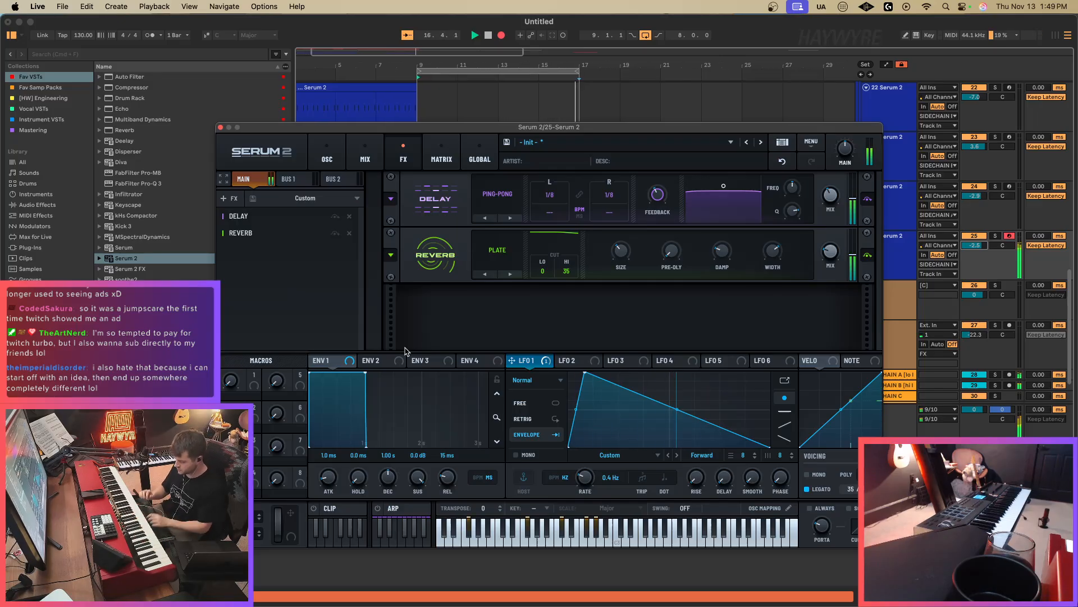
{"action": "left_click", "coordinate": [221, 127]}
Delete track 25's recorded material before bar 13 and quantize all notes in the clip from bar 13 to 17.
{"action": "left_click", "coordinate": [509, 259]}
{"action": "key", "text": "Delete"}
{"action": "left_click", "coordinate": [586, 236]}
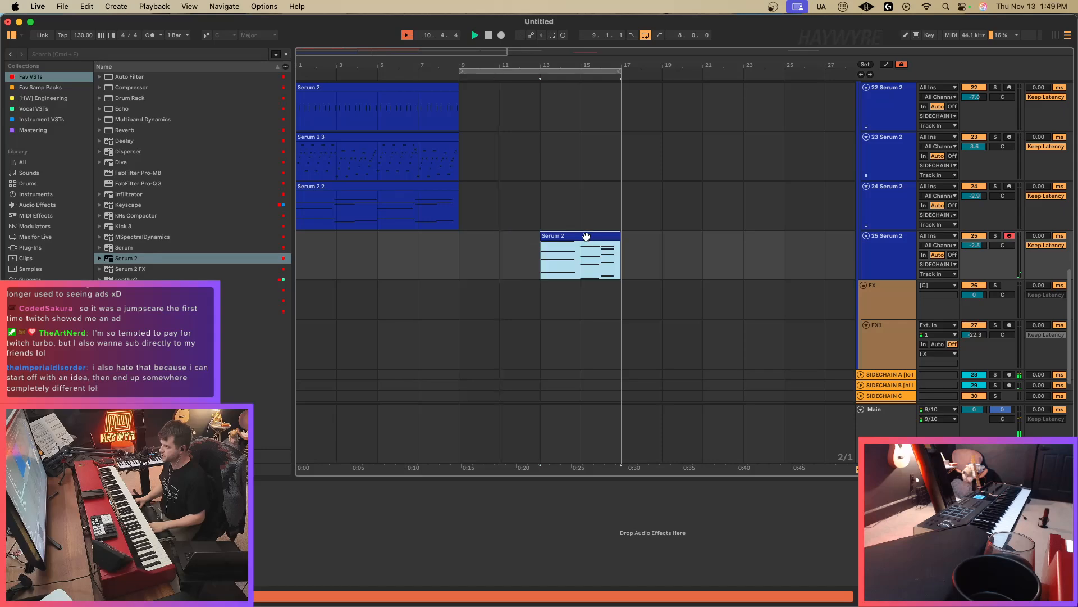
{"action": "double_click", "coordinate": [588, 237]}
{"action": "left_click", "coordinate": [590, 242]}
{"action": "key", "text": "super+a"}
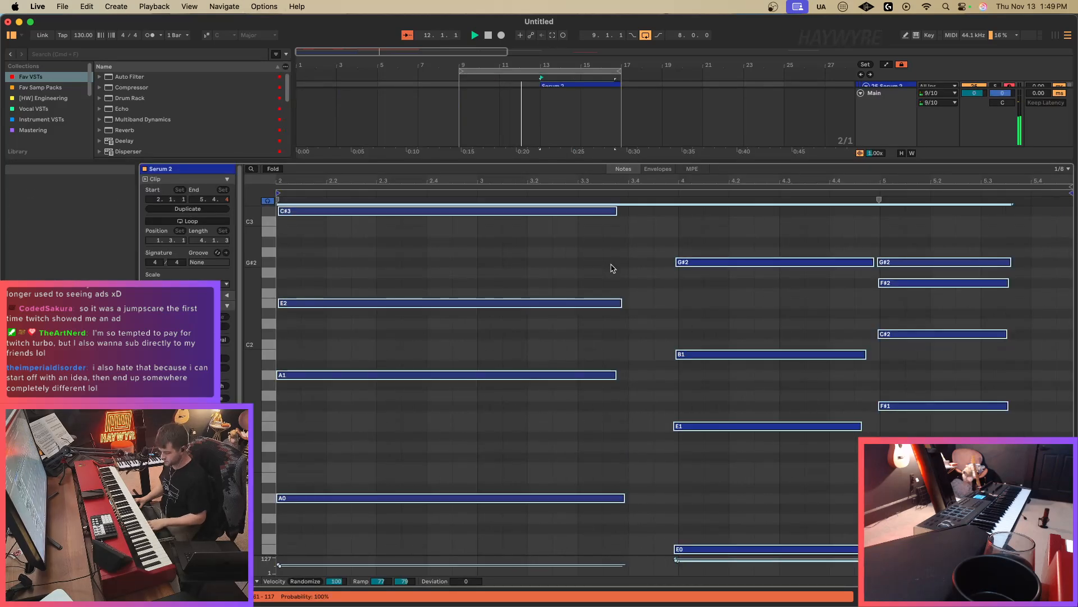
{"action": "key", "text": "super+u"}
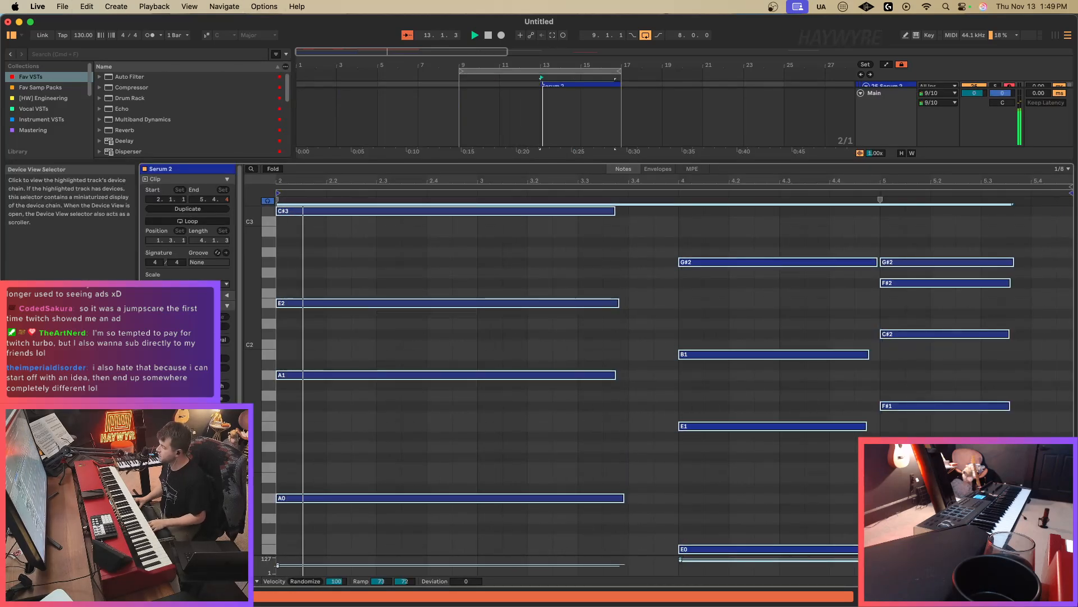
{"action": "key", "text": "shift+Tab"}
Copy the quantized clip to bar 9 and consolidate both copies into one clip spanning bars 9 to 17.
{"action": "left_click", "coordinate": [590, 291]}
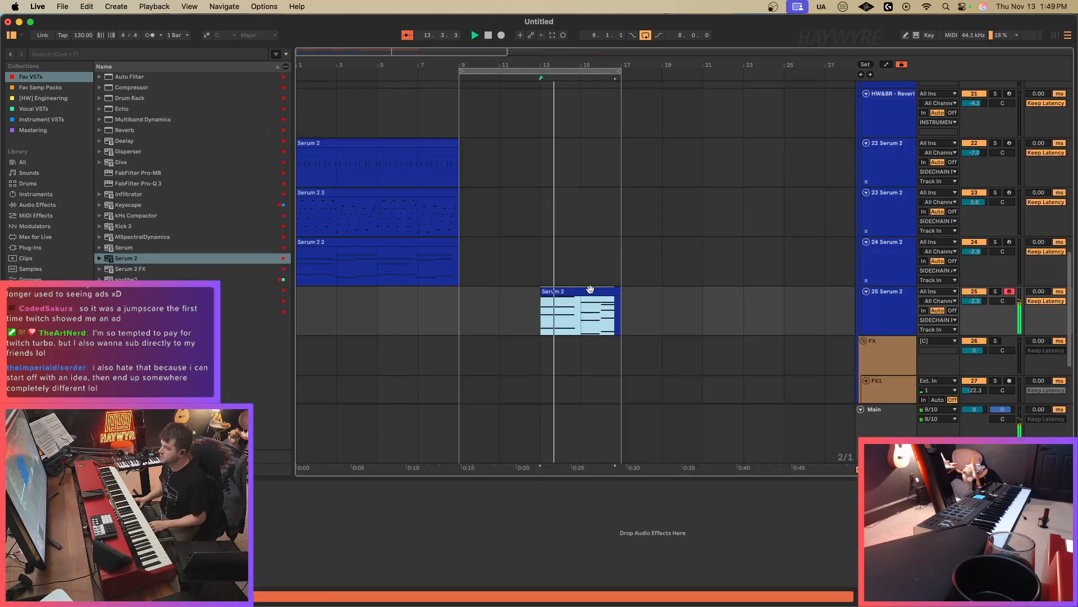
{"action": "left_click", "coordinate": [467, 312]}
{"action": "key", "text": "super+v"}
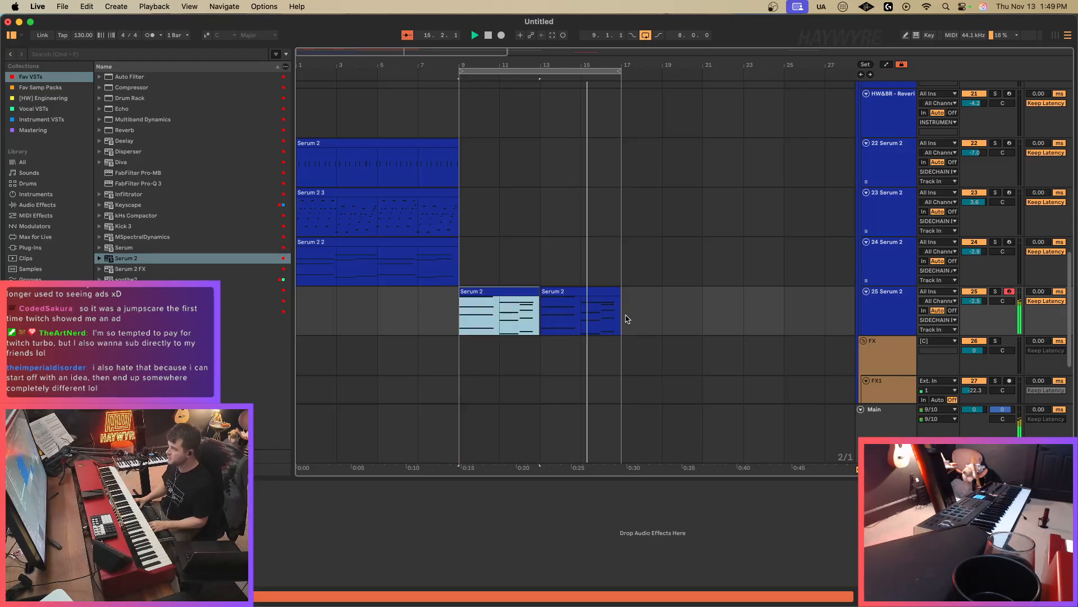
{"action": "left_click_drag", "start_coordinate": [627, 314], "coordinate": [461, 315]}
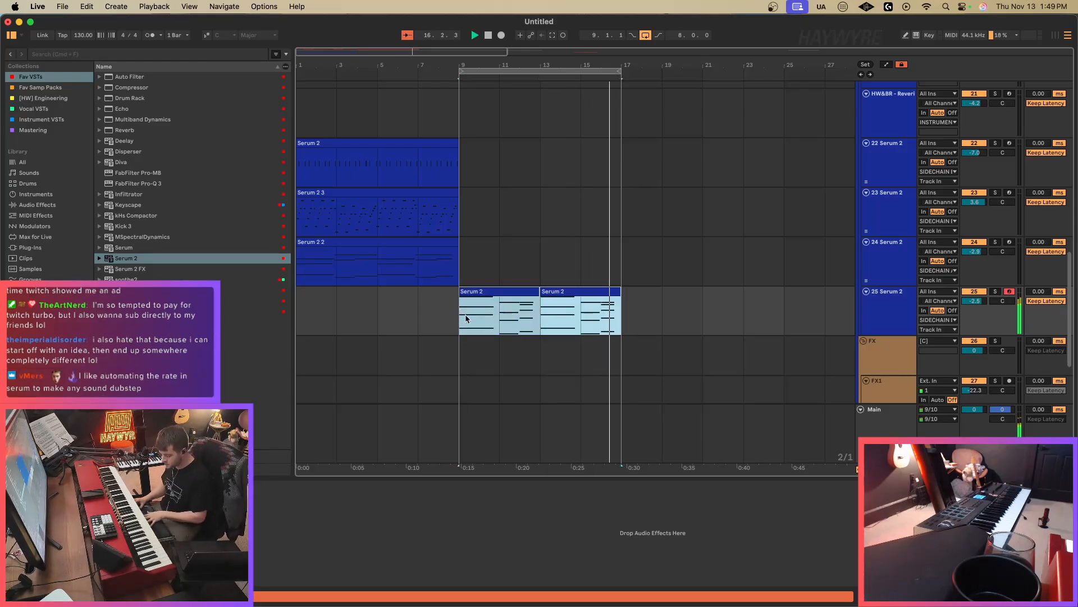
{"action": "key", "text": "super+j"}
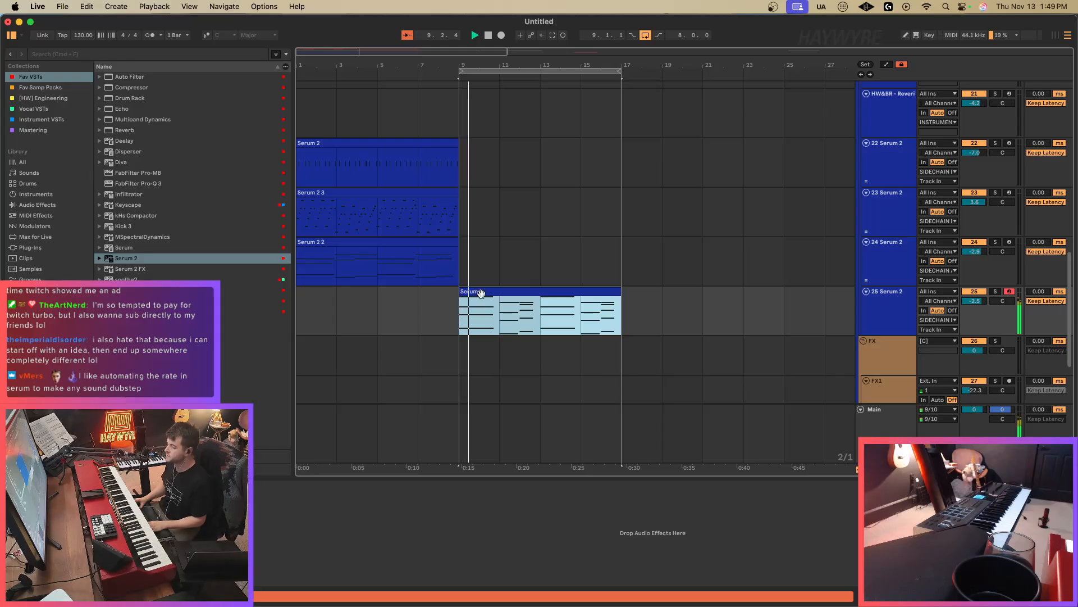
Create a MIDI track below track 25 with Serum 2 on it and load the Splice preset MO_SHINJU_KY_Decrepit.
{"action": "left_click", "coordinate": [412, 291]}
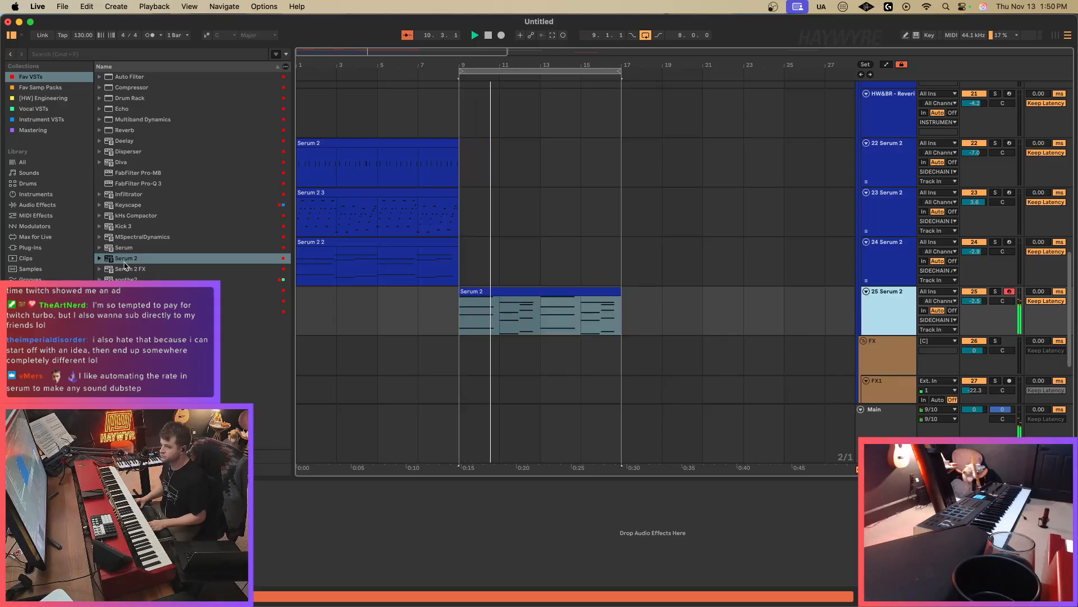
{"action": "key", "text": "super+shift+t"}
{"action": "left_click_drag", "start_coordinate": [121, 263], "coordinate": [543, 373]}
{"action": "left_click", "coordinate": [655, 147]}
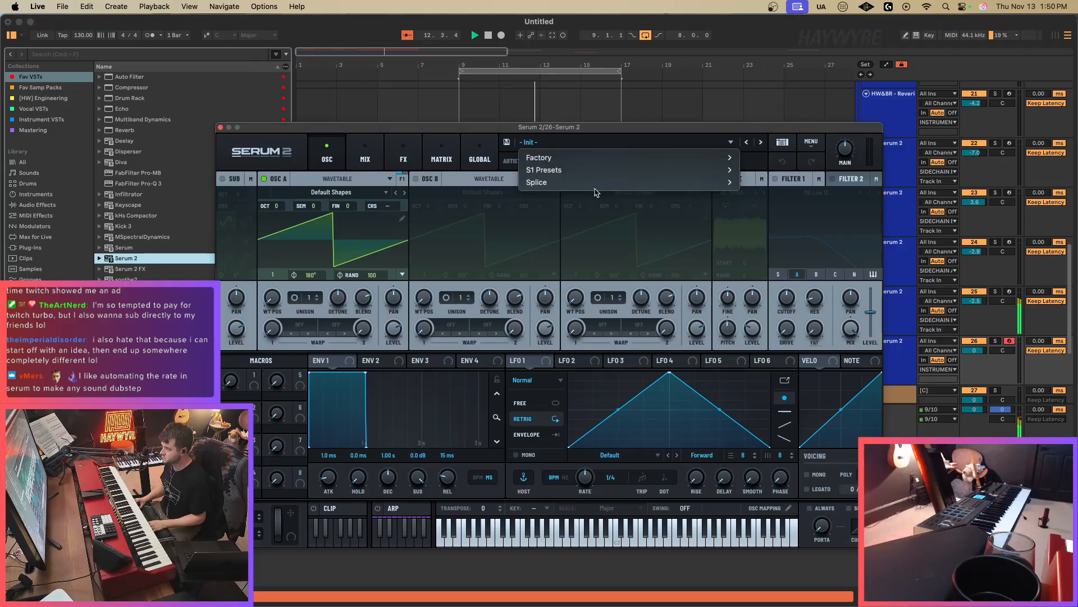
{"action": "mouse_move", "coordinate": [674, 182]}
{"action": "mouse_move", "coordinate": [811, 280]}
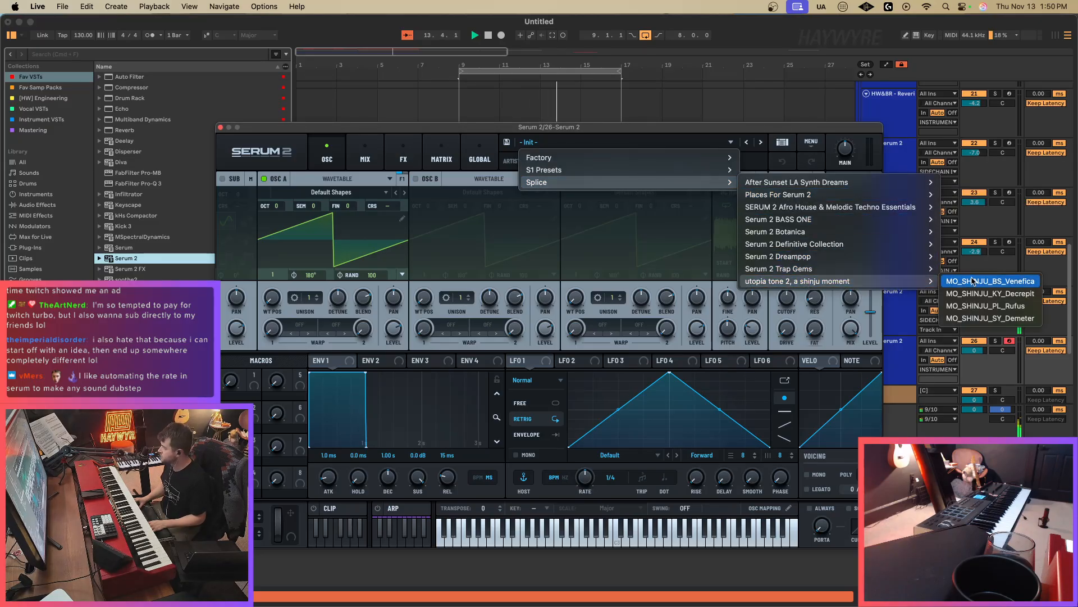
{"action": "left_click", "coordinate": [984, 293]}
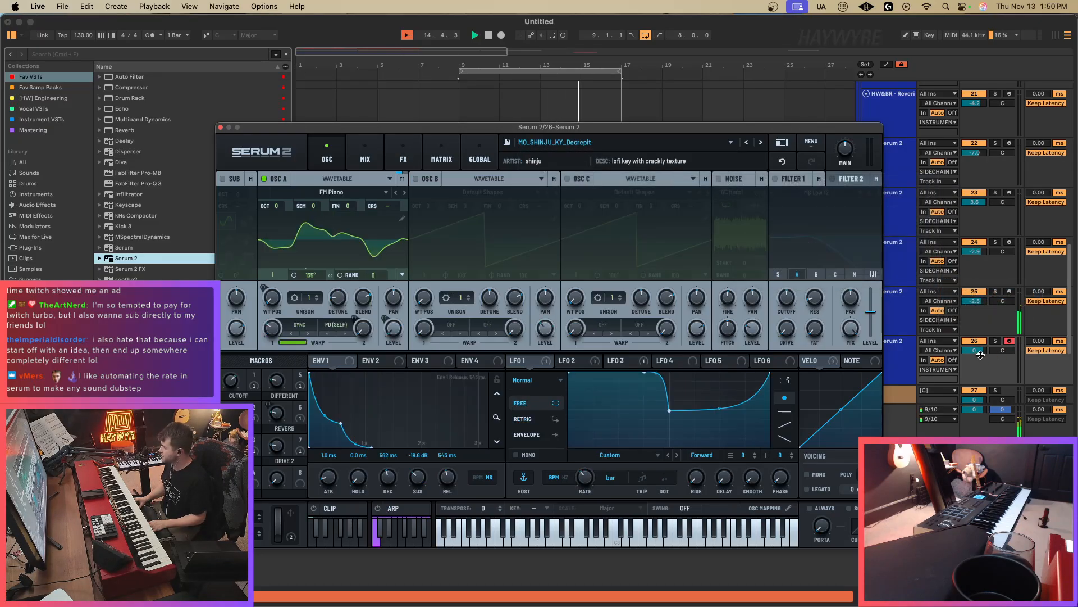
Route track 26's output to the same sidechain track as the other synths and set its volume to -4.8 dB.
{"action": "left_click", "coordinate": [938, 369]}
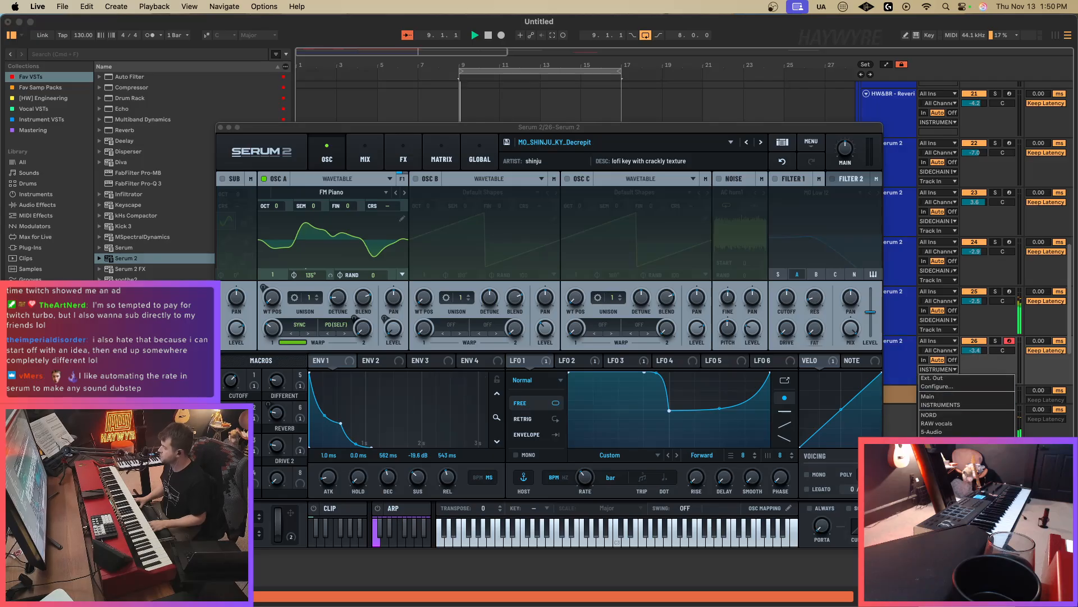
{"action": "left_click", "coordinate": [949, 511]}
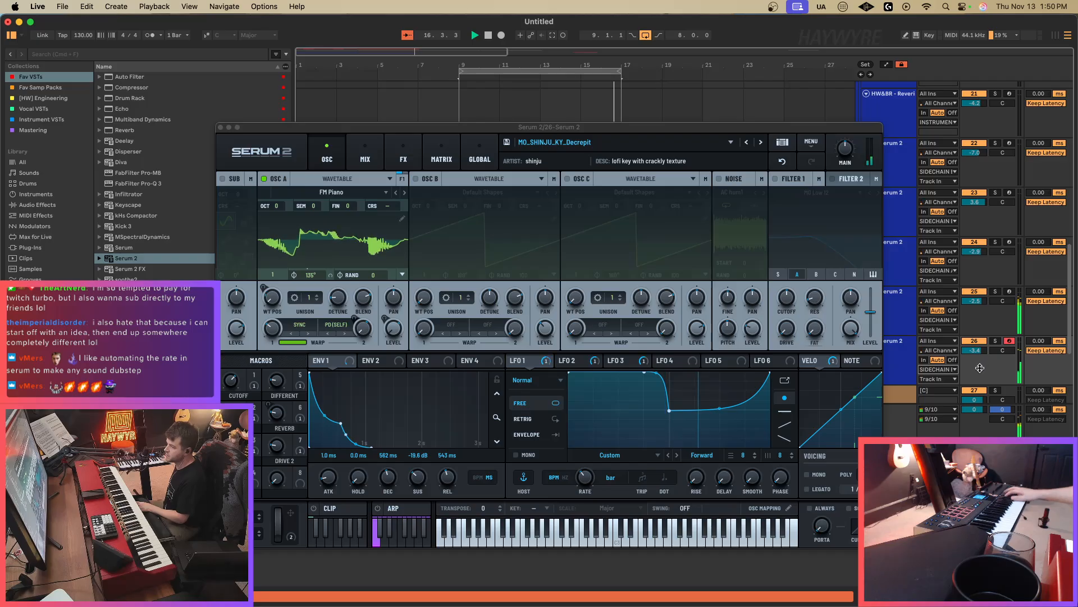
{"action": "left_click_drag", "start_coordinate": [977, 351], "coordinate": [977, 357]}
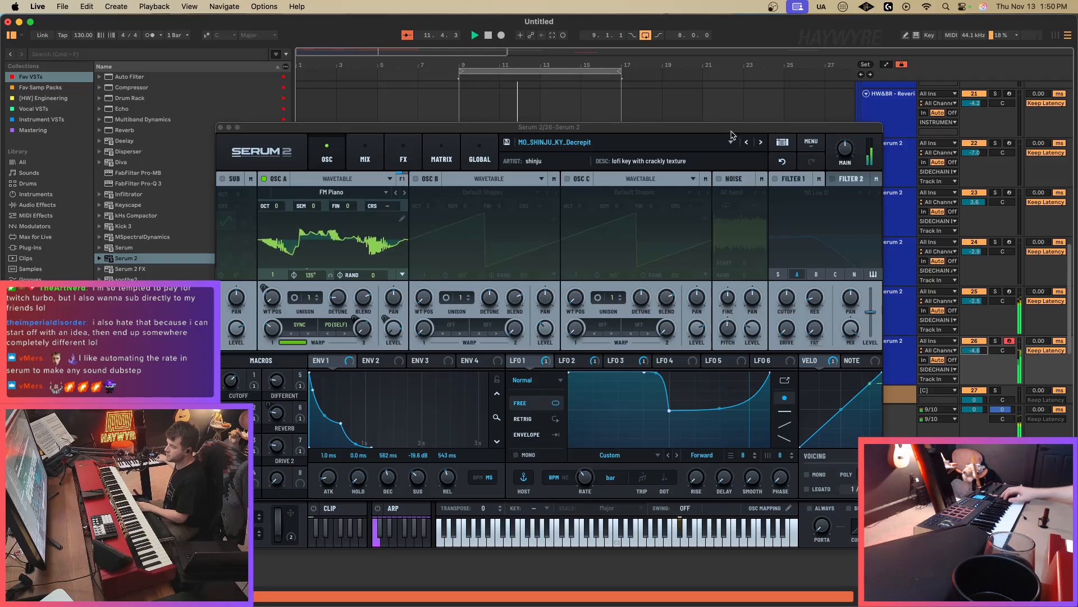
Move the loop to bars 1 to 9, play it from the start and close the Serum 2 window.
{"action": "left_click_drag", "start_coordinate": [730, 130], "coordinate": [763, 159]}
{"action": "left_click_drag", "start_coordinate": [470, 73], "coordinate": [244, 50]}
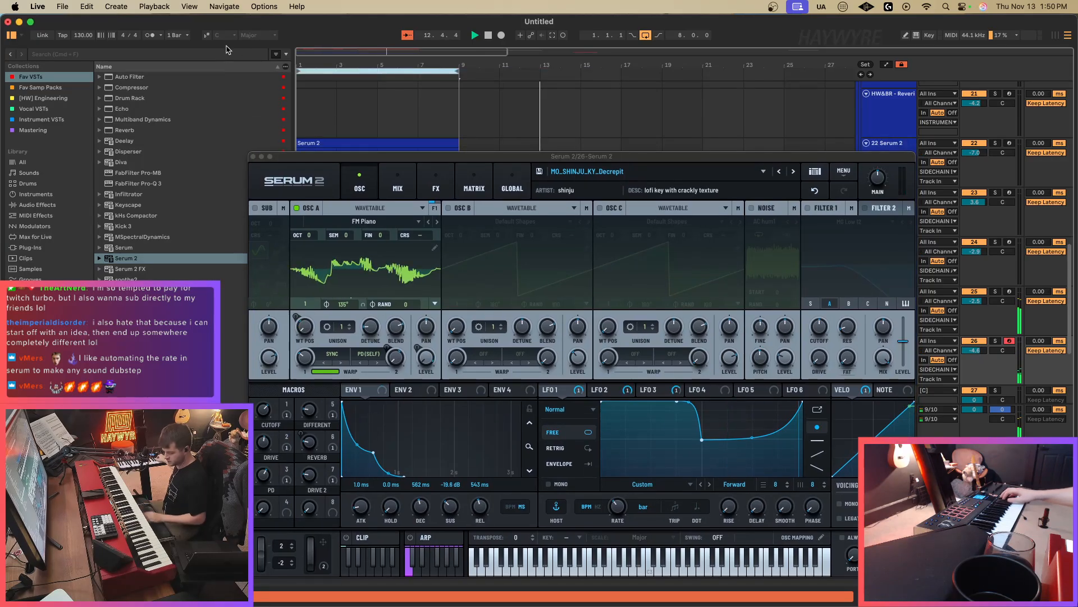
{"action": "key", "text": "space"}
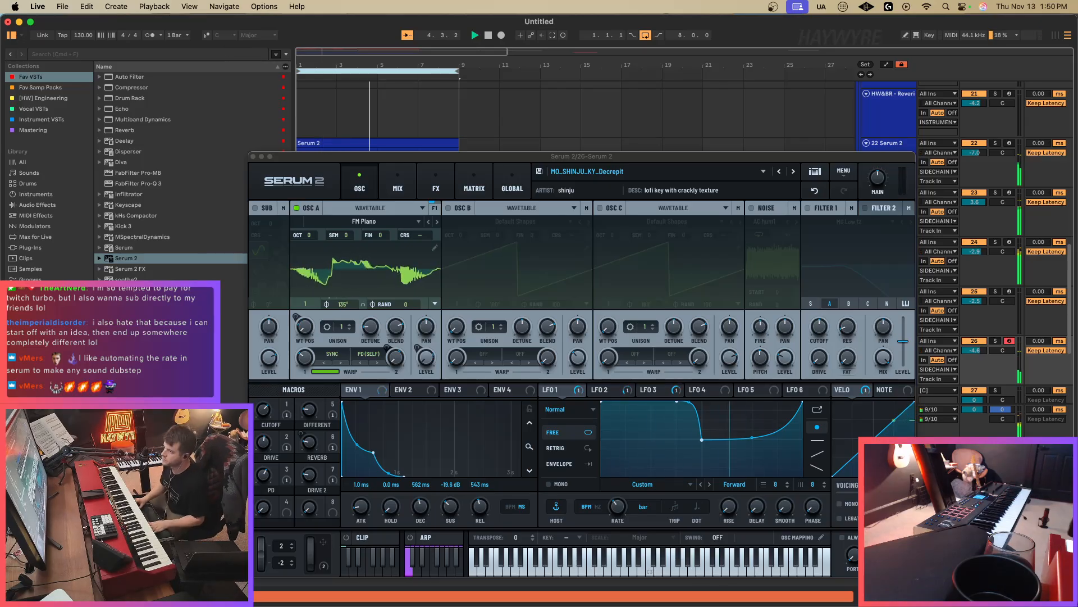
{"action": "left_click", "coordinate": [253, 157]}
{"action": "scroll", "coordinate": [511, 350], "scroll_direction": "up", "scroll_amount": 4}
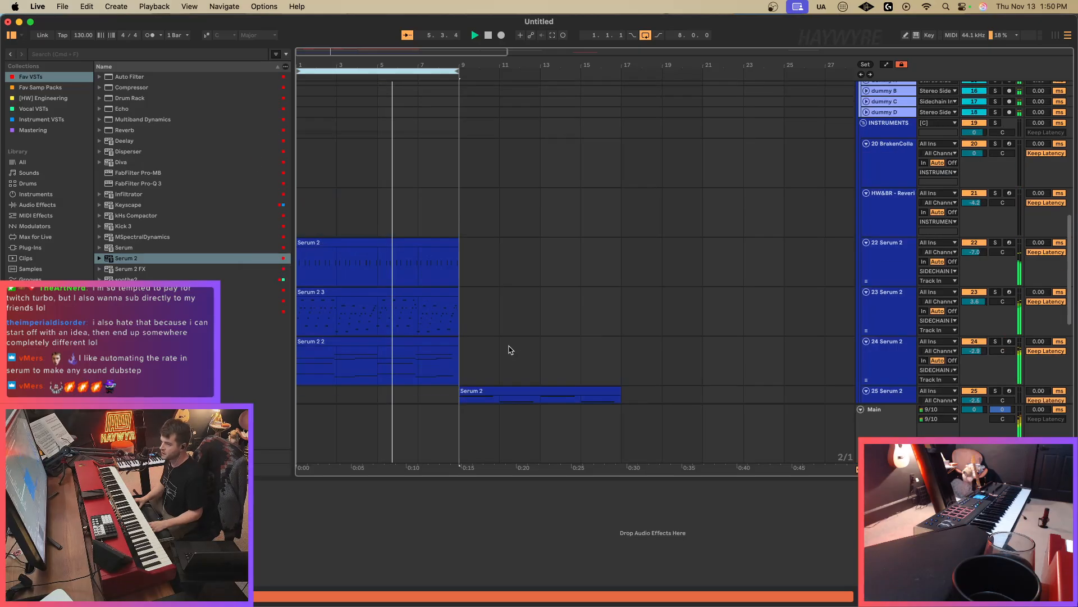
{"action": "scroll", "coordinate": [506, 343], "scroll_direction": "up", "scroll_amount": 5}
{"action": "left_click", "coordinate": [562, 241]}
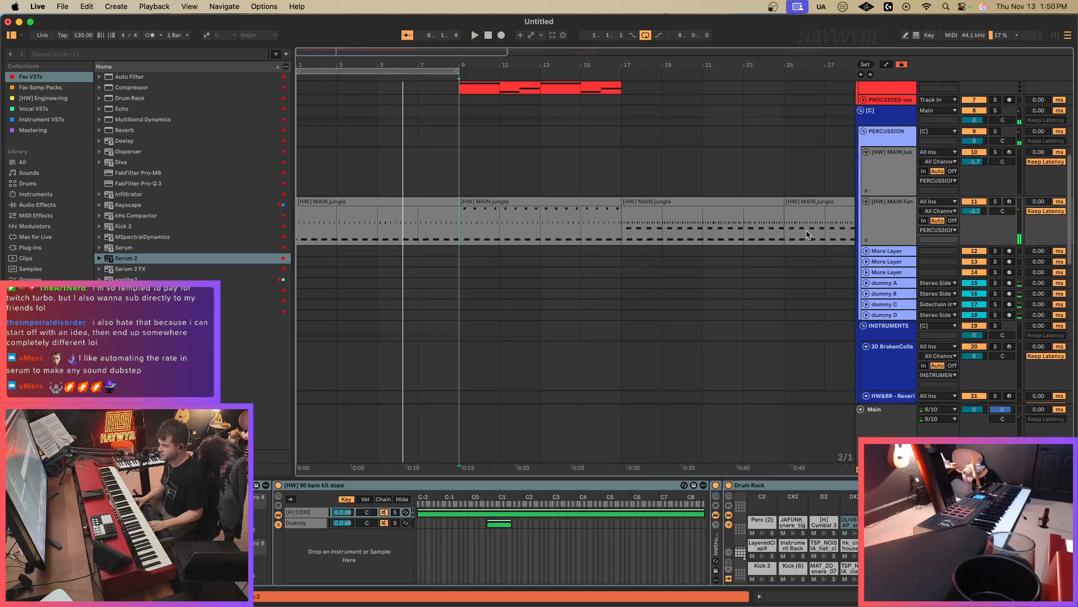
{"action": "left_click_drag", "start_coordinate": [789, 230], "coordinate": [276, 203]}
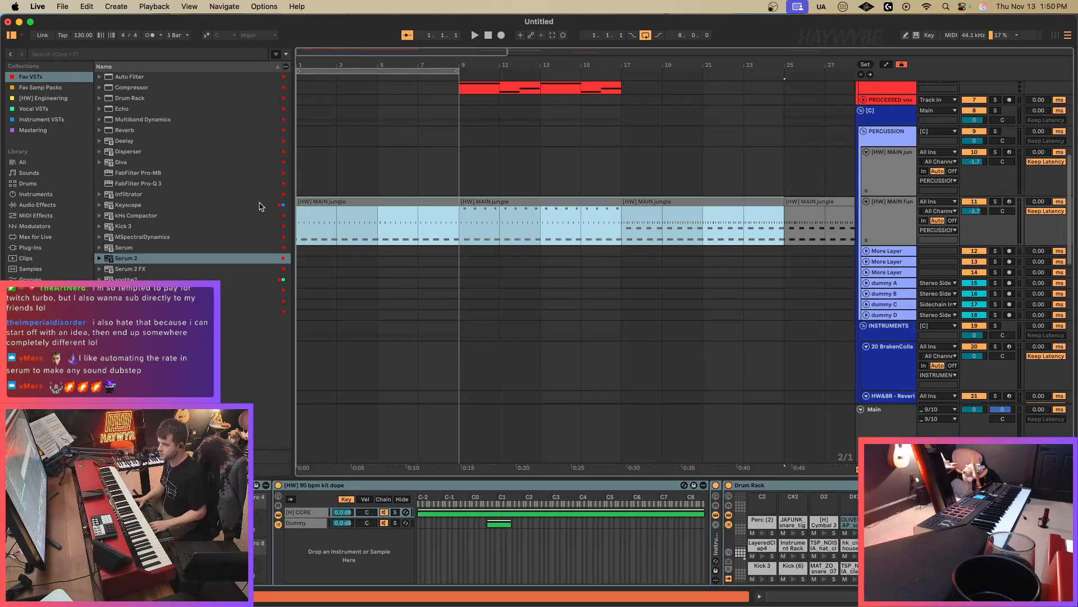
{"action": "scroll", "coordinate": [421, 315], "scroll_direction": "down", "scroll_amount": 10}
Play the first section and add Deelay after Multiband Dynamics on track 23.
{"action": "left_click", "coordinate": [357, 237]}
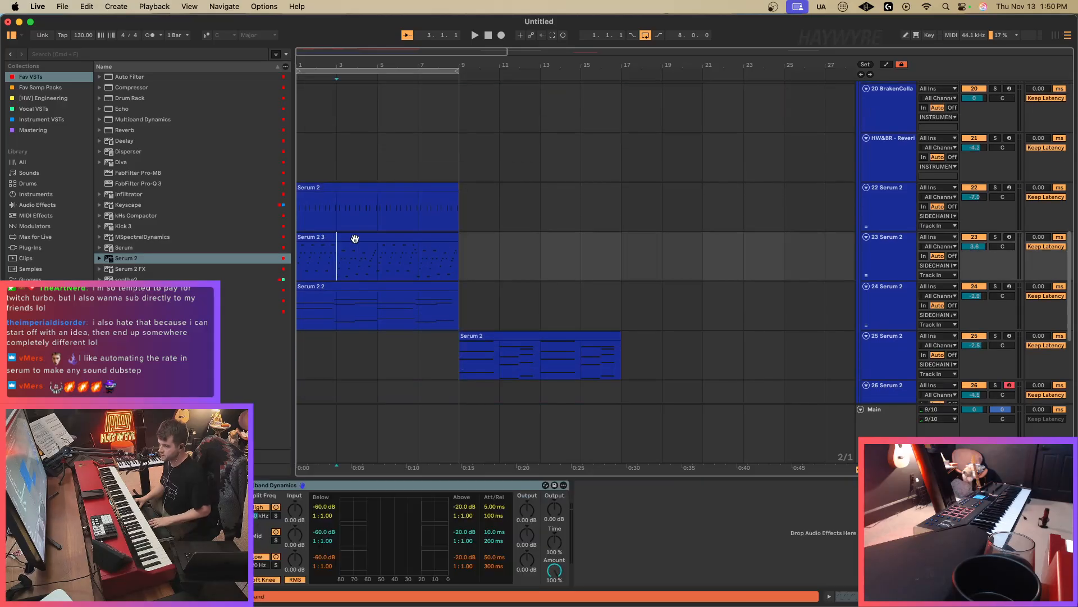
{"action": "key", "text": "space"}
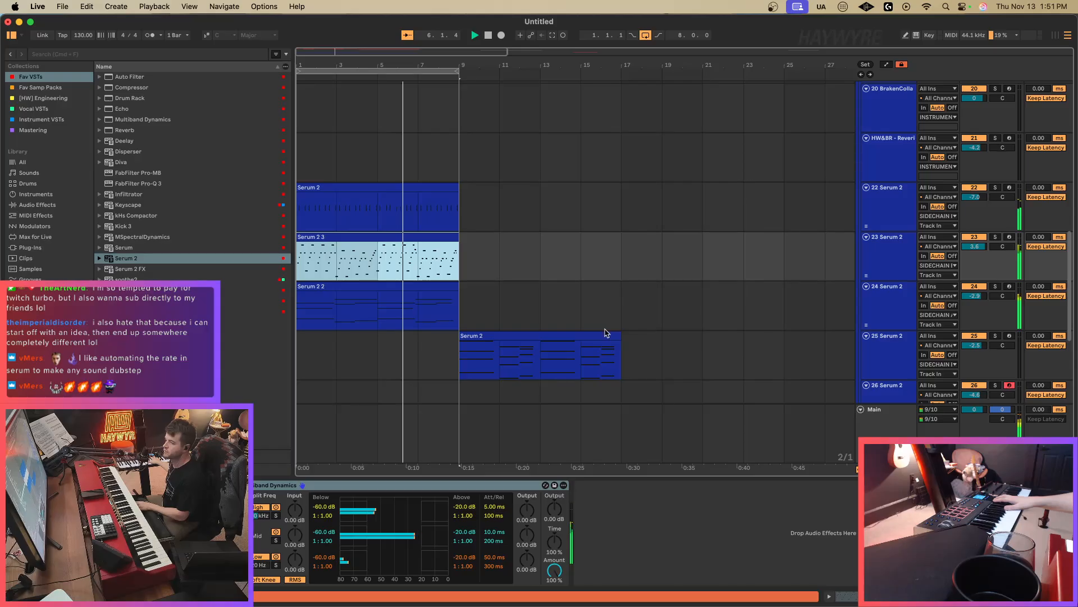
{"action": "scroll", "coordinate": [472, 366], "scroll_direction": "down", "scroll_amount": 2}
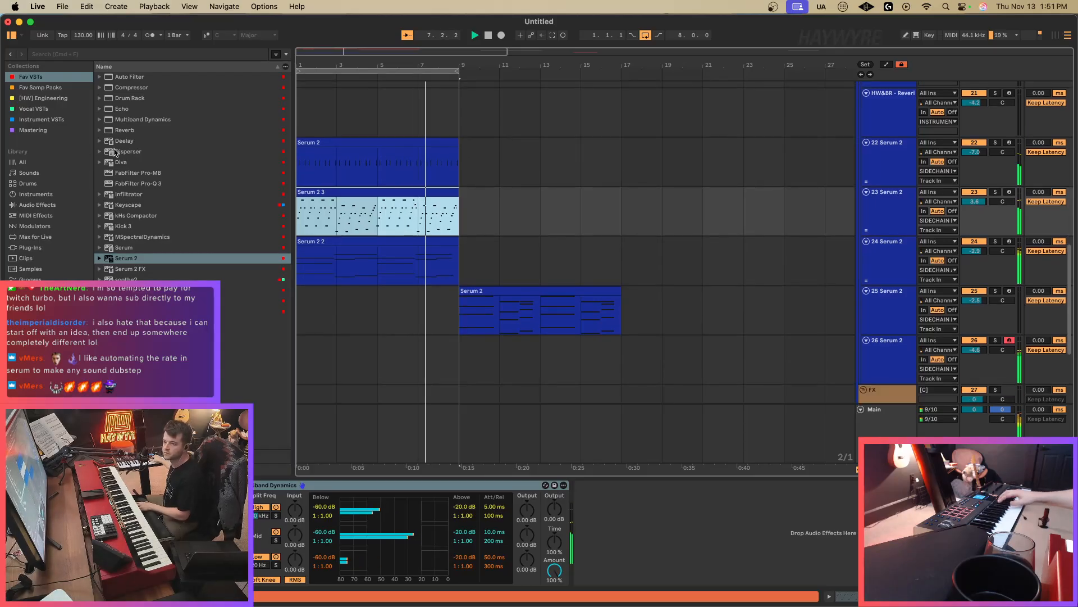
{"action": "left_click", "coordinate": [123, 141]}
{"action": "left_click_drag", "start_coordinate": [595, 529], "coordinate": [699, 506]}
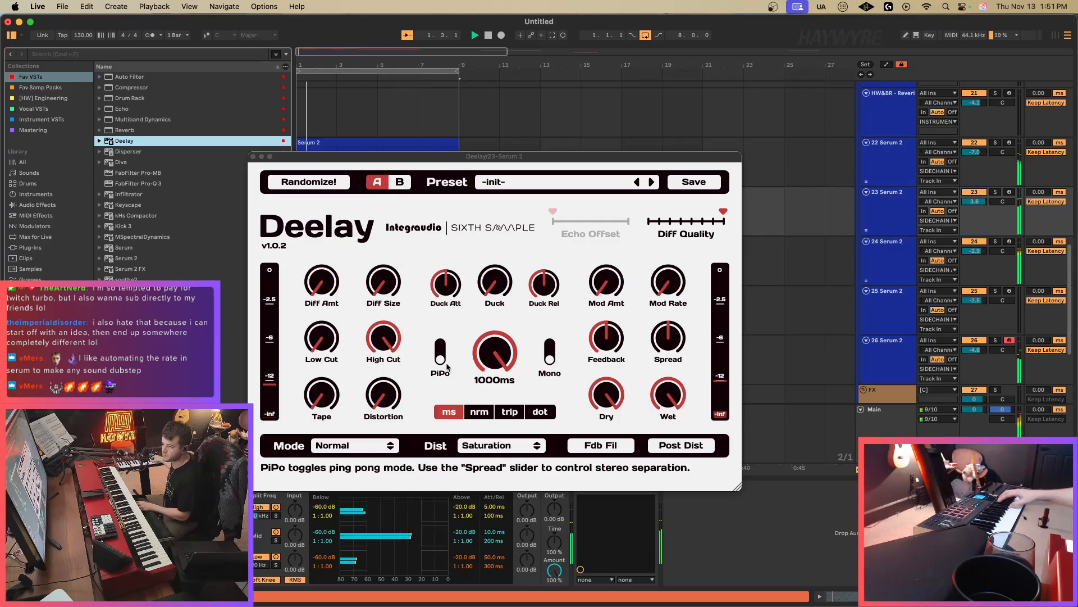
Turn on Deelay's ping-pong mode with a 123 ms delay time and set track 23's volume to 2.2 dB.
{"action": "left_click", "coordinate": [441, 360]}
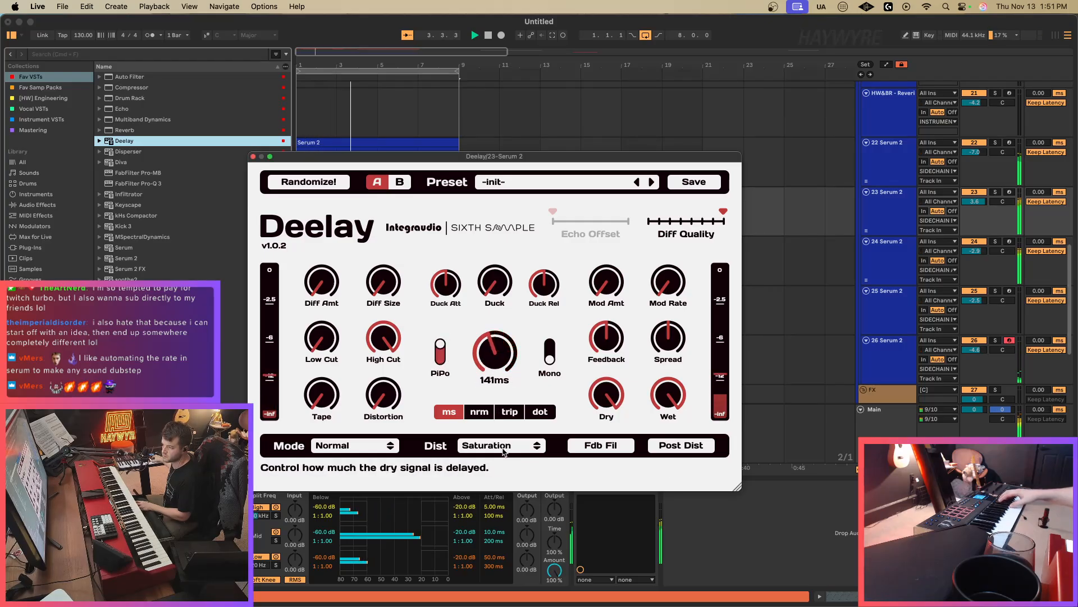
{"action": "left_click_drag", "start_coordinate": [504, 460], "coordinate": [506, 477]}
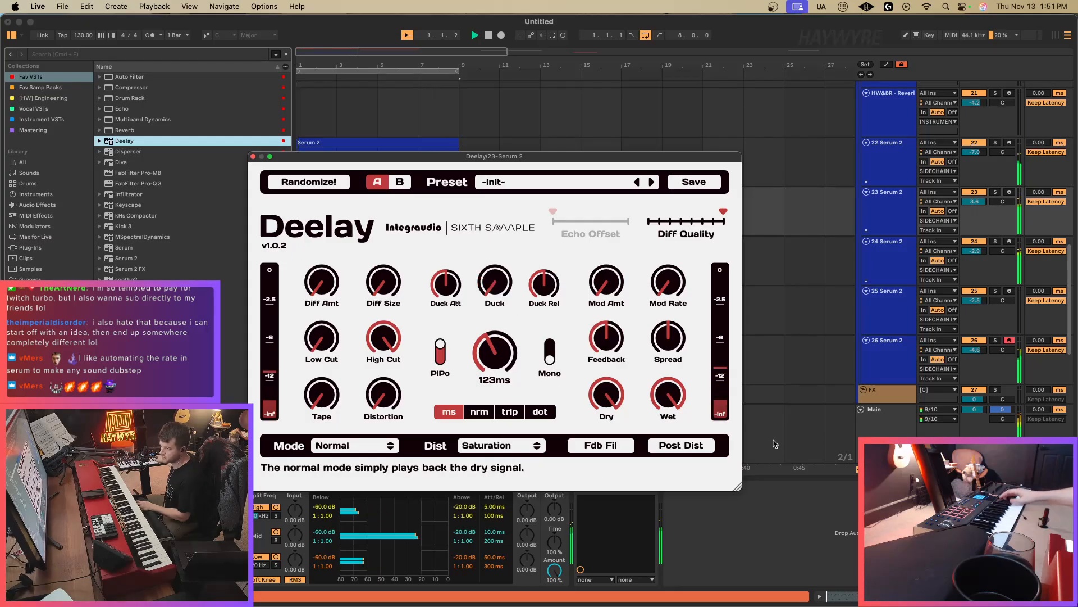
{"action": "left_click", "coordinate": [253, 157]}
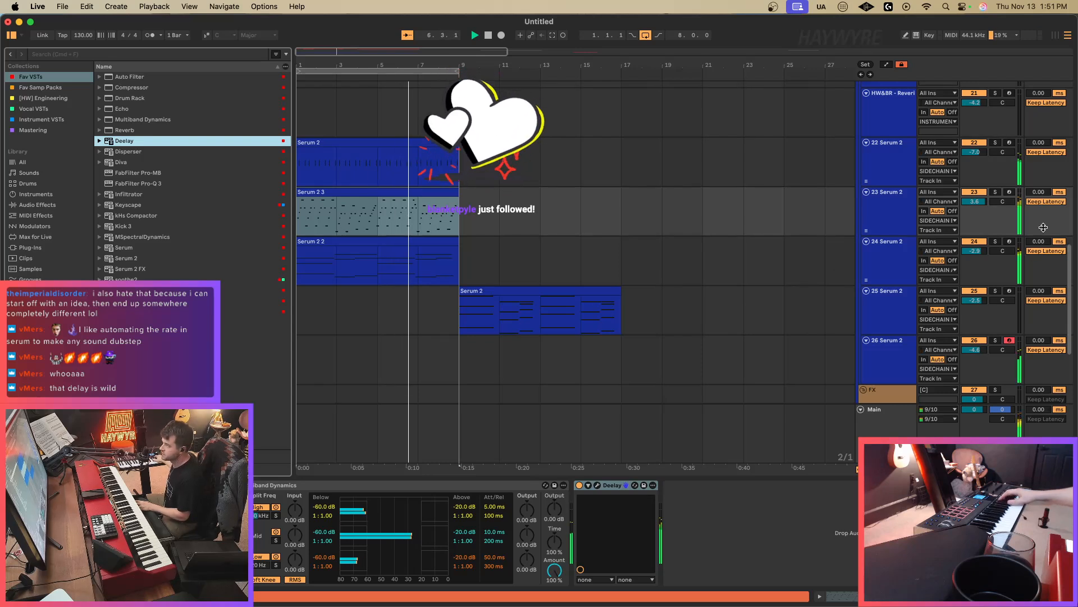
{"action": "left_click", "coordinate": [974, 203]}
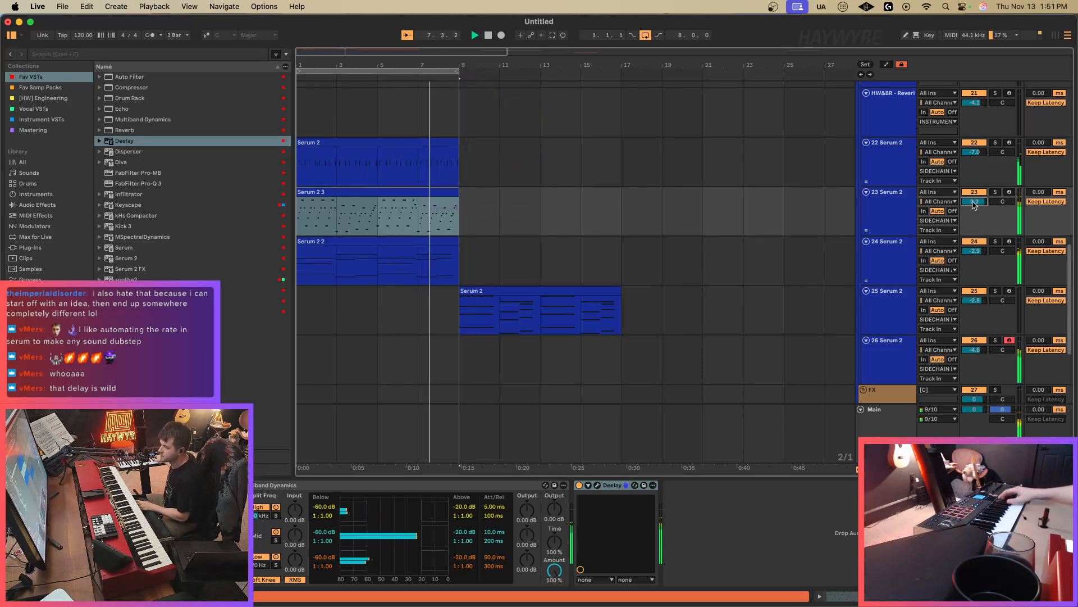
Add ValhallaVintageVerb to track 26 with the mix at 50.8 % and the decay at 9.91 s.
{"action": "left_click", "coordinate": [882, 361]}
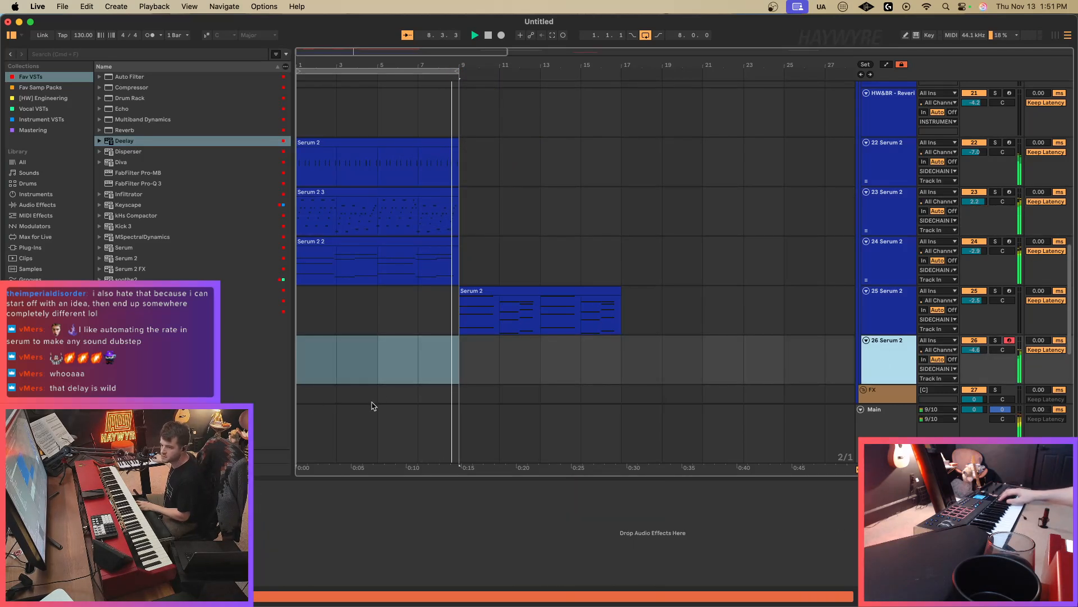
{"action": "left_click_drag", "start_coordinate": [131, 301], "coordinate": [486, 412]}
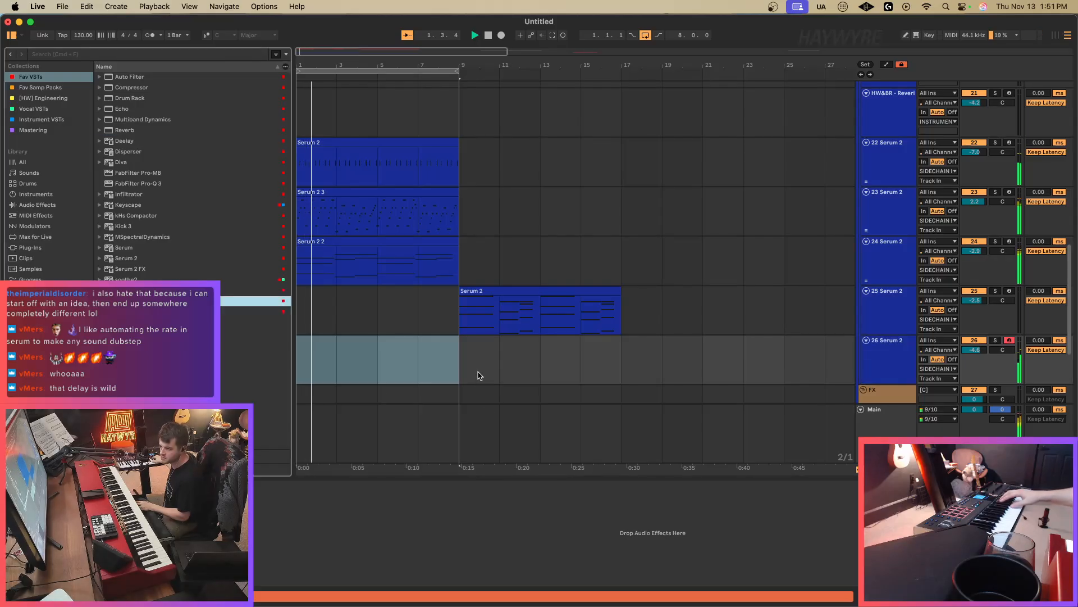
{"action": "left_click_drag", "start_coordinate": [478, 376], "coordinate": [469, 376]}
{"action": "left_click_drag", "start_coordinate": [284, 248], "coordinate": [360, 298]}
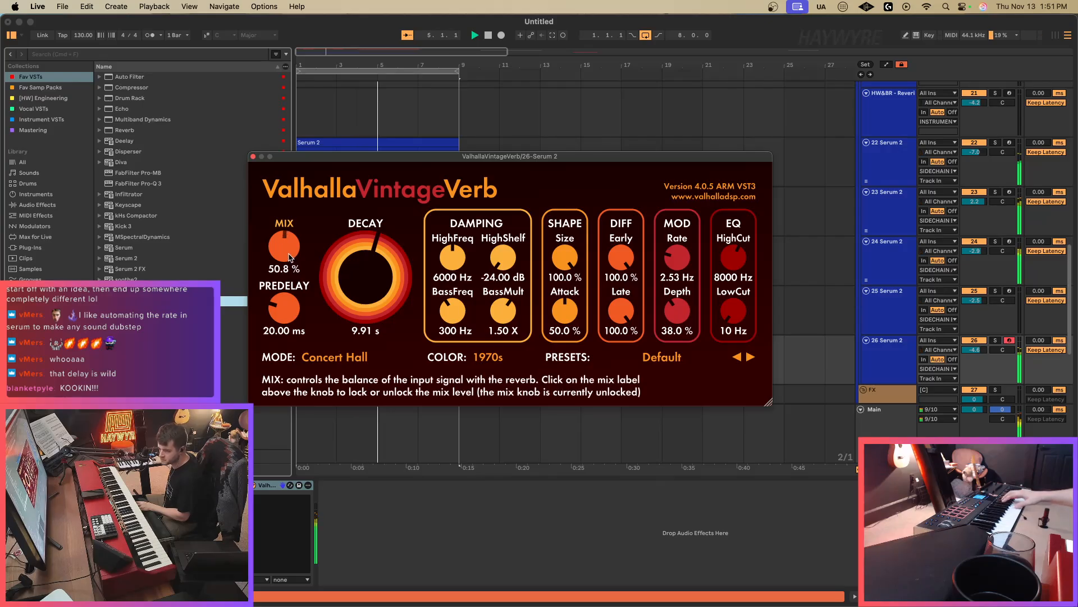
Record a Serum 2 MIDI part over bars 1 to 9 on track 26.
{"action": "left_click_drag", "start_coordinate": [320, 155], "coordinate": [630, 165]}
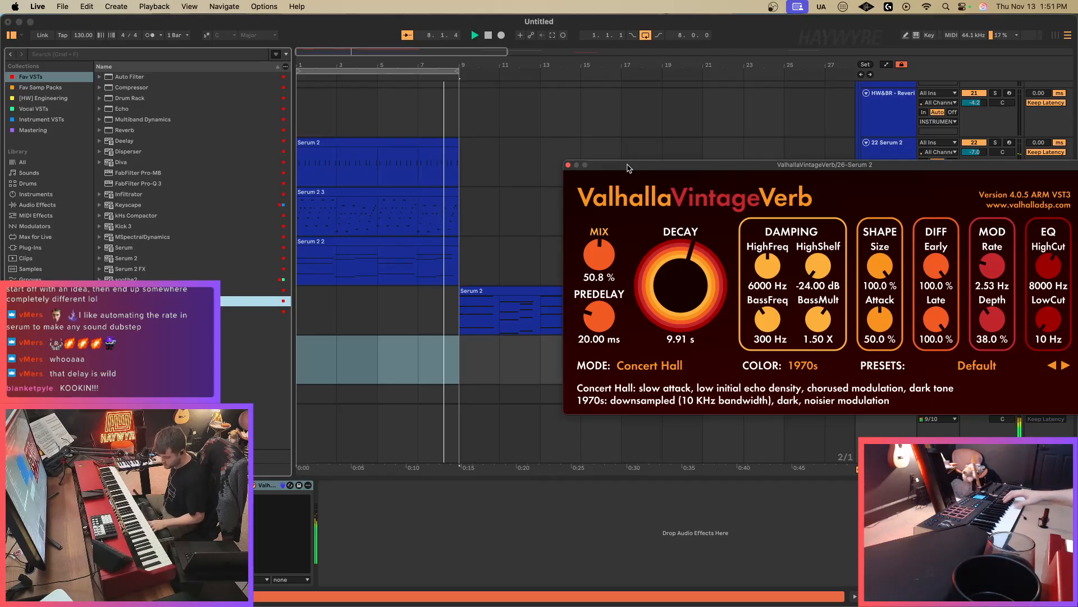
{"action": "key", "text": "F9"}
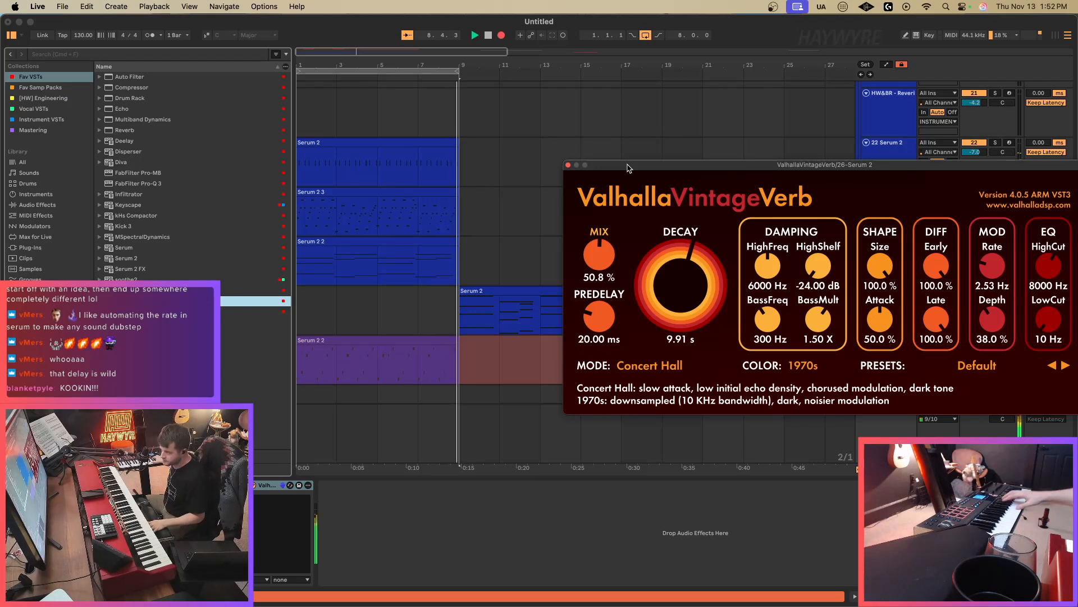
{"action": "key", "text": "F9"}
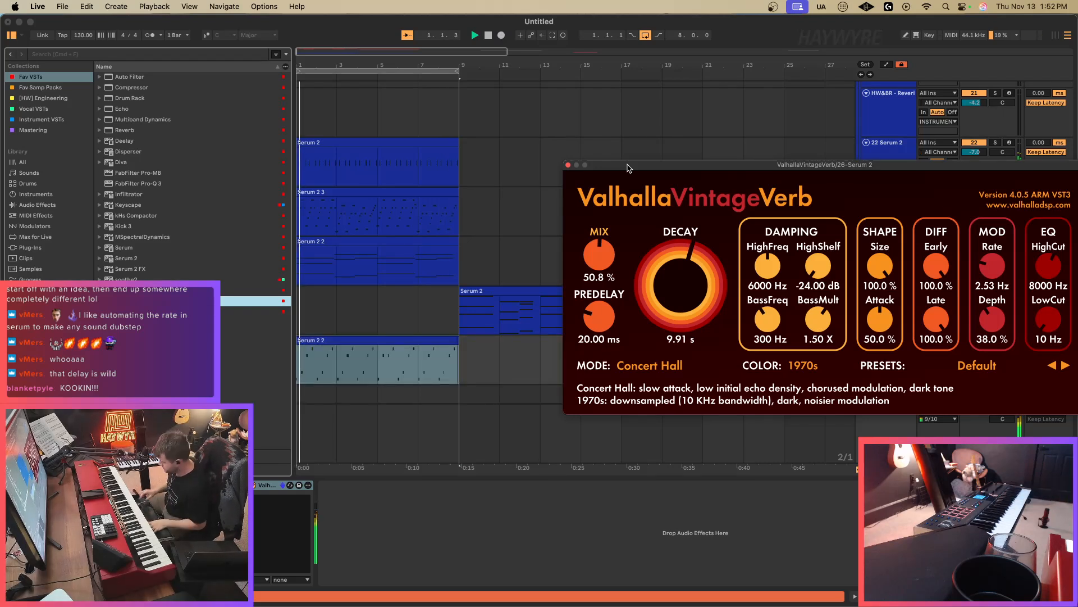
Select the recorded Serum 2 clip on track 26 and close its ValhallaVintageVerb window.
{"action": "left_click", "coordinate": [449, 367]}
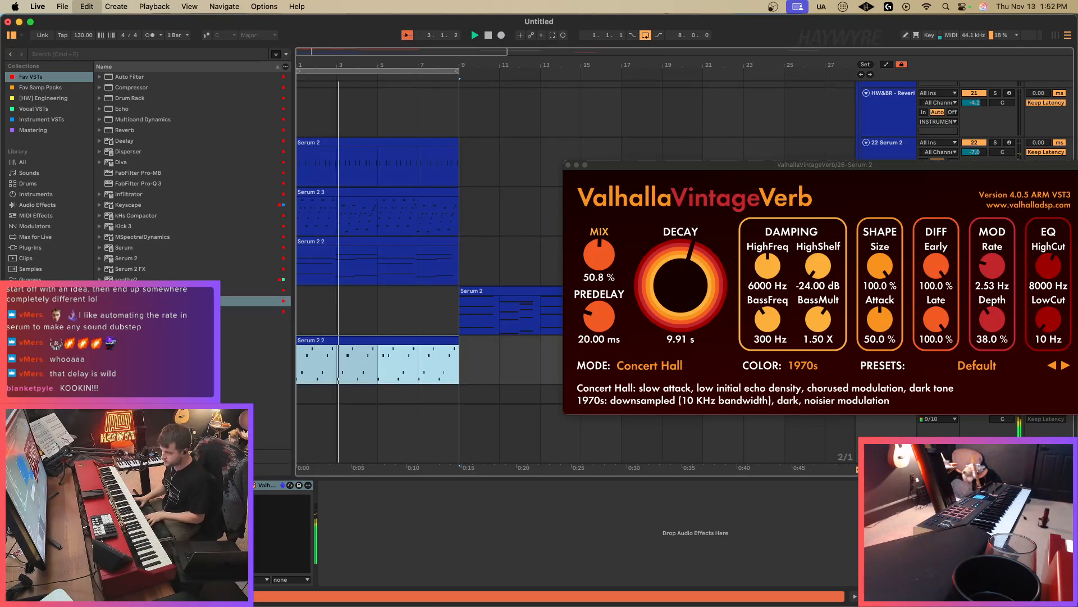
{"action": "left_click_drag", "start_coordinate": [589, 167], "coordinate": [589, 183]}
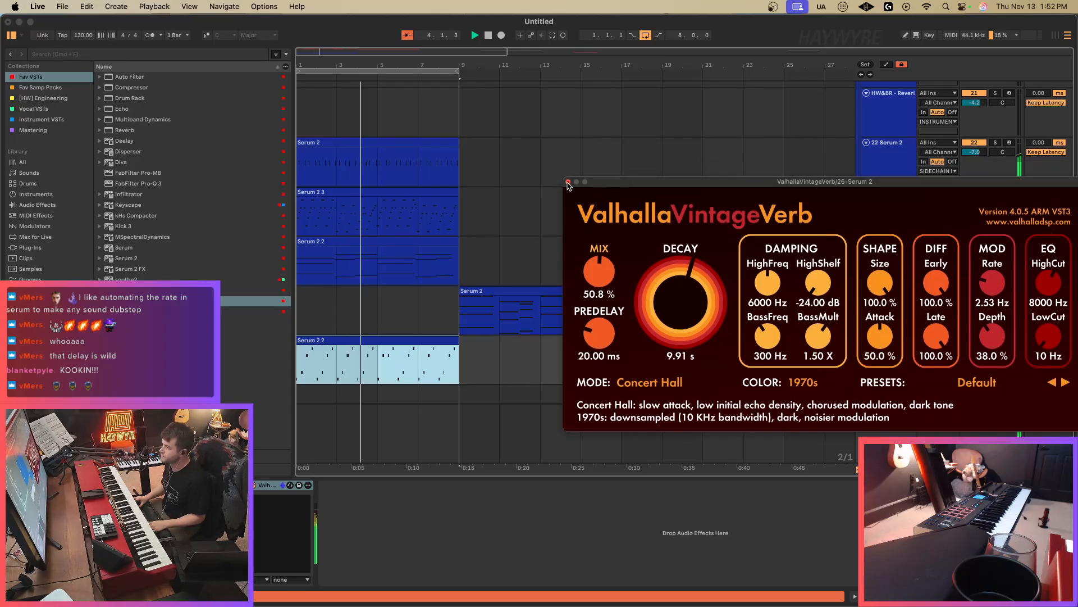
{"action": "left_click", "coordinate": [569, 183]}
Deactivate all Kick 3 notes in the MAIN jungle drum clip over bars 1 to 9.
{"action": "scroll", "coordinate": [433, 224], "scroll_direction": "up", "scroll_amount": 10}
{"action": "left_click", "coordinate": [345, 260]}
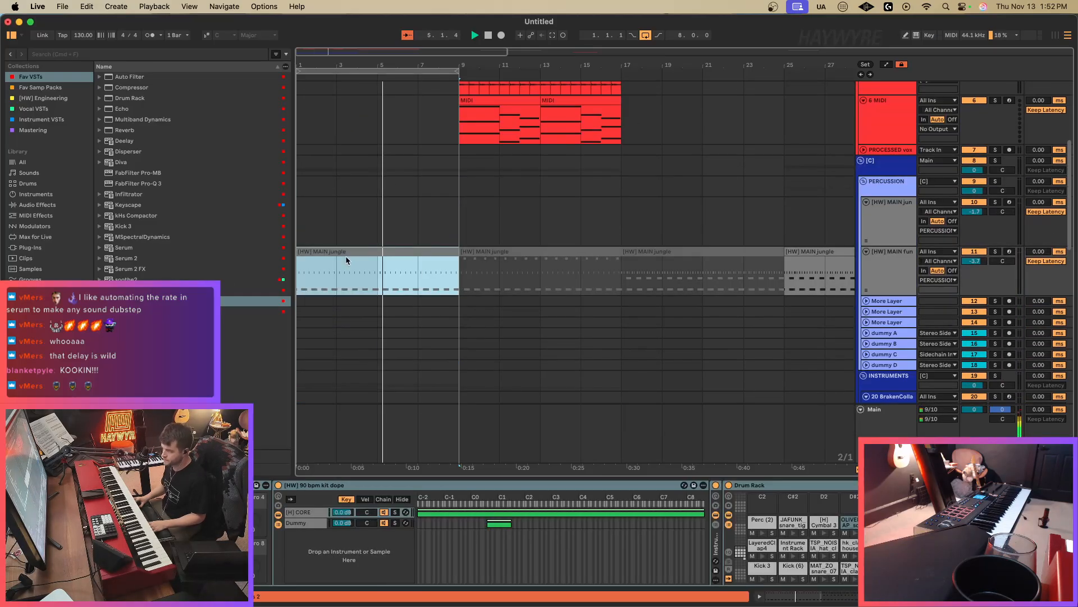
{"action": "double_click", "coordinate": [346, 255]}
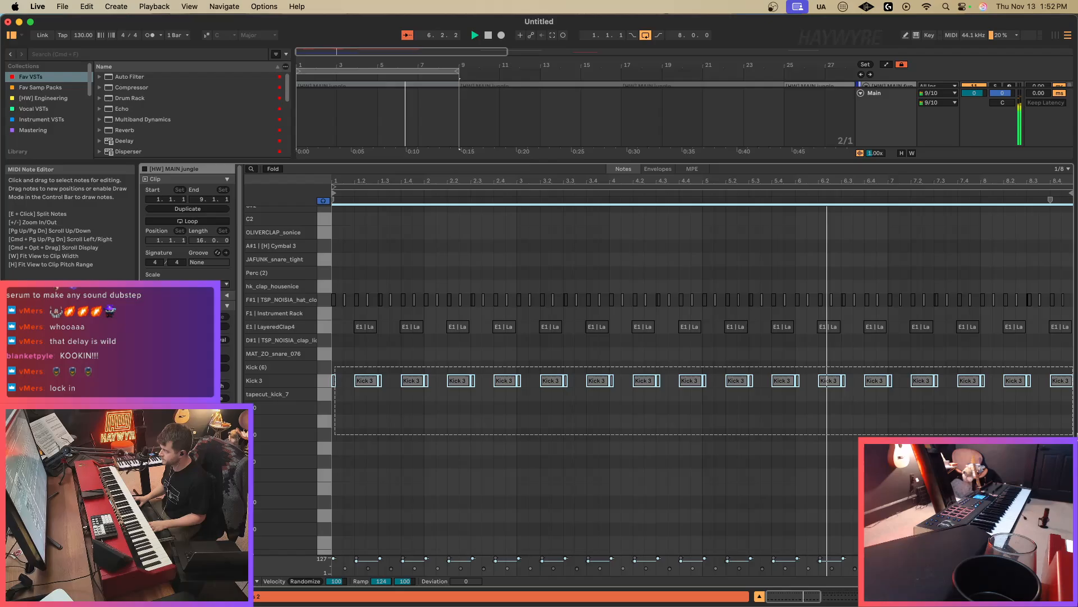
{"action": "left_click_drag", "start_coordinate": [1077, 435], "coordinate": [1077, 435]}
{"action": "key", "text": "0"}
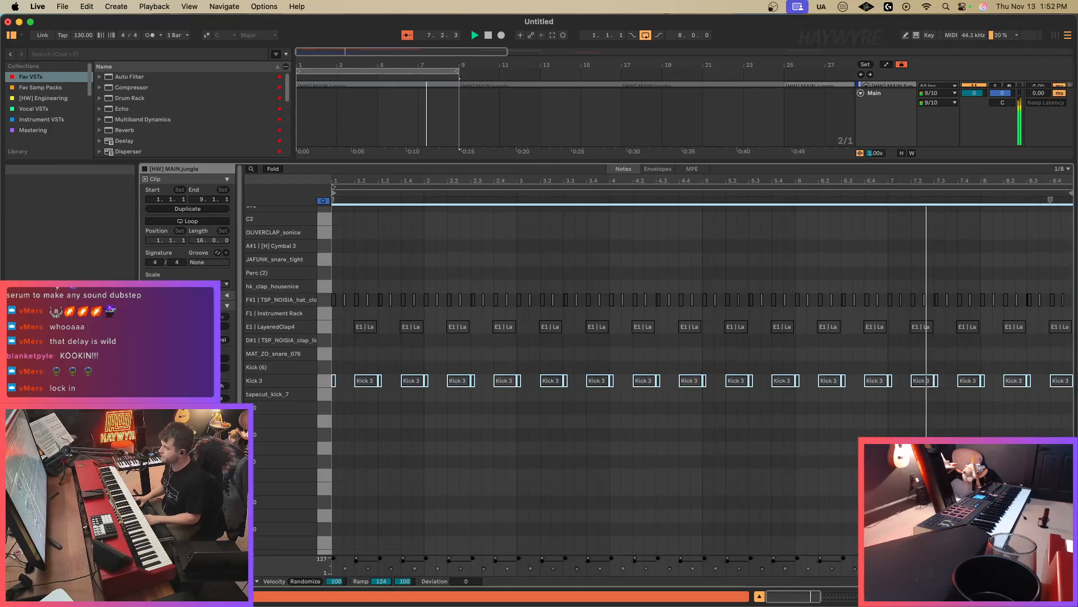
{"action": "key", "text": "shift+Tab"}
{"action": "left_click", "coordinate": [417, 87]}
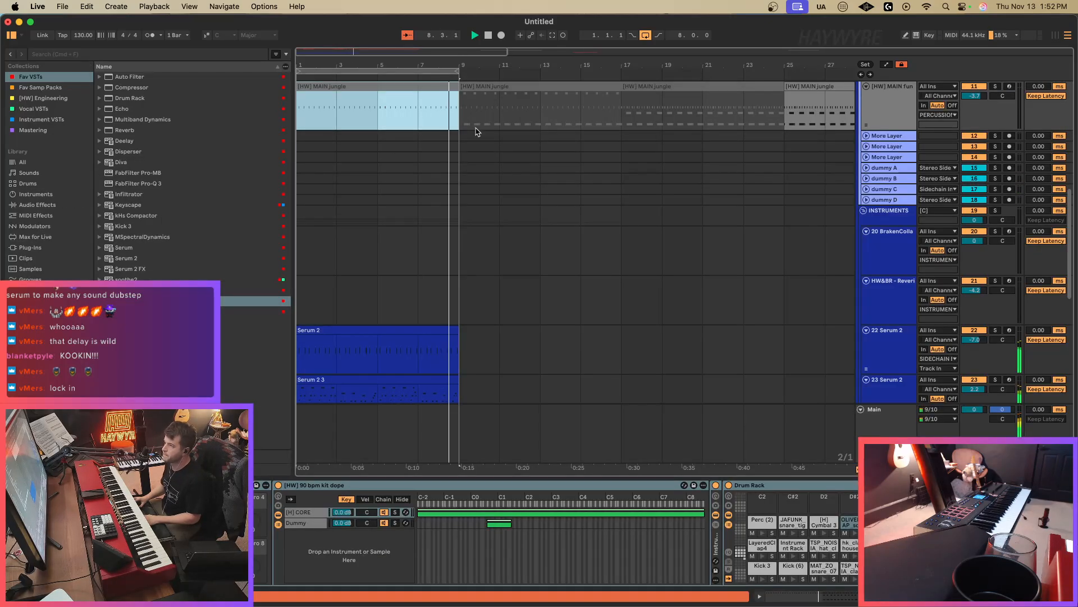
Set track 26's volume to -5.4 dB.
{"action": "scroll", "coordinate": [426, 209], "scroll_direction": "up", "scroll_amount": 5}
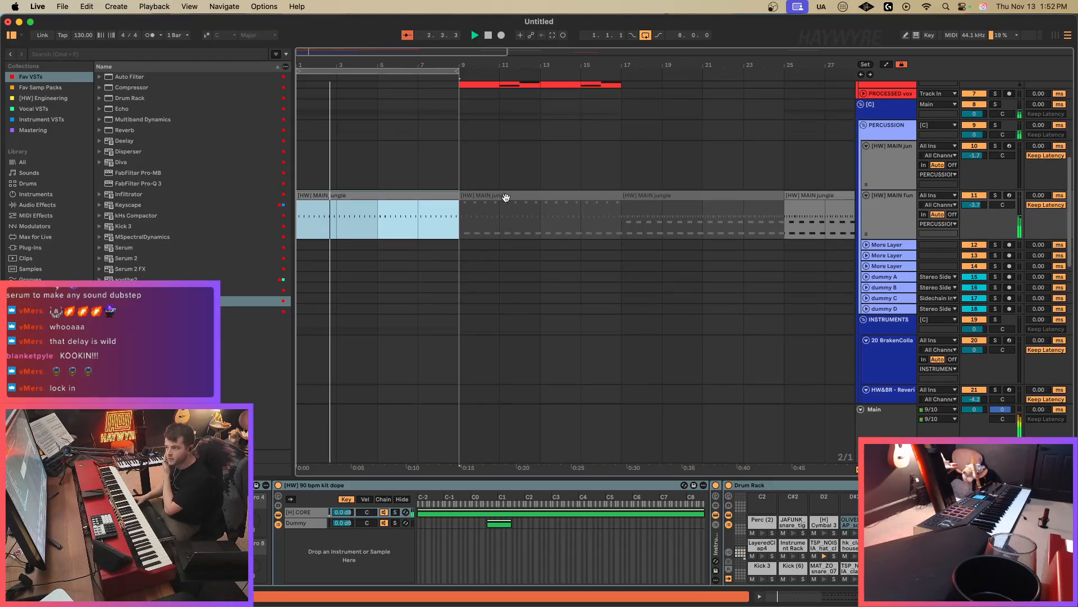
{"action": "scroll", "coordinate": [417, 185], "scroll_direction": "down", "scroll_amount": 12}
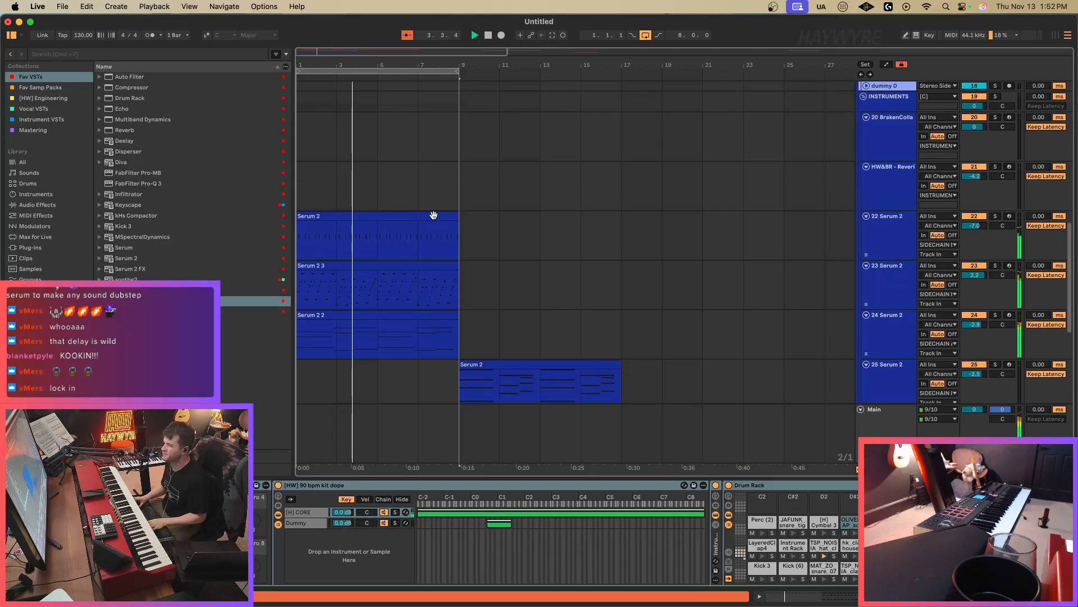
{"action": "left_click", "coordinate": [896, 332]}
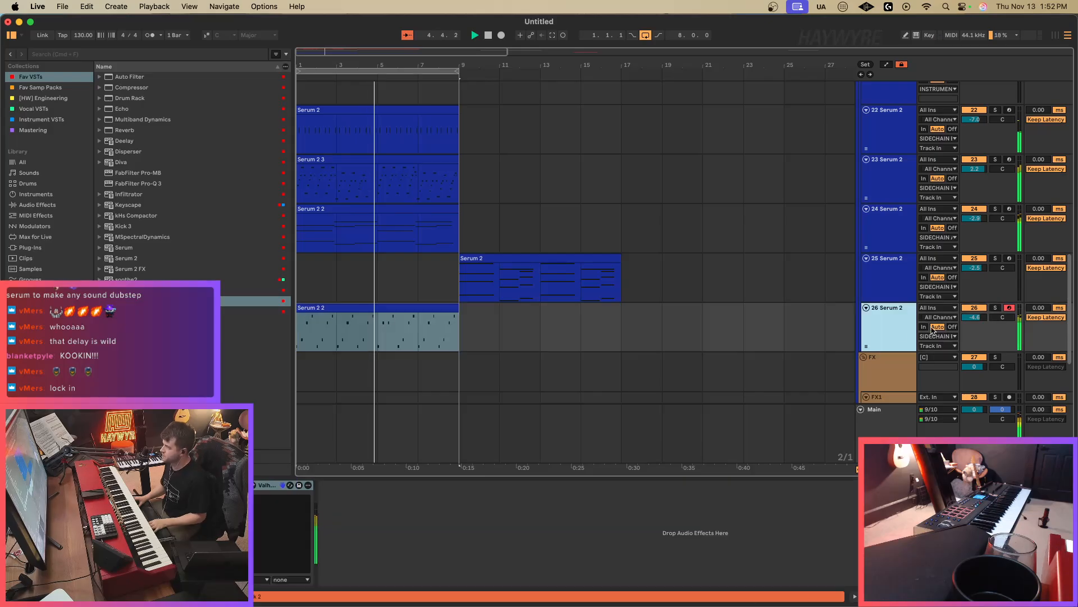
Try Deelay times of 459 ms, 189 ms and 3 ms on track 23.
{"action": "left_click", "coordinate": [356, 179]}
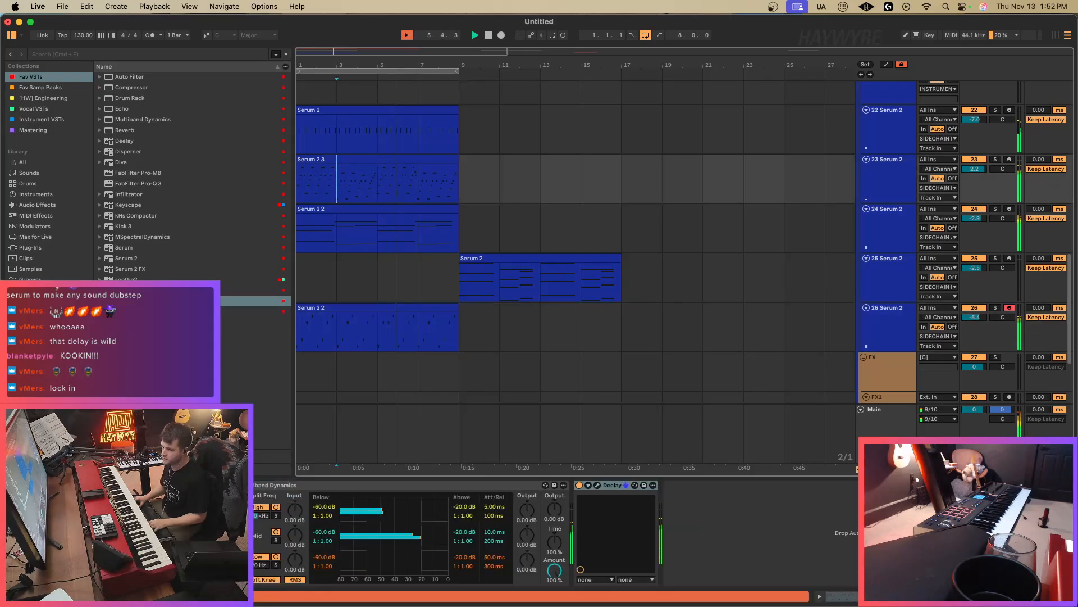
{"action": "left_click", "coordinate": [597, 484]}
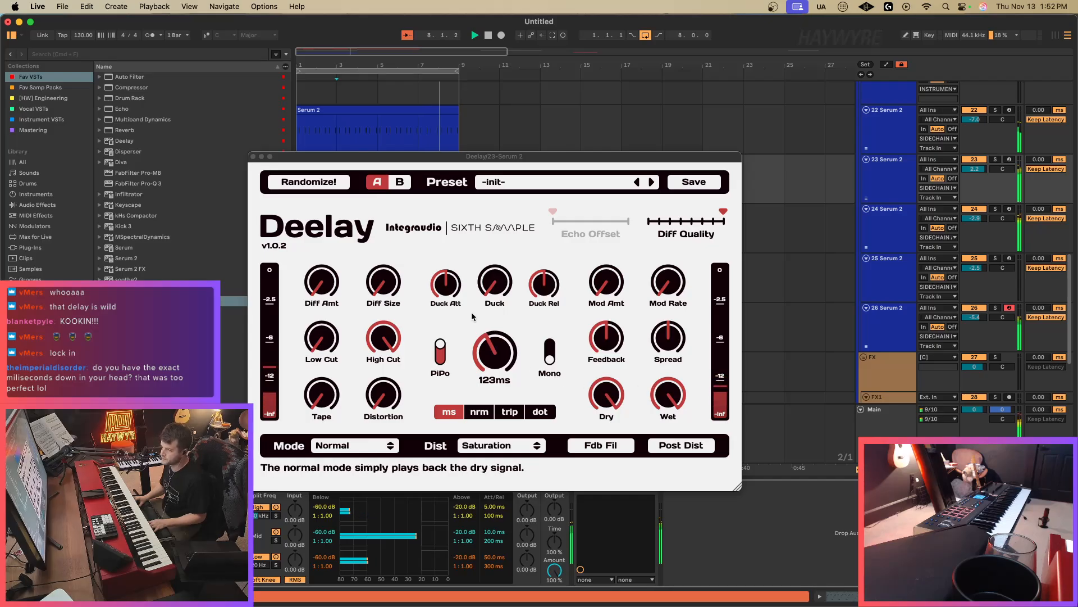
{"action": "left_click_drag", "start_coordinate": [496, 353], "coordinate": [496, 362]}
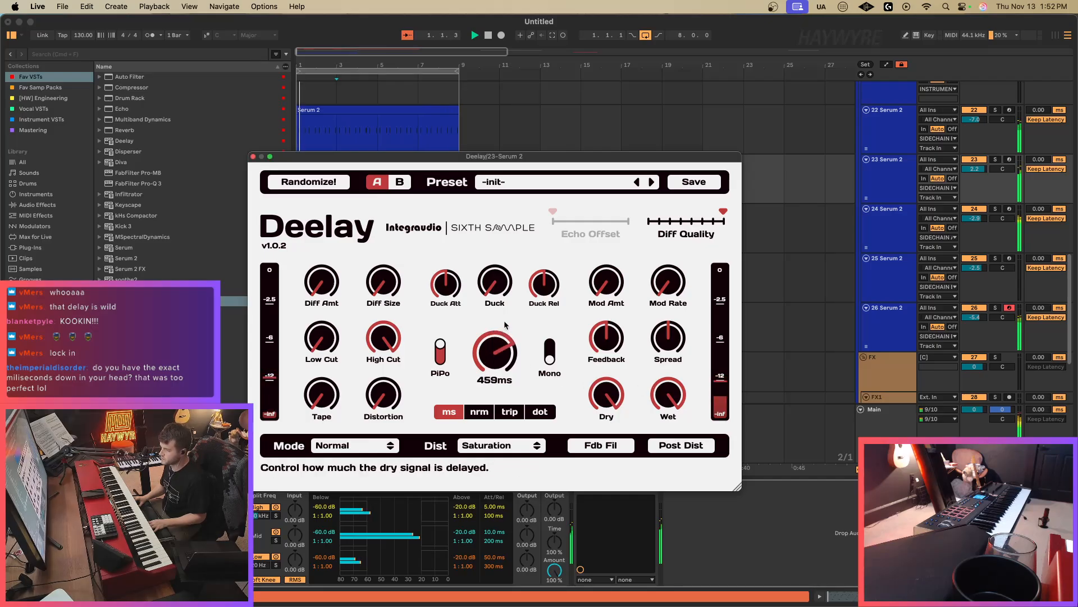
{"action": "left_click_drag", "start_coordinate": [514, 300], "coordinate": [518, 280]}
{"action": "left_click_drag", "start_coordinate": [540, 156], "coordinate": [733, 152]}
{"action": "left_click_drag", "start_coordinate": [687, 355], "coordinate": [671, 412]}
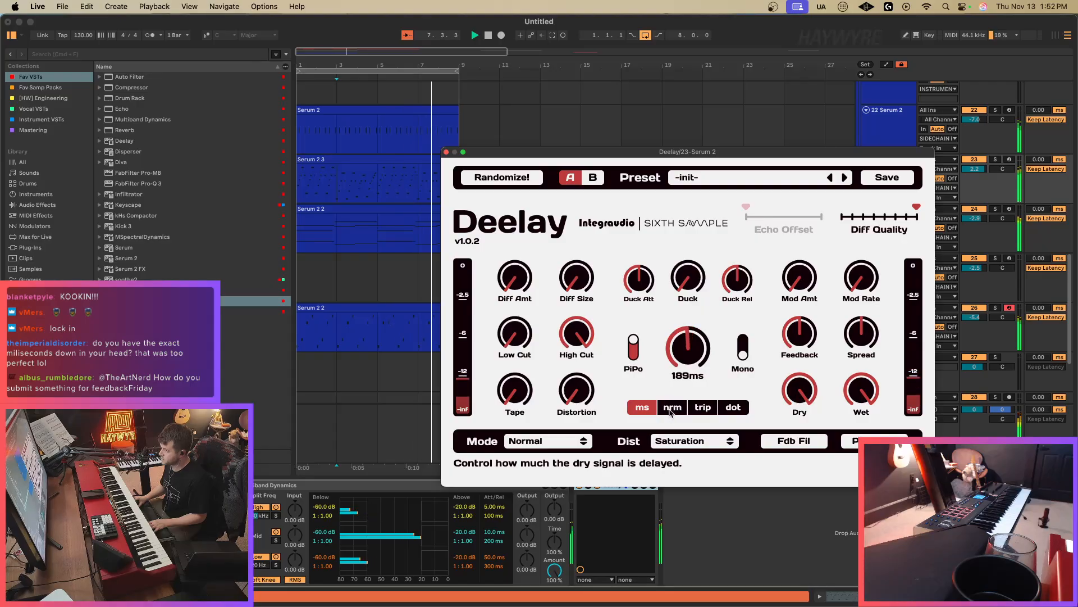
{"action": "left_click_drag", "start_coordinate": [537, 155], "coordinate": [572, 283]}
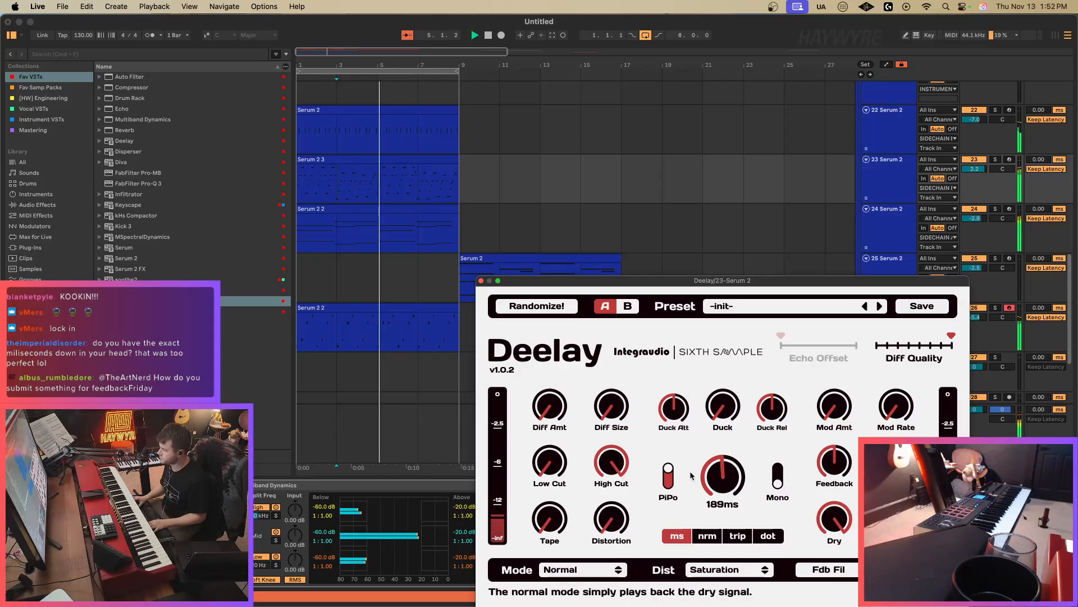
{"action": "left_click_drag", "start_coordinate": [710, 487], "coordinate": [708, 531]}
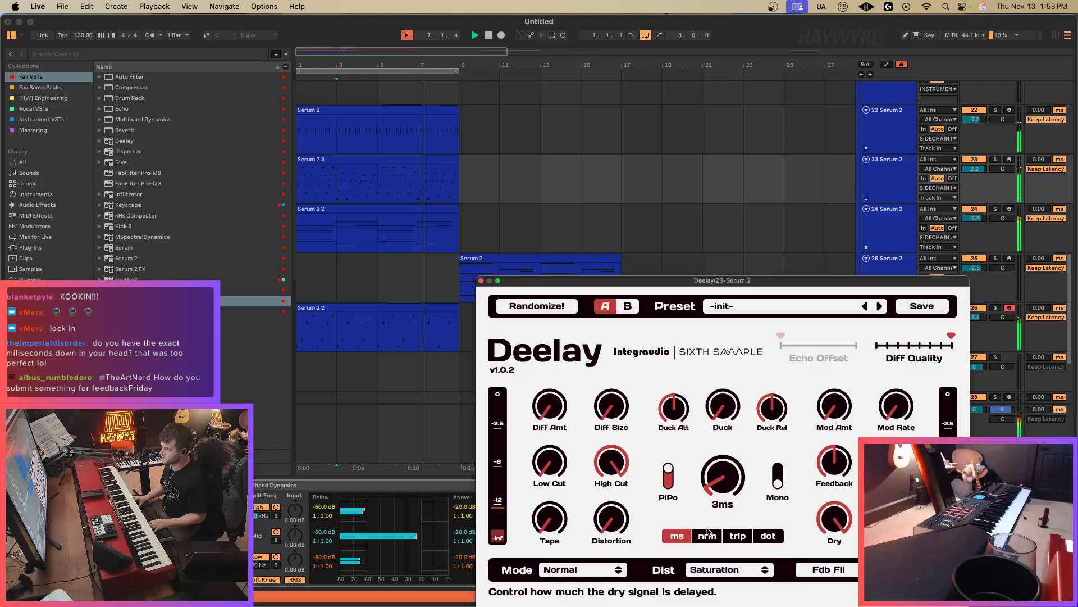
Duplicate track 23's Serum 2 clip into bars 9 to 17 and set the playback loop to that section.
{"action": "left_click", "coordinate": [410, 162]}
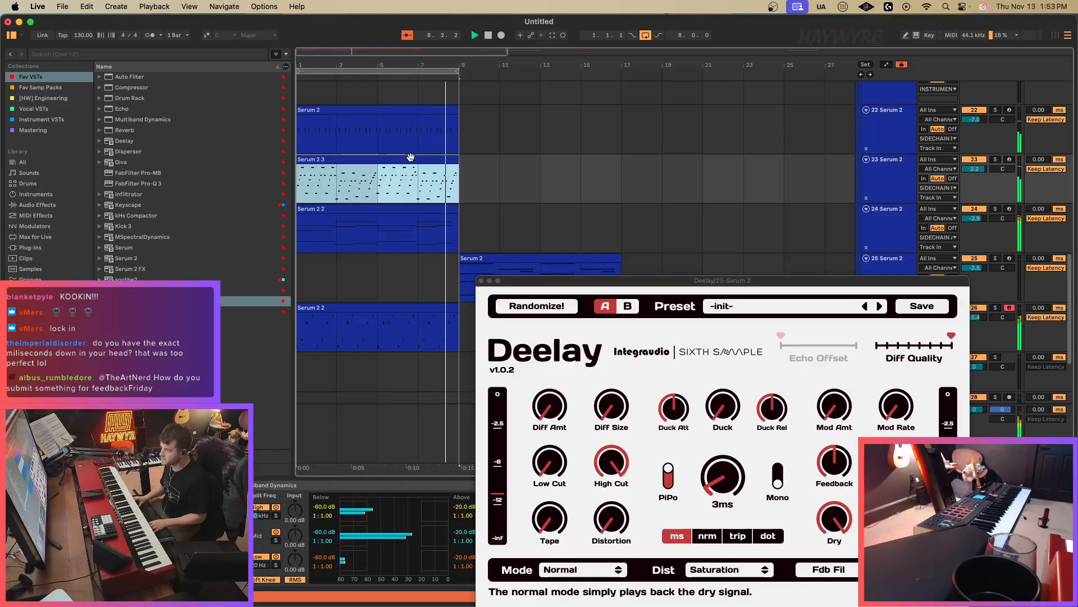
{"action": "key", "text": "super+d"}
{"action": "left_click_drag", "start_coordinate": [576, 282], "coordinate": [628, 287]}
{"action": "scroll", "coordinate": [563, 255], "scroll_direction": "up", "scroll_amount": 15}
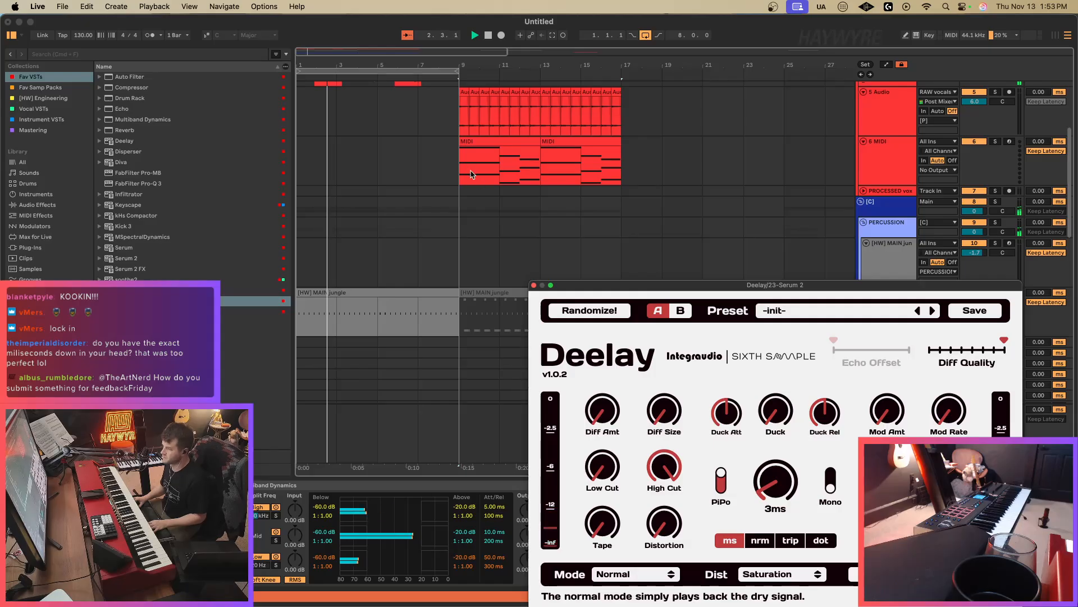
{"action": "left_click_drag", "start_coordinate": [474, 180], "coordinate": [637, 152]}
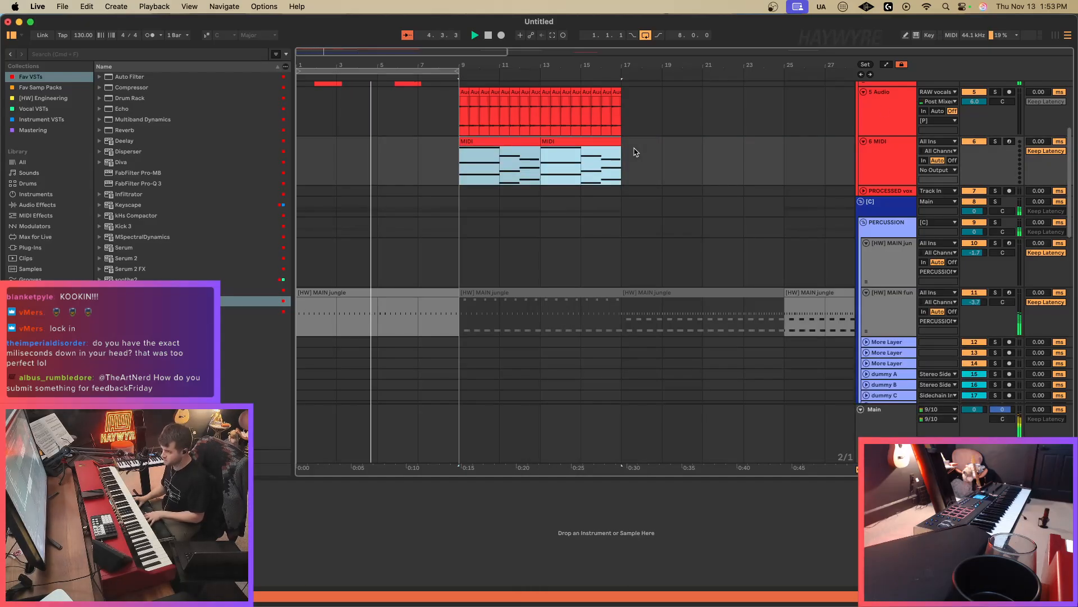
{"action": "scroll", "coordinate": [493, 243], "scroll_direction": "down", "scroll_amount": 15}
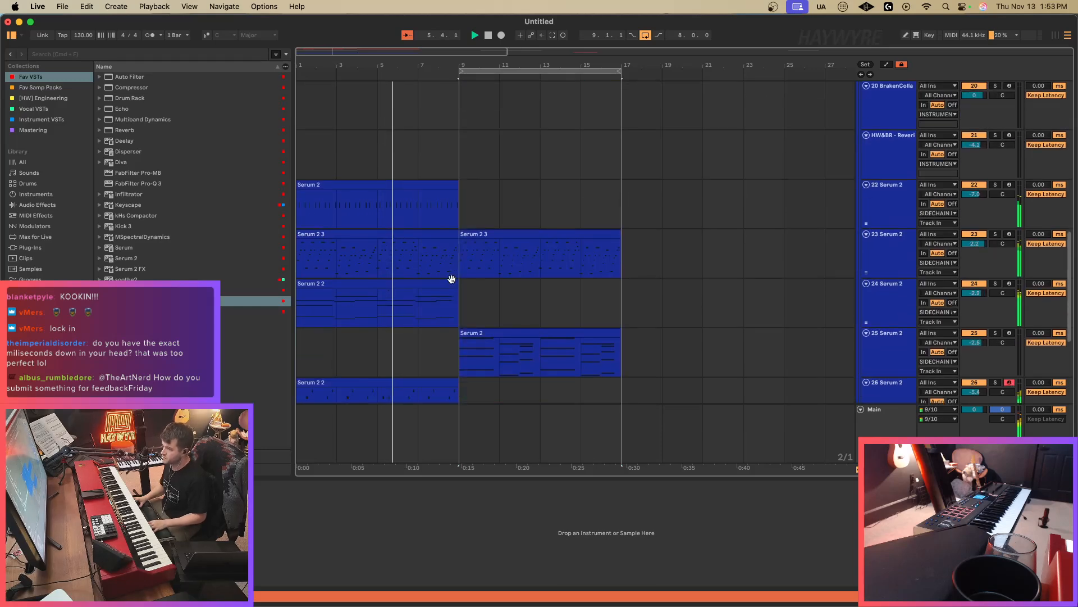
Set the Deelay time on track 23 to 225 ms.
{"action": "left_click", "coordinate": [473, 259]}
{"action": "mouse_move", "coordinate": [775, 469]}
{"action": "left_mouse_down"}
{"action": "mouse_move", "coordinate": [798, 369]}
{"action": "mouse_move", "coordinate": [783, 474]}
{"action": "left_mouse_up"}
Select the MAIN jungle drum clip over bars 9 to 17 on track 11.
{"action": "scroll", "coordinate": [643, 219], "scroll_direction": "up", "scroll_amount": 10}
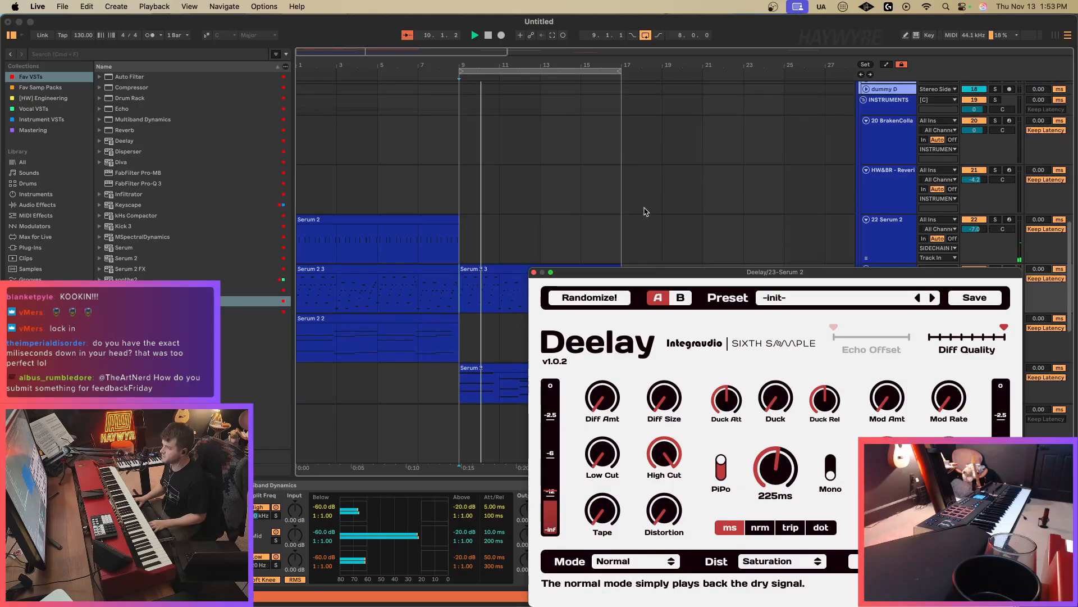
{"action": "left_click_drag", "start_coordinate": [470, 202], "coordinate": [635, 193]}
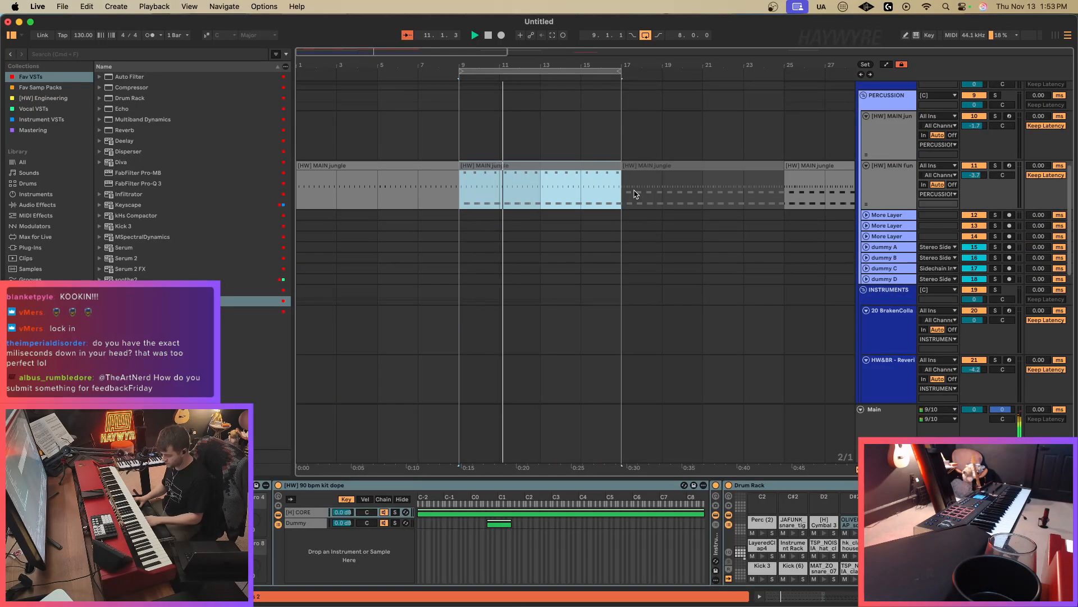
{"action": "scroll", "coordinate": [621, 350], "scroll_direction": "down", "scroll_amount": 2}
{"action": "scroll", "coordinate": [622, 350], "scroll_direction": "down", "scroll_amount": 4}
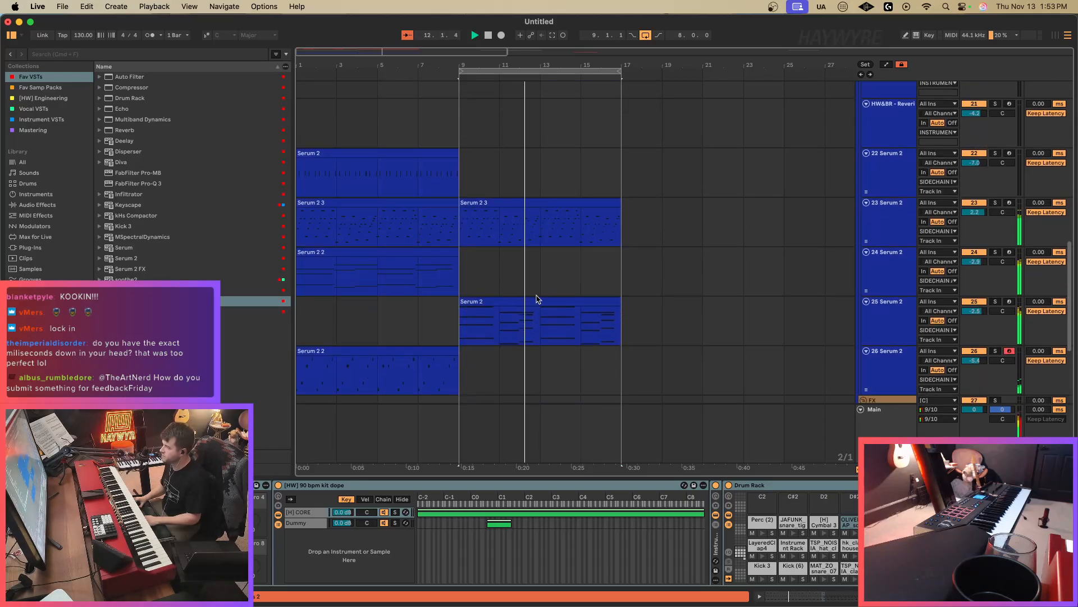
Mute track 24 and copy track 25's Serum 2 chord clip onto it at bars 9 to 17.
{"action": "left_click", "coordinate": [974, 254]}
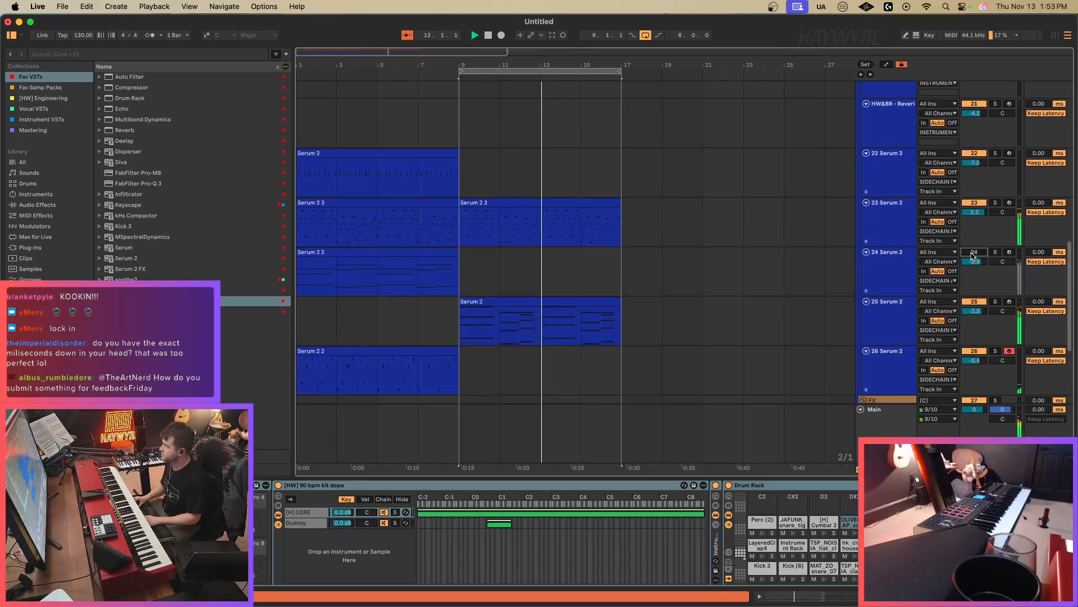
{"action": "left_click", "coordinate": [460, 292]}
{"action": "left_click", "coordinate": [477, 297]}
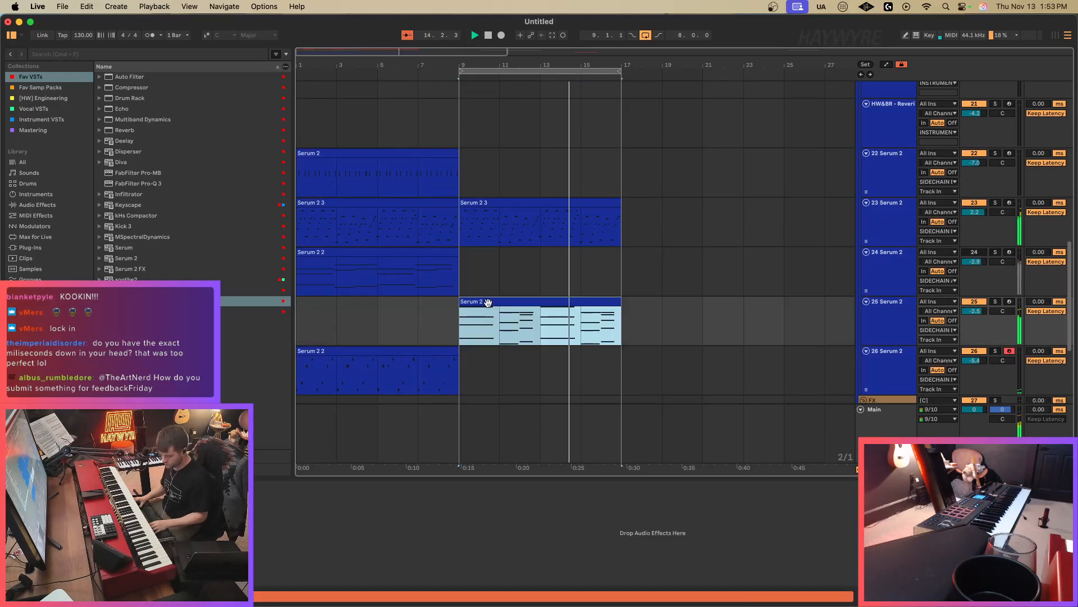
{"action": "key", "text": "super+c"}
{"action": "left_click", "coordinate": [470, 281]}
{"action": "key", "text": "super+v"}
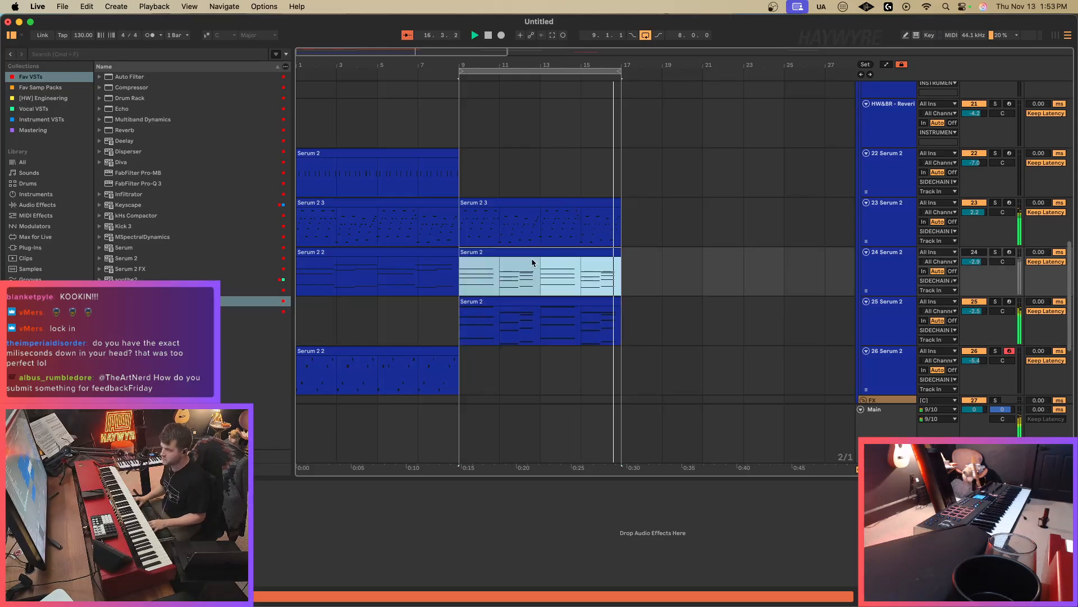
Consolidate track 24's two clips into one over bars 1 to 17 and flatten its 64: Sustain Pedal envelope to zero.
{"action": "left_click", "coordinate": [408, 251], "text": "shift"}
{"action": "key", "text": "super+j"}
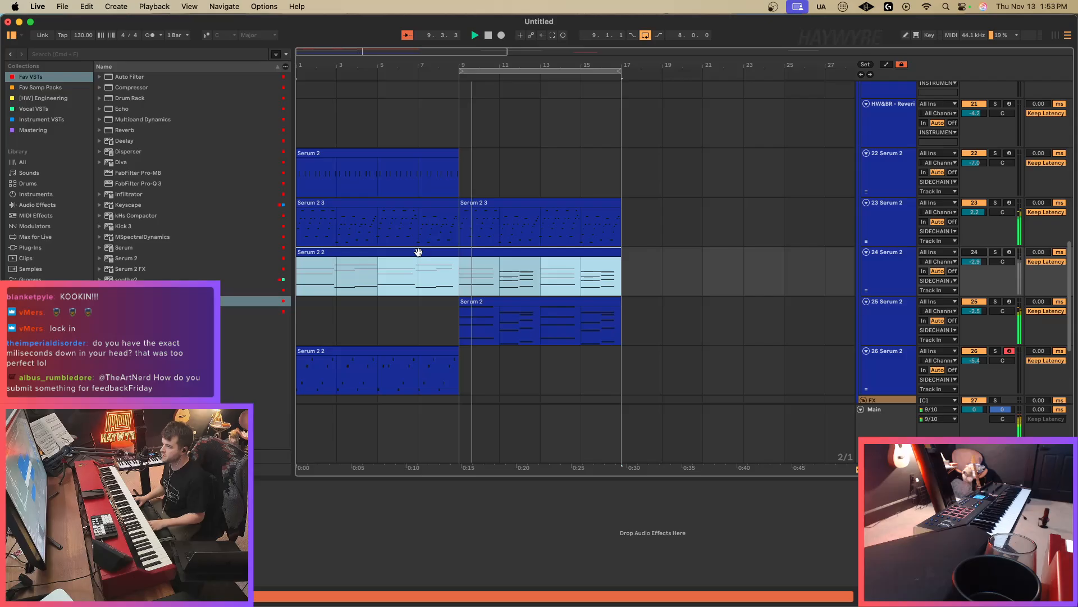
{"action": "double_click", "coordinate": [416, 251]}
{"action": "left_click", "coordinate": [656, 169]}
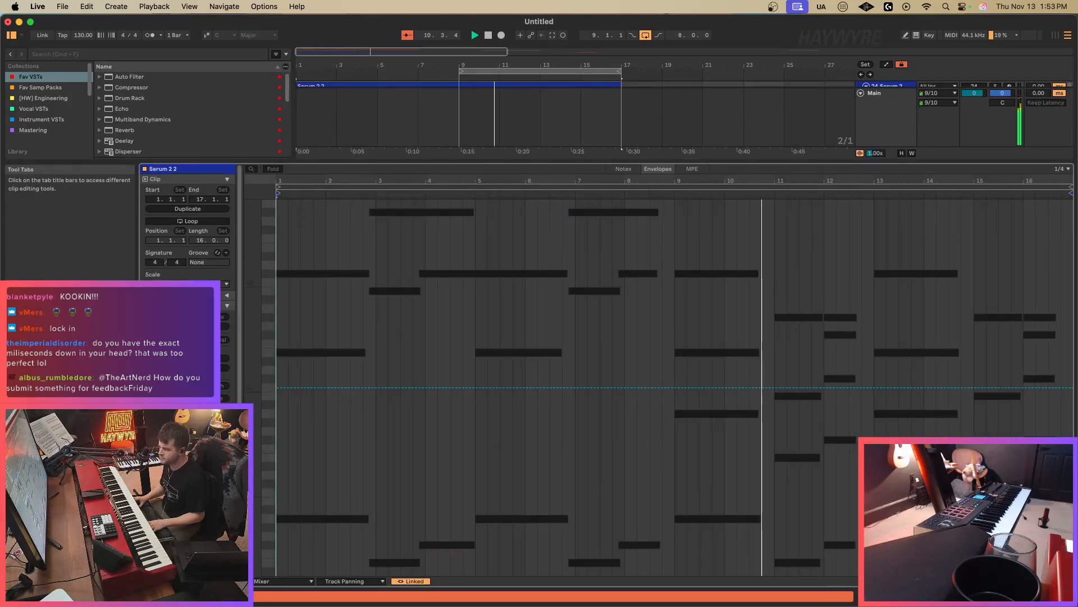
{"action": "left_click", "coordinate": [296, 579]}
{"action": "left_click", "coordinate": [281, 553]}
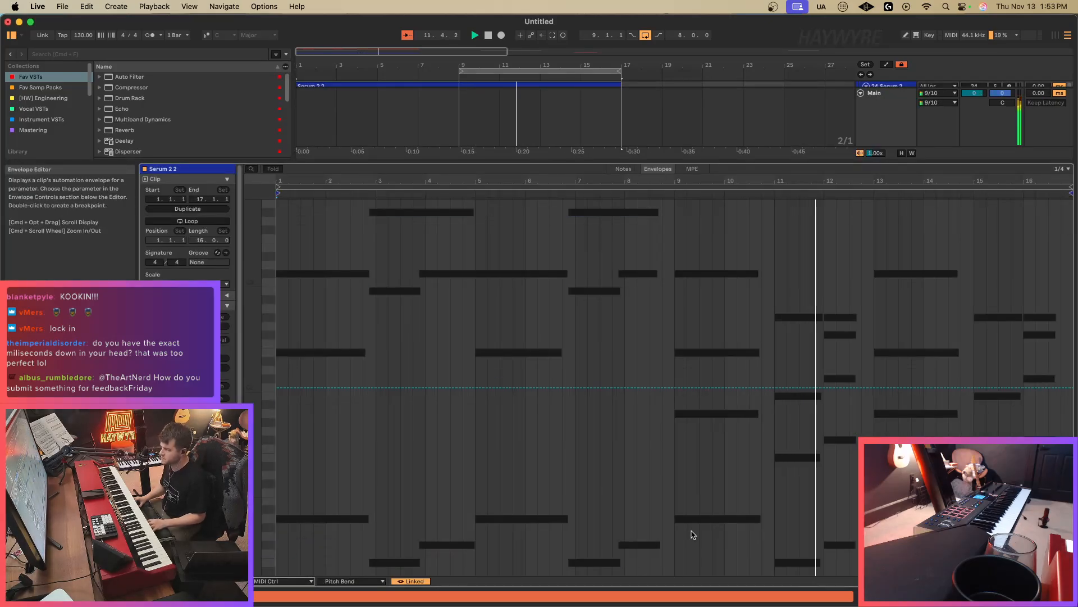
{"action": "left_click", "coordinate": [332, 581]}
{"action": "left_click", "coordinate": [348, 560]}
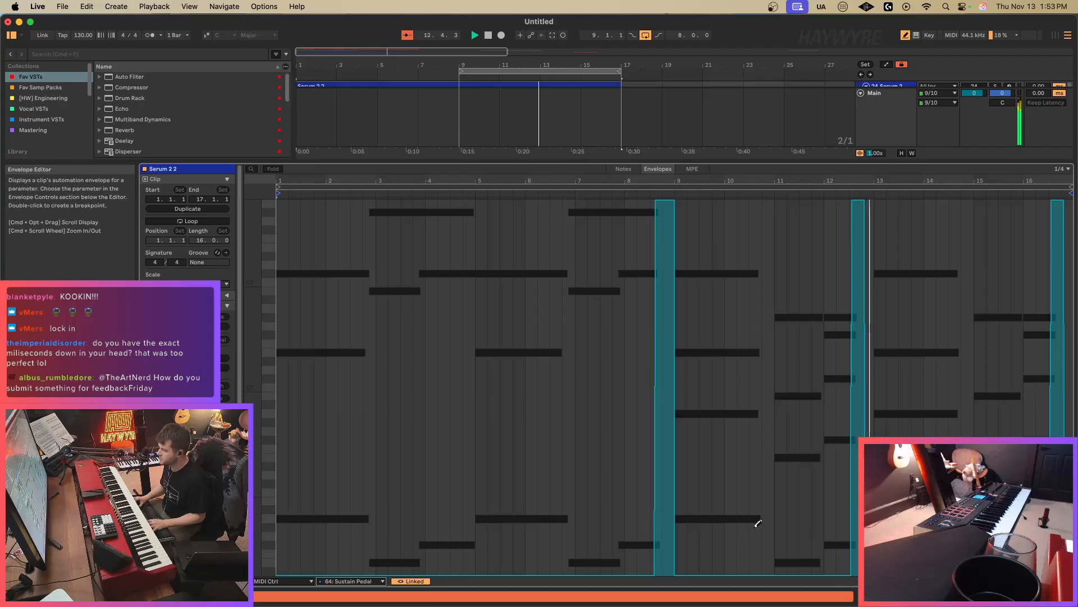
{"action": "left_click_drag", "start_coordinate": [1068, 574], "coordinate": [513, 574]}
{"action": "key", "text": "b"}
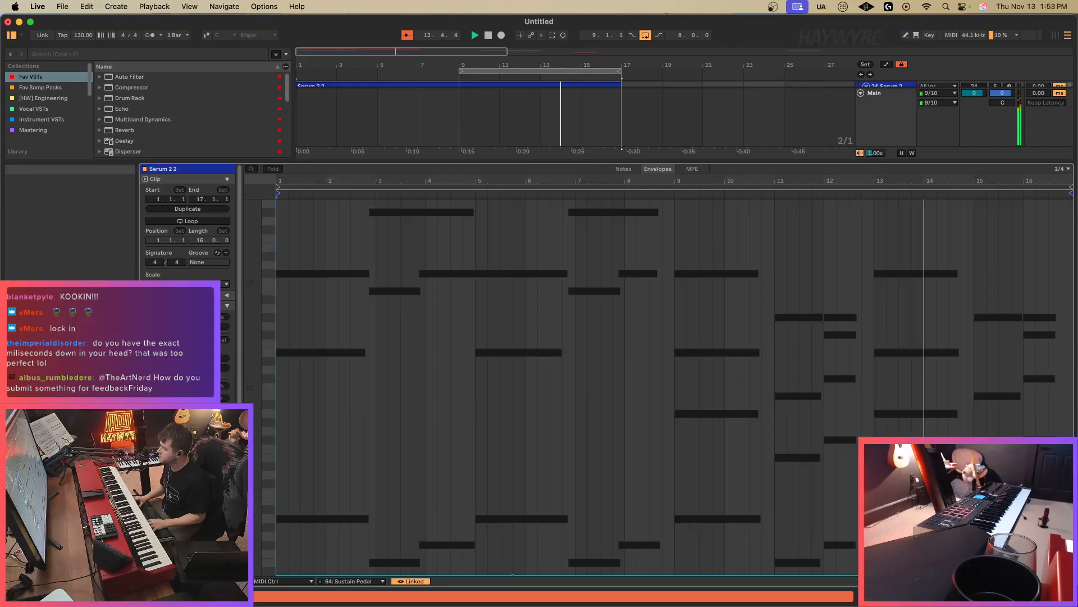
{"action": "key", "text": "shift+Tab"}
Turn track 24 back on and lower its volume.
{"action": "left_click", "coordinate": [511, 225]}
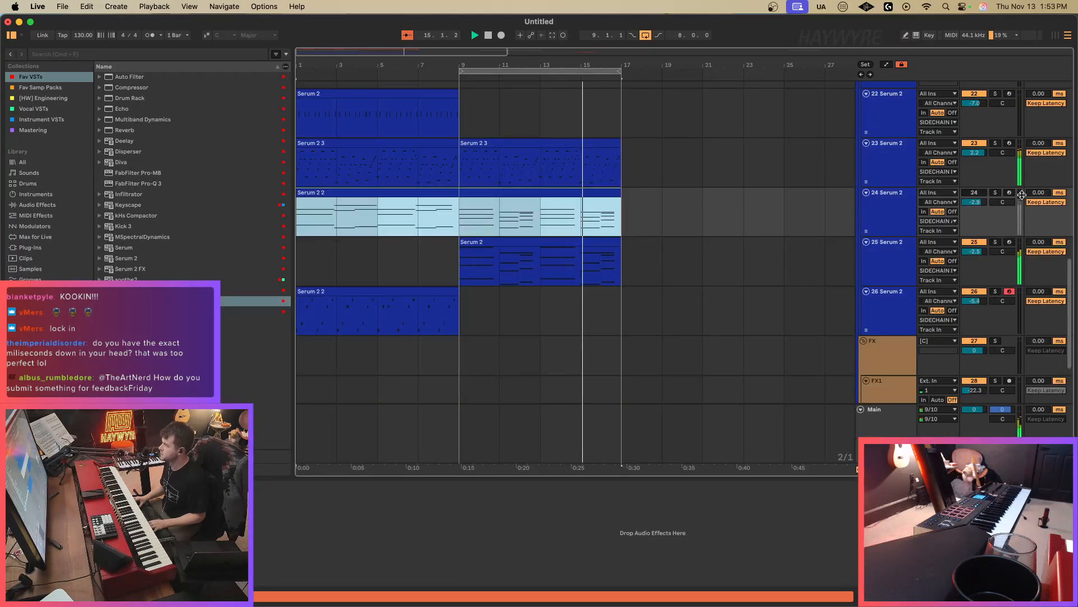
{"action": "left_click_drag", "start_coordinate": [976, 201], "coordinate": [975, 203]}
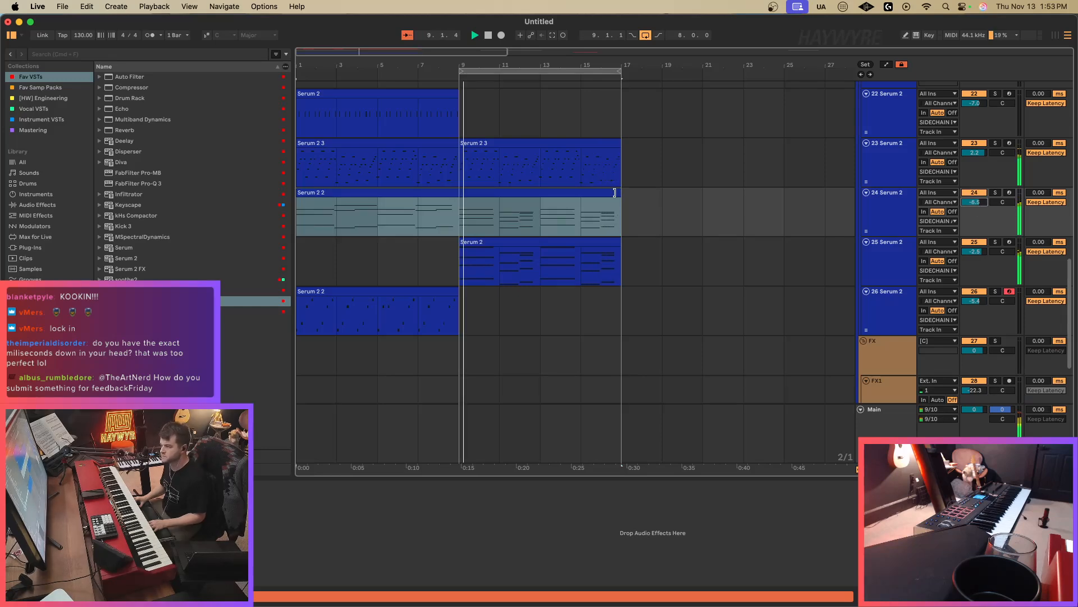
Split track 24's clip at bar 9 and apply Legato to all of its notes.
{"action": "double_click", "coordinate": [481, 200]}
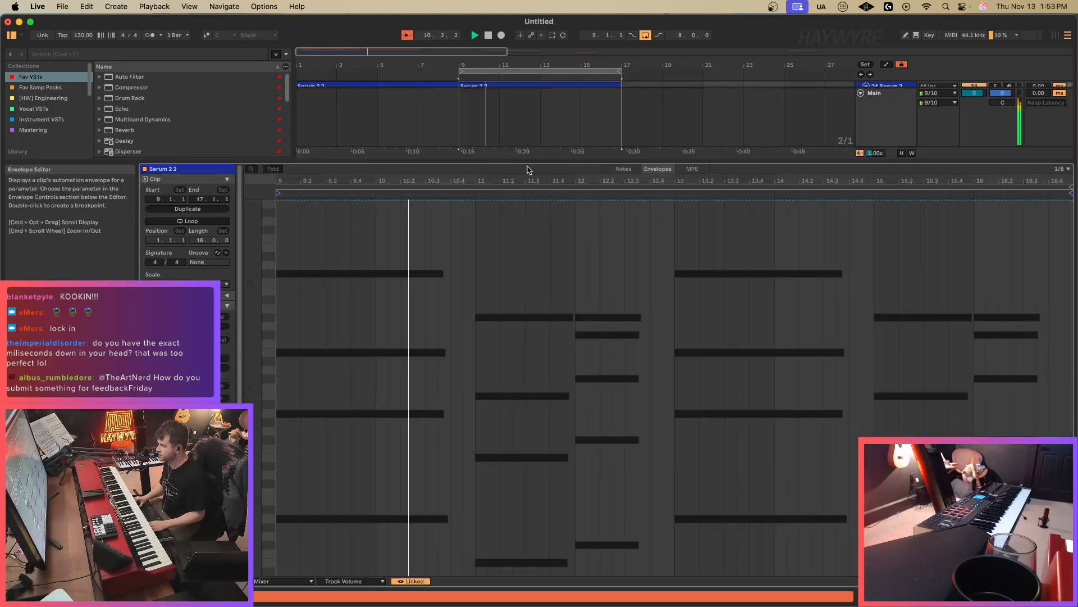
{"action": "left_click", "coordinate": [621, 170]}
{"action": "left_click", "coordinate": [484, 431]}
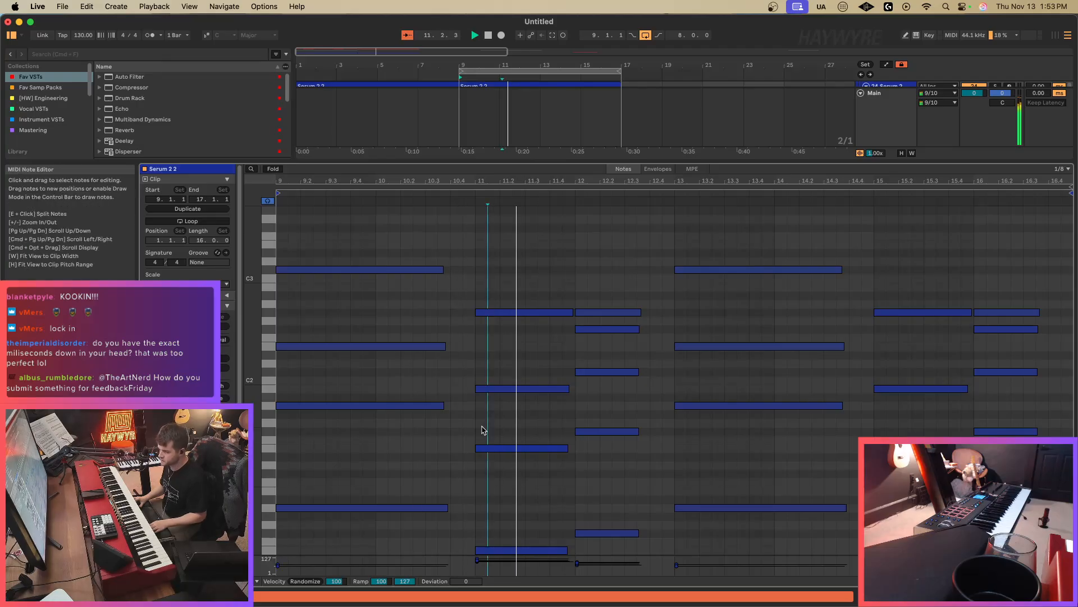
{"action": "key", "text": "super+a"}
{"action": "left_click", "coordinate": [209, 410]}
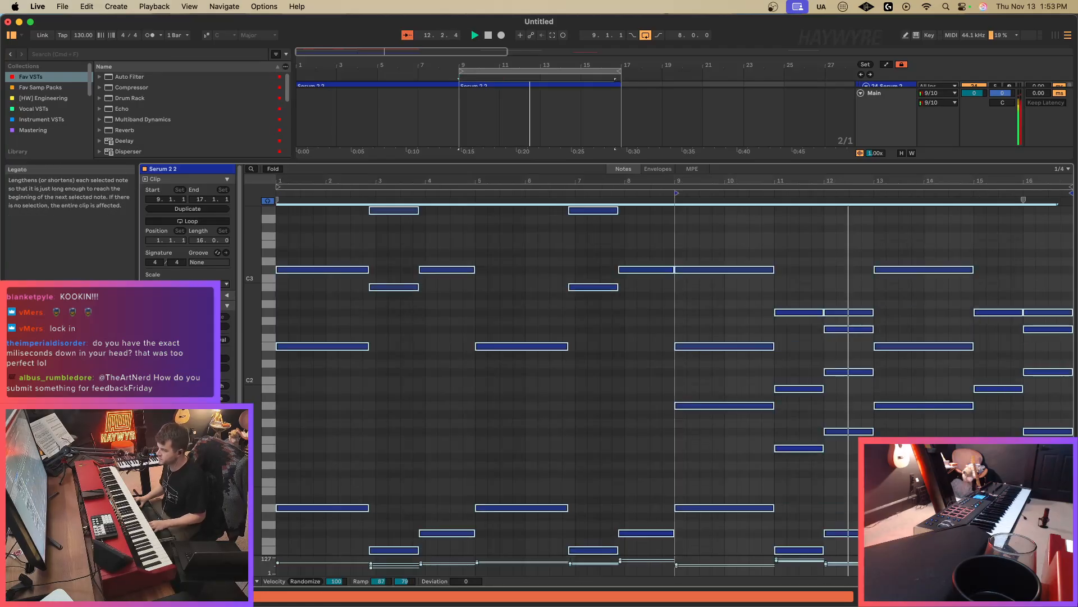
Apply Legato to all notes in track 25's Serum 2 clip at bars 9 to 17.
{"action": "left_click", "coordinate": [896, 333]}
{"action": "key", "text": "shift+Tab"}
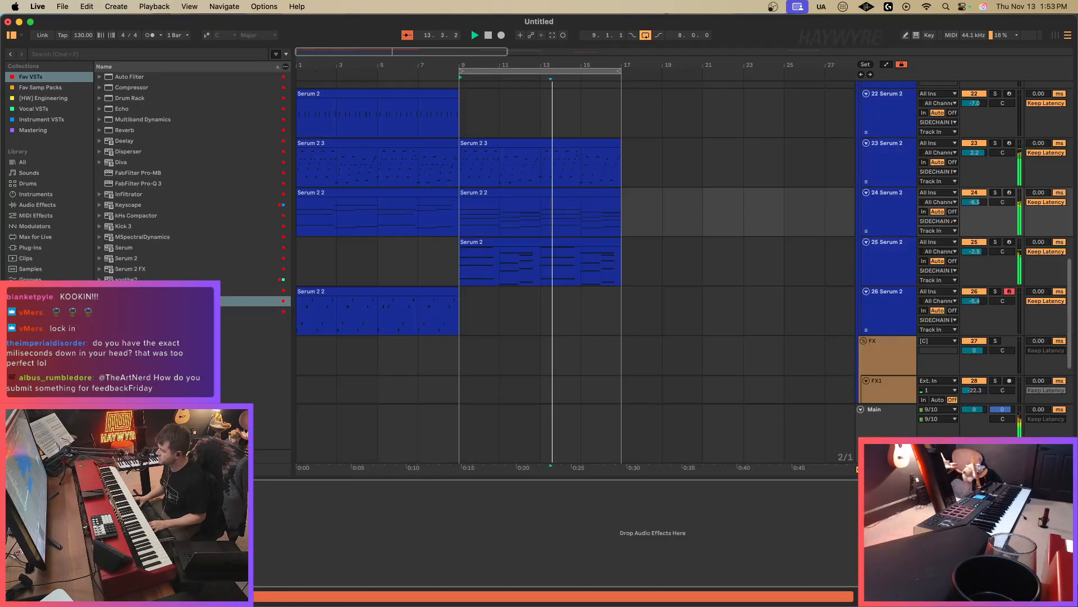
{"action": "left_click", "coordinate": [560, 237]}
{"action": "key", "text": "shift+Tab"}
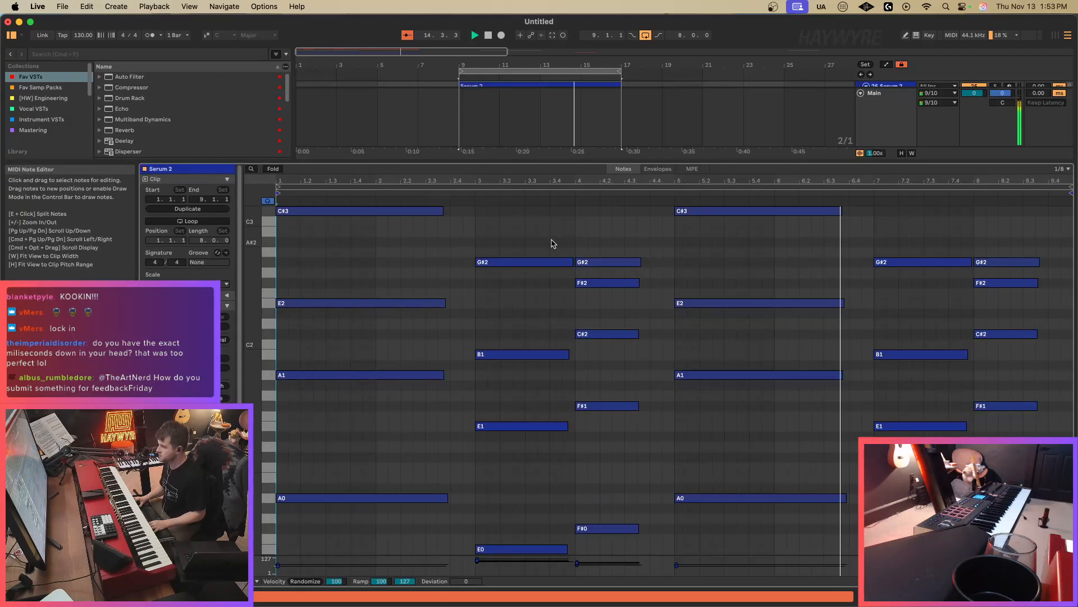
{"action": "key", "text": "super+a"}
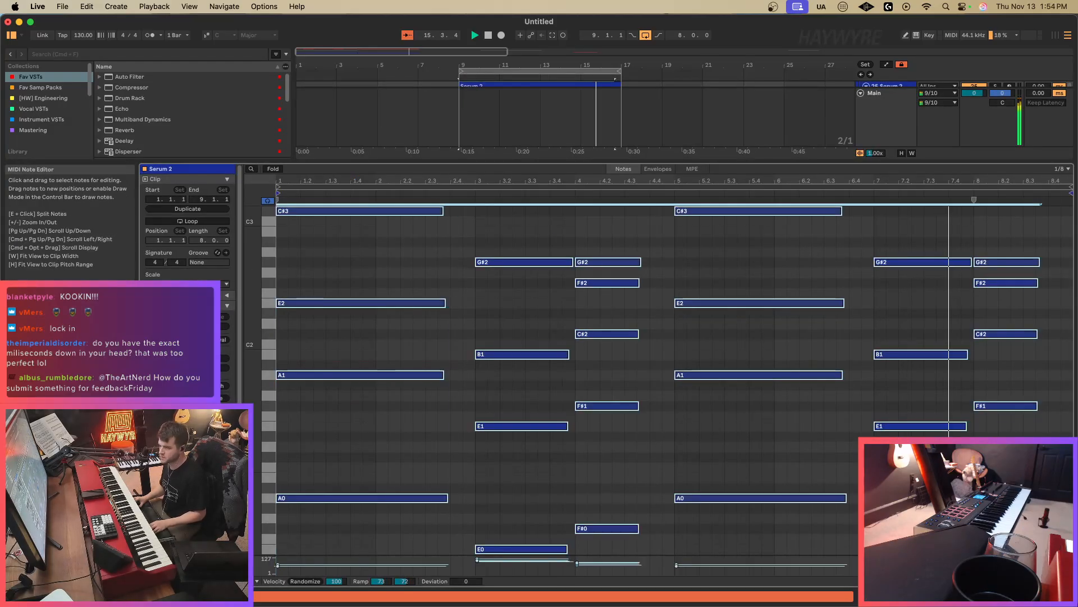
{"action": "left_click", "coordinate": [209, 410]}
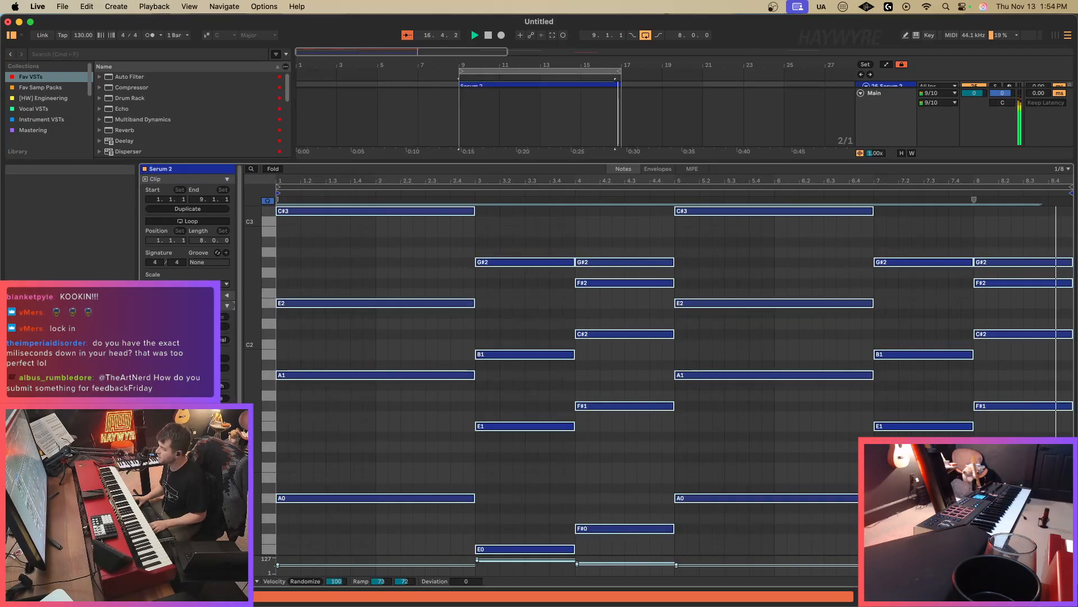
{"action": "key", "text": "shift+Tab"}
On track 23, try Deelay times of 0 ms and 1000 ms and show the Time Ms automation lane.
{"action": "scroll", "coordinate": [536, 193], "scroll_direction": "down", "scroll_amount": 1}
{"action": "left_click", "coordinate": [467, 150]}
{"action": "scroll", "coordinate": [703, 200], "scroll_direction": "up", "scroll_amount": 4}
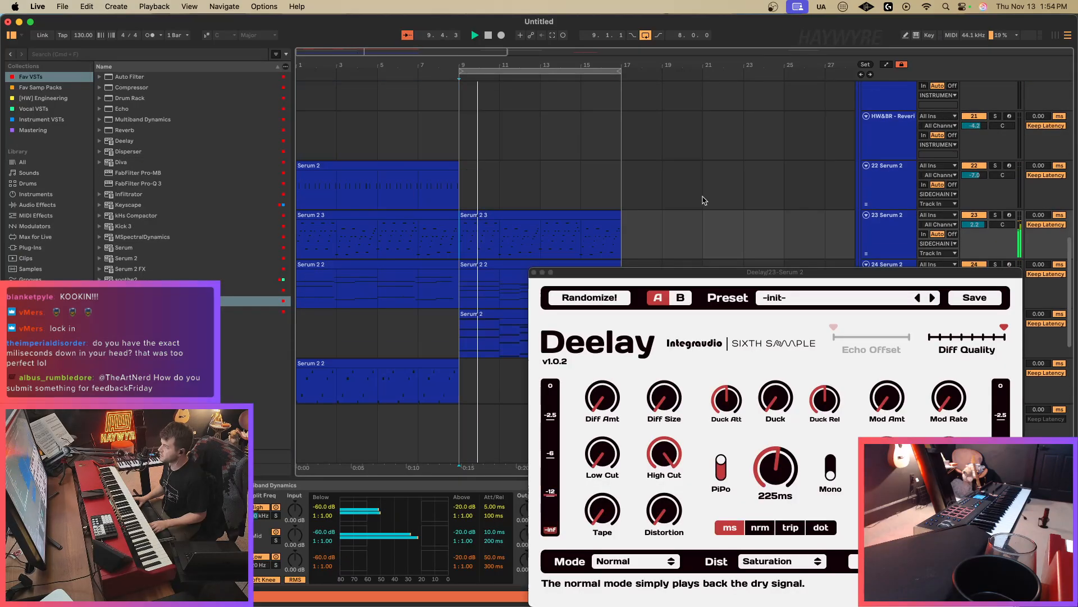
{"action": "left_click_drag", "start_coordinate": [863, 272], "coordinate": [879, 288]}
{"action": "left_click_drag", "start_coordinate": [789, 494], "coordinate": [781, 559]}
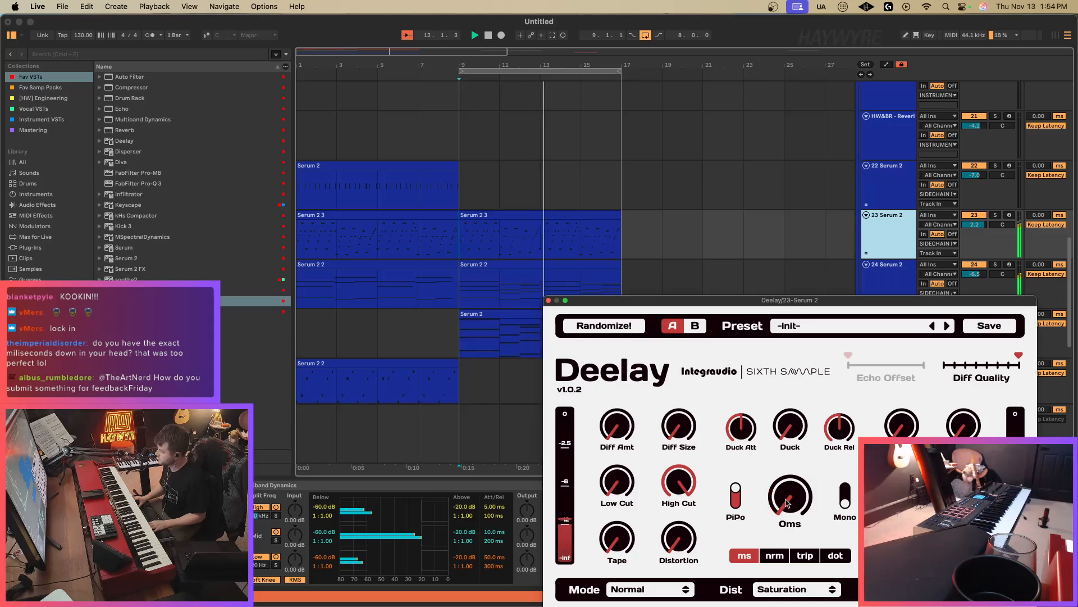
{"action": "left_click_drag", "start_coordinate": [793, 508], "coordinate": [797, 374]}
{"action": "key", "text": "a"}
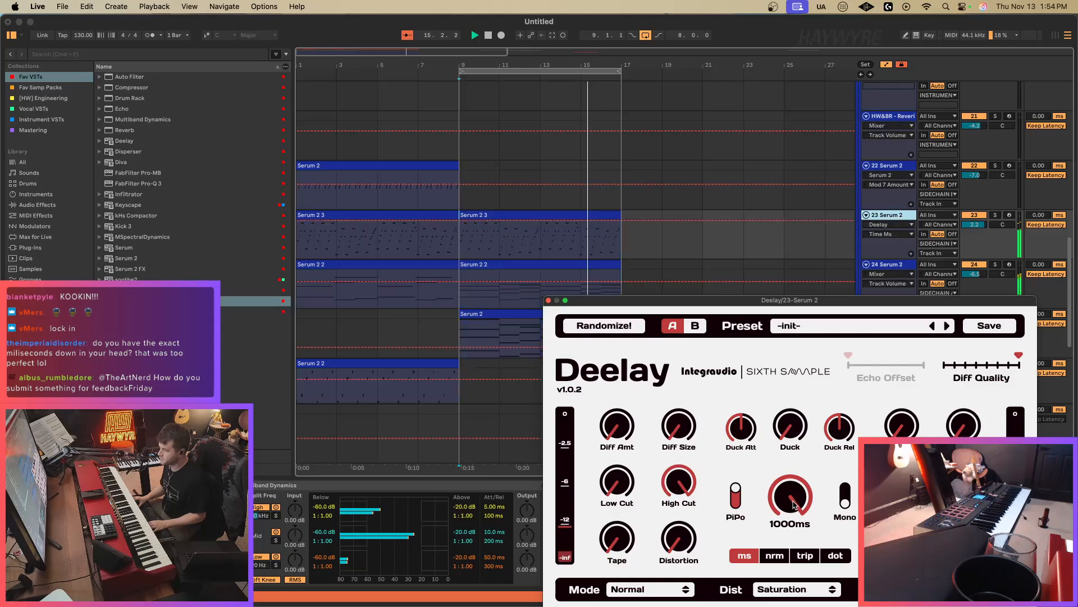
Insert four bars of empty time at the start of the arrangement.
{"action": "left_click", "coordinate": [305, 236]}
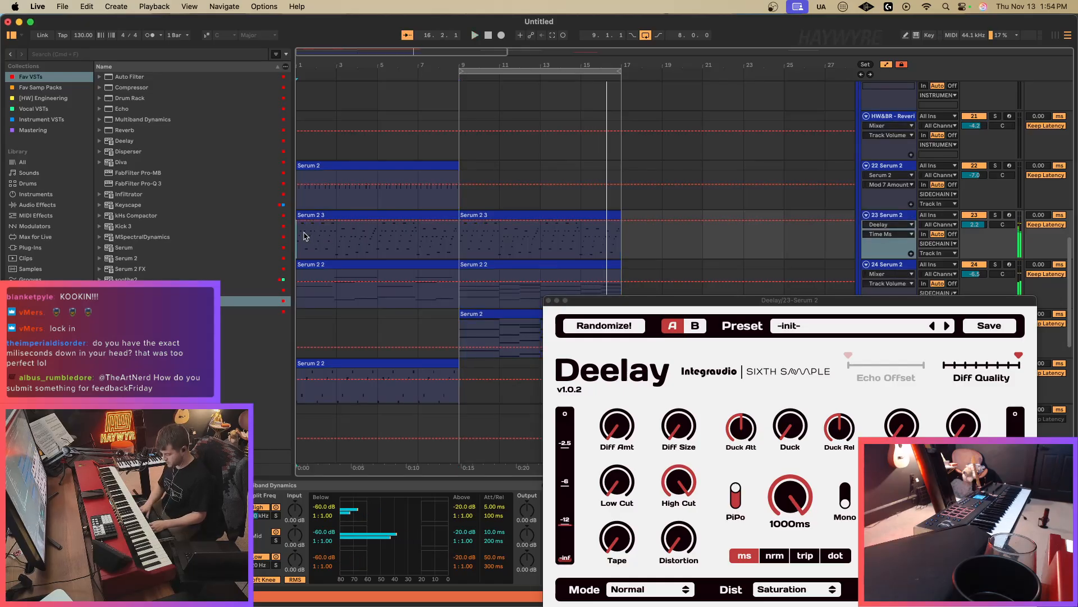
{"action": "key", "text": "super+i"}
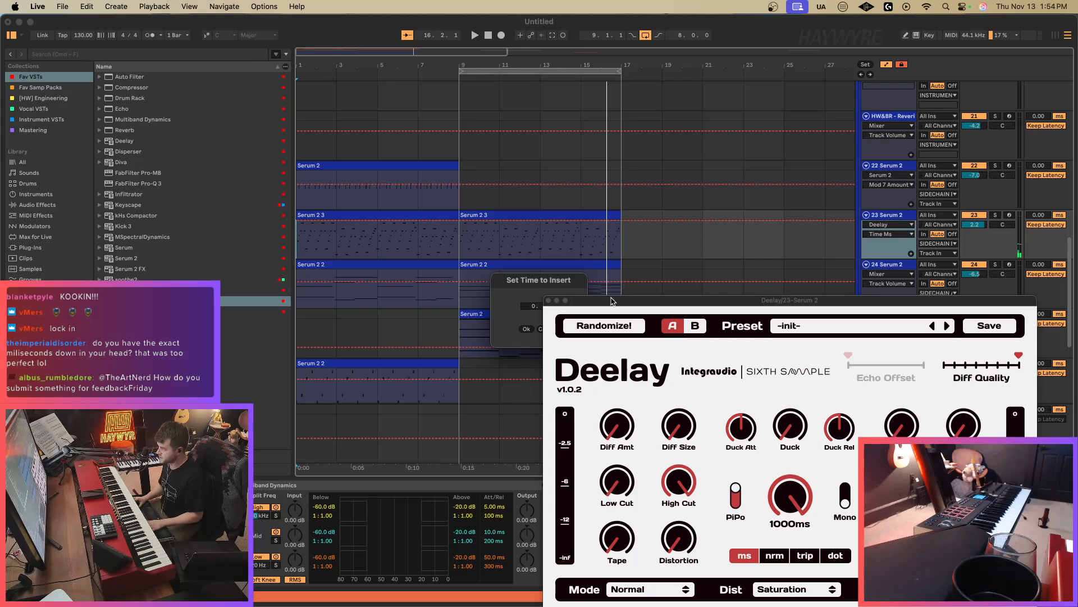
{"action": "left_click_drag", "start_coordinate": [614, 305], "coordinate": [704, 307]}
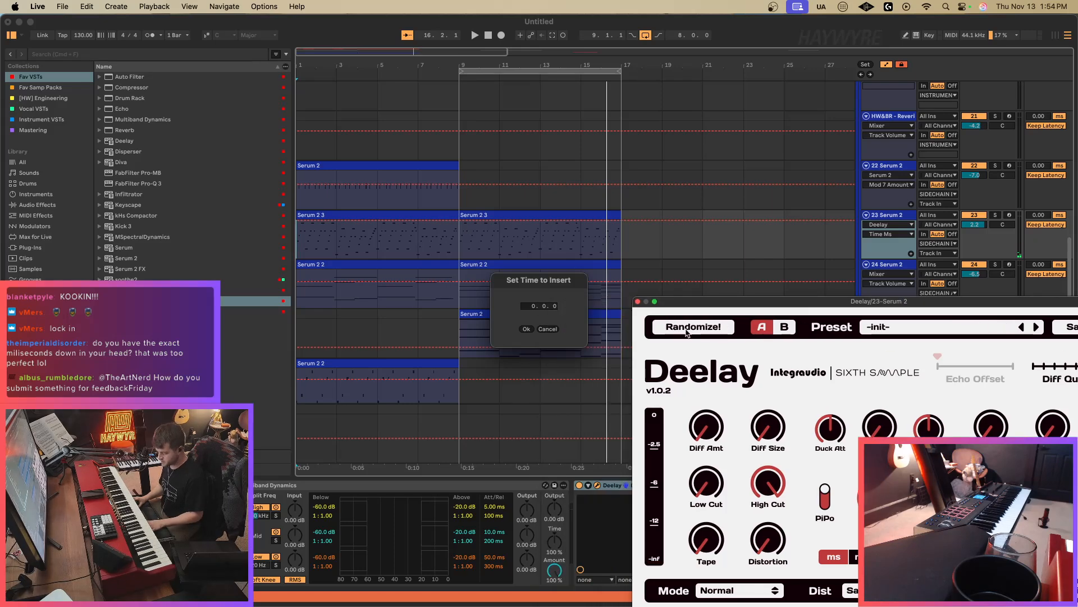
{"action": "left_click", "coordinate": [526, 330]}
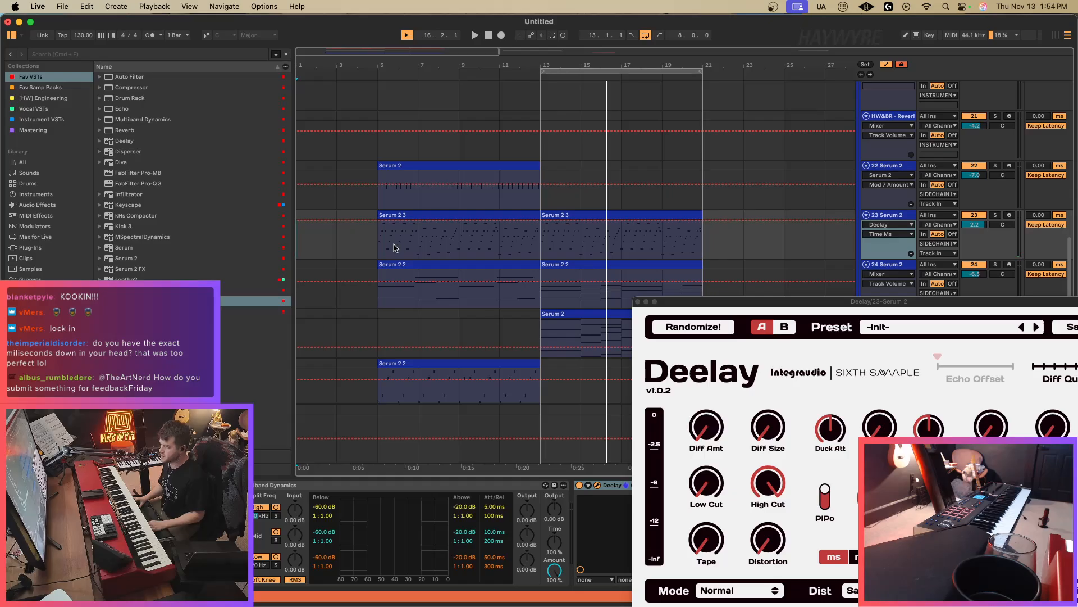
Copy the first four bars of the track 22 and track 23 Serum 2 clips into bars 1 to 5.
{"action": "left_click_drag", "start_coordinate": [387, 188], "coordinate": [440, 201]}
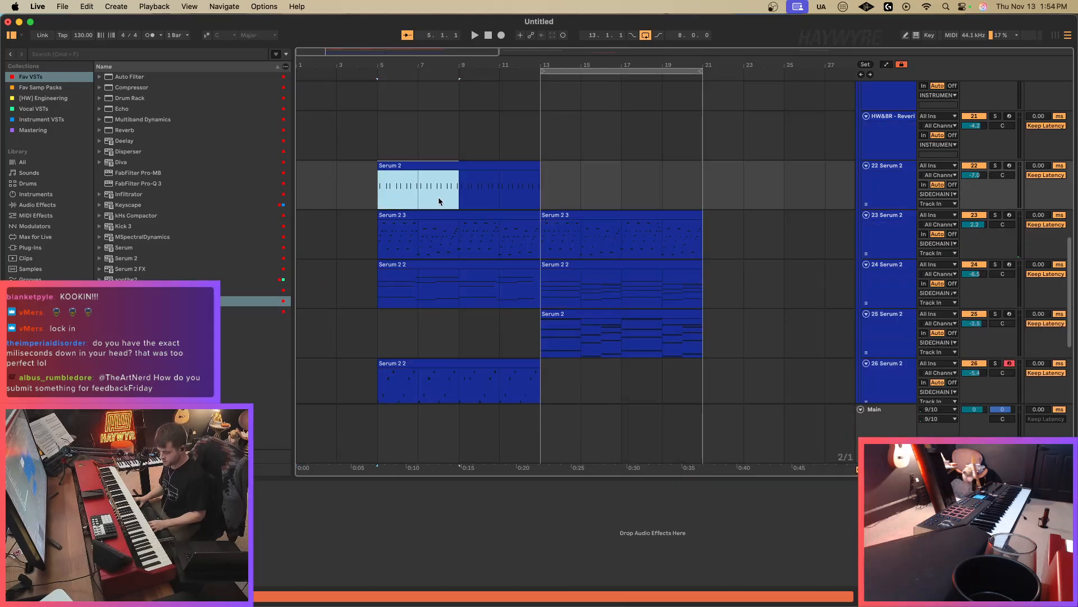
{"action": "left_click", "coordinate": [309, 196]}
{"action": "key", "text": "super+v"}
{"action": "left_click_drag", "start_coordinate": [388, 246], "coordinate": [444, 243]}
{"action": "left_click", "coordinate": [302, 239]}
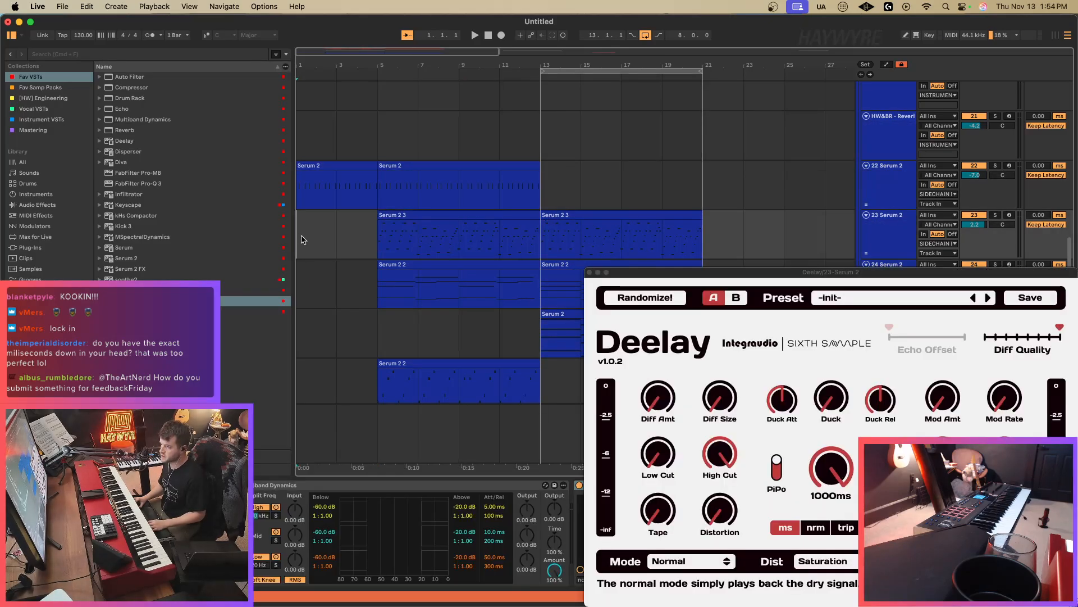
{"action": "key", "text": "super+v"}
Loop bars 1 to 5 in playback and set track 23's Deelay time to 235 ms.
{"action": "key", "text": "space"}
{"action": "key", "text": "super+l"}
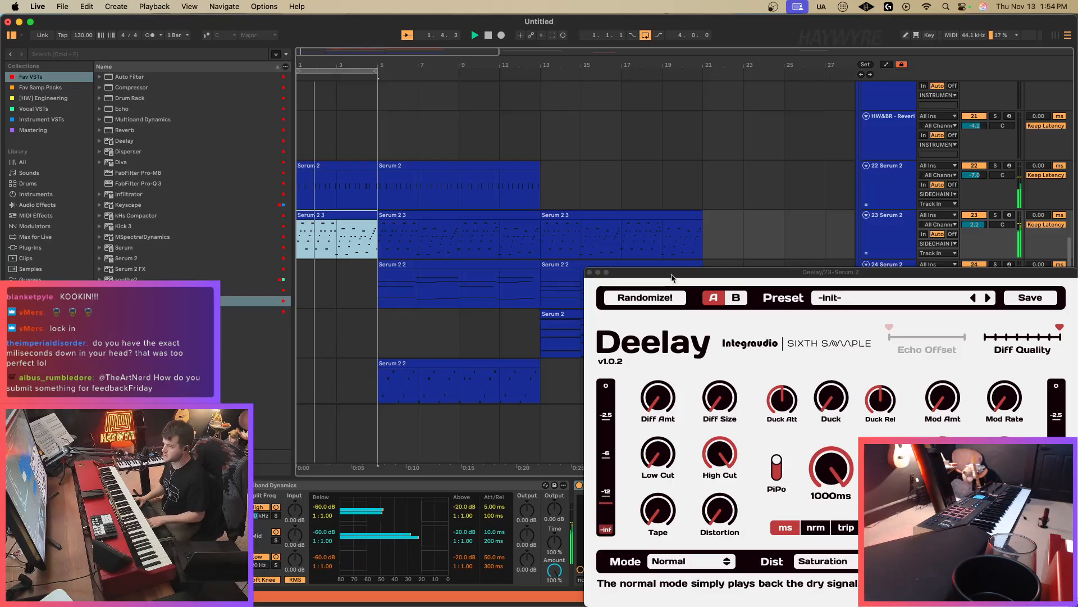
{"action": "double_click", "coordinate": [832, 467]}
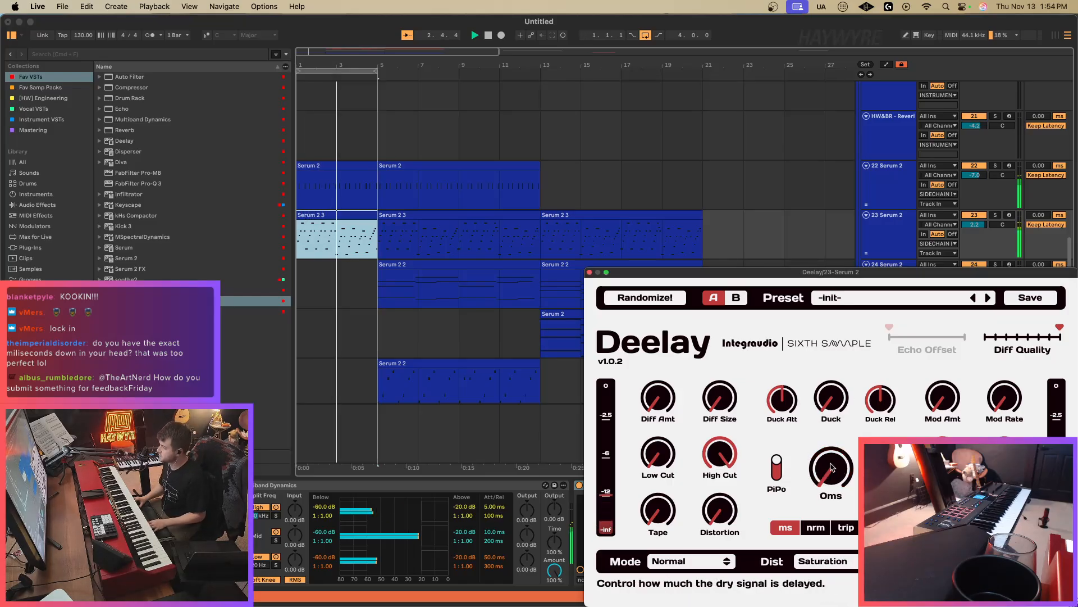
{"action": "left_click_drag", "start_coordinate": [831, 468], "coordinate": [853, 434]}
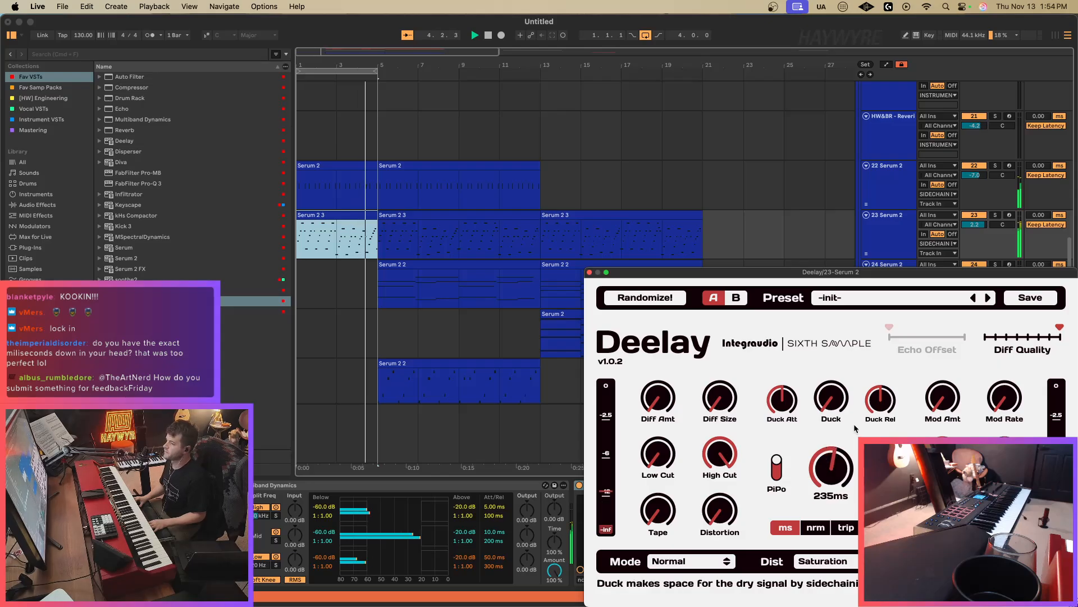
Move the playback loop to bars 5 to 9.
{"action": "left_click", "coordinate": [646, 36]}
{"action": "left_click_drag", "start_coordinate": [381, 256], "coordinate": [438, 310]}
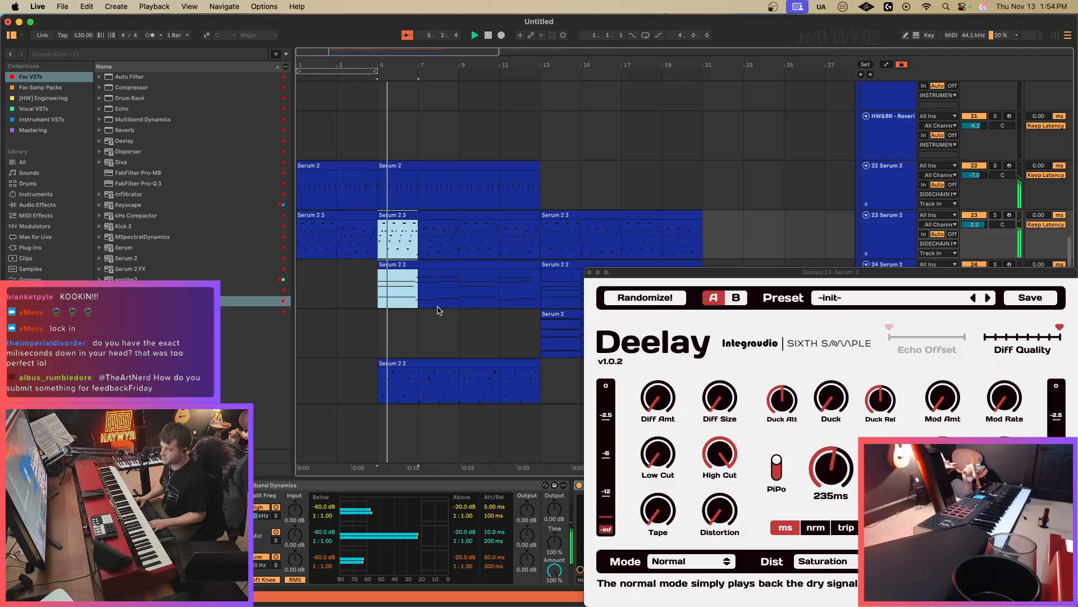
{"action": "left_click", "coordinate": [448, 371]}
{"action": "key", "text": "super+l"}
Examine the drum, vocal and instrument clips across the arrangement while the loop plays.
{"action": "scroll", "coordinate": [467, 270], "scroll_direction": "up", "scroll_amount": 10}
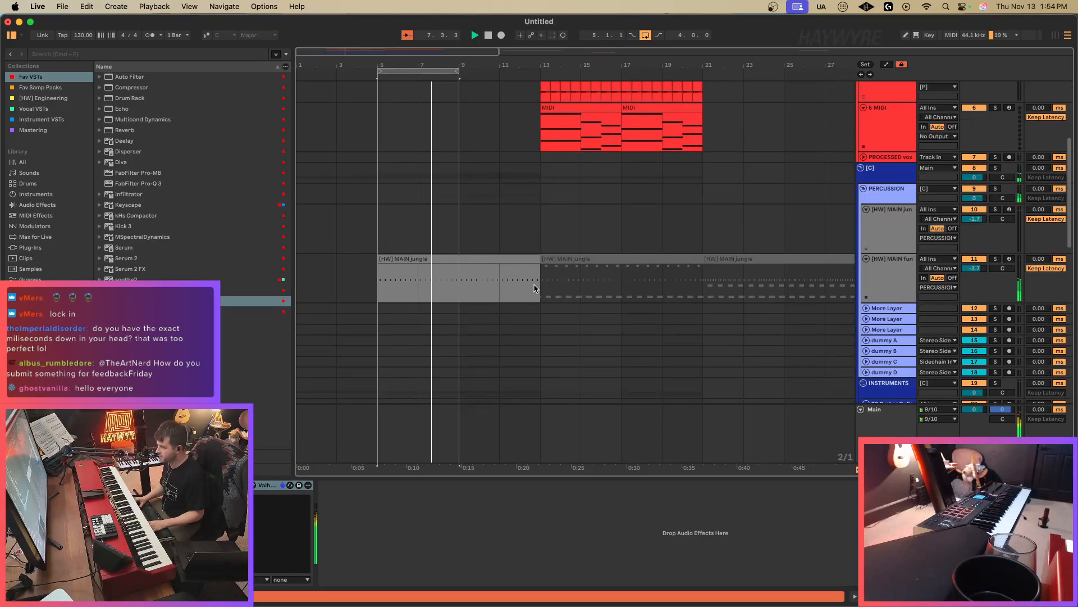
{"action": "left_click", "coordinate": [560, 259]}
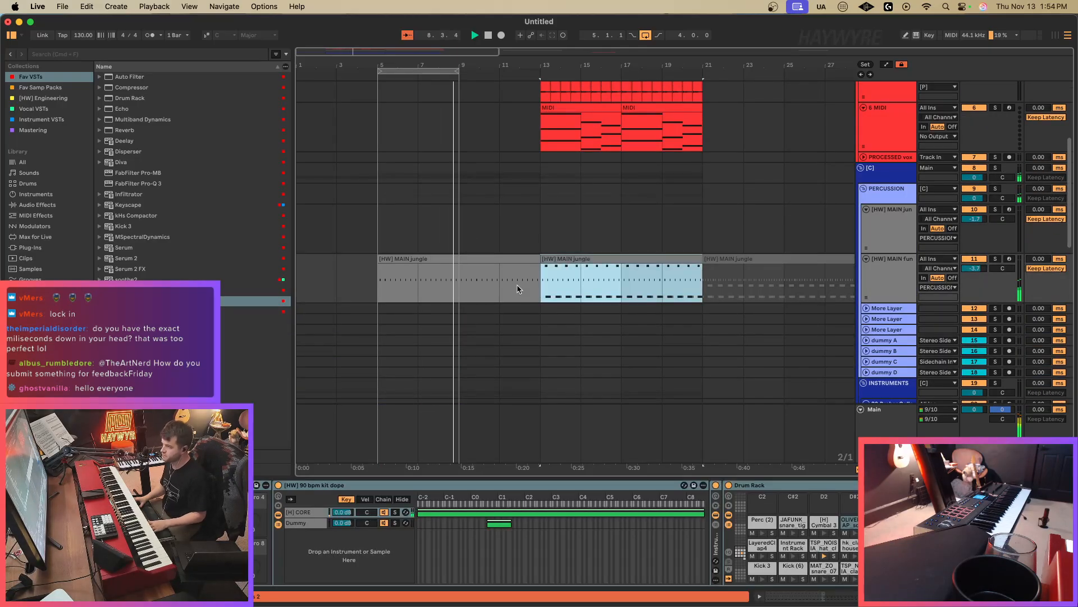
{"action": "scroll", "coordinate": [518, 289], "scroll_direction": "up", "scroll_amount": 5}
{"action": "scroll", "coordinate": [464, 227], "scroll_direction": "down", "scroll_amount": 5}
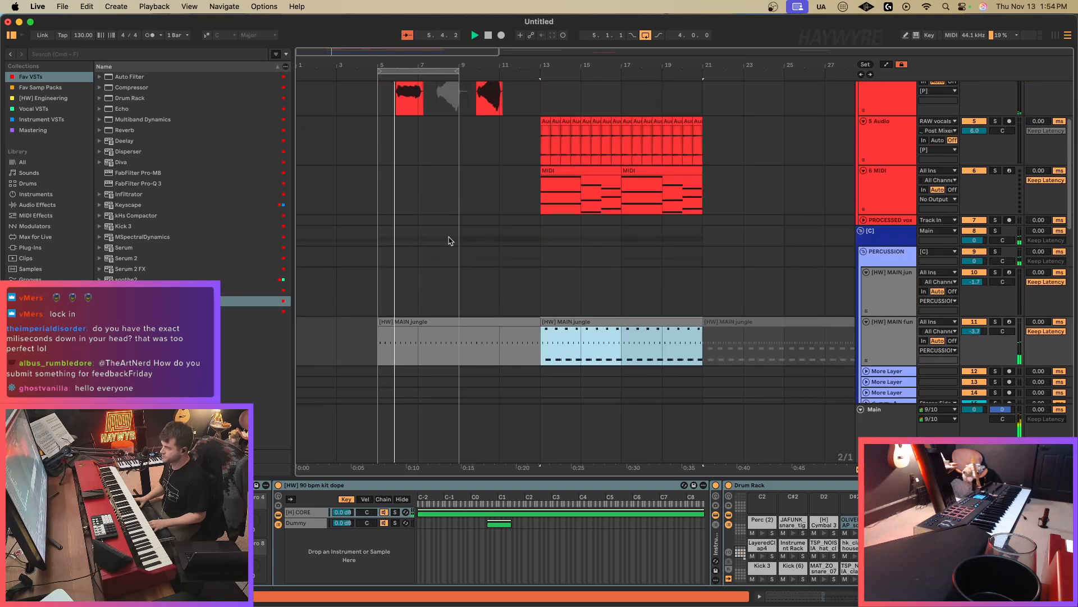
{"action": "scroll", "coordinate": [455, 229], "scroll_direction": "up", "scroll_amount": 5}
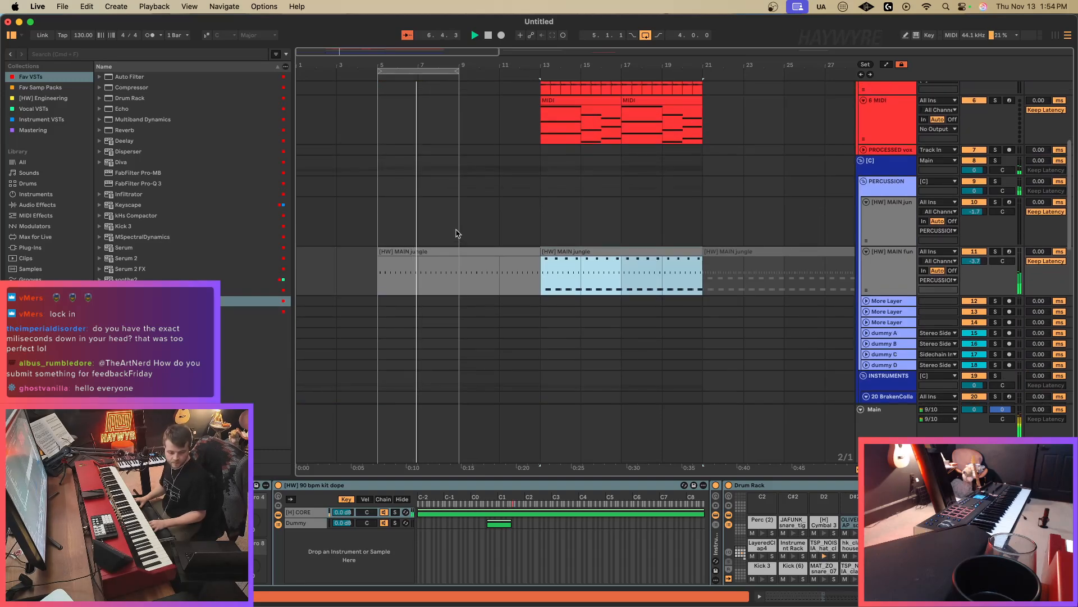
{"action": "scroll", "coordinate": [460, 233], "scroll_direction": "up", "scroll_amount": 1}
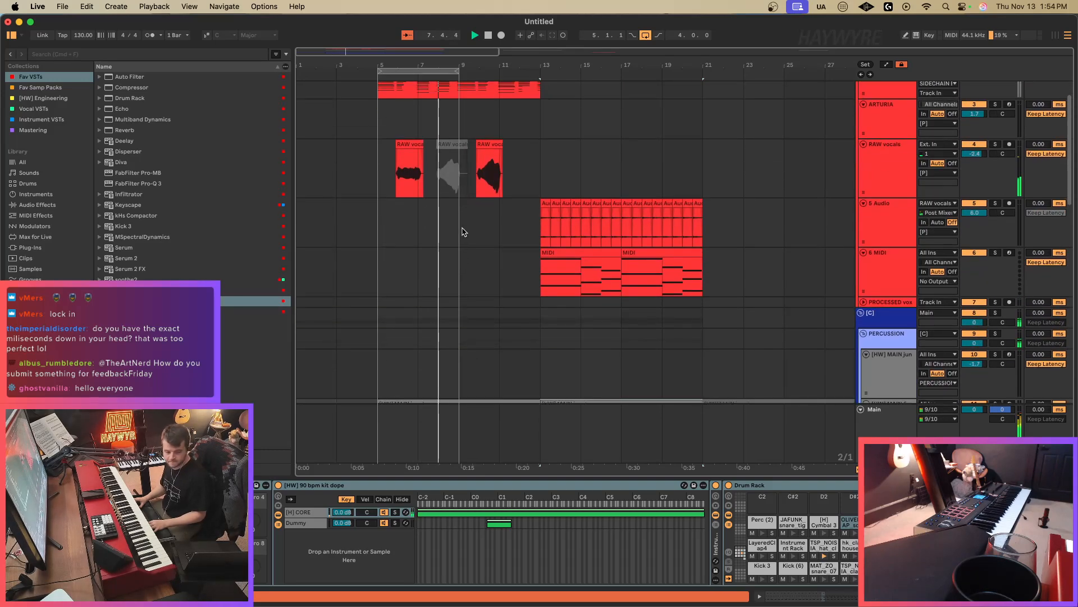
{"action": "scroll", "coordinate": [462, 231], "scroll_direction": "down", "scroll_amount": 15}
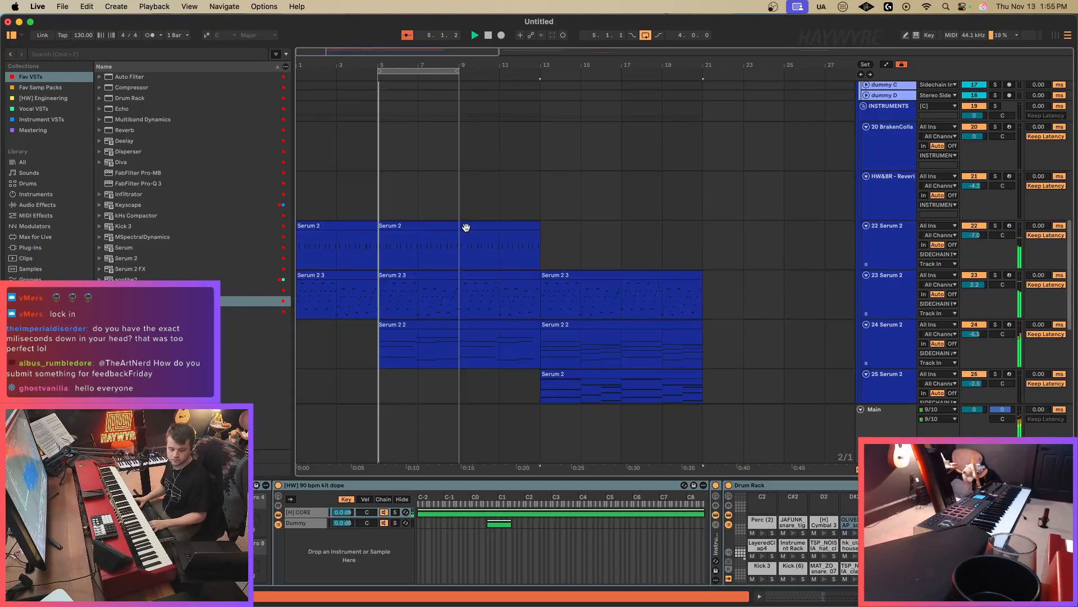
{"action": "scroll", "coordinate": [466, 227], "scroll_direction": "down", "scroll_amount": 8}
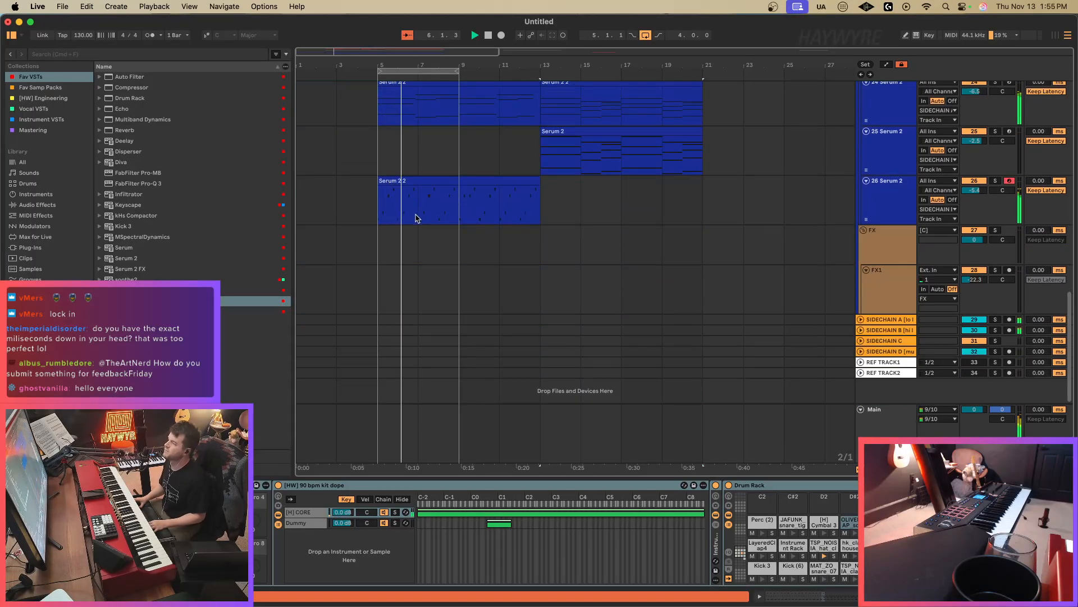
{"action": "scroll", "coordinate": [418, 217], "scroll_direction": "up", "scroll_amount": 5}
Bring up track 23's Deelay at bar 5 and move its window clear of the clips.
{"action": "left_click", "coordinate": [385, 198]}
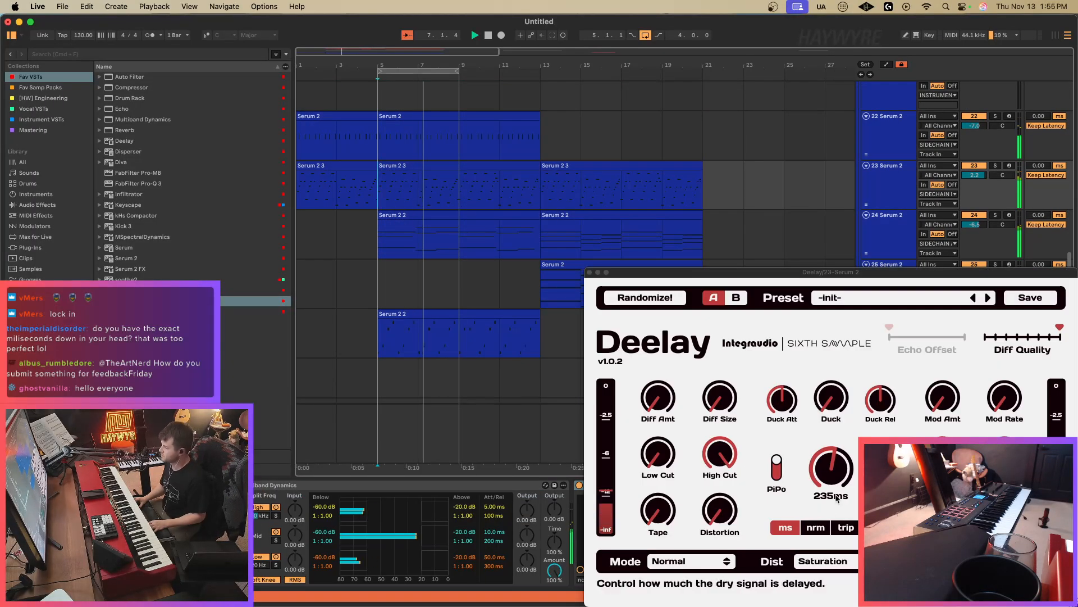
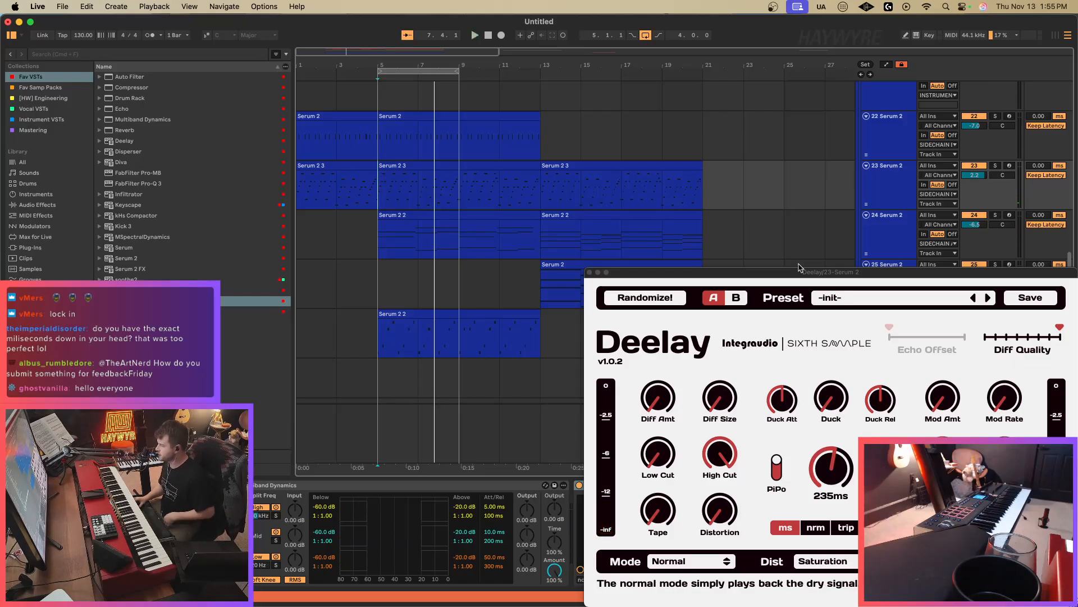
{"action": "left_click_drag", "start_coordinate": [805, 274], "coordinate": [765, 259]}
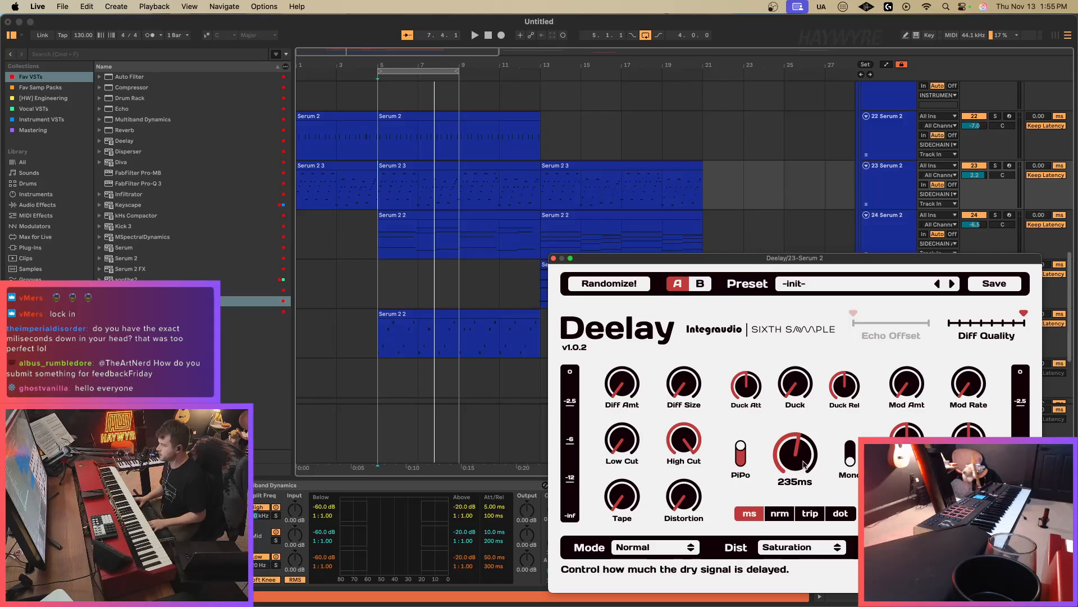
{"action": "left_click_drag", "start_coordinate": [751, 260], "coordinate": [735, 251]}
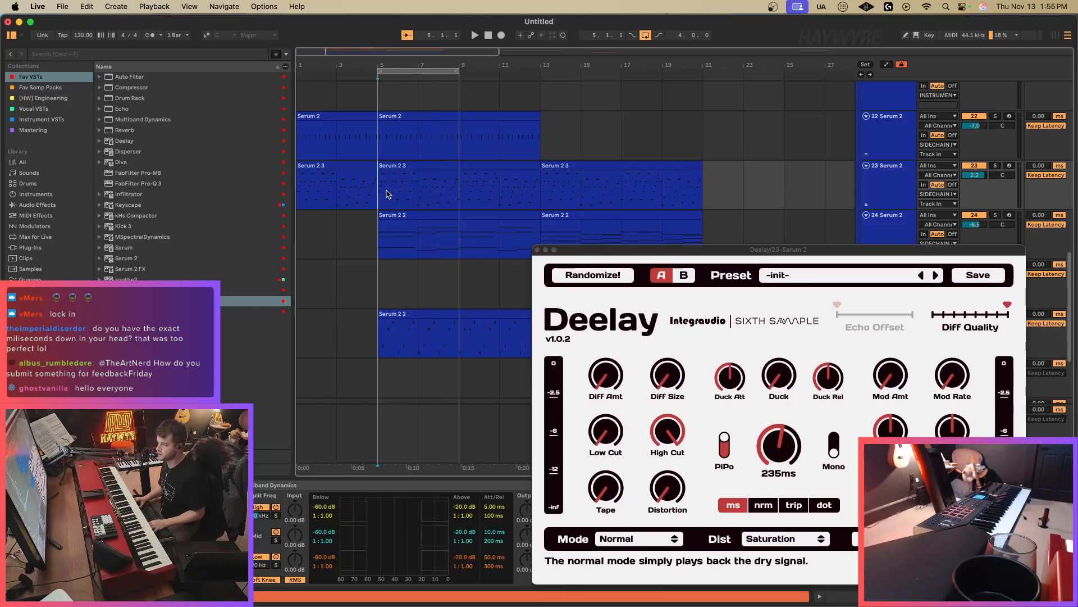
{"action": "left_click", "coordinate": [324, 167]}
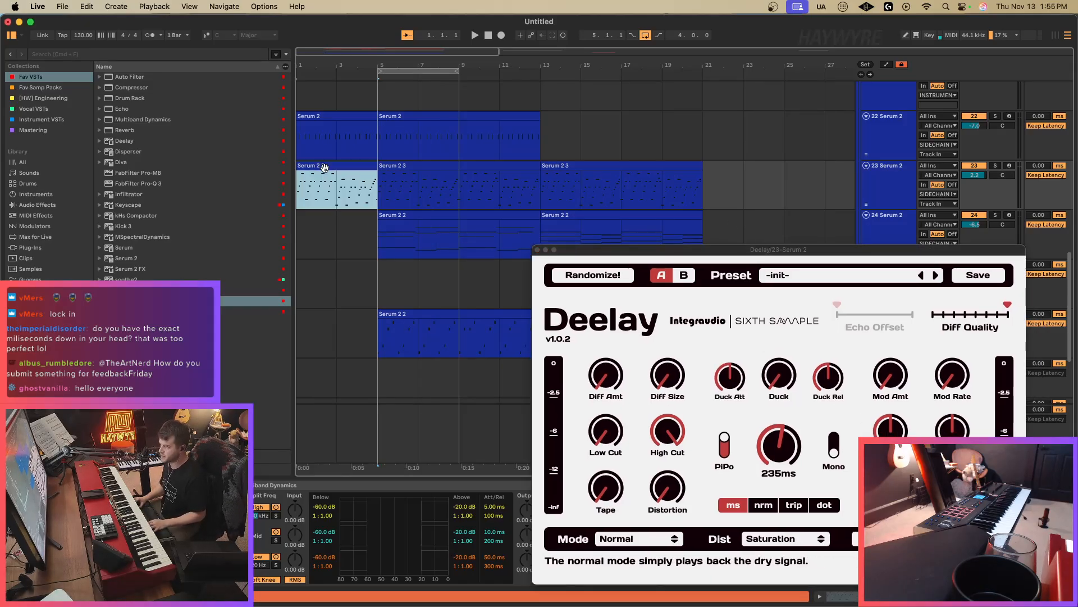
{"action": "left_click", "coordinate": [381, 199]}
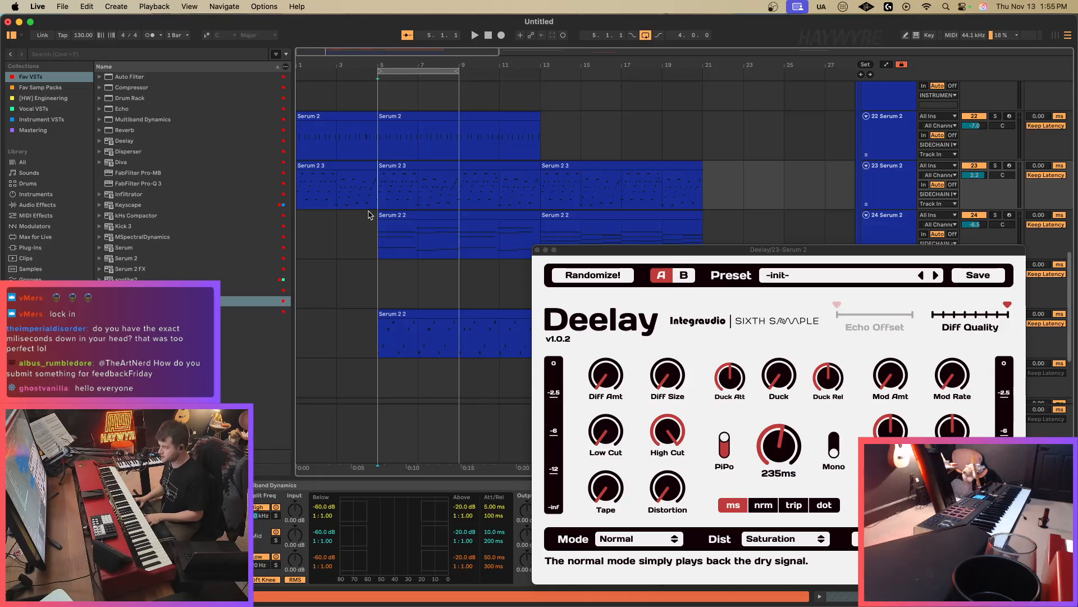
{"action": "left_click_drag", "start_coordinate": [859, 254], "coordinate": [838, 244]}
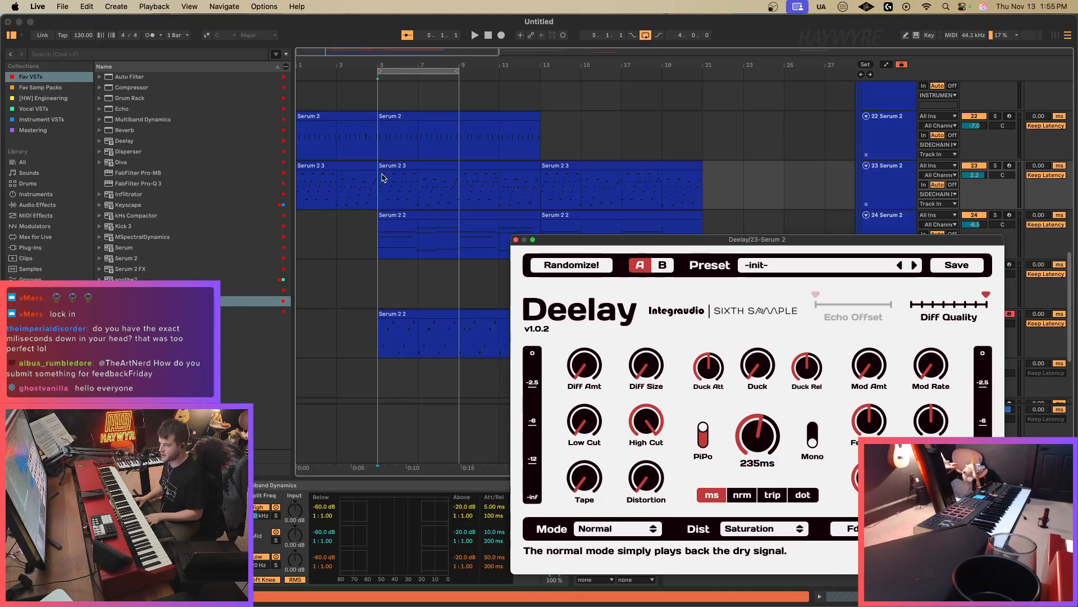
Insert four bars of empty time at bar 5 and duplicate the opening clips of tracks 22 and 23 into them.
{"action": "left_click", "coordinate": [382, 196]}
{"action": "key", "text": "super+i"}
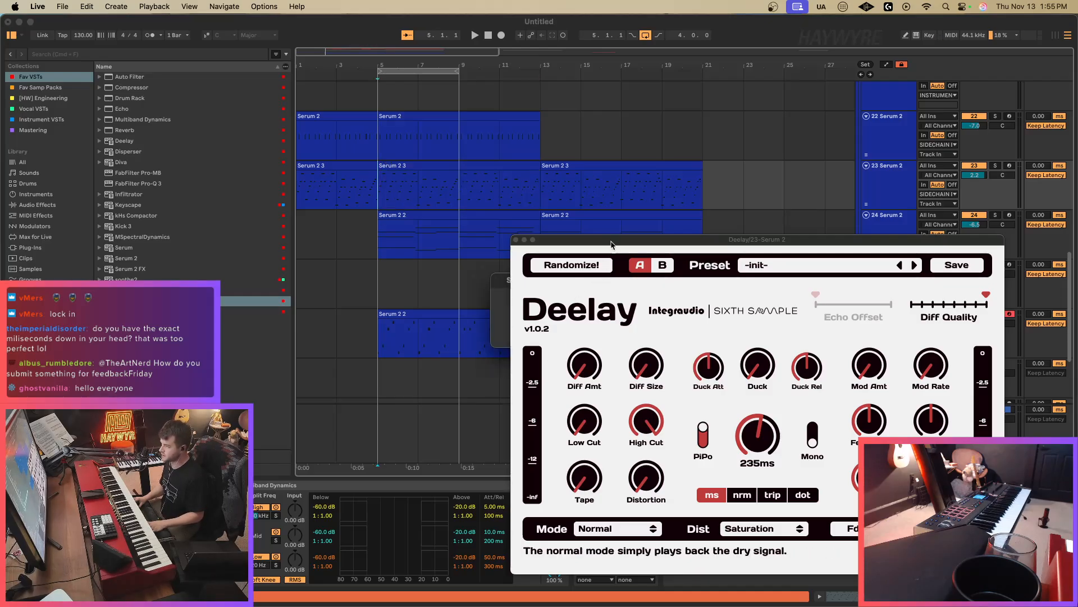
{"action": "left_click_drag", "start_coordinate": [611, 243], "coordinate": [712, 226]}
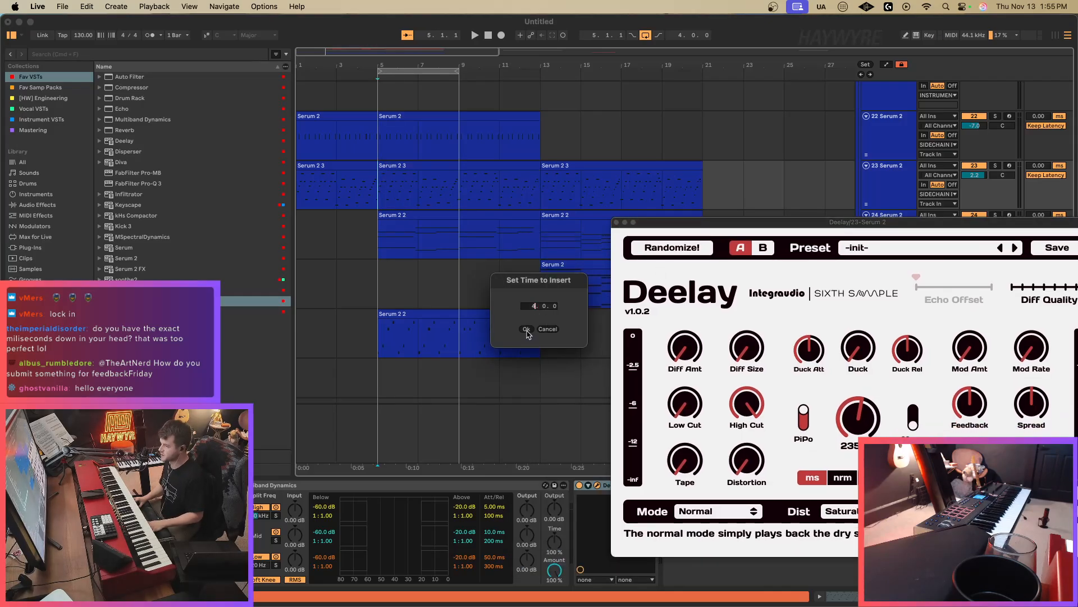
{"action": "key", "text": "Return"}
{"action": "left_click_drag", "start_coordinate": [362, 151], "coordinate": [309, 194]}
{"action": "key", "text": "super+d"}
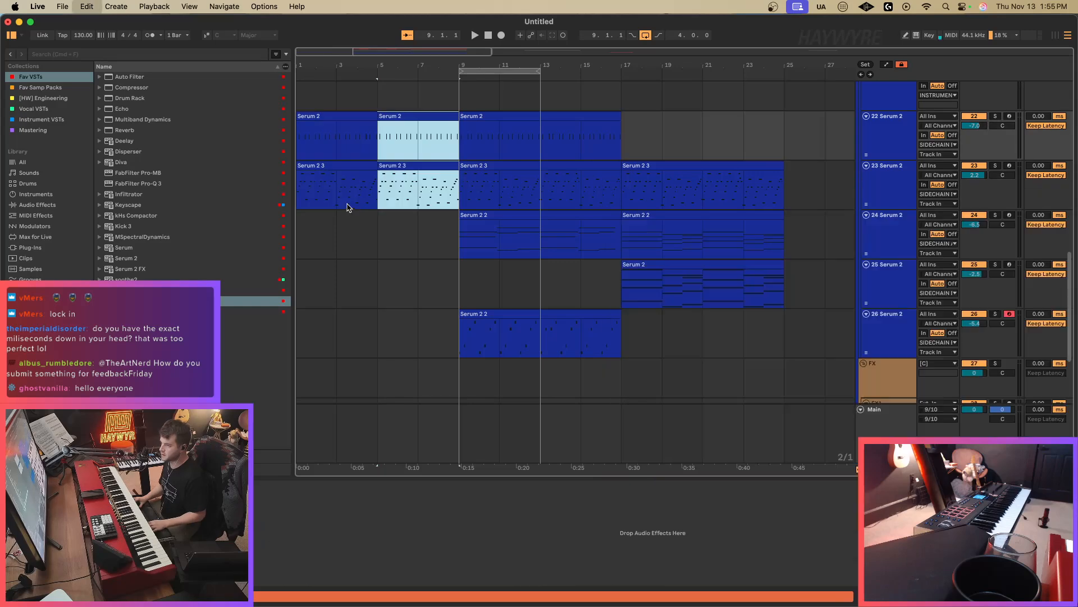
Show the automation lanes with track 23's Deelay time and start playback from the opening bar.
{"action": "left_click", "coordinate": [342, 186]}
{"action": "left_click_drag", "start_coordinate": [825, 420], "coordinate": [798, 560]}
{"action": "key", "text": "a"}
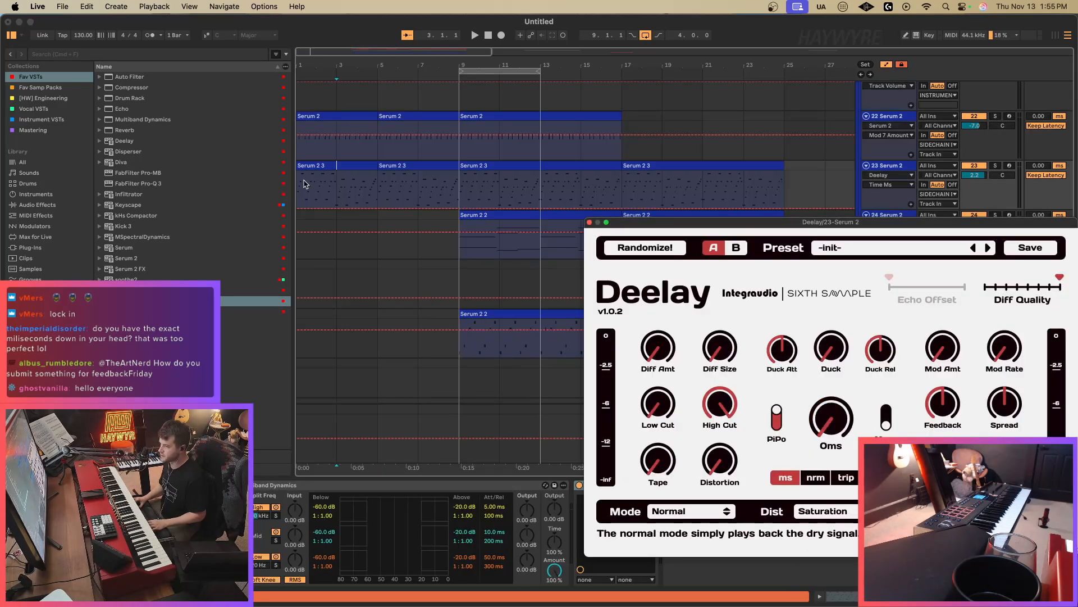
{"action": "left_click", "coordinate": [288, 184]}
{"action": "left_click", "coordinate": [303, 166]}
{"action": "key", "text": "space"}
Automate track 23's Deelay Time Ms from 0 ms near bar 5 up to about 67 ms at bar 9, and move its window clear.
{"action": "left_click", "coordinate": [359, 200]}
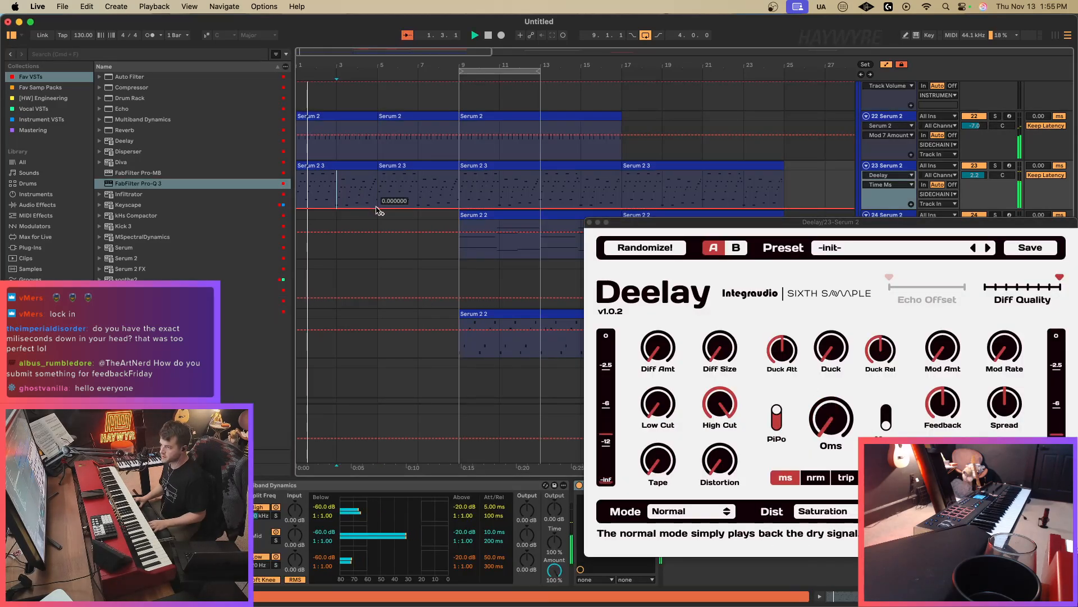
{"action": "left_click", "coordinate": [378, 209]}
{"action": "left_click", "coordinate": [459, 208]}
{"action": "left_click", "coordinate": [460, 211]}
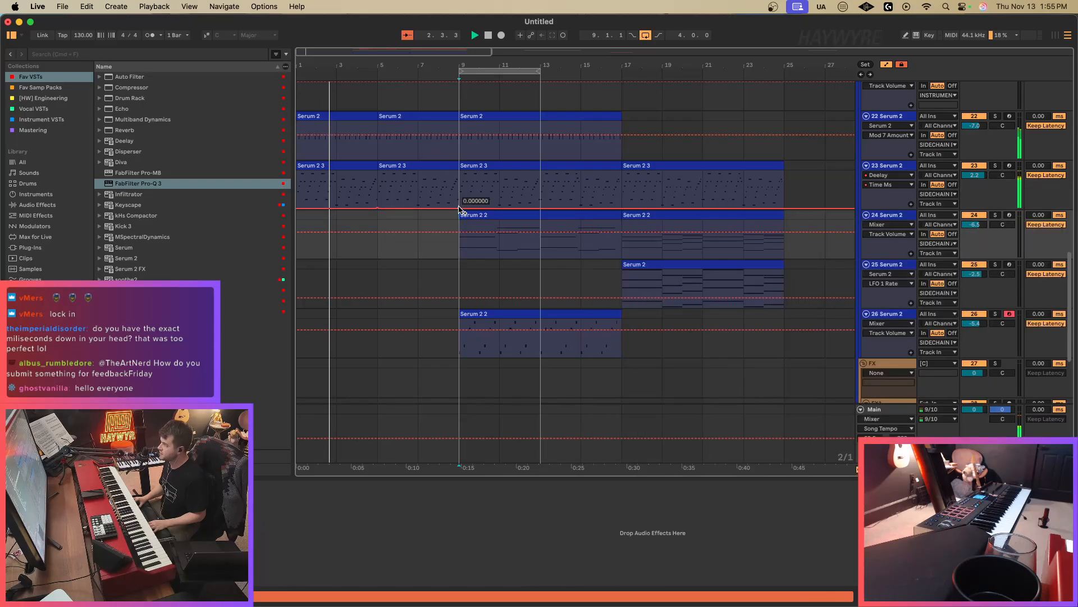
{"action": "left_click", "coordinate": [368, 210]}
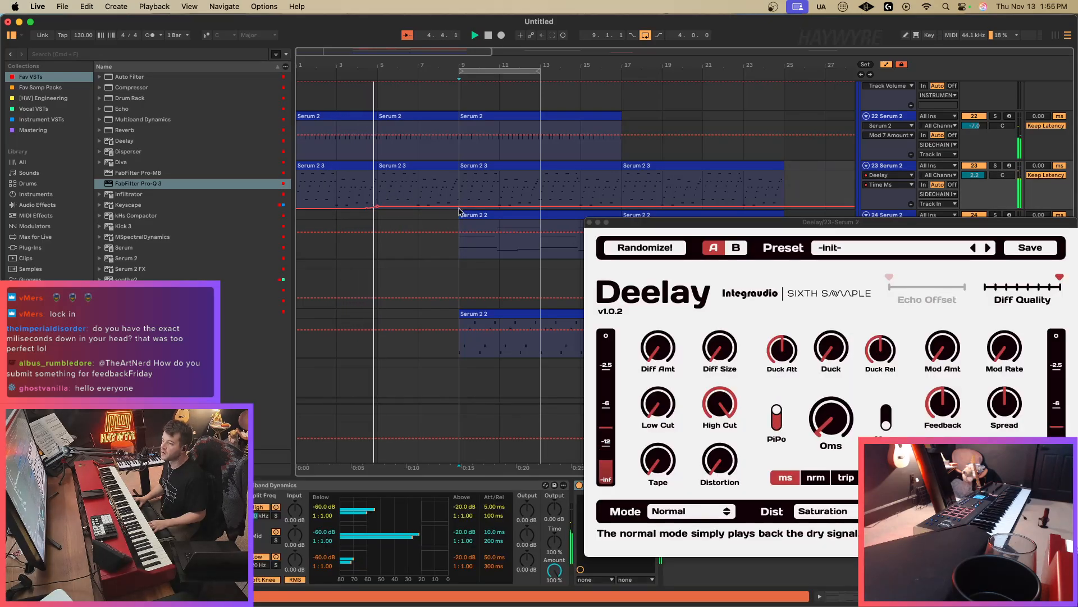
{"action": "left_click_drag", "start_coordinate": [459, 209], "coordinate": [418, 198]}
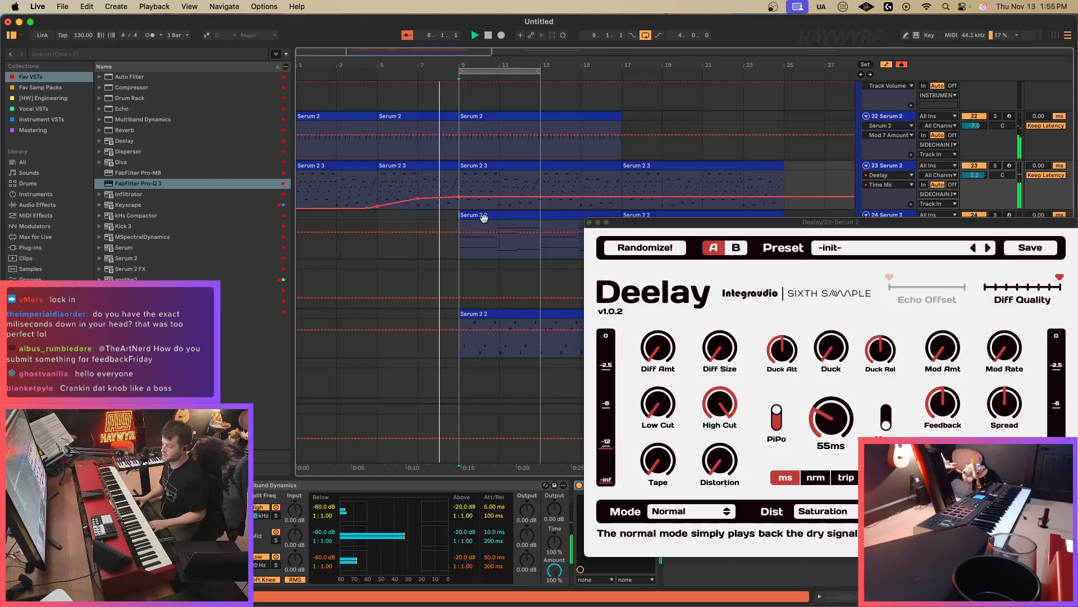
{"action": "key", "text": "a"}
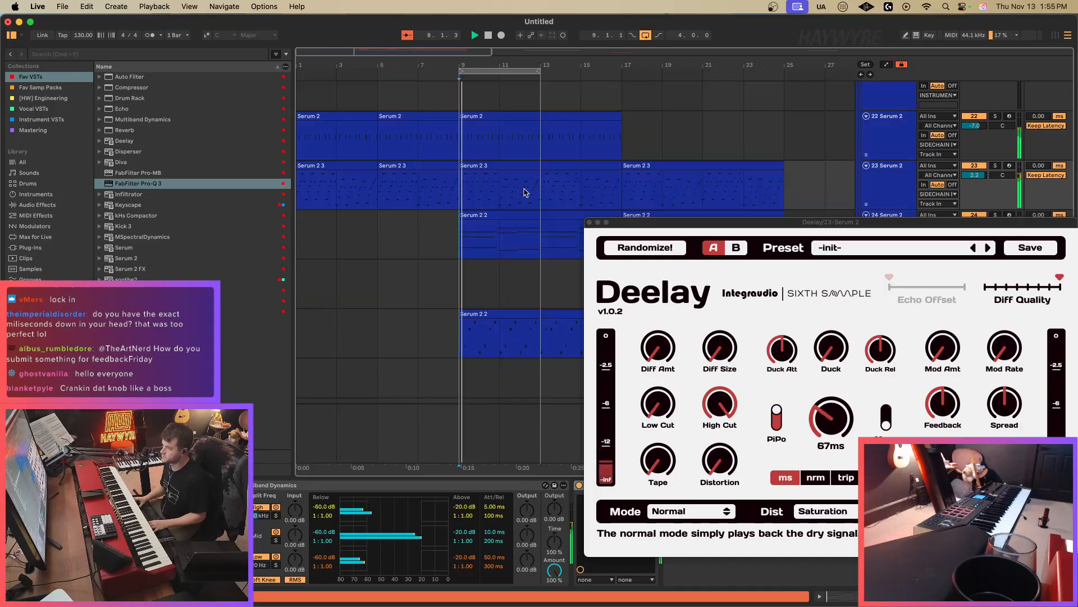
{"action": "left_click_drag", "start_coordinate": [644, 223], "coordinate": [841, 376]}
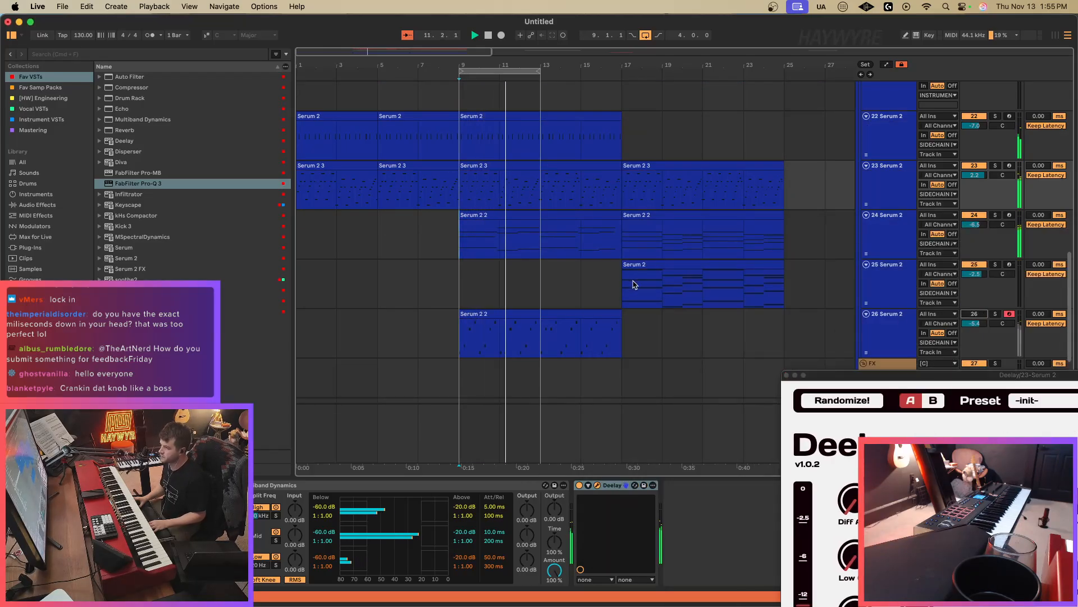
Insert eight bars of empty time at bar 17 and duplicate track 26's clip into them.
{"action": "left_click", "coordinate": [541, 335]}
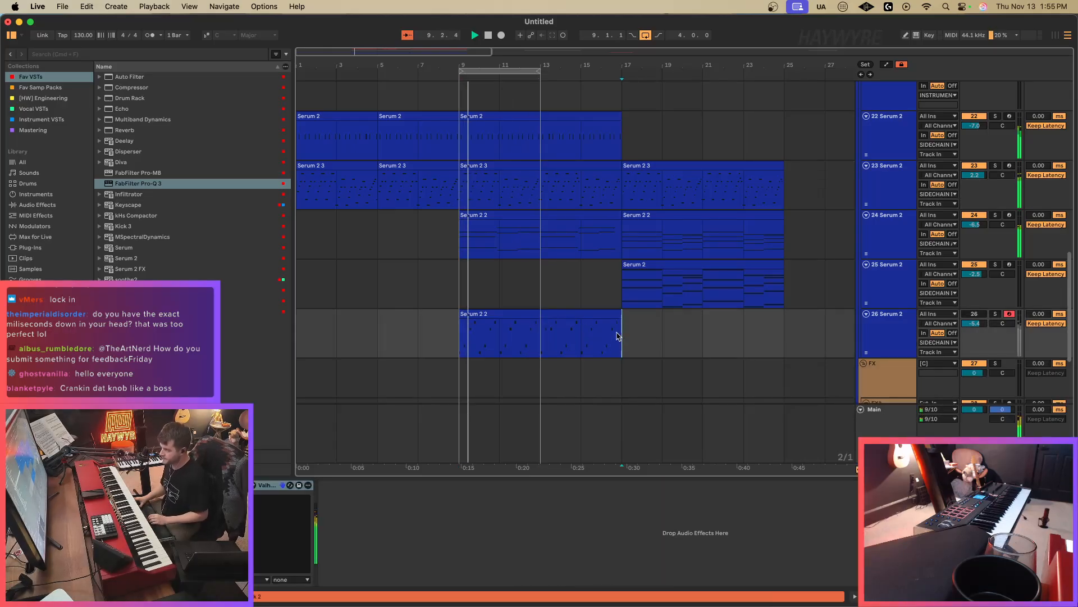
{"action": "key", "text": "super+i"}
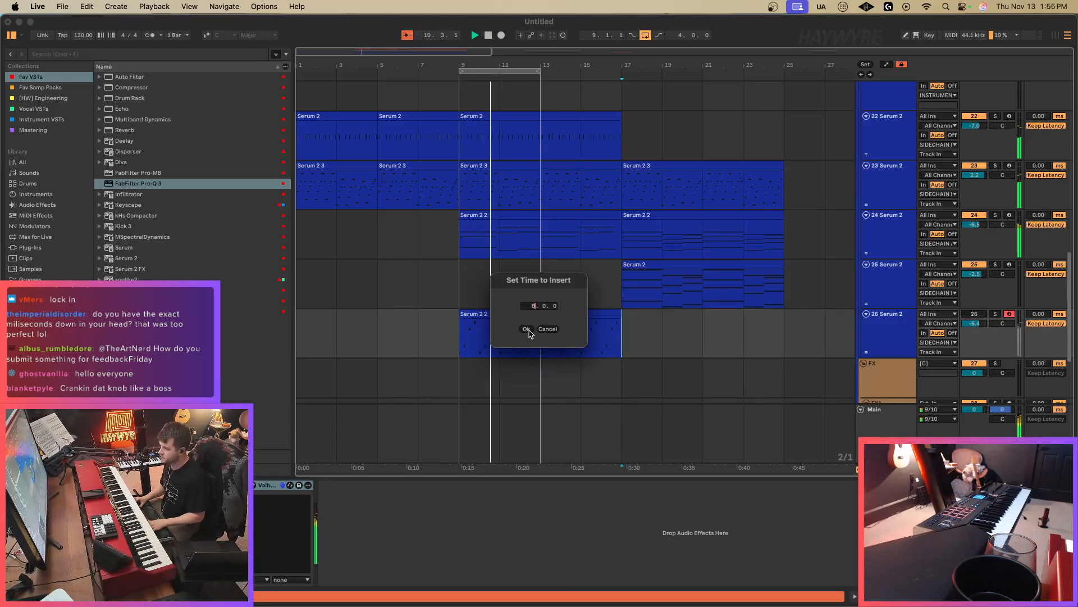
{"action": "left_click", "coordinate": [528, 328]}
{"action": "left_click", "coordinate": [581, 312]}
{"action": "key", "text": "super+d"}
{"action": "scroll", "coordinate": [482, 209], "scroll_direction": "up", "scroll_amount": 2}
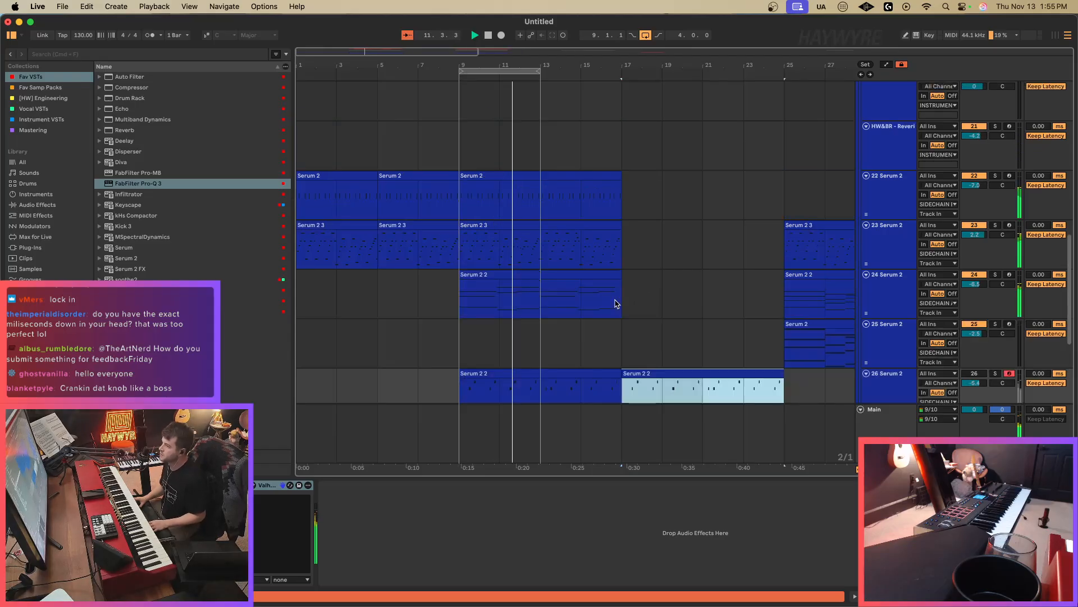
Duplicate the bars 9 to 13 section of tracks 22 to 24 three times to fill up to bar 25.
{"action": "left_click_drag", "start_coordinate": [460, 201], "coordinate": [543, 291]}
{"action": "left_click", "coordinate": [816, 275]}
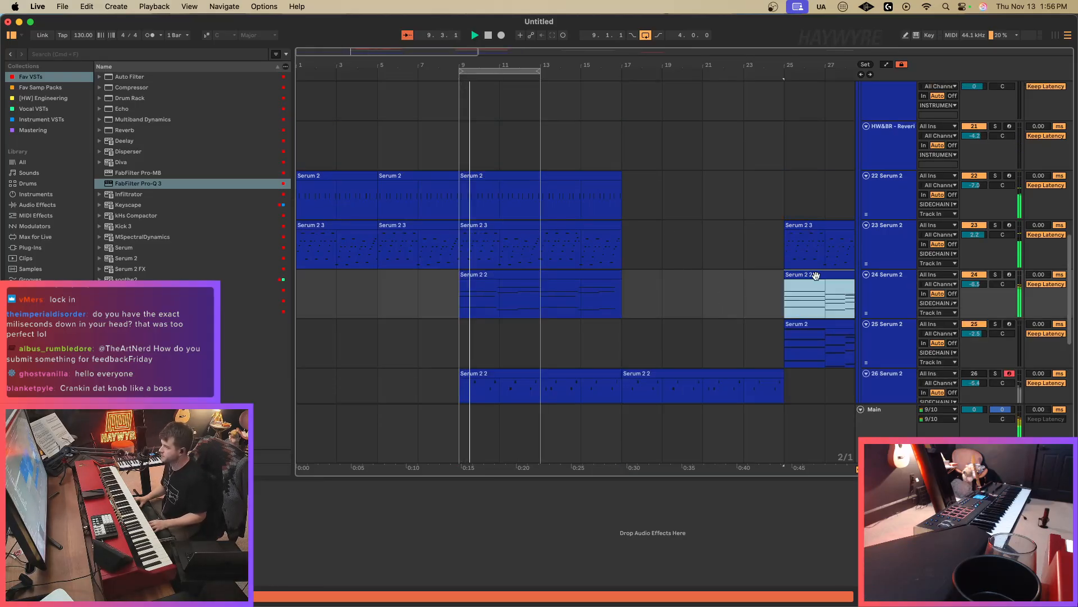
{"action": "left_click", "coordinate": [623, 297]}
{"action": "left_click", "coordinate": [545, 276]}
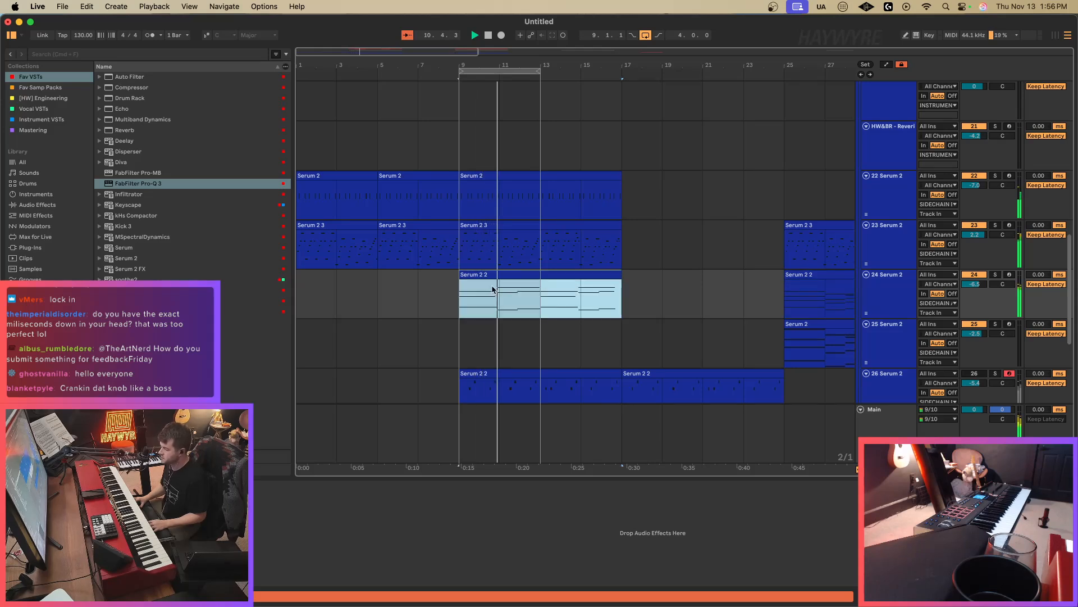
{"action": "left_click_drag", "start_coordinate": [462, 201], "coordinate": [541, 292]}
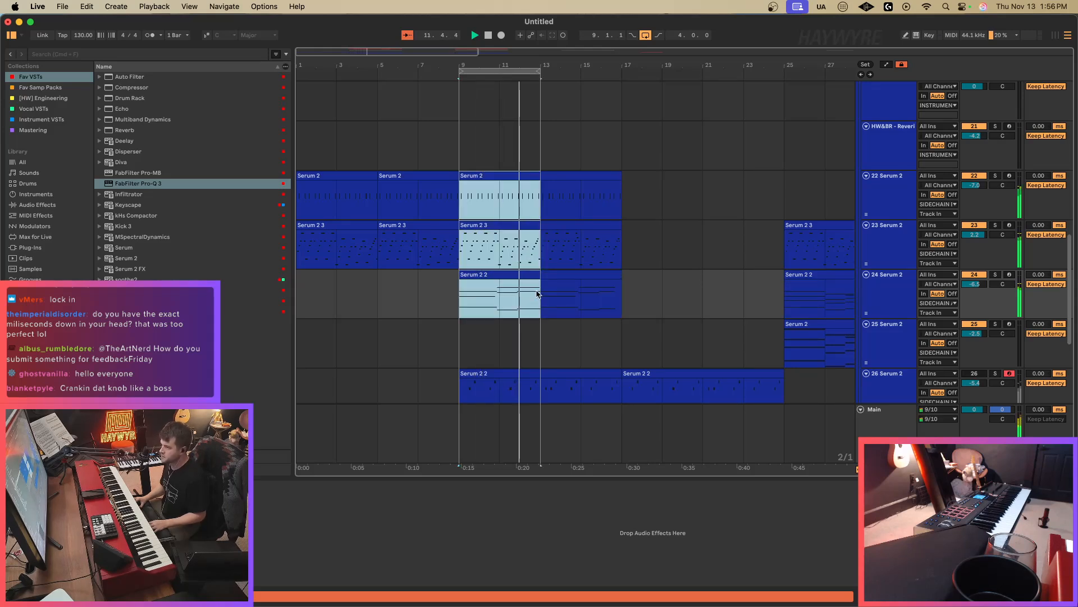
{"action": "key", "text": "super+d"}
{"action": "key", "text": "super+d"}
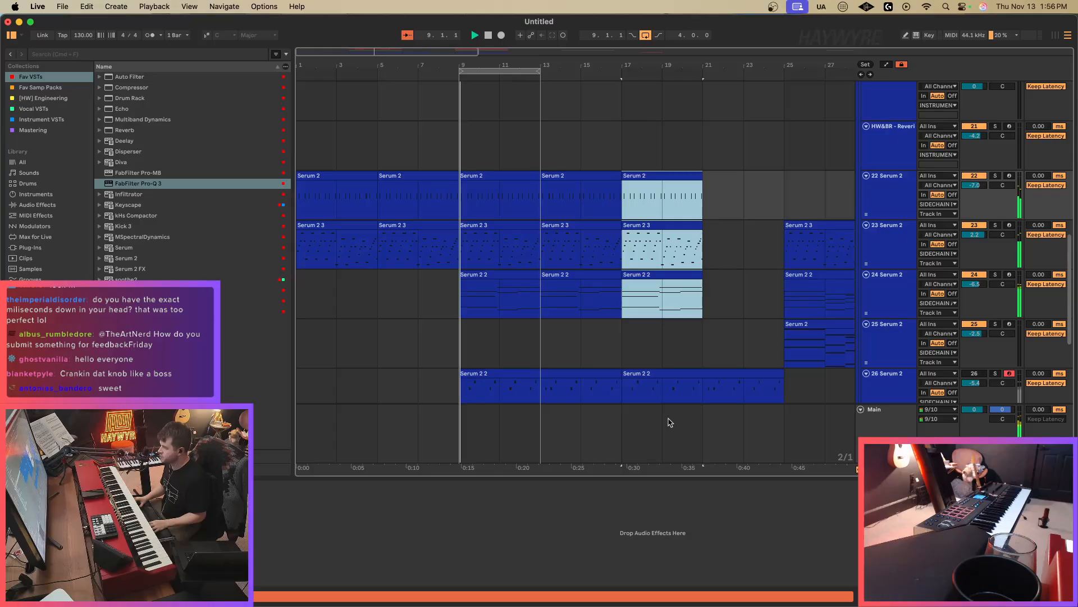
{"action": "key", "text": "super+d"}
Deactivate track 26's clip at bars 9 to 17, switch the track back on and move the loop to bars 17 to 21.
{"action": "scroll", "coordinate": [670, 422], "scroll_direction": "down", "scroll_amount": 1}
{"action": "left_click", "coordinate": [615, 382]}
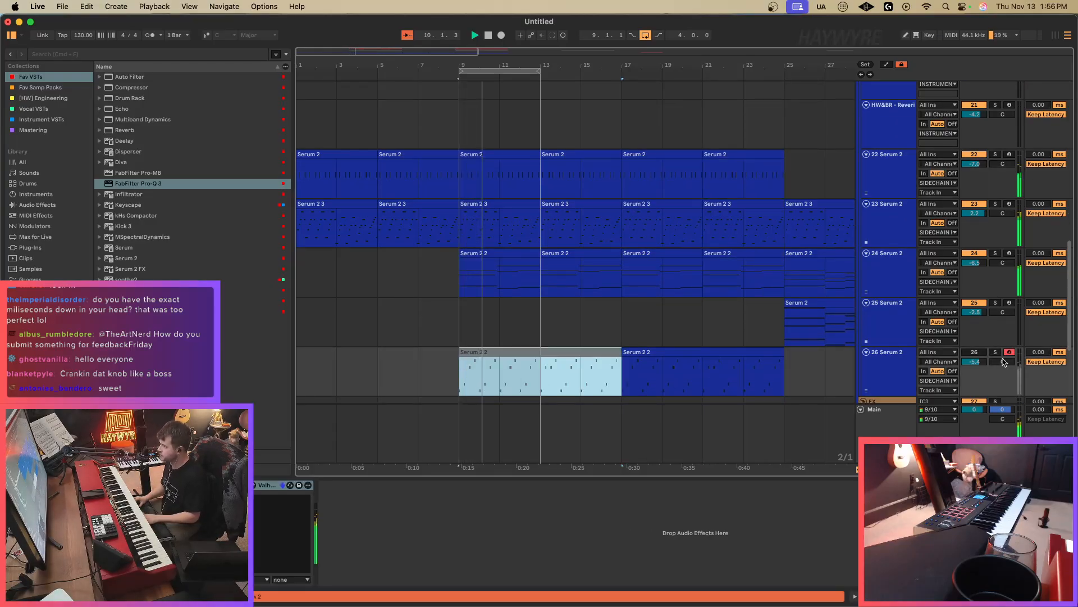
{"action": "left_click", "coordinate": [976, 353]}
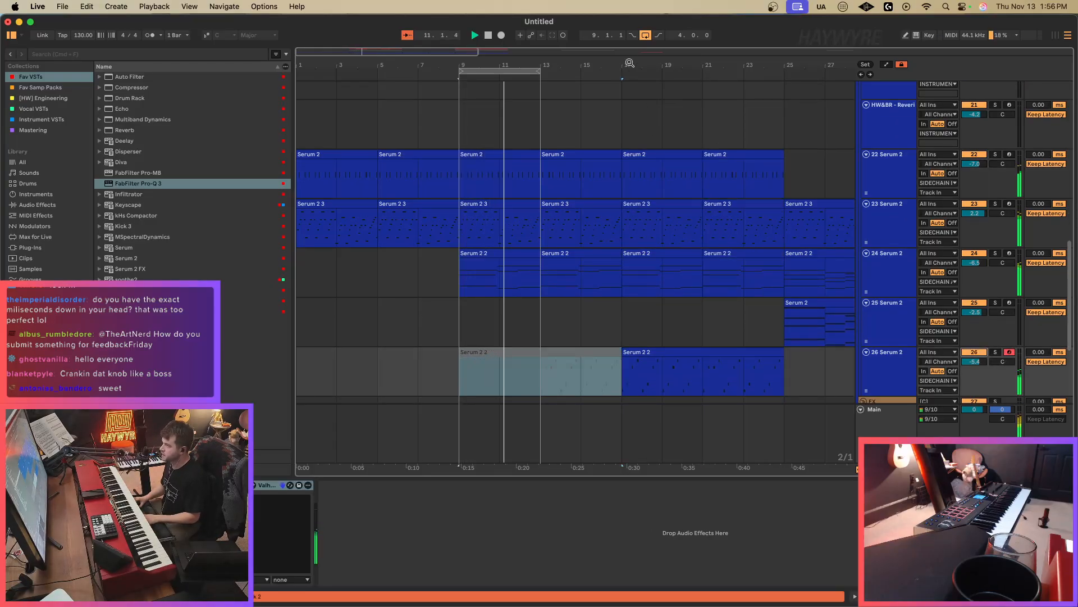
{"action": "left_click_drag", "start_coordinate": [461, 70], "coordinate": [619, 75]}
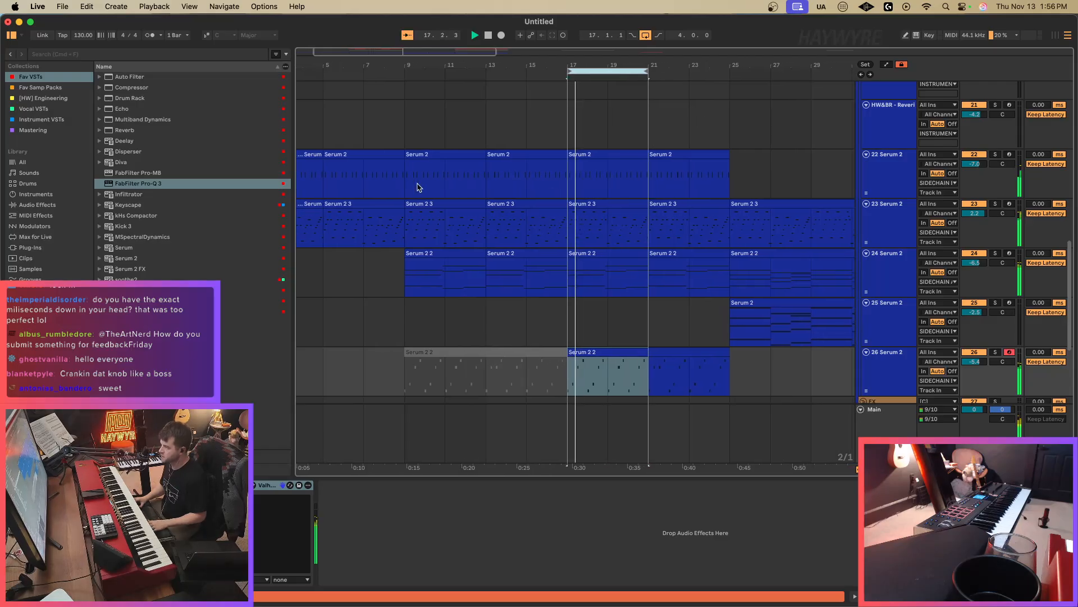
Duplicate track 11's MAIN jungle drum clip from bars 9 to 17 into bars 17 to 25.
{"action": "scroll", "coordinate": [555, 203], "scroll_direction": "up", "scroll_amount": 10}
{"action": "scroll", "coordinate": [555, 203], "scroll_direction": "up", "scroll_amount": 3}
{"action": "left_click", "coordinate": [523, 301]}
{"action": "key", "text": "super+d"}
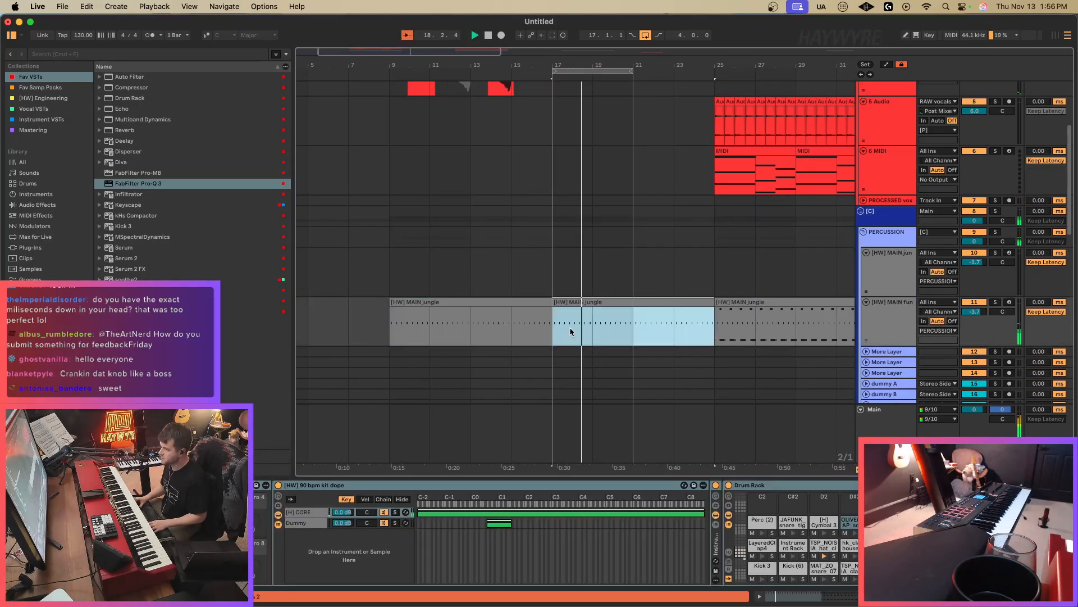
Move track 23's Deelay window clear of the clips and raise track 26's volume to -4.7 dB.
{"action": "scroll", "coordinate": [594, 336], "scroll_direction": "down", "scroll_amount": 13}
{"action": "left_click", "coordinate": [557, 237]}
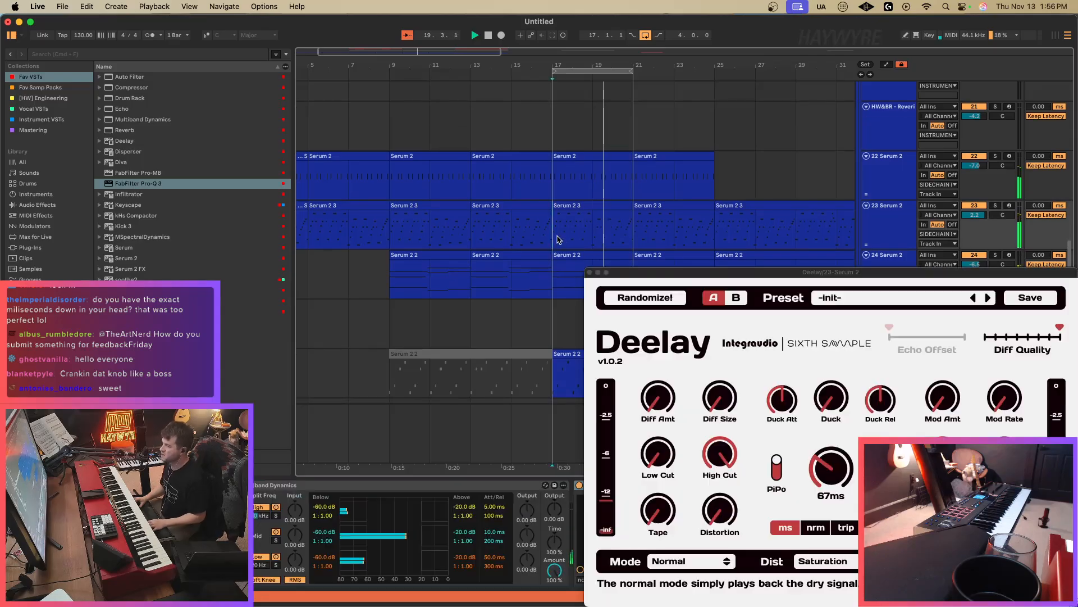
{"action": "left_click_drag", "start_coordinate": [450, 63], "coordinate": [453, 36]}
{"action": "left_click_drag", "start_coordinate": [657, 272], "coordinate": [724, 387]}
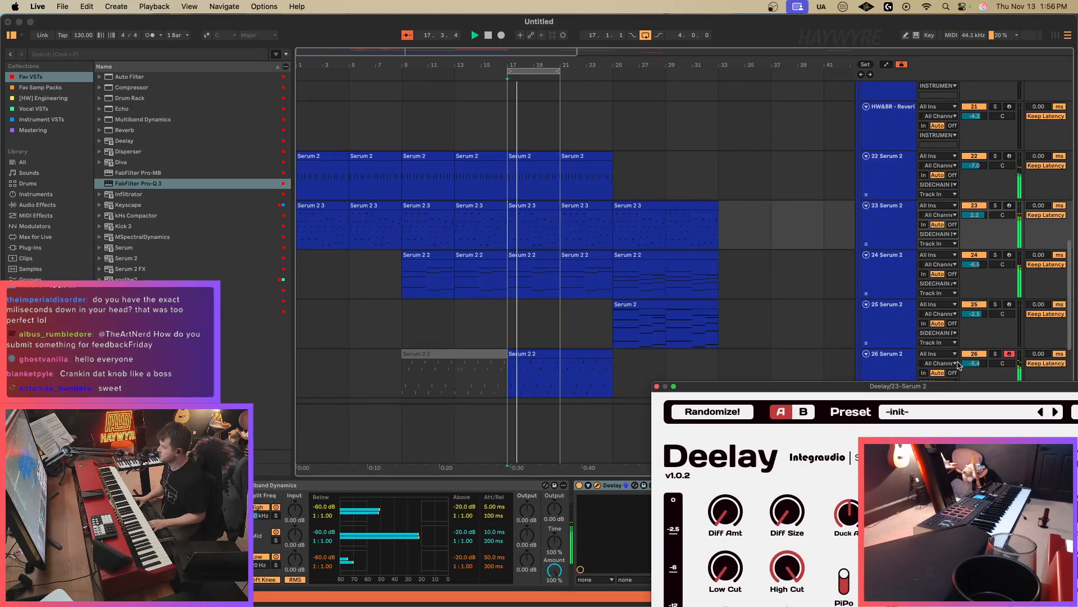
{"action": "left_click_drag", "start_coordinate": [974, 363], "coordinate": [974, 359]}
Automate track 23's Deelay time to peak just before bar 17 and rise again from about bar 23 to 25, then disable looping.
{"action": "left_click", "coordinate": [499, 207]}
{"action": "left_click", "coordinate": [510, 228]}
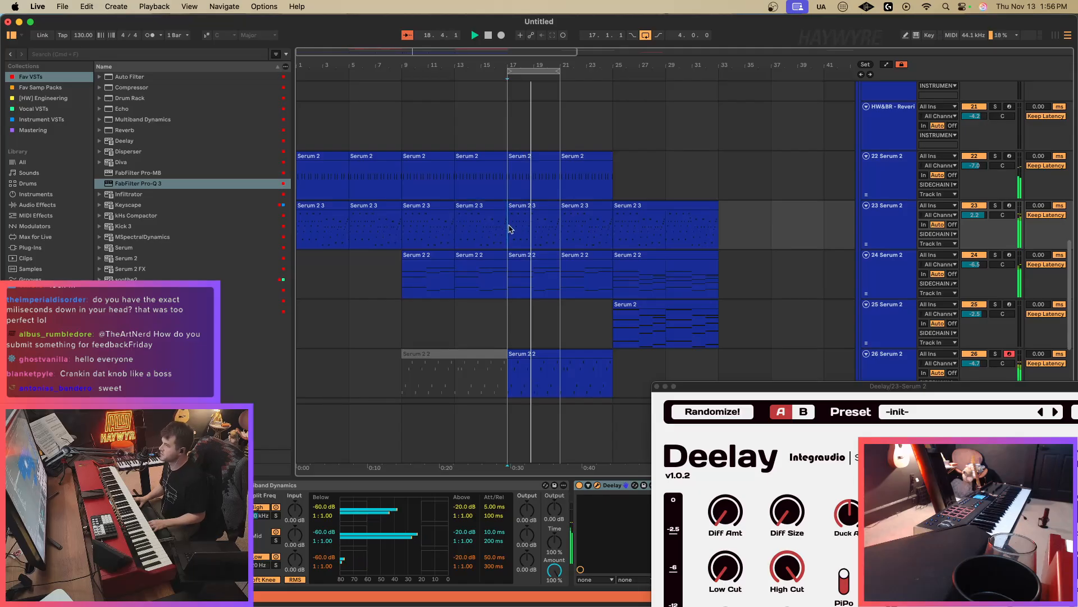
{"action": "key", "text": "a"}
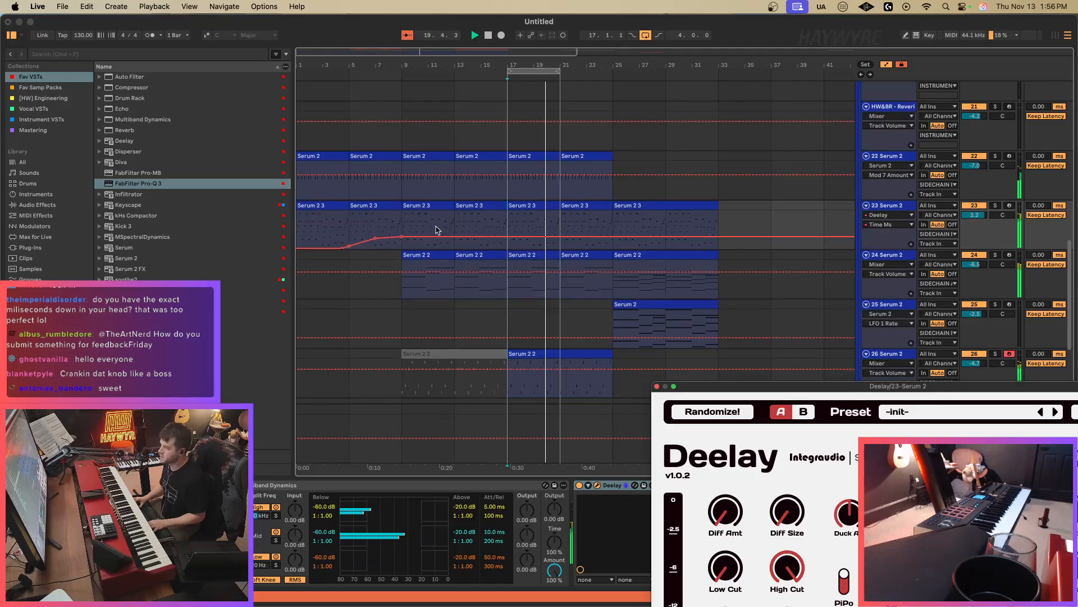
{"action": "mouse_move", "coordinate": [507, 237]}
{"action": "left_mouse_down"}
{"action": "mouse_move", "coordinate": [514, 224]}
{"action": "mouse_move", "coordinate": [514, 237]}
{"action": "mouse_move", "coordinate": [500, 221]}
{"action": "left_mouse_up"}
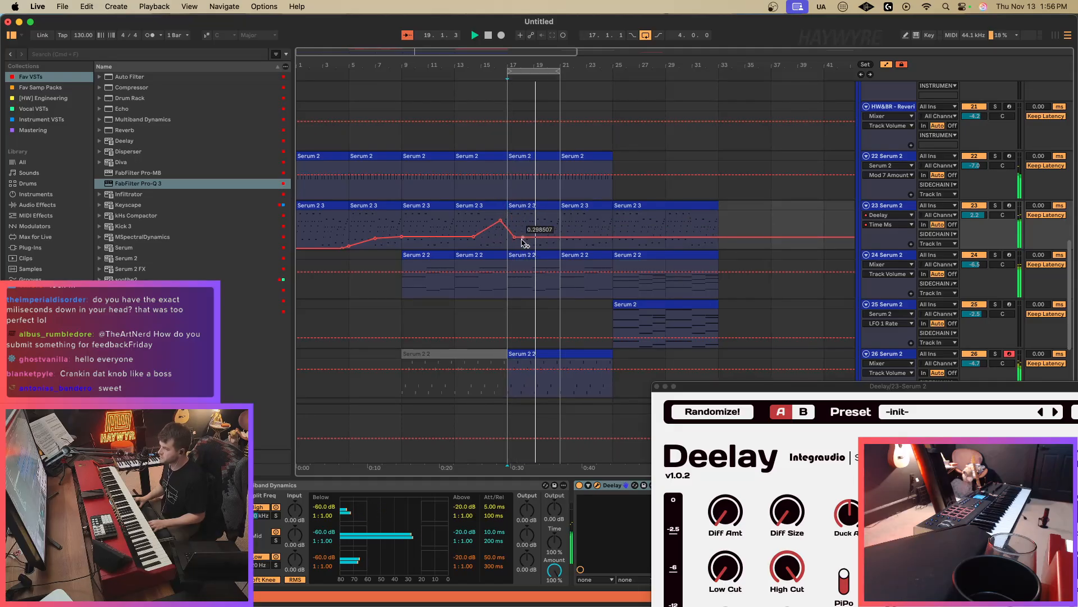
{"action": "left_click", "coordinate": [585, 237]}
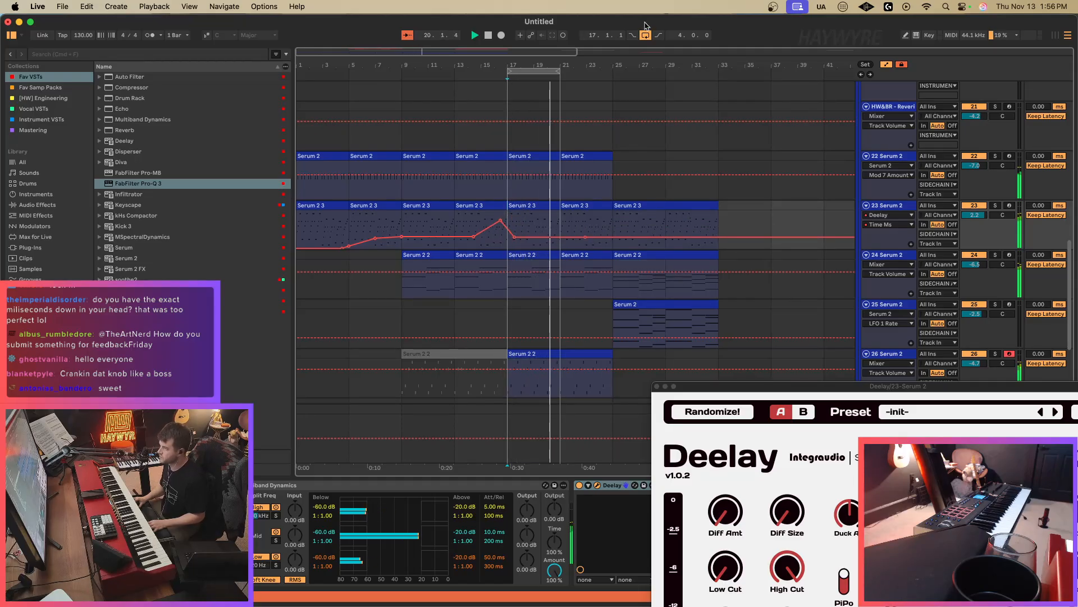
{"action": "left_click", "coordinate": [645, 35]}
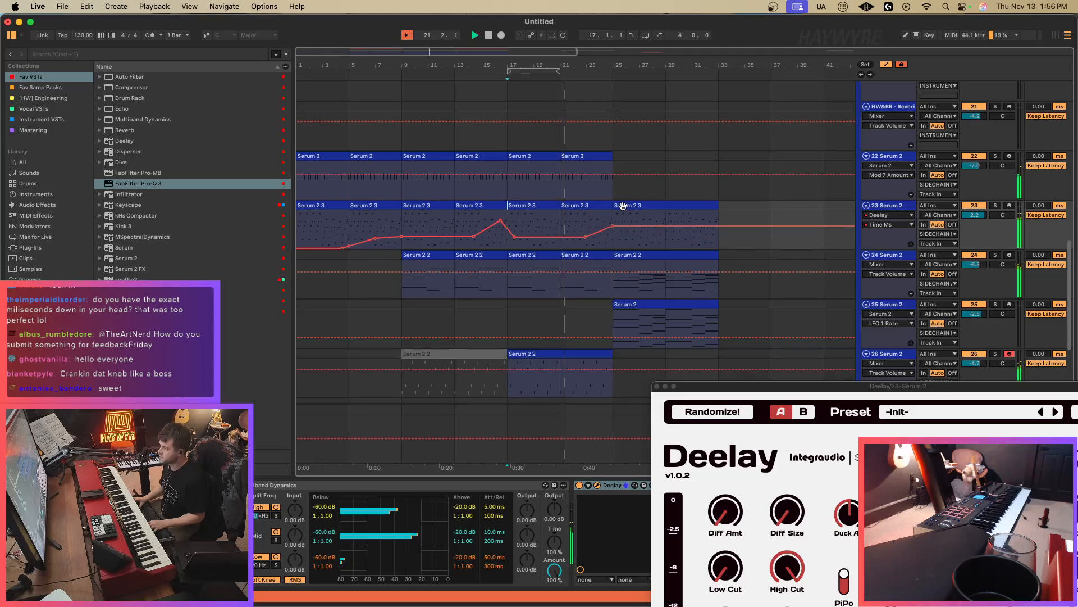
Hide the automation lanes and duplicate the RAW vocals section from bars 9 to 13 four times, up to bar 29.
{"action": "scroll", "coordinate": [618, 239], "scroll_direction": "up", "scroll_amount": 15}
{"action": "key", "text": "a"}
{"action": "mouse_move", "coordinate": [414, 231]}
{"action": "left_mouse_down"}
{"action": "mouse_move", "coordinate": [500, 229]}
{"action": "mouse_move", "coordinate": [406, 224]}
{"action": "left_mouse_up"}
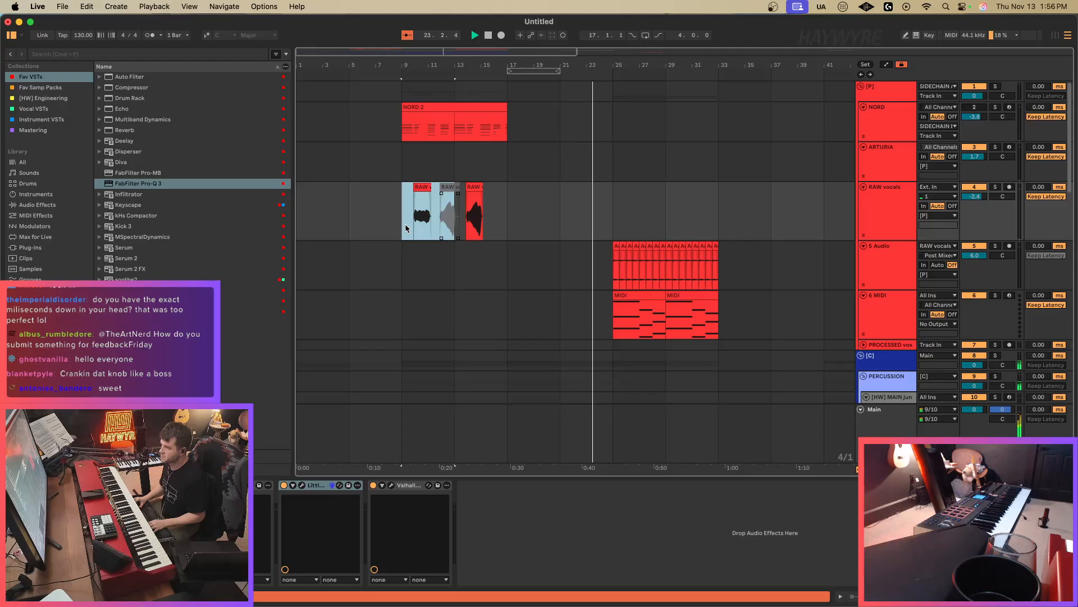
{"action": "key", "text": "super+d"}
{"action": "key", "text": "super+d"}
{"action": "key", "text": "super+d"}
{"action": "key", "text": "super+d"}
Select the clips of tracks 5 and 6 at bars 25 to 33 and deactivate track 25's Serum 2 clip there.
{"action": "scroll", "coordinate": [691, 293], "scroll_direction": "down", "scroll_amount": 3}
{"action": "scroll", "coordinate": [691, 292], "scroll_direction": "down", "scroll_amount": 3}
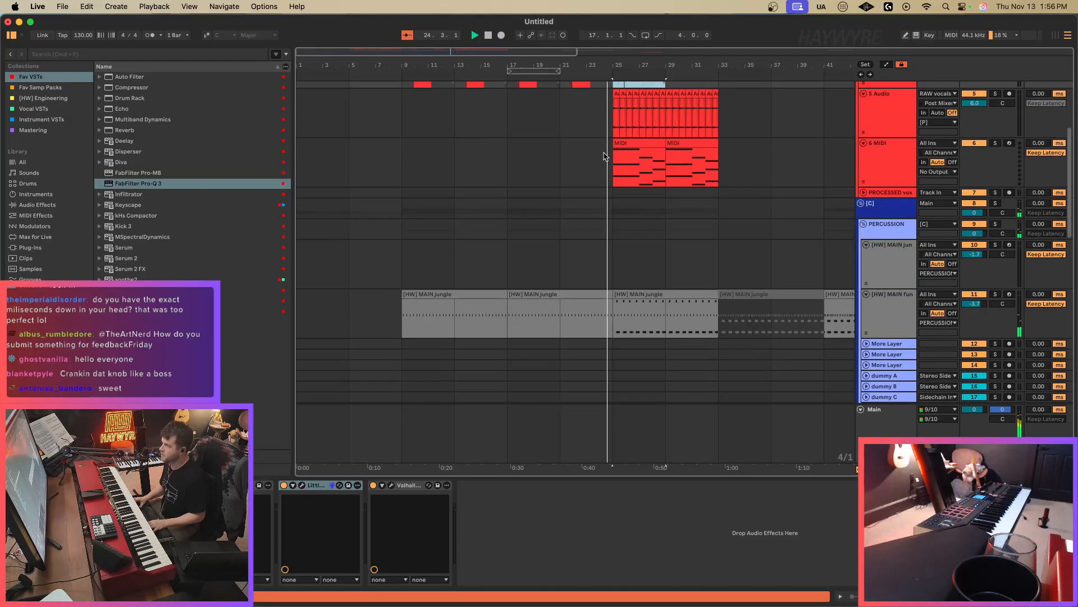
{"action": "left_click_drag", "start_coordinate": [608, 124], "coordinate": [727, 171]}
{"action": "scroll", "coordinate": [657, 253], "scroll_direction": "down", "scroll_amount": 15}
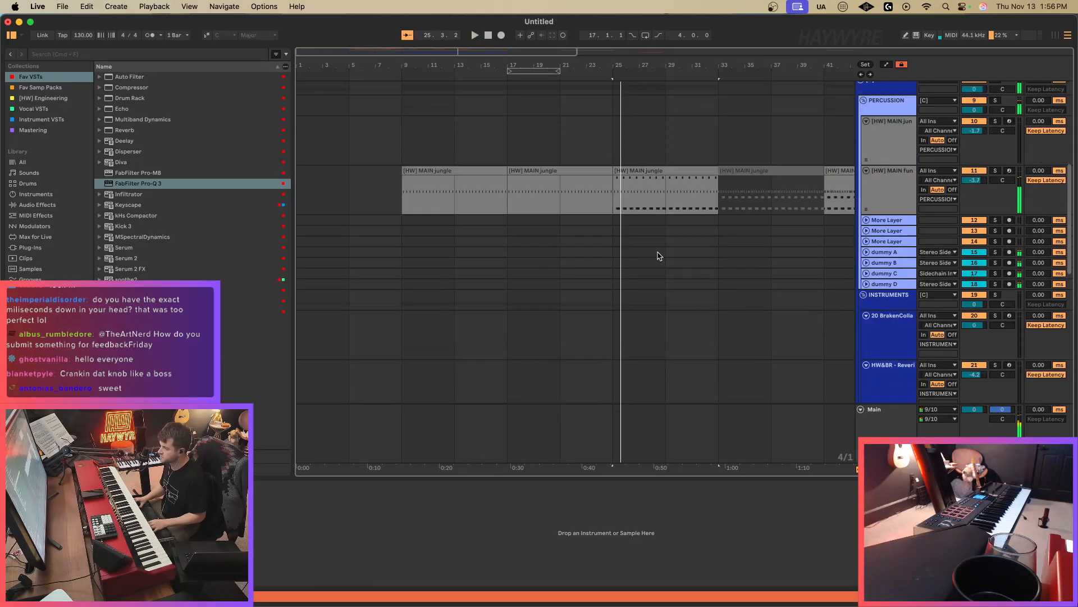
{"action": "left_click_drag", "start_coordinate": [621, 169], "coordinate": [738, 168]}
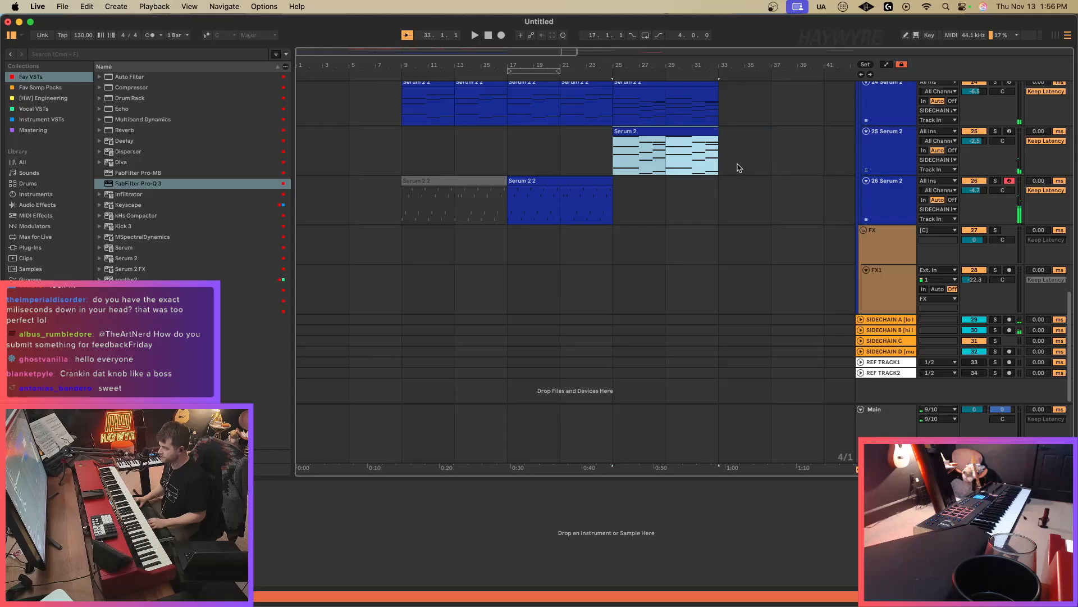
{"action": "scroll", "coordinate": [566, 246], "scroll_direction": "up", "scroll_amount": 5}
Loop bars 17 to 21 from a selection on tracks 25 and 26 and play the section.
{"action": "left_click_drag", "start_coordinate": [517, 285], "coordinate": [547, 326]}
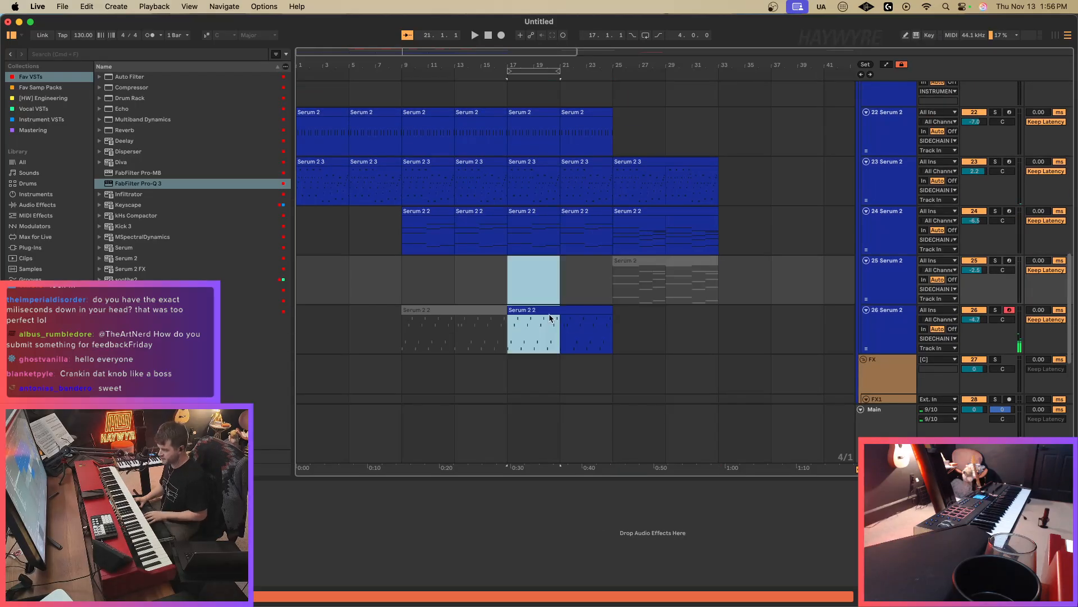
{"action": "key", "text": "super+l"}
{"action": "scroll", "coordinate": [549, 304], "scroll_direction": "up", "scroll_amount": 5}
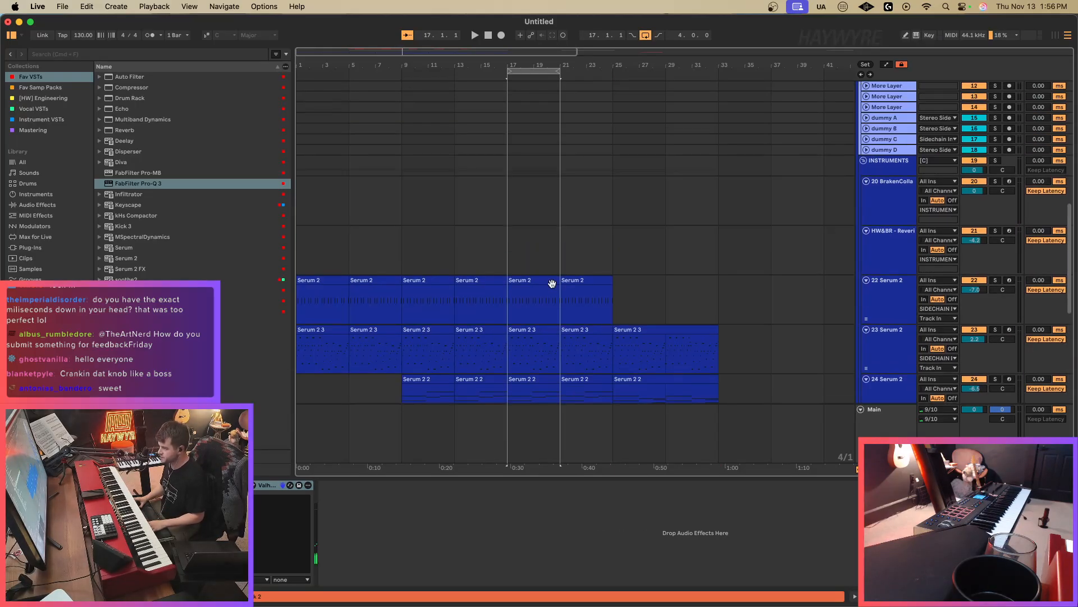
{"action": "scroll", "coordinate": [568, 292], "scroll_direction": "up", "scroll_amount": 2}
{"action": "scroll", "coordinate": [570, 309], "scroll_direction": "down", "scroll_amount": 6}
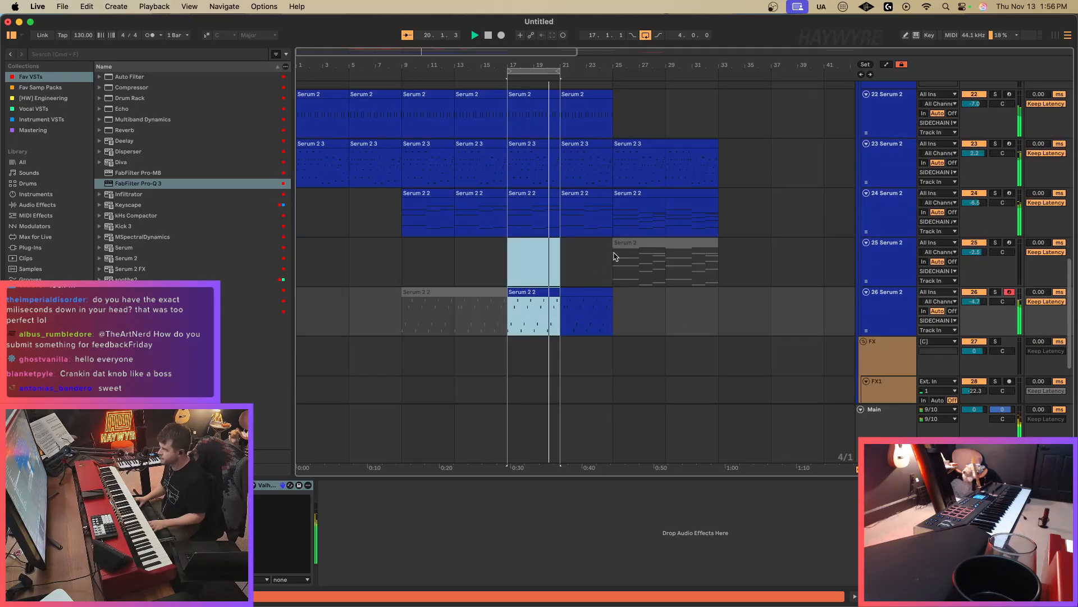
Move track 25's deactivated clip to bar 33 and duplicate track 24's bars 17 to 21 clip twice, up to bar 29.
{"action": "left_click_drag", "start_coordinate": [615, 256], "coordinate": [744, 257]}
{"action": "left_click", "coordinate": [552, 191]}
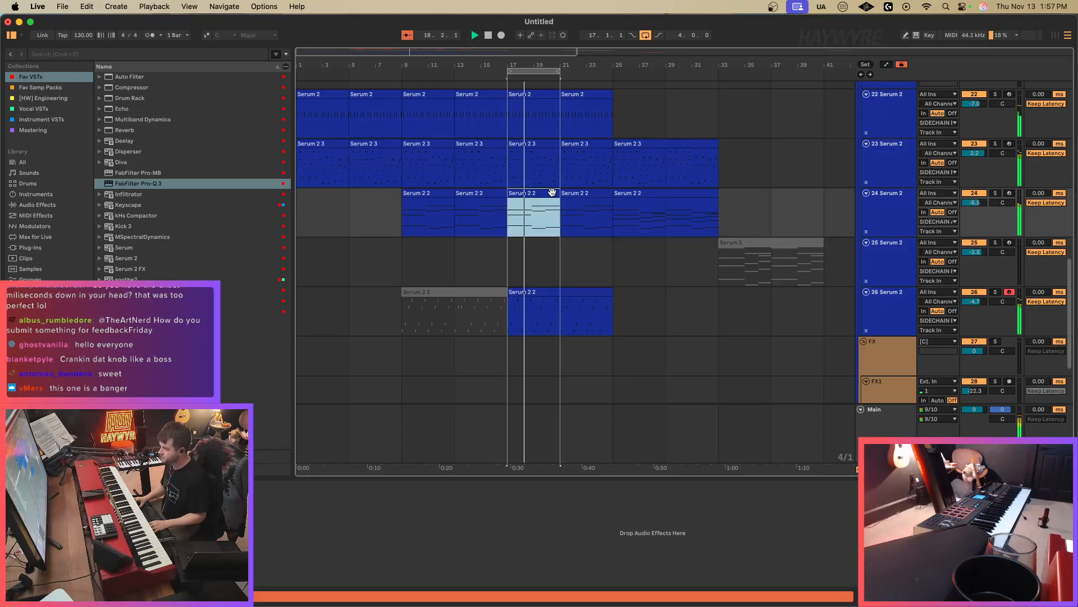
{"action": "key", "text": "ctrl+d"}
{"action": "key", "text": "ctrl+d"}
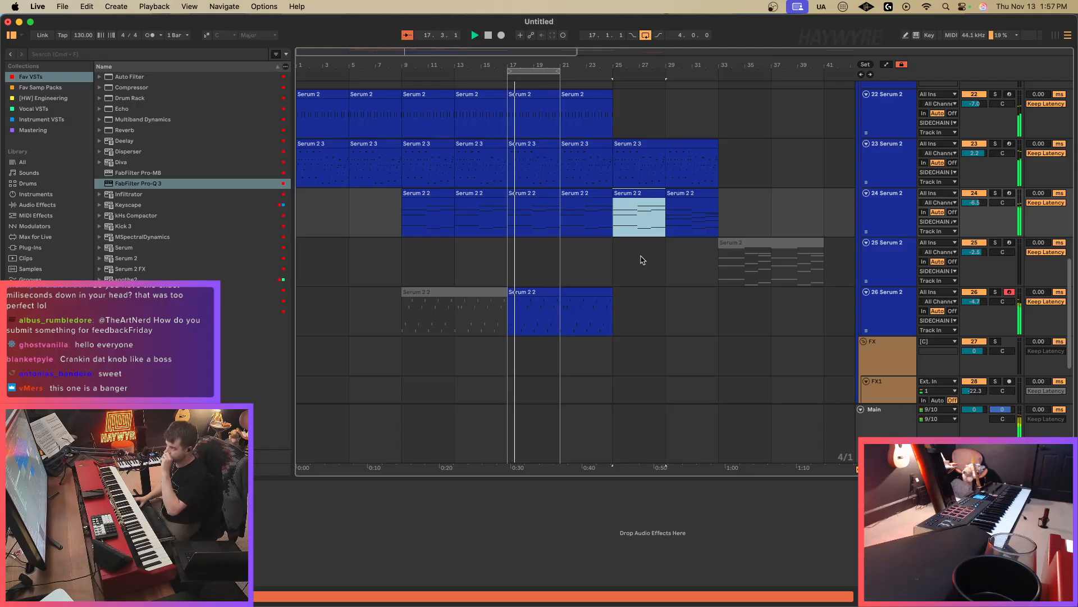
Select track 26's Serum 2 clip at bars 17 to 21 and duplicate it onto bars 21 to 25.
{"action": "left_click", "coordinate": [513, 163]}
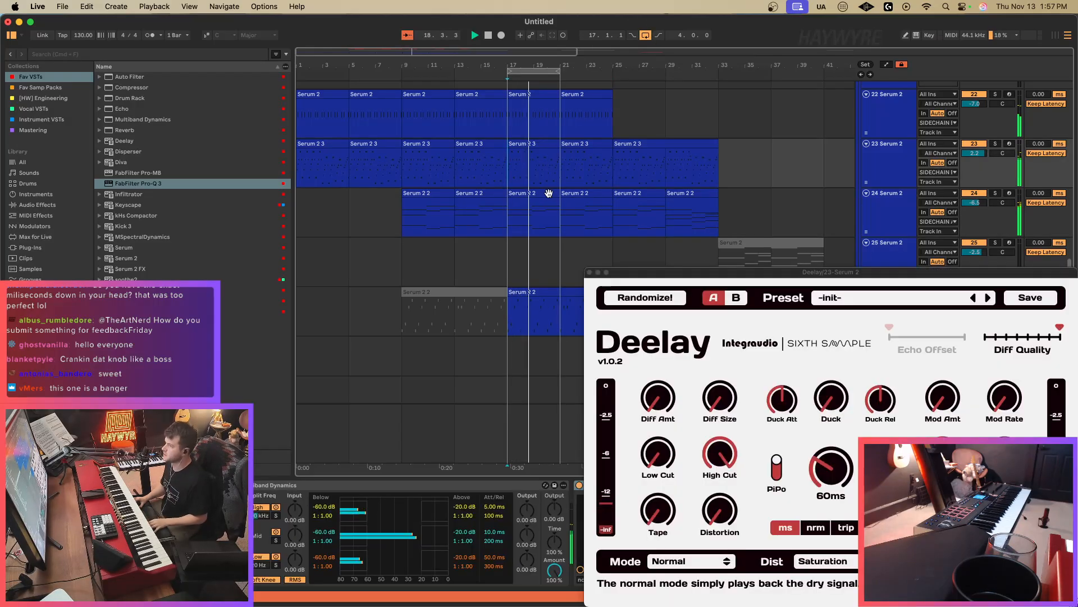
{"action": "left_click", "coordinate": [627, 308]}
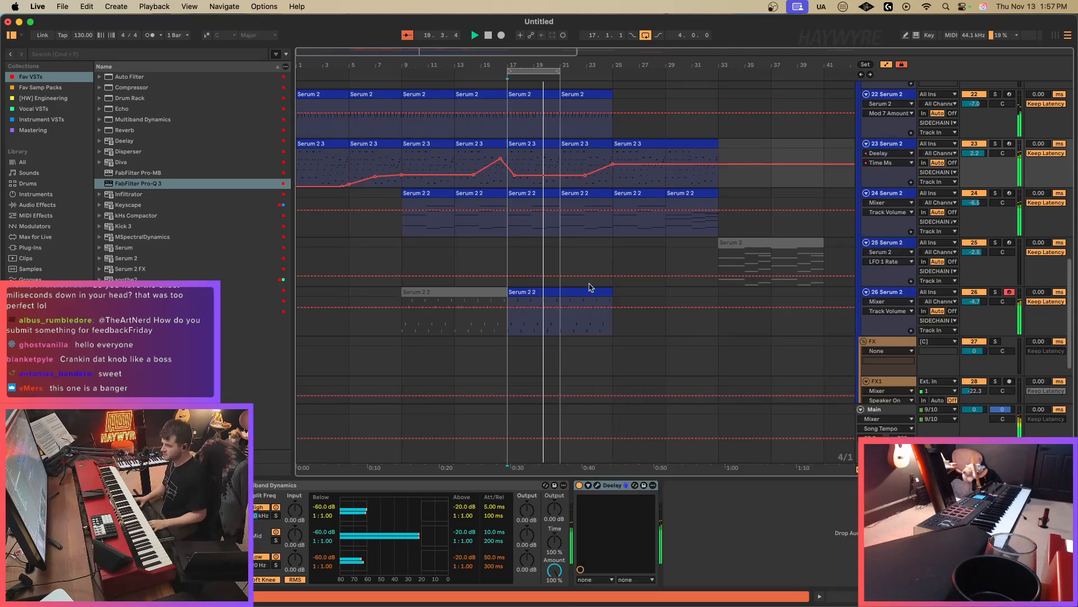
{"action": "left_click_drag", "start_coordinate": [572, 323], "coordinate": [528, 320]}
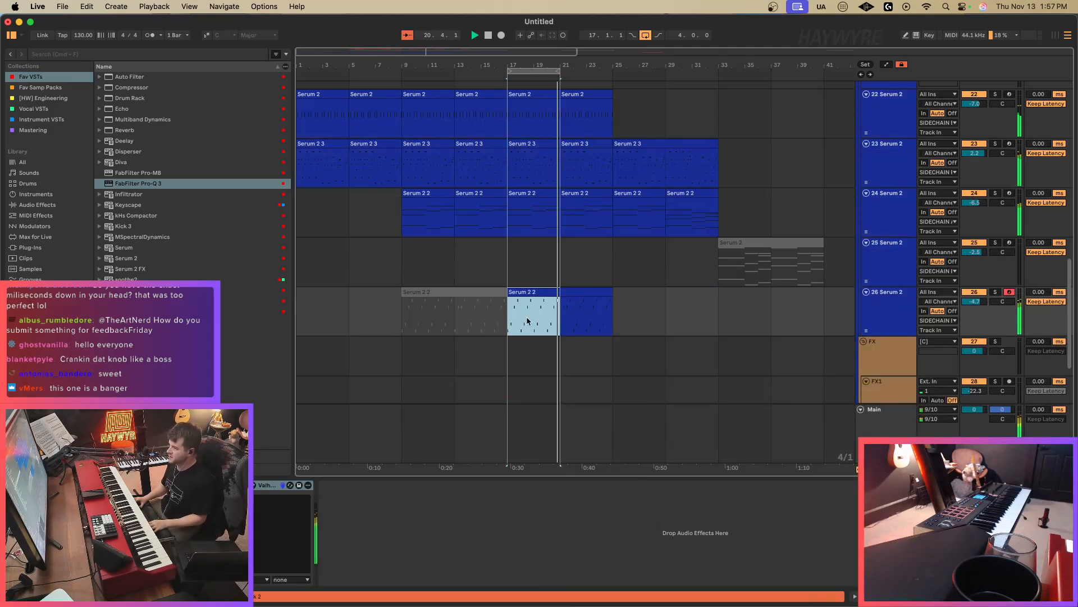
{"action": "key", "text": "super+d"}
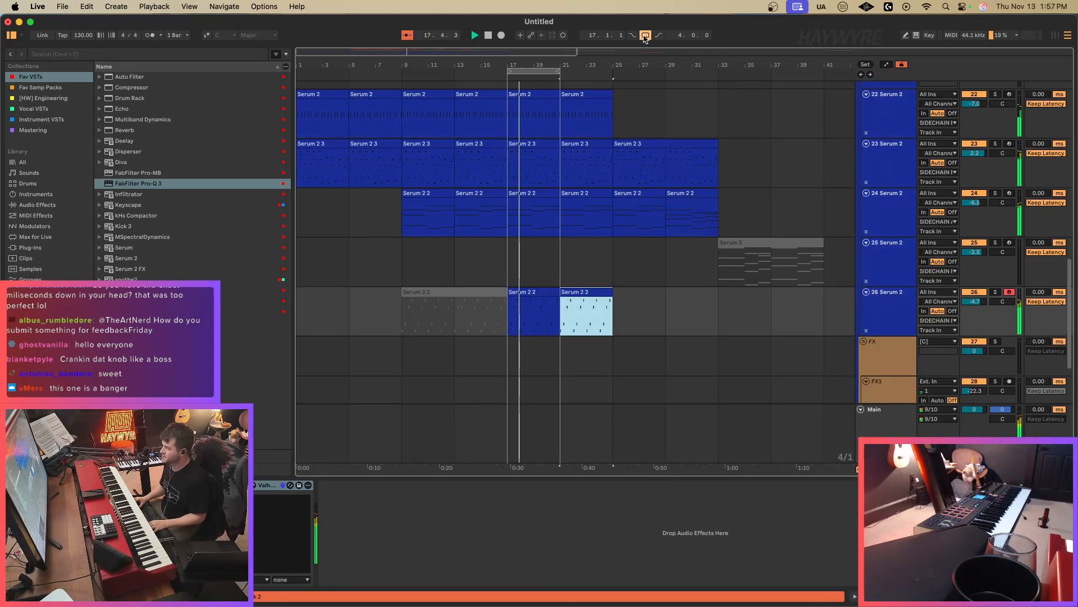
Loop bars 25 to 29 from a selection on the RAW vocals track.
{"action": "scroll", "coordinate": [638, 289], "scroll_direction": "up", "scroll_amount": 10}
{"action": "left_click", "coordinate": [616, 186]}
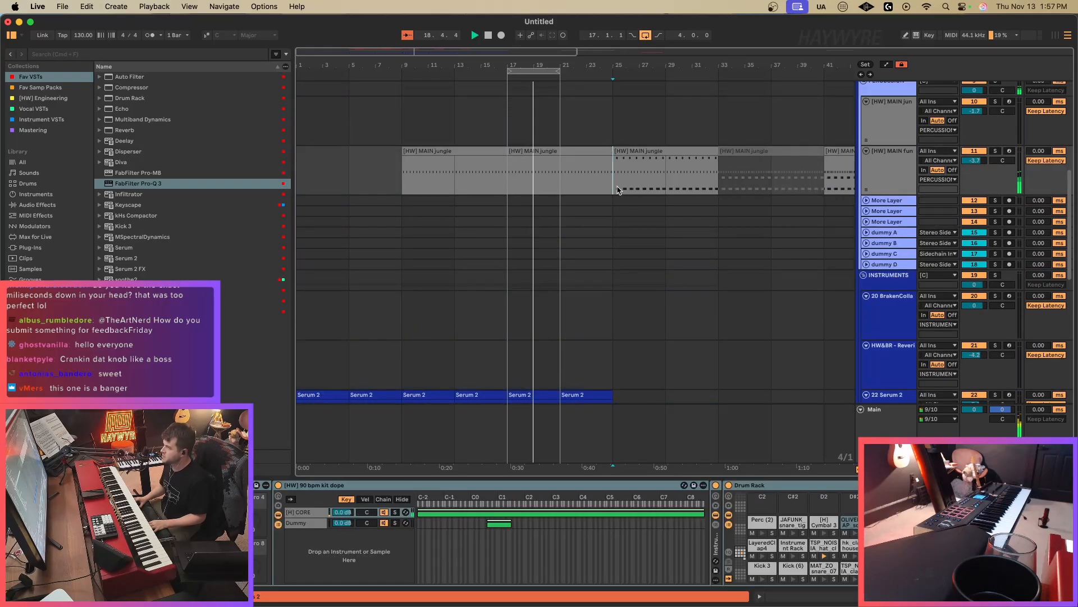
{"action": "left_click_drag", "start_coordinate": [629, 190], "coordinate": [651, 187]}
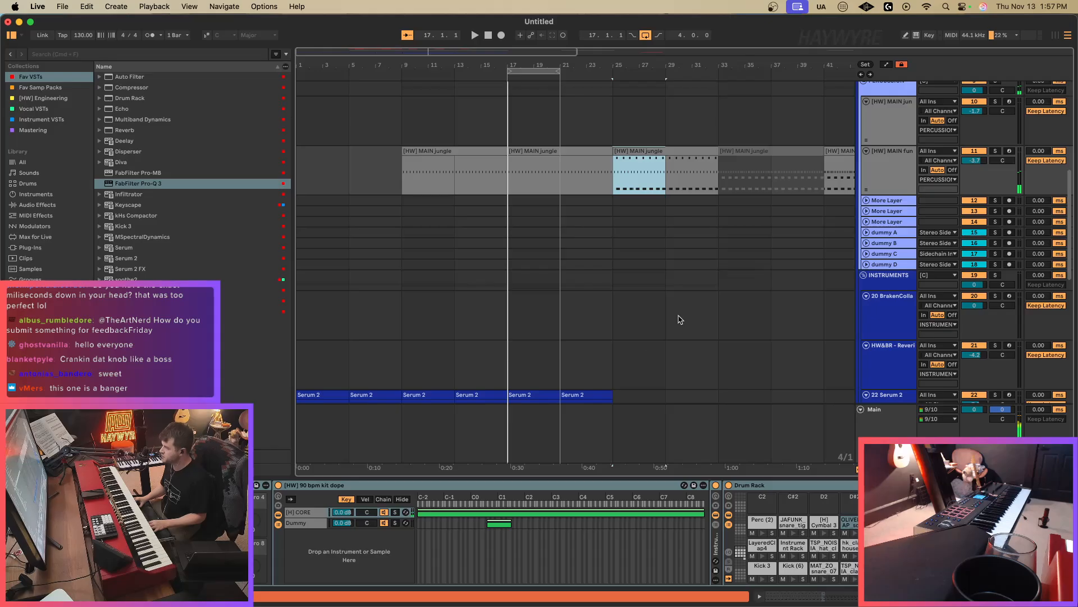
{"action": "scroll", "coordinate": [638, 321], "scroll_direction": "up", "scroll_amount": 10}
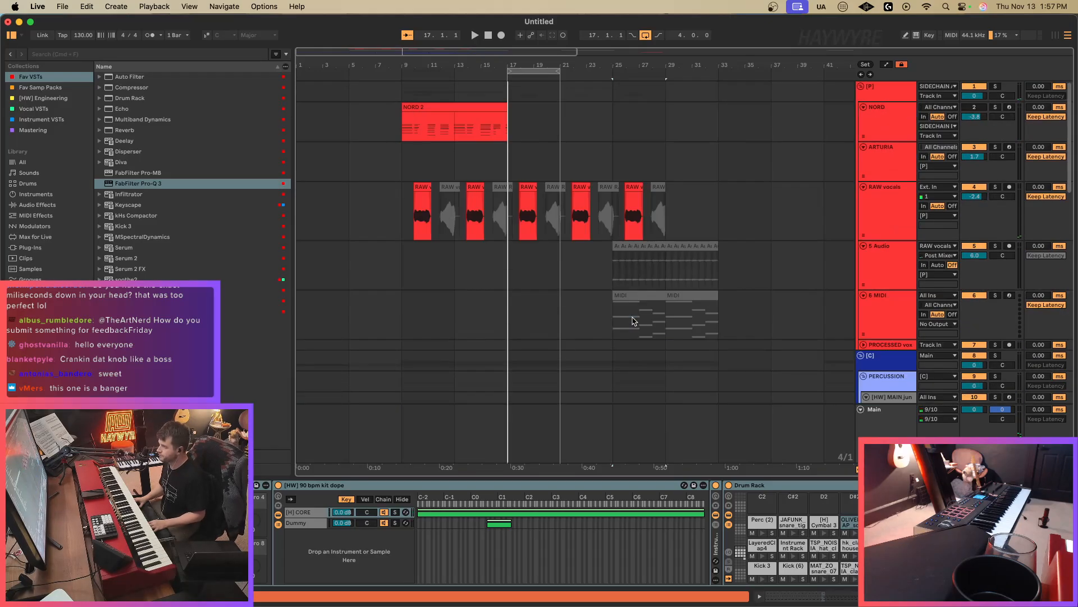
{"action": "left_click_drag", "start_coordinate": [620, 235], "coordinate": [692, 235]}
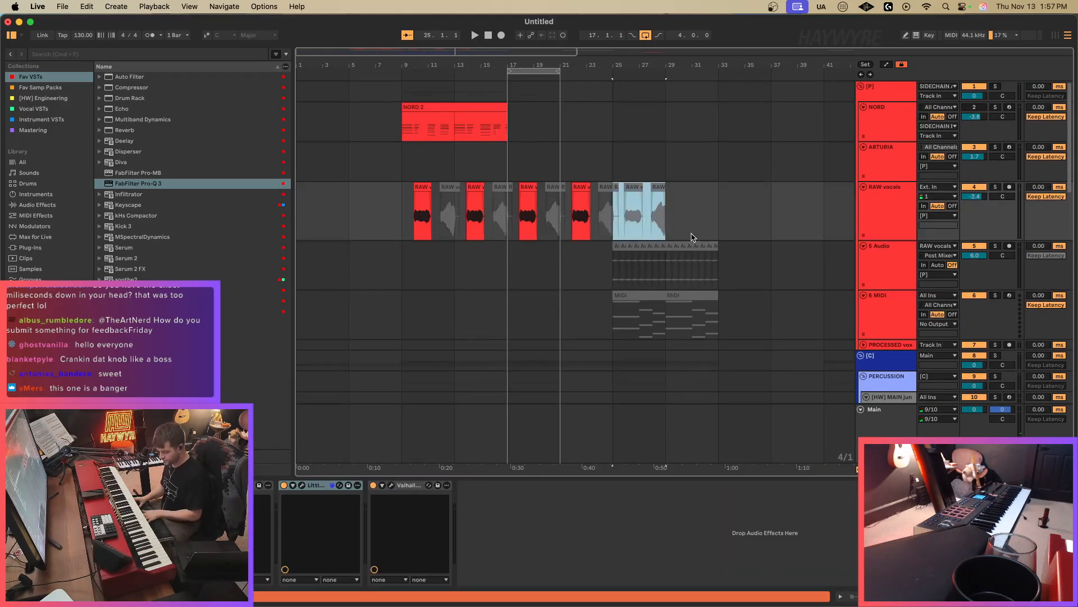
{"action": "key", "text": "super+l"}
Select track 24's Serum 2 clip at bars 25 to 29 and play the looped section.
{"action": "scroll", "coordinate": [623, 224], "scroll_direction": "down", "scroll_amount": 10}
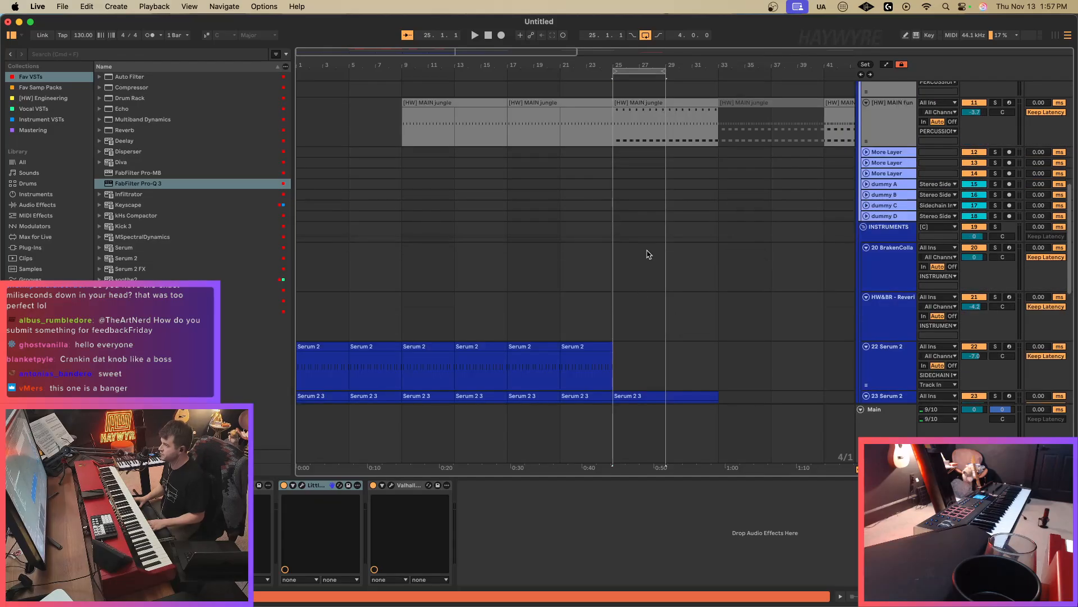
{"action": "scroll", "coordinate": [641, 248], "scroll_direction": "up", "scroll_amount": 5}
{"action": "left_click", "coordinate": [638, 172]}
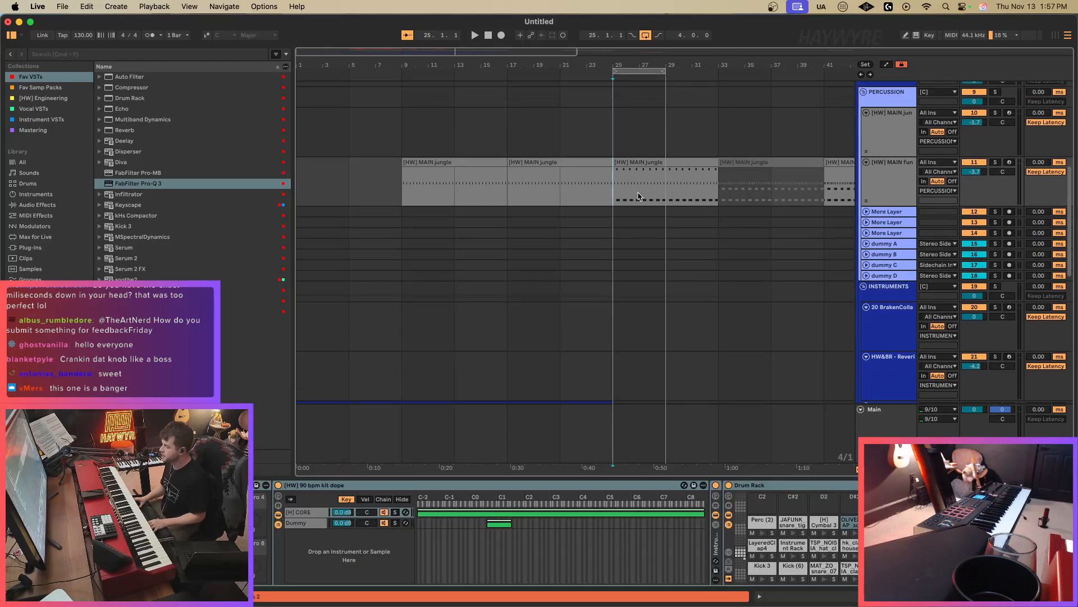
{"action": "left_click", "coordinate": [620, 163]}
{"action": "scroll", "coordinate": [655, 253], "scroll_direction": "down", "scroll_amount": 5}
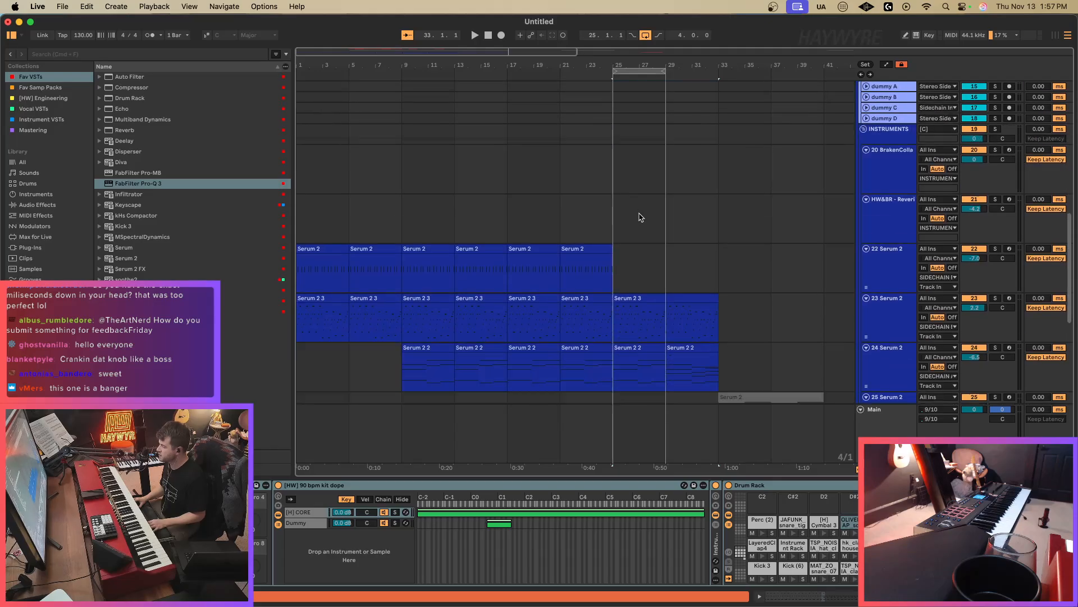
{"action": "left_click", "coordinate": [617, 266]}
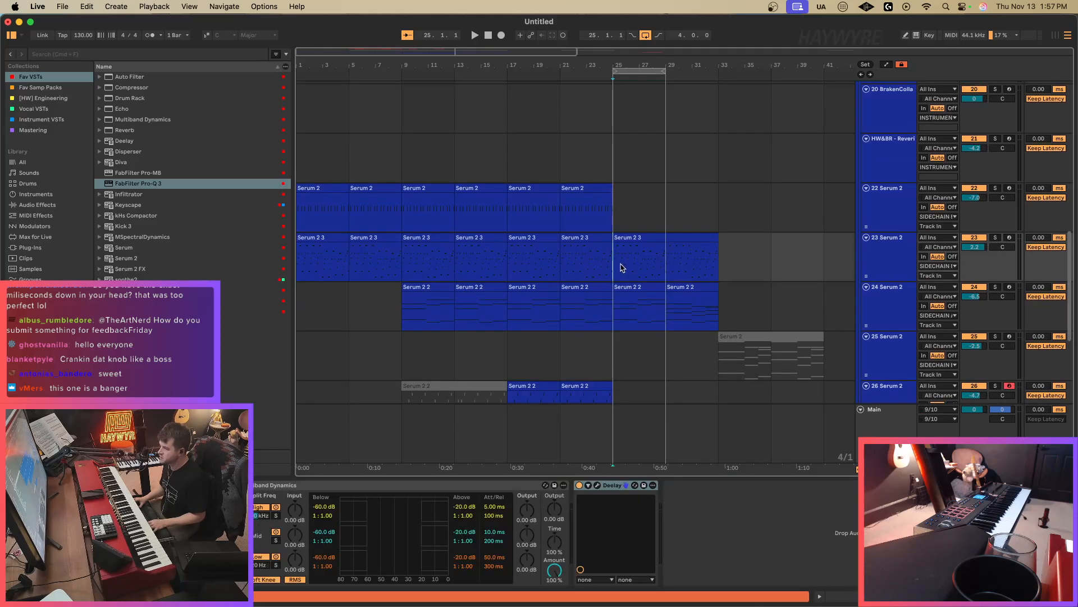
{"action": "scroll", "coordinate": [619, 247], "scroll_direction": "down", "scroll_amount": 2}
{"action": "left_click", "coordinate": [627, 219]}
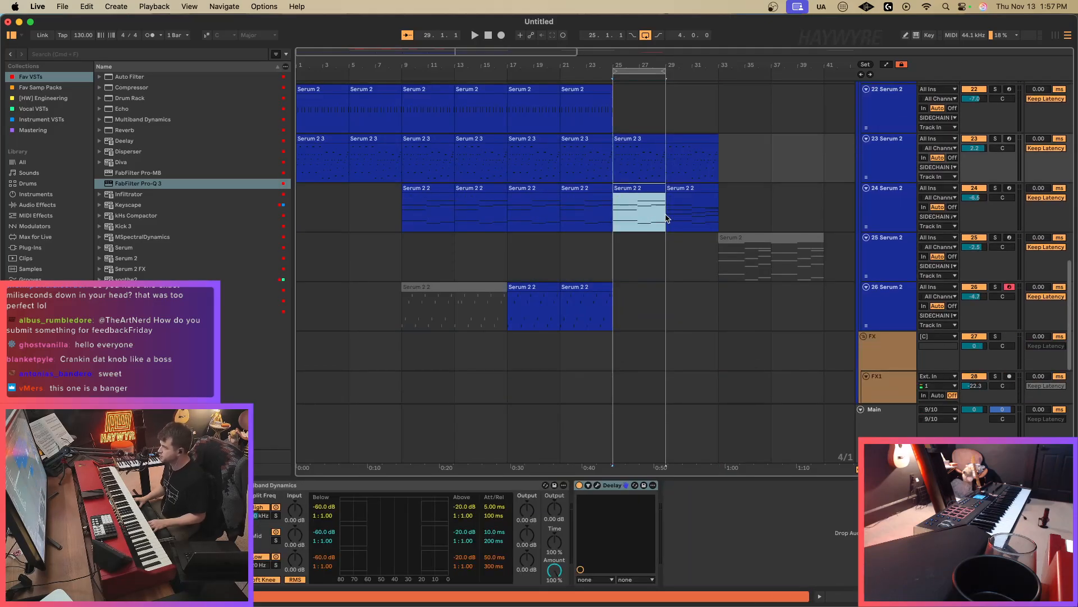
{"action": "key", "text": "space"}
Lower track 23's Deelay Time Ms automation to about 0.164 at bar 25 and hide the automation lanes.
{"action": "scroll", "coordinate": [600, 242], "scroll_direction": "up", "scroll_amount": 2}
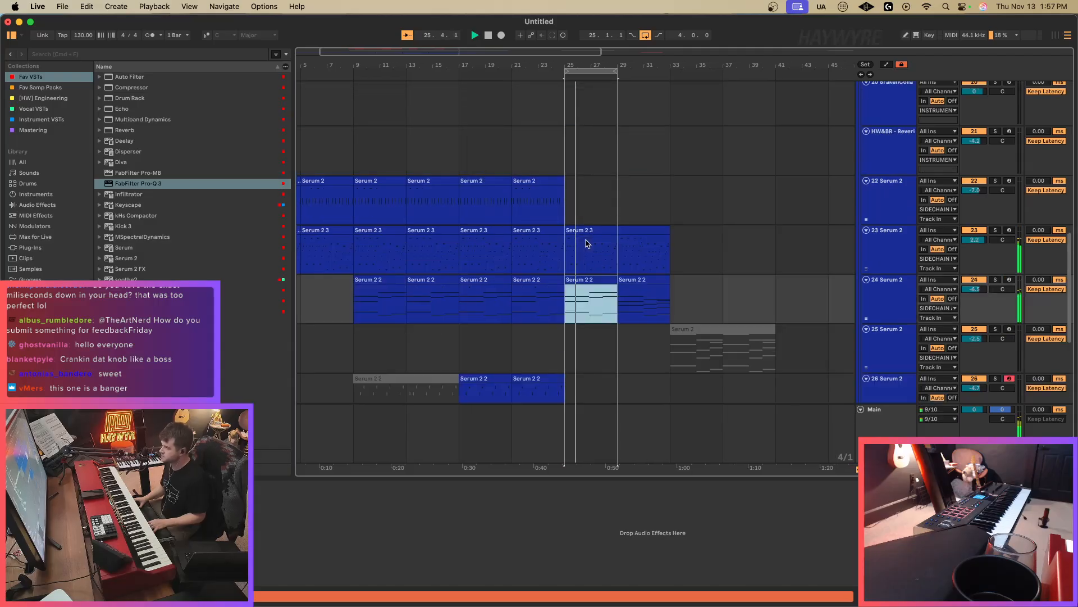
{"action": "left_click", "coordinate": [572, 247]}
{"action": "key", "text": "a"}
{"action": "mouse_move", "coordinate": [577, 256]}
{"action": "left_mouse_down"}
{"action": "mouse_move", "coordinate": [577, 271]}
{"action": "mouse_move", "coordinate": [565, 267]}
{"action": "left_mouse_up"}
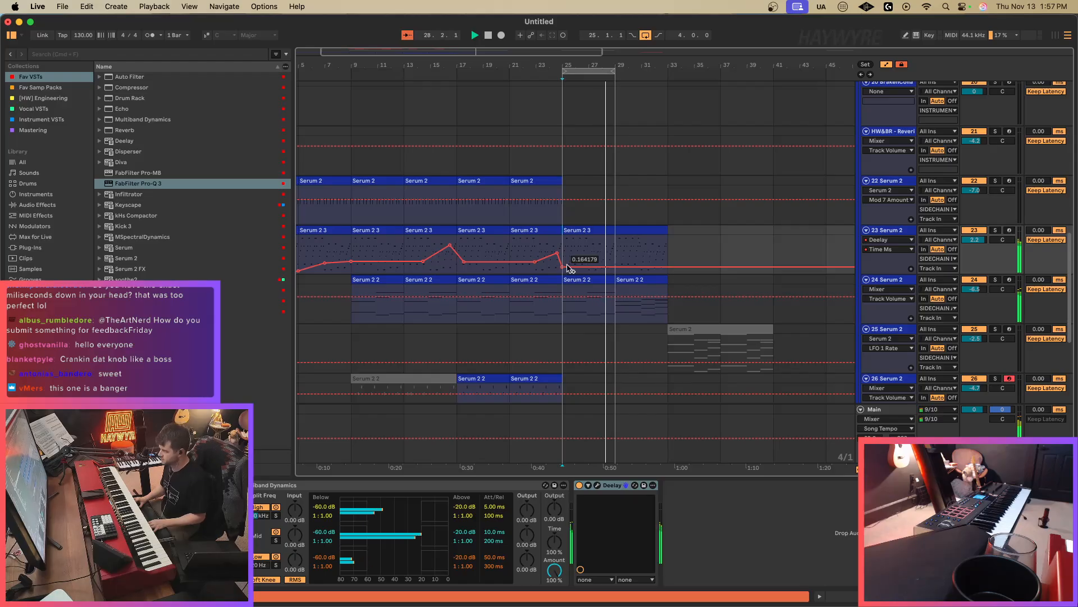
{"action": "scroll", "coordinate": [573, 321], "scroll_direction": "down", "scroll_amount": 4}
{"action": "key", "text": "a"}
Insert a new MIDI track below track 25 and load Serum 2 on it.
{"action": "left_click", "coordinate": [570, 310]}
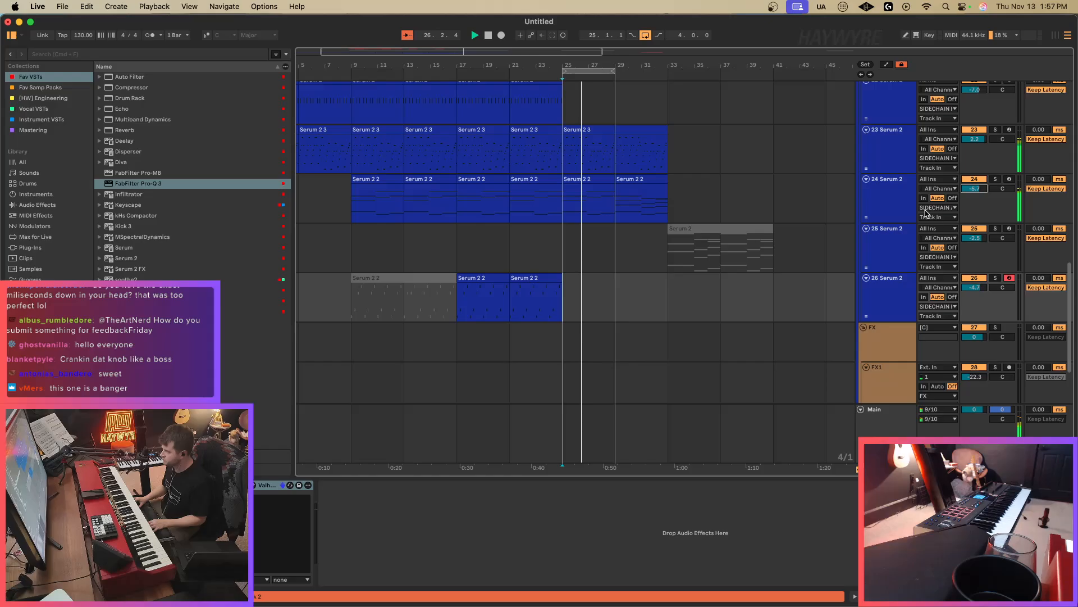
{"action": "left_click", "coordinate": [885, 230]}
{"action": "key", "text": "super+shift+t"}
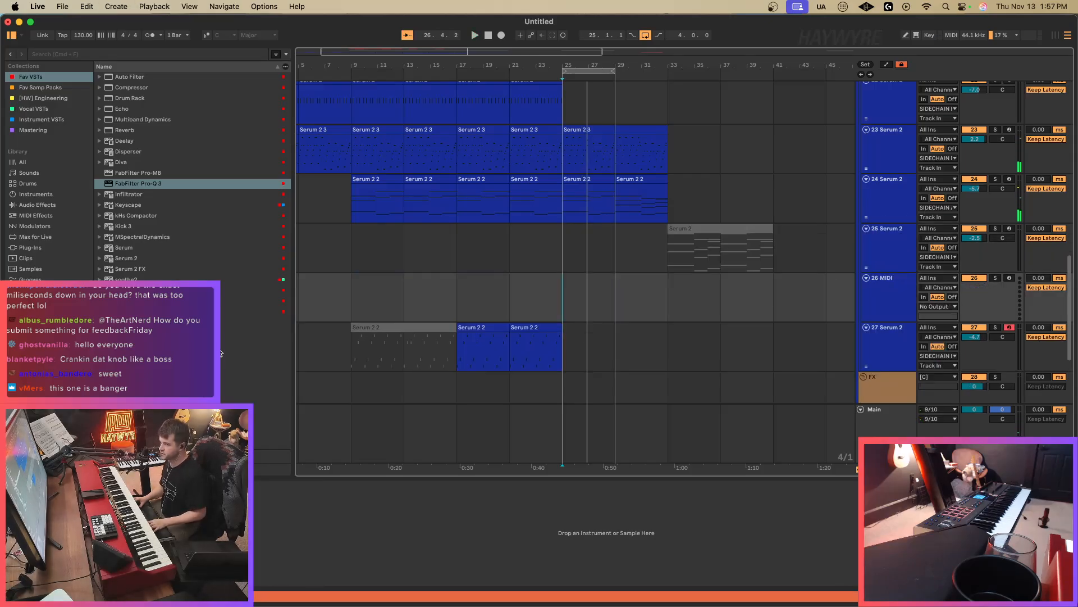
{"action": "left_click_drag", "start_coordinate": [126, 257], "coordinate": [632, 301]}
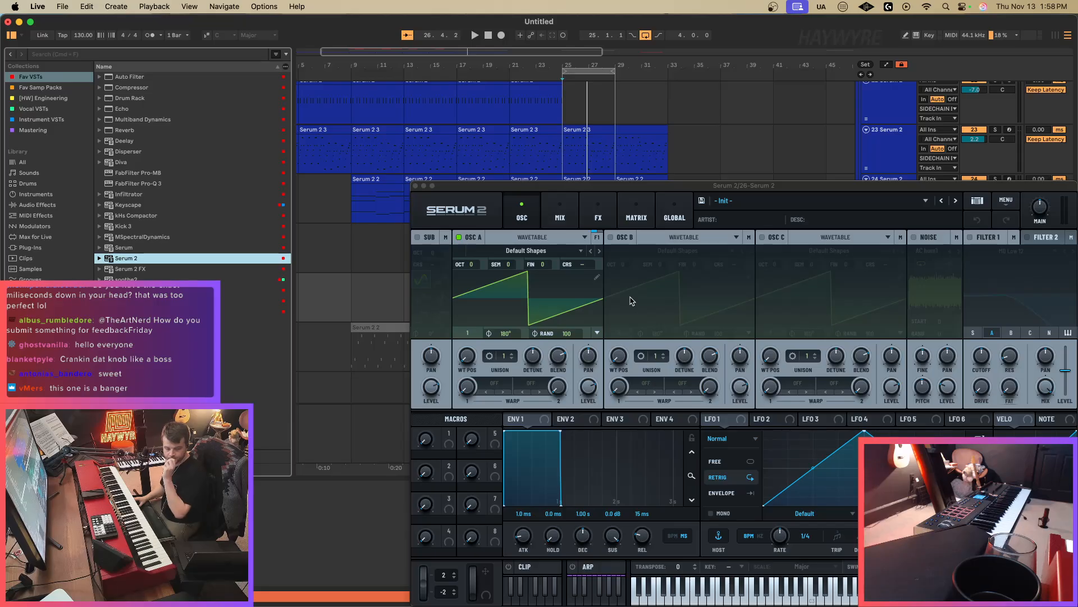
{"action": "left_click_drag", "start_coordinate": [818, 190], "coordinate": [775, 183]}
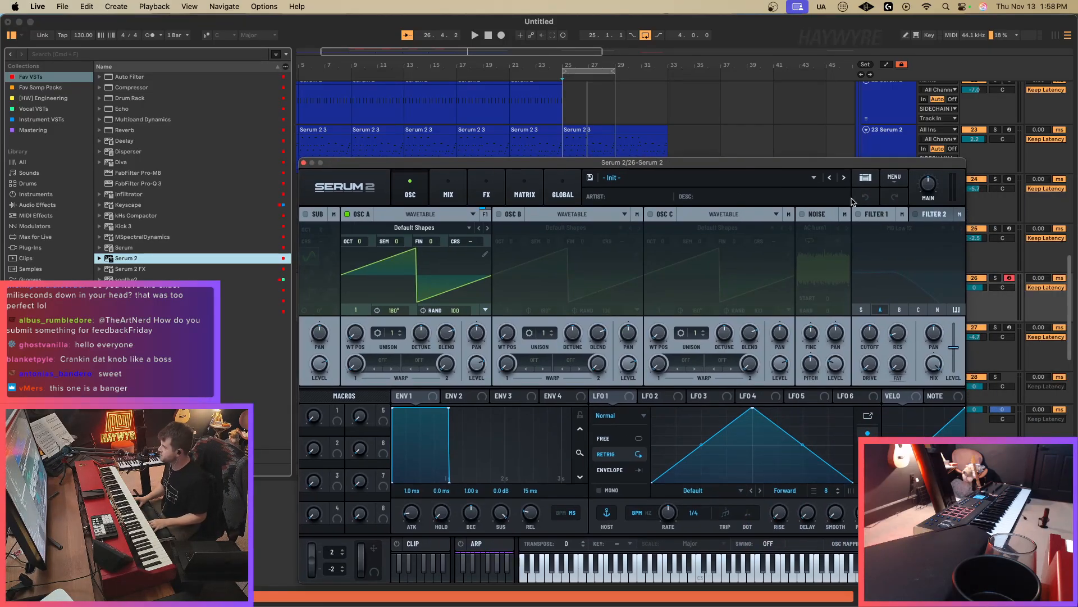
Load the Bass - Boxer preset from the NEST - Serum Infinity BASS presets and close the Serum 2 window.
{"action": "left_click", "coordinate": [864, 186]}
{"action": "left_click", "coordinate": [780, 178]}
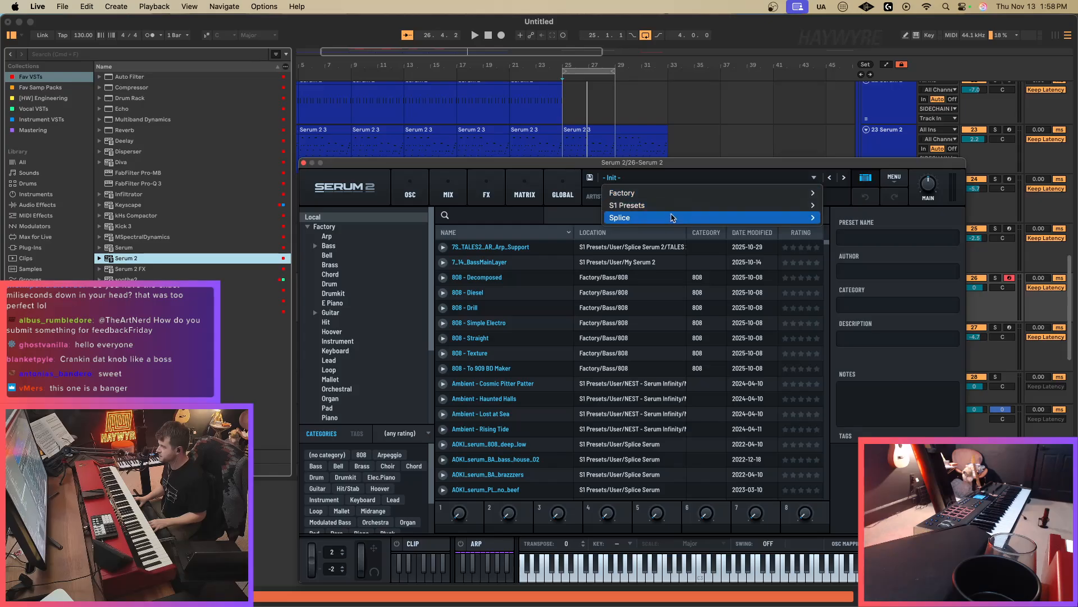
{"action": "mouse_move", "coordinate": [809, 218]}
{"action": "mouse_move", "coordinate": [901, 236]}
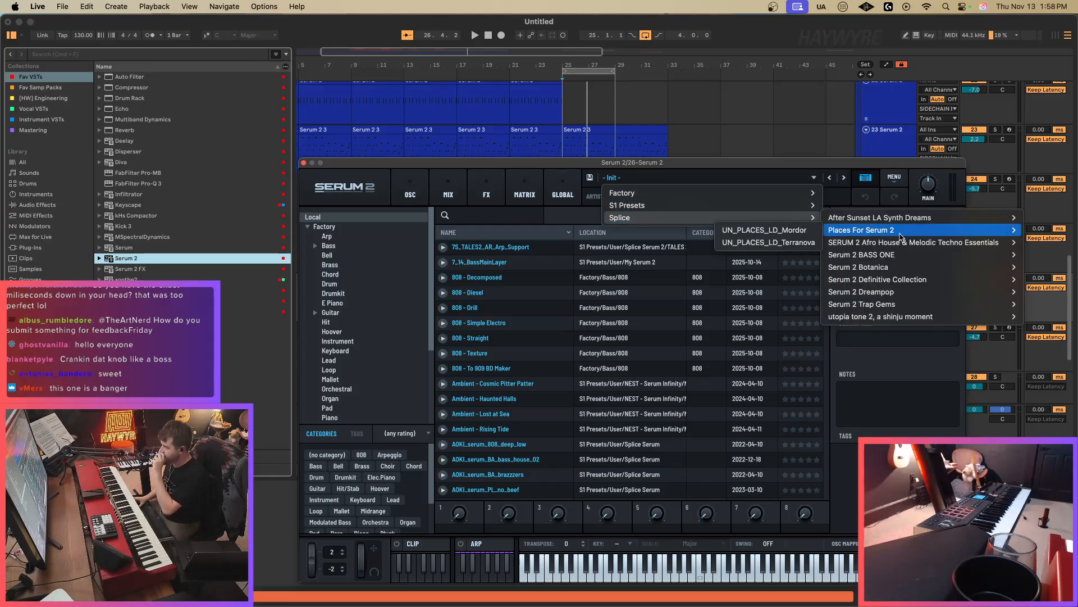
{"action": "mouse_move", "coordinate": [856, 306]}
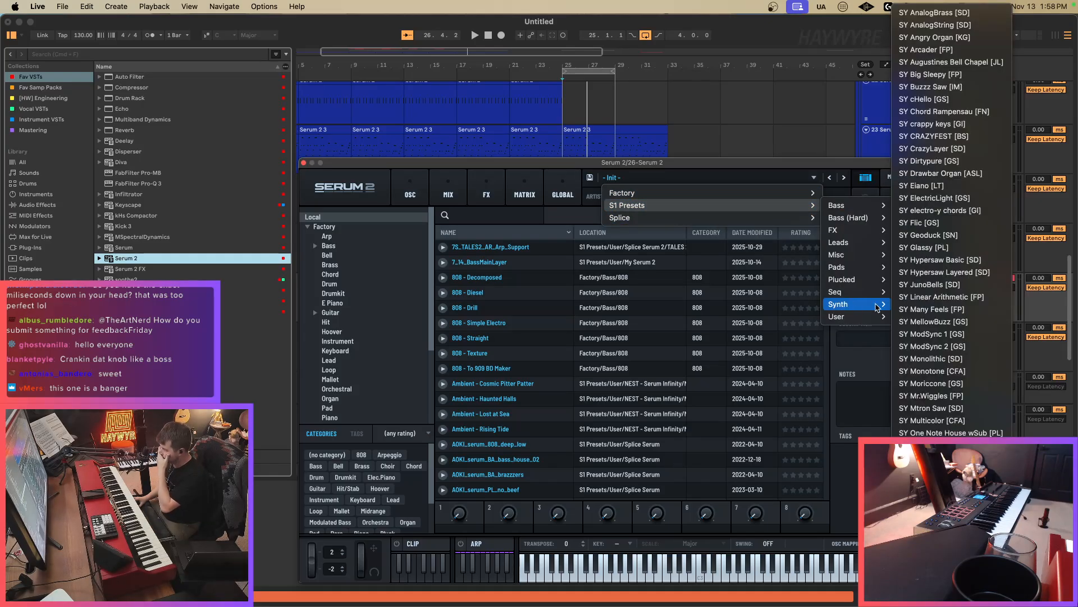
{"action": "mouse_move", "coordinate": [881, 322]}
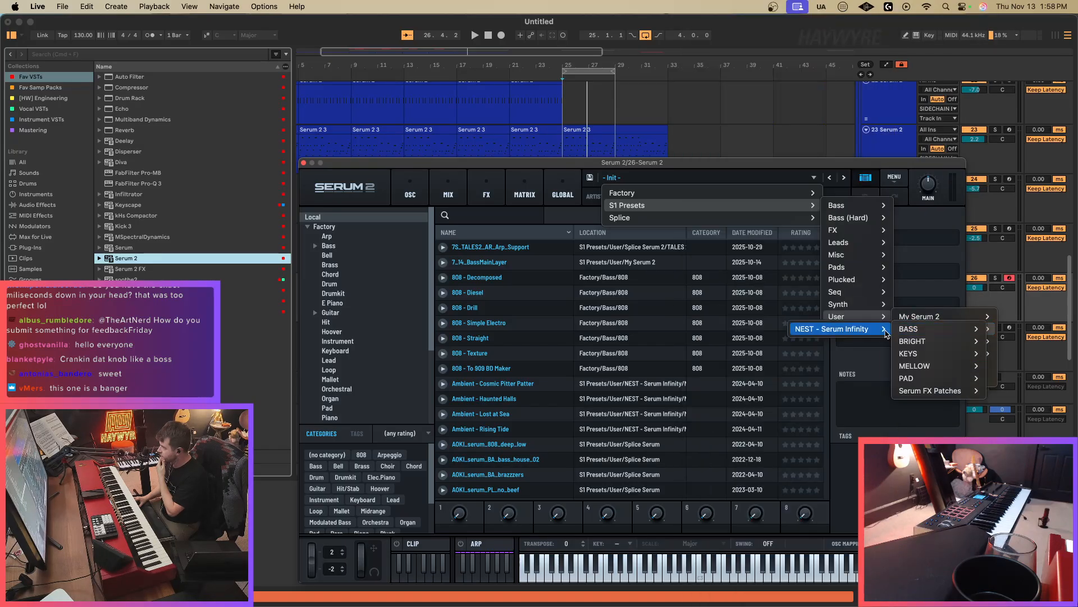
{"action": "mouse_move", "coordinate": [934, 345]}
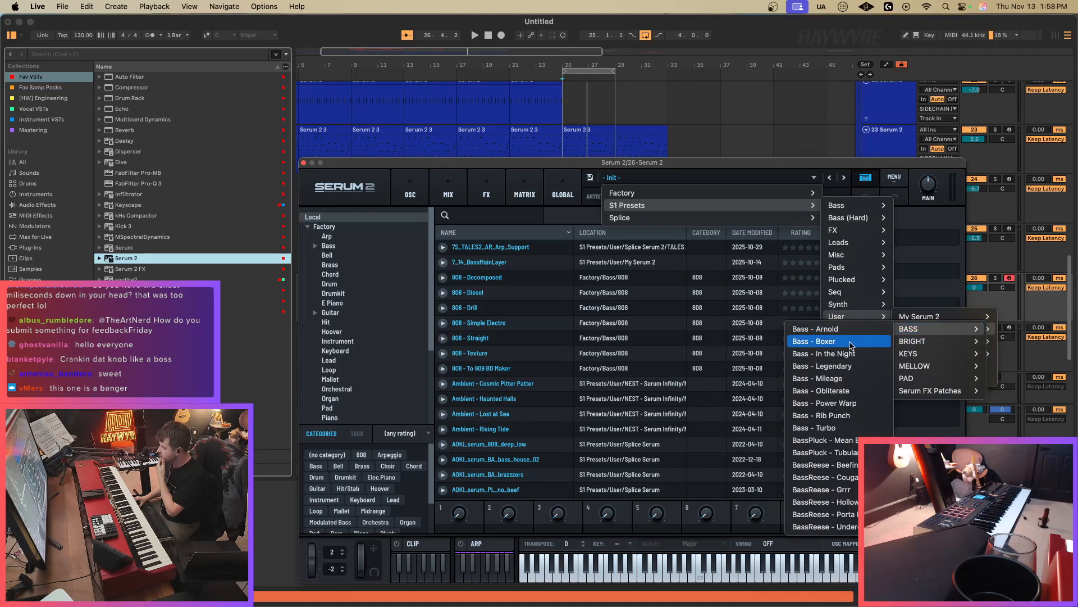
{"action": "left_click", "coordinate": [831, 342]}
{"action": "left_click", "coordinate": [304, 163]}
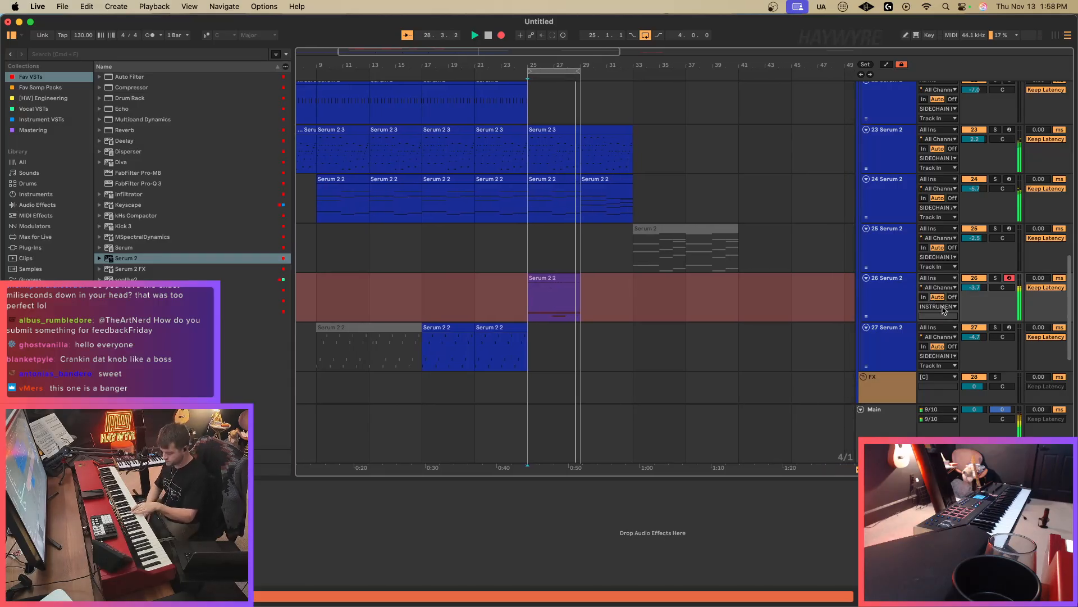
End the recording on track 26 and extend the recorded clip's start back to bar 21.
{"action": "key", "text": "F9"}
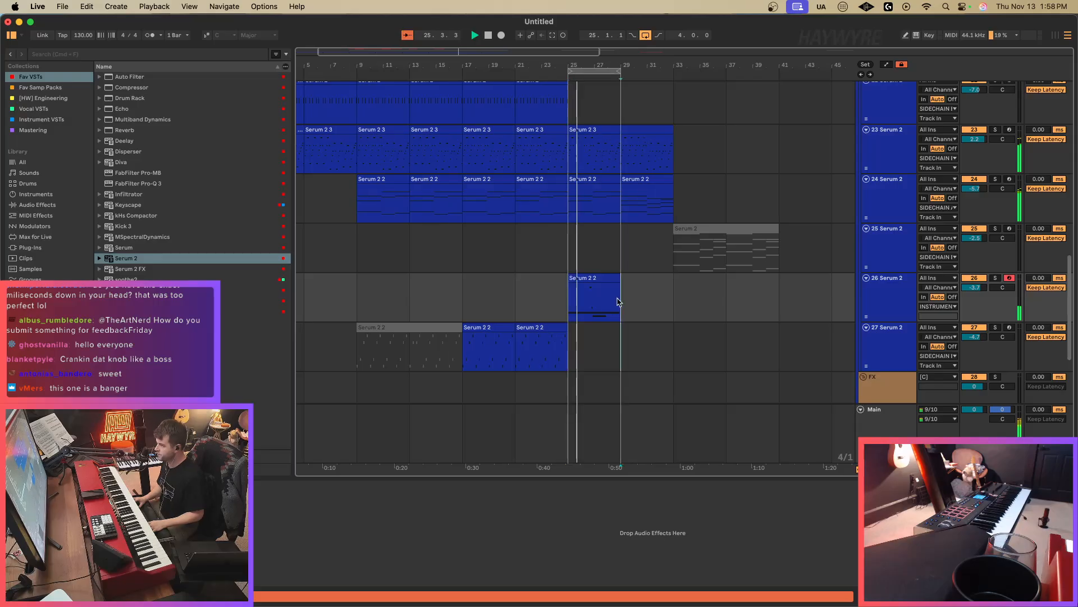
{"action": "left_click", "coordinate": [568, 278]}
{"action": "left_click_drag", "start_coordinate": [565, 278], "coordinate": [513, 278]}
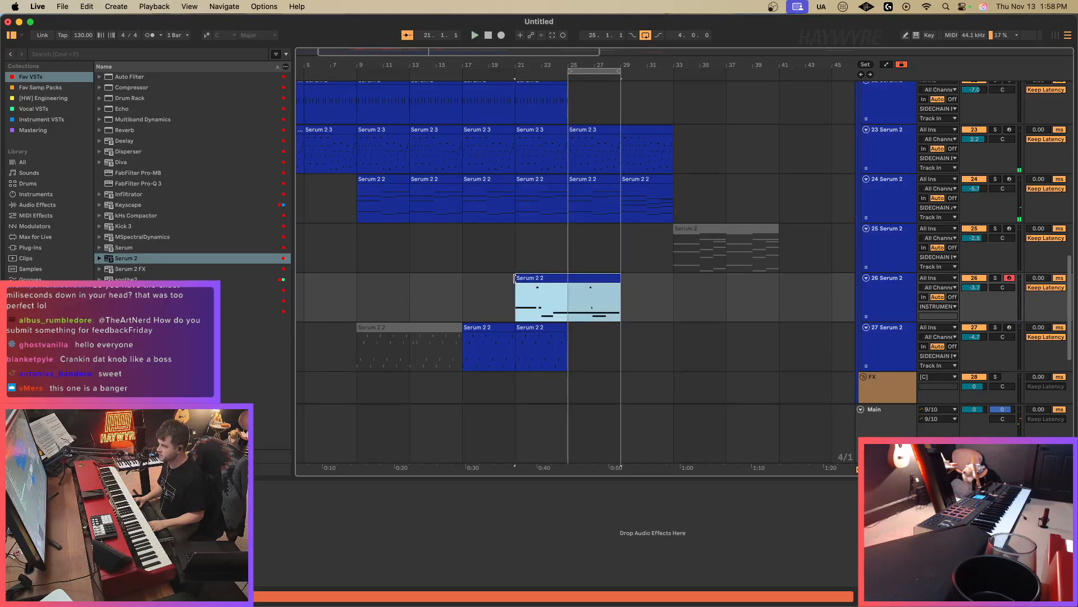
Trim the recorded clip's long F#2 note to span from bar 5 to about 6.3 and transpose it to A2.
{"action": "double_click", "coordinate": [539, 279]}
{"action": "left_click_drag", "start_coordinate": [564, 473], "coordinate": [676, 470]}
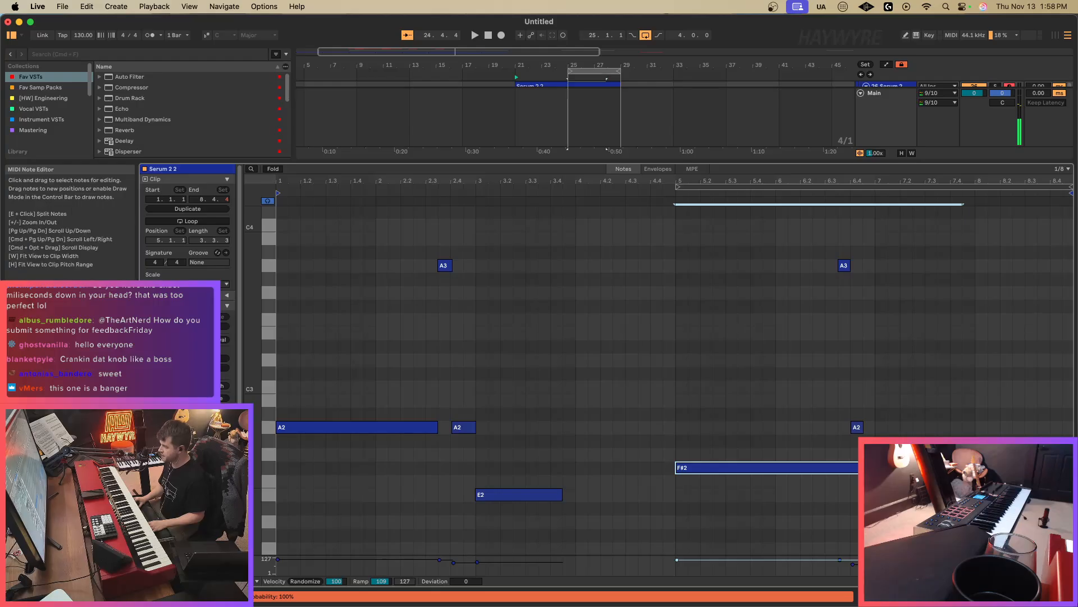
{"action": "left_click_drag", "start_coordinate": [964, 471], "coordinate": [820, 470]}
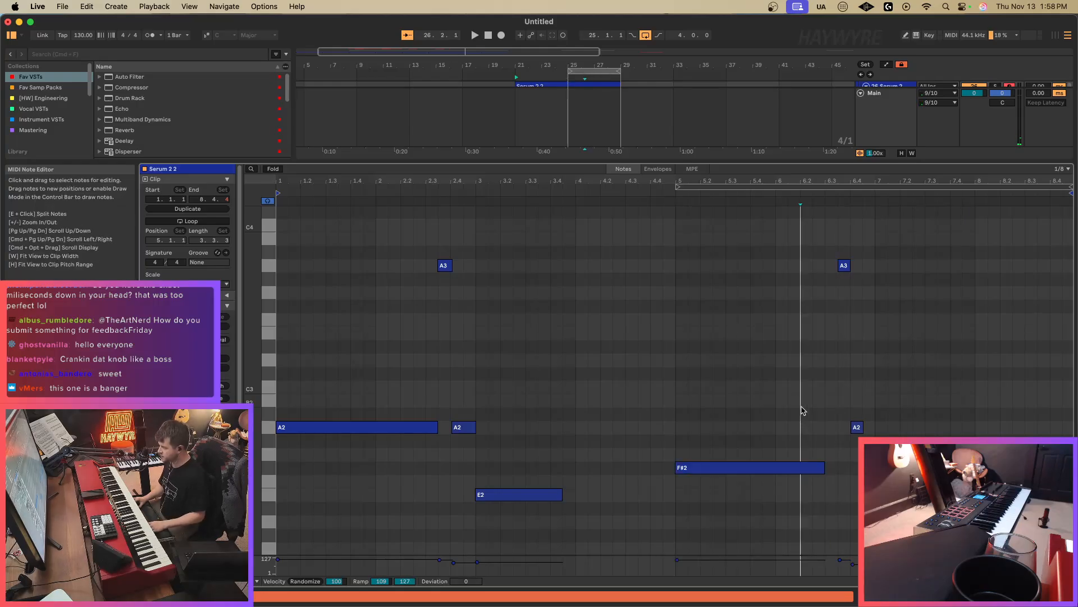
{"action": "key", "text": "Up"}
{"action": "key", "text": "Up"}
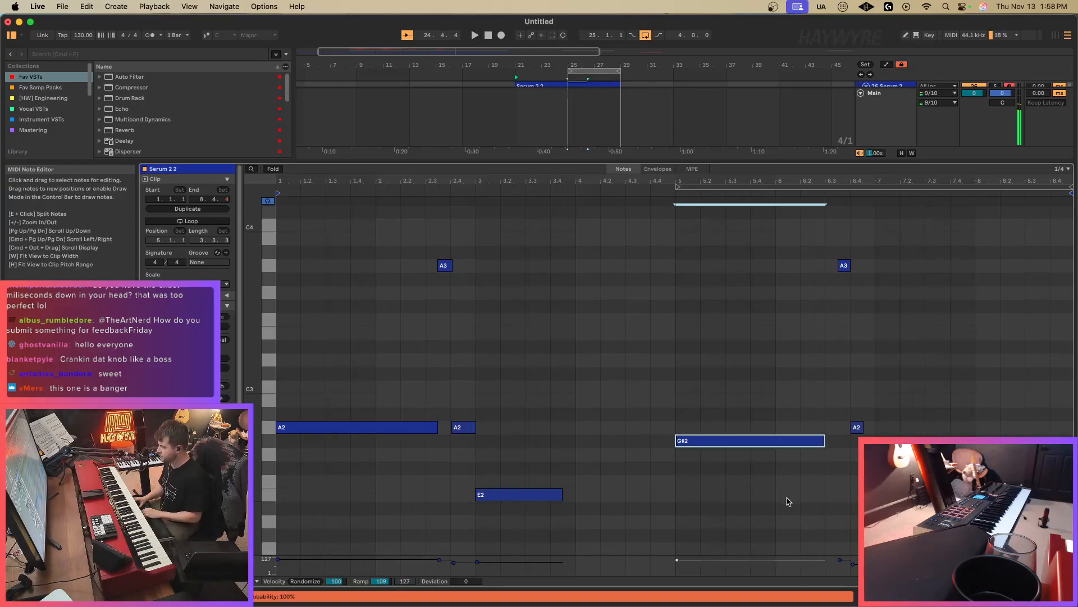
{"action": "key", "text": "Up"}
{"action": "left_click", "coordinate": [1022, 596]}
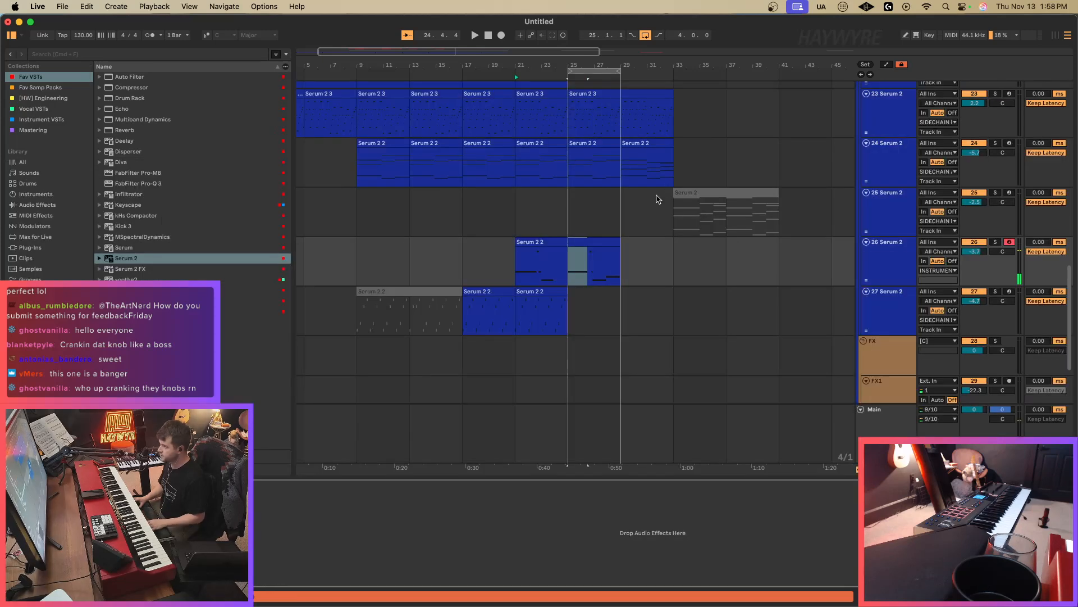
Trim track 26's clip to start at bar 25 and quantize all of its notes while the loop plays.
{"action": "left_click", "coordinate": [569, 286]}
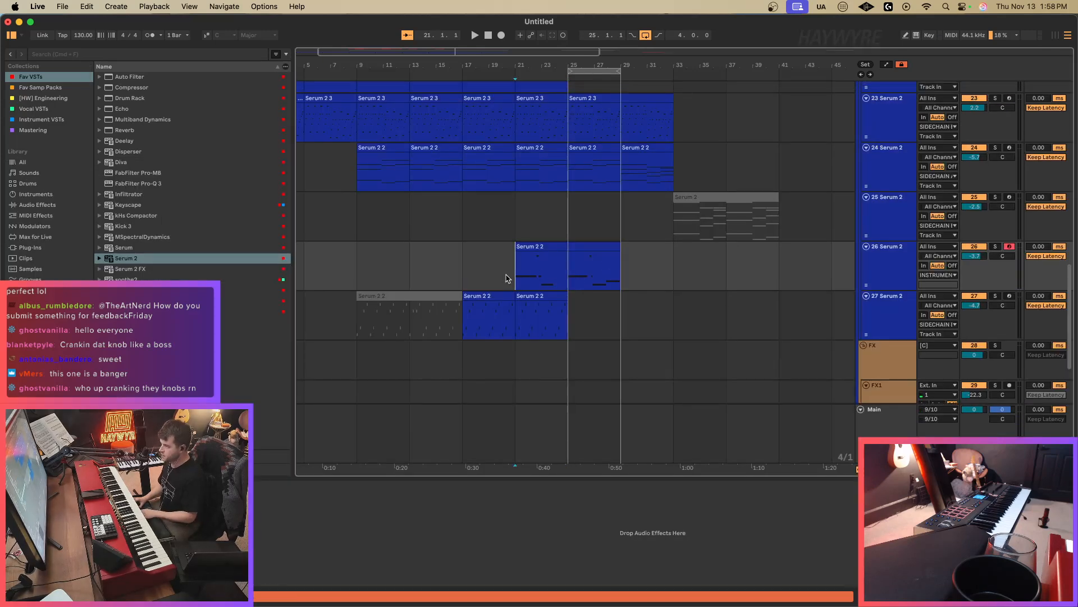
{"action": "left_click", "coordinate": [523, 270]}
{"action": "double_click", "coordinate": [594, 250]}
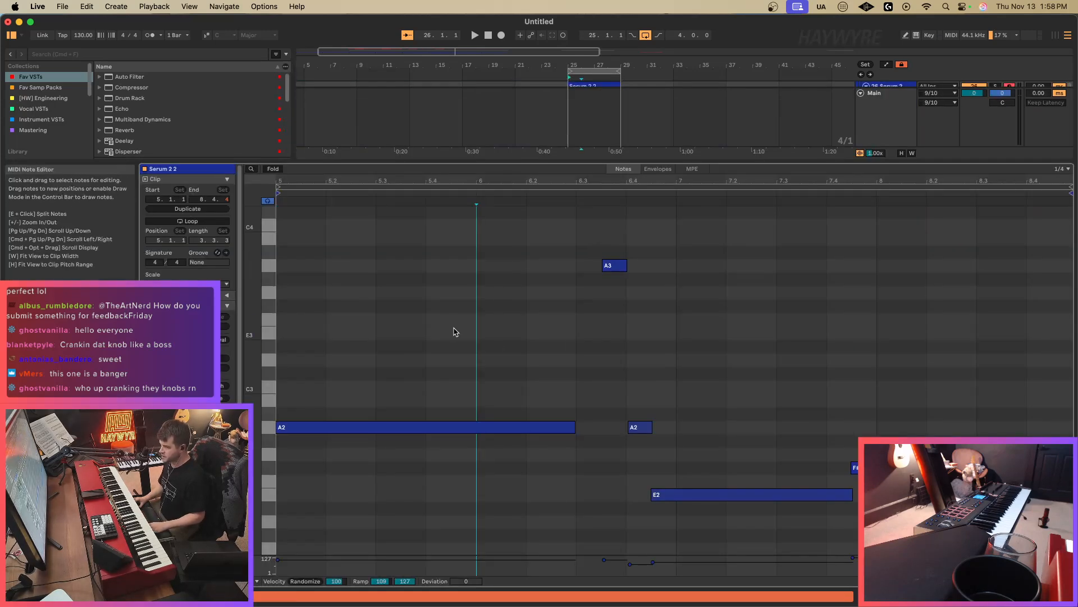
{"action": "key", "text": "super+a"}
{"action": "key", "text": "space"}
{"action": "key", "text": "super+u"}
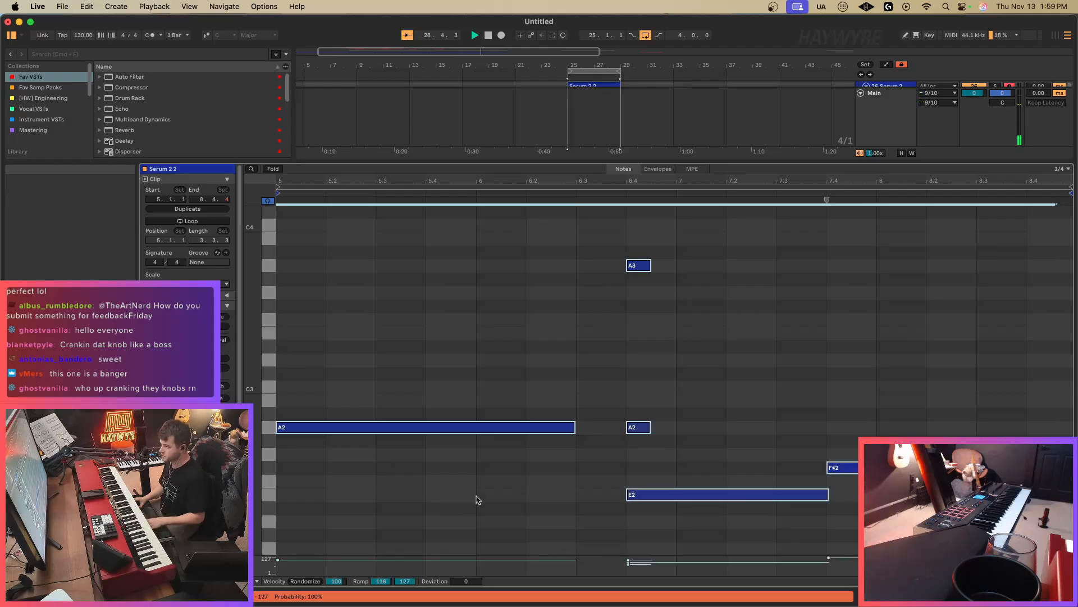
{"action": "left_click", "coordinate": [579, 399]}
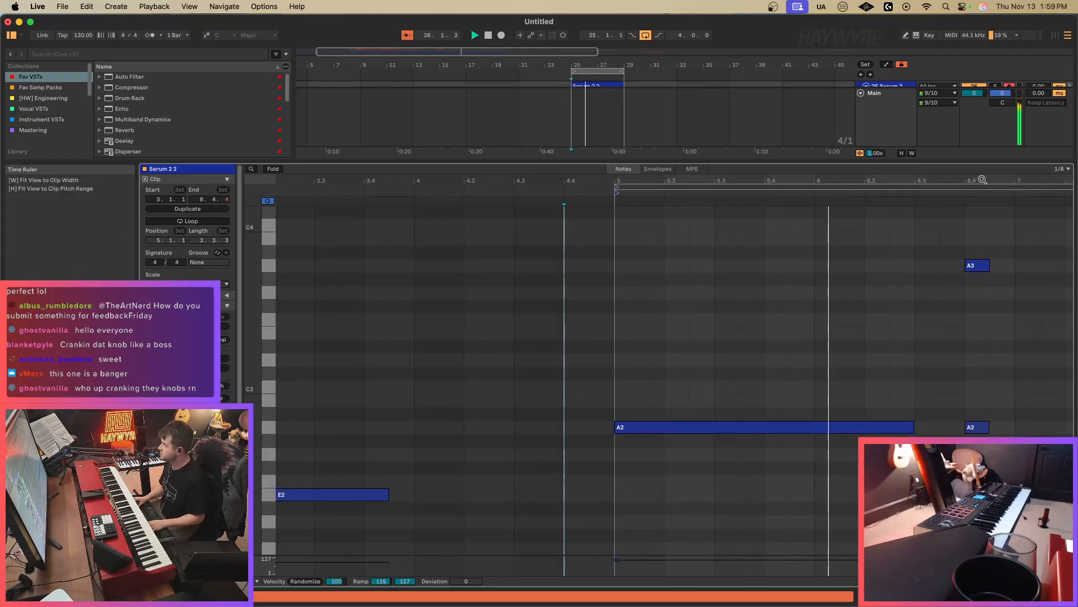
Delete the A3 note at 6.4 and lengthen the long A2 note to reach 6.4, playing the loop to check it.
{"action": "left_click_drag", "start_coordinate": [982, 180], "coordinate": [643, 179]}
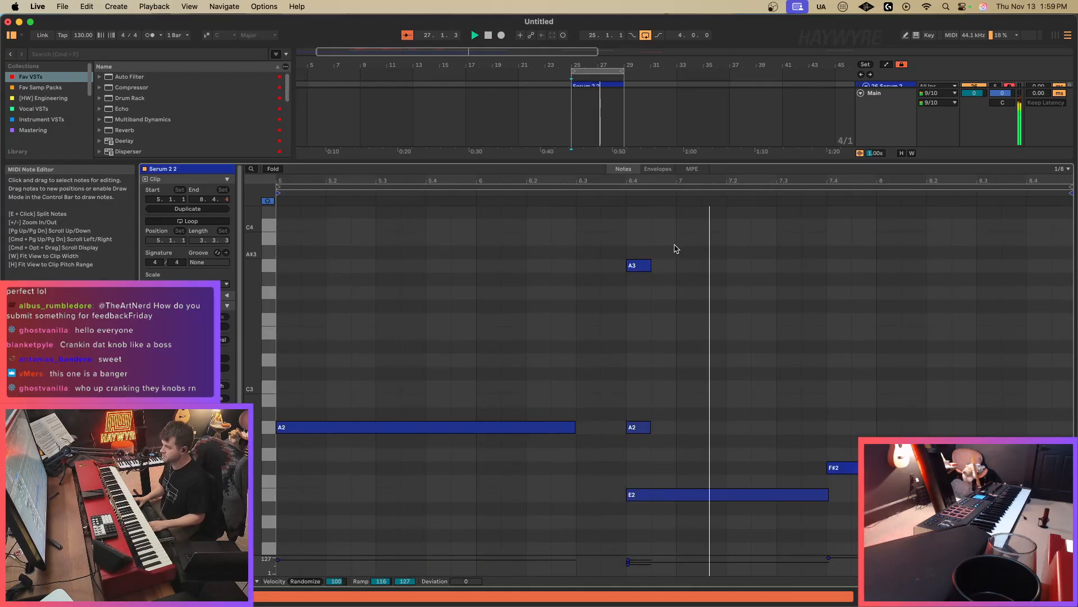
{"action": "left_click", "coordinate": [639, 265]}
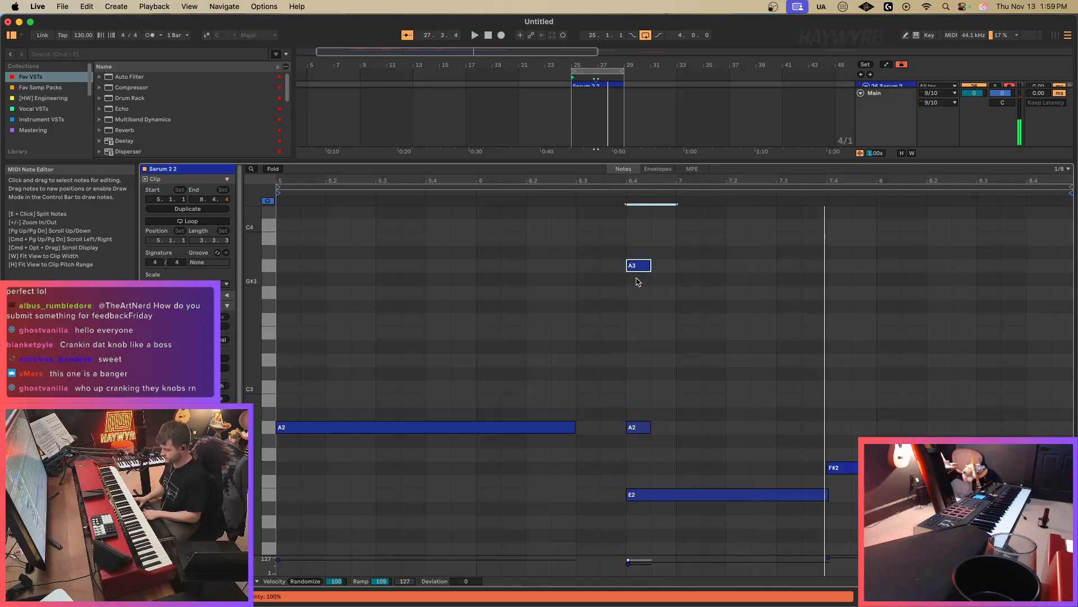
{"action": "key", "text": "Delete"}
{"action": "left_click_drag", "start_coordinate": [575, 428], "coordinate": [627, 428]}
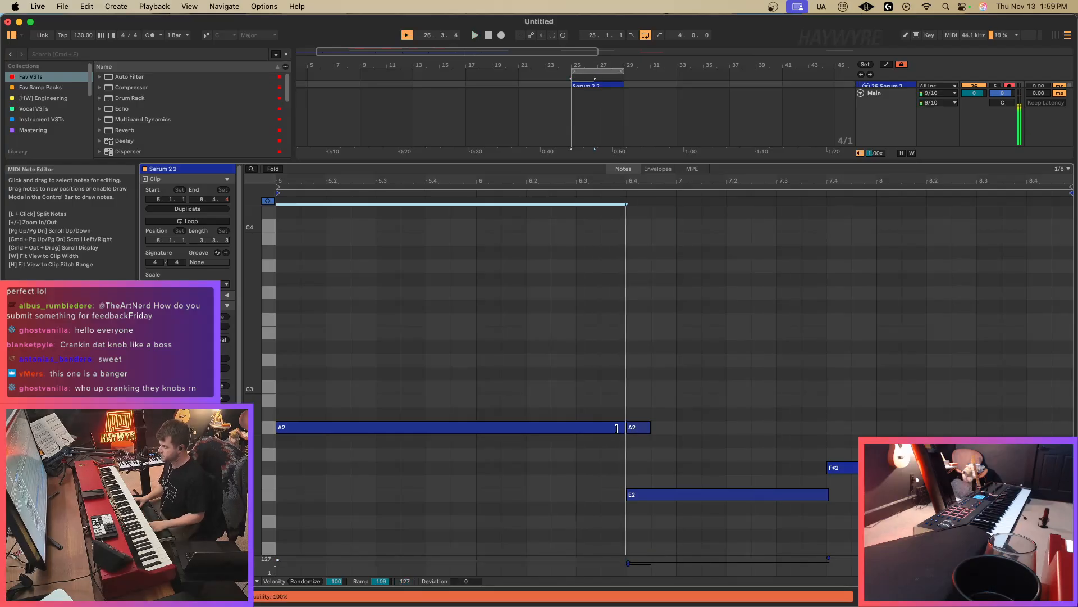
{"action": "key", "text": "space"}
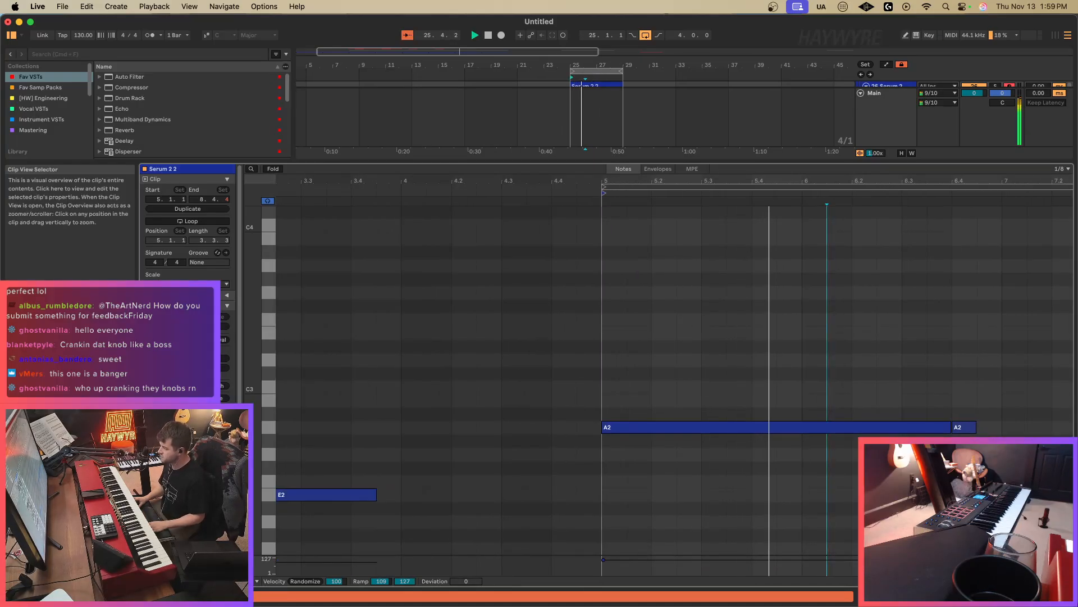
Route track 26's output to the SIDECHAIN destination used by the neighbouring Serum 2 tracks.
{"action": "key", "text": "shift+Tab"}
{"action": "left_click", "coordinate": [939, 271]}
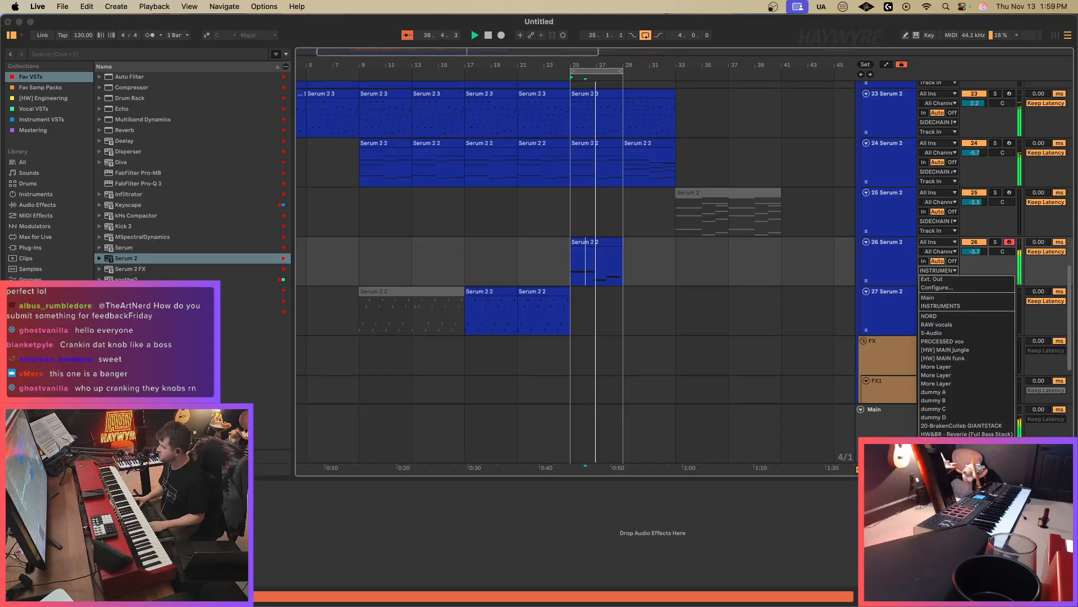
{"action": "left_click", "coordinate": [943, 381]}
Move the F#2 note at 7.4 an eighth note later and lengthen the E2 note to meet it.
{"action": "double_click", "coordinate": [609, 242]}
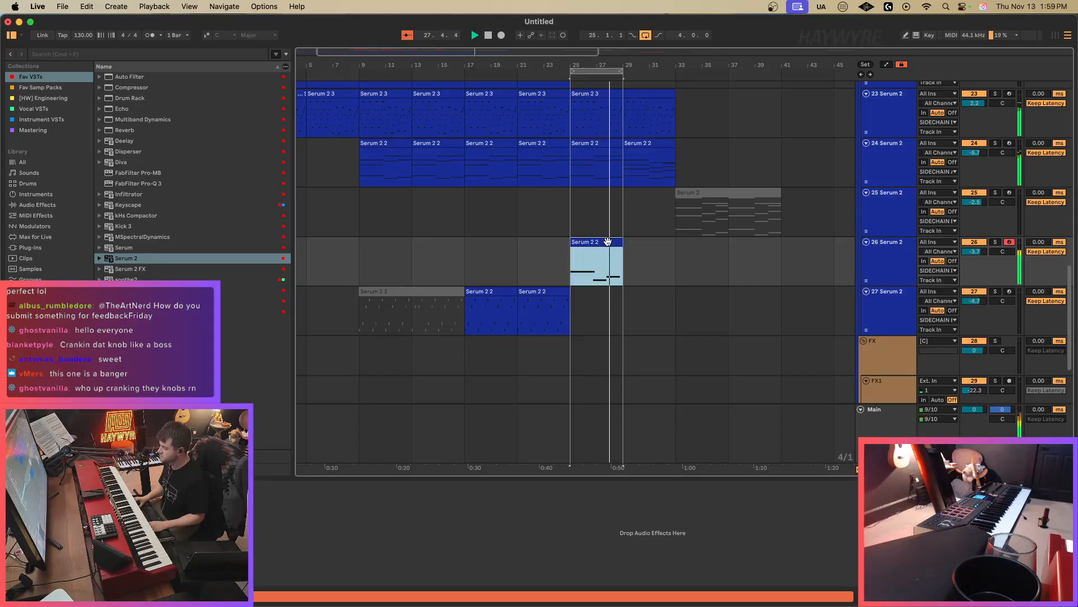
{"action": "left_click_drag", "start_coordinate": [921, 467], "coordinate": [946, 467]}
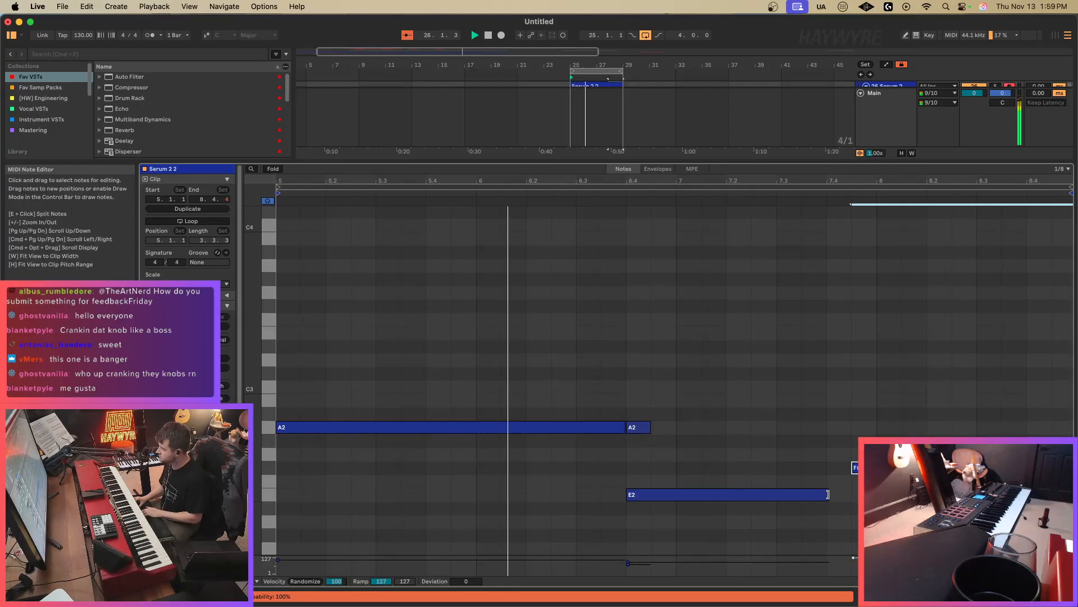
{"action": "left_click_drag", "start_coordinate": [827, 494], "coordinate": [852, 494]}
{"action": "key", "text": "shift+Tab"}
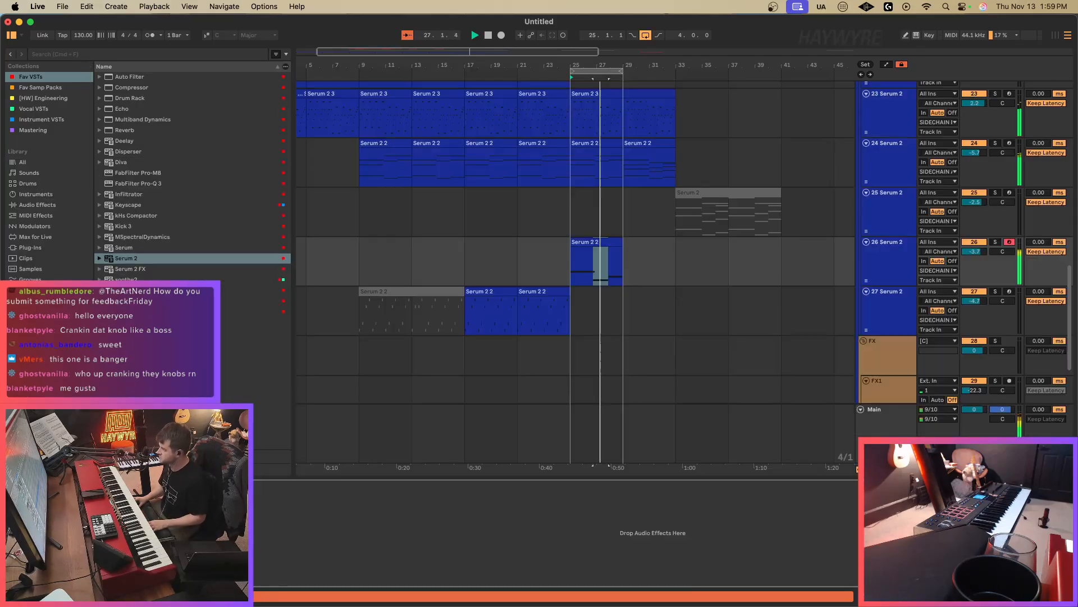
Copy track 27's Serum 2 2 clip from bar 17 to bar 25.
{"action": "left_click", "coordinate": [590, 323]}
{"action": "left_click", "coordinate": [514, 291]}
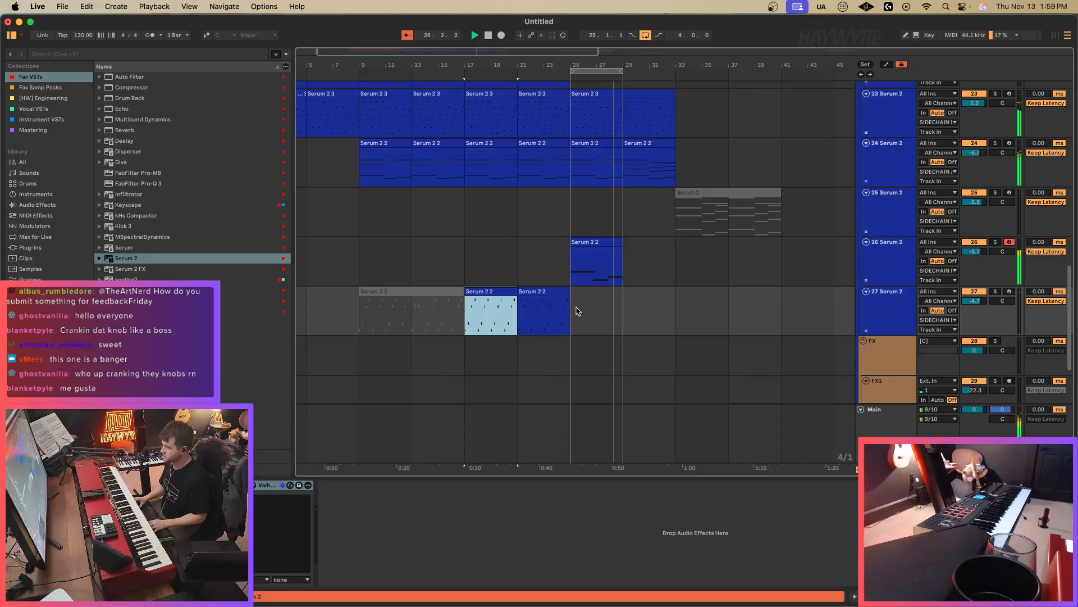
{"action": "left_click", "coordinate": [576, 312]}
{"action": "key", "text": "super+v"}
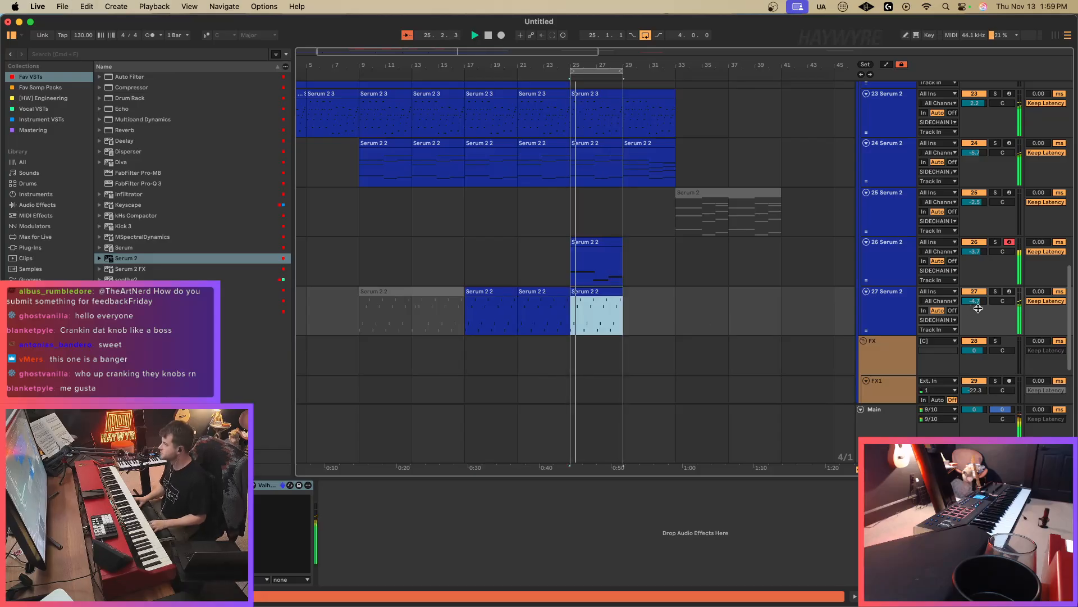
{"action": "left_click", "coordinate": [976, 303]}
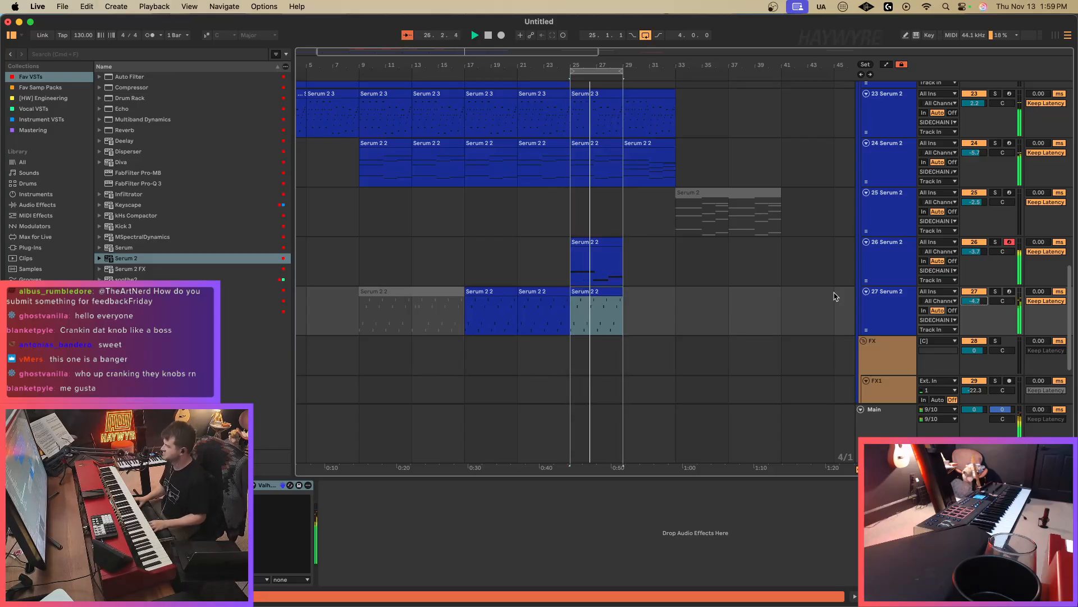
{"action": "left_click", "coordinate": [600, 293]}
Turn the NORD track back on and deactivate its NORD 2 clip at bar 9.
{"action": "scroll", "coordinate": [624, 303], "scroll_direction": "up", "scroll_amount": 15}
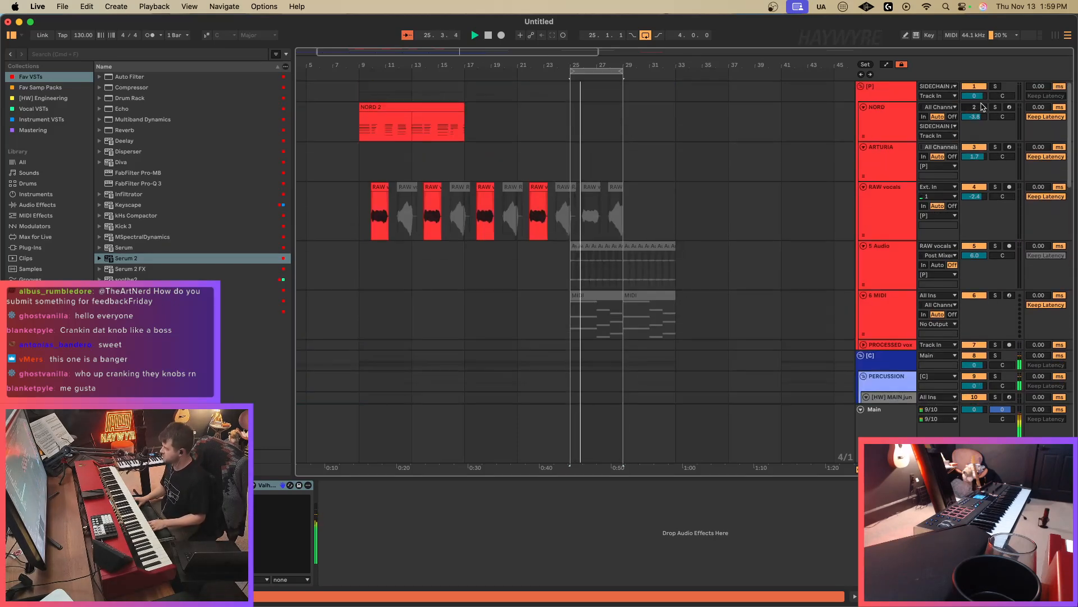
{"action": "left_click", "coordinate": [361, 137]}
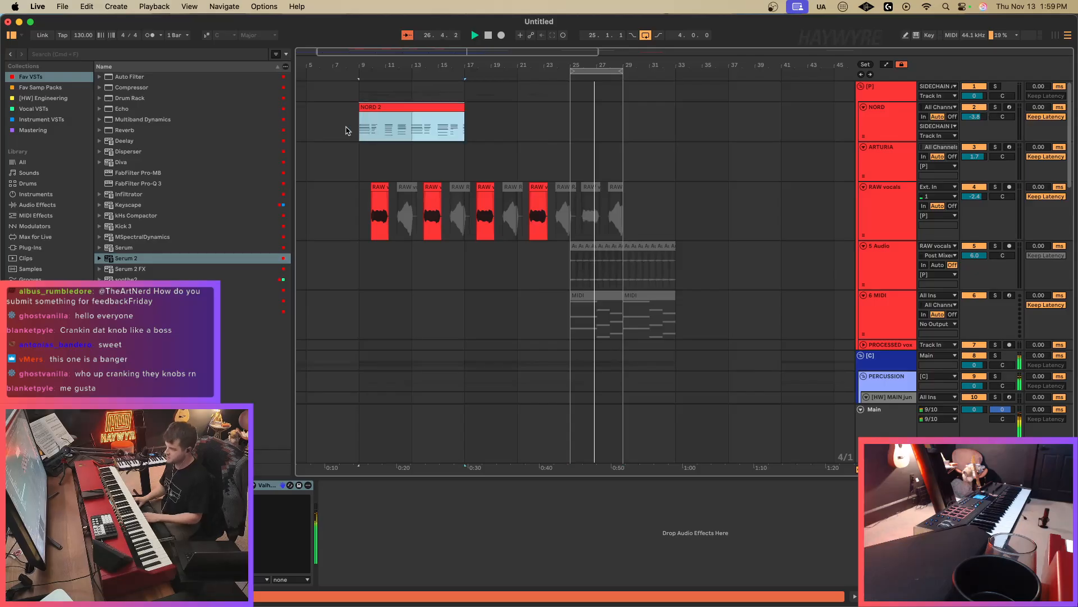
{"action": "key", "text": "0"}
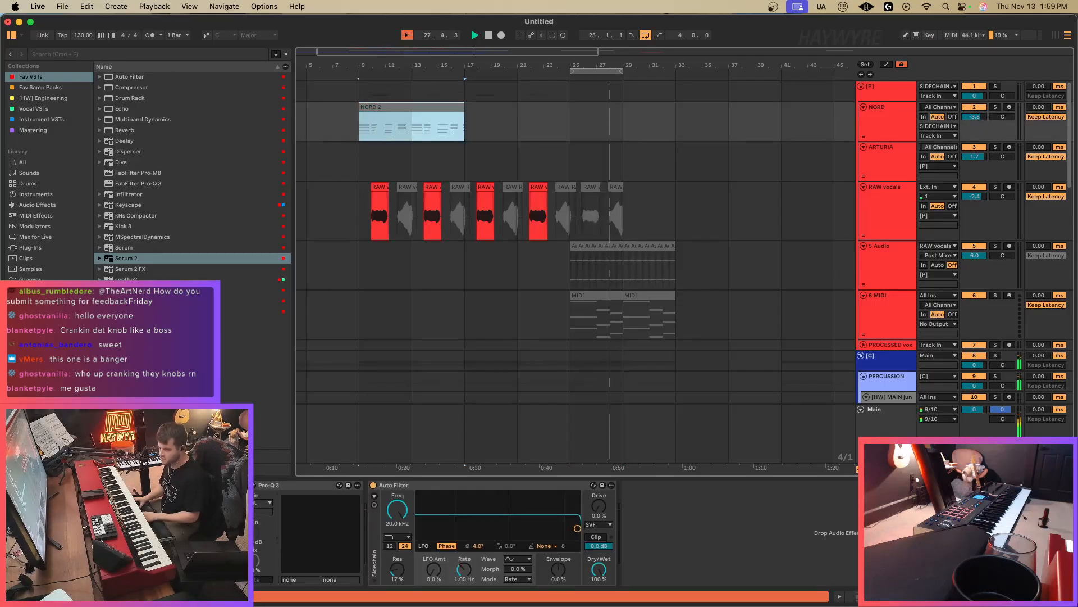
Add ValhallaVintageVerb to the NORD track and arm the track for recording.
{"action": "left_click_drag", "start_coordinate": [132, 301], "coordinate": [756, 112]}
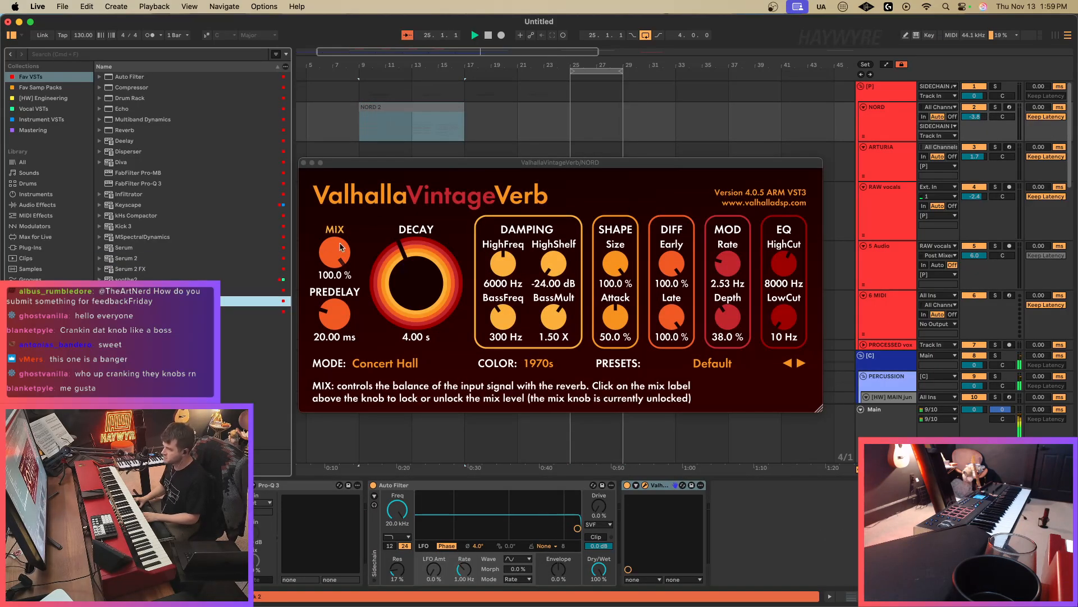
{"action": "left_click", "coordinate": [1009, 107]}
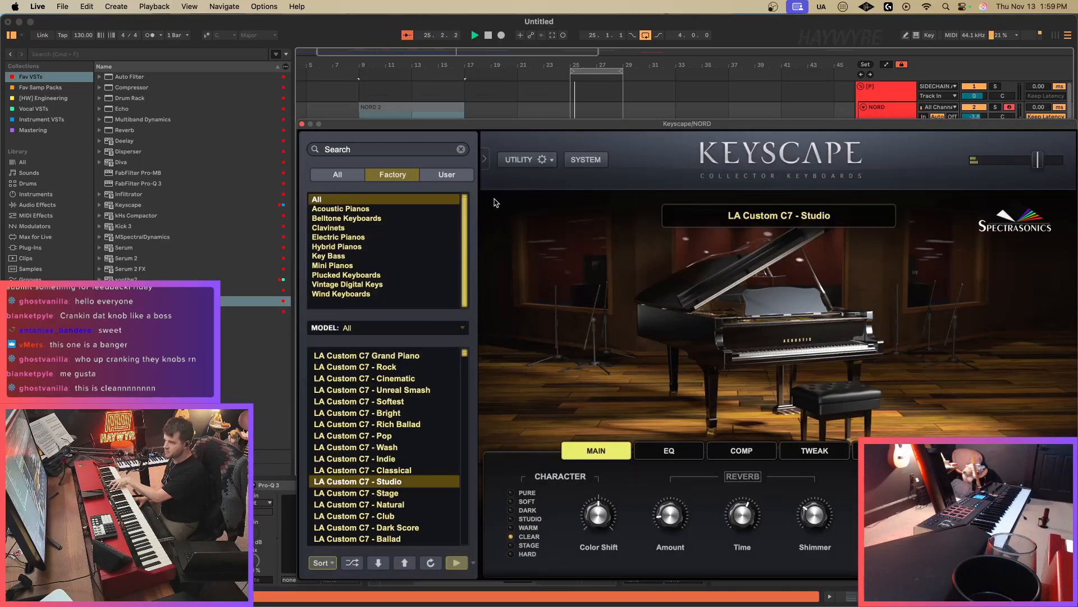
Load the Double Felt Grand patch in the NORD track's Keyscape and close the instrument window.
{"action": "left_click_drag", "start_coordinate": [468, 354], "coordinate": [471, 365]}
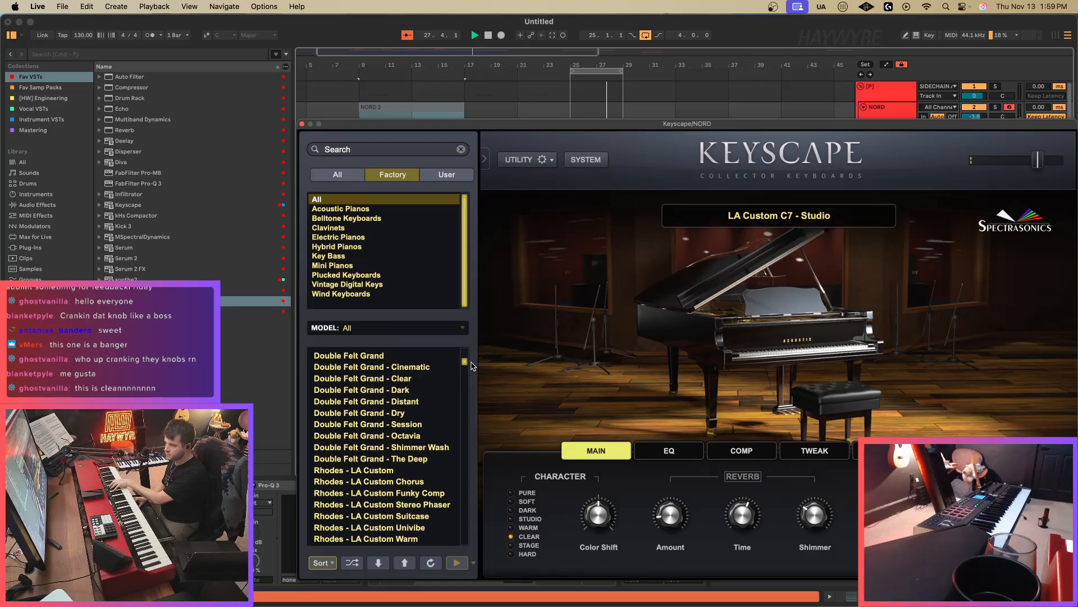
{"action": "left_click", "coordinate": [387, 356]}
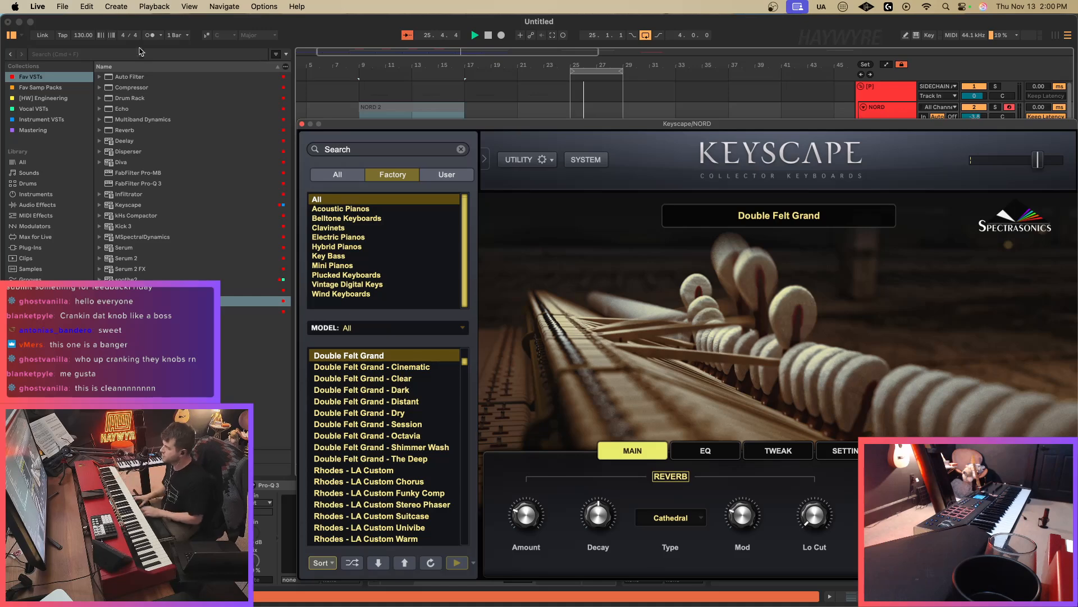
{"action": "left_click", "coordinate": [303, 125]}
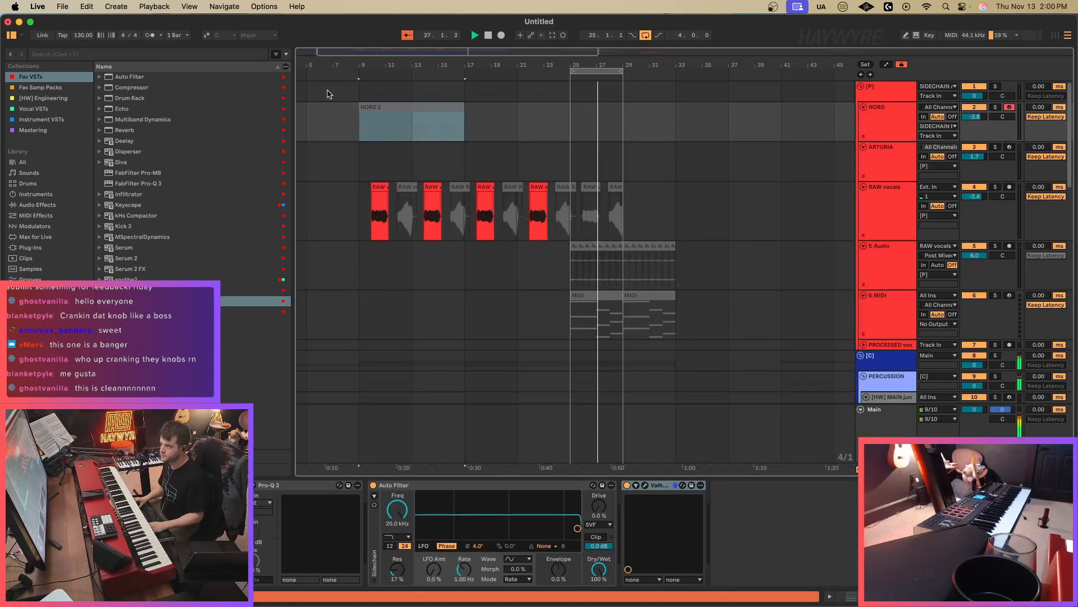
Replace the deactivated [HW] MAIN jungle clip at bar 33 with an active [HW] MAIN jungle clip.
{"action": "left_click_drag", "start_coordinate": [347, 54], "coordinate": [337, 53]}
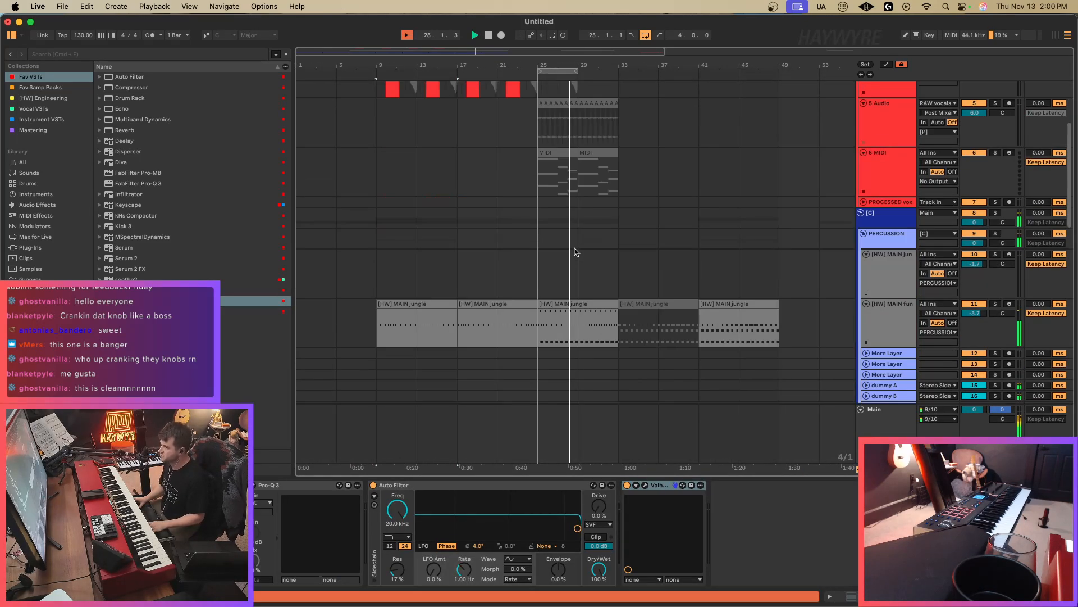
{"action": "scroll", "coordinate": [610, 284], "scroll_direction": "down", "scroll_amount": 5}
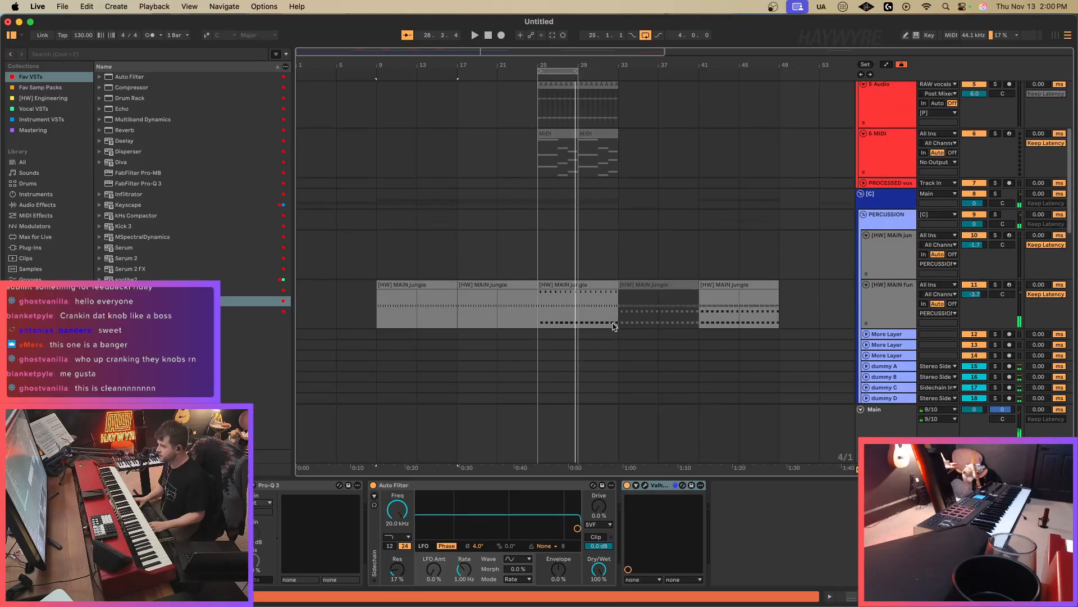
{"action": "left_click", "coordinate": [626, 285]}
{"action": "scroll", "coordinate": [393, 225], "scroll_direction": "up", "scroll_amount": 5}
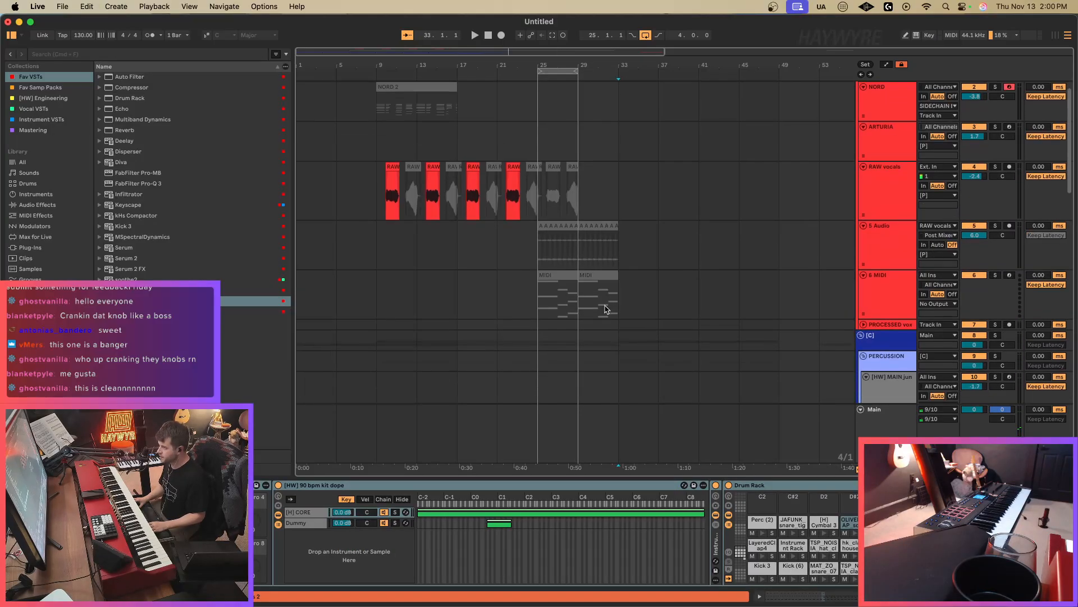
Copy the RAW vocals clips from bars 9 to 17 and paste them at bar 33.
{"action": "left_click_drag", "start_coordinate": [391, 211], "coordinate": [470, 211]}
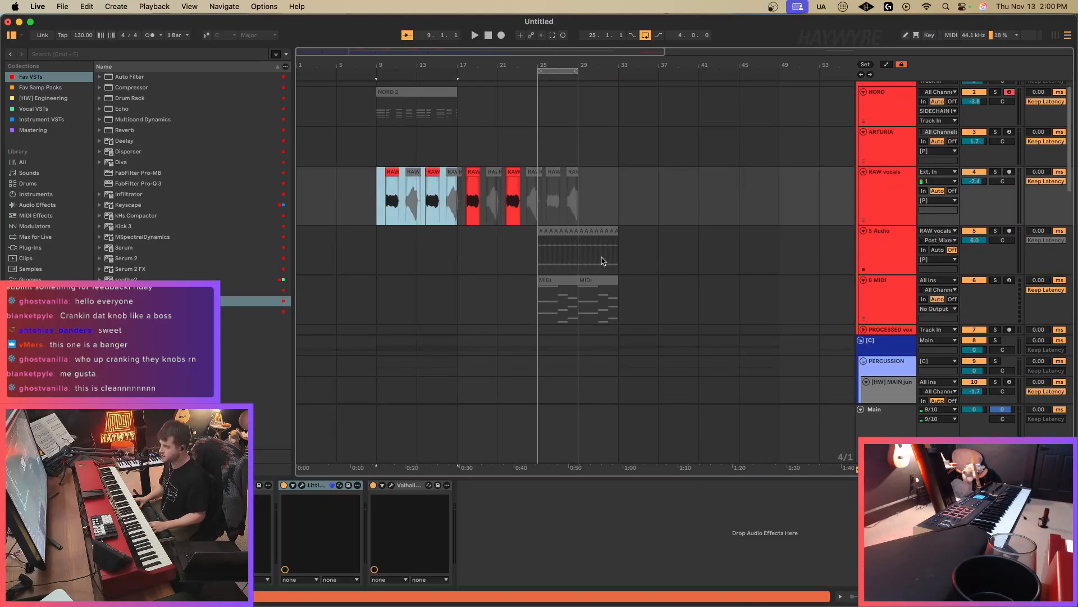
{"action": "left_click", "coordinate": [627, 208]}
{"action": "key", "text": "cmd+v"}
Extend the loop's end to bar 33 and duplicate the bar 25 clips of tracks 26 and 27 to bar 29.
{"action": "scroll", "coordinate": [623, 252], "scroll_direction": "down", "scroll_amount": 15}
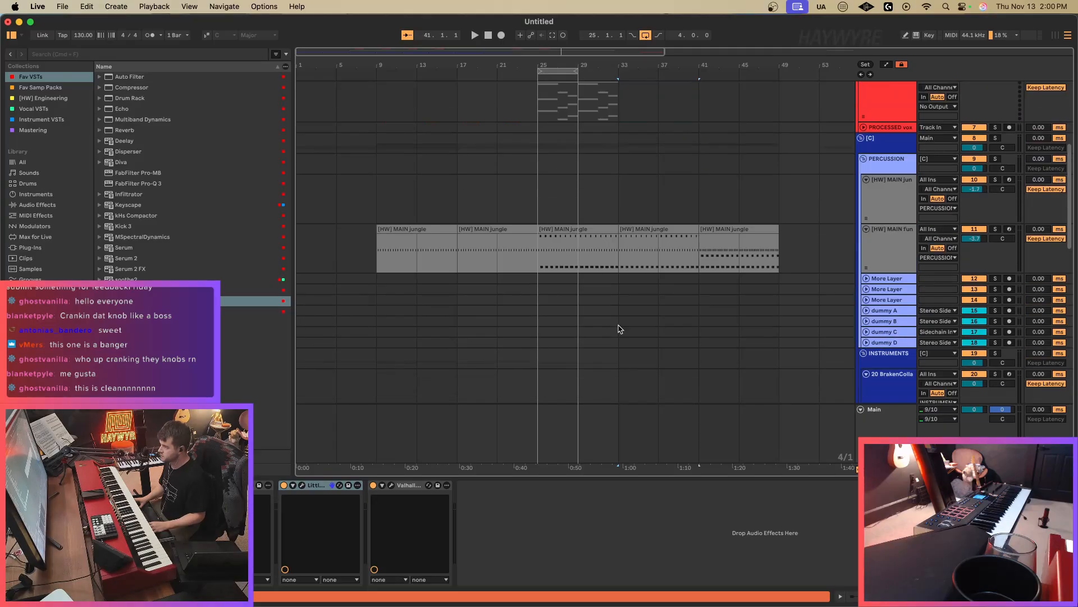
{"action": "left_click", "coordinate": [581, 98]}
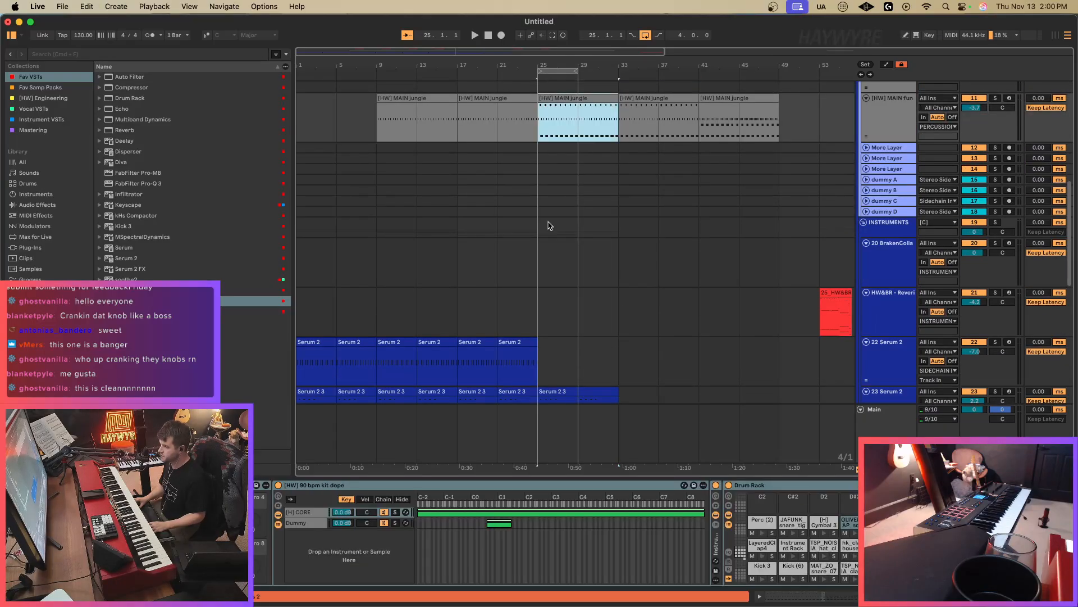
{"action": "scroll", "coordinate": [549, 226], "scroll_direction": "down", "scroll_amount": 5}
{"action": "left_click", "coordinate": [540, 197]}
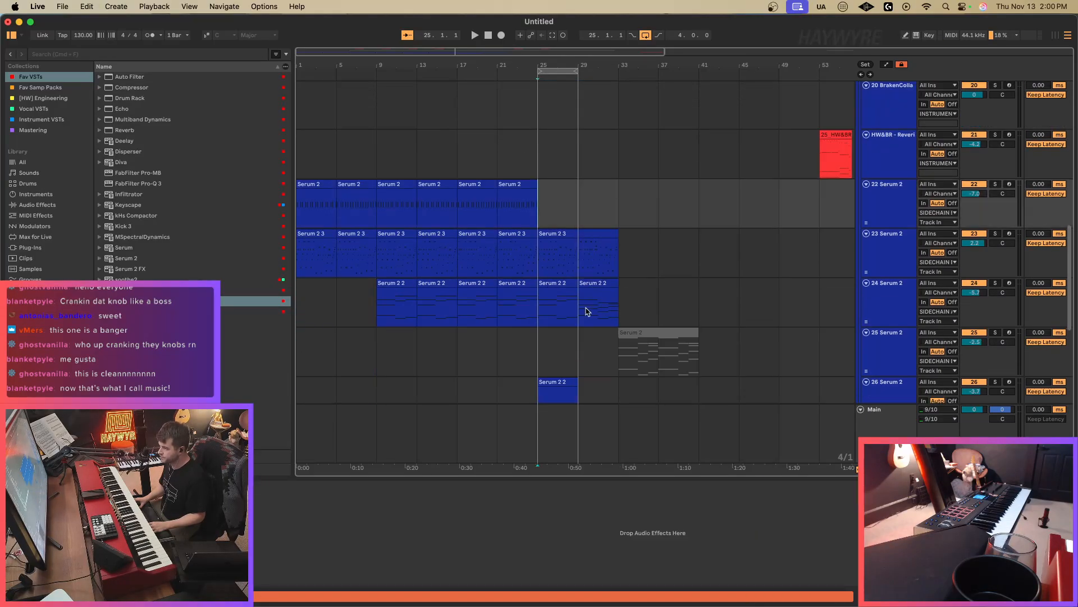
{"action": "scroll", "coordinate": [585, 312], "scroll_direction": "down", "scroll_amount": 2}
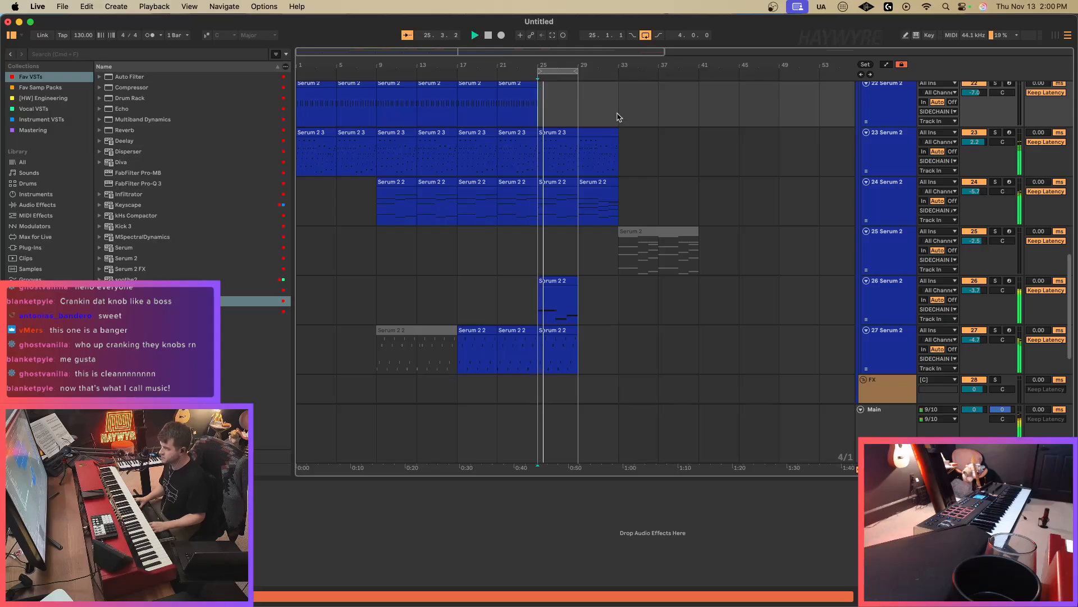
{"action": "left_click_drag", "start_coordinate": [577, 71], "coordinate": [617, 72]}
{"action": "left_click_drag", "start_coordinate": [556, 306], "coordinate": [574, 340]}
{"action": "key", "text": "super+d"}
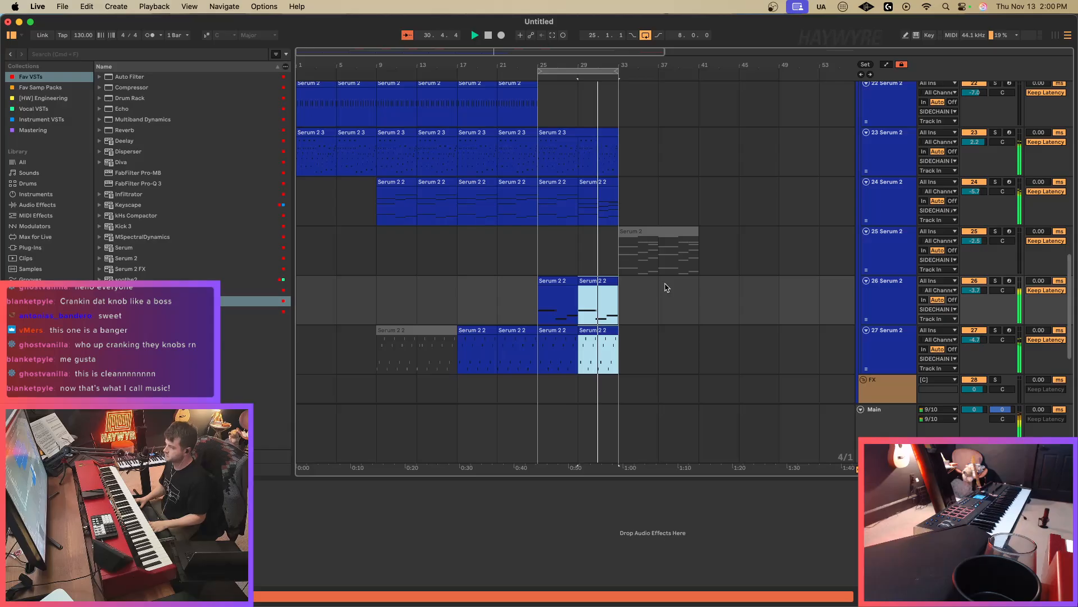
Duplicate track 24's Serum 2 2 clip at bar 25 over the clip at bar 29.
{"action": "scroll", "coordinate": [634, 296], "scroll_direction": "up", "scroll_amount": 1}
{"action": "left_click", "coordinate": [552, 200]}
{"action": "key", "text": "a"}
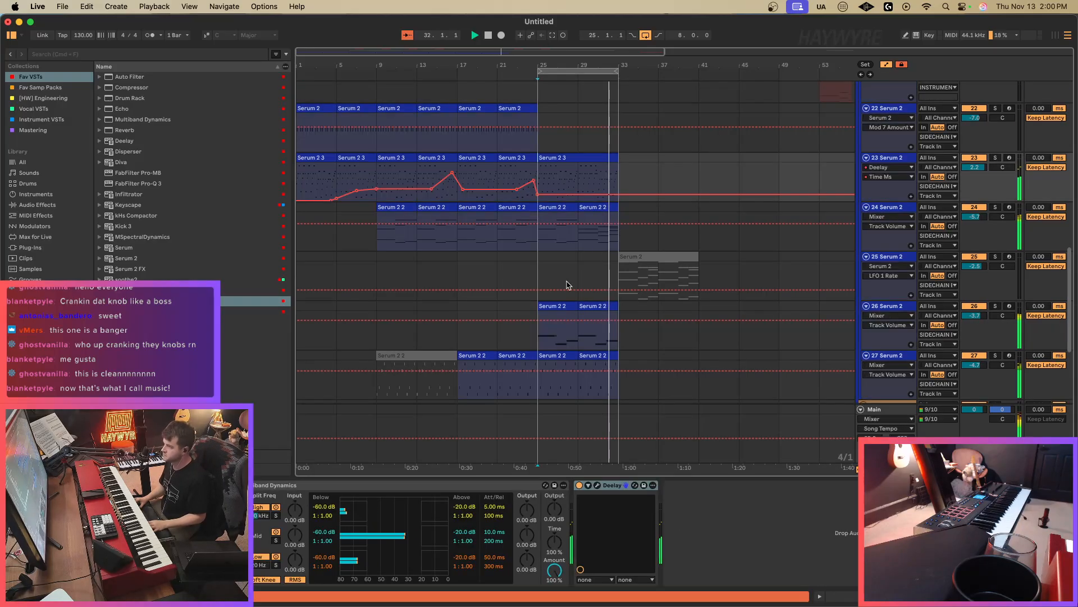
{"action": "key", "text": "a"}
{"action": "left_click", "coordinate": [566, 206]}
{"action": "key", "text": "super+d"}
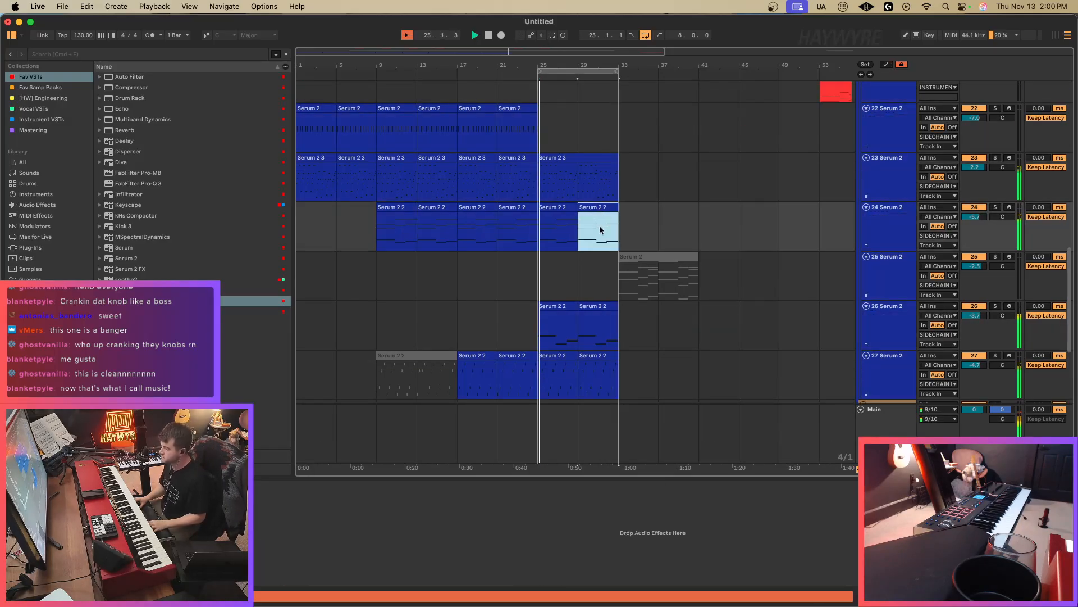
Shape track 23's Deelay Time Ms automation to stay low from bar 25 to about bar 31 and rise to 0.746269 at bar 33.
{"action": "key", "text": "a"}
{"action": "mouse_move", "coordinate": [559, 197]}
{"action": "left_mouse_down"}
{"action": "mouse_move", "coordinate": [560, 166]}
{"action": "mouse_move", "coordinate": [575, 171]}
{"action": "mouse_move", "coordinate": [578, 196]}
{"action": "left_mouse_up"}
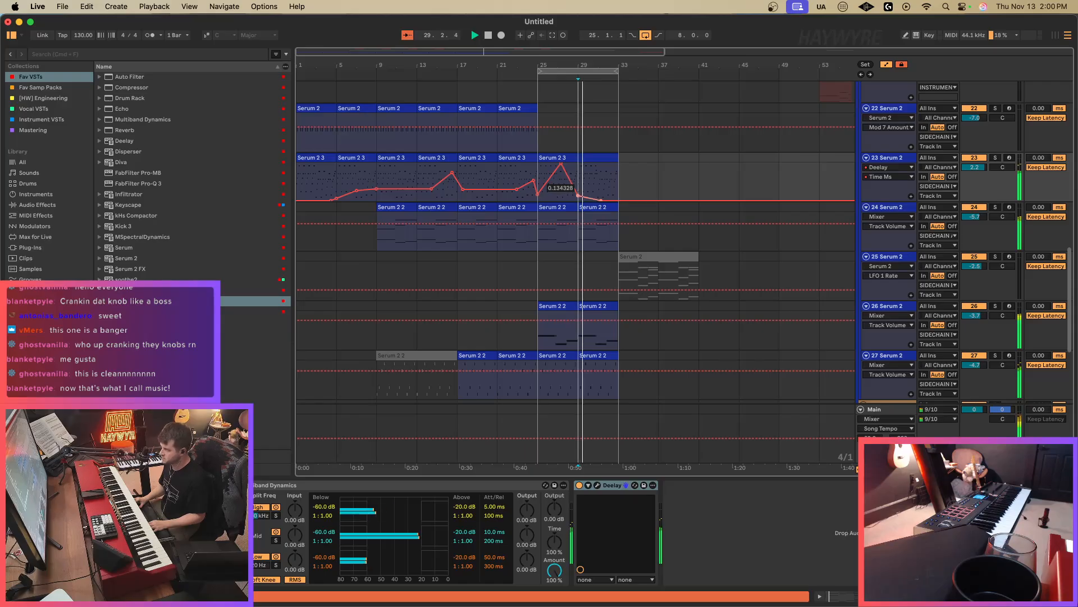
{"action": "left_click", "coordinate": [561, 164]}
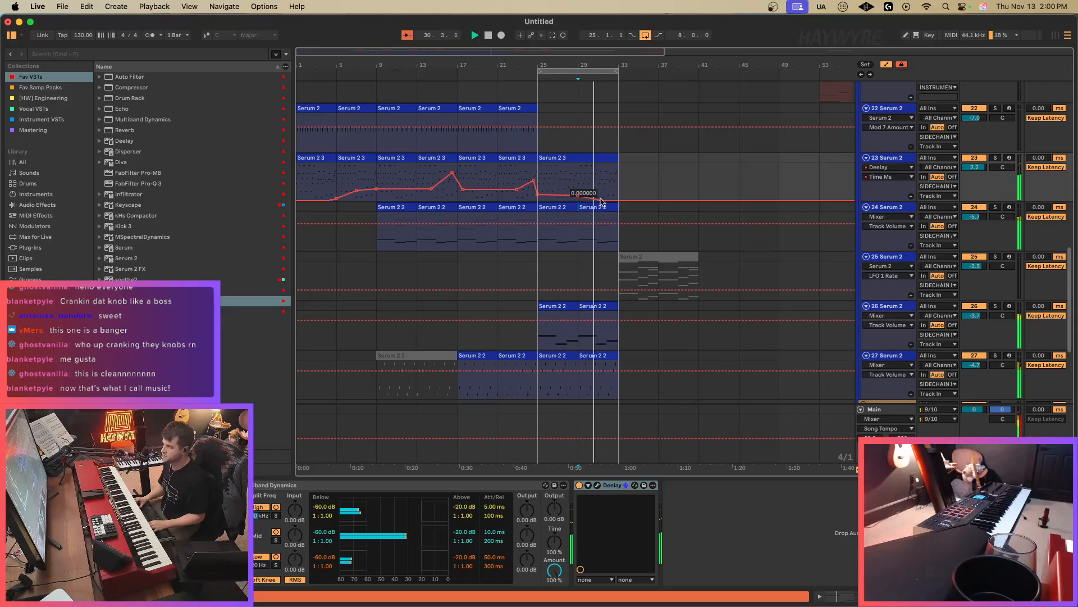
{"action": "left_click_drag", "start_coordinate": [612, 201], "coordinate": [612, 179]}
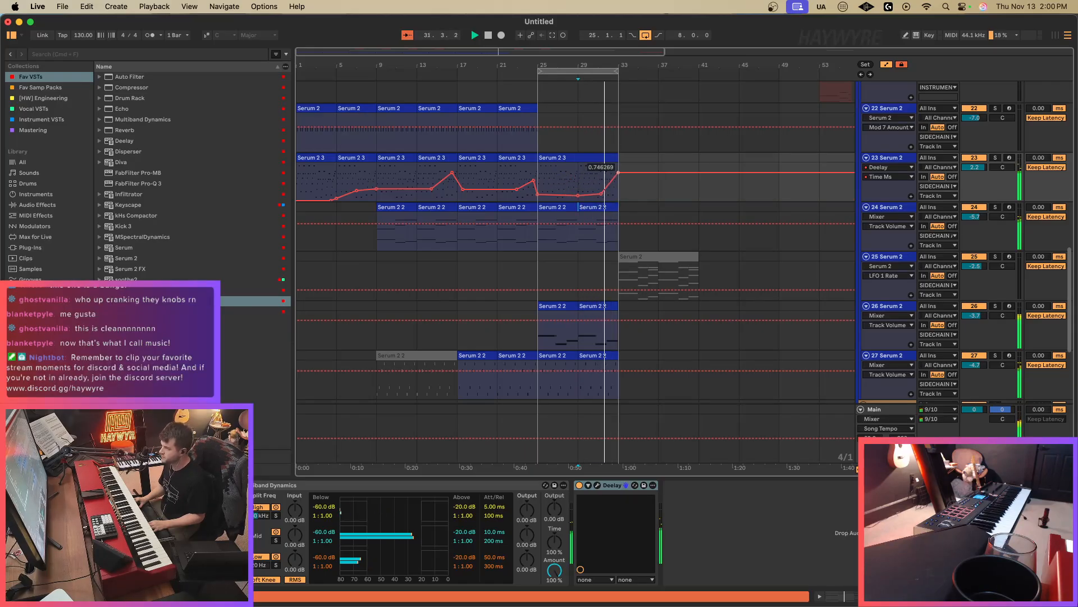
{"action": "key", "text": "a"}
Duplicate the bars 25 to 33 section of tracks 23 to 27 to bar 33.
{"action": "left_click_drag", "start_coordinate": [541, 179], "coordinate": [618, 365]}
{"action": "key", "text": "super+d"}
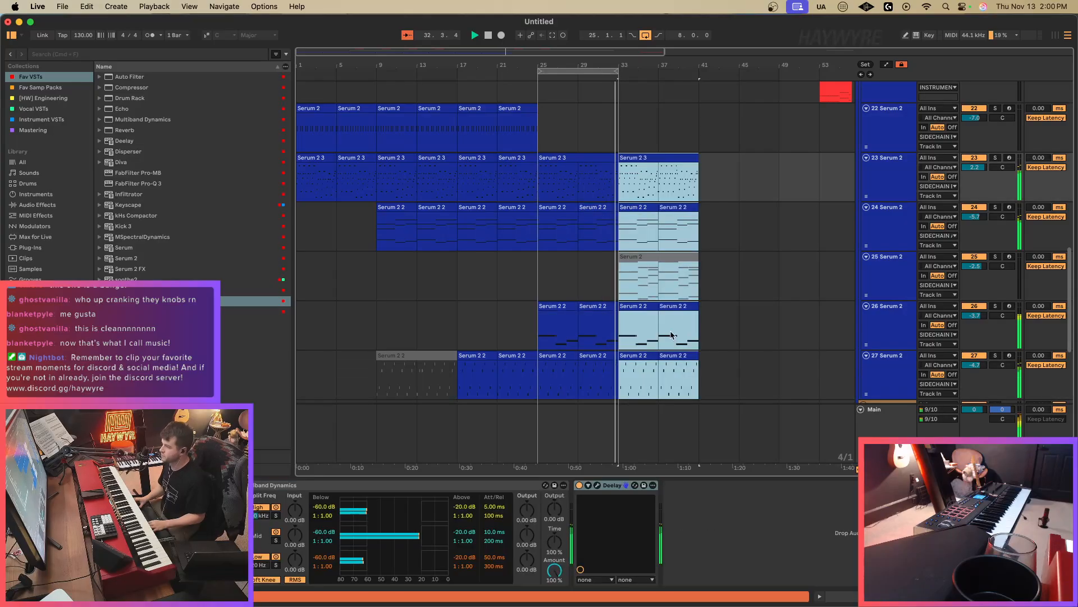
{"action": "key", "text": "a"}
{"action": "key", "text": "a"}
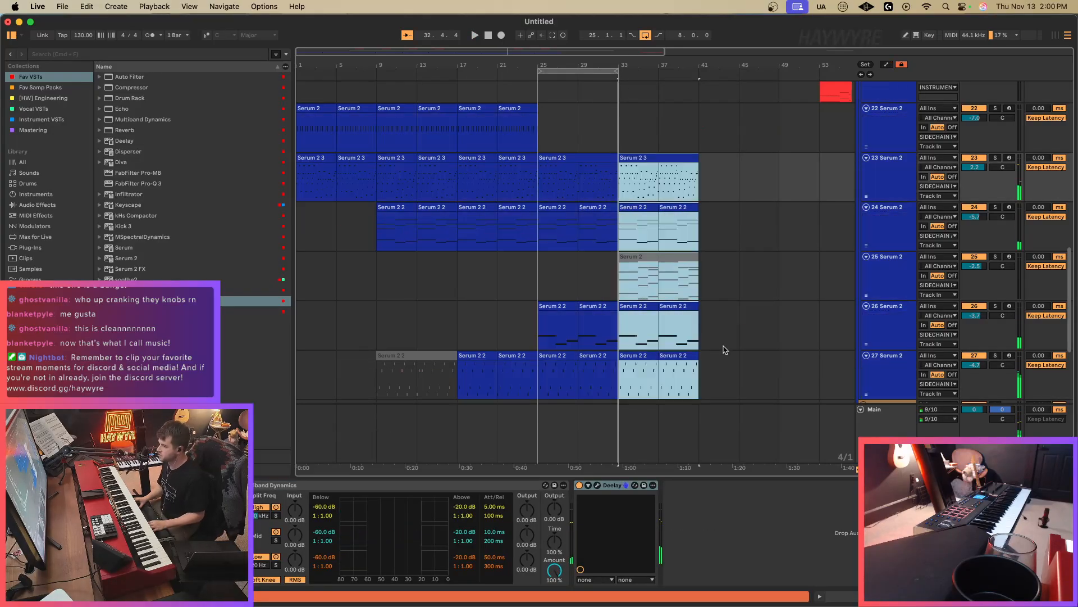
Stop playback and duplicate track 26's Serum 2 2 clip at bar 25 over the clips at bars 29, 33 and 37.
{"action": "left_click", "coordinate": [723, 347]}
{"action": "key", "text": "space"}
{"action": "left_click", "coordinate": [640, 195]}
{"action": "left_click", "coordinate": [625, 236]}
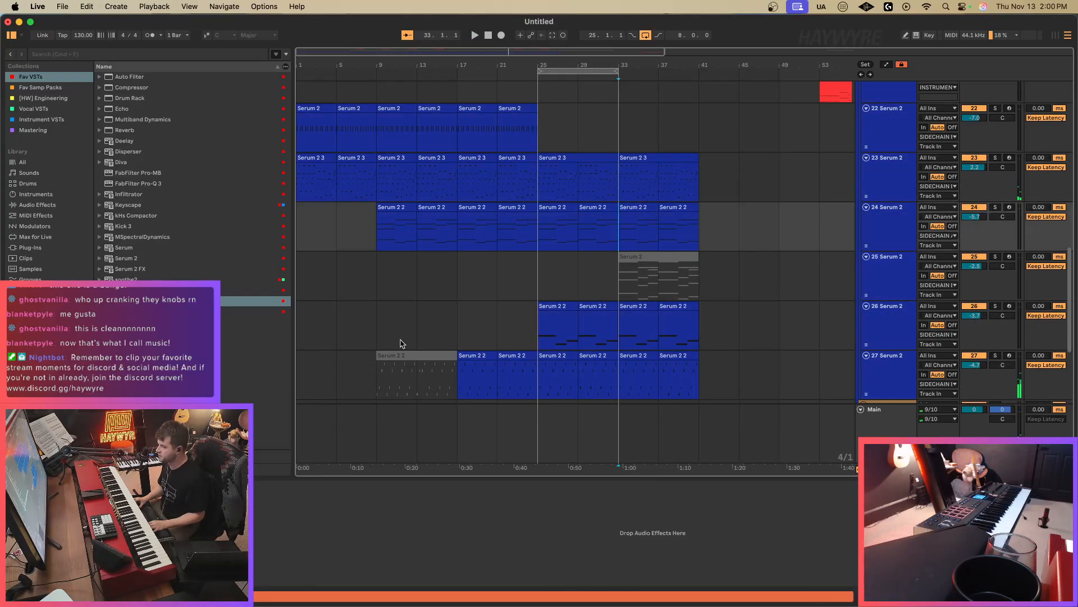
{"action": "left_click", "coordinate": [642, 346]}
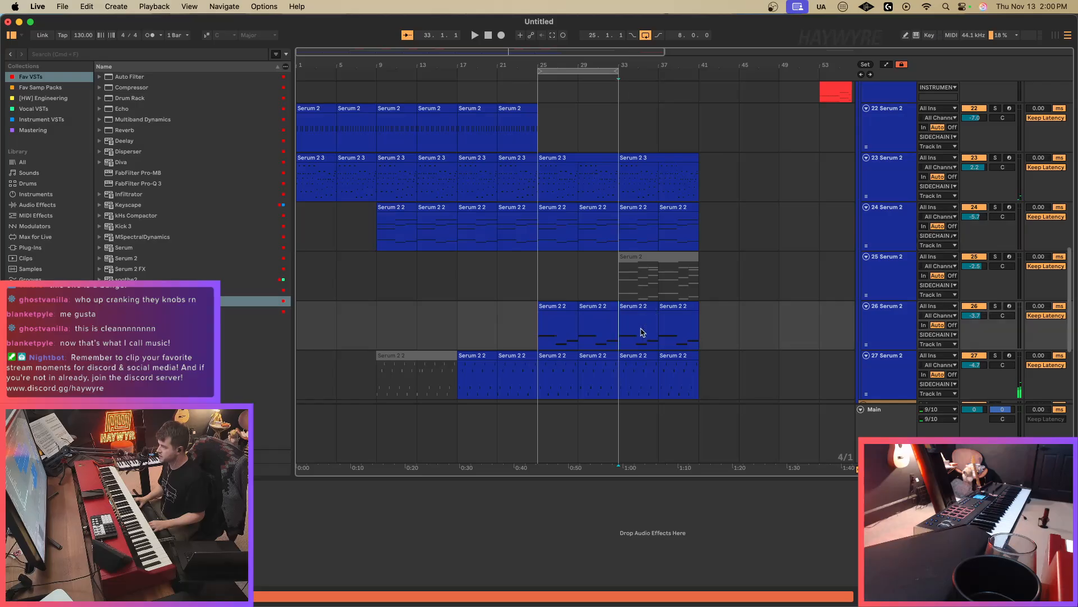
{"action": "left_click", "coordinate": [573, 309]}
{"action": "key", "text": "super+d"}
{"action": "key", "text": "super+d"}
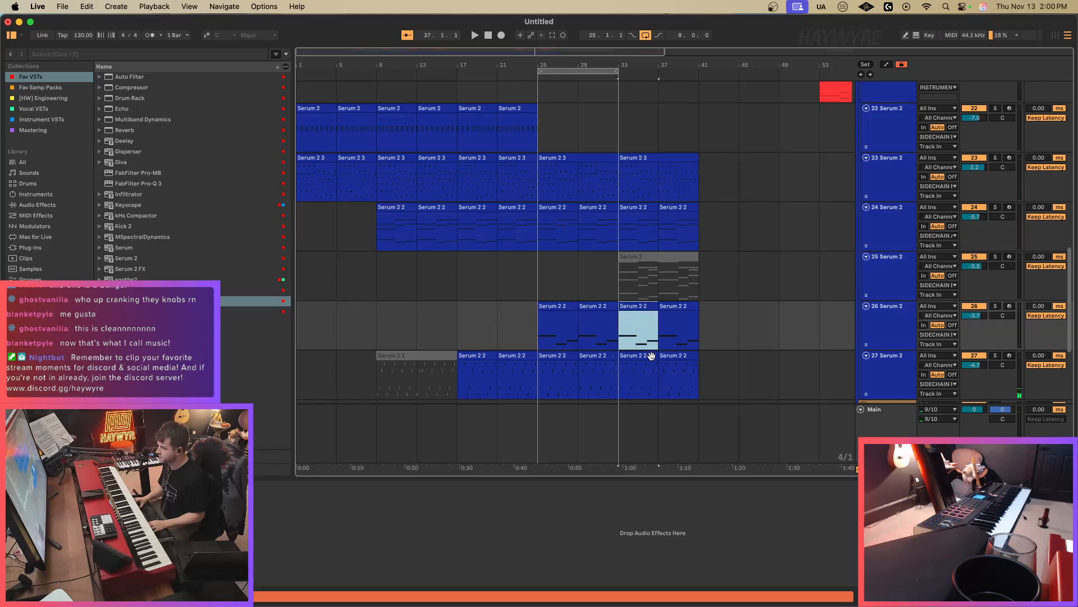
{"action": "key", "text": "super+d"}
Delete track 26's clip at bar 29 and select the F#2 note in its bar 25 clip.
{"action": "mouse_move", "coordinate": [507, 55]}
{"action": "left_mouse_down"}
{"action": "mouse_move", "coordinate": [507, 123]}
{"action": "mouse_move", "coordinate": [497, 55]}
{"action": "left_mouse_up"}
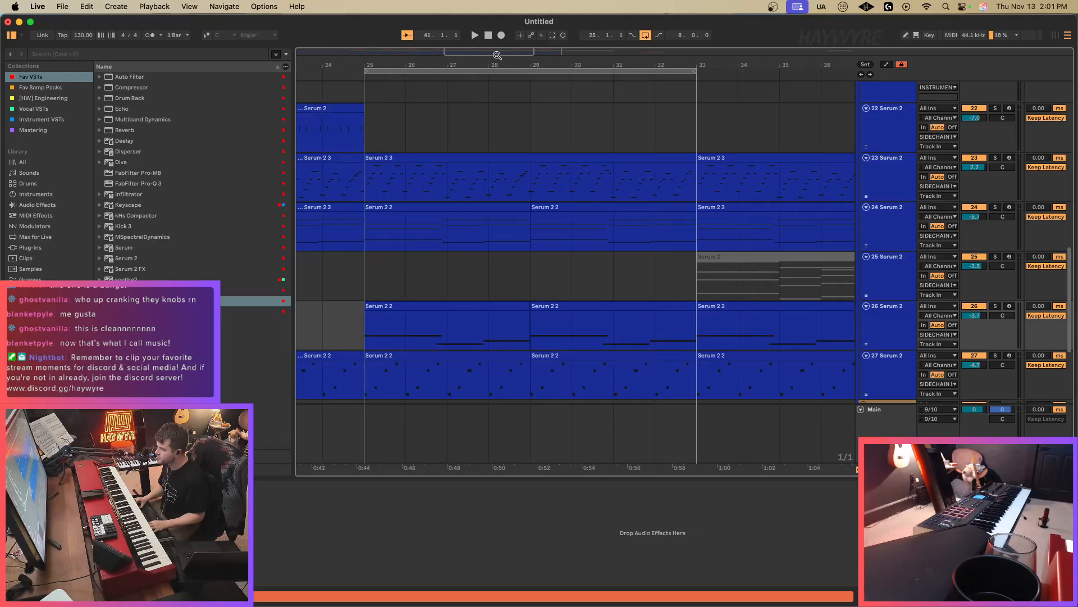
{"action": "left_click", "coordinate": [553, 332]}
{"action": "key", "text": "Delete"}
{"action": "left_click", "coordinate": [368, 327]}
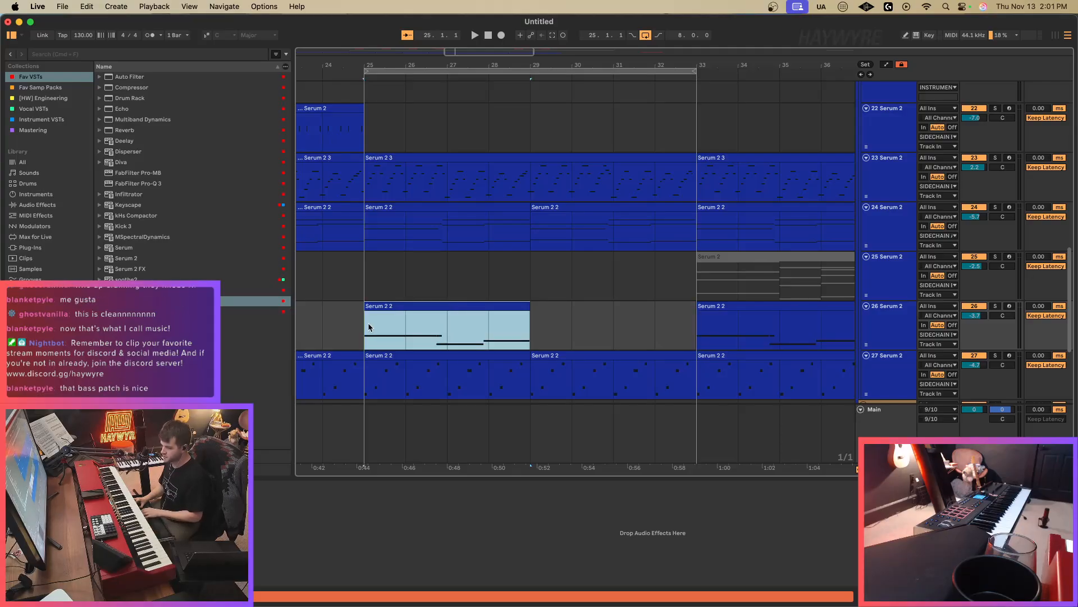
{"action": "double_click", "coordinate": [436, 305]}
{"action": "left_click", "coordinate": [709, 324]}
{"action": "left_click", "coordinate": [899, 387]}
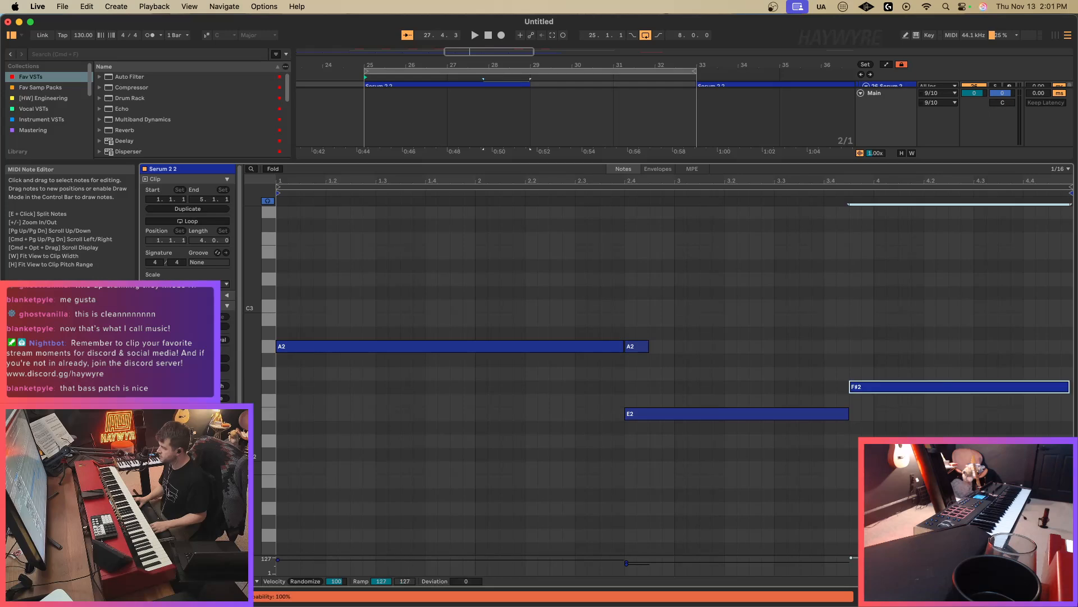
{"action": "key", "text": "shift+Tab"}
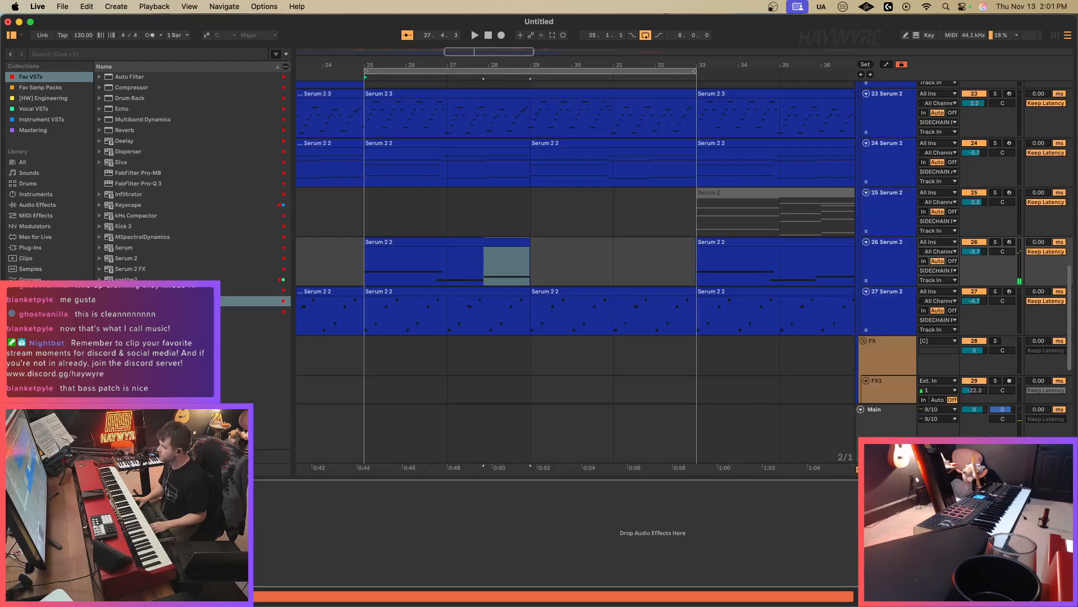
Duplicate track 26's bar 25 clip three times to fill bars 29 to 41.
{"action": "left_click", "coordinate": [463, 241]}
{"action": "key", "text": "super+d"}
{"action": "key", "text": "super+d"}
{"action": "key", "text": "super+d"}
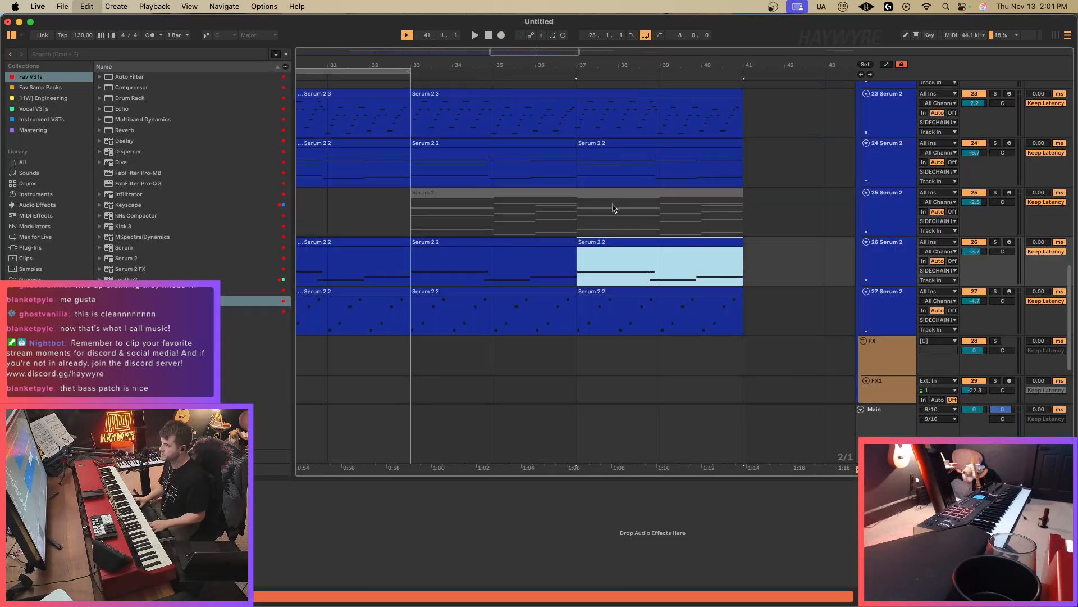
{"action": "left_click_drag", "start_coordinate": [530, 51], "coordinate": [518, 51]}
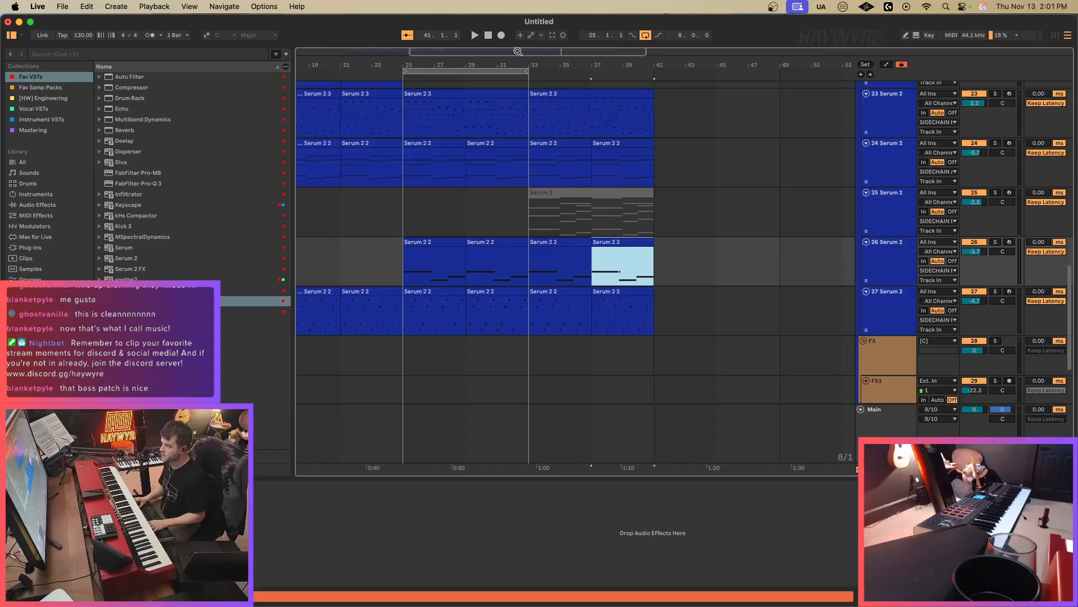
Play the arrangement from bar 1 and look over its tracks, from the raw vocals down to the Serum 2 parts.
{"action": "left_click", "coordinate": [535, 271]}
{"action": "left_click", "coordinate": [371, 318]}
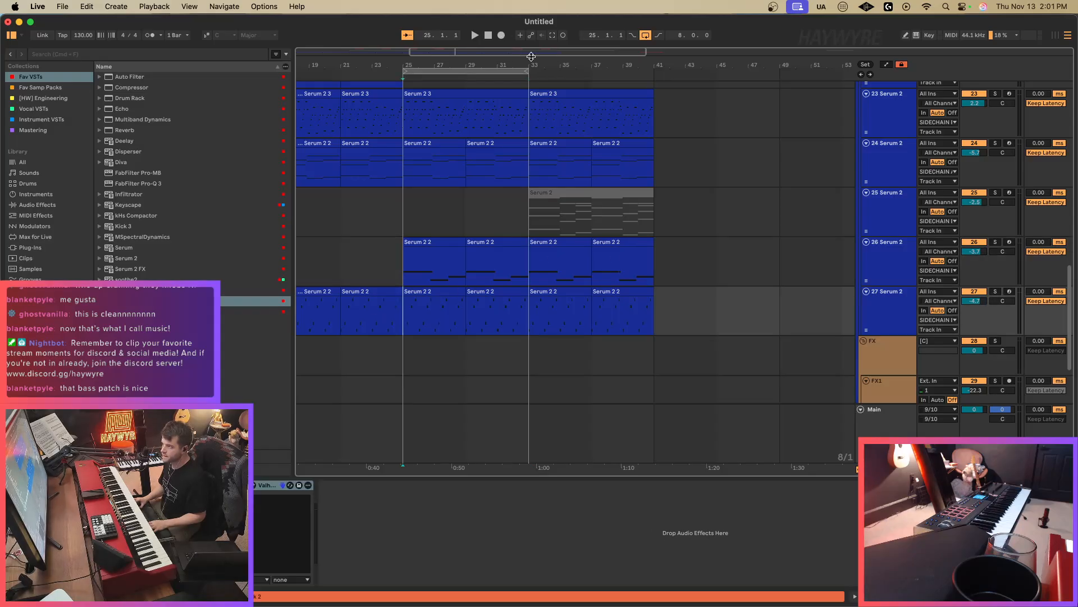
{"action": "left_click_drag", "start_coordinate": [531, 56], "coordinate": [521, 56]}
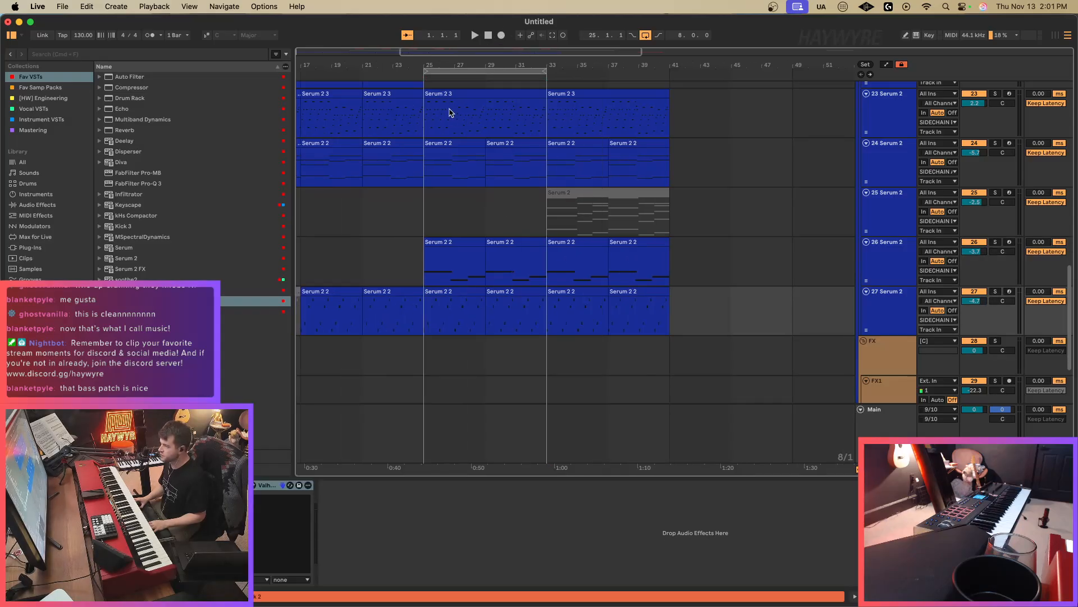
{"action": "key", "text": "space"}
{"action": "left_click_drag", "start_coordinate": [306, 65], "coordinate": [306, 51]}
{"action": "scroll", "coordinate": [512, 275], "scroll_direction": "up", "scroll_amount": 3}
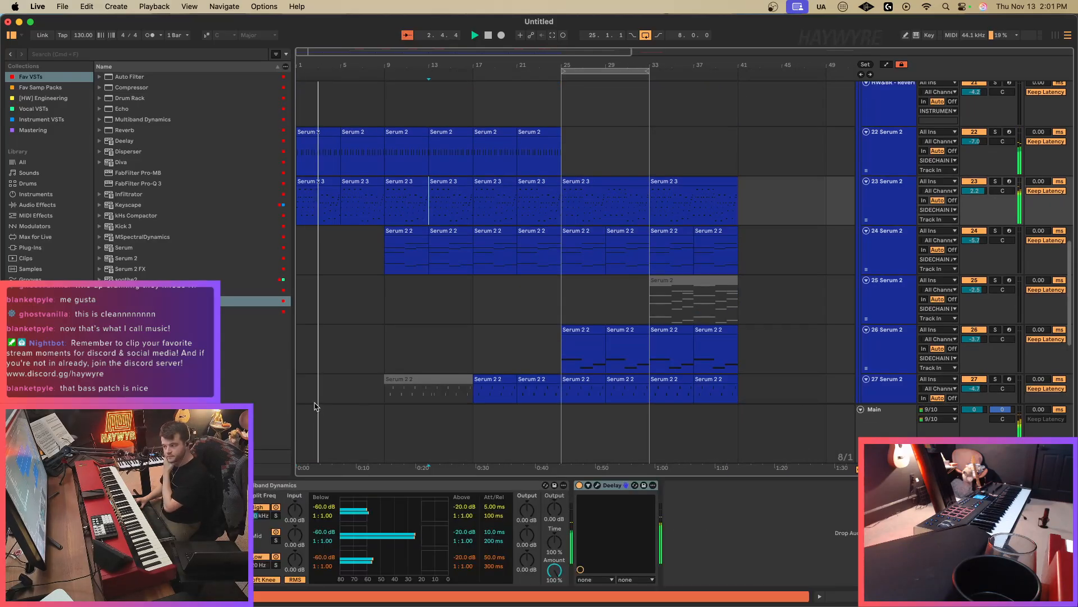
{"action": "left_click", "coordinate": [623, 488]}
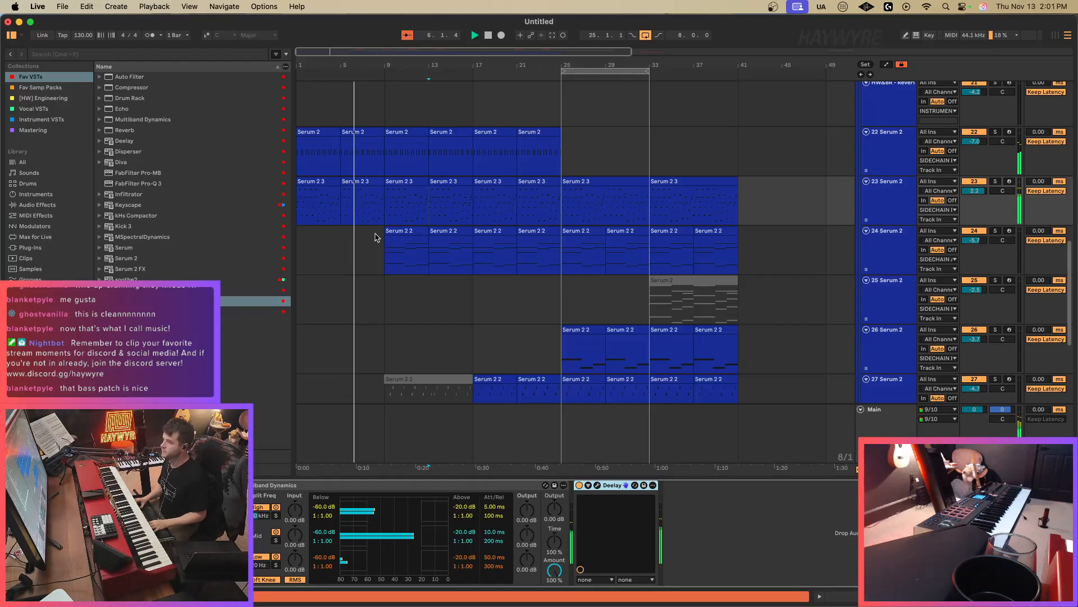
{"action": "left_click", "coordinate": [379, 256]}
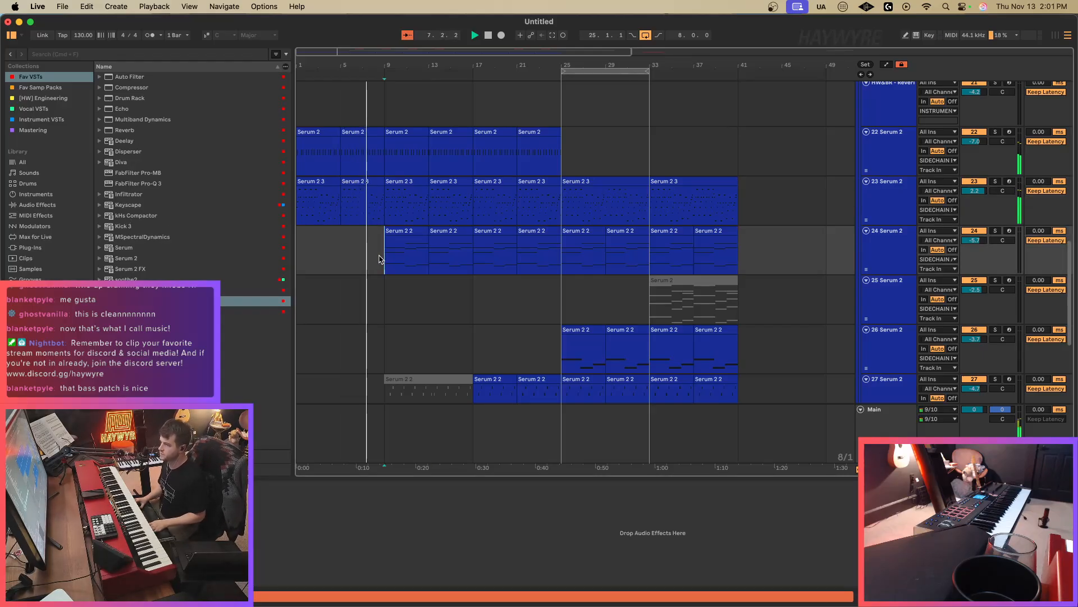
{"action": "scroll", "coordinate": [375, 250], "scroll_direction": "up", "scroll_amount": 10}
{"action": "scroll", "coordinate": [375, 238], "scroll_direction": "up", "scroll_amount": 3}
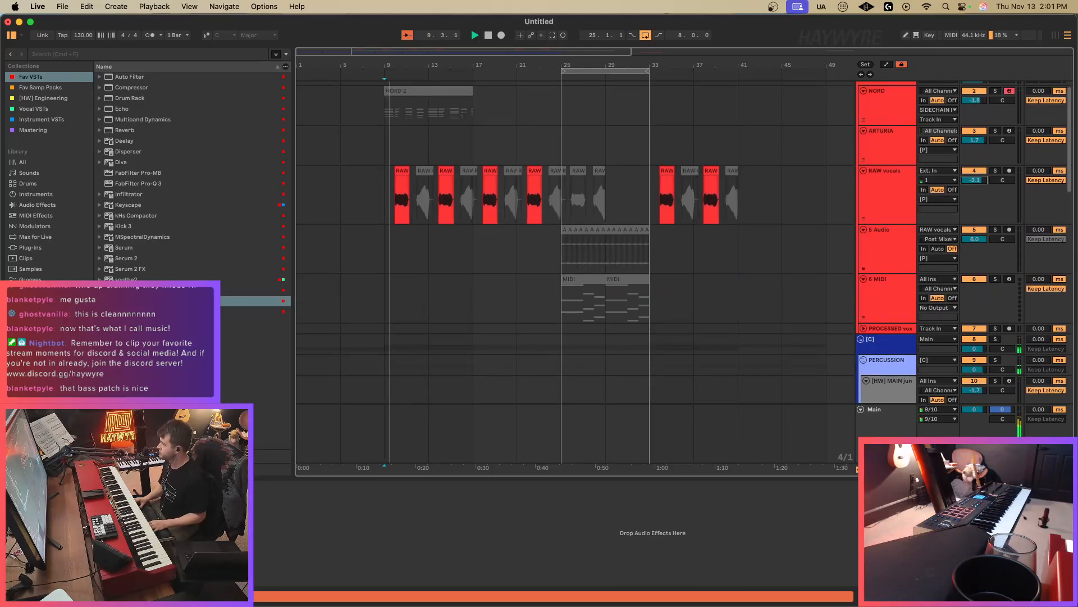
{"action": "scroll", "coordinate": [548, 301], "scroll_direction": "down", "scroll_amount": 15}
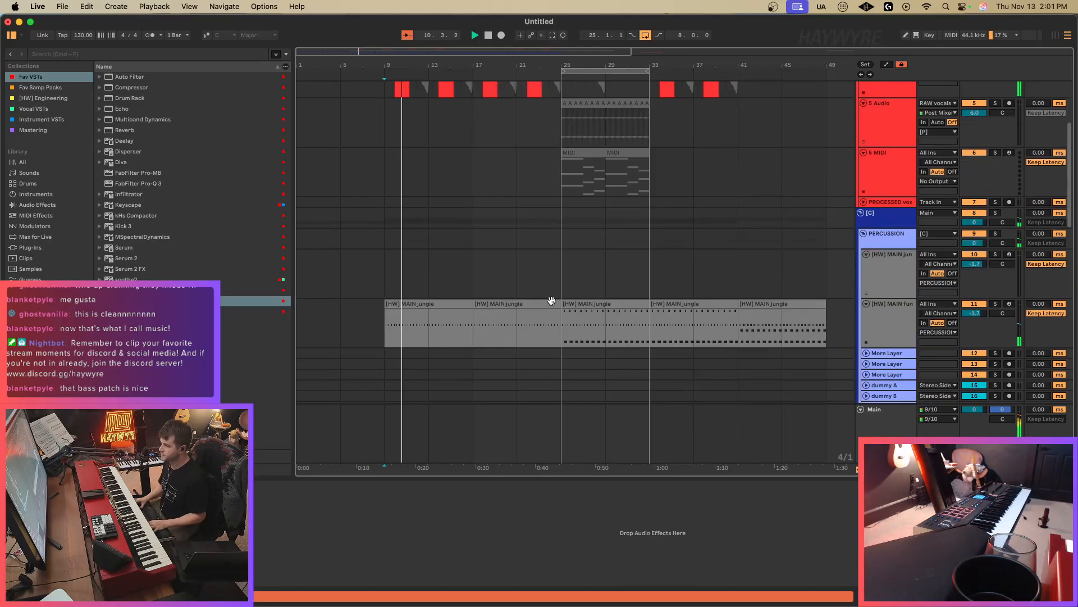
Review track 23's Deelay during playback, checking its Time, Wet and Spread controls and their automation.
{"action": "left_click", "coordinate": [424, 254]}
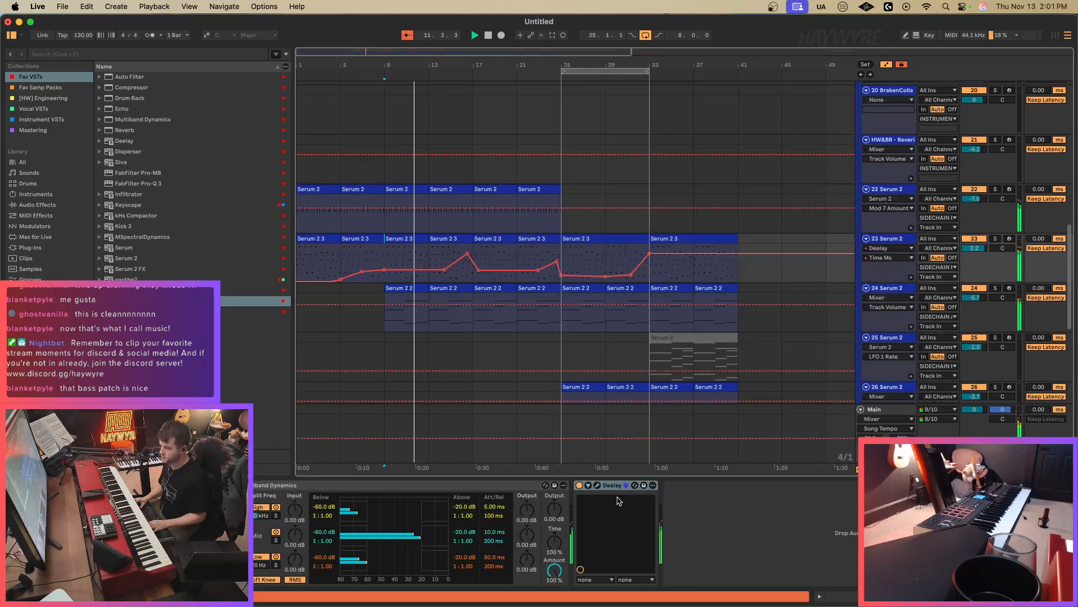
{"action": "left_click", "coordinate": [599, 485]}
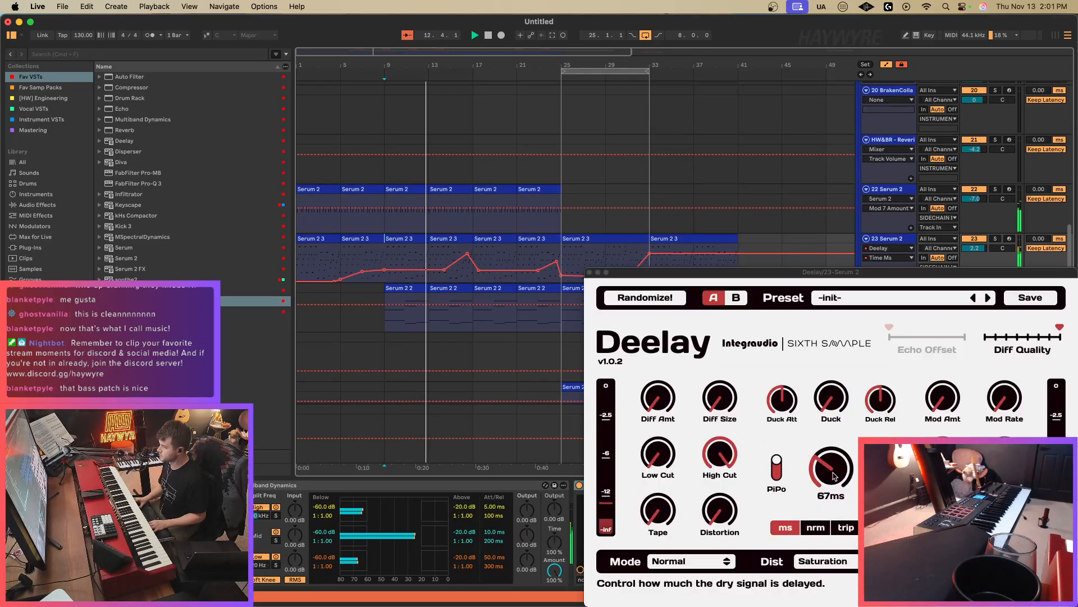
{"action": "left_click", "coordinate": [1005, 510]}
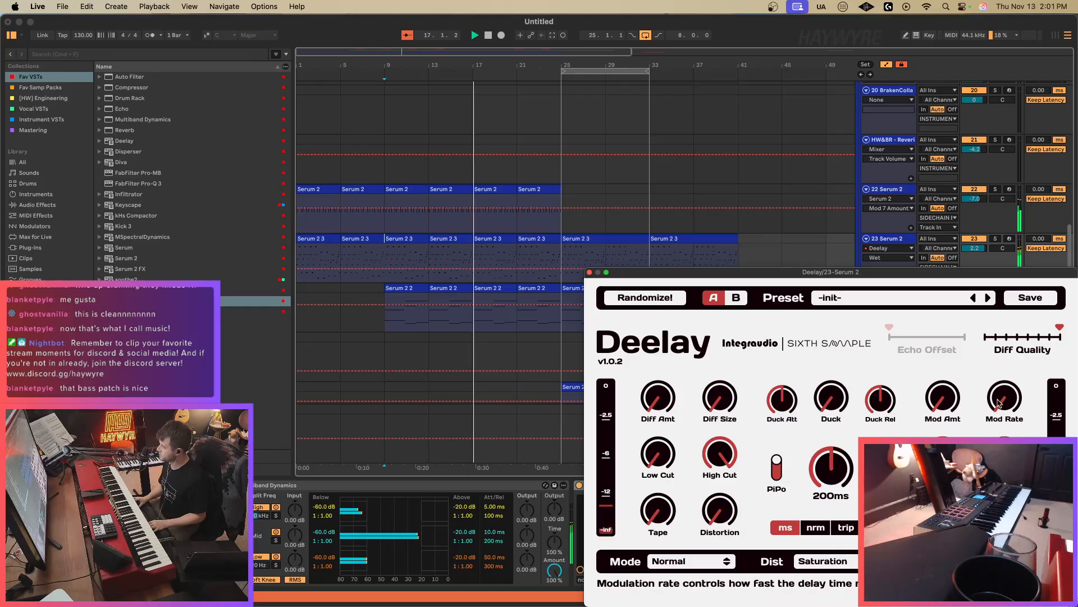
{"action": "left_click", "coordinate": [943, 454]}
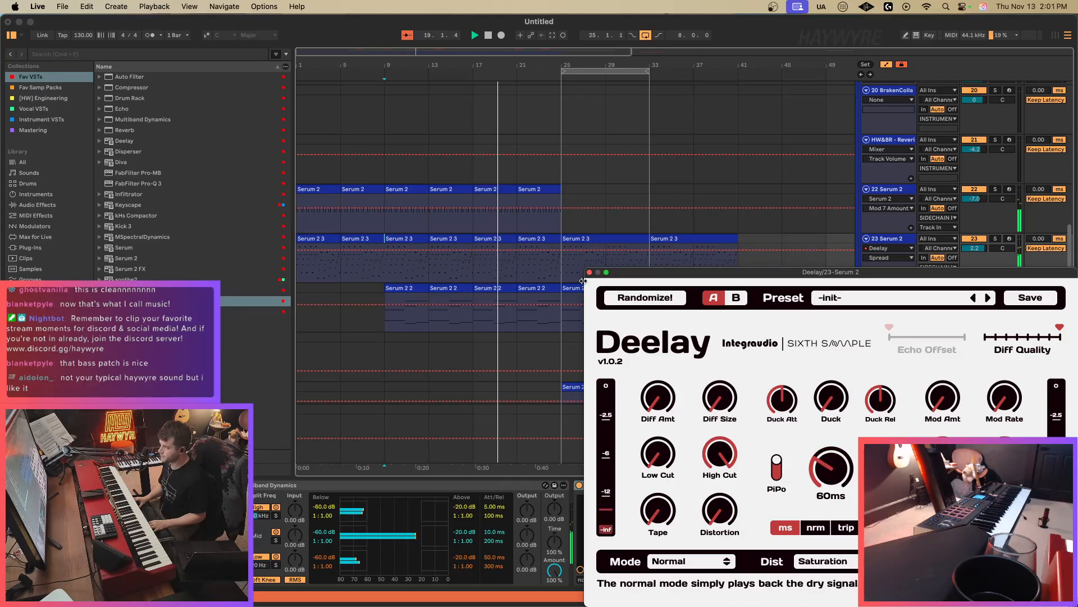
{"action": "left_click", "coordinate": [589, 273]}
{"action": "key", "text": "a"}
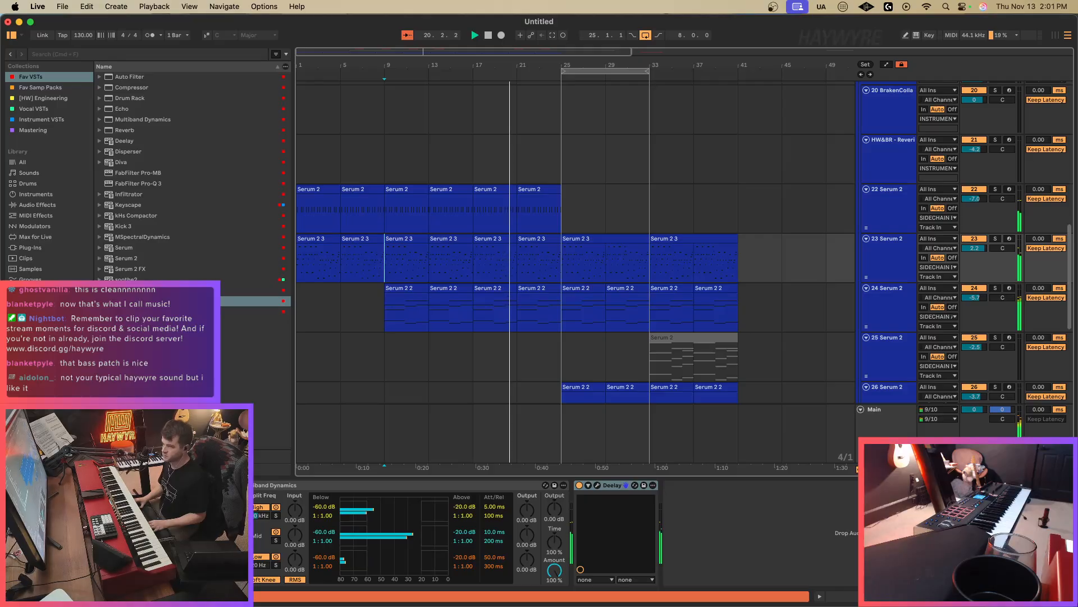
List the saved project folders in the browser and look over the percussion and instrument tracks while the arrangement plays.
{"action": "left_click", "coordinate": [39, 376]}
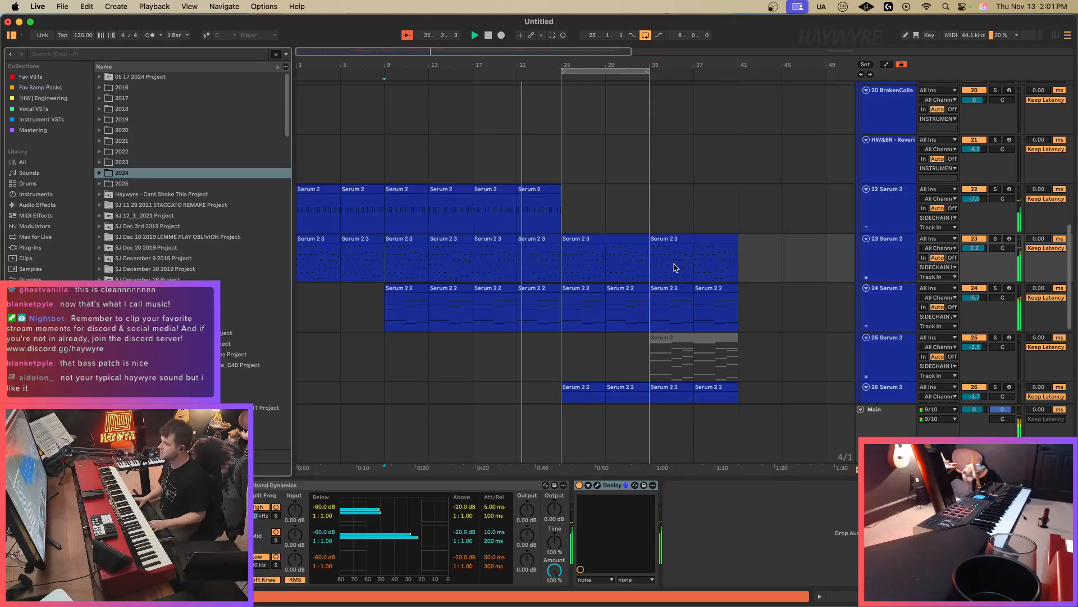
{"action": "scroll", "coordinate": [674, 267], "scroll_direction": "up", "scroll_amount": 10}
{"action": "left_click", "coordinate": [900, 245]}
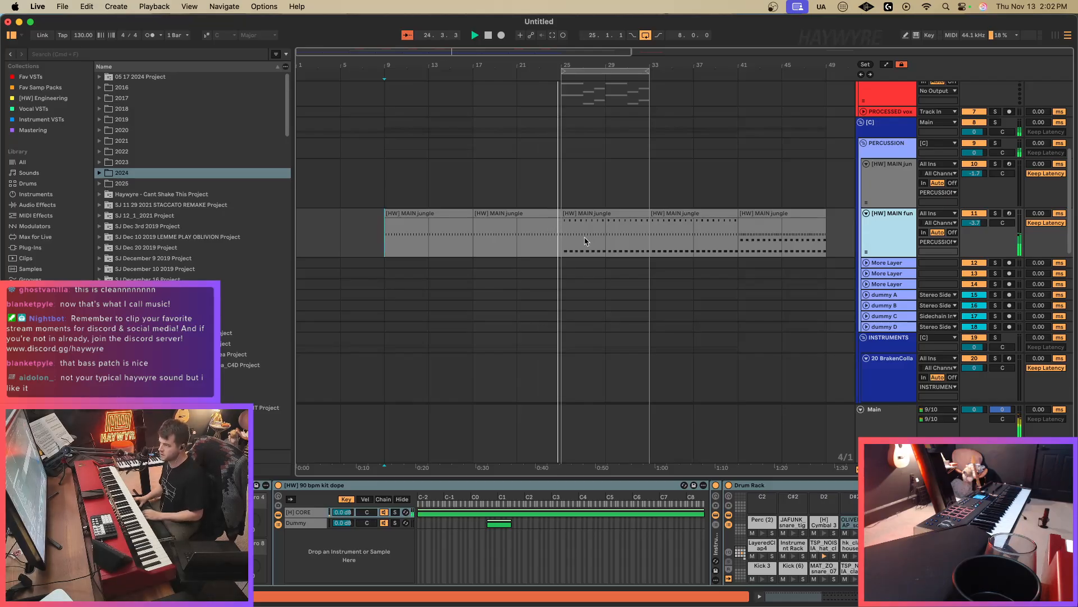
{"action": "scroll", "coordinate": [611, 231], "scroll_direction": "down", "scroll_amount": 5}
{"action": "scroll", "coordinate": [611, 230], "scroll_direction": "down", "scroll_amount": 7}
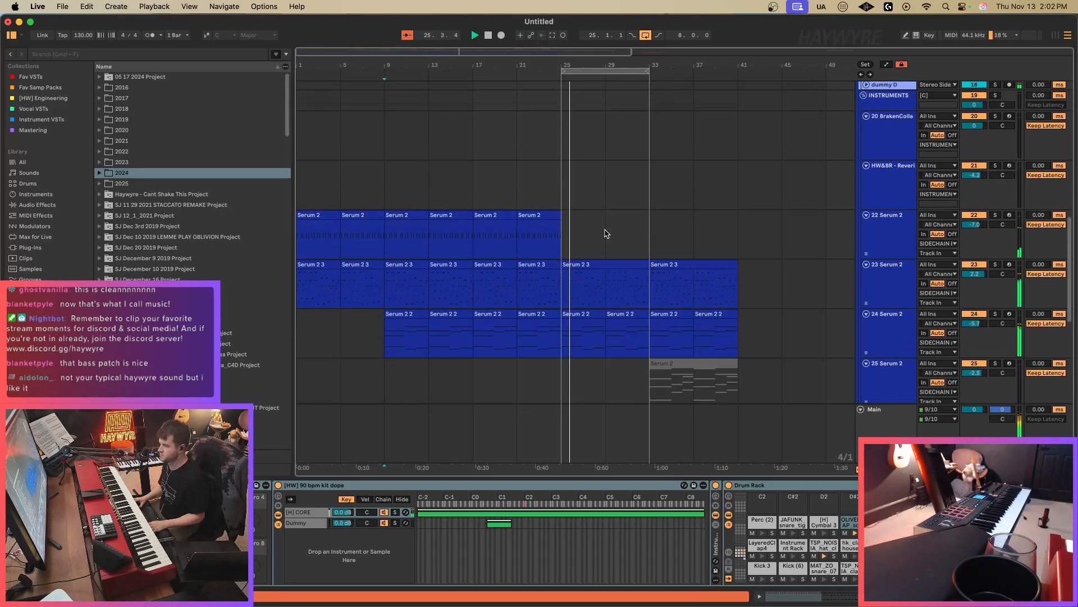
{"action": "scroll", "coordinate": [608, 234], "scroll_direction": "down", "scroll_amount": 5}
{"action": "scroll", "coordinate": [610, 272], "scroll_direction": "down", "scroll_amount": 3}
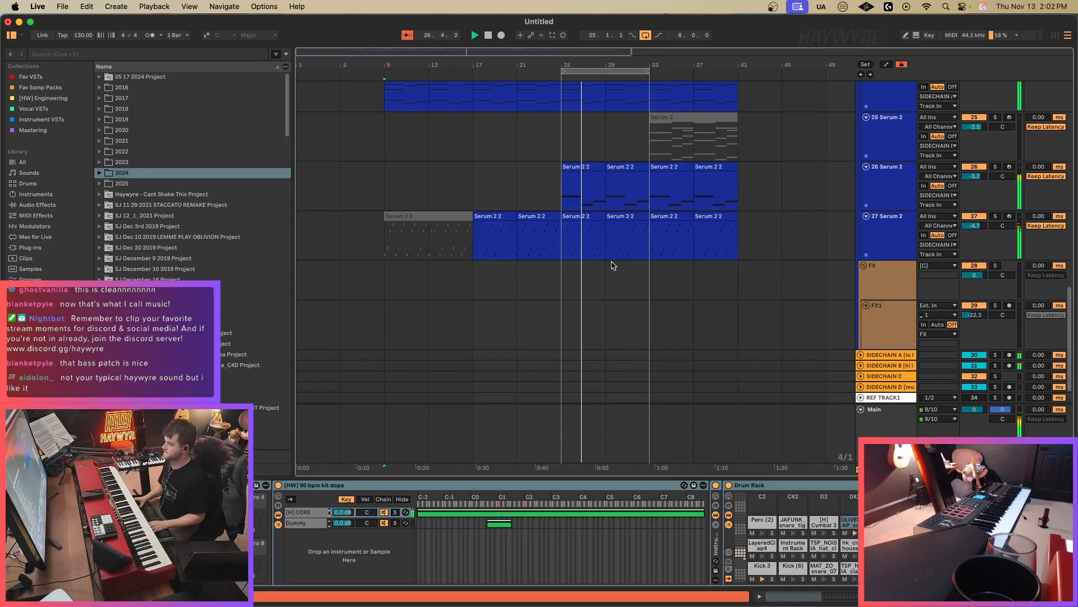
{"action": "scroll", "coordinate": [681, 291], "scroll_direction": "up", "scroll_amount": 15}
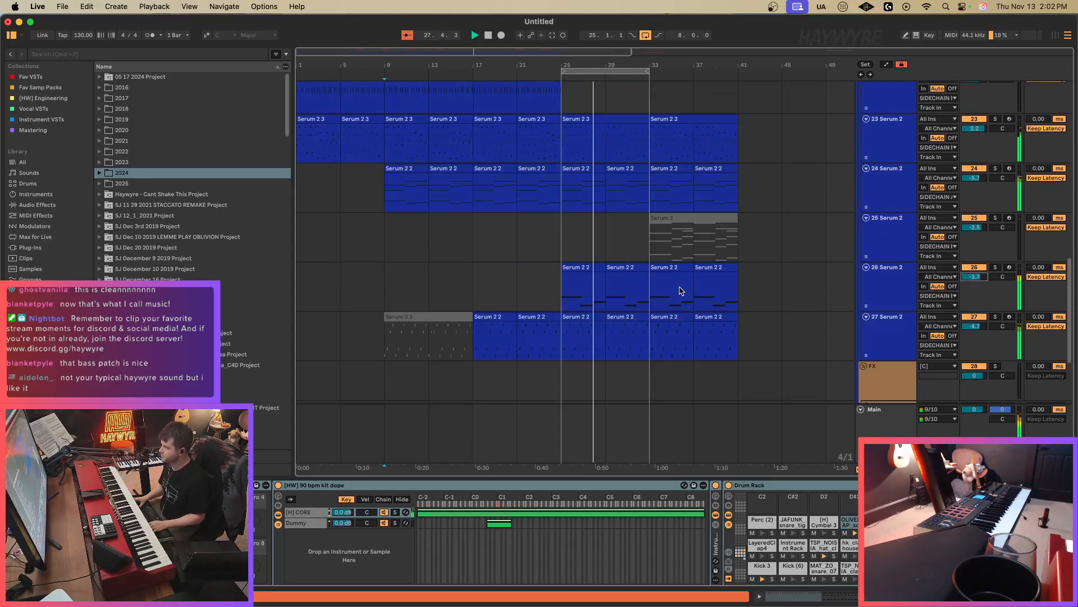
Add an Auto Filter to the Main track as a high-pass filter with its frequency at 20.0 Hz.
{"action": "left_click", "coordinate": [517, 434]}
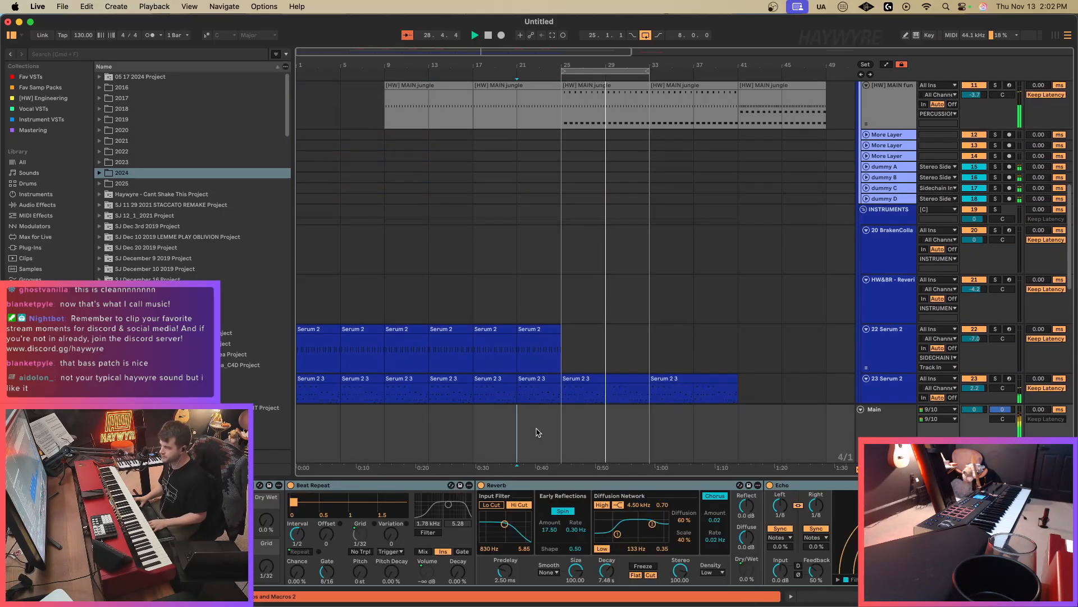
{"action": "left_click", "coordinate": [31, 76]}
{"action": "left_click", "coordinate": [144, 82]}
{"action": "left_click_drag", "start_coordinate": [146, 87], "coordinate": [562, 445]}
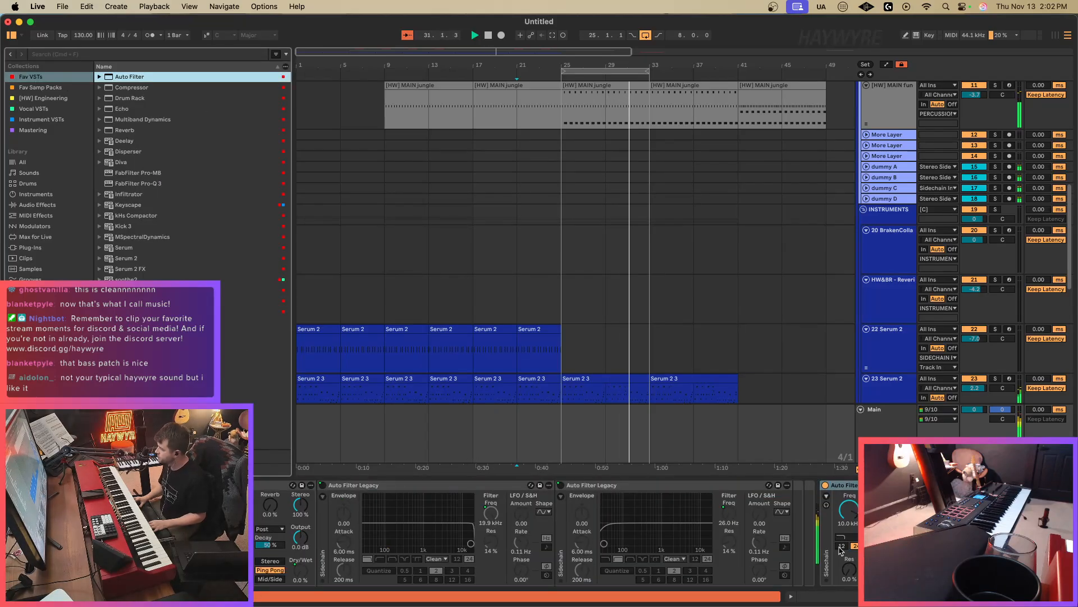
{"action": "left_click", "coordinate": [844, 538]}
{"action": "left_click", "coordinate": [852, 459]}
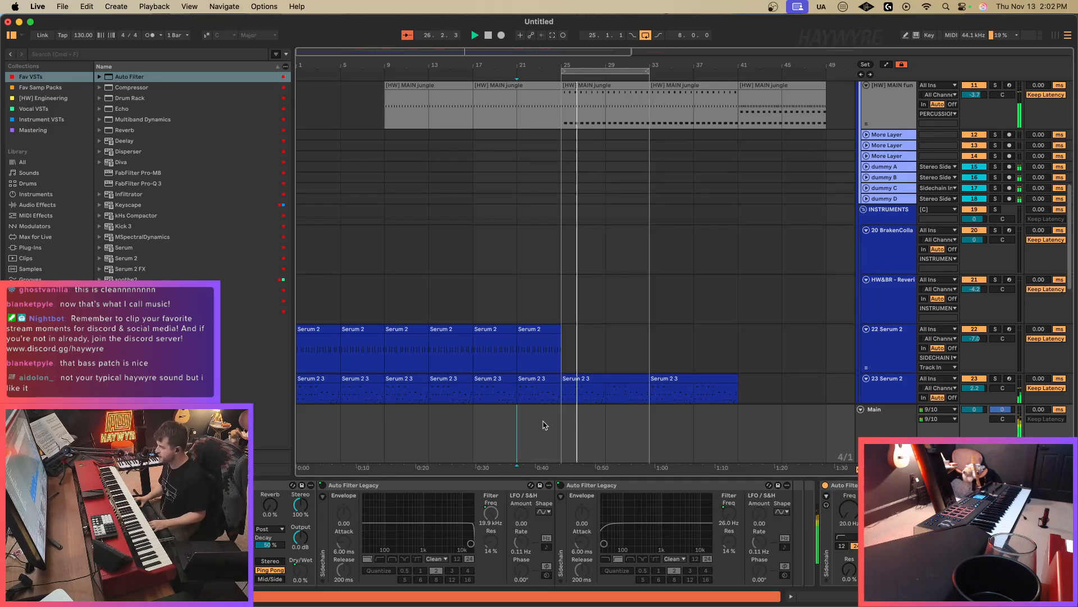
{"action": "left_click", "coordinate": [848, 505]}
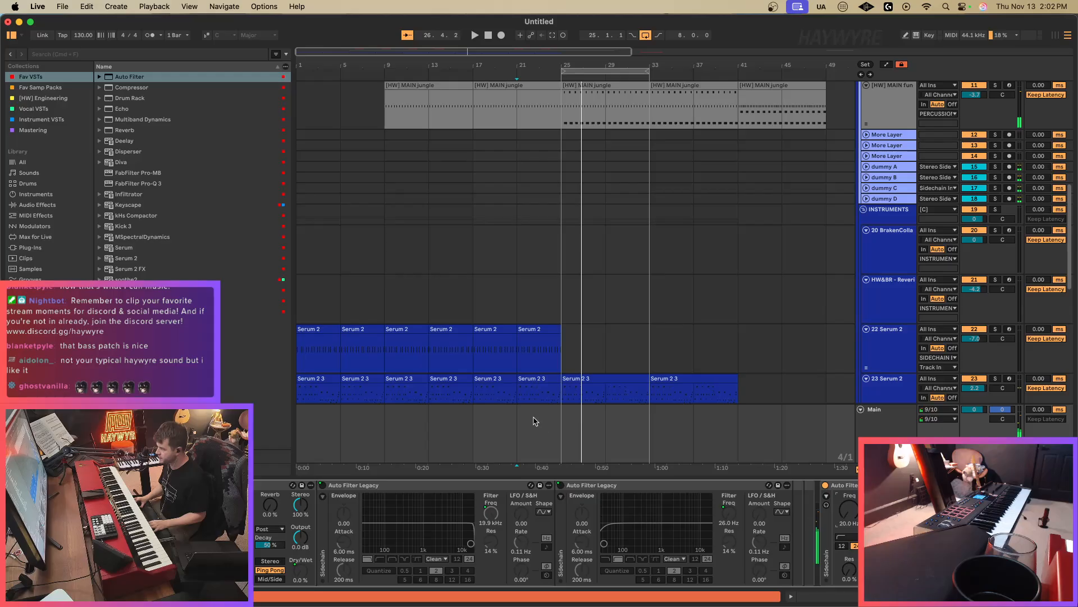
Automate the Main track's Auto Filter Device On to be off before bar 21 and from bar 25 to bar 33.
{"action": "left_click", "coordinate": [527, 433]}
{"action": "key", "text": "space"}
{"action": "left_click_drag", "start_coordinate": [844, 509], "coordinate": [831, 490]}
{"action": "left_click", "coordinate": [826, 485]}
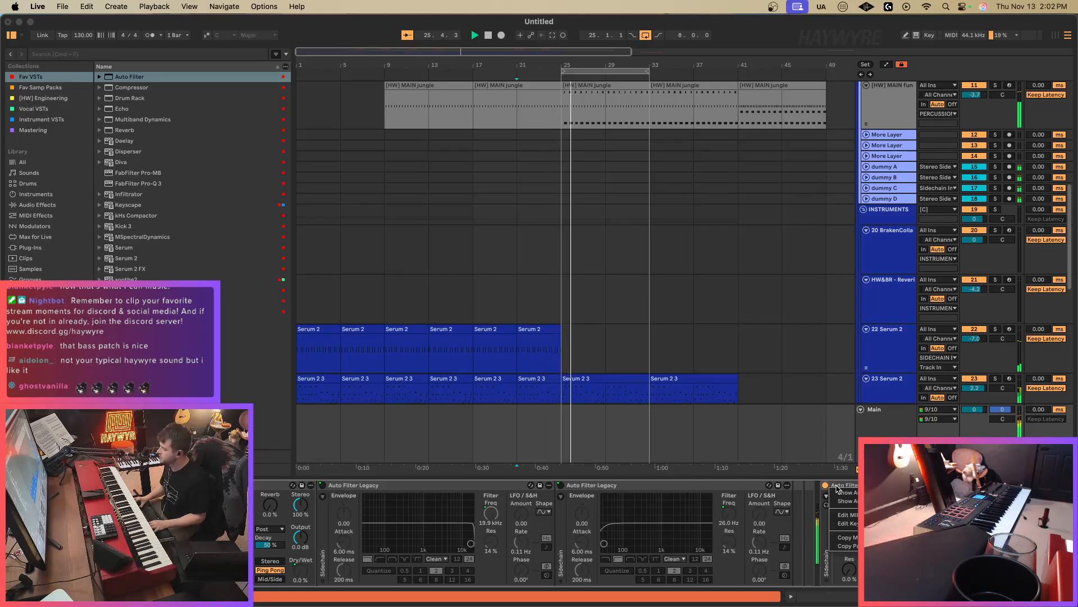
{"action": "key", "text": "a"}
{"action": "left_click_drag", "start_coordinate": [602, 486], "coordinate": [632, 458]}
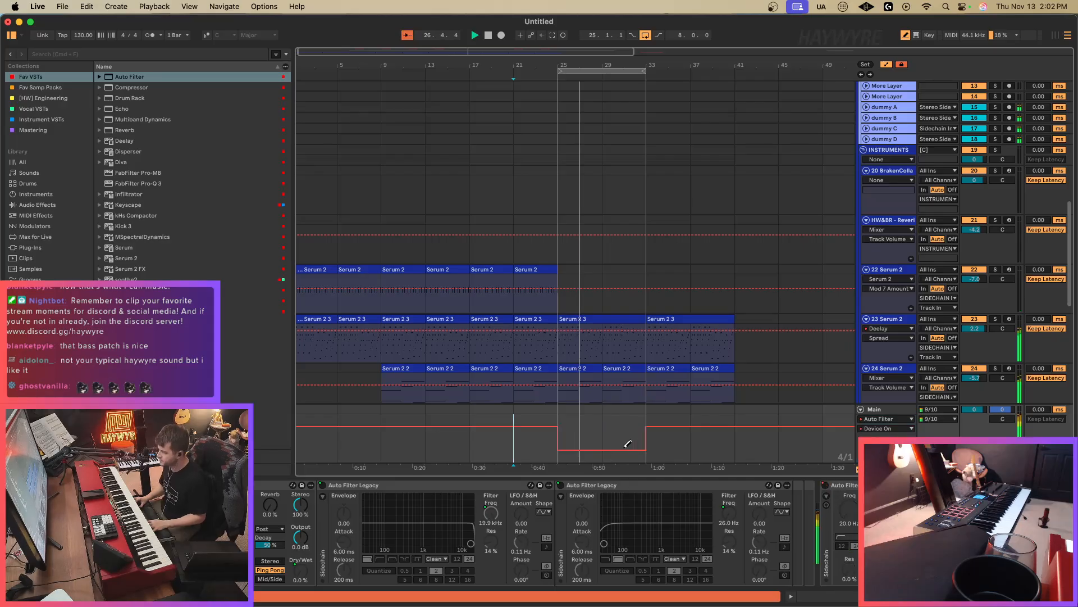
{"action": "left_click_drag", "start_coordinate": [492, 447], "coordinate": [297, 459]}
{"action": "key", "text": "b"}
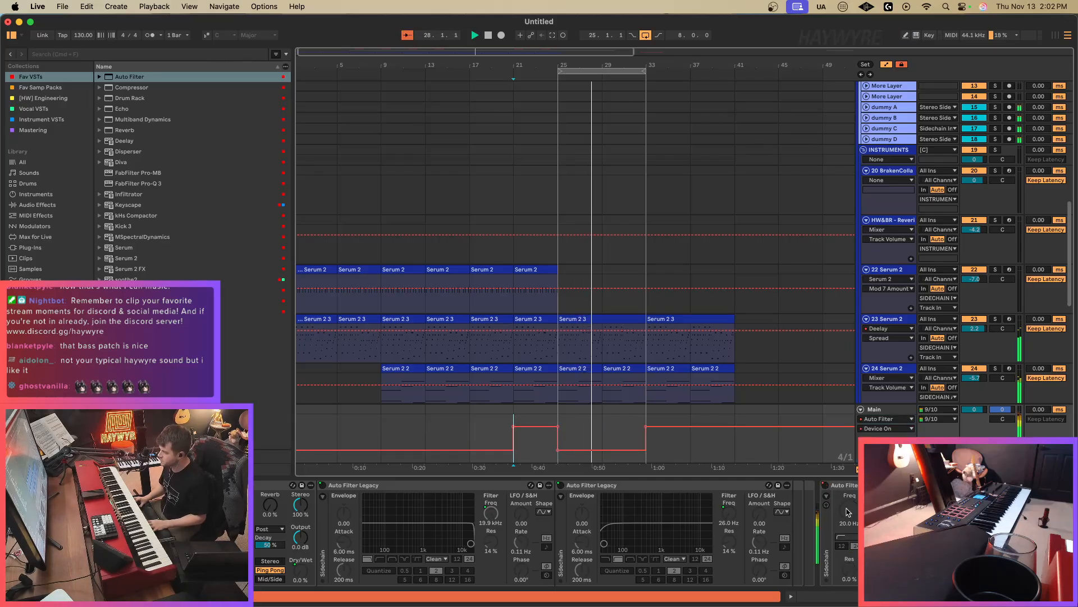
Shape the Main Auto Filter's Frequency automation to rise from bar 21 to about bar 24 and fall by bar 25, then play it.
{"action": "left_click", "coordinate": [852, 511]}
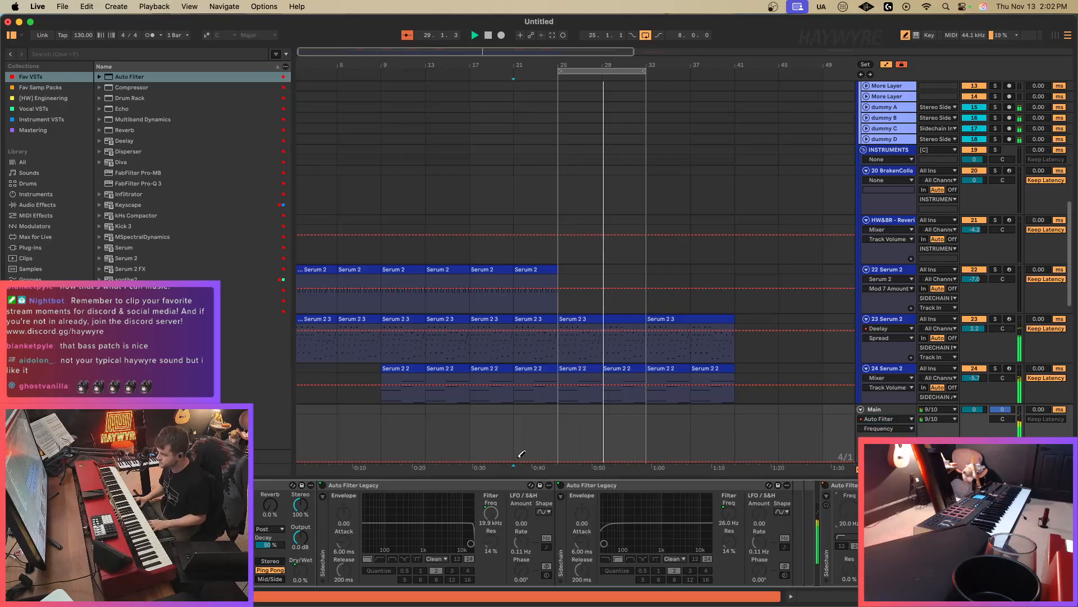
{"action": "left_click", "coordinate": [514, 462]}
{"action": "left_click_drag", "start_coordinate": [560, 464], "coordinate": [551, 440]}
{"action": "key", "text": "space"}
{"action": "key", "text": "space"}
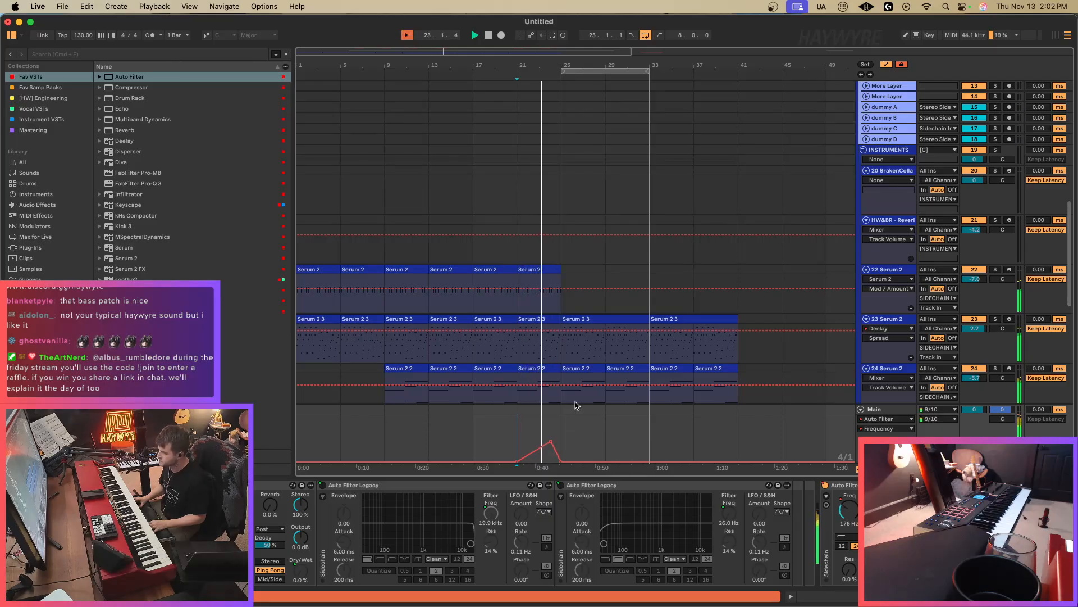
Add ValhallaVintageVerb to the 23 Serum 2 track and turn its Mix down to 0.0 %.
{"action": "left_click", "coordinate": [517, 344]}
{"action": "left_click_drag", "start_coordinate": [146, 301], "coordinate": [698, 517]}
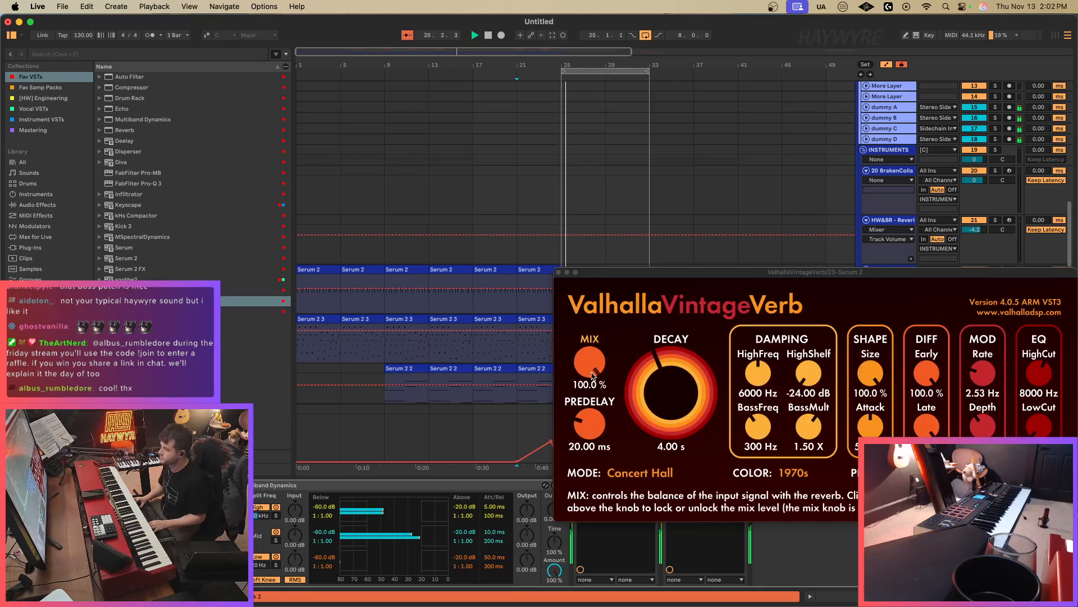
{"action": "left_click_drag", "start_coordinate": [590, 363], "coordinate": [589, 405]}
{"action": "left_click_drag", "start_coordinate": [607, 277], "coordinate": [724, 293]}
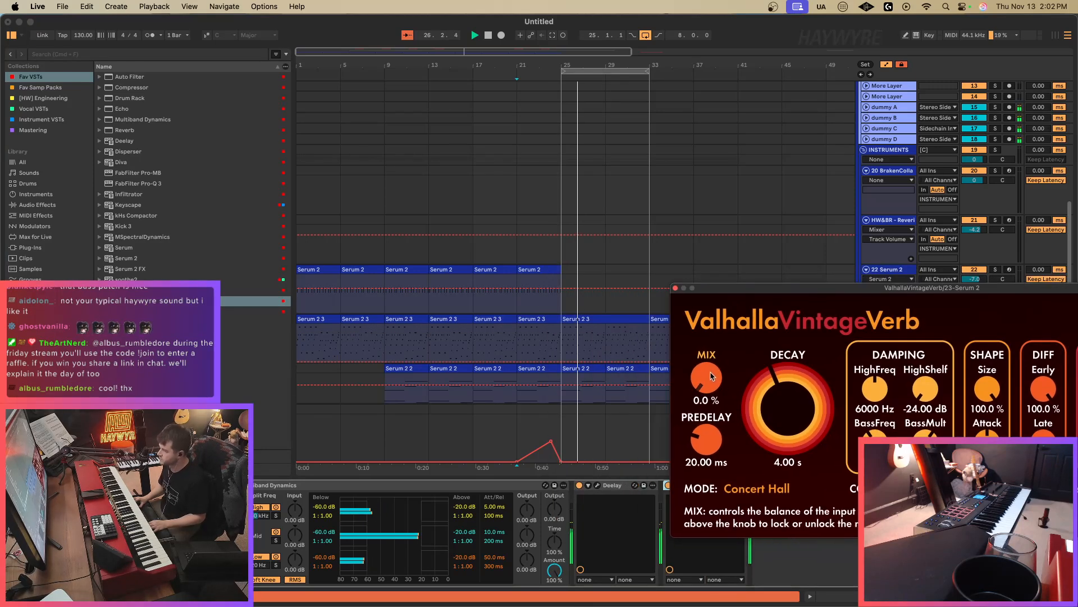
{"action": "left_click_drag", "start_coordinate": [710, 378], "coordinate": [710, 375]}
Automate the reverb's Mix on the 23 Serum 2 track to rise from about bar 22 to bar 25, returning to 0 % after it.
{"action": "key", "text": "a"}
{"action": "key", "text": "a"}
{"action": "left_click", "coordinate": [526, 363]}
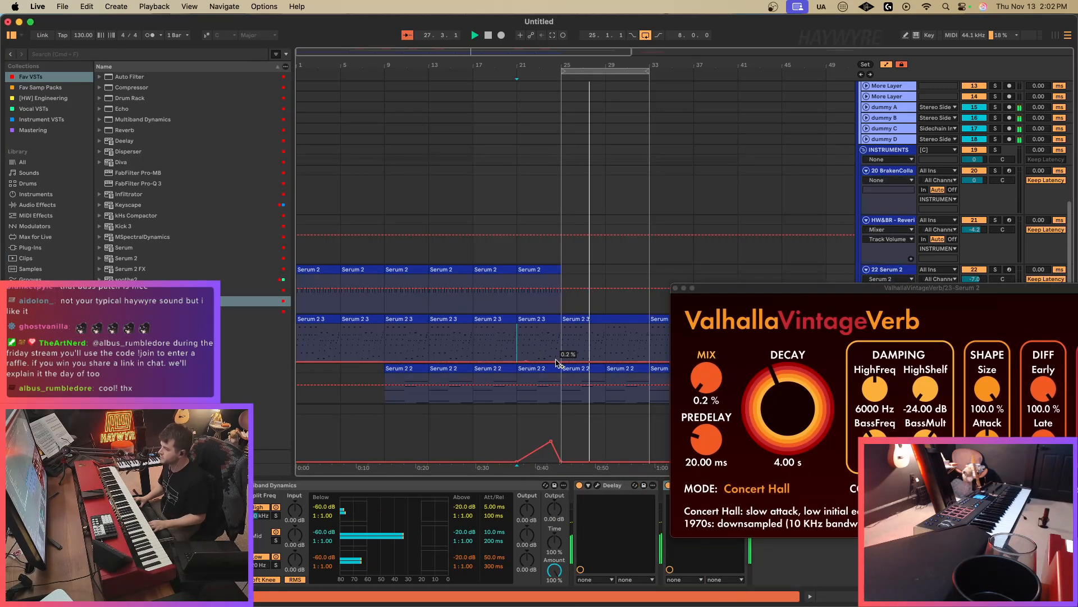
{"action": "mouse_move", "coordinate": [561, 363]}
{"action": "left_mouse_down"}
{"action": "mouse_move", "coordinate": [561, 332]}
{"action": "mouse_move", "coordinate": [572, 333]}
{"action": "mouse_move", "coordinate": [561, 362]}
{"action": "left_mouse_up"}
{"action": "left_click", "coordinate": [626, 357]}
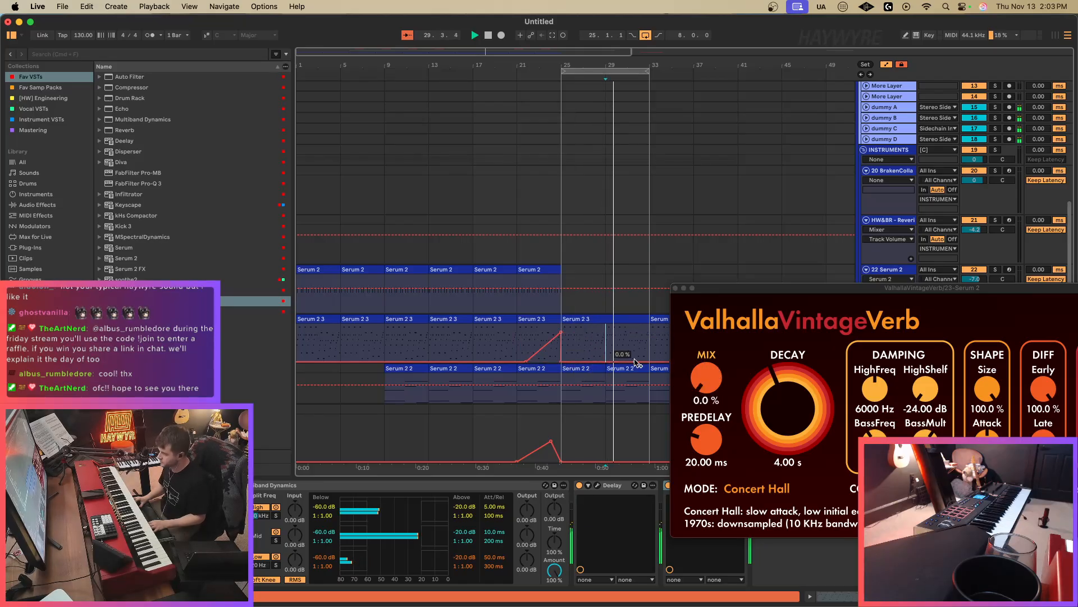
{"action": "left_click", "coordinate": [650, 364]}
Reopen Live from the problem report and try to recover the unsaved Untitled set.
{"action": "key", "text": "super+h"}
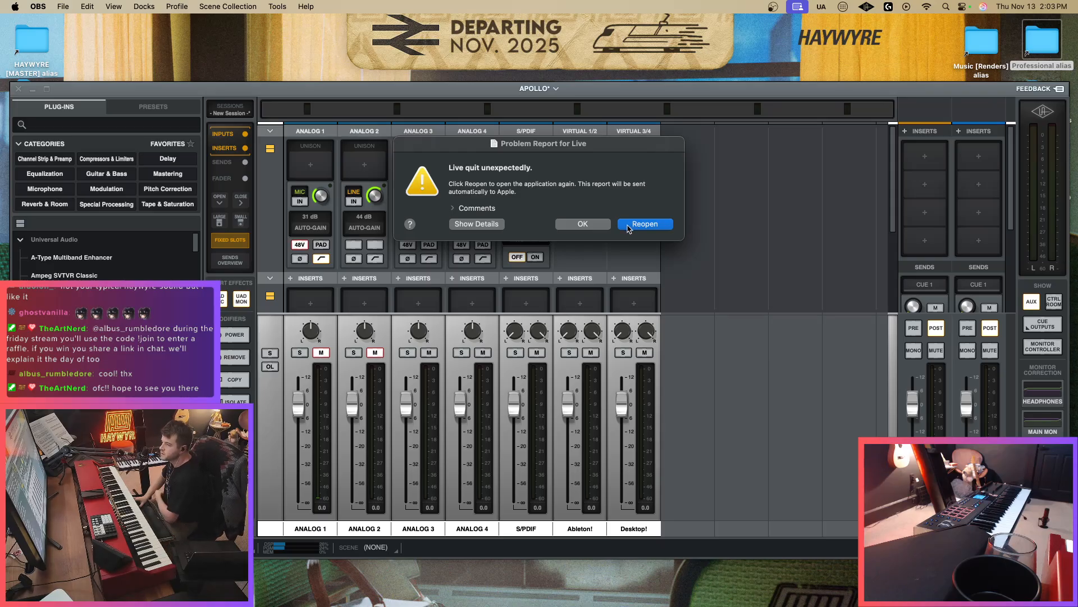
{"action": "left_click", "coordinate": [457, 208]}
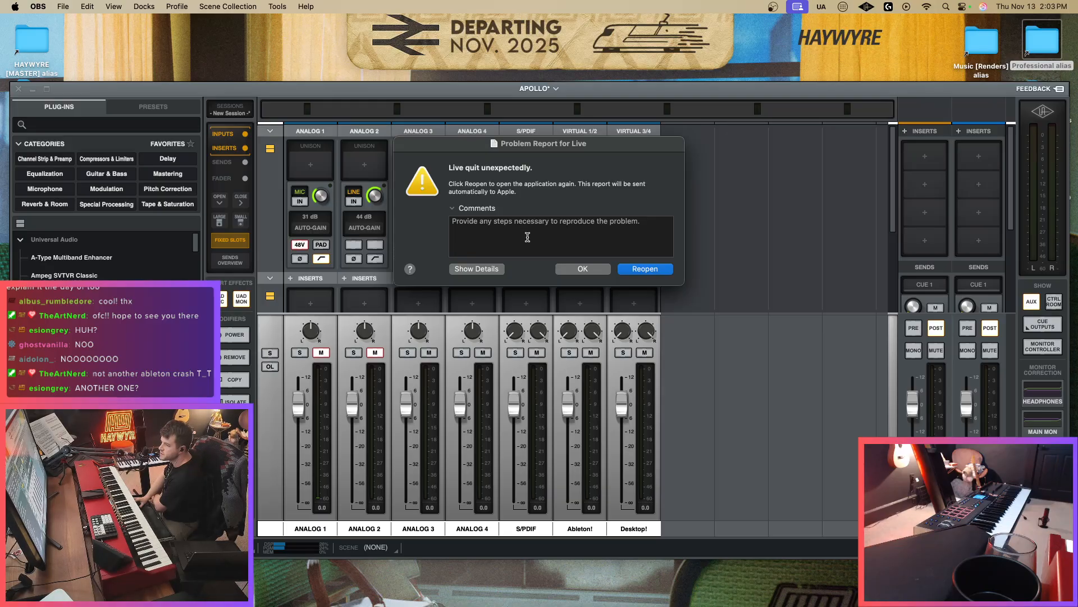
{"action": "left_click", "coordinate": [634, 271]}
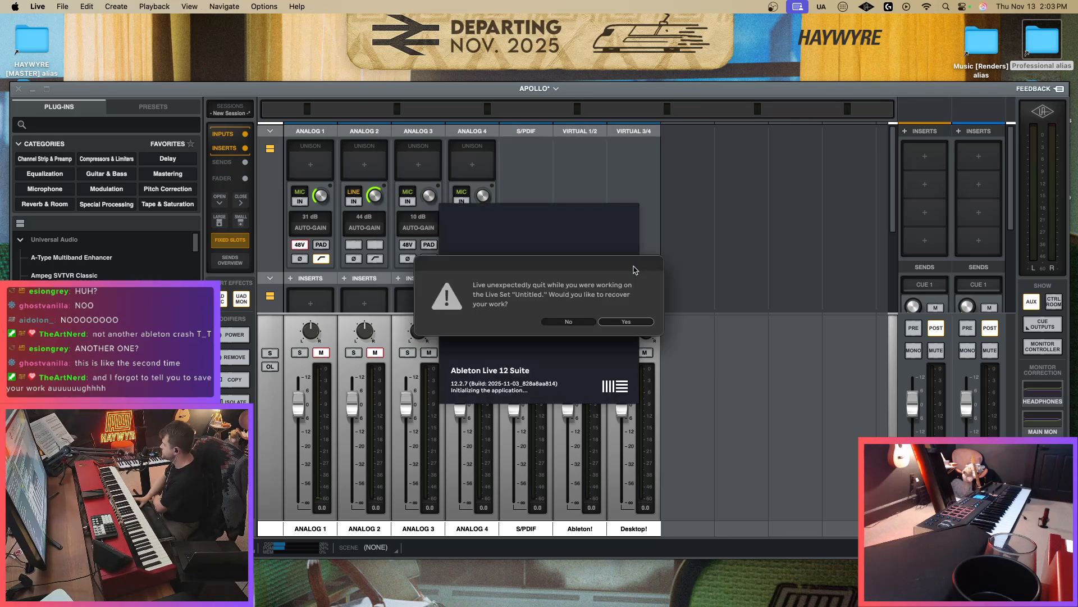
{"action": "left_click", "coordinate": [617, 322]}
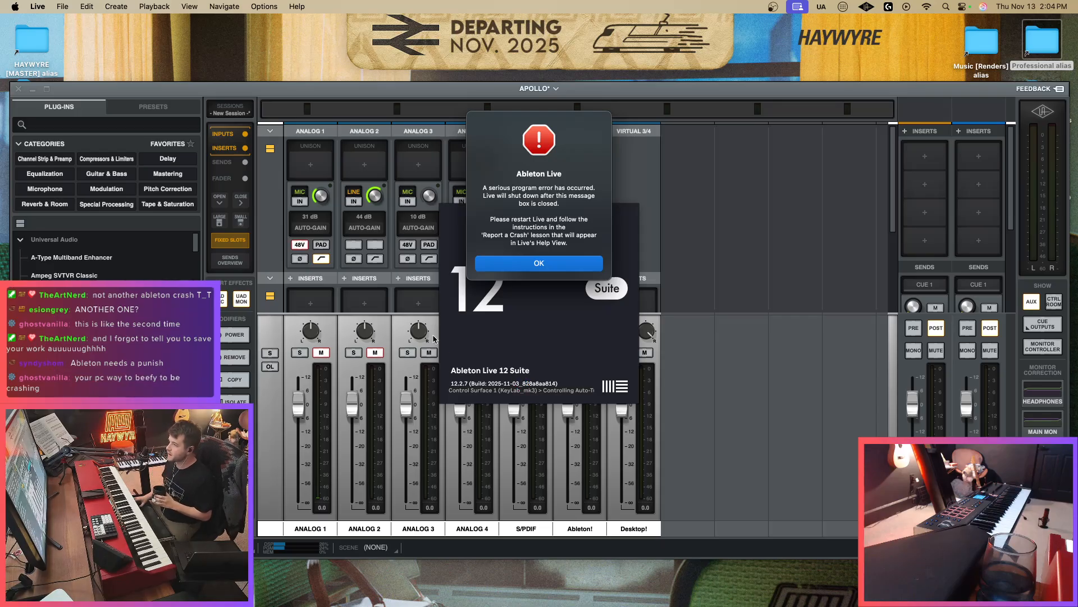
{"action": "left_click", "coordinate": [537, 265]}
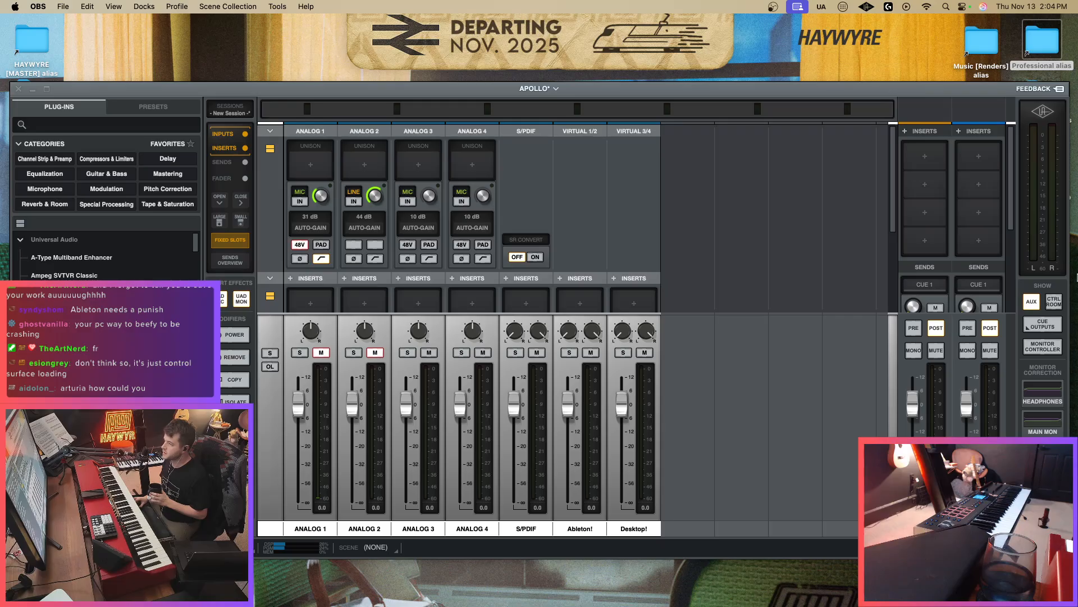
Launch Live again, accept recovery of the unsaved set, and close the Report a Crash lesson.
{"action": "mouse_move", "coordinate": [1074, 309]}
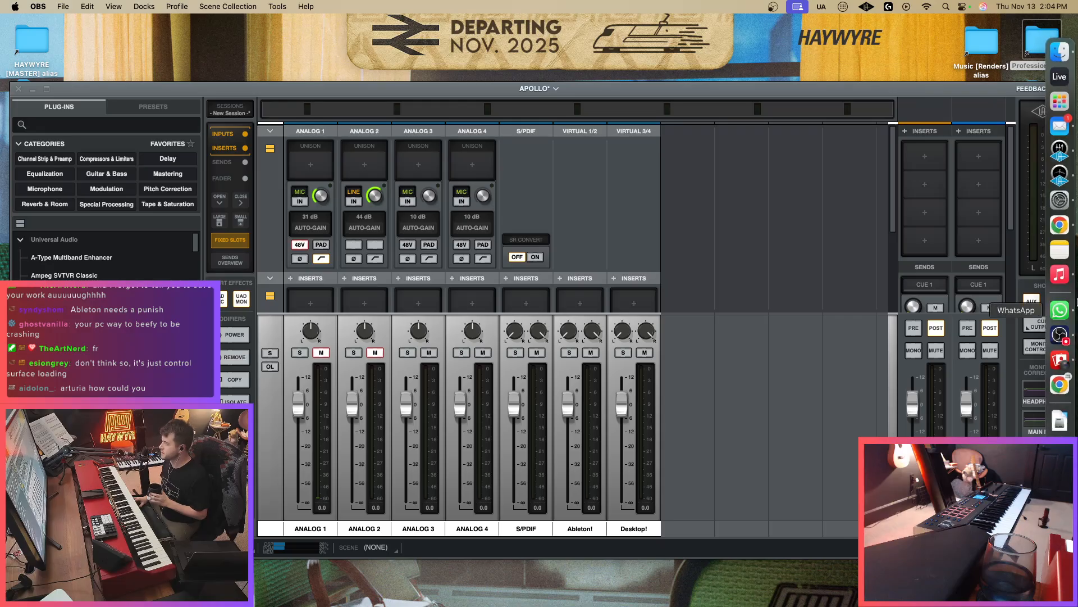
{"action": "left_click", "coordinate": [1059, 77]}
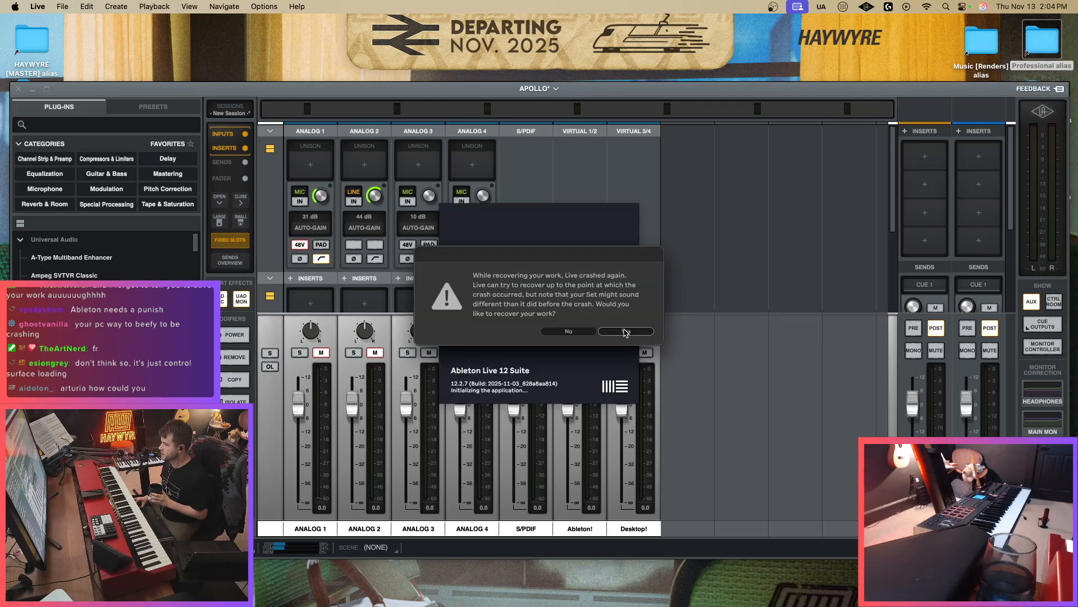
{"action": "left_click", "coordinate": [630, 332]}
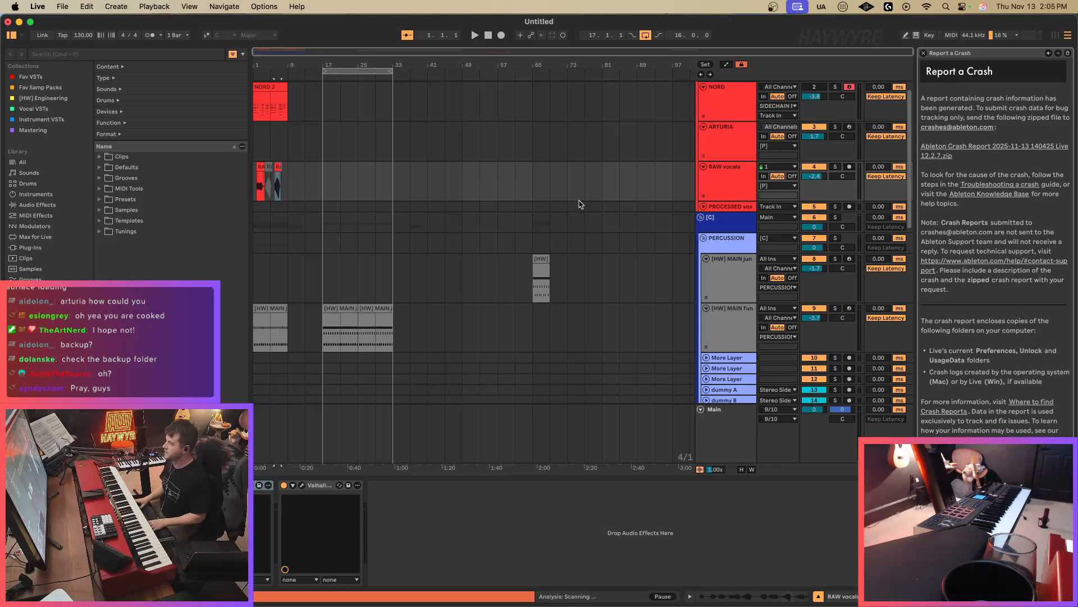
{"action": "left_click", "coordinate": [924, 54]}
Delete the 18 BrakenColla and HW&BR - Reveri instrument tracks.
{"action": "scroll", "coordinate": [820, 187], "scroll_direction": "down", "scroll_amount": 10}
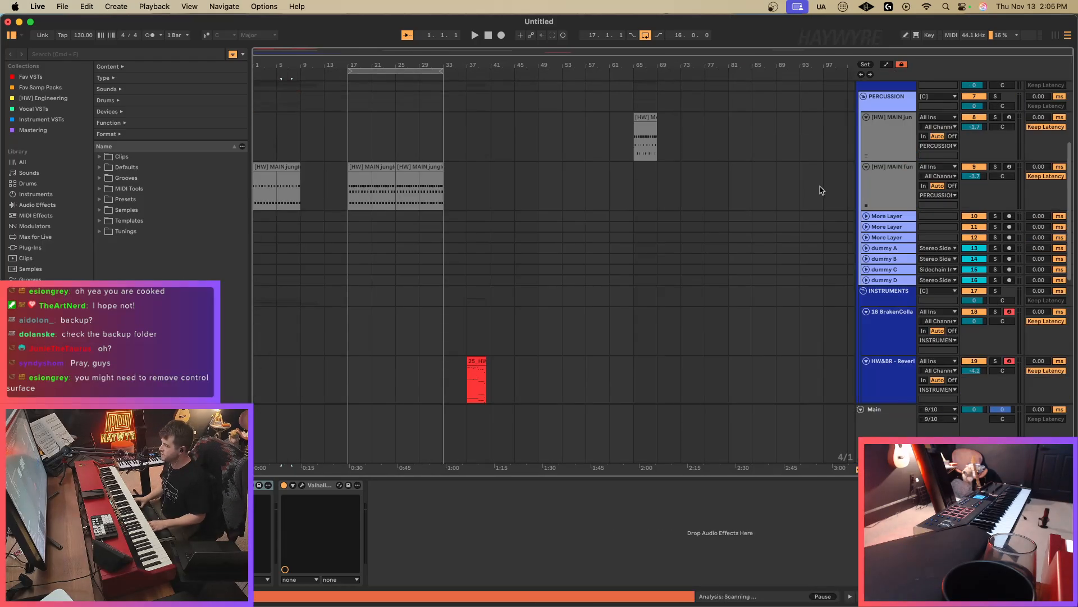
{"action": "scroll", "coordinate": [827, 186], "scroll_direction": "up", "scroll_amount": 2}
{"action": "left_click", "coordinate": [886, 202]}
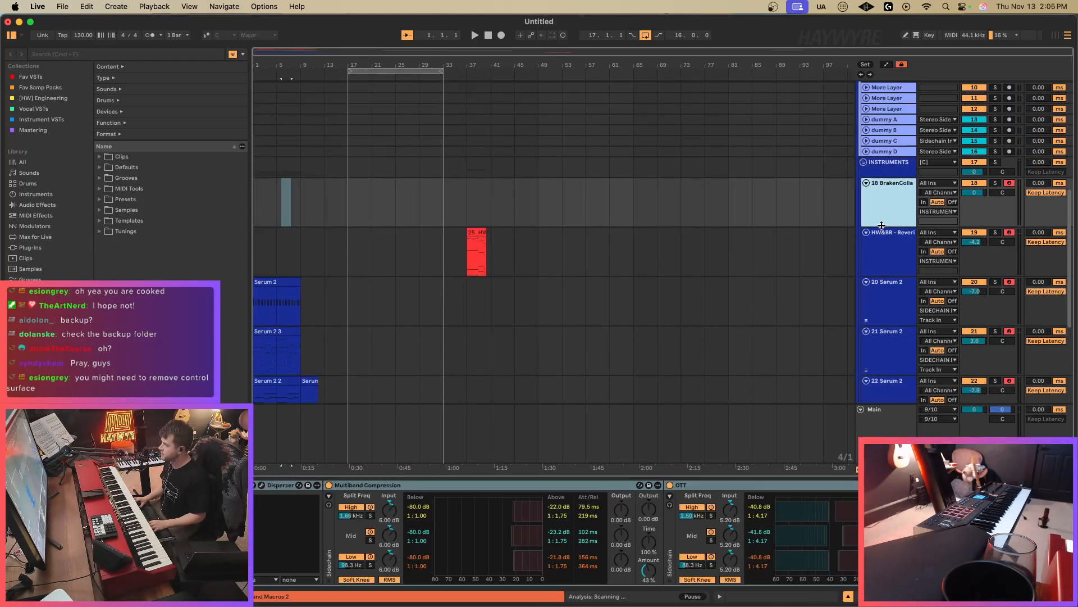
{"action": "left_click", "coordinate": [884, 245]}
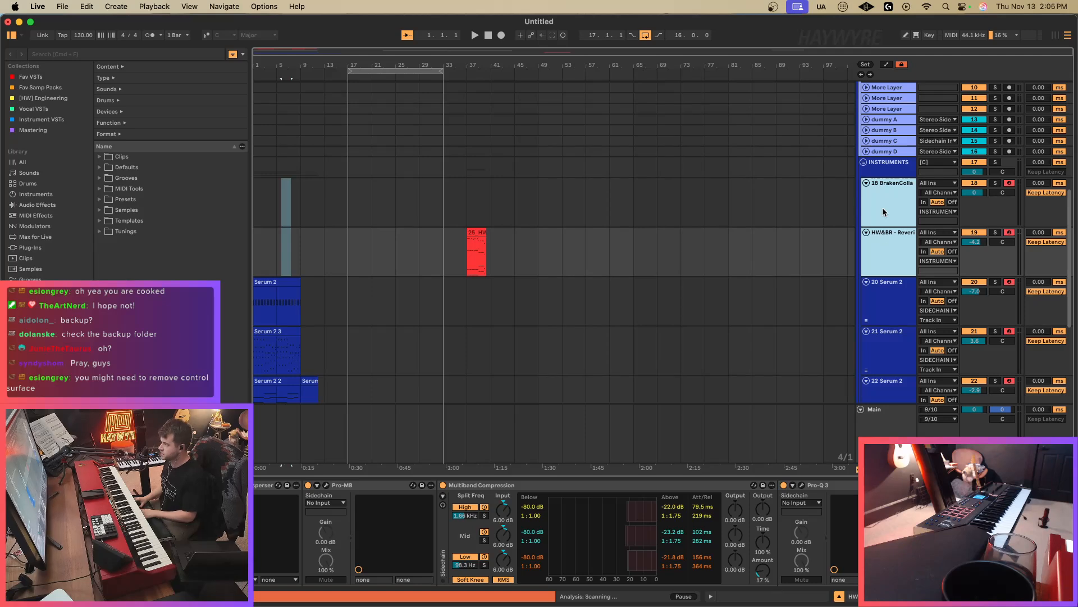
{"action": "key", "text": "Delete"}
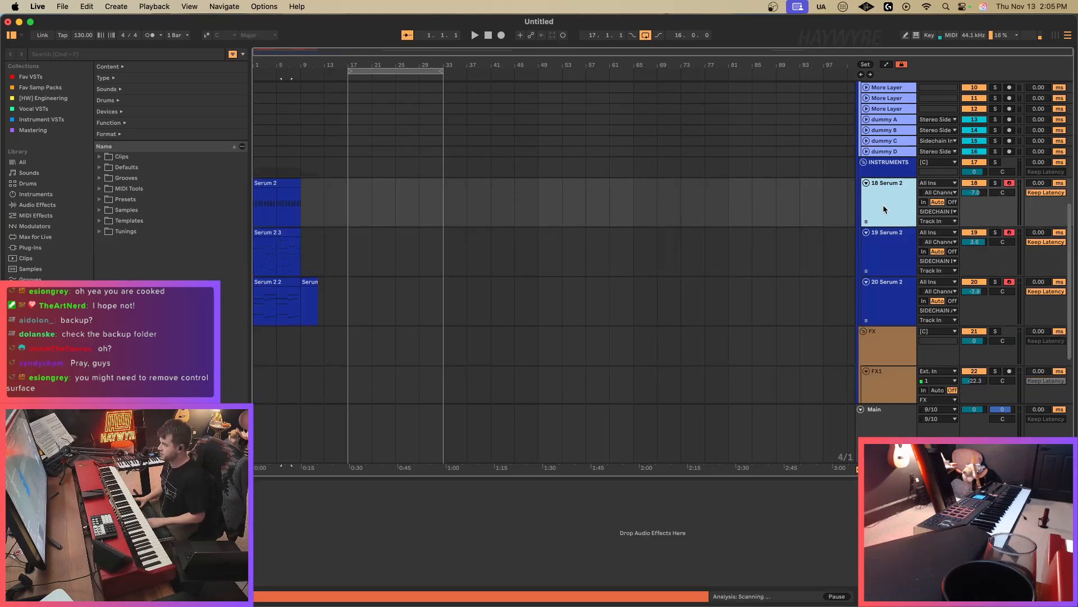
Set the loop to span bars 1 to 33, play the arrangement's start briefly and look over the recovered tracks.
{"action": "left_click_drag", "start_coordinate": [264, 52], "coordinate": [540, 107]}
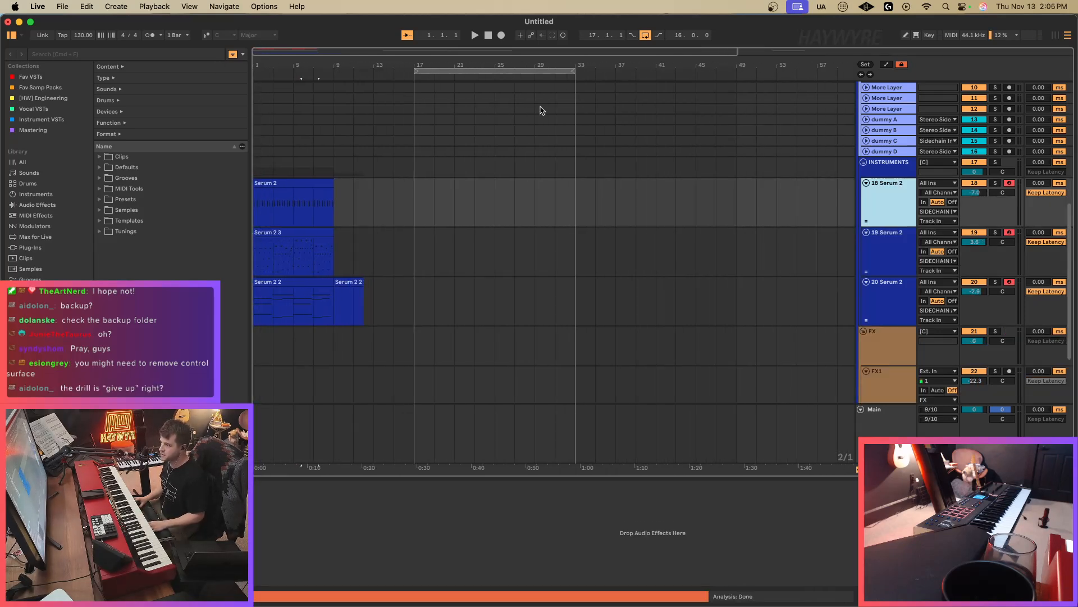
{"action": "key", "text": "Home"}
{"action": "key", "text": "space"}
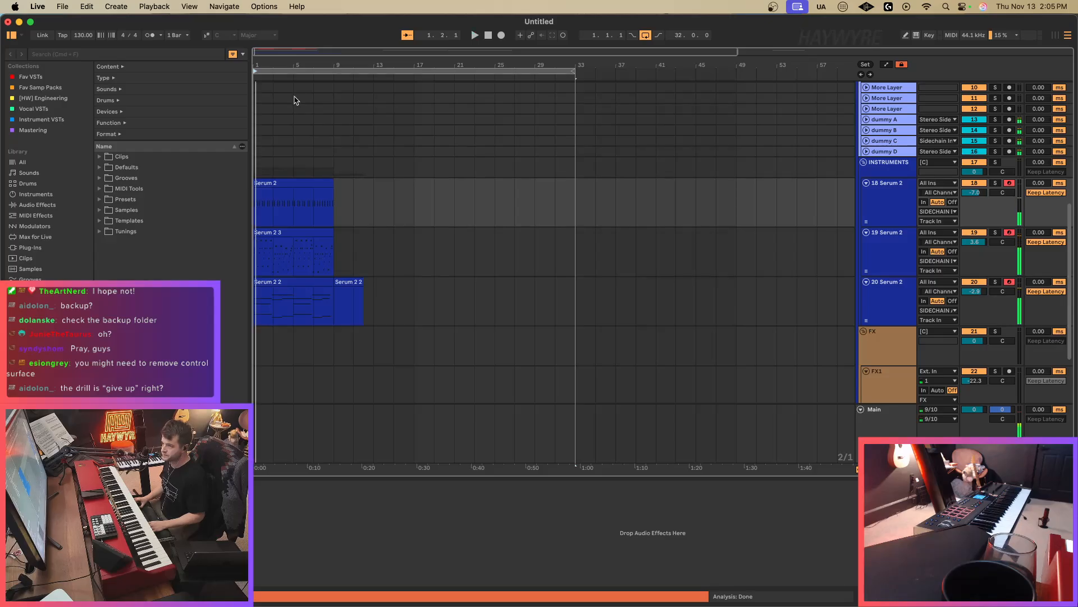
{"action": "left_click_drag", "start_coordinate": [272, 55], "coordinate": [254, 58]}
{"action": "scroll", "coordinate": [442, 352], "scroll_direction": "down", "scroll_amount": 4}
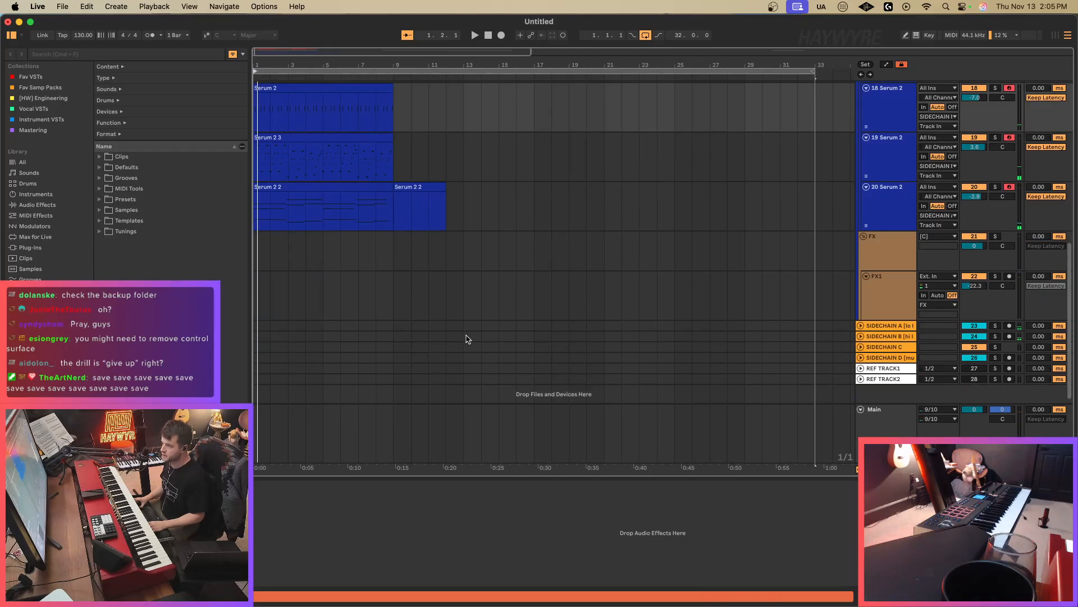
{"action": "scroll", "coordinate": [767, 264], "scroll_direction": "up", "scroll_amount": 10}
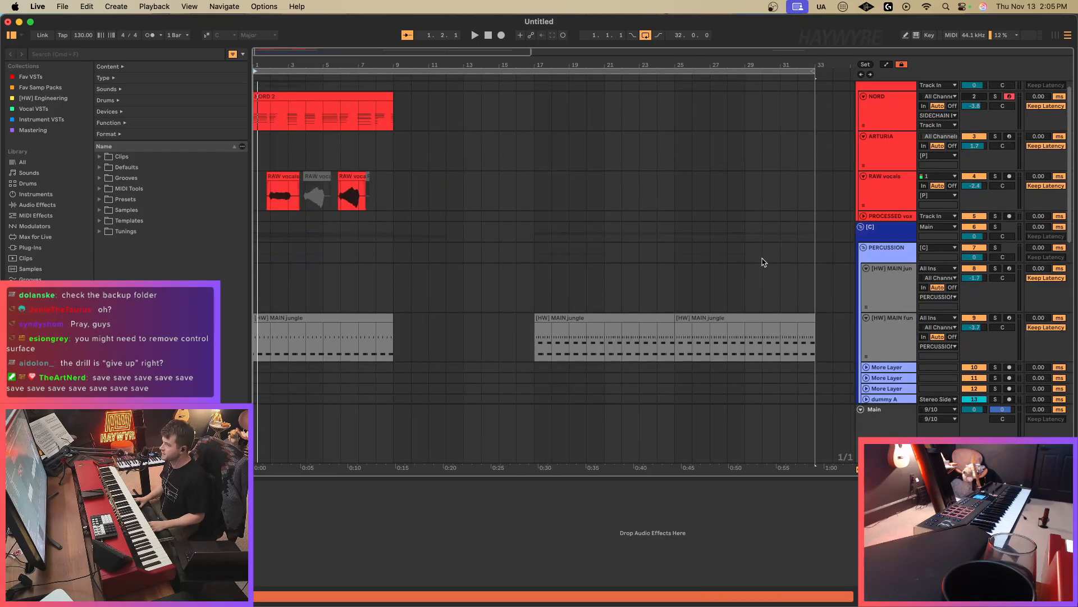
Check the ValhallaVintageVerb settings on the RAW vocals track and close the plug-in window.
{"action": "left_click", "coordinate": [270, 200]}
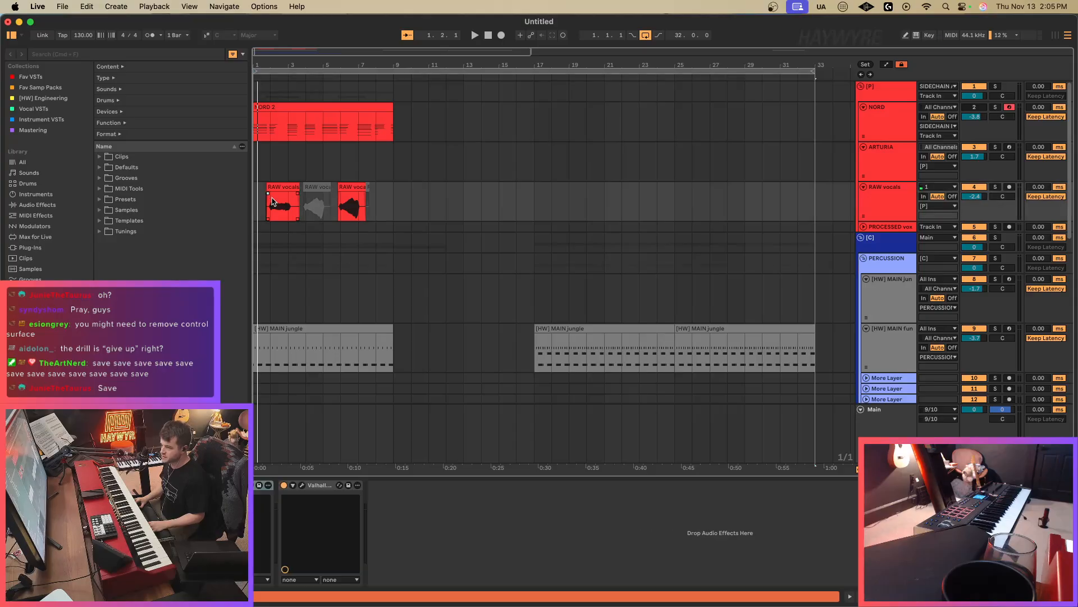
{"action": "left_click", "coordinate": [302, 485]}
{"action": "left_click_drag", "start_coordinate": [143, 34], "coordinate": [568, 140]}
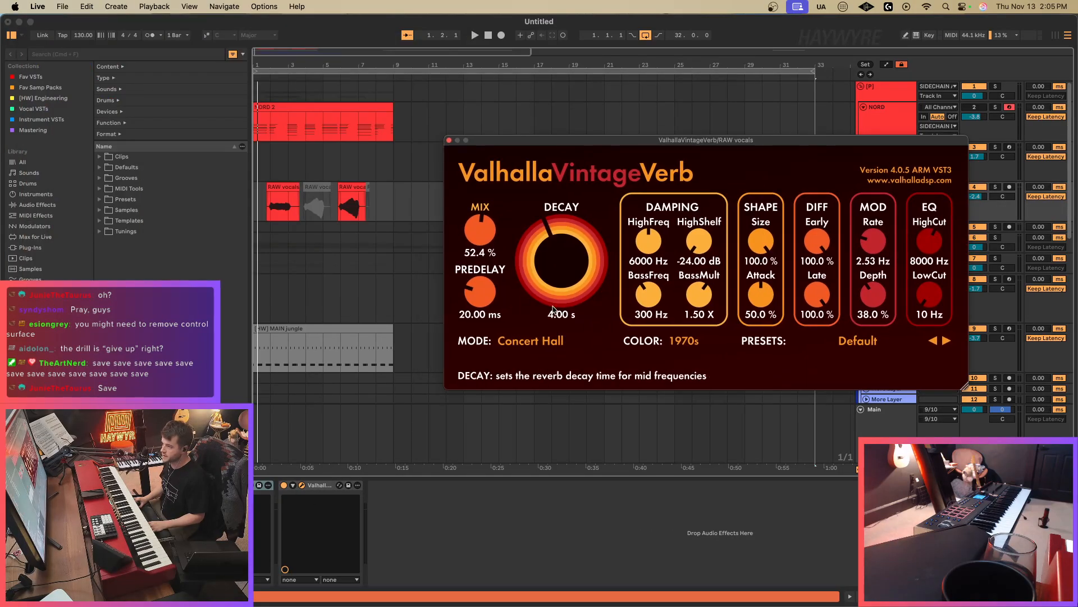
{"action": "left_click_drag", "start_coordinate": [553, 309], "coordinate": [554, 283]}
{"action": "left_click_drag", "start_coordinate": [262, 48], "coordinate": [503, 161]}
{"action": "left_click", "coordinate": [449, 140]}
Inspect the recovered instrument clips and the device chain of the 18 Serum 2 track.
{"action": "scroll", "coordinate": [416, 332], "scroll_direction": "down", "scroll_amount": 6}
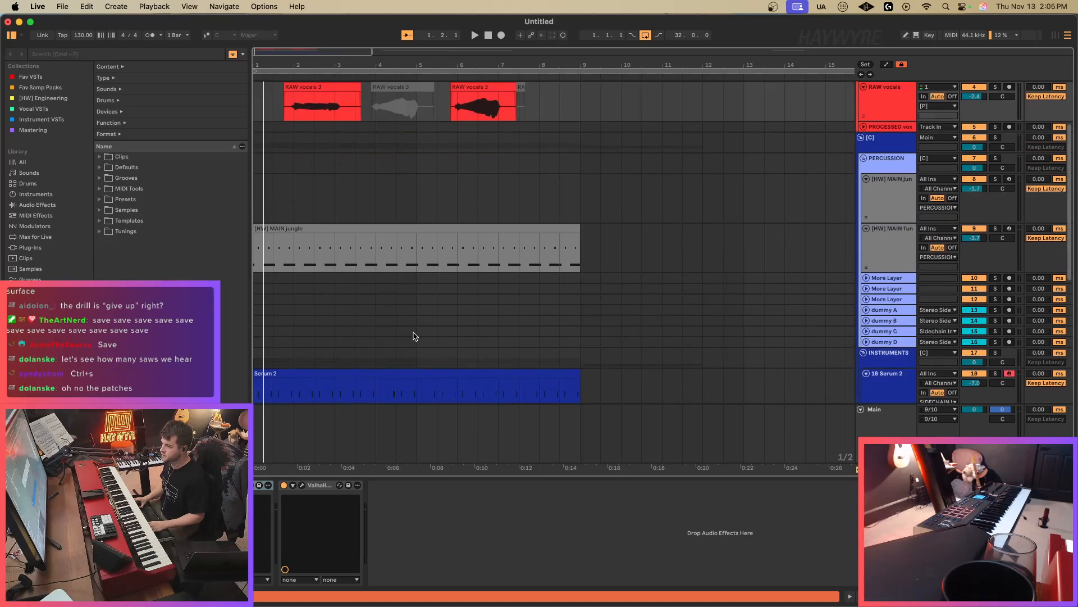
{"action": "left_click", "coordinate": [419, 321]}
{"action": "scroll", "coordinate": [419, 324], "scroll_direction": "down", "scroll_amount": 3}
{"action": "left_click", "coordinate": [368, 213]}
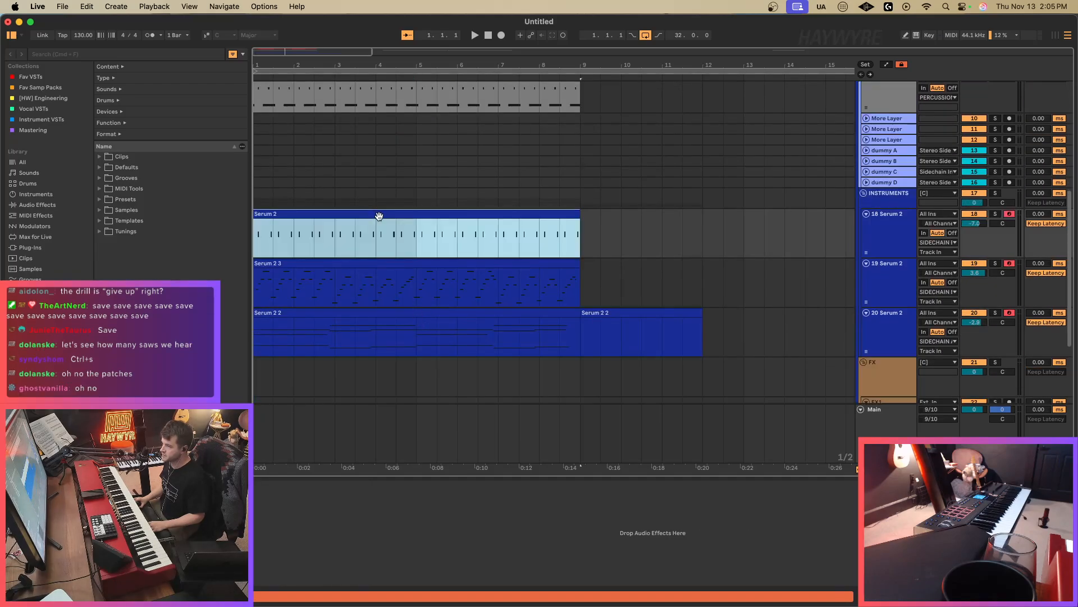
{"action": "key", "text": "minus"}
{"action": "key", "text": "minus"}
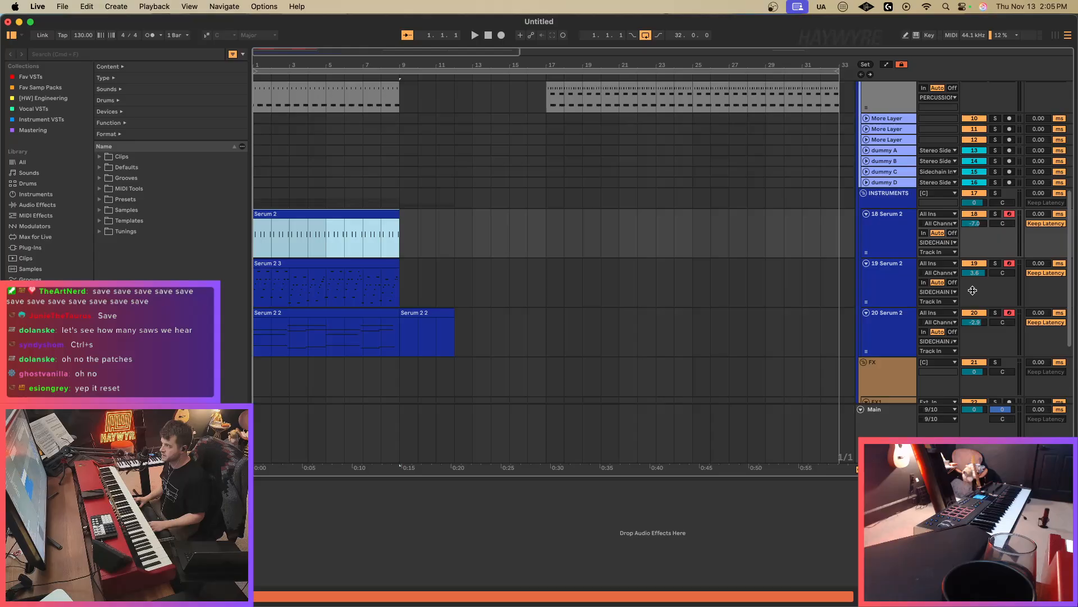
{"action": "left_click", "coordinate": [893, 253]}
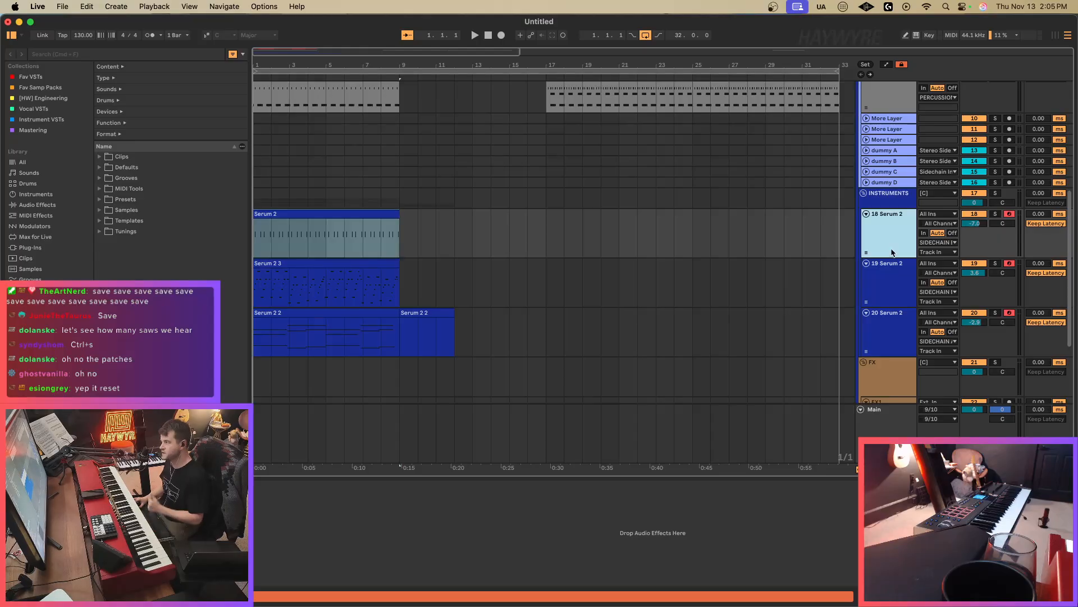
Solo the 19 Serum 2 track, play its clip briefly and open its Serum 2 synth window.
{"action": "left_click", "coordinate": [995, 263]}
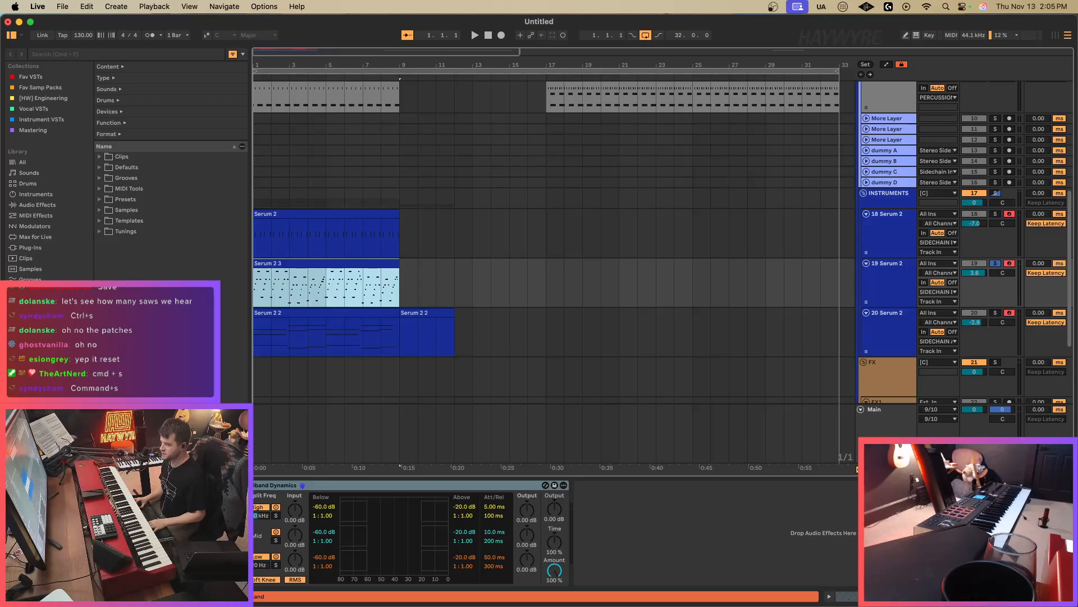
{"action": "key", "text": "space"}
{"action": "key", "text": "space"}
{"action": "key", "text": "super+alt+p"}
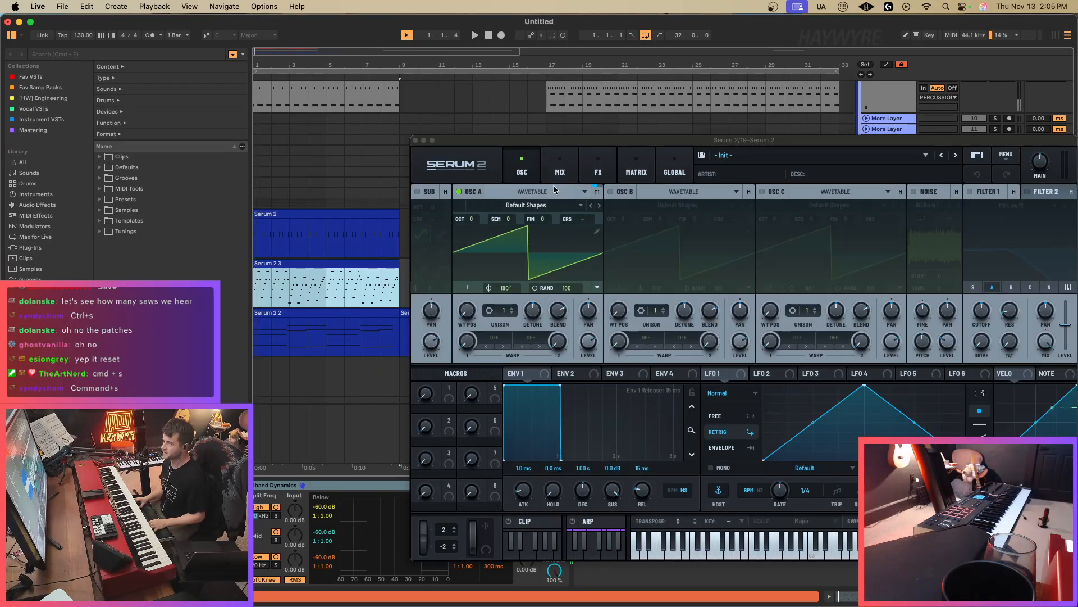
{"action": "left_click_drag", "start_coordinate": [595, 144], "coordinate": [437, 129]}
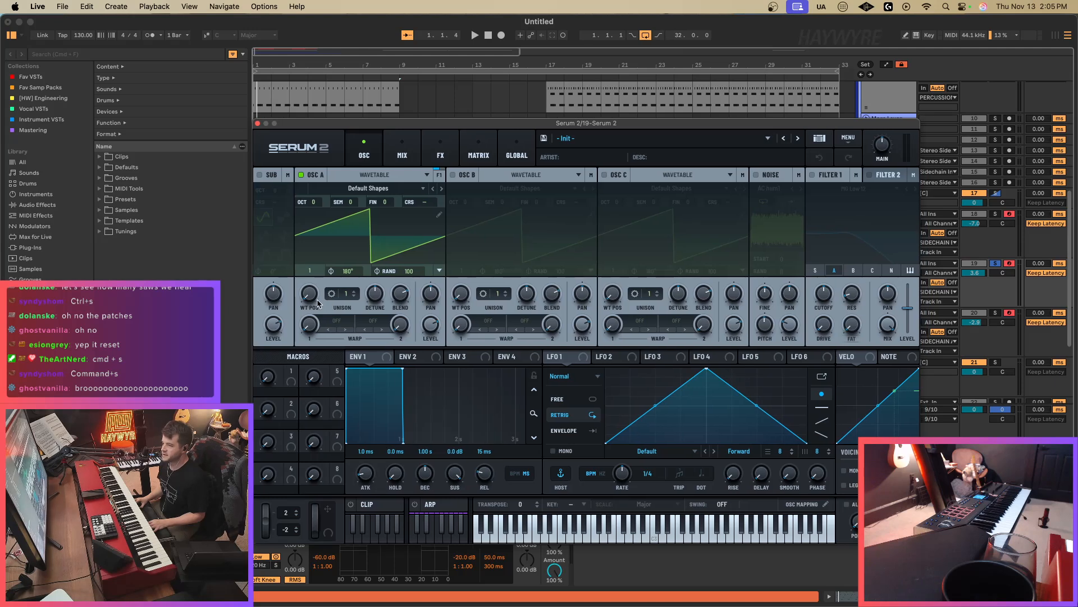
Set Oscillator A's wavetable position to 2 and shape Env 1 with about 276 ms decay and sustain fully down.
{"action": "left_click_drag", "start_coordinate": [307, 293], "coordinate": [309, 277]}
{"action": "key", "text": "space"}
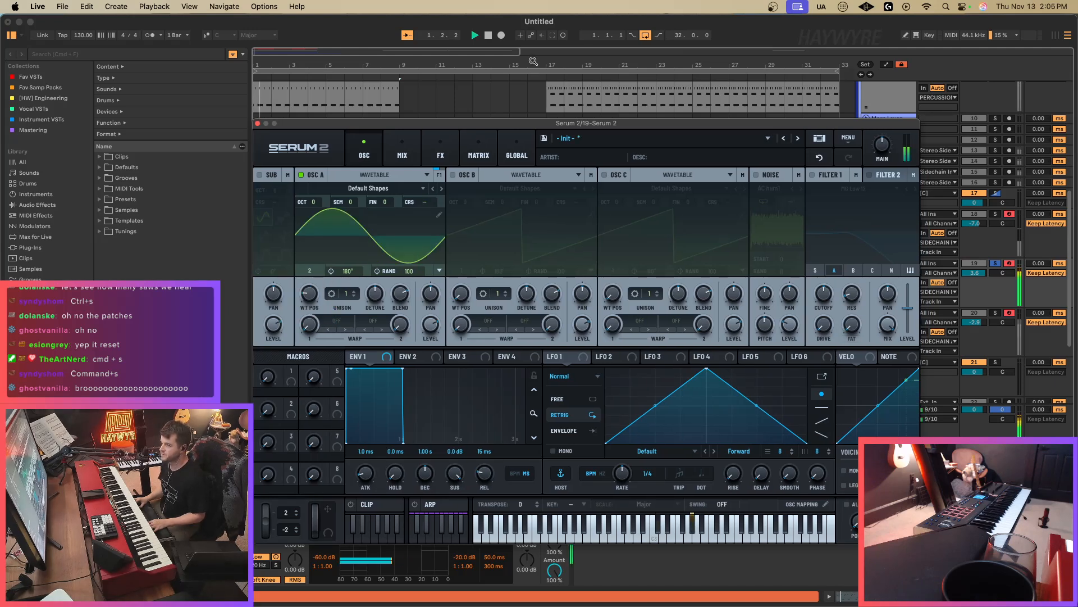
{"action": "left_click_drag", "start_coordinate": [526, 119], "coordinate": [527, 116]}
{"action": "left_click_drag", "start_coordinate": [455, 470], "coordinate": [427, 479]}
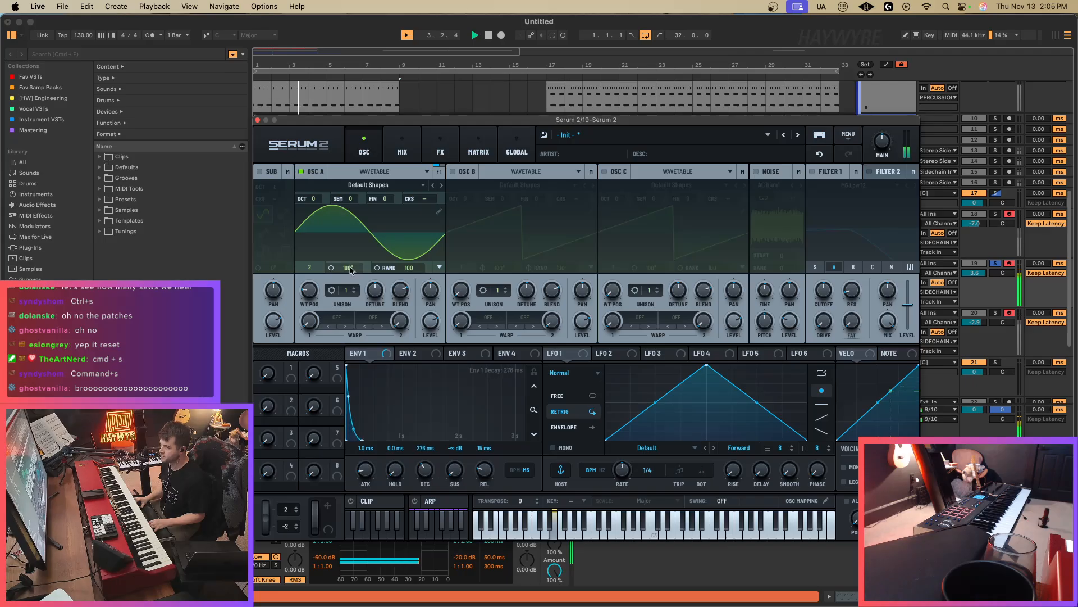
Raise Oscillator A's octave to +1, stop playback and move the Serum 2 window off the clips.
{"action": "left_click_drag", "start_coordinate": [315, 199], "coordinate": [315, 191]}
{"action": "left_click_drag", "start_coordinate": [410, 121], "coordinate": [440, 115]}
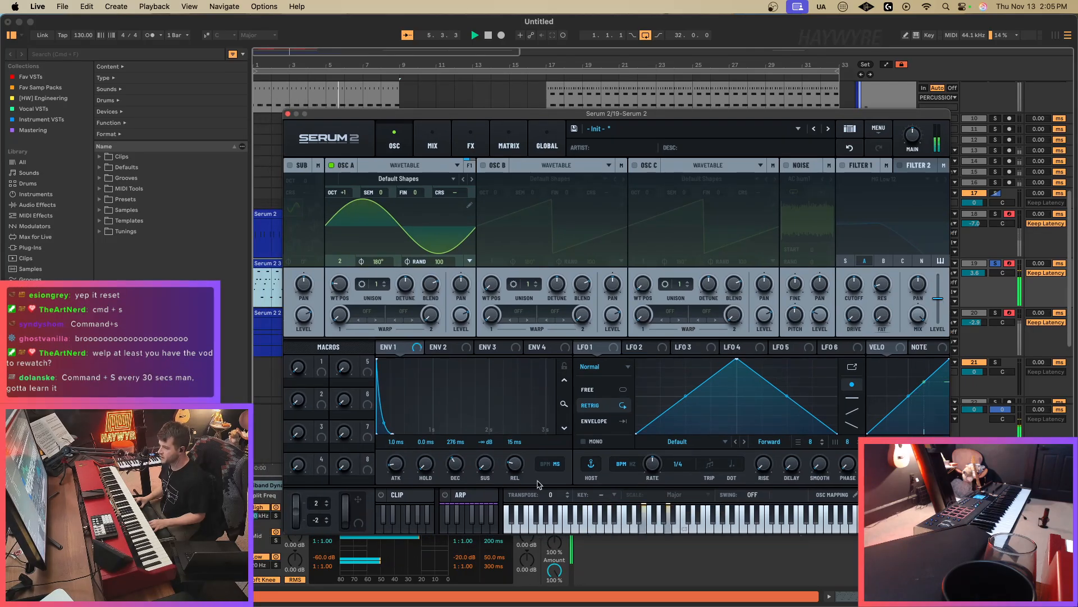
{"action": "key", "text": "space"}
{"action": "left_click_drag", "start_coordinate": [521, 113], "coordinate": [740, 281]}
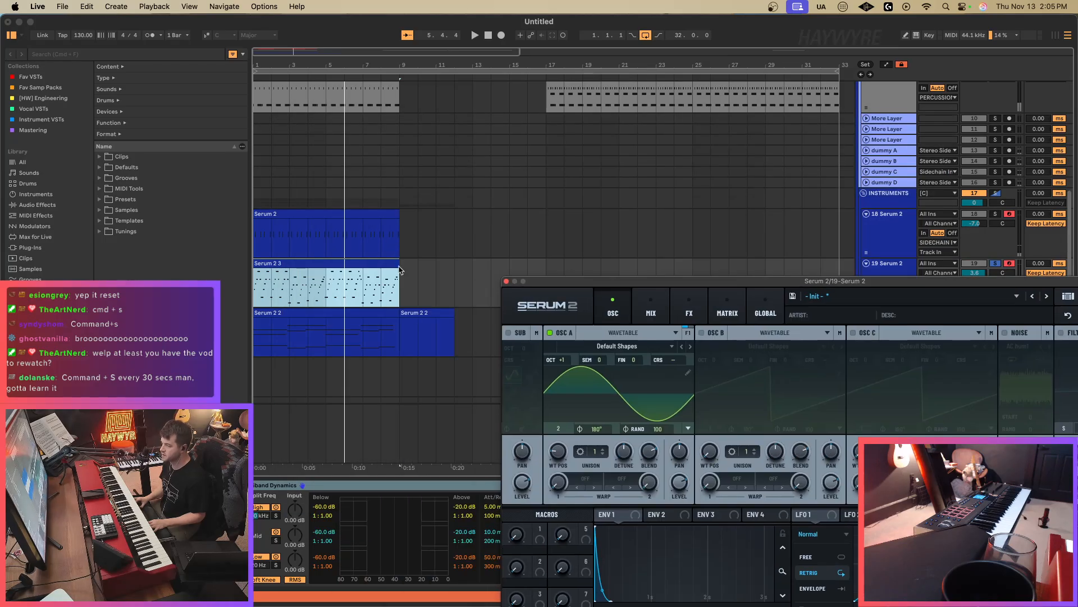
Solo the 20 Serum 2 track, open its Serum 2 synth window and move it further up for editing.
{"action": "left_click", "coordinate": [320, 313]}
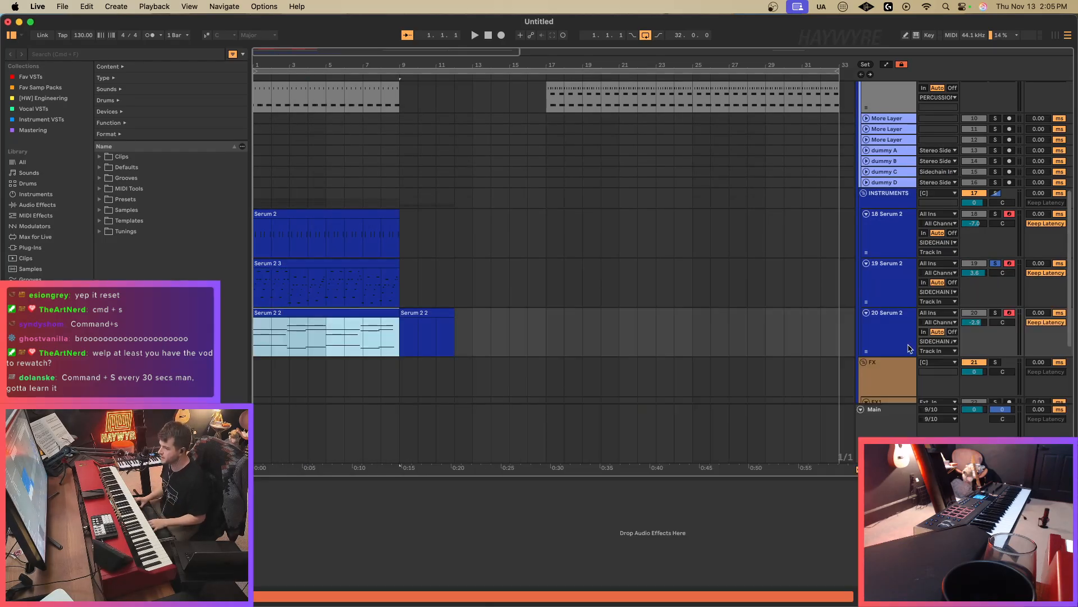
{"action": "left_click", "coordinate": [995, 312]}
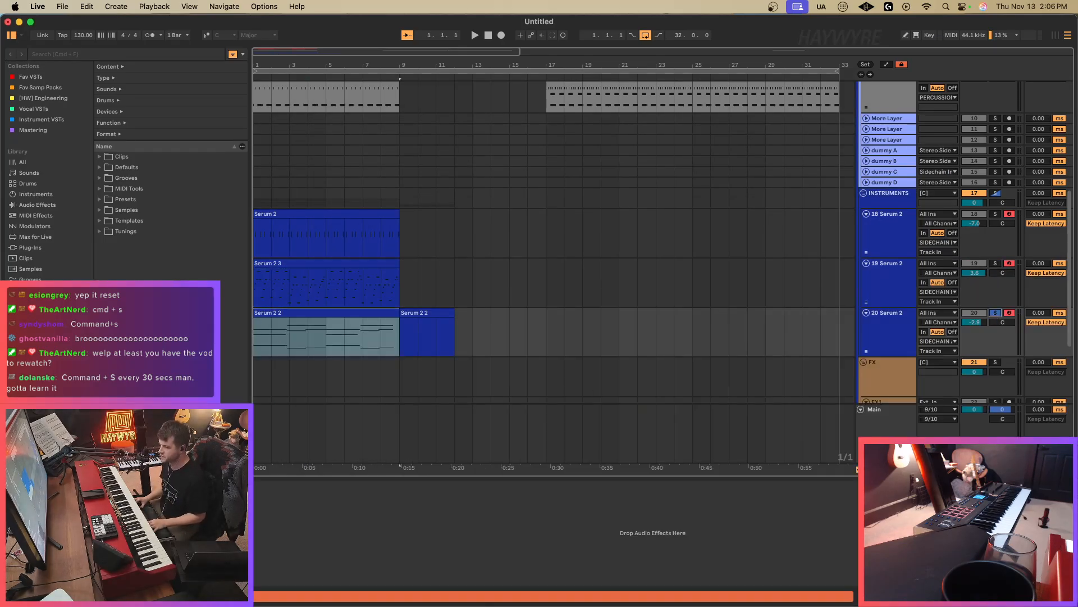
{"action": "left_click", "coordinate": [134, 486]}
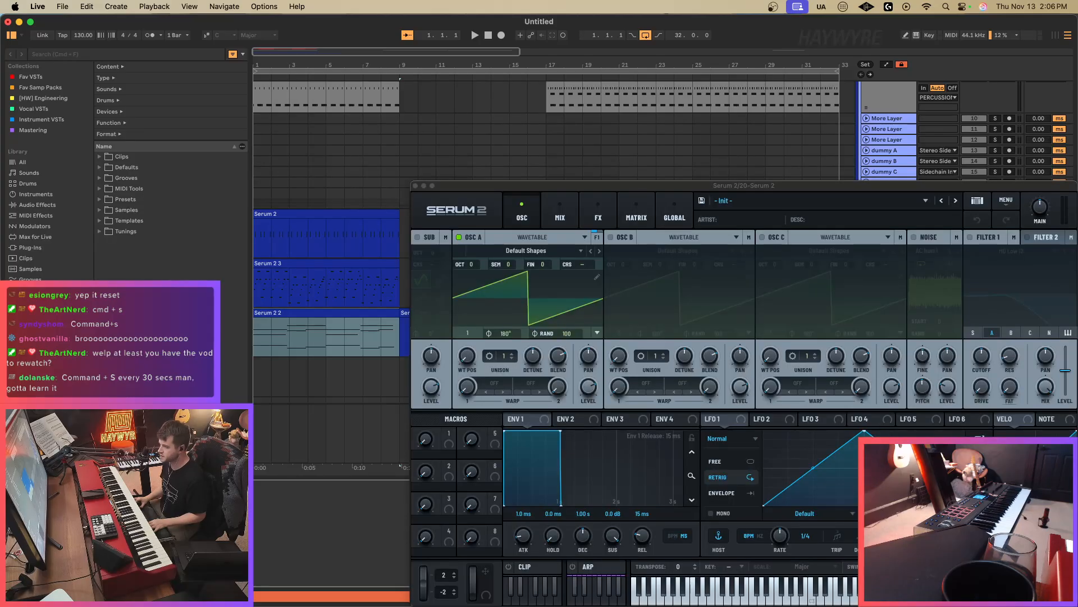
{"action": "key", "text": "space"}
{"action": "left_click_drag", "start_coordinate": [772, 183], "coordinate": [671, 150]}
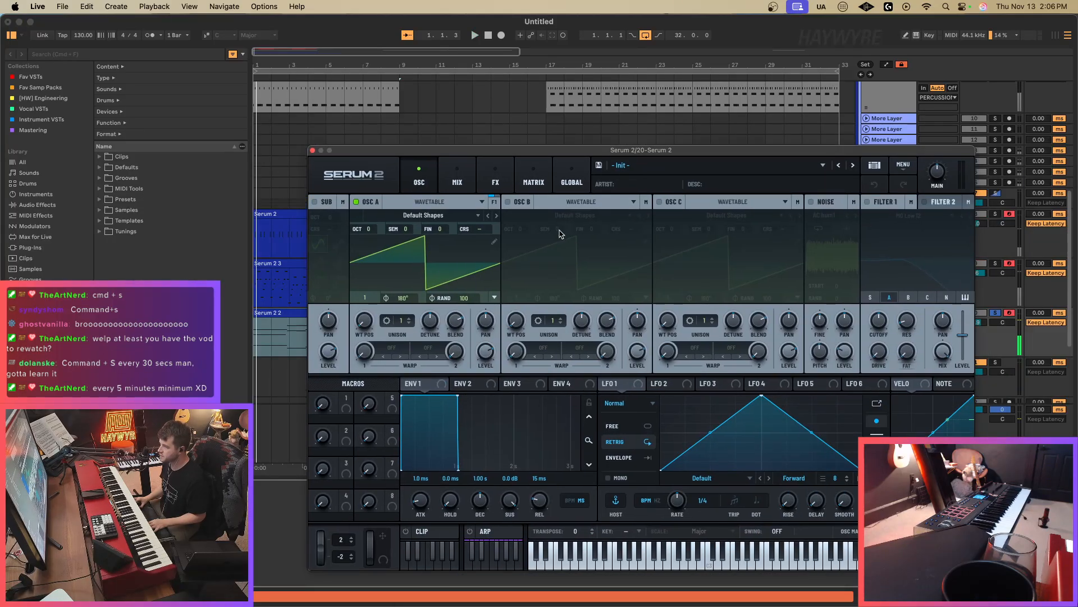
Enable Oscillator B, set Oscillator A's wavetable position to 2 and give Oscillator B 4 unison voices with about 0.21 detune.
{"action": "left_click", "coordinate": [508, 201]}
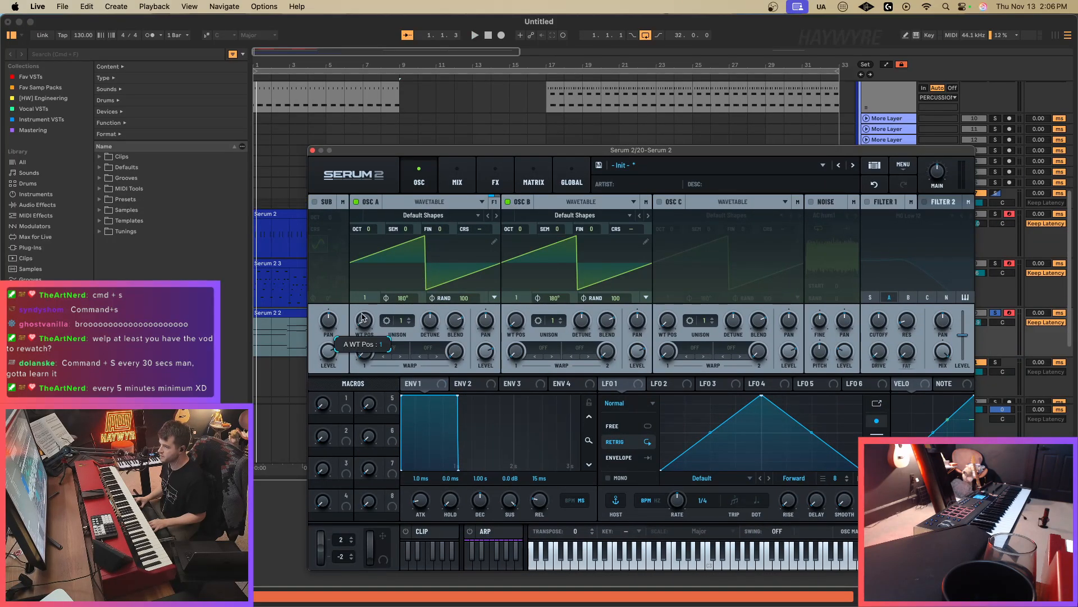
{"action": "left_click_drag", "start_coordinate": [365, 319], "coordinate": [372, 313]}
{"action": "left_click_drag", "start_coordinate": [553, 320], "coordinate": [582, 334]}
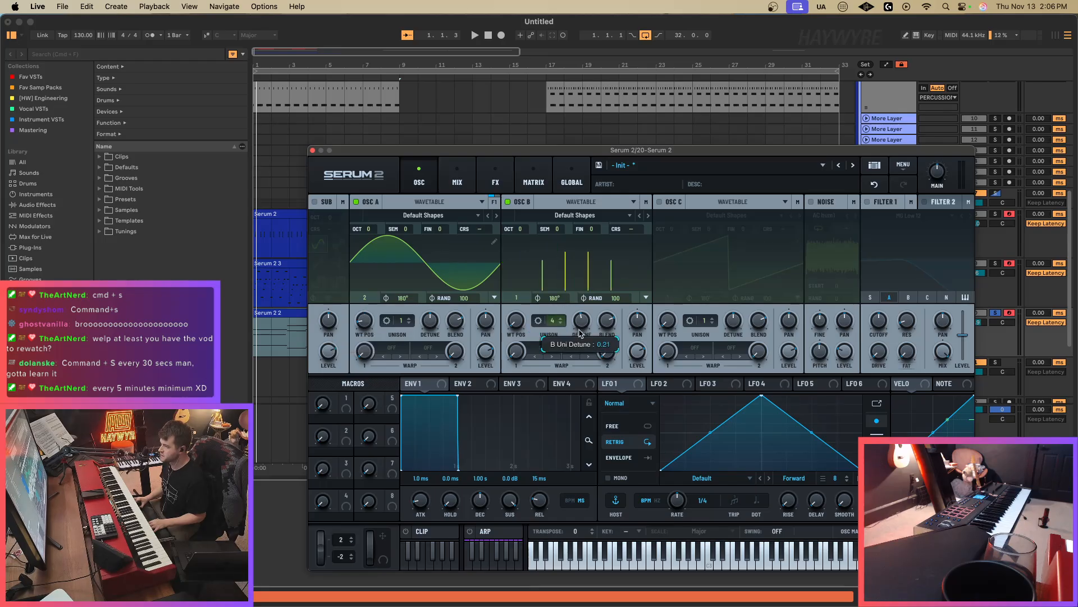
Enable Filter 1 with Oscillators A and B routed through it, and turn on the Noise oscillator with the CymLoop sample.
{"action": "left_click", "coordinate": [867, 202]}
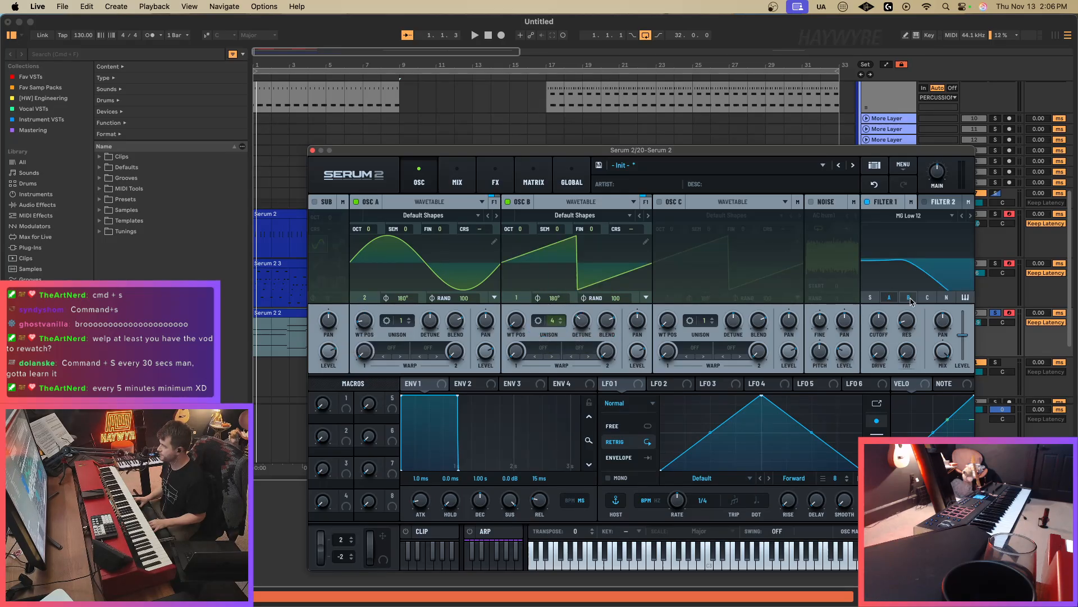
{"action": "left_click", "coordinate": [811, 202]}
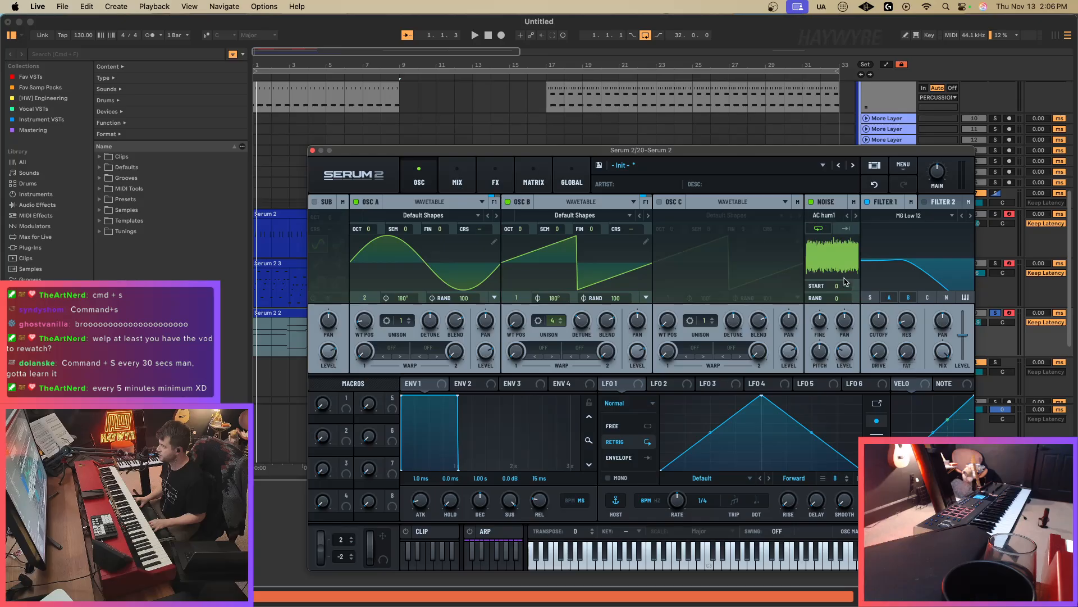
{"action": "left_click", "coordinate": [856, 215]}
{"action": "left_click_drag", "start_coordinate": [847, 354], "coordinate": [848, 356]}
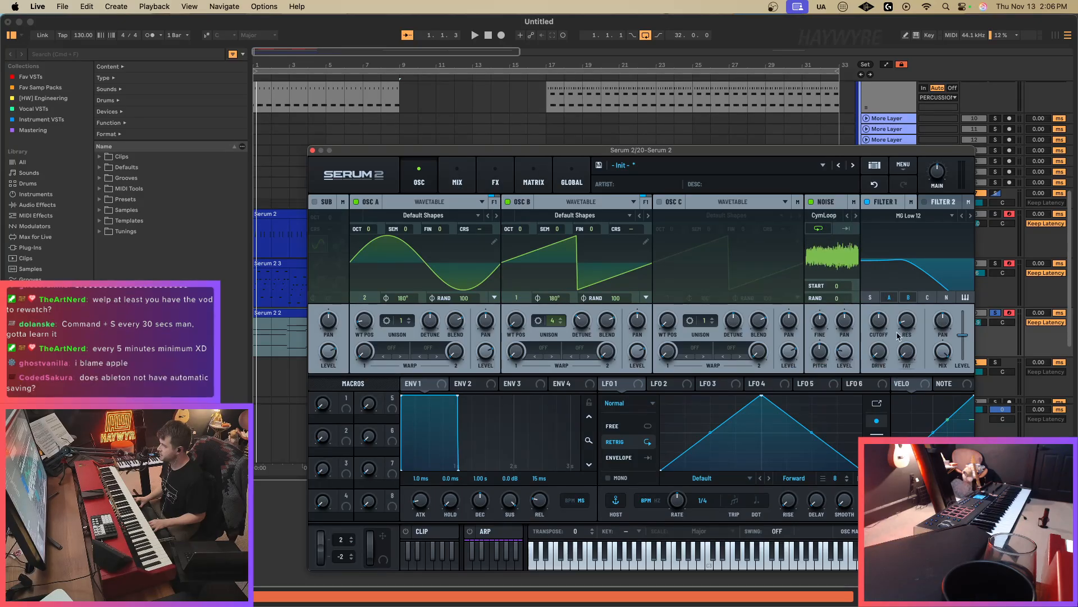
{"action": "left_click_drag", "start_coordinate": [908, 322], "coordinate": [885, 322]}
While the clip plays, raise Oscillator B's unison to 7 voices and add a Reverb to the main effects chain.
{"action": "key", "text": "space"}
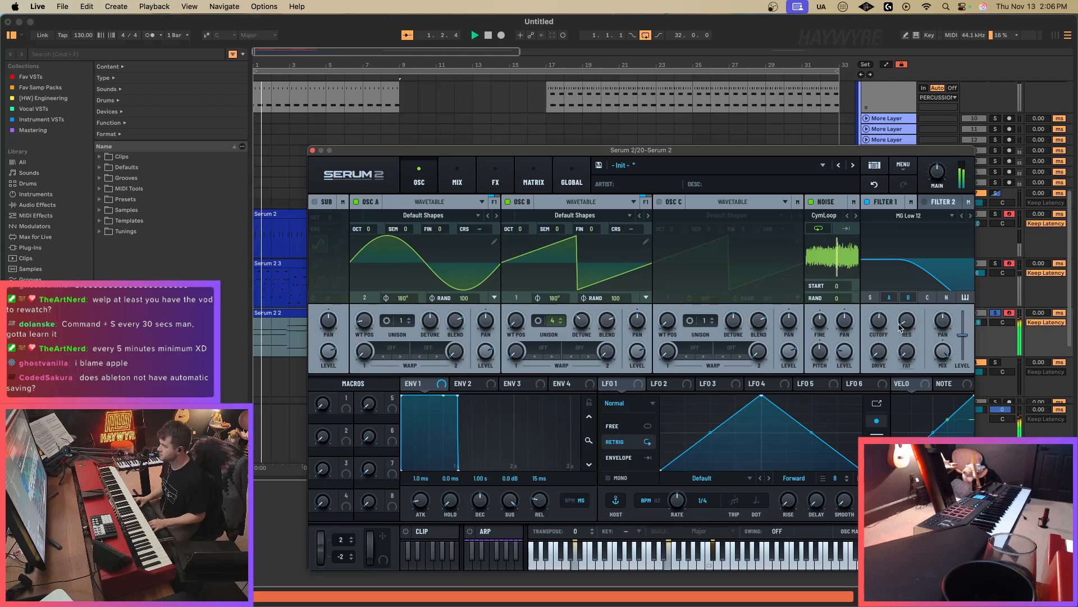
{"action": "left_click_drag", "start_coordinate": [576, 319], "coordinate": [552, 312]}
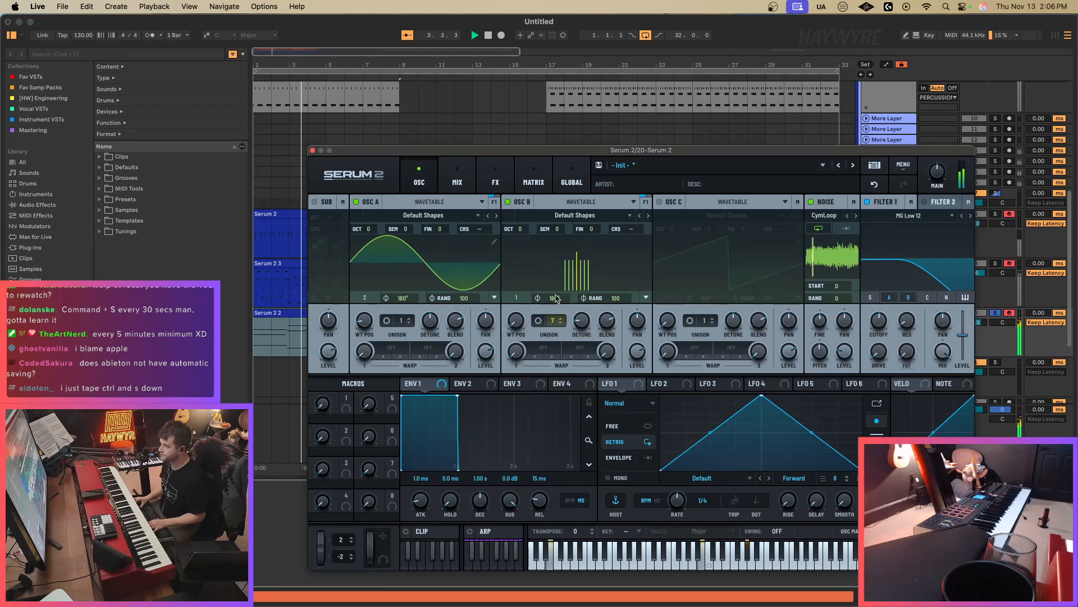
{"action": "left_click", "coordinate": [457, 179]}
{"action": "left_click", "coordinate": [496, 181]}
{"action": "left_click", "coordinate": [321, 221]}
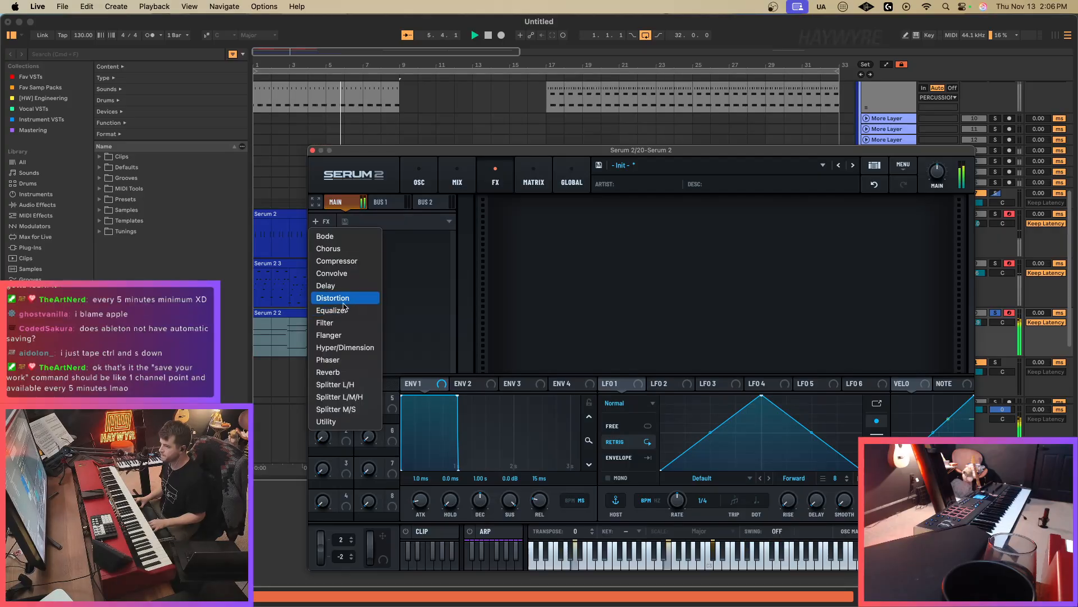
{"action": "left_click", "coordinate": [348, 372]}
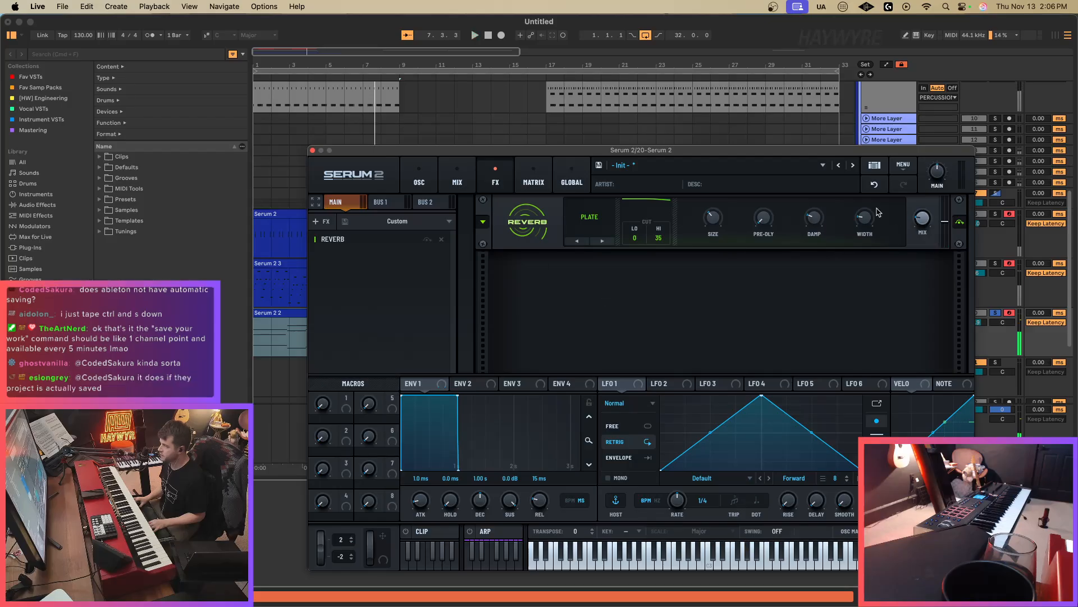
Modulate the Noise oscillator's pitch from the Note source by about 46% and play the clip to check its 18% noise level.
{"action": "left_click", "coordinate": [418, 178]}
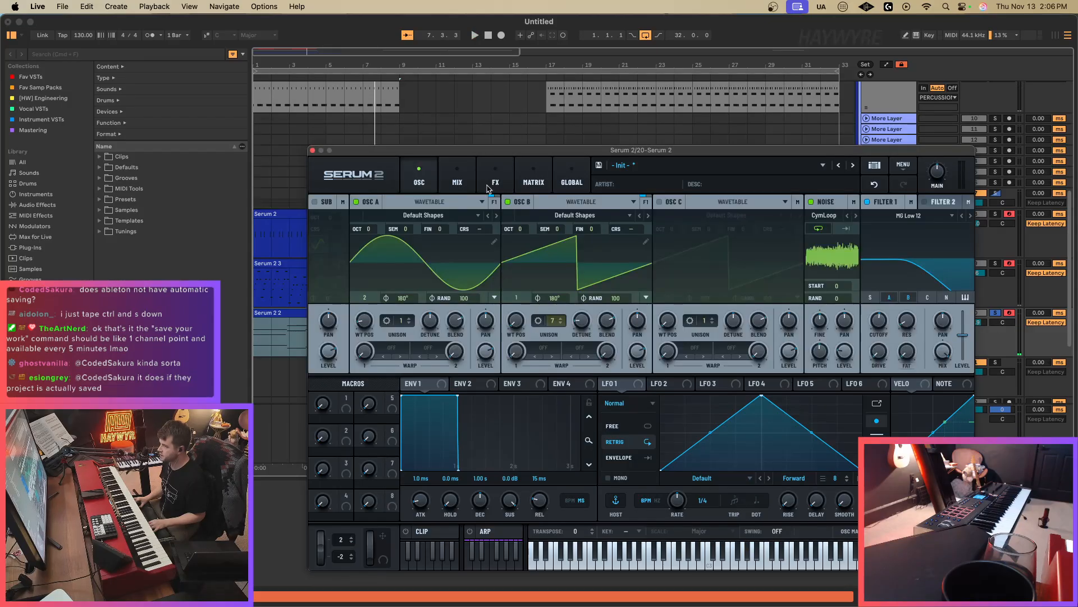
{"action": "left_click", "coordinate": [948, 388]}
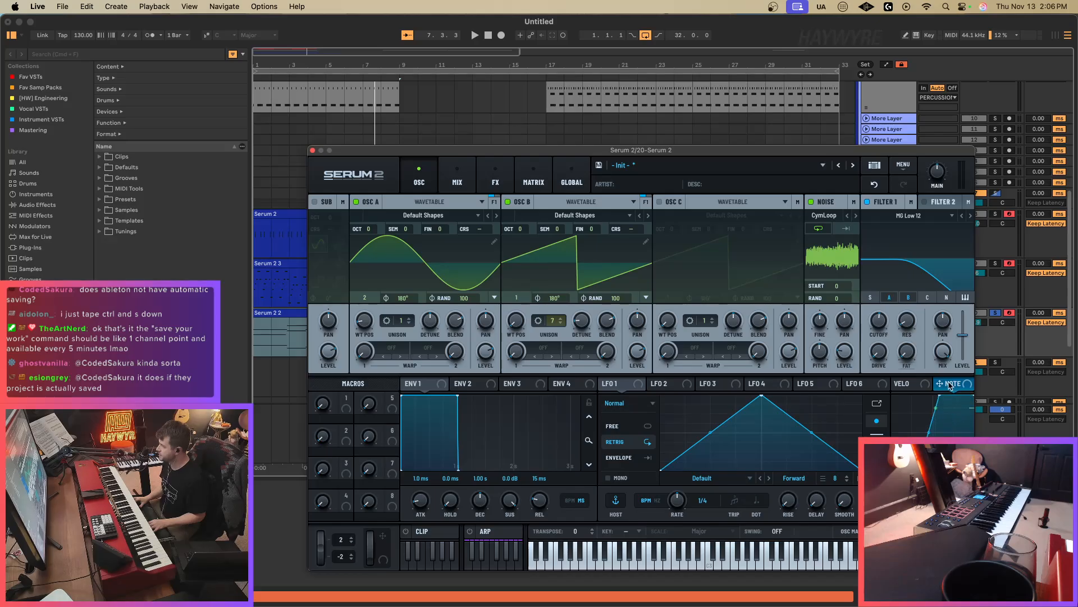
{"action": "left_click_drag", "start_coordinate": [943, 386], "coordinate": [821, 356]}
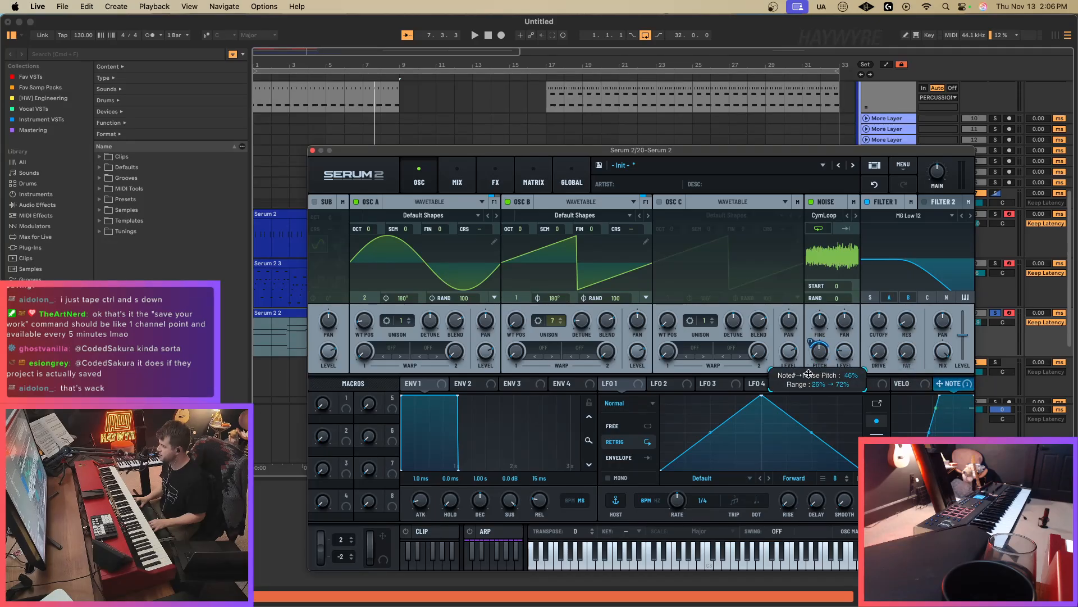
{"action": "key", "text": "space"}
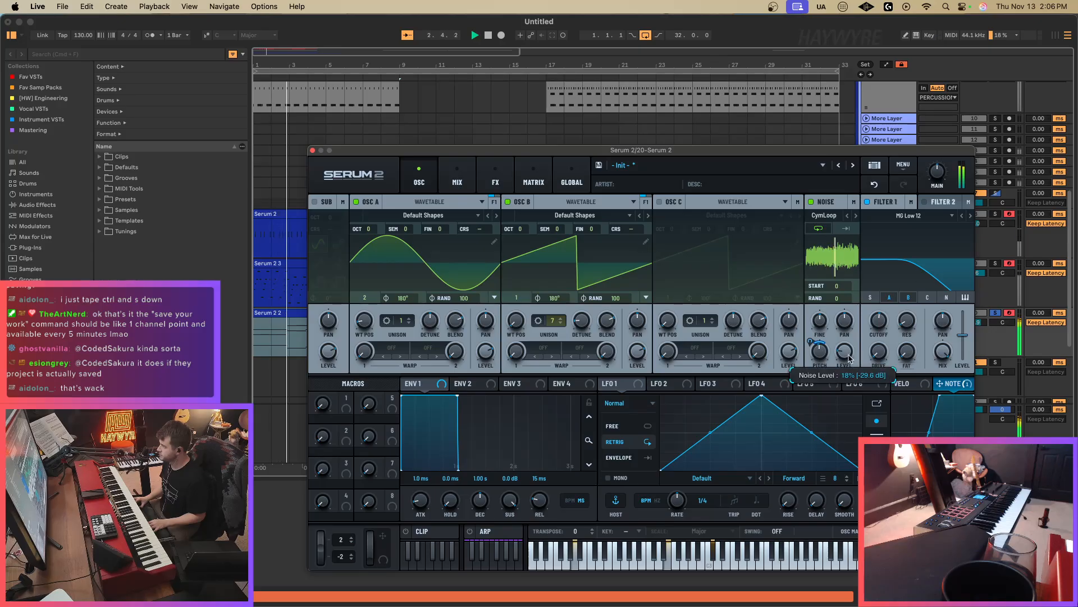
Close the Serum 2 window, stop playback and move the first Serum 2 2 clip on track 20 to bar 5.
{"action": "left_click", "coordinate": [313, 151]}
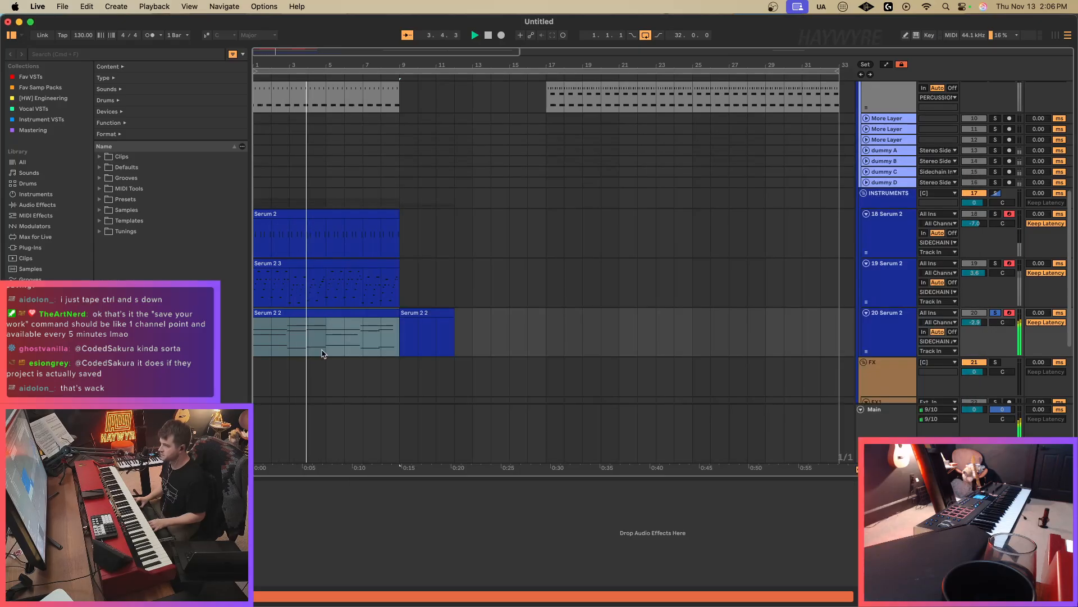
{"action": "left_click", "coordinate": [343, 342]}
{"action": "left_click", "coordinate": [294, 313]}
{"action": "key", "text": "space"}
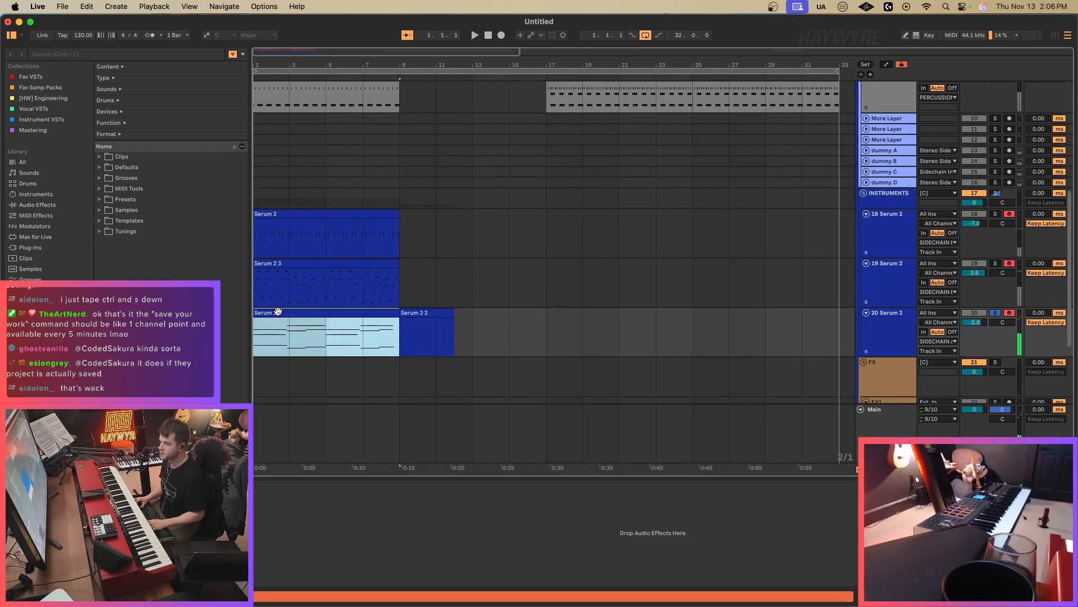
{"action": "left_click_drag", "start_coordinate": [277, 313], "coordinate": [349, 316]}
Add Deelay from the Fav VSTs collection after Multiband Dynamics on the 19 Serum 2 track and close its window.
{"action": "left_click", "coordinate": [300, 295]}
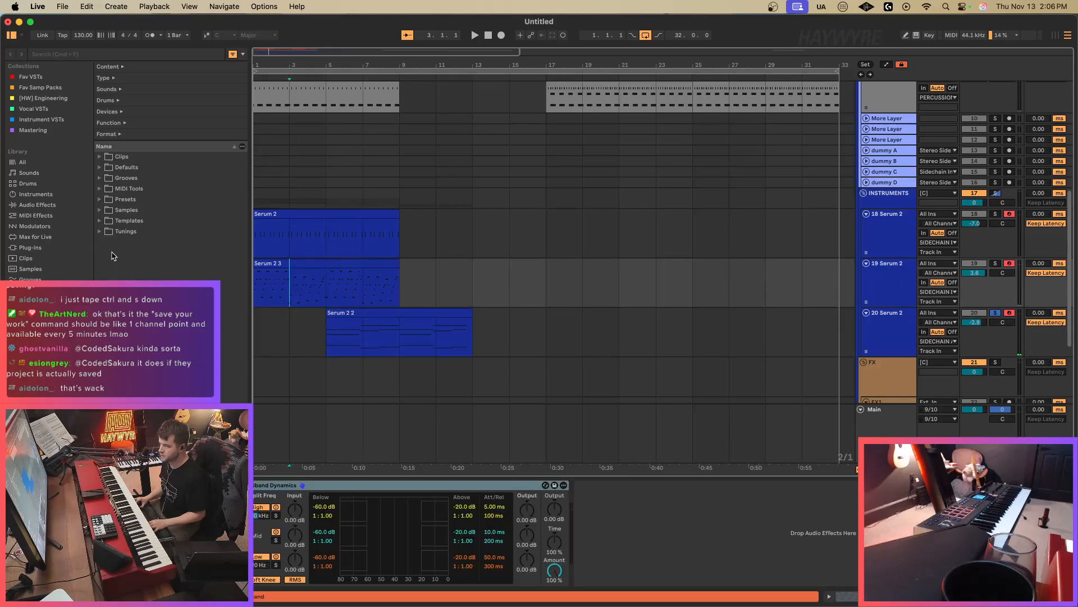
{"action": "left_click", "coordinate": [42, 80]}
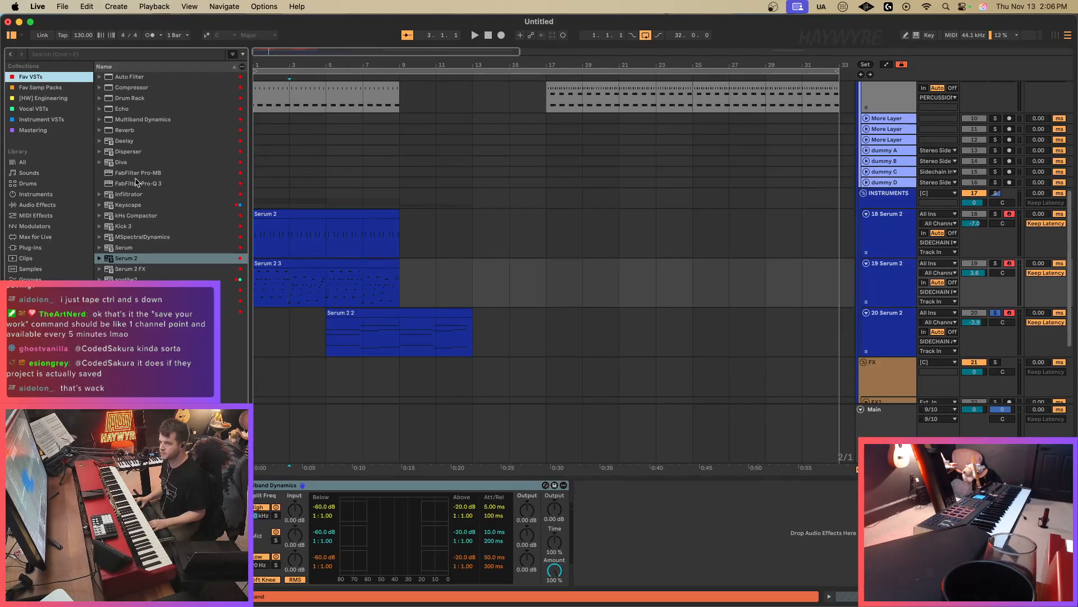
{"action": "left_click_drag", "start_coordinate": [125, 140], "coordinate": [620, 559]}
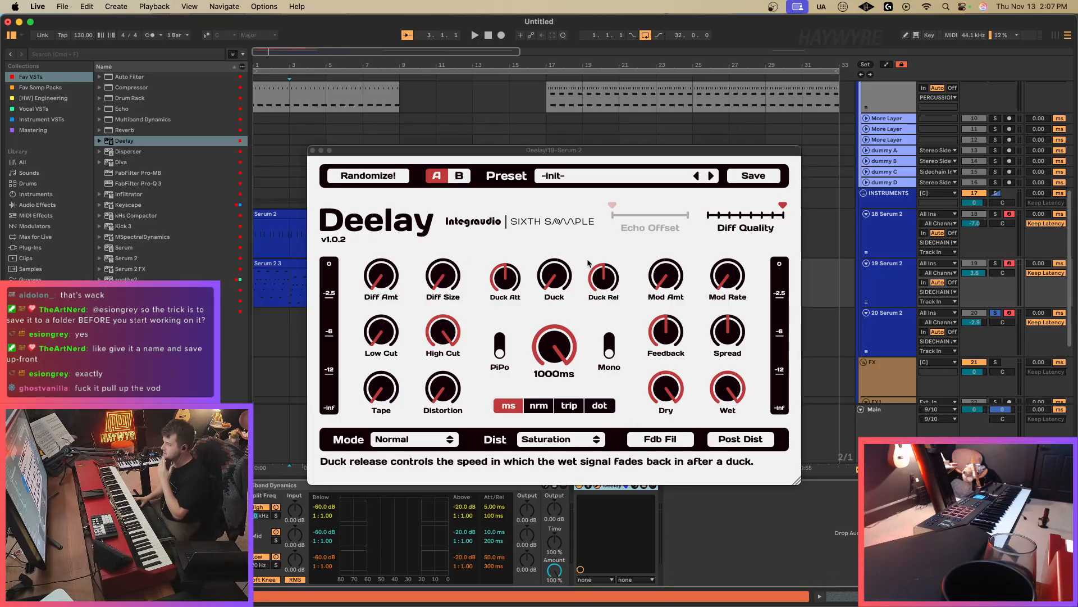
{"action": "left_click", "coordinate": [313, 150]}
Inspect the device chains of the FX1 and SIDECHAIN tracks.
{"action": "scroll", "coordinate": [669, 344], "scroll_direction": "down", "scroll_amount": 5}
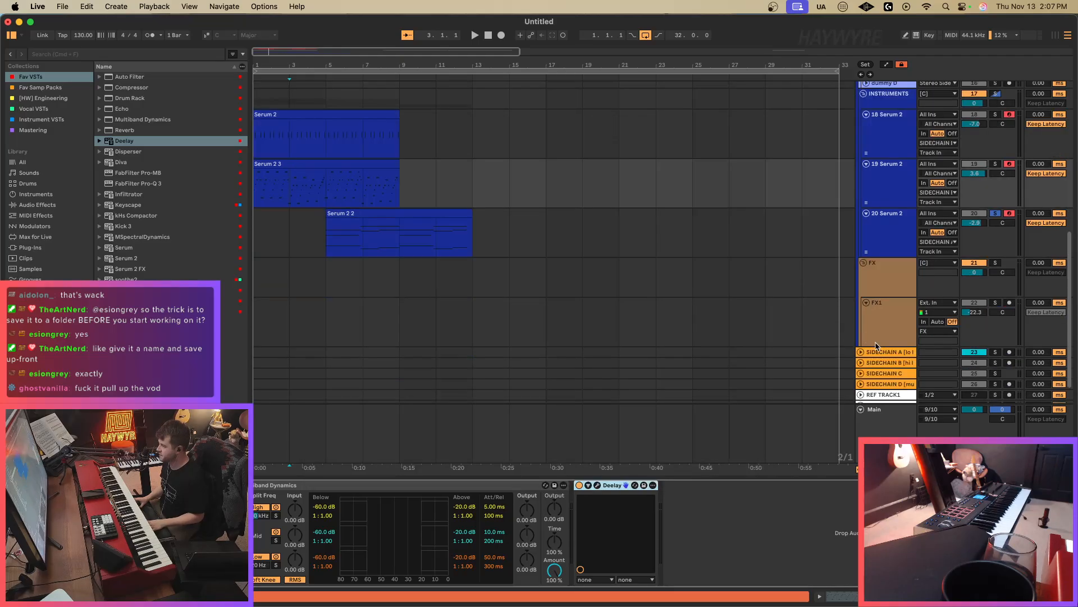
{"action": "left_click", "coordinate": [883, 305]}
{"action": "left_click", "coordinate": [895, 336]}
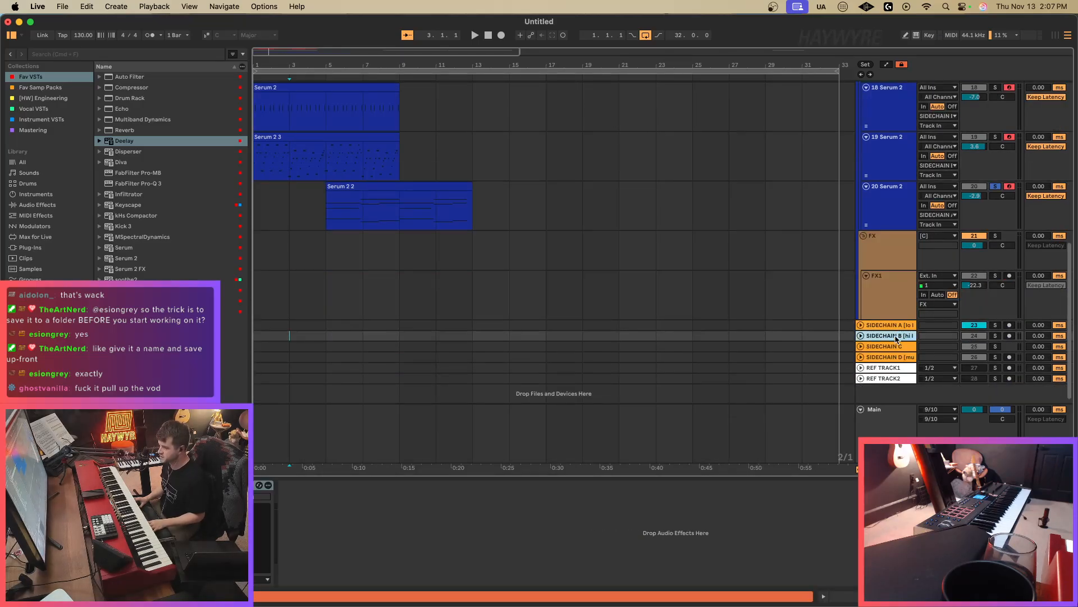
{"action": "left_click", "coordinate": [893, 348]}
{"action": "left_click", "coordinate": [887, 357]}
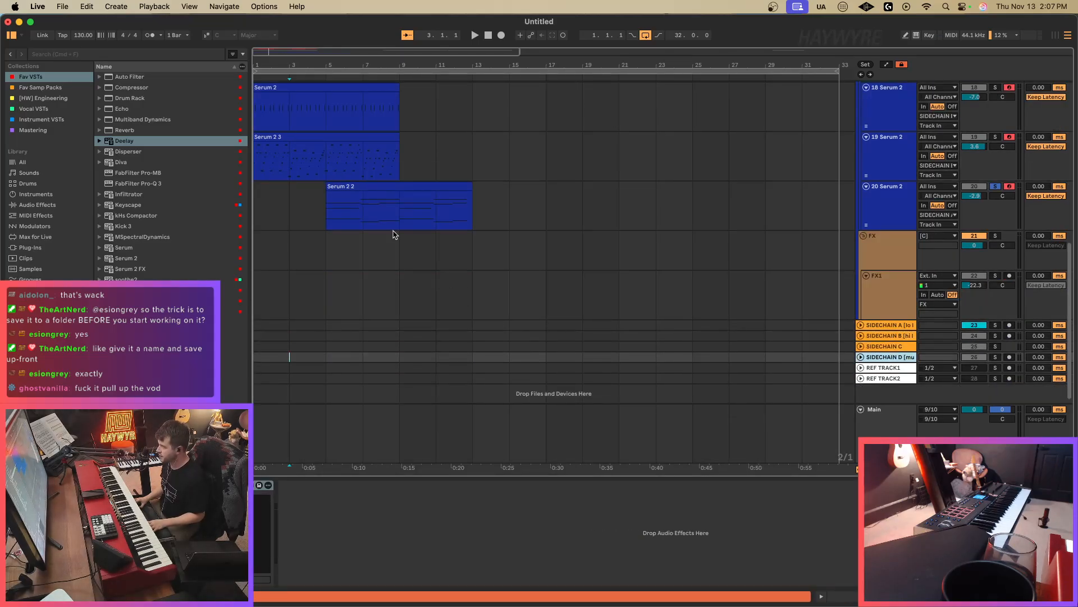
Move the Serum 2 2 clip on track 20 and the first [HW] MAIN jungle clip so both start at bar 9.
{"action": "scroll", "coordinate": [338, 233], "scroll_direction": "up", "scroll_amount": 3}
{"action": "left_click", "coordinate": [281, 235]}
{"action": "left_click_drag", "start_coordinate": [353, 309], "coordinate": [425, 310]}
{"action": "scroll", "coordinate": [352, 298], "scroll_direction": "down", "scroll_amount": 1}
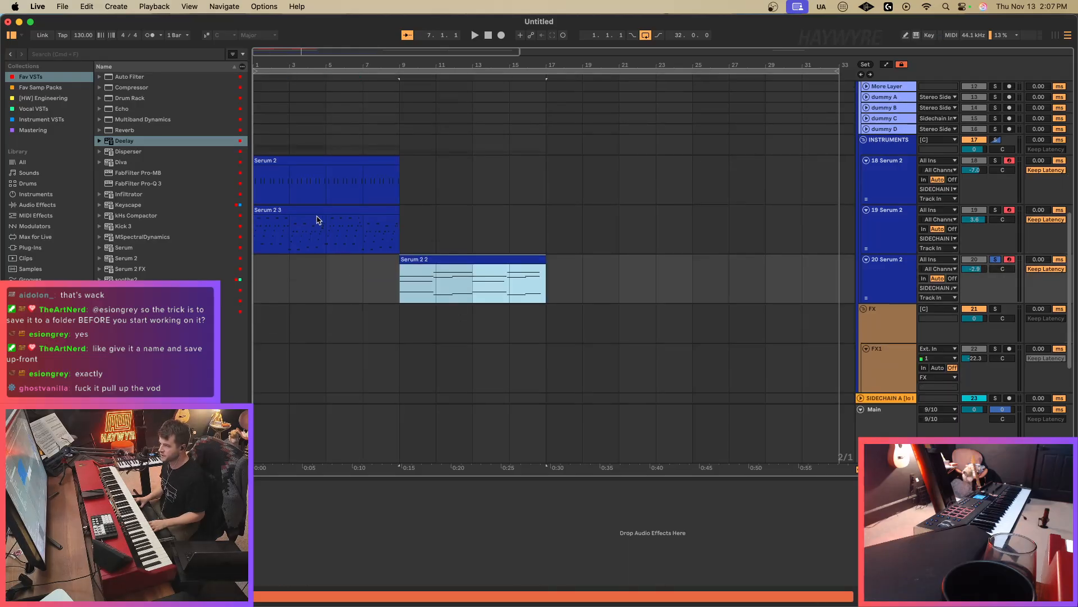
{"action": "scroll", "coordinate": [317, 220], "scroll_direction": "up", "scroll_amount": 7}
{"action": "left_click", "coordinate": [339, 267]}
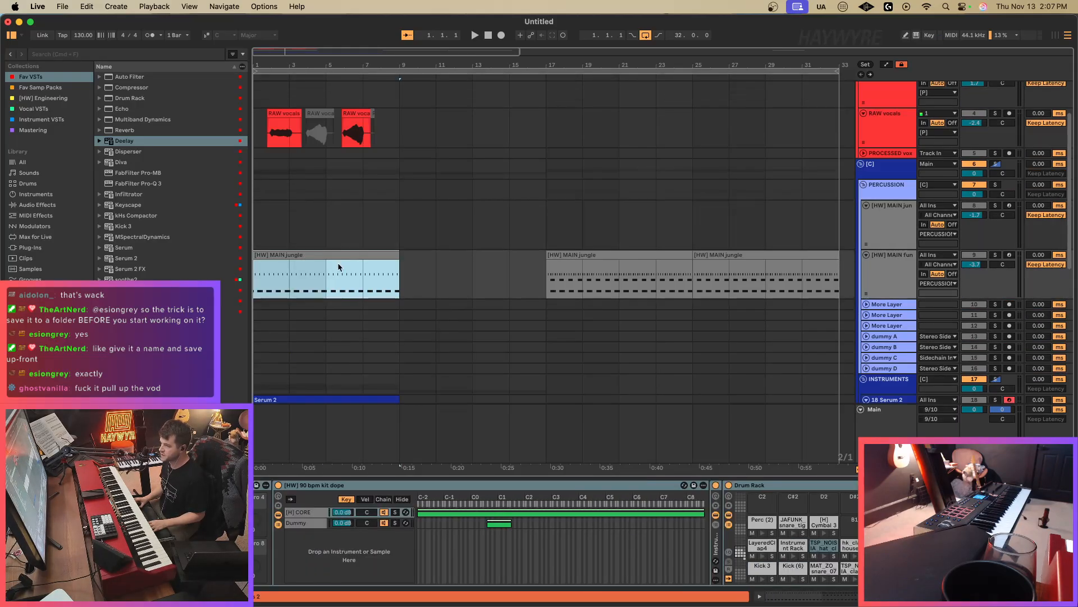
{"action": "left_click_drag", "start_coordinate": [327, 255], "coordinate": [482, 283]}
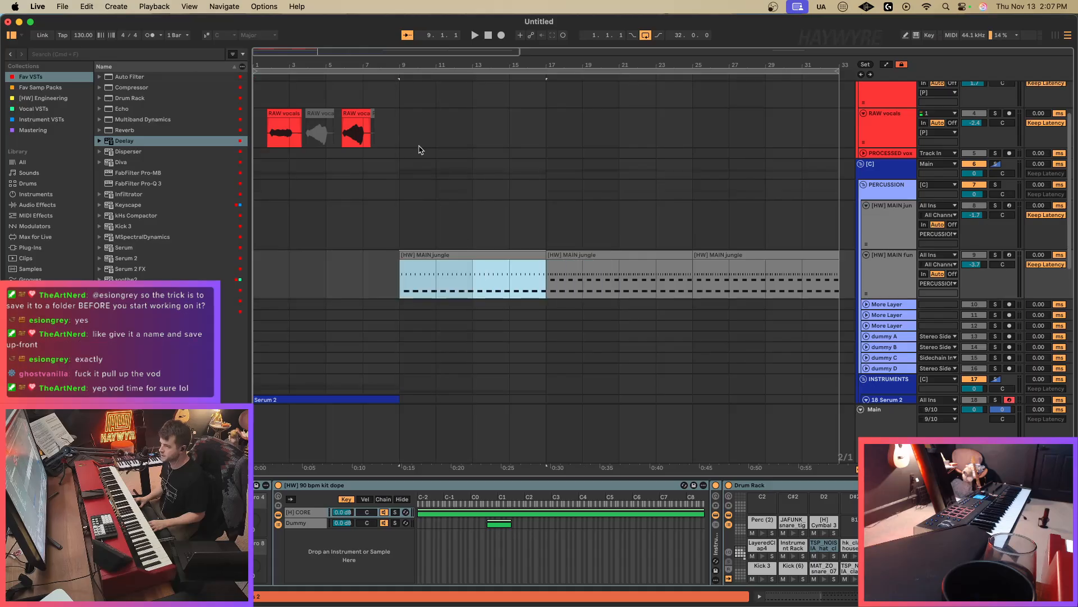
Cut the RAW vocals clips from the first eight bars, paste them at bar 9 and solo the [HW] MAIN track holding the jungle clips.
{"action": "left_click_drag", "start_coordinate": [394, 136], "coordinate": [271, 134]}
{"action": "key", "text": "super+x"}
{"action": "left_click", "coordinate": [409, 137]}
{"action": "key", "text": "super+v"}
{"action": "left_click", "coordinate": [541, 277]}
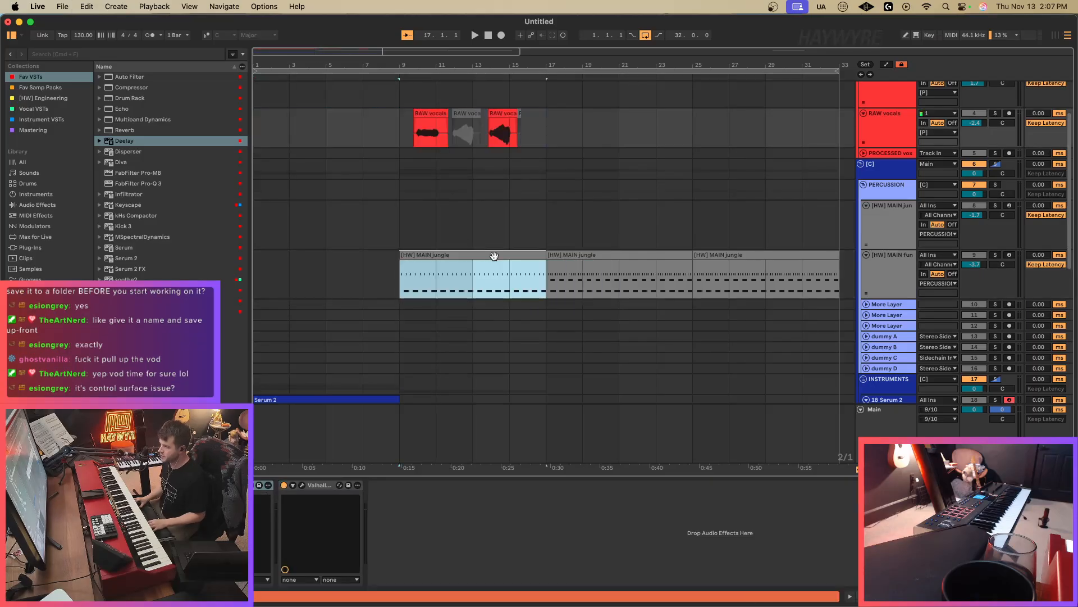
{"action": "left_click", "coordinate": [997, 256]}
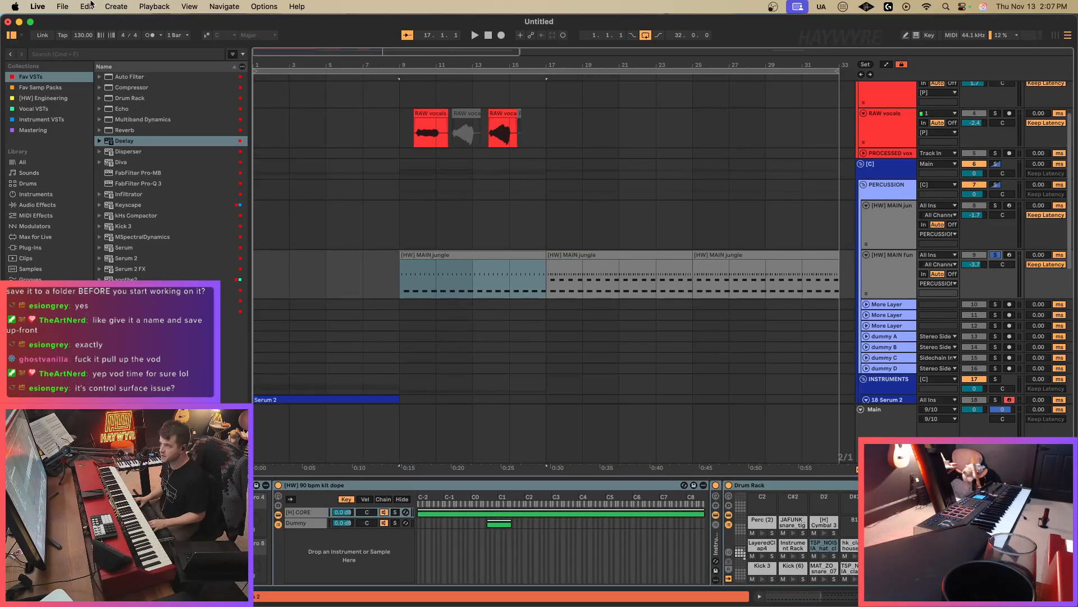
Save the Live Set as 11 13 2025_Chill House Idea in the 2025 folder of Sketch Journal, under 1_Originals > Music [Project Files].
{"action": "left_click", "coordinate": [63, 6]}
{"action": "left_click", "coordinate": [169, 152]}
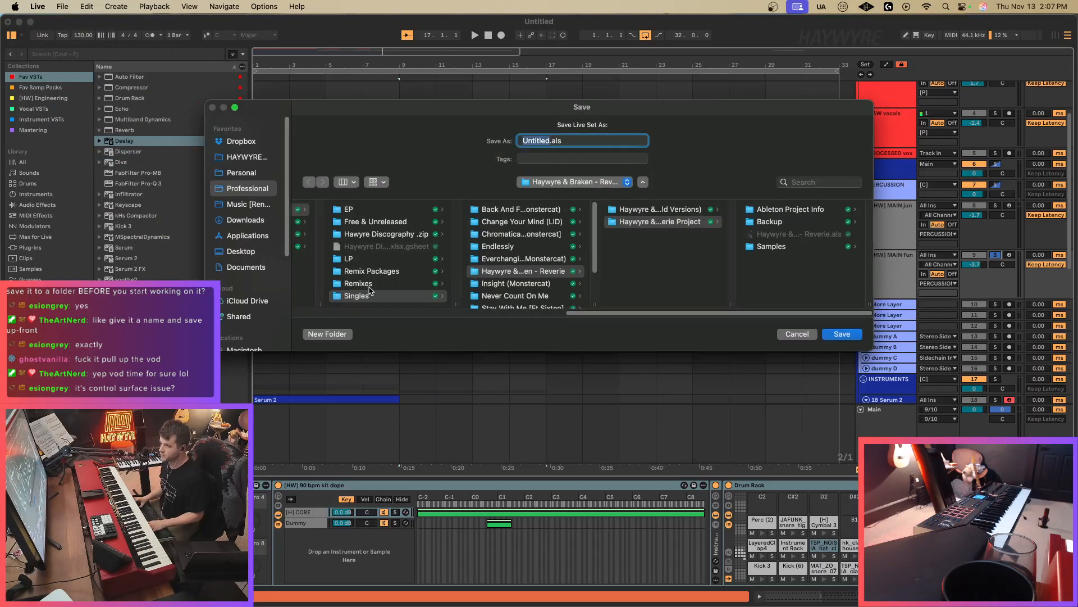
{"action": "left_click", "coordinate": [251, 192]}
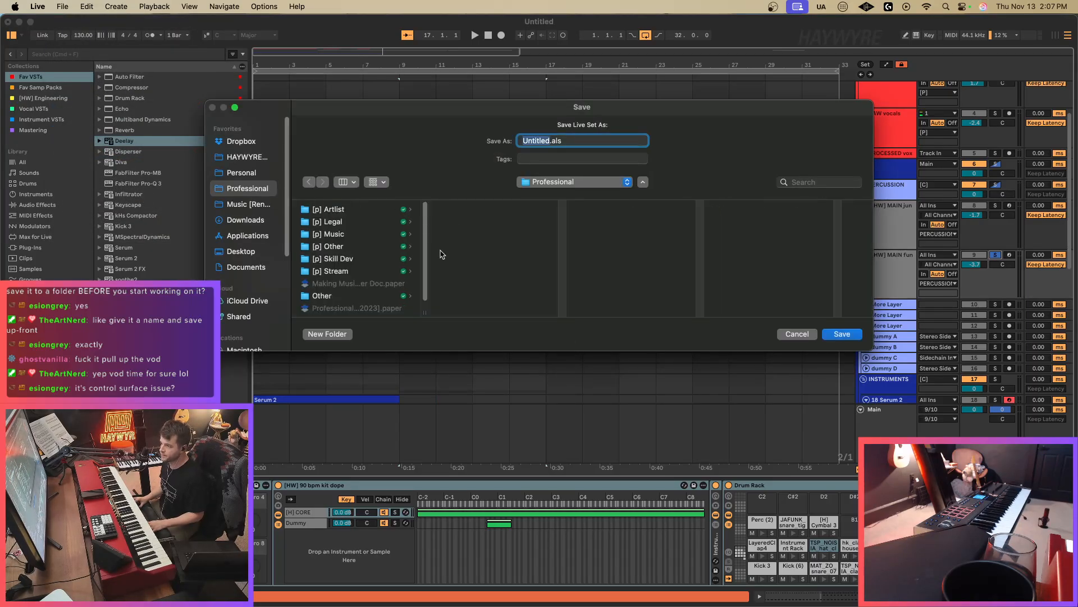
{"action": "left_click", "coordinate": [356, 234]}
{"action": "left_click", "coordinate": [463, 245]}
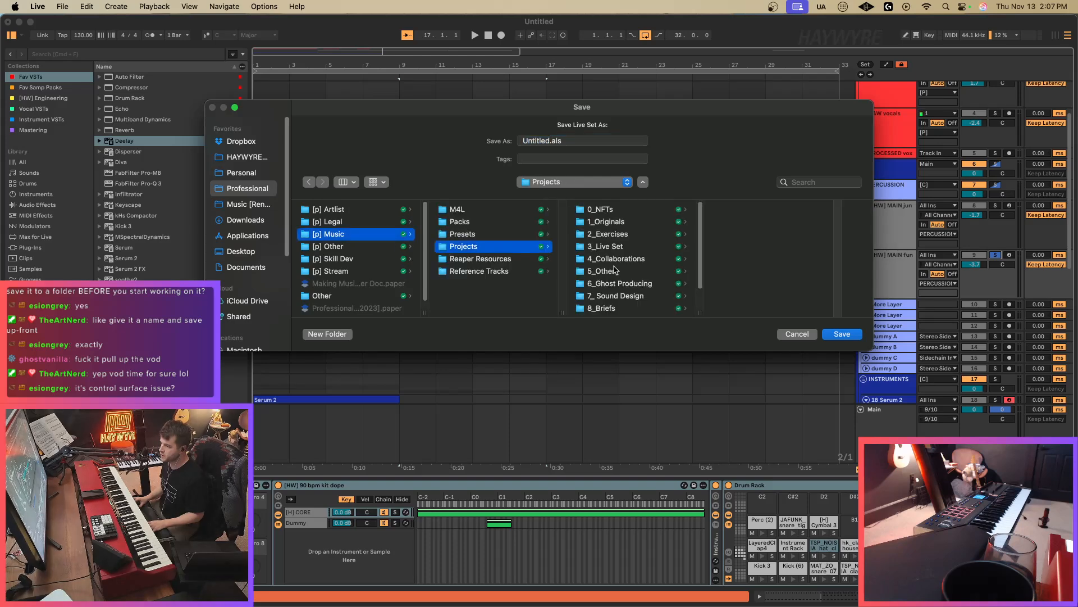
{"action": "scroll", "coordinate": [616, 269], "scroll_direction": "down", "scroll_amount": 2}
{"action": "left_click", "coordinate": [641, 306]}
{"action": "scroll", "coordinate": [628, 284], "scroll_direction": "up", "scroll_amount": 2}
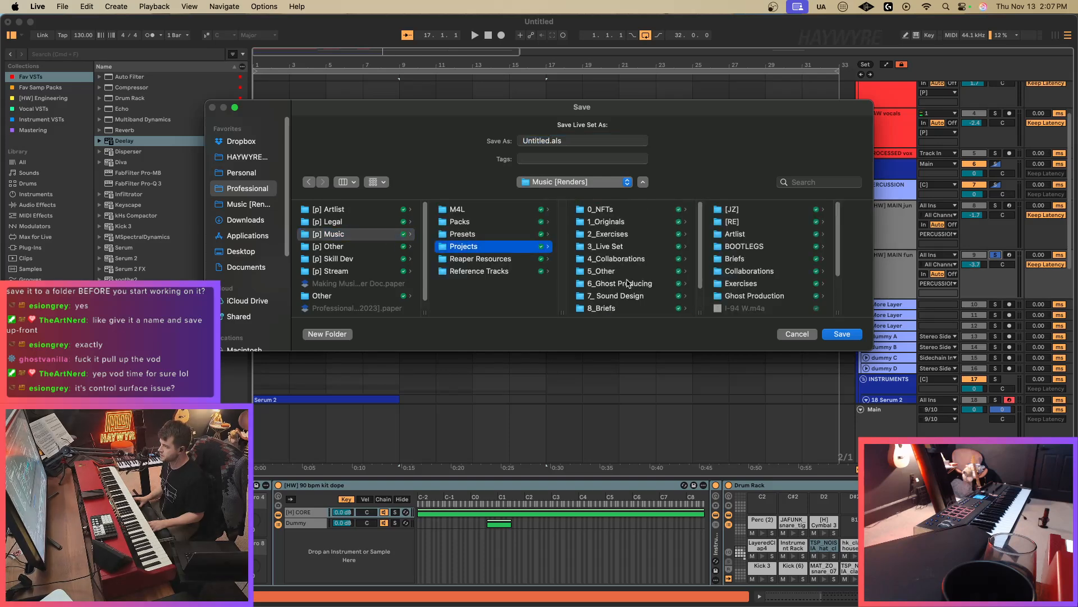
{"action": "left_click", "coordinate": [620, 224]}
{"action": "left_click", "coordinate": [748, 235]}
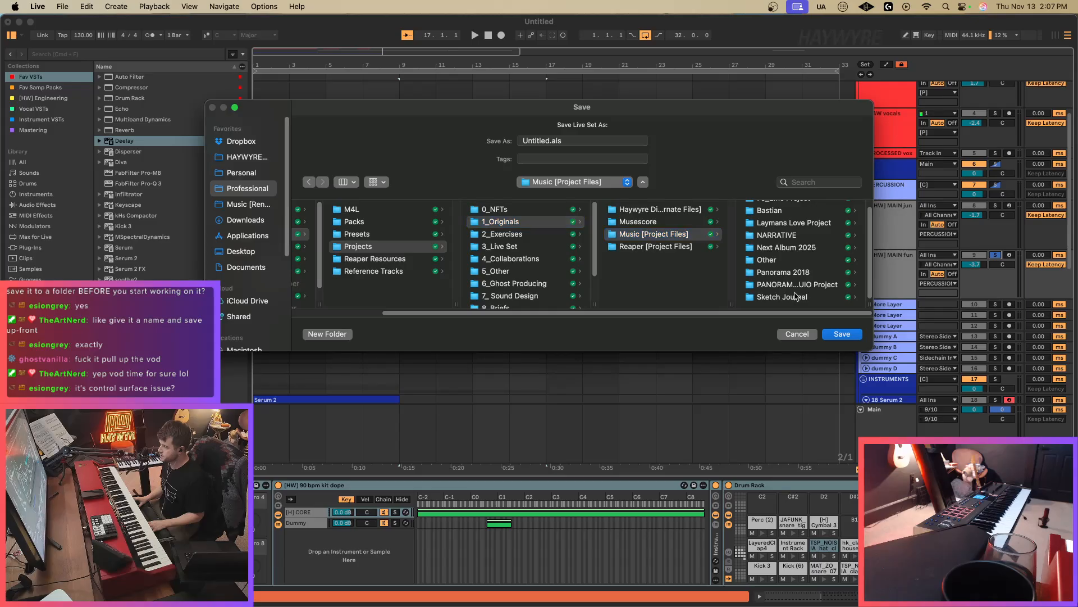
{"action": "left_click", "coordinate": [795, 296]}
{"action": "left_click", "coordinate": [783, 294]}
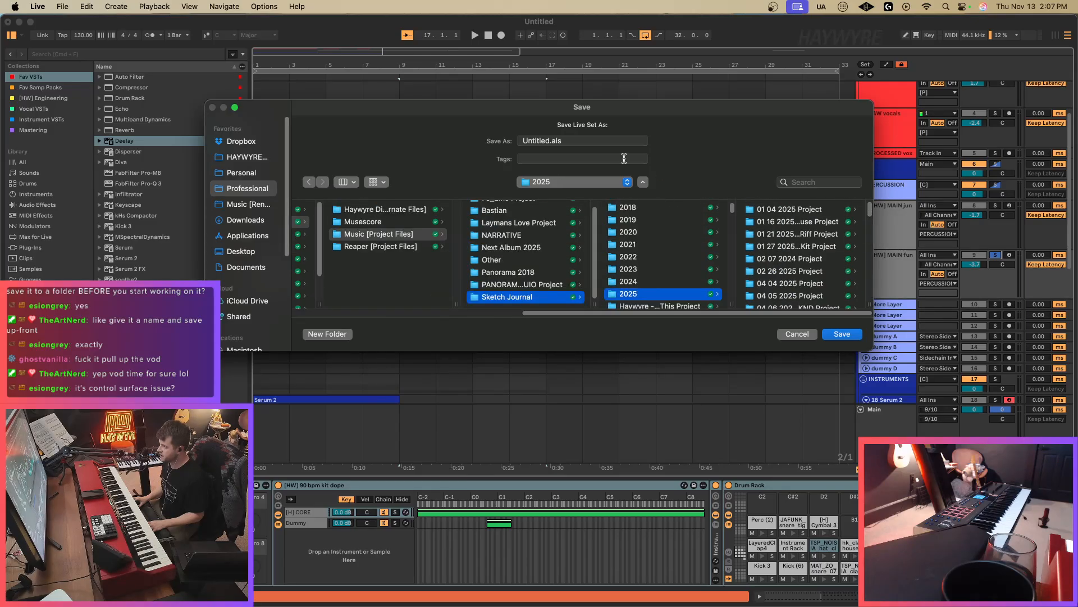
{"action": "left_click_drag", "start_coordinate": [548, 142], "coordinate": [520, 143]}
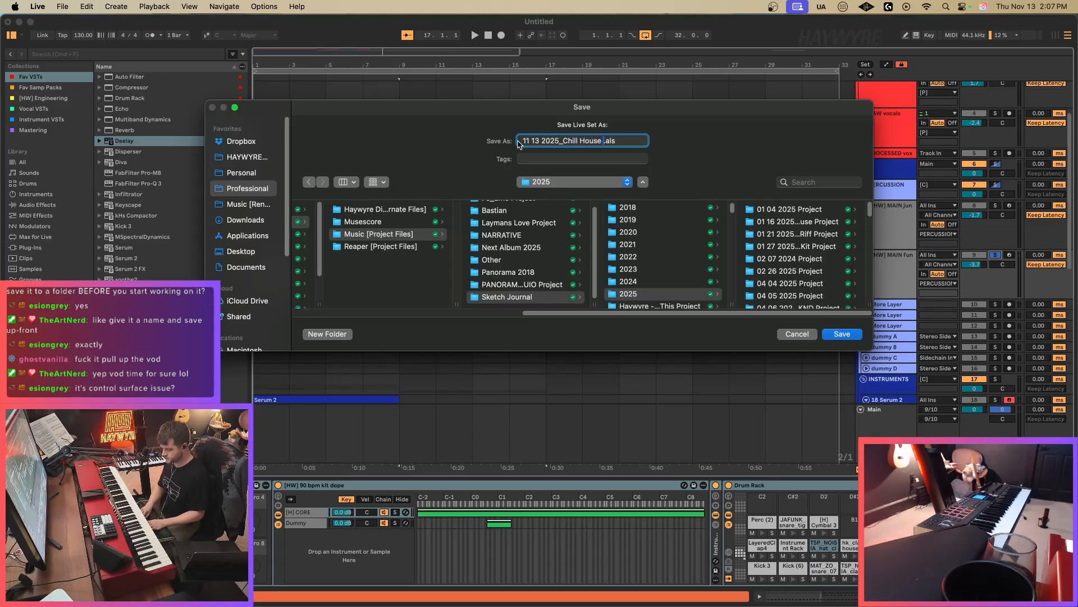
{"action": "key", "text": "Return"}
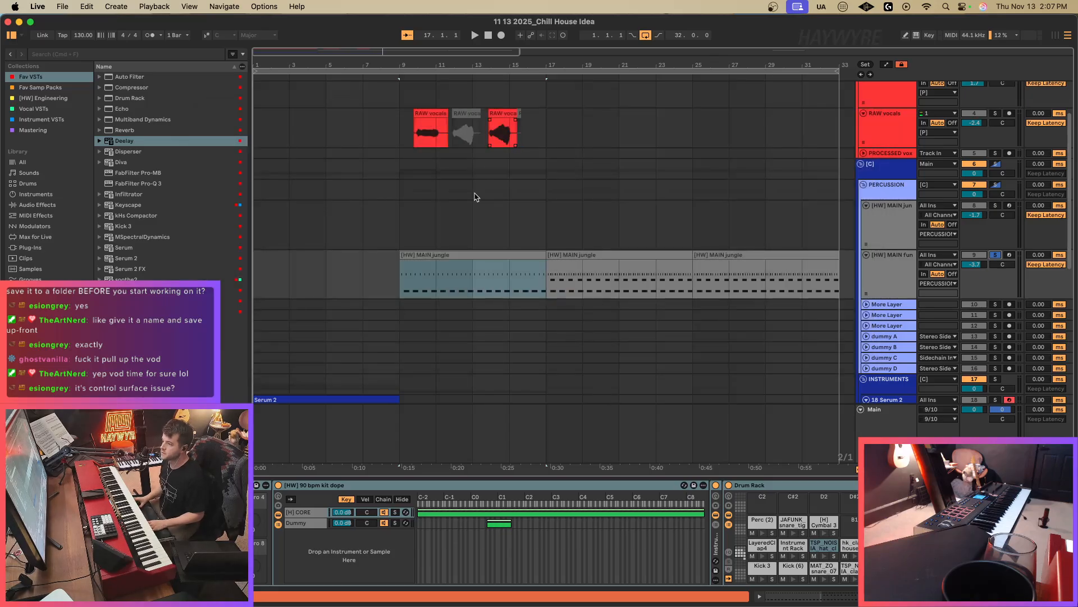
Delete the clap and kick notes from the [HW] MAIN jungle clip at bar 9, keeping only the hats, and play the clip.
{"action": "double_click", "coordinate": [458, 253]}
{"action": "left_click_drag", "start_coordinate": [473, 459], "coordinate": [456, 291]}
{"action": "left_click_drag", "start_coordinate": [1062, 494], "coordinate": [329, 521]}
{"action": "key", "text": "Delete"}
{"action": "key", "text": "space"}
{"action": "key", "text": "shift+Tab"}
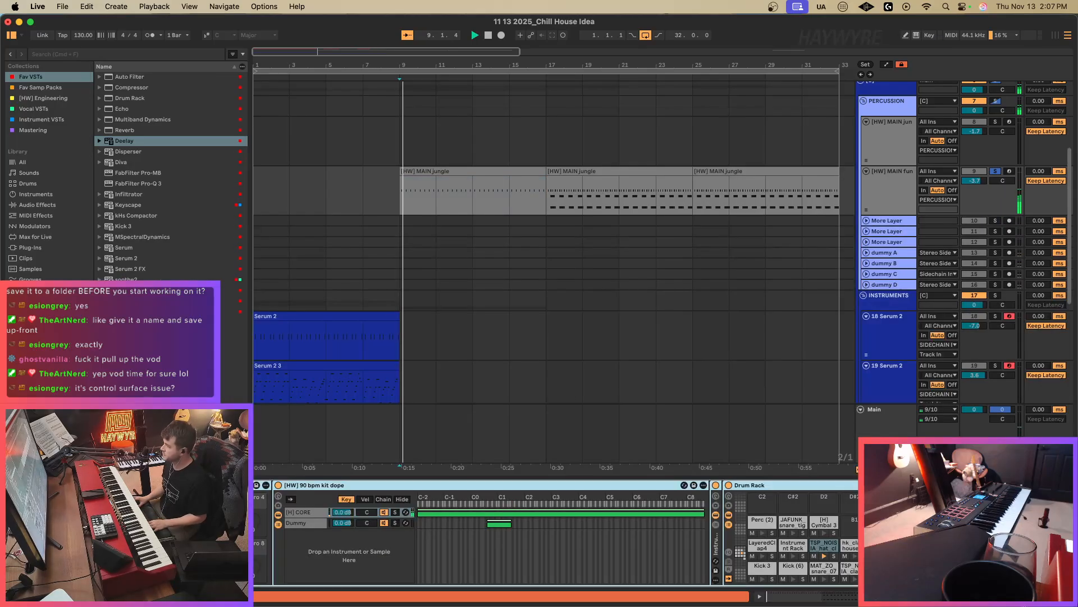
Deactivate the hat and clap notes in the [HW] MAIN jungle clip at bar 17 so only the kicks play.
{"action": "left_click", "coordinate": [627, 173]}
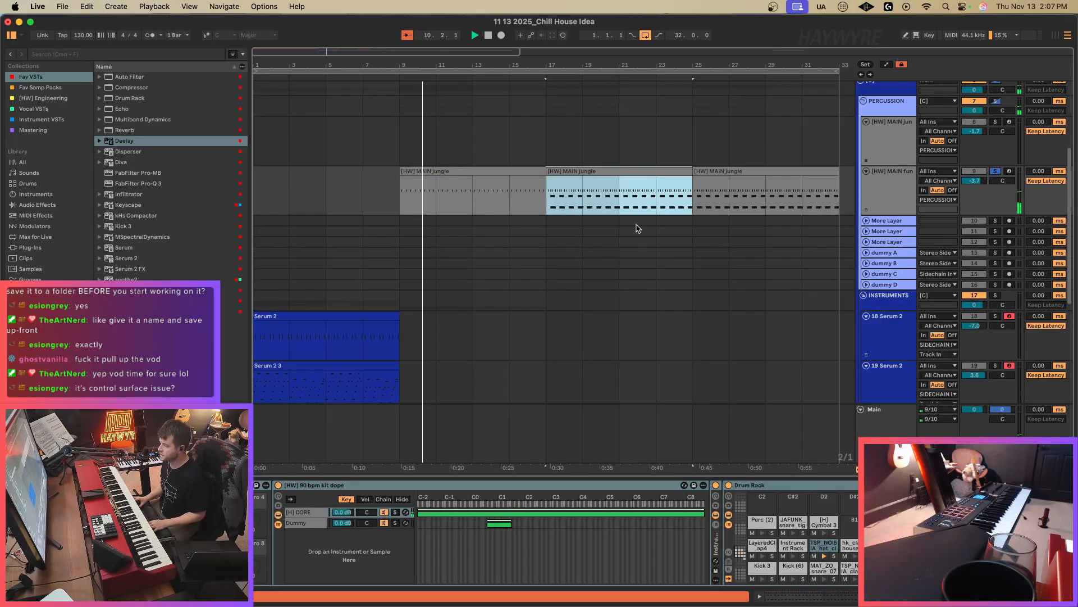
{"action": "key", "text": "space"}
{"action": "left_click", "coordinate": [588, 163]}
{"action": "double_click", "coordinate": [590, 170]}
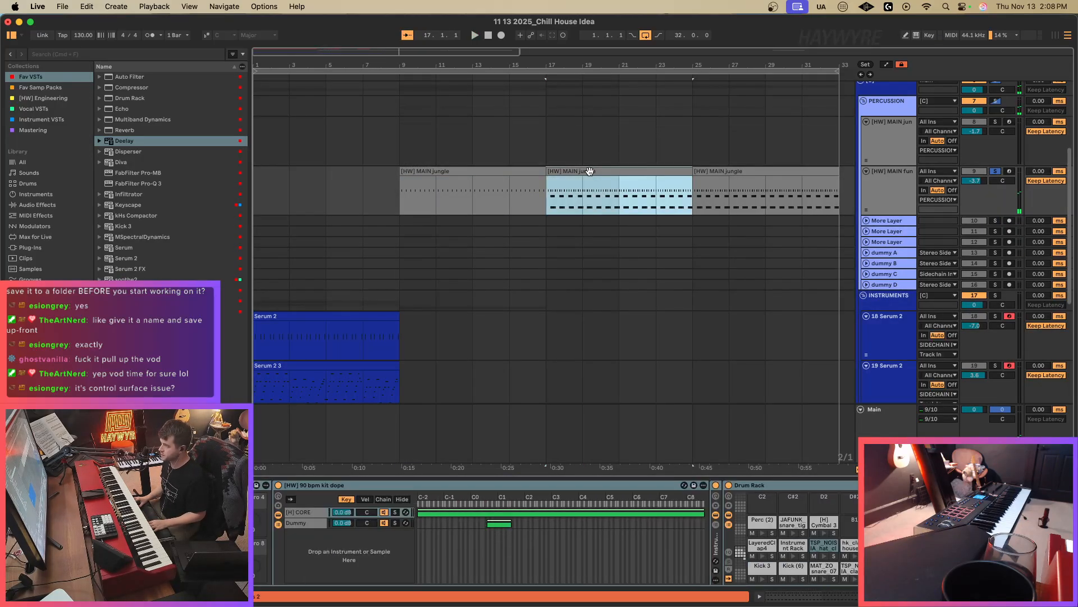
{"action": "left_click_drag", "start_coordinate": [334, 417], "coordinate": [1077, 462]}
{"action": "key", "text": "0"}
{"action": "key", "text": "shift+Tab"}
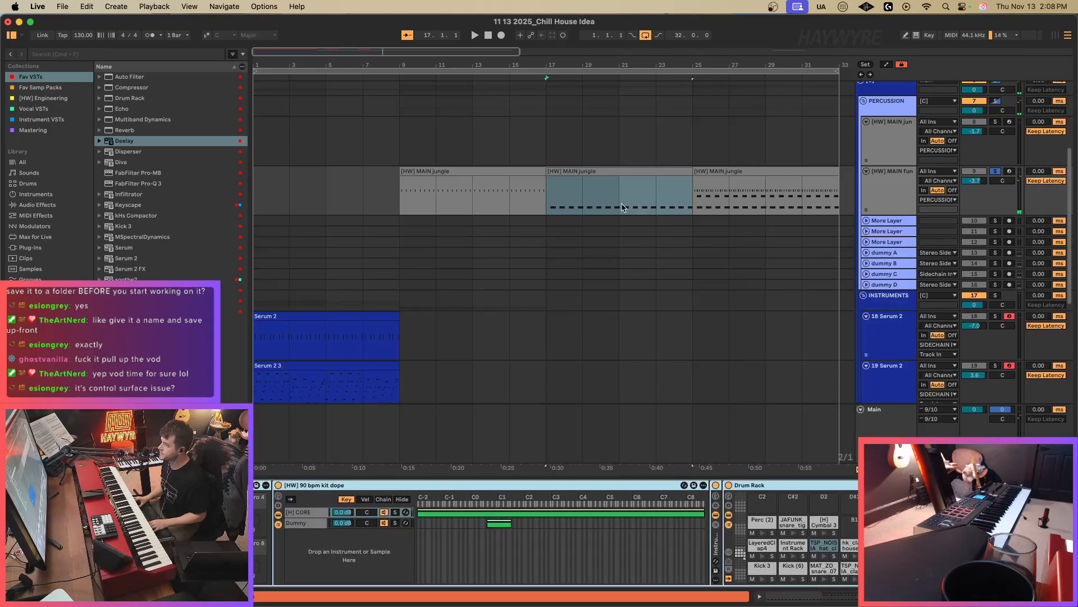
Loop the eight bars of the [HW] MAIN jungle clip at bar 17 and audition the kick.
{"action": "left_click", "coordinate": [602, 171]}
{"action": "key", "text": "super+l"}
{"action": "key", "text": "space"}
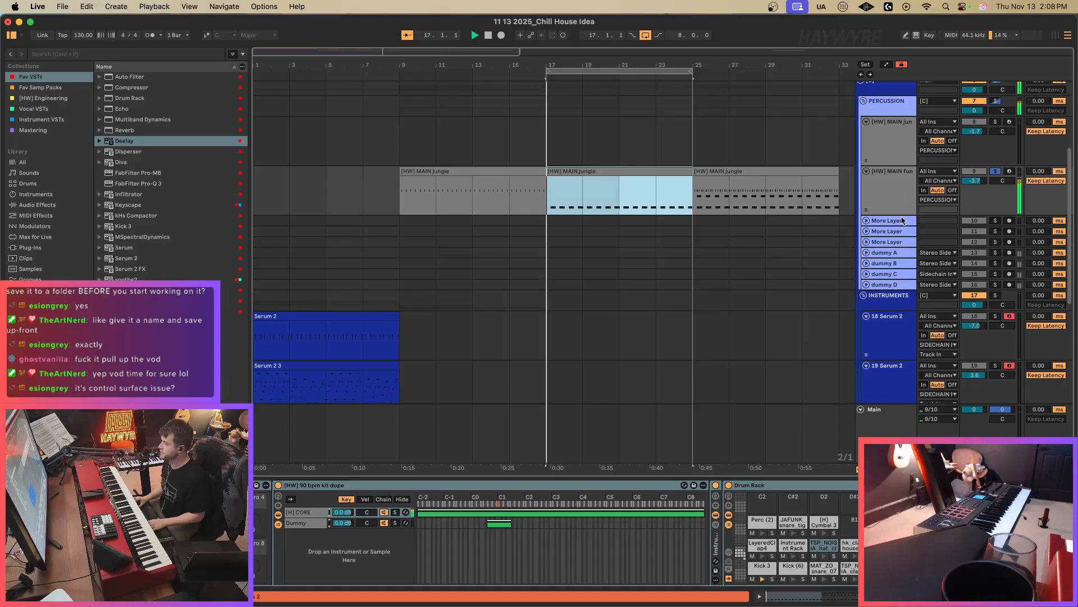
{"action": "key", "text": "space"}
Open Kick 3 from the Drum Rack and pull down the upper EQ node in the click layer's Insert 1 effects.
{"action": "scroll", "coordinate": [556, 534], "scroll_direction": "right", "scroll_amount": 7}
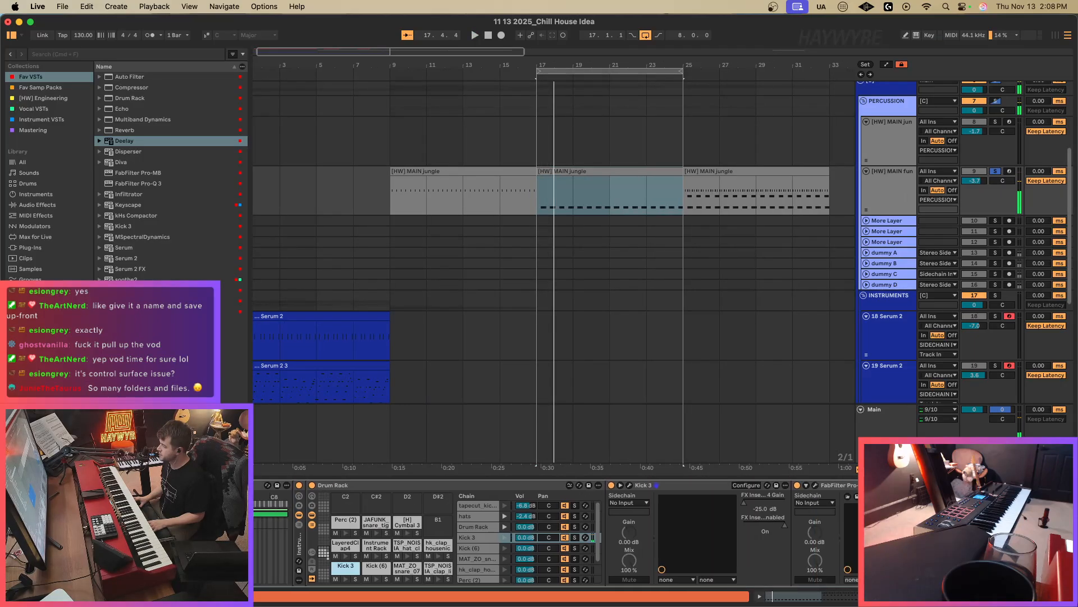
{"action": "left_click", "coordinate": [630, 486]}
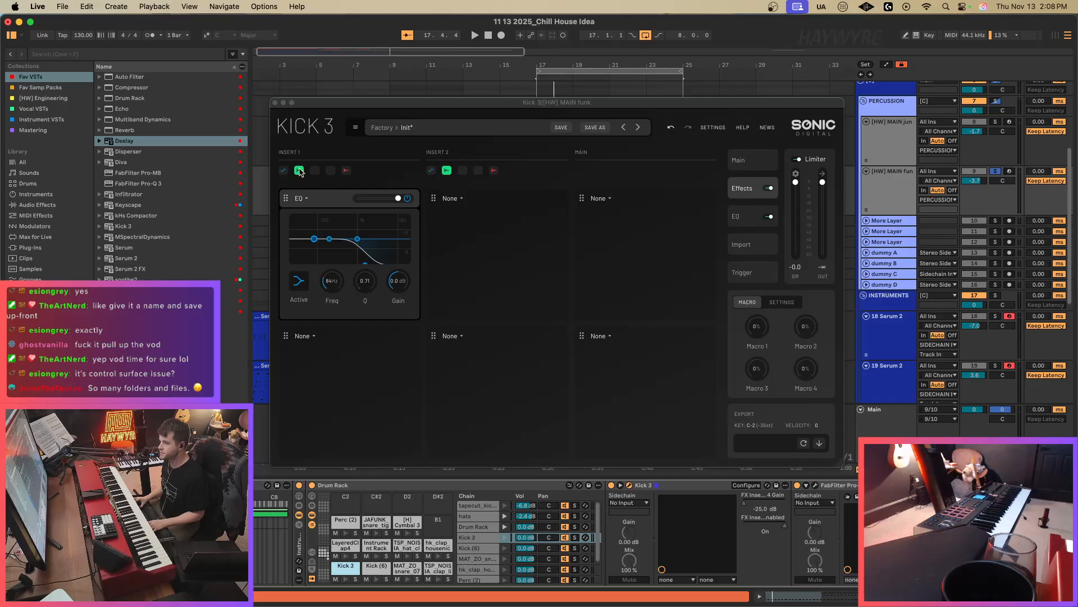
{"action": "left_click_drag", "start_coordinate": [358, 240], "coordinate": [369, 259]}
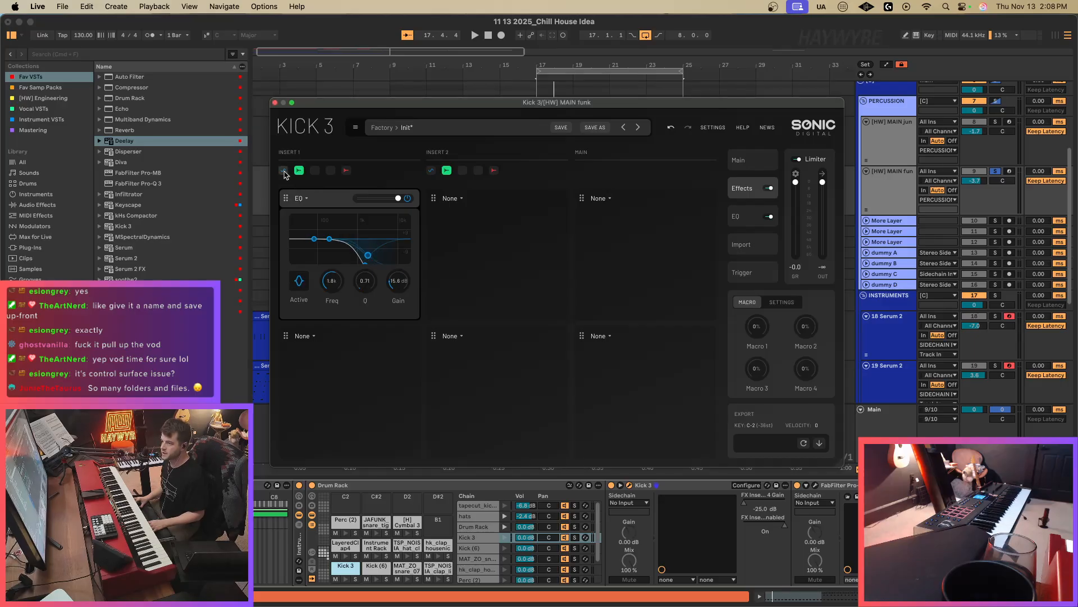
Shorten the click layer's amp envelope by moving its middle node early to about 0.49 and adding a node near zero.
{"action": "left_click", "coordinate": [739, 161]}
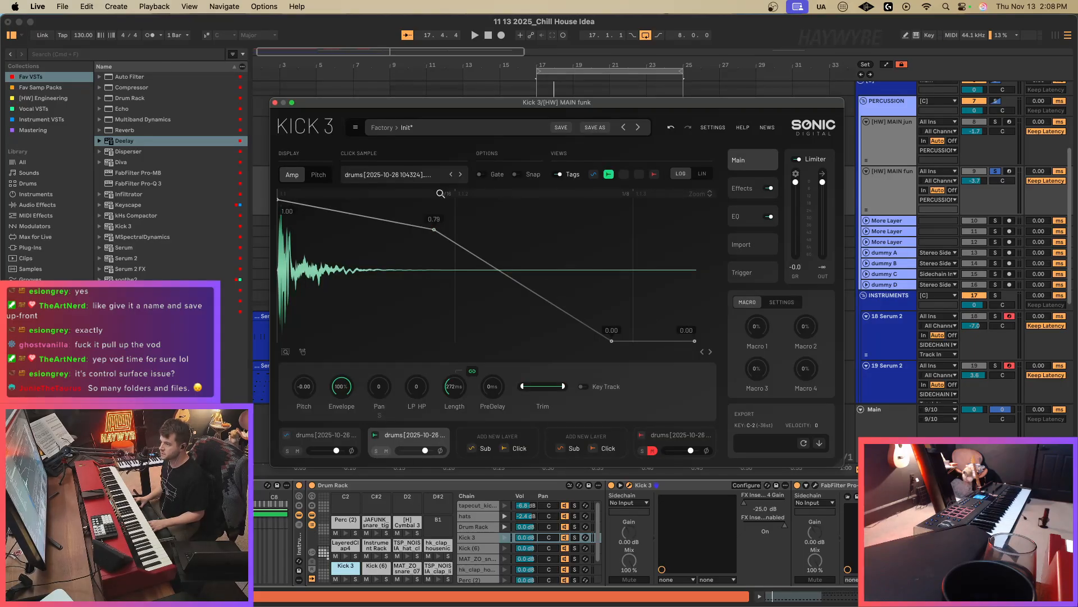
{"action": "left_click_drag", "start_coordinate": [435, 231], "coordinate": [329, 273]}
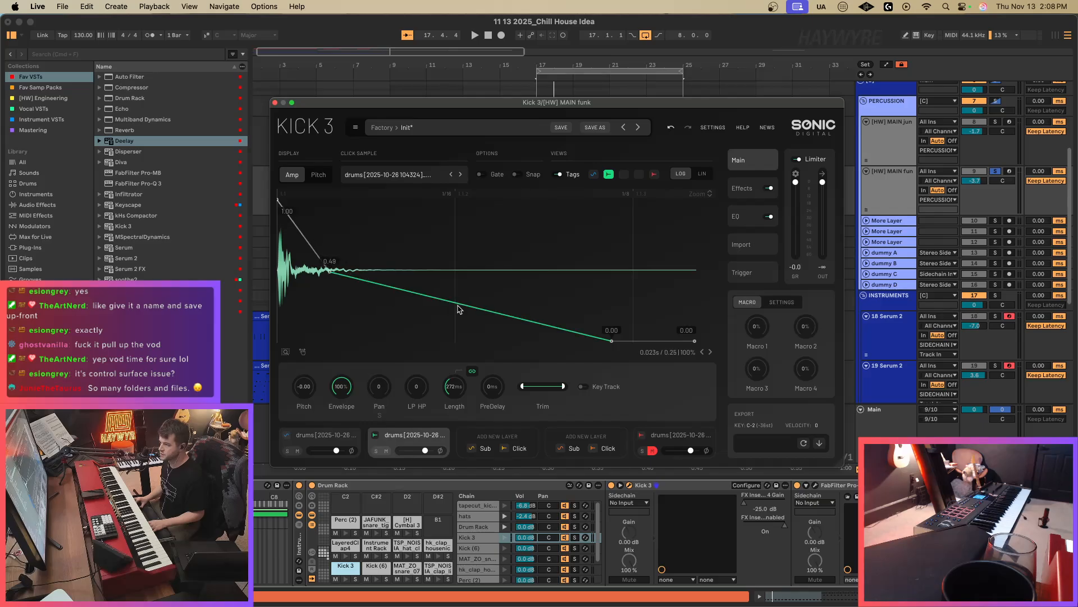
{"action": "left_click_drag", "start_coordinate": [457, 308], "coordinate": [459, 341]}
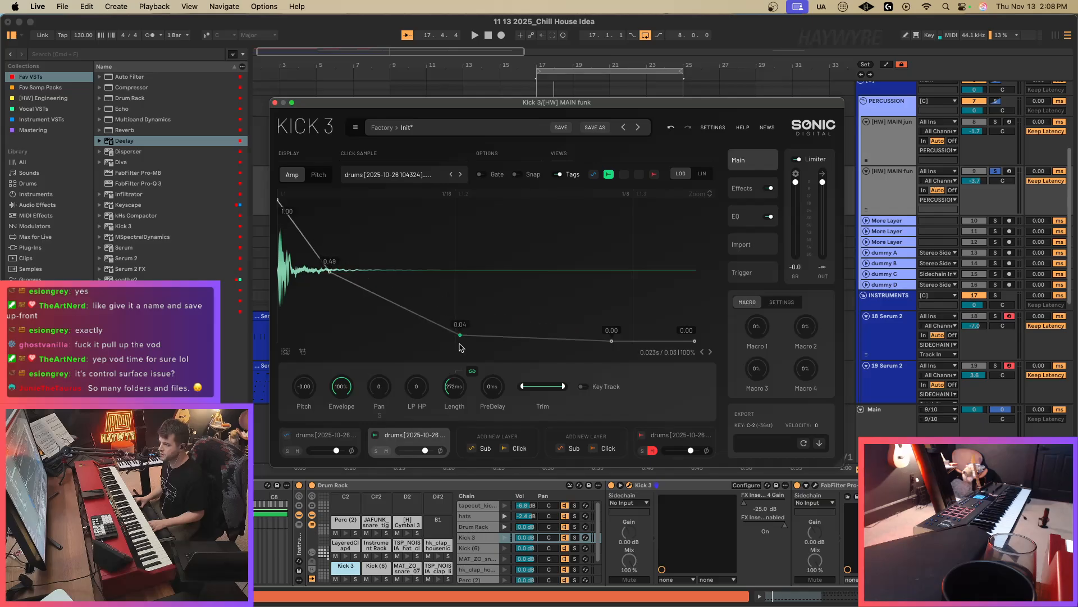
Remove the F#2 94.61 Hz node from the first layer's pitch envelope and play the loop.
{"action": "left_click", "coordinate": [313, 443]}
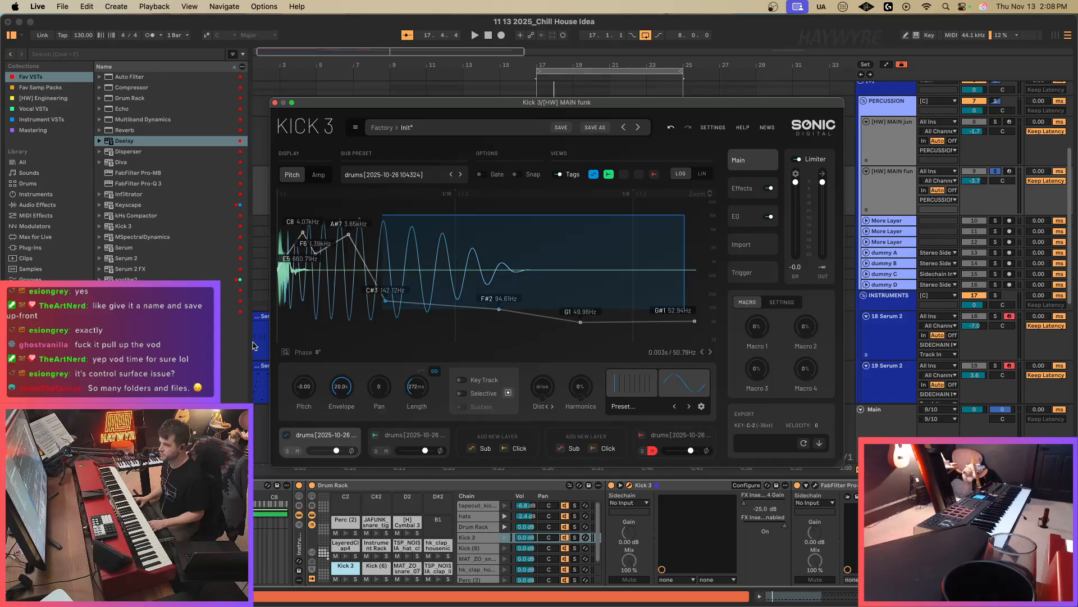
{"action": "double_click", "coordinate": [499, 310]}
{"action": "key", "text": "space"}
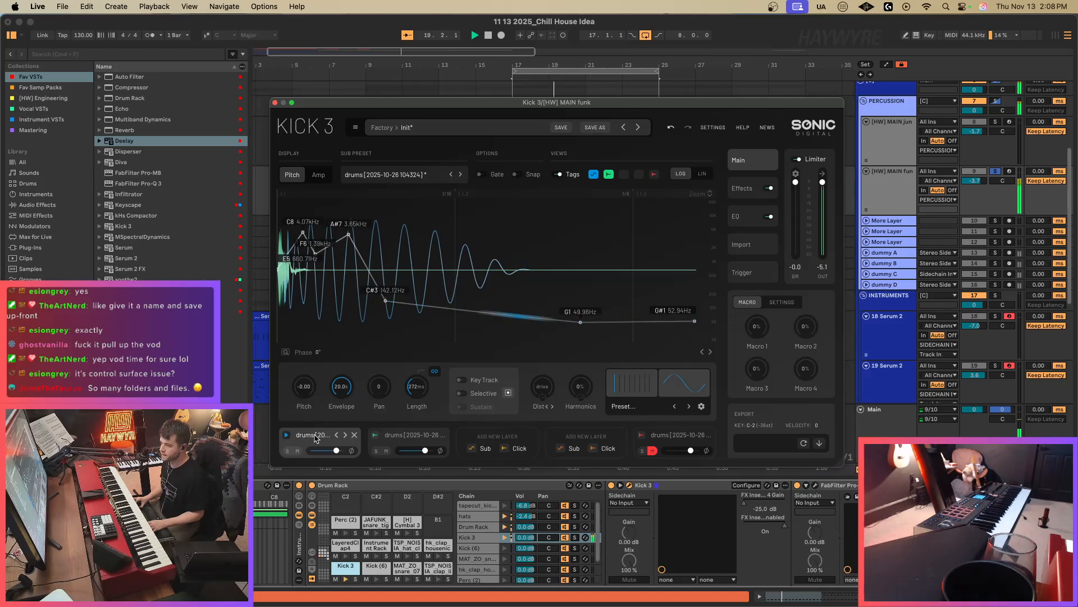
Simplify the nodes of the first layer's amp envelope and lower the 0.41 node near the tail to 0.00.
{"action": "left_click", "coordinate": [325, 179]}
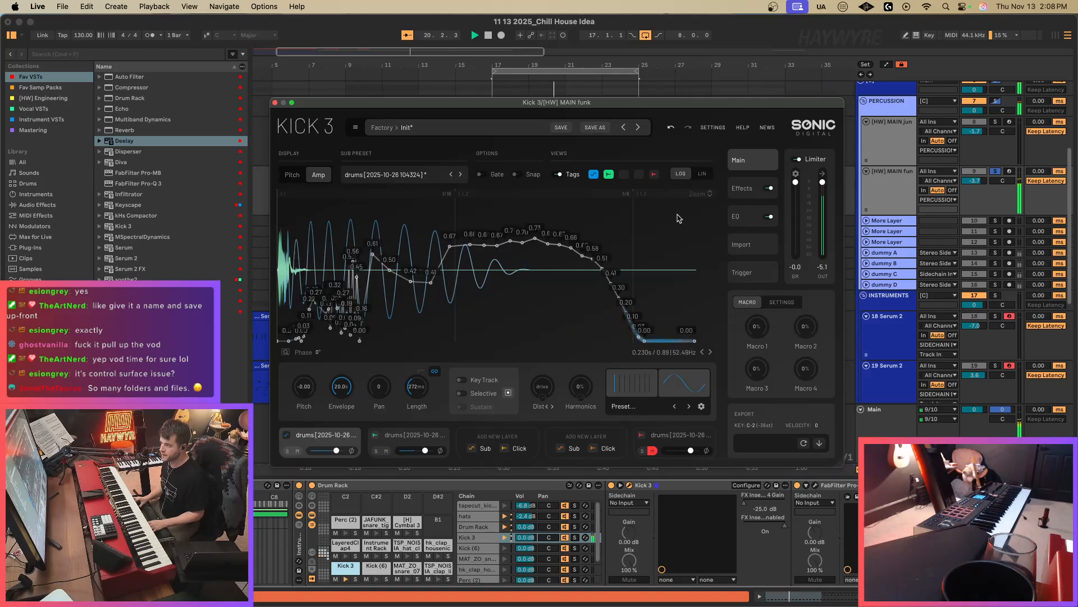
{"action": "right_click", "coordinate": [603, 273]}
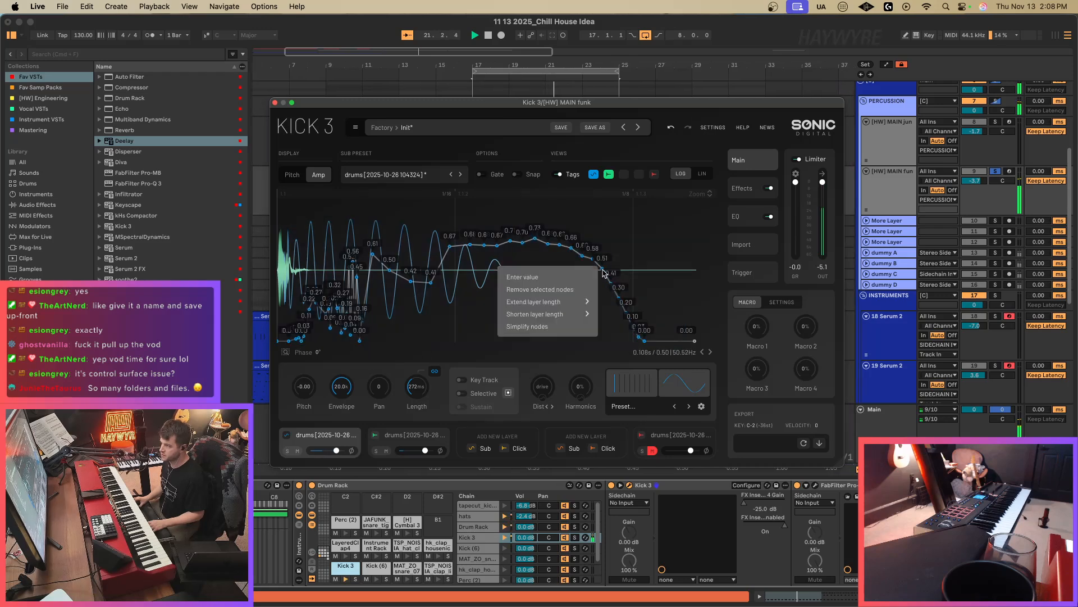
{"action": "left_click", "coordinate": [559, 328]}
{"action": "left_click_drag", "start_coordinate": [571, 323], "coordinate": [604, 325]}
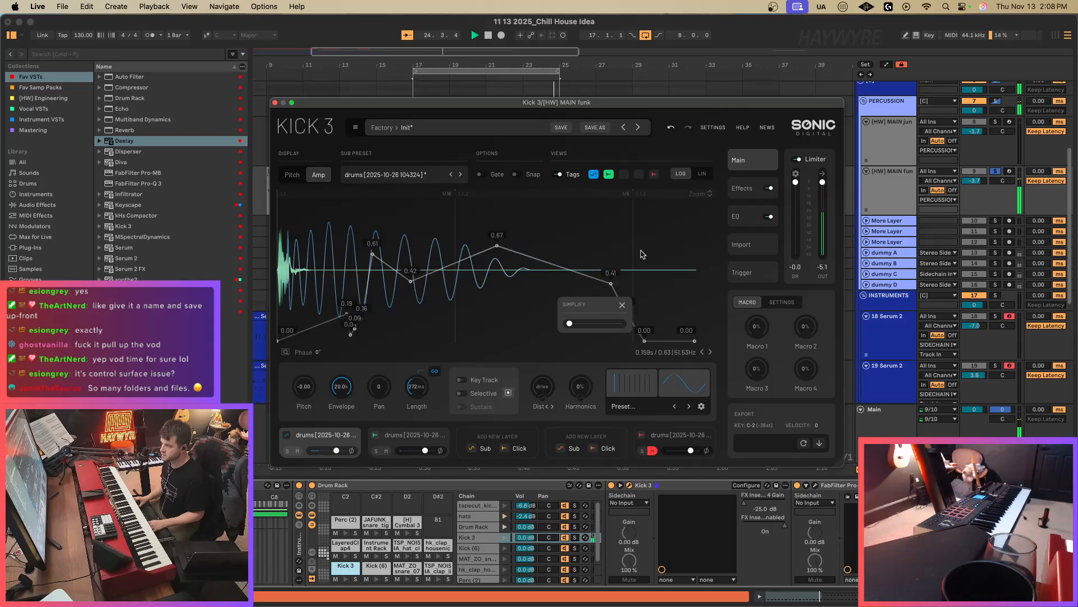
{"action": "left_click", "coordinate": [643, 255]}
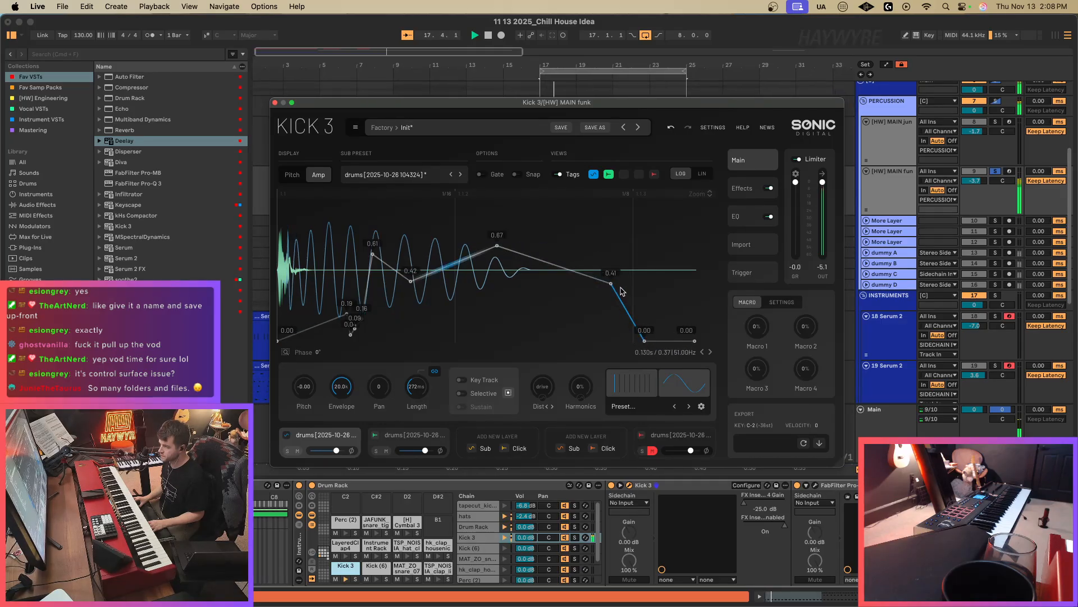
{"action": "left_click_drag", "start_coordinate": [611, 290], "coordinate": [628, 369]}
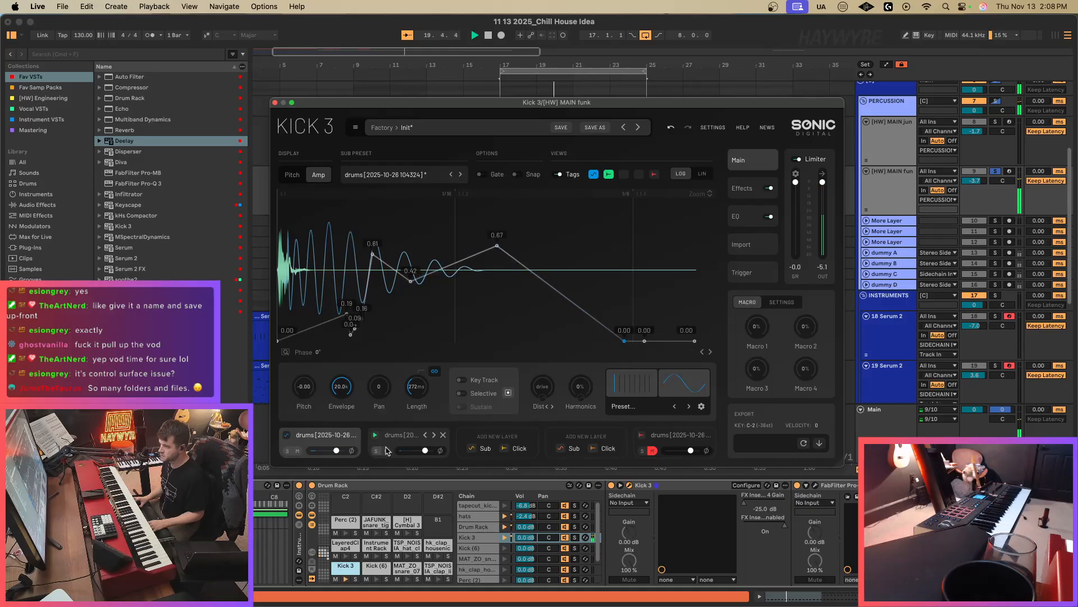
Review the click layer's amp envelope, unsolo the [HW] MAIN funk track and close the Kick 3 window.
{"action": "left_click", "coordinate": [401, 436]}
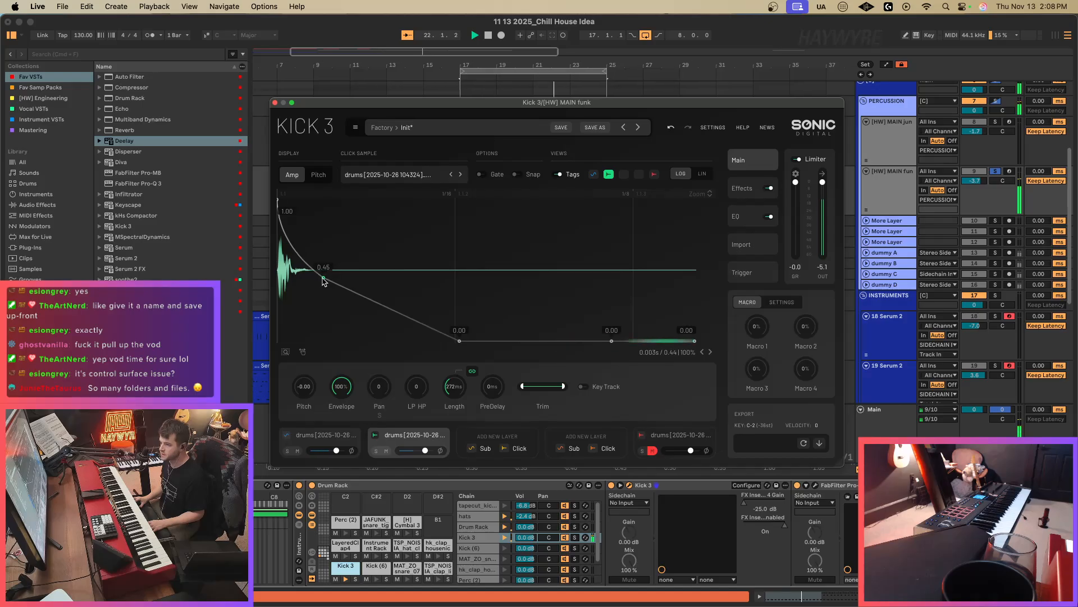
{"action": "left_click", "coordinate": [995, 171]}
{"action": "left_click", "coordinate": [274, 103]}
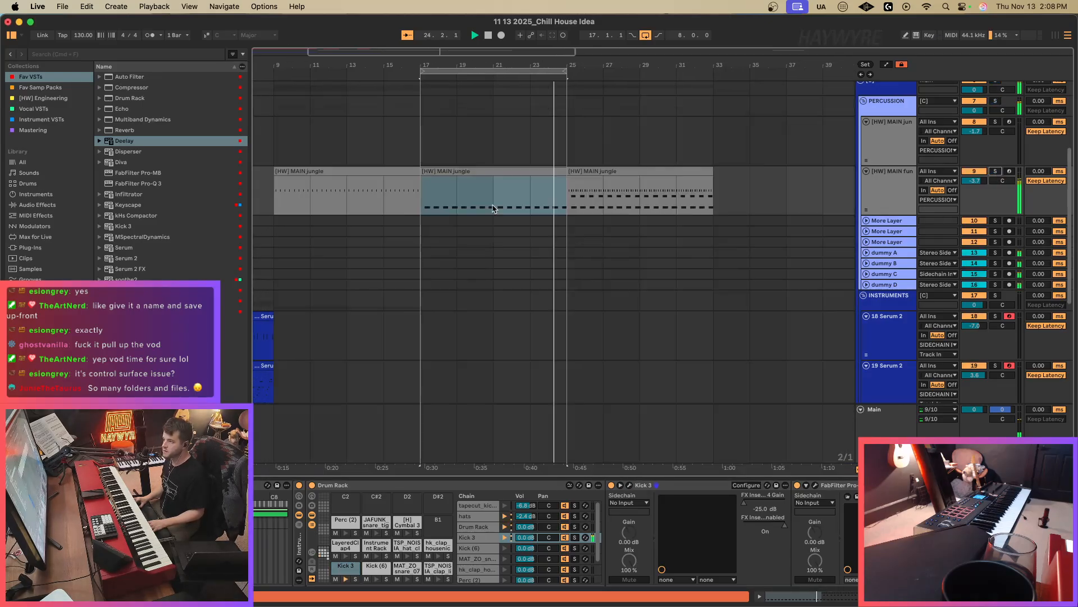
Delete the TSP_NOISIA hat notes across the eight bars of the [HW] MAIN jungle clip at bar 17 and set the note grid to 1/8.
{"action": "double_click", "coordinate": [525, 185]}
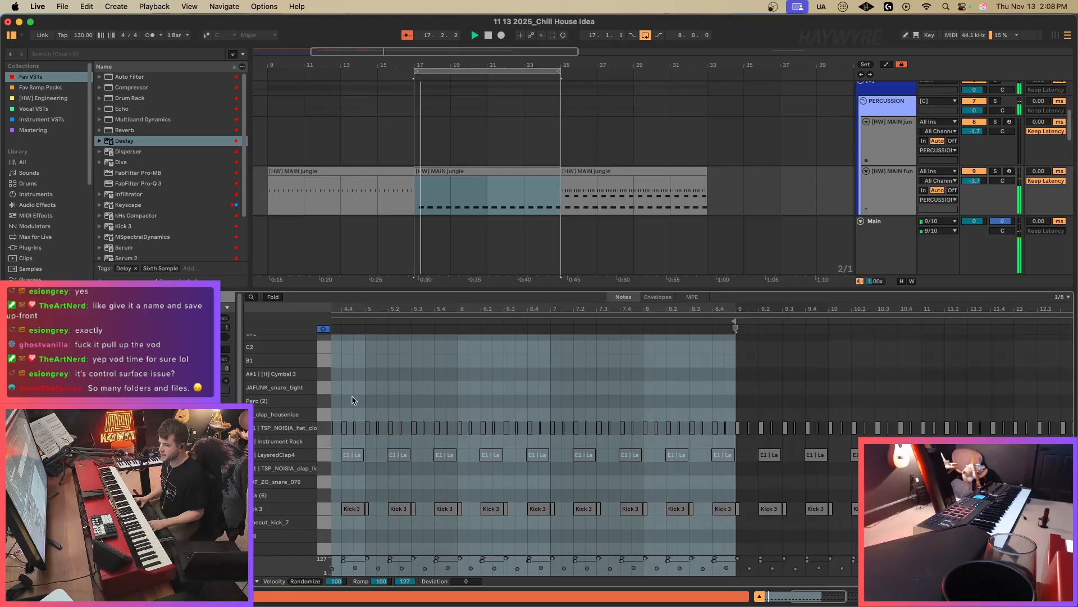
{"action": "left_click_drag", "start_coordinate": [351, 308], "coordinate": [351, 297]}
{"action": "left_click", "coordinate": [628, 440]}
{"action": "scroll", "coordinate": [427, 442], "scroll_direction": "left", "scroll_amount": 5}
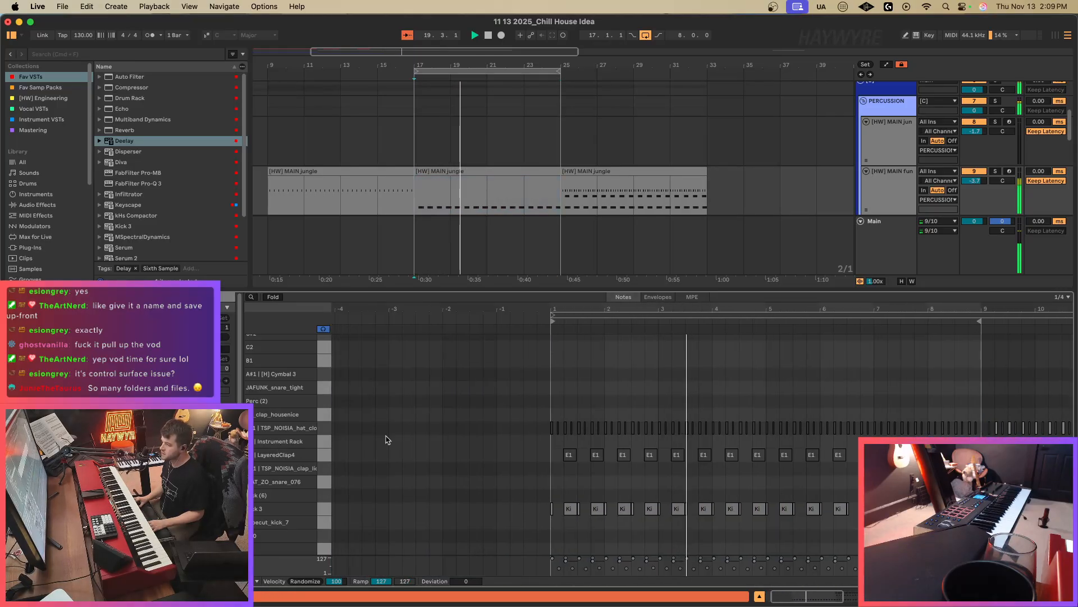
{"action": "left_click_drag", "start_coordinate": [541, 422], "coordinate": [1001, 435]}
{"action": "key", "text": "Delete"}
{"action": "left_click", "coordinate": [598, 425]}
{"action": "key", "text": "super+1"}
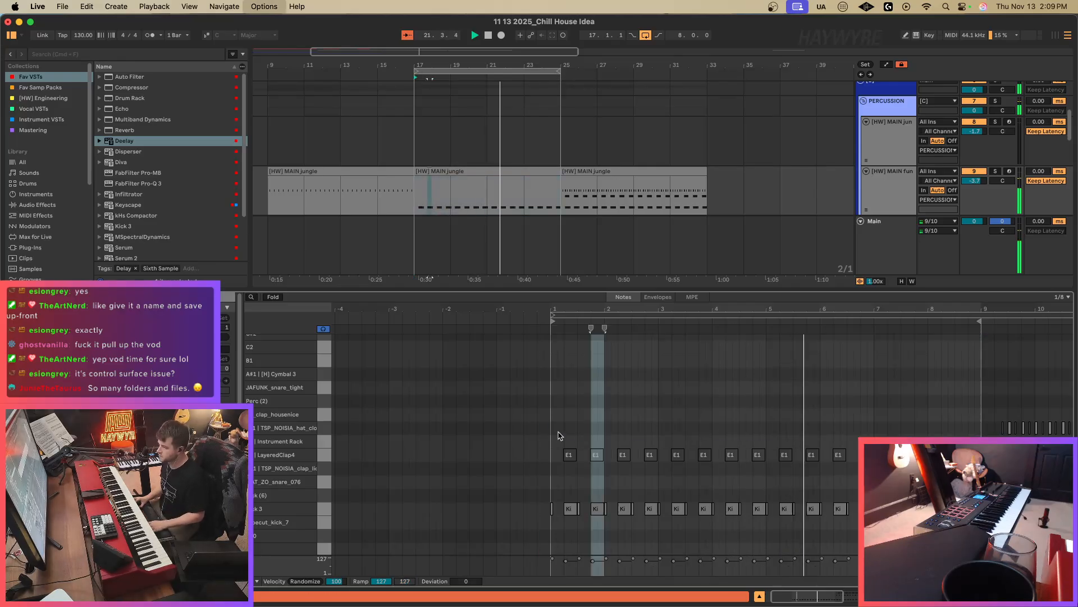
Add a TSP_NOISIA hat note on the first offbeat of the bar-17 clip and repeat it every beat up to bar 6.
{"action": "double_click", "coordinate": [559, 428]}
{"action": "key", "text": "super+d"}
{"action": "key", "text": "super+d"}
{"action": "key", "text": "super+d"}
{"action": "key", "text": "super+d"}
{"action": "key", "text": "super+d"}
{"action": "key", "text": "super+d"}
{"action": "key", "text": "super+d"}
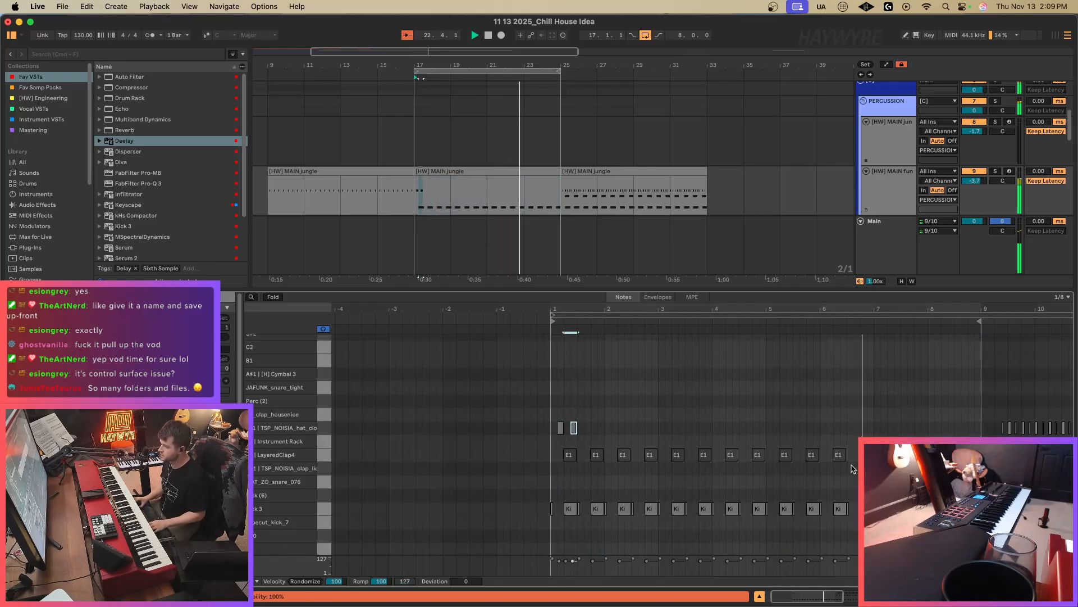
{"action": "key", "text": "super+d"}
{"action": "key", "text": "super+d"}
{"action": "key", "text": "super+d"}
{"action": "key", "text": "super+d"}
{"action": "key", "text": "super+d"}
{"action": "key", "text": "super+d"}
{"action": "key", "text": "super+d"}
{"action": "key", "text": "super+d"}
{"action": "key", "text": "super+d"}
{"action": "key", "text": "super+d"}
{"action": "key", "text": "super+d"}
{"action": "key", "text": "super+d"}
{"action": "key", "text": "super+d"}
{"action": "key", "text": "super+2"}
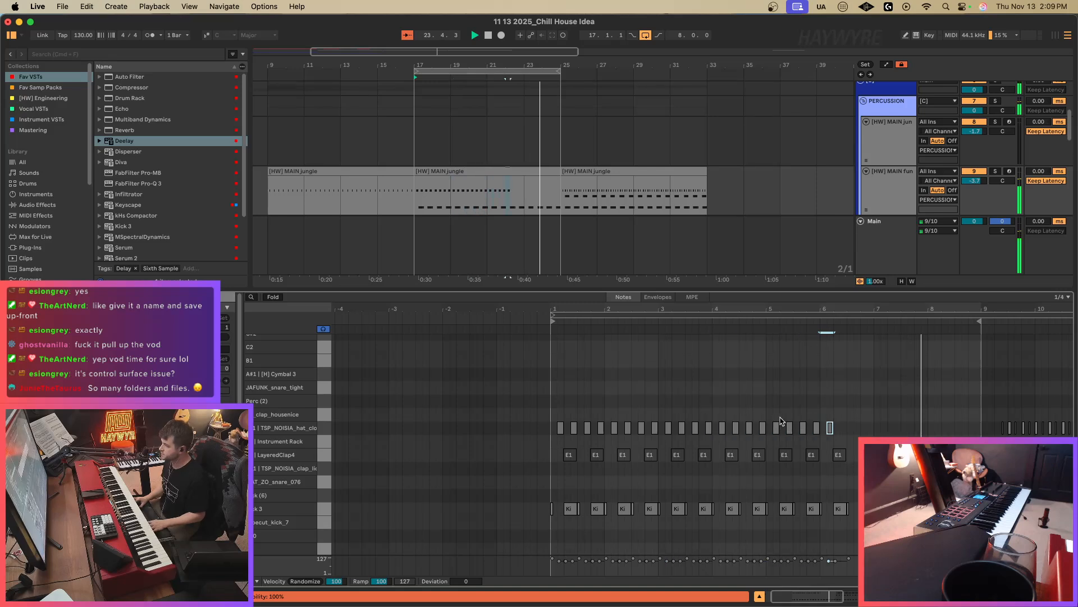
Duplicate the first four bars of hat notes to fill the second half of the eight-bar clip.
{"action": "left_click_drag", "start_coordinate": [538, 408], "coordinate": [768, 445]}
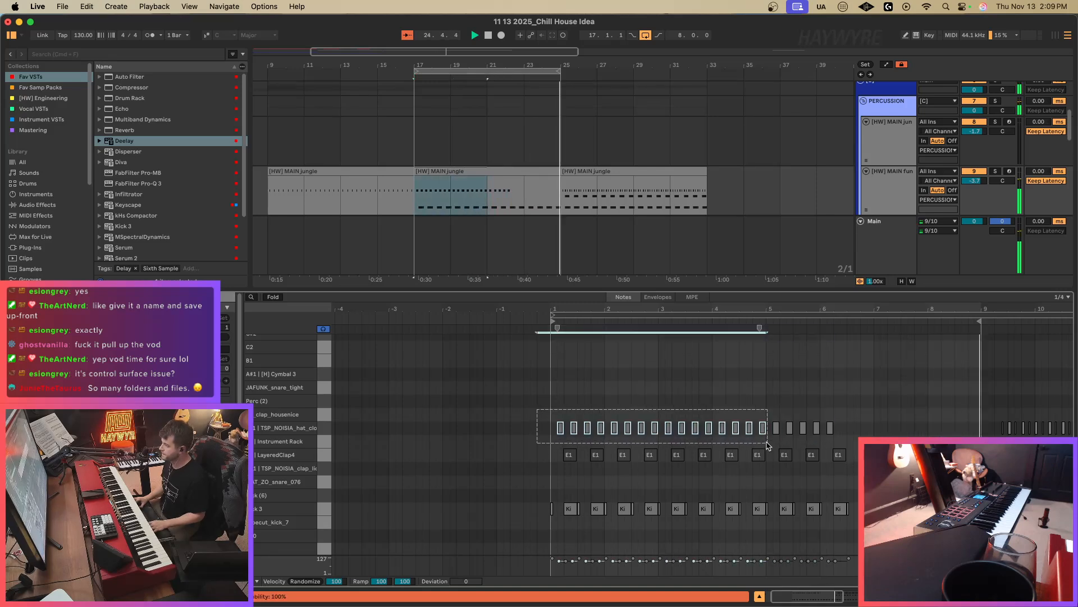
{"action": "key", "text": "super+d"}
{"action": "key", "text": "shift+Tab"}
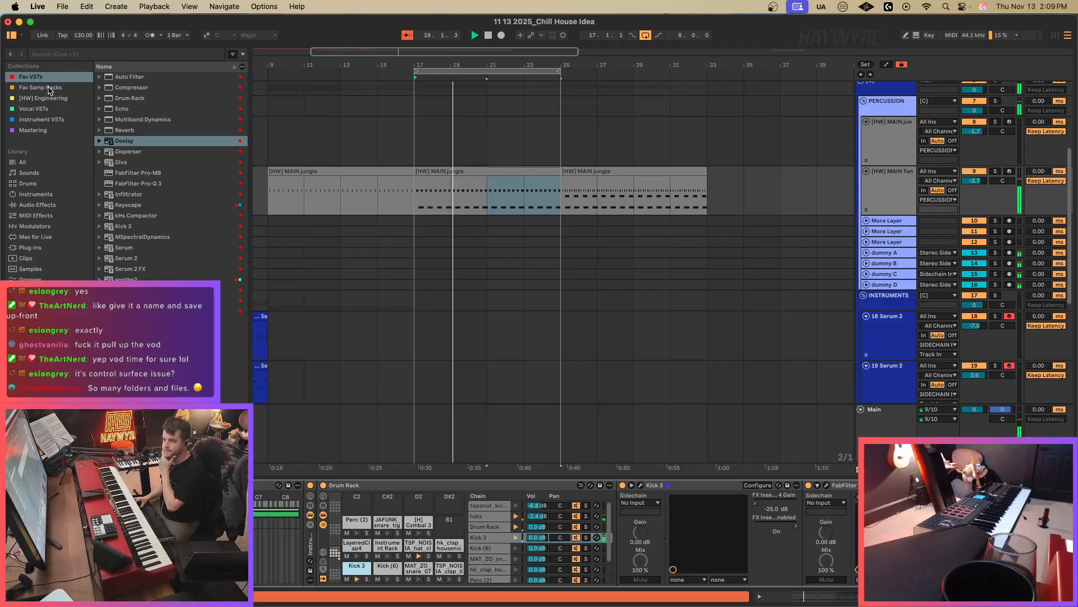
Load OLIVERCLAP_sonice.wav from HW Claps 2024 in the Haywyre's Pre-Engineering [2024] collection onto the drum rack's empty B1 pad.
{"action": "left_click", "coordinate": [39, 393]}
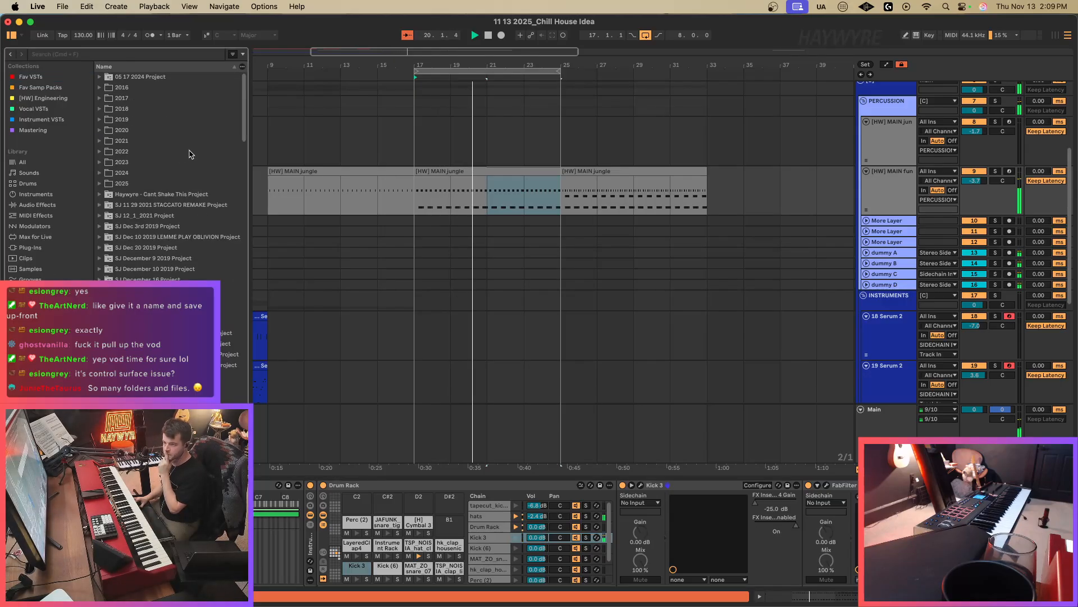
{"action": "left_click", "coordinate": [74, 98]}
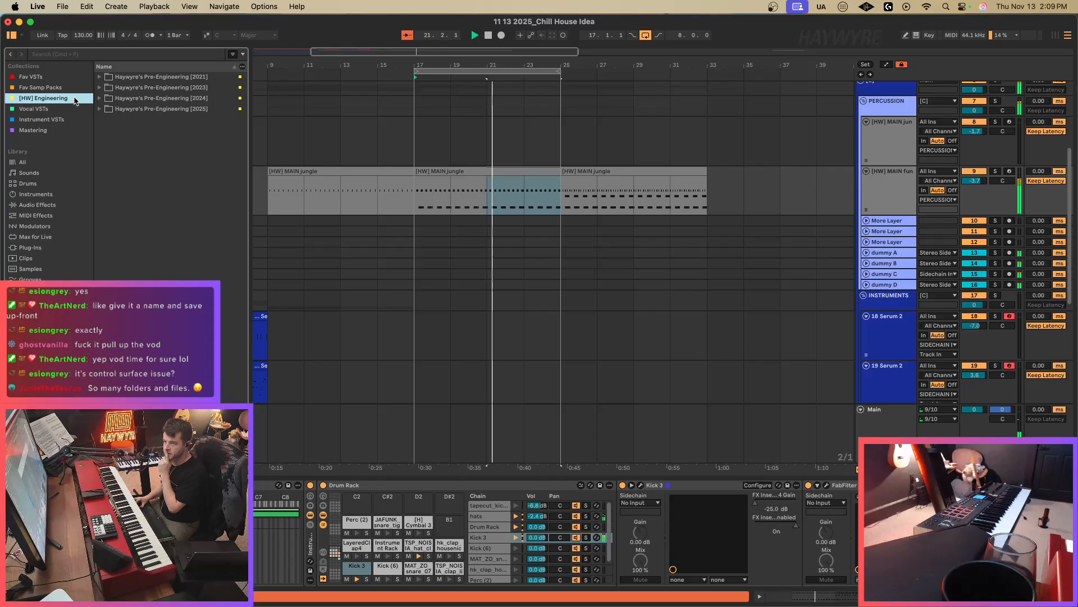
{"action": "left_click", "coordinate": [100, 98]}
{"action": "left_click", "coordinate": [103, 109]}
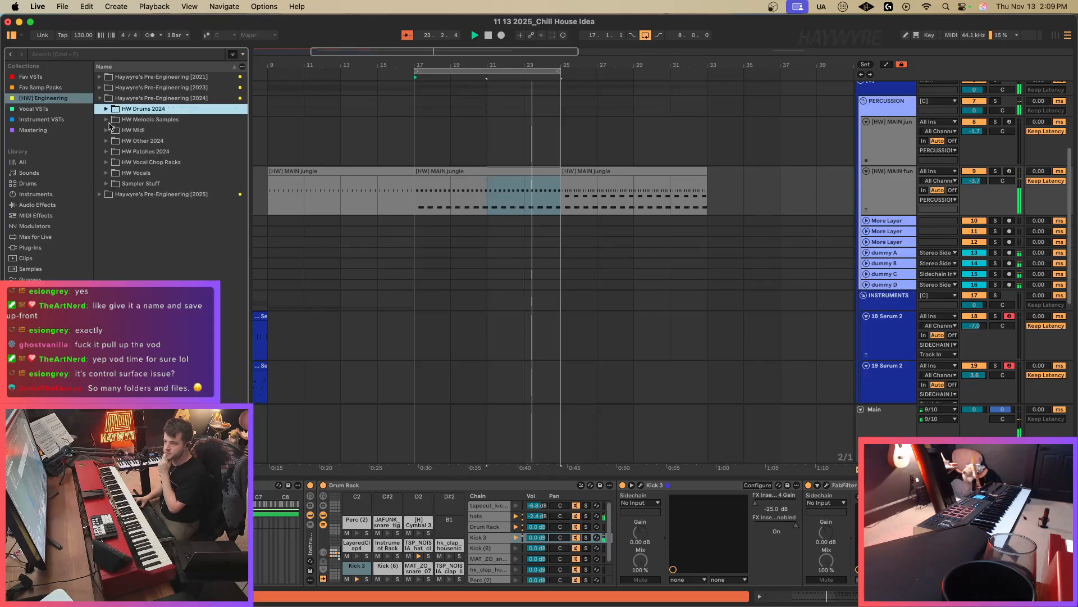
{"action": "left_click", "coordinate": [106, 151]}
{"action": "left_click", "coordinate": [106, 151]}
{"action": "left_click", "coordinate": [109, 112]}
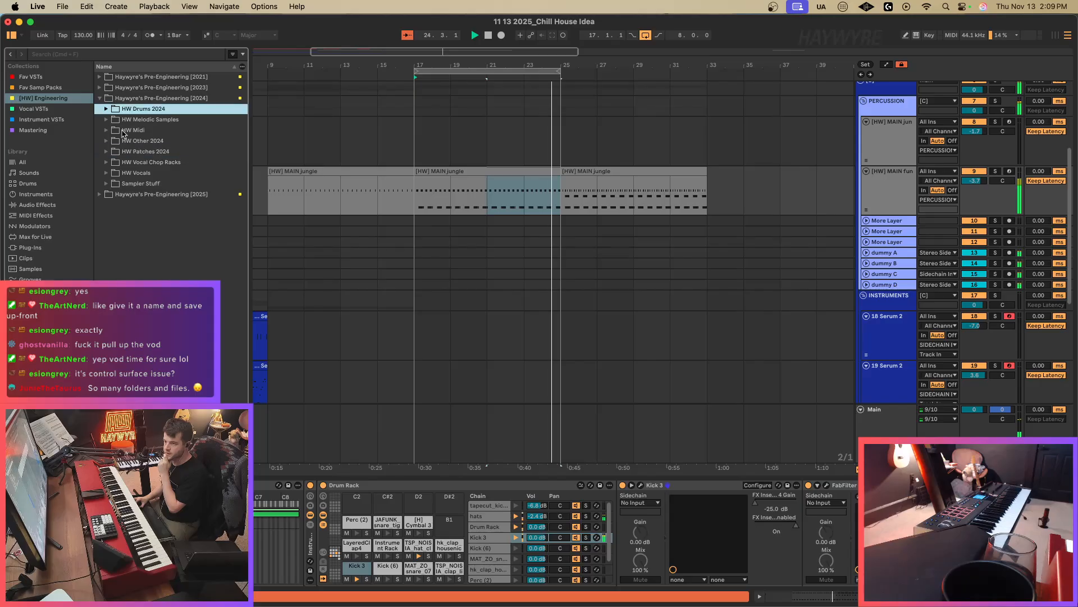
{"action": "left_click", "coordinate": [106, 109]}
{"action": "left_click", "coordinate": [114, 120]}
{"action": "left_click", "coordinate": [153, 144]}
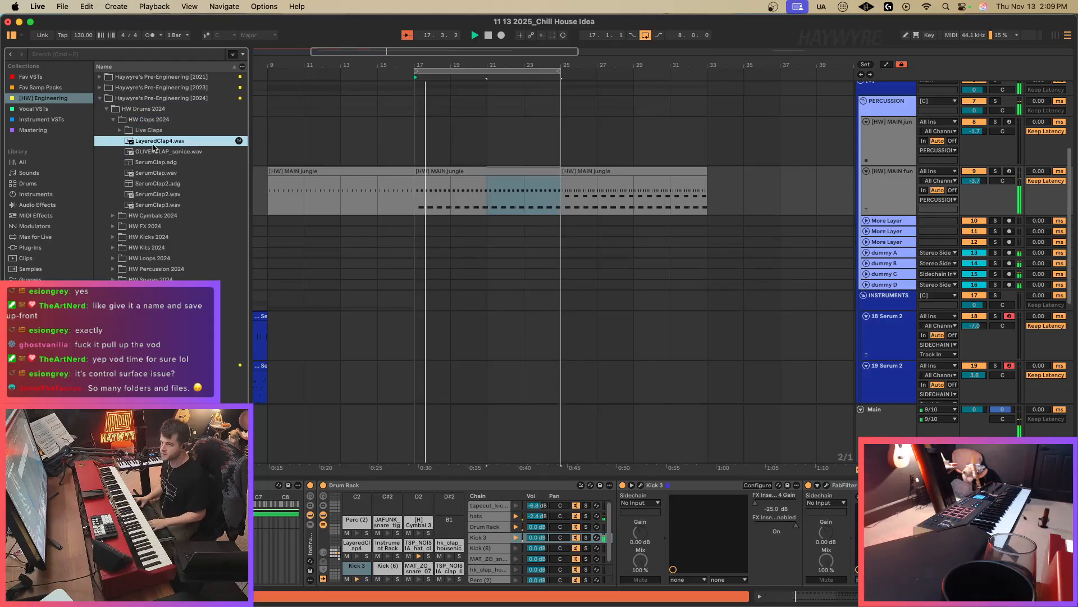
{"action": "left_click_drag", "start_coordinate": [159, 152], "coordinate": [452, 522]}
Place an OLIVERCLAP_sonice note on beat 1.2 of the bar-17 drum clip and repeat it every two beats through the eight bars.
{"action": "double_click", "coordinate": [482, 181]}
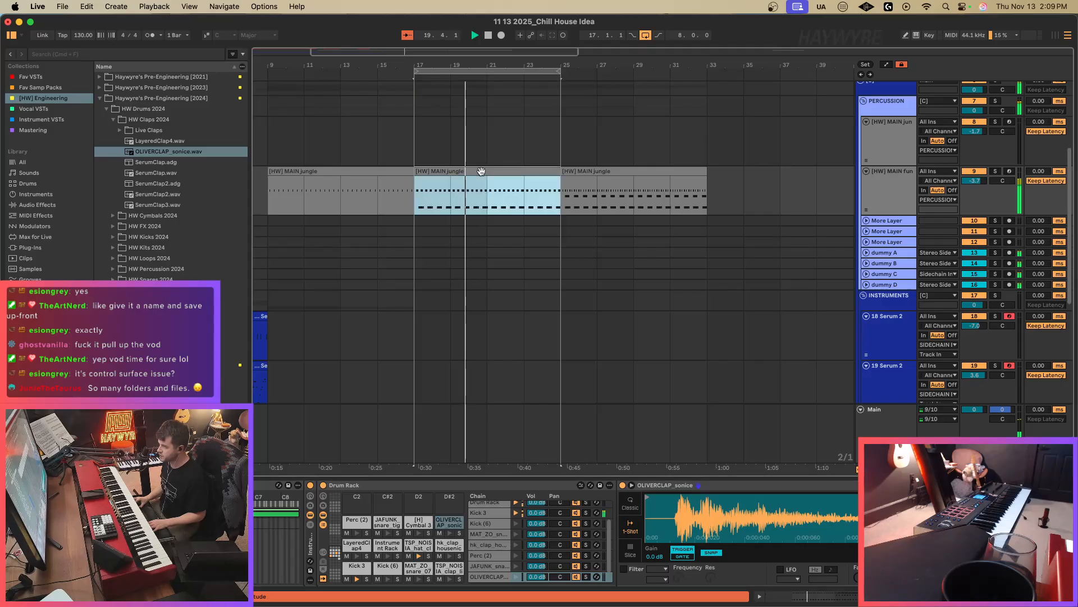
{"action": "left_click_drag", "start_coordinate": [344, 309], "coordinate": [395, 340]}
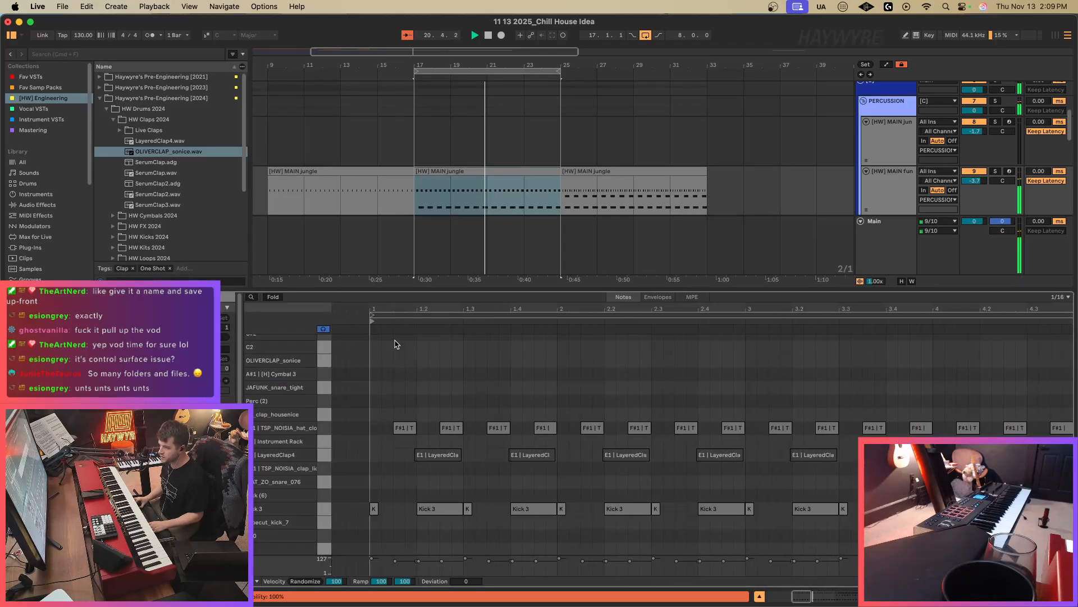
{"action": "double_click", "coordinate": [421, 362]}
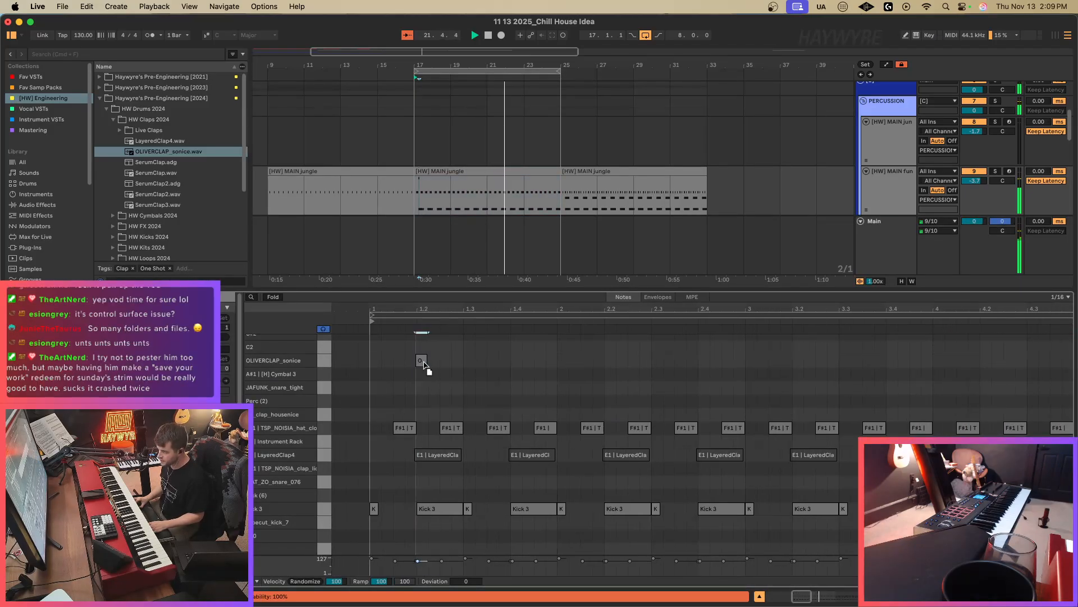
{"action": "key", "text": "super+d"}
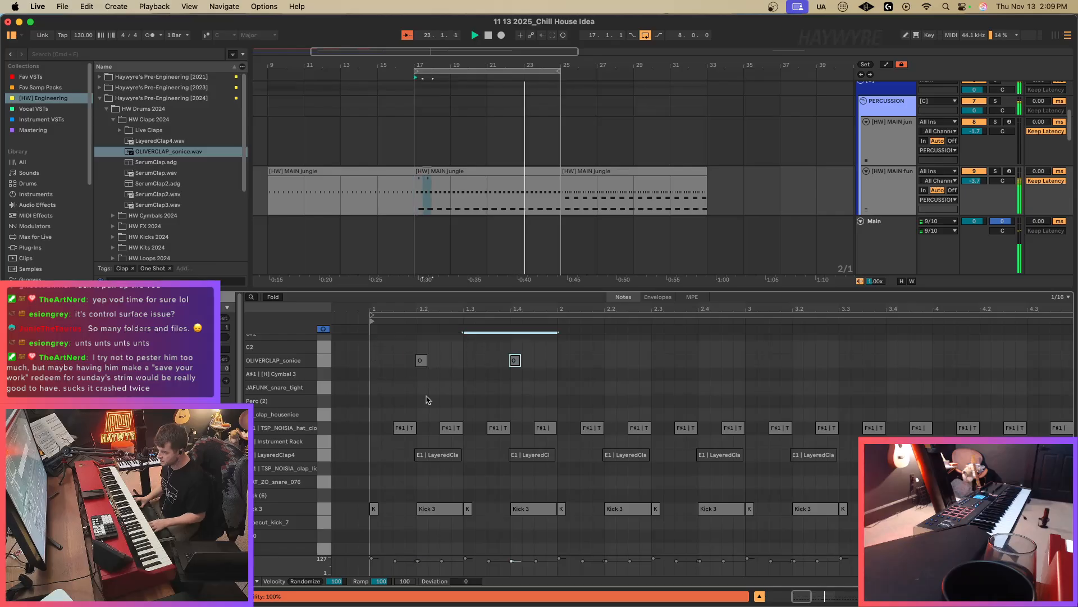
{"action": "key", "text": "super+d"}
{"action": "key", "text": "super+d"}
{"action": "key", "text": "super+d"}
{"action": "key", "text": "super+d"}
{"action": "key", "text": "super+d"}
{"action": "key", "text": "super+d"}
{"action": "key", "text": "super+d"}
{"action": "key", "text": "super+d"}
{"action": "key", "text": "super+d"}
{"action": "key", "text": "super+d"}
{"action": "key", "text": "super+d"}
{"action": "key", "text": "super+d"}
{"action": "key", "text": "super+d"}
{"action": "key", "text": "super+d"}
{"action": "key", "text": "super+d"}
{"action": "key", "text": "super+d"}
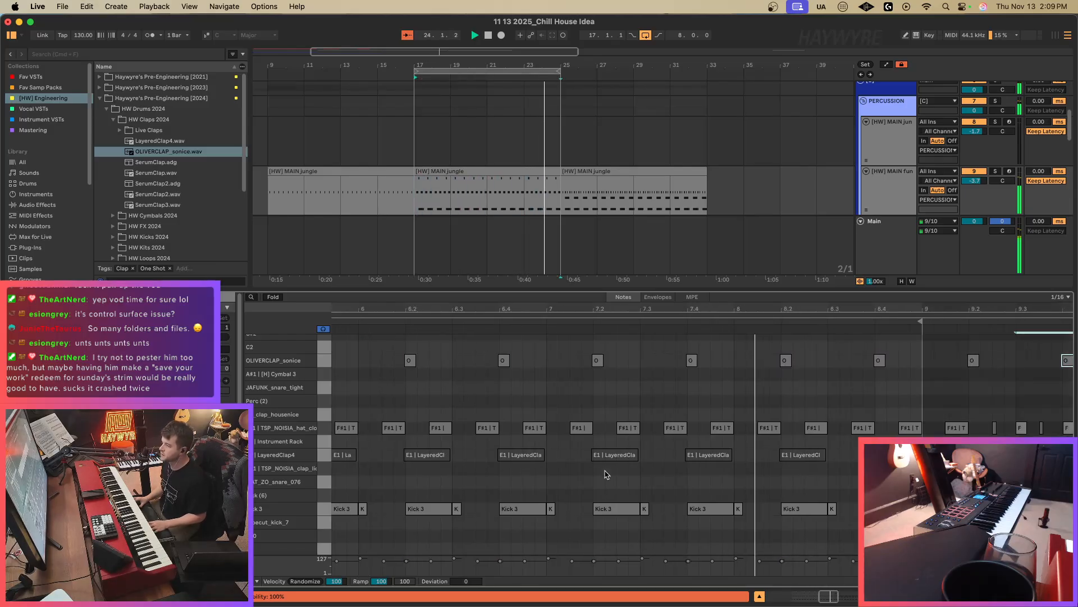
{"action": "key", "text": "shift+Tab"}
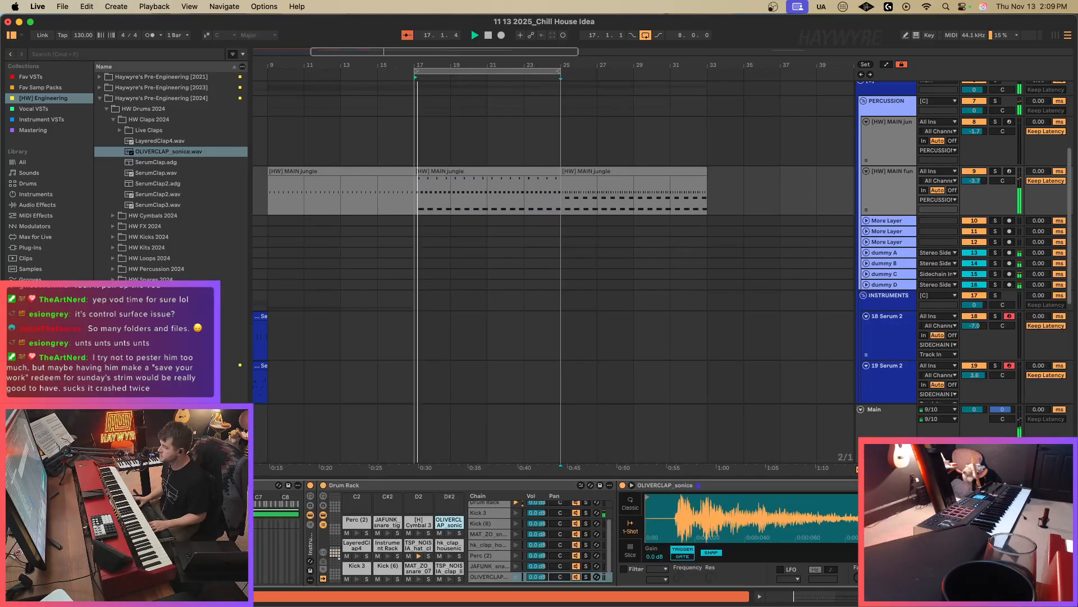
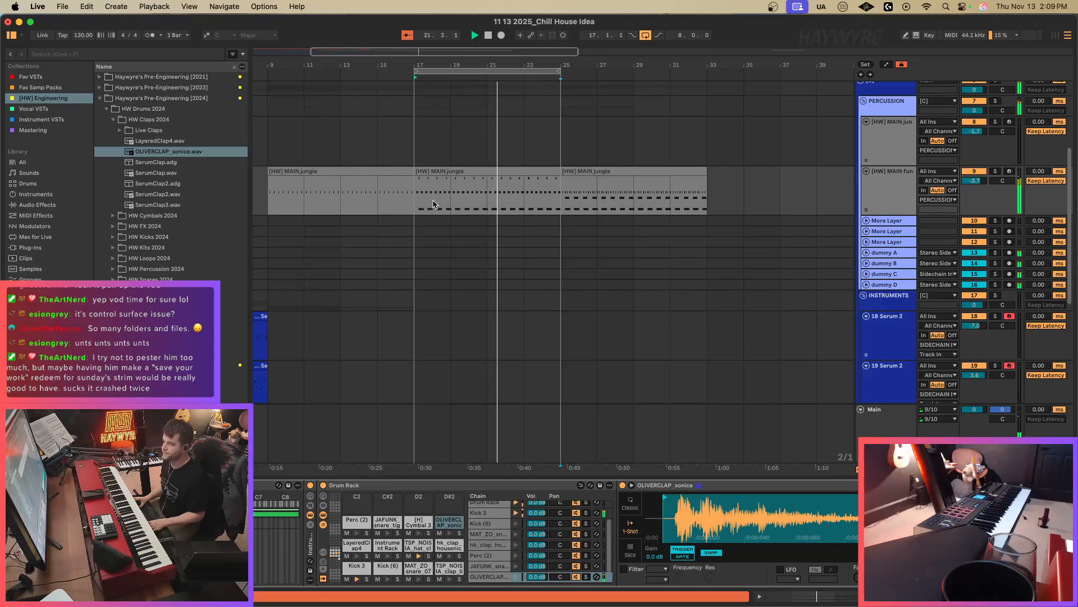
Duplicate the eight-bar Serum 2 2 chord clip on track 20 so the copy starts at bar 17.
{"action": "scroll", "coordinate": [340, 224], "scroll_direction": "down", "scroll_amount": 6}
{"action": "left_click", "coordinate": [347, 191]}
{"action": "key", "text": "super+d"}
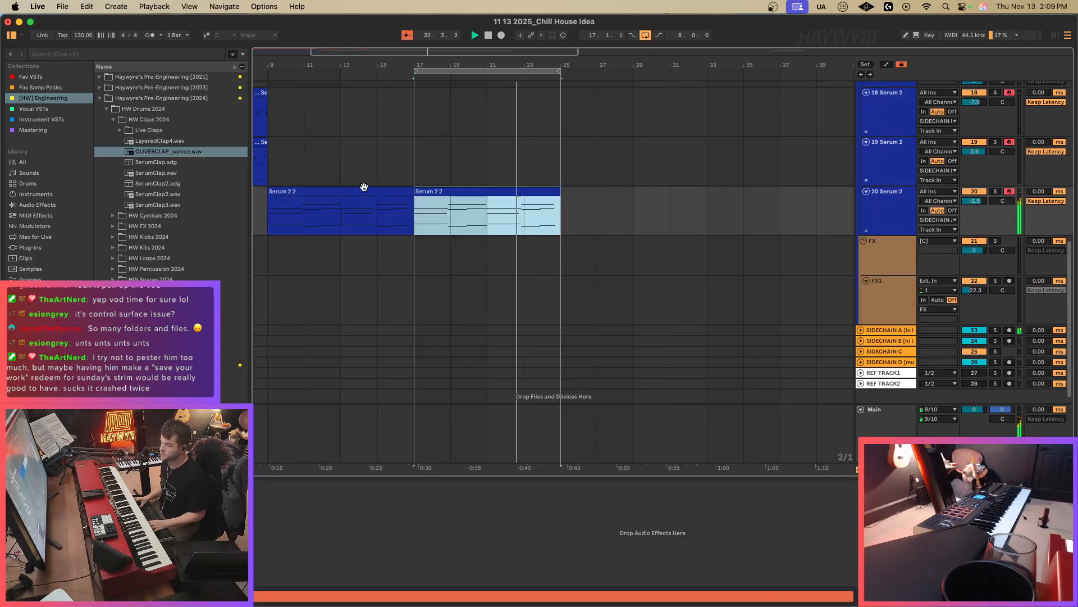
{"action": "scroll", "coordinate": [359, 187], "scroll_direction": "left", "scroll_amount": 5}
{"action": "left_click_drag", "start_coordinate": [477, 65], "coordinate": [478, 53]}
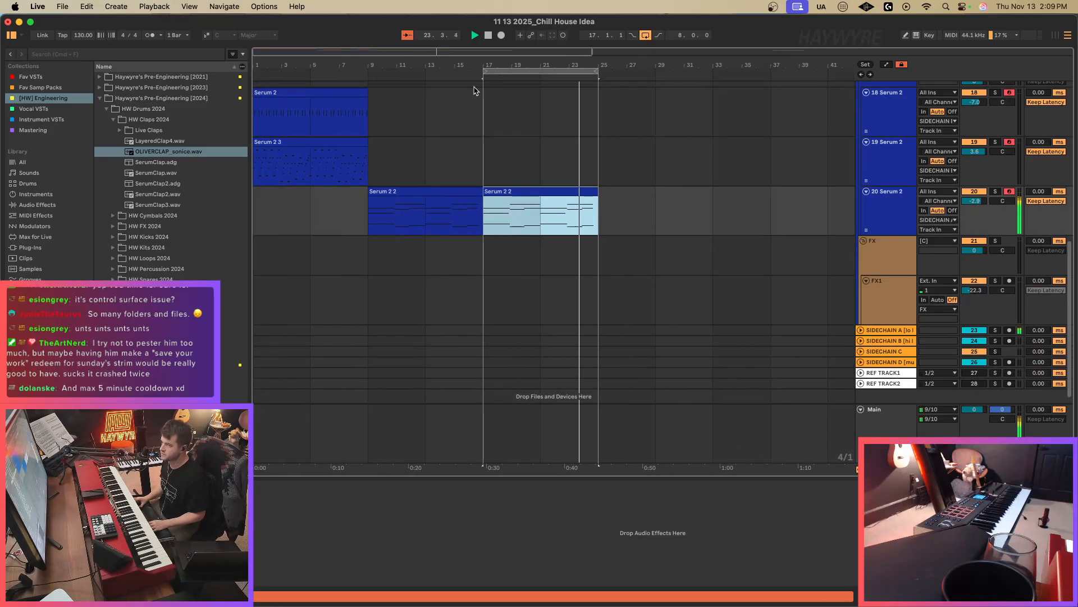
Extend the last chord's notes in the duplicated Serum 2 2 clip to the end of the clip.
{"action": "double_click", "coordinate": [584, 211]}
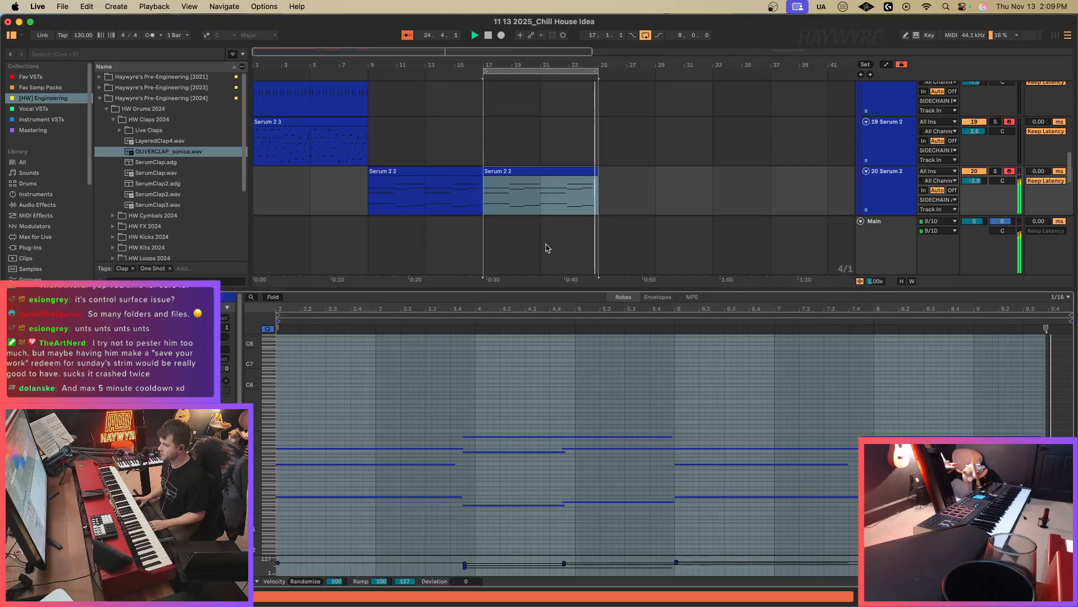
{"action": "left_click", "coordinate": [376, 419]}
{"action": "key", "text": "super+a"}
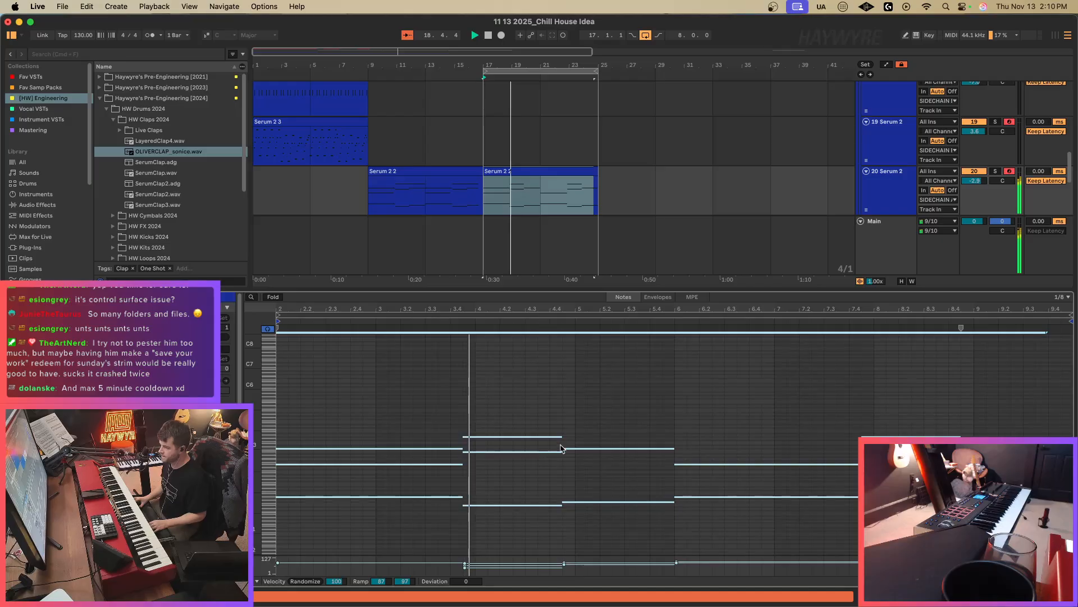
{"action": "left_click", "coordinate": [677, 435]}
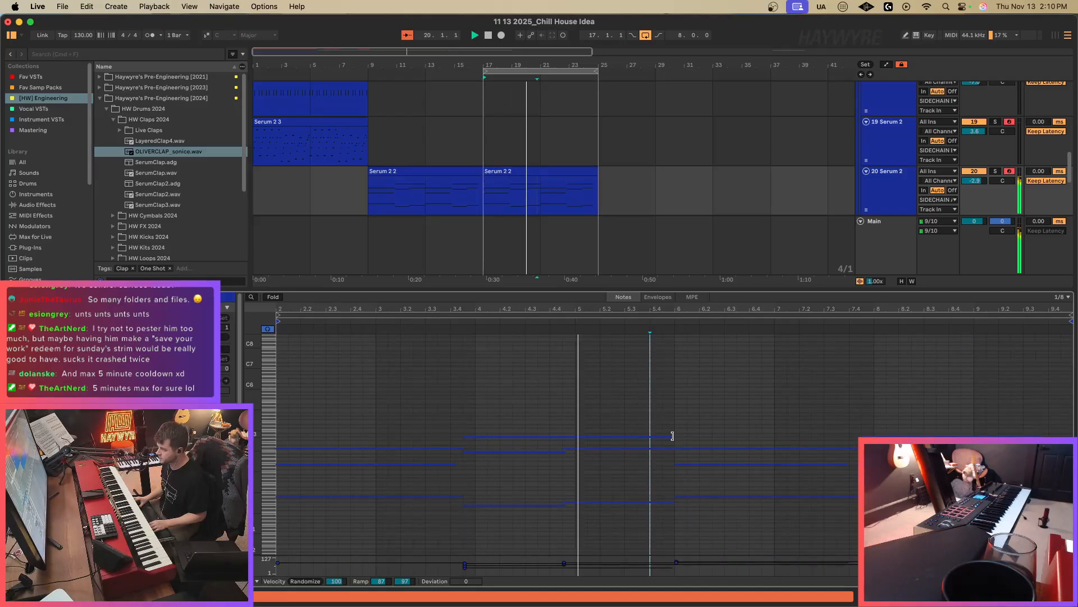
{"action": "left_click_drag", "start_coordinate": [687, 424], "coordinate": [713, 424]}
{"action": "mouse_move", "coordinate": [1014, 412]}
{"action": "left_mouse_down"}
{"action": "mouse_move", "coordinate": [944, 511]}
{"action": "mouse_move", "coordinate": [982, 511]}
{"action": "left_mouse_up"}
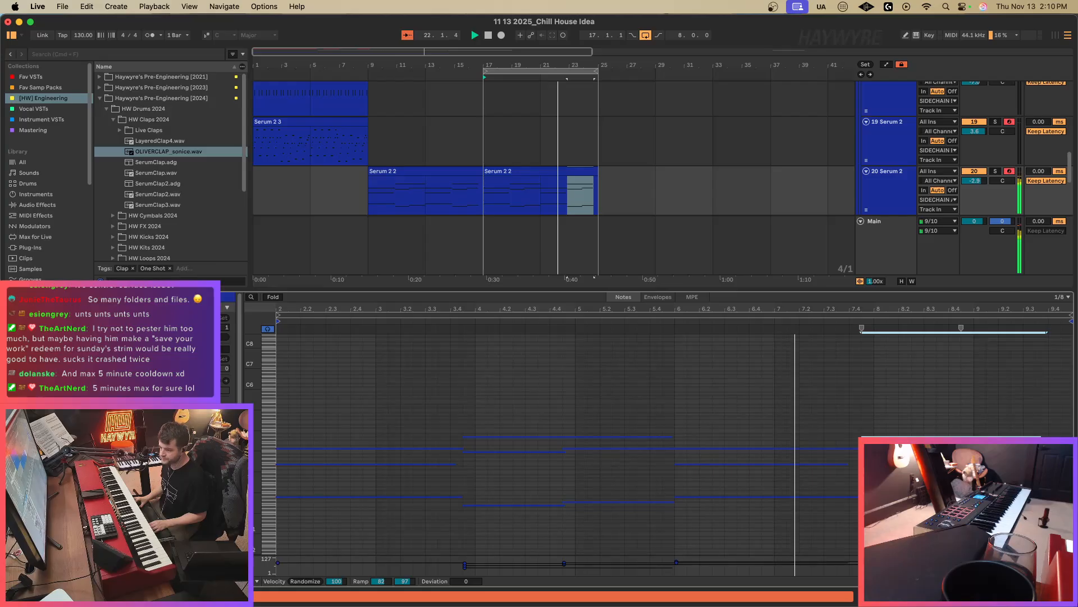
{"action": "left_click", "coordinate": [208, 512]}
{"action": "left_click", "coordinate": [986, 430]}
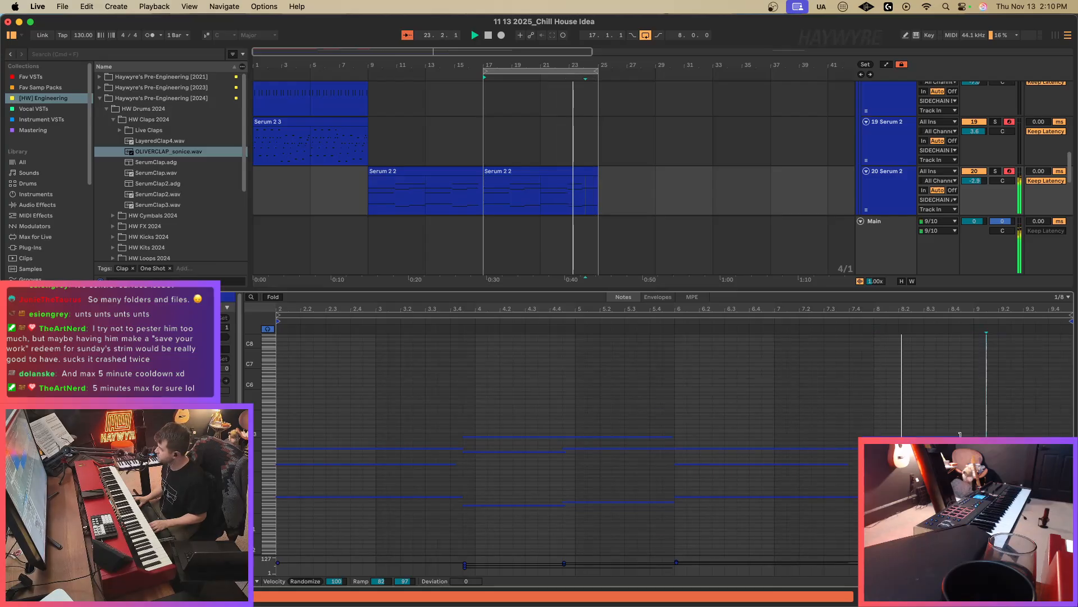
{"action": "left_click_drag", "start_coordinate": [961, 435], "coordinate": [1073, 435]}
{"action": "key", "text": "shift+Tab"}
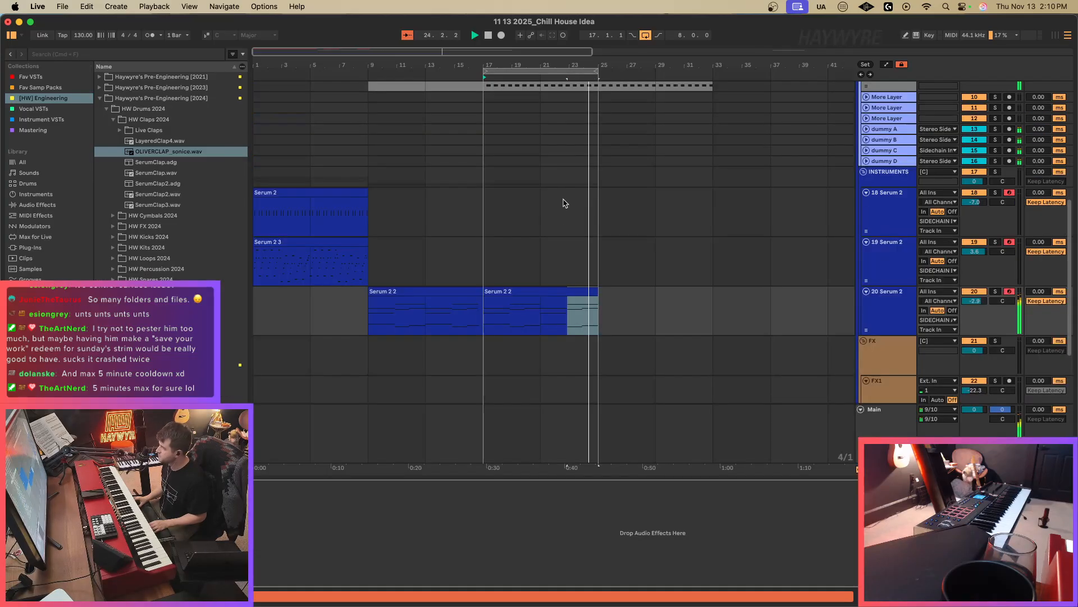
Play the chords from bar 9 and lower the volume of track 20 Serum 2 to -5.2.
{"action": "left_click", "coordinate": [503, 292]}
{"action": "left_click", "coordinate": [372, 321]}
{"action": "left_click", "coordinate": [372, 291]}
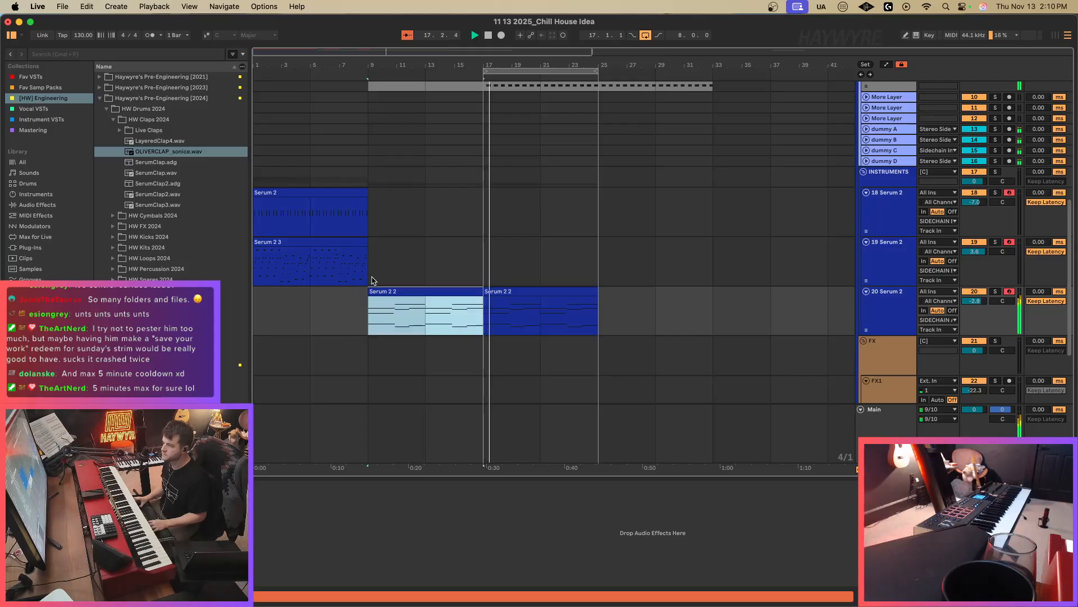
{"action": "key", "text": "space"}
{"action": "key", "text": "space"}
{"action": "left_click_drag", "start_coordinate": [364, 225], "coordinate": [274, 217]}
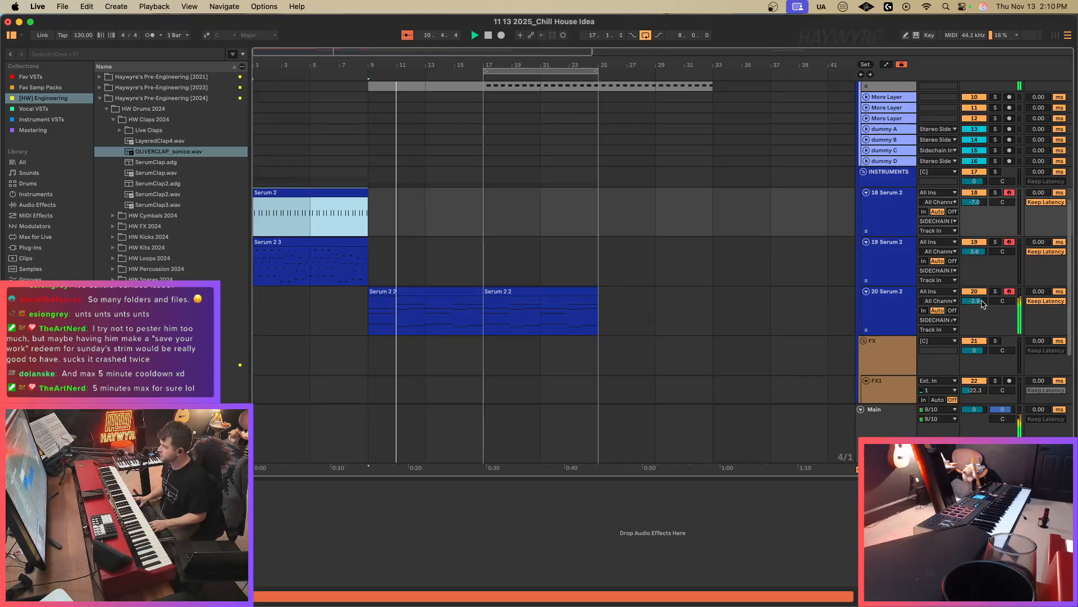
{"action": "left_click_drag", "start_coordinate": [981, 301], "coordinate": [981, 310]}
Solo track 19 Serum 2 and set the delay time of its Deelay effect to 0 ms.
{"action": "left_click", "coordinate": [310, 241]}
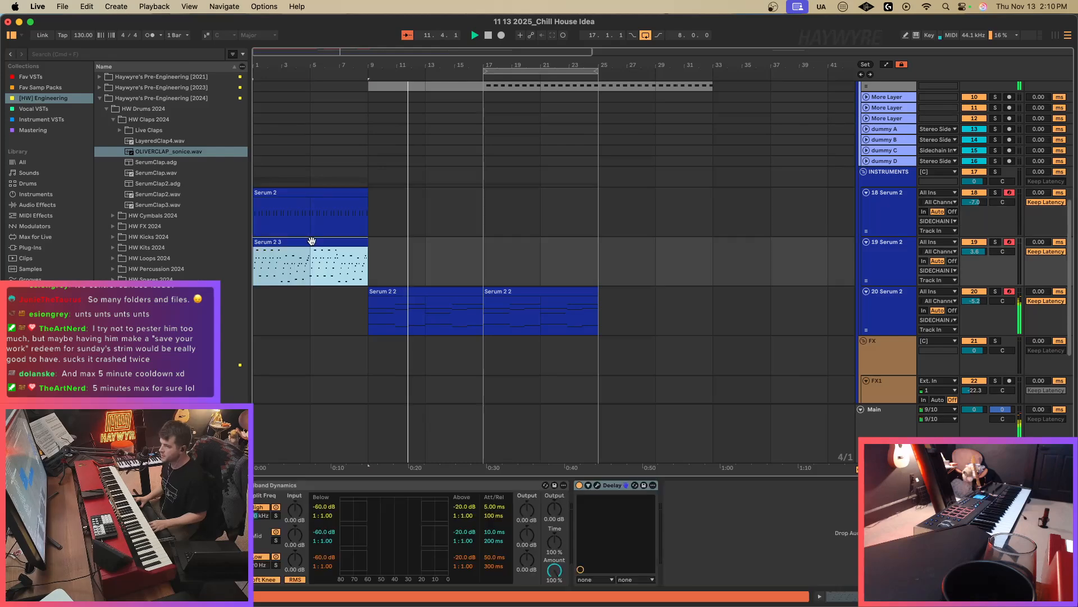
{"action": "left_click", "coordinate": [995, 242]}
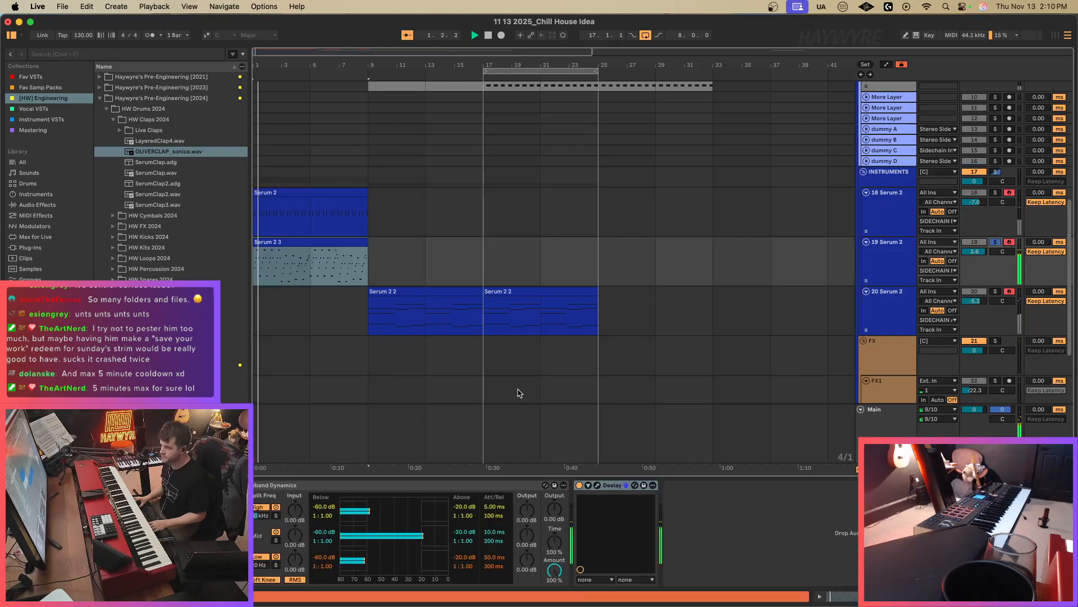
{"action": "left_click", "coordinate": [597, 485]}
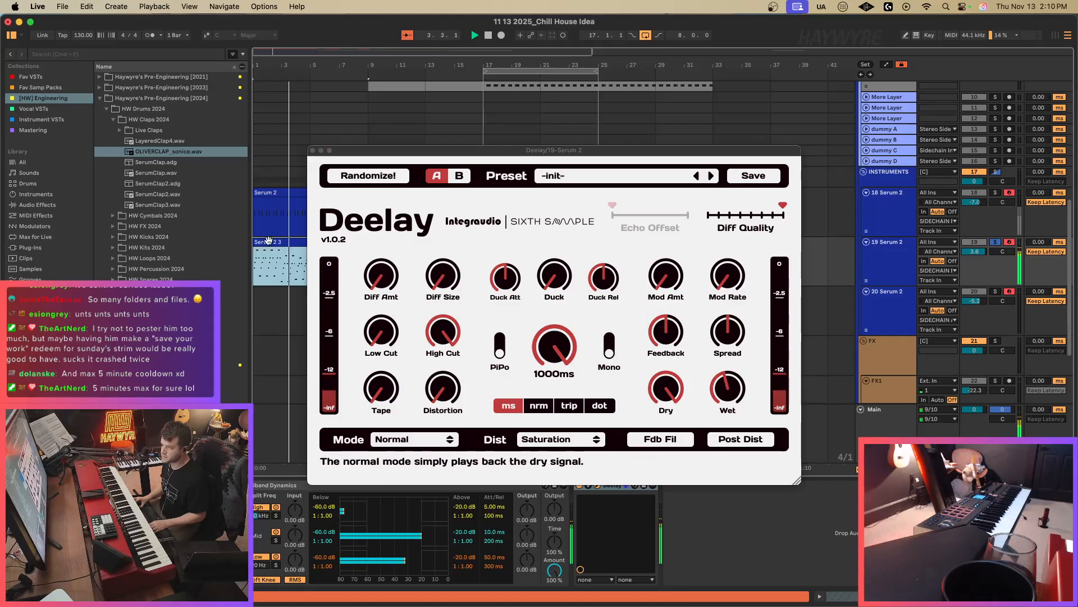
{"action": "double_click", "coordinate": [292, 242]}
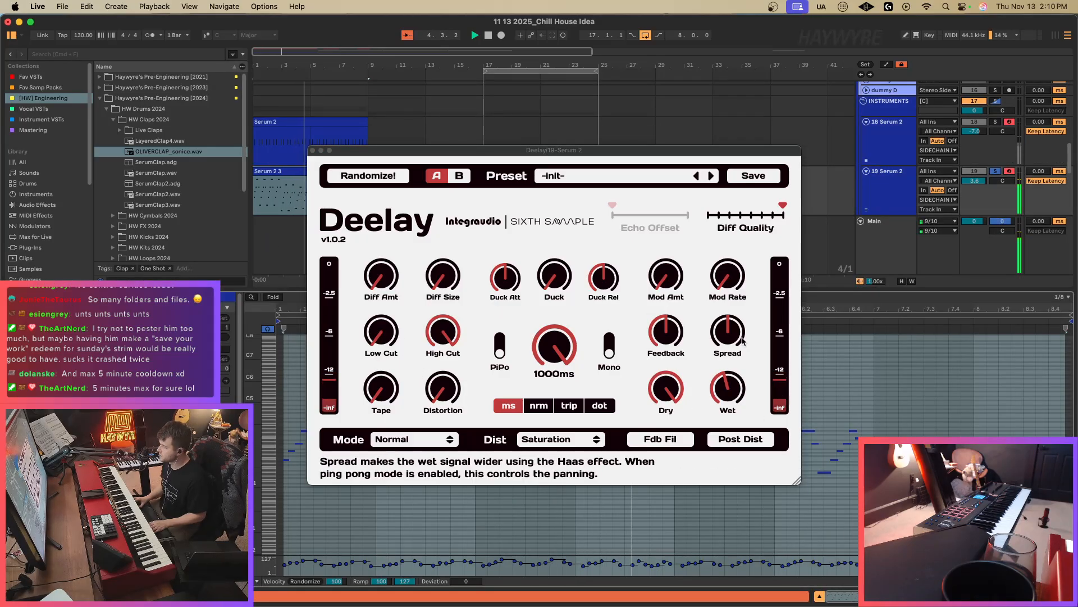
{"action": "left_click_drag", "start_coordinate": [563, 354], "coordinate": [569, 449]}
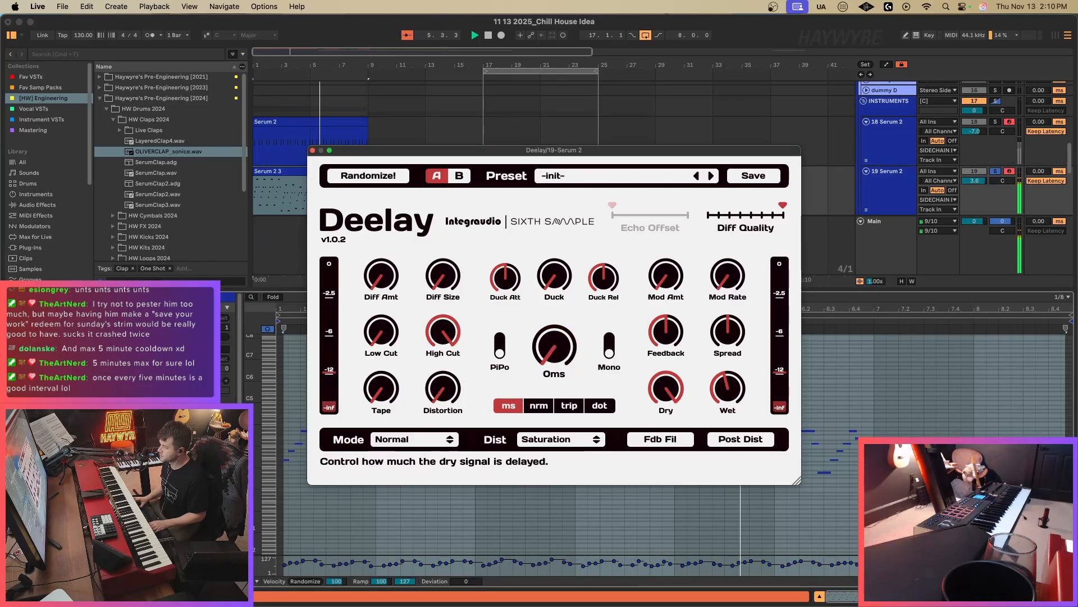
{"action": "left_click", "coordinate": [955, 596]}
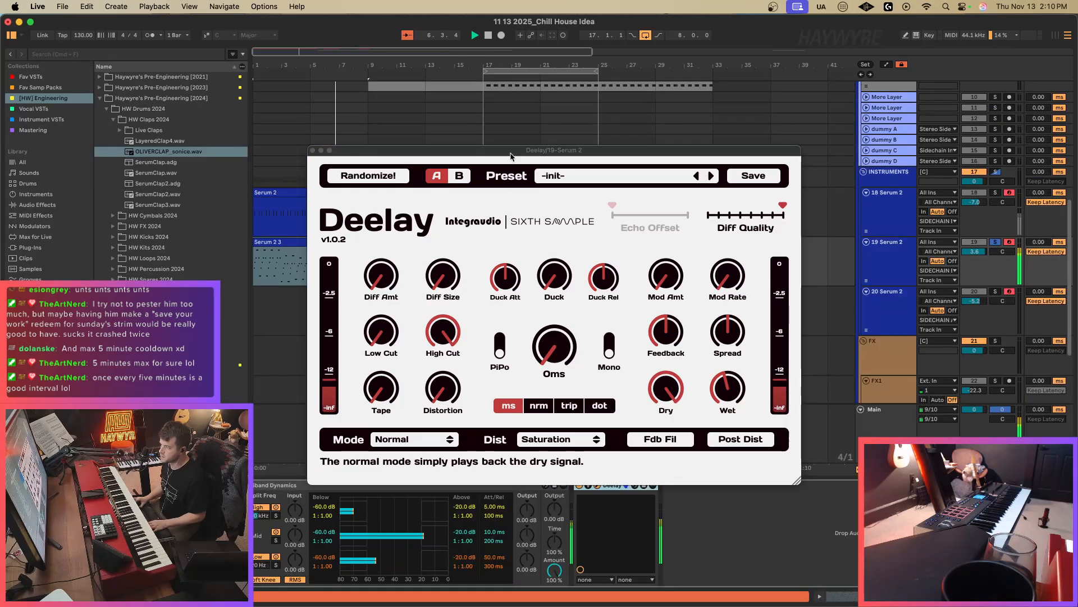
Open the Serum 2 instrument on track 19 and raise oscillator A's octave to +2.
{"action": "left_click_drag", "start_coordinate": [512, 150], "coordinate": [571, 145]}
{"action": "left_click", "coordinate": [160, 485]}
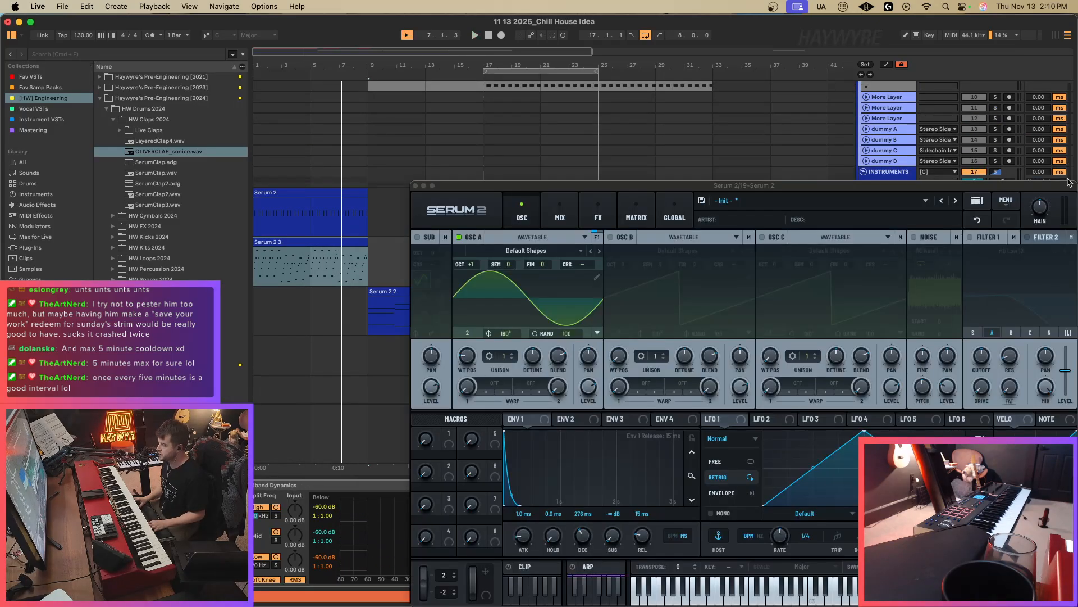
{"action": "left_click_drag", "start_coordinate": [1076, 173], "coordinate": [861, 165]}
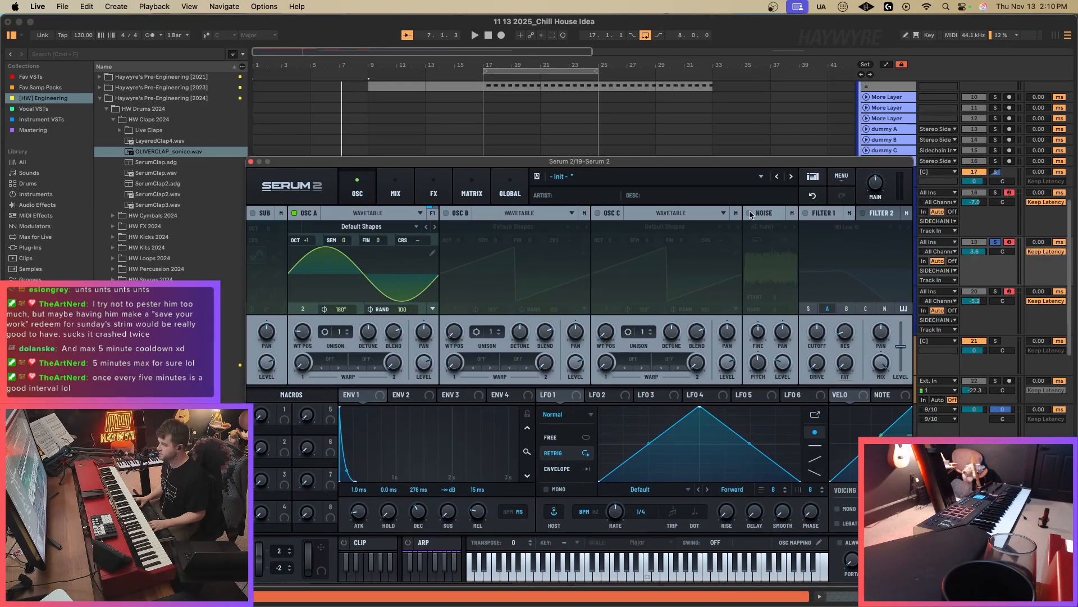
{"action": "left_click_drag", "start_coordinate": [310, 240], "coordinate": [312, 237]}
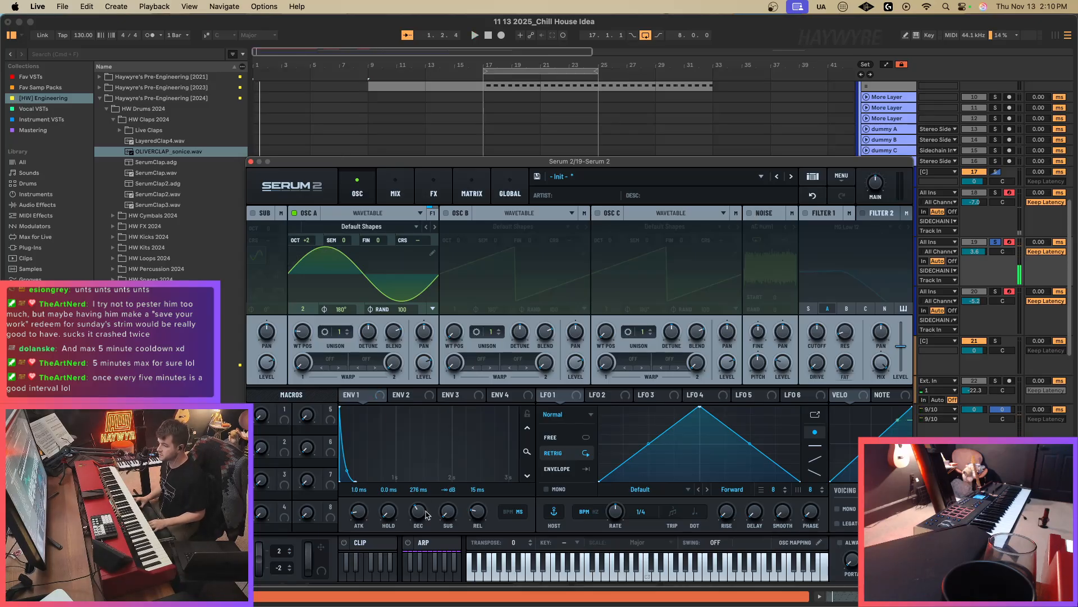
Set track 19's volume to -1.5, start playback and turn on the noise oscillator in Serum 2.
{"action": "left_click_drag", "start_coordinate": [980, 251], "coordinate": [980, 260]}
{"action": "key", "text": "space"}
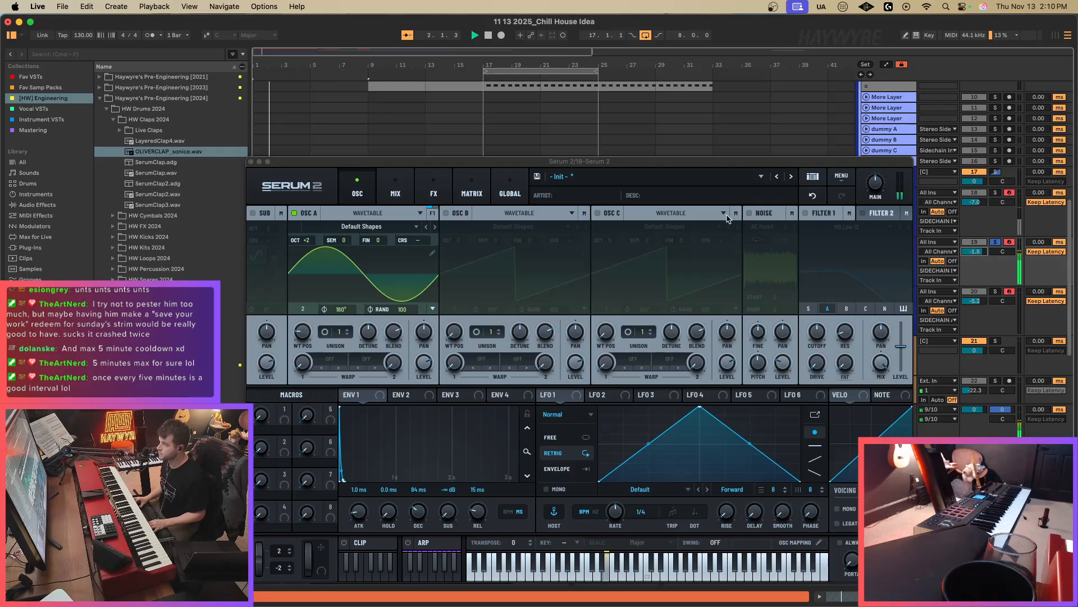
{"action": "left_click", "coordinate": [750, 213]}
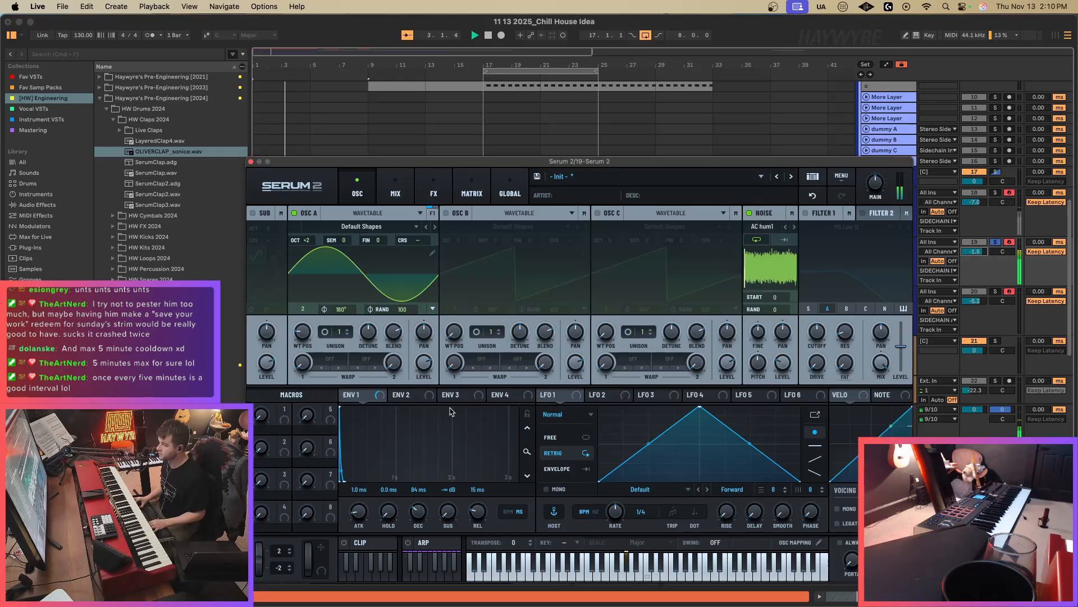
Shape LFO 1 into a falling ramp and use it to modulate oscillator A's first warp, set to FM (Noise).
{"action": "left_click_drag", "start_coordinate": [697, 409], "coordinate": [600, 408]}
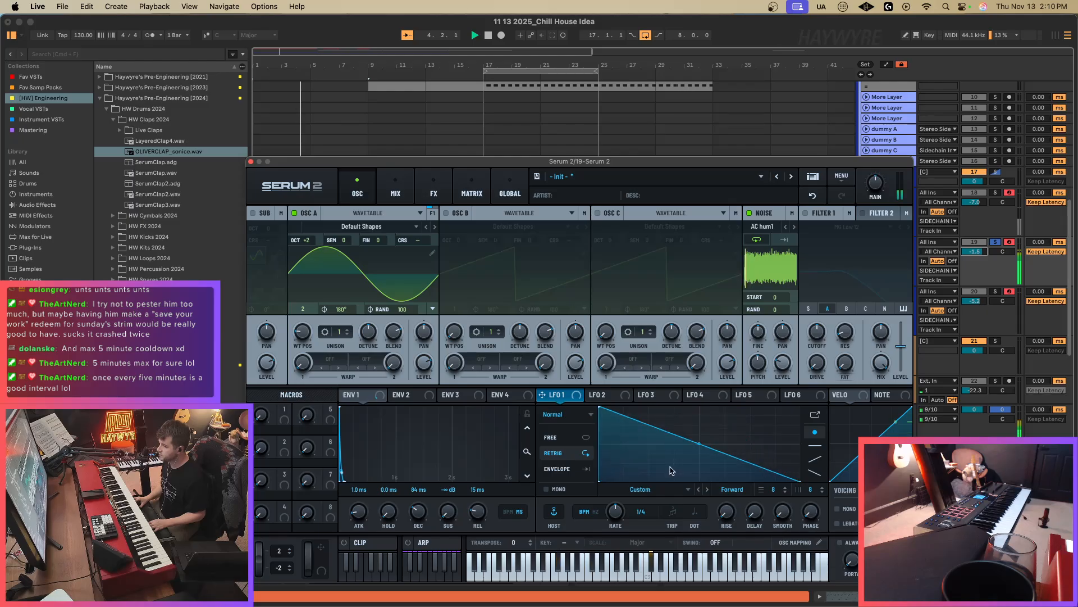
{"action": "left_click", "coordinate": [331, 359]}
{"action": "mouse_move", "coordinate": [354, 431]}
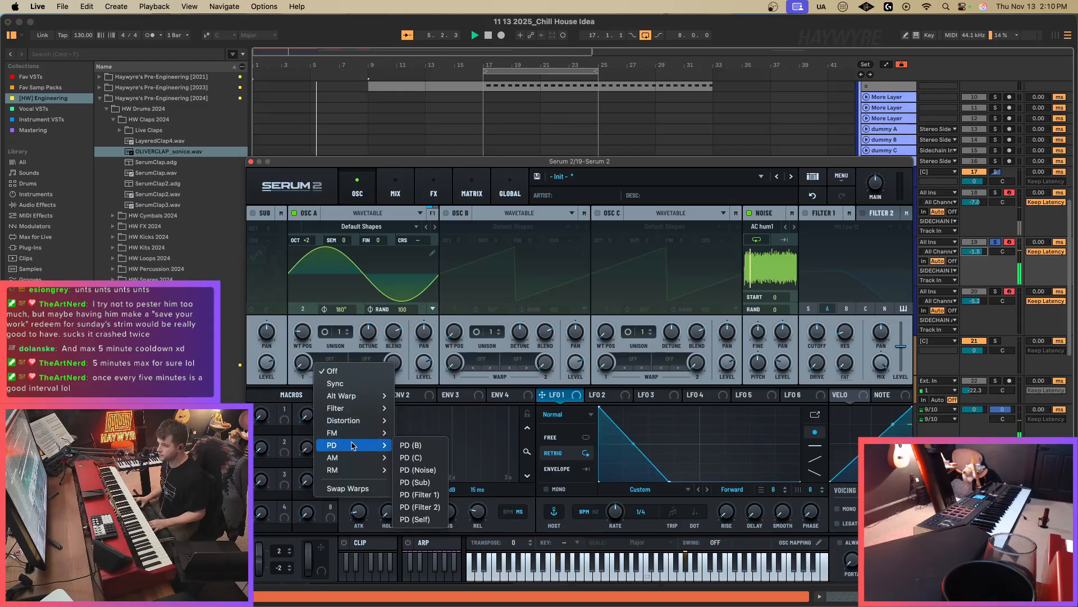
{"action": "left_click", "coordinate": [417, 457]}
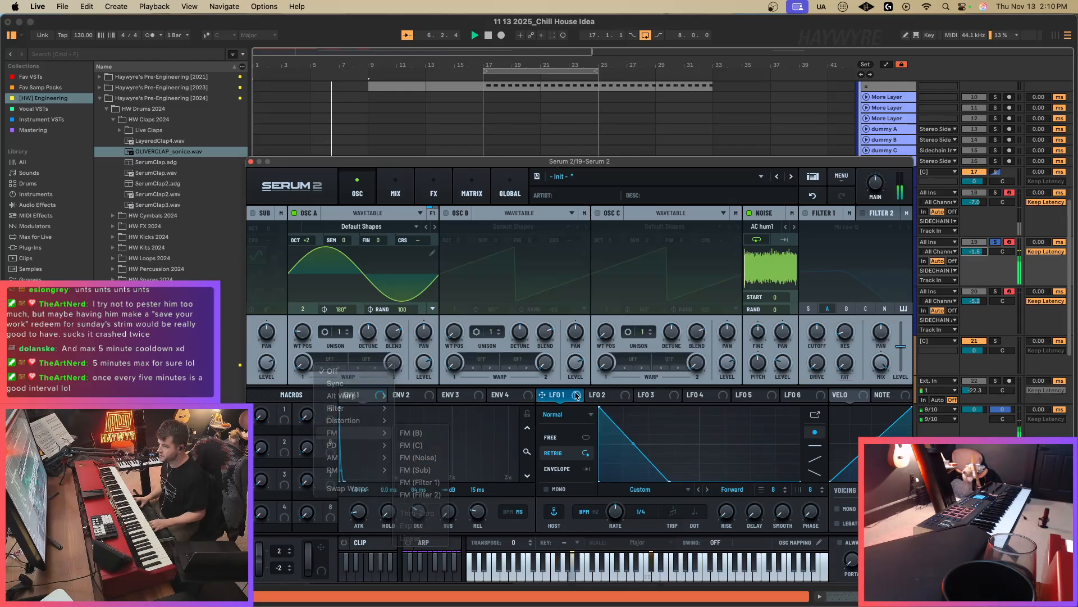
{"action": "left_click_drag", "start_coordinate": [542, 394], "coordinate": [292, 363]}
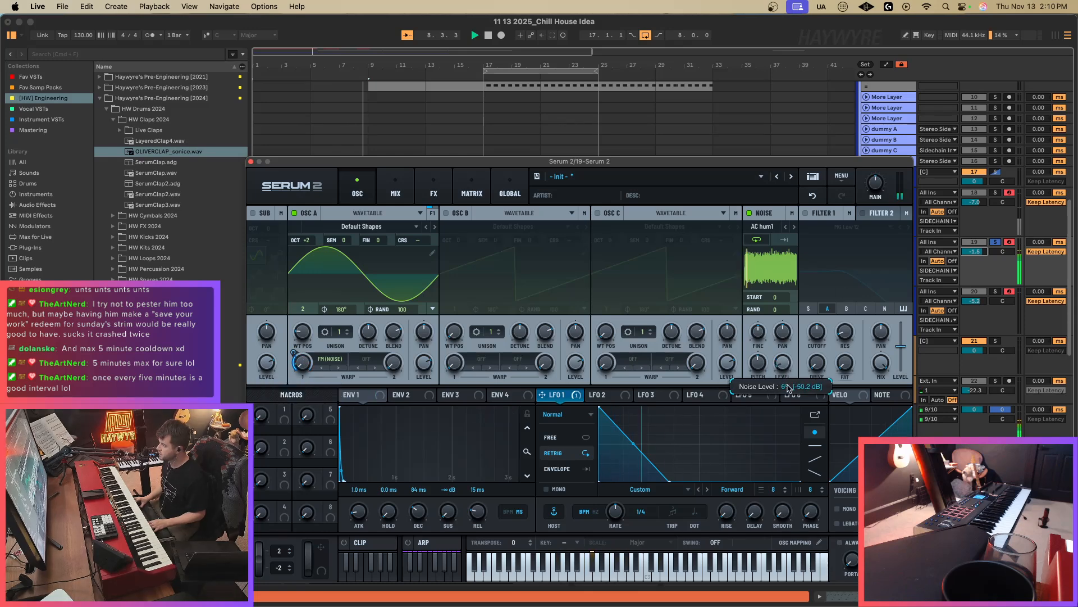
{"action": "key", "text": "space"}
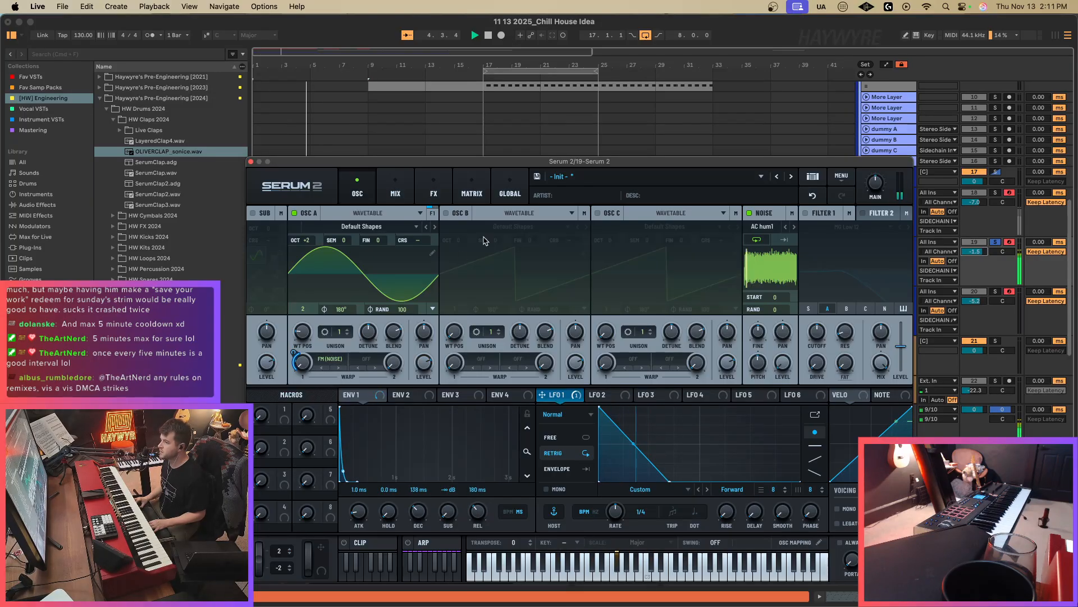
Set oscillator A's second warp to FM (B) and raise oscillator B's octave to +2.
{"action": "left_click", "coordinate": [366, 358]}
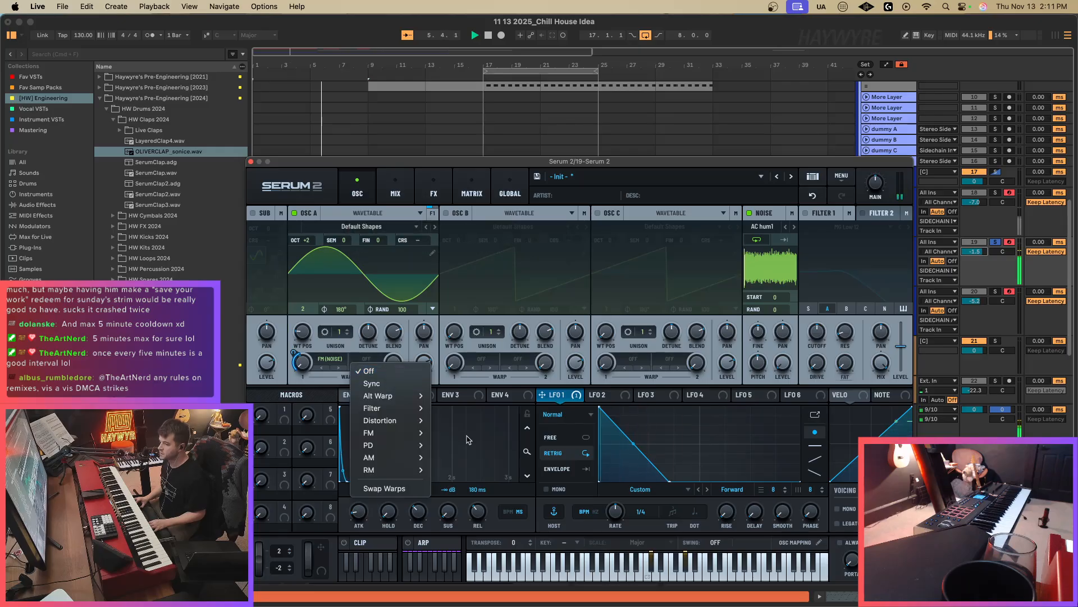
{"action": "mouse_move", "coordinate": [398, 437]}
{"action": "left_click", "coordinate": [448, 433]}
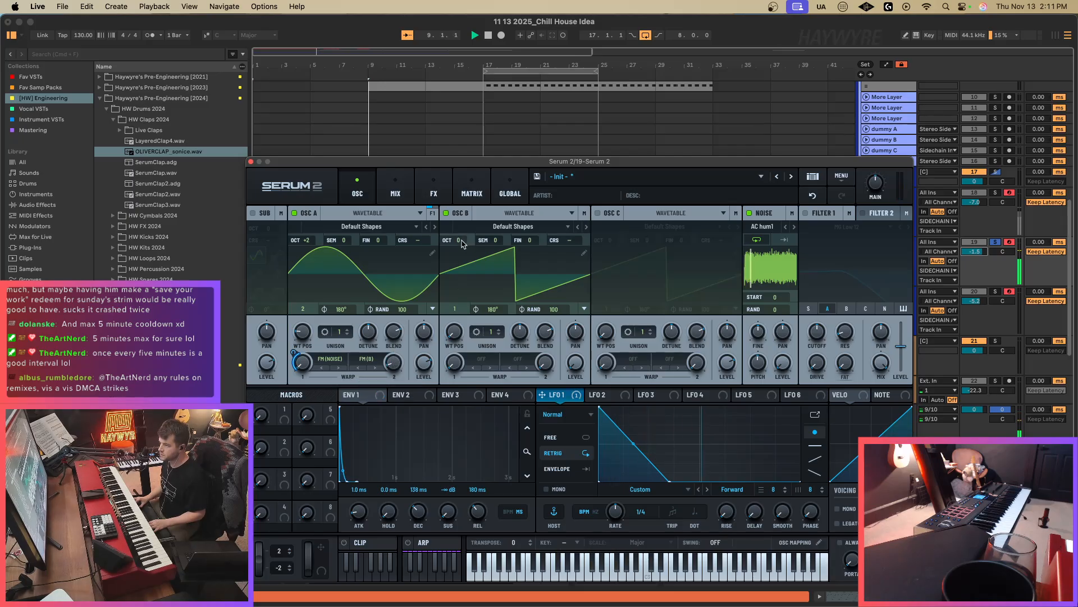
{"action": "left_click_drag", "start_coordinate": [464, 240], "coordinate": [465, 228]}
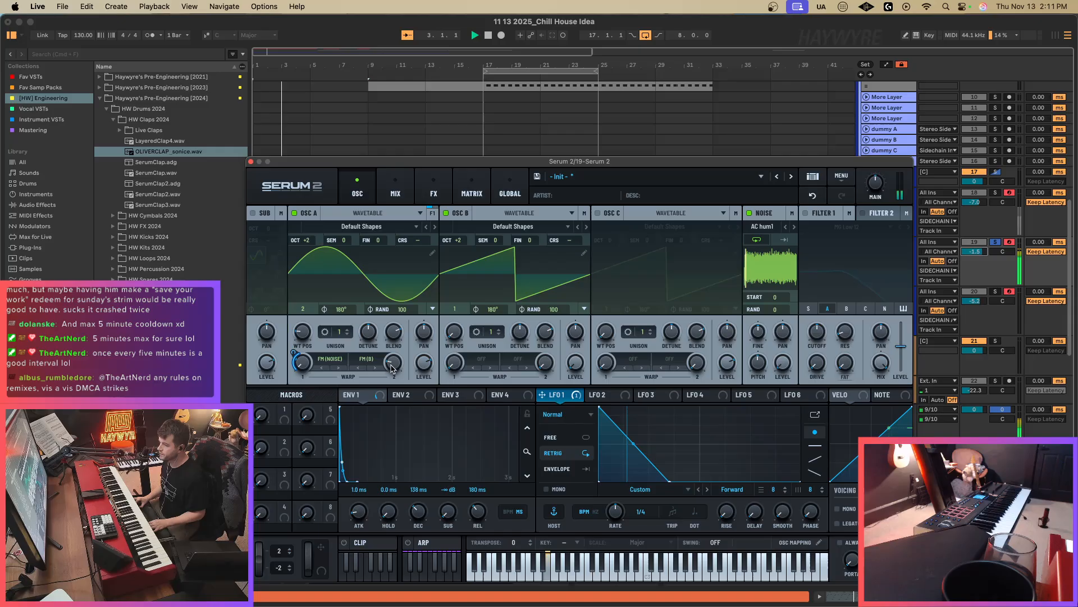
Change oscillator A's second warp to Bend + and modulate it slightly with LFO 1 in Envelope mode.
{"action": "left_click", "coordinate": [366, 359]}
{"action": "mouse_move", "coordinate": [390, 401]}
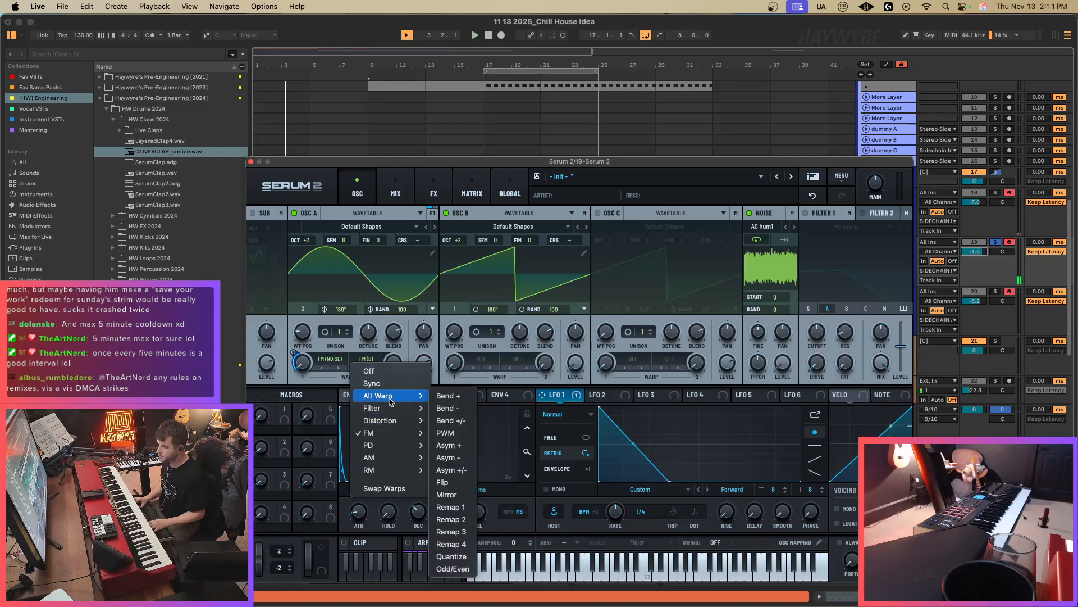
{"action": "mouse_move", "coordinate": [393, 422]}
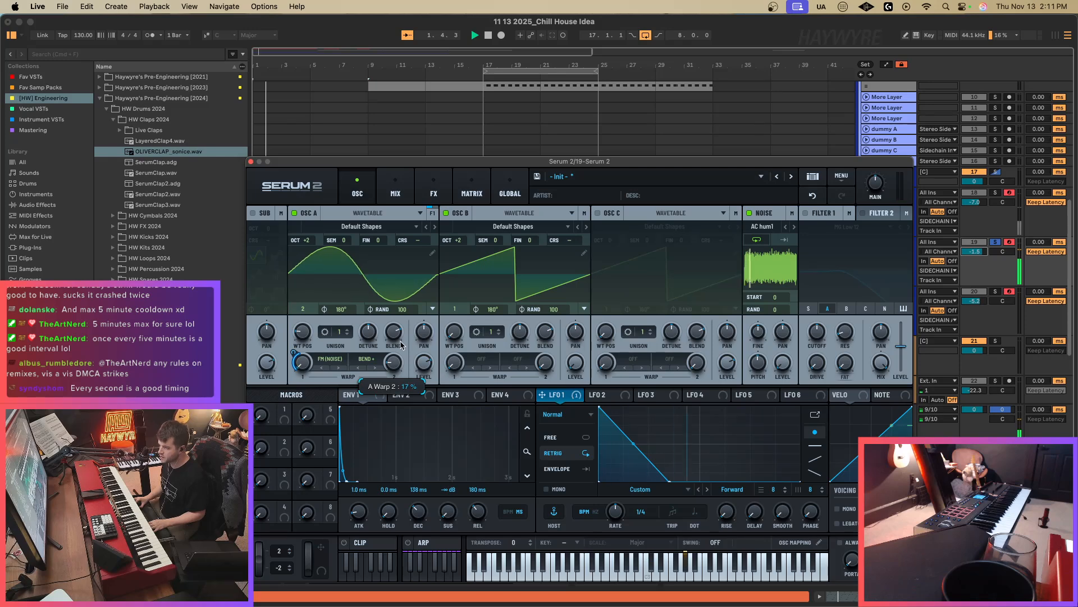
{"action": "left_click_drag", "start_coordinate": [562, 395], "coordinate": [377, 376]}
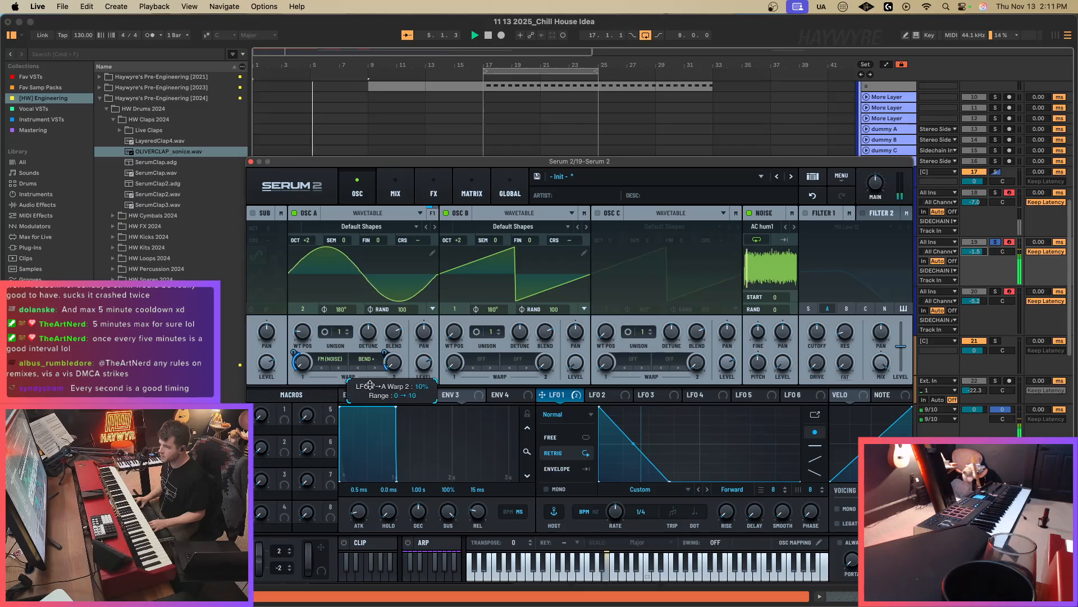
{"action": "left_click_drag", "start_coordinate": [369, 384], "coordinate": [369, 386]}
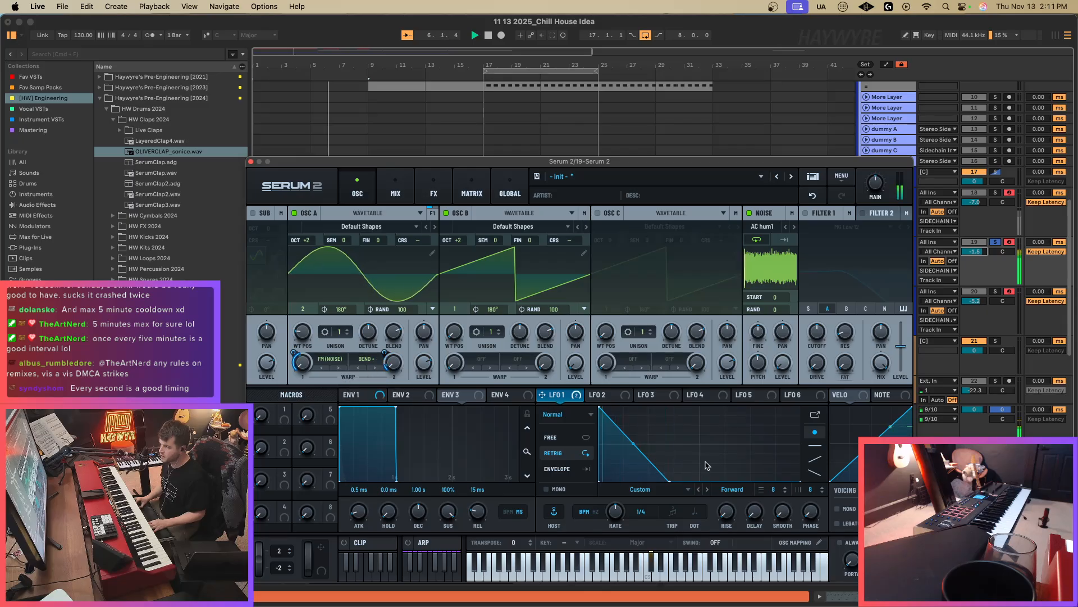
{"action": "left_click", "coordinate": [555, 469]}
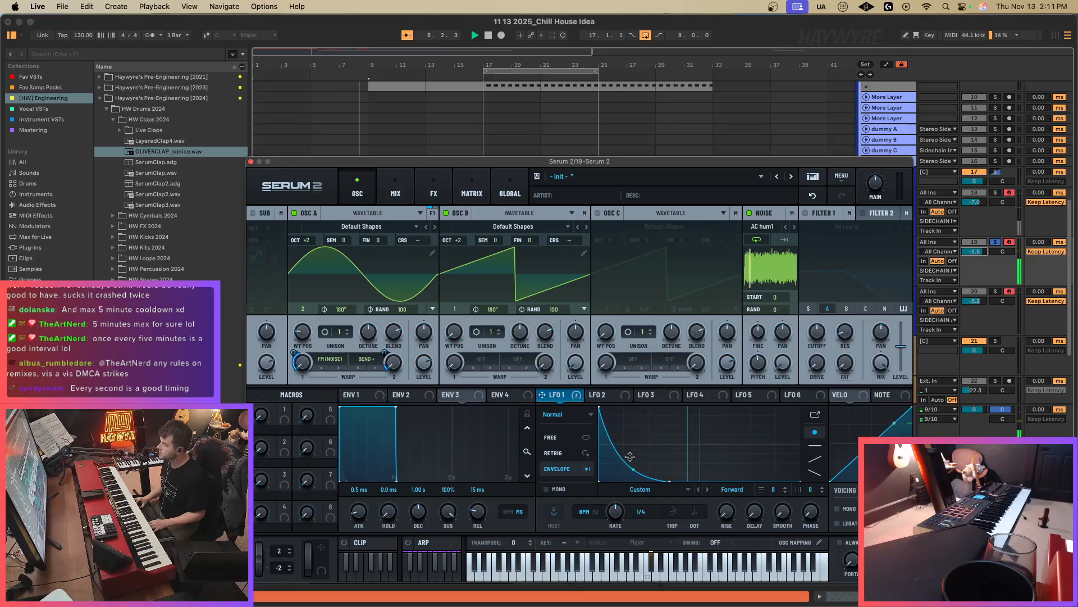
Turn on Filter 1 with the MG Low 12 type and modulate its cutoff with LFO 2.
{"action": "left_click", "coordinate": [817, 239]}
{"action": "left_click_drag", "start_coordinate": [816, 337], "coordinate": [834, 321]}
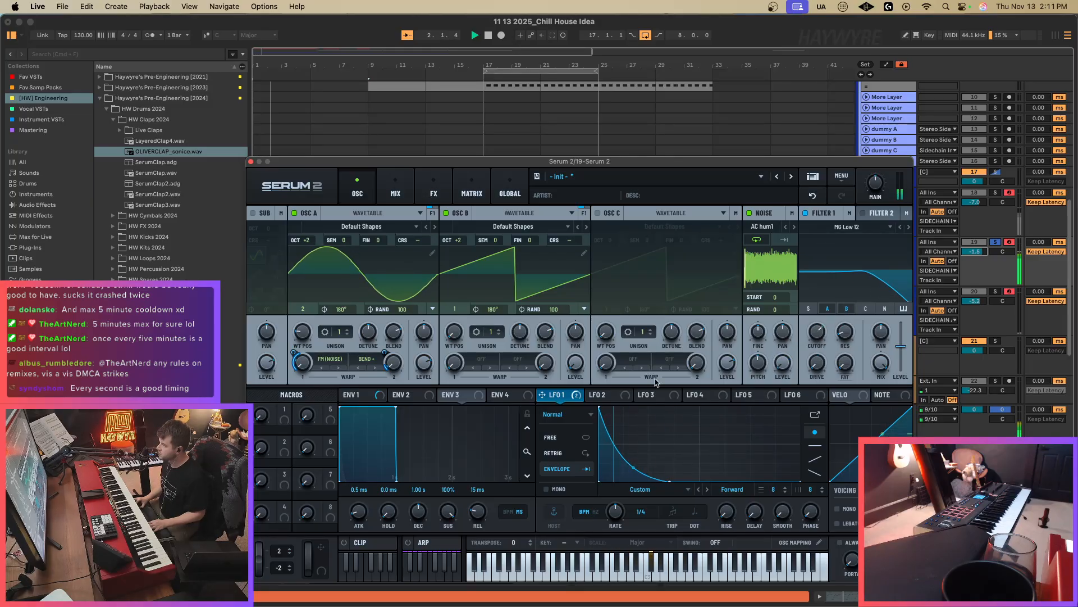
{"action": "left_click_drag", "start_coordinate": [597, 395], "coordinate": [815, 327]}
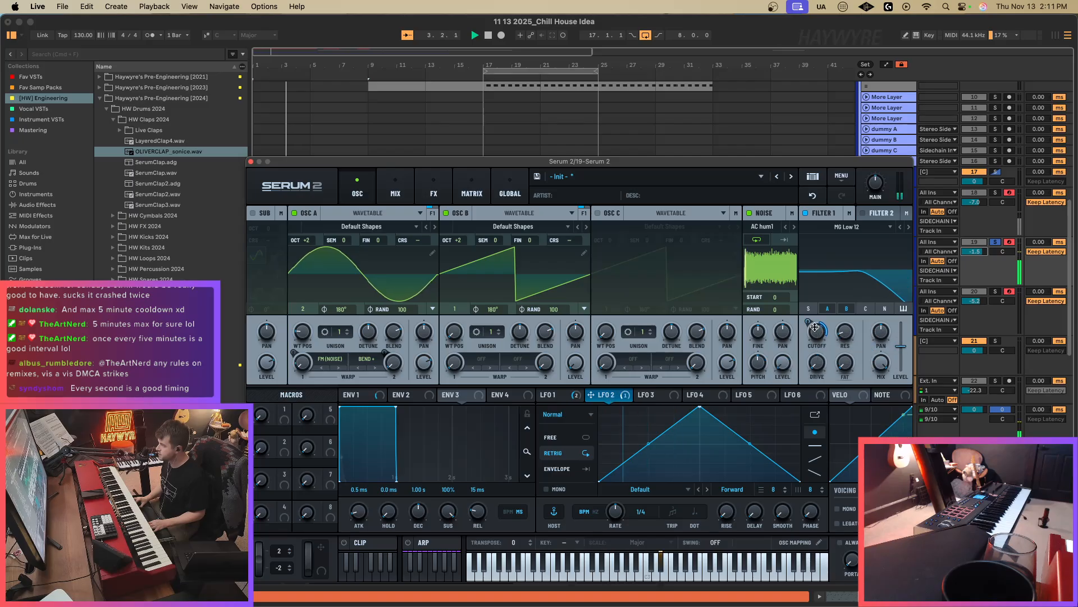
Set LFO 2 to Envelope mode and reshape its curve into a short falling ramp.
{"action": "left_click", "coordinate": [557, 468]}
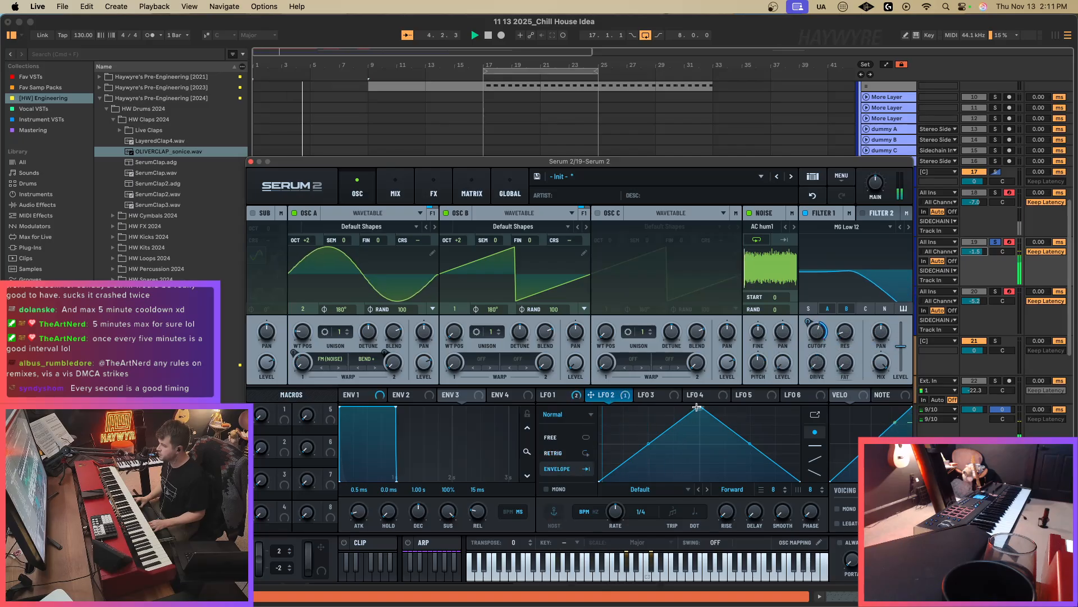
{"action": "left_click_drag", "start_coordinate": [696, 407], "coordinate": [600, 407]}
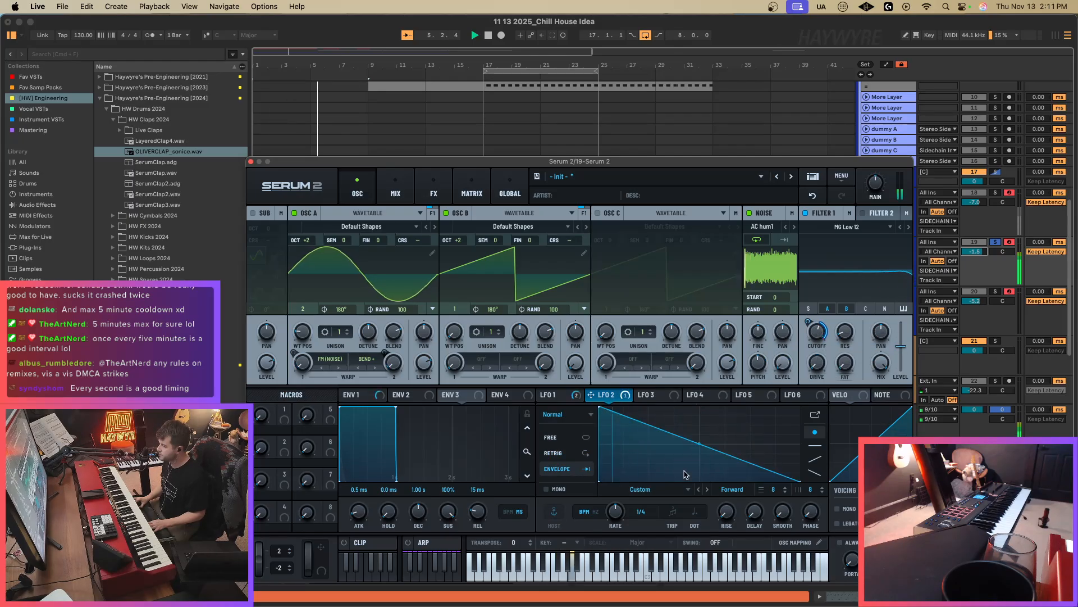
{"action": "left_click_drag", "start_coordinate": [689, 475], "coordinate": [667, 477]}
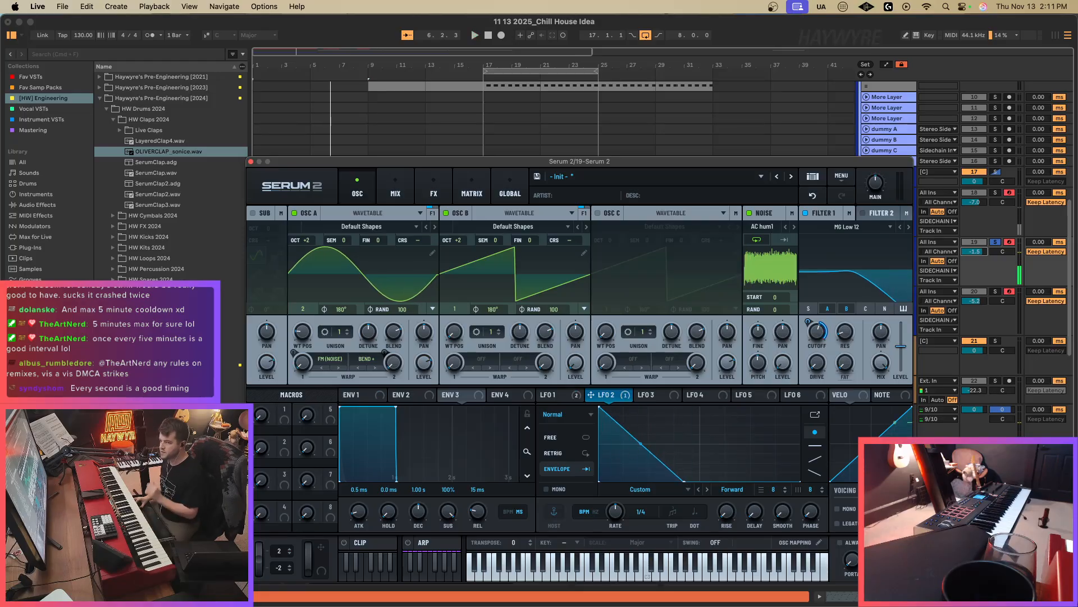
Load LayeredClap4.wav into oscillator C as a spectral source, adjust its level and play the track.
{"action": "left_click", "coordinate": [184, 152]}
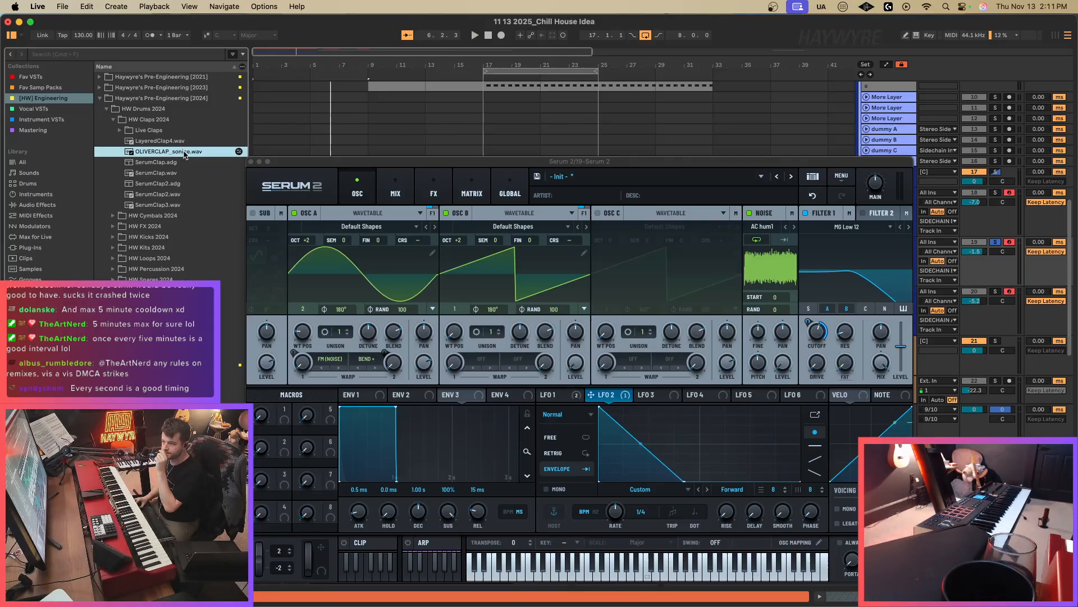
{"action": "left_click_drag", "start_coordinate": [160, 141], "coordinate": [689, 376]}
{"action": "left_click", "coordinate": [730, 364]}
{"action": "key", "text": "space"}
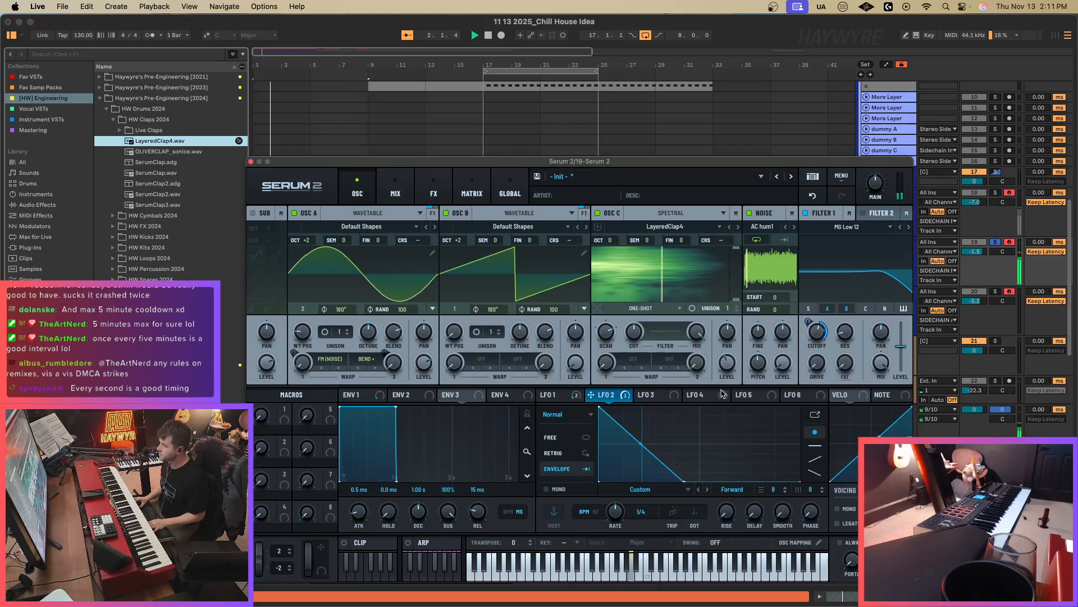
Set Env 3's attack to 0.0 ms and move the clap sample's start point further into the sound in oscillator C.
{"action": "left_click_drag", "start_coordinate": [350, 489], "coordinate": [359, 533]}
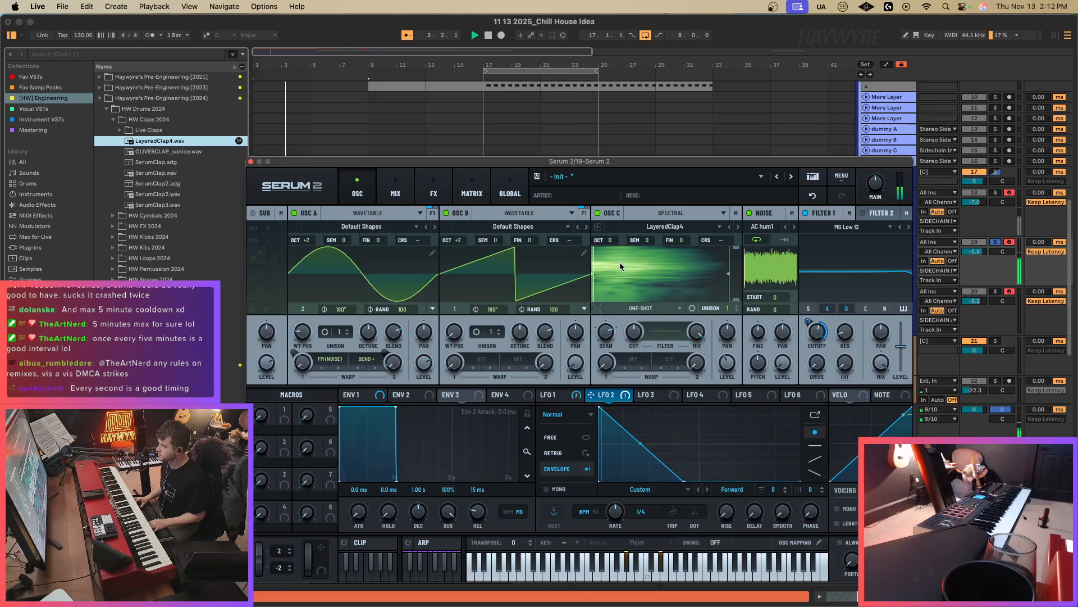
{"action": "left_click_drag", "start_coordinate": [618, 277], "coordinate": [635, 279]}
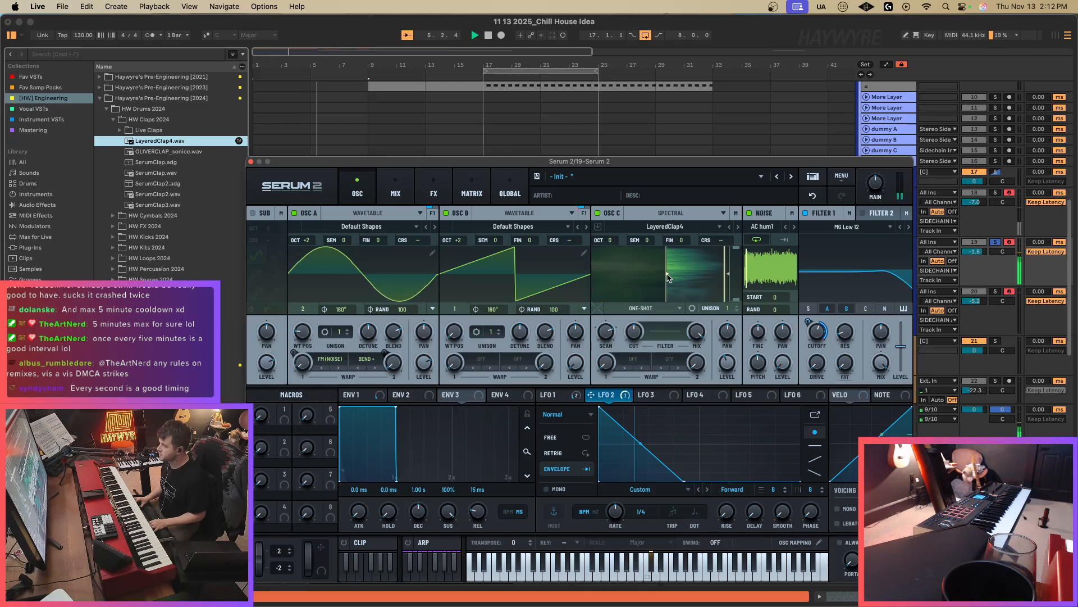
Set oscillator C's first warp to the spectral Robotize mode, adjust its amount and restart playback.
{"action": "left_click", "coordinate": [628, 364]}
{"action": "mouse_move", "coordinate": [645, 380]}
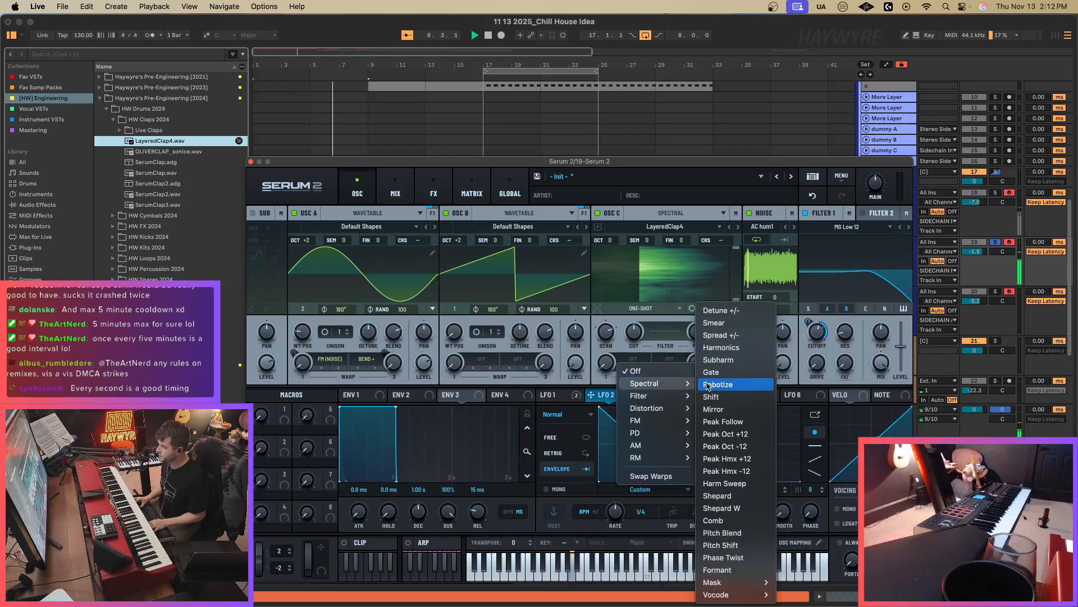
{"action": "left_click", "coordinate": [719, 340]}
{"action": "left_click_drag", "start_coordinate": [617, 336], "coordinate": [626, 294]}
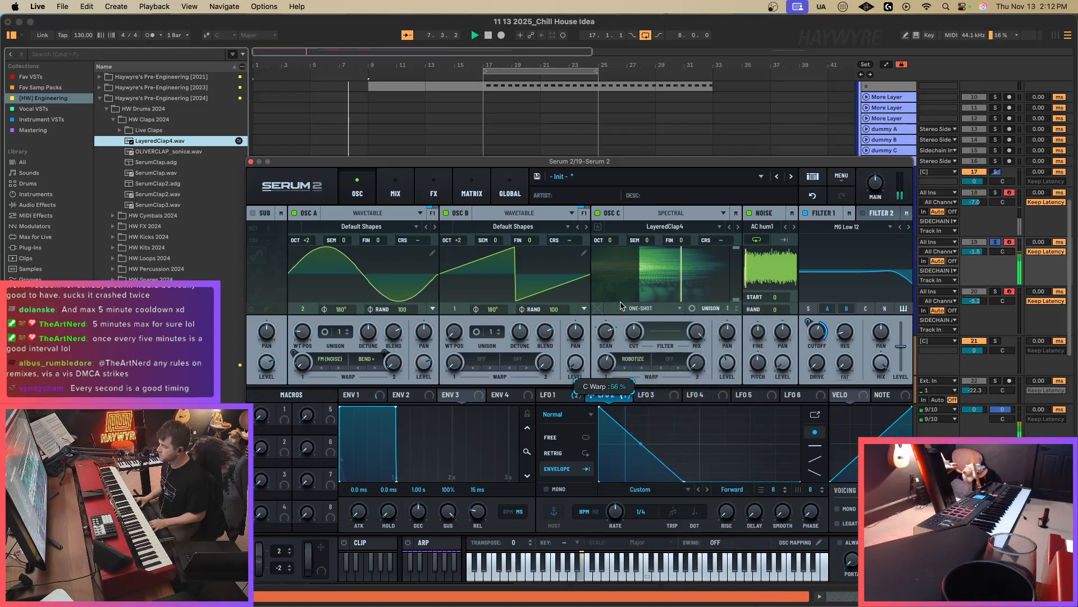
{"action": "left_click", "coordinate": [633, 358]}
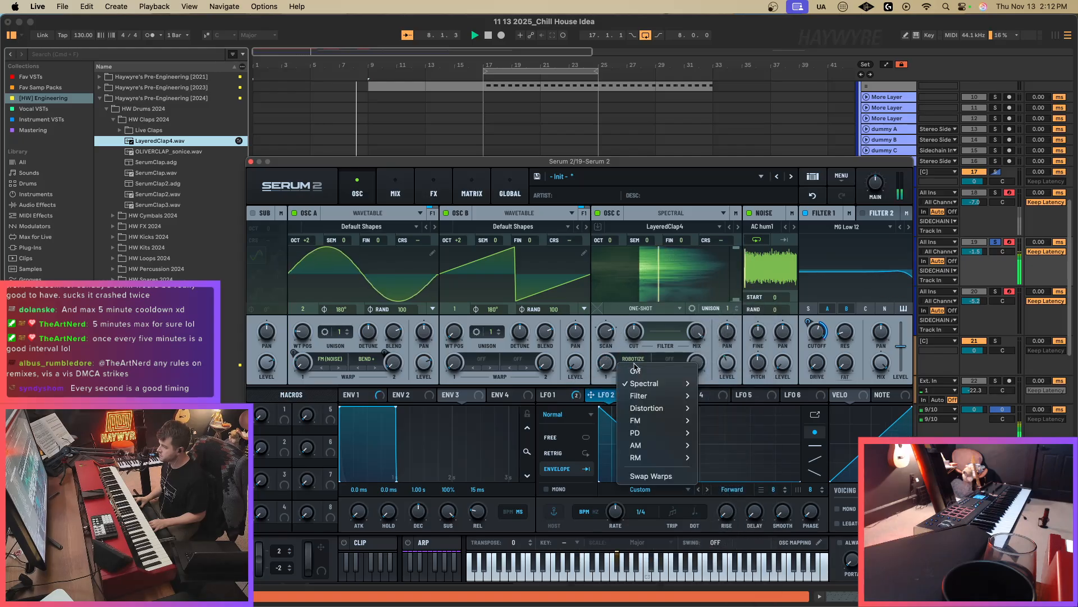
{"action": "left_click", "coordinate": [684, 411]}
{"action": "key", "text": "space"}
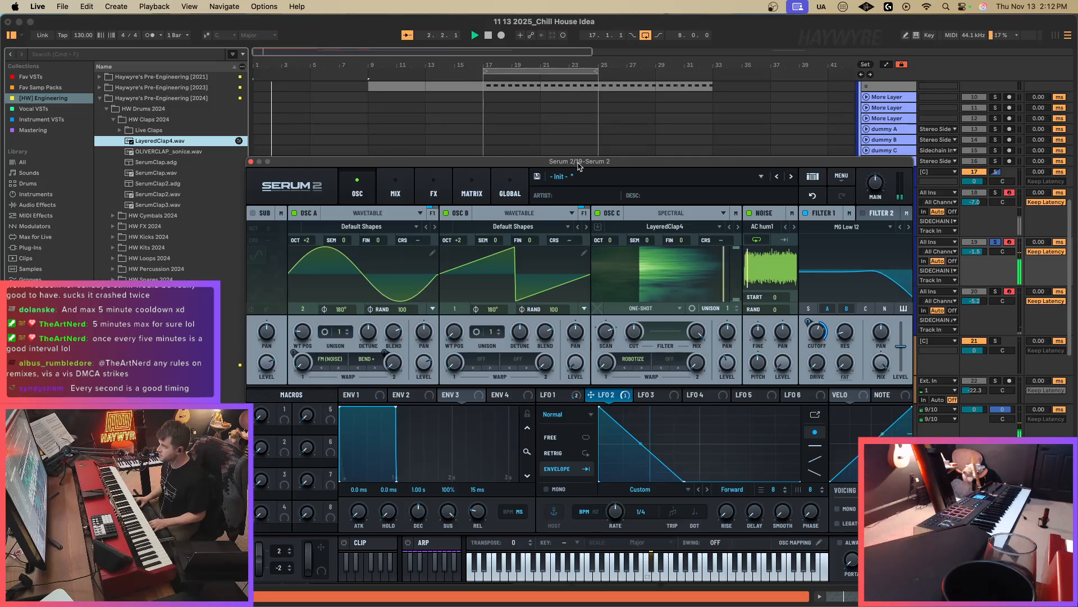
Try adding upper harmonics to oscillator A's sine wave in the wavetable editor, removing them again.
{"action": "left_click_drag", "start_coordinate": [578, 163], "coordinate": [571, 144]}
{"action": "left_click", "coordinate": [426, 235]}
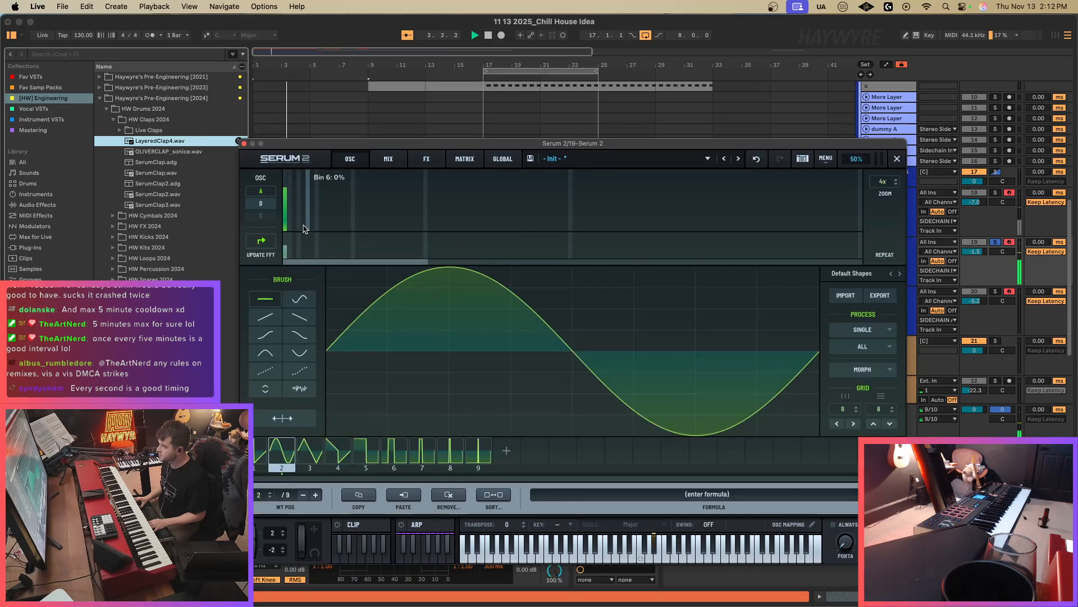
{"action": "left_click_drag", "start_coordinate": [290, 209], "coordinate": [322, 228]}
{"action": "left_click", "coordinate": [321, 207]}
{"action": "right_click", "coordinate": [321, 228]}
{"action": "left_click", "coordinate": [606, 220]}
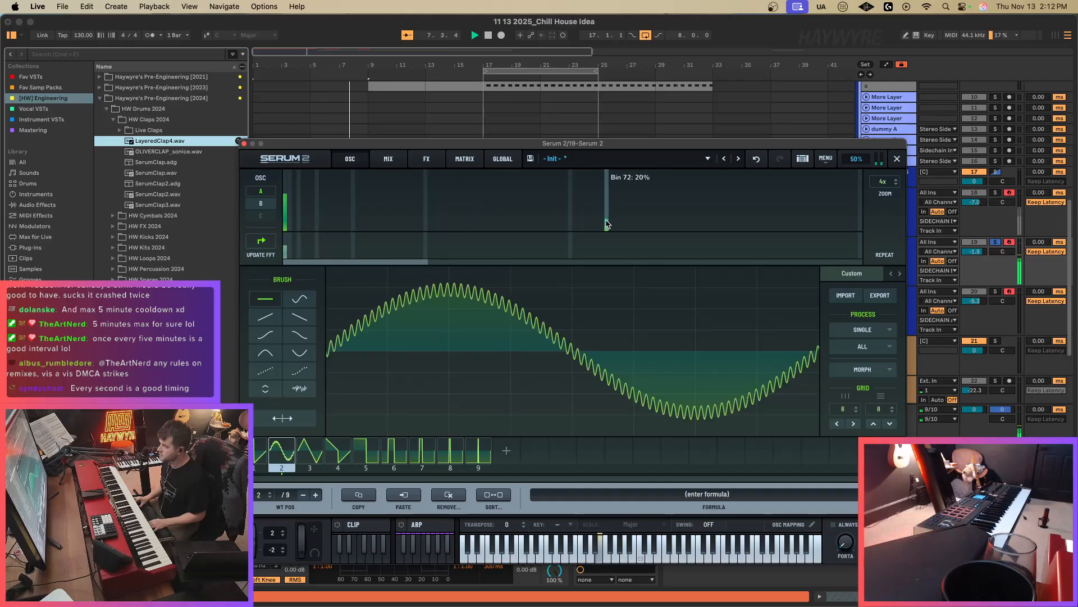
{"action": "right_click", "coordinate": [606, 221]}
{"action": "left_click", "coordinate": [424, 207]}
{"action": "left_click_drag", "start_coordinate": [425, 210], "coordinate": [394, 223]}
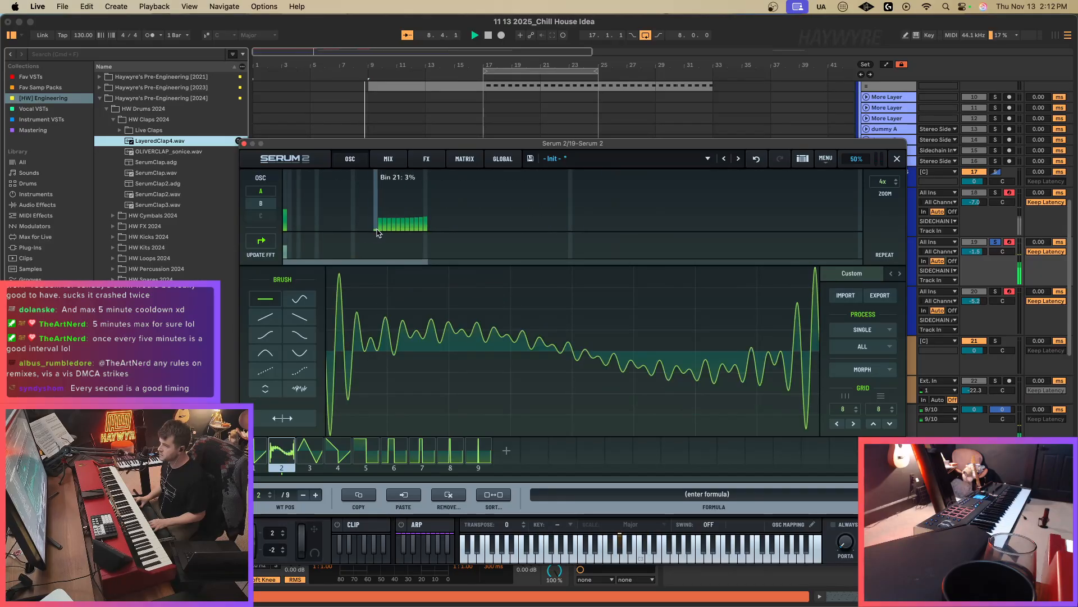
{"action": "key", "text": "super+z"}
{"action": "left_click", "coordinate": [388, 159]}
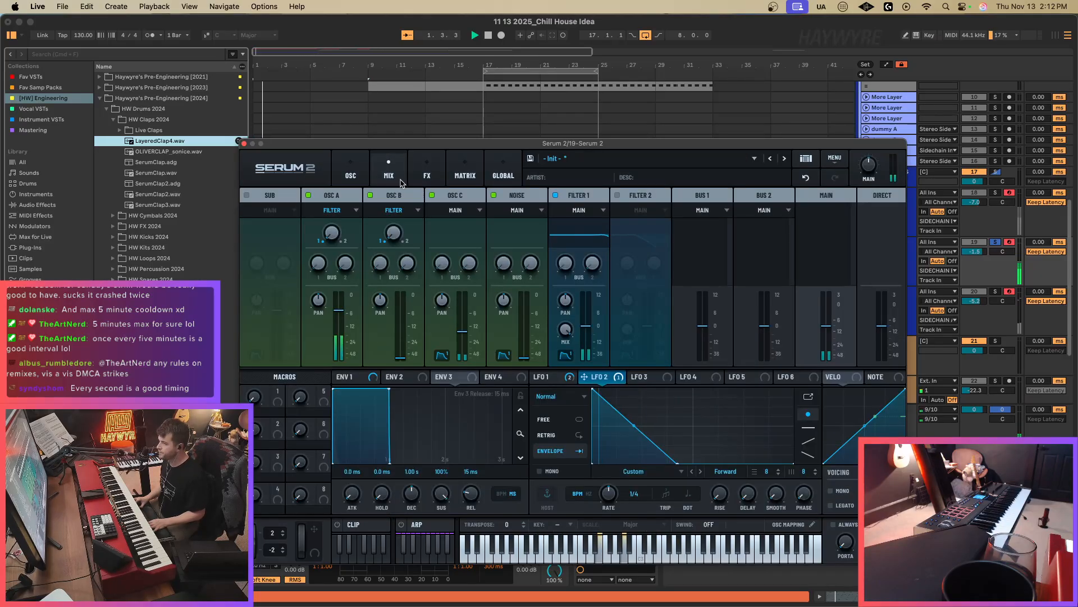
{"action": "left_click", "coordinate": [427, 168]}
{"action": "left_click", "coordinate": [258, 216]}
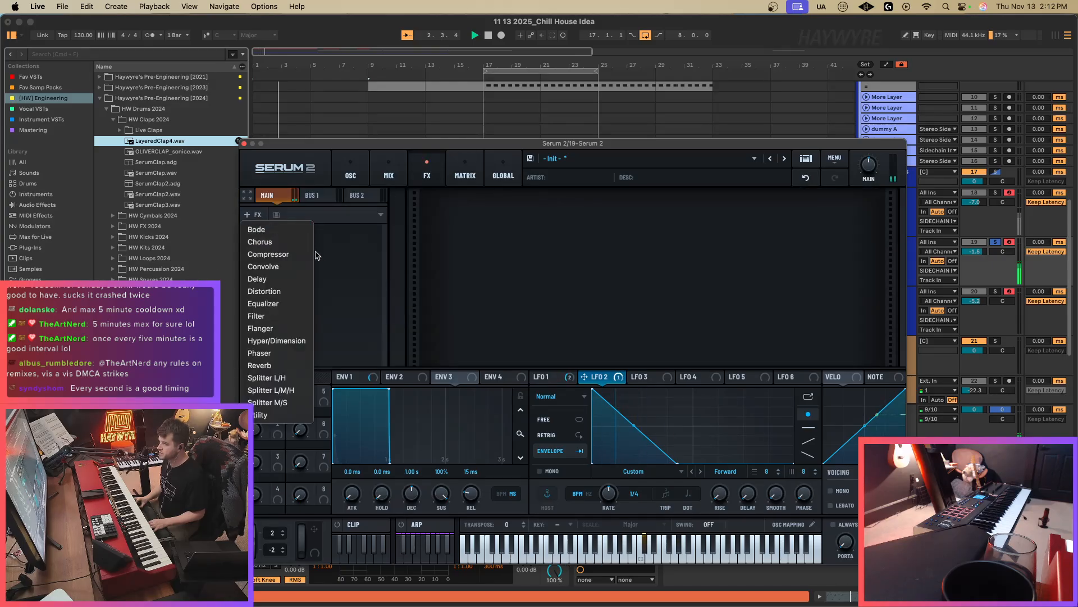
{"action": "left_click", "coordinate": [386, 173]}
{"action": "left_click", "coordinate": [387, 172]}
{"action": "left_click", "coordinate": [351, 172]}
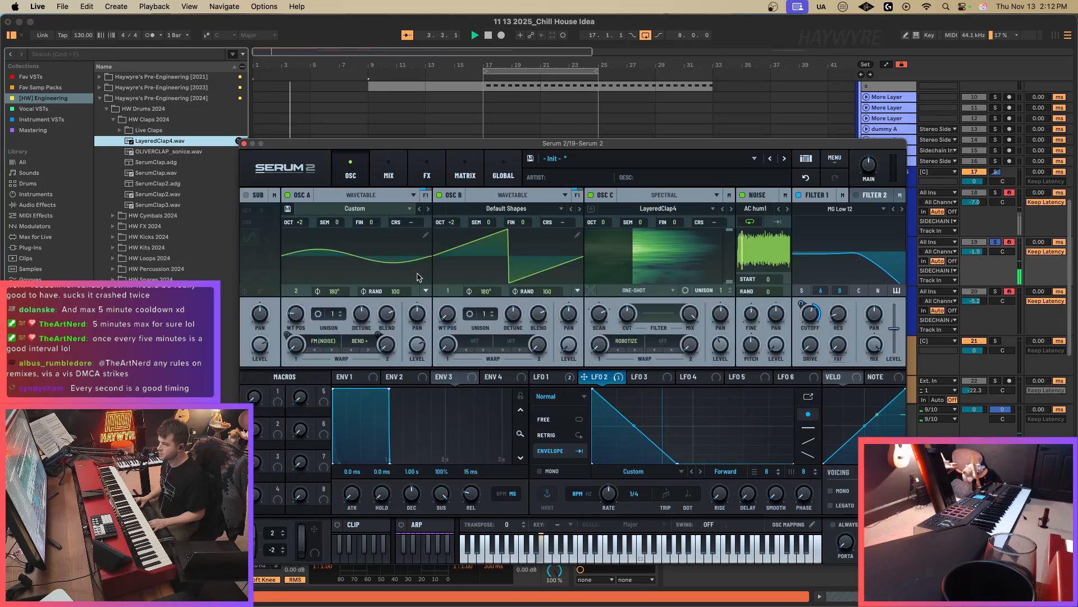
Set the first harmonic of oscillator A's wave to about 61% in the wavetable editor.
{"action": "left_click", "coordinate": [426, 235]}
{"action": "left_click_drag", "start_coordinate": [286, 202], "coordinate": [283, 196]}
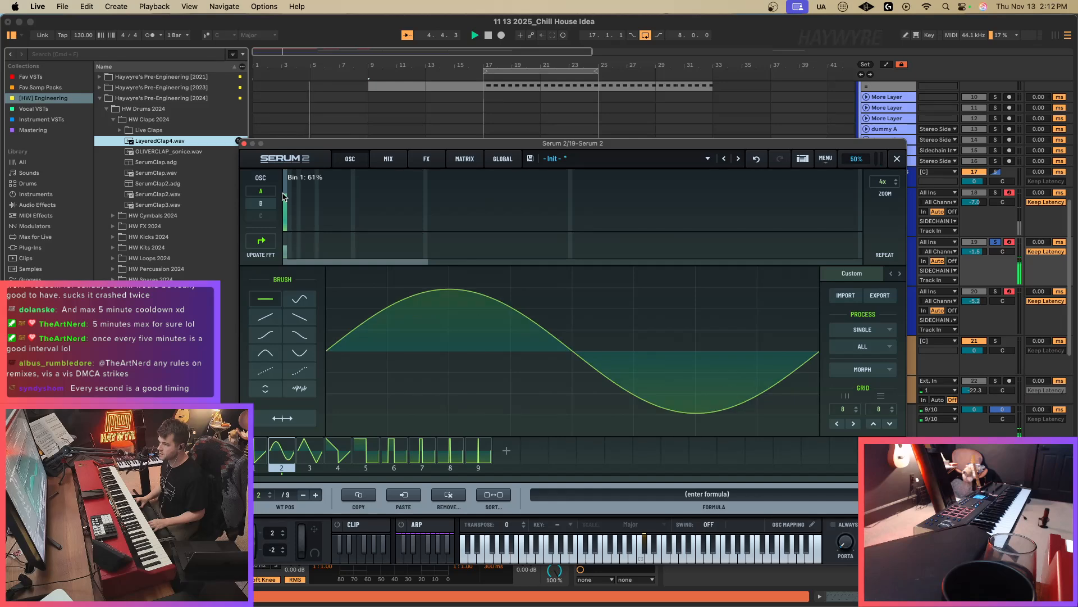
Leave the wavetable editor and add a Distortion effect in Asym mode with the drive at about 34%.
{"action": "left_click", "coordinate": [350, 159]}
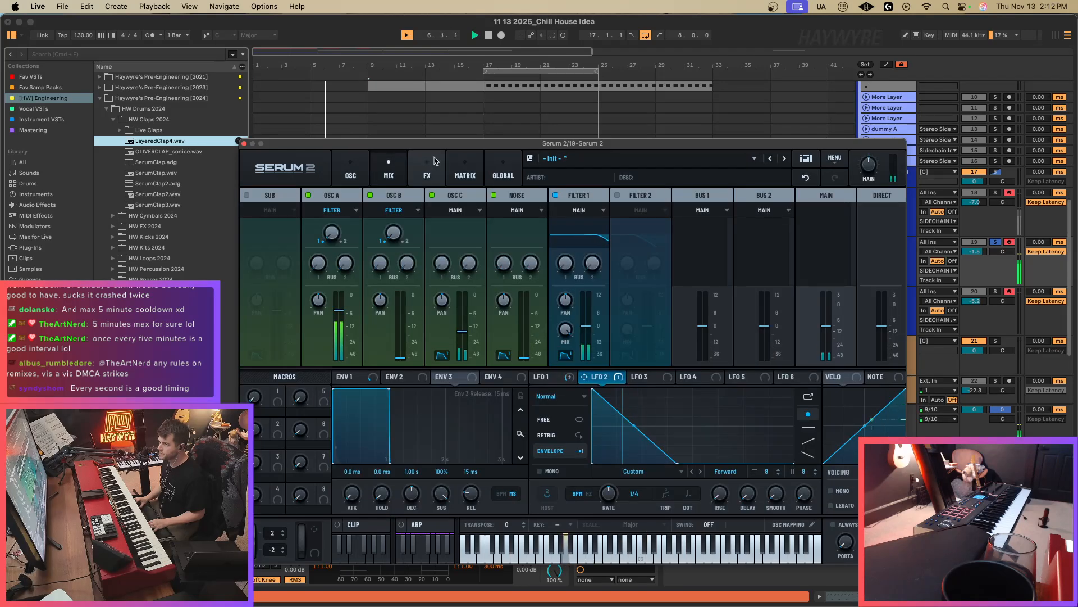
{"action": "left_click", "coordinate": [427, 172]}
{"action": "left_click", "coordinate": [259, 214]}
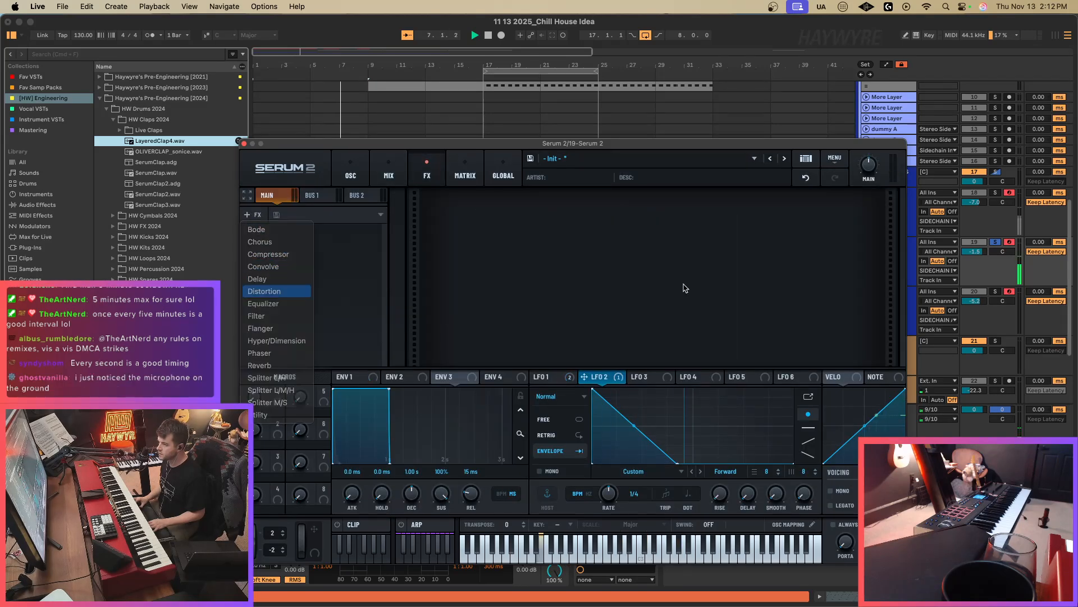
{"action": "left_click", "coordinate": [264, 289]}
{"action": "left_click", "coordinate": [551, 230]}
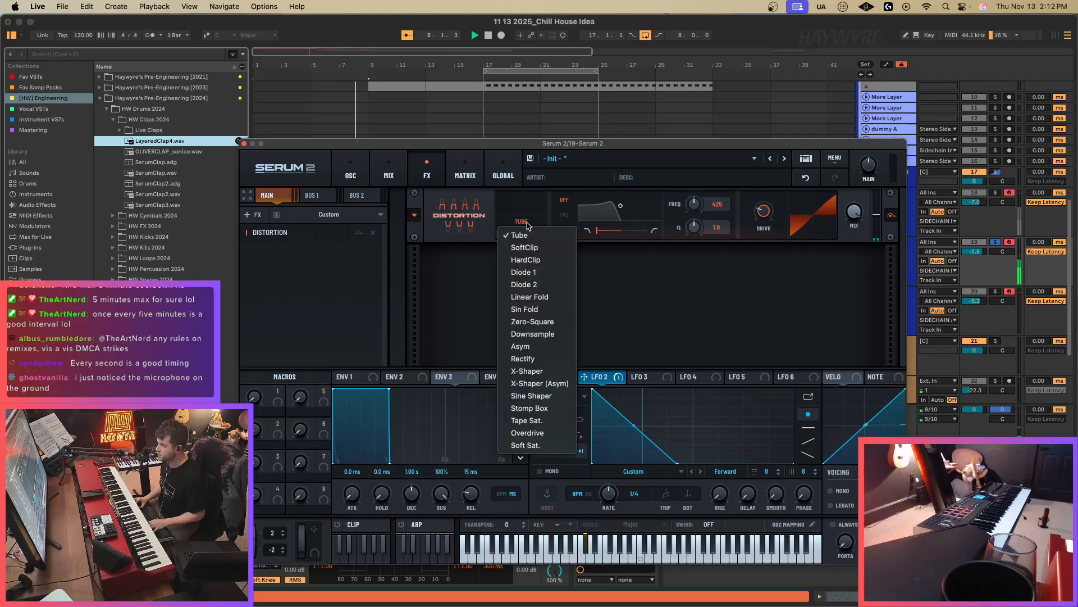
{"action": "left_click", "coordinate": [520, 346]}
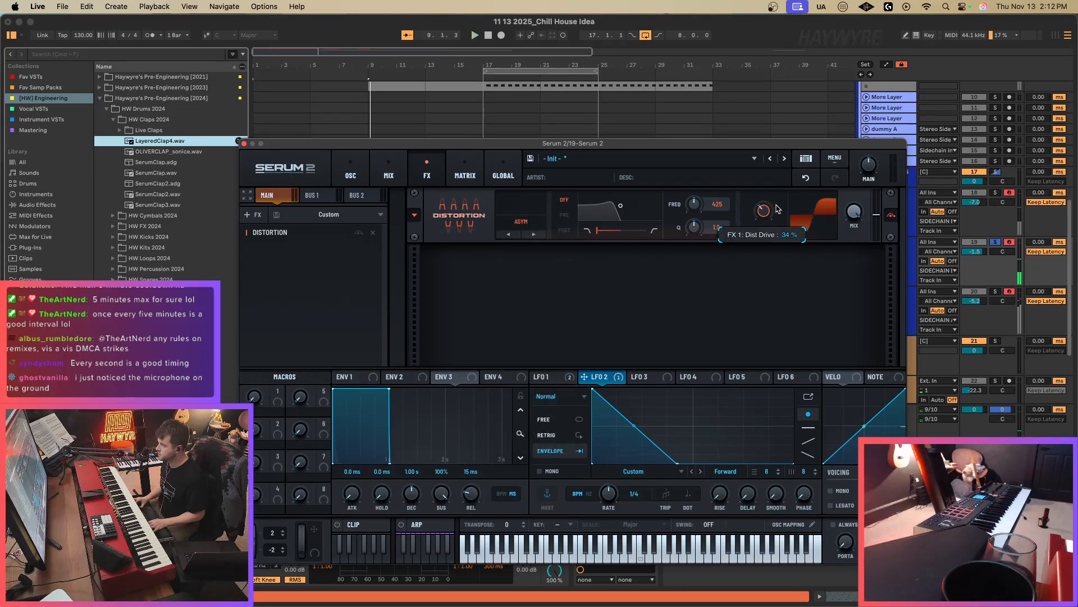
Set oscillator C's first warp to FM from oscillator A and assign Env 1 to oscillator C's level.
{"action": "left_click", "coordinate": [351, 169]}
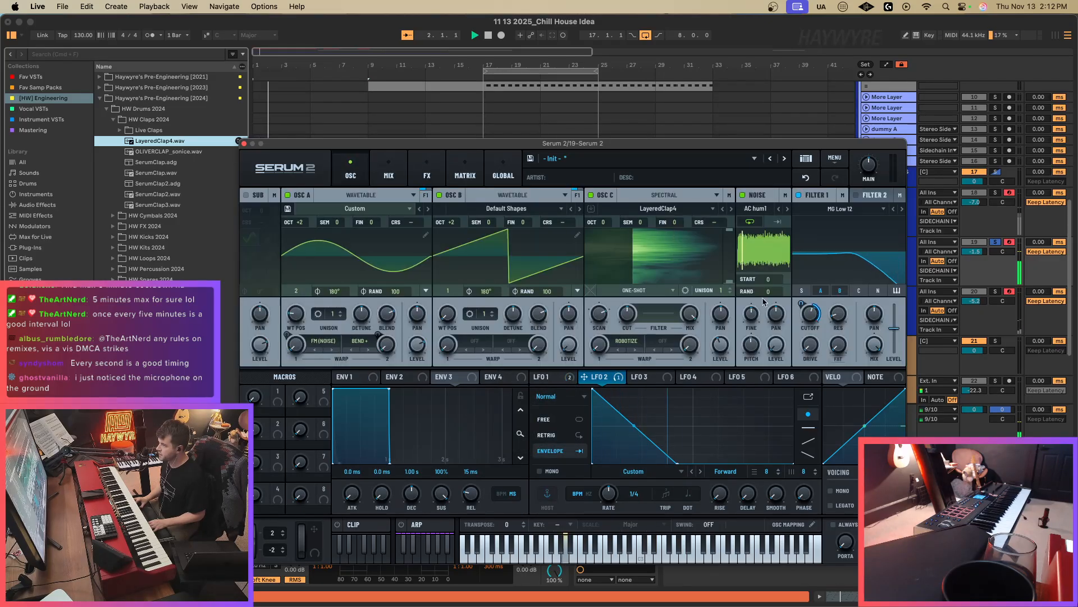
{"action": "left_click", "coordinate": [624, 341]}
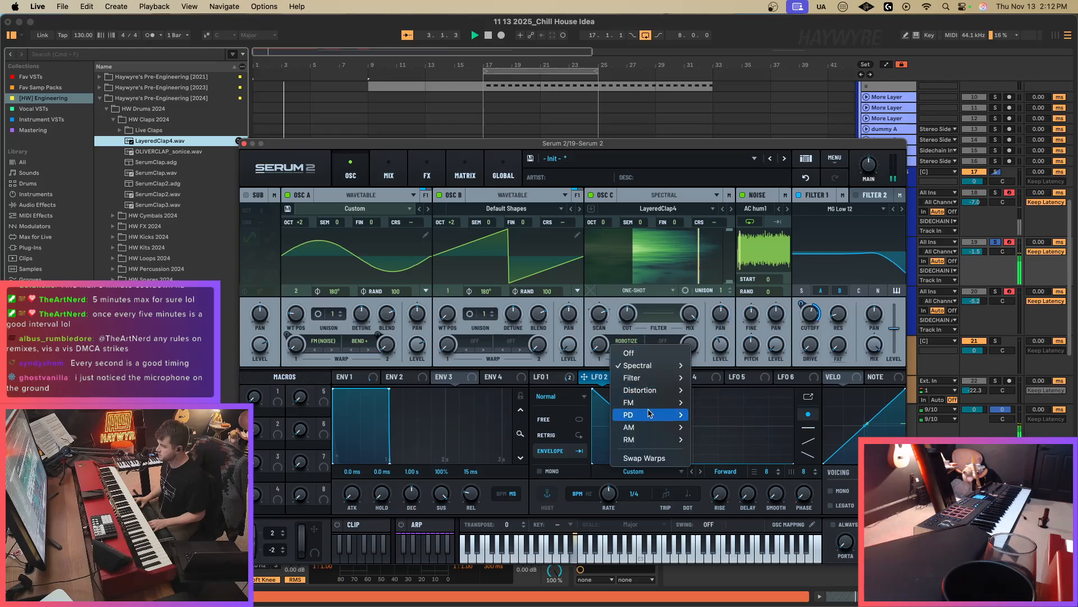
{"action": "mouse_move", "coordinate": [652, 403]}
{"action": "left_click", "coordinate": [704, 402]}
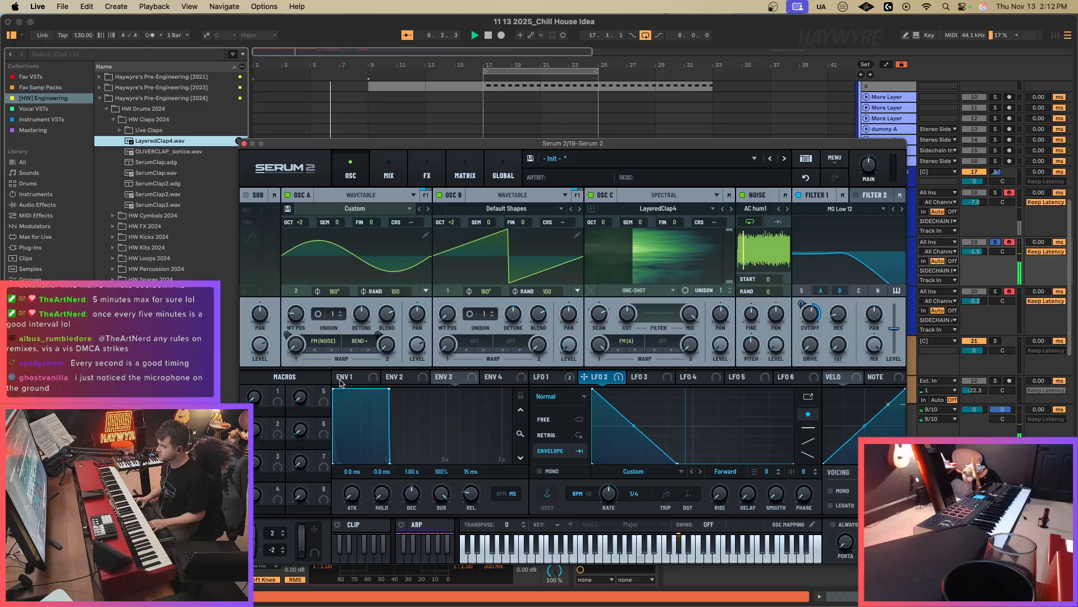
{"action": "left_click_drag", "start_coordinate": [352, 377], "coordinate": [701, 356]}
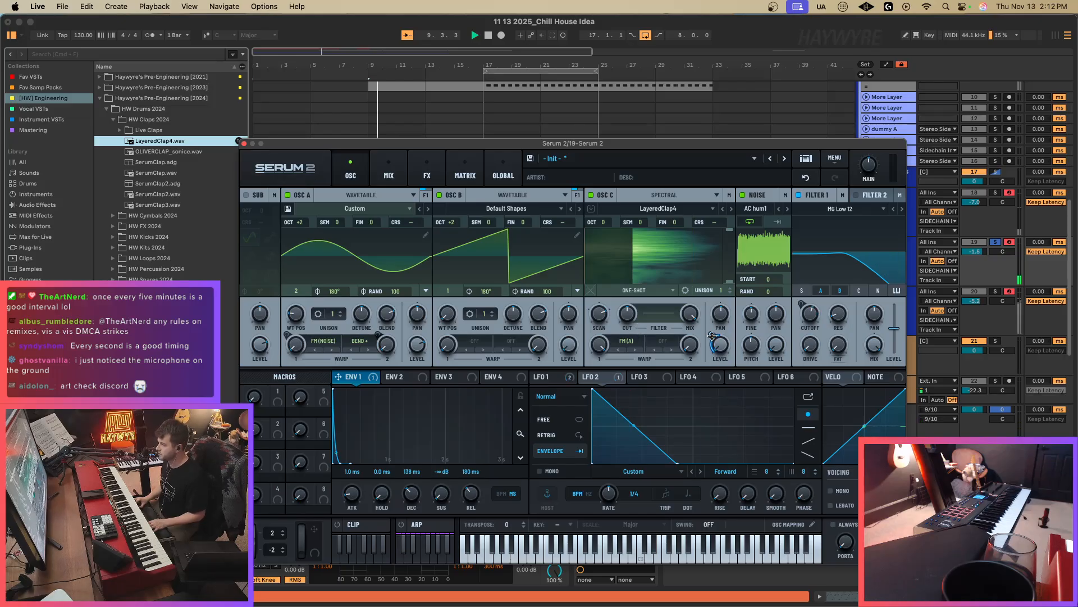
Unsolo track 19, close its Serum 2 window and play the instrument clips together from the start.
{"action": "left_click", "coordinate": [995, 243]}
{"action": "key", "text": "space"}
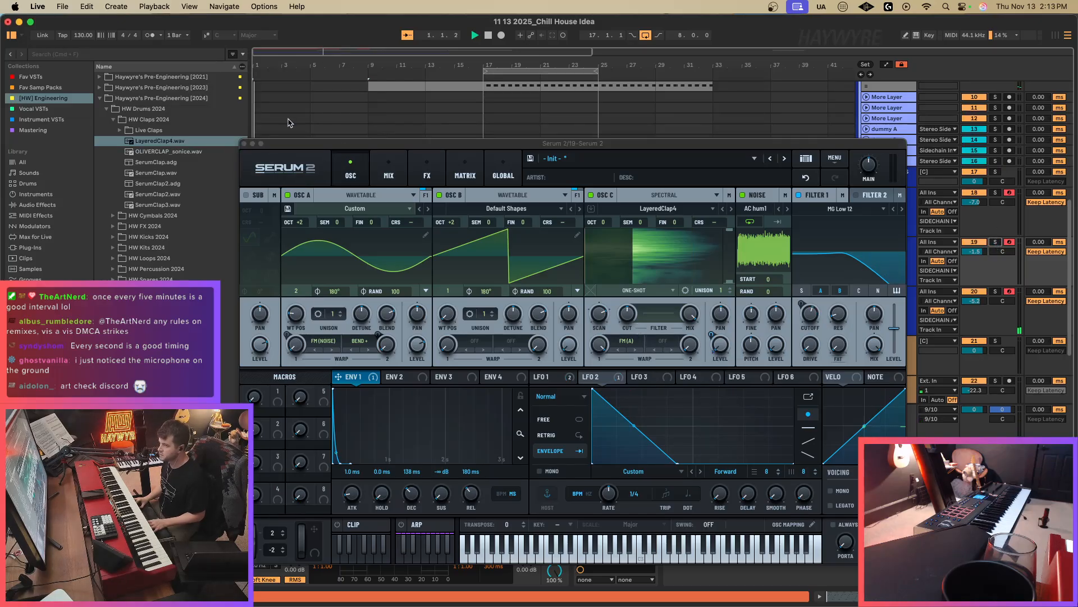
{"action": "left_click", "coordinate": [244, 144]}
{"action": "left_click", "coordinate": [270, 192]}
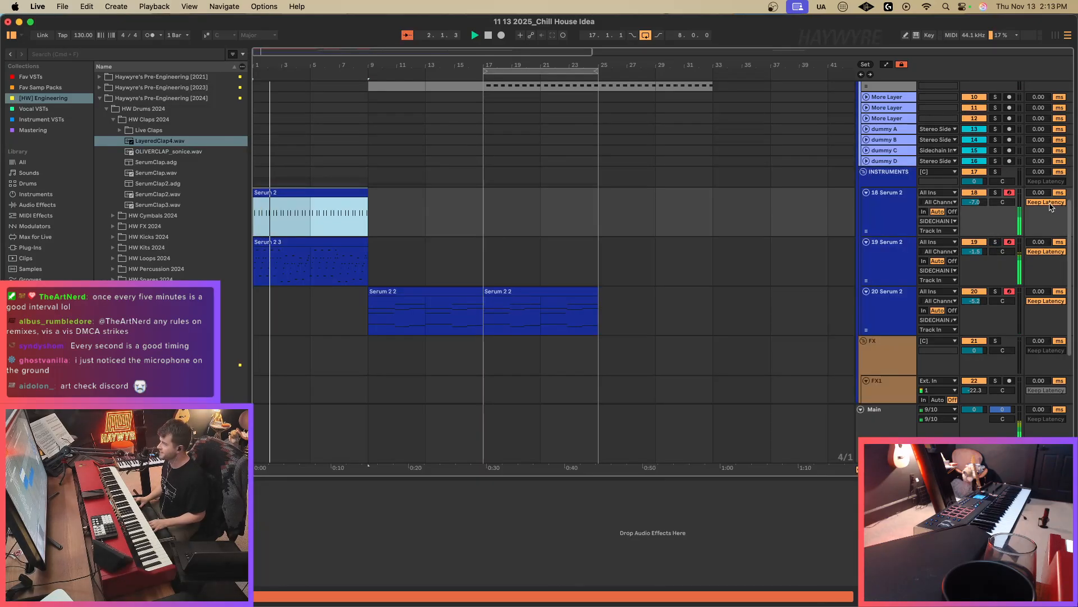
Solo track 18 and restart playback to hear its clip alone.
{"action": "key", "text": "space"}
{"action": "left_click", "coordinate": [997, 193]}
{"action": "key", "text": "space"}
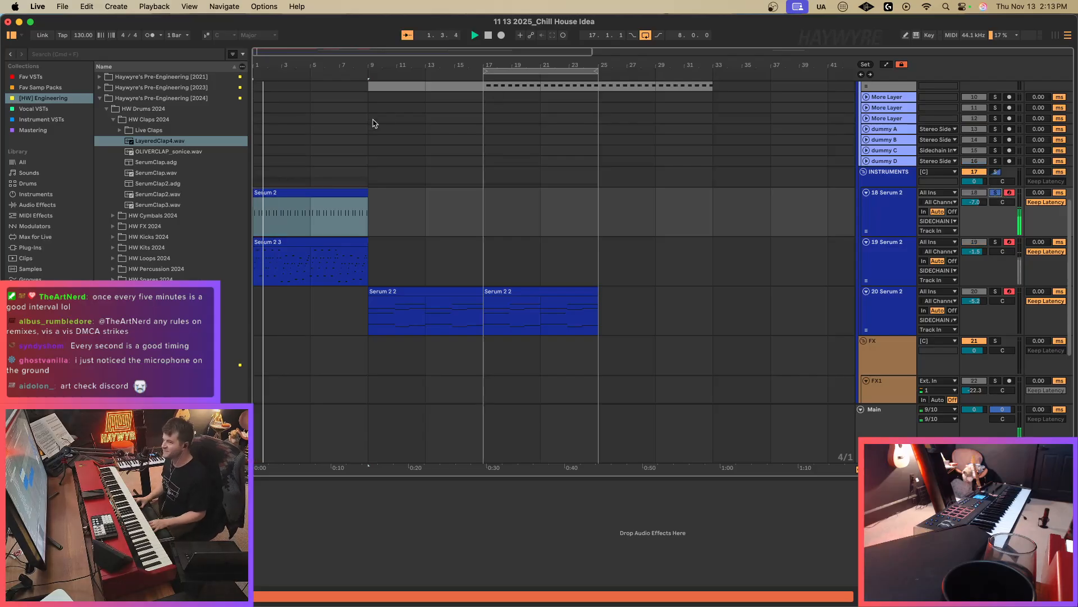
Open track 18's Serum 2 and set oscillator A to 10 unison voices with about 0.12 detune.
{"action": "key", "text": "space"}
{"action": "key", "text": "alt+super+p"}
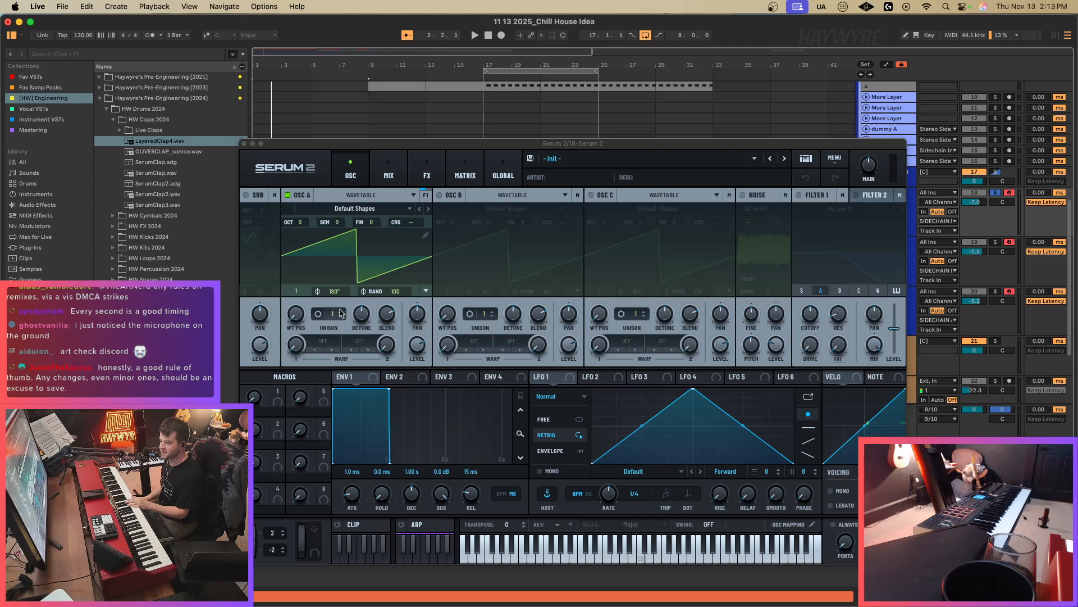
{"action": "left_click_drag", "start_coordinate": [339, 312], "coordinate": [355, 330]}
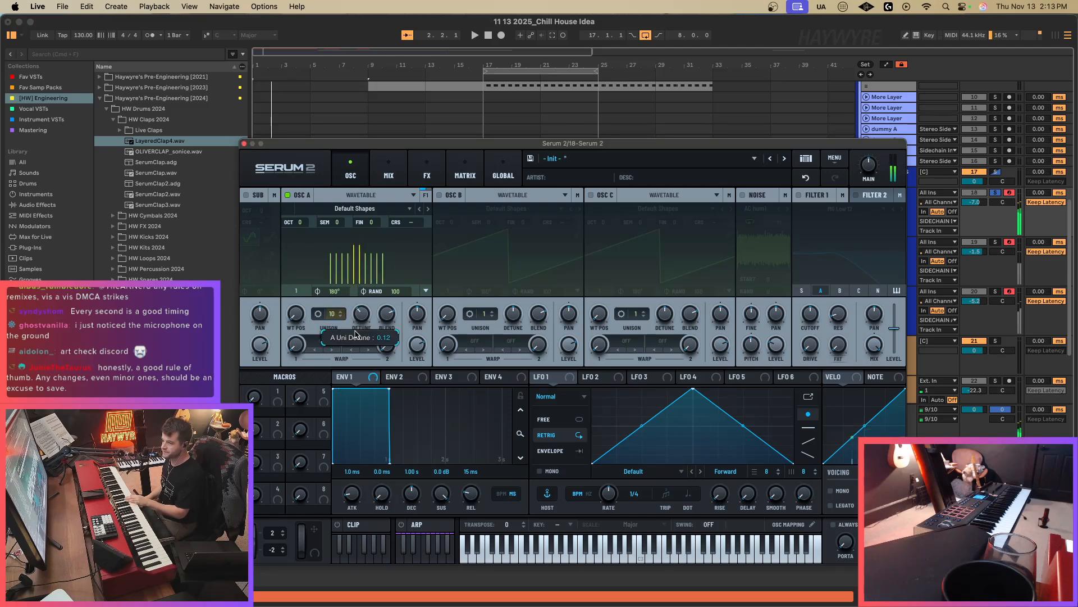
Enable Filter 1 and modulate its cutoff with LFO 1, shaped as a steep downward curve in Envelope mode.
{"action": "left_click", "coordinate": [798, 195]}
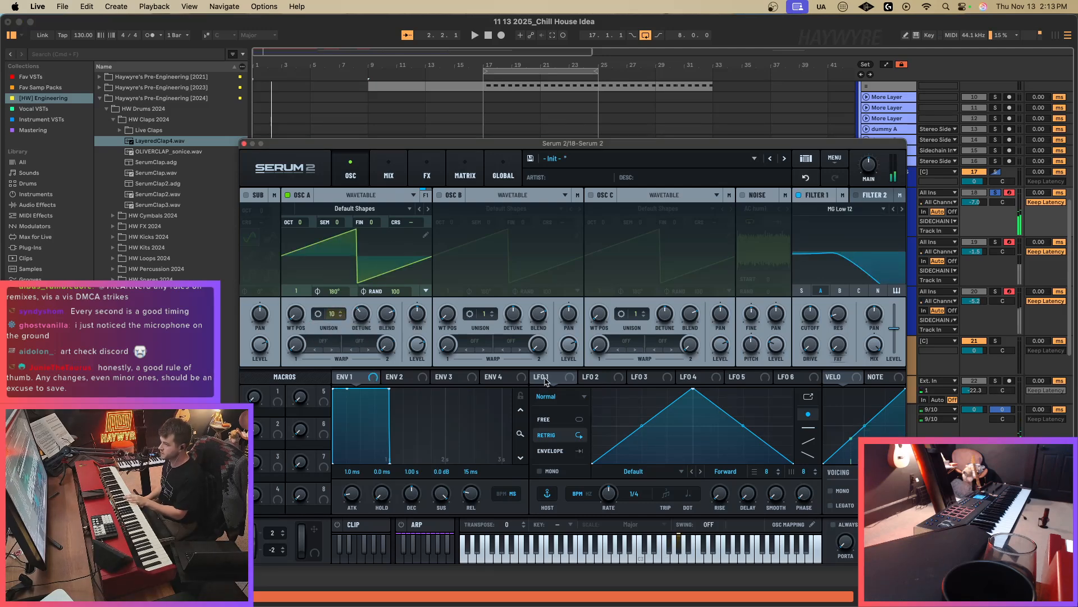
{"action": "left_click_drag", "start_coordinate": [692, 391], "coordinate": [797, 328]}
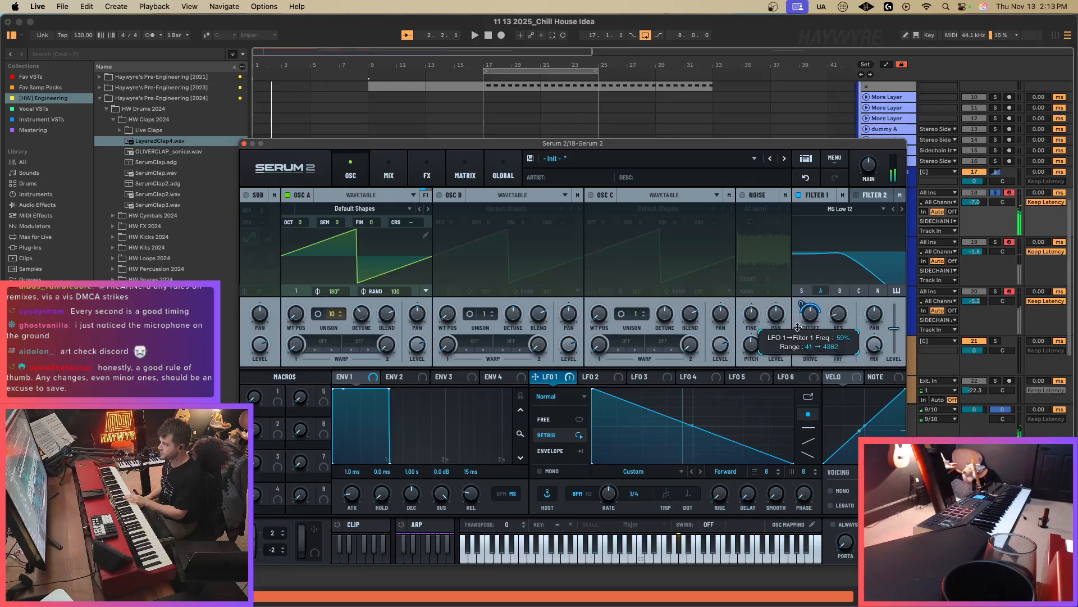
{"action": "left_click", "coordinate": [578, 451]}
{"action": "left_click_drag", "start_coordinate": [686, 433], "coordinate": [675, 478]}
{"action": "left_click_drag", "start_coordinate": [633, 424], "coordinate": [633, 452]}
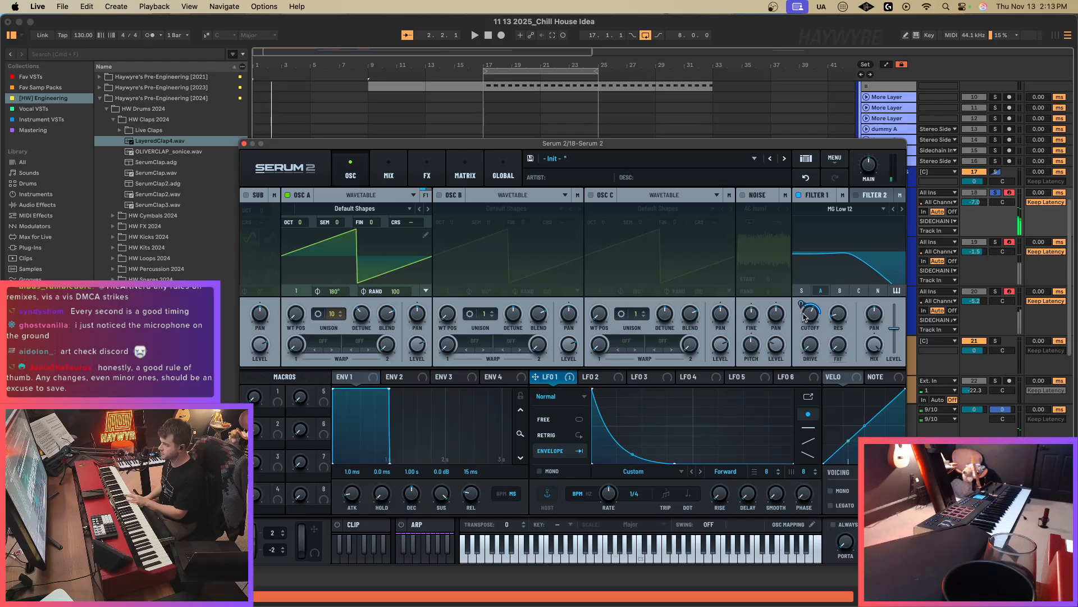
Set Env 1's sustain to -oo dB, decay to 261 ms and release to 109 ms, and audition the result.
{"action": "left_click_drag", "start_coordinate": [441, 498], "coordinate": [414, 519]}
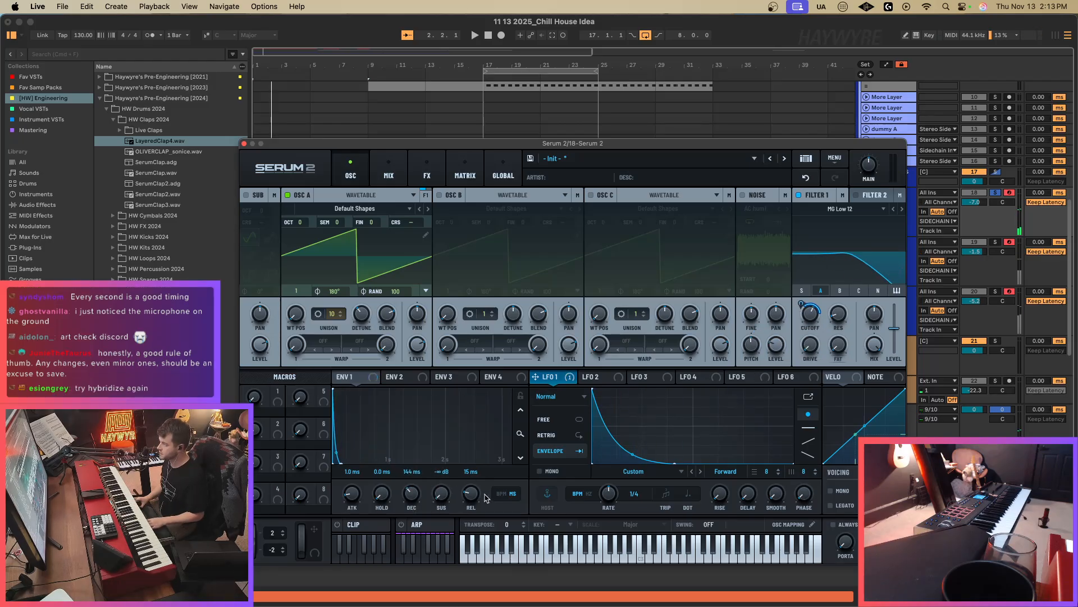
{"action": "key", "text": "space"}
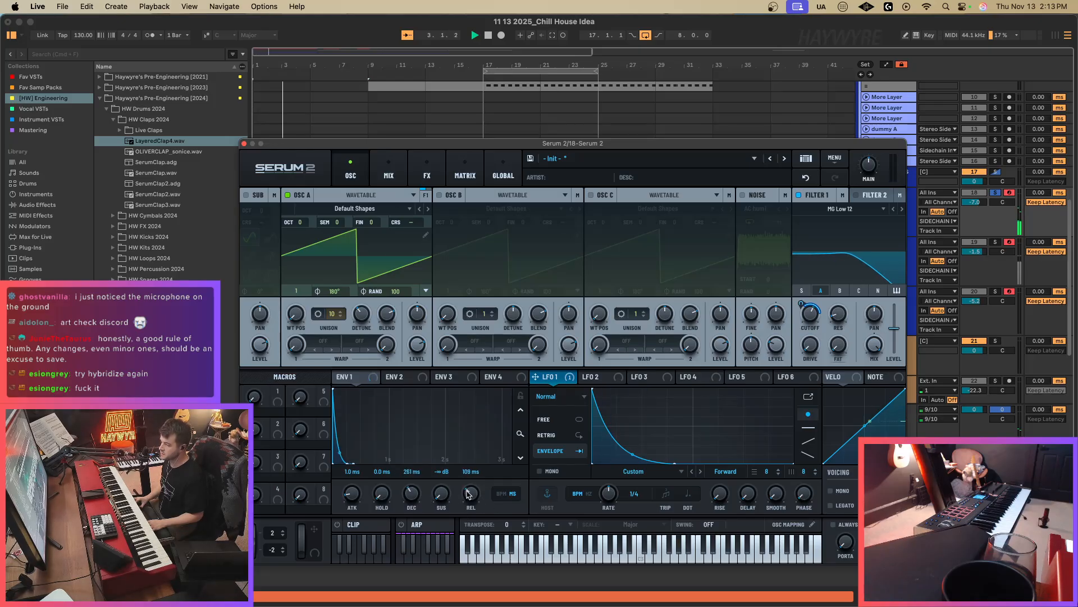
{"action": "left_click", "coordinate": [427, 172]}
{"action": "key", "text": "space"}
Unsolo track 18 and loop the first four bars of the clips on tracks 18 and 19.
{"action": "left_click", "coordinate": [995, 192]}
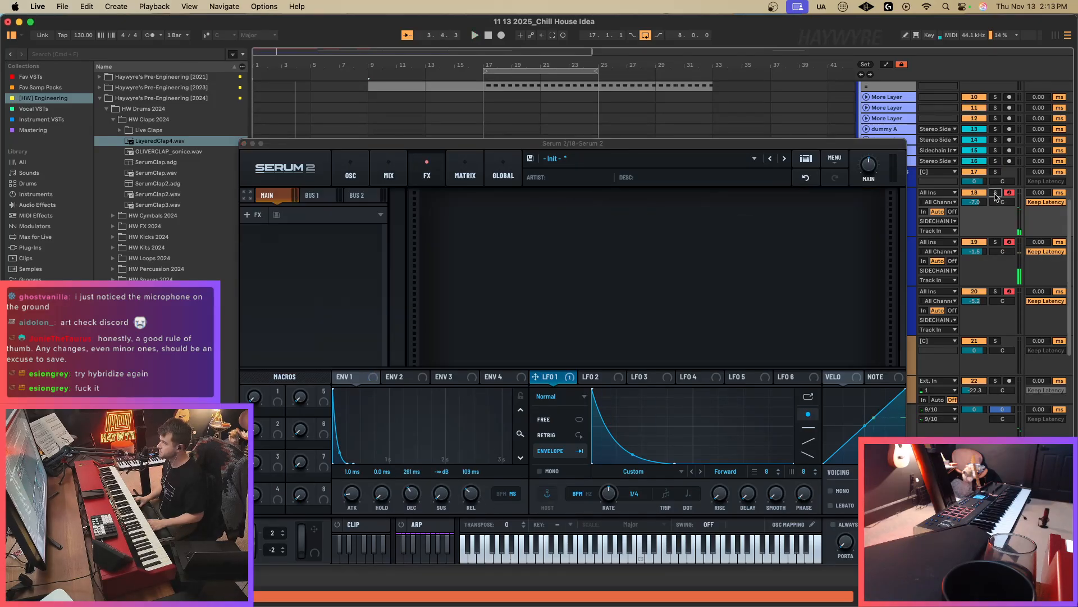
{"action": "left_click", "coordinate": [244, 144]}
{"action": "left_click_drag", "start_coordinate": [301, 254], "coordinate": [255, 228]}
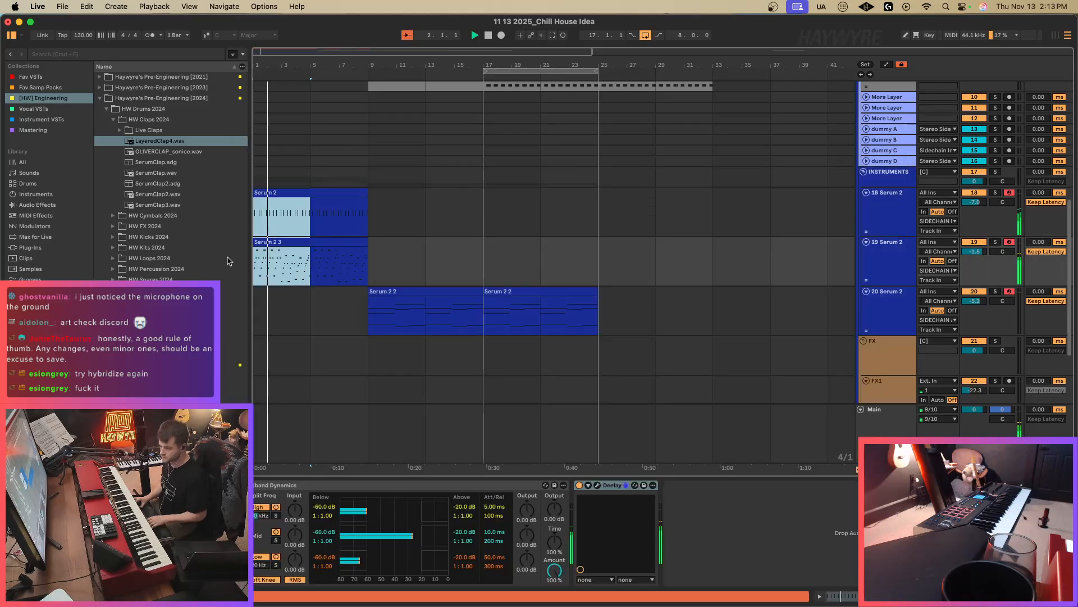
{"action": "key", "text": "super+l"}
{"action": "left_click", "coordinate": [289, 217]}
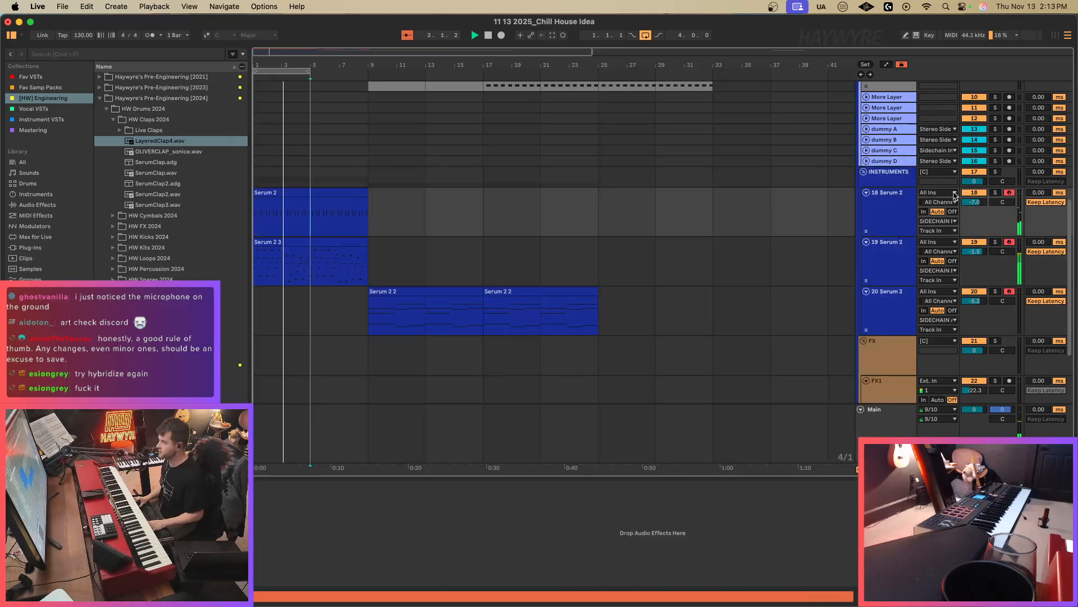
Raise track 18's volume and add a Ping-Pong delay at 1/16 left and 1/8 right in its Serum 2.
{"action": "left_click_drag", "start_coordinate": [974, 202], "coordinate": [974, 198]}
{"action": "left_click", "coordinate": [35, 486]}
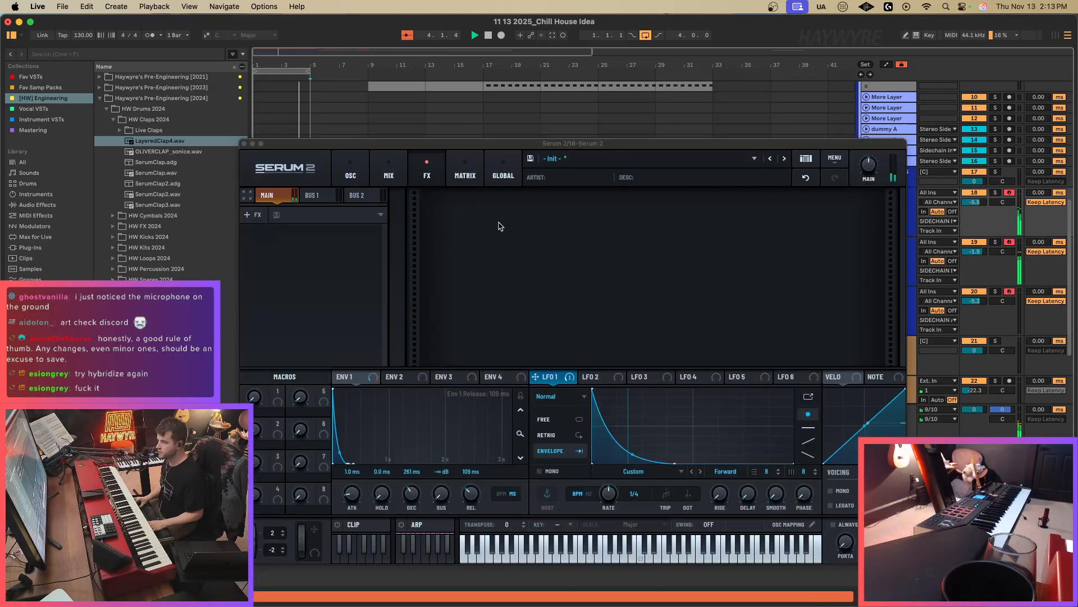
{"action": "left_click", "coordinate": [260, 216]}
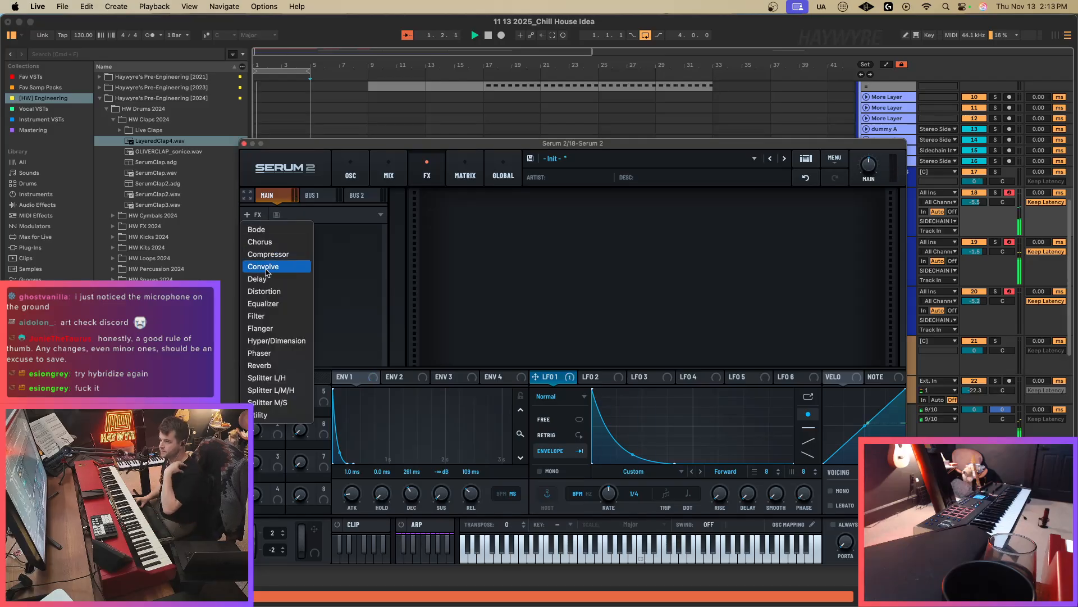
{"action": "left_click", "coordinate": [264, 279]}
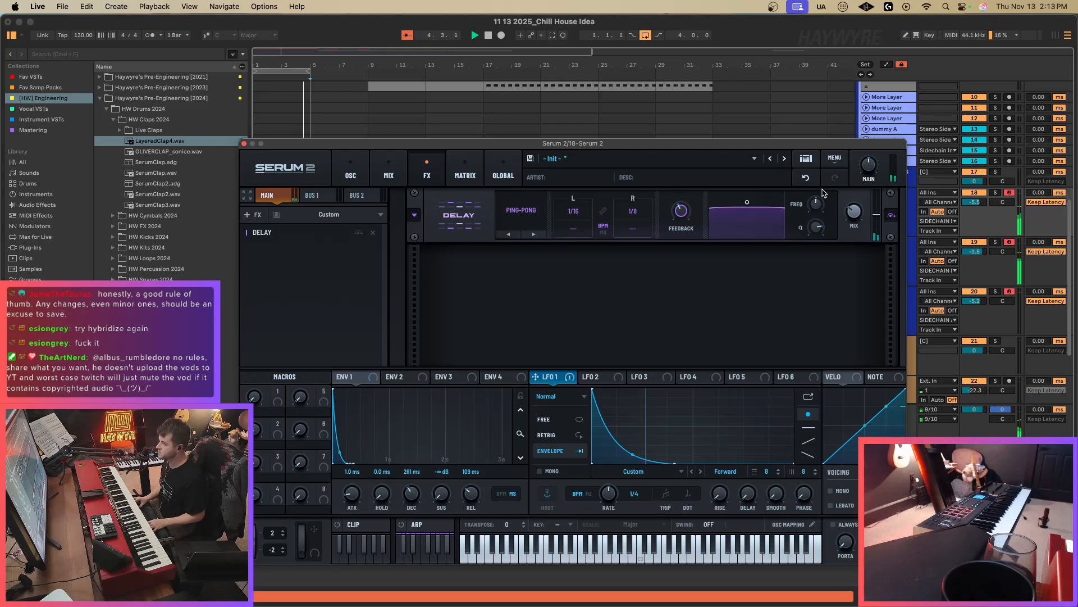
Add a Plate reverb after the delay and set its size to about 13%.
{"action": "left_click", "coordinate": [251, 214]}
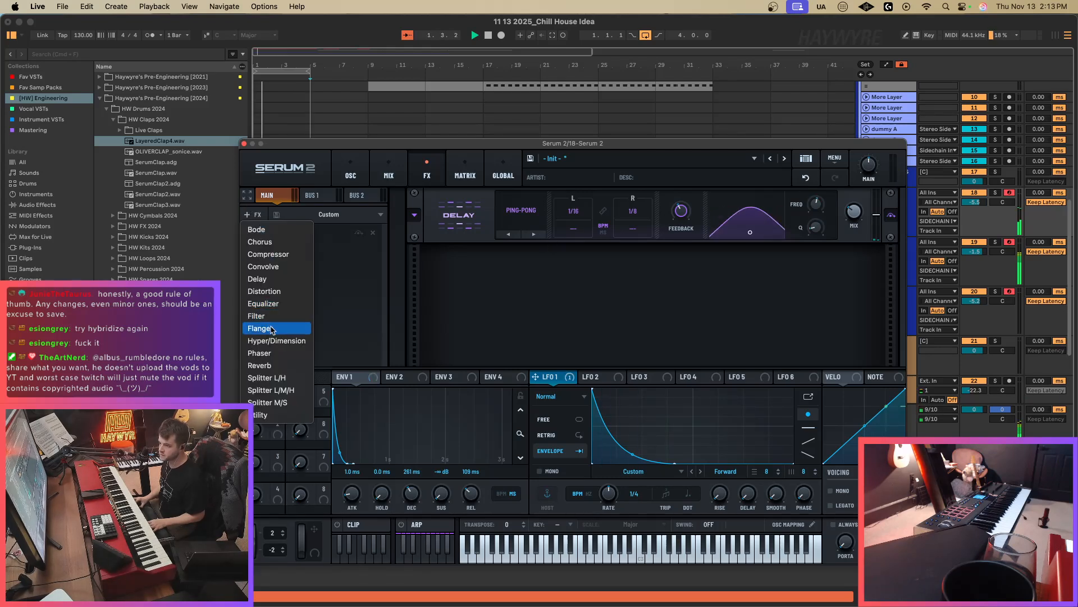
{"action": "left_click", "coordinate": [278, 365]}
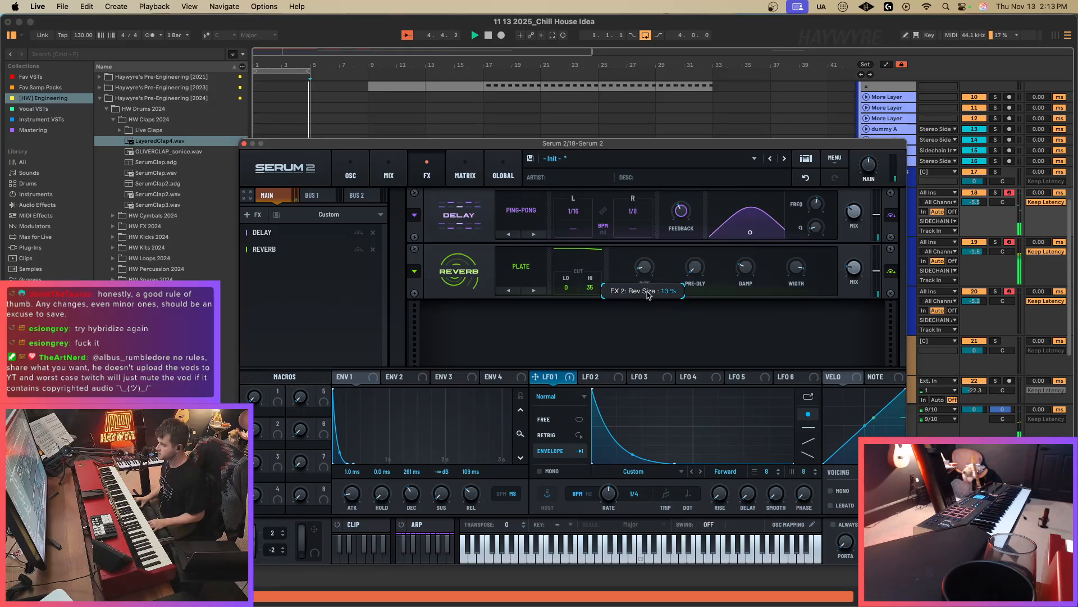
{"action": "left_click_drag", "start_coordinate": [649, 294], "coordinate": [648, 263]}
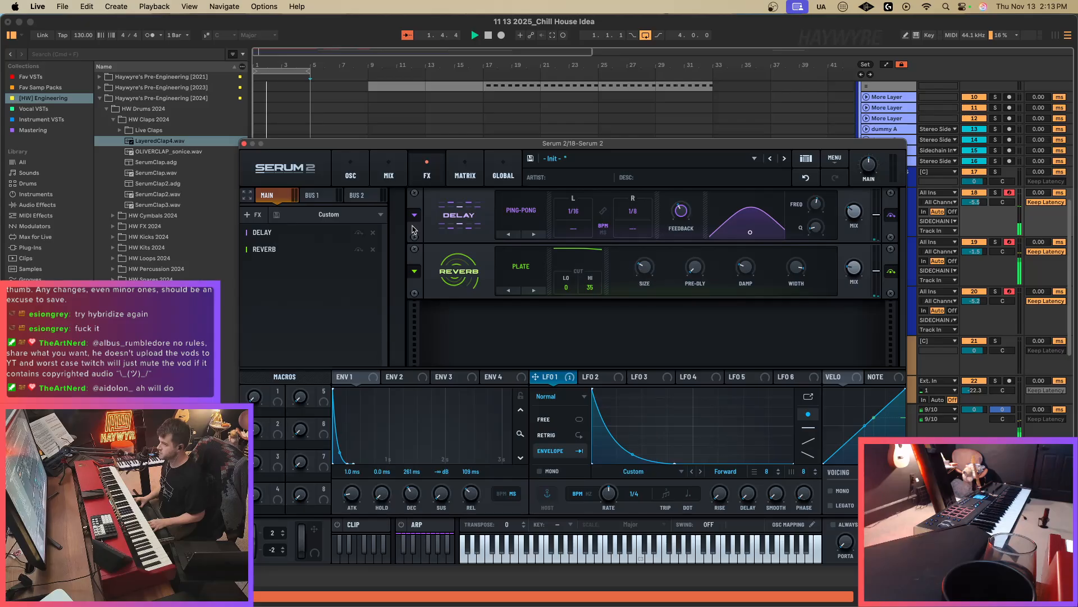
{"action": "left_click", "coordinate": [350, 168]}
{"action": "left_click", "coordinate": [425, 163]}
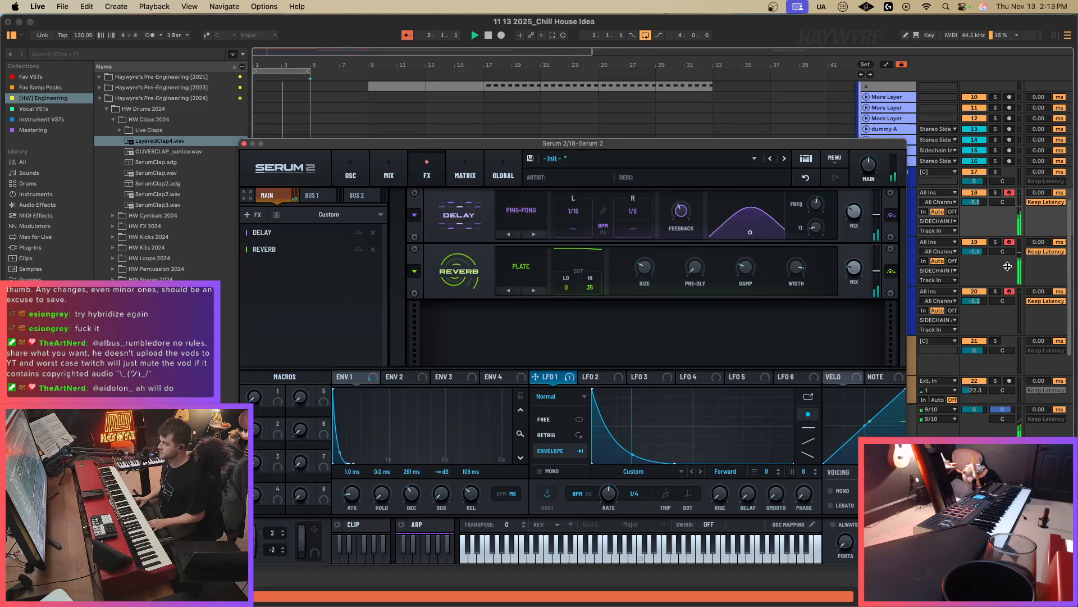
Turn off looping and duplicate the clips on tracks 18 and 19 to start at bar 9.
{"action": "left_click", "coordinate": [244, 144]}
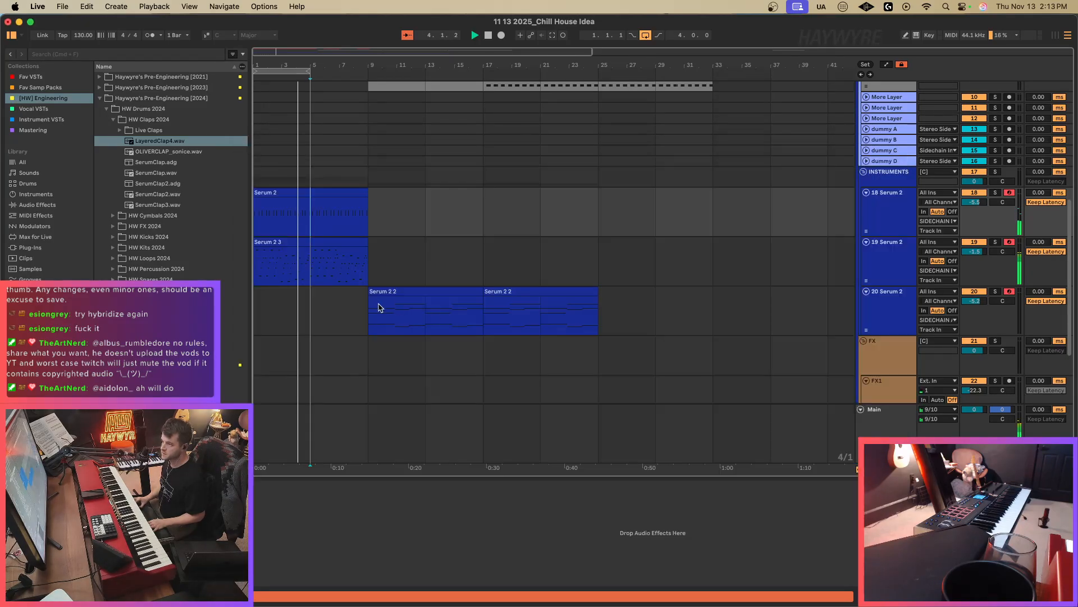
{"action": "left_click", "coordinate": [407, 263]}
{"action": "scroll", "coordinate": [440, 221], "scroll_direction": "up", "scroll_amount": 5}
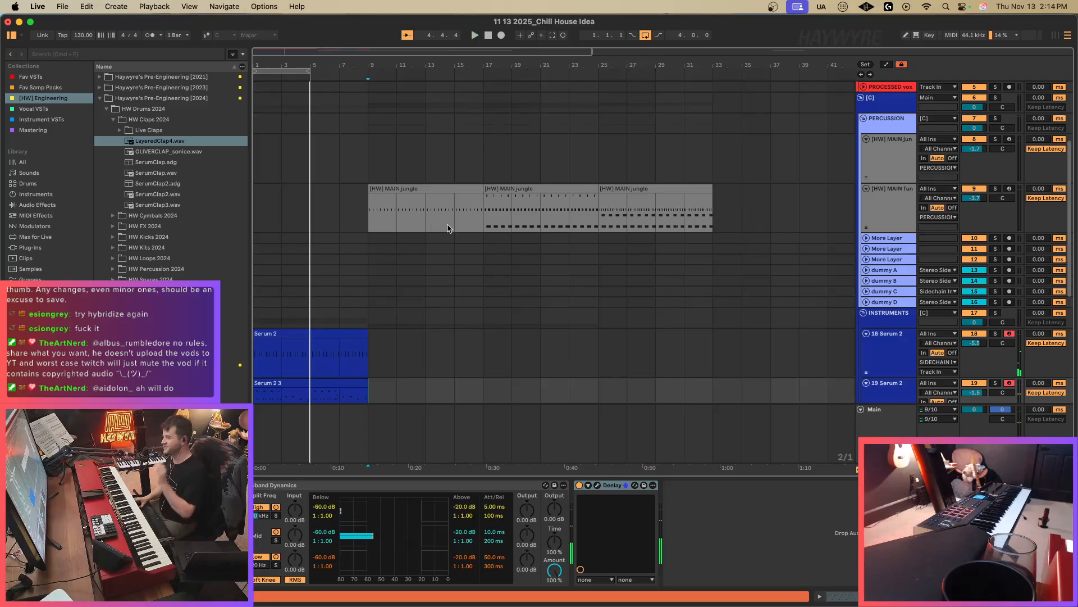
{"action": "scroll", "coordinate": [444, 253], "scroll_direction": "down", "scroll_amount": 7}
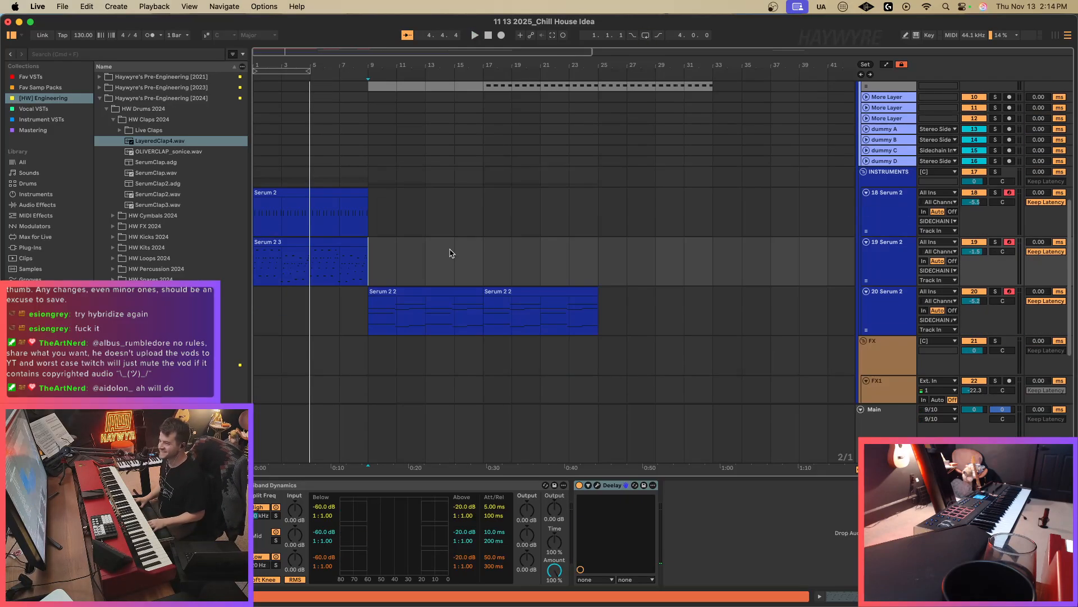
{"action": "key", "text": "super+d"}
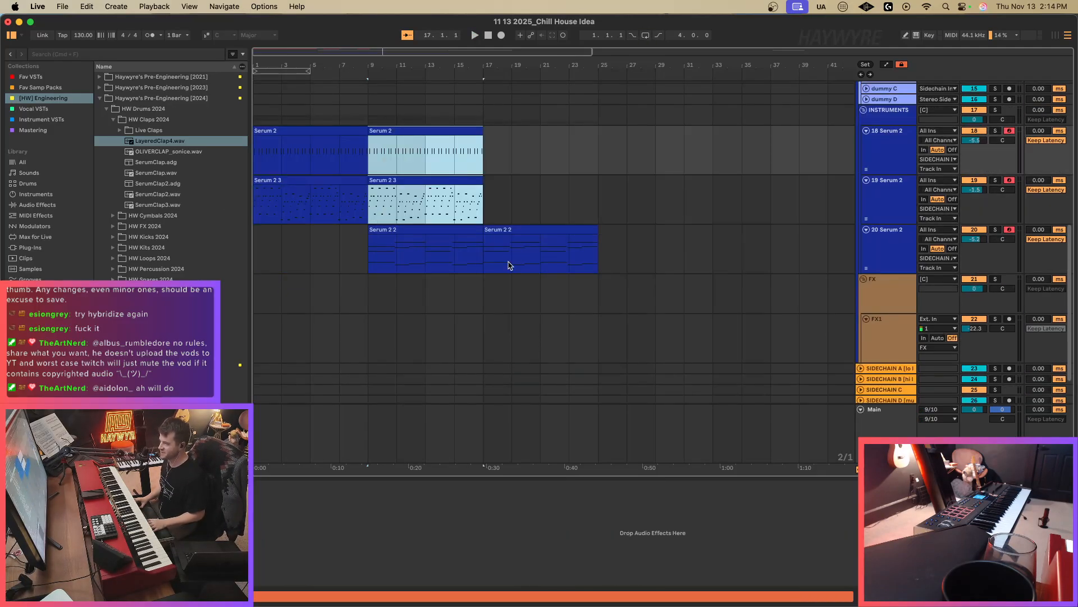
Solo track 19 during playback and adjust the distortion drive in its Serum 2 to about 44%.
{"action": "key", "text": "space"}
{"action": "left_click", "coordinate": [891, 204]}
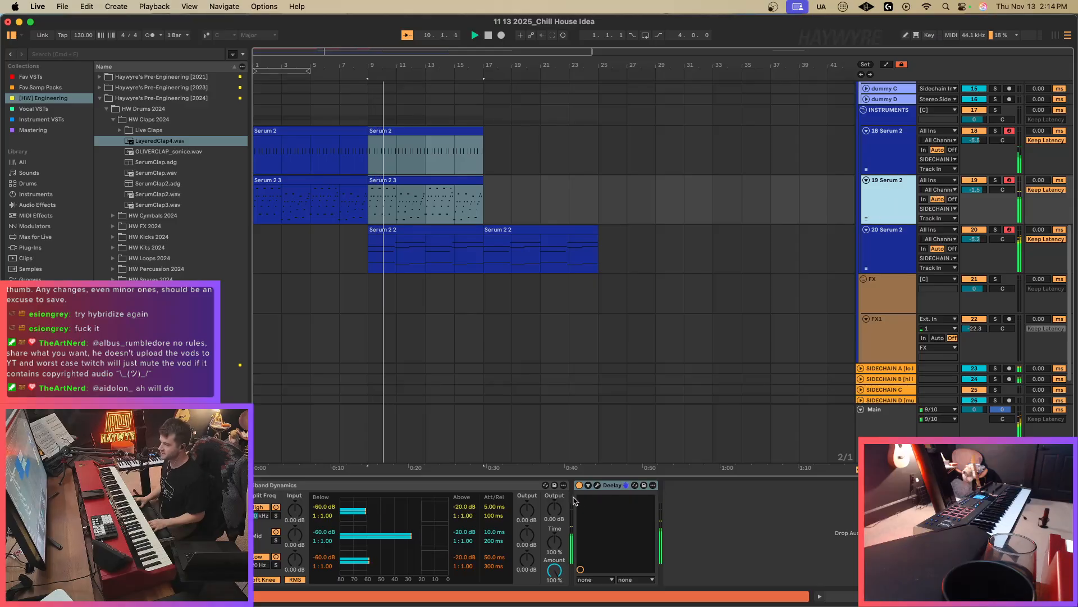
{"action": "key", "text": "super+alt+p"}
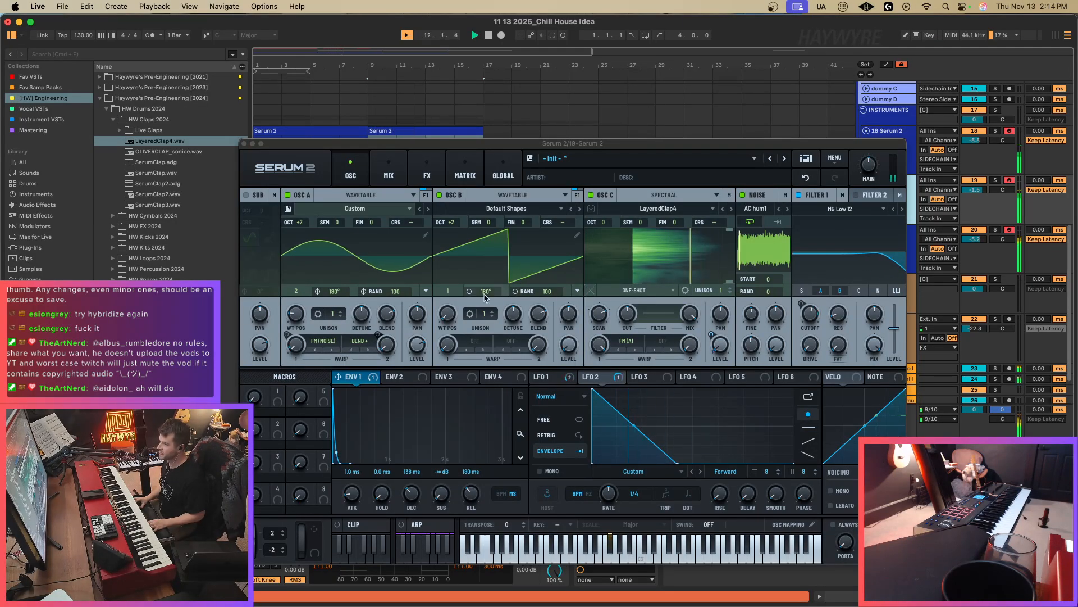
{"action": "left_click", "coordinate": [427, 171]}
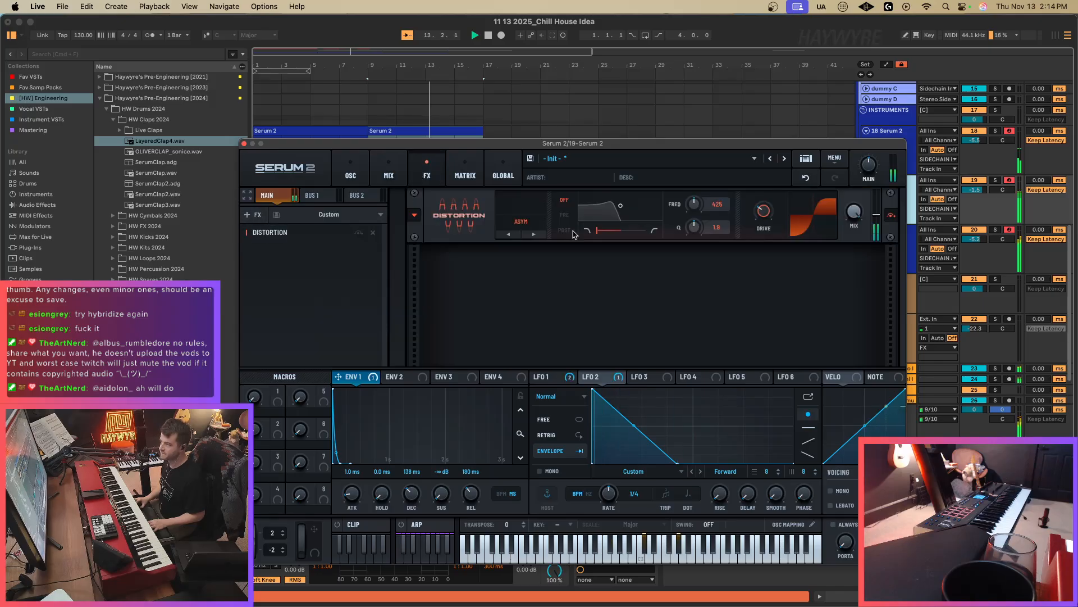
{"action": "left_click", "coordinate": [997, 181]}
{"action": "left_click_drag", "start_coordinate": [765, 213], "coordinate": [781, 146]}
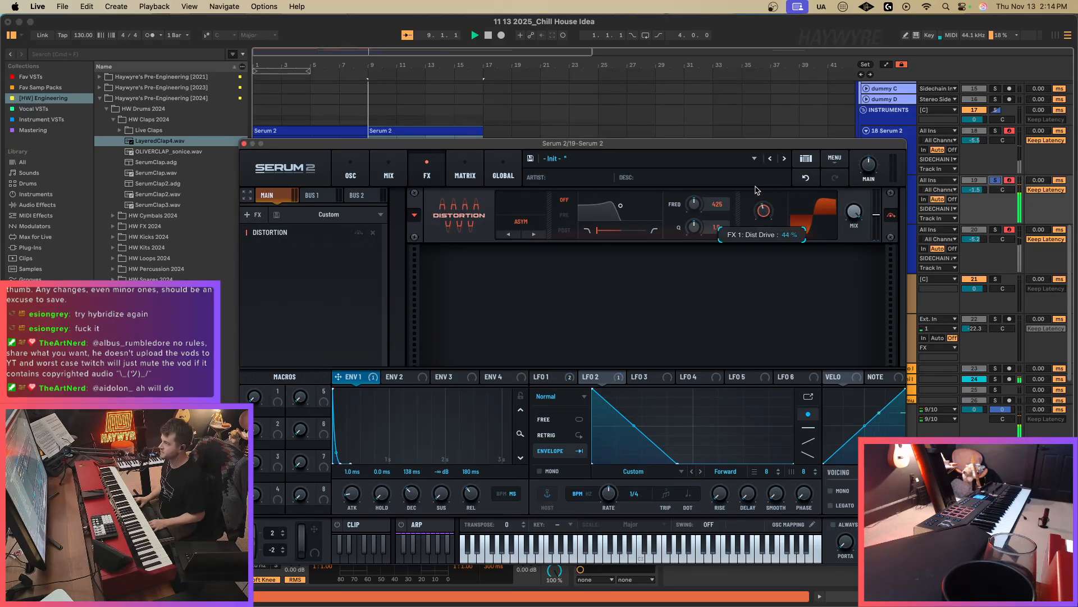
Raise oscillator B's unison voices and adjust oscillator A's noise FM warp amount, then show LFO 1.
{"action": "left_click", "coordinate": [378, 175]}
{"action": "left_click", "coordinate": [349, 171]}
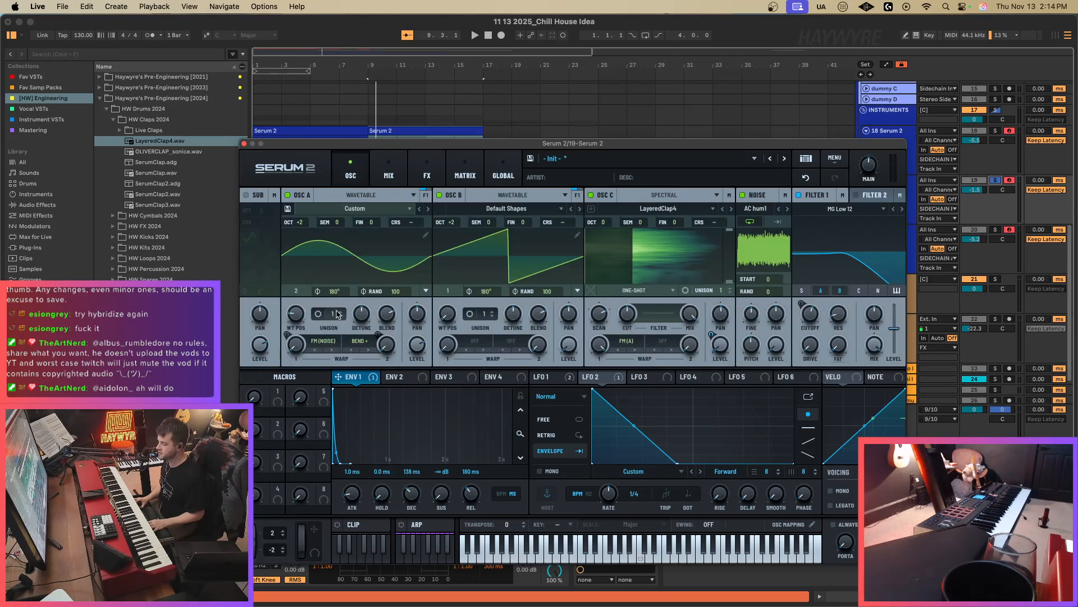
{"action": "key", "text": "space"}
{"action": "left_click_drag", "start_coordinate": [489, 316], "coordinate": [490, 289]}
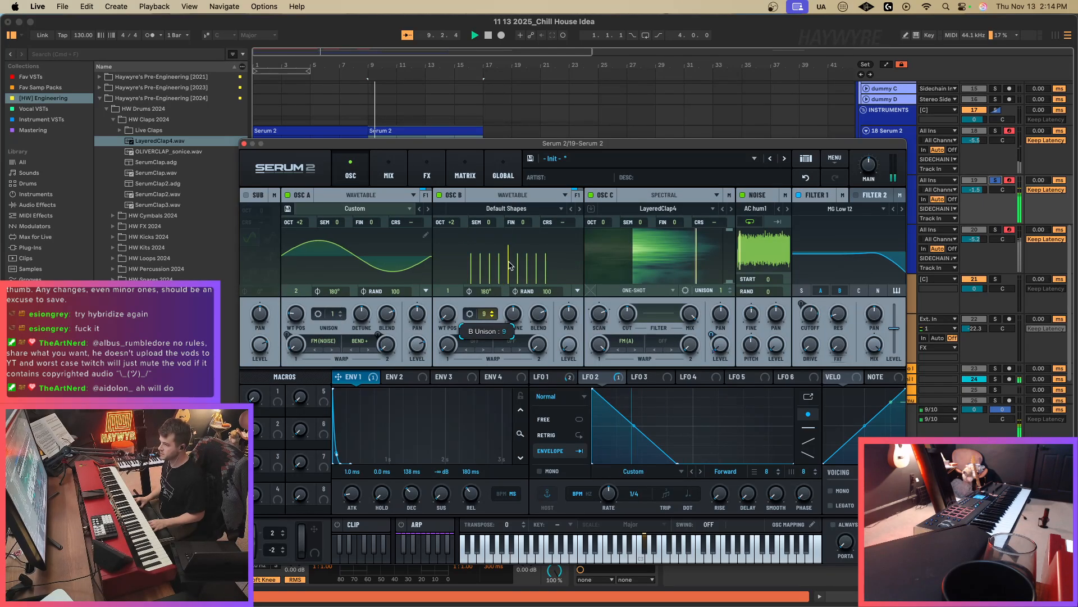
{"action": "left_click_drag", "start_coordinate": [300, 349], "coordinate": [300, 327]}
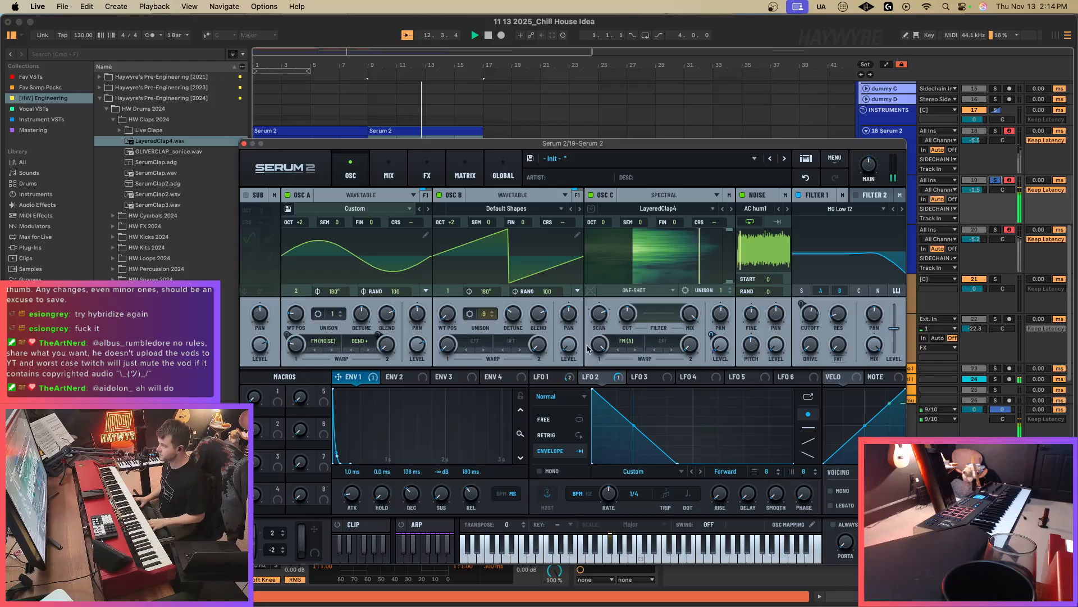
{"action": "left_click", "coordinate": [549, 377]}
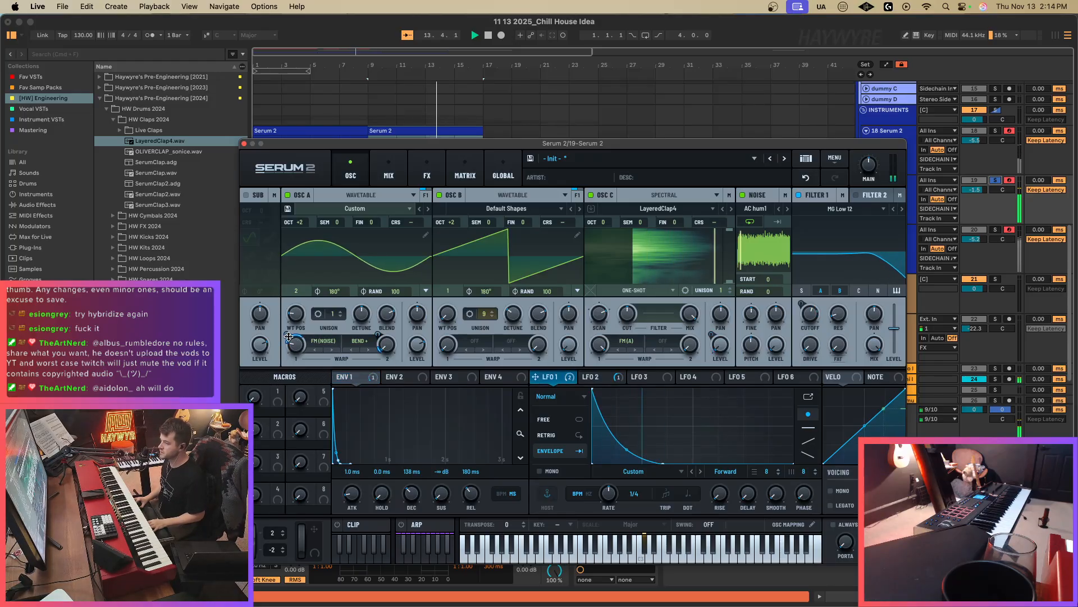
Add an Equalizer after the distortion and cut its low band with a bell at about 626 Hz and Q 39.
{"action": "left_click", "coordinate": [427, 168]}
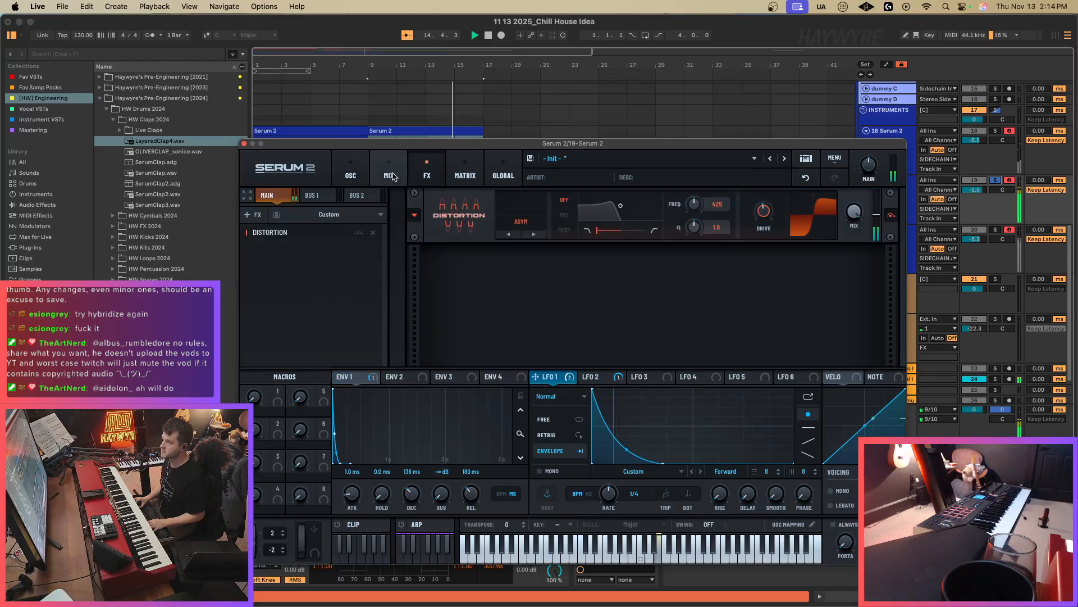
{"action": "left_click", "coordinate": [250, 215]}
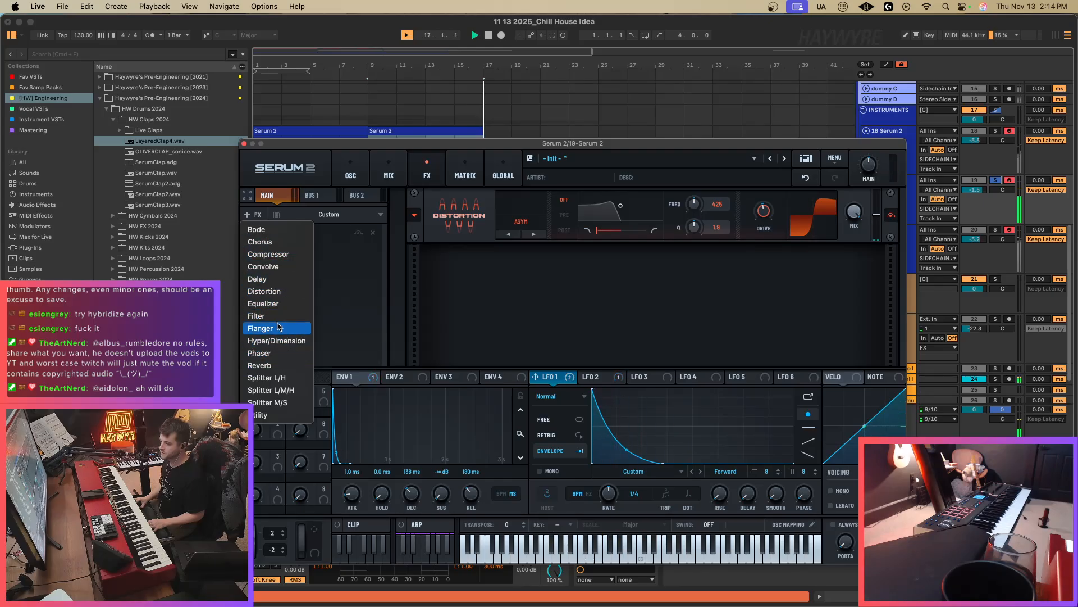
{"action": "left_click", "coordinate": [262, 303]}
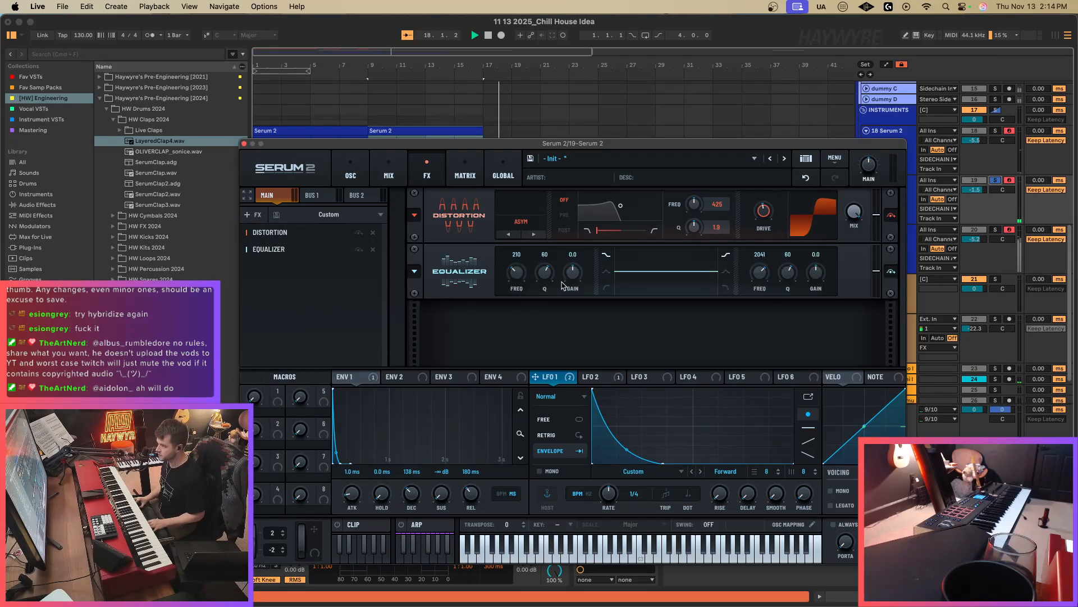
{"action": "scroll", "coordinate": [572, 285], "scroll_direction": "down", "scroll_amount": 4}
{"action": "left_click", "coordinate": [606, 272]}
{"action": "left_click_drag", "start_coordinate": [546, 271], "coordinate": [518, 279]}
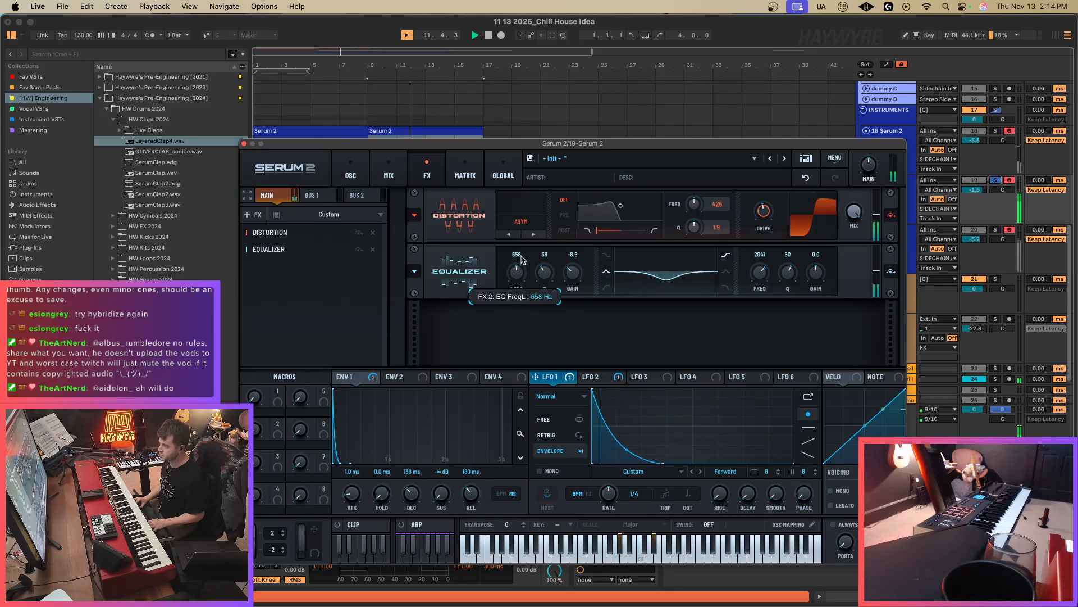
{"action": "left_click_drag", "start_coordinate": [522, 258], "coordinate": [567, 280]}
Unsolo track 19, close its Serum 2, and loop the eight bars of its clip starting at bar 9.
{"action": "left_click", "coordinate": [996, 180]}
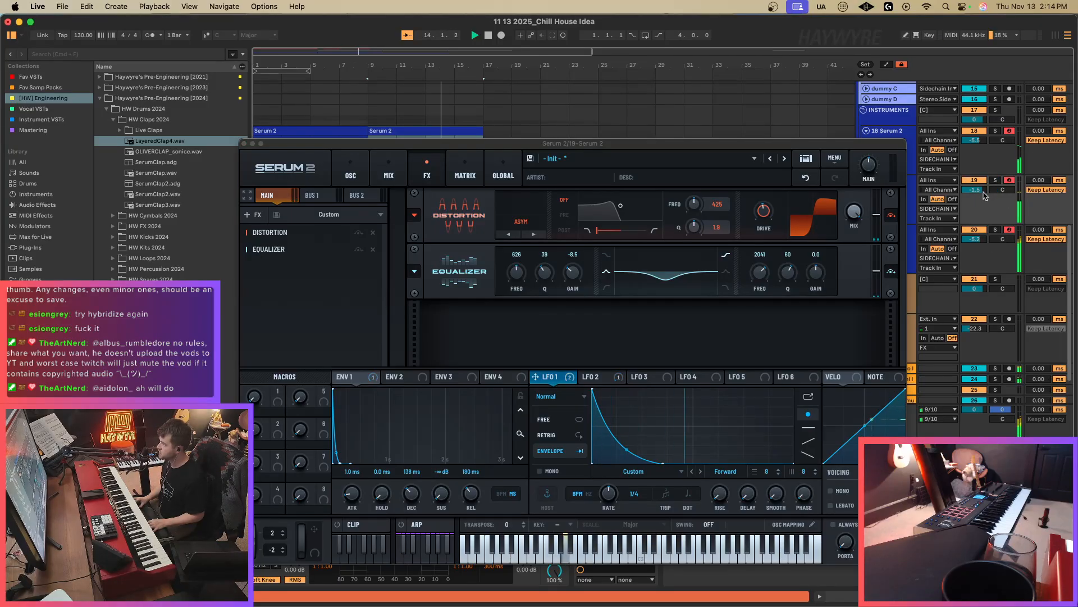
{"action": "left_click", "coordinate": [244, 144]}
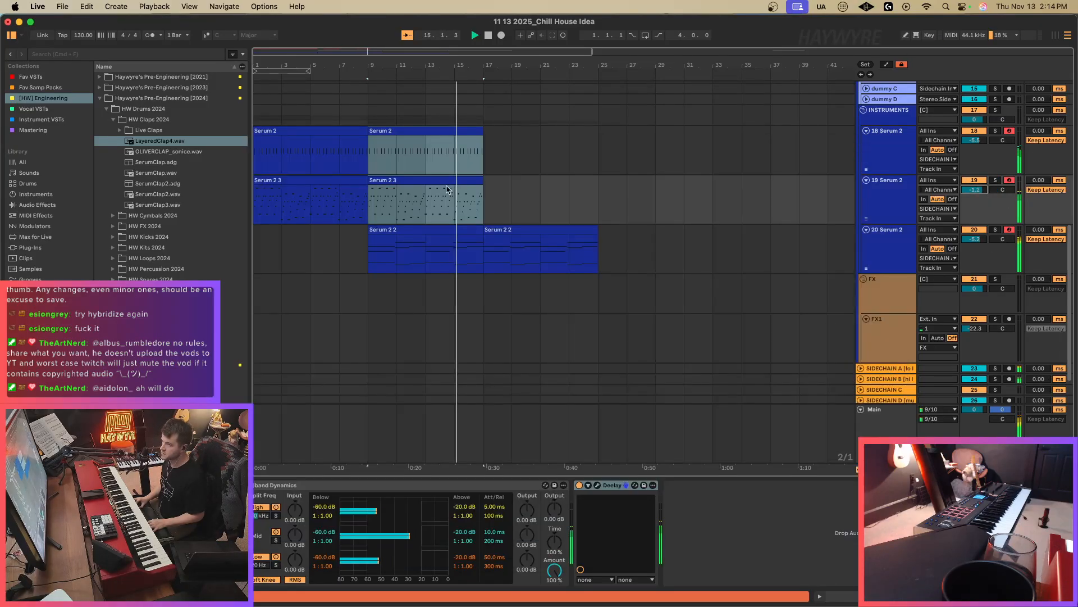
{"action": "left_click", "coordinate": [447, 180]}
{"action": "key", "text": "super+l"}
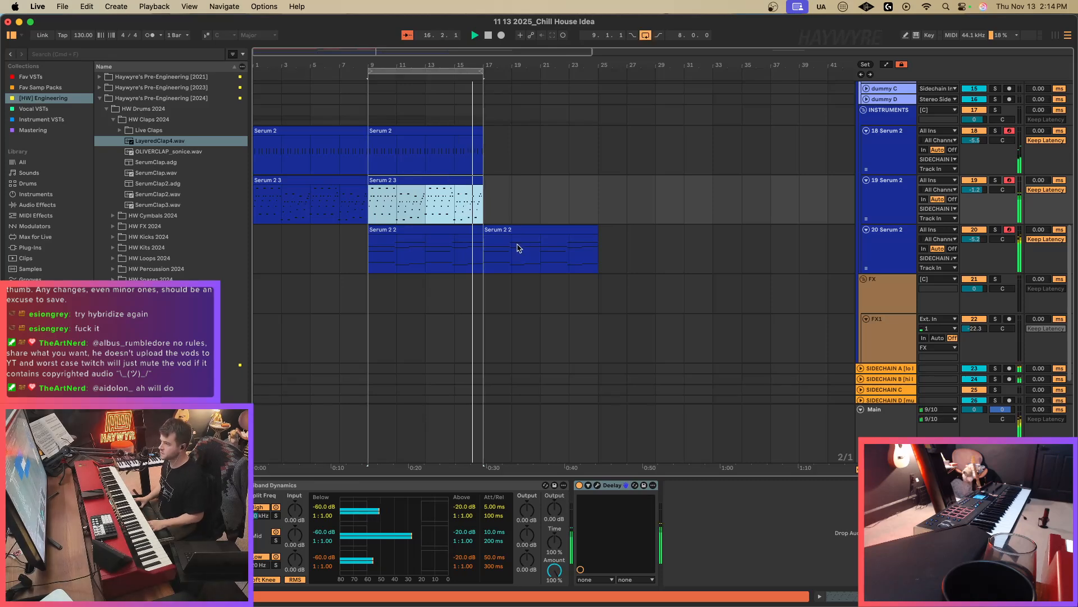
Enable ping-pong in track 19's Deelay and set the delay time to 1 ms.
{"action": "left_click", "coordinate": [597, 485]}
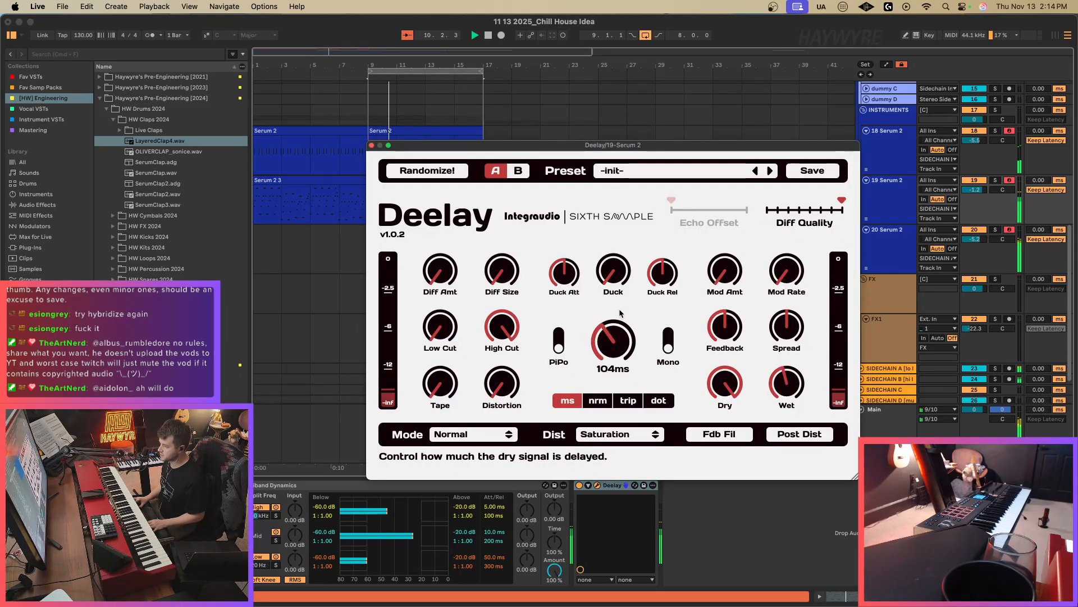
{"action": "left_click_drag", "start_coordinate": [625, 300], "coordinate": [625, 295]}
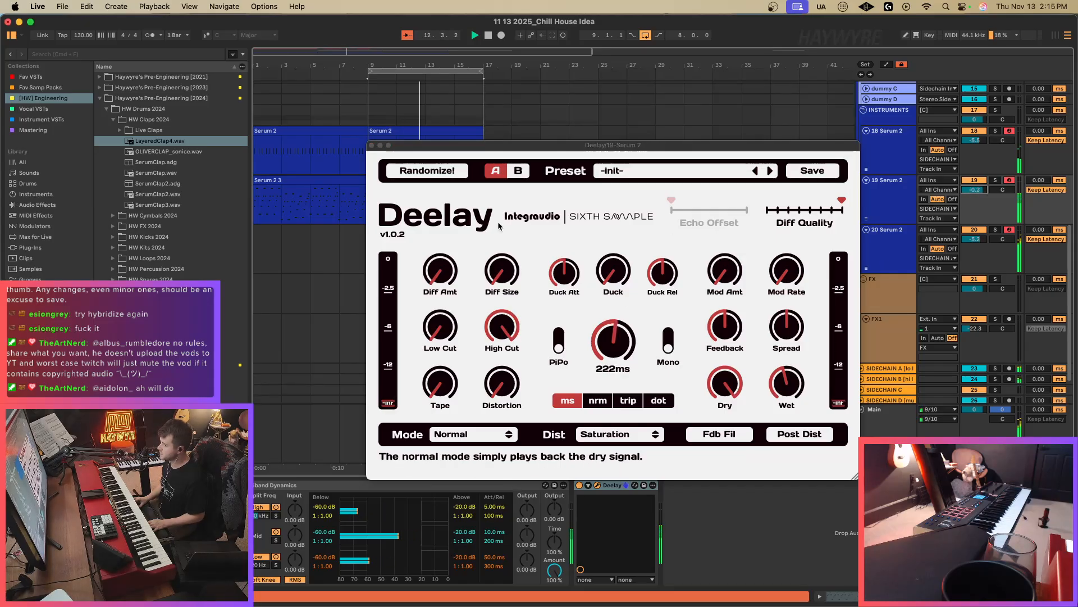
{"action": "left_click", "coordinate": [254, 190]}
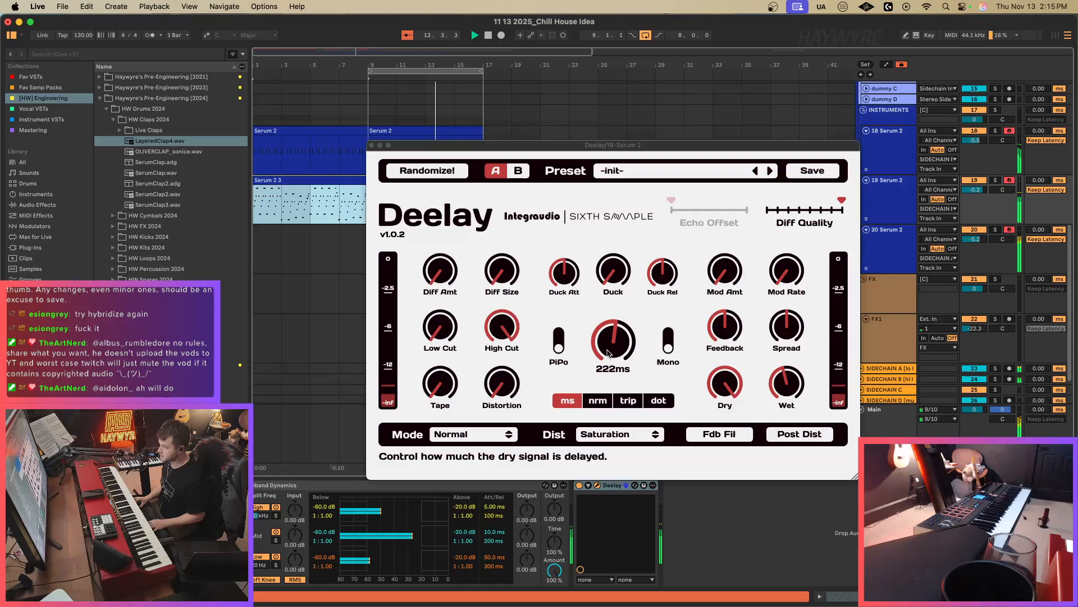
{"action": "left_click", "coordinate": [559, 338]}
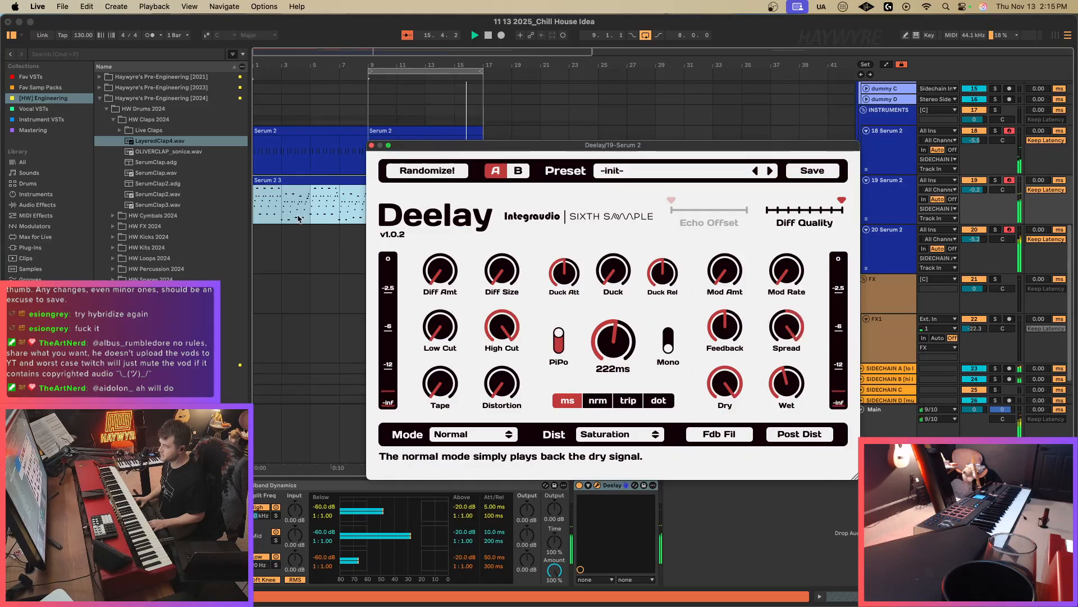
{"action": "left_click_drag", "start_coordinate": [606, 384], "coordinate": [604, 398]}
Automate Deelay's time on track 19 to ramp up from about bar 6.5 to bar 9 and drop back right after.
{"action": "key", "text": "a"}
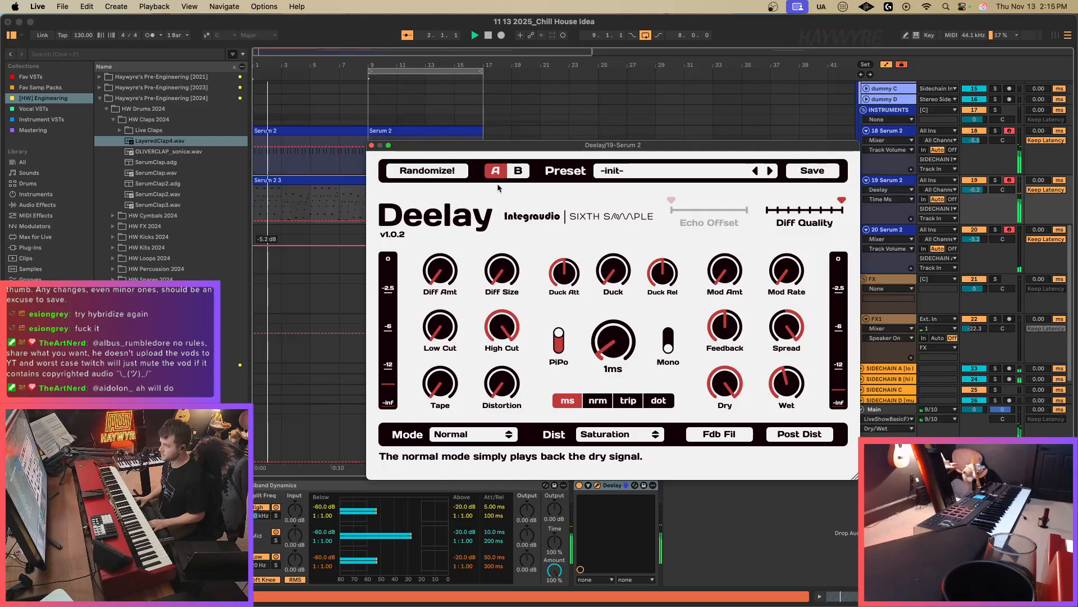
{"action": "left_click_drag", "start_coordinate": [498, 146], "coordinate": [583, 148]}
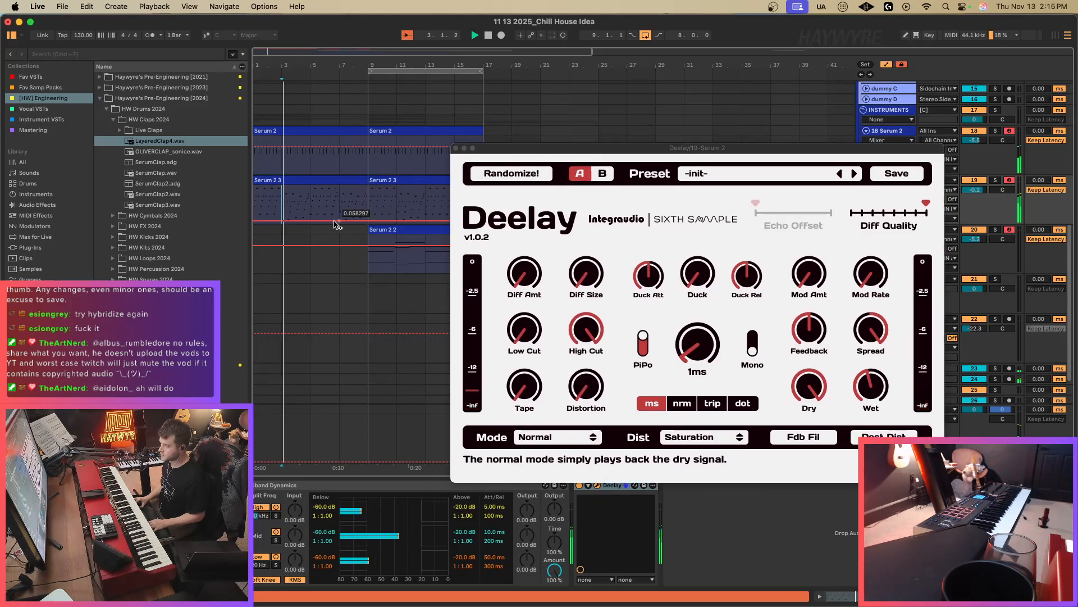
{"action": "left_click", "coordinate": [310, 221]}
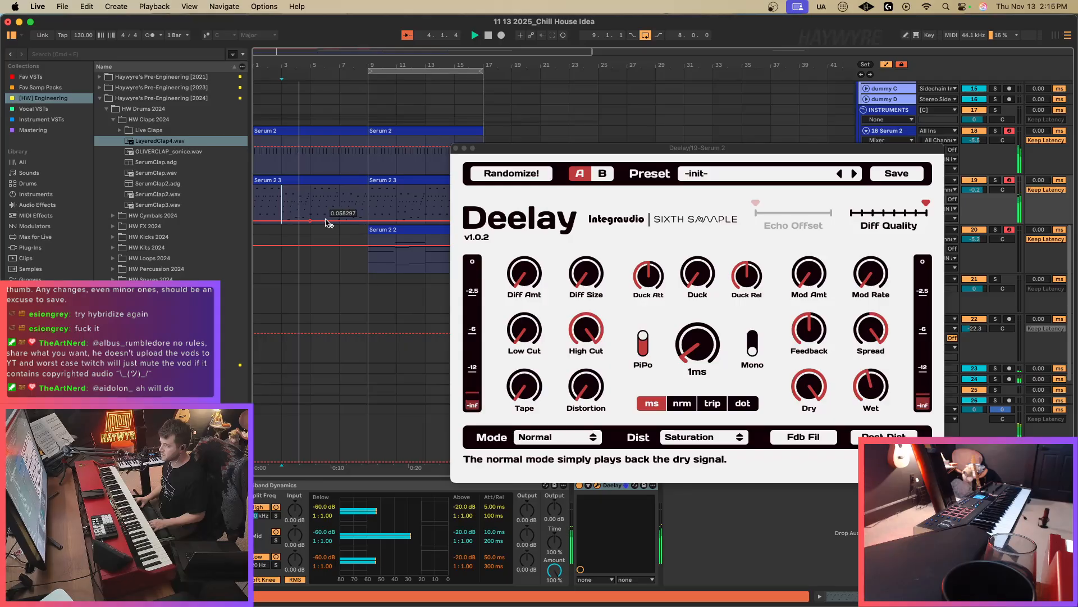
{"action": "left_click", "coordinate": [332, 221]}
{"action": "left_click_drag", "start_coordinate": [360, 223], "coordinate": [368, 209]}
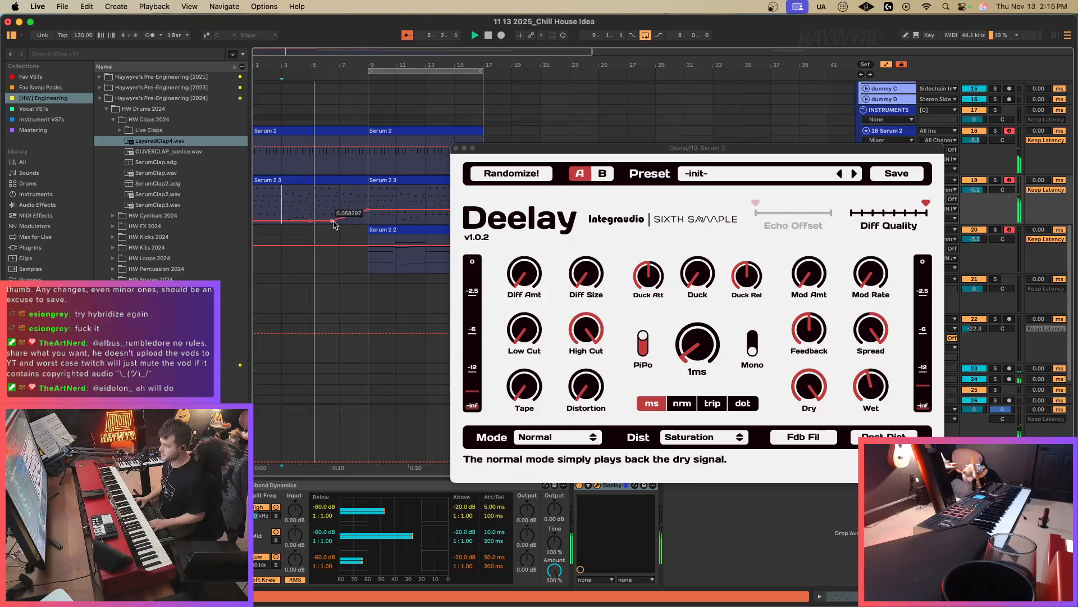
{"action": "left_click_drag", "start_coordinate": [650, 144], "coordinate": [730, 175]}
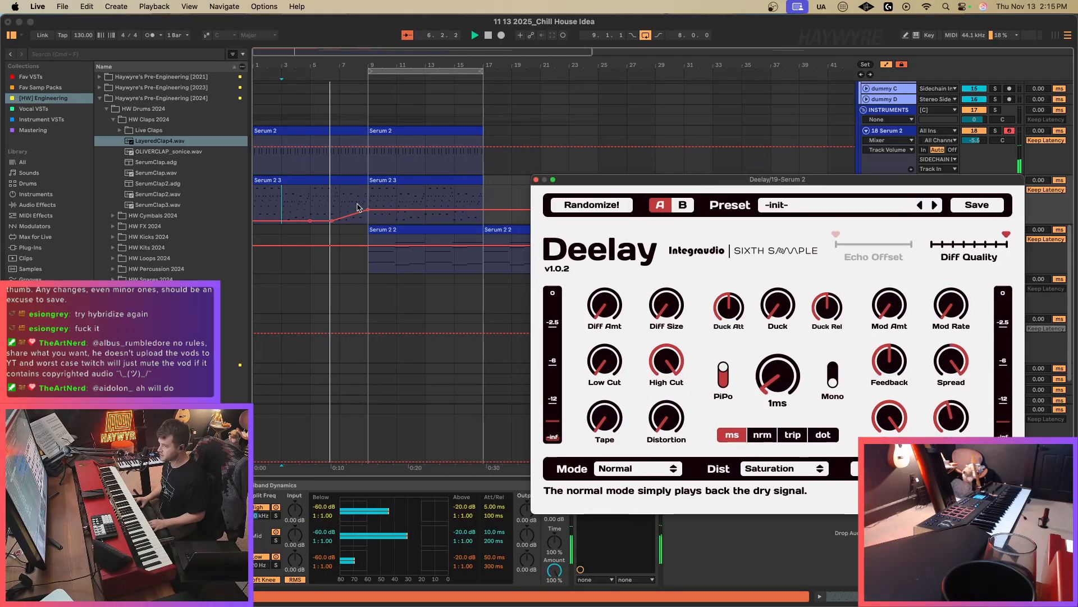
{"action": "left_click_drag", "start_coordinate": [369, 211], "coordinate": [373, 220]}
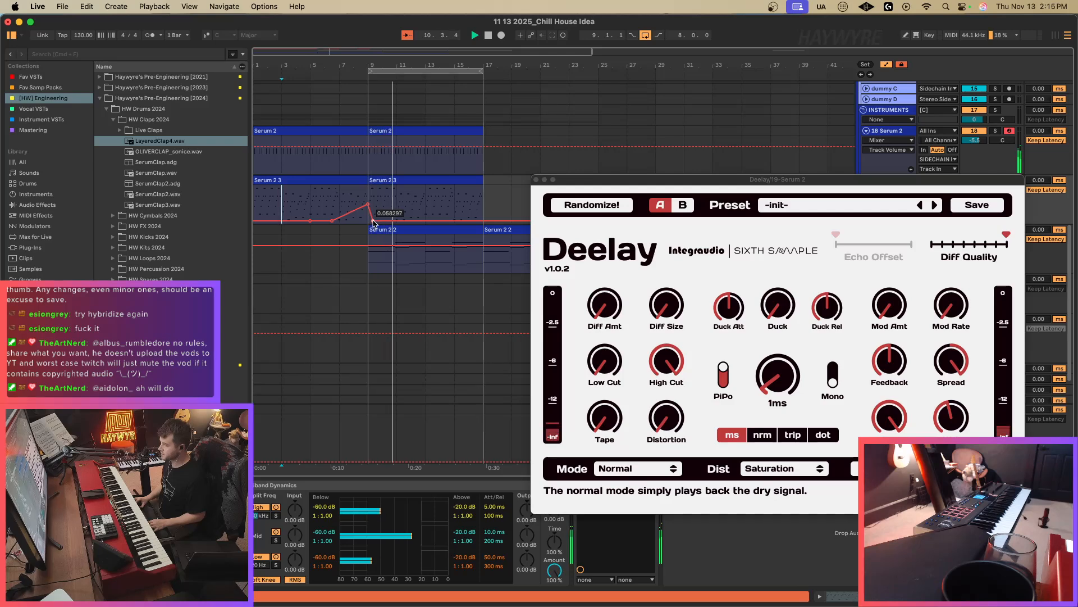
Lower Deelay's wet level slightly, hide the automation lanes, and close the plug-in.
{"action": "left_click_drag", "start_coordinate": [949, 418], "coordinate": [950, 425]}
{"action": "key", "text": "a"}
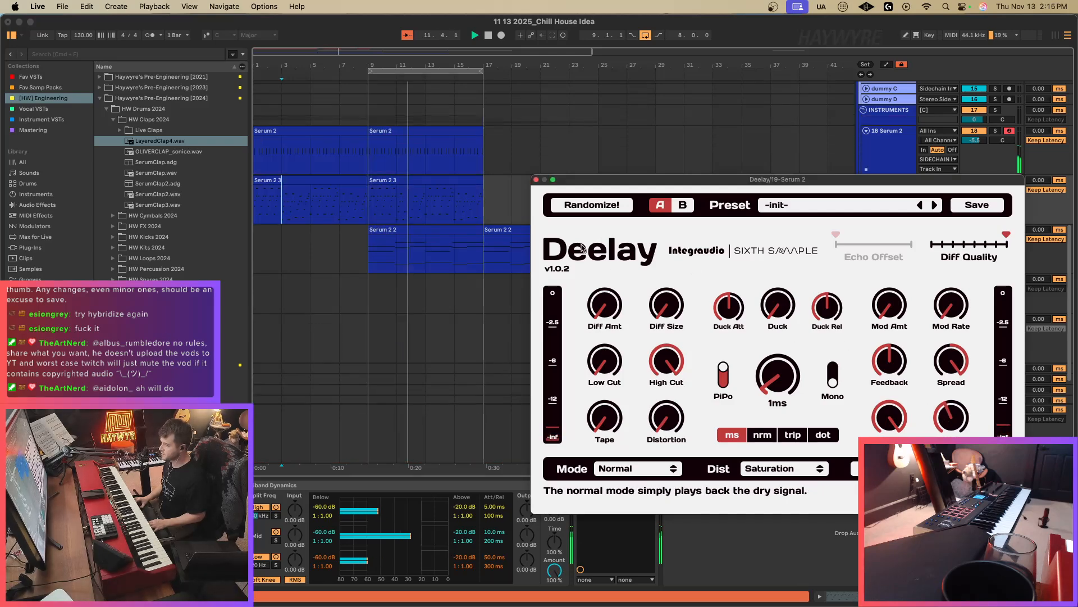
{"action": "left_click", "coordinate": [536, 180]}
Duplicate the bar 9 clips on tracks 18 and 19 to bar 17 and turn off looping.
{"action": "left_click_drag", "start_coordinate": [380, 157], "coordinate": [481, 195]}
{"action": "key", "text": "super+d"}
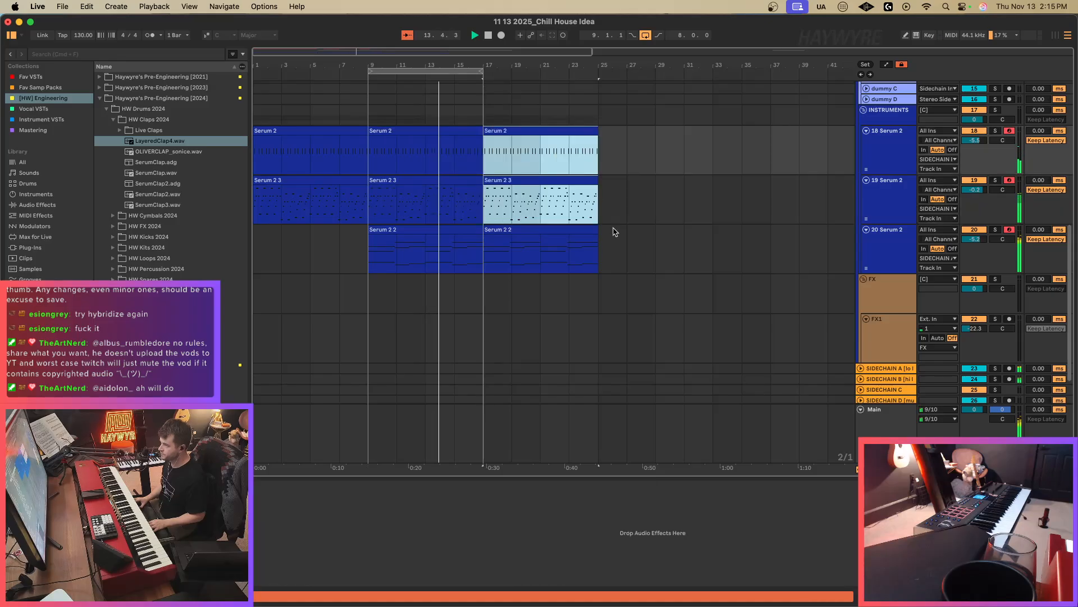
{"action": "left_click", "coordinate": [645, 37]}
Move the drum clips at bar 17 to bar 25 and duplicate the bar 9 drum section into the gap.
{"action": "scroll", "coordinate": [551, 181], "scroll_direction": "up", "scroll_amount": 10}
{"action": "left_click_drag", "start_coordinate": [528, 264], "coordinate": [643, 269]}
{"action": "left_click_drag", "start_coordinate": [372, 137], "coordinate": [483, 282]}
{"action": "key", "text": "super+d"}
Duplicate the clips on tracks 18, 19 and 20 from bars 9–17 to bar 17.
{"action": "scroll", "coordinate": [484, 282], "scroll_direction": "down", "scroll_amount": 5}
{"action": "left_click_drag", "start_coordinate": [375, 319], "coordinate": [483, 385]}
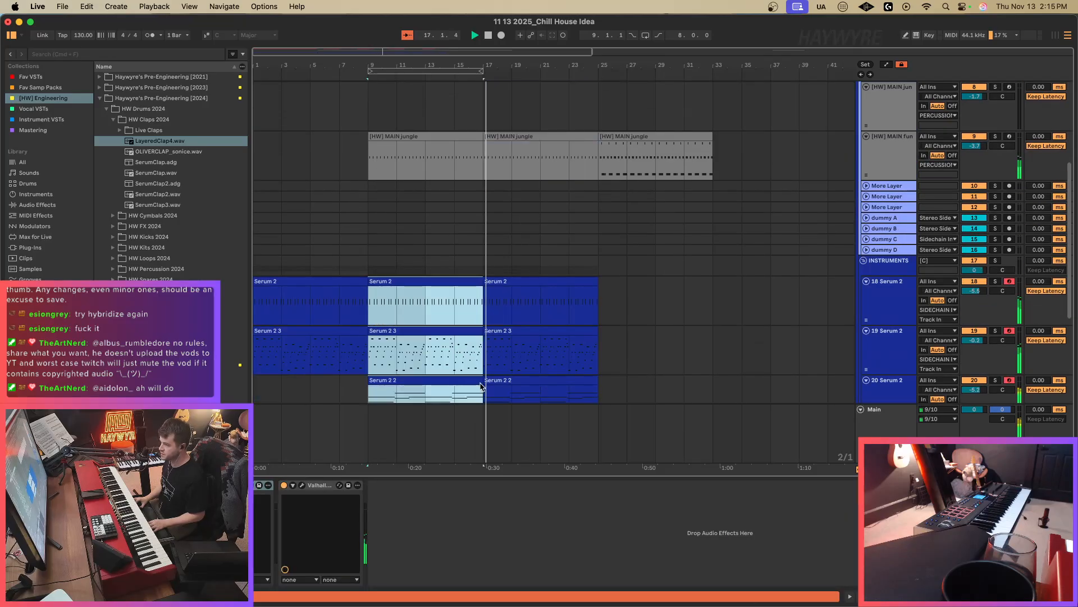
{"action": "key", "text": "super+d"}
Insert a new MIDI track below track 20 and load Serum 2 on it from the Fav VSTs collection.
{"action": "scroll", "coordinate": [561, 365], "scroll_direction": "down", "scroll_amount": 4}
{"action": "left_click", "coordinate": [915, 310]}
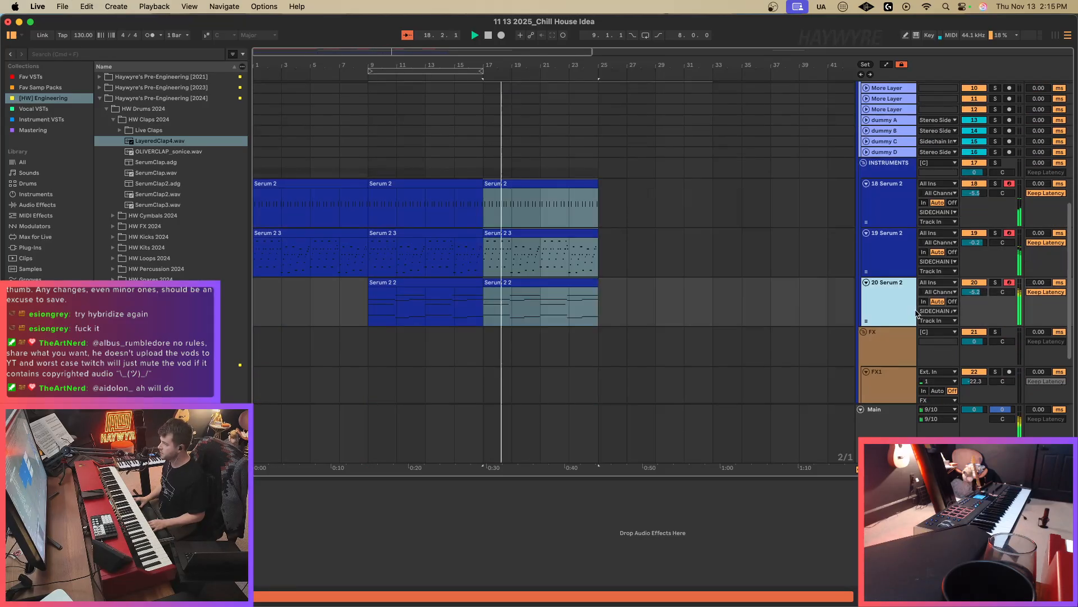
{"action": "key", "text": "super+shift+t"}
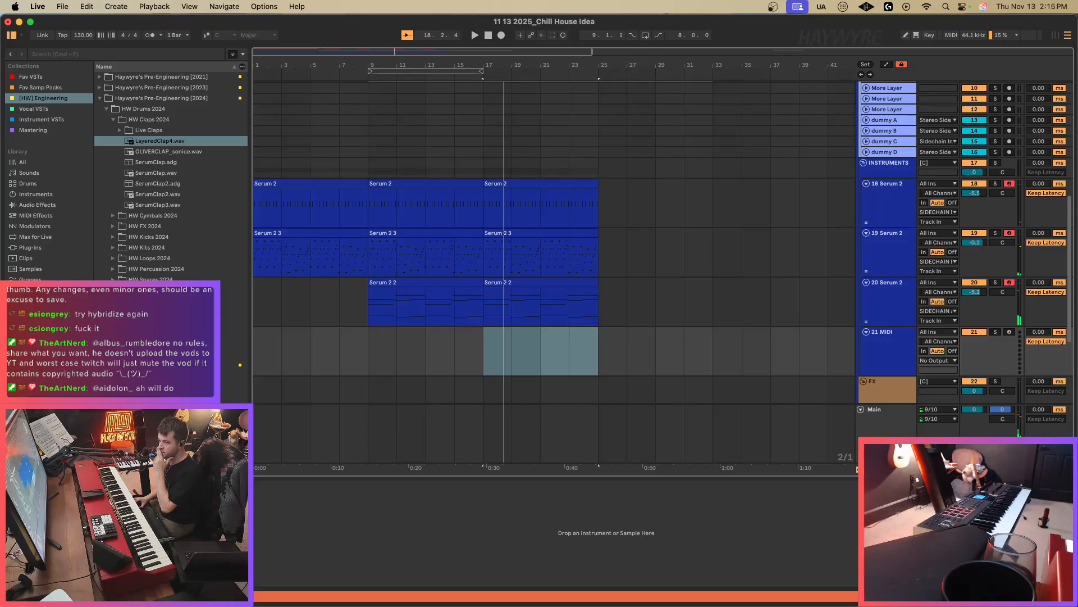
{"action": "left_click", "coordinate": [38, 77]}
{"action": "left_click", "coordinate": [131, 259]}
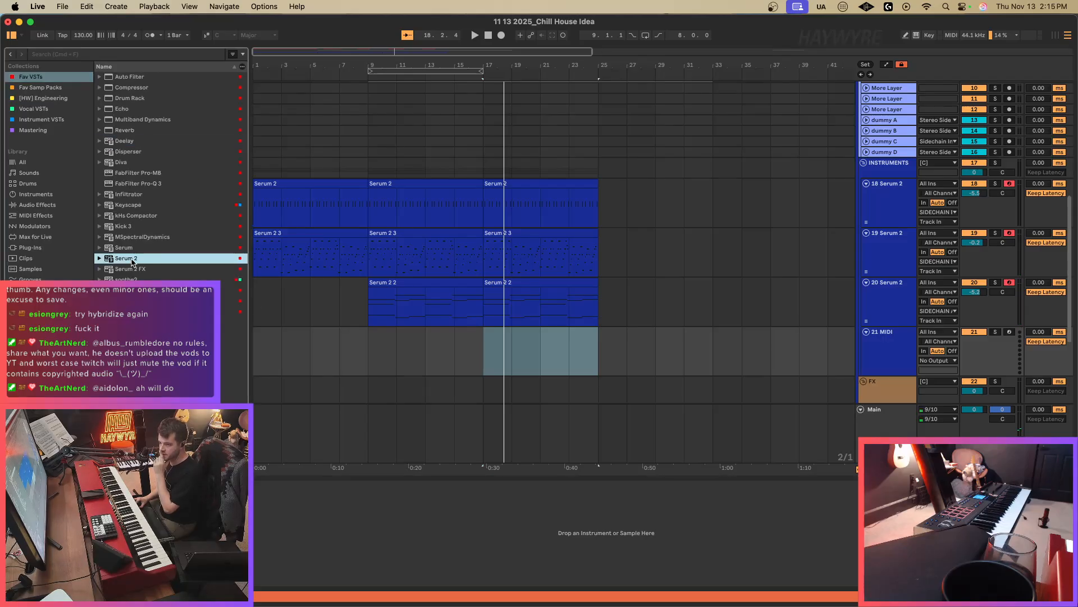
{"action": "left_click_drag", "start_coordinate": [554, 366], "coordinate": [555, 362]}
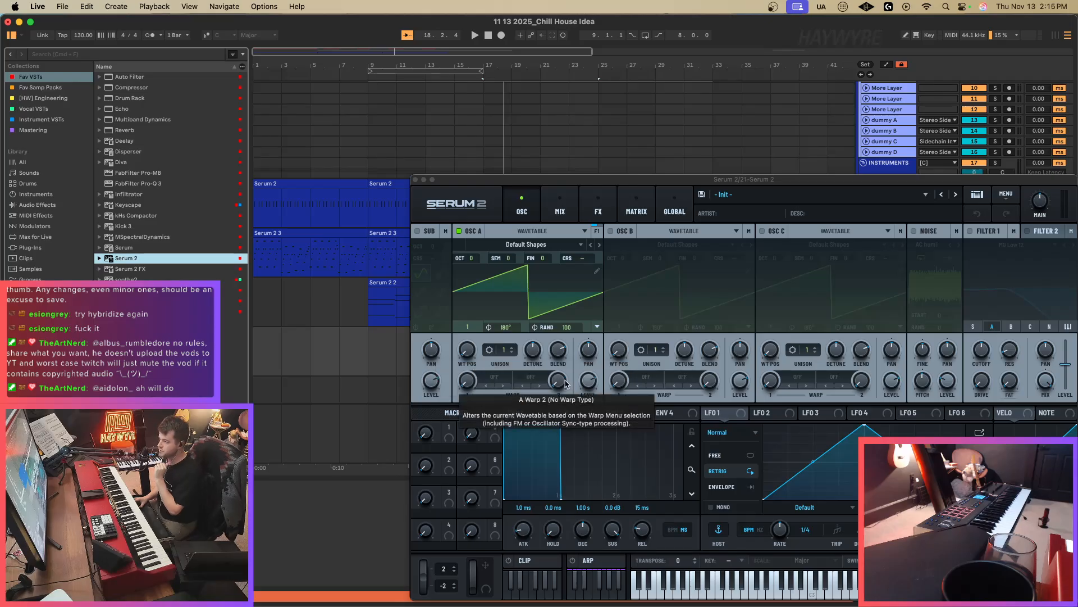
Load the Splice preset MO_SHINJU_SY_Demeter in track 21's Serum 2 and move its window clear of the arrangement.
{"action": "left_click_drag", "start_coordinate": [789, 179], "coordinate": [703, 159]}
{"action": "left_click", "coordinate": [730, 174]}
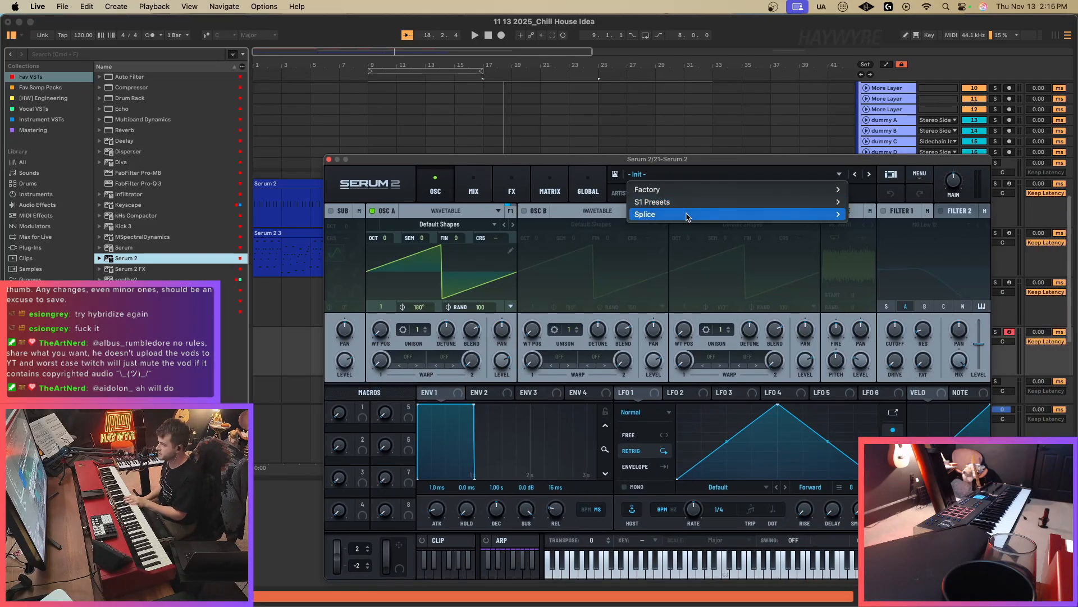
{"action": "mouse_move", "coordinate": [668, 214]}
{"action": "mouse_move", "coordinate": [942, 318]}
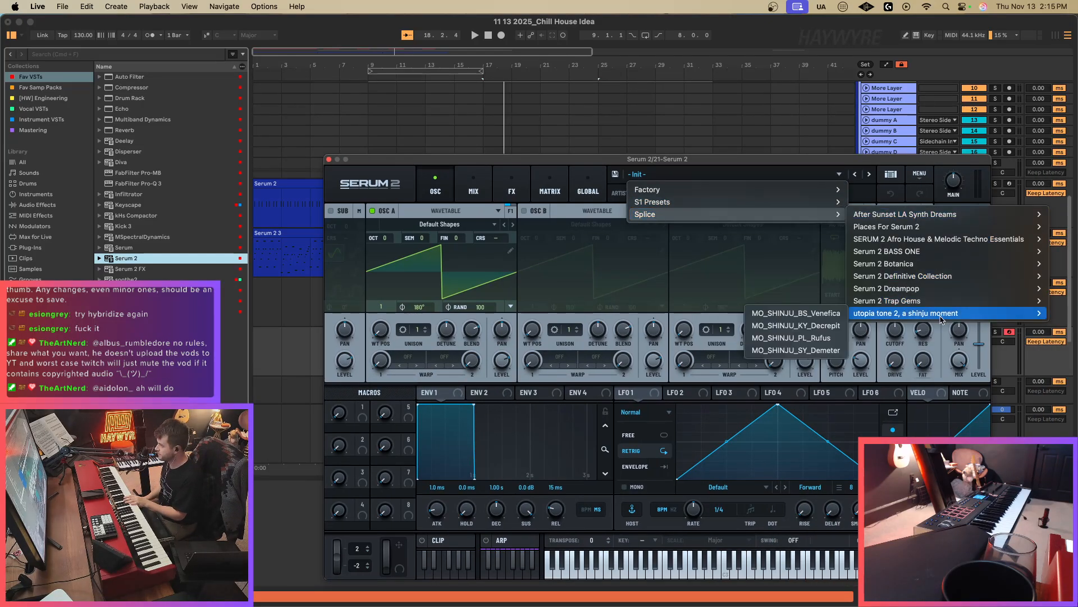
{"action": "left_click", "coordinate": [827, 350]}
{"action": "left_click_drag", "start_coordinate": [874, 161], "coordinate": [638, 478]}
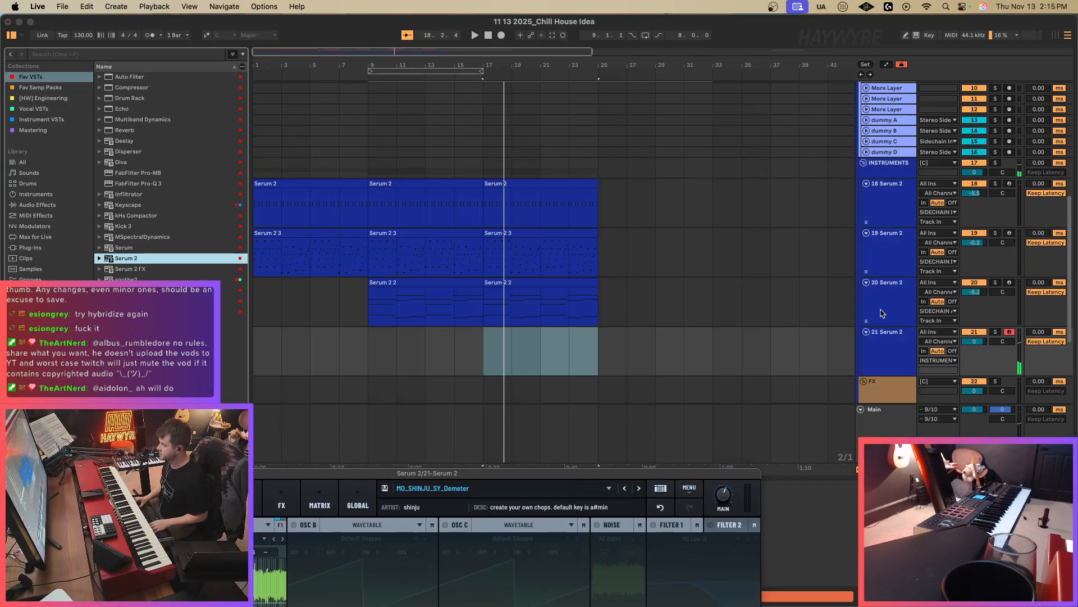
Insert another MIDI track directly below track 20 and load a fresh Serum 2 on it from the Fav VSTs collection.
{"action": "left_click", "coordinate": [881, 313]}
{"action": "key", "text": "super+shift+t"}
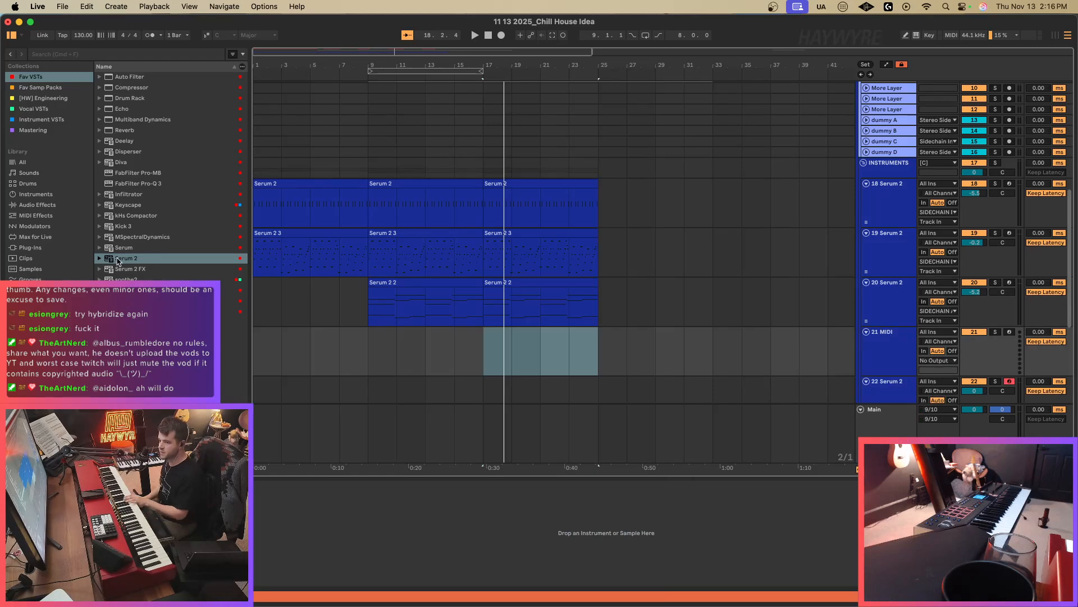
{"action": "left_click_drag", "start_coordinate": [118, 260], "coordinate": [507, 351]}
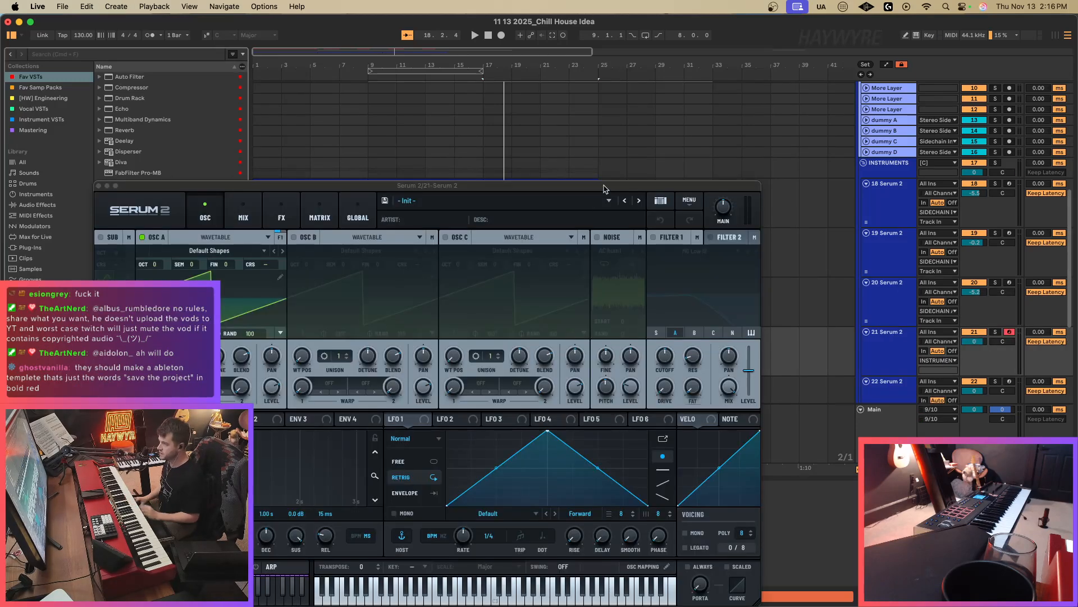
Move the Serum 2 window clear of the arrangement and duplicate the clips on tracks 18, 19 and 20 from bars 17–25 to bar 25.
{"action": "left_click_drag", "start_coordinate": [604, 189], "coordinate": [754, 565]}
{"action": "left_click_drag", "start_coordinate": [489, 209], "coordinate": [607, 318]}
{"action": "key", "text": "super+d"}
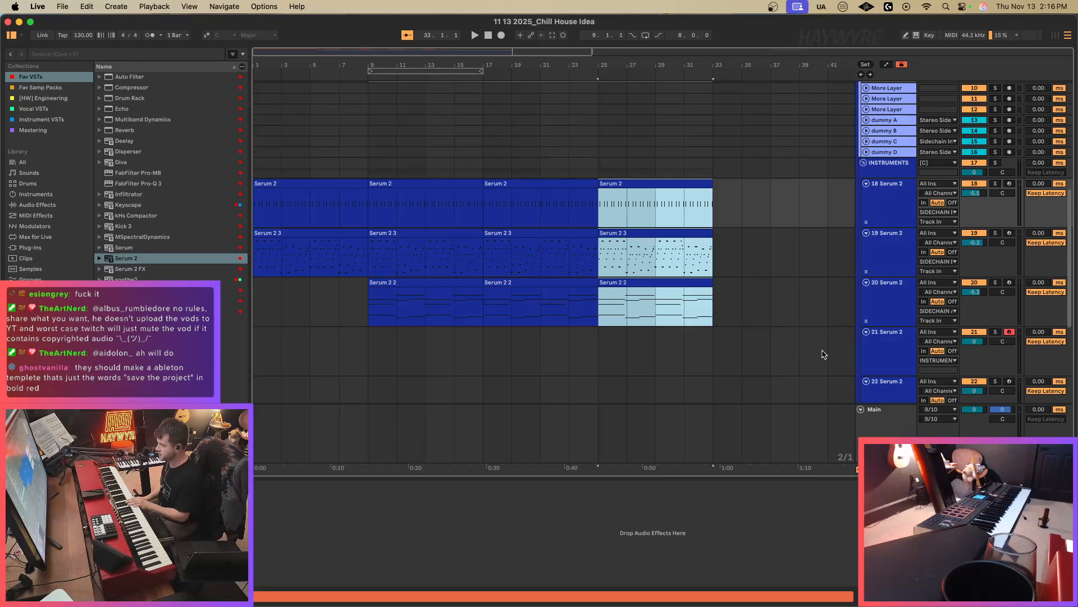
Browse the NEST - Serum Infinity user presets in track 21's Serum 2 and set the track volume to -4.2.
{"action": "left_click", "coordinate": [866, 354]}
{"action": "left_click", "coordinate": [721, 203]}
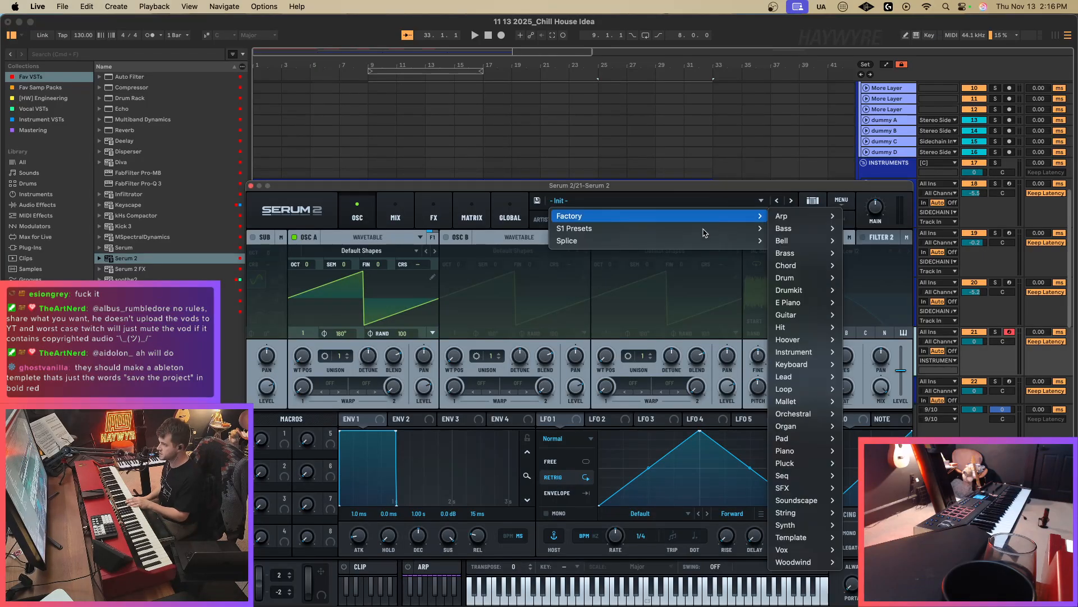
{"action": "mouse_move", "coordinate": [747, 228]}
{"action": "mouse_move", "coordinate": [786, 339]}
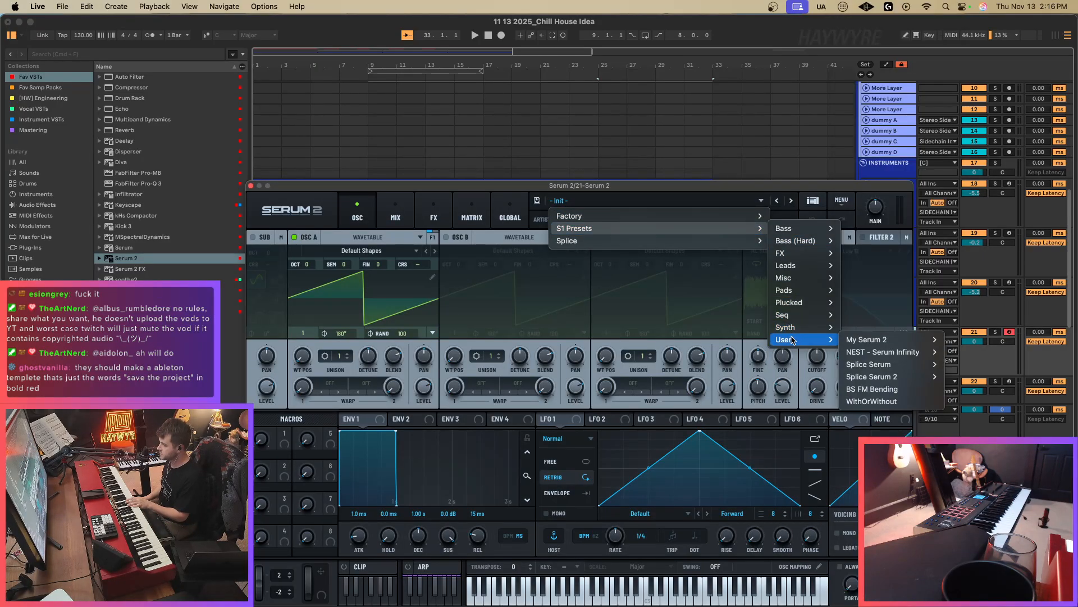
{"action": "mouse_move", "coordinate": [885, 355]}
{"action": "mouse_move", "coordinate": [974, 353]}
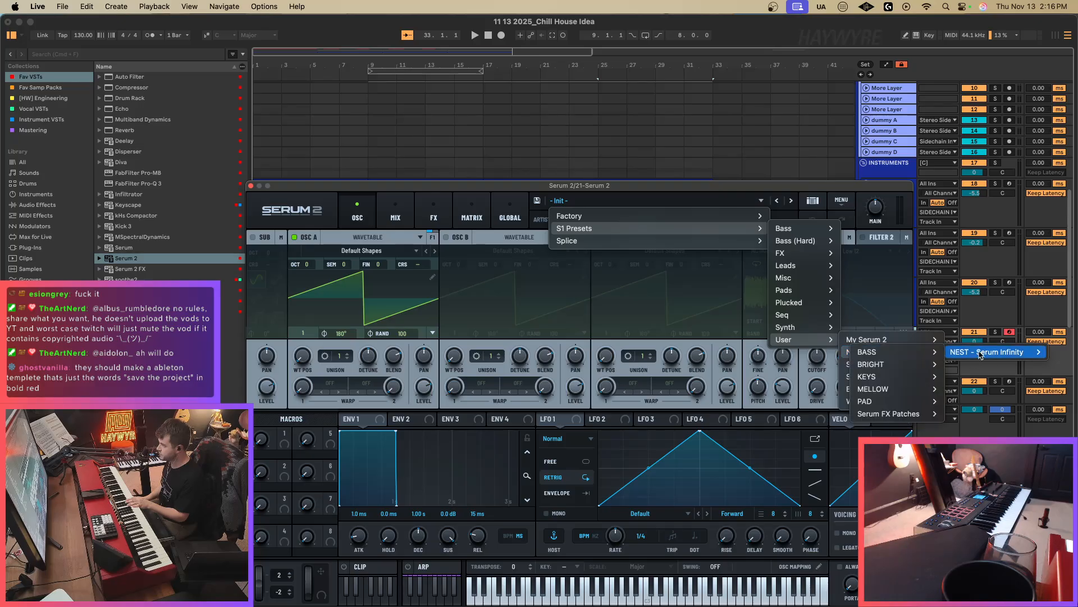
{"action": "left_click", "coordinate": [975, 364]}
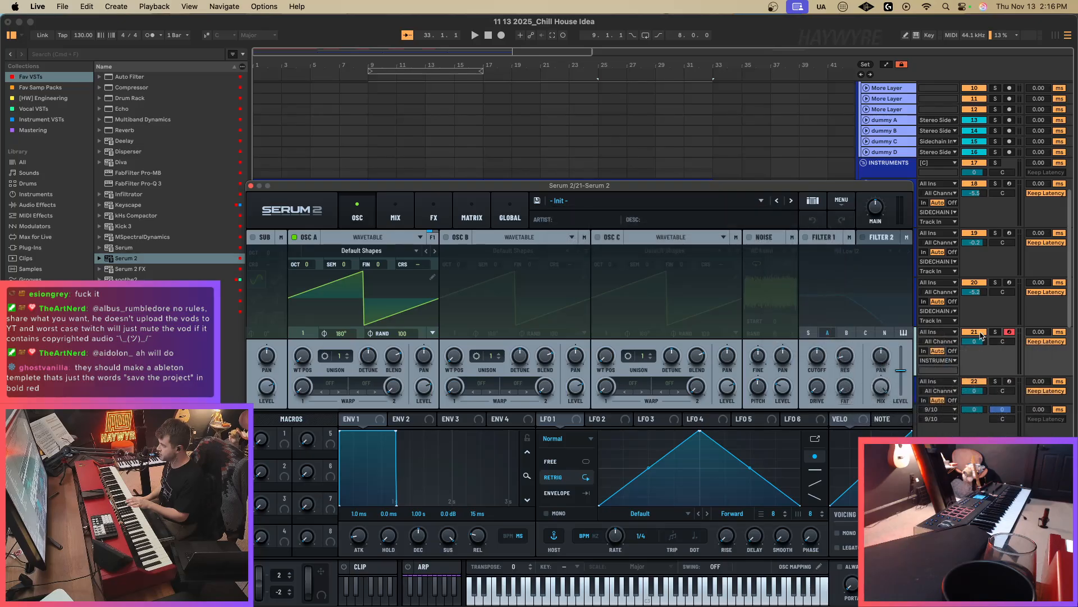
{"action": "left_click", "coordinate": [251, 186]}
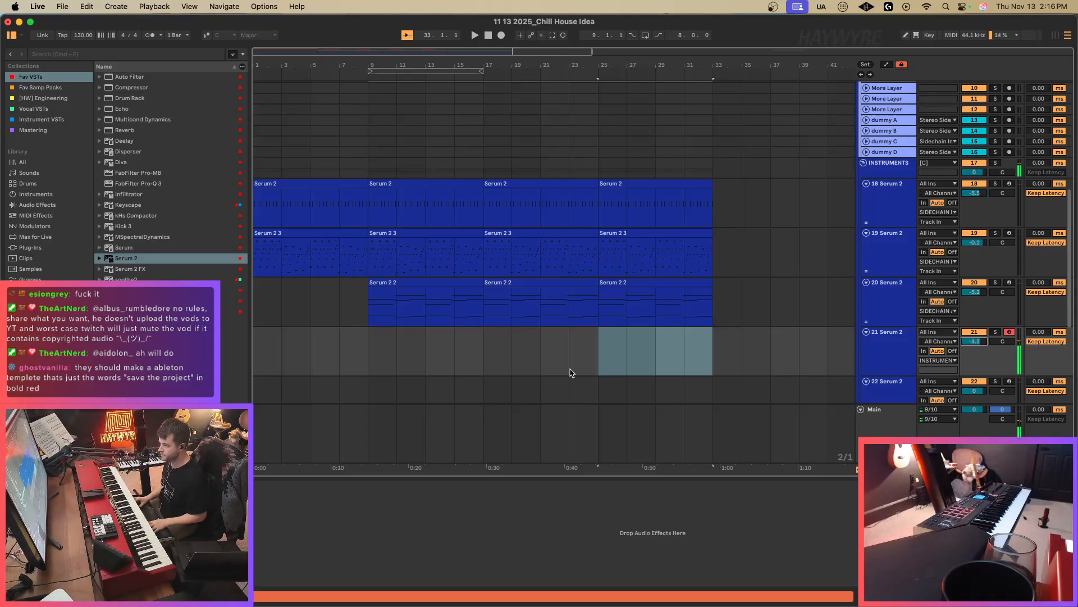
Record a slow, low-register MIDI line on track 21 from bar 25 to just past bar 29.
{"action": "left_click", "coordinate": [601, 358]}
{"action": "key", "text": "space"}
{"action": "scroll", "coordinate": [606, 355], "scroll_direction": "up", "scroll_amount": 4}
{"action": "scroll", "coordinate": [607, 352], "scroll_direction": "down", "scroll_amount": 6}
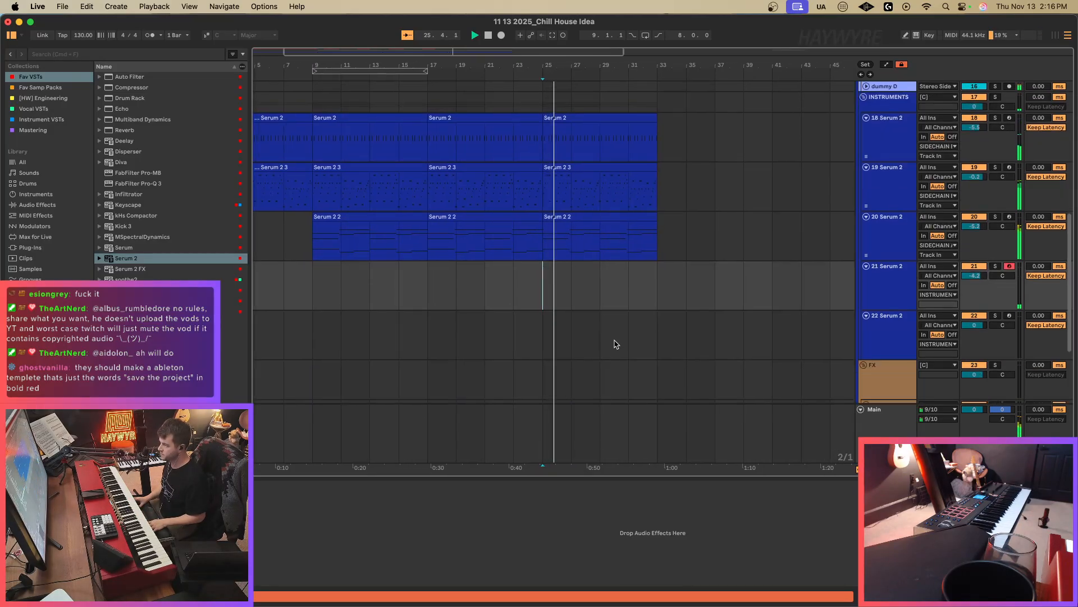
{"action": "key", "text": "F9"}
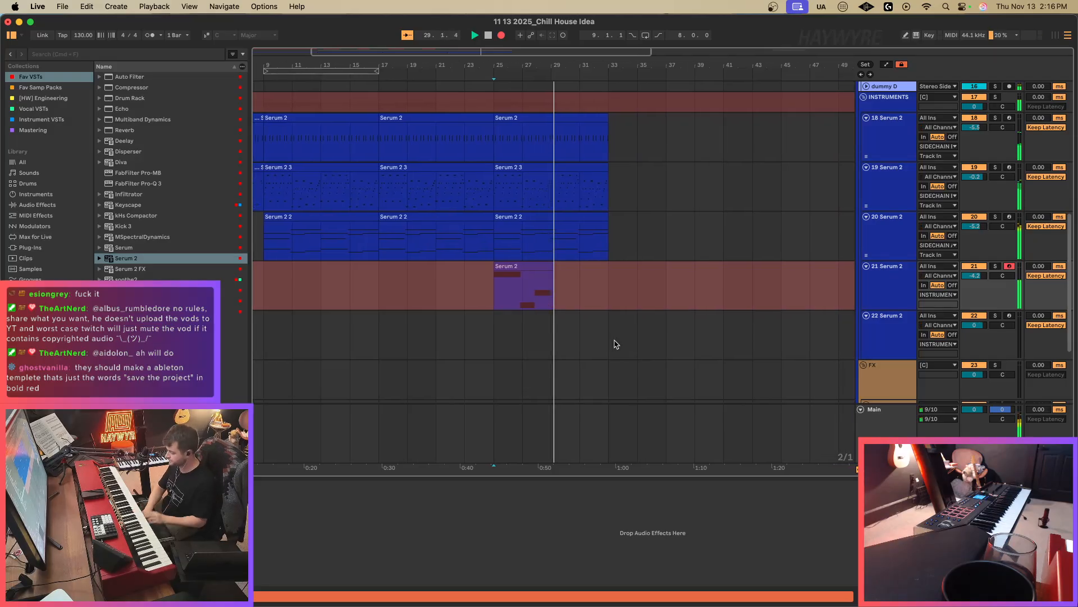
{"action": "key", "text": "space"}
Trim the track 21 recording to end at bar 29 and quantize all of its notes.
{"action": "left_click_drag", "start_coordinate": [541, 292], "coordinate": [599, 296]}
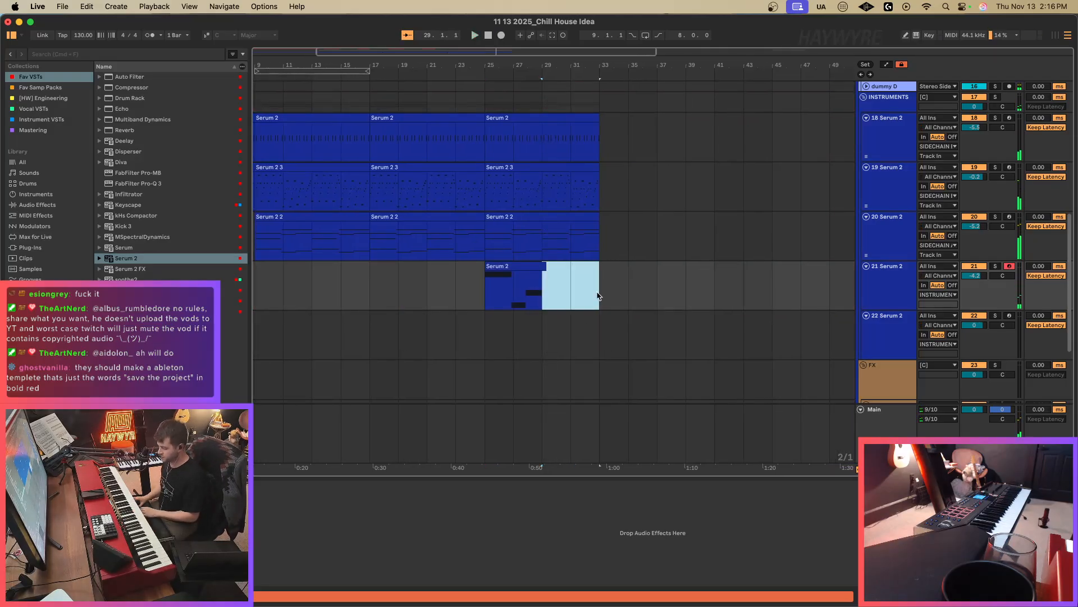
{"action": "double_click", "coordinate": [524, 267]}
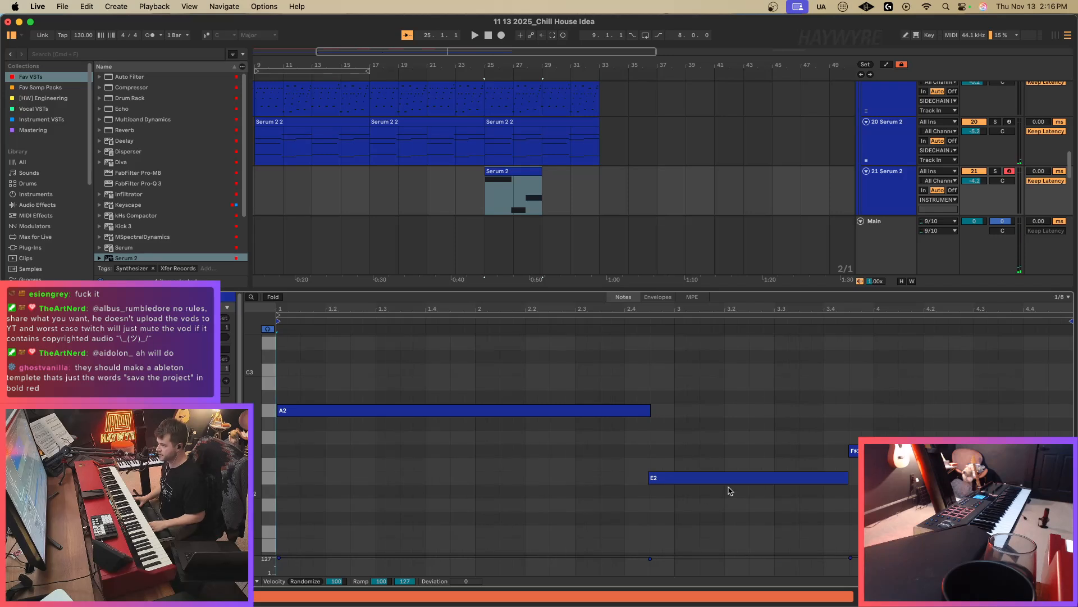
{"action": "key", "text": "super+a"}
{"action": "left_click", "coordinate": [699, 389]}
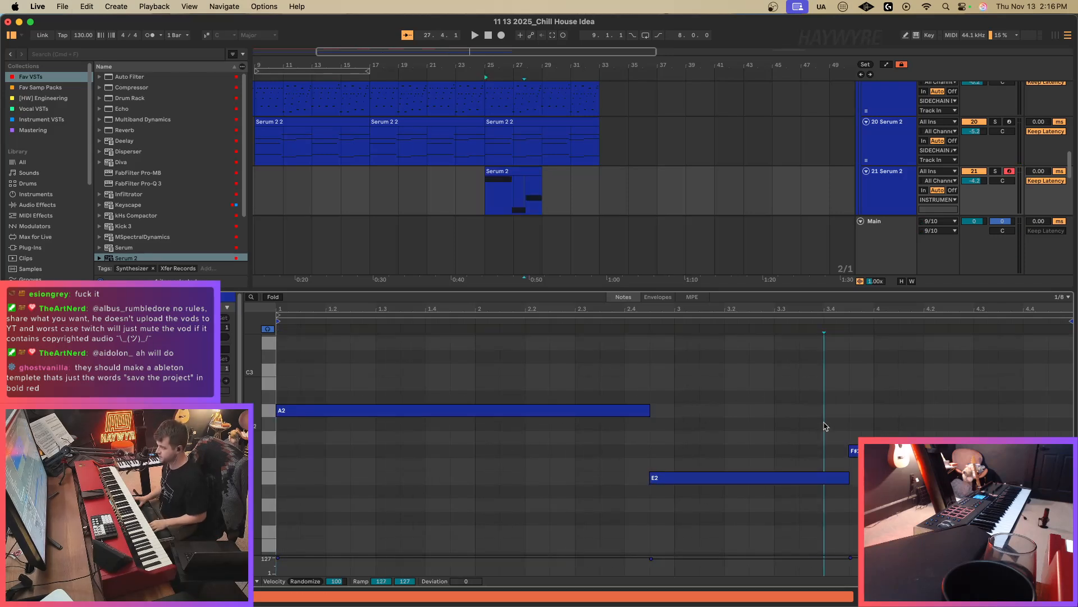
Play back the edited clip on track 21 and duplicate it from bars 25–29 to bar 29.
{"action": "key", "text": "space"}
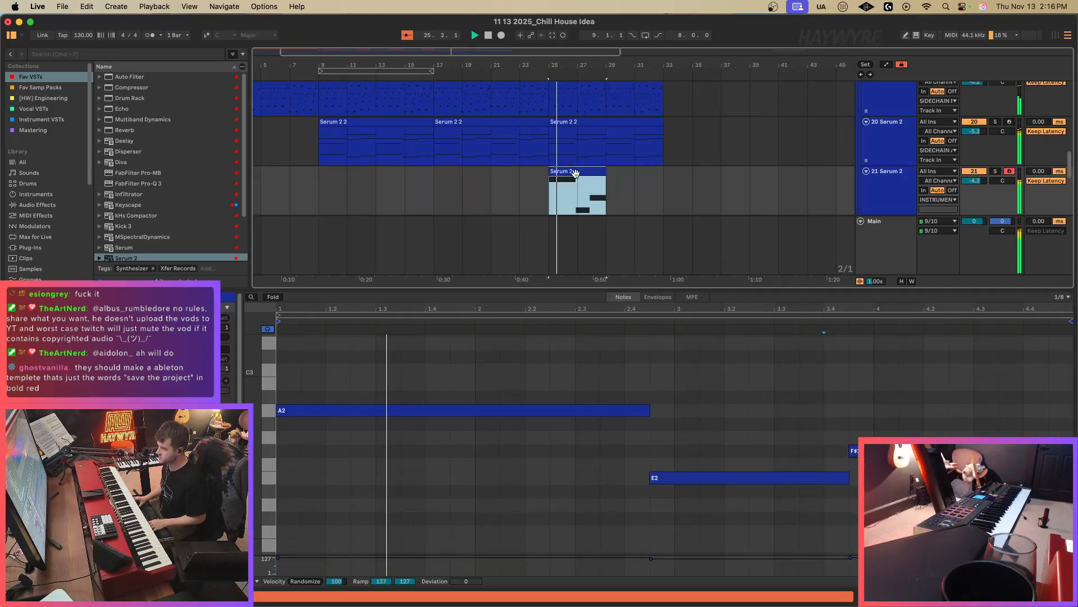
{"action": "left_click", "coordinate": [647, 366]}
{"action": "mouse_move", "coordinate": [533, 197]}
{"action": "left_mouse_down"}
{"action": "mouse_move", "coordinate": [621, 204]}
{"action": "mouse_move", "coordinate": [612, 202]}
{"action": "left_mouse_up"}
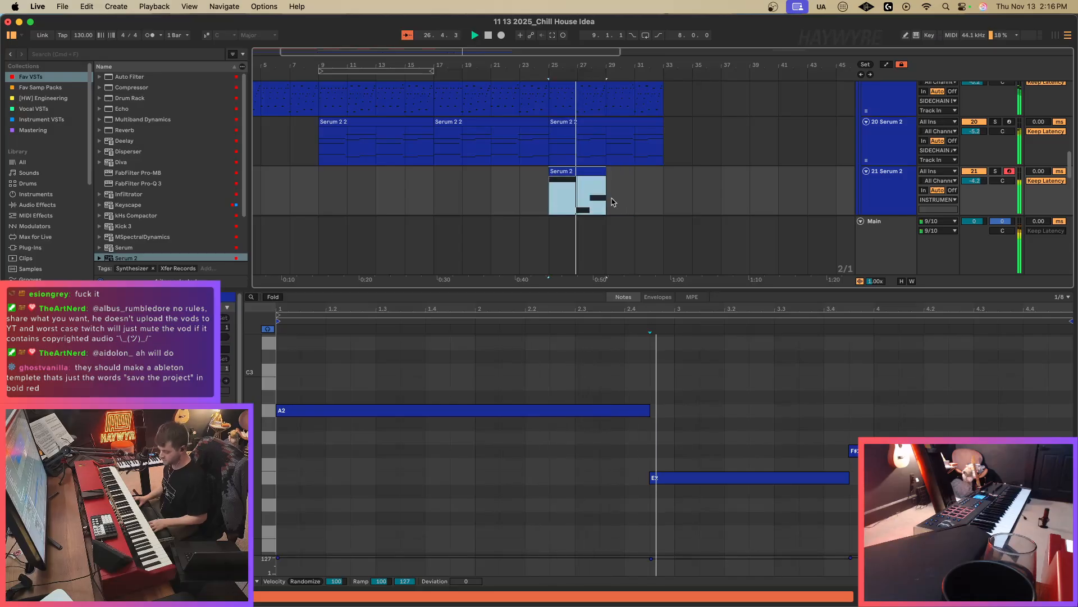
{"action": "key", "text": "super+d"}
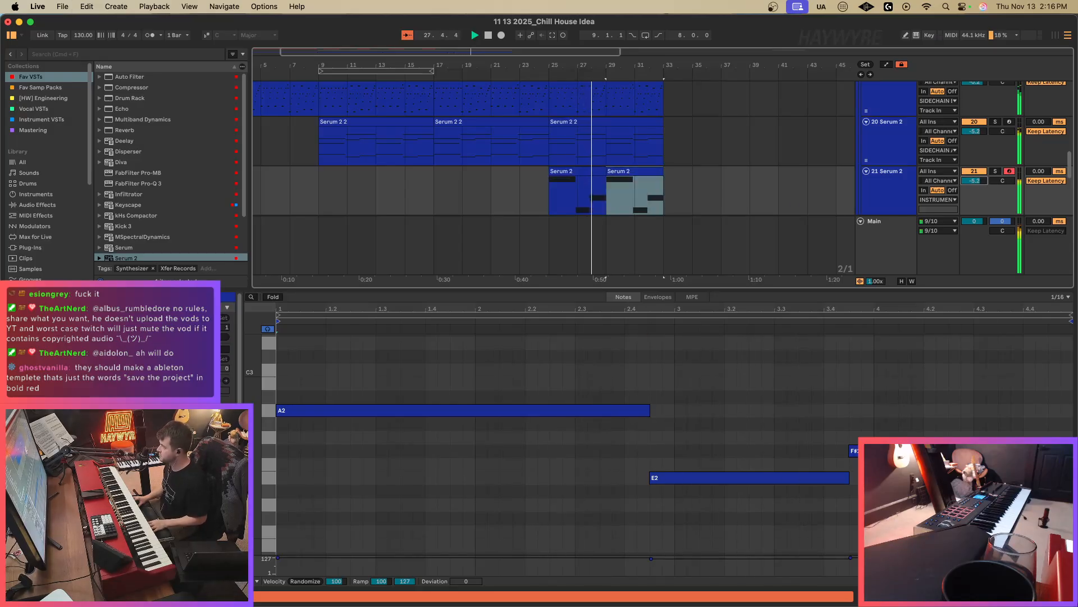
Route track 21's output to a SIDECHAIN track, lower its volume to -6.5 and close the clip view.
{"action": "left_click", "coordinate": [933, 200]}
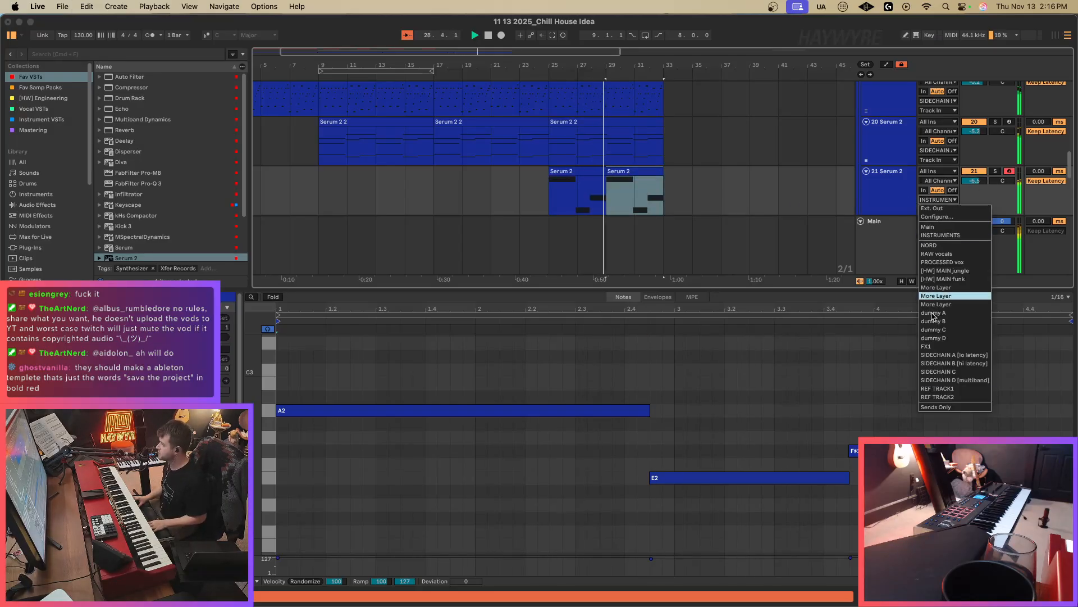
{"action": "left_click", "coordinate": [952, 367]}
{"action": "key", "text": "shift+Tab"}
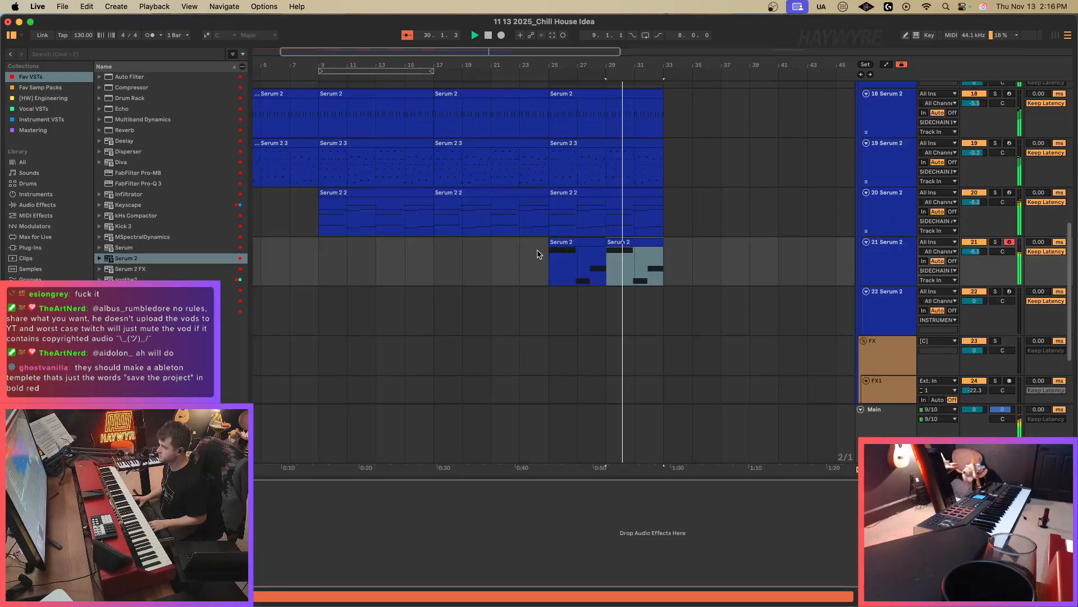
Loop bars 25–33 around the track 21 clips and arm track 22 for playing.
{"action": "left_click_drag", "start_coordinate": [551, 269], "coordinate": [663, 273]}
{"action": "key", "text": "super+l"}
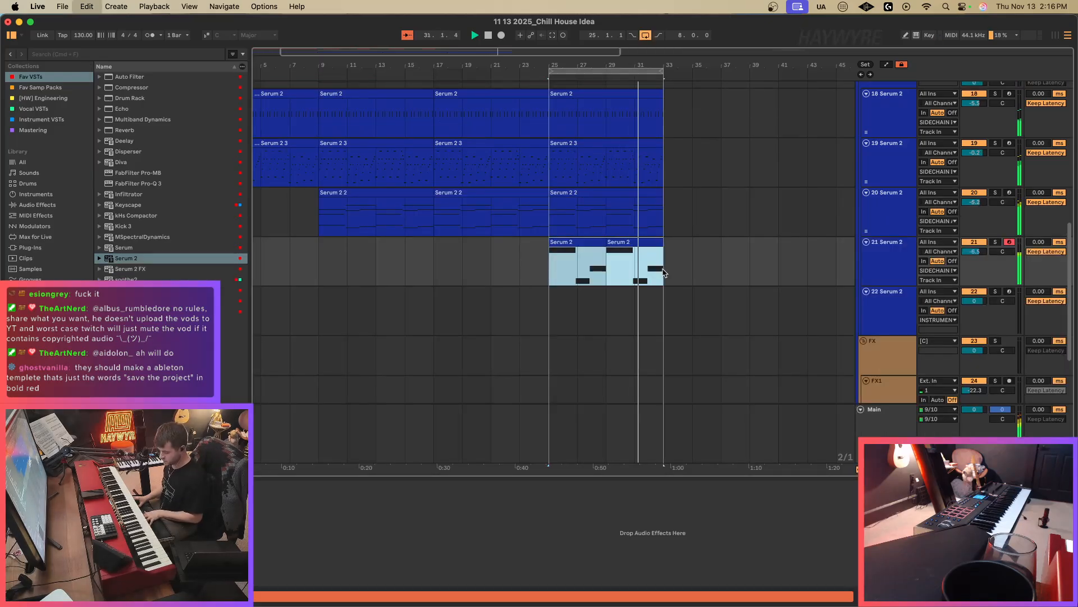
{"action": "left_click", "coordinate": [1010, 292]}
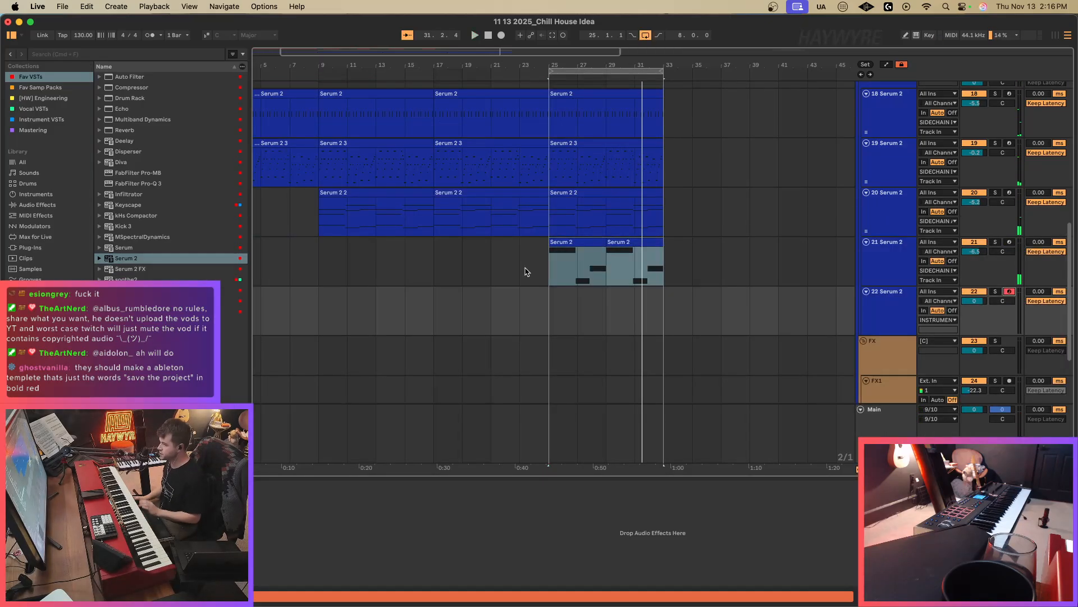
Add ValhallaVintageVerb after Serum 2 on track 22 with a 44.5% mix and a 9.80 s decay.
{"action": "left_click_drag", "start_coordinate": [126, 301], "coordinate": [298, 500]}
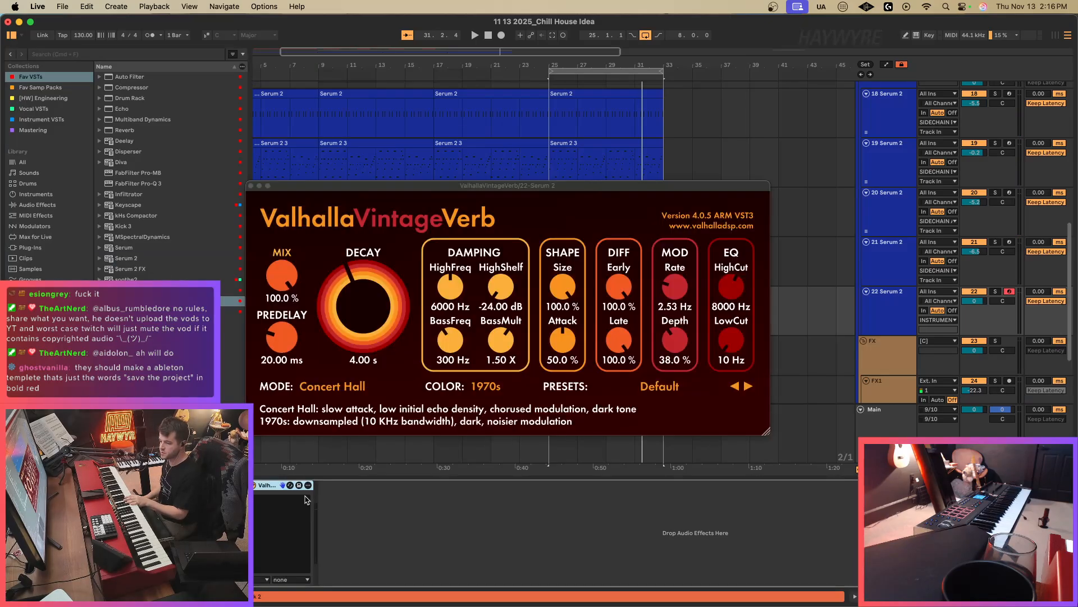
{"action": "left_click_drag", "start_coordinate": [282, 274], "coordinate": [278, 352]}
{"action": "left_click_drag", "start_coordinate": [340, 331], "coordinate": [340, 314]}
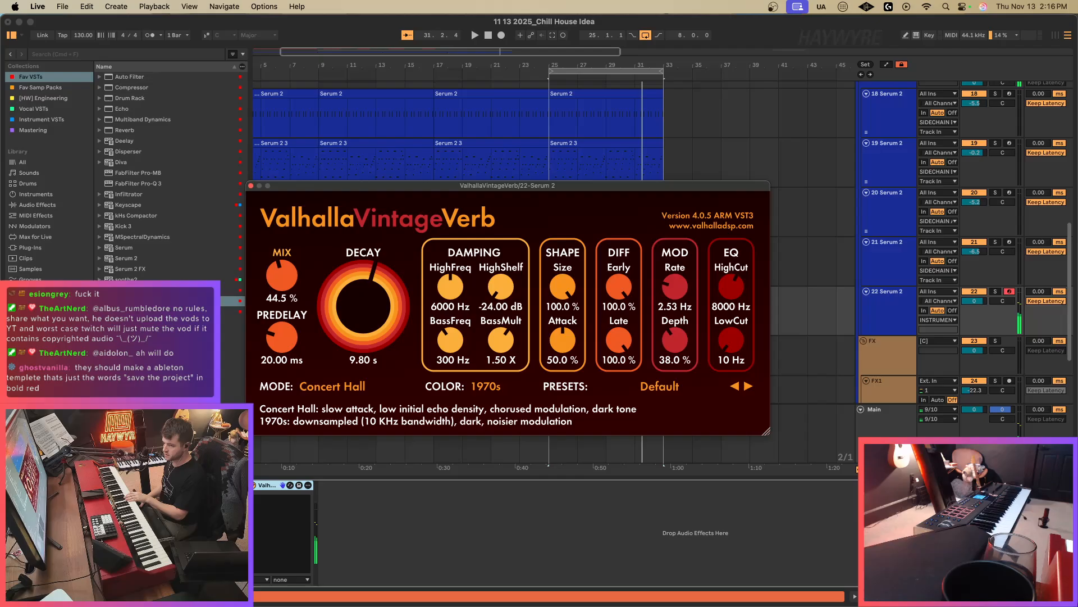
Step back through the presets in track 22's Serum 2 to MO_SHINJU_KY_Decrepit and reposition its window.
{"action": "left_click", "coordinate": [195, 484]}
{"action": "left_click", "coordinate": [625, 201]}
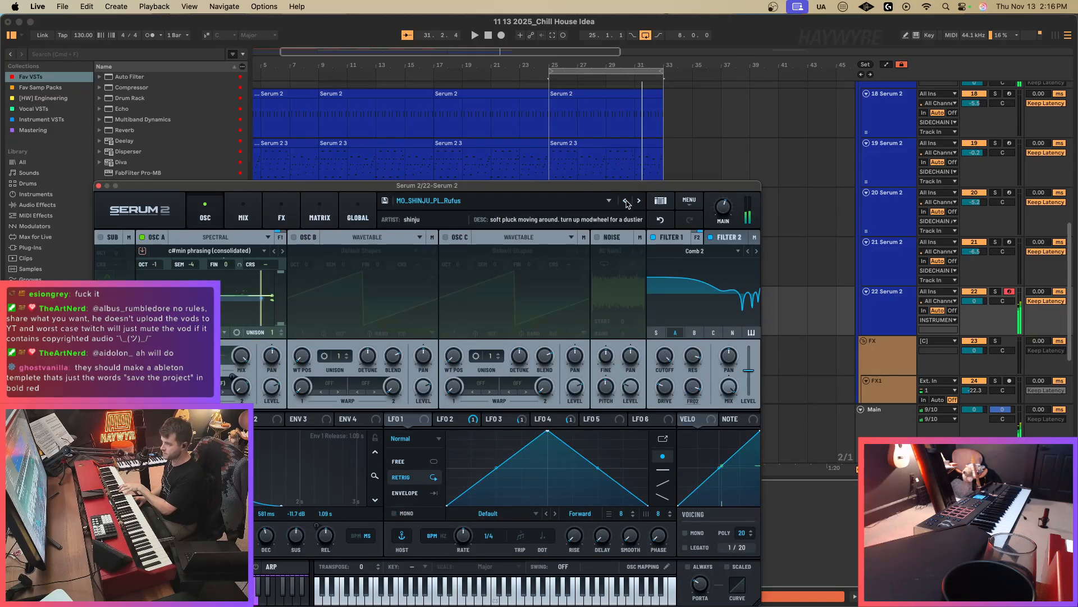
{"action": "left_click_drag", "start_coordinate": [609, 190], "coordinate": [686, 185]}
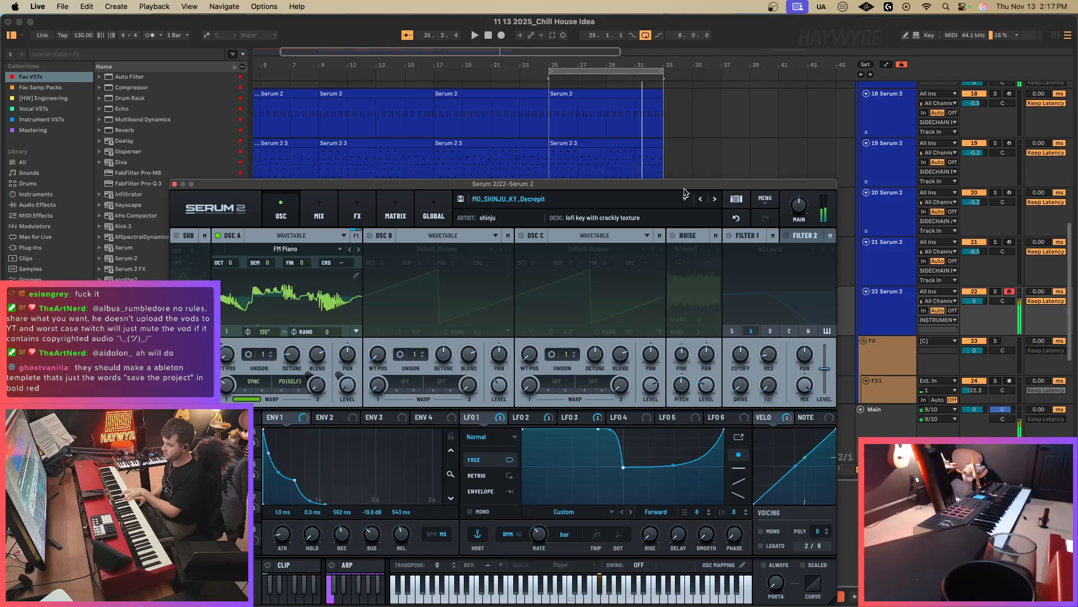
Play the arrangement from bar 9 to audition the new key sound and set track 22's volume to -1.9.
{"action": "left_click", "coordinate": [337, 144]}
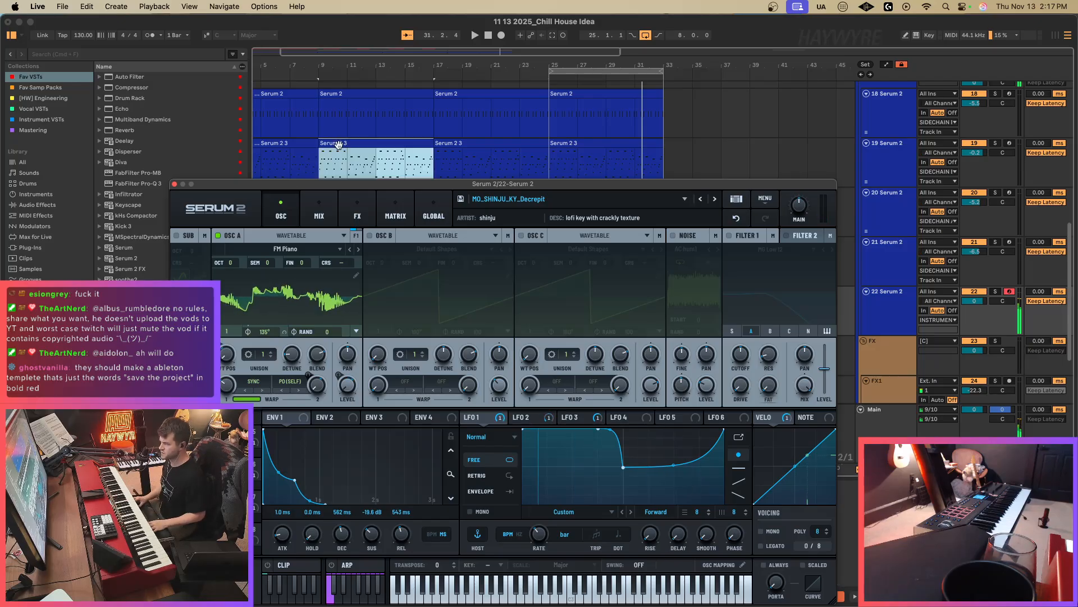
{"action": "key", "text": "space"}
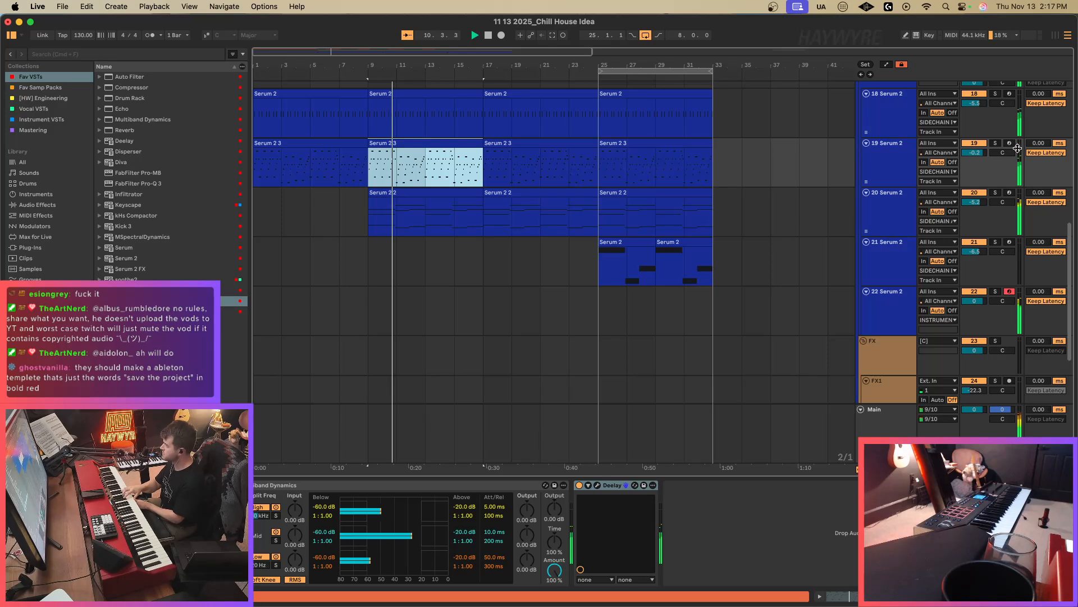
{"action": "left_click_drag", "start_coordinate": [983, 306], "coordinate": [983, 313]}
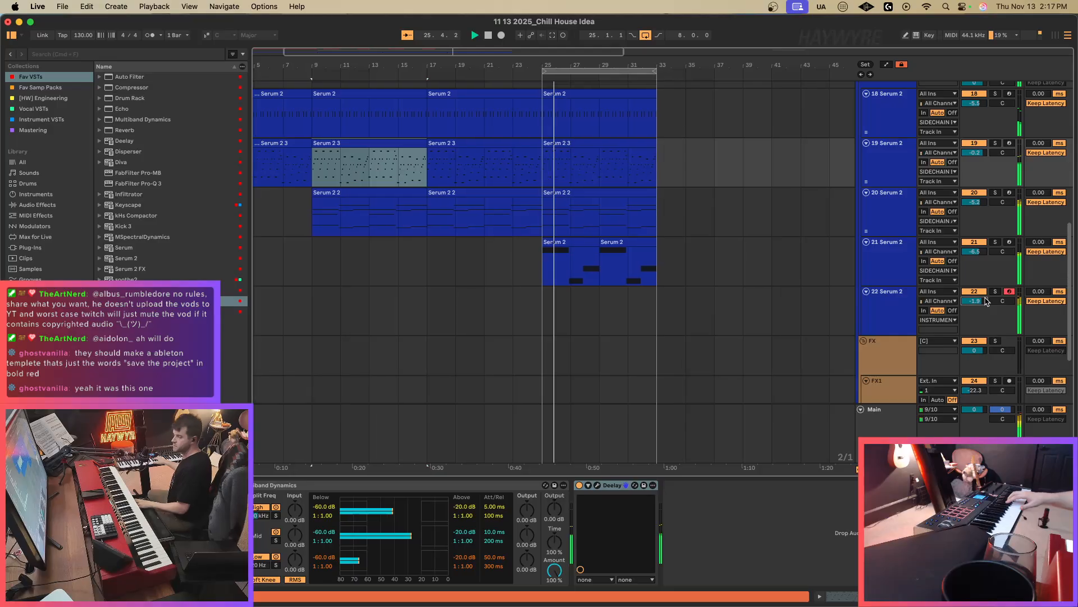
Route track 22's output to a SIDECHAIN track and close its Serum 2 window.
{"action": "left_click", "coordinate": [904, 311]}
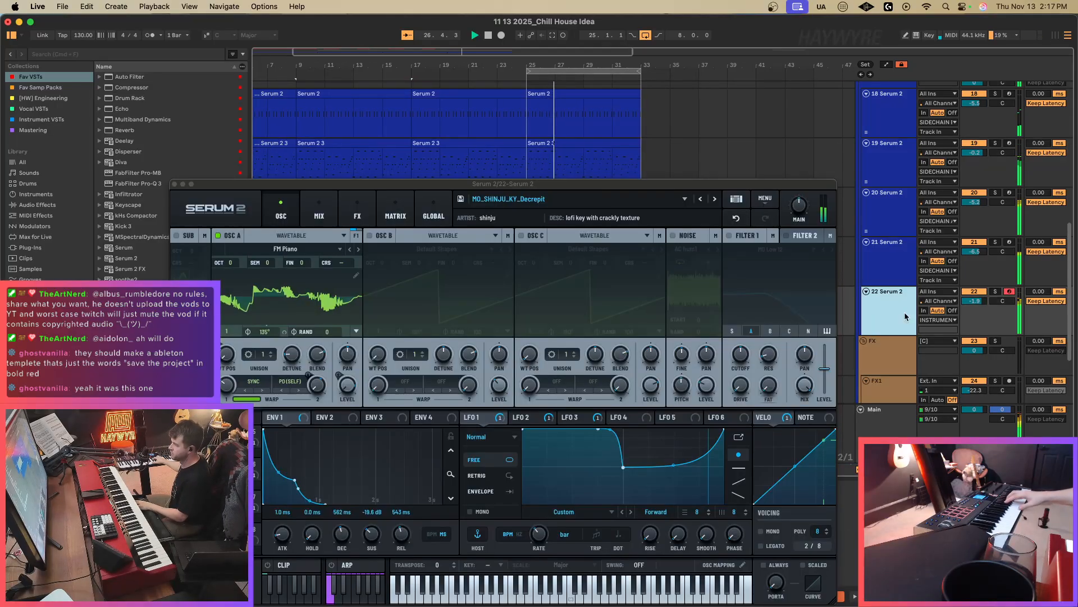
{"action": "left_click", "coordinate": [938, 319]}
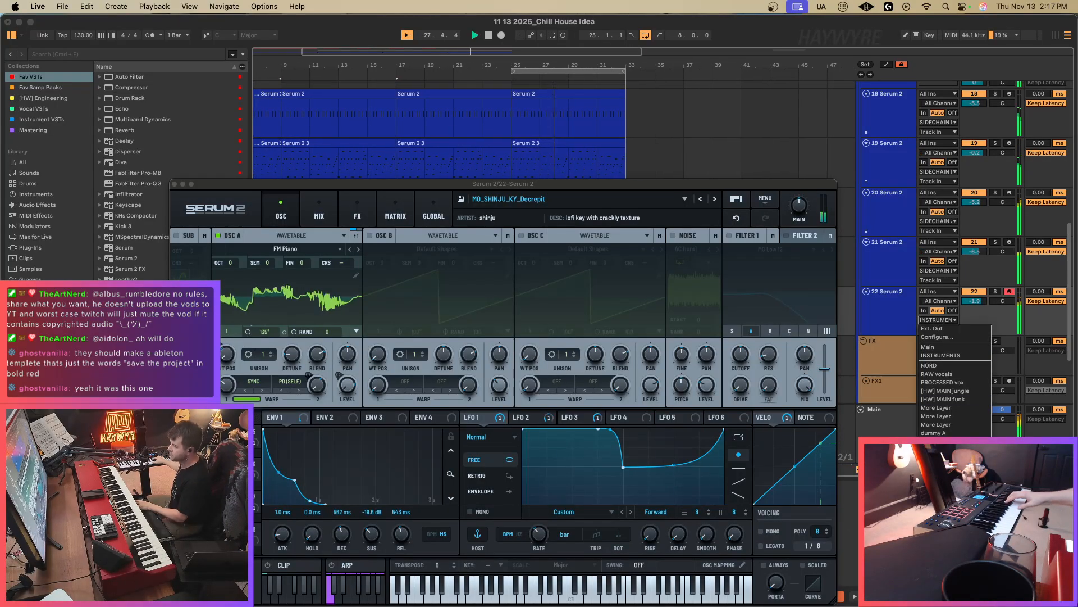
{"action": "left_click", "coordinate": [944, 483]}
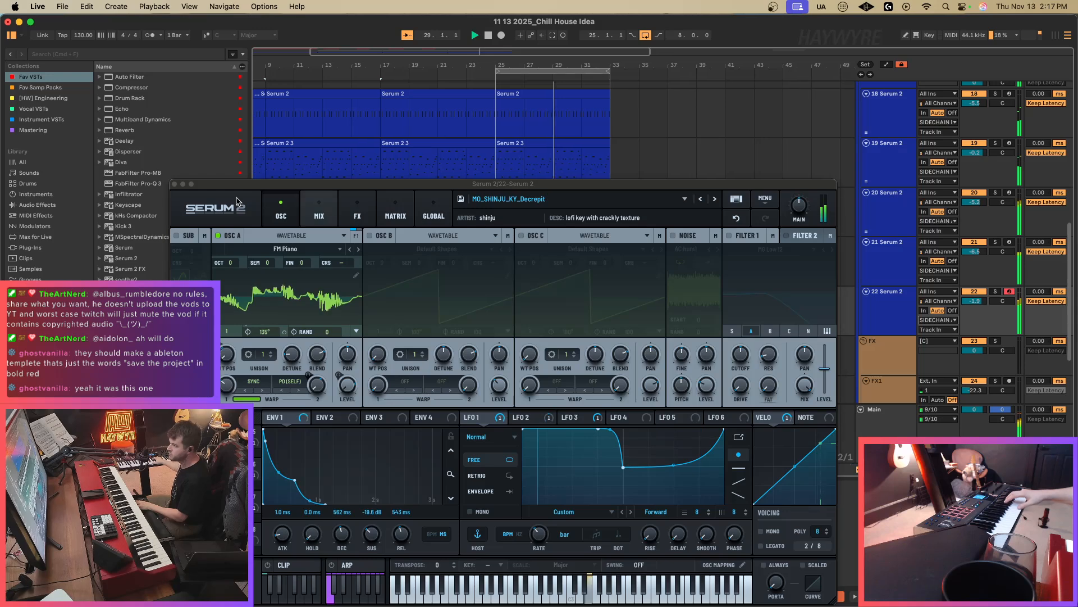
{"action": "left_click_drag", "start_coordinate": [205, 187], "coordinate": [375, 231]}
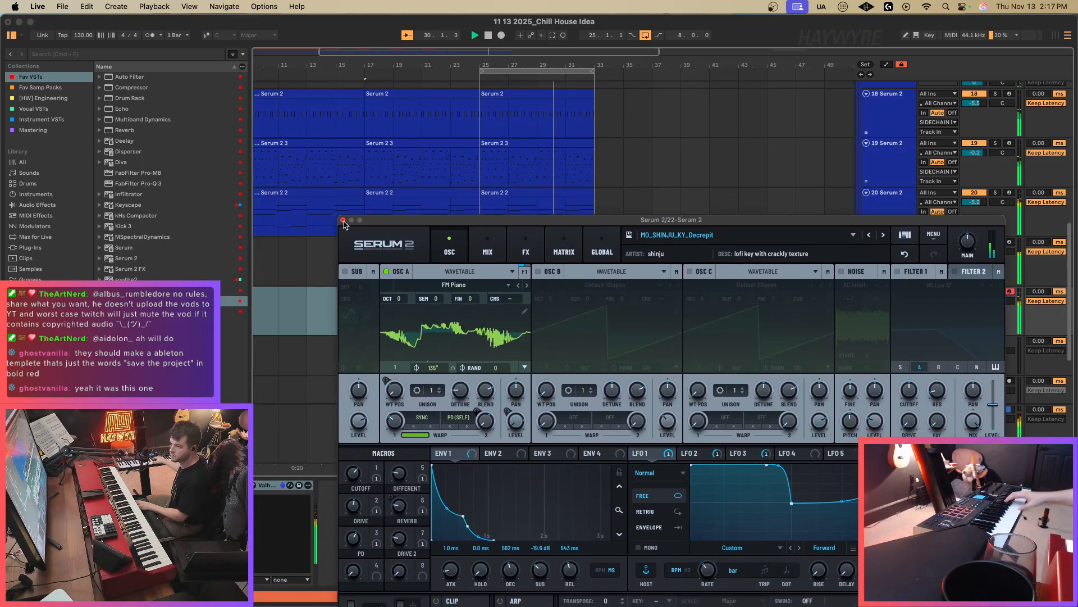
{"action": "left_click", "coordinate": [344, 227]}
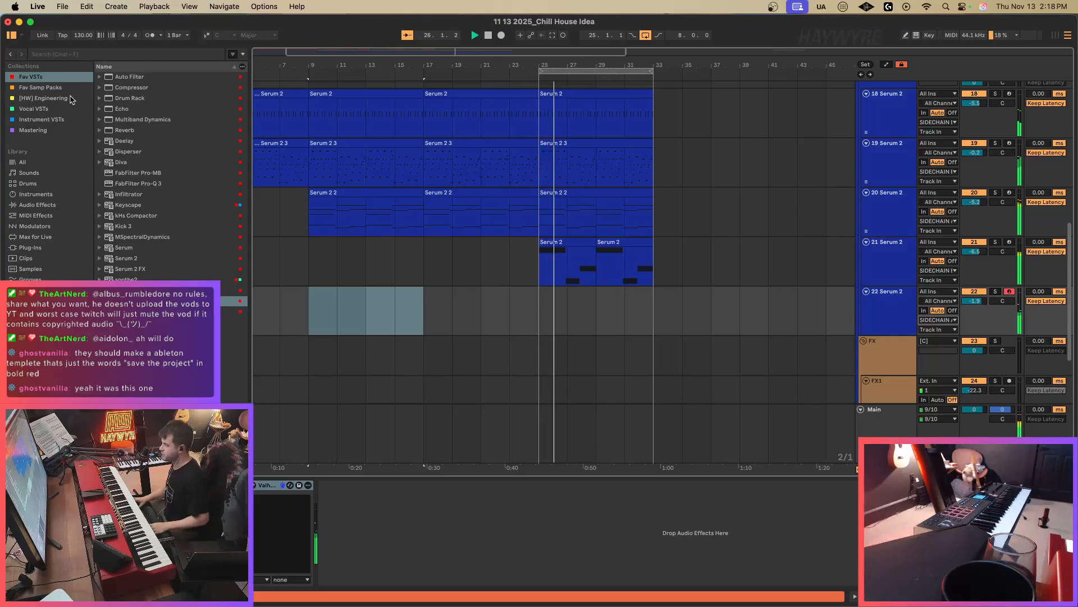
Duplicate the clips on tracks 18 to 21 from bars 25–33 to bar 33.
{"action": "scroll", "coordinate": [596, 216], "scroll_direction": "up", "scroll_amount": 1}
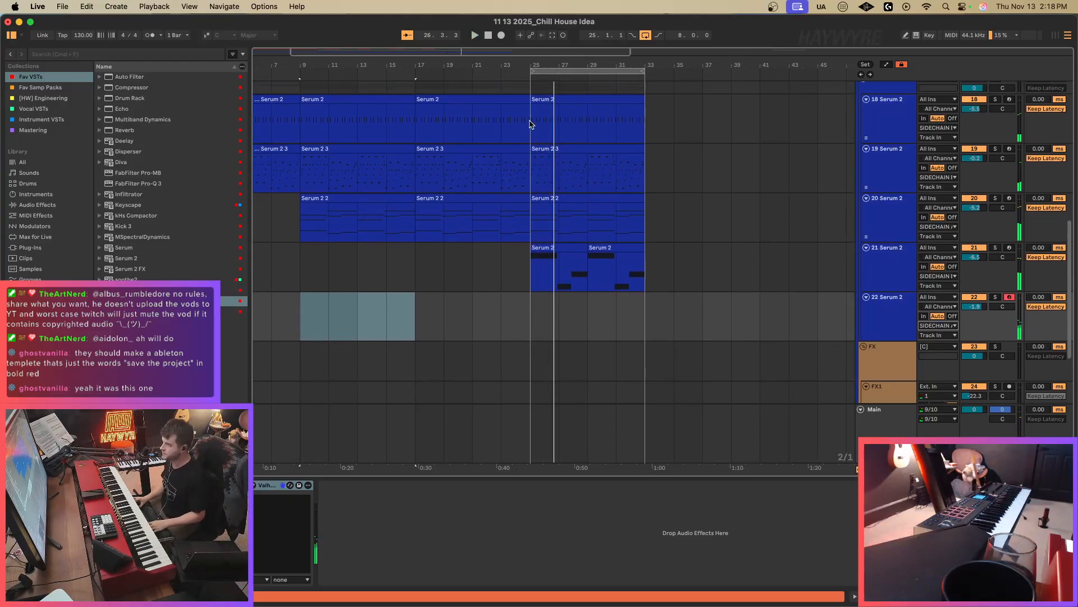
{"action": "left_click_drag", "start_coordinate": [530, 124], "coordinate": [647, 274]}
{"action": "key", "text": "super+d"}
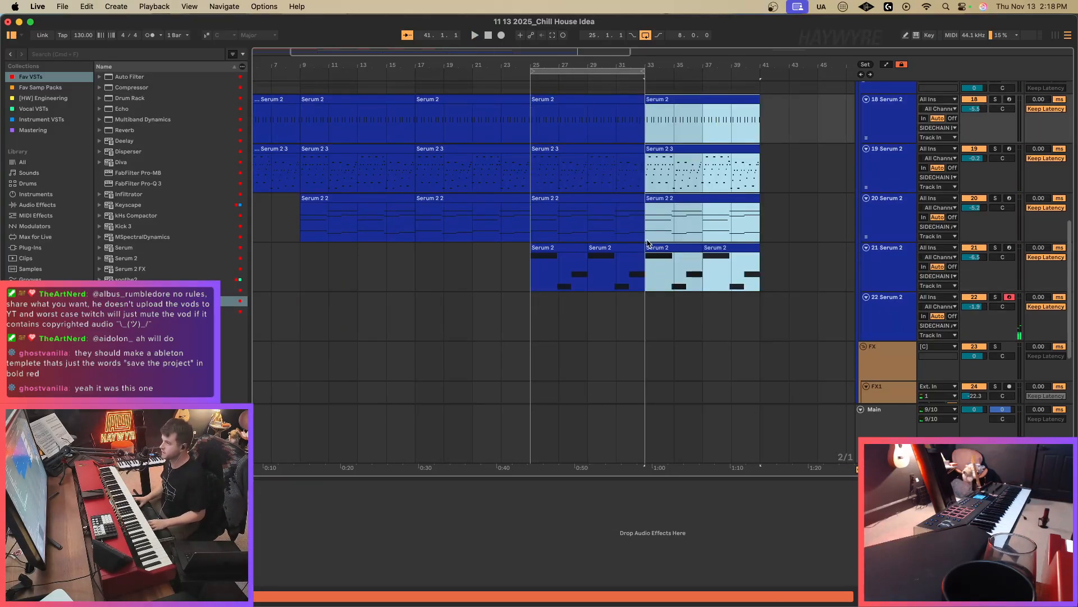
Duplicate the [HW] MAIN jungle drum clip on track 9 from bars 25–33 to bar 33.
{"action": "scroll", "coordinate": [656, 247], "scroll_direction": "up", "scroll_amount": 5}
{"action": "left_click", "coordinate": [610, 188]}
{"action": "key", "text": "super+d"}
{"action": "scroll", "coordinate": [598, 224], "scroll_direction": "up", "scroll_amount": 5}
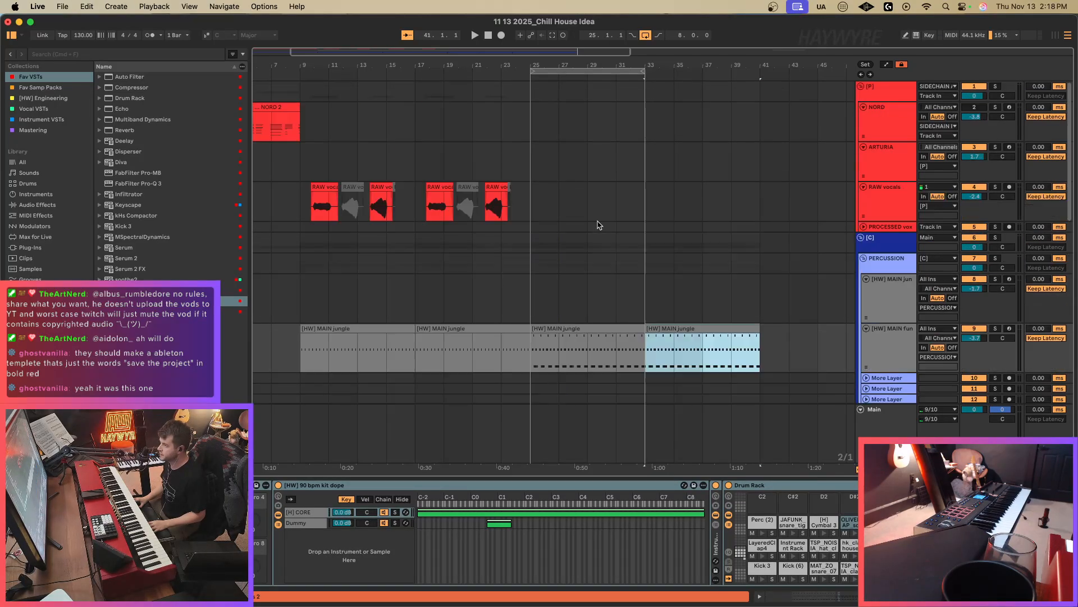
Clear the RAW vocals clips in bars 13–25 and repeat the bars 9–13 phrase seven times, up to bar 41.
{"action": "left_click_drag", "start_coordinate": [292, 216], "coordinate": [530, 204]}
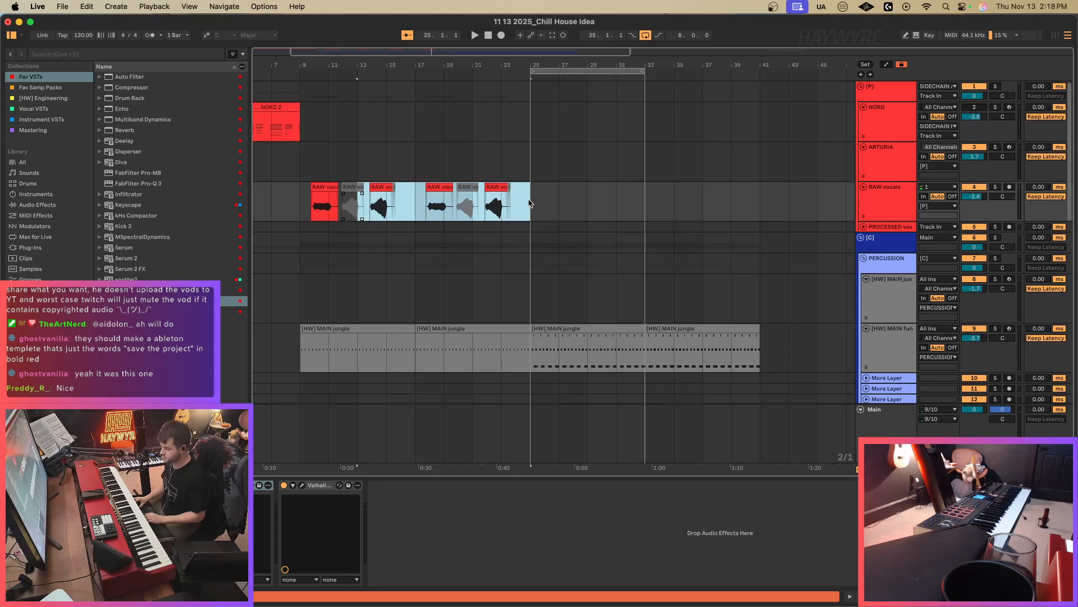
{"action": "key", "text": "Delete"}
{"action": "left_click_drag", "start_coordinate": [301, 212], "coordinate": [393, 214]}
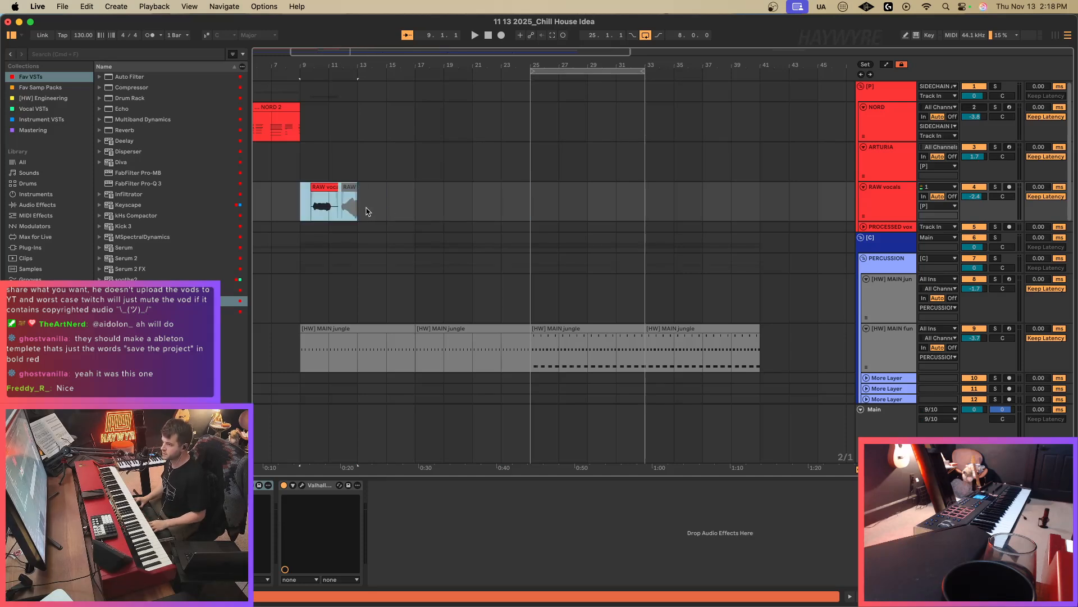
{"action": "key", "text": "super+d"}
{"action": "key", "text": "super+d"}
{"action": "key", "text": "super+d"}
{"action": "key", "text": "super+d"}
{"action": "key", "text": "super+d"}
{"action": "key", "text": "super+d"}
{"action": "key", "text": "super+d"}
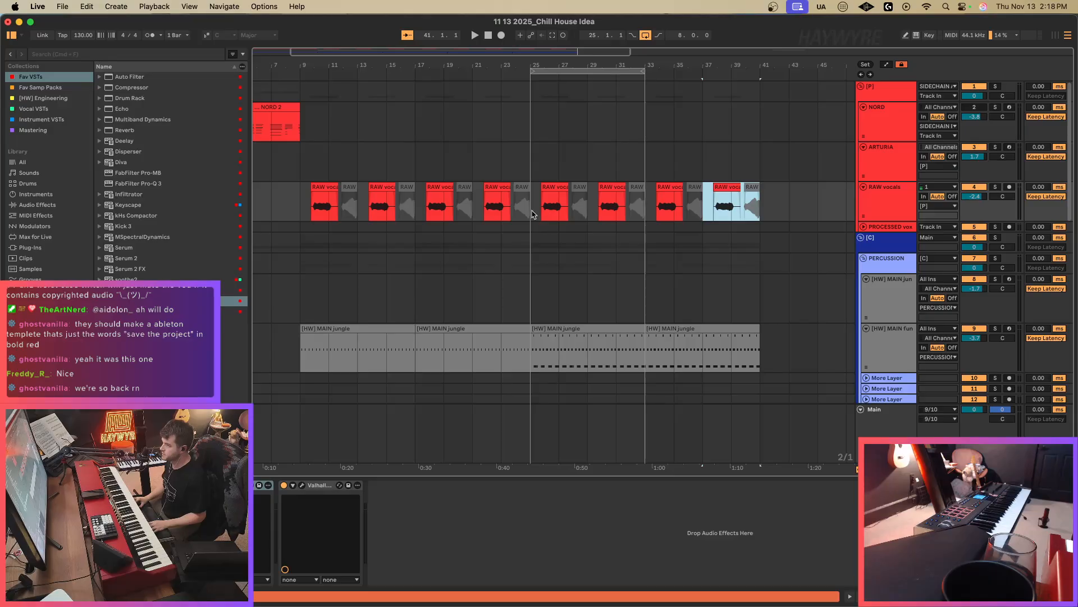
Duplicate the RAW vocals clips from bars 25–41 to bar 41 and delete the vocals in bars 25–41.
{"action": "left_click_drag", "start_coordinate": [532, 213], "coordinate": [769, 215]}
{"action": "key", "text": "super+d"}
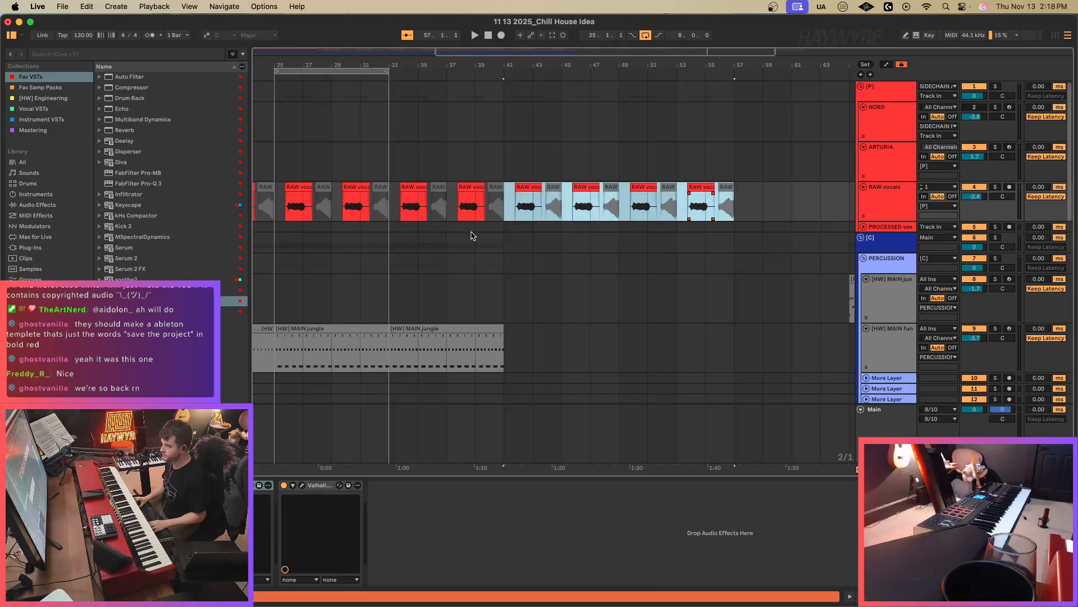
{"action": "left_click_drag", "start_coordinate": [485, 56], "coordinate": [498, 33]}
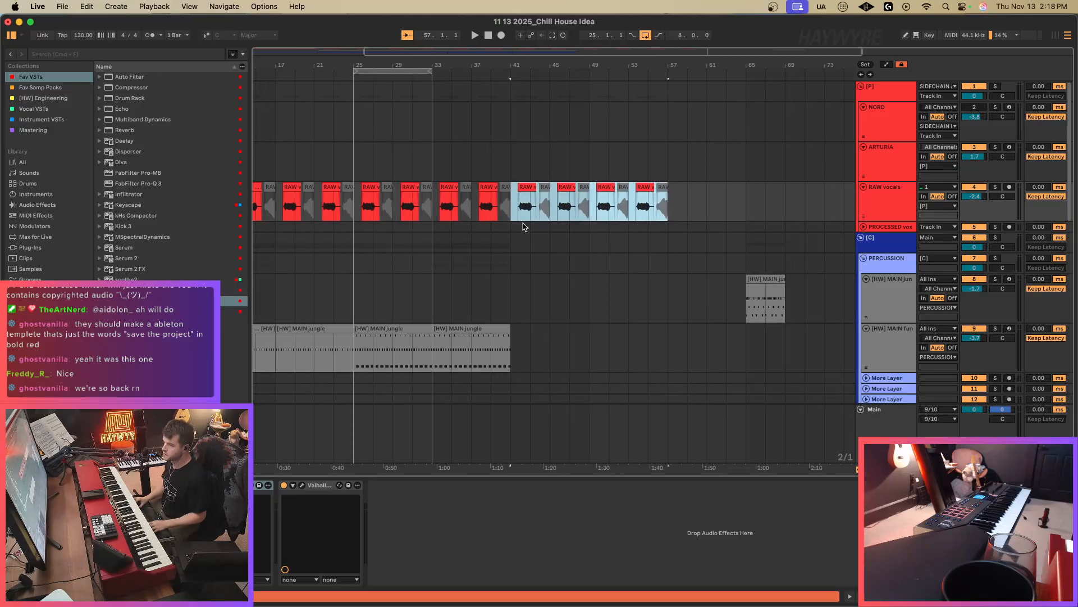
{"action": "left_click_drag", "start_coordinate": [517, 212], "coordinate": [399, 215]}
{"action": "key", "text": "Delete"}
Duplicate the drum clips on track 9 and the clips on tracks 18 to 21 from bars 25–41 to bar 41, looping bars 41–57.
{"action": "scroll", "coordinate": [354, 220], "scroll_direction": "down", "scroll_amount": 5}
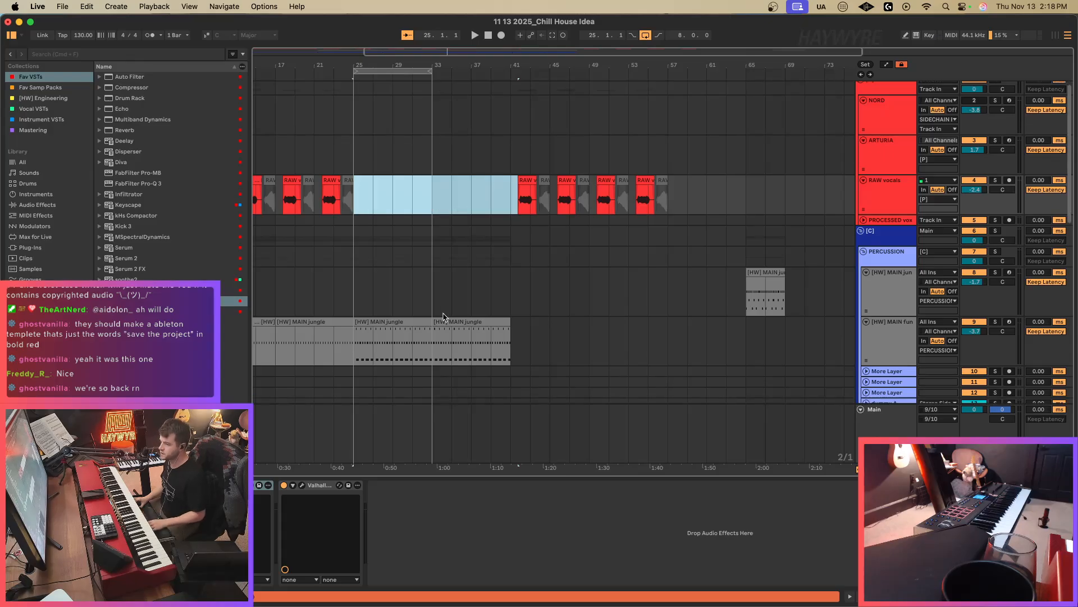
{"action": "left_click_drag", "start_coordinate": [356, 246], "coordinate": [515, 251]}
{"action": "key", "text": "super+d"}
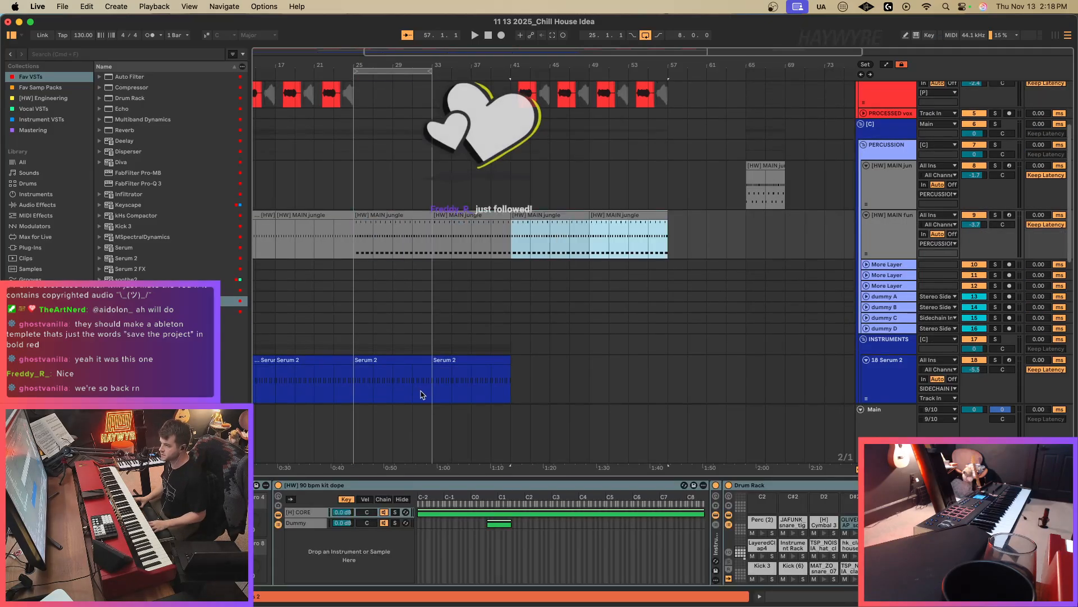
{"action": "scroll", "coordinate": [421, 392], "scroll_direction": "down", "scroll_amount": 6}
{"action": "left_click_drag", "start_coordinate": [358, 197], "coordinate": [521, 337]}
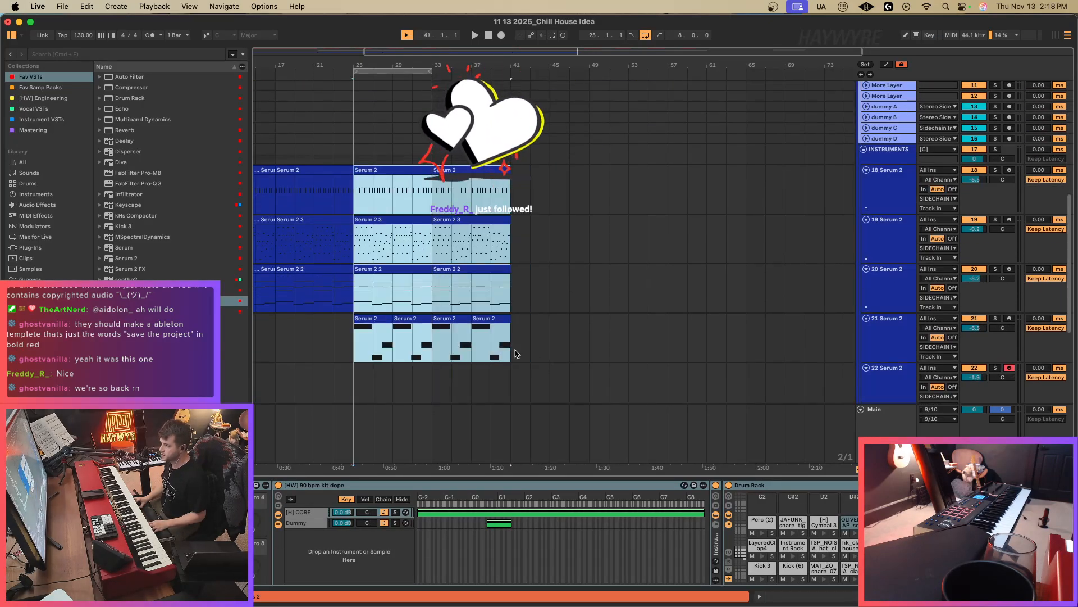
{"action": "key", "text": "super+d"}
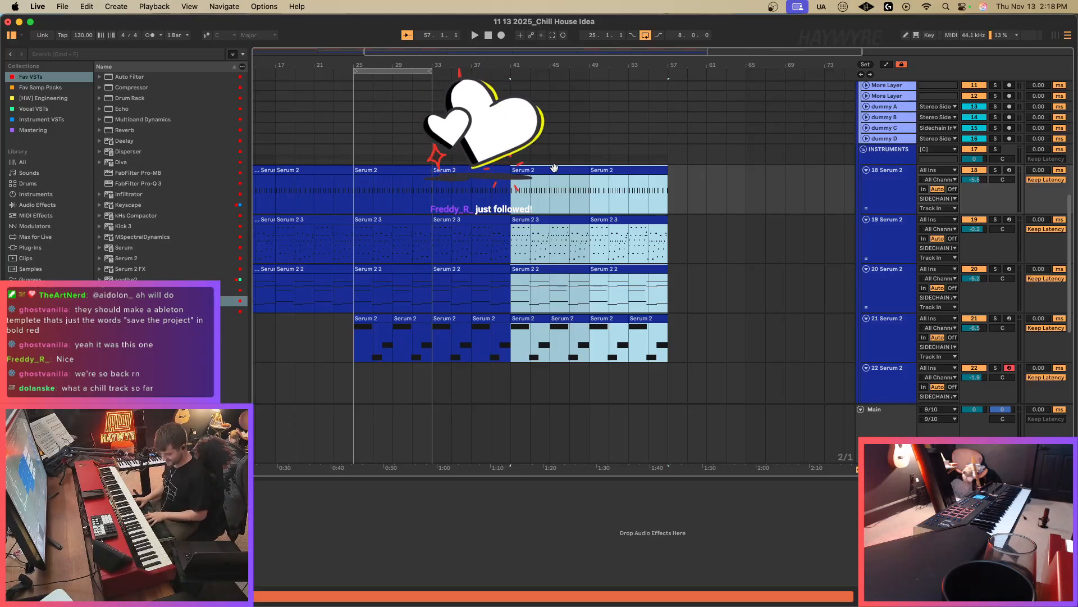
{"action": "key", "text": "super+l"}
Record a Serum 2 part on track 22 from about bar 8 past bar 41 and cut off the excess after bar 41.
{"action": "left_click_drag", "start_coordinate": [580, 56], "coordinate": [624, 41]}
{"action": "scroll", "coordinate": [545, 307], "scroll_direction": "down", "scroll_amount": 5}
{"action": "left_click", "coordinate": [317, 244]}
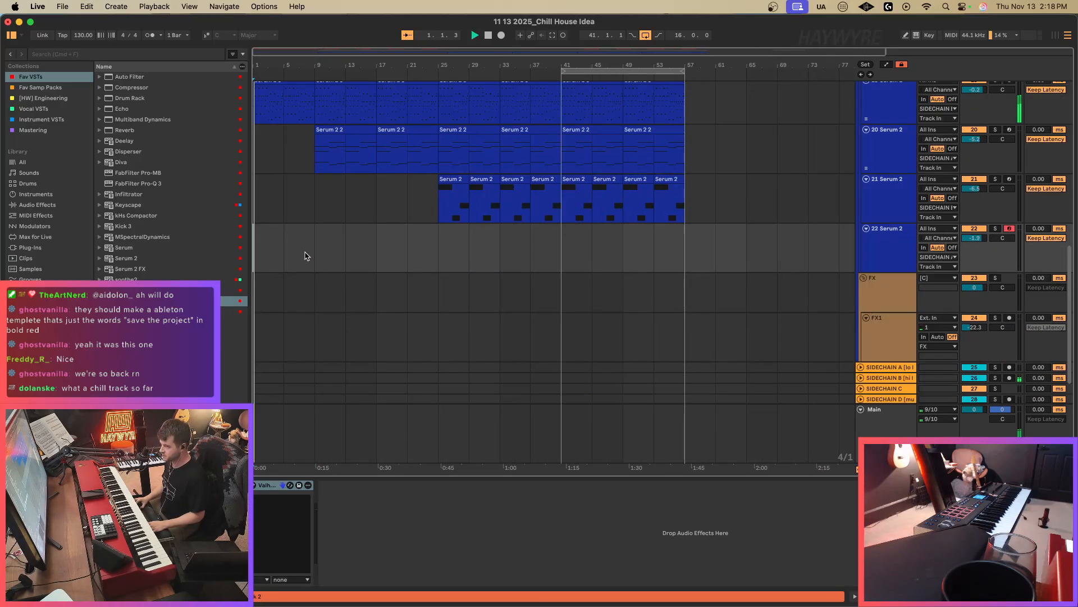
{"action": "scroll", "coordinate": [334, 233], "scroll_direction": "up", "scroll_amount": 2}
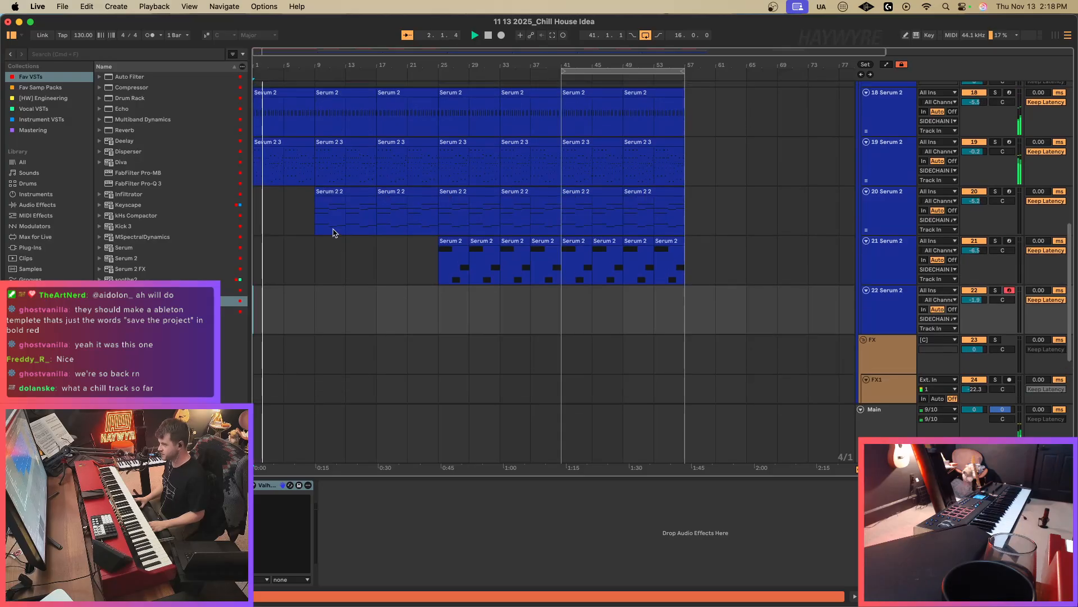
{"action": "left_click", "coordinate": [300, 321]}
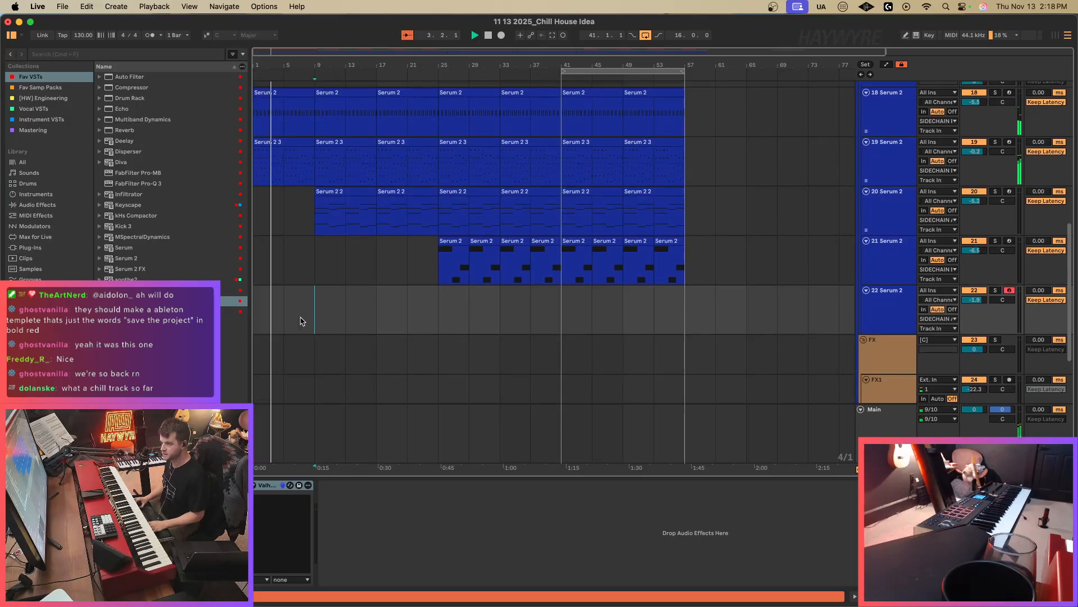
{"action": "scroll", "coordinate": [328, 339], "scroll_direction": "up", "scroll_amount": 2}
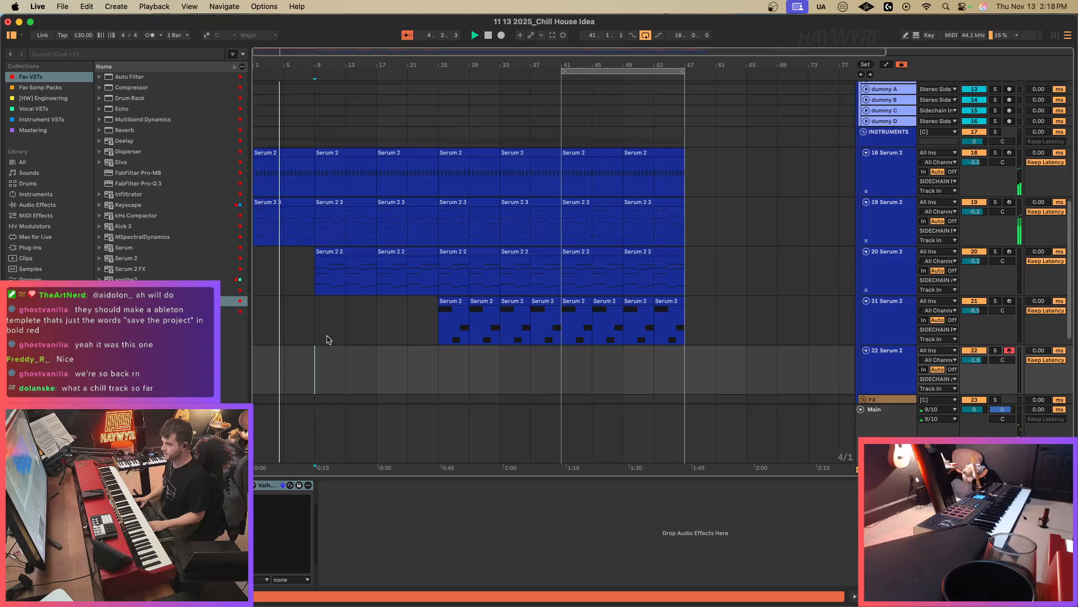
{"action": "scroll", "coordinate": [327, 340], "scroll_direction": "up", "scroll_amount": 3}
{"action": "scroll", "coordinate": [328, 339], "scroll_direction": "up", "scroll_amount": 4}
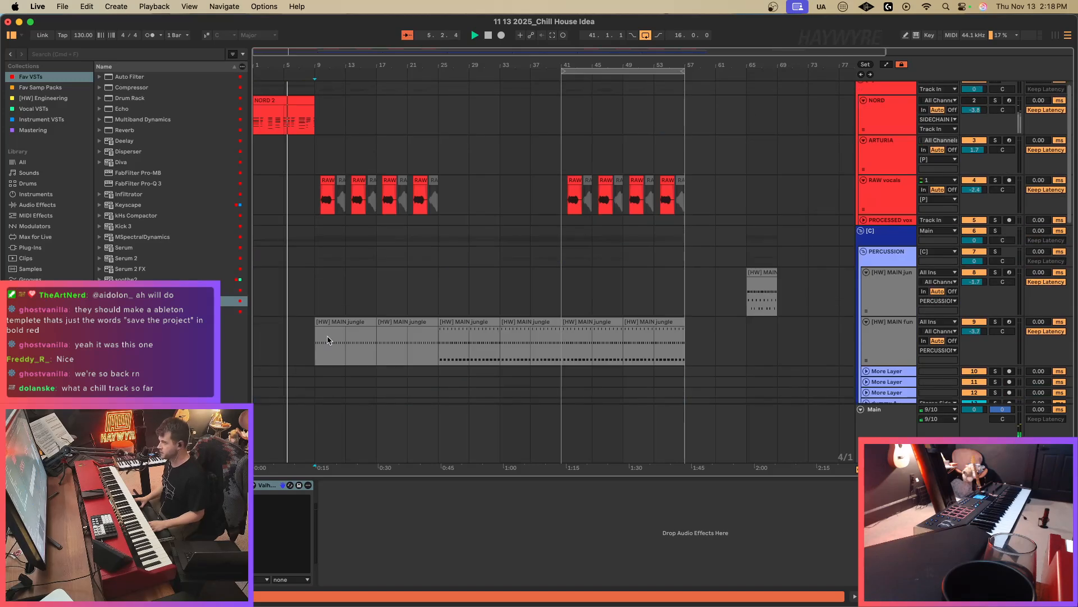
{"action": "scroll", "coordinate": [327, 339], "scroll_direction": "down", "scroll_amount": 8}
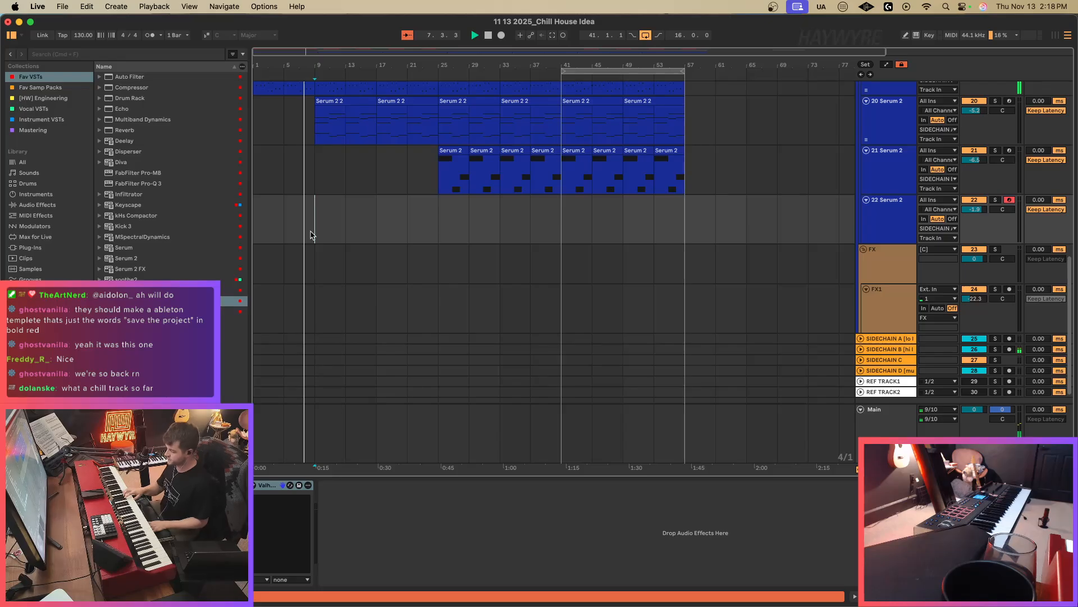
{"action": "key", "text": "F9"}
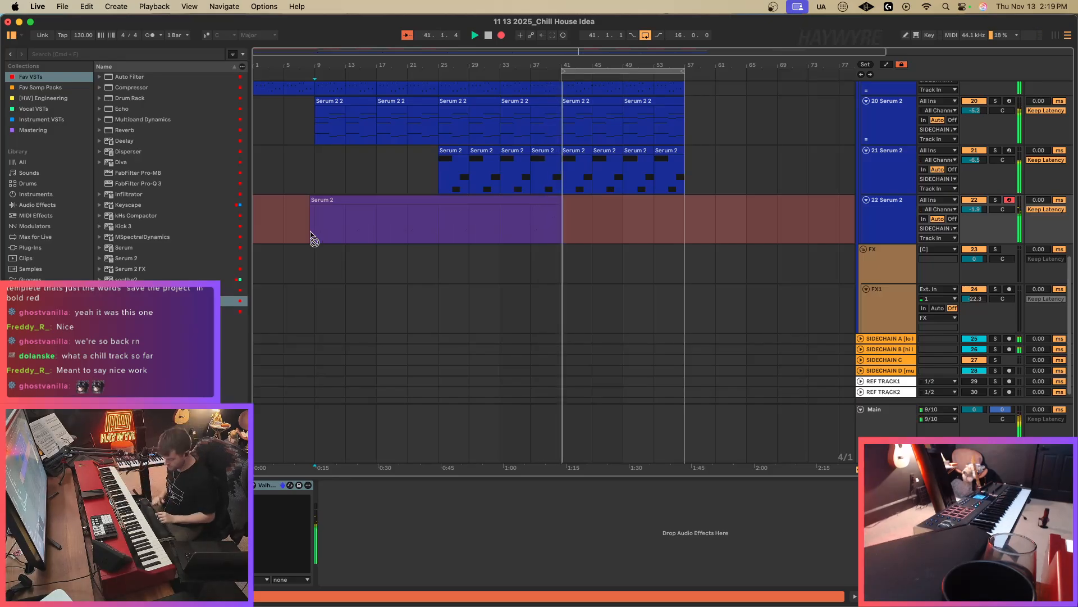
{"action": "key", "text": "F9"}
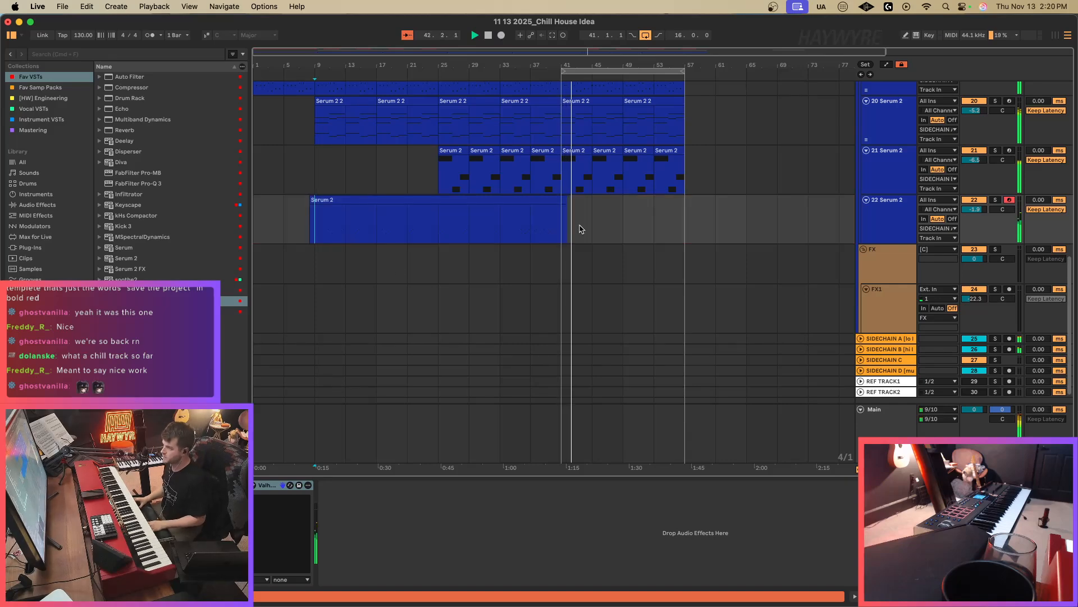
{"action": "left_click_drag", "start_coordinate": [567, 233], "coordinate": [668, 230]}
Route the RAW vocals track's output to SIDECHAIN D [multiband].
{"action": "scroll", "coordinate": [675, 225], "scroll_direction": "up", "scroll_amount": 15}
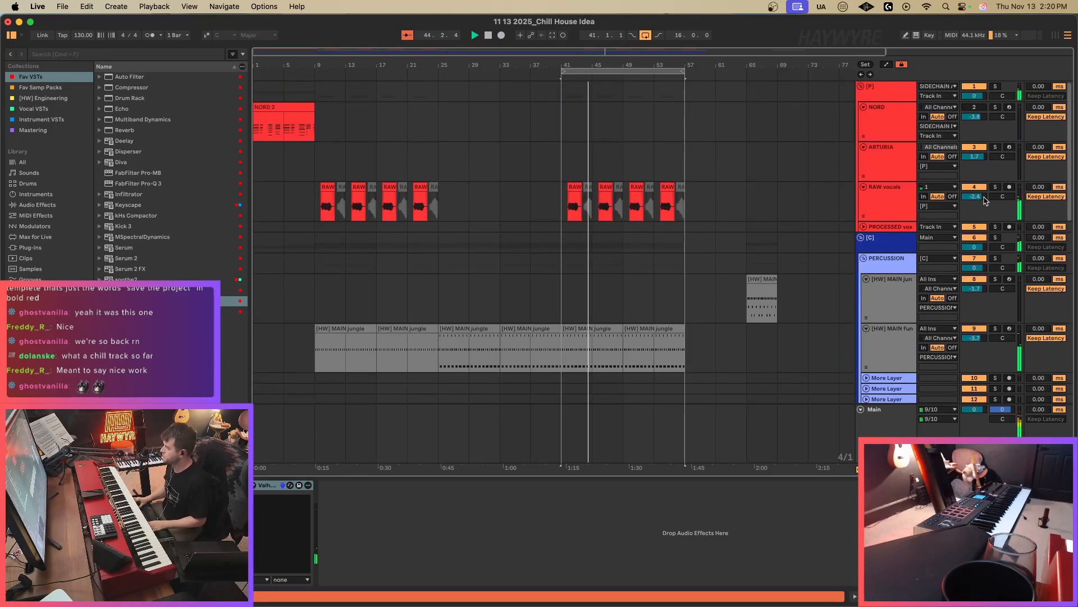
{"action": "left_click", "coordinate": [885, 207]}
{"action": "left_click", "coordinate": [938, 206]}
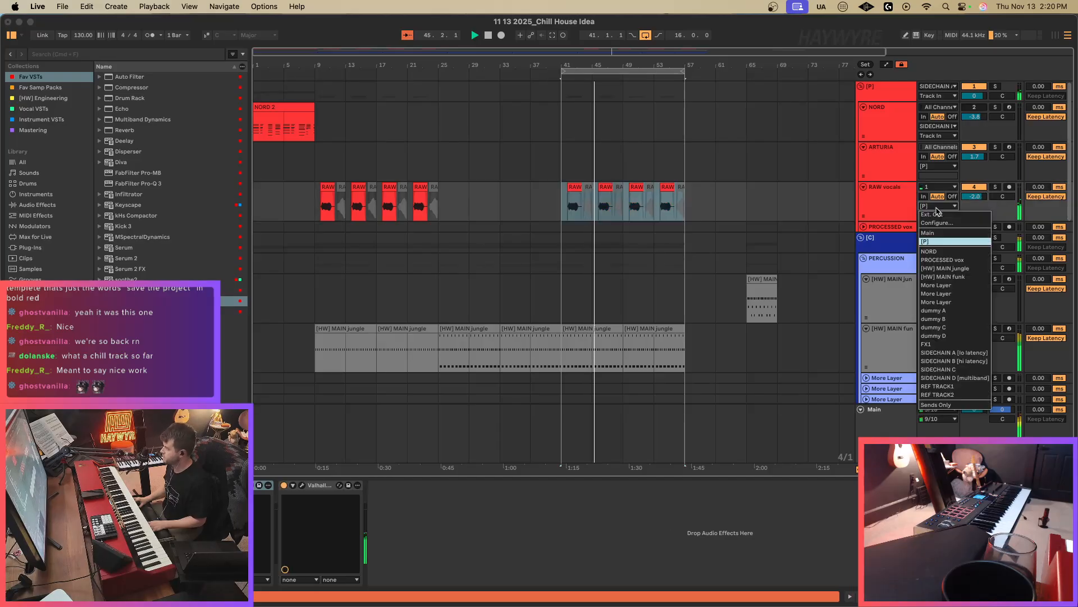
{"action": "left_click", "coordinate": [955, 378]}
{"action": "scroll", "coordinate": [770, 202], "scroll_direction": "down", "scroll_amount": 3}
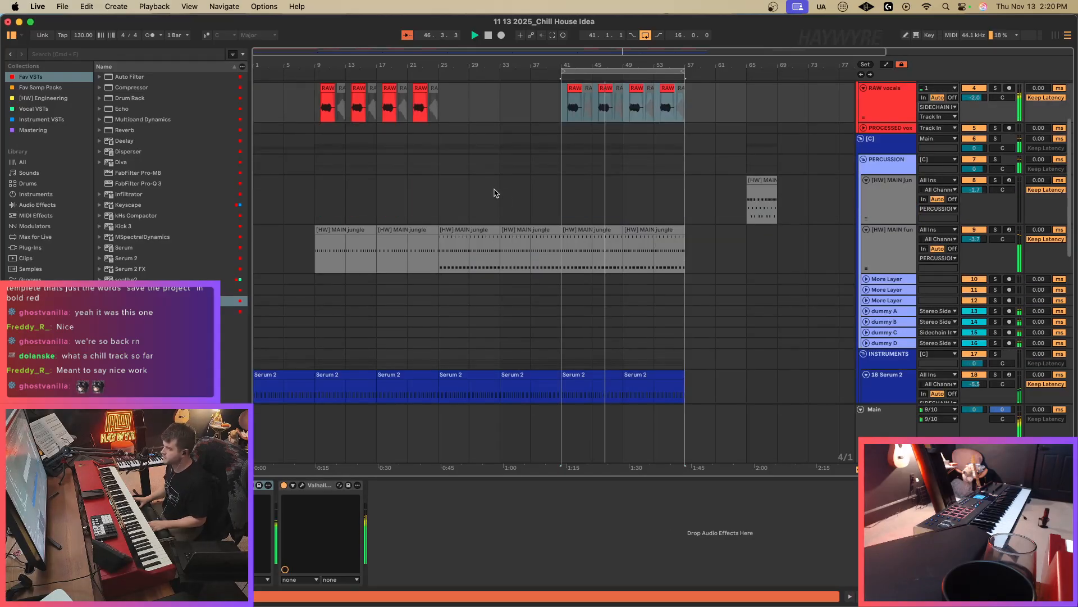
Delete the active RAW vocals phrase around bar 46 and all vocal clips from bar 53 onward.
{"action": "scroll", "coordinate": [551, 190], "scroll_direction": "up", "scroll_amount": 3}
{"action": "left_click", "coordinate": [617, 216]}
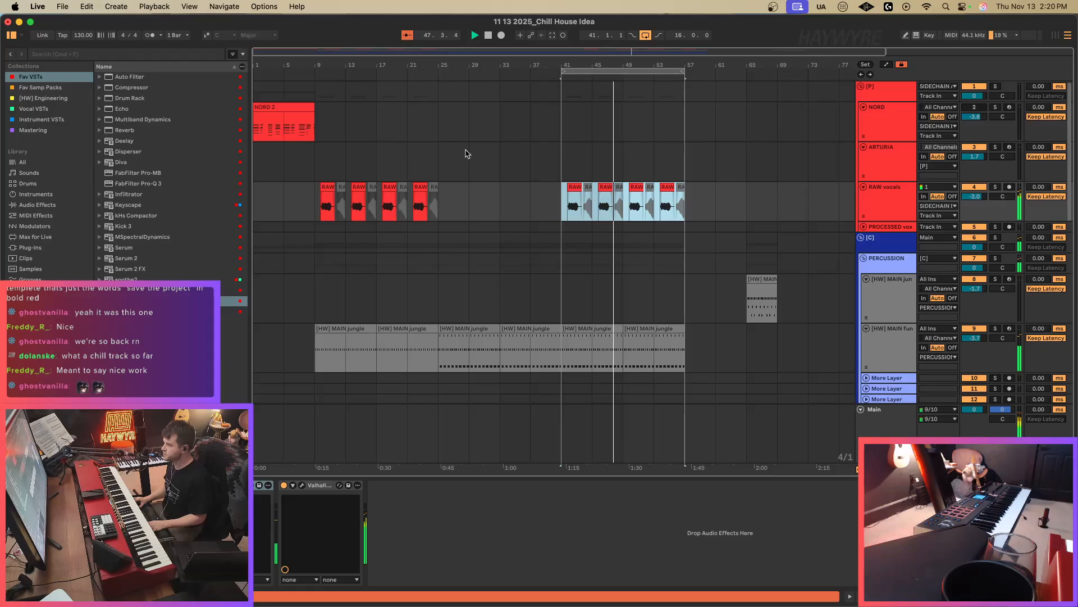
{"action": "left_click_drag", "start_coordinate": [564, 51], "coordinate": [599, 132]}
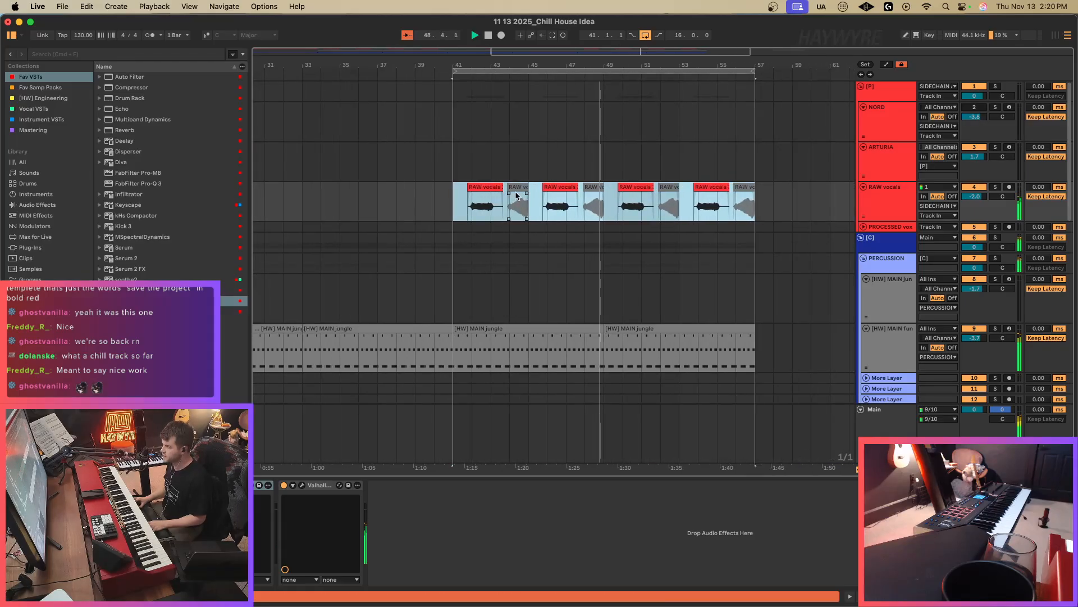
{"action": "left_click", "coordinate": [570, 184]}
{"action": "key", "text": "Delete"}
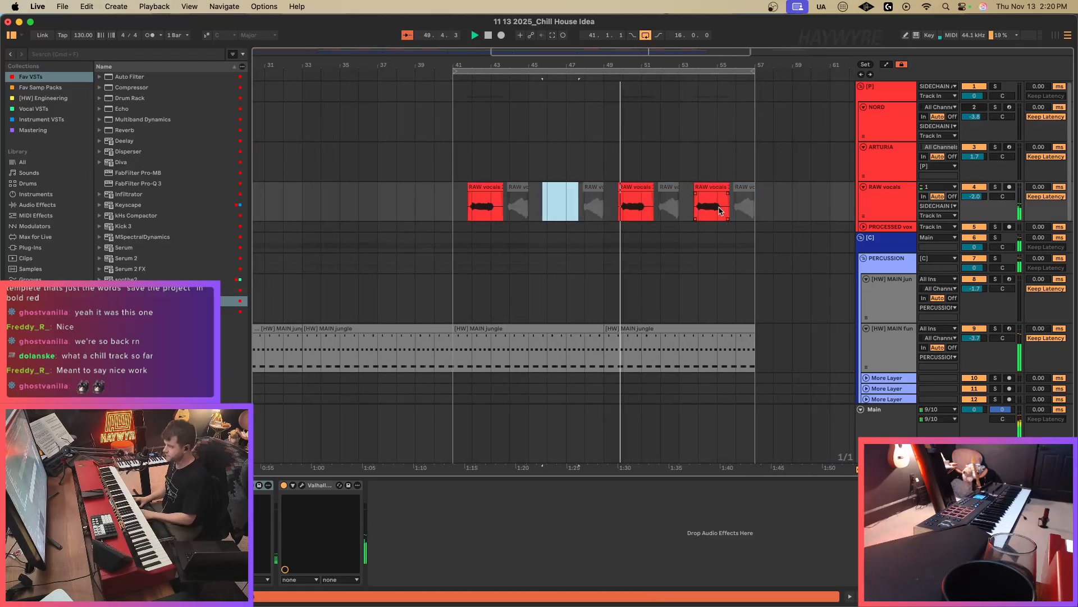
{"action": "left_click_drag", "start_coordinate": [692, 211], "coordinate": [811, 213]}
{"action": "key", "text": "Delete"}
Move the muted RAW vocals clip near bar 44 to about bar 46, activate it and audition it.
{"action": "left_click", "coordinate": [518, 208]}
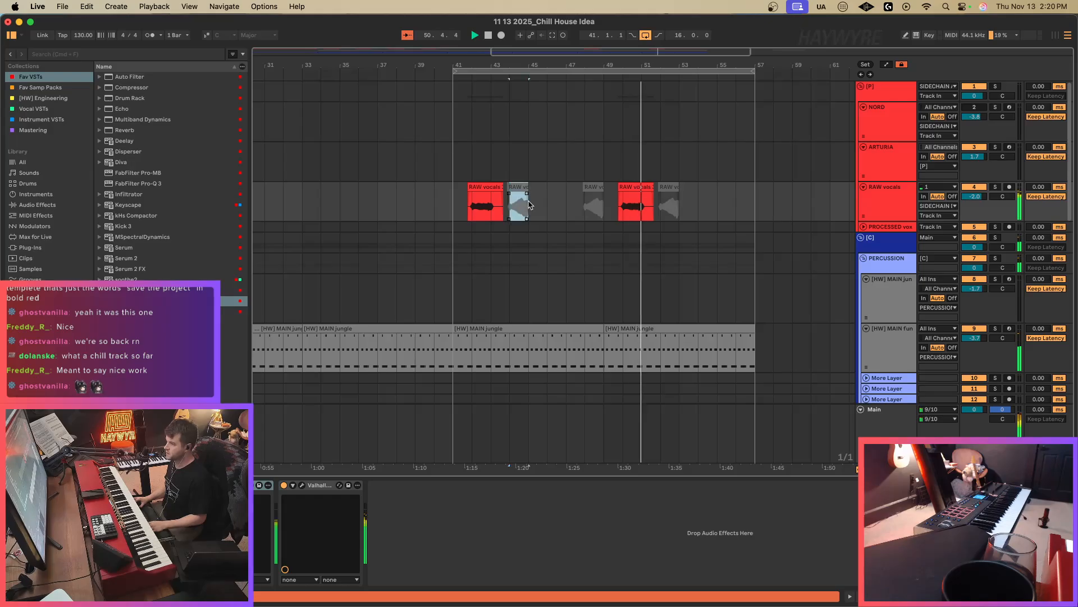
{"action": "left_click", "coordinate": [548, 208]}
{"action": "key", "text": "super+v"}
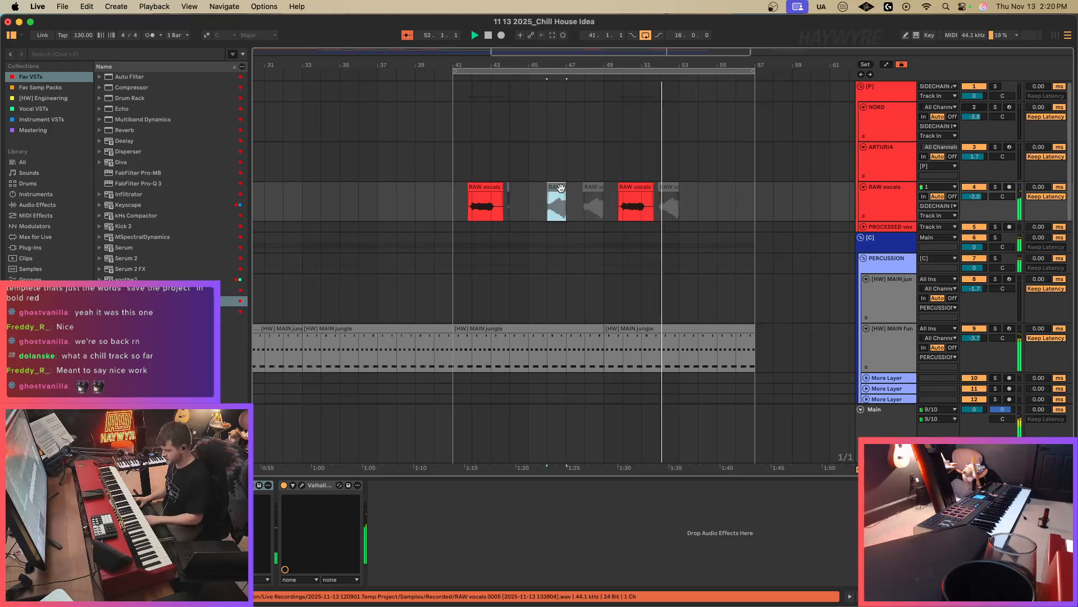
{"action": "key", "text": "space"}
{"action": "key", "text": "space"}
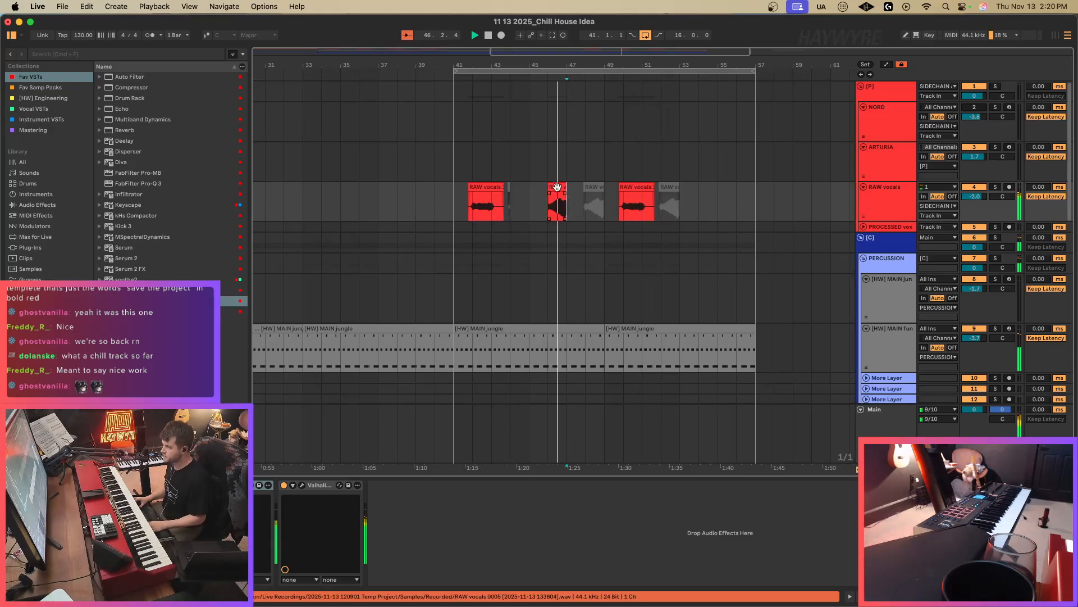
Inspect the activated RAW vocals clip's waveform near bar 46 and extend its edges slightly to include the vocal's onset.
{"action": "double_click", "coordinate": [557, 187]}
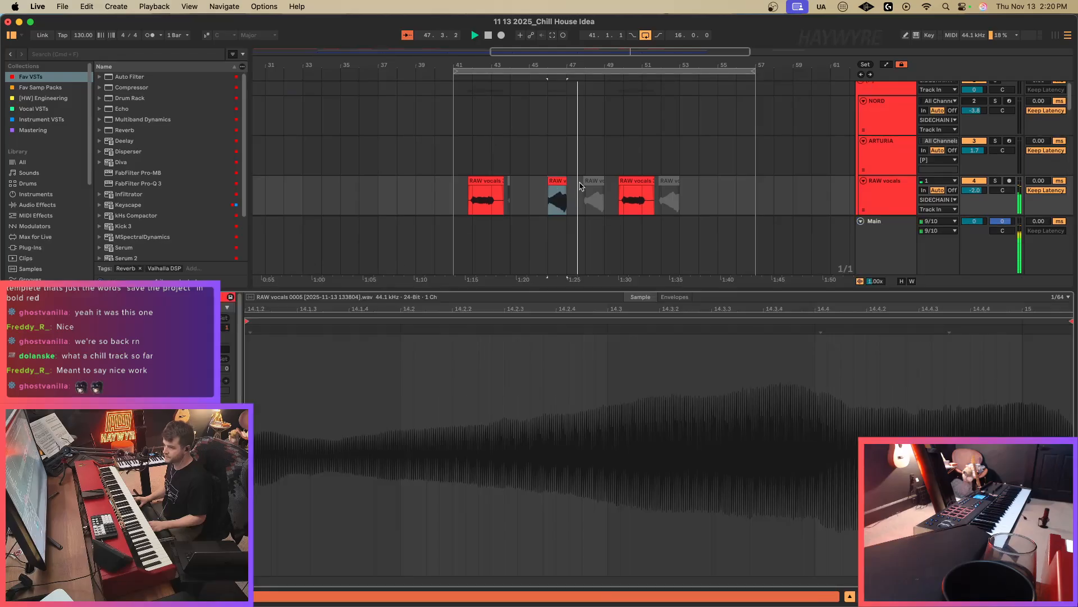
{"action": "key", "text": "space"}
{"action": "key", "text": "space"}
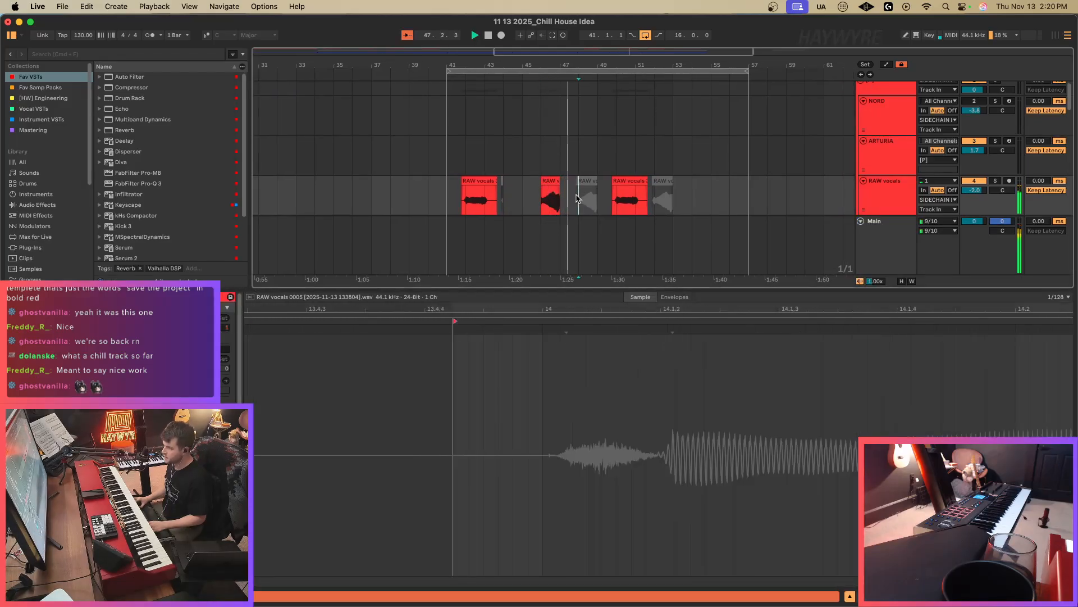
{"action": "left_click", "coordinate": [548, 180]}
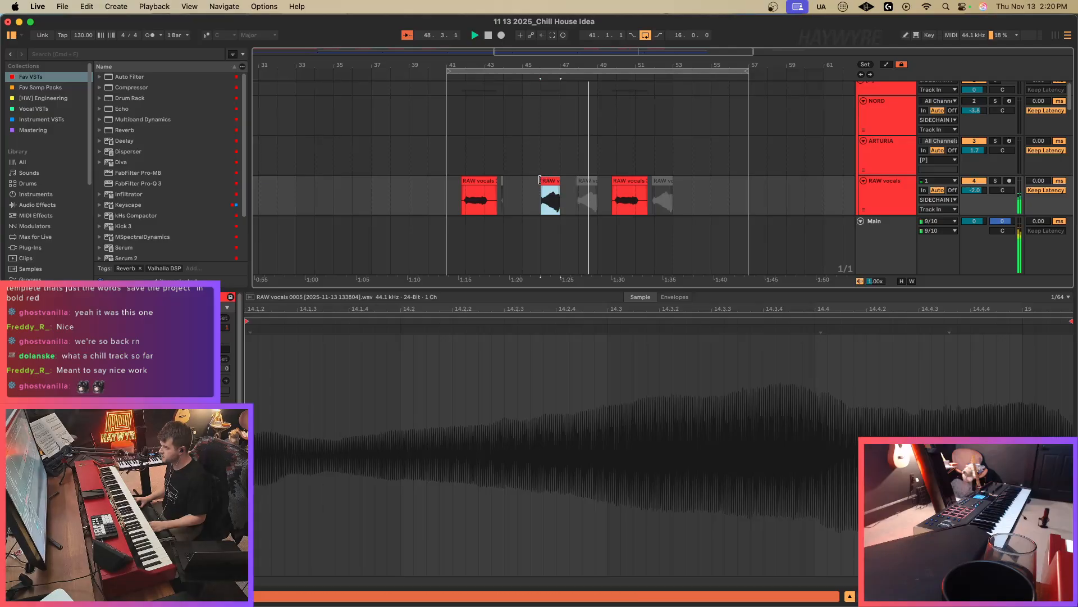
{"action": "left_click_drag", "start_coordinate": [541, 180], "coordinate": [560, 180]}
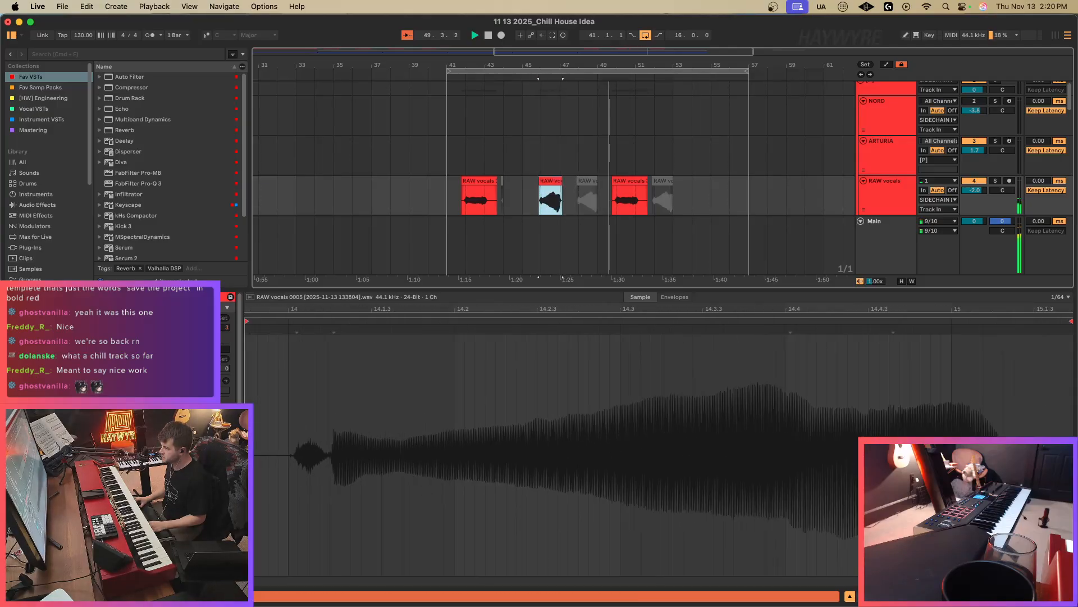
{"action": "key", "text": "shift+Tab"}
Stop playback and insert a new audio track below the [HW] MAIN funk drum track.
{"action": "scroll", "coordinate": [657, 267], "scroll_direction": "down", "scroll_amount": 10}
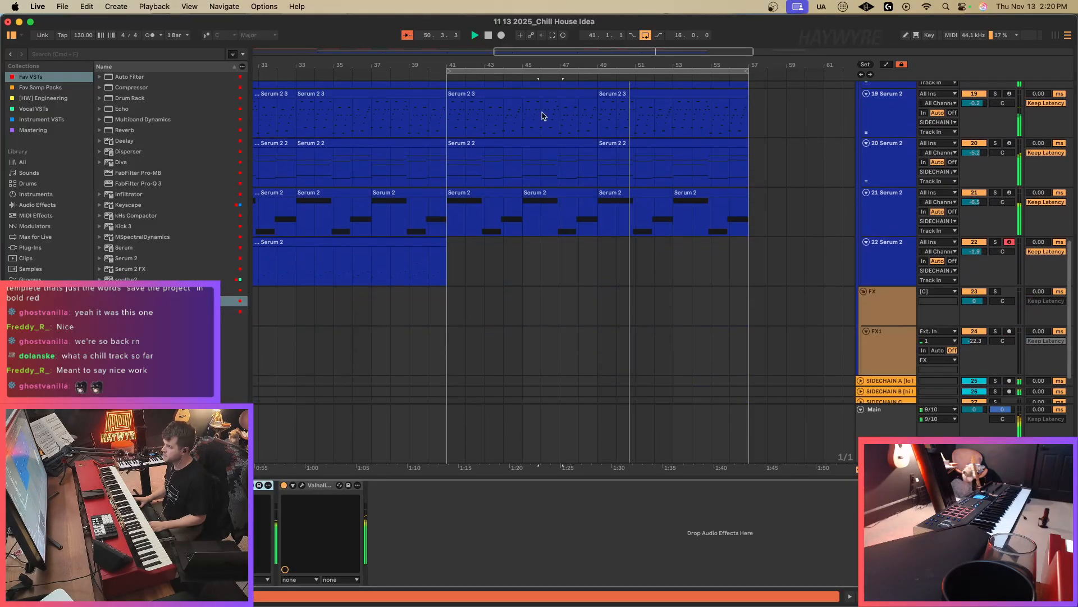
{"action": "scroll", "coordinate": [543, 116], "scroll_direction": "down", "scroll_amount": 10}
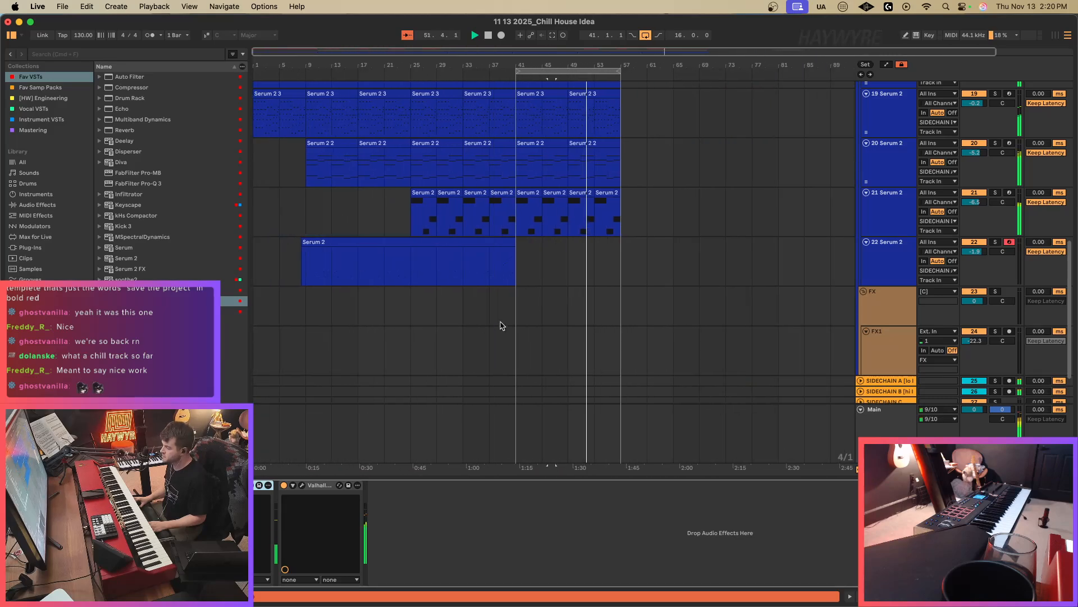
{"action": "scroll", "coordinate": [595, 286], "scroll_direction": "up", "scroll_amount": 8}
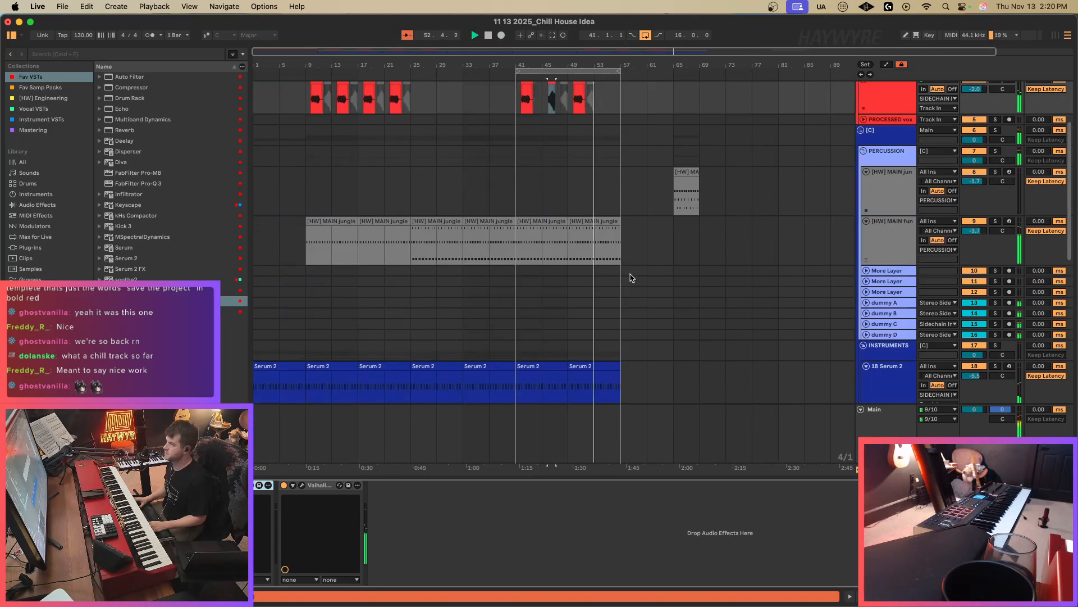
{"action": "left_click", "coordinate": [899, 251]}
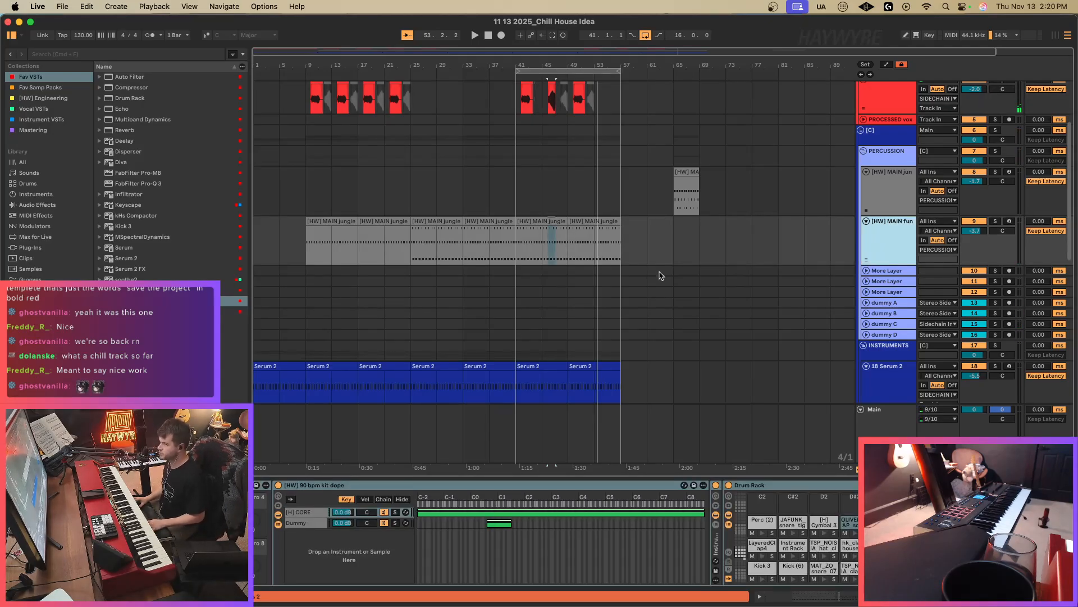
{"action": "key", "text": "super+t"}
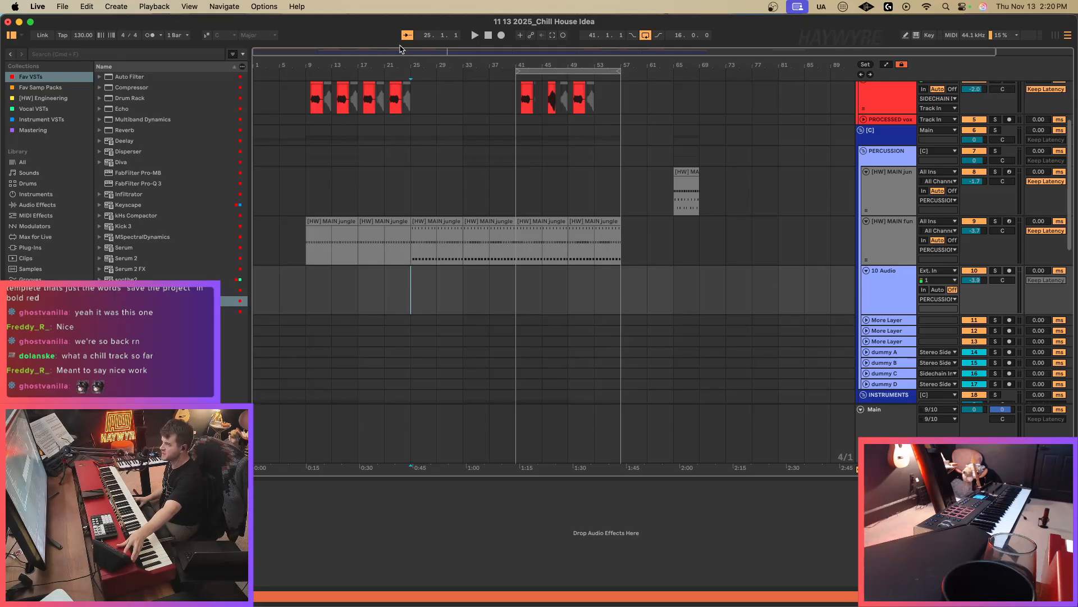
Loop bars 25 to 33, arm the new 10 Audio track and record a percussion take there.
{"action": "left_click_drag", "start_coordinate": [397, 52], "coordinate": [399, 67]}
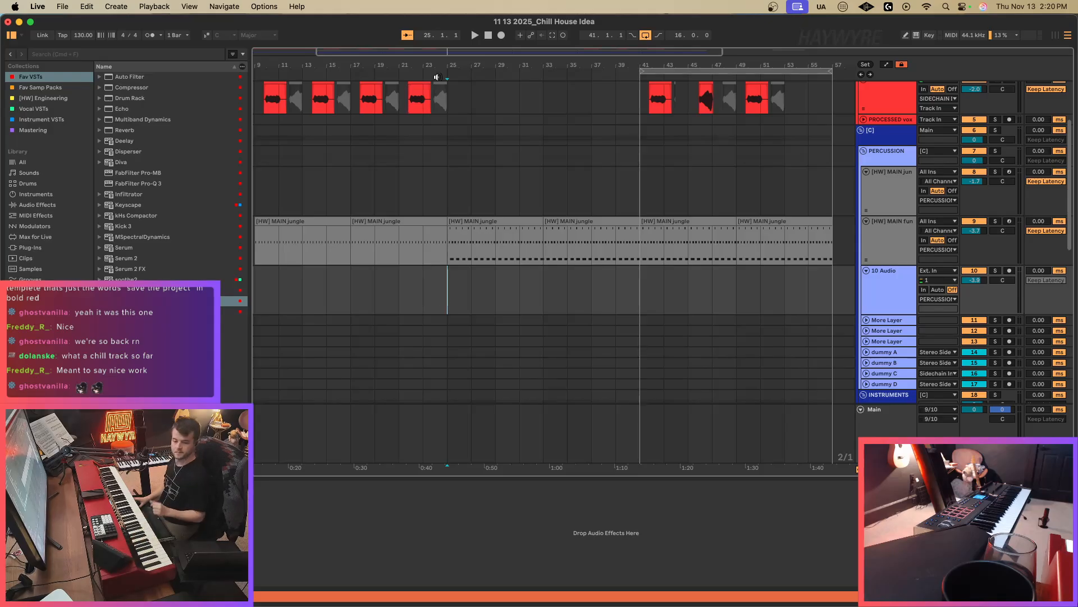
{"action": "left_click_drag", "start_coordinate": [451, 296], "coordinate": [536, 297]}
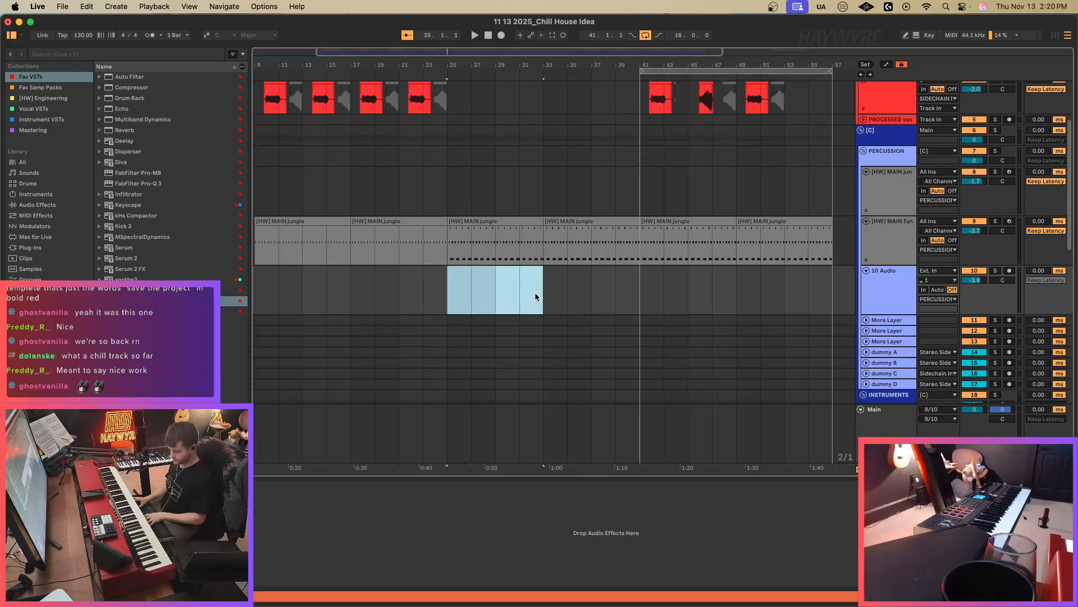
{"action": "key", "text": "super+l"}
{"action": "left_click", "coordinate": [1009, 270]}
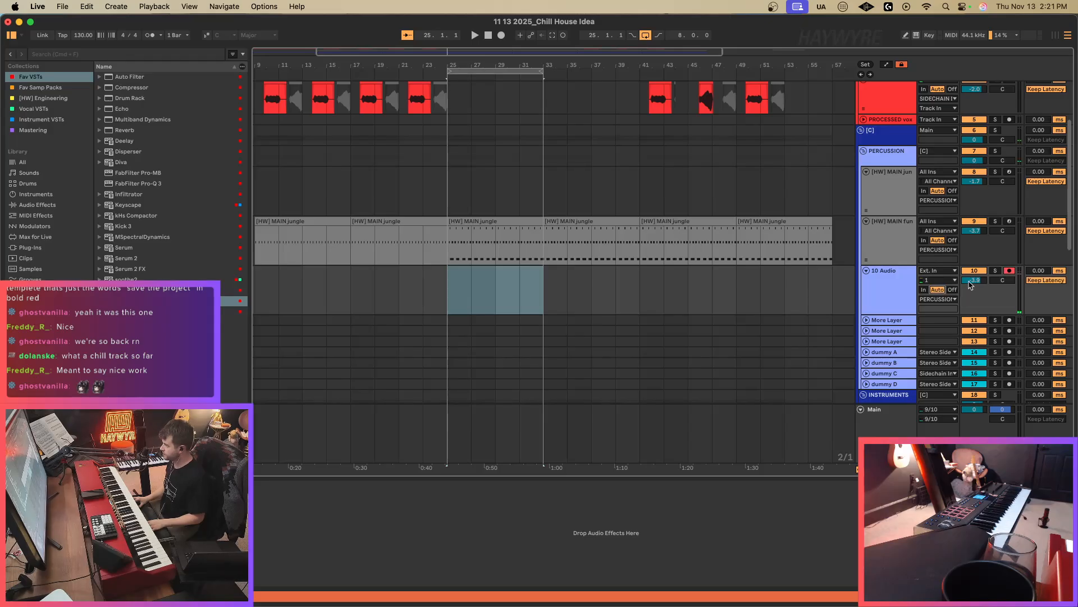
{"action": "left_click", "coordinate": [446, 298]}
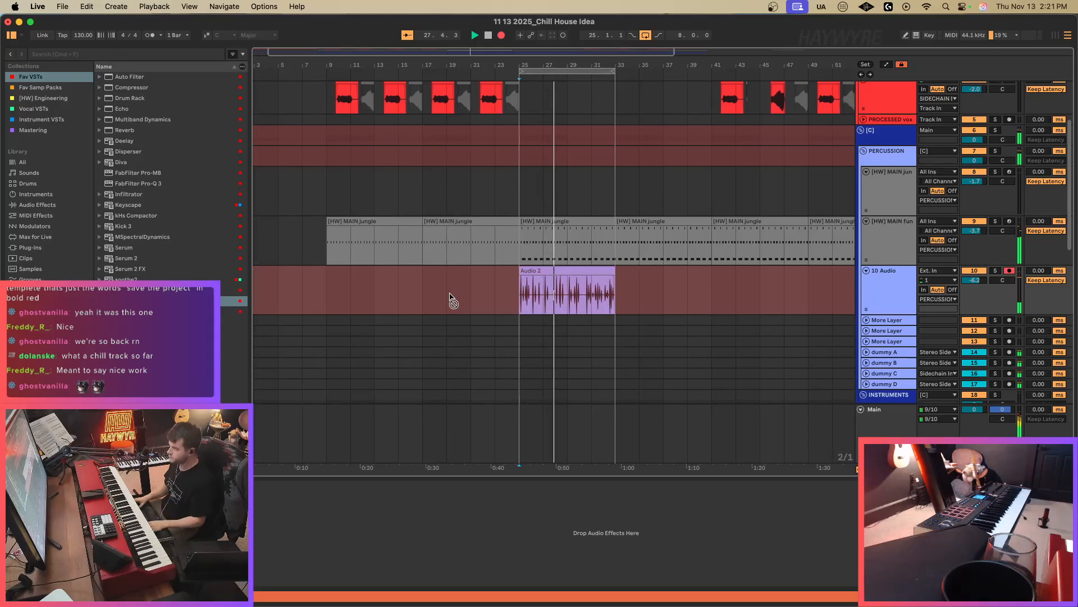
Lower the 10 Audio track's volume and extend its first recorded clip to just before bar 33.
{"action": "left_click", "coordinate": [952, 289]}
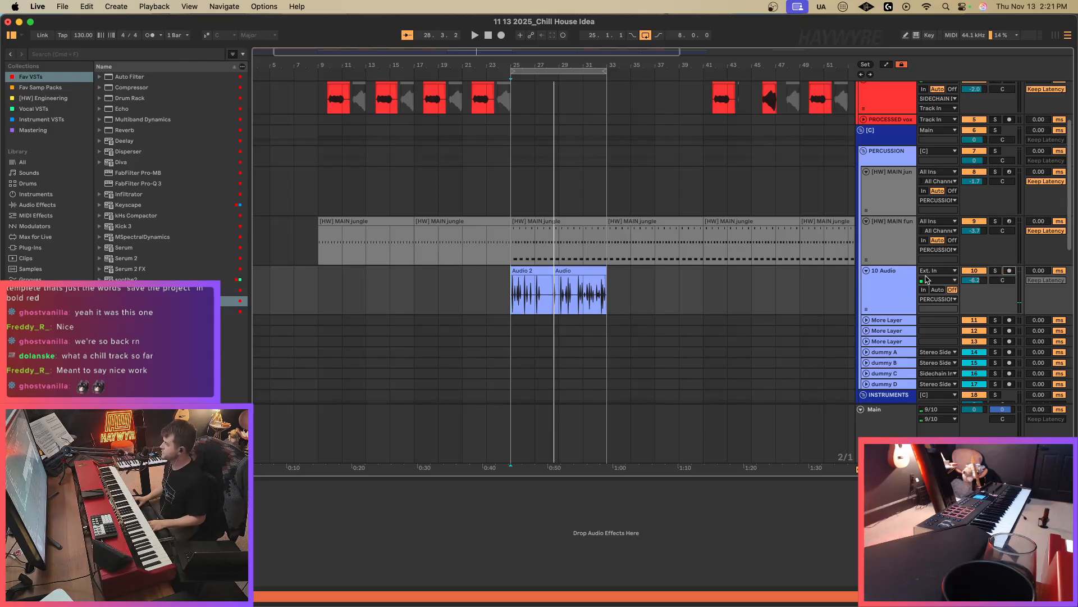
{"action": "left_click", "coordinate": [825, 308]}
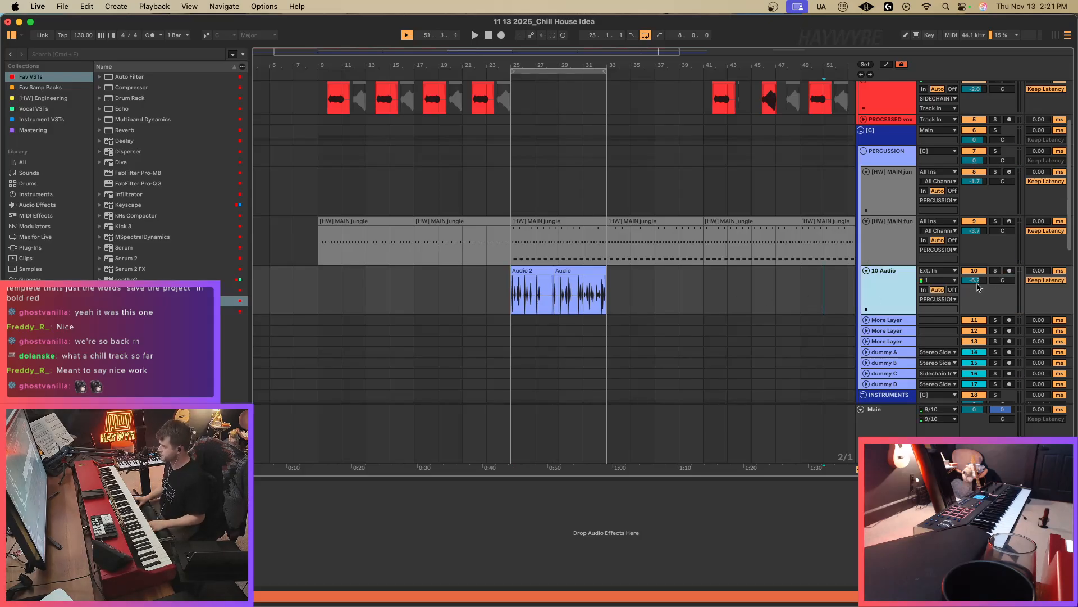
{"action": "left_click_drag", "start_coordinate": [979, 287], "coordinate": [978, 292]}
{"action": "left_click", "coordinate": [542, 324]}
{"action": "left_click_drag", "start_coordinate": [512, 271], "coordinate": [542, 281]}
Duplicate the 10 Audio track and cut both tracks' recordings down to bars 25 to 29.
{"action": "left_click", "coordinate": [893, 309]}
{"action": "key", "text": "super+d"}
{"action": "left_click", "coordinate": [527, 323]}
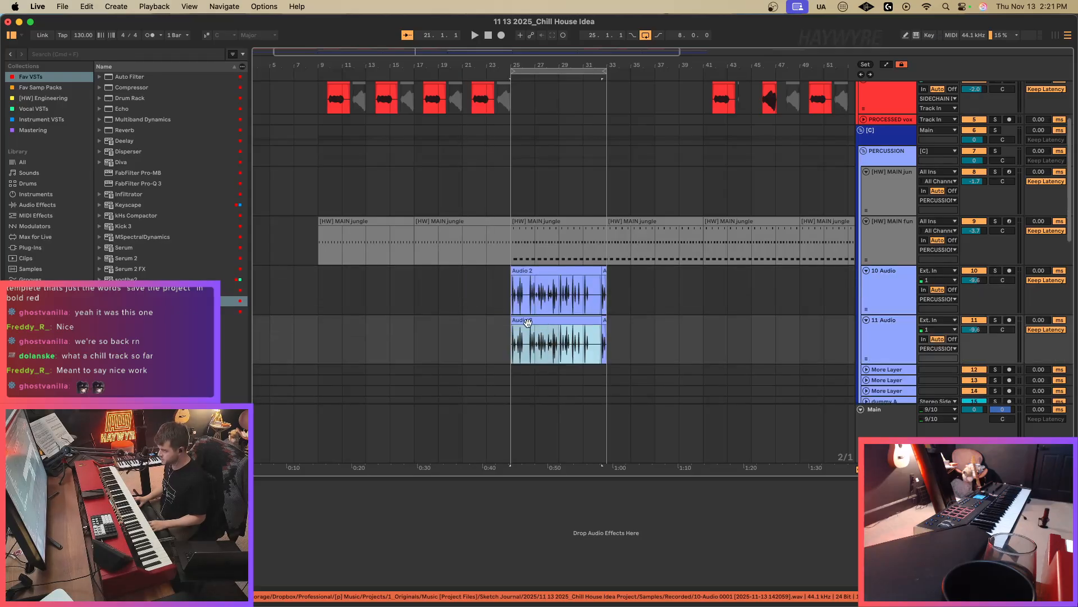
{"action": "left_click_drag", "start_coordinate": [528, 323], "coordinate": [720, 351]}
{"action": "key", "text": "Delete"}
Pan 10 Audio to 21L and 11 Audio to 20R, and set both volumes to -14.9 dB.
{"action": "left_click_drag", "start_coordinate": [1002, 280], "coordinate": [998, 296]}
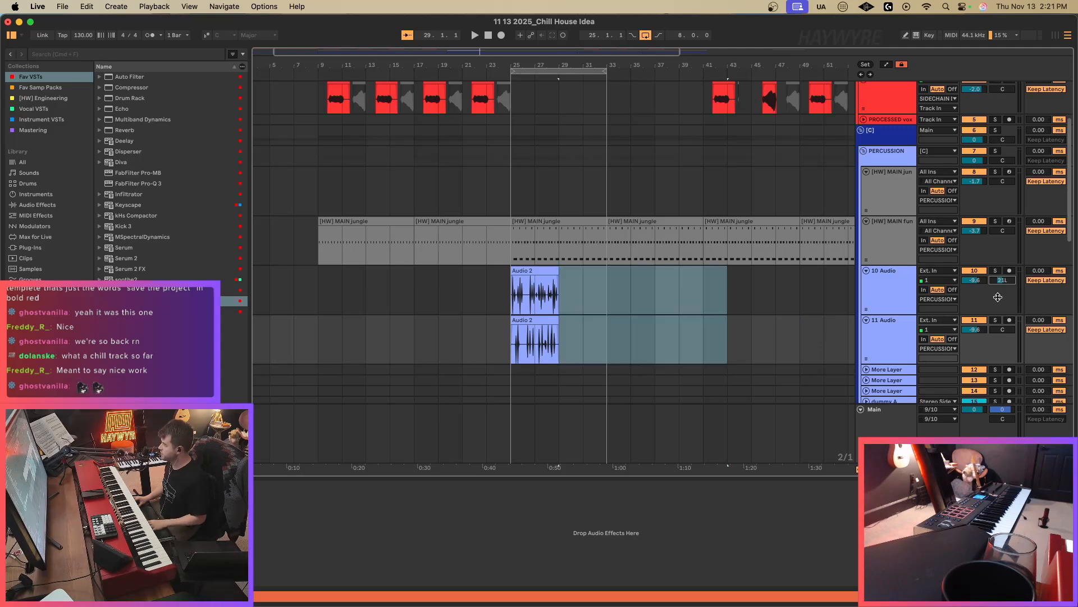
{"action": "left_click", "coordinate": [504, 294]}
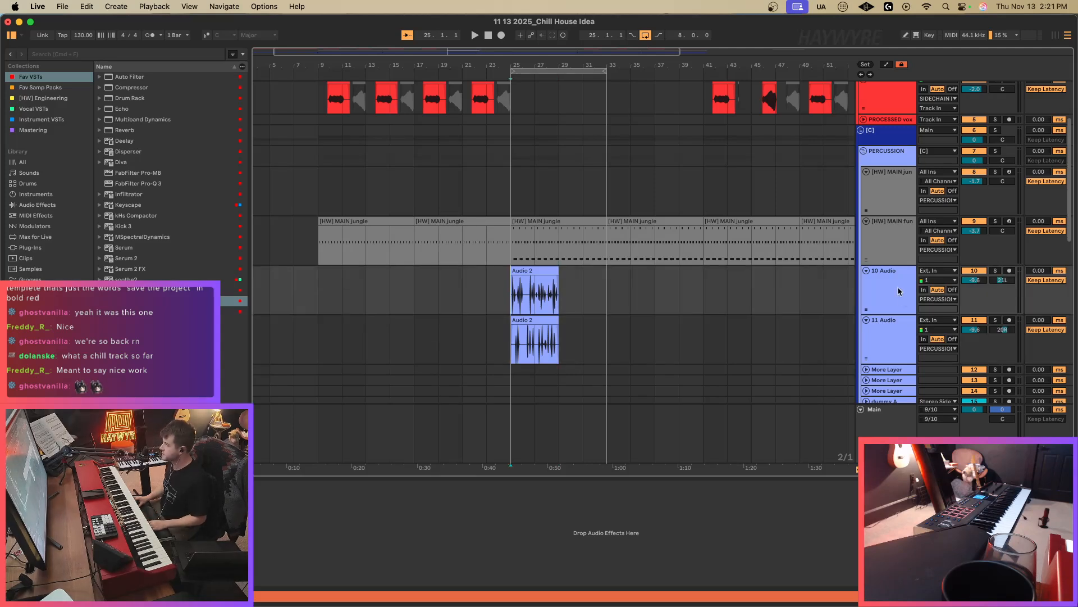
{"action": "left_click", "coordinate": [900, 293]}
{"action": "left_click", "coordinate": [900, 336], "text": "shift"}
{"action": "left_click_drag", "start_coordinate": [974, 281], "coordinate": [975, 303]}
{"action": "key", "text": "space"}
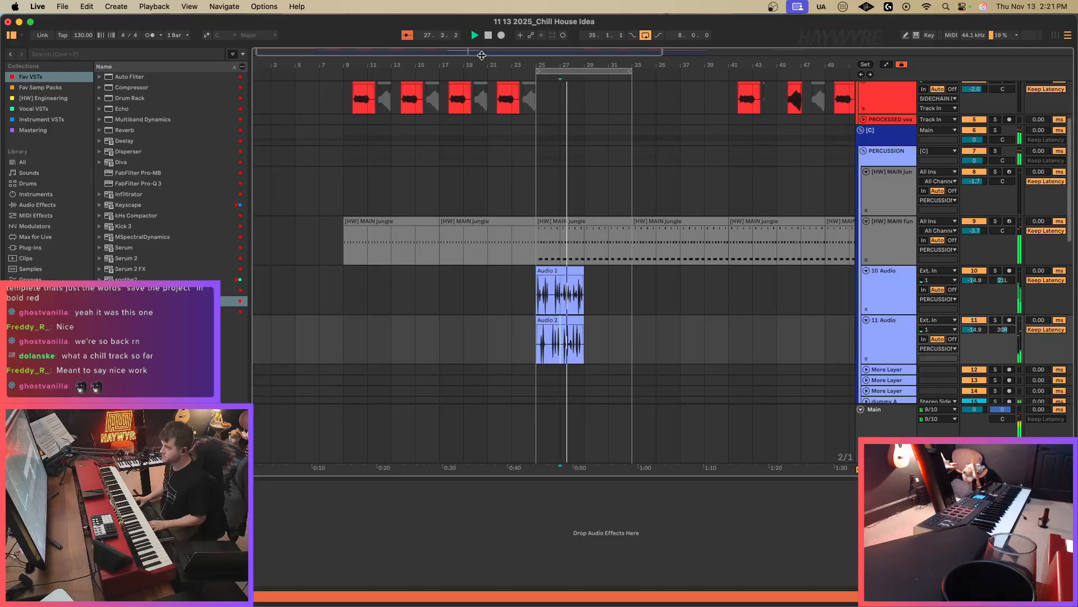
Replace the 11 Audio clip at bar 25 with a four-bar section of the take at bars 29 to 33.
{"action": "left_click_drag", "start_coordinate": [482, 55], "coordinate": [482, 79]}
{"action": "left_click", "coordinate": [529, 294]}
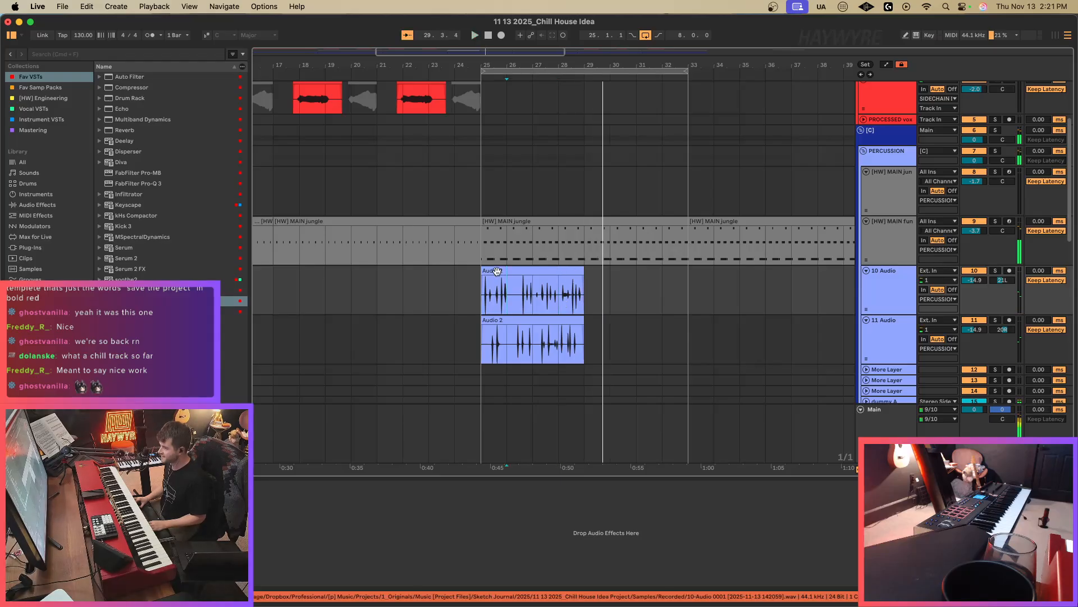
{"action": "key", "text": "space"}
{"action": "left_click", "coordinate": [505, 320], "text": "shift"}
{"action": "left_click_drag", "start_coordinate": [505, 321], "coordinate": [500, 289]}
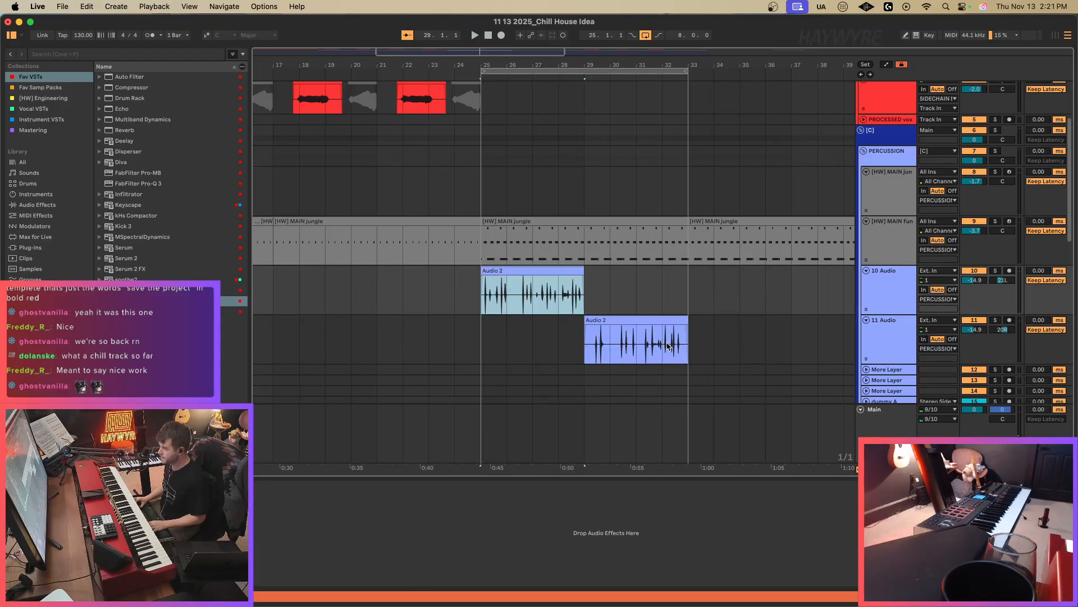
{"action": "left_click", "coordinate": [643, 325]}
{"action": "left_click", "coordinate": [535, 284]}
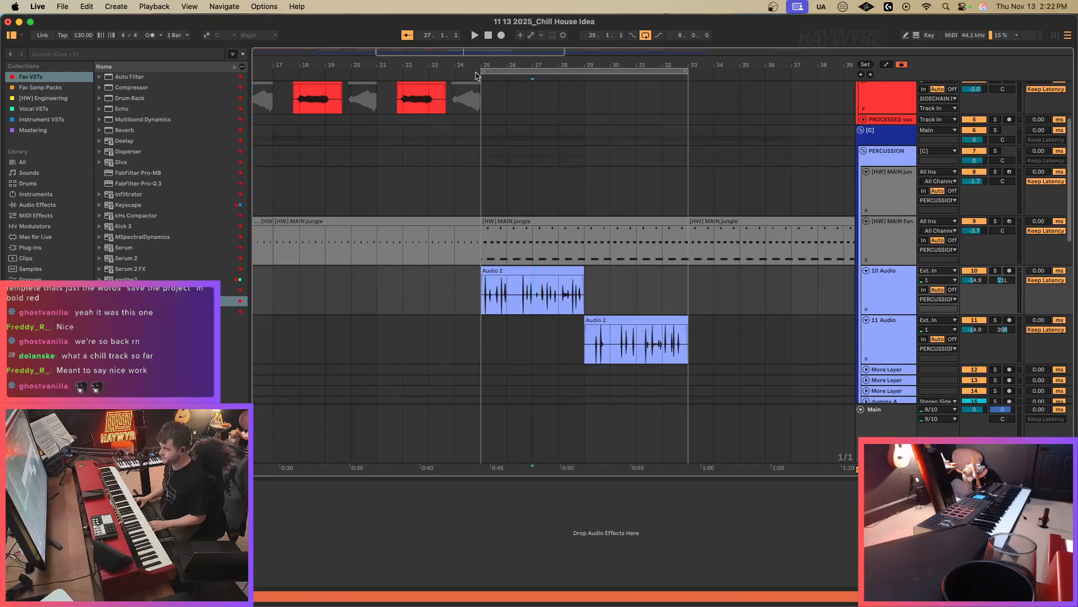
Move the 11 Audio clip from bar 29 back to bar 25, aligned with the 10 Audio clip, and audition it.
{"action": "left_click_drag", "start_coordinate": [478, 76], "coordinate": [479, 106]}
{"action": "scroll", "coordinate": [469, 290], "scroll_direction": "up", "scroll_amount": 2}
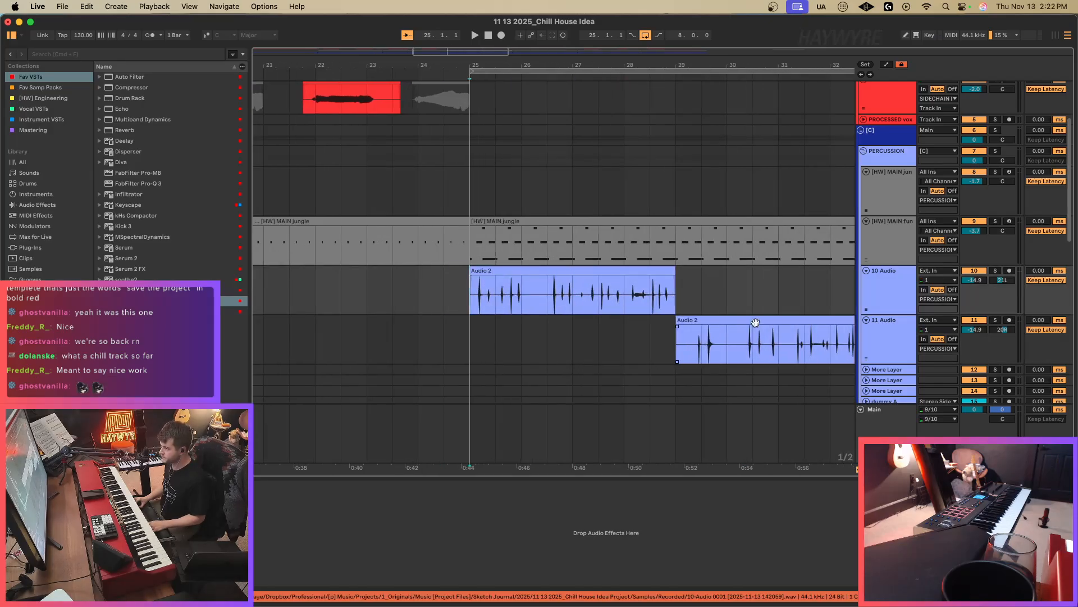
{"action": "left_click_drag", "start_coordinate": [751, 323], "coordinate": [582, 339]}
{"action": "key", "text": "space"}
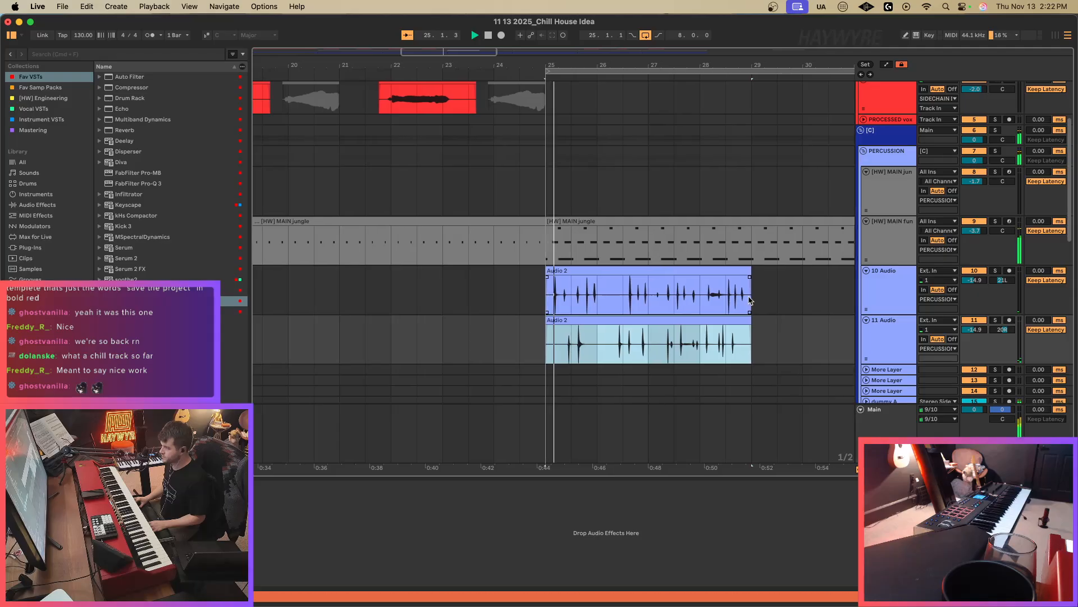
Group the two percussion audio tracks, repeat their clips over bars 29 to 33 and lower the group volume to -6.5 dB.
{"action": "left_click", "coordinate": [886, 335]}
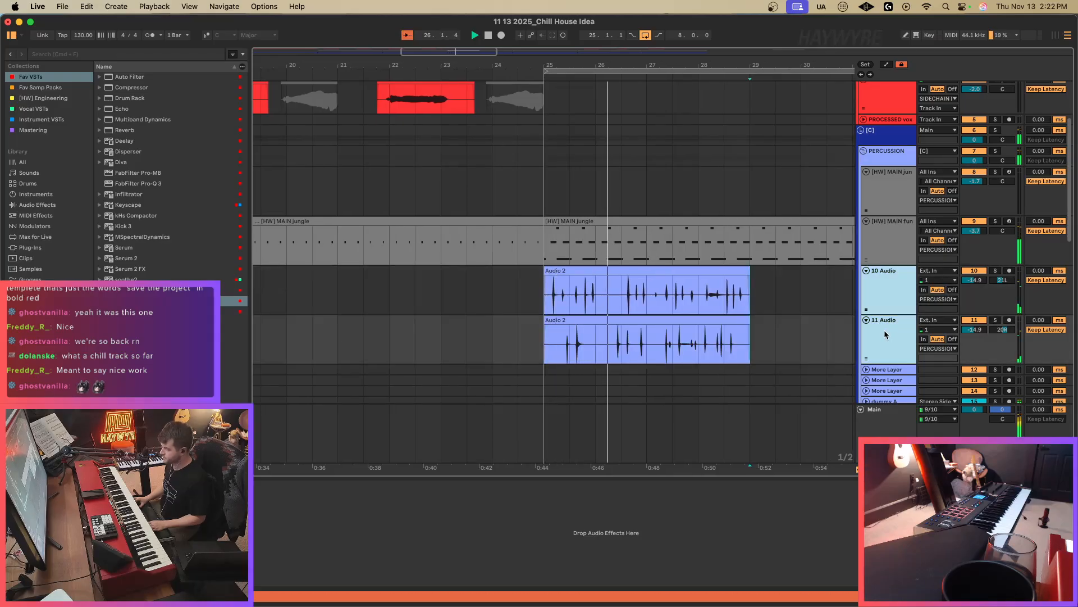
{"action": "key", "text": "super+g"}
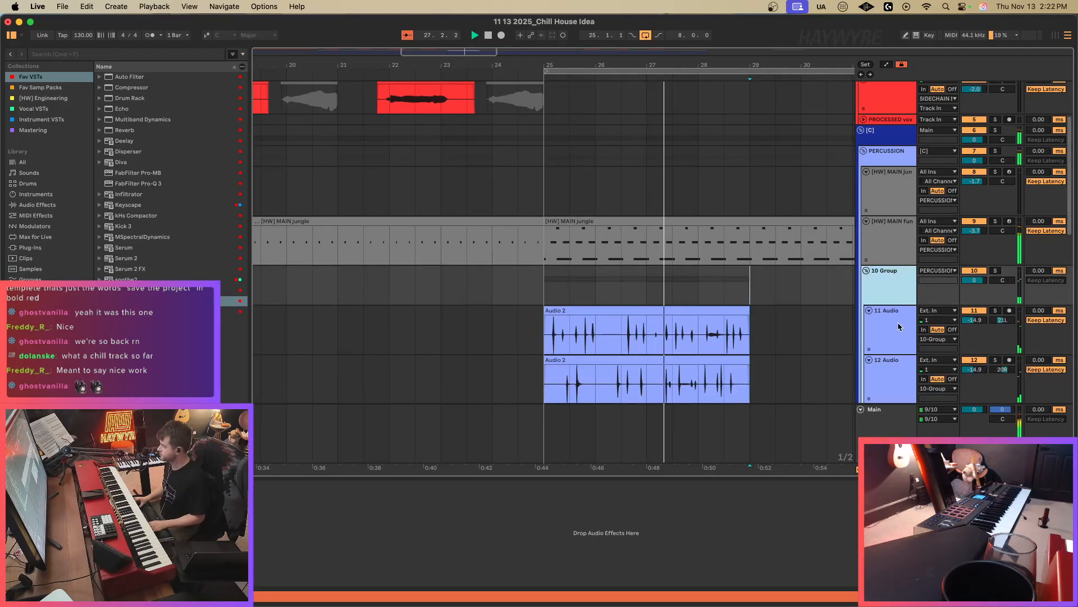
{"action": "key", "text": "super+d"}
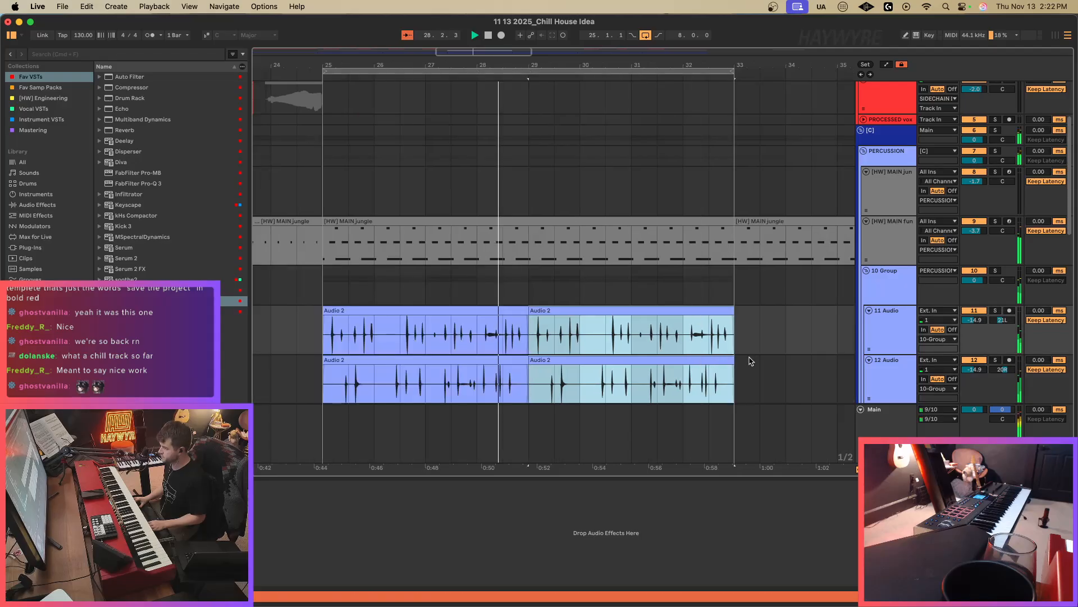
{"action": "left_click", "coordinate": [919, 295]}
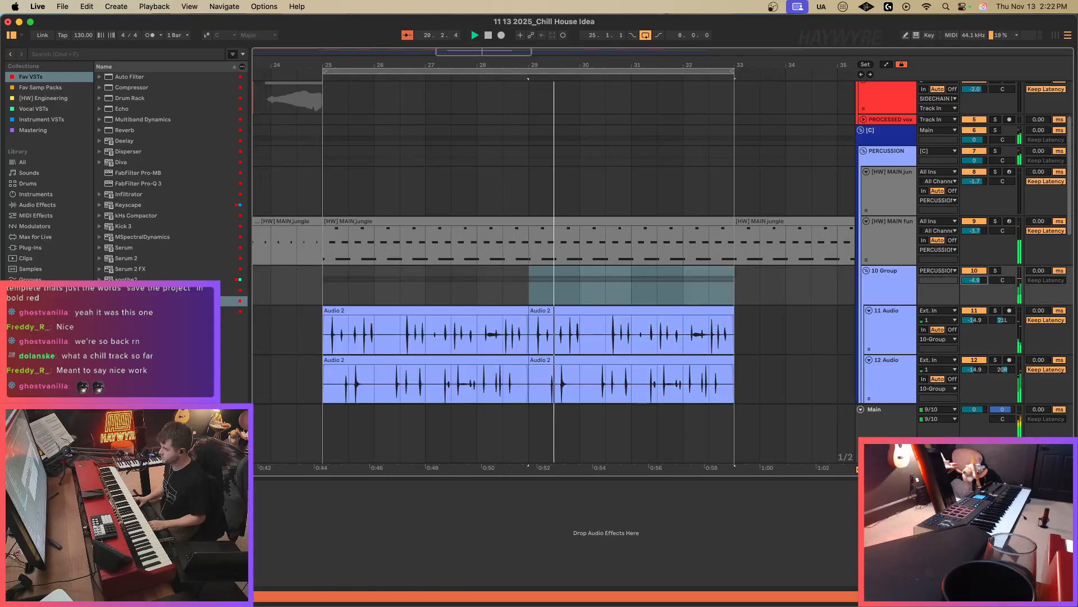
Add FabFilter Pro-Q 3 to 10 Group with a 12 dB/oct low cut at about 422 Hz.
{"action": "scroll", "coordinate": [409, 321], "scroll_direction": "down", "scroll_amount": 3}
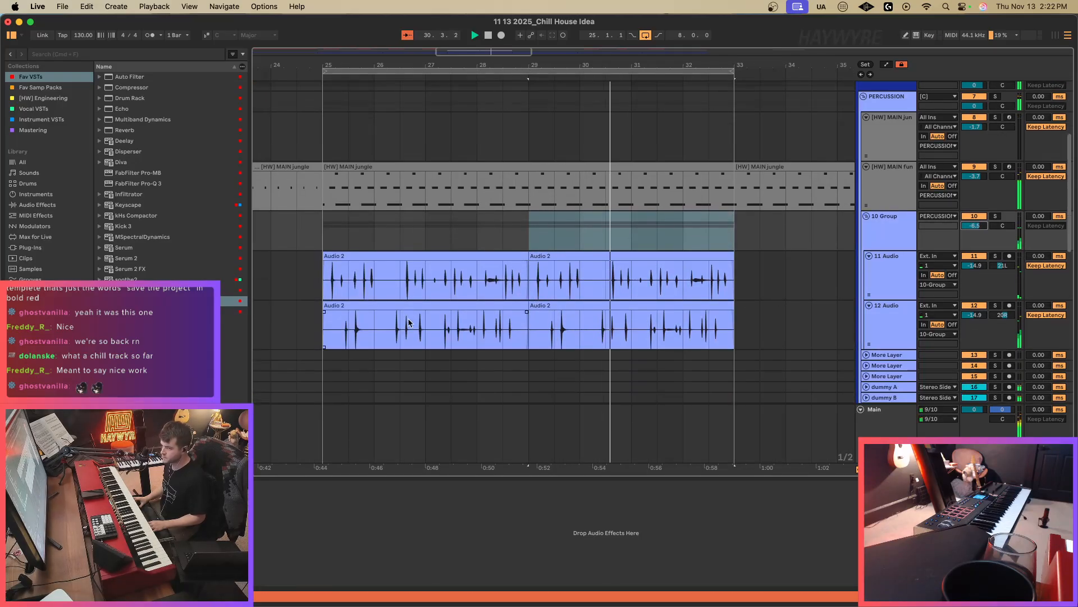
{"action": "scroll", "coordinate": [356, 296], "scroll_direction": "down", "scroll_amount": 5}
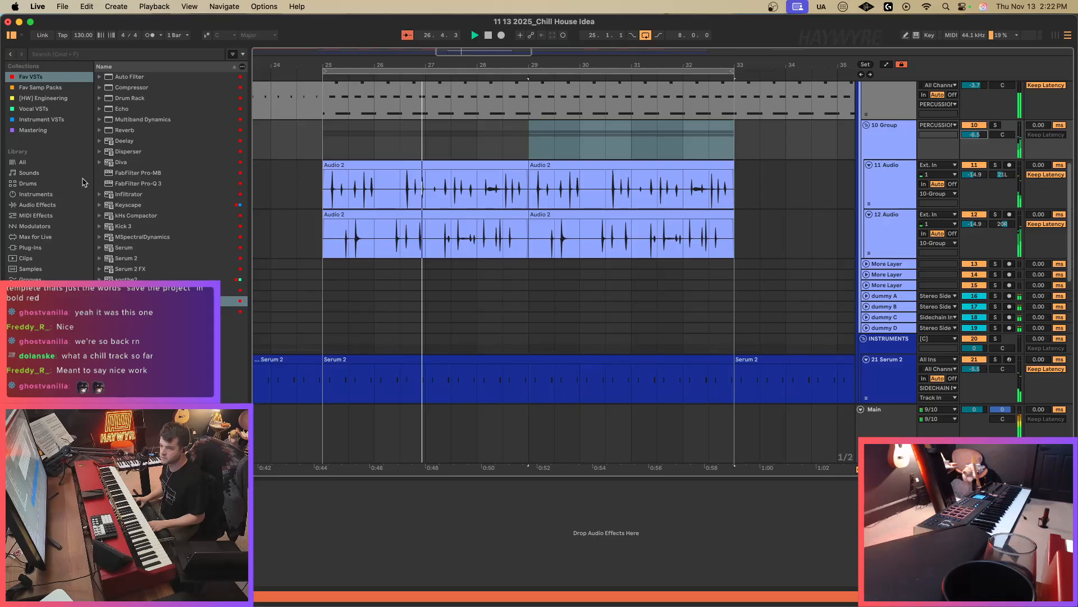
{"action": "left_click", "coordinate": [149, 186]}
{"action": "left_click_drag", "start_coordinate": [383, 141], "coordinate": [382, 141]}
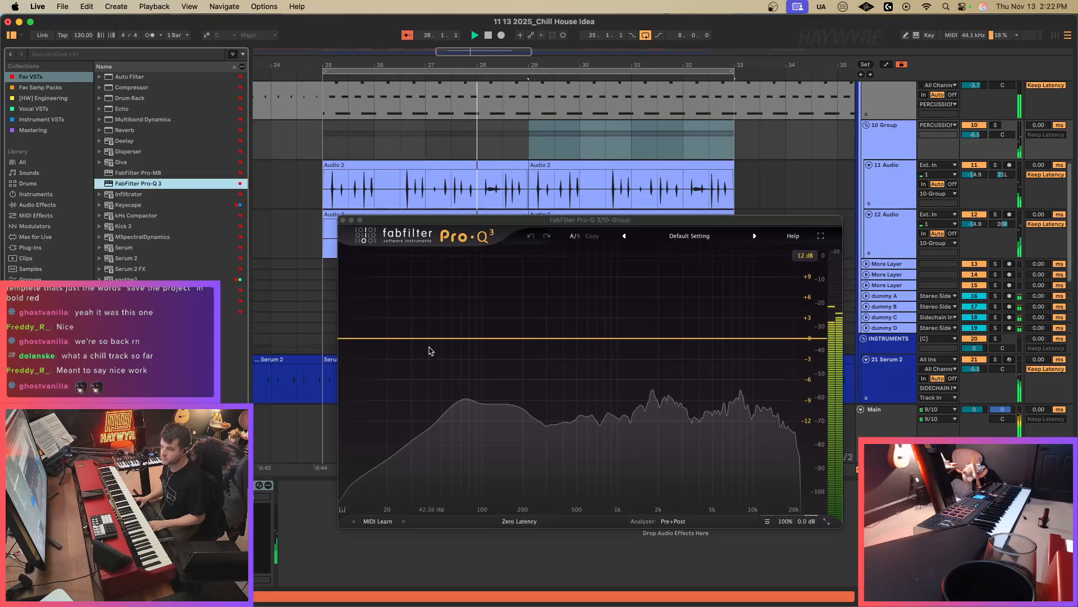
{"action": "left_click_drag", "start_coordinate": [378, 340], "coordinate": [567, 340]}
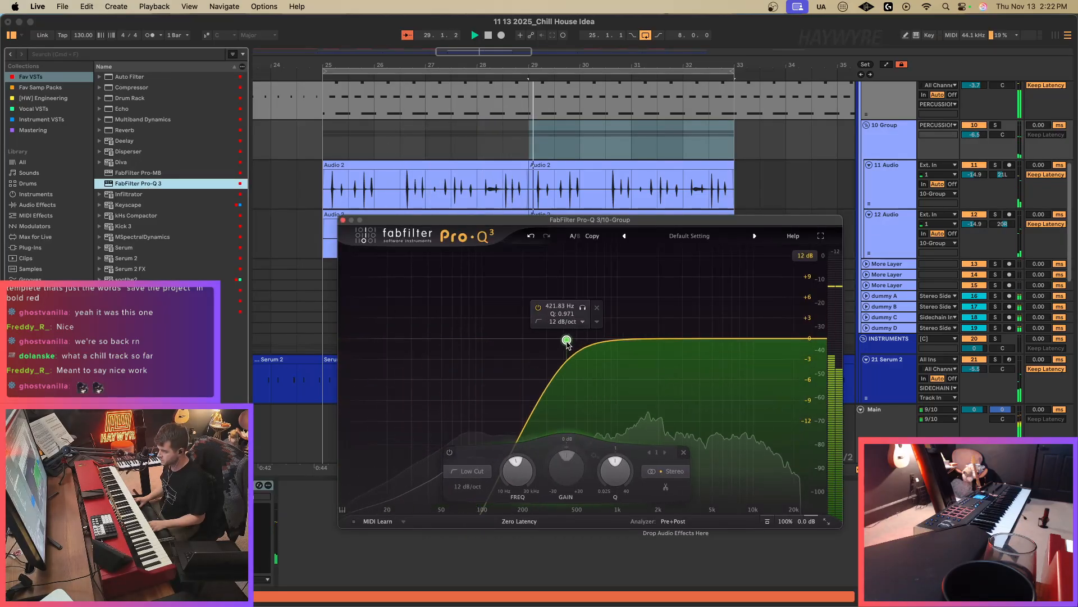
{"action": "left_click", "coordinate": [343, 219]}
Solo 10 Group and audition its two percussion layers from bar 25, checking the timing of the hits.
{"action": "key", "text": "space"}
{"action": "left_click_drag", "start_coordinate": [445, 53], "coordinate": [449, 54]}
{"action": "left_click", "coordinate": [540, 189]}
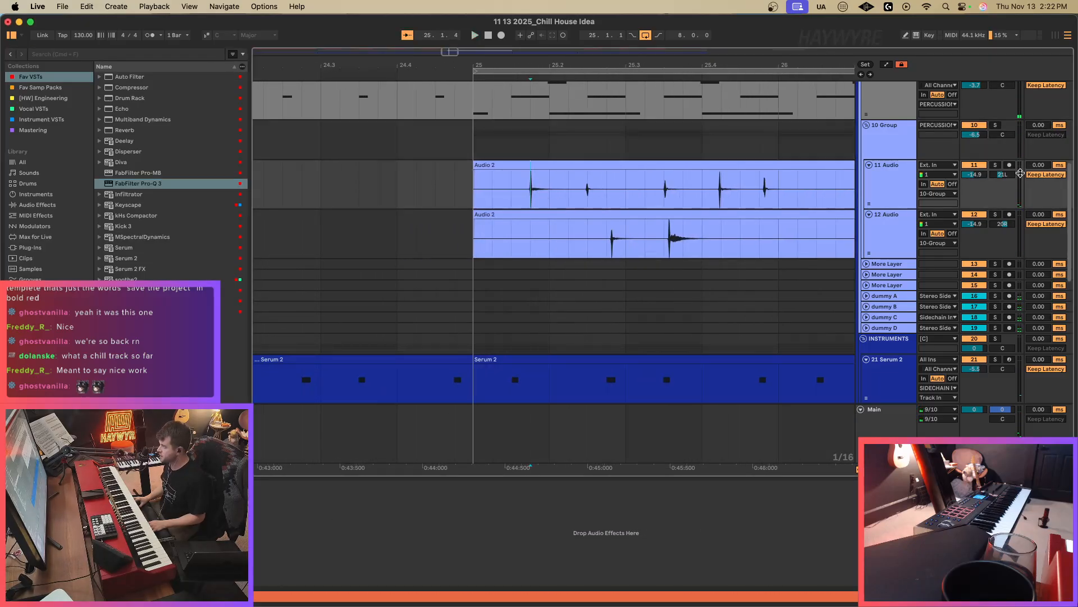
{"action": "left_click", "coordinate": [998, 125]}
{"action": "key", "text": "space"}
{"action": "scroll", "coordinate": [551, 192], "scroll_direction": "down", "scroll_amount": 3}
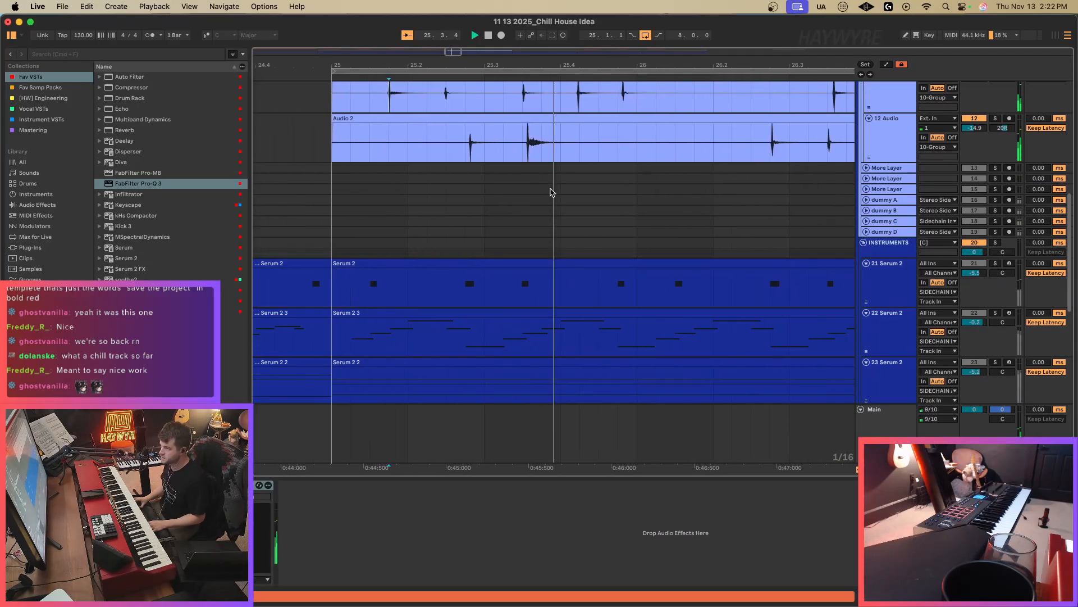
{"action": "scroll", "coordinate": [429, 125], "scroll_direction": "up", "scroll_amount": 6}
{"action": "left_click_drag", "start_coordinate": [461, 53], "coordinate": [460, 51]}
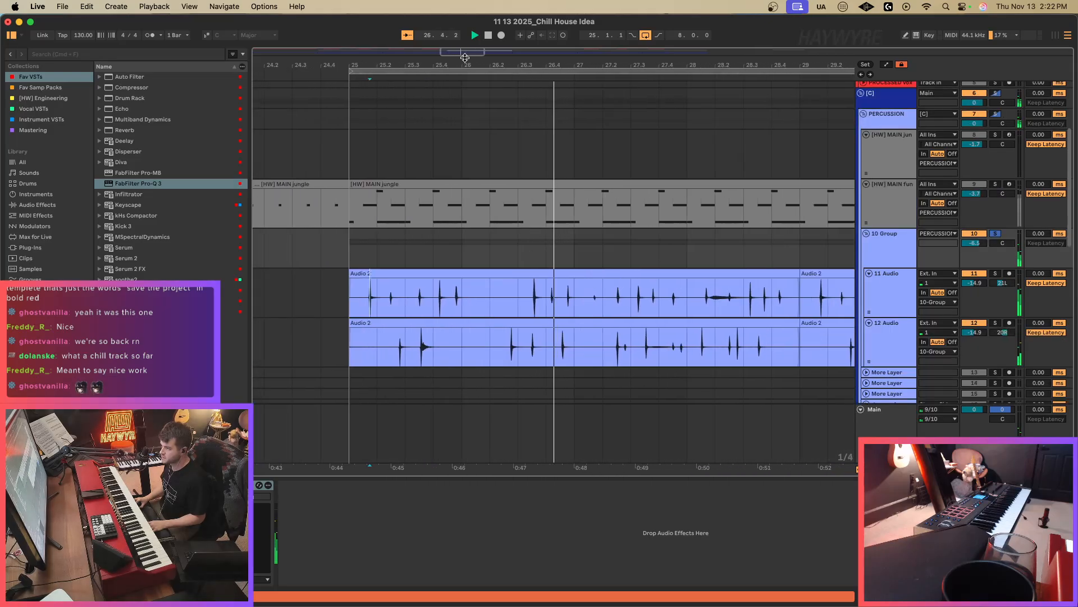
{"action": "left_click", "coordinate": [324, 332]}
{"action": "left_click", "coordinate": [357, 297]}
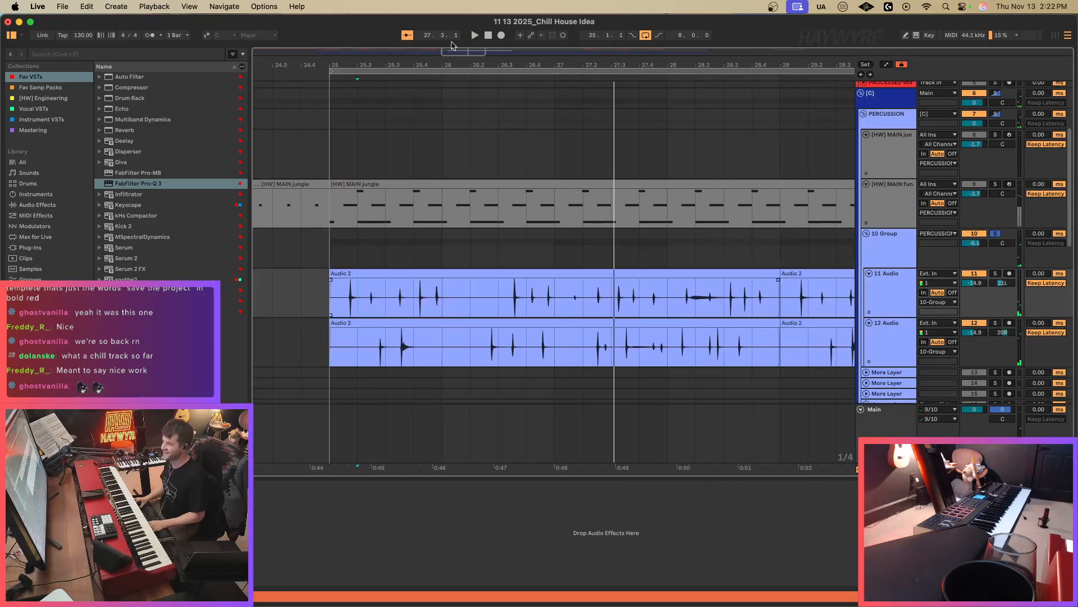
Try trimming the start of the first 11 Audio clip toward its first hit after bar 25.
{"action": "left_click_drag", "start_coordinate": [456, 51], "coordinate": [436, 263]}
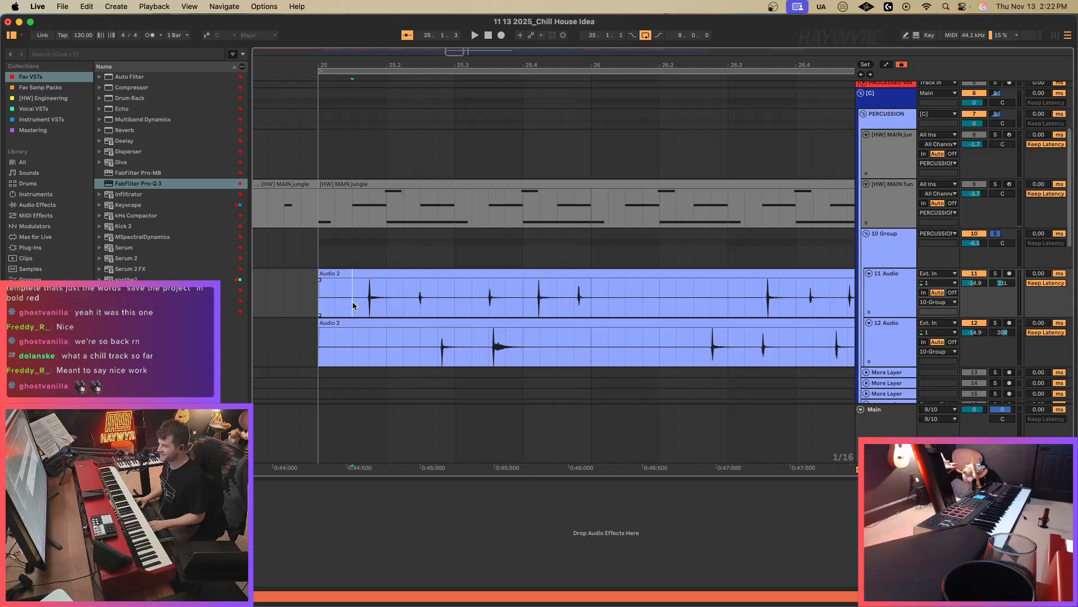
{"action": "left_click_drag", "start_coordinate": [354, 305], "coordinate": [297, 302]}
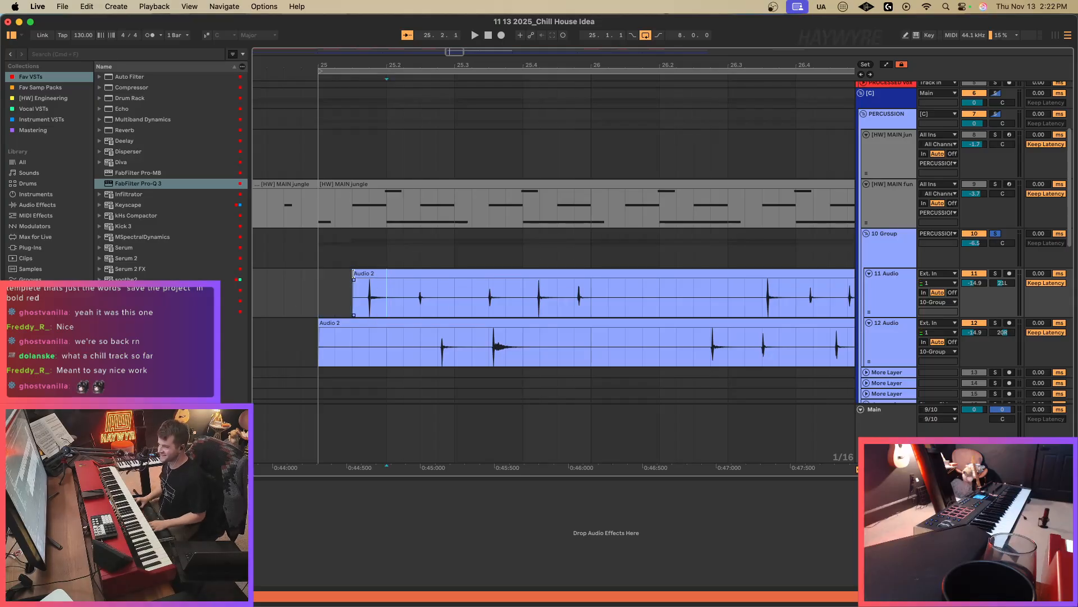
{"action": "left_click_drag", "start_coordinate": [353, 275], "coordinate": [326, 301]}
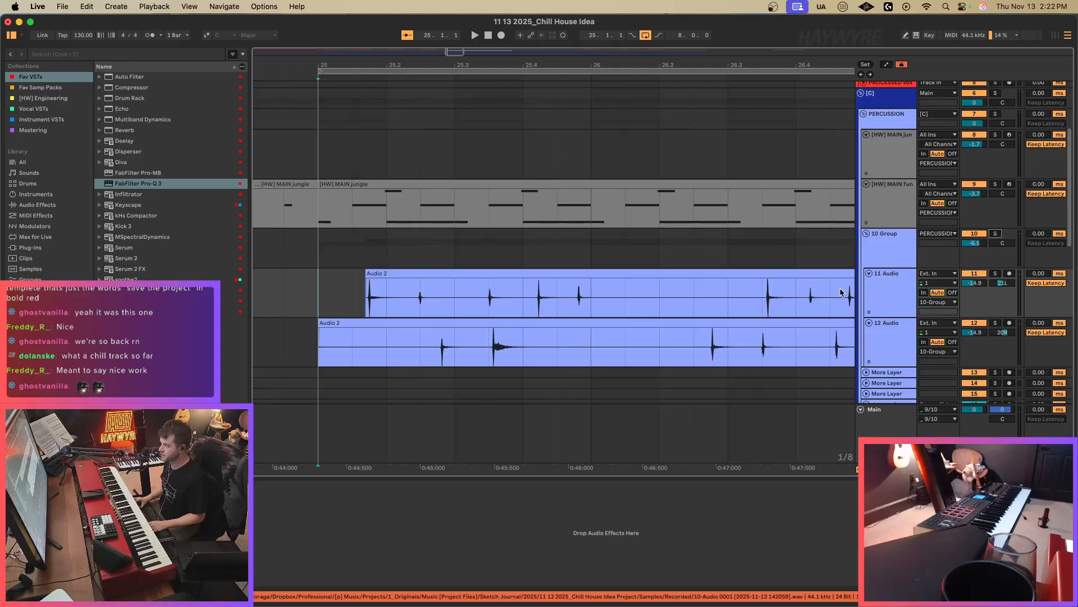
{"action": "left_click_drag", "start_coordinate": [360, 284], "coordinate": [329, 270]}
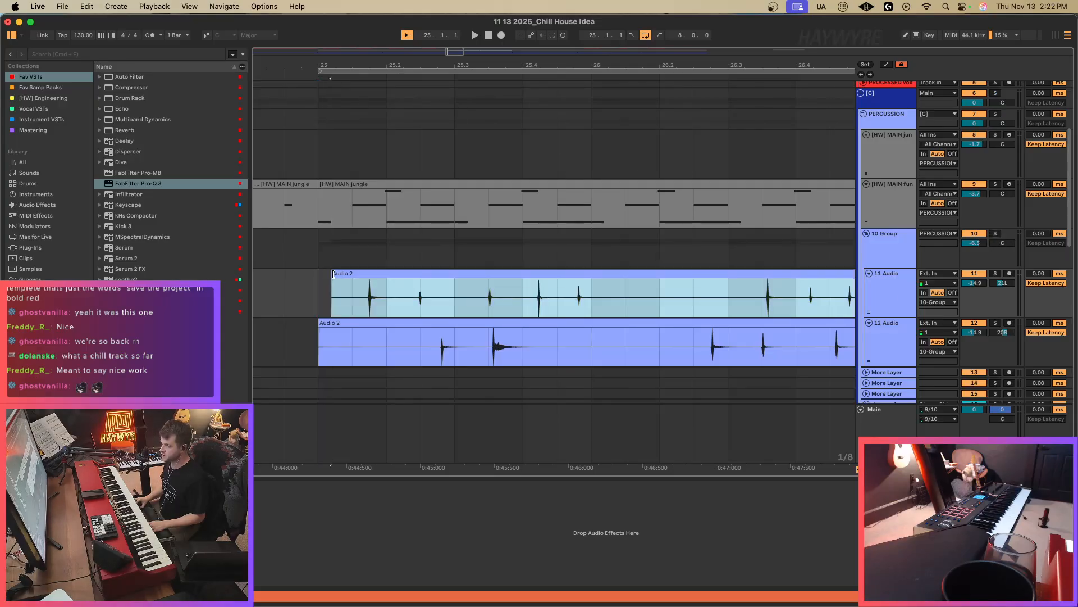
{"action": "left_click_drag", "start_coordinate": [449, 53], "coordinate": [487, 16]}
Reset the 11 Audio track's pan to centre and solo the track for playback.
{"action": "left_click", "coordinate": [1001, 282]}
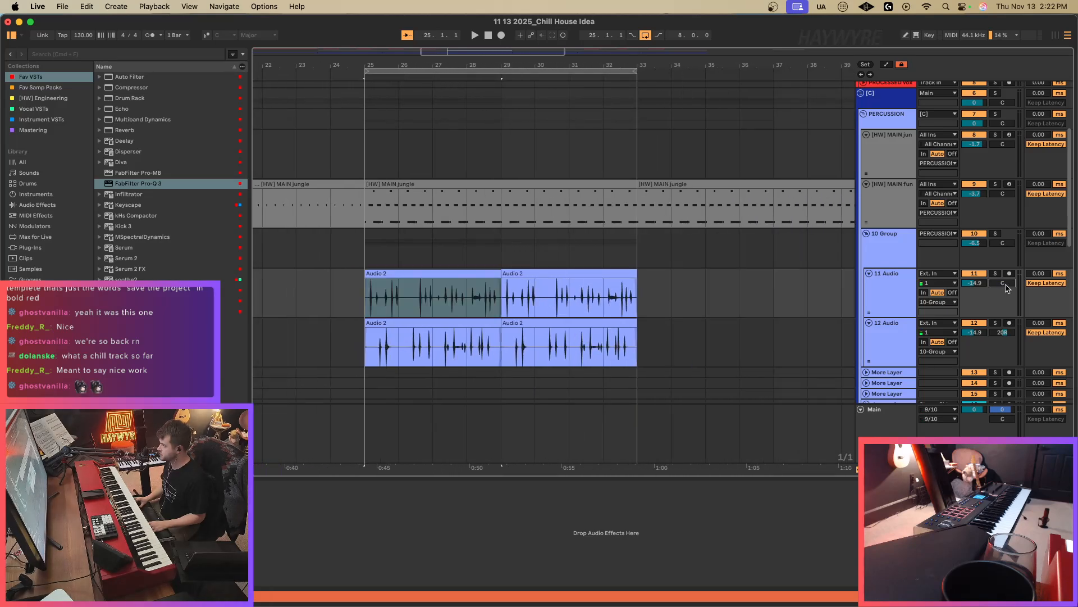
{"action": "left_click", "coordinate": [996, 273]}
{"action": "scroll", "coordinate": [773, 334], "scroll_direction": "left", "scroll_amount": 10}
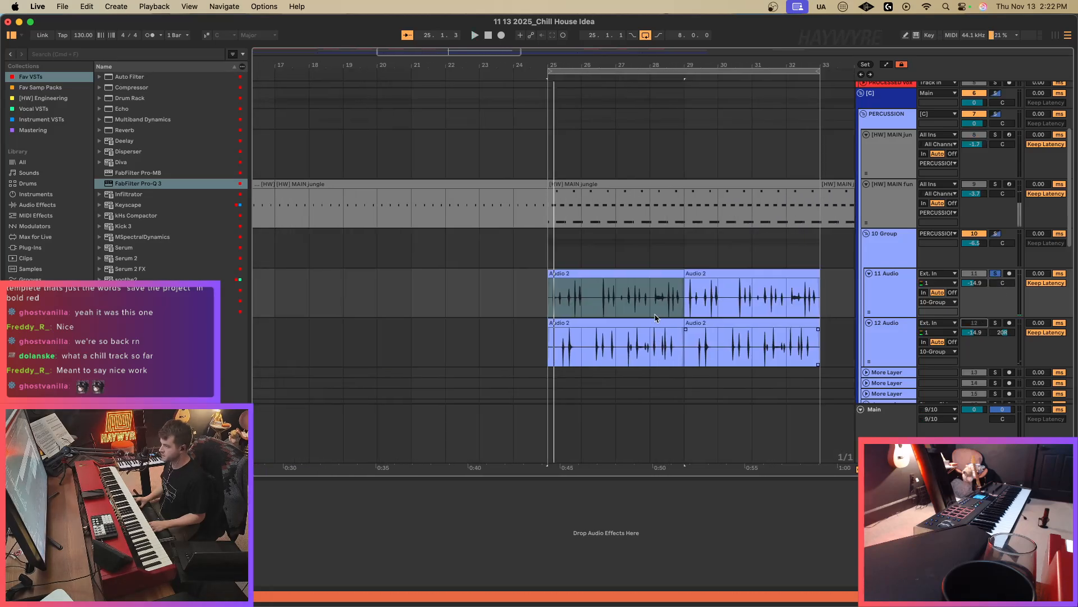
Trim the second 11 Audio clip's start to bar 32, extend the first clip to about the middle of bar 32 and audition it.
{"action": "left_click", "coordinate": [664, 308]}
{"action": "left_click_drag", "start_coordinate": [686, 273], "coordinate": [787, 274]}
{"action": "scroll", "coordinate": [690, 273], "scroll_direction": "right", "scroll_amount": 1}
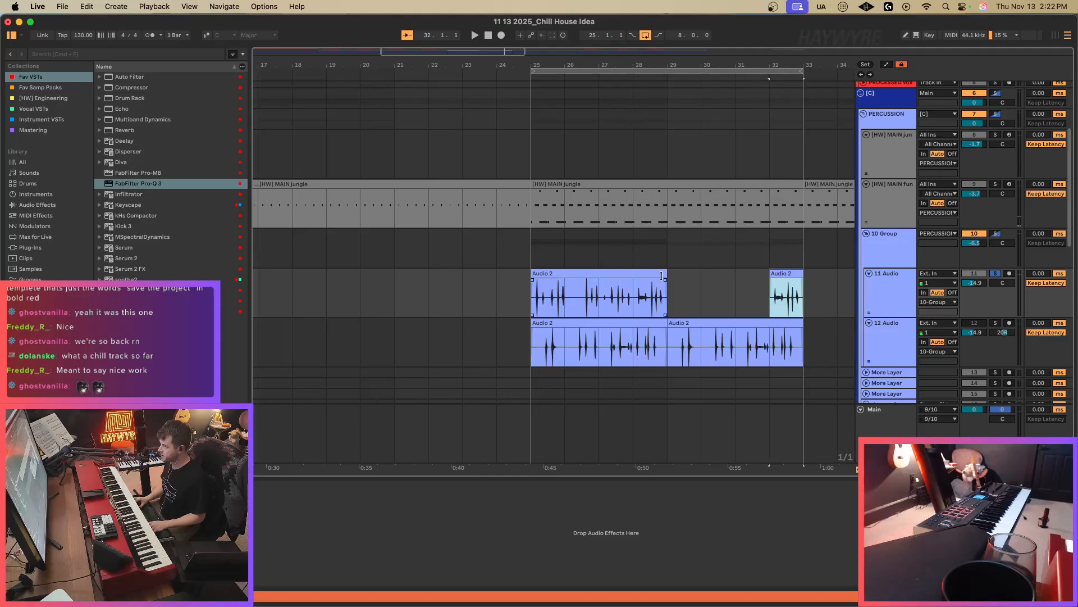
{"action": "left_click_drag", "start_coordinate": [666, 274], "coordinate": [789, 274]}
{"action": "key", "text": "space"}
{"action": "scroll", "coordinate": [786, 278], "scroll_direction": "left", "scroll_amount": 1}
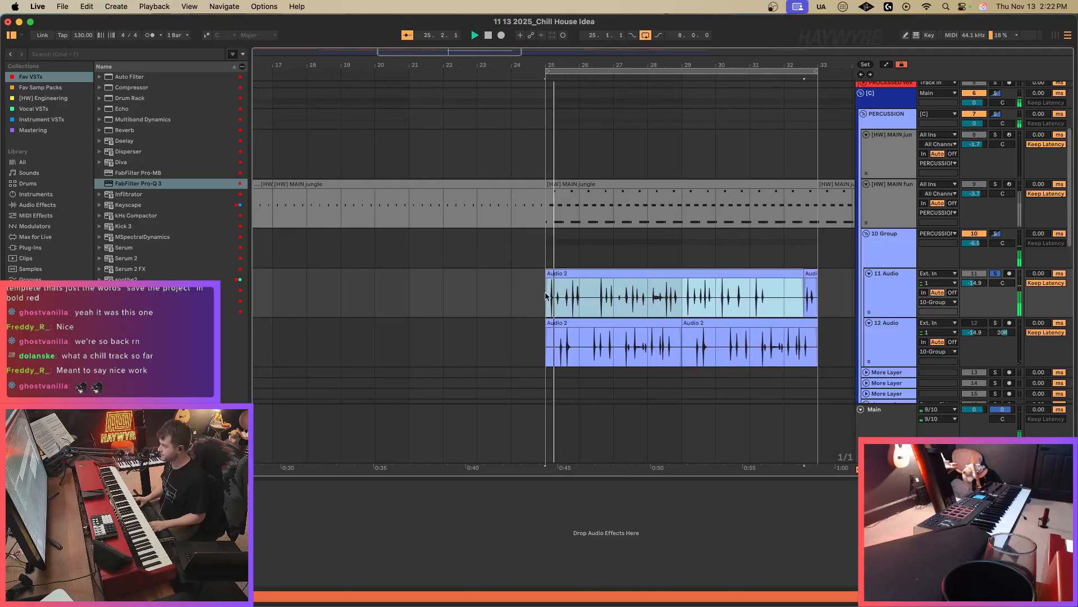
Extend the first 11 Audio clip's start about four bars earlier and move the clip back so it begins at bar 25.
{"action": "key", "text": "space"}
{"action": "left_click_drag", "start_coordinate": [547, 274], "coordinate": [409, 274]}
{"action": "left_click_drag", "start_coordinate": [595, 277], "coordinate": [724, 284]}
Audition the soloed 11 Audio track from bar 25 with the metronome on and raise its volume to -5.4 dB.
{"action": "key", "text": "space"}
{"action": "left_click", "coordinate": [997, 275]}
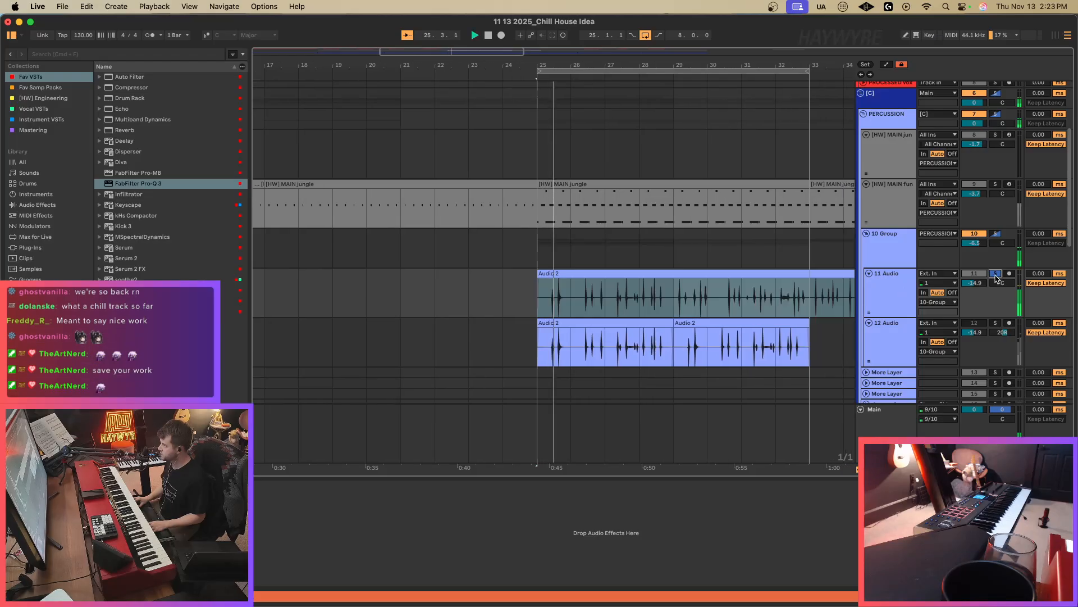
{"action": "key", "text": "alt+minus"}
{"action": "key", "text": "space"}
{"action": "left_click", "coordinate": [997, 275]}
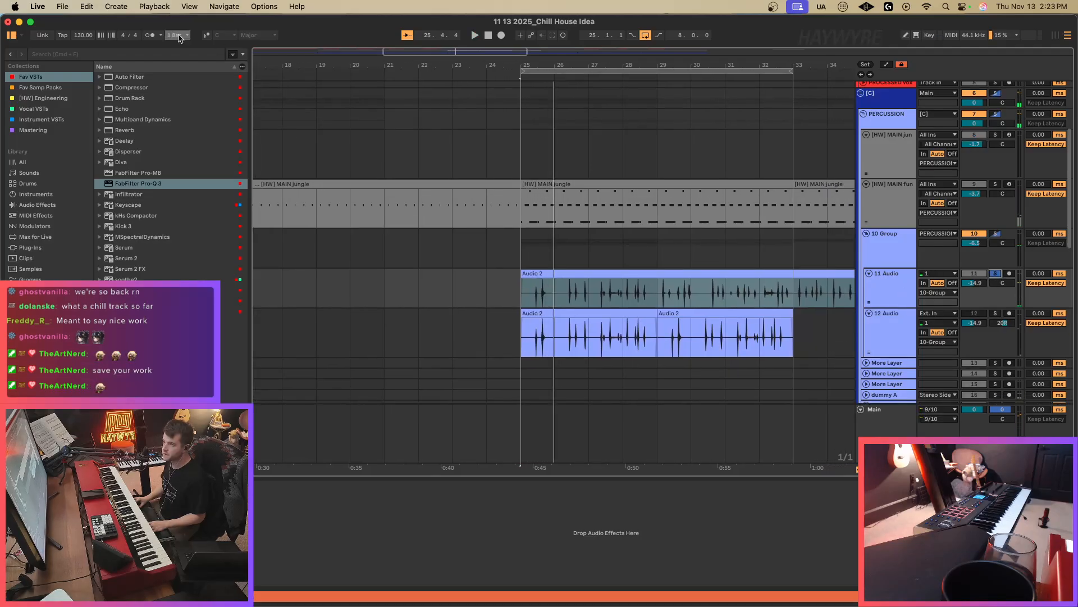
{"action": "key", "text": "space"}
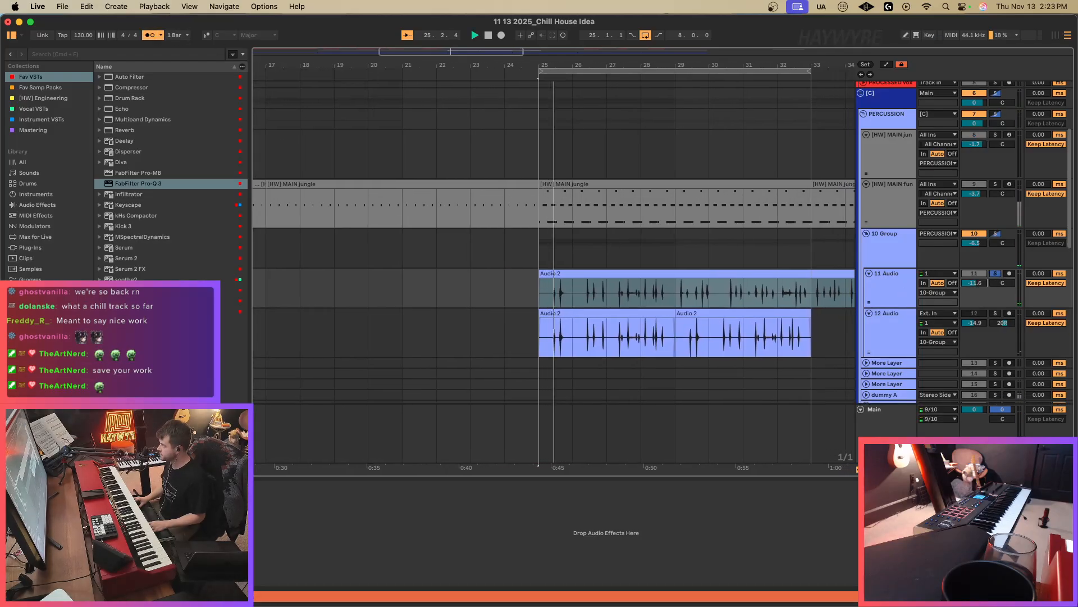
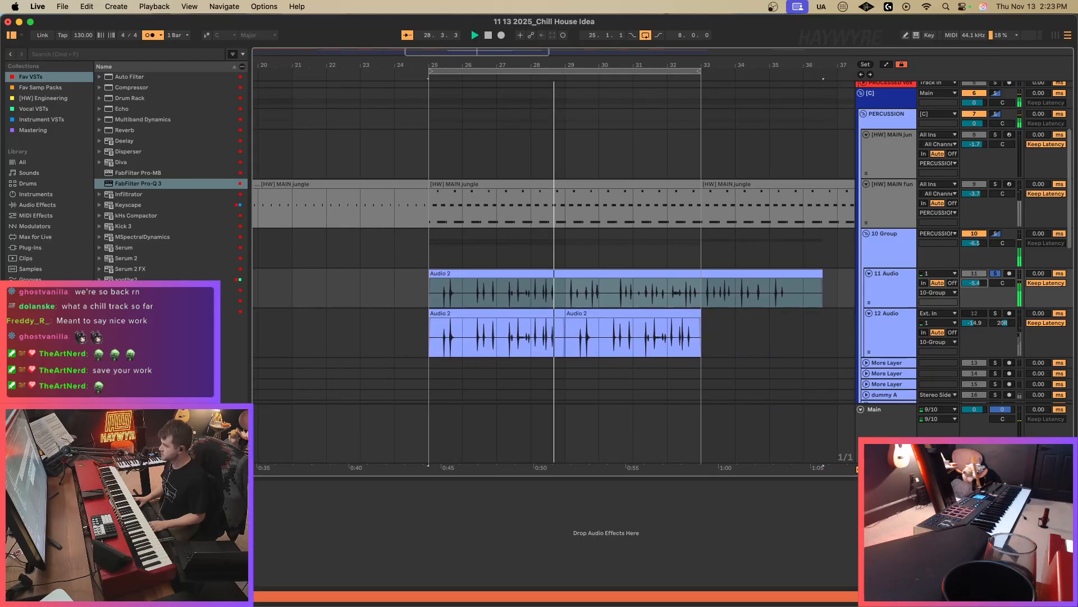
{"action": "left_click", "coordinate": [394, 288]}
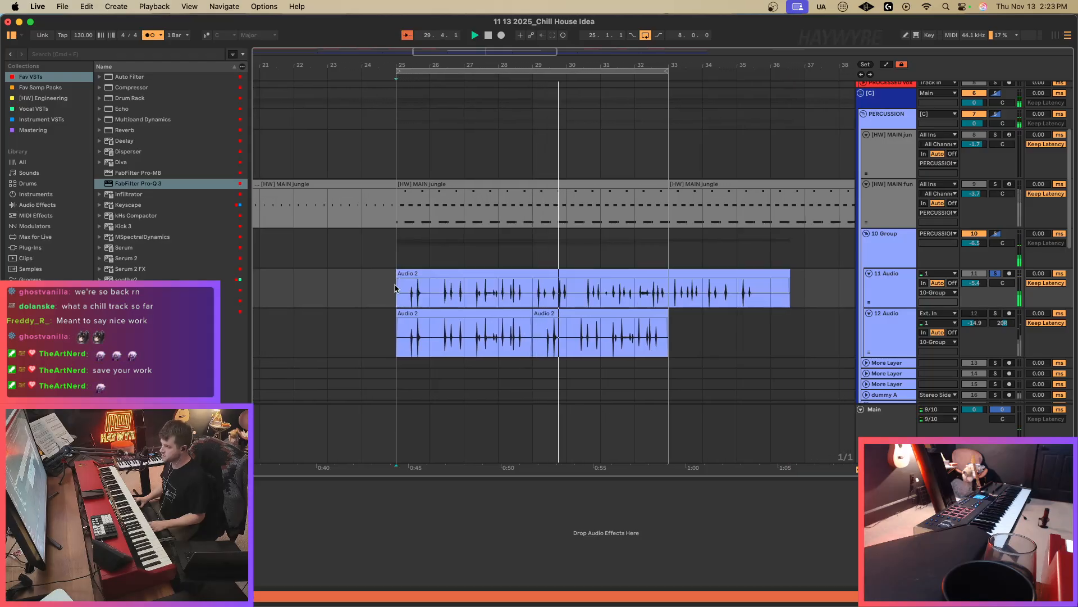
{"action": "key", "text": "space"}
{"action": "key", "text": "space"}
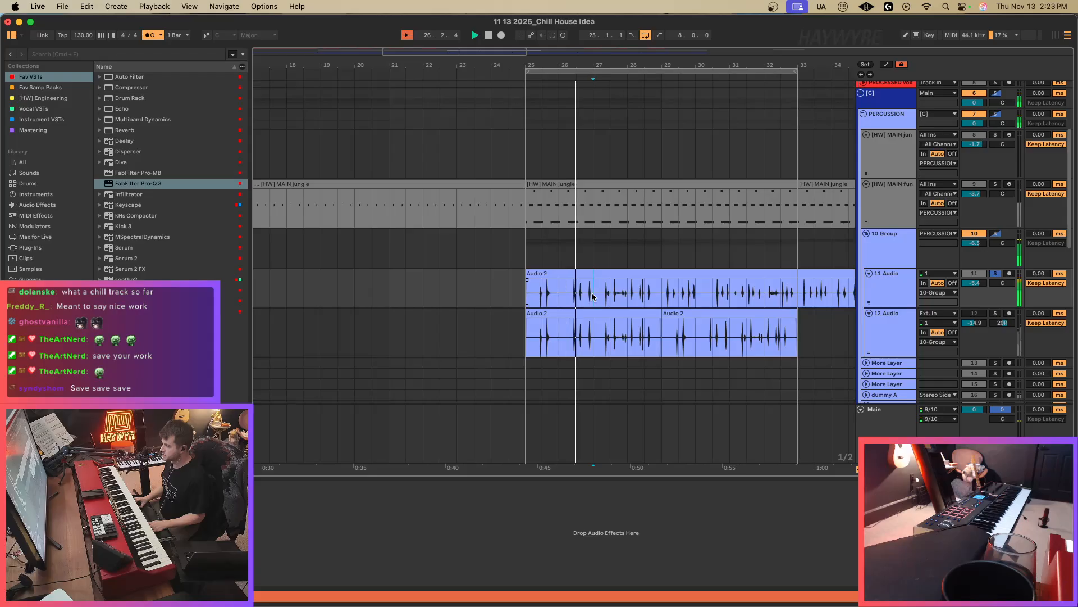
Play 11 Audio from bar 29 and cut the first half of that bar out of the clip.
{"action": "left_click", "coordinate": [666, 298]}
{"action": "key", "text": "space"}
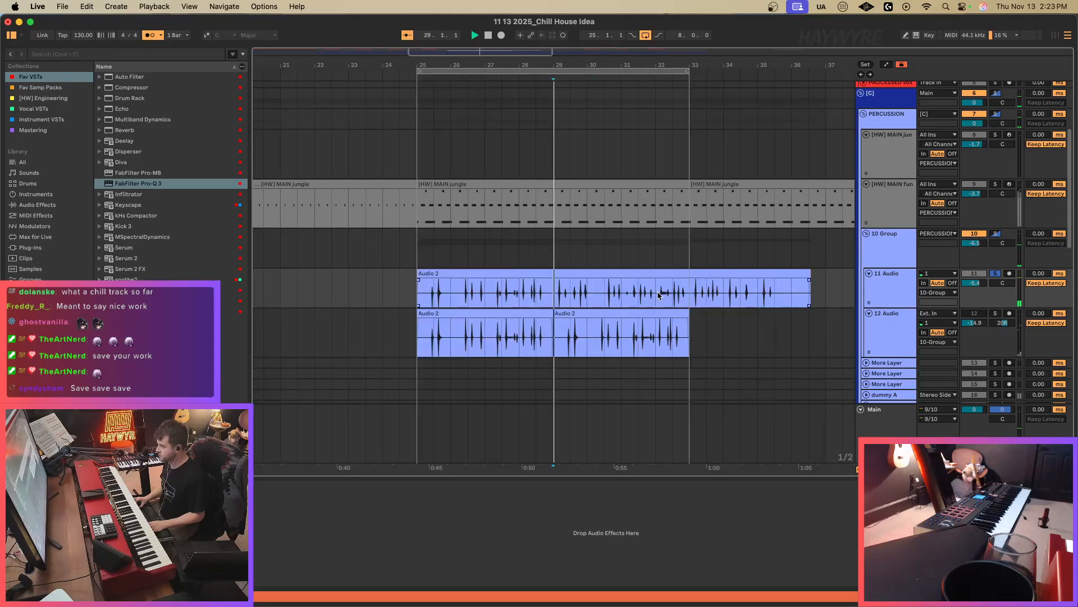
{"action": "left_click_drag", "start_coordinate": [543, 297], "coordinate": [553, 296]}
{"action": "key", "text": "Delete"}
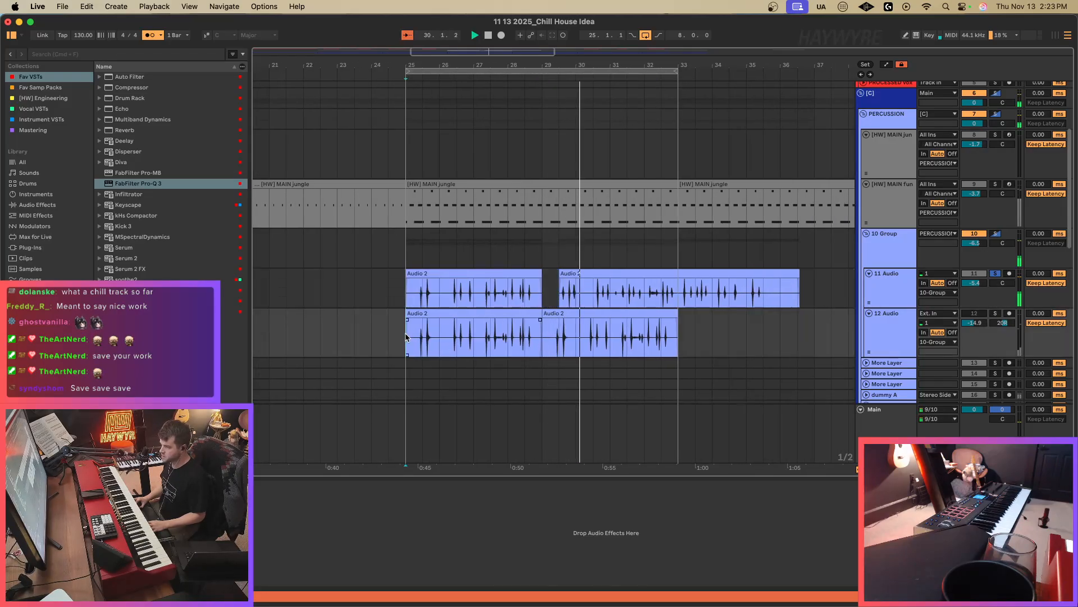
Clear 12 Audio from bar 25 to the middle of bar 28 and paste the half-bar snippet at bar 25 beat 2.
{"action": "left_click_drag", "start_coordinate": [406, 337], "coordinate": [521, 347]}
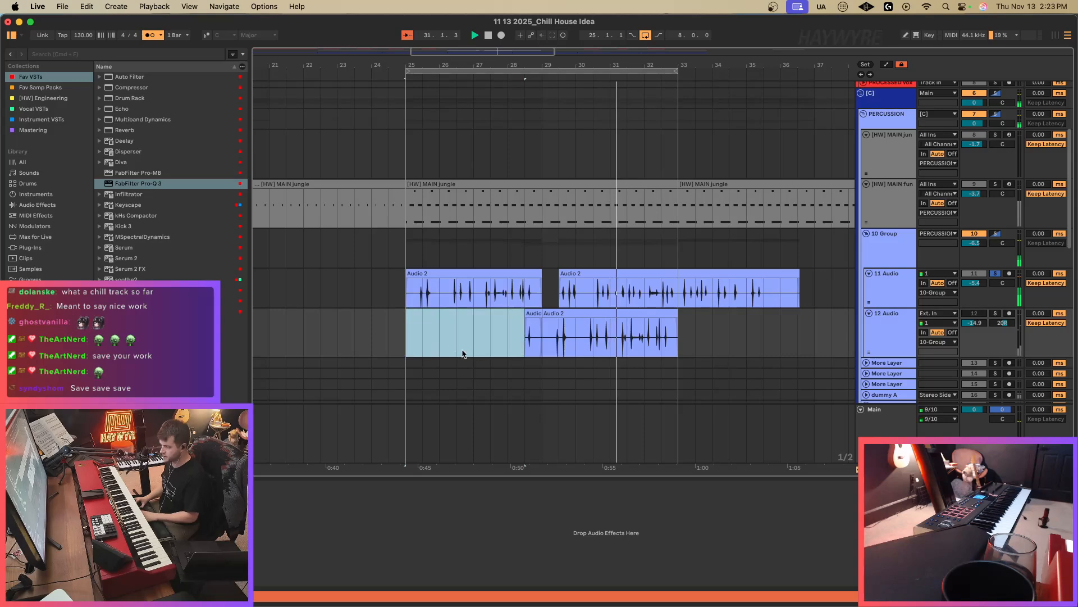
{"action": "key", "text": "Delete"}
{"action": "left_click", "coordinate": [417, 339]}
{"action": "key", "text": "super+1"}
{"action": "left_click", "coordinate": [415, 337]}
{"action": "key", "text": "super+v"}
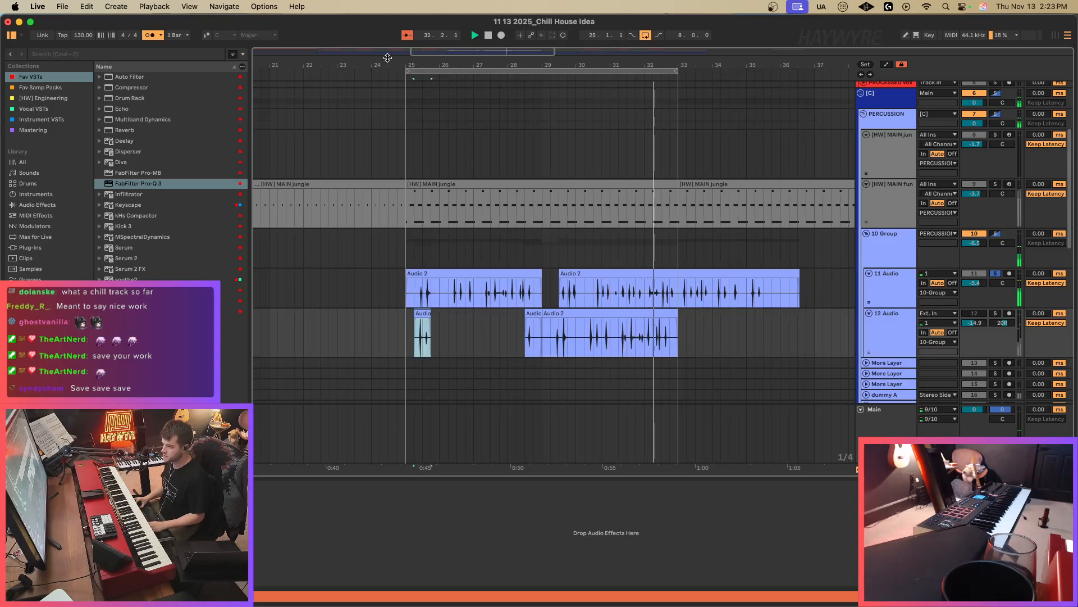
Solo 12 Audio together with 11 Audio, pan 11 Audio to about 21L and audition both layers from bar 25.
{"action": "key", "text": "space"}
{"action": "key", "text": "space"}
{"action": "left_click_drag", "start_coordinate": [443, 51], "coordinate": [444, 73]}
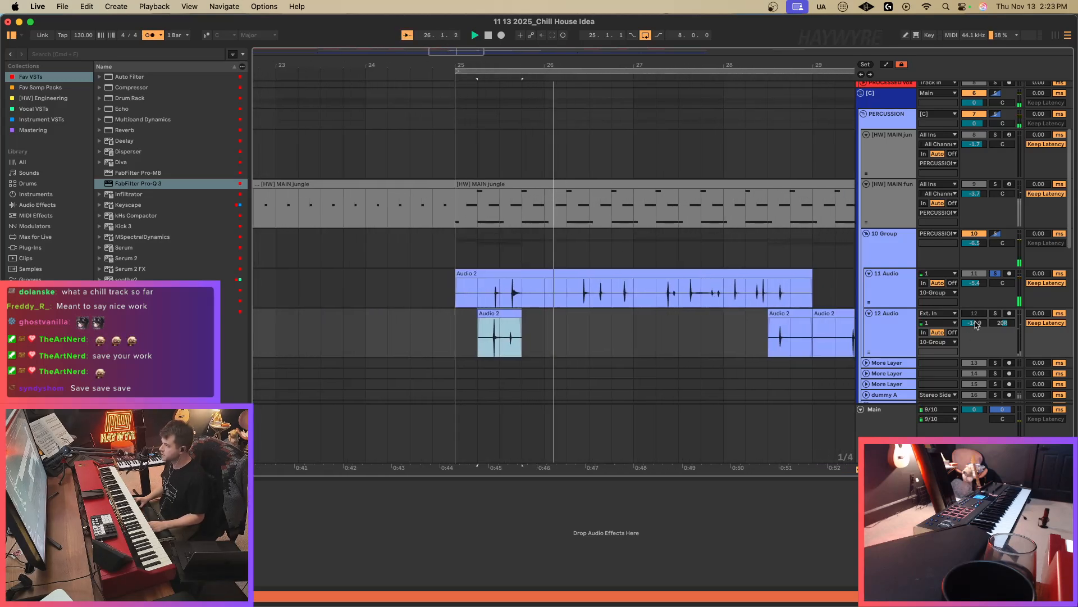
{"action": "key", "text": "space"}
{"action": "left_click", "coordinate": [996, 314], "text": "super"}
{"action": "key", "text": "space"}
{"action": "key", "text": "space"}
{"action": "left_click_drag", "start_coordinate": [1003, 283], "coordinate": [1003, 301]}
{"action": "key", "text": "space"}
{"action": "left_click", "coordinate": [553, 341]}
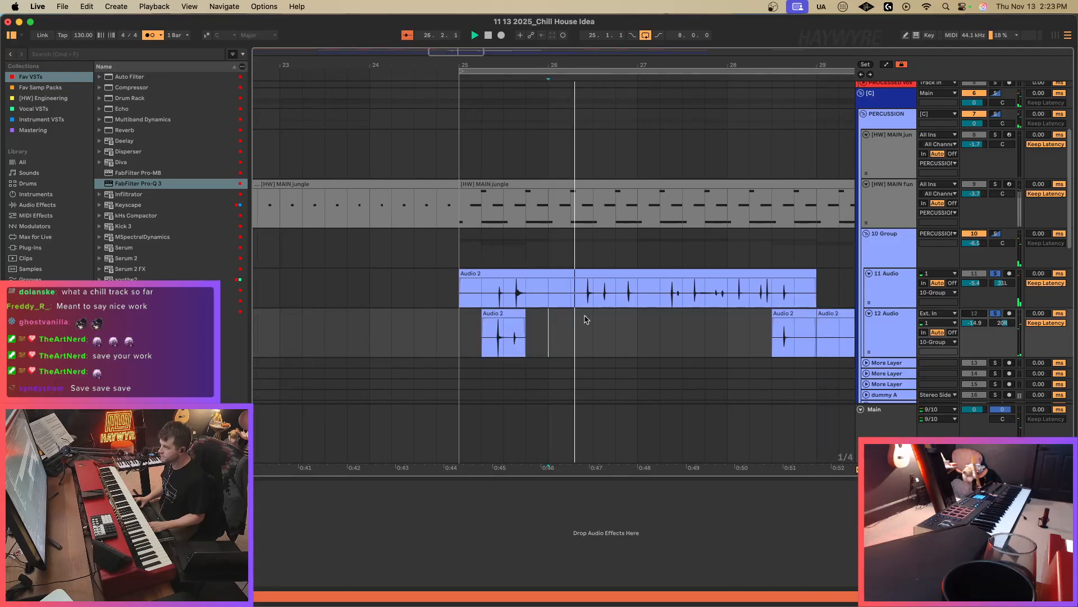
Copy the first half of bar 28 from 11 Audio and paste it on 12 Audio at bar 26 beat 2.
{"action": "left_click_drag", "start_coordinate": [574, 301], "coordinate": [589, 303]}
{"action": "left_click", "coordinate": [750, 332]}
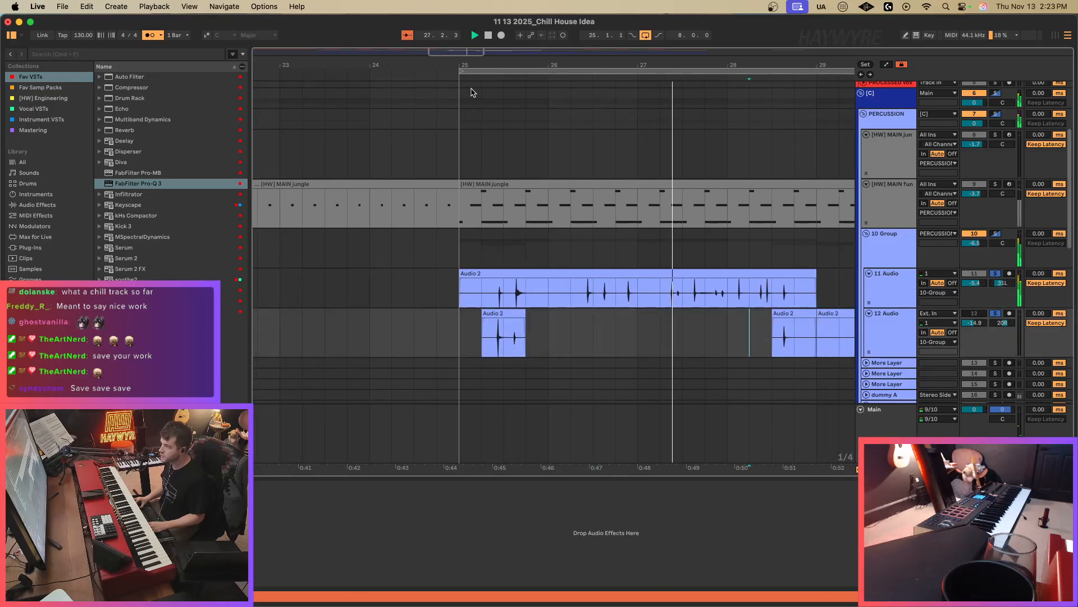
{"action": "left_click_drag", "start_coordinate": [731, 303], "coordinate": [769, 302]}
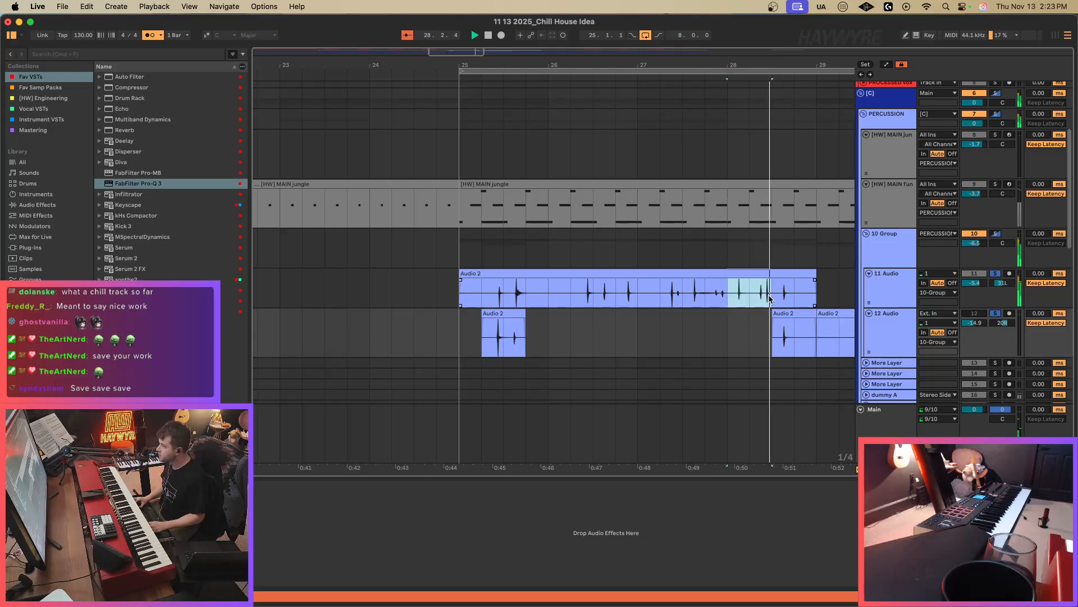
{"action": "key", "text": "super+c"}
{"action": "left_click", "coordinate": [574, 344]}
{"action": "key", "text": "super+v"}
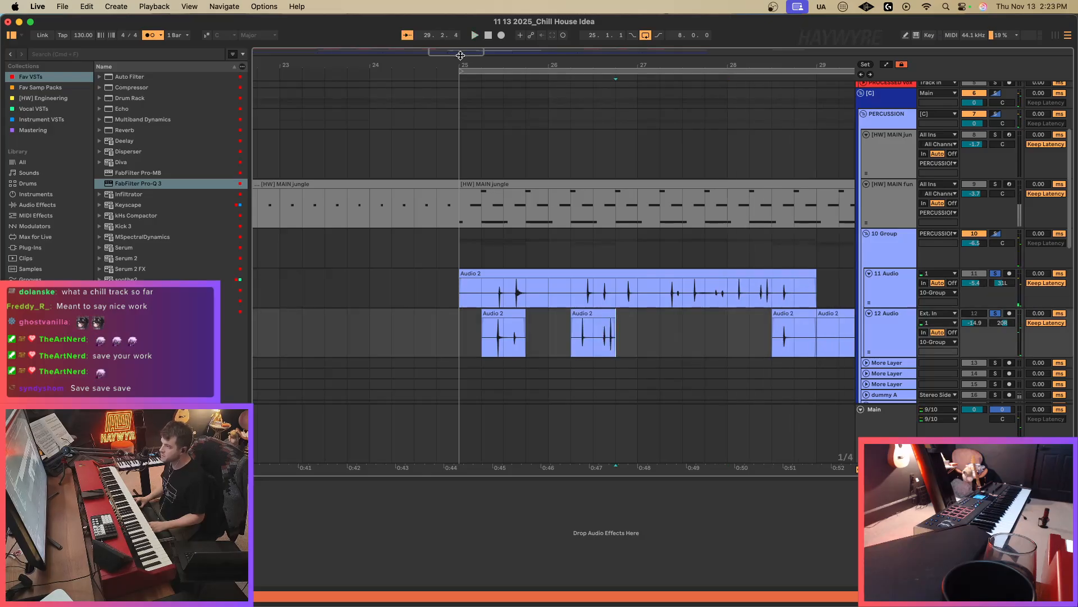
Split the pasted bar 26 clip on 12 Audio into separate hits and shift them to line up with the 11 Audio hits.
{"action": "left_click_drag", "start_coordinate": [461, 55], "coordinate": [462, 90]}
{"action": "left_click", "coordinate": [623, 313]}
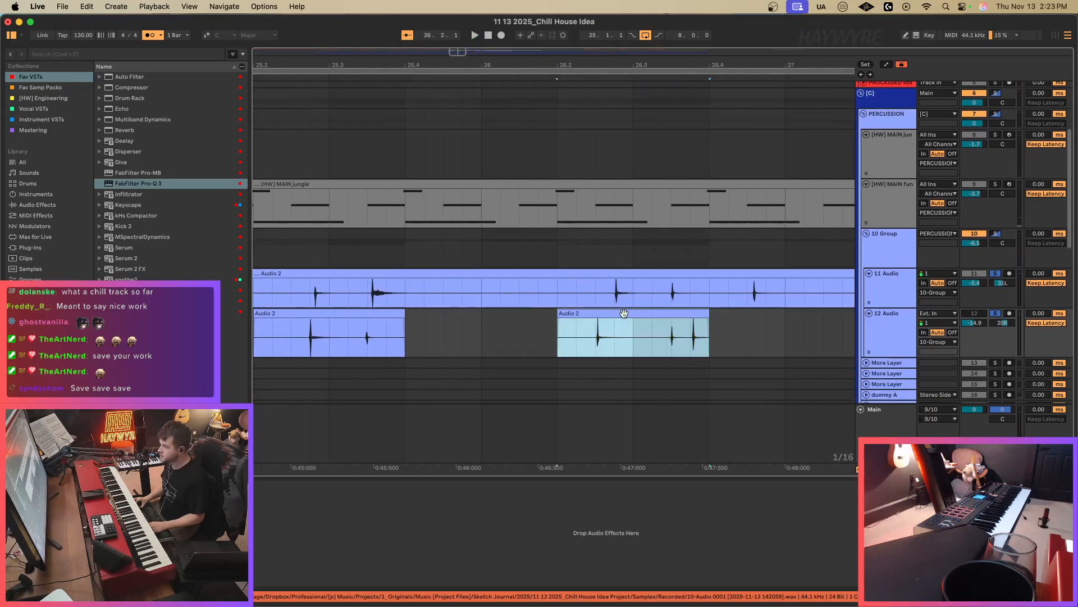
{"action": "mouse_move", "coordinate": [623, 314]}
{"action": "left_mouse_down"}
{"action": "mouse_move", "coordinate": [768, 314]}
{"action": "mouse_move", "coordinate": [756, 314]}
{"action": "left_mouse_up"}
{"action": "key", "text": "super+e"}
{"action": "left_click", "coordinate": [684, 339]}
{"action": "key", "text": "super+1"}
{"action": "left_click", "coordinate": [682, 340]}
{"action": "key", "text": "super+e"}
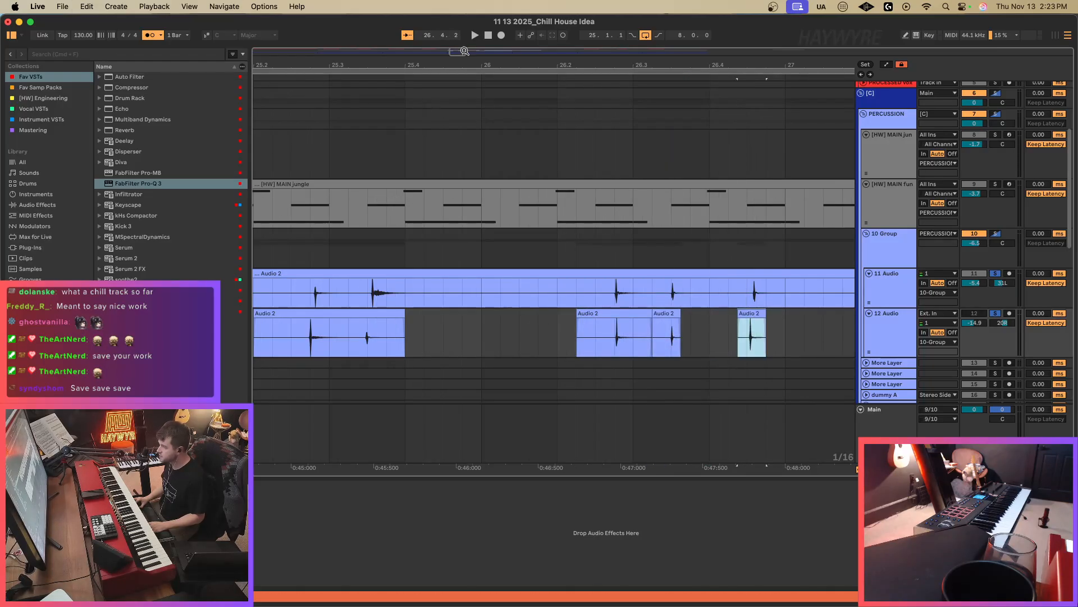
Widen the panning to 31L for 11 Audio and 28R for 12 Audio, and unsolo both layers.
{"action": "left_click_drag", "start_coordinate": [458, 52], "coordinate": [466, 29]}
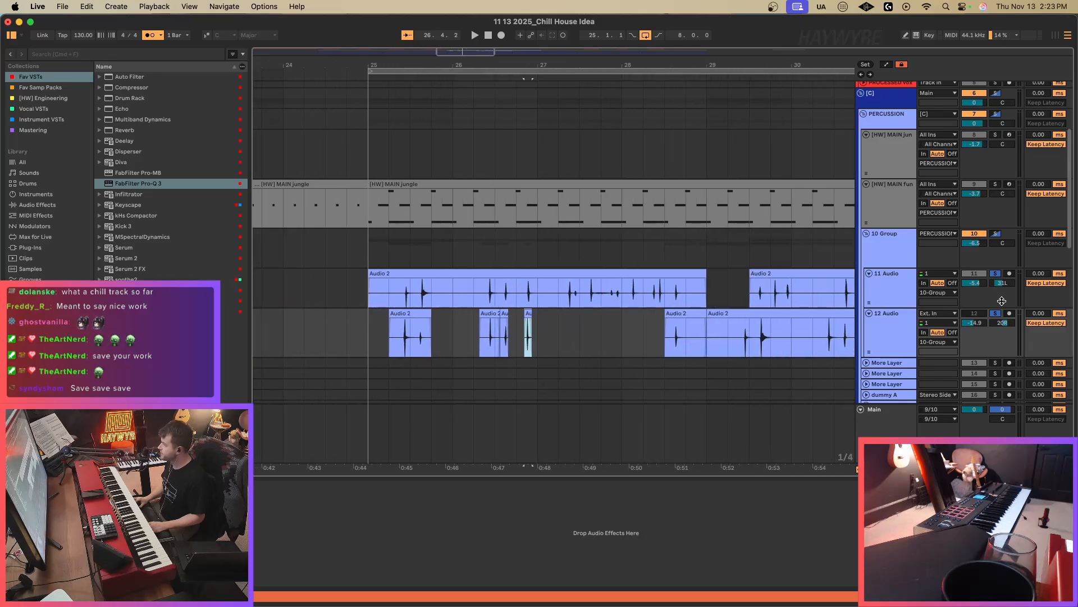
{"action": "left_click", "coordinate": [996, 274]}
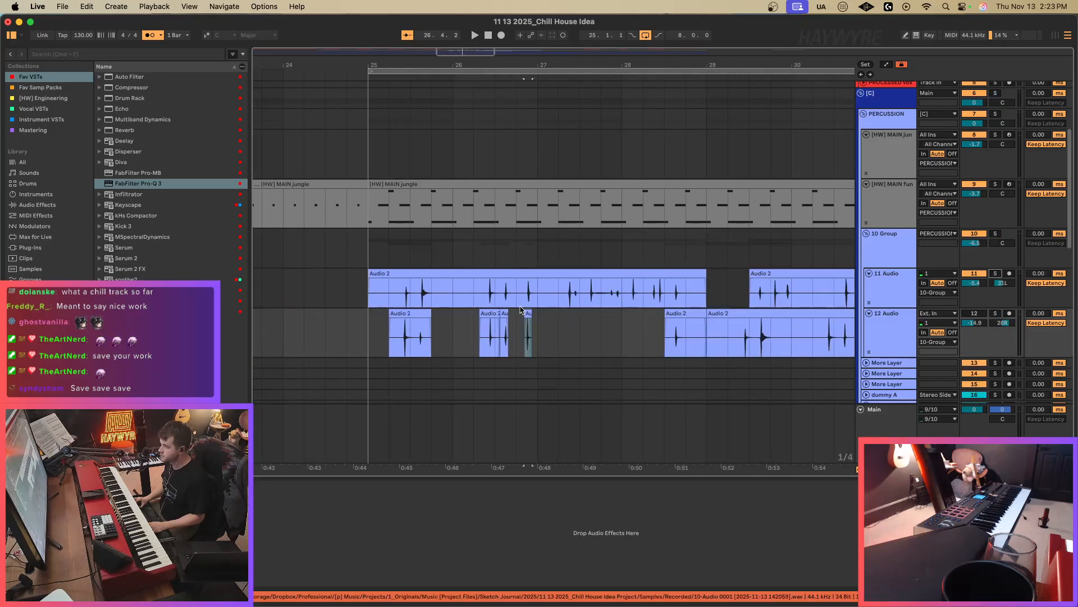
Delete 11 Audio between bar 25 beat 4 and bar 26 beat 2, and clear both layers from bar 27 to about bar 31.
{"action": "left_click_drag", "start_coordinate": [433, 300], "coordinate": [466, 301]}
{"action": "key", "text": "Delete"}
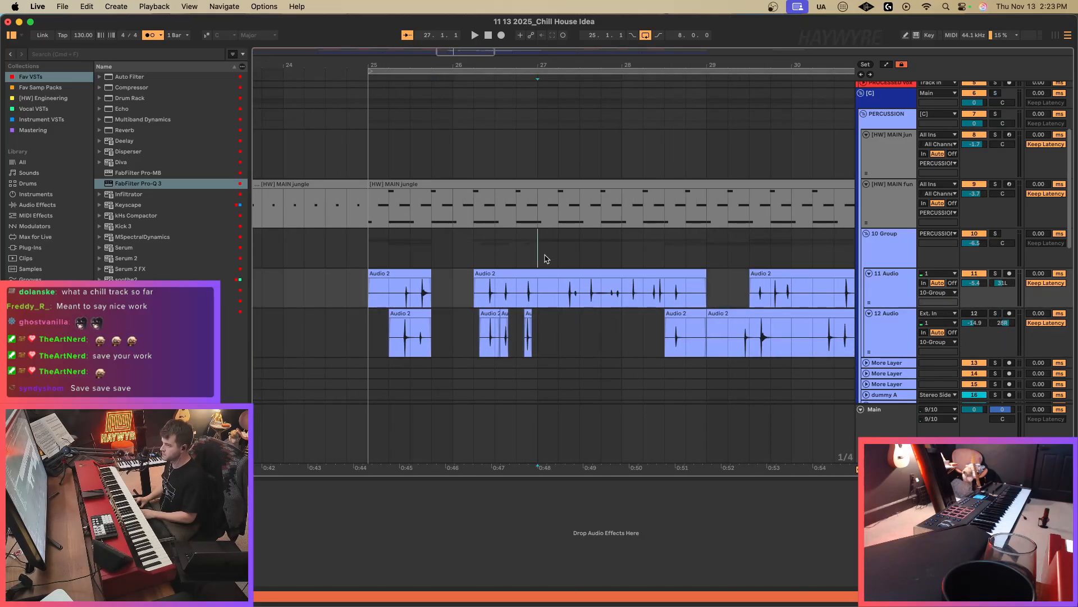
{"action": "left_click_drag", "start_coordinate": [539, 252], "coordinate": [853, 343]}
{"action": "key", "text": "Delete"}
Duplicate the two-bar pattern of bars 25 and 26 in 10 Group twice, filling bars 27 to 30.
{"action": "left_click_drag", "start_coordinate": [371, 252], "coordinate": [534, 337]}
{"action": "key", "text": "super+d"}
{"action": "key", "text": "super+d"}
{"action": "left_click", "coordinate": [347, 268]}
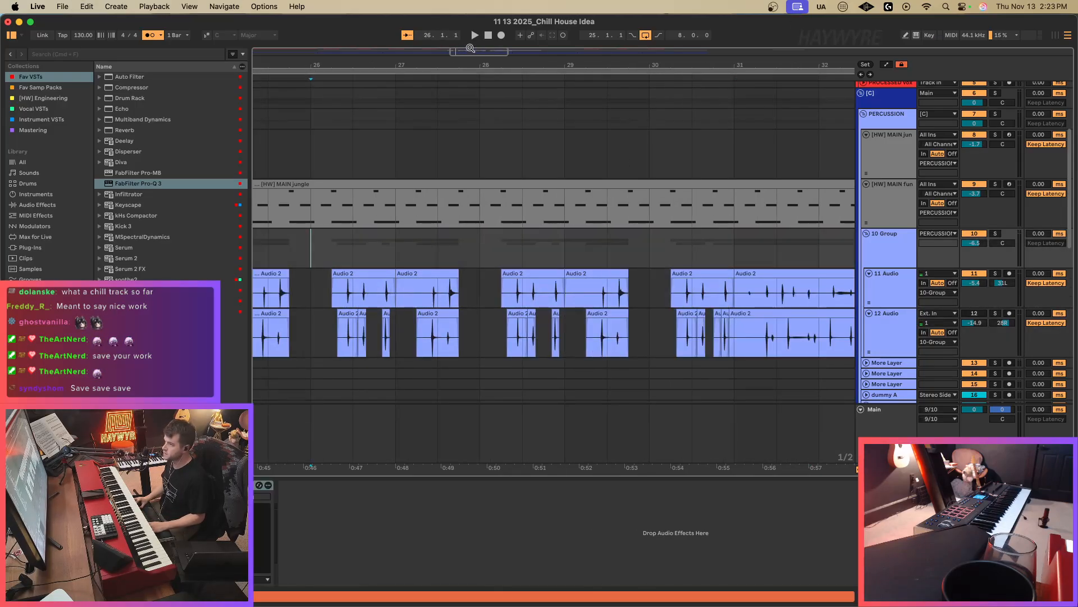
Play the full mix from bar 25 and lower the 10 Group volume slightly.
{"action": "left_click_drag", "start_coordinate": [471, 48], "coordinate": [464, 34]}
{"action": "left_click", "coordinate": [388, 141]}
{"action": "key", "text": "space"}
{"action": "left_click", "coordinate": [975, 243]}
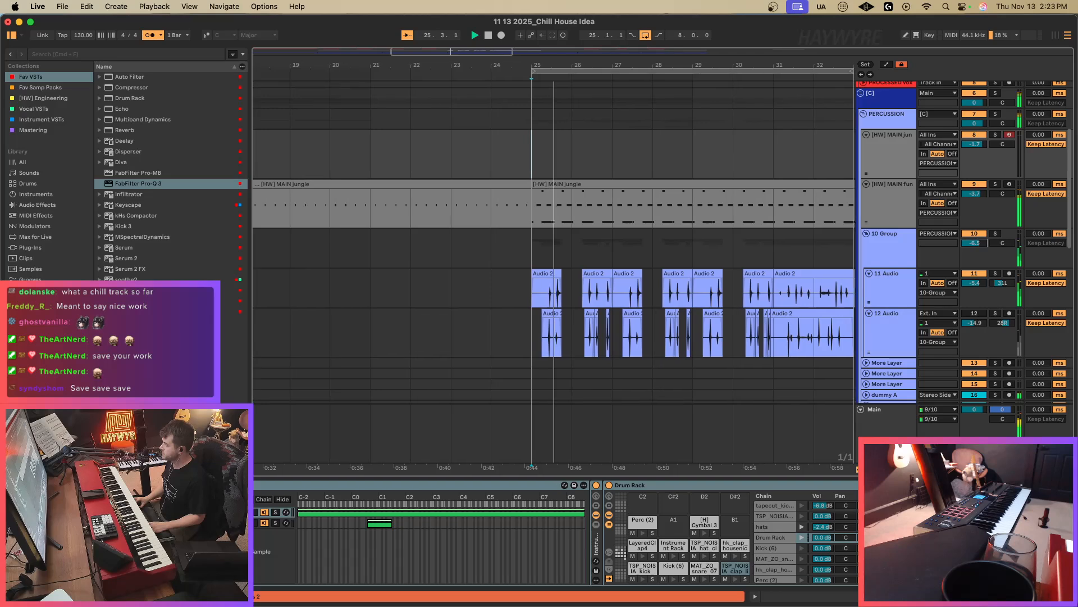
{"action": "left_click_drag", "start_coordinate": [975, 243], "coordinate": [975, 248]}
{"action": "left_click", "coordinate": [974, 313]}
Remove the first beat of the 11 Audio clip at bar 27 and raise the 12 Audio volume to balance the layers.
{"action": "left_click", "coordinate": [523, 325]}
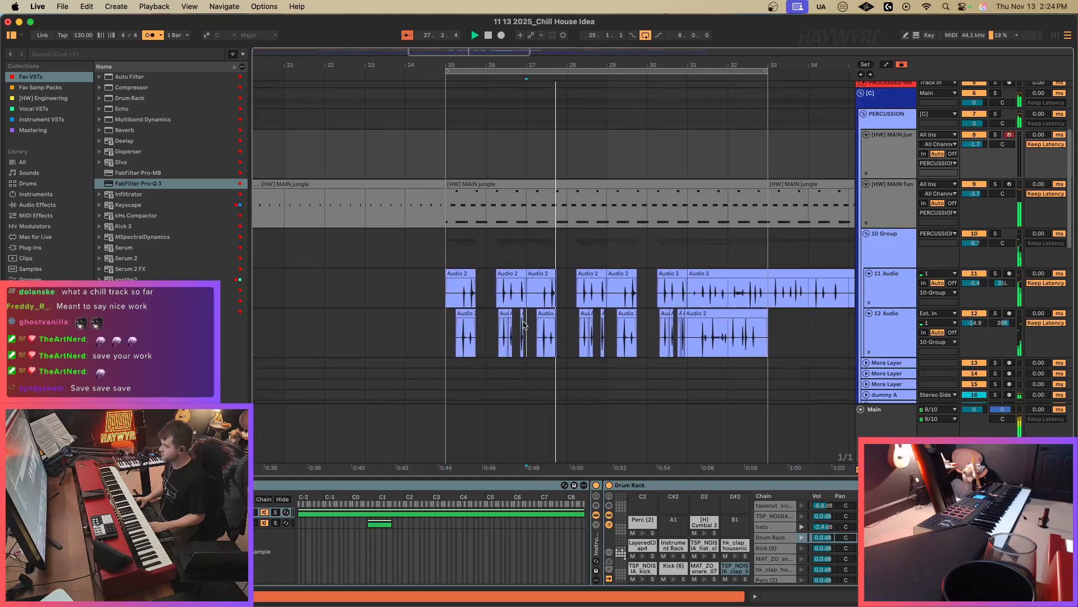
{"action": "left_click_drag", "start_coordinate": [528, 280], "coordinate": [539, 281]}
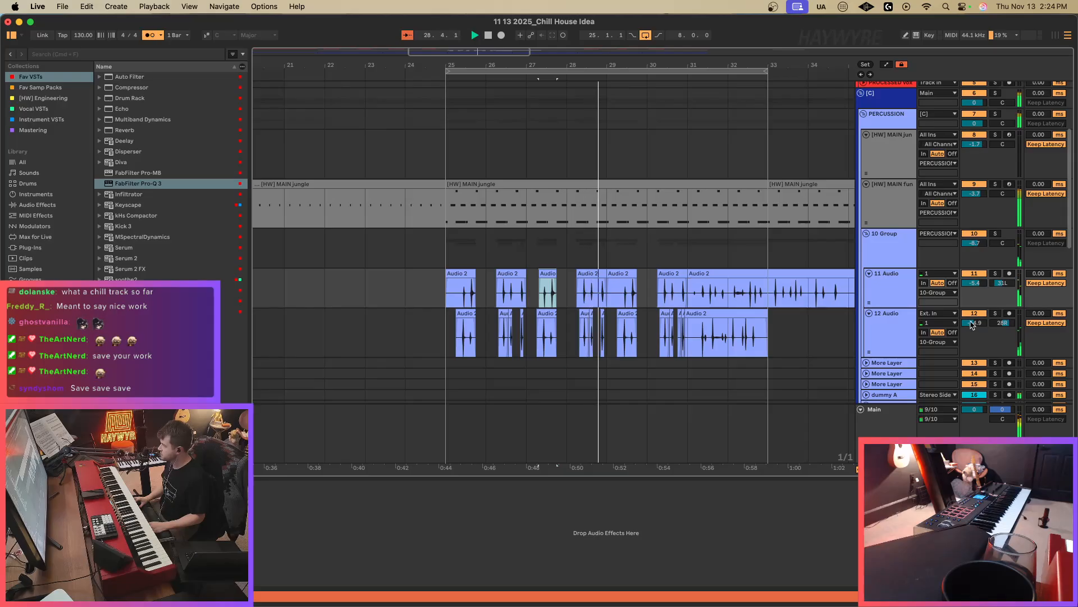
{"action": "left_click_drag", "start_coordinate": [973, 325], "coordinate": [972, 346]}
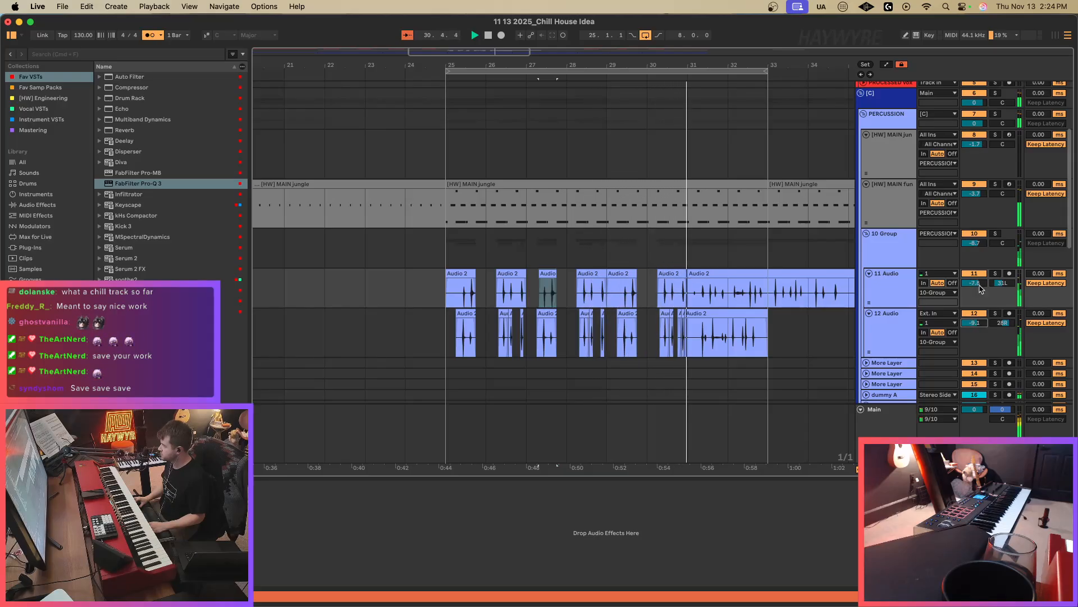
Insert an empty audio track between the MAIN fun track and the percussion layer group, and save the project.
{"action": "key", "text": "super+t"}
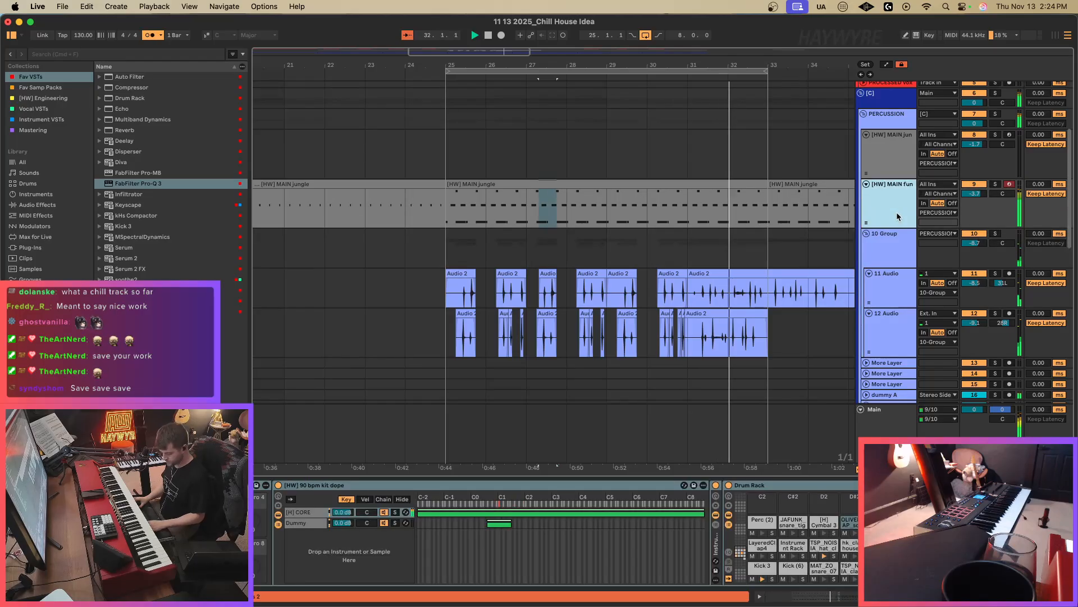
{"action": "key", "text": "super+s"}
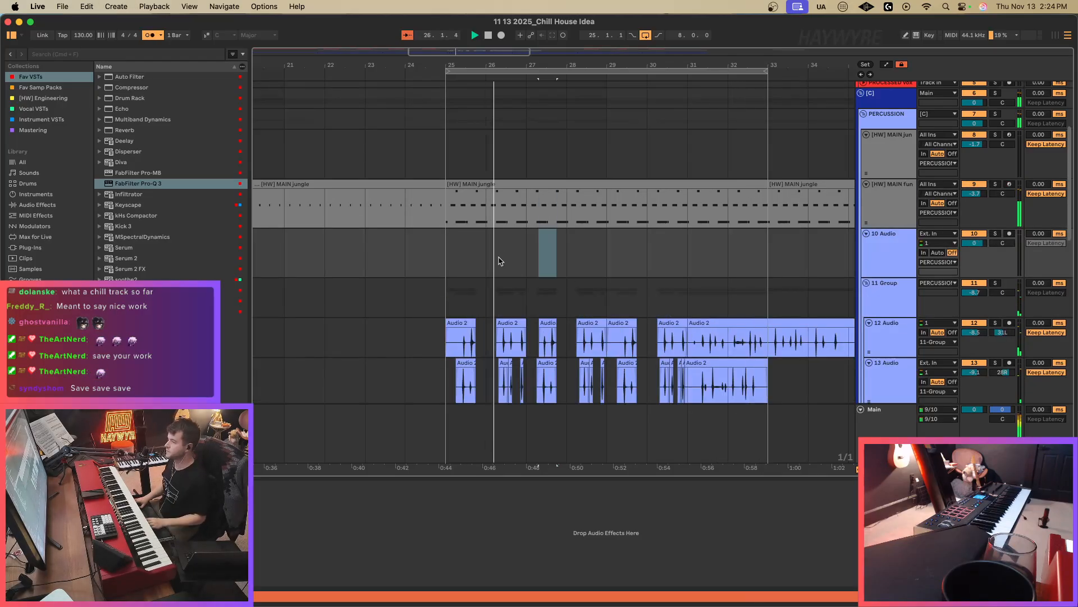
{"action": "scroll", "coordinate": [872, 301], "scroll_direction": "down", "scroll_amount": 2}
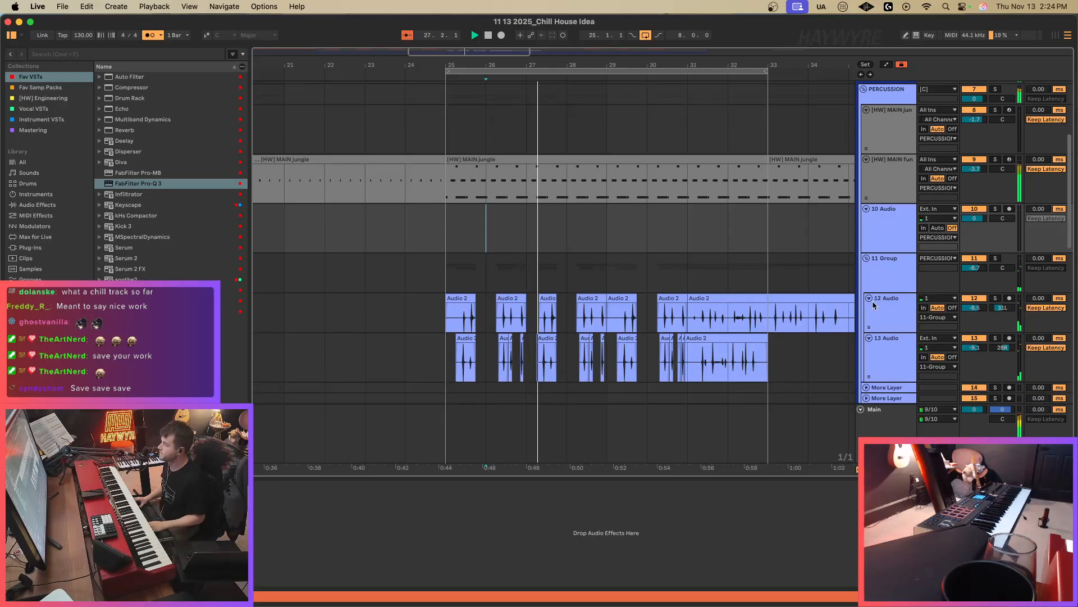
{"action": "left_click", "coordinate": [879, 287]}
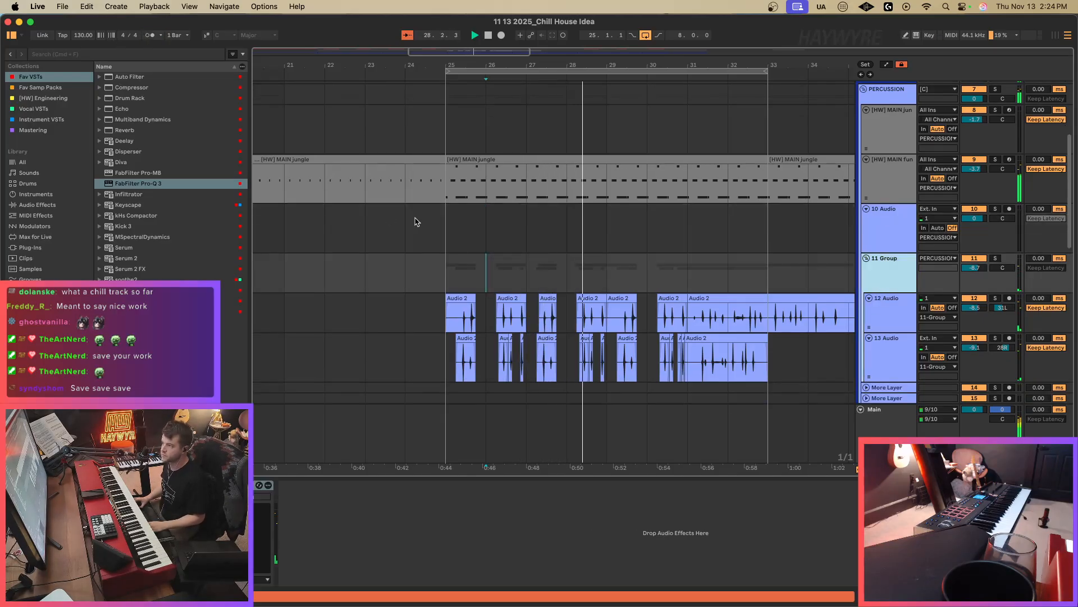
Examine the percussion layers against the rest of the arrangement, focusing on bars 31 to 33 during playback.
{"action": "scroll", "coordinate": [416, 221], "scroll_direction": "down", "scroll_amount": 10}
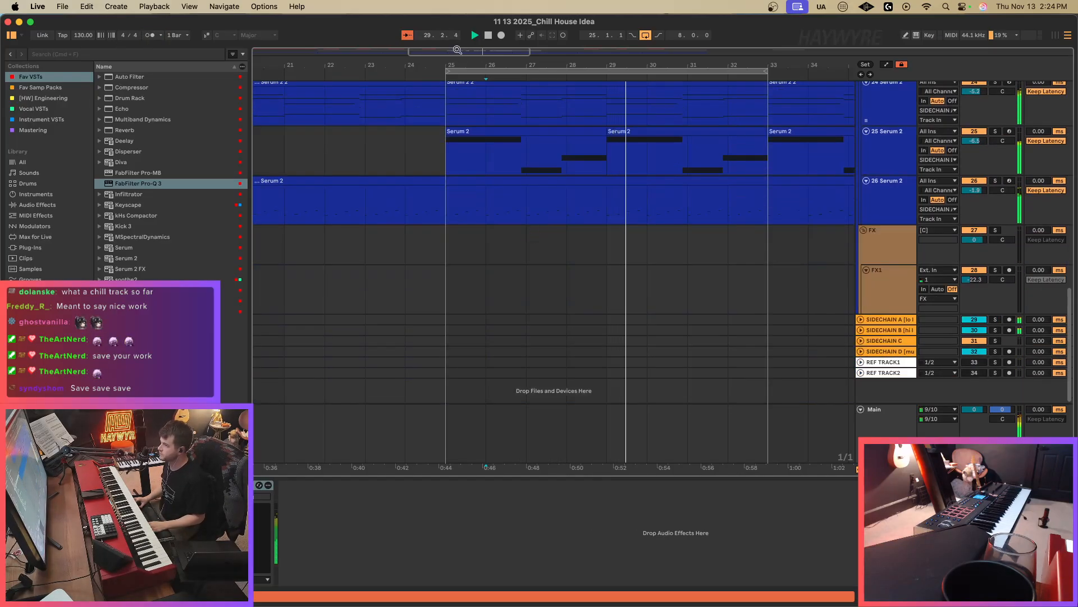
{"action": "left_click_drag", "start_coordinate": [457, 50], "coordinate": [368, 22]}
{"action": "scroll", "coordinate": [705, 300], "scroll_direction": "up", "scroll_amount": 10}
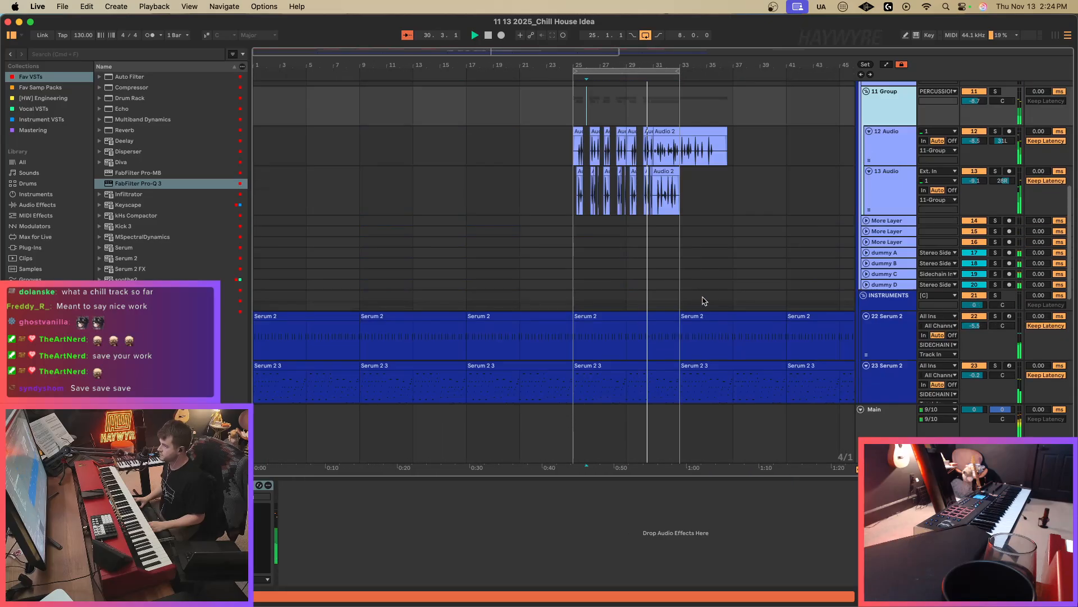
{"action": "scroll", "coordinate": [705, 297], "scroll_direction": "up", "scroll_amount": 3}
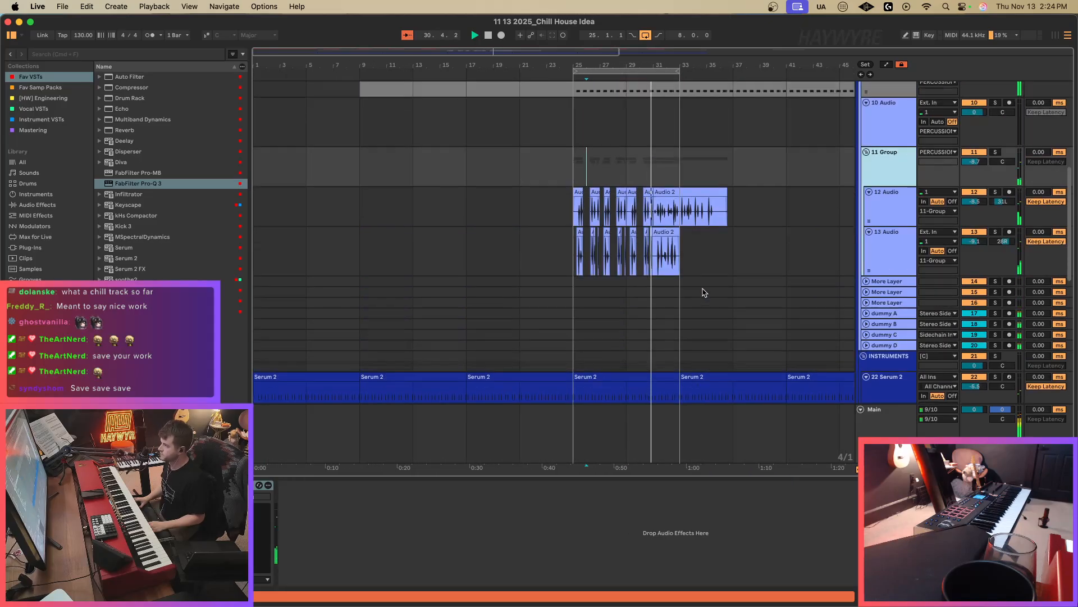
{"action": "left_click", "coordinate": [650, 177]}
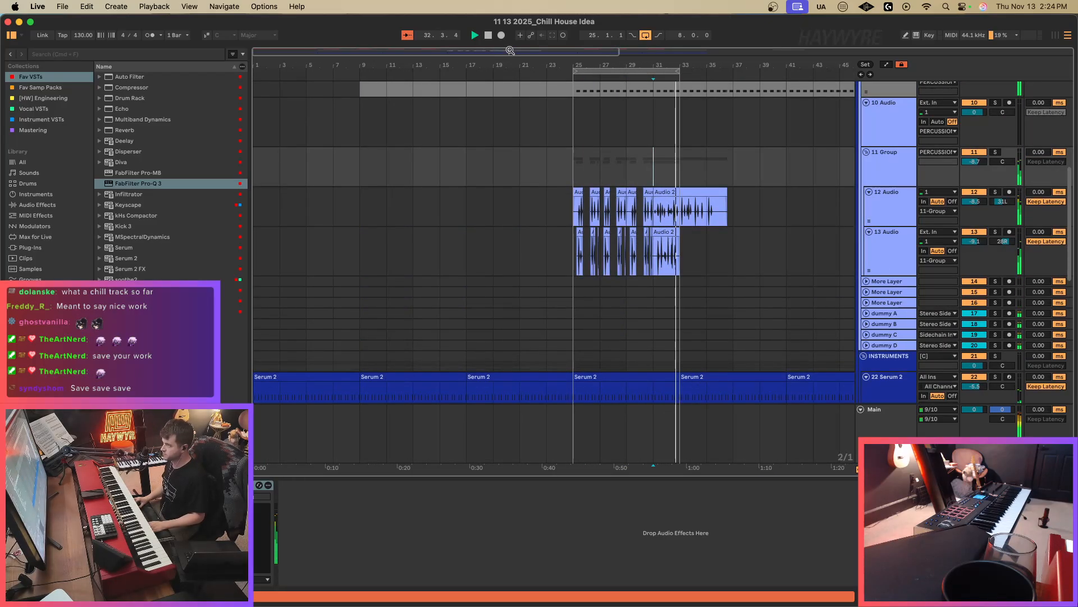
{"action": "left_click_drag", "start_coordinate": [509, 52], "coordinate": [529, 88]}
{"action": "key", "text": "space"}
{"action": "left_click", "coordinate": [649, 212]}
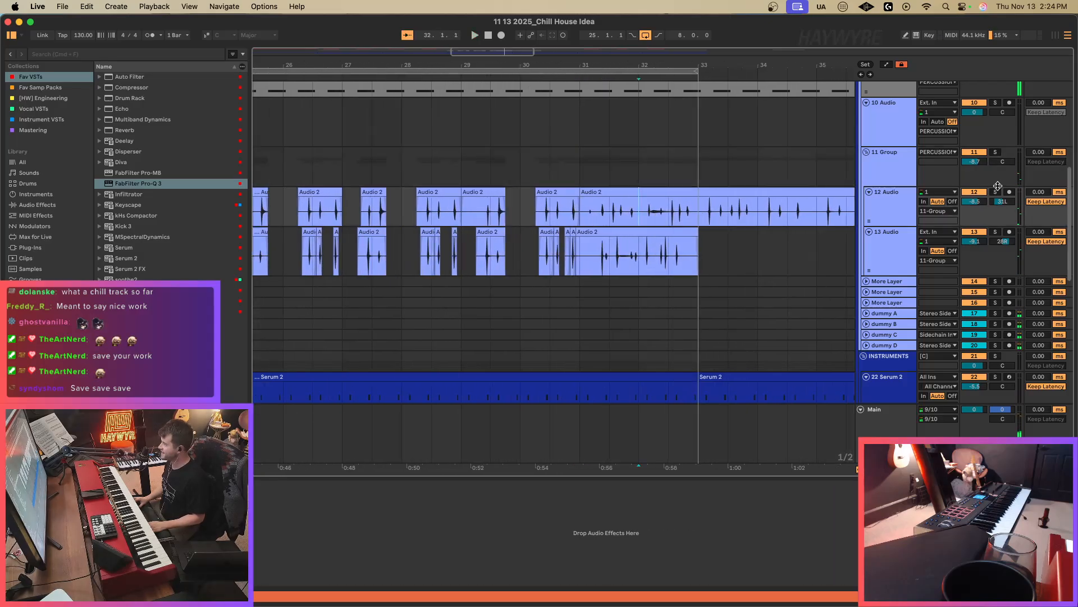
{"action": "key", "text": "space"}
{"action": "left_click", "coordinate": [443, 165]}
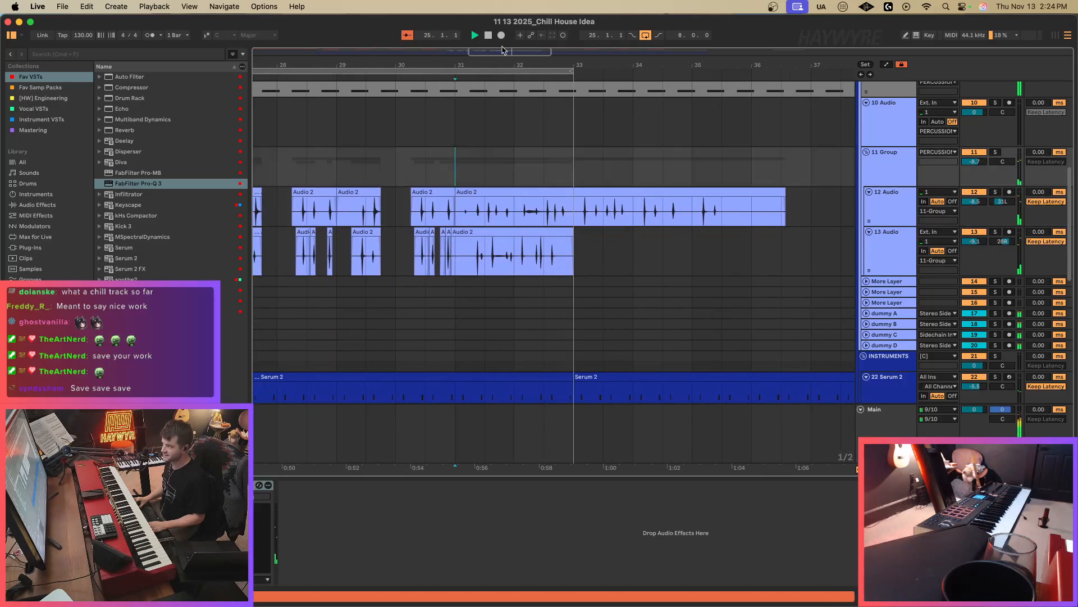
Clear the 12 Audio and 13 Audio percussion clips across bar 31 in the 11 Group.
{"action": "left_click_drag", "start_coordinate": [504, 51], "coordinate": [505, 27]}
{"action": "left_click", "coordinate": [508, 172]}
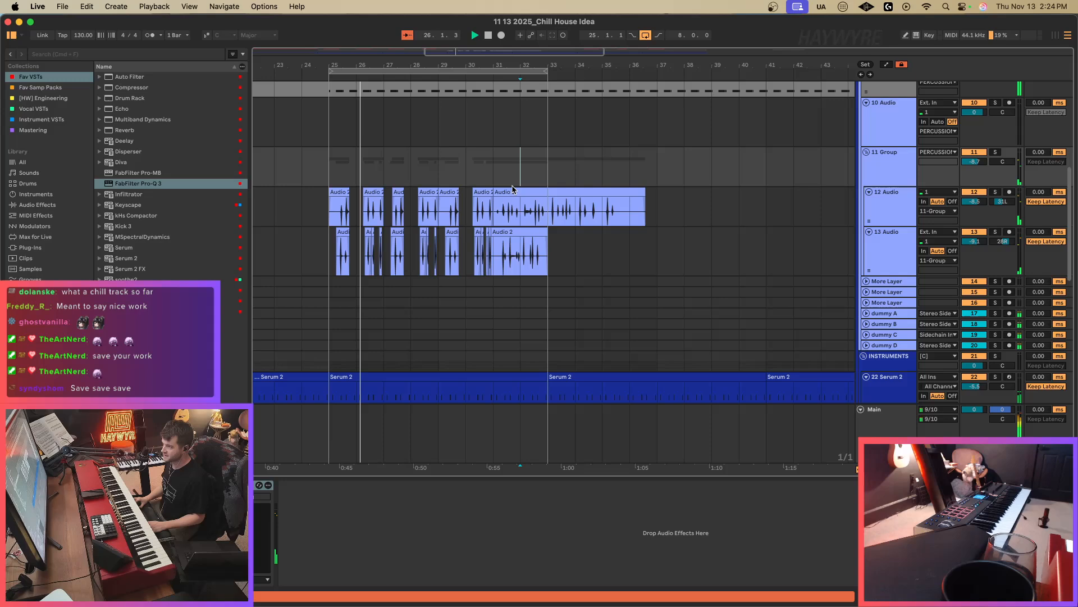
{"action": "left_click_drag", "start_coordinate": [512, 187], "coordinate": [499, 248]}
{"action": "key", "text": "Delete"}
Copy the 11 Group percussion from bar 27 and paste it into the cleared space at bar 31.
{"action": "left_click_drag", "start_coordinate": [332, 170], "coordinate": [356, 248]}
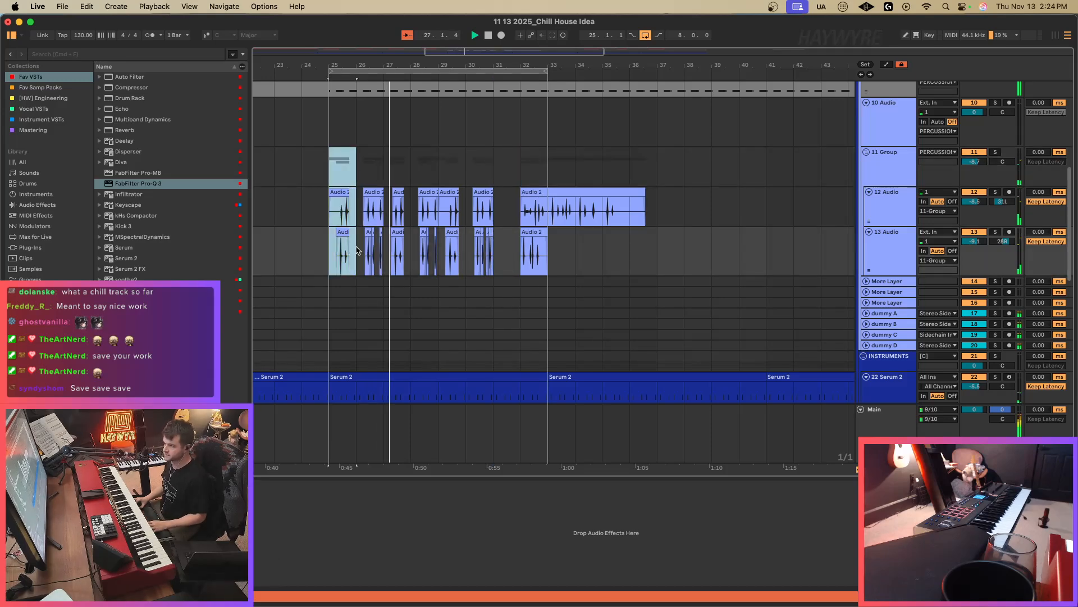
{"action": "left_click_drag", "start_coordinate": [386, 168], "coordinate": [414, 255]}
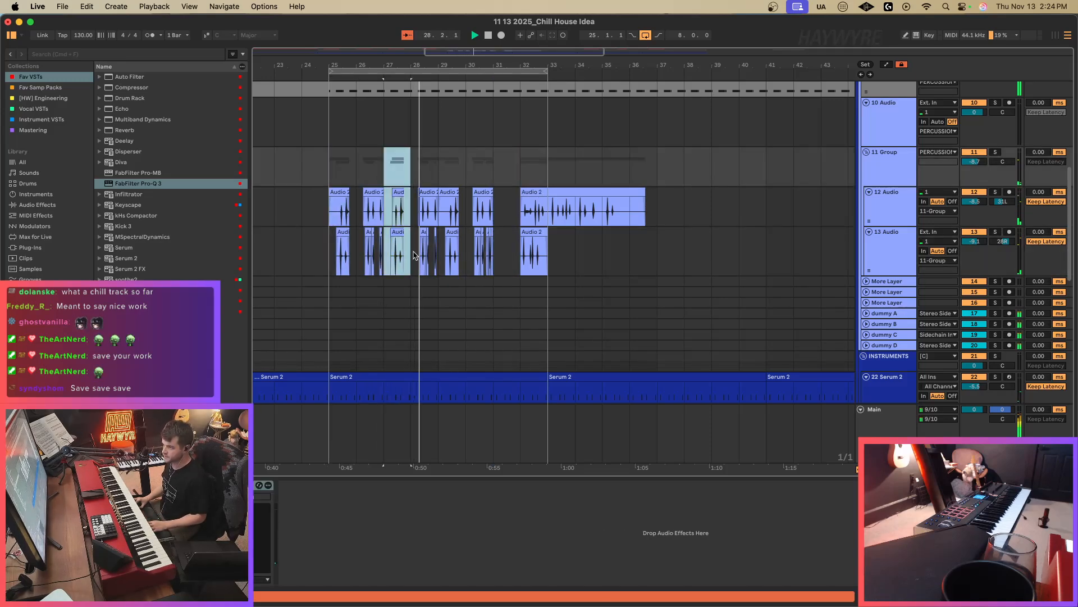
{"action": "key", "text": "super+c"}
{"action": "left_click", "coordinate": [496, 181]}
{"action": "key", "text": "super+v"}
Solo the 25 Serum 2 track, insert FabFilter Pro-Q 3, and add an 18 dB/oct low cut at about 16 Hz.
{"action": "scroll", "coordinate": [494, 337], "scroll_direction": "down", "scroll_amount": 10}
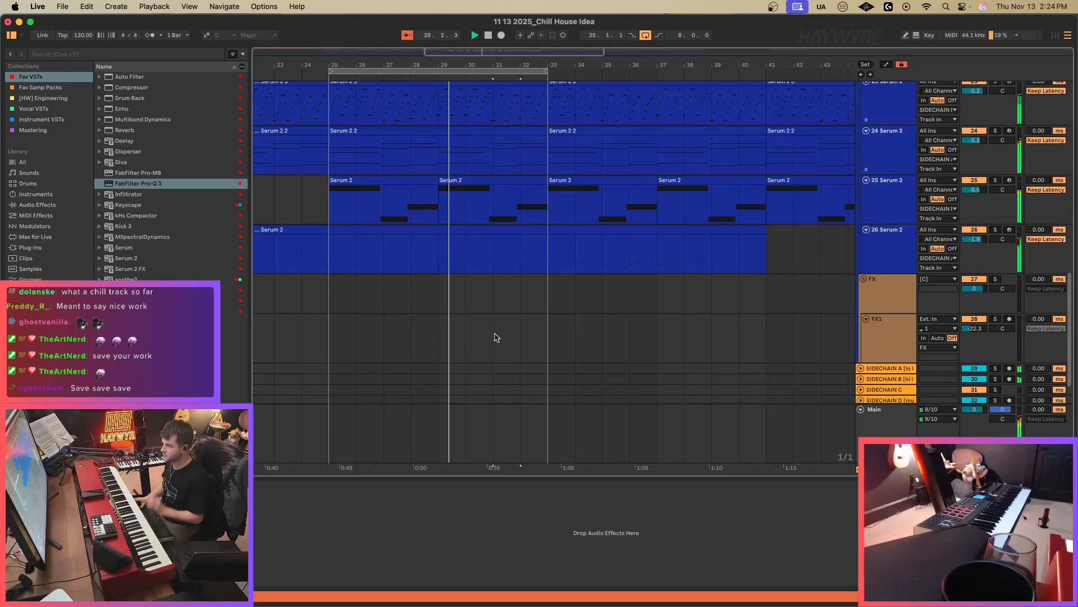
{"action": "left_click", "coordinate": [995, 180]}
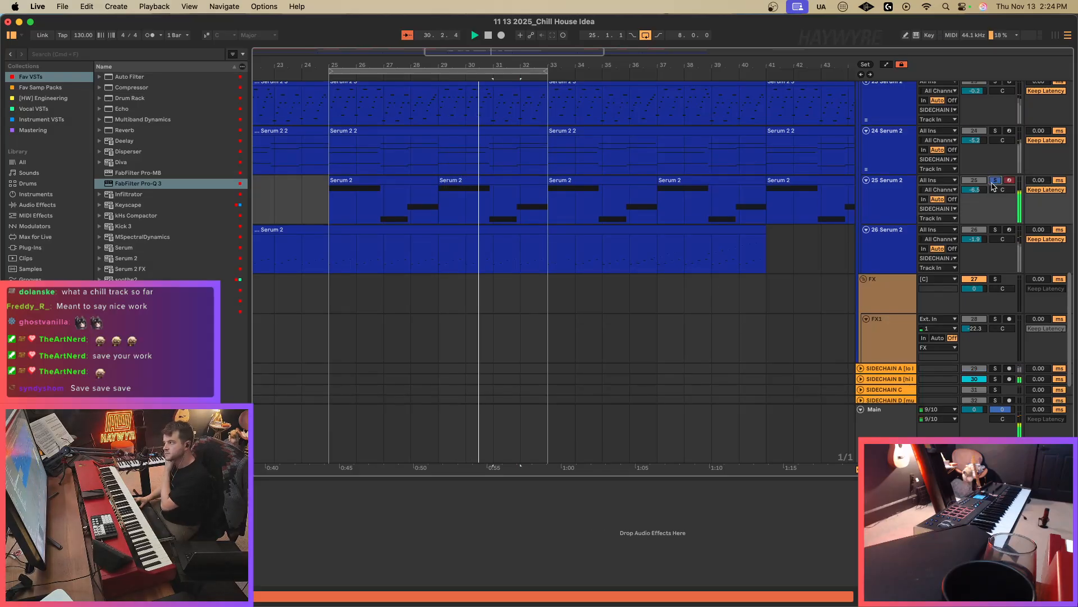
{"action": "left_click_drag", "start_coordinate": [150, 189], "coordinate": [497, 212]}
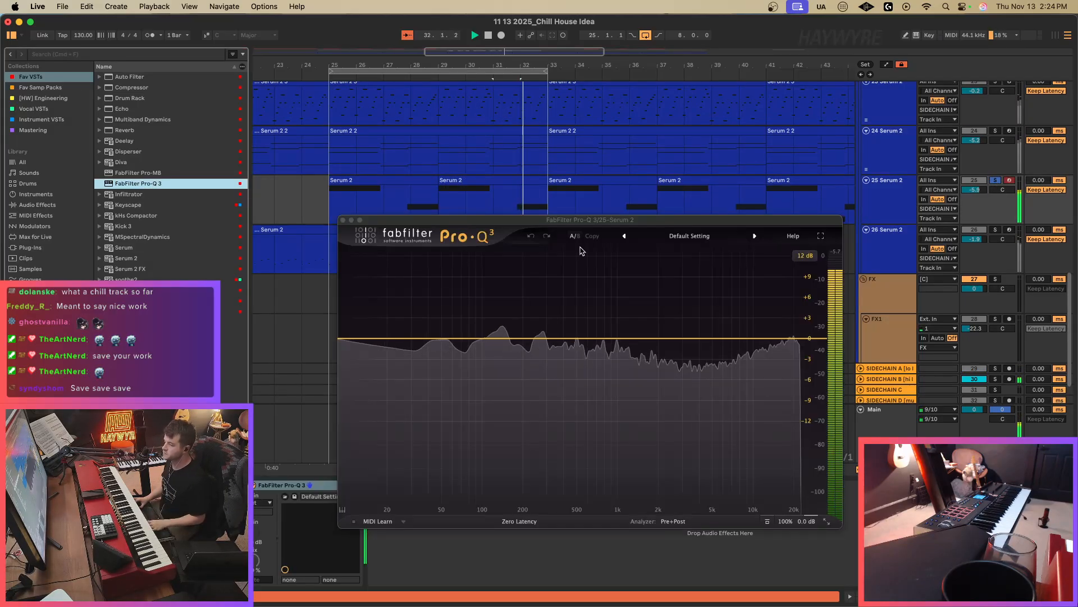
{"action": "double_click", "coordinate": [340, 340]}
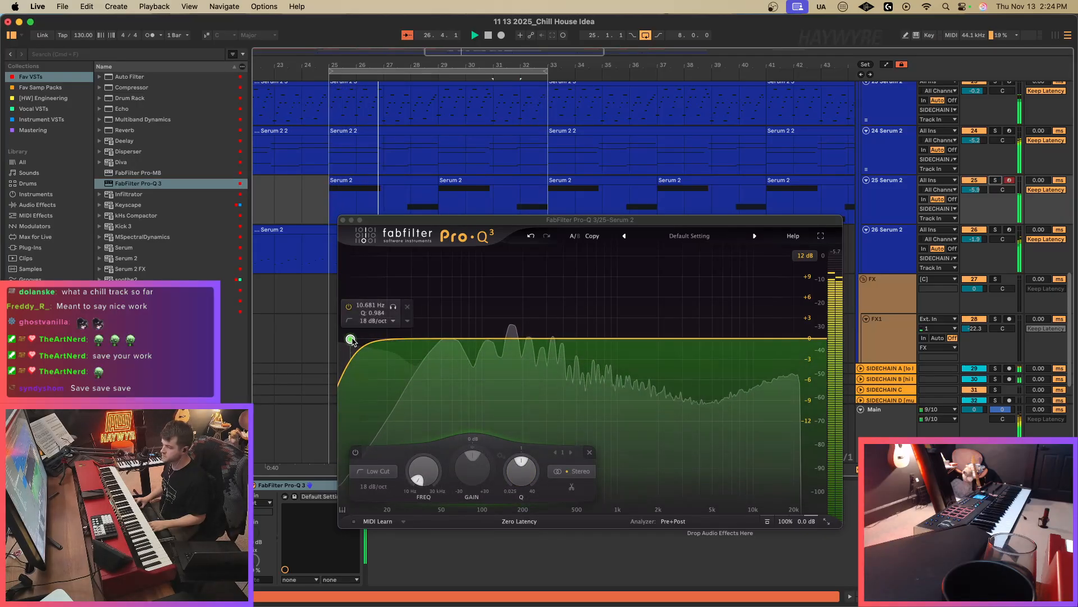
{"action": "left_click_drag", "start_coordinate": [352, 340], "coordinate": [365, 343]}
Add a bell band in Pro-Q 3 at about 613 Hz and boost it to about +17.3 dB.
{"action": "double_click", "coordinate": [645, 361]}
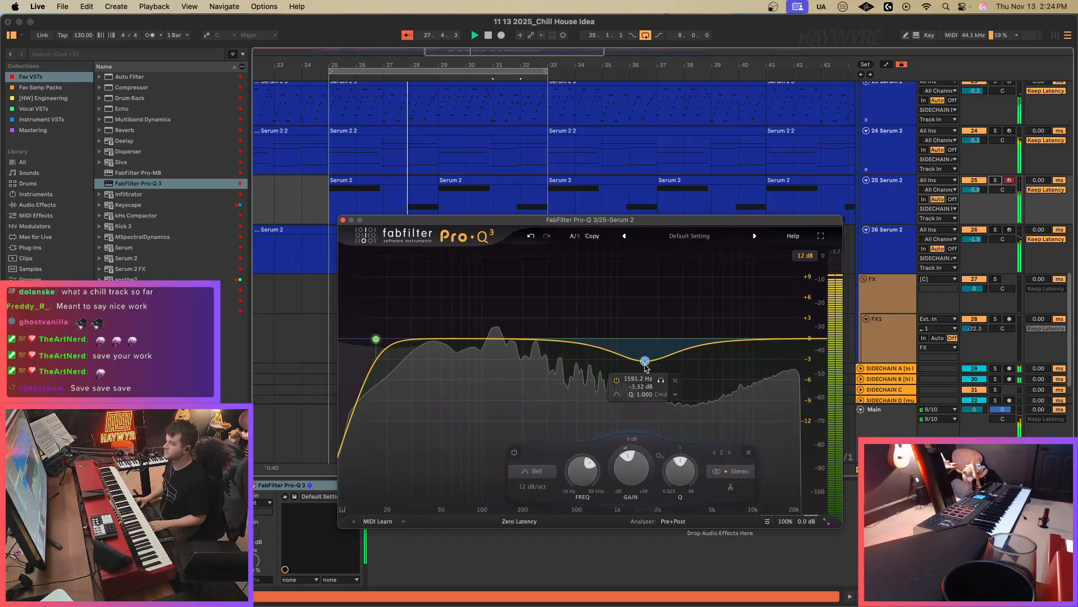
{"action": "left_click_drag", "start_coordinate": [537, 493], "coordinate": [564, 494]}
{"action": "left_click_drag", "start_coordinate": [668, 388], "coordinate": [589, 294]}
{"action": "right_click", "coordinate": [589, 294]}
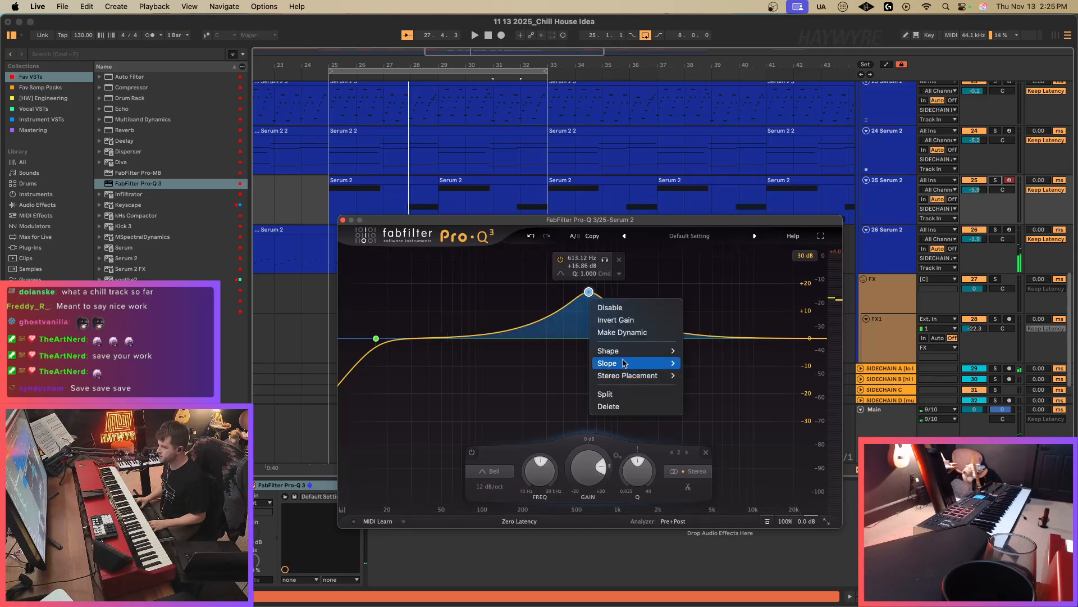
{"action": "left_click", "coordinate": [511, 298]}
{"action": "left_click_drag", "start_coordinate": [607, 482], "coordinate": [608, 480]}
Try automating the Pro-Q 3 Band 2 Q on 25 Serum 2 with a dip just before bar 27.
{"action": "key", "text": "a"}
{"action": "left_click_drag", "start_coordinate": [590, 219], "coordinate": [680, 225]}
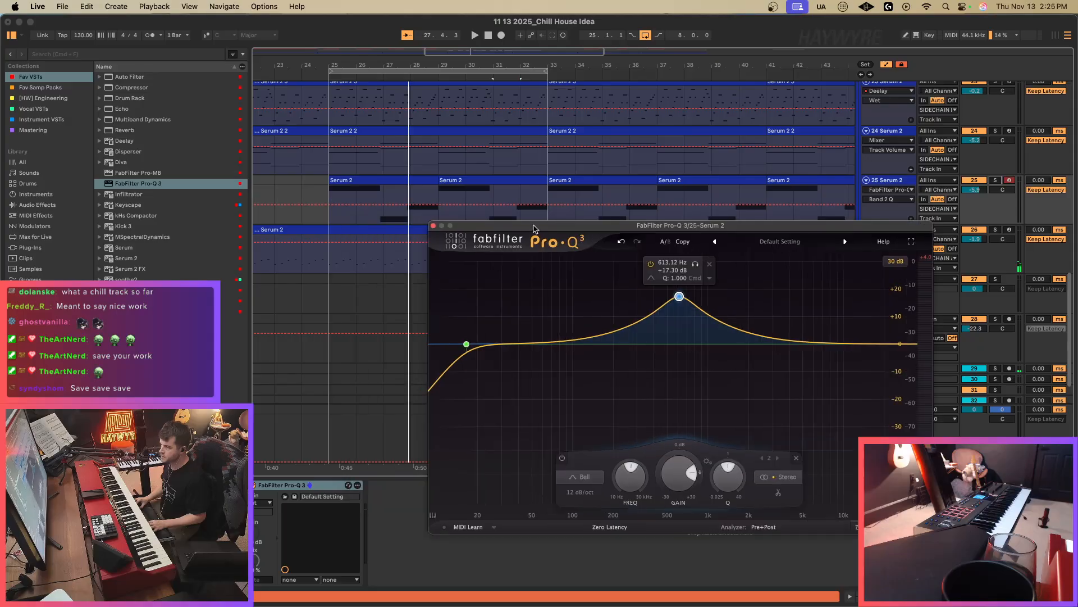
{"action": "left_click_drag", "start_coordinate": [443, 56], "coordinate": [444, 84]}
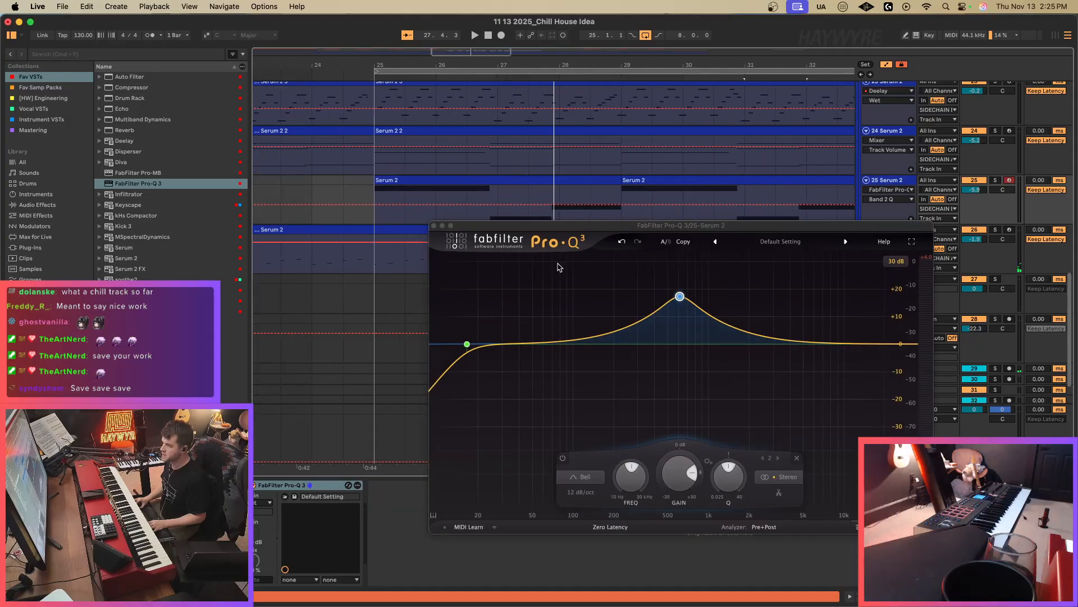
{"action": "left_click", "coordinate": [380, 205]}
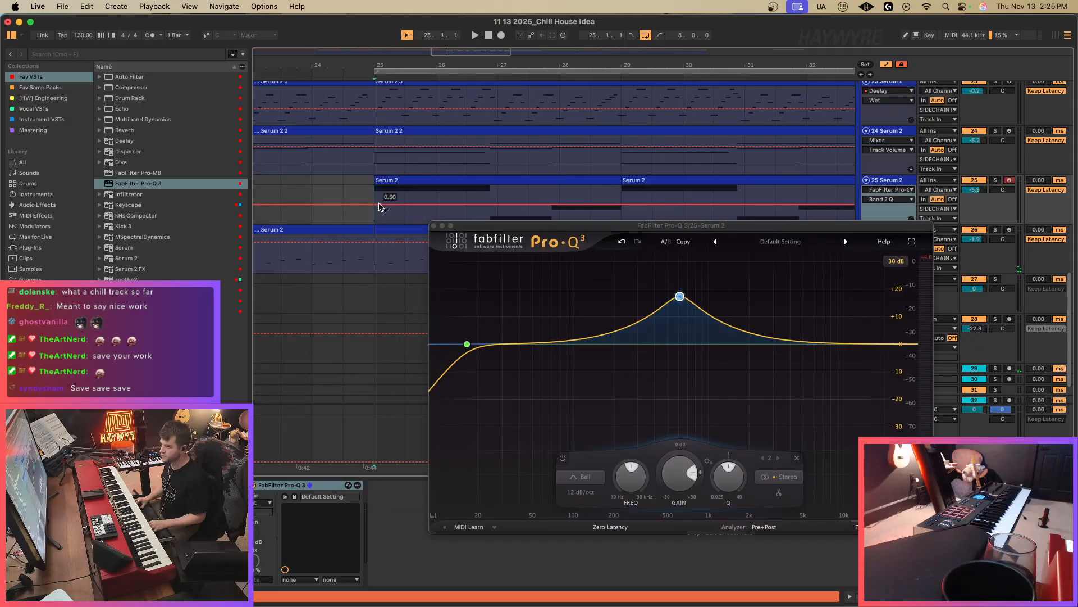
{"action": "left_click", "coordinate": [495, 209]}
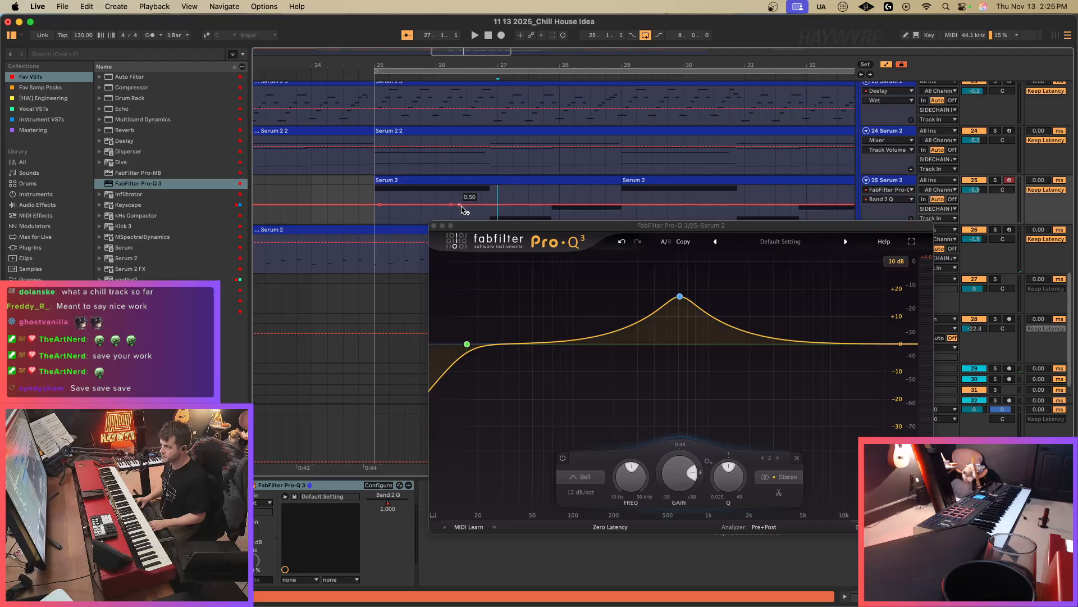
{"action": "left_click_drag", "start_coordinate": [490, 209], "coordinate": [490, 218]}
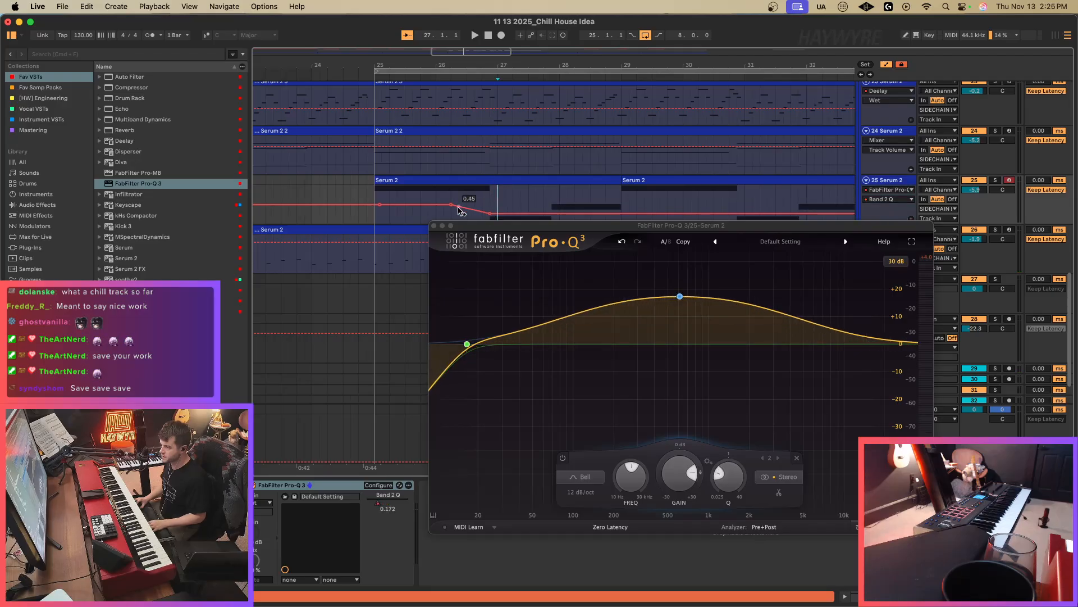
{"action": "key", "text": "super+z"}
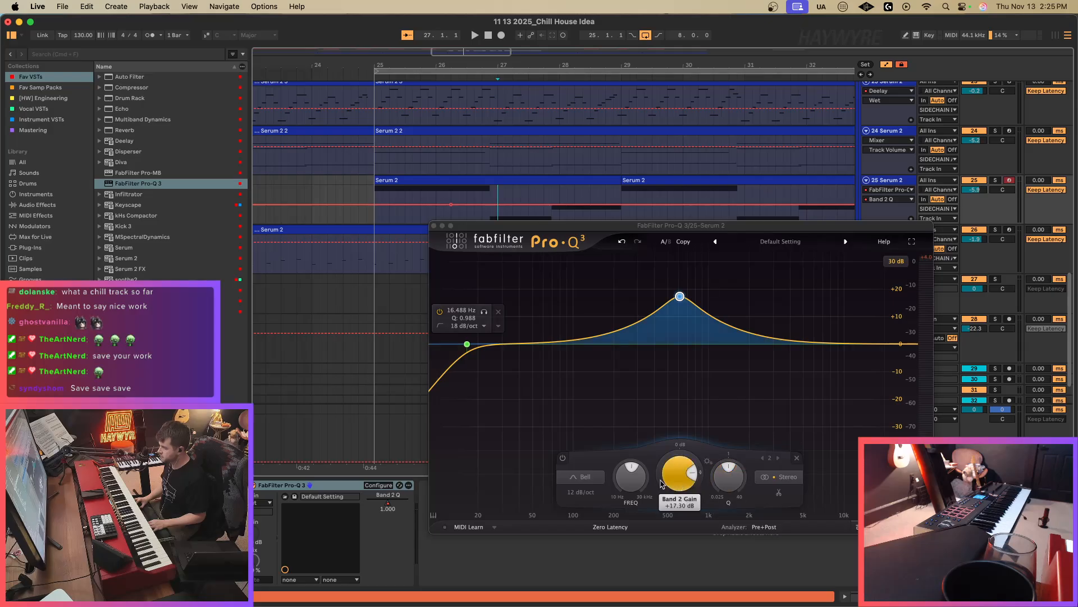
Automate the Pro-Q 3 Band 2 Frequency to peak at bar 25 and sweep down over the first Serum 2 note during soloed playback.
{"action": "left_click", "coordinate": [631, 468]}
{"action": "key", "text": "a"}
{"action": "left_click", "coordinate": [483, 208]}
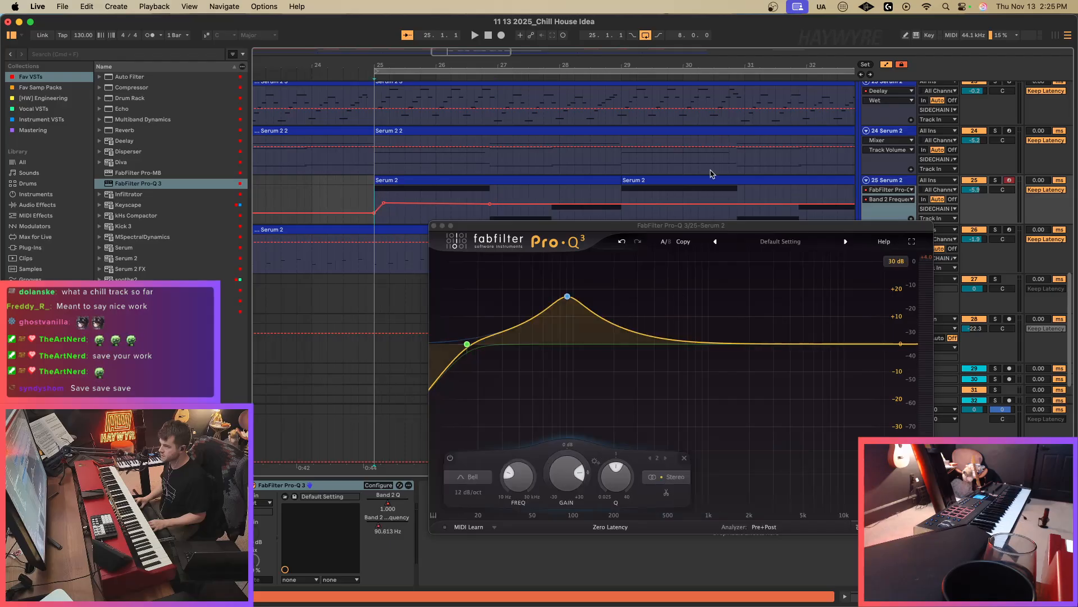
{"action": "key", "text": "space"}
{"action": "left_click_drag", "start_coordinate": [546, 203], "coordinate": [542, 201]}
{"action": "left_click_drag", "start_coordinate": [653, 203], "coordinate": [534, 196]}
{"action": "key", "text": "space"}
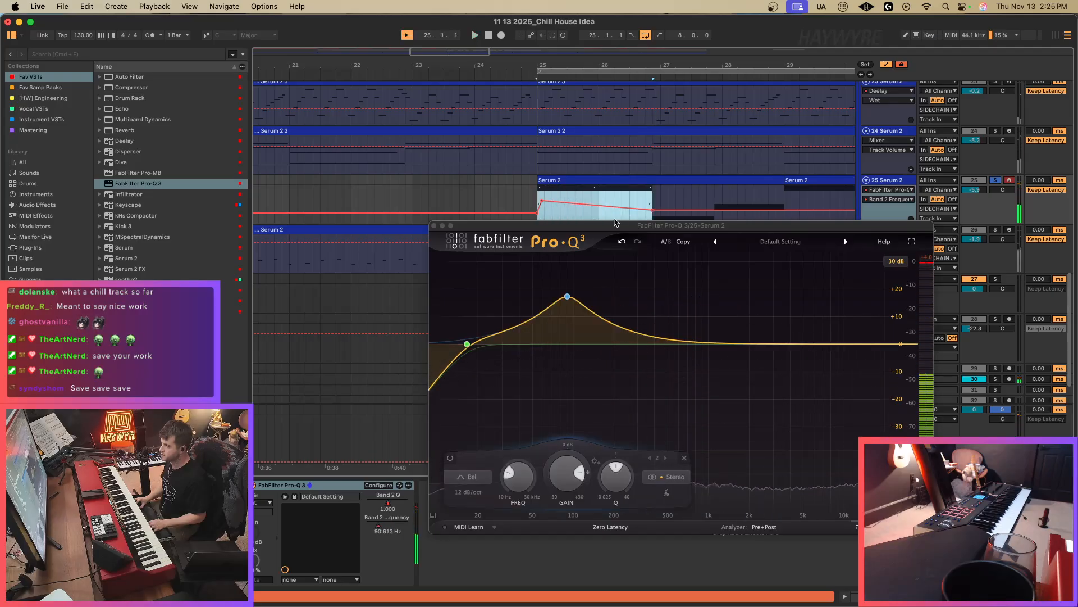
{"action": "key", "text": "super"}
{"action": "key", "text": "super"}
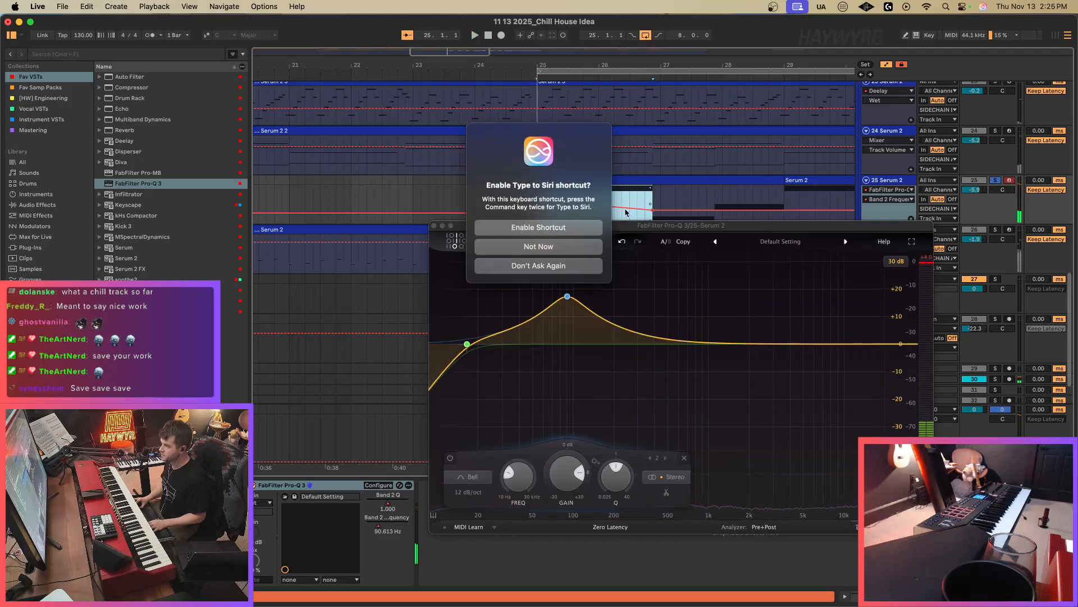
{"action": "left_click", "coordinate": [581, 248]}
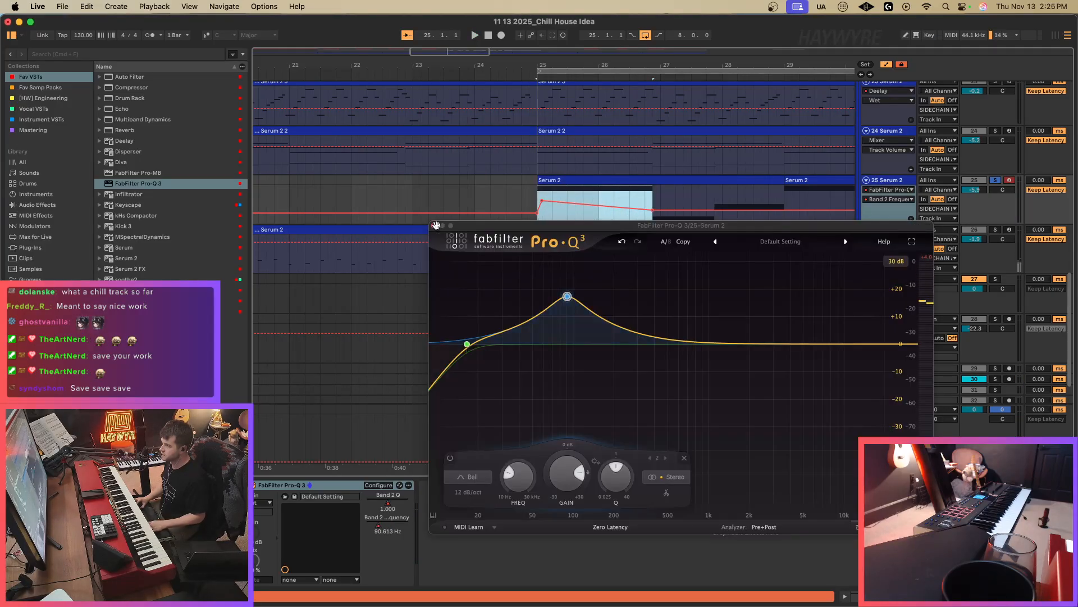
Close the EQ window, duplicate the frequency sweep onto the second Serum 2 note, and make it end at 27.4.3.
{"action": "left_click", "coordinate": [435, 226]}
{"action": "left_click_drag", "start_coordinate": [469, 56], "coordinate": [476, 69]}
{"action": "key", "text": "super+d"}
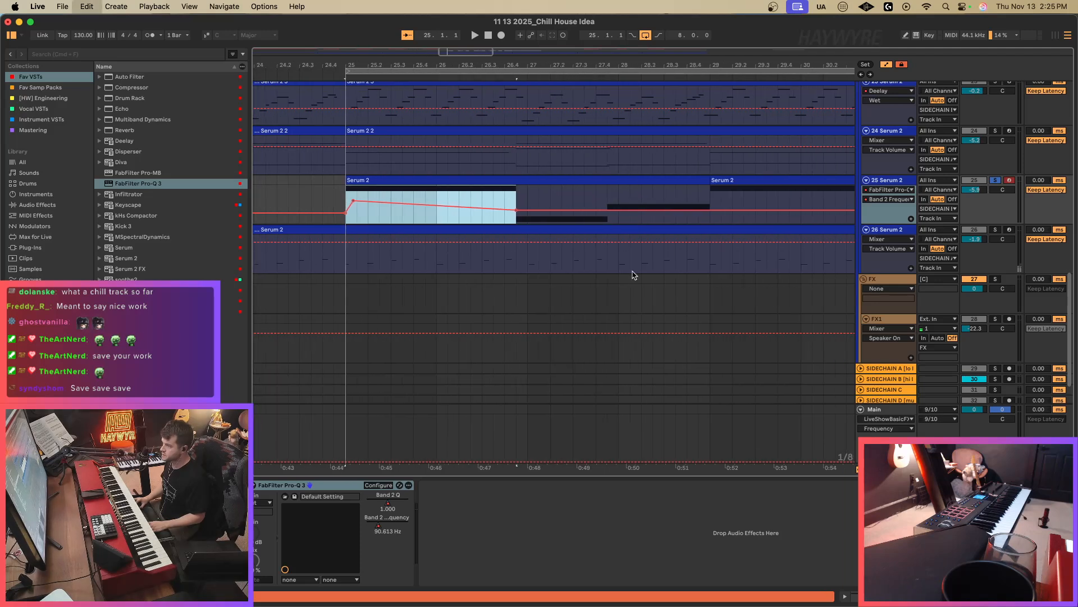
{"action": "left_click", "coordinate": [605, 214]}
{"action": "left_click", "coordinate": [606, 214]}
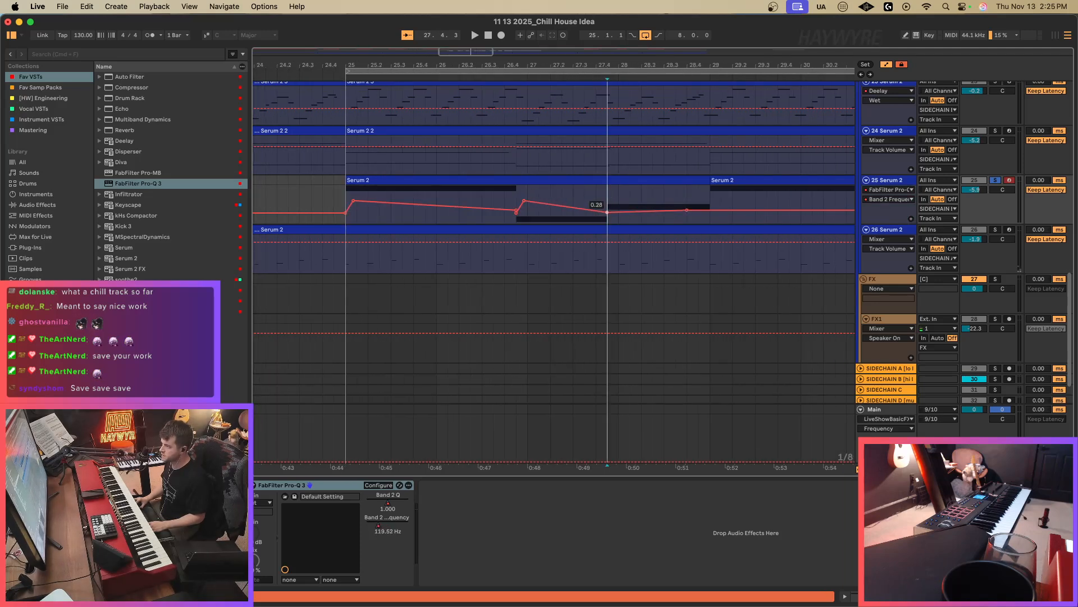
Duplicate the second note's frequency sweep onto the third Serum 2 note and tidy its end before bar 29.
{"action": "left_click_drag", "start_coordinate": [613, 203], "coordinate": [532, 202]}
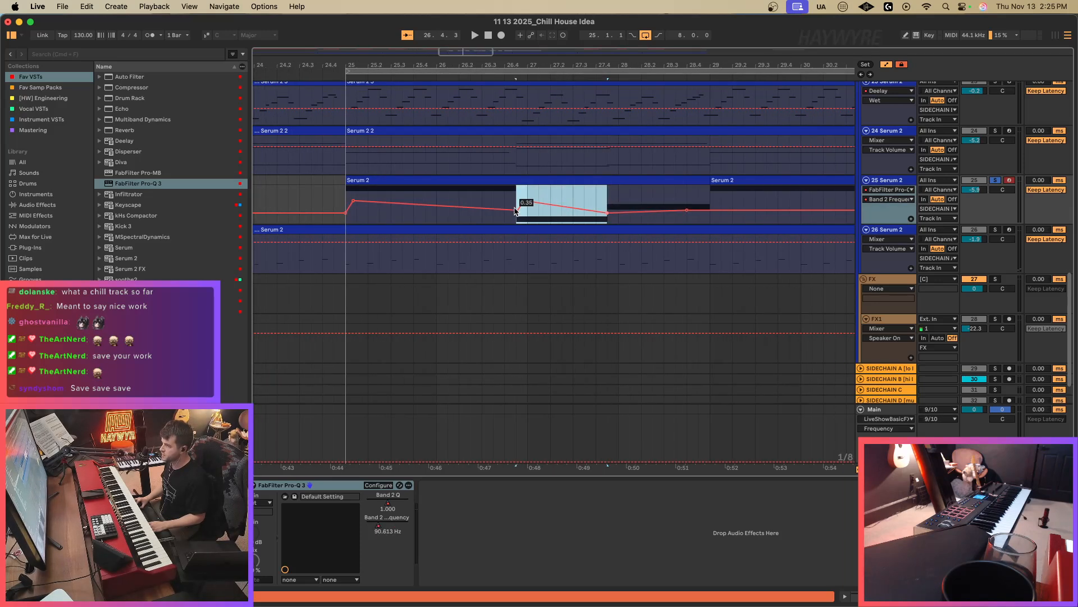
{"action": "key", "text": "super+d"}
{"action": "left_click", "coordinate": [699, 208]}
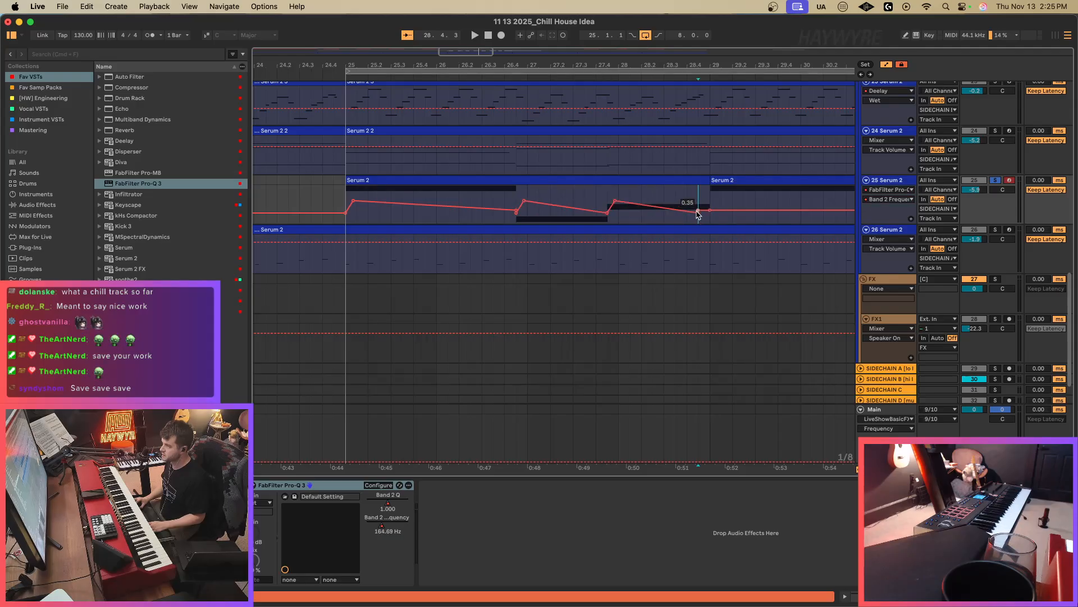
Play from bar 25 and move the first sweep's peak breakpoint onto the clip start at 0.60 for an instant jump.
{"action": "key", "text": "a"}
{"action": "left_click", "coordinate": [346, 196]}
{"action": "key", "text": "space"}
{"action": "key", "text": "a"}
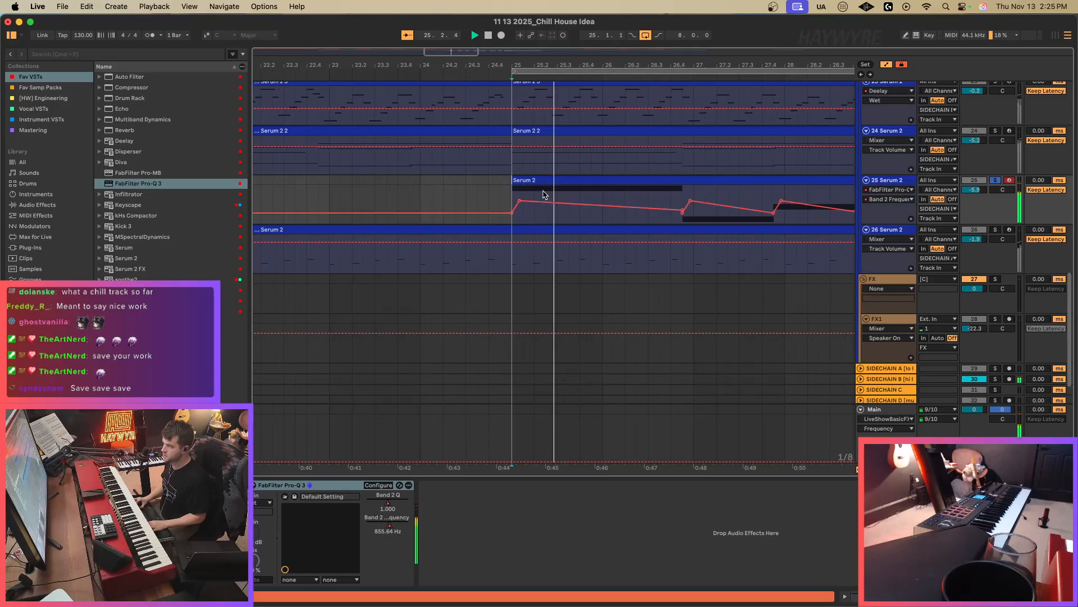
{"action": "left_click", "coordinate": [544, 196]}
{"action": "left_click_drag", "start_coordinate": [518, 201], "coordinate": [511, 201]}
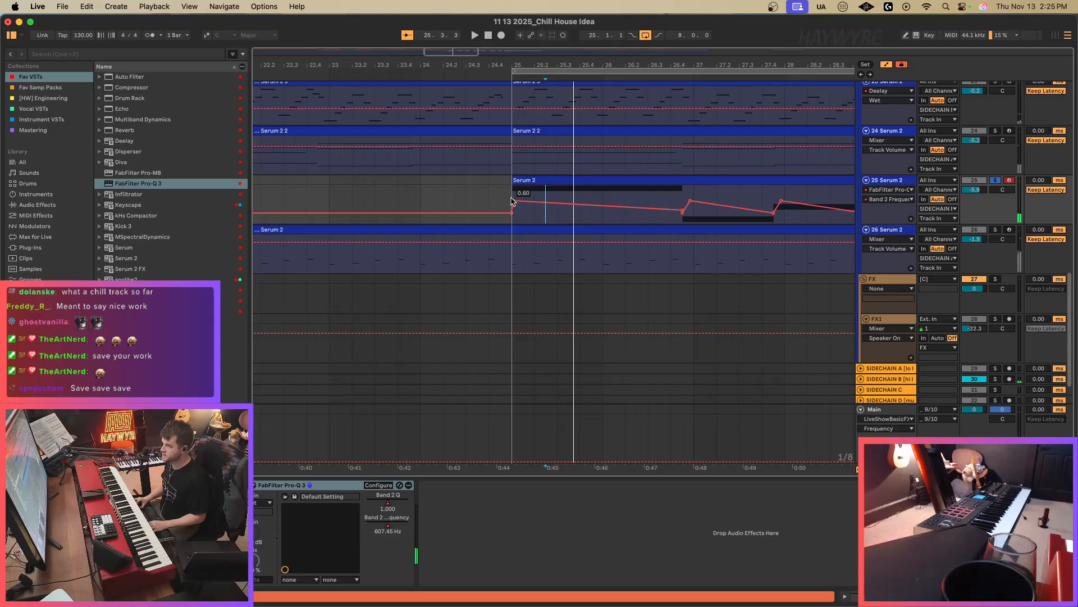
Give the second sweep the same instant jump, duplicate it onto the third note, and hide the automation lanes.
{"action": "key", "text": "space"}
{"action": "left_click", "coordinate": [716, 217]}
{"action": "left_click_drag", "start_coordinate": [701, 201], "coordinate": [788, 201]}
{"action": "key", "text": "ctrl+d"}
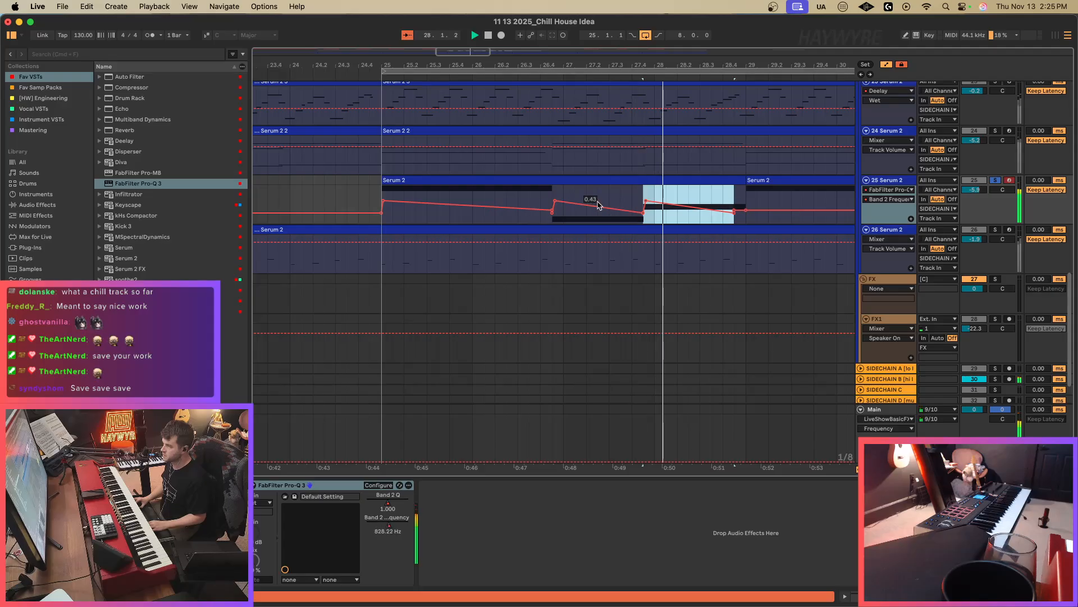
{"action": "left_click", "coordinate": [713, 197]}
{"action": "key", "text": "a"}
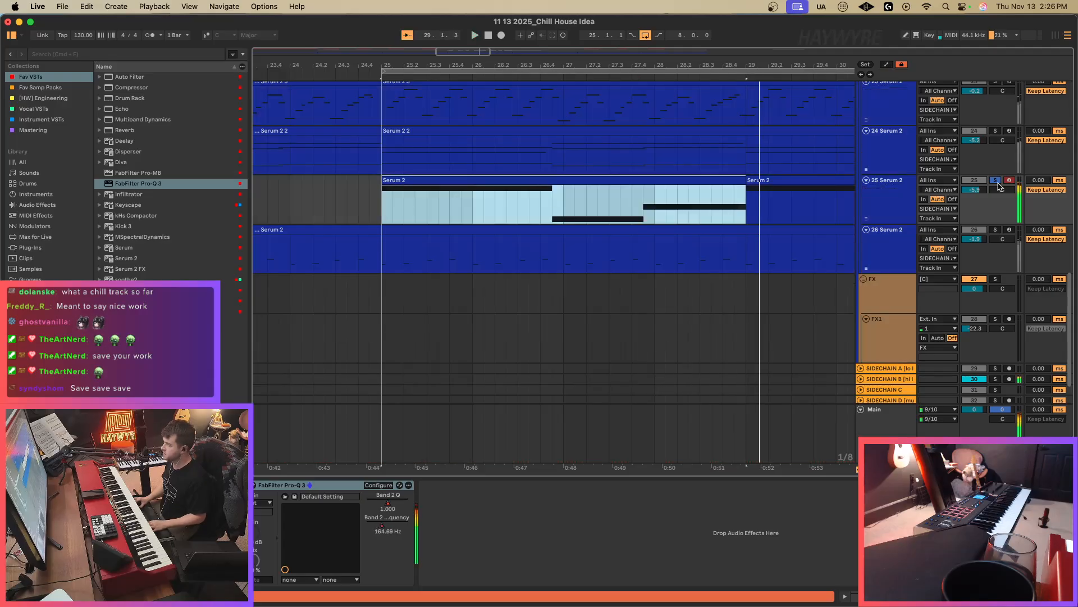
Unsolo the 25 Serum 2 track and add Multiband Dynamics followed by FabFilter Pro-MB after its Pro-Q 3.
{"action": "left_click", "coordinate": [123, 120]}
{"action": "left_click_drag", "start_coordinate": [550, 516], "coordinate": [580, 574]}
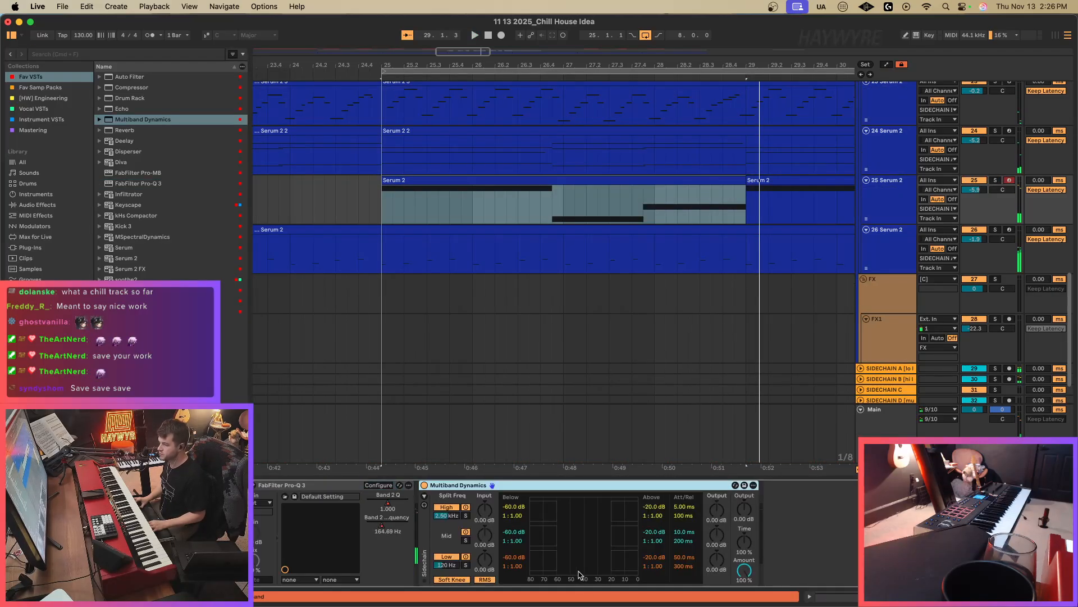
{"action": "left_click_drag", "start_coordinate": [149, 173], "coordinate": [487, 344]}
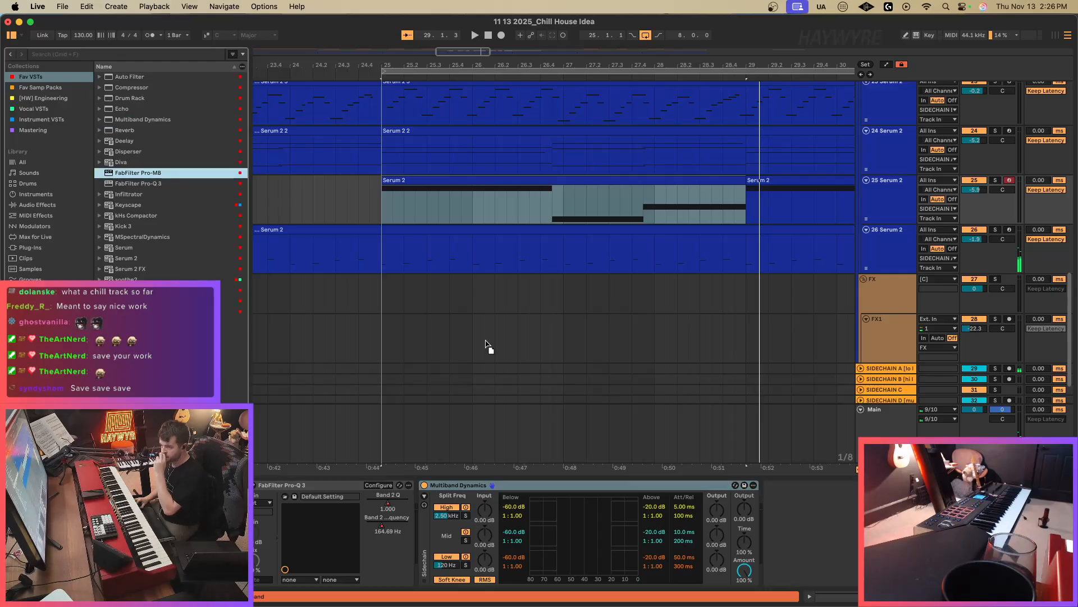
Add a compression band in Pro-MB during playback, widen it from just above 100 Hz to about 1 kHz, and close the plugin window.
{"action": "key", "text": "space"}
{"action": "left_click", "coordinate": [621, 341]}
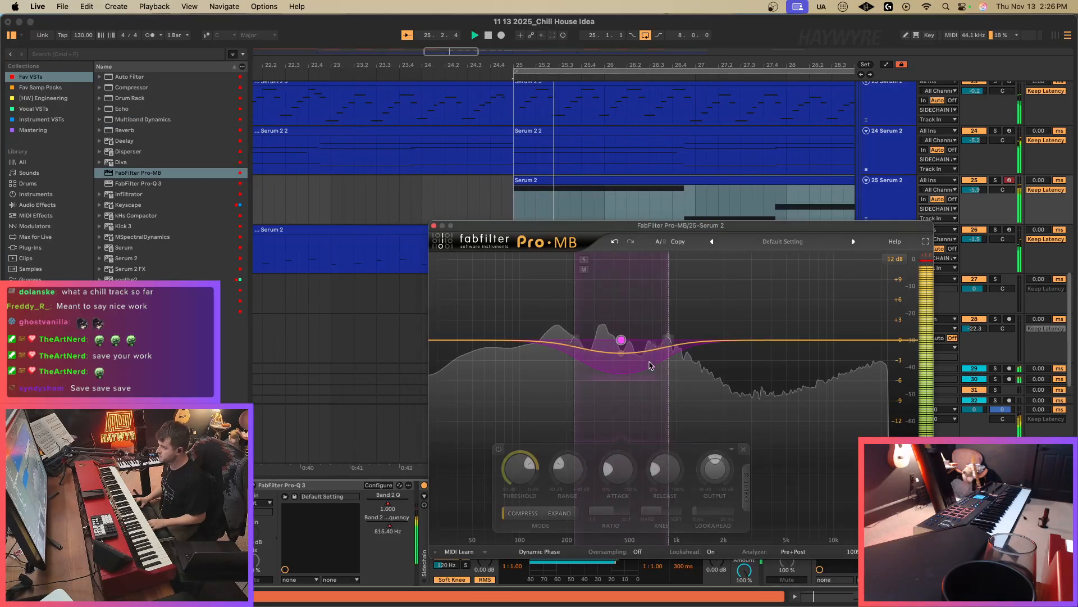
{"action": "left_click_drag", "start_coordinate": [669, 346], "coordinate": [675, 348]}
{"action": "left_click_drag", "start_coordinate": [575, 356], "coordinate": [542, 355]}
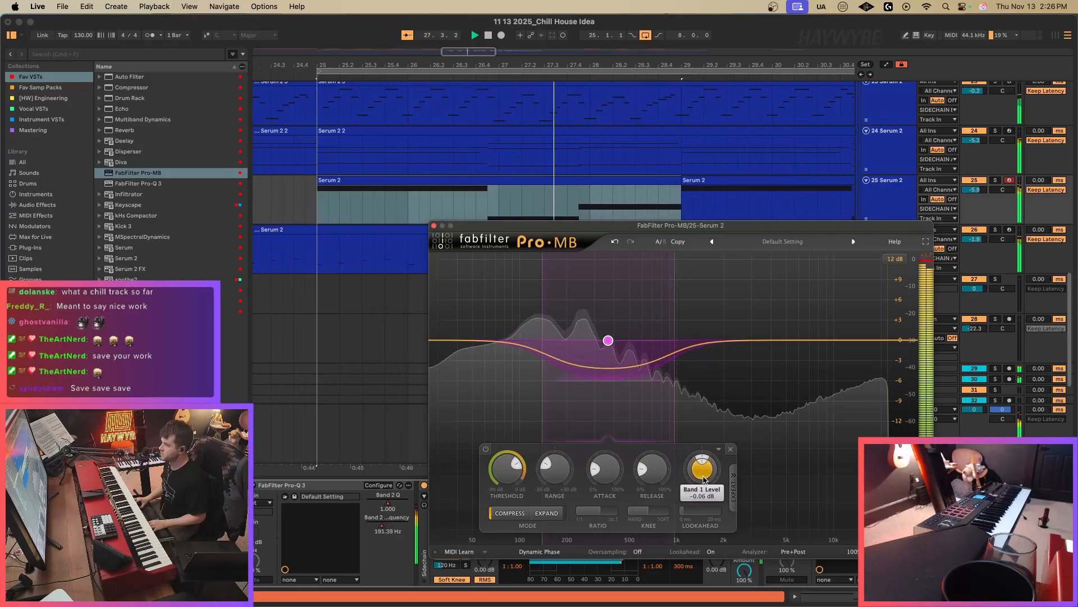
{"action": "left_click", "coordinate": [434, 225]}
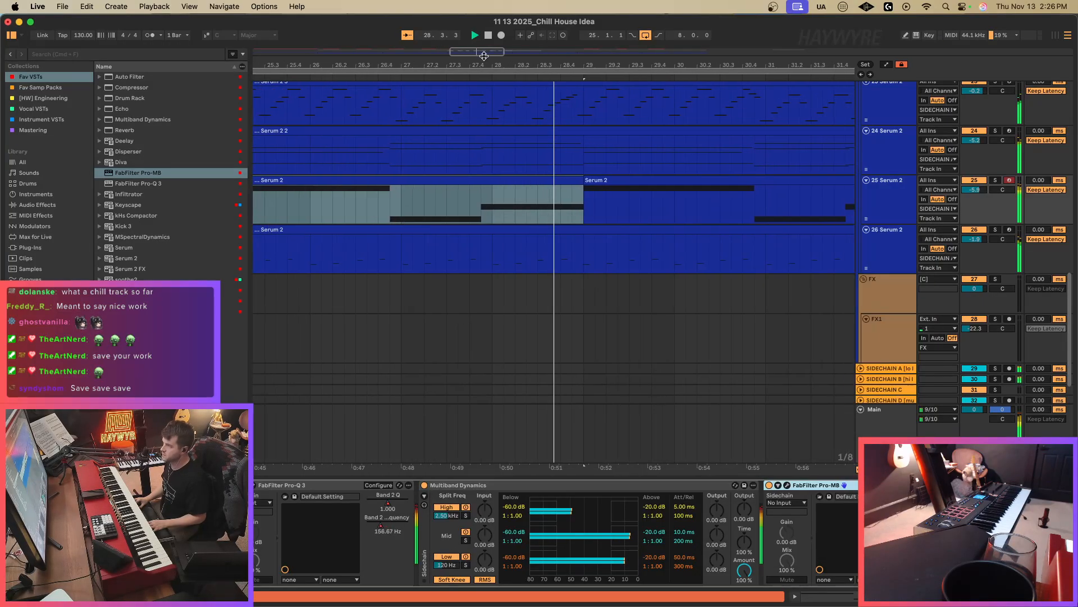
Stop playback, group the Pro-Q 3, Multiband Dynamics and Pro-MB devices on 25 Serum 2, and deactivate the group.
{"action": "left_click_drag", "start_coordinate": [484, 53], "coordinate": [483, 31]}
{"action": "key", "text": "space"}
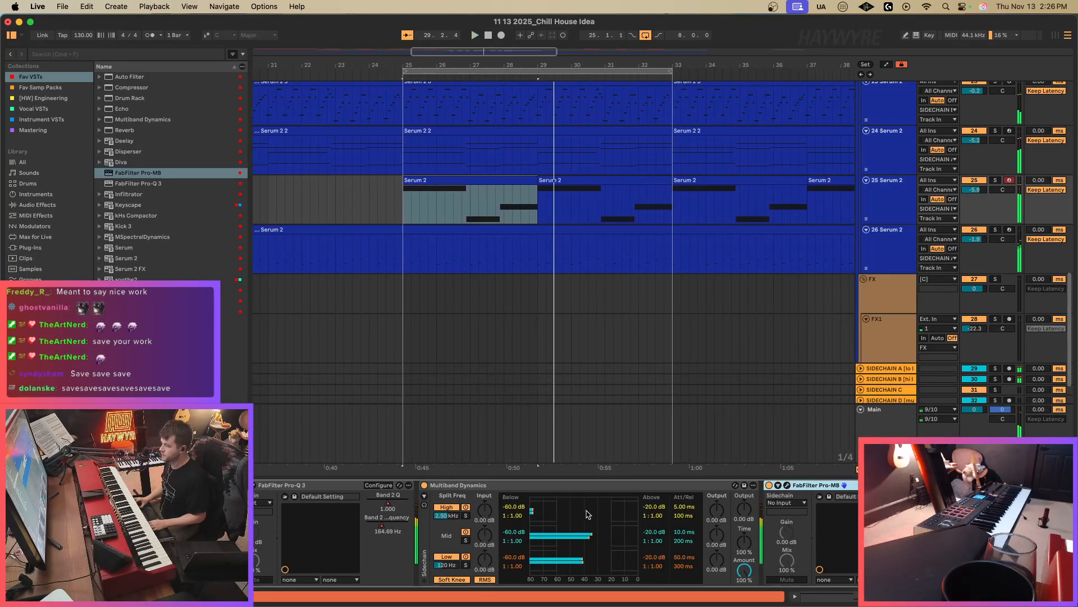
{"action": "left_click", "coordinate": [331, 485]}
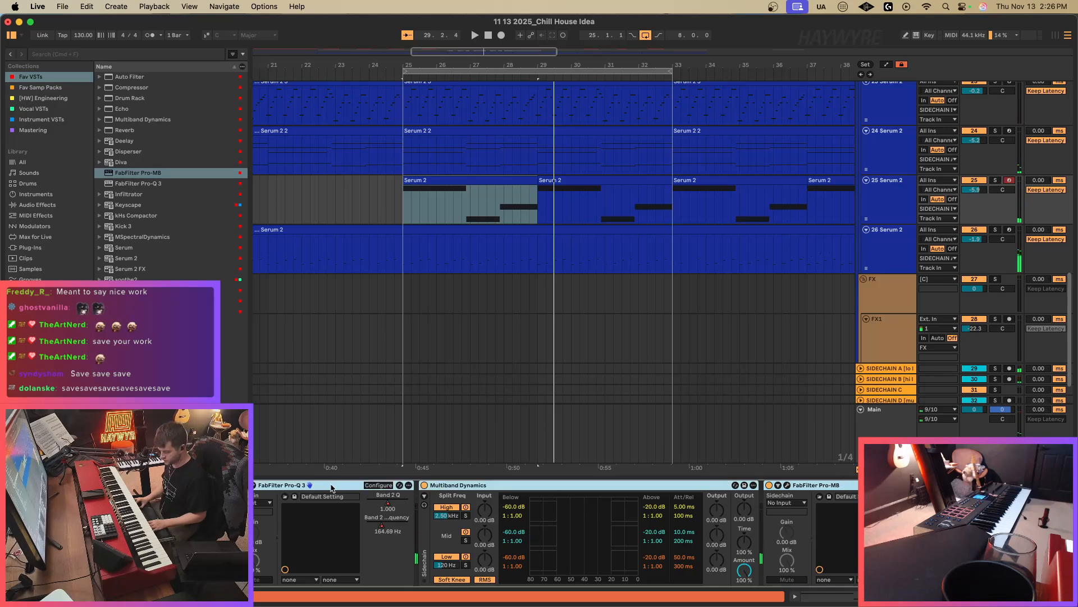
{"action": "key", "text": "super+g"}
{"action": "key", "text": "0"}
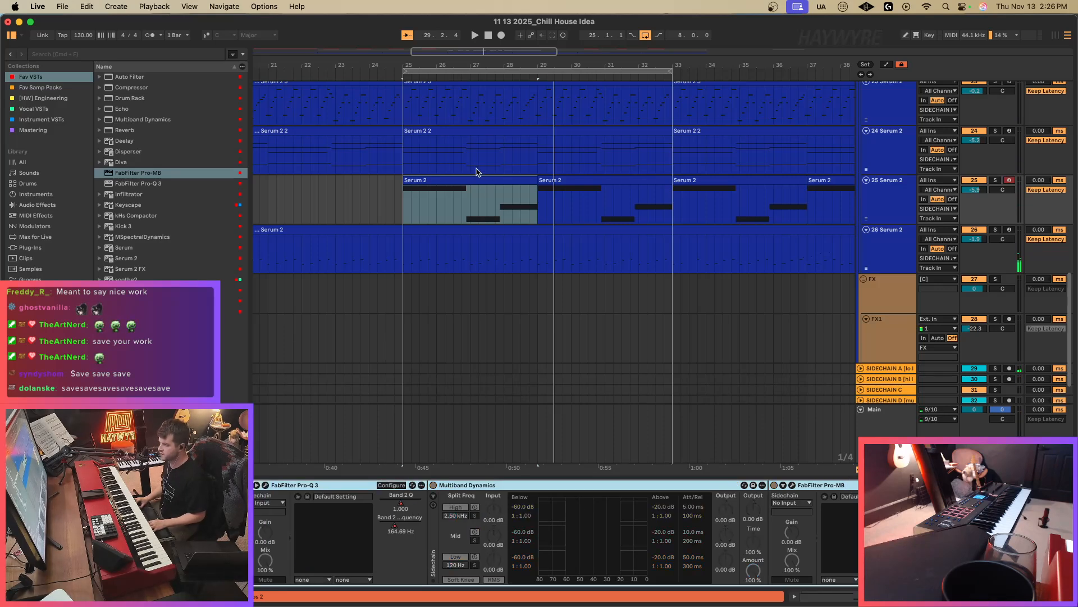
Turn off envelope locking and duplicate the first clip on 25 Serum 2 with its automation onto bars 29 to 33.
{"action": "left_click", "coordinate": [407, 207]}
{"action": "key", "text": "space"}
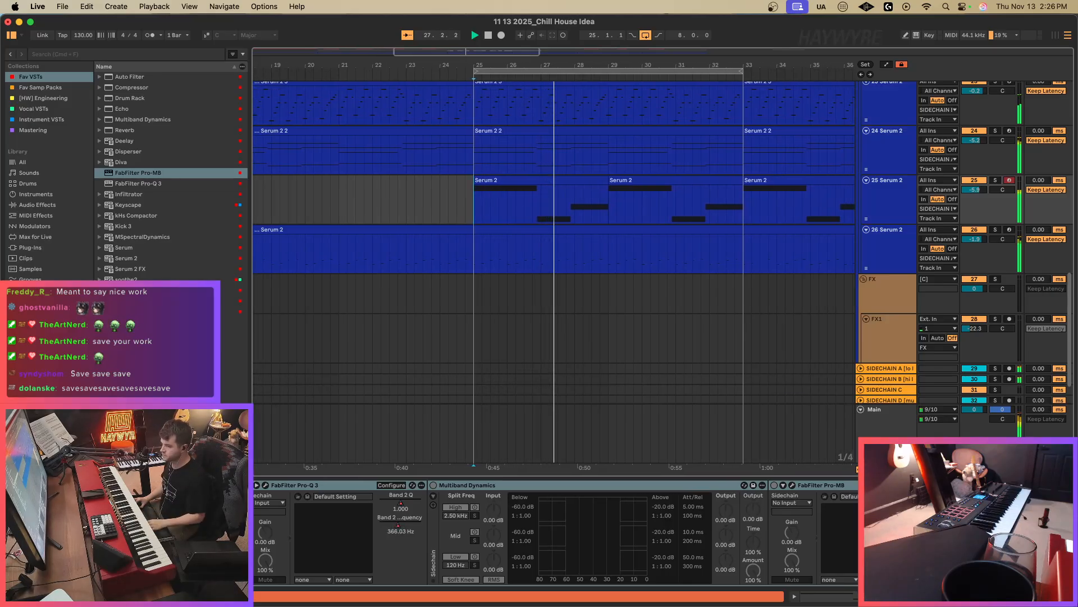
{"action": "left_click", "coordinate": [902, 65]}
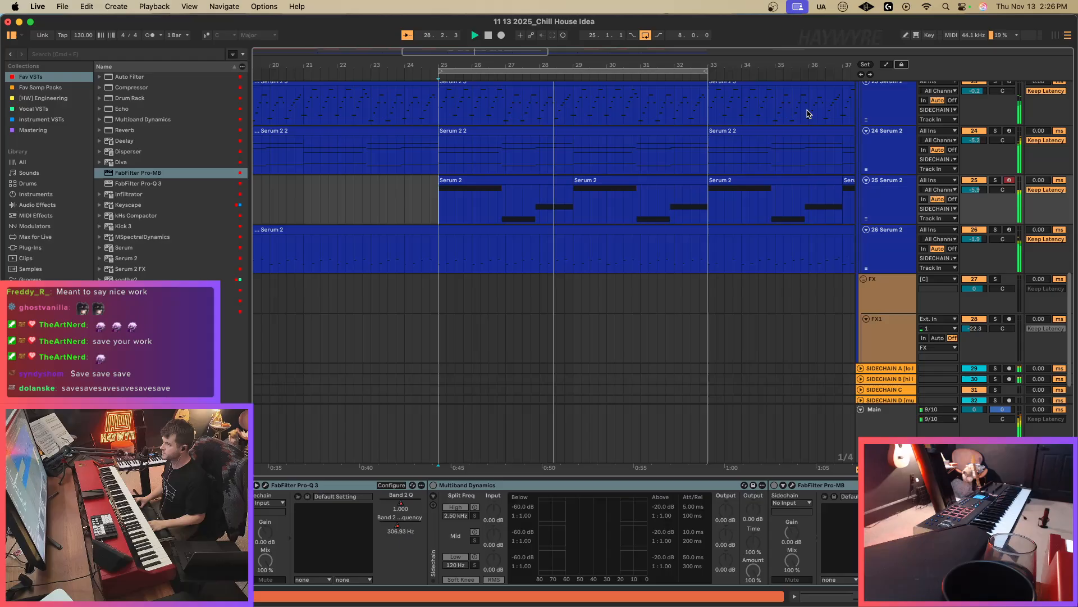
{"action": "left_click", "coordinate": [448, 198]}
{"action": "left_click", "coordinate": [464, 180]}
{"action": "key", "text": "super+d"}
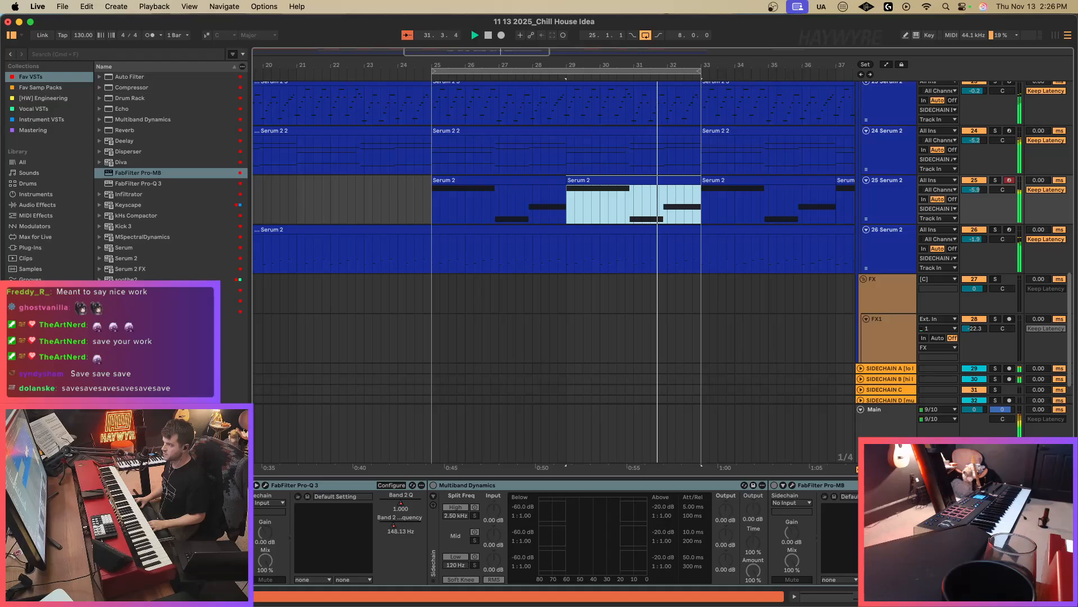
Reactivate the device group on 25 Serum 2 and lower the Pro-Q 3 Band 2 Frequency automation across bars 25 to 33.
{"action": "key", "text": "0"}
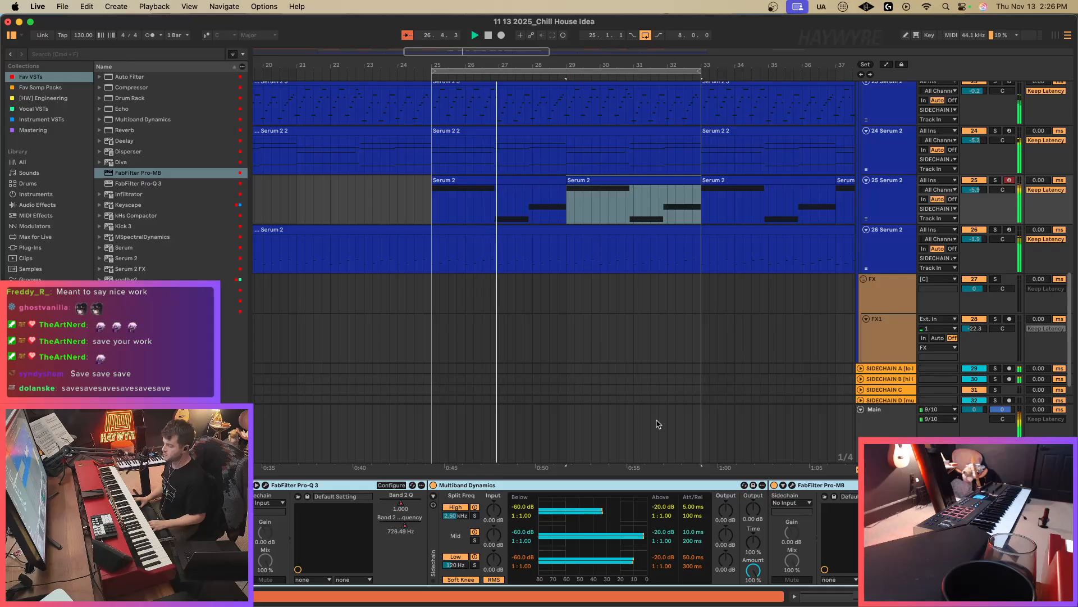
{"action": "right_click", "coordinate": [400, 531]}
{"action": "left_click", "coordinate": [455, 286]}
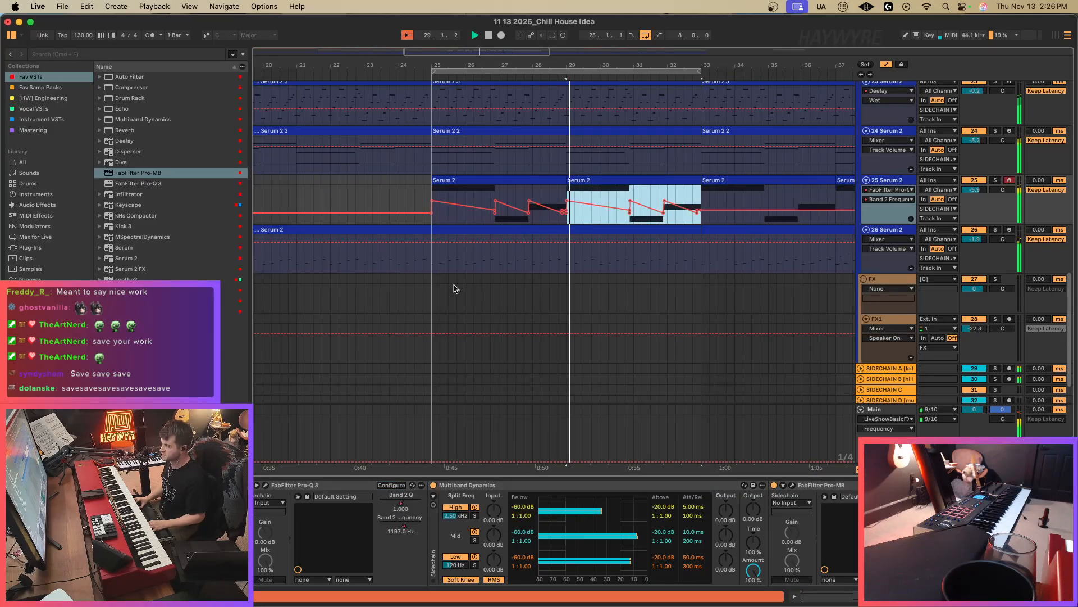
{"action": "left_click_drag", "start_coordinate": [434, 203], "coordinate": [699, 205]}
{"action": "left_click_drag", "start_coordinate": [465, 216], "coordinate": [465, 220]}
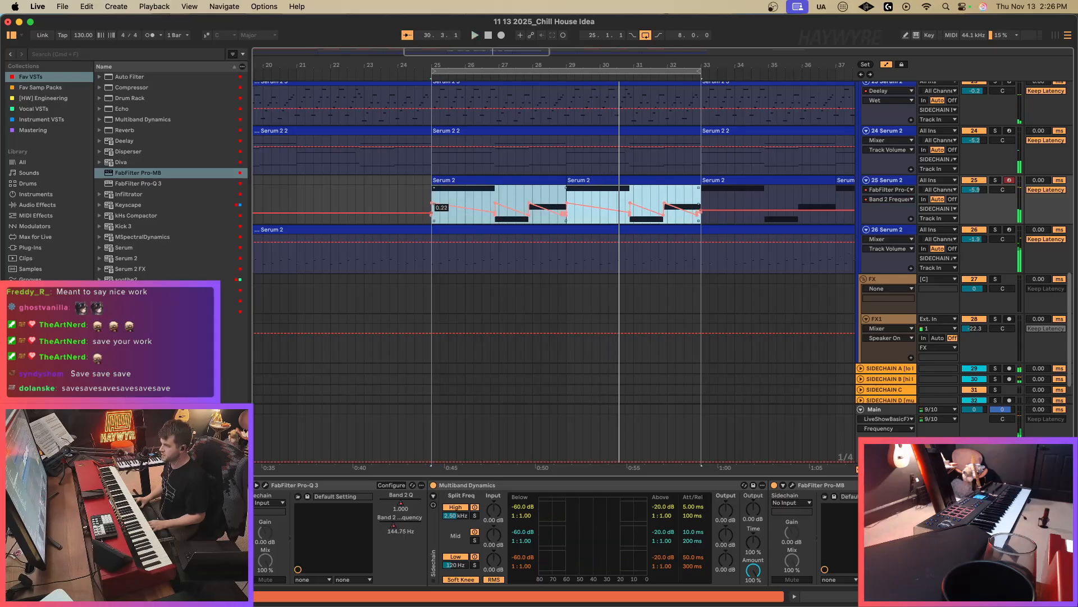
{"action": "key", "text": "space"}
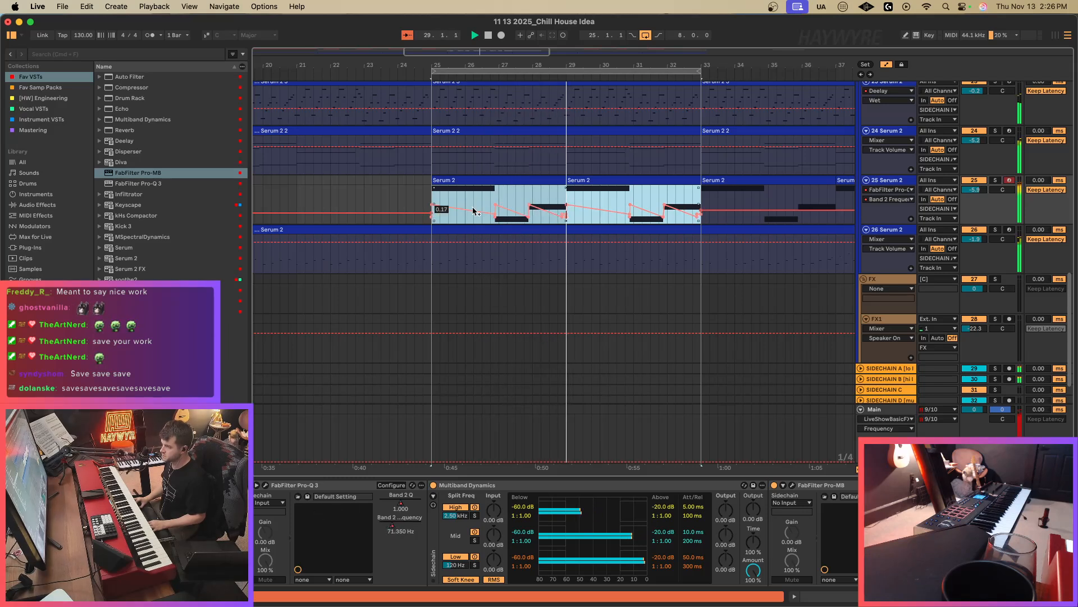
Reduce the Pro-Q 3 Band 2 gain to about +10.3 dB and the Multiband Dynamics Amount to about 55 %.
{"action": "left_click", "coordinate": [266, 485]}
{"action": "left_click", "coordinate": [580, 483]}
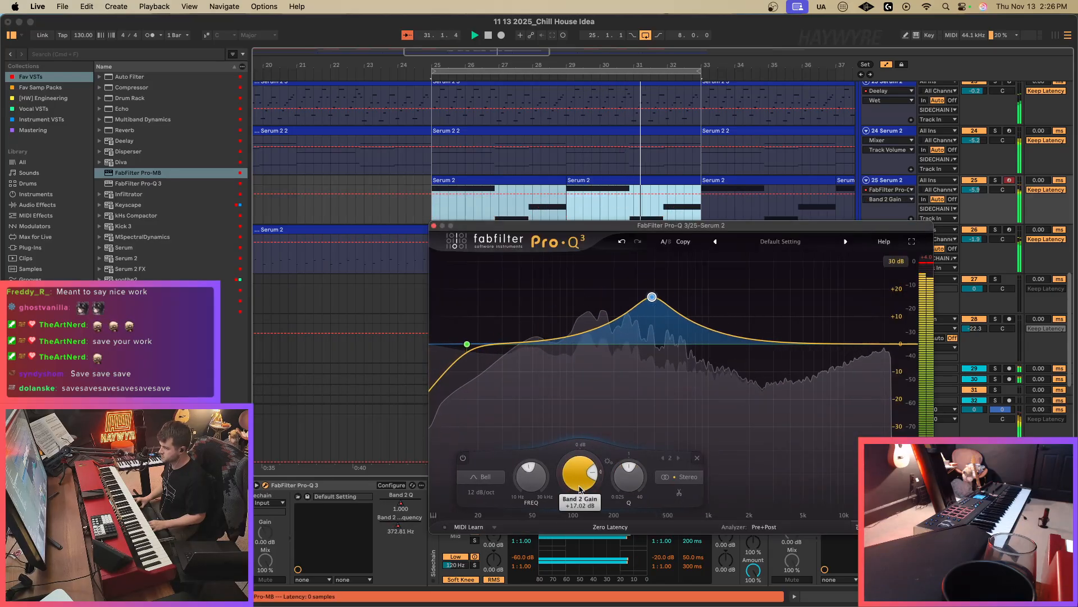
{"action": "left_click_drag", "start_coordinate": [580, 489], "coordinate": [575, 520]}
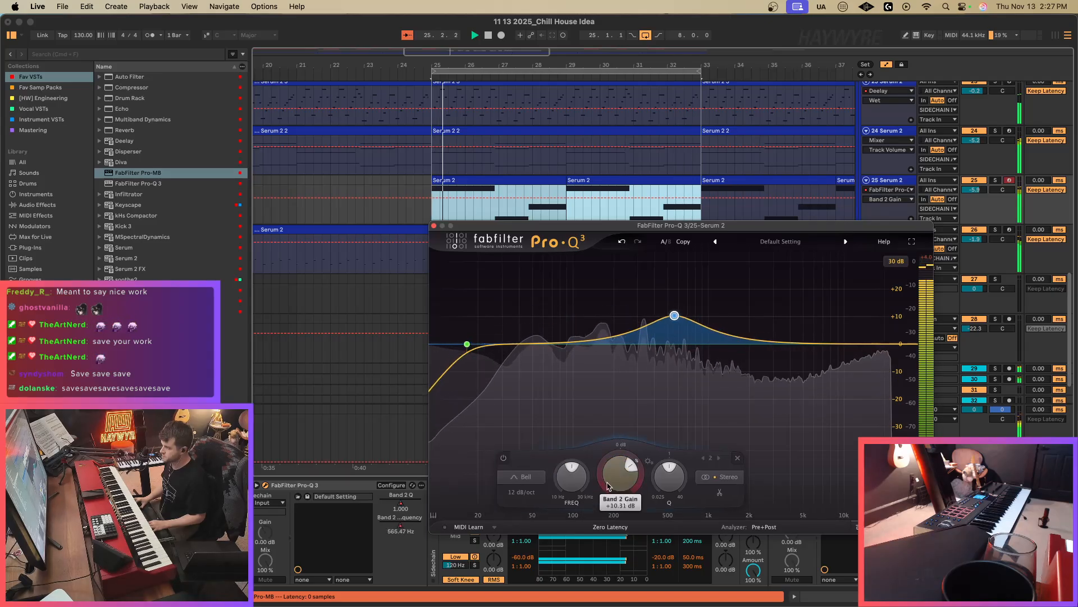
{"action": "left_click", "coordinate": [434, 226]}
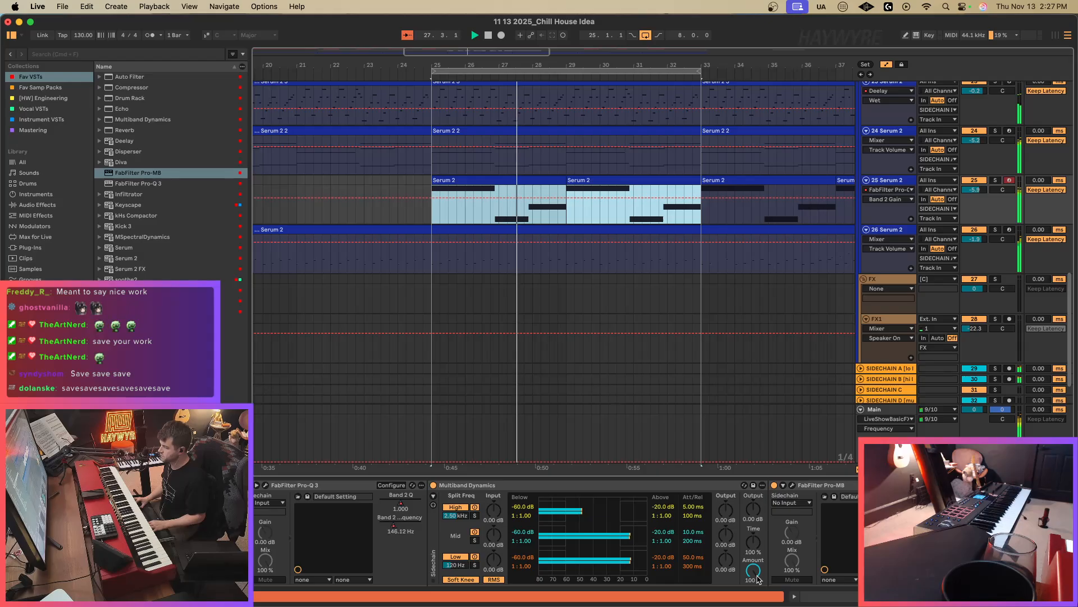
{"action": "left_click_drag", "start_coordinate": [757, 579], "coordinate": [757, 600]}
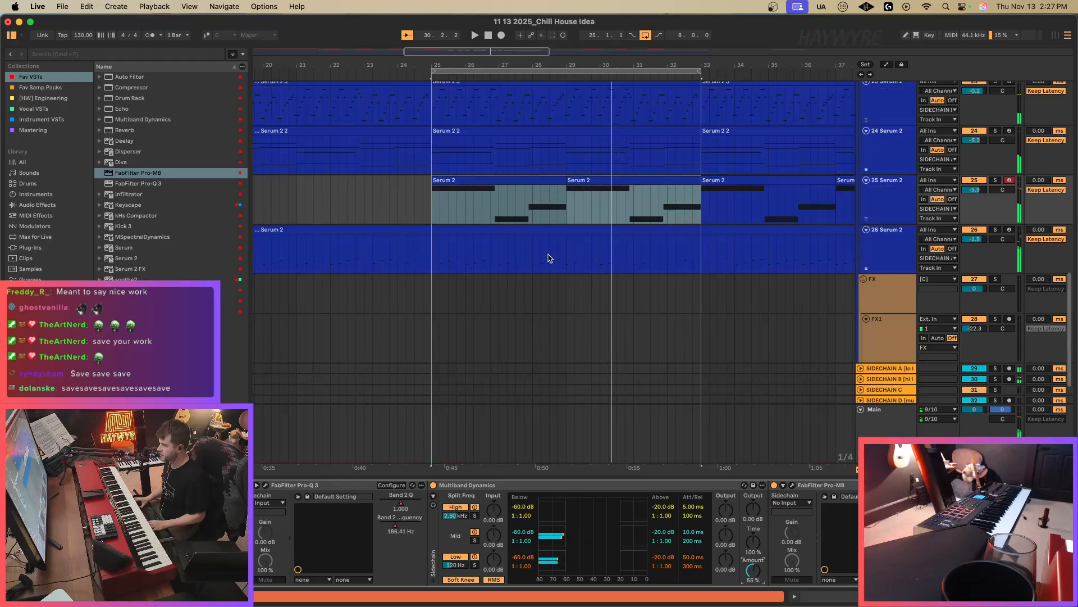
Replace the 11 Group audio from bar 33 onward with a duplicate of bars 25 to 33, and loop the duplicated section.
{"action": "scroll", "coordinate": [551, 256], "scroll_direction": "down", "scroll_amount": 2}
{"action": "scroll", "coordinate": [558, 252], "scroll_direction": "up", "scroll_amount": 8}
{"action": "left_click_drag", "start_coordinate": [436, 62], "coordinate": [436, 48]}
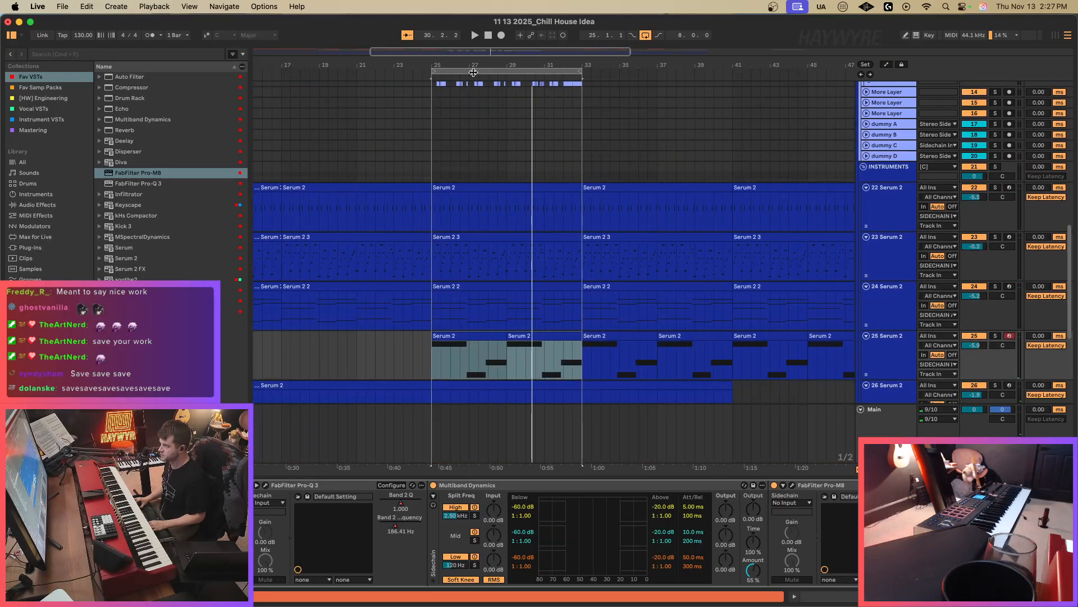
{"action": "scroll", "coordinate": [506, 169], "scroll_direction": "up", "scroll_amount": 7}
{"action": "left_click_drag", "start_coordinate": [584, 141], "coordinate": [725, 219]}
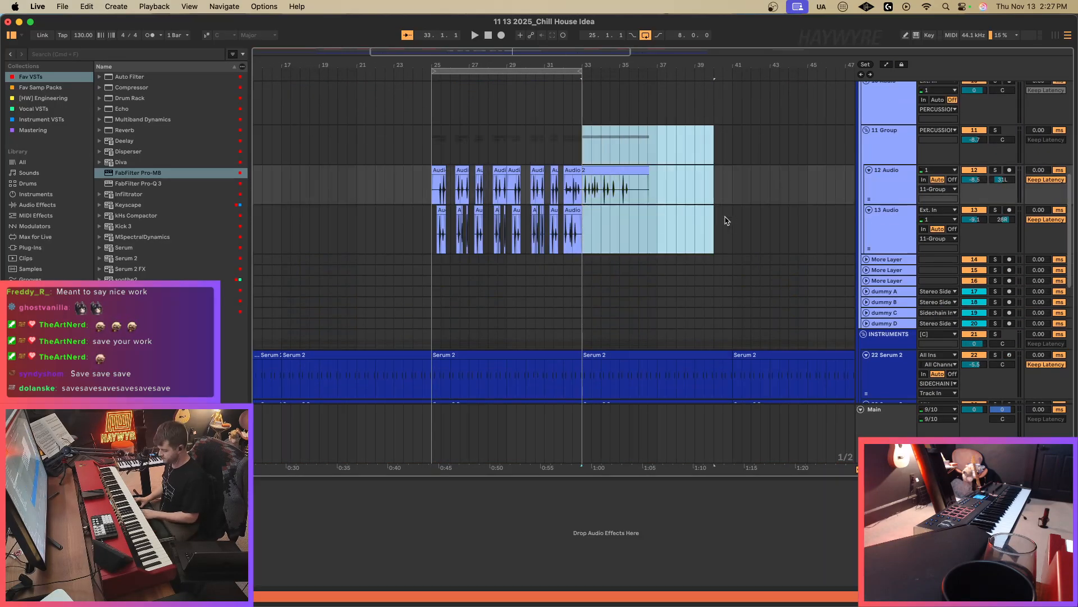
{"action": "key", "text": "Delete"}
{"action": "left_click_drag", "start_coordinate": [434, 144], "coordinate": [588, 237]}
{"action": "key", "text": "super+d"}
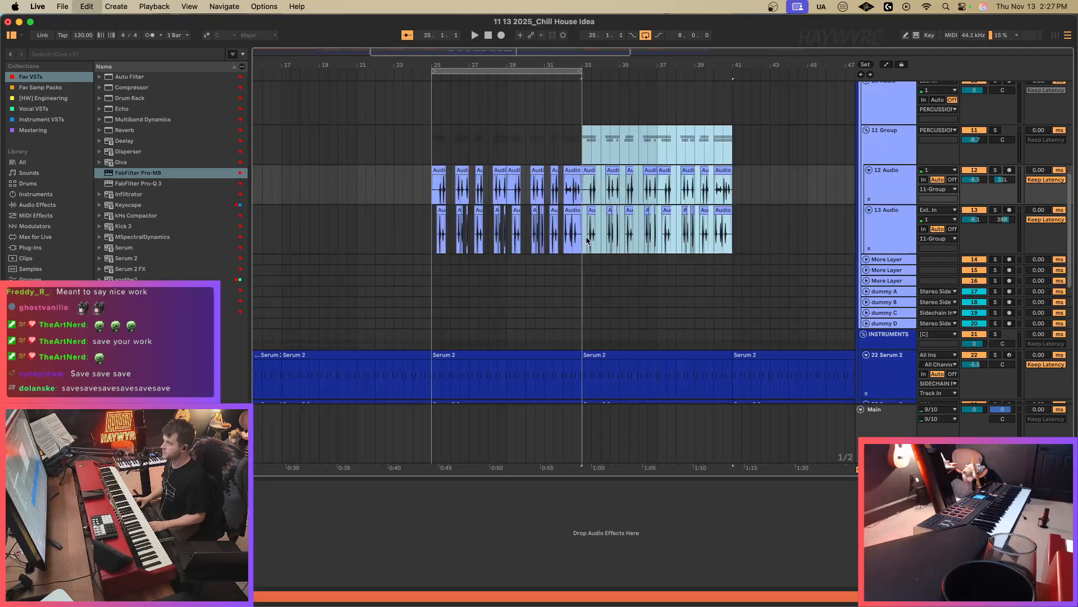
{"action": "left_click_drag", "start_coordinate": [531, 52], "coordinate": [534, 35]}
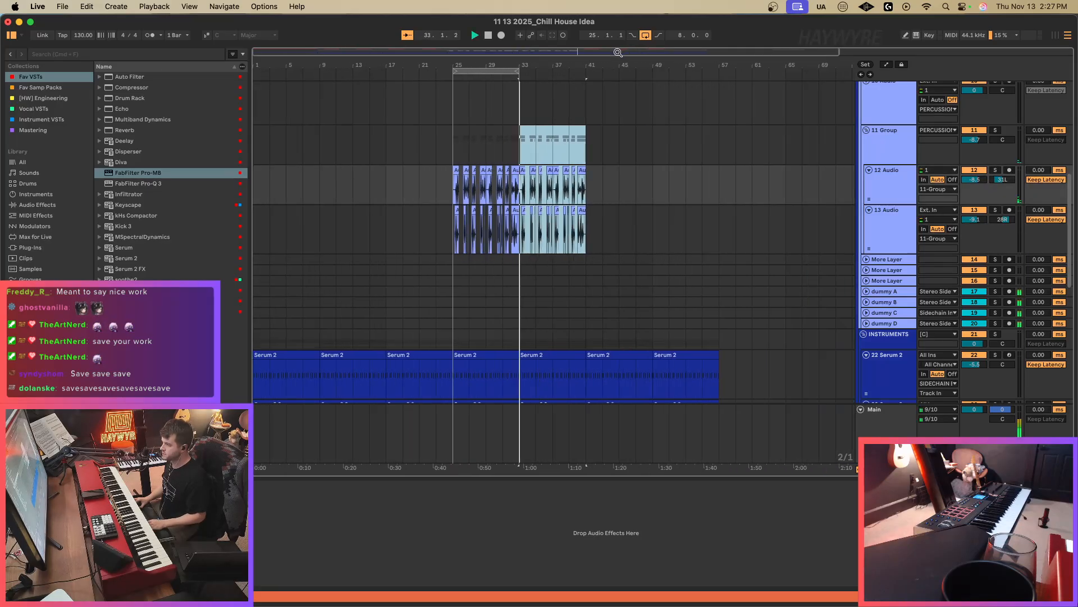
{"action": "key", "text": "super+l"}
Copy bars 25 to 29 of the 26 Serum 2 clip and paste them at bar 33 on the same track.
{"action": "scroll", "coordinate": [589, 206], "scroll_direction": "up", "scroll_amount": 3}
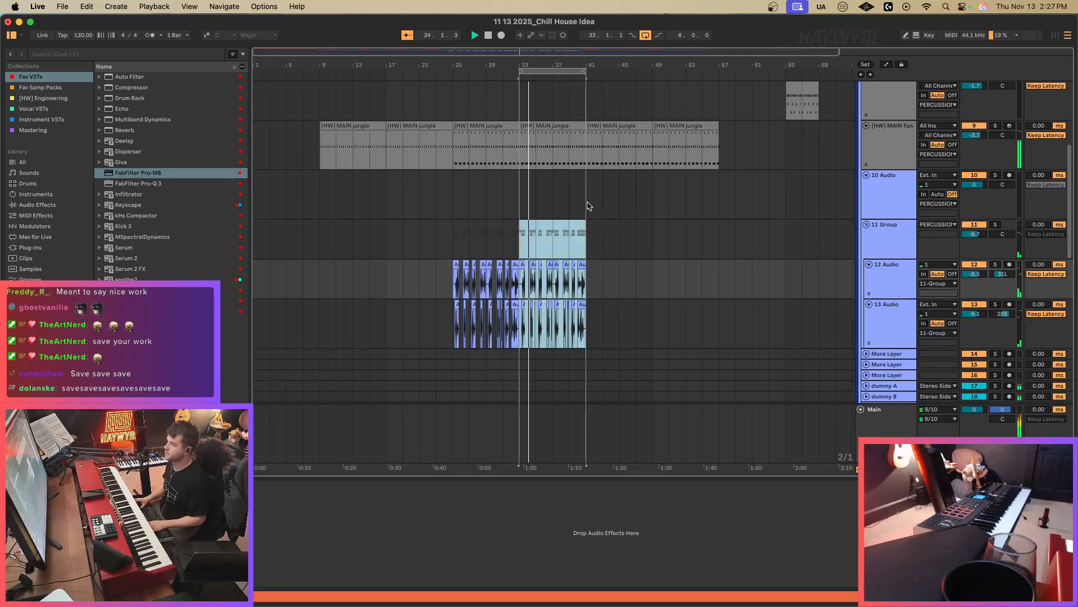
{"action": "scroll", "coordinate": [580, 187], "scroll_direction": "down", "scroll_amount": 10}
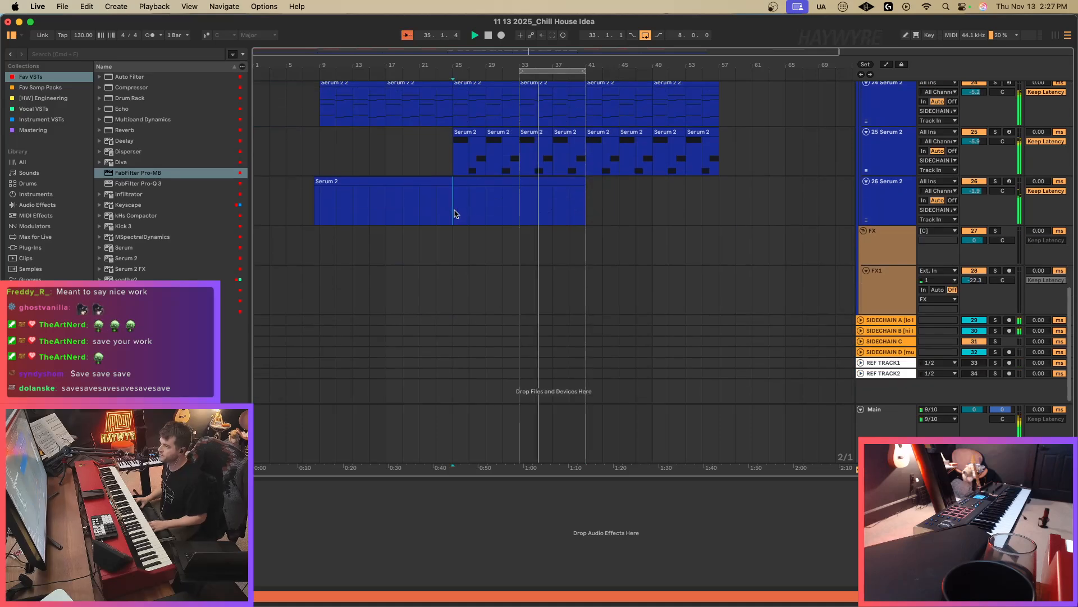
{"action": "left_click_drag", "start_coordinate": [456, 214], "coordinate": [488, 217]}
{"action": "key", "text": "super+c"}
{"action": "left_click", "coordinate": [519, 215]}
{"action": "key", "text": "super+v"}
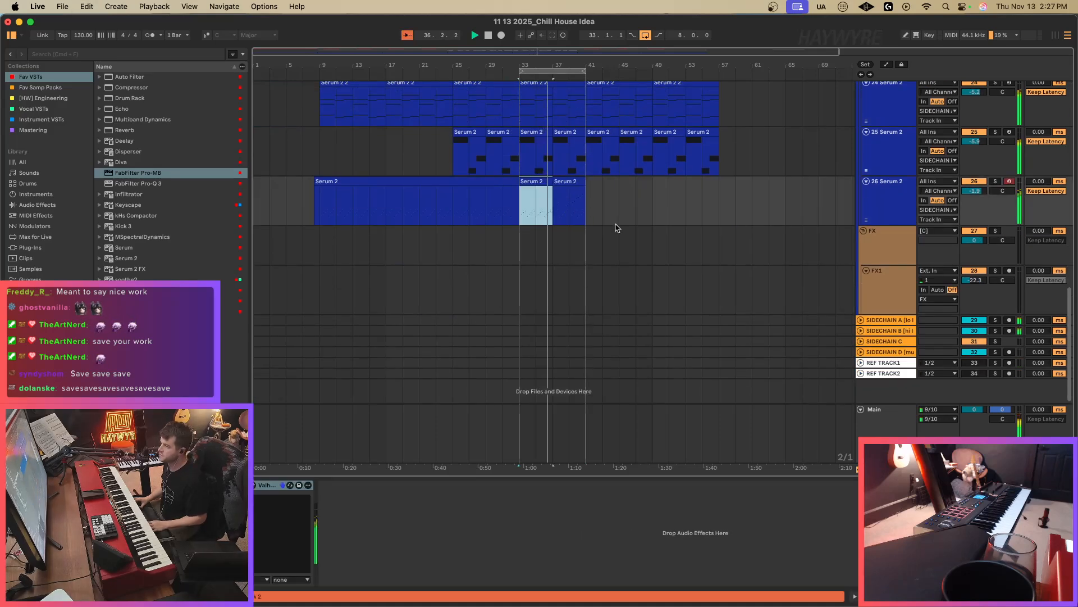
Set the 11 Group volume to -10.0 dB and duplicate its audio from bars 25 to 41 onto bars 41 to 57.
{"action": "scroll", "coordinate": [617, 227], "scroll_direction": "up", "scroll_amount": 10}
{"action": "left_click", "coordinate": [902, 301]}
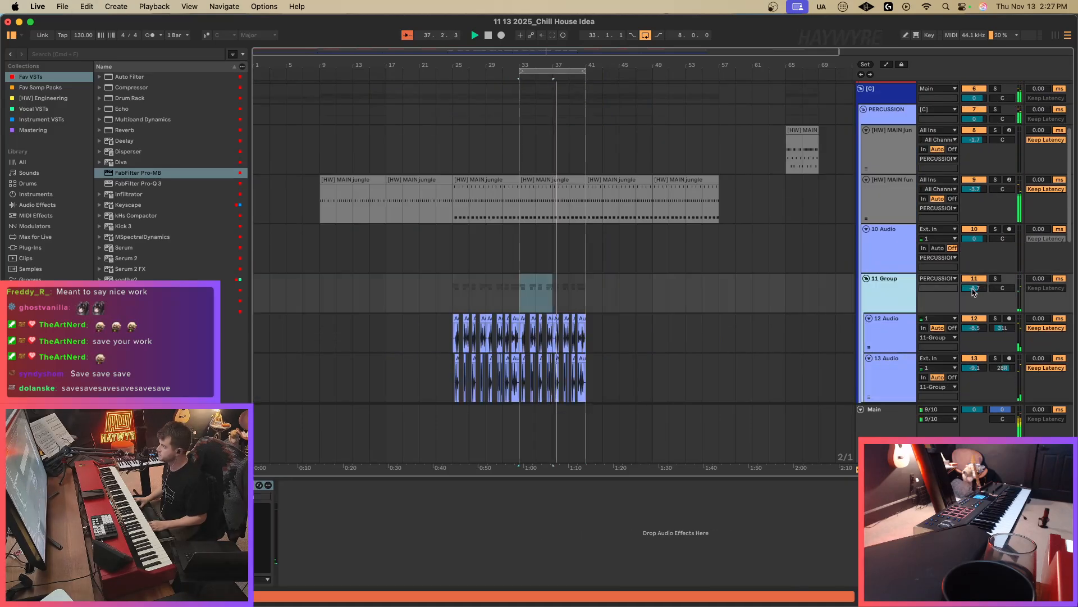
{"action": "scroll", "coordinate": [758, 306], "scroll_direction": "down", "scroll_amount": 3}
{"action": "left_click_drag", "start_coordinate": [452, 193], "coordinate": [586, 285]}
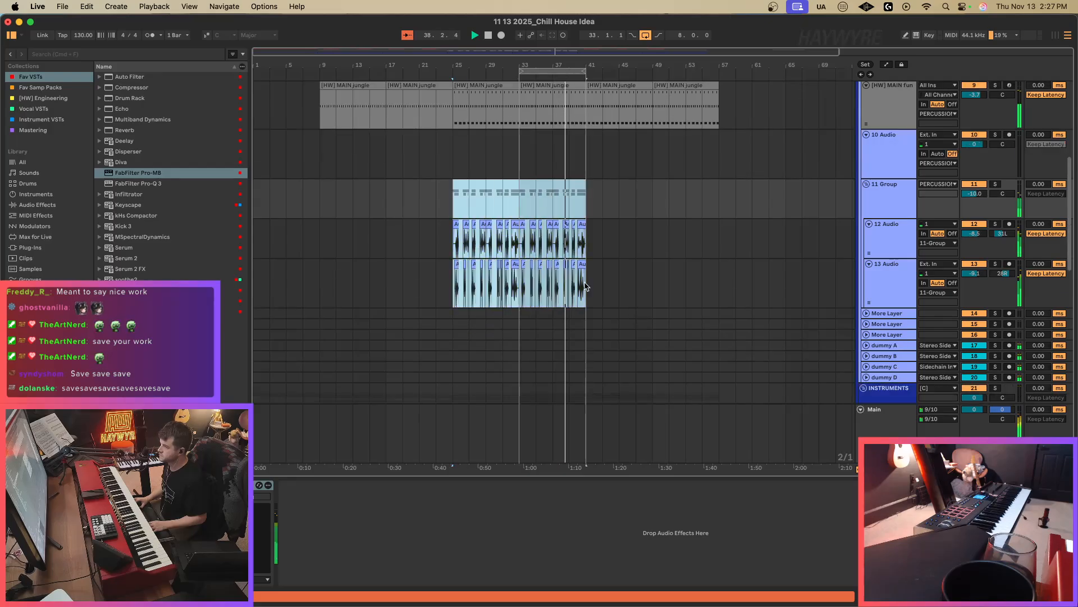
{"action": "key", "text": "super+d"}
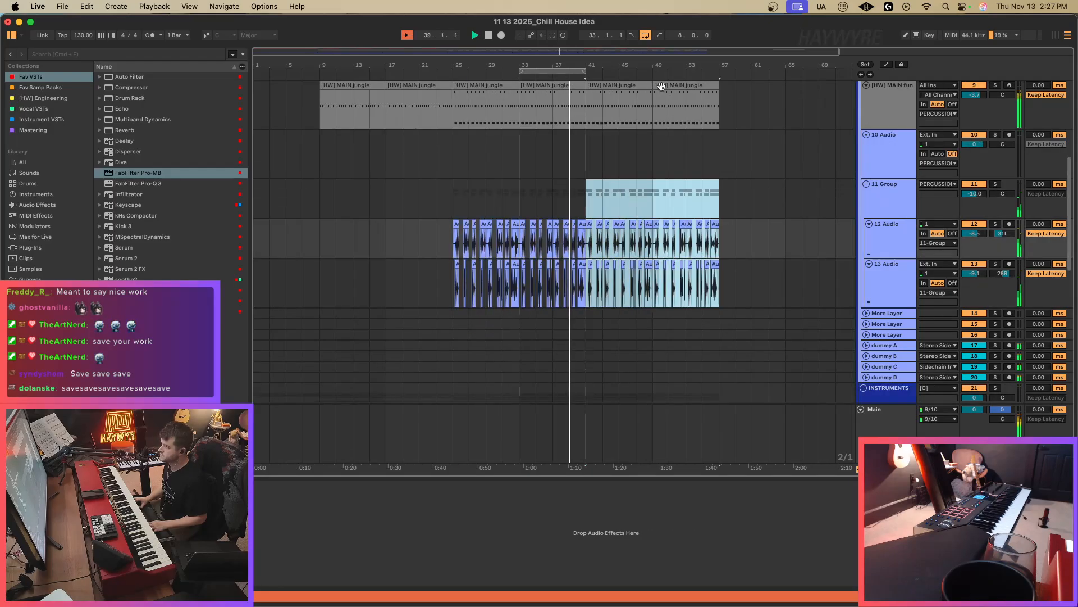
Turn off looping and consolidate the 26 Serum 2 clips between bars 33 and 41 into one clip.
{"action": "left_click", "coordinate": [645, 36]}
{"action": "left_click", "coordinate": [591, 173]}
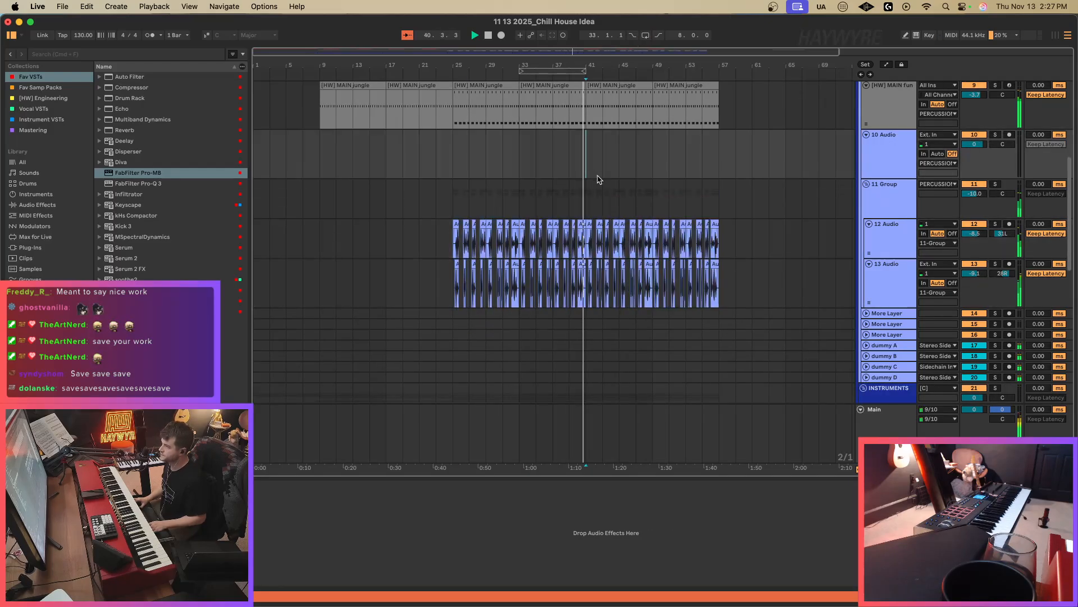
{"action": "left_click", "coordinate": [898, 195]}
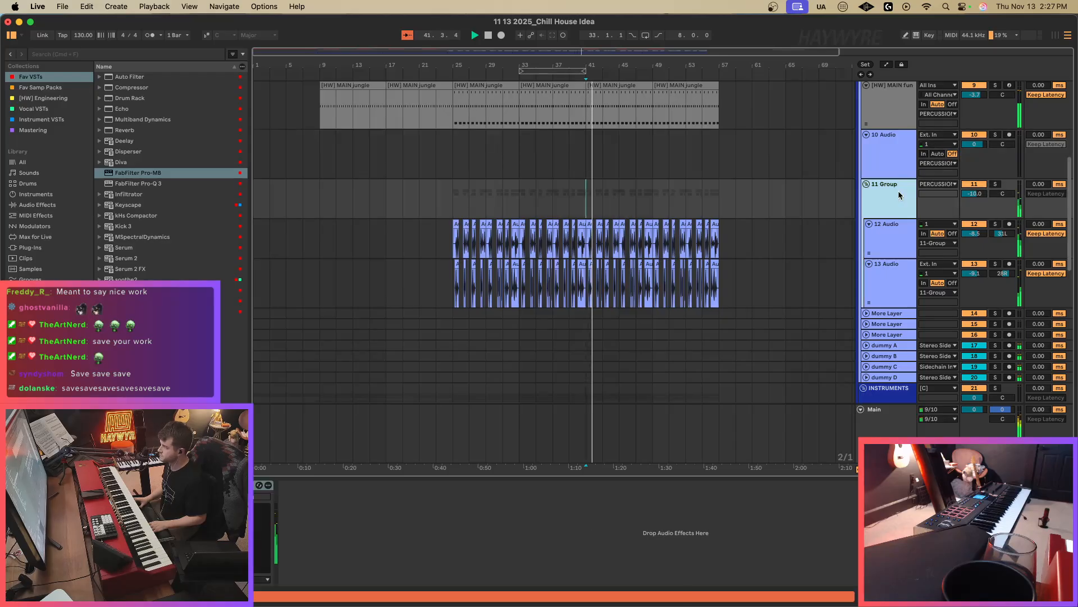
{"action": "scroll", "coordinate": [801, 243], "scroll_direction": "down", "scroll_amount": 6}
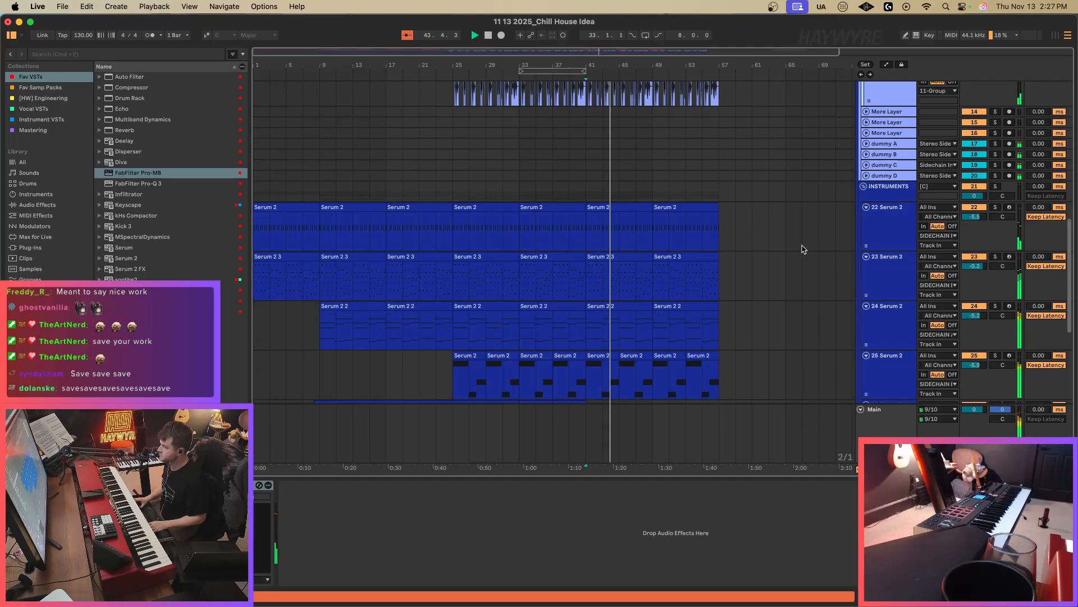
{"action": "scroll", "coordinate": [786, 261], "scroll_direction": "down", "scroll_amount": 4}
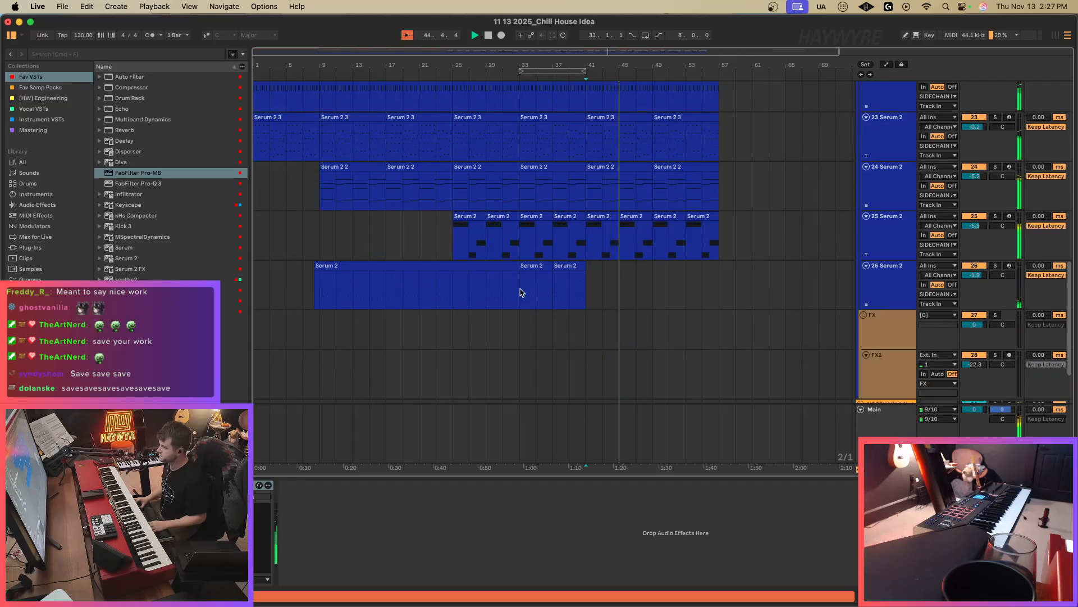
{"action": "left_click_drag", "start_coordinate": [521, 292], "coordinate": [585, 298]}
{"action": "key", "text": "super+j"}
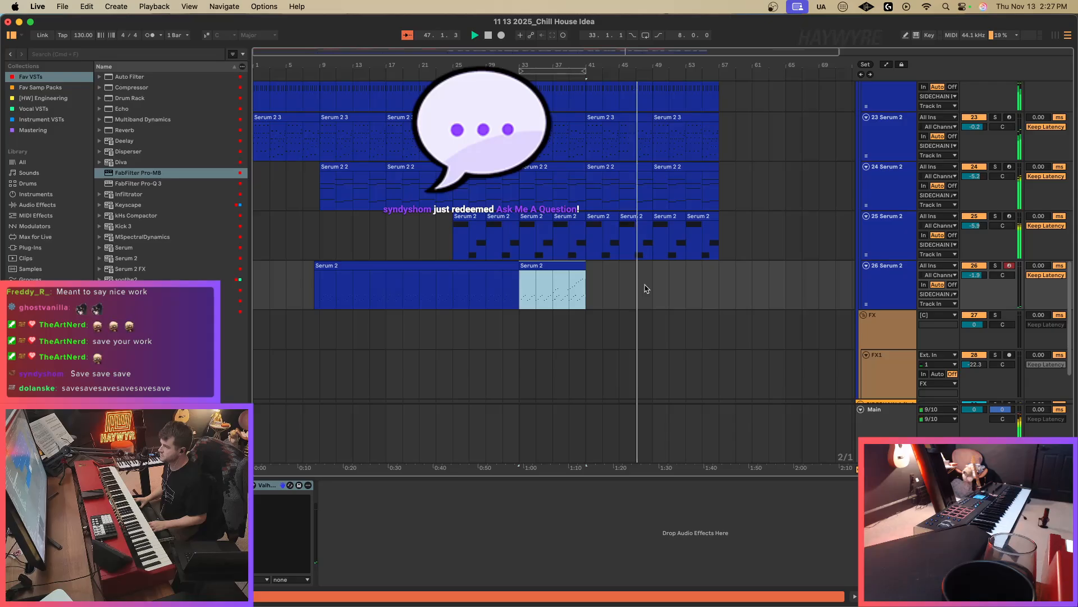
Select the Main track and save the project.
{"action": "scroll", "coordinate": [646, 288], "scroll_direction": "up", "scroll_amount": 3}
{"action": "left_click", "coordinate": [884, 433]}
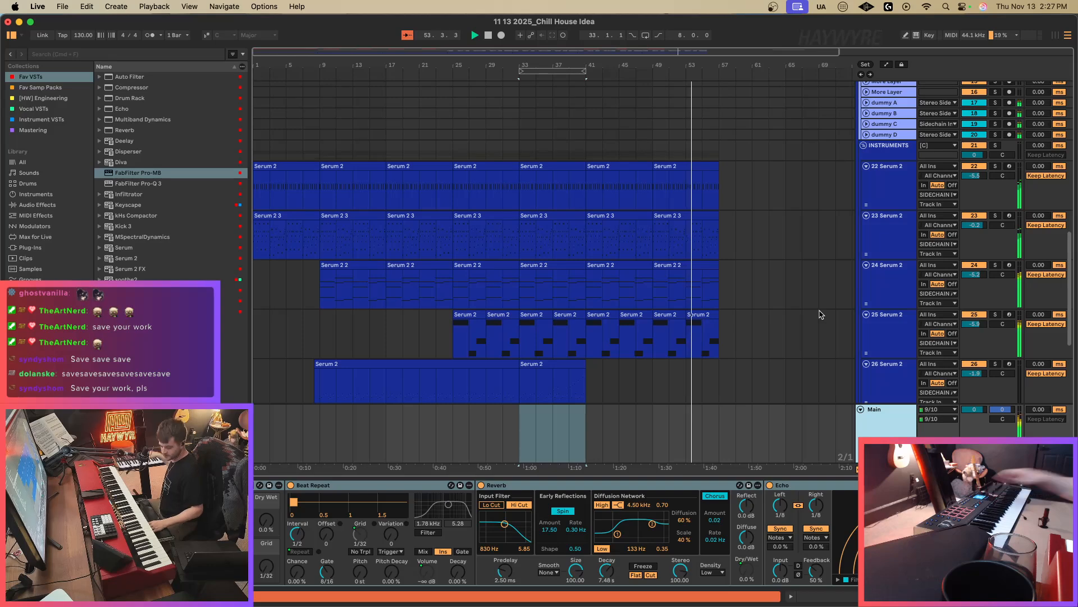
{"action": "key", "text": "super+s"}
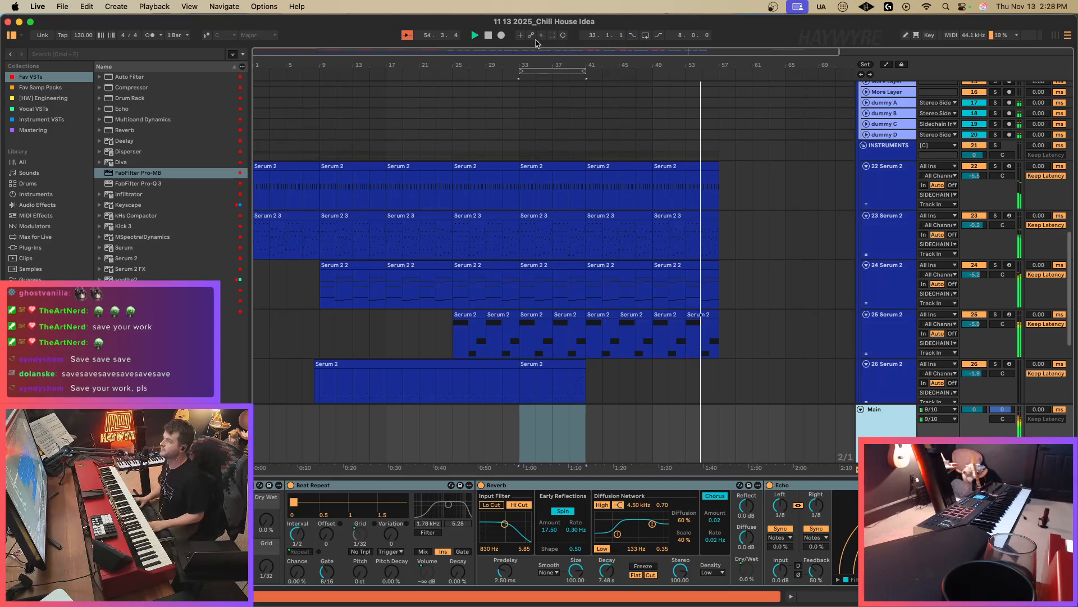
Copy bars 9 to 25 of 22 Serum 2 and 23 Serum 2 and paste them at bar 57.
{"action": "left_click_drag", "start_coordinate": [536, 50], "coordinate": [537, 44]}
{"action": "scroll", "coordinate": [539, 158], "scroll_direction": "up", "scroll_amount": 5}
{"action": "scroll", "coordinate": [477, 250], "scroll_direction": "down", "scroll_amount": 4}
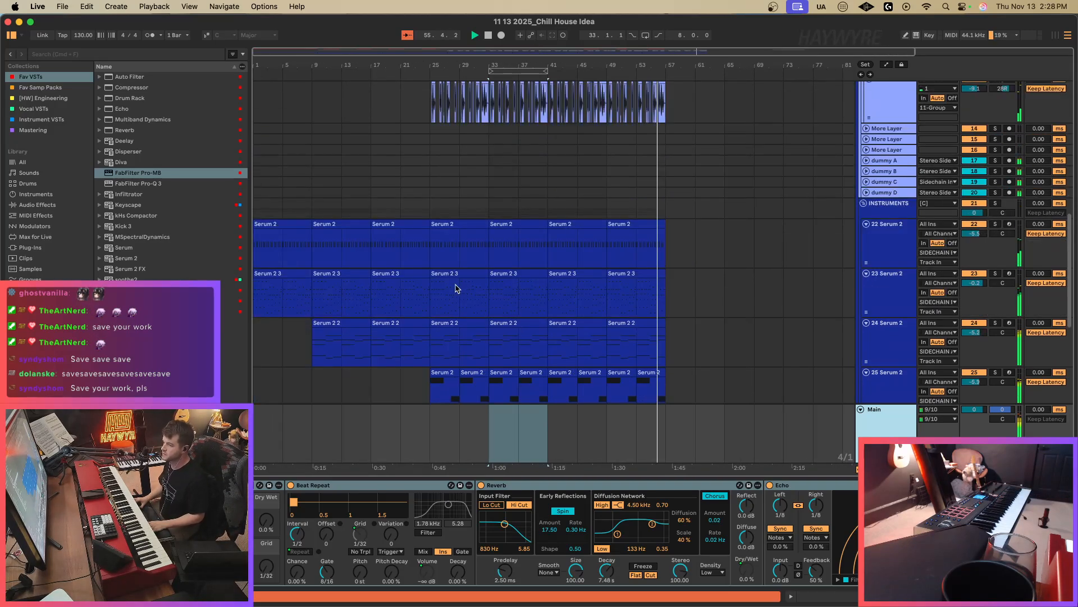
{"action": "left_click_drag", "start_coordinate": [325, 229], "coordinate": [413, 268]}
{"action": "left_click_drag", "start_coordinate": [431, 267], "coordinate": [315, 228]}
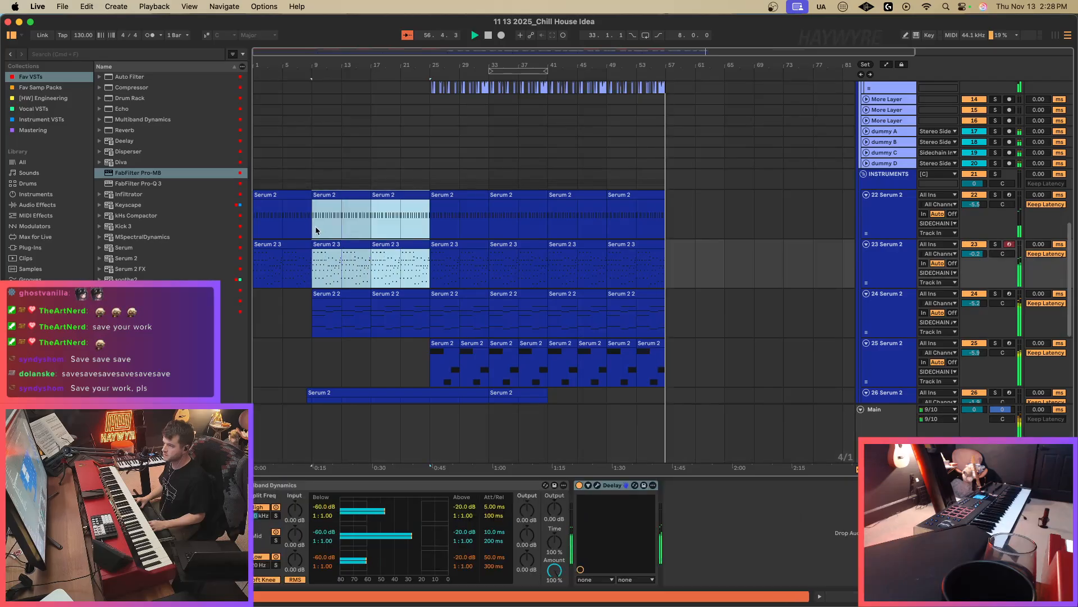
{"action": "key", "text": "super+c"}
{"action": "left_click", "coordinate": [674, 227]}
{"action": "key", "text": "super+v"}
Consolidate the 24 Serum 2 clips from bar 9 to bar 57 into one clip and open it for editing.
{"action": "left_click_drag", "start_coordinate": [662, 316], "coordinate": [318, 312]}
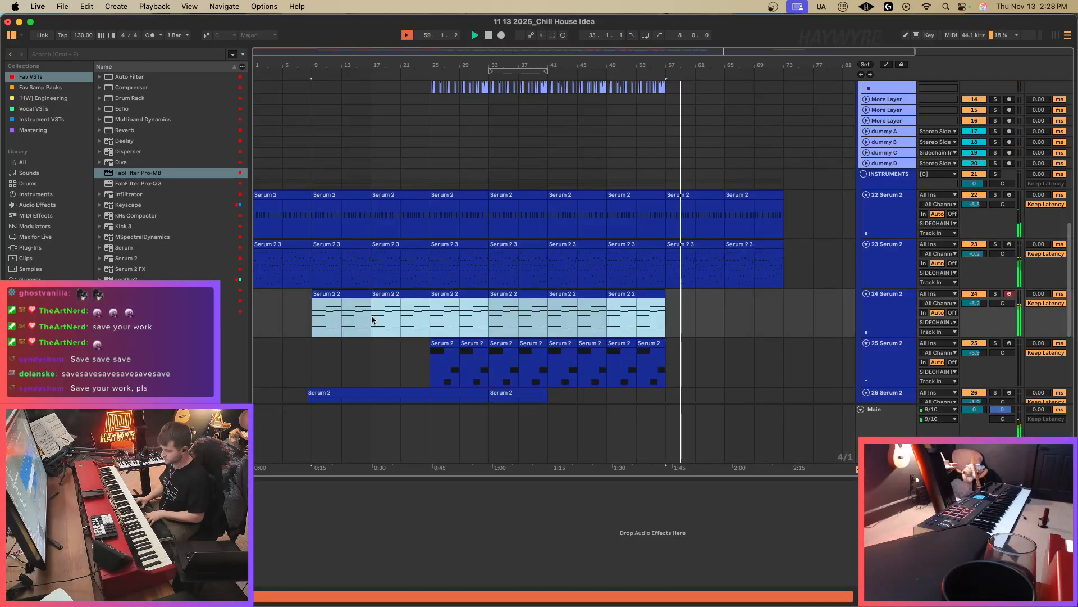
{"action": "key", "text": "super+j"}
{"action": "double_click", "coordinate": [657, 294]}
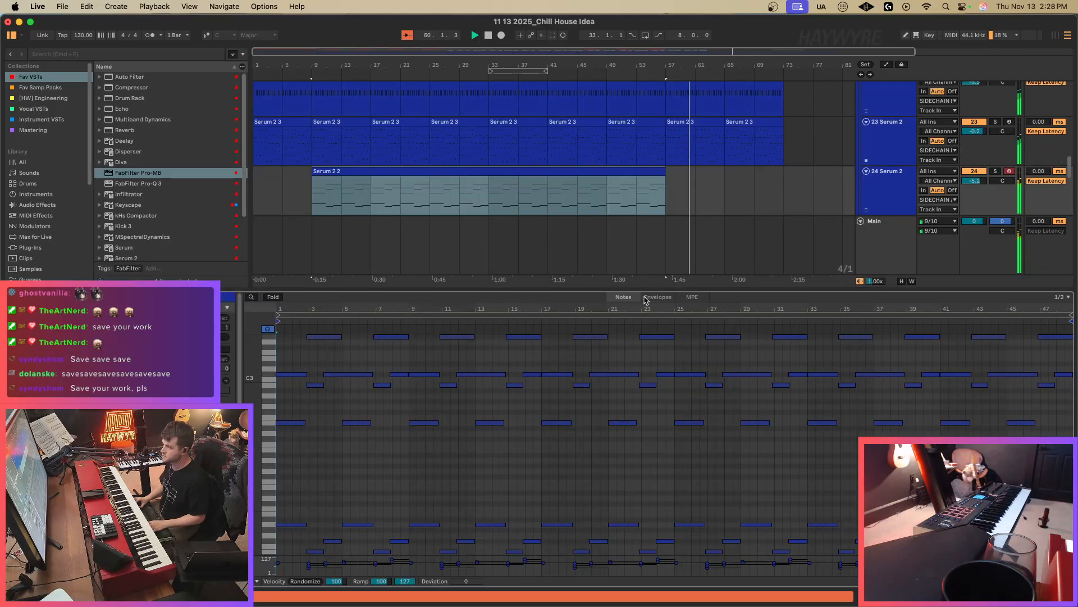
Clear the Sustain Pedal (64) MIDI controller envelope of the consolidated 24 Serum 2 clip.
{"action": "left_click", "coordinate": [650, 299]}
{"action": "left_click", "coordinate": [283, 580]}
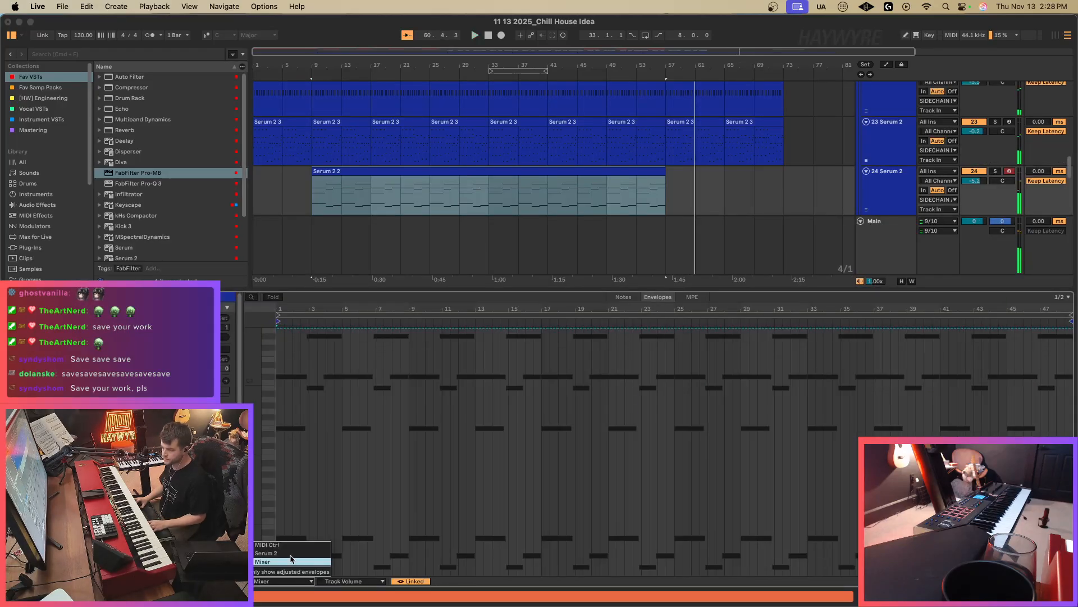
{"action": "left_click", "coordinate": [284, 546]}
{"action": "left_click", "coordinate": [351, 581]}
{"action": "left_click", "coordinate": [359, 559]}
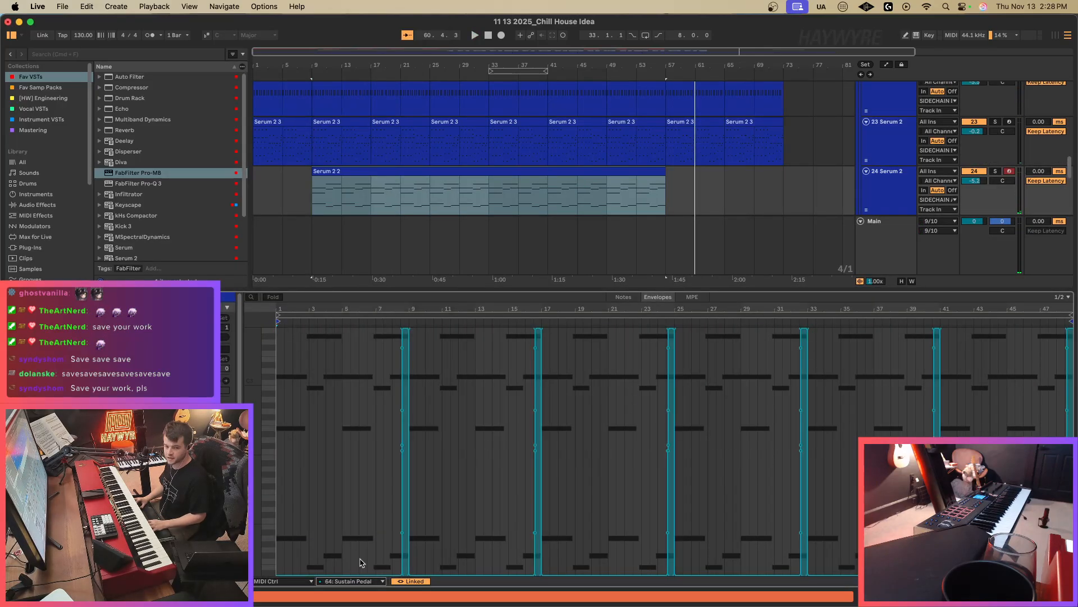
{"action": "left_click_drag", "start_coordinate": [434, 573], "coordinate": [427, 574]}
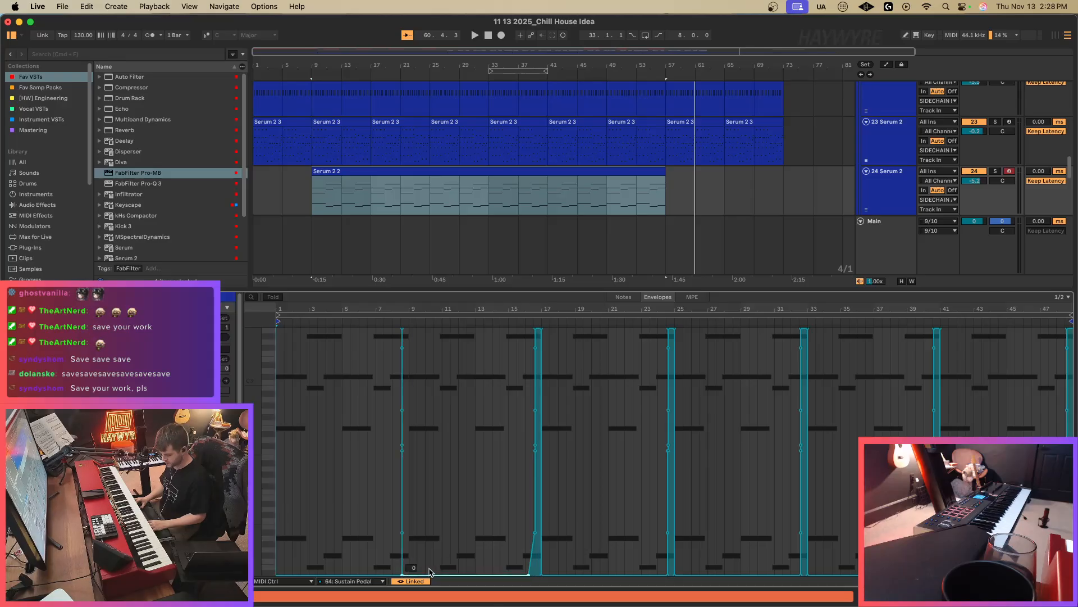
{"action": "key", "text": "super+BackSpace"}
{"action": "key", "text": "shift+Tab"}
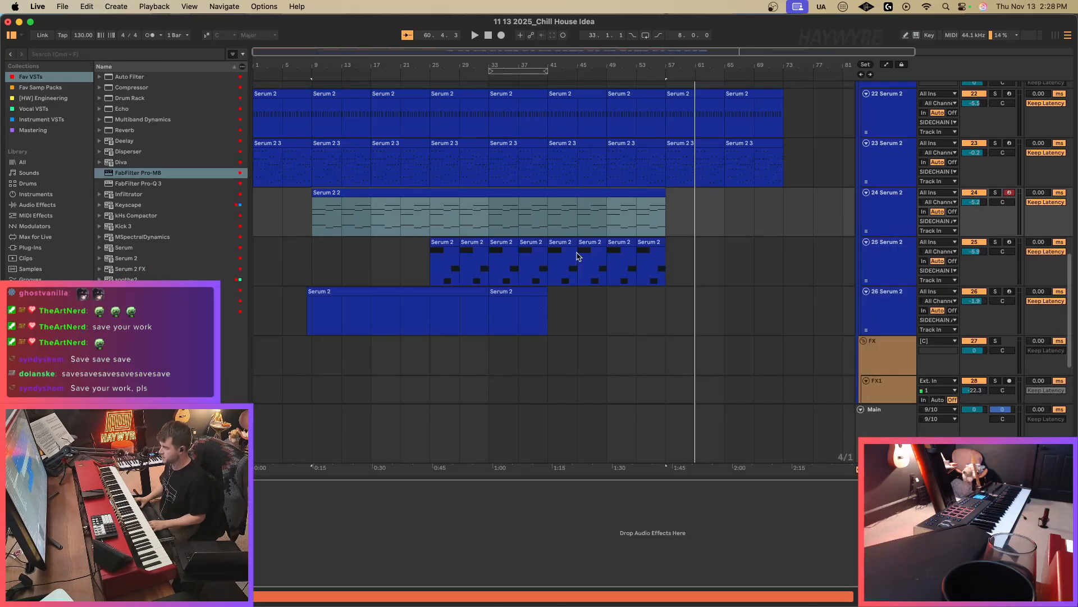
Play the arrangement from bar 57 at the end of the 25 Serum 2 clips and check the tracks' automation.
{"action": "left_click", "coordinate": [636, 233]}
{"action": "left_click", "coordinate": [663, 282]}
{"action": "key", "text": "space"}
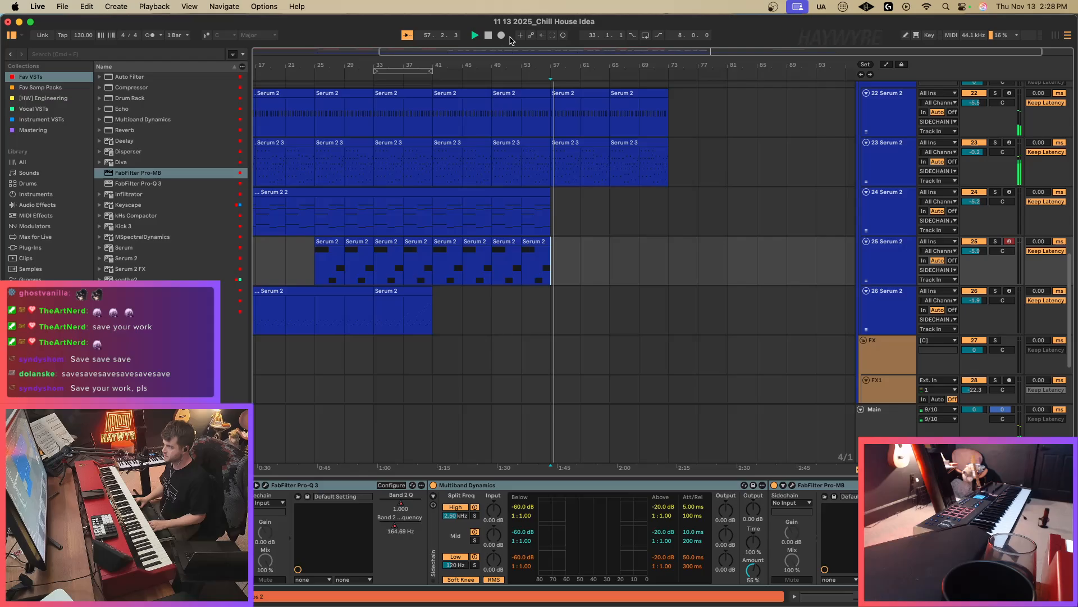
{"action": "key", "text": "minus"}
{"action": "key", "text": "a"}
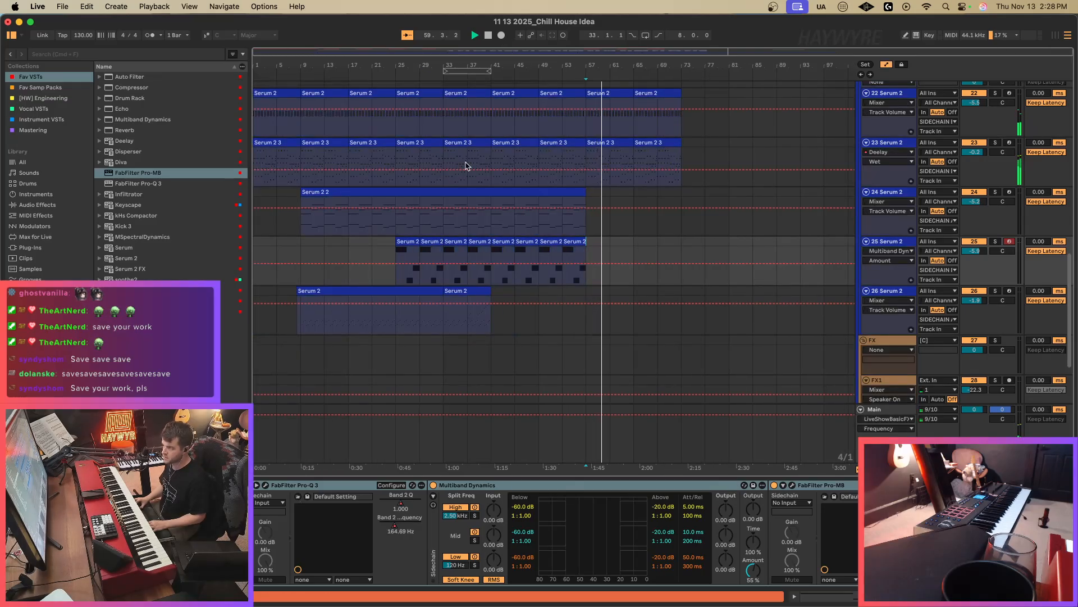
{"action": "key", "text": "a"}
Automate Deelay's time on 23 Serum 2 to ramp up from about bar 21 to 0.71 at bar 25, dropping to minimum there.
{"action": "left_click", "coordinate": [490, 165]}
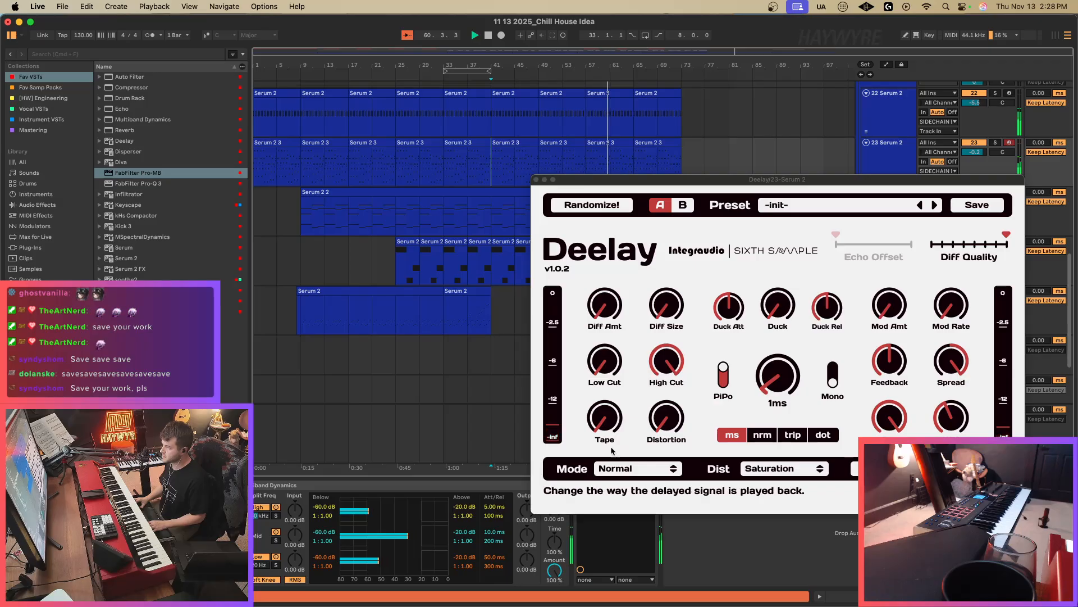
{"action": "left_click", "coordinate": [778, 375]}
{"action": "key", "text": "a"}
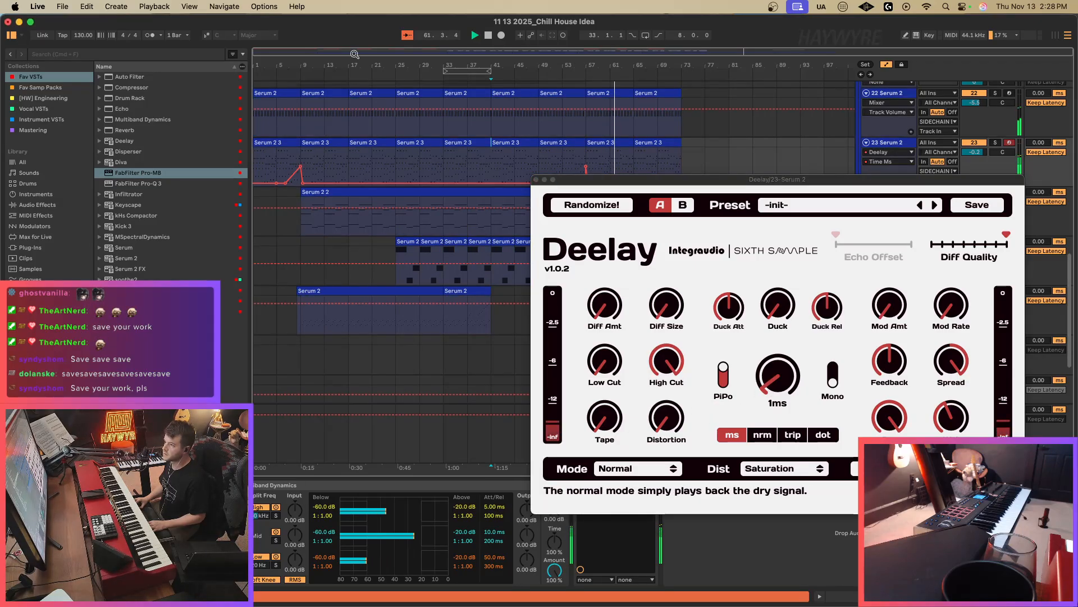
{"action": "left_click", "coordinate": [371, 179]}
{"action": "left_click_drag", "start_coordinate": [391, 182], "coordinate": [396, 159]}
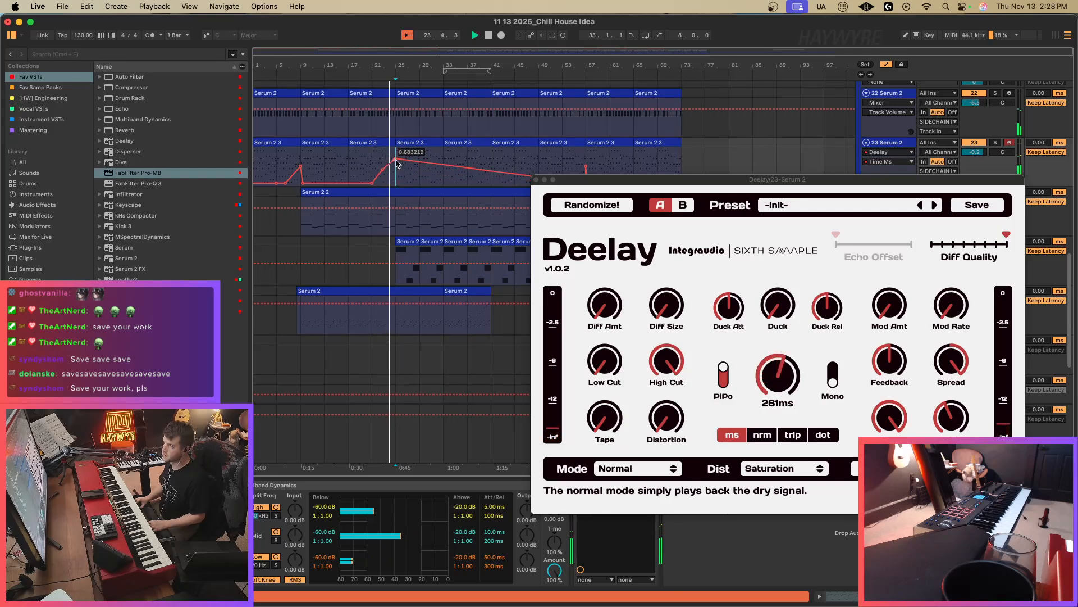
{"action": "left_click_drag", "start_coordinate": [395, 158], "coordinate": [397, 185]}
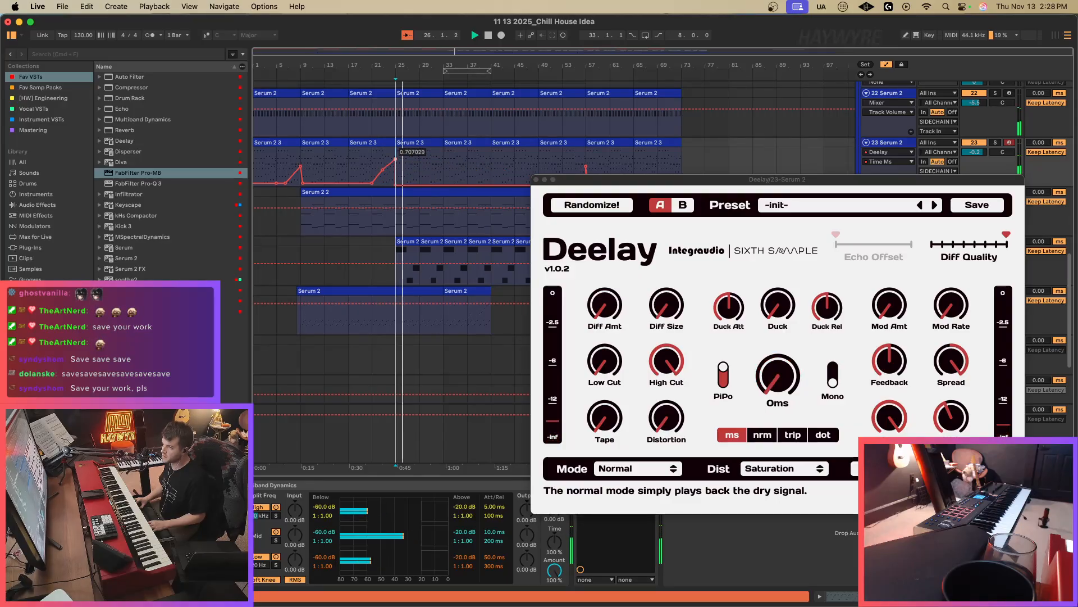
{"action": "left_click", "coordinate": [535, 179]}
{"action": "key", "text": "a"}
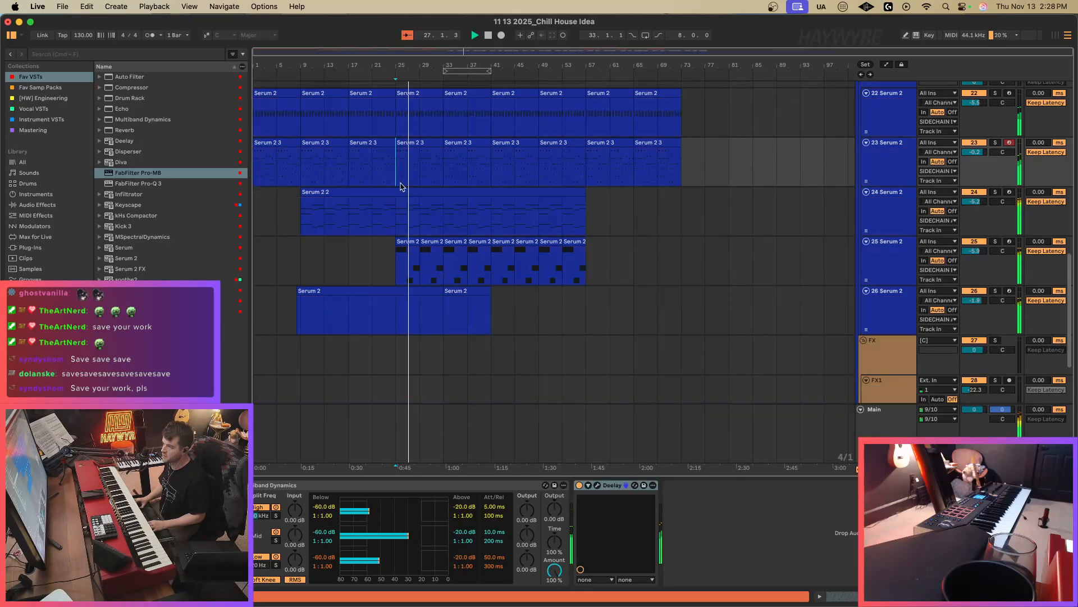
{"action": "key", "text": "a"}
{"action": "left_click_drag", "start_coordinate": [328, 56], "coordinate": [337, 97]}
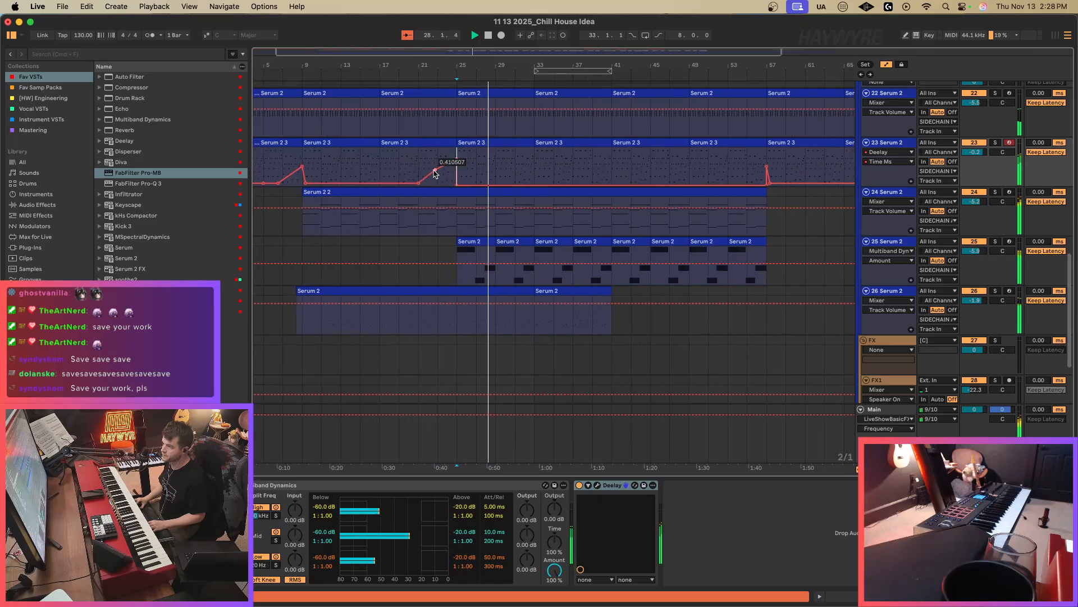
{"action": "key", "text": "a"}
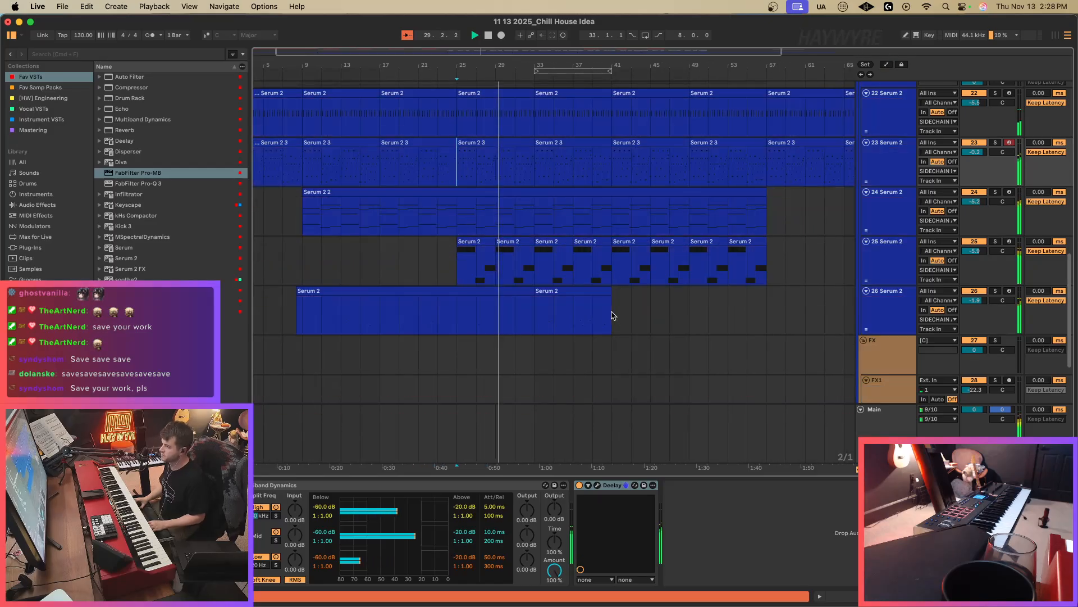
Split off bars 25 to 33 of the 26 Serum 2 clip and add a Reverb to that track.
{"action": "left_click_drag", "start_coordinate": [458, 309], "coordinate": [530, 308]}
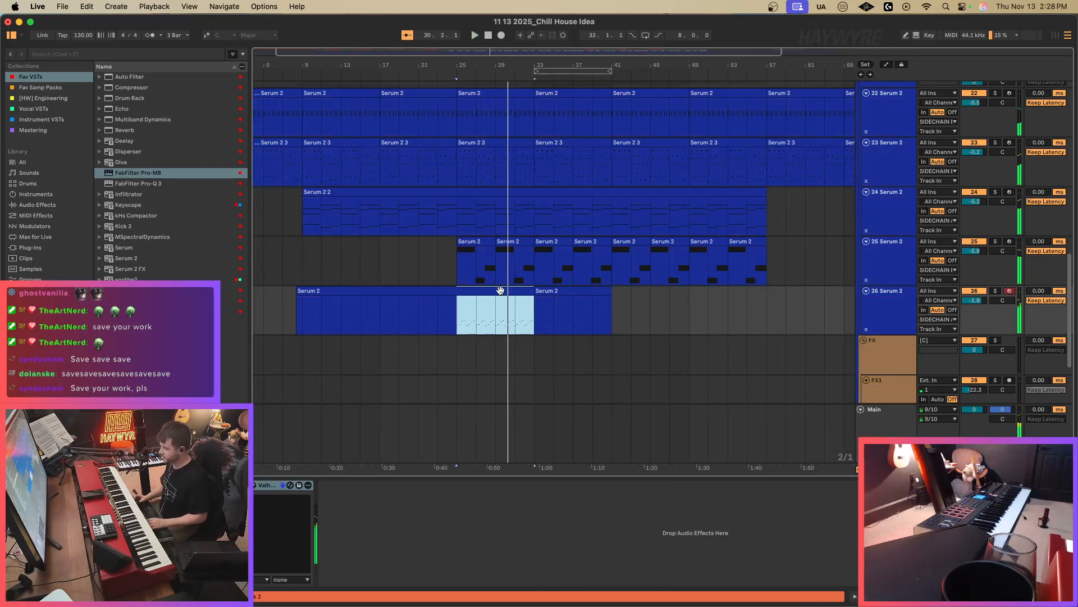
{"action": "key", "text": "super+e"}
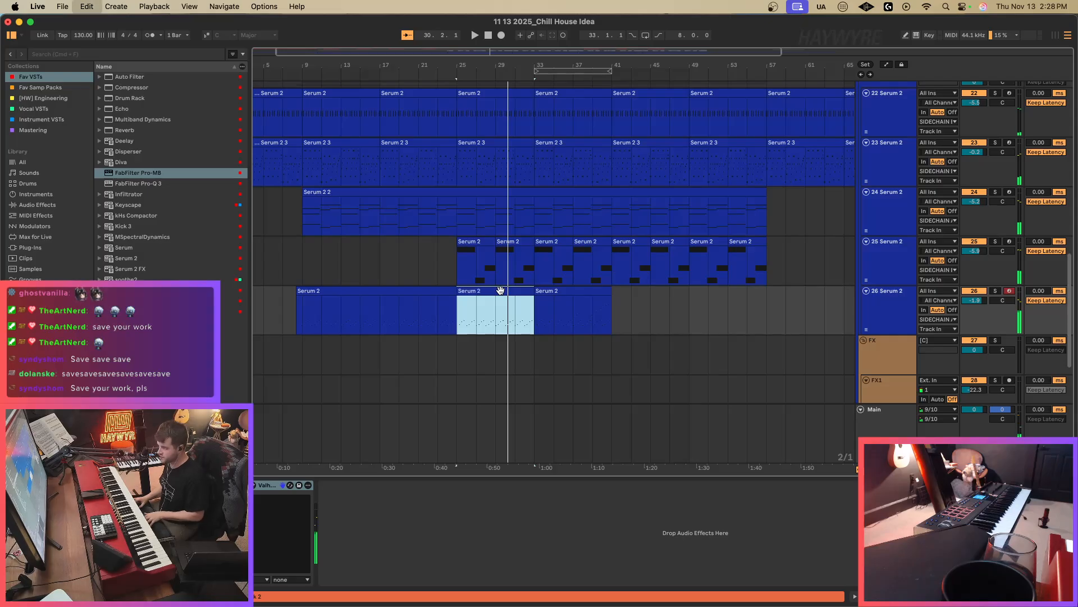
{"action": "left_click", "coordinate": [592, 312]}
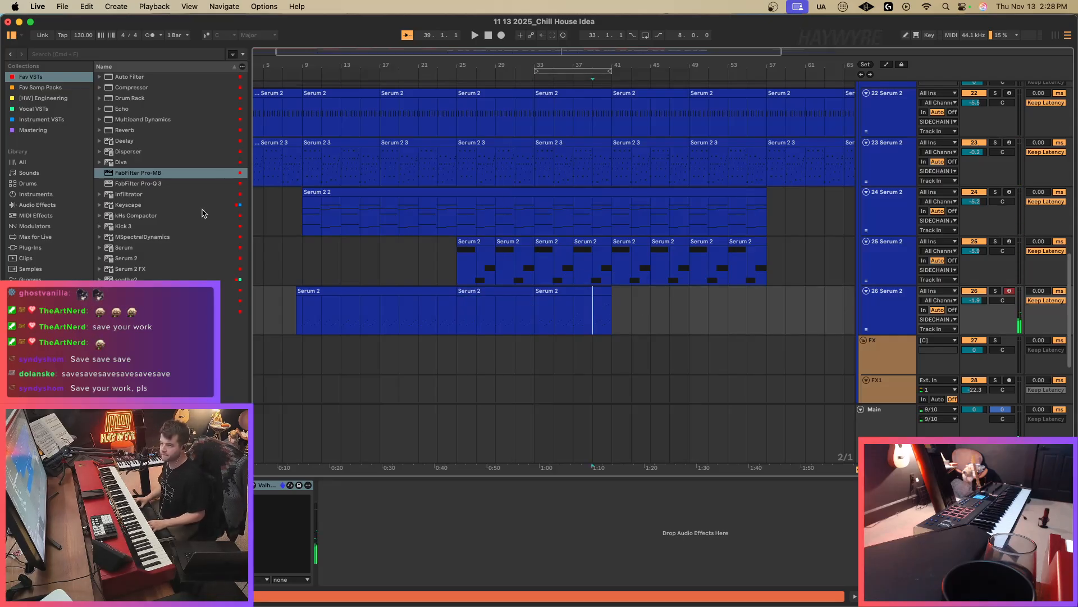
{"action": "left_click_drag", "start_coordinate": [126, 130], "coordinate": [616, 571]}
Insert an audio track below 26 Serum 2, deactivate it, and arm it to record with 26-Serum 2 as its input.
{"action": "left_click", "coordinate": [901, 323]}
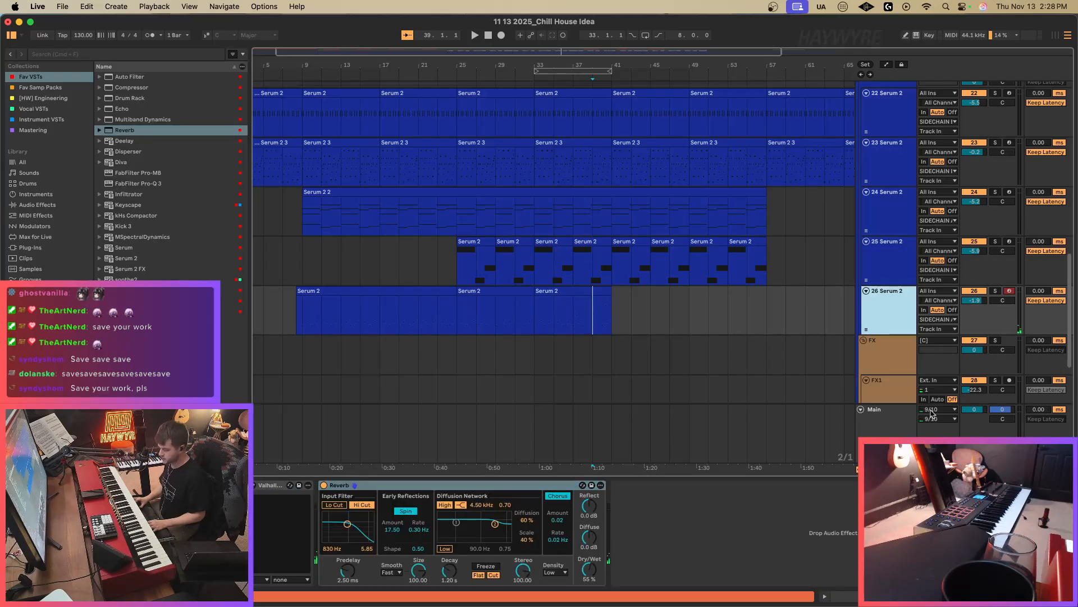
{"action": "key", "text": "super+t"}
{"action": "left_click", "coordinate": [889, 365]}
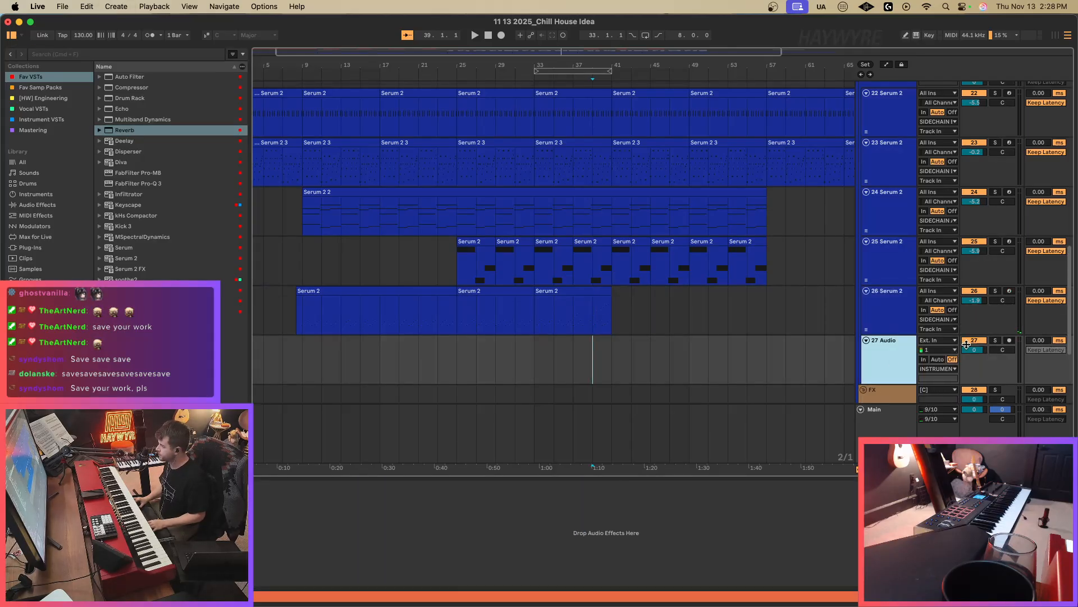
{"action": "left_click", "coordinate": [972, 340]}
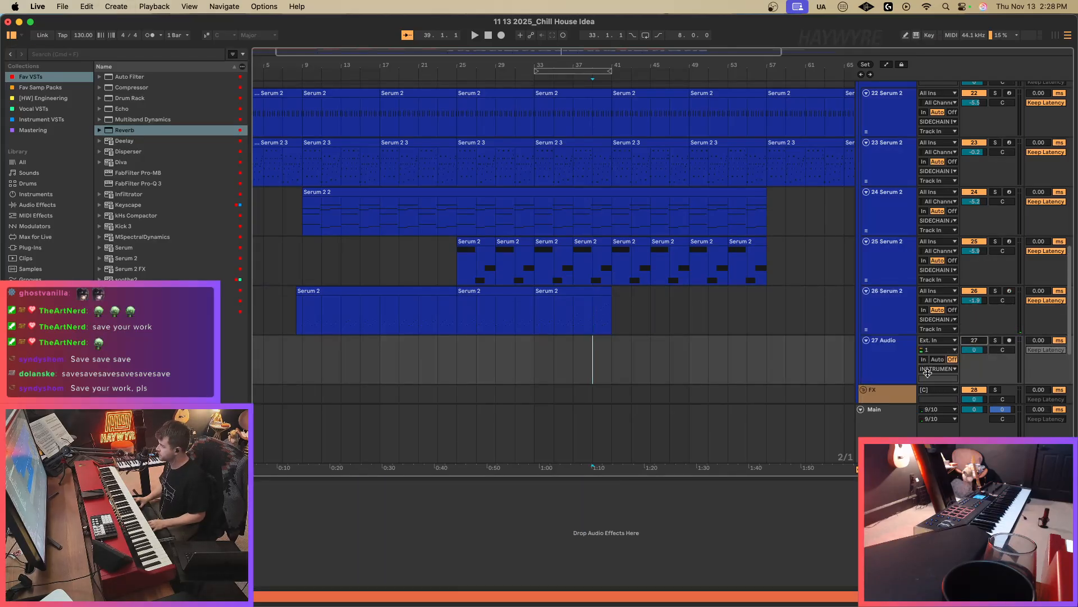
{"action": "left_click", "coordinate": [937, 341]}
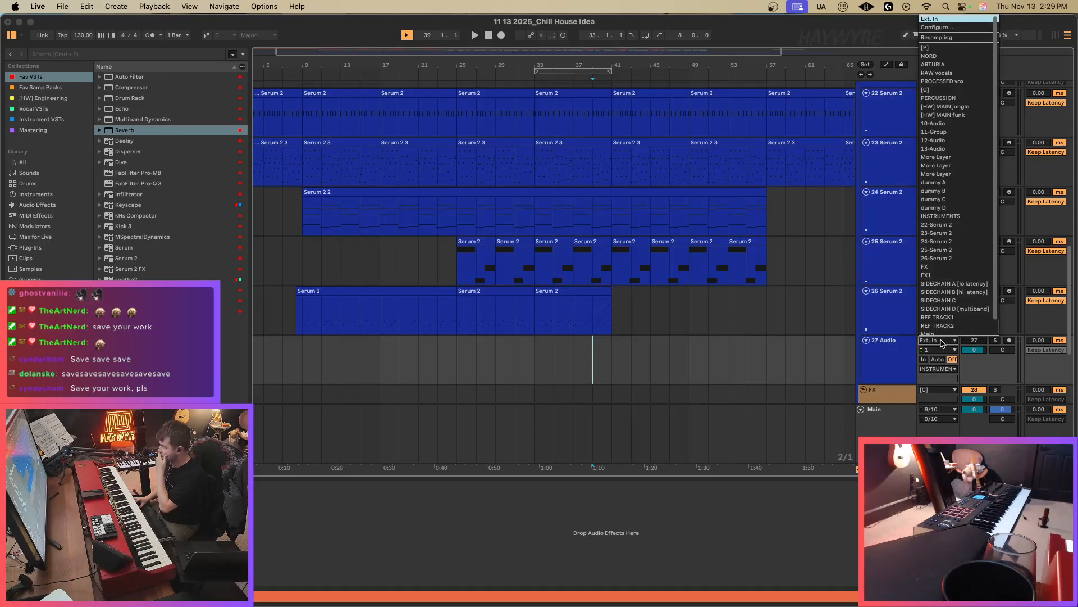
{"action": "left_click", "coordinate": [943, 259]}
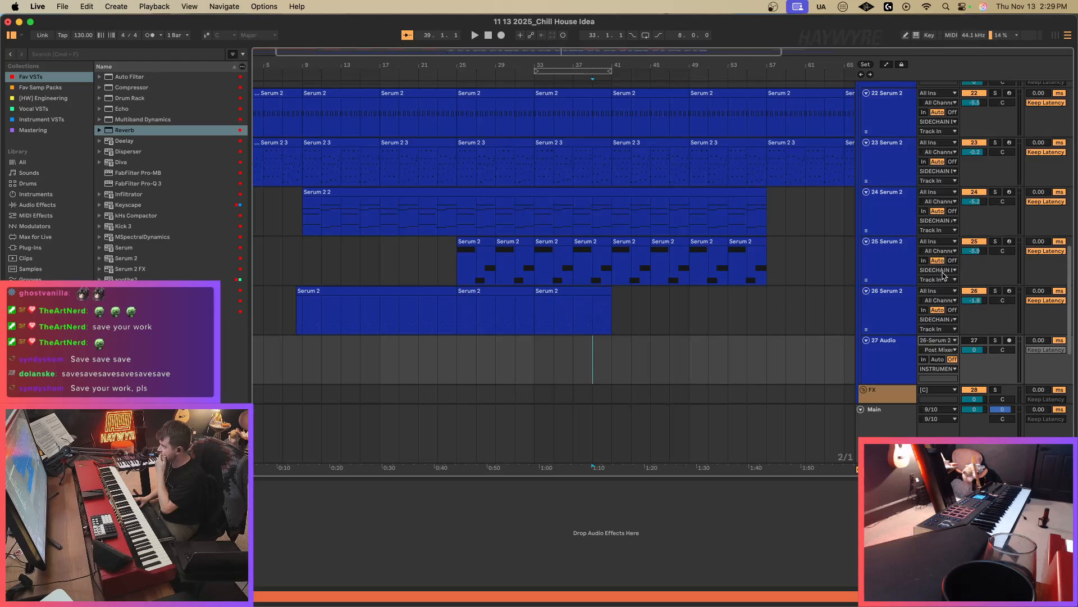
{"action": "left_click", "coordinate": [957, 359]}
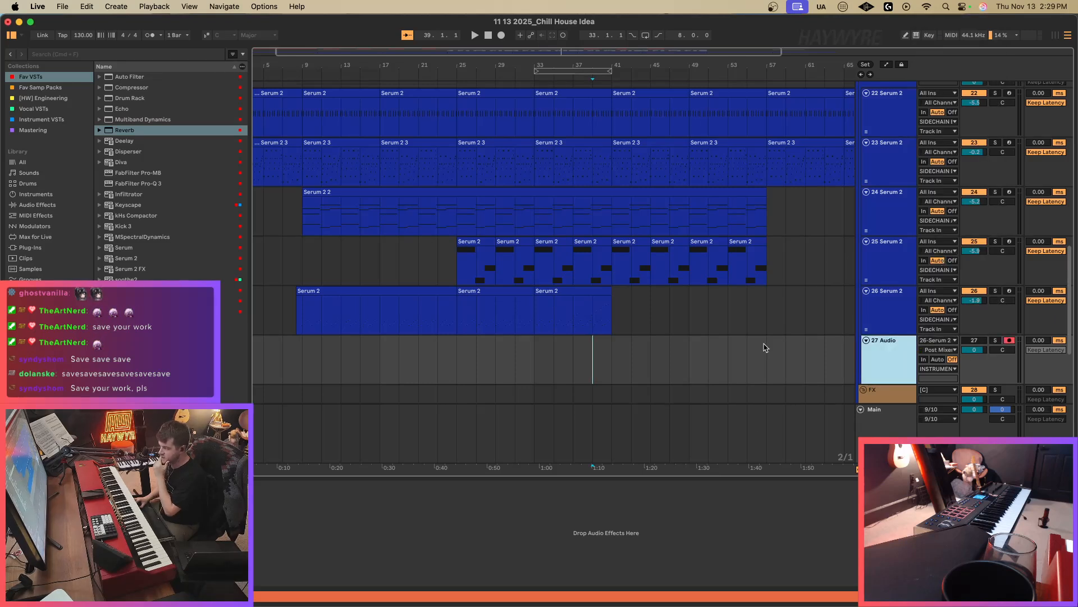
Move the Reverb from 26 Serum 2 to the 27 Audio track.
{"action": "key", "text": "Up"}
{"action": "left_click", "coordinate": [441, 485]}
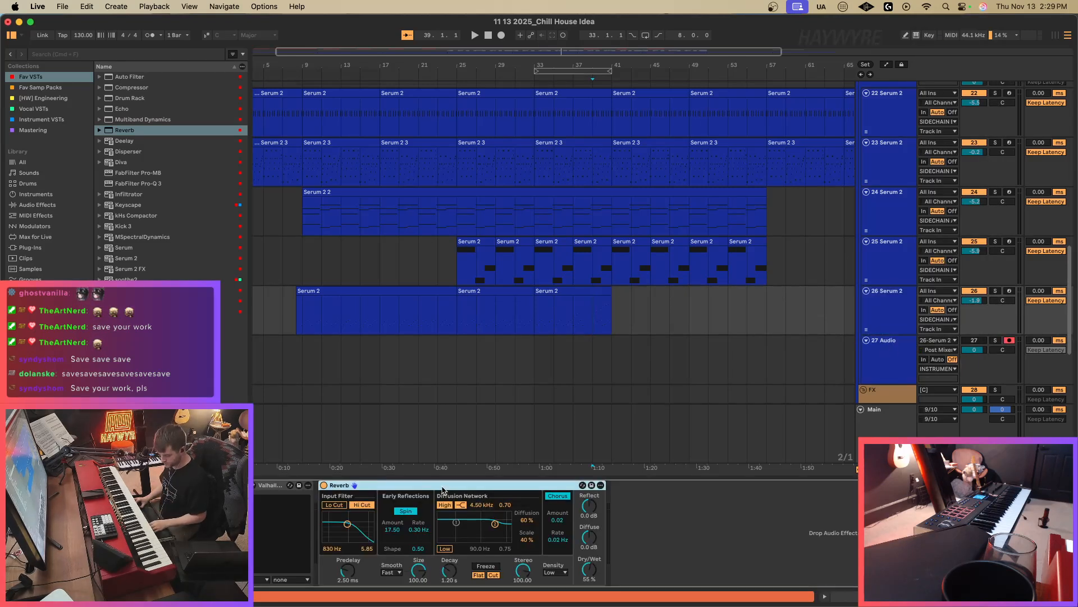
{"action": "key", "text": "super+x"}
{"action": "left_click", "coordinate": [639, 350]}
{"action": "left_click", "coordinate": [600, 548]}
{"action": "key", "text": "super+v"}
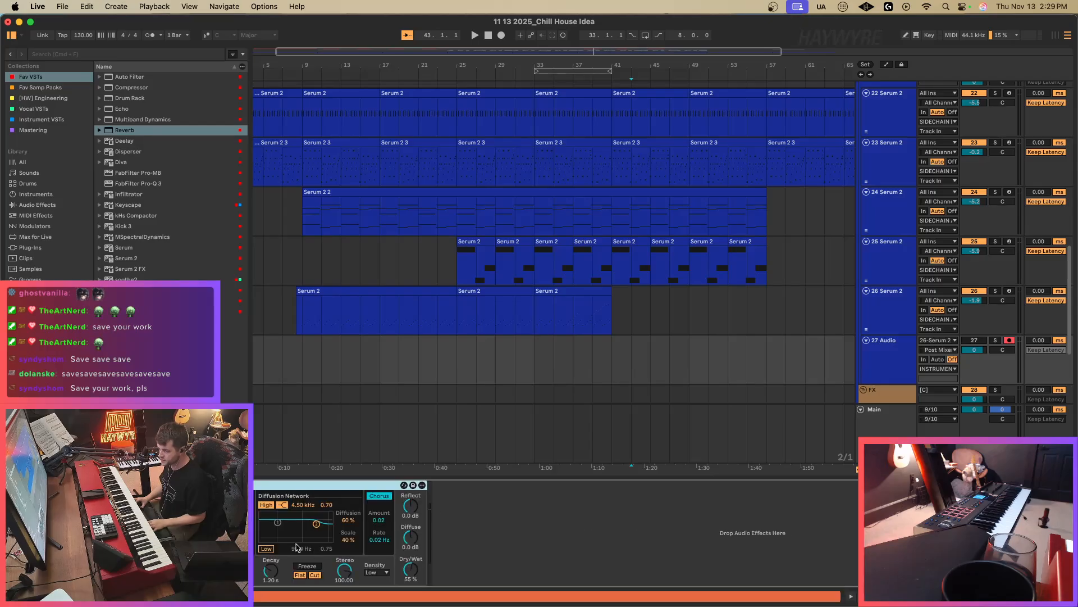
Play from bar 37 with 26 Serum 2 and the input-monitored 27 Audio soloed, lowering 27 Audio's volume to about -4.8 dB.
{"action": "left_click", "coordinate": [582, 328]}
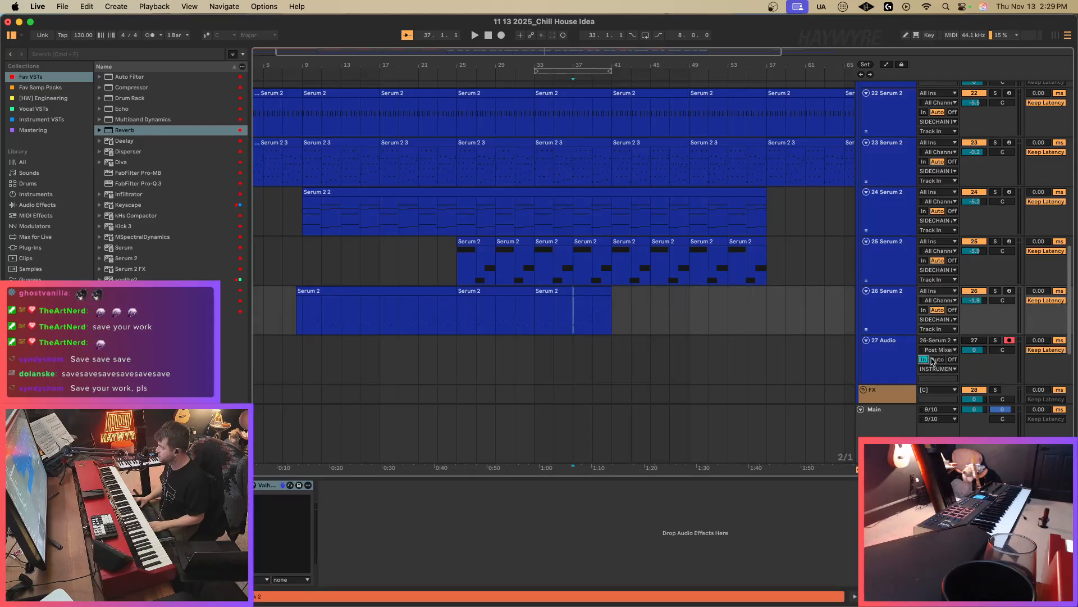
{"action": "key", "text": "space"}
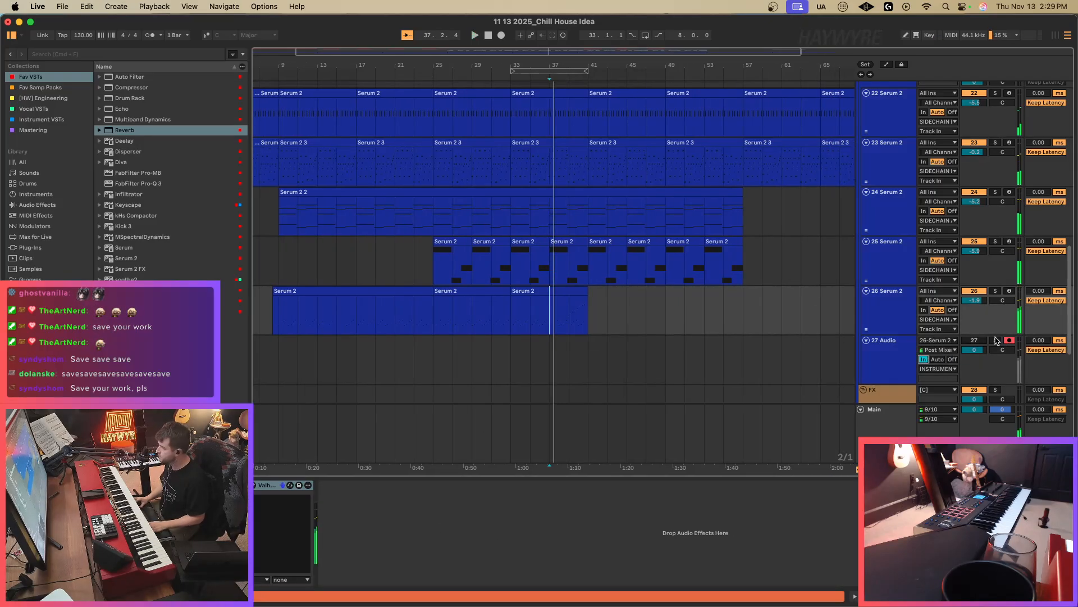
{"action": "left_click", "coordinate": [996, 340]}
{"action": "key", "text": "space"}
{"action": "left_click", "coordinate": [997, 291]}
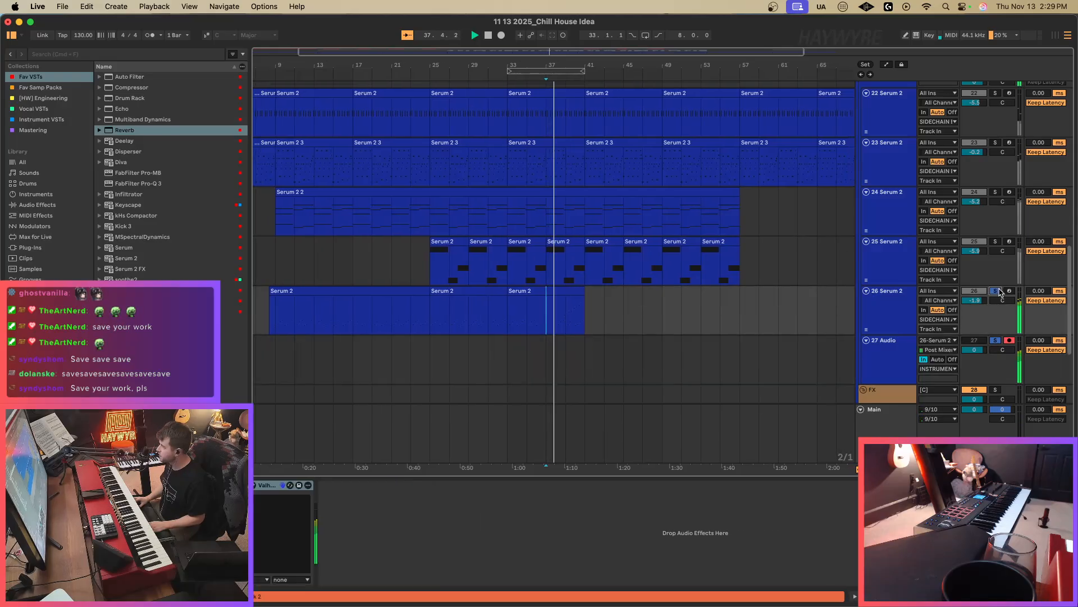
{"action": "left_click_drag", "start_coordinate": [974, 350], "coordinate": [974, 365]}
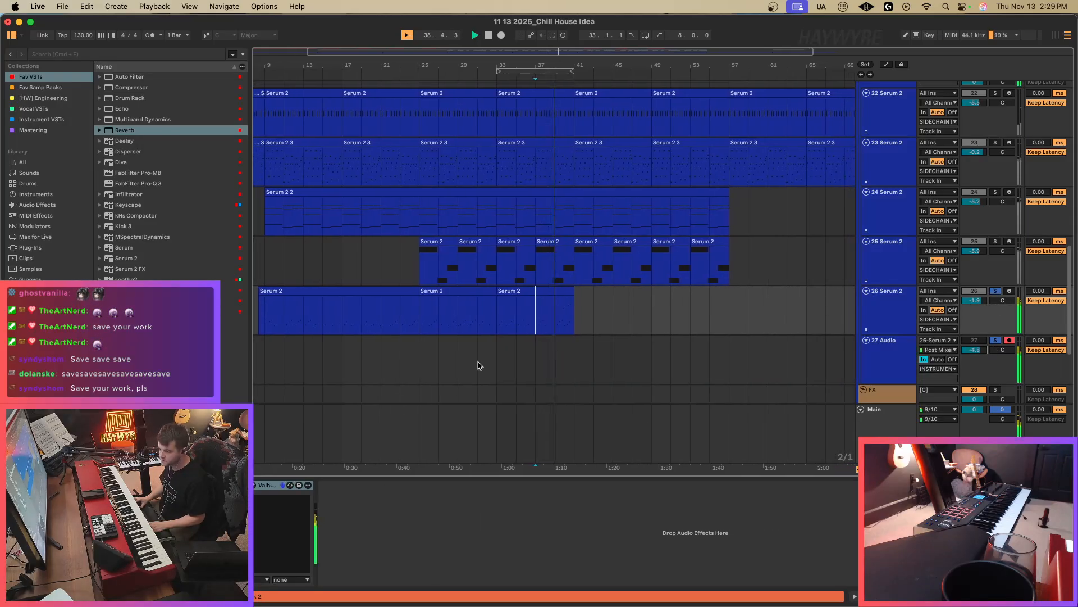
Set the reverb on the 27 Audio track to 100% dry/wet with an 11.8 s decay while auditioning the part.
{"action": "left_click", "coordinate": [495, 359]}
{"action": "left_click_drag", "start_coordinate": [411, 567], "coordinate": [411, 511]}
{"action": "key", "text": "space"}
{"action": "key", "text": "space"}
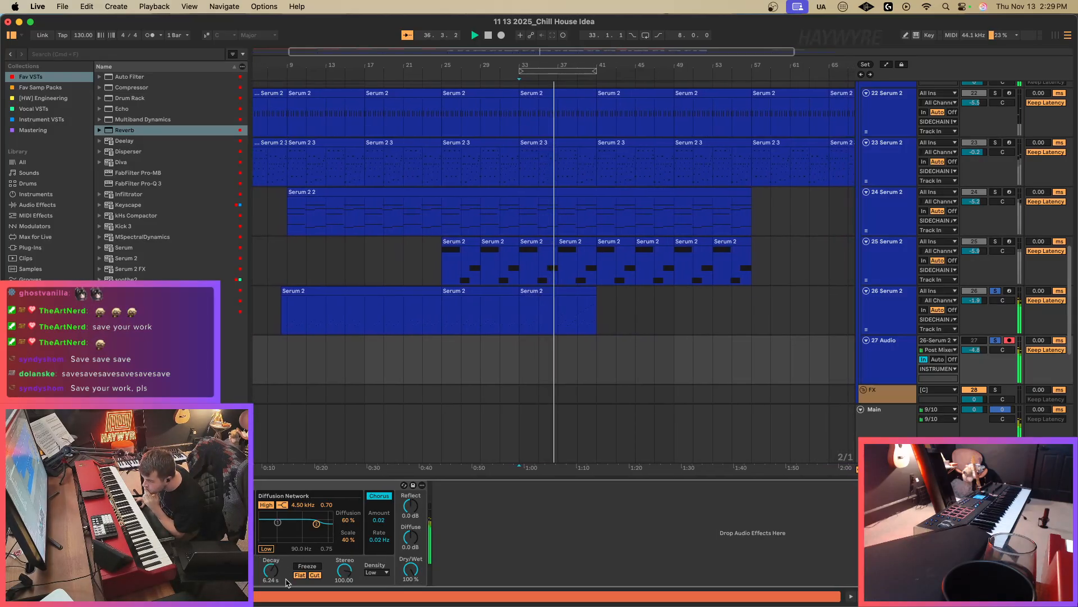
{"action": "left_click_drag", "start_coordinate": [271, 570], "coordinate": [270, 560]}
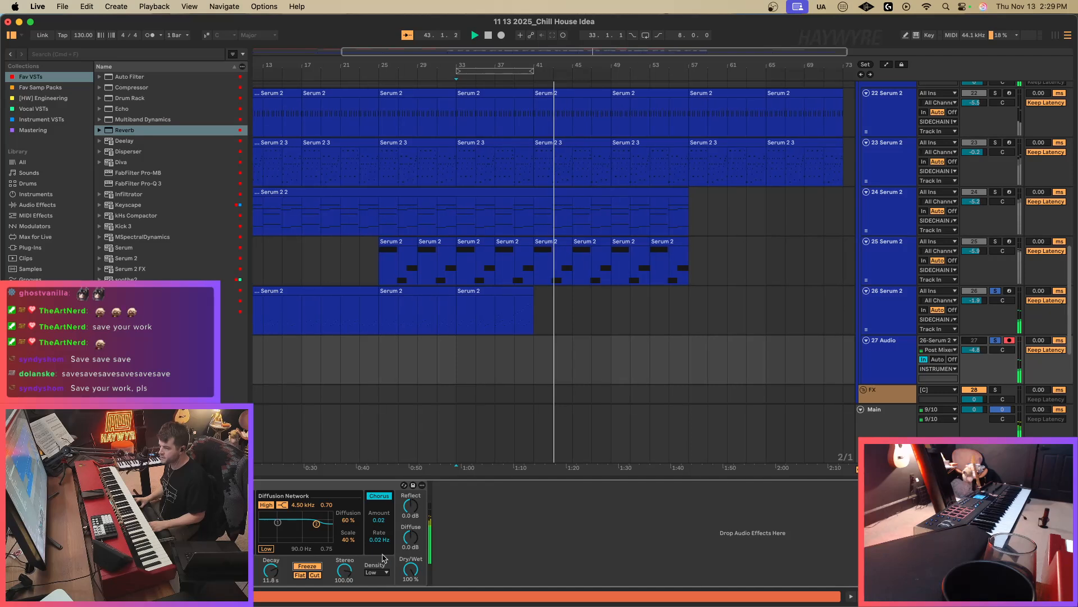
Record the synth through the unfrozen reverb onto the 27 Audio track from bar 37, engaging Freeze during the take.
{"action": "key", "text": "space"}
{"action": "left_click", "coordinate": [496, 360]}
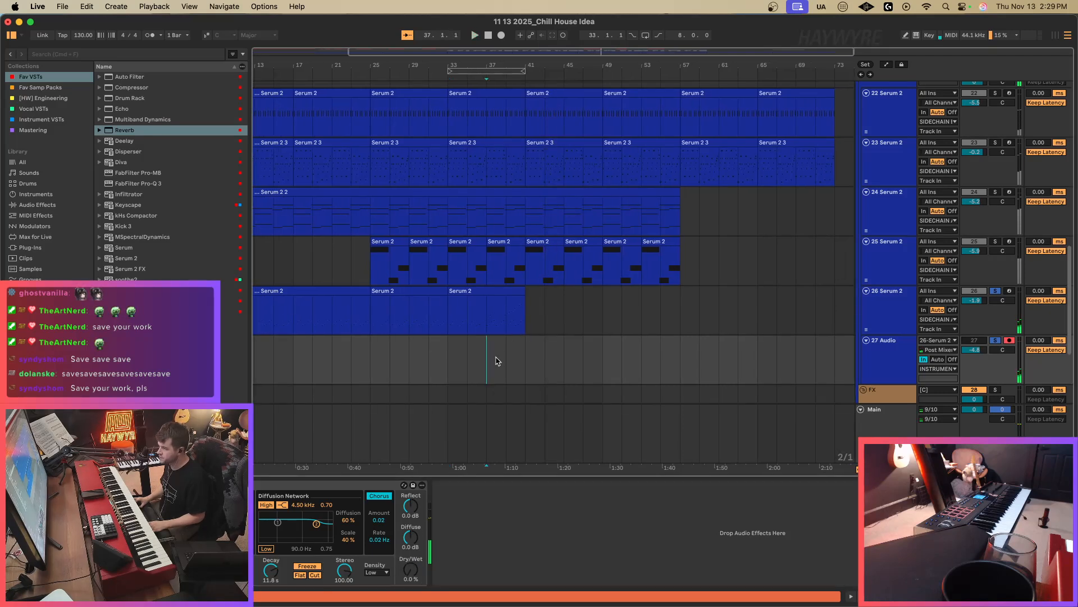
{"action": "left_click", "coordinate": [312, 566]}
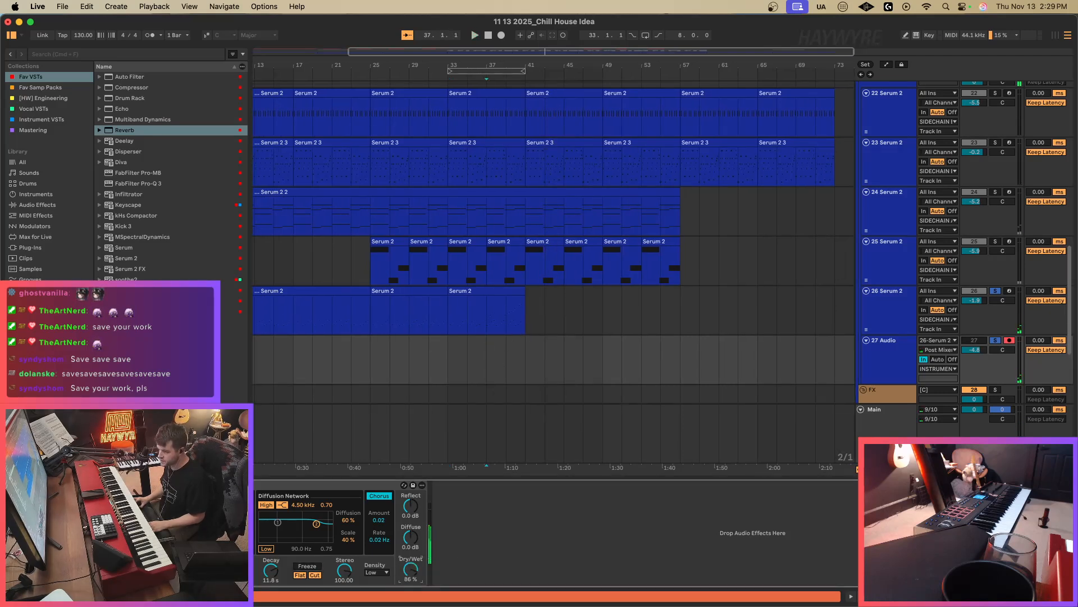
{"action": "key", "text": "F9"}
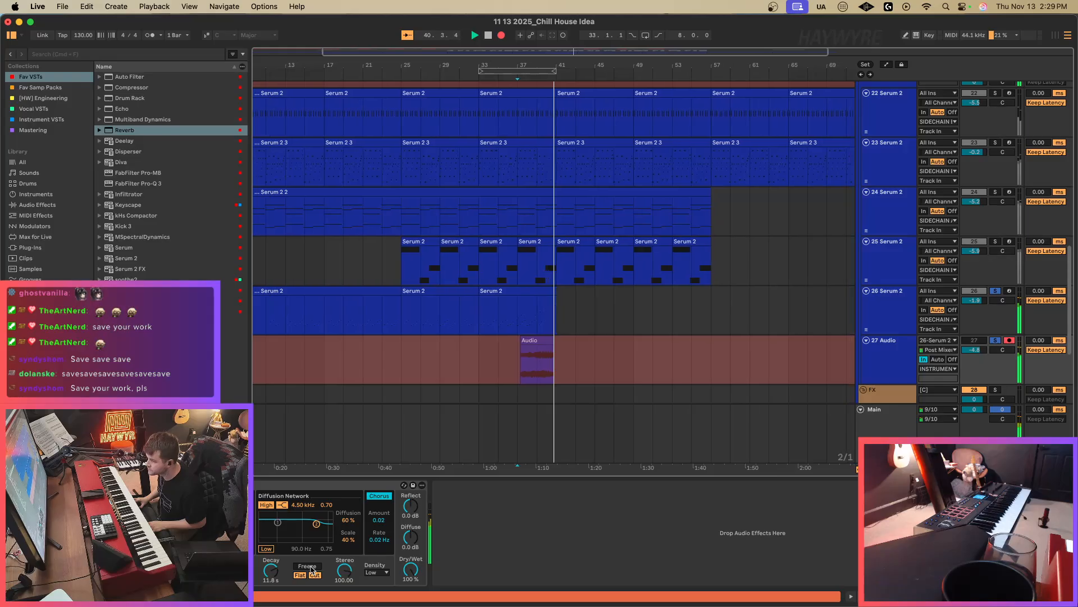
{"action": "left_click", "coordinate": [311, 567]}
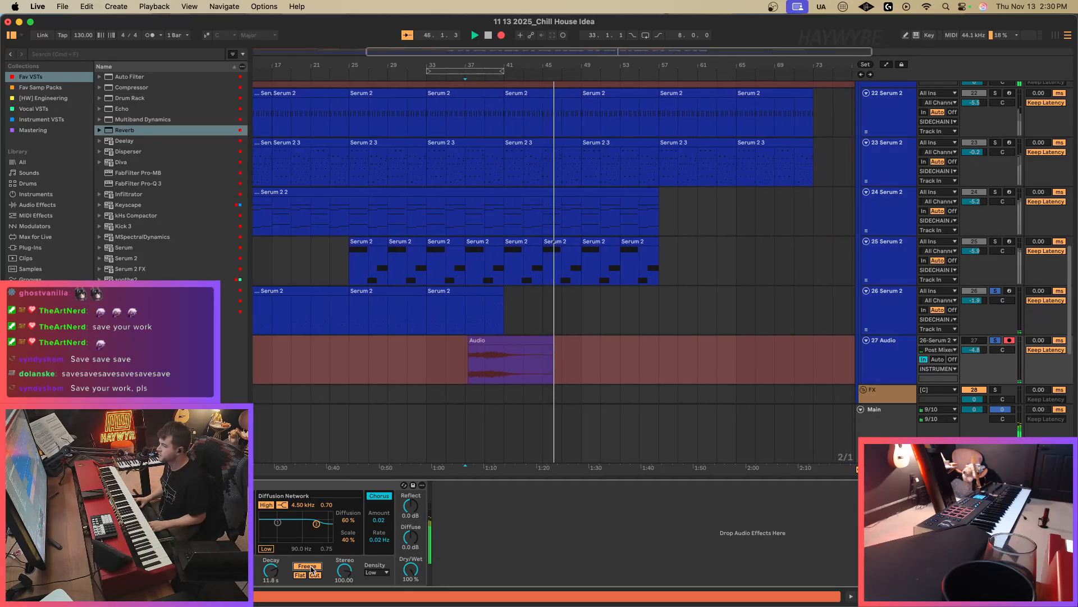
{"action": "key", "text": "space"}
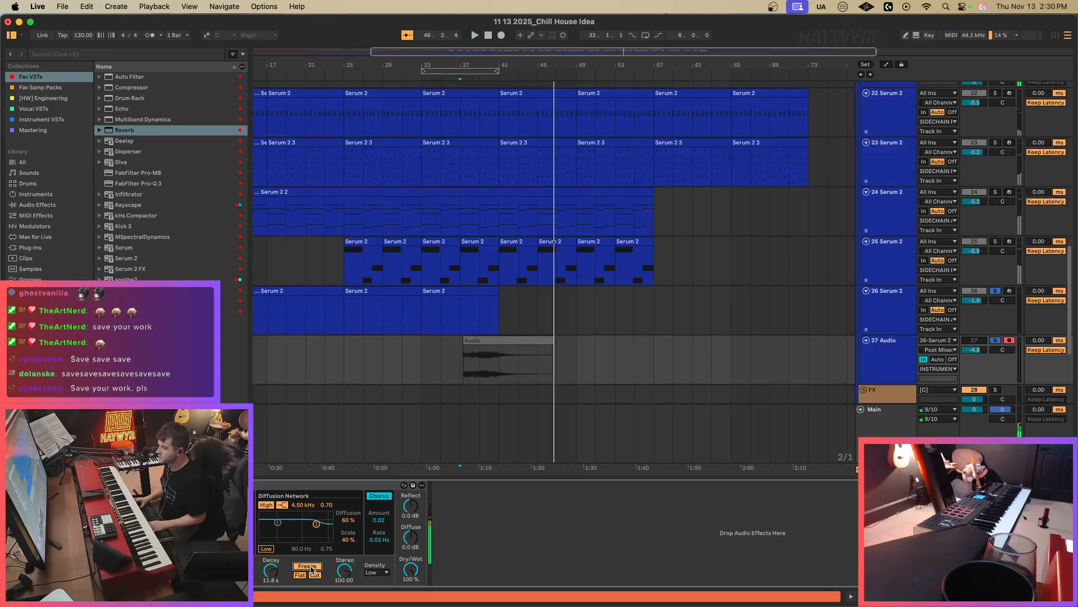
Unsolo the 27 Audio track, set its reverb's dry/wet to 0% and its monitoring to Auto.
{"action": "left_click", "coordinate": [543, 367]}
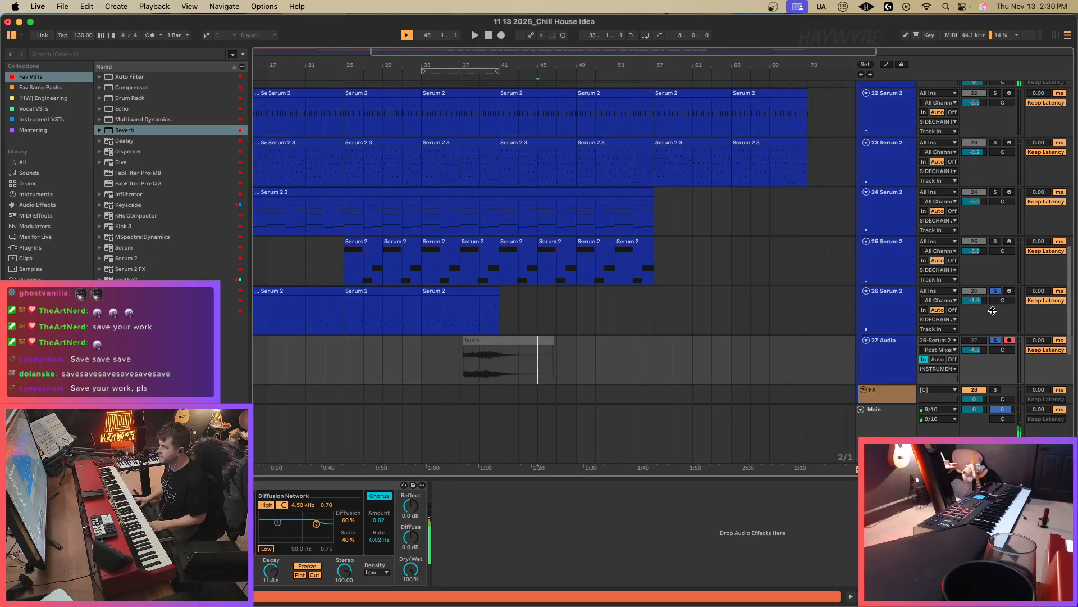
{"action": "left_click", "coordinate": [996, 341]}
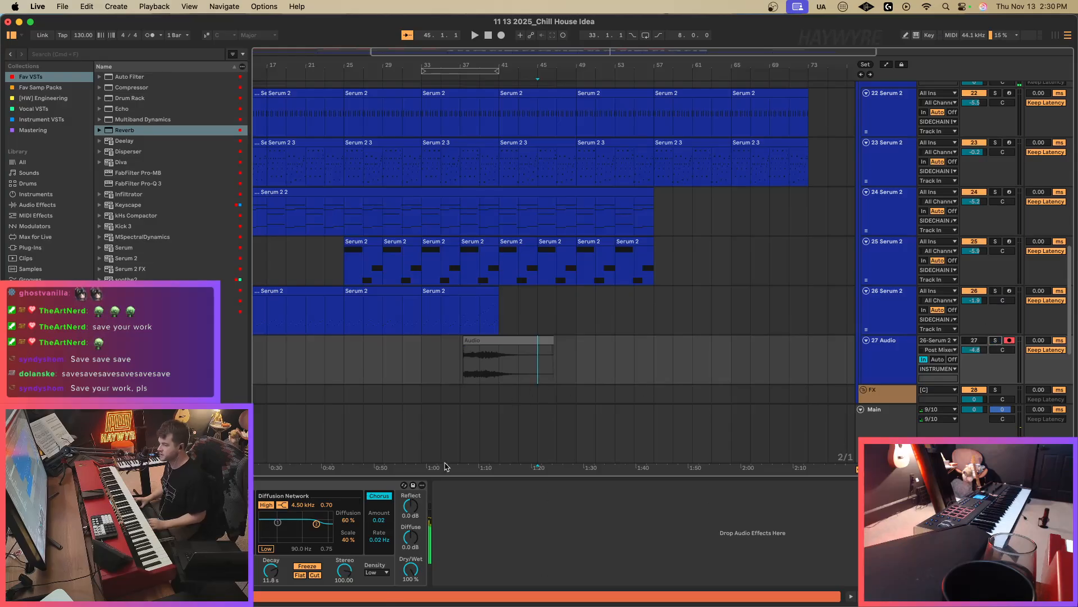
{"action": "left_click_drag", "start_coordinate": [411, 569], "coordinate": [420, 582]}
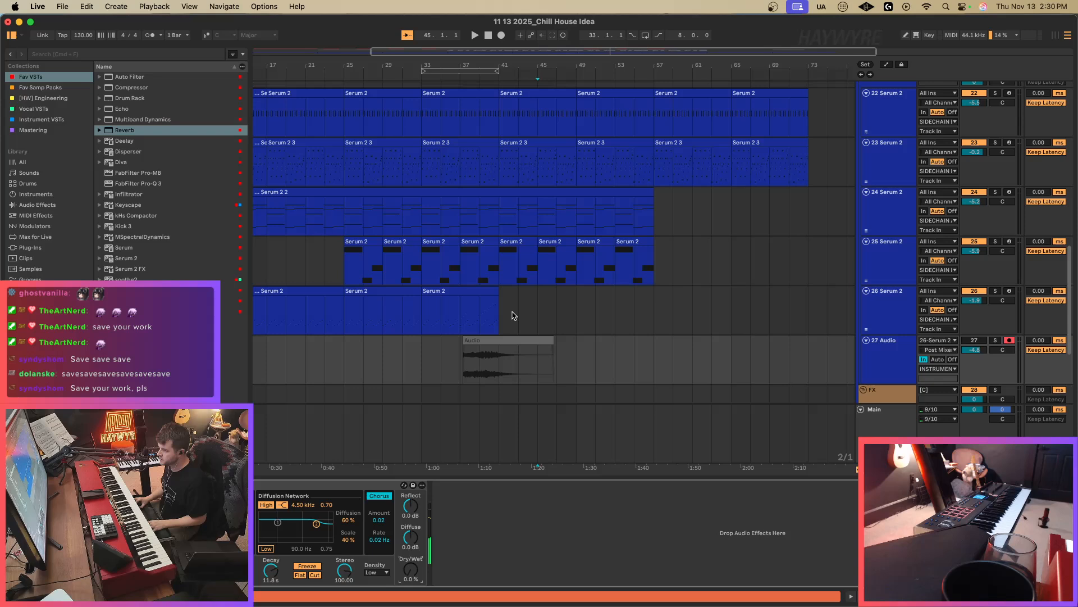
{"action": "left_click", "coordinate": [502, 359]}
{"action": "left_click", "coordinate": [934, 359]}
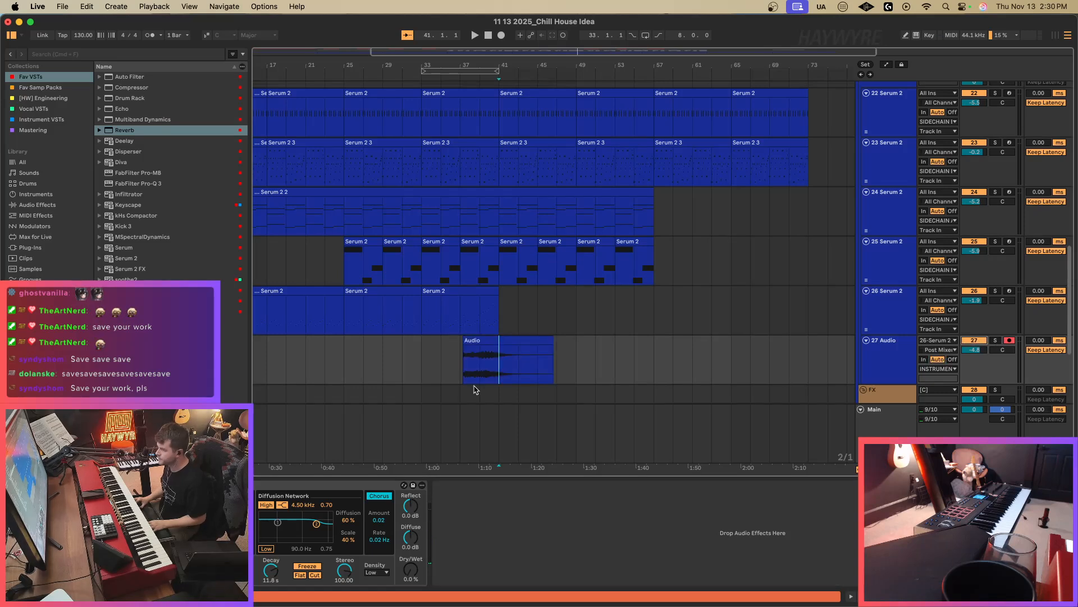
Trim the recorded clip's start to about bar 40 and audition it soloed through the frozen reverb at 100% dry/wet.
{"action": "left_click_drag", "start_coordinate": [462, 343], "coordinate": [492, 344]}
{"action": "key", "text": "space"}
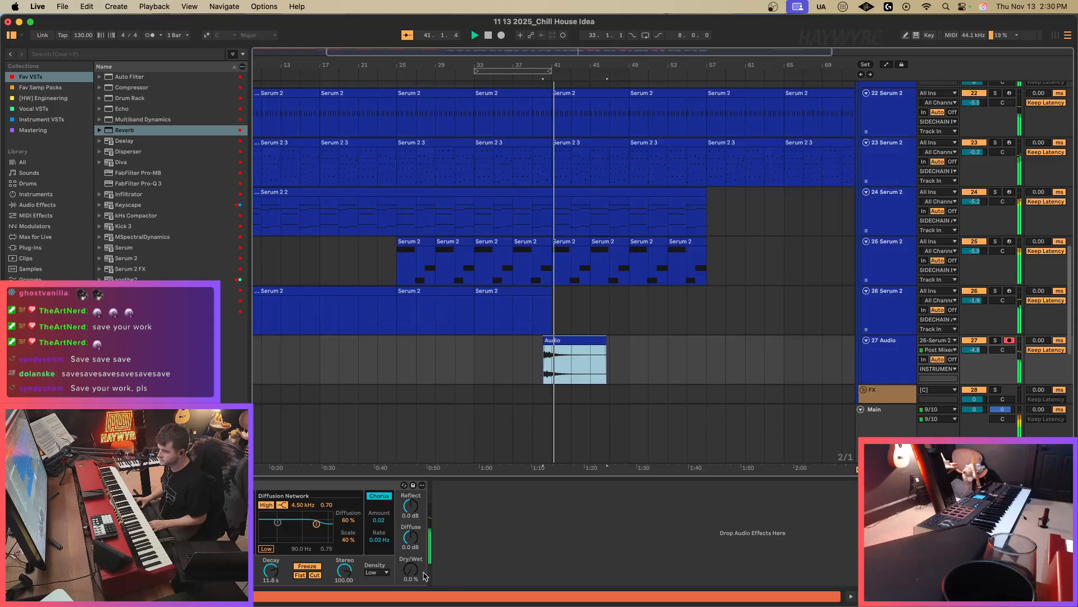
{"action": "left_click_drag", "start_coordinate": [411, 570], "coordinate": [446, 540]}
{"action": "left_click", "coordinate": [549, 340]}
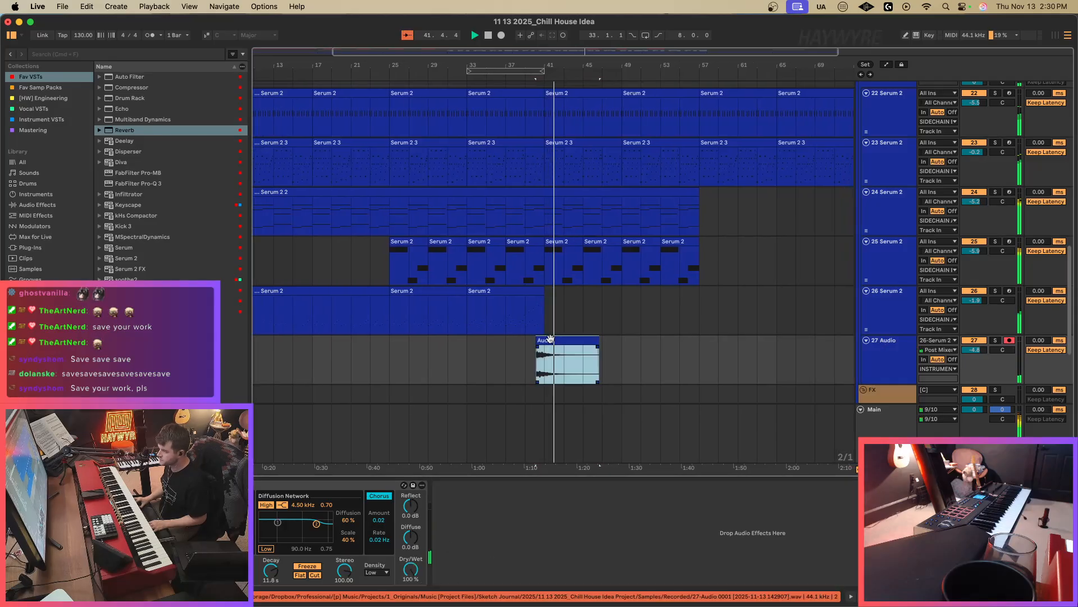
{"action": "left_click", "coordinate": [995, 340]}
{"action": "key", "text": "space"}
{"action": "key", "text": "space"}
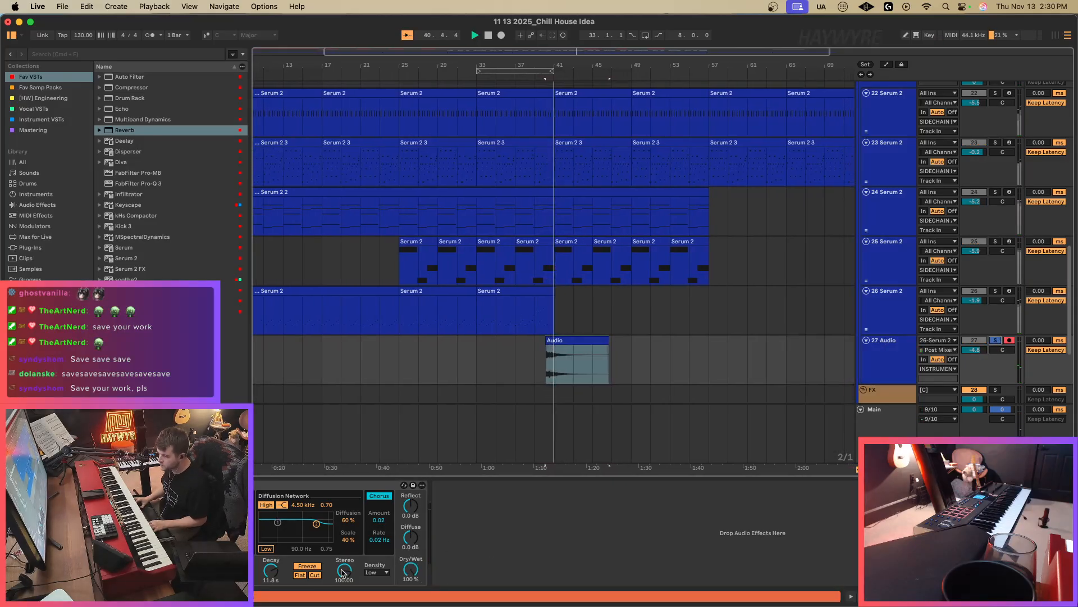
{"action": "left_click", "coordinate": [318, 566]}
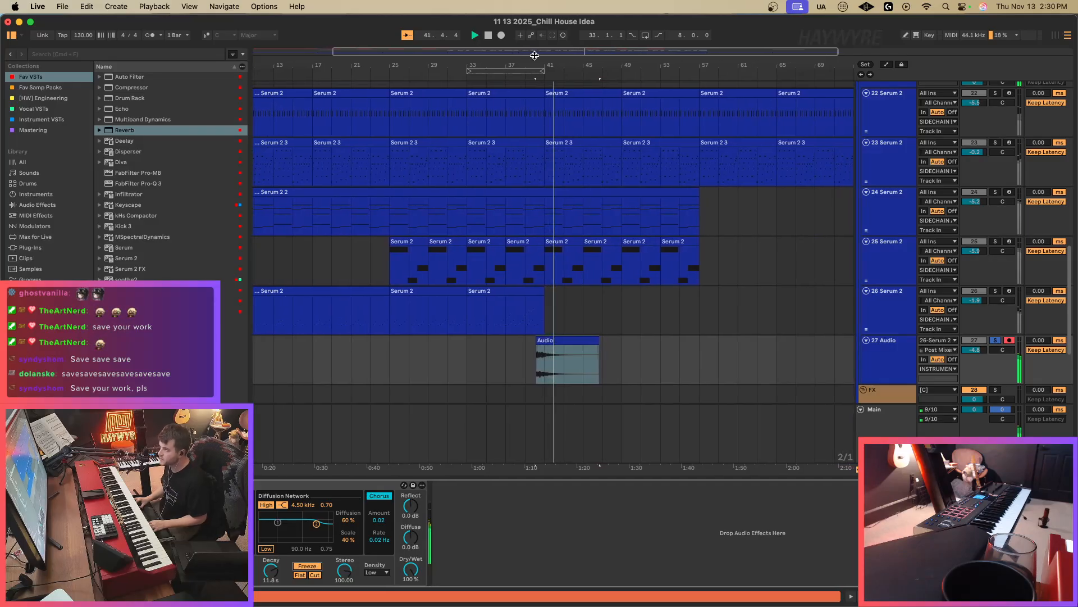
Insert a new audio track below the 27 Audio track and replay the clip into the frozen reverb.
{"action": "left_click_drag", "start_coordinate": [534, 55], "coordinate": [536, 79]}
{"action": "left_click", "coordinate": [880, 354]}
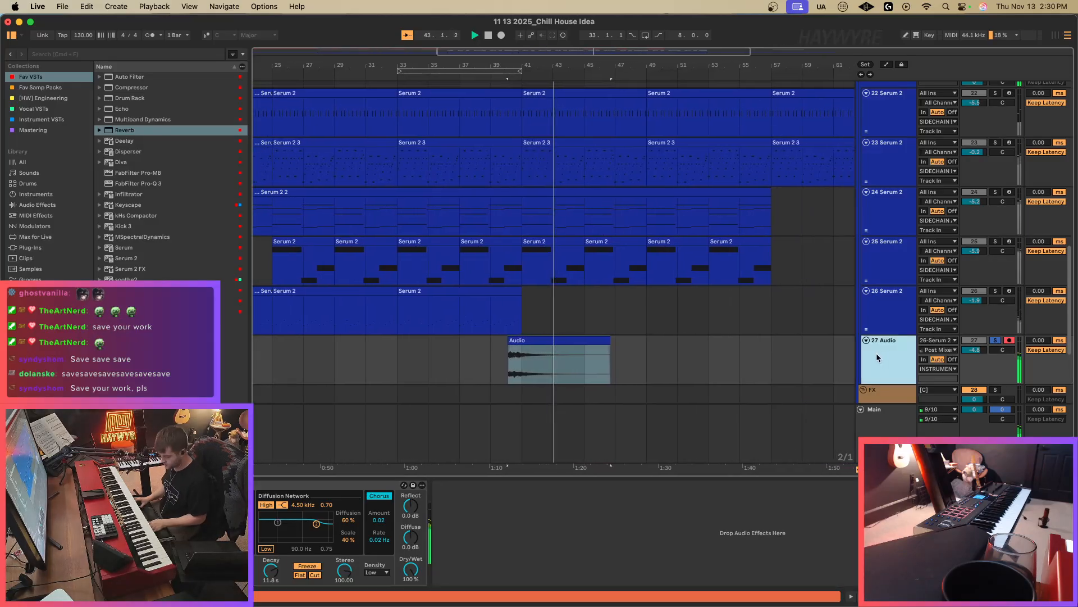
{"action": "key", "text": "super+t"}
{"action": "left_click", "coordinate": [430, 321]}
{"action": "left_click", "coordinate": [479, 292]}
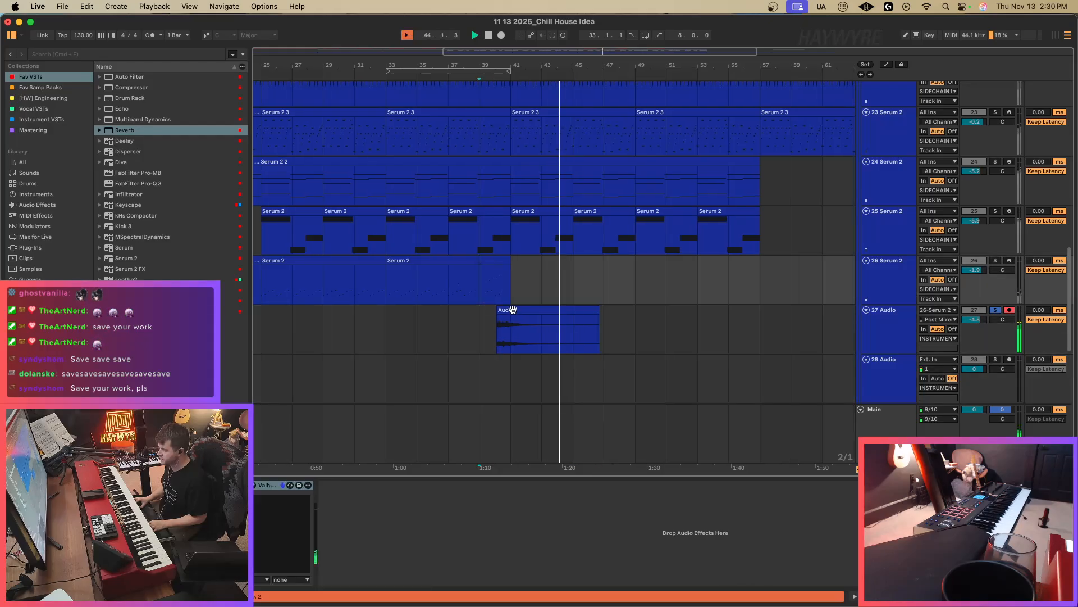
{"action": "left_click", "coordinate": [512, 309]}
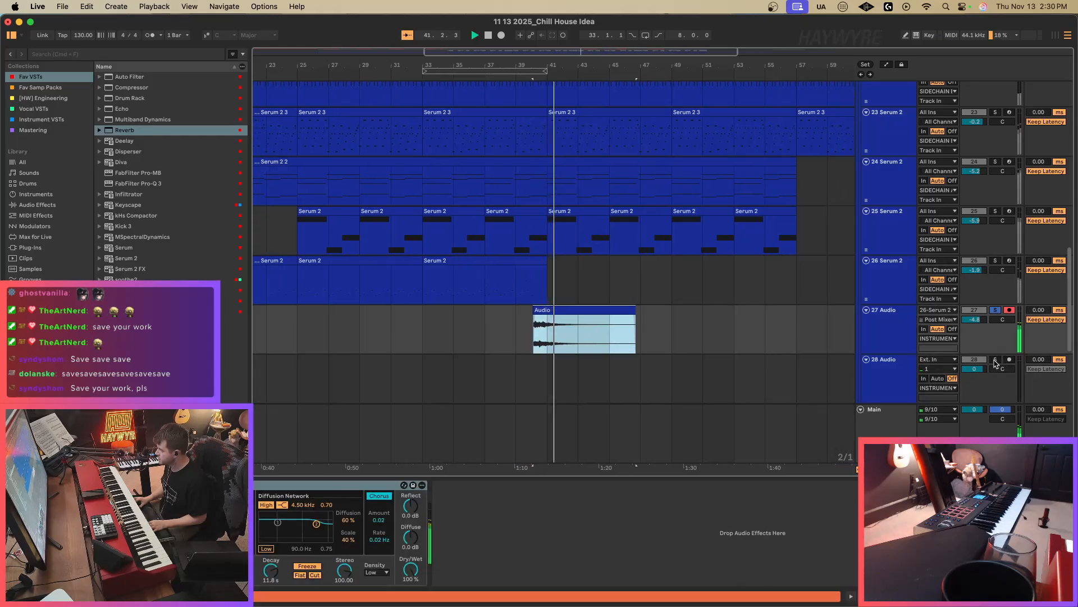
Set the new track's input to 27-Audio, arm it and record about four bars of the frozen reverb.
{"action": "left_click", "coordinate": [937, 359]}
{"action": "left_click", "coordinate": [958, 264]}
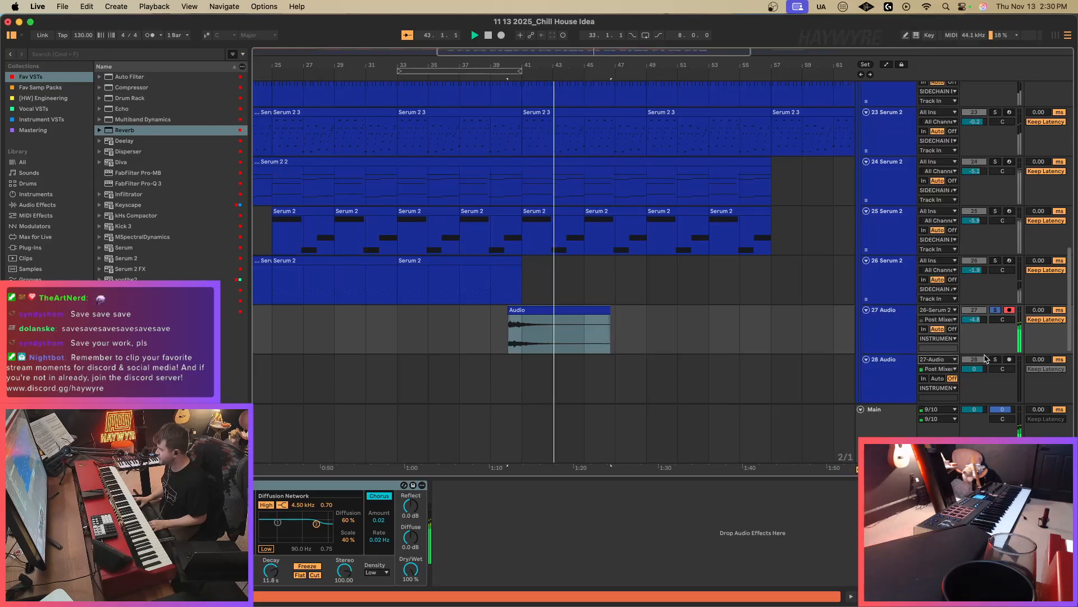
{"action": "left_click", "coordinate": [505, 382]}
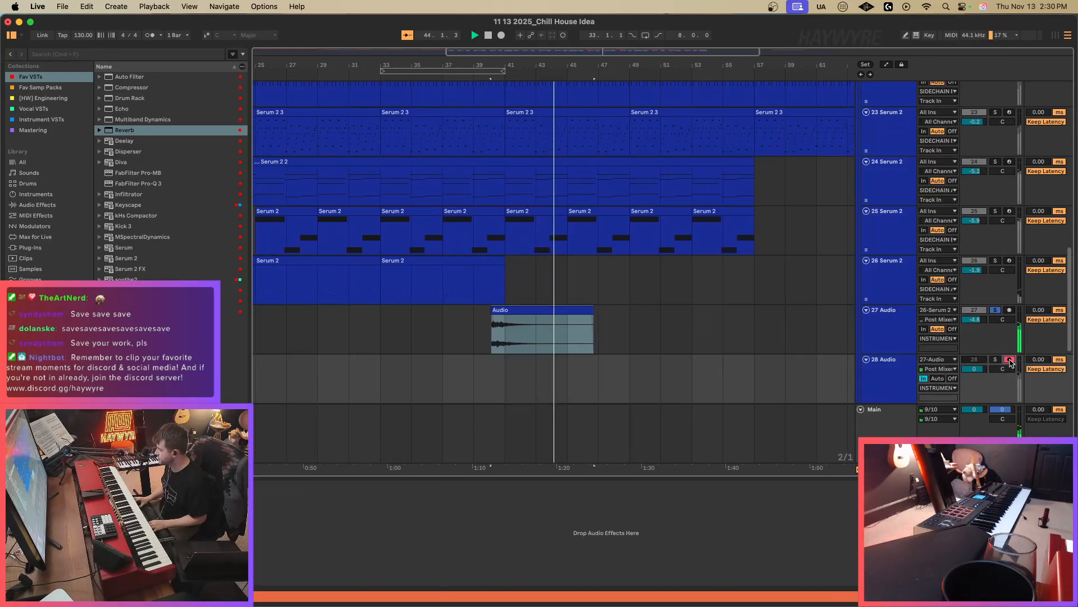
{"action": "key", "text": "F9"}
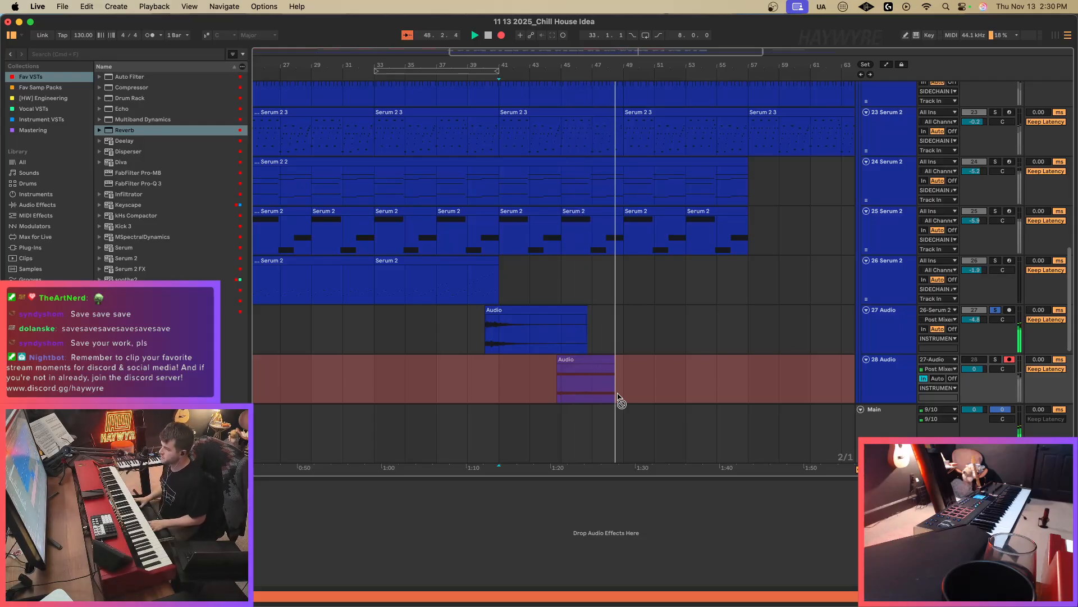
{"action": "key", "text": "F9"}
Stop playback, unsolo the 27 Audio track and set the 28 Audio track's monitoring to Auto.
{"action": "left_click", "coordinate": [653, 400]}
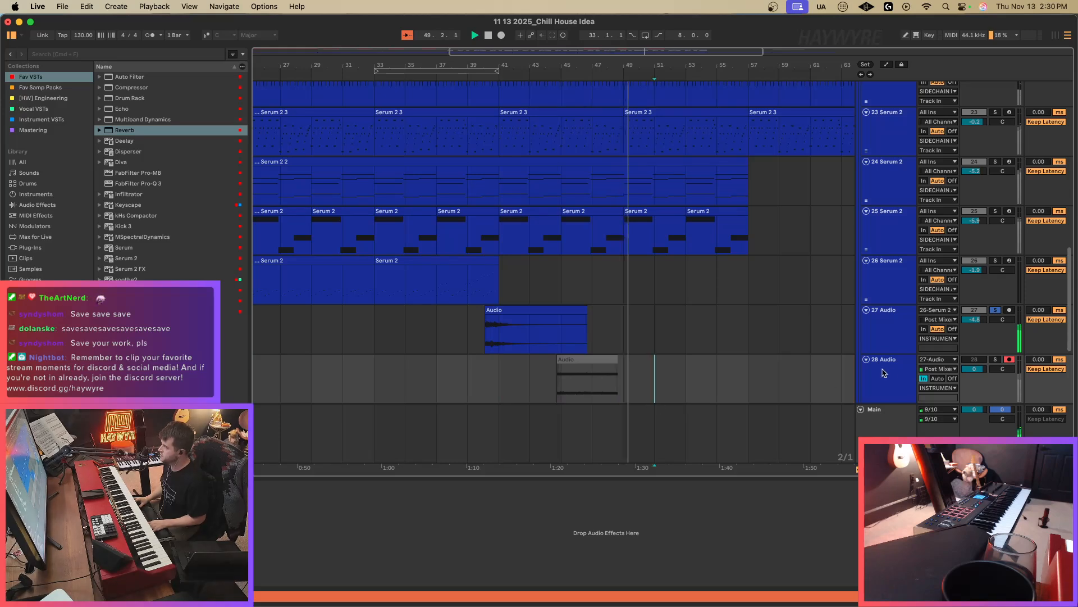
{"action": "left_click", "coordinate": [995, 310]}
{"action": "left_click", "coordinate": [563, 375]}
{"action": "key", "text": "space"}
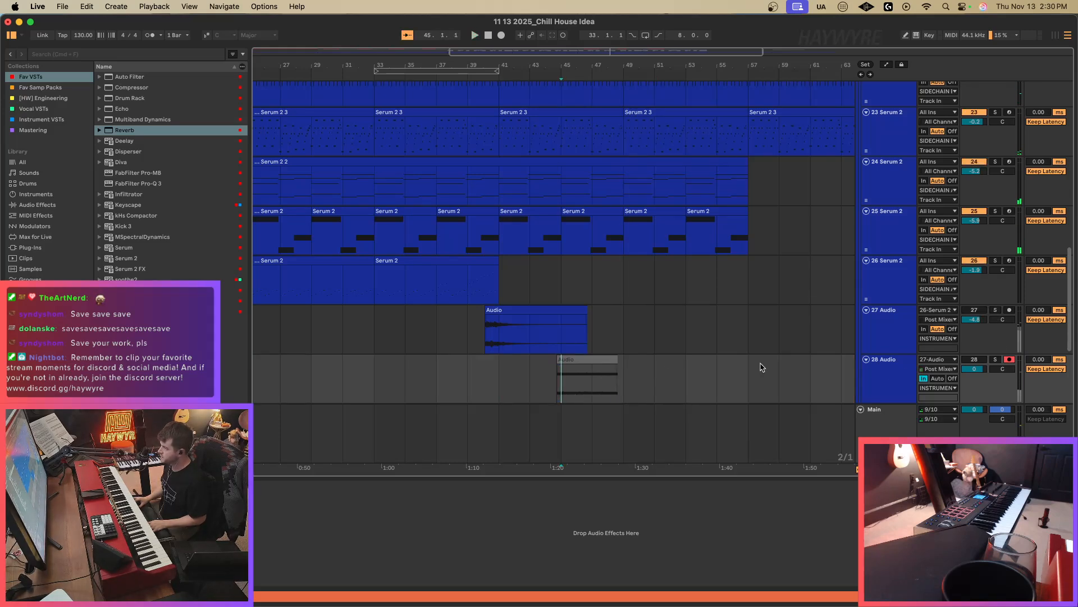
{"action": "left_click", "coordinate": [937, 379]}
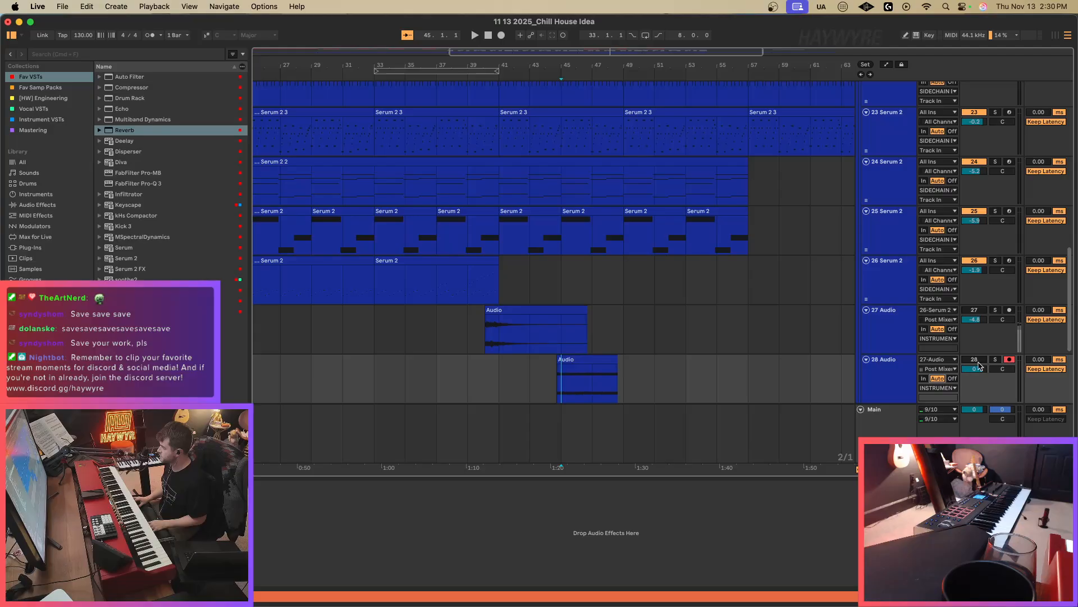
Move the clip on the soloed 28 Audio track to start at bar 41, and delete the 27 Audio track.
{"action": "left_click_drag", "start_coordinate": [604, 367], "coordinate": [546, 368]}
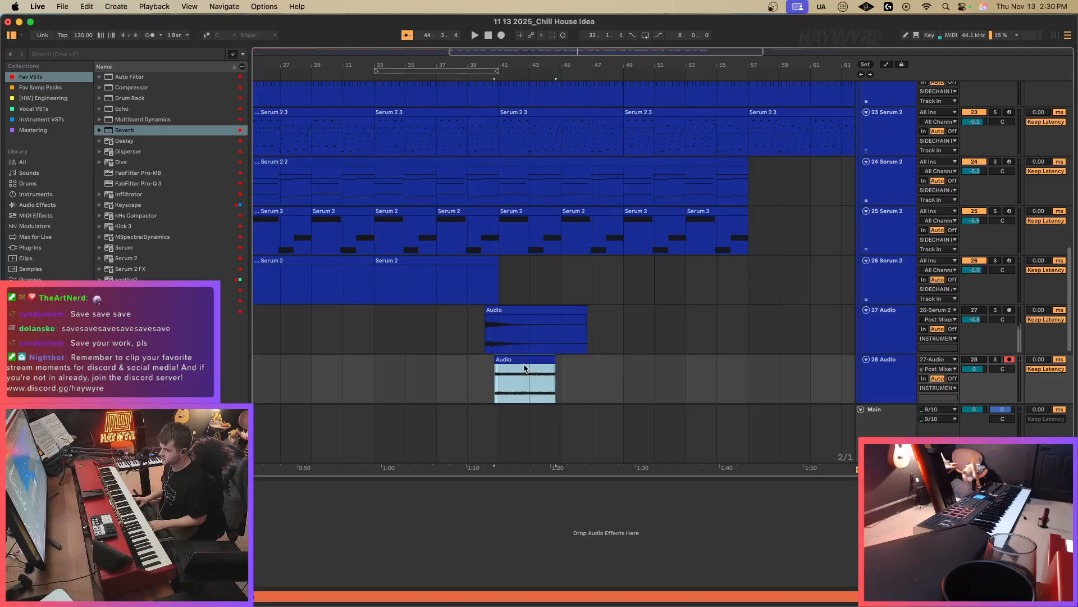
{"action": "left_click", "coordinate": [995, 360]}
{"action": "left_click", "coordinate": [544, 308]}
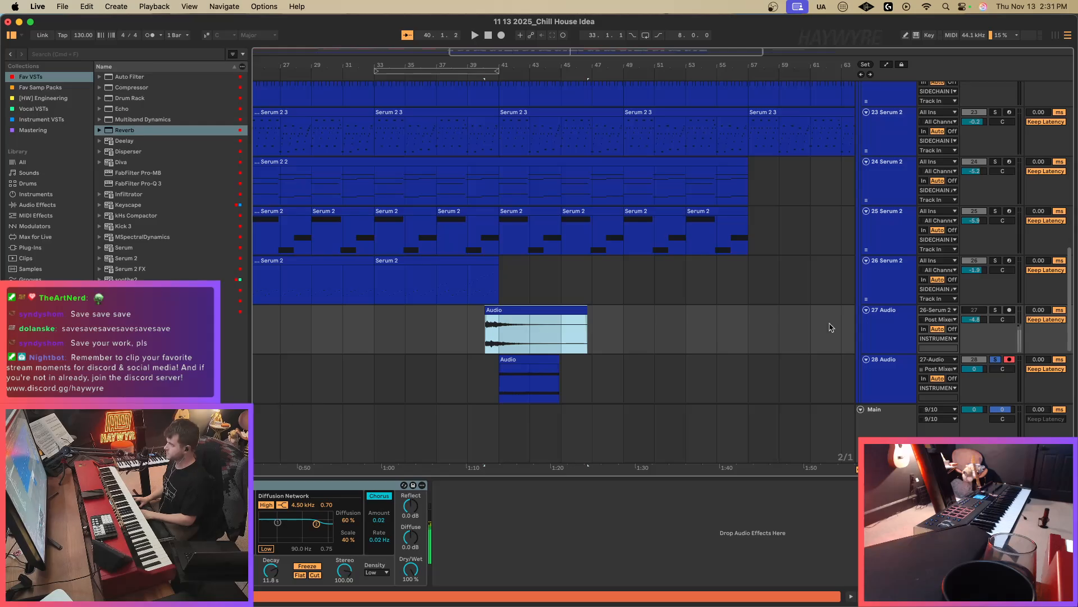
{"action": "left_click", "coordinate": [880, 328]}
{"action": "key", "text": "BackSpace"}
Play the remaining reverb clip, raise its track's volume to 0.3 dB and unsolo the track.
{"action": "key", "text": "space"}
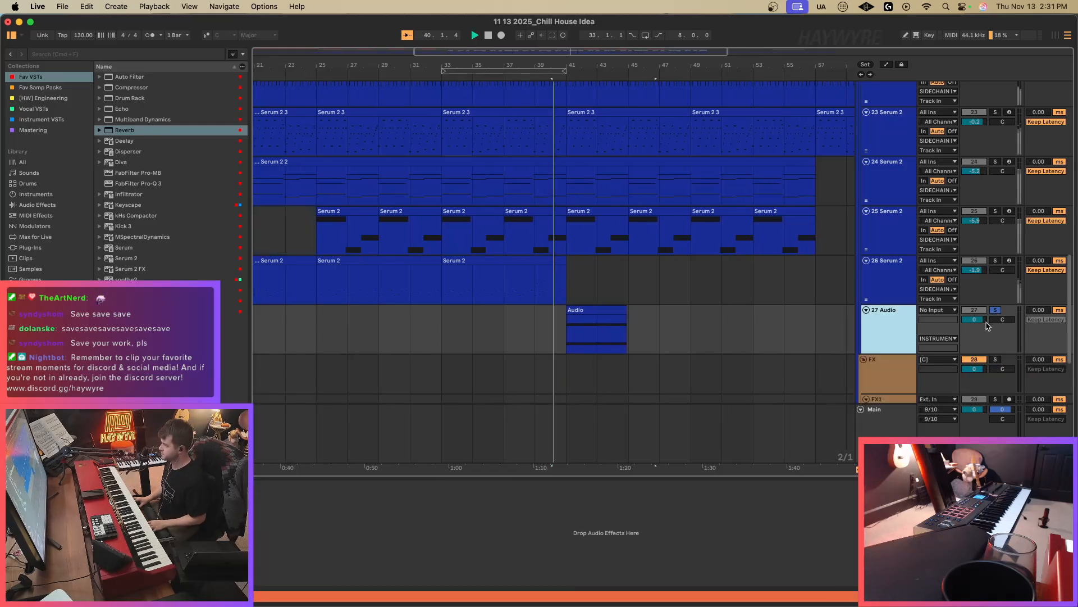
{"action": "left_click", "coordinate": [611, 312]}
{"action": "left_click_drag", "start_coordinate": [974, 319], "coordinate": [979, 312]}
{"action": "left_click", "coordinate": [995, 310]}
Duplicate a two-bar section of the reverb clip four times from bar 41, and loop bars 41 to 49.
{"action": "left_click_drag", "start_coordinate": [553, 348], "coordinate": [629, 325]}
{"action": "key", "text": "super+d"}
{"action": "key", "text": "super+d"}
{"action": "key", "text": "super+d"}
{"action": "key", "text": "super+d"}
{"action": "key", "text": "super+l"}
Open the Deelay plugin on the 23 Serum 2 track and move its window out of the way.
{"action": "scroll", "coordinate": [607, 334], "scroll_direction": "up", "scroll_amount": 2}
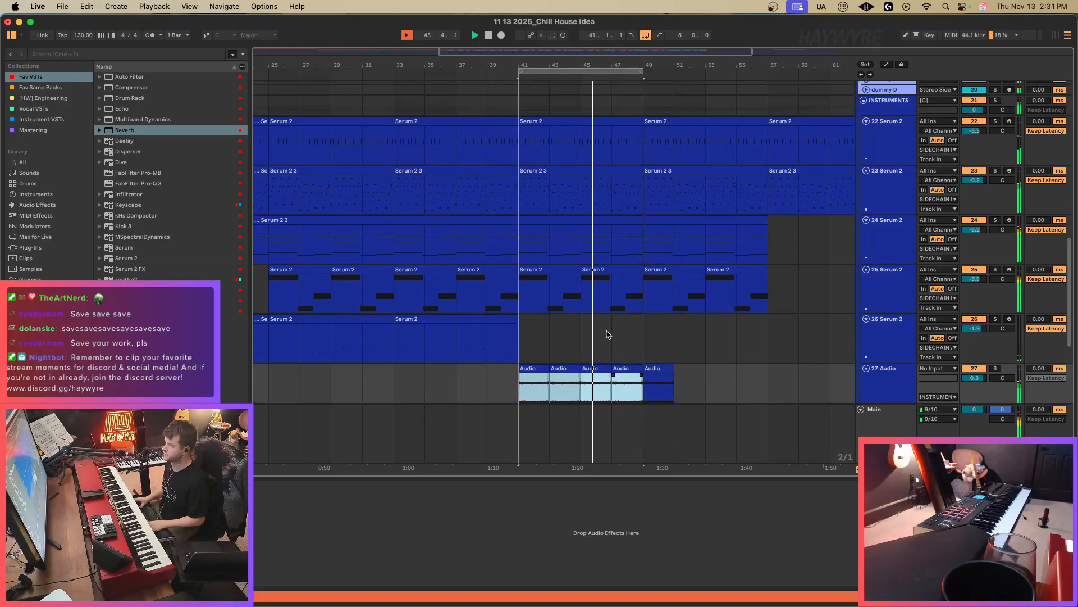
{"action": "left_click", "coordinate": [533, 208]}
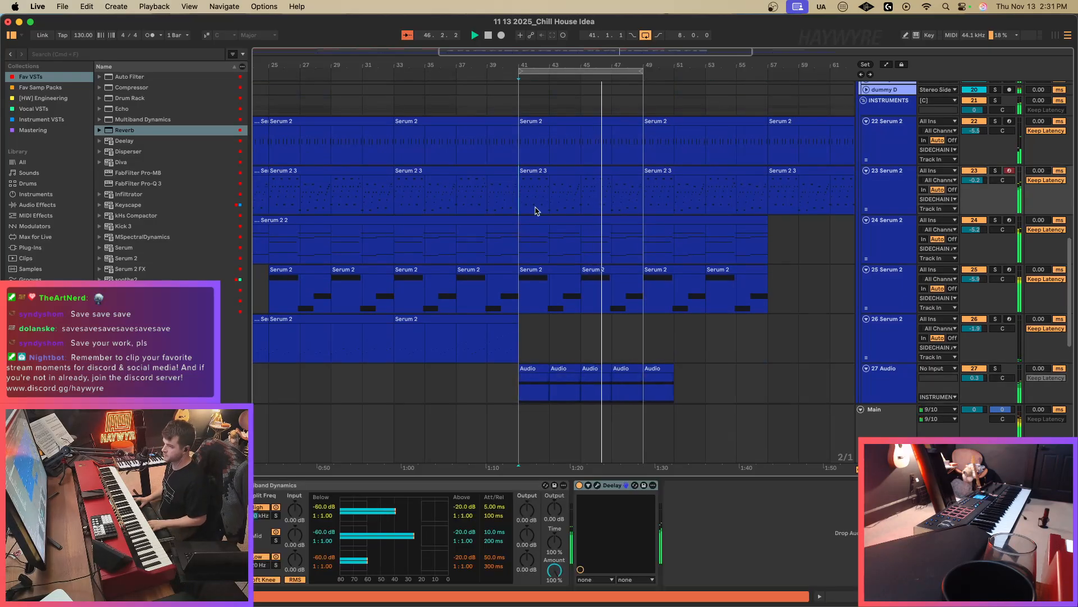
{"action": "left_click", "coordinate": [596, 486]}
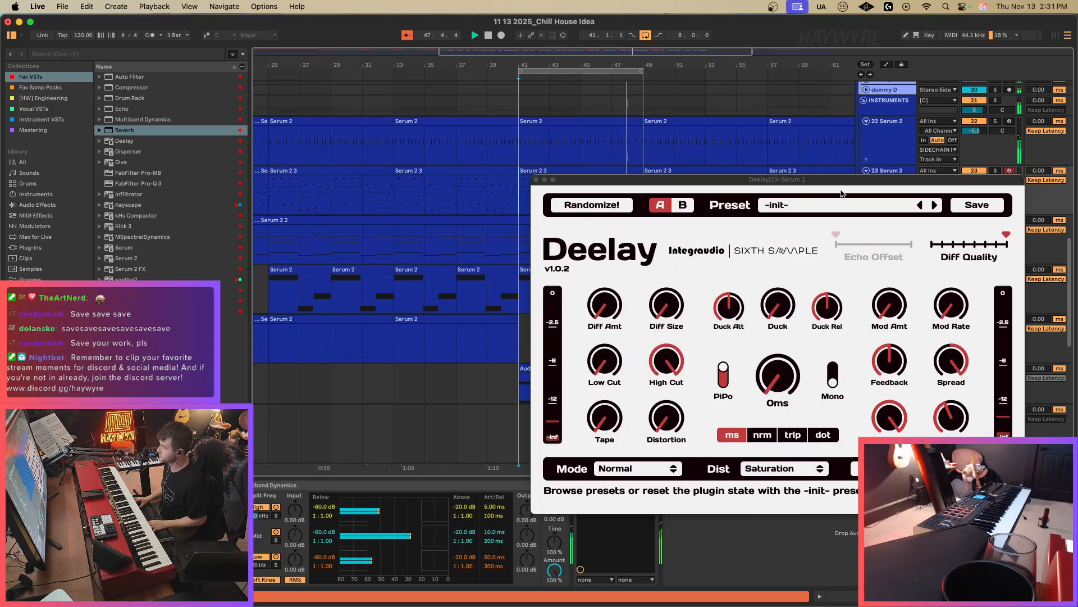
{"action": "mouse_move", "coordinate": [834, 180]}
{"action": "left_mouse_down"}
{"action": "mouse_move", "coordinate": [828, 233]}
{"action": "mouse_move", "coordinate": [934, 448]}
{"action": "left_mouse_up"}
{"action": "scroll", "coordinate": [570, 245], "scroll_direction": "down", "scroll_amount": 3}
Play the loop from bar 41, add the PitchMonster plugin to the 27 Audio track and solo the track.
{"action": "left_click", "coordinate": [516, 295]}
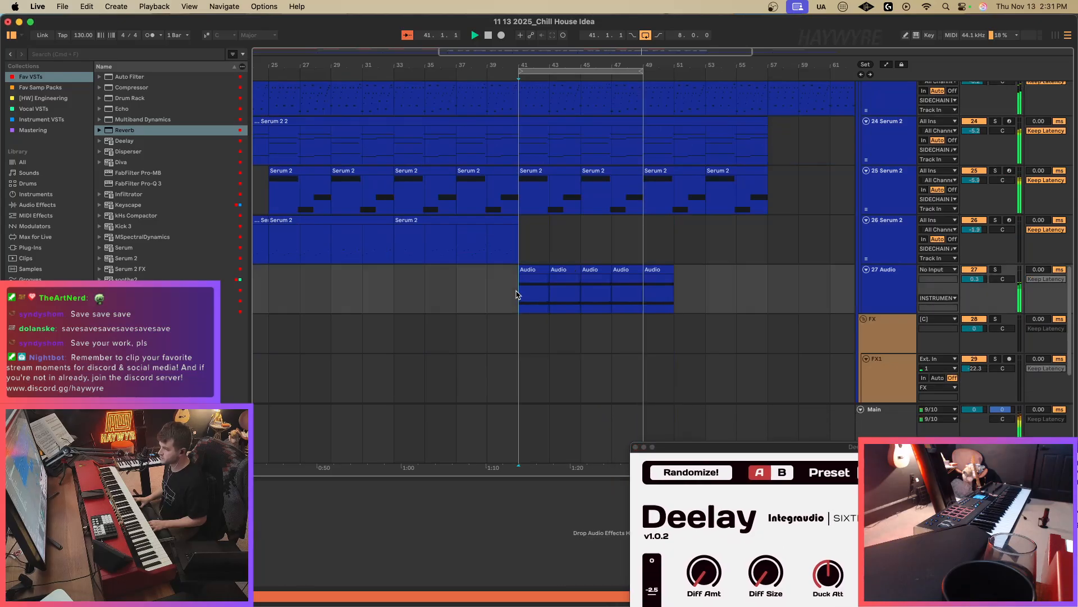
{"action": "key", "text": "space"}
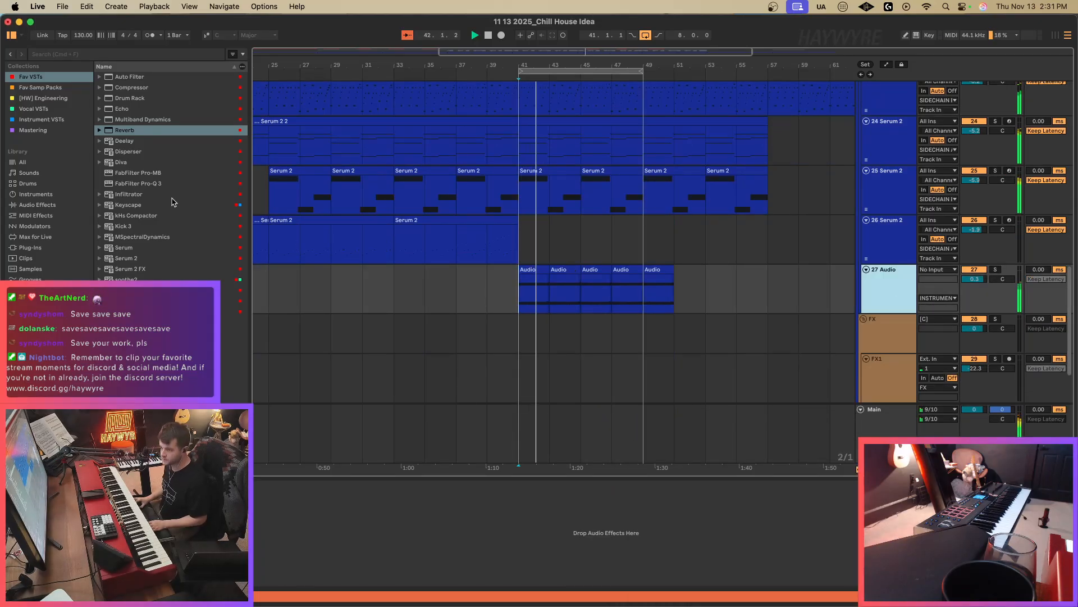
{"action": "left_click", "coordinate": [45, 110]}
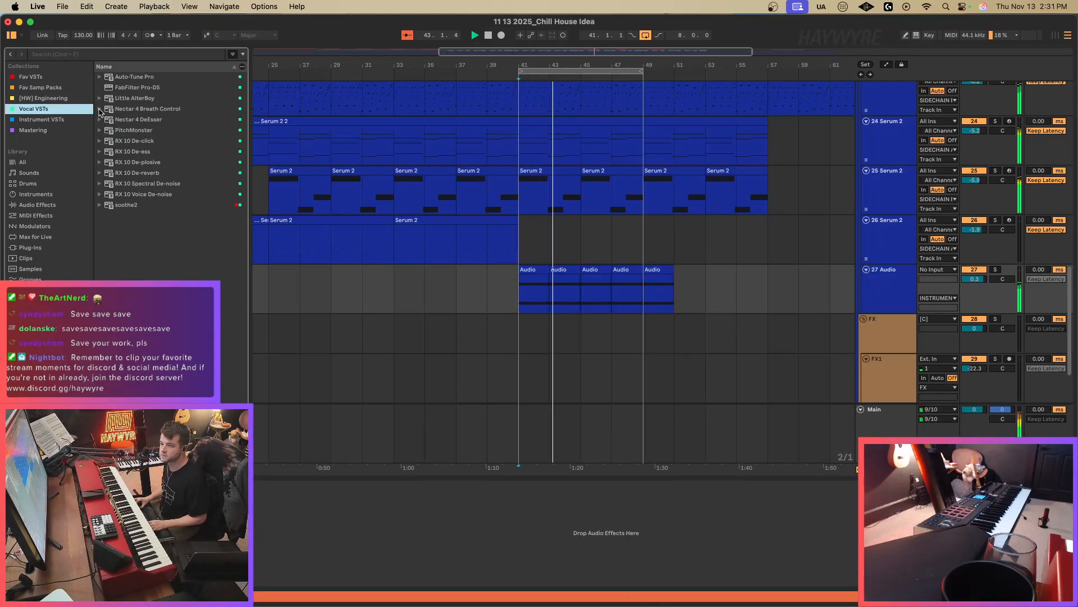
{"action": "left_click", "coordinate": [153, 132]}
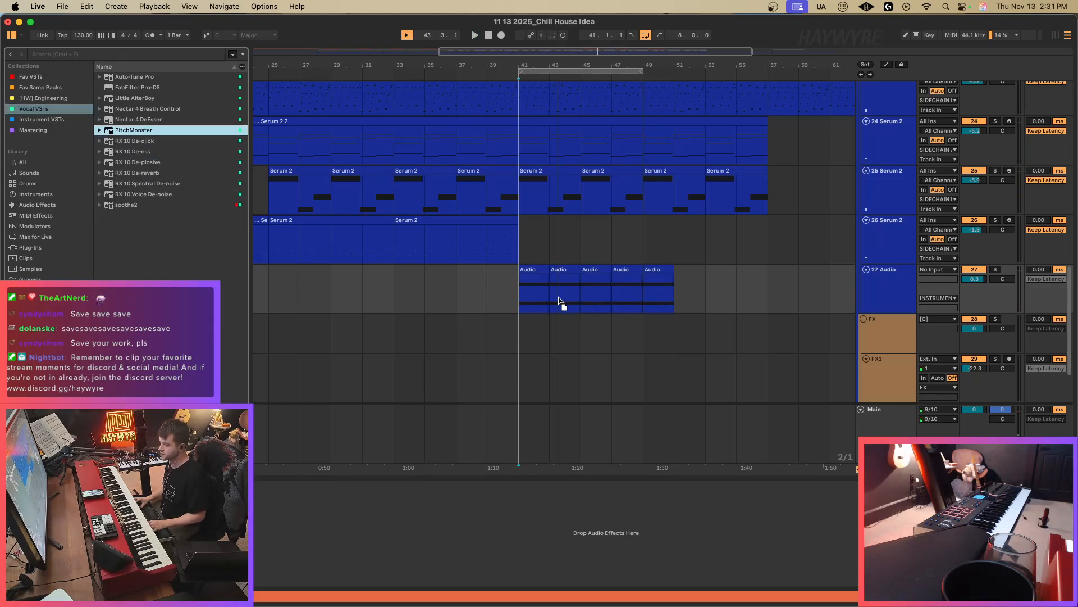
{"action": "left_click_drag", "start_coordinate": [851, 368], "coordinate": [693, 322]}
{"action": "left_click", "coordinate": [996, 269]}
Load the Smooth Vocode factory preset from the Vocoder category in PitchMonster.
{"action": "left_click", "coordinate": [700, 342]}
{"action": "mouse_move", "coordinate": [680, 358]}
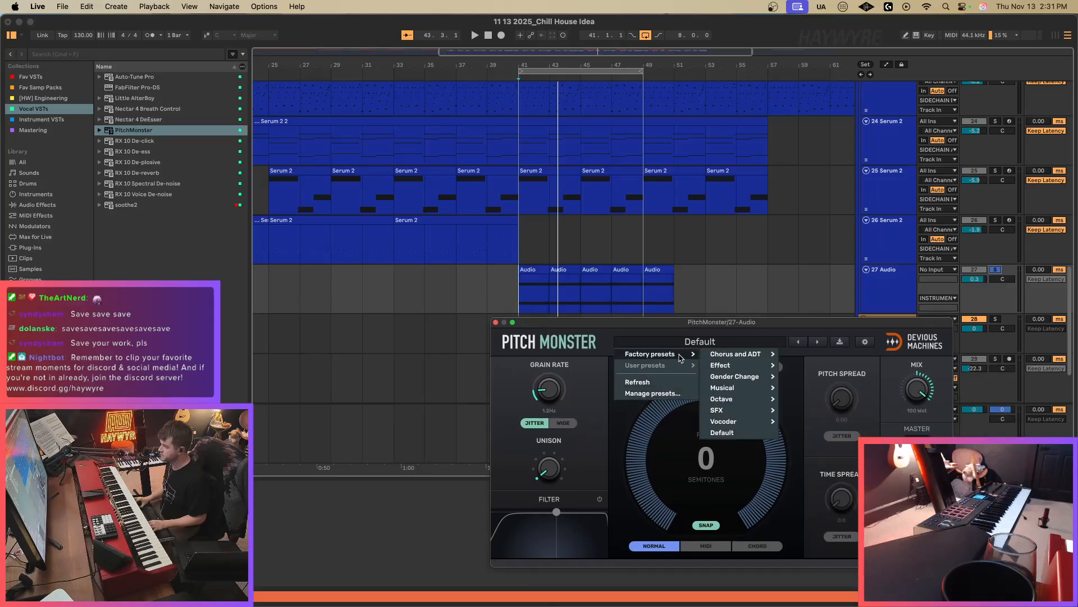
{"action": "mouse_move", "coordinate": [725, 424]}
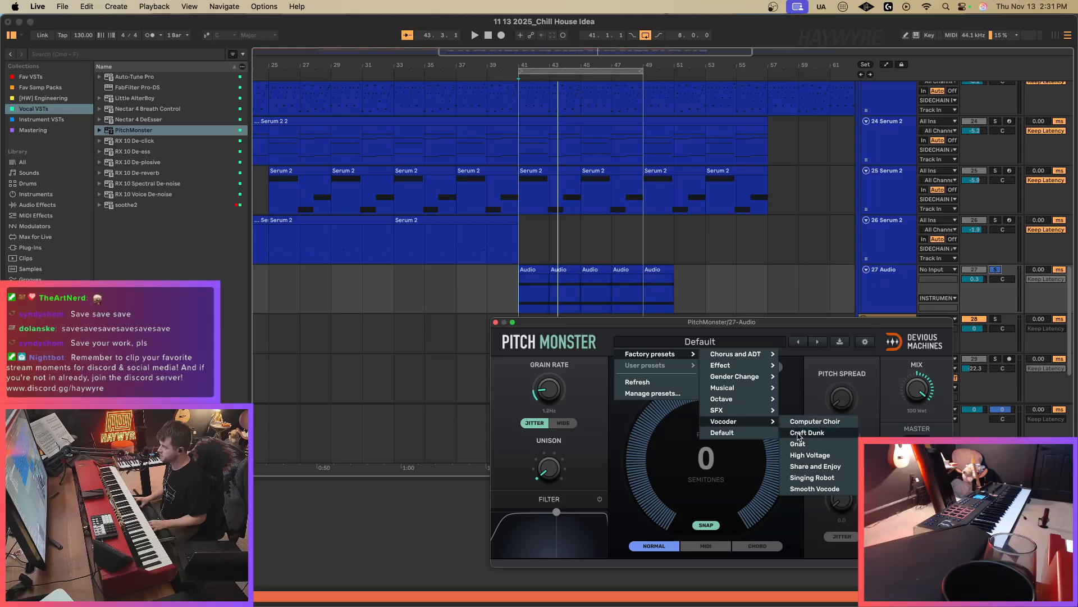
{"action": "left_click", "coordinate": [830, 489]}
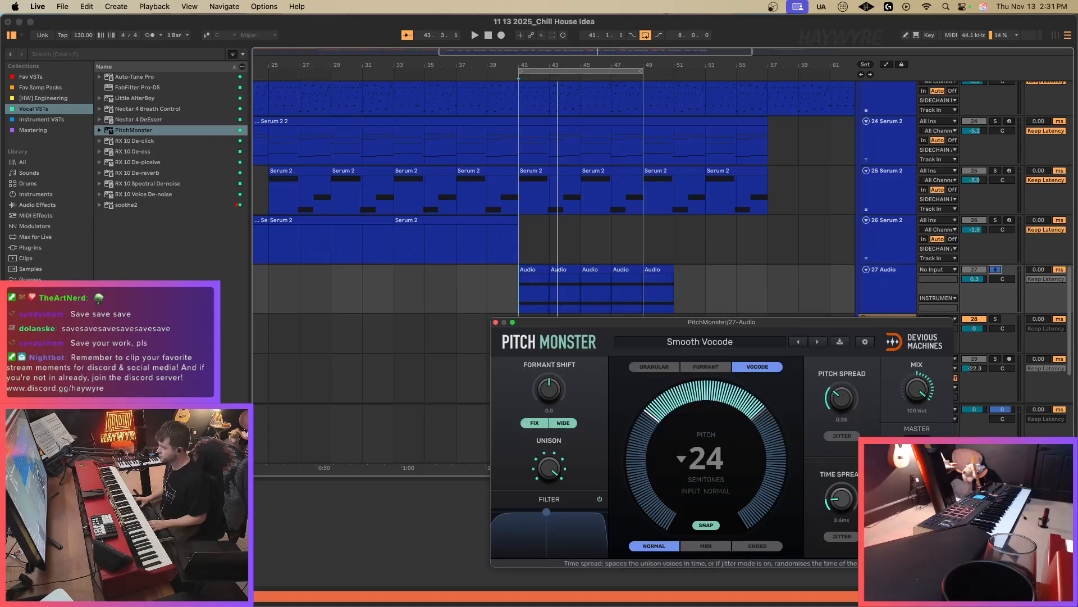
Set PitchMonster's pitch to 0 semitones, reduce its unison and pitch spread, and switch it to MIDI mode.
{"action": "double_click", "coordinate": [767, 413]}
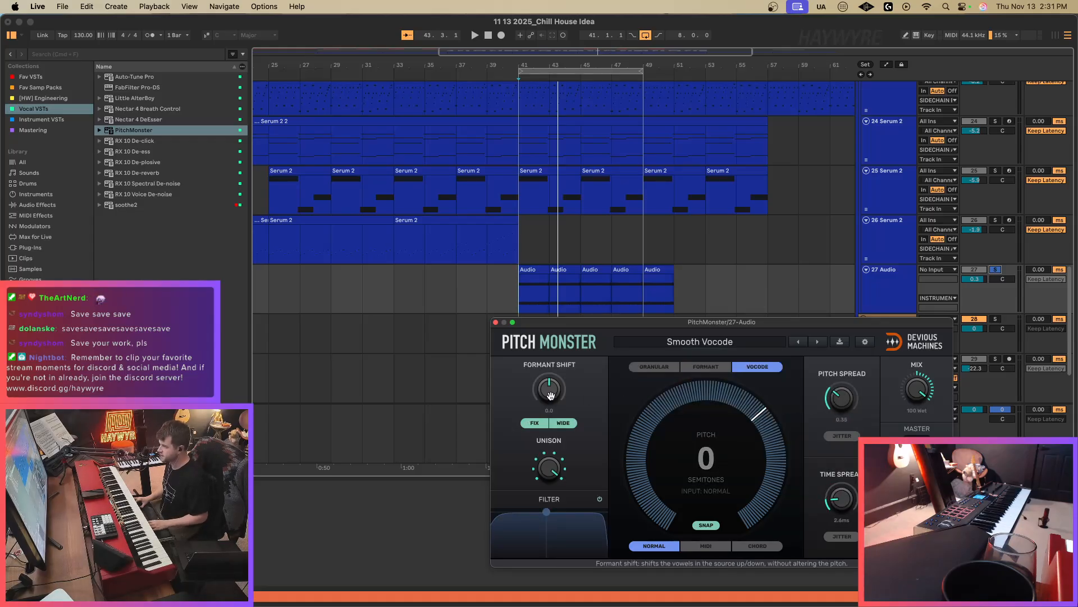
{"action": "left_click_drag", "start_coordinate": [551, 465], "coordinate": [551, 482]}
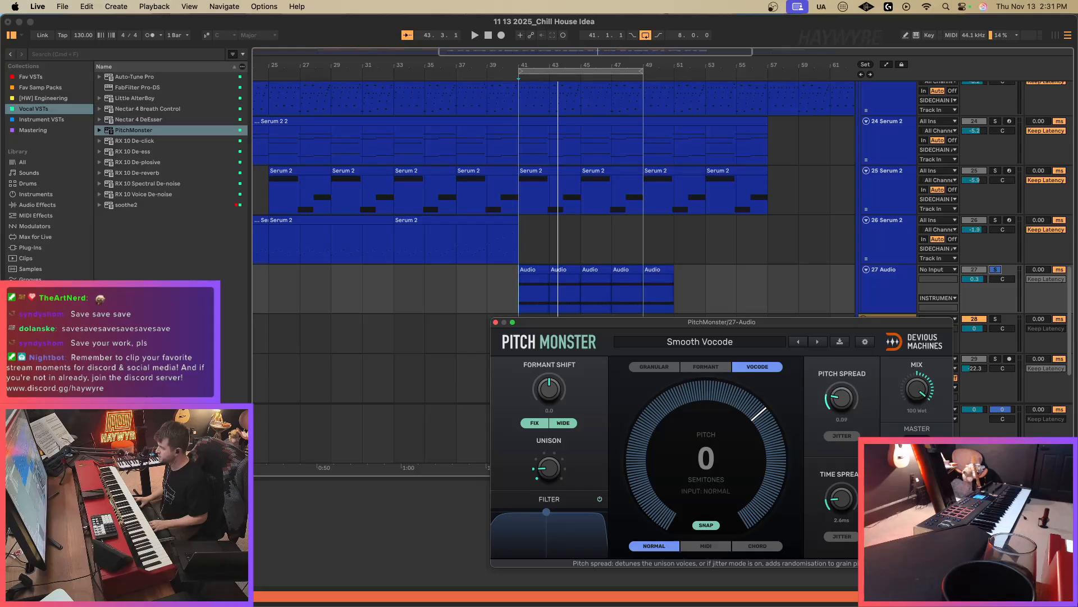
{"action": "left_click_drag", "start_coordinate": [841, 398], "coordinate": [841, 410]}
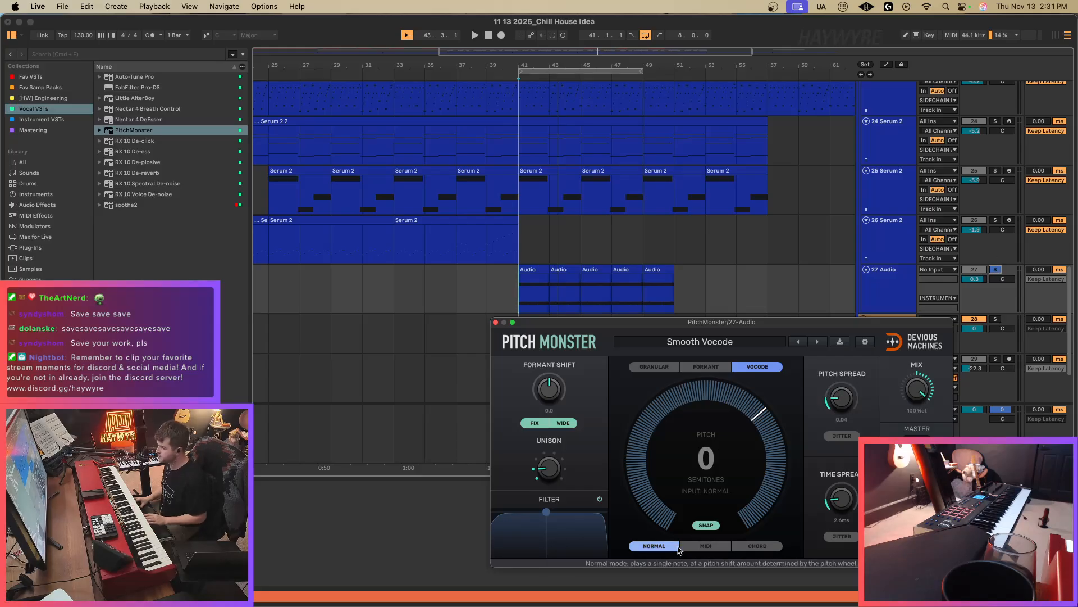
{"action": "left_click", "coordinate": [706, 545]}
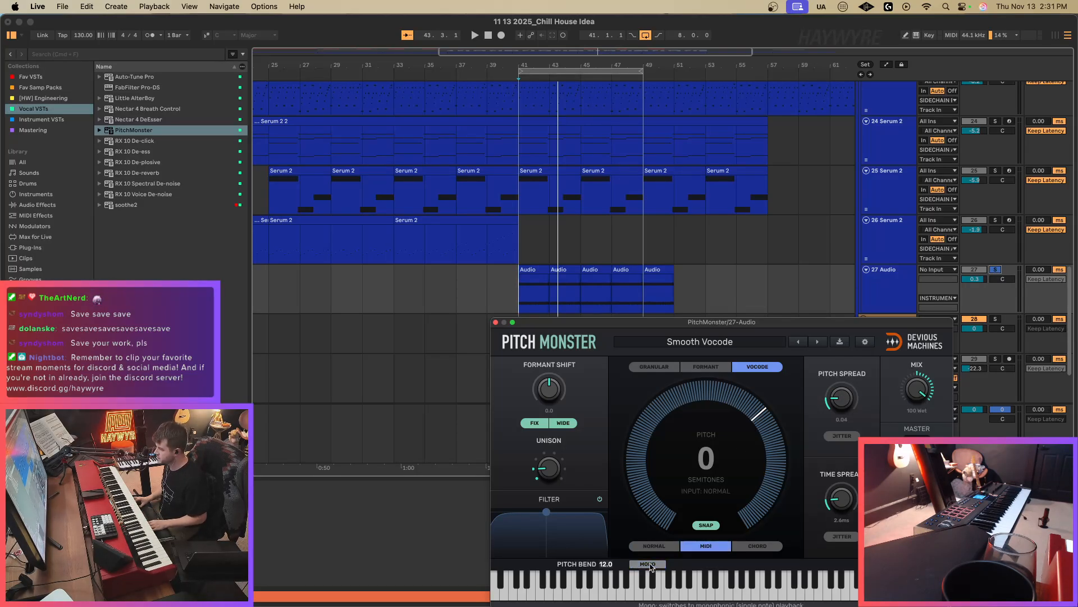
Insert a MIDI track below 27 Audio and route its output to PitchMonster on that track.
{"action": "left_click", "coordinate": [903, 279]}
{"action": "key", "text": "super+shift+t"}
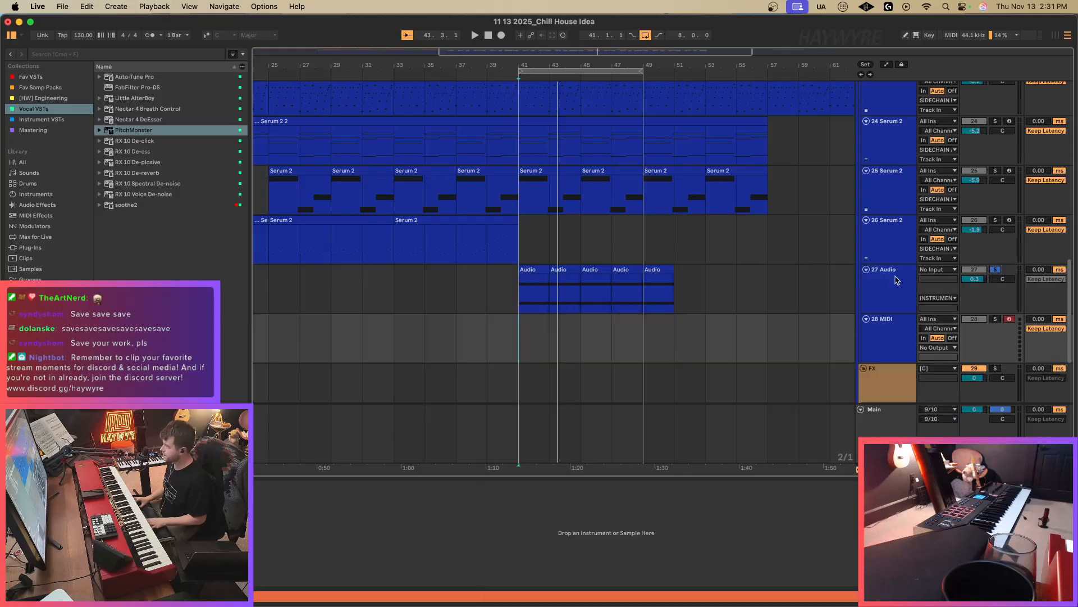
{"action": "left_click", "coordinate": [946, 348]}
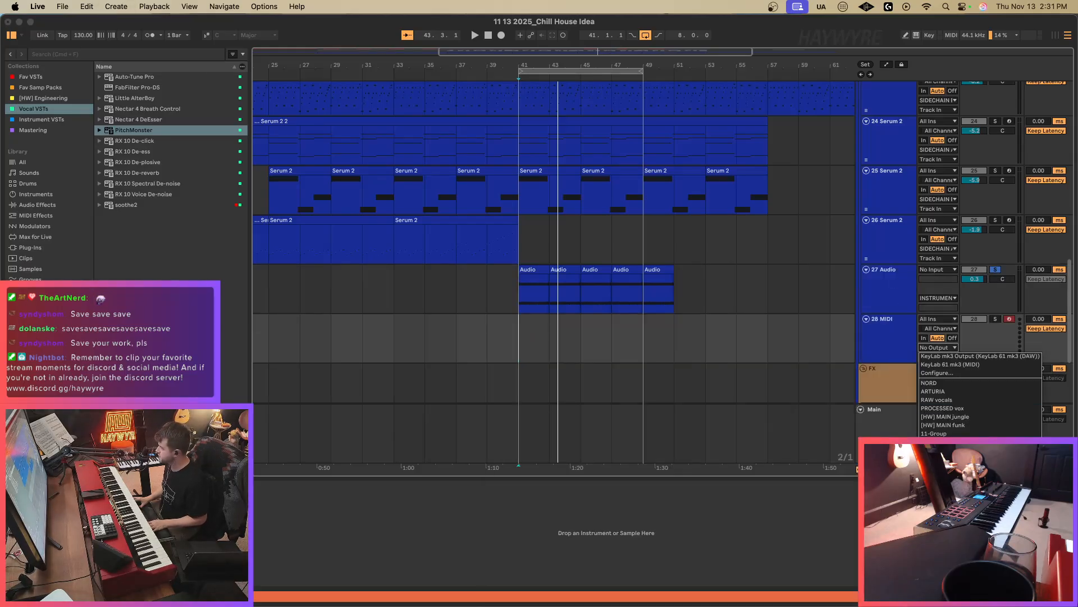
{"action": "left_click", "coordinate": [938, 443]}
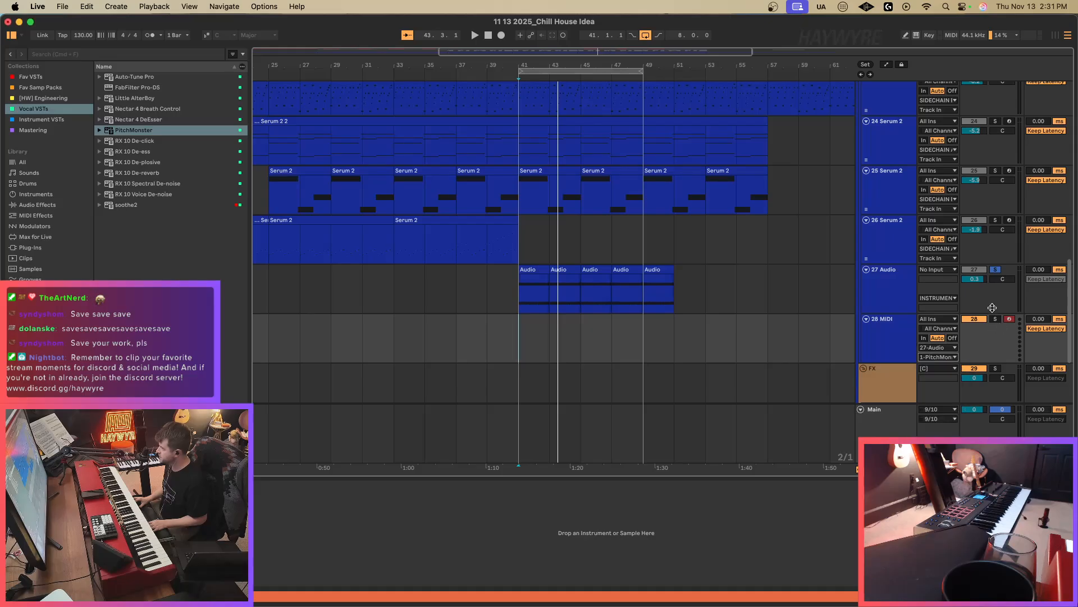
Play the loop with the 27 Audio track soloed and arm the 28 MIDI track.
{"action": "key", "text": "space"}
{"action": "left_click", "coordinate": [995, 269]}
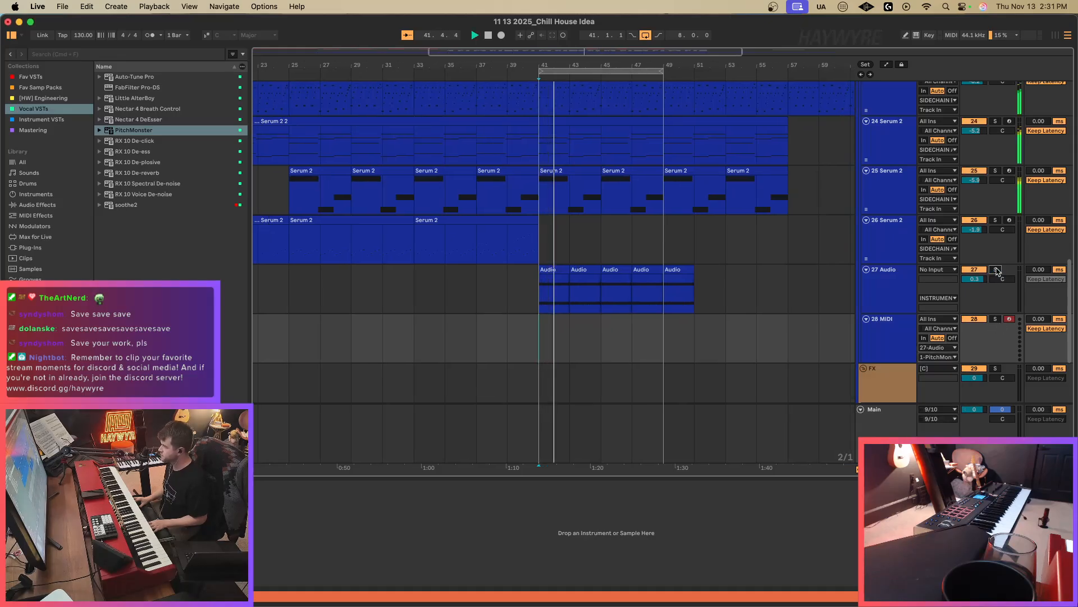
{"action": "left_click", "coordinate": [996, 269]}
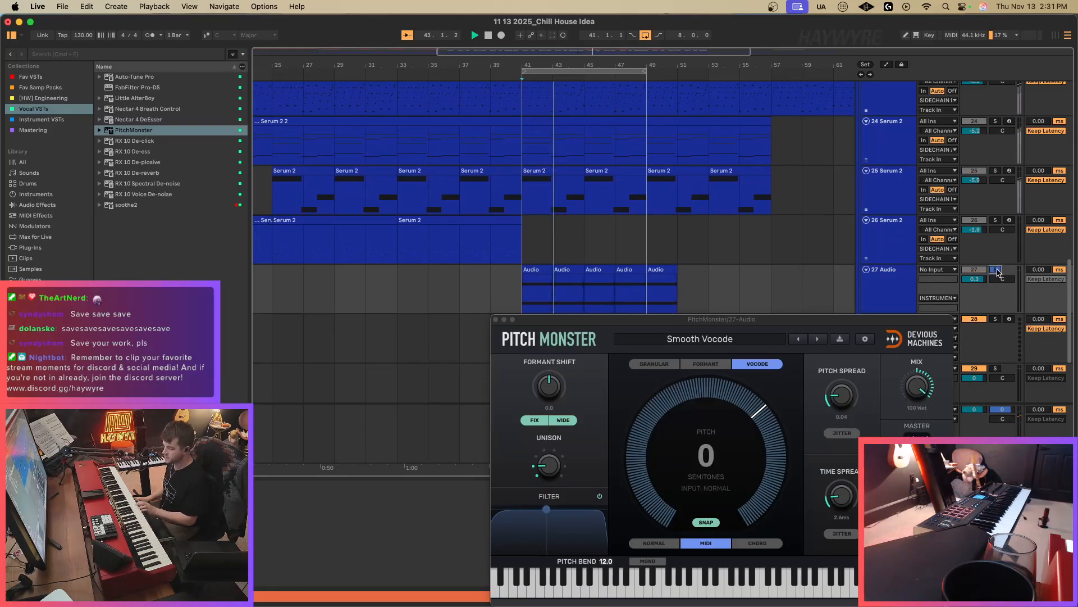
{"action": "left_click", "coordinate": [1009, 318]}
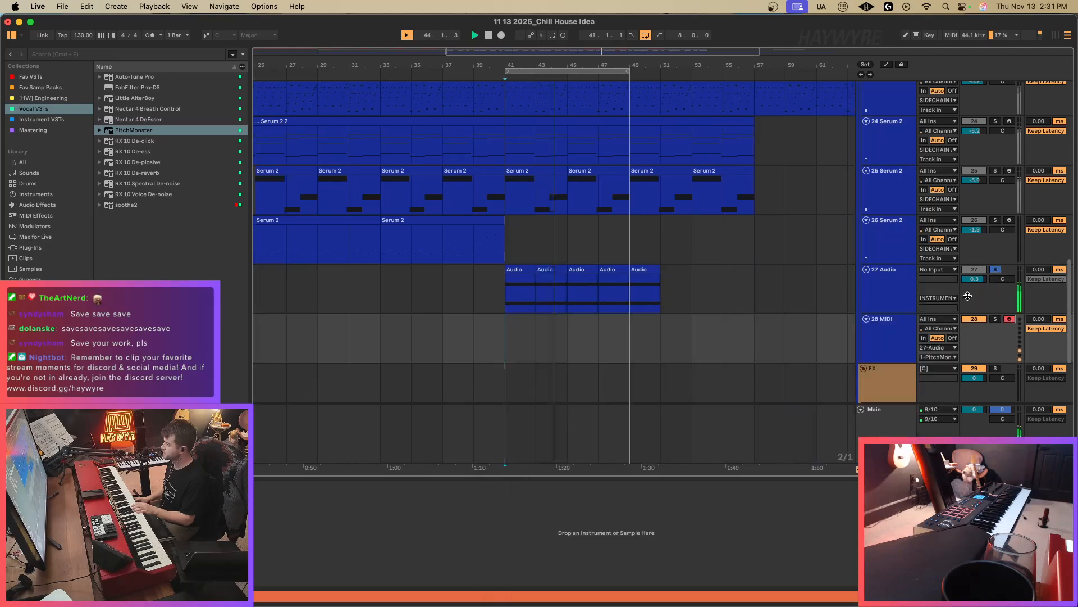
Set PitchMonster's pitch spread to 0.01 and time spread to 0.0 ms, turn the unison down fully and try different formant shifts.
{"action": "left_click", "coordinate": [897, 290]}
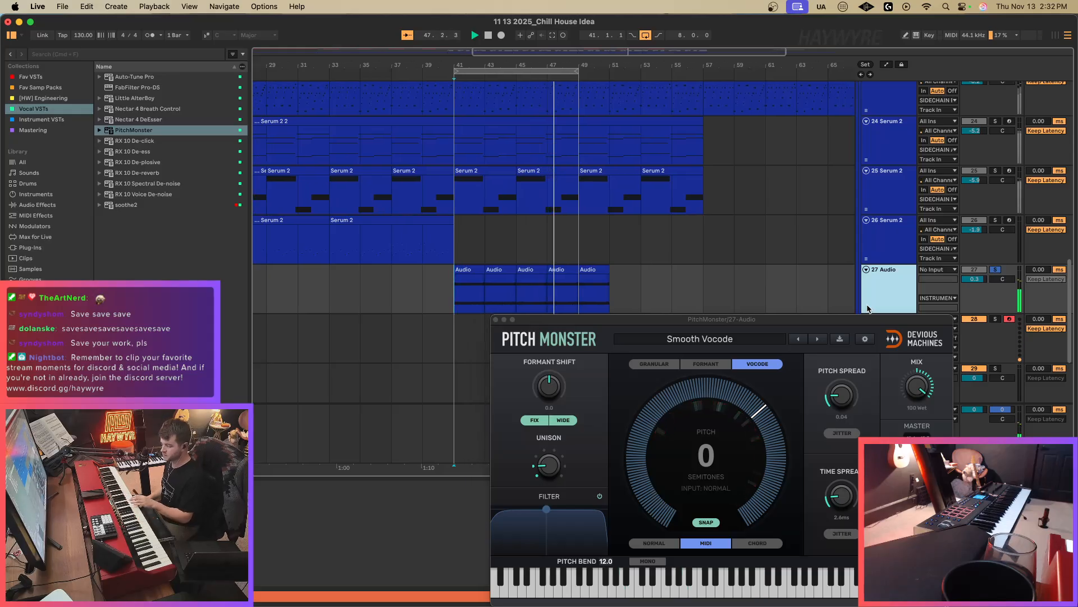
{"action": "mouse_move", "coordinate": [841, 395]}
{"action": "left_mouse_down"}
{"action": "mouse_move", "coordinate": [840, 374]}
{"action": "mouse_move", "coordinate": [840, 396]}
{"action": "left_mouse_up"}
{"action": "left_click_drag", "start_coordinate": [841, 496], "coordinate": [840, 511]}
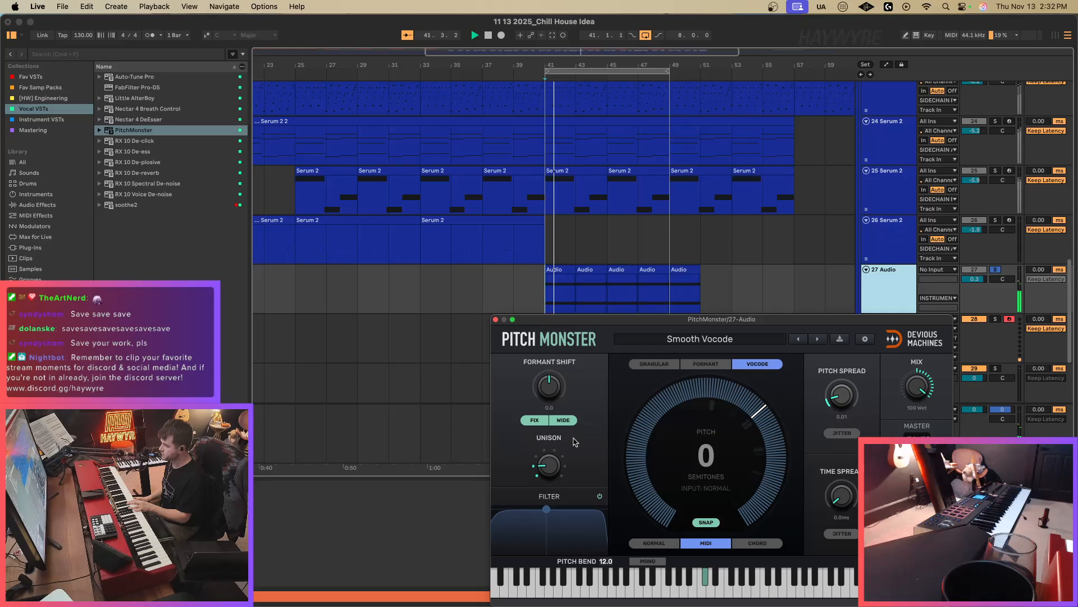
{"action": "mouse_move", "coordinate": [549, 465]}
{"action": "left_mouse_down"}
{"action": "mouse_move", "coordinate": [549, 456]}
{"action": "mouse_move", "coordinate": [548, 476]}
{"action": "left_mouse_up"}
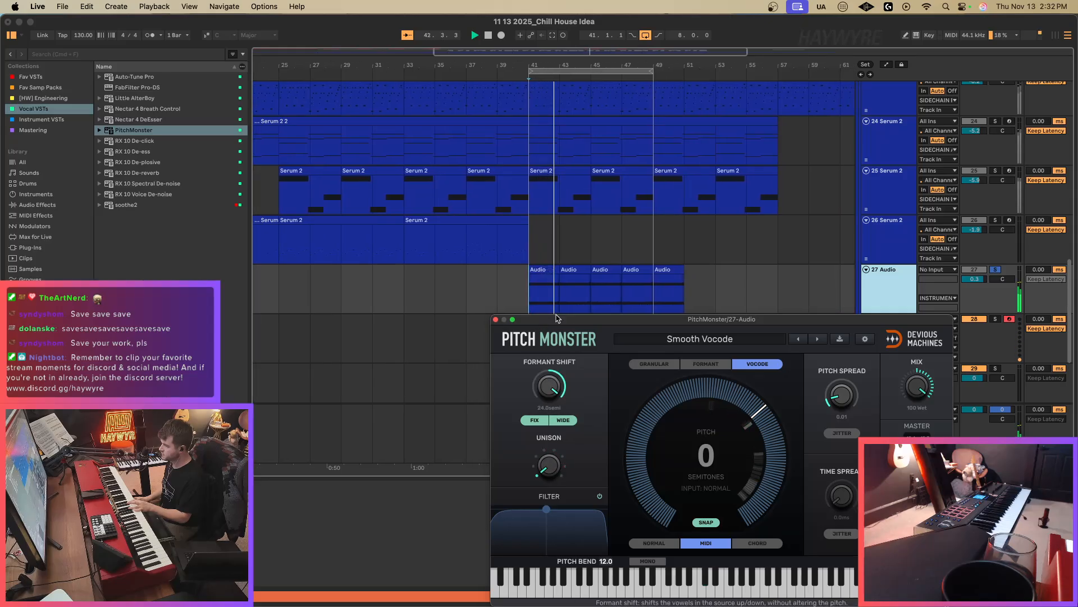
{"action": "mouse_move", "coordinate": [549, 386]}
{"action": "left_mouse_down"}
{"action": "mouse_move", "coordinate": [549, 368]}
{"action": "mouse_move", "coordinate": [549, 401]}
{"action": "left_mouse_up"}
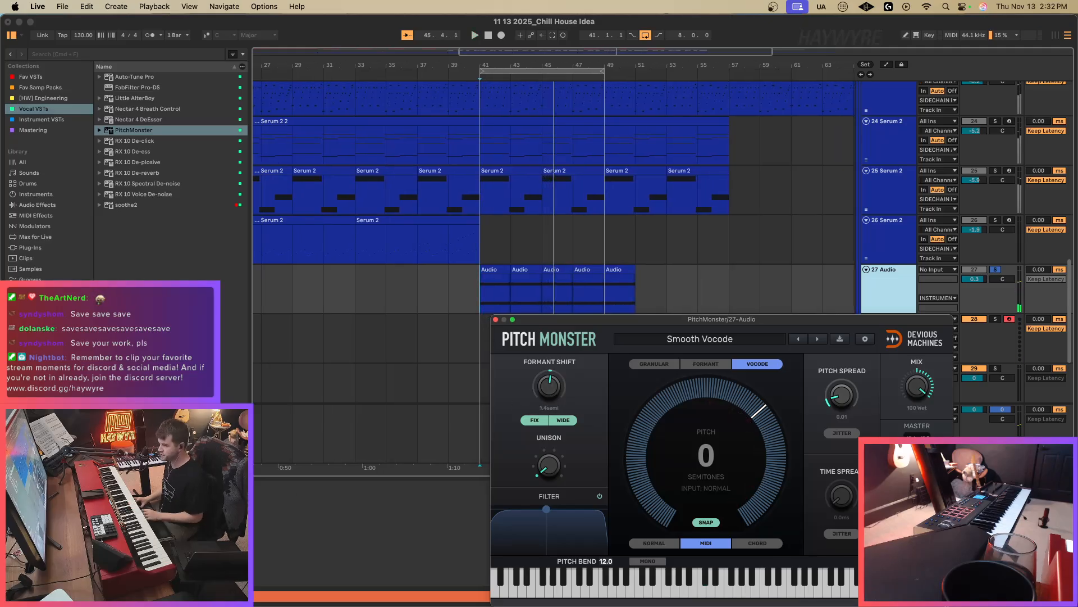
Remove PitchMonster from the 27 Audio track and delete the 28 MIDI track.
{"action": "key", "text": "Delete"}
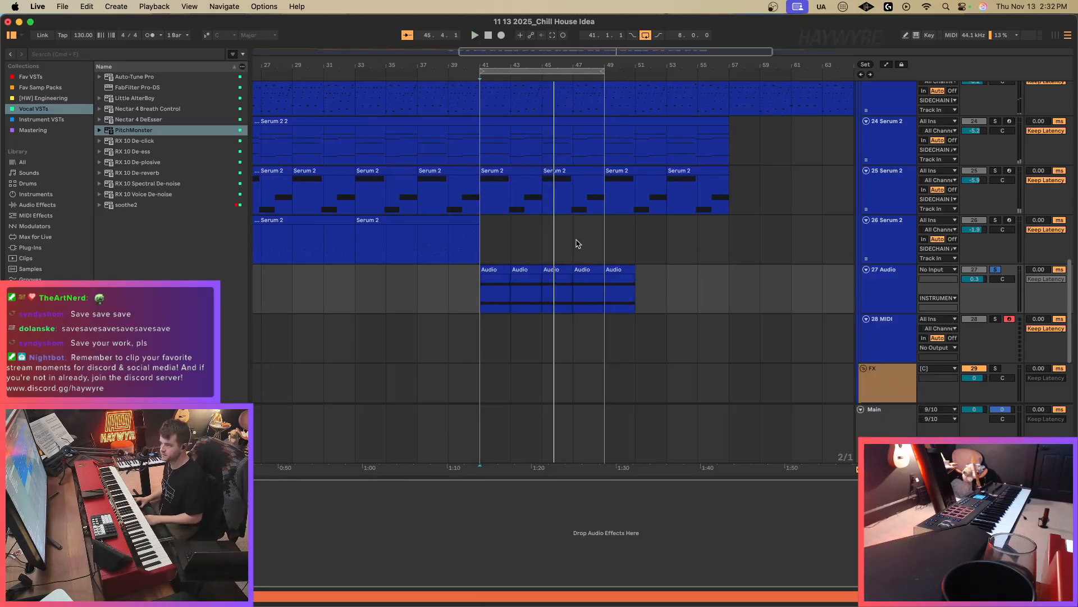
{"action": "left_click", "coordinate": [898, 335]}
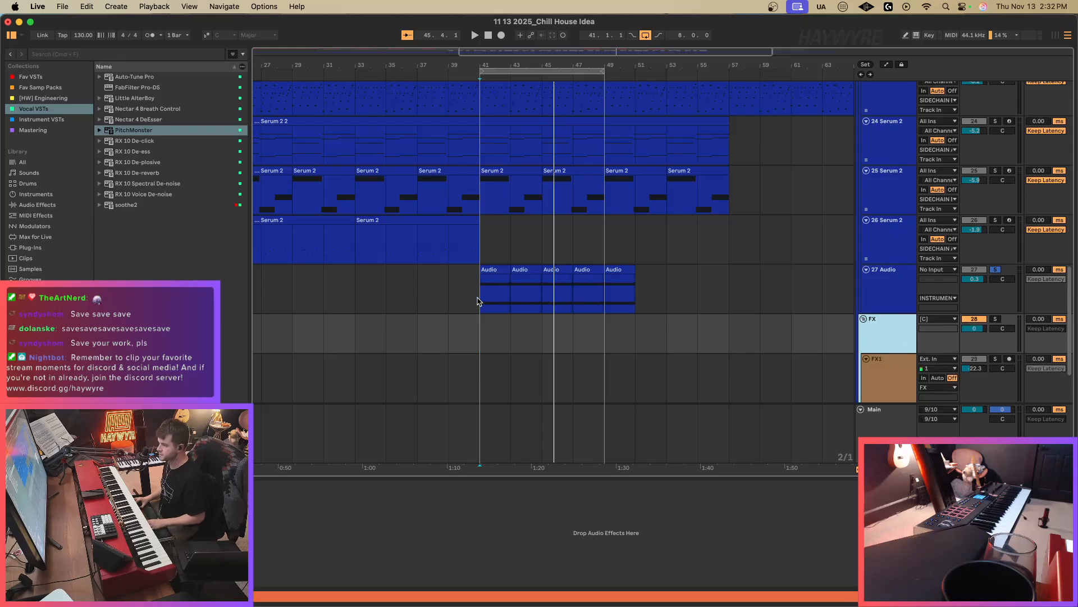
{"action": "key", "text": "Delete"}
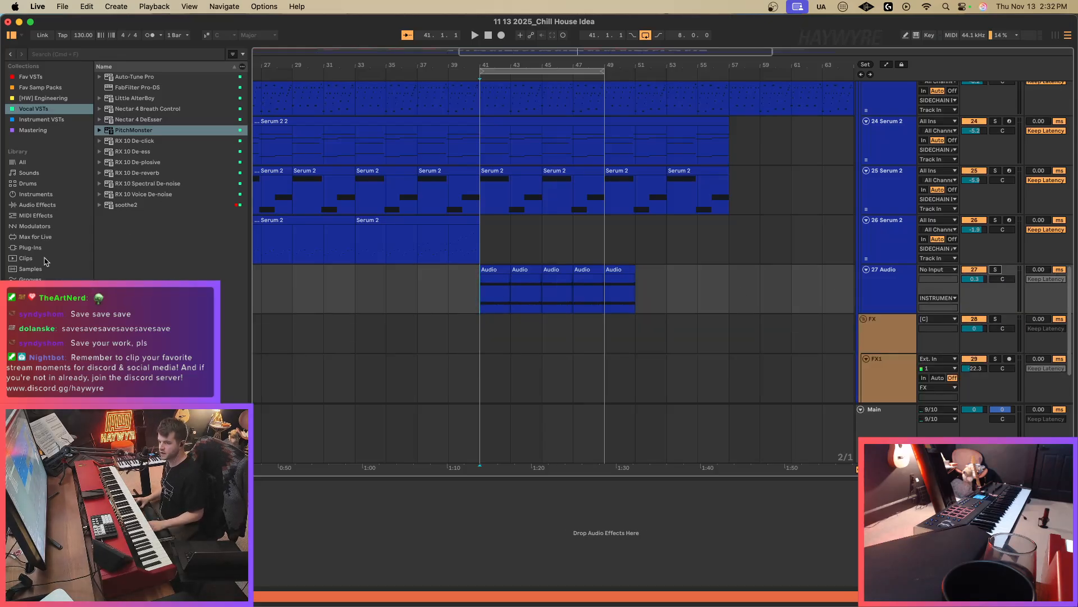
Play the loop and lower the 27 Audio track's volume to -6.2 dB.
{"action": "left_click", "coordinate": [29, 247]}
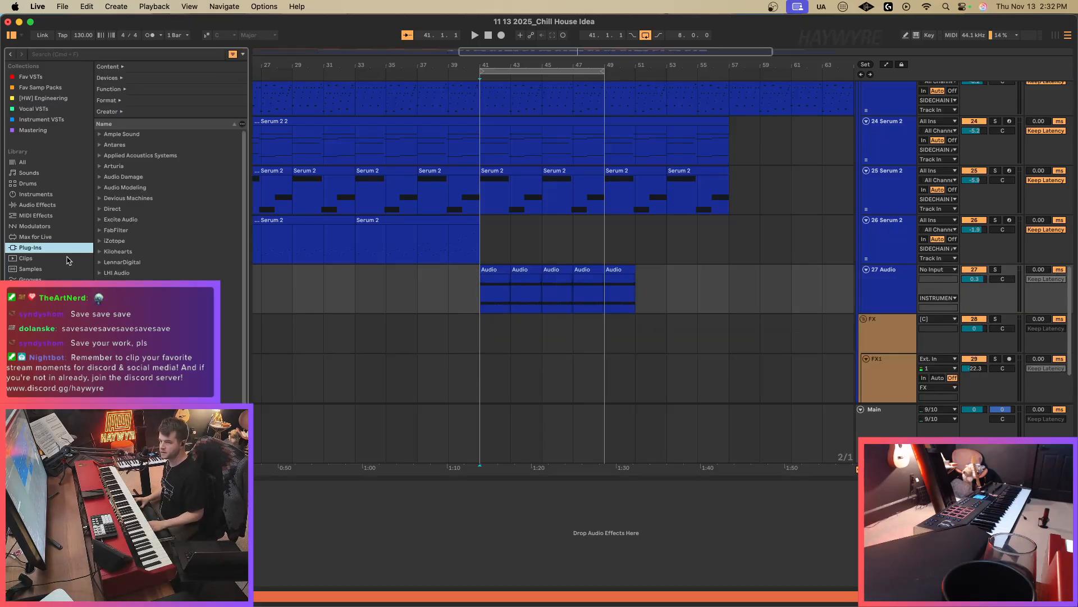
{"action": "key", "text": "space"}
{"action": "left_click", "coordinate": [32, 205]}
{"action": "left_click", "coordinate": [477, 288]}
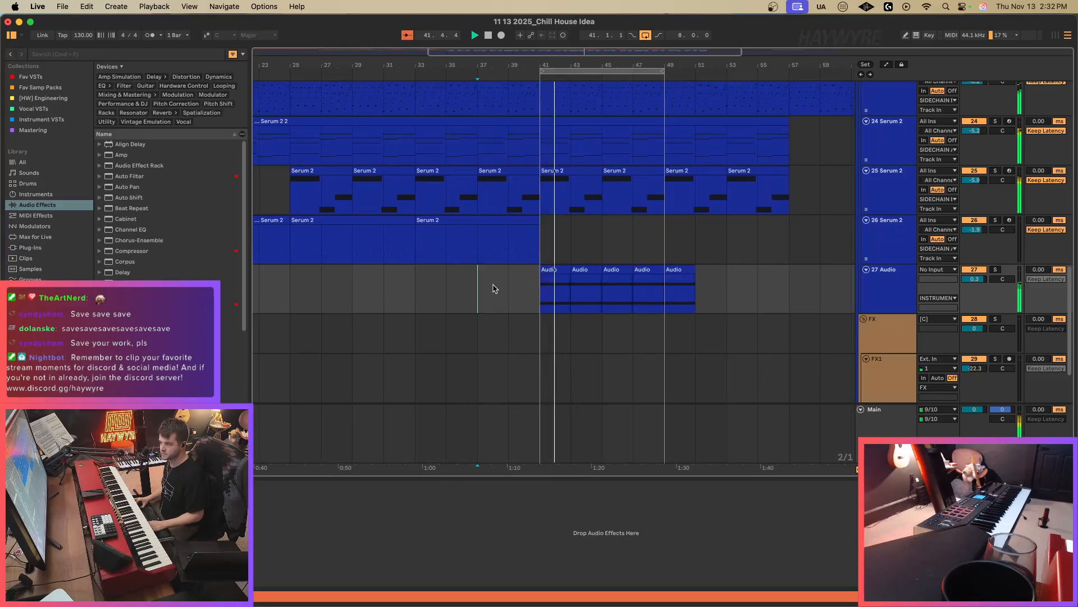
{"action": "left_click_drag", "start_coordinate": [494, 288], "coordinate": [505, 287]}
{"action": "left_click", "coordinate": [558, 271]}
{"action": "left_click", "coordinate": [521, 288]}
{"action": "left_click_drag", "start_coordinate": [982, 280], "coordinate": [981, 294]}
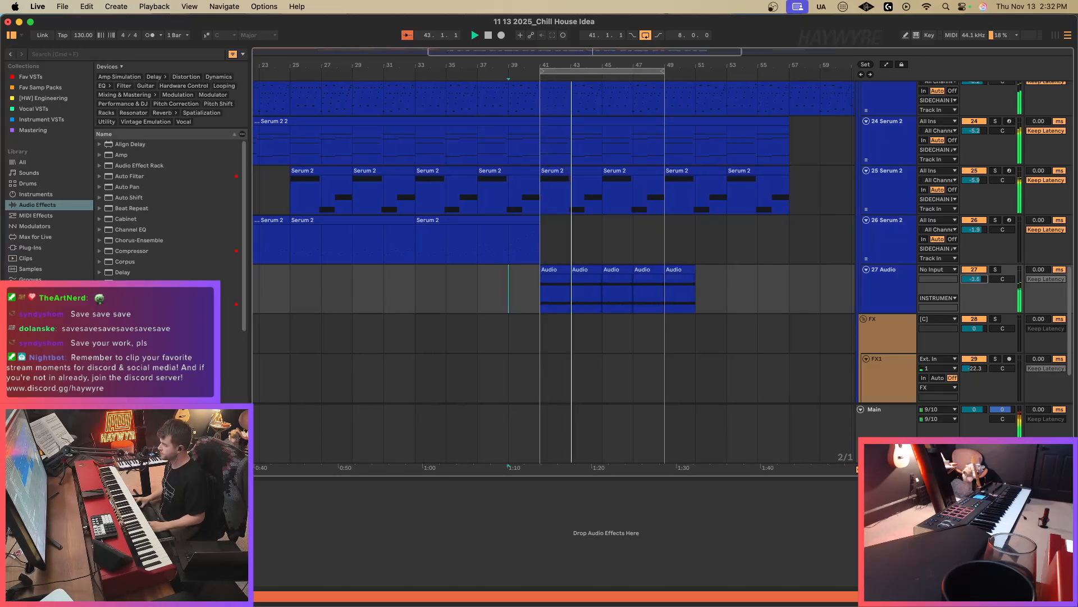
Paste a copy of the first two-bar reverb clip at bar 39 and route the 27 Audio track's output to the sidechain track.
{"action": "left_click", "coordinate": [553, 286]}
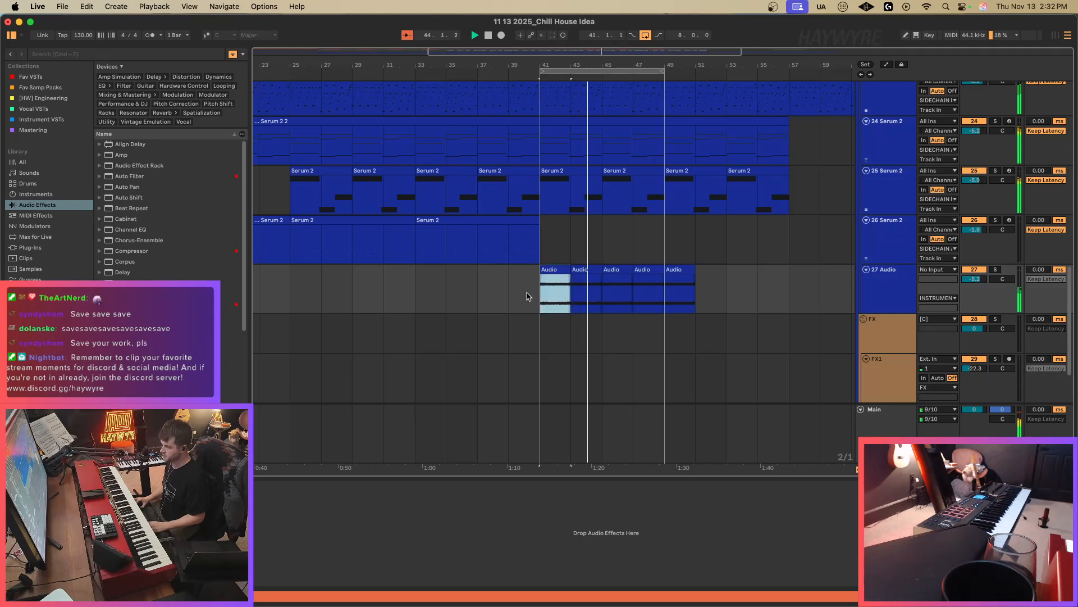
{"action": "left_click", "coordinate": [528, 293]}
{"action": "key", "text": "super+v"}
{"action": "left_click", "coordinate": [948, 298]}
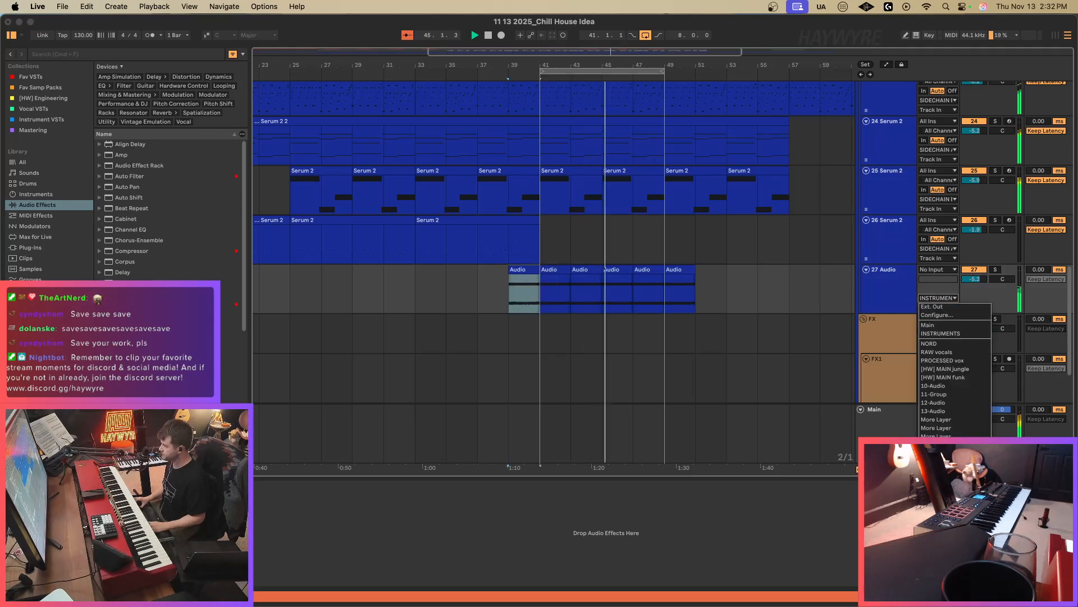
{"action": "left_click", "coordinate": [949, 505]}
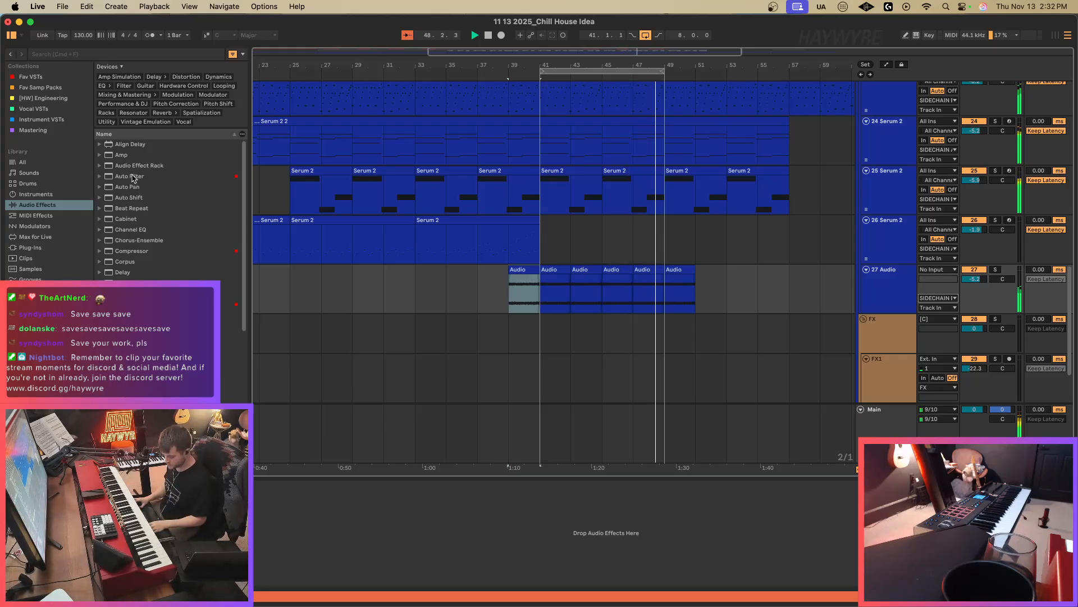
Duplicate bars 41 to 49 of the 27 Audio track twice so the reverb clips extend to bar 65.
{"action": "left_click_drag", "start_coordinate": [501, 54], "coordinate": [478, 33]}
{"action": "left_click_drag", "start_coordinate": [571, 301], "coordinate": [522, 299]}
{"action": "key", "text": "super+d"}
{"action": "key", "text": "super+d"}
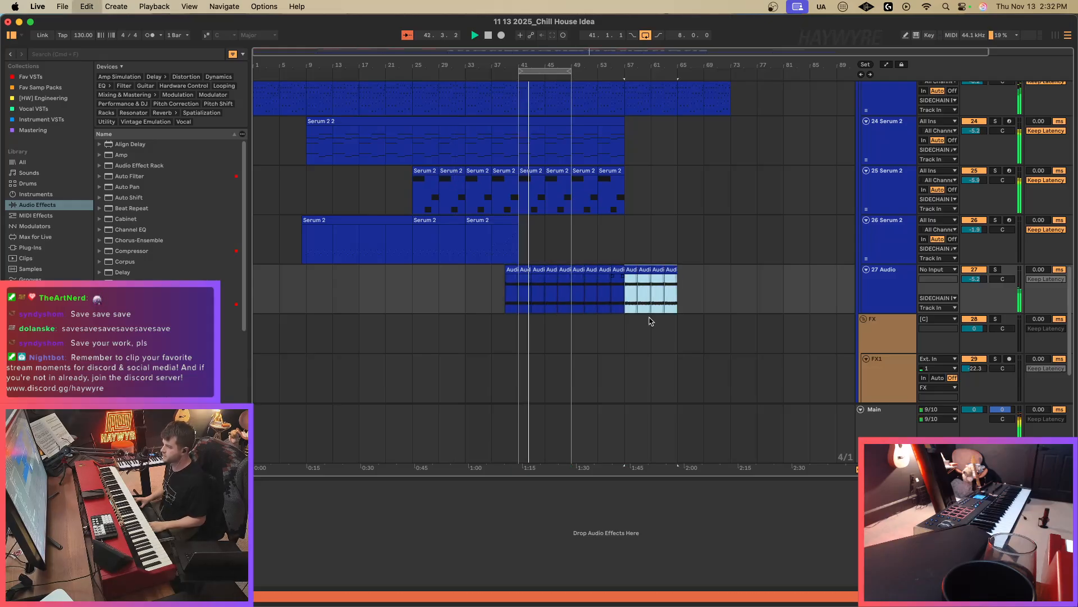
Delete the clips from bar 57 to bar 73 on the 22 Serum 2 and 23 Serum 2 tracks.
{"action": "scroll", "coordinate": [654, 313], "scroll_direction": "up", "scroll_amount": 10}
{"action": "scroll", "coordinate": [656, 308], "scroll_direction": "down", "scroll_amount": 8}
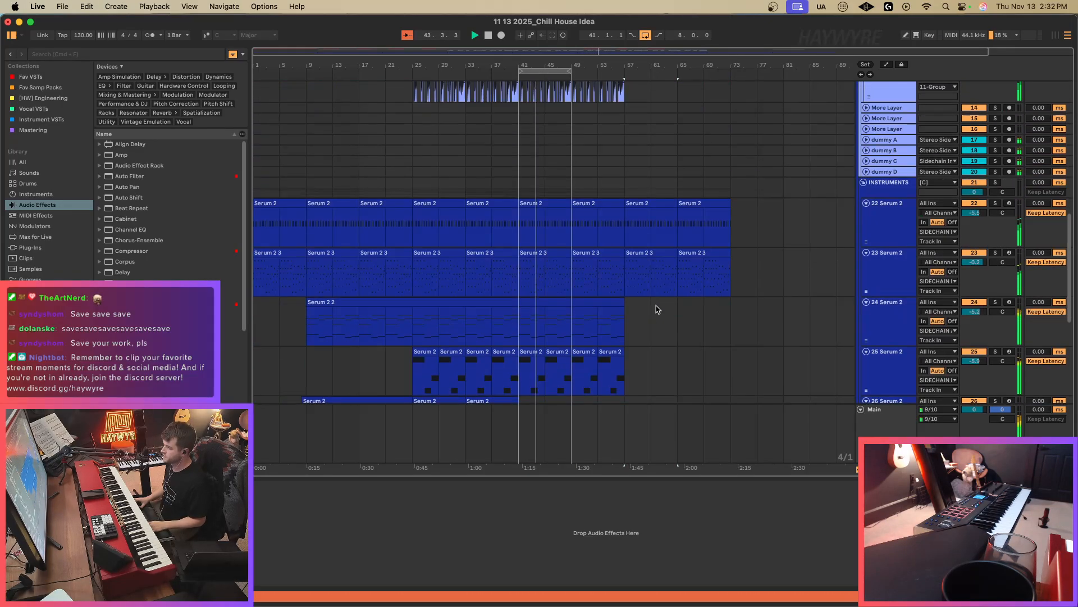
{"action": "scroll", "coordinate": [634, 242], "scroll_direction": "up", "scroll_amount": 2}
{"action": "left_click_drag", "start_coordinate": [625, 216], "coordinate": [738, 253]}
{"action": "key", "text": "Delete"}
Copy an eight-bar clip without the full beat from the second [HW] MAIN drum track and paste it at bar 57.
{"action": "scroll", "coordinate": [651, 241], "scroll_direction": "up", "scroll_amount": 5}
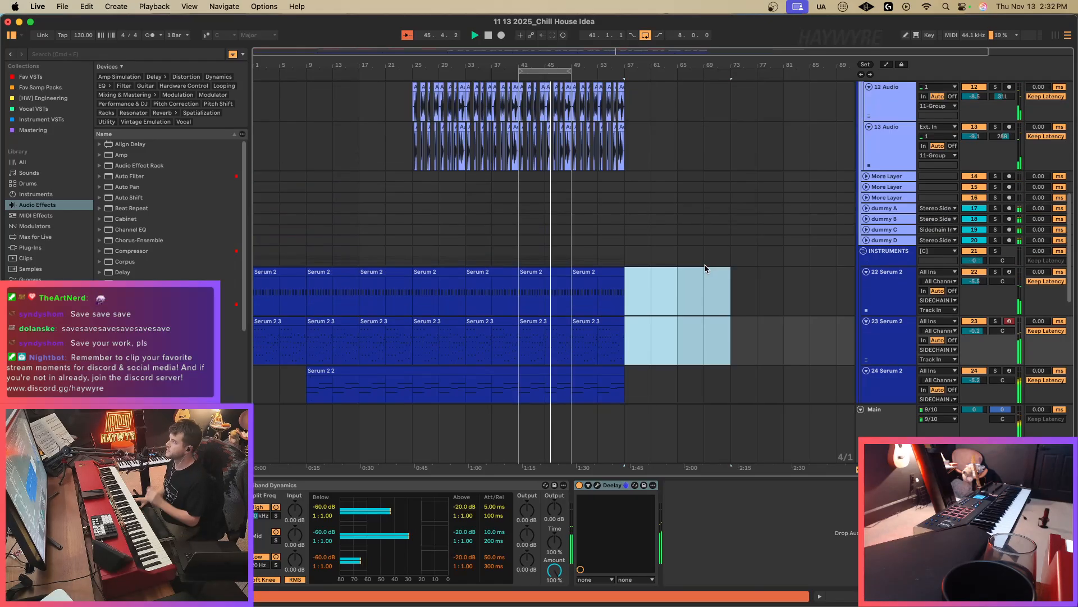
{"action": "scroll", "coordinate": [649, 239], "scroll_direction": "up", "scroll_amount": 3}
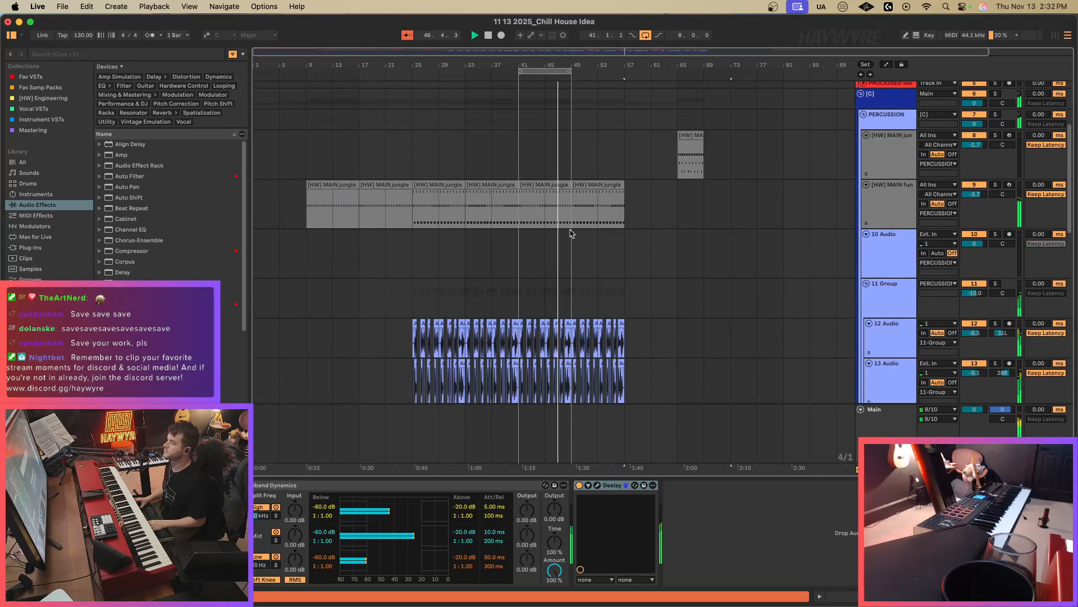
{"action": "left_click", "coordinate": [368, 217]}
{"action": "left_click", "coordinate": [629, 212]}
{"action": "key", "text": "super+v"}
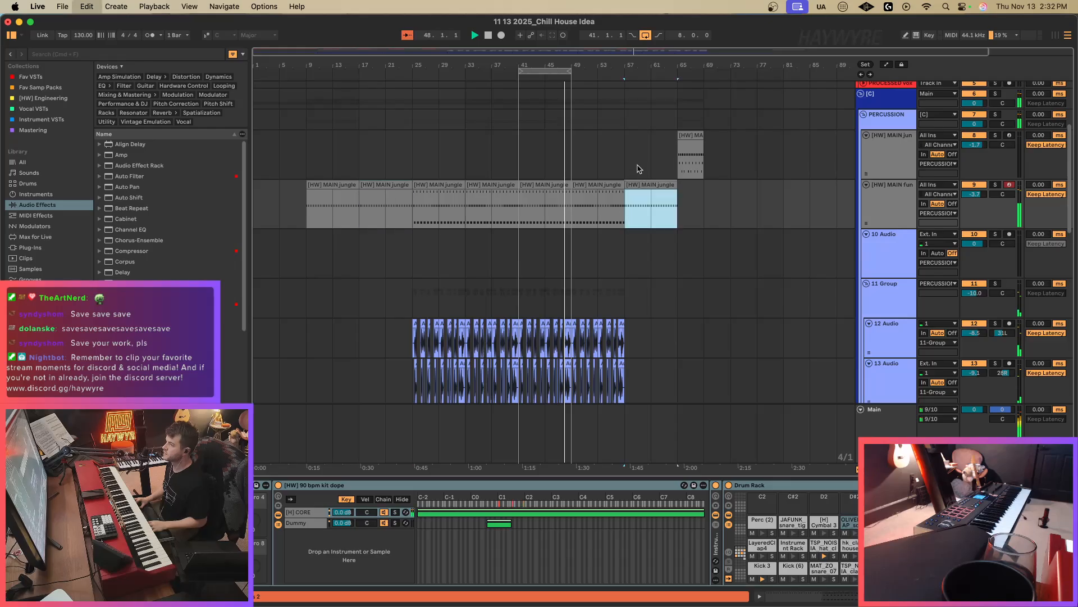
Delete the leftover clip at bar 65 on the first [HW] MAIN drum track.
{"action": "left_click_drag", "start_coordinate": [651, 162], "coordinate": [739, 160]}
{"action": "key", "text": "Delete"}
{"action": "left_click", "coordinate": [630, 163]}
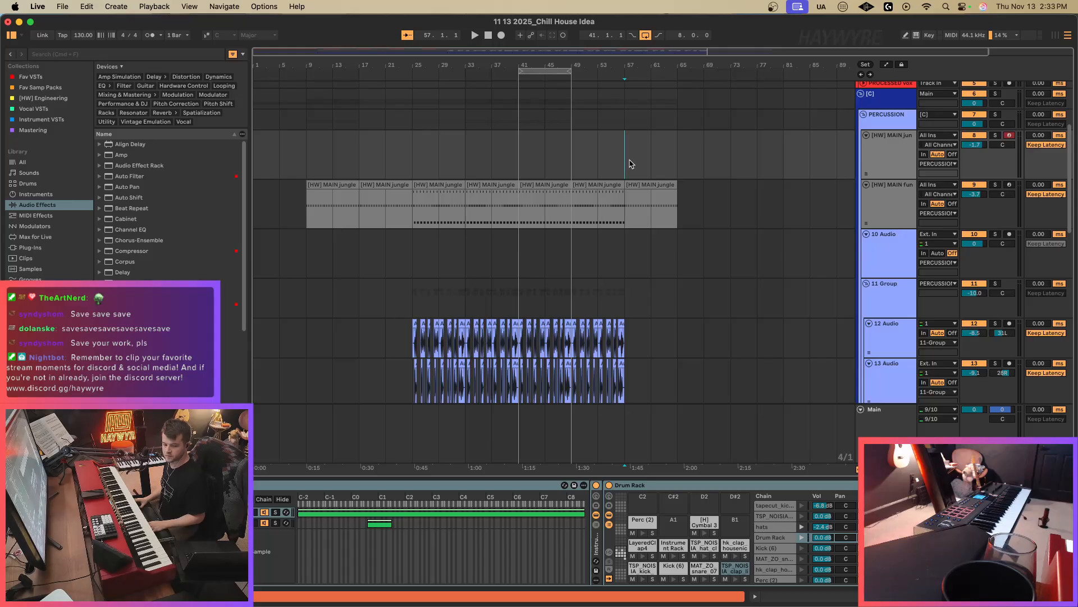
Loop bars 57 to 65 around the last clip on the second [HW] MAIN drum track.
{"action": "left_click_drag", "start_coordinate": [523, 53], "coordinate": [523, 44]}
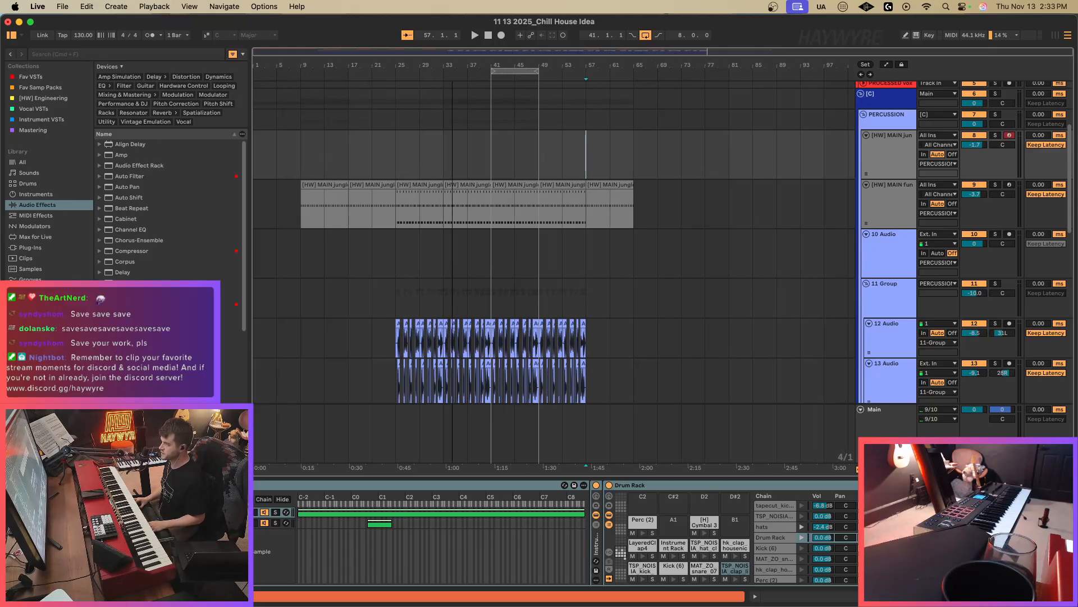
{"action": "left_click", "coordinate": [621, 197]}
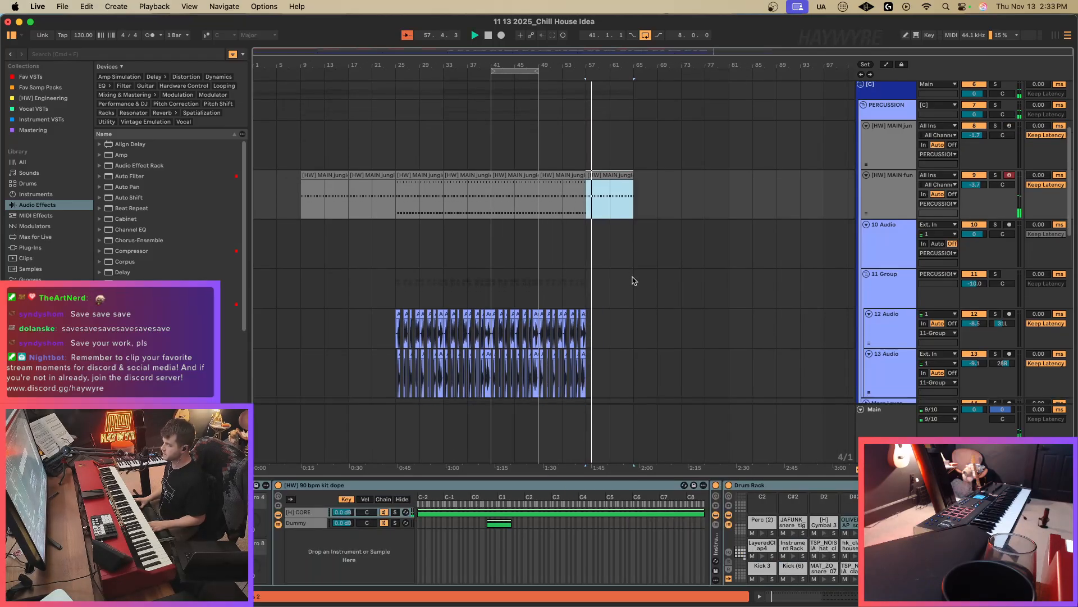
{"action": "scroll", "coordinate": [633, 284], "scroll_direction": "up", "scroll_amount": 4}
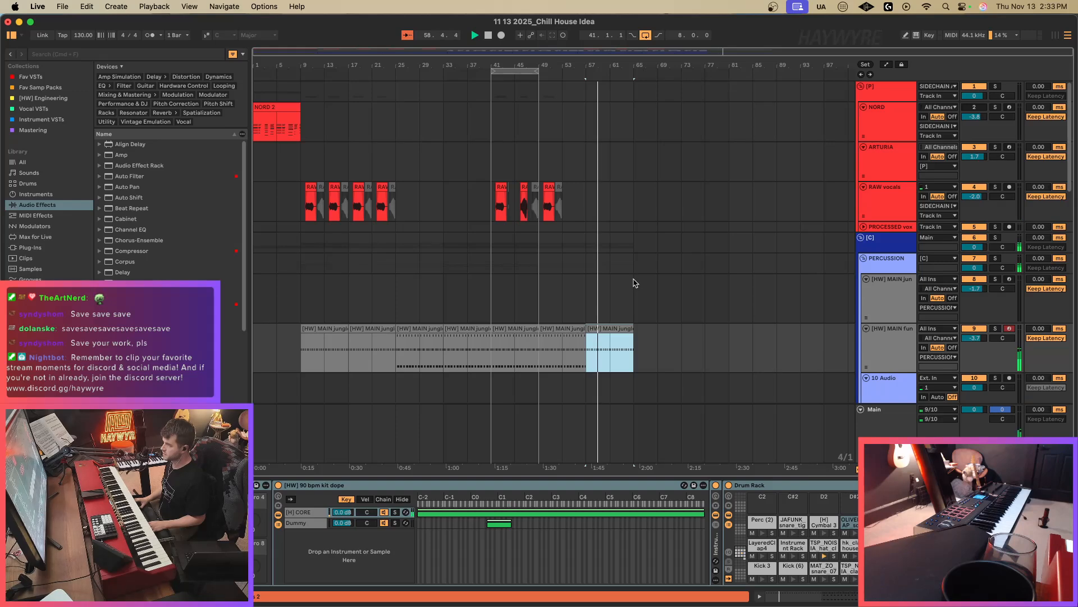
{"action": "scroll", "coordinate": [584, 219], "scroll_direction": "down", "scroll_amount": 3}
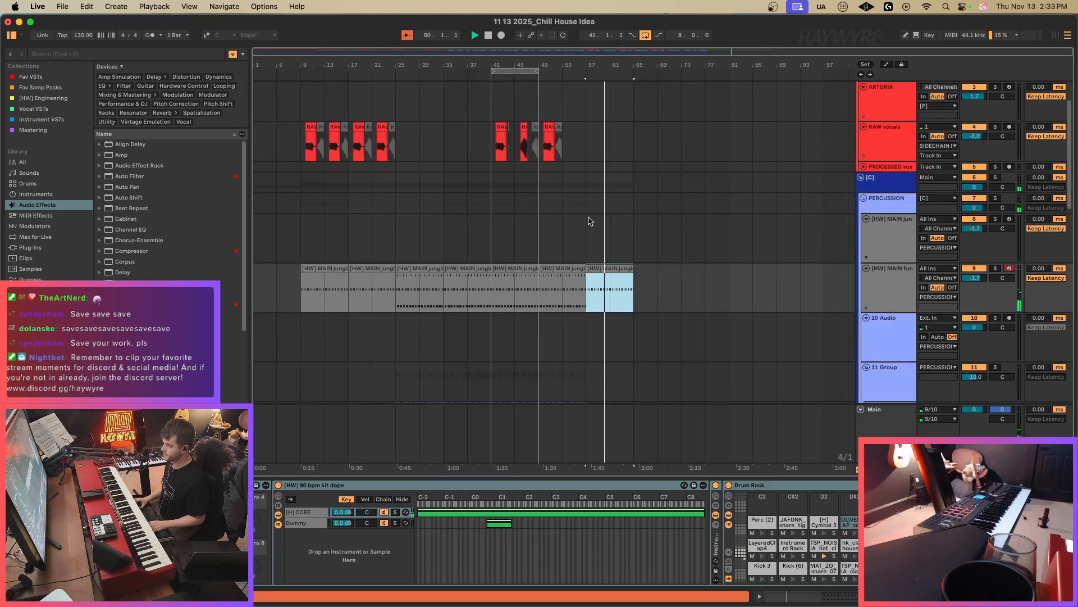
{"action": "key", "text": "super+l"}
Load the Double Felt Grand patch in Keyscape on the NORD track and close the plug-in window.
{"action": "scroll", "coordinate": [705, 259], "scroll_direction": "up", "scroll_amount": 3}
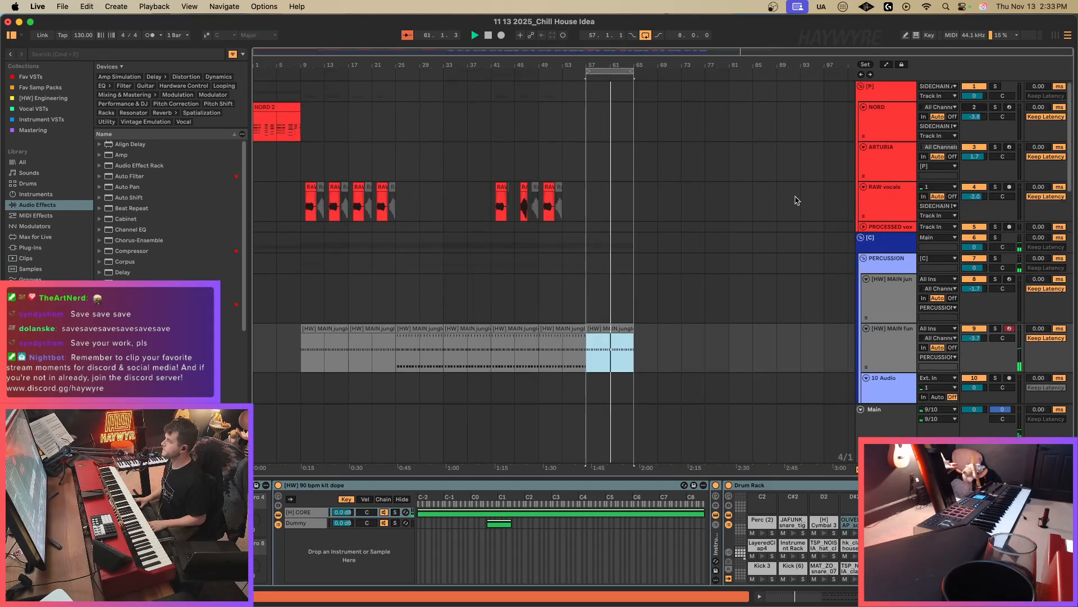
{"action": "left_click", "coordinate": [881, 122]}
{"action": "left_click", "coordinate": [981, 109]}
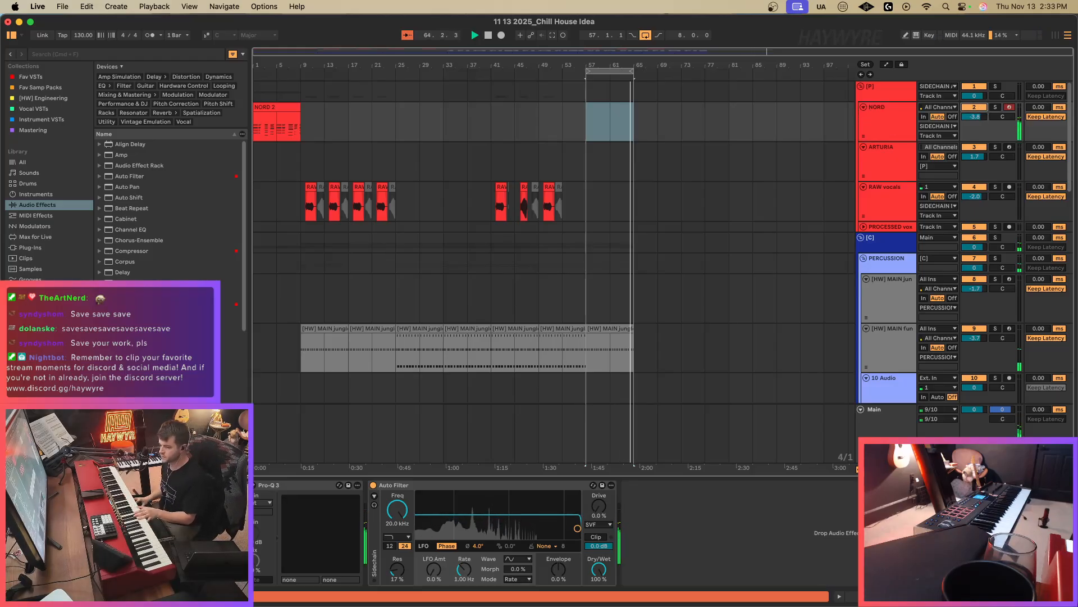
{"action": "key", "text": "super+alt+p"}
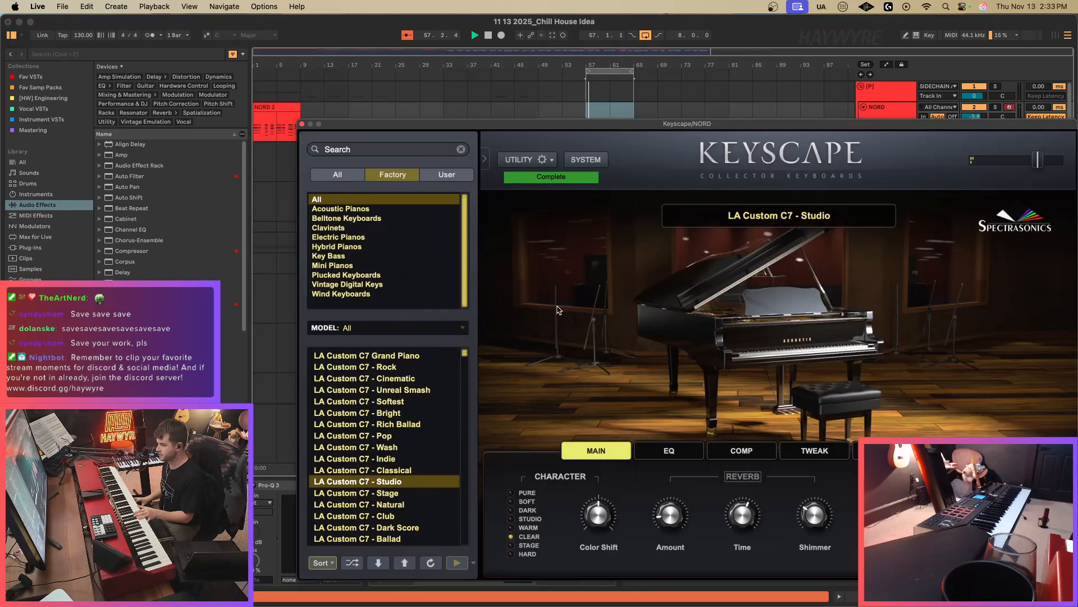
{"action": "left_click", "coordinate": [372, 472]}
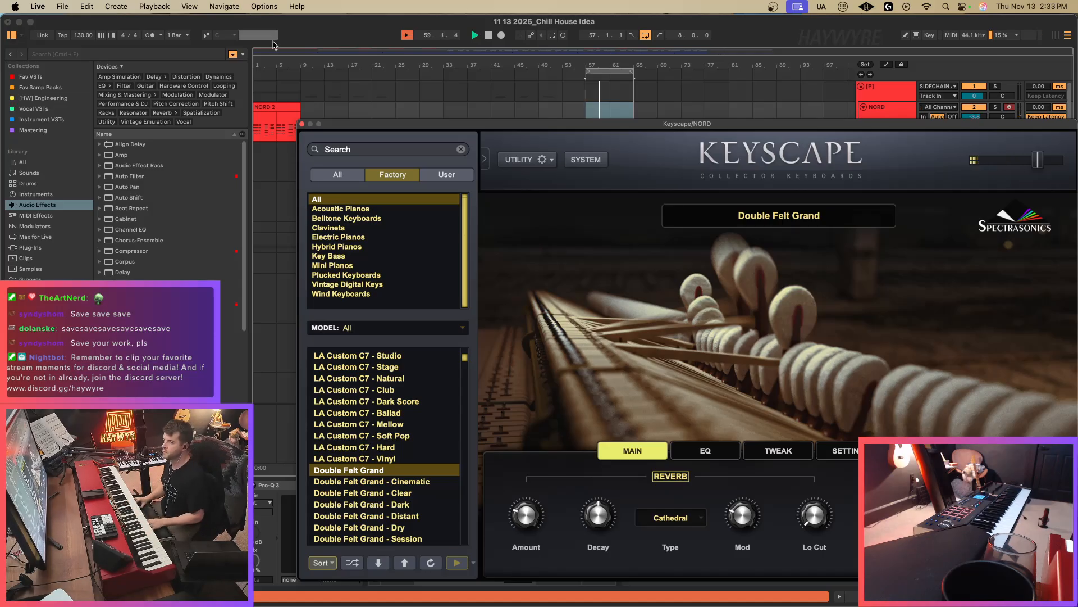
{"action": "left_click", "coordinate": [302, 124]}
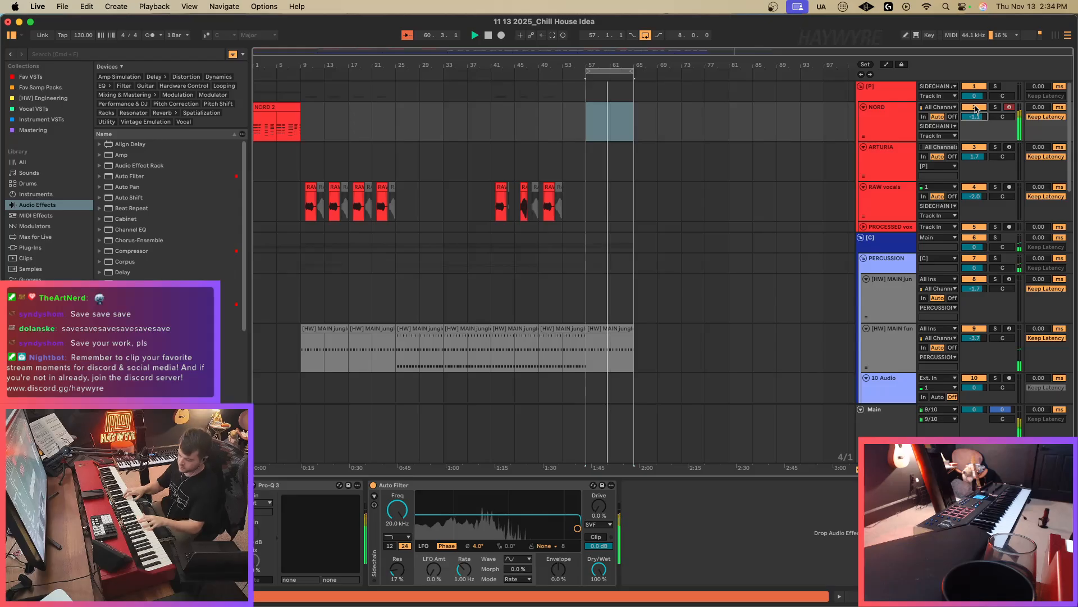
On the second [HW] MAIN drum track, paste the full-beat clip from bar 25 at bar 73 and duplicate the bar 57 clip to bar 65.
{"action": "scroll", "coordinate": [462, 315], "scroll_direction": "down", "scroll_amount": 2}
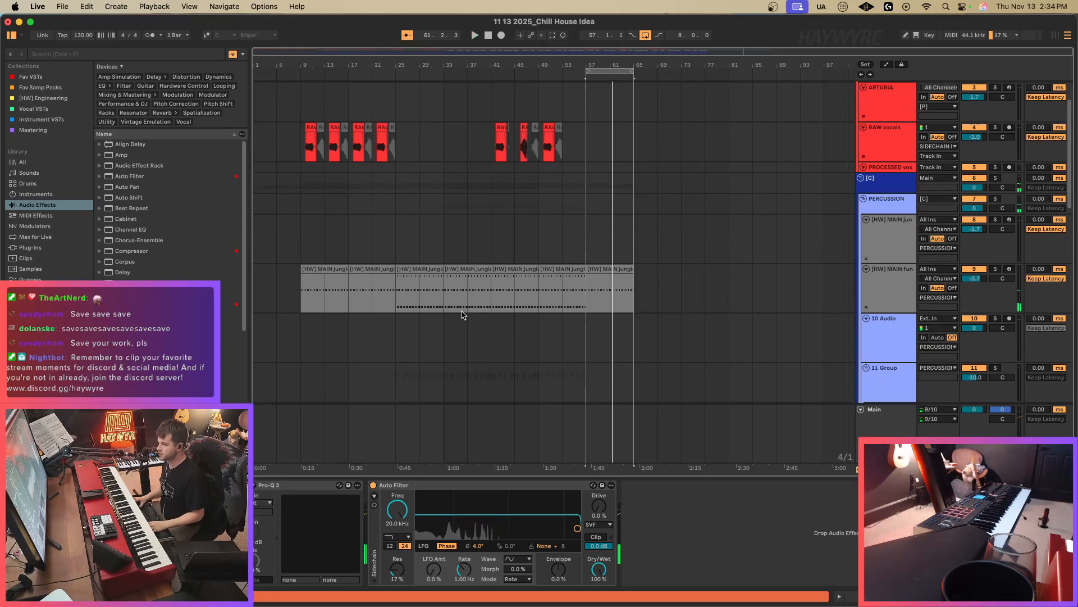
{"action": "left_click", "coordinate": [426, 269]}
{"action": "key", "text": "space"}
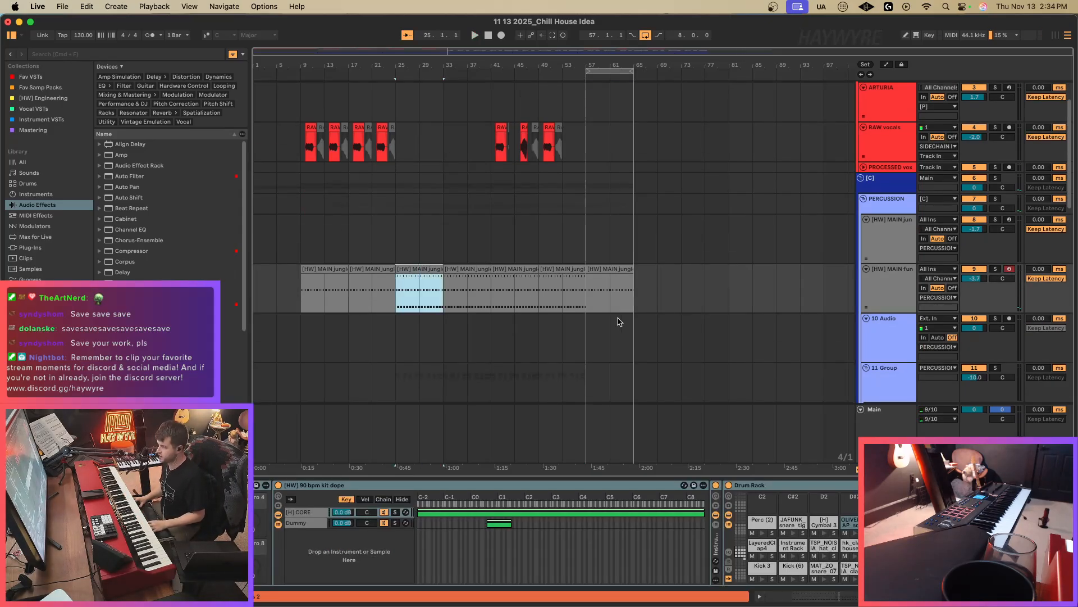
{"action": "left_click", "coordinate": [641, 298]}
{"action": "left_click", "coordinate": [686, 296]}
{"action": "key", "text": "super+v"}
{"action": "left_click", "coordinate": [600, 270]}
{"action": "key", "text": "super+d"}
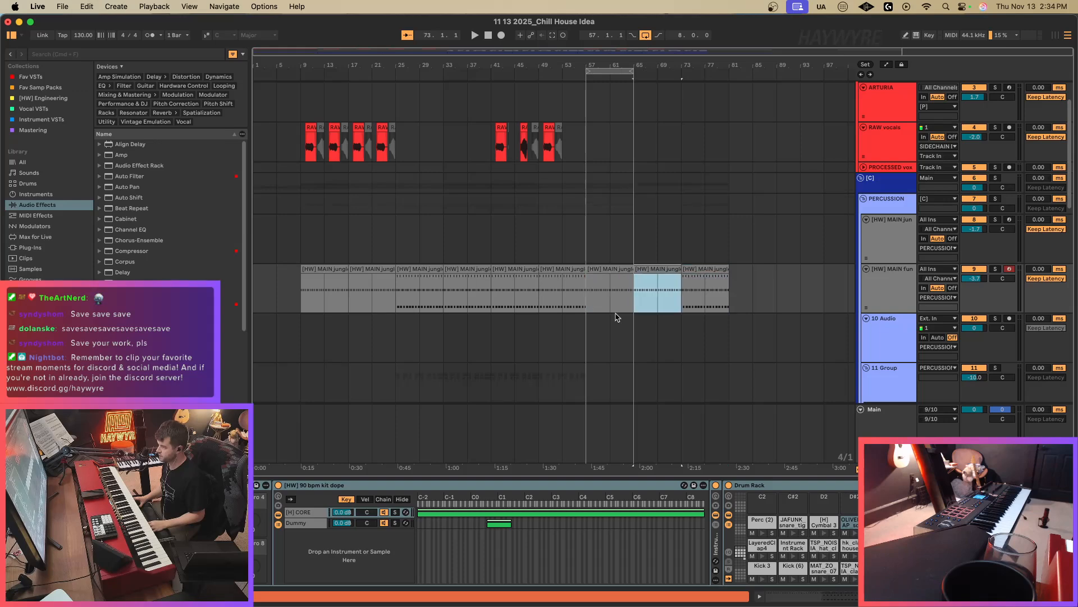
Duplicate bars 57 to 65 of the 27 Audio track four times so the reverb clips extend to bar 97.
{"action": "scroll", "coordinate": [624, 310], "scroll_direction": "down", "scroll_amount": 12}
{"action": "scroll", "coordinate": [656, 337], "scroll_direction": "down", "scroll_amount": 8}
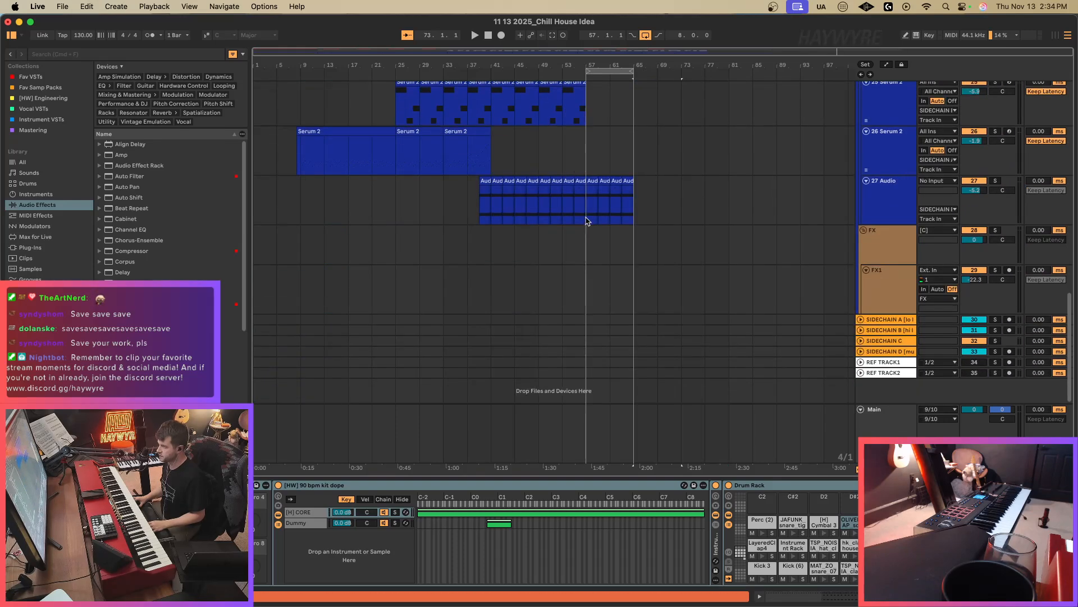
{"action": "left_click_drag", "start_coordinate": [587, 219], "coordinate": [634, 219]}
{"action": "key", "text": "super+d"}
{"action": "key", "text": "super+d"}
{"action": "key", "text": "super+d"}
{"action": "key", "text": "super+d"}
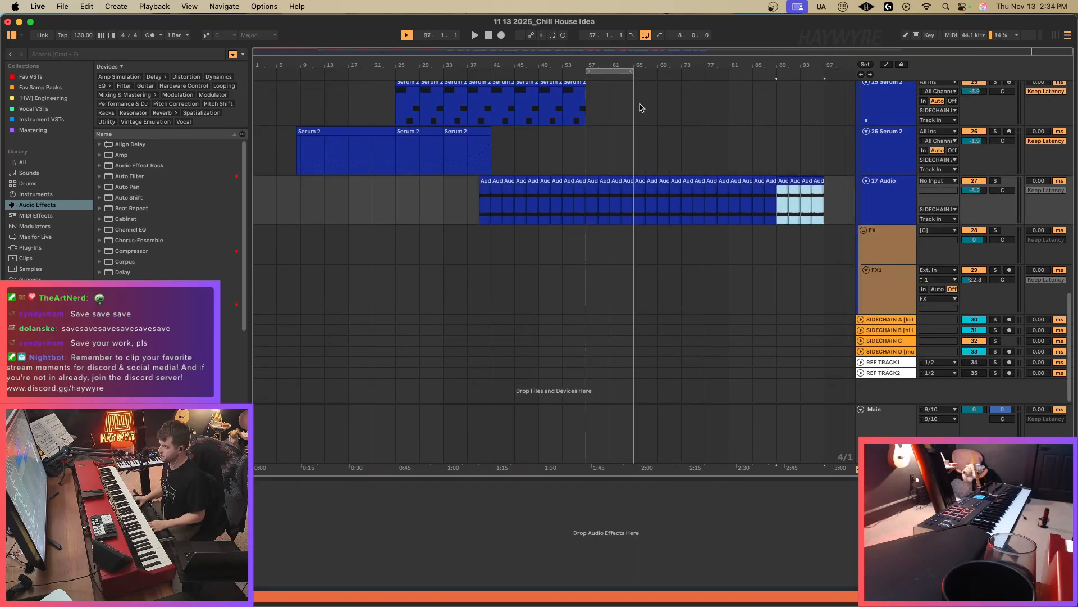
Move the loop to bars 73 to 81 and play from bar 57 with the NORD track selected.
{"action": "left_click_drag", "start_coordinate": [620, 70], "coordinate": [716, 73]}
{"action": "left_click", "coordinate": [600, 154]}
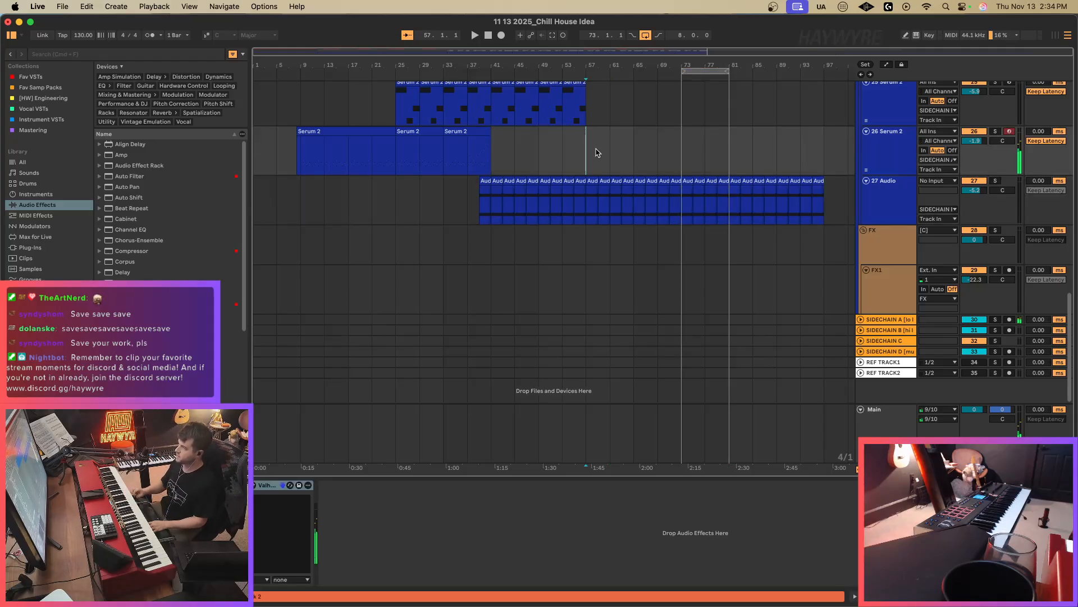
{"action": "scroll", "coordinate": [597, 153], "scroll_direction": "up", "scroll_amount": 15}
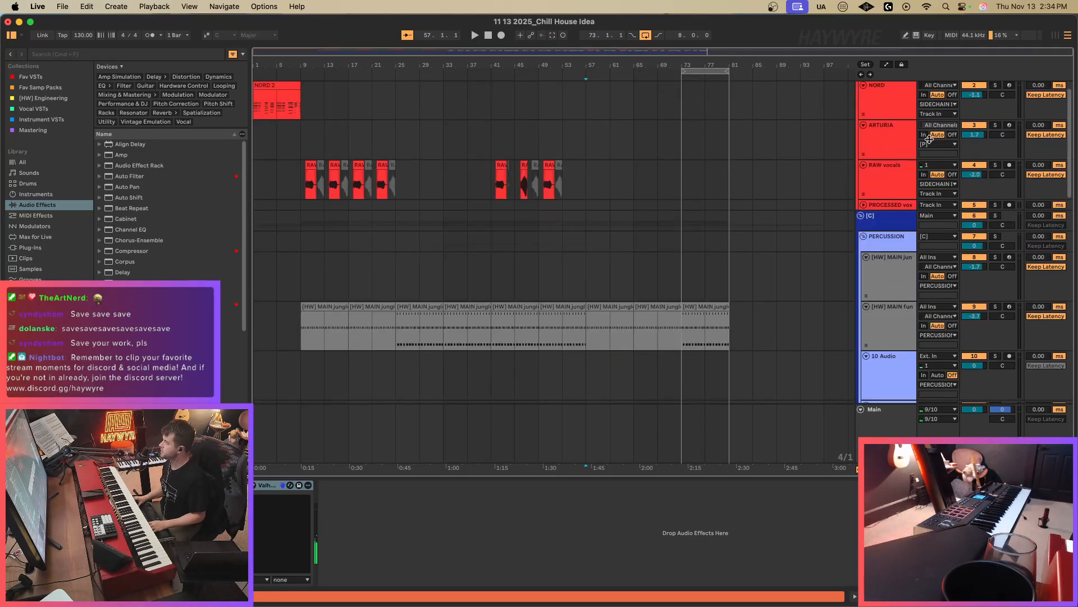
{"action": "scroll", "coordinate": [930, 138], "scroll_direction": "up", "scroll_amount": 1}
{"action": "left_click", "coordinate": [948, 119]}
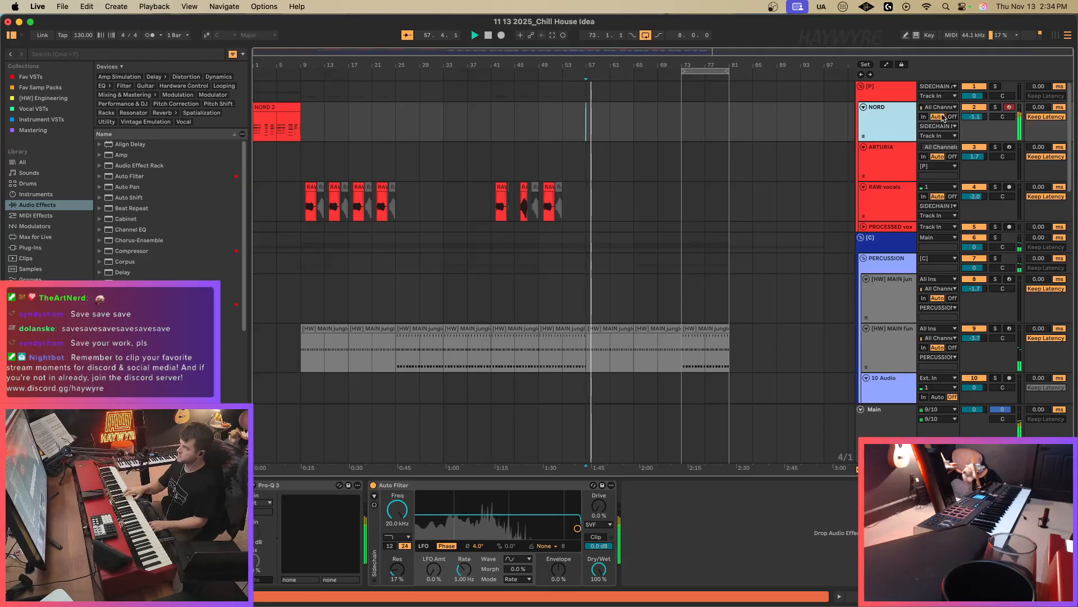
Copy the four-bar clip at bar 33 on the 25 Serum 2 track, fill bars 73 to 81 with it, and reselect the NORD track.
{"action": "scroll", "coordinate": [688, 249], "scroll_direction": "down", "scroll_amount": 10}
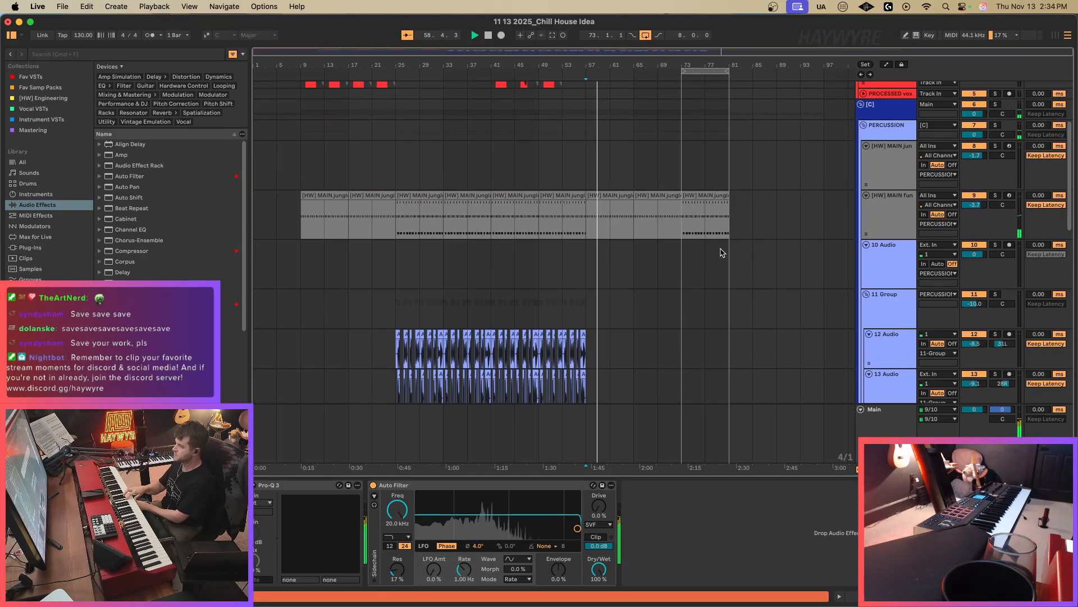
{"action": "scroll", "coordinate": [688, 249], "scroll_direction": "down", "scroll_amount": 8}
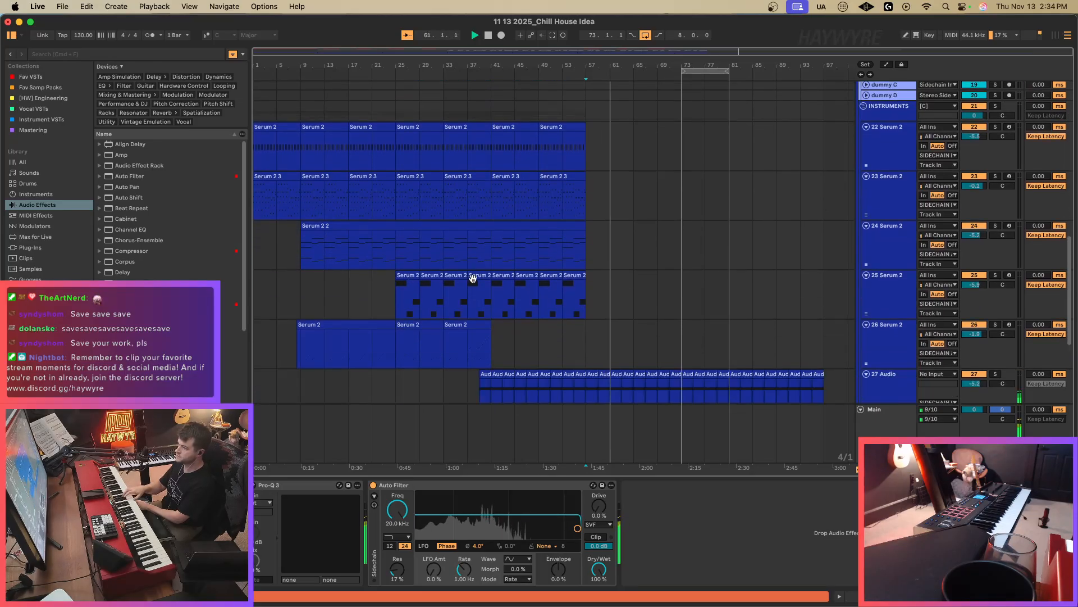
{"action": "left_click", "coordinate": [449, 276]}
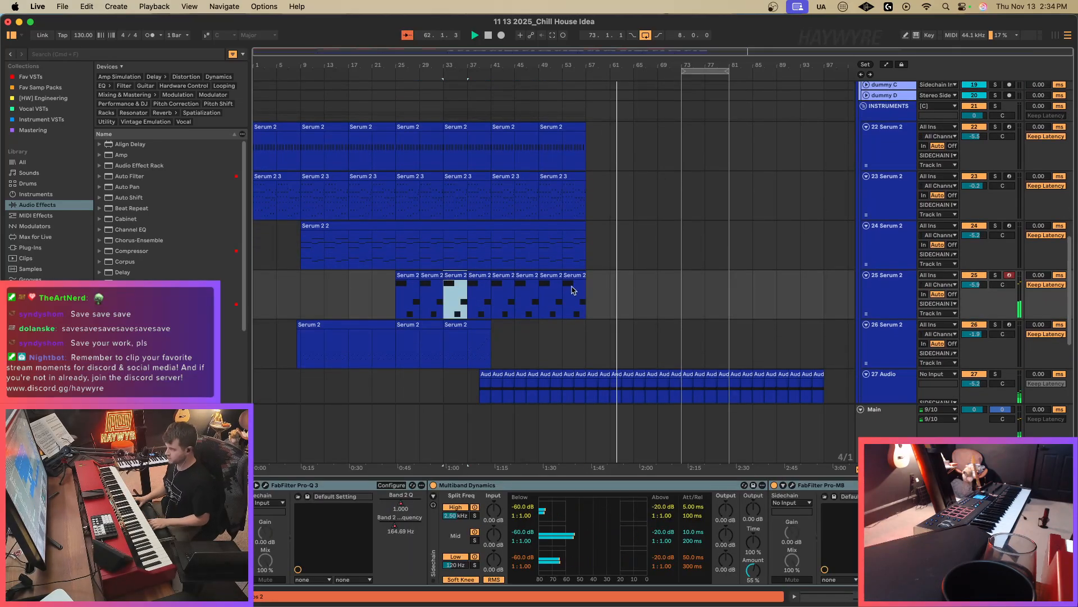
{"action": "key", "text": "super+c"}
{"action": "scroll", "coordinate": [827, 293], "scroll_direction": "up", "scroll_amount": 12}
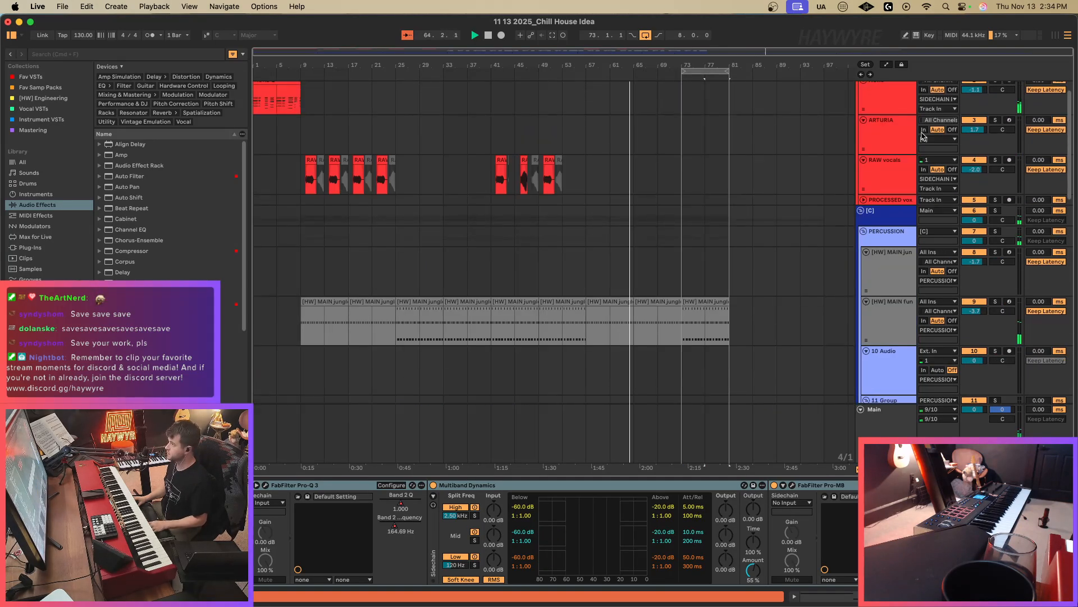
{"action": "scroll", "coordinate": [889, 126], "scroll_direction": "up", "scroll_amount": 1}
{"action": "left_click", "coordinate": [889, 124]}
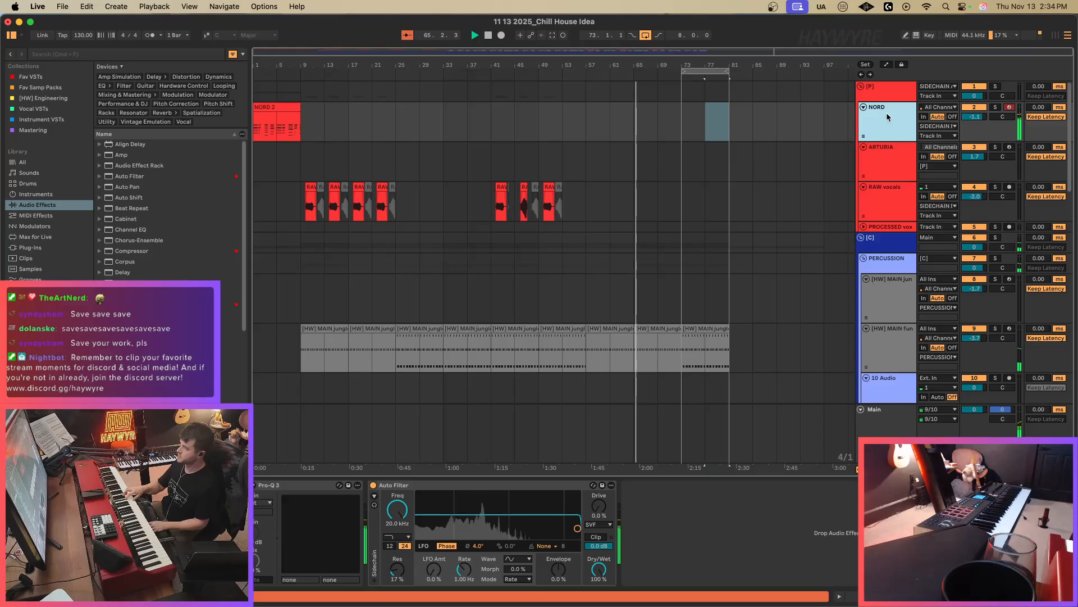
{"action": "scroll", "coordinate": [789, 188], "scroll_direction": "down", "scroll_amount": 20}
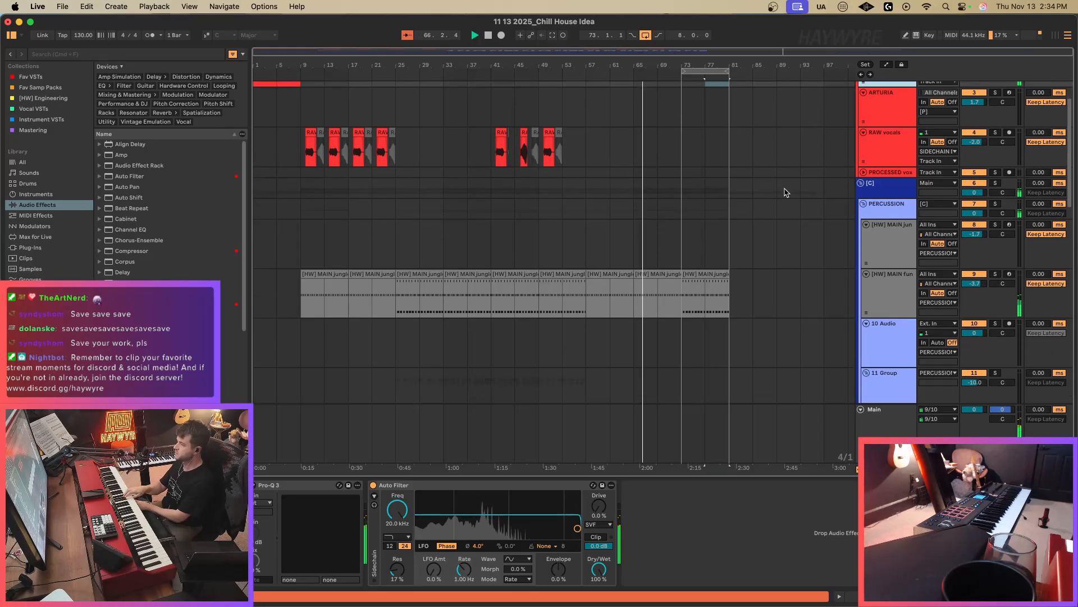
{"action": "left_click_drag", "start_coordinate": [754, 192], "coordinate": [678, 191]}
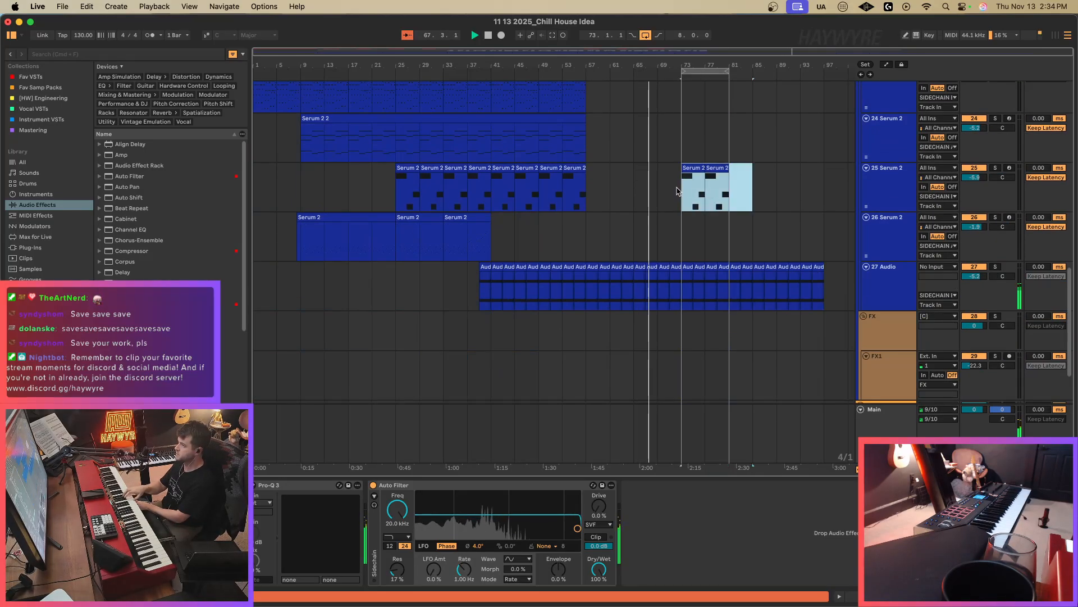
{"action": "scroll", "coordinate": [740, 169], "scroll_direction": "up", "scroll_amount": 20}
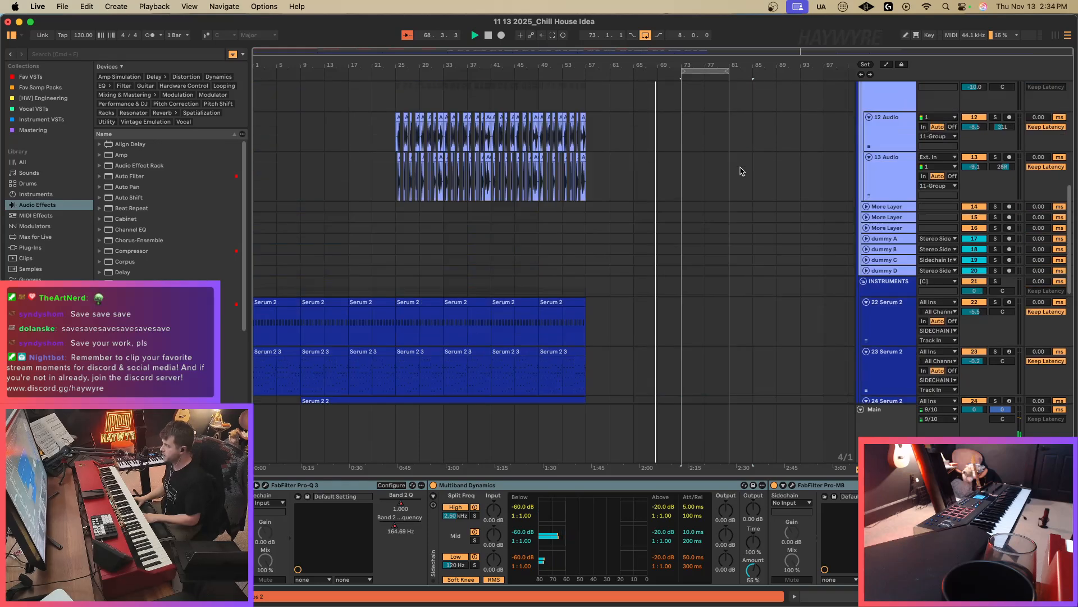
Record a piano part on the NORD track from bar 57 through the loop at bars 73 to 81.
{"action": "left_click", "coordinate": [886, 131]}
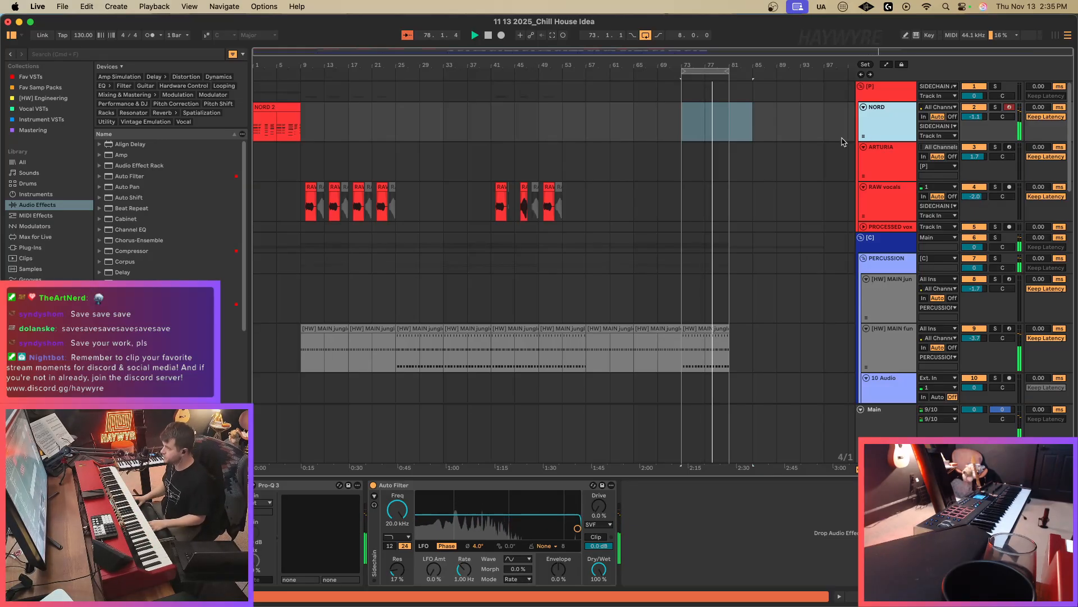
{"action": "key", "text": "space"}
{"action": "left_click", "coordinate": [589, 123]}
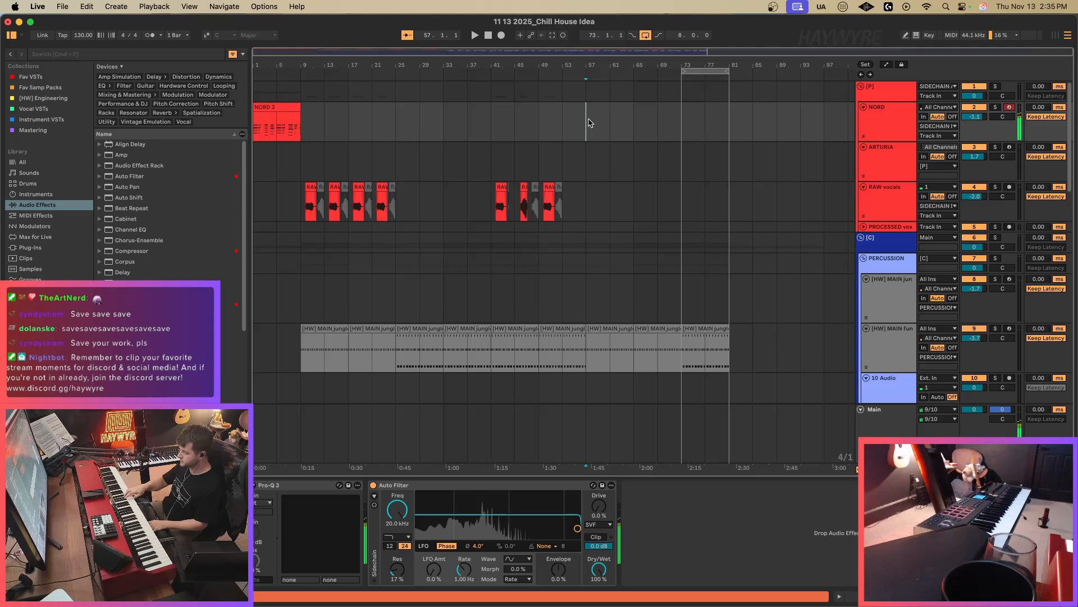
{"action": "key", "text": "F9"}
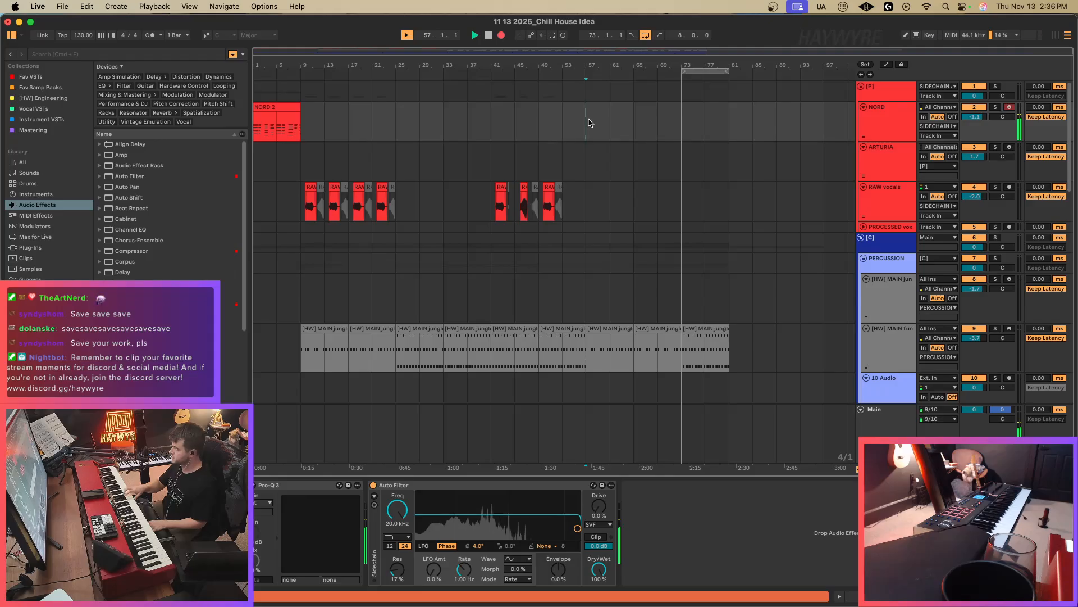
{"action": "key", "text": "F9"}
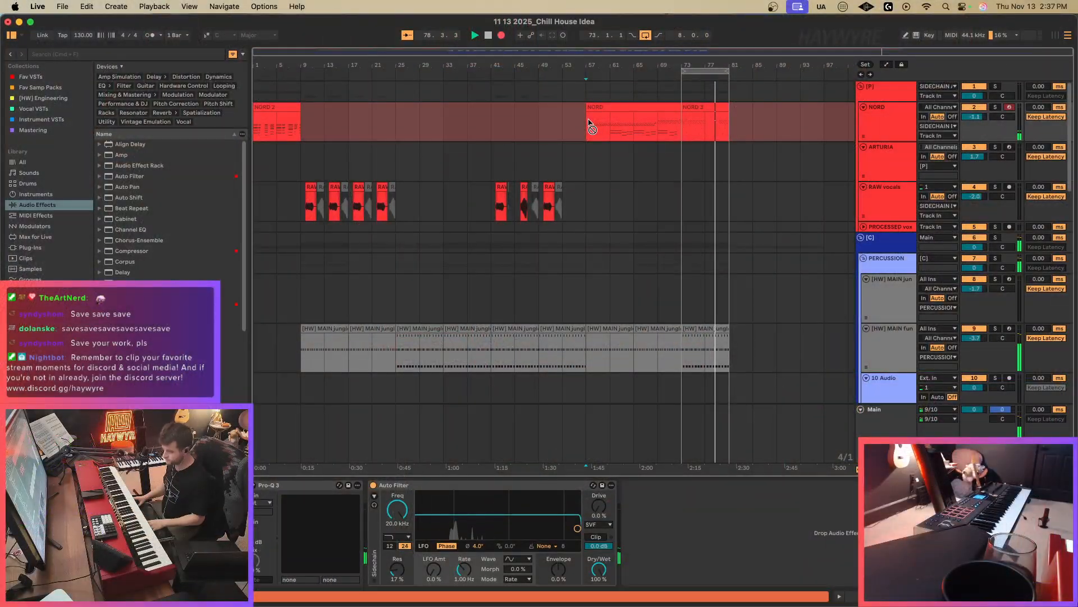
Extend the recorded NORD clip at bar 73 to bar 85 and open its notes for editing.
{"action": "left_click", "coordinate": [709, 169]}
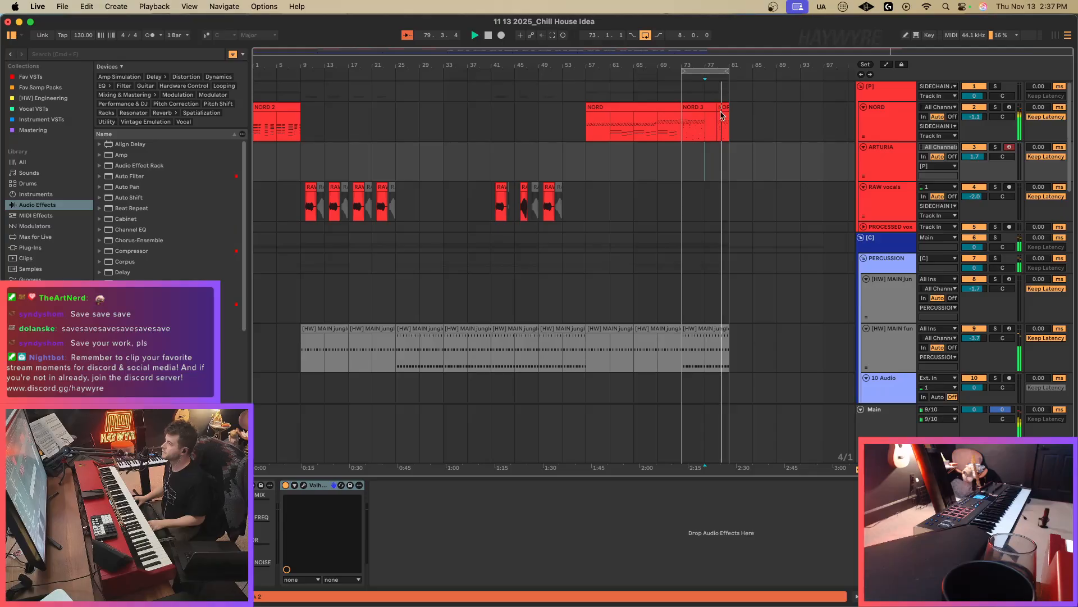
{"action": "left_click_drag", "start_coordinate": [719, 110], "coordinate": [706, 117]}
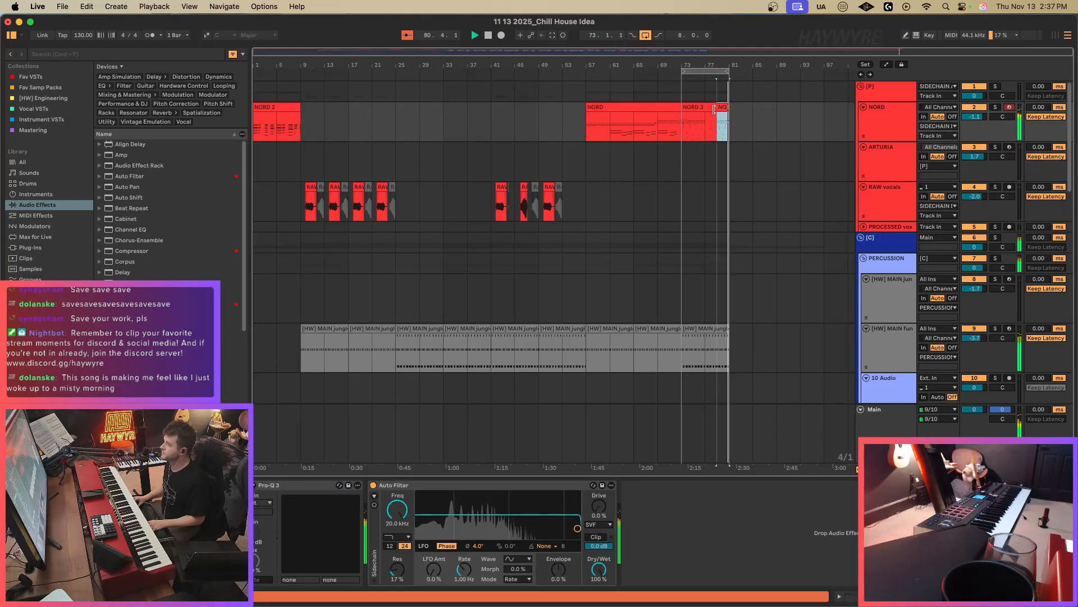
{"action": "left_click", "coordinate": [694, 106]}
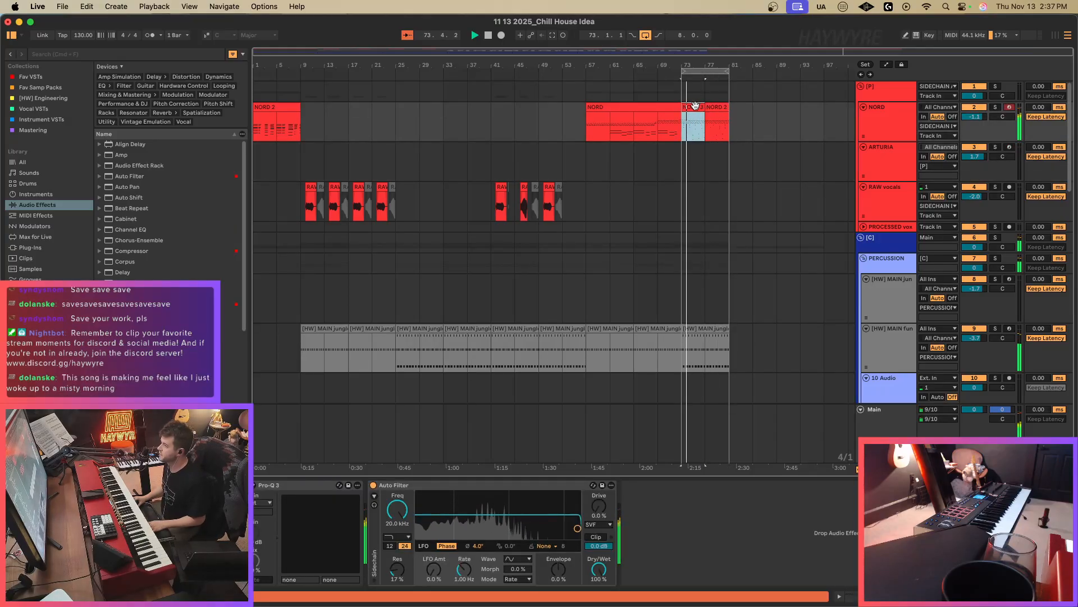
{"action": "mouse_move", "coordinate": [694, 106]}
{"action": "left_mouse_down"}
{"action": "mouse_move", "coordinate": [737, 118]}
{"action": "mouse_move", "coordinate": [685, 119]}
{"action": "left_mouse_up"}
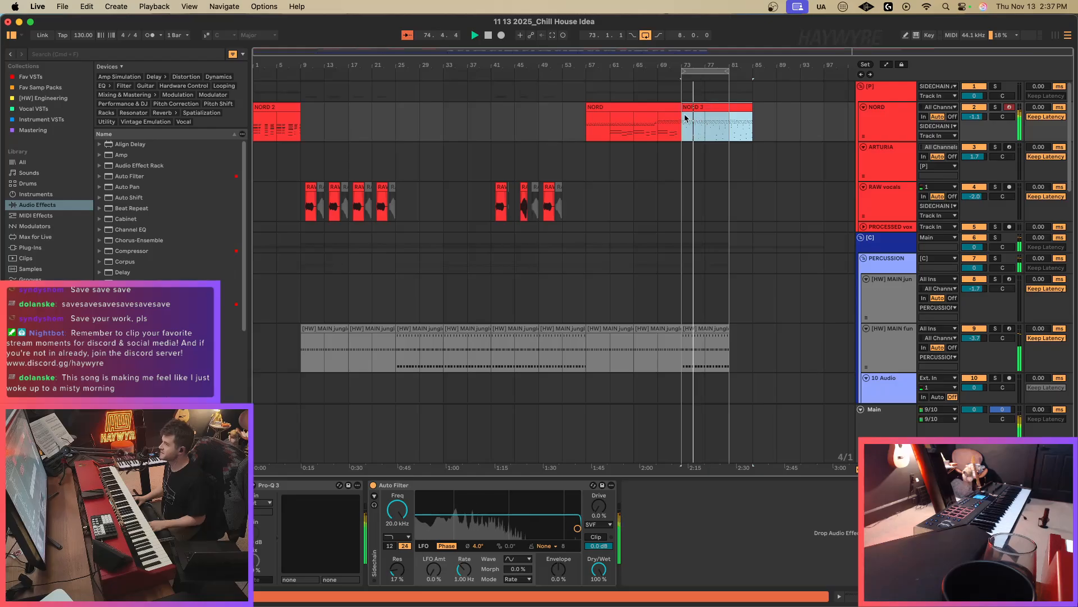
{"action": "key", "text": "super+j"}
{"action": "left_click", "coordinate": [700, 139]}
{"action": "double_click", "coordinate": [703, 106]}
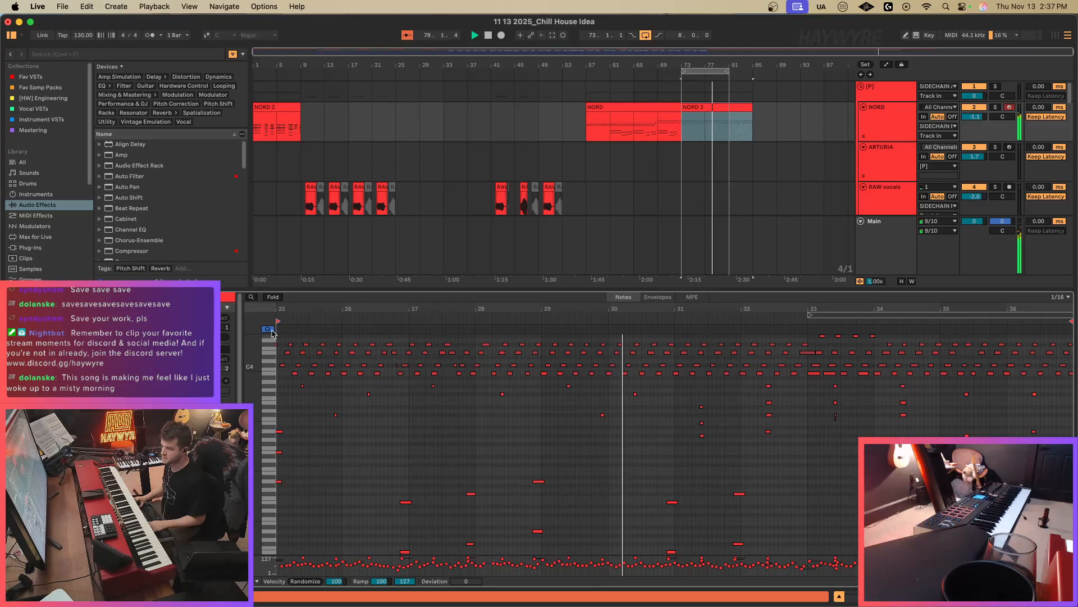
Replace the upper notes in bars 25 to 29 of the NORD clip with a copy of those from bars 29 to 31.
{"action": "left_click_drag", "start_coordinate": [542, 337], "coordinate": [288, 393]}
{"action": "key", "text": "Delete"}
{"action": "left_click_drag", "start_coordinate": [543, 340], "coordinate": [676, 379]}
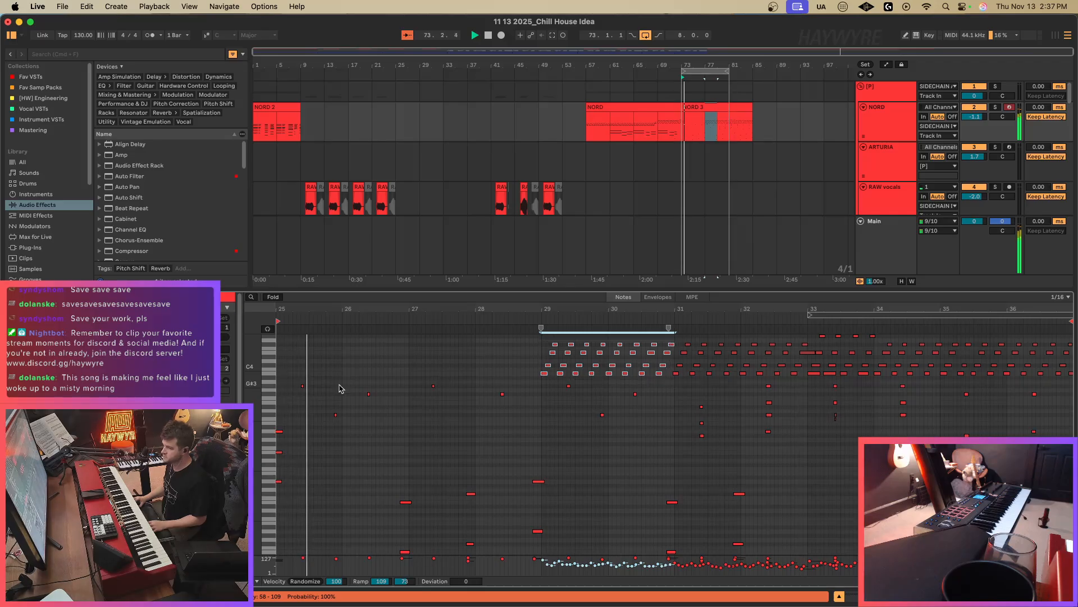
{"action": "left_click", "coordinate": [283, 353]}
{"action": "key", "text": "super+v"}
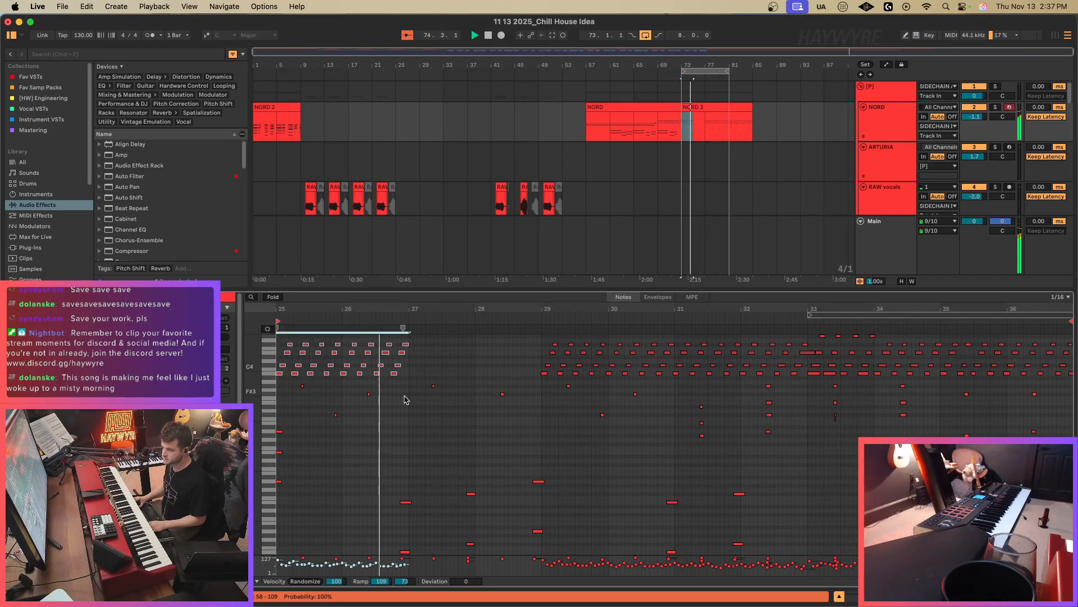
{"action": "key", "text": "super+2"}
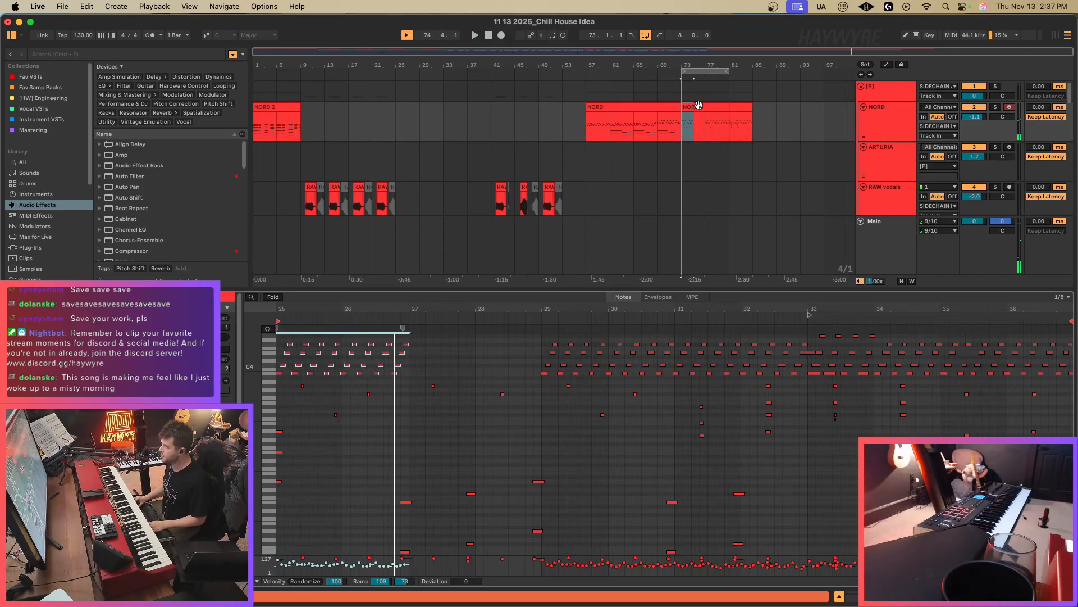
Remove the recorded NORD clip after bar 73 and play the arrangement from bar 65.
{"action": "left_click_drag", "start_coordinate": [699, 105], "coordinate": [815, 127]}
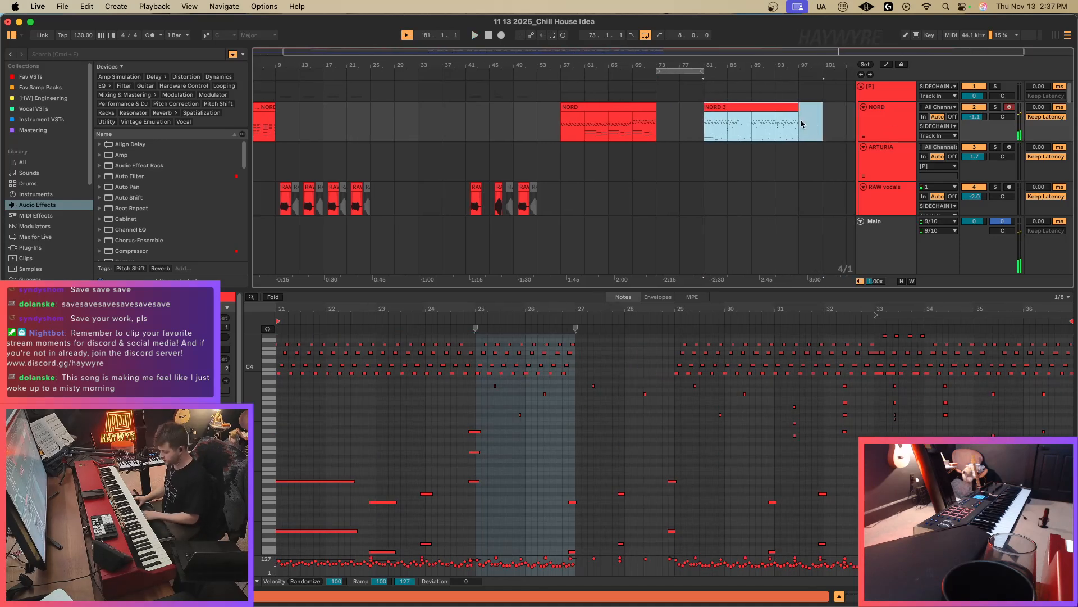
{"action": "key", "text": "Delete"}
{"action": "left_click", "coordinate": [620, 130]}
{"action": "key", "text": "space"}
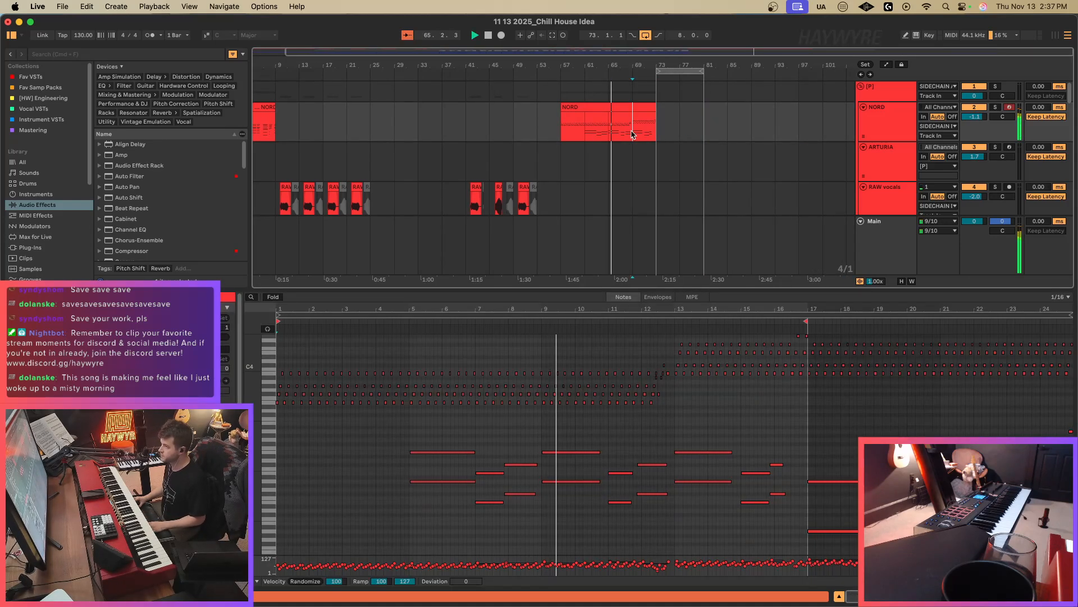
Record a new piano part on the NORD track over the loop at bars 73 to 81.
{"action": "left_click", "coordinate": [663, 125]}
{"action": "key", "text": "space"}
{"action": "key", "text": "F9"}
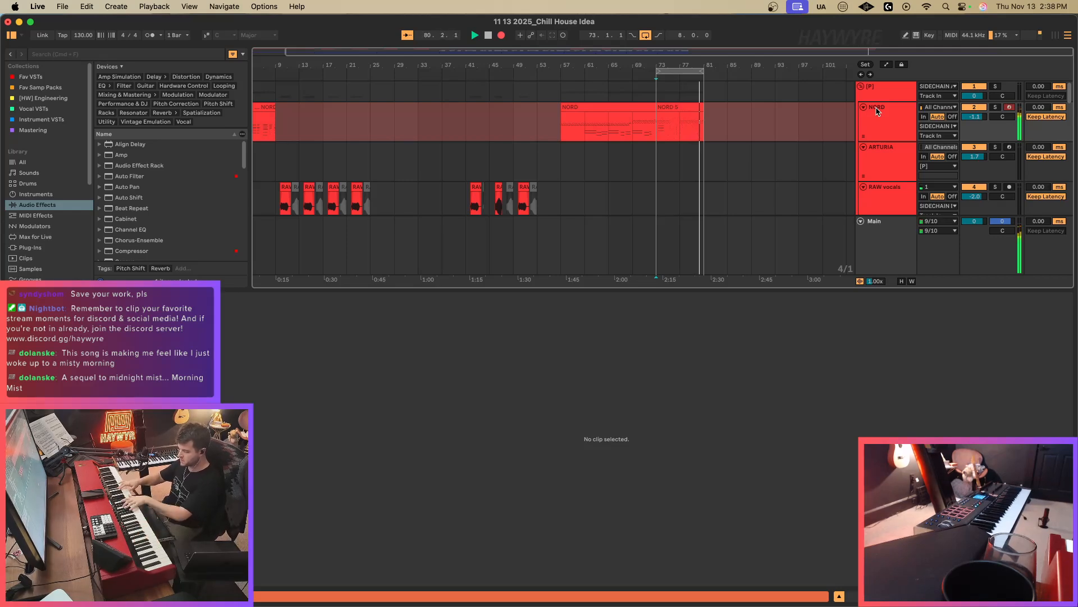
{"action": "key", "text": "F9"}
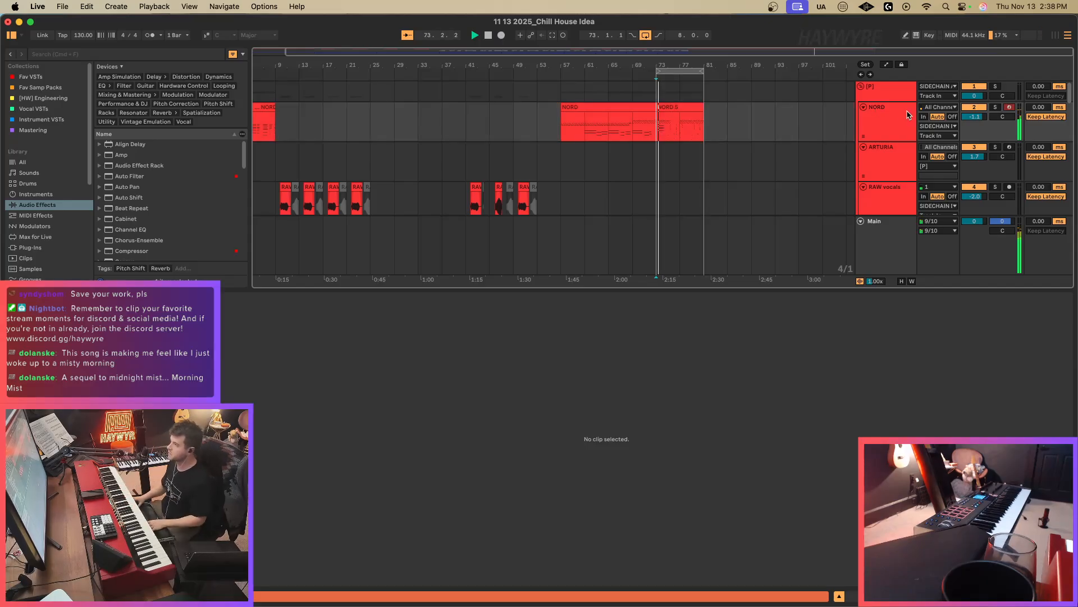
Replace bars 73 to 77 of the new NORD recording with a copy of its bars 77 to 81.
{"action": "left_click", "coordinate": [679, 127]}
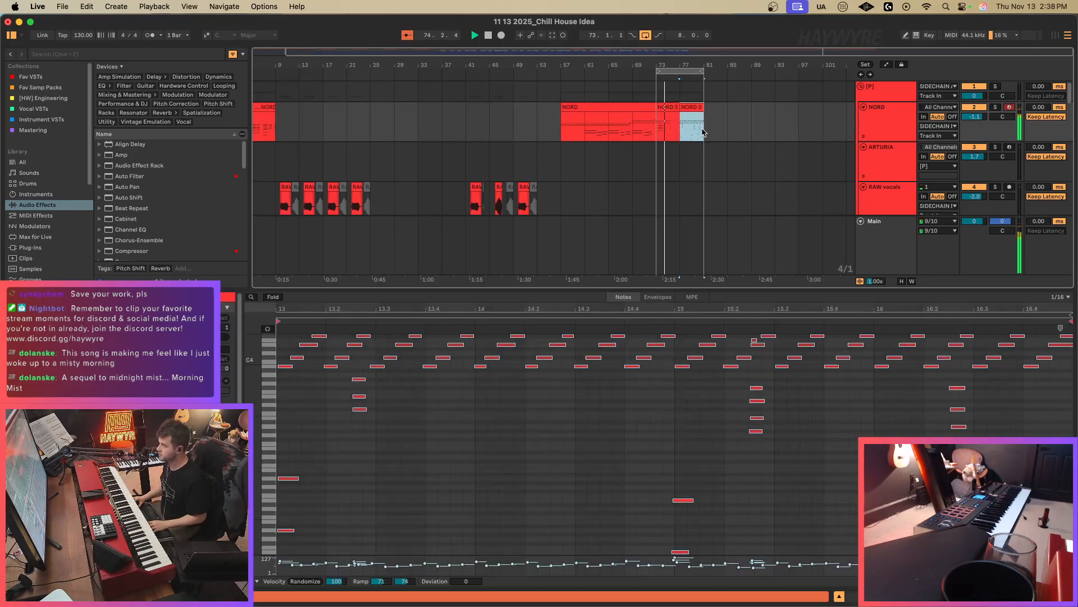
{"action": "left_click", "coordinate": [662, 132]}
{"action": "key", "text": "super+v"}
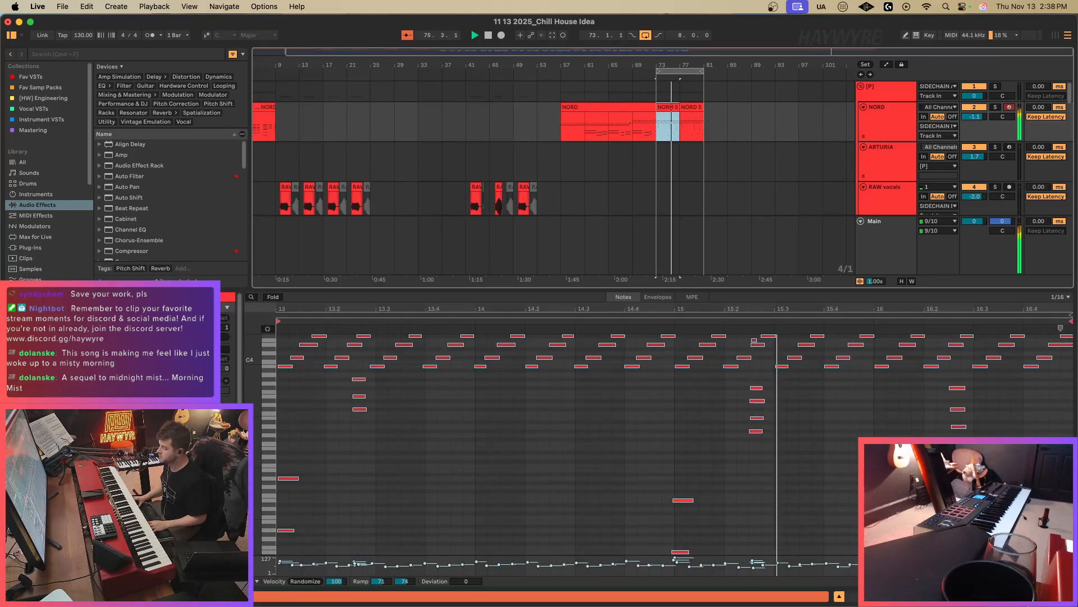
Set the 25 Serum 2 track's volume to -6.2 dB and place the insert marker at bar 73 on that track.
{"action": "key", "text": "shift+Tab"}
{"action": "scroll", "coordinate": [795, 402], "scroll_direction": "down", "scroll_amount": 15}
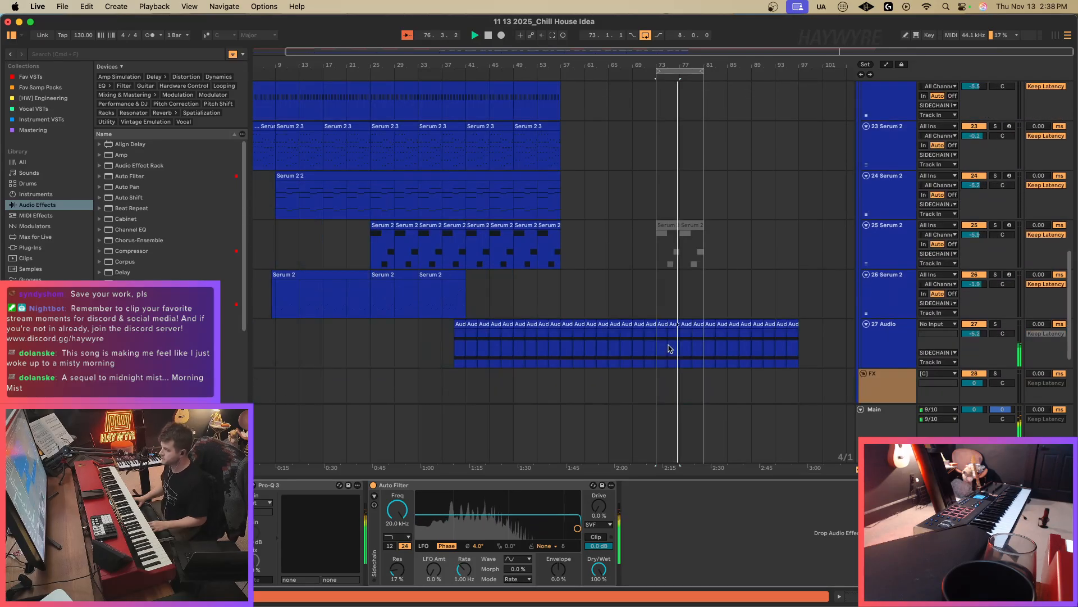
{"action": "left_click", "coordinate": [890, 256]}
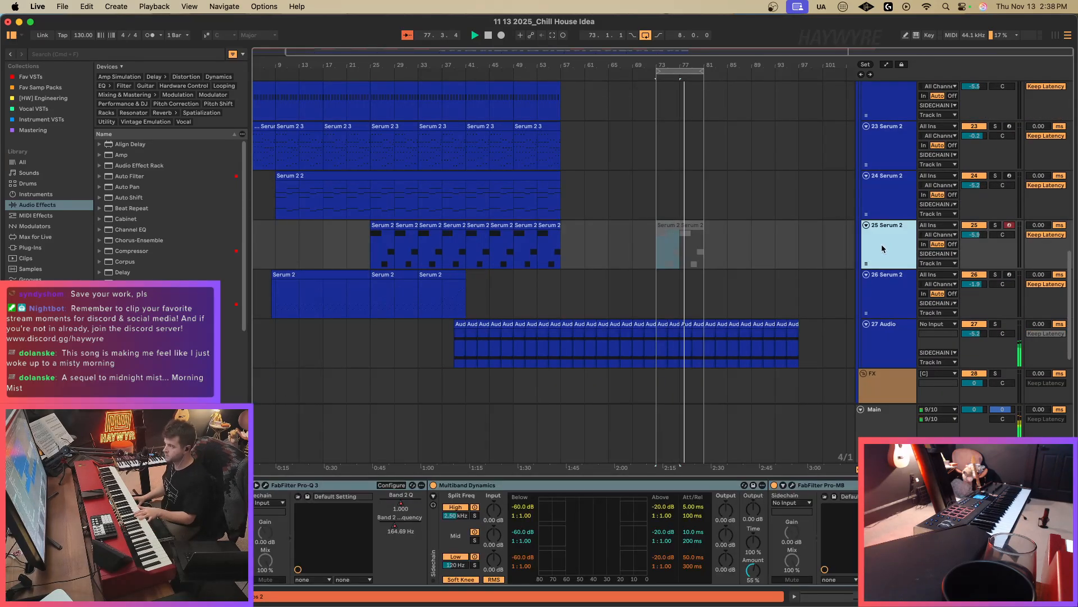
{"action": "left_click_drag", "start_coordinate": [983, 234], "coordinate": [984, 236]}
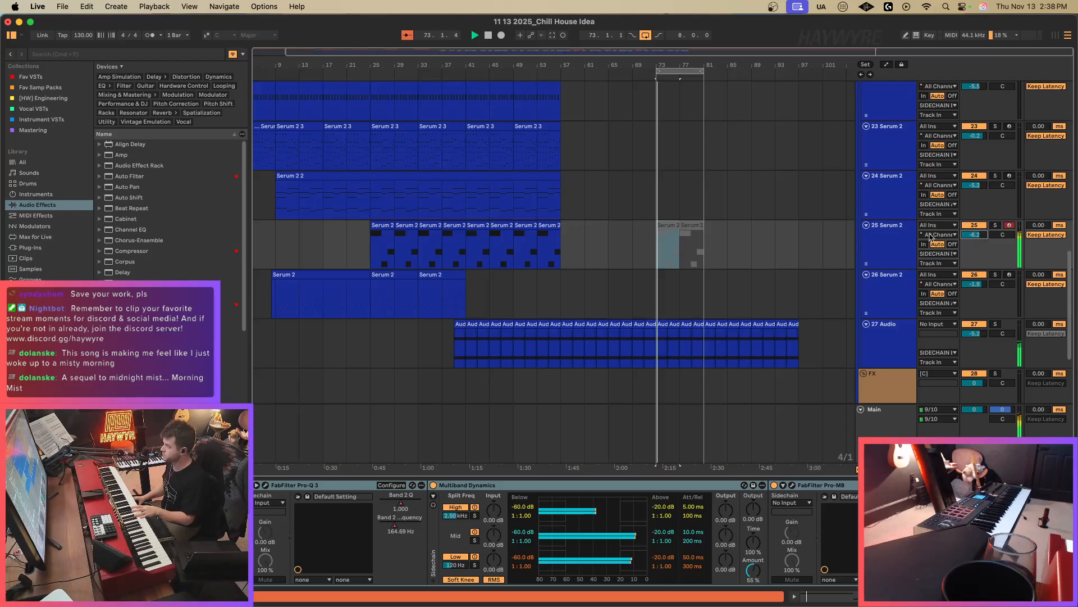
{"action": "left_click", "coordinate": [664, 259]}
{"action": "left_click", "coordinate": [663, 260]}
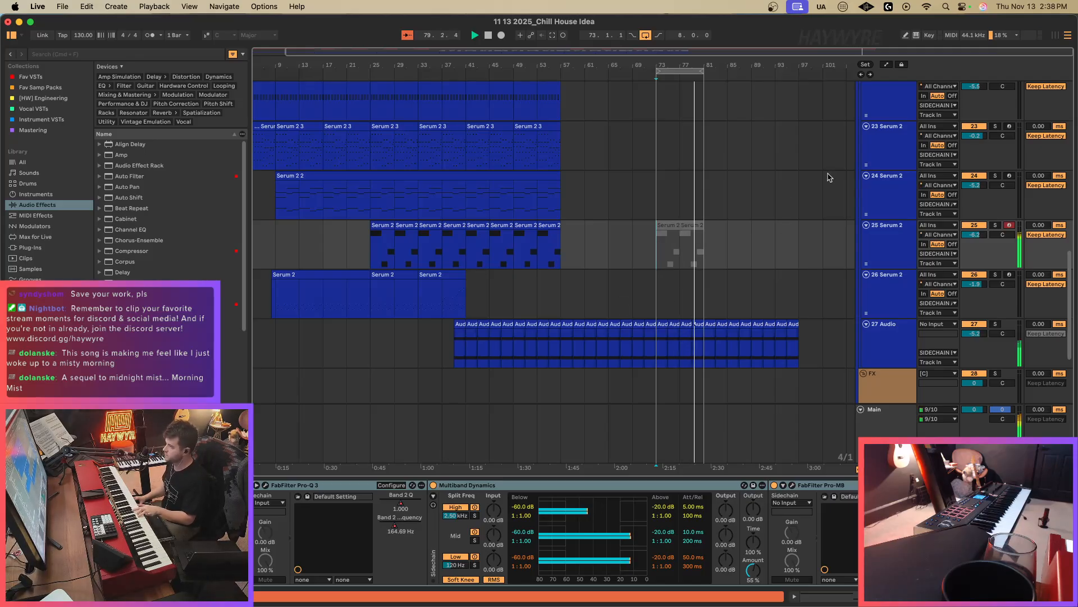
Add an Auto Pan effect to the 27 Audio track.
{"action": "left_click", "coordinate": [683, 345]}
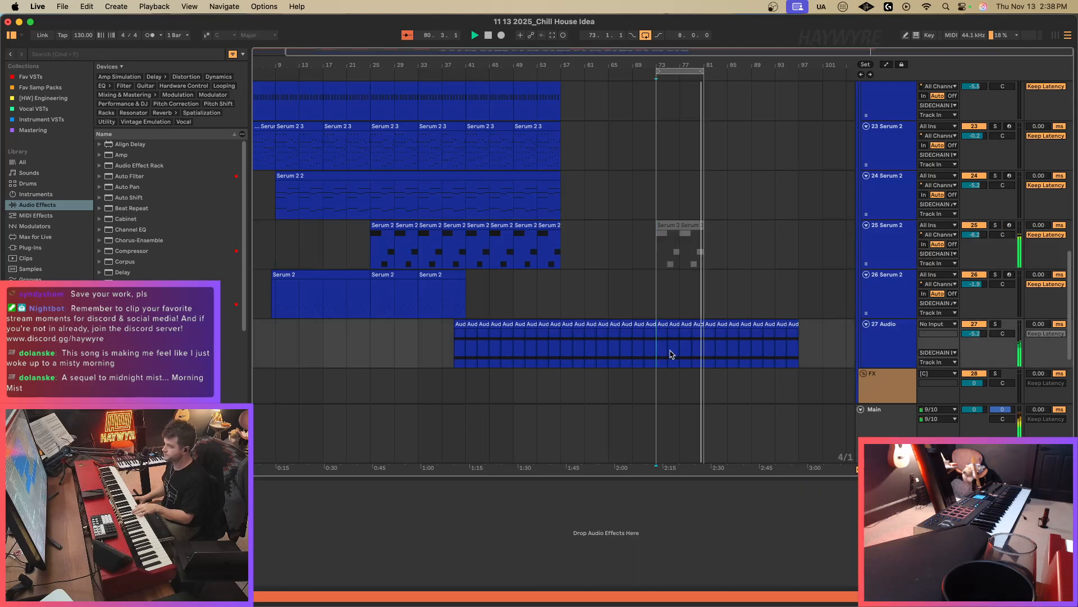
{"action": "left_click", "coordinate": [154, 189]}
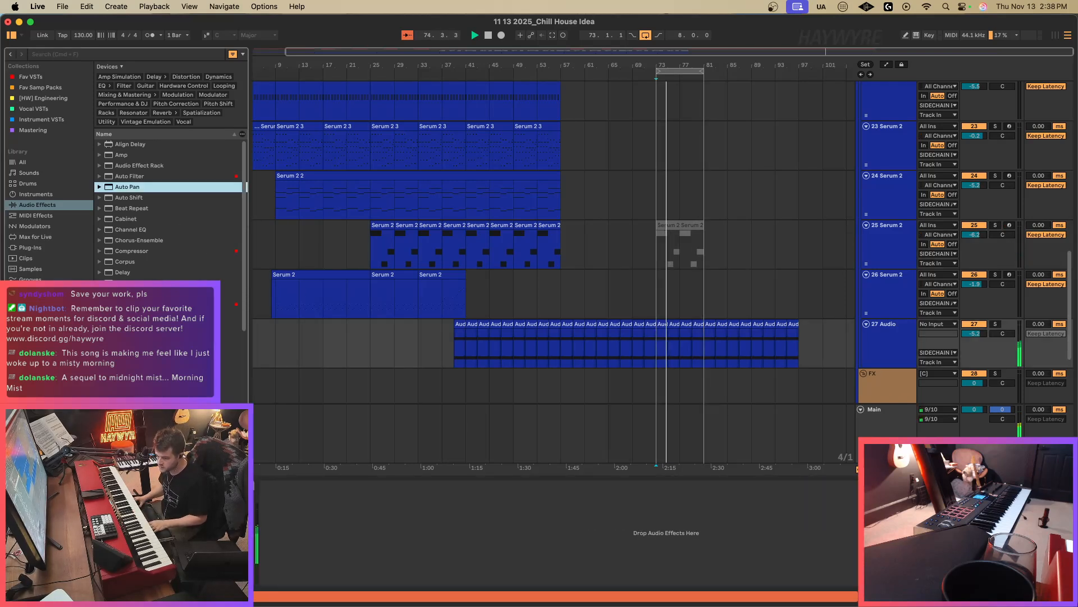
{"action": "left_click", "coordinate": [618, 533]}
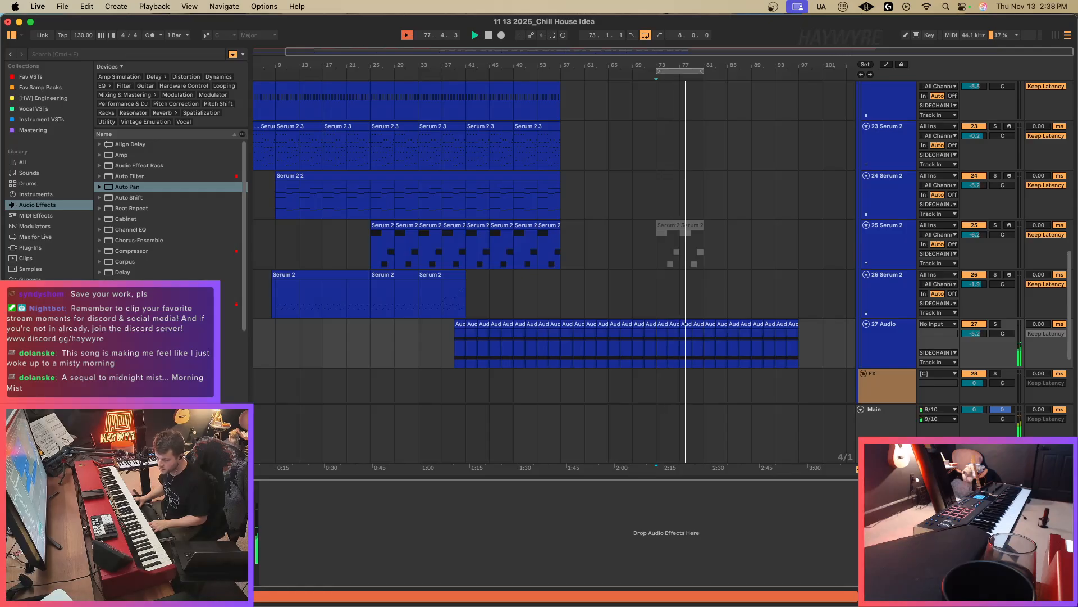
Check the automation lanes, return to the clip view, and set the 27 Audio track's volume to -3.7 dB.
{"action": "key", "text": "a"}
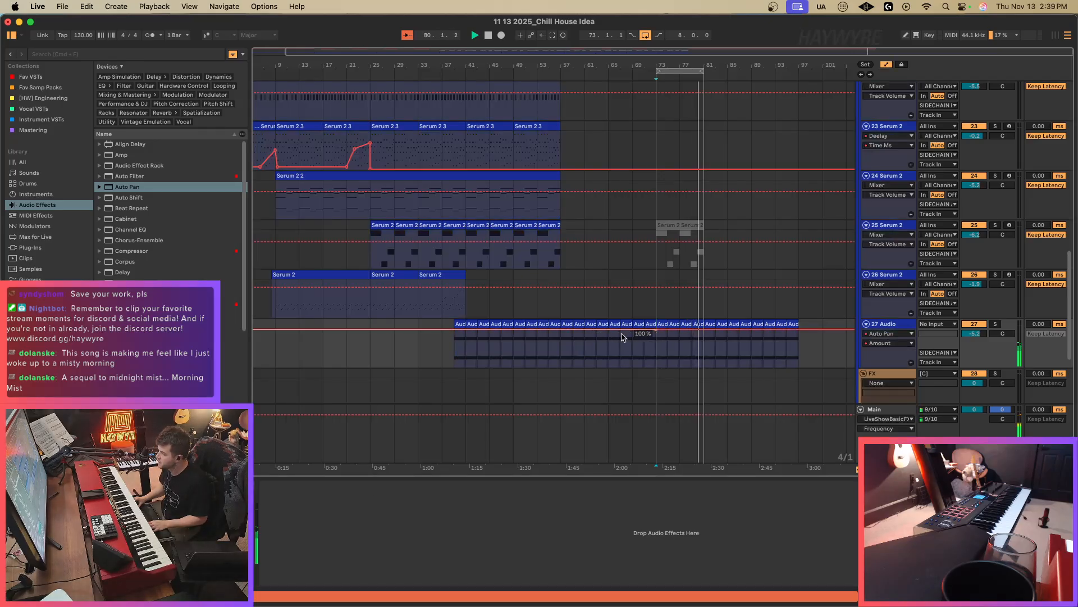
{"action": "key", "text": "a"}
{"action": "key", "text": "super+a"}
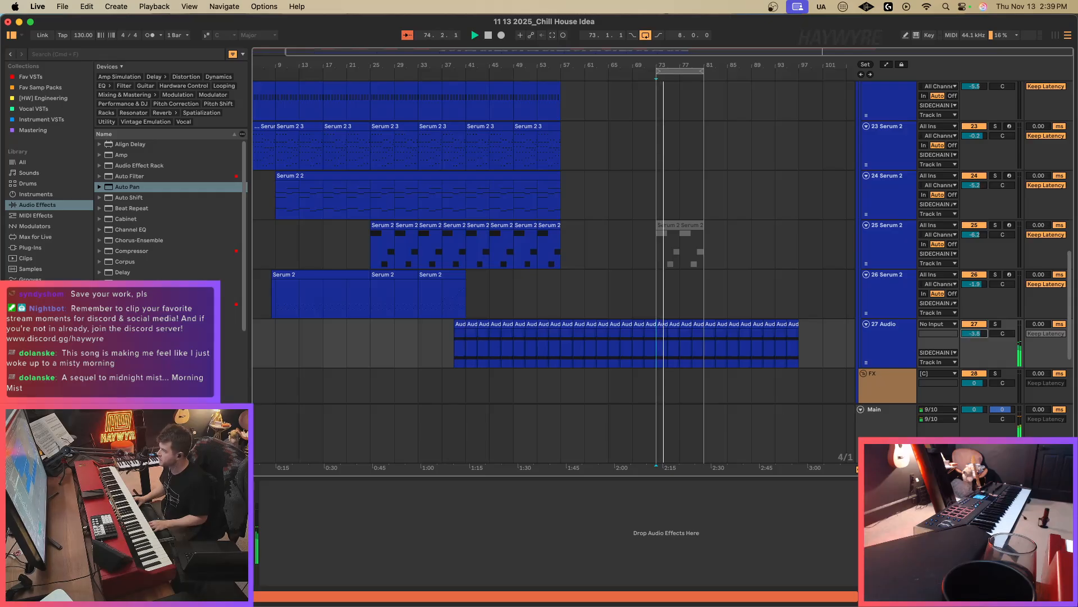
{"action": "key", "text": "a"}
{"action": "key", "text": "a"}
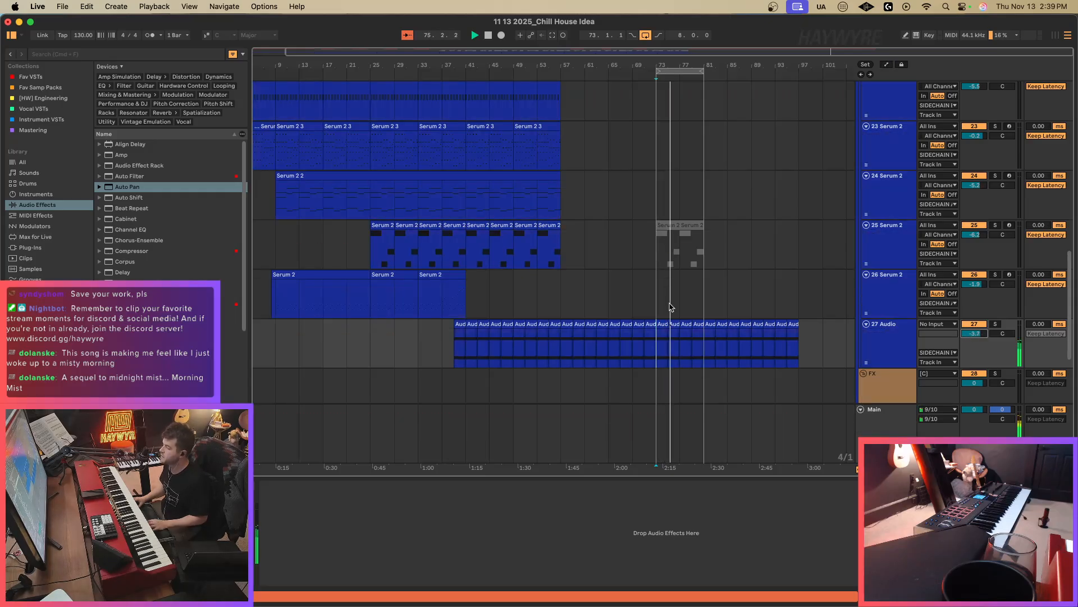
Arm the 26 Serum 2 track and copy its bars 17 to 25 to bar 73.
{"action": "scroll", "coordinate": [670, 306], "scroll_direction": "up", "scroll_amount": 3}
{"action": "left_click", "coordinate": [1010, 331]}
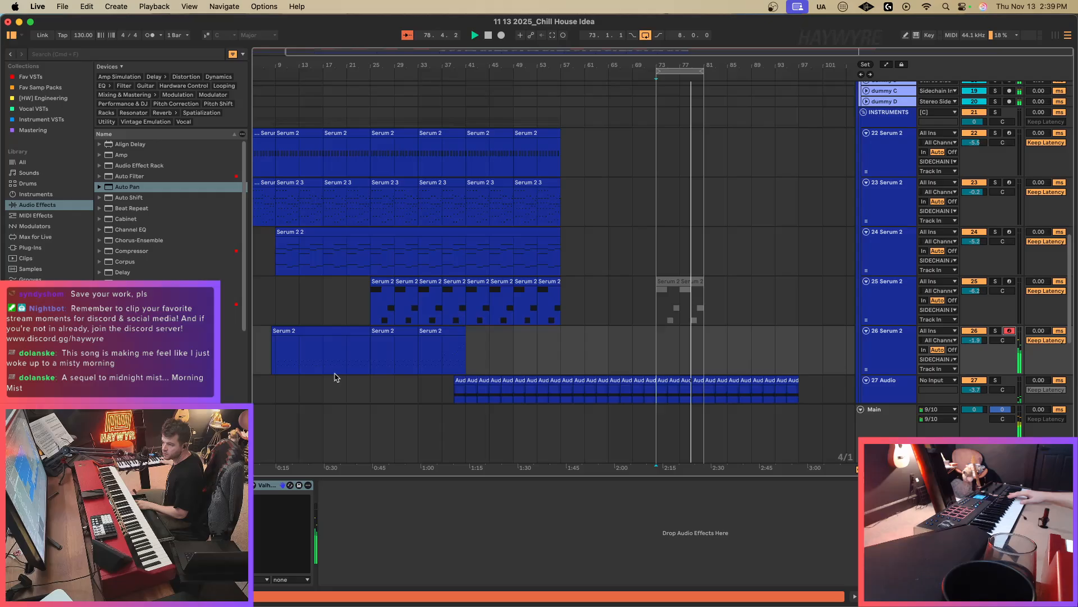
{"action": "left_click", "coordinate": [282, 370]}
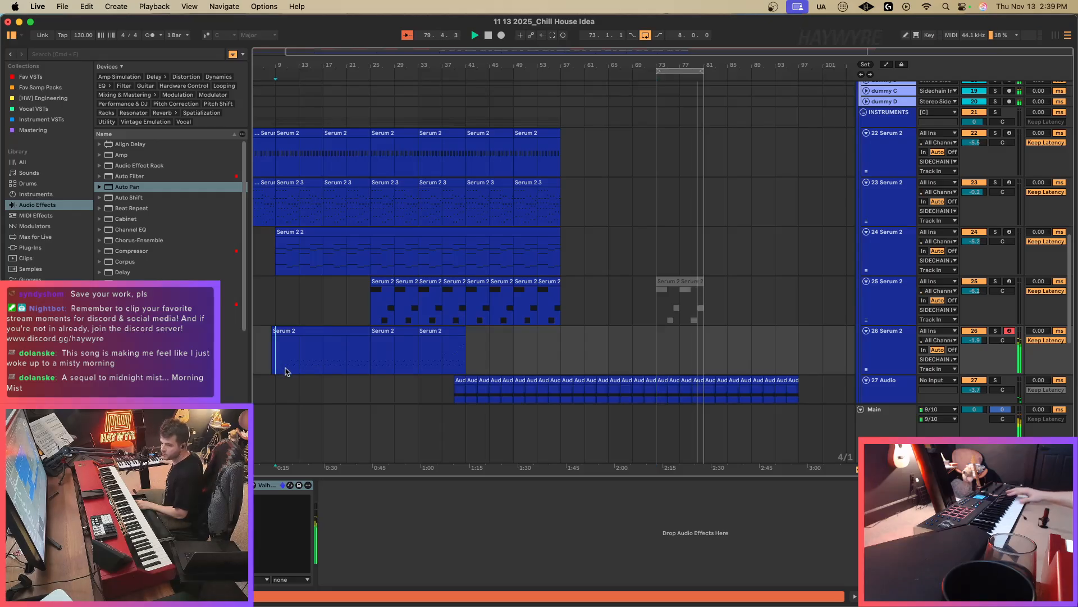
{"action": "left_click_drag", "start_coordinate": [284, 371], "coordinate": [319, 364]}
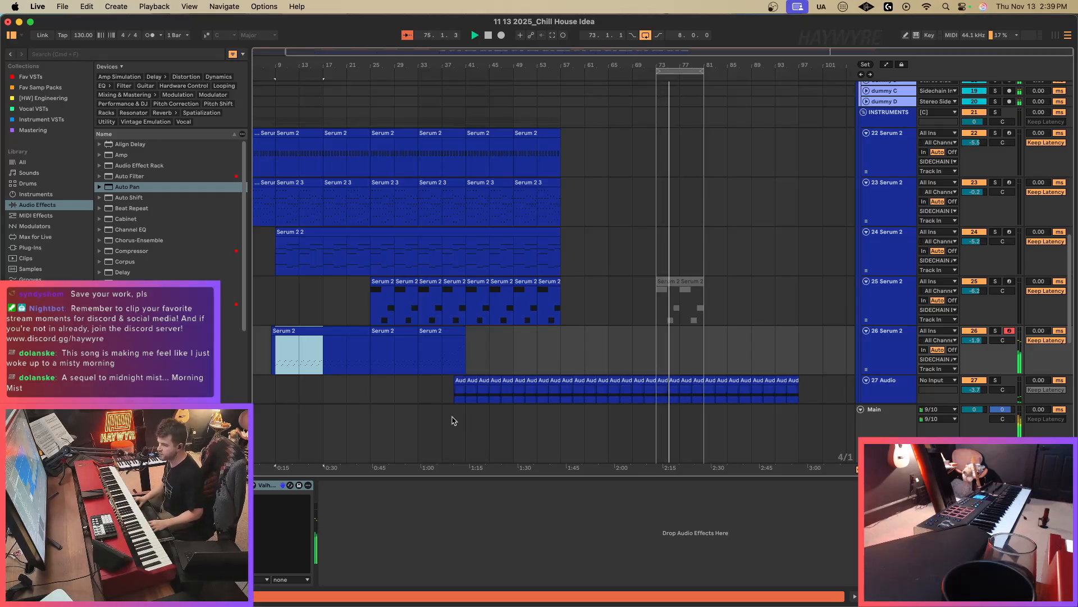
{"action": "left_click", "coordinate": [336, 358]}
{"action": "left_click_drag", "start_coordinate": [336, 358], "coordinate": [379, 355]}
{"action": "key", "text": "super+c"}
{"action": "left_click", "coordinate": [656, 362]}
{"action": "key", "text": "super+v"}
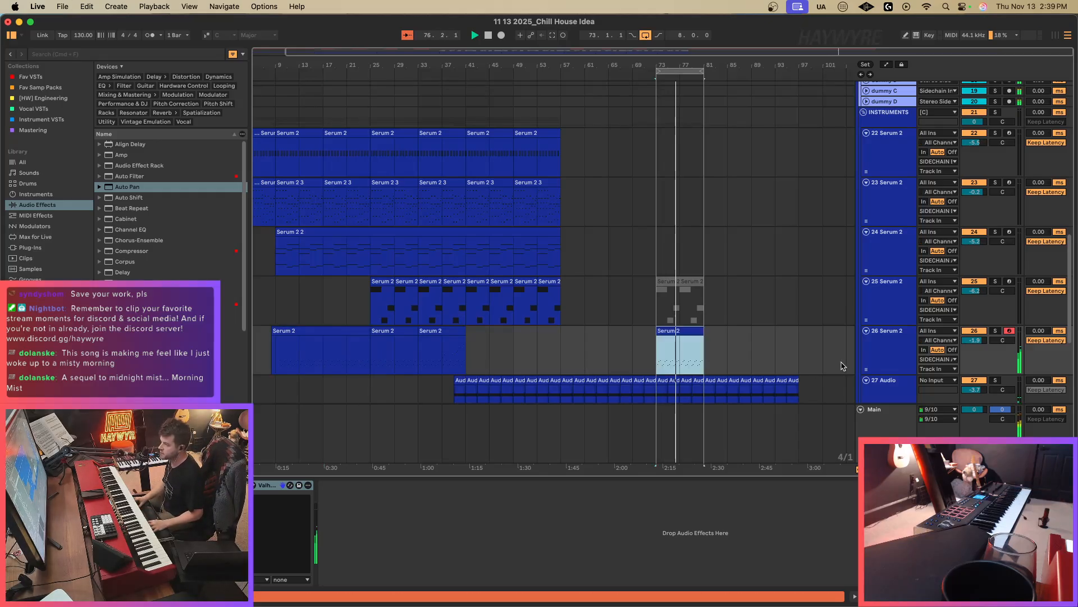
Arm the 24 Serum 2 track in place of 26 Serum 2 to play along with the loop.
{"action": "left_click", "coordinate": [666, 314]}
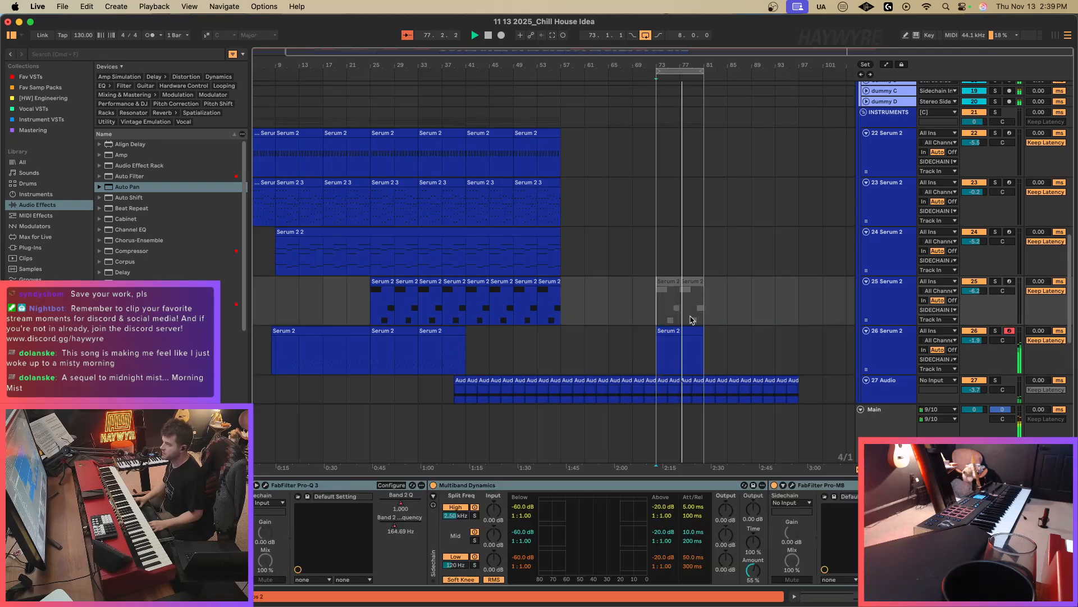
{"action": "left_click", "coordinate": [887, 300]}
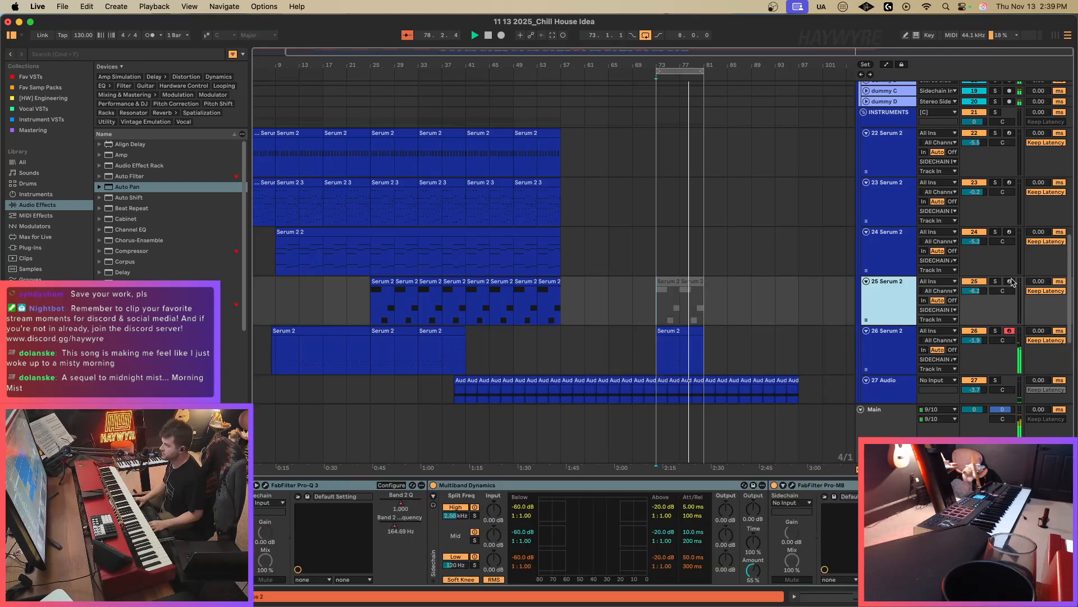
{"action": "left_click", "coordinate": [1010, 231]}
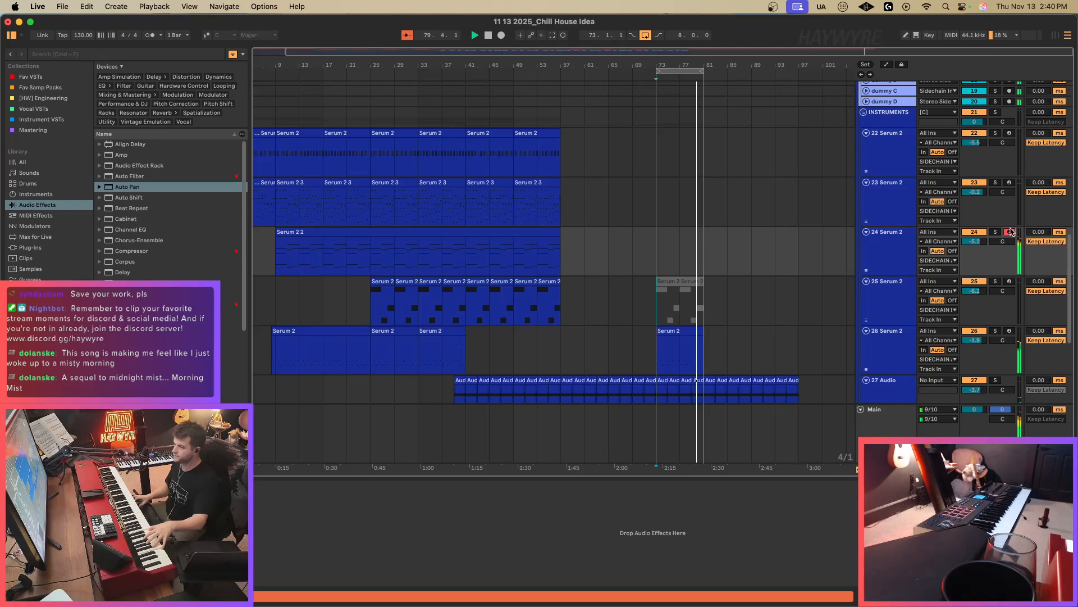
Stop playback and paste the eight-bar 26 Serum 2 passage from bars 17 to 25 at bar 97 on the same track.
{"action": "left_click", "coordinate": [330, 366]}
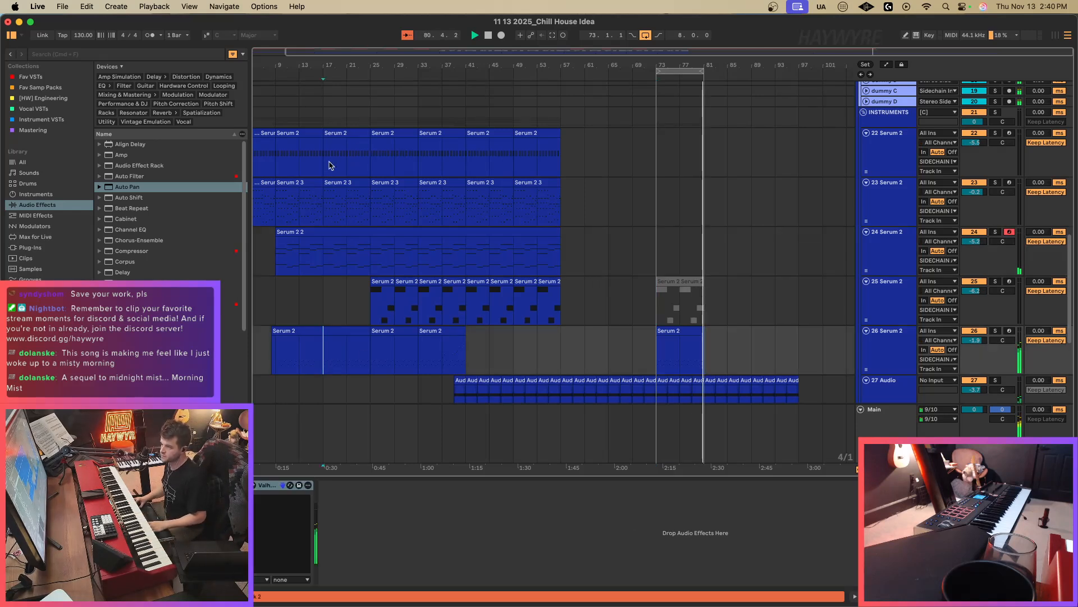
{"action": "key", "text": "space"}
{"action": "key", "text": "space"}
{"action": "left_click_drag", "start_coordinate": [330, 163], "coordinate": [366, 365]}
{"action": "key", "text": "space"}
{"action": "left_click", "coordinate": [308, 358]}
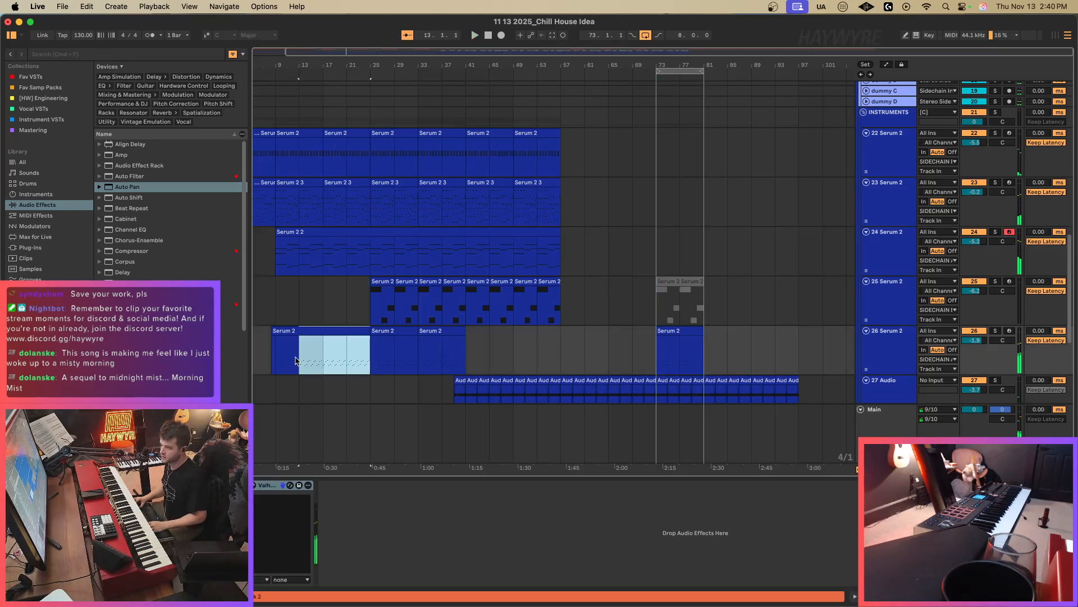
{"action": "left_click", "coordinate": [798, 346]}
{"action": "key", "text": "super+v"}
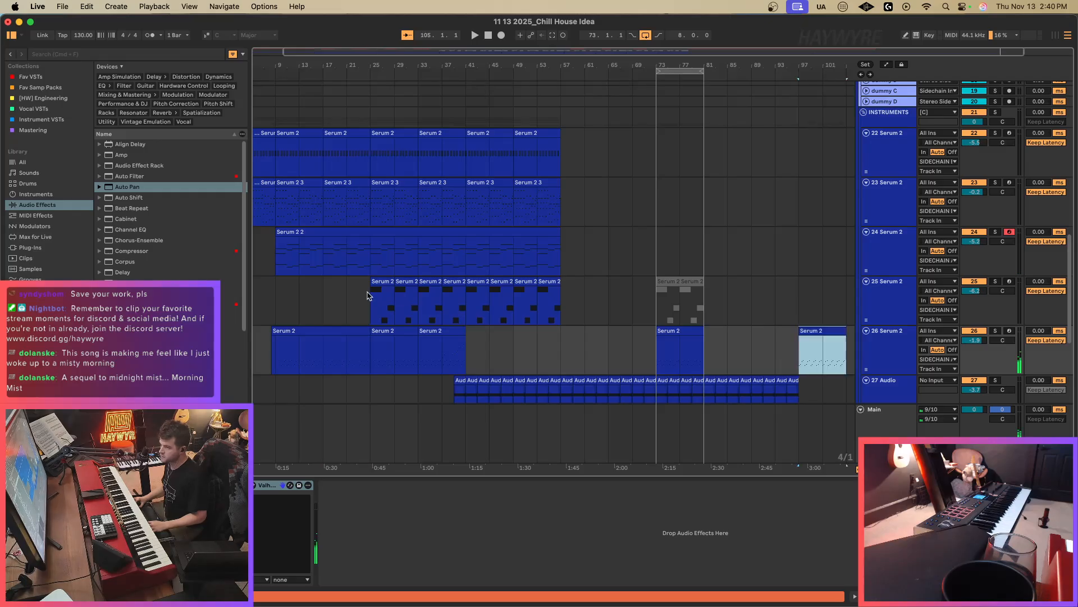
Copy bars 17 to 25 of the 24 Serum 2 track to bar 97.
{"action": "left_click_drag", "start_coordinate": [330, 260], "coordinate": [373, 258]}
{"action": "key", "text": "super+c"}
{"action": "left_click", "coordinate": [798, 251]}
{"action": "key", "text": "super+v"}
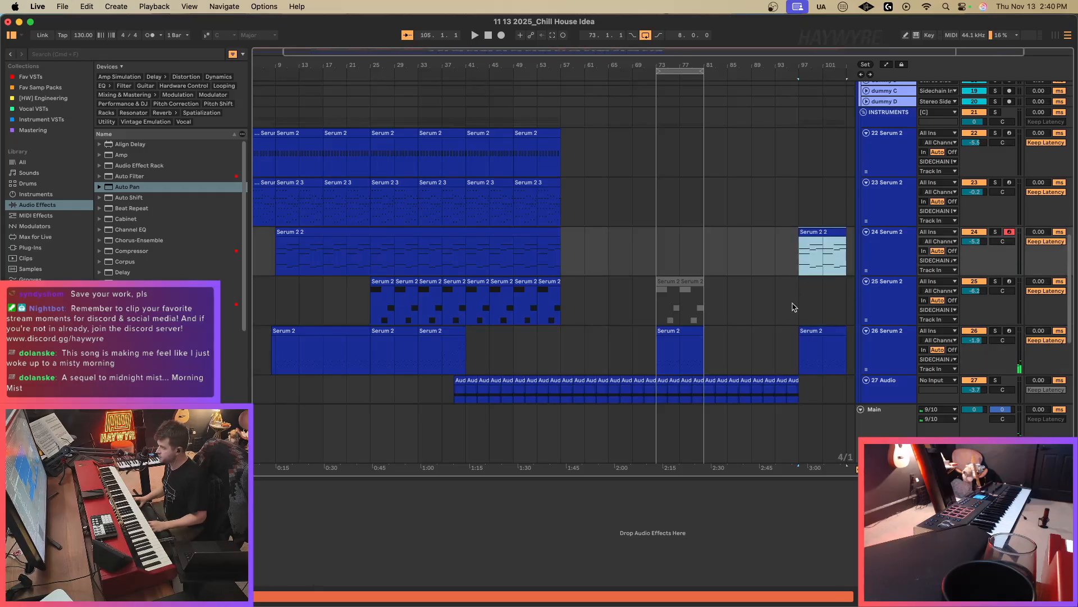
Duplicate bars 89 to 97 of the 27 Audio track to extend it to bar 105, and play from bar 97.
{"action": "scroll", "coordinate": [796, 394], "scroll_direction": "down", "scroll_amount": 3}
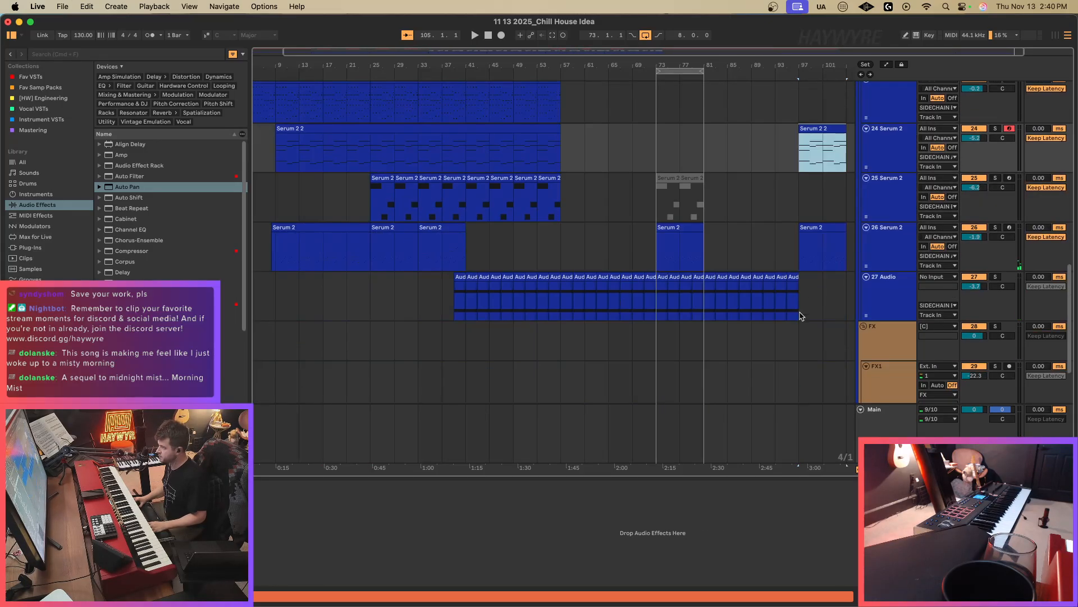
{"action": "left_click_drag", "start_coordinate": [798, 303], "coordinate": [762, 304]}
{"action": "key", "text": "super+d"}
{"action": "key", "text": "space"}
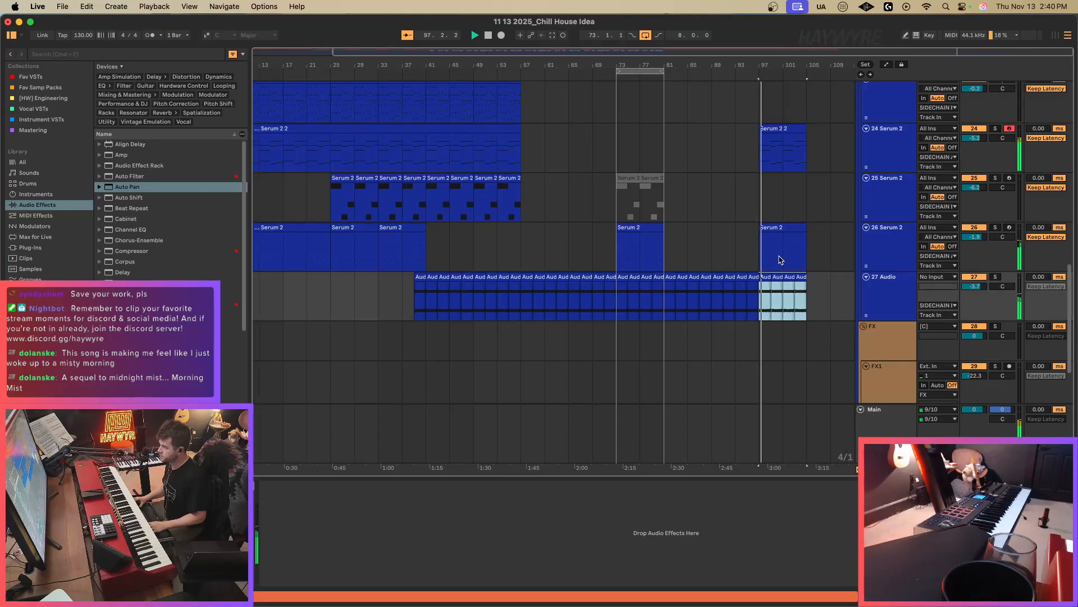
Show the Fav VSTs collection and duplicate bars 97 to 105 of tracks 24 to 27 to bar 105.
{"action": "scroll", "coordinate": [776, 311], "scroll_direction": "up", "scroll_amount": 2}
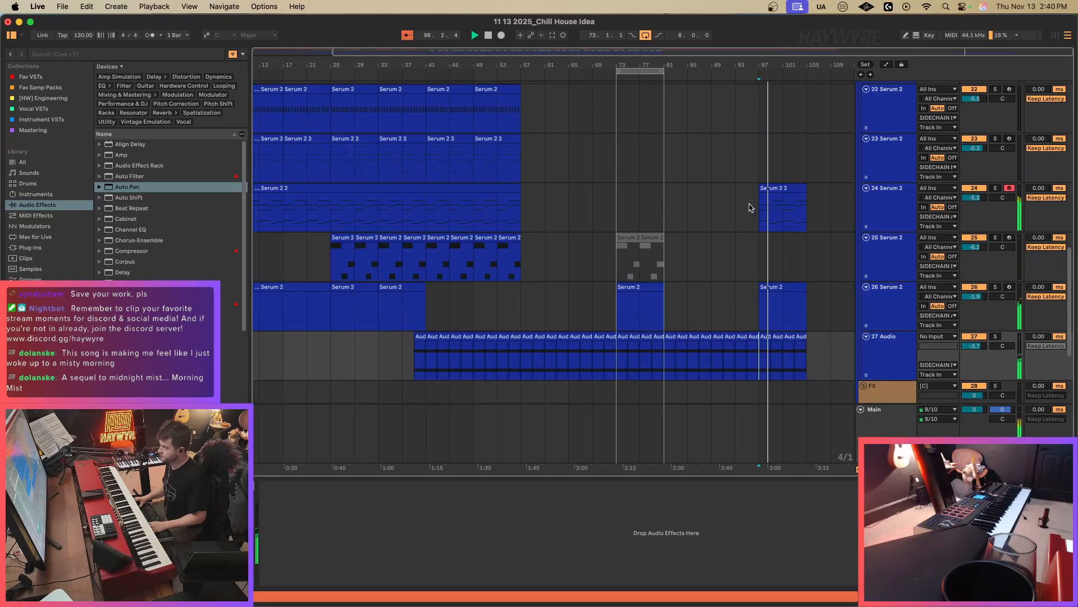
{"action": "left_click", "coordinate": [784, 208]}
{"action": "left_click", "coordinate": [31, 77]}
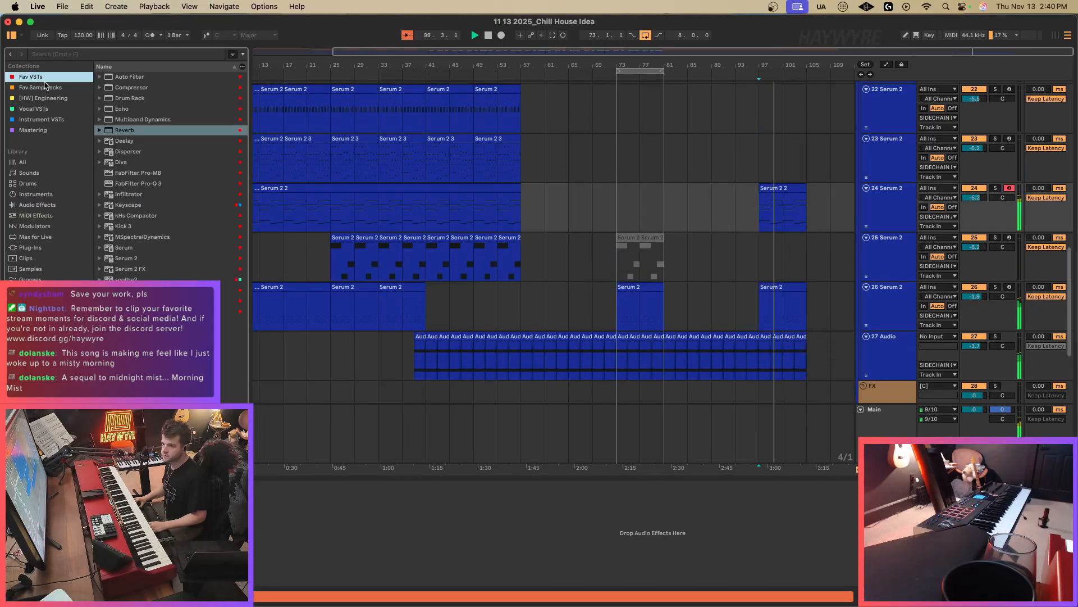
{"action": "left_click", "coordinate": [768, 221]}
{"action": "left_click_drag", "start_coordinate": [768, 221], "coordinate": [806, 346]}
{"action": "key", "text": "super+d"}
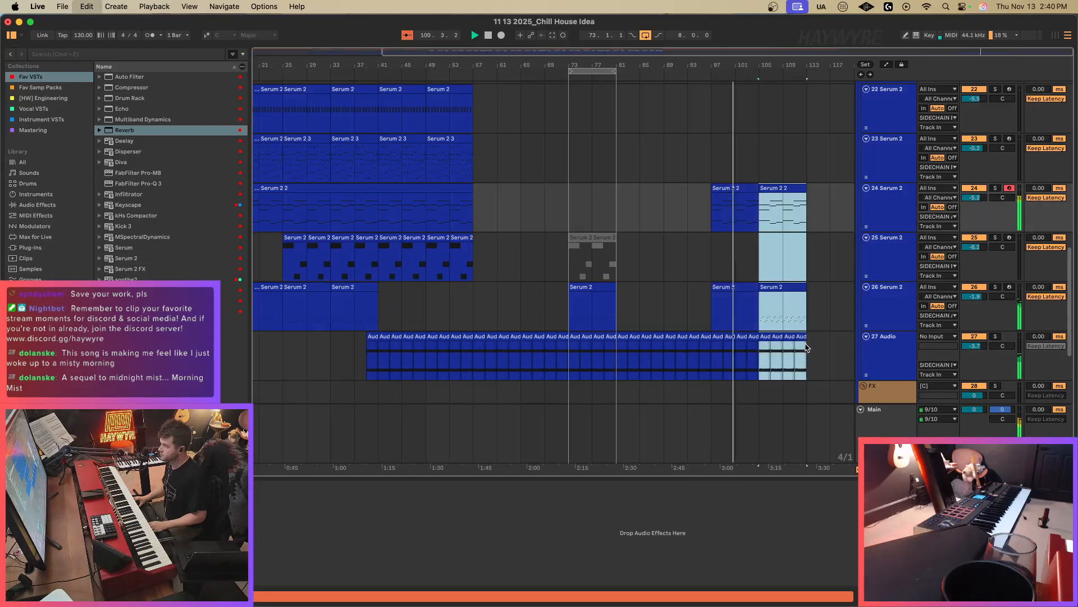
Add an Auto Filter to the 24 Serum 2 track and automate its frequency to fall from bar 97 to about 141 Hz at bar 113.
{"action": "left_click_drag", "start_coordinate": [121, 79], "coordinate": [777, 225]}
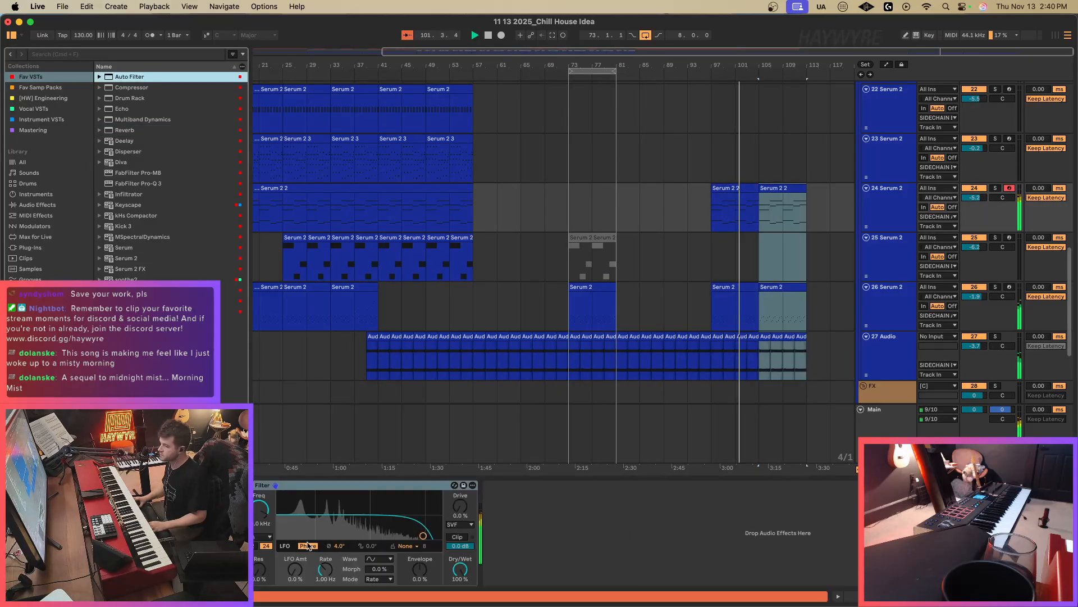
{"action": "left_click_drag", "start_coordinate": [261, 514], "coordinate": [260, 519]}
{"action": "key", "text": "a"}
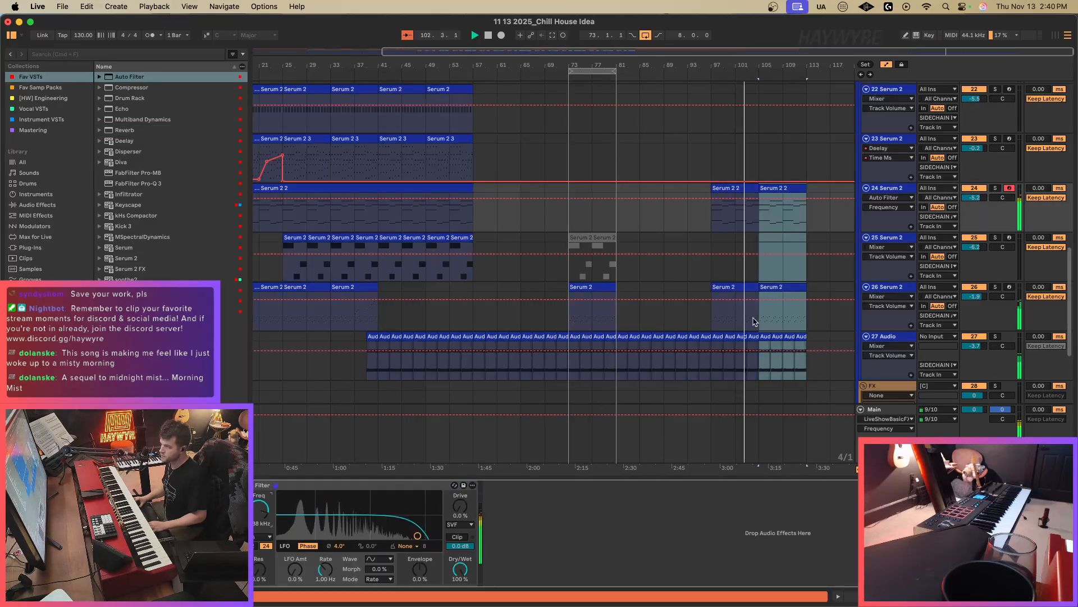
{"action": "left_click", "coordinate": [730, 200]}
{"action": "mouse_move", "coordinate": [729, 201]}
{"action": "left_mouse_down"}
{"action": "mouse_move", "coordinate": [755, 198]}
{"action": "mouse_move", "coordinate": [759, 213]}
{"action": "mouse_move", "coordinate": [711, 201]}
{"action": "left_mouse_up"}
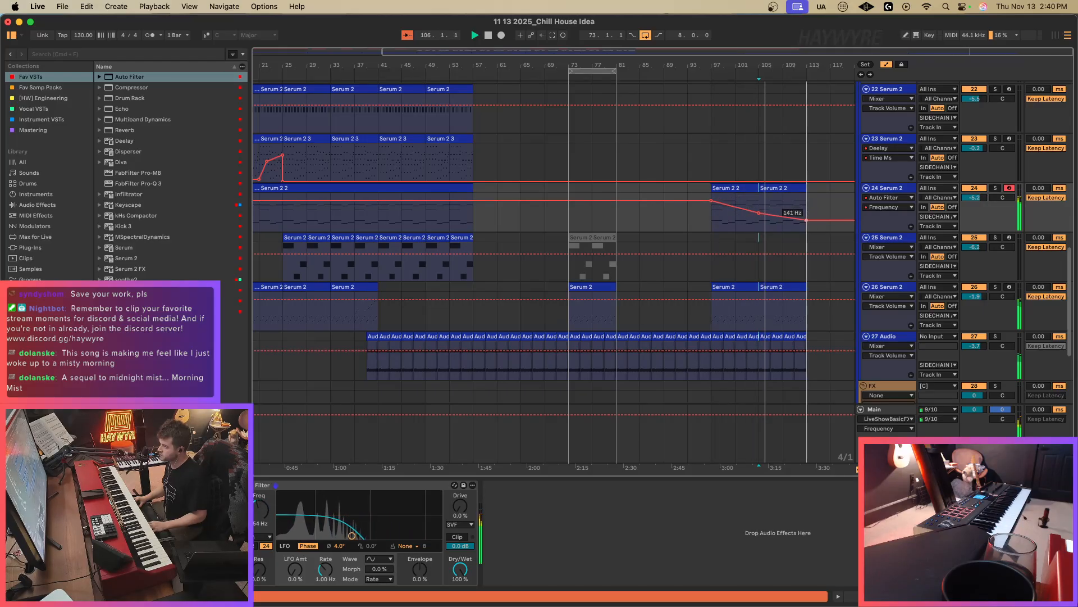
{"action": "key", "text": "a"}
{"action": "key", "text": "a"}
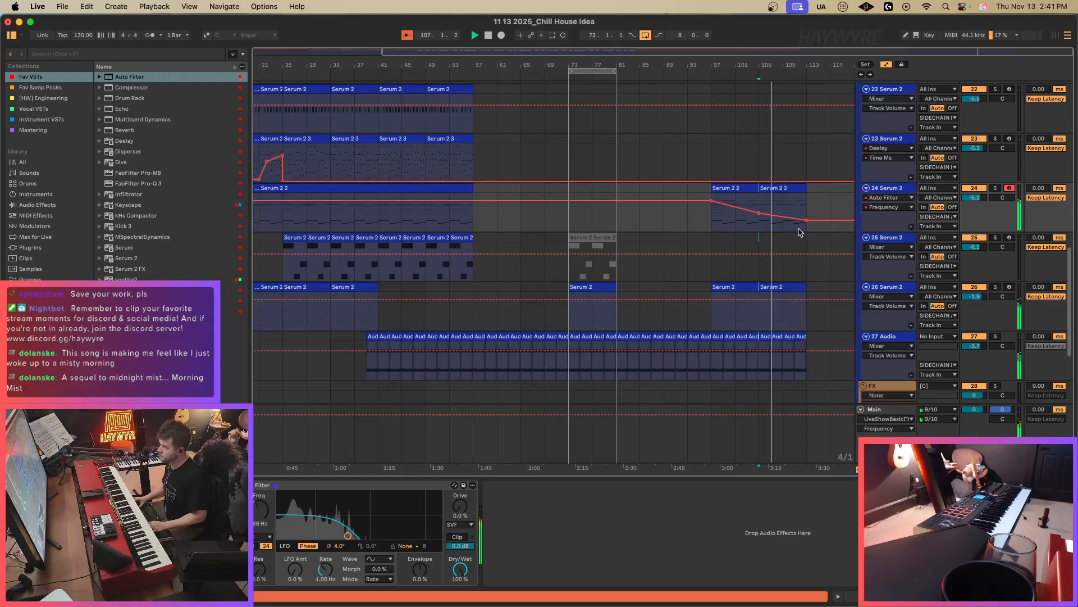
Hide the automation, loop bars 97 to 105 and stop playback.
{"action": "left_click", "coordinate": [730, 187]}
{"action": "key", "text": "a"}
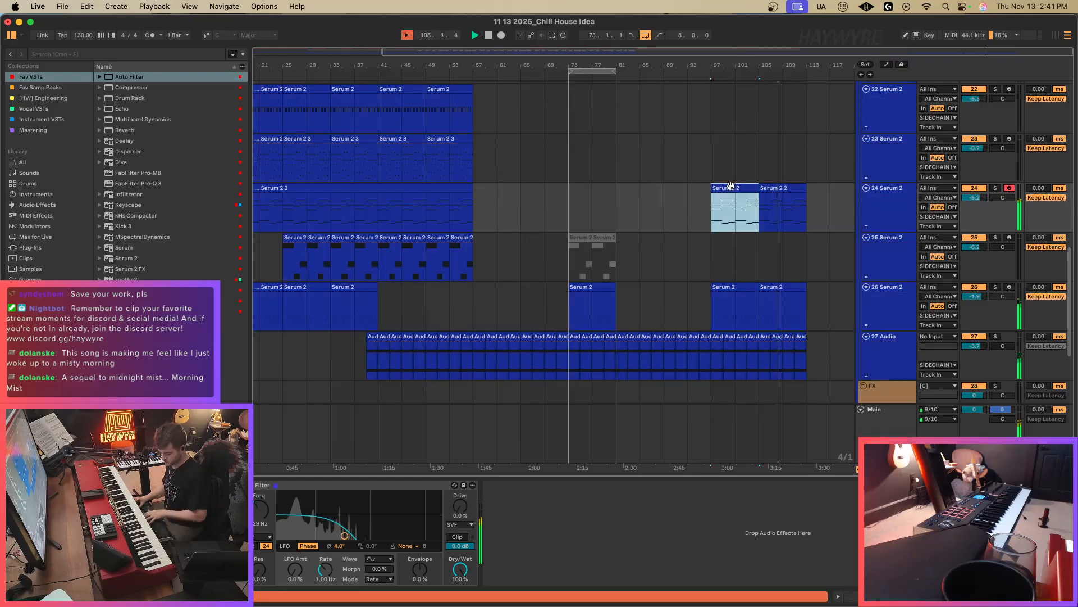
{"action": "key", "text": "super+l"}
{"action": "key", "text": "space"}
{"action": "scroll", "coordinate": [795, 341], "scroll_direction": "up", "scroll_amount": 15}
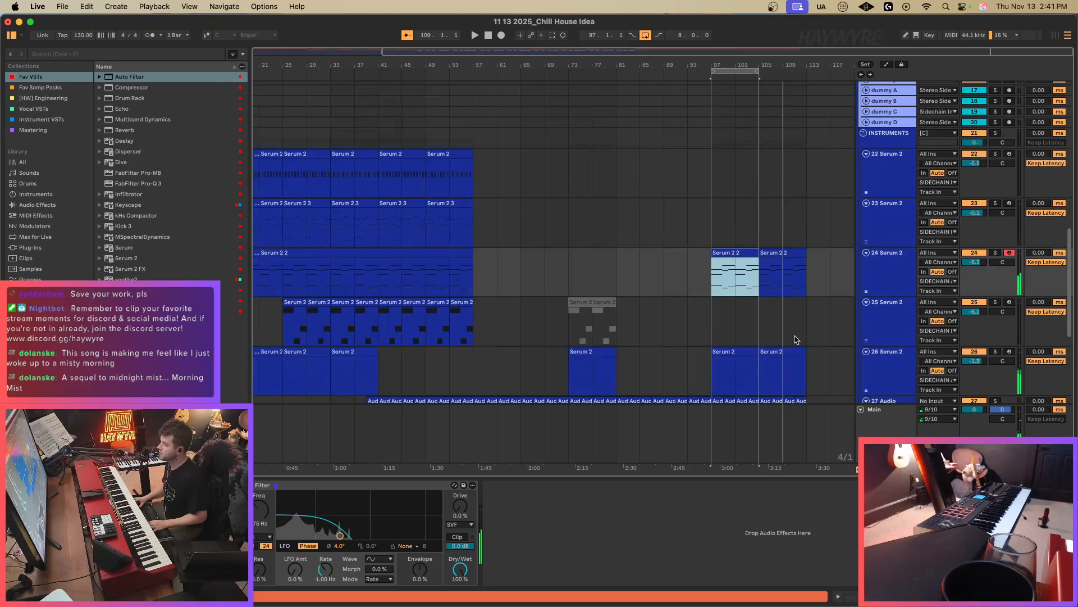
Arm the NORD track and rehearse a part over the bar 97 loop.
{"action": "left_click", "coordinate": [1009, 106]}
{"action": "key", "text": "space"}
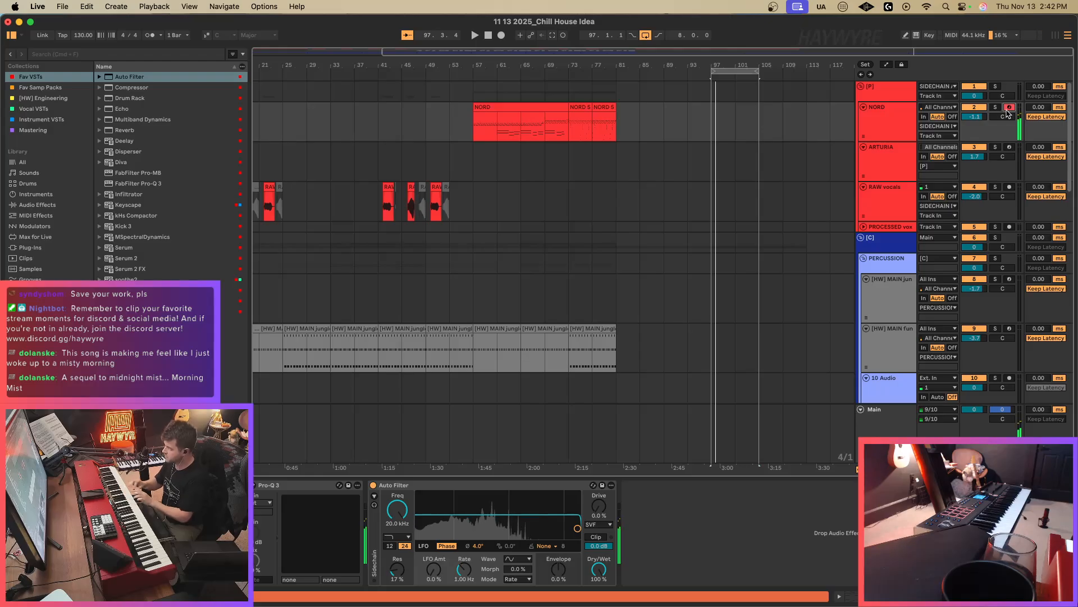
{"action": "key", "text": "space"}
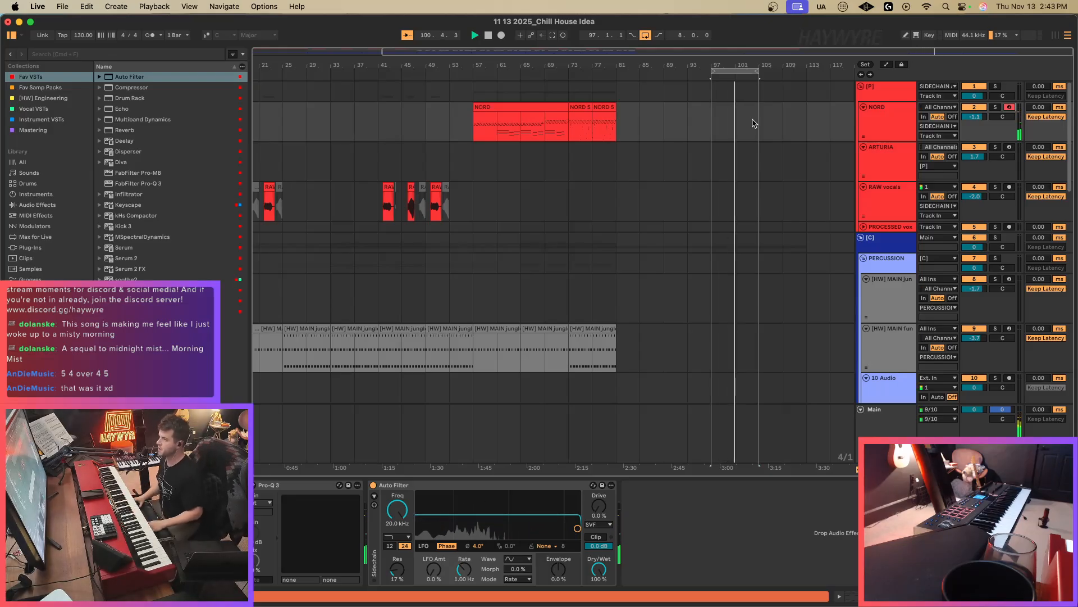
{"action": "key", "text": "space"}
Copy the [HW] MAIN funk drum clip from bars 9 to 17 to bar 97 on the same track.
{"action": "scroll", "coordinate": [693, 159], "scroll_direction": "down", "scroll_amount": 15}
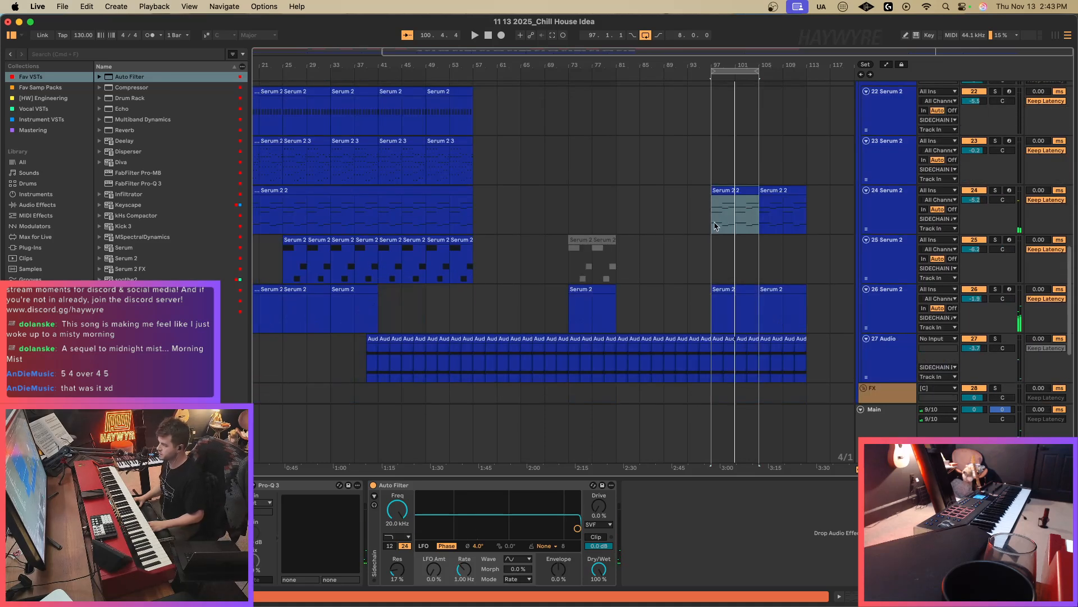
{"action": "scroll", "coordinate": [715, 225], "scroll_direction": "up", "scroll_amount": 15}
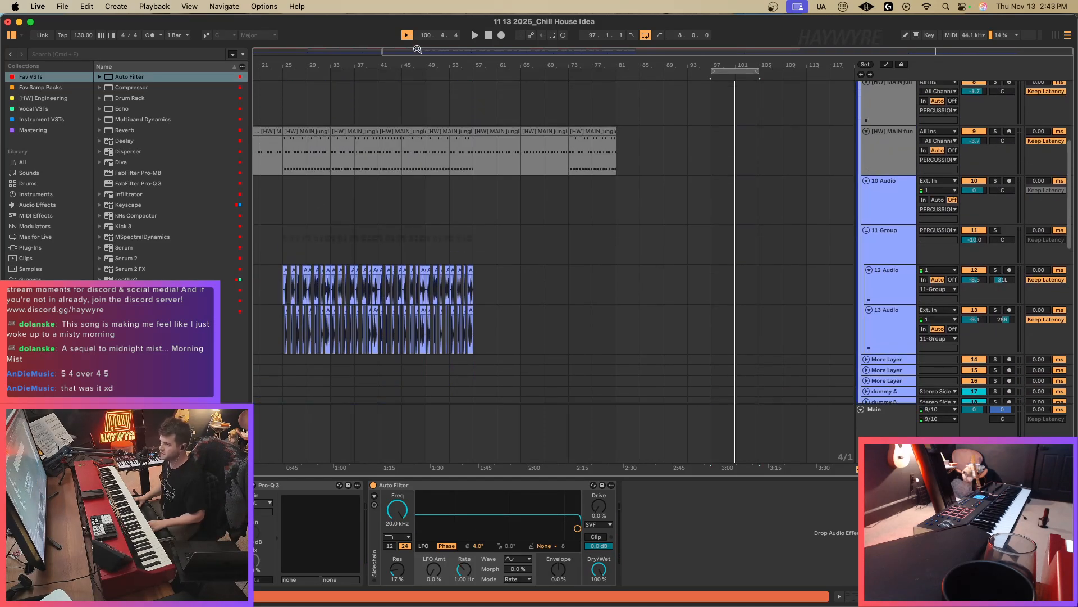
{"action": "double_click", "coordinate": [418, 50]}
{"action": "left_click", "coordinate": [317, 133]}
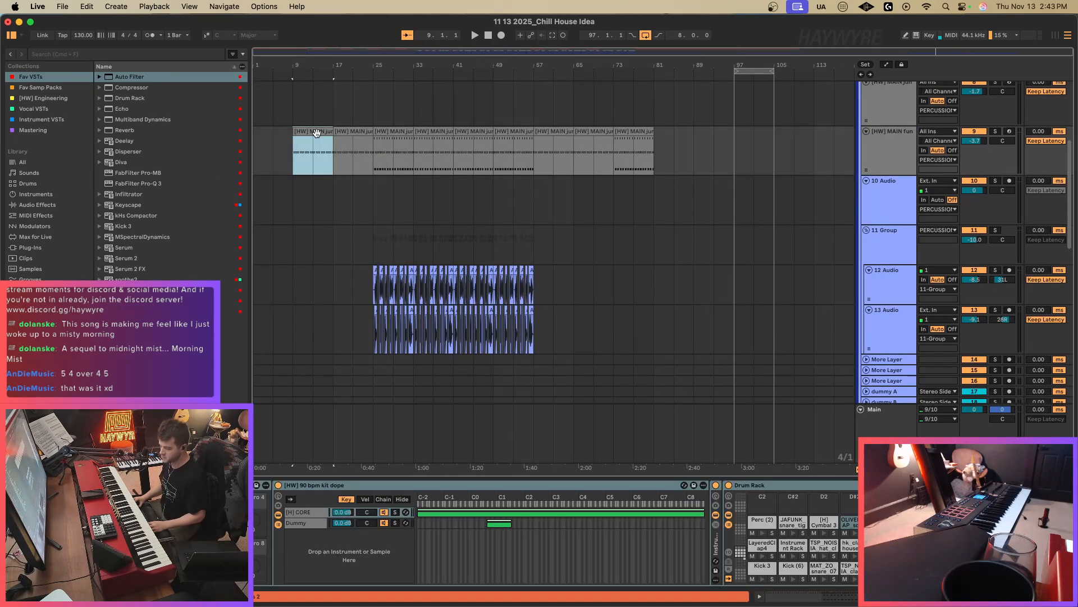
{"action": "key", "text": "super+c"}
{"action": "left_click", "coordinate": [736, 149]}
{"action": "key", "text": "super+v"}
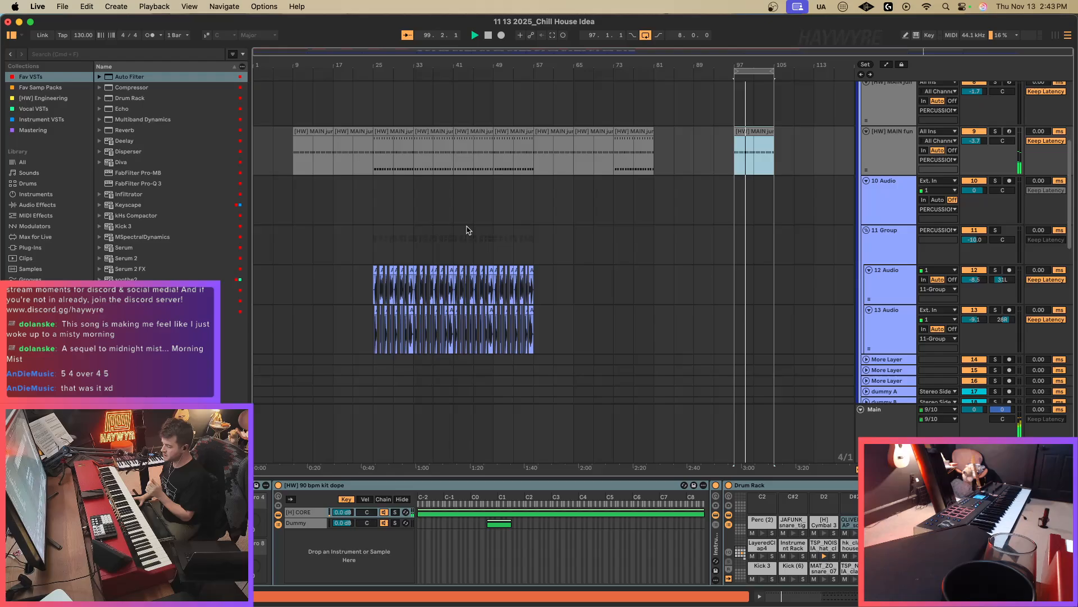
Replace the [HW] MAIN funk drums at bars 97 to 105 with the busier pattern from bar 33.
{"action": "scroll", "coordinate": [487, 234], "scroll_direction": "up", "scroll_amount": 5}
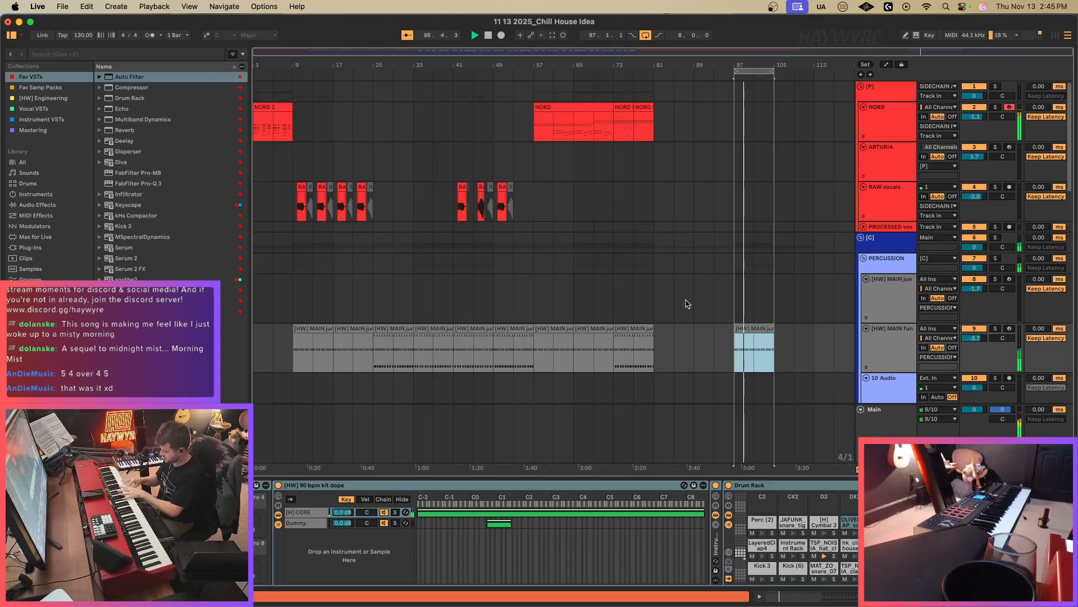
{"action": "left_click", "coordinate": [446, 360]}
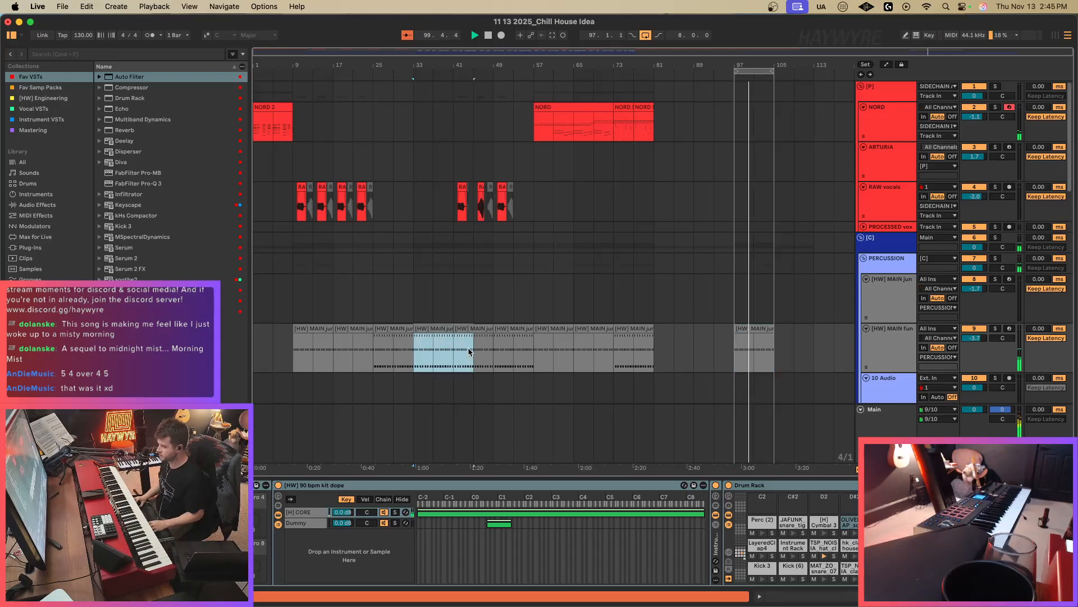
{"action": "left_click", "coordinate": [742, 359]}
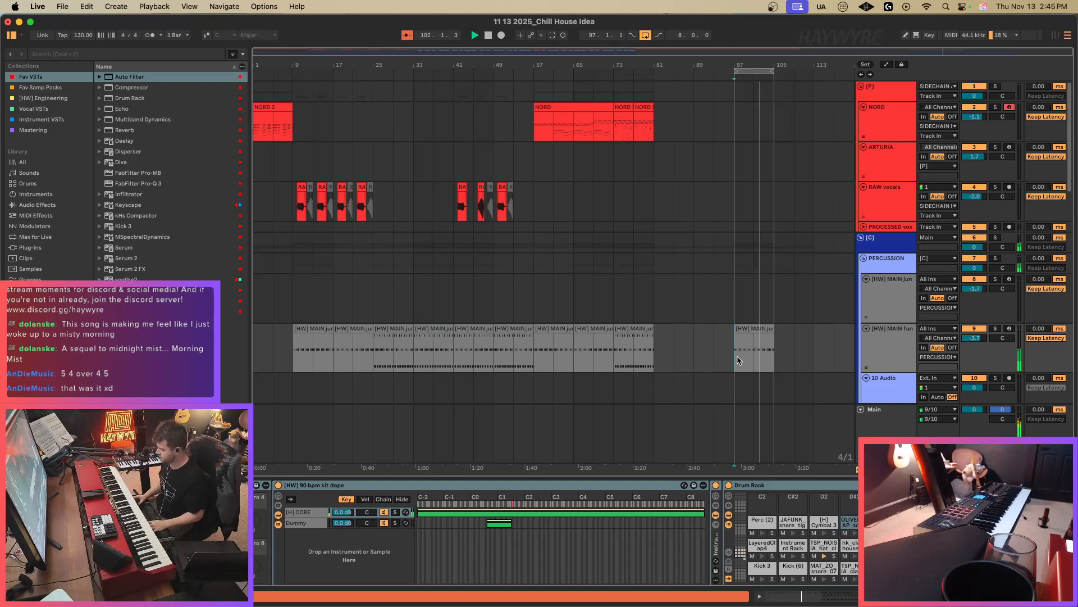
{"action": "left_click", "coordinate": [738, 360]}
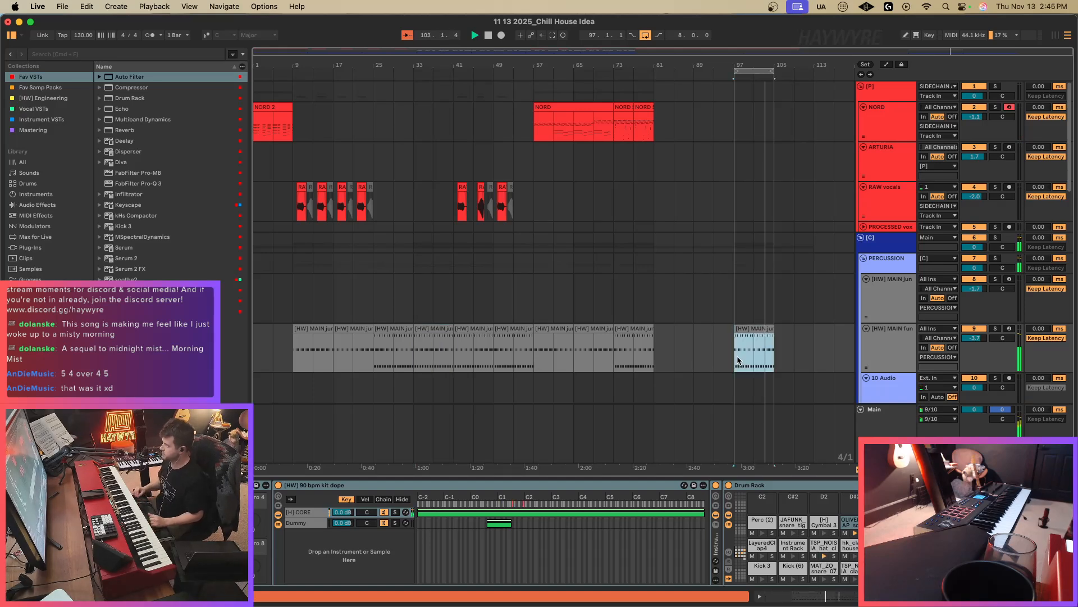
Route the NORD track's output to SIDECHAIN A [lo latency].
{"action": "left_click", "coordinate": [884, 120]}
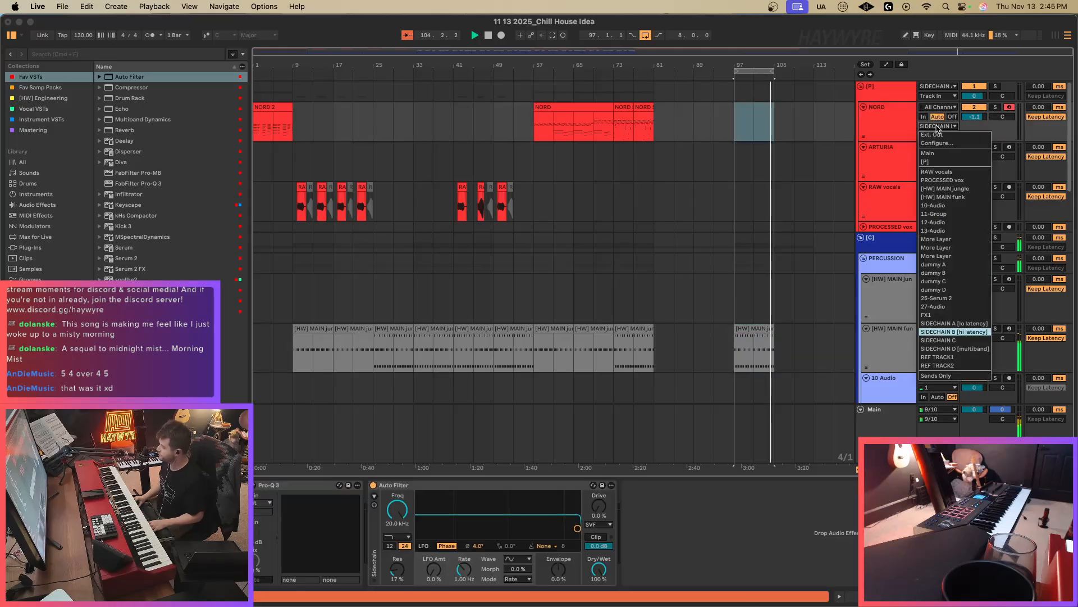
{"action": "left_click", "coordinate": [939, 126]}
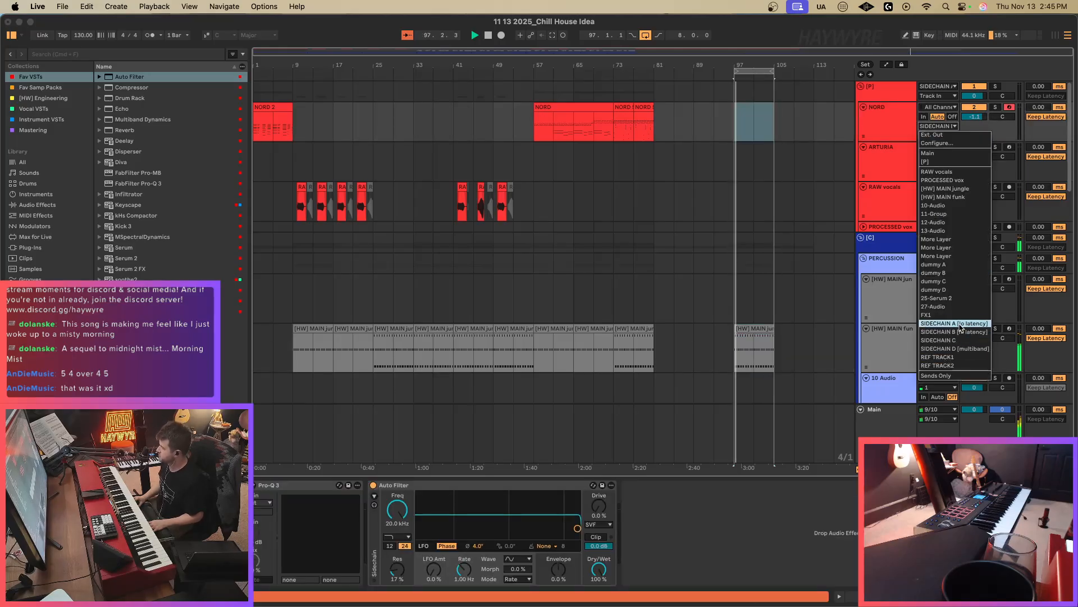
{"action": "left_click", "coordinate": [949, 324]}
{"action": "left_click", "coordinate": [879, 129]}
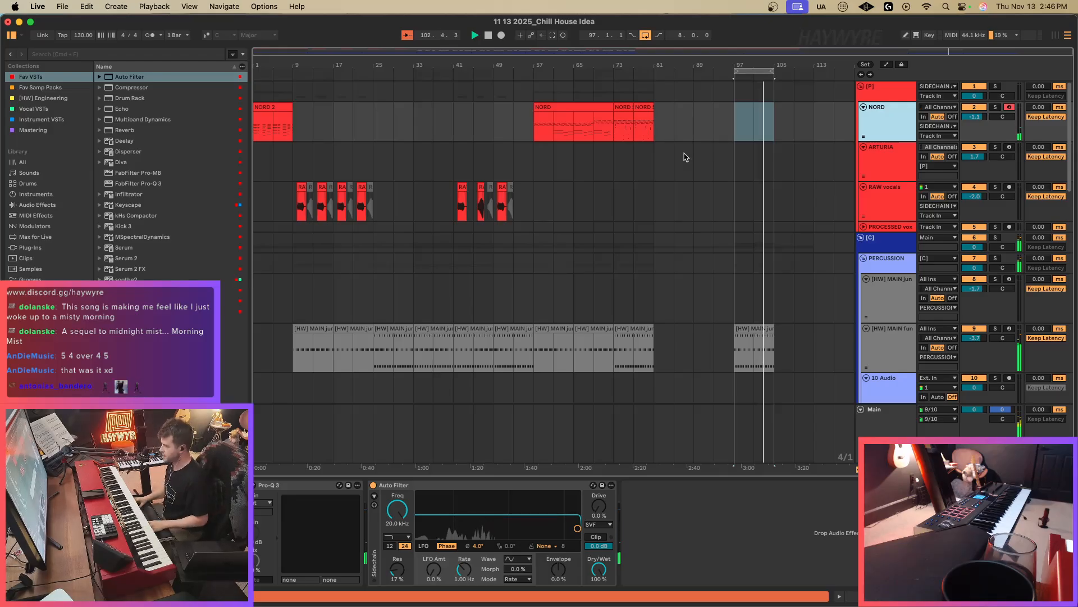
Stop playback and copy bars 97 to 105 of tracks 24 to 27 to bars 89 and 81.
{"action": "key", "text": "space"}
{"action": "left_click", "coordinate": [653, 130]}
{"action": "scroll", "coordinate": [653, 135], "scroll_direction": "down", "scroll_amount": 15}
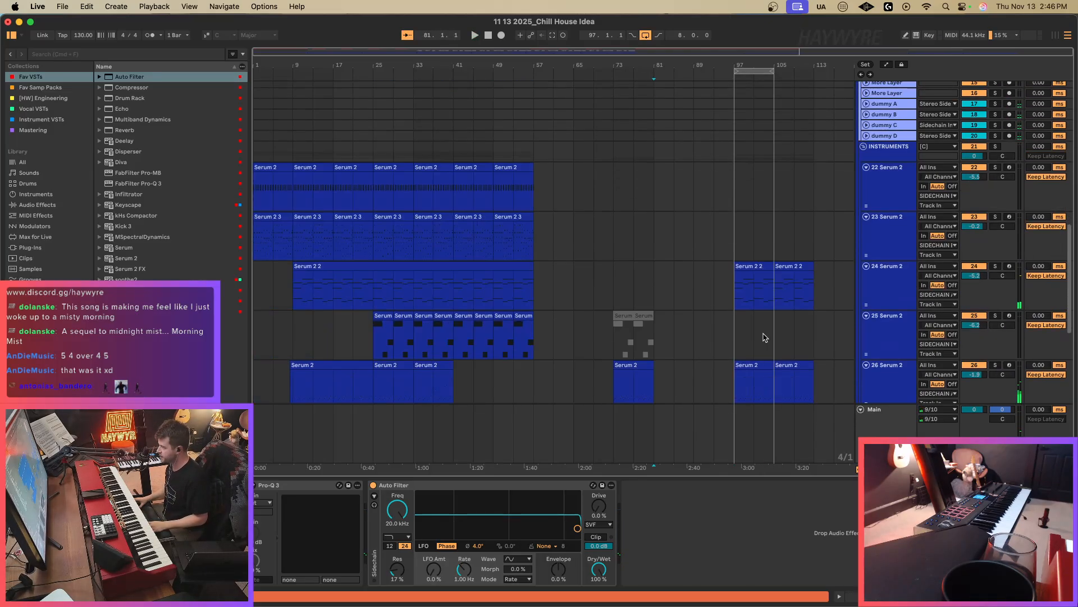
{"action": "scroll", "coordinate": [752, 272], "scroll_direction": "up", "scroll_amount": 3}
{"action": "left_click_drag", "start_coordinate": [734, 231], "coordinate": [782, 371]}
{"action": "left_click", "coordinate": [698, 229]}
{"action": "key", "text": "super+v"}
{"action": "left_click", "coordinate": [658, 230]}
{"action": "key", "text": "super+v"}
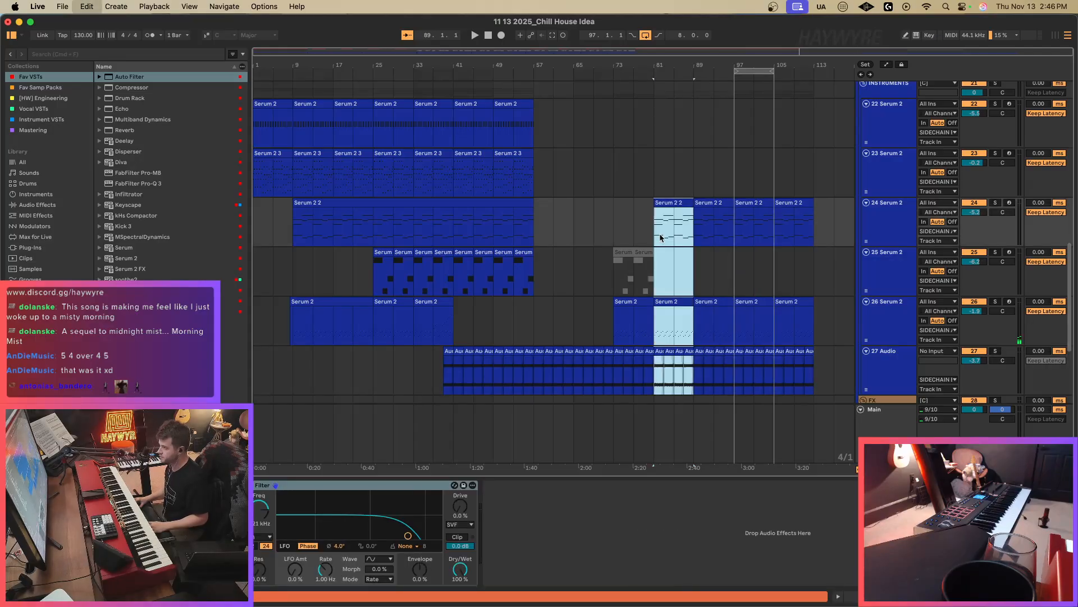
Record a NORD piano take from bar 81 with bars 81 to 97 looped, moving the loop to bars 97 to 105 during recording.
{"action": "left_click", "coordinate": [660, 236]}
{"action": "left_click_drag", "start_coordinate": [658, 238], "coordinate": [740, 226]}
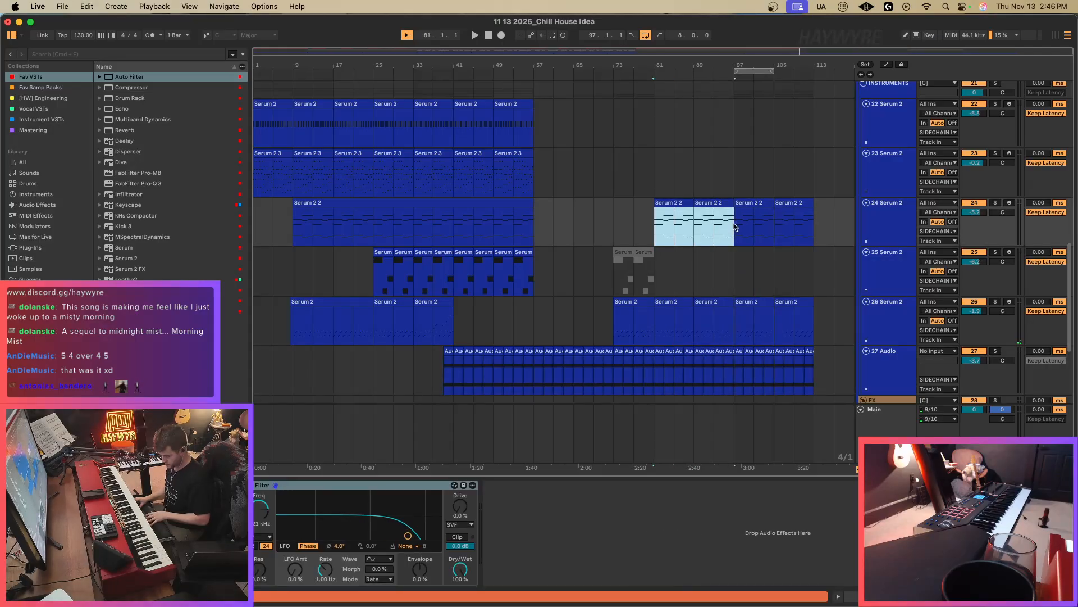
{"action": "key", "text": "super+l"}
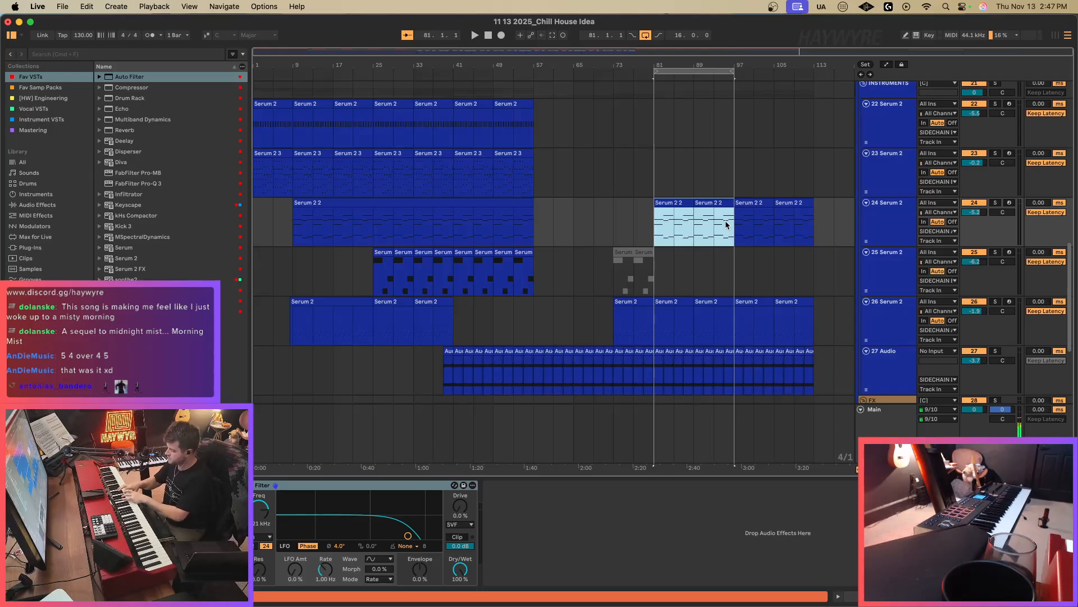
{"action": "key", "text": "F9"}
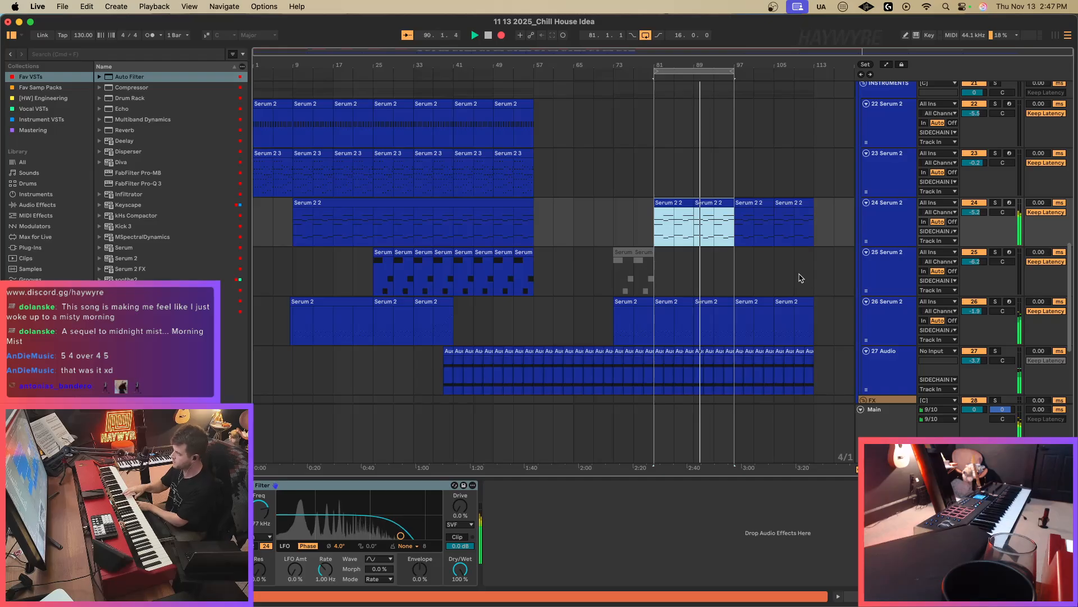
{"action": "left_click_drag", "start_coordinate": [711, 68], "coordinate": [774, 72]}
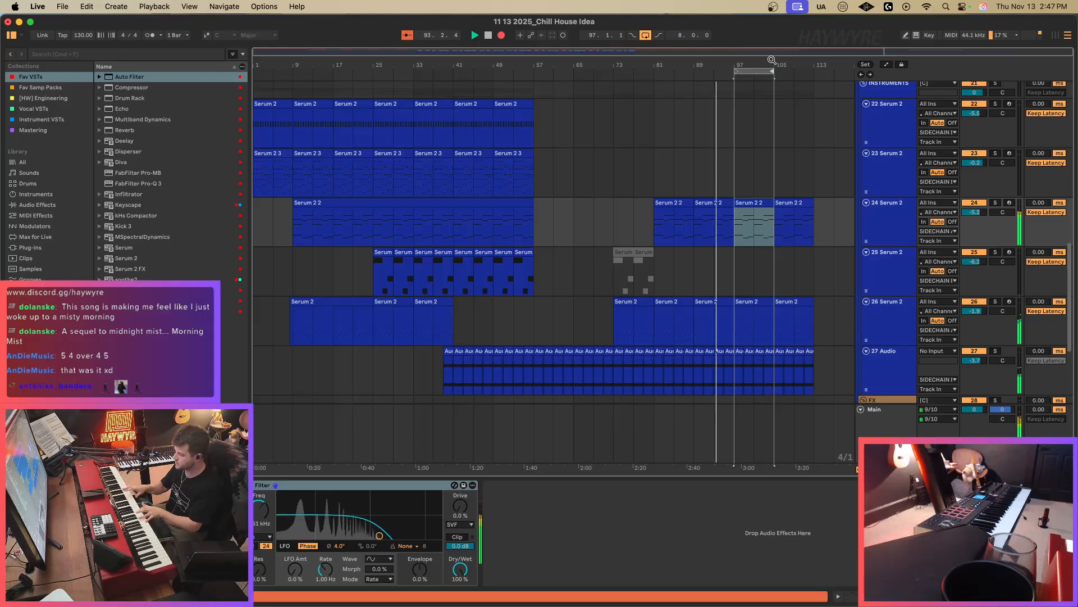
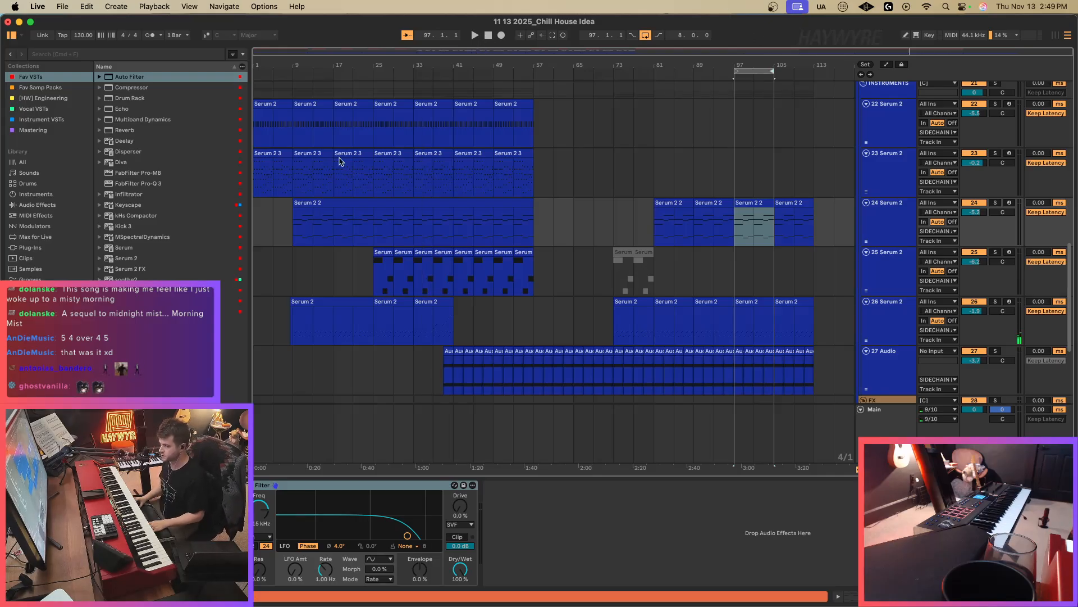
Play the arrangement from bar 9 and raise the 26 Serum 2 track's volume to -1.3 dB.
{"action": "left_click", "coordinate": [295, 177]}
{"action": "key", "text": "space"}
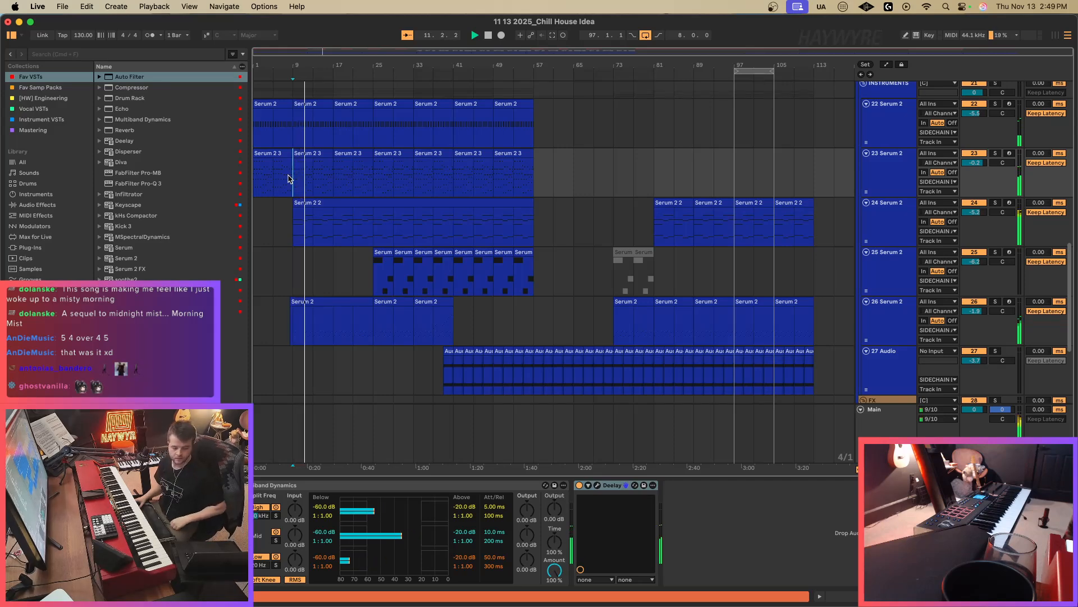
{"action": "scroll", "coordinate": [381, 295], "scroll_direction": "up", "scroll_amount": 1}
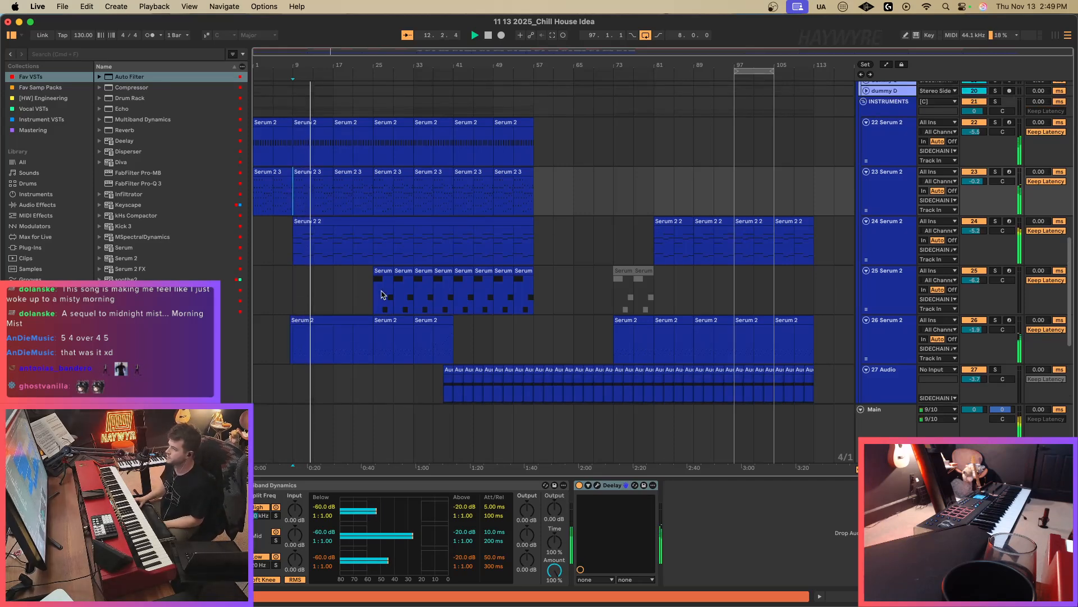
{"action": "scroll", "coordinate": [382, 294], "scroll_direction": "up", "scroll_amount": 15}
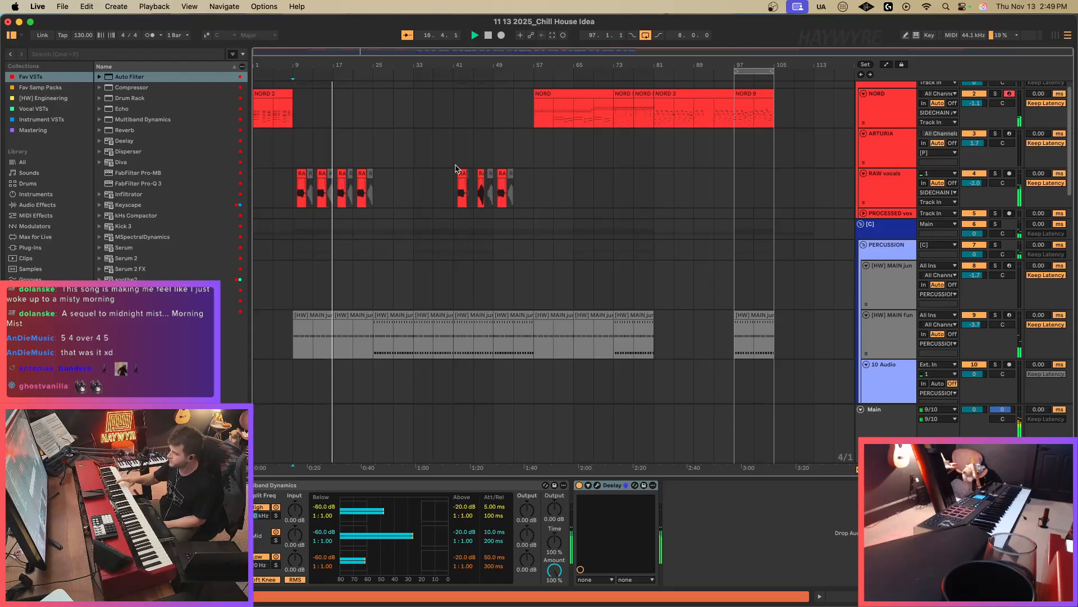
{"action": "scroll", "coordinate": [284, 321], "scroll_direction": "down", "scroll_amount": 15}
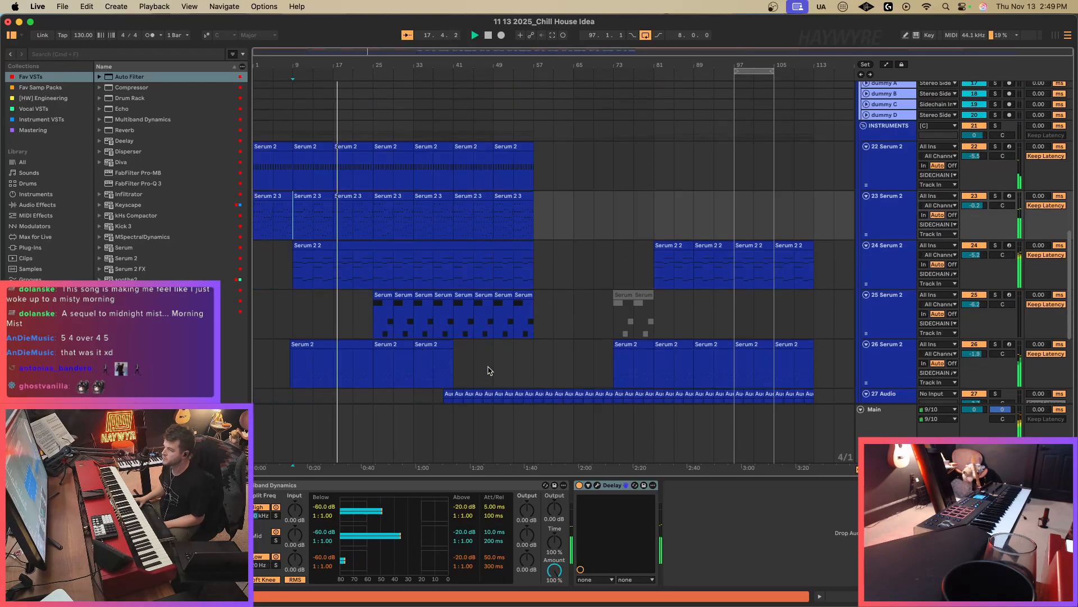
{"action": "left_click_drag", "start_coordinate": [969, 214], "coordinate": [969, 211]}
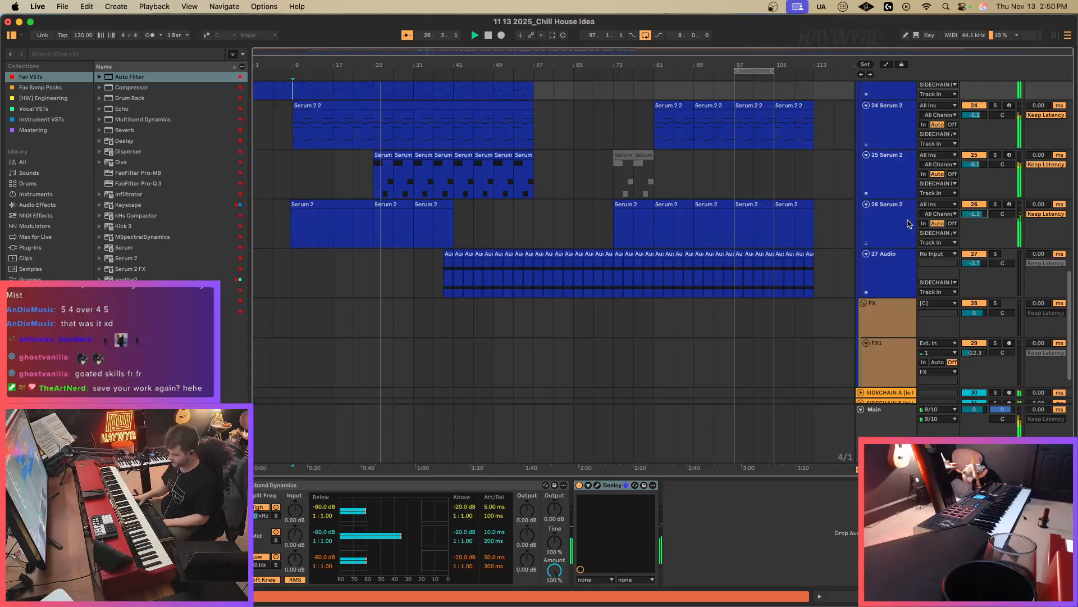
Look over the percussion and instrument tracks during playback and select the 27 Audio track.
{"action": "scroll", "coordinate": [343, 219], "scroll_direction": "up", "scroll_amount": 10}
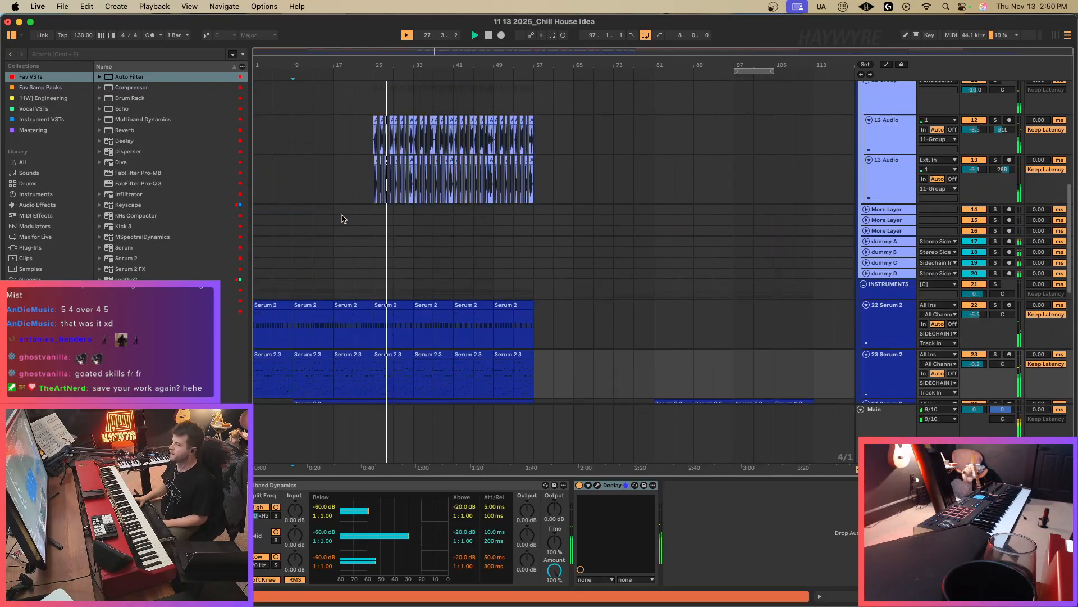
{"action": "scroll", "coordinate": [349, 218], "scroll_direction": "up", "scroll_amount": 2}
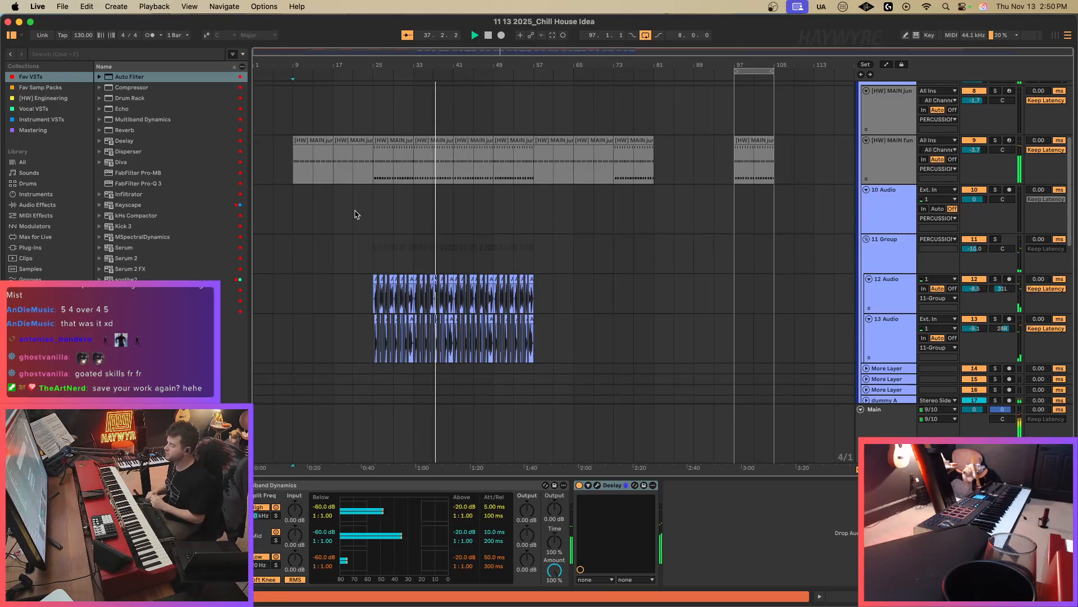
{"action": "scroll", "coordinate": [393, 247], "scroll_direction": "down", "scroll_amount": 15}
{"action": "left_click", "coordinate": [435, 284]}
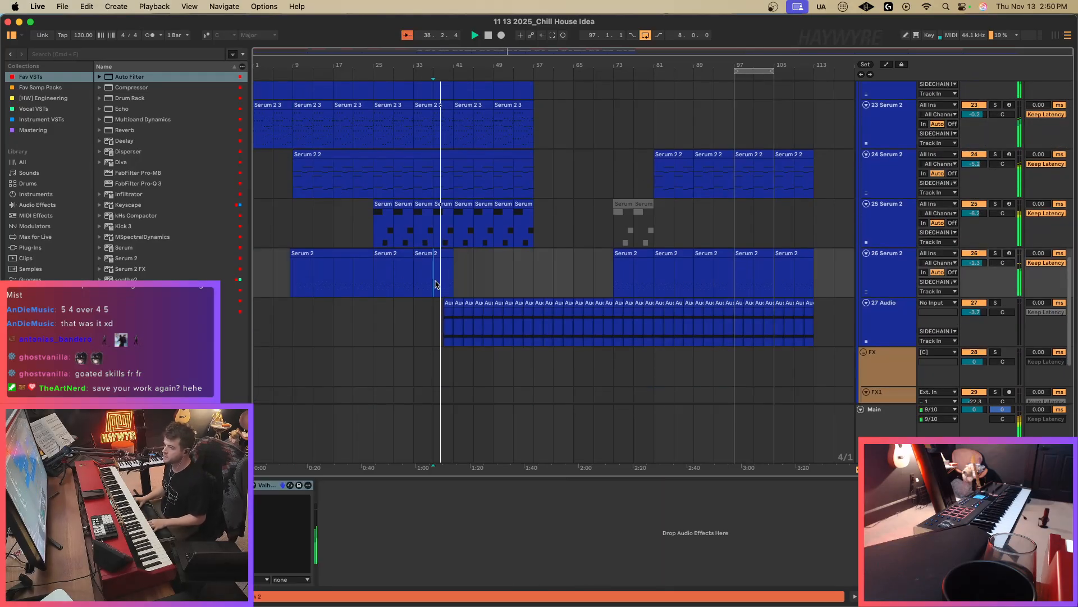
{"action": "left_click", "coordinate": [863, 335]}
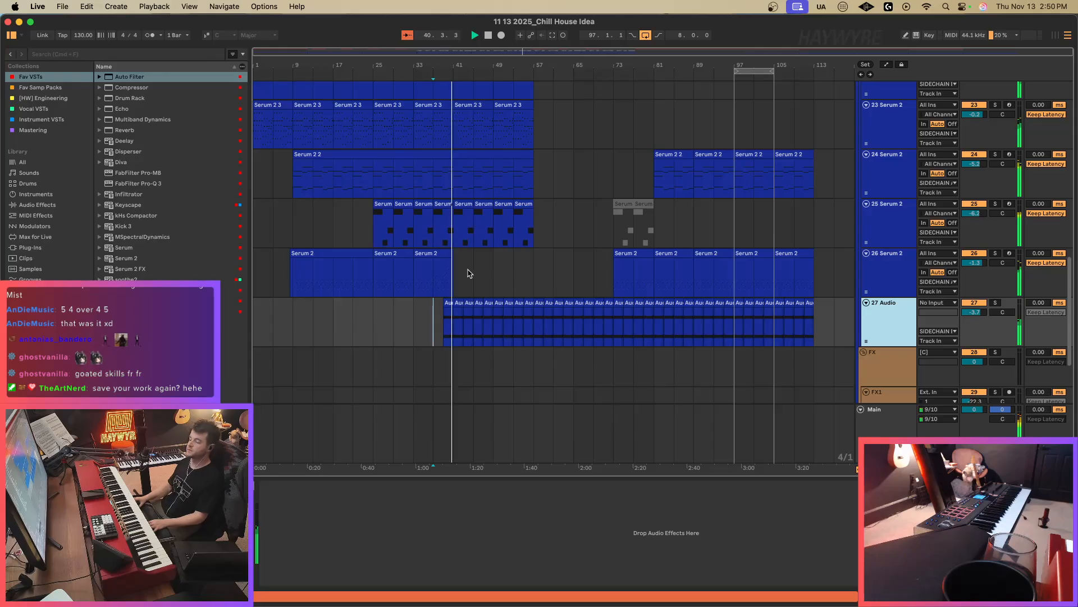
{"action": "left_click", "coordinate": [467, 237]}
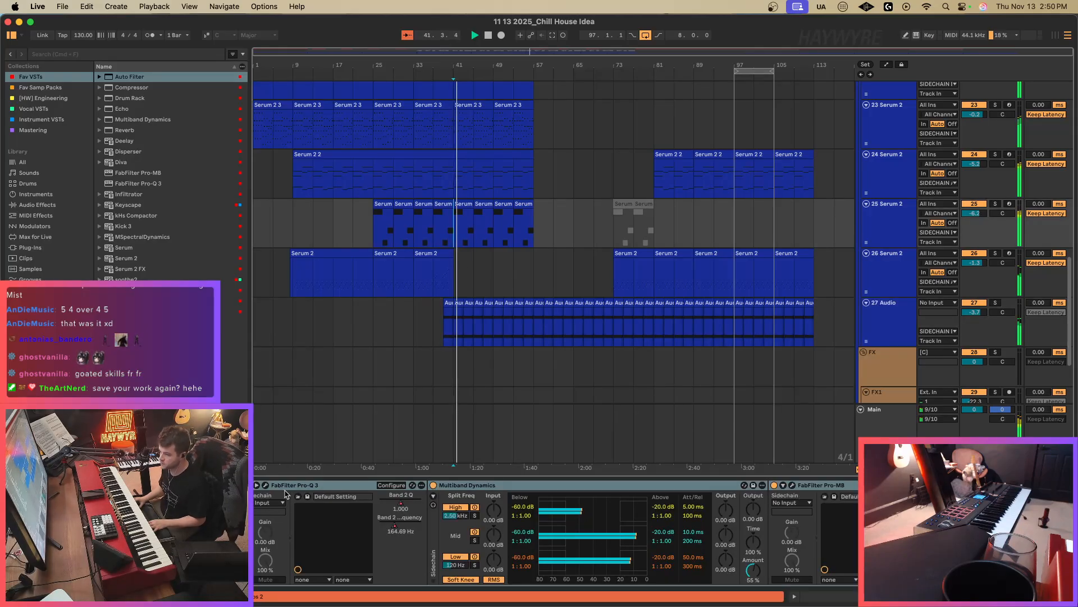
{"action": "left_click_drag", "start_coordinate": [374, 235], "coordinate": [413, 234]}
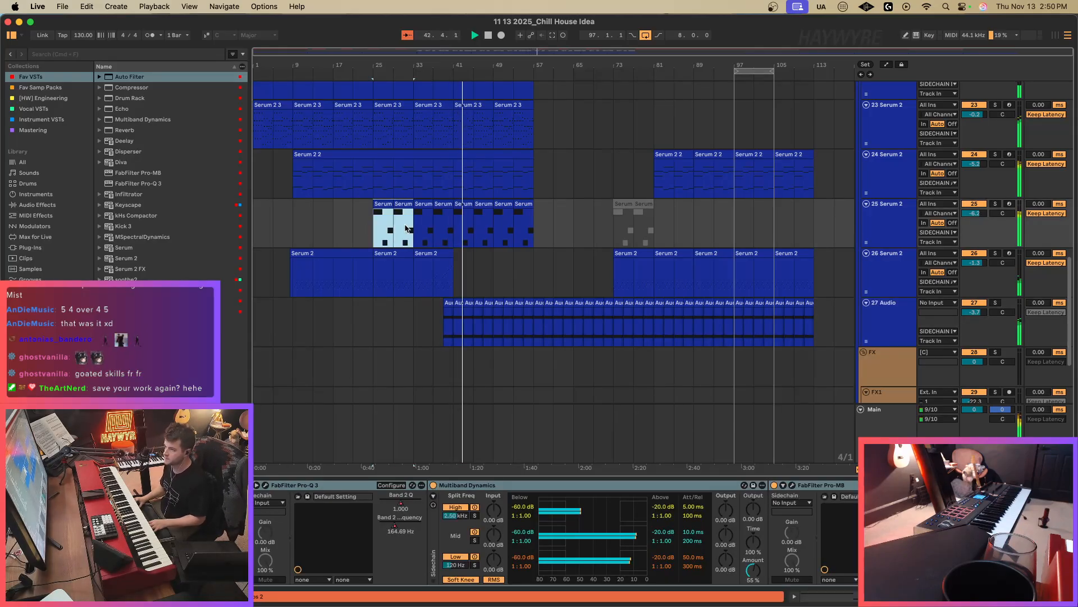
{"action": "left_click", "coordinate": [456, 236]}
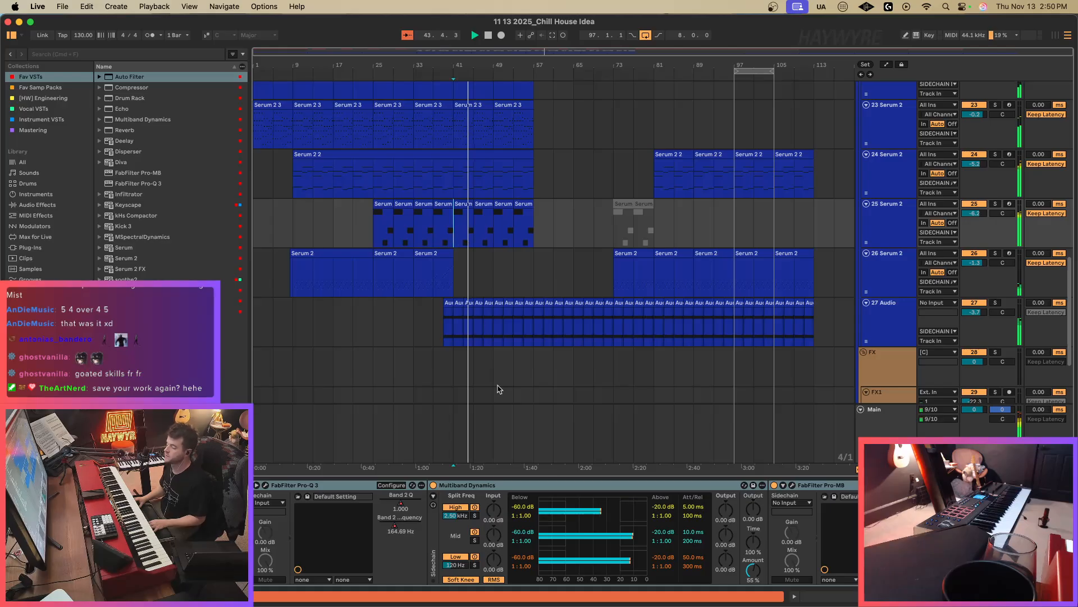
Add an Auto Filter to the 27 Audio track and automate its frequency down from bar 41, reaching 1.30 kHz by bar 57.
{"action": "left_click_drag", "start_coordinate": [139, 77], "coordinate": [464, 327]}
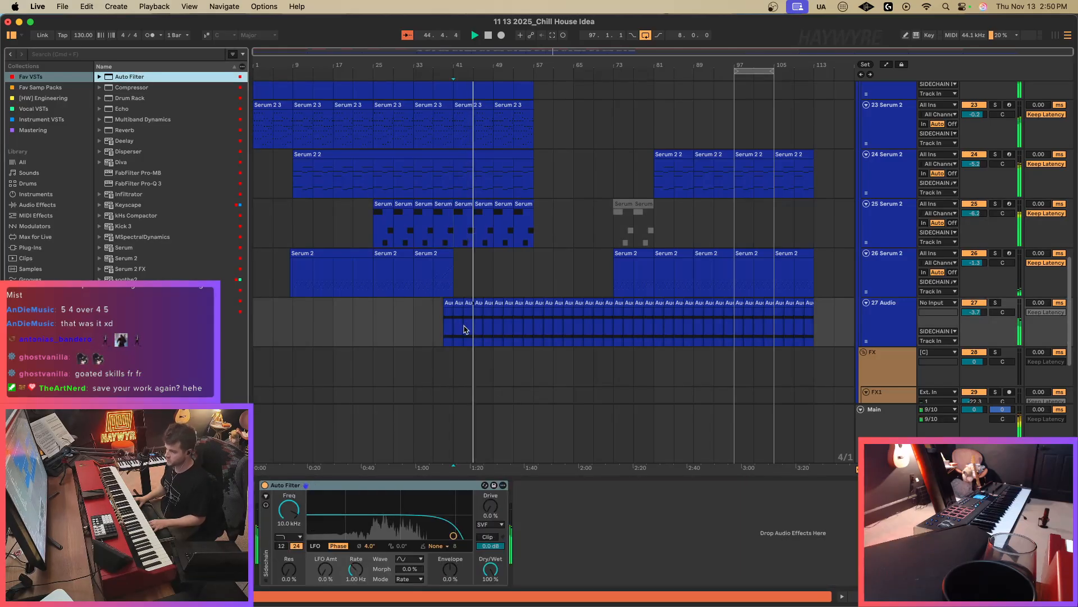
{"action": "left_click_drag", "start_coordinate": [289, 509], "coordinate": [289, 526]}
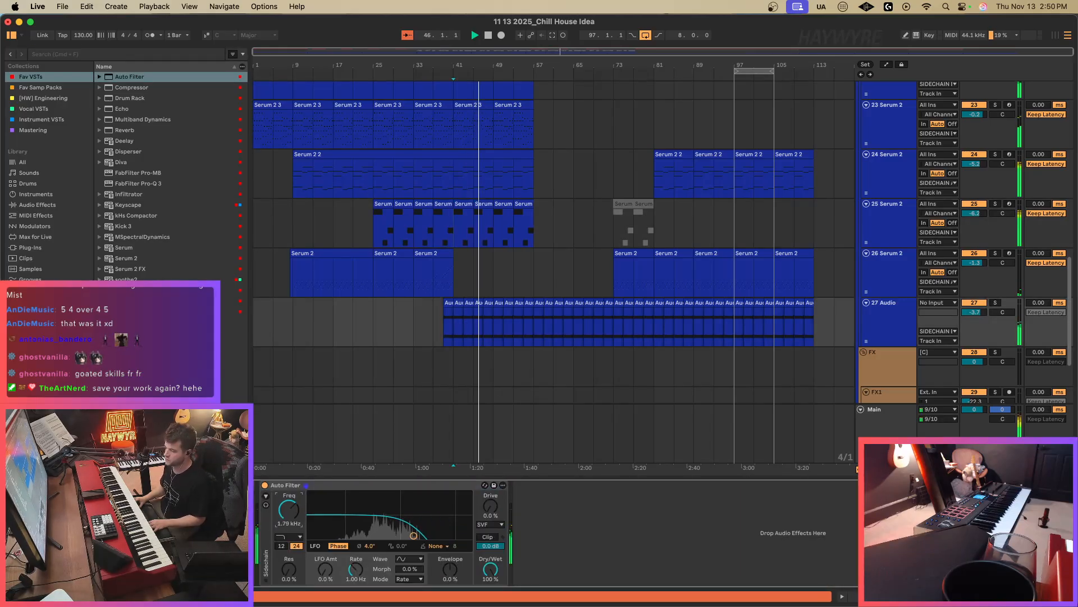
{"action": "key", "text": "a"}
{"action": "mouse_move", "coordinate": [492, 322]}
{"action": "left_mouse_down"}
{"action": "mouse_move", "coordinate": [453, 308]}
{"action": "mouse_move", "coordinate": [493, 323]}
{"action": "left_mouse_up"}
{"action": "left_click", "coordinate": [534, 323]}
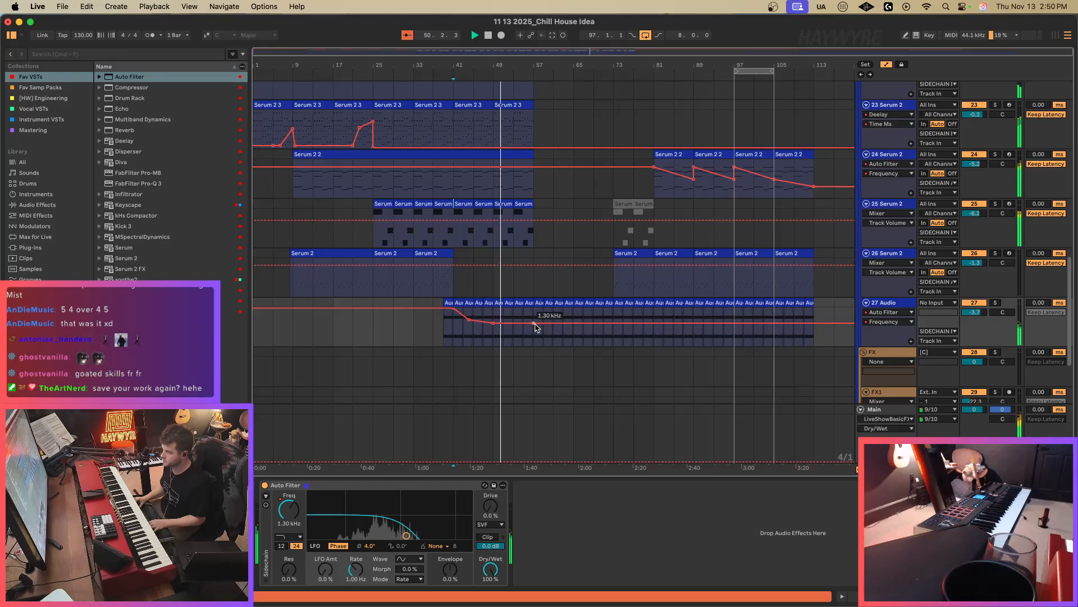
{"action": "key", "text": "a"}
Split the active [HW] MAIN drum track's clip at bar 53 and delete its kick notes from bar 55 to bar 57.
{"action": "left_click", "coordinate": [533, 236]}
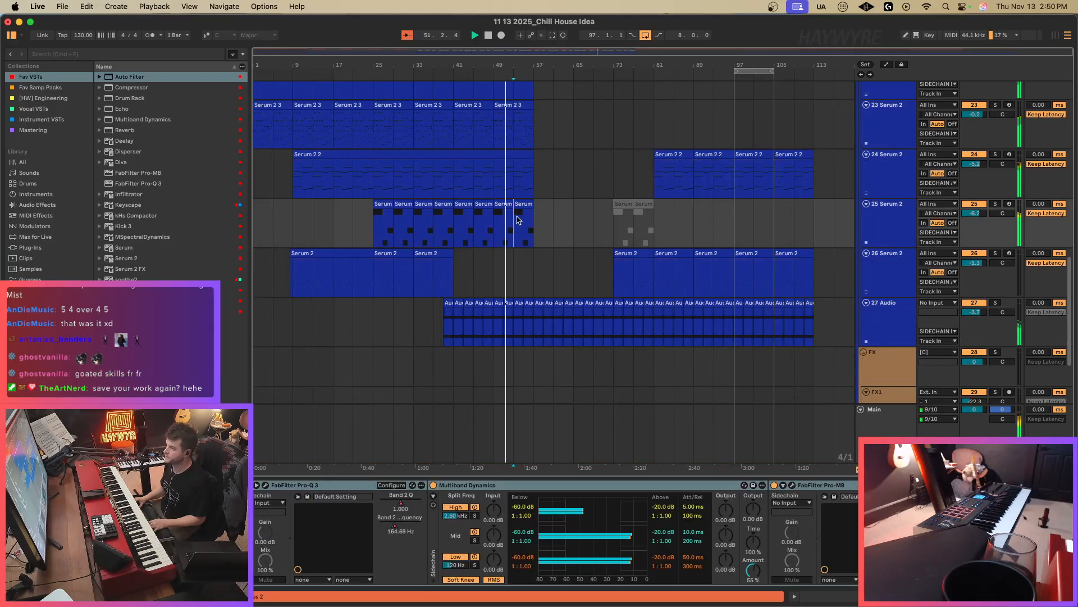
{"action": "scroll", "coordinate": [536, 236], "scroll_direction": "up", "scroll_amount": 5}
{"action": "scroll", "coordinate": [536, 236], "scroll_direction": "up", "scroll_amount": 10}
{"action": "left_click", "coordinate": [520, 227]}
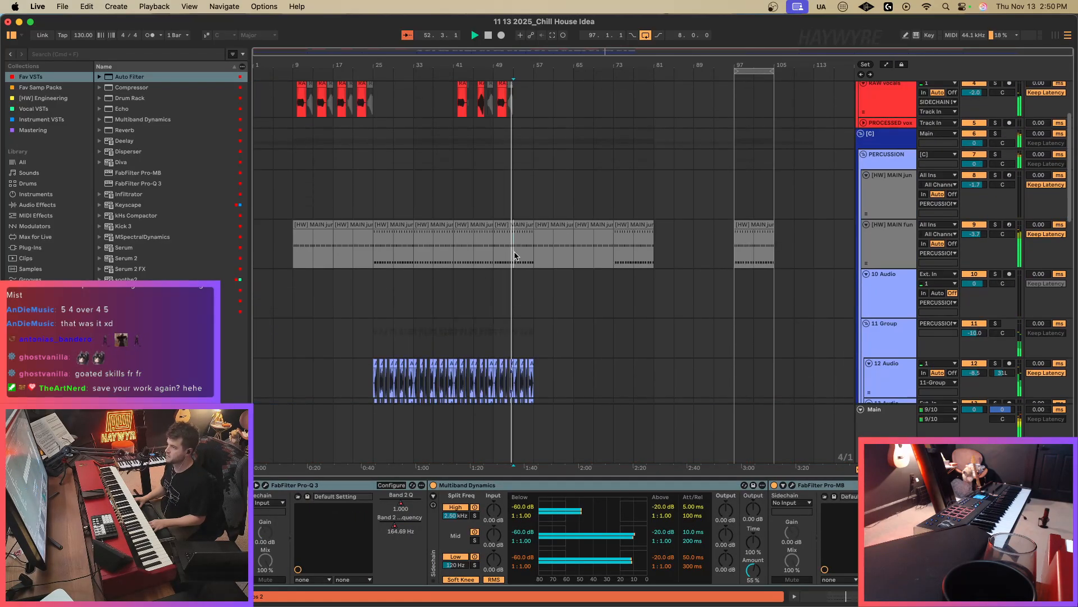
{"action": "double_click", "coordinate": [522, 227]}
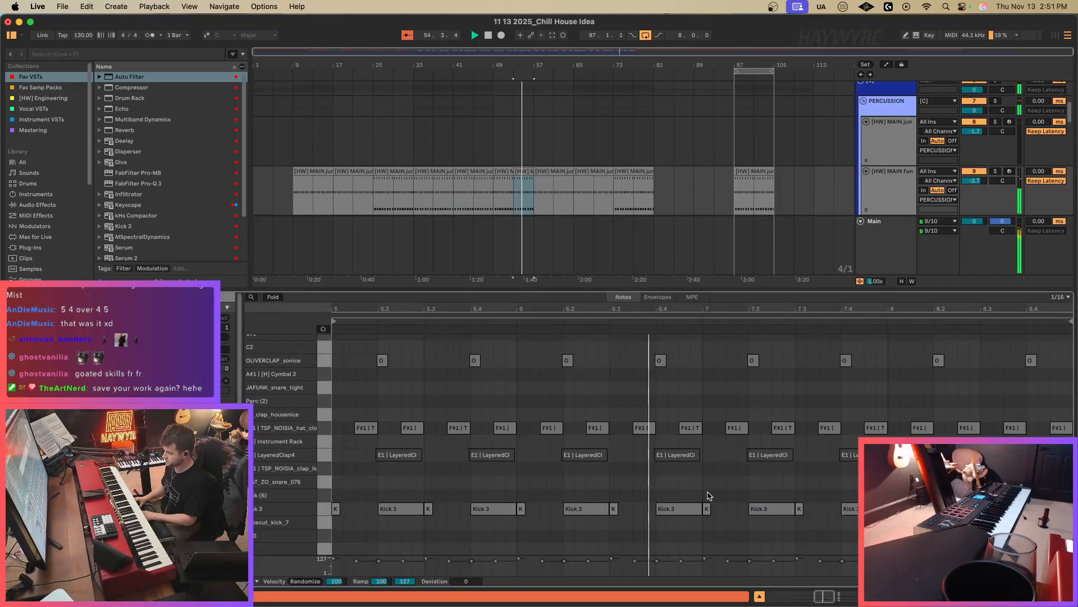
{"action": "left_click_drag", "start_coordinate": [706, 495], "coordinate": [983, 542]}
{"action": "key", "text": "Delete"}
{"action": "key", "text": "shift+Tab"}
{"action": "scroll", "coordinate": [574, 388], "scroll_direction": "down", "scroll_amount": 6}
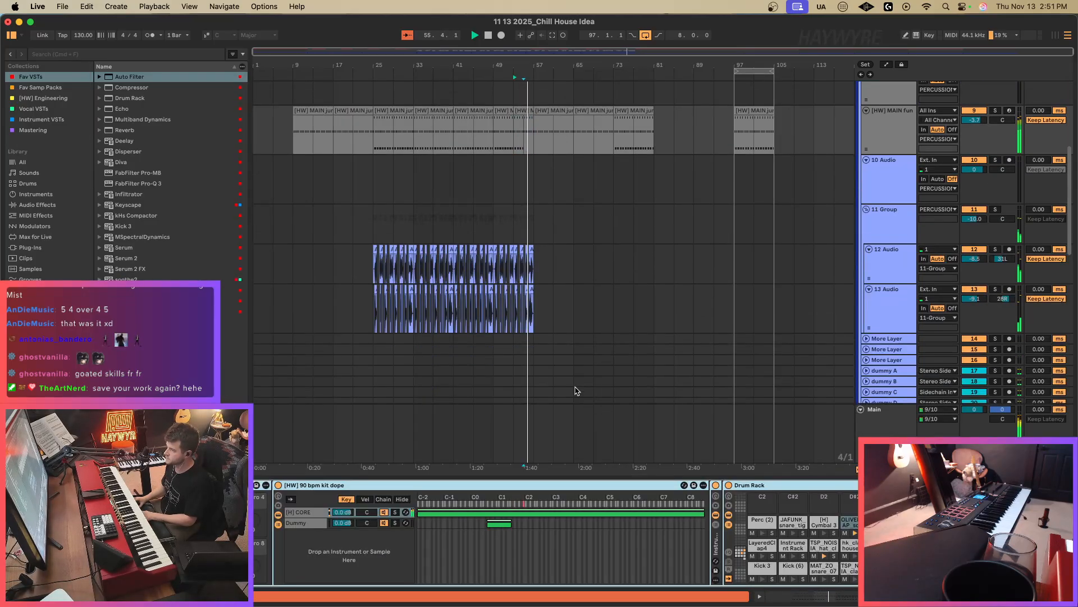
Automate the 27 Audio track's Auto Filter frequency to rise from bar 57 to about 9.2 kHz at bar 65.
{"action": "scroll", "coordinate": [560, 374], "scroll_direction": "down", "scroll_amount": 10}
{"action": "left_click", "coordinate": [532, 270]}
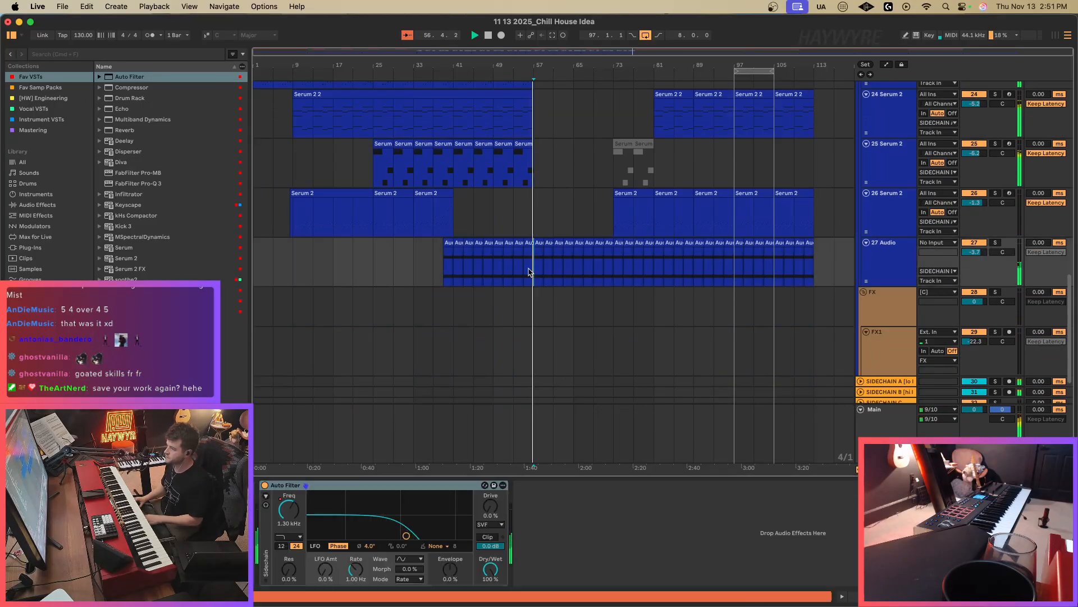
{"action": "key", "text": "a"}
{"action": "left_click_drag", "start_coordinate": [534, 265], "coordinate": [573, 253]}
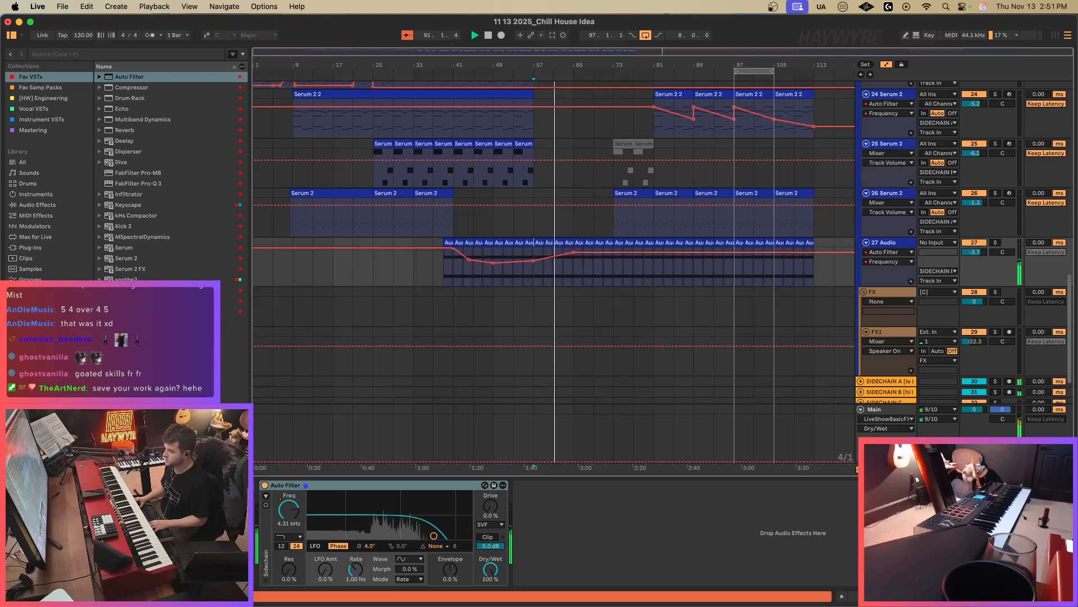
Reshape the 27 Audio track's Auto Pan amount automation to rise gradually from bar 57 and reach 100 % around bar 69.
{"action": "left_click", "coordinate": [889, 252]}
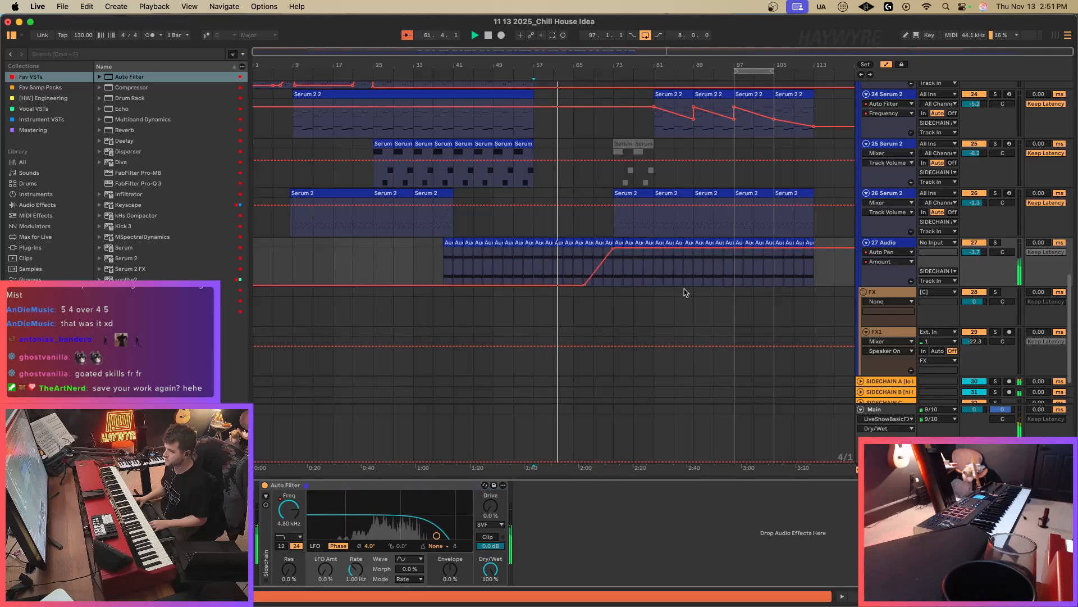
{"action": "left_click", "coordinate": [534, 284]}
{"action": "left_click", "coordinate": [585, 288]}
{"action": "left_click", "coordinate": [584, 285]}
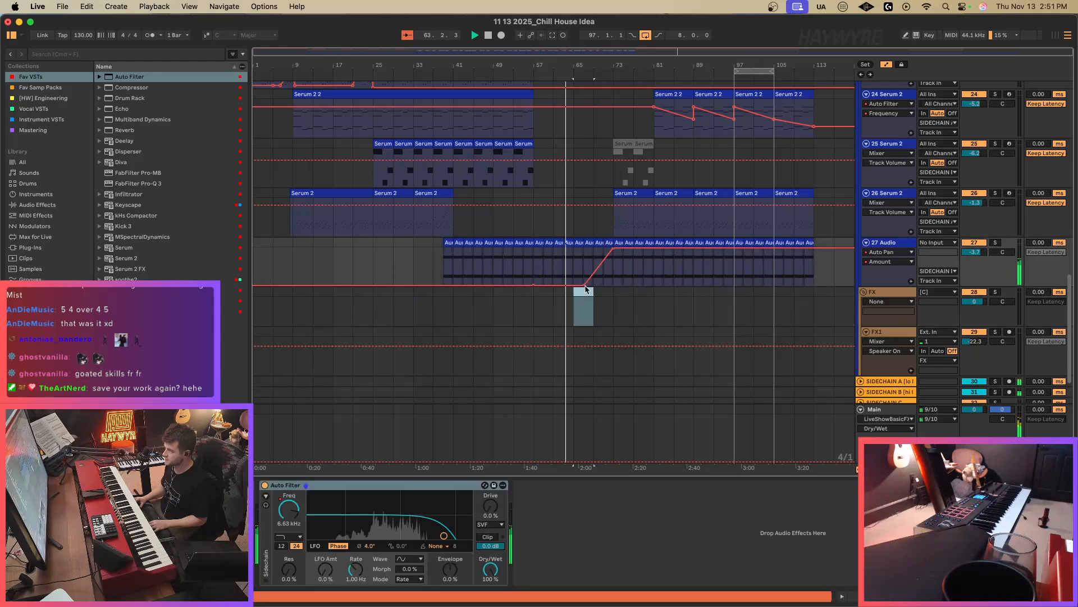
{"action": "left_click", "coordinate": [584, 288]}
{"action": "left_click_drag", "start_coordinate": [584, 285], "coordinate": [594, 248]}
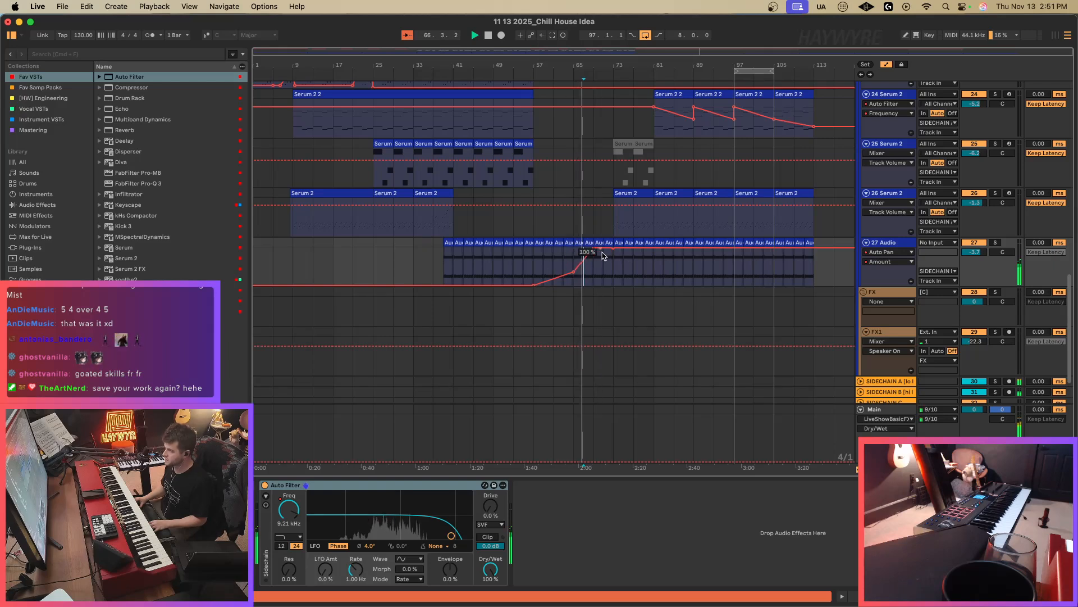
Raise the 27 Audio track's volume to -3.2 dB.
{"action": "scroll", "coordinate": [607, 258], "scroll_direction": "up", "scroll_amount": 2}
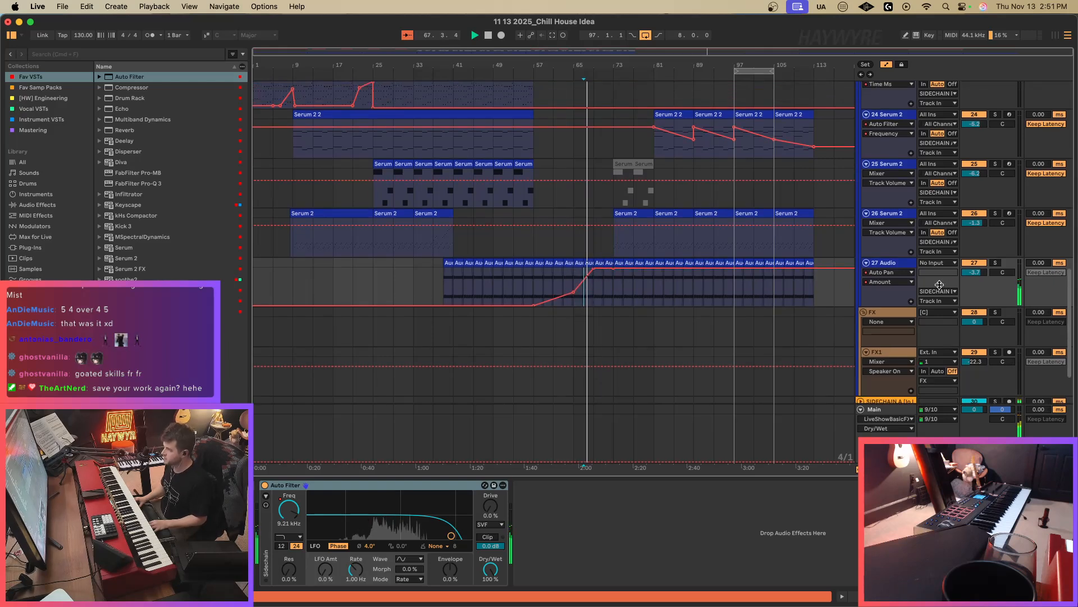
{"action": "left_click_drag", "start_coordinate": [971, 274], "coordinate": [971, 271]}
{"action": "key", "text": "a"}
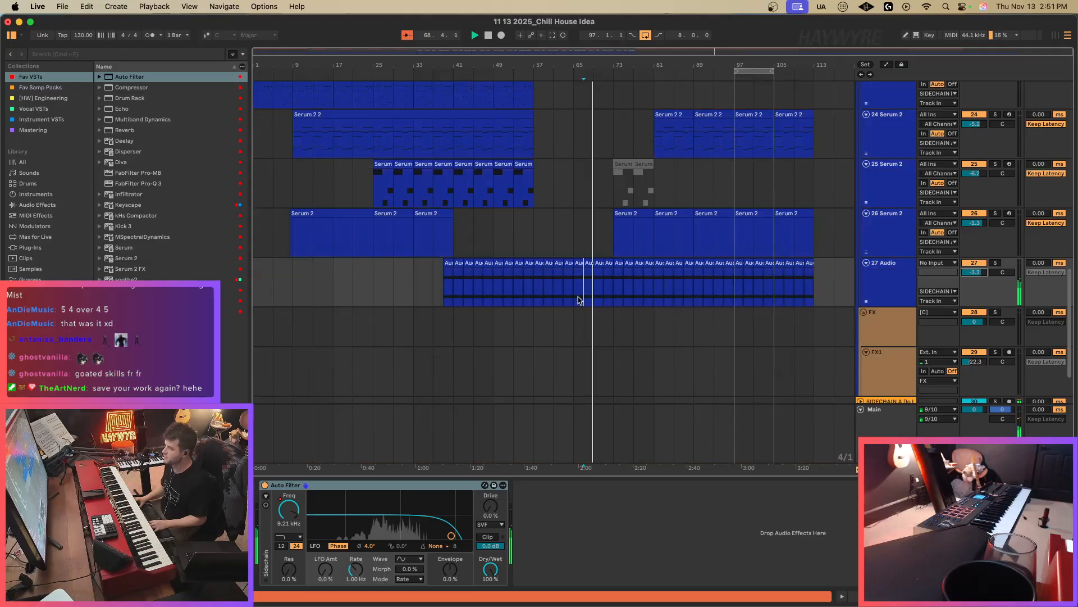
{"action": "left_click_drag", "start_coordinate": [596, 291], "coordinate": [613, 290]}
{"action": "scroll", "coordinate": [618, 289], "scroll_direction": "up", "scroll_amount": 12}
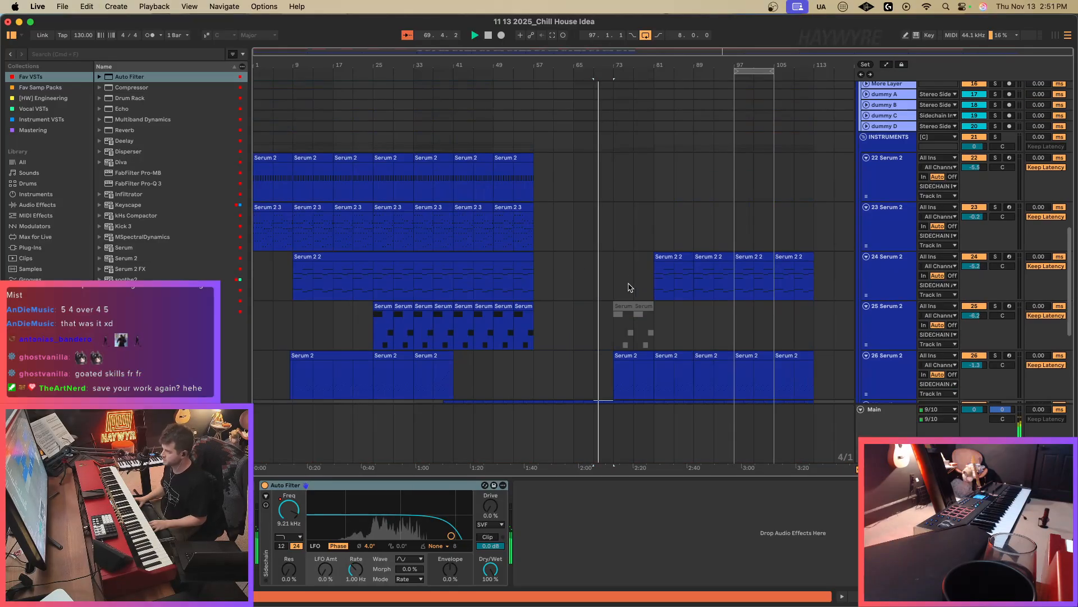
{"action": "left_click", "coordinate": [641, 166]}
{"action": "scroll", "coordinate": [660, 287], "scroll_direction": "up", "scroll_amount": 5}
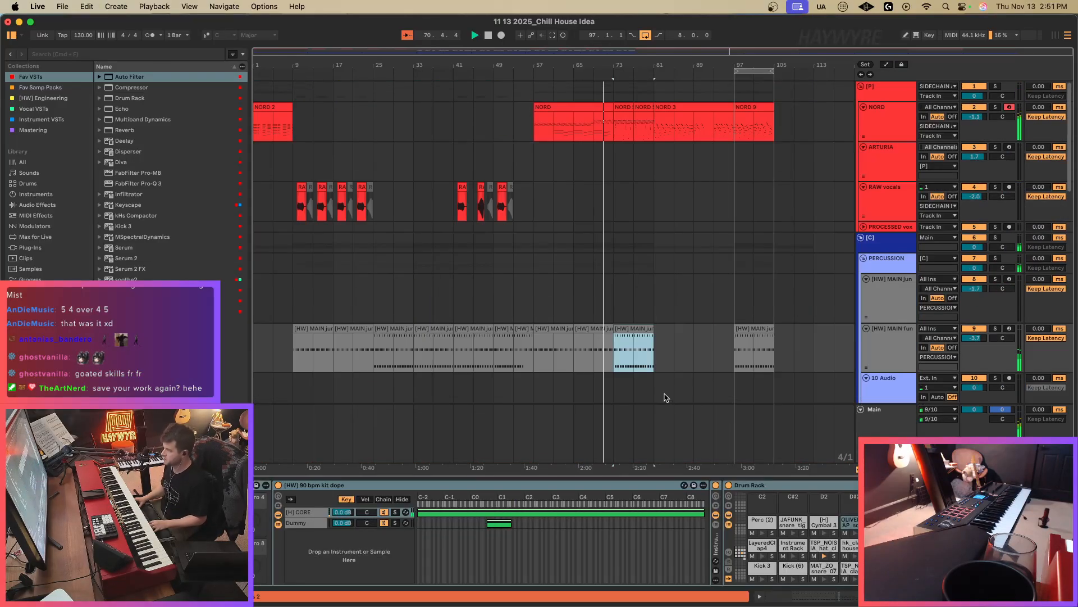
{"action": "left_click", "coordinate": [627, 138]}
{"action": "scroll", "coordinate": [629, 152], "scroll_direction": "down", "scroll_amount": 15}
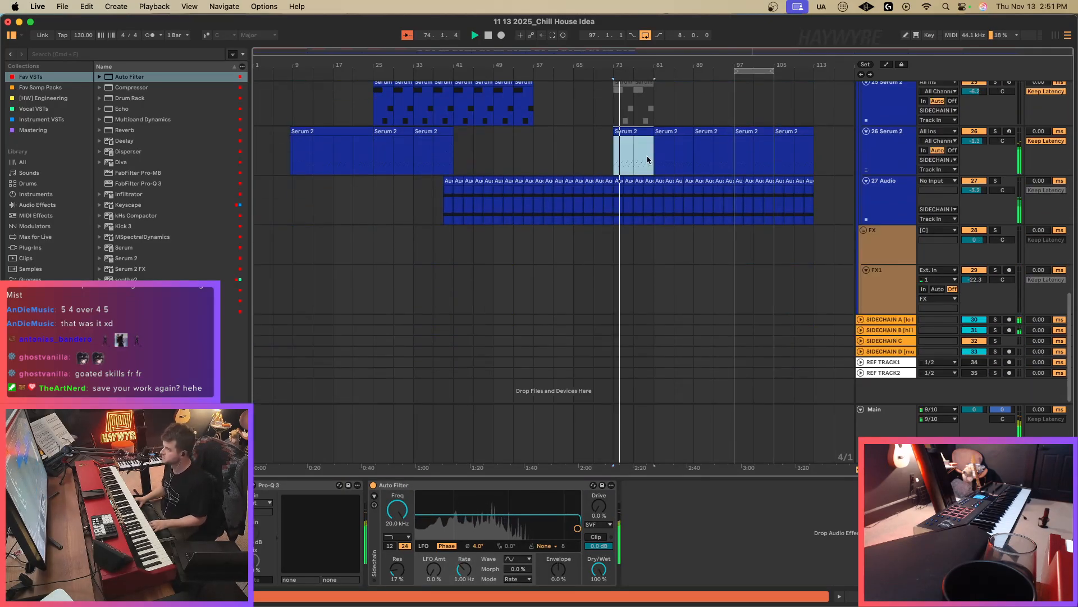
Add an Auto Filter to the 26 Serum 2 track and automate its frequency down from about bar 69 to 1.93 kHz at bar 73.
{"action": "left_click", "coordinate": [646, 156]}
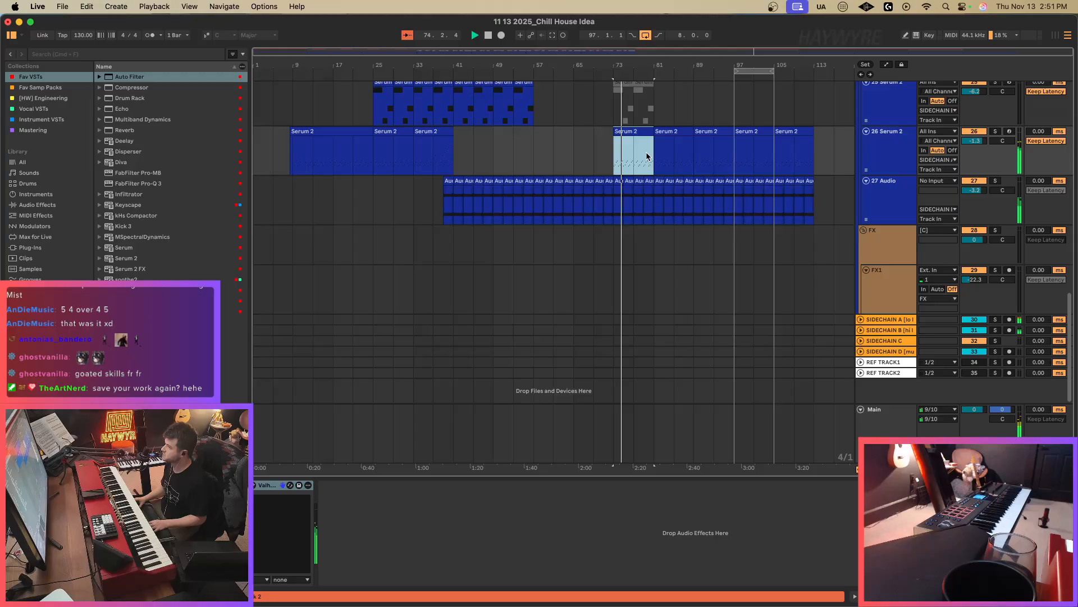
{"action": "double_click", "coordinate": [141, 77]}
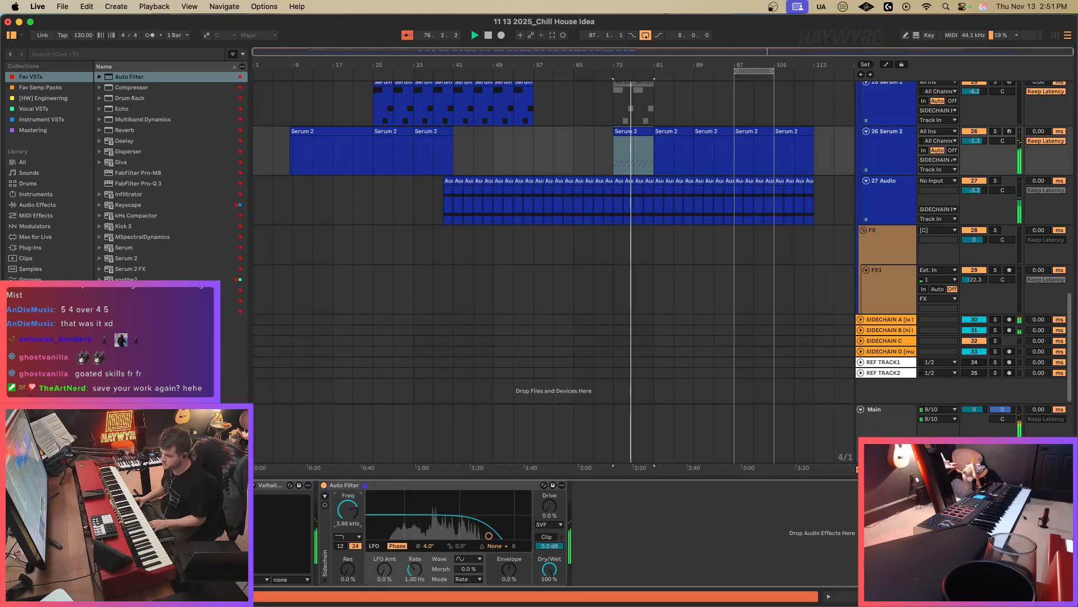
{"action": "left_click_drag", "start_coordinate": [348, 510], "coordinate": [352, 553]}
{"action": "key", "text": "a"}
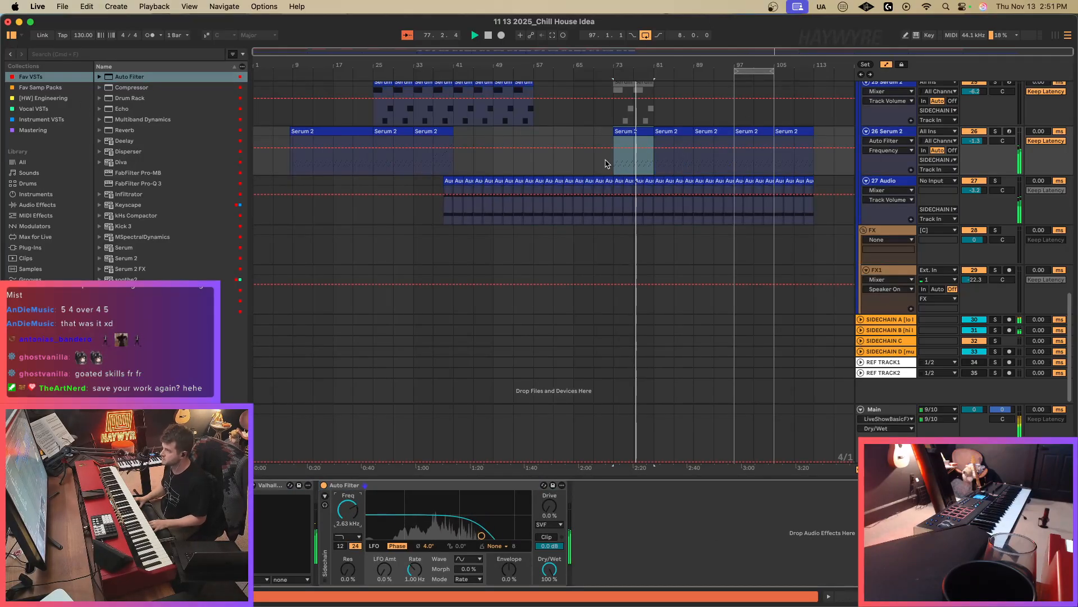
{"action": "left_click_drag", "start_coordinate": [591, 150], "coordinate": [614, 151]}
Automate the 26 Serum 2 track's filter frequency to rise from bar 73 through 7.64 kHz at bar 81 to 20.0 kHz around bar 89.
{"action": "scroll", "coordinate": [696, 210], "scroll_direction": "up", "scroll_amount": 5}
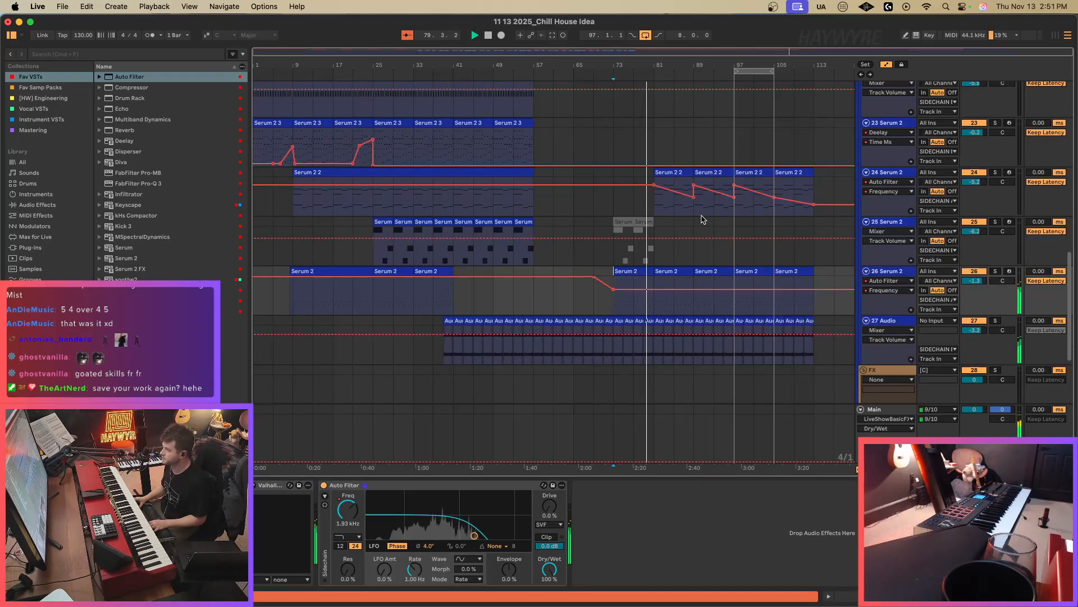
{"action": "left_click_drag", "start_coordinate": [701, 290], "coordinate": [702, 278]}
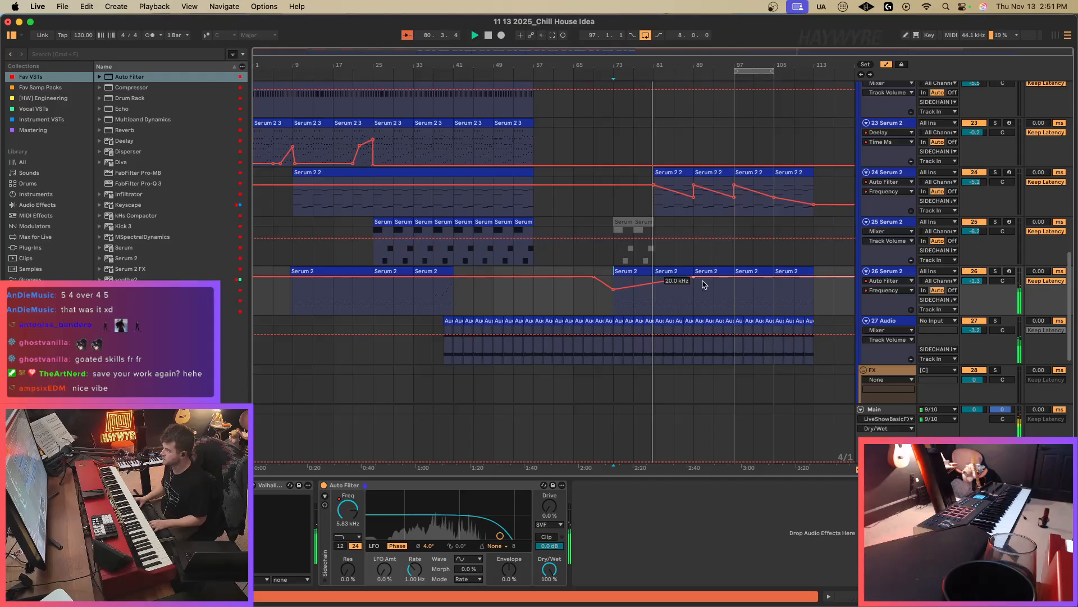
{"action": "left_click", "coordinate": [655, 282]}
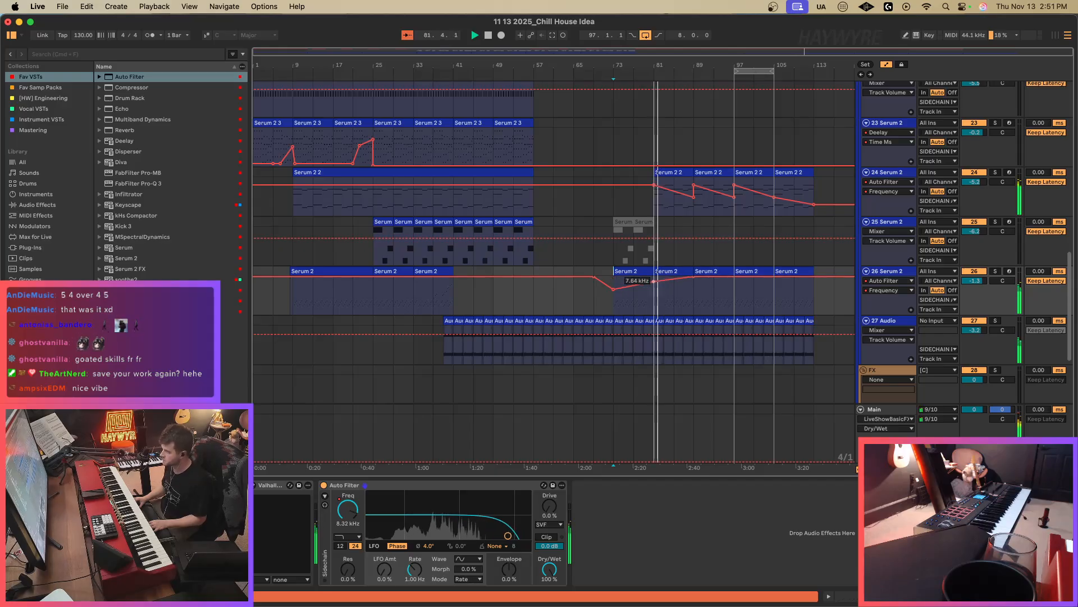
{"action": "key", "text": "a"}
Duplicate the drum clip of bars 73 to 81 twice to fill bars 81 to 97.
{"action": "scroll", "coordinate": [629, 236], "scroll_direction": "up", "scroll_amount": 10}
{"action": "left_click", "coordinate": [628, 229]}
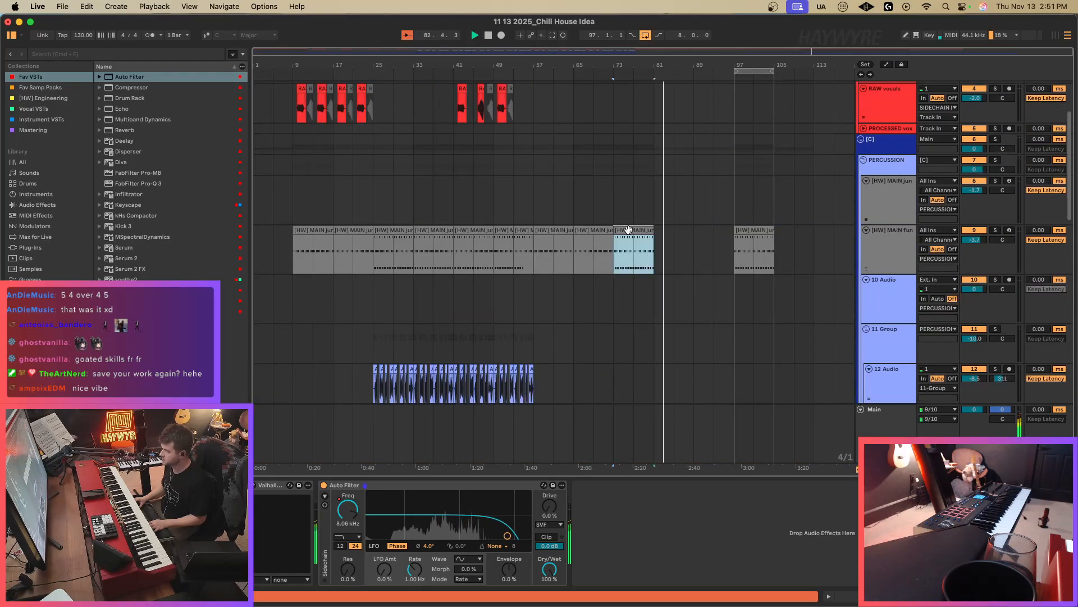
{"action": "key", "text": "super+d"}
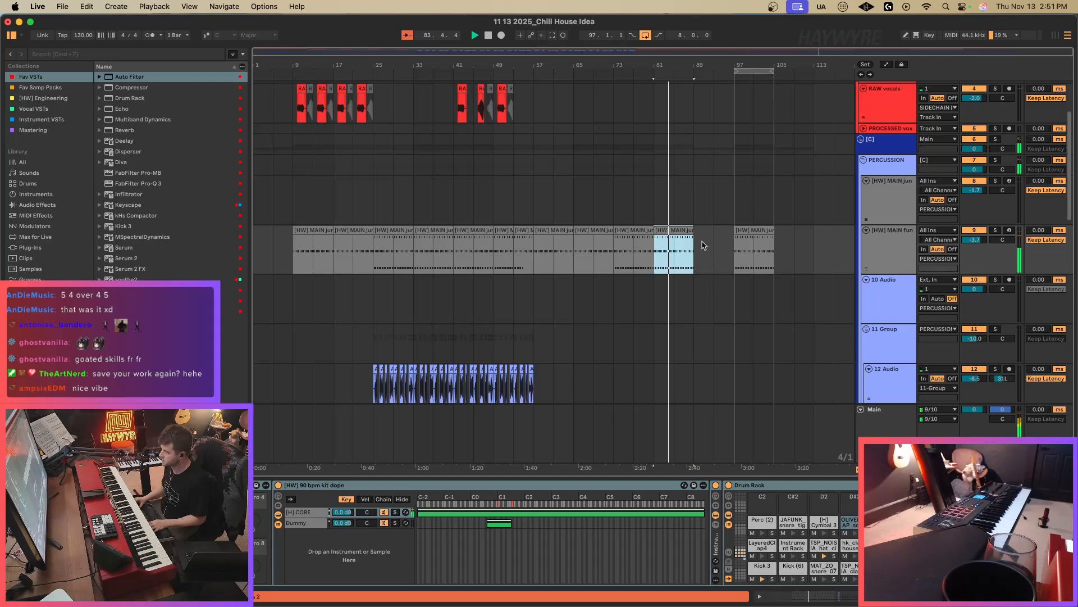
{"action": "key", "text": "super+d"}
Deactivate the NORD clips from bar 81 to bar 105 and select the looped bars 97 to 105.
{"action": "scroll", "coordinate": [694, 253], "scroll_direction": "up", "scroll_amount": 4}
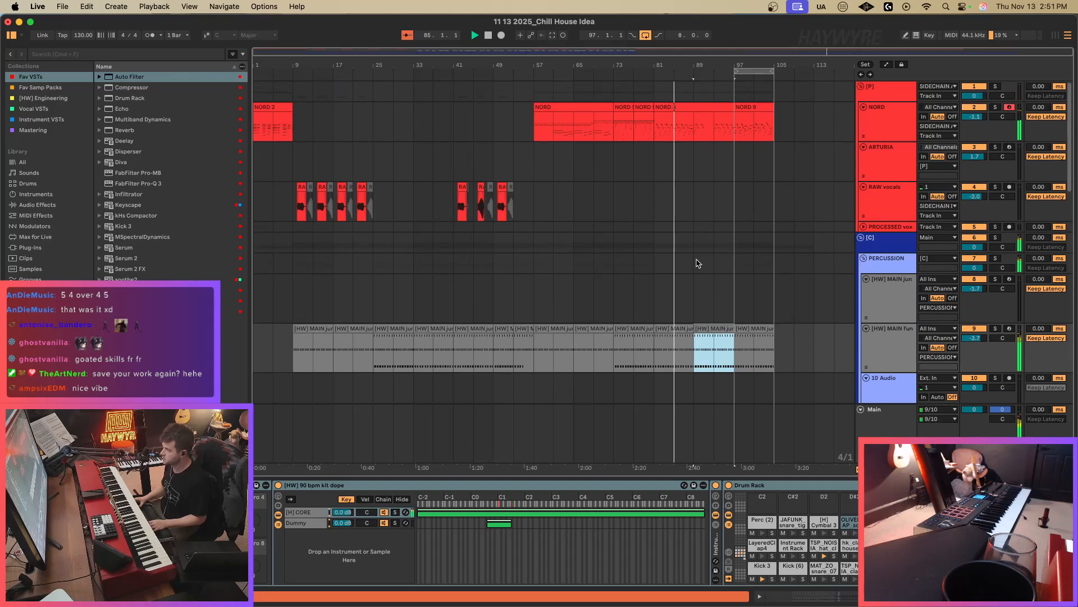
{"action": "left_click_drag", "start_coordinate": [793, 121], "coordinate": [652, 124]}
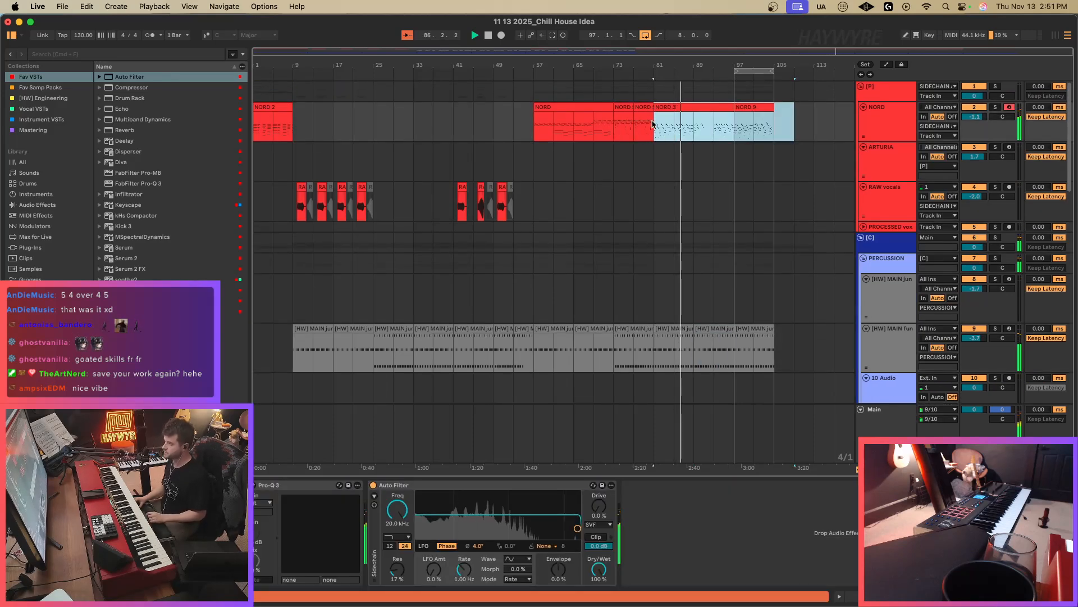
{"action": "left_click", "coordinate": [744, 72]}
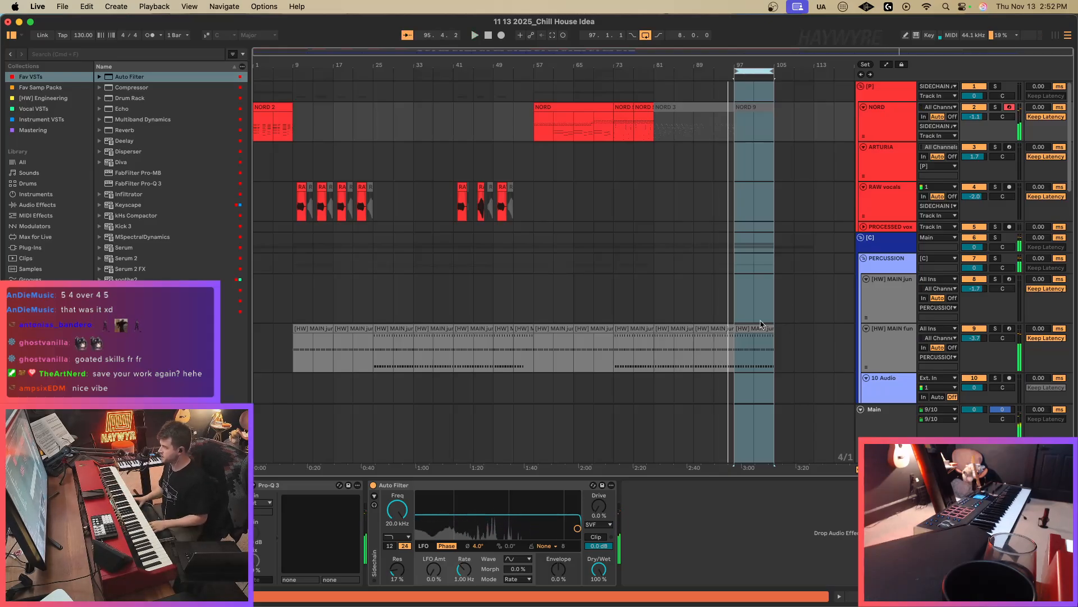
Insert a new MIDI track below the 27 Audio track and load Serum 2 on it.
{"action": "scroll", "coordinate": [742, 325], "scroll_direction": "down", "scroll_amount": 6}
{"action": "right_click", "coordinate": [741, 324]}
{"action": "left_click", "coordinate": [721, 294]}
{"action": "scroll", "coordinate": [721, 295], "scroll_direction": "down", "scroll_amount": 12}
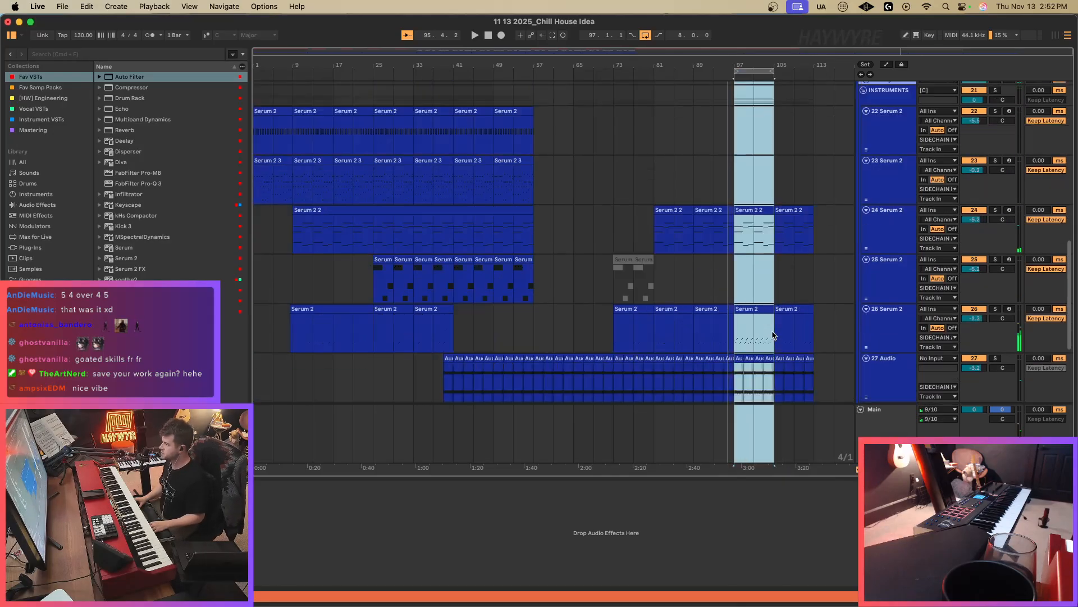
{"action": "left_click", "coordinate": [874, 245]}
{"action": "key", "text": "super+shift+t"}
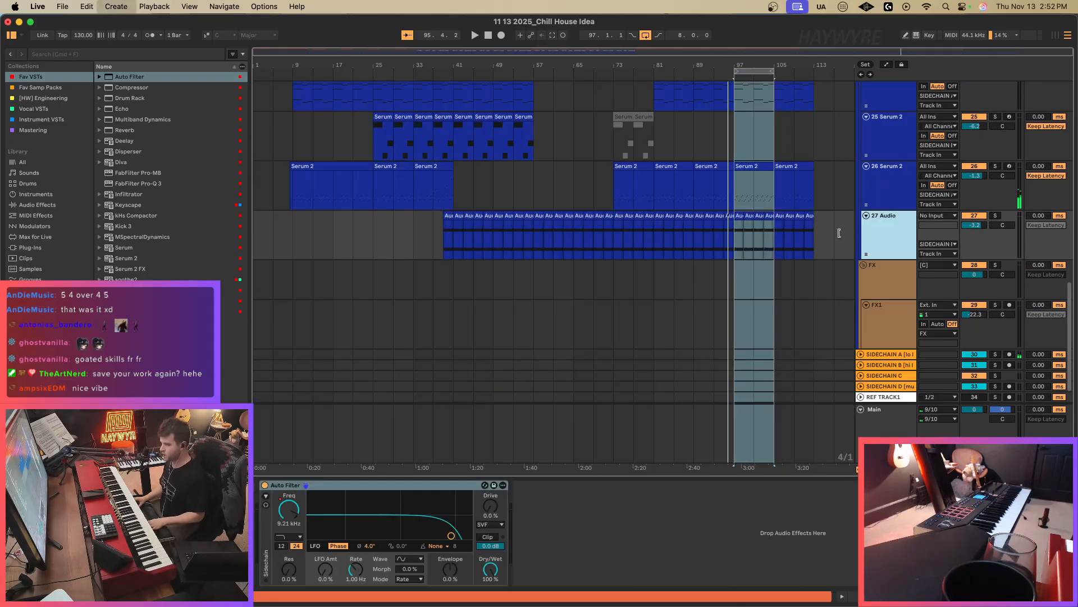
{"action": "left_click_drag", "start_coordinate": [143, 263], "coordinate": [754, 296]}
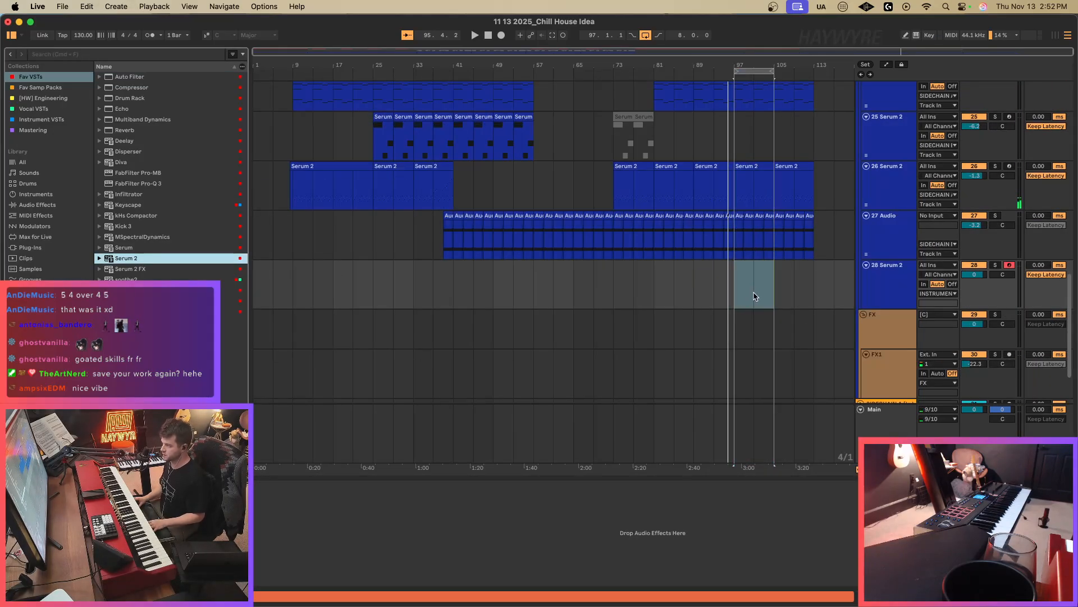
Load the Splice preset DS_S2TG_synth_pluck_star_dust from Serum 2 Trap Gems in the new Serum 2.
{"action": "left_click", "coordinate": [809, 140]}
{"action": "mouse_move", "coordinate": [809, 179]}
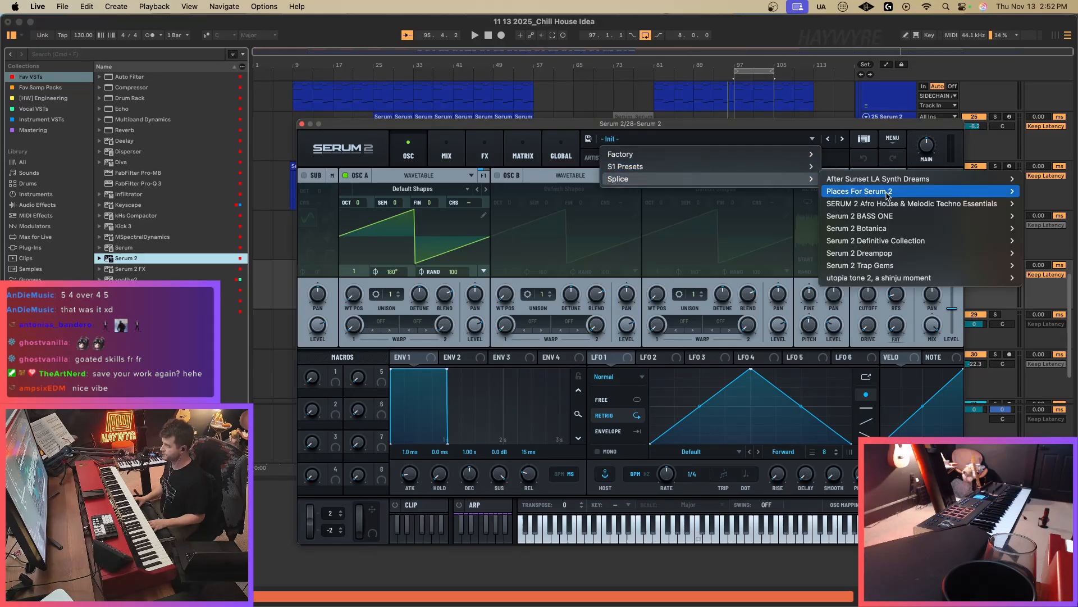
{"action": "mouse_move", "coordinate": [909, 275]}
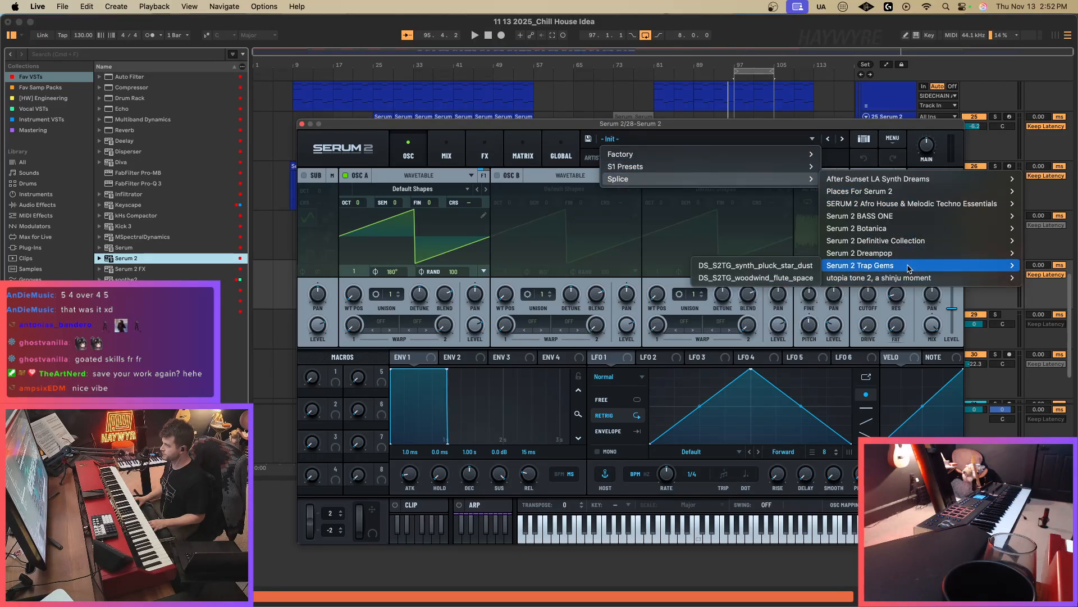
{"action": "left_click", "coordinate": [756, 265]}
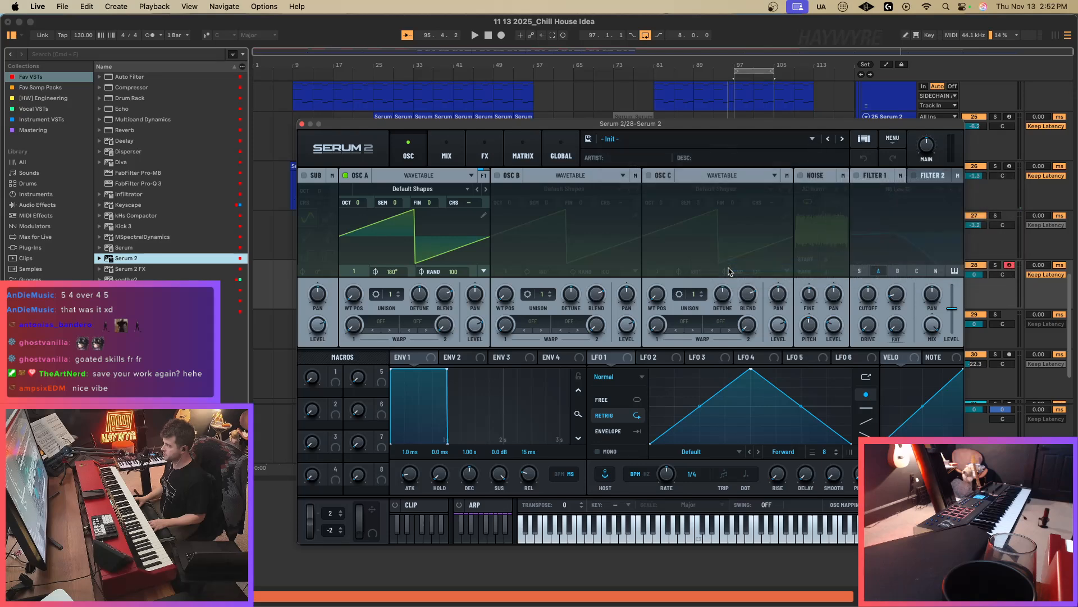
Set the 28 Serum 2 track's volume to -3.2 and route its output to the SIDECHAIN bus.
{"action": "left_click_drag", "start_coordinate": [918, 126], "coordinate": [766, 120]}
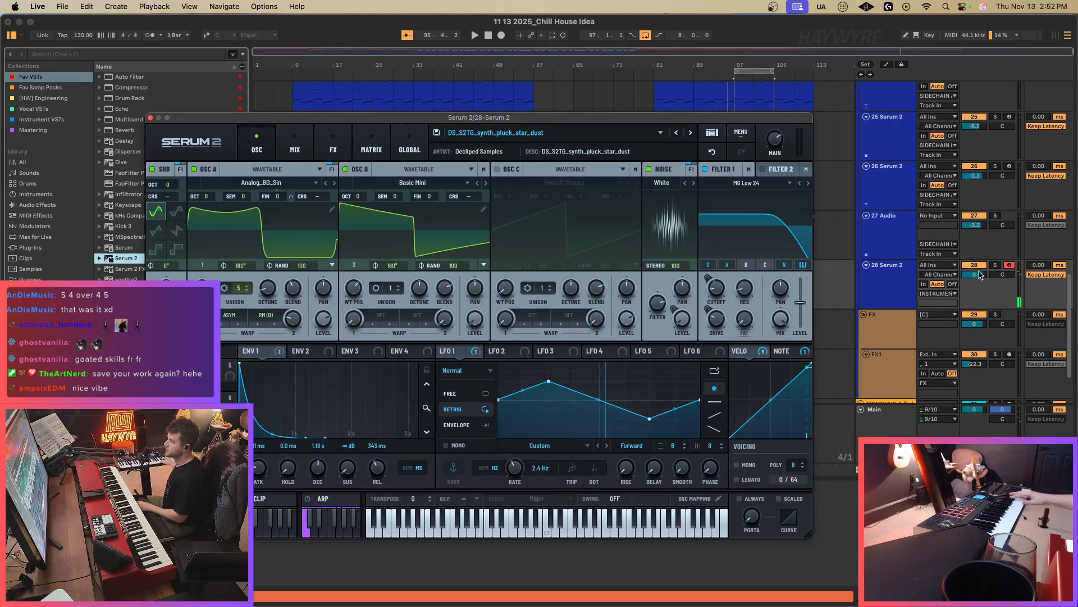
{"action": "left_click", "coordinate": [938, 293]}
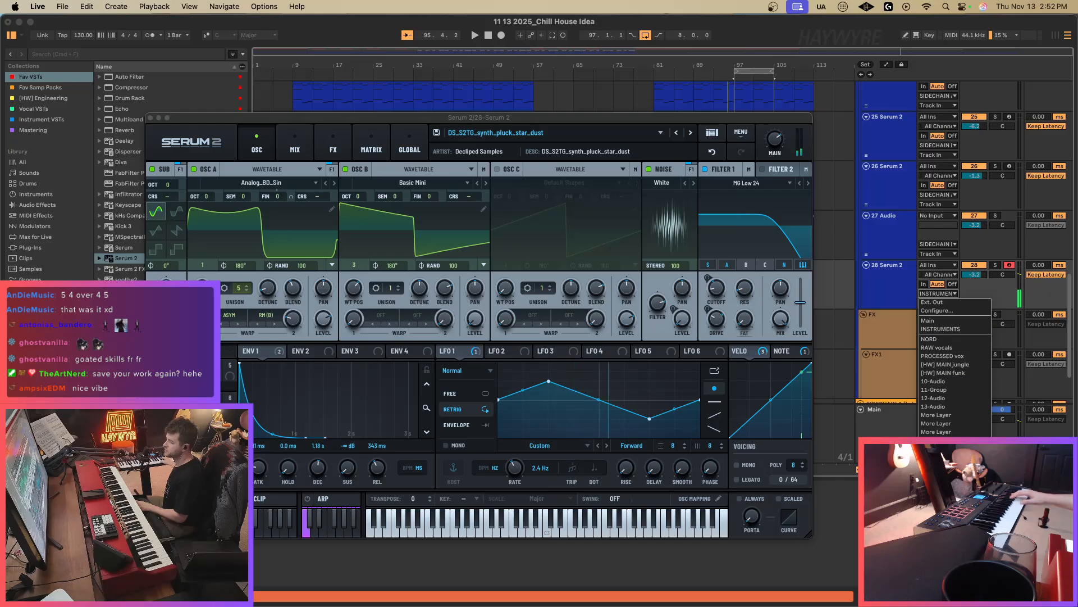
{"action": "left_click", "coordinate": [945, 492]}
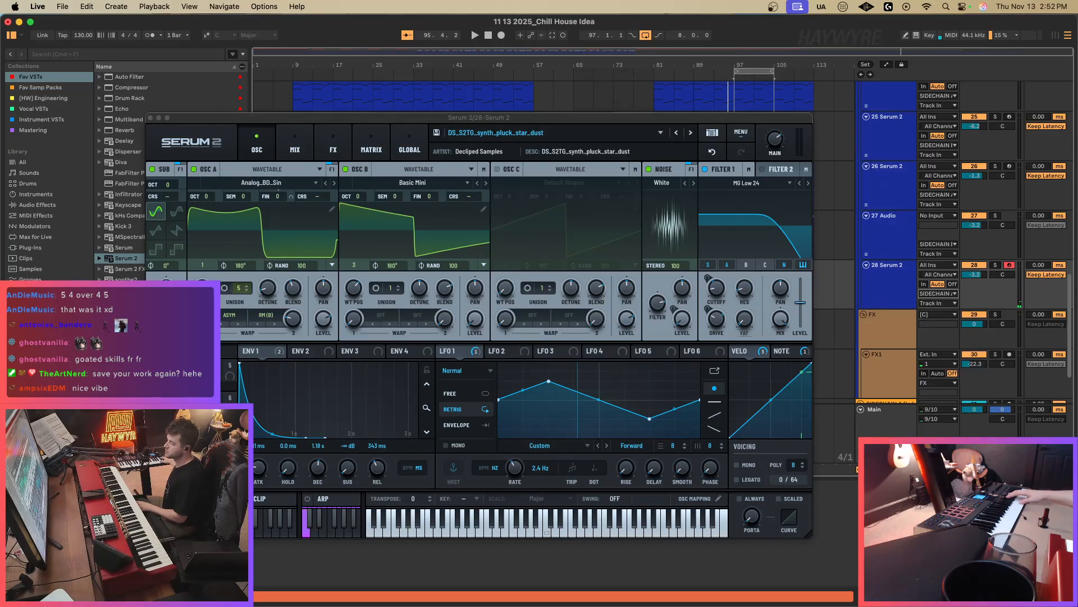
Audition neighbouring Serum 2 presets and load FSS_S2DC_PAD_Moonlight.
{"action": "left_click", "coordinate": [676, 134]}
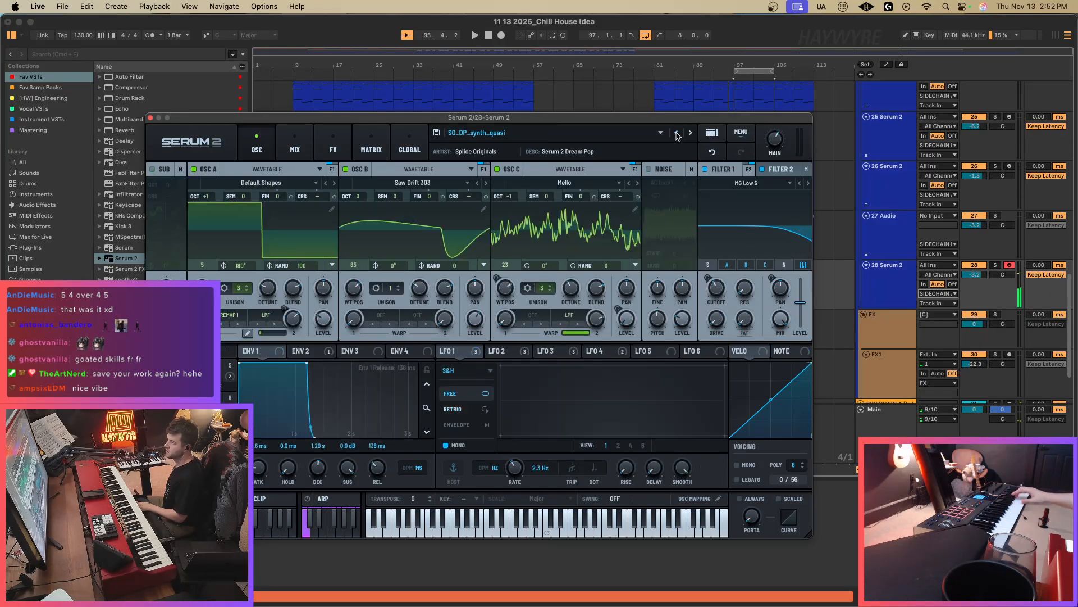
{"action": "left_click", "coordinate": [676, 133]}
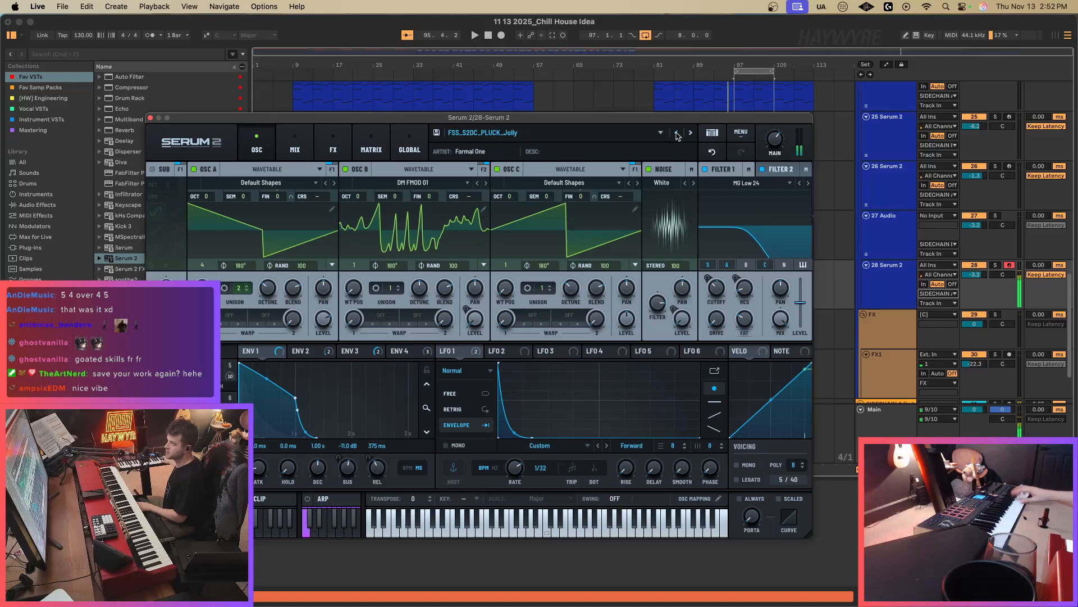
{"action": "left_click", "coordinate": [676, 133]}
{"action": "left_click", "coordinate": [676, 133]}
{"action": "left_click", "coordinate": [677, 133]}
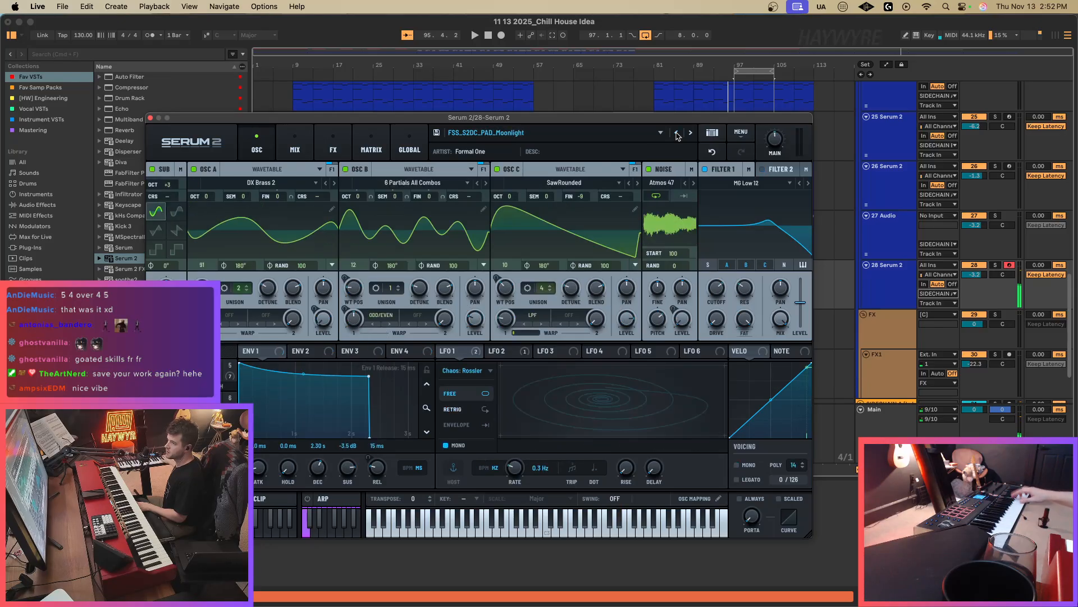
{"action": "left_click", "coordinate": [676, 133]}
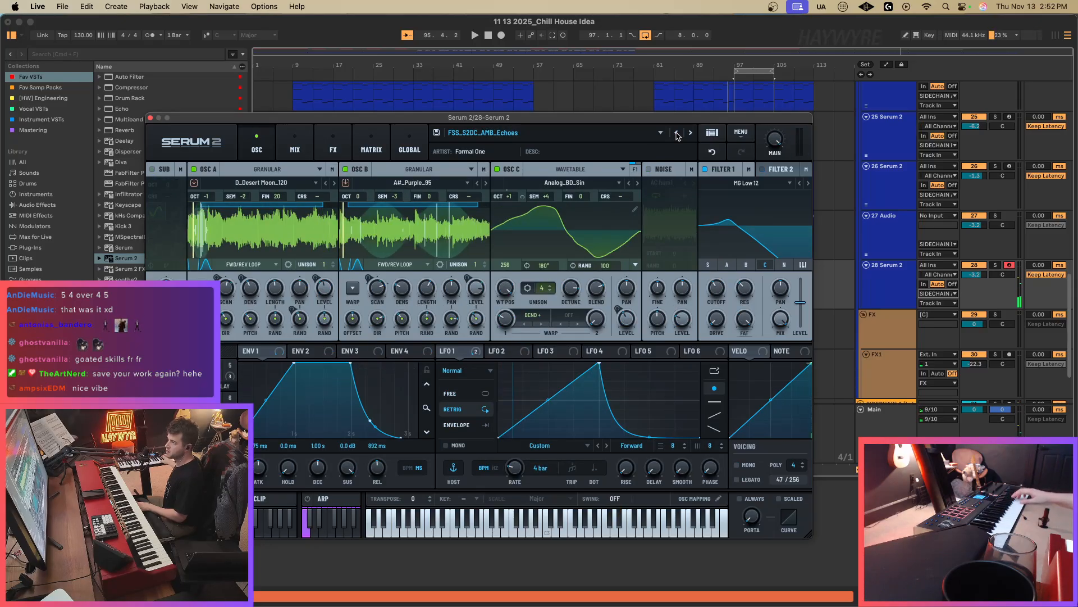
{"action": "left_click", "coordinate": [691, 133]}
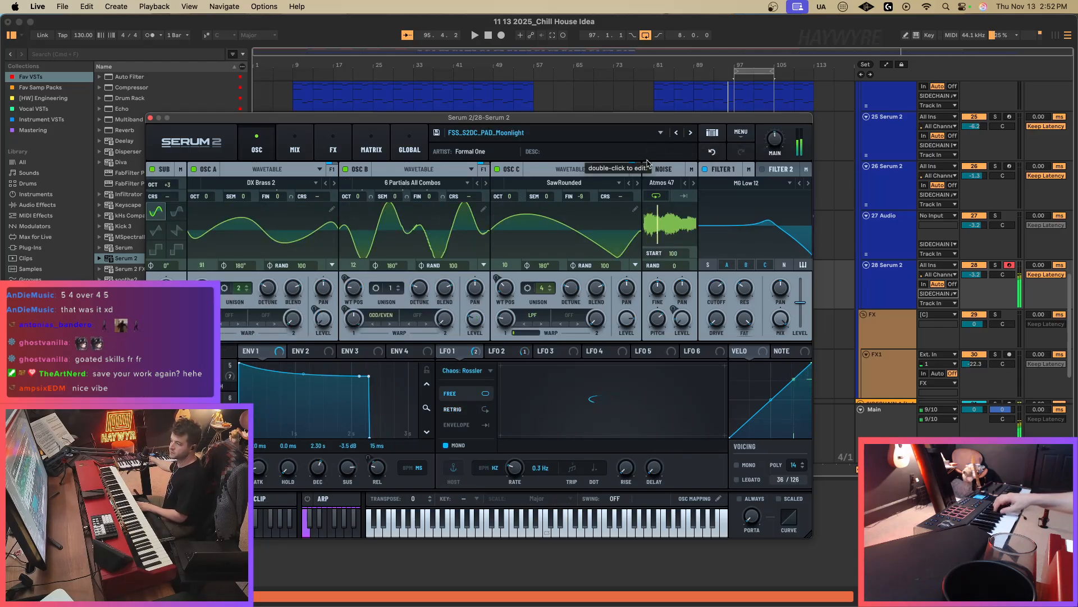
Remove all modulators from the Convolve effect's mix and assign LFO 6 to it.
{"action": "left_click", "coordinate": [295, 145]}
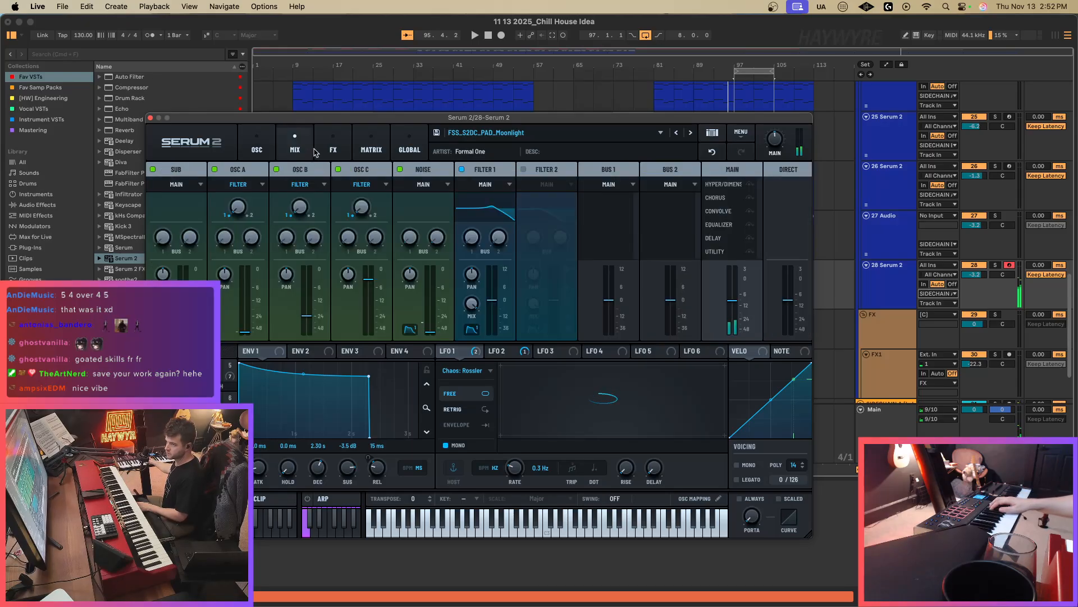
{"action": "left_click", "coordinate": [333, 145]}
{"action": "left_click", "coordinate": [646, 351]}
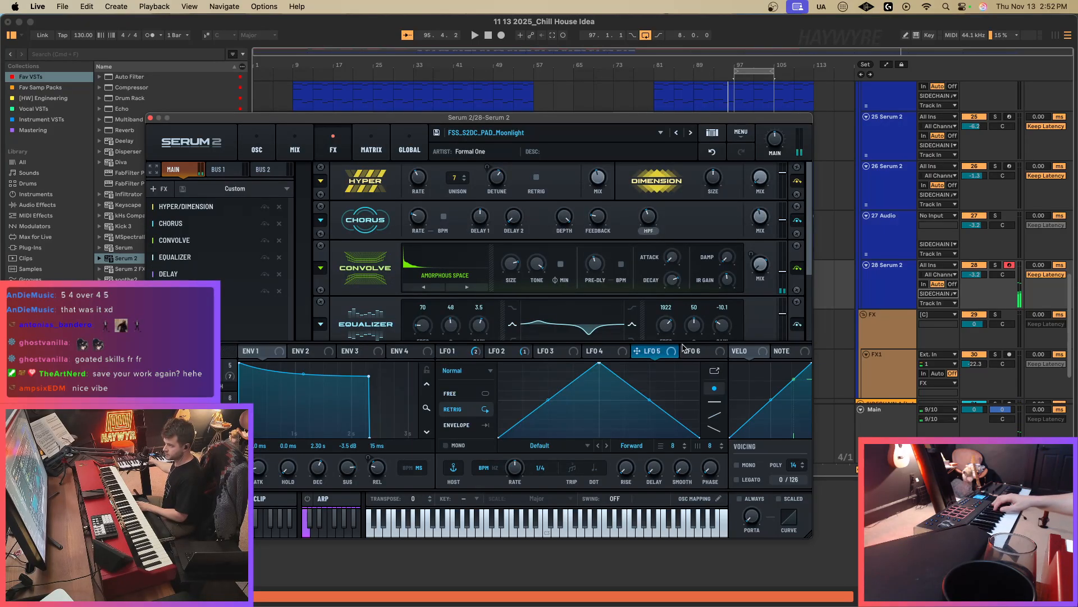
{"action": "left_click", "coordinate": [696, 351]}
{"action": "left_click_drag", "start_coordinate": [686, 350], "coordinate": [723, 346]}
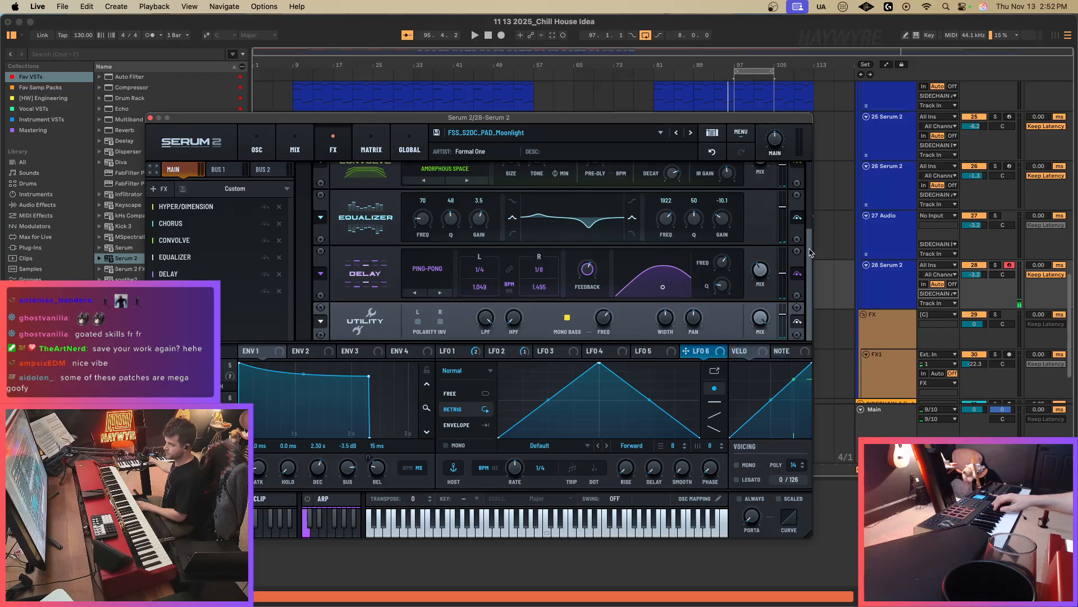
{"action": "scroll", "coordinate": [811, 253], "scroll_direction": "up", "scroll_amount": 3}
{"action": "right_click", "coordinate": [762, 220]}
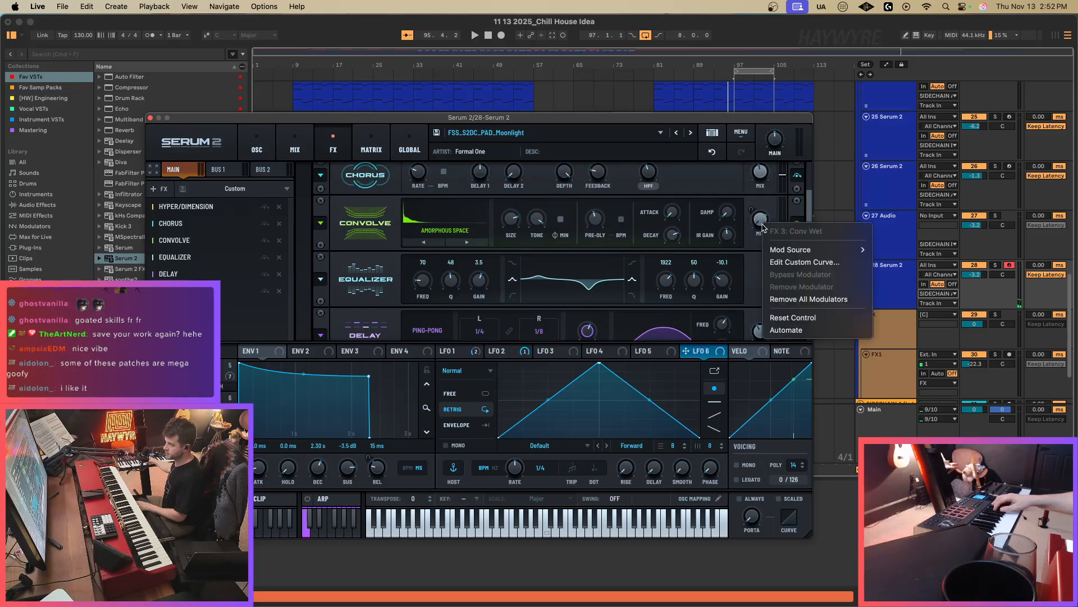
{"action": "left_click", "coordinate": [774, 299]}
{"action": "left_click_drag", "start_coordinate": [686, 358], "coordinate": [754, 228]}
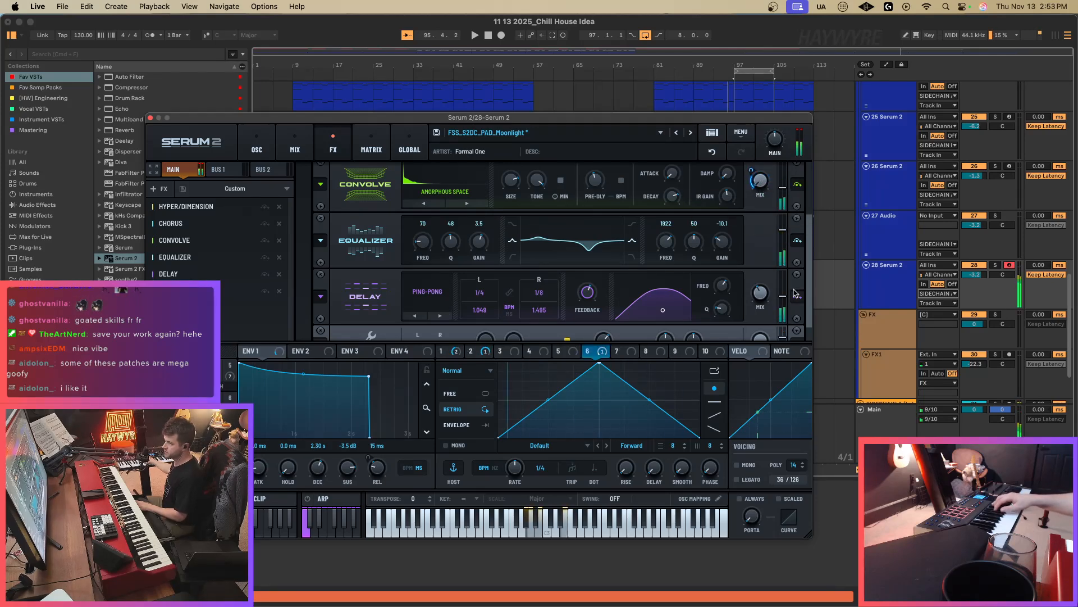
Assign LFO 6 to the levels of Osc B and Osc A, redoing the Osc A assignment.
{"action": "left_click", "coordinate": [257, 145]}
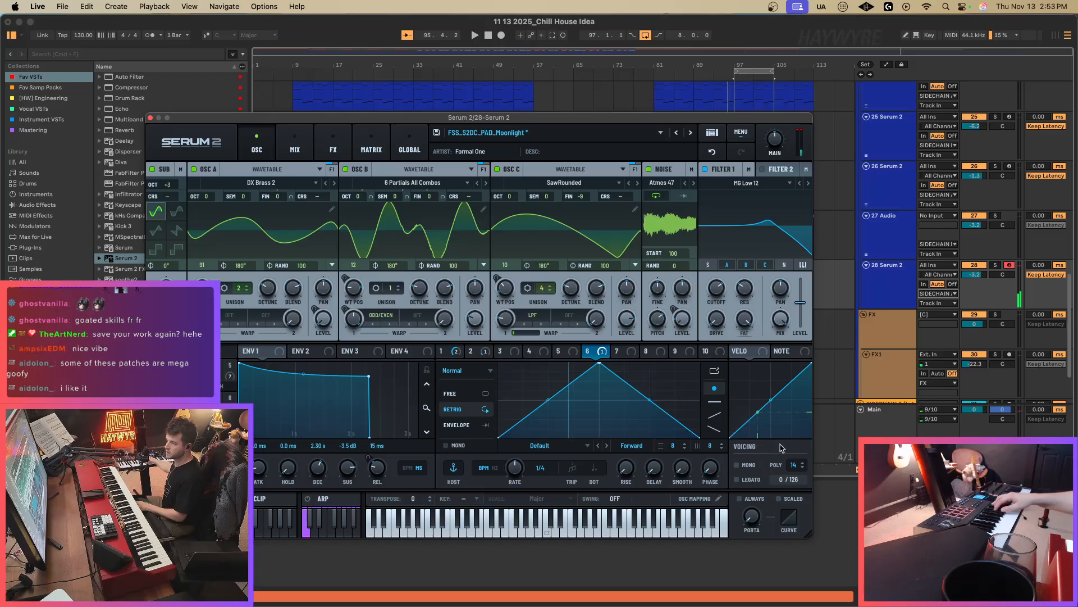
{"action": "left_click_drag", "start_coordinate": [601, 352], "coordinate": [475, 319]}
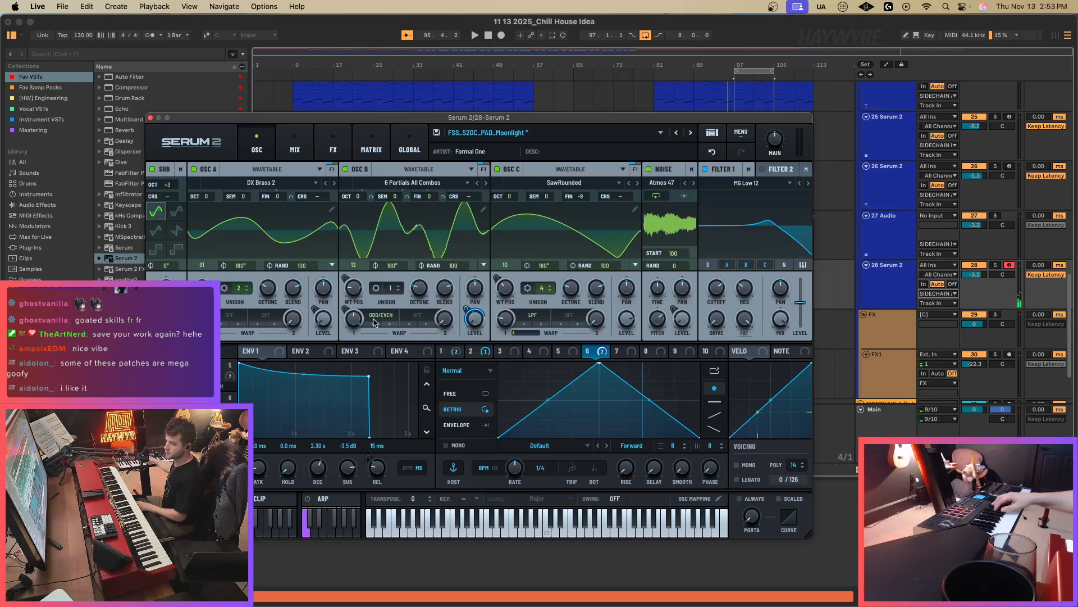
{"action": "left_click_drag", "start_coordinate": [594, 354], "coordinate": [312, 345]}
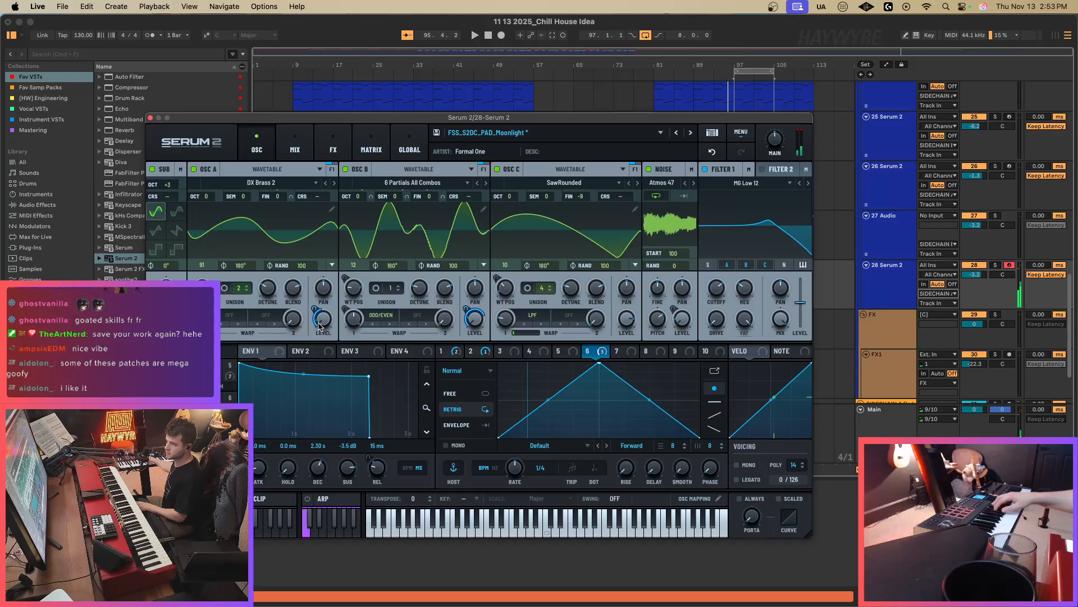
{"action": "right_click", "coordinate": [317, 320]}
{"action": "left_click", "coordinate": [365, 410]}
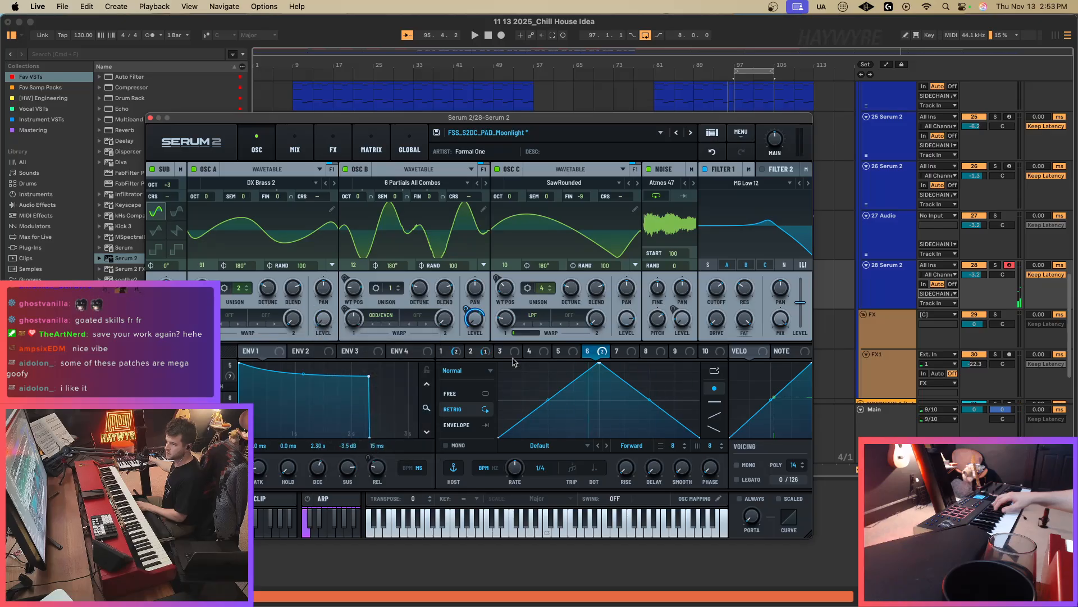
{"action": "left_click_drag", "start_coordinate": [591, 357], "coordinate": [324, 320]}
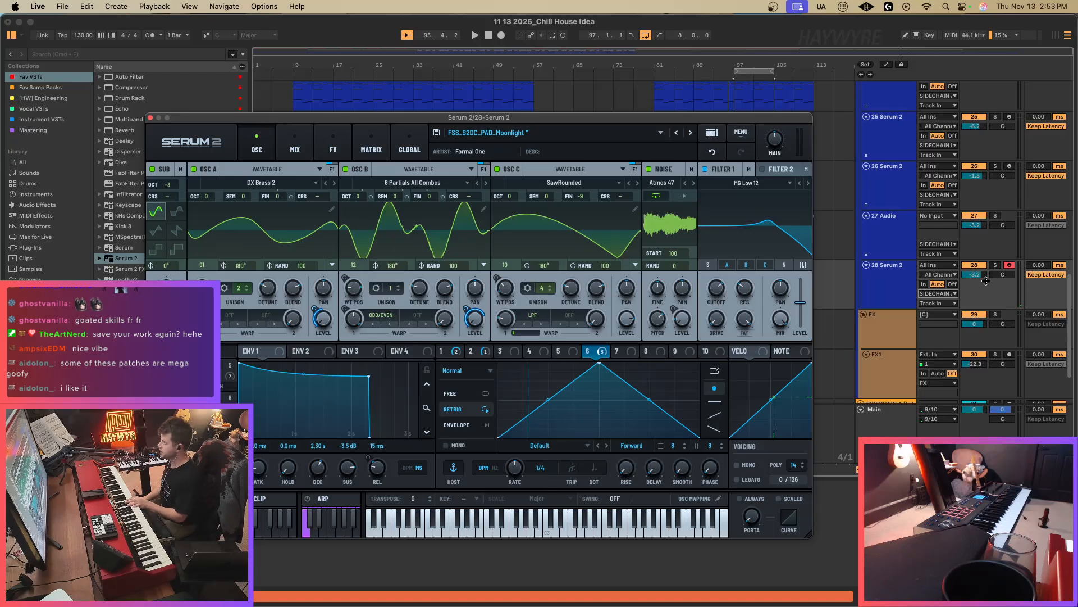
Lower the 28 Serum 2 track's volume to about -7 and assign LFO 6 to the Osc C level and the noise oscillator.
{"action": "left_click_drag", "start_coordinate": [976, 275], "coordinate": [976, 298]}
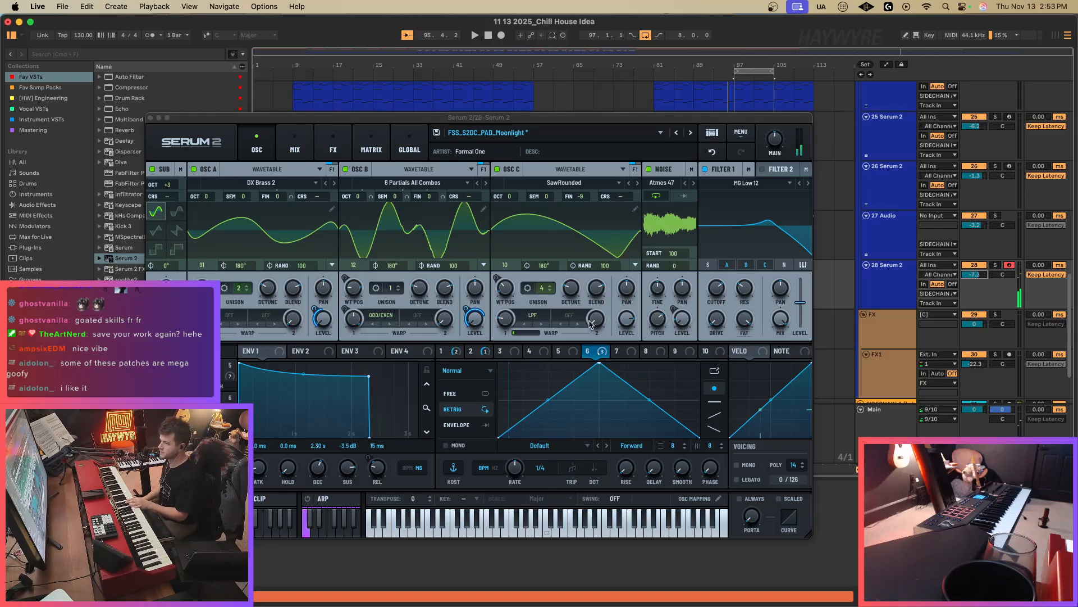
{"action": "mouse_move", "coordinate": [627, 319]}
{"action": "left_mouse_down"}
{"action": "mouse_move", "coordinate": [629, 374]}
{"action": "mouse_move", "coordinate": [617, 302]}
{"action": "left_mouse_up"}
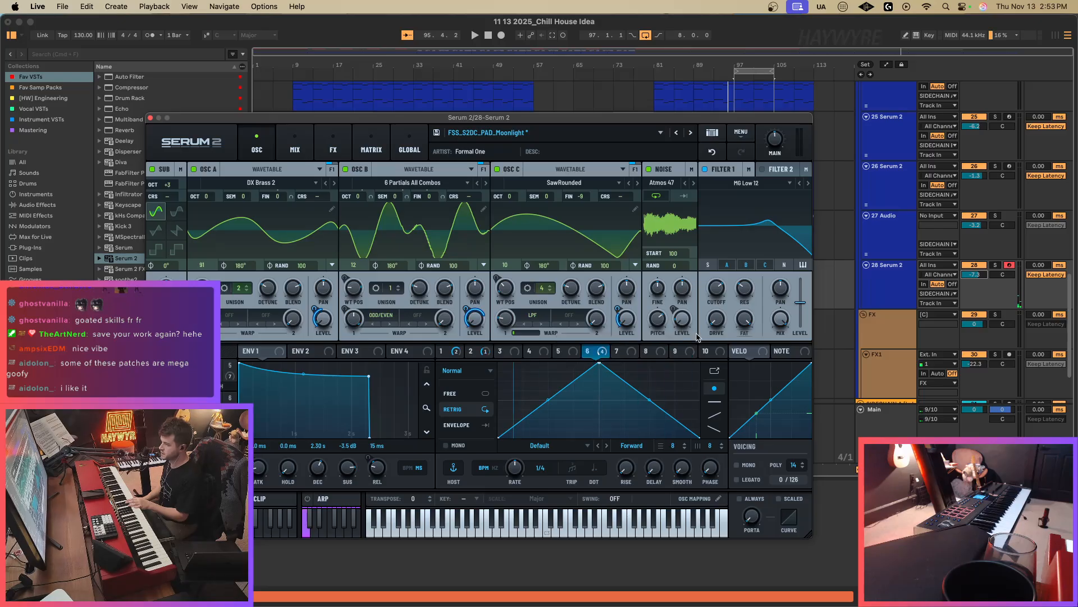
{"action": "right_click", "coordinate": [687, 324]}
{"action": "left_click", "coordinate": [702, 395]}
{"action": "left_click_drag", "start_coordinate": [593, 353], "coordinate": [661, 351]}
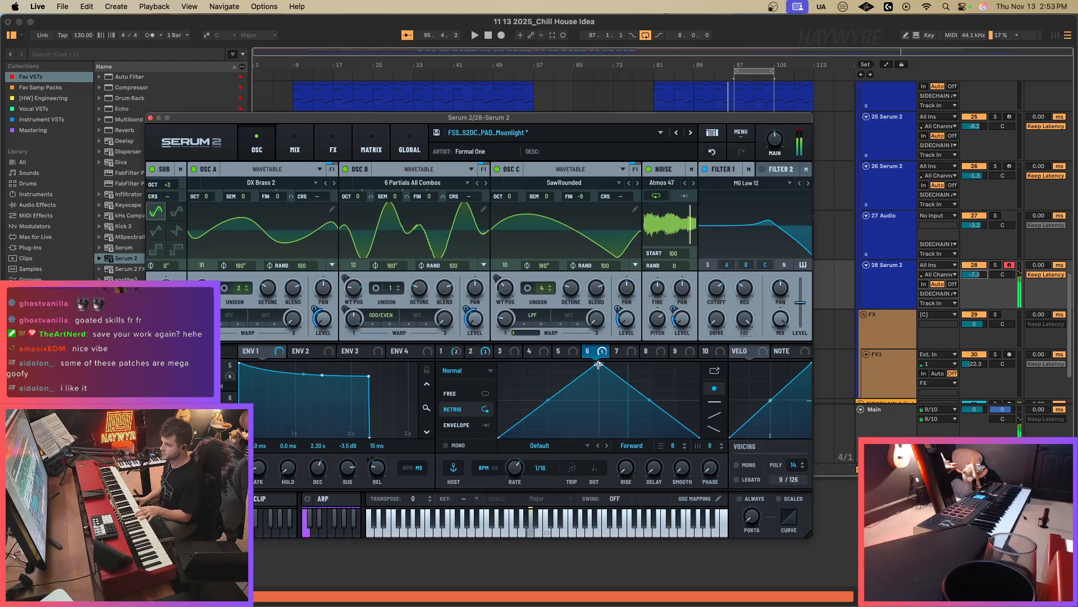
Reshape LFO 6 into a flat-topped trapezoid at a 1/16 rate and lower the 28 Serum 2 track's volume to -13.5.
{"action": "left_click_drag", "start_coordinate": [599, 364], "coordinate": [634, 362]}
{"action": "double_click", "coordinate": [611, 383]}
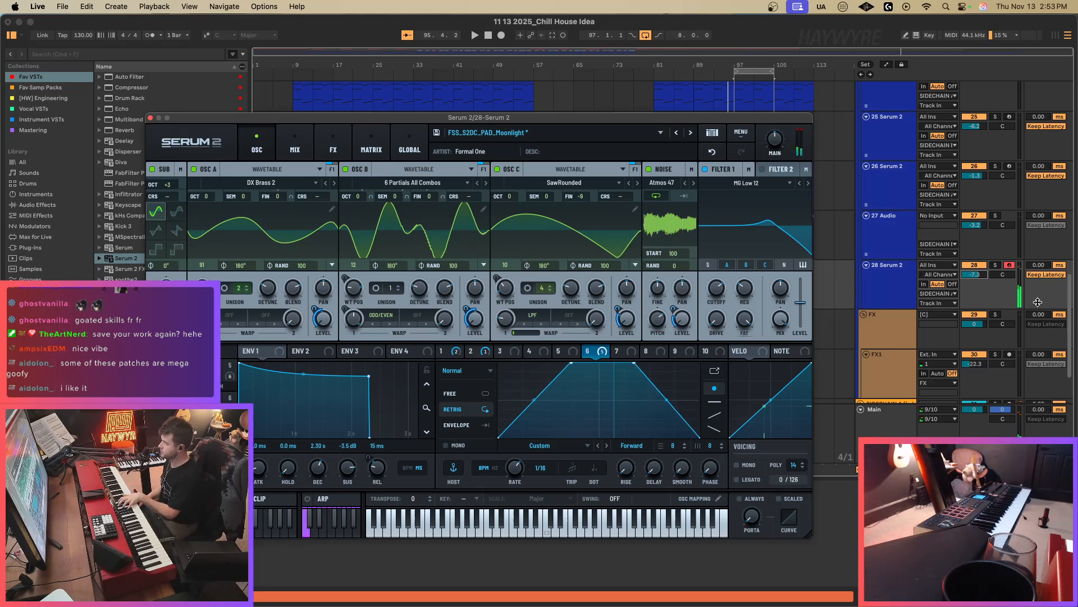
{"action": "left_click_drag", "start_coordinate": [977, 275], "coordinate": [977, 293]}
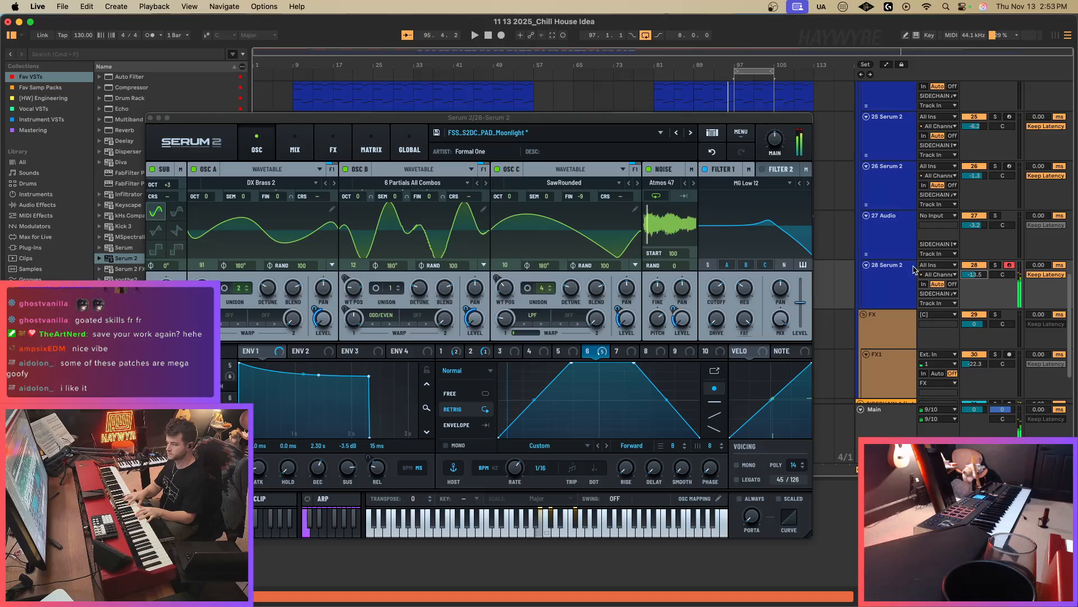
Play the arrangement from bar 57 and duplicate bars 57 to 61 of the NORD clip onto bars 61 to 65.
{"action": "left_click", "coordinate": [535, 102]}
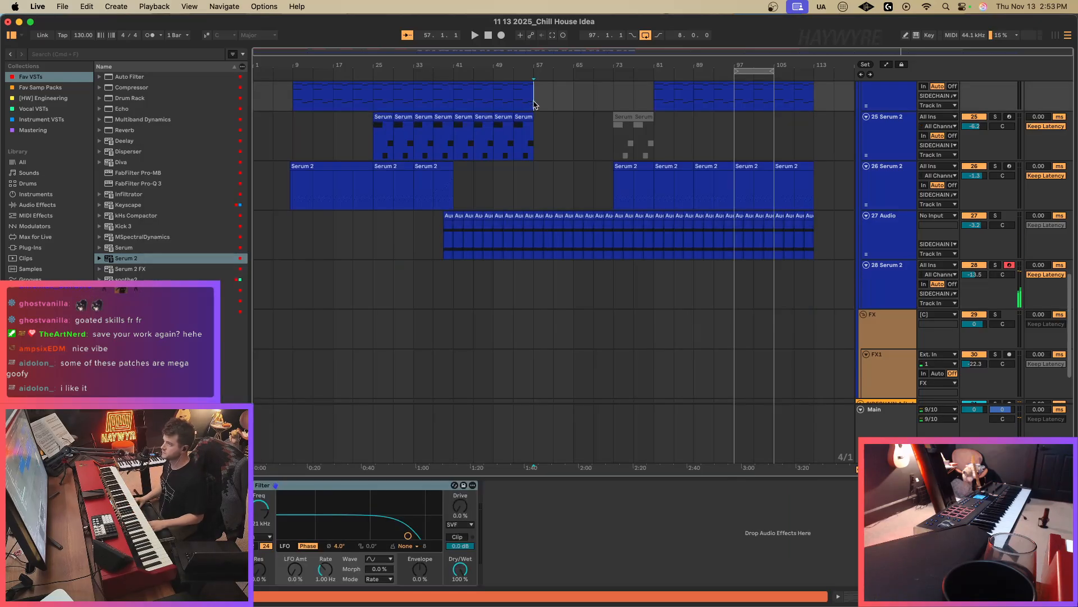
{"action": "key", "text": "space"}
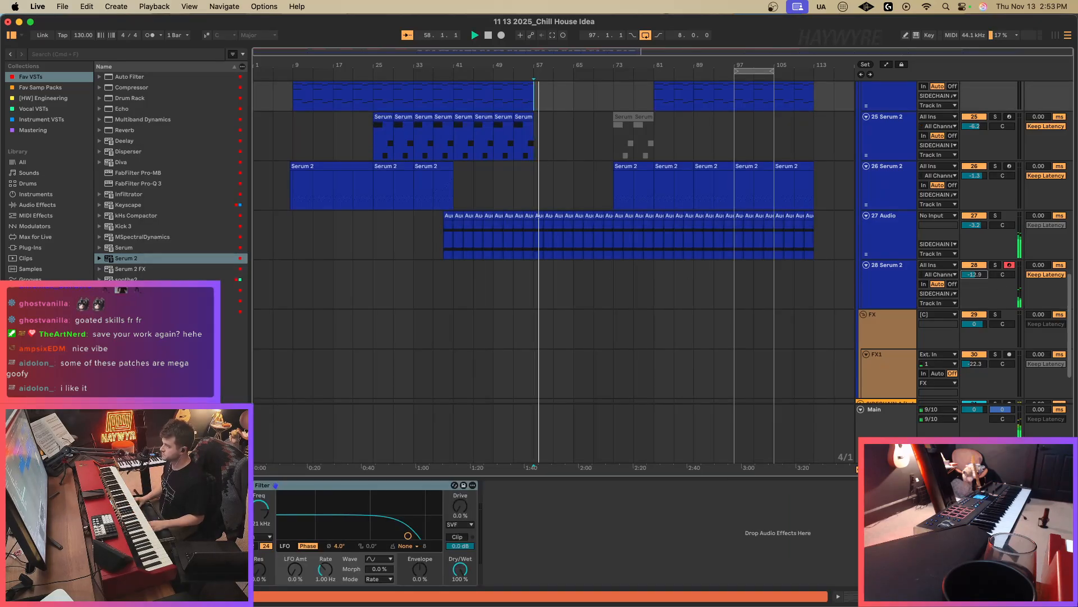
{"action": "scroll", "coordinate": [626, 282], "scroll_direction": "up", "scroll_amount": 2}
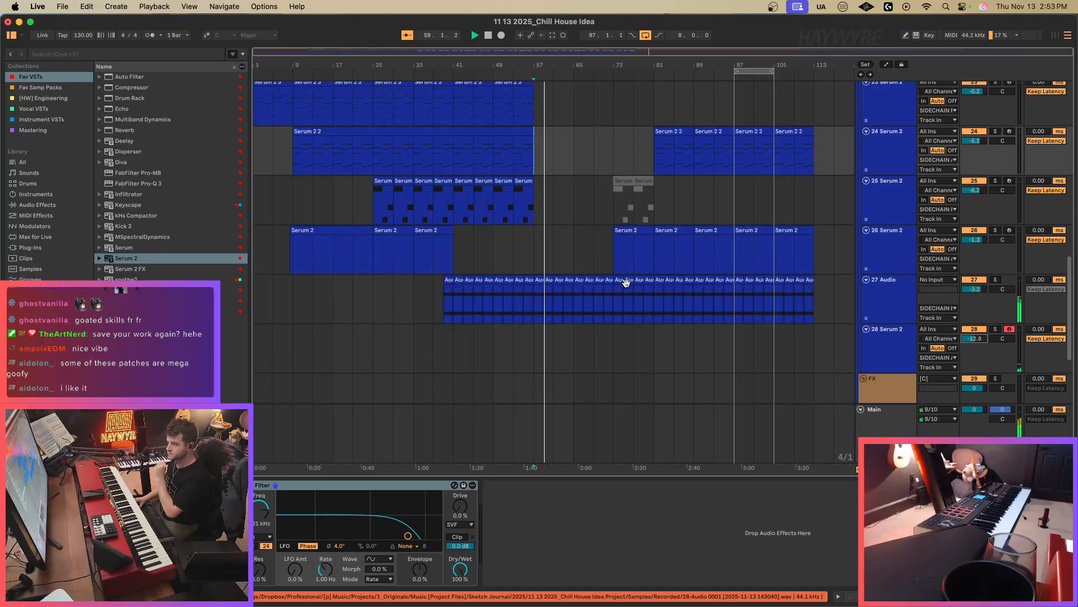
{"action": "scroll", "coordinate": [627, 282], "scroll_direction": "up", "scroll_amount": 10}
{"action": "left_click_drag", "start_coordinate": [534, 128], "coordinate": [551, 132]}
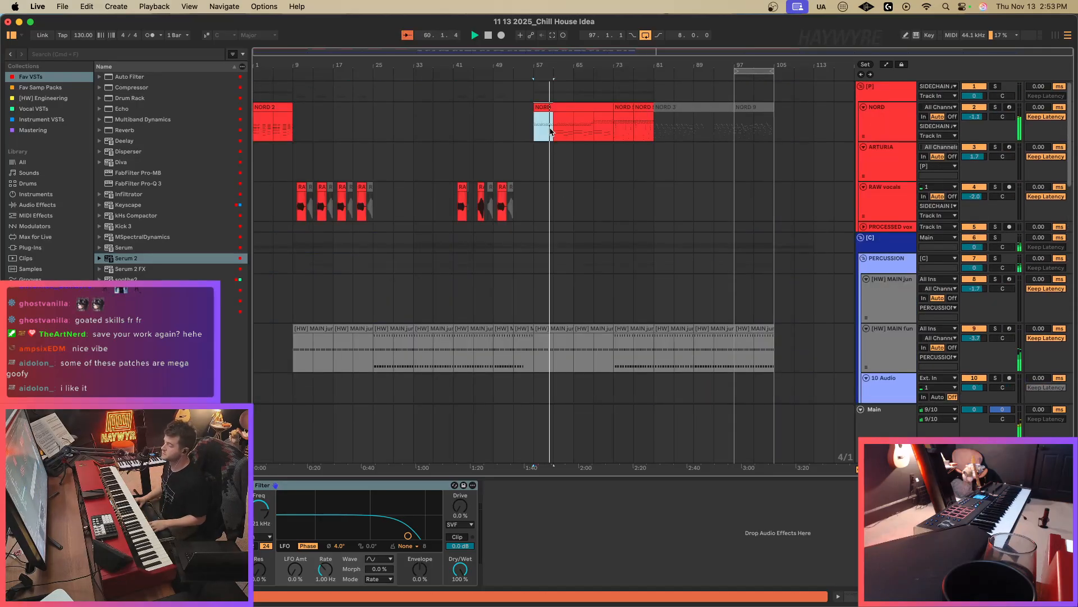
{"action": "key", "text": "super+d"}
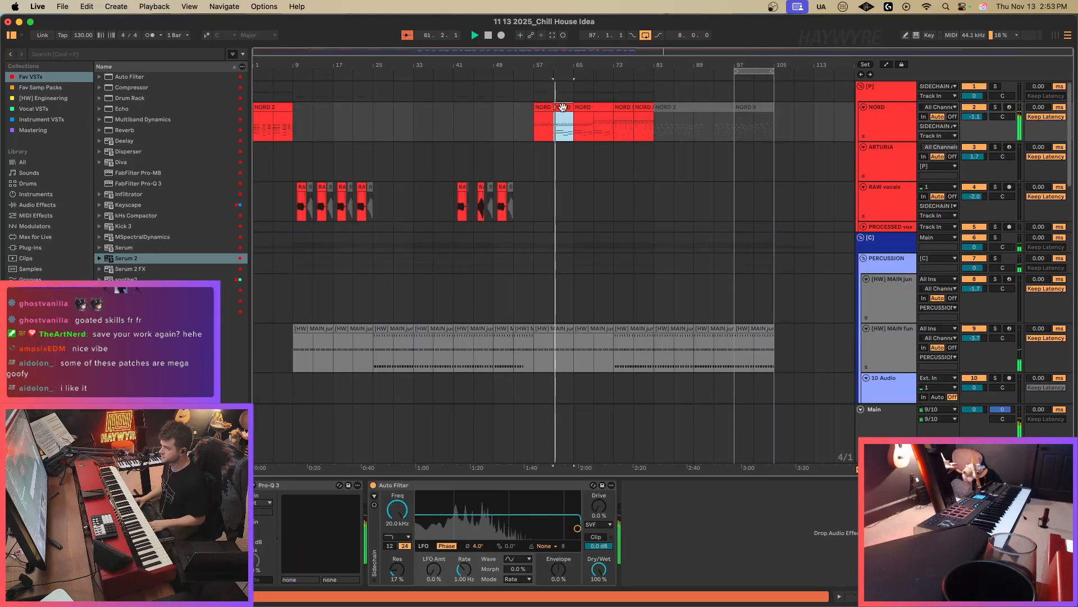
Open the duplicated NORD clip's notes and delete the three arpeggio notes around its start at 5.
{"action": "double_click", "coordinate": [562, 120]}
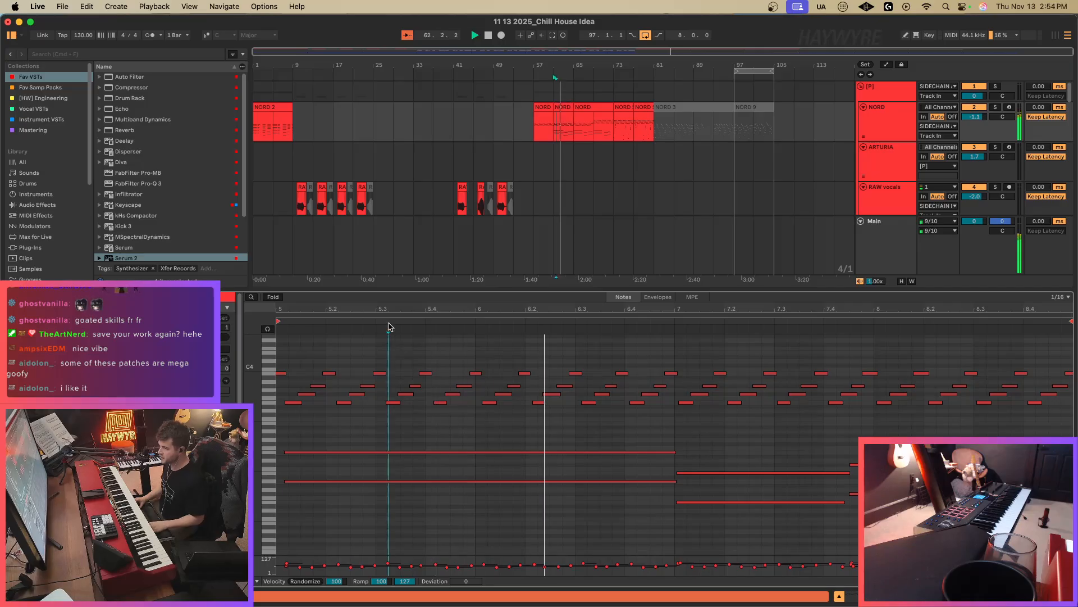
{"action": "key", "text": "space"}
{"action": "left_click_drag", "start_coordinate": [337, 362], "coordinate": [307, 396]}
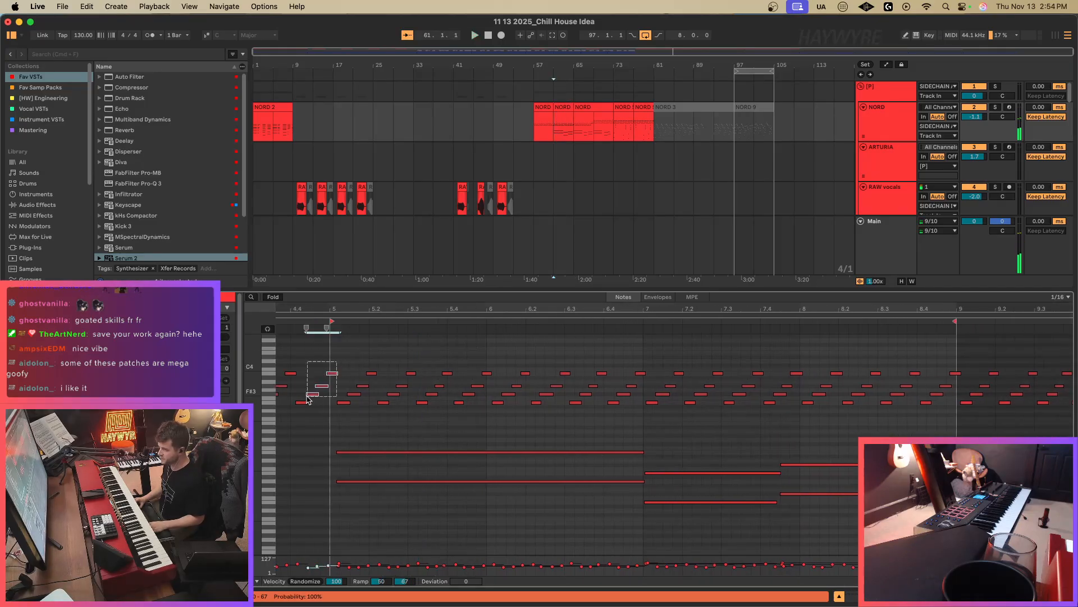
{"action": "key", "text": "Delete"}
Shift the arpeggio notes between 5 and 7 earlier to the clip start and select the last high note before 7.
{"action": "left_click_drag", "start_coordinate": [649, 360], "coordinate": [341, 423]}
{"action": "key", "text": "Left"}
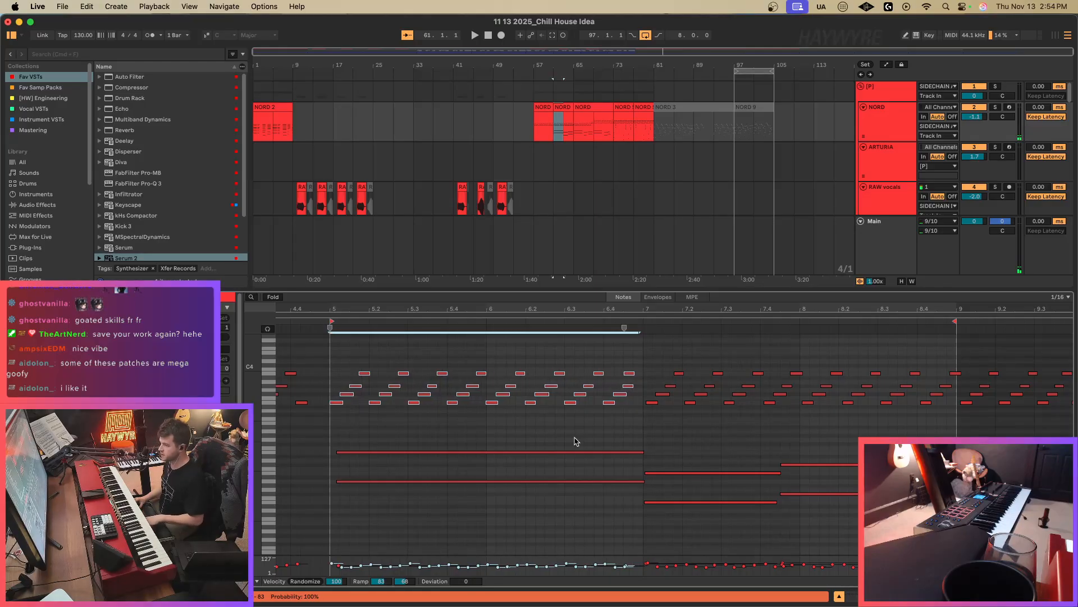
{"action": "left_click", "coordinate": [639, 365]}
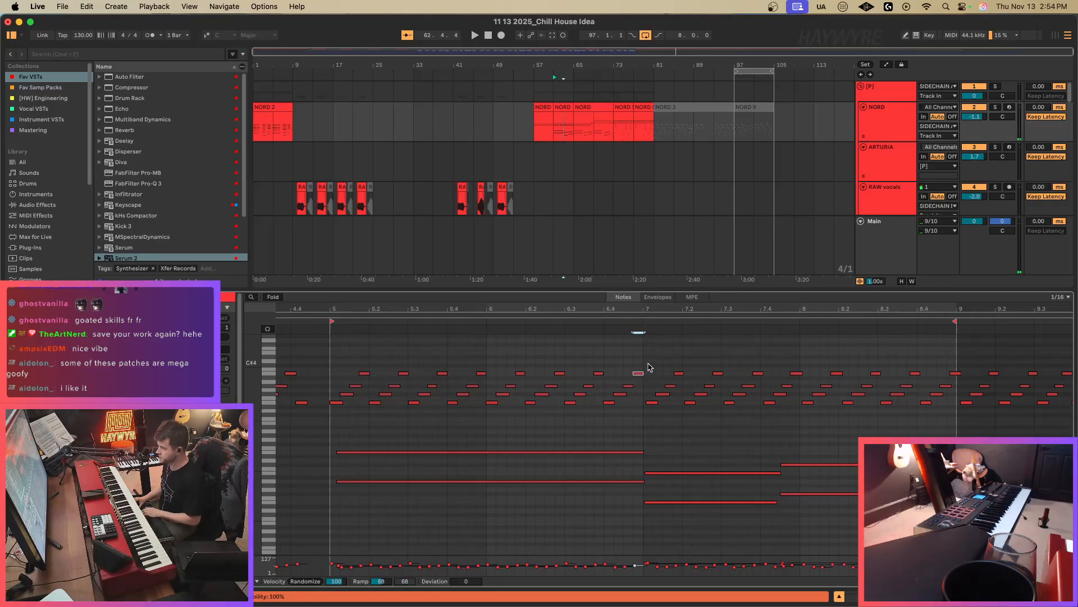
Quantize the sustained low chord notes starting at 5 and 7 in the NORD clip.
{"action": "left_click_drag", "start_coordinate": [649, 367], "coordinate": [710, 515]}
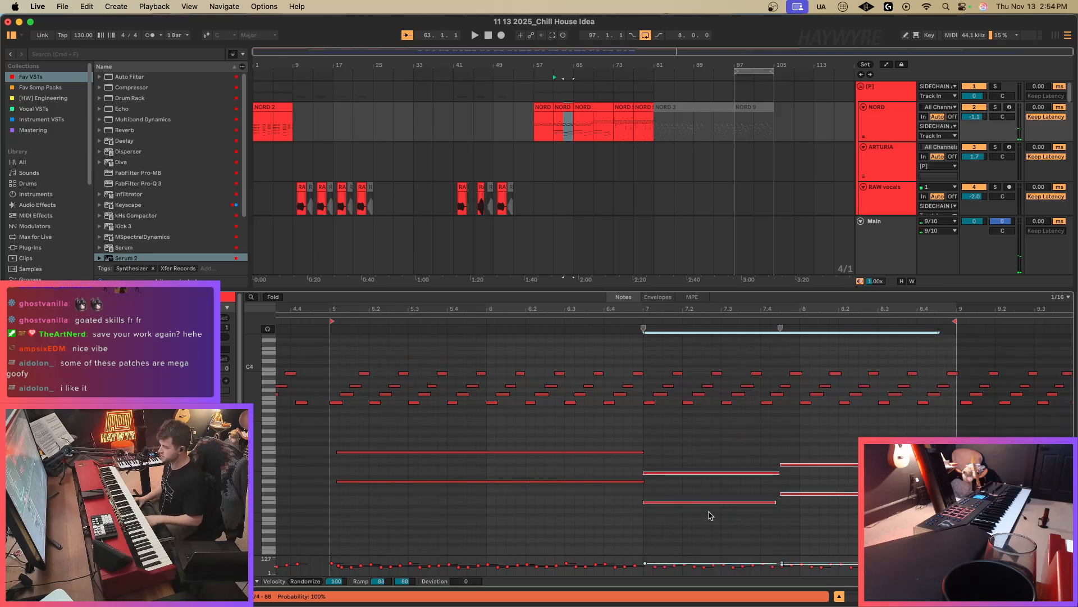
{"action": "key", "text": "space"}
{"action": "scroll", "coordinate": [710, 516], "scroll_direction": "left", "scroll_amount": 5}
{"action": "scroll", "coordinate": [710, 516], "scroll_direction": "right", "scroll_amount": 1}
{"action": "left_click", "coordinate": [970, 422]}
{"action": "left_click_drag", "start_coordinate": [638, 440], "coordinate": [638, 501]}
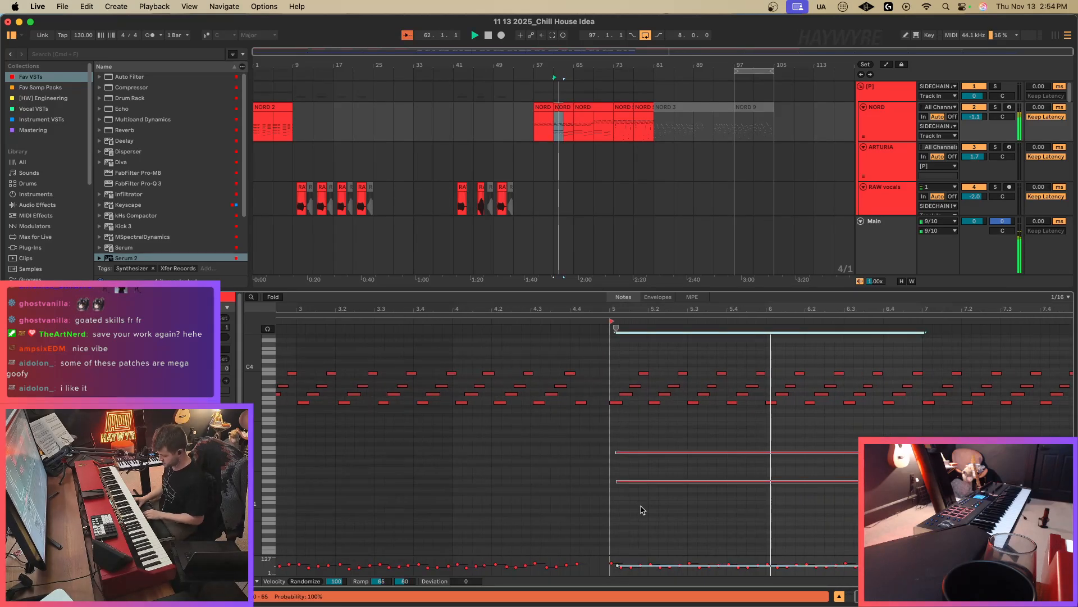
{"action": "key", "text": "super+u"}
{"action": "key", "text": "shift+Tab"}
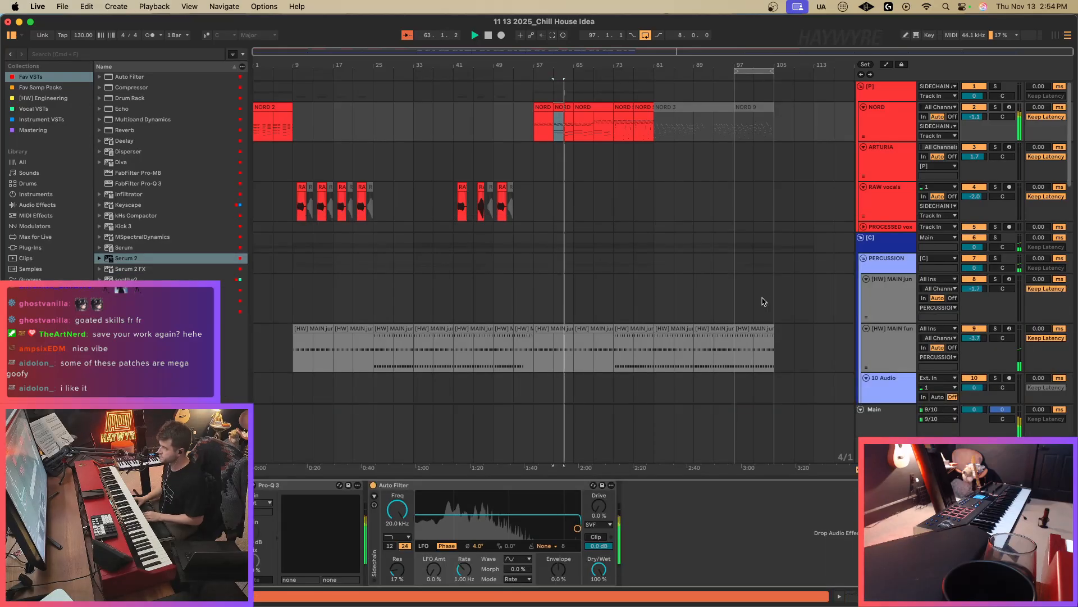
Inspect the 27 Audio track's Auto Pan Amount automation and set the loop to bars 69 to 73.
{"action": "left_click", "coordinate": [575, 129]}
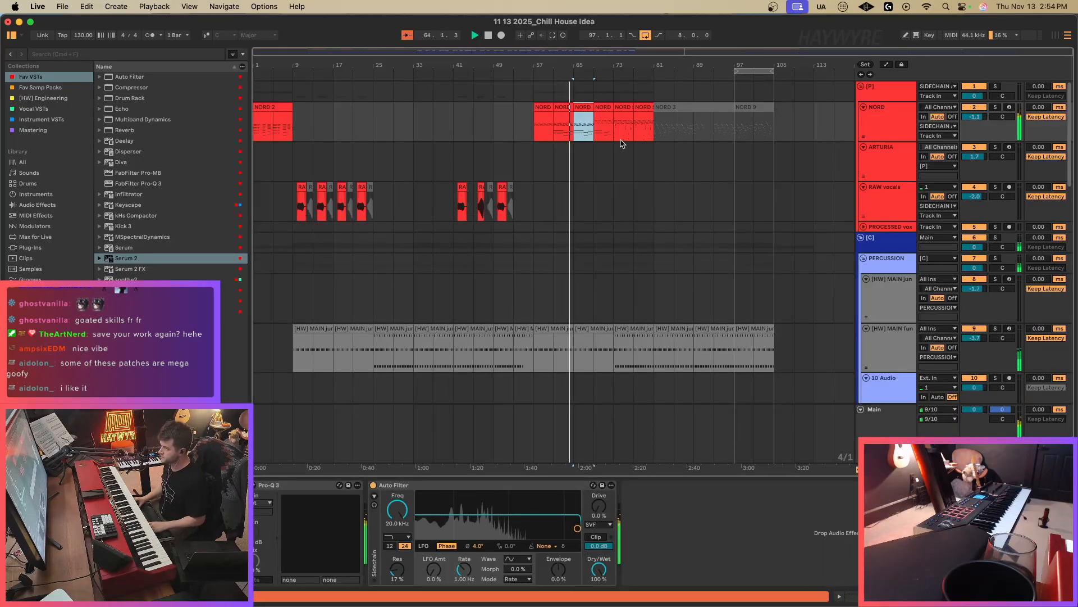
{"action": "scroll", "coordinate": [562, 365], "scroll_direction": "down", "scroll_amount": 15}
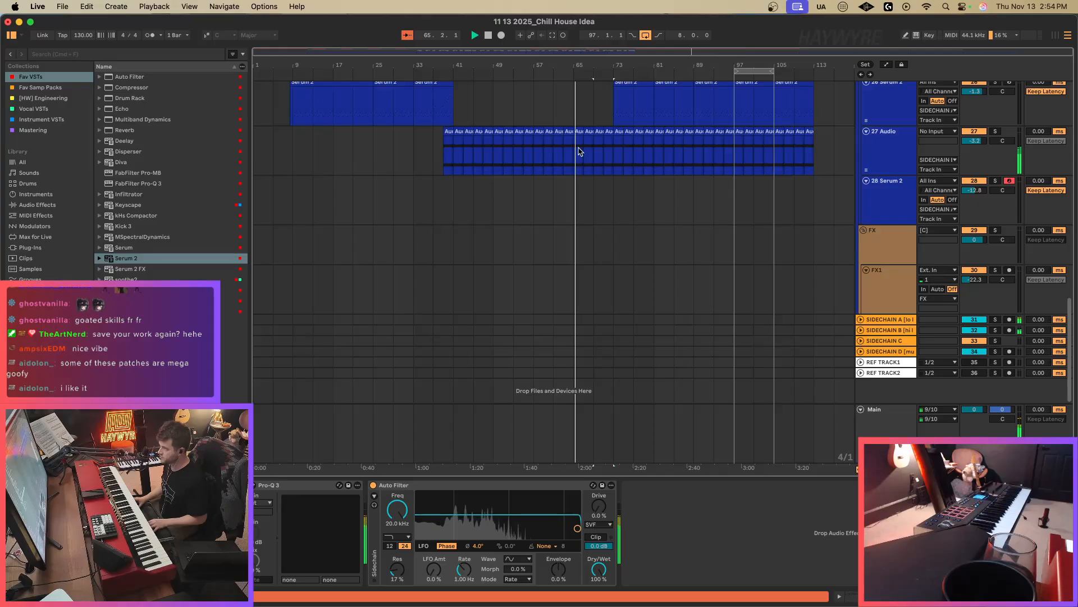
{"action": "key", "text": "a"}
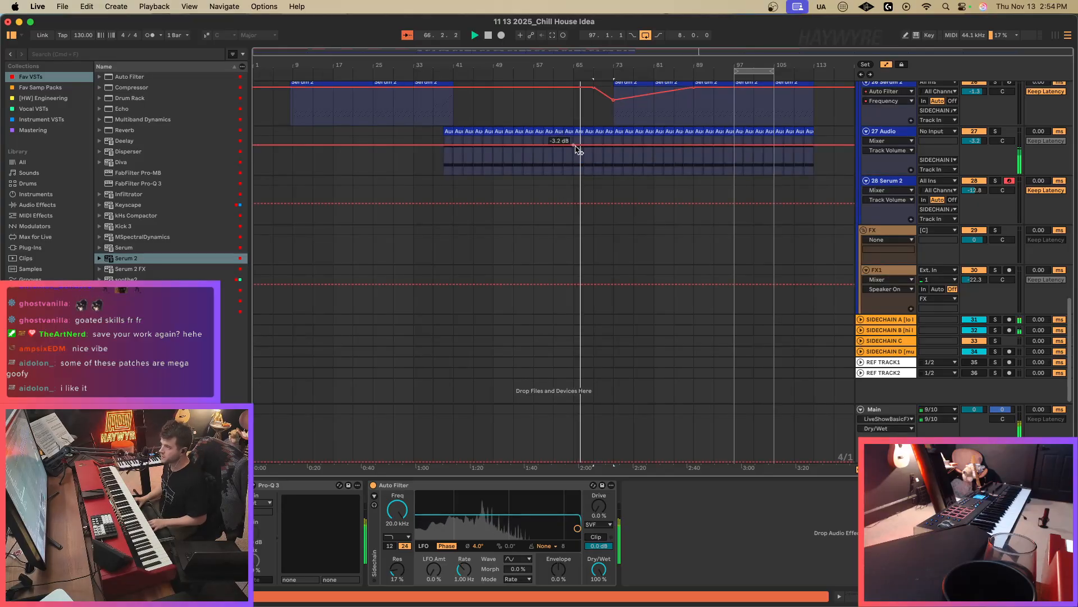
{"action": "left_click", "coordinate": [576, 148]}
{"action": "left_click", "coordinate": [301, 487]}
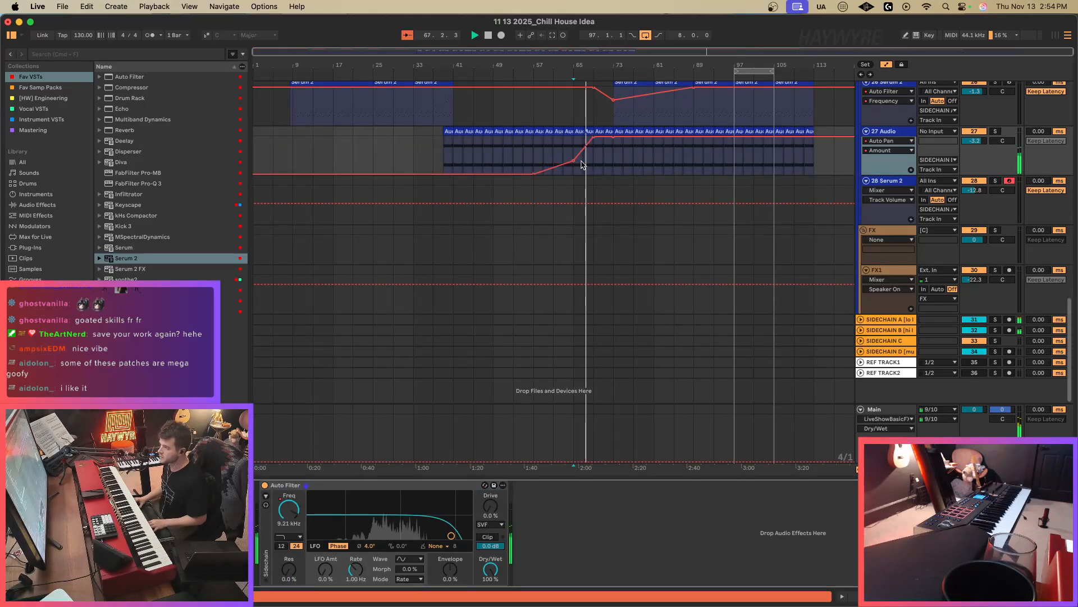
{"action": "left_click_drag", "start_coordinate": [594, 165], "coordinate": [613, 167]}
{"action": "key", "text": "a"}
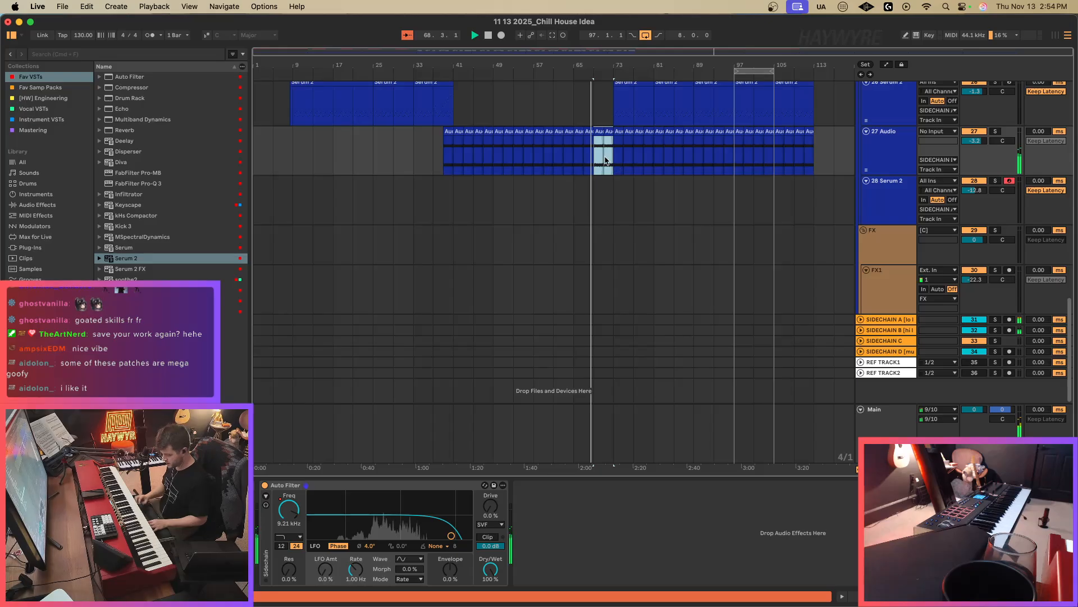
{"action": "key", "text": "super+l"}
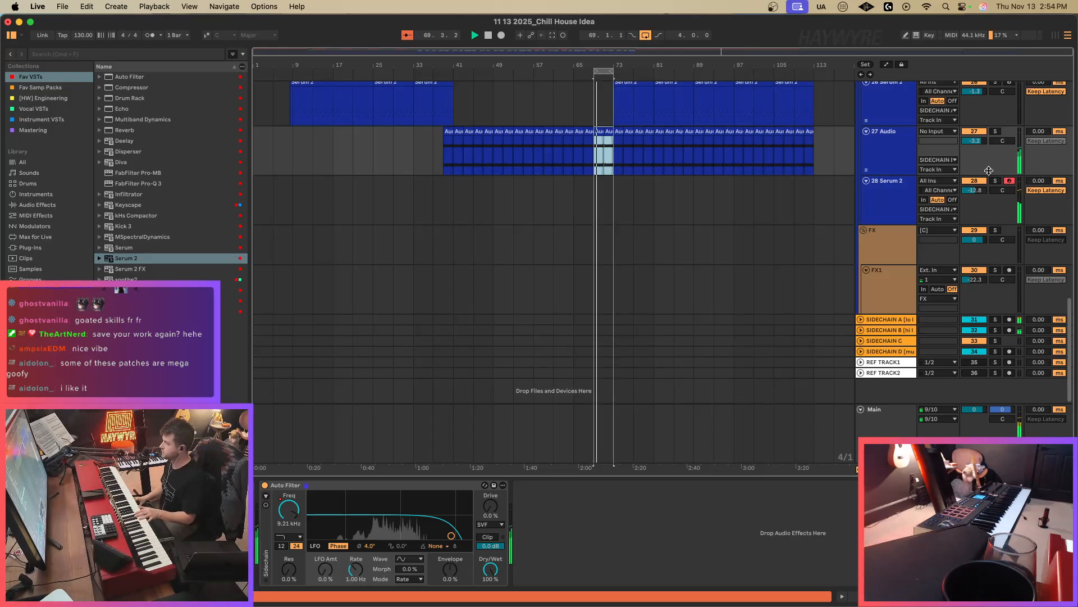
Lower the 28 Serum 2 track's volume to -17.9 and add an Auto Filter to it with a lowered cutoff frequency.
{"action": "left_click_drag", "start_coordinate": [977, 192], "coordinate": [978, 194]}
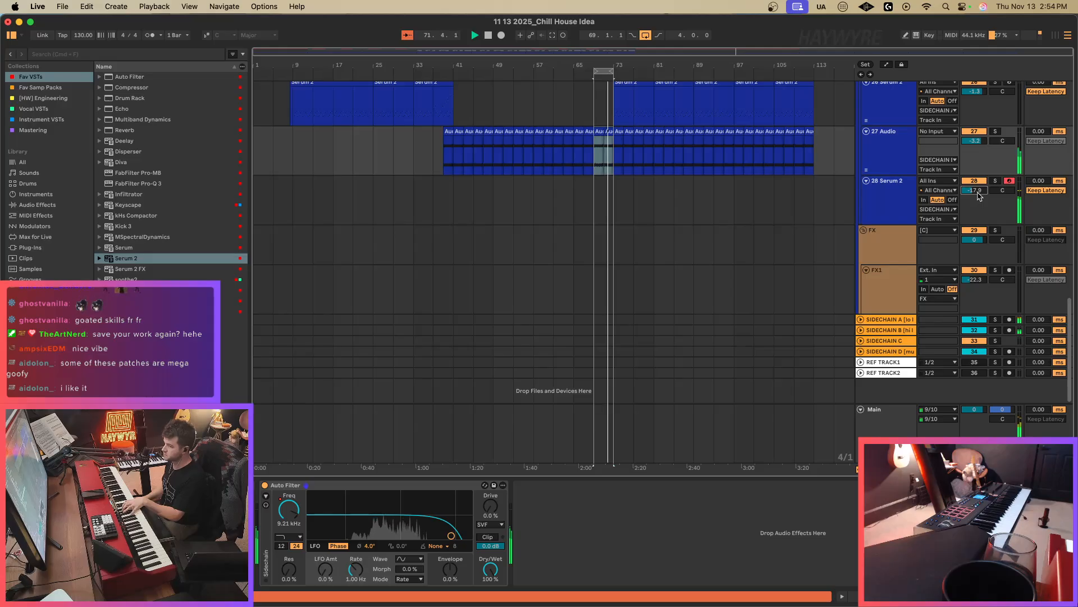
{"action": "left_click", "coordinate": [883, 197]}
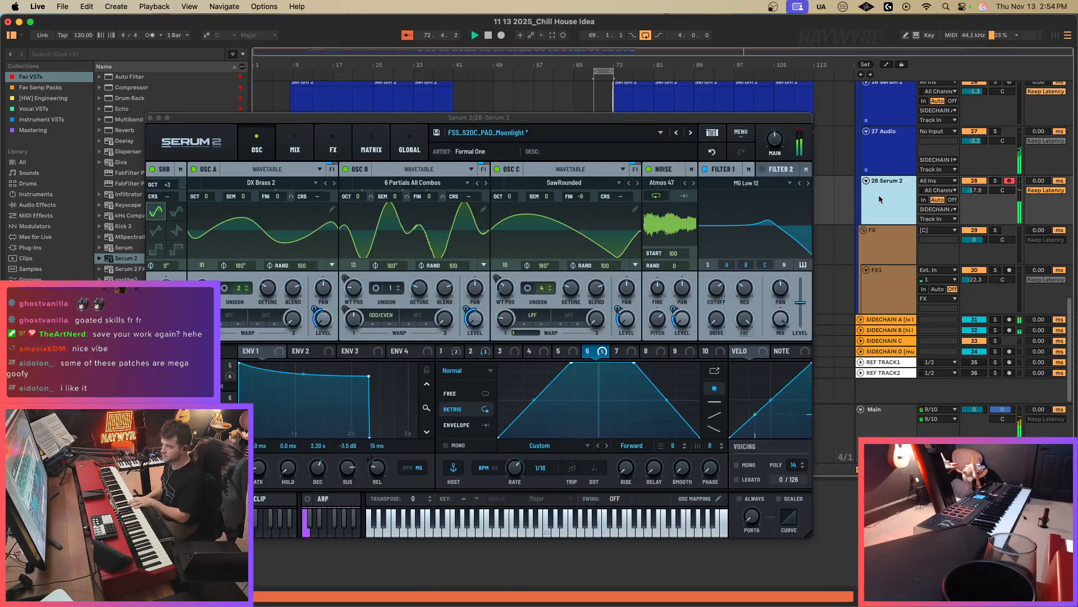
{"action": "key", "text": "super+f"}
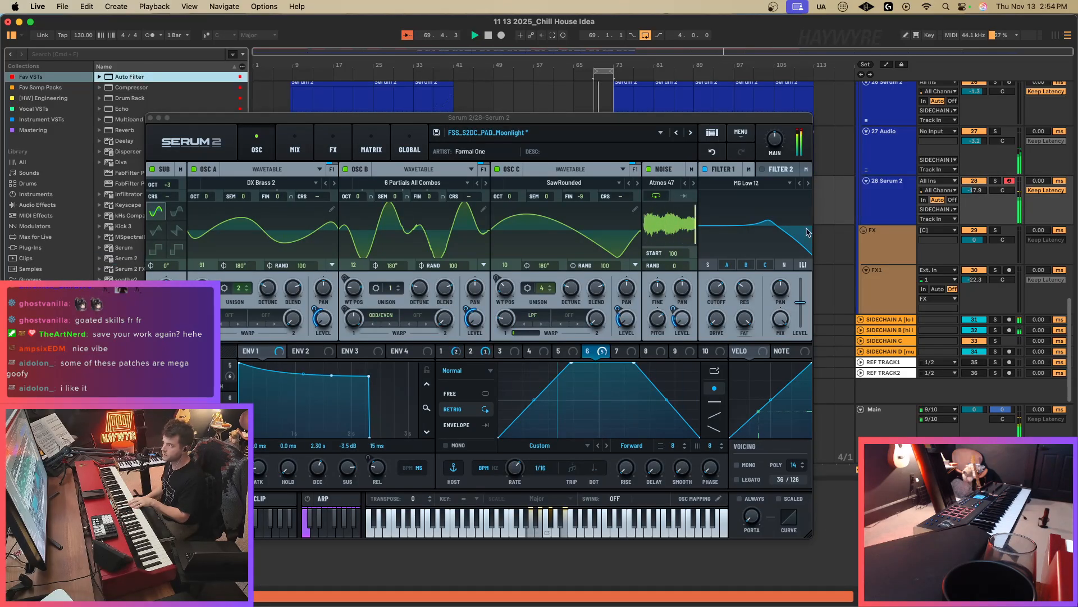
{"action": "key", "text": "Return"}
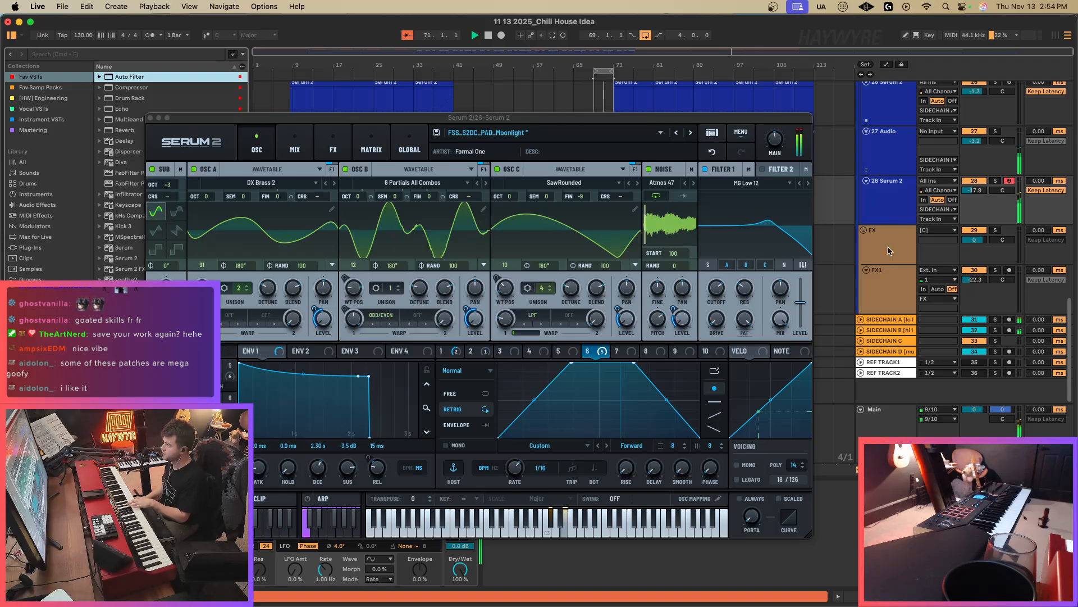
{"action": "left_click_drag", "start_coordinate": [678, 114], "coordinate": [856, 423]}
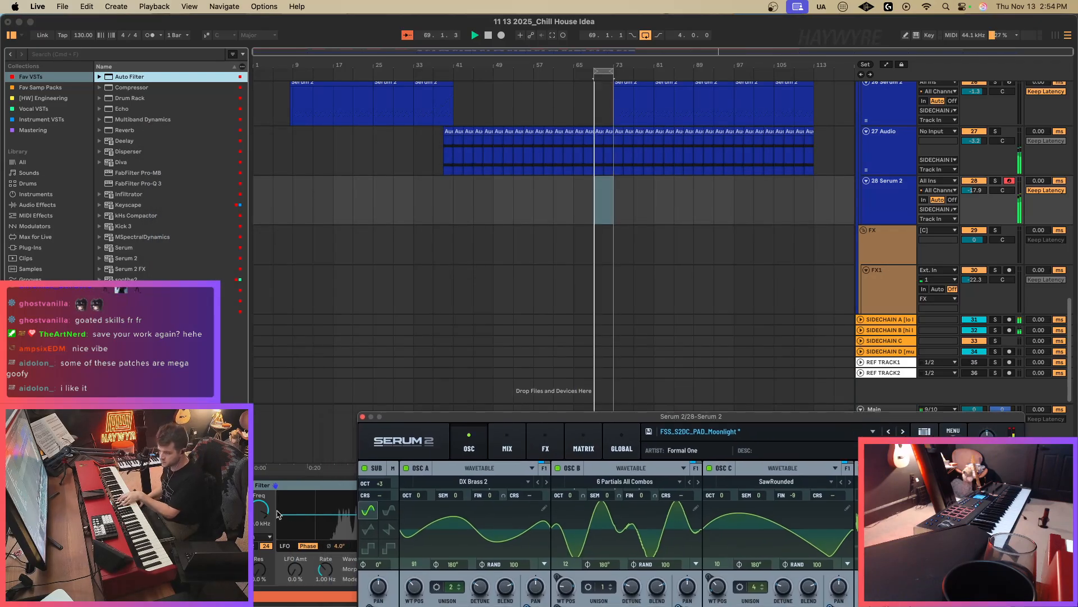
{"action": "left_click_drag", "start_coordinate": [261, 510], "coordinate": [260, 523]}
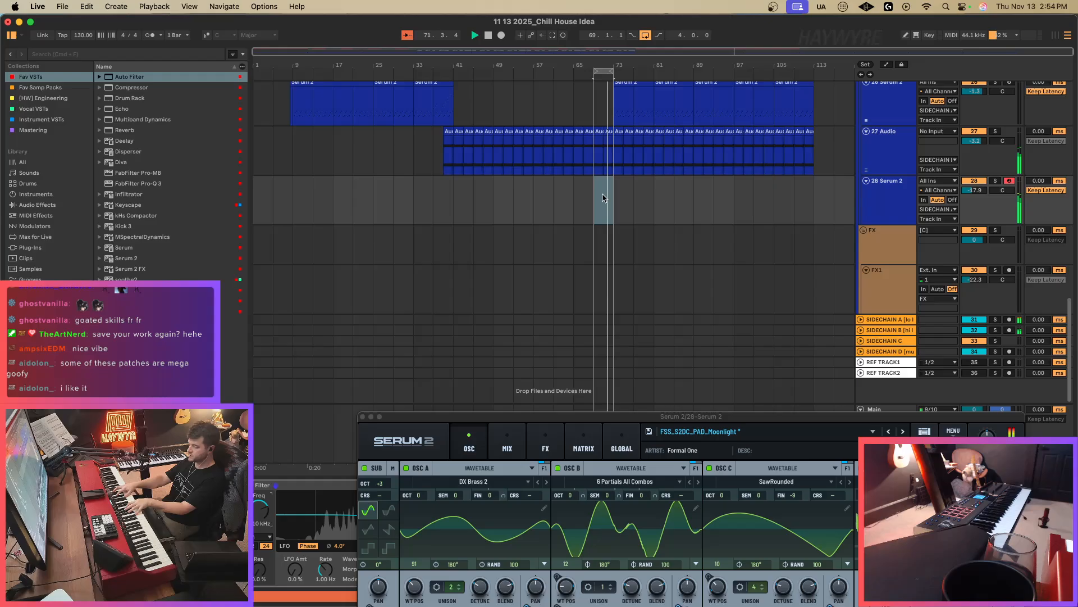
Record the pad chords on the 28 Serum 2 track over bars 69 to 73 and open the clip in an enlarged note editor.
{"action": "key", "text": "F9"}
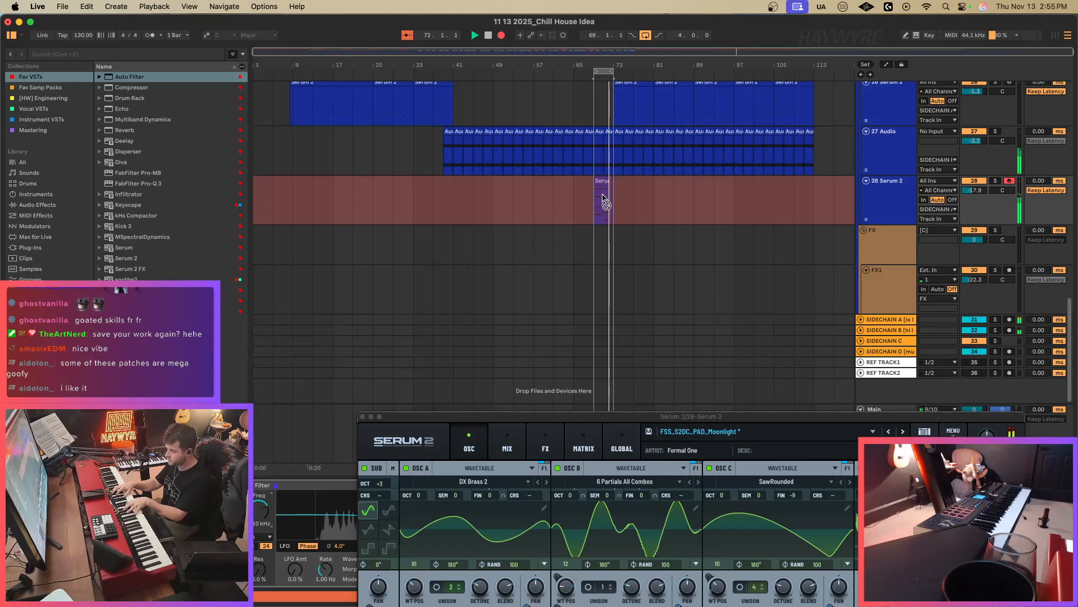
{"action": "key", "text": "space"}
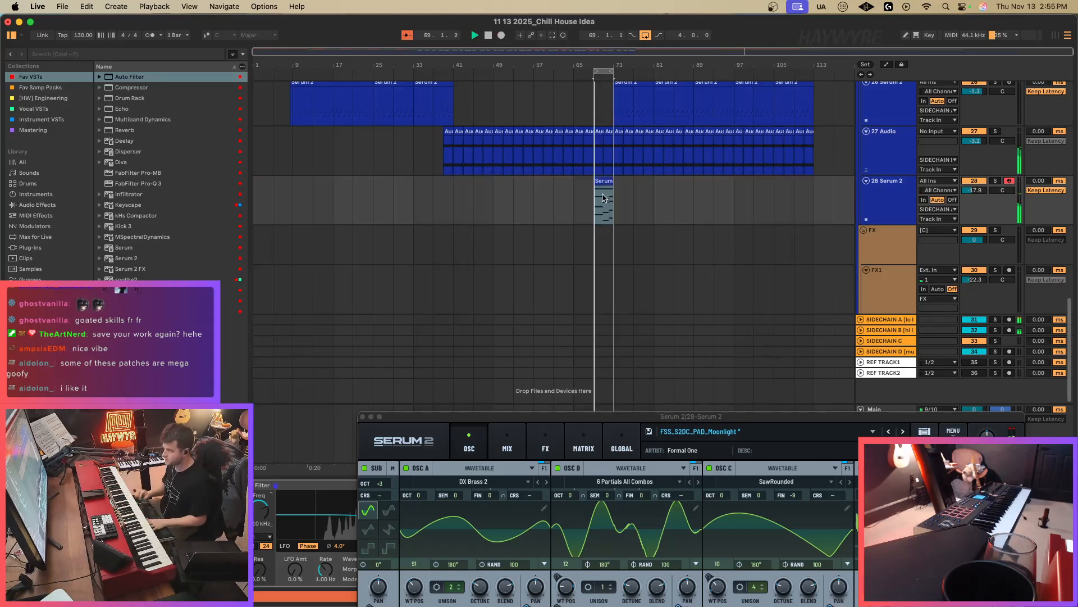
{"action": "left_click", "coordinate": [600, 181]}
{"action": "double_click", "coordinate": [601, 180]}
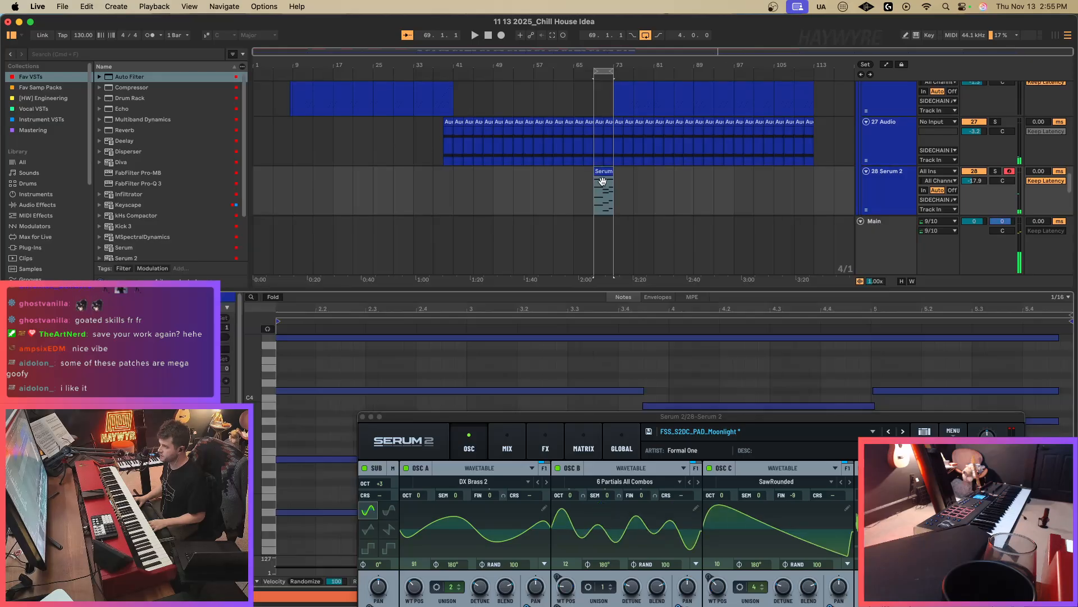
{"action": "key", "text": "space"}
{"action": "left_click_drag", "start_coordinate": [663, 289], "coordinate": [661, 222]}
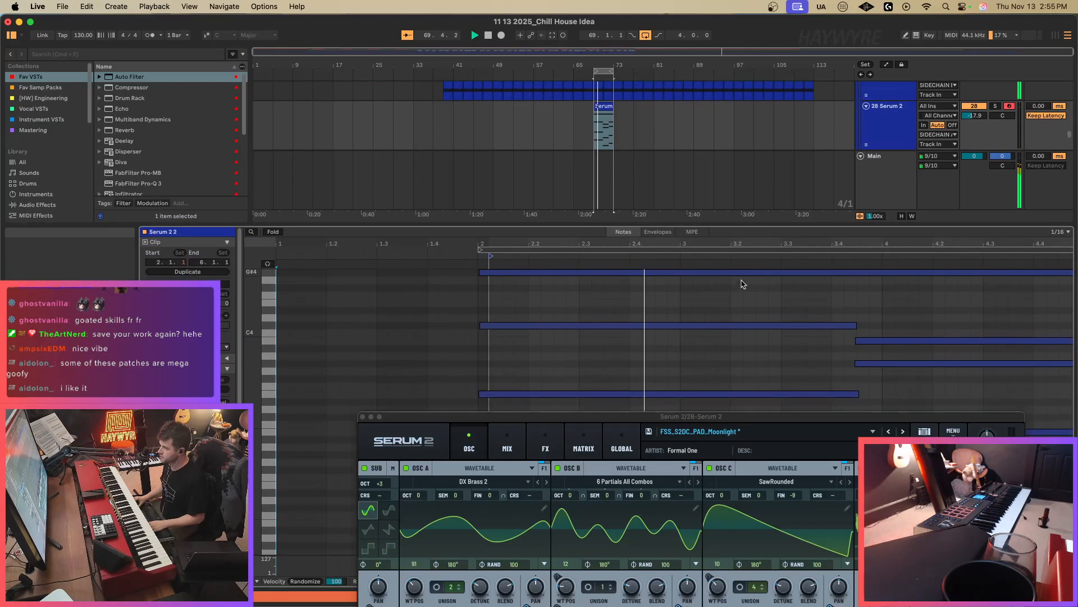
Try to quantize all the notes in the recorded 28 Serum 2 clip.
{"action": "left_click", "coordinate": [595, 112]}
{"action": "left_click", "coordinate": [599, 106]}
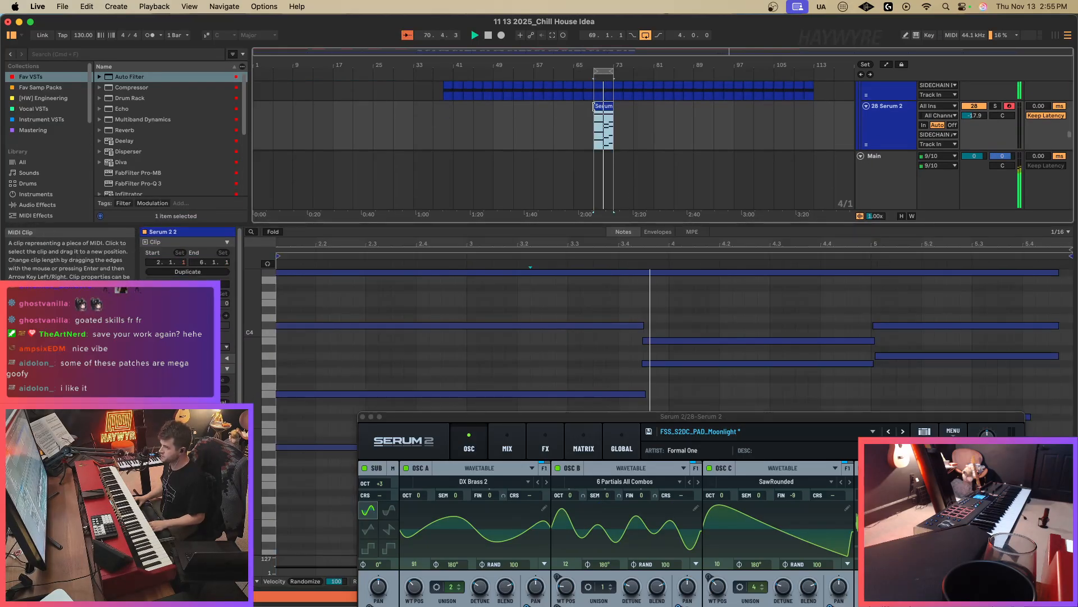
{"action": "left_click", "coordinate": [497, 306]}
{"action": "key", "text": "super+a"}
{"action": "key", "text": "super+u"}
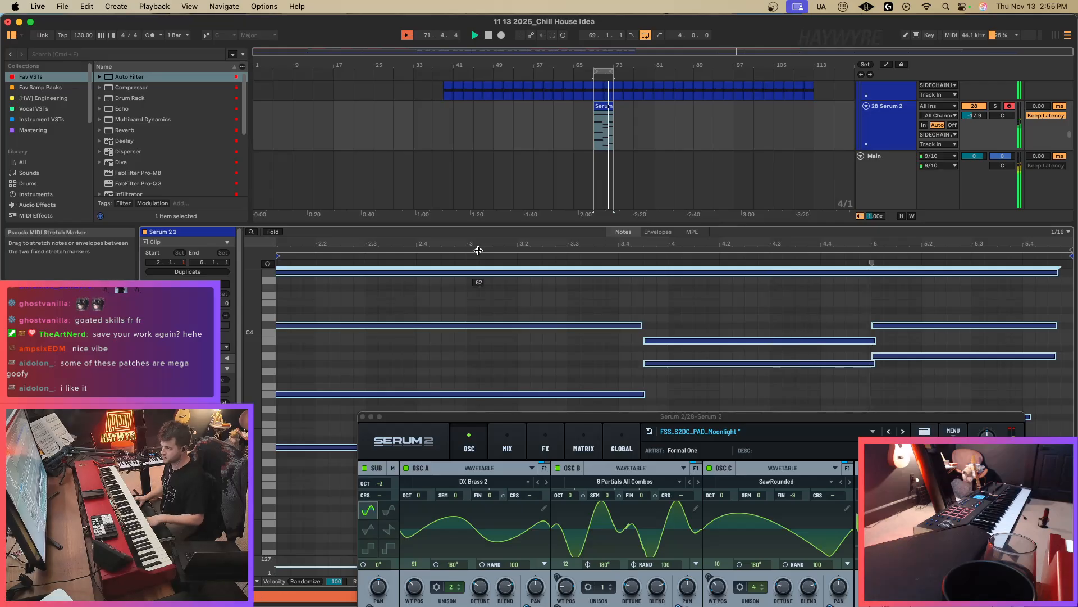
{"action": "left_click_drag", "start_coordinate": [478, 247], "coordinate": [605, 239]}
{"action": "key", "text": "super+z"}
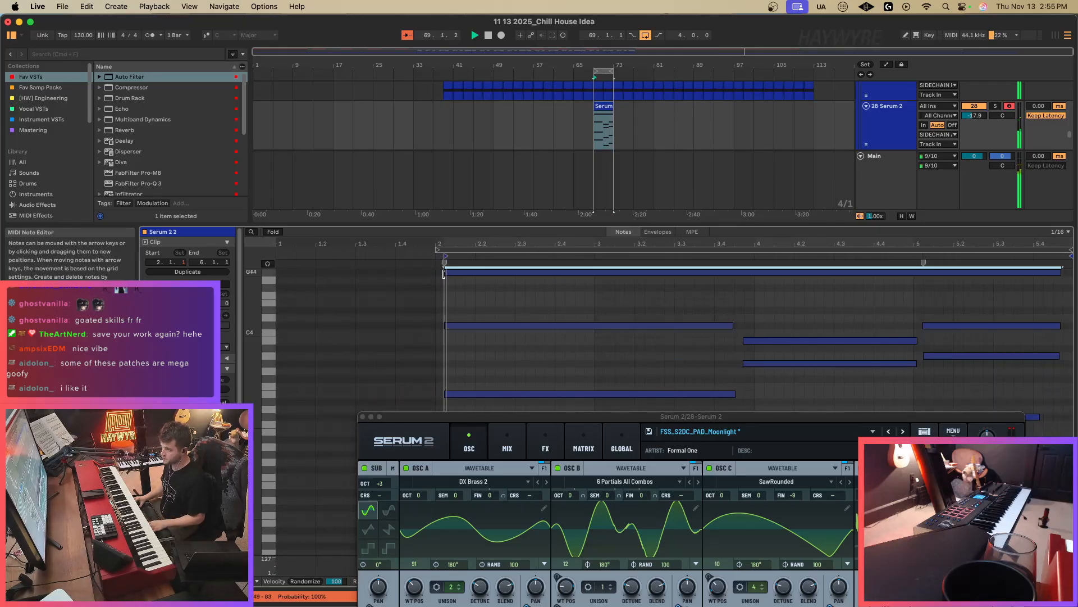
Try to consolidate the recorded pad clip over bars 69 to 73 and over bars 65 to 73.
{"action": "key", "text": "super+a"}
{"action": "left_click_drag", "start_coordinate": [587, 140], "coordinate": [610, 139]}
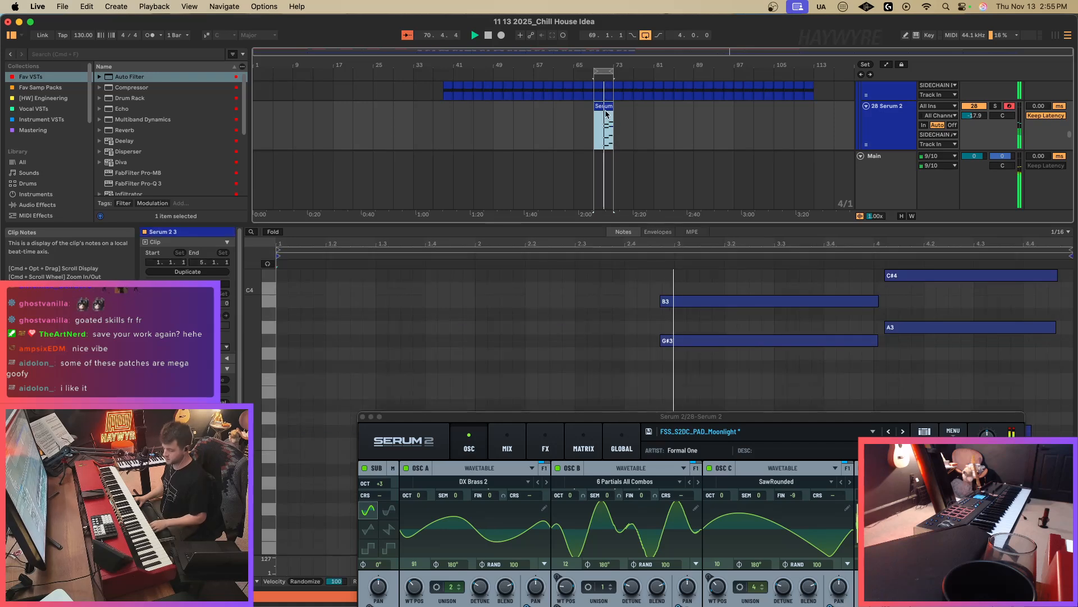
{"action": "left_click", "coordinate": [587, 117]}
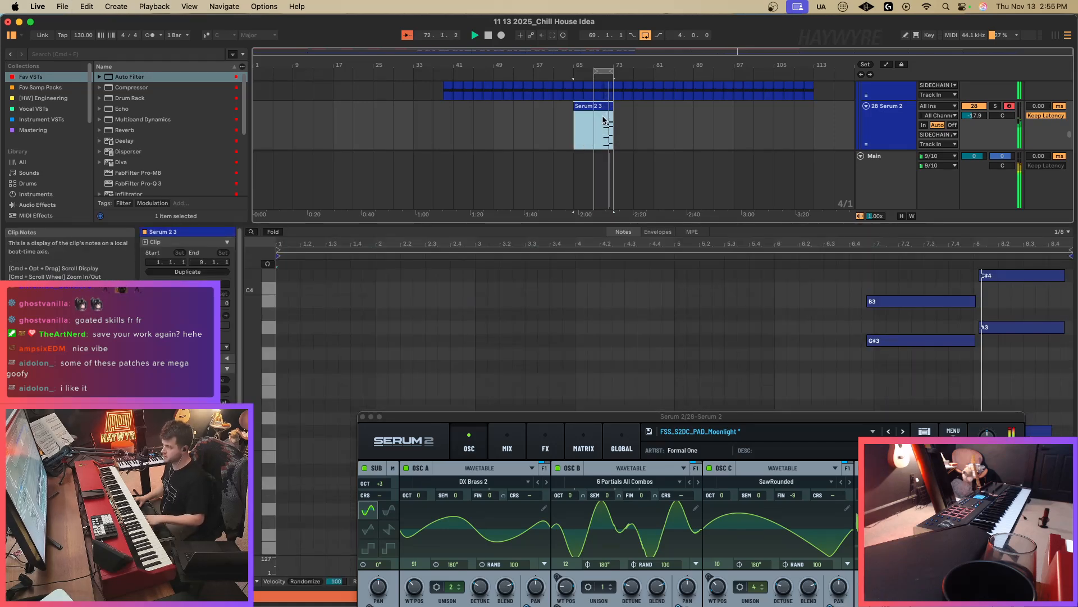
Close the Serum 2 plug-in window and undo the pad clip's consolidation.
{"action": "left_click", "coordinate": [672, 417]}
{"action": "left_click", "coordinate": [363, 417]}
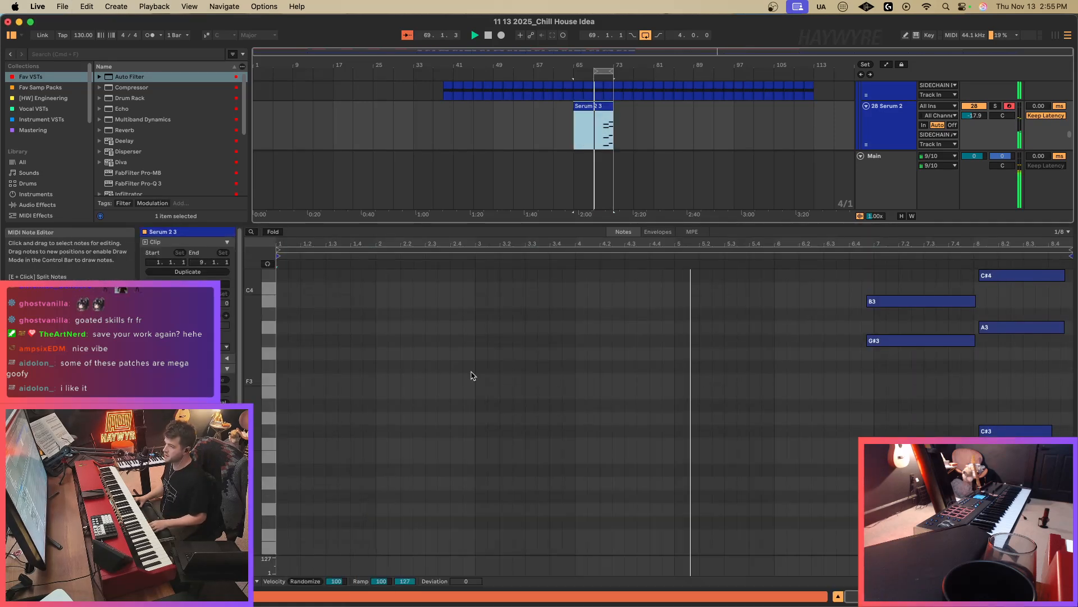
{"action": "left_click", "coordinate": [765, 322]}
{"action": "key", "text": "super+z"}
{"action": "left_click", "coordinate": [416, 354]}
{"action": "scroll", "coordinate": [374, 332], "scroll_direction": "up", "scroll_amount": 2}
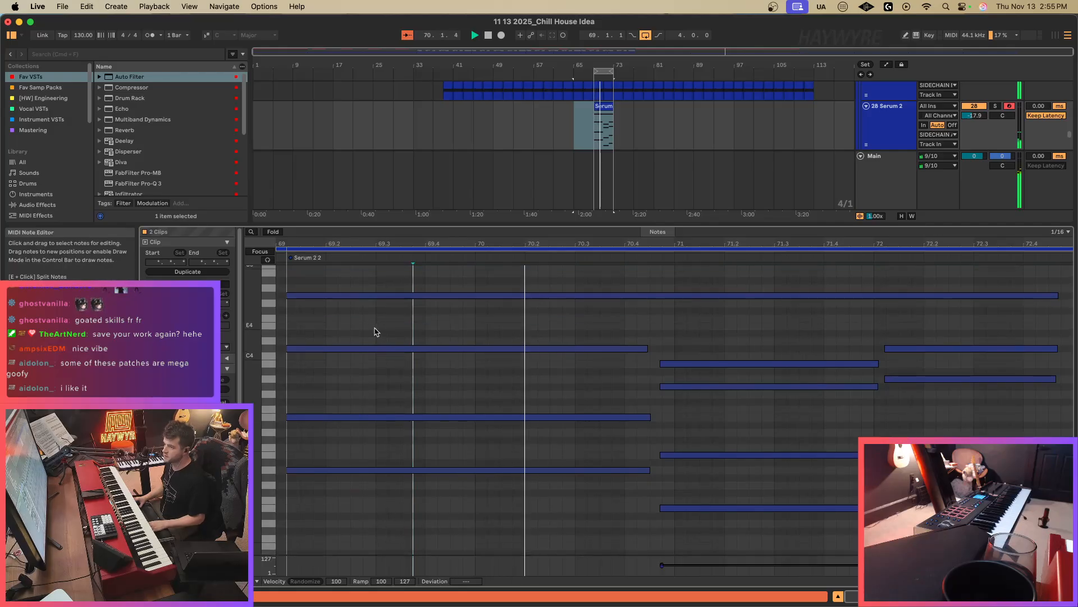
Trim the start of the first pad chord's high G#4 note to just after bar 69.
{"action": "left_click_drag", "start_coordinate": [328, 265], "coordinate": [353, 505]}
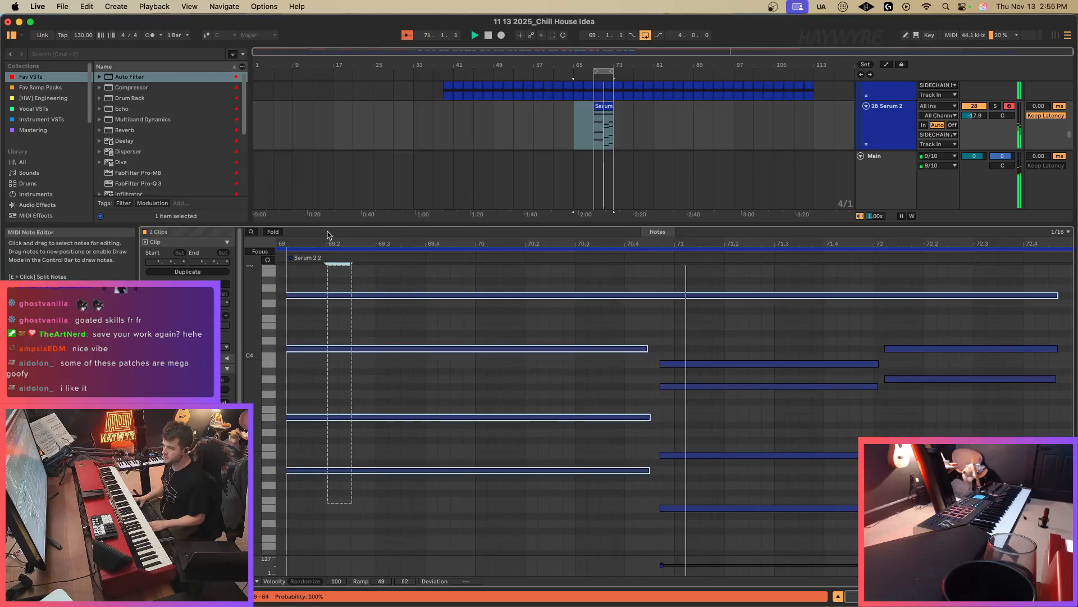
{"action": "left_click", "coordinate": [289, 295]}
{"action": "left_click_drag", "start_coordinate": [289, 295], "coordinate": [302, 252]}
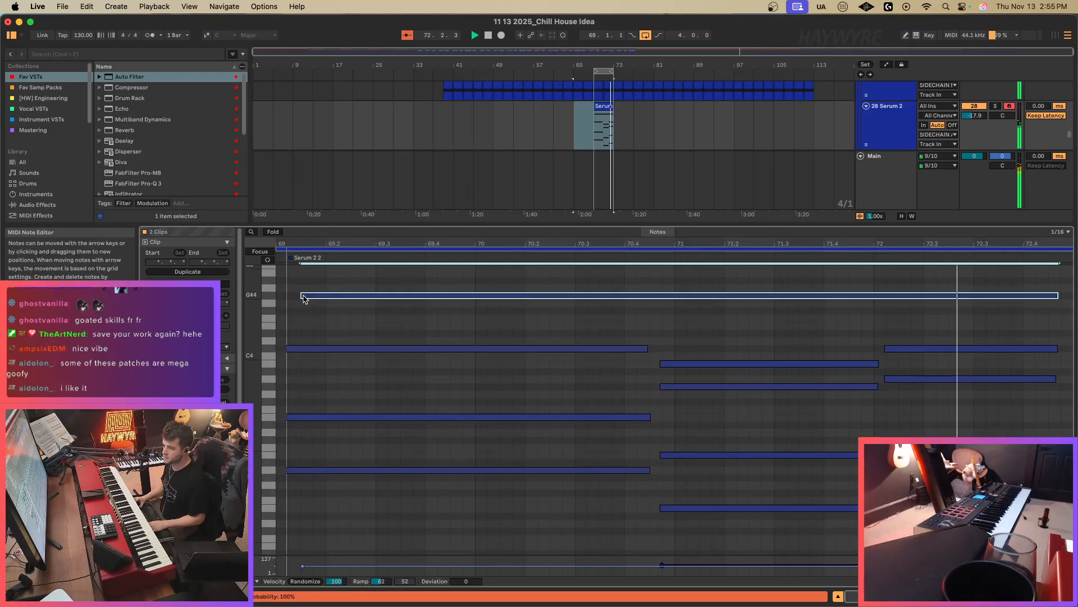
Shift the first chord's C#4, E3 and A2 notes later to line up with the start of the G#4 note.
{"action": "left_click_drag", "start_coordinate": [301, 329], "coordinate": [315, 477]}
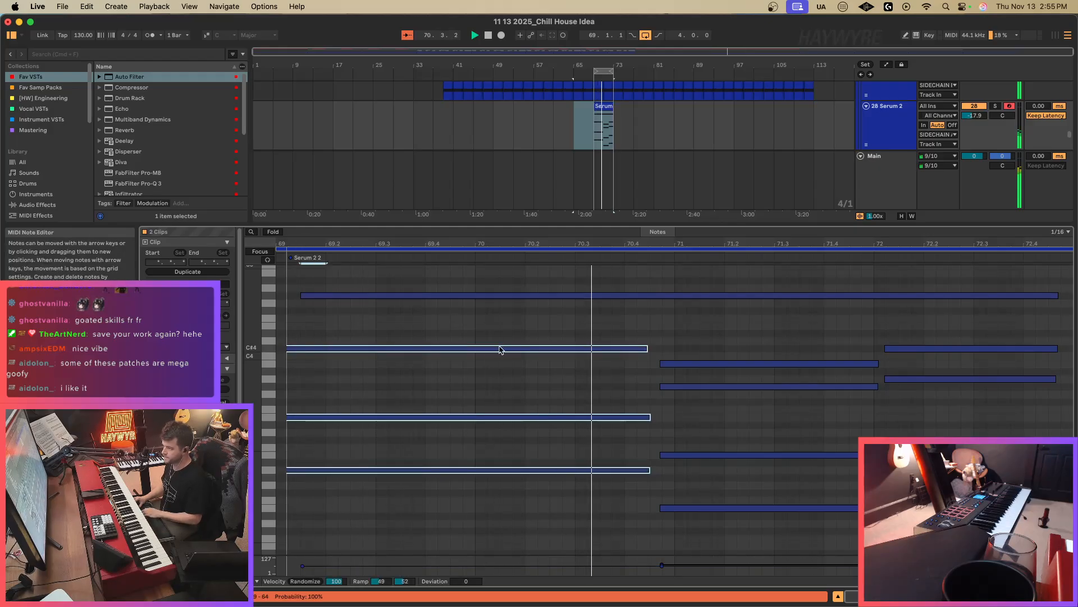
{"action": "left_click_drag", "start_coordinate": [501, 349], "coordinate": [515, 348]}
{"action": "left_click", "coordinate": [441, 417]}
{"action": "left_click_drag", "start_coordinate": [530, 418], "coordinate": [552, 425]}
{"action": "left_click_drag", "start_coordinate": [444, 453], "coordinate": [456, 484]}
{"action": "key", "text": "Right"}
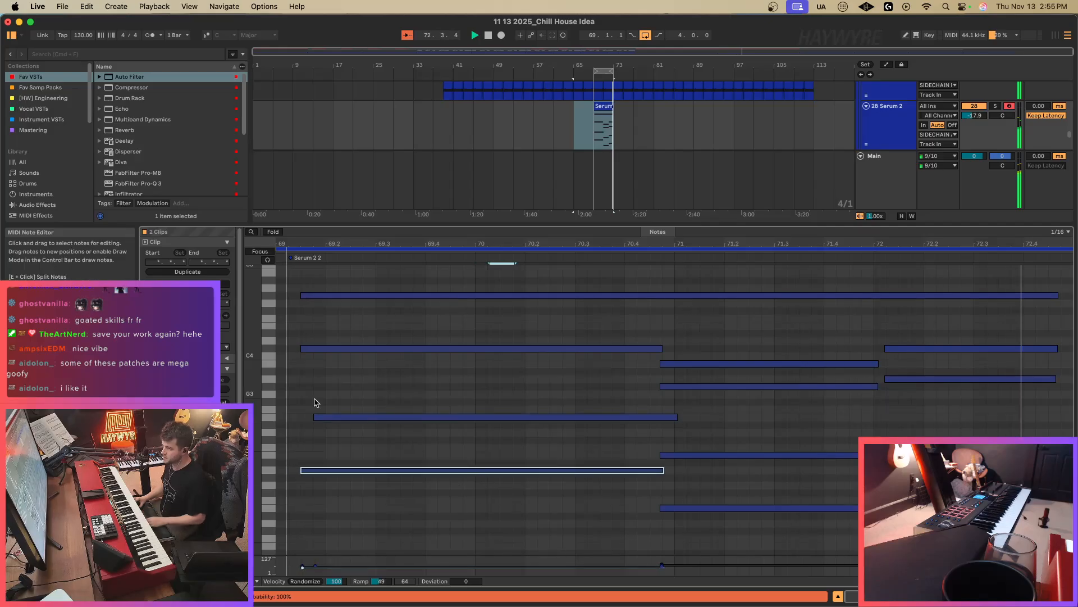
{"action": "left_click", "coordinate": [326, 419]}
{"action": "key", "text": "Left"}
Consolidate the pad clip over bars 69 to 73 and shift its whole first chord earlier to the clip start.
{"action": "left_click", "coordinate": [599, 129]}
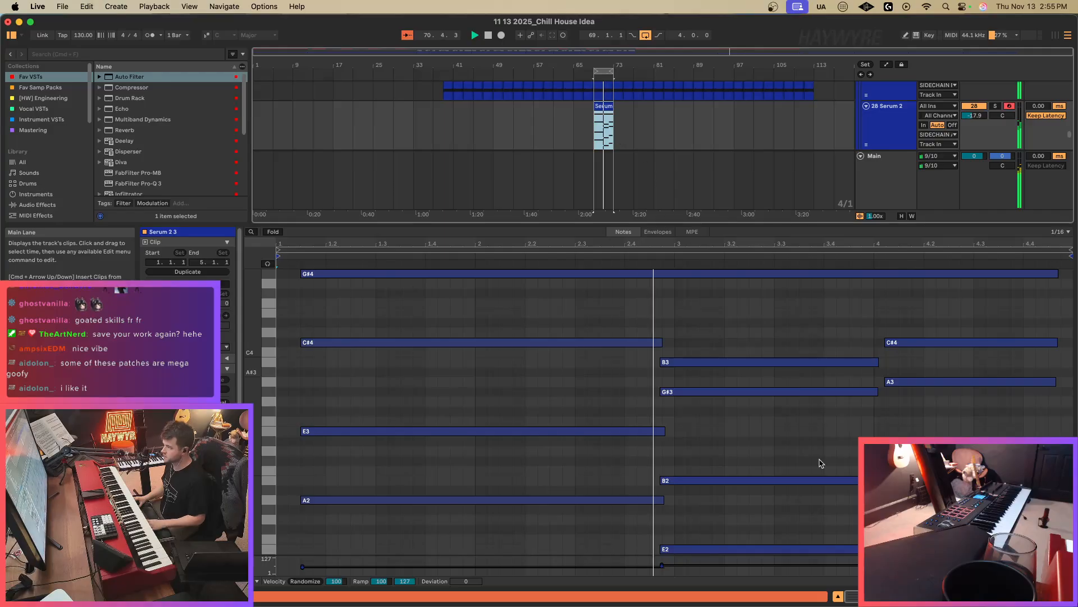
{"action": "left_click_drag", "start_coordinate": [290, 270], "coordinate": [395, 522]}
{"action": "key", "text": "Left"}
{"action": "key", "text": "Left"}
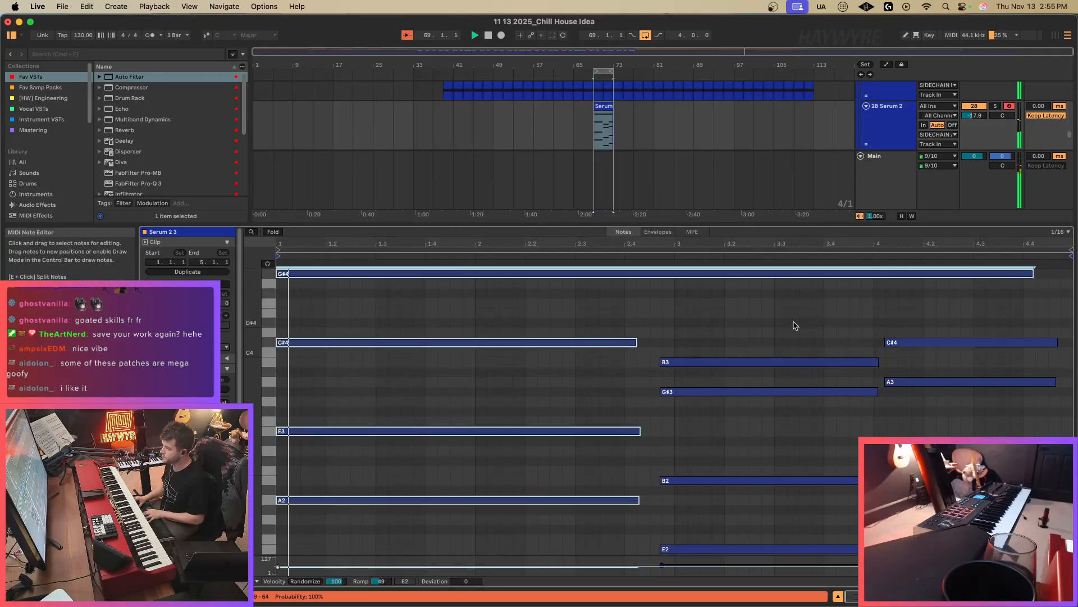
Shift the second pad chord one sixteenth later to start at 3 and the last chord three sixteenths earlier.
{"action": "left_click_drag", "start_coordinate": [795, 325], "coordinate": [742, 601]}
{"action": "key", "text": "Right"}
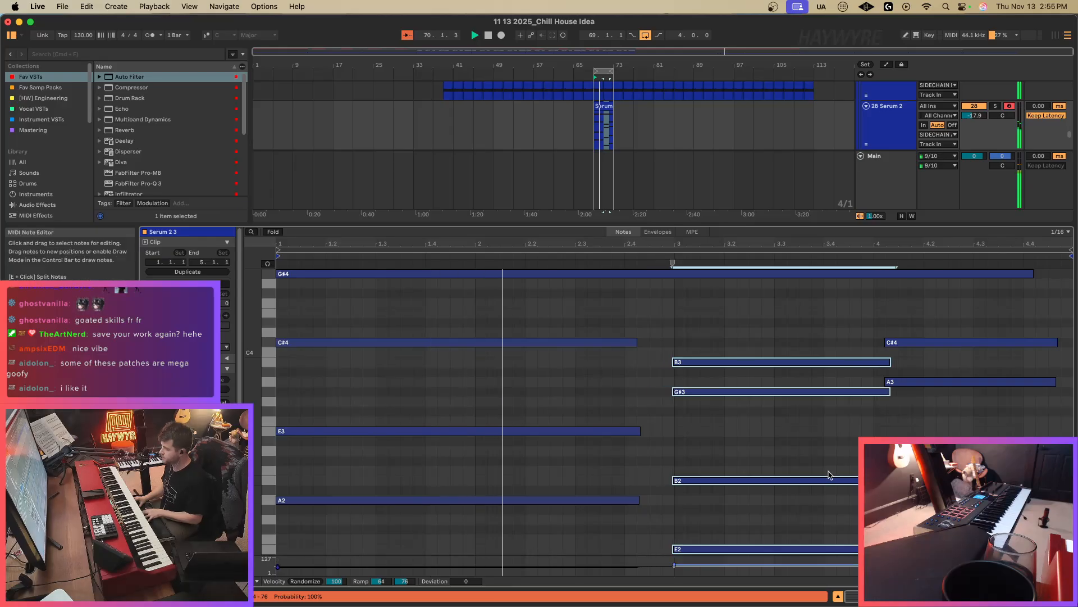
{"action": "left_click_drag", "start_coordinate": [944, 322], "coordinate": [930, 553]}
{"action": "key", "text": "Left"}
{"action": "key", "text": "Left"}
{"action": "key", "text": "Left"}
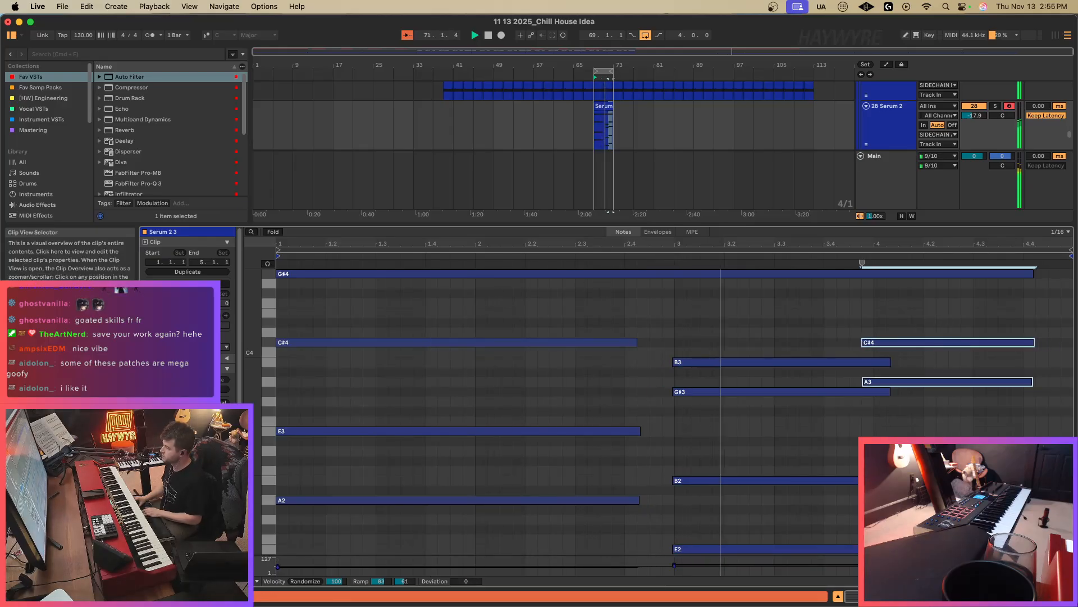
Lengthen the first chord's C#4, E3 and A2 notes to end at 3.
{"action": "left_click_drag", "start_coordinate": [568, 326], "coordinate": [673, 499]}
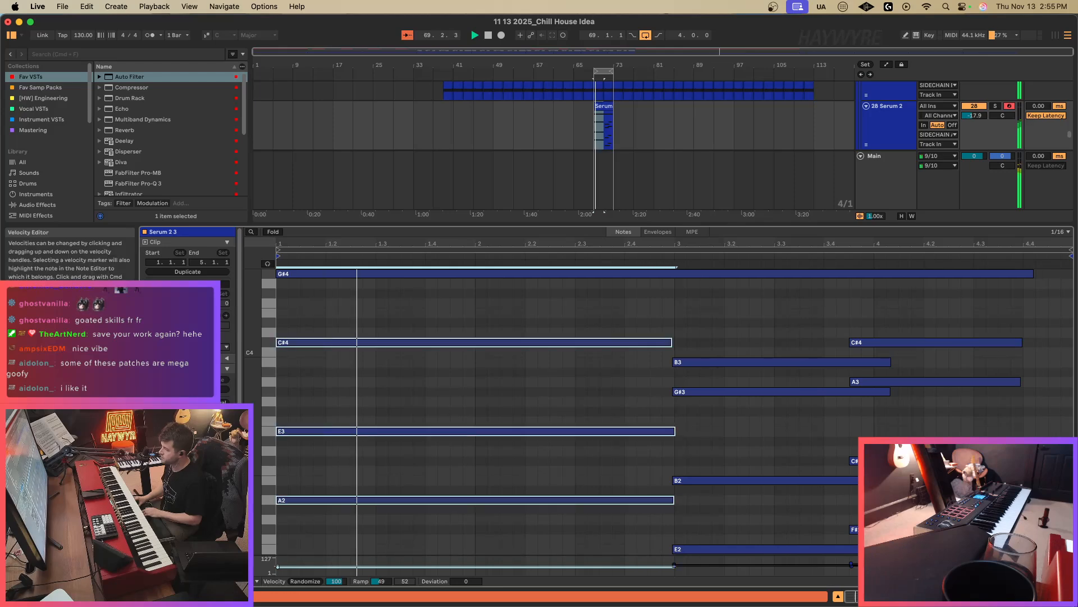
Insert a new MIDI track below the track 28 pad and load Serum 2 on it.
{"action": "left_click", "coordinate": [1011, 595]}
{"action": "left_click", "coordinate": [895, 312]}
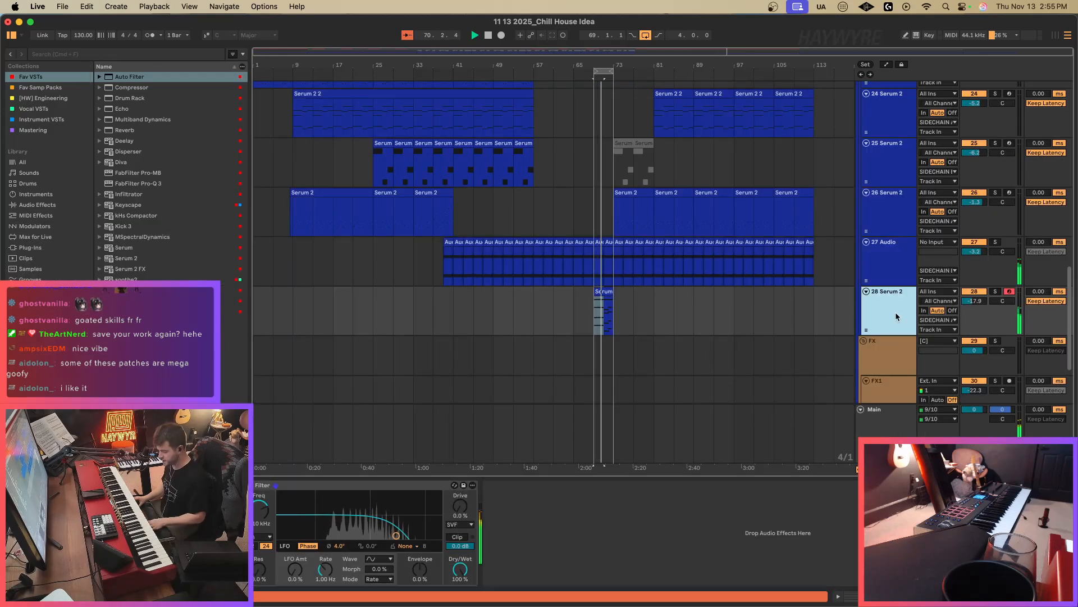
{"action": "key", "text": "super+shift+t"}
{"action": "left_click_drag", "start_coordinate": [126, 258], "coordinate": [645, 380]}
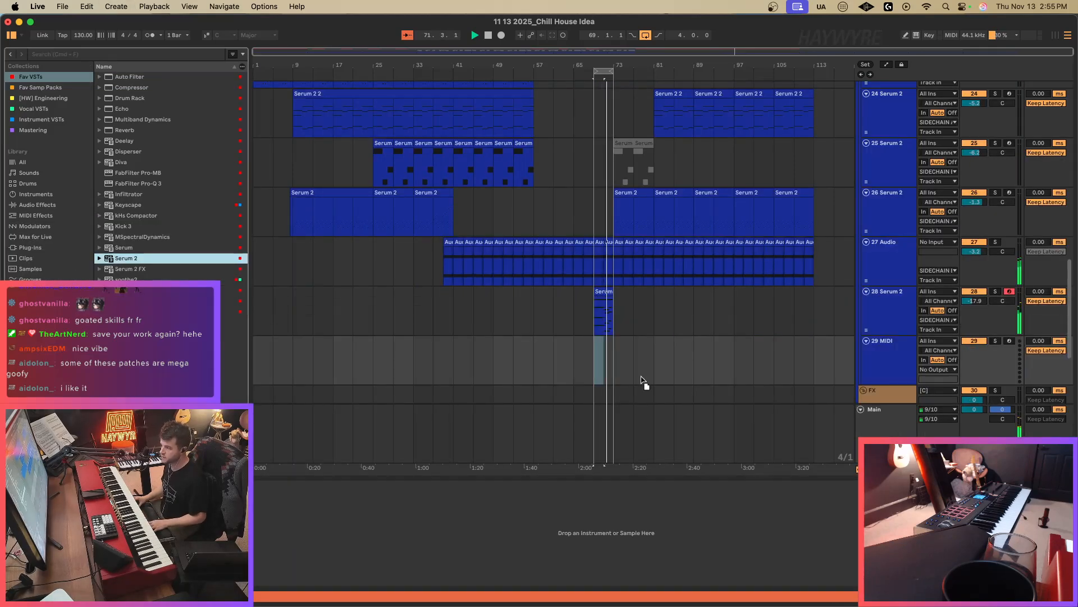
{"action": "left_click_drag", "start_coordinate": [817, 186], "coordinate": [782, 174]}
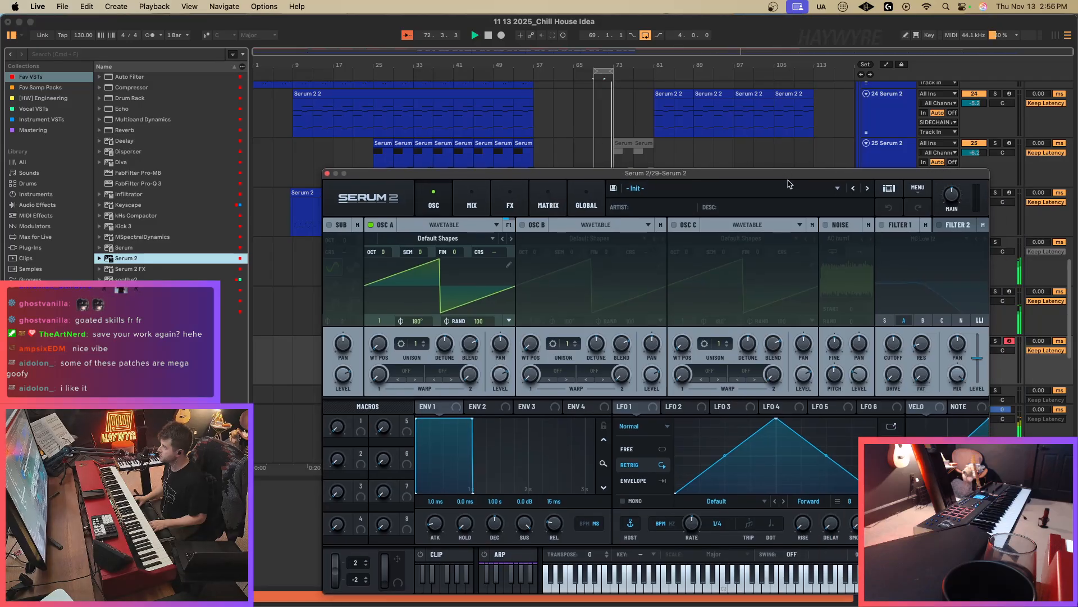
Load the Bright - Captain Kirk preset from the NEST - Serum Infinity user presets in S1 Presets and close Serum 2.
{"action": "left_click", "coordinate": [786, 188]}
{"action": "mouse_move", "coordinate": [730, 228]}
{"action": "mouse_move", "coordinate": [968, 276]}
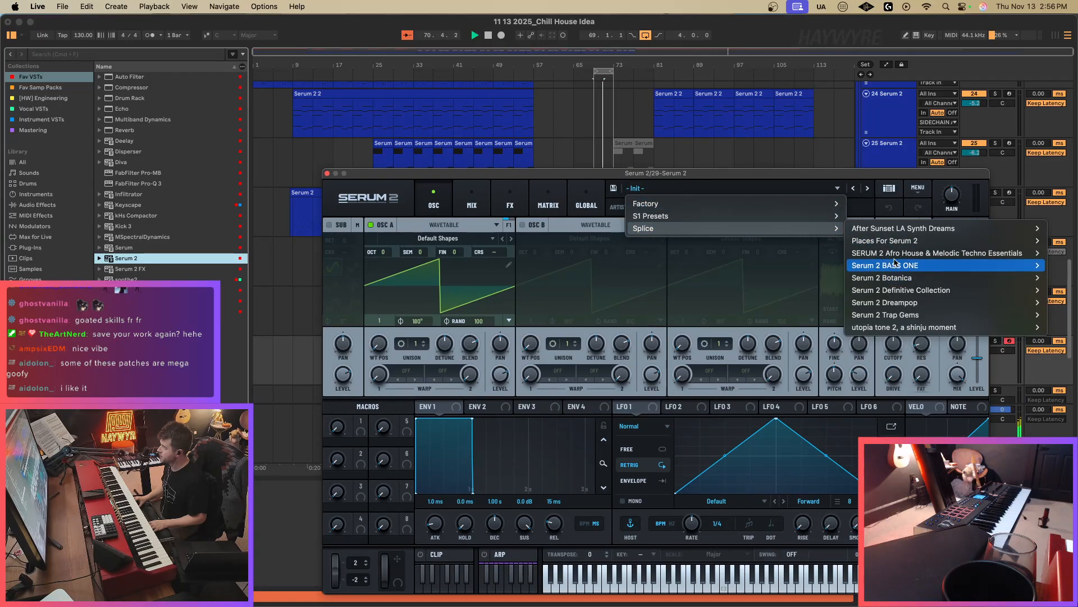
{"action": "mouse_move", "coordinate": [905, 242]}
{"action": "mouse_move", "coordinate": [825, 217]}
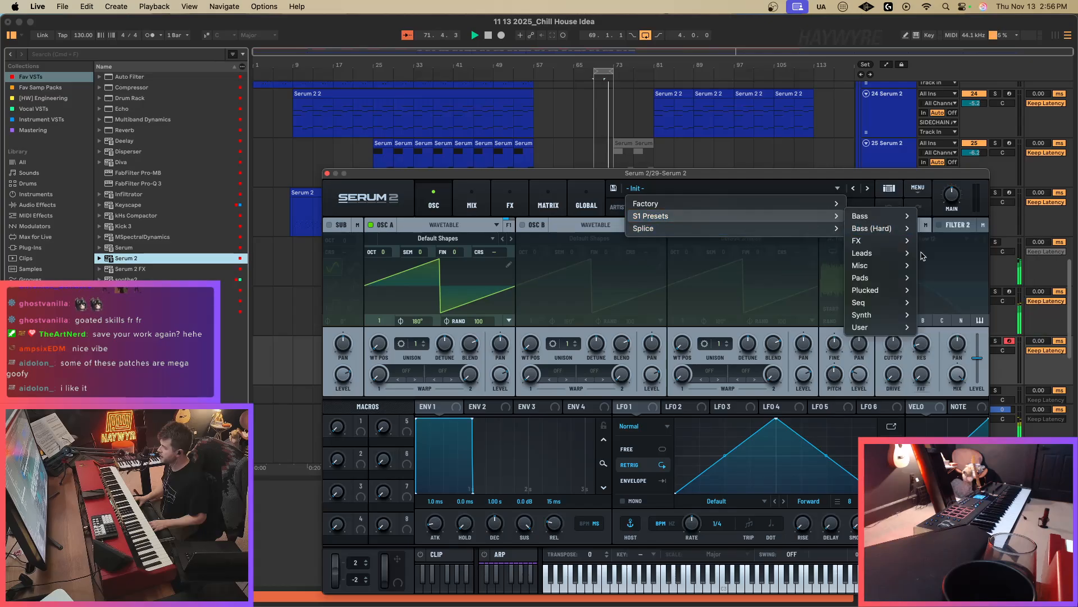
{"action": "mouse_move", "coordinate": [896, 330]}
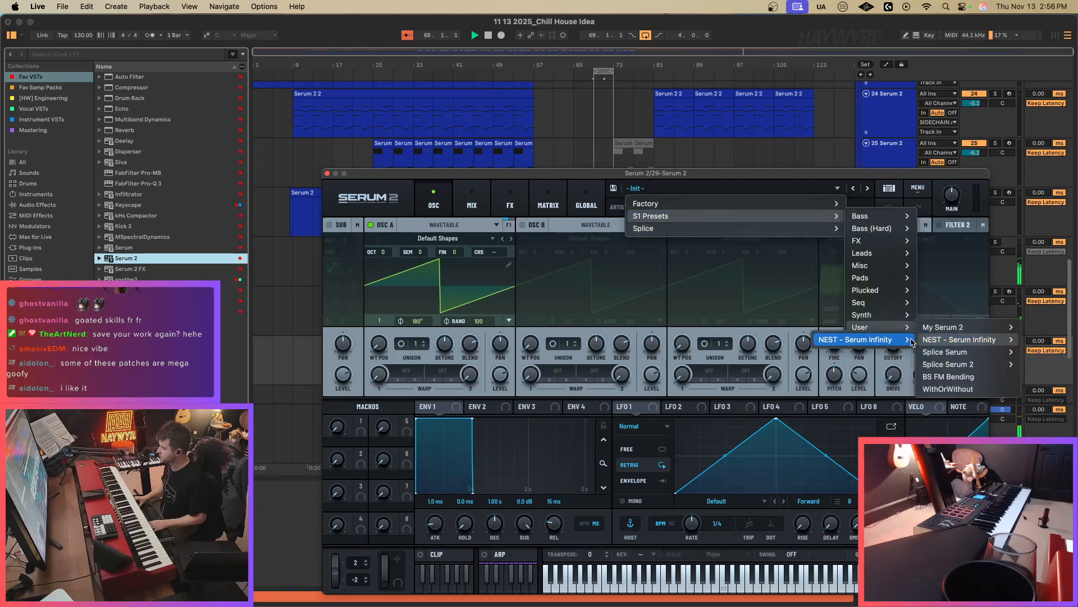
{"action": "mouse_move", "coordinate": [966, 341]}
{"action": "left_click", "coordinate": [831, 335]}
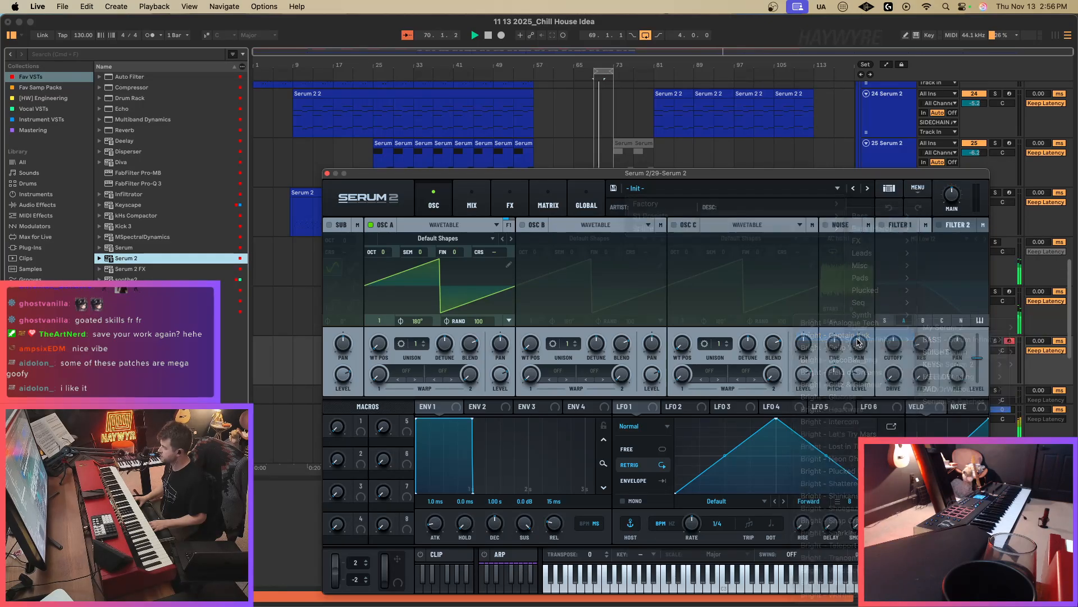
{"action": "left_click", "coordinate": [326, 173]}
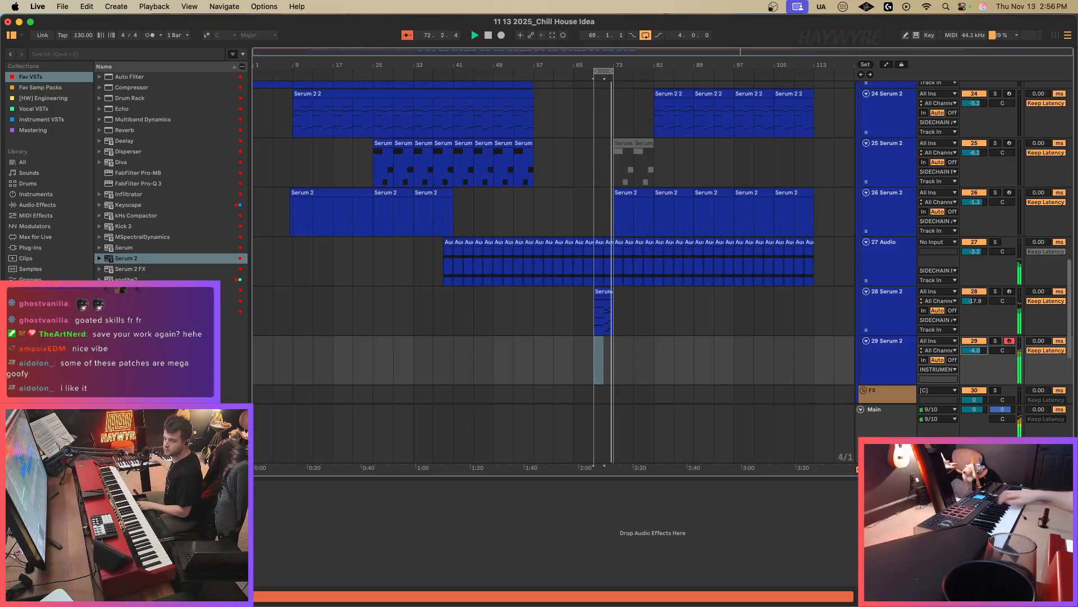
Add ValhallaVintageVerb after Serum 2 on track 29 and set its mix to 46.5 %.
{"action": "left_click", "coordinate": [135, 301]}
{"action": "left_click_drag", "start_coordinate": [134, 301], "coordinate": [609, 359]}
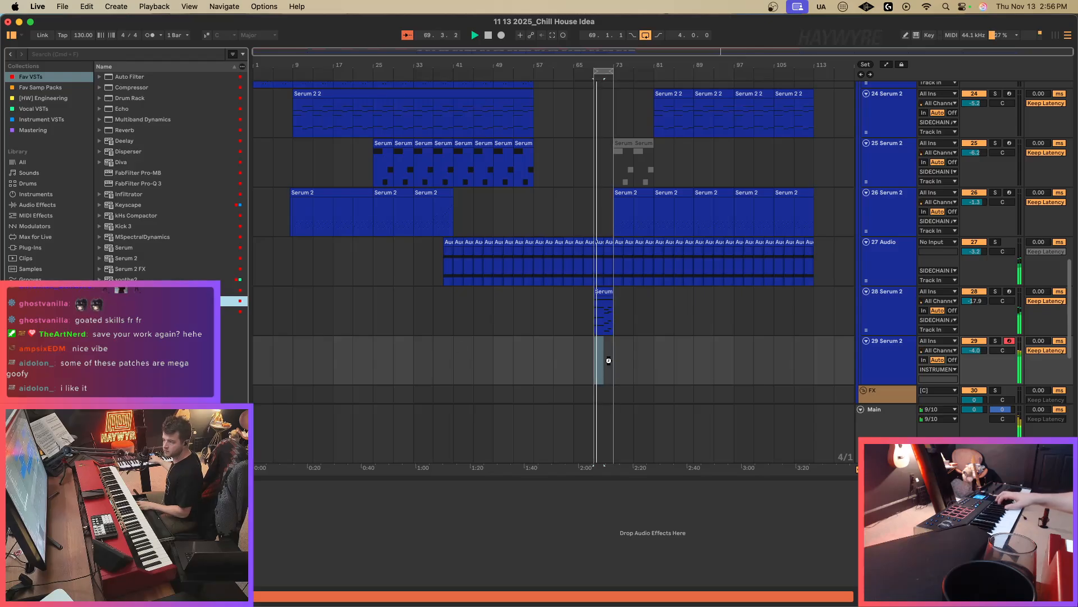
{"action": "left_click_drag", "start_coordinate": [358, 263], "coordinate": [362, 316]}
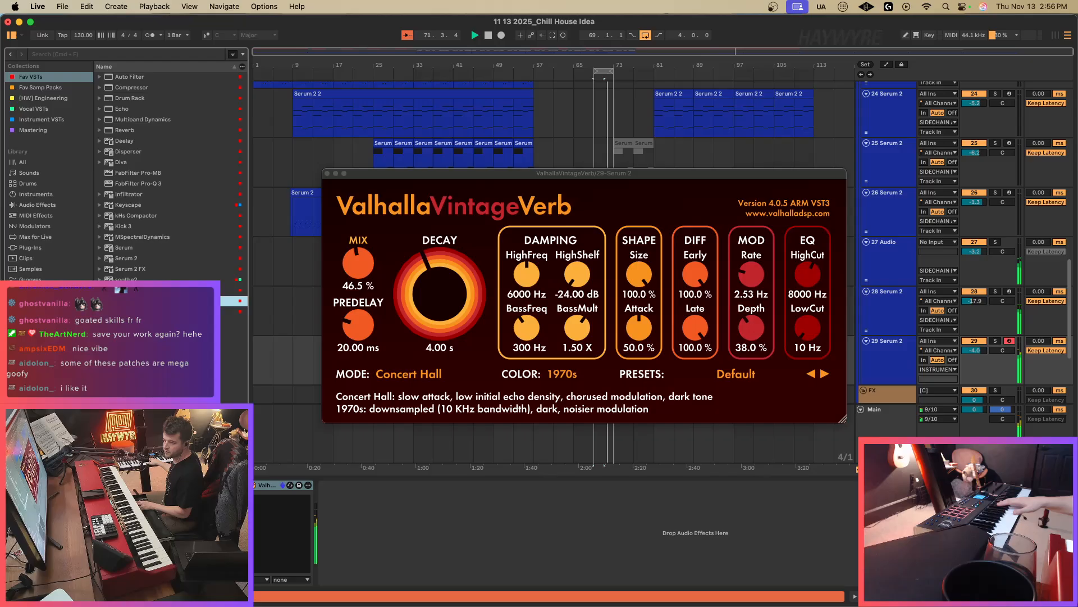
Reopen track 29's Serum 2 and raise Env 1's sustain to -7.8 dB.
{"action": "left_click", "coordinate": [212, 485]}
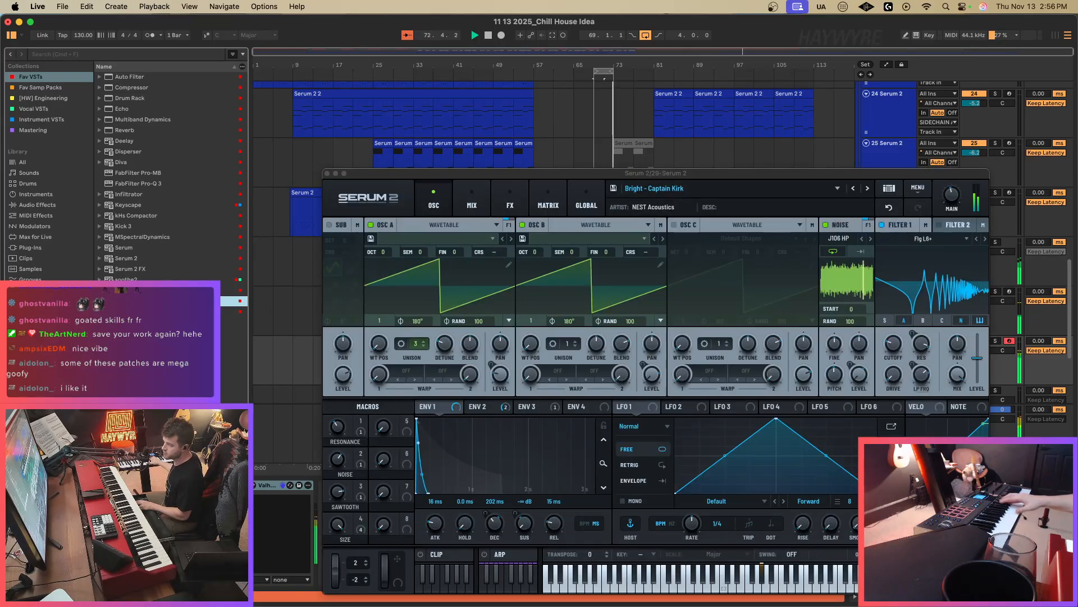
{"action": "left_click", "coordinate": [898, 567]}
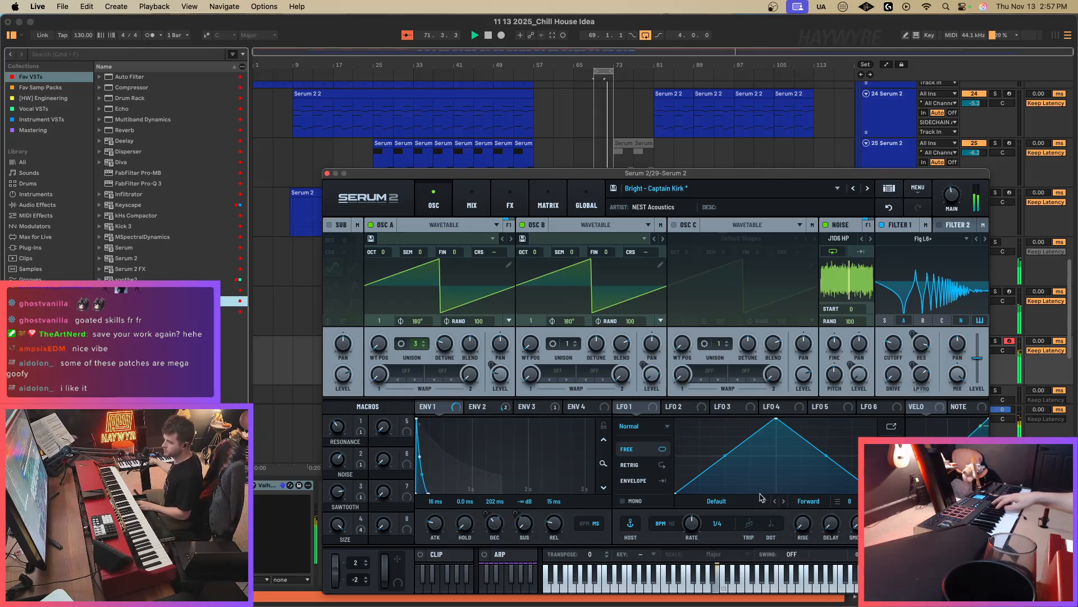
{"action": "left_click_drag", "start_coordinate": [526, 522], "coordinate": [542, 461]}
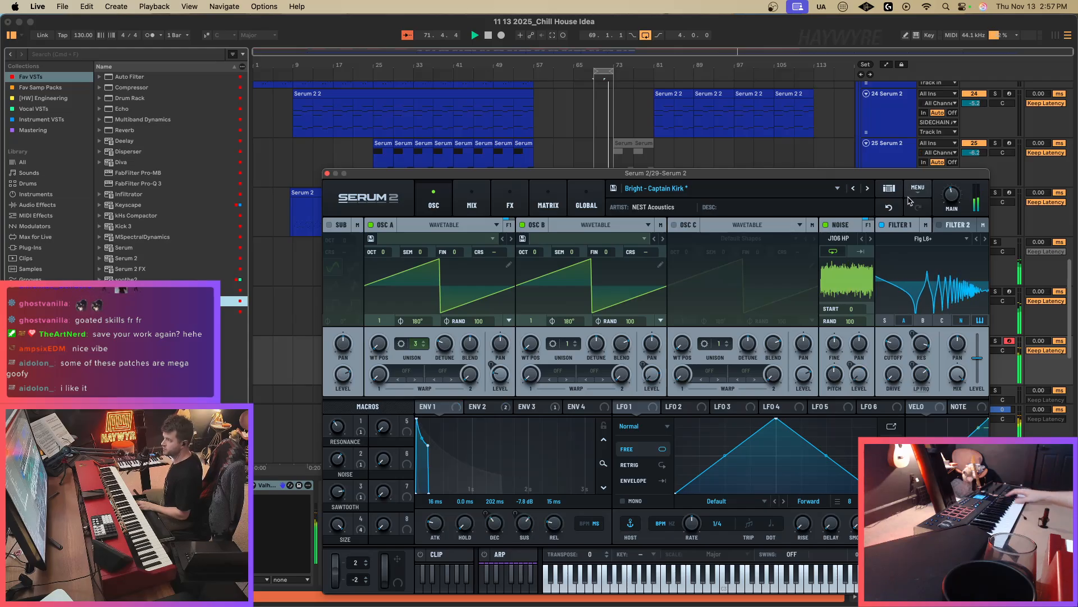
Lower track 29's volume to -6.9 dB and turn down the Serum 2 patch's portamento slightly.
{"action": "left_click_drag", "start_coordinate": [881, 172], "coordinate": [642, 137]}
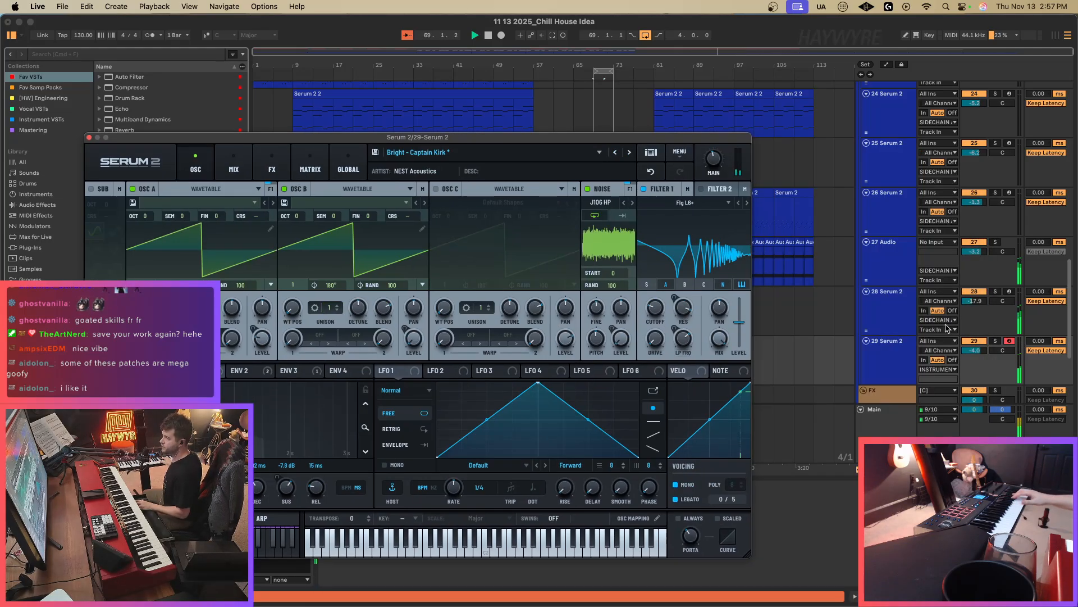
{"action": "left_click_drag", "start_coordinate": [967, 352], "coordinate": [967, 363]}
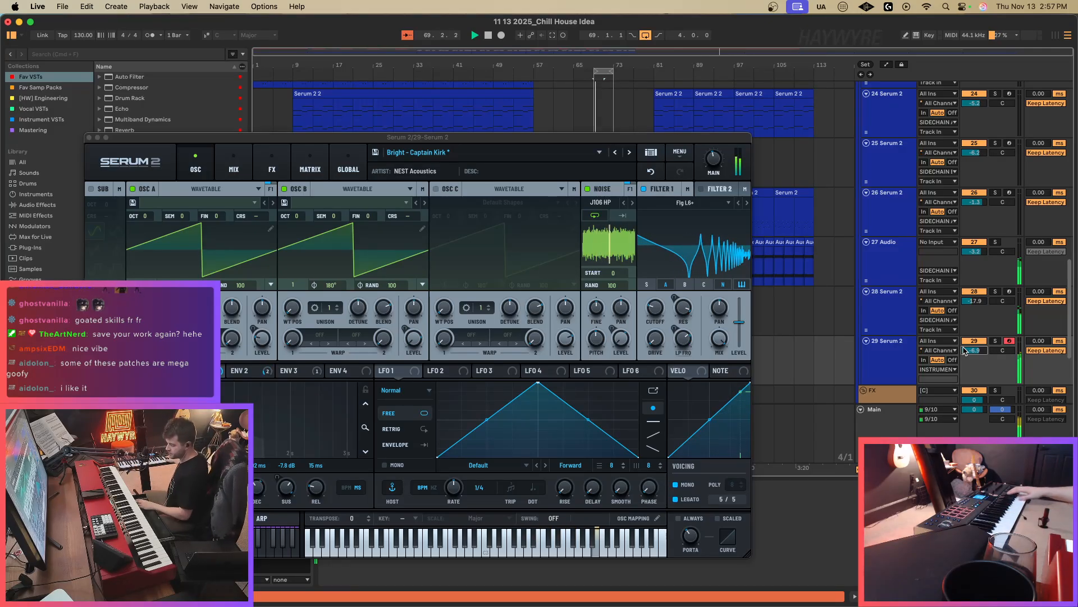
{"action": "left_click_drag", "start_coordinate": [694, 538], "coordinate": [695, 552]}
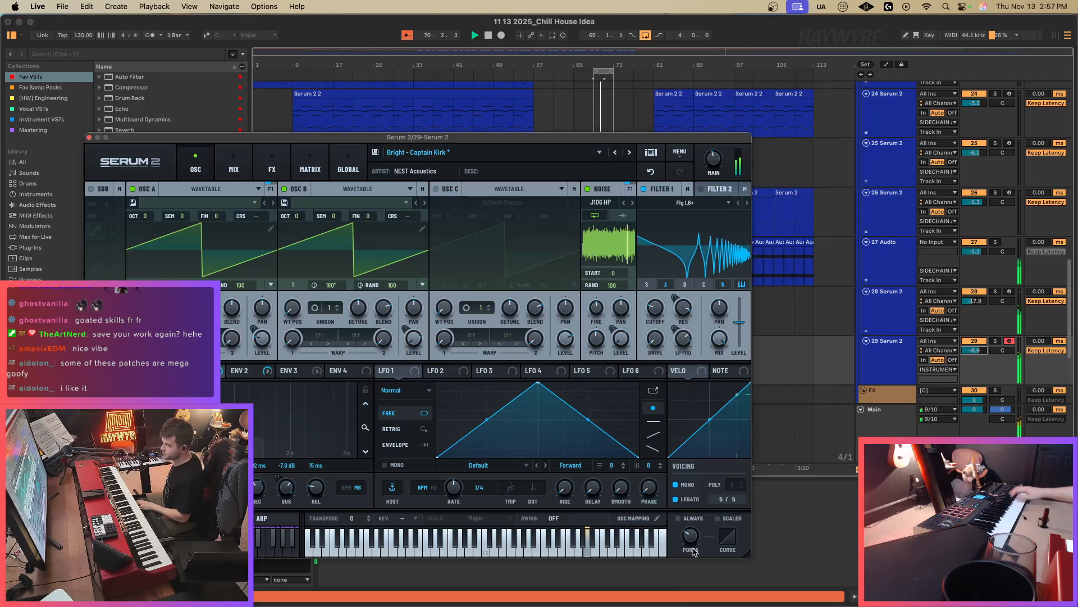
{"action": "mouse_move", "coordinate": [692, 534]}
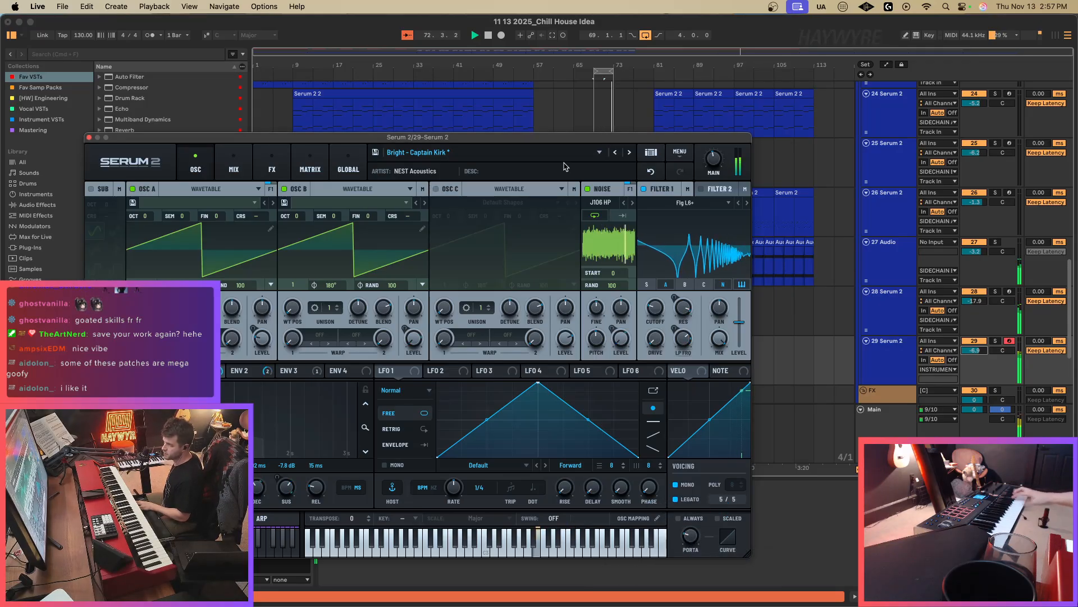
Add a mod-wheel-controlled vibrato routing LFO 1 to Main Tuning, and set LFO 1's rate to 7.1 Hz.
{"action": "left_click_drag", "start_coordinate": [573, 141], "coordinate": [660, 123]}
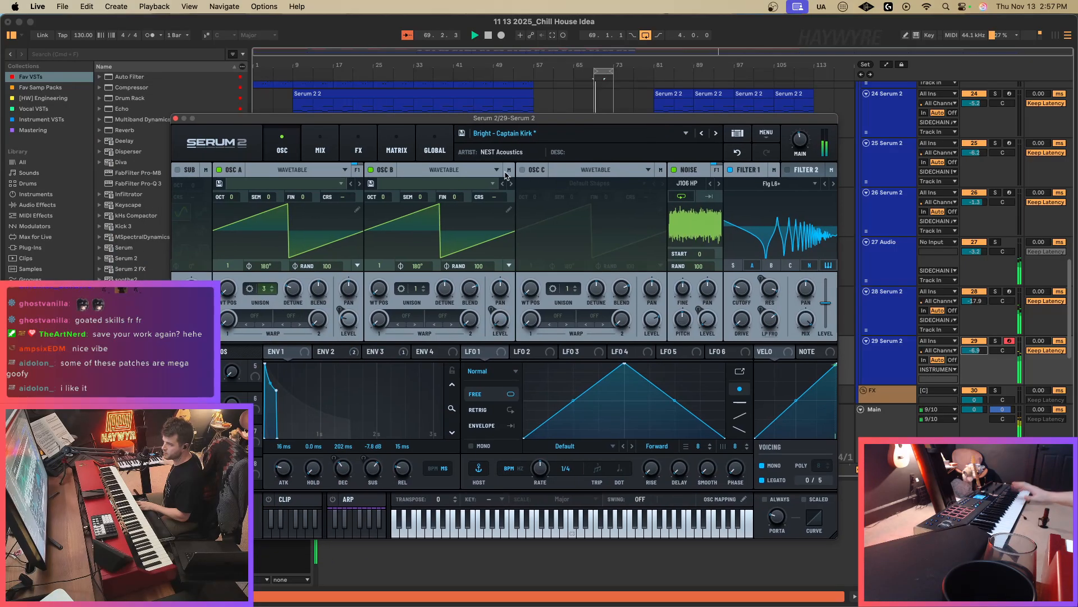
{"action": "left_click", "coordinate": [397, 145]}
{"action": "left_click", "coordinate": [831, 171]}
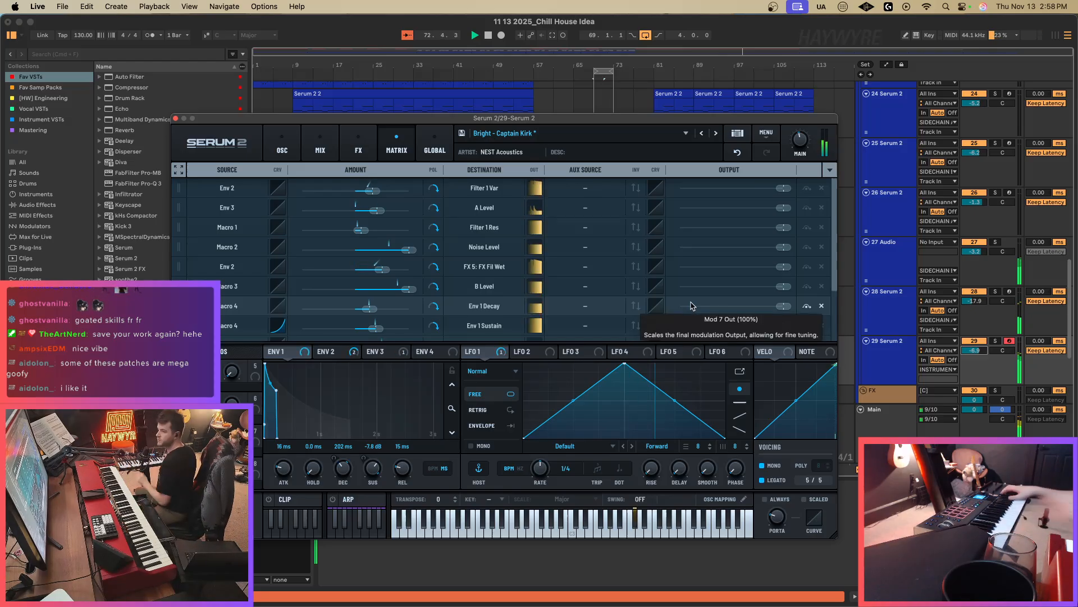
{"action": "left_click", "coordinate": [516, 469]}
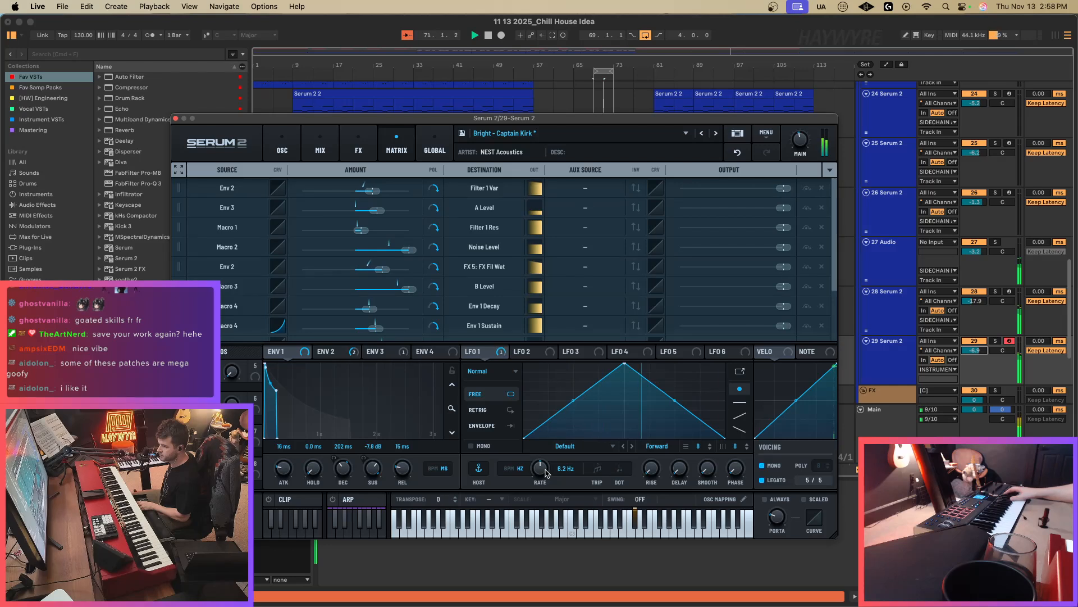
{"action": "left_click_drag", "start_coordinate": [545, 473], "coordinate": [545, 466]}
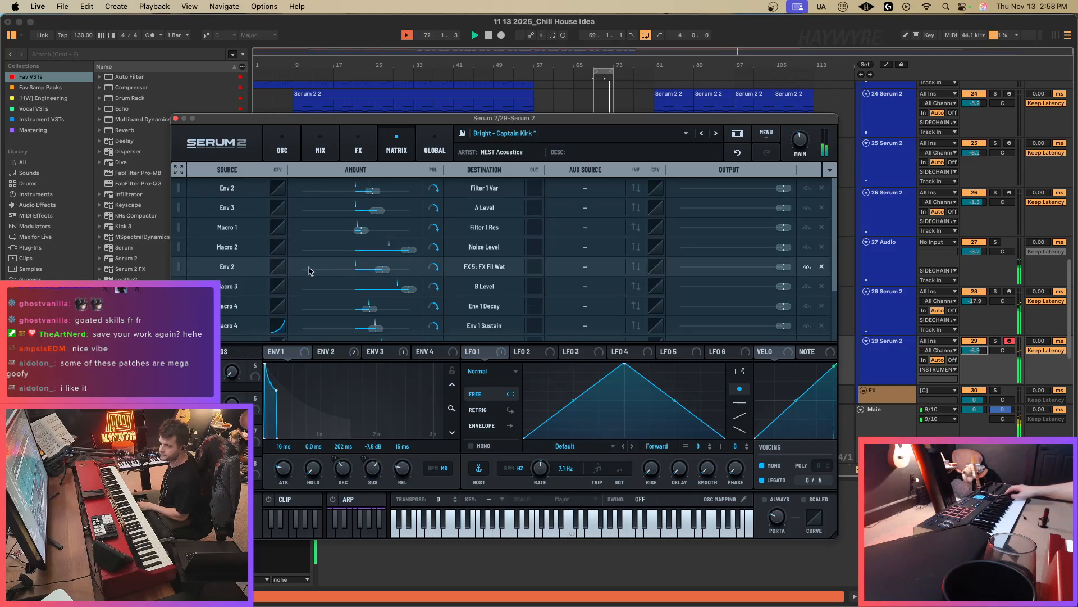
Check the vibrato routing in the modulation matrix, set LFO 1's rate to 5.9 Hz and lower track 29's volume slightly.
{"action": "scroll", "coordinate": [343, 305], "scroll_direction": "down", "scroll_amount": 1}
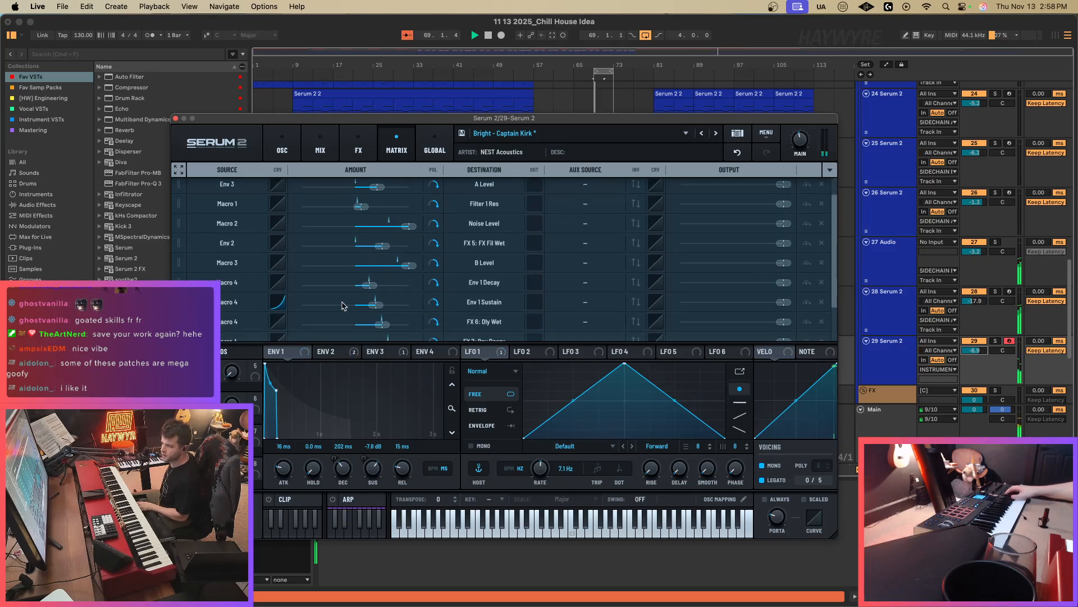
{"action": "scroll", "coordinate": [342, 304], "scroll_direction": "up", "scroll_amount": 1}
{"action": "scroll", "coordinate": [259, 284], "scroll_direction": "down", "scroll_amount": 2}
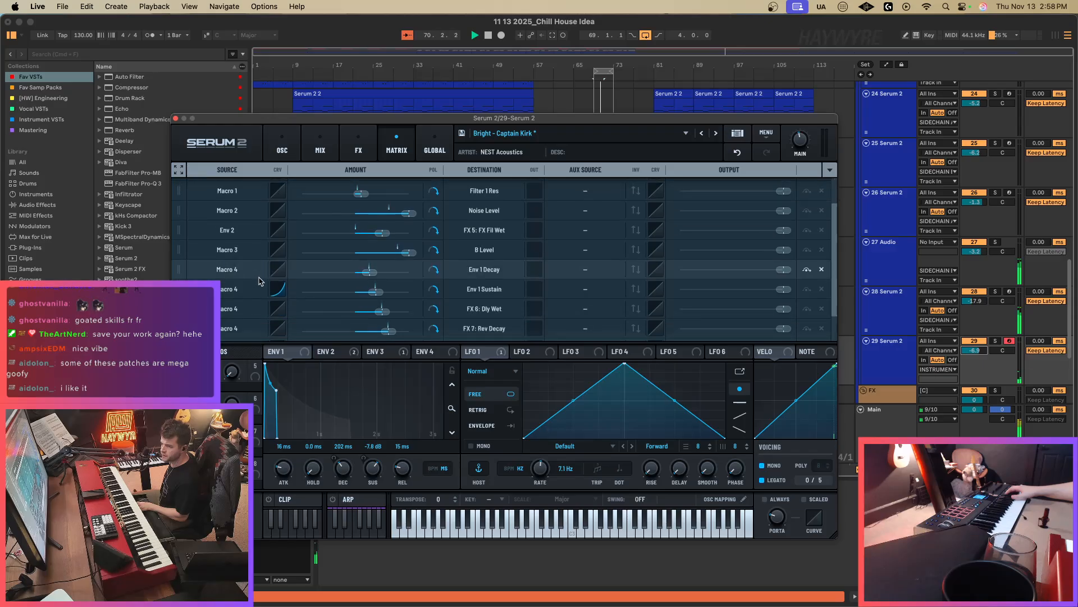
{"action": "scroll", "coordinate": [315, 298], "scroll_direction": "down", "scroll_amount": 2}
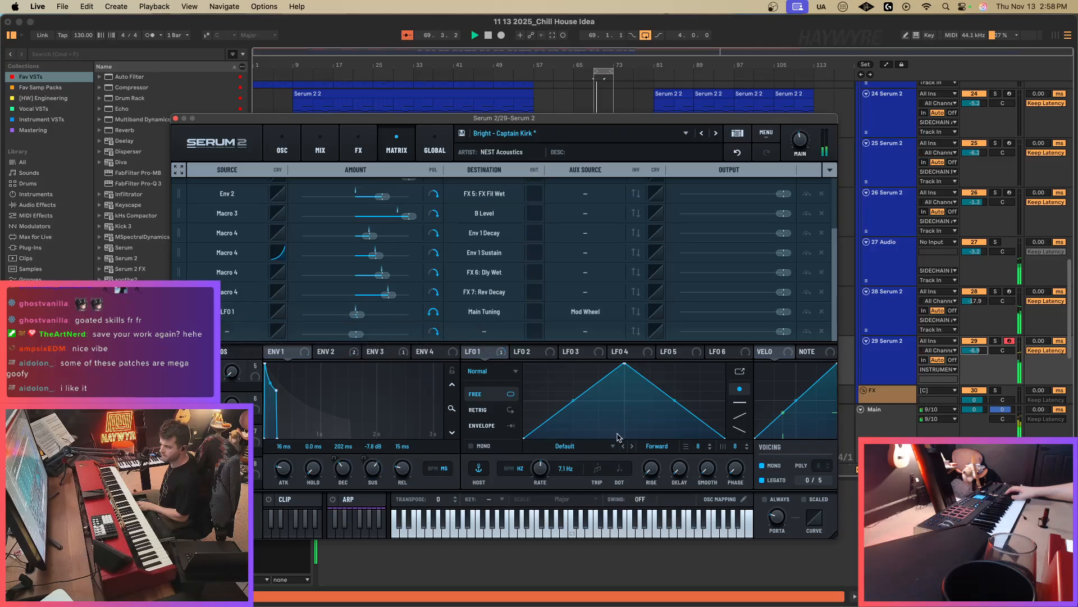
{"action": "left_click_drag", "start_coordinate": [537, 473], "coordinate": [537, 479]}
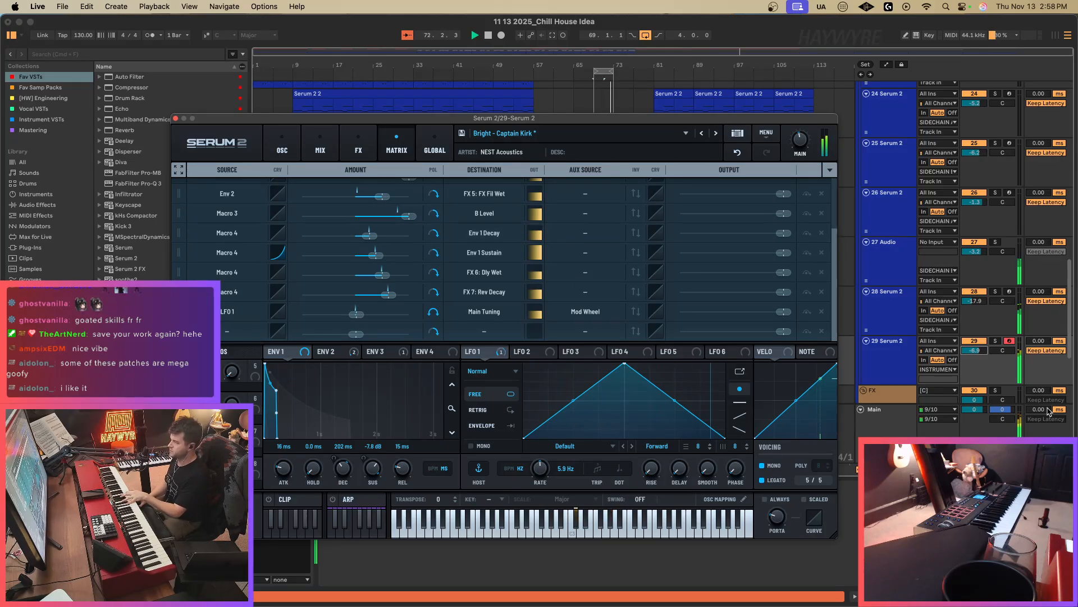
{"action": "left_click_drag", "start_coordinate": [974, 351], "coordinate": [973, 355]}
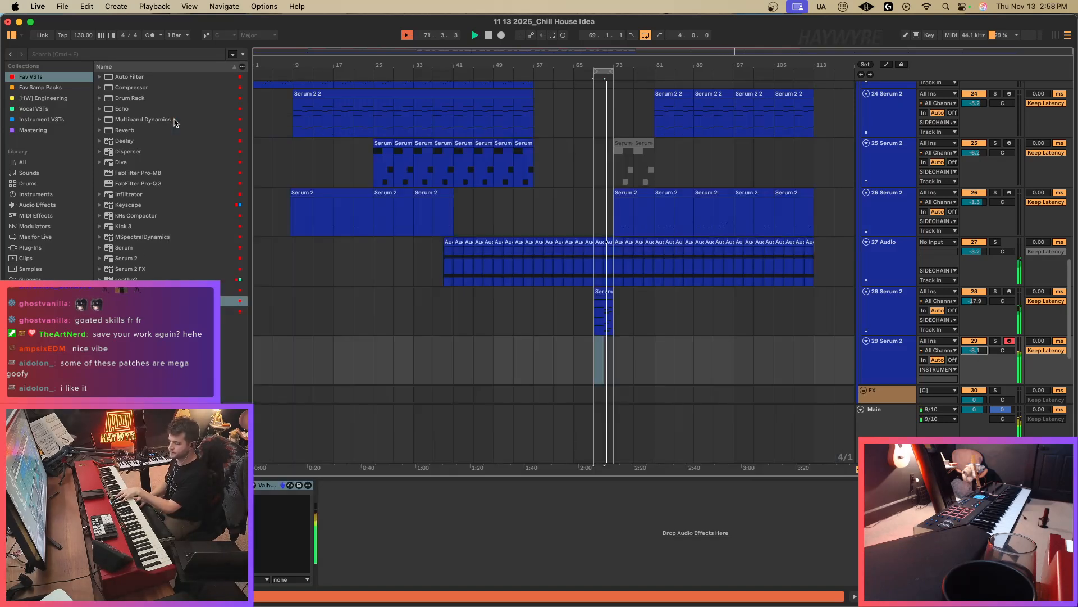
{"action": "left_click", "coordinate": [175, 119]}
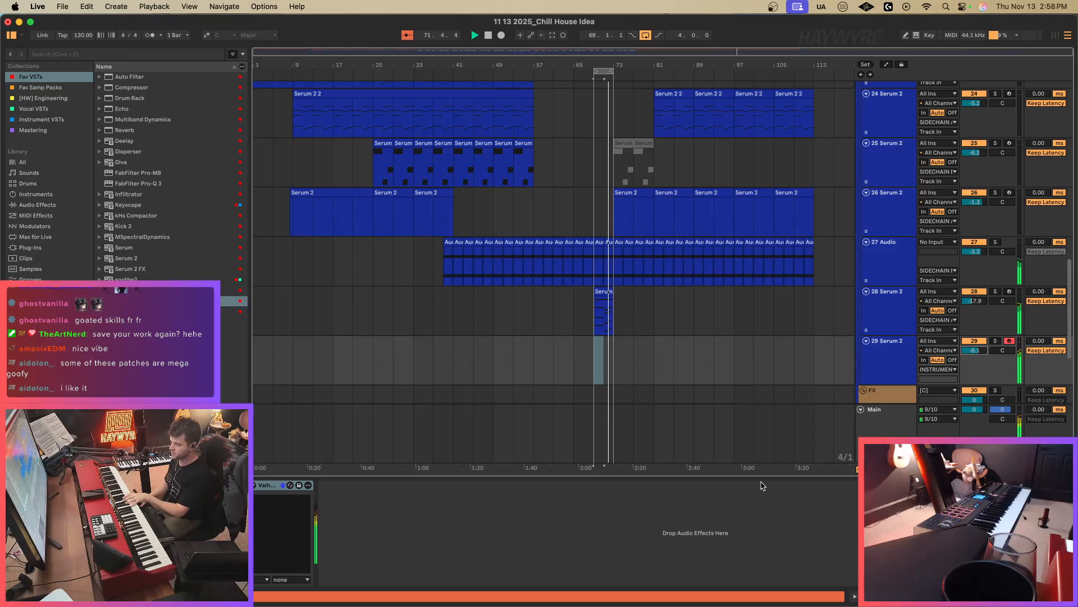
Duplicate the track 28 pad clip twice to fill bars 73 to 81.
{"action": "left_click", "coordinate": [611, 290]}
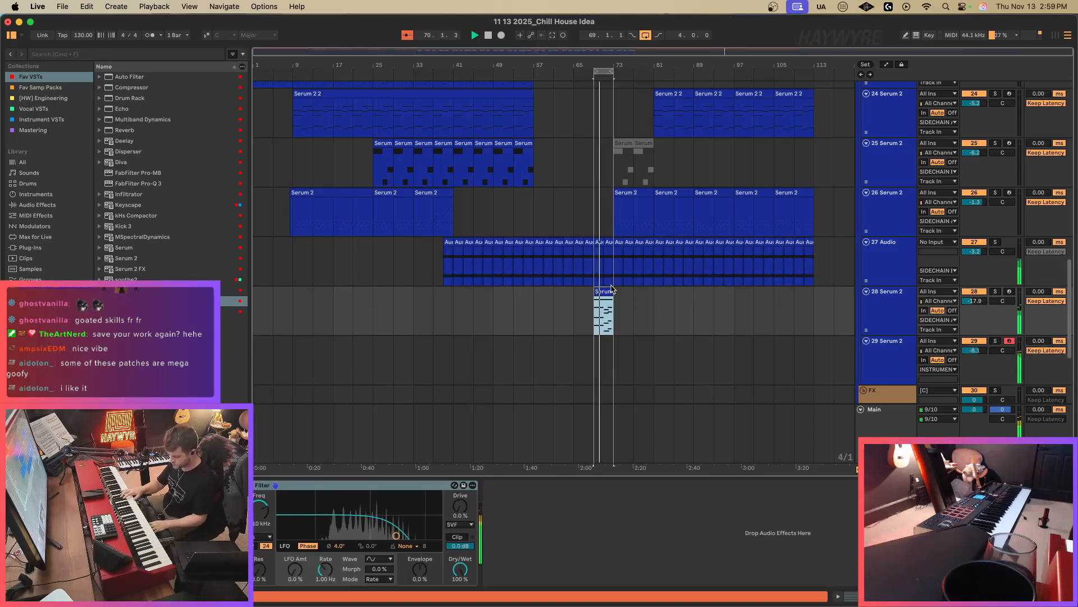
{"action": "key", "text": "super+d"}
{"action": "key", "text": "super+d"}
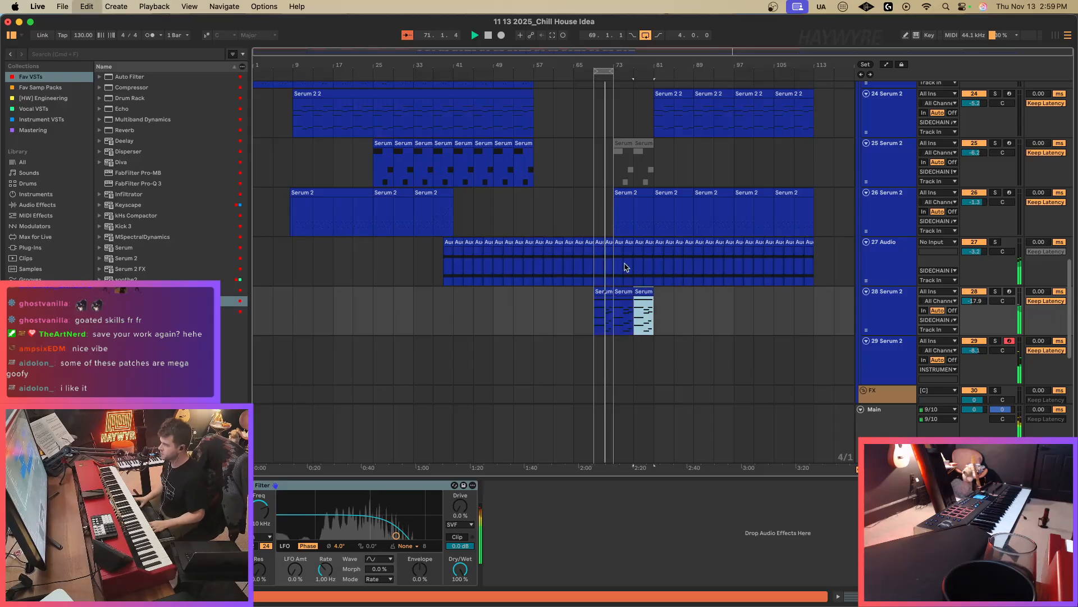
Duplicate the NORD clip at bar 69 twice so it covers bars 73 to 81.
{"action": "scroll", "coordinate": [624, 275], "scroll_direction": "up", "scroll_amount": 5}
{"action": "scroll", "coordinate": [625, 281], "scroll_direction": "up", "scroll_amount": 5}
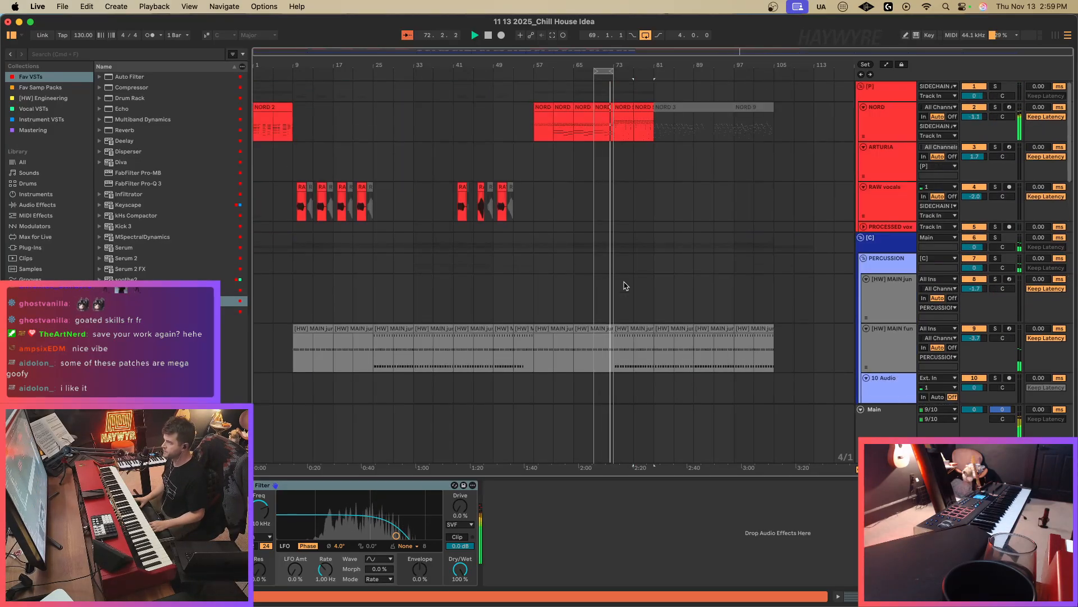
{"action": "left_click", "coordinate": [598, 128]}
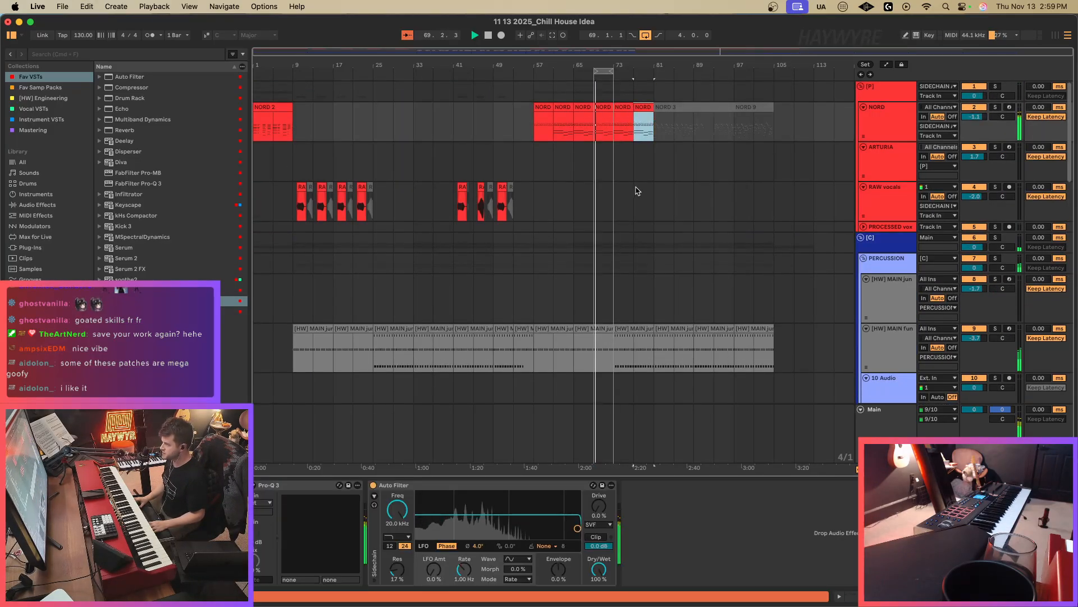
Deactivate the track 26 Serum 2 clip at bars 73 to 81 and loop that range.
{"action": "scroll", "coordinate": [645, 314], "scroll_direction": "down", "scroll_amount": 5}
{"action": "scroll", "coordinate": [633, 307], "scroll_direction": "down", "scroll_amount": 10}
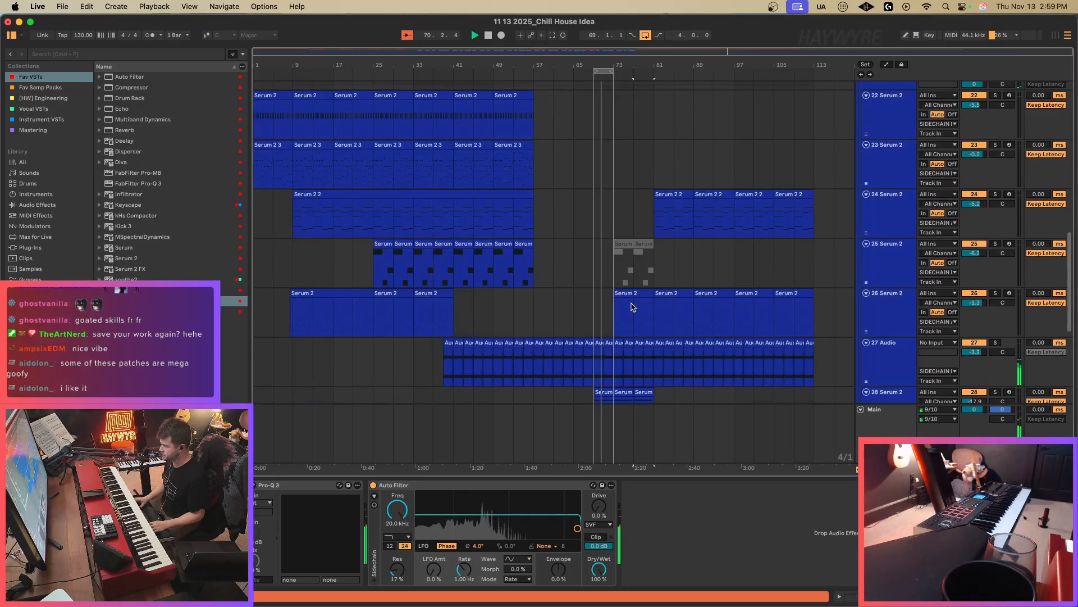
{"action": "left_click", "coordinate": [628, 292]}
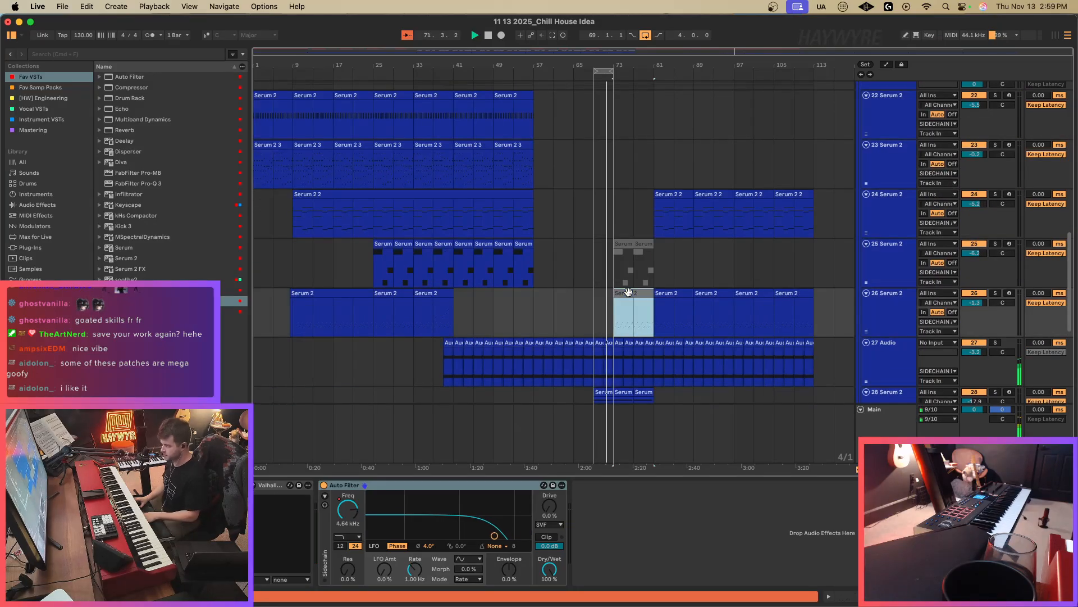
{"action": "left_click_drag", "start_coordinate": [618, 318], "coordinate": [646, 316]}
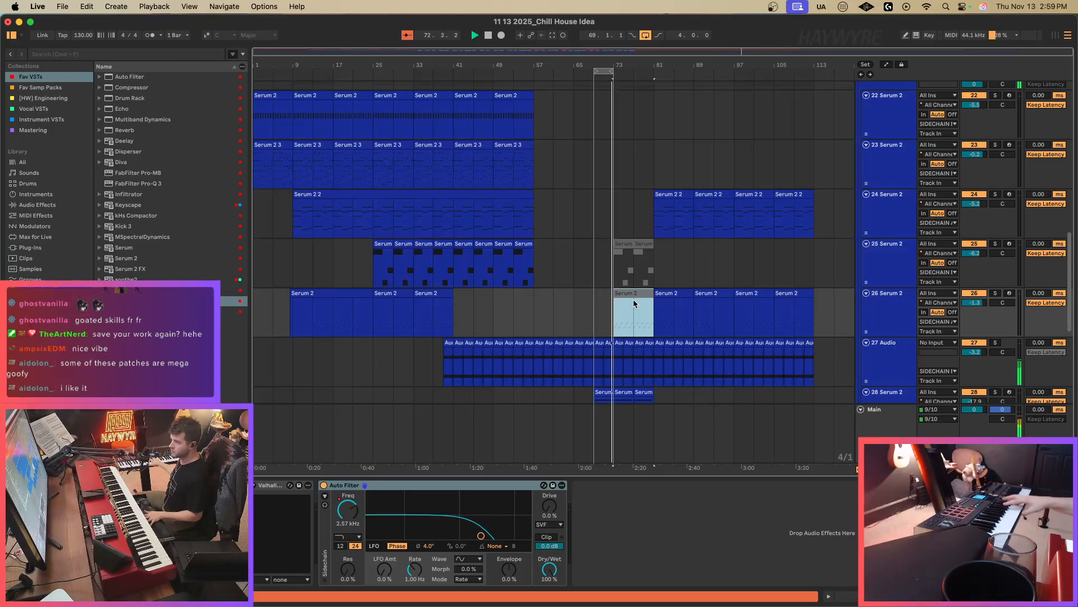
{"action": "key", "text": "super+l"}
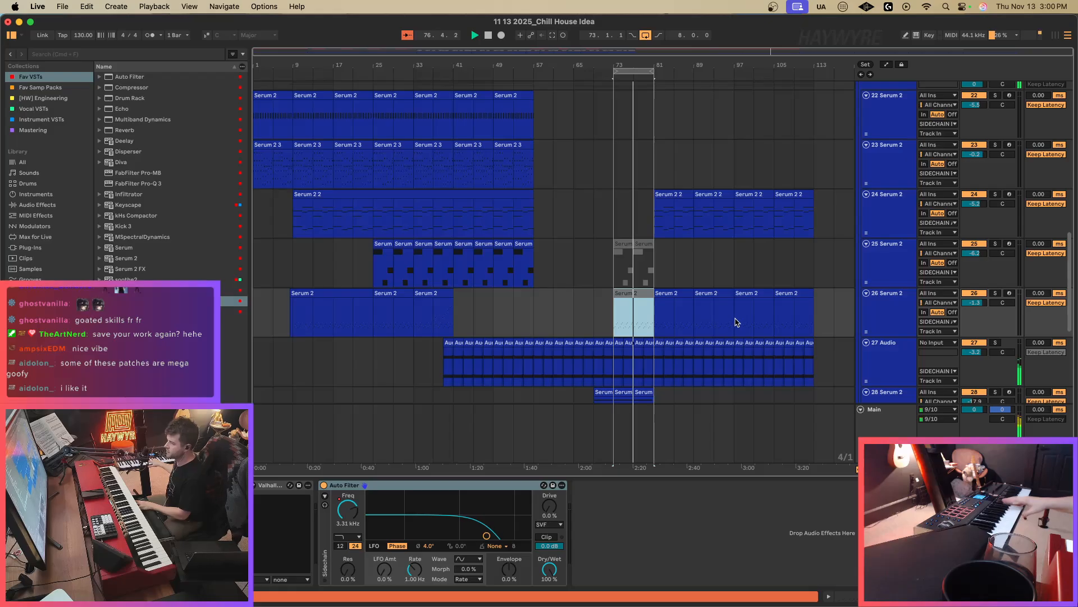
Set track 29's volume to -7.2 dB and switch off the arrangement loop.
{"action": "scroll", "coordinate": [764, 293], "scroll_direction": "down", "scroll_amount": 5}
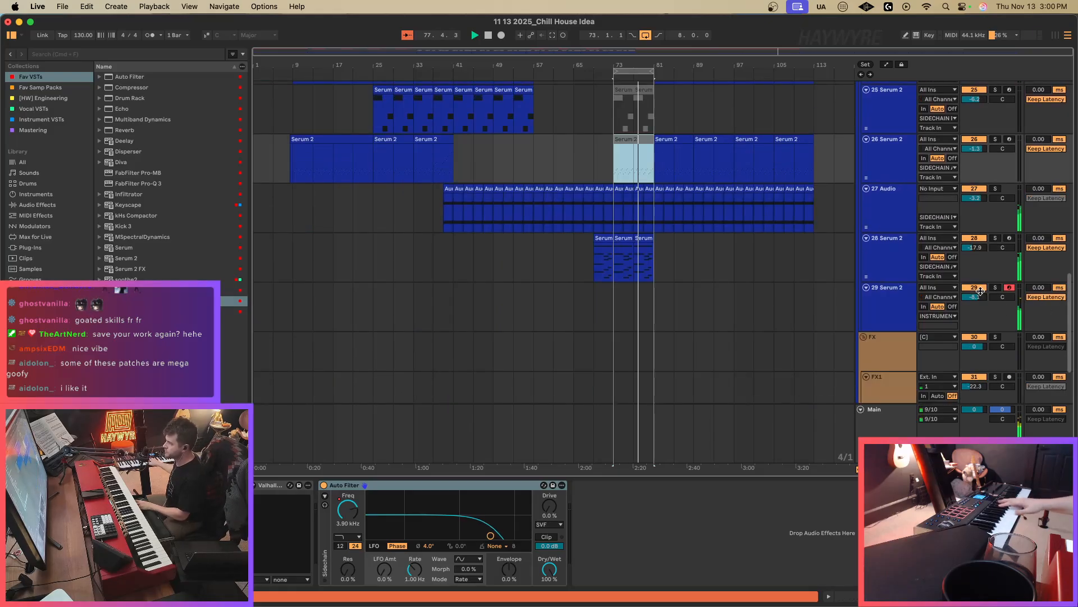
{"action": "left_click_drag", "start_coordinate": [978, 298], "coordinate": [979, 293]}
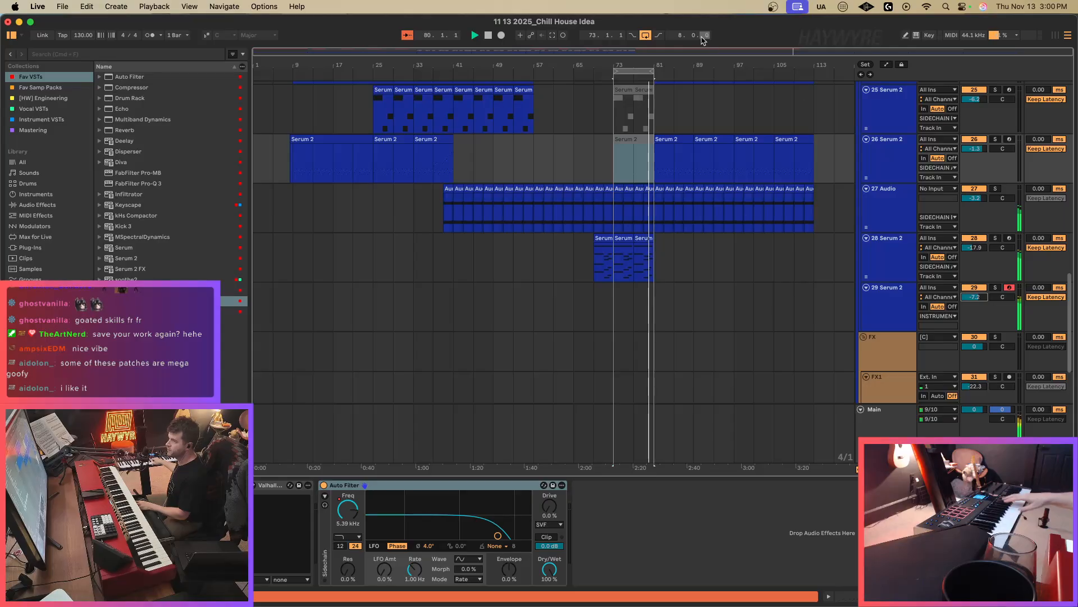
{"action": "left_click", "coordinate": [645, 35]}
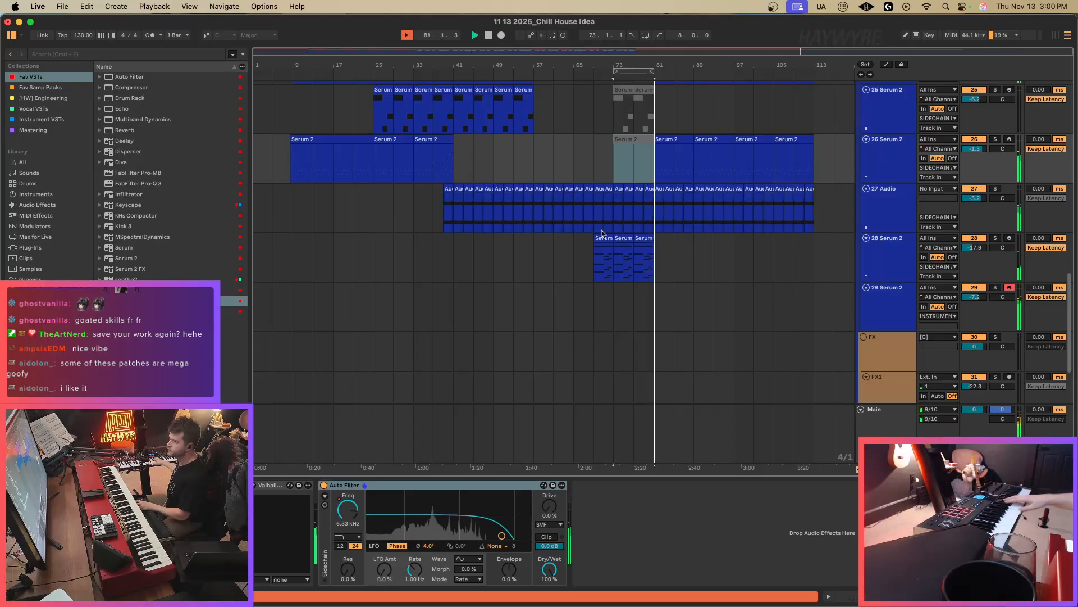
Duplicate the two track 28 pad clips at bars 73 to 81 twice so the pads continue to bar 97.
{"action": "left_click", "coordinate": [614, 260]}
{"action": "left_click_drag", "start_coordinate": [614, 260], "coordinate": [647, 254]}
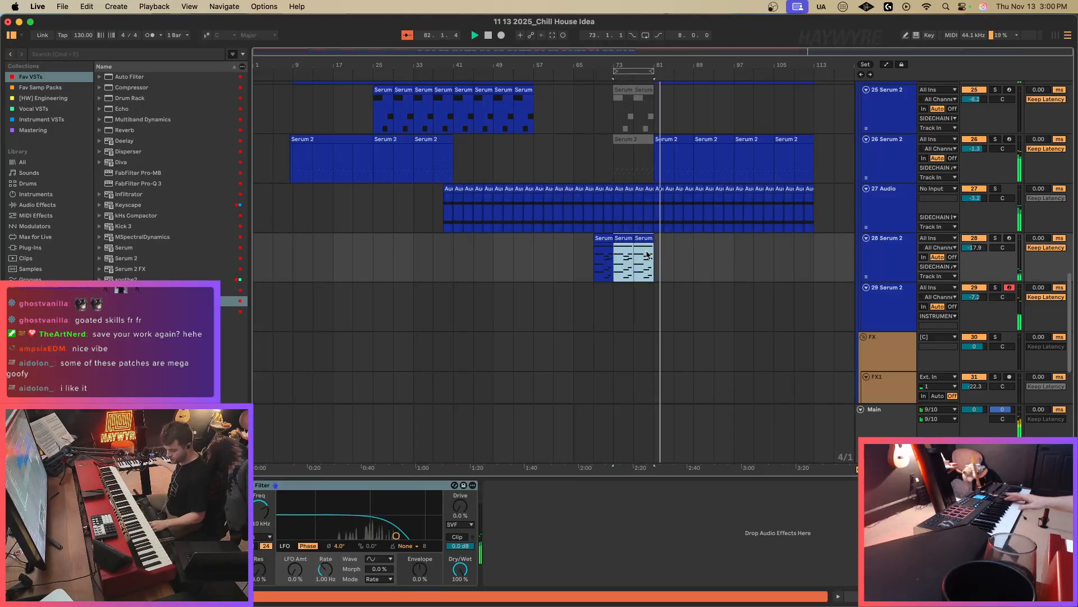
{"action": "key", "text": "super+d"}
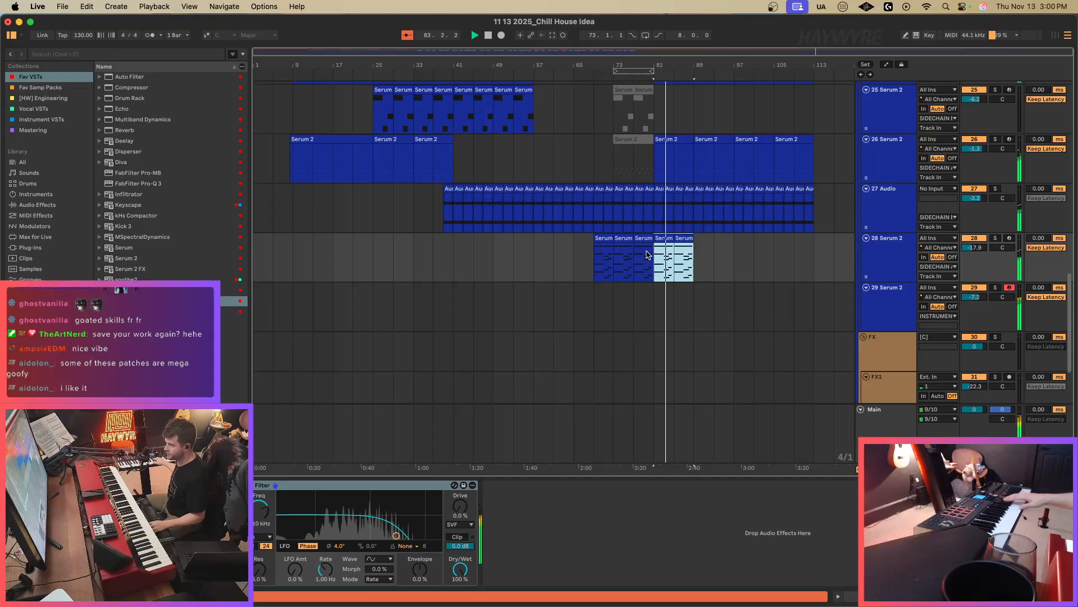
{"action": "key", "text": "super+d"}
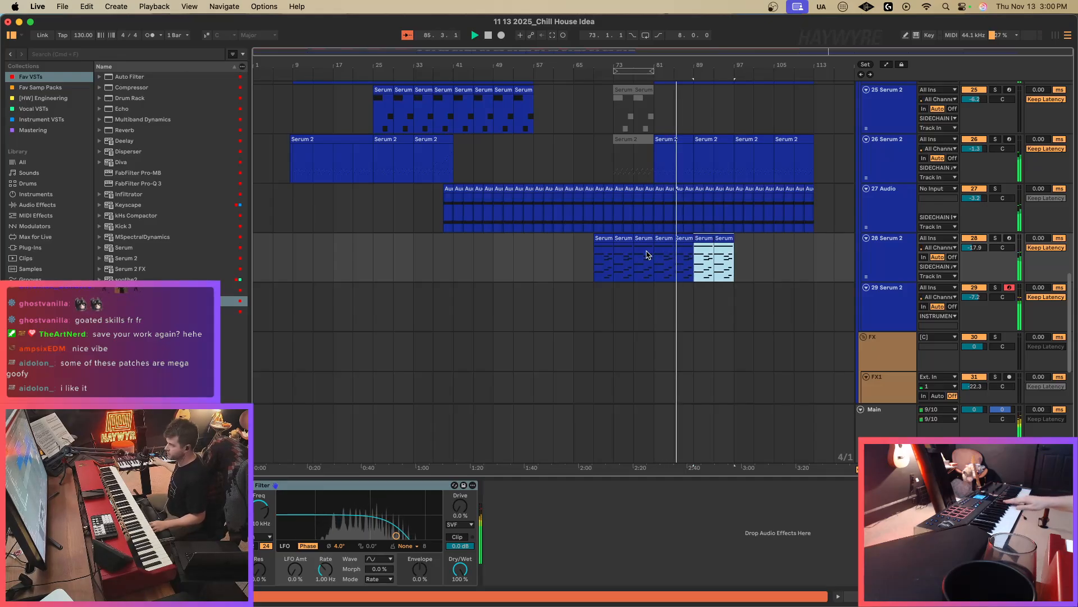
Loop bars 81 to 97 over the newly duplicated track 28 pad clips.
{"action": "left_click_drag", "start_coordinate": [652, 257], "coordinate": [729, 256]}
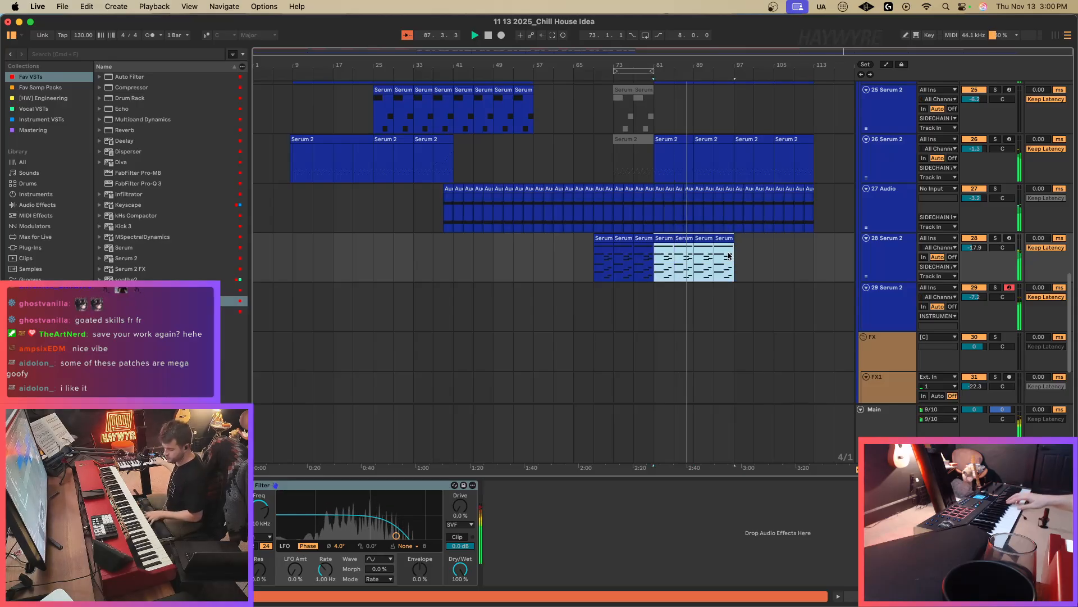
{"action": "key", "text": "super+l"}
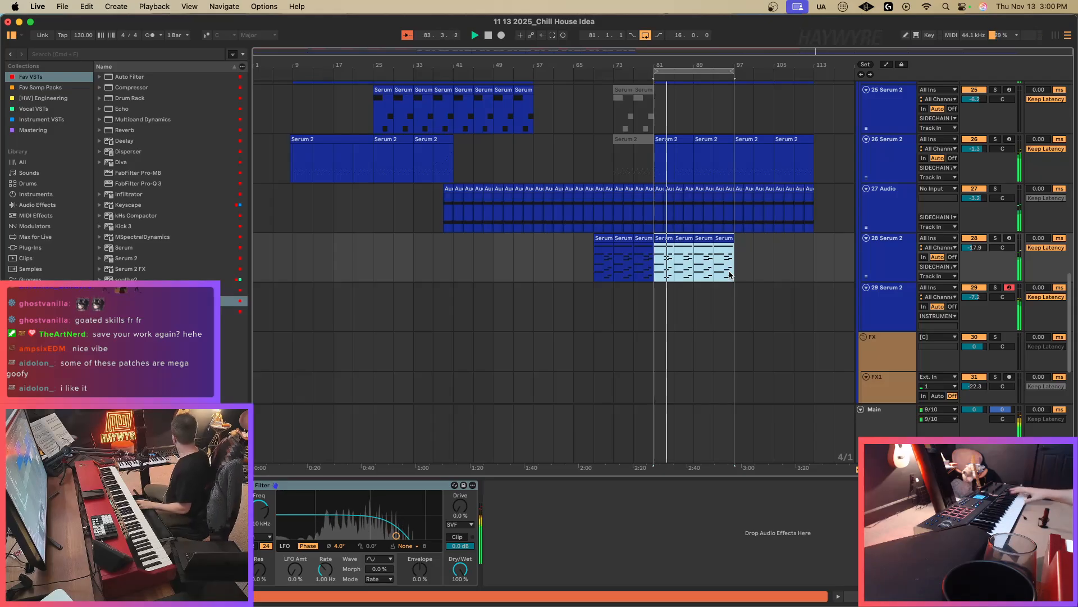
{"action": "scroll", "coordinate": [729, 275], "scroll_direction": "down", "scroll_amount": 1}
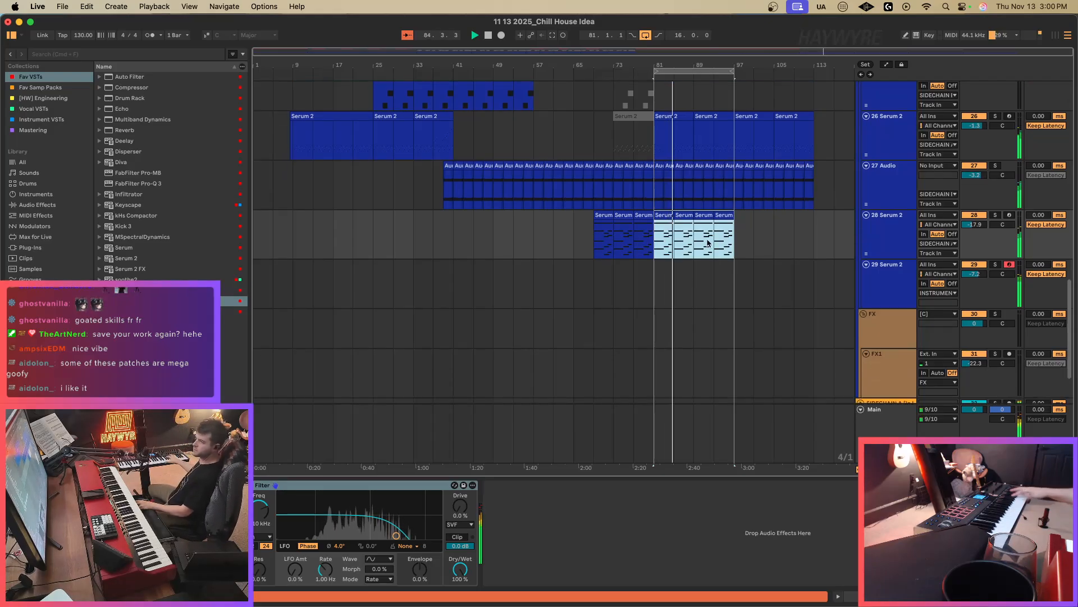
{"action": "scroll", "coordinate": [705, 245], "scroll_direction": "down", "scroll_amount": 4}
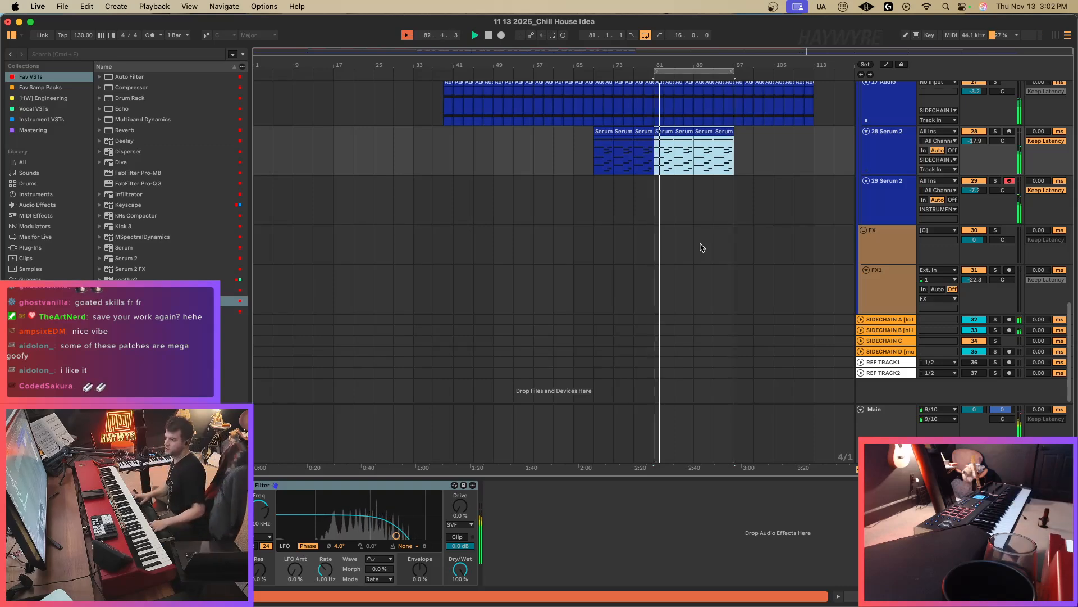
Move the arrangement insert point back to bar 57 on track 24 and stop playback.
{"action": "scroll", "coordinate": [578, 167], "scroll_direction": "up", "scroll_amount": 5}
{"action": "scroll", "coordinate": [579, 168], "scroll_direction": "up", "scroll_amount": 2}
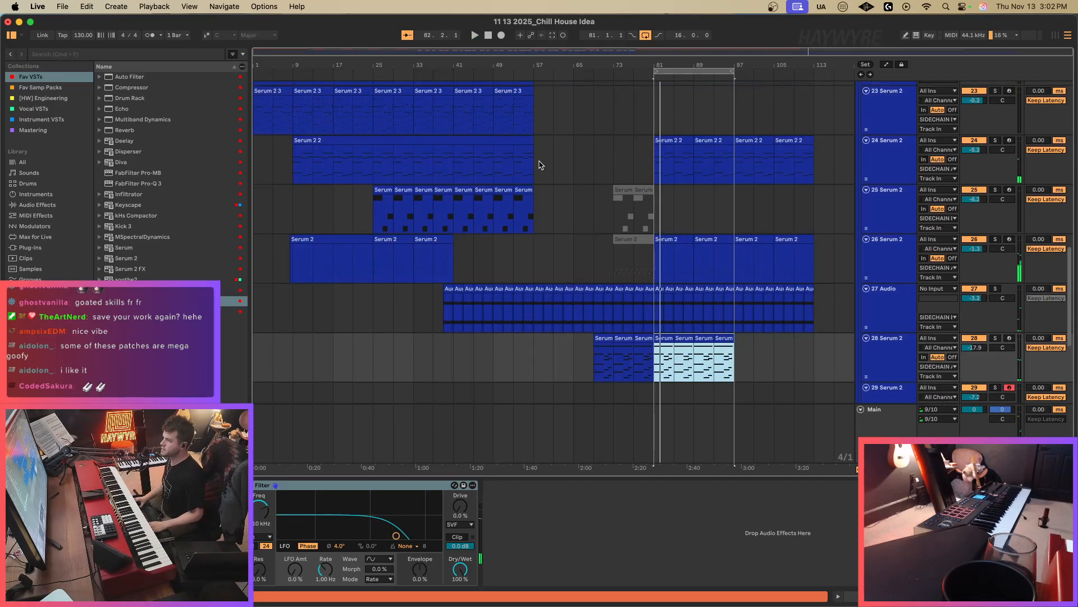
{"action": "left_click", "coordinate": [539, 164]}
{"action": "key", "text": "space"}
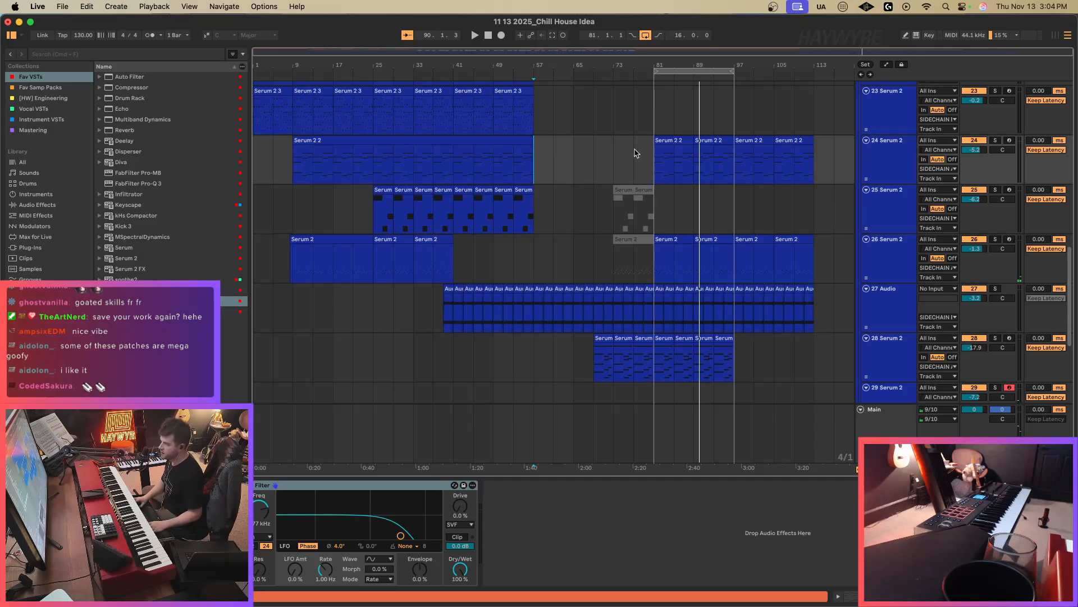
Try recording a Serum 2 lead take on track 29 from bar 57.
{"action": "scroll", "coordinate": [639, 159], "scroll_direction": "down", "scroll_amount": 5}
{"action": "left_click", "coordinate": [536, 266]}
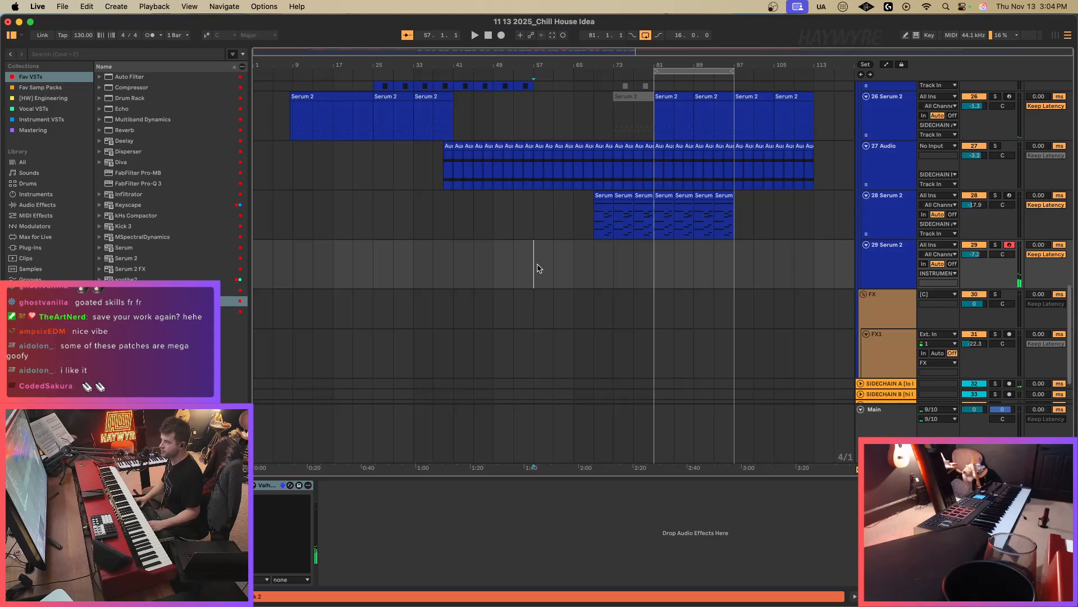
{"action": "key", "text": "F9"}
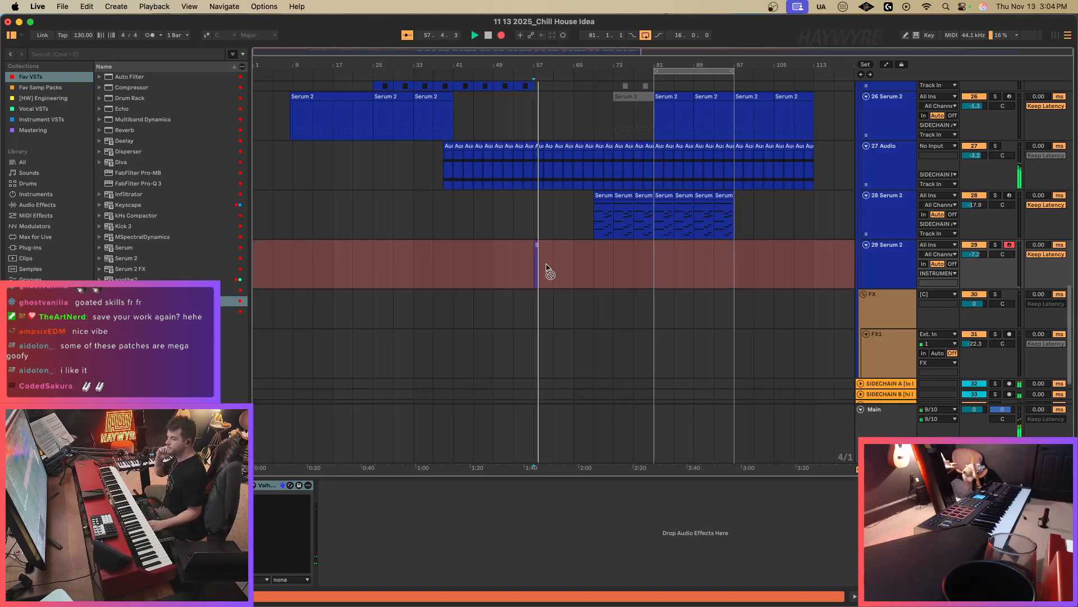
{"action": "scroll", "coordinate": [562, 252], "scroll_direction": "up", "scroll_amount": 15}
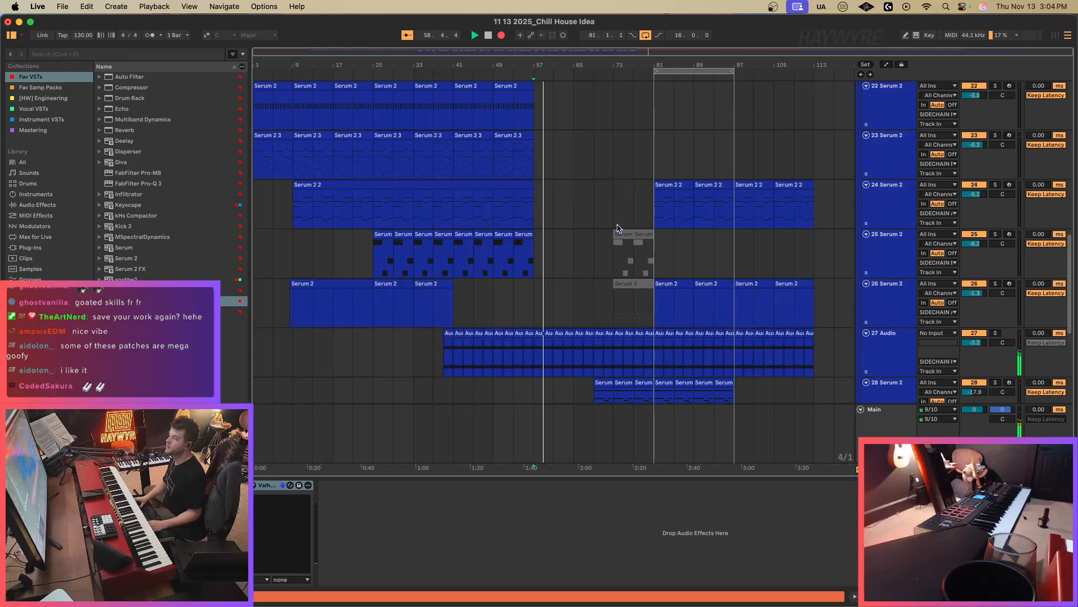
{"action": "key", "text": "space"}
Try deleting the time from bar 73 to 81 across all tracks, and undo it along with the short lead take.
{"action": "scroll", "coordinate": [606, 209], "scroll_direction": "up", "scroll_amount": 3}
{"action": "left_click_drag", "start_coordinate": [615, 284], "coordinate": [652, 283]}
{"action": "key", "text": "super+shift+BackSpace"}
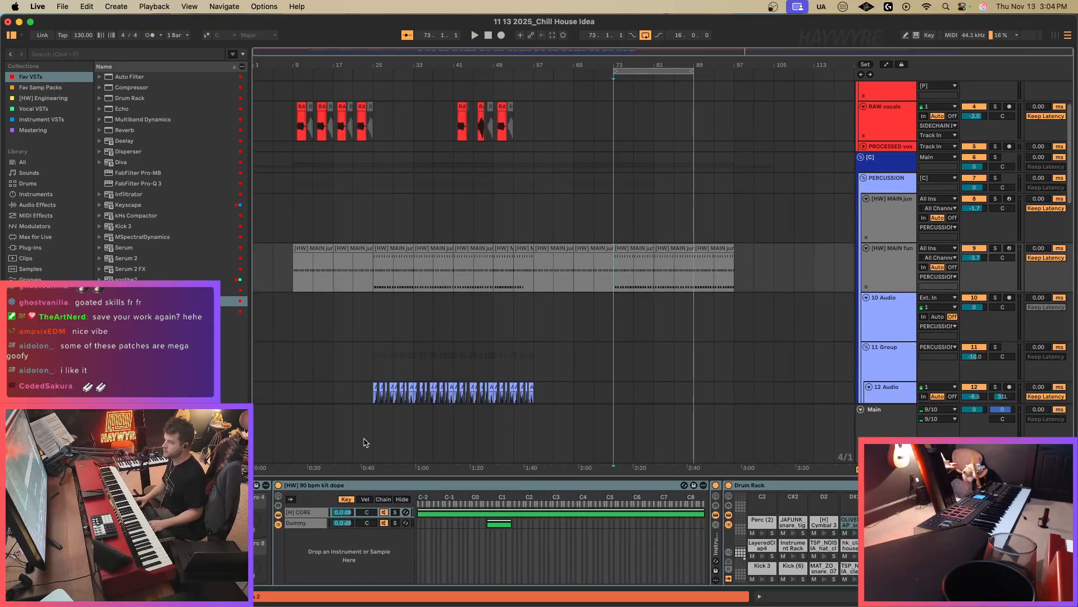
{"action": "key", "text": "space"}
{"action": "scroll", "coordinate": [631, 265], "scroll_direction": "up", "scroll_amount": 2}
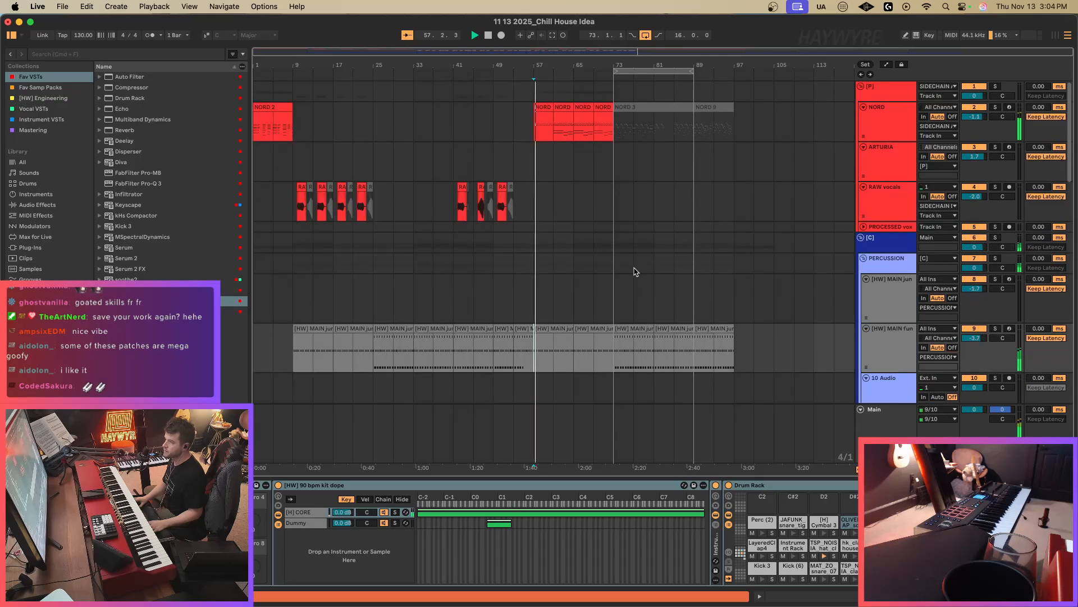
{"action": "scroll", "coordinate": [628, 281], "scroll_direction": "down", "scroll_amount": 10}
{"action": "scroll", "coordinate": [628, 281], "scroll_direction": "down", "scroll_amount": 5}
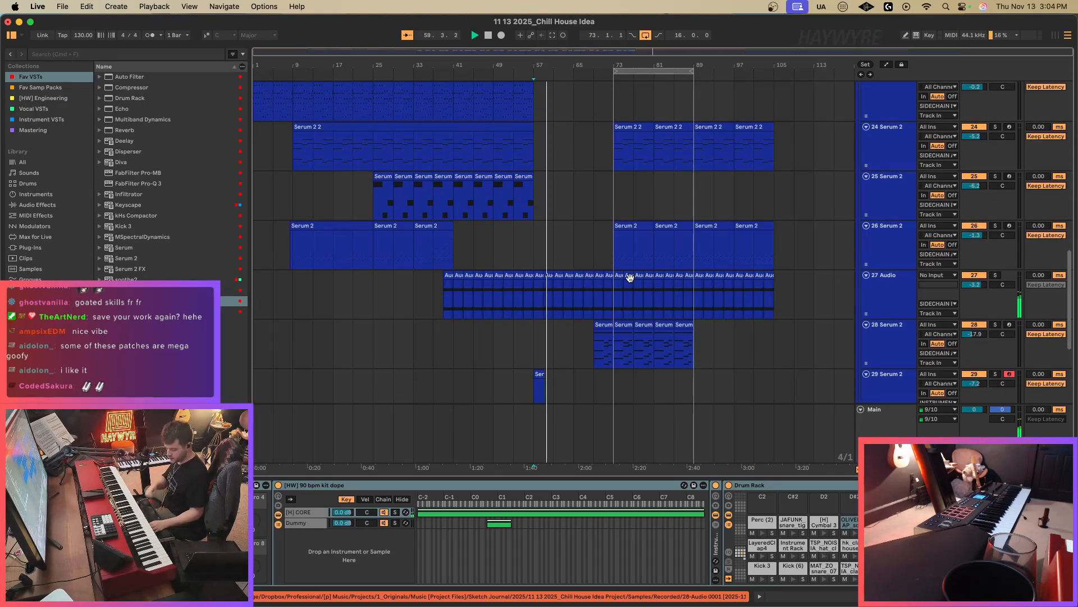
{"action": "key", "text": "super+z"}
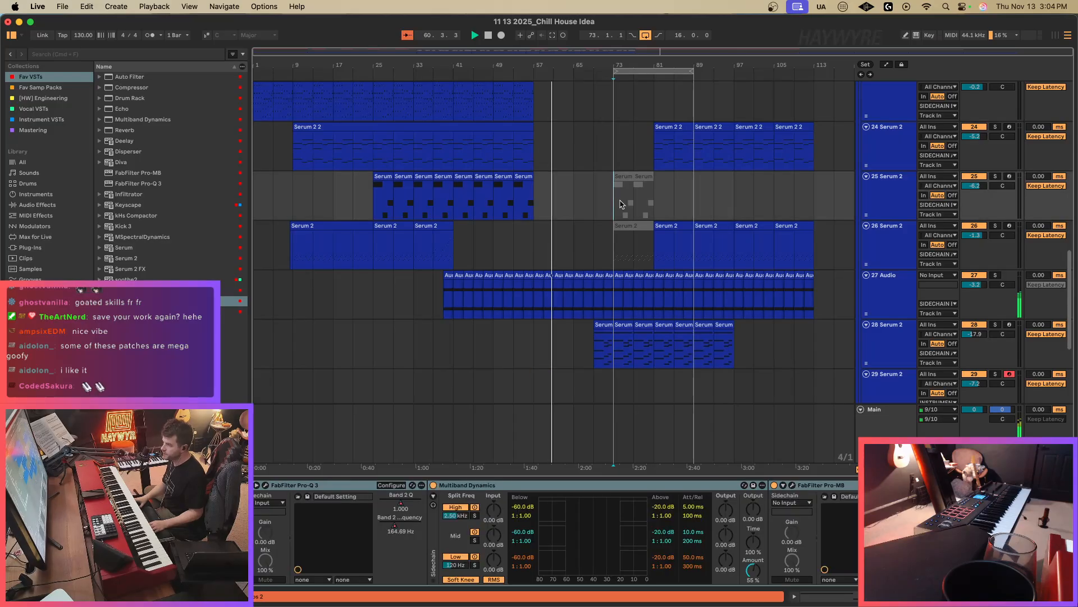
Insert 4 bars of empty time across the arrangement at bar 73.
{"action": "left_click", "coordinate": [604, 215]}
{"action": "scroll", "coordinate": [614, 274], "scroll_direction": "up", "scroll_amount": 1}
{"action": "scroll", "coordinate": [606, 275], "scroll_direction": "up", "scroll_amount": 15}
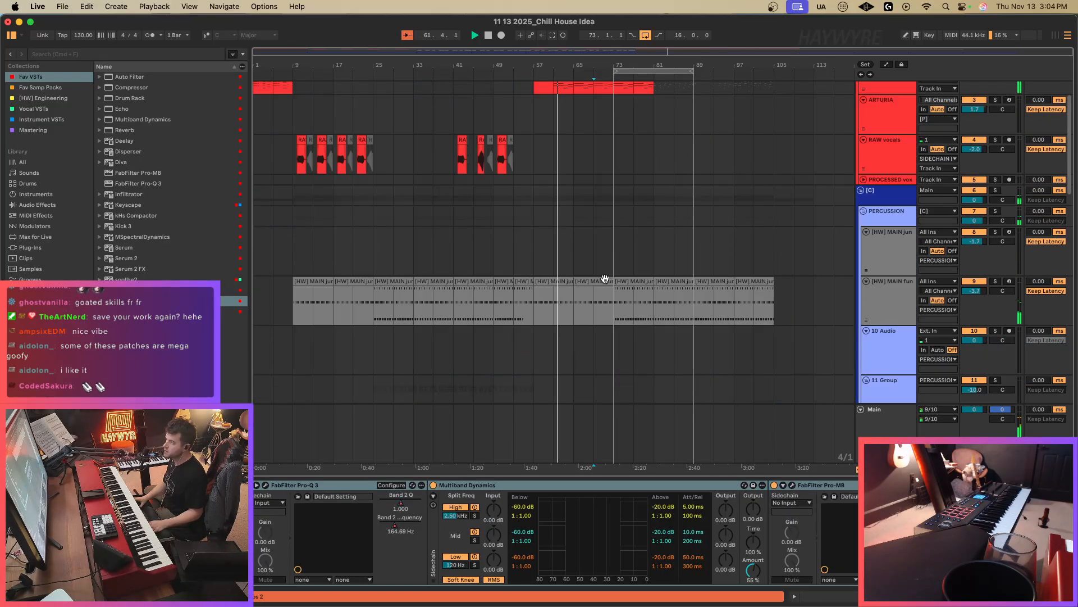
{"action": "left_click", "coordinate": [594, 122]}
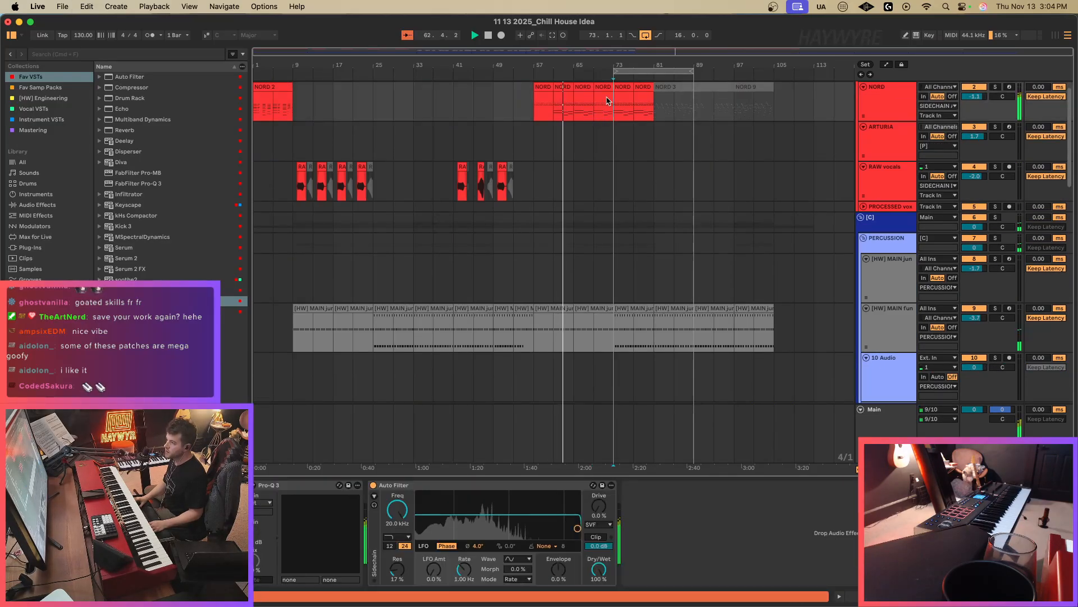
{"action": "key", "text": "super+i"}
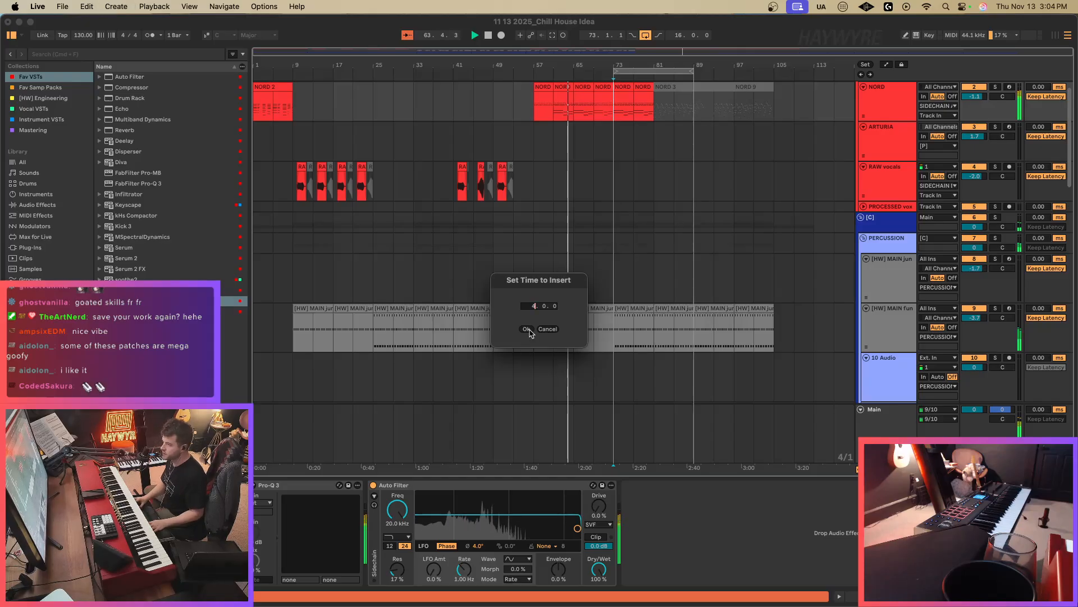
{"action": "key", "text": "Return"}
Fill the gap at bars 73 to 77 by duplicating the preceding NORD, drum, track 27 audio and track 28 pad clips.
{"action": "left_click", "coordinate": [598, 345]}
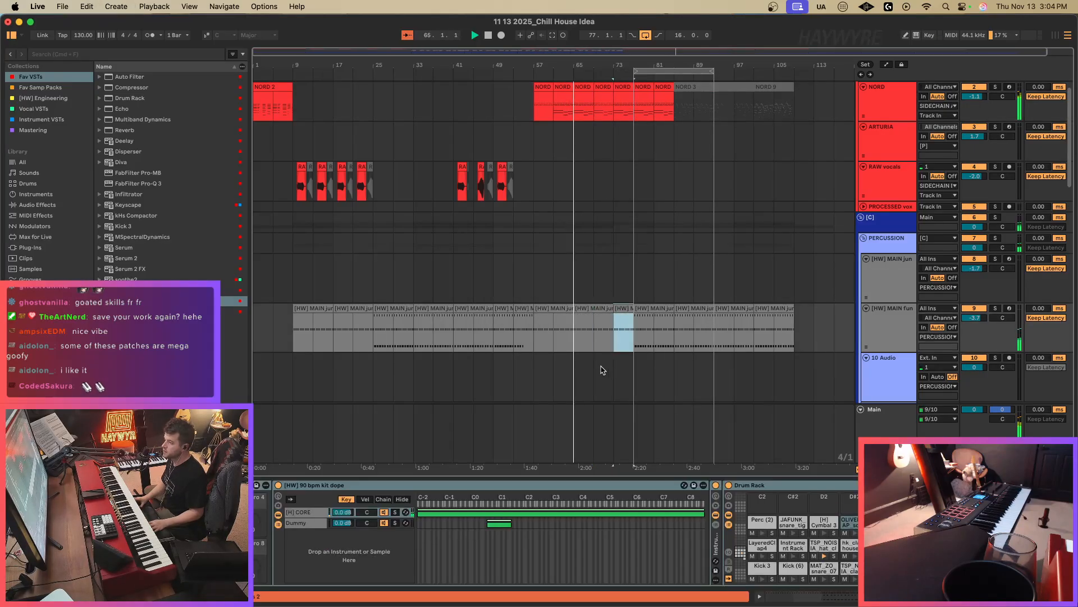
{"action": "scroll", "coordinate": [601, 365], "scroll_direction": "down", "scroll_amount": 15}
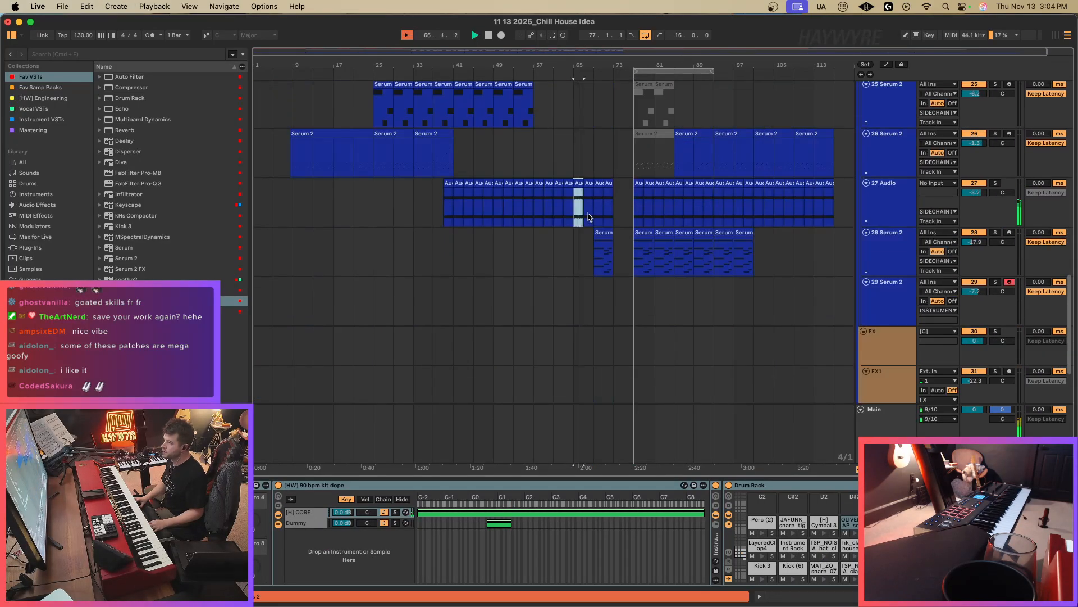
{"action": "left_click", "coordinate": [578, 194]}
{"action": "left_click", "coordinate": [605, 233]}
{"action": "key", "text": "super+d"}
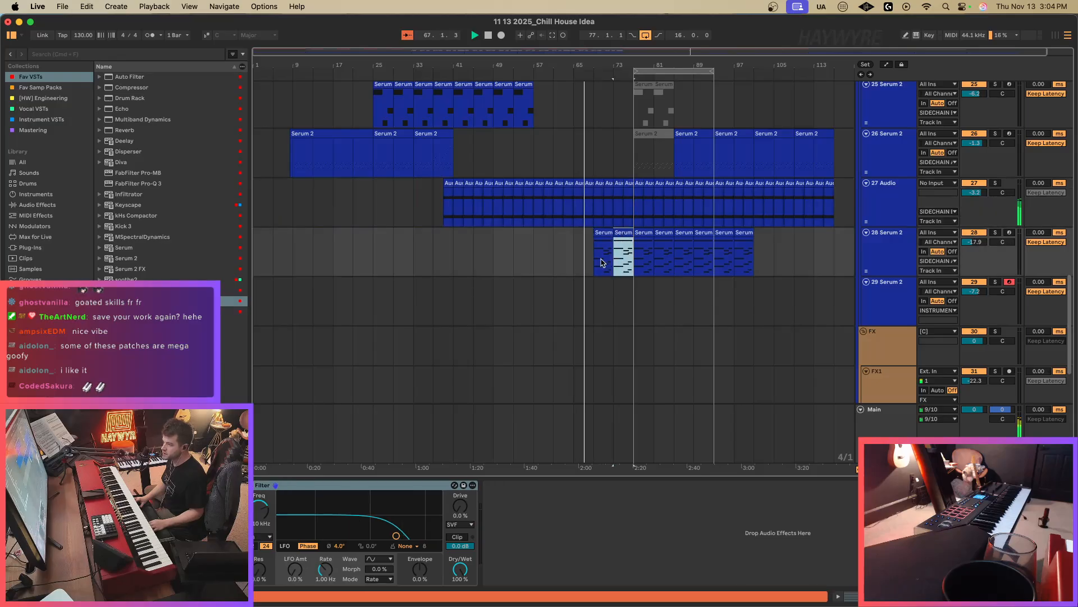
Redraw track 27's Auto Pan Amount automation flat at about 95.5% across bars 69 to 77, replacing the jagged ramps.
{"action": "left_click", "coordinate": [298, 552]}
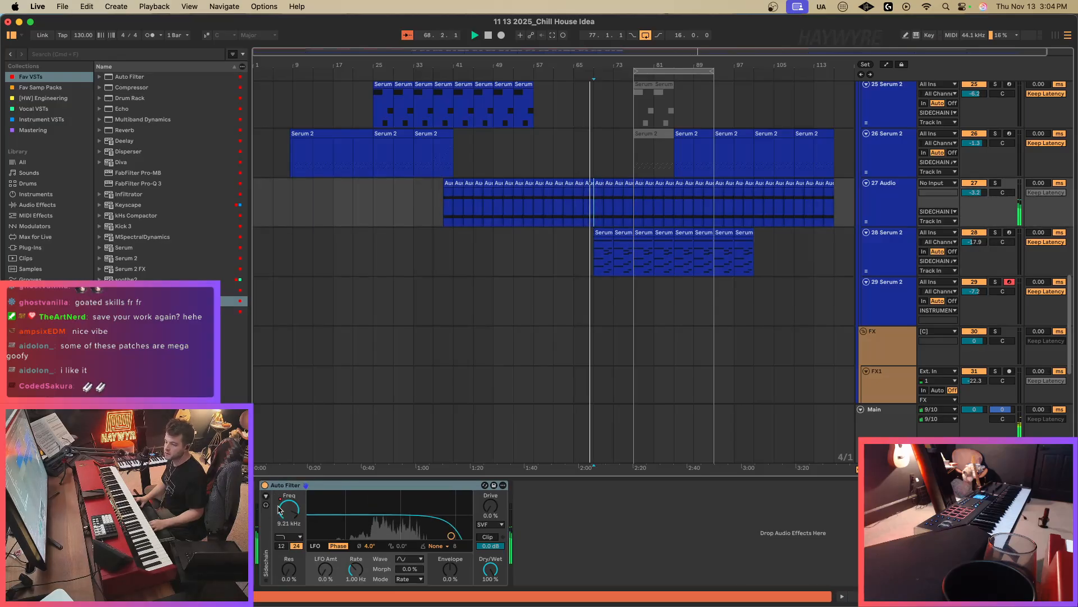
{"action": "key", "text": "a"}
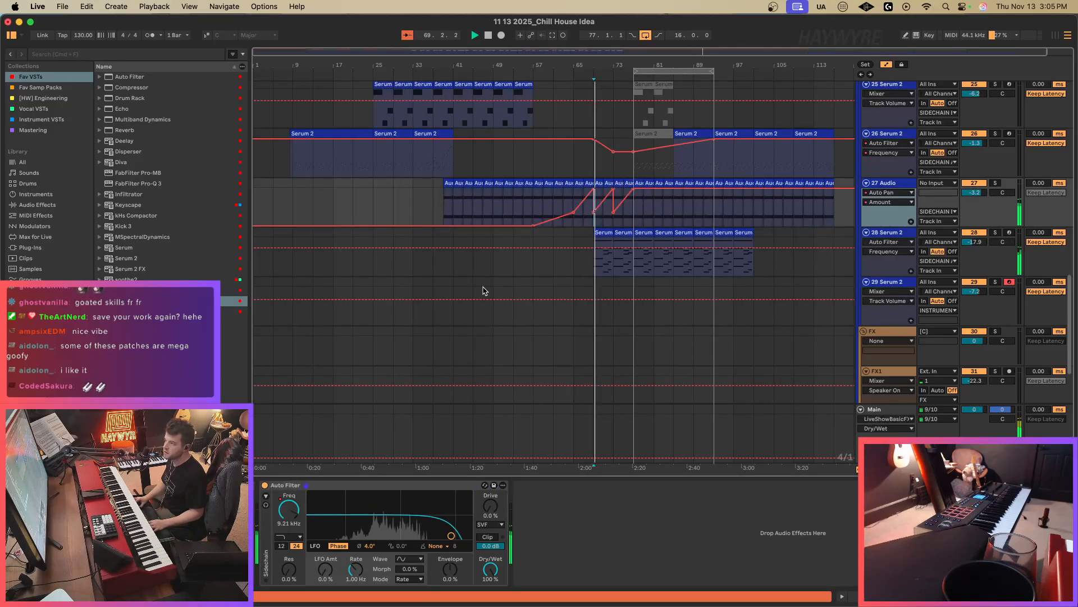
{"action": "key", "text": "b"}
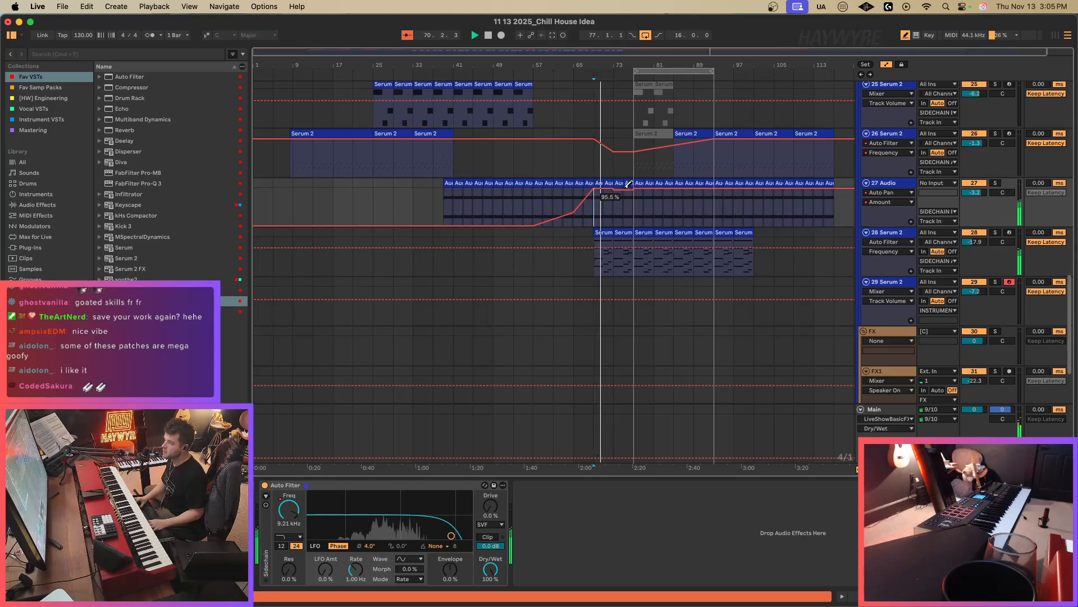
{"action": "key", "text": "a"}
Place the insert point at bar 57 on the track 29 Serum 2 lead and stop playback.
{"action": "scroll", "coordinate": [620, 217], "scroll_direction": "up", "scroll_amount": 15}
{"action": "scroll", "coordinate": [578, 241], "scroll_direction": "down", "scroll_amount": 10}
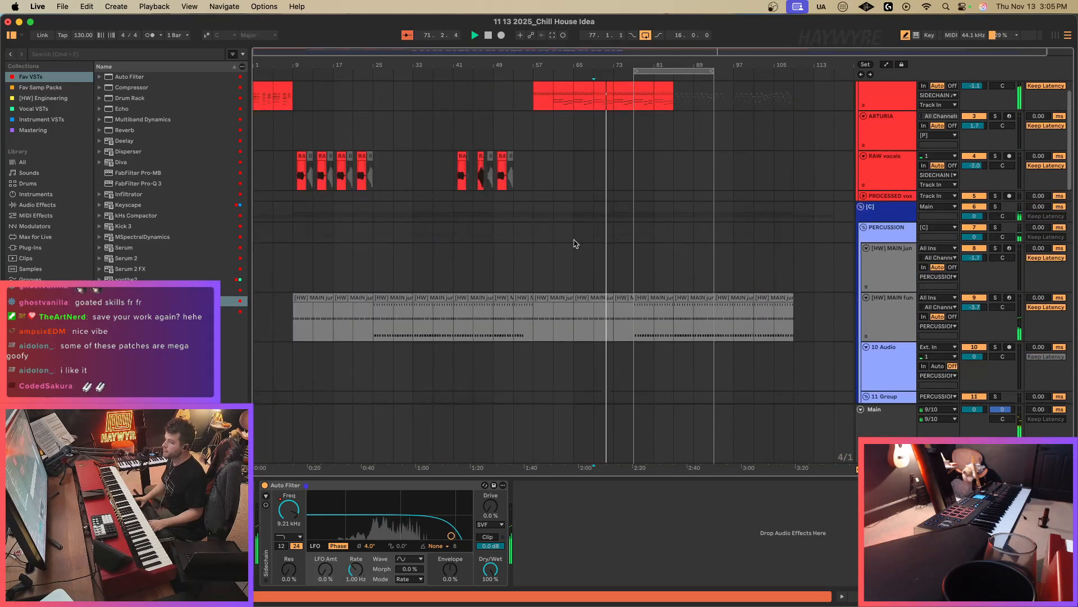
{"action": "scroll", "coordinate": [578, 243], "scroll_direction": "down", "scroll_amount": 6}
{"action": "left_click", "coordinate": [545, 209]}
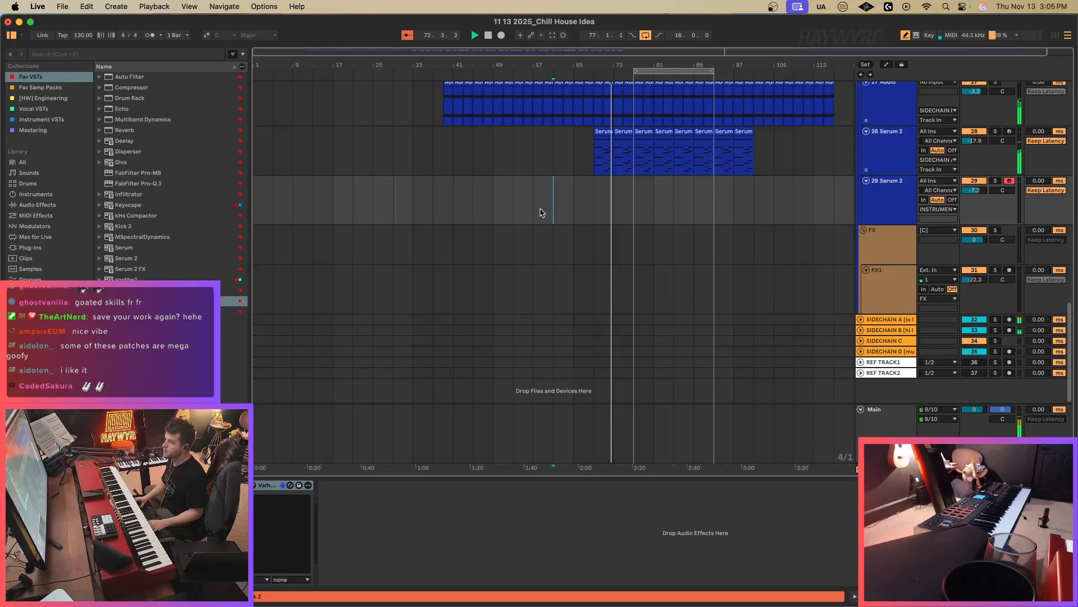
{"action": "scroll", "coordinate": [551, 256], "scroll_direction": "up", "scroll_amount": 3}
{"action": "left_click", "coordinate": [524, 337]}
{"action": "key", "text": "space"}
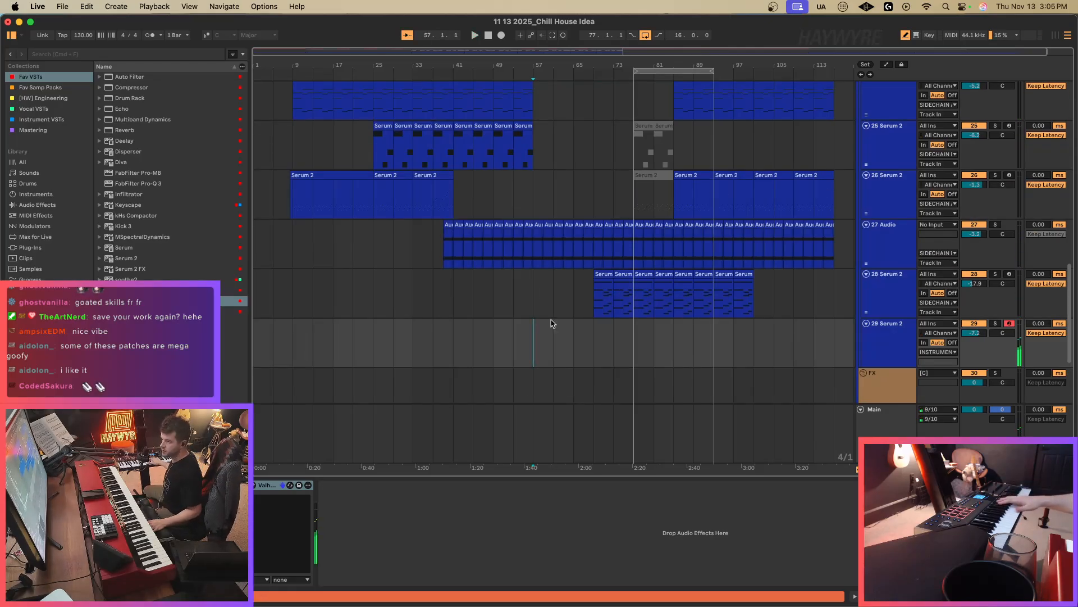
Play from bar 57 and record a Serum 2 lead take on track 29 from about bar 60 to 79.
{"action": "key", "text": "space"}
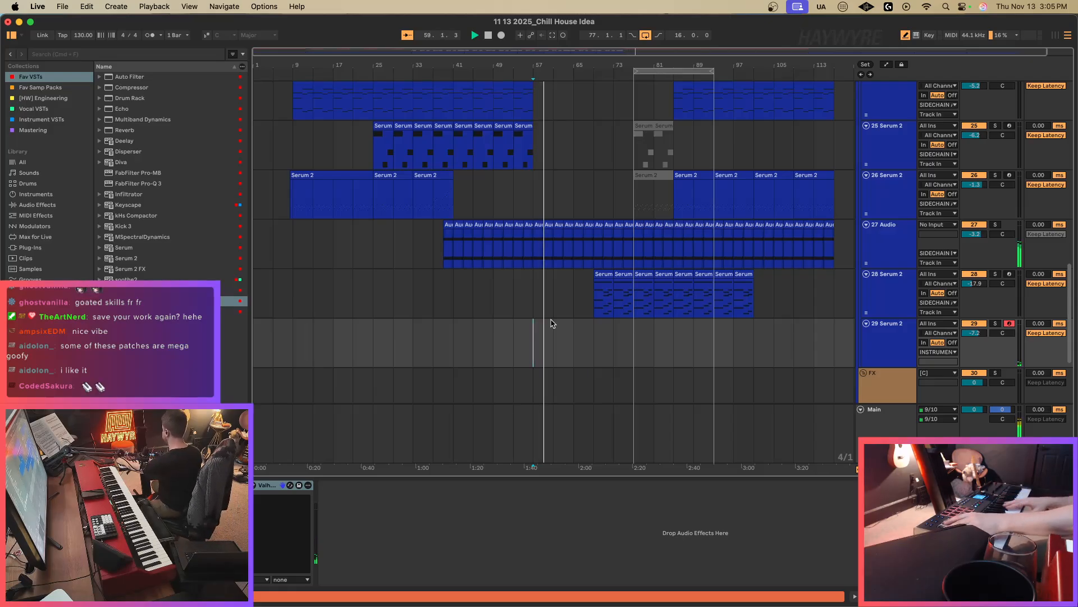
{"action": "key", "text": "F9"}
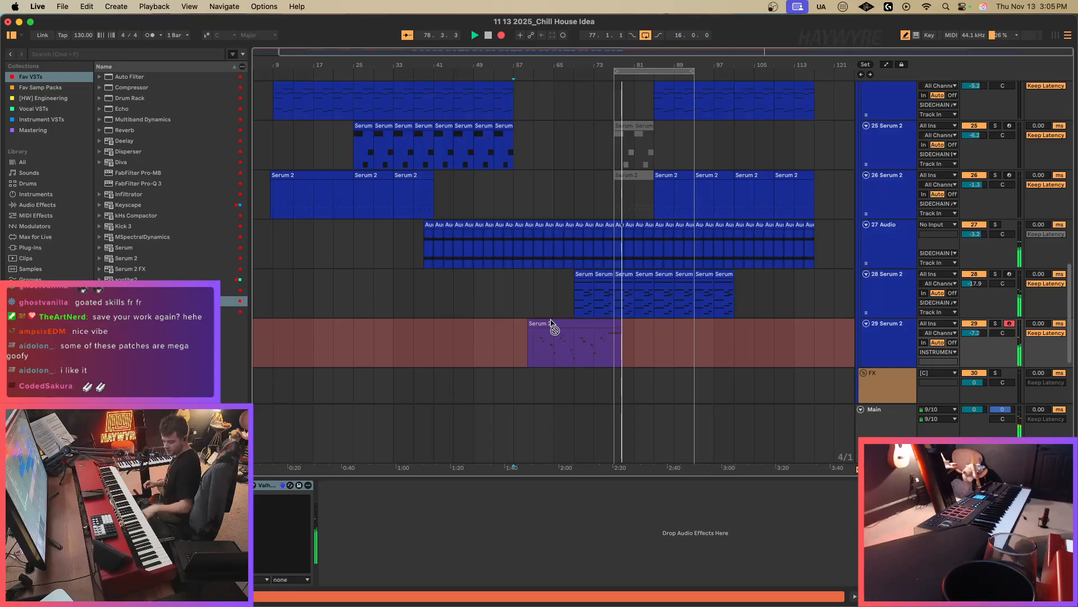
{"action": "key", "text": "F9"}
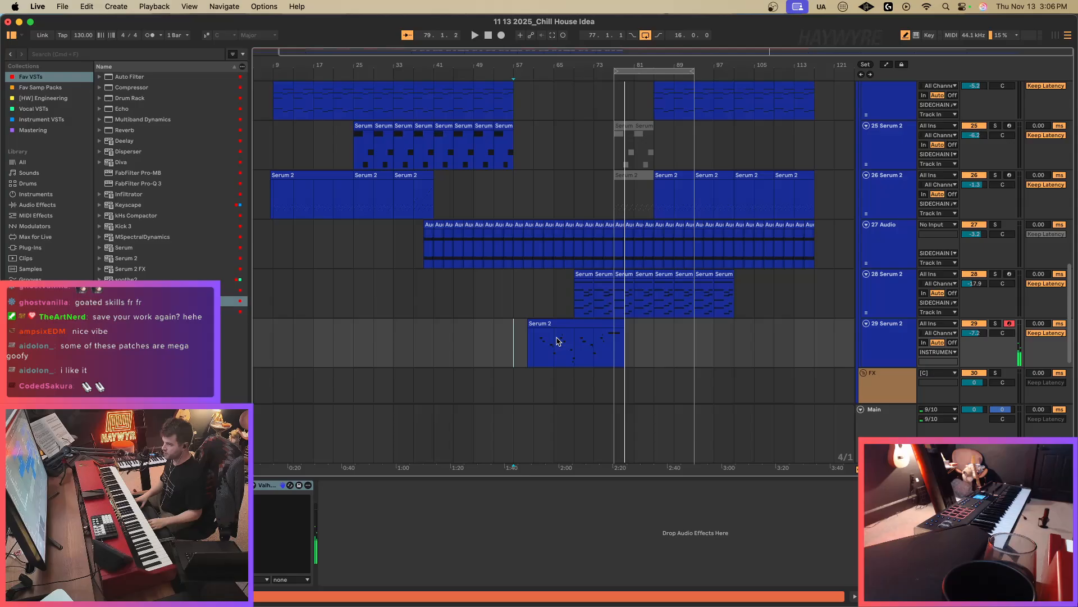
{"action": "left_click", "coordinate": [632, 347]}
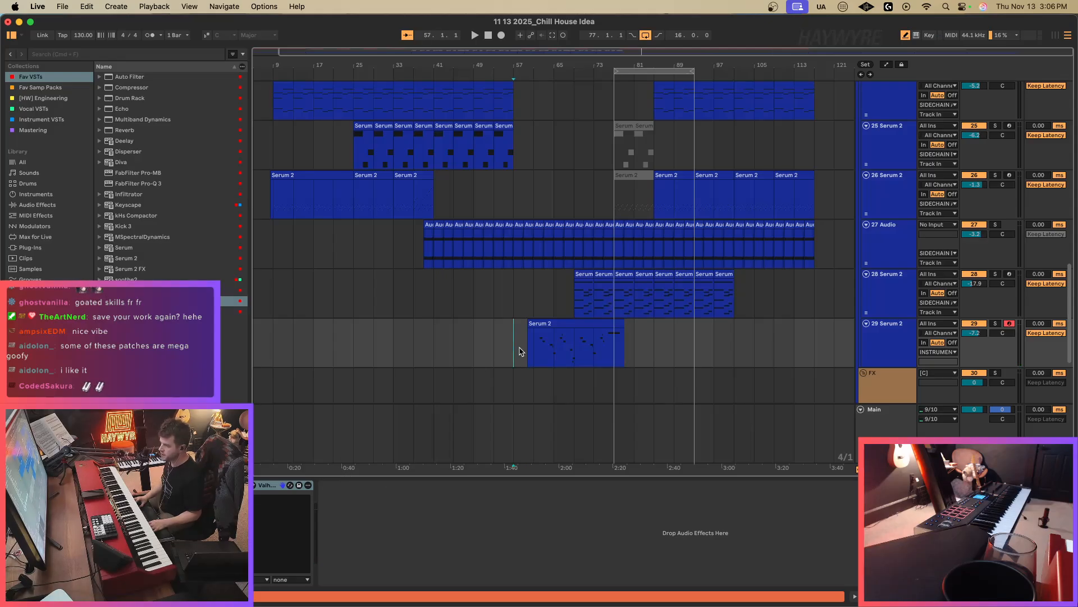
Delete the track 29 lead take across bars 57 to 85 and record a short new take from bar 57 to about 63.
{"action": "left_click_drag", "start_coordinate": [519, 352], "coordinate": [663, 350]}
{"action": "key", "text": "Delete"}
{"action": "key", "text": "space"}
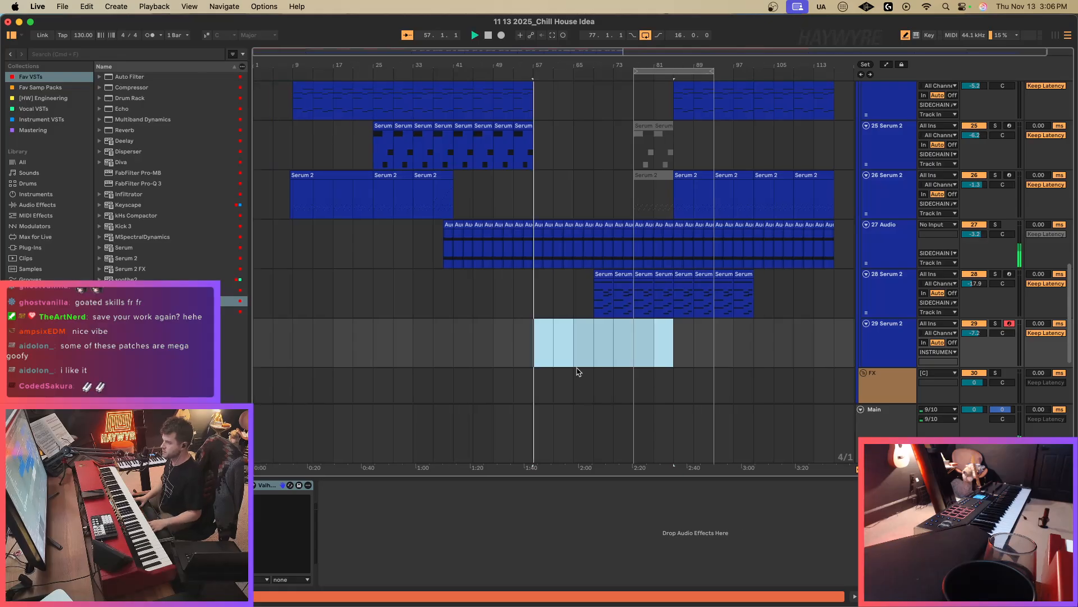
{"action": "key", "text": "F9"}
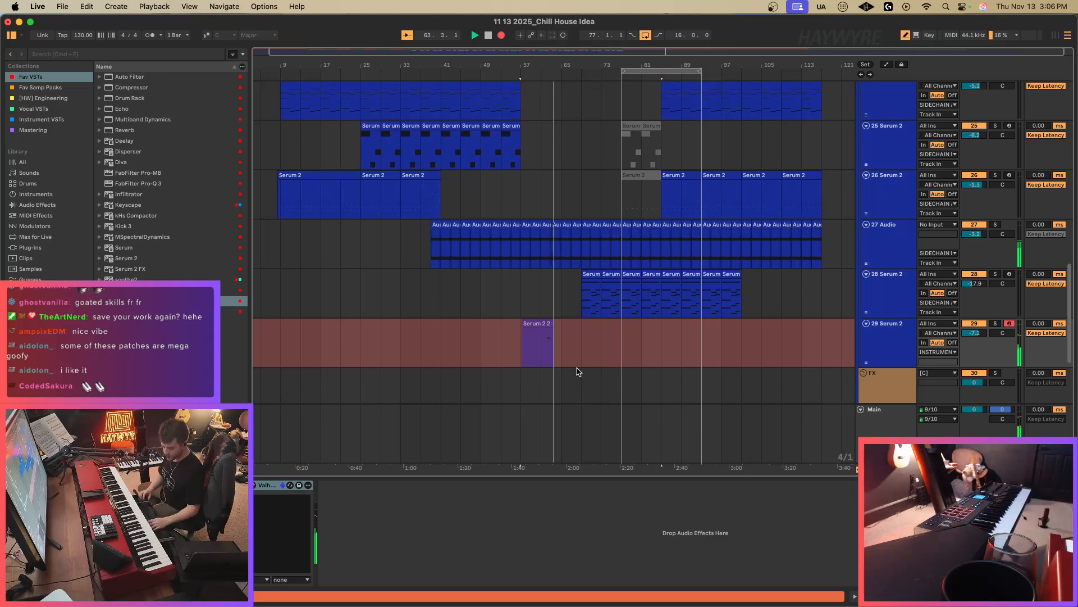
{"action": "key", "text": "F9"}
Record the track 29 Serum 2 lead from bar 61 past bar 85 and shorten the loop to bars 85 to 93.
{"action": "left_click", "coordinate": [540, 344]}
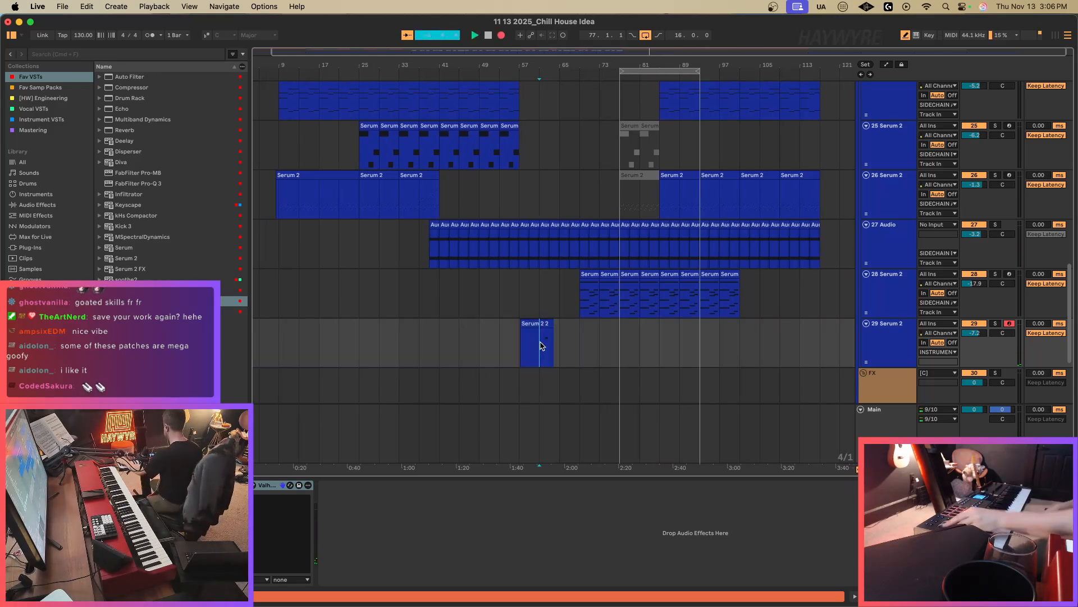
{"action": "key", "text": "F9"}
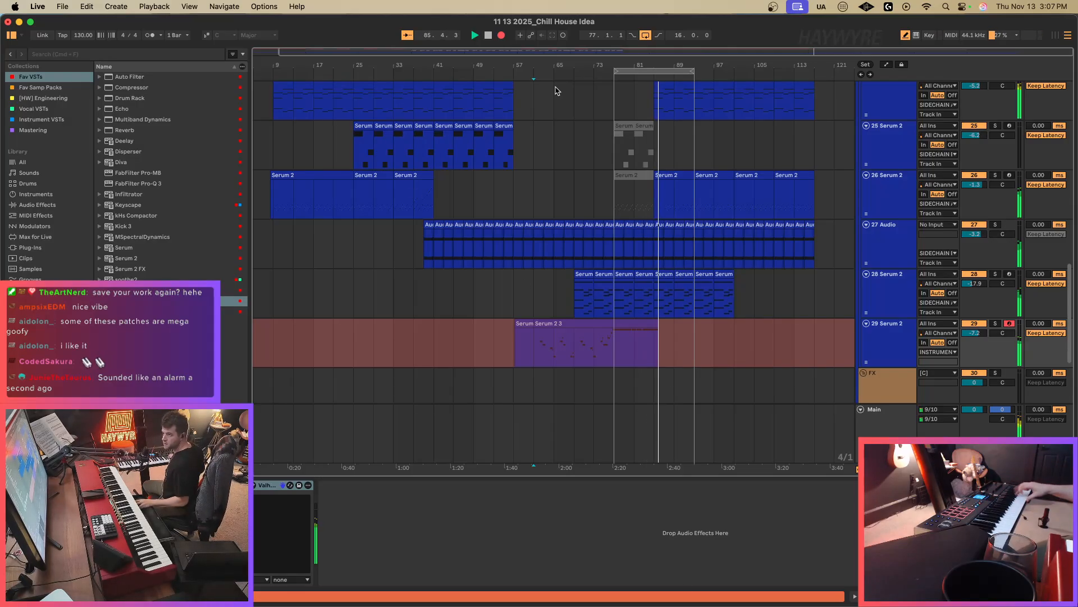
{"action": "left_click_drag", "start_coordinate": [616, 70], "coordinate": [652, 68]}
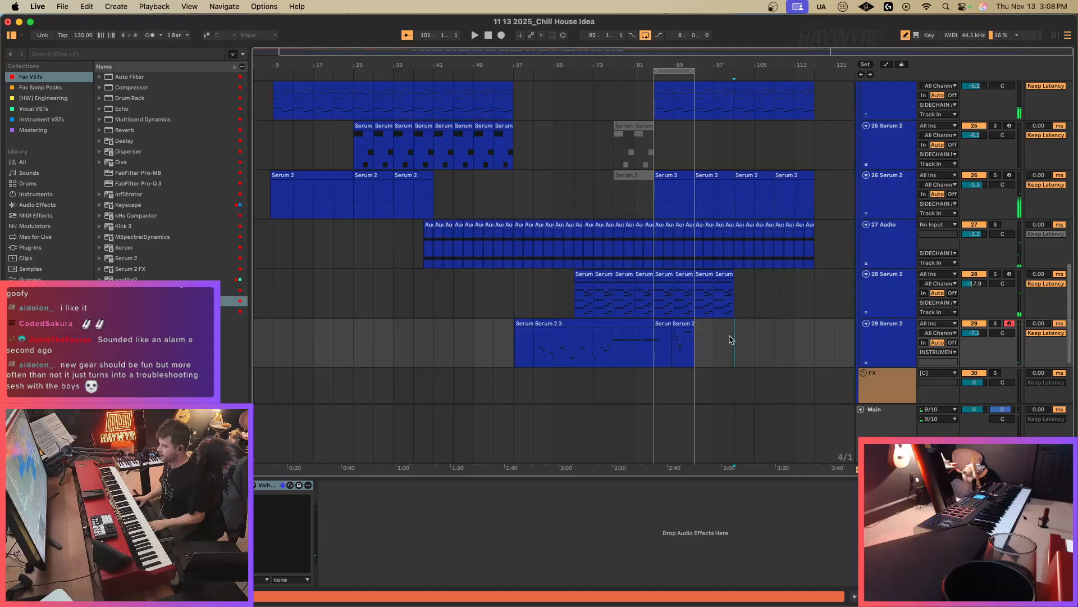
Play back the recorded track 29 lead from bar 61.
{"action": "scroll", "coordinate": [605, 247], "scroll_direction": "down", "scroll_amount": 4}
{"action": "left_click", "coordinate": [614, 247]}
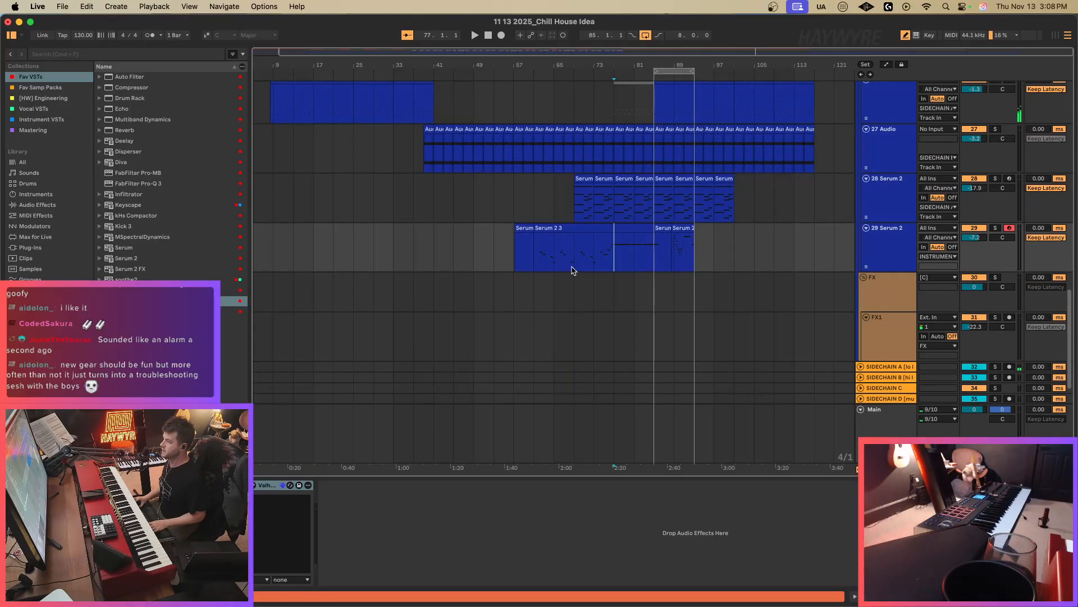
{"action": "left_click", "coordinate": [673, 227]}
{"action": "left_click", "coordinate": [668, 229]}
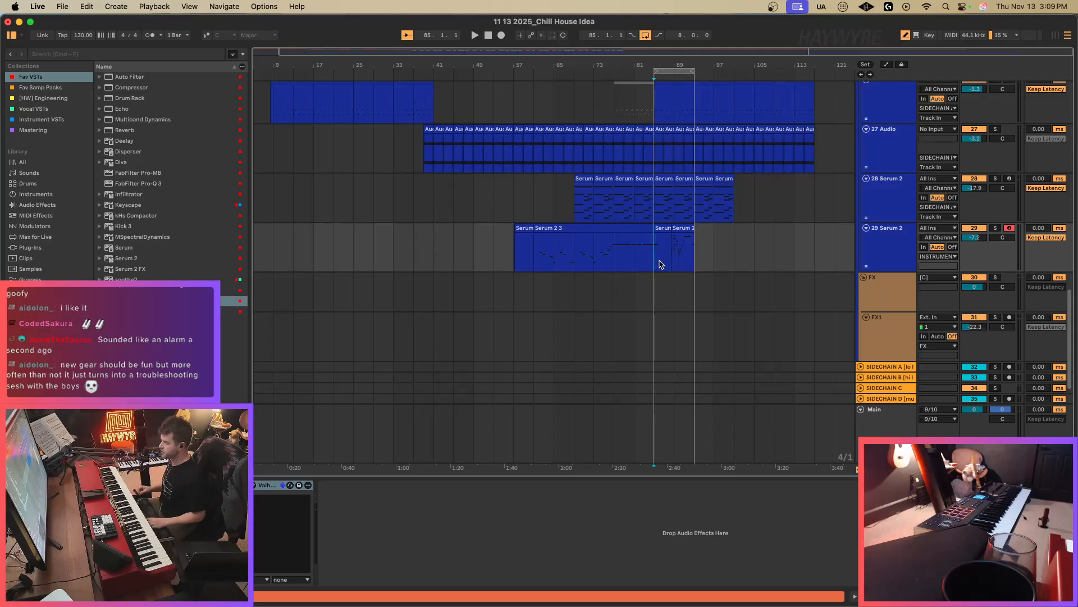
{"action": "left_click", "coordinate": [533, 256]}
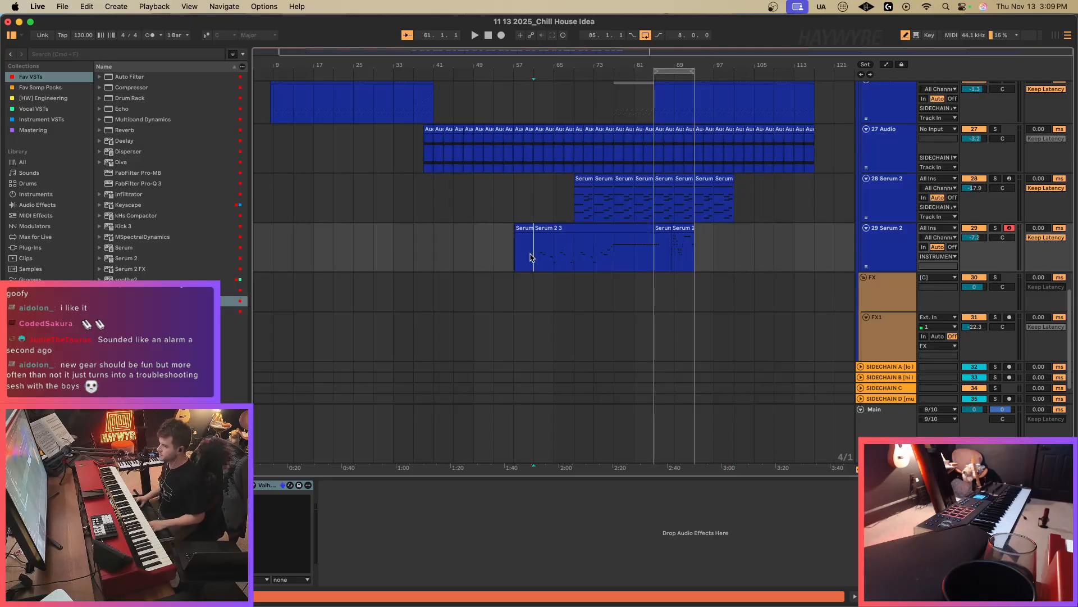
{"action": "key", "text": "space"}
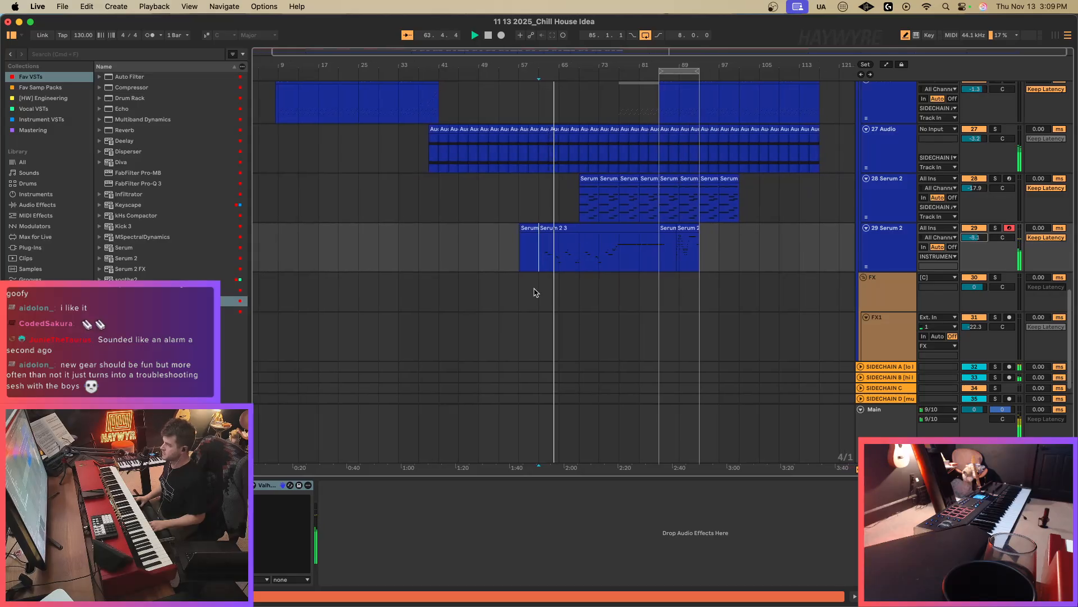
Loop bars 61 to 69 and add an Auto Filter to track 29, placed ahead of the Valhalla effect.
{"action": "left_click_drag", "start_coordinate": [534, 261], "coordinate": [581, 262]}
{"action": "key", "text": "super+l"}
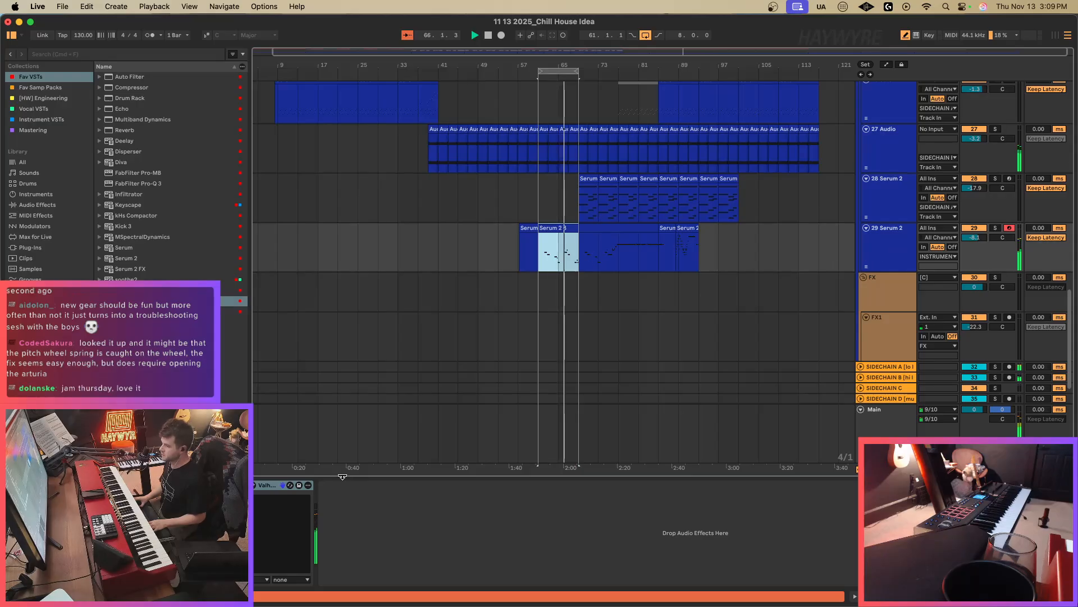
{"action": "left_click_drag", "start_coordinate": [137, 79], "coordinate": [590, 253]}
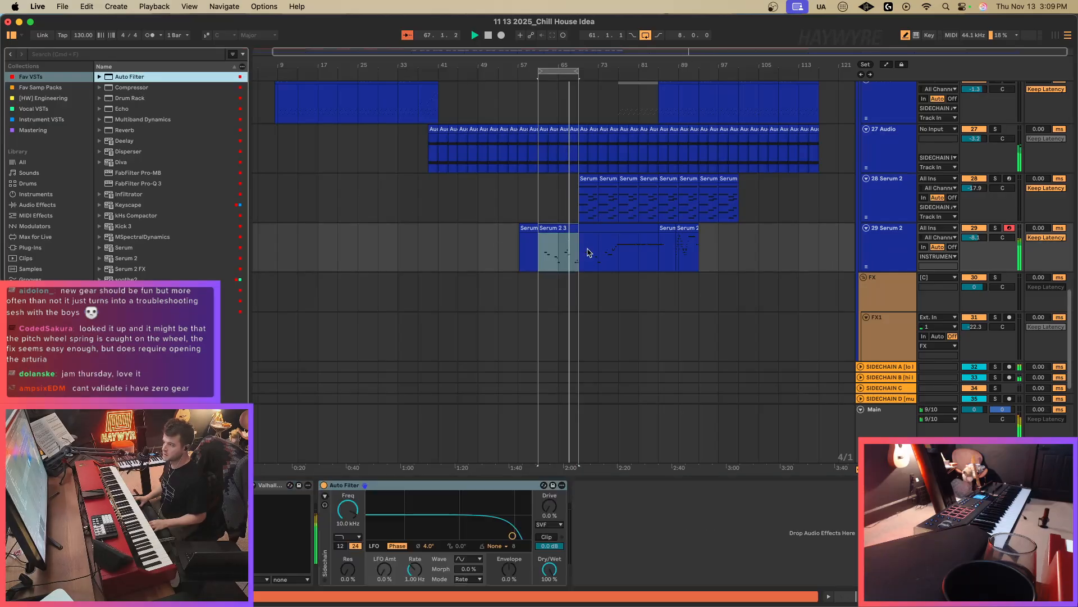
{"action": "left_click_drag", "start_coordinate": [361, 486], "coordinate": [264, 497]}
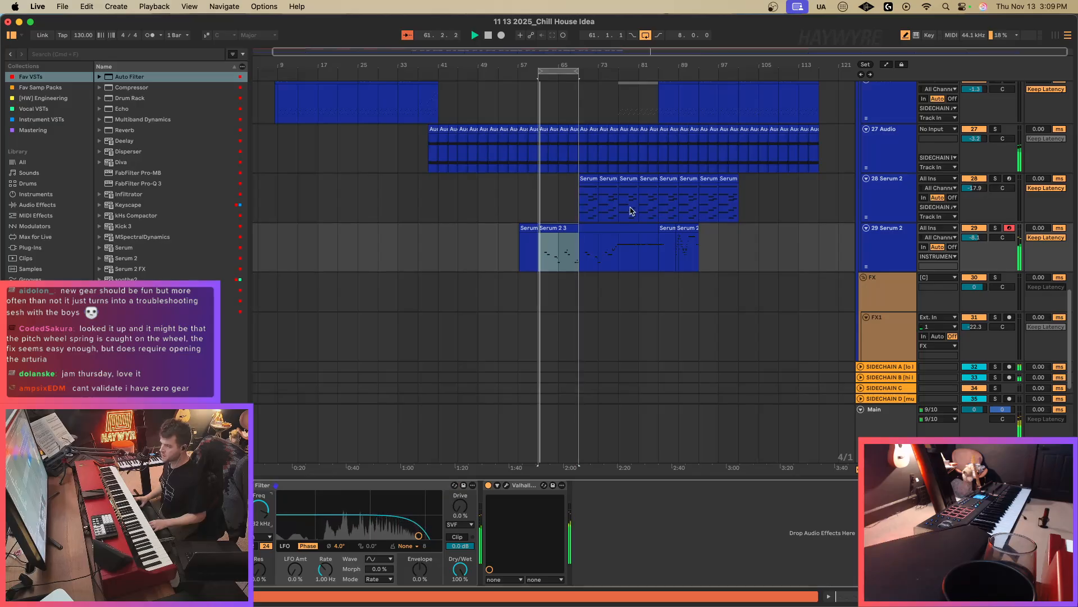
Check the Serum 2 tracks' automation lanes and switch off the loop over bars 61 to 69.
{"action": "key", "text": "a"}
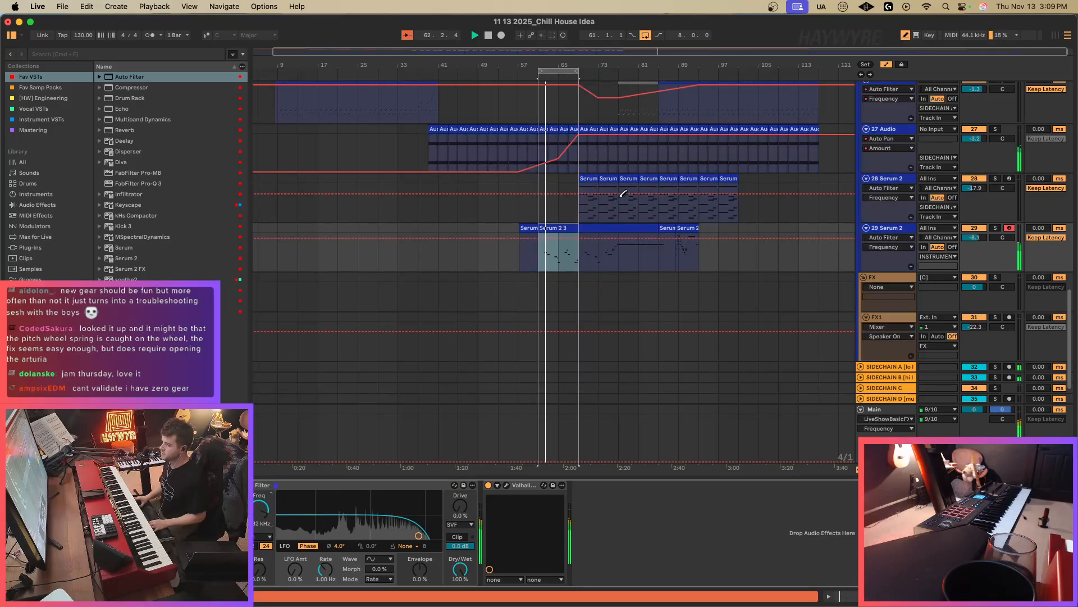
{"action": "scroll", "coordinate": [584, 261], "scroll_direction": "up", "scroll_amount": 2}
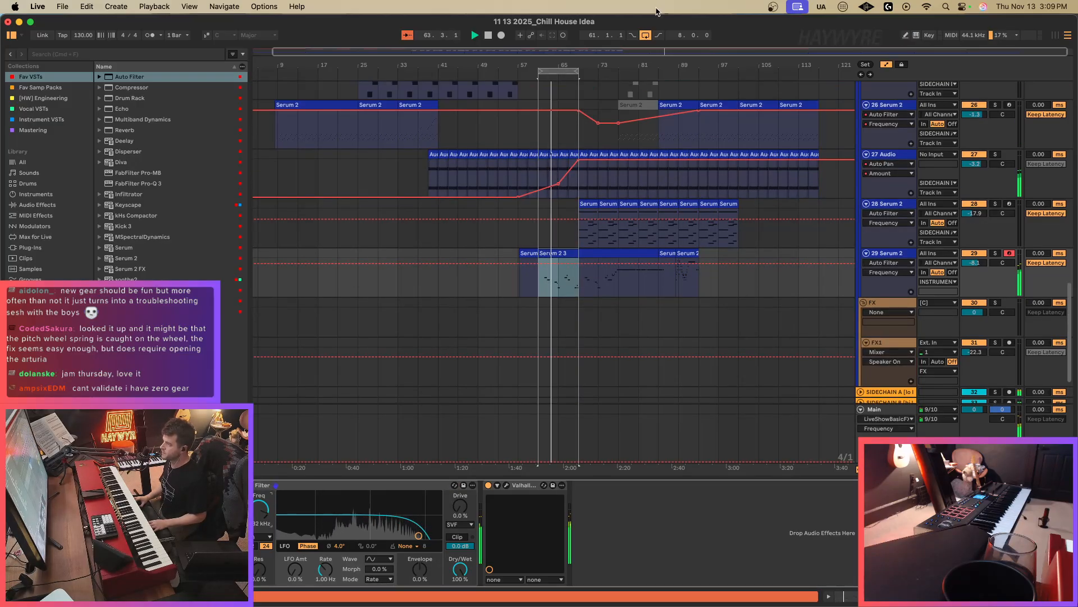
{"action": "left_click", "coordinate": [555, 68]}
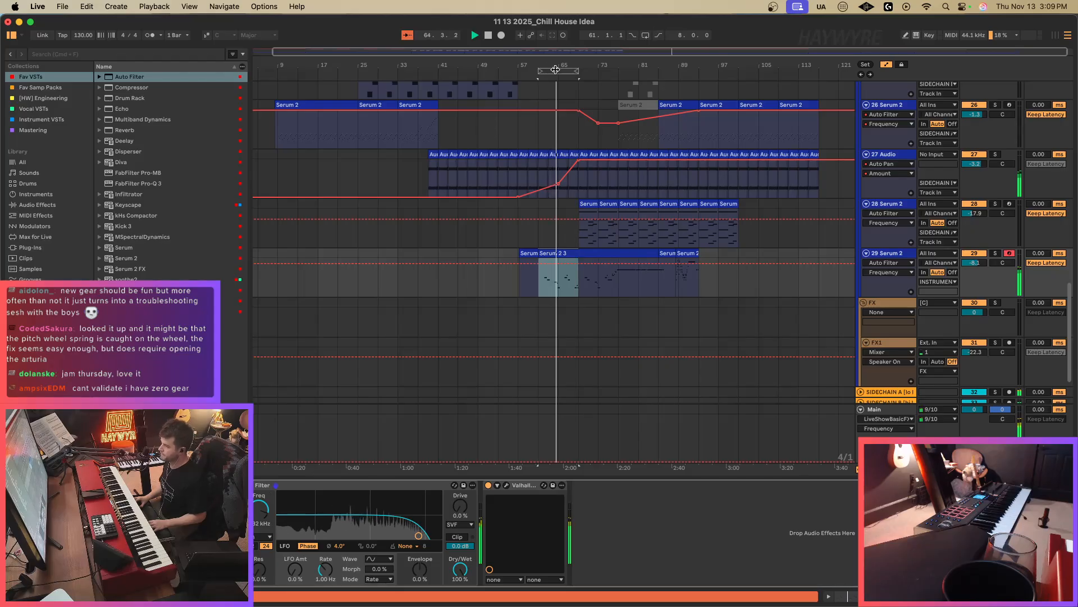
{"action": "key", "text": "a"}
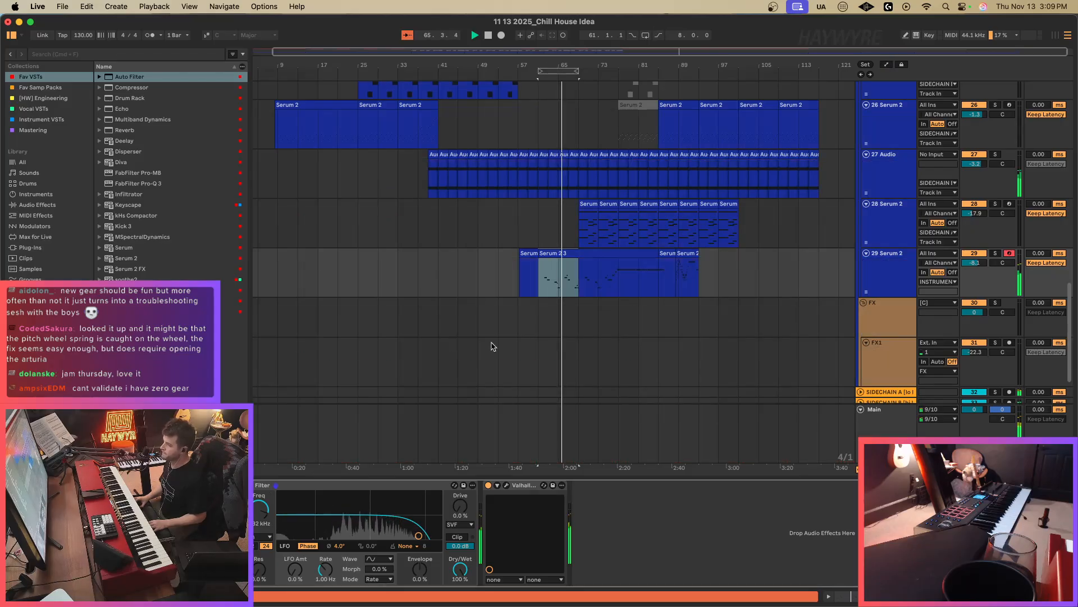
Play the arrangement from bar 9 and review the Serum 2 tracks above track 27.
{"action": "double_click", "coordinate": [558, 51]}
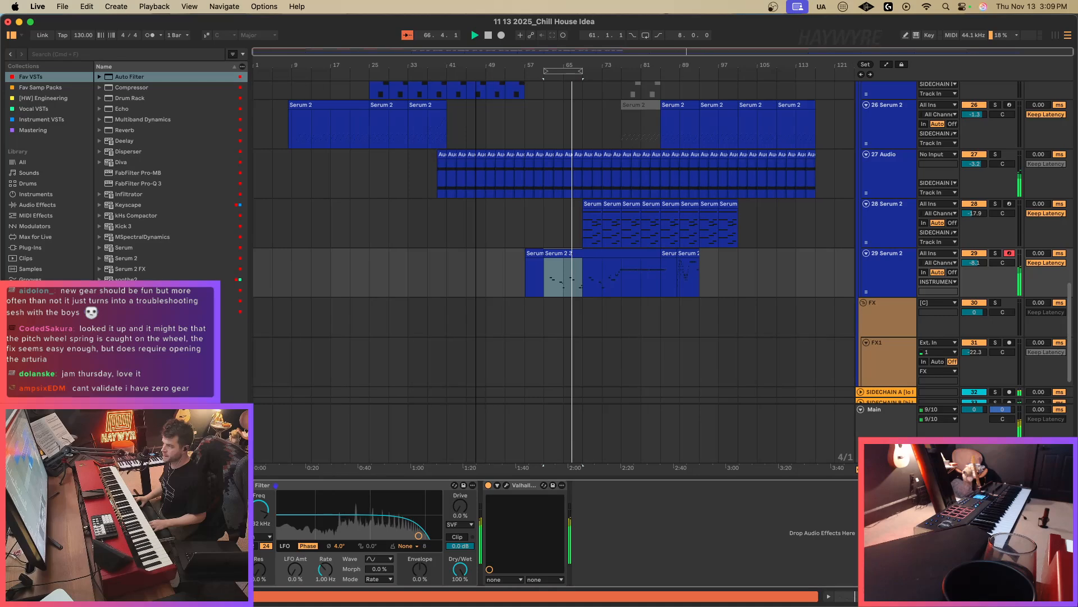
{"action": "left_click", "coordinate": [292, 170]}
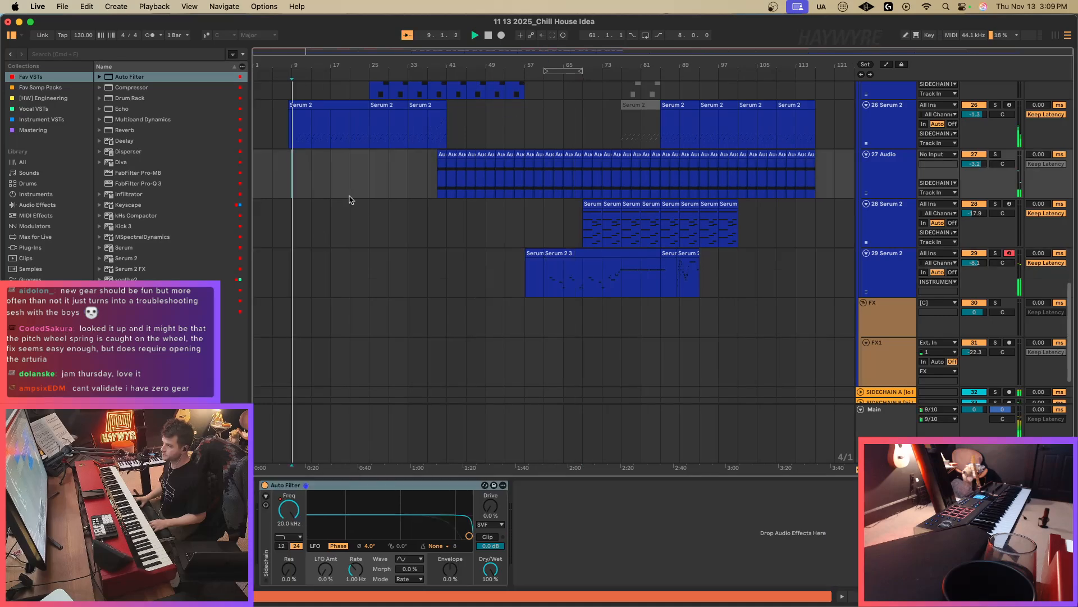
{"action": "scroll", "coordinate": [471, 219], "scroll_direction": "up", "scroll_amount": 2}
{"action": "scroll", "coordinate": [469, 222], "scroll_direction": "up", "scroll_amount": 3}
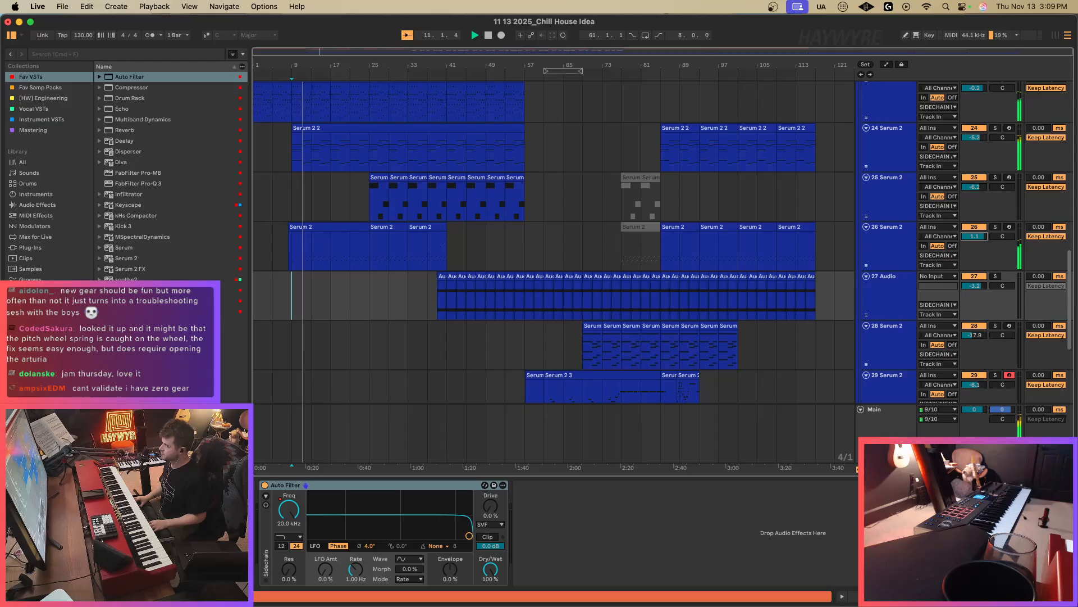
{"action": "scroll", "coordinate": [848, 237], "scroll_direction": "up", "scroll_amount": 1}
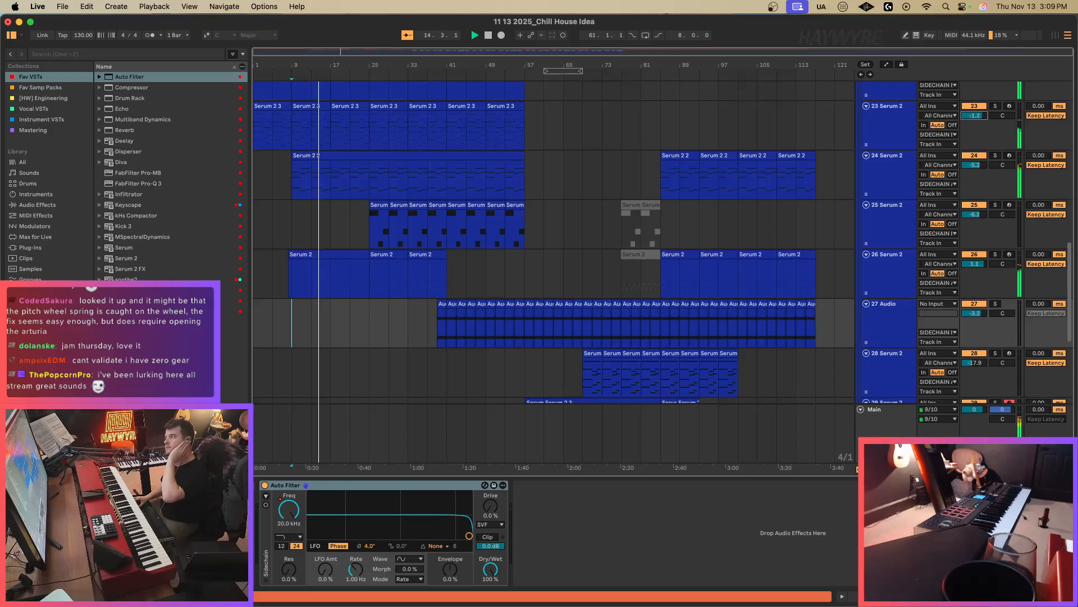
Assign LFO 1 to the distortion mix in track 23's Serum 2, check its oscillators and close the synth.
{"action": "left_click", "coordinate": [886, 134]}
{"action": "key", "text": "super+alt+p"}
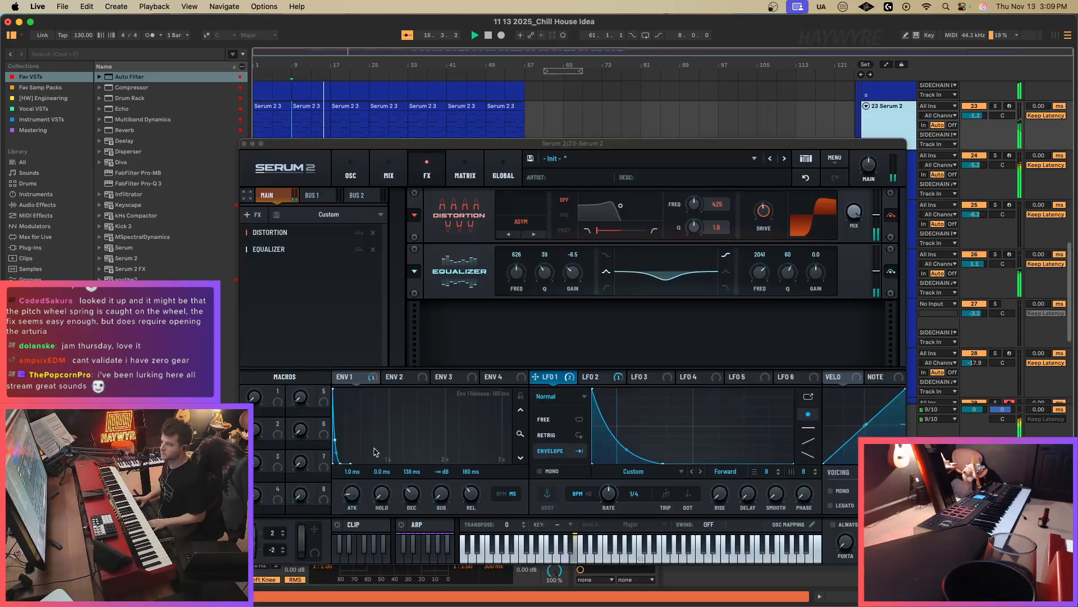
{"action": "left_click_drag", "start_coordinate": [536, 377], "coordinate": [854, 214]}
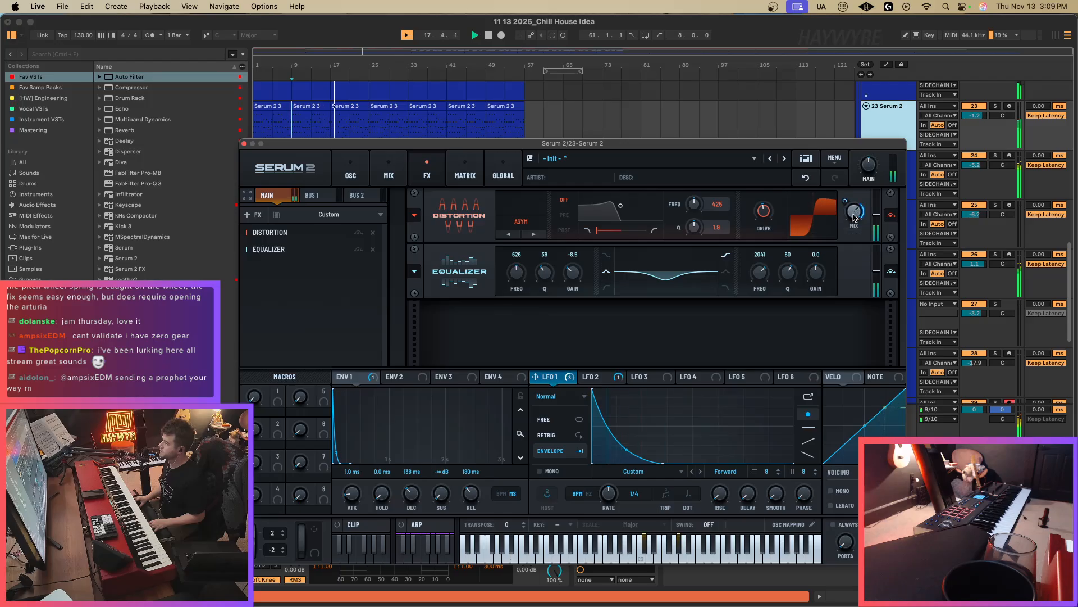
{"action": "left_click", "coordinate": [351, 168]}
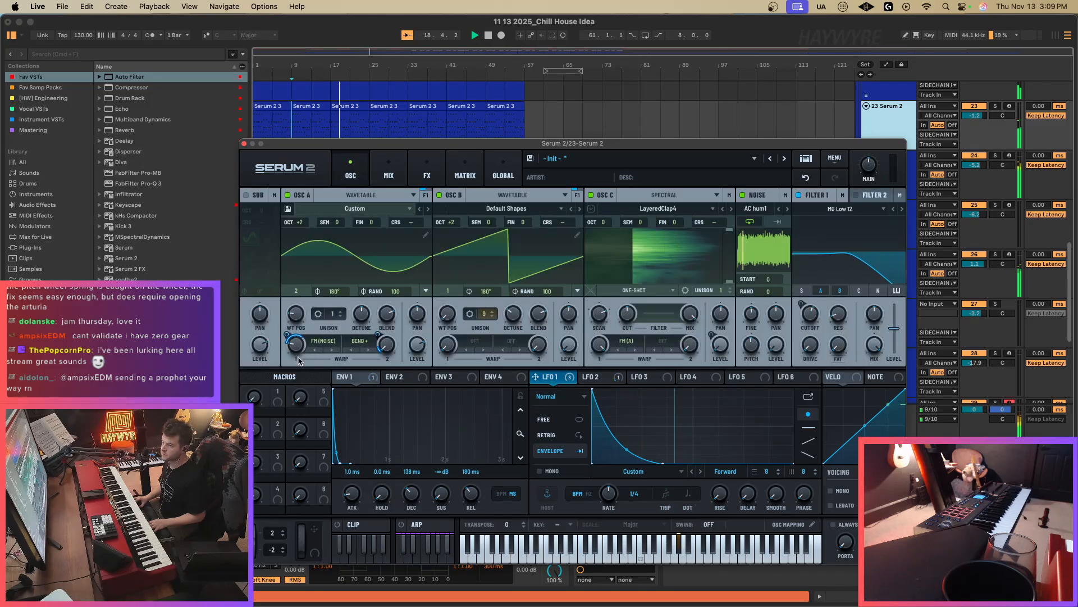
{"action": "mouse_move", "coordinate": [297, 364]}
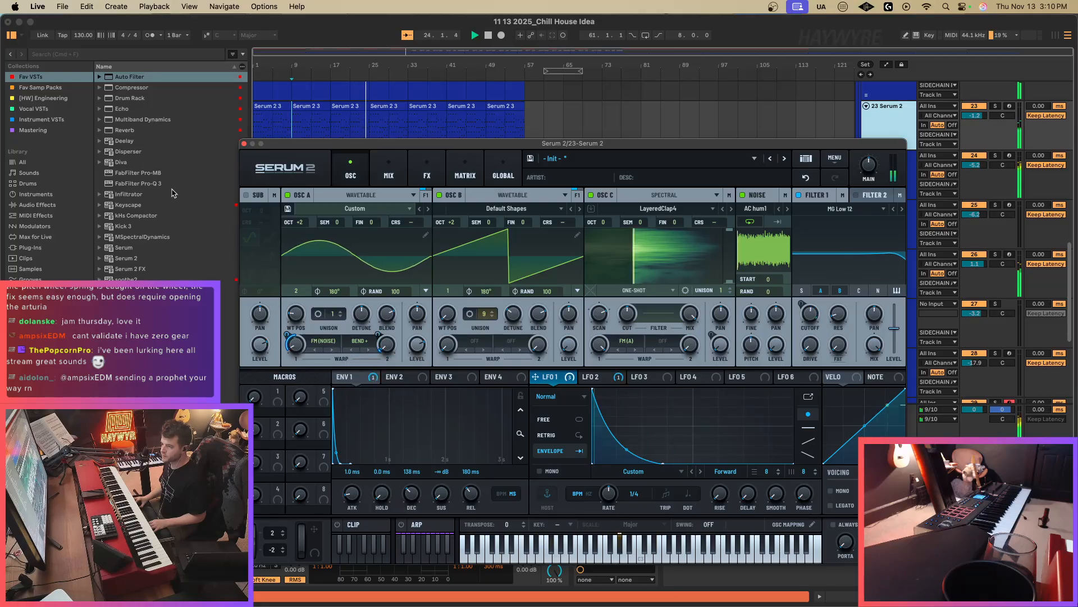
{"action": "left_click", "coordinate": [243, 143]}
Select the track 26 Serum 2 clips from bar 25 to 41.
{"action": "scroll", "coordinate": [365, 260], "scroll_direction": "down", "scroll_amount": 7}
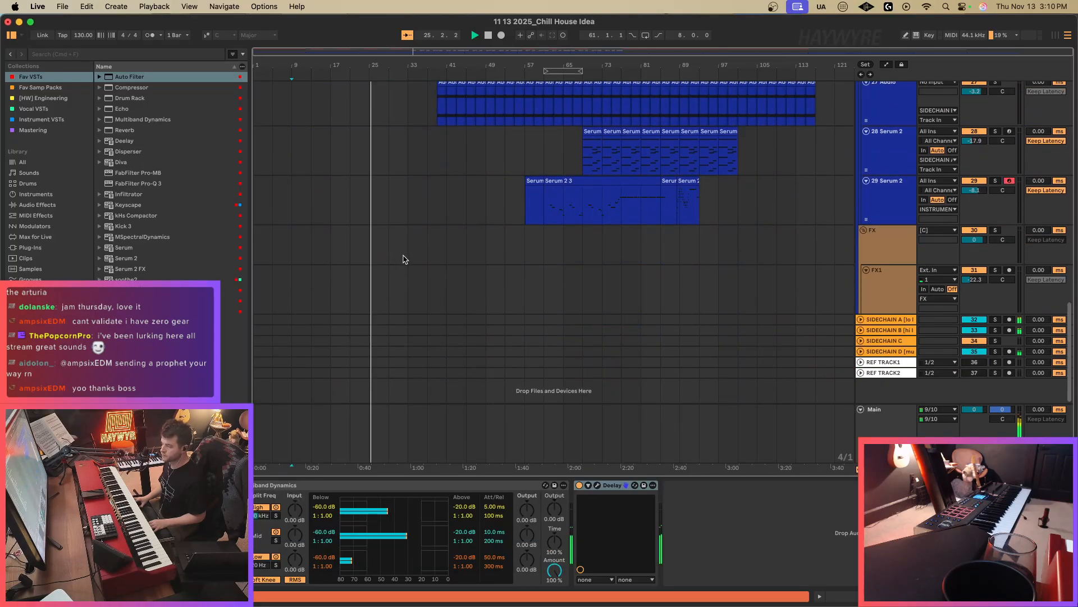
{"action": "scroll", "coordinate": [405, 256], "scroll_direction": "up", "scroll_amount": 3}
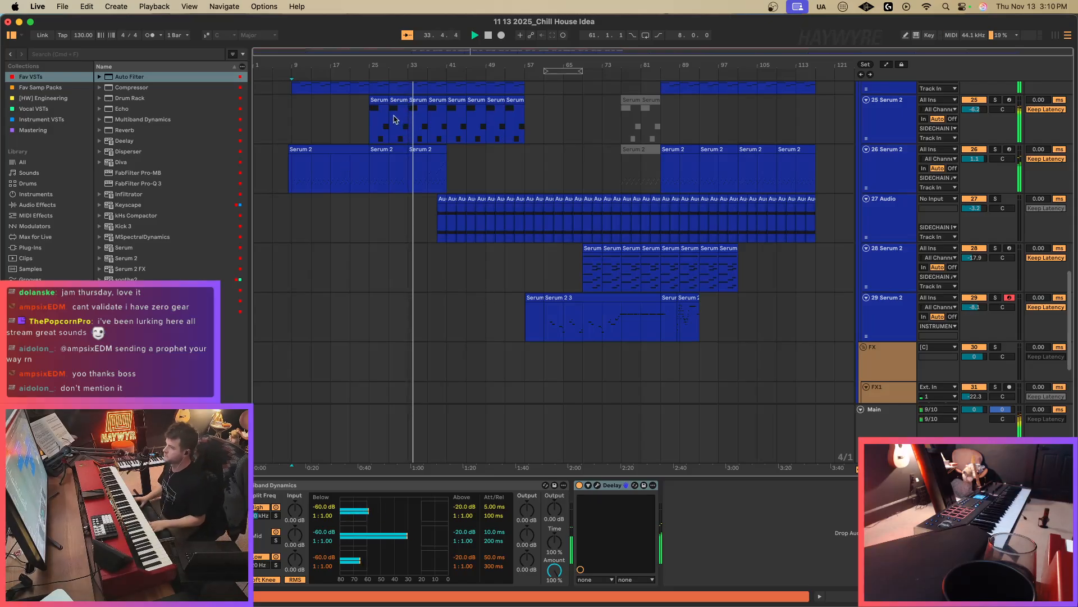
{"action": "left_click", "coordinate": [375, 173]}
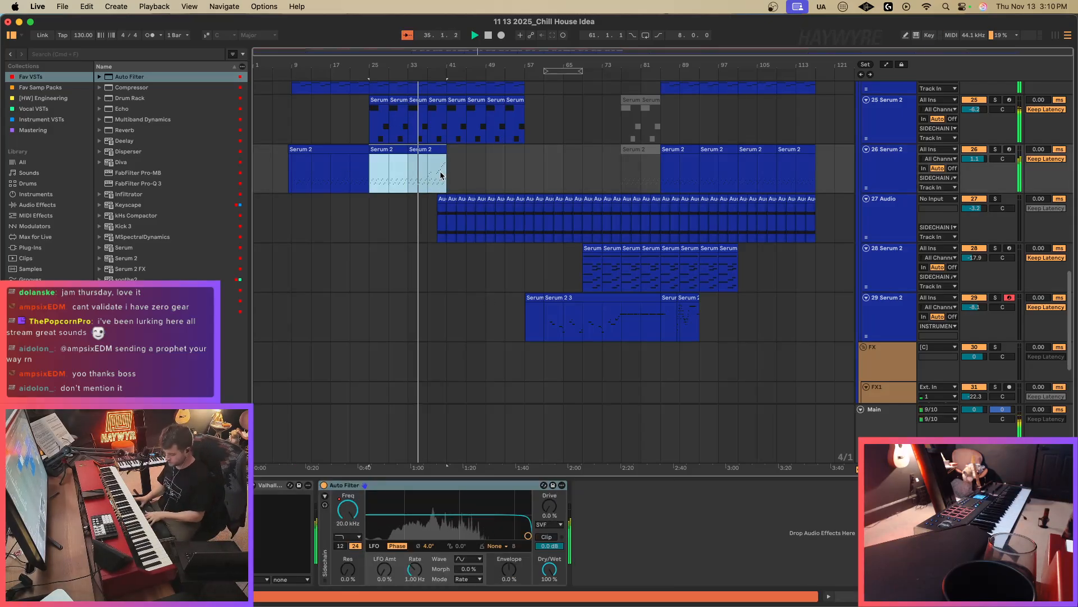
Set the volume of the track 26 Serum 2 to 0.5 dB.
{"action": "scroll", "coordinate": [440, 175], "scroll_direction": "up", "scroll_amount": 3}
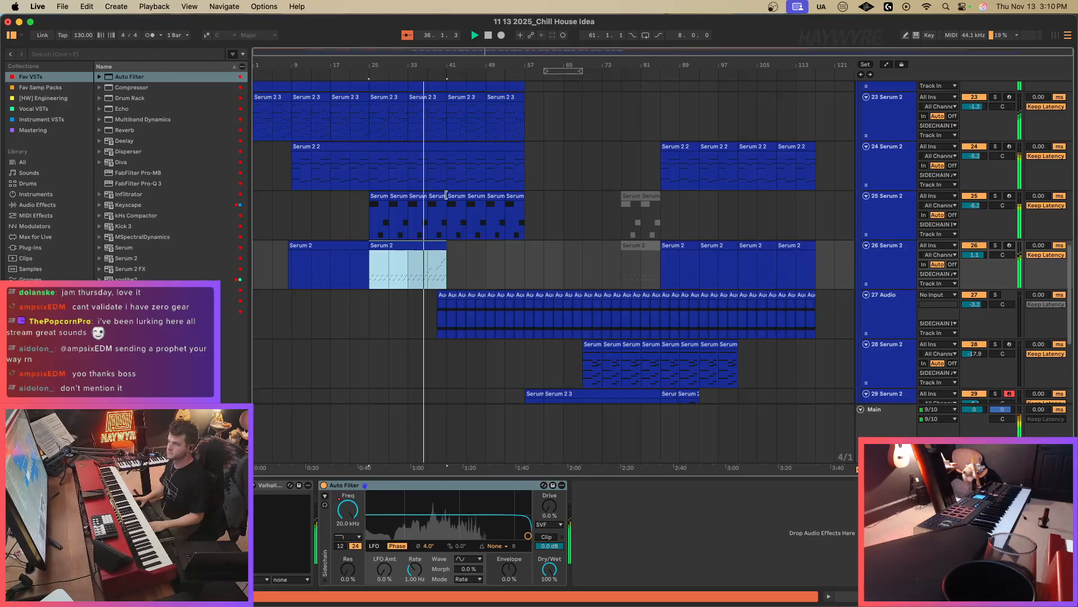
{"action": "scroll", "coordinate": [433, 230], "scroll_direction": "up", "scroll_amount": 2}
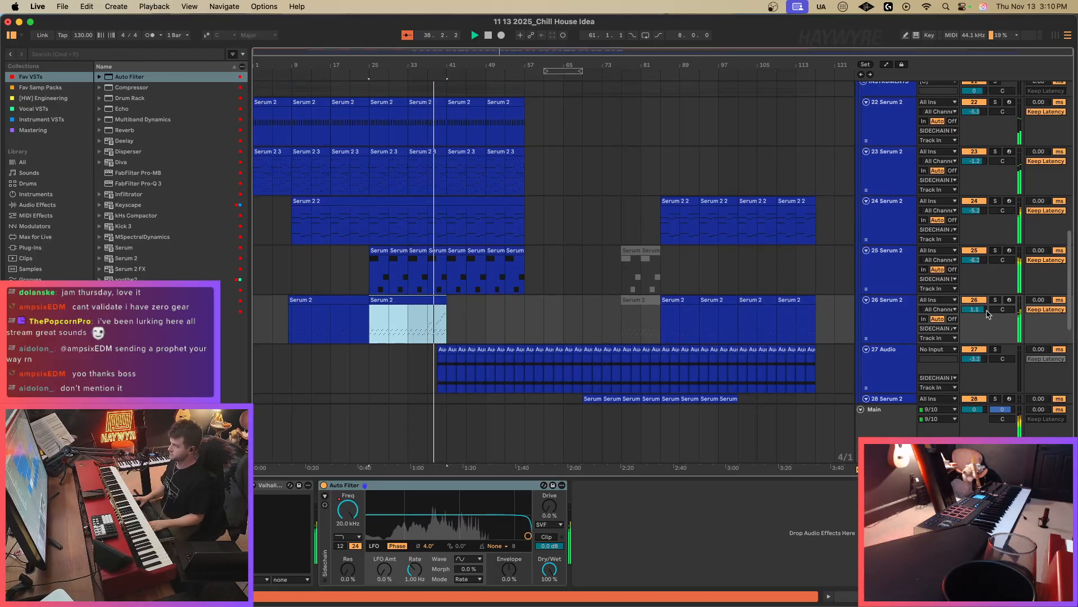
{"action": "left_click_drag", "start_coordinate": [978, 309], "coordinate": [979, 313]}
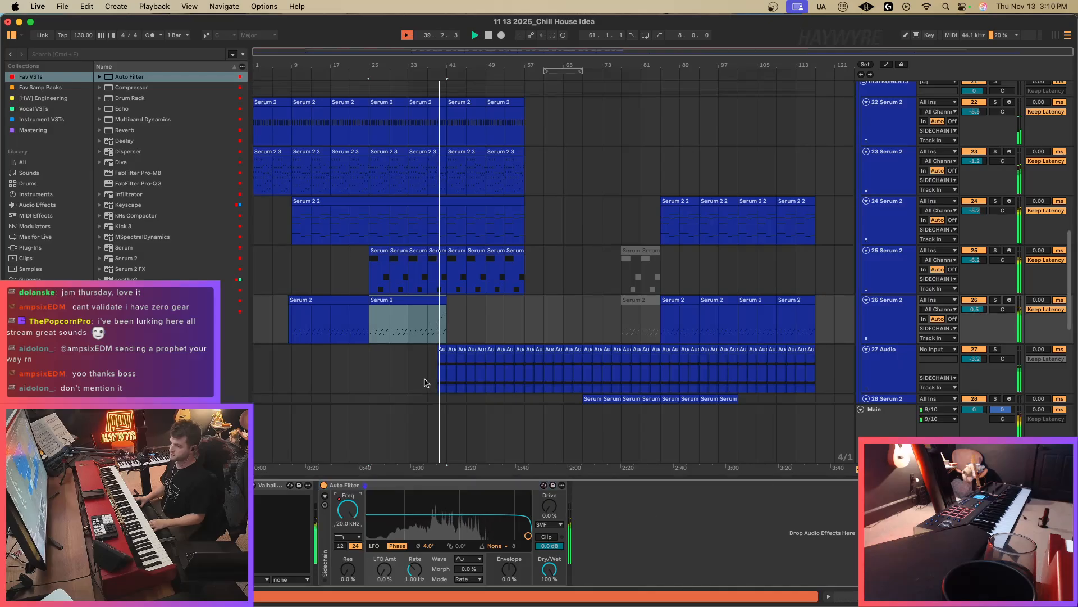
Lower the Auto Filter frequency automation breakpoint at bar 41 on the track 26 Serum 2.
{"action": "key", "text": "a"}
{"action": "left_click_drag", "start_coordinate": [447, 310], "coordinate": [446, 317]}
{"action": "left_click_drag", "start_coordinate": [411, 486], "coordinate": [248, 517]}
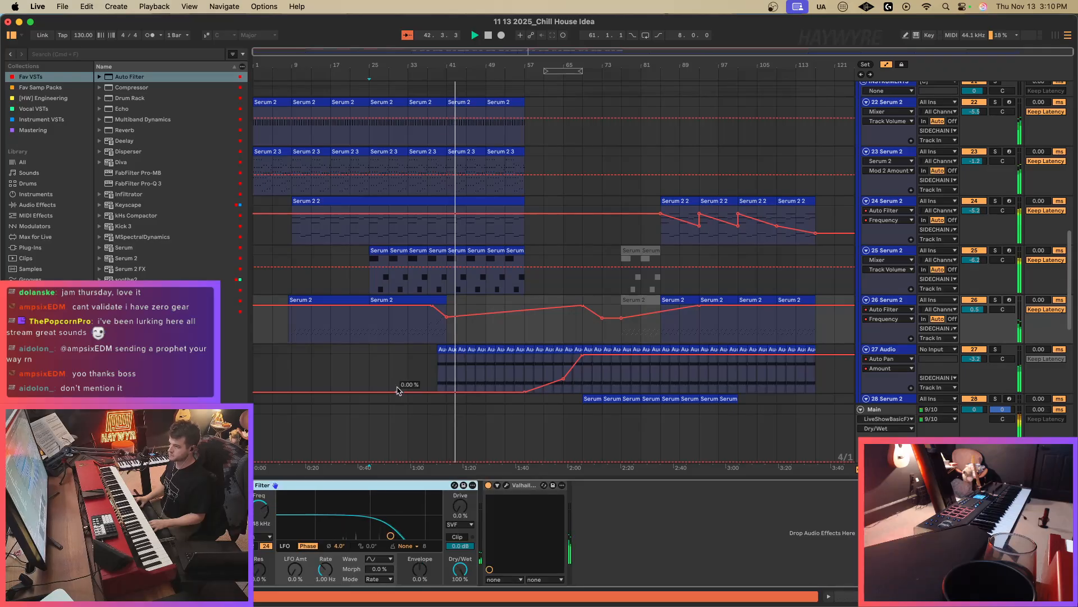
{"action": "left_click_drag", "start_coordinate": [446, 316], "coordinate": [447, 320]}
Add another vocal chop on the RAW vocals track so the second group of clips runs up to bar 57.
{"action": "scroll", "coordinate": [573, 298], "scroll_direction": "up", "scroll_amount": 15}
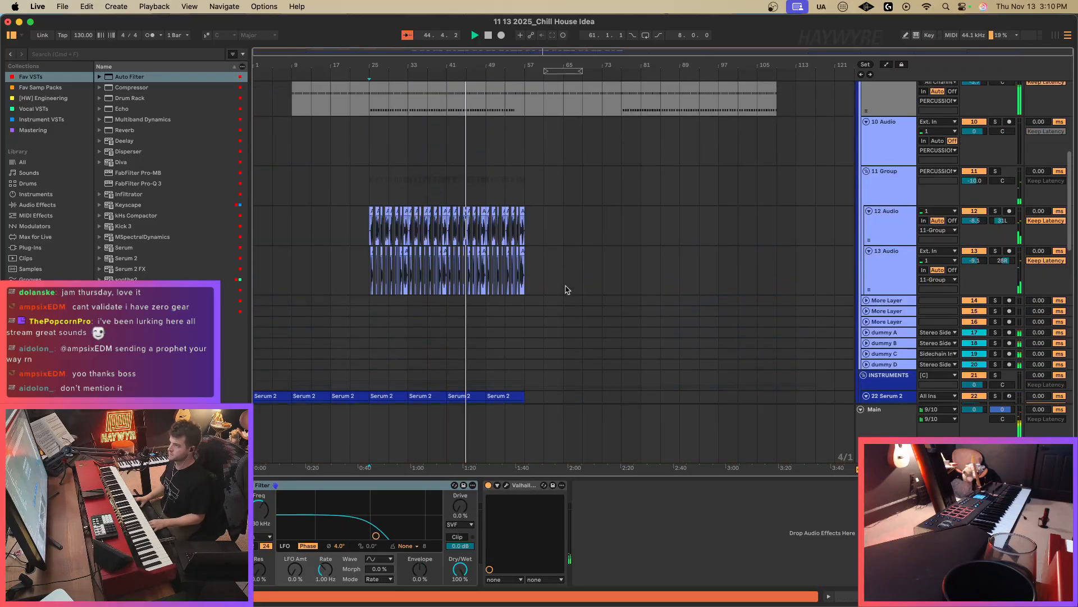
{"action": "left_click", "coordinate": [450, 212]}
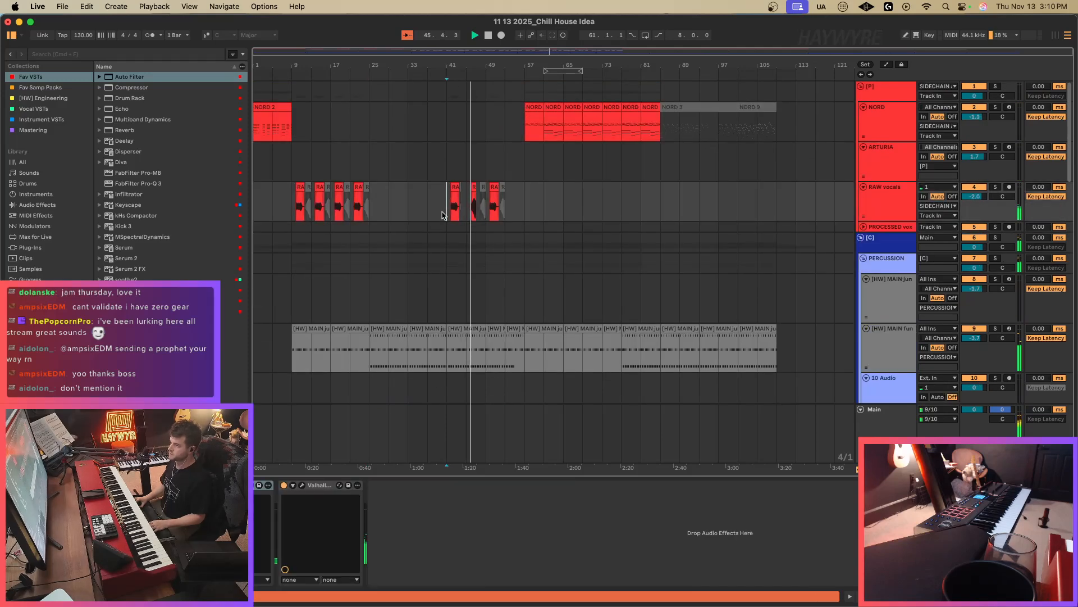
{"action": "left_click_drag", "start_coordinate": [444, 211], "coordinate": [525, 216]}
{"action": "left_click", "coordinate": [543, 217]}
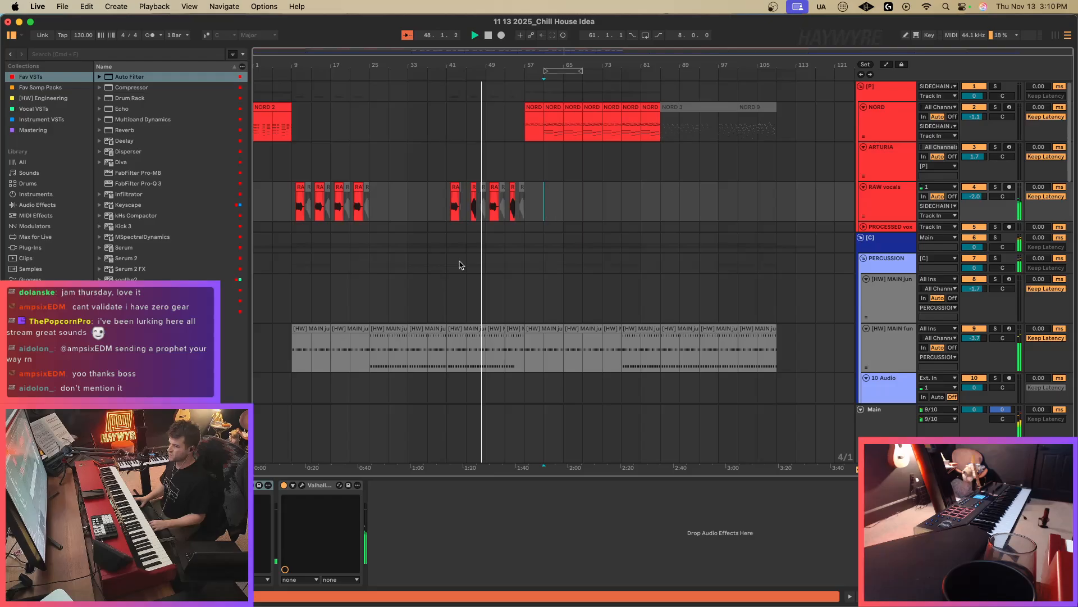
Set the decay of the RAW vocals track's ValhallaVintageVerb to 12.75 s and close the plug-in window.
{"action": "left_click", "coordinate": [306, 485]}
{"action": "left_click", "coordinate": [302, 485]}
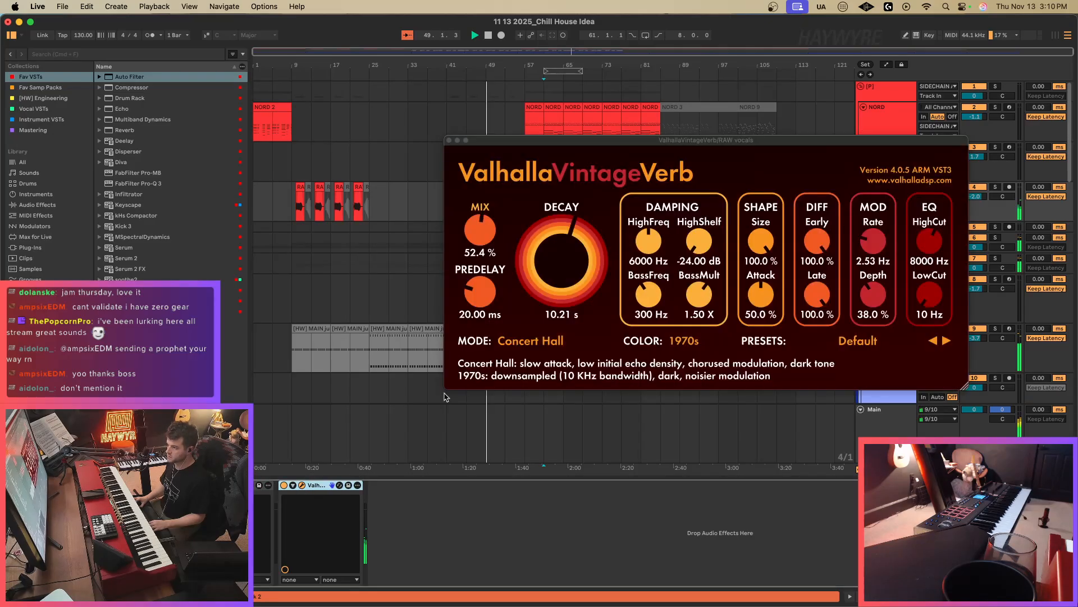
{"action": "left_click_drag", "start_coordinate": [562, 271], "coordinate": [563, 266]}
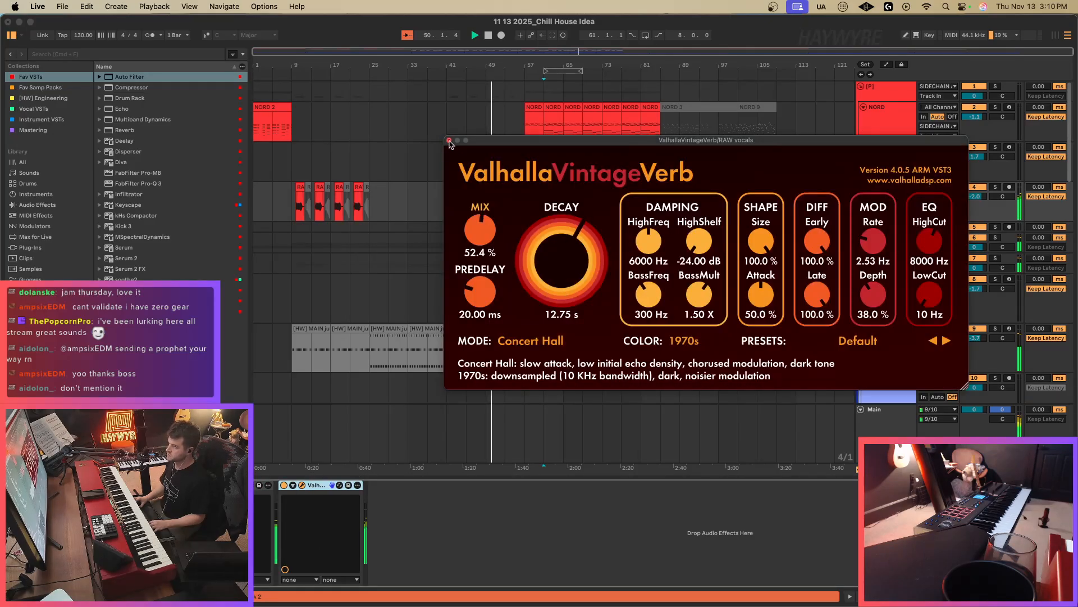
{"action": "left_click", "coordinate": [449, 141]}
Show the automation of the Deelay Time Ms parameter on the track 23 Serum 2.
{"action": "scroll", "coordinate": [505, 280], "scroll_direction": "down", "scroll_amount": 15}
{"action": "left_click", "coordinate": [497, 333]}
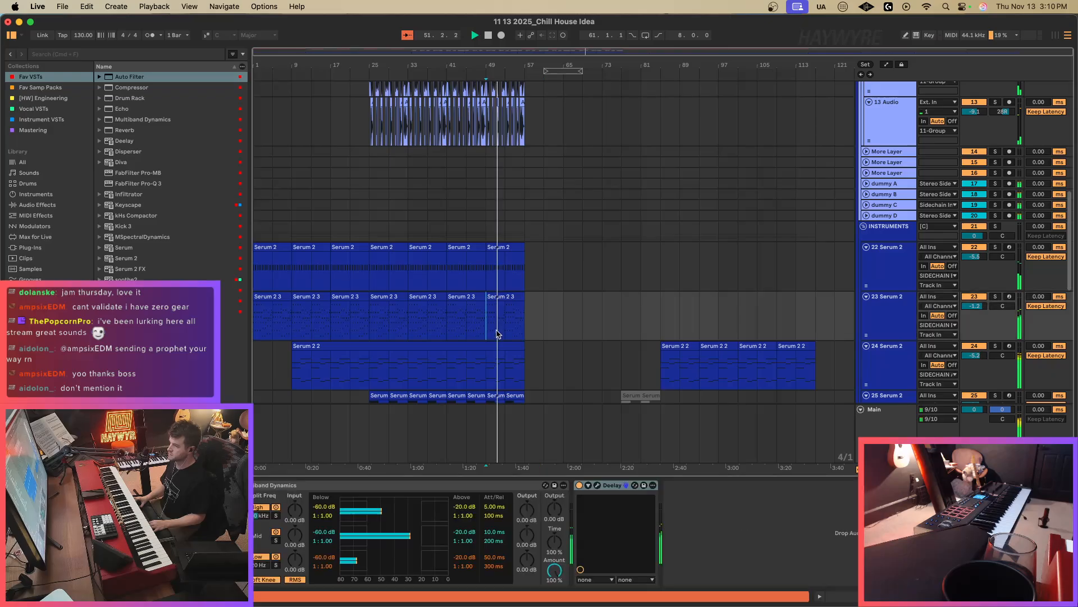
{"action": "left_click", "coordinate": [588, 484]}
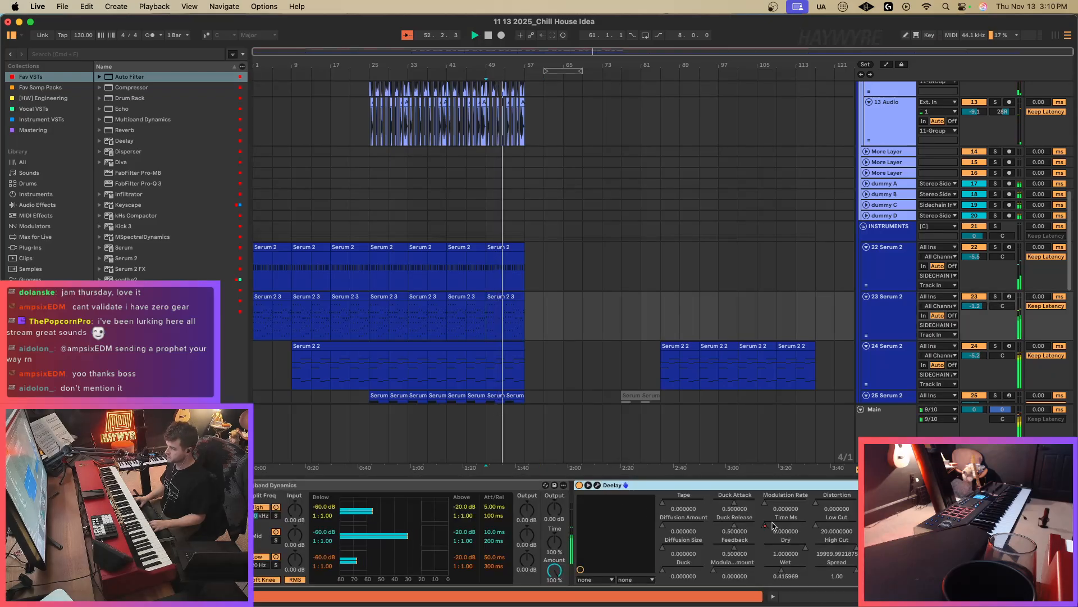
{"action": "right_click", "coordinate": [772, 525]}
{"action": "left_click", "coordinate": [789, 430]}
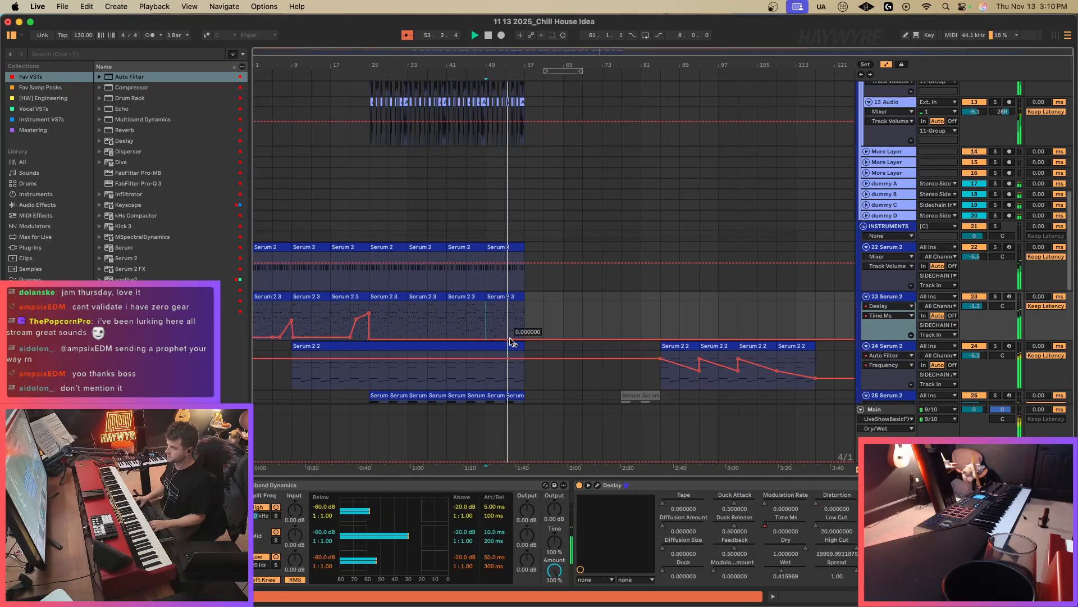
Add a rising ramp to the Time Ms automation on track 23 from bar 53 to bar 57.
{"action": "left_click", "coordinate": [510, 339]}
{"action": "mouse_move", "coordinate": [525, 339]}
{"action": "left_mouse_down"}
{"action": "mouse_move", "coordinate": [525, 303]}
{"action": "mouse_move", "coordinate": [505, 338]}
{"action": "left_mouse_up"}
{"action": "left_click_drag", "start_coordinate": [525, 303], "coordinate": [526, 299]}
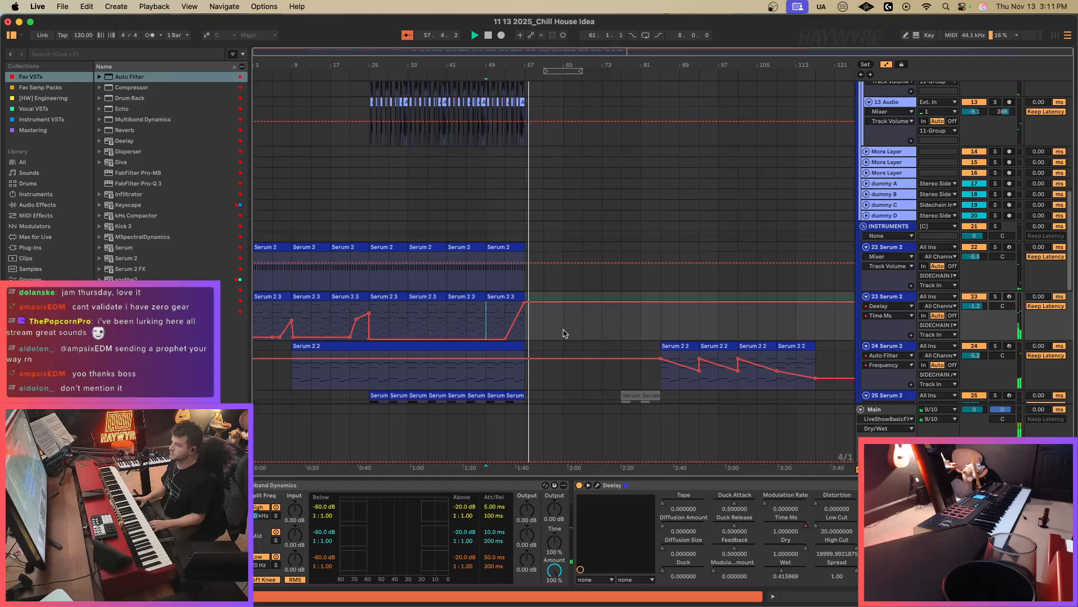
Loop playback over bars 61 to 69 using the range of the track 29 Serum 2 clip.
{"action": "scroll", "coordinate": [542, 337], "scroll_direction": "down", "scroll_amount": 8}
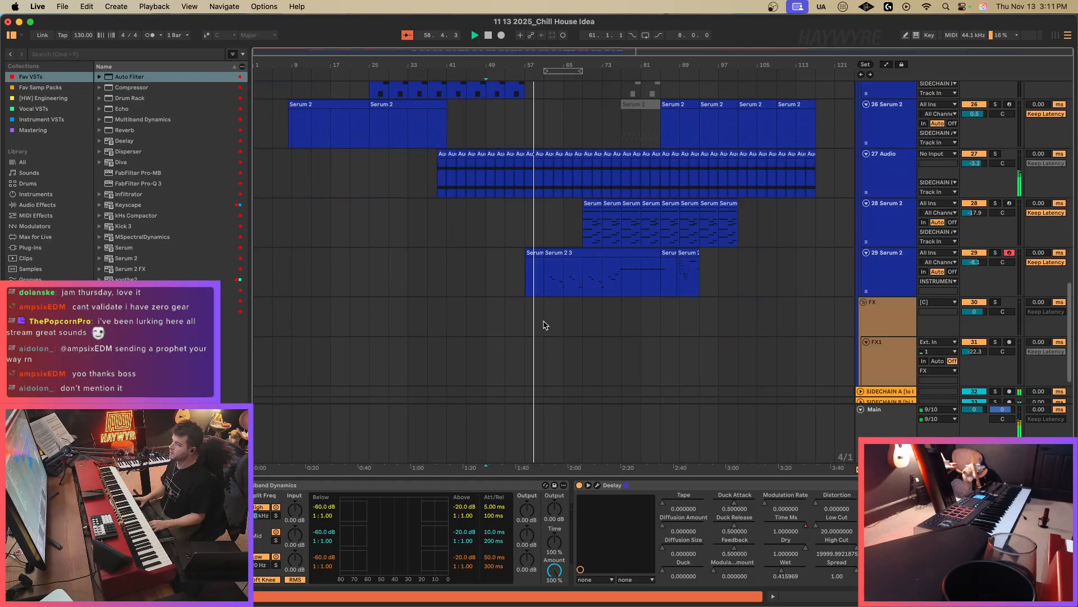
{"action": "left_click_drag", "start_coordinate": [545, 278], "coordinate": [582, 280]}
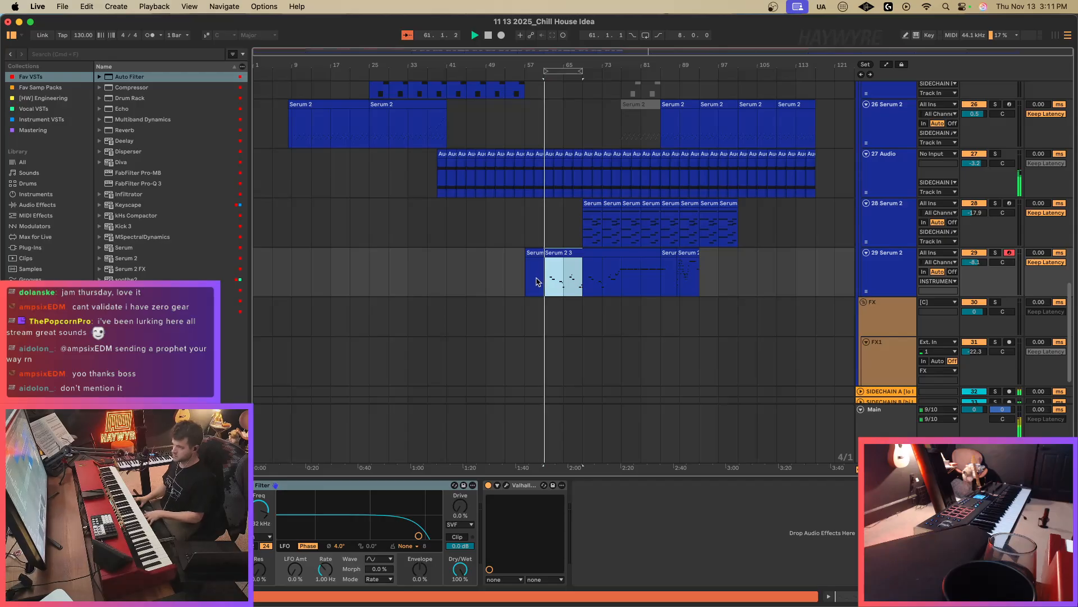
{"action": "key", "text": "super+l"}
{"action": "scroll", "coordinate": [572, 270], "scroll_direction": "up", "scroll_amount": 4}
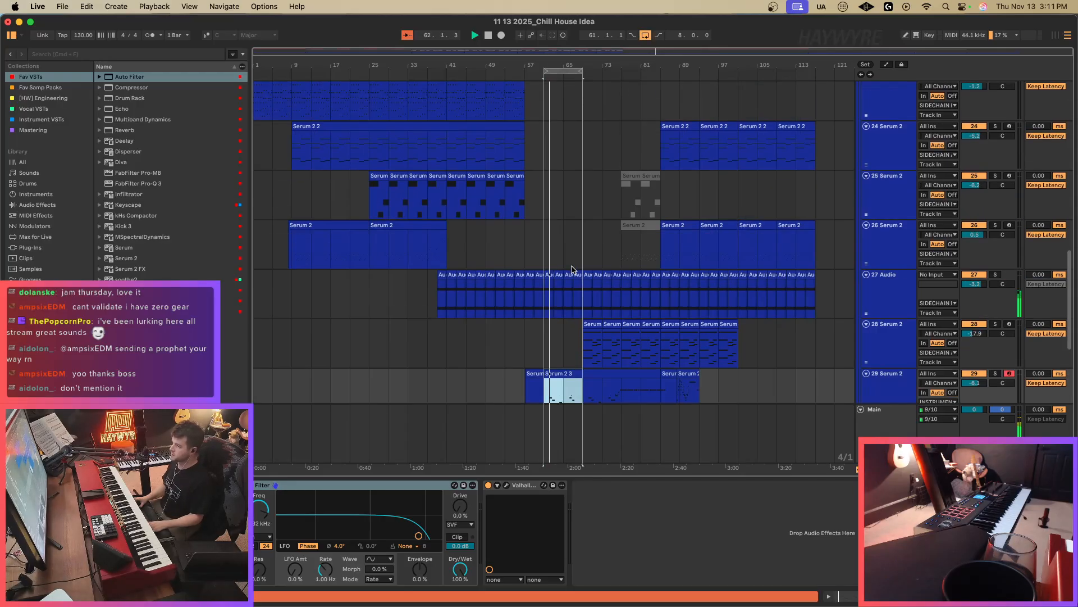
Check the devices on the NORD and ARTURIA tracks and switch loop playback off.
{"action": "scroll", "coordinate": [572, 269], "scroll_direction": "up", "scroll_amount": 20}
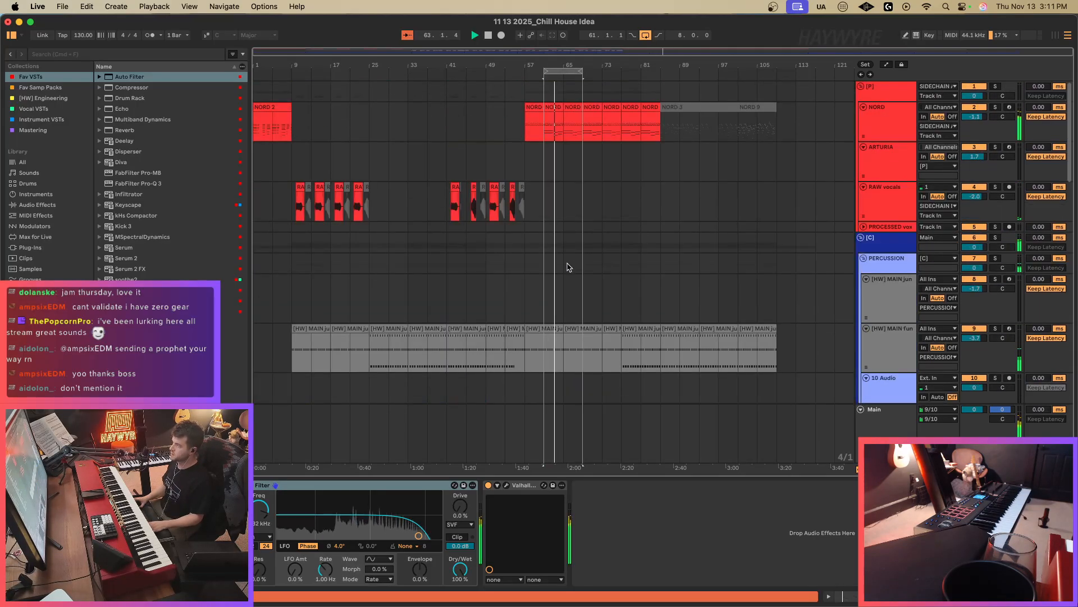
{"action": "left_click", "coordinate": [892, 121]}
{"action": "left_click", "coordinate": [892, 160]}
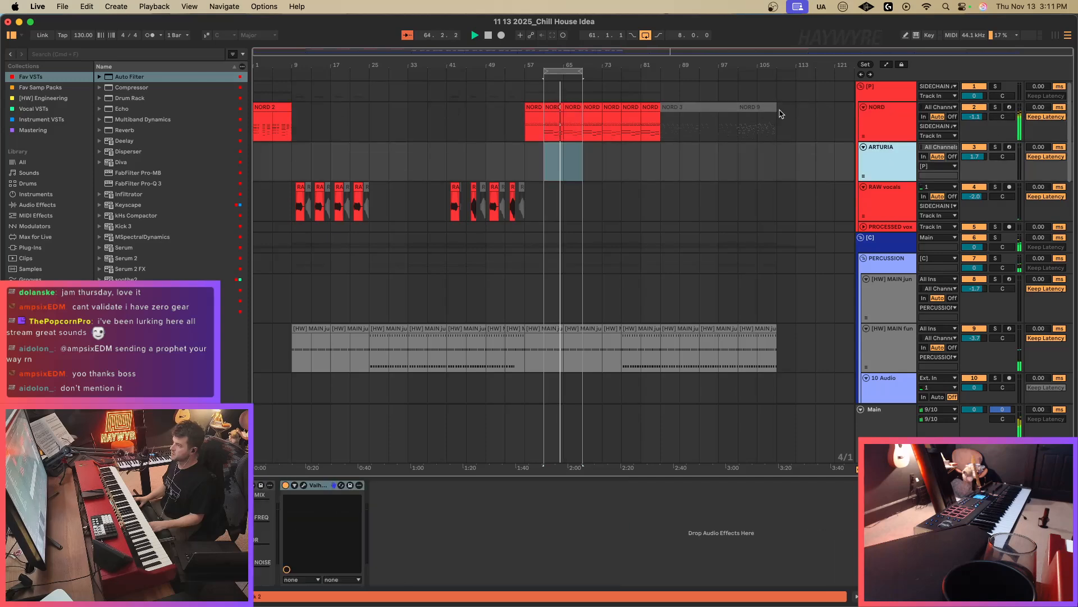
{"action": "scroll", "coordinate": [620, 313], "scroll_direction": "down", "scroll_amount": 20}
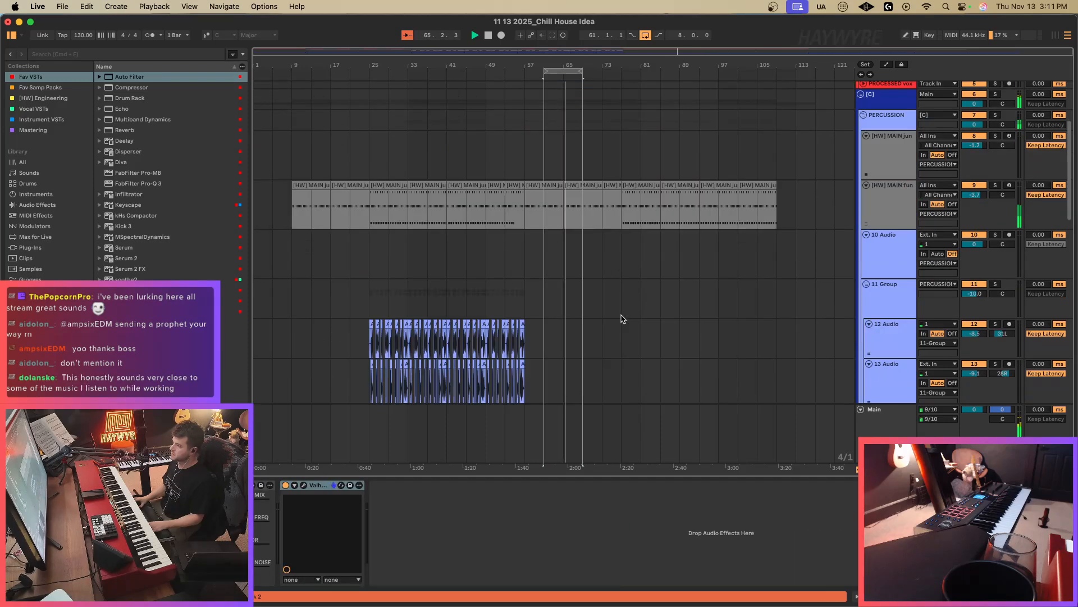
{"action": "left_click", "coordinate": [647, 36]}
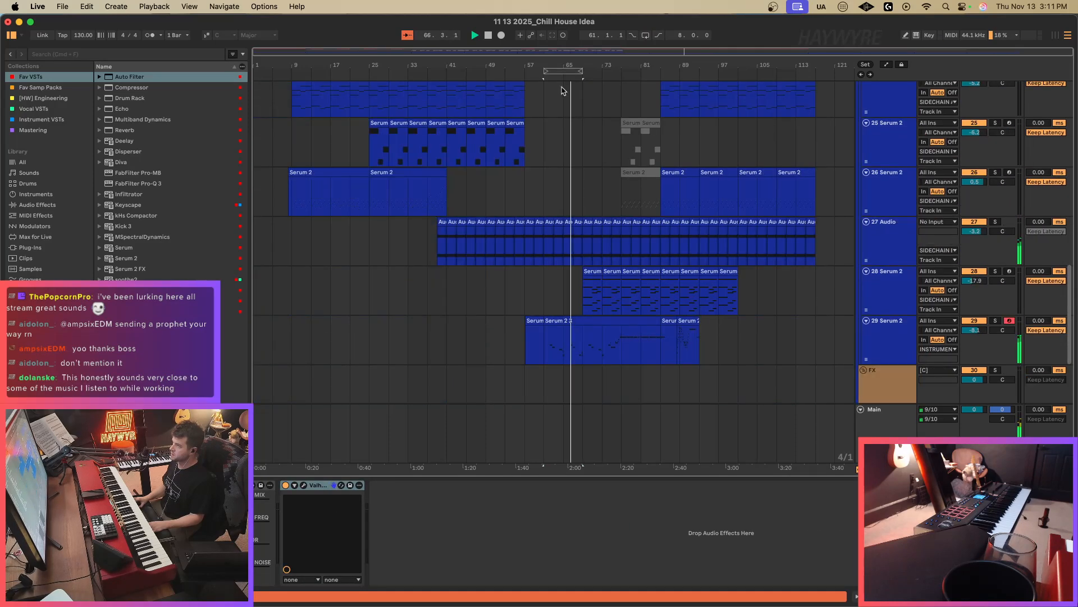
Raise the Auto Filter frequency automation at bar 69 on the track 29 Serum 2.
{"action": "left_click", "coordinate": [584, 337]}
{"action": "key", "text": "a"}
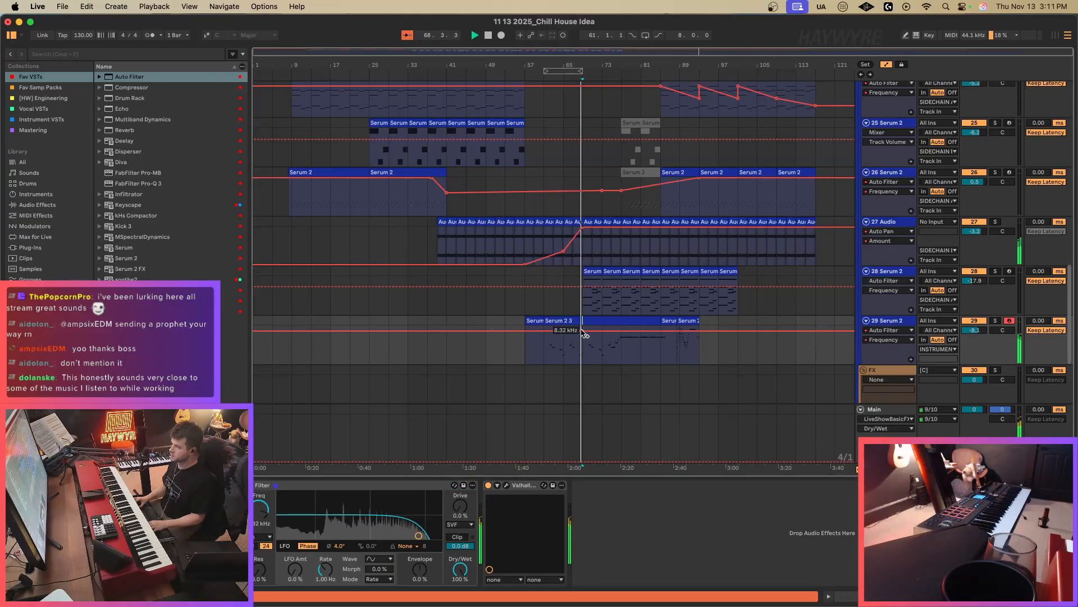
{"action": "left_click_drag", "start_coordinate": [582, 331], "coordinate": [582, 326]}
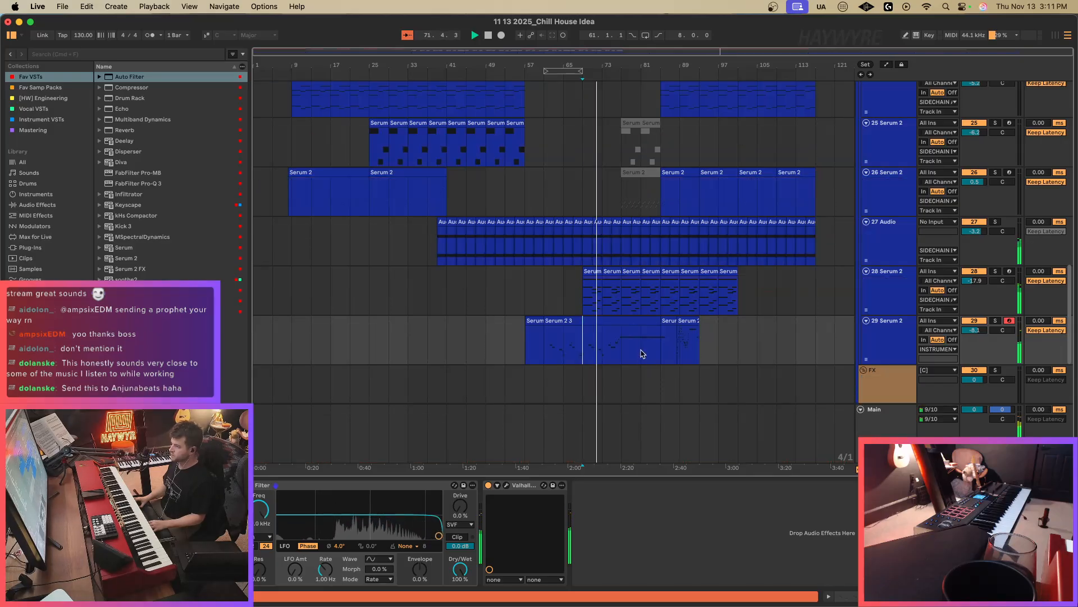
Deactivate all Kick 3 notes in the [HW] MAIN jungle clip that starts at bar 77 and return to the device view.
{"action": "left_click", "coordinate": [622, 362]}
{"action": "key", "text": "a"}
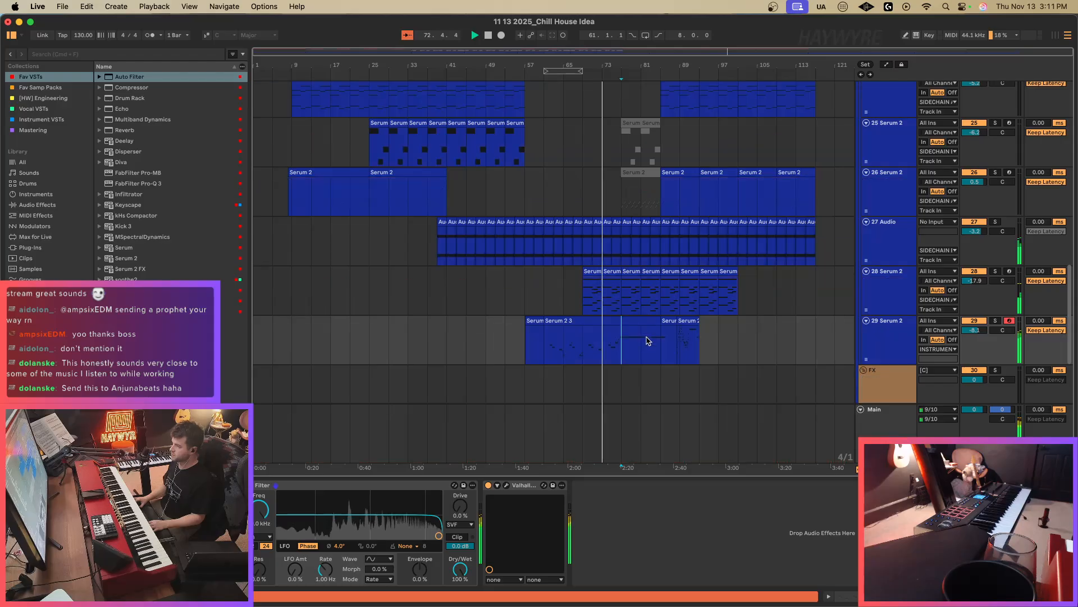
{"action": "scroll", "coordinate": [643, 337], "scroll_direction": "up", "scroll_amount": 10}
{"action": "double_click", "coordinate": [637, 336]}
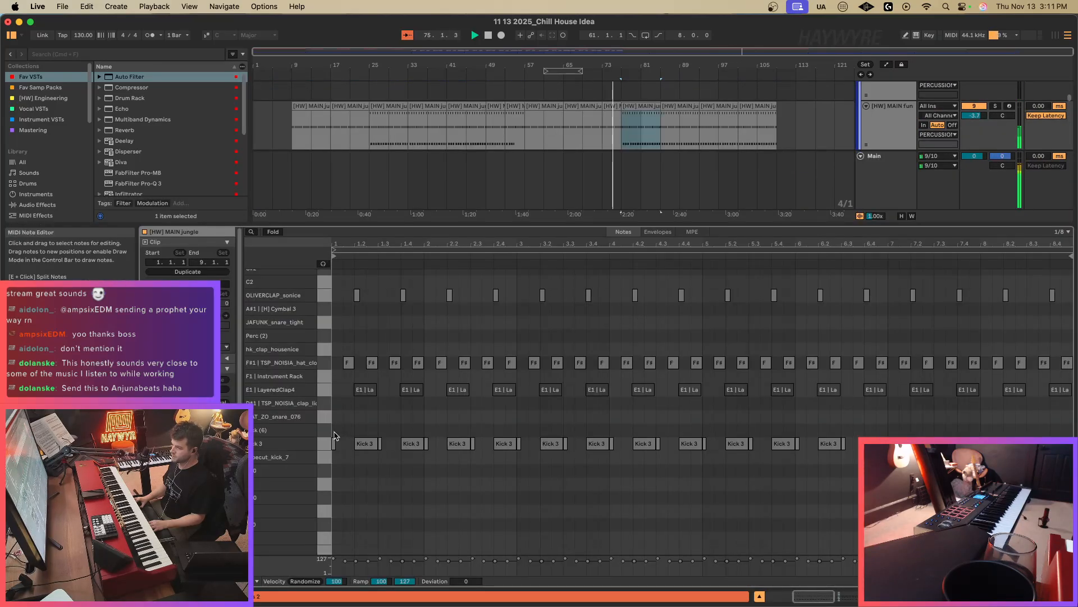
{"action": "left_click_drag", "start_coordinate": [336, 436], "coordinate": [997, 446]}
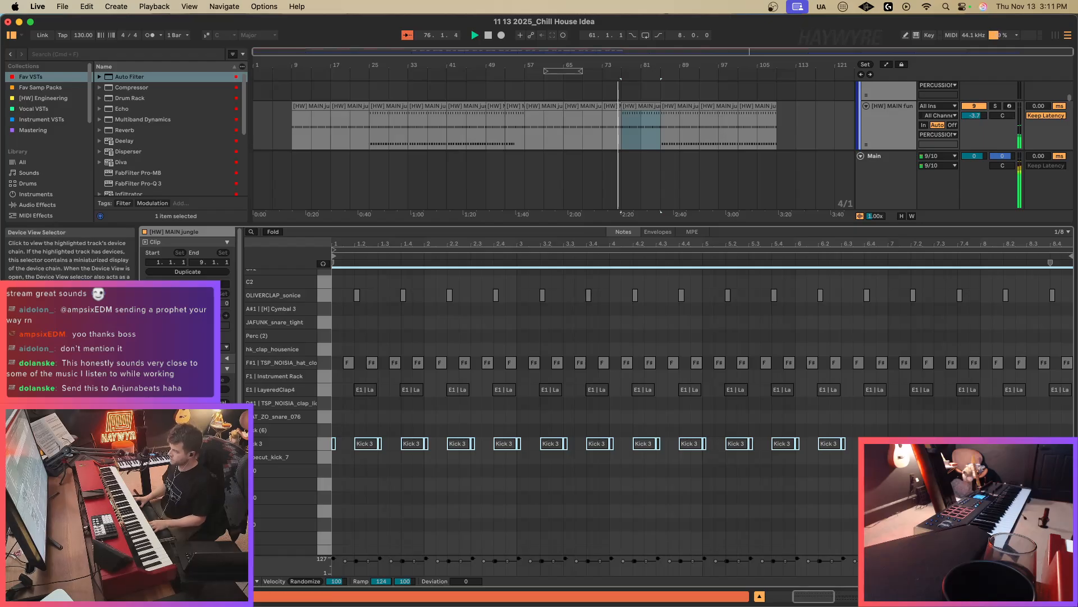
{"action": "left_click", "coordinate": [899, 596]}
Loop playback over bars 77 to 81 using a range on the RAW vocals track.
{"action": "scroll", "coordinate": [717, 344], "scroll_direction": "down", "scroll_amount": 15}
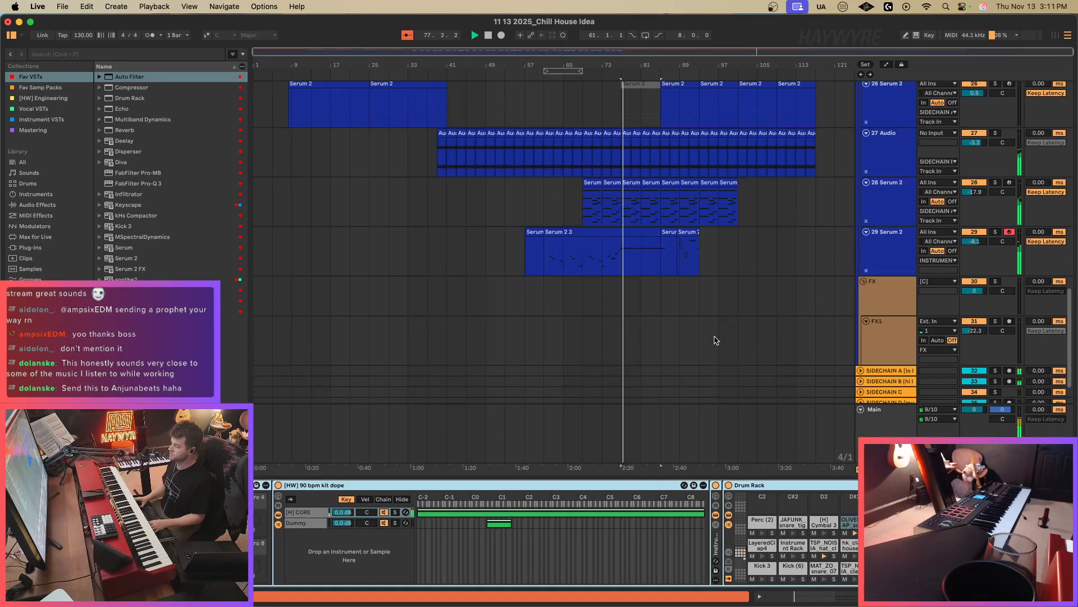
{"action": "left_click_drag", "start_coordinate": [625, 212], "coordinate": [659, 259]}
{"action": "scroll", "coordinate": [658, 278], "scroll_direction": "up", "scroll_amount": 12}
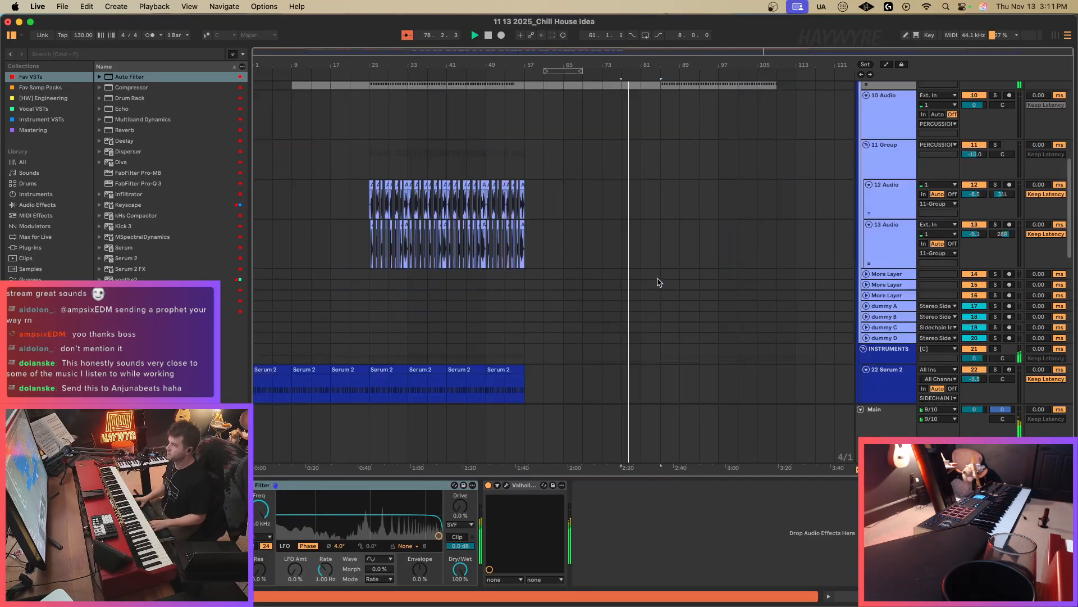
{"action": "scroll", "coordinate": [651, 283], "scroll_direction": "up", "scroll_amount": 10}
{"action": "left_click_drag", "start_coordinate": [621, 203], "coordinate": [640, 206]}
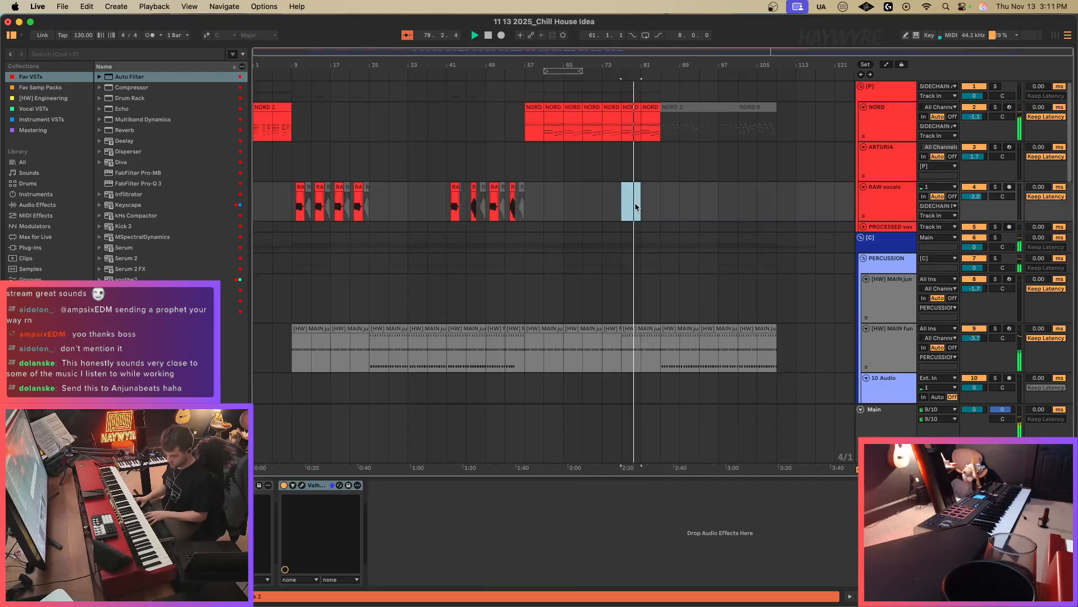
{"action": "key", "text": "super+l"}
Copy the RAW vocals clips from bars 41 to 49 and paste them at bar 77.
{"action": "left_click_drag", "start_coordinate": [447, 208], "coordinate": [488, 212]}
{"action": "key", "text": "super+c"}
{"action": "left_click", "coordinate": [621, 202]}
{"action": "key", "text": "super+v"}
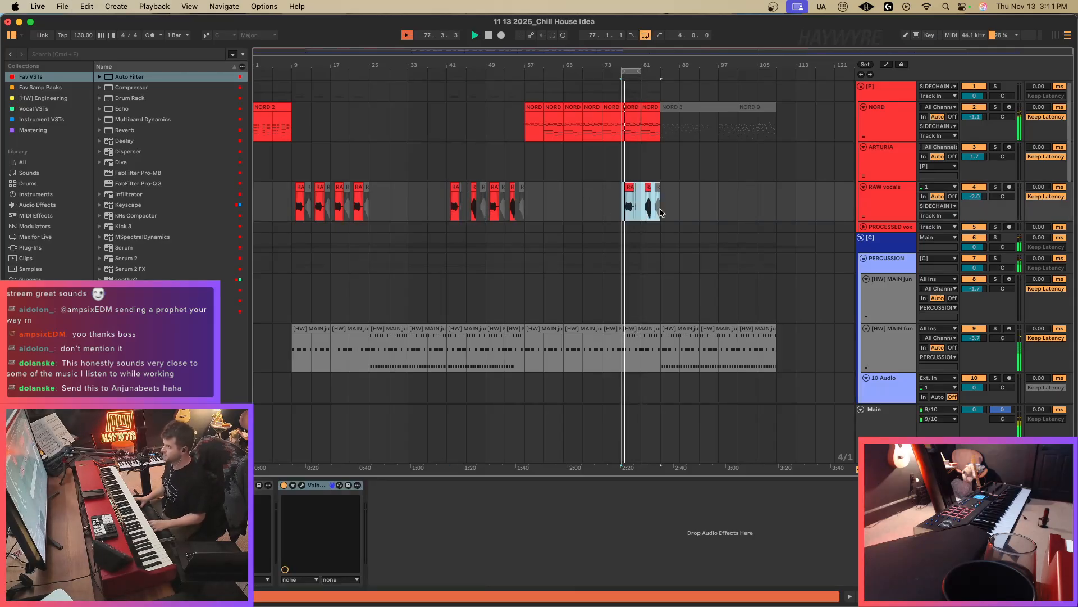
Extend the end of the playback loop to bar 85.
{"action": "left_click", "coordinate": [666, 206]}
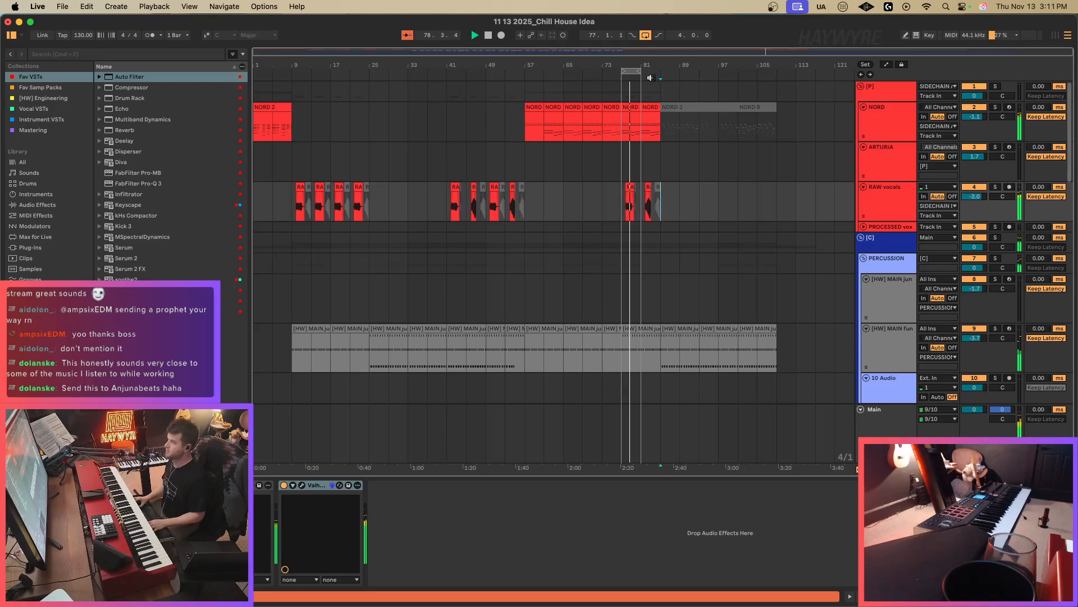
{"action": "left_click", "coordinate": [639, 71]}
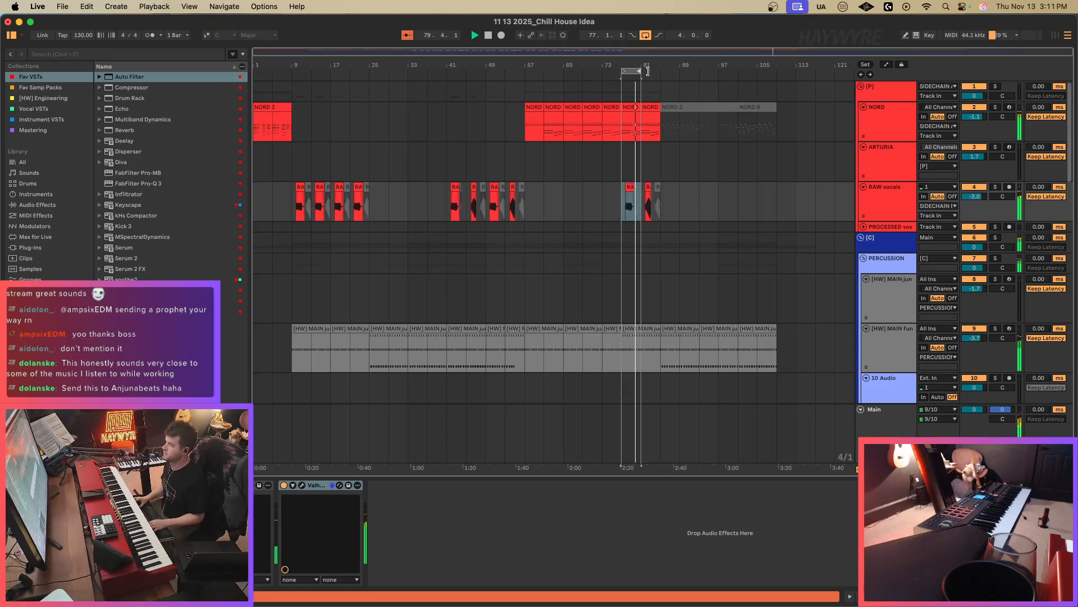
{"action": "left_click_drag", "start_coordinate": [645, 71], "coordinate": [661, 72]}
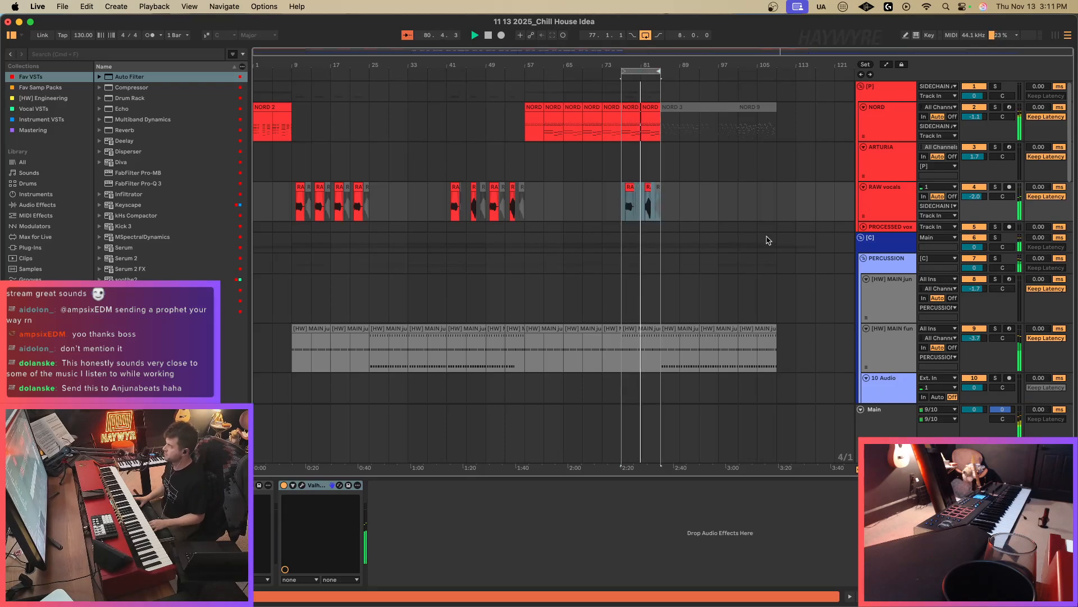
Duplicate the RAW vocals clips from bars 77 to 85 so they repeat over bars 85 to 93.
{"action": "key", "text": "plus"}
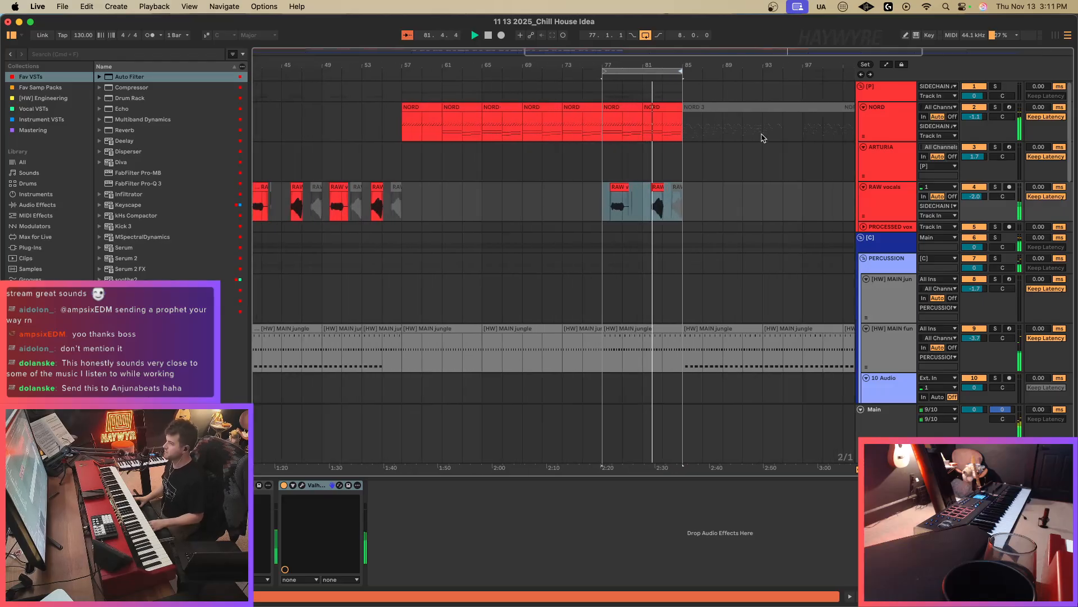
{"action": "left_click", "coordinate": [678, 68]}
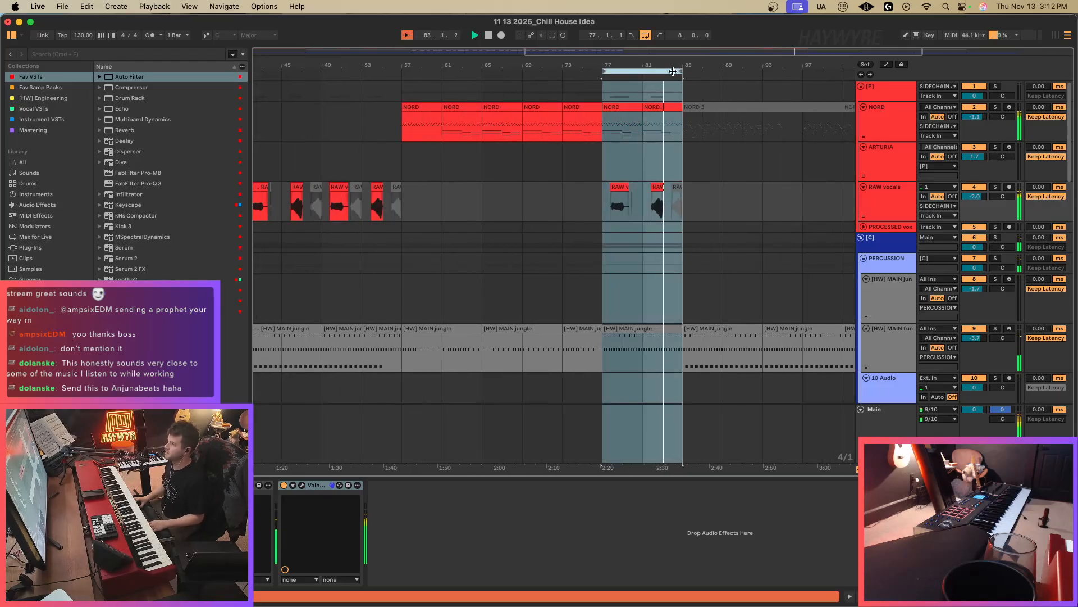
{"action": "left_click_drag", "start_coordinate": [682, 206], "coordinate": [606, 212]}
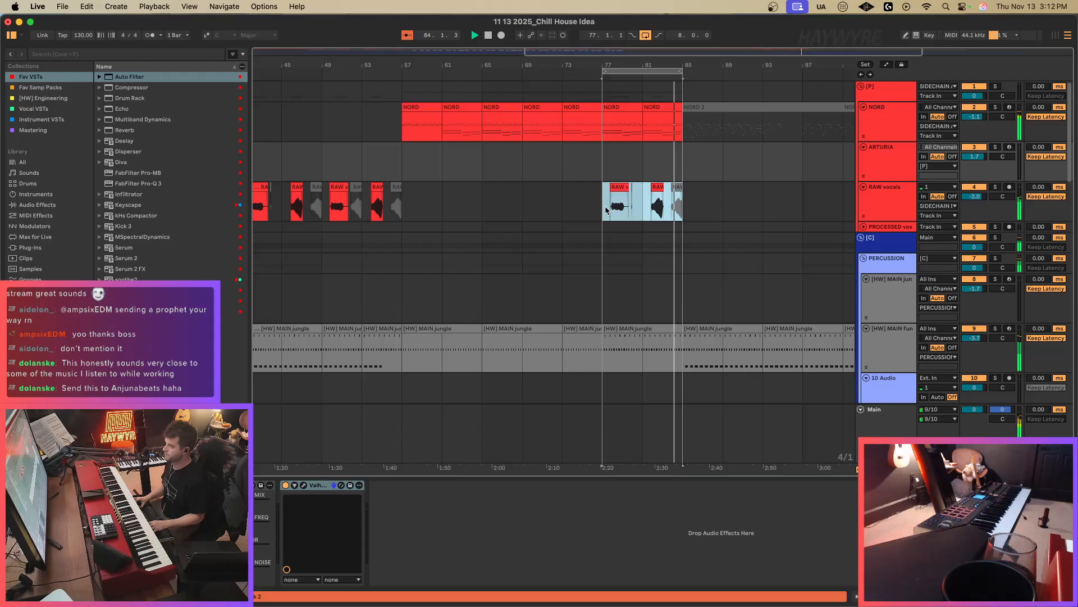
{"action": "key", "text": "super+d"}
Deactivate the low notes and the upper arpeggio notes in bars 83 to 85 of the NORD clip at bar 81 and return to the device view.
{"action": "left_click_drag", "start_coordinate": [561, 55], "coordinate": [603, 51]}
{"action": "left_click", "coordinate": [577, 145]}
{"action": "left_click_drag", "start_coordinate": [541, 127], "coordinate": [567, 129]}
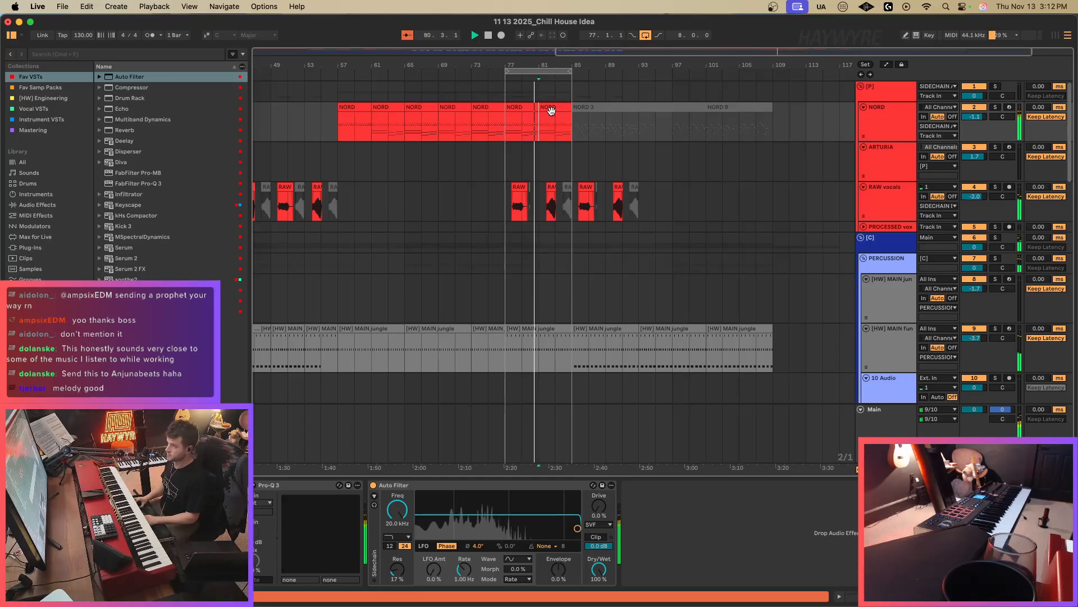
{"action": "double_click", "coordinate": [551, 108]}
{"action": "left_click_drag", "start_coordinate": [697, 390], "coordinate": [994, 481]}
{"action": "key", "text": "0"}
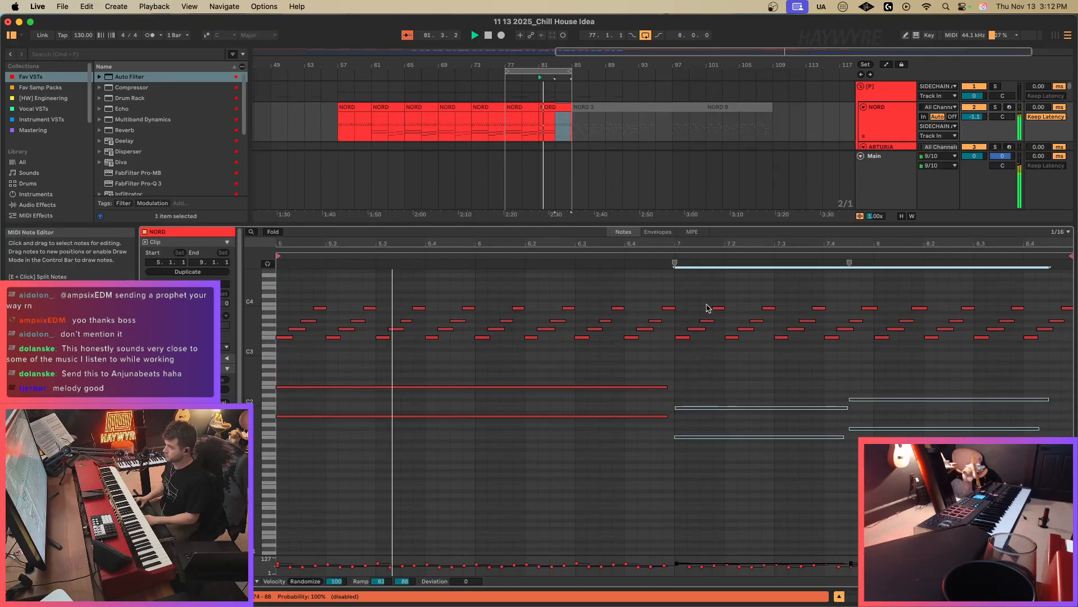
{"action": "left_click", "coordinate": [685, 301]}
{"action": "left_click_drag", "start_coordinate": [684, 299], "coordinate": [1061, 360]}
{"action": "key", "text": "0"}
{"action": "key", "text": "shift+Tab"}
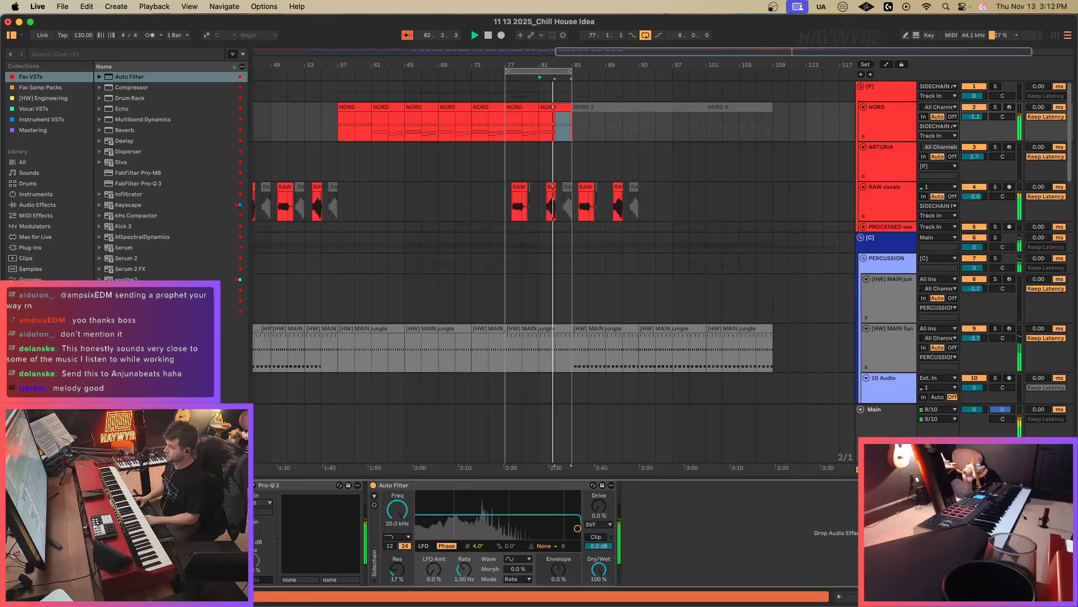
Fill bars 85 to 97 of the 29 Serum 2 track with duplicates of its two-bar repeated-note section.
{"action": "scroll", "coordinate": [577, 310], "scroll_direction": "down", "scroll_amount": 2}
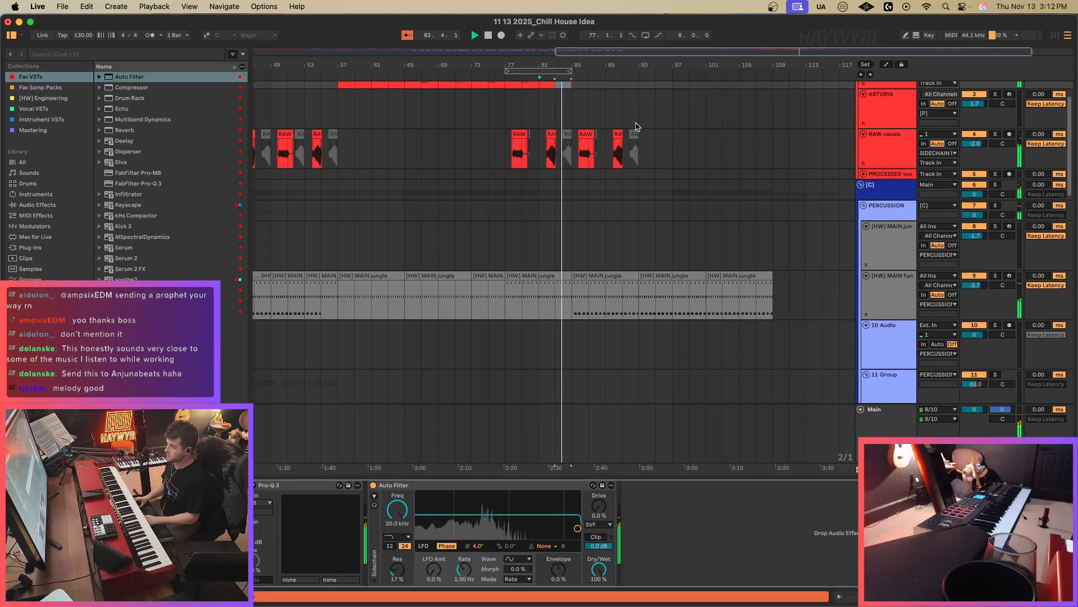
{"action": "scroll", "coordinate": [611, 163], "scroll_direction": "down", "scroll_amount": 5}
{"action": "scroll", "coordinate": [612, 163], "scroll_direction": "up", "scroll_amount": 5}
{"action": "left_click", "coordinate": [570, 130]}
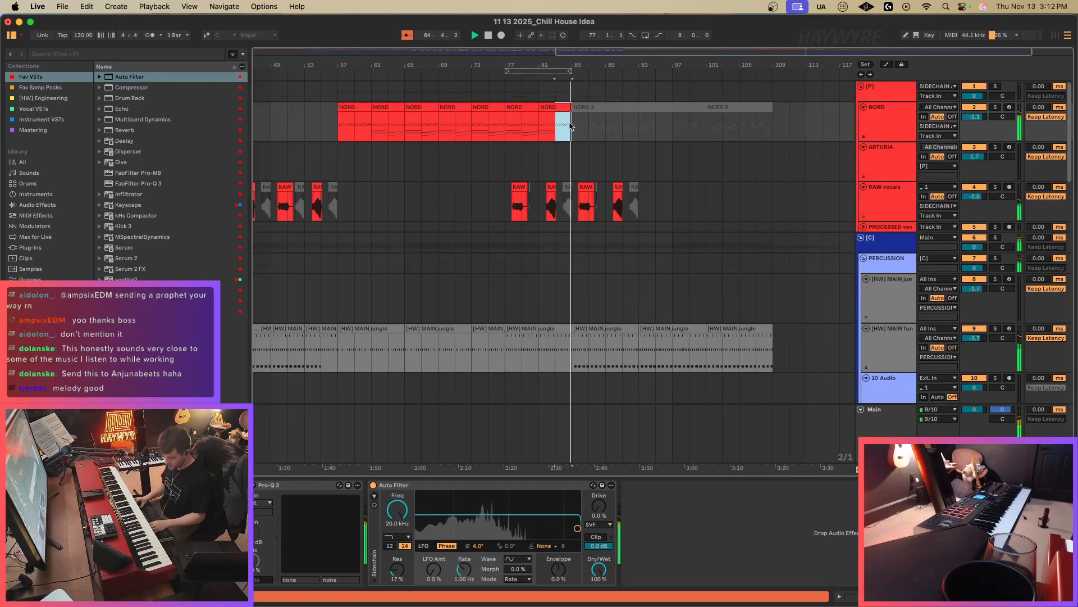
{"action": "scroll", "coordinate": [593, 181], "scroll_direction": "down", "scroll_amount": 5}
{"action": "scroll", "coordinate": [592, 181], "scroll_direction": "down", "scroll_amount": 10}
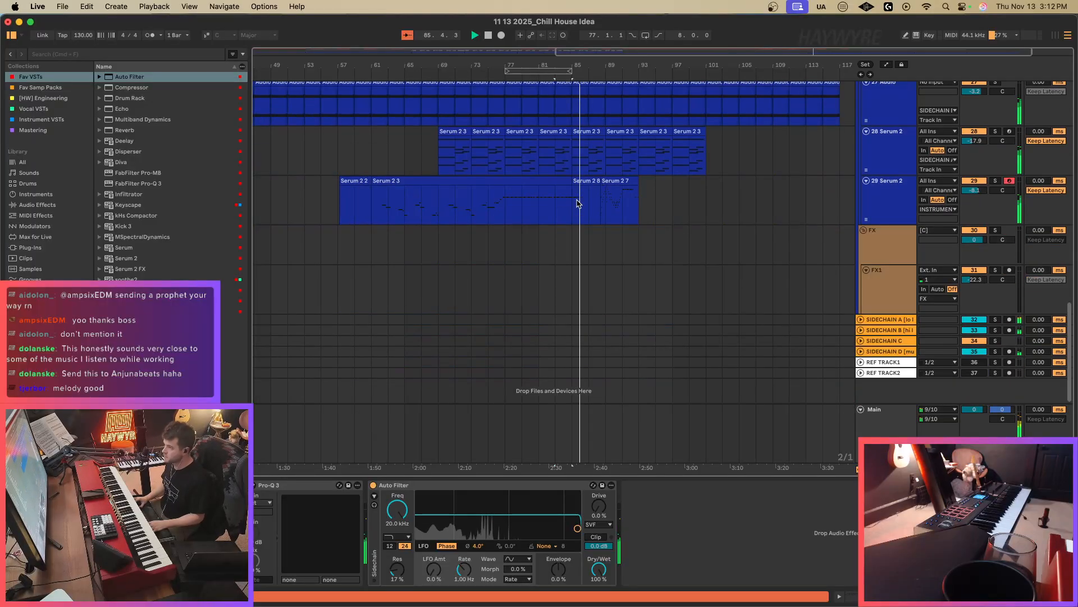
{"action": "left_click", "coordinate": [576, 211]}
{"action": "mouse_move", "coordinate": [506, 208]}
{"action": "left_mouse_down"}
{"action": "mouse_move", "coordinate": [518, 223]}
{"action": "mouse_move", "coordinate": [634, 210]}
{"action": "left_mouse_up"}
{"action": "left_click", "coordinate": [577, 209]}
{"action": "key", "text": "super+d"}
{"action": "left_click", "coordinate": [567, 210]}
{"action": "key", "text": "space"}
{"action": "key", "text": "super+d"}
{"action": "key", "text": "super+d"}
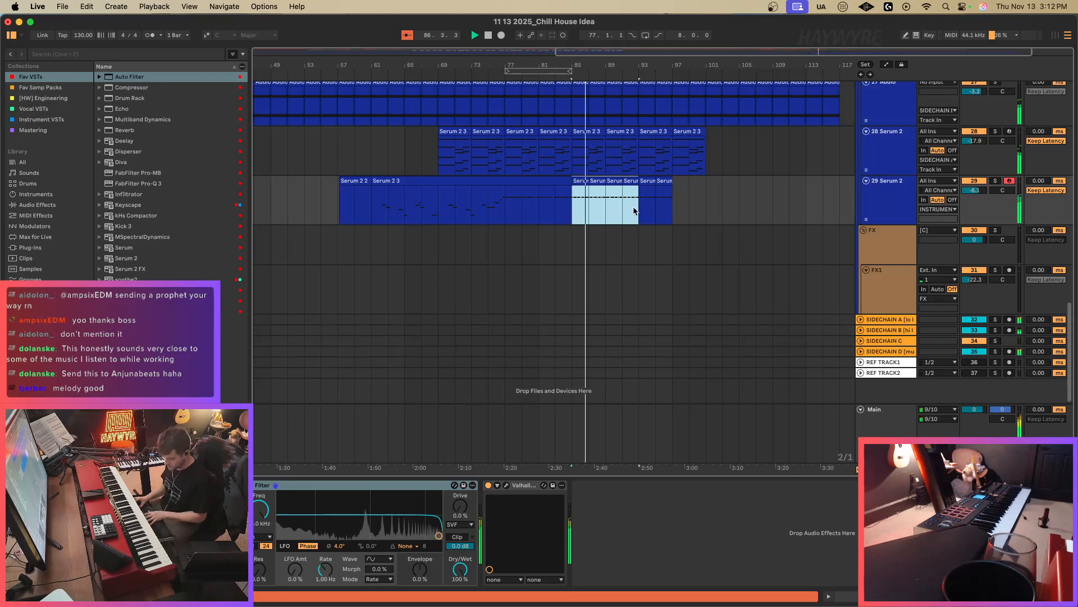
Loop playback over bars 85 to 93 and consolidate the four 29 Serum 2 clips in that range into one clip.
{"action": "key", "text": "super+l"}
{"action": "double_click", "coordinate": [609, 207]}
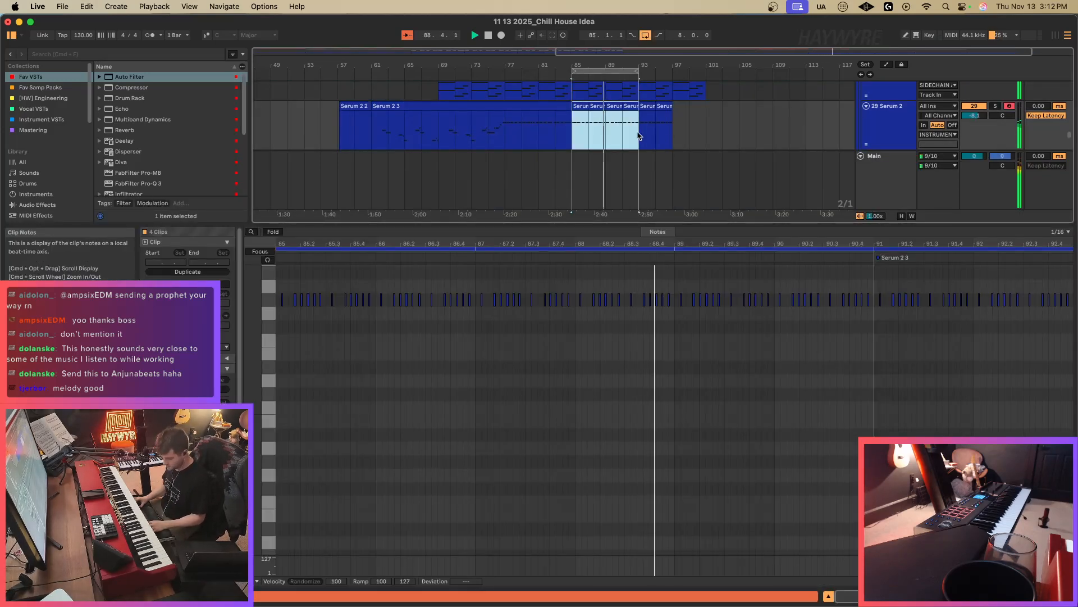
{"action": "left_click", "coordinate": [504, 135]}
{"action": "left_click", "coordinate": [597, 107]}
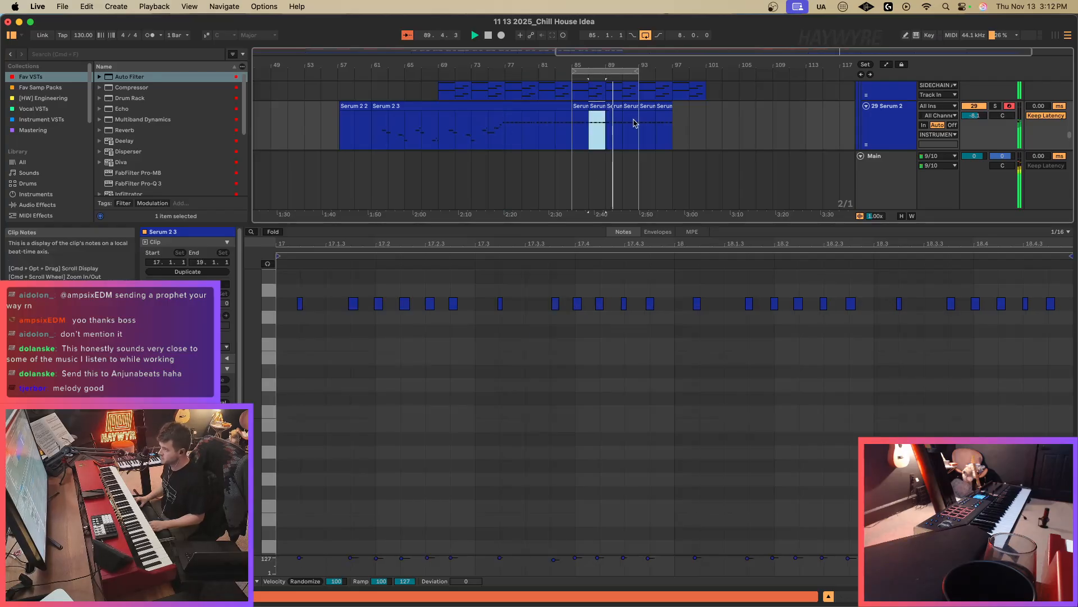
{"action": "left_click_drag", "start_coordinate": [637, 125], "coordinate": [571, 132]}
{"action": "key", "text": "super+j"}
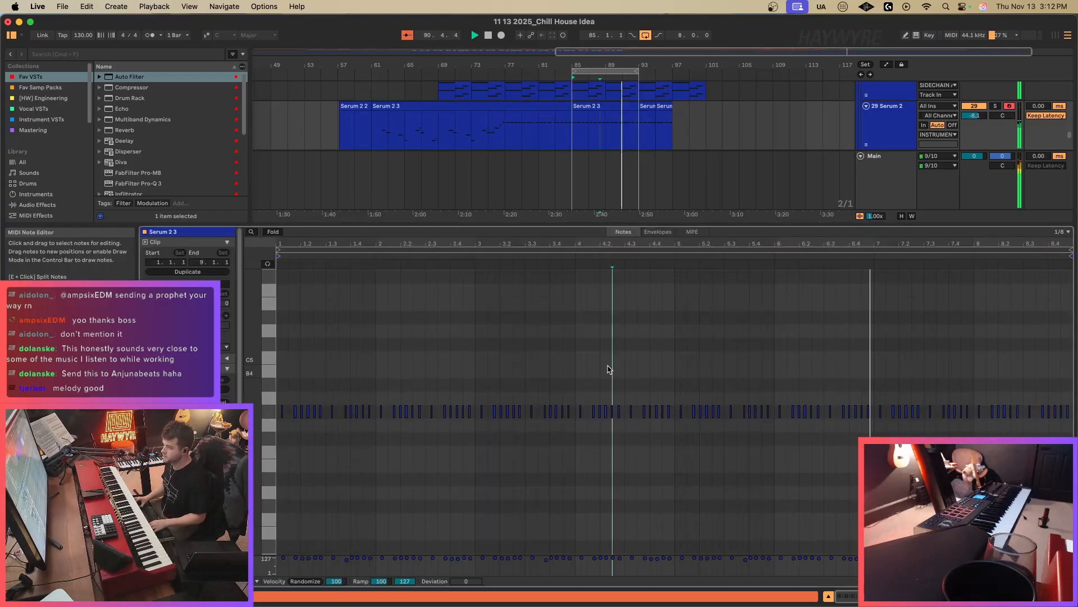
{"action": "key", "text": "super+a"}
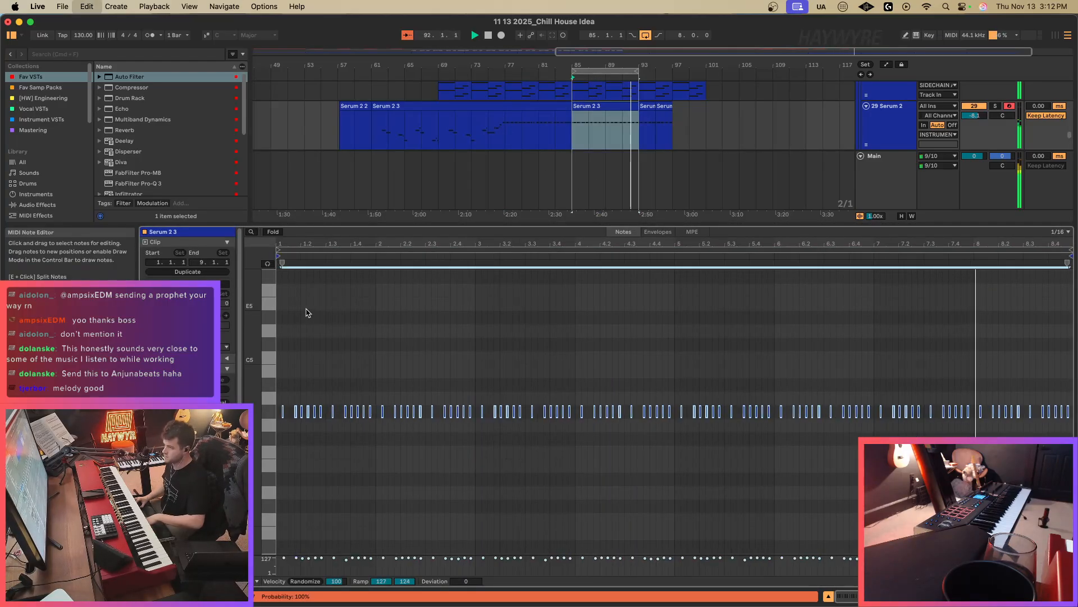
{"action": "key", "text": "shift+Tab"}
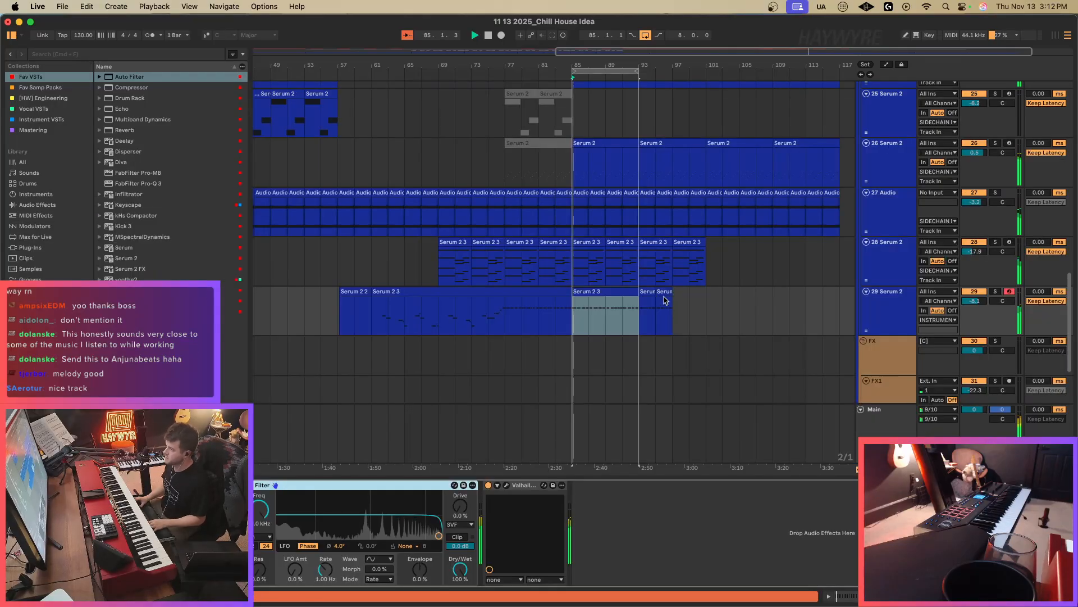
Route the 29 Serum 2 track's output to a sidechain track instead of INSTRUMENTS and lower its volume slightly.
{"action": "left_click", "coordinate": [605, 290]}
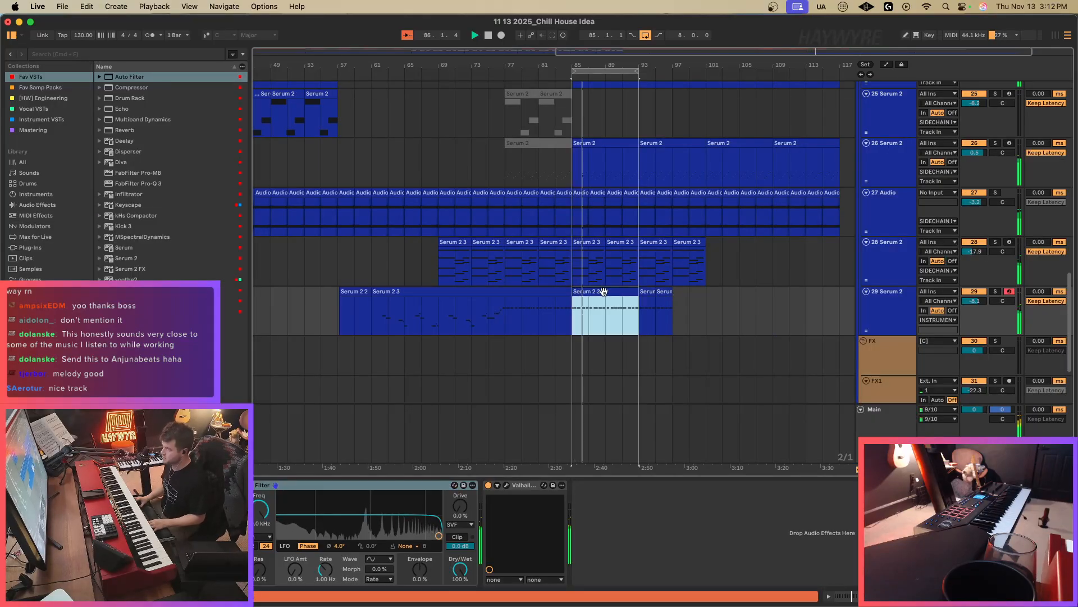
{"action": "left_click", "coordinate": [983, 292]}
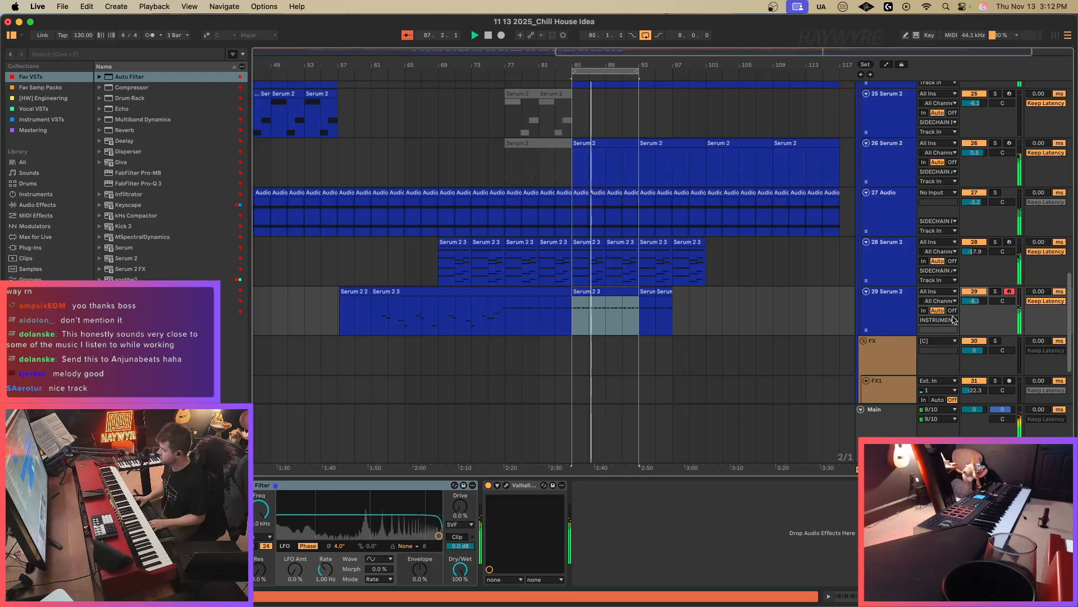
{"action": "left_click", "coordinate": [938, 319]}
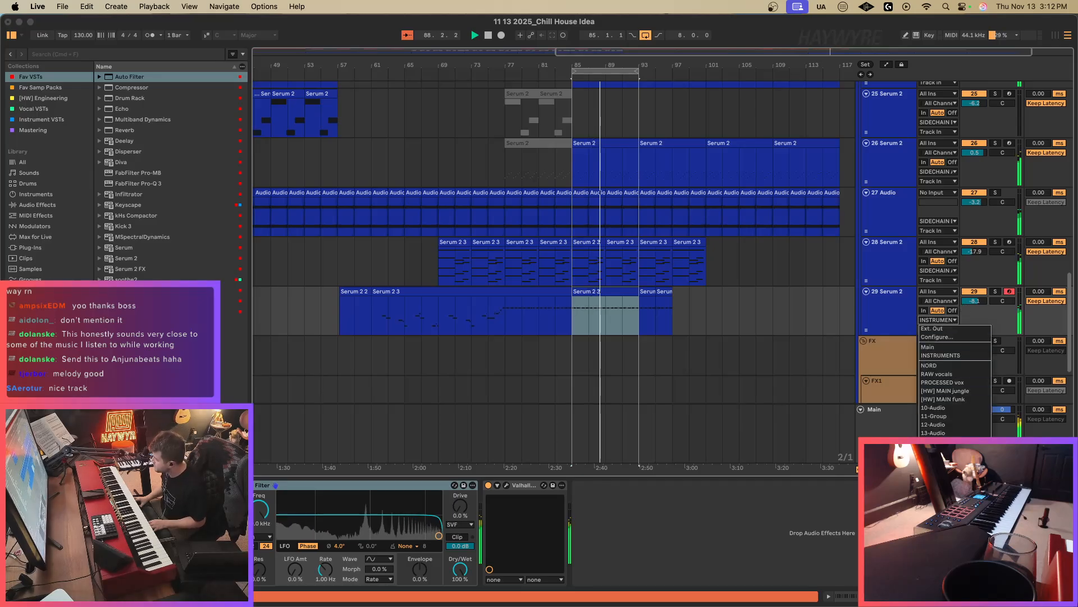
{"action": "left_click", "coordinate": [949, 478]}
{"action": "left_click_drag", "start_coordinate": [984, 302], "coordinate": [985, 304]}
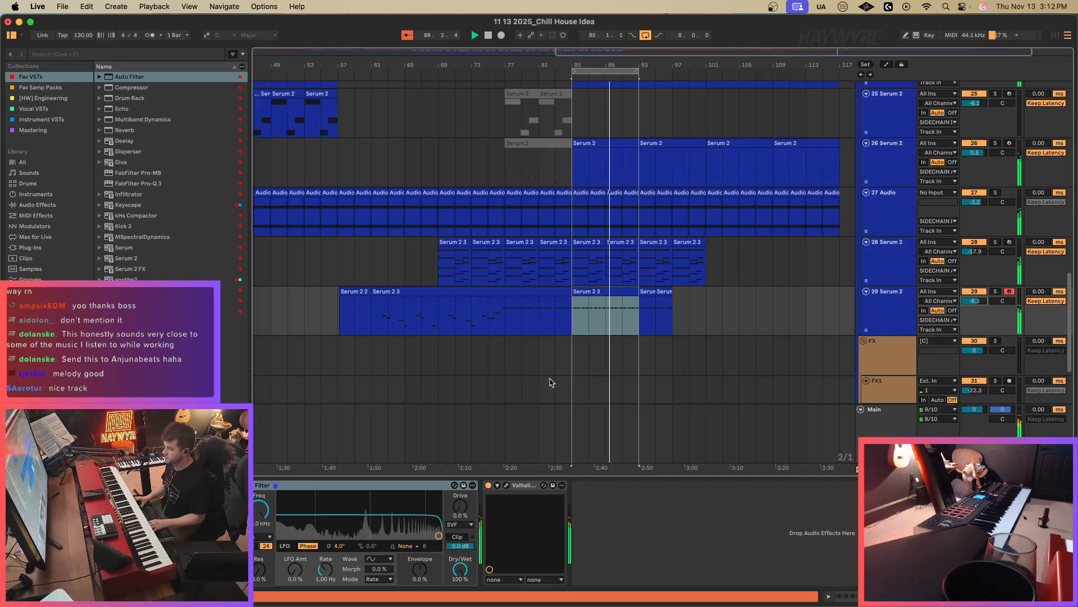
Deactivate the 29 Serum 2 clips from bar 85 onward.
{"action": "left_click", "coordinate": [880, 301]}
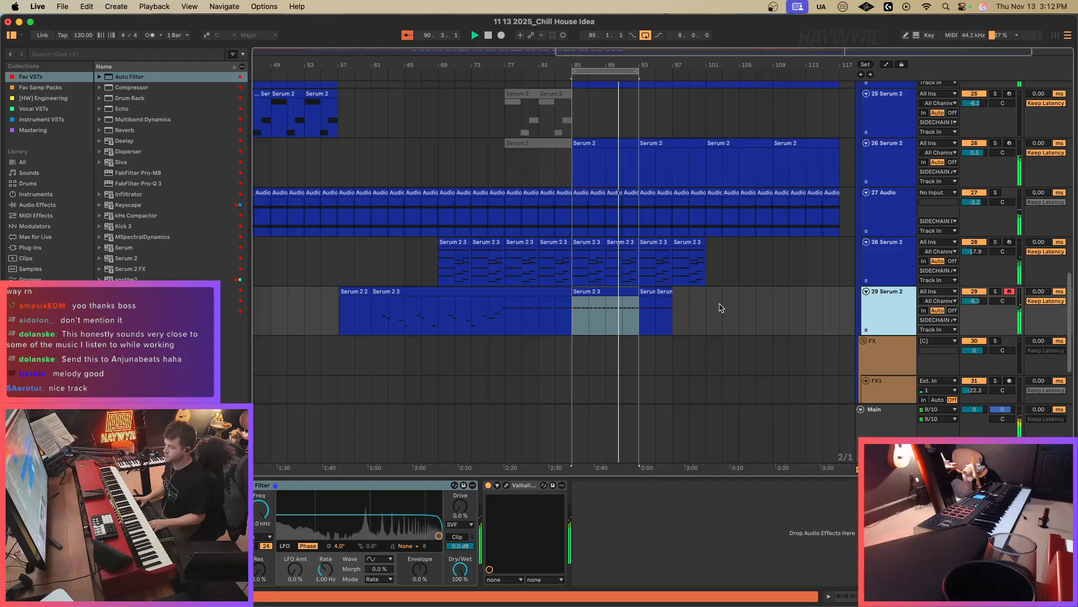
{"action": "left_click_drag", "start_coordinate": [722, 313], "coordinate": [577, 317]}
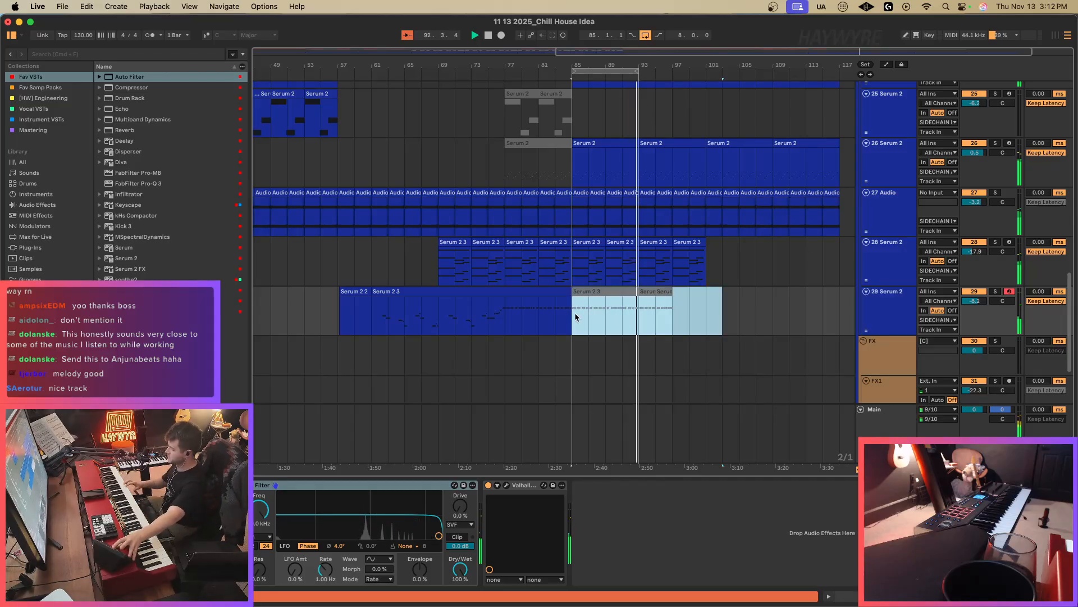
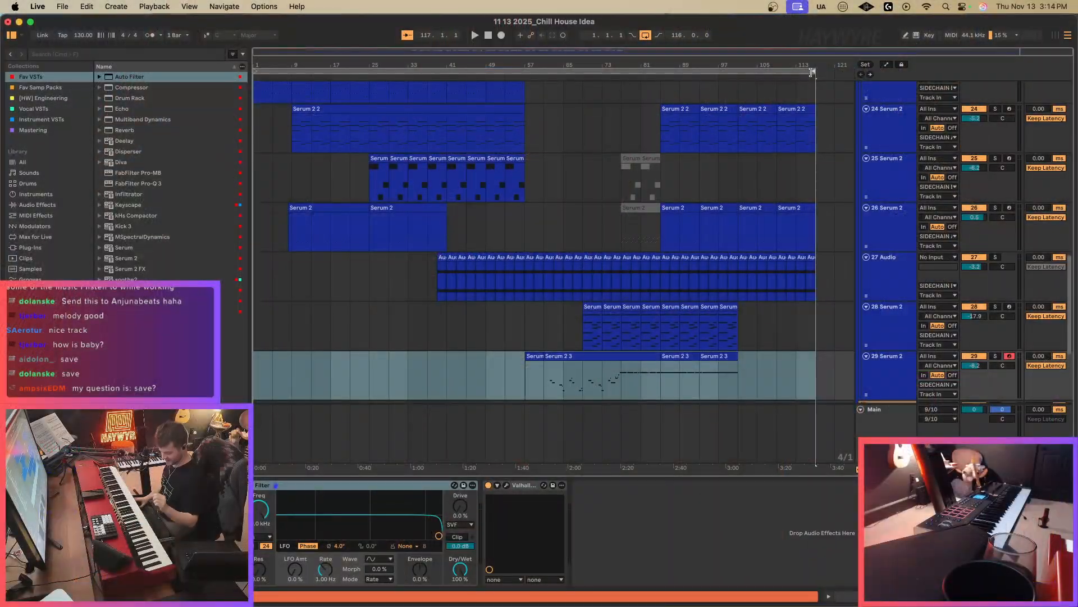
Clear bars 1 to 9 on the 26 Serum 2 track so its first clip begins exactly at bar 9.
{"action": "left_click", "coordinate": [784, 71]}
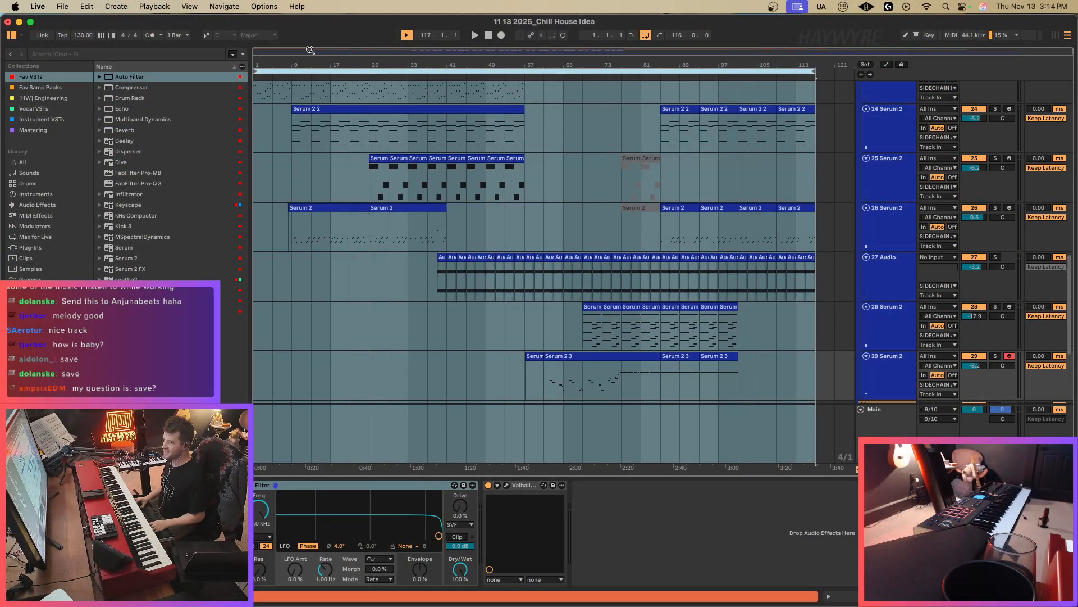
{"action": "left_click_drag", "start_coordinate": [293, 238], "coordinate": [244, 243]}
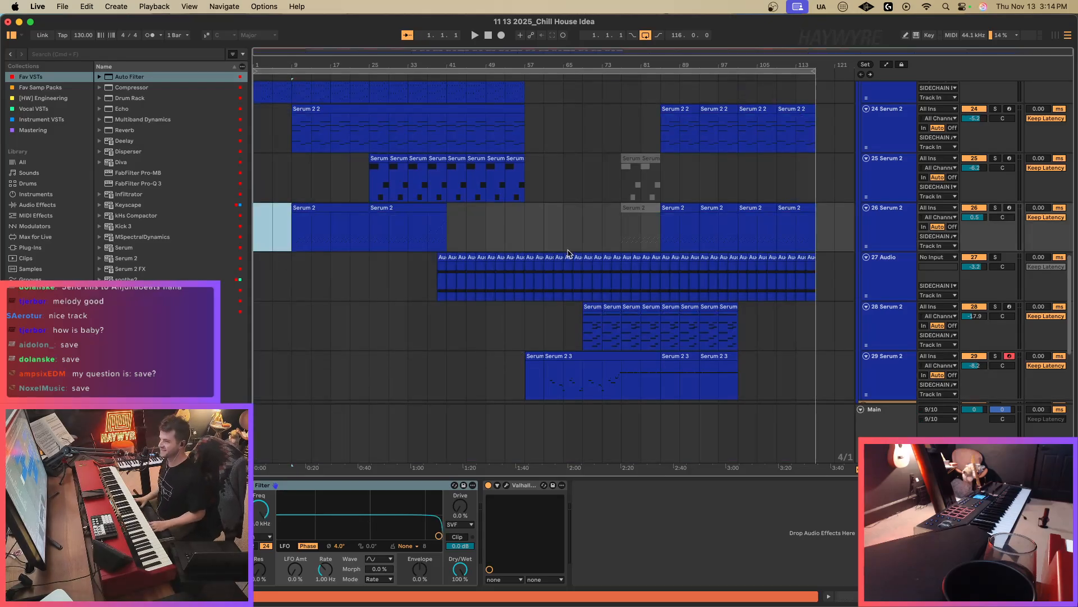
Open the recent Live set "11 9 2025 (crashed project).als".
{"action": "scroll", "coordinate": [606, 242], "scroll_direction": "down", "scroll_amount": 4}
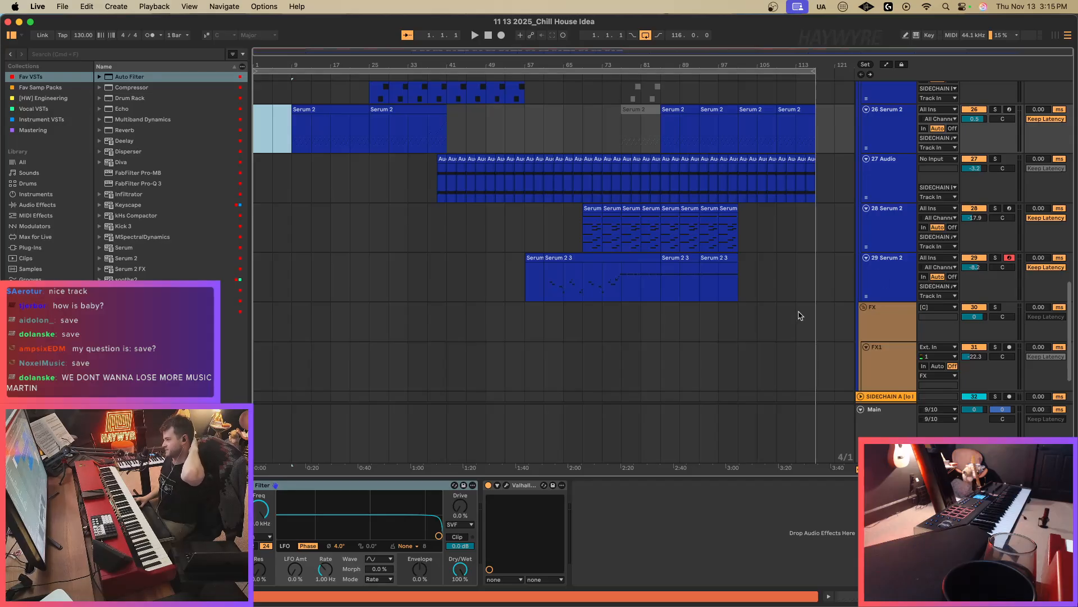
{"action": "scroll", "coordinate": [799, 314], "scroll_direction": "up", "scroll_amount": 8}
{"action": "scroll", "coordinate": [797, 314], "scroll_direction": "up", "scroll_amount": 15}
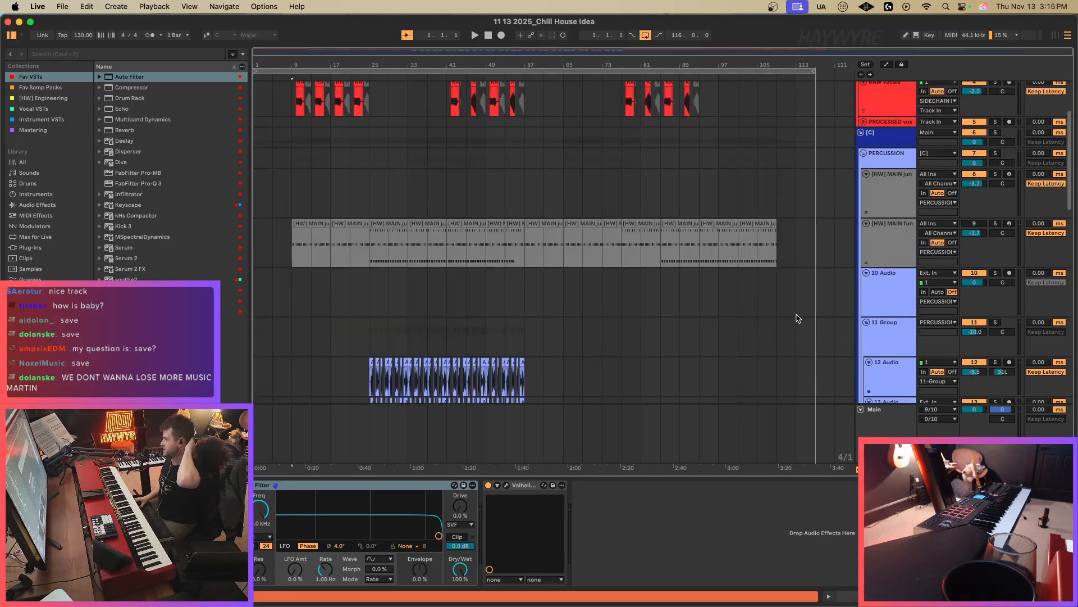
{"action": "left_click", "coordinate": [62, 8]}
{"action": "mouse_move", "coordinate": [80, 49]}
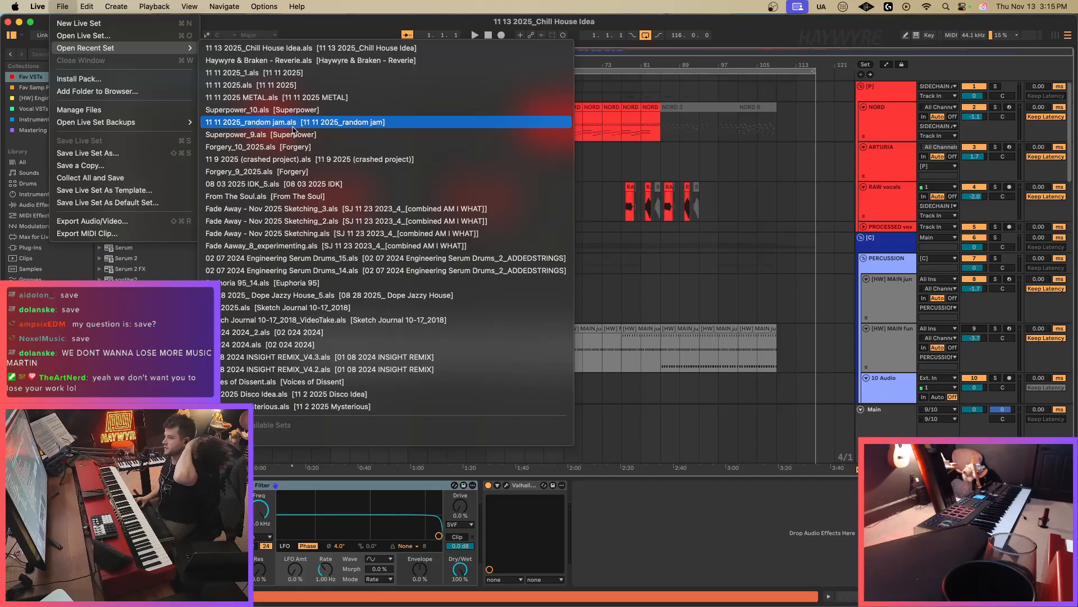
{"action": "left_click", "coordinate": [242, 162]}
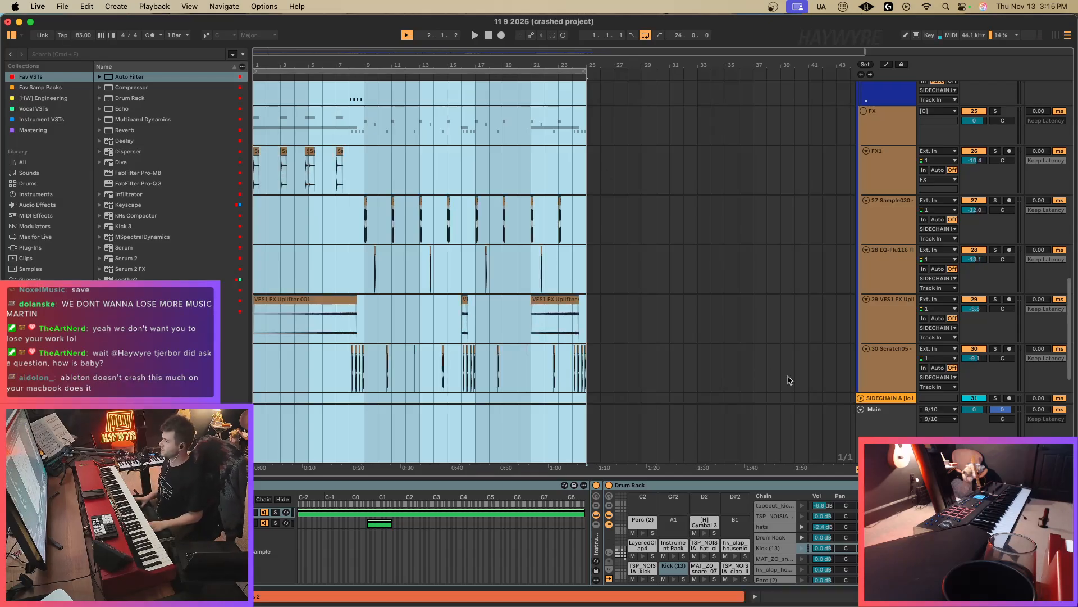
Play the set from the scratch clips at bar 8 on the 30 Scratch05 track and look over its tracks.
{"action": "left_click", "coordinate": [872, 433]}
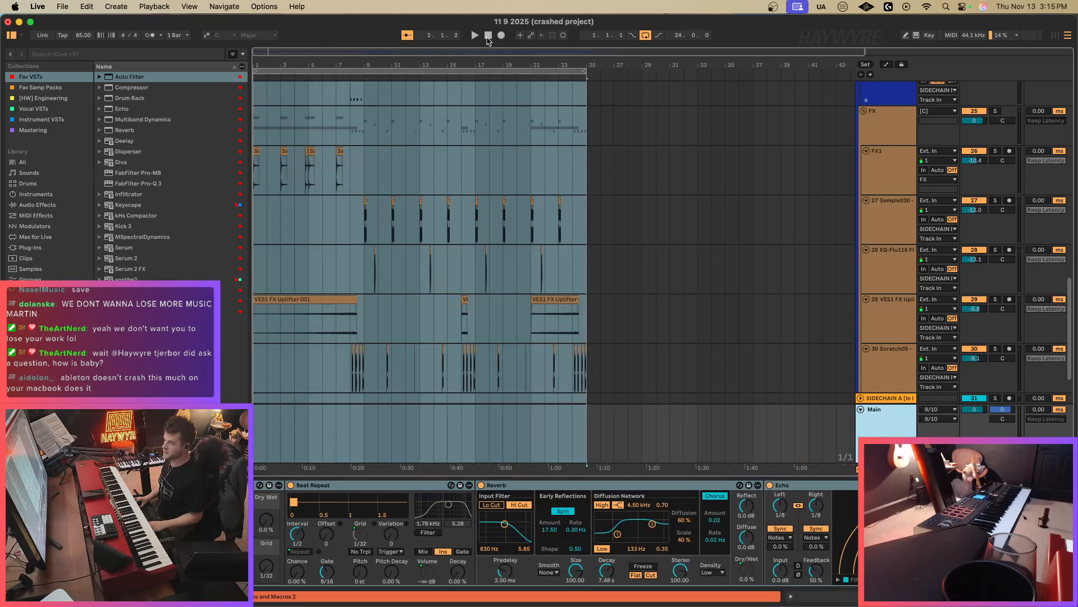
{"action": "left_click", "coordinate": [332, 356]}
{"action": "left_click", "coordinate": [351, 377]}
{"action": "scroll", "coordinate": [392, 385], "scroll_direction": "down", "scroll_amount": 3}
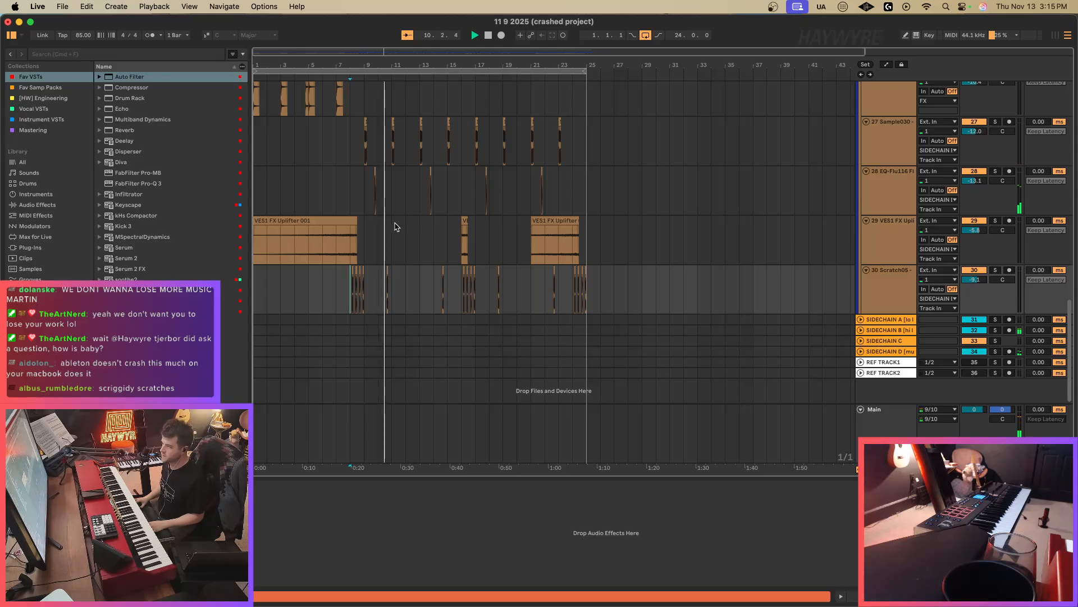
{"action": "scroll", "coordinate": [394, 227], "scroll_direction": "up", "scroll_amount": 10}
{"action": "scroll", "coordinate": [404, 242], "scroll_direction": "down", "scroll_amount": 10}
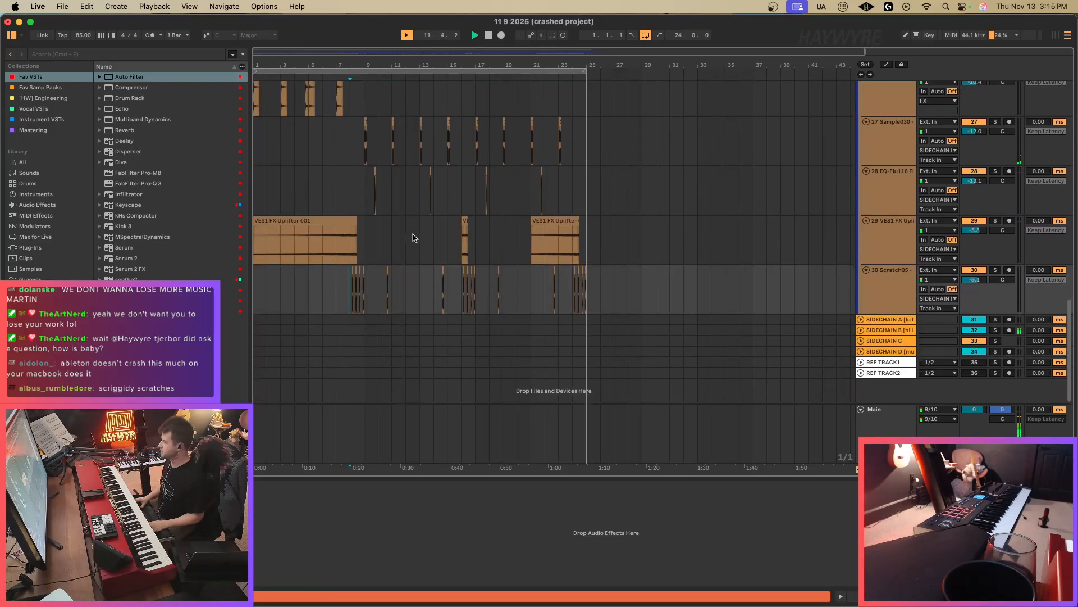
Loop playback from bar 9 using a range on the FX tracks 29 and 30, and extend the loop end to bar 17.
{"action": "left_click_drag", "start_coordinate": [323, 50], "coordinate": [331, 79]}
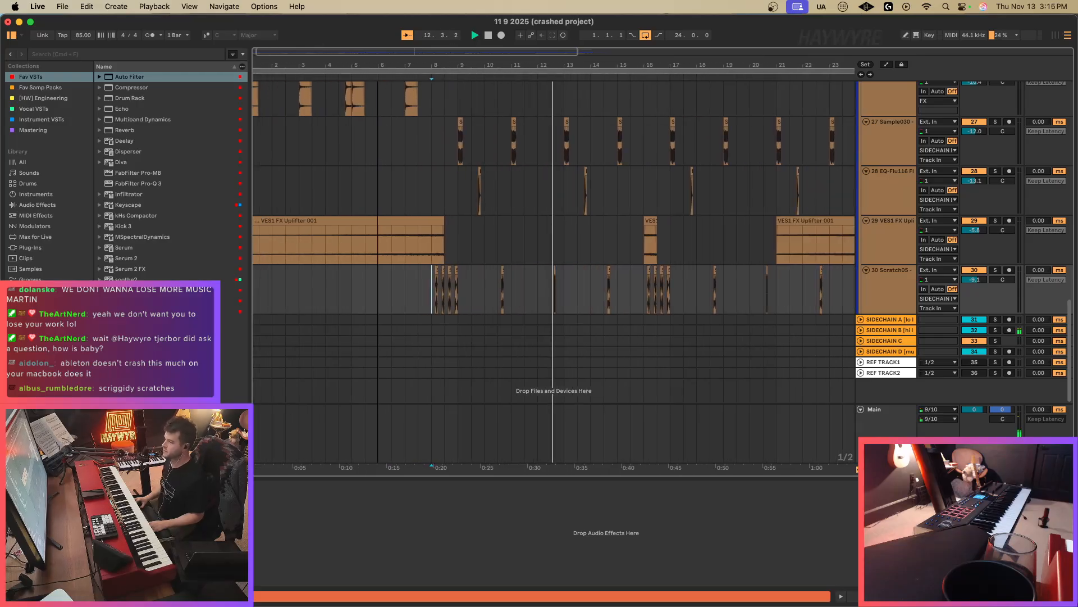
{"action": "left_click_drag", "start_coordinate": [451, 242], "coordinate": [553, 295]}
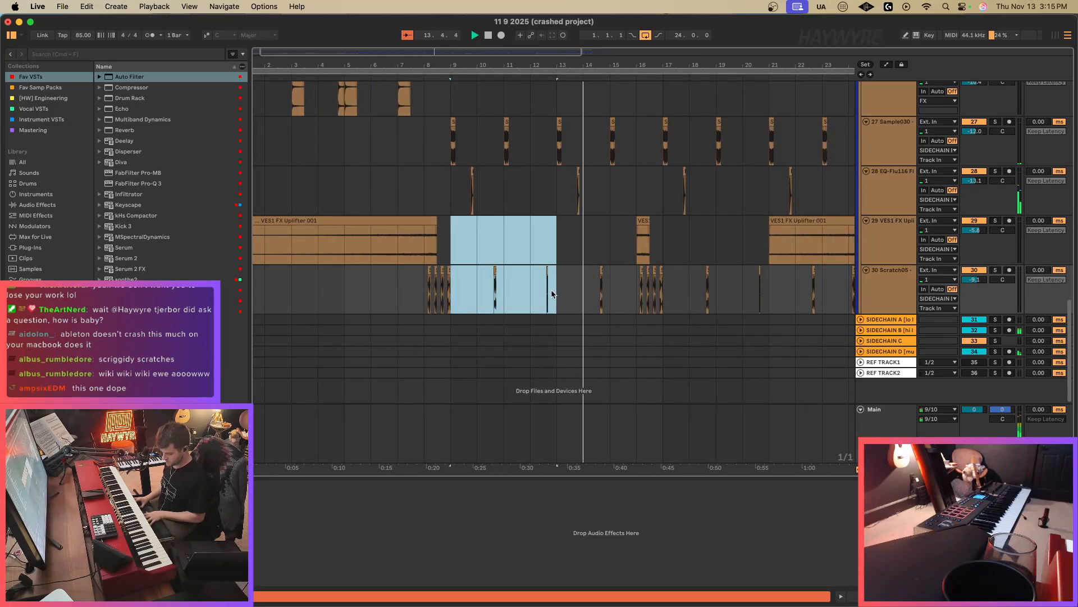
{"action": "key", "text": "super+l"}
{"action": "left_click_drag", "start_coordinate": [555, 72], "coordinate": [664, 72]}
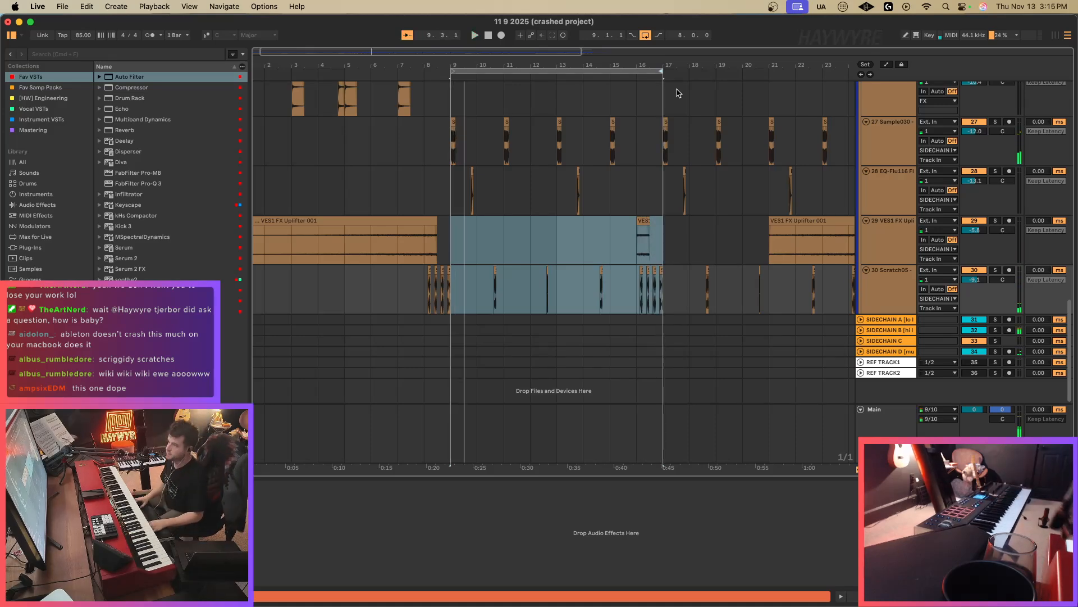
{"action": "scroll", "coordinate": [645, 156], "scroll_direction": "up", "scroll_amount": 10}
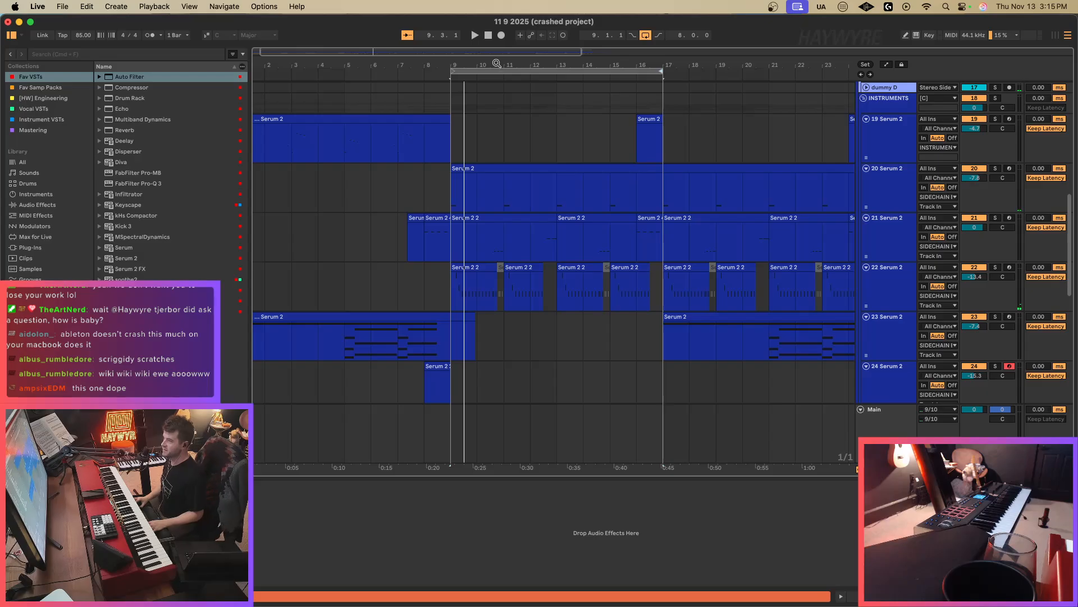
Loop bars 17 to 25 and consolidate the 22 Serum 2 track's clips in that range into one clip.
{"action": "left_click_drag", "start_coordinate": [497, 64], "coordinate": [497, 45]}
{"action": "left_click_drag", "start_coordinate": [541, 72], "coordinate": [705, 89]}
{"action": "left_click_drag", "start_coordinate": [579, 295], "coordinate": [719, 298]}
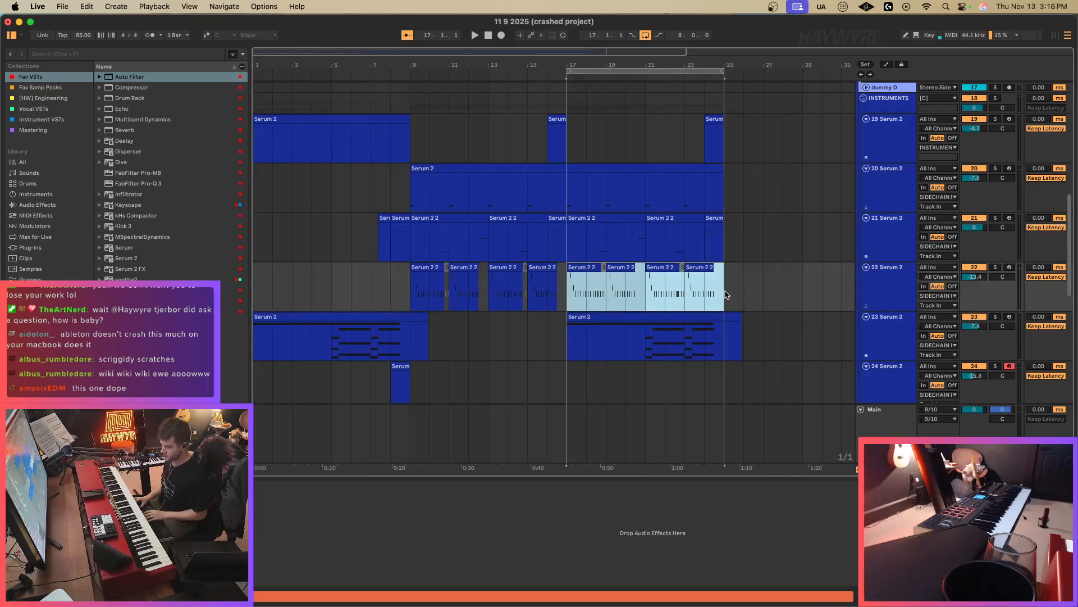
{"action": "key", "text": "super+k"}
{"action": "key", "text": "super+k"}
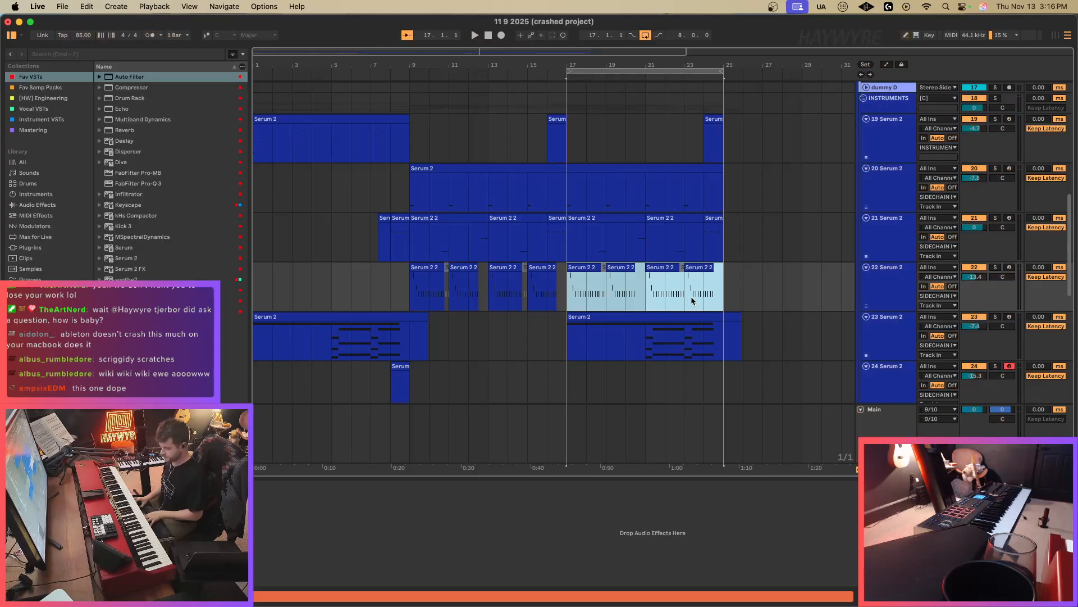
{"action": "key", "text": "super+j"}
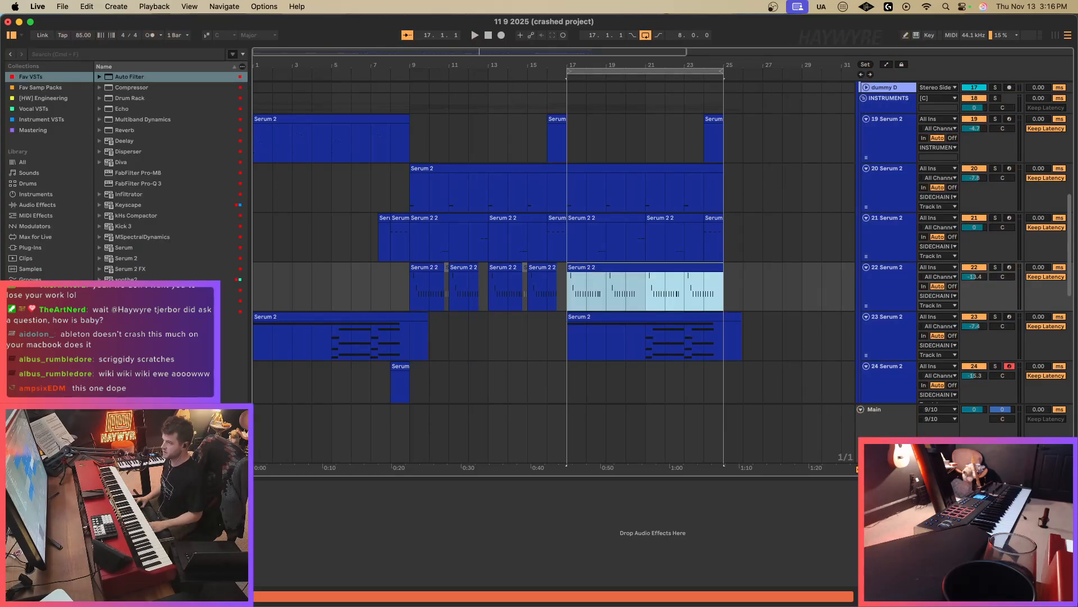
Deactivate the clip starting at bar 17 on the 23 Serum 2 track.
{"action": "key", "text": "alt+super+p"}
{"action": "left_click_drag", "start_coordinate": [747, 188], "coordinate": [796, 185]}
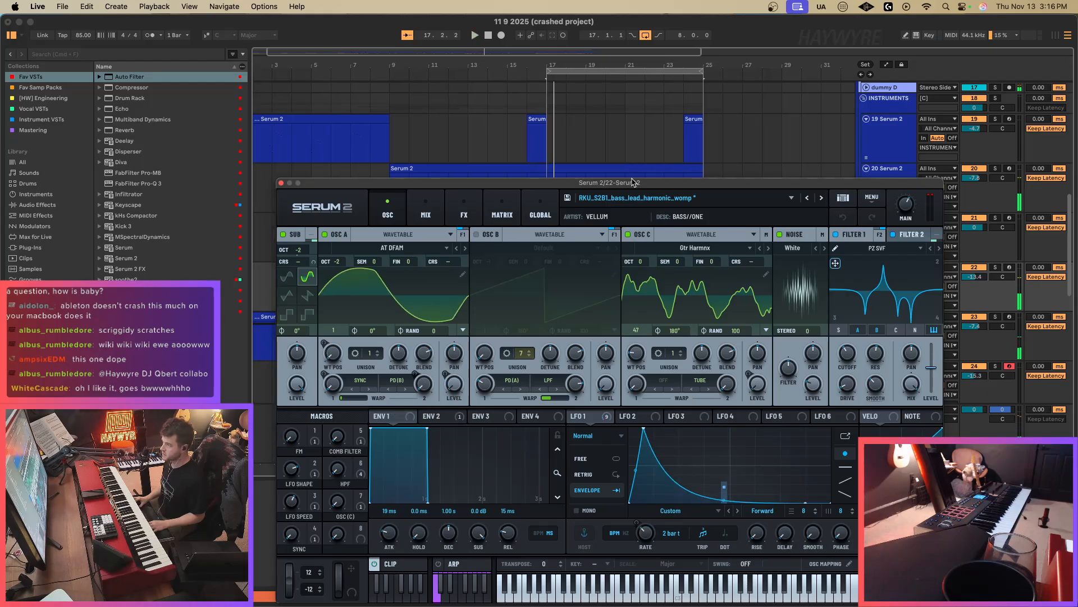
{"action": "key", "text": "alt+super+p"}
{"action": "left_click_drag", "start_coordinate": [555, 350], "coordinate": [807, 349]}
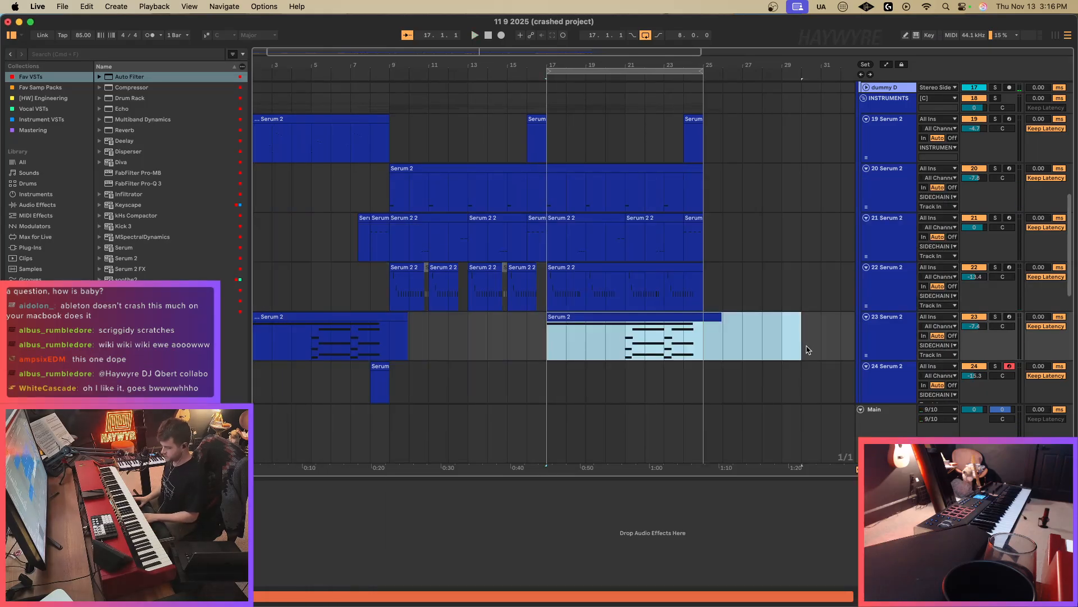
{"action": "key", "text": "0"}
Play the looped section and adjust oscillator A's two warp amounts and its wavetable position's LFO 1 modulation in track 22's Serum 2.
{"action": "left_click", "coordinate": [570, 279]}
{"action": "key", "text": "alt+super+p"}
{"action": "key", "text": "space"}
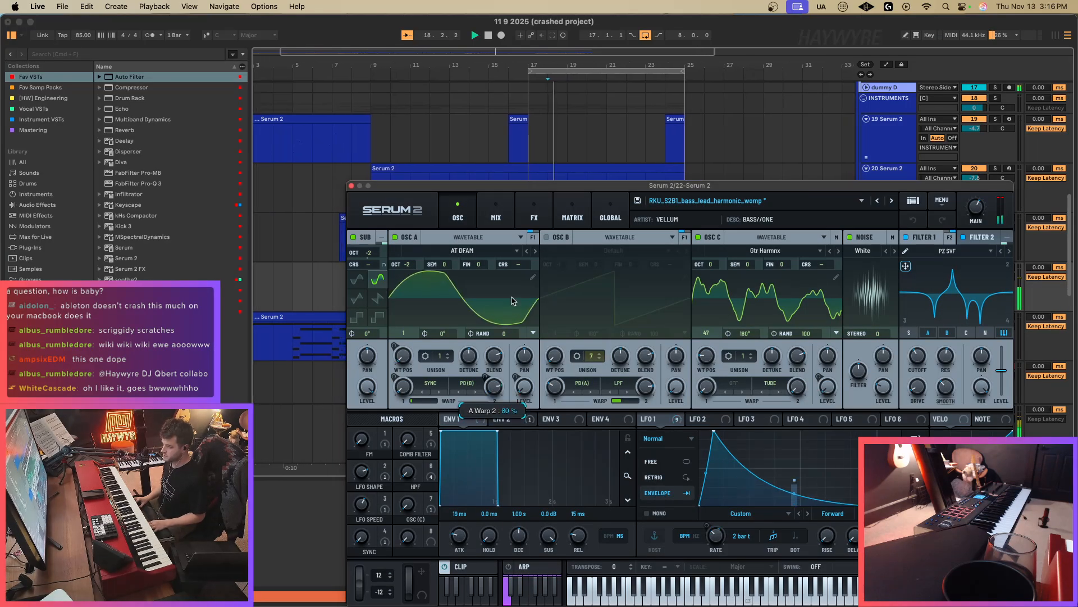
{"action": "left_click_drag", "start_coordinate": [511, 301], "coordinate": [497, 393]}
{"action": "left_click_drag", "start_coordinate": [404, 387], "coordinate": [437, 525]}
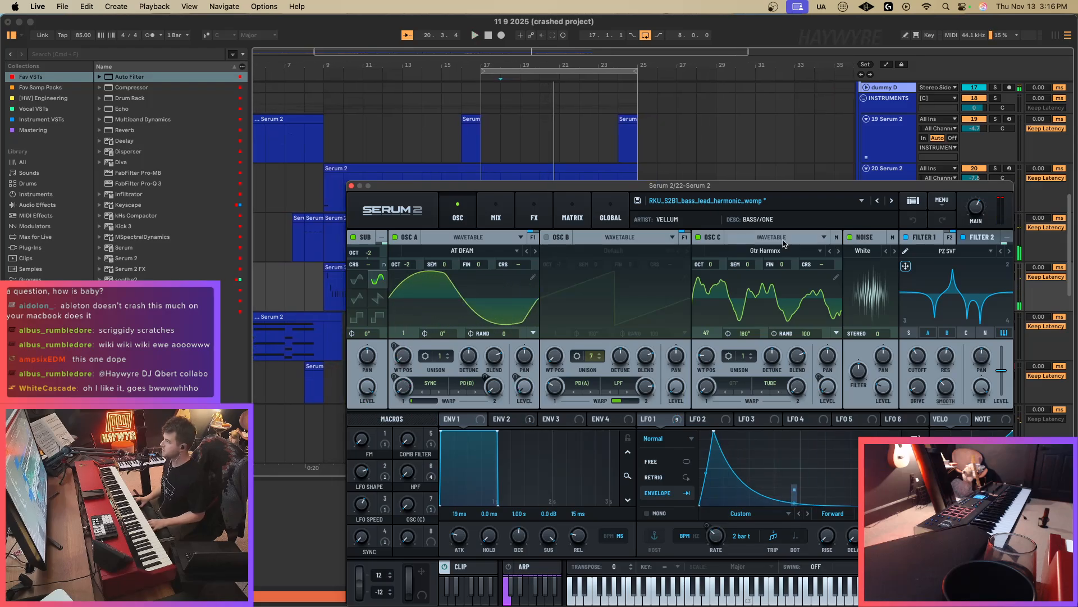
{"action": "left_click_drag", "start_coordinate": [921, 186], "coordinate": [732, 118]}
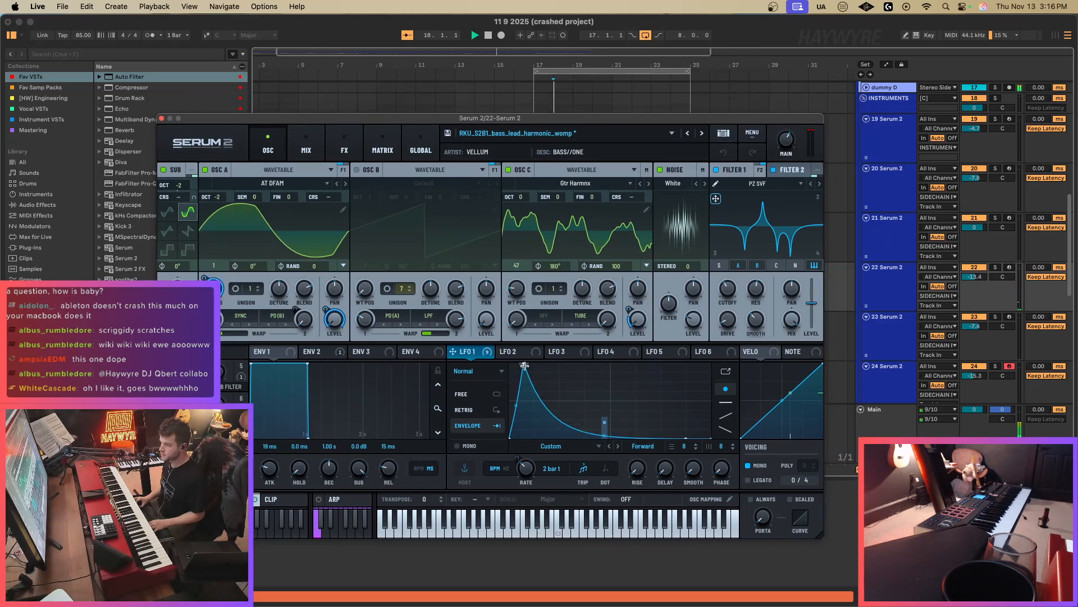
{"action": "left_click_drag", "start_coordinate": [202, 277], "coordinate": [203, 277]}
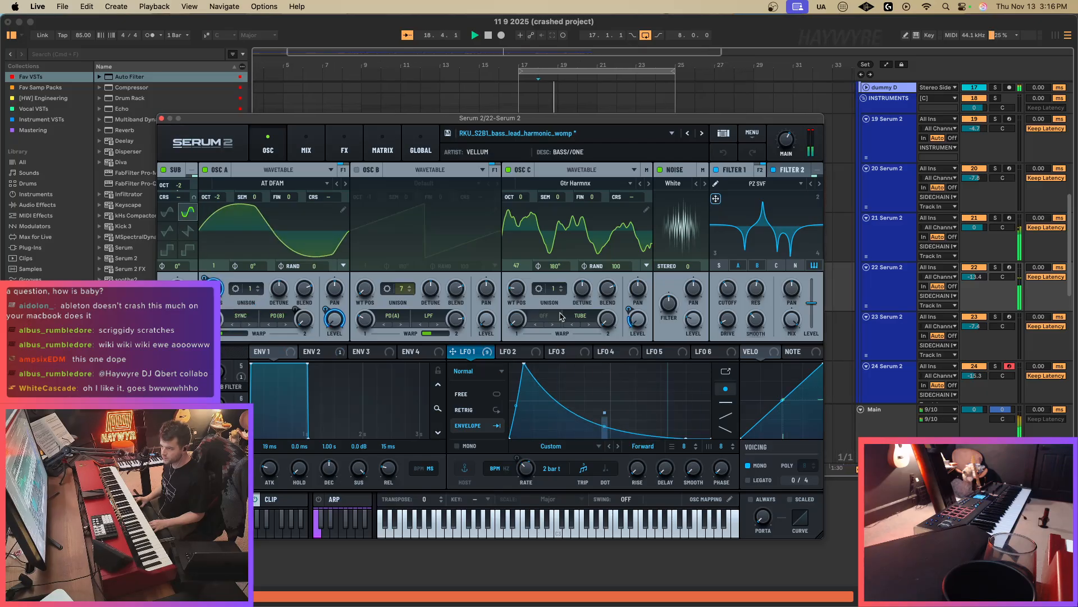
Show the Filter 1 Freq automation on the 22 Serum 2 track and place a breakpoint at bar 17 at about 676 Hz.
{"action": "left_click", "coordinate": [730, 296]}
{"action": "key", "text": "a"}
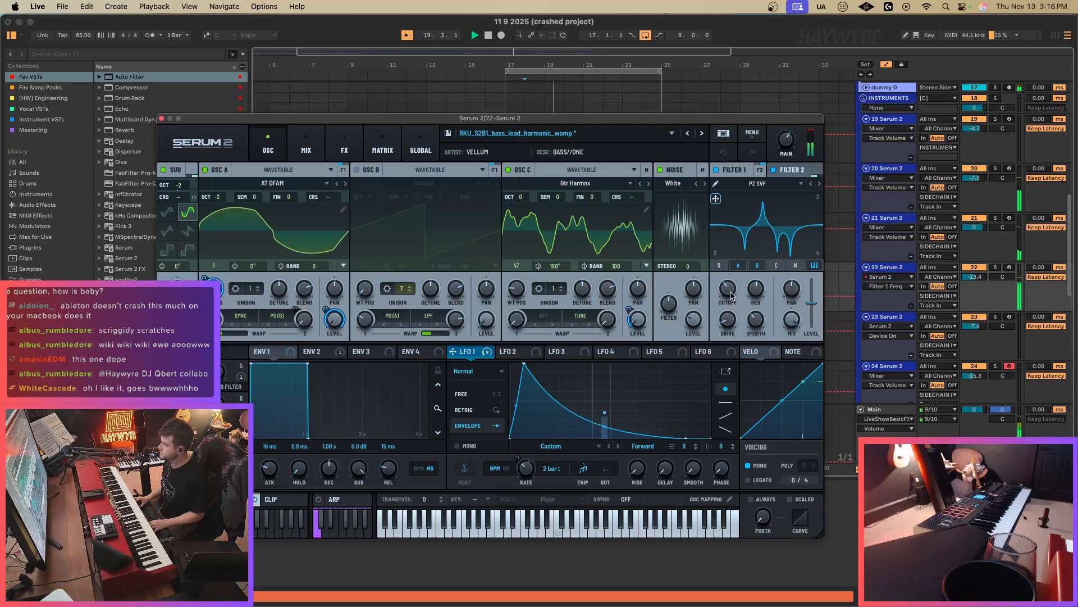
{"action": "mouse_move", "coordinate": [731, 296]}
{"action": "left_mouse_down"}
{"action": "mouse_move", "coordinate": [739, 283]}
{"action": "mouse_move", "coordinate": [731, 298]}
{"action": "left_mouse_up"}
{"action": "key", "text": "space"}
{"action": "left_click_drag", "start_coordinate": [794, 118], "coordinate": [823, 378]}
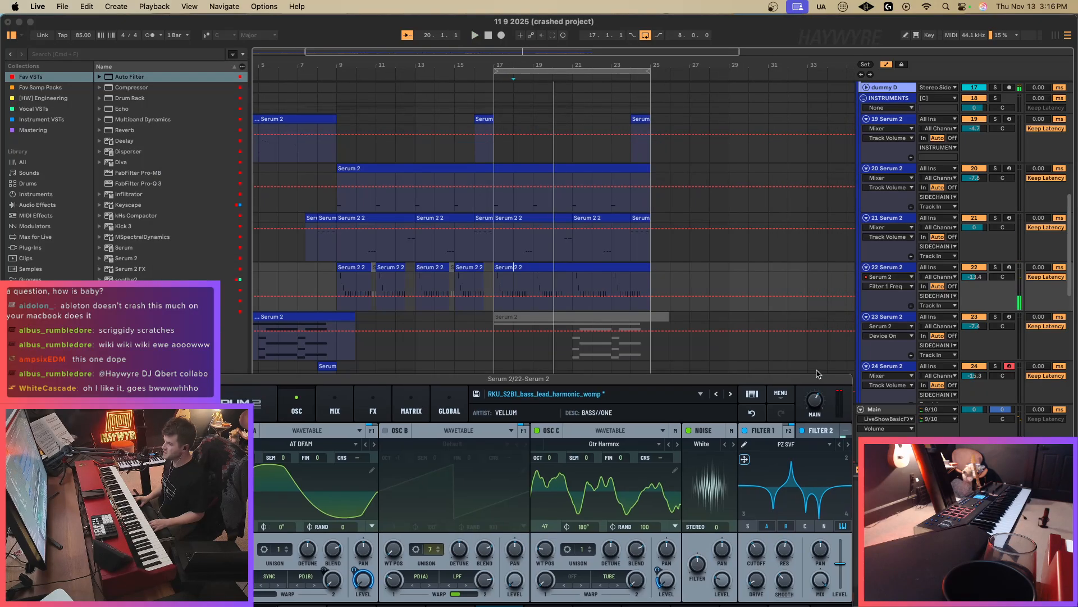
{"action": "left_click", "coordinate": [496, 296]}
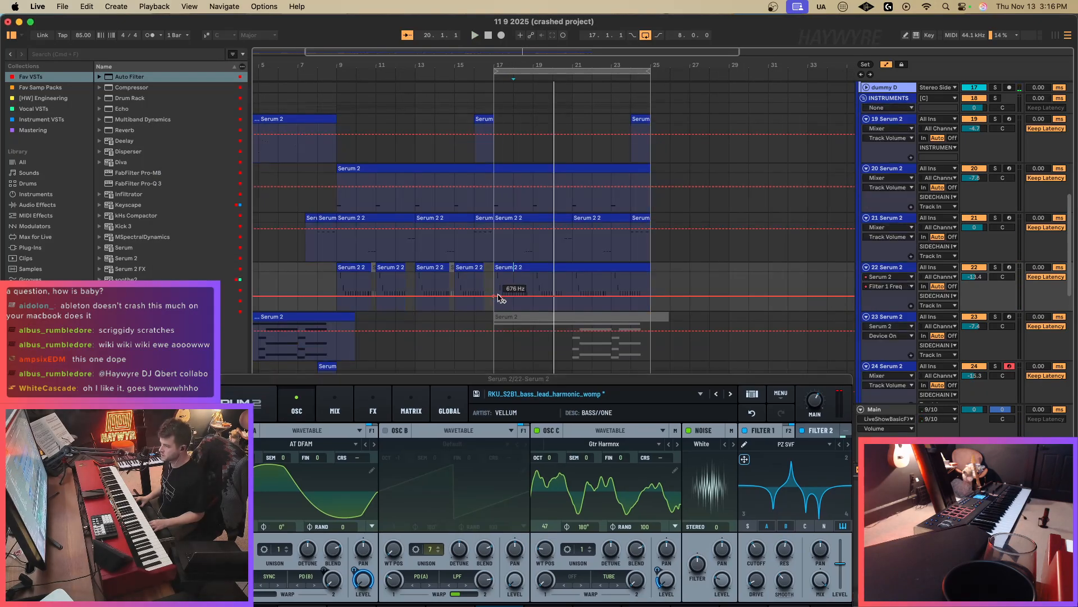
{"action": "mouse_move", "coordinate": [501, 298]}
{"action": "left_mouse_down"}
{"action": "mouse_move", "coordinate": [500, 289]}
{"action": "mouse_move", "coordinate": [494, 297]}
{"action": "left_mouse_up"}
{"action": "key", "text": "space"}
Check Serum 2's effects and mixer pages, and adjust the LFO 1 modulation of oscillator C's level during playback.
{"action": "left_click_drag", "start_coordinate": [784, 380], "coordinate": [781, 327]}
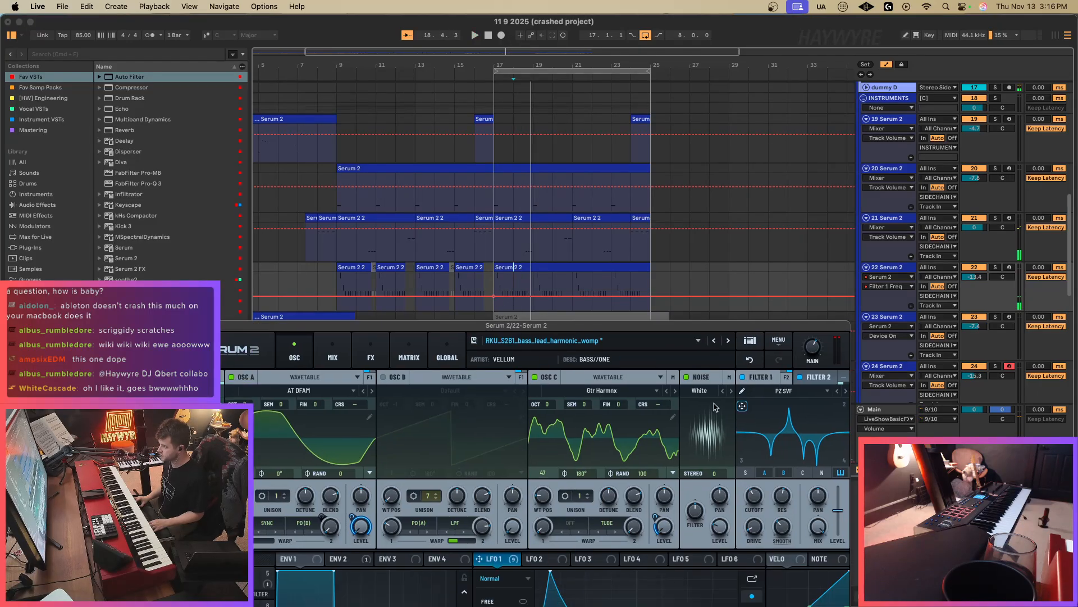
{"action": "left_click", "coordinate": [370, 357]}
{"action": "left_click_drag", "start_coordinate": [404, 326], "coordinate": [443, 229]}
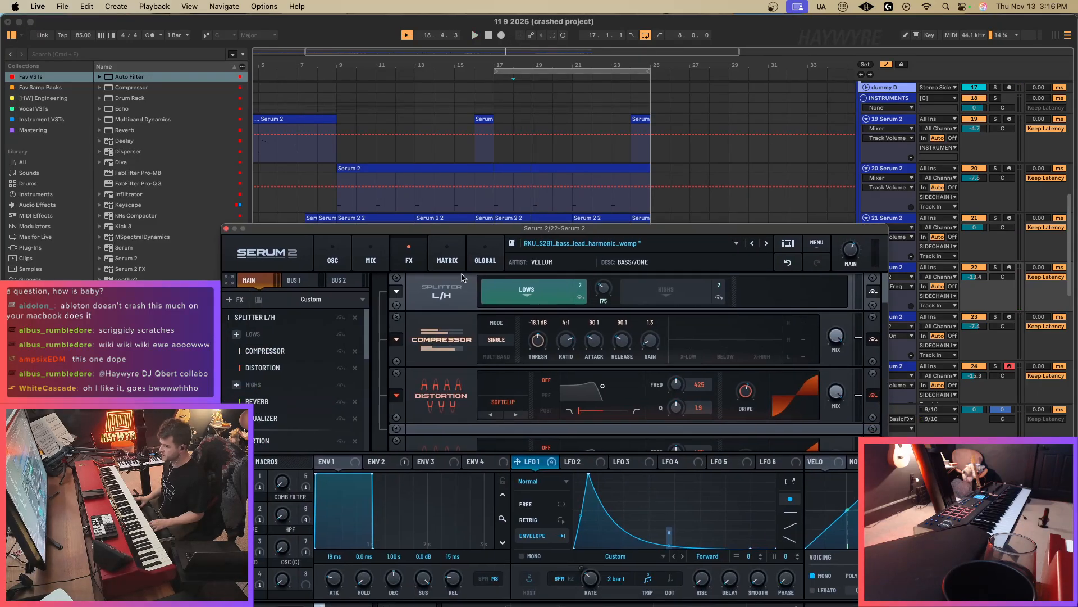
{"action": "left_click", "coordinate": [371, 261]}
{"action": "left_click", "coordinate": [333, 260]}
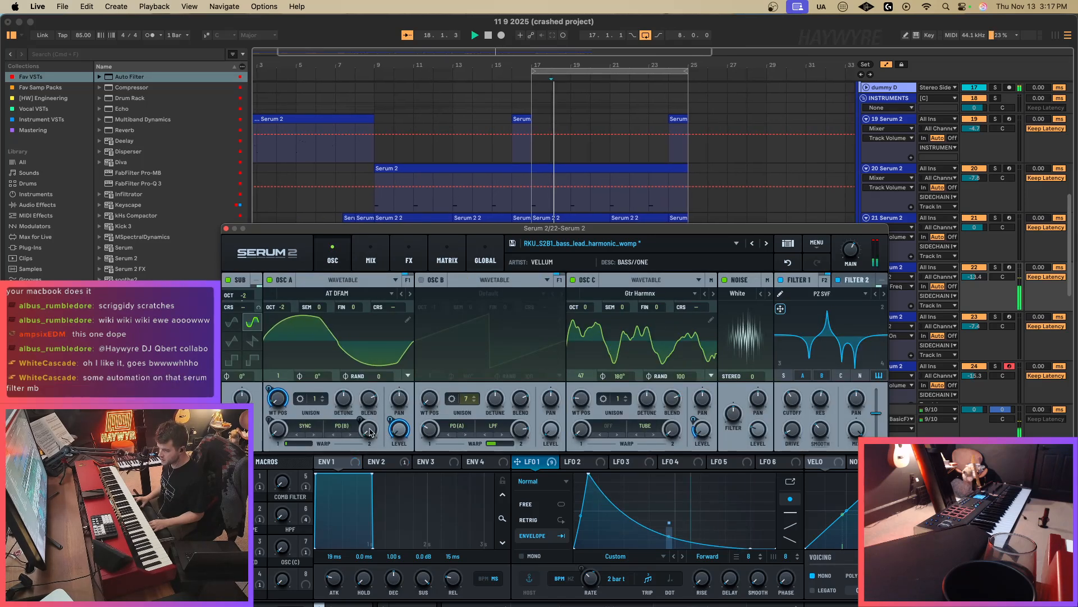
{"action": "key", "text": "space"}
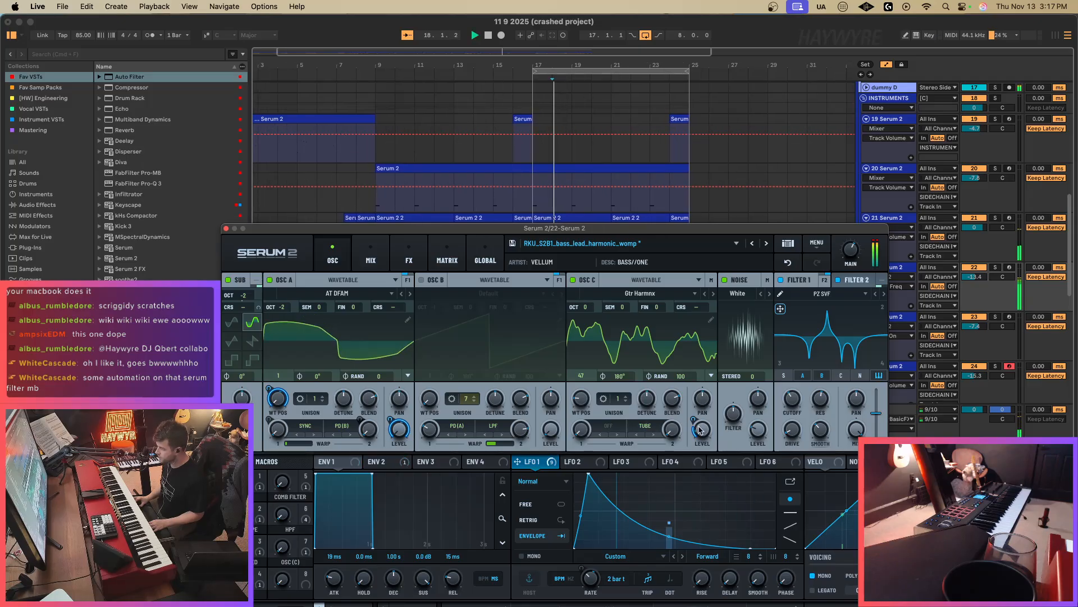
{"action": "left_click", "coordinate": [695, 419]}
{"action": "mouse_move", "coordinate": [695, 377]}
{"action": "left_mouse_down"}
{"action": "mouse_move", "coordinate": [696, 389]}
{"action": "mouse_move", "coordinate": [707, 297]}
{"action": "mouse_move", "coordinate": [688, 393]}
{"action": "left_mouse_up"}
{"action": "key", "text": "space"}
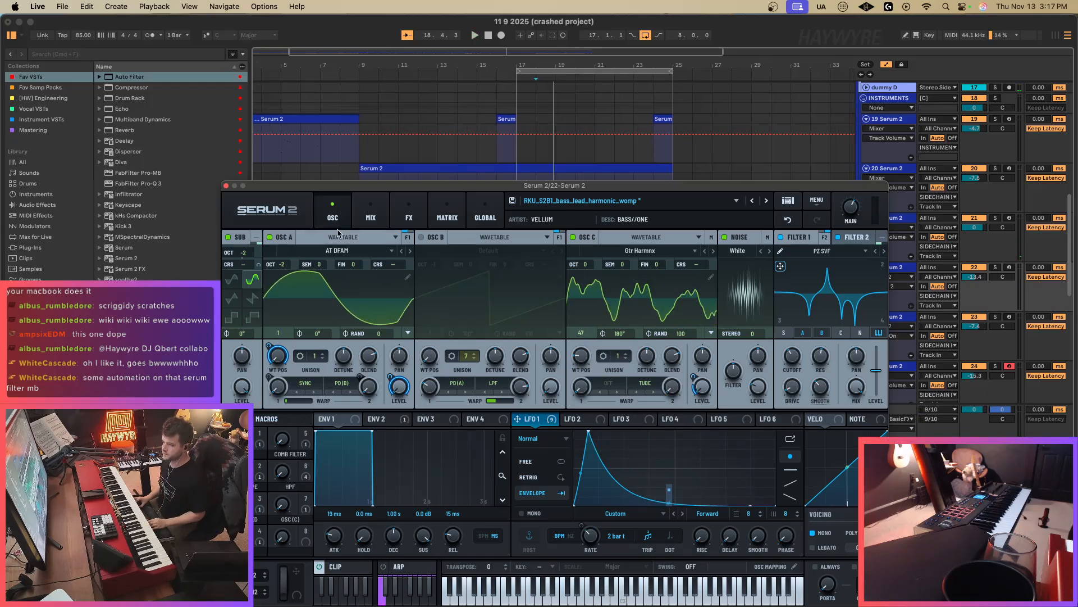
Add a Filter effect to the end of Serum 2's main FX chain.
{"action": "left_click", "coordinate": [370, 216]}
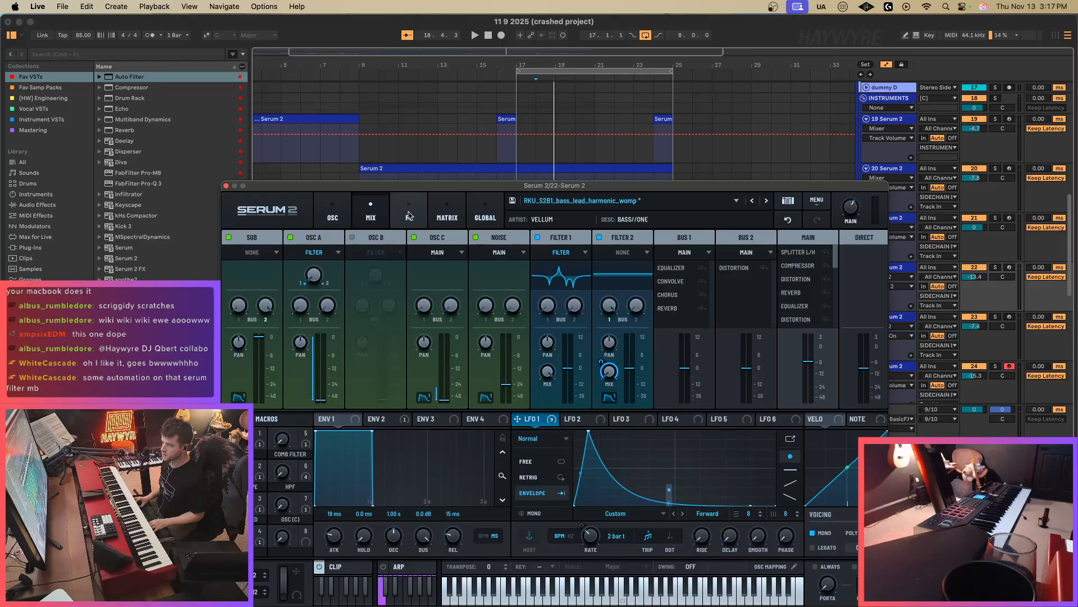
{"action": "left_click", "coordinate": [409, 217]}
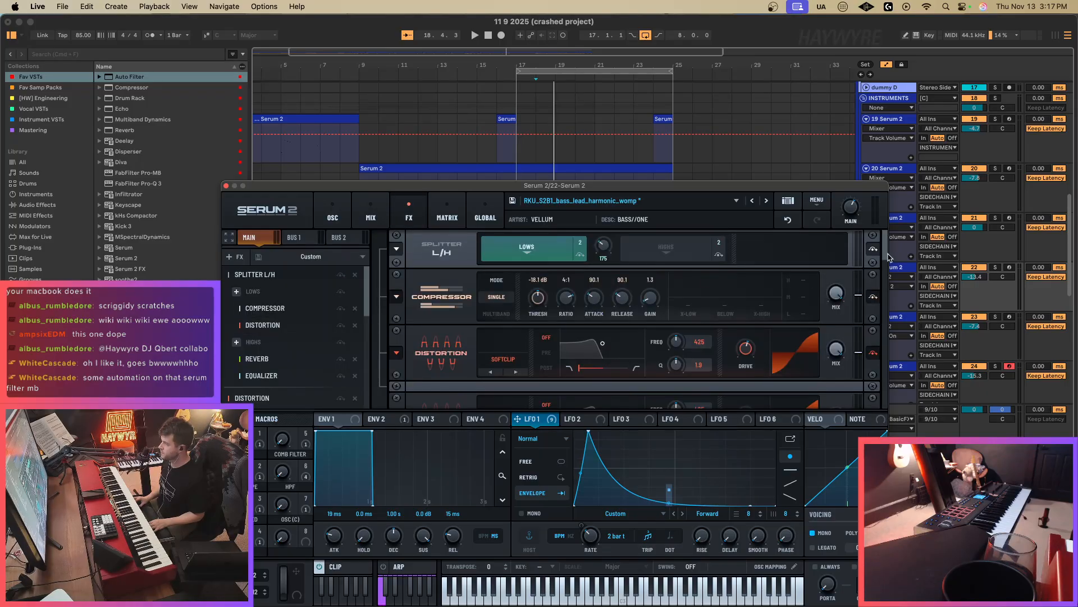
{"action": "scroll", "coordinate": [886, 255], "scroll_direction": "down", "scroll_amount": 5}
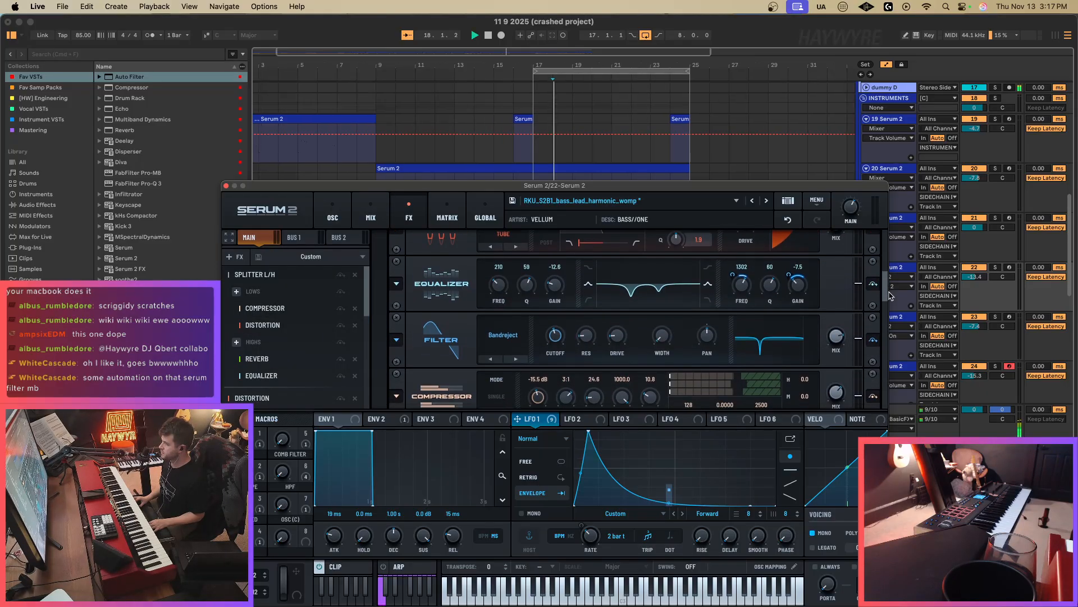
{"action": "left_click_drag", "start_coordinate": [892, 301], "coordinate": [891, 300]}
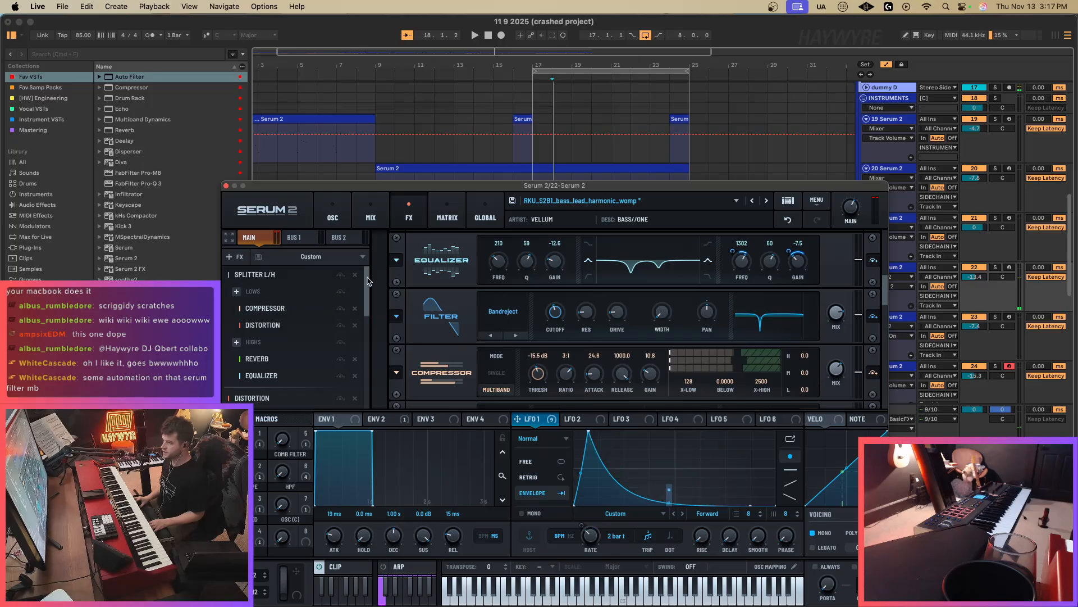
{"action": "left_click_drag", "start_coordinate": [366, 279], "coordinate": [366, 371]}
{"action": "left_click_drag", "start_coordinate": [888, 290], "coordinate": [858, 383]}
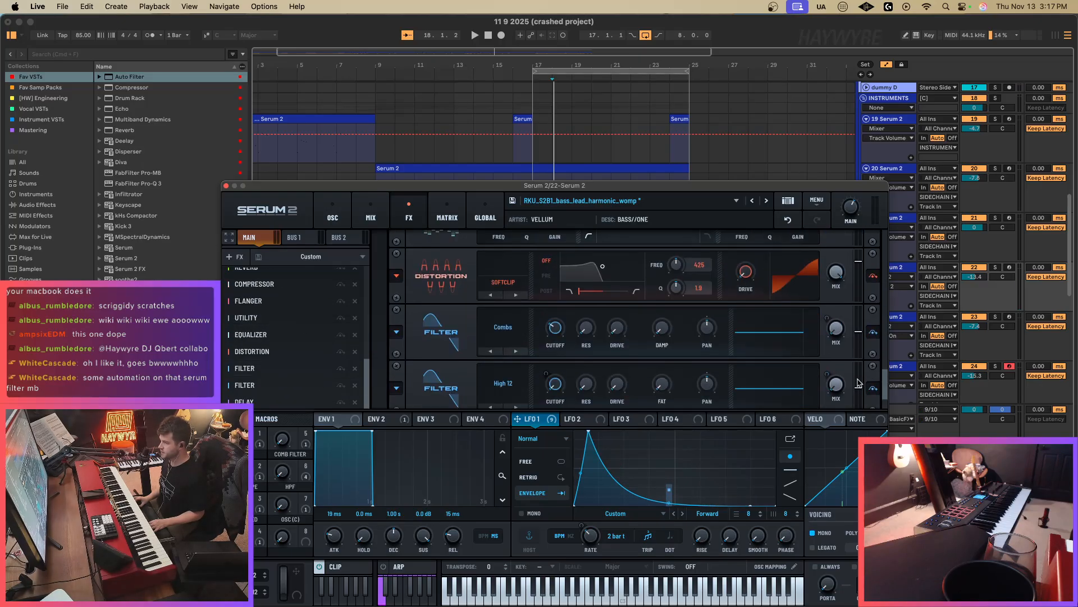
{"action": "scroll", "coordinate": [885, 381], "scroll_direction": "down", "scroll_amount": 2}
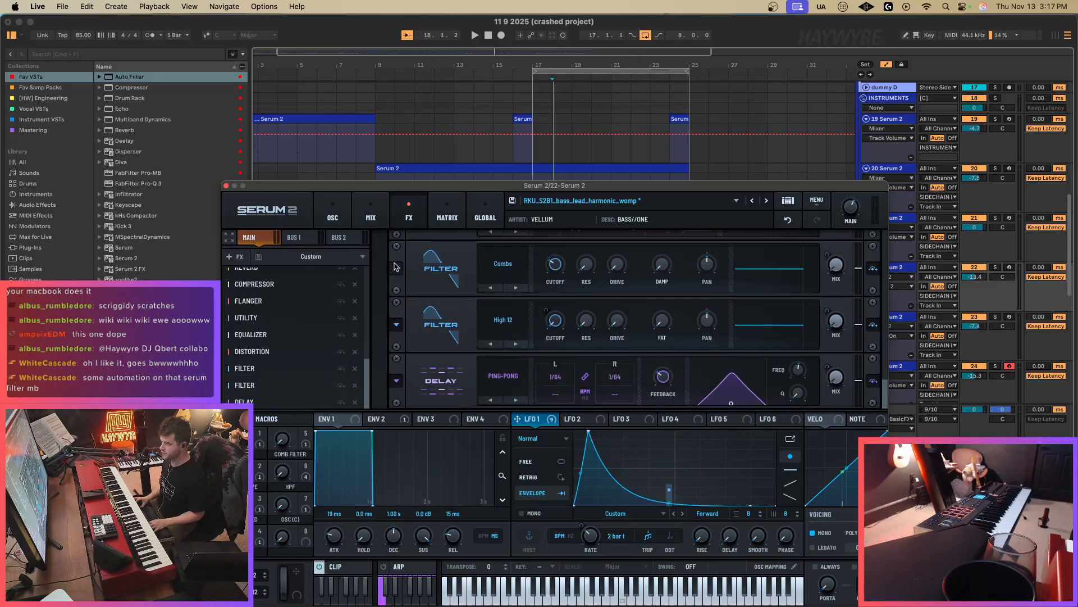
{"action": "left_click", "coordinate": [240, 259]}
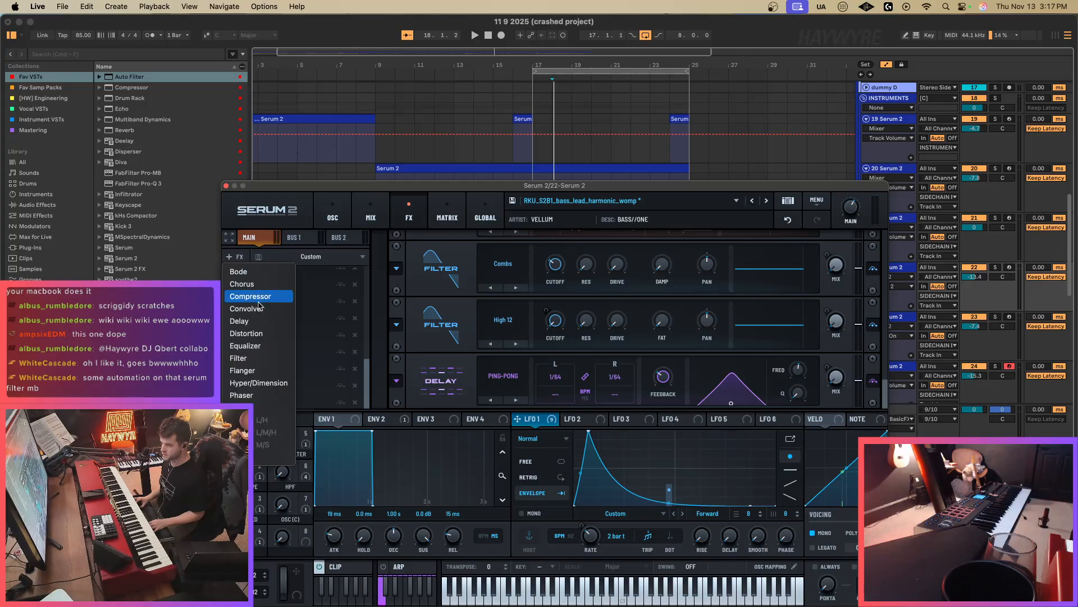
{"action": "left_click", "coordinate": [247, 360]}
Set the new filter's type to Reverb and raise its cutoff and drive while the section plays.
{"action": "left_click", "coordinate": [493, 375]}
{"action": "mouse_move", "coordinate": [522, 430]}
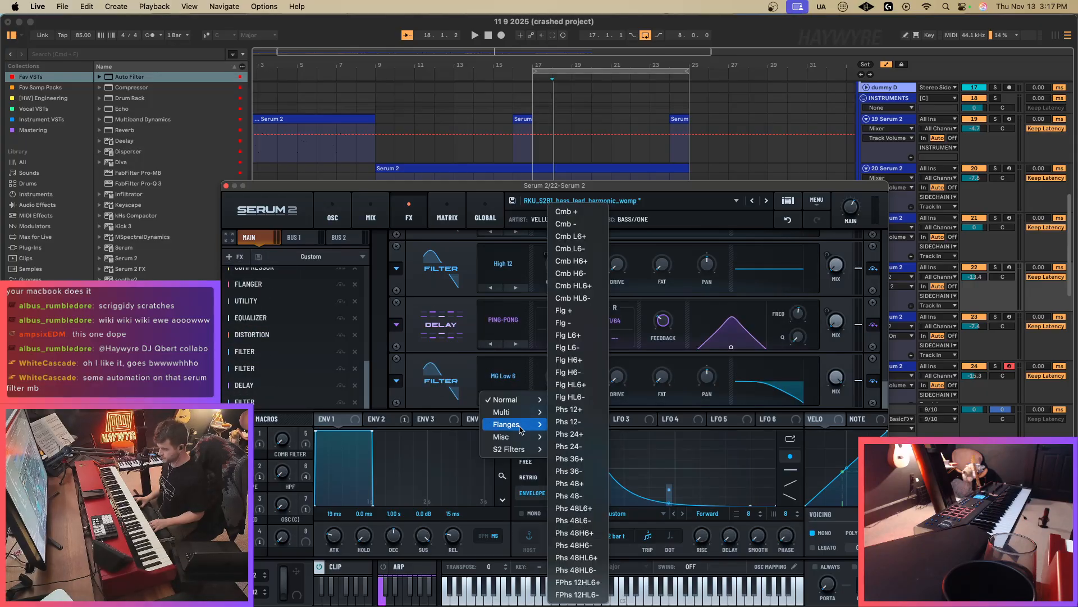
{"action": "mouse_move", "coordinate": [516, 455]}
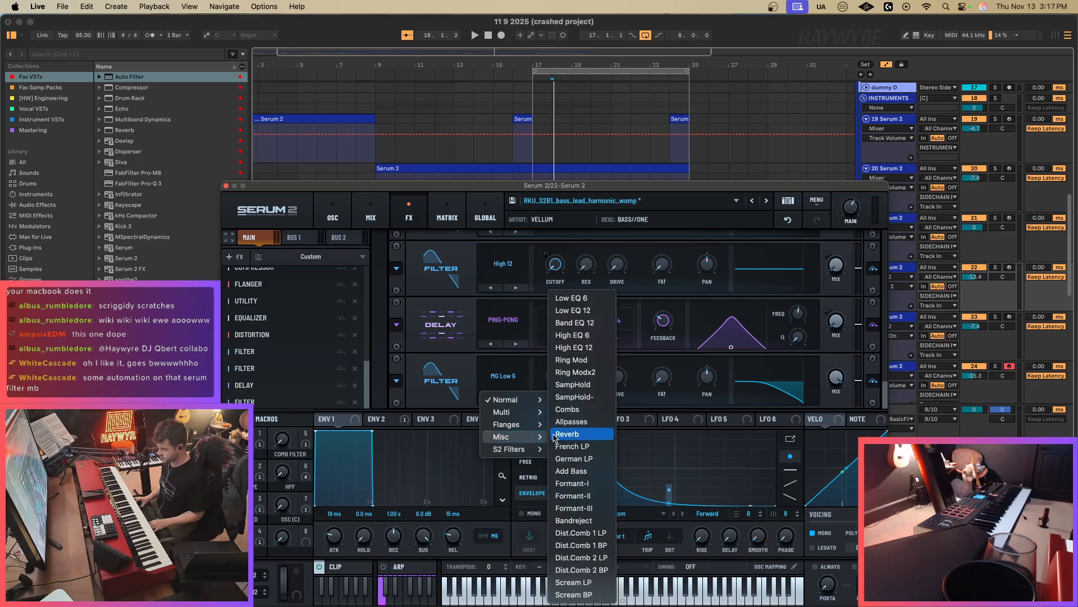
{"action": "left_click", "coordinate": [573, 435]}
{"action": "key", "text": "space"}
{"action": "left_click_drag", "start_coordinate": [555, 377], "coordinate": [599, 340]}
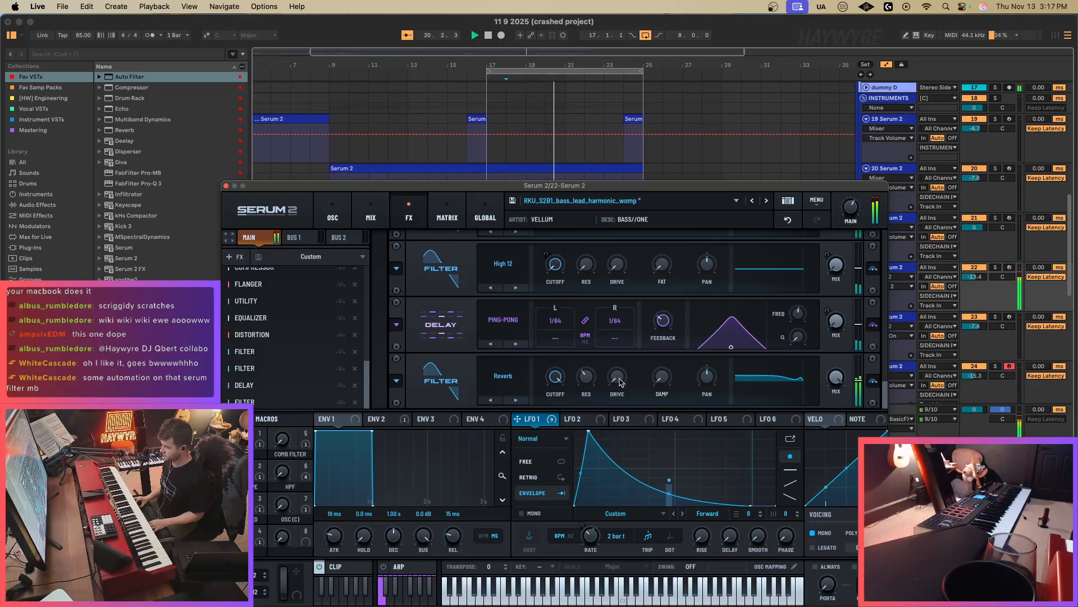
{"action": "left_click_drag", "start_coordinate": [618, 377], "coordinate": [627, 350]}
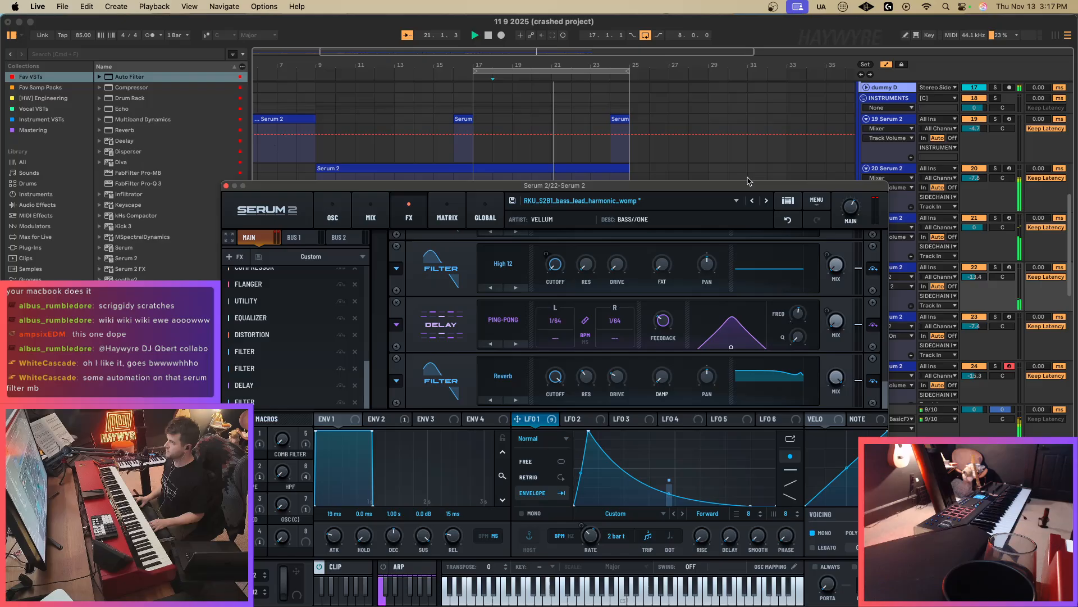
{"action": "left_click_drag", "start_coordinate": [746, 184], "coordinate": [744, 155]}
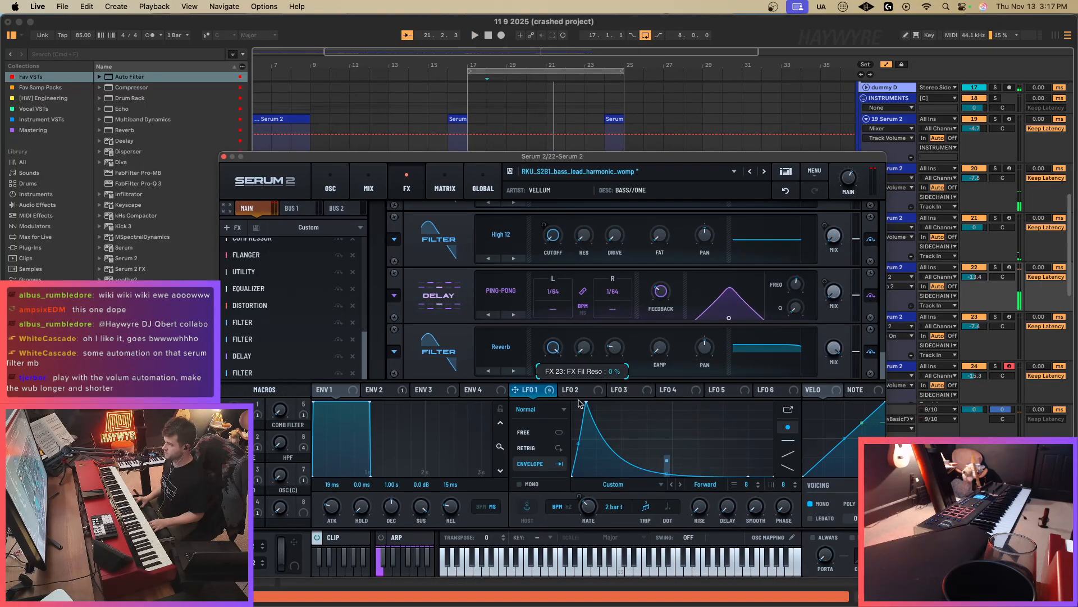
Audition the Reverb filter with lower drive and sweep its cutoff to about 6002 Hz.
{"action": "key", "text": "space"}
{"action": "key", "text": "space"}
{"action": "left_click_drag", "start_coordinate": [554, 349], "coordinate": [549, 411]}
{"action": "key", "text": "space"}
{"action": "key", "text": "space"}
{"action": "left_click_drag", "start_coordinate": [616, 351], "coordinate": [617, 375]}
{"action": "key", "text": "space"}
{"action": "left_click_drag", "start_coordinate": [555, 352], "coordinate": [568, 325]}
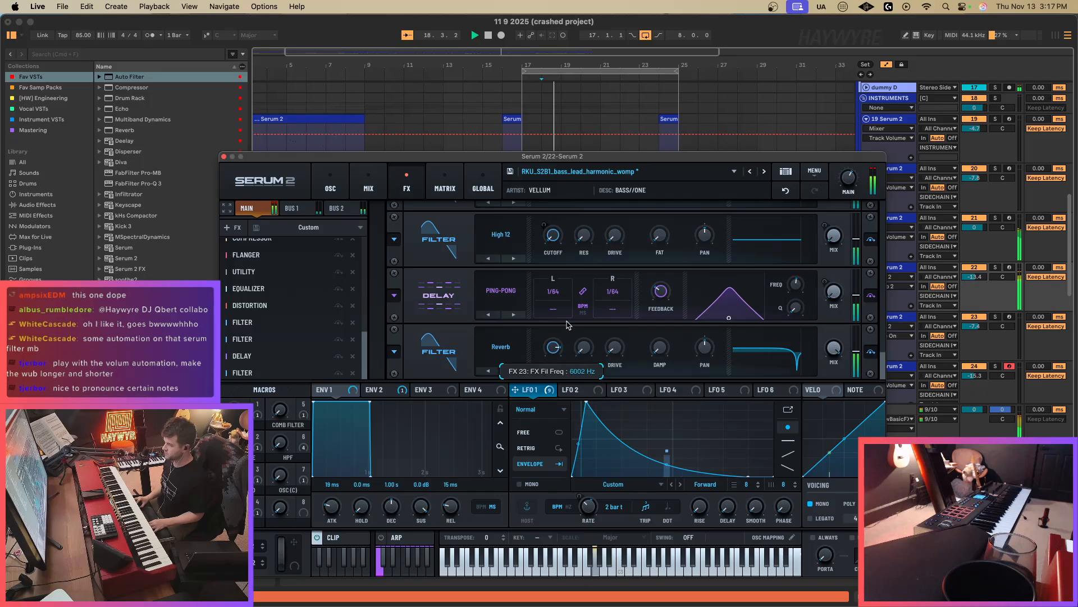
Switch the filter's type to Diffusor, set its resonance to about 73%, raise the drive and lower the cutoff.
{"action": "left_click", "coordinate": [500, 347]}
{"action": "mouse_move", "coordinate": [508, 419]}
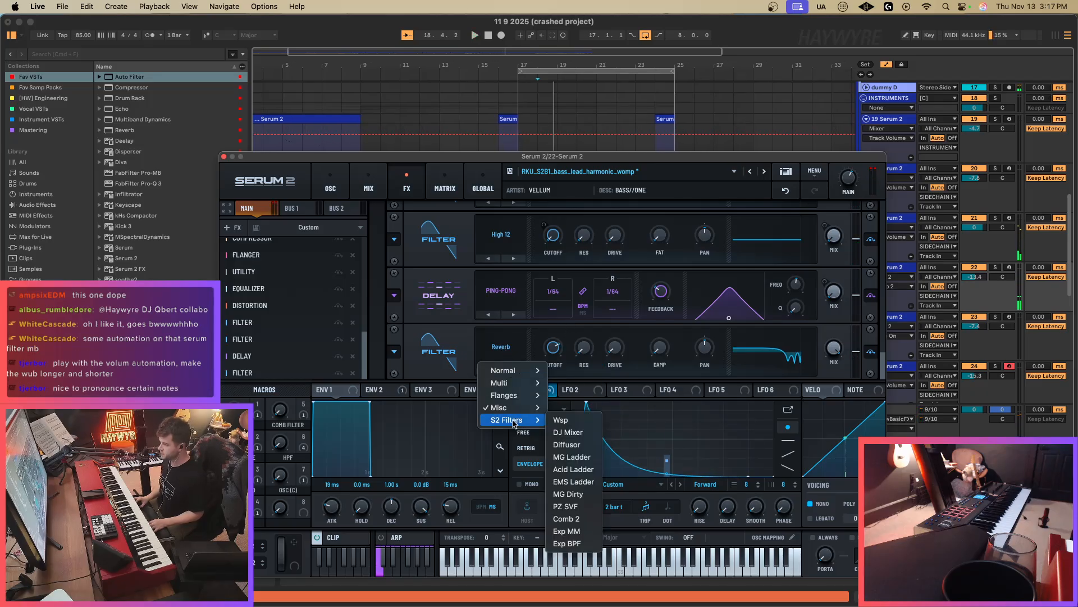
{"action": "left_click", "coordinate": [582, 445]}
{"action": "key", "text": "space"}
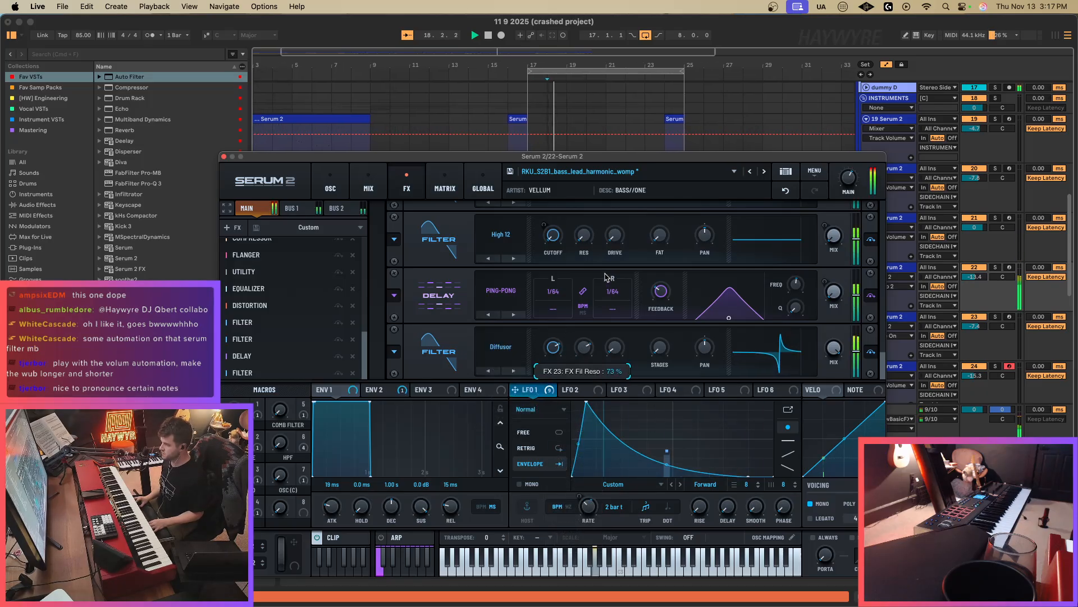
{"action": "left_click_drag", "start_coordinate": [621, 341], "coordinate": [669, 292]}
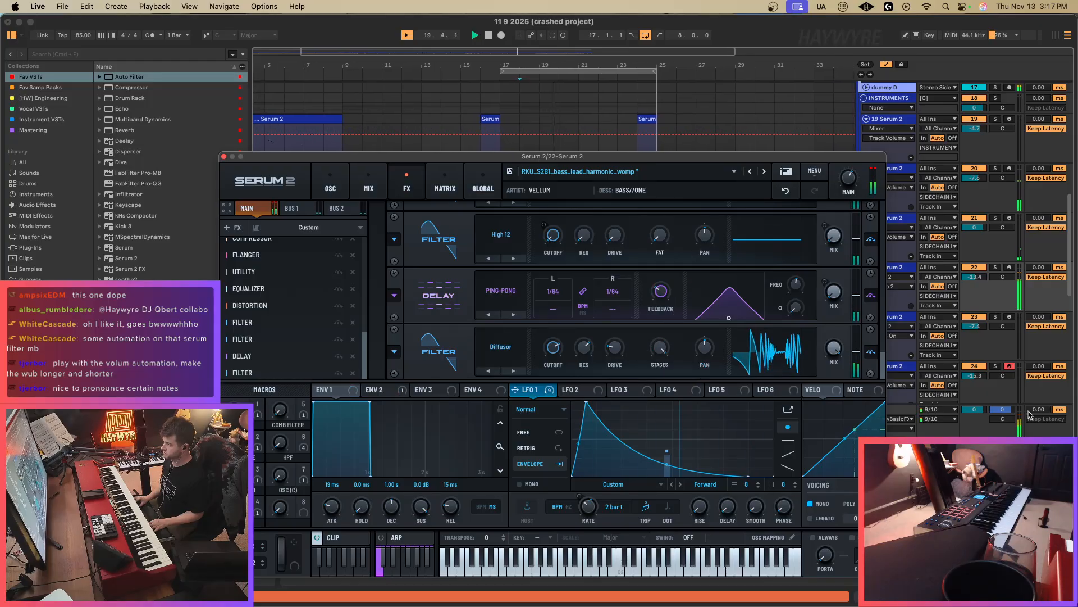
{"action": "left_click_drag", "start_coordinate": [548, 349], "coordinate": [543, 367]}
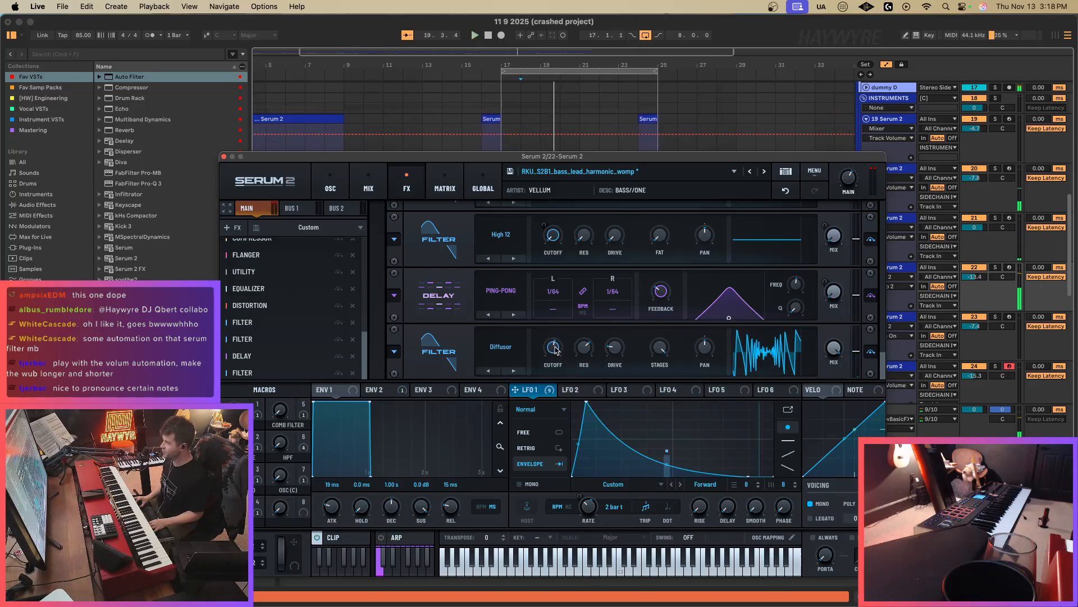
Play the arrangement from bar 9 on the 22 Serum 2 track with the plug-in window moved clear of its clips.
{"action": "left_click_drag", "start_coordinate": [644, 159], "coordinate": [709, 335]}
{"action": "left_click", "coordinate": [413, 286]}
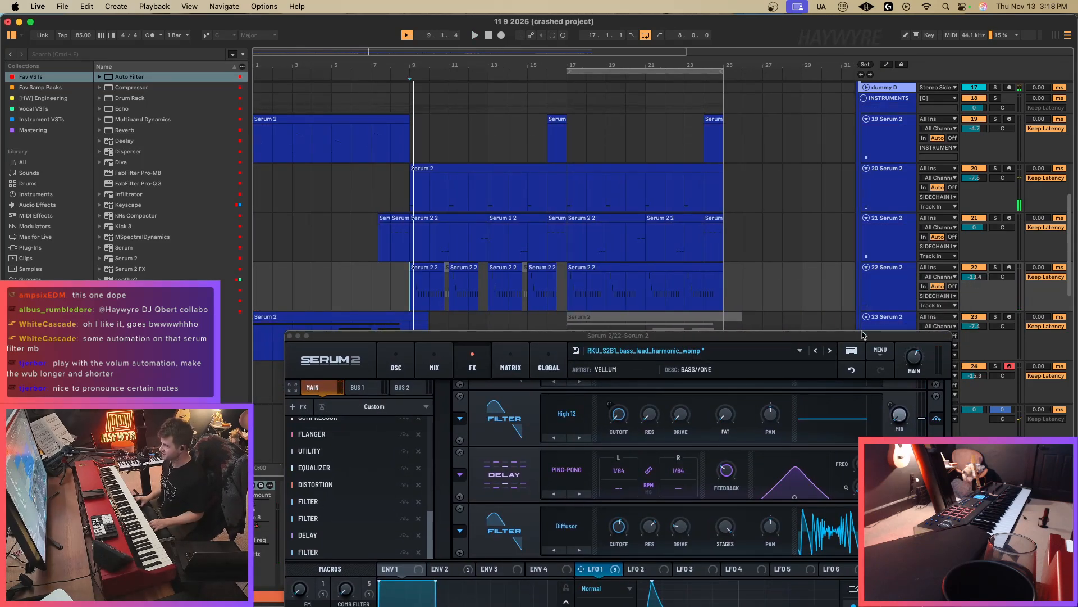
Play the loop from bar 17 and set the Diffusor filter's cutoff to about 874 Hz.
{"action": "left_click_drag", "start_coordinate": [863, 335], "coordinate": [825, 283]}
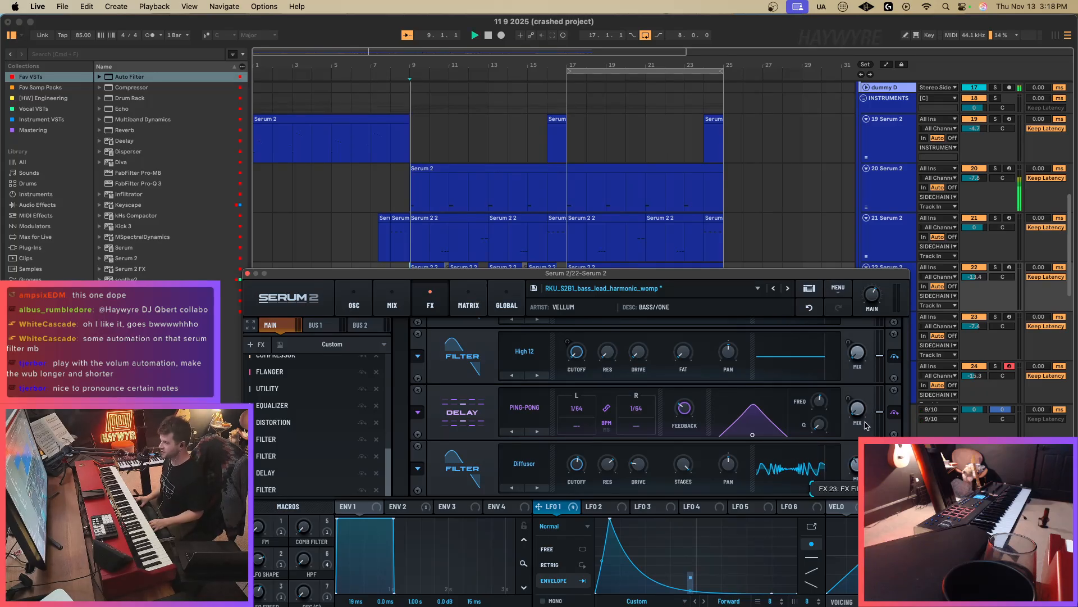
{"action": "left_click", "coordinate": [586, 246]}
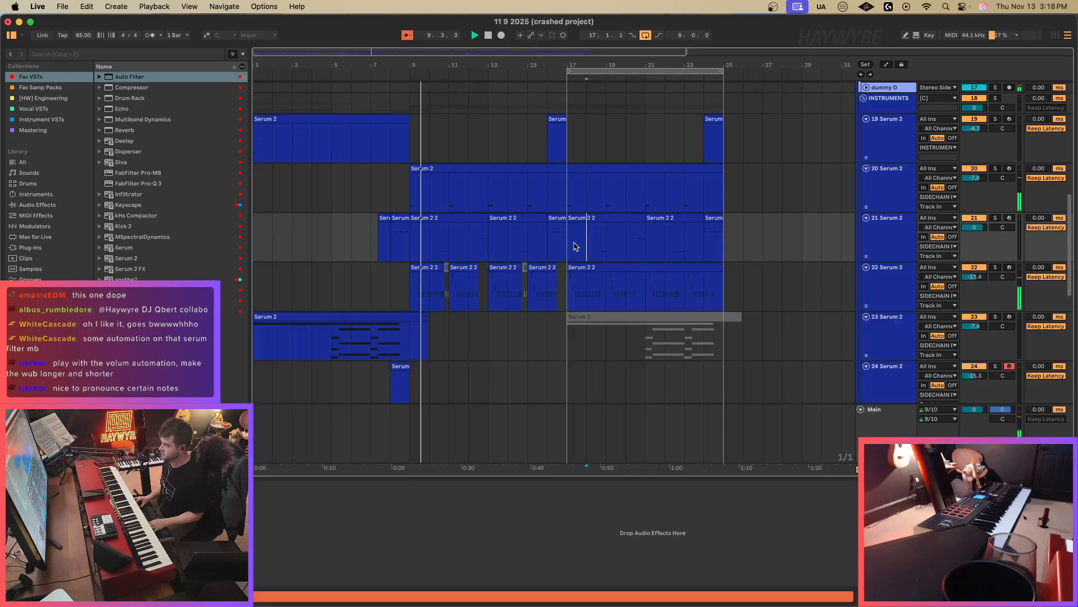
{"action": "left_click", "coordinate": [567, 281]}
{"action": "key", "text": "space"}
{"action": "key", "text": "space"}
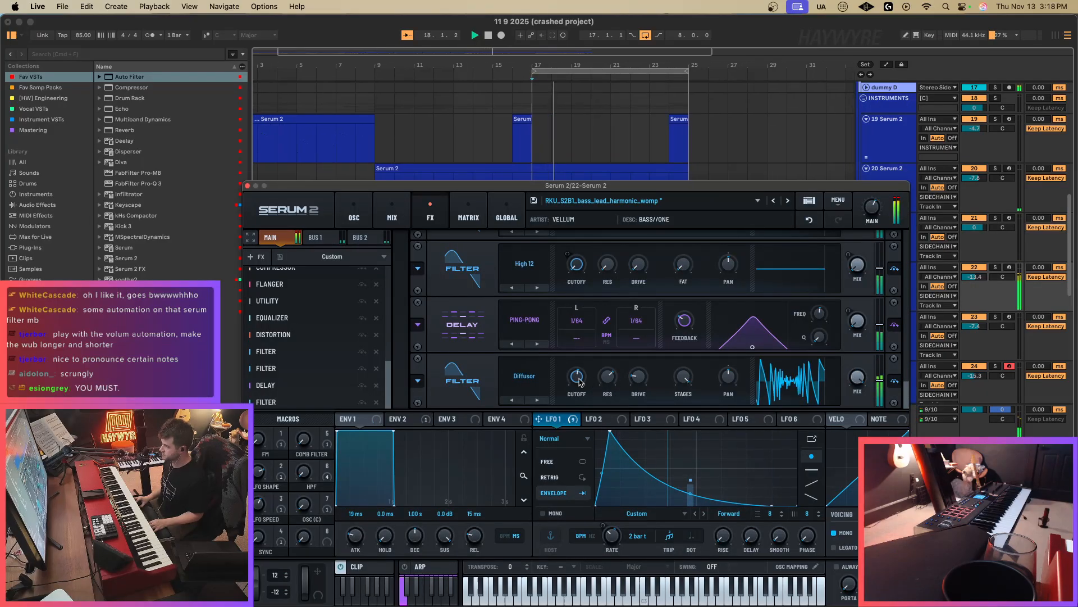
{"action": "left_click_drag", "start_coordinate": [592, 401], "coordinate": [573, 373]}
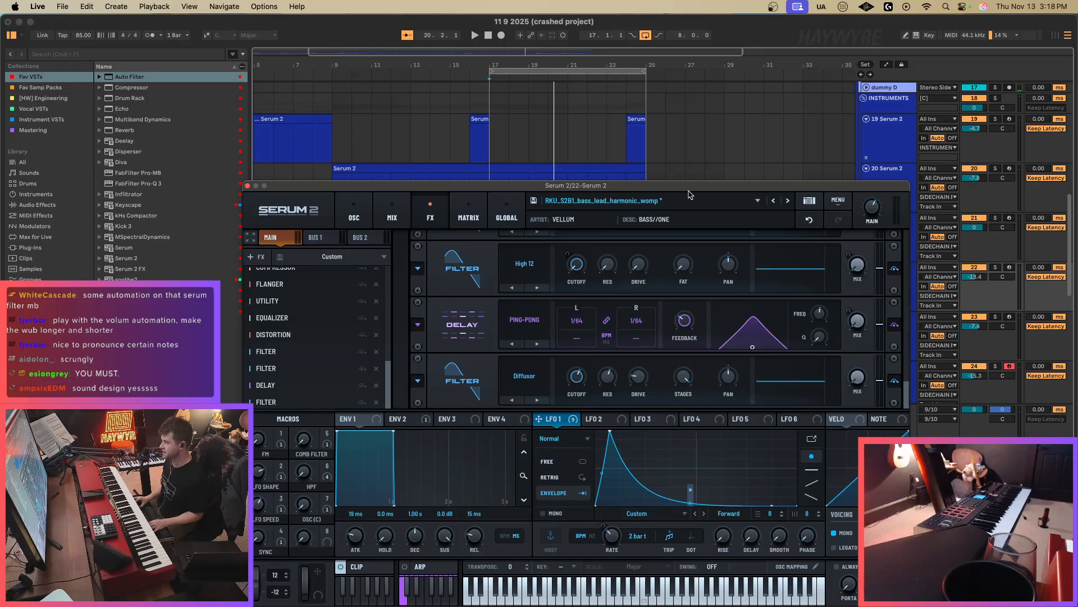
Show the automation lanes and add a C Warp 2 automation point at bar 17 on the 22 Serum 2 track.
{"action": "key", "text": "a"}
{"action": "left_click_drag", "start_coordinate": [689, 189], "coordinate": [700, 376]}
{"action": "left_click", "coordinate": [491, 312]}
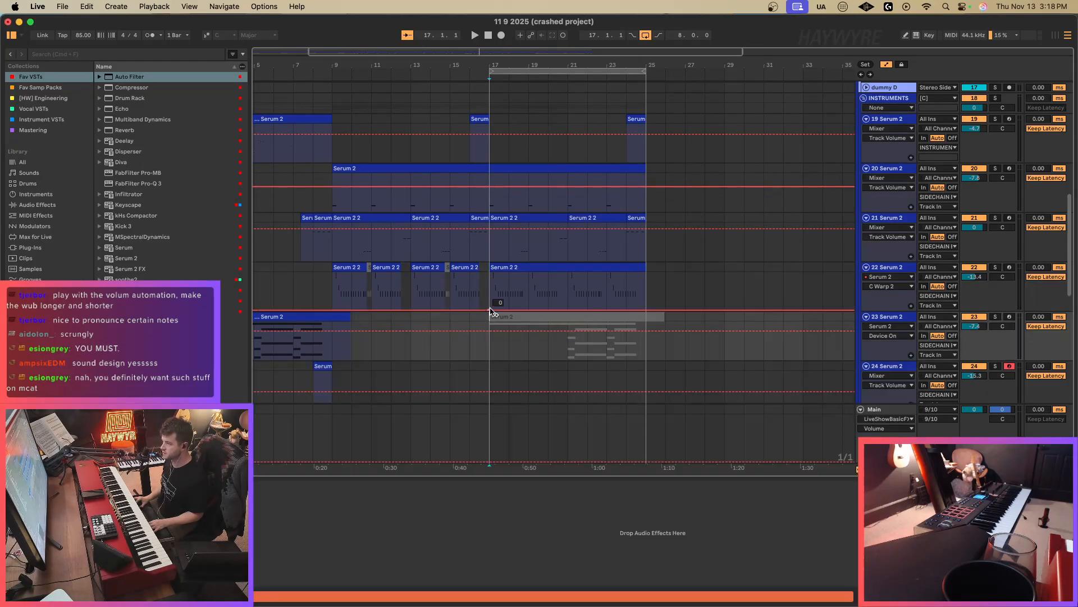
{"action": "left_click", "coordinate": [493, 308]}
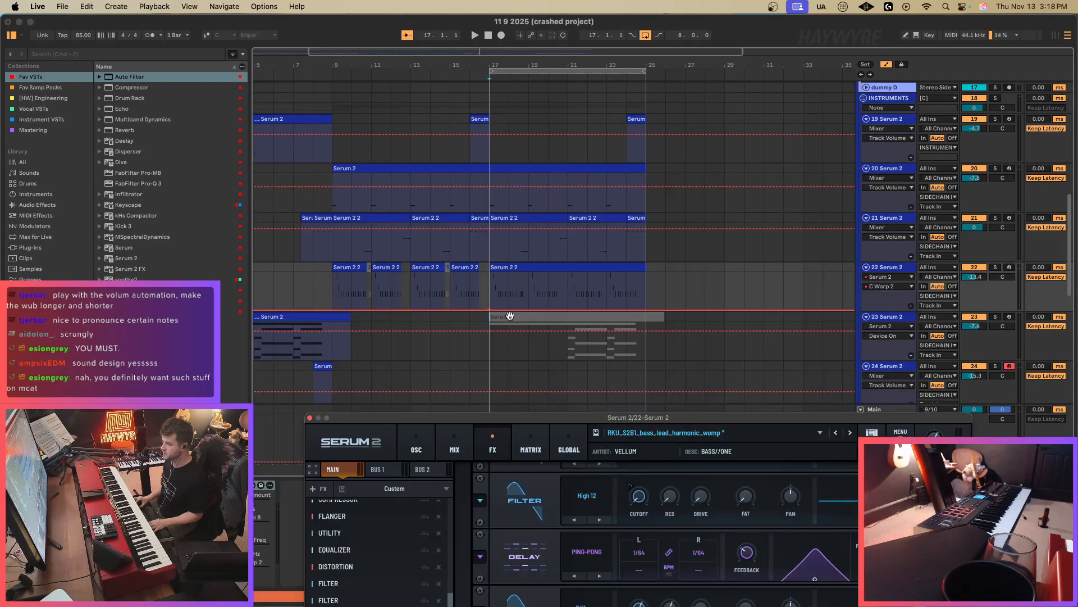
Open track 22's clip at bar 17 in the note editor, play it and examine its notes.
{"action": "double_click", "coordinate": [497, 276]}
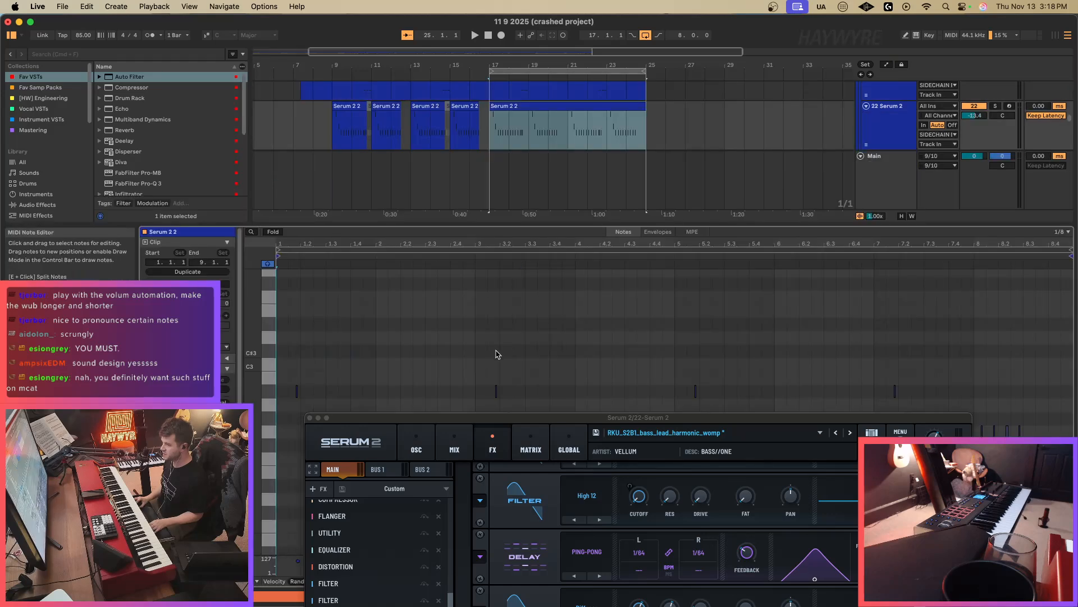
{"action": "key", "text": "space"}
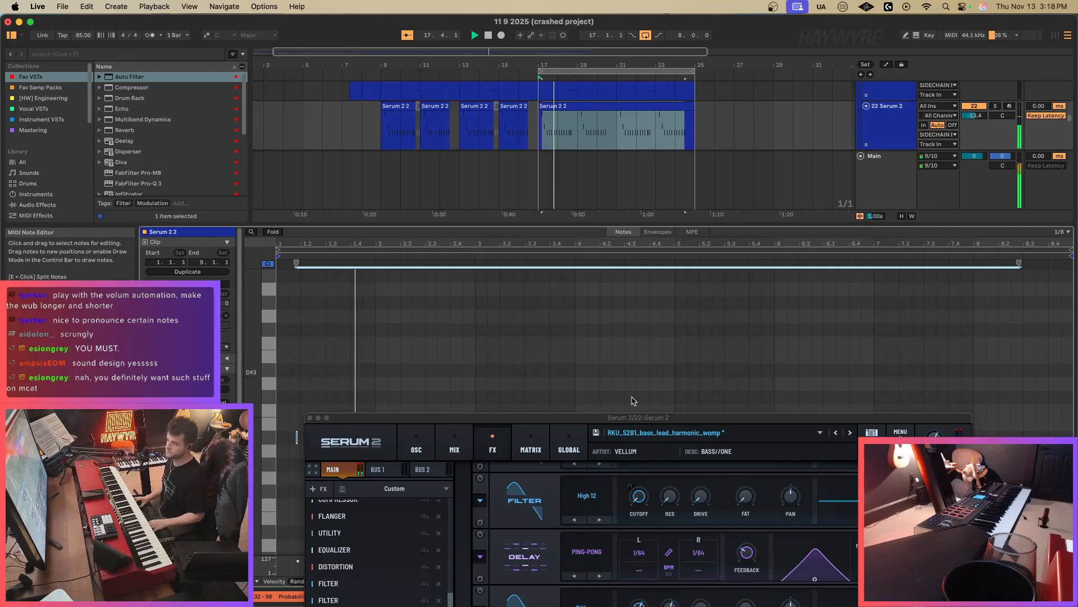
{"action": "left_click", "coordinate": [308, 418]}
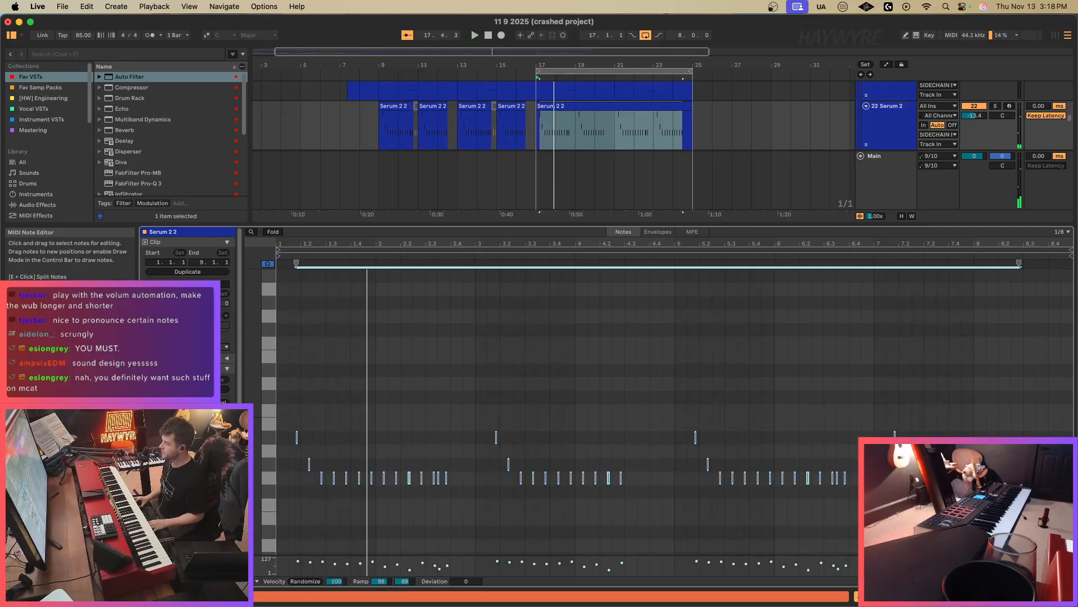
{"action": "left_click_drag", "start_coordinate": [753, 226], "coordinate": [753, 465]}
{"action": "left_click", "coordinate": [112, 485]}
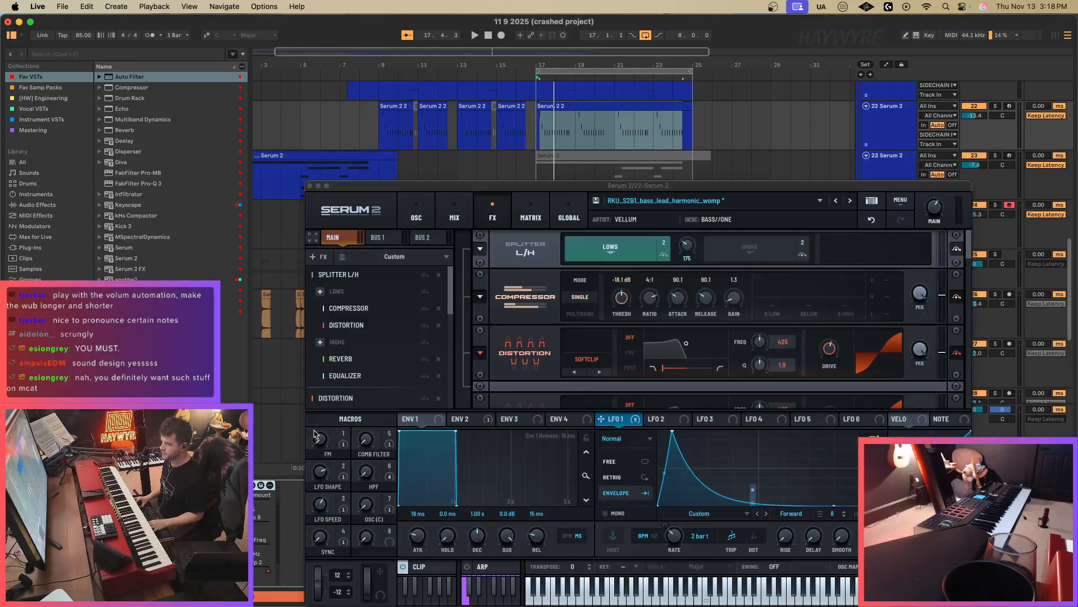
Clear track 22's raised C Warp 2 automation from bar 17 onward.
{"action": "scroll", "coordinate": [970, 243], "scroll_direction": "down", "scroll_amount": 5}
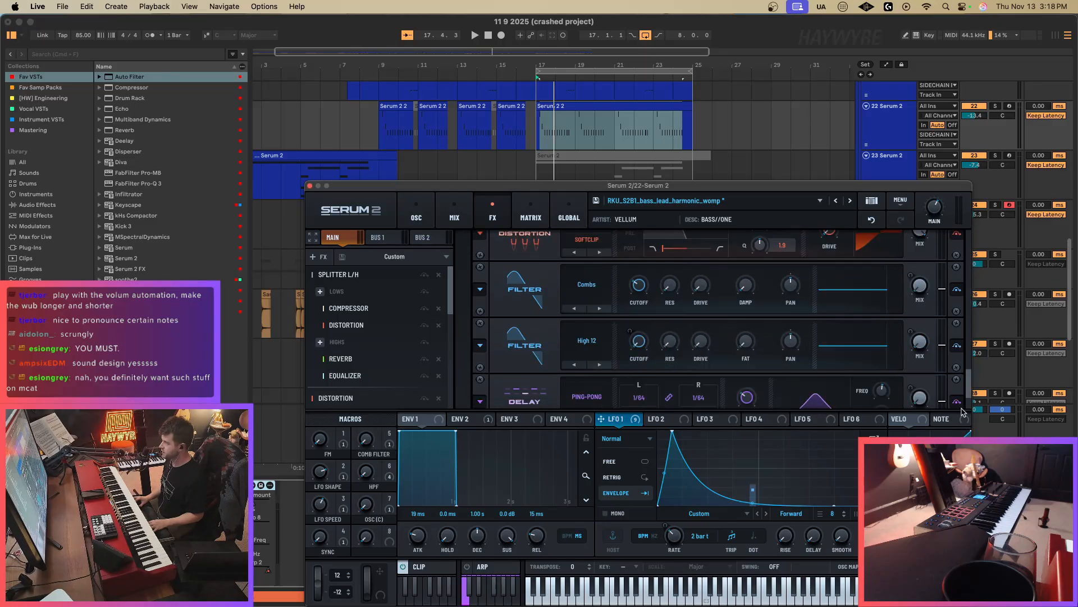
{"action": "key", "text": "a"}
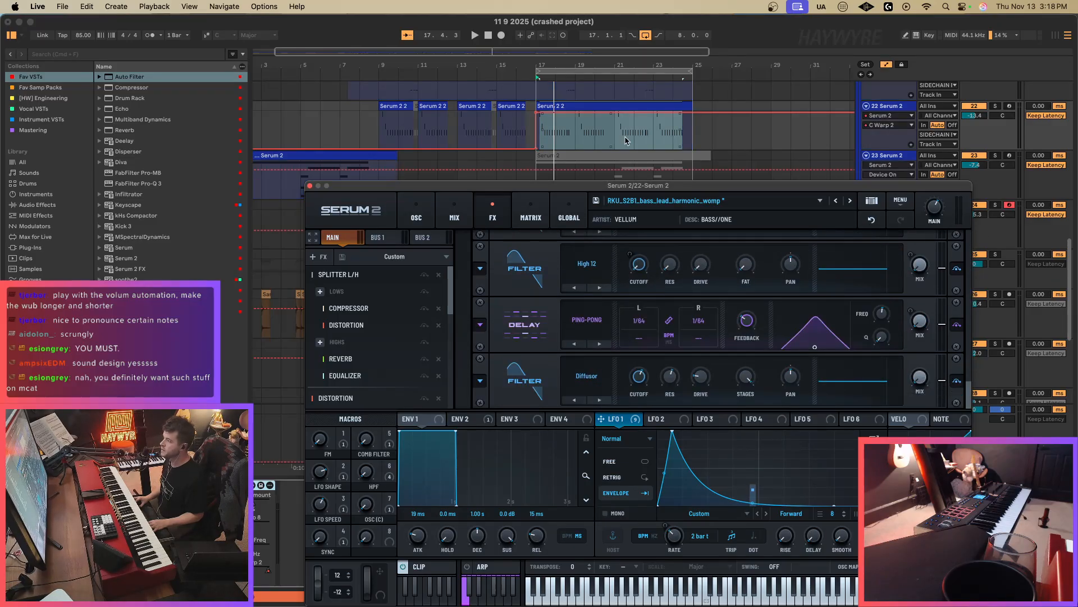
{"action": "scroll", "coordinate": [626, 140], "scroll_direction": "left", "scroll_amount": 1}
{"action": "left_click", "coordinate": [564, 128]}
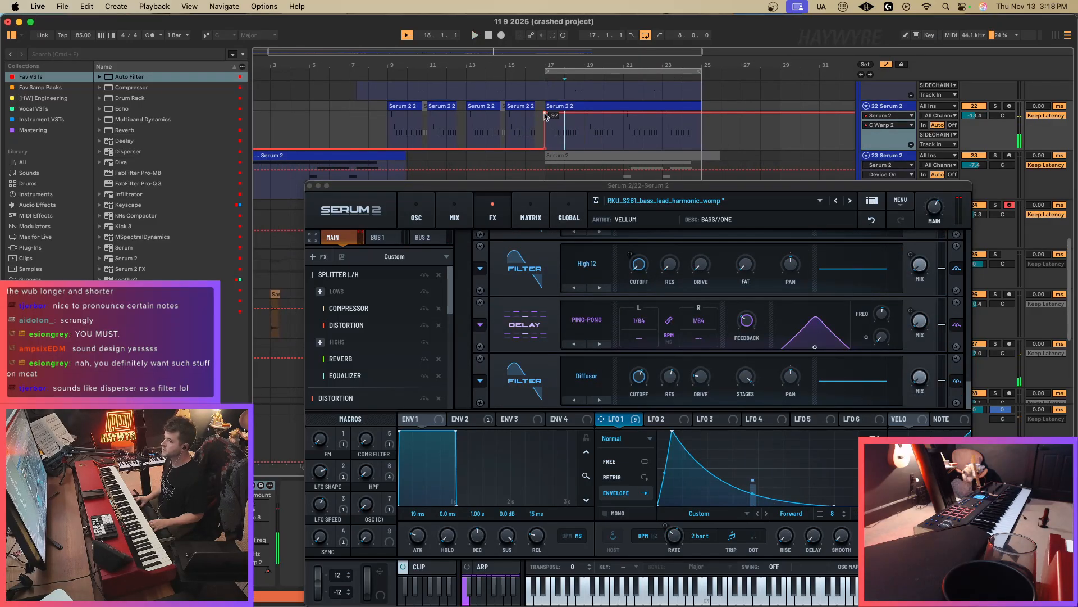
{"action": "left_click_drag", "start_coordinate": [545, 115], "coordinate": [544, 117]}
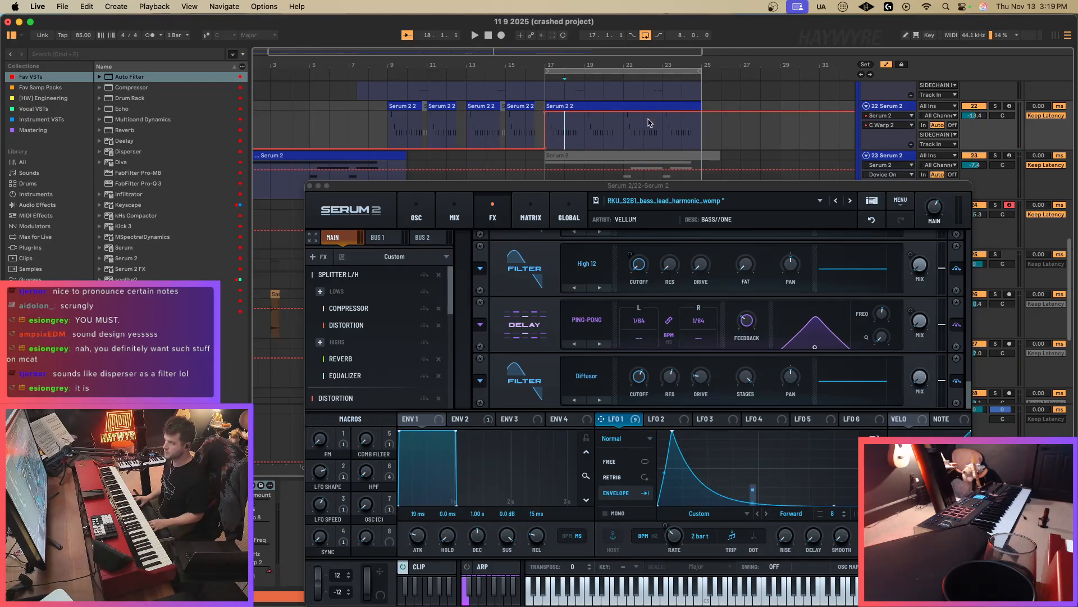
{"action": "left_click_drag", "start_coordinate": [549, 115], "coordinate": [549, 149]}
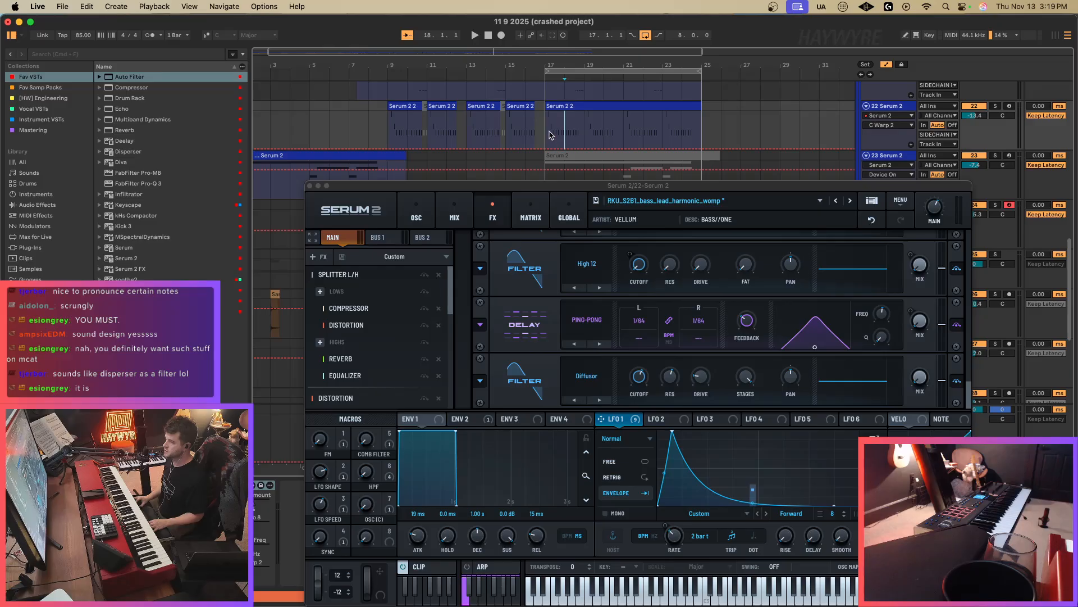
Assign Macro 8 to the Diffusor filter's mix, bring up its automation lane on track 22 and re-enable automation.
{"action": "left_click_drag", "start_coordinate": [921, 378], "coordinate": [926, 354]}
{"action": "mouse_move", "coordinate": [922, 380]}
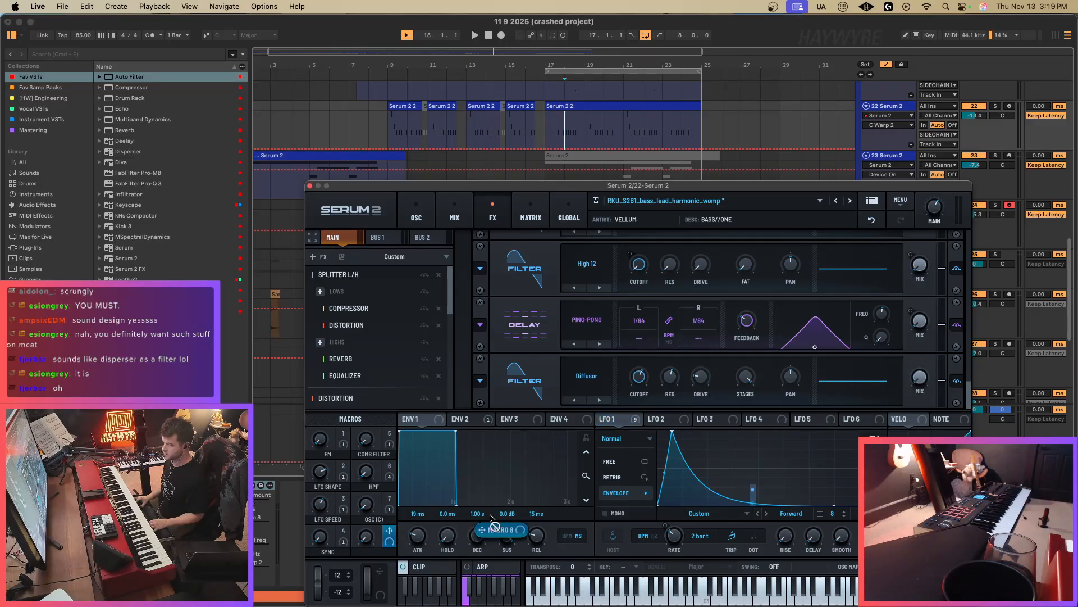
{"action": "left_click_drag", "start_coordinate": [490, 518], "coordinate": [920, 377]}
{"action": "left_click", "coordinate": [366, 538]}
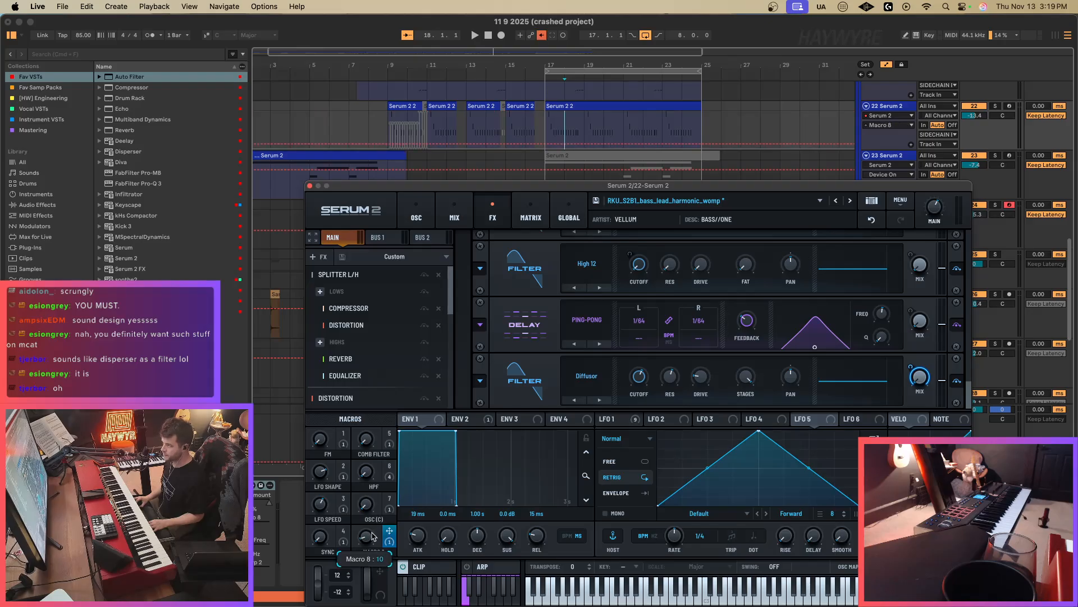
{"action": "left_click", "coordinate": [541, 35]}
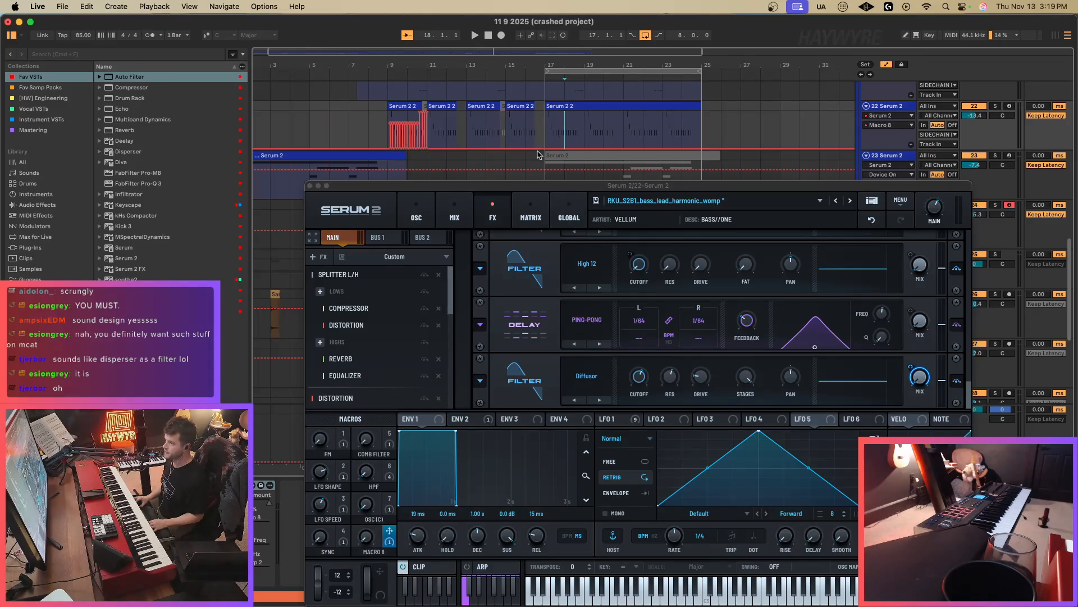
Raise track 22's Macro 8 automation to maximum from bar 17 with a short ramp before it, and play the section.
{"action": "left_click", "coordinate": [541, 150]}
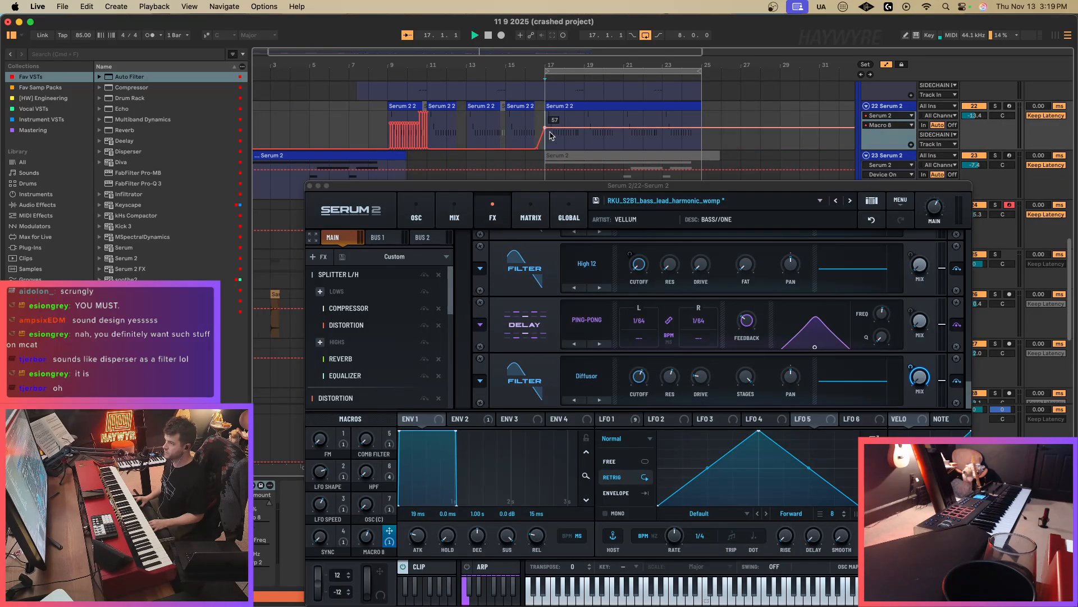
{"action": "key", "text": "space"}
{"action": "left_click_drag", "start_coordinate": [562, 136], "coordinate": [558, 130]}
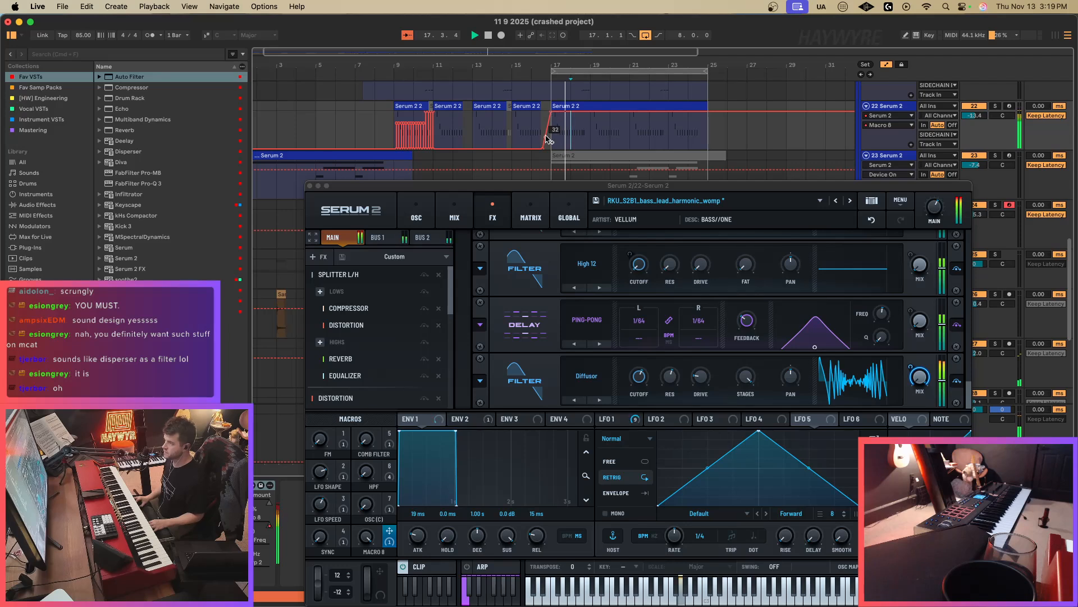
{"action": "key", "text": "a"}
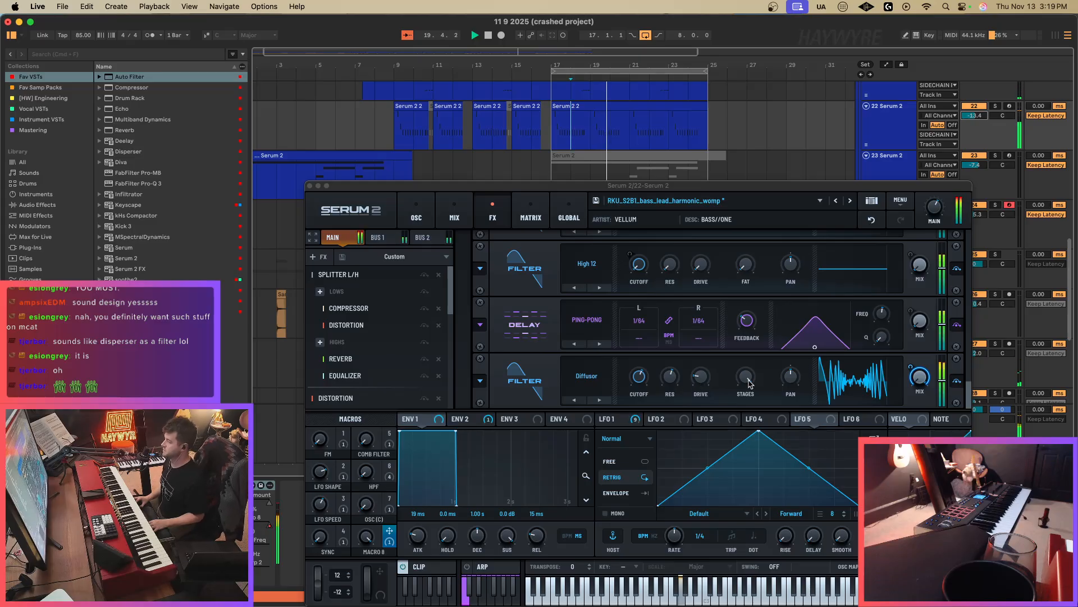
{"action": "key", "text": "space"}
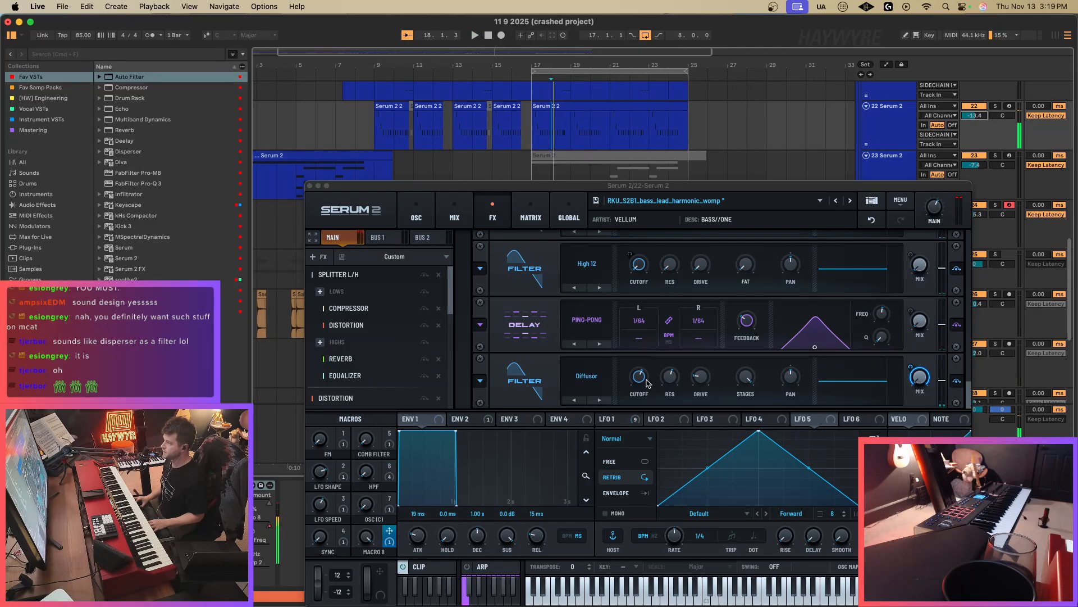
Try to fade track 22's volume automation down to silence around bar 18 while the section plays.
{"action": "left_click", "coordinate": [639, 384]}
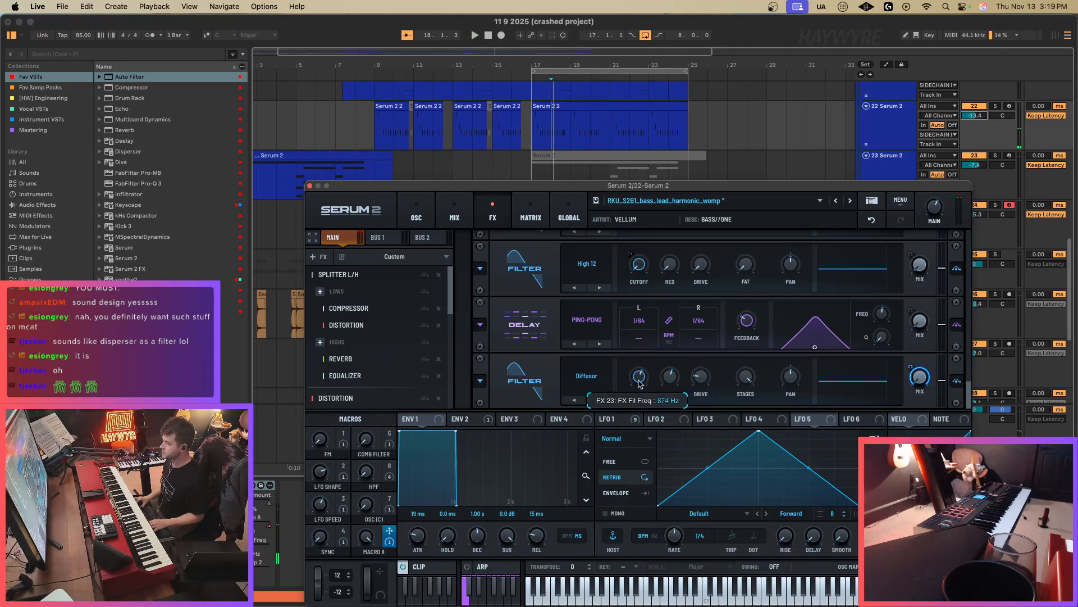
{"action": "key", "text": "a"}
{"action": "left_click_drag", "start_coordinate": [503, 53], "coordinate": [494, 67]}
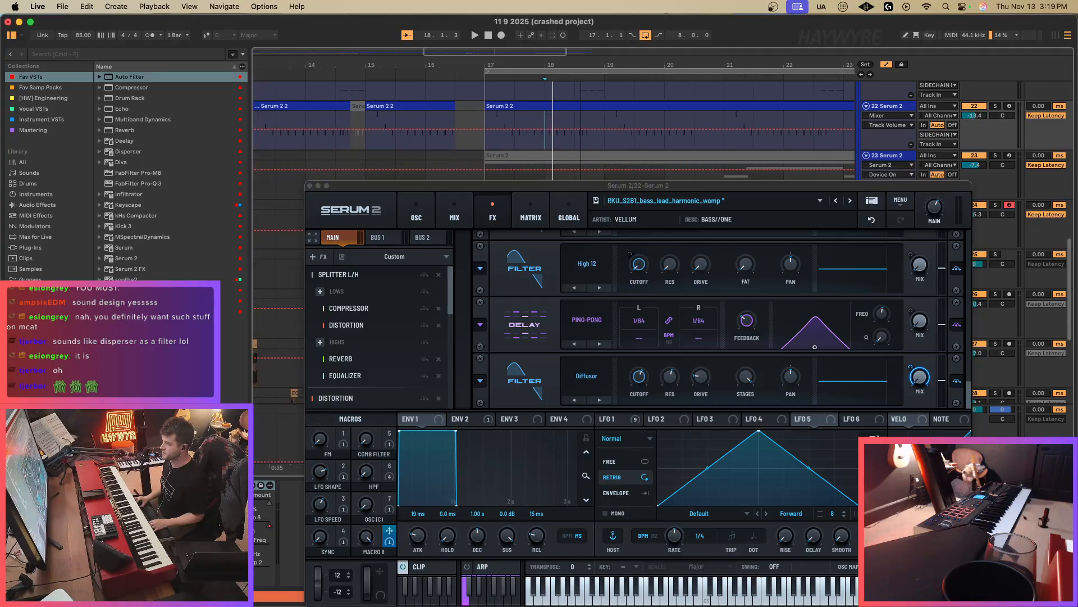
{"action": "left_click", "coordinate": [510, 141]}
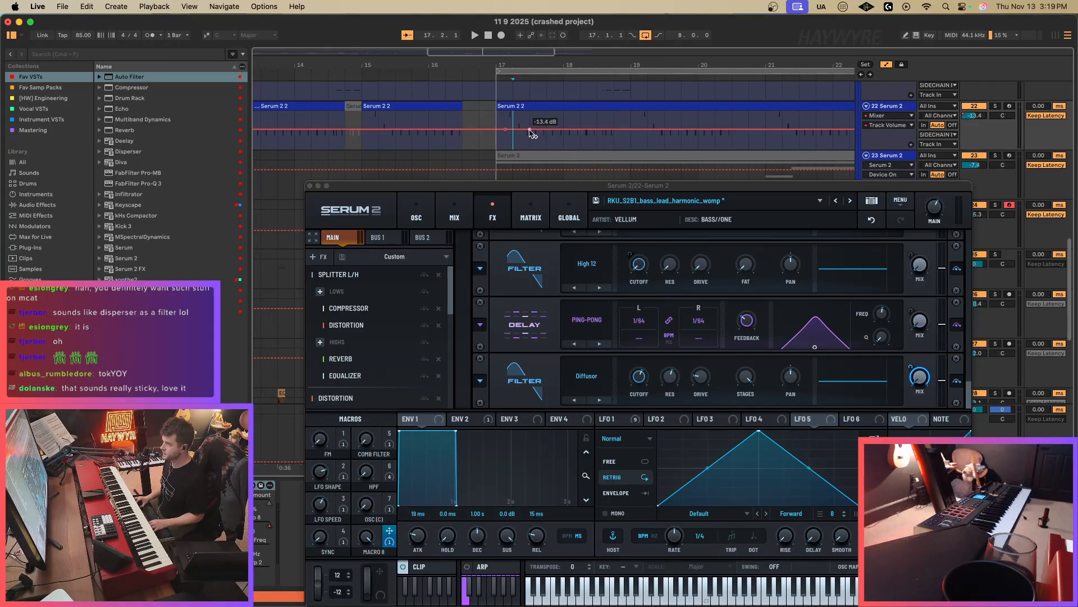
{"action": "key", "text": "space"}
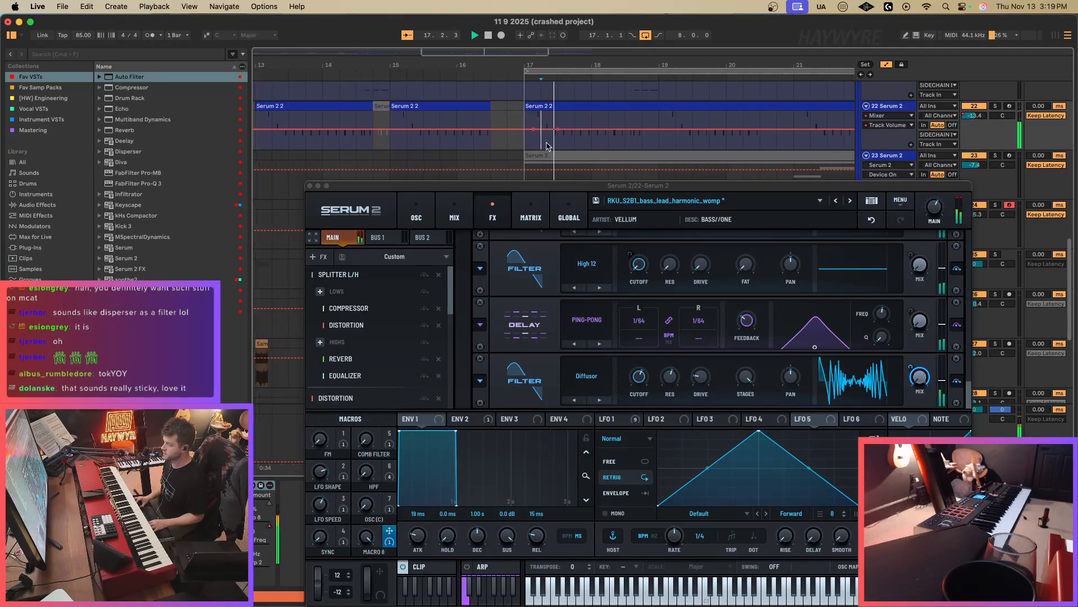
{"action": "left_click", "coordinate": [588, 132]}
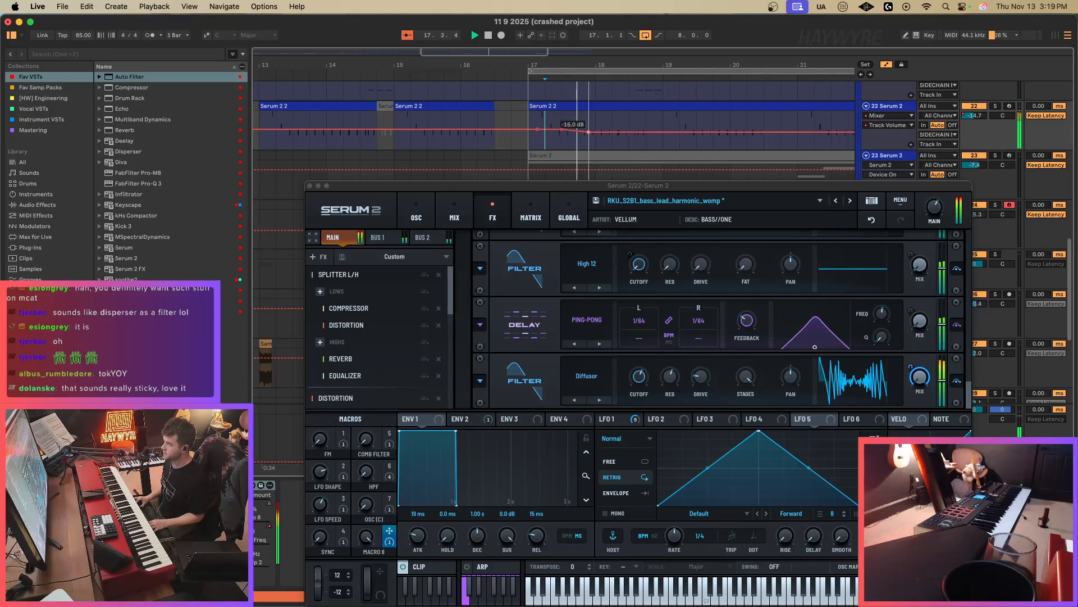
{"action": "left_click_drag", "start_coordinate": [588, 132], "coordinate": [612, 148]}
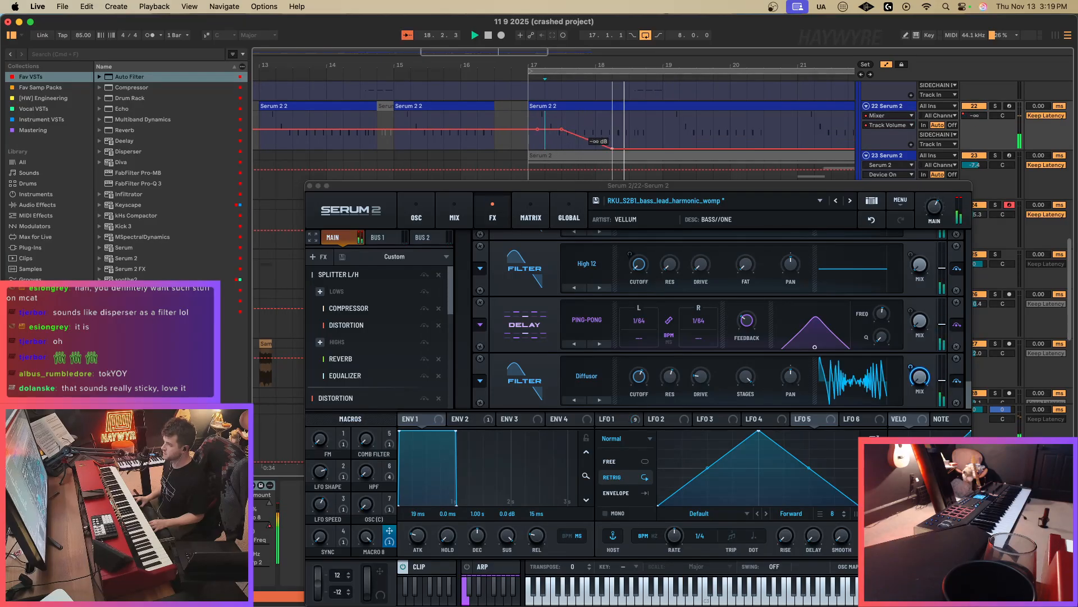
{"action": "key", "text": "space"}
{"action": "key", "text": "super+z"}
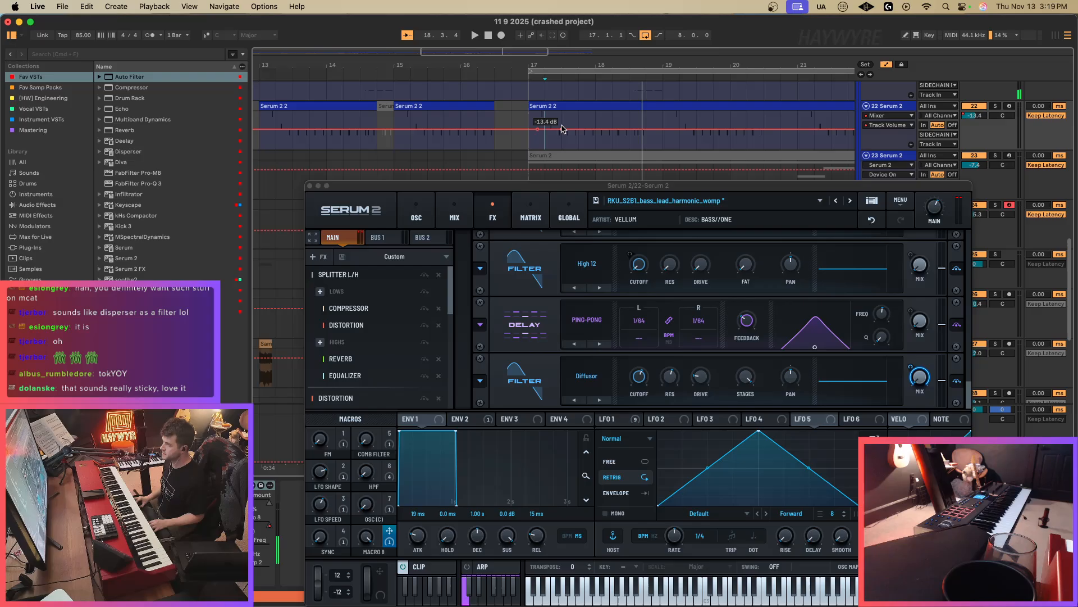
Play the section and check the modulation options of the Diffusor filter's cutoff.
{"action": "left_click", "coordinate": [643, 371]}
{"action": "key", "text": "space"}
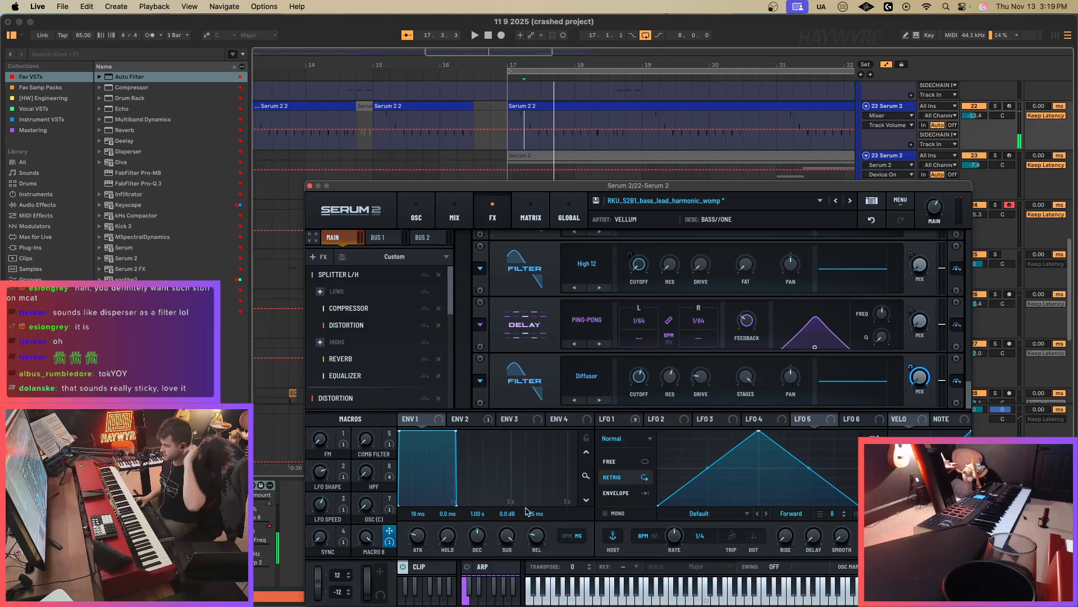
{"action": "right_click", "coordinate": [632, 381]}
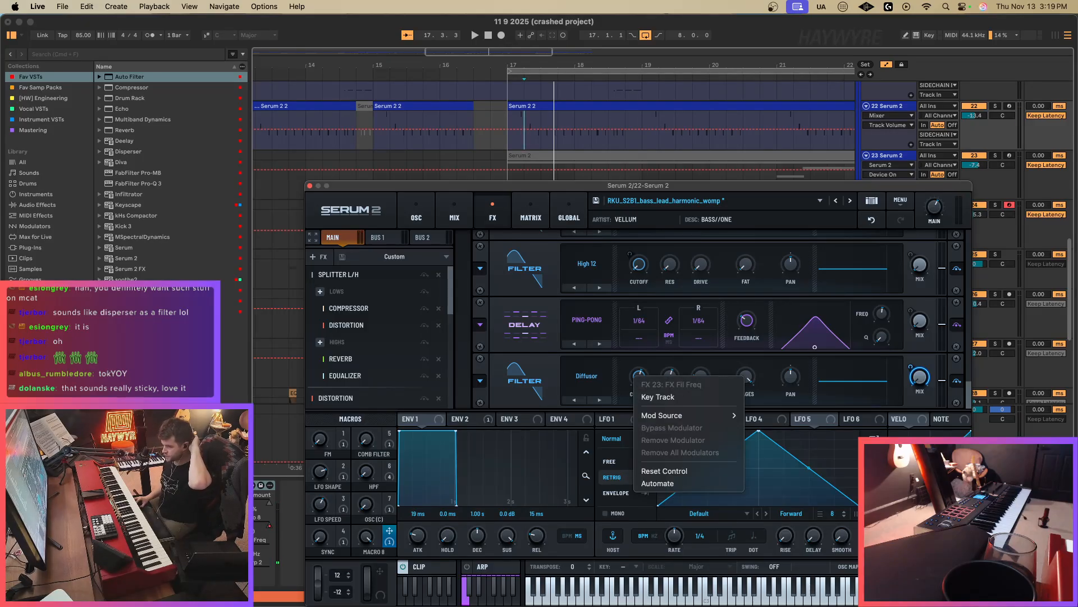
{"action": "left_click", "coordinate": [239, 484]}
{"action": "left_click", "coordinate": [239, 484]}
{"action": "left_click", "coordinate": [641, 382]}
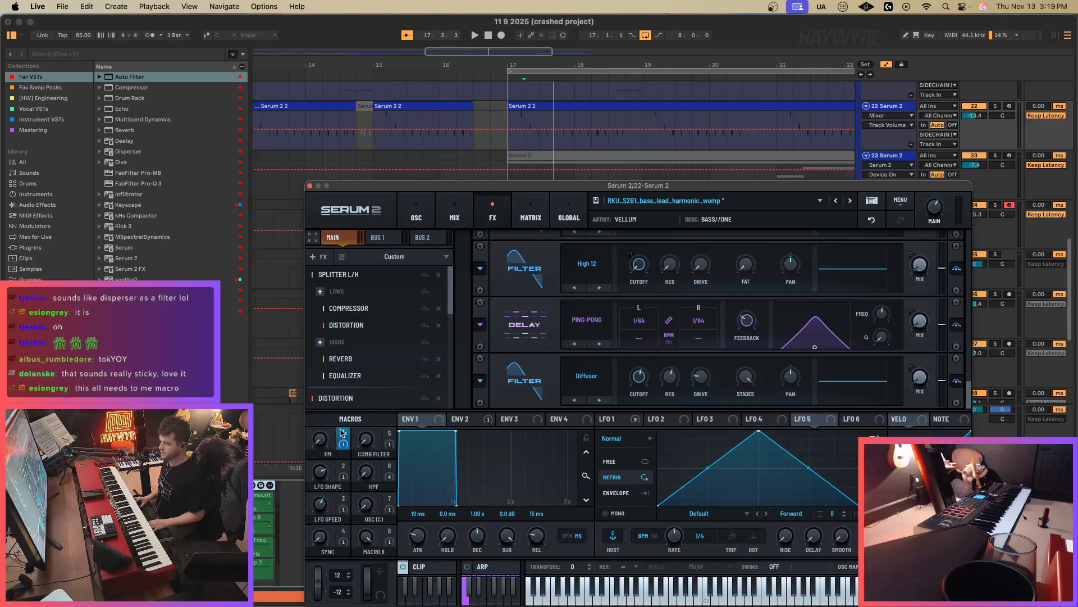
Show the oscillators and audition the FM macro's effect on the bass.
{"action": "left_click", "coordinate": [418, 215]}
{"action": "left_click", "coordinate": [233, 484]}
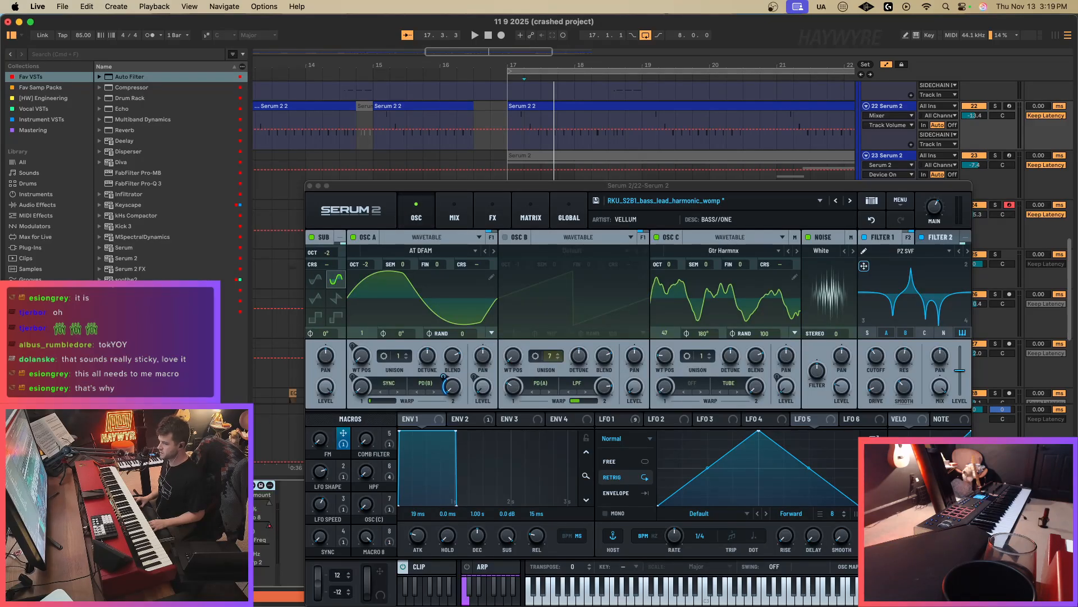
{"action": "left_click_drag", "start_coordinate": [320, 440], "coordinate": [369, 168]}
{"action": "key", "text": "space"}
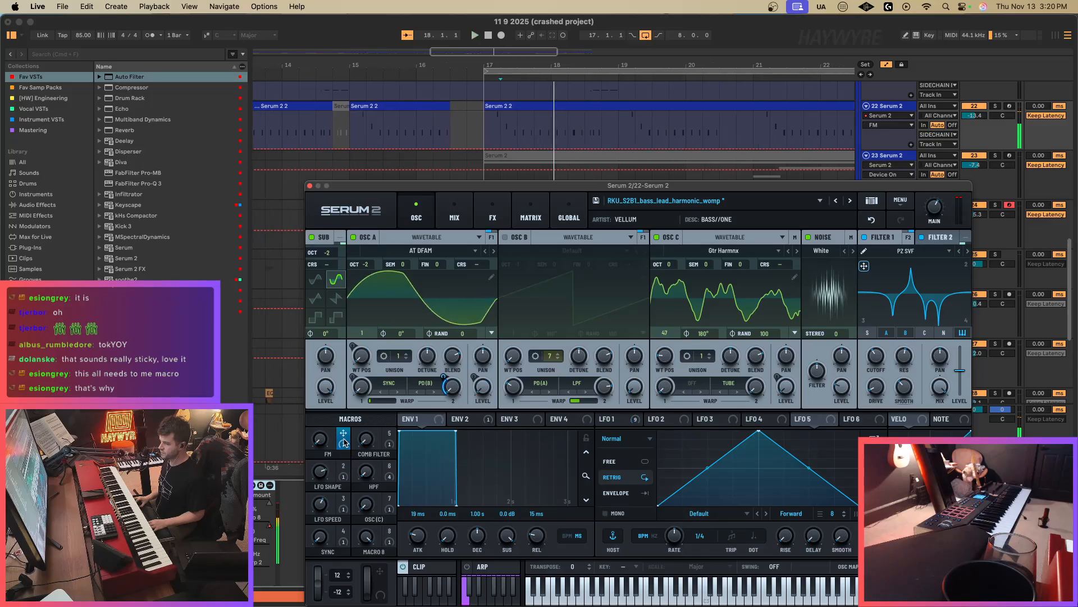
Remove the FM macro's modulation assignment and return to the effects rack.
{"action": "right_click", "coordinate": [343, 442]}
{"action": "left_click", "coordinate": [387, 475]}
{"action": "left_click", "coordinate": [492, 214]}
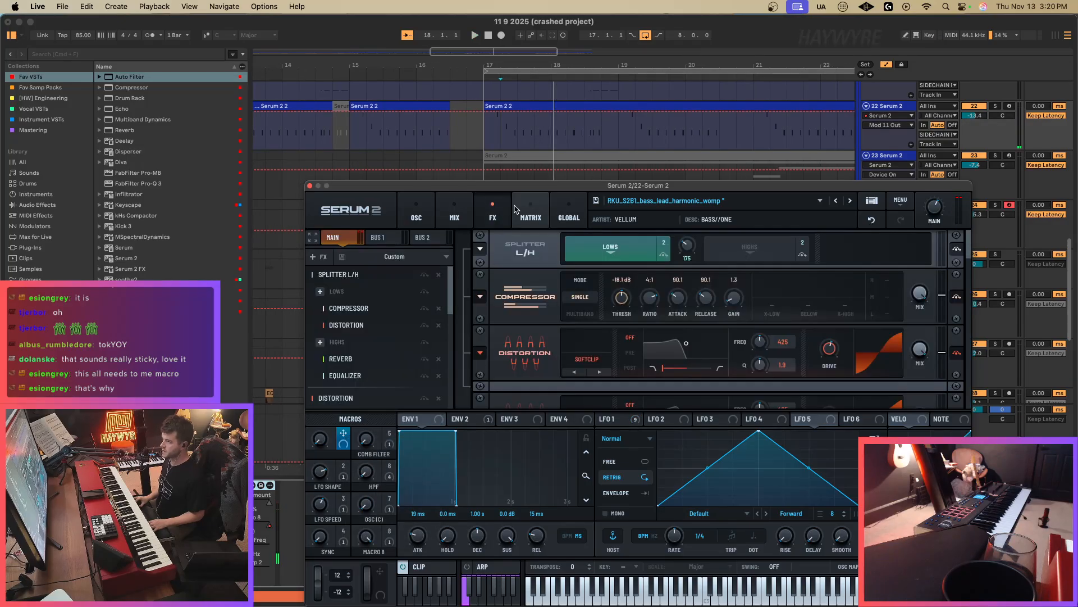
Assign the FM macro to the Diffusor filter's cutoff, set the macro to 62 and audition it.
{"action": "scroll", "coordinate": [674, 314], "scroll_direction": "down", "scroll_amount": 10}
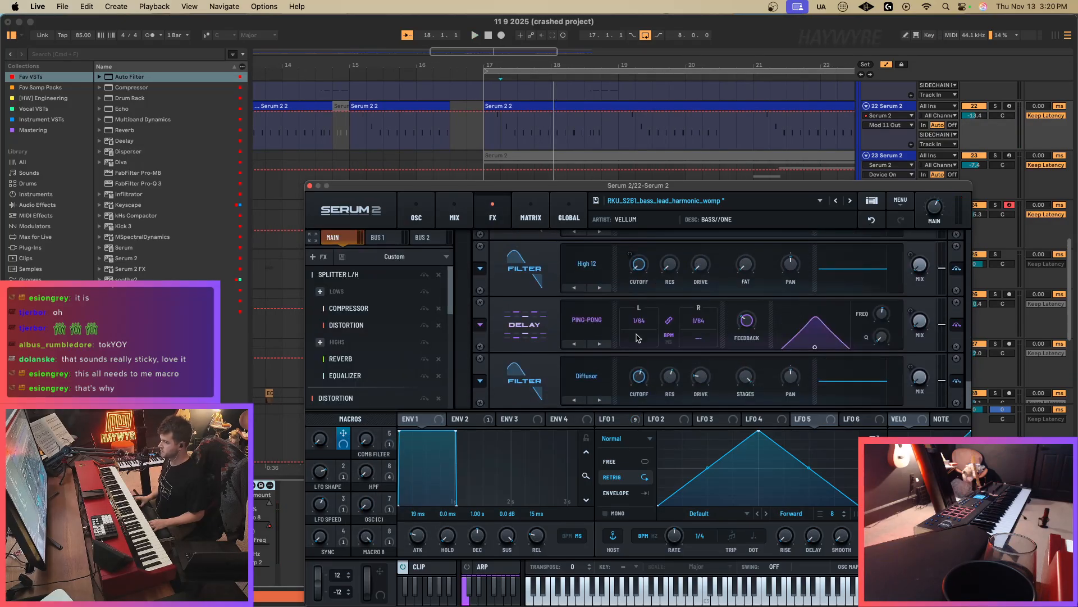
{"action": "left_click_drag", "start_coordinate": [683, 433], "coordinate": [640, 384]}
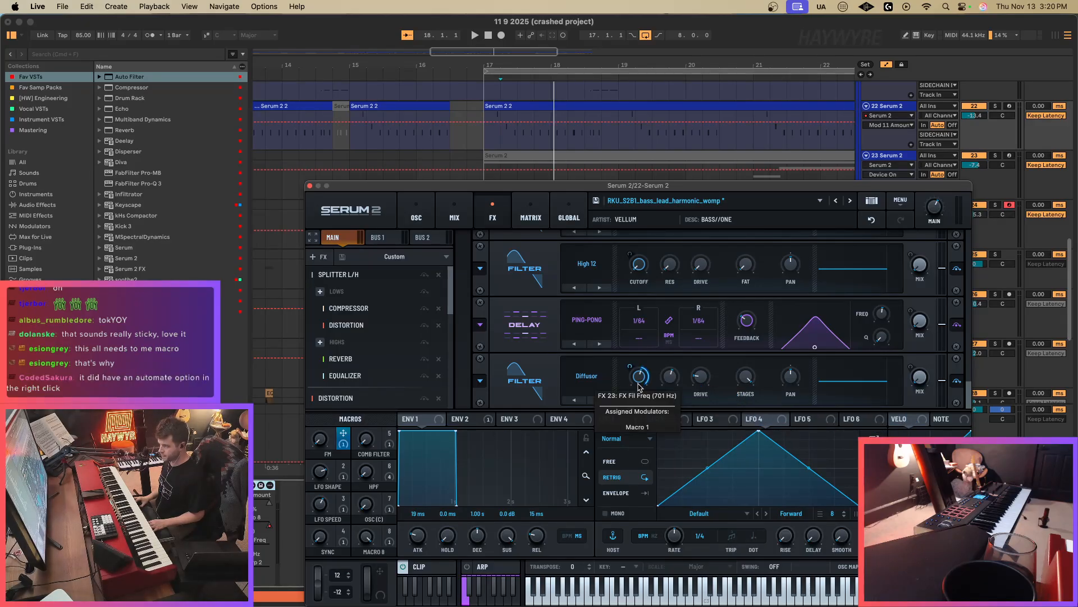
{"action": "mouse_move", "coordinate": [640, 388]}
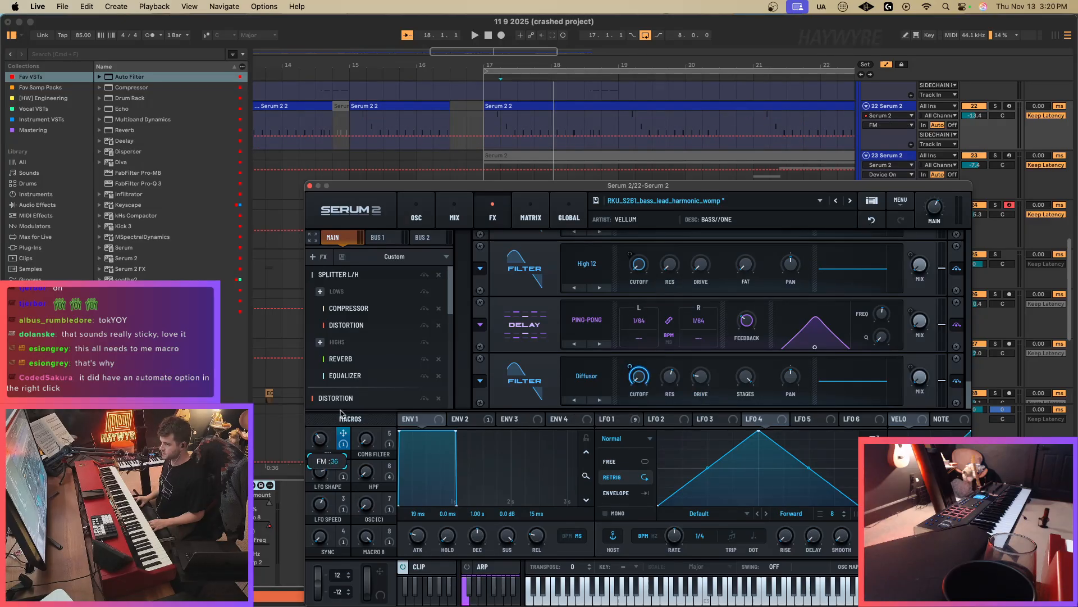
{"action": "key", "text": "space"}
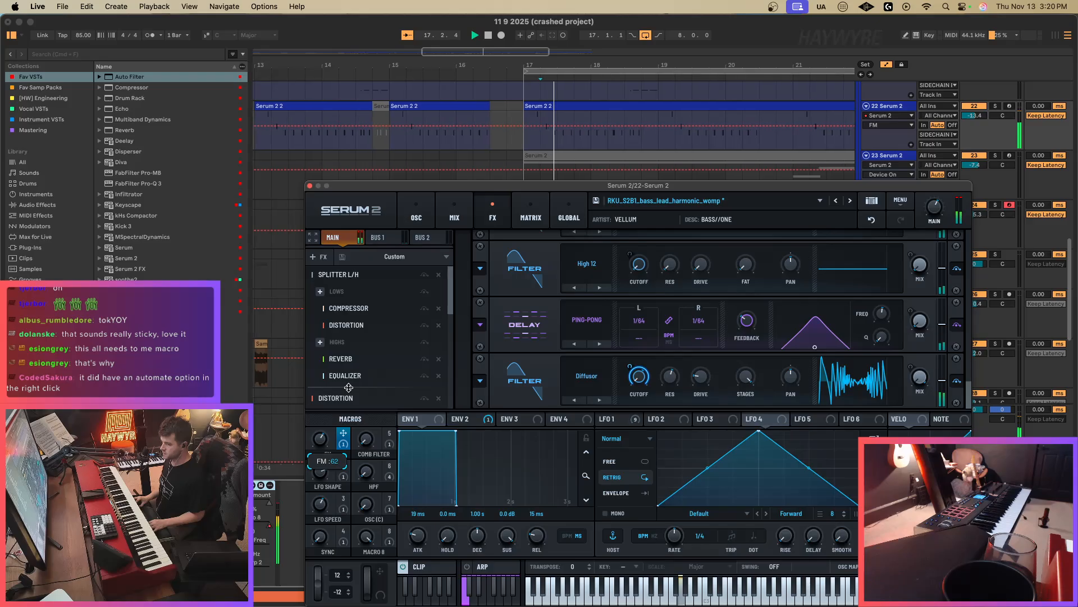
{"action": "key", "text": "space"}
Automate track 22's FM macro to hold 62 from bar 17 and drop to 52 in bar 18.
{"action": "left_click", "coordinate": [545, 127]}
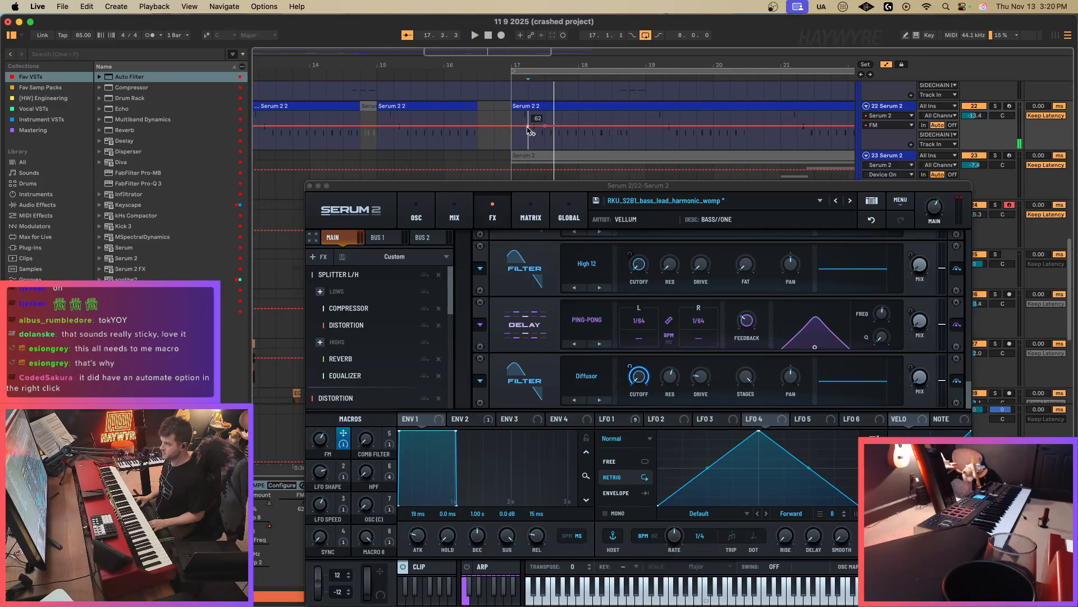
{"action": "key", "text": "space"}
{"action": "mouse_move", "coordinate": [521, 127]}
{"action": "left_mouse_down"}
{"action": "mouse_move", "coordinate": [545, 128]}
{"action": "mouse_move", "coordinate": [545, 146]}
{"action": "mouse_move", "coordinate": [545, 126]}
{"action": "left_mouse_up"}
{"action": "key", "text": "space"}
{"action": "key", "text": "space"}
{"action": "left_click", "coordinate": [521, 120]}
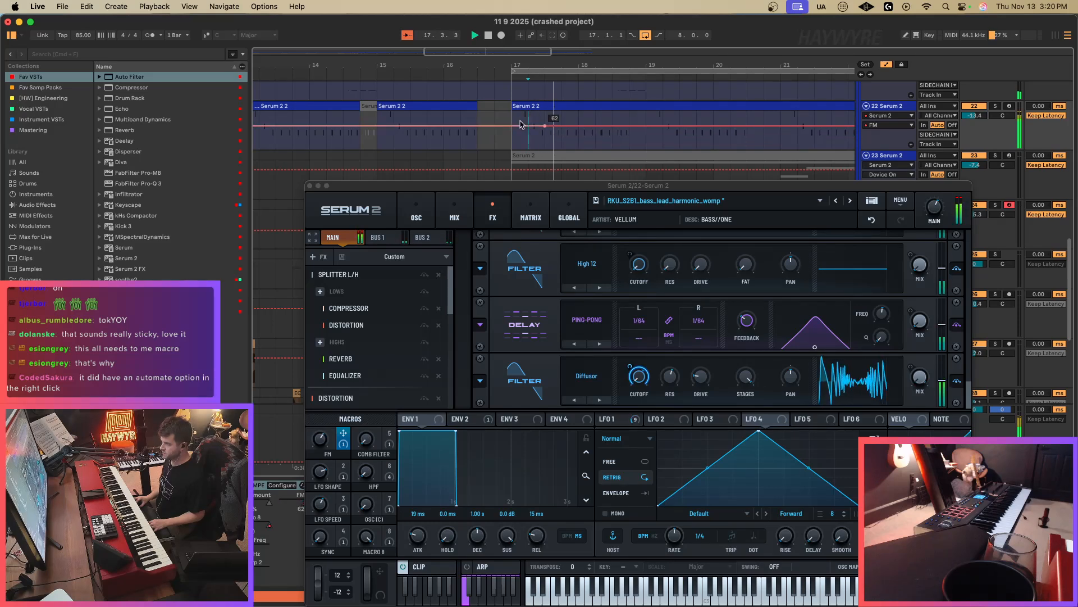
{"action": "left_click", "coordinate": [600, 143]}
{"action": "left_click", "coordinate": [605, 127]}
{"action": "left_click_drag", "start_coordinate": [618, 126], "coordinate": [619, 133]}
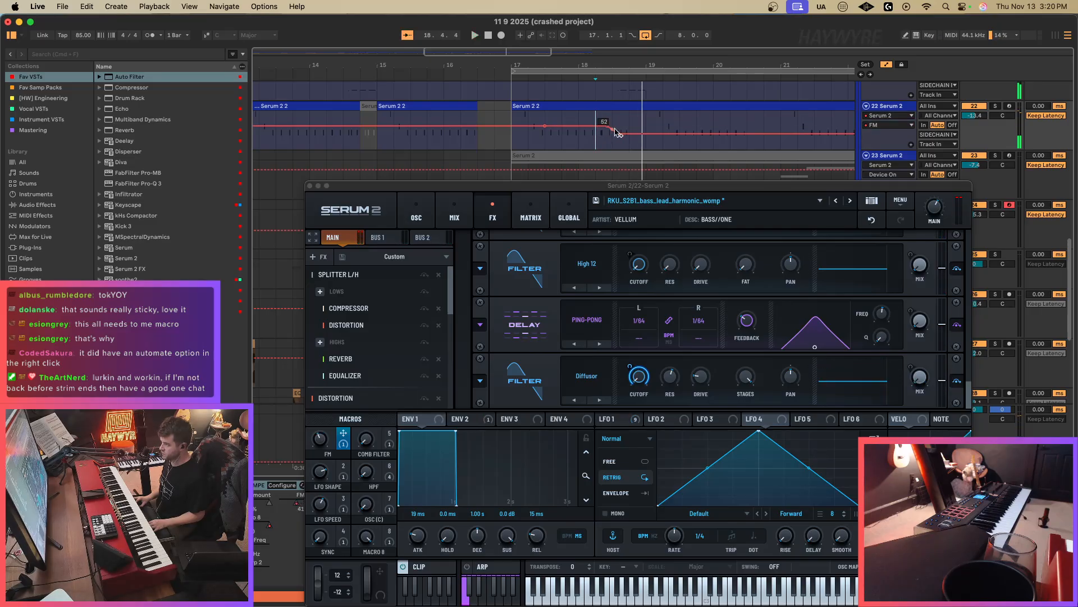
Duplicate track 22's bars 17 and 18 with their automation into bars 19 and 20, audition them and close the synth window.
{"action": "left_click", "coordinate": [672, 116]}
{"action": "left_click_drag", "start_coordinate": [511, 121], "coordinate": [644, 120]}
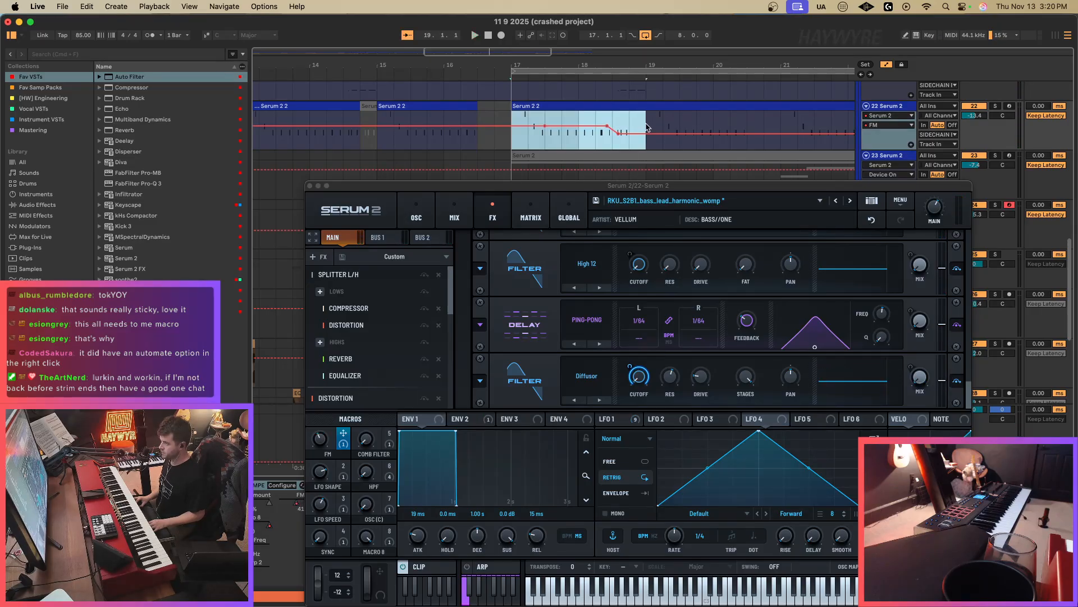
{"action": "key", "text": "super+d"}
{"action": "key", "text": "space"}
{"action": "key", "text": "a"}
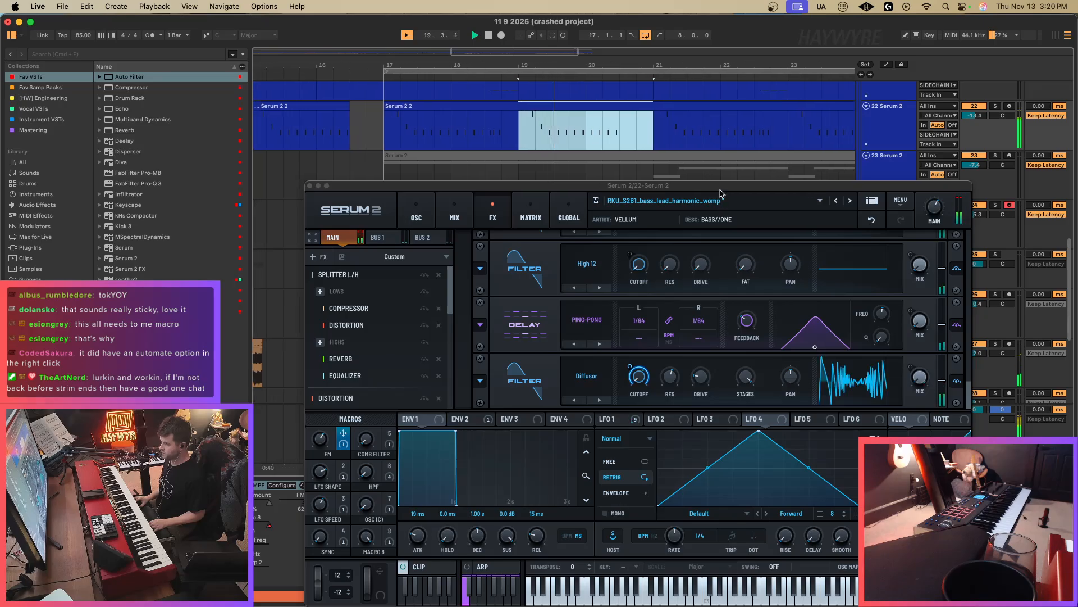
{"action": "left_click_drag", "start_coordinate": [721, 186], "coordinate": [727, 187]}
{"action": "left_click", "coordinate": [544, 138]}
{"action": "key", "text": "space"}
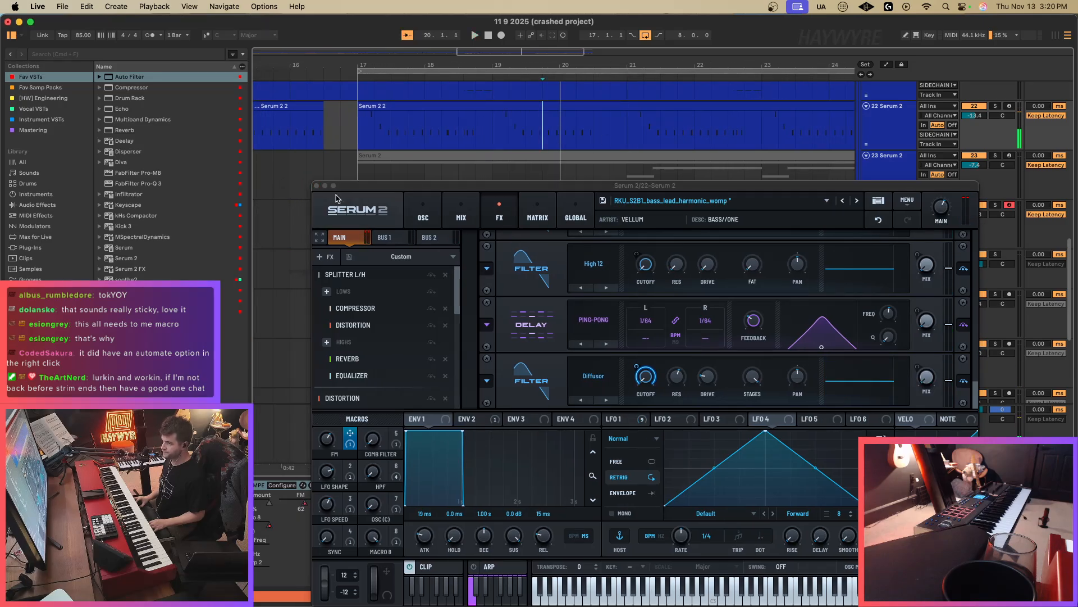
{"action": "left_click", "coordinate": [316, 185]}
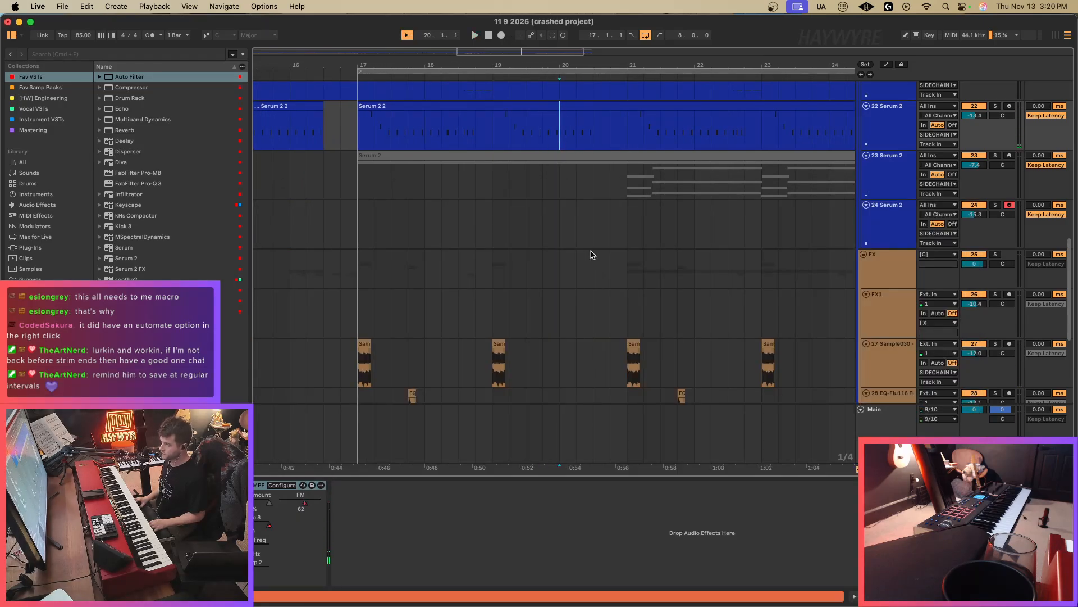
Play the arrangement from bar 17 with the instrument tracks in view.
{"action": "scroll", "coordinate": [590, 254], "scroll_direction": "up", "scroll_amount": 5}
{"action": "key", "text": "a"}
{"action": "key", "text": "a"}
{"action": "left_click", "coordinate": [359, 208]}
{"action": "key", "text": "space"}
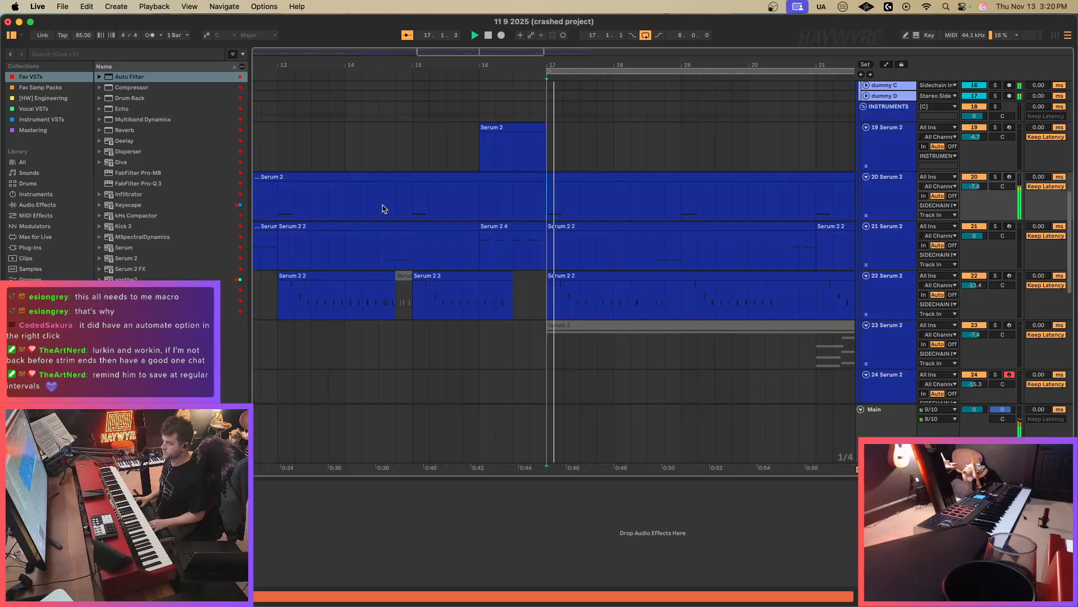
{"action": "key", "text": "space"}
Add a Multiband Dynamics effect to track 20's Serum 2 and return to bar 9.
{"action": "left_click_drag", "start_coordinate": [501, 51], "coordinate": [414, 27]}
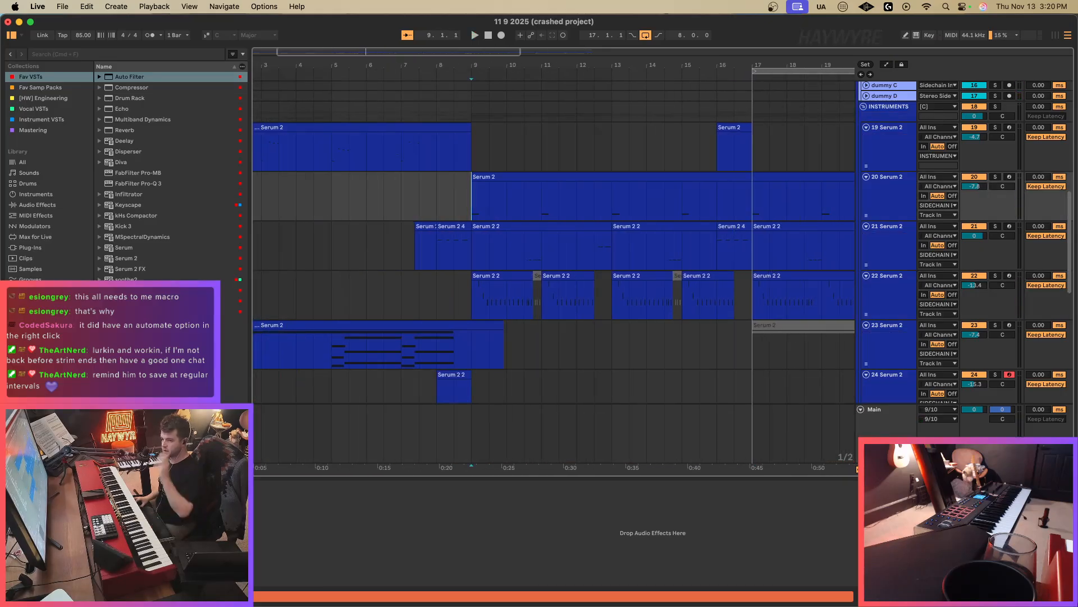
{"action": "left_click_drag", "start_coordinate": [149, 124], "coordinate": [598, 200]}
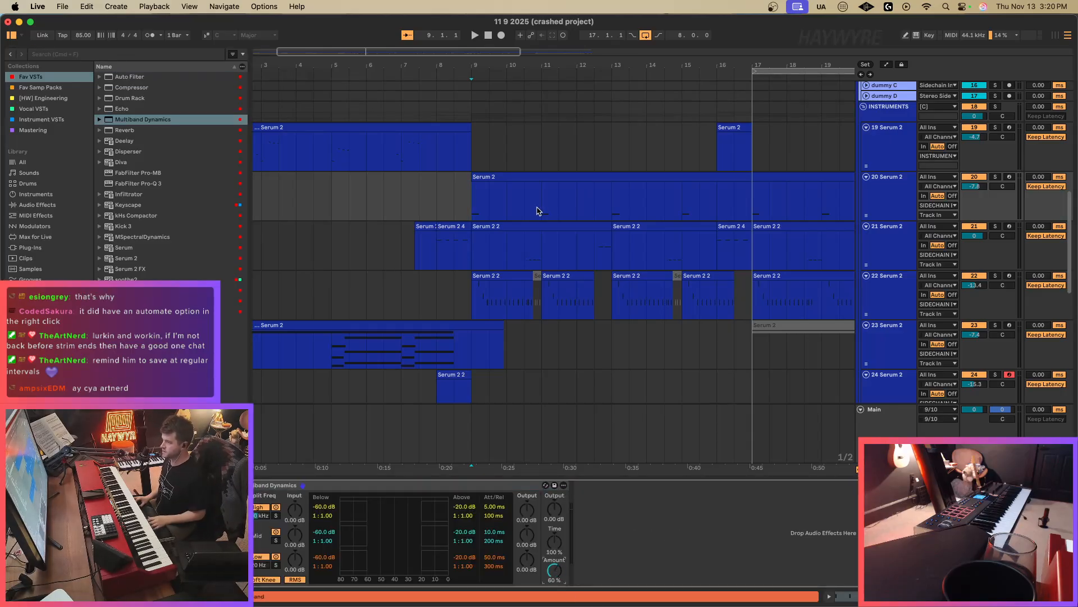
{"action": "left_click", "coordinate": [483, 205]}
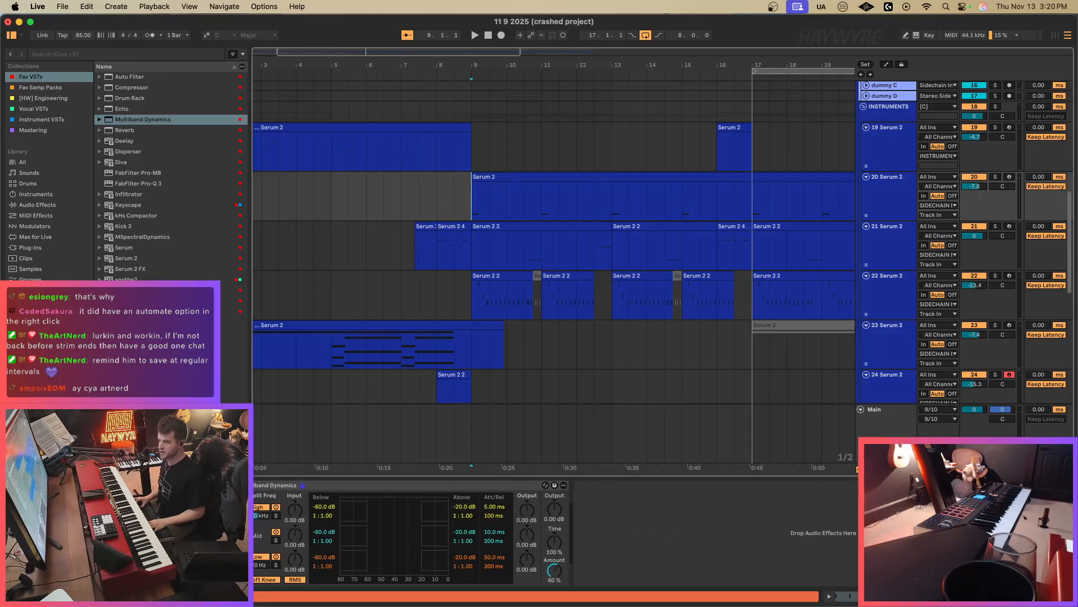
Insert a Reverb with 62% dry/wet before track 20's Multiband Dynamics and set the Multiband Dynamics amount to 0%.
{"action": "left_click", "coordinate": [140, 301]}
{"action": "left_click_drag", "start_coordinate": [130, 130], "coordinate": [328, 497]}
{"action": "left_click_drag", "start_coordinate": [500, 570], "coordinate": [500, 569]}
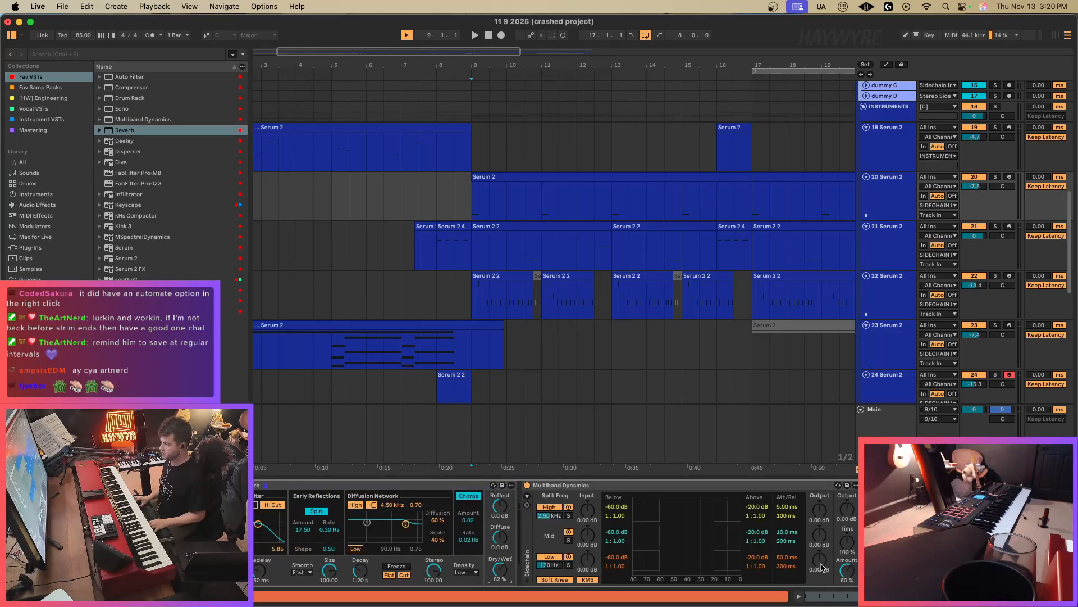
{"action": "left_click", "coordinate": [704, 510]}
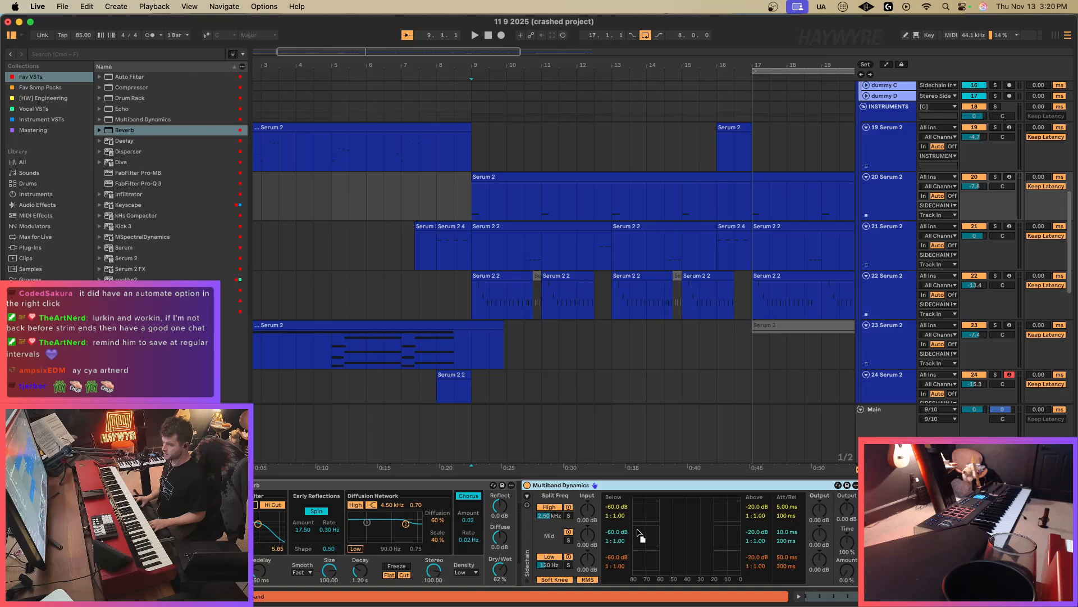
Automate track 20's Reverb dry/wet to stay at 0% into bar 9 and ramp up to 62% just before beat 2.
{"action": "left_click", "coordinate": [490, 196]}
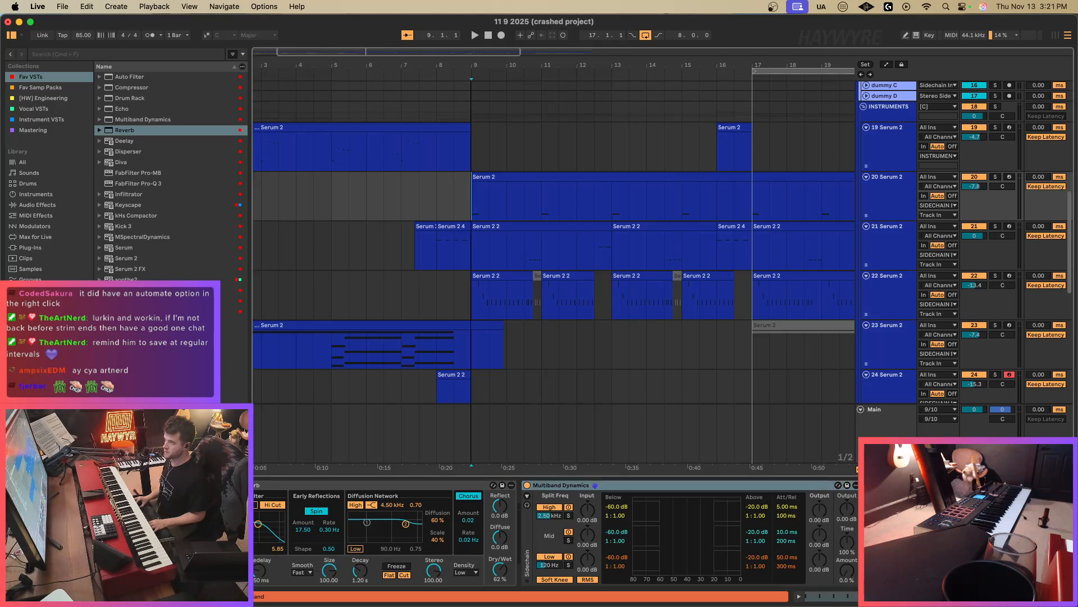
{"action": "left_click_drag", "start_coordinate": [453, 66], "coordinate": [394, 69]}
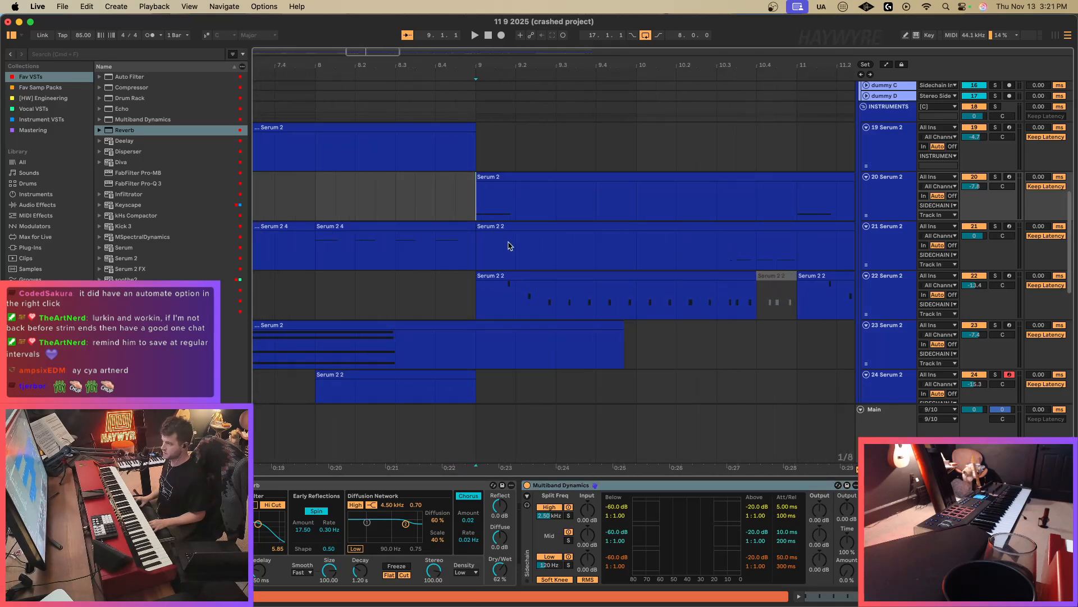
{"action": "left_click_drag", "start_coordinate": [365, 51], "coordinate": [599, 320]}
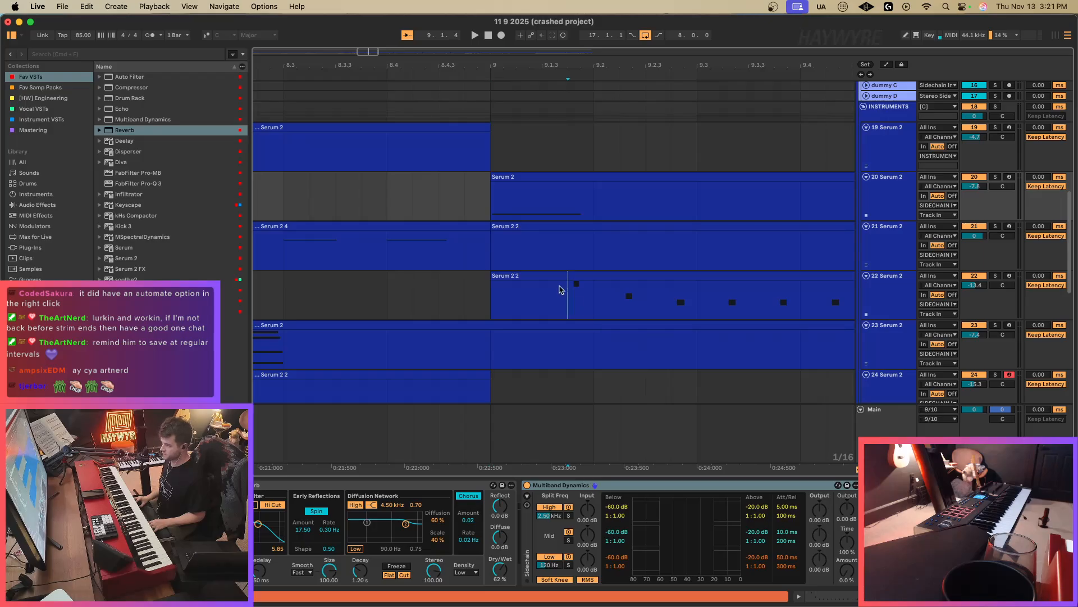
{"action": "left_click", "coordinate": [516, 409]}
{"action": "left_click", "coordinate": [493, 197]}
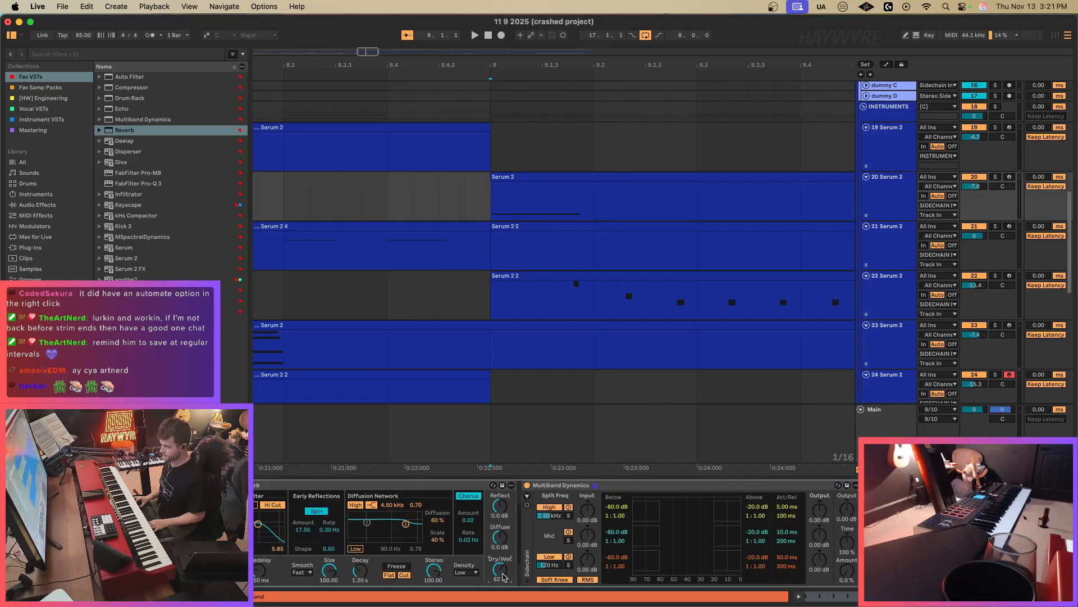
{"action": "key", "text": "a"}
{"action": "left_click", "coordinate": [580, 213]}
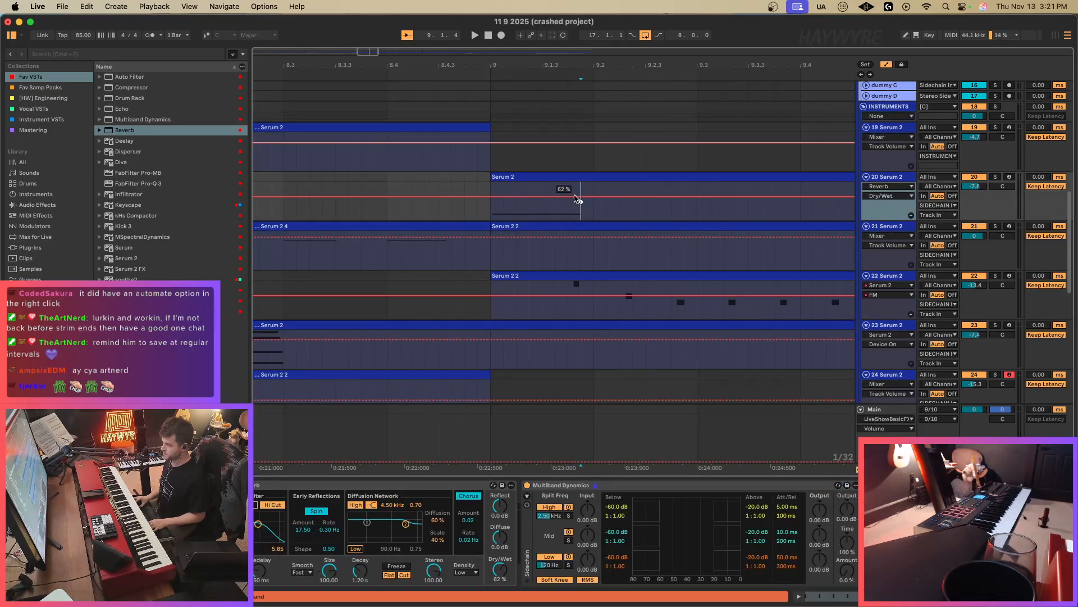
{"action": "left_click", "coordinate": [576, 197]}
{"action": "left_click_drag", "start_coordinate": [494, 197], "coordinate": [542, 219]}
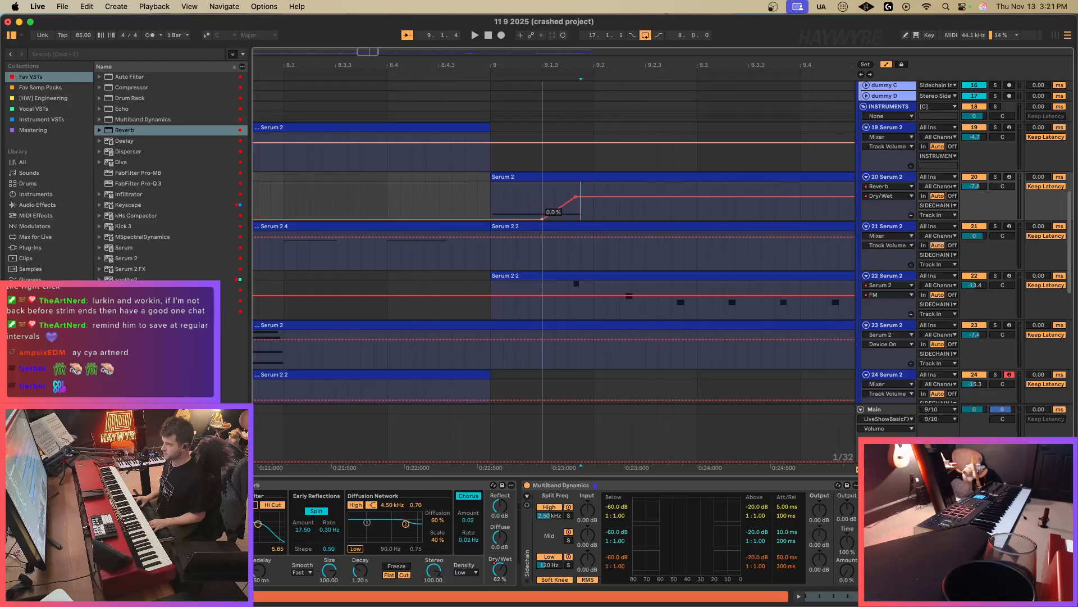
Solo track 20 and audition the reverb ramp from bar 9.
{"action": "key", "text": "space"}
{"action": "key", "text": "space"}
{"action": "key", "text": "space"}
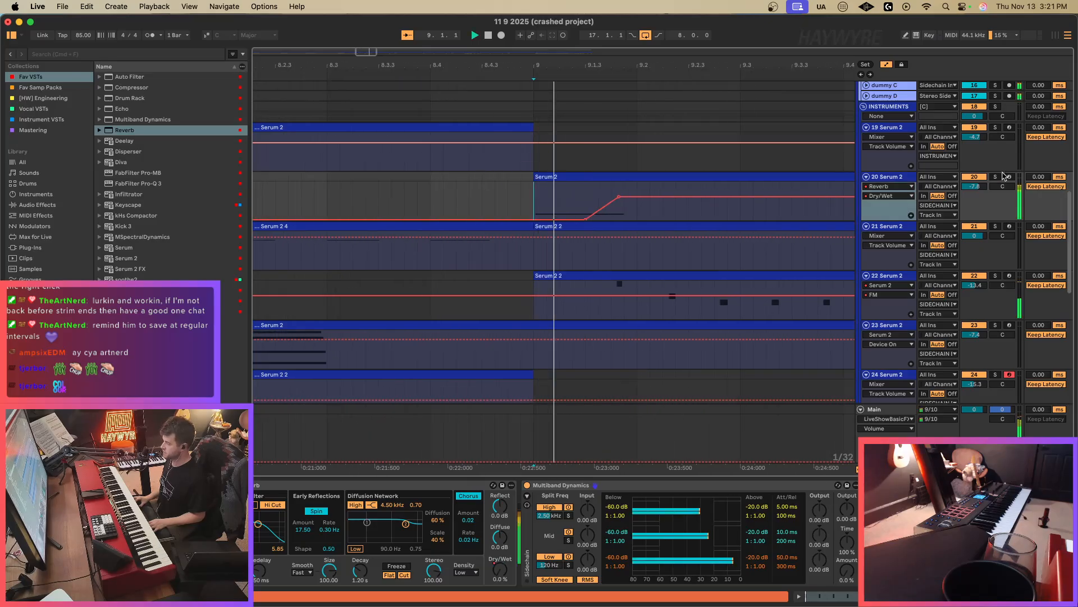
{"action": "key", "text": "space"}
Lengthen the first F0 note in track 20's clip to end just before beat 2.
{"action": "double_click", "coordinate": [508, 177]}
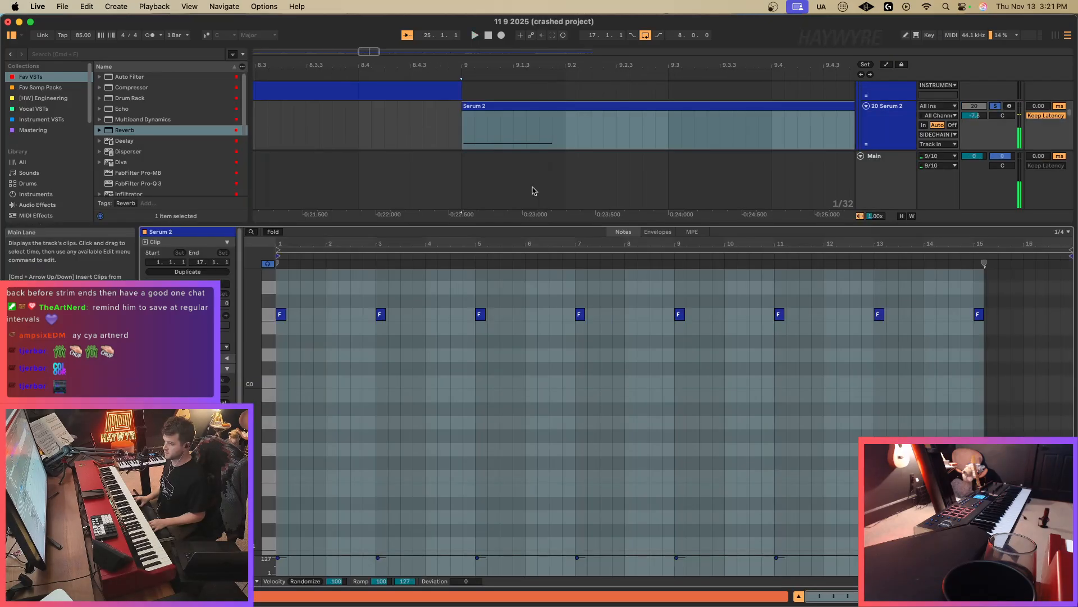
{"action": "key", "text": "space"}
{"action": "key", "text": "space"}
{"action": "left_click_drag", "start_coordinate": [280, 243], "coordinate": [295, 363]}
{"action": "left_click_drag", "start_coordinate": [387, 315], "coordinate": [380, 314]}
{"action": "left_click", "coordinate": [690, 331]}
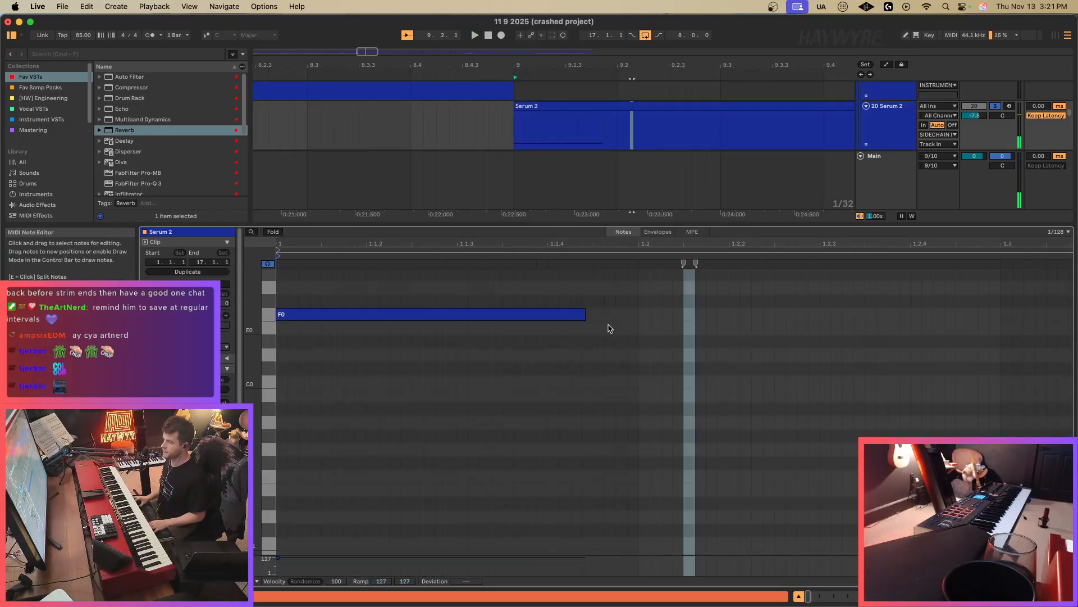
{"action": "left_click_drag", "start_coordinate": [583, 315], "coordinate": [619, 314]}
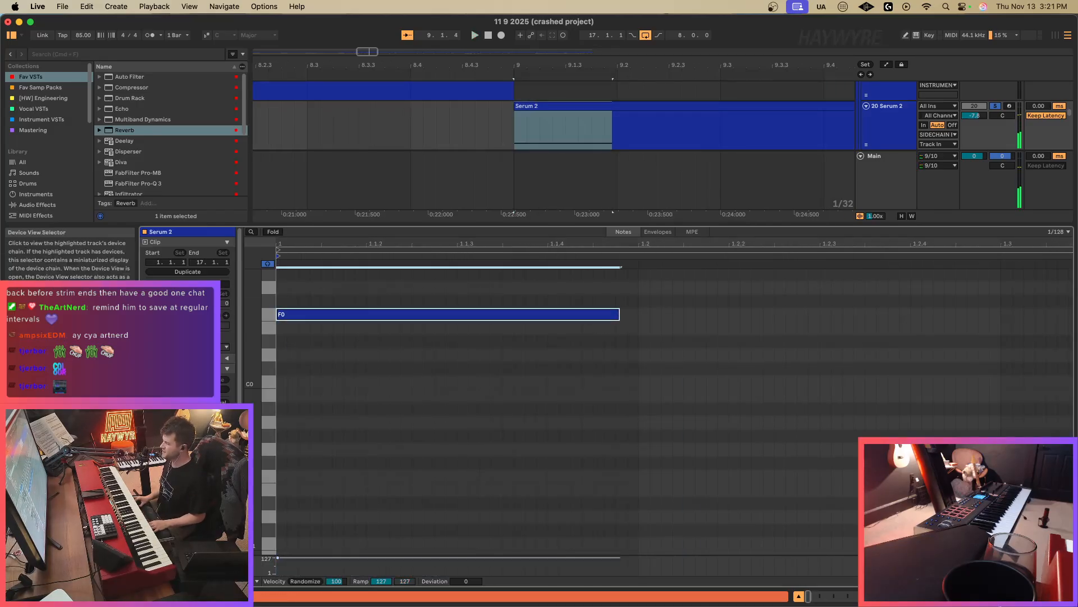
Unsolo track 20 and play from bar 9 with the percussion and the other instruments.
{"action": "key", "text": "shift+Tab"}
{"action": "scroll", "coordinate": [547, 169], "scroll_direction": "up", "scroll_amount": 10}
{"action": "left_click", "coordinate": [525, 302]}
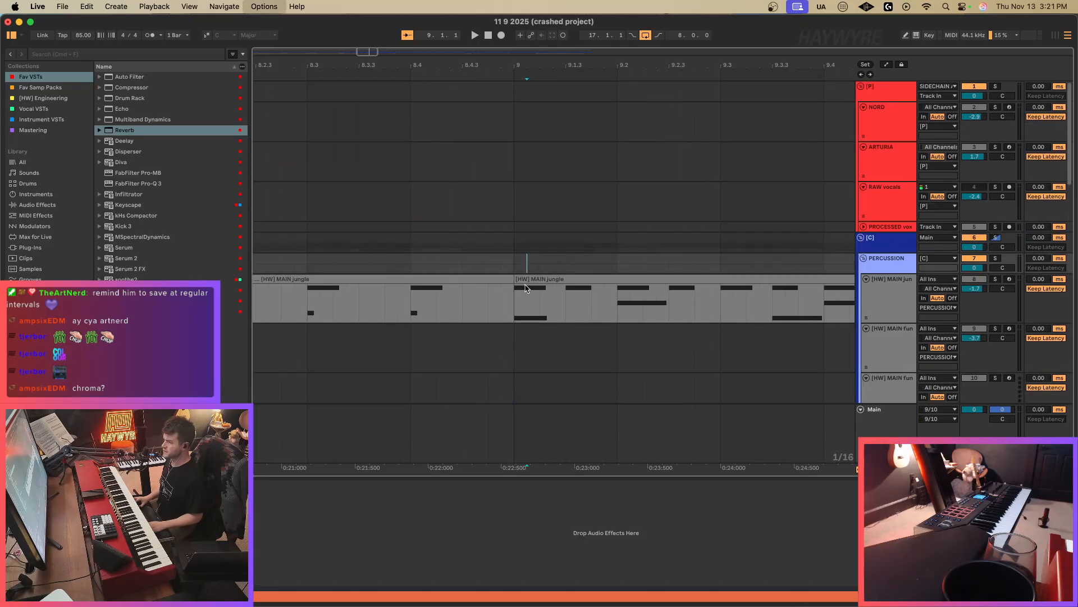
{"action": "scroll", "coordinate": [735, 281], "scroll_direction": "down", "scroll_amount": 5}
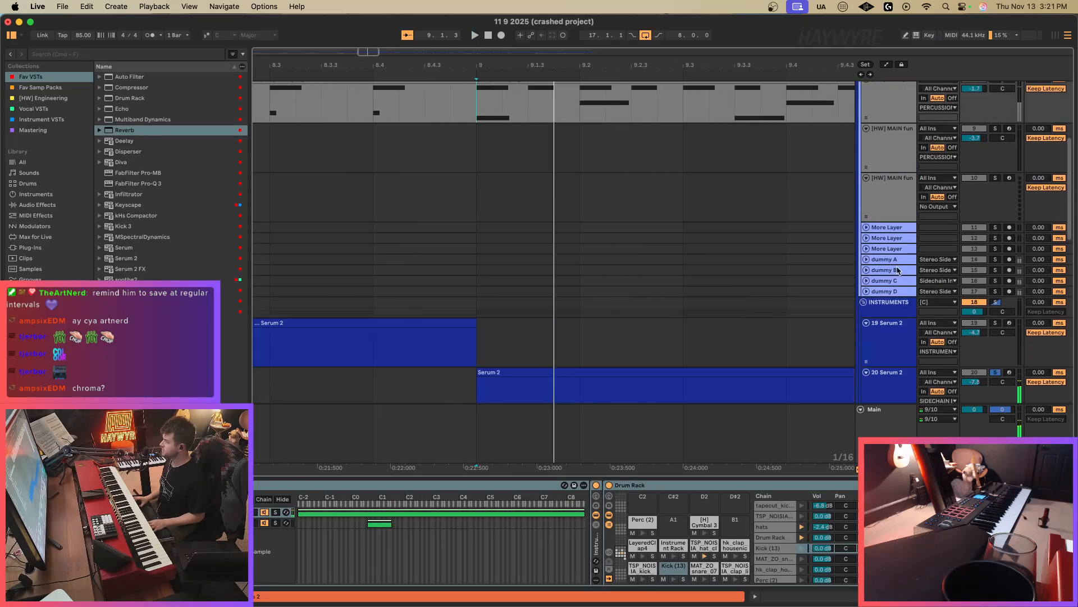
{"action": "key", "text": "space"}
{"action": "left_click", "coordinate": [997, 264]}
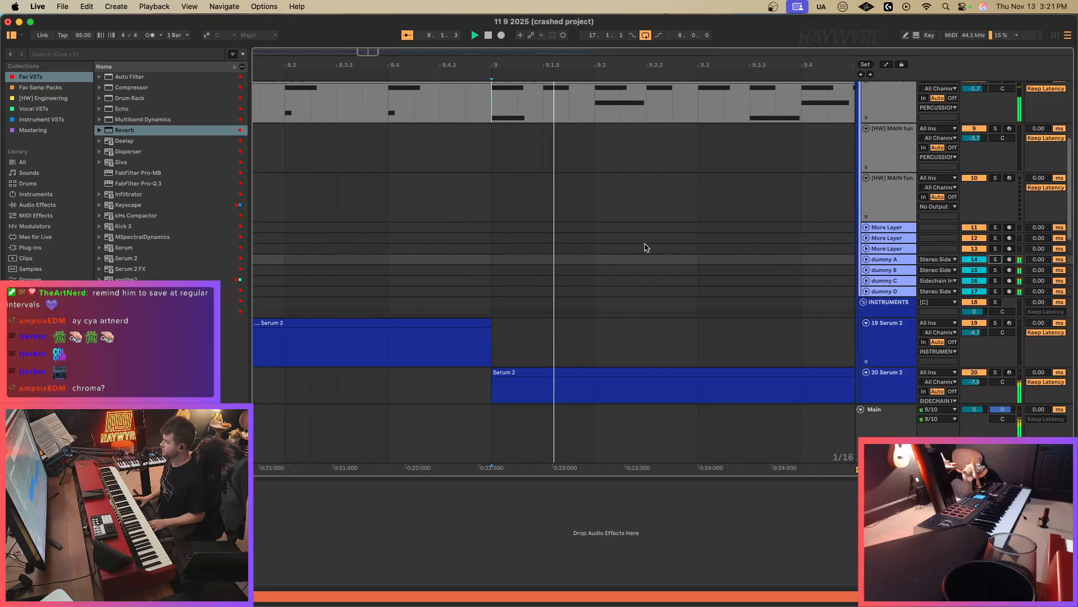
{"action": "scroll", "coordinate": [752, 301], "scroll_direction": "down", "scroll_amount": 5}
{"action": "key", "text": "space"}
{"action": "scroll", "coordinate": [789, 319], "scroll_direction": "down", "scroll_amount": 5}
{"action": "scroll", "coordinate": [753, 309], "scroll_direction": "up", "scroll_amount": 10}
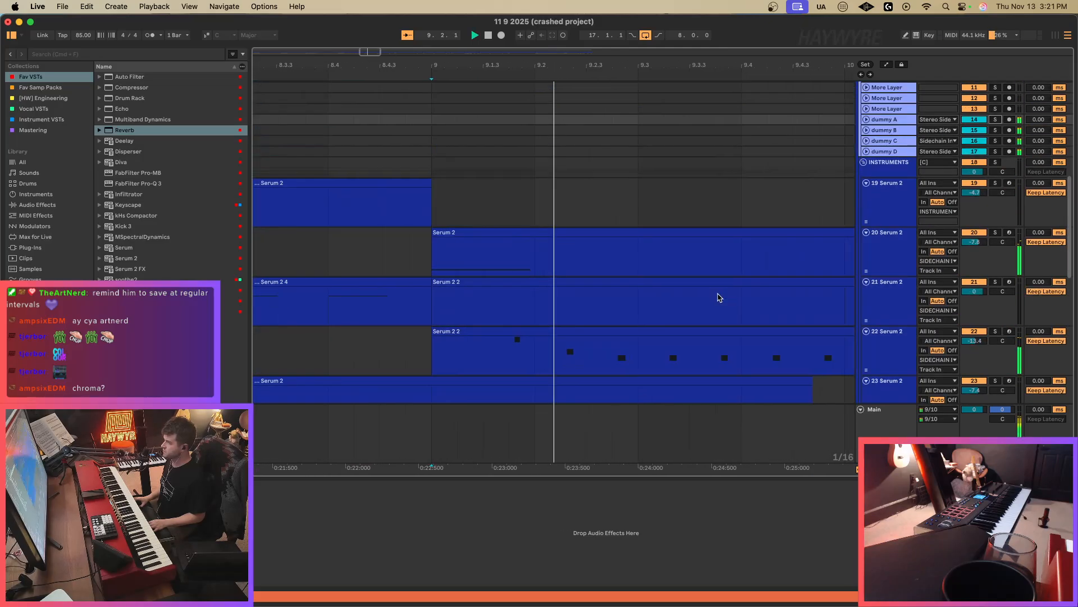
{"action": "scroll", "coordinate": [688, 339], "scroll_direction": "down", "scroll_amount": 5}
{"action": "key", "text": "space"}
Set track 20's Reverb input filter width to 5.36 and its decay to 3.62 s, then audition the track soloed.
{"action": "key", "text": "space"}
{"action": "left_click", "coordinate": [507, 122]}
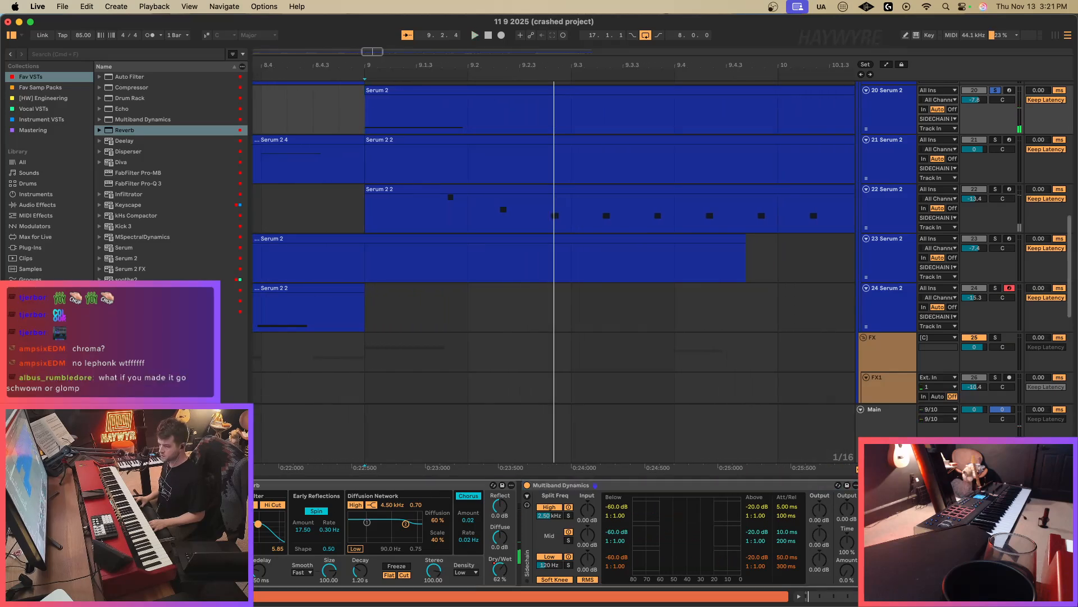
{"action": "left_click_drag", "start_coordinate": [258, 524], "coordinate": [260, 525]}
{"action": "key", "text": "space"}
{"action": "left_click_drag", "start_coordinate": [360, 571], "coordinate": [360, 553]}
{"action": "key", "text": "space"}
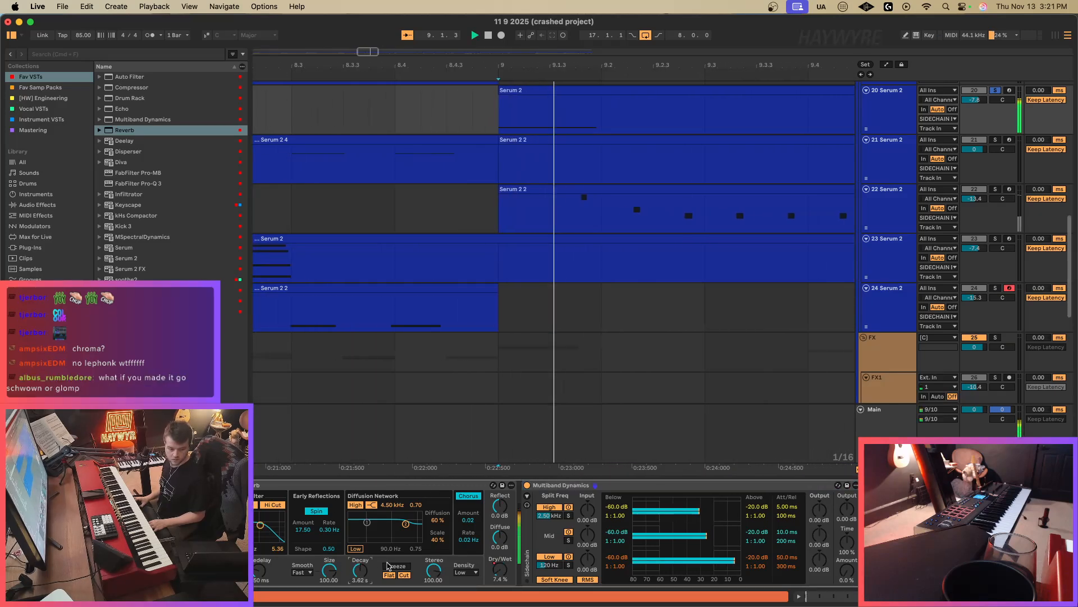
{"action": "key", "text": "space"}
{"action": "key", "text": "space"}
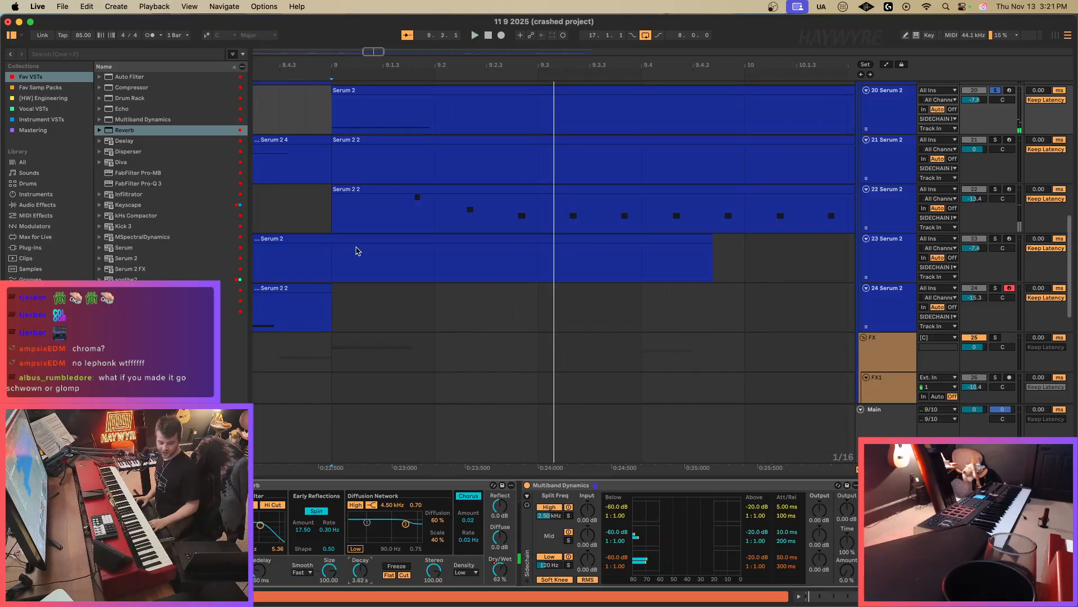
Select bar 9 on track 22 and show a wider stretch of the arrangement around it.
{"action": "left_click", "coordinate": [348, 219]}
{"action": "key", "text": "space"}
{"action": "key", "text": "minus"}
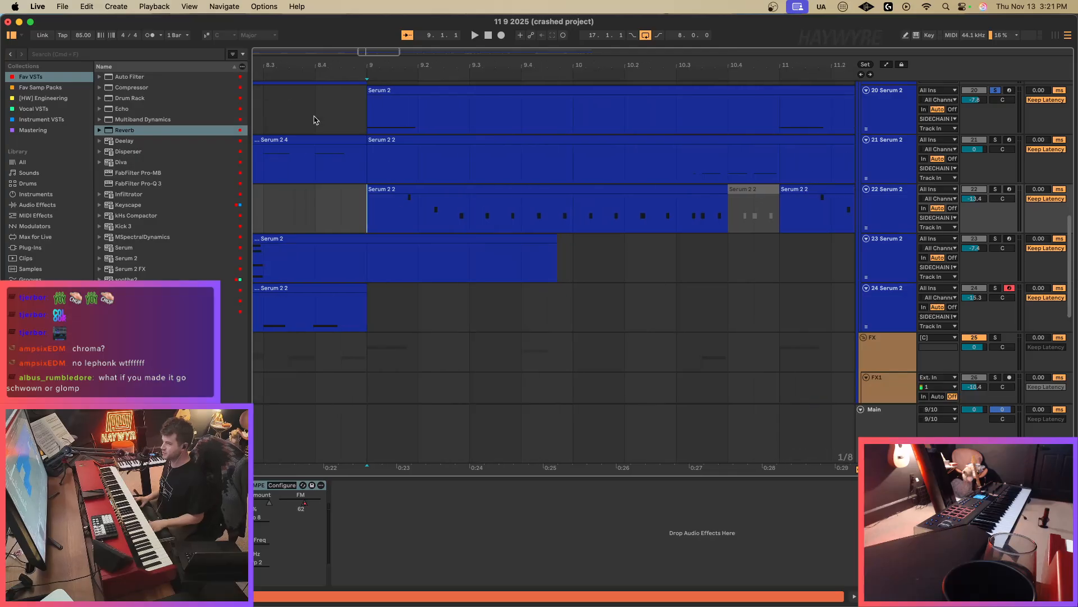
Raise the plateau of track 20's Reverb Dry/Wet automation after bar 9 to 100% and audition it.
{"action": "scroll", "coordinate": [371, 213], "scroll_direction": "up", "scroll_amount": 2}
{"action": "scroll", "coordinate": [371, 214], "scroll_direction": "left", "scroll_amount": 3}
{"action": "key", "text": "space"}
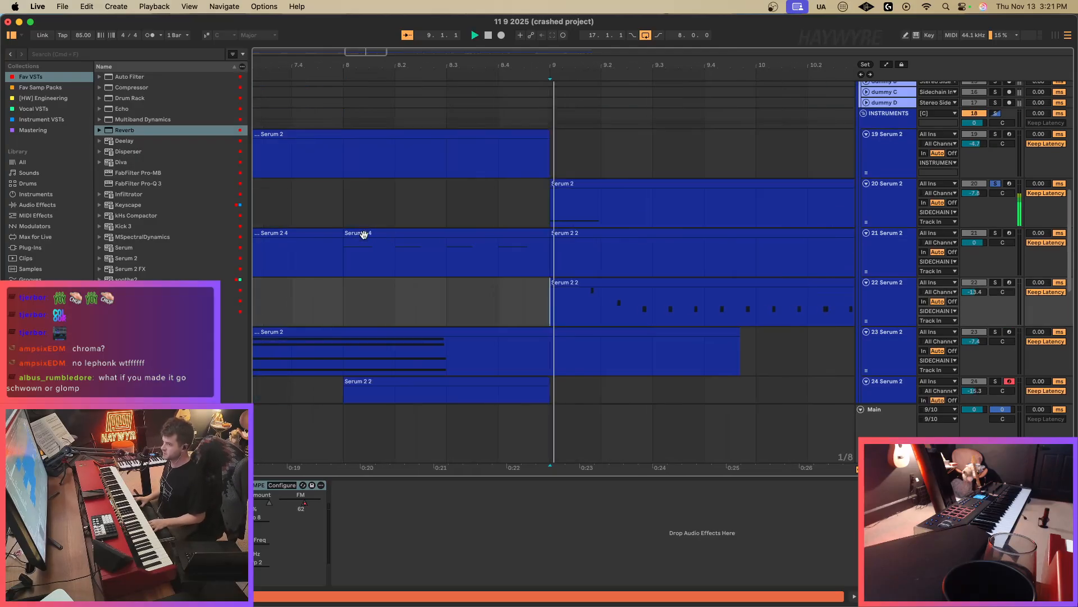
{"action": "left_click", "coordinate": [525, 212]}
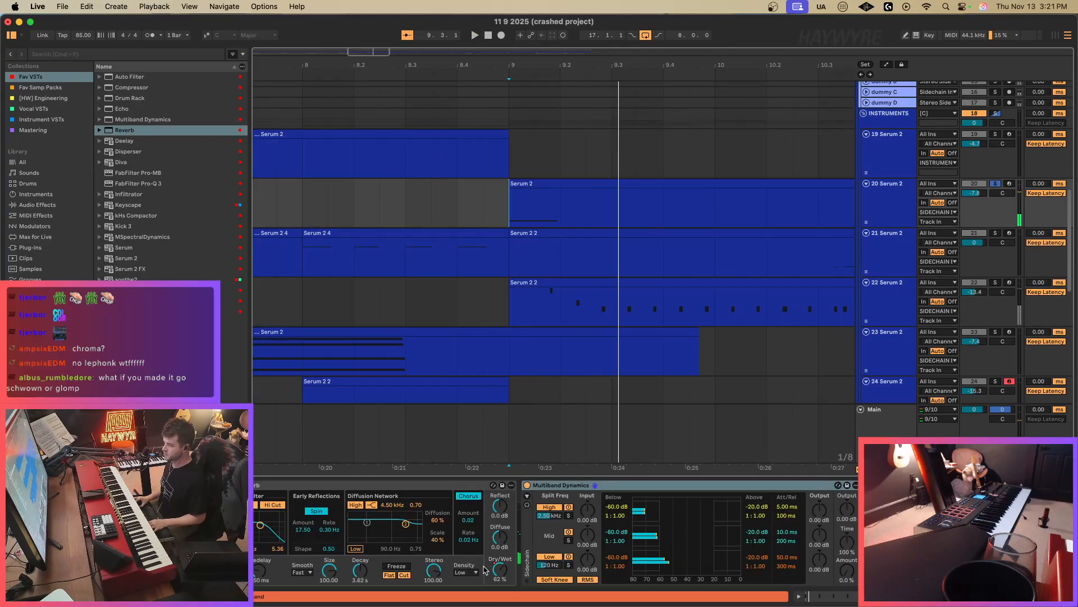
{"action": "key", "text": "a"}
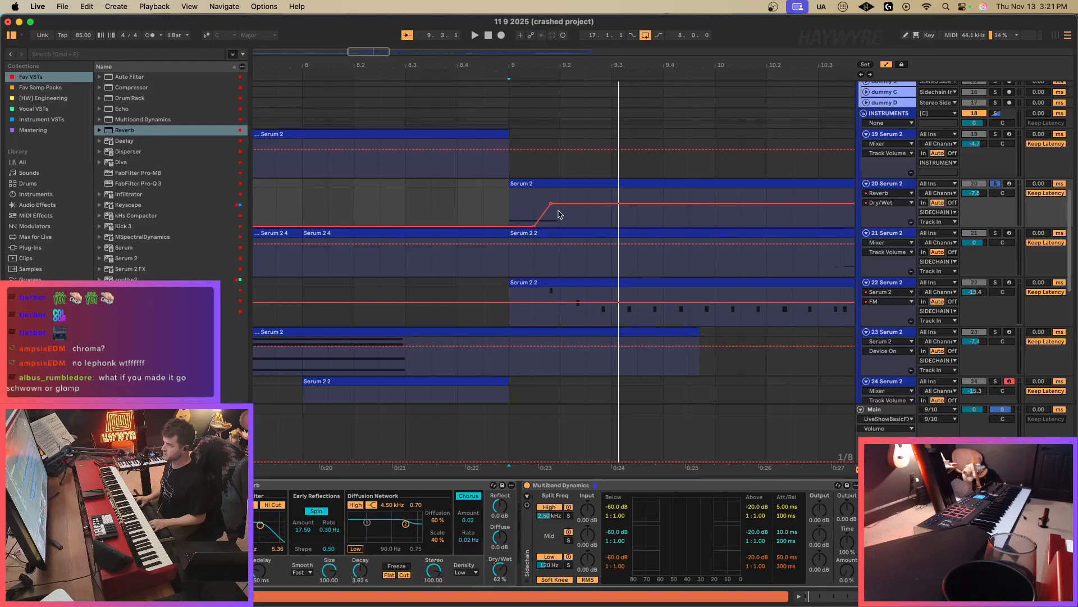
{"action": "left_click_drag", "start_coordinate": [559, 203], "coordinate": [559, 190]}
{"action": "key", "text": "space"}
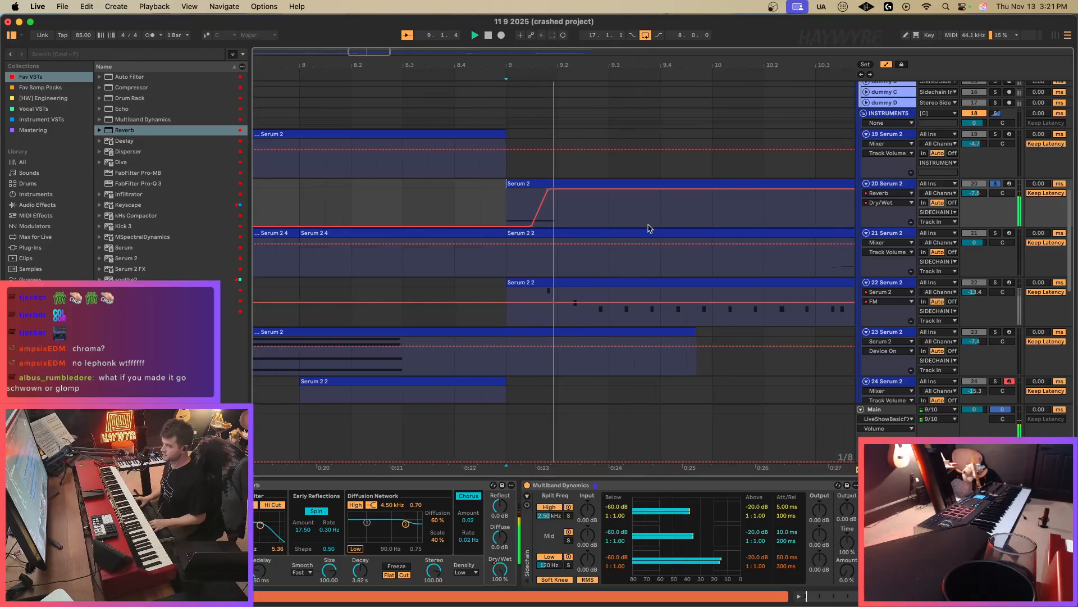
{"action": "key", "text": "space"}
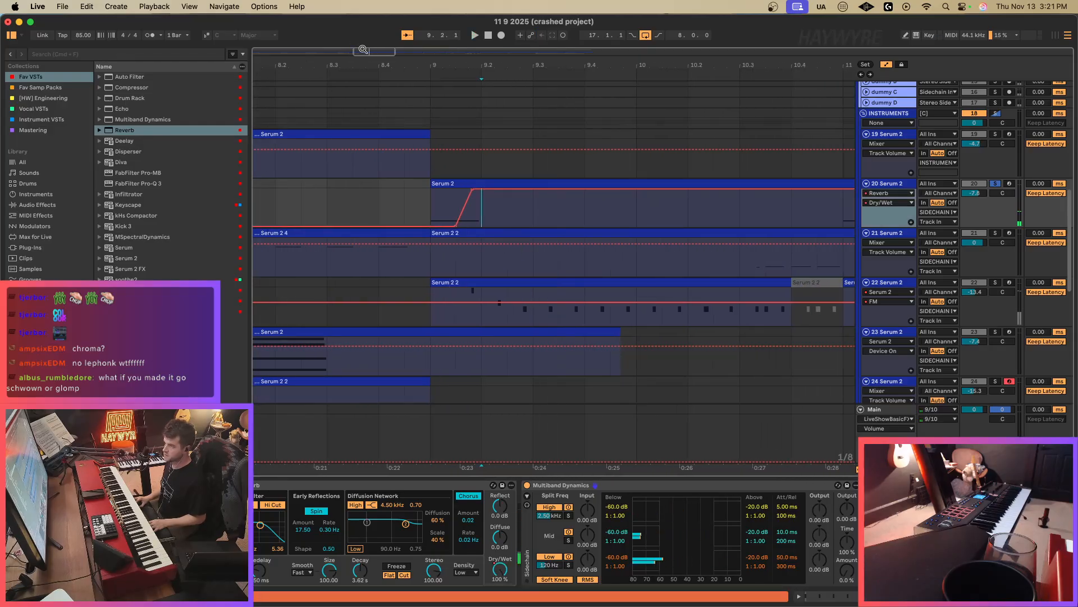
Make track 20's Reverb Dry/Wet automation fall to 0% right after its peak, just before 9.2.
{"action": "left_click_drag", "start_coordinate": [363, 50], "coordinate": [369, 55]}
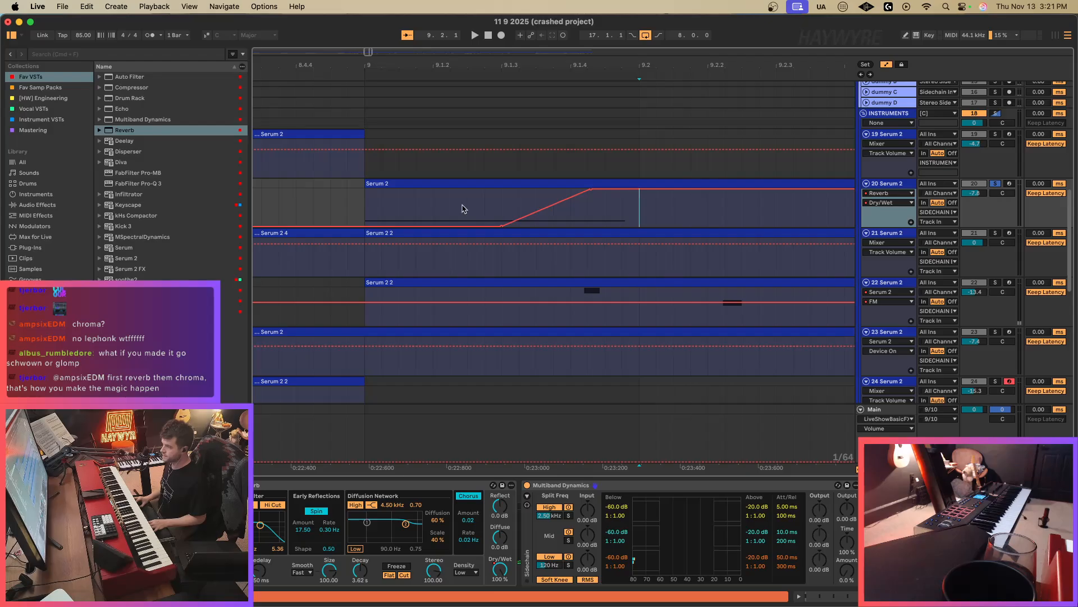
{"action": "left_click_drag", "start_coordinate": [607, 194], "coordinate": [609, 223]}
Split track 20's clip at 9.2 and shorten its opening F0 note to end just after 1.1.4.
{"action": "double_click", "coordinate": [611, 186]}
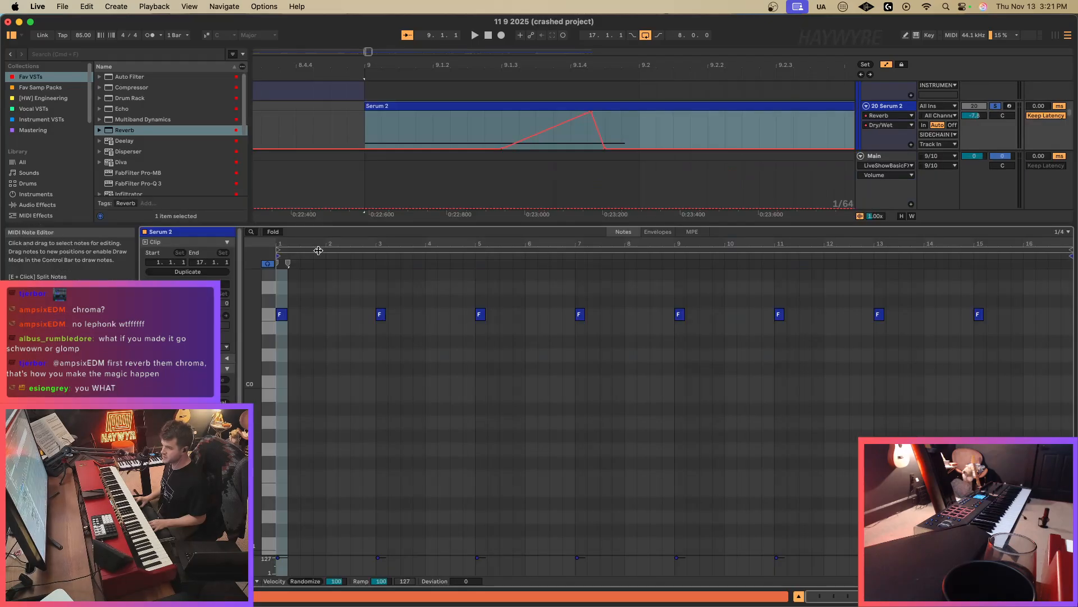
{"action": "left_click", "coordinate": [638, 125]}
{"action": "key", "text": "super+e"}
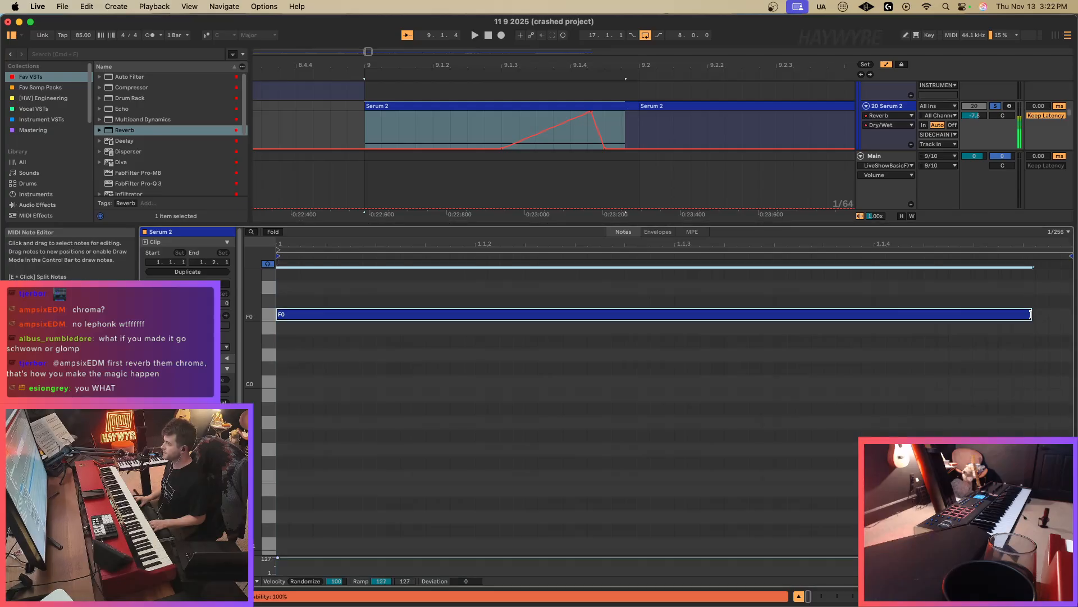
{"action": "left_click_drag", "start_coordinate": [1036, 320], "coordinate": [965, 319]}
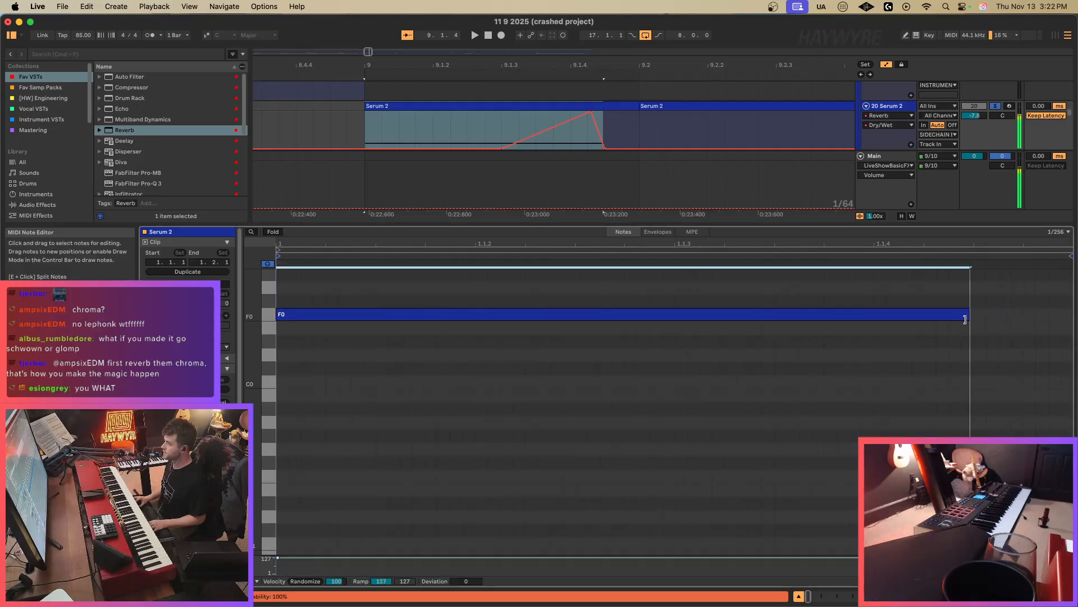
{"action": "left_click", "coordinate": [919, 322]}
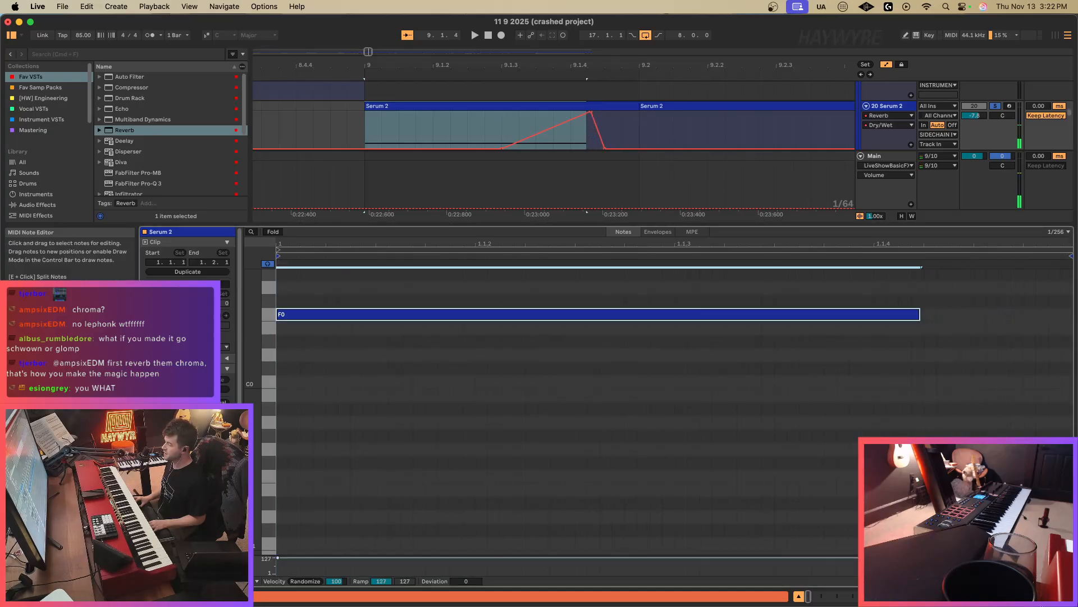
Solo track 22 together with track 20 and play both from bar 9.
{"action": "key", "text": "shift+Tab"}
{"action": "left_click", "coordinate": [995, 205], "text": "super"}
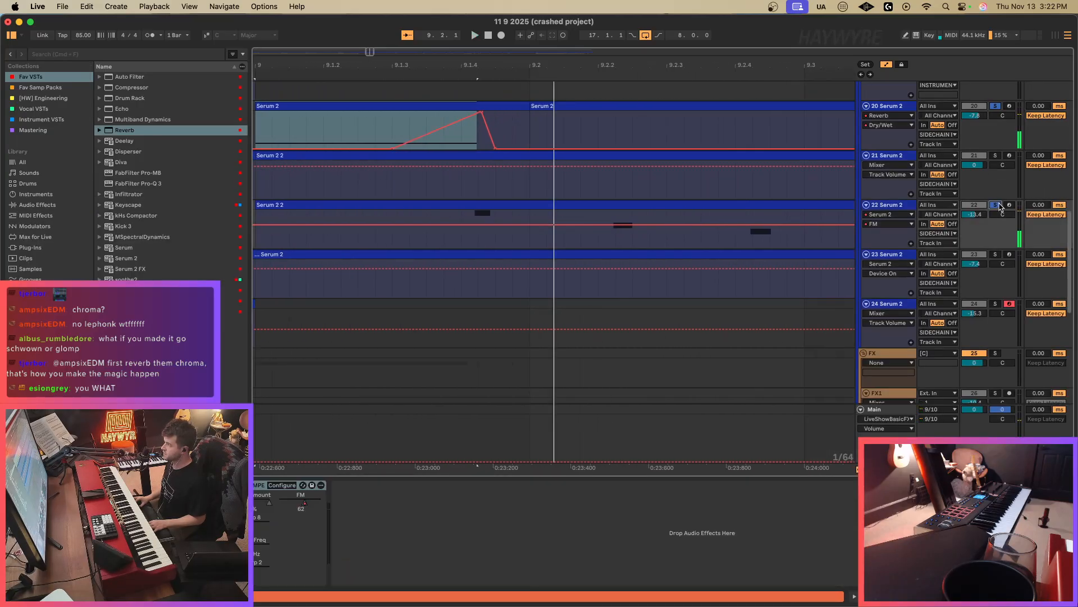
{"action": "key", "text": "space"}
{"action": "left_click_drag", "start_coordinate": [370, 52], "coordinate": [369, 20]}
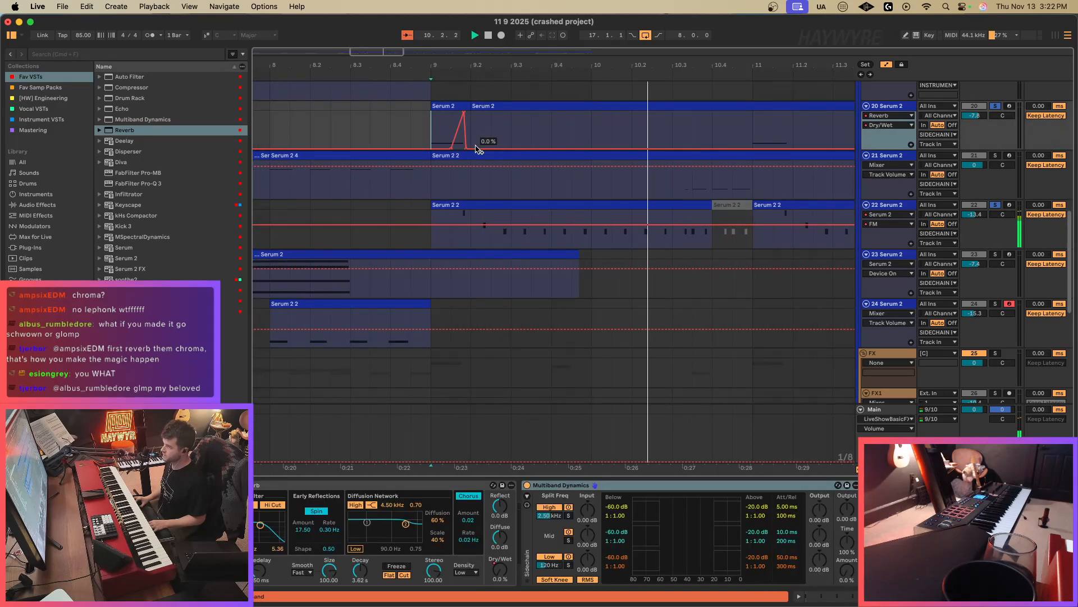
Open track 22's Serum 2 and place its window clear of the upper instrument tracks.
{"action": "key", "text": "super+a"}
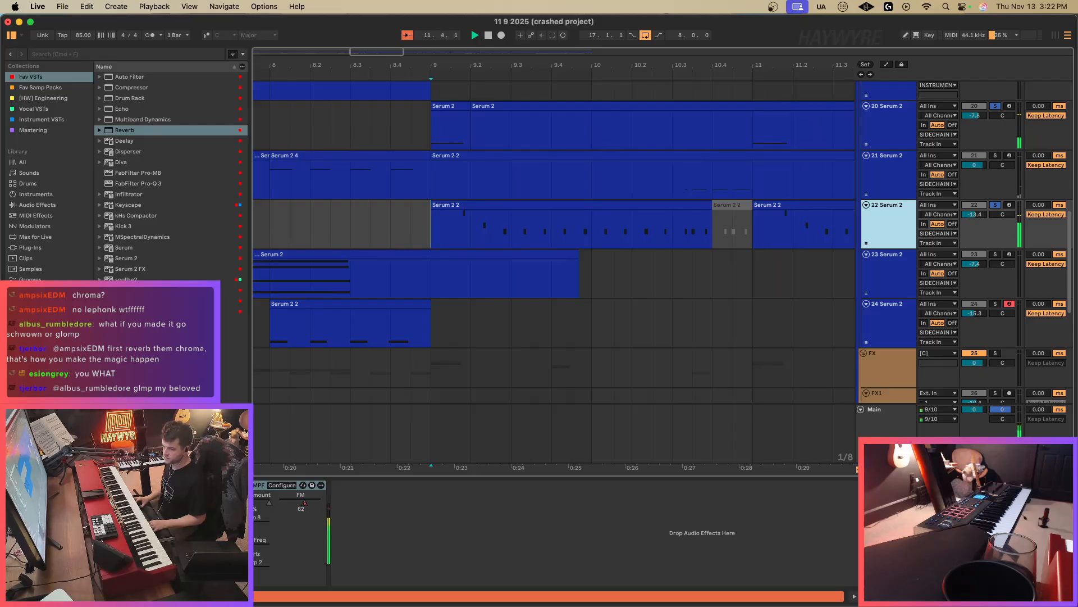
{"action": "left_click", "coordinate": [21, 484]}
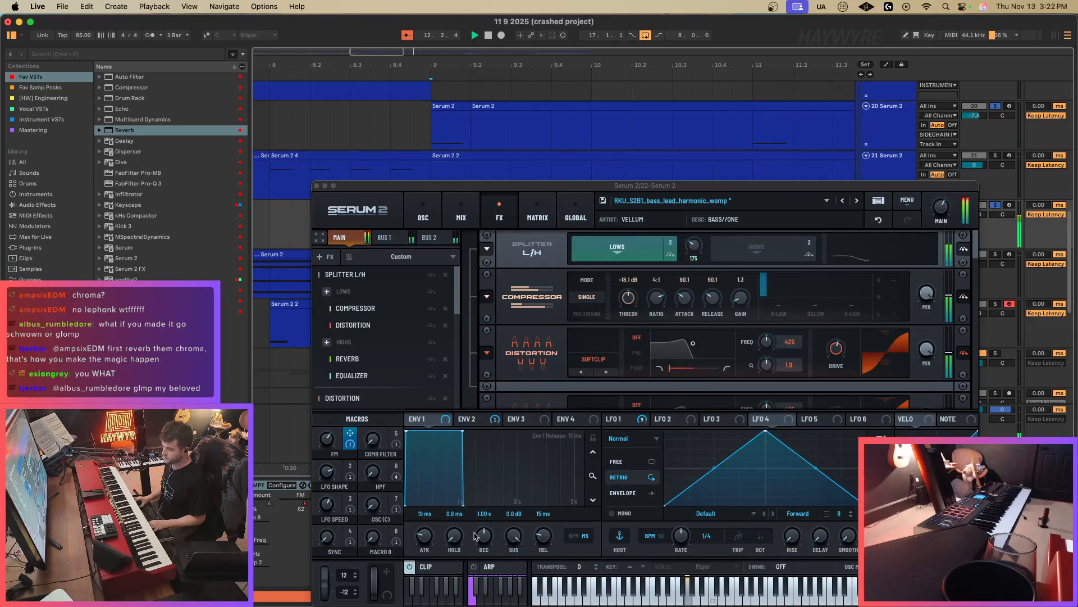
{"action": "left_click", "coordinate": [396, 533]}
{"action": "left_click_drag", "start_coordinate": [590, 185], "coordinate": [587, 326]}
Lower track 22's FM automation before bar 17 to 0 and audition the result from bar 9.
{"action": "key", "text": "a"}
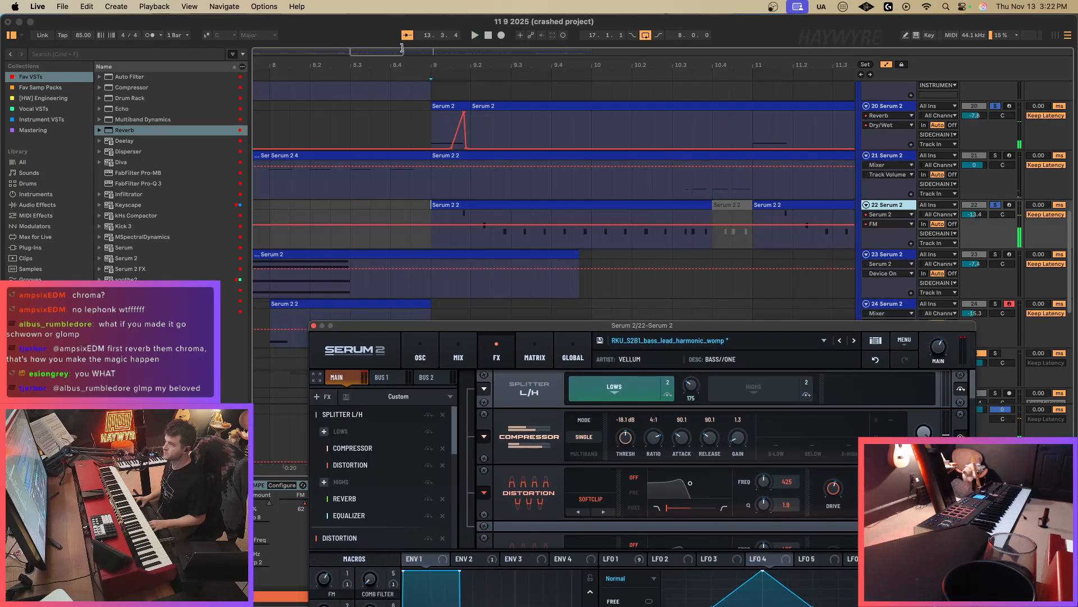
{"action": "left_click_drag", "start_coordinate": [401, 47], "coordinate": [403, 34]}
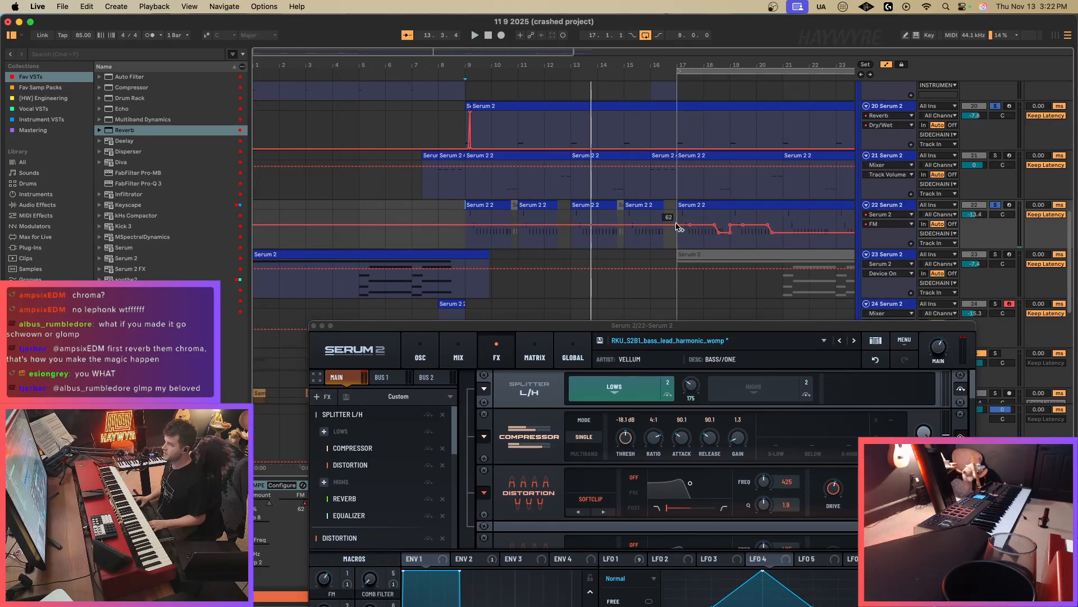
{"action": "left_click_drag", "start_coordinate": [677, 227], "coordinate": [671, 247]}
{"action": "left_click", "coordinate": [467, 228]}
{"action": "key", "text": "space"}
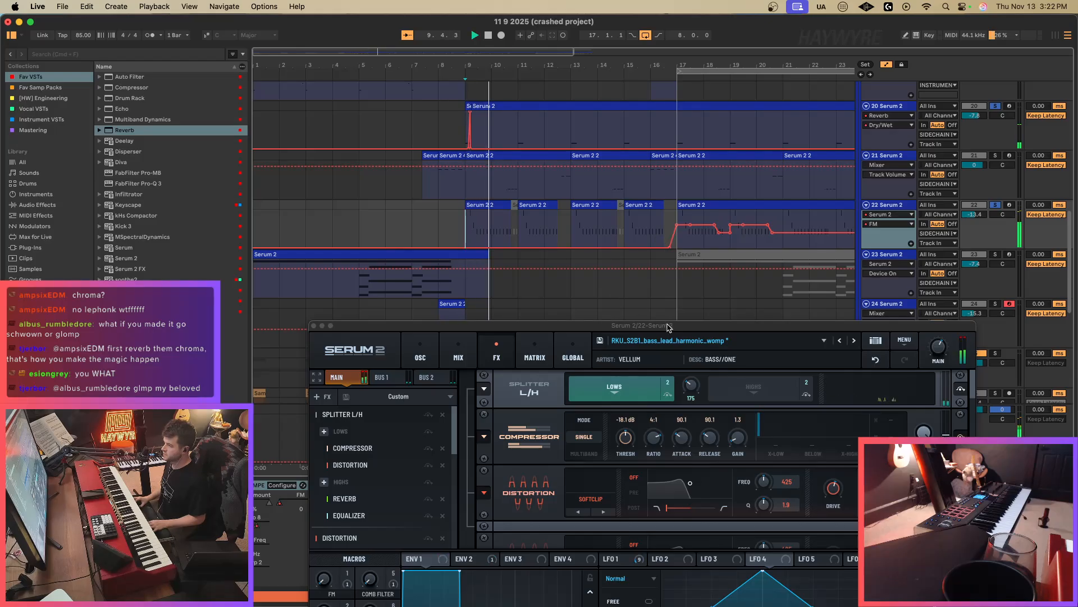
Show the Diffusor filter at the end of track 22's Serum 2 effects chain.
{"action": "left_click_drag", "start_coordinate": [669, 326], "coordinate": [700, 155]}
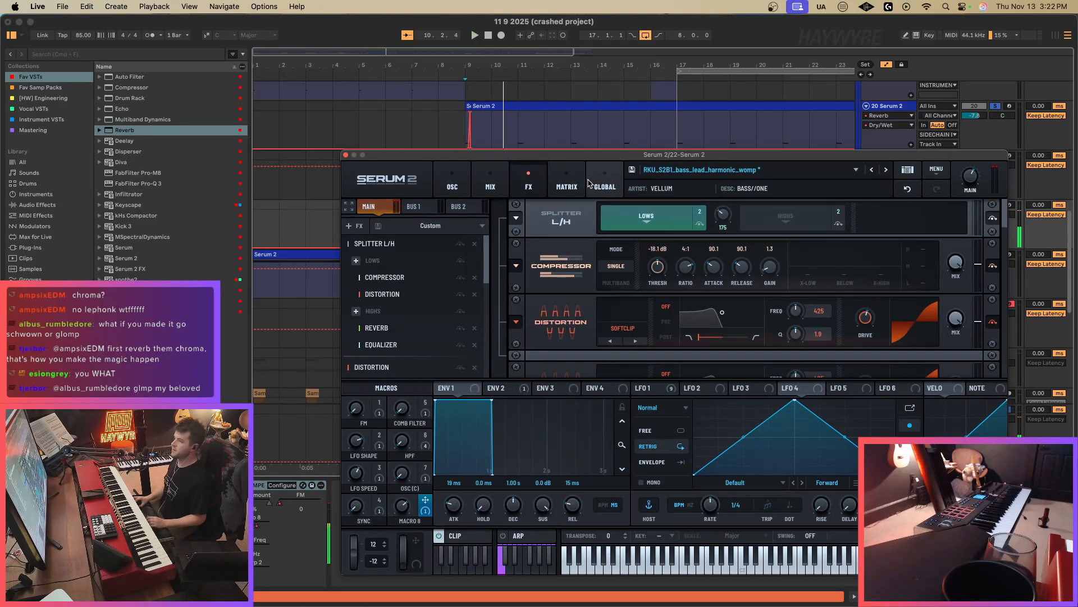
{"action": "left_click_drag", "start_coordinate": [1005, 217], "coordinate": [1004, 387]}
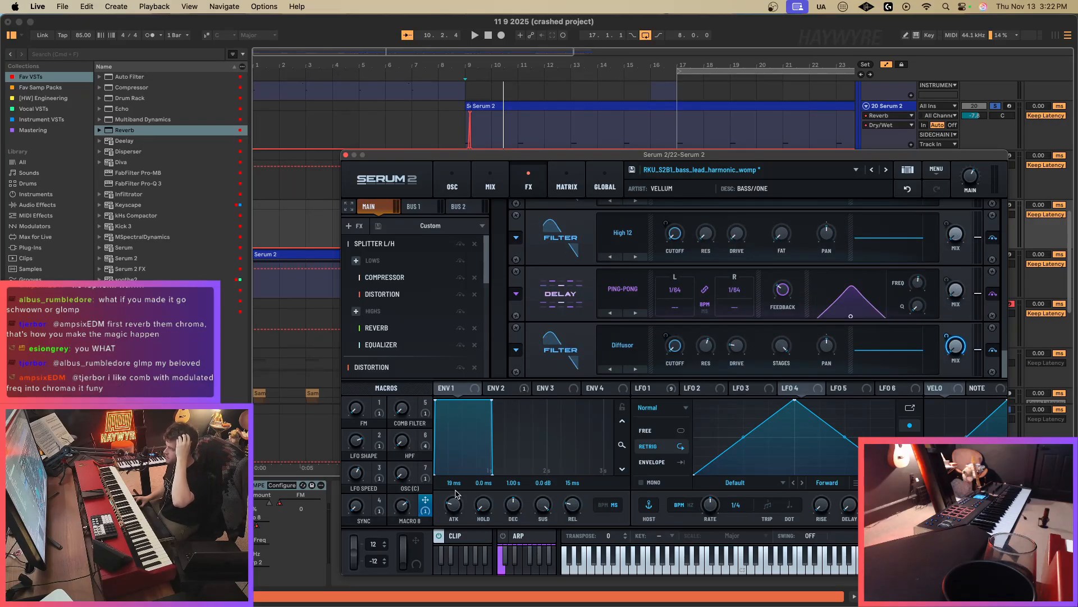
{"action": "left_click_drag", "start_coordinate": [633, 155], "coordinate": [928, 230]}
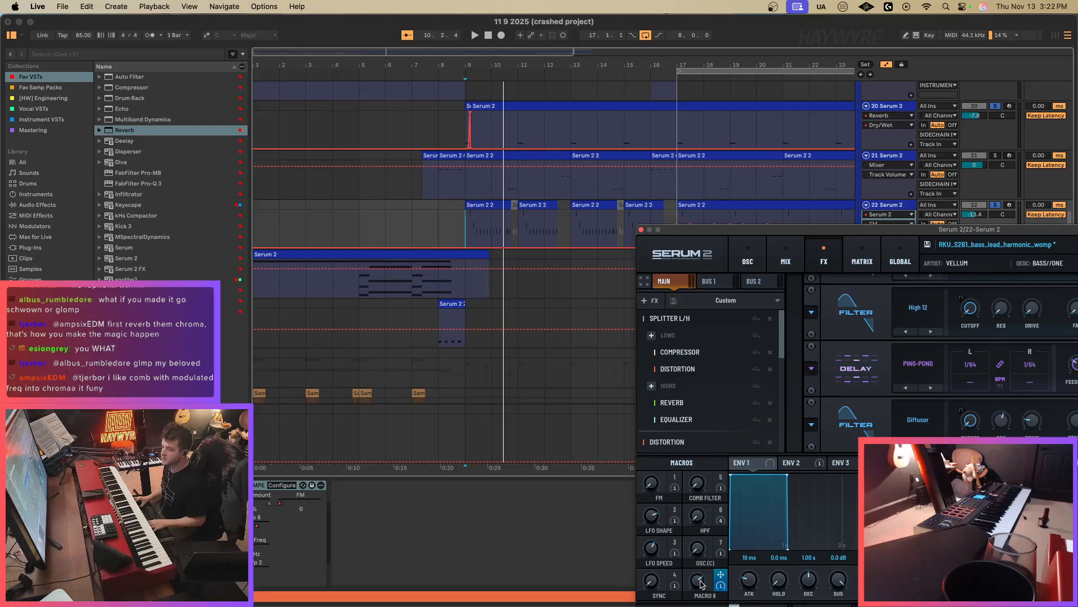
Show track 22's Macro 8 automation and clear its spikes from bar 9 up to bar 11.
{"action": "right_click", "coordinate": [270, 525]}
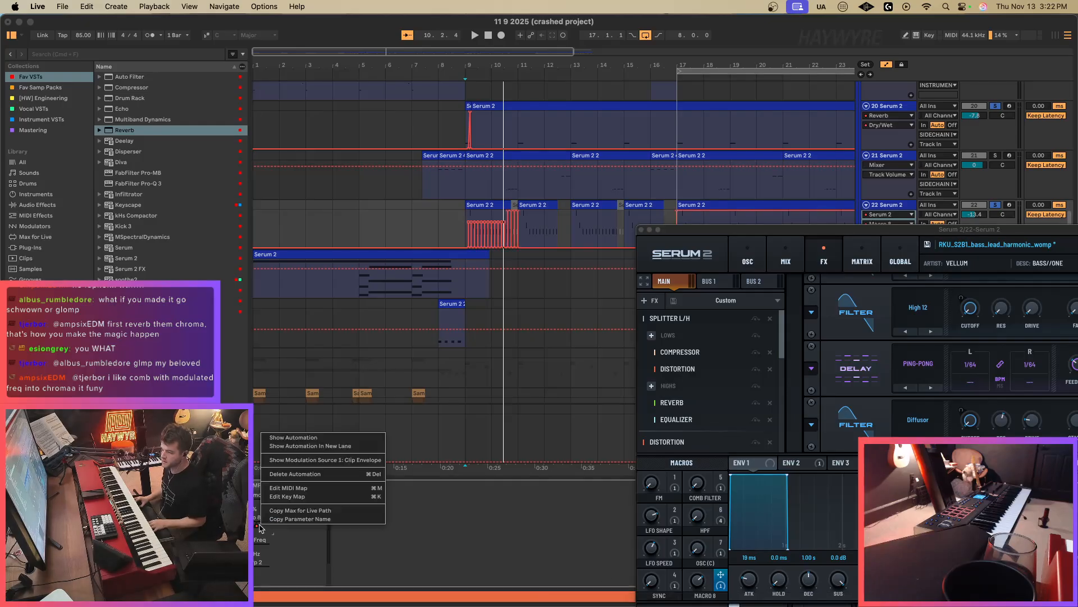
{"action": "left_click", "coordinate": [312, 442]}
{"action": "left_click_drag", "start_coordinate": [534, 228], "coordinate": [461, 227]}
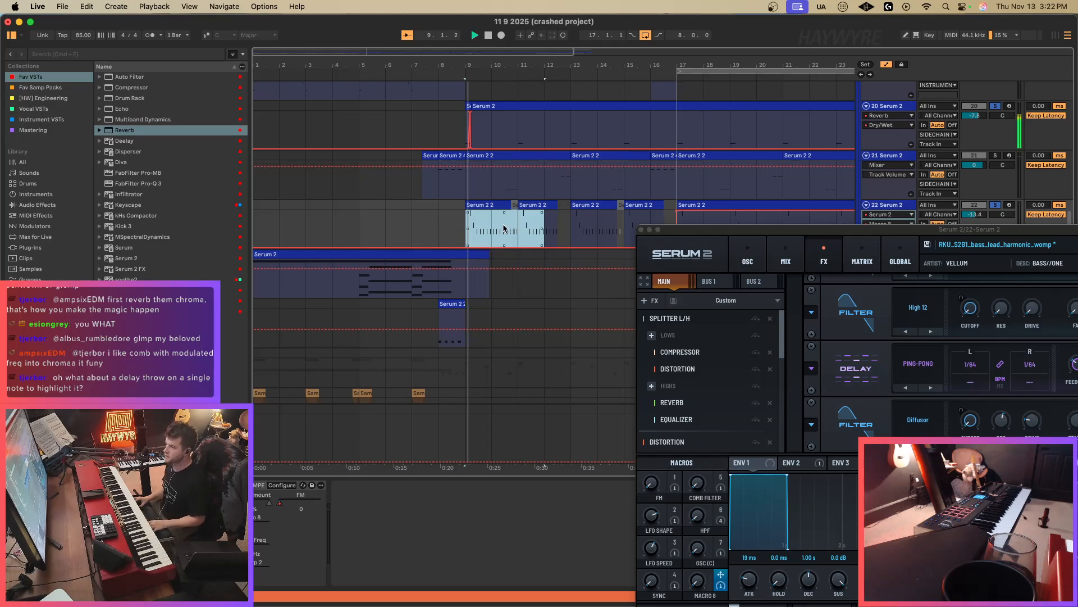
Audition soloed tracks 20 and 22 from bar 17, watching the Diffusor filter in Serum 2.
{"action": "left_click_drag", "start_coordinate": [691, 232], "coordinate": [679, 287]}
{"action": "left_click", "coordinate": [674, 235]}
{"action": "key", "text": "space"}
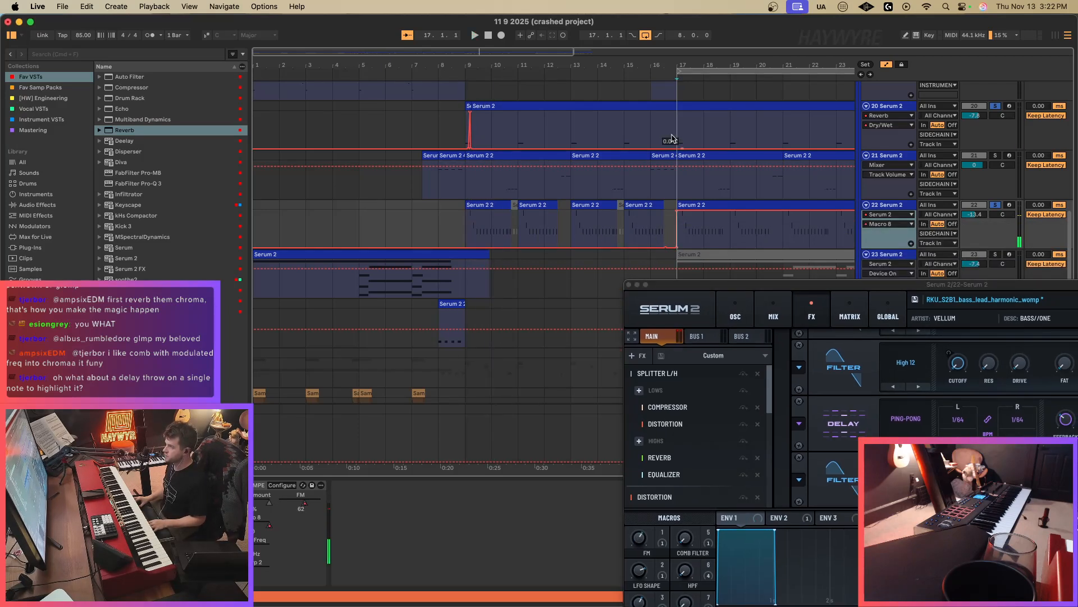
{"action": "left_click_drag", "start_coordinate": [758, 291], "coordinate": [413, 369]}
{"action": "key", "text": "space"}
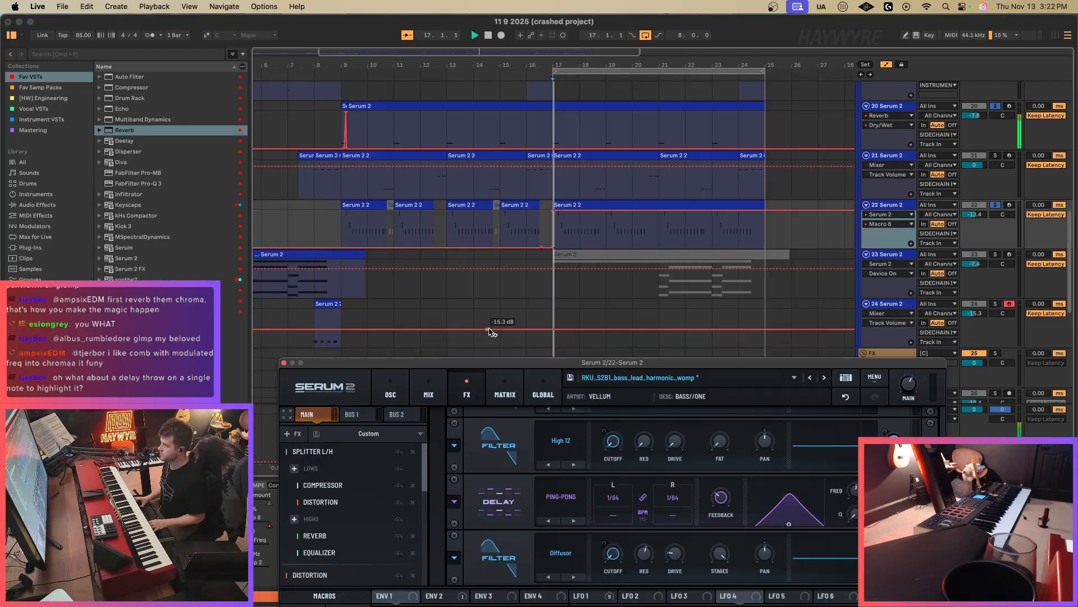
{"action": "left_click_drag", "start_coordinate": [420, 65], "coordinate": [420, 49]}
{"action": "key", "text": "space"}
{"action": "key", "text": "space"}
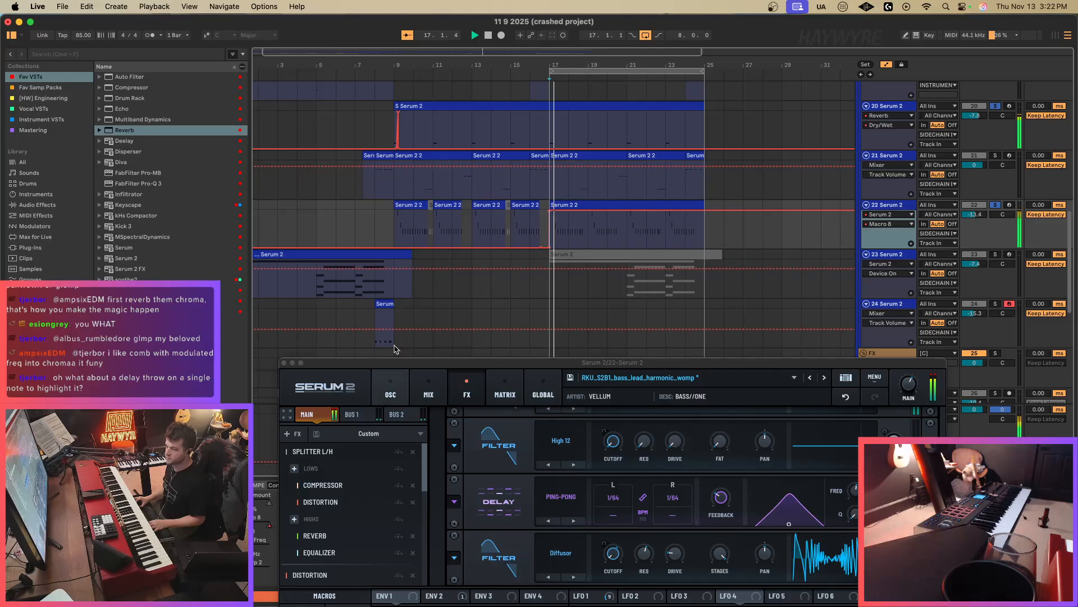
Select bars 17 to 24 on track 22, loop that range and audition it from bar 17.
{"action": "left_click_drag", "start_coordinate": [418, 362], "coordinate": [515, 369]}
{"action": "left_click", "coordinate": [539, 226]}
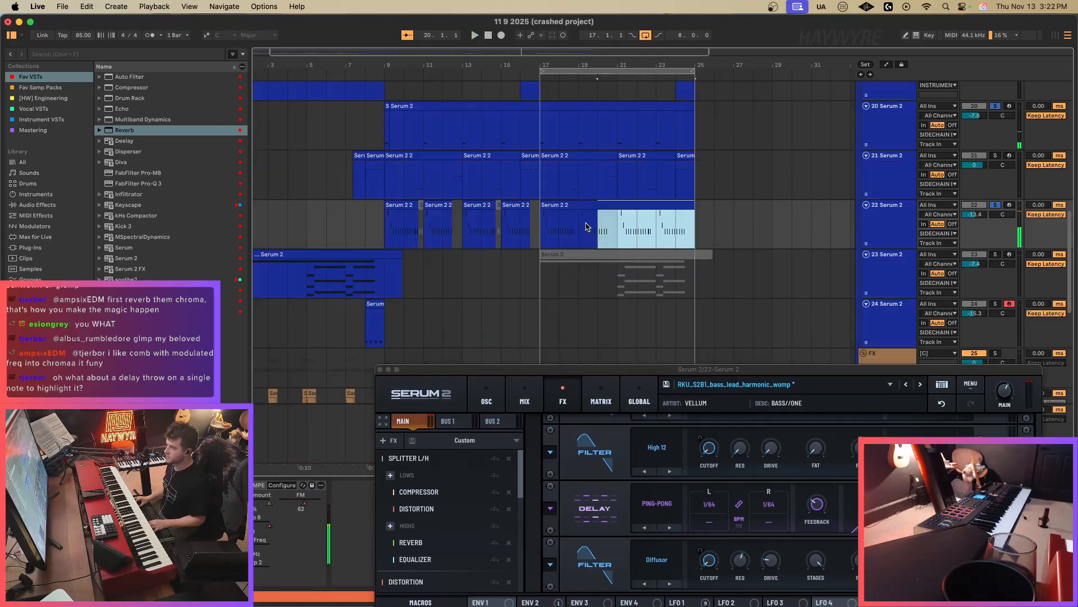
{"action": "key", "text": "space"}
{"action": "key", "text": "super+l"}
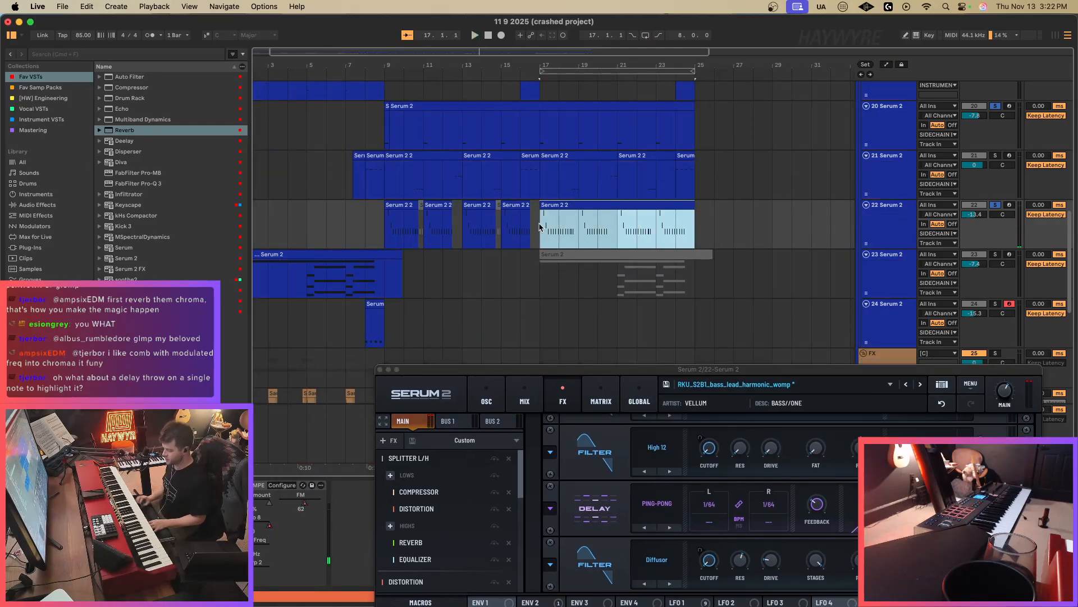
{"action": "key", "text": "super+l"}
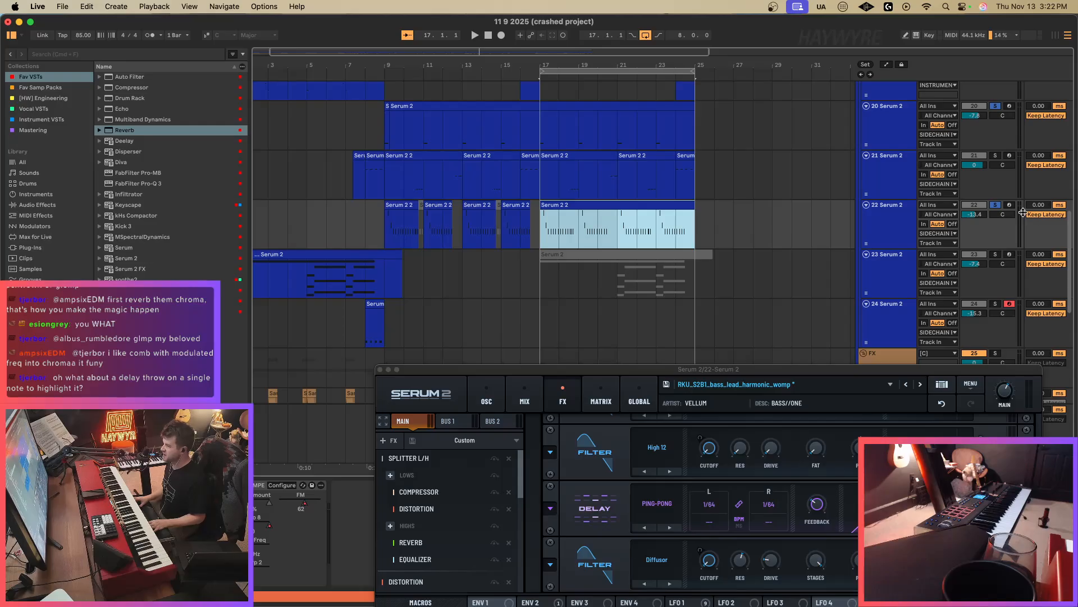
{"action": "left_click_drag", "start_coordinate": [813, 371], "coordinate": [782, 245]}
{"action": "key", "text": "space"}
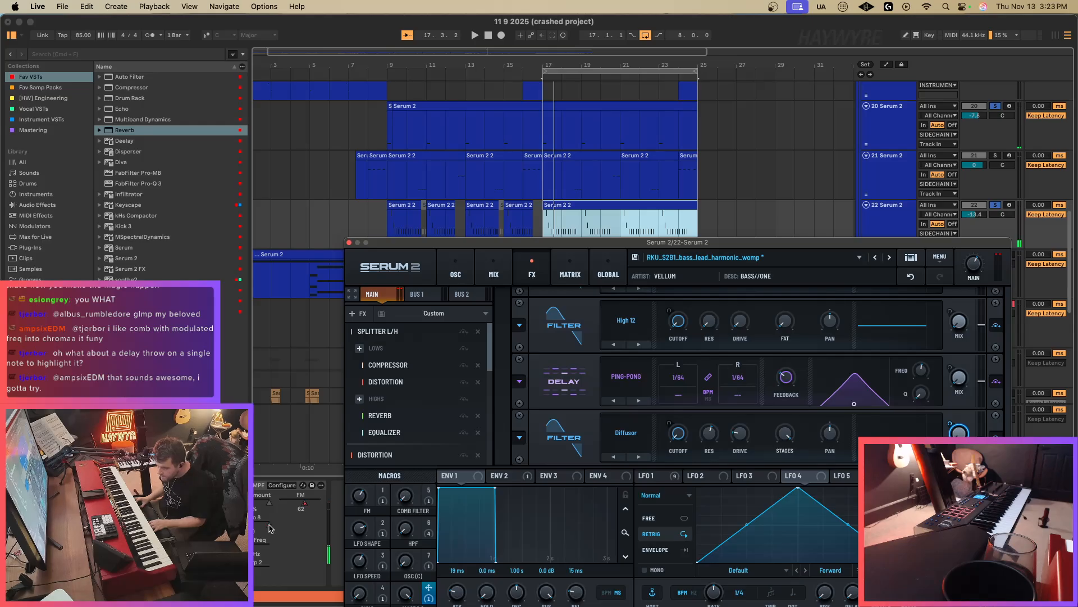
Bring up track 22's FM automation and show it close up from bar 17.
{"action": "key", "text": "a"}
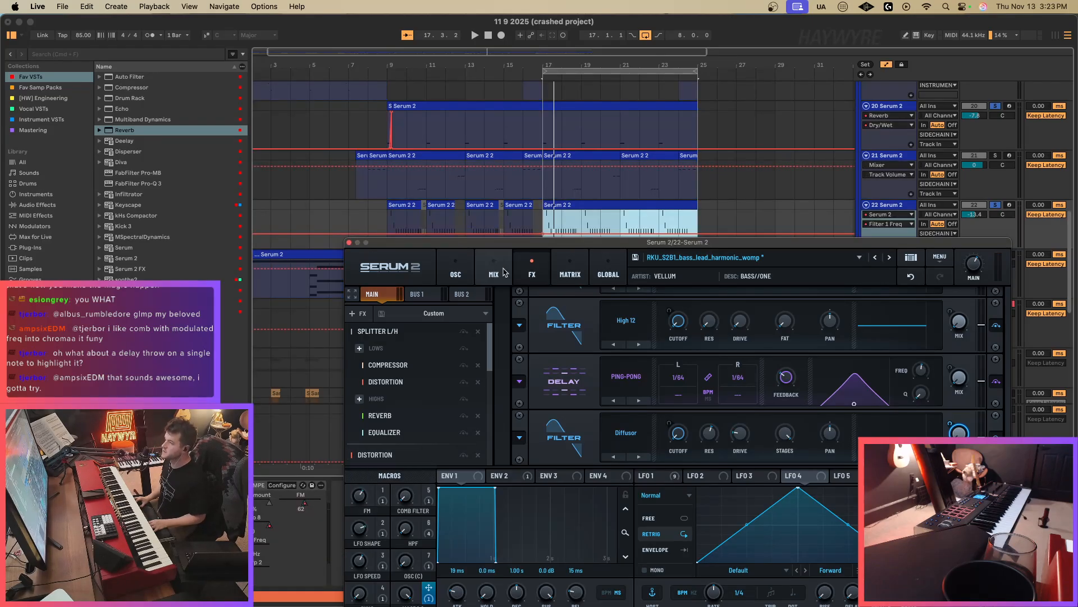
{"action": "left_click_drag", "start_coordinate": [537, 246], "coordinate": [692, 256]}
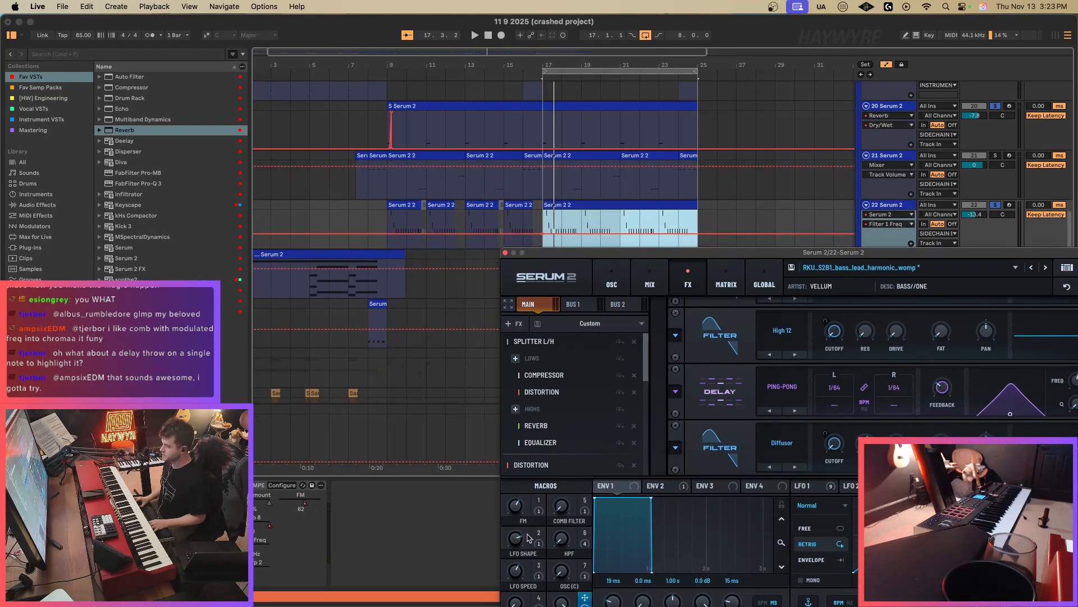
{"action": "right_click", "coordinate": [310, 504]}
{"action": "left_click", "coordinate": [325, 511]}
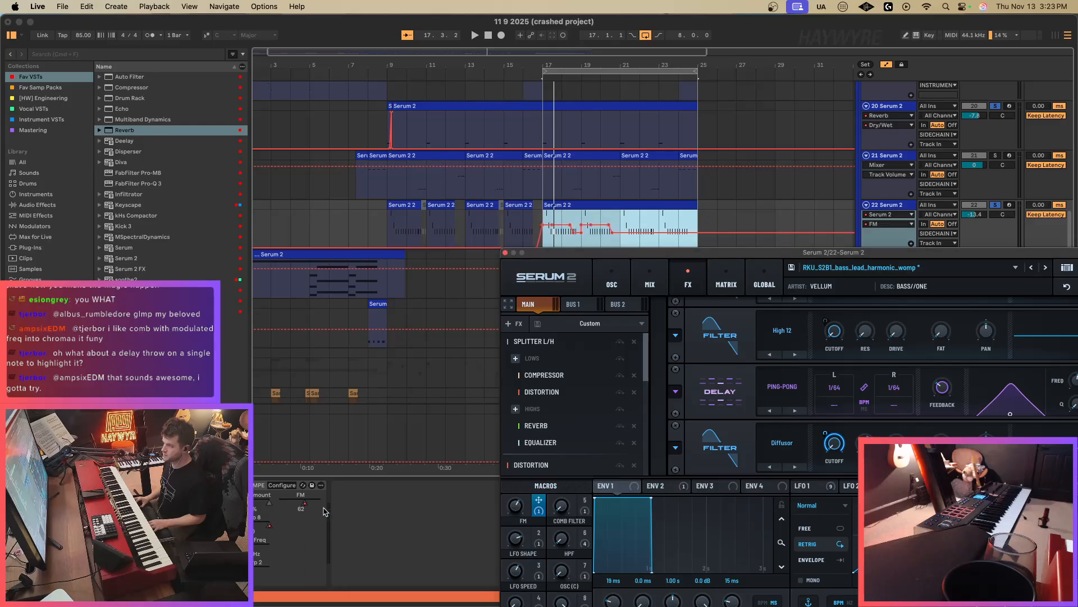
{"action": "left_click_drag", "start_coordinate": [565, 52], "coordinate": [481, 168]}
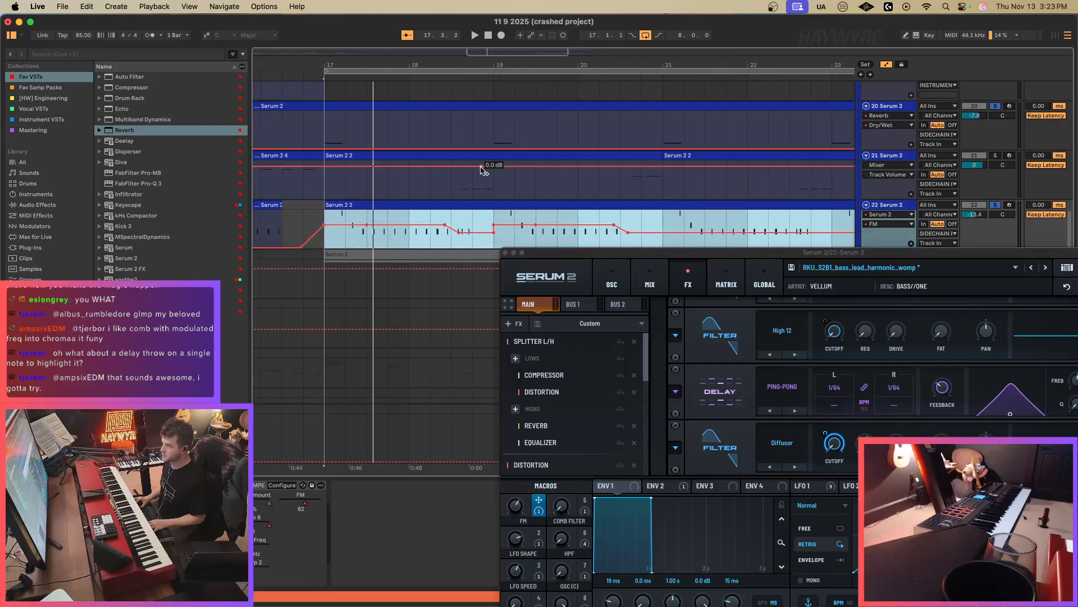
Add an FM automation breakpoint of about 73 early in bar 17, raise the level segment from 17.3, and audition it.
{"action": "left_click", "coordinate": [347, 236]}
{"action": "left_click_drag", "start_coordinate": [350, 225], "coordinate": [350, 222]}
{"action": "key", "text": "space"}
{"action": "left_click", "coordinate": [535, 223]}
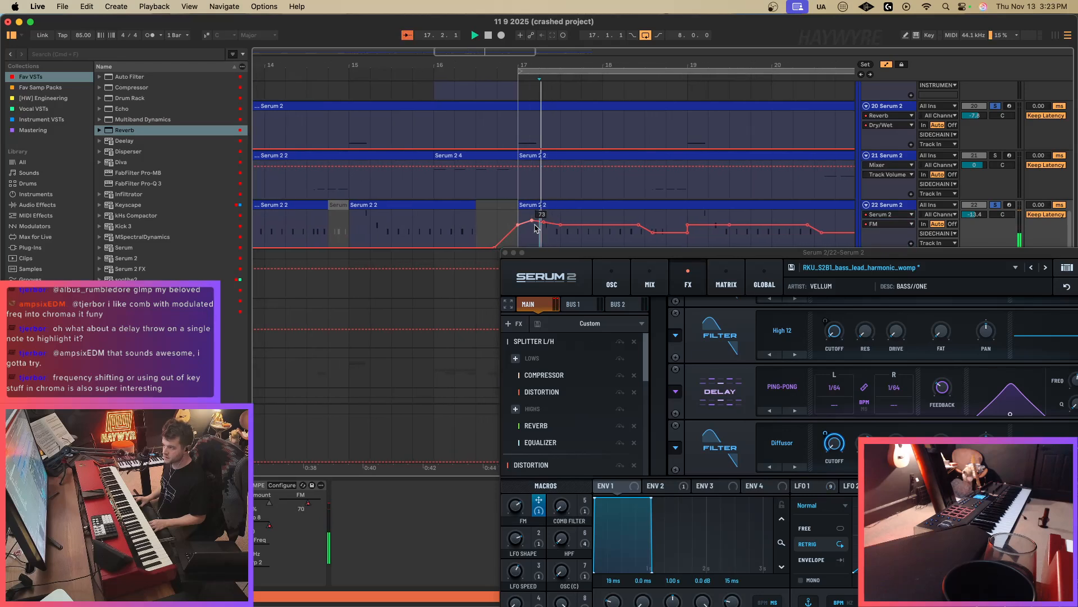
{"action": "left_click_drag", "start_coordinate": [560, 225], "coordinate": [560, 223]}
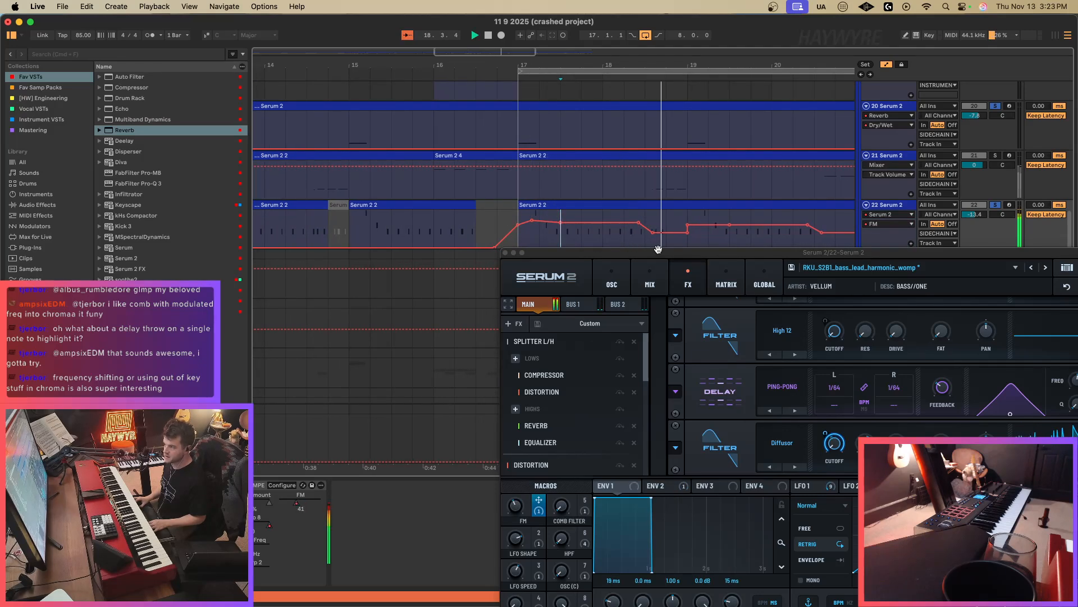
Move track 22's low FM breakpoint to about 18.4, then duplicate bars 17 and 18 with their automation over bars 19 and 20.
{"action": "left_click_drag", "start_coordinate": [655, 236], "coordinate": [666, 232]}
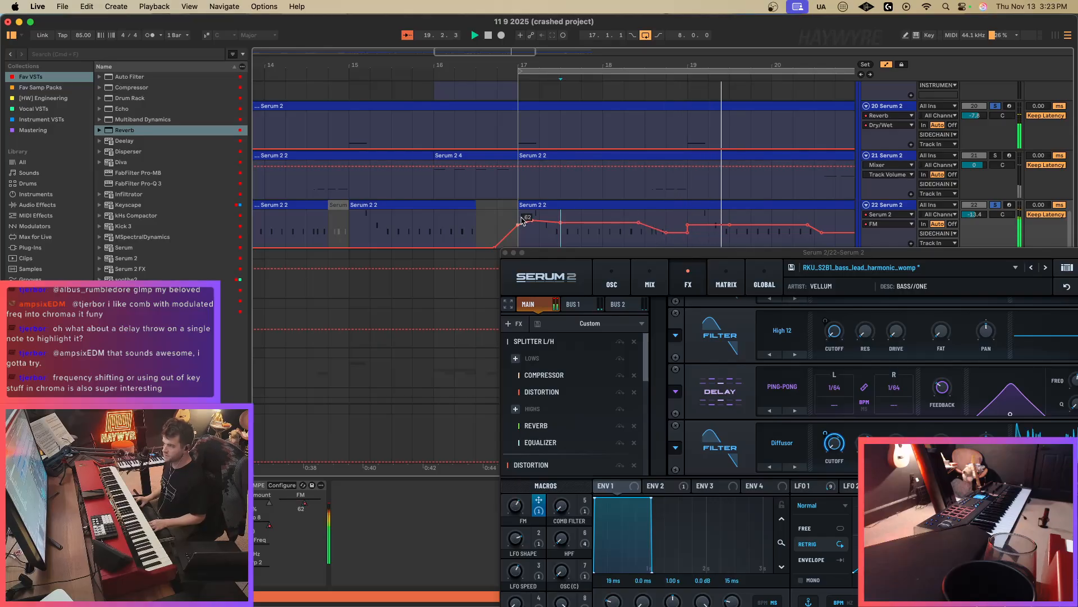
{"action": "left_click_drag", "start_coordinate": [522, 221], "coordinate": [688, 222]}
{"action": "key", "text": "super+d"}
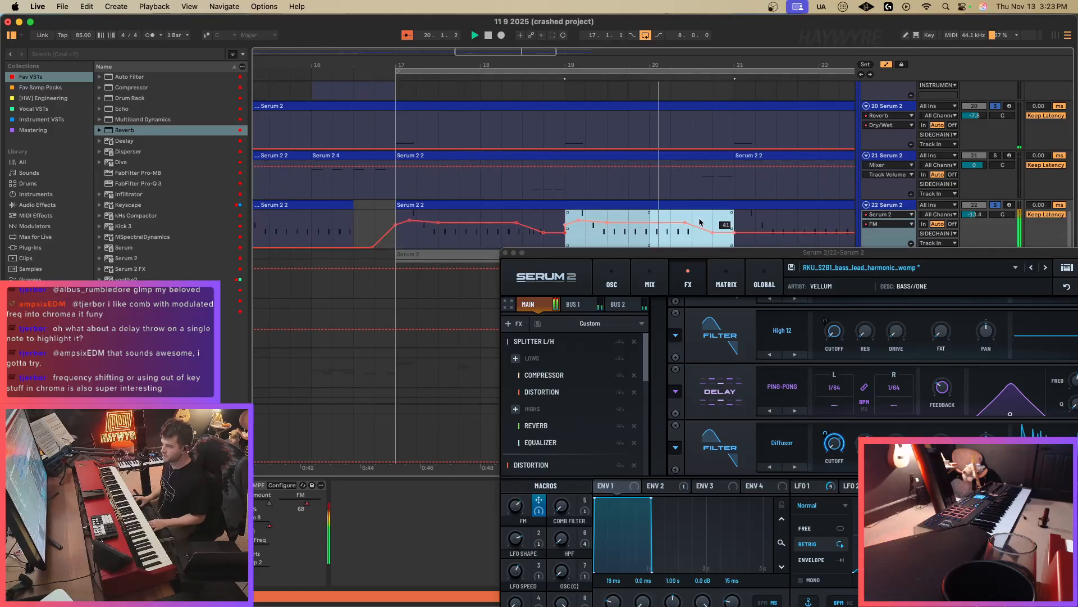
{"action": "left_click", "coordinate": [505, 253]}
{"action": "key", "text": "space"}
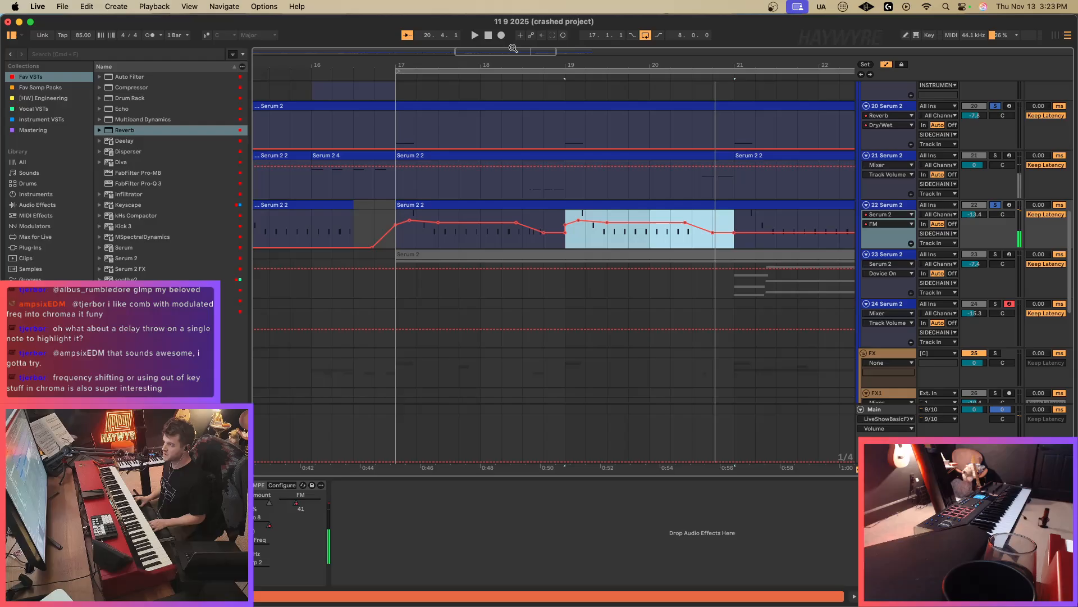
{"action": "left_click_drag", "start_coordinate": [513, 49], "coordinate": [511, 15]}
{"action": "key", "text": "a"}
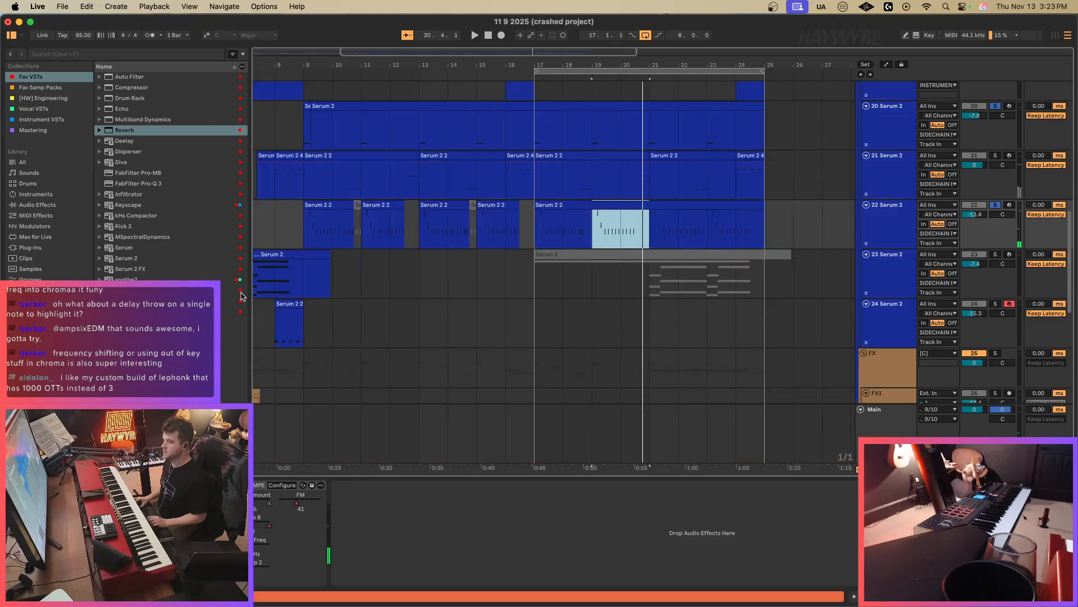
Add Multiband Dynamics to track 22 with 2.29 dB output and 82% amount, unsolo the tracks and audition from bar 9.
{"action": "double_click", "coordinate": [140, 120]}
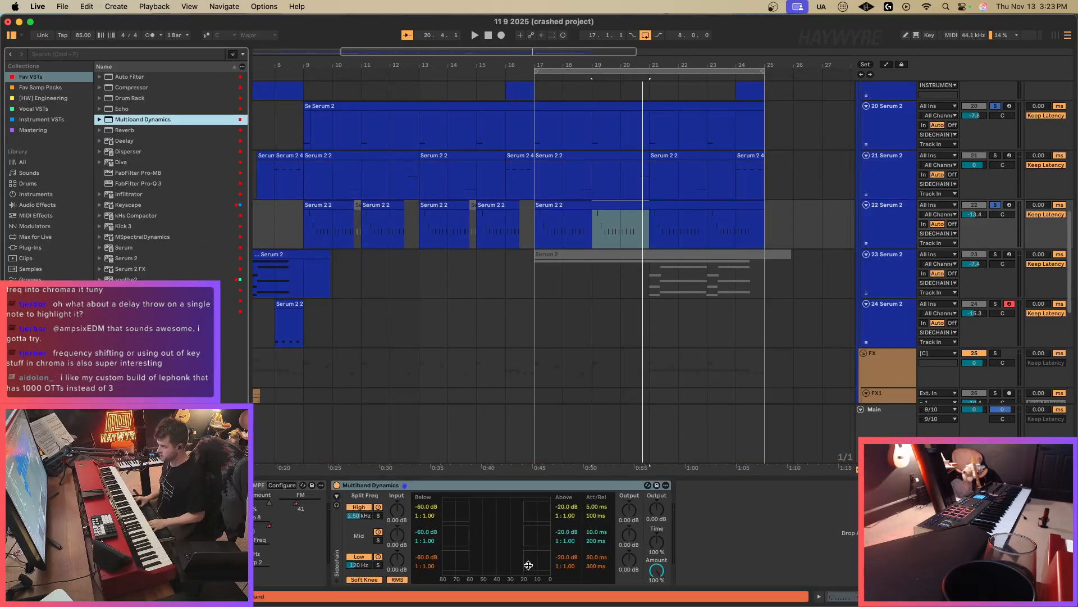
{"action": "left_click", "coordinate": [305, 235]}
{"action": "key", "text": "space"}
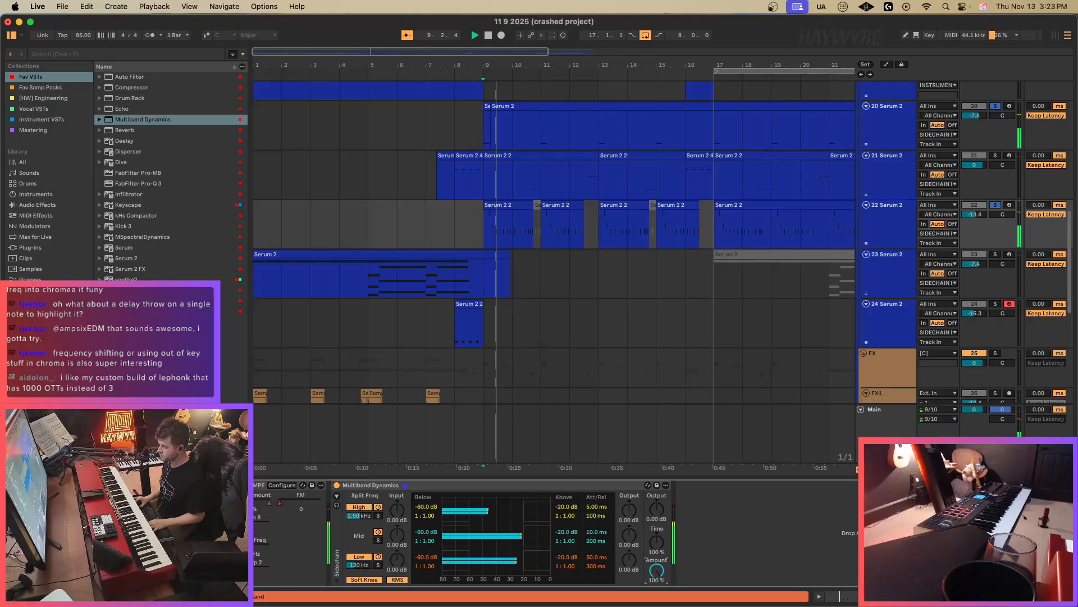
{"action": "left_click_drag", "start_coordinate": [656, 511], "coordinate": [656, 501]}
{"action": "left_click", "coordinate": [996, 205]}
{"action": "key", "text": "space"}
{"action": "key", "text": "space"}
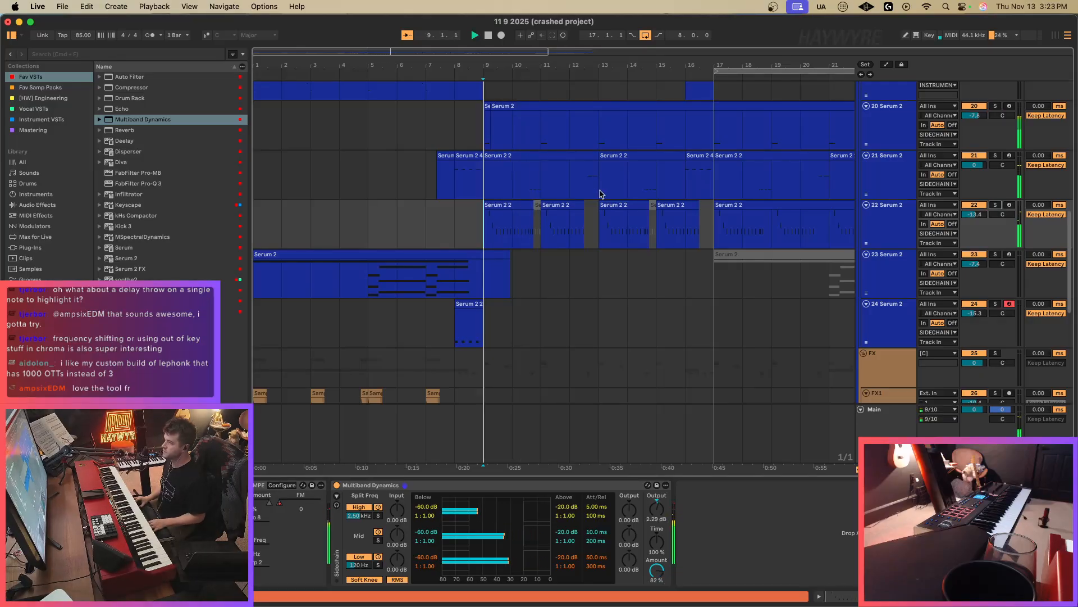
Listen to the full mix while looking over the tracks, checking the SIDECHAIN A devices and the percussion and instrument tracks.
{"action": "scroll", "coordinate": [834, 340], "scroll_direction": "down", "scroll_amount": 10}
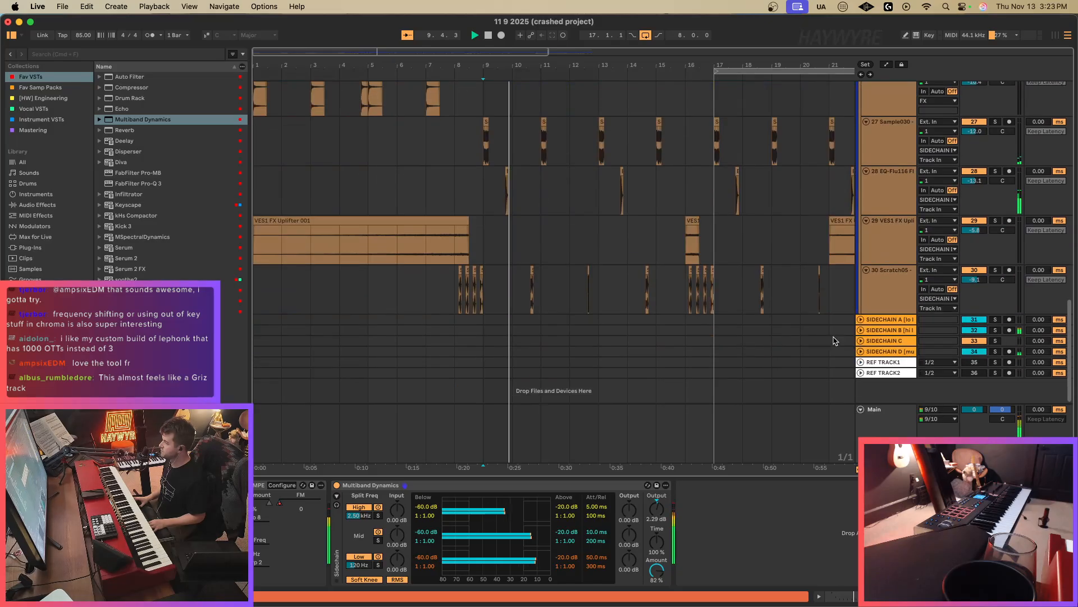
{"action": "left_click", "coordinate": [887, 319]}
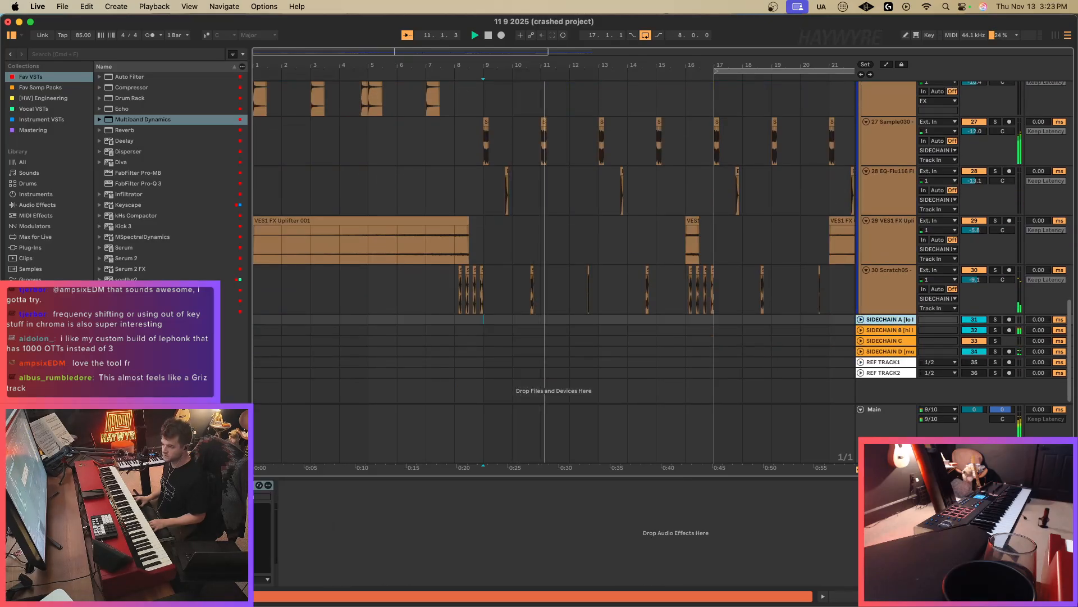
{"action": "scroll", "coordinate": [562, 225], "scroll_direction": "up", "scroll_amount": 8}
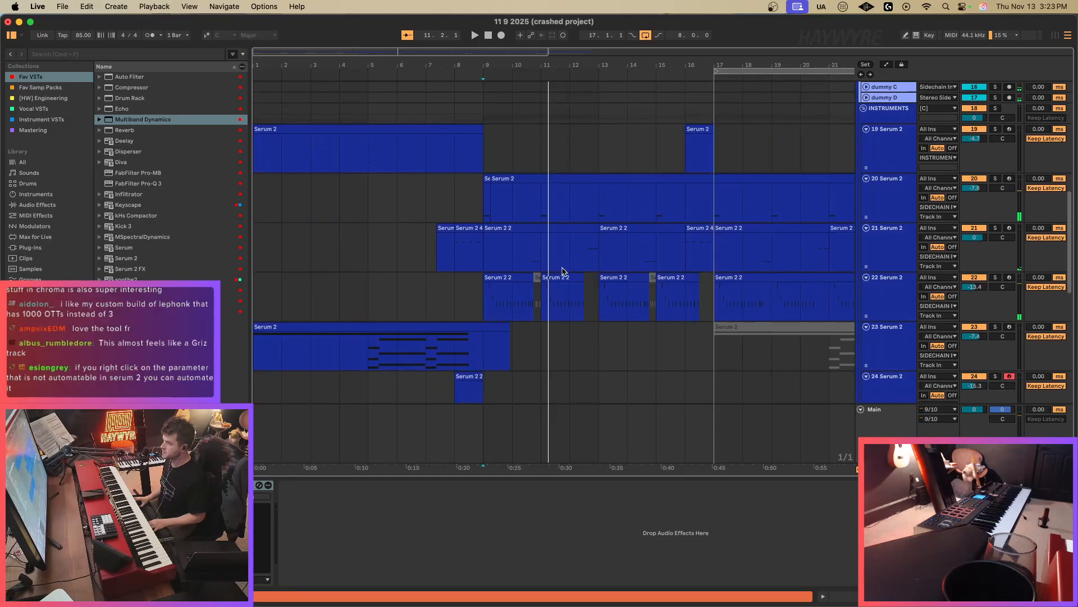
{"action": "scroll", "coordinate": [537, 317], "scroll_direction": "up", "scroll_amount": 15}
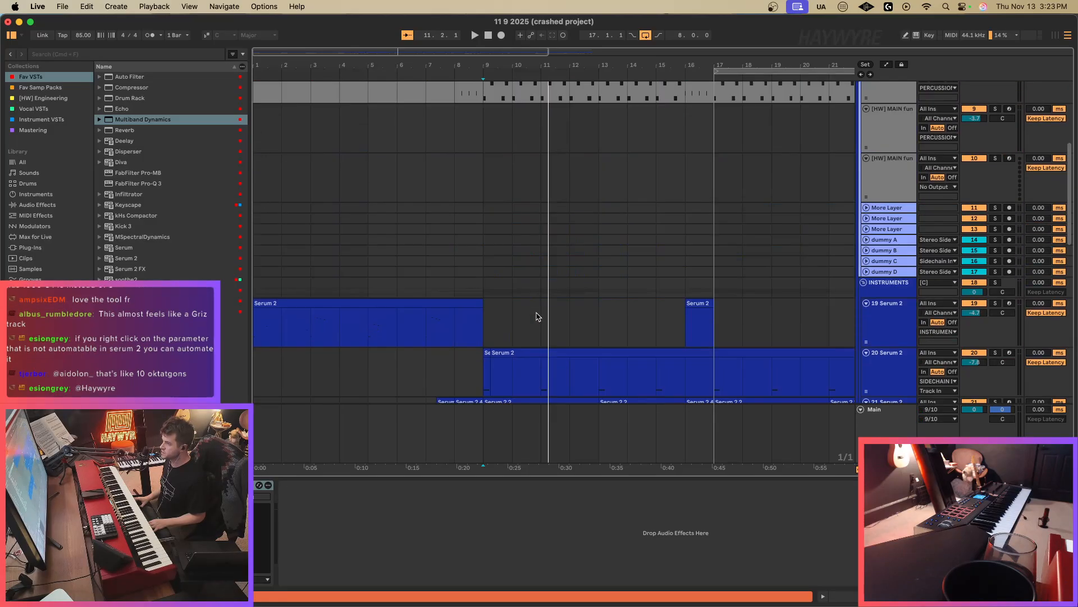
{"action": "scroll", "coordinate": [694, 264], "scroll_direction": "down", "scroll_amount": 20}
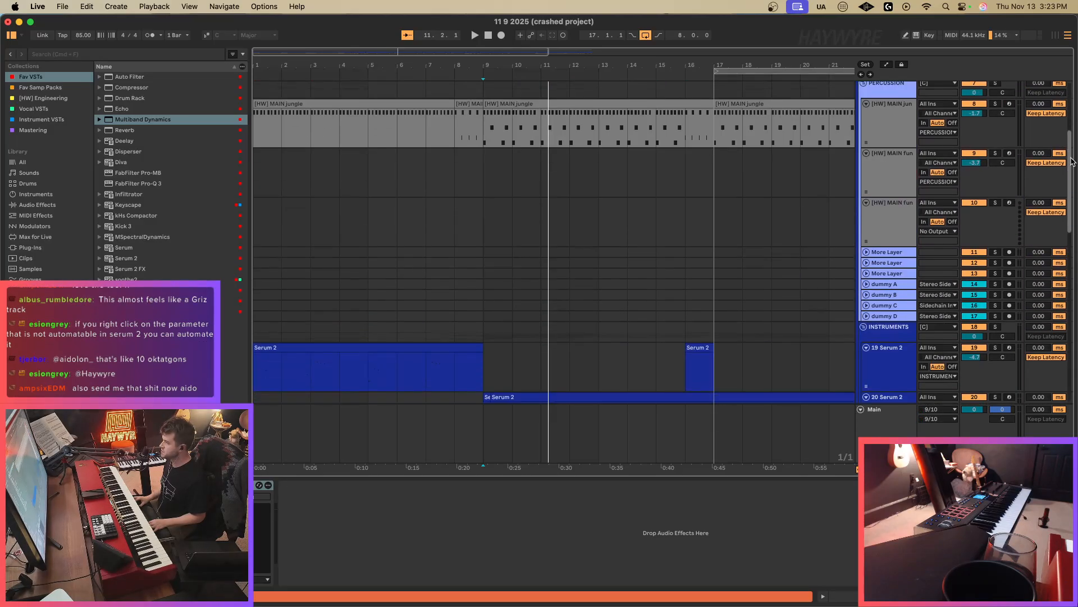
{"action": "scroll", "coordinate": [694, 264], "scroll_direction": "down", "scroll_amount": 1}
{"action": "left_click", "coordinate": [549, 148]}
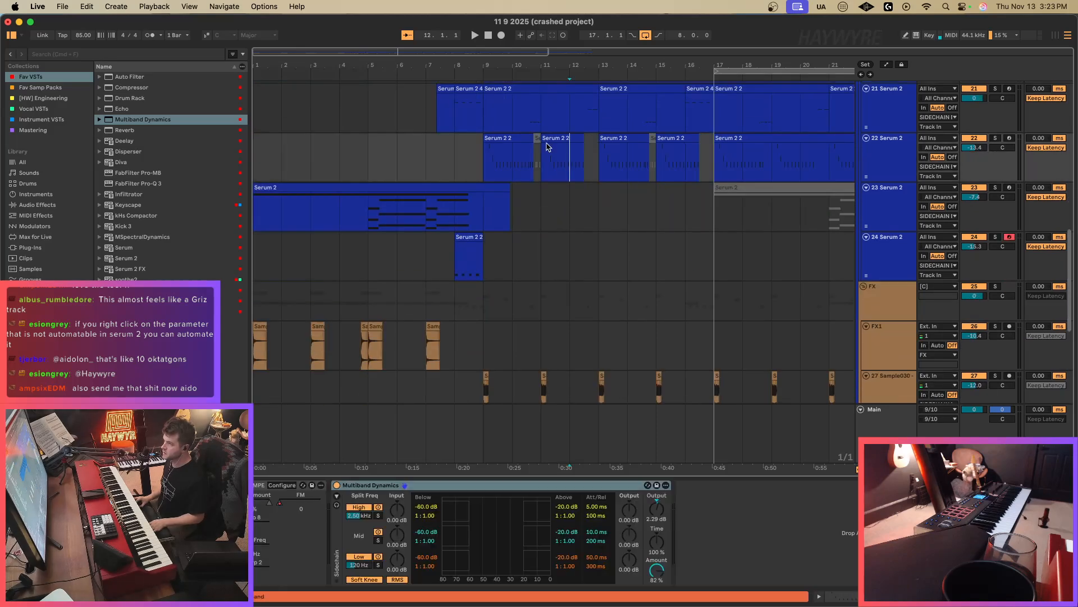
Audition track 21 soloed from bar 10.3, then unsolo it.
{"action": "left_click", "coordinate": [527, 129]}
{"action": "left_click", "coordinate": [998, 91]}
{"action": "key", "text": "space"}
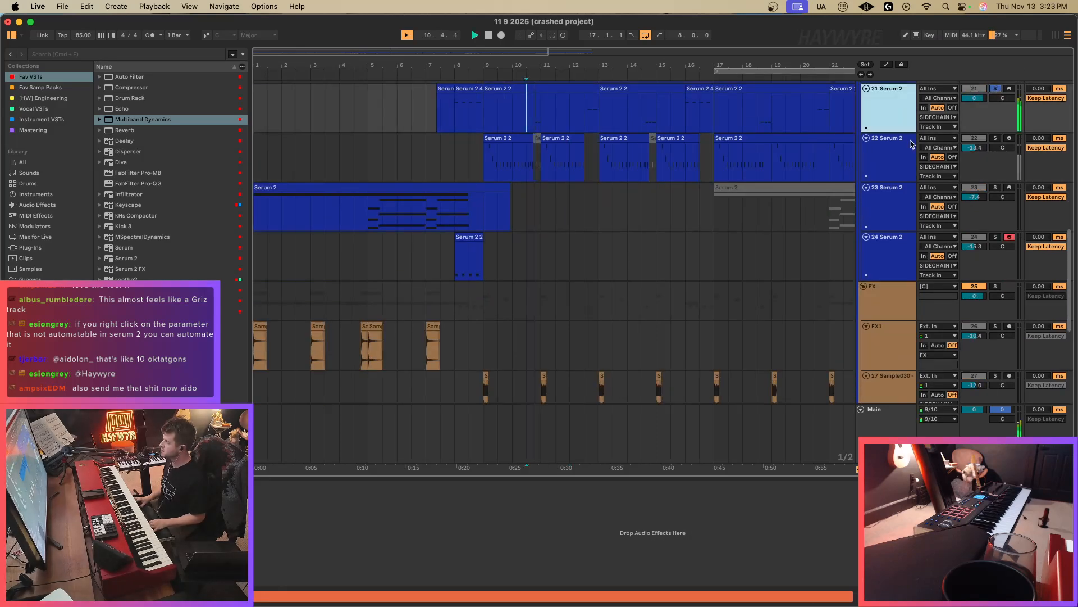
{"action": "scroll", "coordinate": [997, 141], "scroll_direction": "up", "scroll_amount": 2}
{"action": "key", "text": "space"}
{"action": "left_click", "coordinate": [996, 185]}
Unfold the dummy A to D tracks and inspect dummy A's audio input source and Pre FX routing.
{"action": "scroll", "coordinate": [899, 280], "scroll_direction": "up", "scroll_amount": 8}
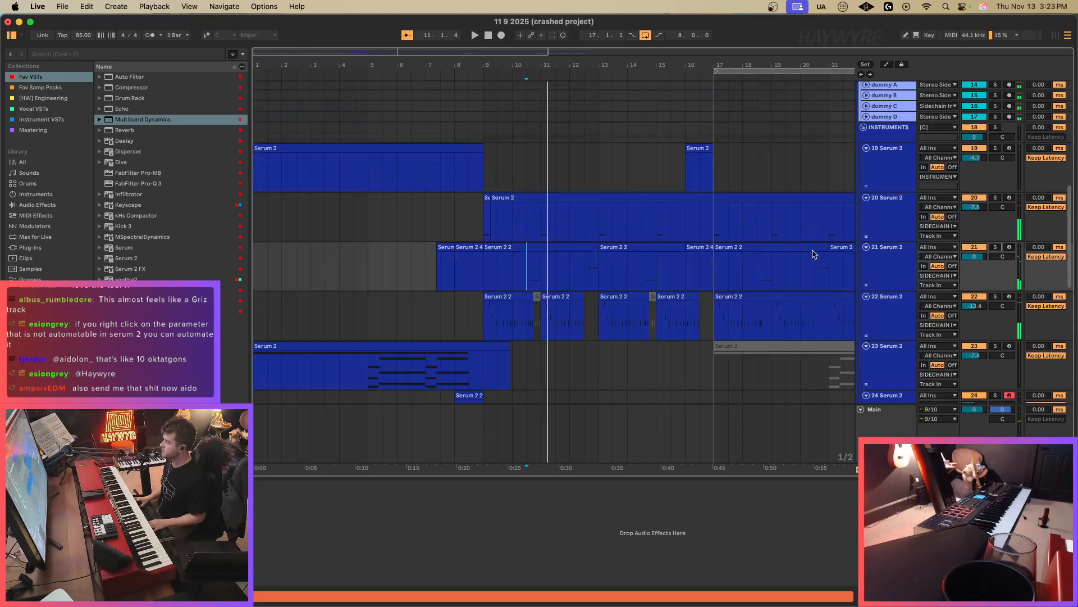
{"action": "left_click", "coordinate": [897, 303]}
{"action": "left_click", "coordinate": [874, 333], "text": "shift"}
{"action": "key", "text": "u"}
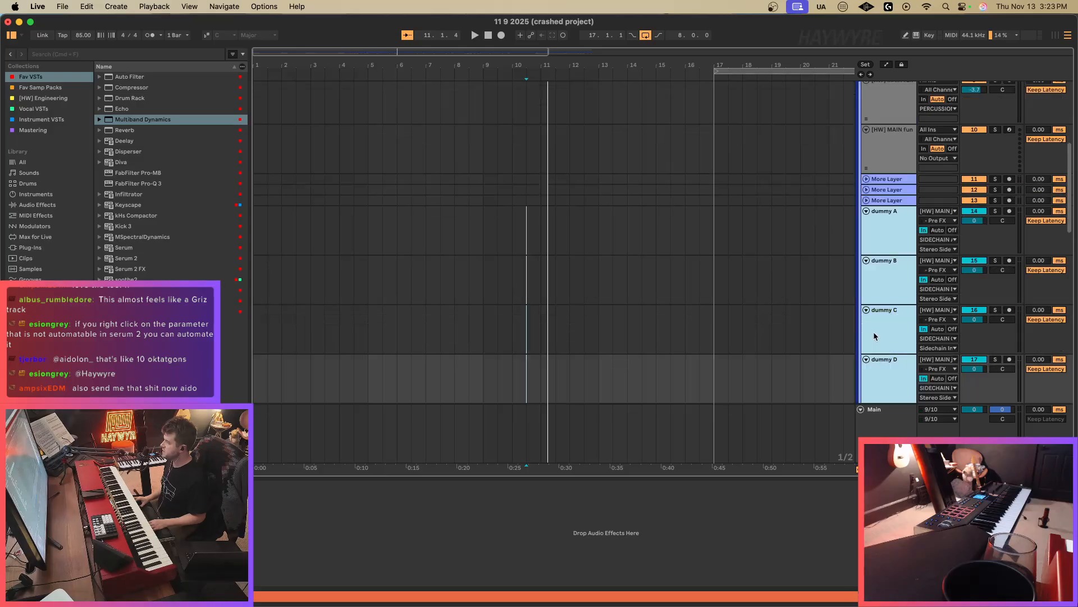
{"action": "scroll", "coordinate": [816, 299], "scroll_direction": "up", "scroll_amount": 3}
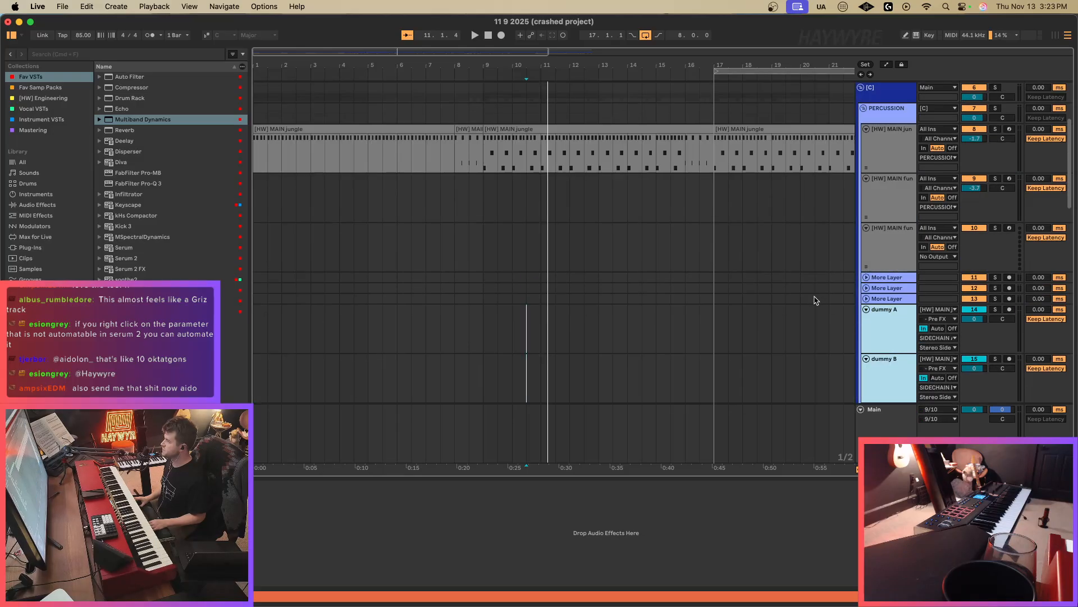
{"action": "left_click", "coordinate": [948, 310]}
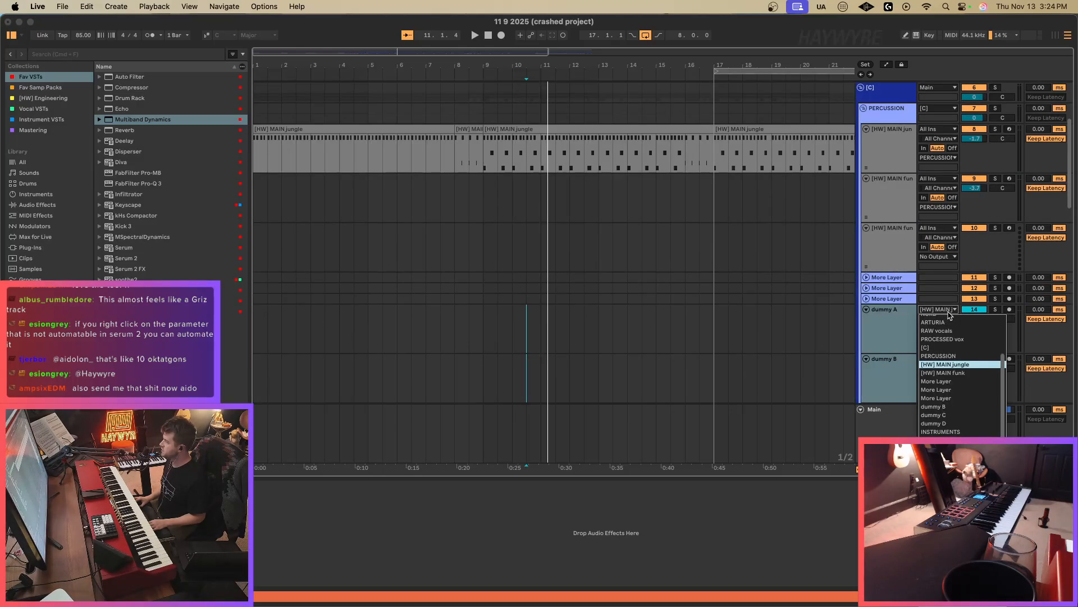
{"action": "left_click", "coordinate": [949, 313]}
{"action": "left_click", "coordinate": [943, 319]}
{"action": "left_click", "coordinate": [942, 320]}
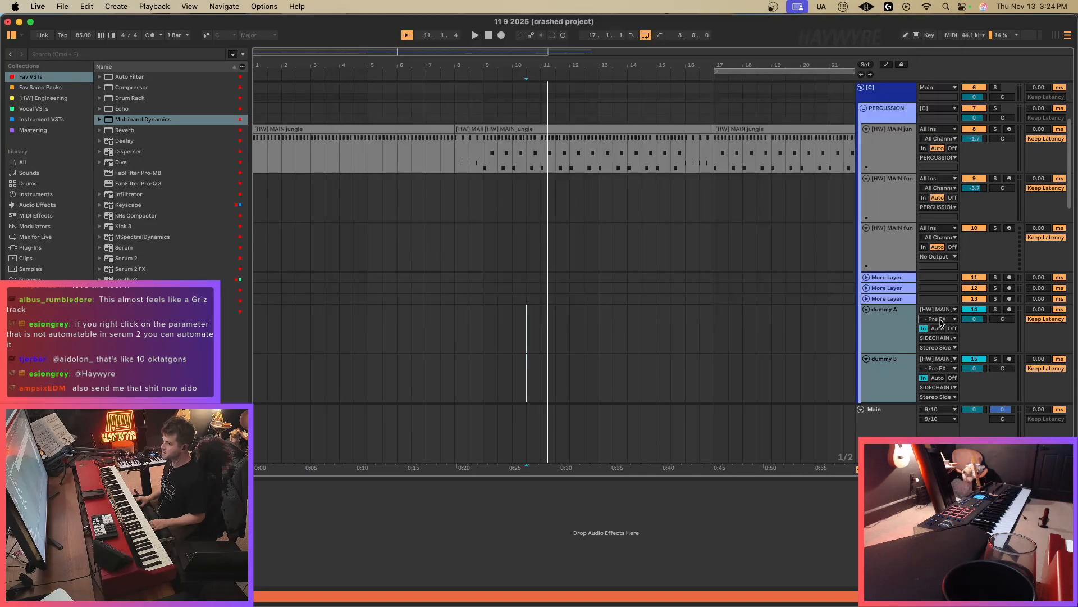
Shorten the upper end of the second chain's key zone in the MAIN jungle track's rack and audition from bar 9.
{"action": "left_click", "coordinate": [479, 163]}
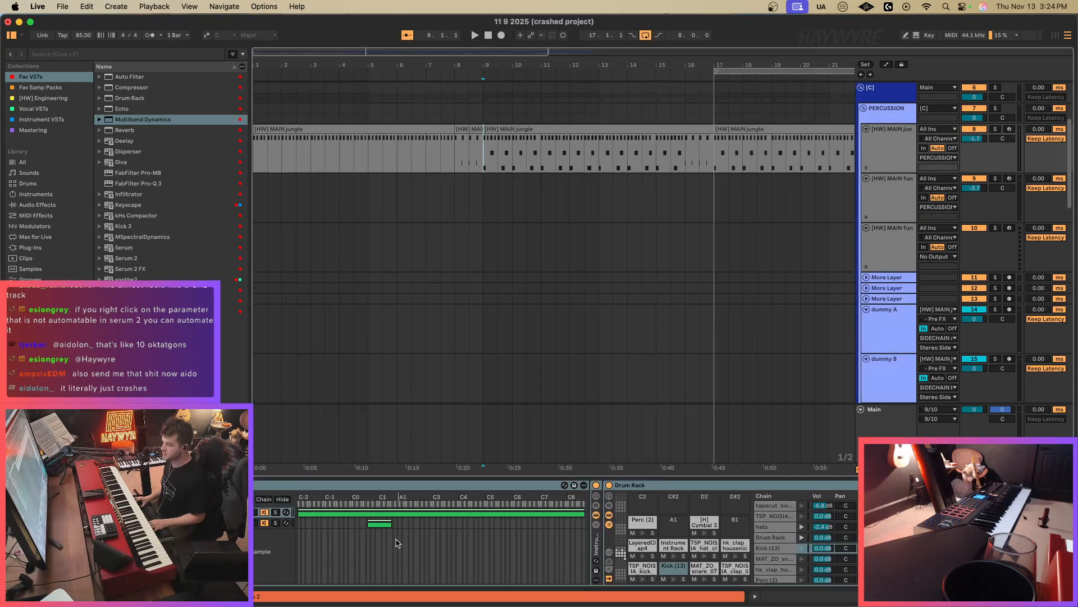
{"action": "left_click", "coordinate": [194, 522]}
{"action": "key", "text": "space"}
{"action": "left_click_drag", "start_coordinate": [392, 523], "coordinate": [384, 523]}
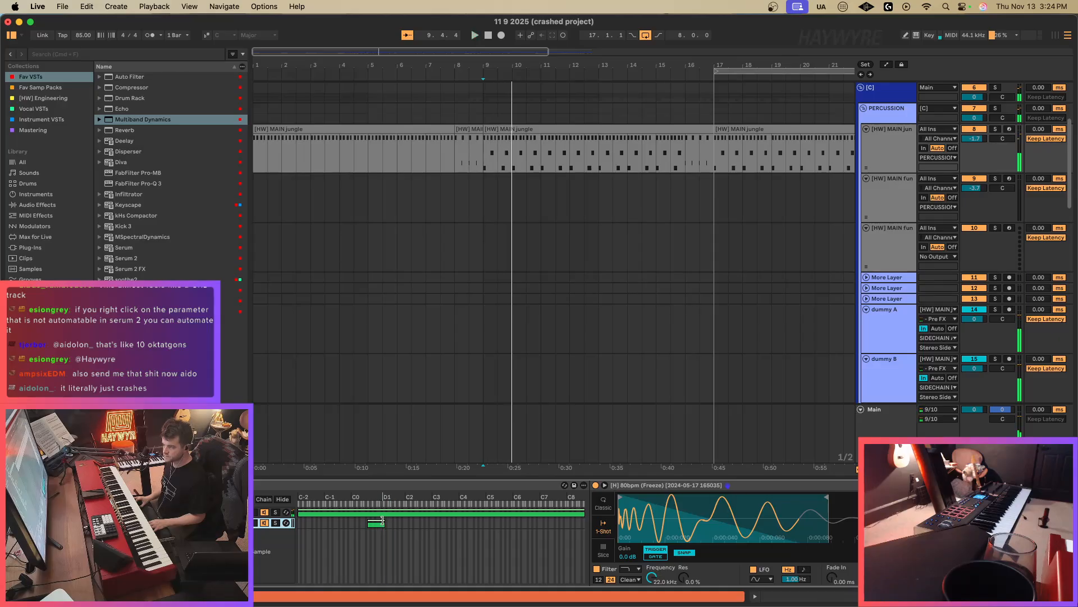
{"action": "key", "text": "space"}
{"action": "key", "text": "space"}
Lower the volume of sample track 27 to -16.2 dB and audition it from bar 9.
{"action": "scroll", "coordinate": [536, 322], "scroll_direction": "down", "scroll_amount": 10}
{"action": "scroll", "coordinate": [536, 317], "scroll_direction": "down", "scroll_amount": 6}
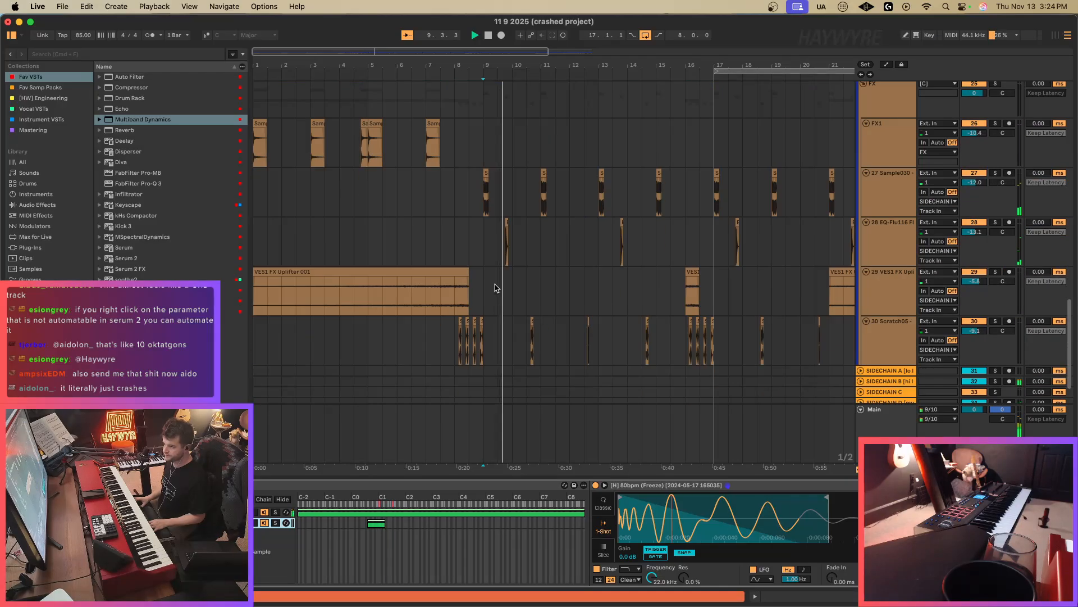
{"action": "left_click", "coordinate": [487, 212]}
{"action": "left_click_drag", "start_coordinate": [975, 182], "coordinate": [975, 184]}
{"action": "key", "text": "space"}
{"action": "key", "text": "space"}
Add the Multiband Dynamics OTT preset to track 27, reduce its amount to about 25% and play it back.
{"action": "left_click", "coordinate": [100, 120]}
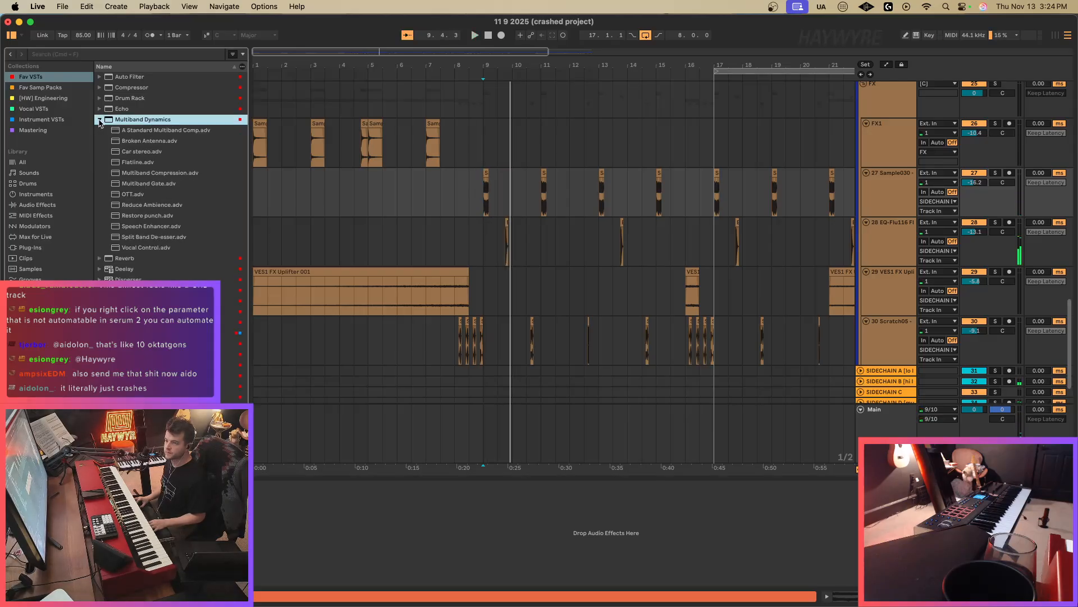
{"action": "left_click_drag", "start_coordinate": [131, 197], "coordinate": [436, 492]}
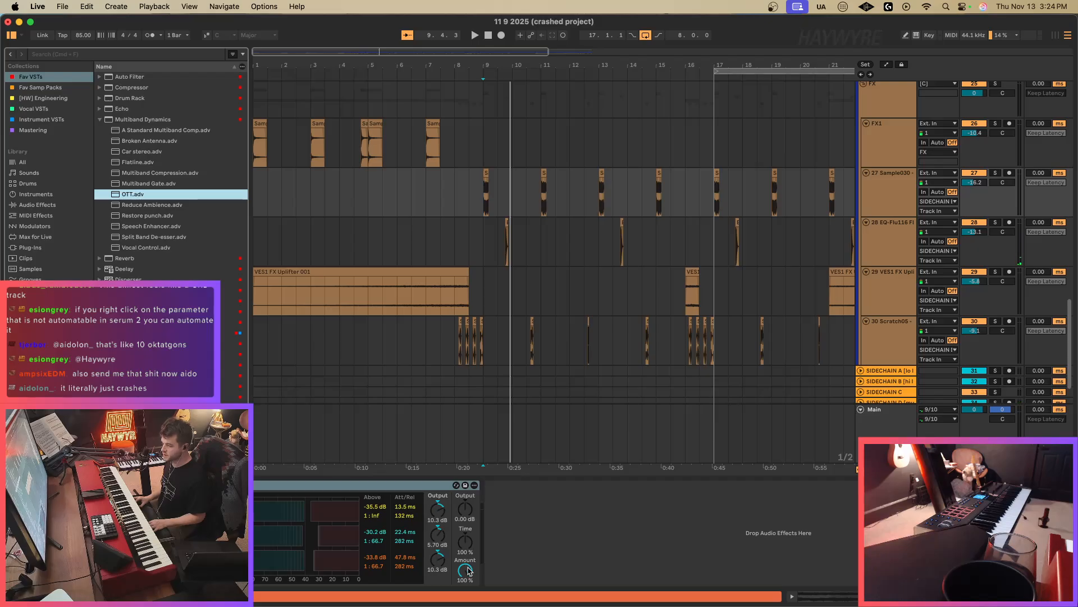
{"action": "left_click_drag", "start_coordinate": [469, 571], "coordinate": [469, 595]}
{"action": "key", "text": "space"}
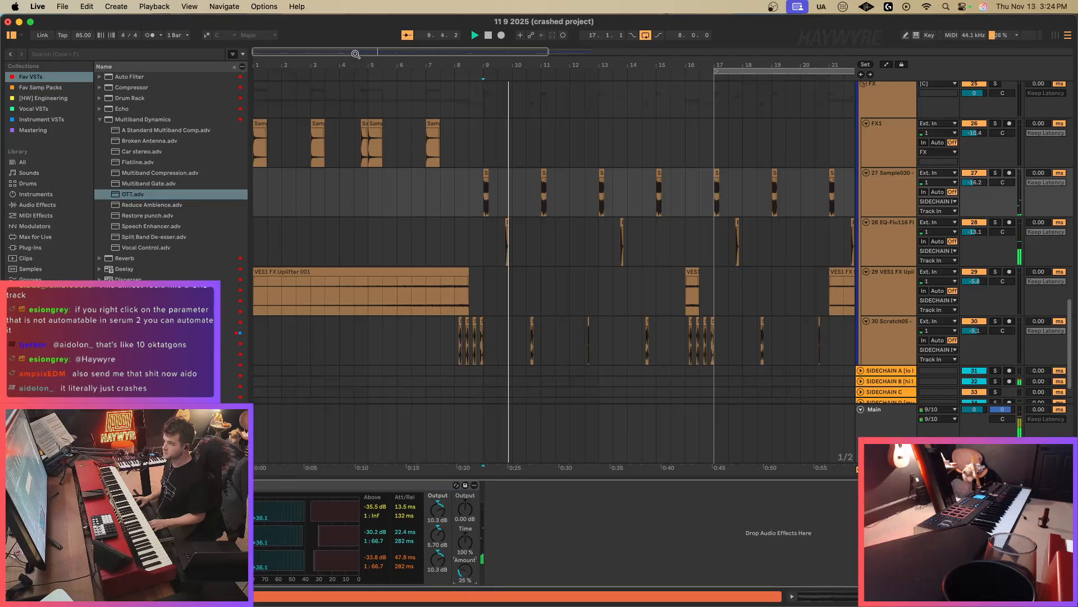
Check track 28's effect device during playback, then add an Auto Filter to track 21.
{"action": "left_click", "coordinate": [497, 247]}
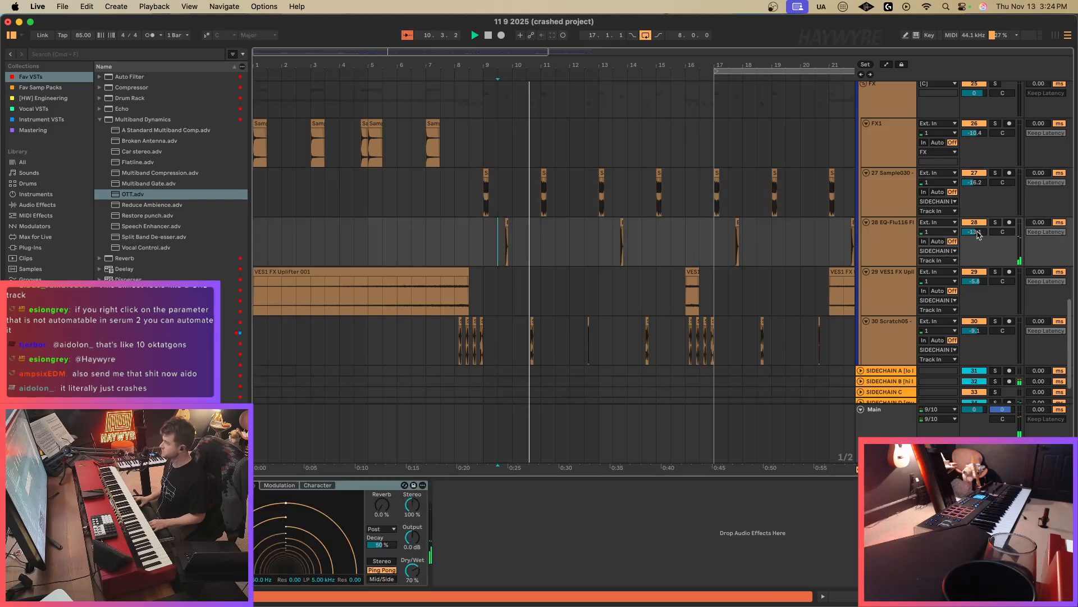
{"action": "scroll", "coordinate": [512, 369], "scroll_direction": "up", "scroll_amount": 10}
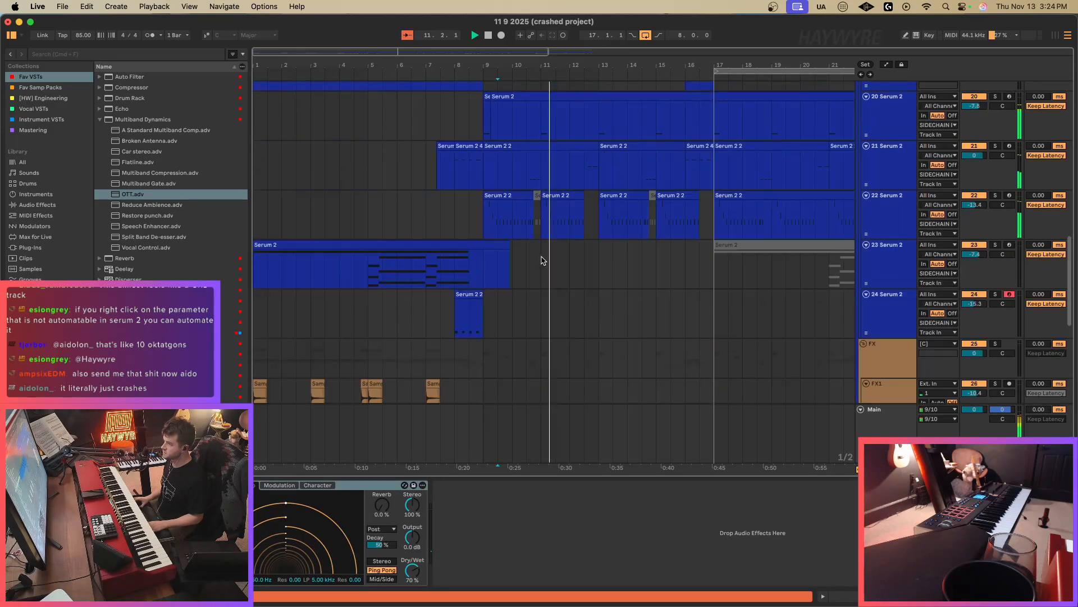
{"action": "left_click", "coordinate": [526, 192]}
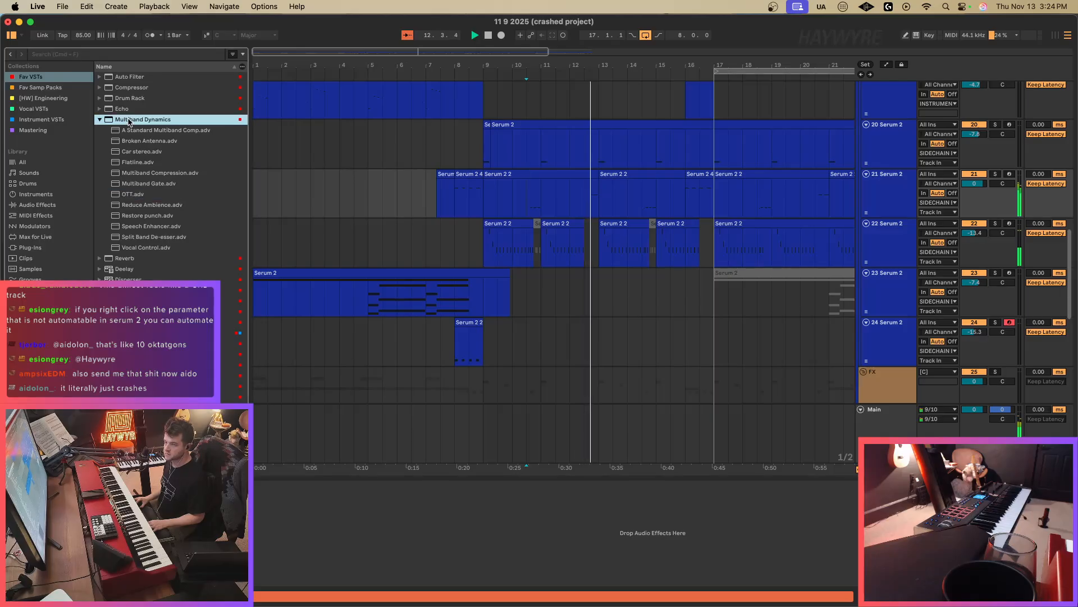
{"action": "left_click_drag", "start_coordinate": [129, 76], "coordinate": [606, 222]}
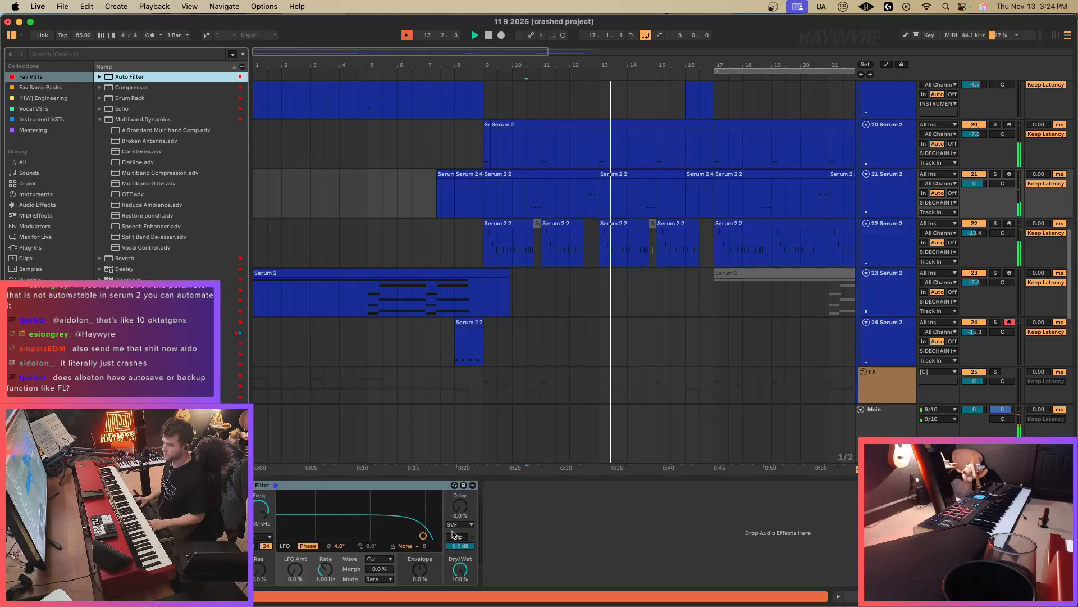
Draw track 21's Auto Filter frequency automation down to 20 Hz wherever track 22's clips play, through bar 18.3.
{"action": "key", "text": "a"}
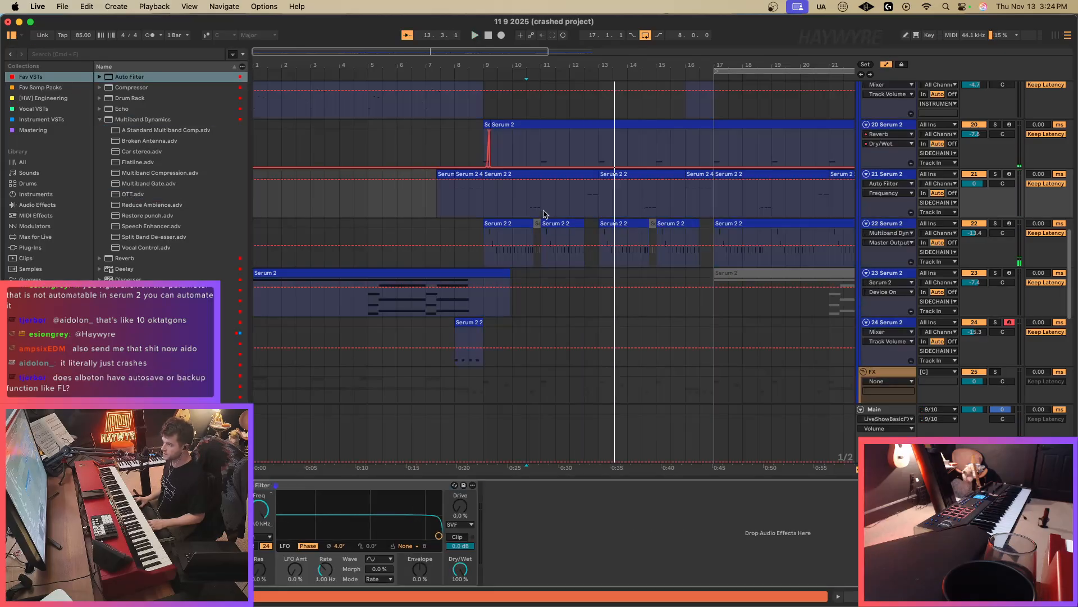
{"action": "key", "text": "b"}
{"action": "left_click", "coordinate": [550, 218]}
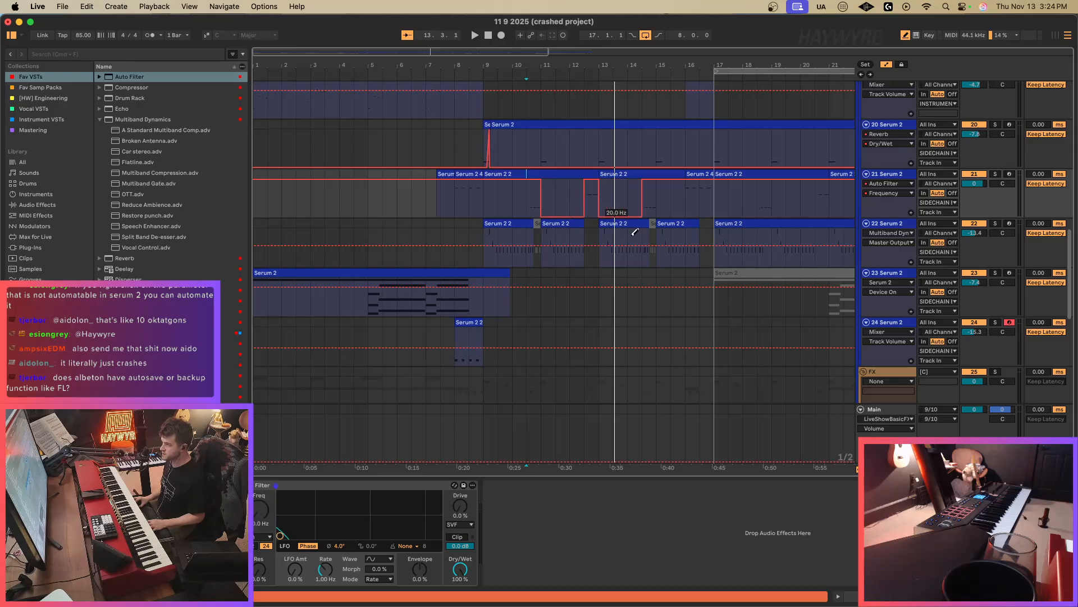
{"action": "left_click_drag", "start_coordinate": [725, 208], "coordinate": [748, 224]}
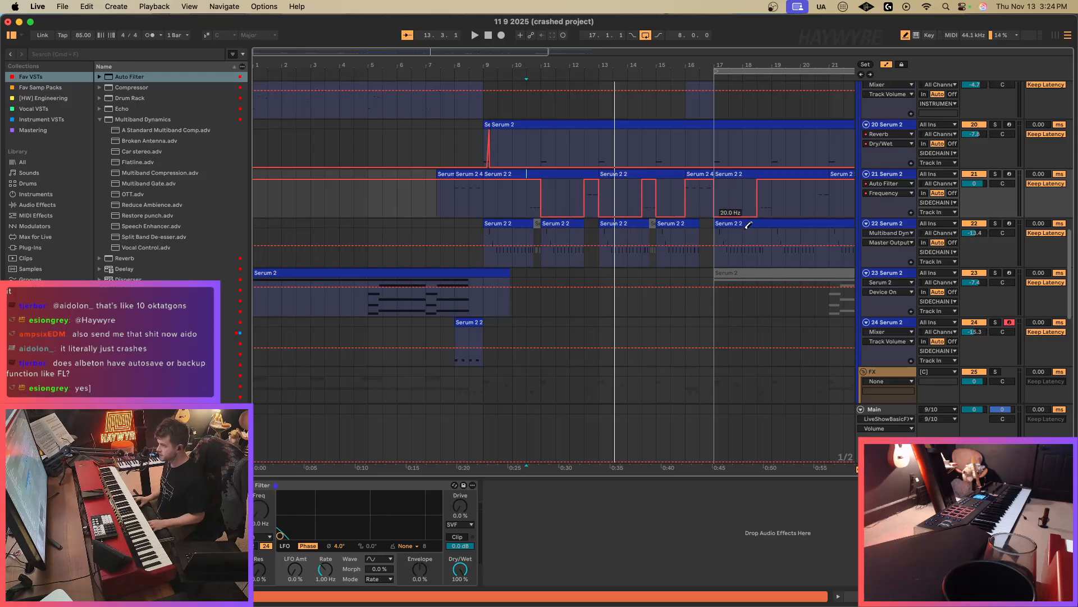
Audition the mix with track 21's filter automation from bar 8, then hide the automation and view the lower tracks.
{"action": "left_click", "coordinate": [456, 209]}
{"action": "key", "text": "space"}
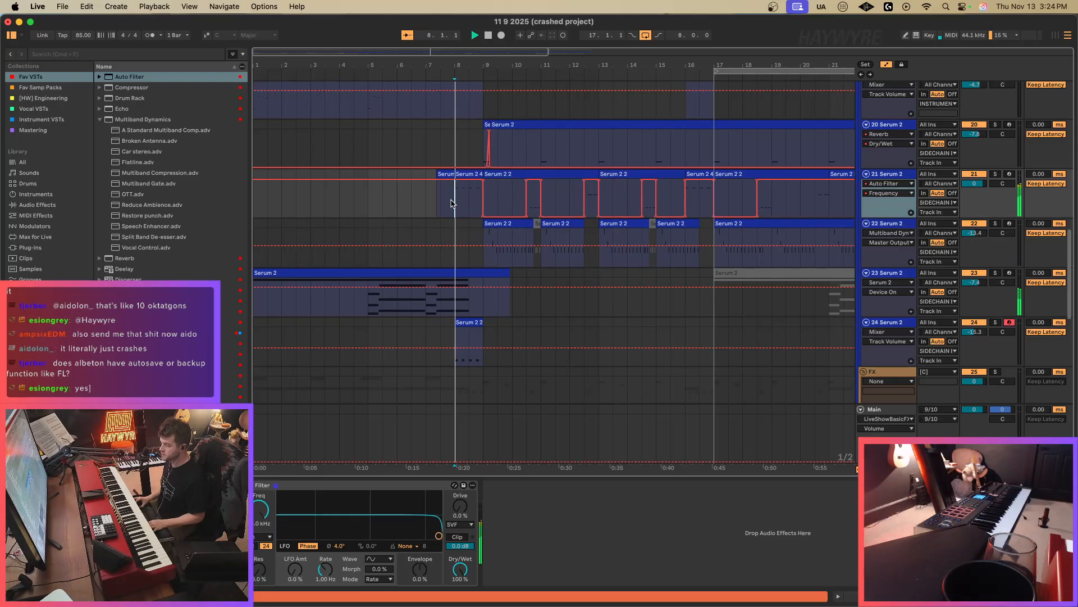
{"action": "key", "text": "a"}
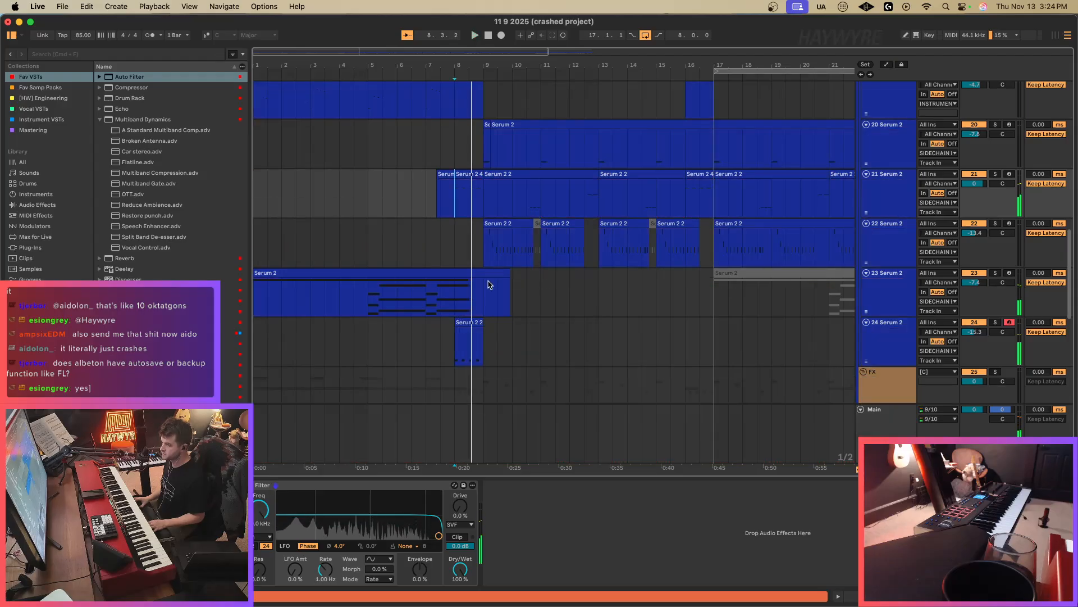
{"action": "scroll", "coordinate": [464, 246], "scroll_direction": "down", "scroll_amount": 4}
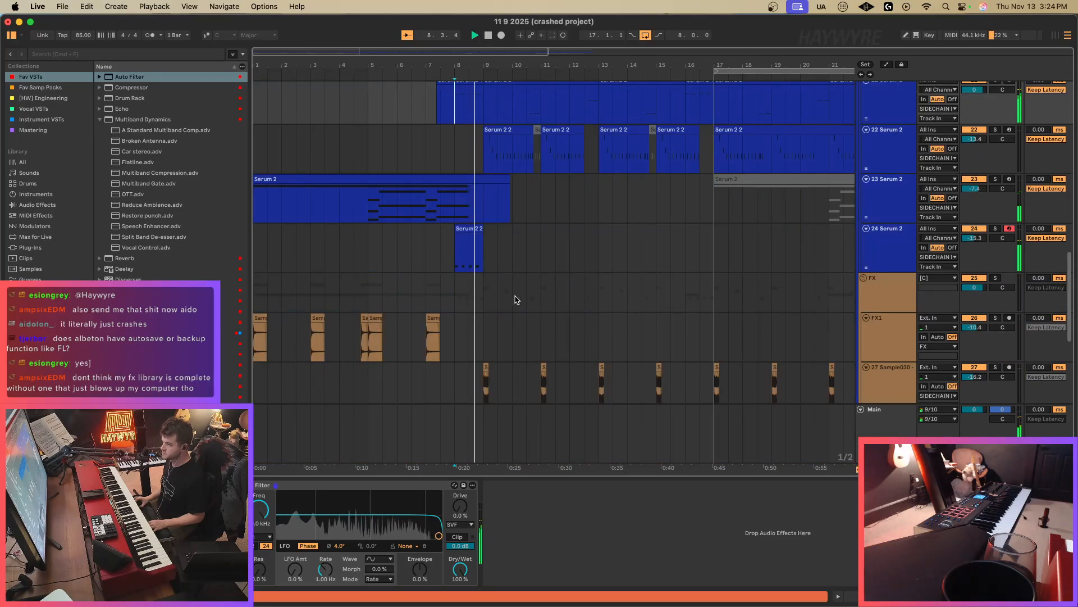
Play the mix from bar 8 and from bar 9, raising the volume of track 27's hits to about -12 dB.
{"action": "scroll", "coordinate": [516, 299], "scroll_direction": "up", "scroll_amount": 3}
{"action": "scroll", "coordinate": [520, 309], "scroll_direction": "down", "scroll_amount": 5}
{"action": "scroll", "coordinate": [523, 320], "scroll_direction": "up", "scroll_amount": 5}
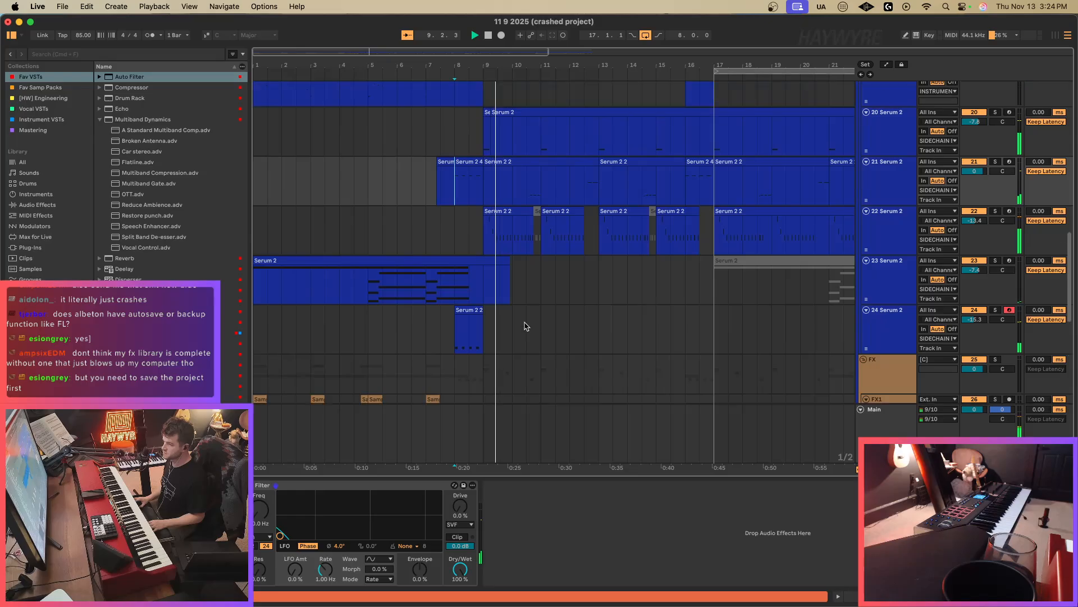
{"action": "scroll", "coordinate": [522, 327], "scroll_direction": "down", "scroll_amount": 5}
{"action": "left_click", "coordinate": [460, 182]}
{"action": "left_click", "coordinate": [487, 341]}
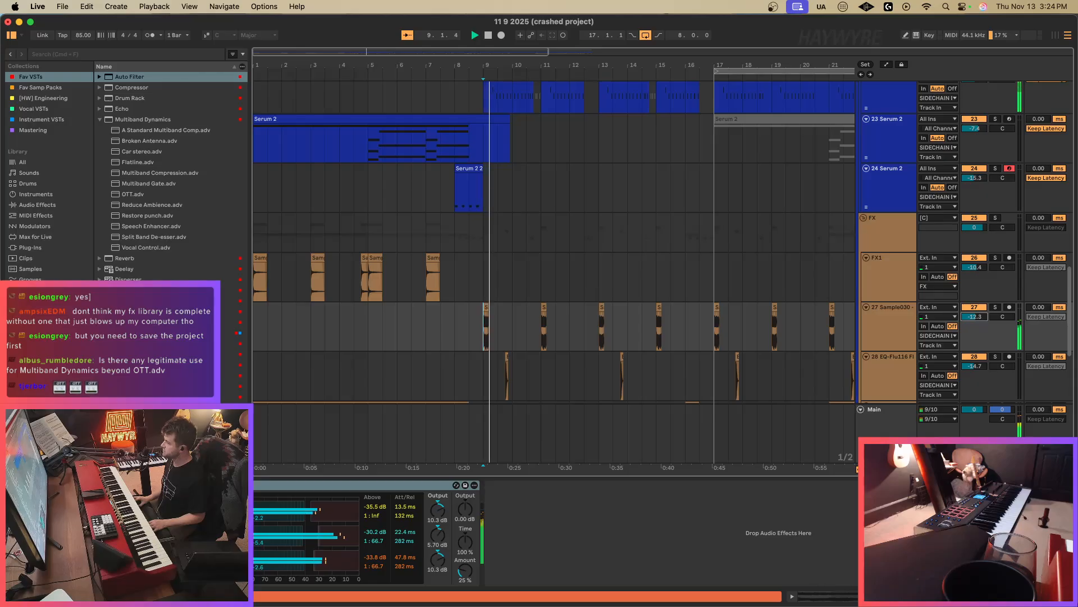
{"action": "scroll", "coordinate": [663, 287], "scroll_direction": "up", "scroll_amount": 3}
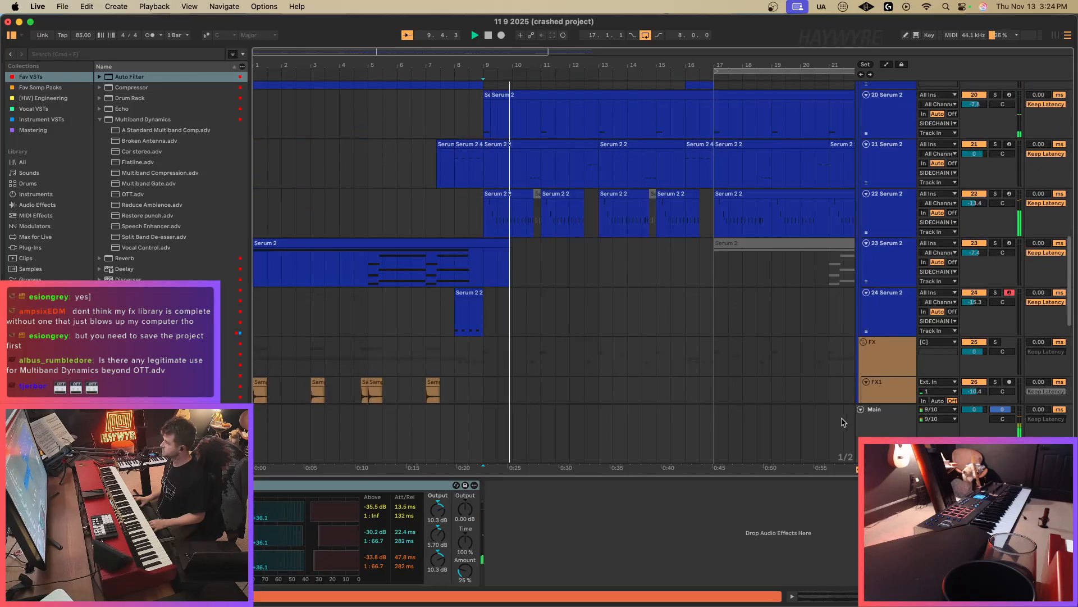
Add FabFilter Pro-Q 3 to the Main track and audition the low end through an 18 dB/oct high cut around 197 Hz.
{"action": "left_click", "coordinate": [784, 409]}
{"action": "scroll", "coordinate": [556, 533], "scroll_direction": "right", "scroll_amount": 10}
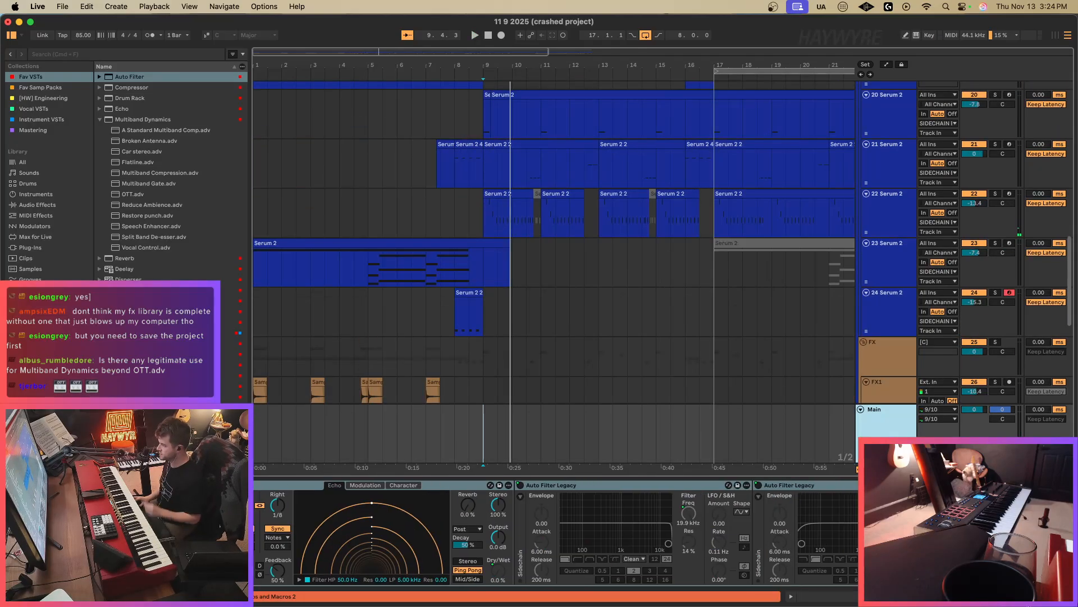
{"action": "double_click", "coordinate": [135, 311]}
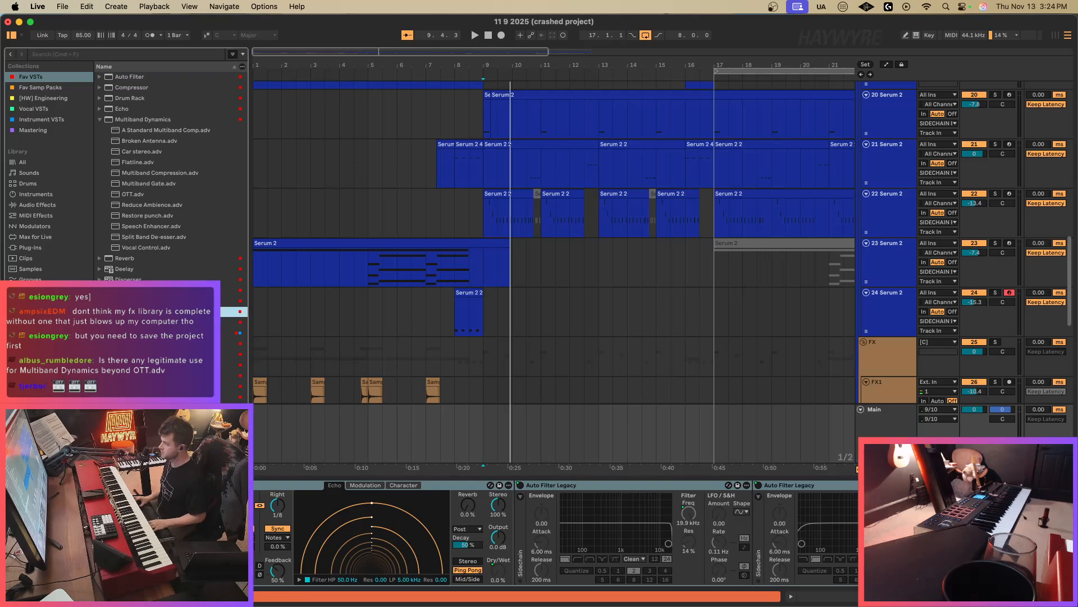
{"action": "left_click_drag", "start_coordinate": [970, 373], "coordinate": [673, 367]}
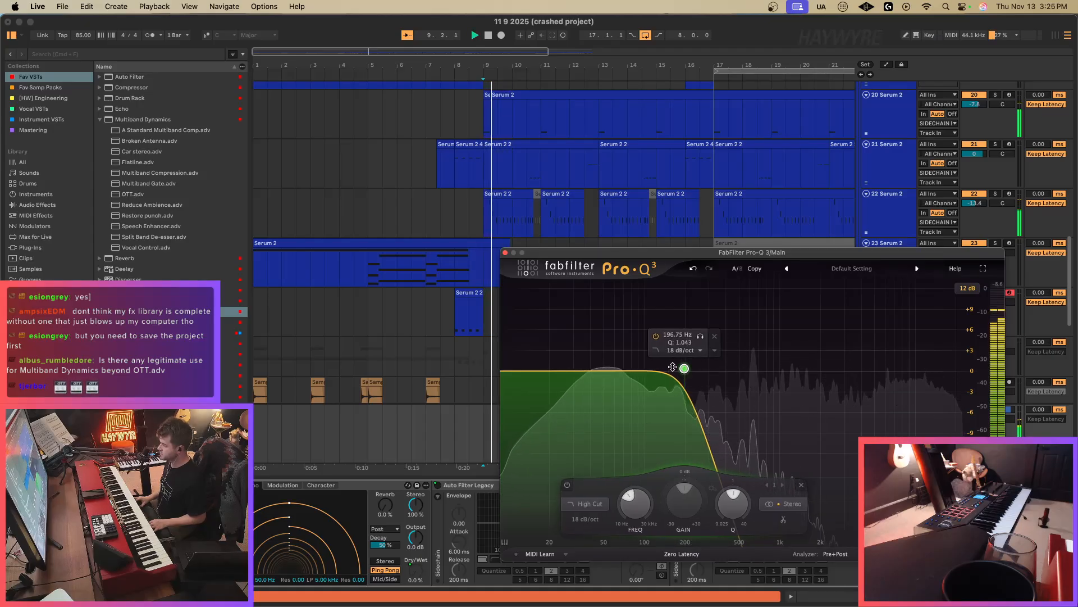
{"action": "left_click", "coordinate": [505, 252]}
Audition the full mix from bars 9 and 11 while checking the instrument tracks and their effect devices.
{"action": "key", "text": "space"}
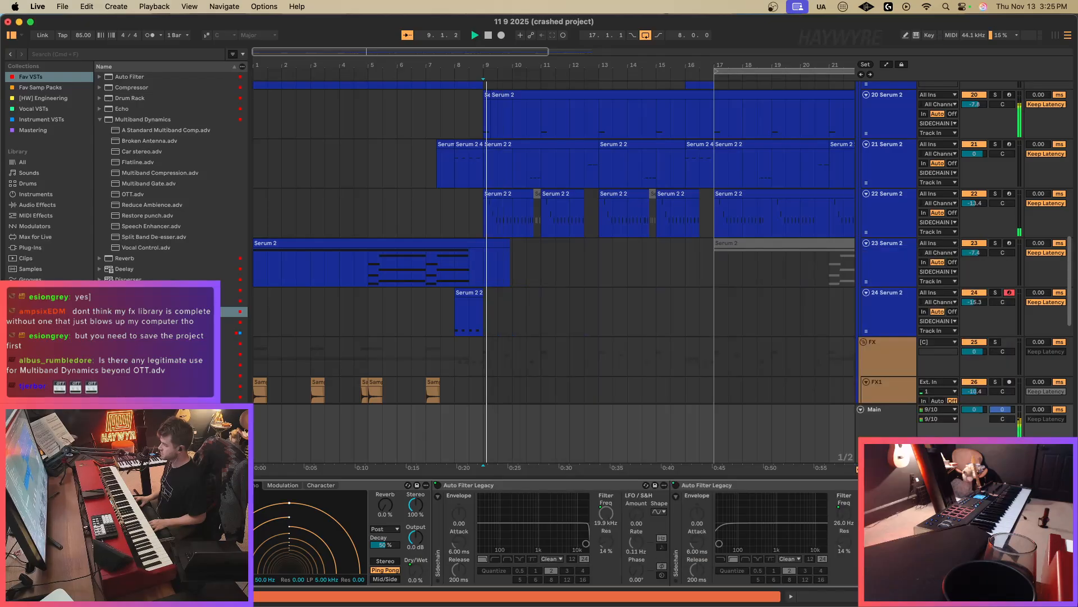
{"action": "scroll", "coordinate": [590, 279], "scroll_direction": "up", "scroll_amount": 5}
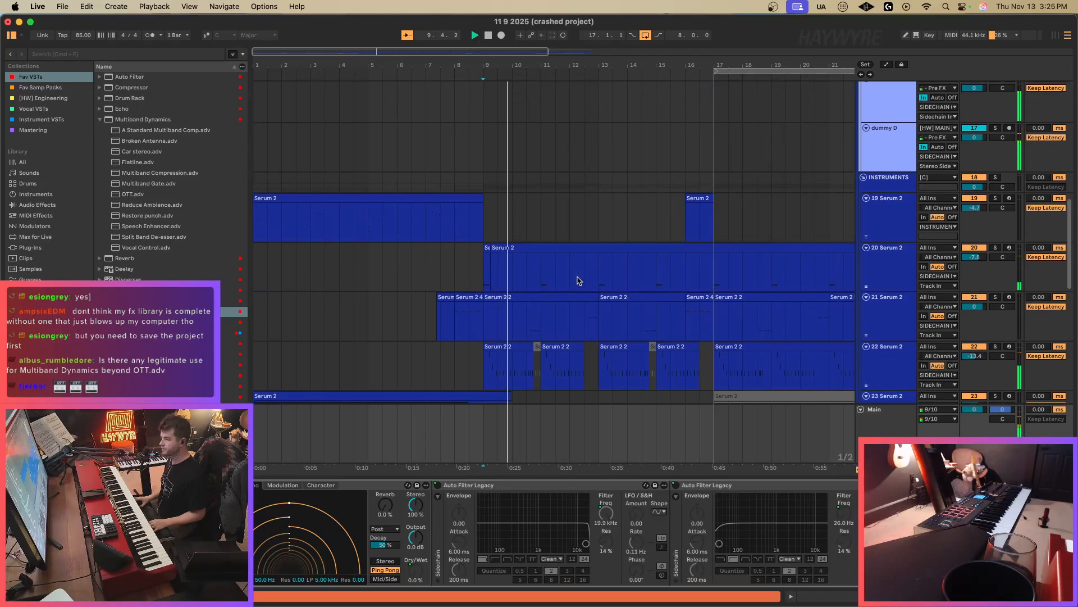
{"action": "scroll", "coordinate": [568, 284], "scroll_direction": "up", "scroll_amount": 4}
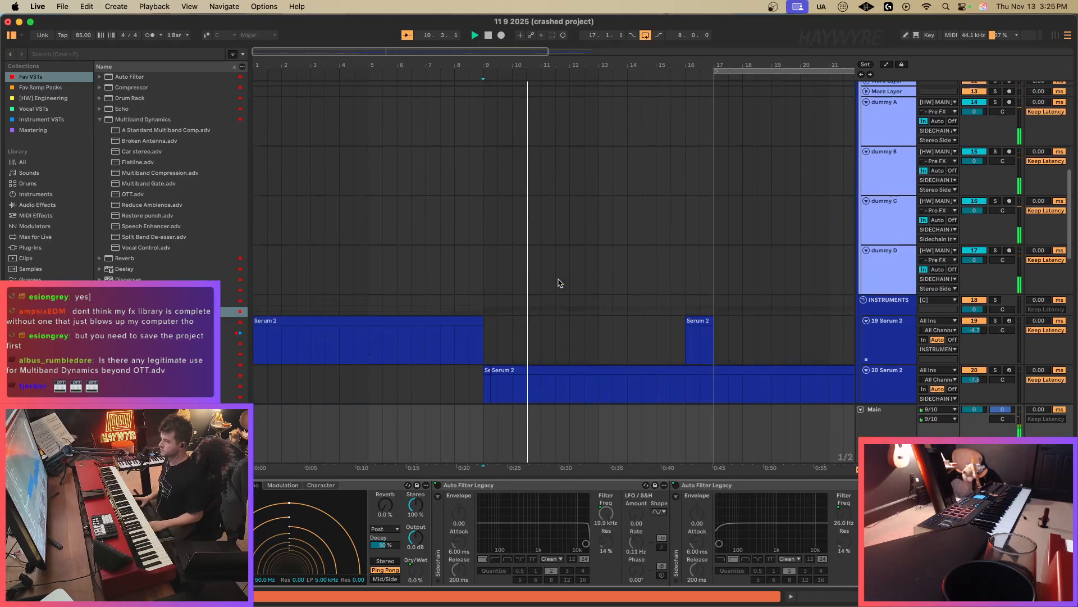
{"action": "scroll", "coordinate": [557, 280], "scroll_direction": "down", "scroll_amount": 5}
{"action": "left_click", "coordinate": [547, 303]}
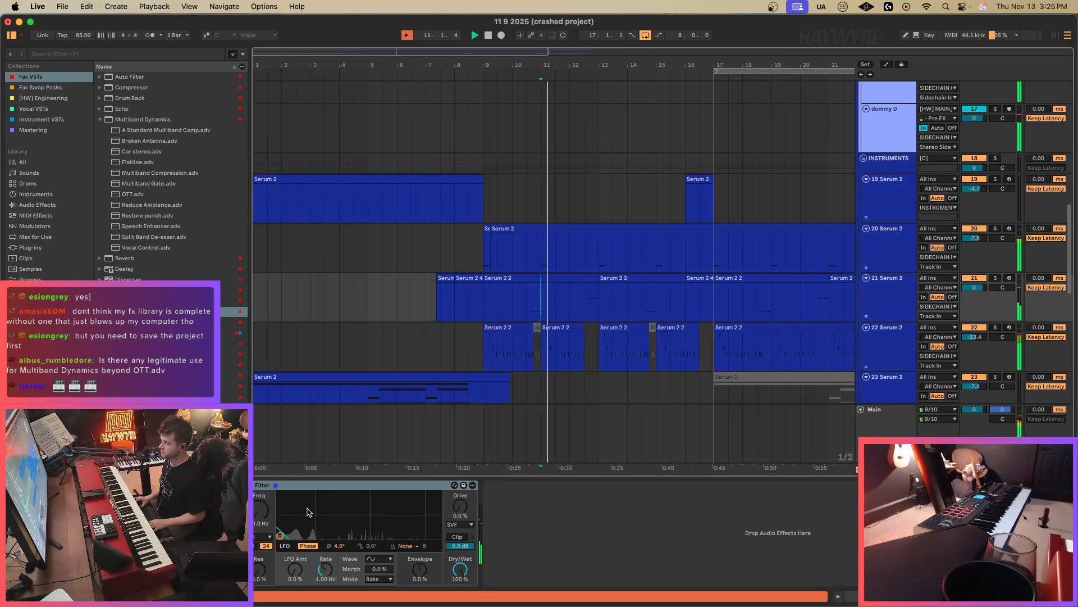
{"action": "left_click", "coordinate": [544, 267]}
{"action": "scroll", "coordinate": [608, 303], "scroll_direction": "down", "scroll_amount": 13}
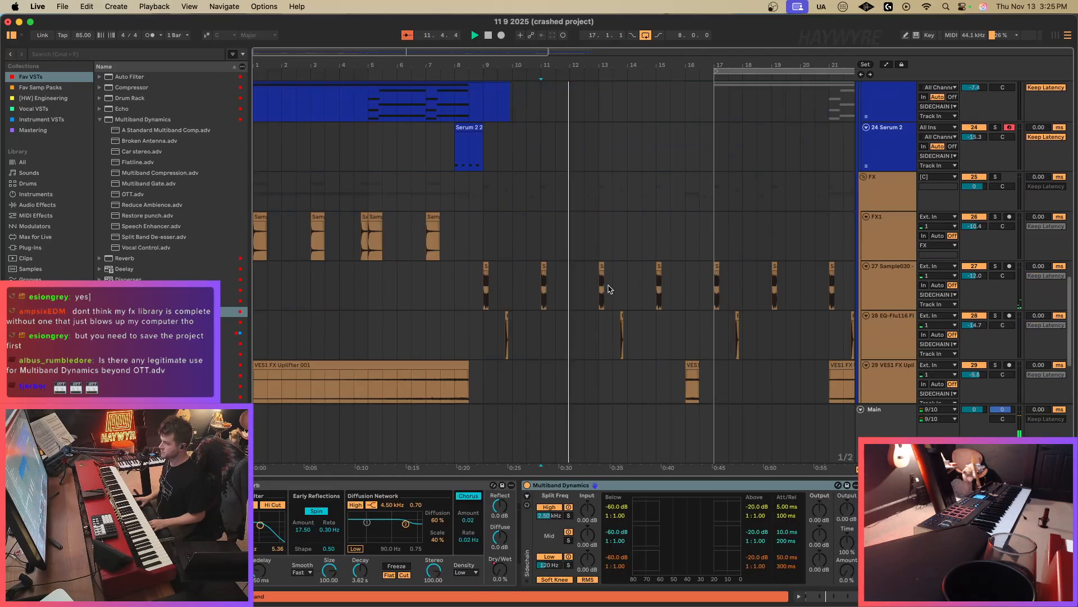
Solo track 27, add FabFilter Pro-Q 3 after its OTT and adjust an EQ band while playing the sample.
{"action": "left_click", "coordinate": [990, 183]}
{"action": "left_click", "coordinate": [995, 164]}
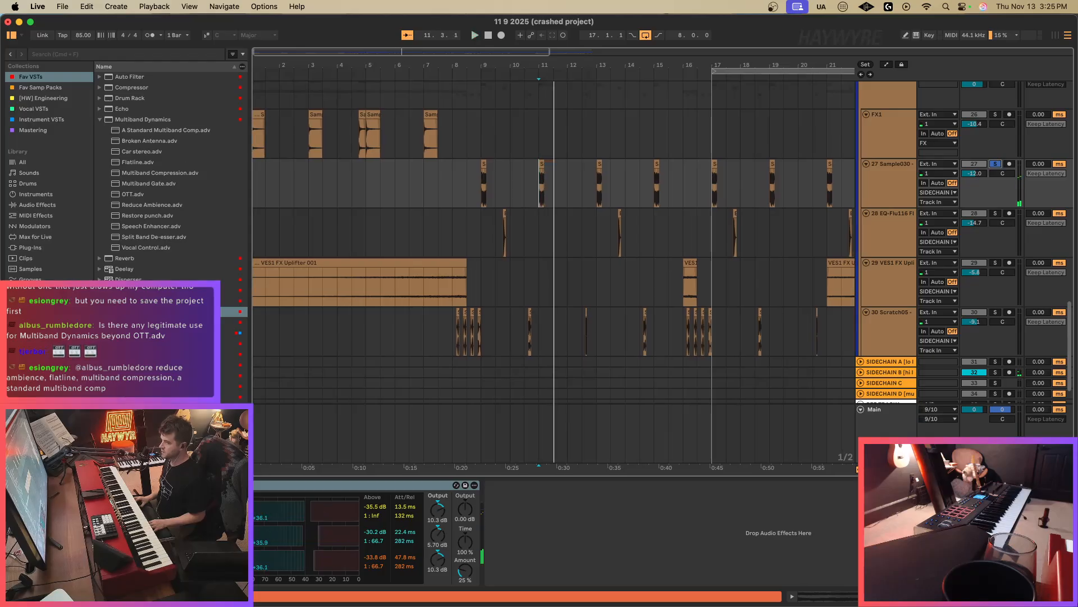
{"action": "left_click_drag", "start_coordinate": [233, 310], "coordinate": [522, 497]}
{"action": "left_click_drag", "start_coordinate": [527, 371], "coordinate": [748, 386]}
{"action": "key", "text": "space"}
{"action": "key", "text": "space"}
{"action": "left_click", "coordinate": [505, 252]}
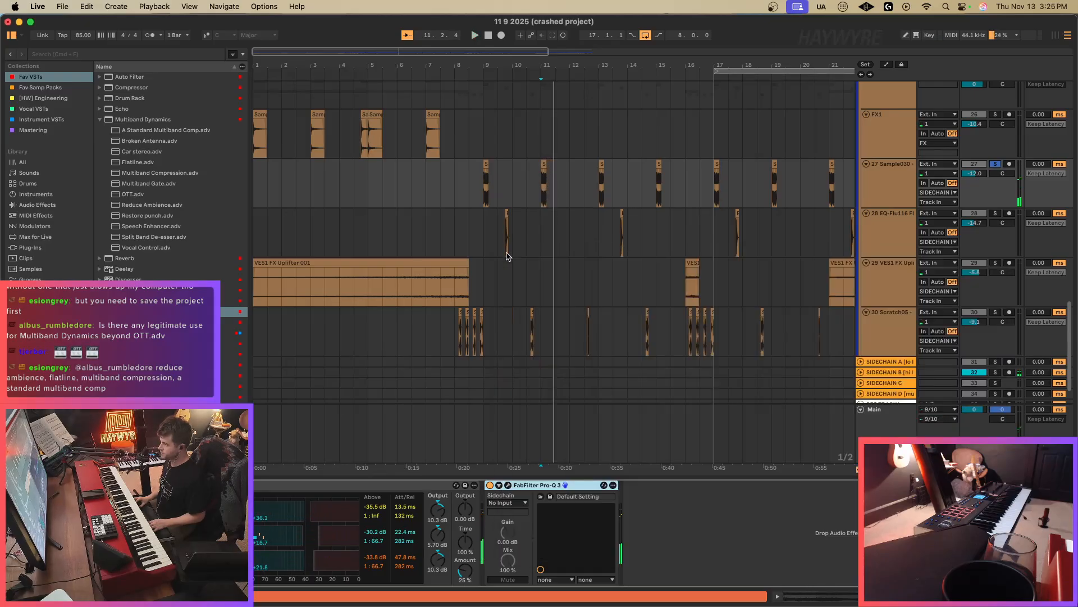
Set track 27's volume to -10.1 dB, unsolo it and audition it in the mix from bar 9.
{"action": "key", "text": "space"}
{"action": "key", "text": "space"}
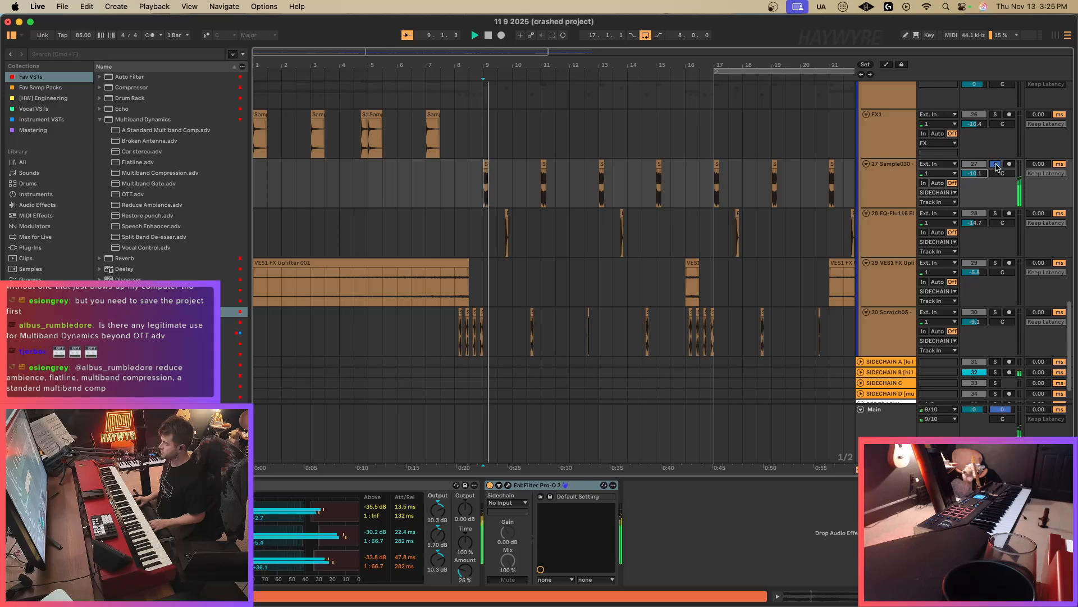
{"action": "left_click", "coordinate": [995, 165]}
{"action": "scroll", "coordinate": [565, 233], "scroll_direction": "up", "scroll_amount": 5}
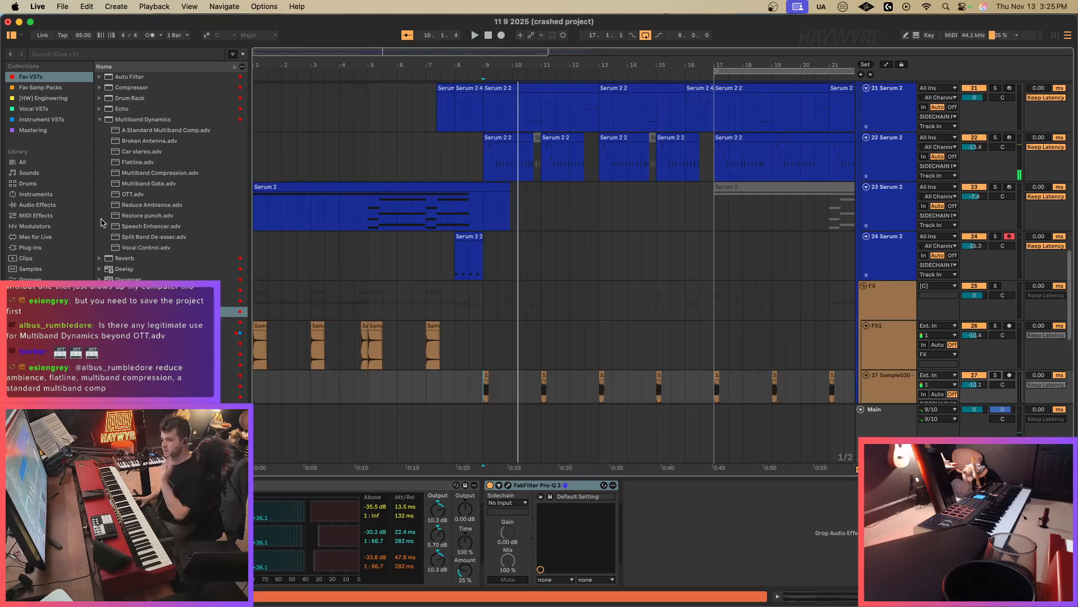
Add kHs Compactor after Pro-Q 3 on track 27 and set its sidechain to INPUT 3+4.
{"action": "left_click", "coordinate": [101, 120]}
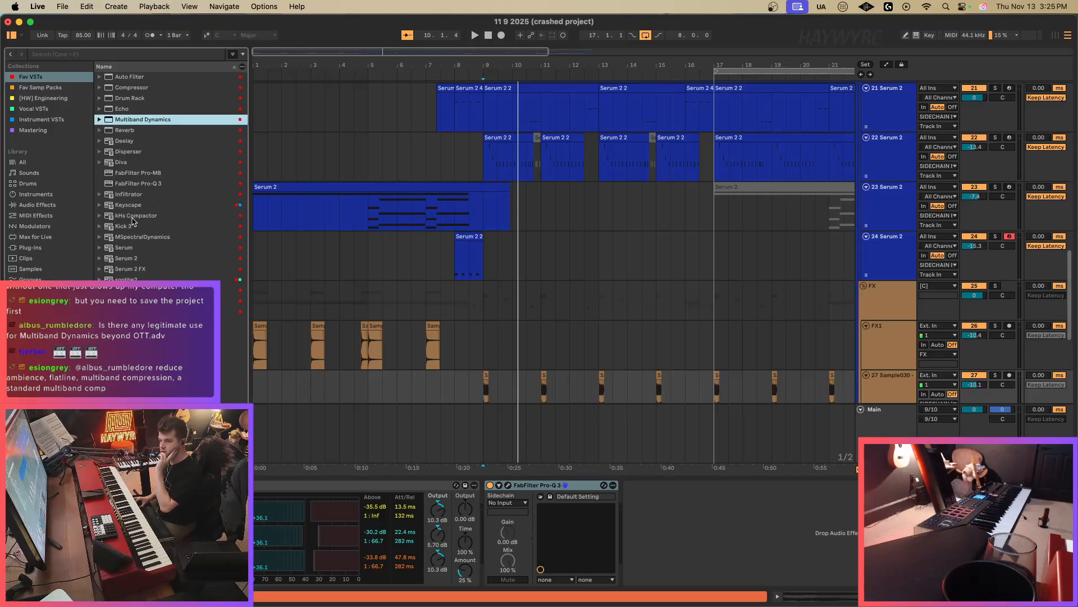
{"action": "left_click_drag", "start_coordinate": [134, 218], "coordinate": [514, 386]}
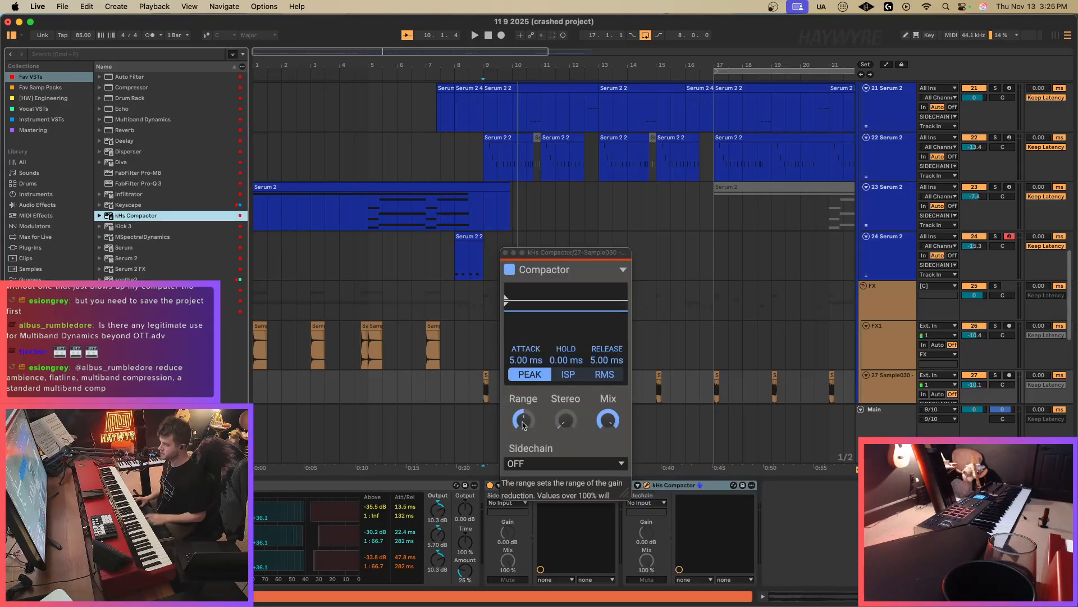
{"action": "left_click", "coordinate": [552, 463]}
{"action": "left_click", "coordinate": [550, 479]}
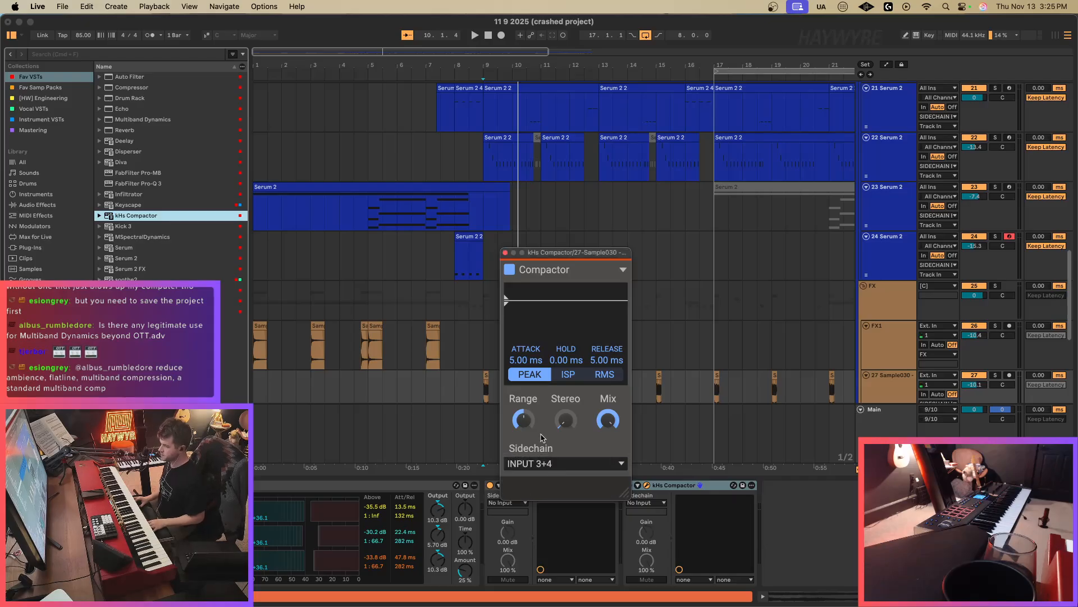
Route 20-Serum 2 into the Compactor's sidechain input and move its window clear of the arrangement.
{"action": "left_click_drag", "start_coordinate": [553, 256], "coordinate": [945, 268]}
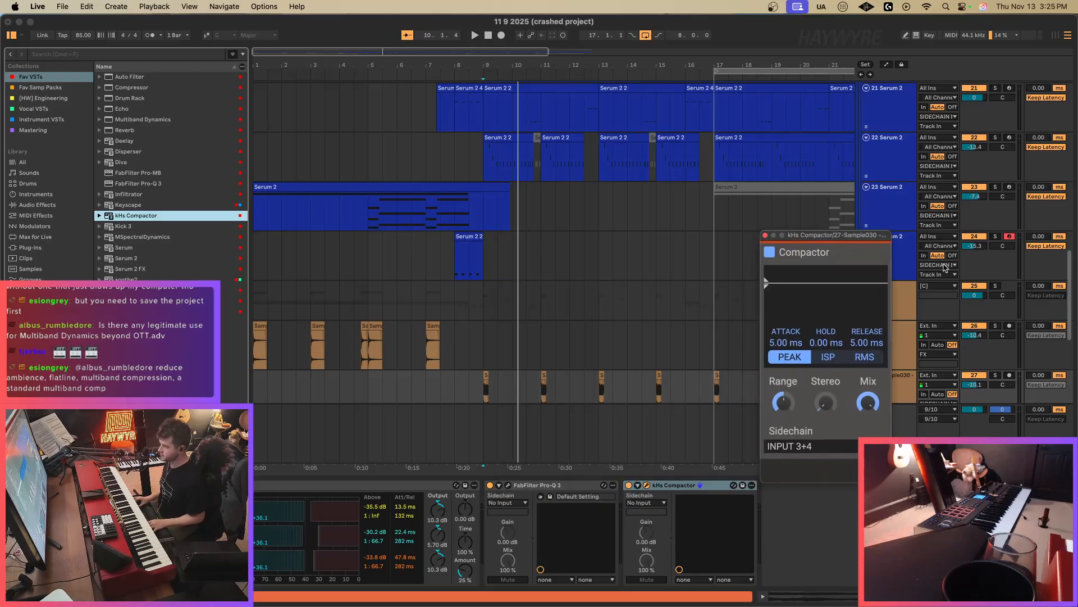
{"action": "scroll", "coordinate": [640, 296], "scroll_direction": "up", "scroll_amount": 3}
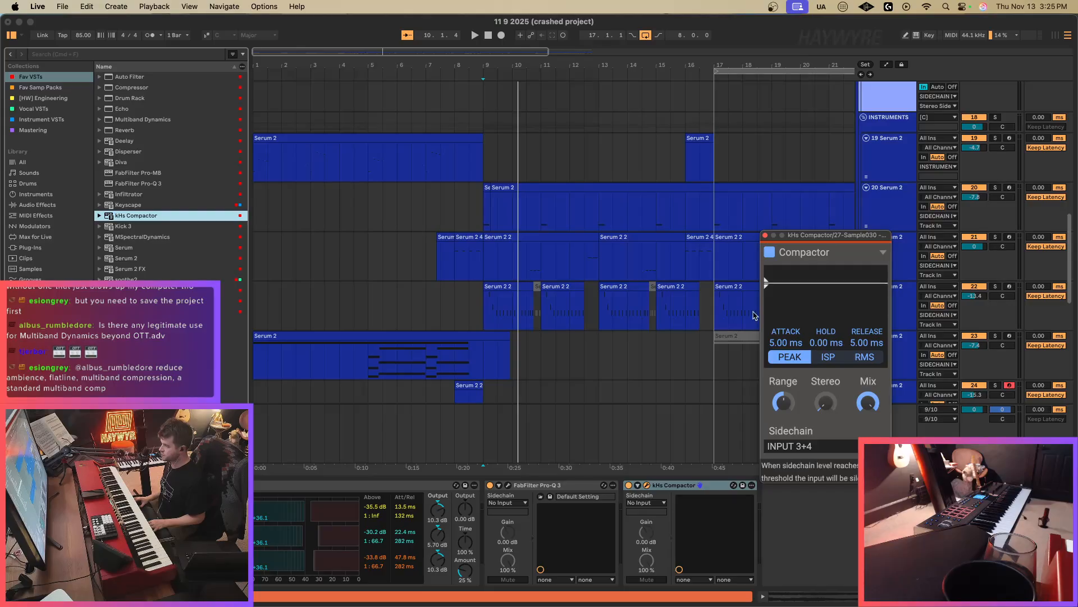
{"action": "left_click", "coordinate": [649, 503]}
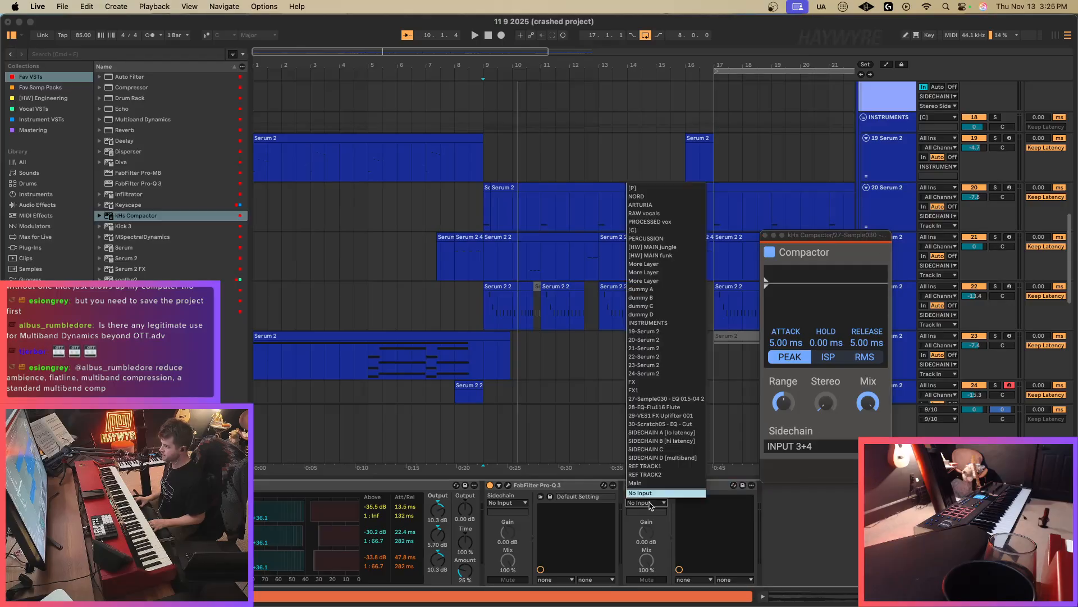
{"action": "left_click", "coordinate": [663, 340]}
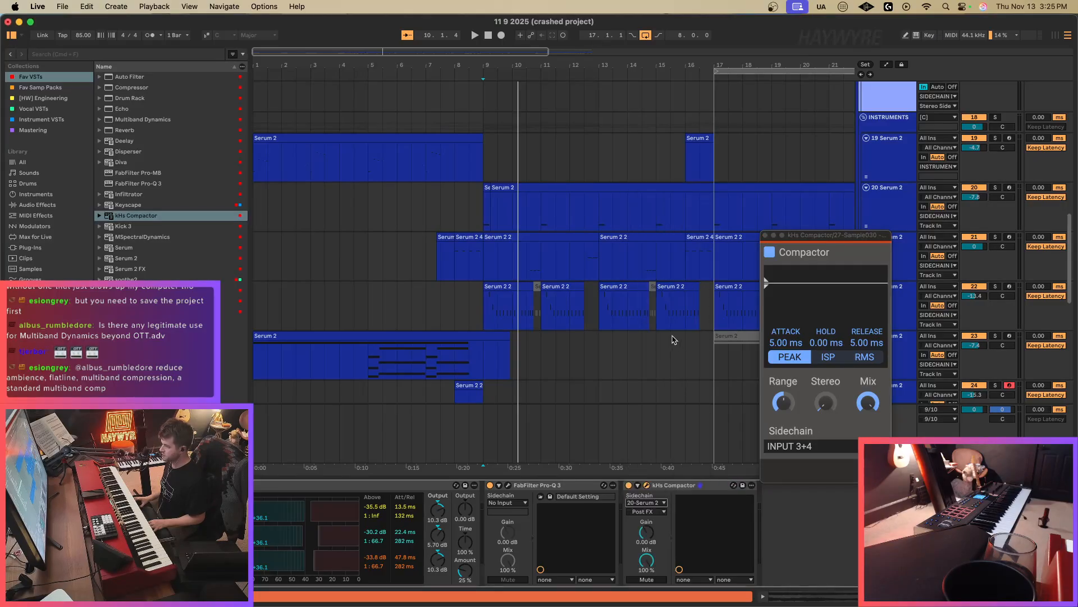
{"action": "scroll", "coordinate": [674, 339], "scroll_direction": "down", "scroll_amount": 4}
{"action": "left_click_drag", "start_coordinate": [801, 241], "coordinate": [236, 213]}
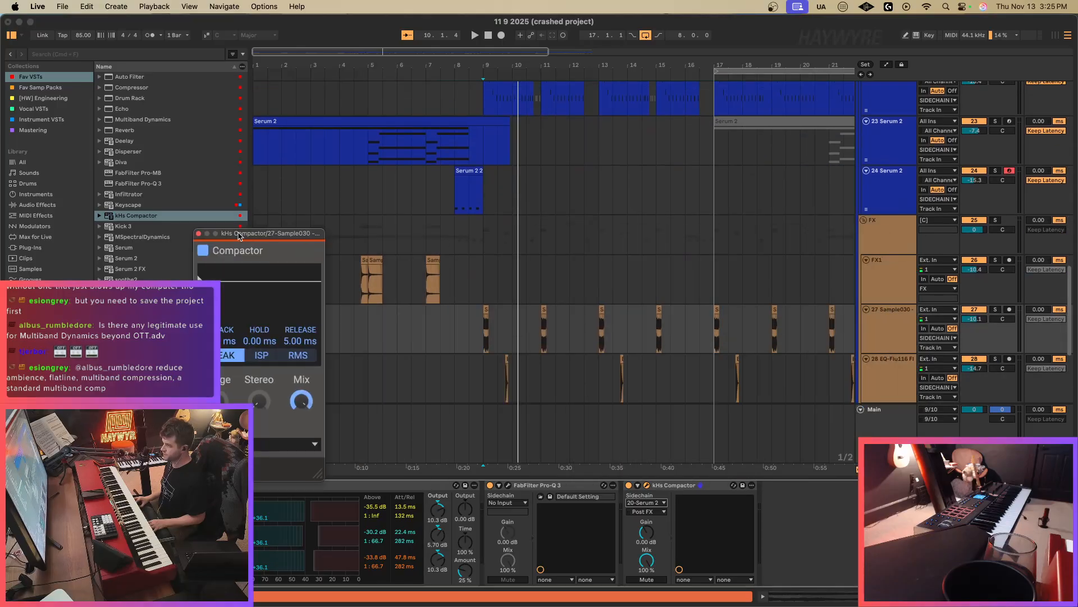
Audition the sidechained hit repeatedly from bar 9 and raise track 27's volume to -4.0 dB.
{"action": "left_click", "coordinate": [485, 339]}
{"action": "key", "text": "space"}
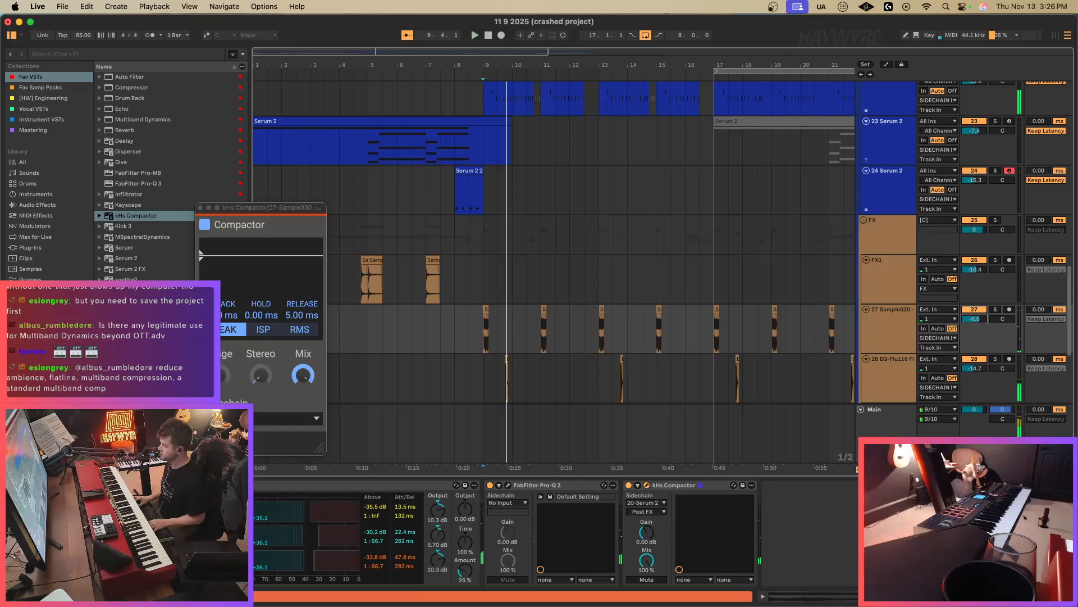
{"action": "key", "text": "space"}
{"action": "left_click_drag", "start_coordinate": [975, 319], "coordinate": [974, 321]}
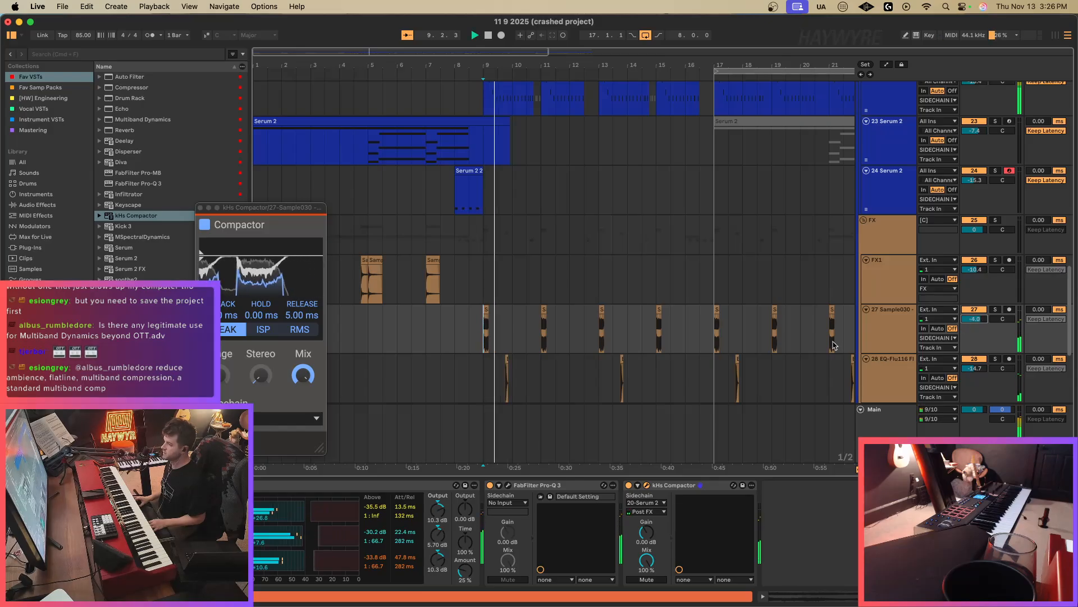
{"action": "key", "text": "space"}
{"action": "key", "text": "space"}
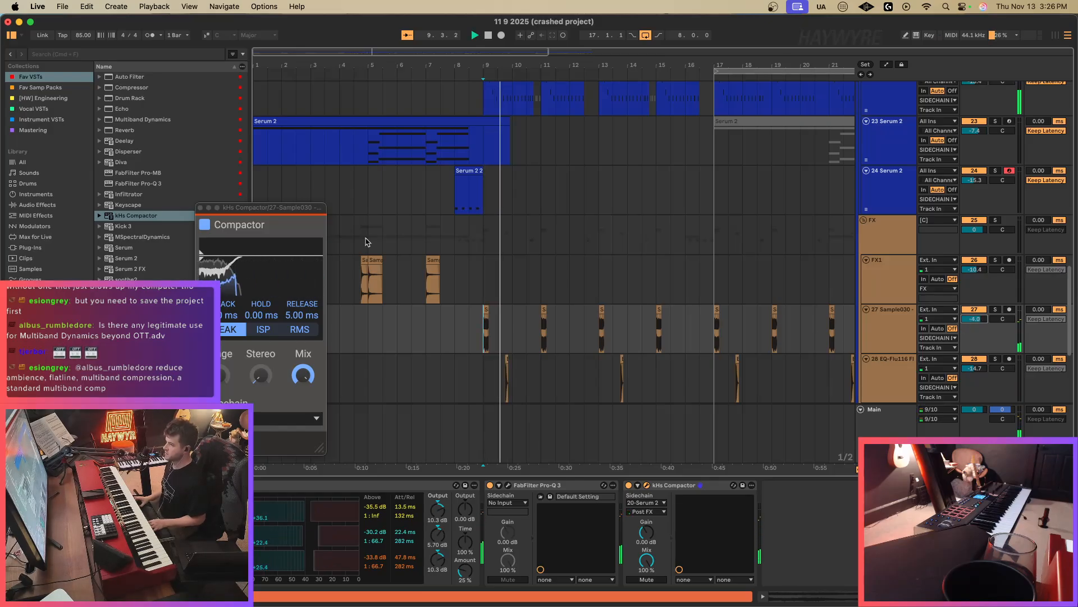
{"action": "key", "text": "space"}
{"action": "key", "text": "space"}
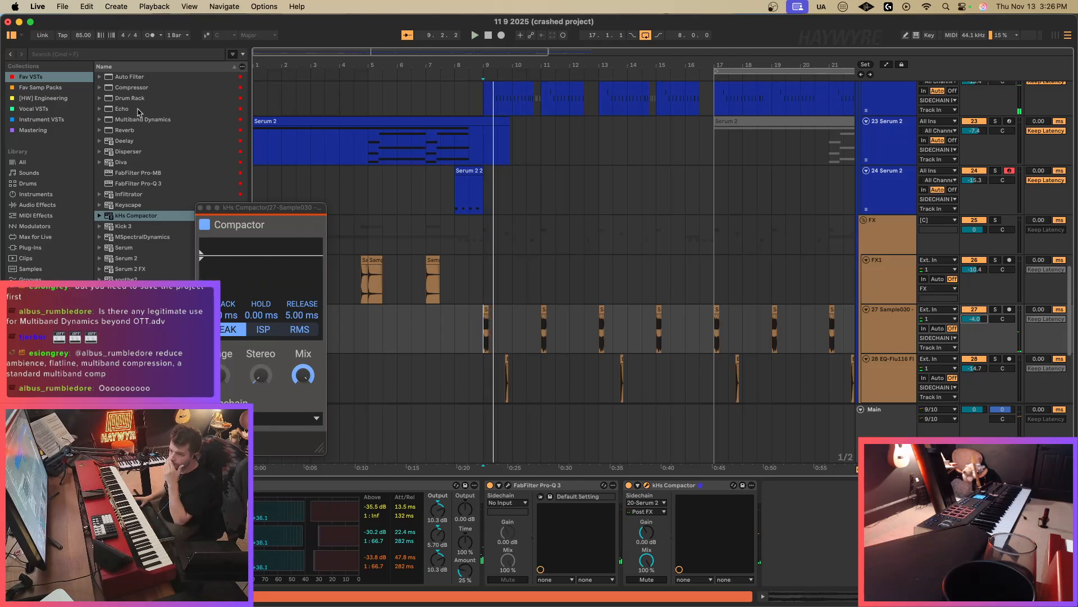
Add a Reverb before OTT on track 27 with 4.15 s decay and 64% dry/wet, audition it and show the automation.
{"action": "left_click", "coordinate": [126, 131]}
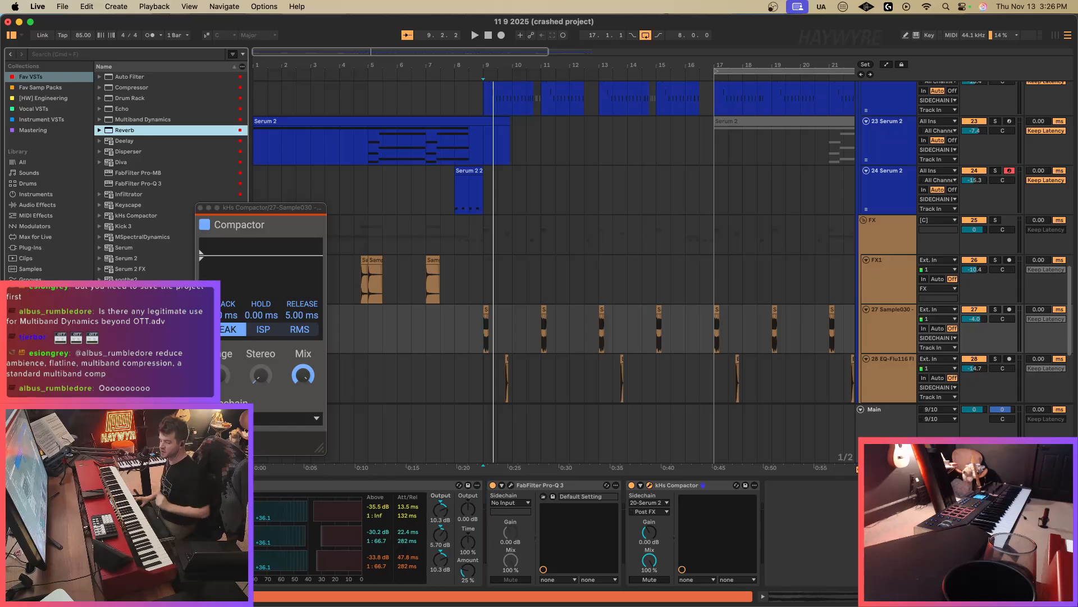
{"action": "key", "text": "Return"}
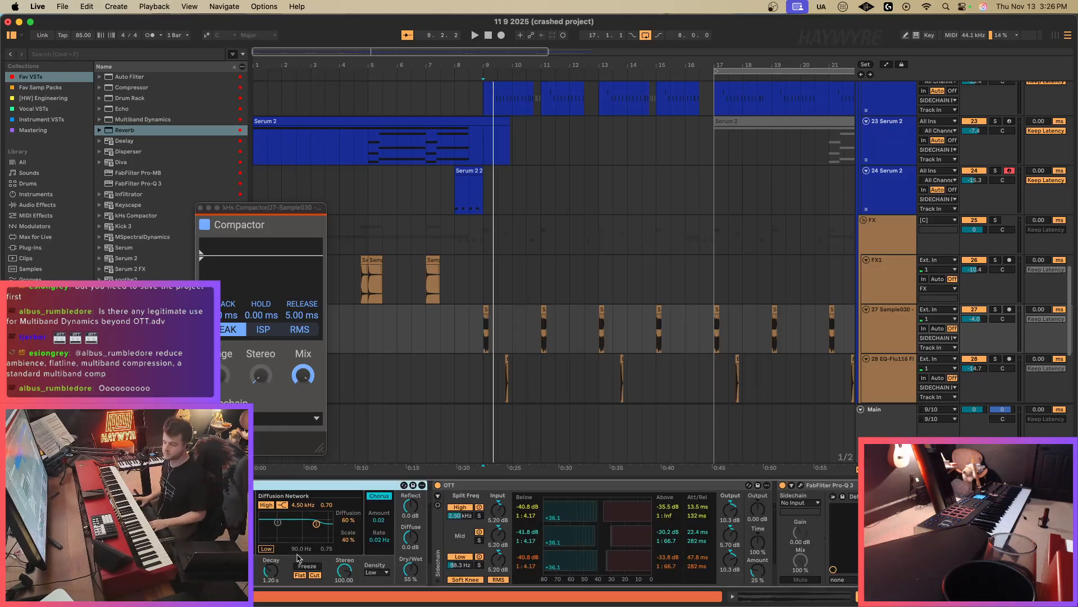
{"action": "key", "text": "space"}
{"action": "left_click_drag", "start_coordinate": [410, 572], "coordinate": [410, 562]}
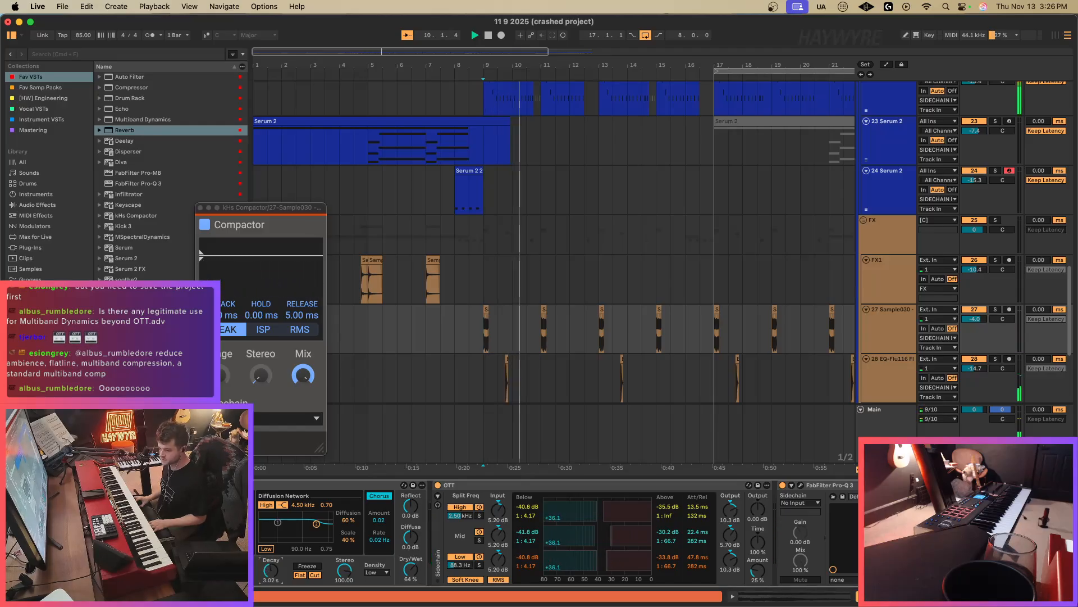
{"action": "key", "text": "a"}
{"action": "key", "text": "space"}
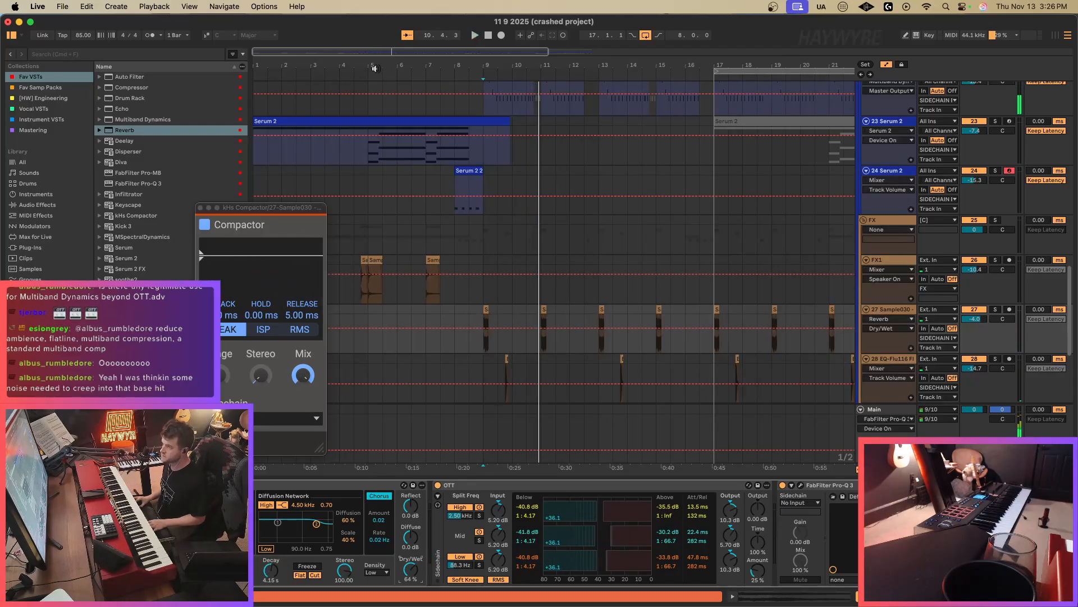
Automate the Reverb dry/wet on track 27's bar 9 hit, ramping from 0% to 64% near the clip's end and back to 0%.
{"action": "left_click_drag", "start_coordinate": [384, 50], "coordinate": [384, 107]}
{"action": "left_click", "coordinate": [403, 328]}
{"action": "left_click_drag", "start_coordinate": [384, 329], "coordinate": [384, 335]}
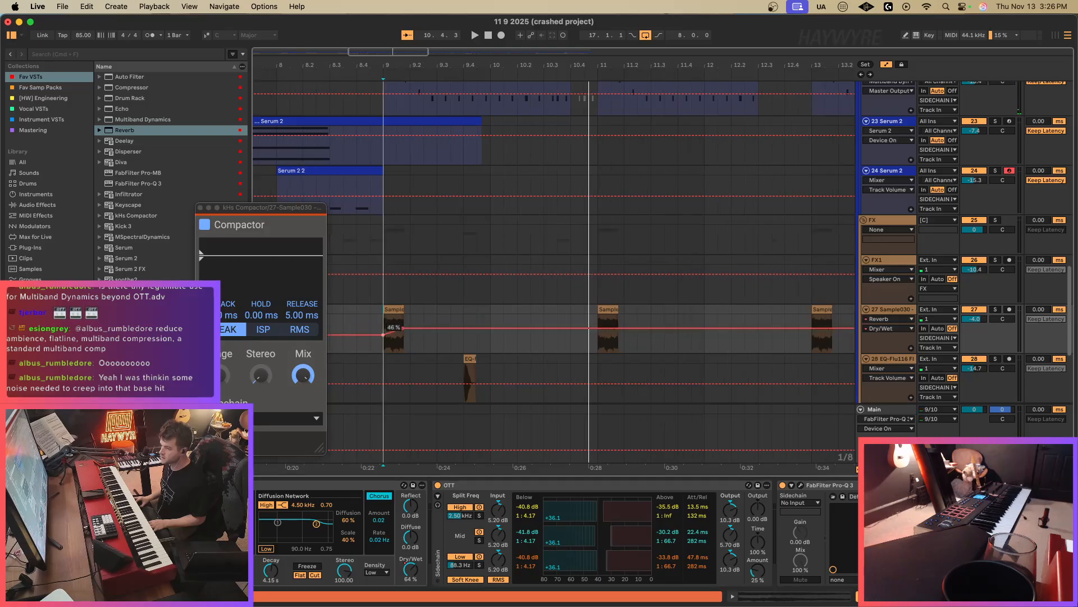
{"action": "key", "text": "space"}
{"action": "key", "text": "space"}
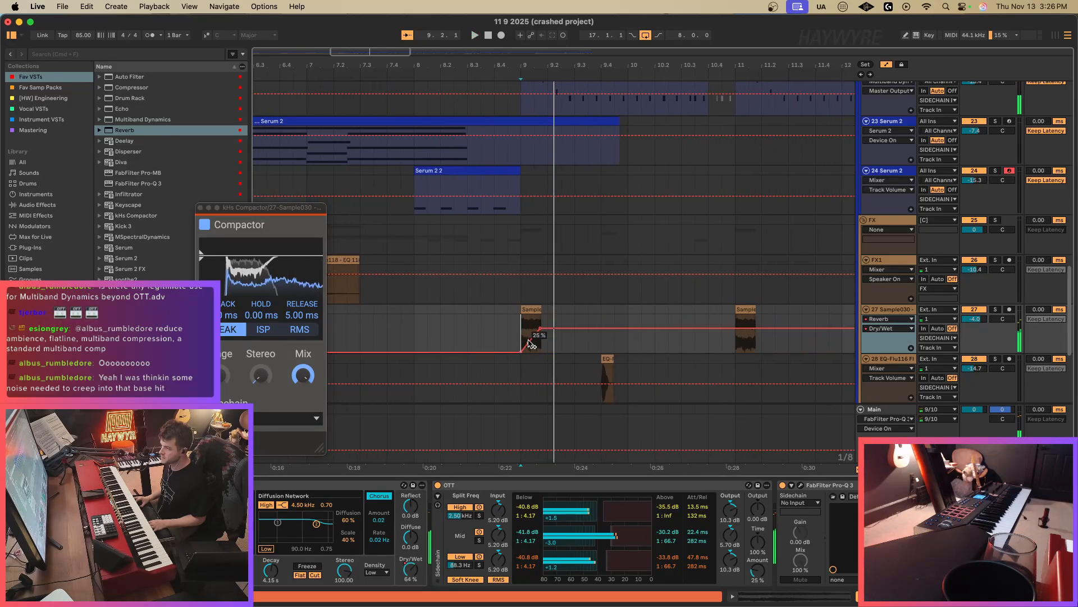
{"action": "left_click_drag", "start_coordinate": [529, 342], "coordinate": [549, 352]}
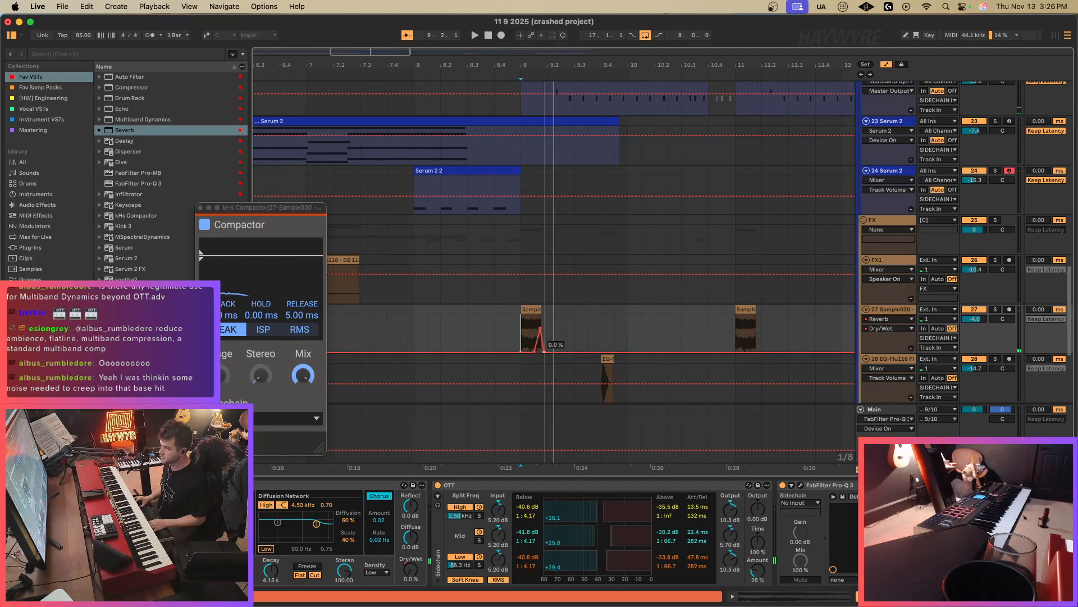
{"action": "left_click_drag", "start_coordinate": [364, 52], "coordinate": [363, 55]}
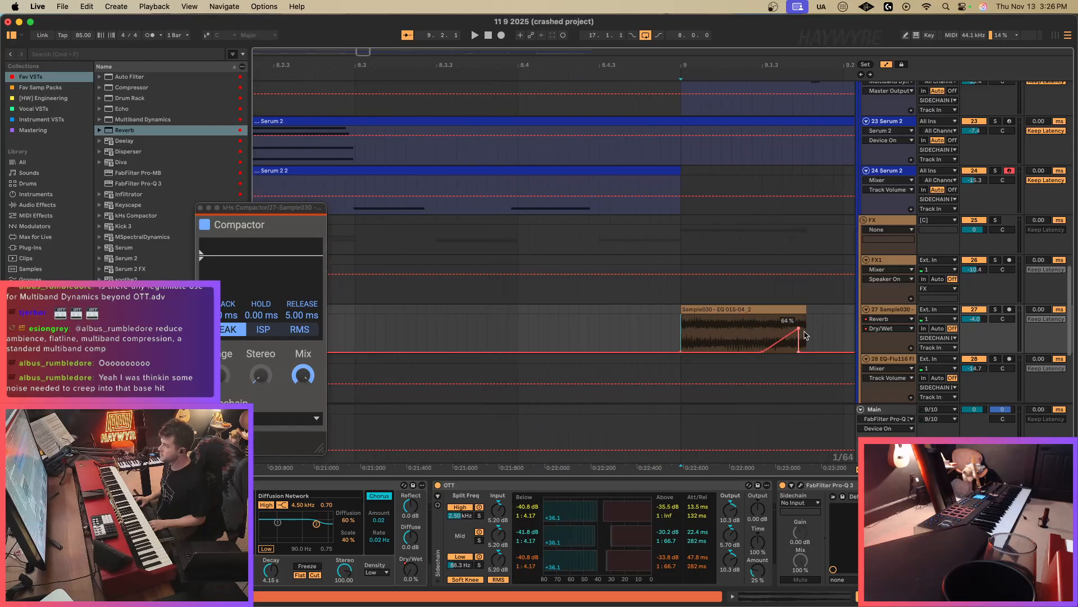
{"action": "left_click", "coordinate": [801, 310]}
{"action": "left_click", "coordinate": [823, 345]}
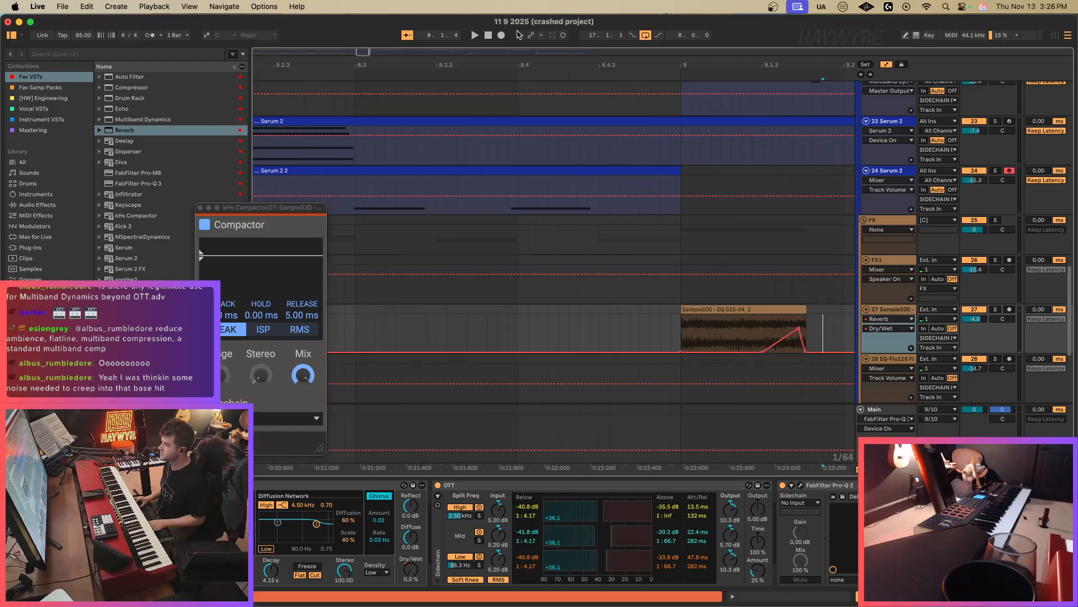
{"action": "key", "text": "a"}
Extend the end of track 27's bar 9 clip slightly and audition the hit with its reverb automation.
{"action": "left_click_drag", "start_coordinate": [367, 53], "coordinate": [369, 49]}
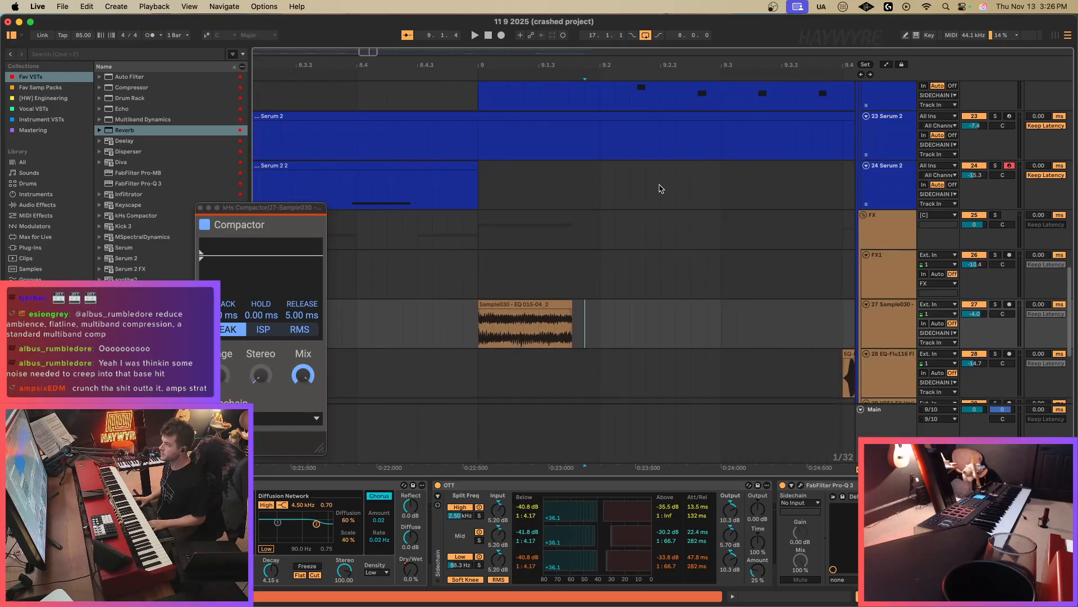
{"action": "scroll", "coordinate": [659, 188], "scroll_direction": "up", "scroll_amount": 3}
{"action": "scroll", "coordinate": [589, 253], "scroll_direction": "down", "scroll_amount": 1}
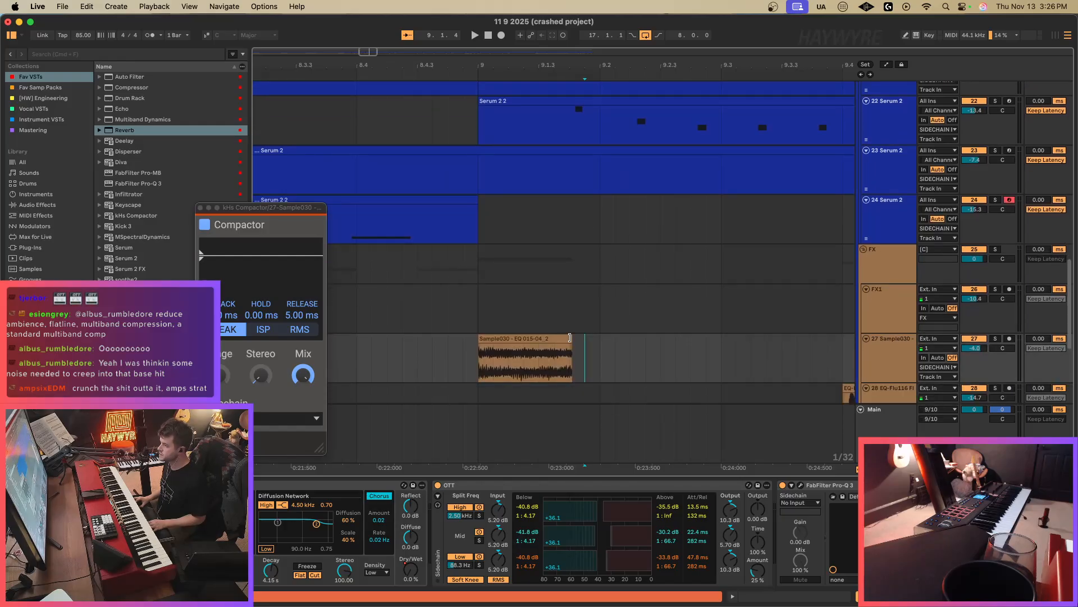
{"action": "left_click", "coordinate": [569, 338]}
{"action": "key", "text": "a"}
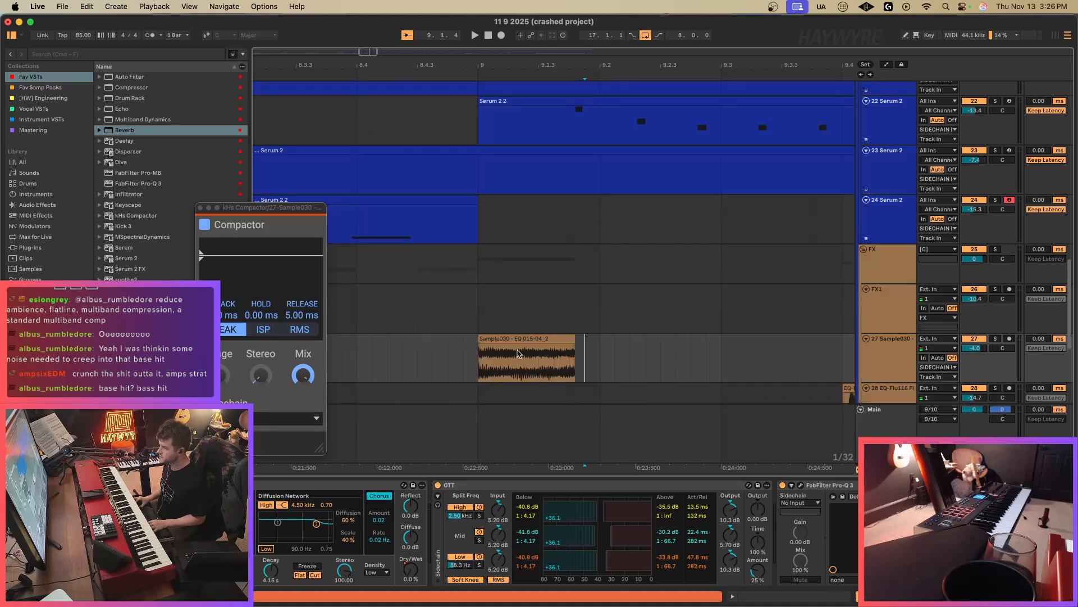
{"action": "key", "text": "space"}
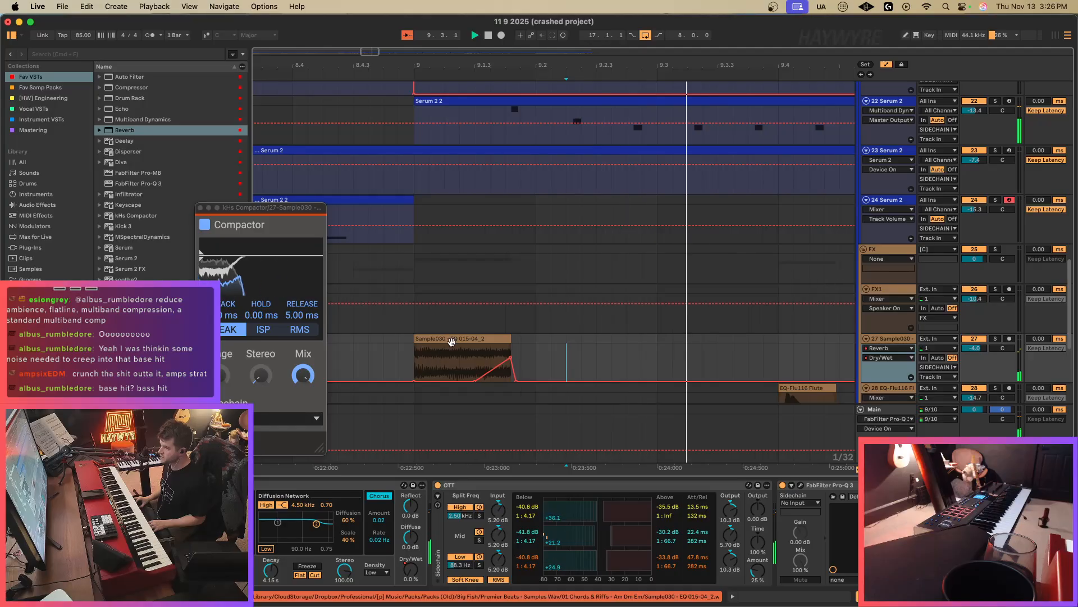
{"action": "left_click_drag", "start_coordinate": [366, 52], "coordinate": [366, 21]}
{"action": "left_click", "coordinate": [445, 352]}
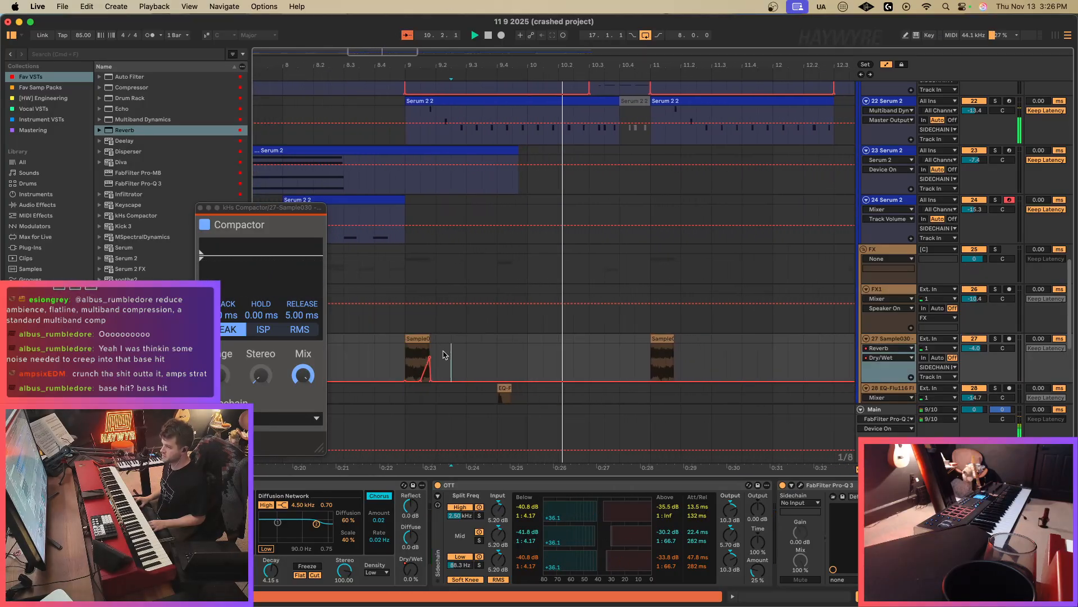
Close the Compactor window and duplicate bars 9 to 11 of track 27 over bars 11 to 13.
{"action": "left_click", "coordinate": [200, 208]}
{"action": "scroll", "coordinate": [385, 305], "scroll_direction": "down", "scroll_amount": 2}
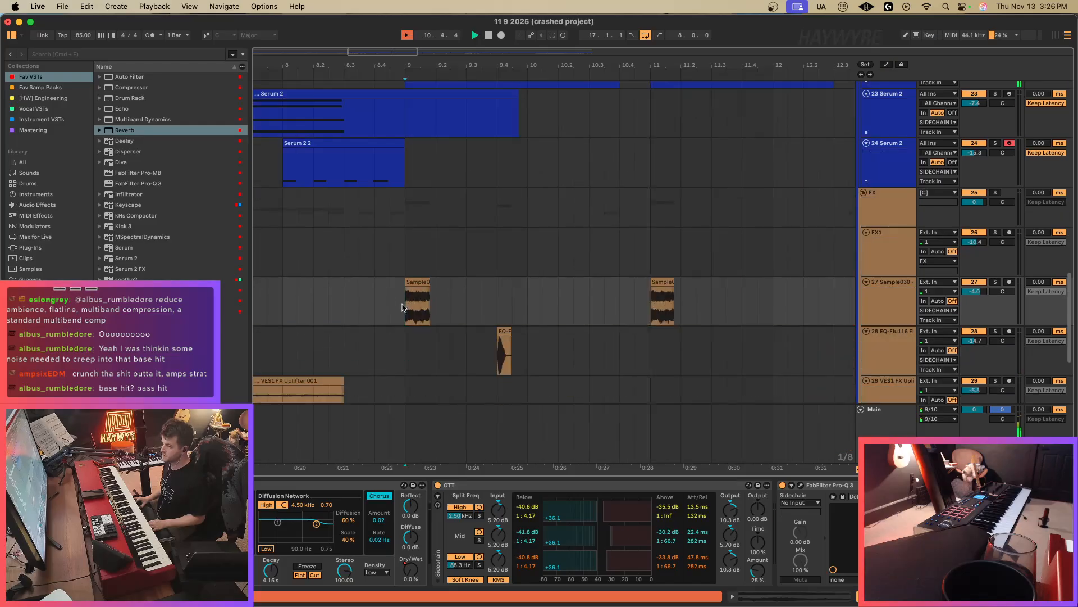
{"action": "left_click_drag", "start_coordinate": [405, 301], "coordinate": [651, 312]}
{"action": "scroll", "coordinate": [475, 109], "scroll_direction": "up", "scroll_amount": 5}
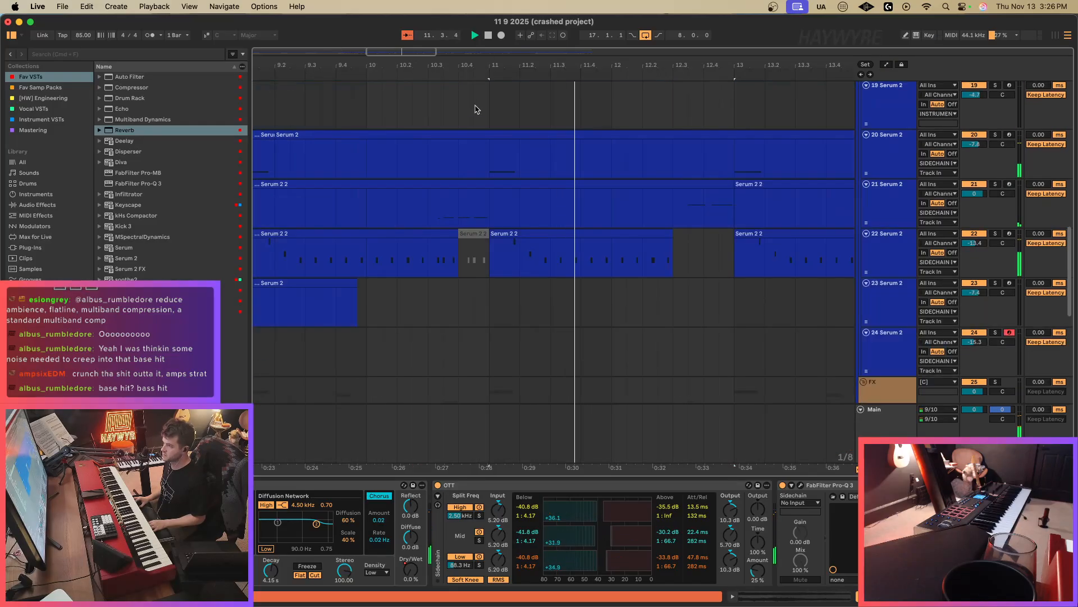
Duplicate bars 9 to 11 of track 20 twice, filling up to bar 15, and audition from bar 9.
{"action": "left_click_drag", "start_coordinate": [407, 51], "coordinate": [407, 35]}
{"action": "left_click", "coordinate": [453, 136]}
{"action": "left_click_drag", "start_coordinate": [416, 162], "coordinate": [533, 172]}
{"action": "key", "text": "super+d"}
{"action": "key", "text": "super+d"}
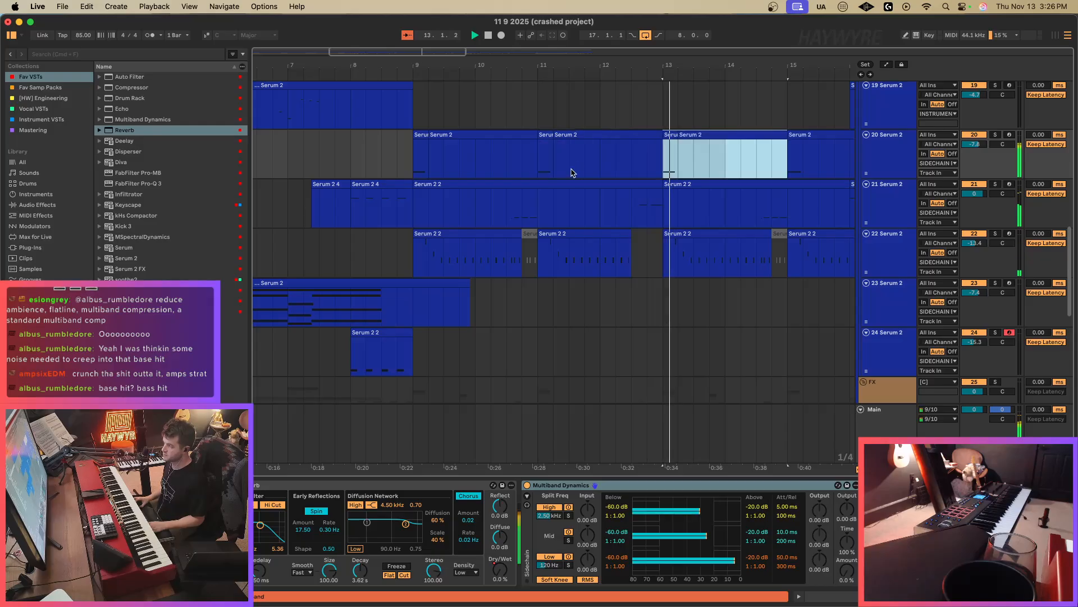
{"action": "left_click", "coordinate": [425, 168]}
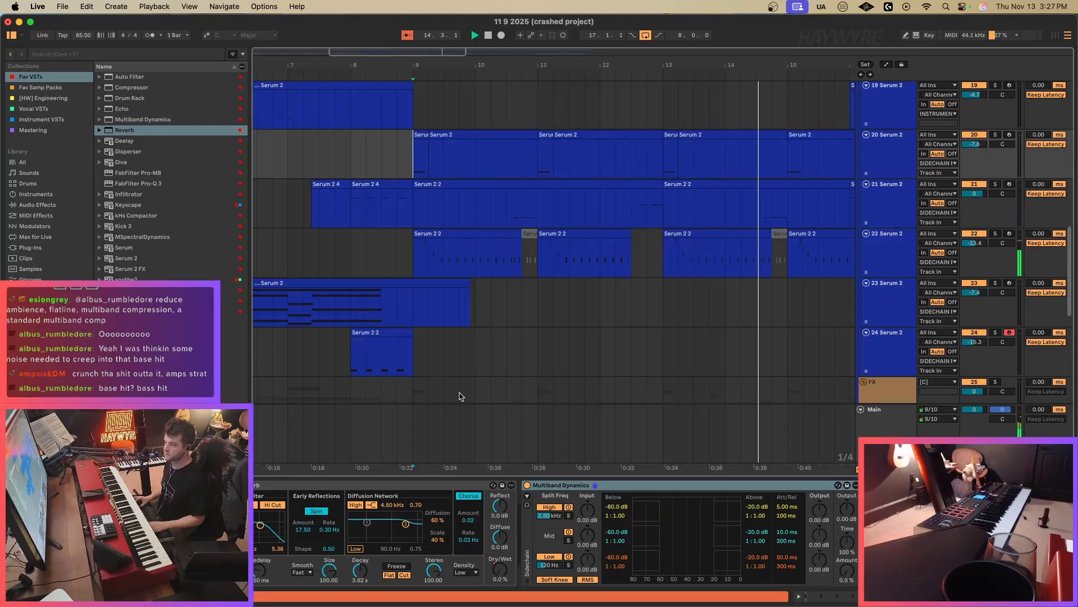
Set track 20's Multiband Dynamics amount to 43% and add FabFilter Pro-MB to the track, auditioning it briefly soloed.
{"action": "left_click_drag", "start_coordinate": [841, 565], "coordinate": [841, 542]}
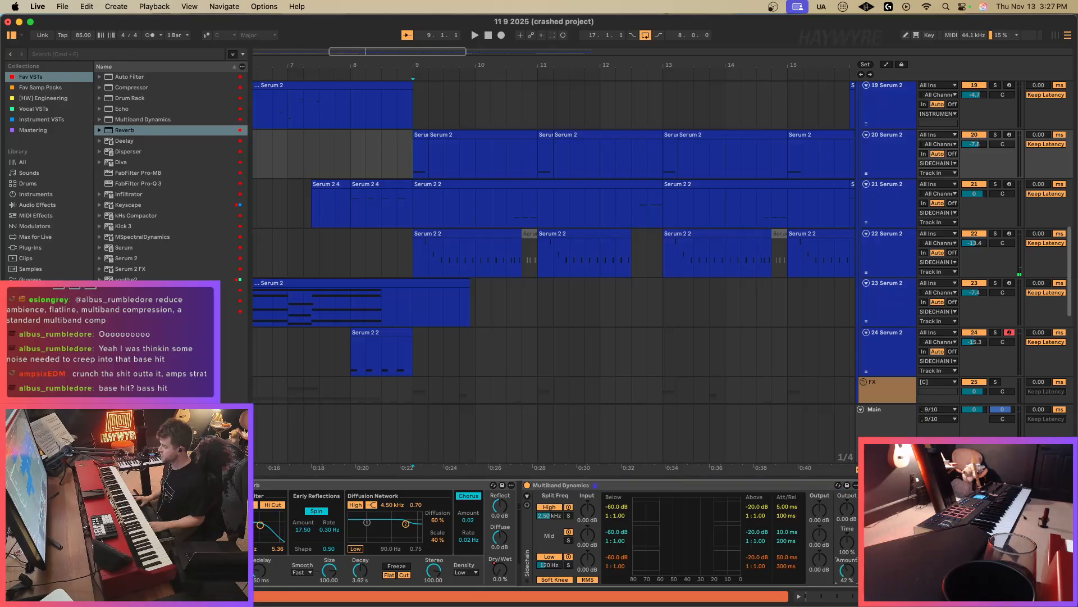
{"action": "left_click_drag", "start_coordinate": [140, 173], "coordinate": [587, 377]}
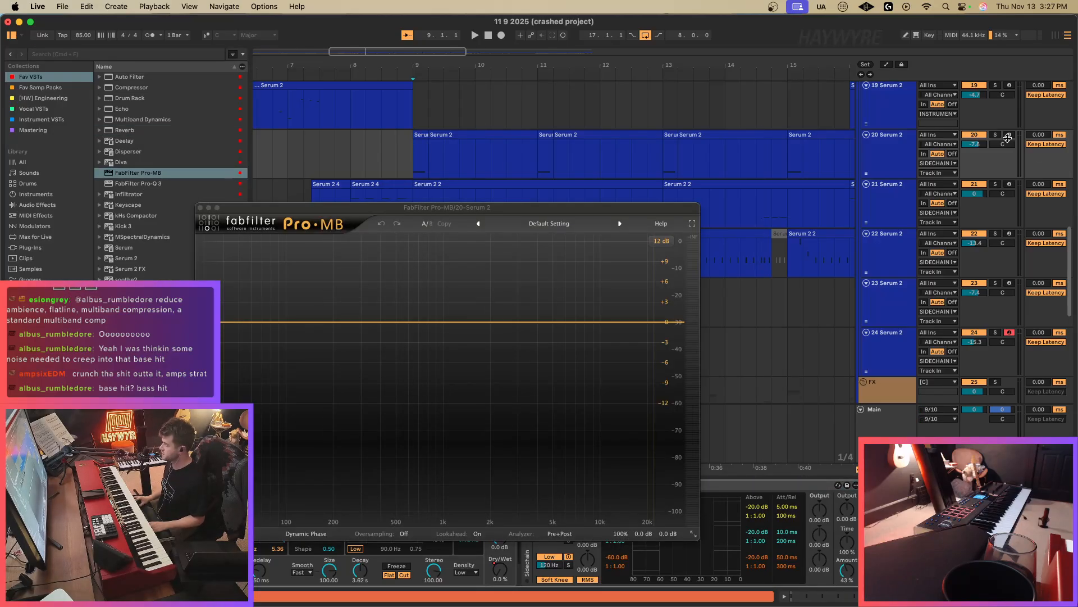
{"action": "left_click", "coordinate": [995, 135]}
{"action": "key", "text": "space"}
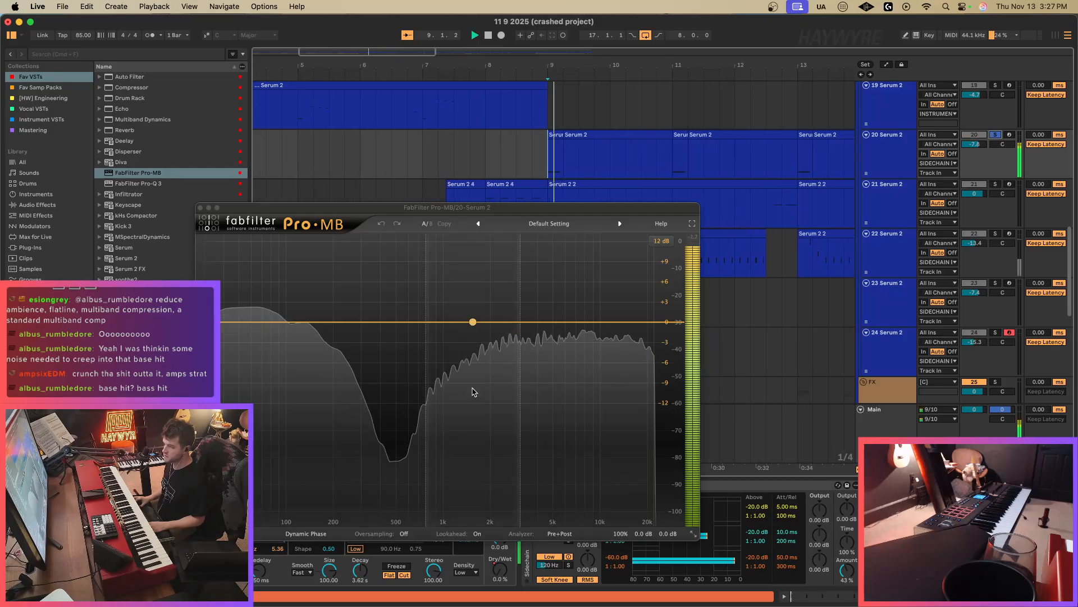
{"action": "left_click", "coordinate": [995, 135]}
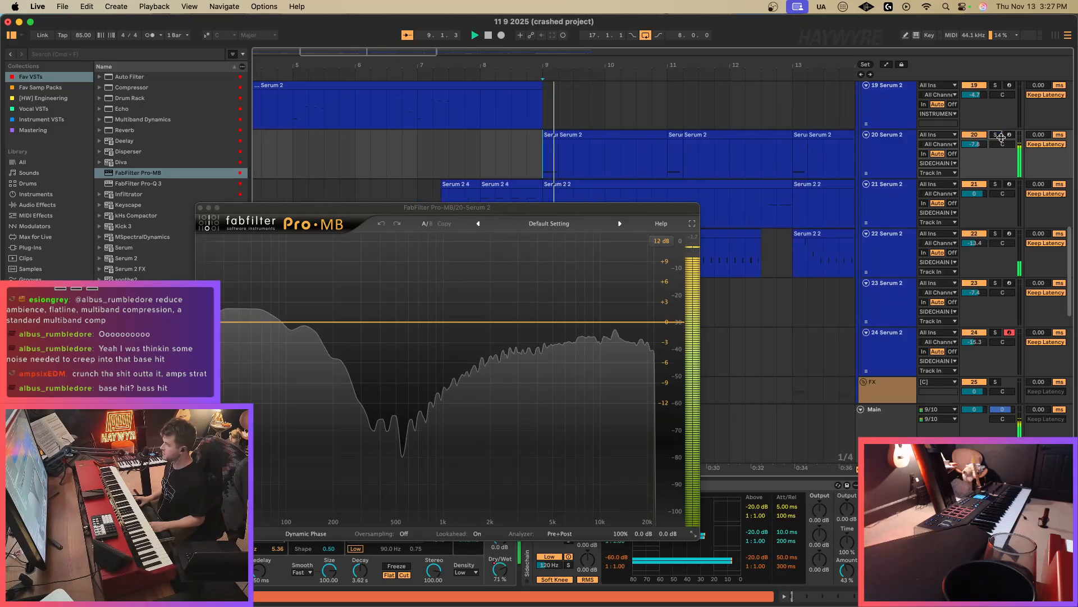
Create a Pro-MB band around 500 Hz with threshold -36.28 dB and level +6.78 dB on track 20 while auditioning, and close the plugin.
{"action": "left_click", "coordinate": [394, 322]}
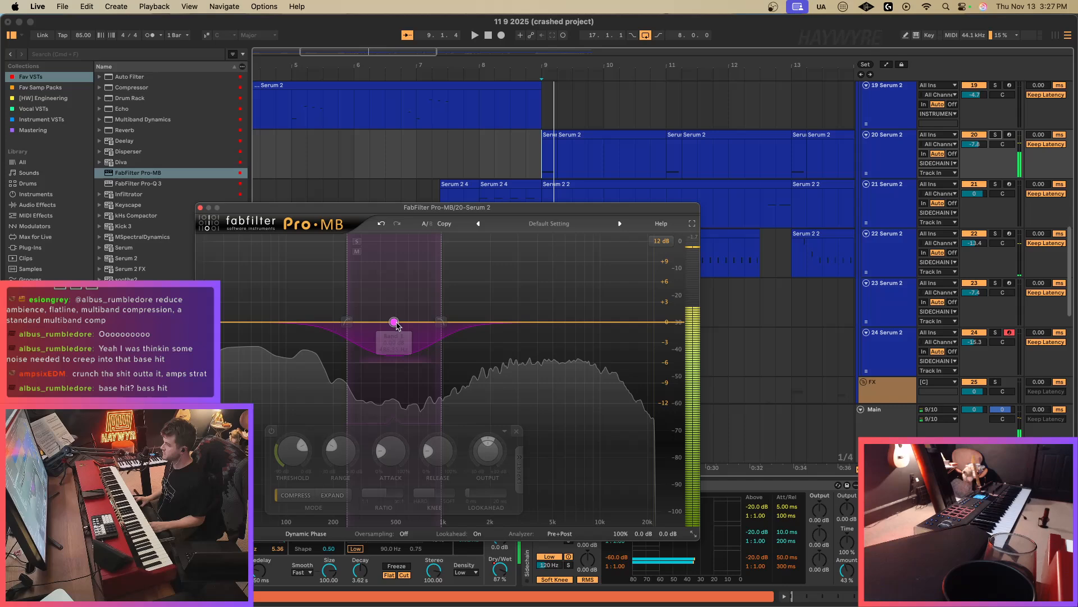
{"action": "left_click_drag", "start_coordinate": [292, 452], "coordinate": [283, 560]}
{"action": "key", "text": "space"}
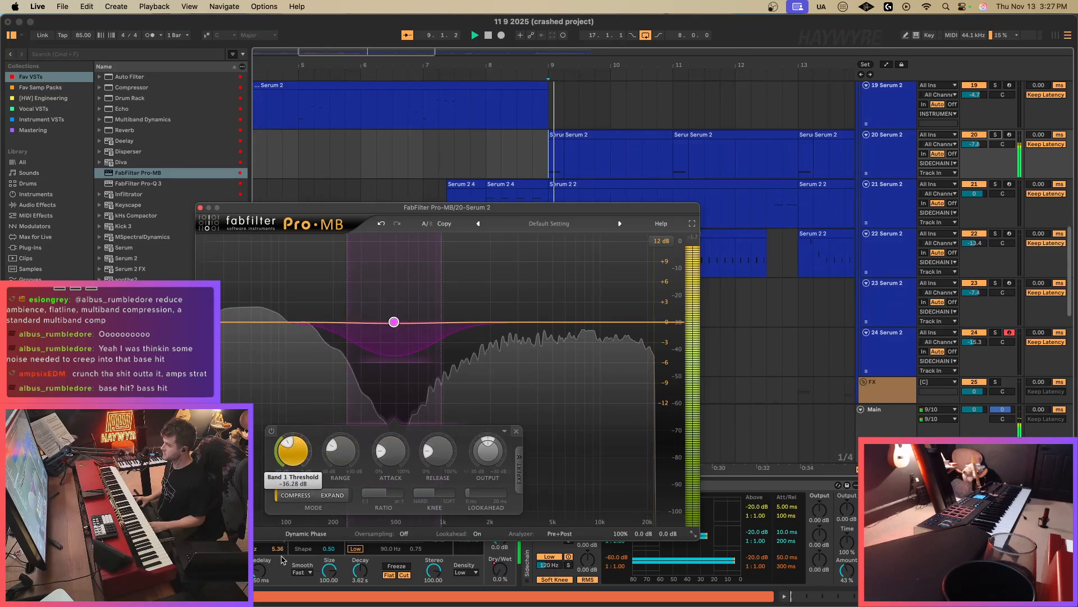
{"action": "left_click_drag", "start_coordinate": [487, 449], "coordinate": [508, 373]}
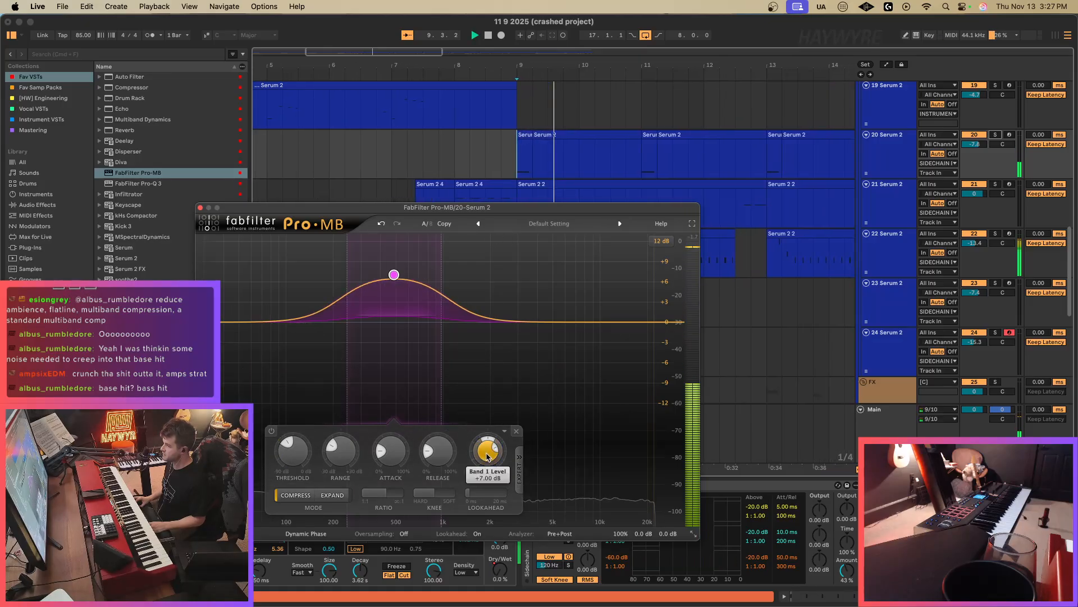
{"action": "left_click_drag", "start_coordinate": [487, 454], "coordinate": [485, 458]}
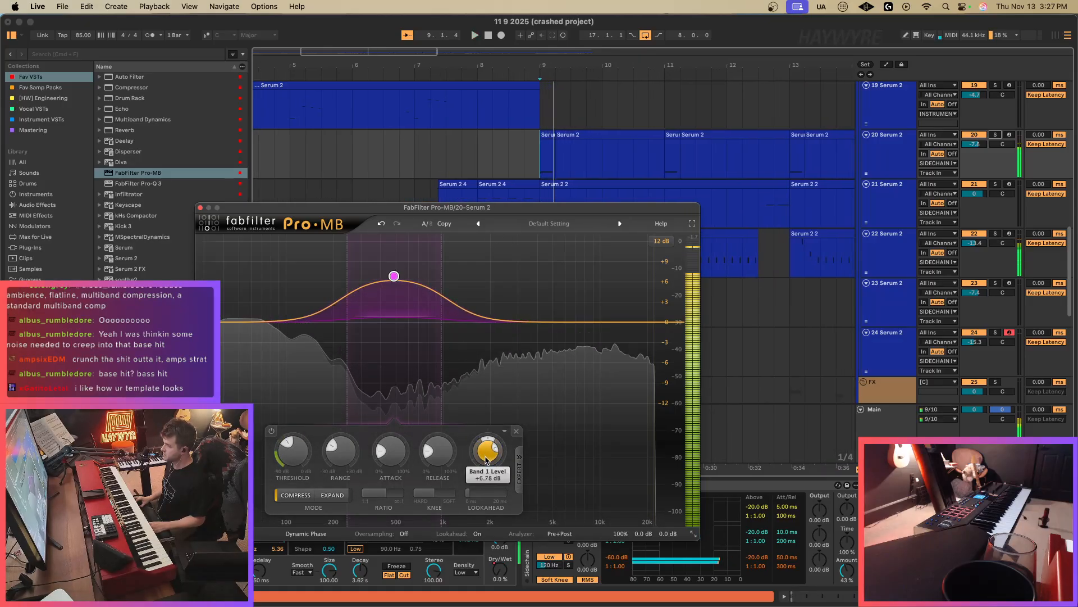
{"action": "left_click", "coordinate": [200, 208]}
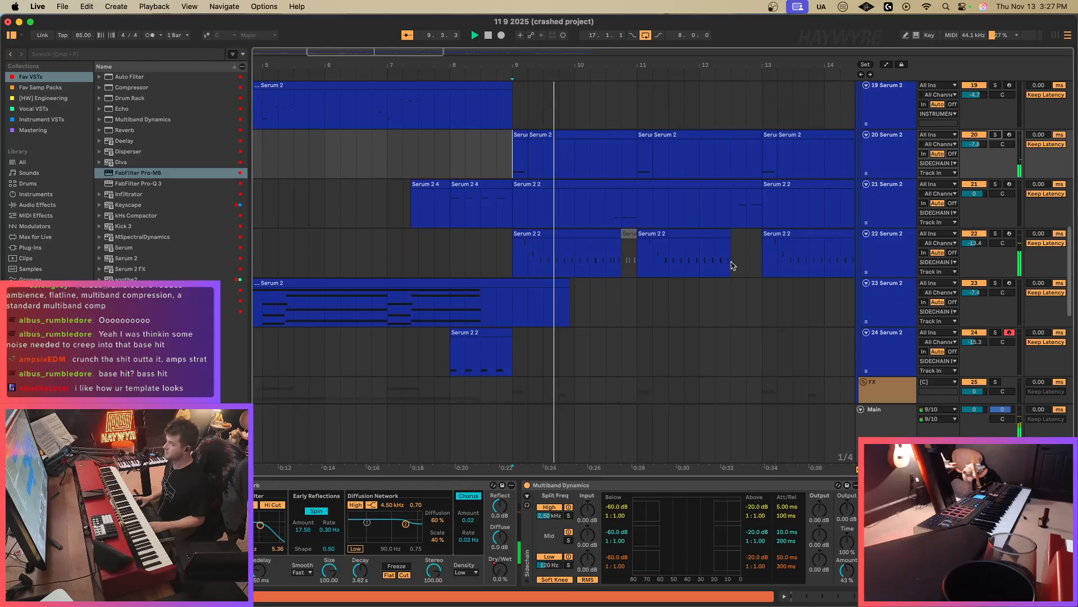
Split track 20's clip at bar 10.3, set the loop to bars 10.3 to 11 and audition track 21 soloed there.
{"action": "left_click", "coordinate": [640, 234]}
{"action": "left_click", "coordinate": [604, 174]}
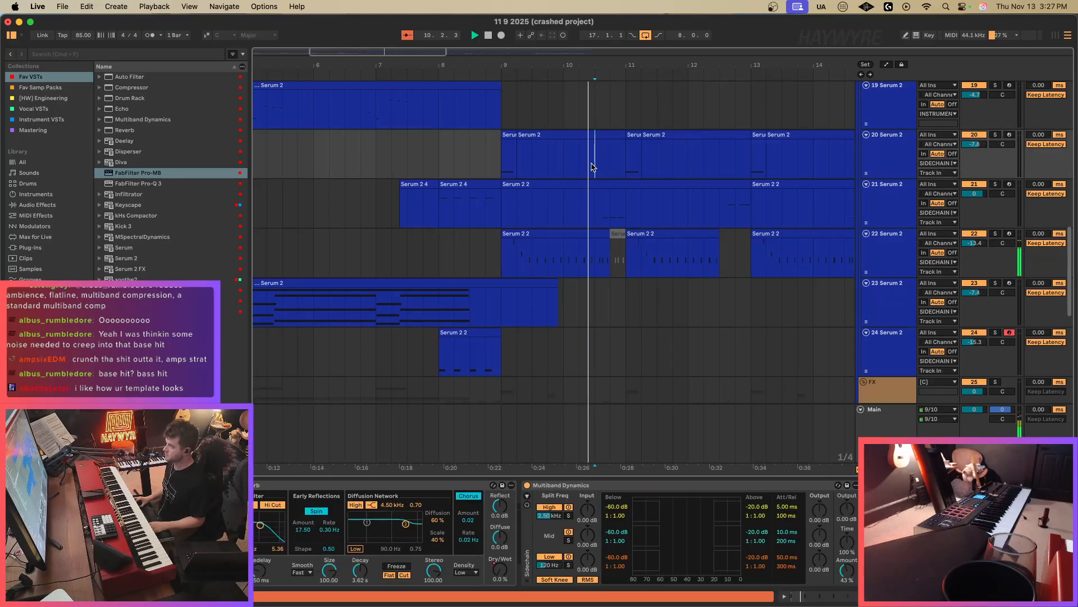
{"action": "left_click", "coordinate": [600, 206]}
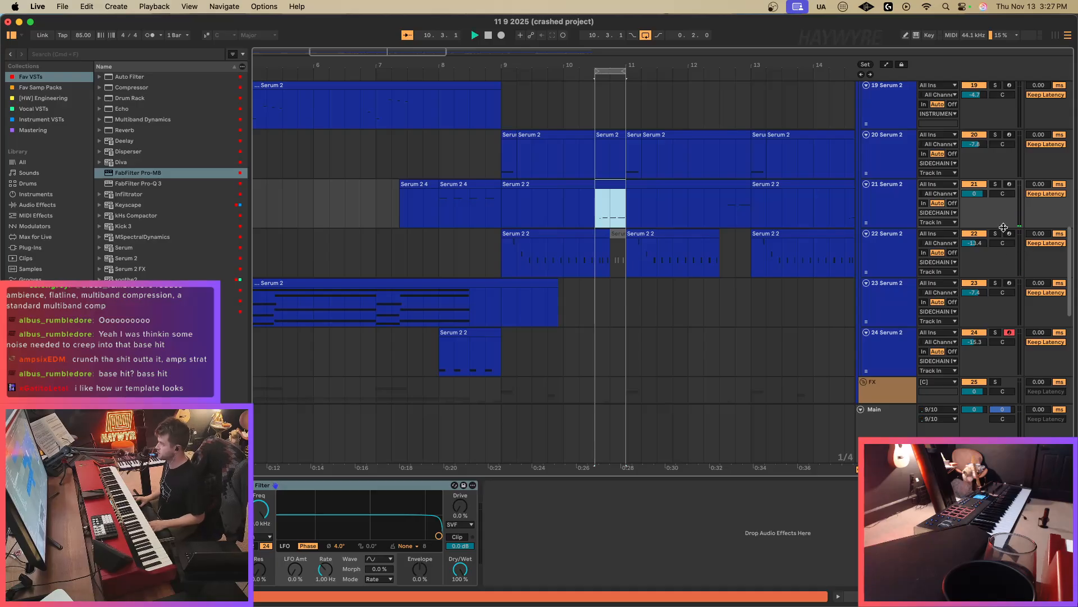
{"action": "left_click", "coordinate": [995, 184]}
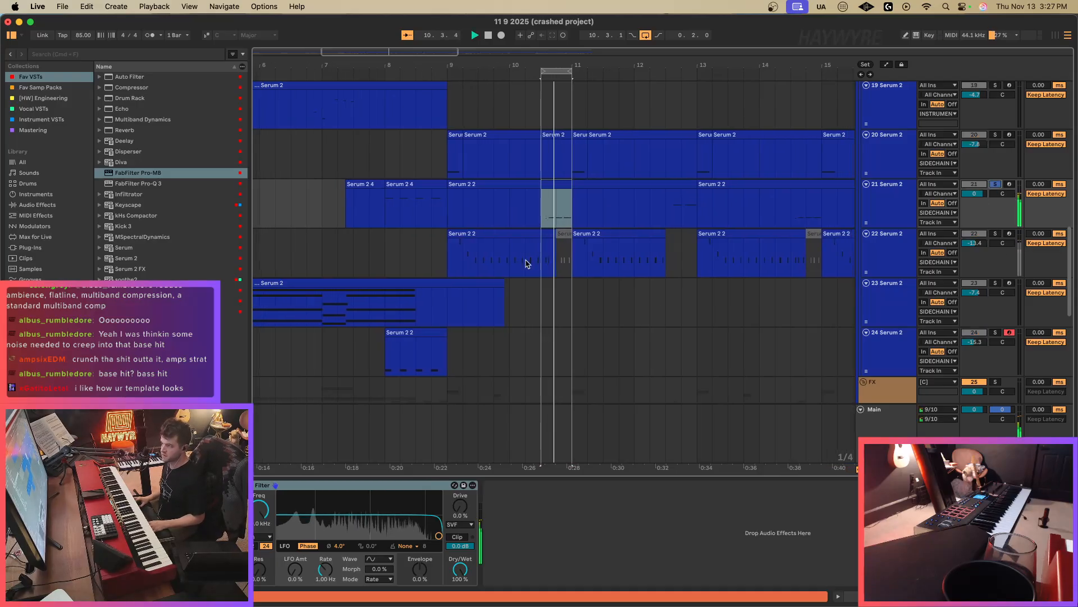
{"action": "left_click", "coordinate": [522, 170]}
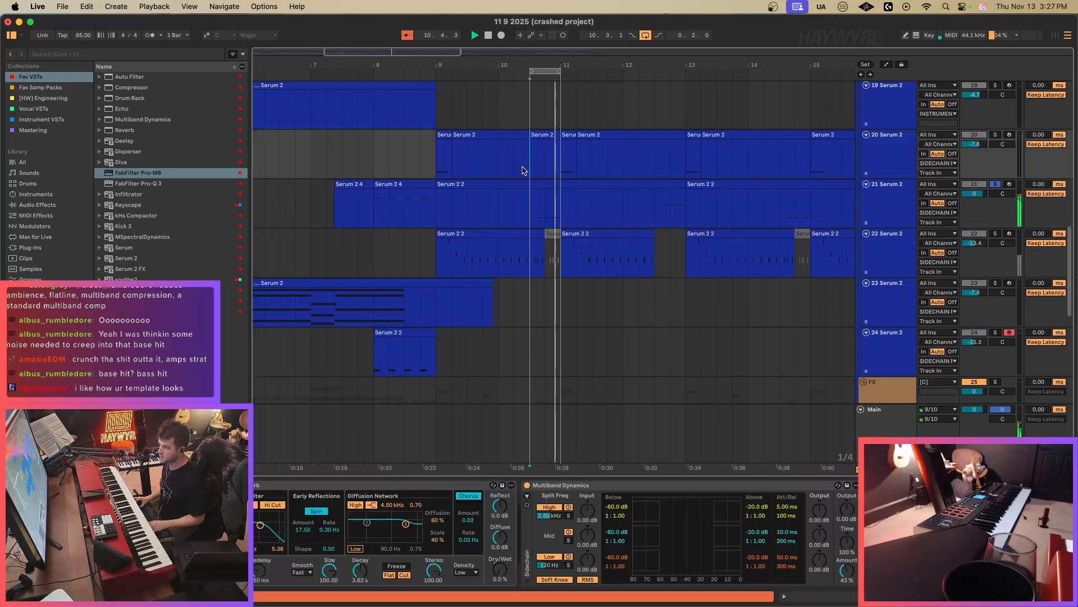
Open Serum 2 on track 21, set Env 1 decay to 12 ms and release to 1.4 ms, and move its window clear of the track.
{"action": "left_click", "coordinate": [388, 356]}
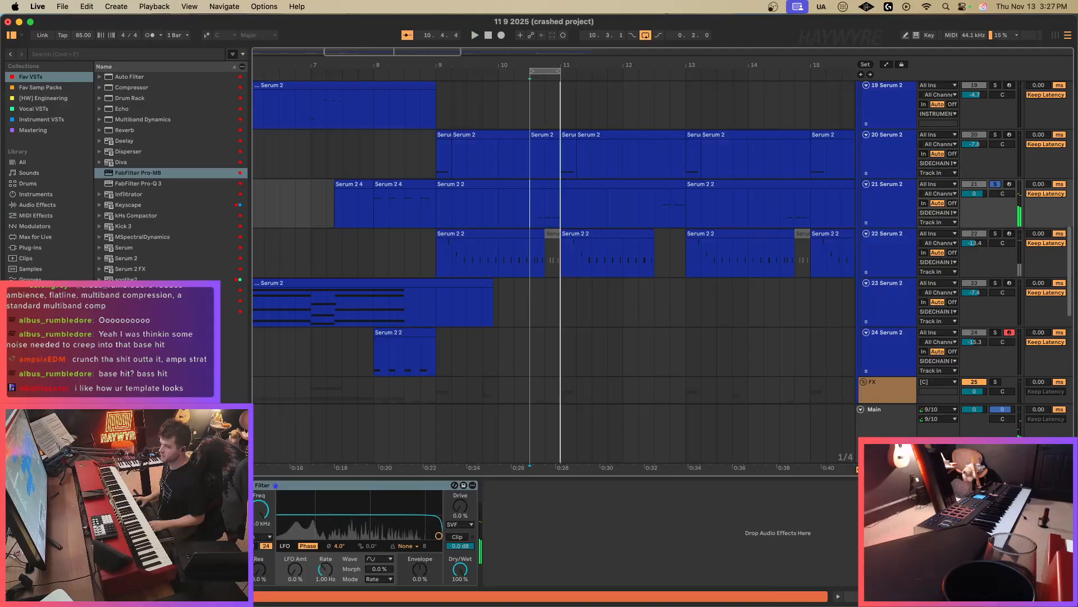
{"action": "left_click", "coordinate": [22, 484]}
{"action": "key", "text": "space"}
{"action": "left_click_drag", "start_coordinate": [413, 526], "coordinate": [413, 552]}
{"action": "left_click_drag", "start_coordinate": [470, 522], "coordinate": [461, 556]}
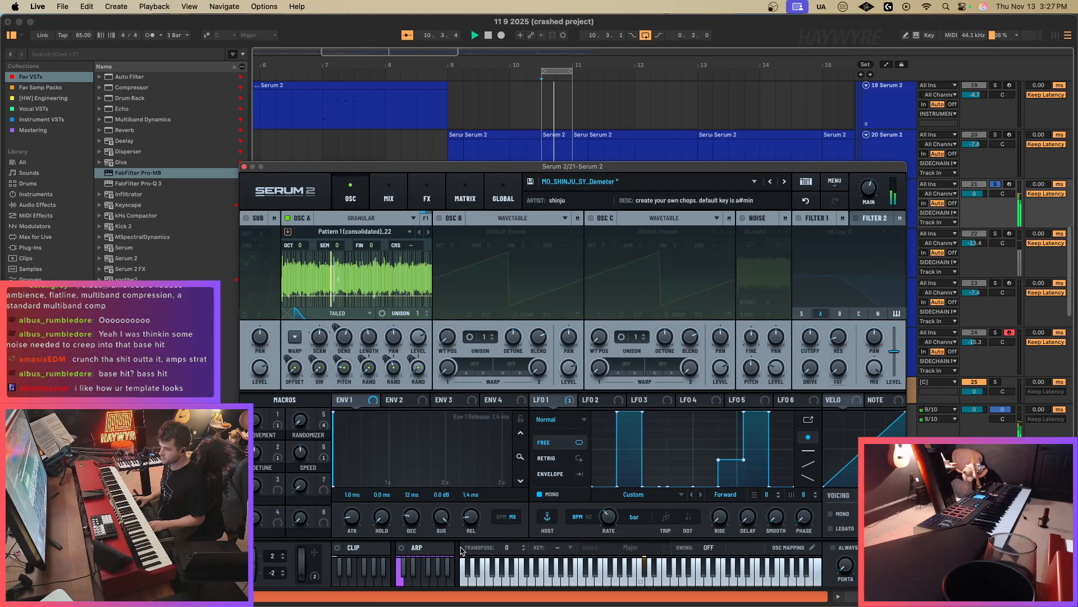
{"action": "left_click_drag", "start_coordinate": [617, 171], "coordinate": [726, 296]}
{"action": "scroll", "coordinate": [395, 195], "scroll_direction": "right", "scroll_amount": 1}
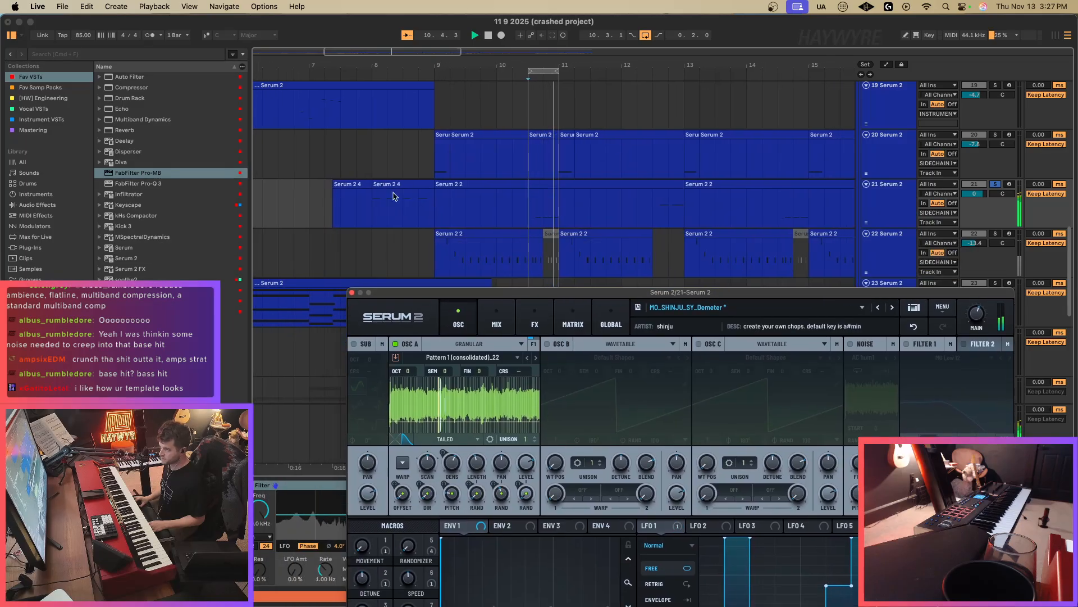
Unsolo track 21 and audition its bar 8 clip with the full mix.
{"action": "left_click", "coordinate": [401, 184]}
{"action": "key", "text": "space"}
{"action": "left_click", "coordinate": [401, 184]}
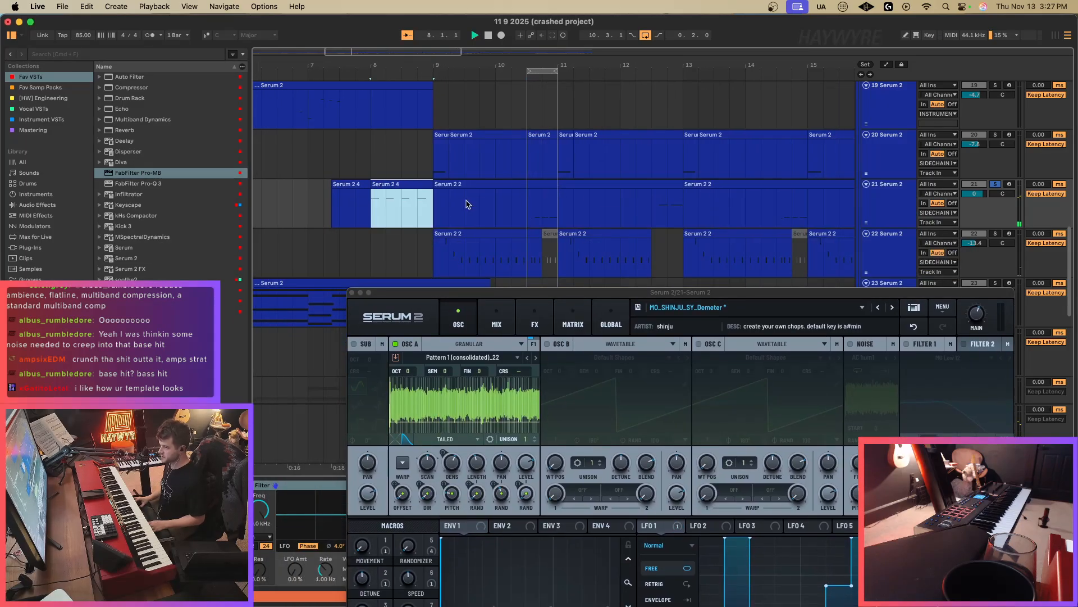
{"action": "left_click", "coordinate": [995, 184]}
{"action": "key", "text": "space"}
{"action": "key", "text": "space"}
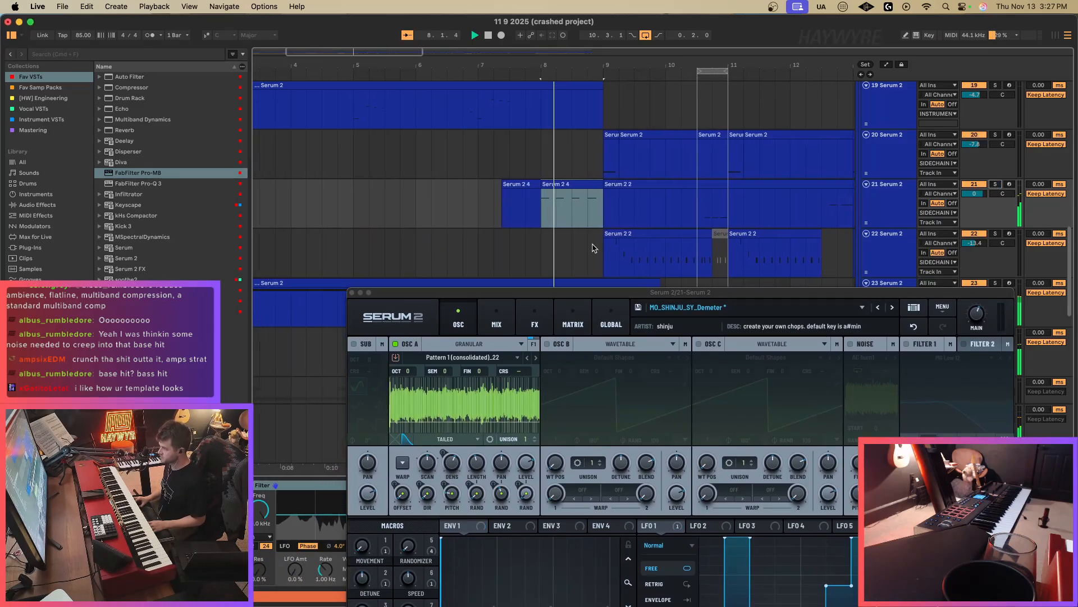
Open track 21's bar 8 clip, close the Serum window, lengthen all four C6 notes together and return to the arrangement.
{"action": "scroll", "coordinate": [593, 247], "scroll_direction": "right", "scroll_amount": 1}
{"action": "double_click", "coordinate": [567, 185]}
{"action": "left_click", "coordinate": [299, 370]}
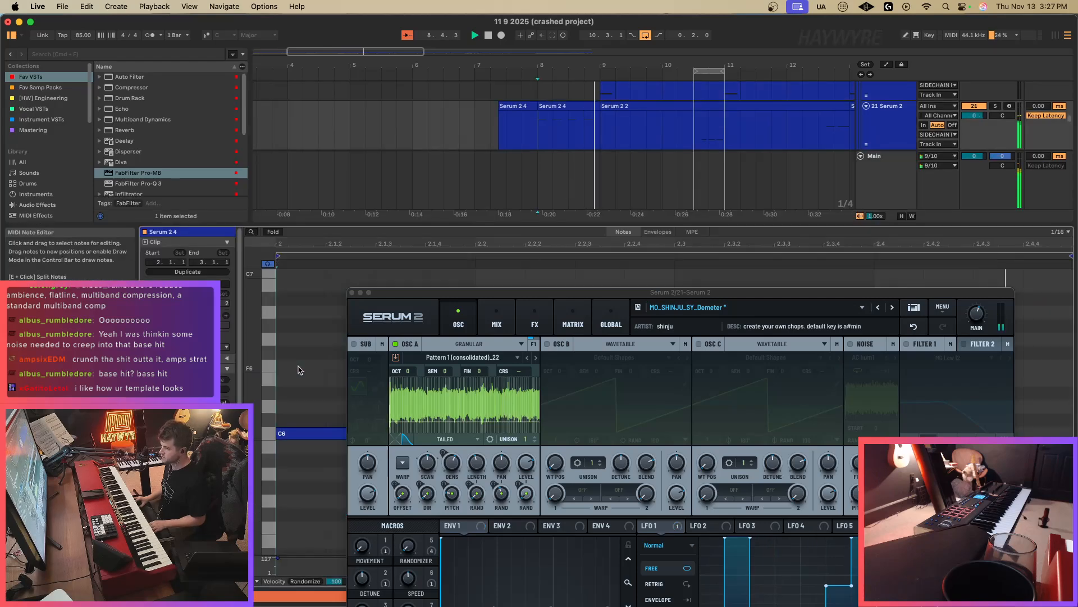
{"action": "left_click", "coordinate": [353, 292]}
{"action": "key", "text": "super+a"}
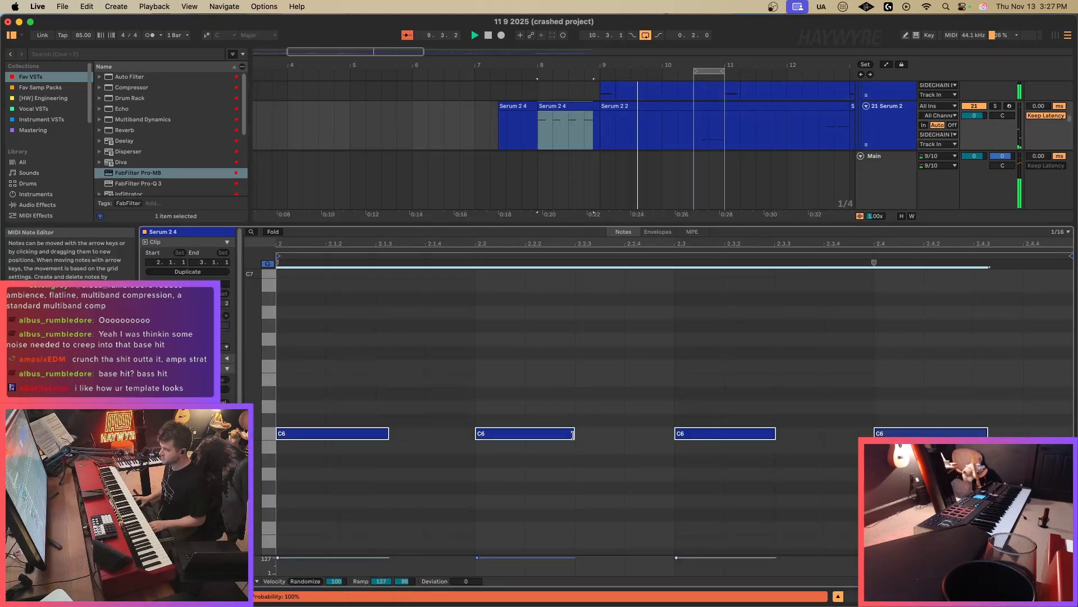
{"action": "left_click_drag", "start_coordinate": [573, 433], "coordinate": [641, 441]}
{"action": "key", "text": "shift+Tab"}
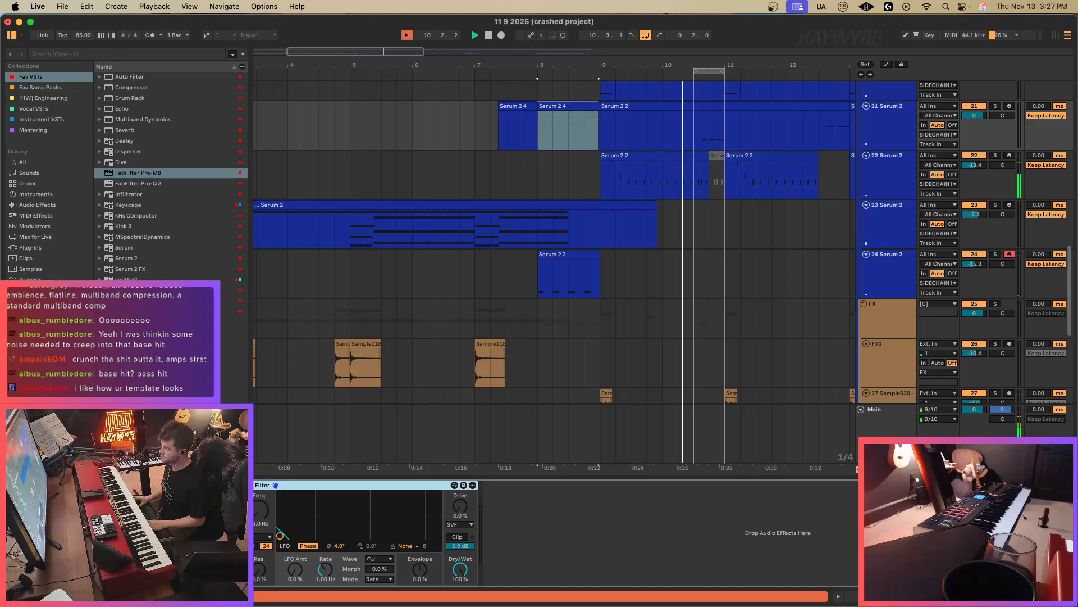
Arm track 20 and examine the notes of its bar 10.3 clip in the note editor.
{"action": "scroll", "coordinate": [767, 219], "scroll_direction": "up", "scroll_amount": 5}
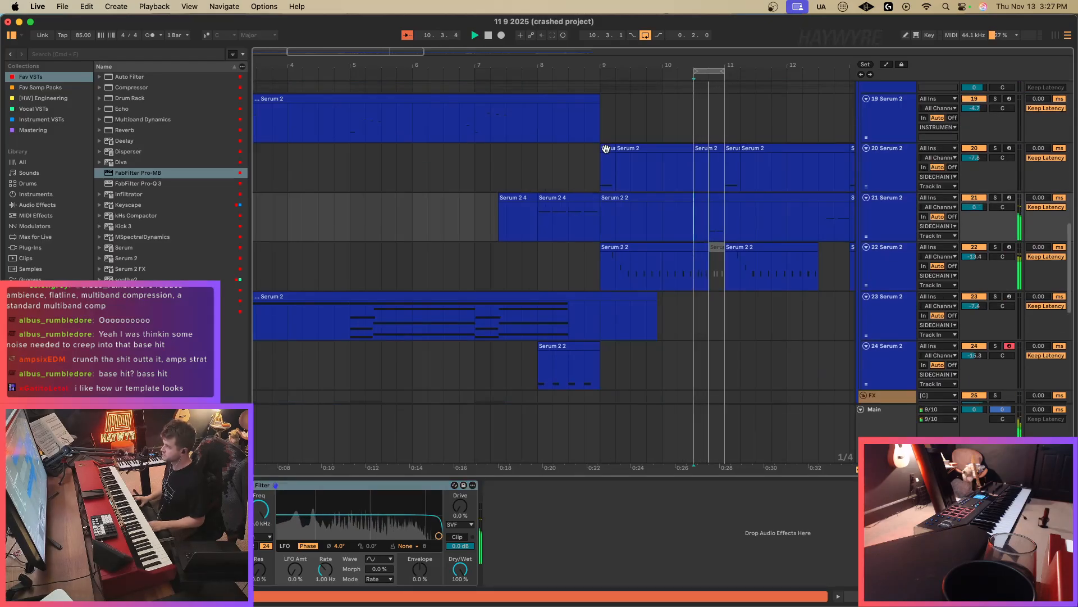
{"action": "left_click_drag", "start_coordinate": [605, 172], "coordinate": [616, 178]}
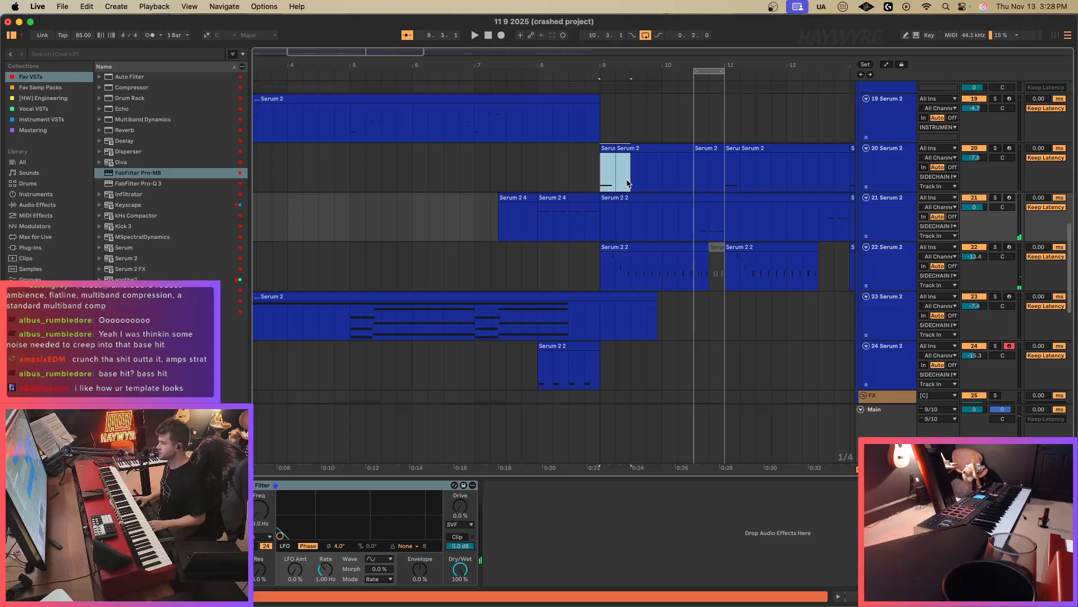
{"action": "left_click", "coordinate": [1010, 148]}
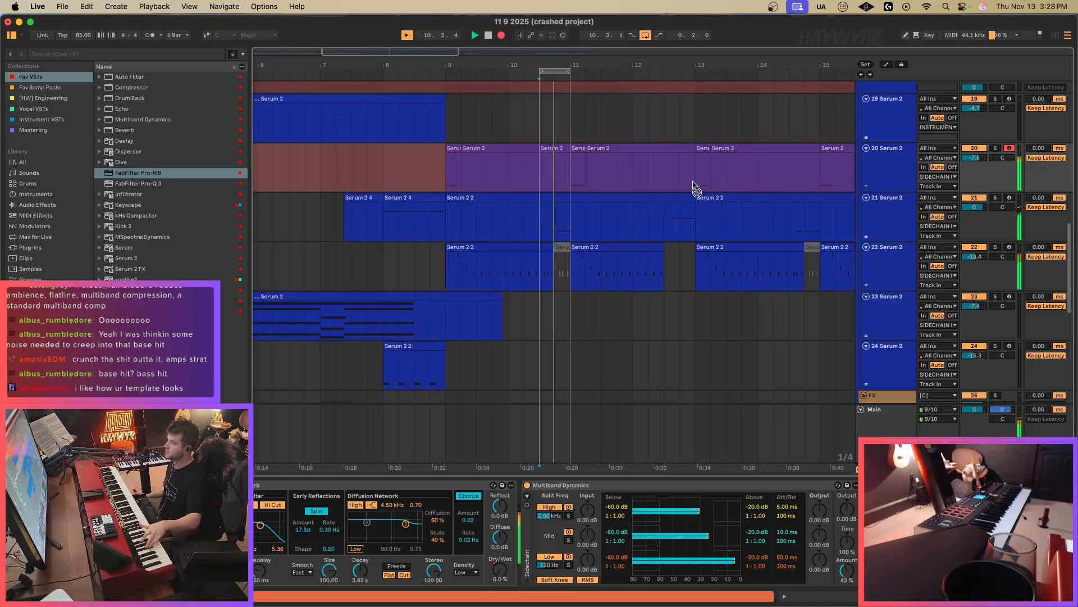
{"action": "key", "text": "F9"}
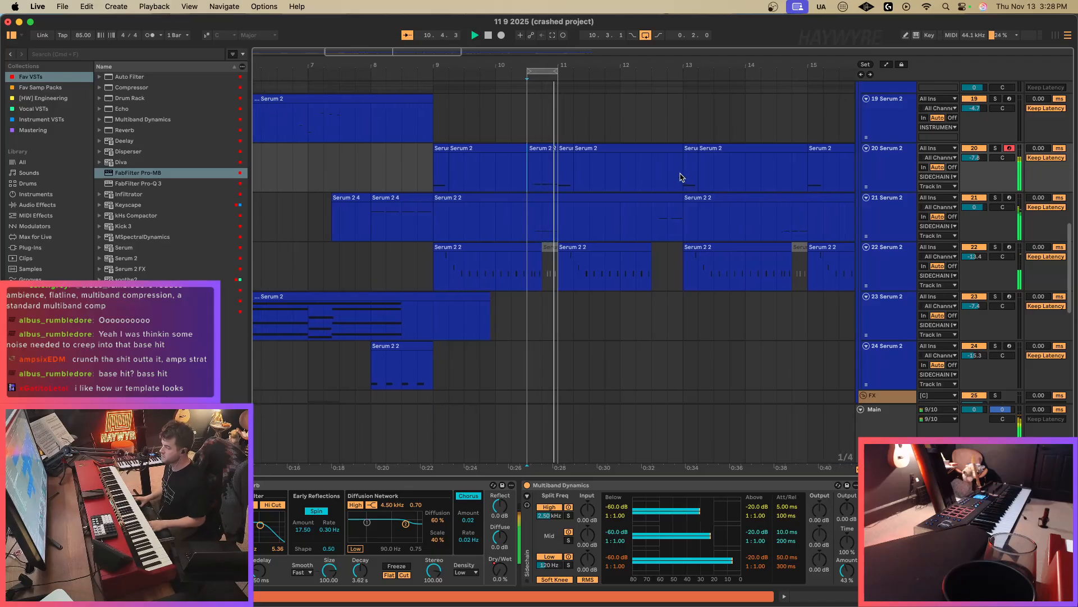
{"action": "left_click", "coordinate": [578, 176]}
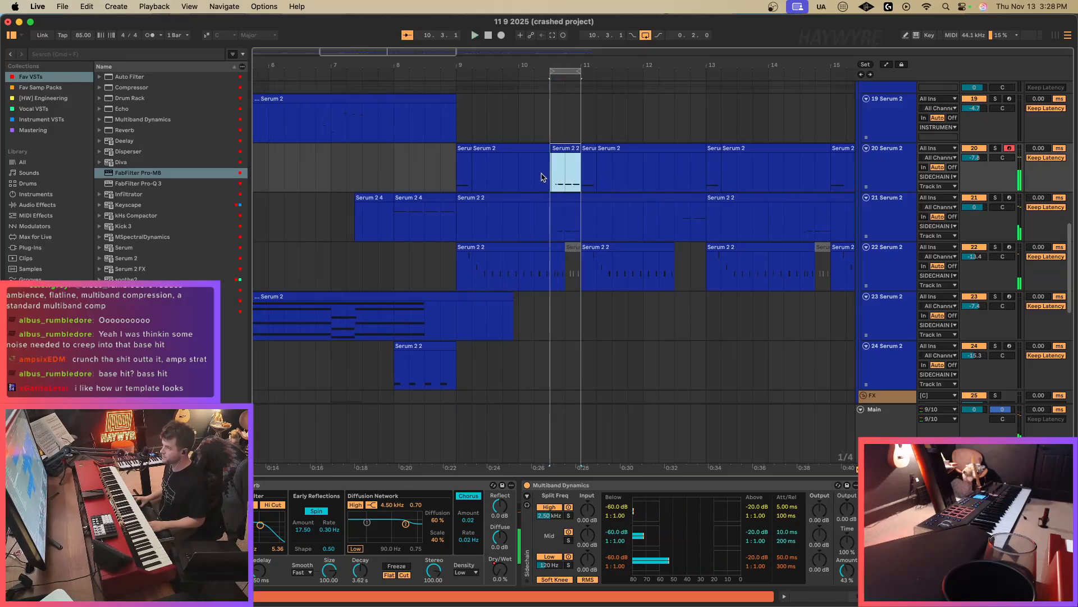
{"action": "double_click", "coordinate": [560, 147]}
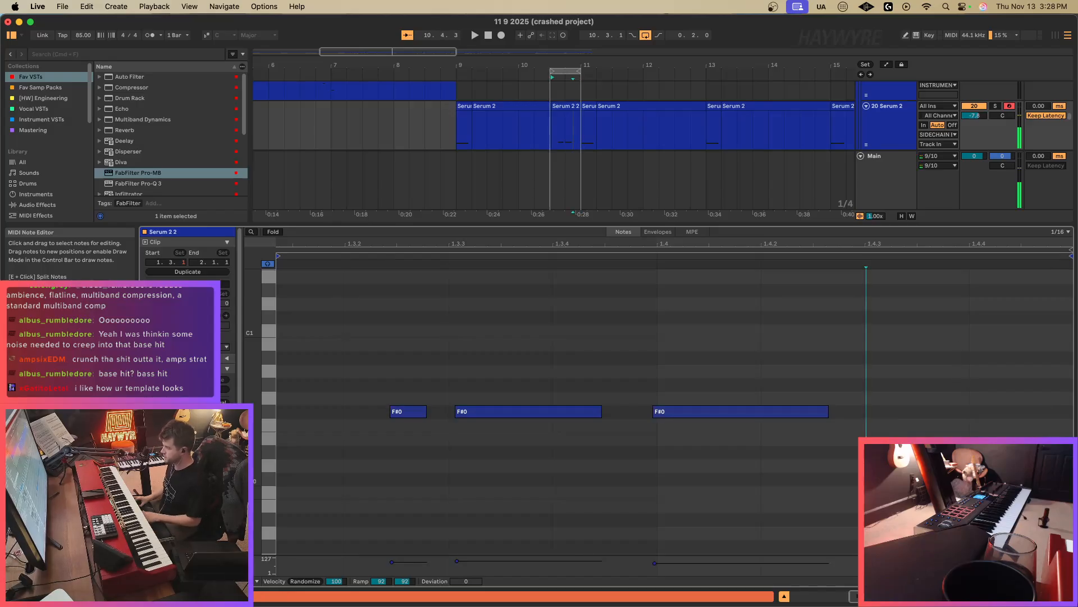
{"action": "key", "text": "shift+Tab"}
Insert an audio track below track 20 and look through the Sample Packs folder in the user library.
{"action": "left_click", "coordinate": [880, 122]}
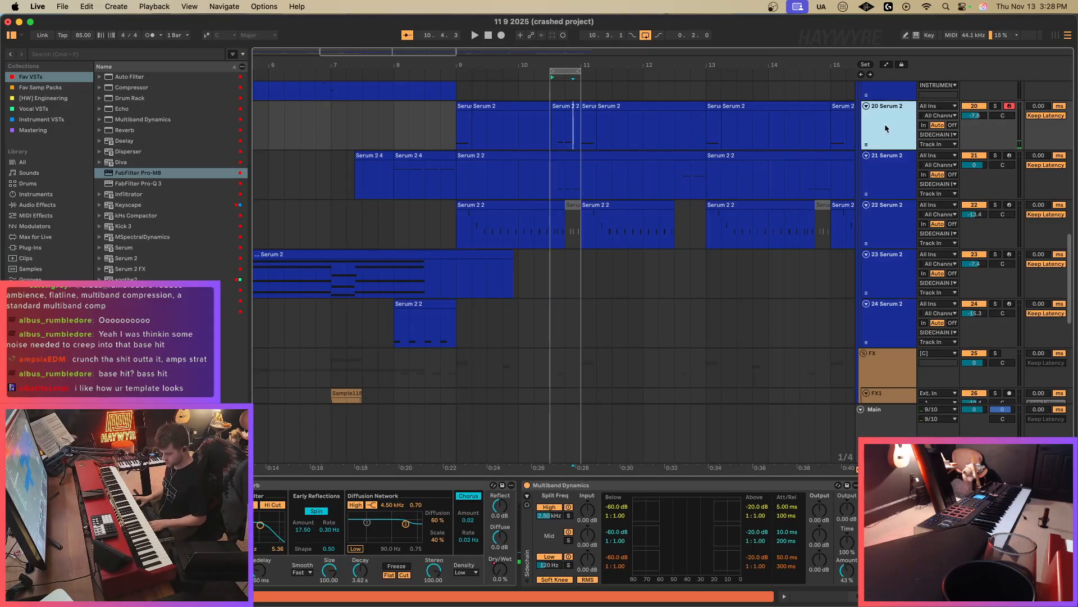
{"action": "key", "text": "super+t"}
{"action": "left_click", "coordinate": [39, 370]}
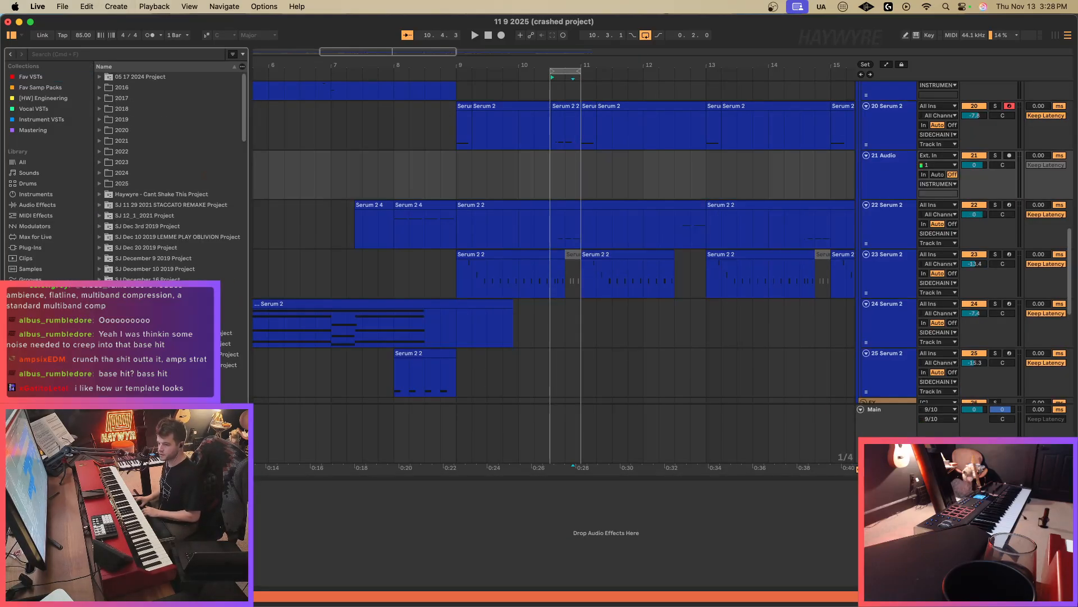
{"action": "left_click", "coordinate": [151, 134]}
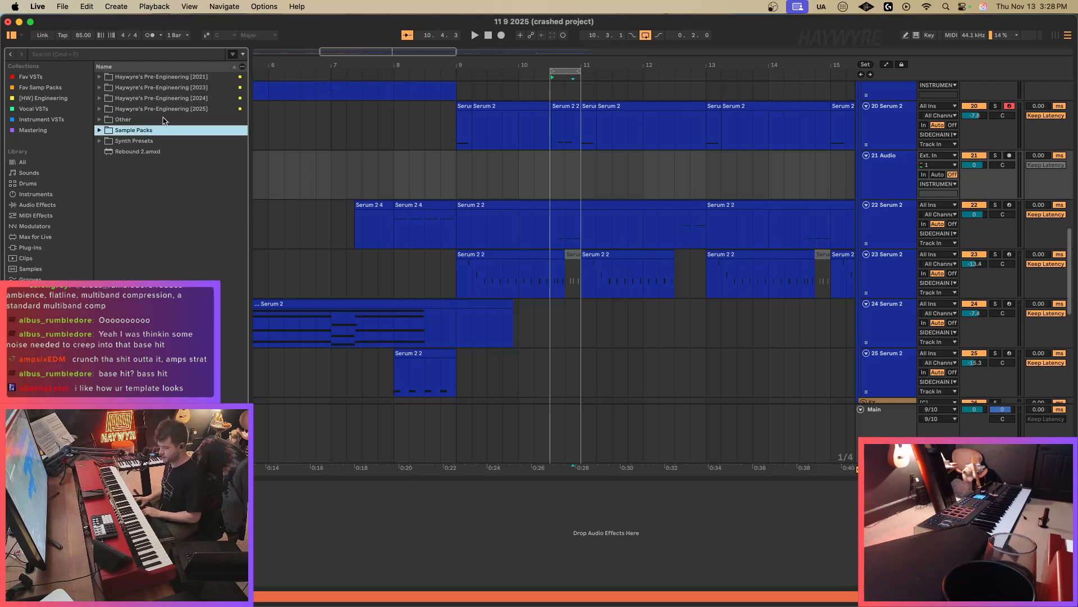
{"action": "key", "text": "Right"}
{"action": "key", "text": "Down"}
{"action": "key", "text": "Down"}
{"action": "key", "text": "Left"}
{"action": "key", "text": "Left"}
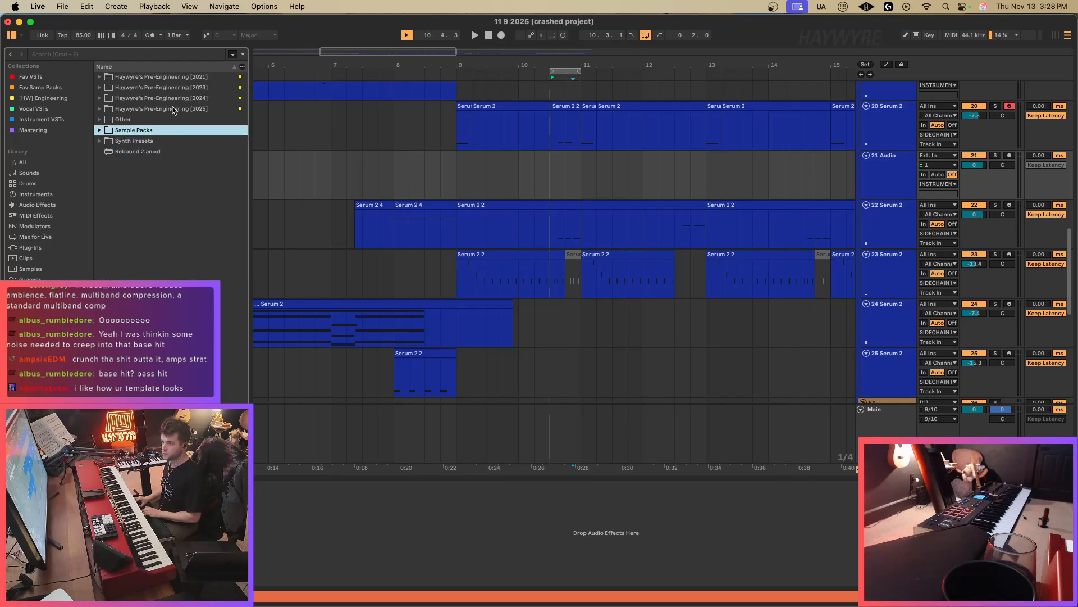
Expand the Pre-Engineering [2025] folder to [HW] AUDIO and [HW] Bass, and pick the InspireWouw bounce.
{"action": "key", "text": "Up"}
{"action": "key", "text": "Up"}
{"action": "key", "text": "Right"}
{"action": "key", "text": "Down"}
{"action": "key", "text": "Right"}
{"action": "key", "text": "Down"}
{"action": "key", "text": "Right"}
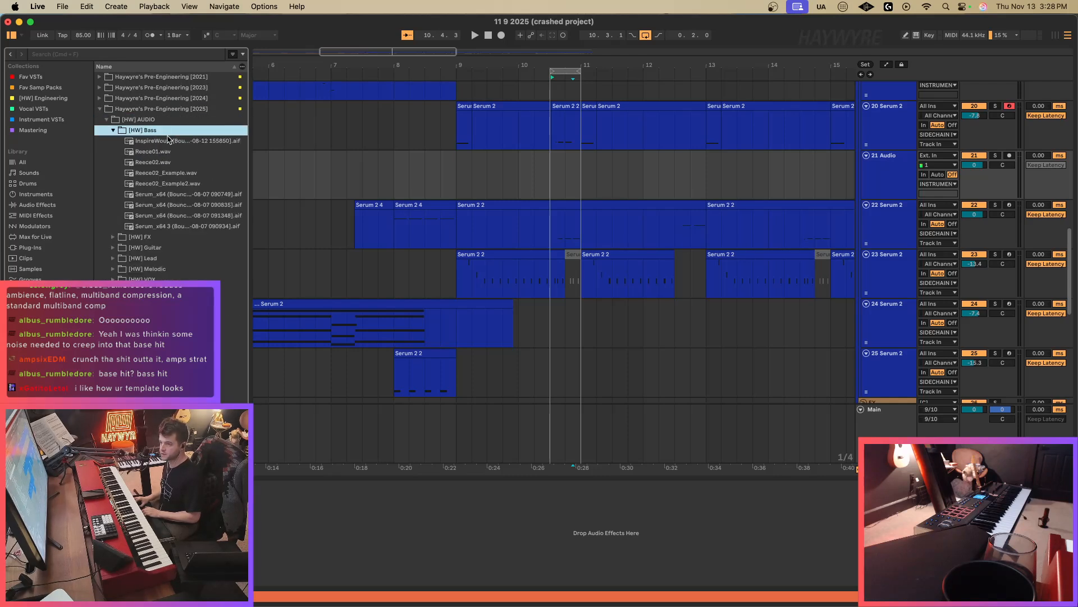
{"action": "key", "text": "Down"}
Place the InspireWouw sample on the new audio track 21 at bar 10.4.3, audition it and lower the track's volume.
{"action": "left_click", "coordinate": [550, 176]}
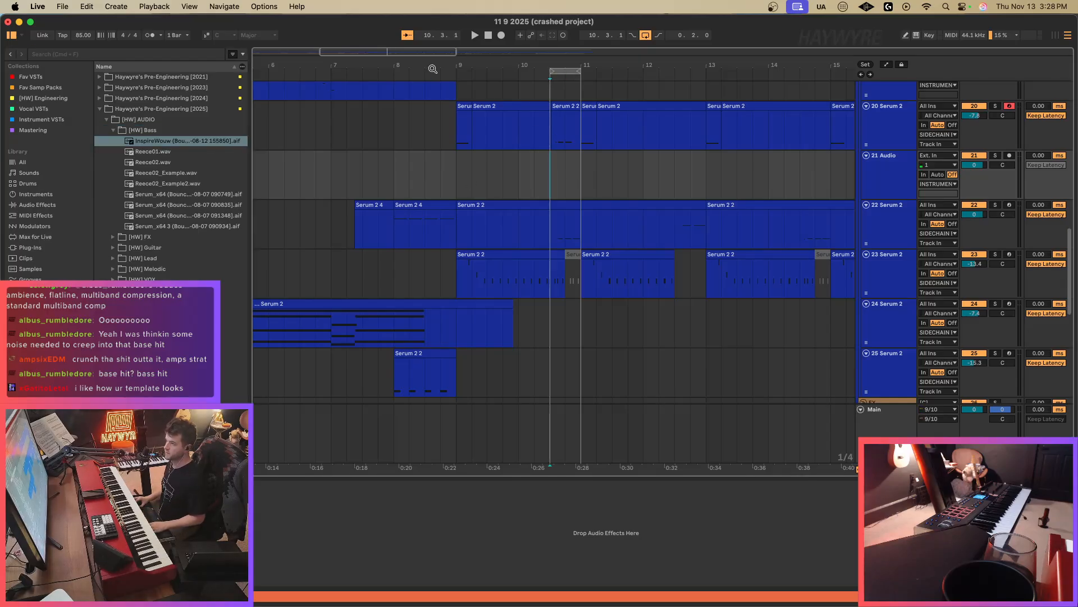
{"action": "left_click_drag", "start_coordinate": [388, 51], "coordinate": [388, 78]}
{"action": "left_click_drag", "start_coordinate": [231, 142], "coordinate": [614, 189]}
{"action": "key", "text": "space"}
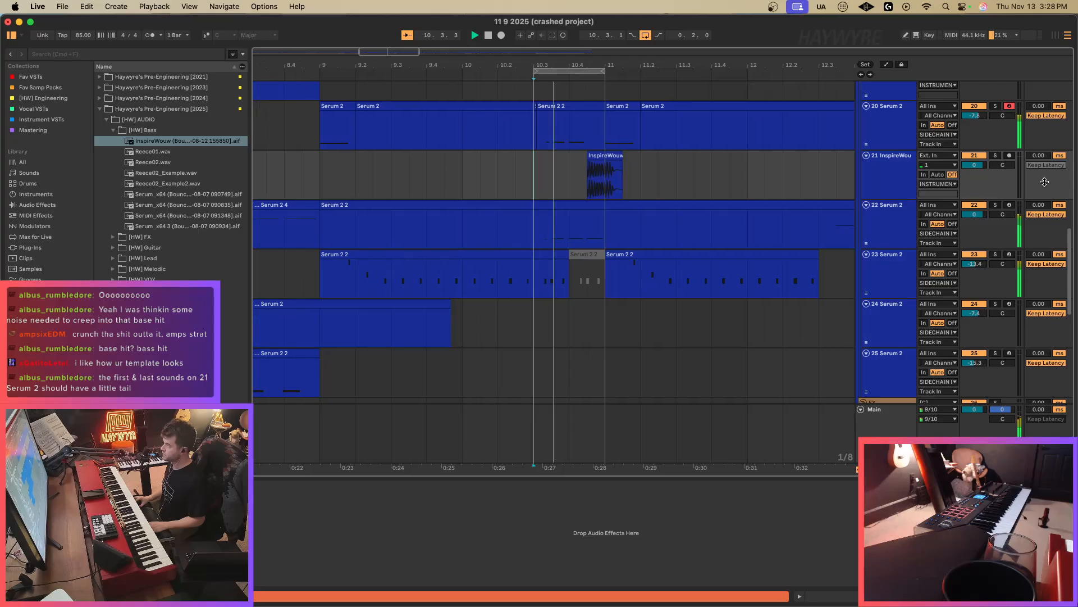
{"action": "key", "text": "space"}
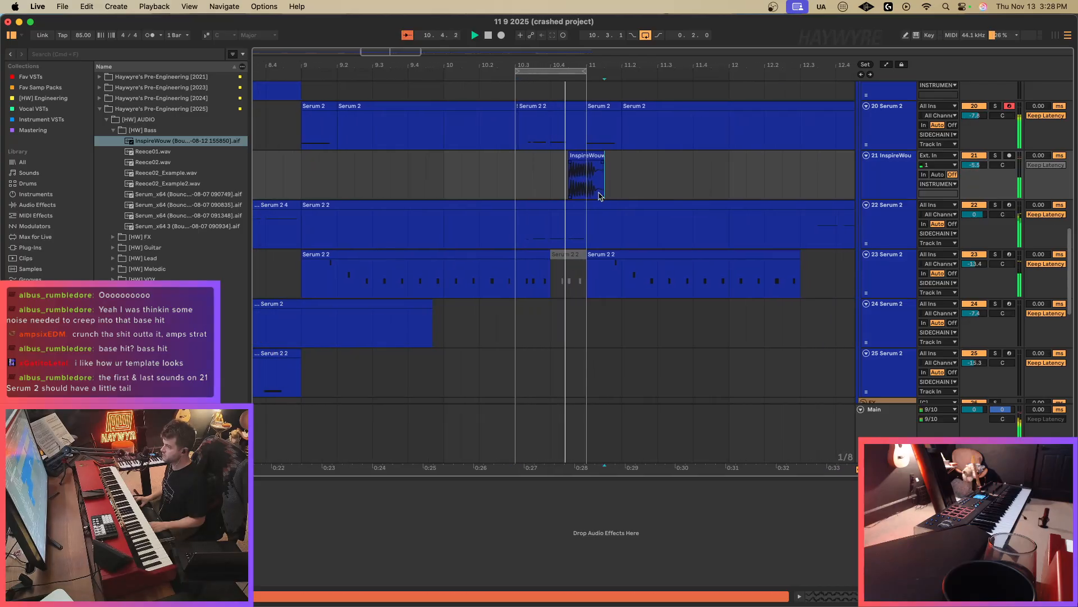
Deactivate track 22's clip section between bars 10.4.3 and 11 and audition the InspireWouw hit in its place.
{"action": "left_click_drag", "start_coordinate": [569, 228], "coordinate": [587, 228]}
{"action": "key", "text": "0"}
{"action": "left_click", "coordinate": [604, 189]}
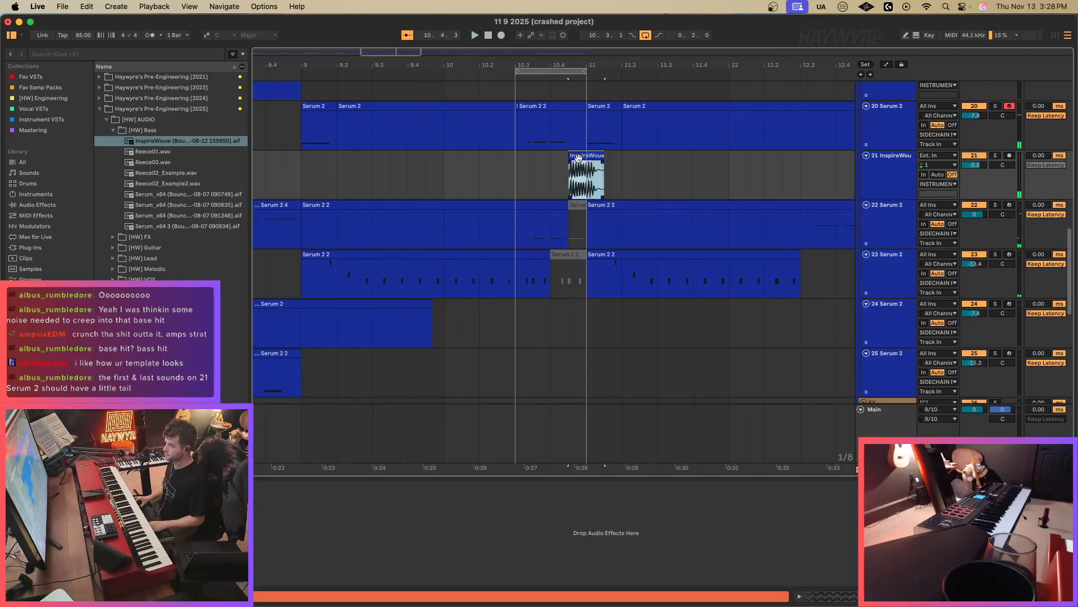
{"action": "key", "text": "space"}
Open the InspireWouw clip, turn off warping, audition it and return to the arrangement.
{"action": "double_click", "coordinate": [579, 160]}
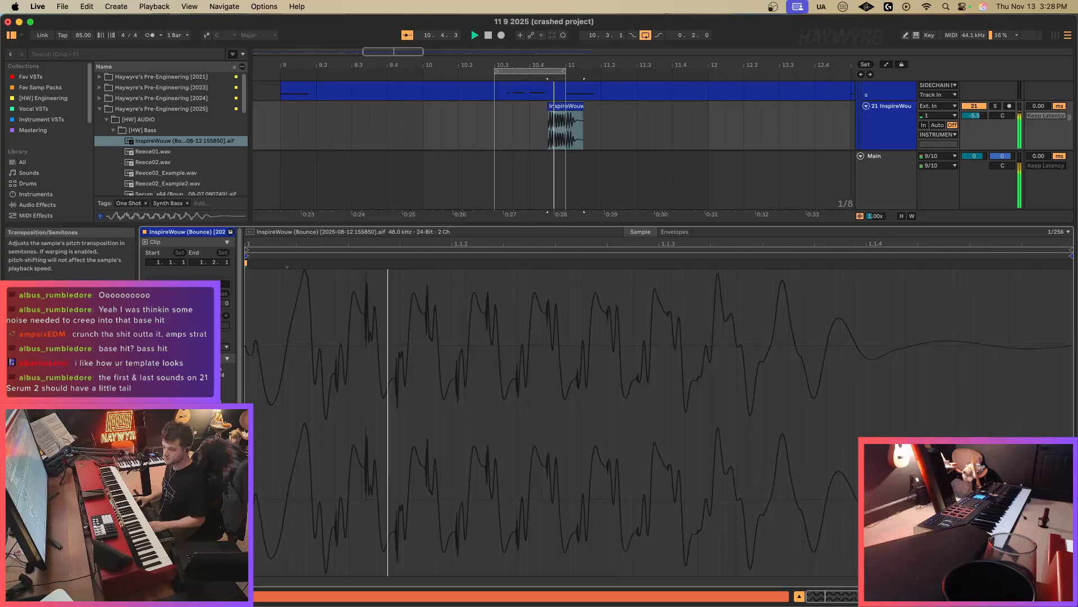
{"action": "key", "text": "space"}
{"action": "key", "text": "space"}
{"action": "key", "text": "space"}
{"action": "key", "text": "space"}
{"action": "key", "text": "space"}
{"action": "left_click", "coordinate": [157, 388]}
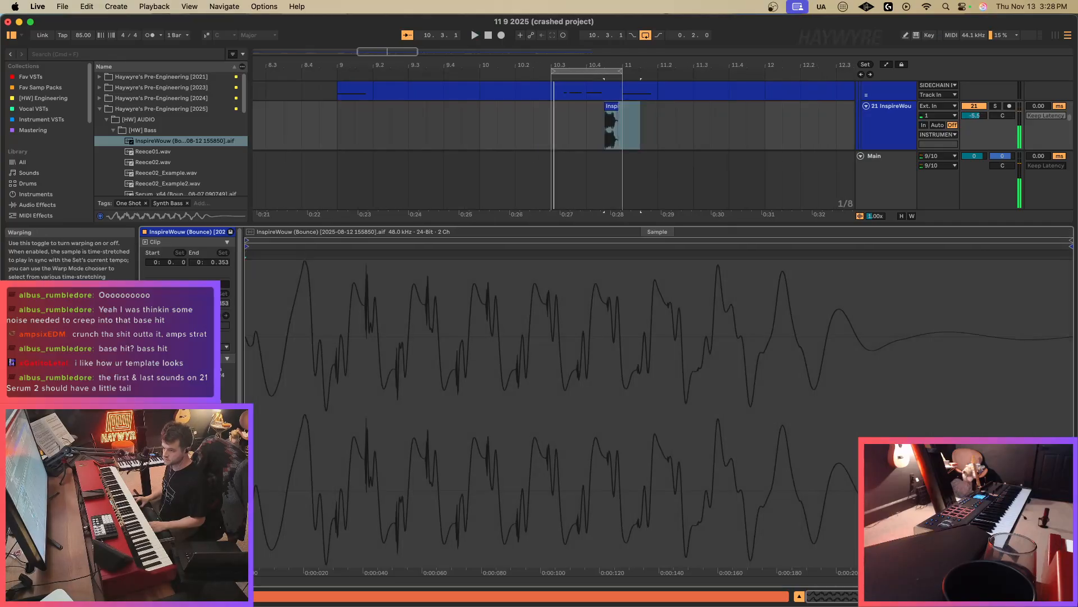
{"action": "key", "text": "space"}
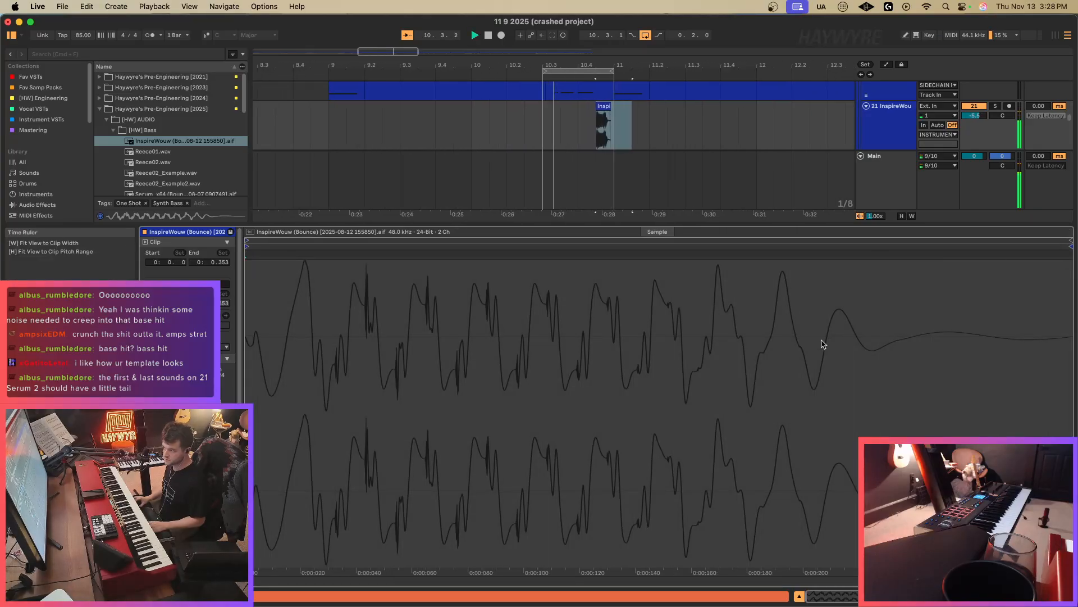
{"action": "key", "text": "shift+Tab"}
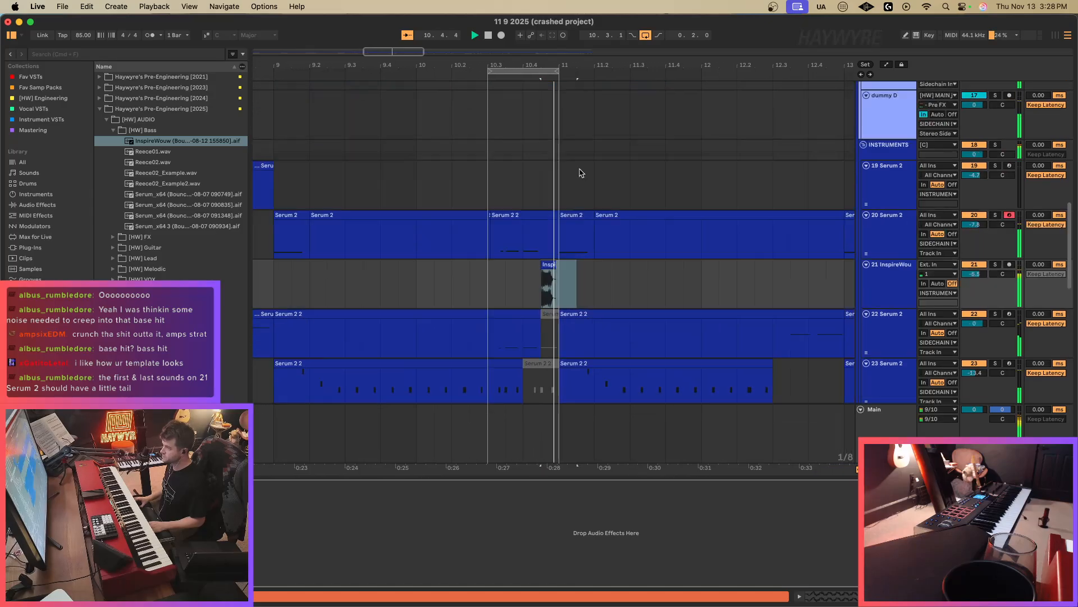
Add a Reverb to track 21 and set its Dry/Wet to 61 %.
{"action": "left_click", "coordinate": [31, 76]}
{"action": "key", "text": "space"}
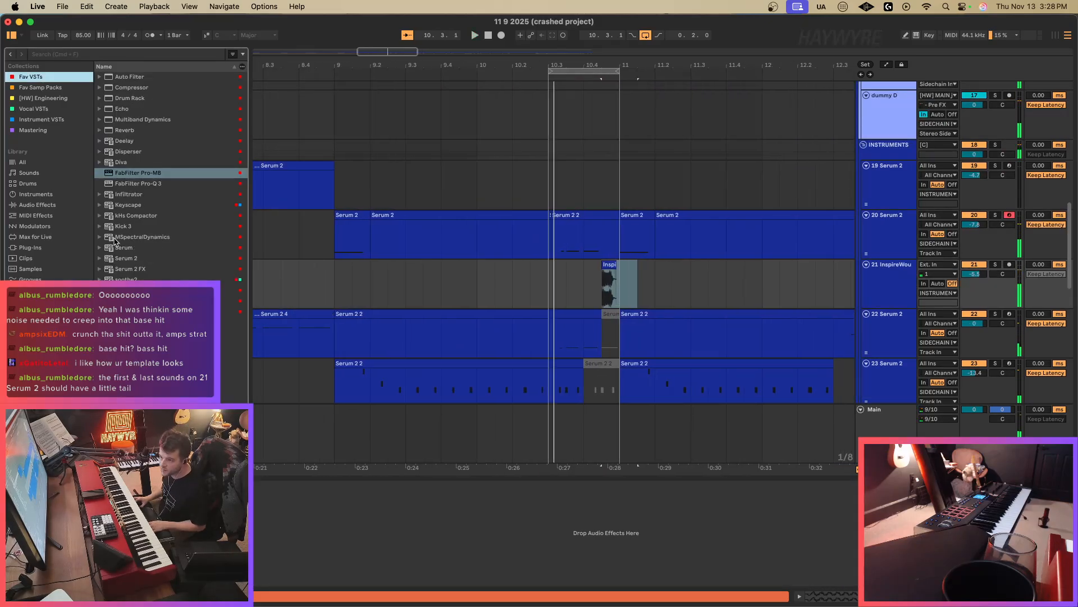
{"action": "left_click", "coordinate": [125, 140]}
{"action": "left_click", "coordinate": [125, 131]}
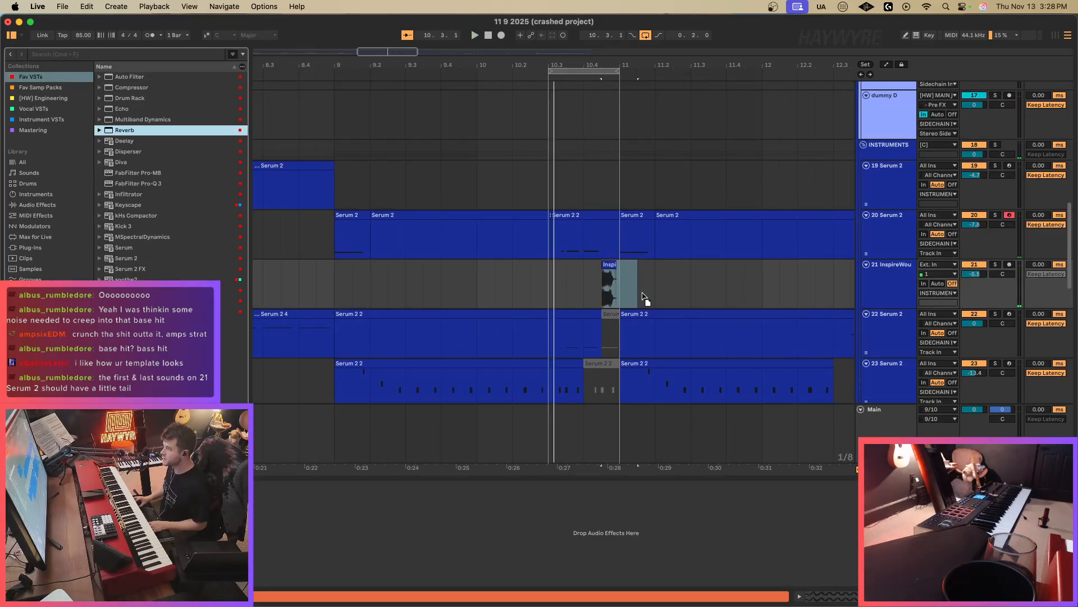
{"action": "left_click_drag", "start_coordinate": [644, 295], "coordinate": [616, 287]}
{"action": "left_click", "coordinate": [185, 523]}
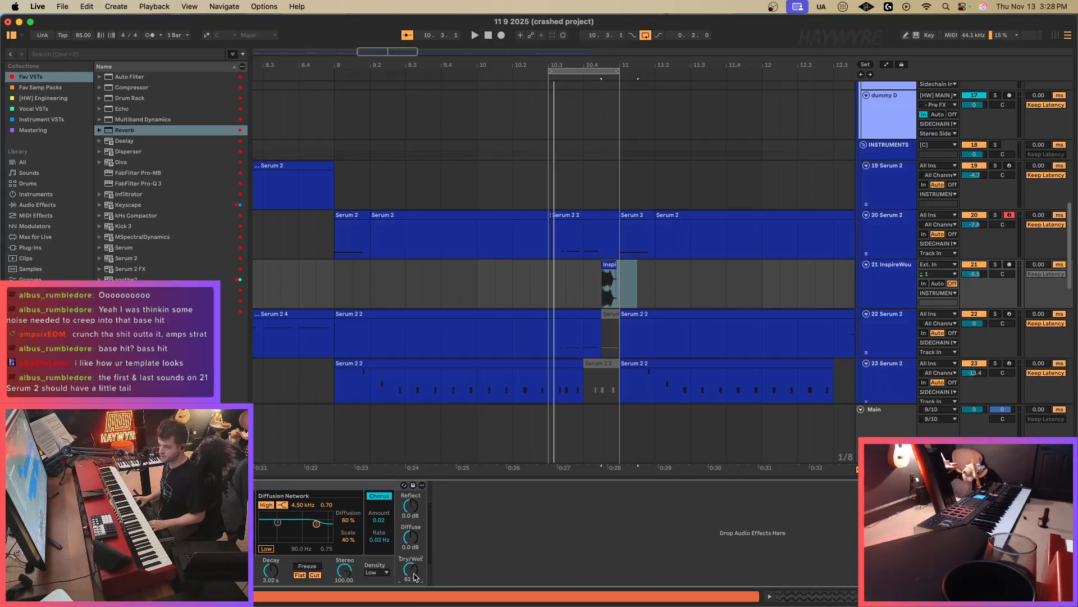
Automate track 21's Reverb Dry/Wet to rise from 0 to 61 % over the InspireWouw clip and fall back to 0 %, then audition it.
{"action": "key", "text": "a"}
{"action": "left_click", "coordinate": [617, 293]}
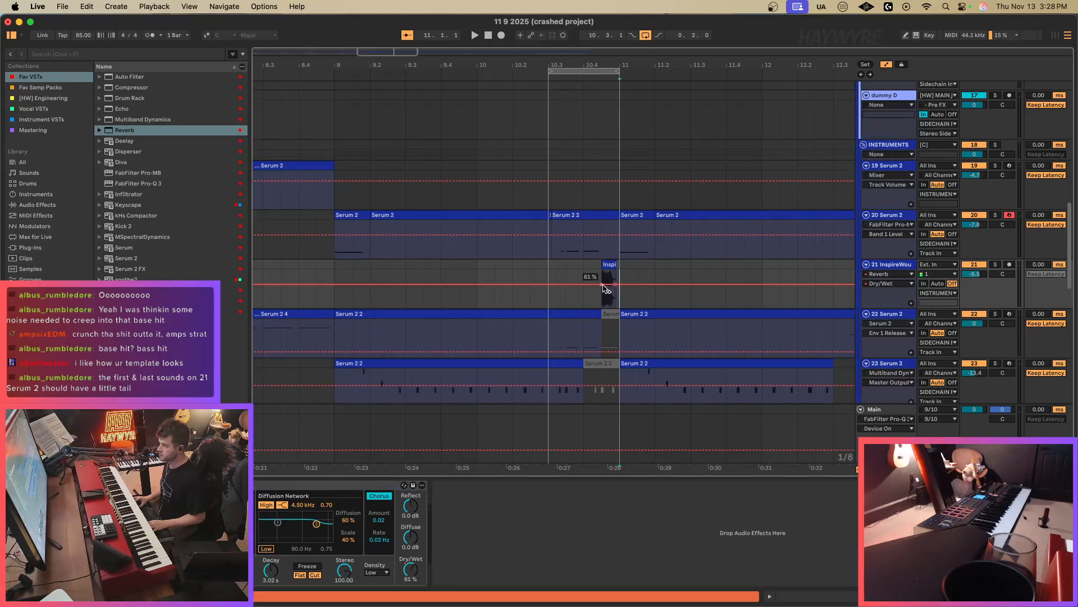
{"action": "left_click_drag", "start_coordinate": [604, 286], "coordinate": [603, 308]}
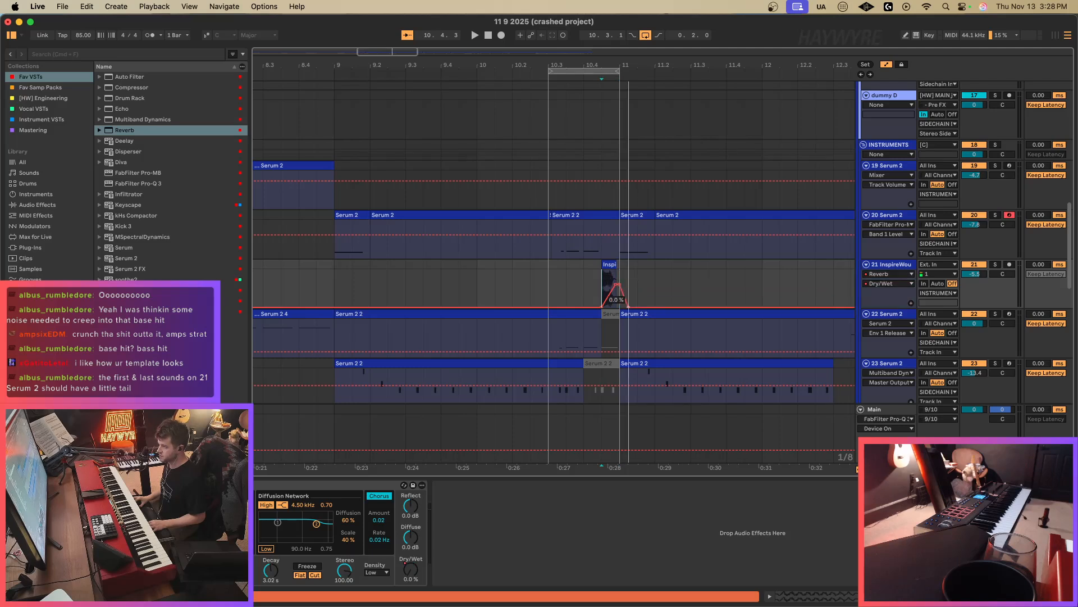
{"action": "key", "text": "space"}
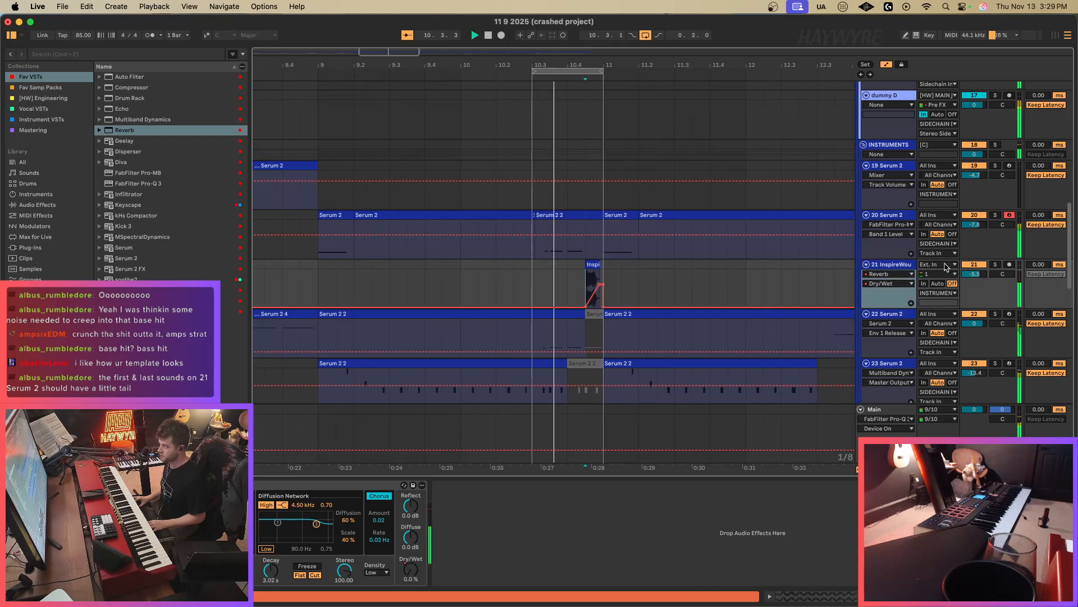
Hide the automation, extend the loop to bars 9 to 13 and lower track 21's volume to about -7 dB during playback.
{"action": "left_click_drag", "start_coordinate": [384, 52], "coordinate": [386, 47]}
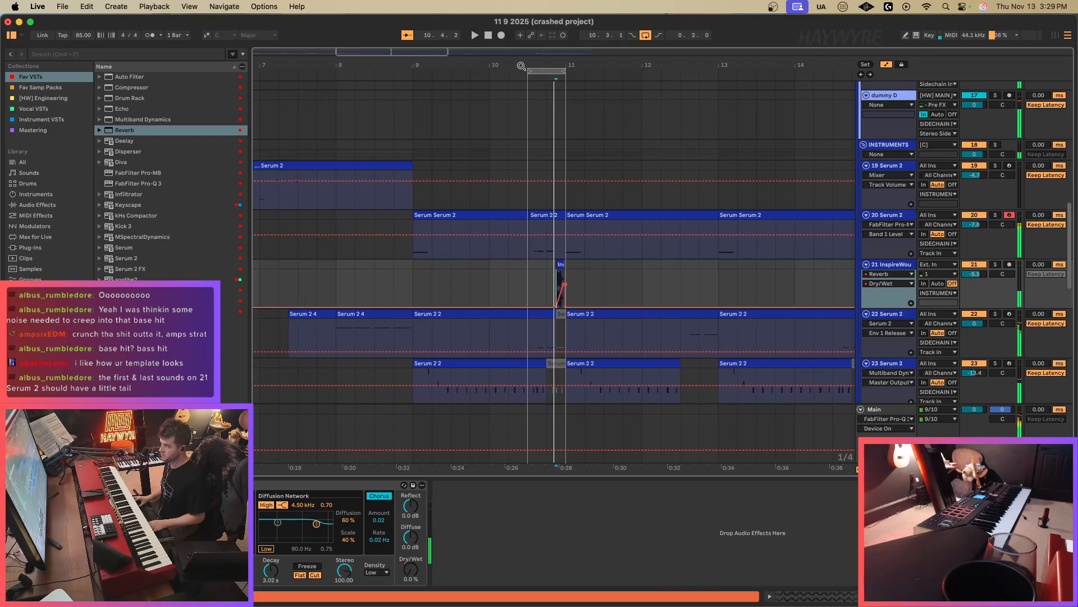
{"action": "left_click_drag", "start_coordinate": [527, 72], "coordinate": [417, 92]}
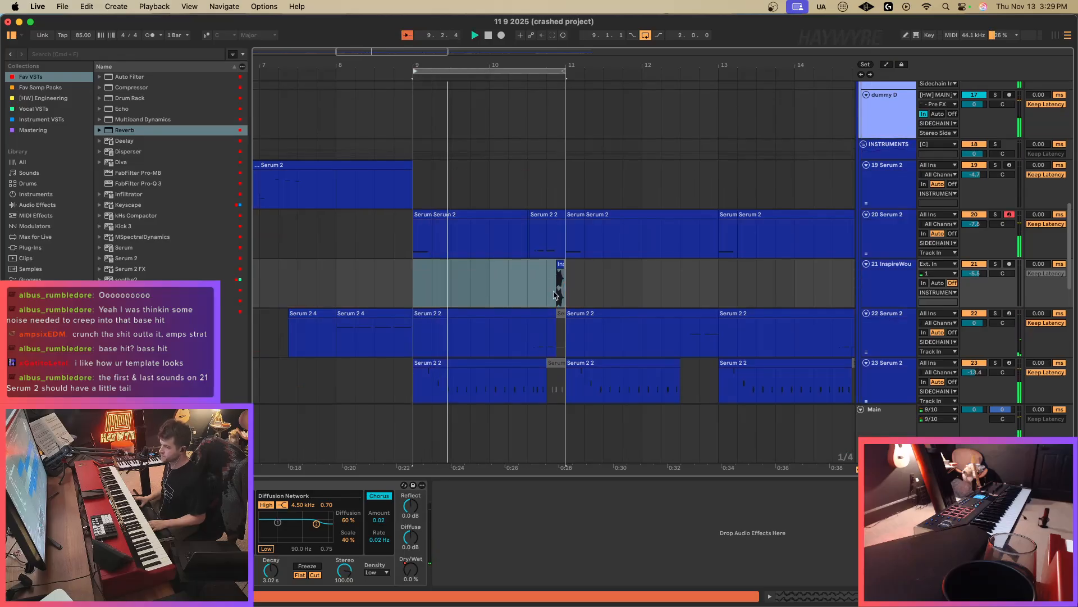
{"action": "scroll", "coordinate": [450, 314], "scroll_direction": "down", "scroll_amount": 3}
{"action": "left_click", "coordinate": [451, 326]}
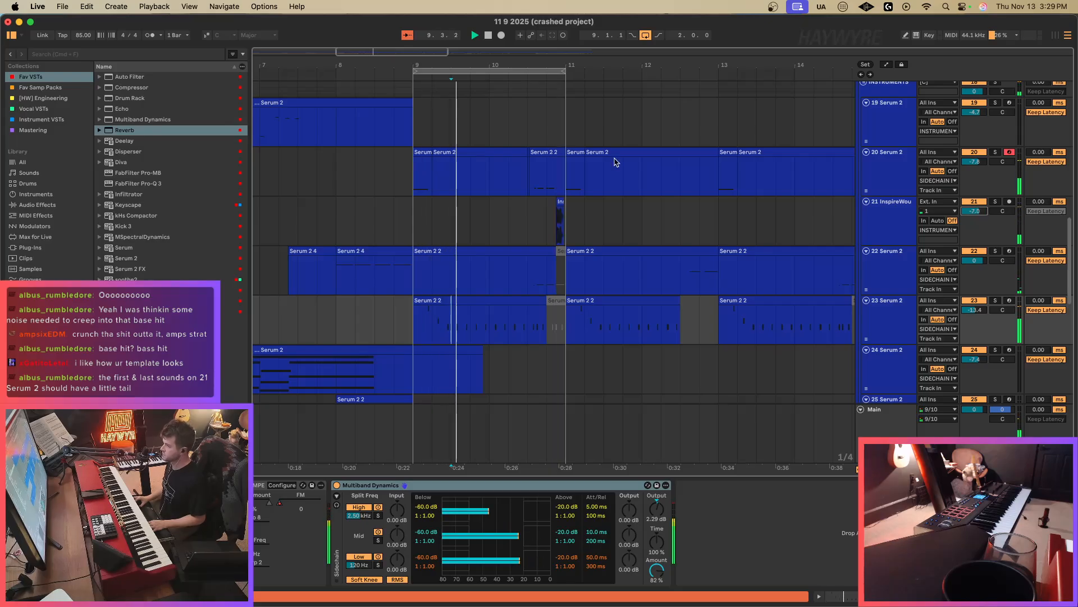
{"action": "left_click_drag", "start_coordinate": [565, 71], "coordinate": [722, 88]}
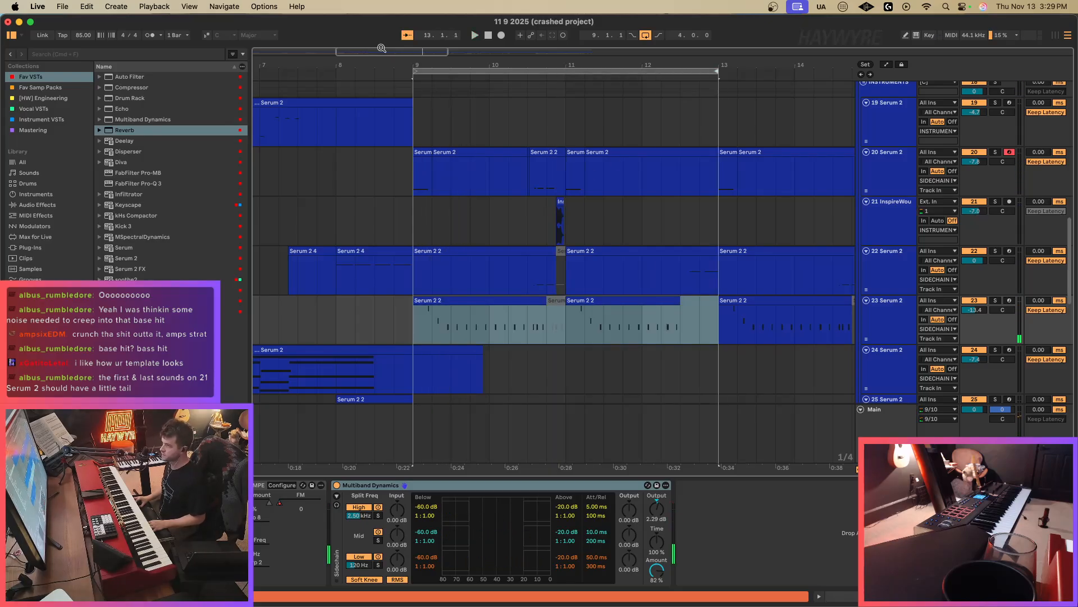
Turn off looping and audition the arrangement from bar 9 while looking over the percussion and Serum tracks.
{"action": "left_click_drag", "start_coordinate": [368, 48], "coordinate": [368, 29]}
{"action": "left_click", "coordinate": [644, 37]}
{"action": "key", "text": "space"}
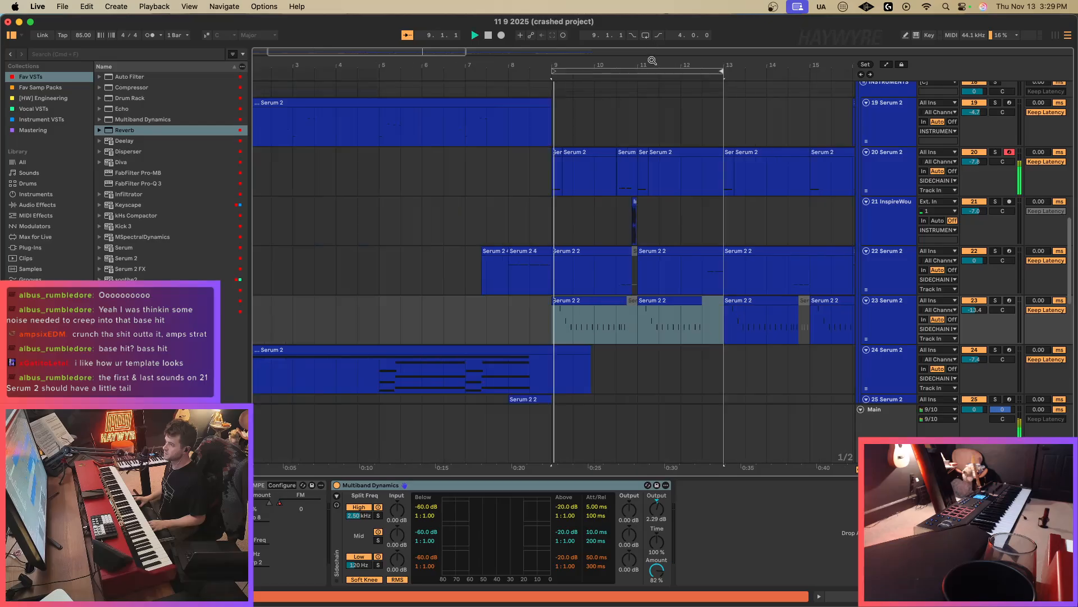
{"action": "left_click", "coordinate": [656, 228]}
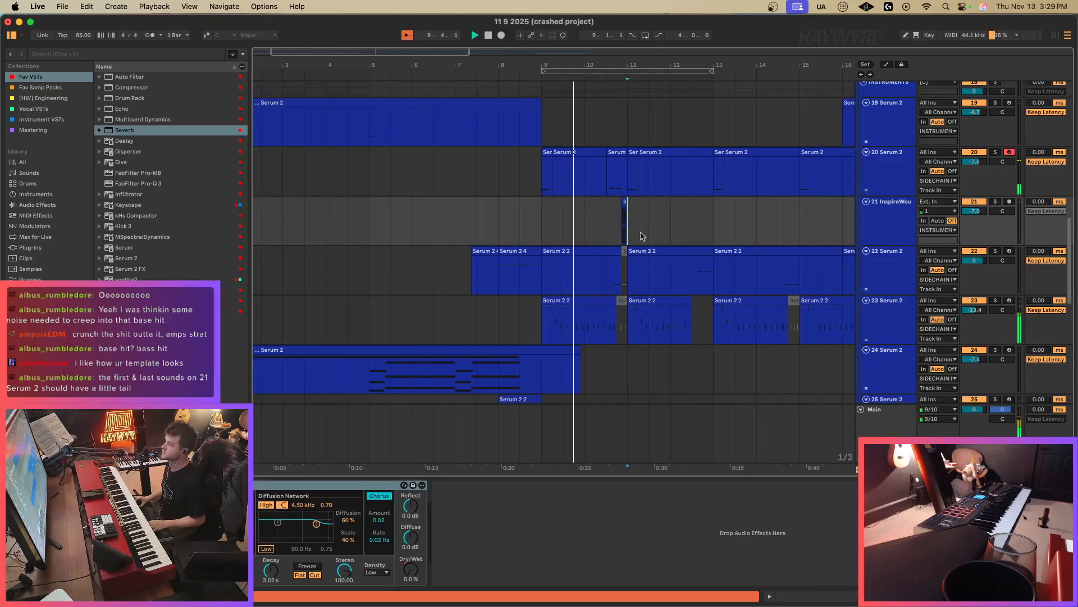
{"action": "scroll", "coordinate": [642, 253], "scroll_direction": "up", "scroll_amount": 10}
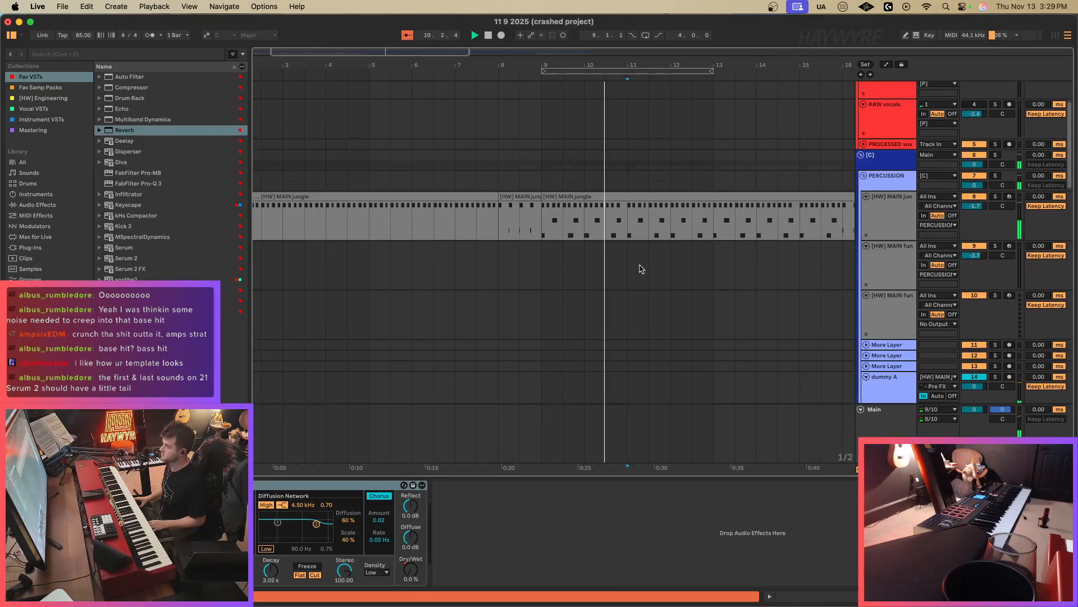
{"action": "scroll", "coordinate": [641, 268], "scroll_direction": "down", "scroll_amount": 10}
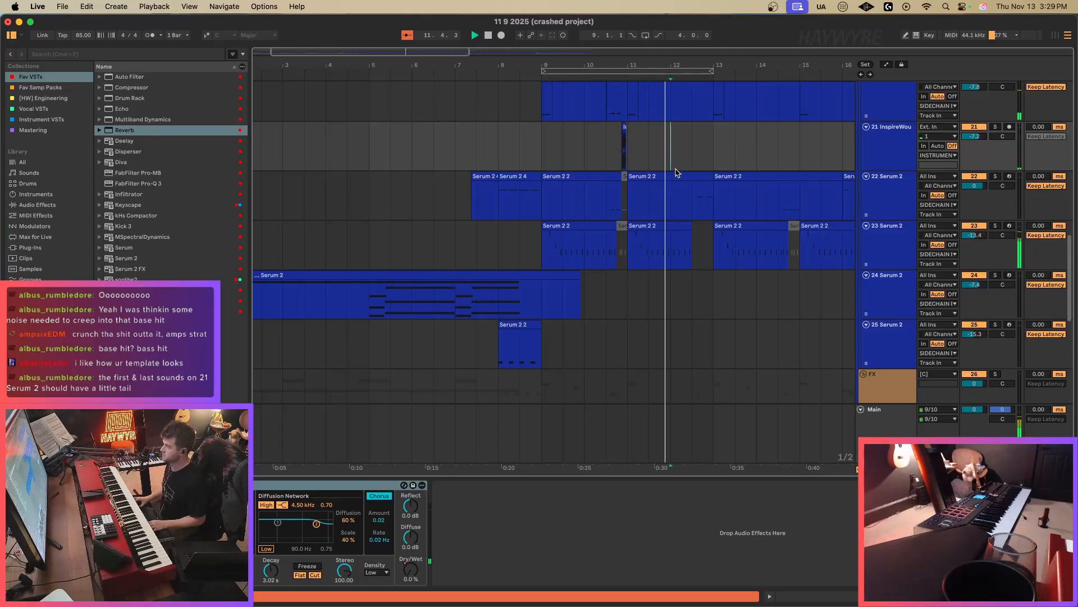
{"action": "scroll", "coordinate": [676, 176], "scroll_direction": "up", "scroll_amount": 5}
In track 22's clip at bar 12.3, move the first note to 4.3 two octaves higher, shorten it to end at 4.3.3, and audition it.
{"action": "scroll", "coordinate": [681, 176], "scroll_direction": "down", "scroll_amount": 5}
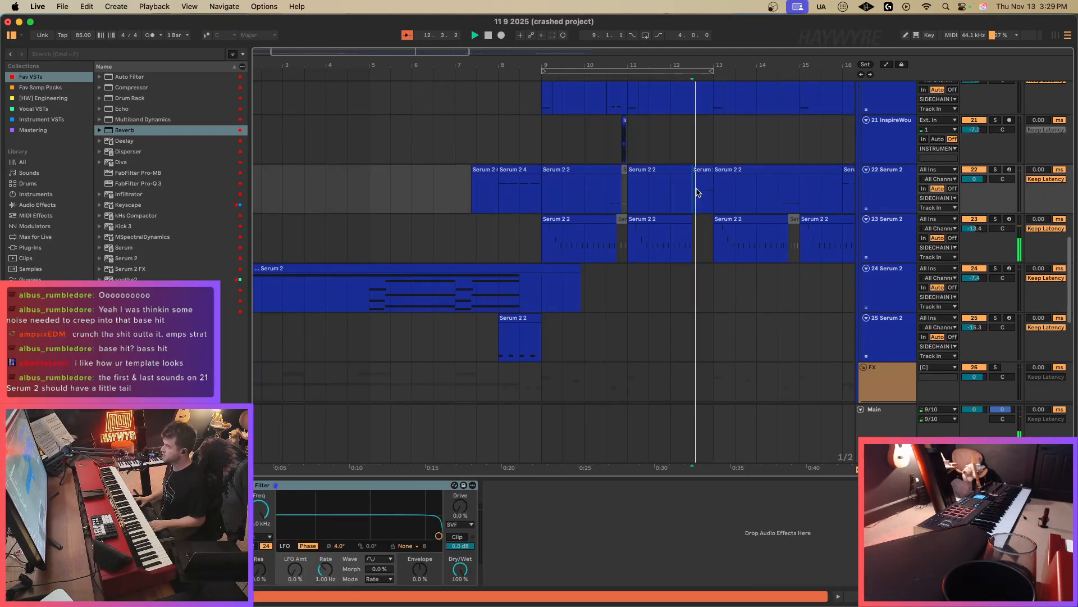
{"action": "double_click", "coordinate": [696, 199]}
{"action": "left_click_drag", "start_coordinate": [528, 347], "coordinate": [512, 405]}
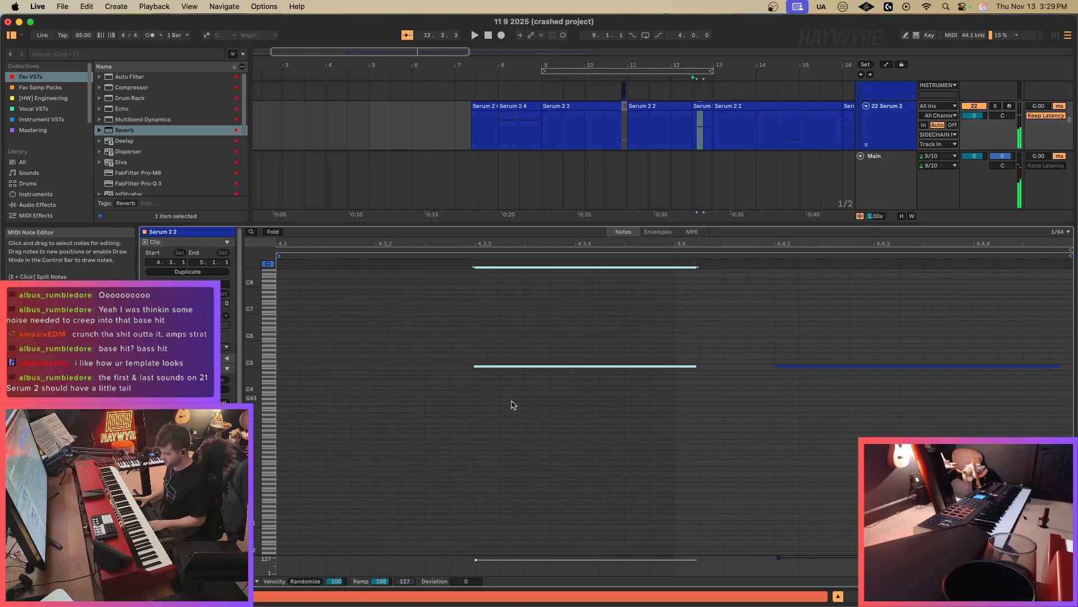
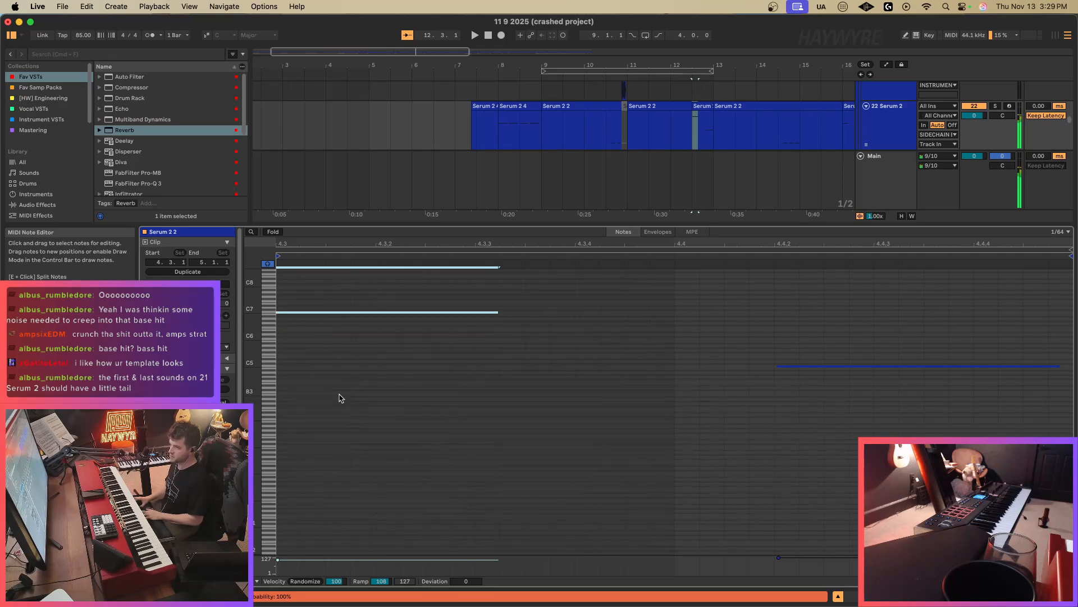
{"action": "left_click", "coordinate": [476, 362]}
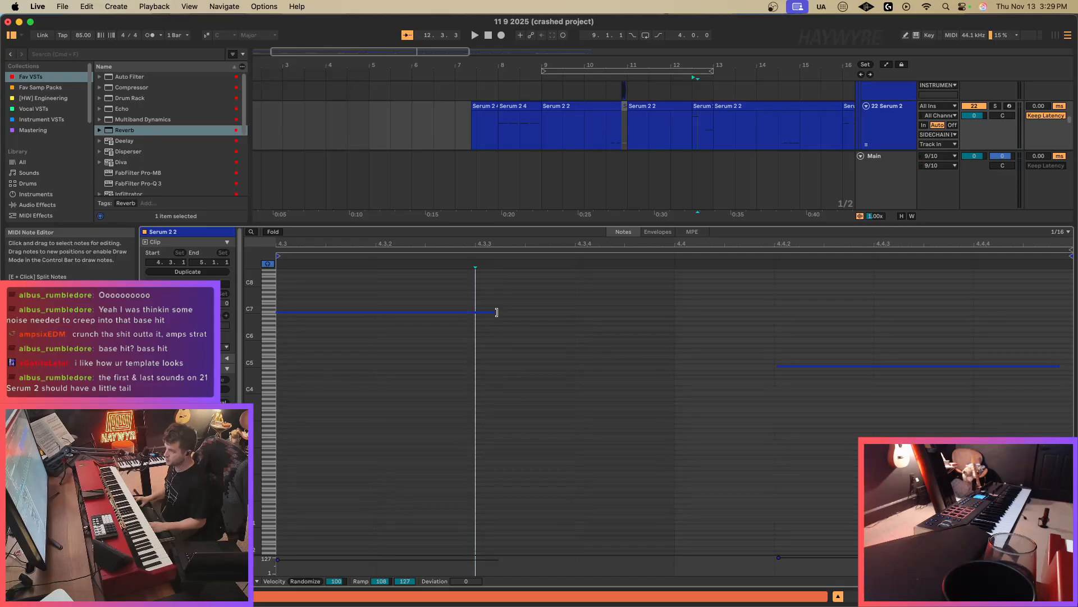
{"action": "left_click_drag", "start_coordinate": [497, 312], "coordinate": [456, 315]}
{"action": "left_click", "coordinate": [694, 116]}
{"action": "key", "text": "space"}
{"action": "left_click", "coordinate": [507, 179]}
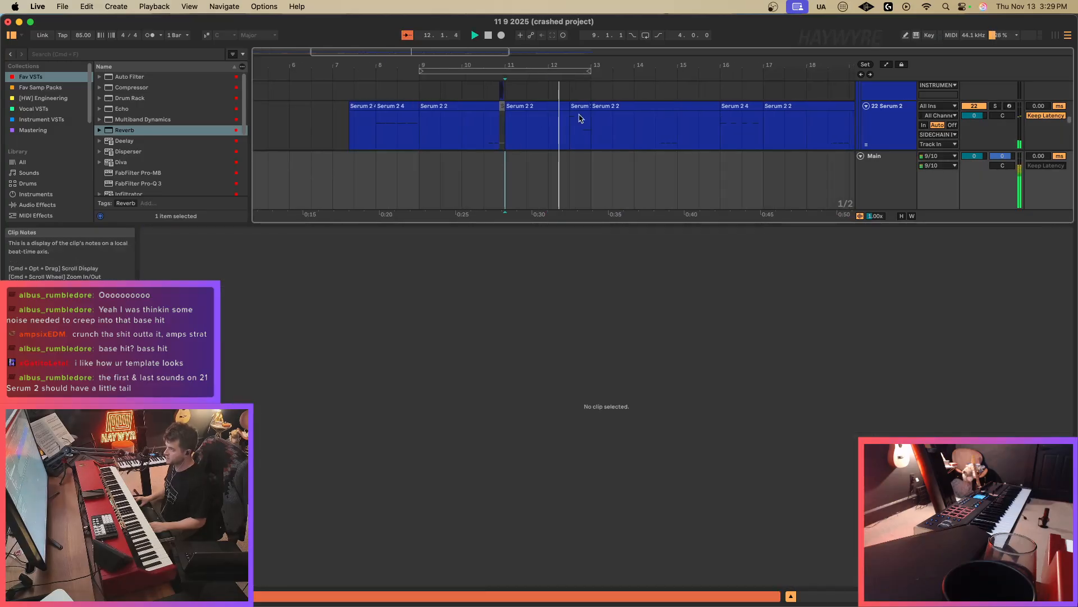
{"action": "left_click", "coordinate": [573, 118]}
{"action": "key", "text": "space"}
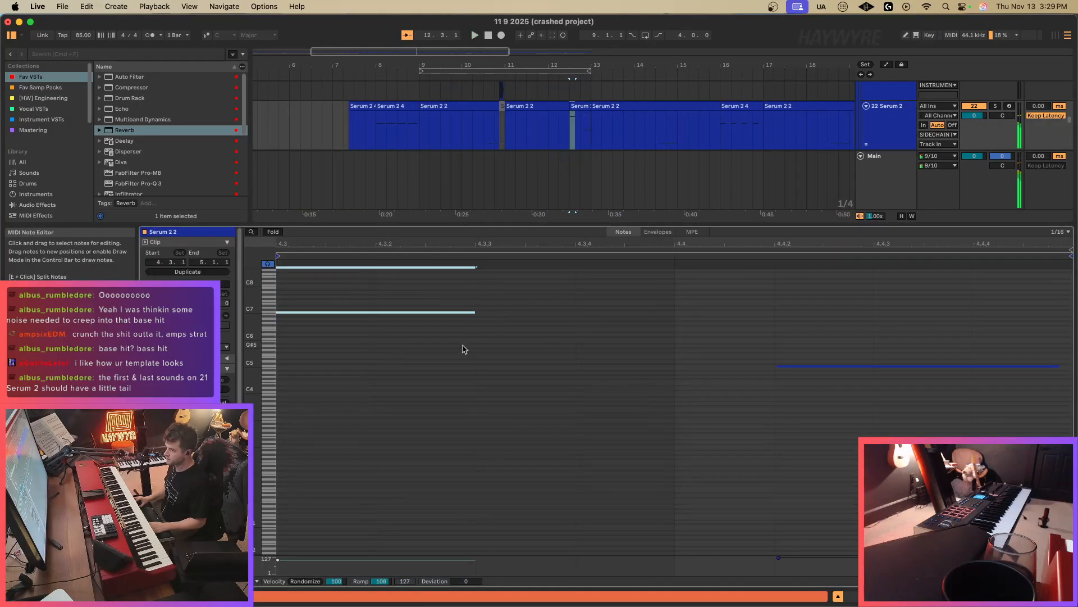
{"action": "key", "text": "space"}
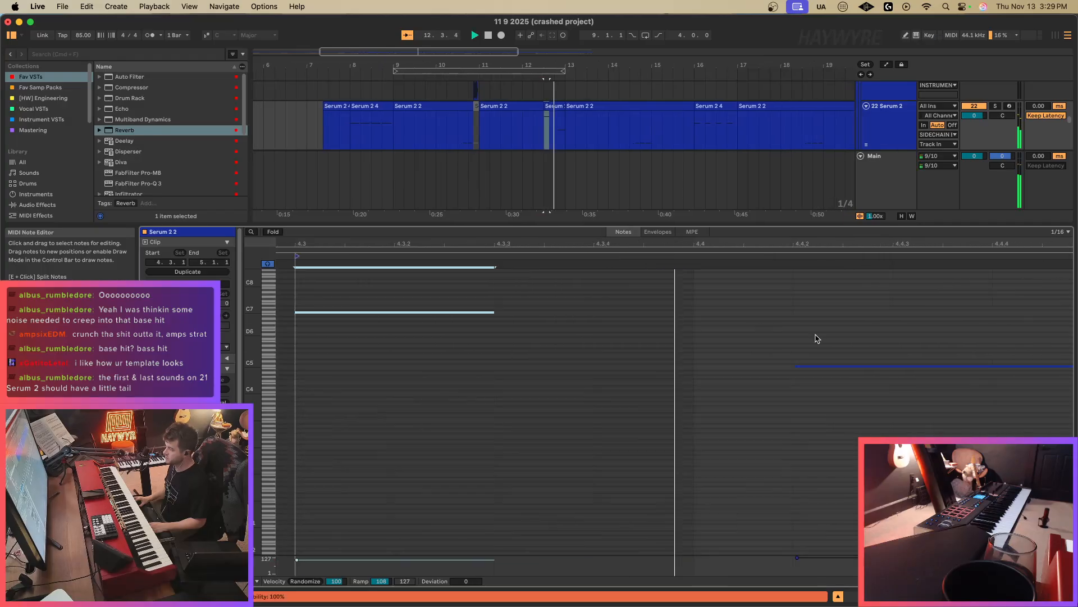
Place another scratch sample clip on track 31 at bar 12.4 and audition it from bar 12.3.
{"action": "key", "text": "shift+Tab"}
{"action": "scroll", "coordinate": [605, 317], "scroll_direction": "down", "scroll_amount": 5}
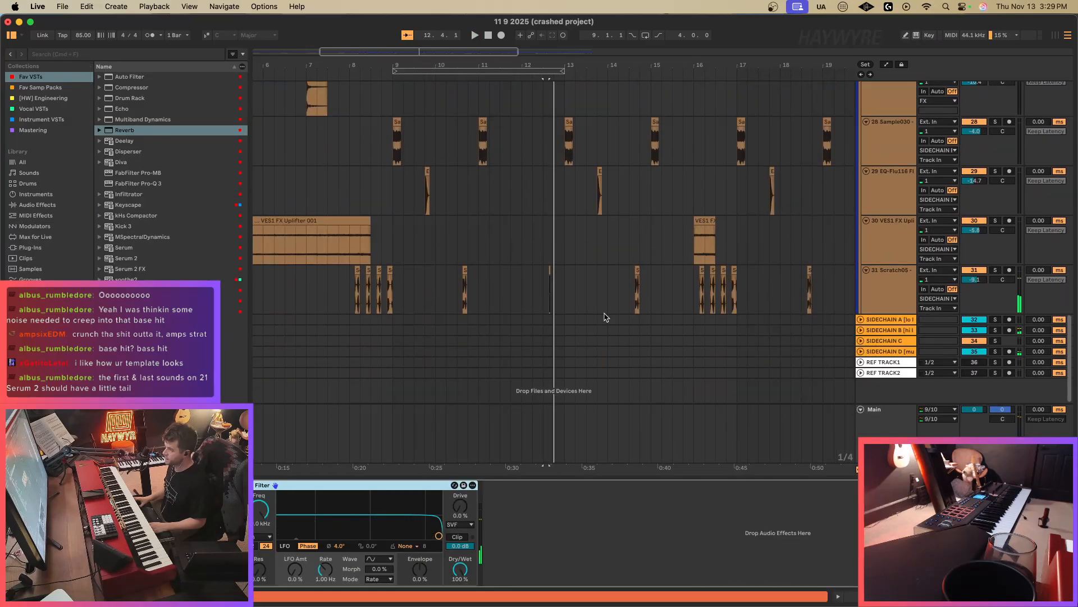
{"action": "left_click", "coordinate": [550, 290]}
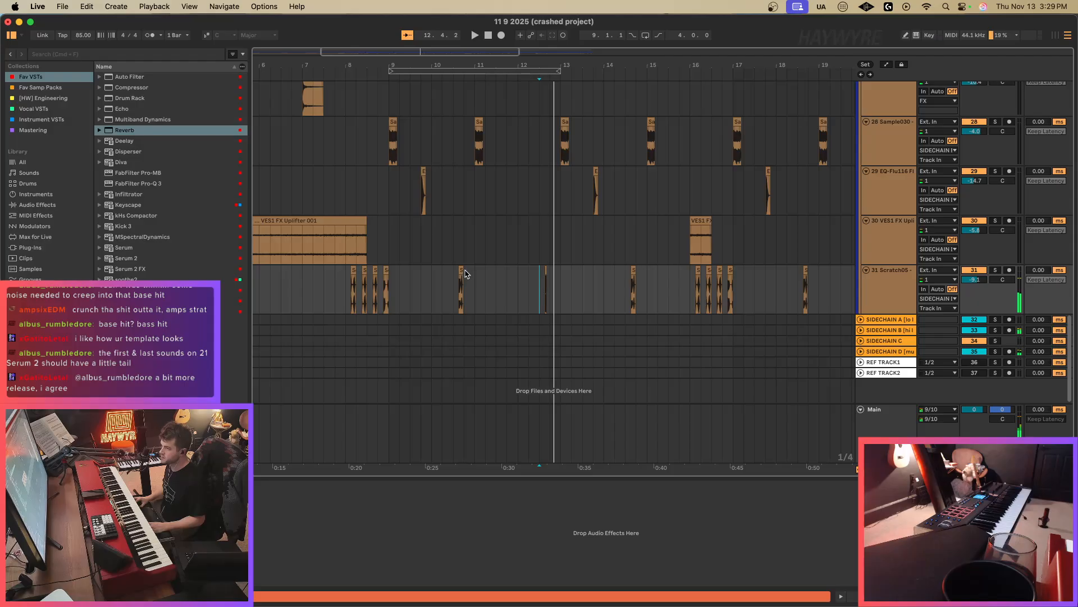
{"action": "left_click_drag", "start_coordinate": [436, 54], "coordinate": [427, 120]}
{"action": "left_click", "coordinate": [373, 269]}
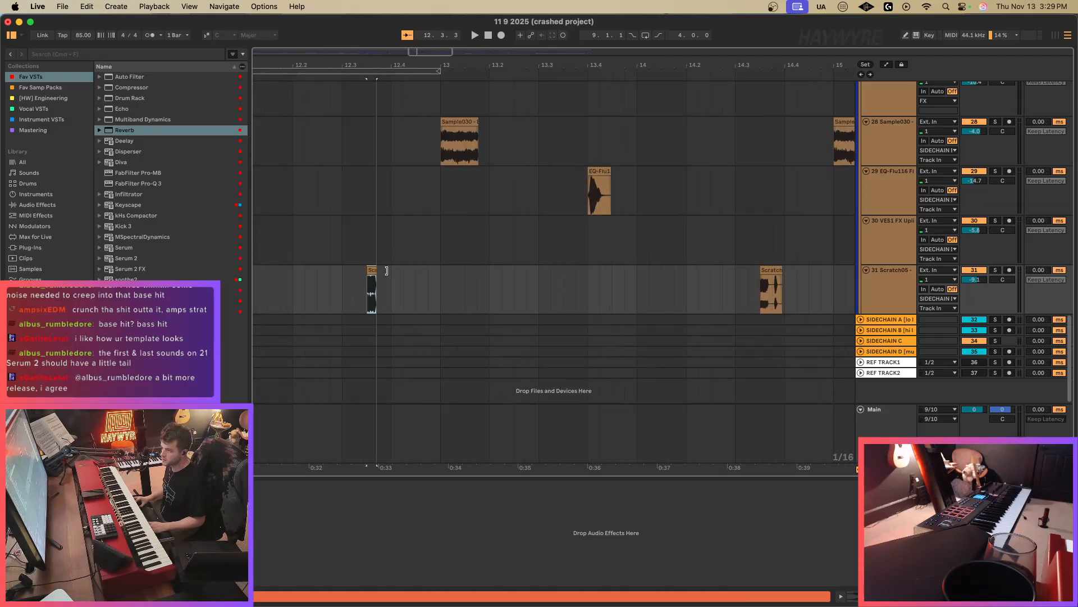
{"action": "left_click", "coordinate": [343, 299]}
{"action": "key", "text": "space"}
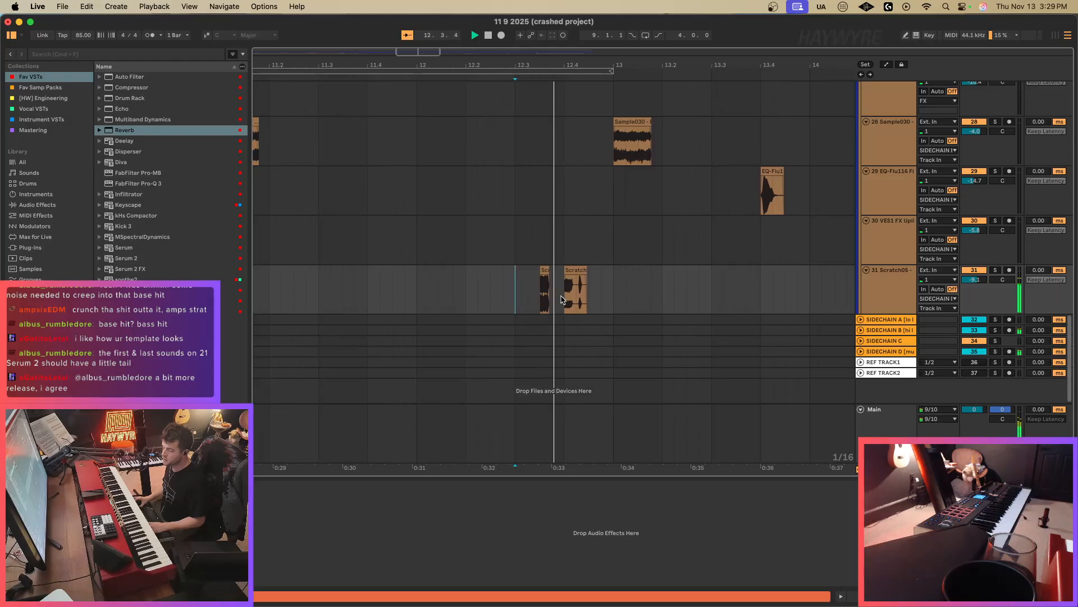
{"action": "left_click", "coordinate": [549, 296]}
In track 22's bar 12.3 clip, move the last note to 4.4.3, raise it a few semitones and shorten it to a sixteenth triplet.
{"action": "scroll", "coordinate": [525, 280], "scroll_direction": "up", "scroll_amount": 10}
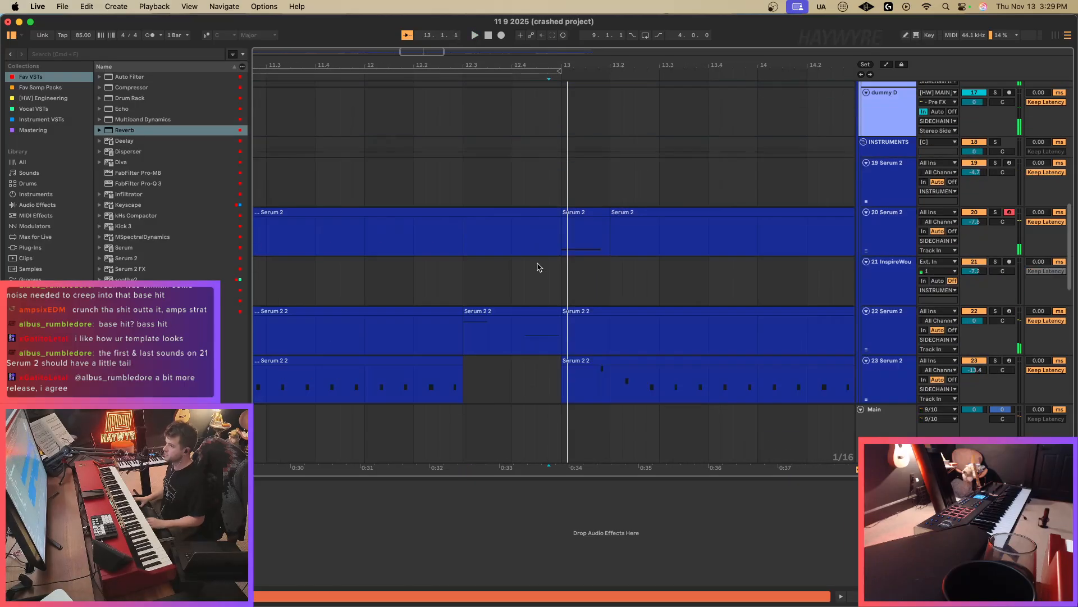
{"action": "scroll", "coordinate": [532, 337], "scroll_direction": "down", "scroll_amount": 2}
{"action": "double_click", "coordinate": [530, 316]}
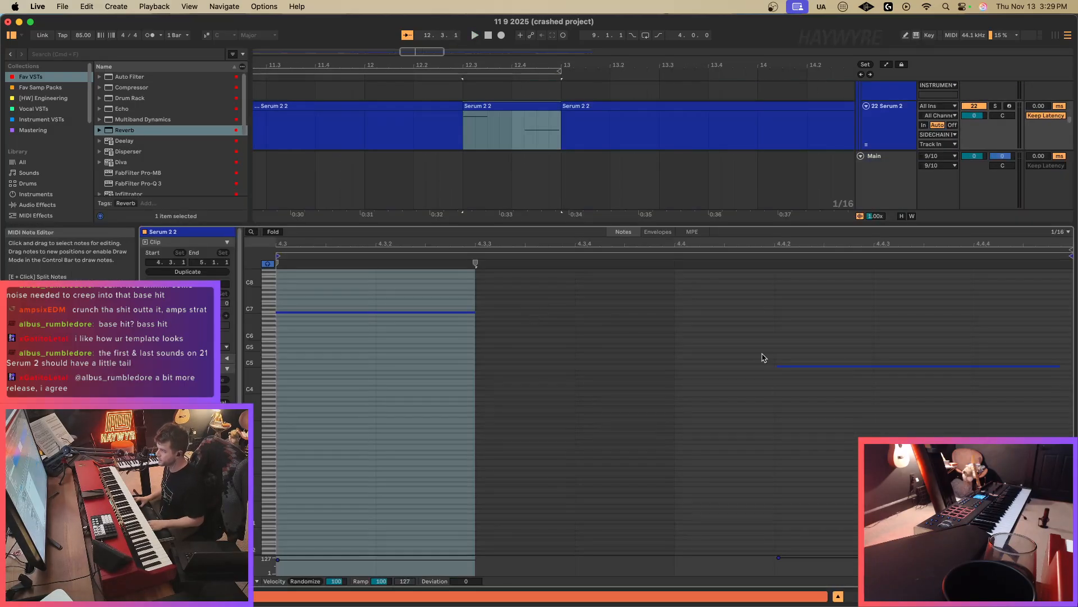
{"action": "scroll", "coordinate": [926, 416], "scroll_direction": "right", "scroll_amount": 3}
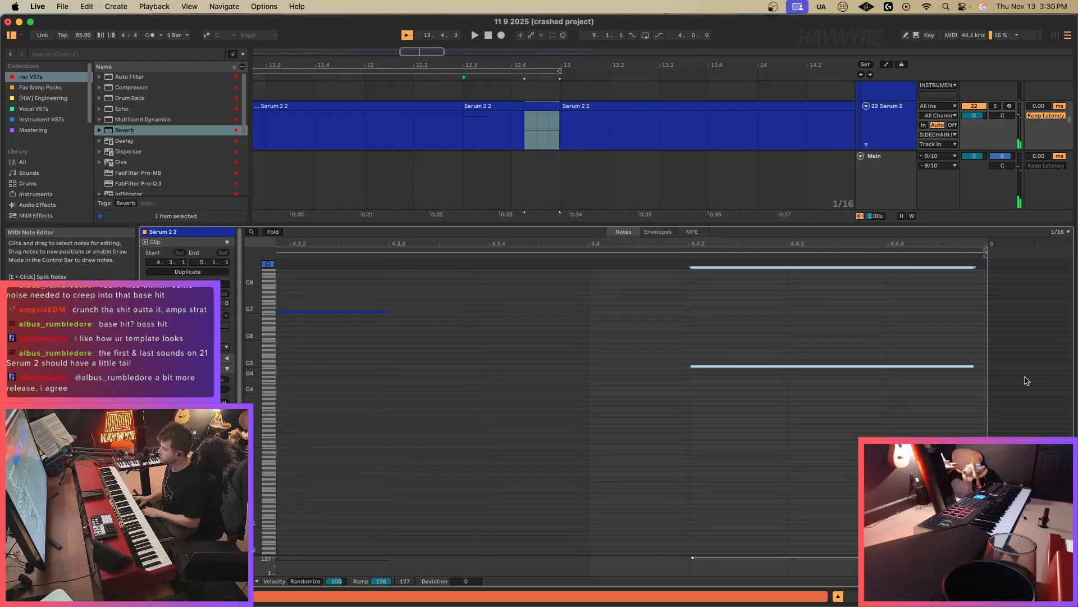
{"action": "left_click_drag", "start_coordinate": [970, 366], "coordinate": [788, 368]}
{"action": "key", "text": "Right"}
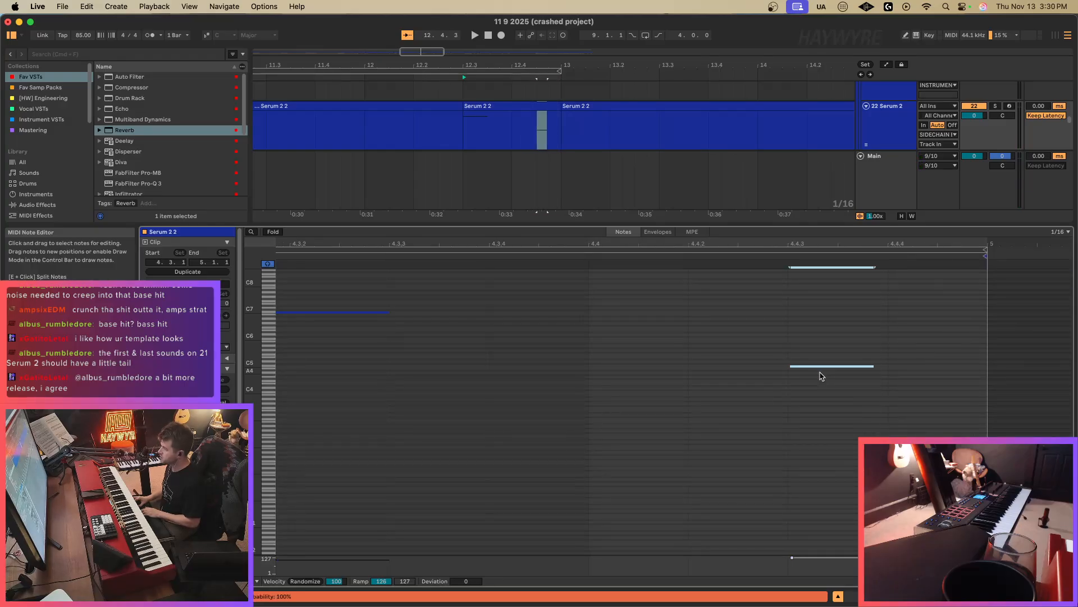
{"action": "left_click", "coordinate": [882, 370]}
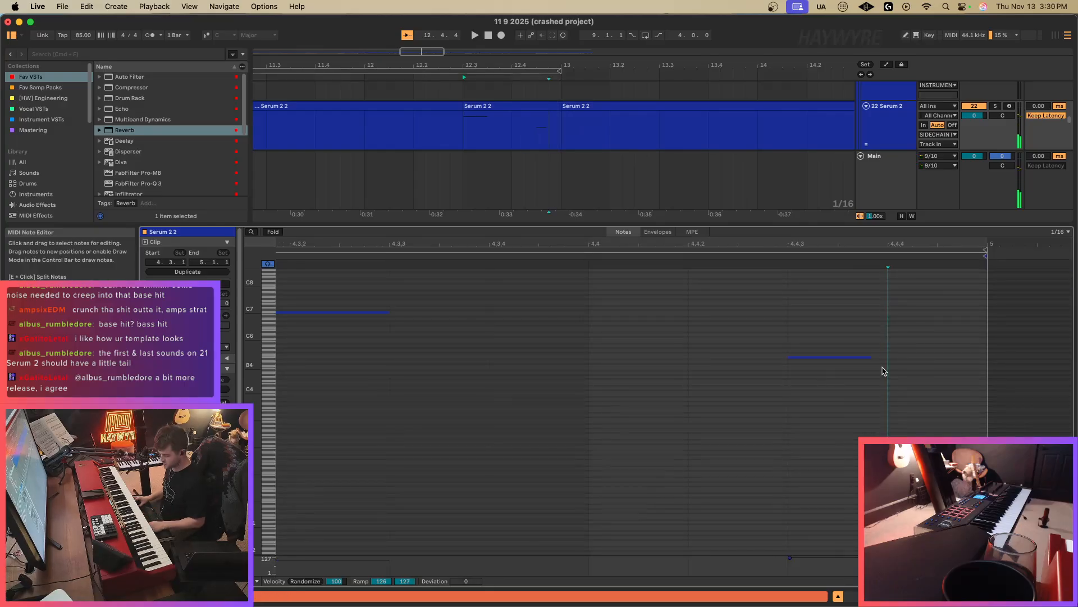
{"action": "left_click_drag", "start_coordinate": [870, 356], "coordinate": [841, 357]}
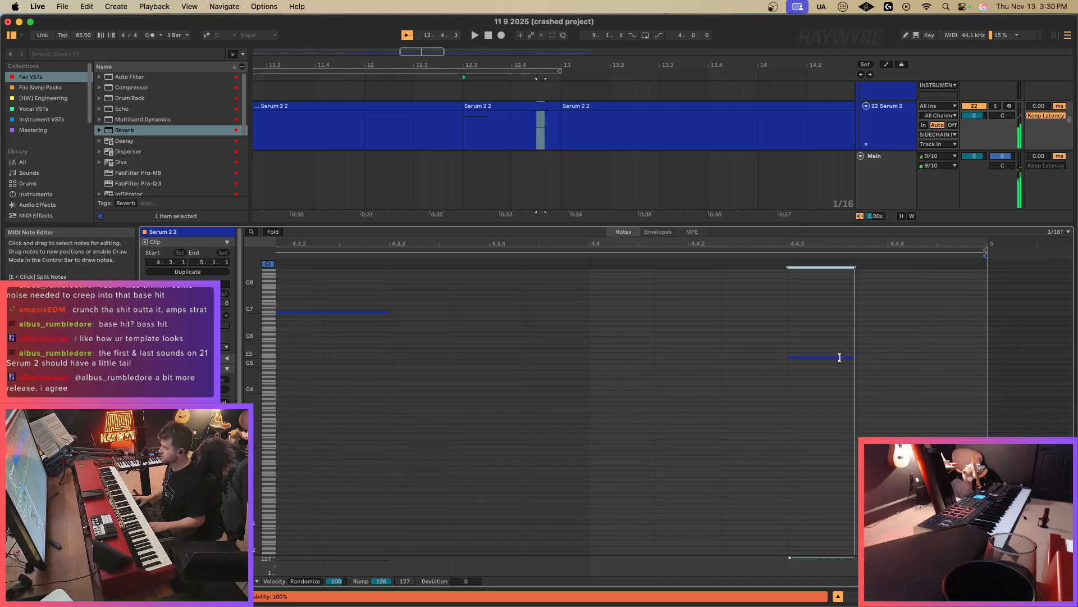
Duplicate the shortened triplet note twice to fill the clip up to its end, then audition the passage in the arrangement.
{"action": "key", "text": "super+d"}
{"action": "key", "text": "super+d"}
{"action": "left_click_drag", "start_coordinate": [985, 344], "coordinate": [795, 414]}
{"action": "key", "text": "space"}
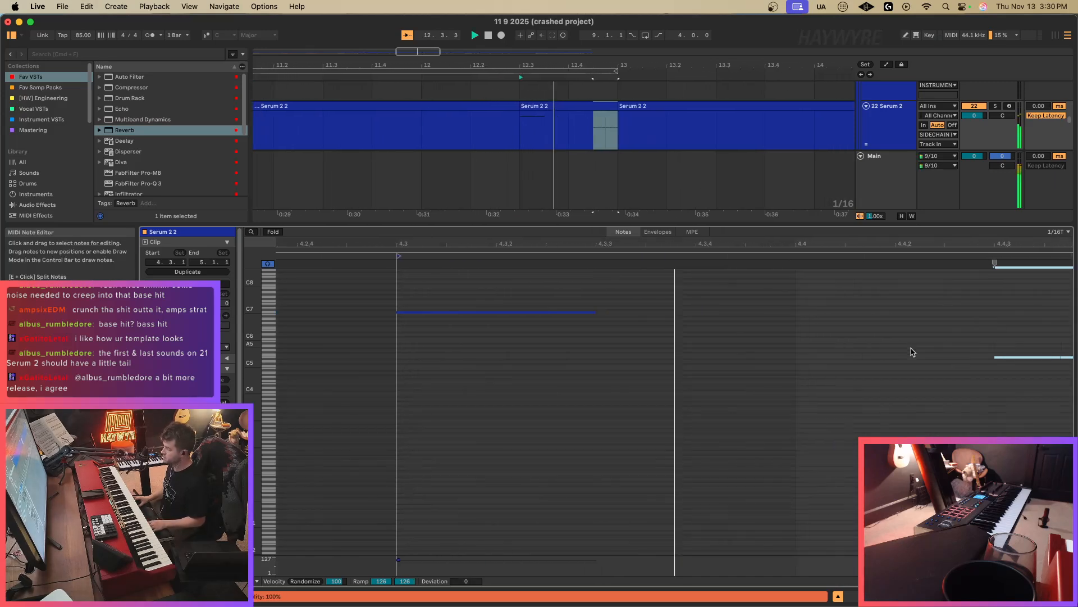
{"action": "key", "text": "shift+Tab"}
{"action": "left_click", "coordinate": [450, 125]}
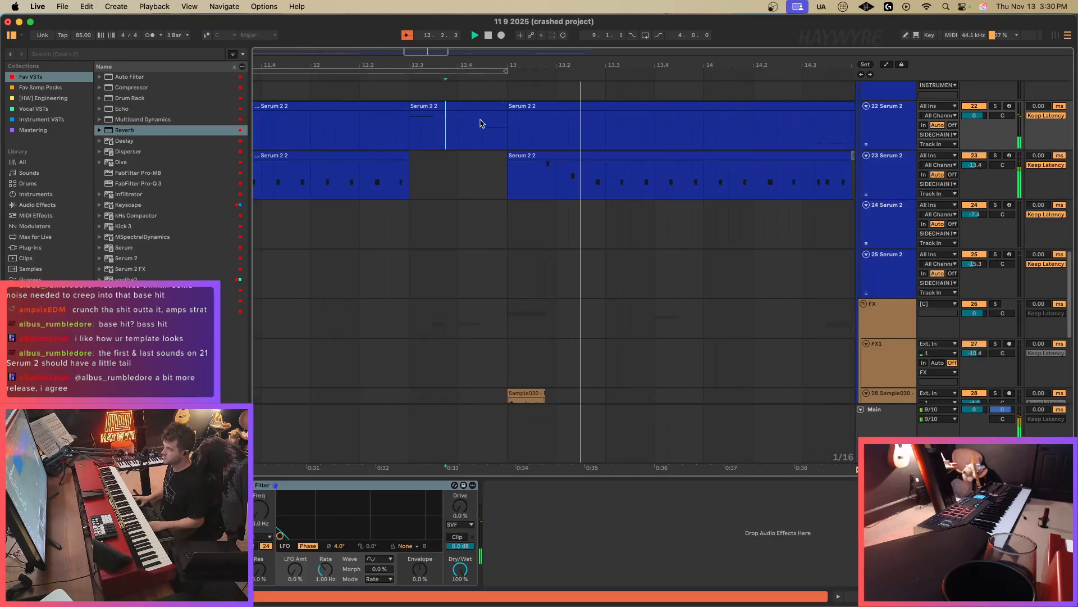
{"action": "scroll", "coordinate": [516, 269], "scroll_direction": "down", "scroll_amount": 5}
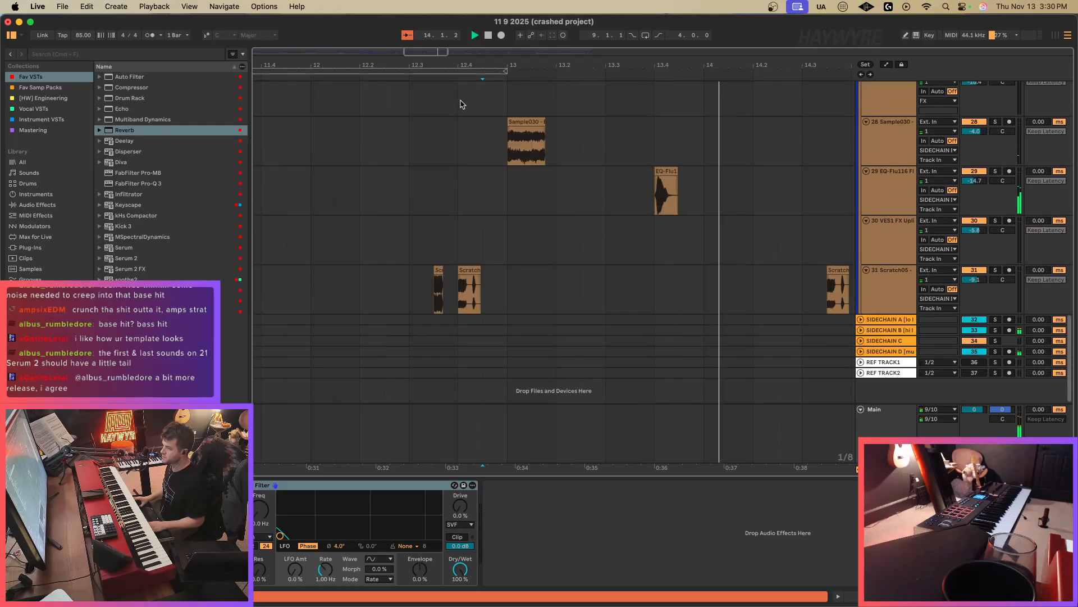
{"action": "key", "text": "space"}
Duplicate bars 9 to 13 of the InspireWouw track 21 into bars 13 to 17 and audition the repeated bass hit.
{"action": "left_click_drag", "start_coordinate": [429, 50], "coordinate": [429, 11]}
{"action": "scroll", "coordinate": [594, 193], "scroll_direction": "up", "scroll_amount": 8}
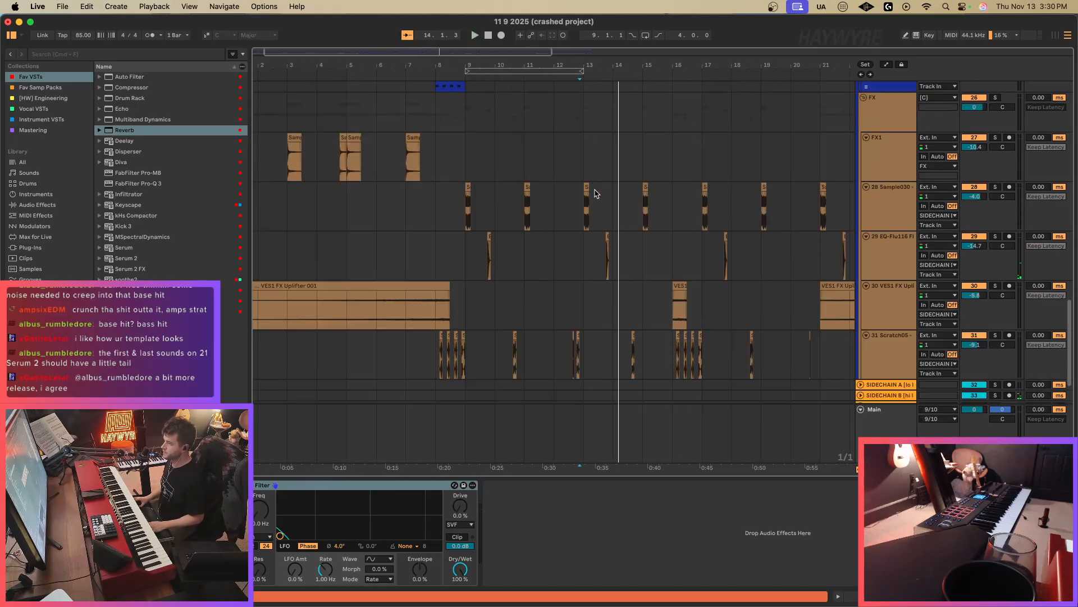
{"action": "left_click_drag", "start_coordinate": [466, 193], "coordinate": [584, 198]}
{"action": "key", "text": "super+d"}
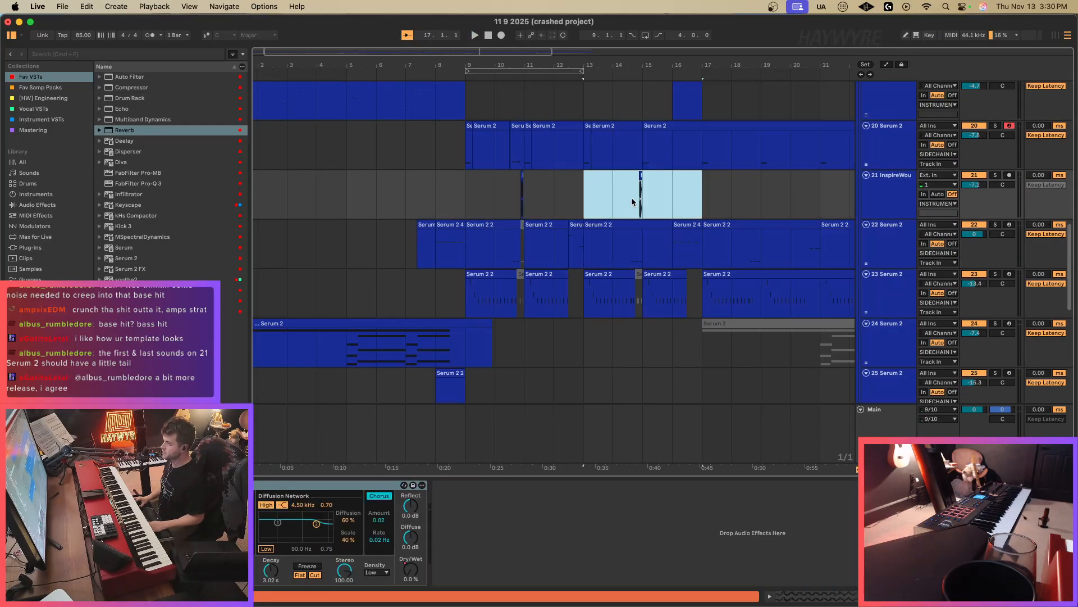
{"action": "left_click", "coordinate": [631, 199]}
{"action": "key", "text": "space"}
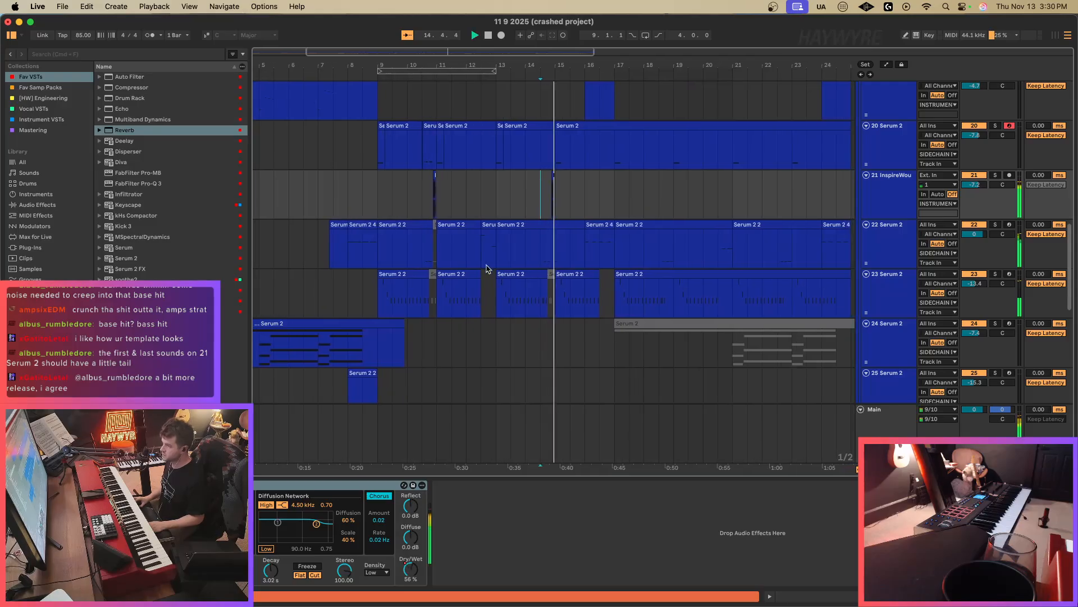
Copy the half bar before bar 11 on track 22 and paste it at bar 14.3.
{"action": "left_click", "coordinate": [450, 249]}
{"action": "left_click_drag", "start_coordinate": [424, 257], "coordinate": [439, 264]}
{"action": "key", "text": "super+c"}
{"action": "left_click", "coordinate": [536, 255]}
{"action": "key", "text": "super+v"}
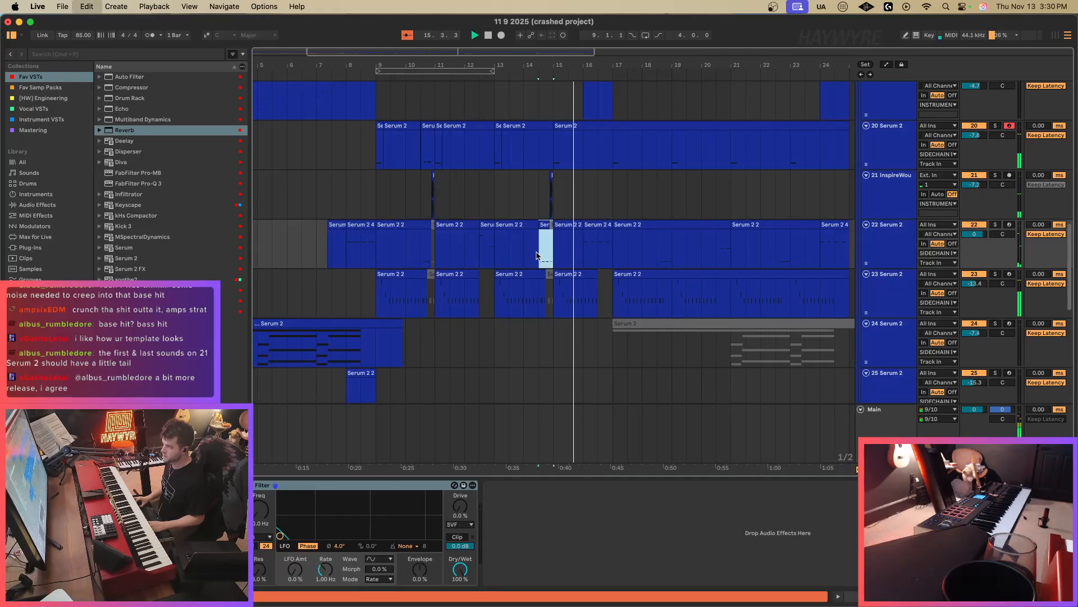
Copy track 22's Serum 2 4 clip at bar 8 and paste it at bar 16.
{"action": "left_click", "coordinate": [362, 226]}
{"action": "key", "text": "super+c"}
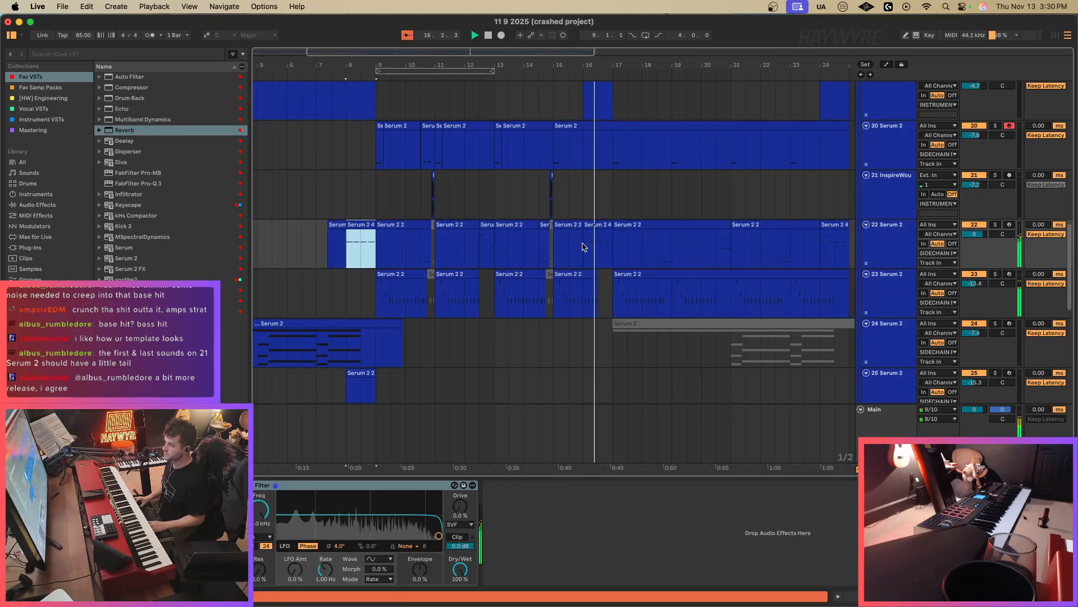
{"action": "left_click", "coordinate": [582, 250]}
{"action": "key", "text": "super+v"}
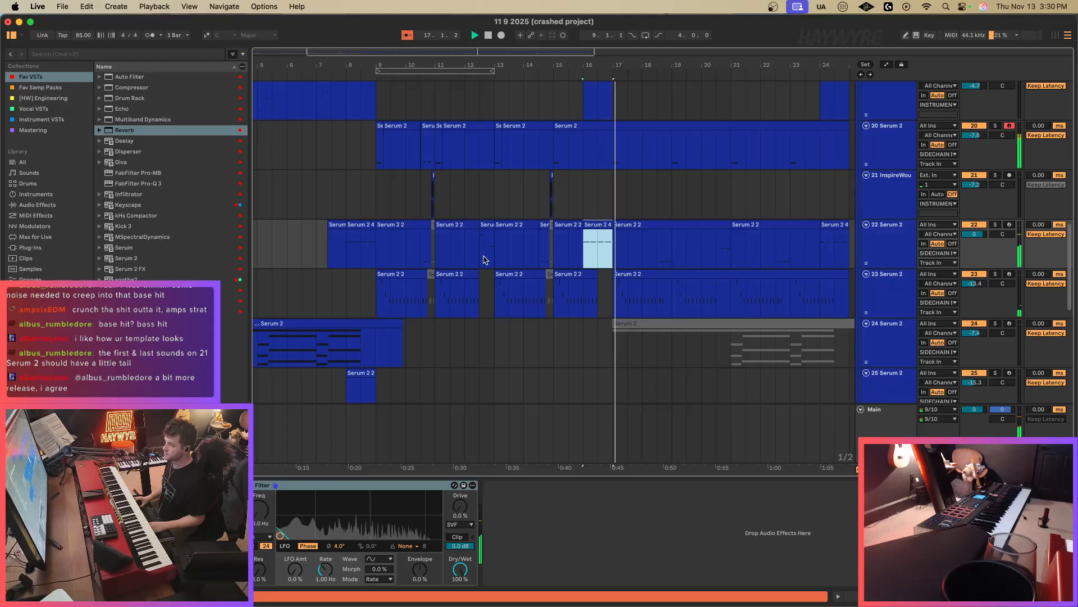
Delete the two short muted clips on track 23 just before bars 11 and 15 while listening on past bar 17.
{"action": "scroll", "coordinate": [632, 345], "scroll_direction": "down", "scroll_amount": 5}
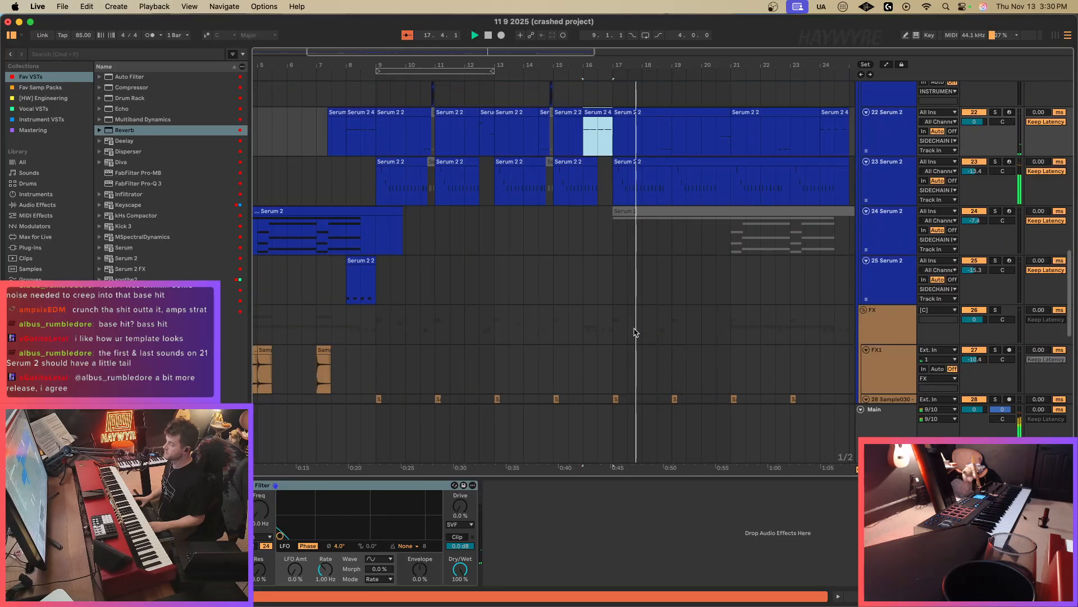
{"action": "left_click", "coordinate": [628, 192]}
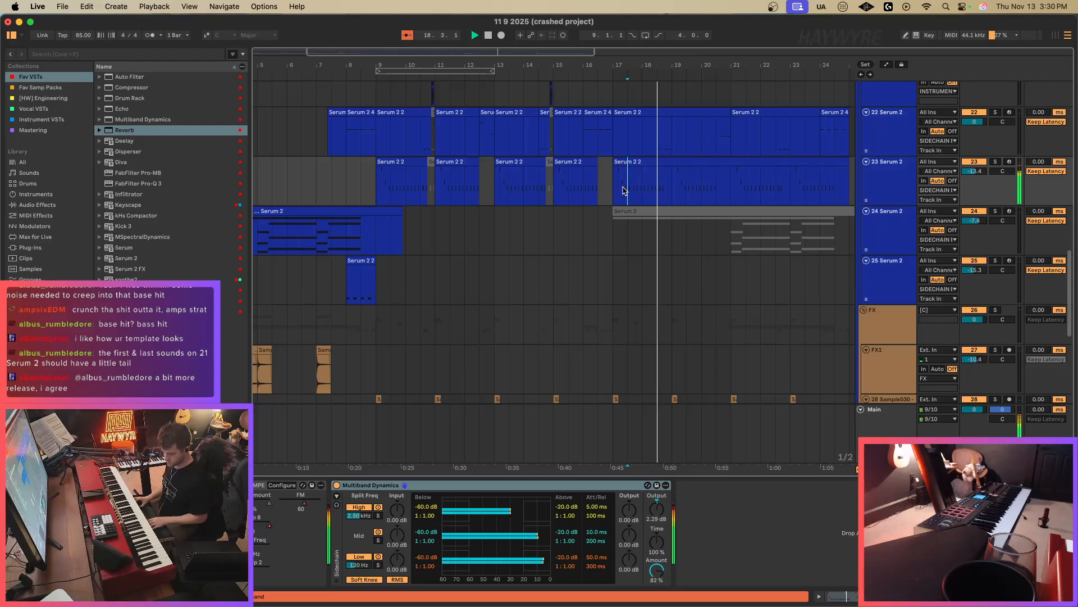
{"action": "left_click", "coordinate": [616, 199]}
{"action": "key", "text": "a"}
{"action": "key", "text": "a"}
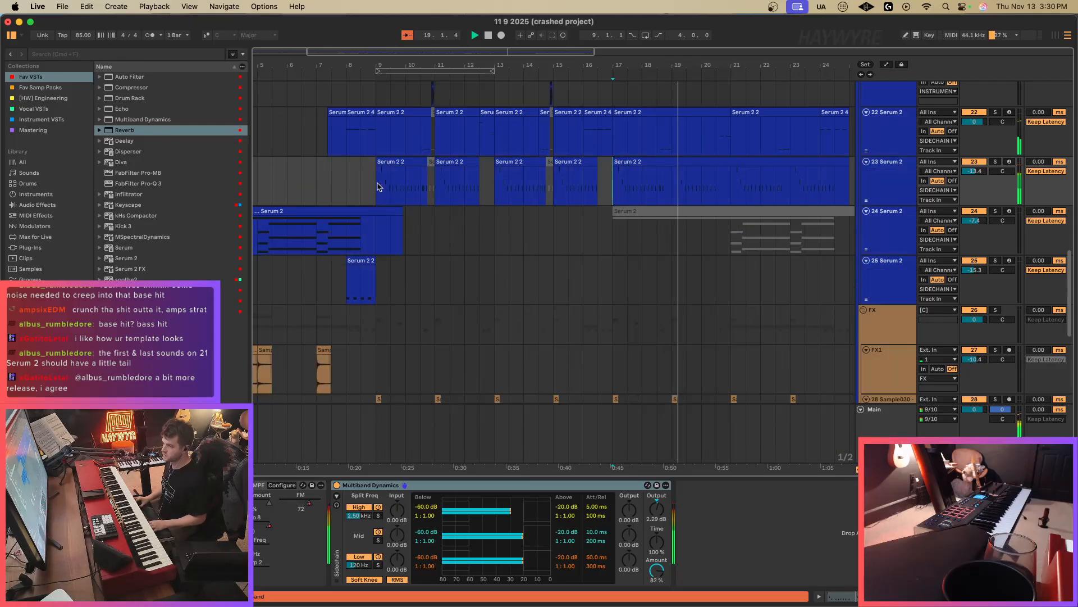
{"action": "left_click", "coordinate": [431, 182]}
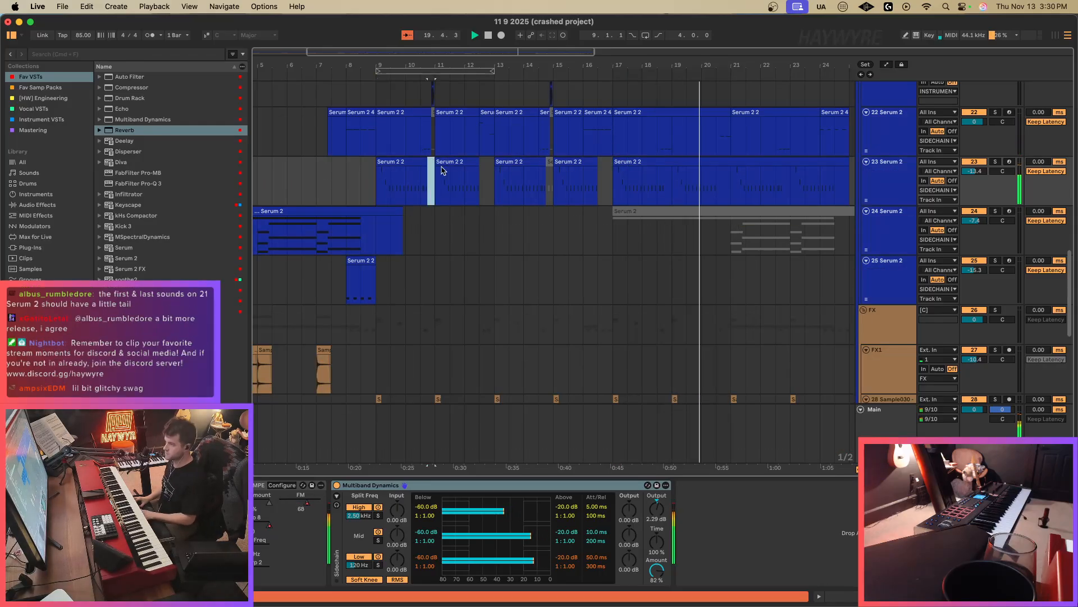
{"action": "left_click", "coordinate": [550, 164]}
{"action": "scroll", "coordinate": [618, 309], "scroll_direction": "up", "scroll_amount": 3}
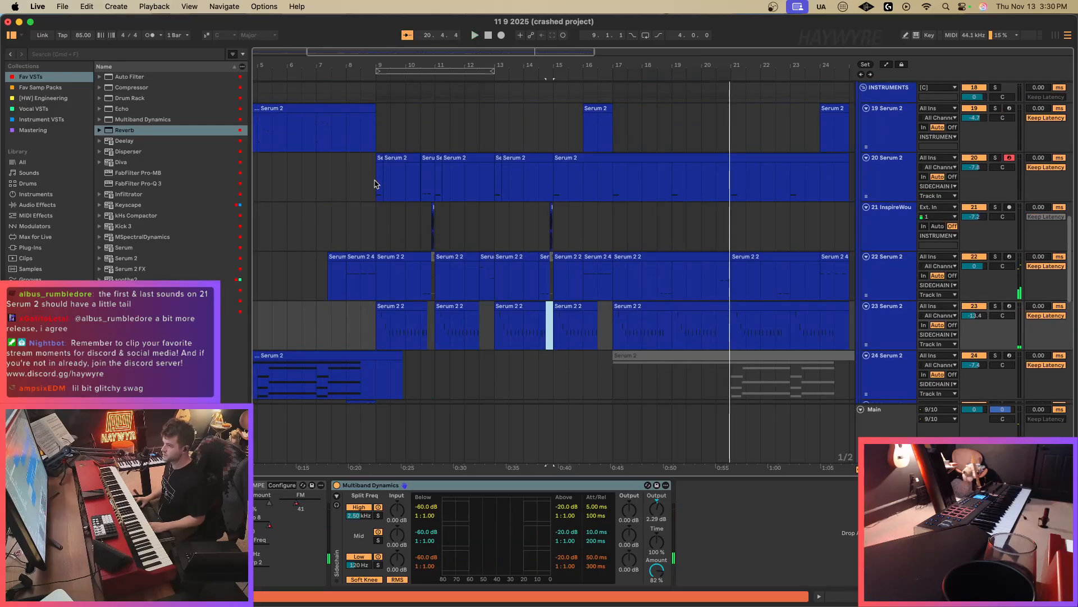
Duplicate the clips on tracks 20 to 22 from bars 9–17 so the section repeats from bar 17.
{"action": "left_click_drag", "start_coordinate": [375, 184], "coordinate": [634, 284]}
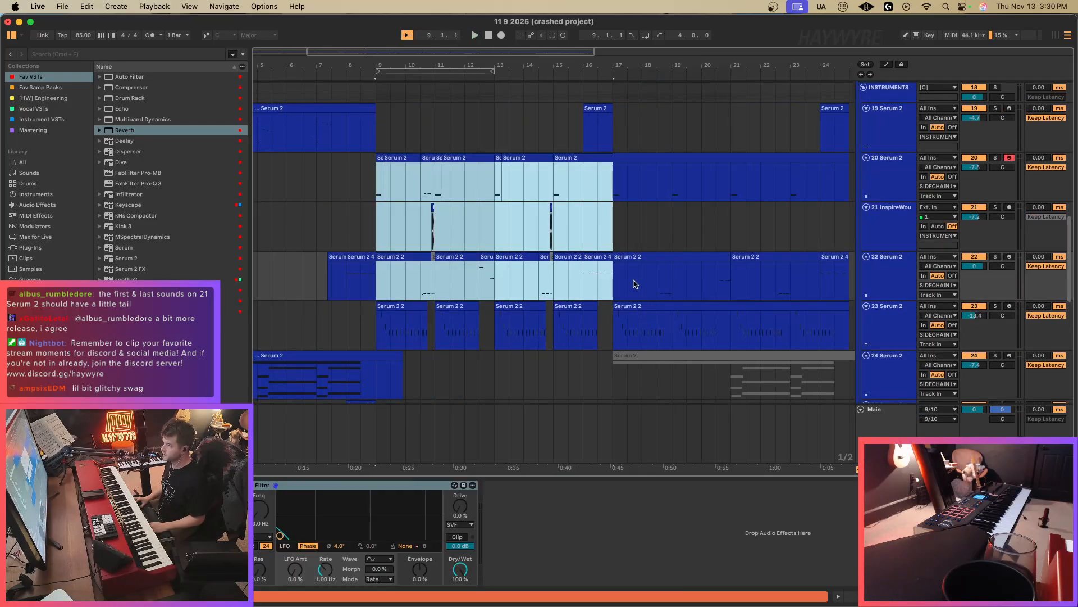
{"action": "key", "text": "super+d"}
{"action": "left_click_drag", "start_coordinate": [496, 51], "coordinate": [472, 50]}
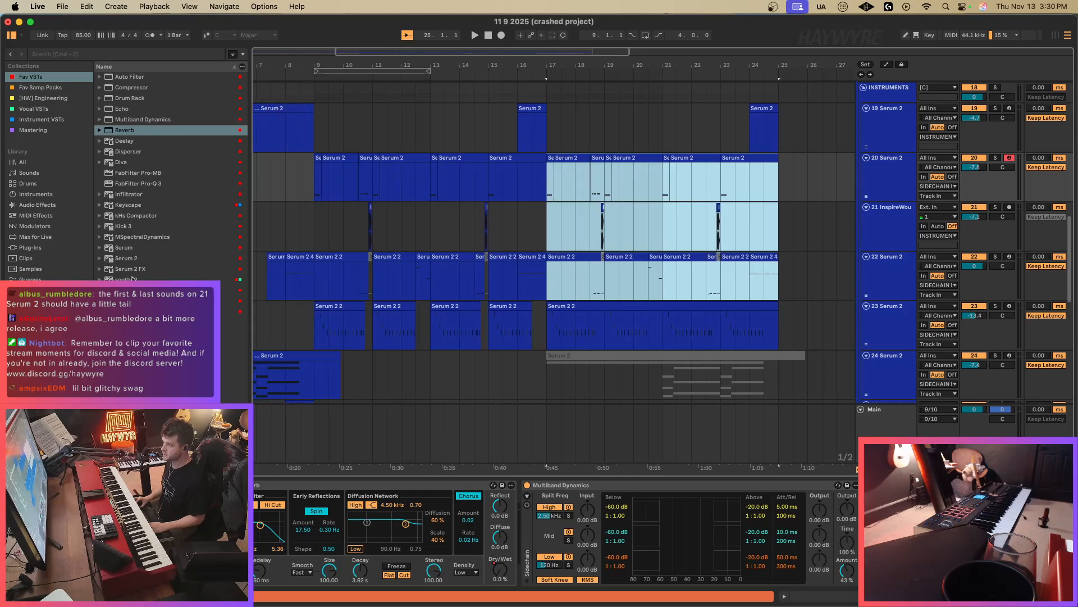
Audition the Serum_x64 bounced samples in the [HW] Bass folder of Haywyre's Pre-Engineering [2025].
{"action": "left_click", "coordinate": [581, 179]}
{"action": "left_click_drag", "start_coordinate": [590, 240], "coordinate": [733, 231]}
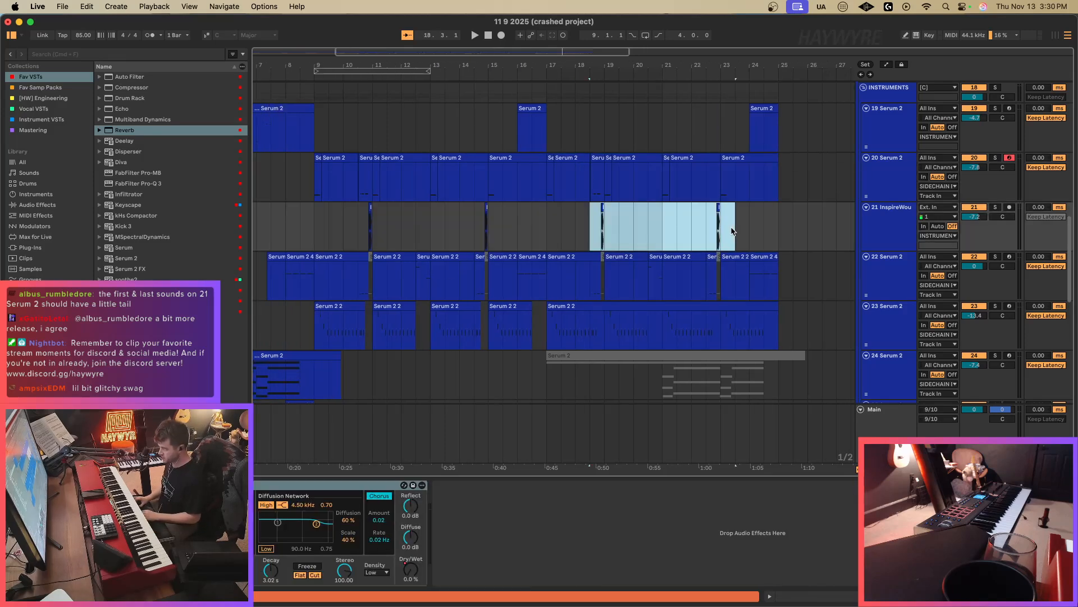
{"action": "left_click", "coordinate": [35, 376]}
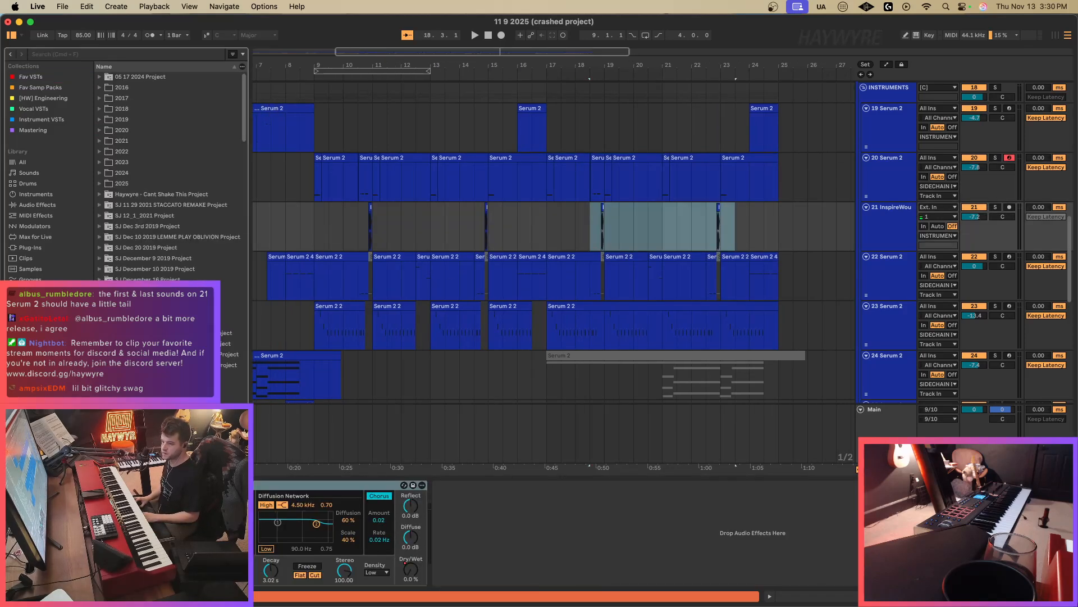
{"action": "left_click", "coordinate": [36, 365]}
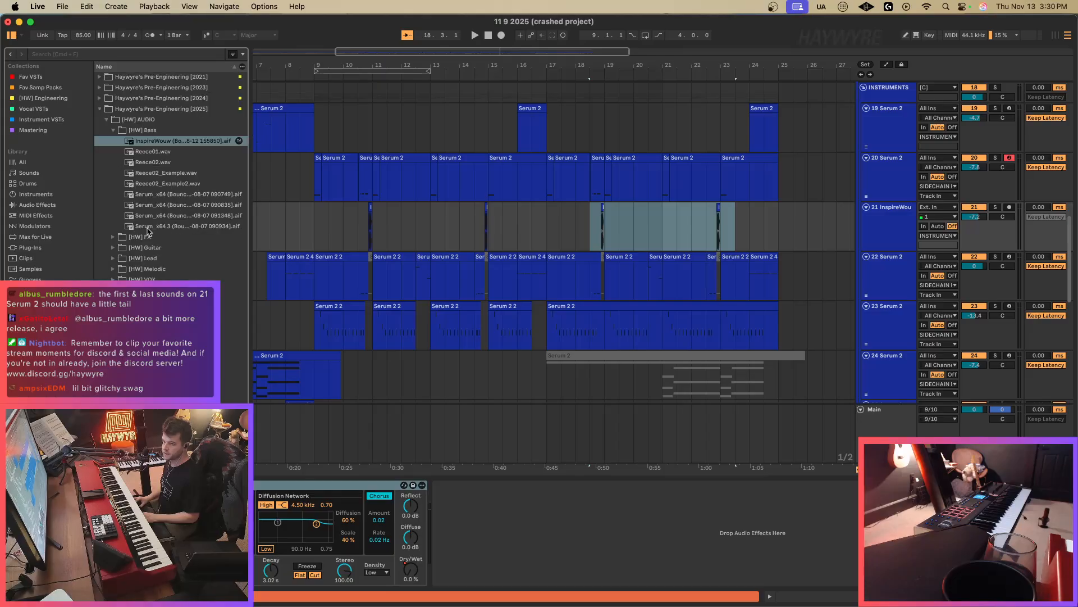
{"action": "left_click", "coordinate": [193, 195]}
{"action": "left_click", "coordinate": [193, 203]}
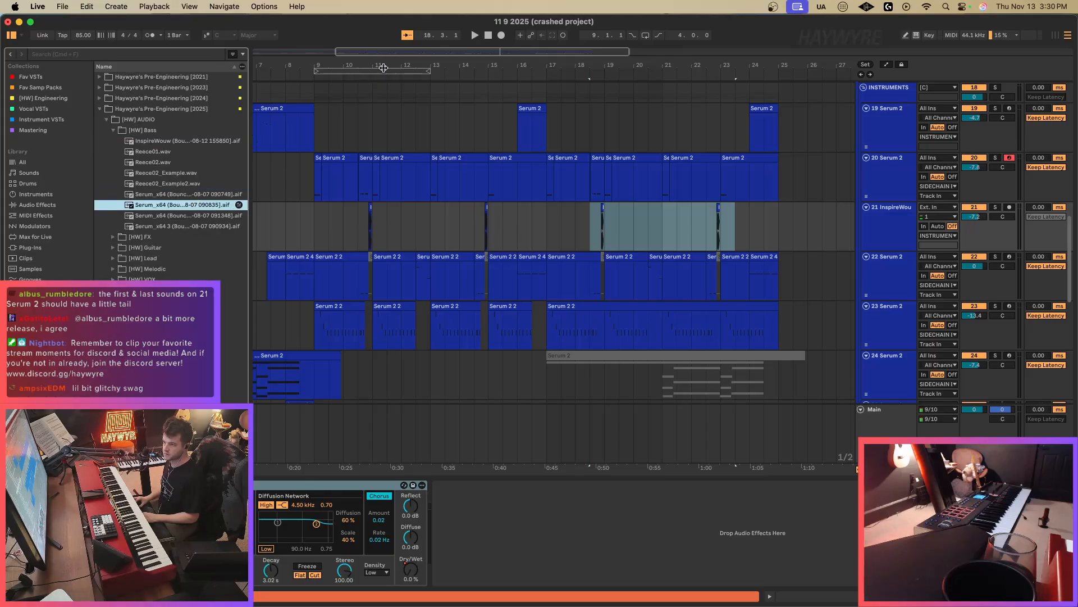
Replace the InspireWouw clip just before bar 11 on track 21 with the Serum_x64 bounce ending in 090835 and play it back.
{"action": "left_click_drag", "start_coordinate": [383, 51], "coordinate": [377, 49]}
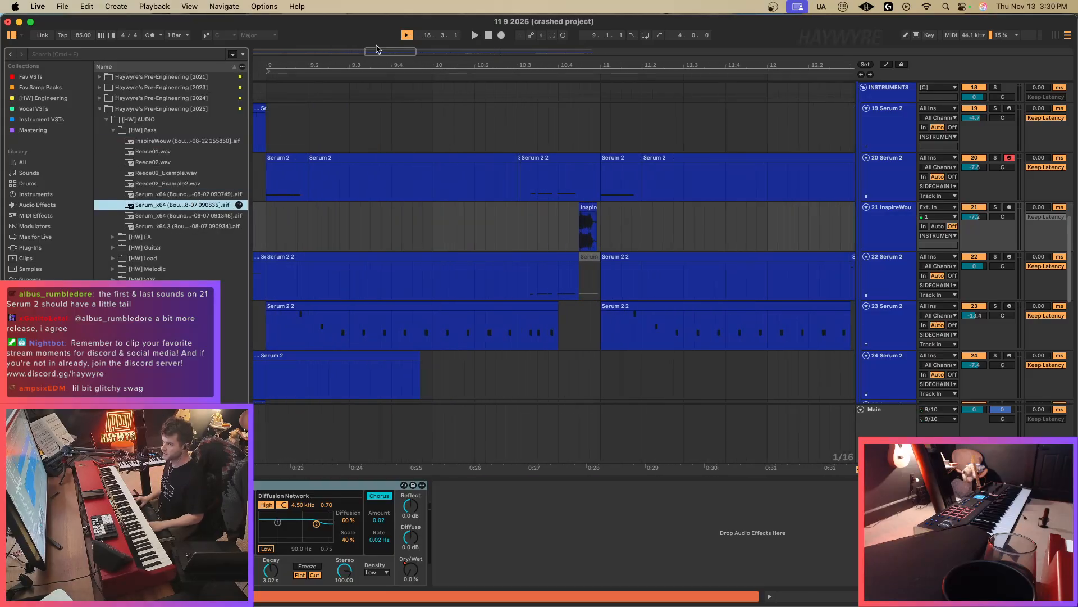
{"action": "left_click_drag", "start_coordinate": [183, 210], "coordinate": [585, 242]}
{"action": "left_click", "coordinate": [529, 235]}
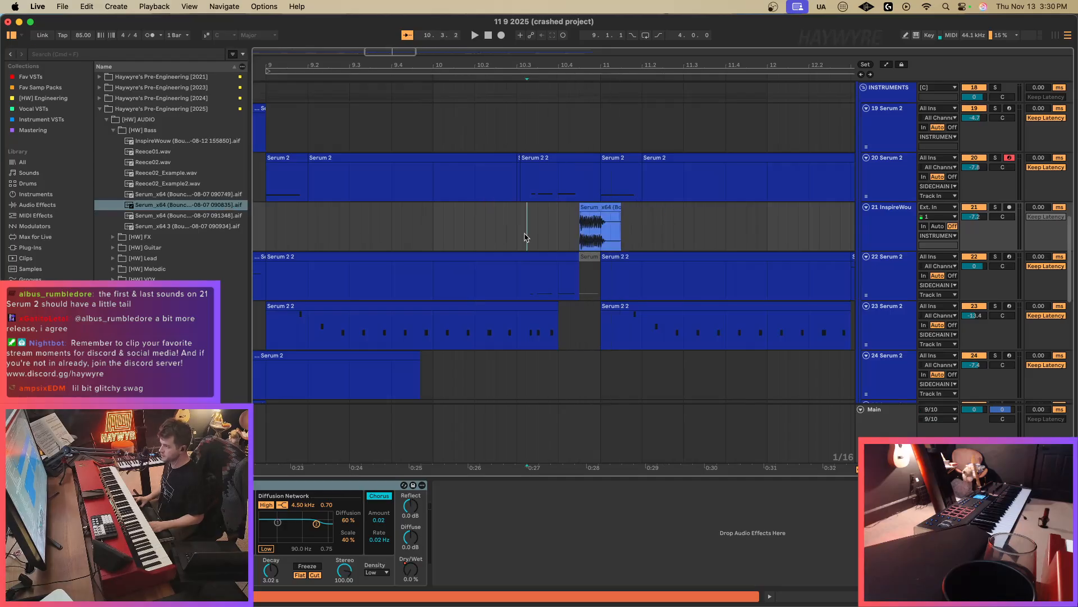
{"action": "key", "text": "space"}
{"action": "scroll", "coordinate": [559, 242], "scroll_direction": "right", "scroll_amount": 3}
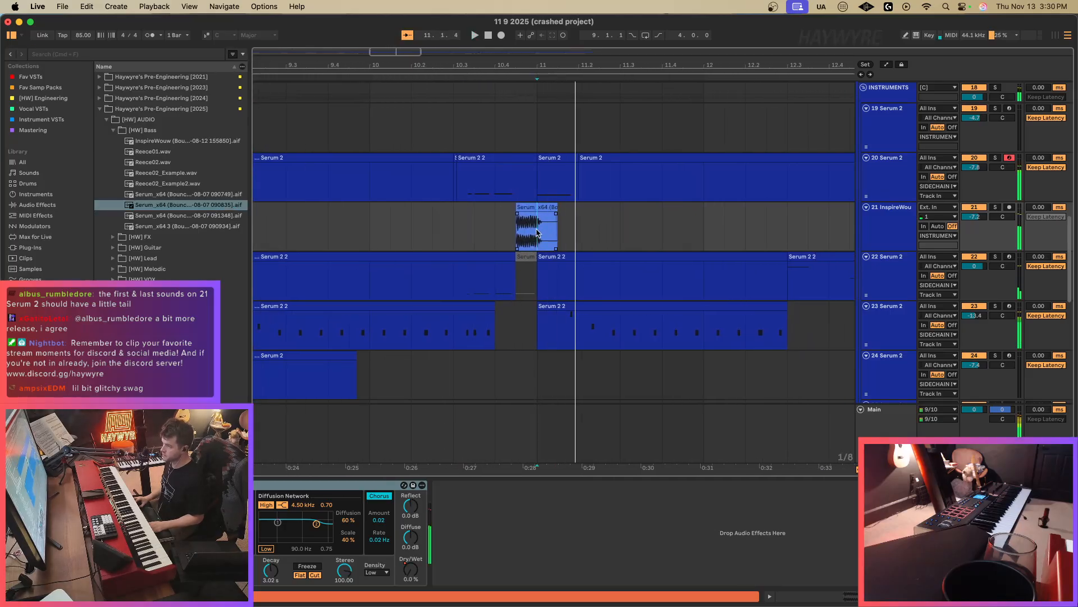
Split the new bass sample on track 21 at bar 11, deactivate its tail, and listen to the transition.
{"action": "left_click", "coordinate": [522, 225]}
{"action": "key", "text": "space"}
{"action": "left_click", "coordinate": [575, 226]}
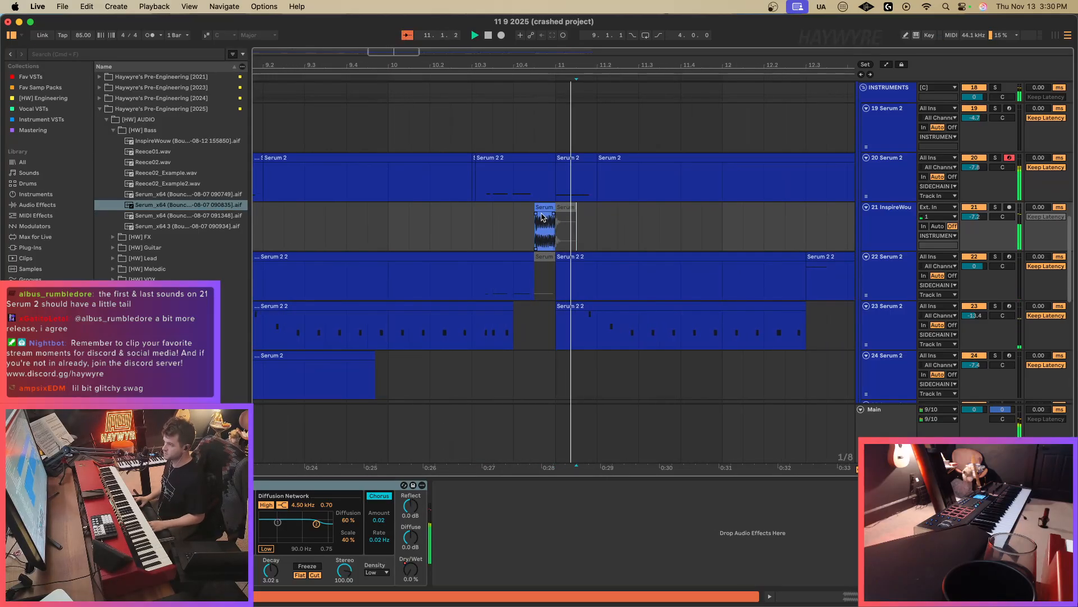
{"action": "left_click", "coordinate": [550, 209]}
{"action": "key", "text": "space"}
{"action": "key", "text": "space"}
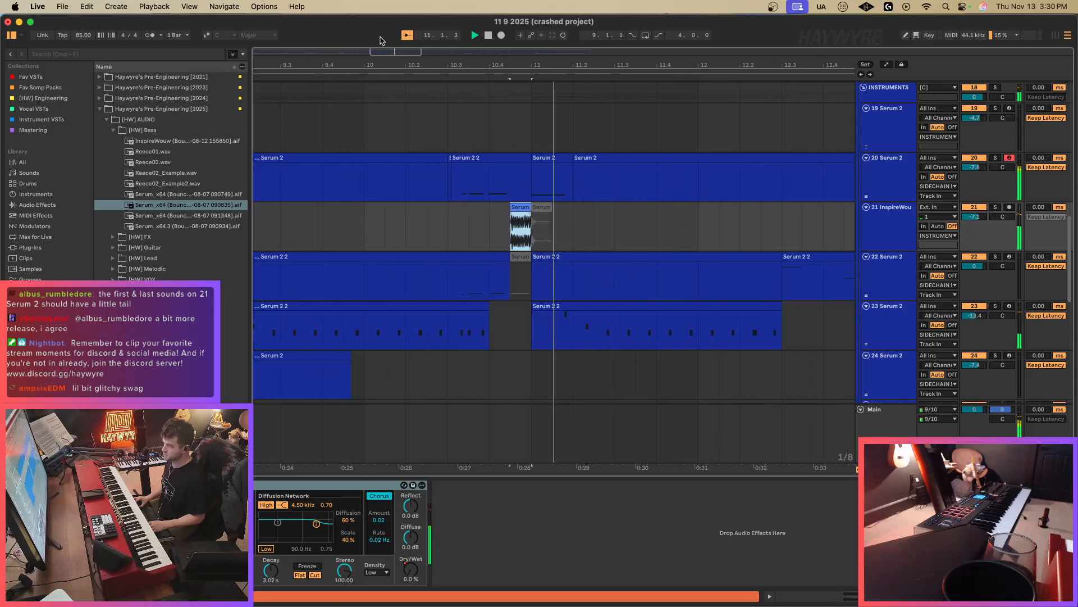
Copy the trimmed bass sample over the InspireWouw clip just before bar 15 on track 21.
{"action": "left_click_drag", "start_coordinate": [387, 51], "coordinate": [387, 29]}
{"action": "key", "text": "space"}
{"action": "key", "text": "space"}
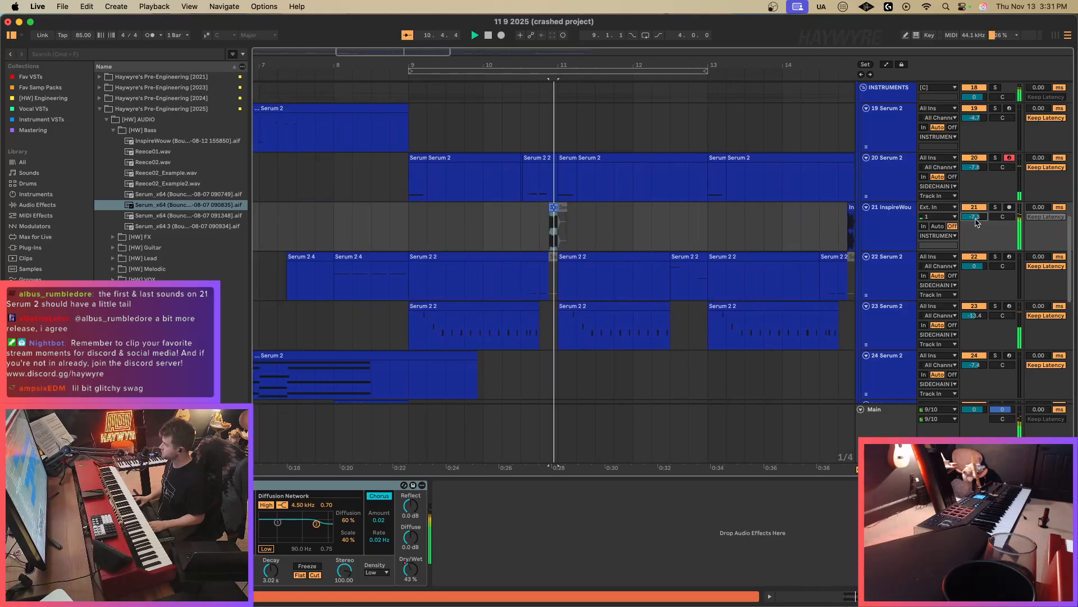
{"action": "left_click", "coordinate": [905, 237]}
{"action": "left_click", "coordinate": [835, 239]}
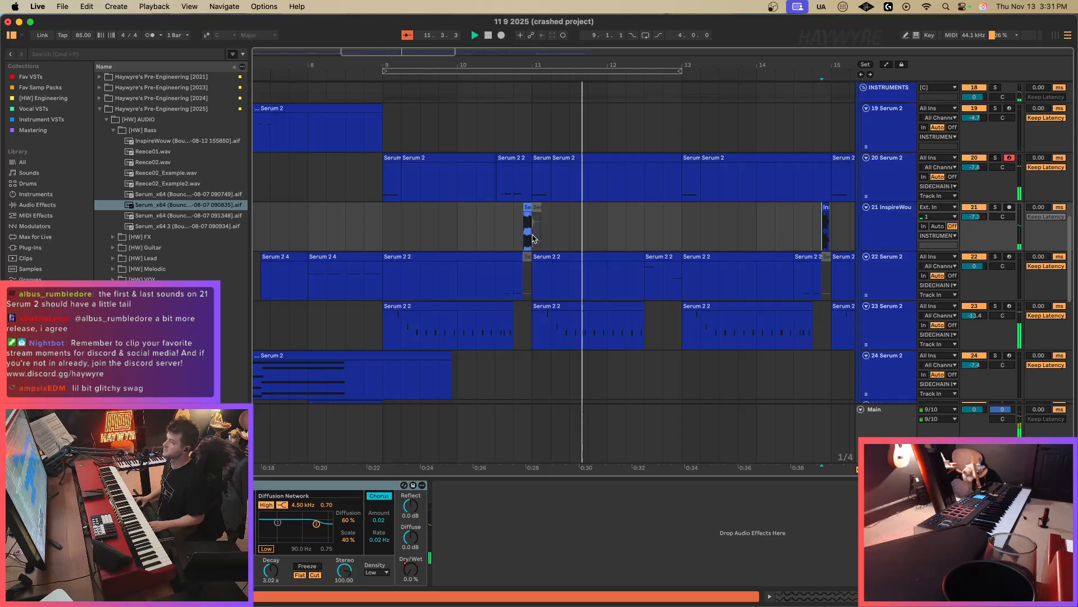
{"action": "left_click_drag", "start_coordinate": [533, 238], "coordinate": [530, 238]}
{"action": "left_click", "coordinate": [821, 237]}
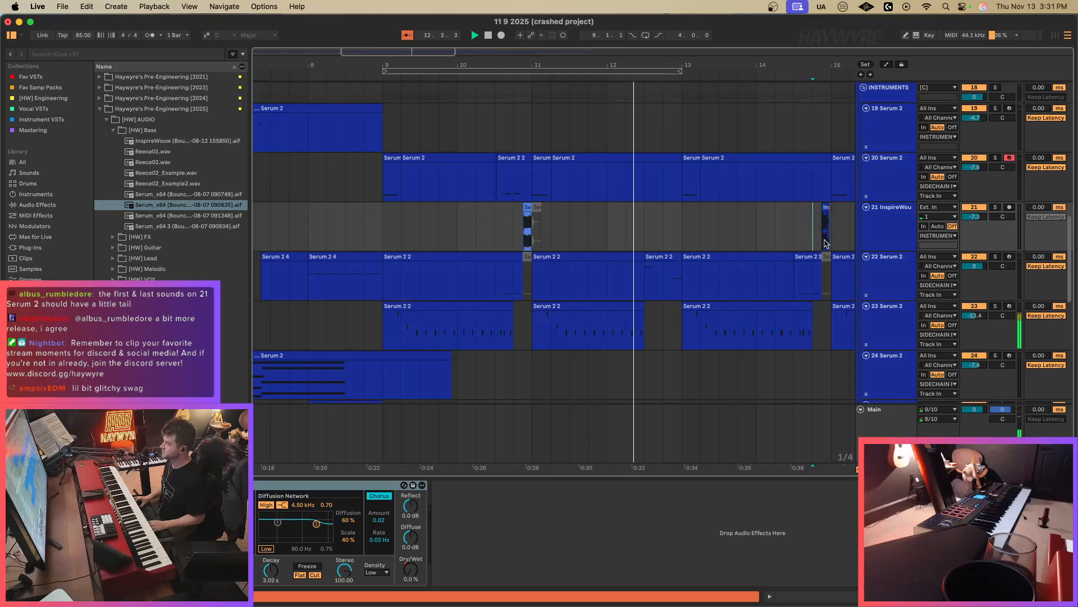
Play the arrangement from bar 12 into the duplicated section after bar 17 and check how the tracks fit together.
{"action": "left_click", "coordinate": [651, 284]}
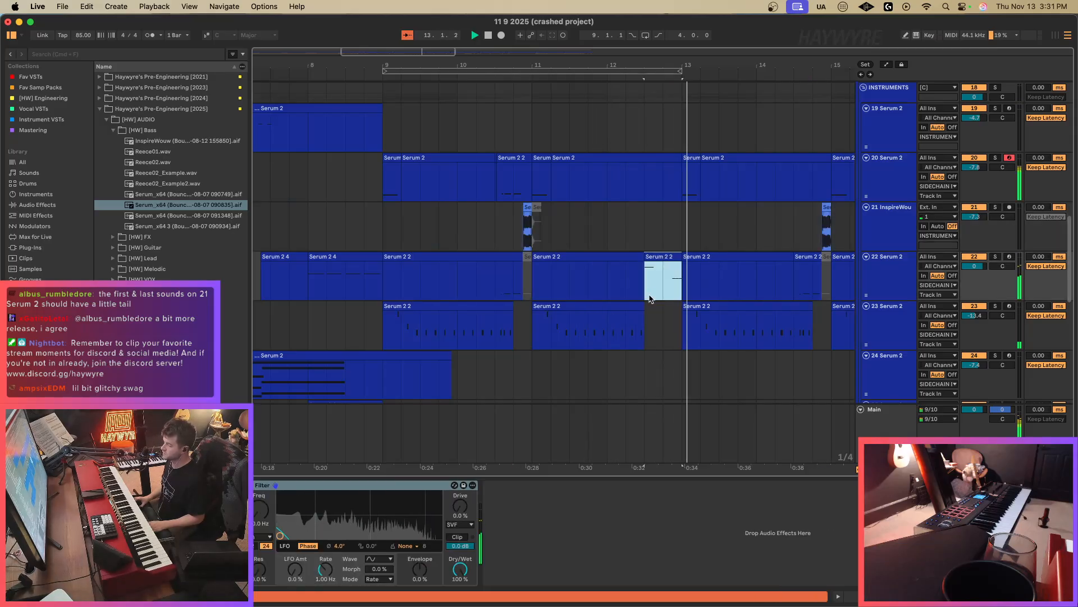
{"action": "left_click_drag", "start_coordinate": [382, 67], "coordinate": [400, 54]}
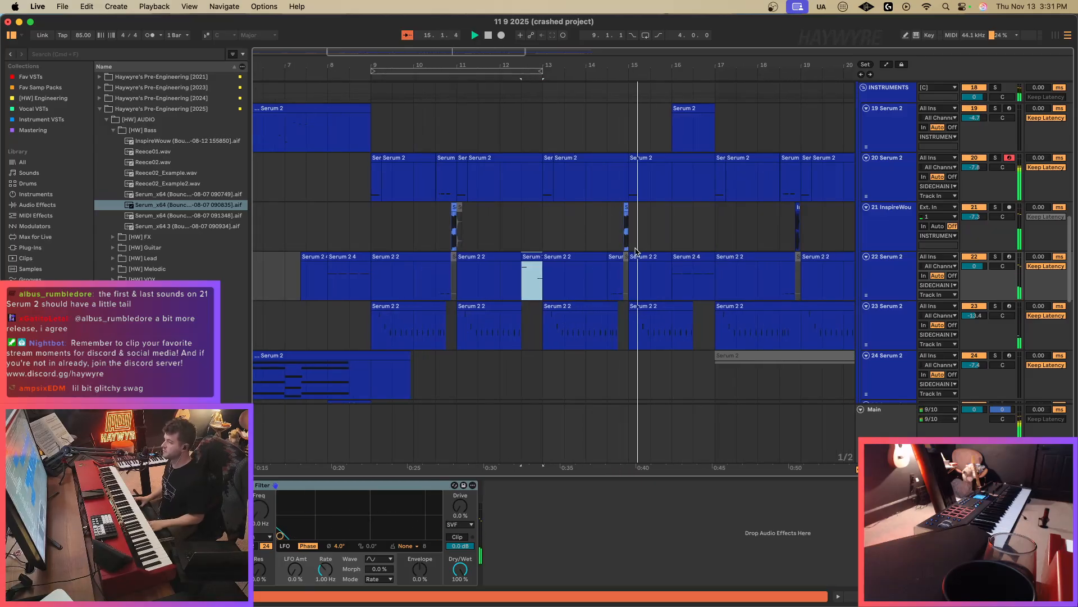
{"action": "left_click", "coordinate": [675, 236]}
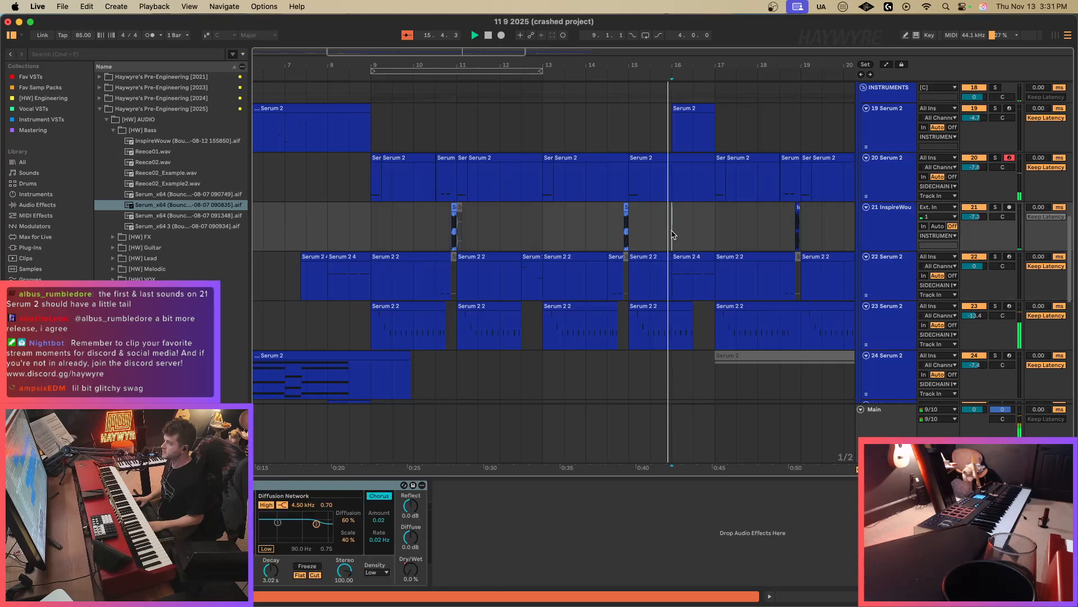
{"action": "scroll", "coordinate": [672, 236], "scroll_direction": "up", "scroll_amount": 10}
{"action": "scroll", "coordinate": [673, 324], "scroll_direction": "down", "scroll_amount": 10}
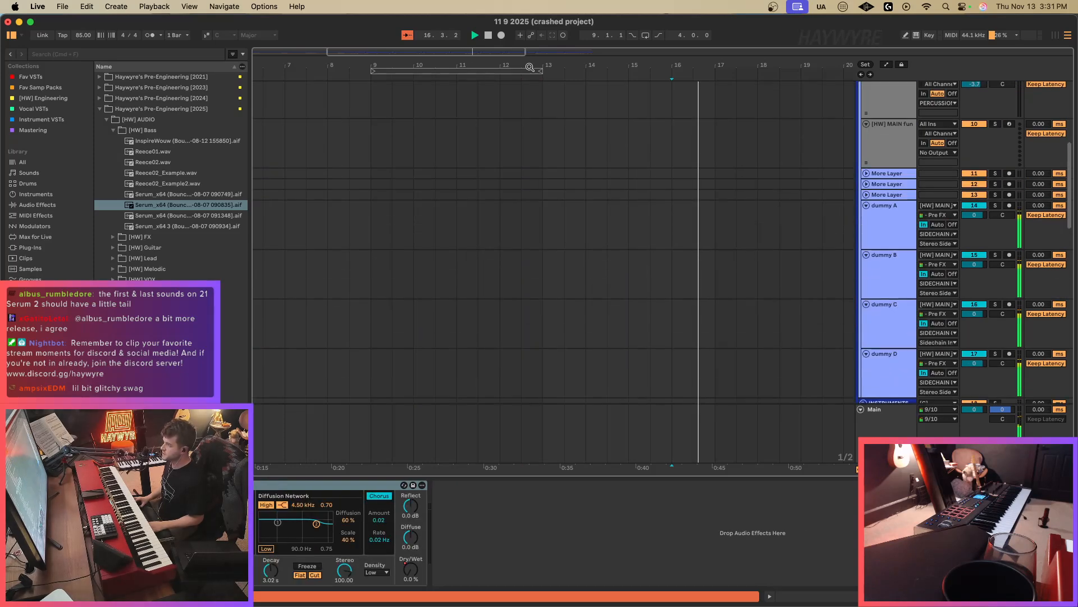
{"action": "left_click_drag", "start_coordinate": [471, 48], "coordinate": [472, 25]}
{"action": "left_click", "coordinate": [534, 223]}
{"action": "scroll", "coordinate": [573, 244], "scroll_direction": "up", "scroll_amount": 3}
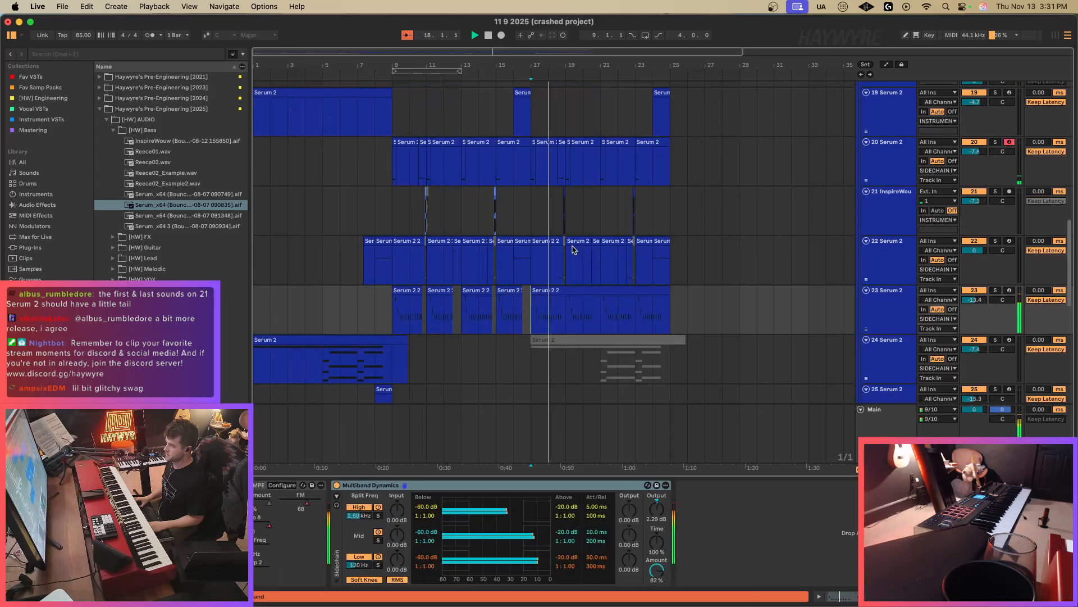
{"action": "left_click", "coordinate": [530, 171]}
Stop playback and consolidate the track 23 clips from bar 9 to bar 17 into one clip.
{"action": "left_click", "coordinate": [868, 314]}
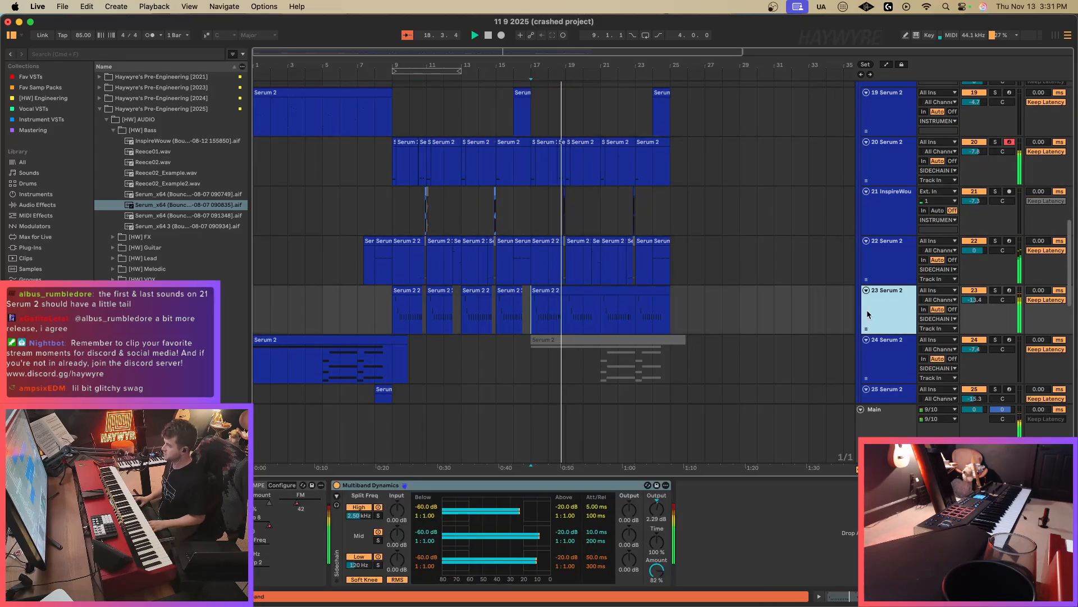
{"action": "key", "text": "space"}
{"action": "left_click_drag", "start_coordinate": [430, 329], "coordinate": [520, 318]}
{"action": "key", "text": "super+j"}
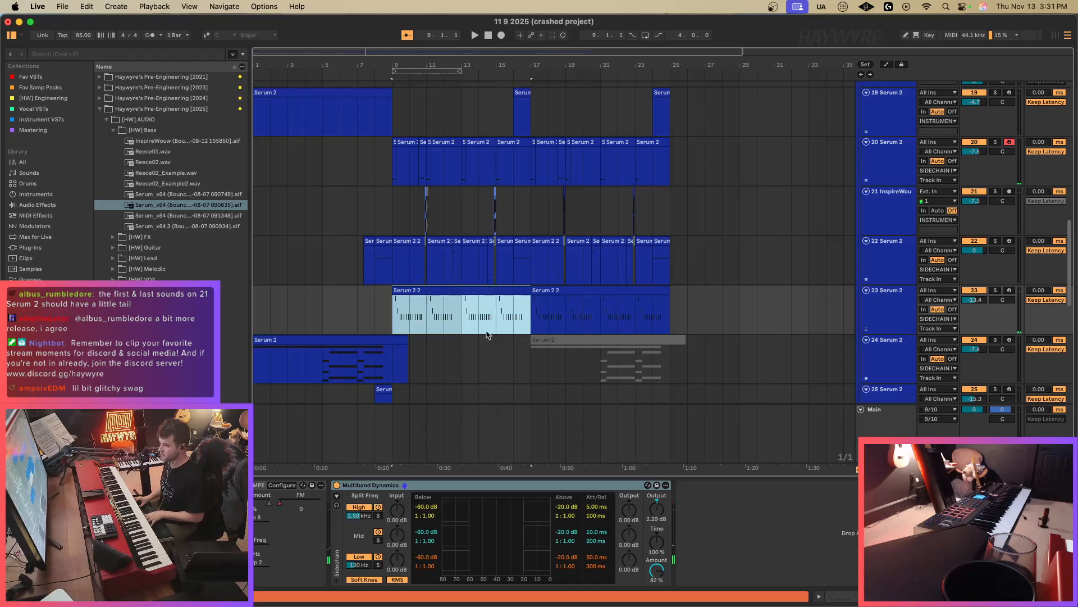
Solo track 23, open its Serum 2 effects, and raise the Highs reverb's wet mix to 21% during playback.
{"action": "left_click", "coordinate": [996, 290]}
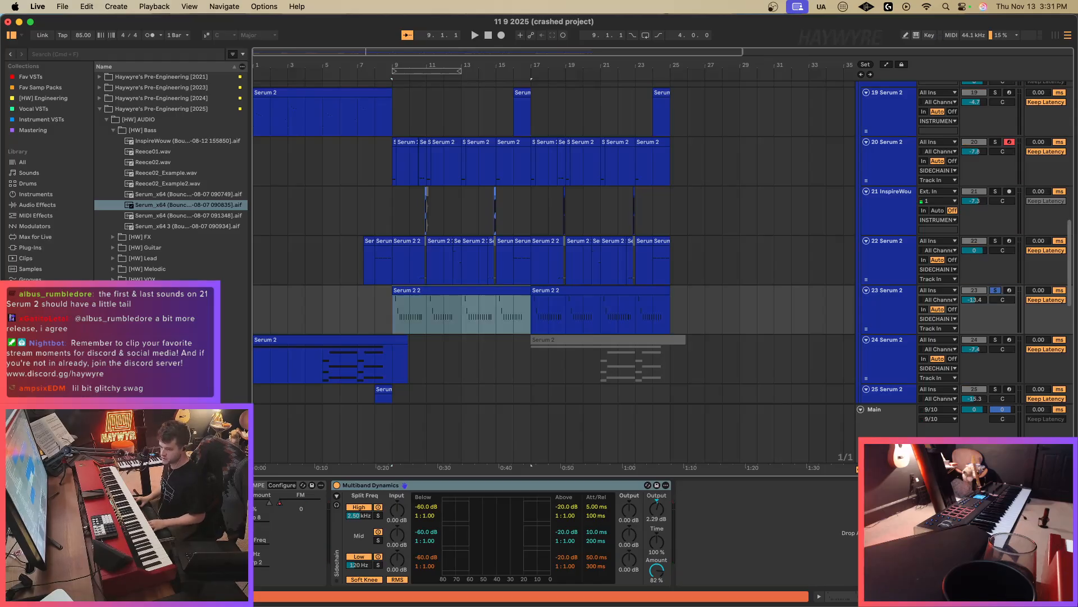
{"action": "key", "text": "alt+super+p"}
{"action": "left_click_drag", "start_coordinate": [557, 279], "coordinate": [557, 297]}
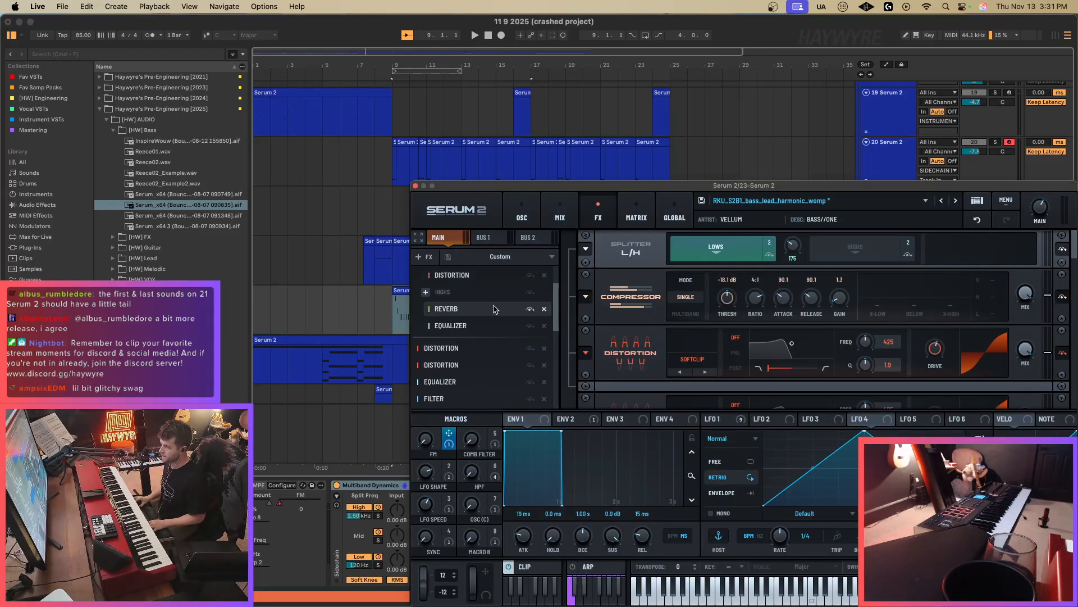
{"action": "left_click", "coordinate": [449, 309]}
{"action": "key", "text": "space"}
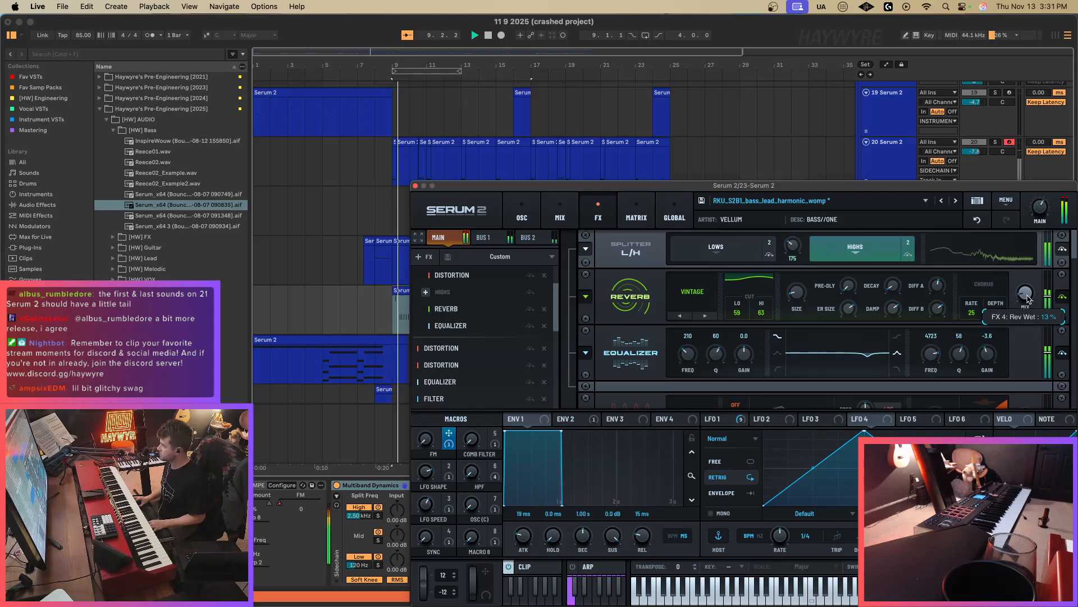
{"action": "left_click_drag", "start_coordinate": [1027, 297], "coordinate": [749, 500]}
Show the arrangement's automation and set the Highs reverb's wet mix in Serum 2 to 0%.
{"action": "key", "text": "a"}
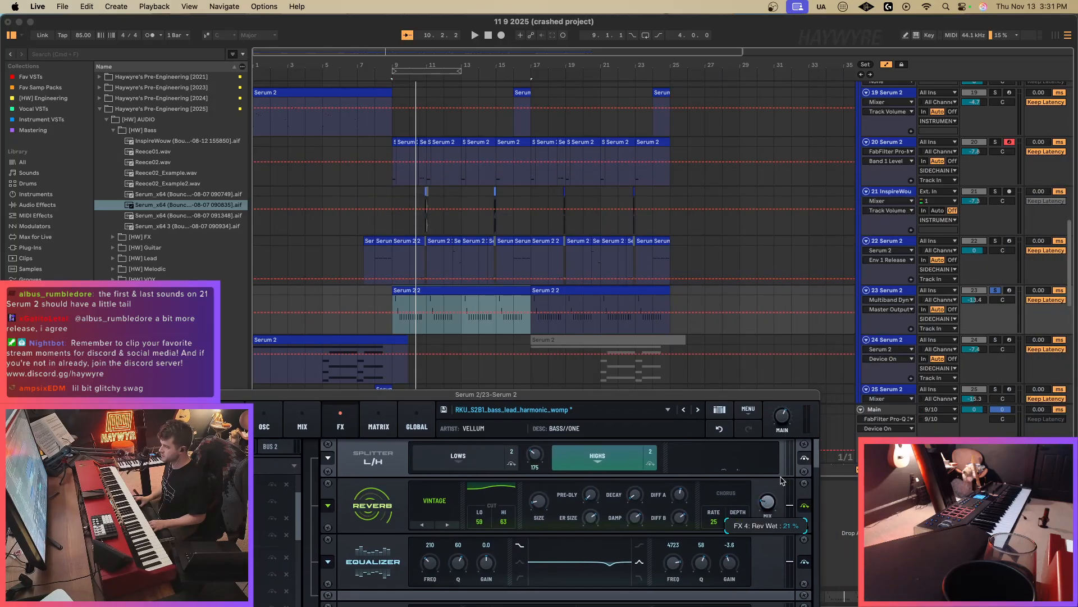
{"action": "right_click", "coordinate": [767, 504]}
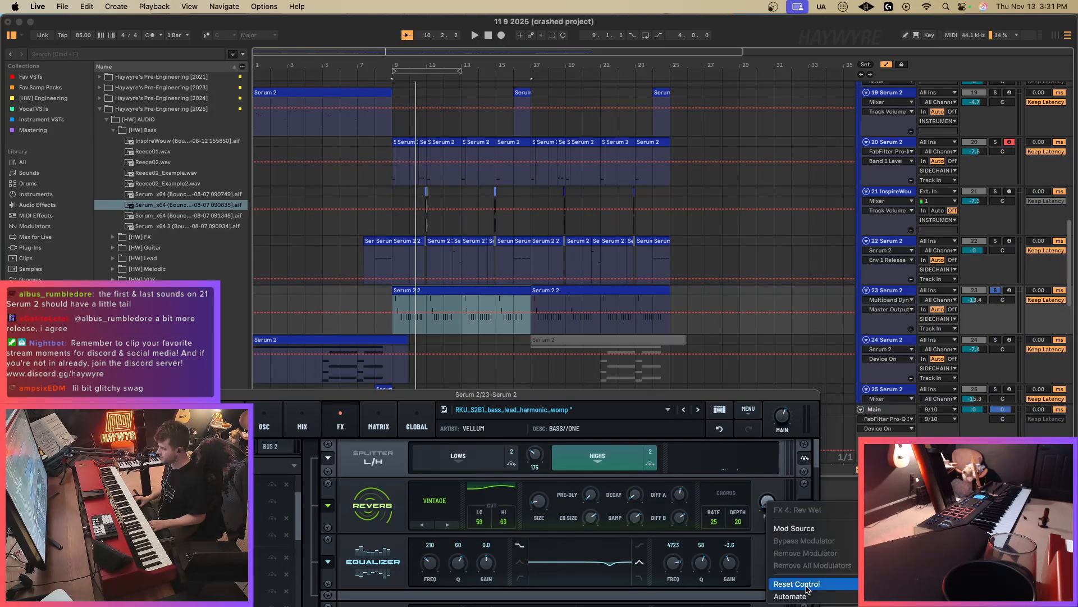
{"action": "left_click_drag", "start_coordinate": [763, 391], "coordinate": [757, 316]}
{"action": "right_click", "coordinate": [760, 427]}
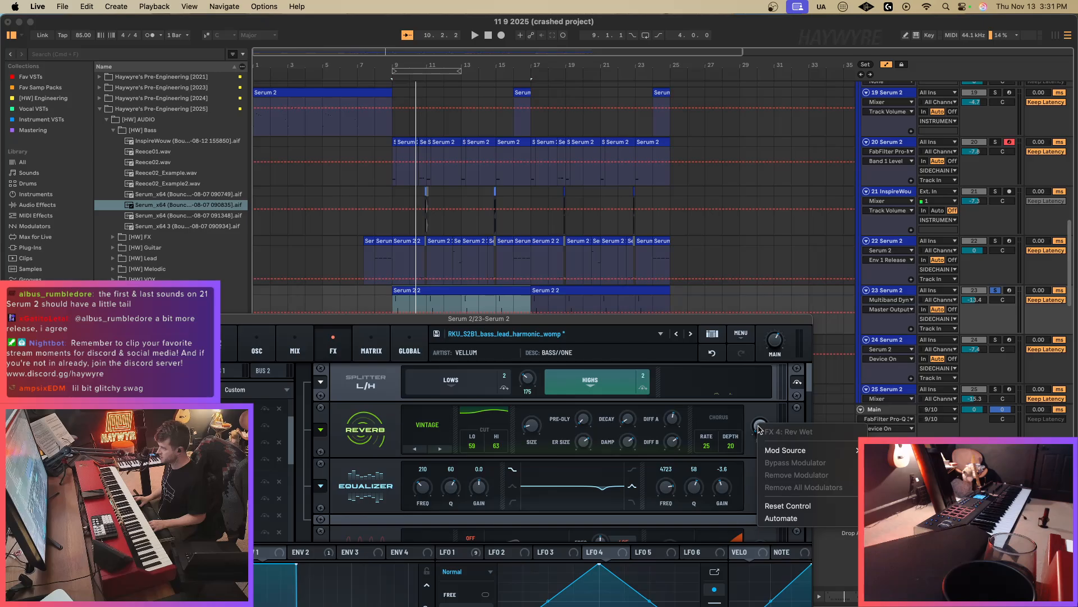
{"action": "left_click", "coordinate": [756, 424]}
{"action": "key", "text": "a"}
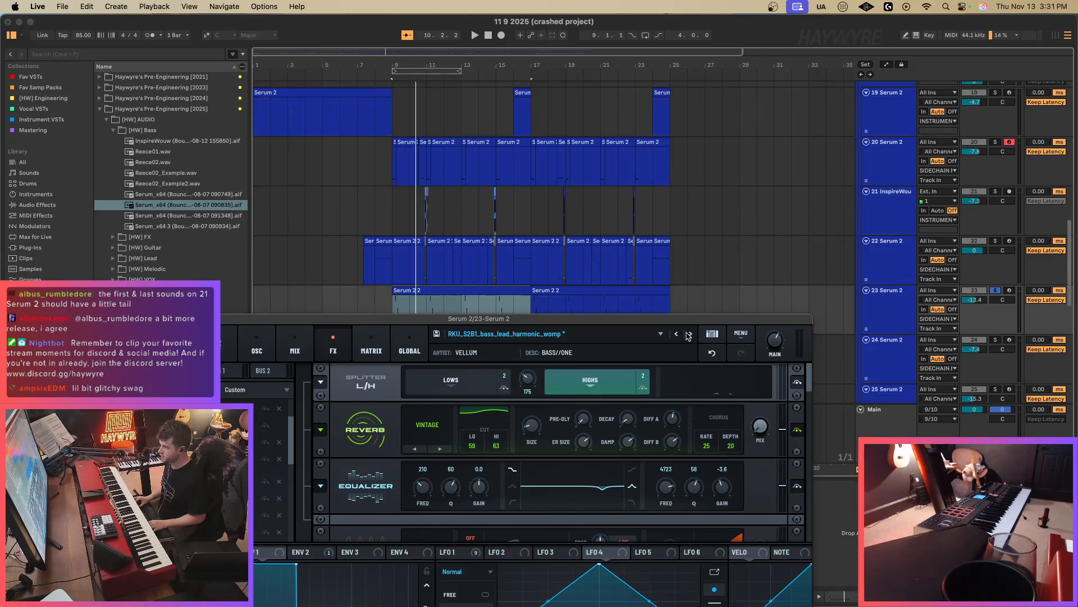
{"action": "left_click_drag", "start_coordinate": [687, 320], "coordinate": [694, 362]}
{"action": "key", "text": "a"}
{"action": "left_click_drag", "start_coordinate": [766, 462], "coordinate": [764, 478]}
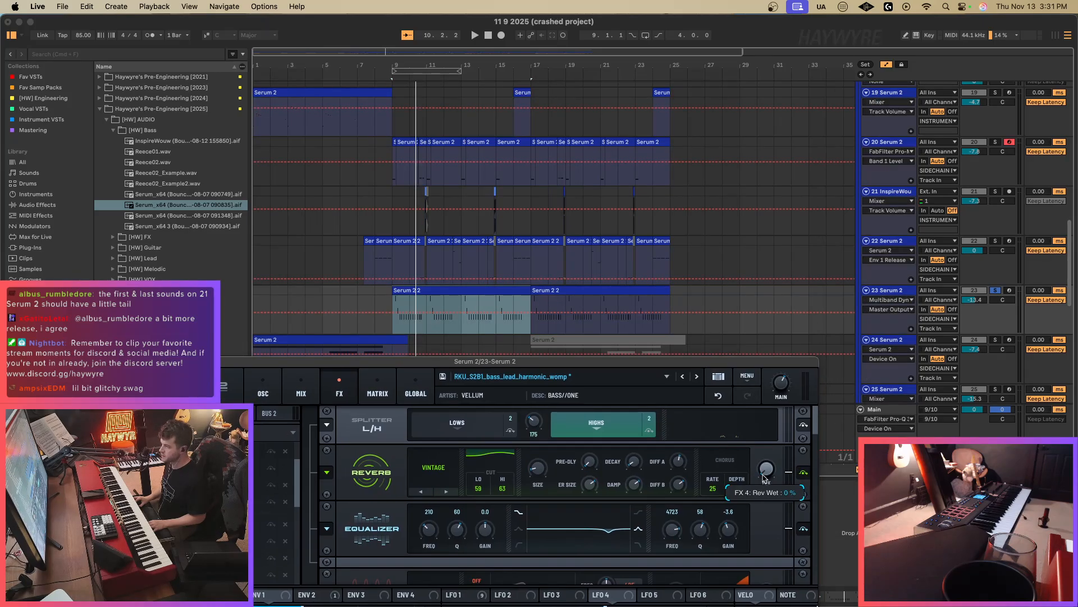
Remove all destinations from Serum 2's SYNC macro and assign it to the Highs reverb's mix.
{"action": "left_click_drag", "start_coordinate": [724, 362], "coordinate": [775, 27]}
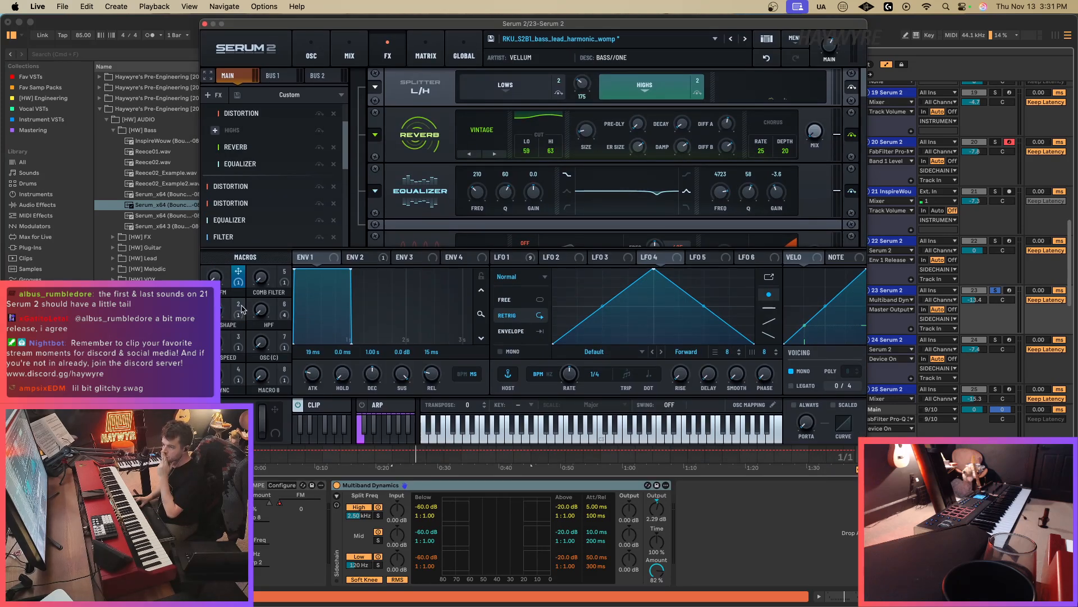
{"action": "left_click", "coordinate": [239, 377]}
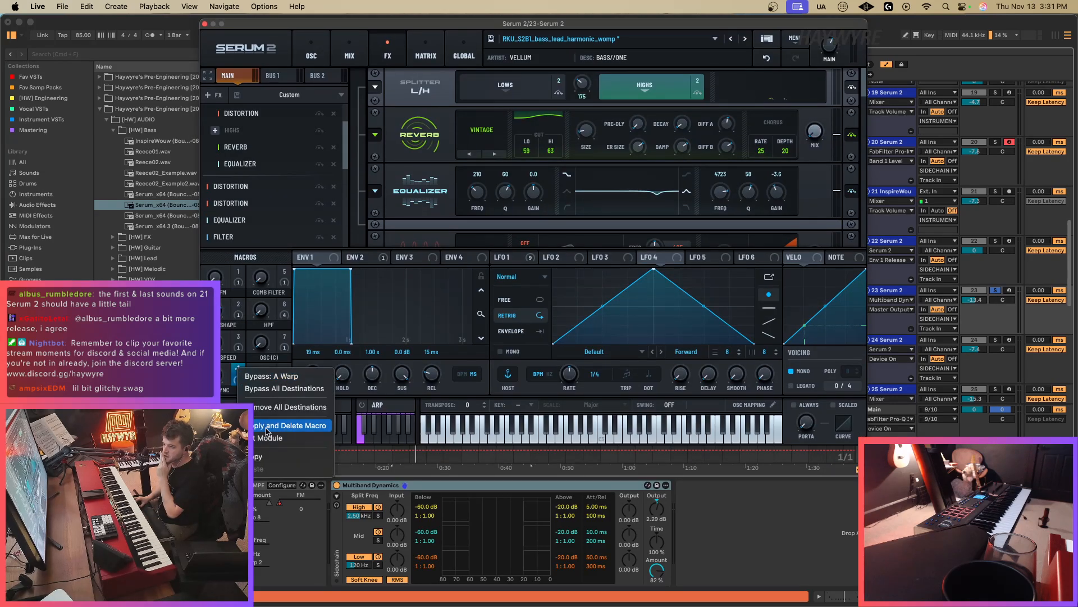
{"action": "left_click", "coordinate": [269, 406]}
{"action": "left_click_drag", "start_coordinate": [239, 369], "coordinate": [798, 129]}
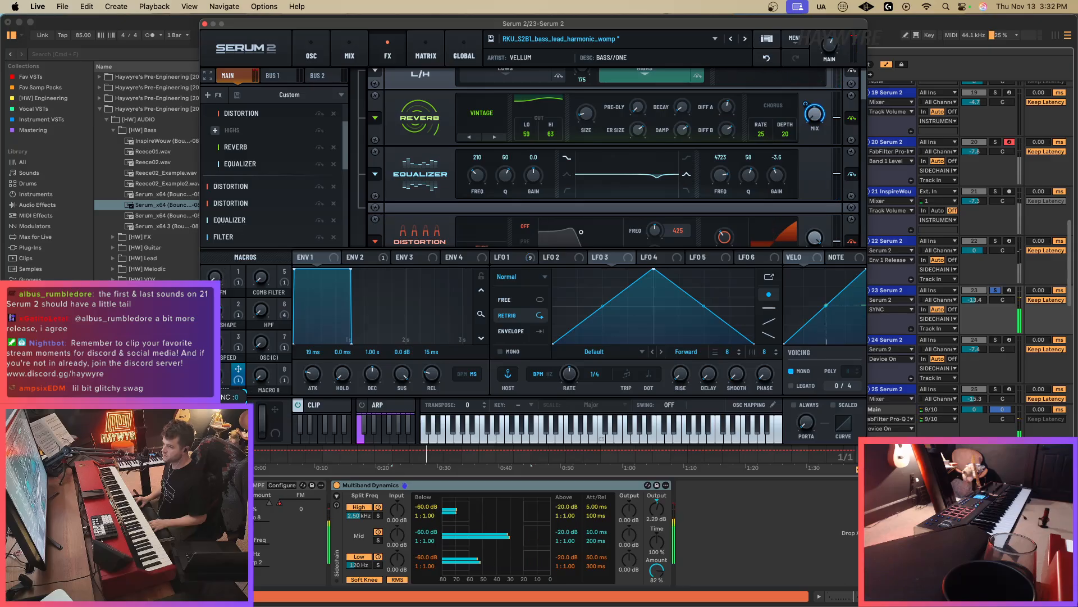
Test the SYNC macro at 100 while playing track 23 from bar 9, and place the insertion point at 9.2 in its clip.
{"action": "left_click_drag", "start_coordinate": [430, 29], "coordinate": [831, 138]}
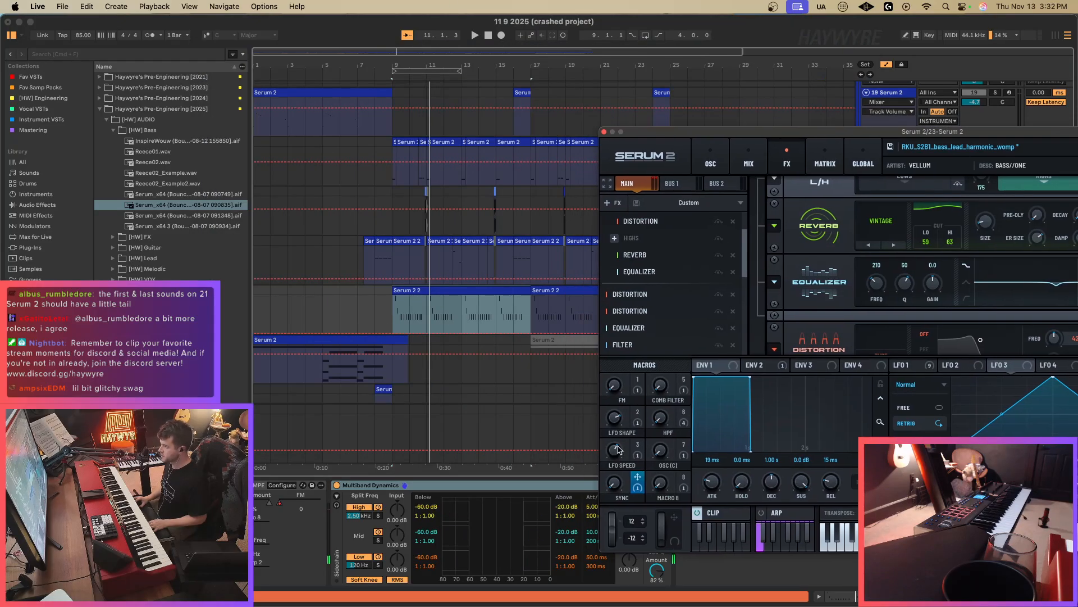
{"action": "key", "text": "space"}
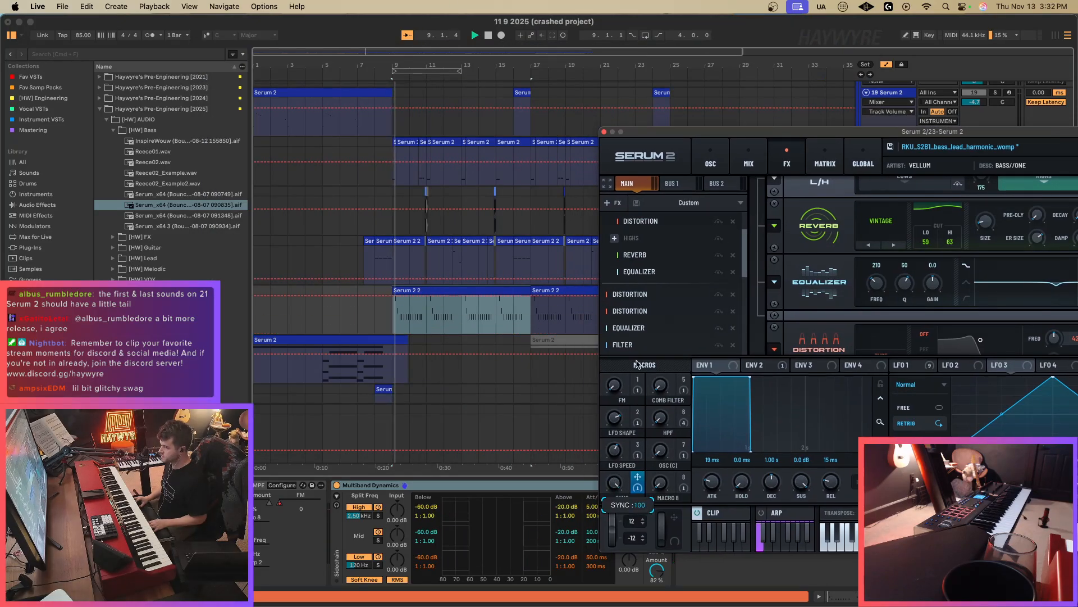
{"action": "left_click_drag", "start_coordinate": [384, 66], "coordinate": [393, 152]}
{"action": "left_click", "coordinate": [465, 313]}
{"action": "key", "text": "space"}
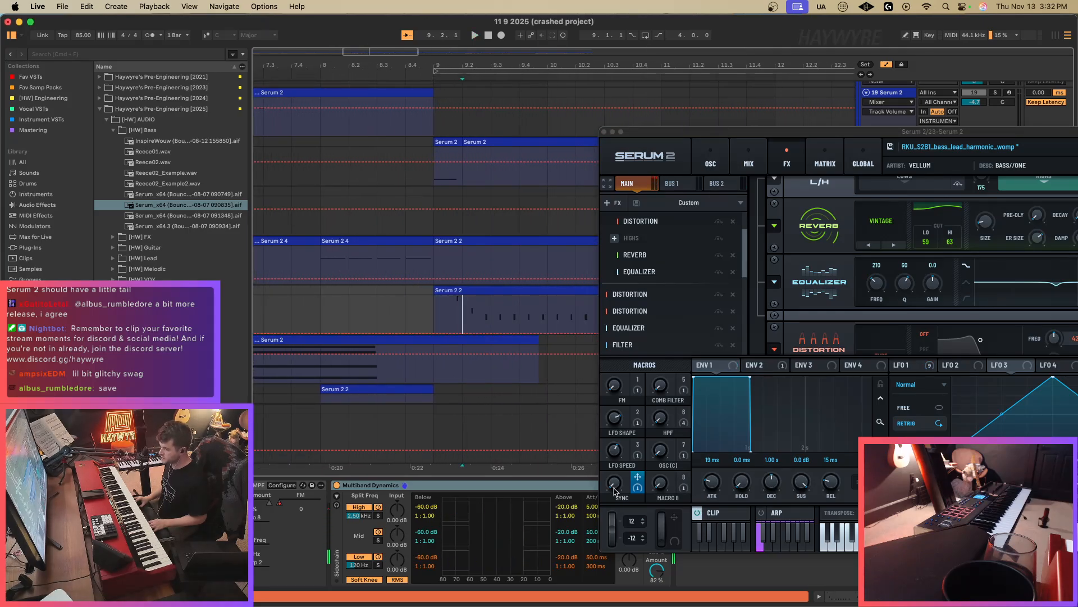
Draw a half-beat block of SYNC macro automation starting at 9.2 in track 23's clip and play the passage.
{"action": "left_click", "coordinate": [614, 490]}
{"action": "left_click", "coordinate": [470, 321]}
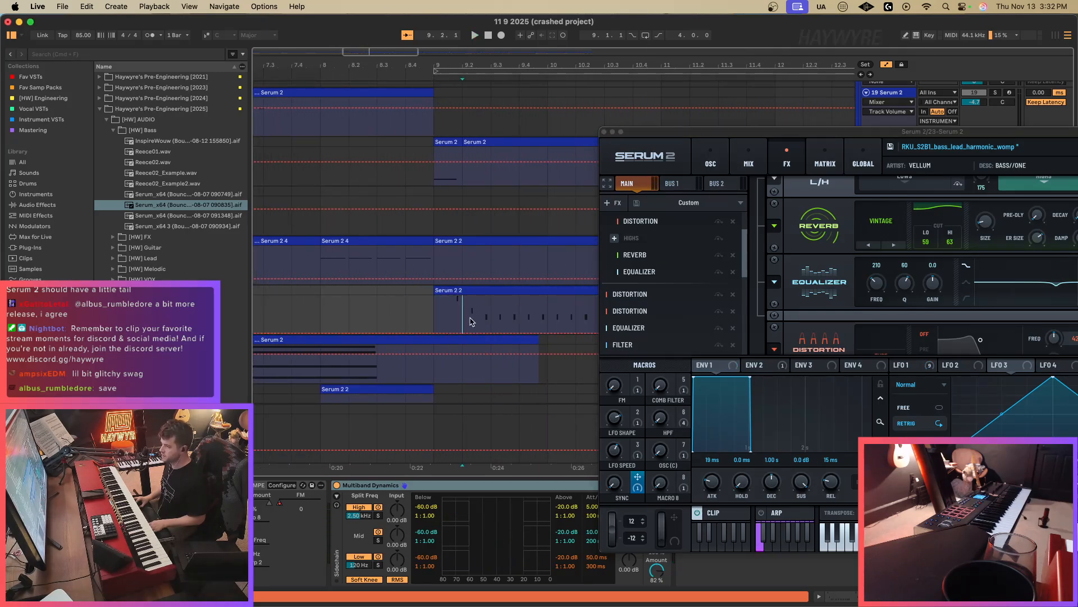
{"action": "key", "text": "b"}
{"action": "key", "text": "super+a"}
{"action": "key", "text": "a"}
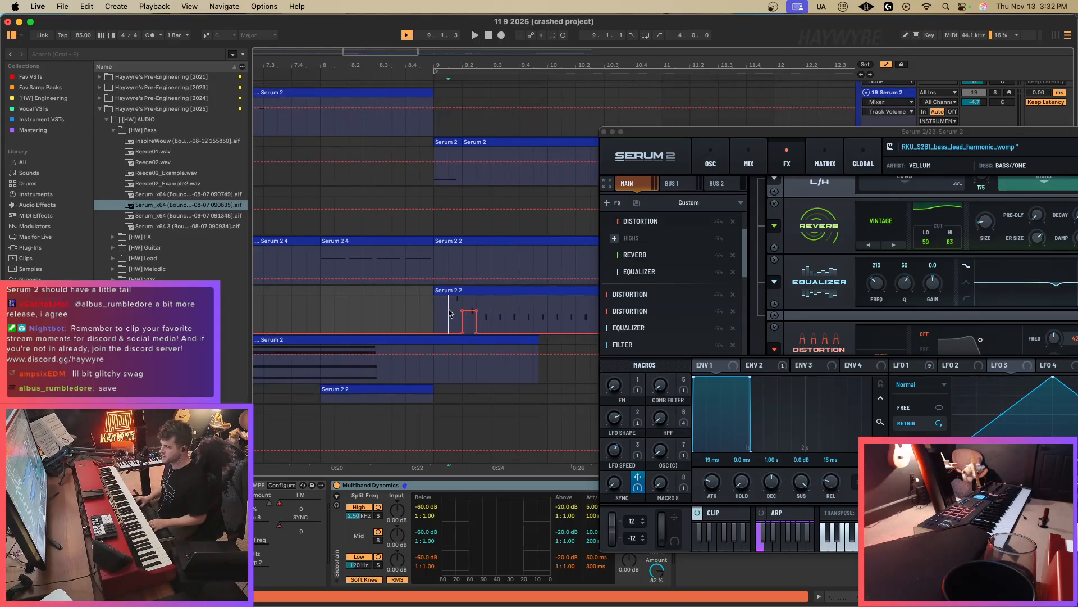
{"action": "key", "text": "space"}
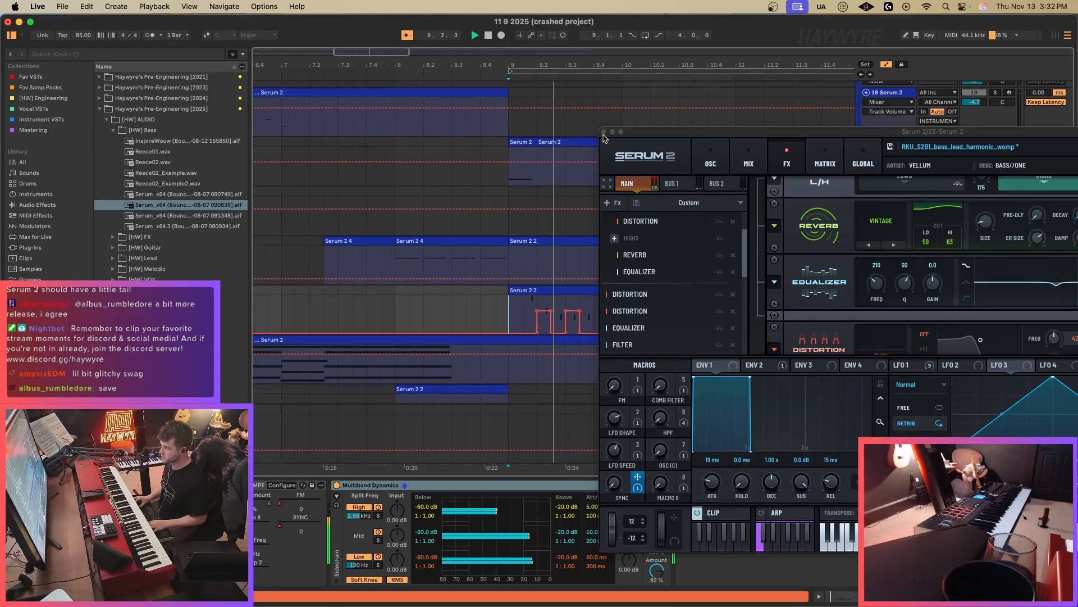
Remove the second SYNC automation block at 9.3 and unsolo track 23.
{"action": "left_click", "coordinate": [604, 132]}
{"action": "scroll", "coordinate": [547, 251], "scroll_direction": "right", "scroll_amount": 3}
{"action": "key", "text": "space"}
{"action": "left_click_drag", "start_coordinate": [491, 306], "coordinate": [503, 336]}
{"action": "left_click", "coordinate": [996, 290]}
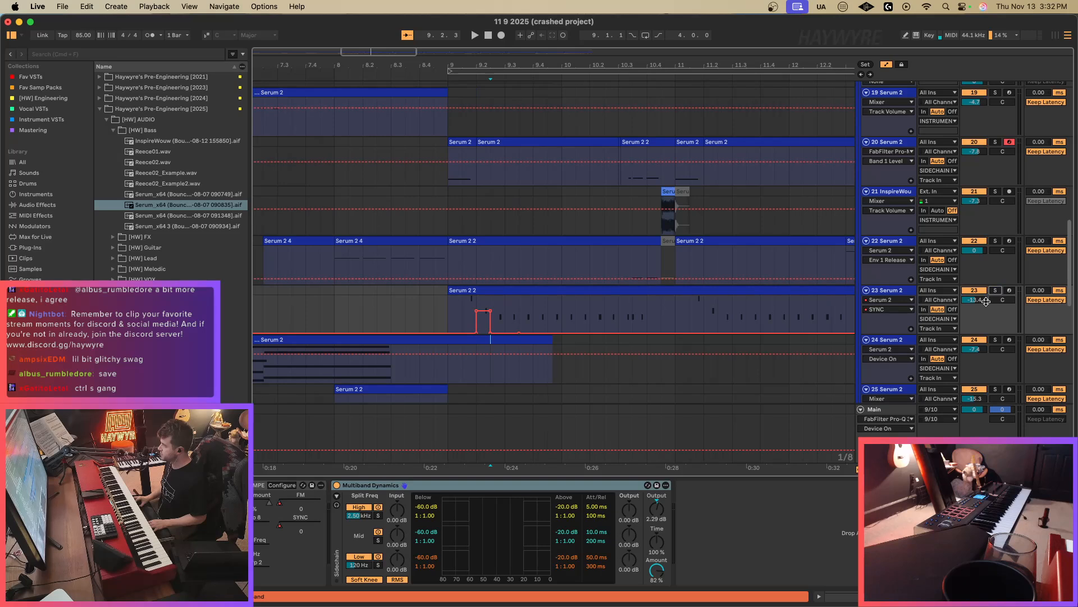
Duplicate the SYNC automation between 9.1 and 9.3 on track 23 twice during playback.
{"action": "left_click_drag", "start_coordinate": [450, 317], "coordinate": [504, 319]}
{"action": "key", "text": "space"}
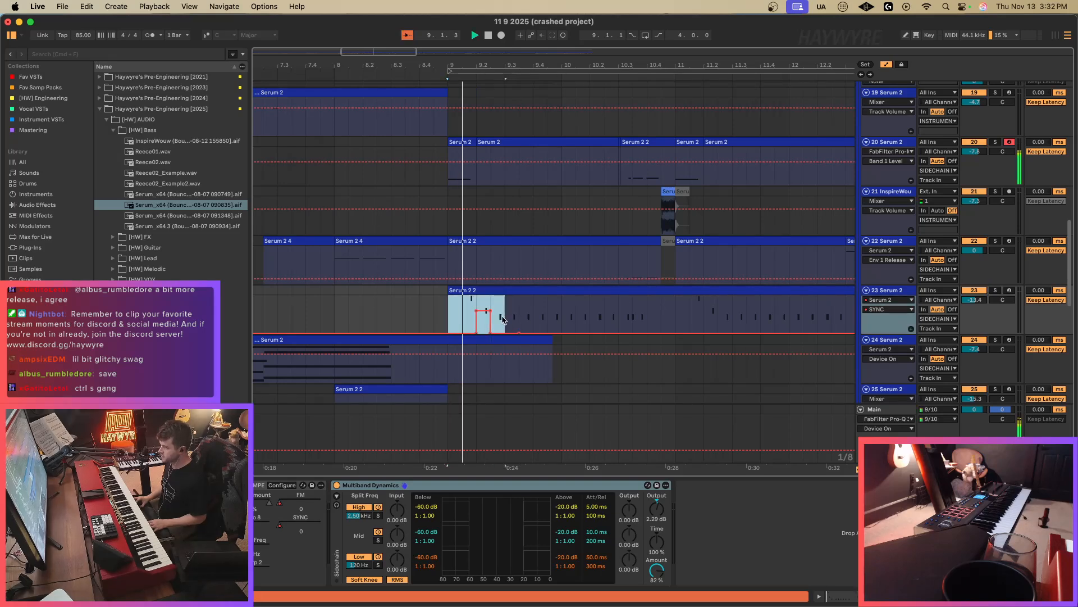
{"action": "key", "text": "super+d"}
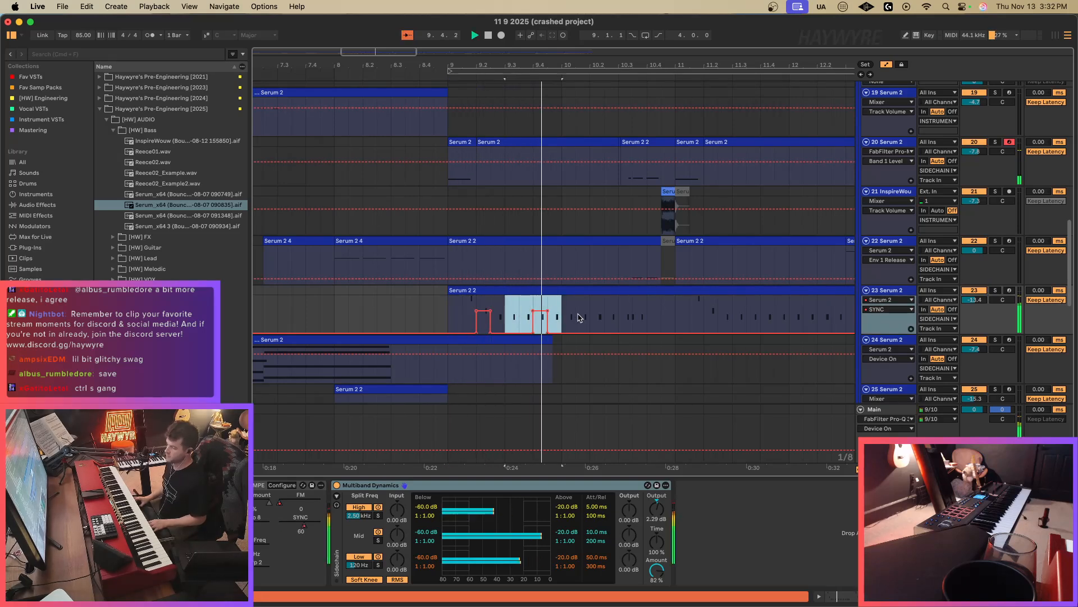
{"action": "key", "text": "super+d"}
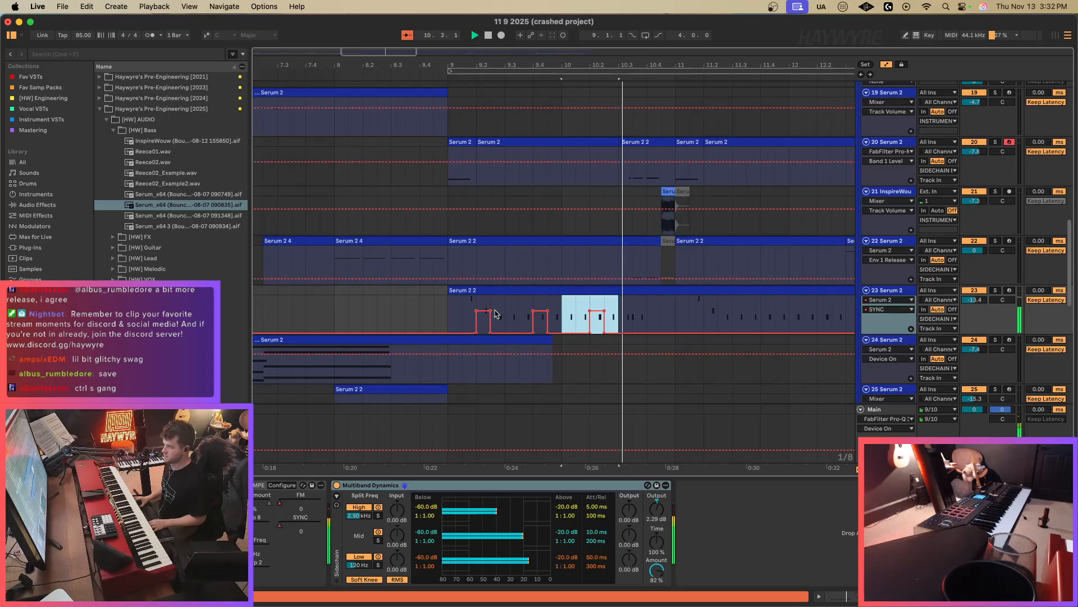
Move the first two SYNC automation blocks on track 23 half a beat earlier and replay the passage.
{"action": "left_click_drag", "start_coordinate": [462, 320], "coordinate": [630, 322]}
{"action": "key", "text": "Delete"}
{"action": "left_click", "coordinate": [455, 316]}
{"action": "key", "text": "super+v"}
{"action": "key", "text": "space"}
{"action": "key", "text": "space"}
{"action": "key", "text": "super+z"}
{"action": "key", "text": "super+v"}
{"action": "key", "text": "space"}
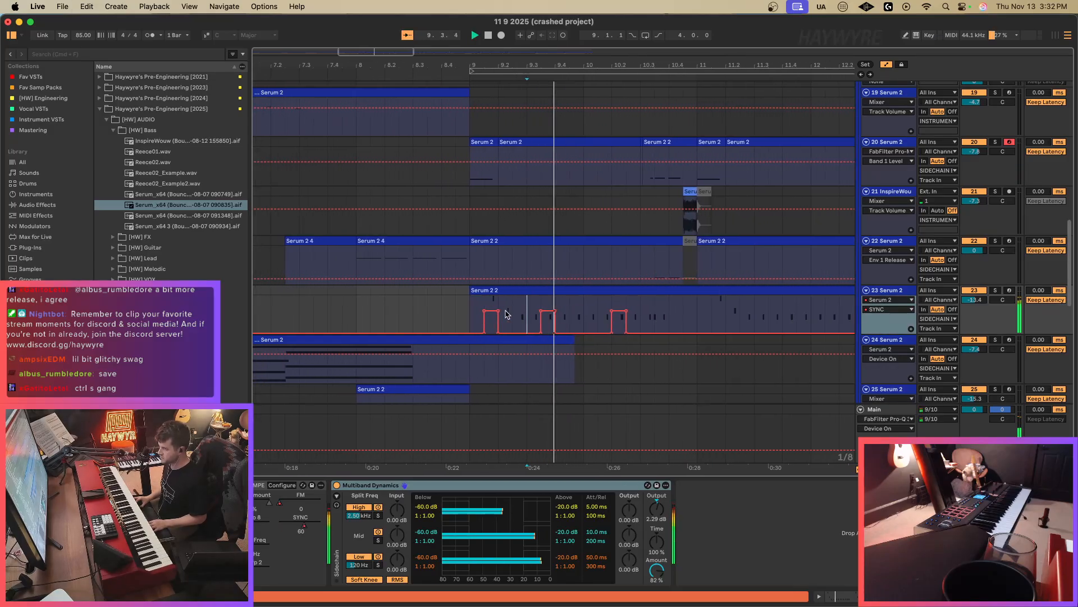
Reshape the second SYNC automation block into a descending ramp that ends at 9.4, and play the change.
{"action": "left_click_drag", "start_coordinate": [517, 318], "coordinate": [547, 315]}
{"action": "left_click", "coordinate": [548, 311]}
{"action": "left_click", "coordinate": [544, 311]}
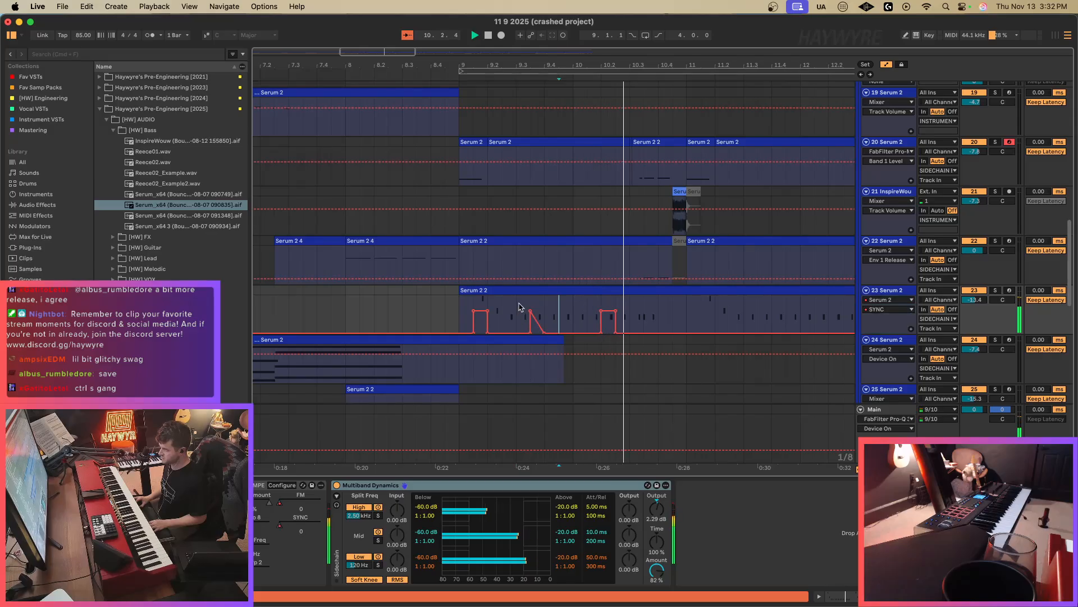
{"action": "left_click", "coordinate": [520, 308]}
{"action": "key", "text": "space"}
{"action": "key", "text": "space"}
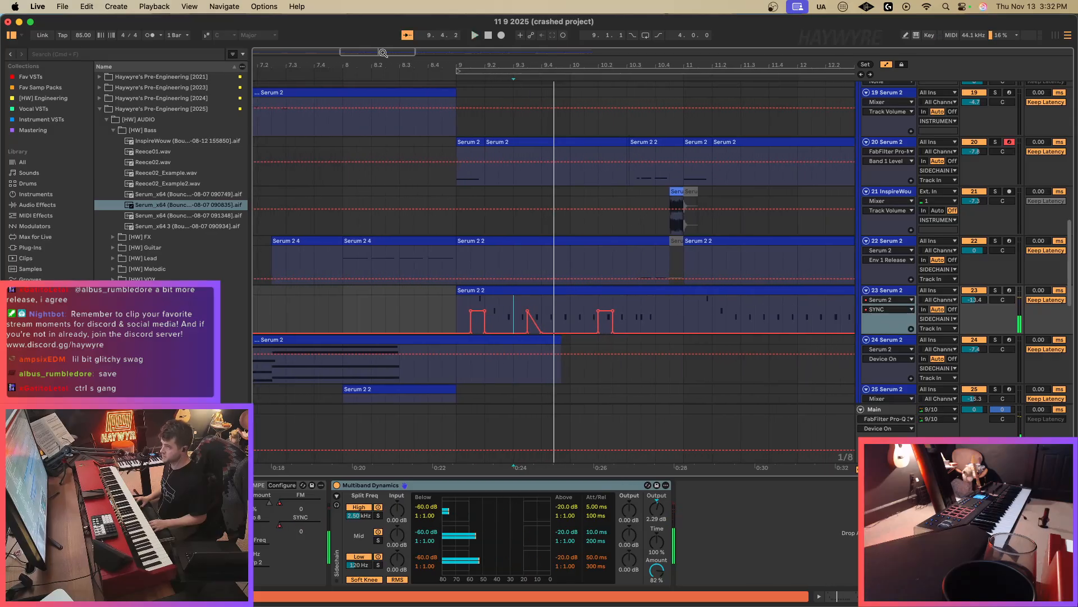
Shift the ramp's starting point slightly earlier so it slopes up into the peak, and play from bar 9.
{"action": "left_click_drag", "start_coordinate": [383, 53], "coordinate": [500, 276]}
{"action": "left_click", "coordinate": [522, 332]}
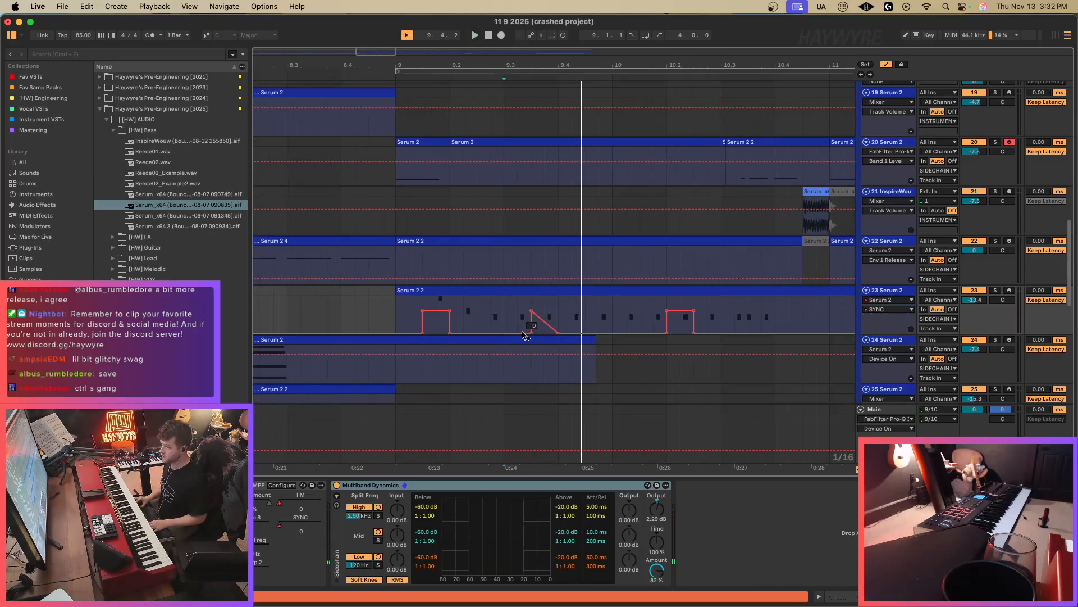
{"action": "key", "text": "space"}
{"action": "left_click", "coordinate": [549, 292]}
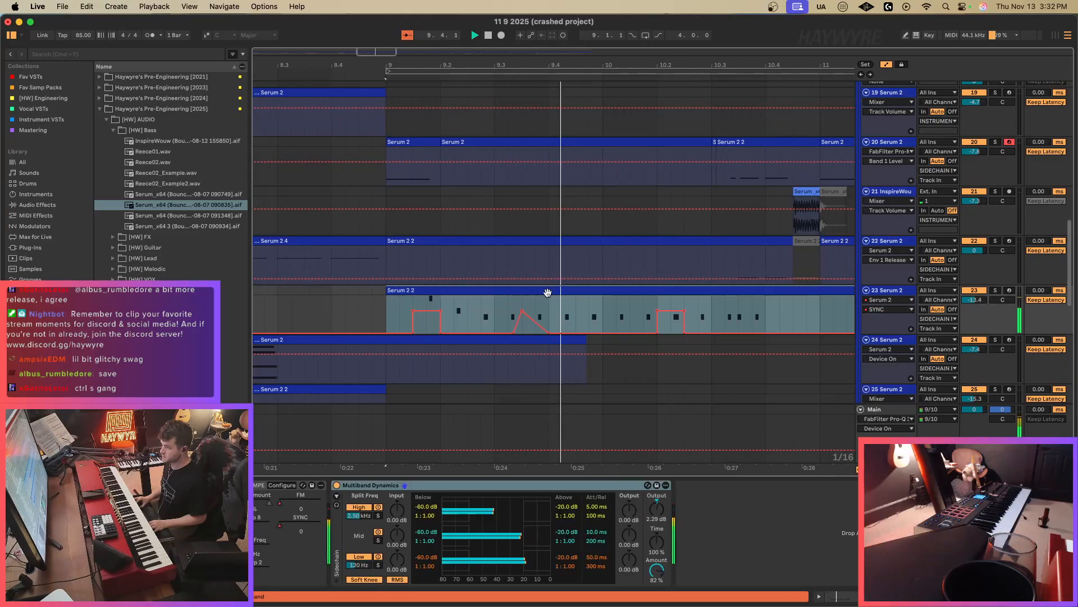
{"action": "key", "text": "space"}
{"action": "key", "text": "space"}
Delete the SYNC automation blocks before and after the ramp in track 23's clip.
{"action": "left_click_drag", "start_coordinate": [522, 311], "coordinate": [387, 315]}
{"action": "key", "text": "space"}
{"action": "key", "text": "Delete"}
{"action": "left_click_drag", "start_coordinate": [631, 313], "coordinate": [719, 311]}
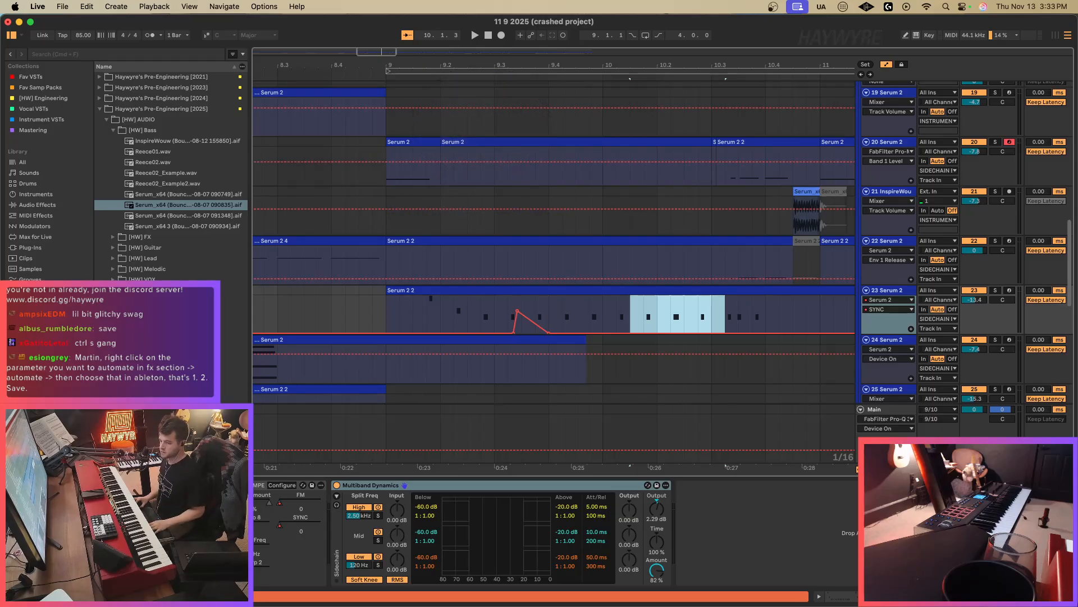
Enable host automation for the Highs reverb's mix in Serum 2 and display its FX 4: Rev Wet lane on track 23.
{"action": "key", "text": "alt+super+p"}
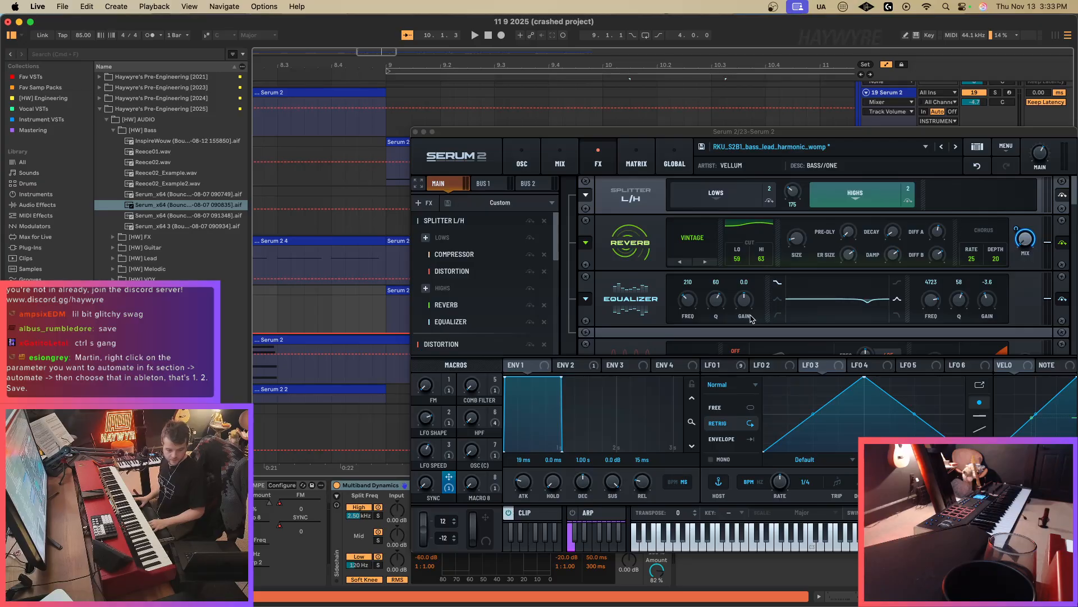
{"action": "left_click_drag", "start_coordinate": [837, 132], "coordinate": [730, 113]}
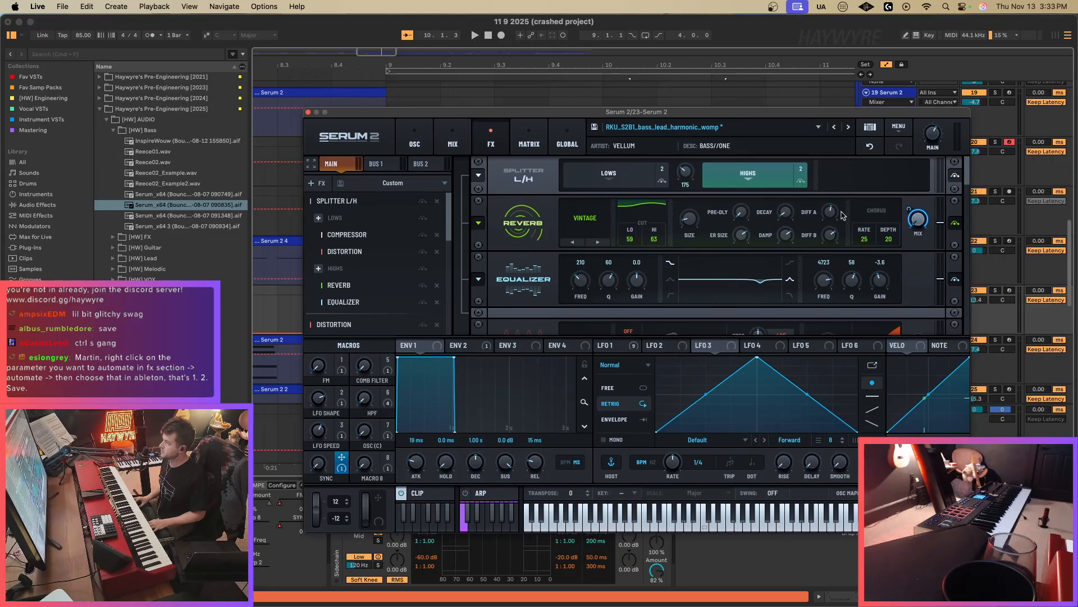
{"action": "right_click", "coordinate": [917, 220]}
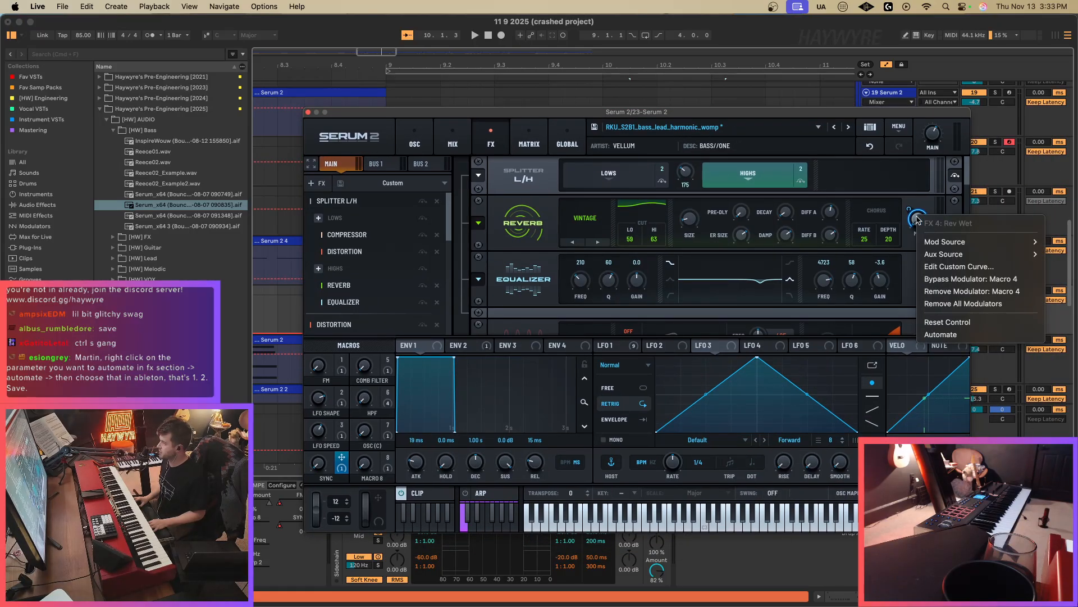
{"action": "left_click", "coordinate": [933, 338]}
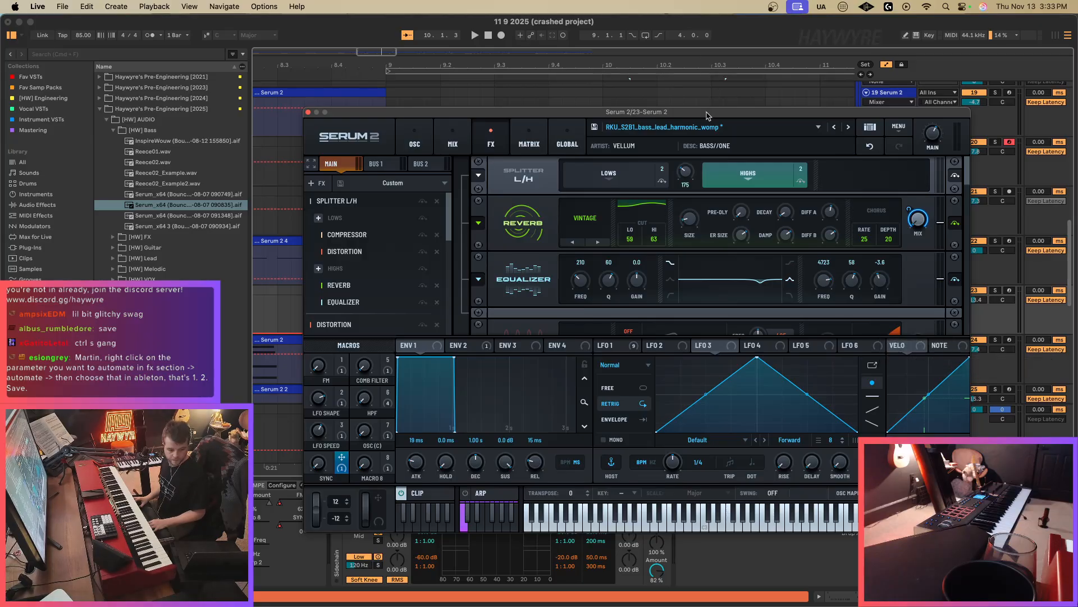
{"action": "left_click_drag", "start_coordinate": [706, 117], "coordinate": [489, 395]}
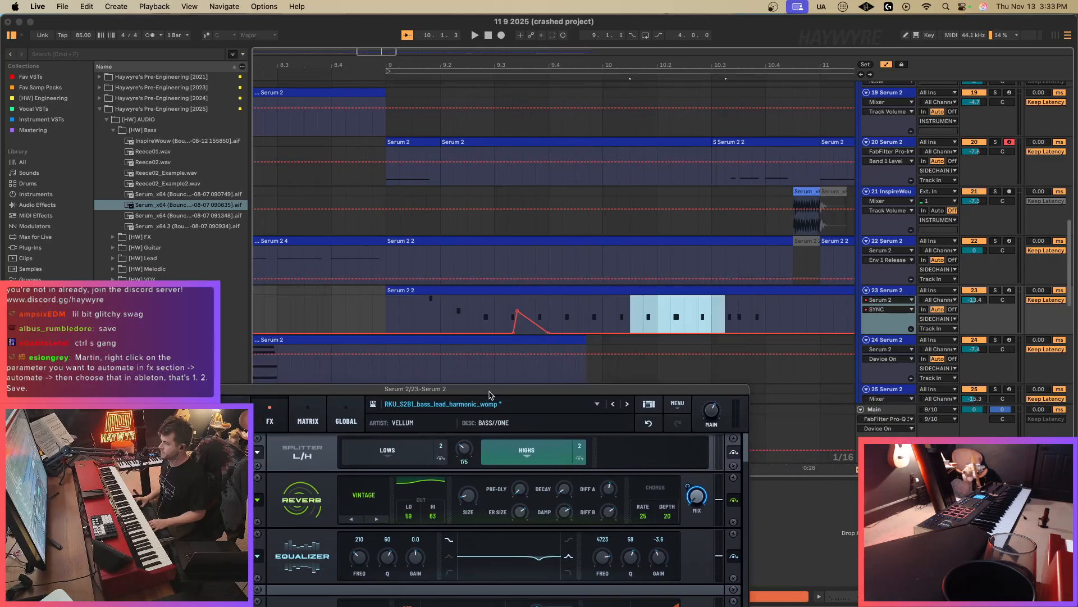
{"action": "right_click", "coordinate": [697, 496]}
{"action": "mouse_move", "coordinate": [767, 597]}
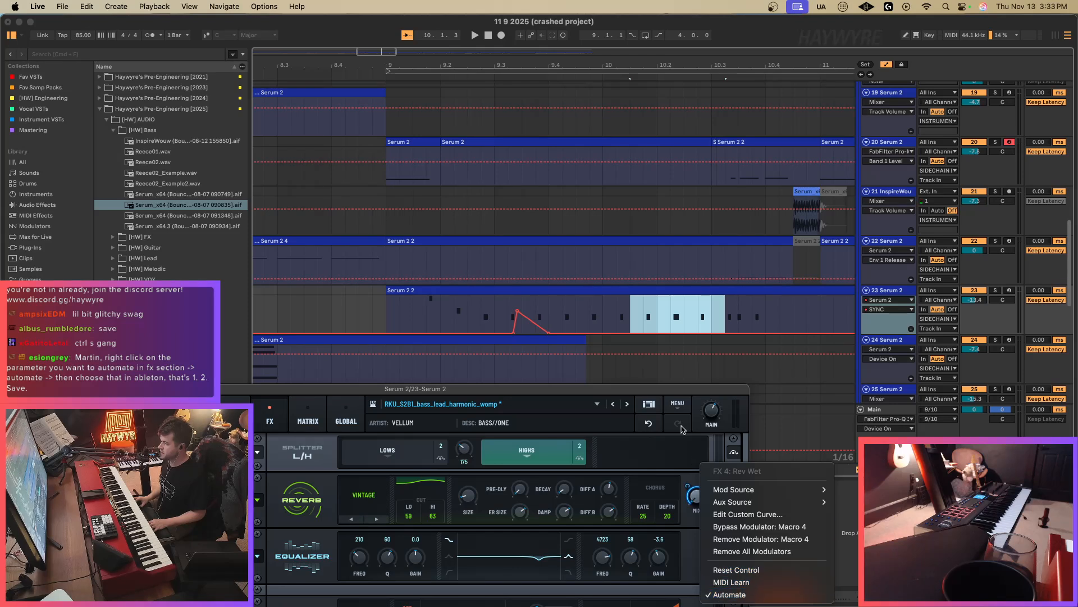
{"action": "left_click", "coordinate": [694, 494]}
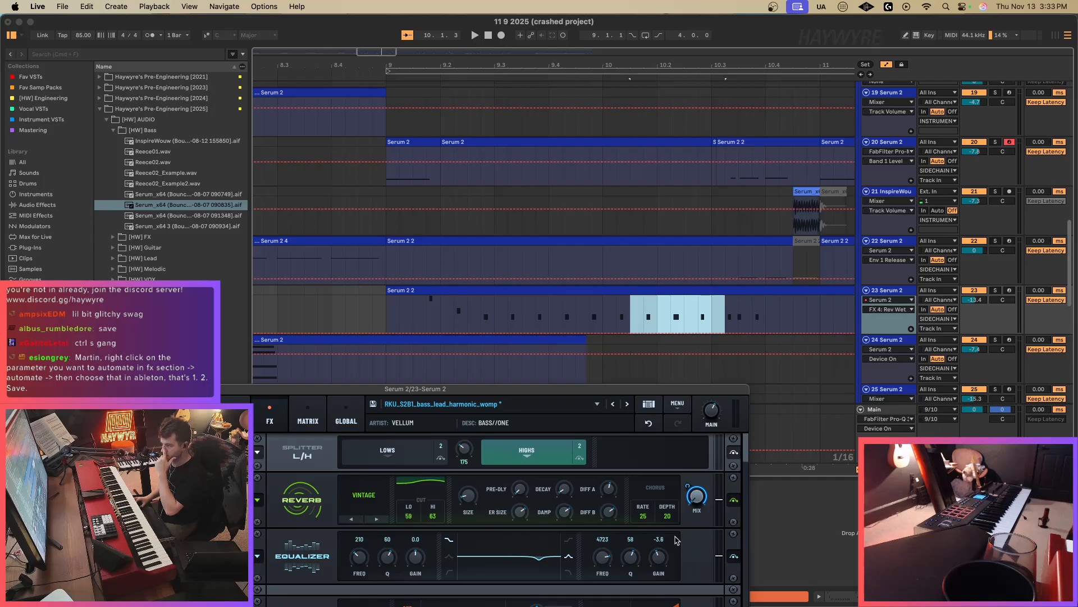
Play the arrangement from bar 9 with the automation hidden, and show the automation once playback has run.
{"action": "mouse_move", "coordinate": [661, 388]}
{"action": "left_mouse_down"}
{"action": "mouse_move", "coordinate": [791, 162]}
{"action": "mouse_move", "coordinate": [830, 144]}
{"action": "mouse_move", "coordinate": [863, 102]}
{"action": "mouse_move", "coordinate": [907, 445]}
{"action": "left_mouse_up"}
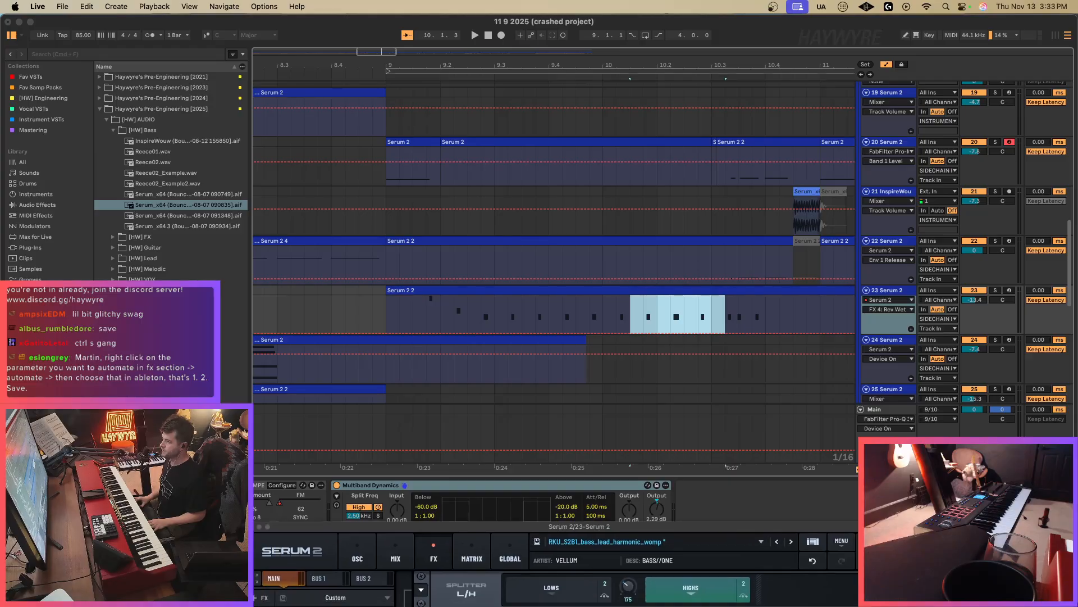
{"action": "left_click", "coordinate": [392, 321]}
{"action": "key", "text": "super+a"}
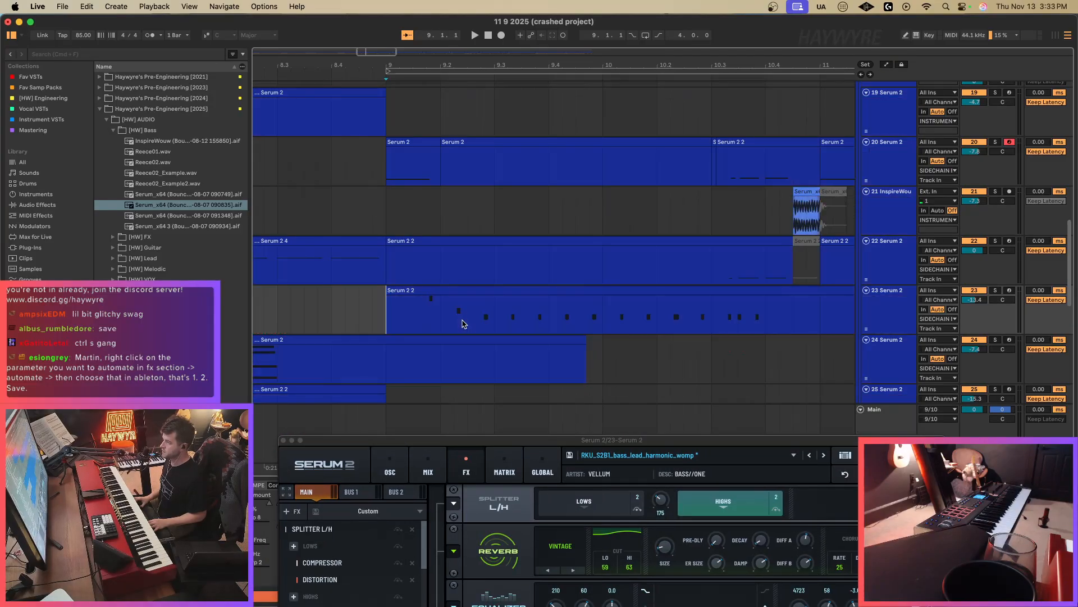
{"action": "key", "text": "space"}
{"action": "left_click_drag", "start_coordinate": [823, 441], "coordinate": [912, 389]}
{"action": "key", "text": "a"}
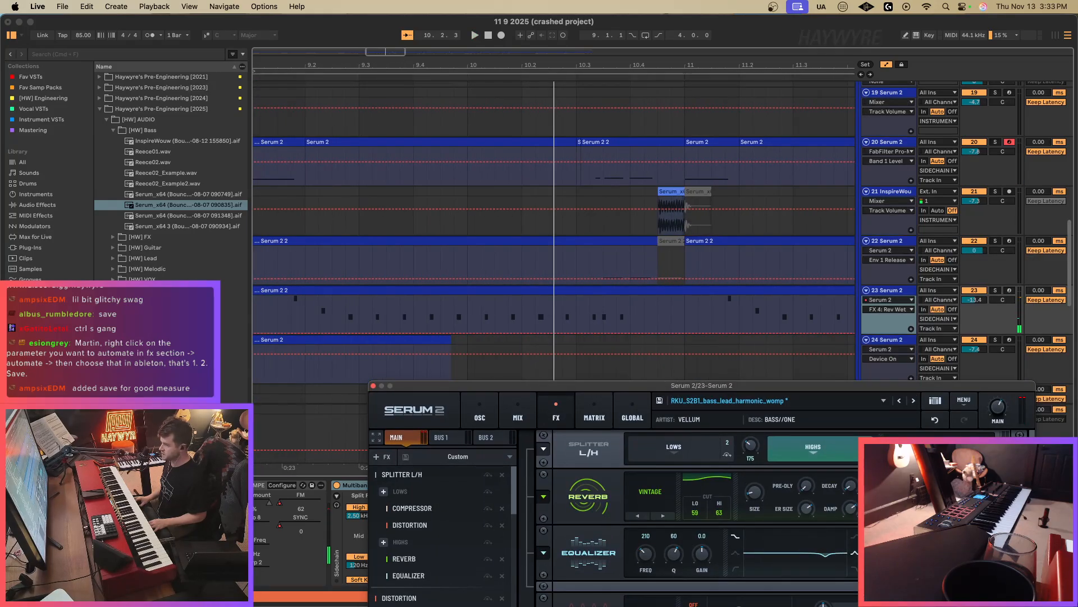
Switch track 23's automation lane to Serum 2's SYNC macro.
{"action": "left_click_drag", "start_coordinate": [842, 388], "coordinate": [852, 113]}
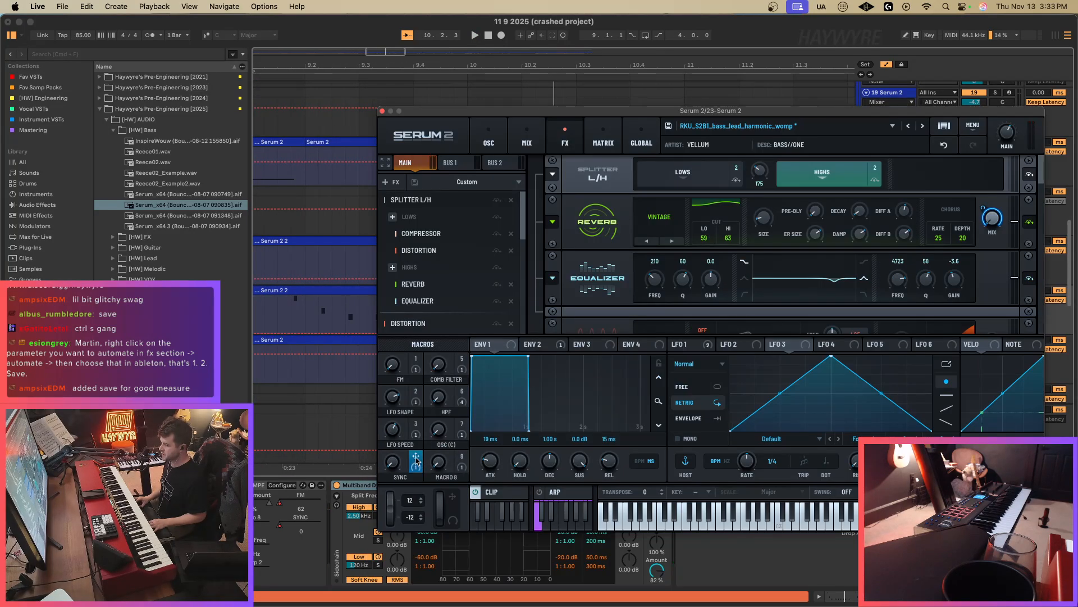
{"action": "left_click_drag", "start_coordinate": [476, 115], "coordinate": [677, 522]}
{"action": "right_click", "coordinate": [285, 531]}
{"action": "left_click", "coordinate": [317, 464]}
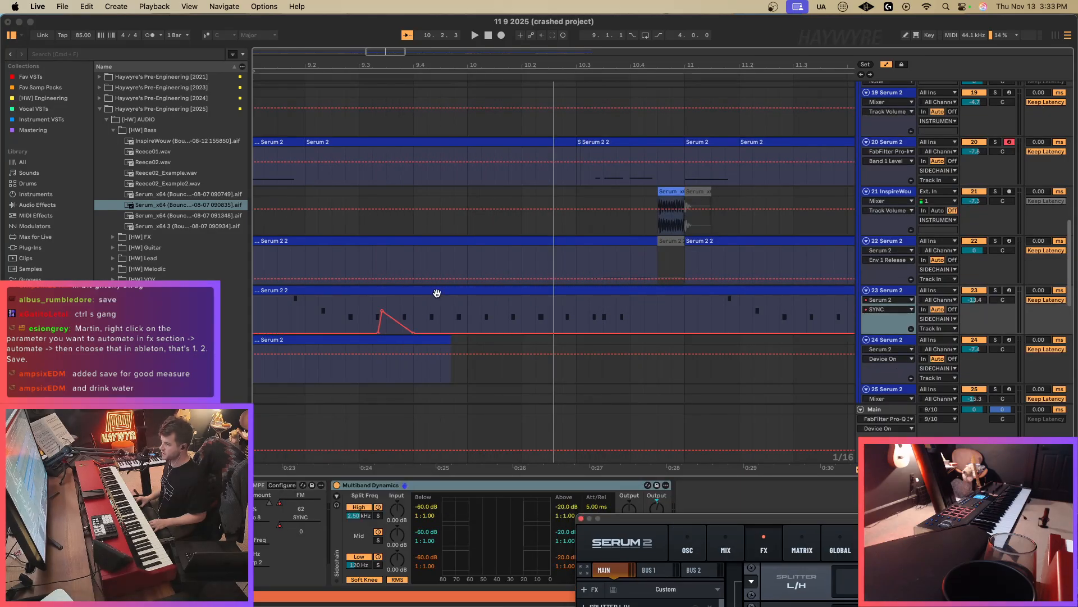
{"action": "left_click_drag", "start_coordinate": [379, 51], "coordinate": [373, 51]}
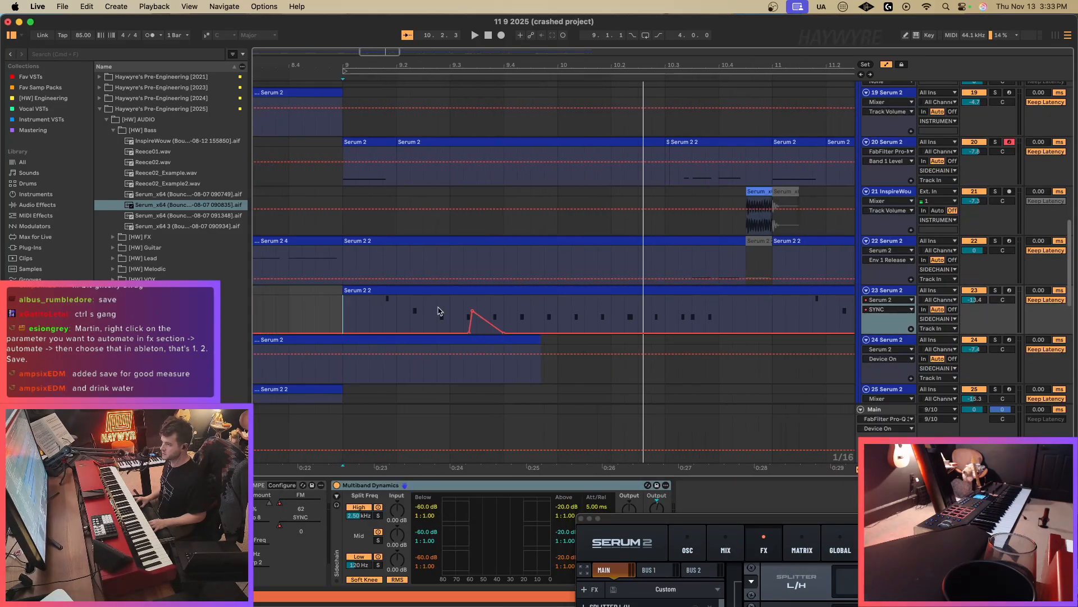
Move the SYNC ramp on track 23 one beat earlier, to just after 9.2, and play from bar 9.
{"action": "left_click_drag", "start_coordinate": [464, 311], "coordinate": [505, 307]}
{"action": "left_click", "coordinate": [387, 316]}
{"action": "left_click", "coordinate": [418, 322]}
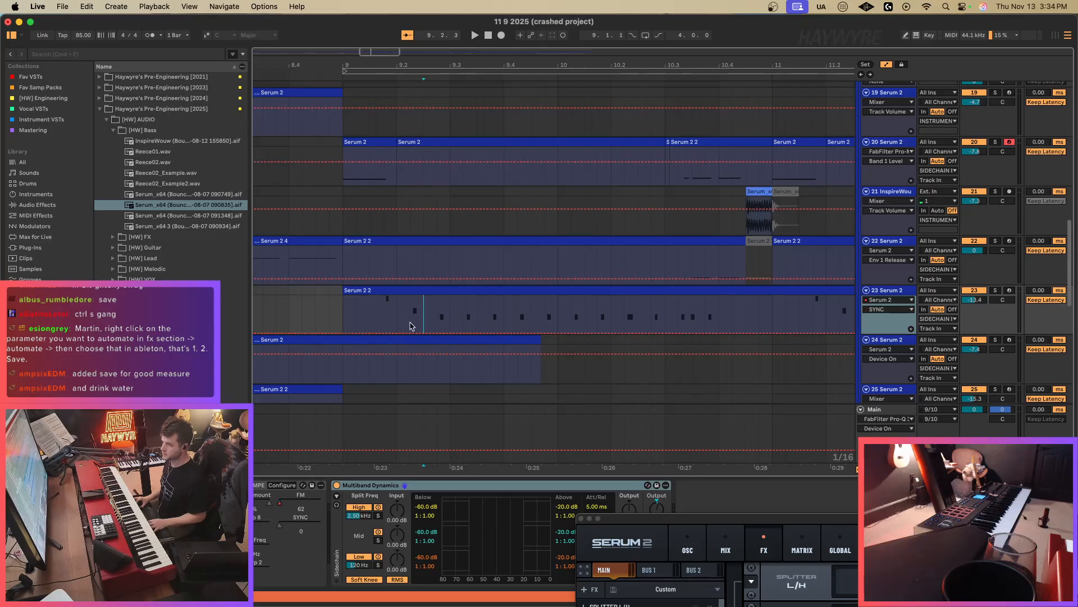
{"action": "left_click", "coordinate": [413, 323]}
{"action": "key", "text": "super+v"}
{"action": "left_click", "coordinate": [383, 317]}
{"action": "left_click", "coordinate": [349, 318]}
{"action": "left_click", "coordinate": [345, 318]}
{"action": "key", "text": "space"}
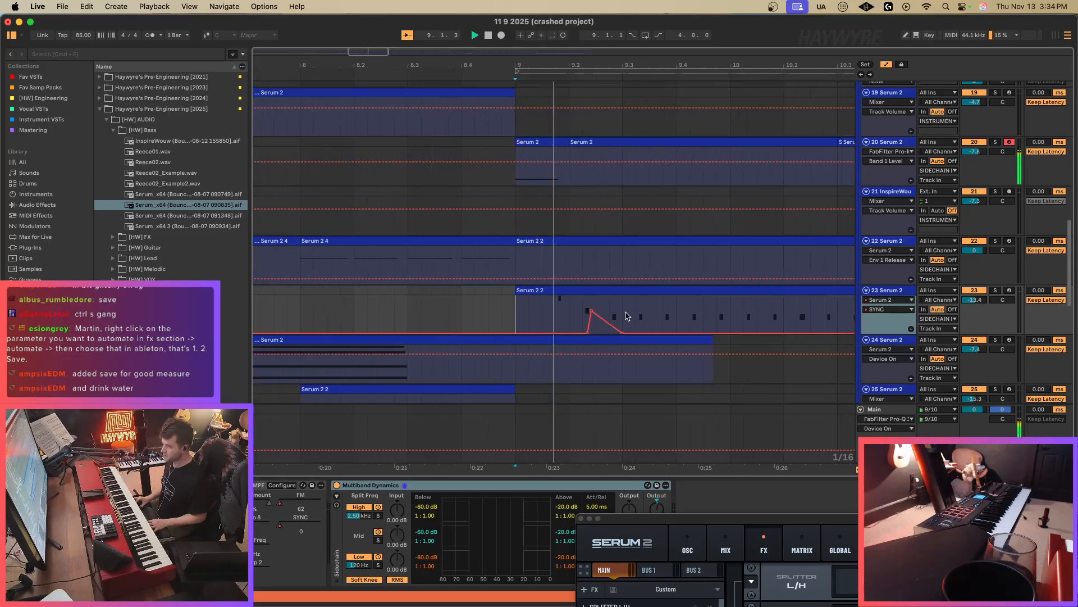
Paste copies of the SYNC ramp just after 9.4 and 10.2 on track 23 during playback.
{"action": "left_click", "coordinate": [677, 316]}
{"action": "key", "text": "super+v"}
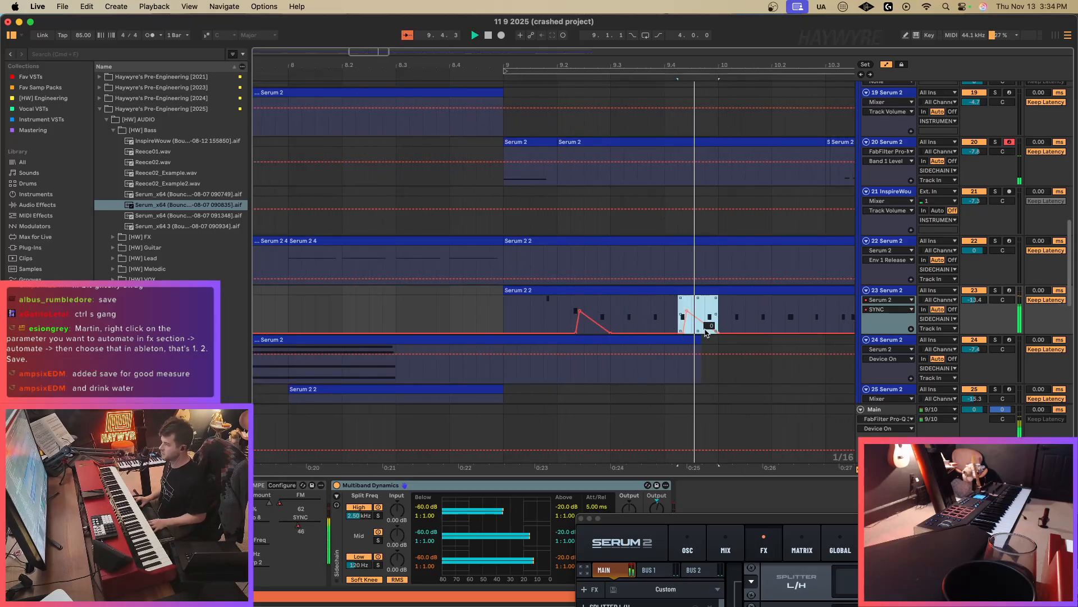
{"action": "left_click", "coordinate": [786, 317]}
{"action": "key", "text": "super+v"}
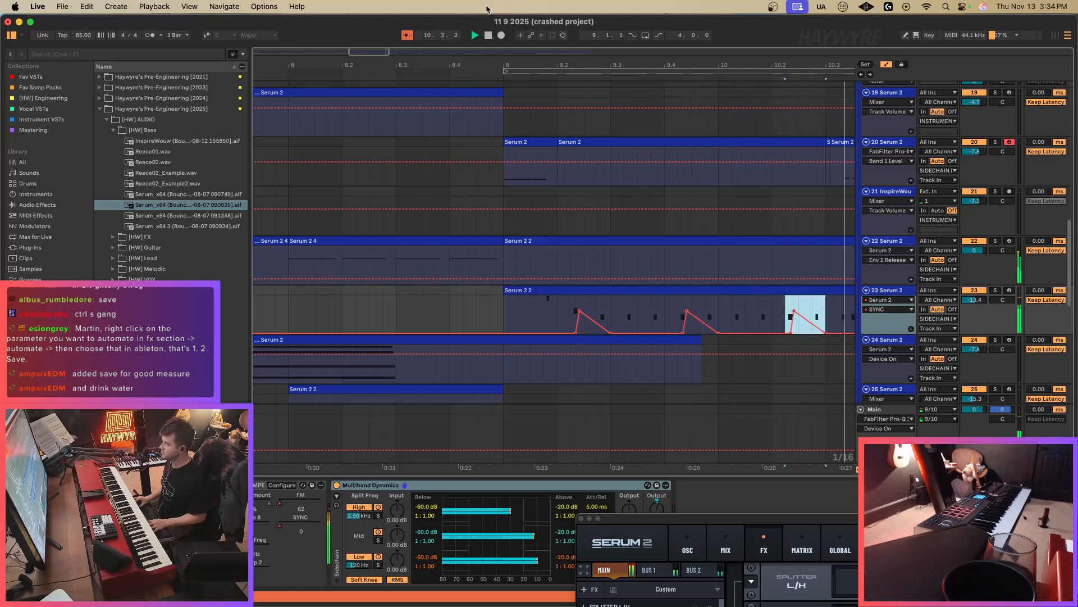
Duplicate the SYNC automation of bars 9 and 10 on track 23 into bars 11 and 12.
{"action": "left_click_drag", "start_coordinate": [378, 66], "coordinate": [292, 42]}
{"action": "left_click_drag", "start_coordinate": [678, 308], "coordinate": [389, 312]}
{"action": "key", "text": "super+d"}
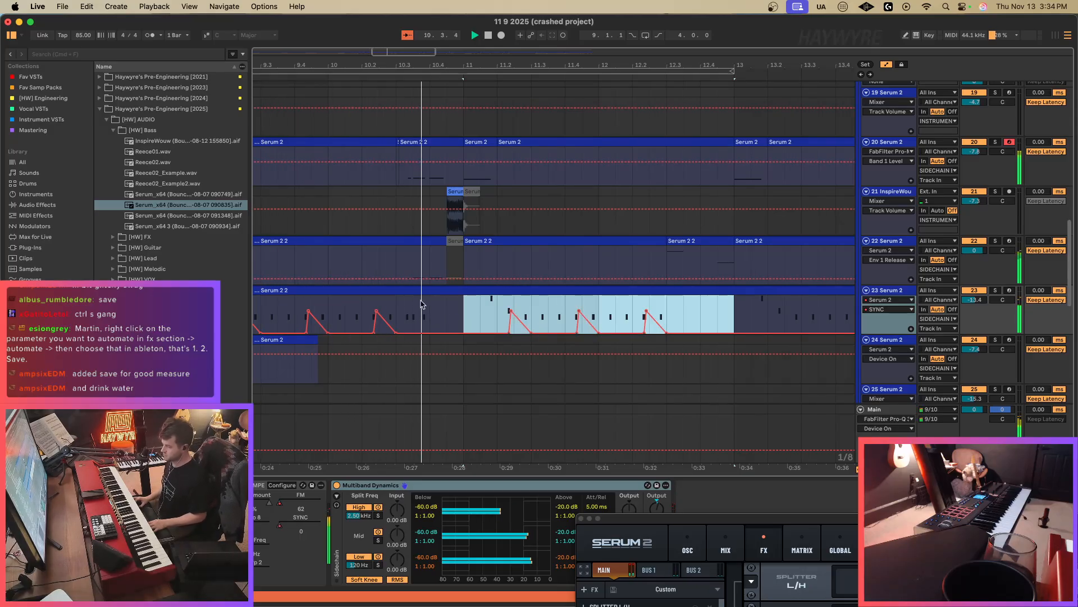
{"action": "left_click", "coordinate": [445, 314]}
{"action": "left_click_drag", "start_coordinate": [695, 519], "coordinate": [673, 486]}
{"action": "left_click_drag", "start_coordinate": [399, 53], "coordinate": [398, 35]}
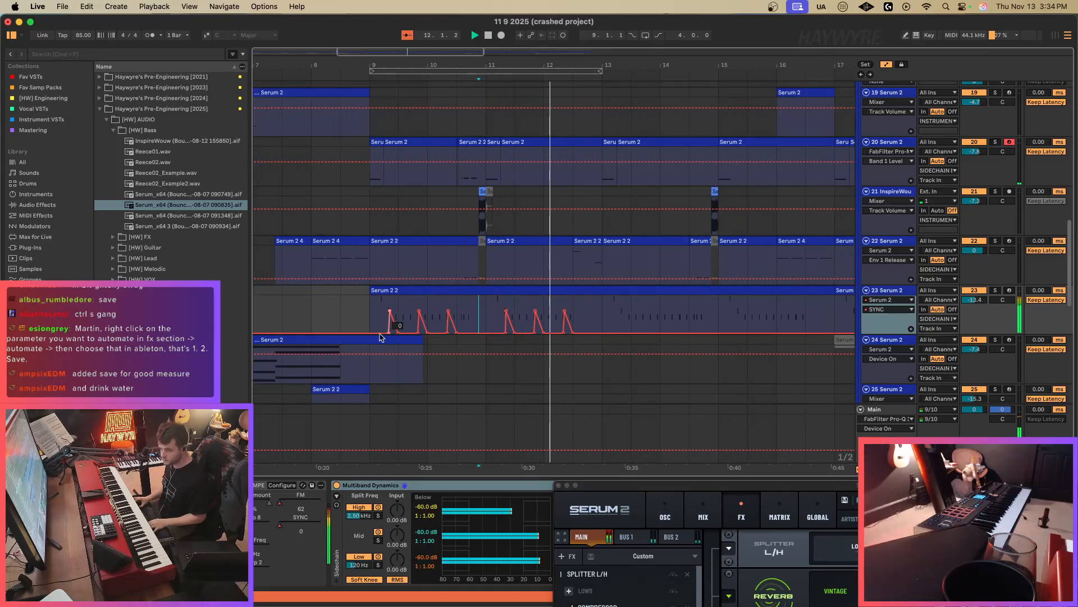
Hide the arrangement's automation and play from 12.3 at the start of track 22's fill clip.
{"action": "key", "text": "a"}
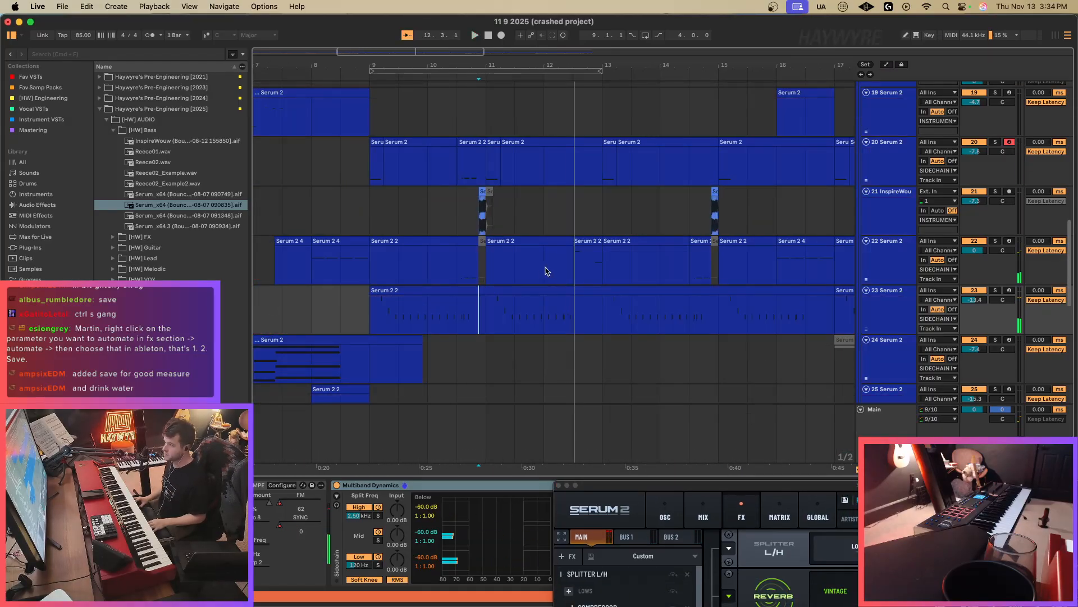
{"action": "left_click", "coordinate": [504, 262]}
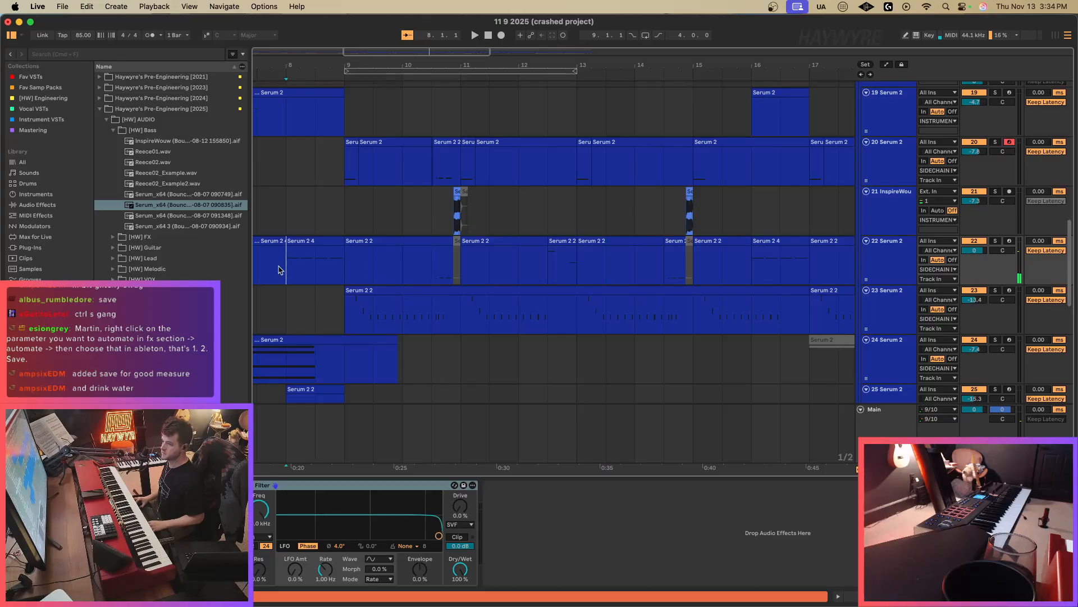
{"action": "left_click", "coordinate": [544, 269]}
{"action": "key", "text": "space"}
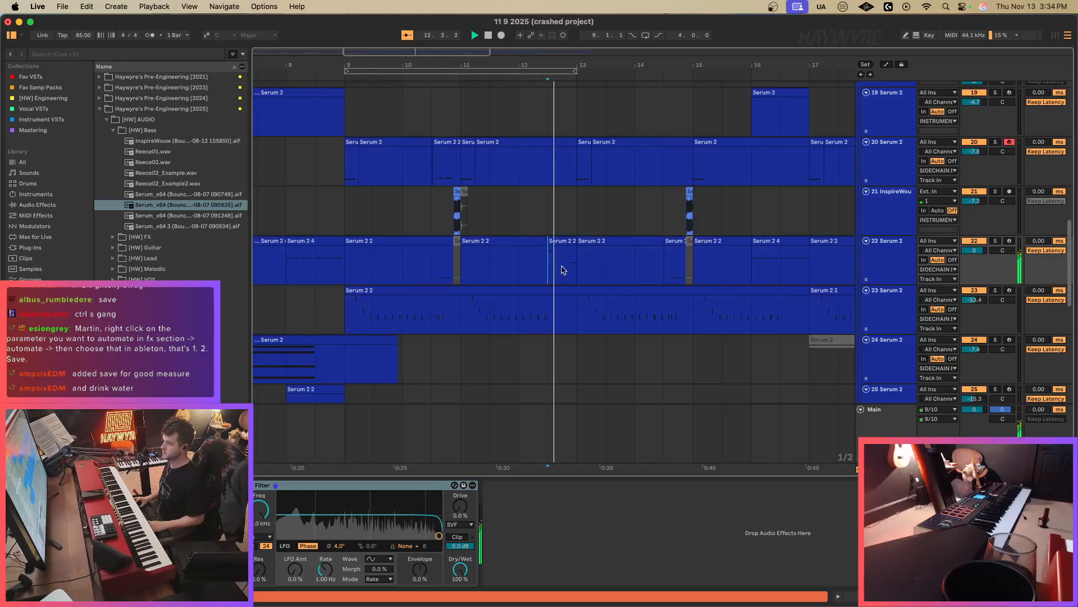
Paste the copied fill clip at 12.4 on track 22 and extend the following clip back to start at bar 13.
{"action": "key", "text": "super+1"}
{"action": "key", "text": "space"}
{"action": "left_click", "coordinate": [558, 276]}
{"action": "key", "text": "super+v"}
{"action": "key", "text": "space"}
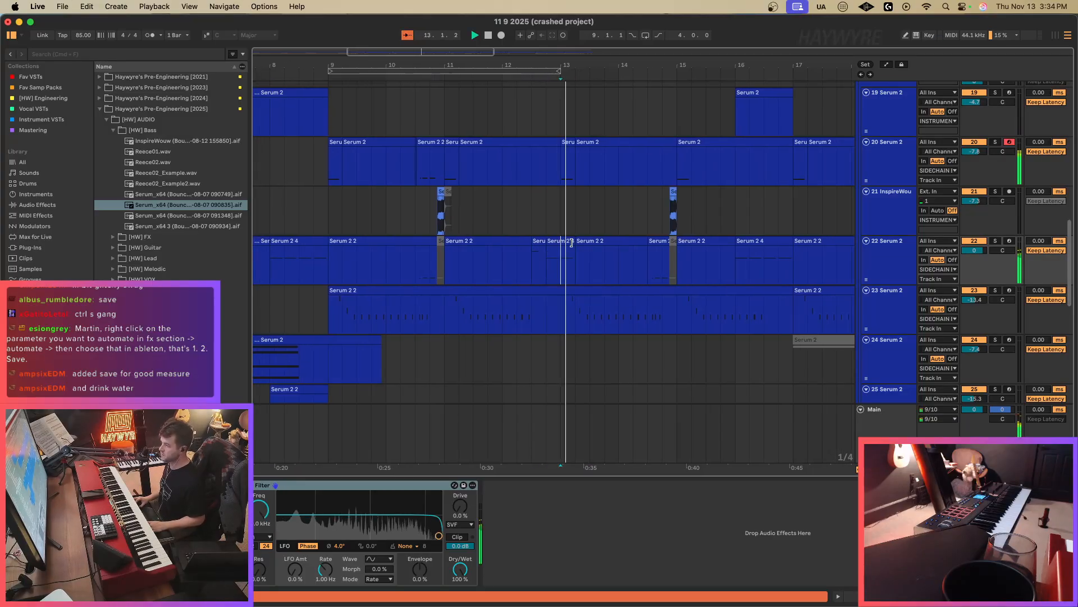
{"action": "left_click", "coordinate": [575, 240]}
{"action": "left_click_drag", "start_coordinate": [575, 241], "coordinate": [562, 240]}
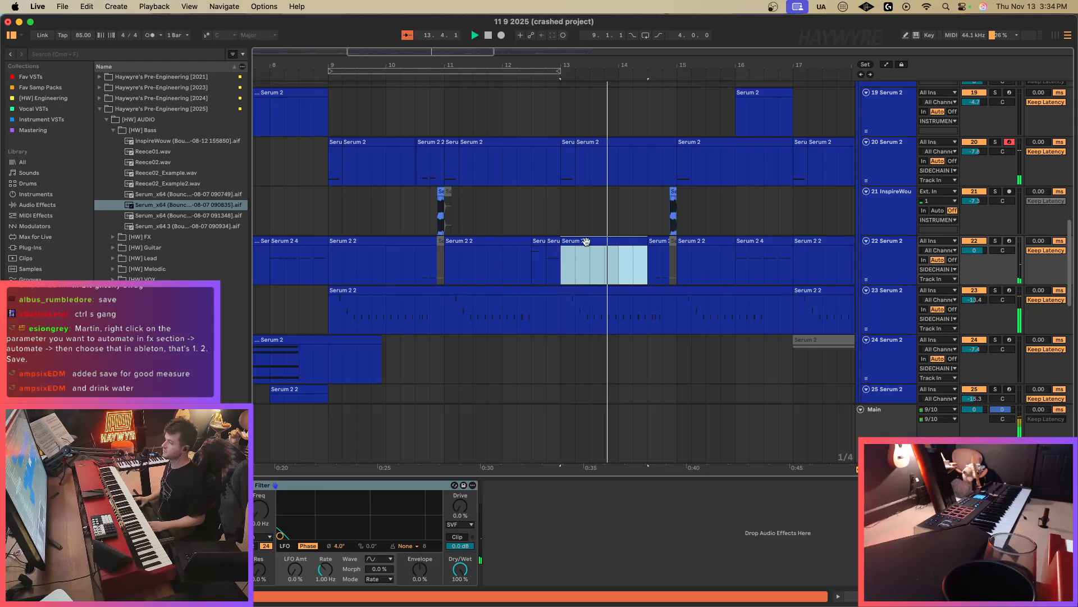
{"action": "left_click", "coordinate": [546, 264]}
{"action": "left_click", "coordinate": [650, 269]}
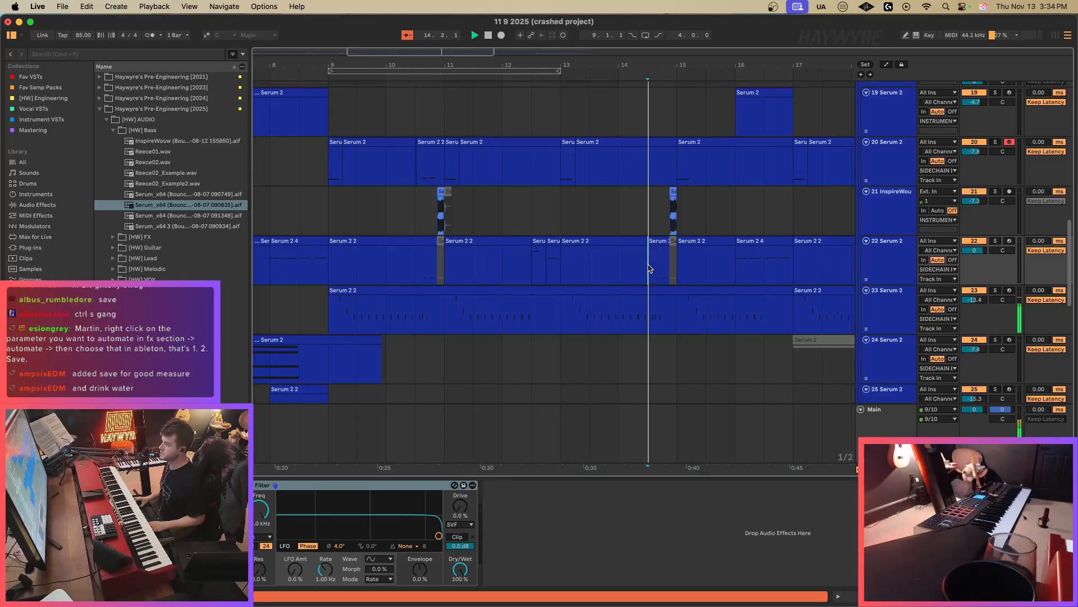
Show automation and copy track 23's SYNC ramps from bars 9 and 10 into bars 13 and 14.
{"action": "scroll", "coordinate": [685, 317], "scroll_direction": "down", "scroll_amount": 3}
{"action": "key", "text": "a"}
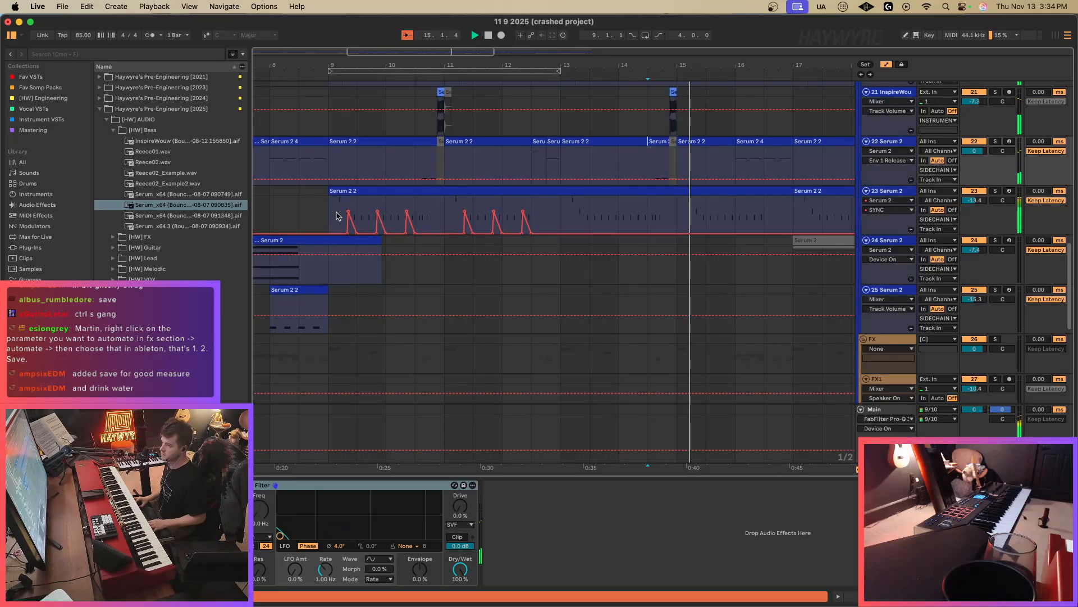
{"action": "left_click_drag", "start_coordinate": [330, 219], "coordinate": [446, 222]}
{"action": "left_click_drag", "start_coordinate": [459, 185], "coordinate": [511, 360]}
{"action": "left_click", "coordinate": [662, 208]}
{"action": "key", "text": "super+z"}
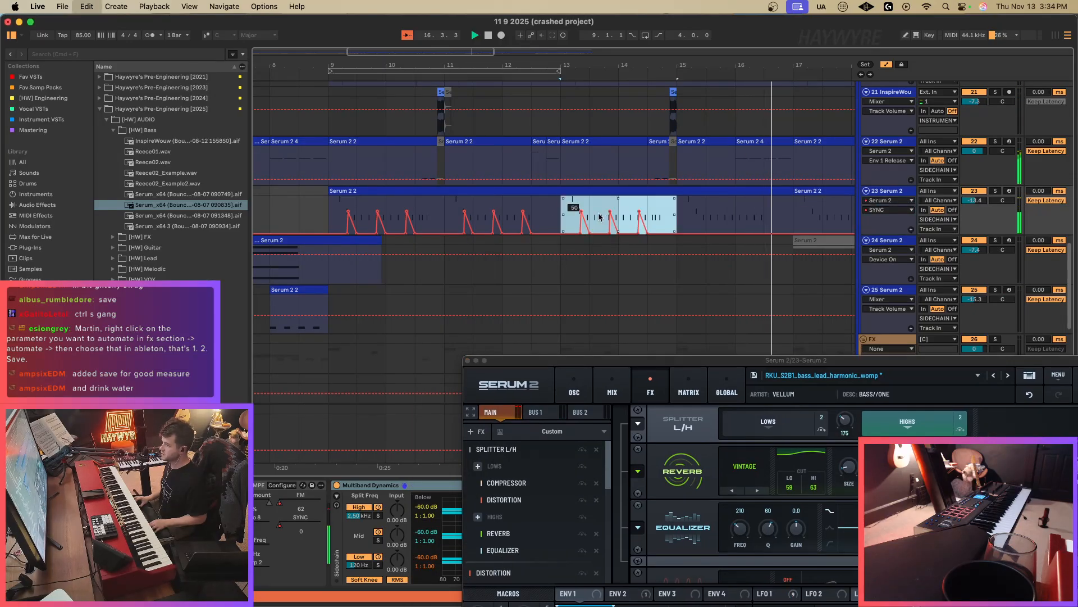
Repeat the SYNC automation of bars 13 and 14 on track 23 through bar 24.
{"action": "left_click_drag", "start_coordinate": [563, 212], "coordinate": [679, 213]}
{"action": "key", "text": "super+d"}
{"action": "key", "text": "super+d"}
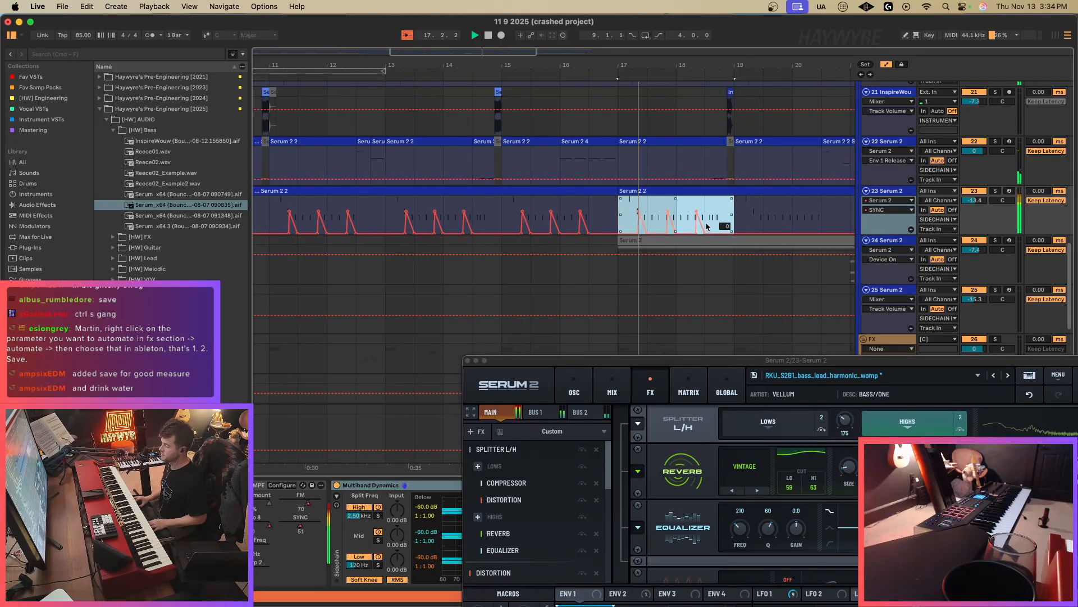
{"action": "key", "text": "super+d"}
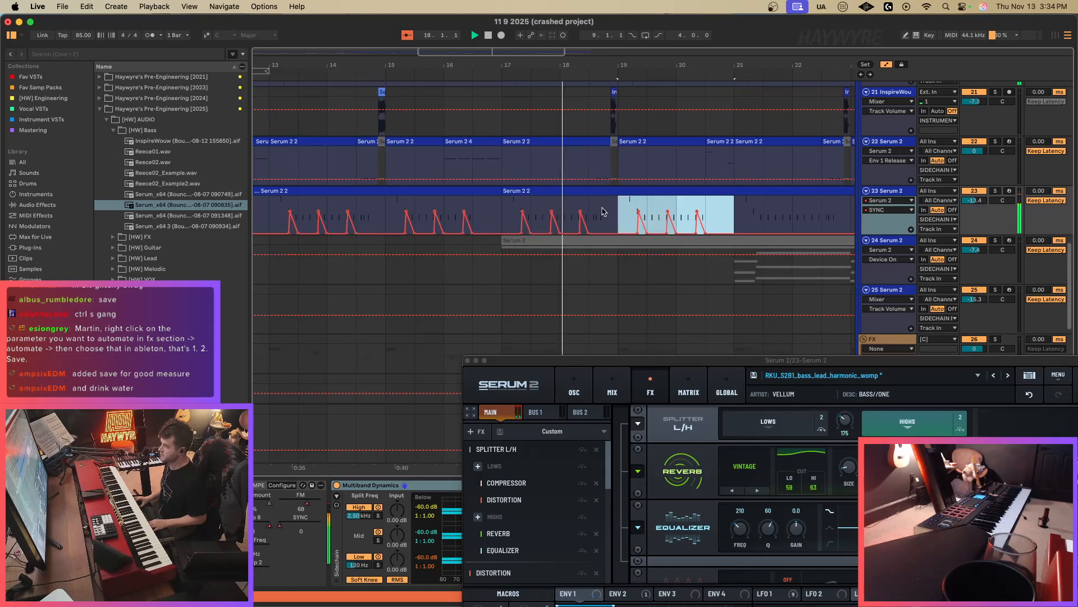
{"action": "key", "text": "super+d"}
{"action": "key", "text": "super+d"}
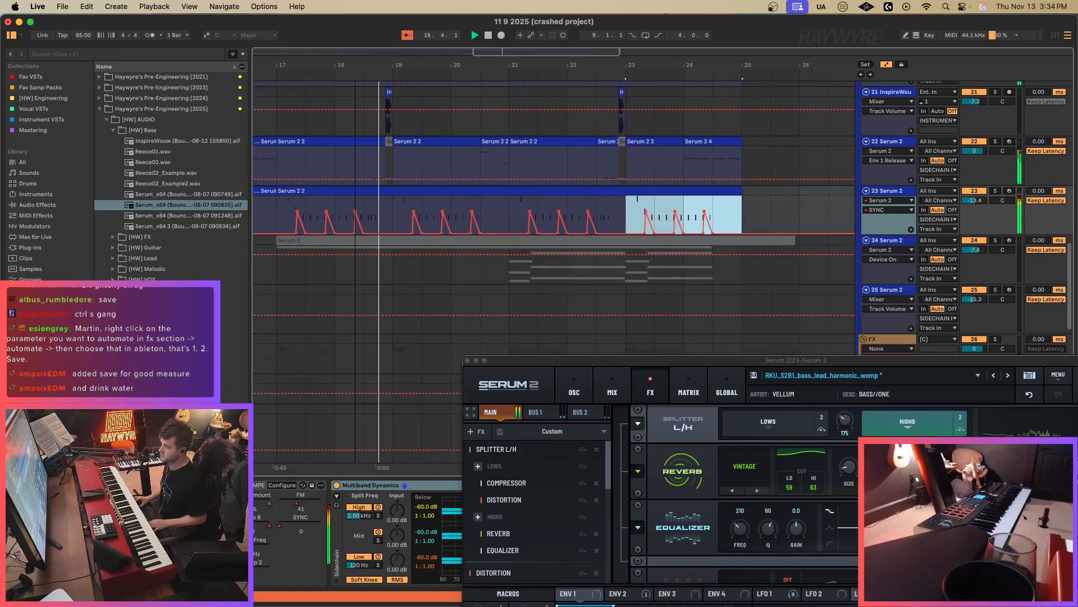
Set the start position at bar 19 on track 23, view the whole ramp sequence and close the Serum 2 window.
{"action": "key", "text": "minus"}
{"action": "key", "text": "plus"}
{"action": "key", "text": "a"}
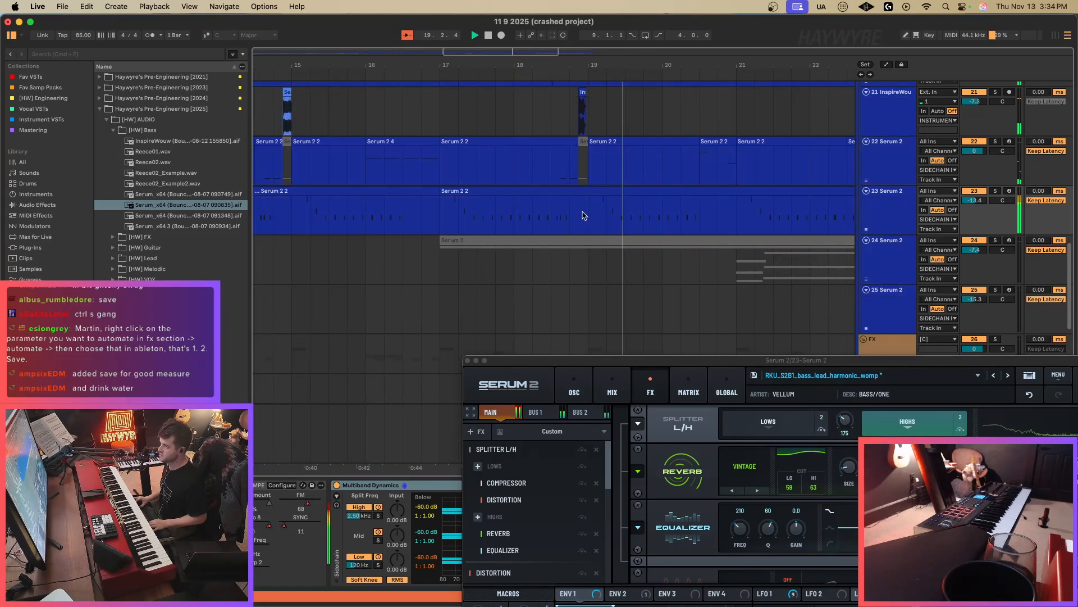
{"action": "left_click", "coordinate": [582, 213]}
{"action": "key", "text": "a"}
{"action": "left_click_drag", "start_coordinate": [330, 65], "coordinate": [331, 51]}
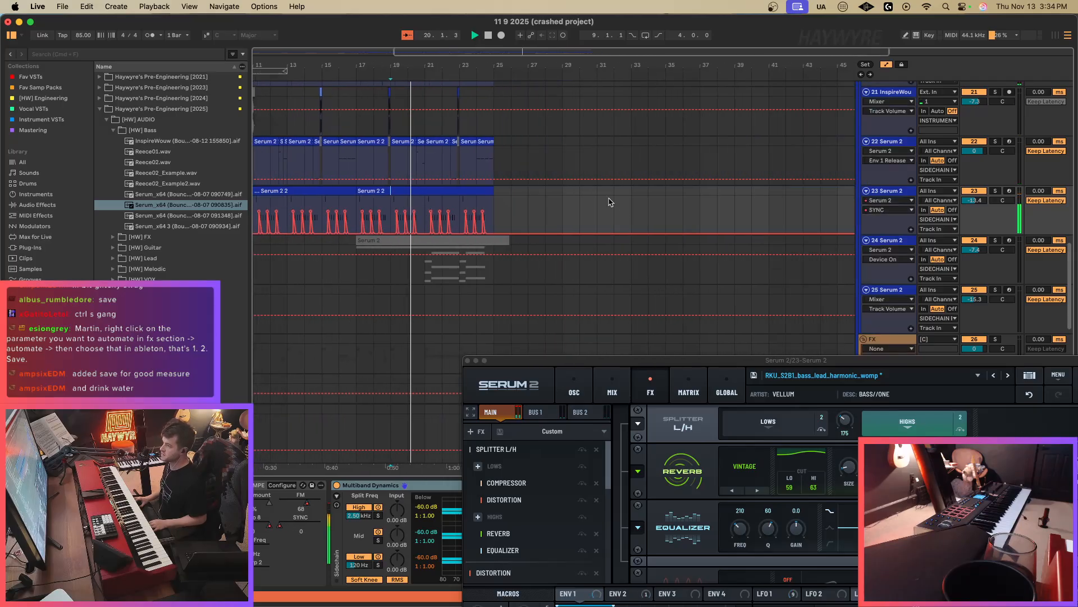
{"action": "left_click", "coordinate": [468, 360]}
Copy bars 17 to 20 of the MAIN jungle drum track to bar 25 and loop that four-bar section.
{"action": "scroll", "coordinate": [470, 215], "scroll_direction": "up", "scroll_amount": 3}
{"action": "scroll", "coordinate": [469, 215], "scroll_direction": "up", "scroll_amount": 10}
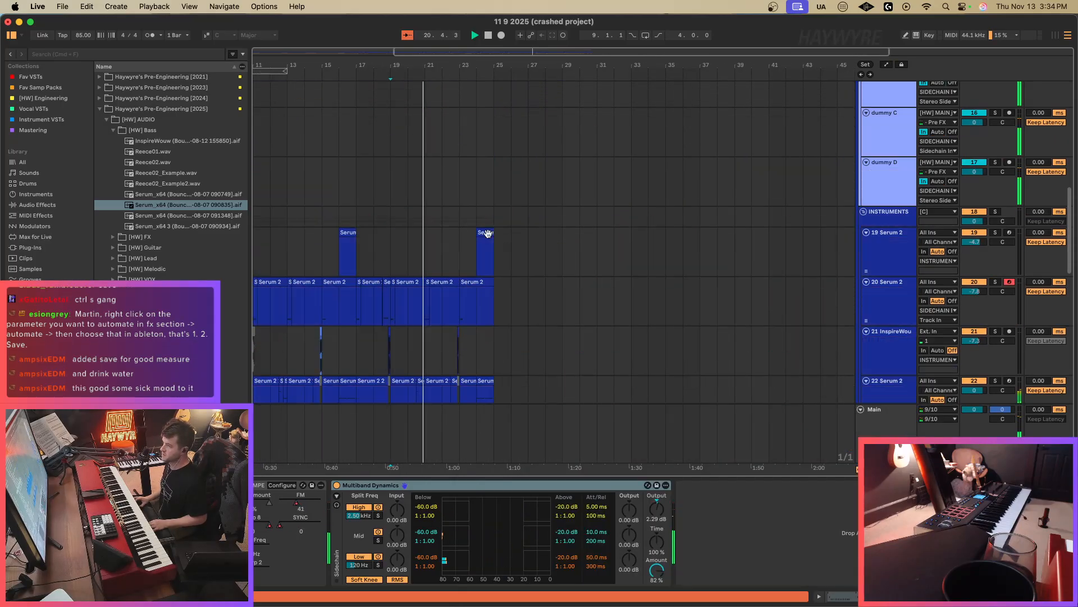
{"action": "left_click_drag", "start_coordinate": [357, 303], "coordinate": [422, 307]}
{"action": "key", "text": "super+d"}
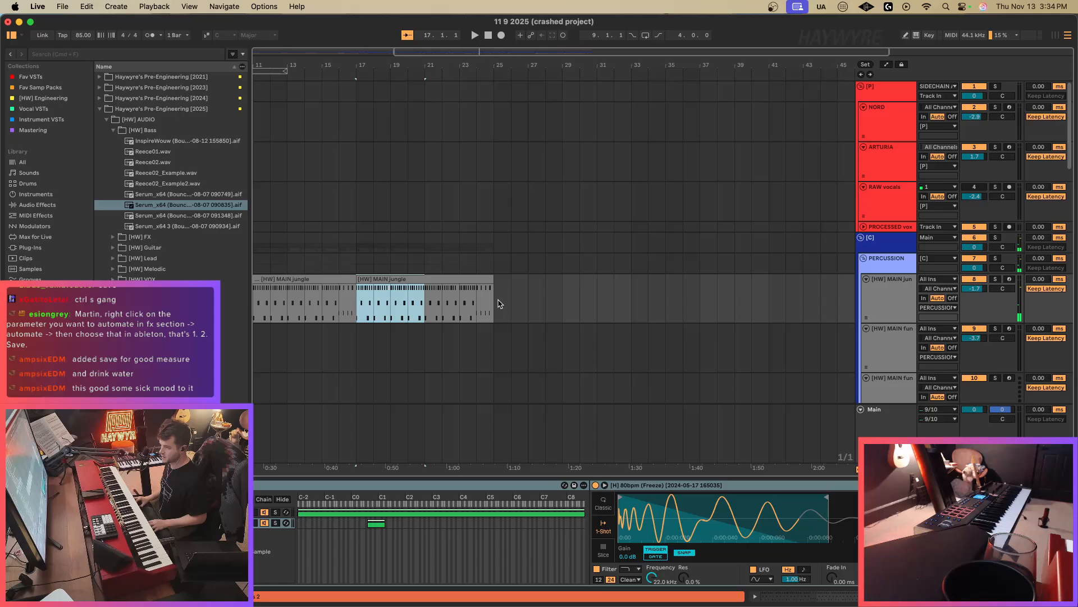
{"action": "key", "text": "super+l"}
Copy bars 17 to 20 of track 23's bass clip to bar 25.
{"action": "scroll", "coordinate": [506, 286], "scroll_direction": "down", "scroll_amount": 10}
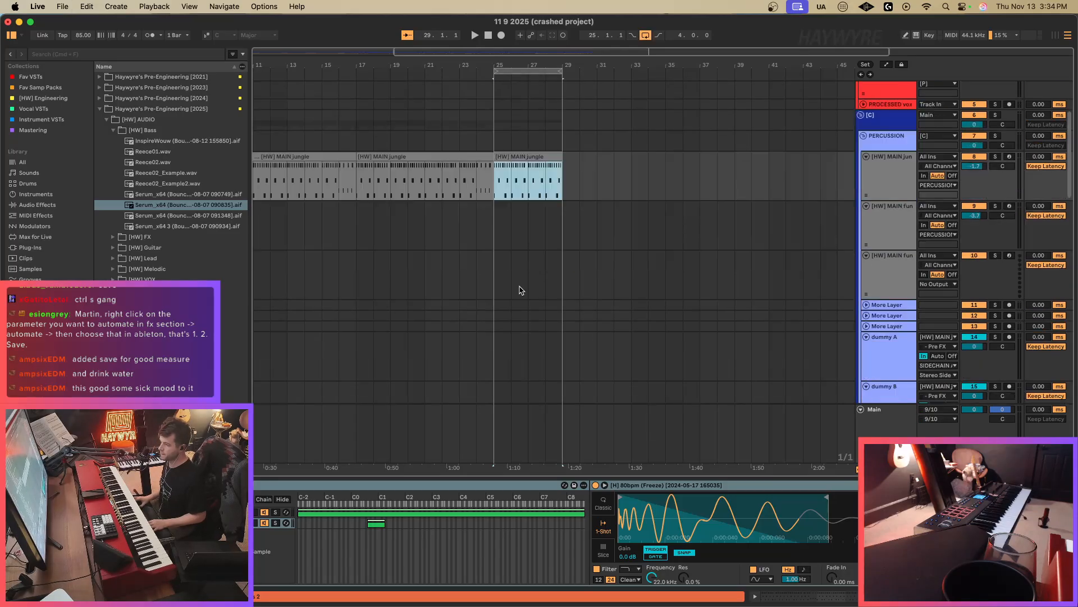
{"action": "left_click", "coordinate": [491, 227]}
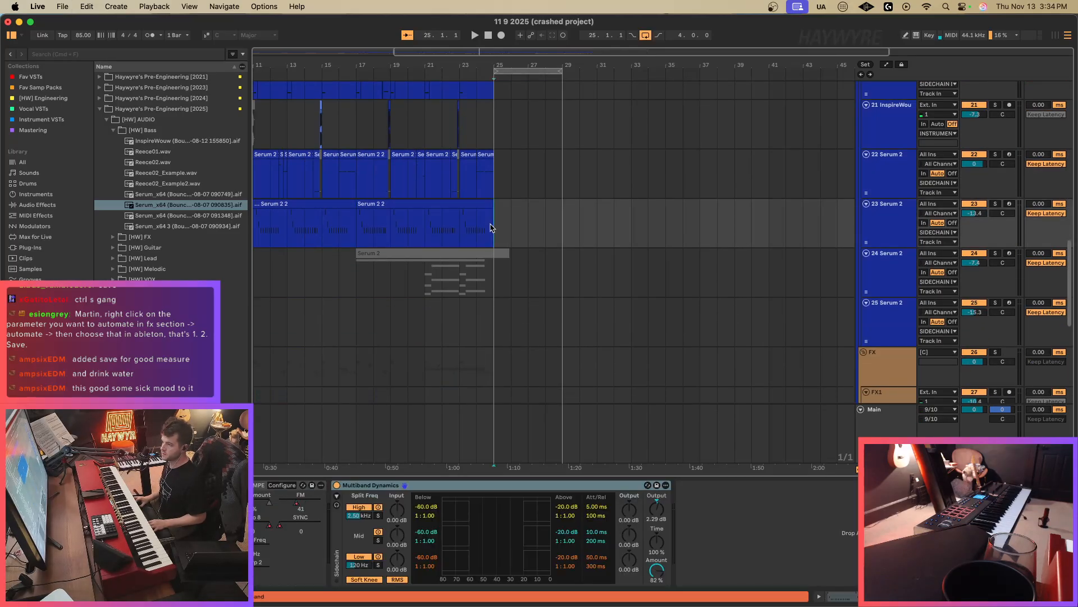
{"action": "left_click_drag", "start_coordinate": [359, 234], "coordinate": [417, 232]}
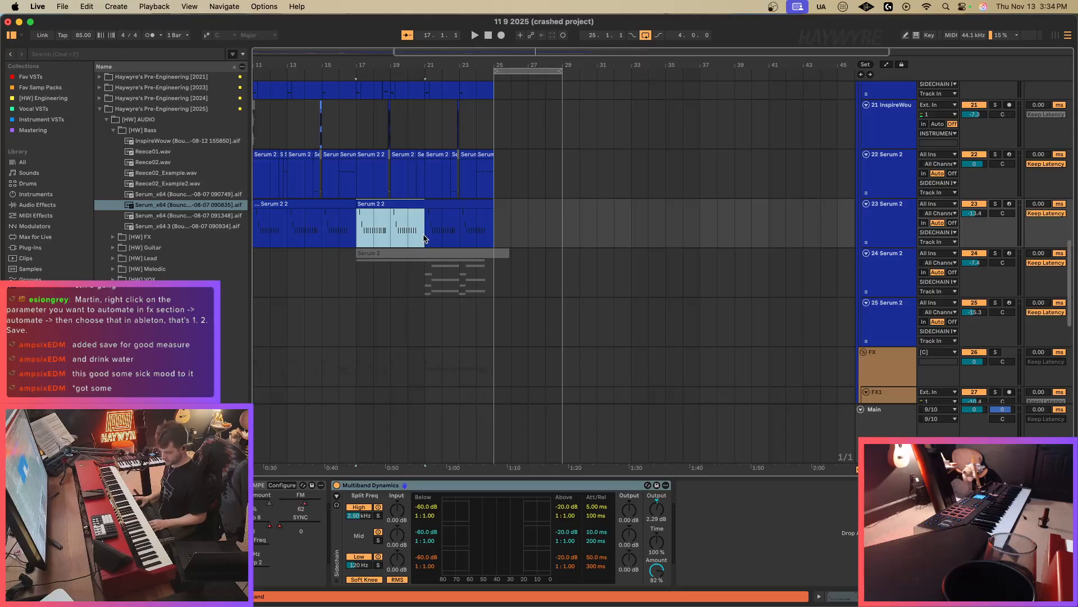
{"action": "left_click", "coordinate": [493, 236]}
{"action": "key", "text": "super+v"}
Show the FM automation on track 23 and lower its curve across bars 25 to 28 during loop playback.
{"action": "key", "text": "a"}
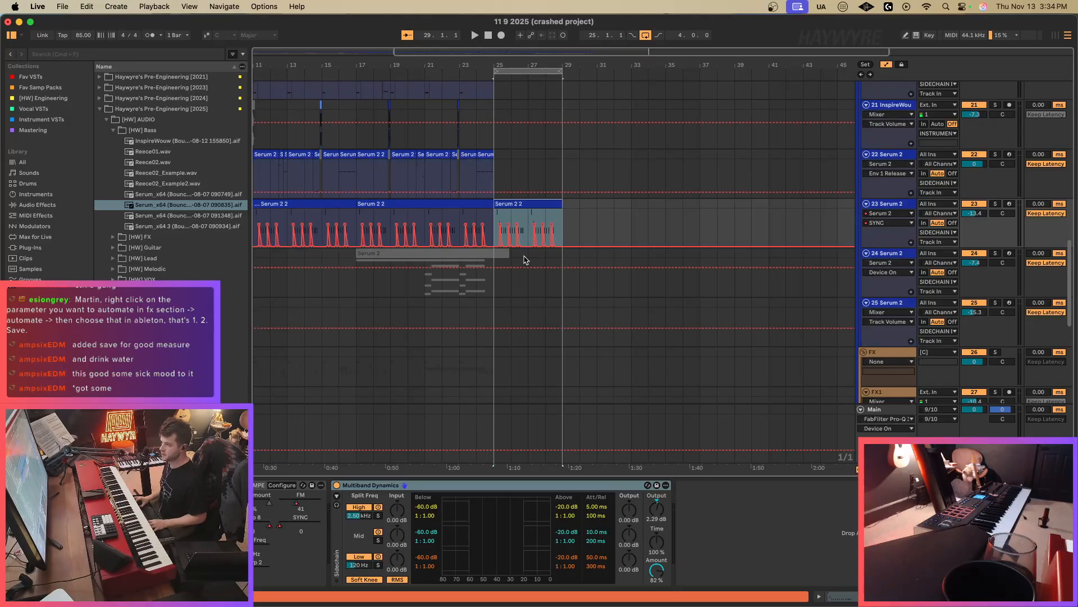
{"action": "right_click", "coordinate": [299, 500]}
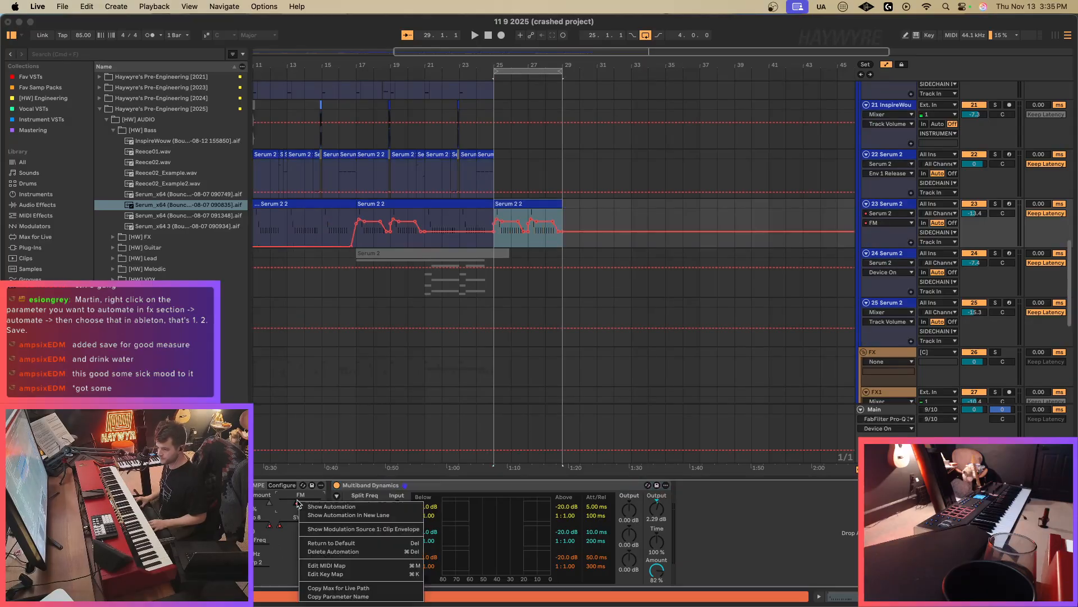
{"action": "left_click", "coordinate": [333, 504]}
{"action": "key", "text": "space"}
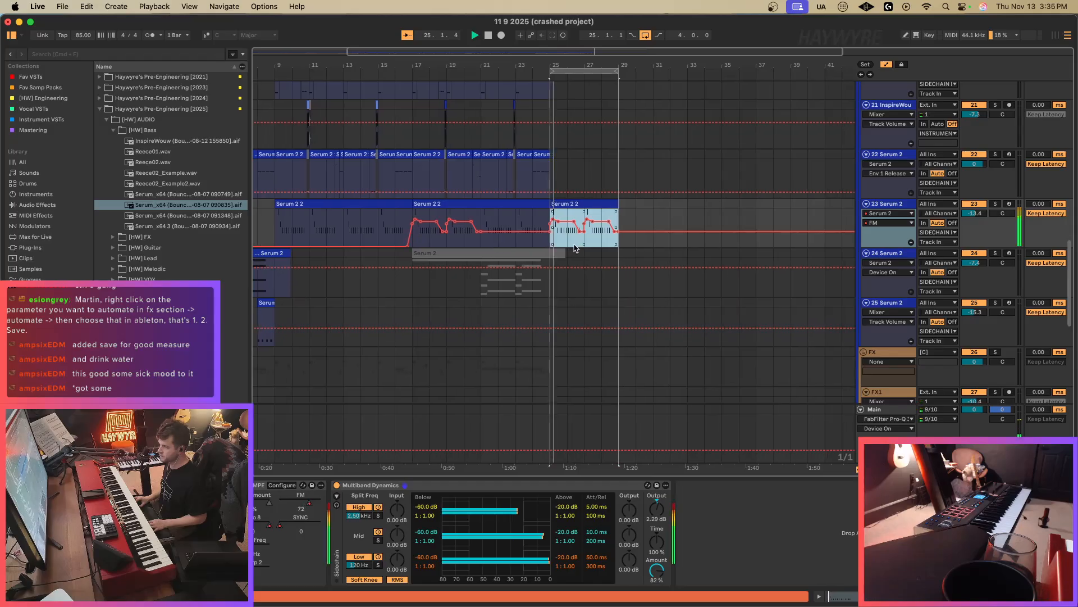
{"action": "left_click_drag", "start_coordinate": [601, 222], "coordinate": [601, 227]}
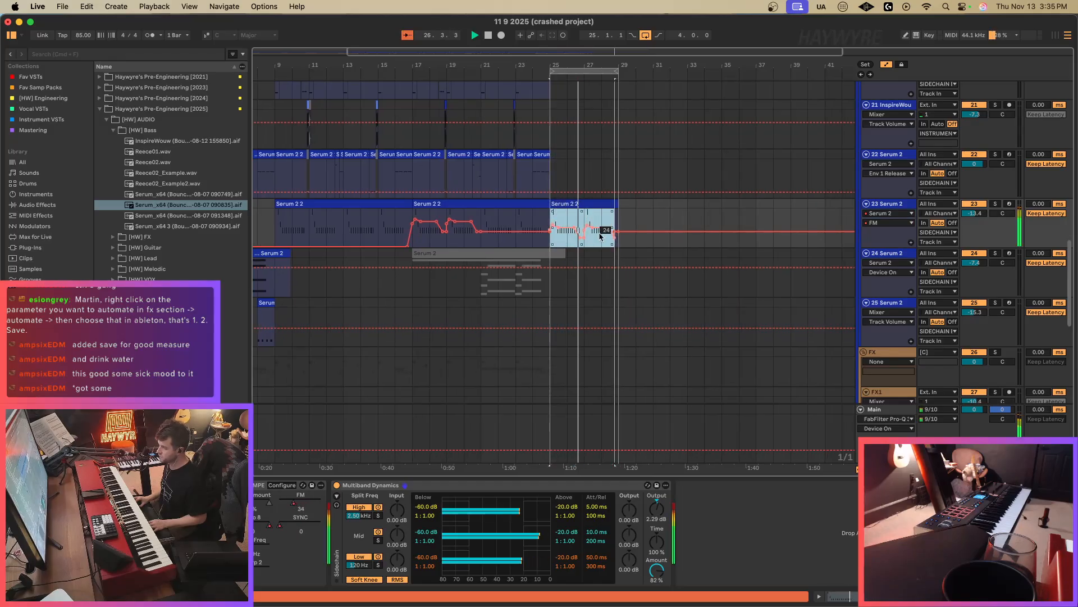
{"action": "key", "text": "space"}
{"action": "left_click_drag", "start_coordinate": [540, 66], "coordinate": [541, 90]}
{"action": "left_click_drag", "start_coordinate": [584, 51], "coordinate": [616, 51]}
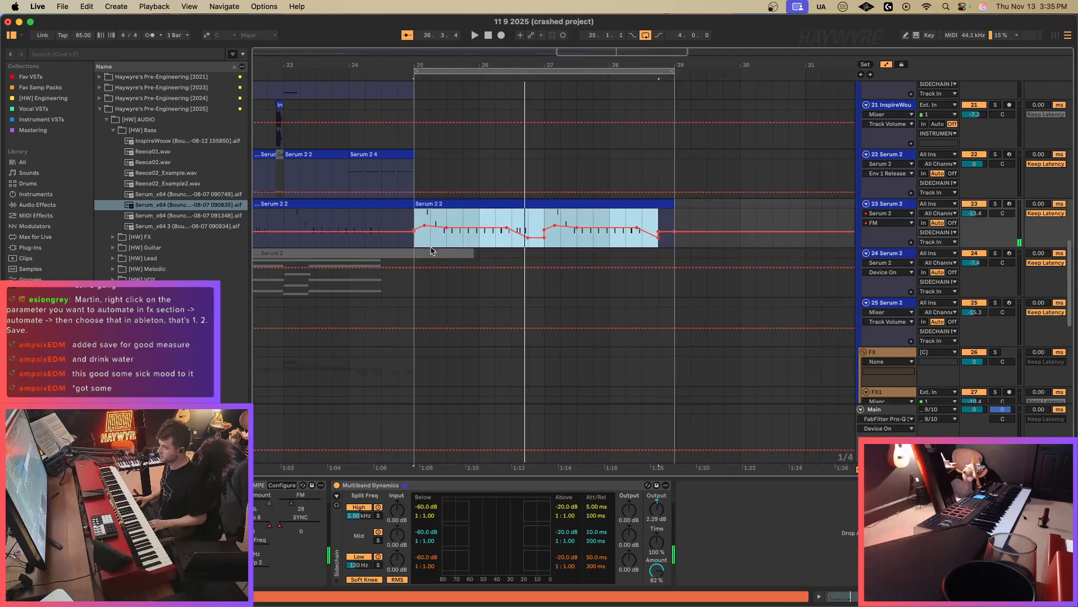
Flatten track 23's FM curve from bar 25 to 27 by raising its first point and deleting the extra breakpoints.
{"action": "left_click", "coordinate": [426, 226]}
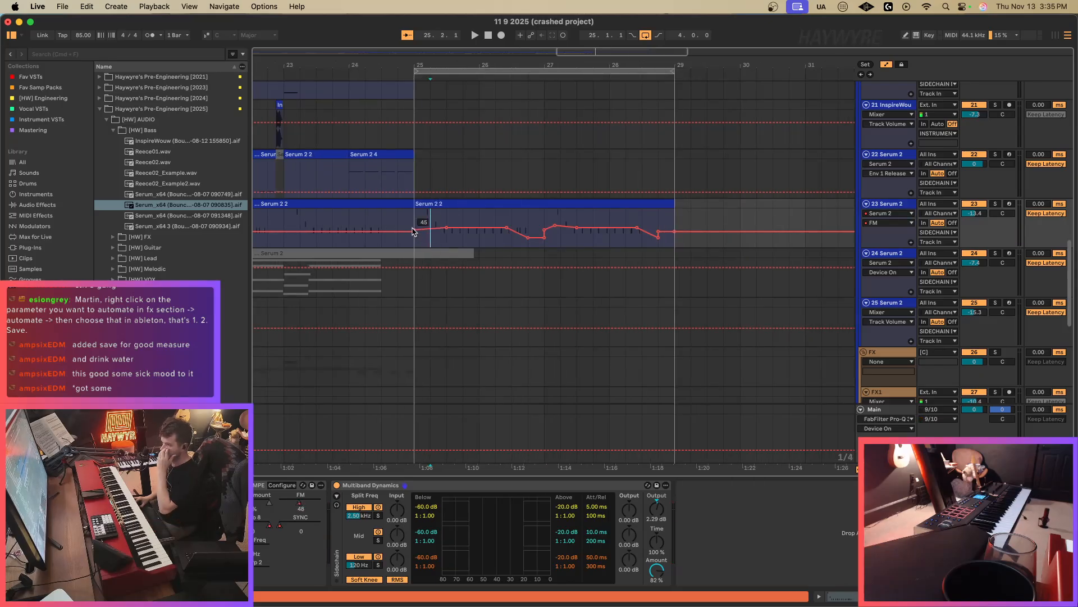
{"action": "left_click_drag", "start_coordinate": [413, 231], "coordinate": [414, 229]}
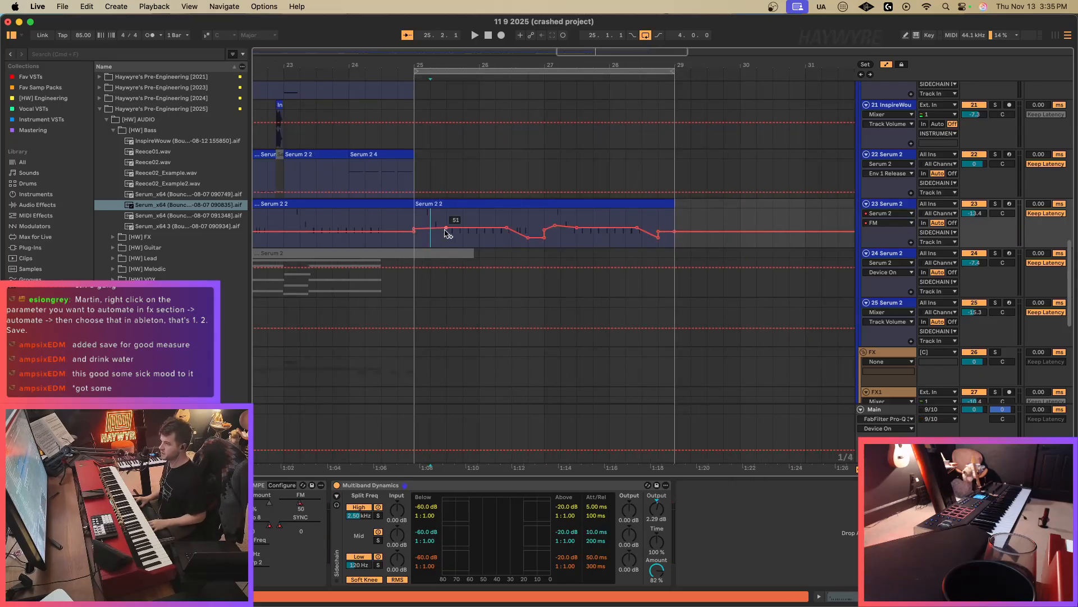
{"action": "left_click", "coordinate": [447, 228]}
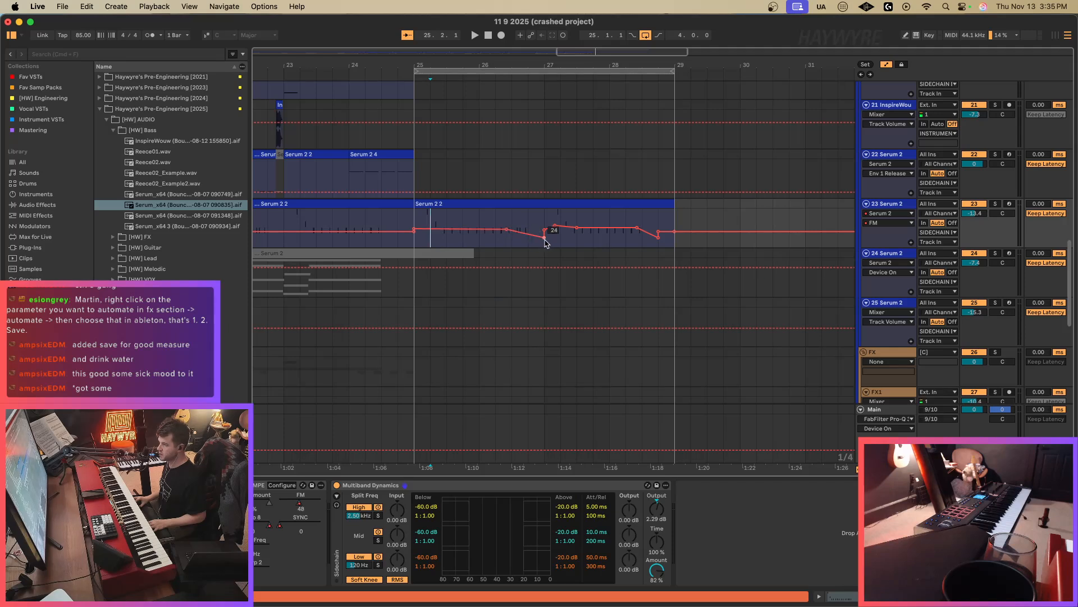
{"action": "left_click", "coordinate": [509, 230]}
{"action": "key", "text": "space"}
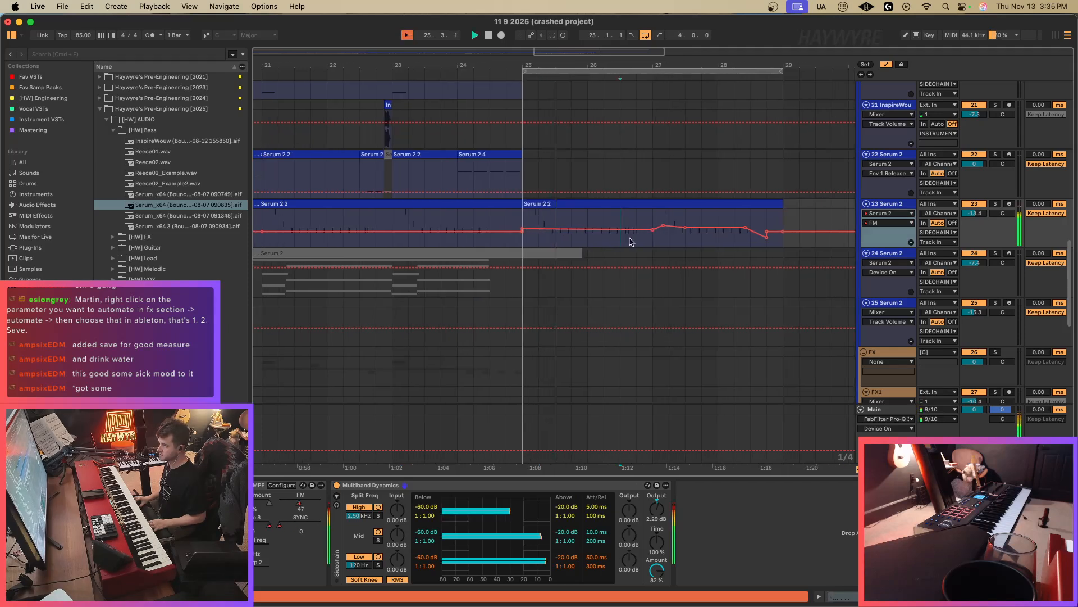
{"action": "left_click_drag", "start_coordinate": [653, 230], "coordinate": [653, 229]}
Delete the FM breakpoints between bars 27 and 29 and raise the end point at bar 29 to about 54.
{"action": "left_click", "coordinate": [664, 226]}
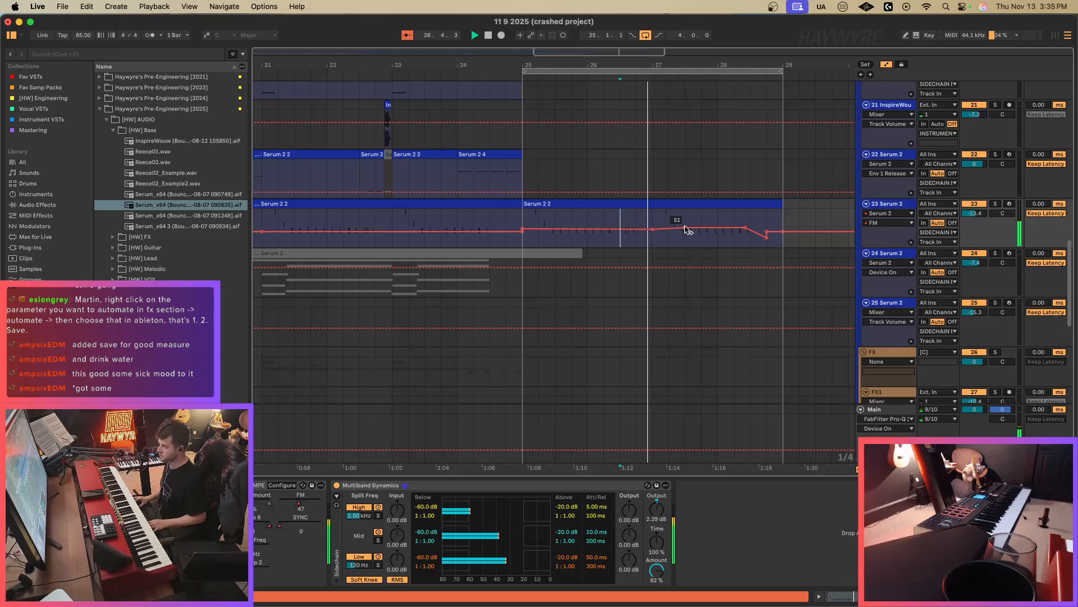
{"action": "left_click", "coordinate": [686, 227]}
{"action": "left_click", "coordinate": [766, 236]}
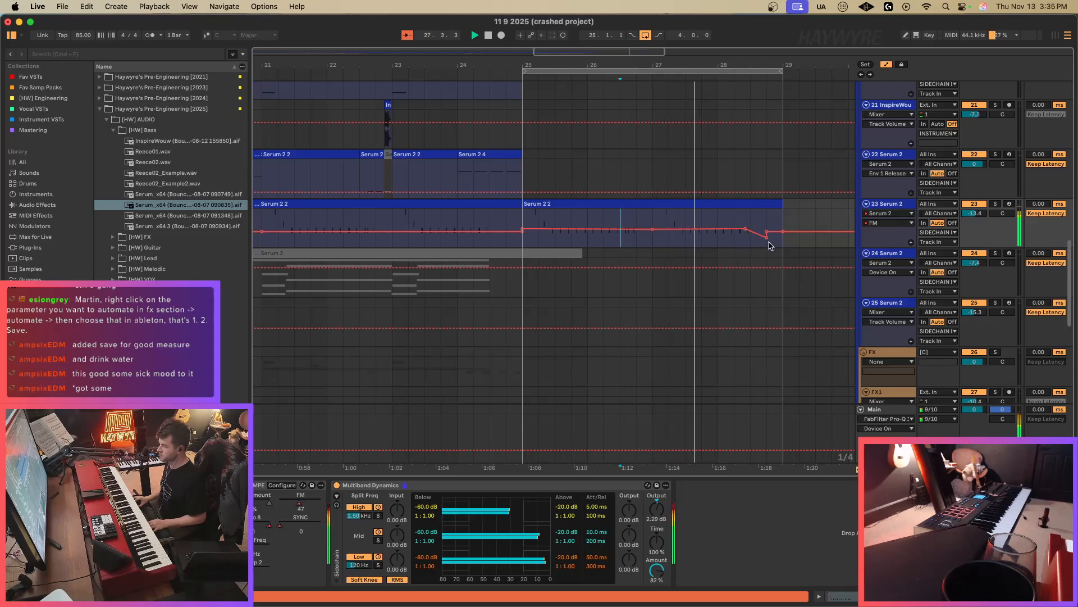
{"action": "left_click", "coordinate": [767, 231]}
{"action": "left_click", "coordinate": [745, 229]}
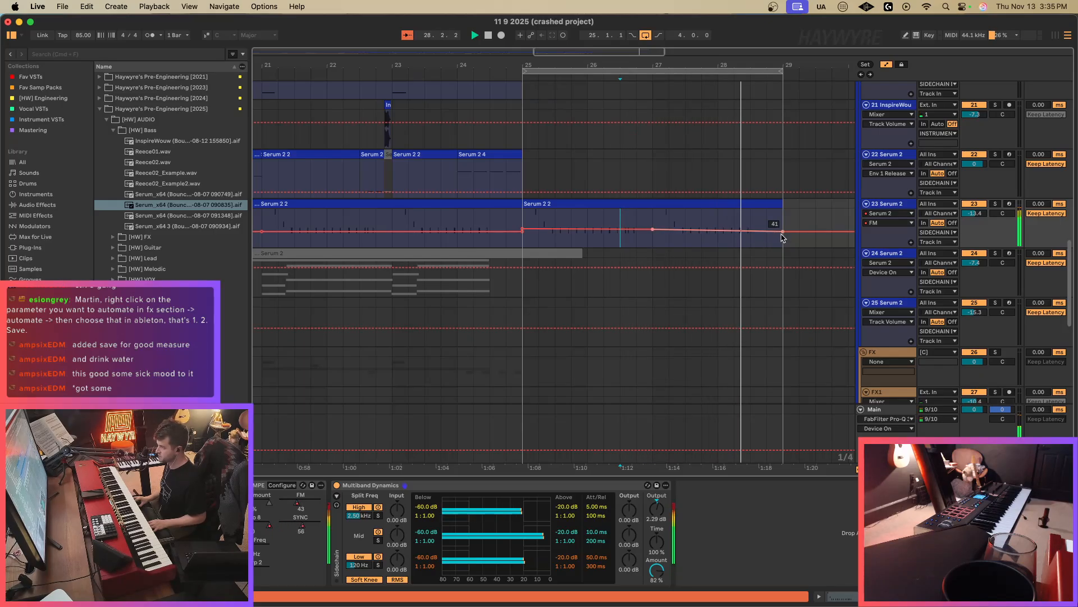
{"action": "left_click_drag", "start_coordinate": [783, 231], "coordinate": [783, 226]}
Play the looped section from 25.3 on track 23 to audition the reshaped FM automation.
{"action": "key", "text": "space"}
{"action": "key", "text": "space"}
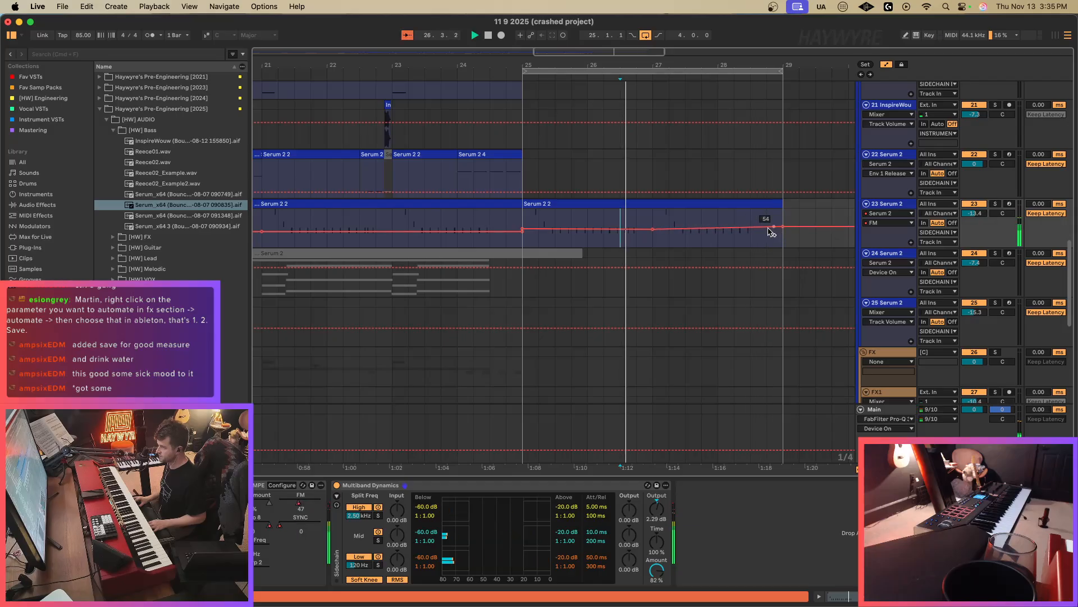
{"action": "left_click", "coordinate": [554, 219]}
{"action": "key", "text": "space"}
{"action": "key", "text": "space"}
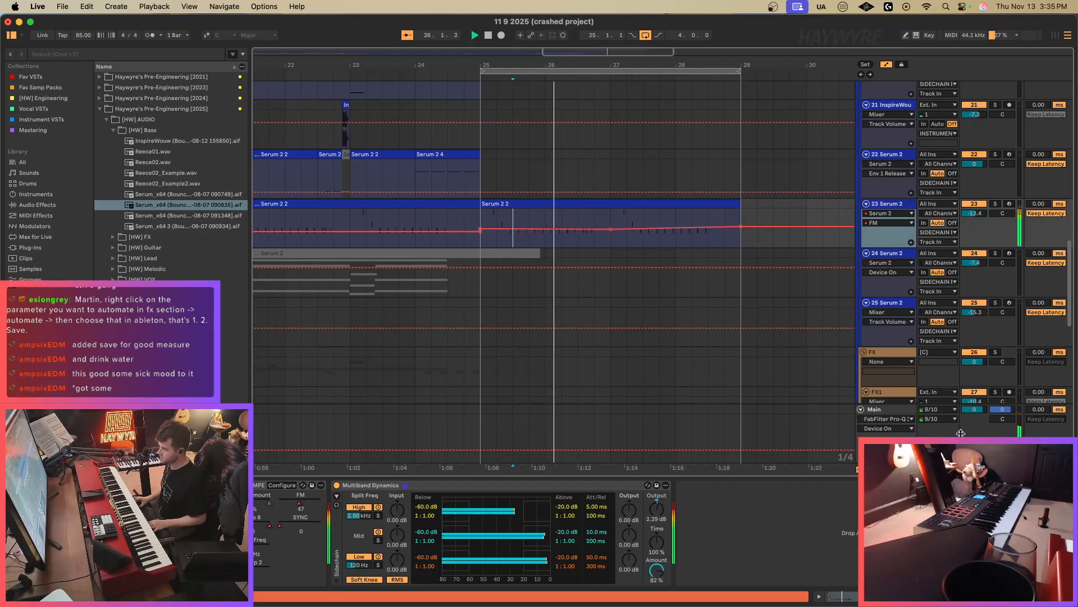
Open the Fav VSTs collection, hide the automation and duplicate the track 23 Serum 2 bass.
{"action": "left_click", "coordinate": [33, 76]}
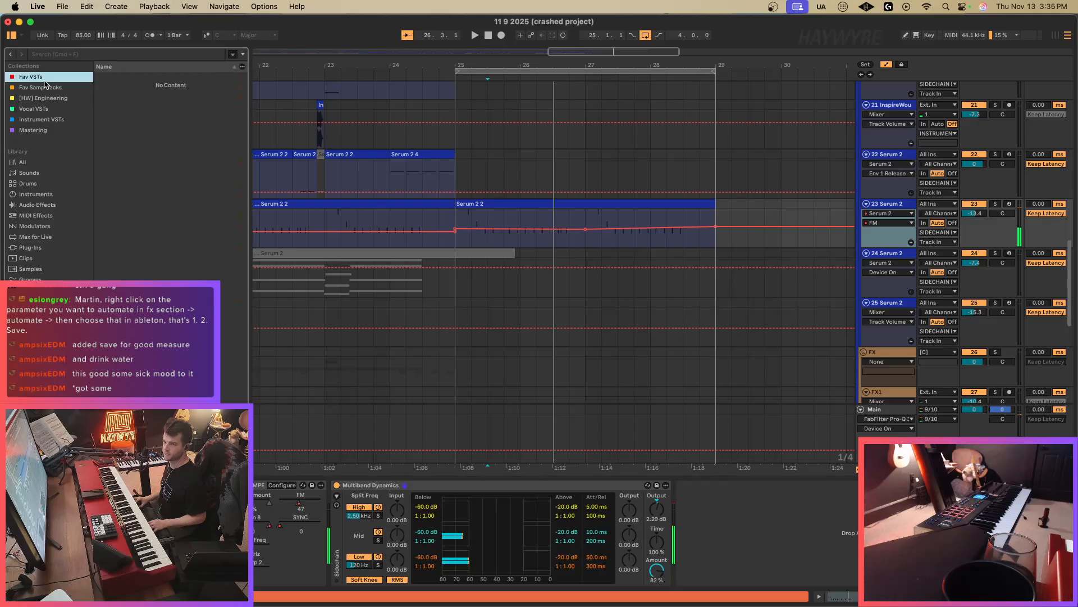
{"action": "key", "text": "a"}
{"action": "left_click", "coordinate": [894, 219]}
{"action": "key", "text": "super+d"}
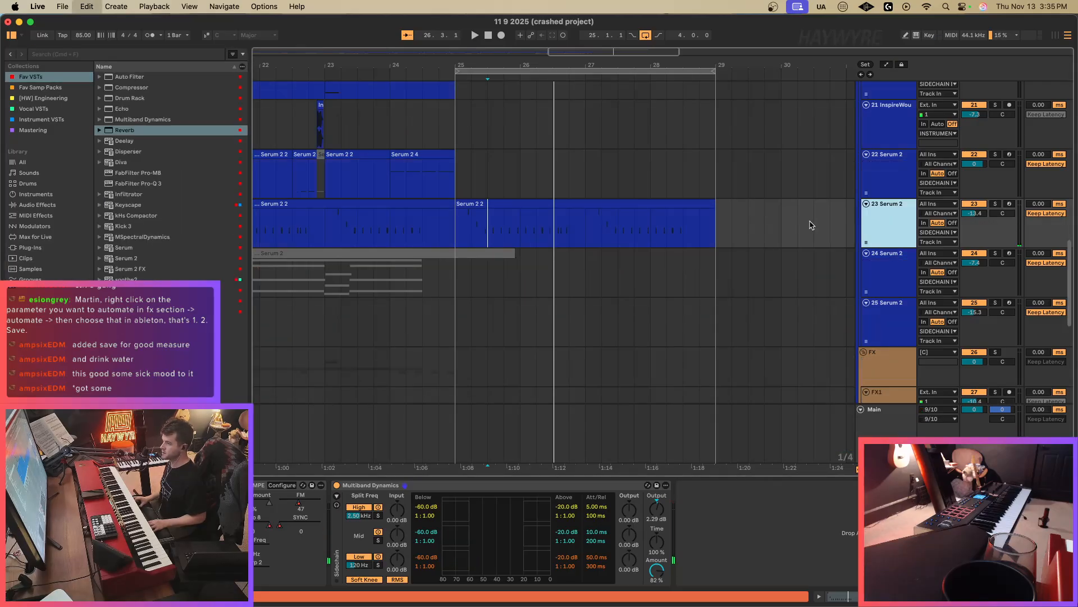
Clear the material before bar 25 from duplicate track 24 and delete track 23's clip from bar 25 onward.
{"action": "left_click_drag", "start_coordinate": [568, 53], "coordinate": [567, 28]}
{"action": "left_click_drag", "start_coordinate": [331, 270], "coordinate": [503, 276]}
{"action": "key", "text": "Delete"}
{"action": "left_click_drag", "start_coordinate": [504, 233], "coordinate": [581, 238]}
{"action": "key", "text": "Delete"}
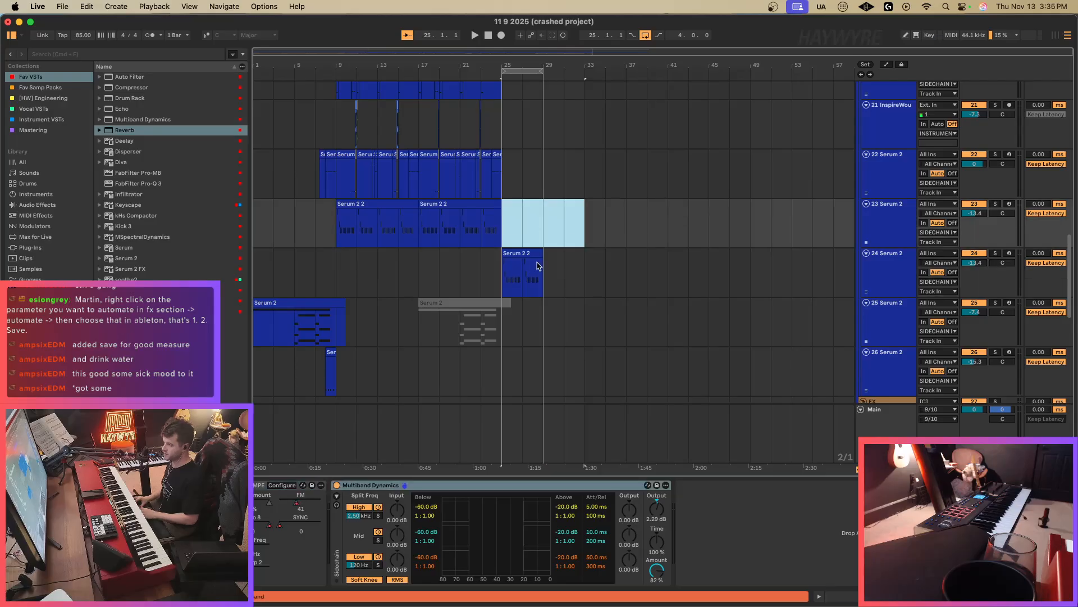
Select track 24's bass clip at bar 25, start playback and solo the track.
{"action": "left_click", "coordinate": [534, 254]}
{"action": "key", "text": "space"}
{"action": "left_click", "coordinate": [995, 254]}
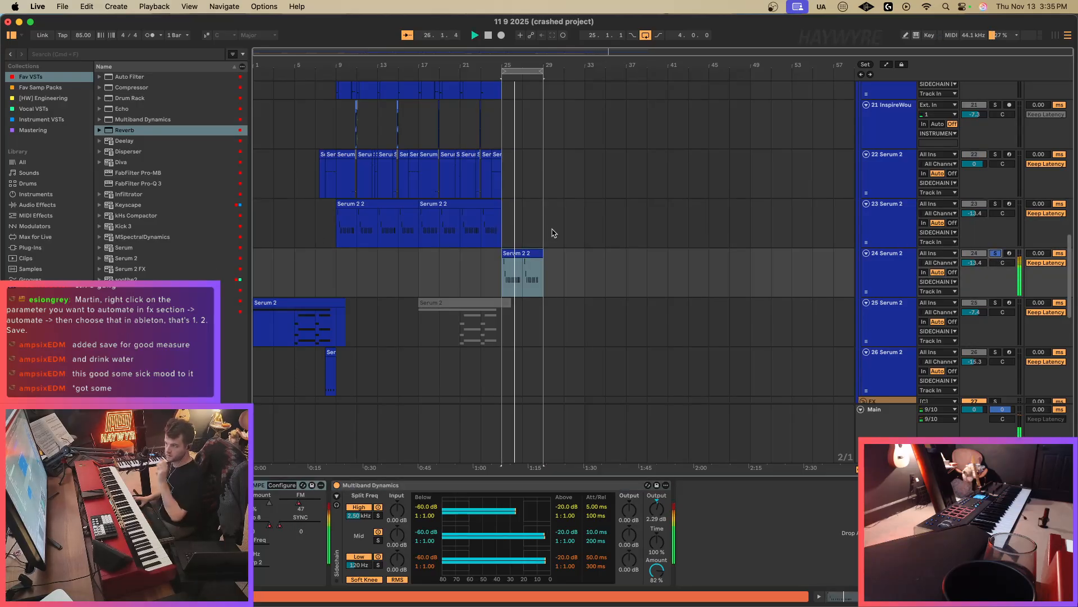
Move the D#1 clap notes in the [HW] MAIN jungle clip at bar 25 down one row and play the loop unsoloed.
{"action": "scroll", "coordinate": [518, 220], "scroll_direction": "up", "scroll_amount": 10}
{"action": "double_click", "coordinate": [525, 279]}
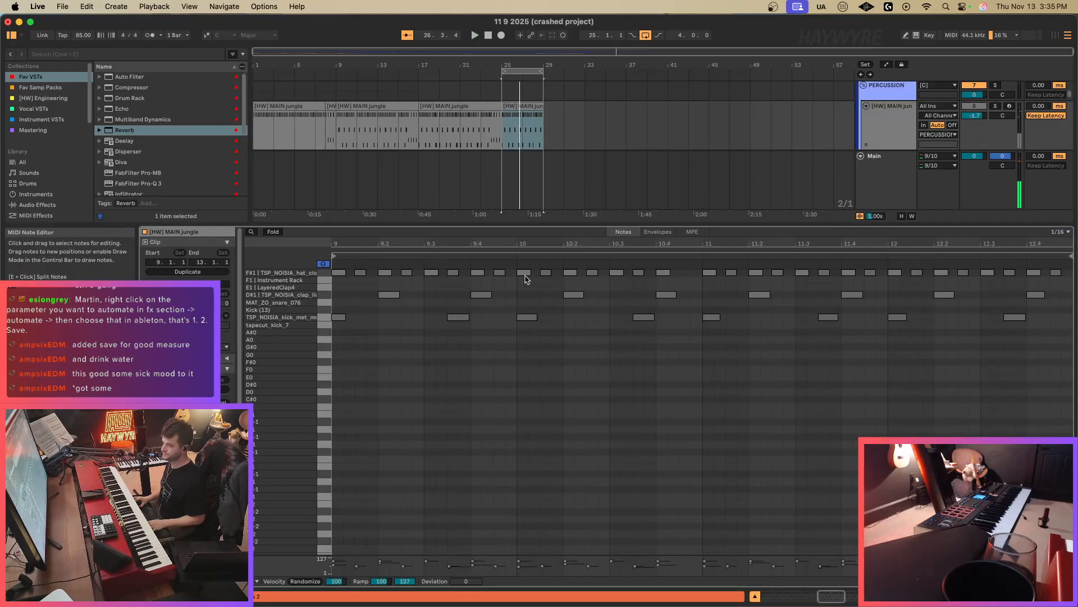
{"action": "left_click_drag", "start_coordinate": [353, 294], "coordinate": [1061, 303]}
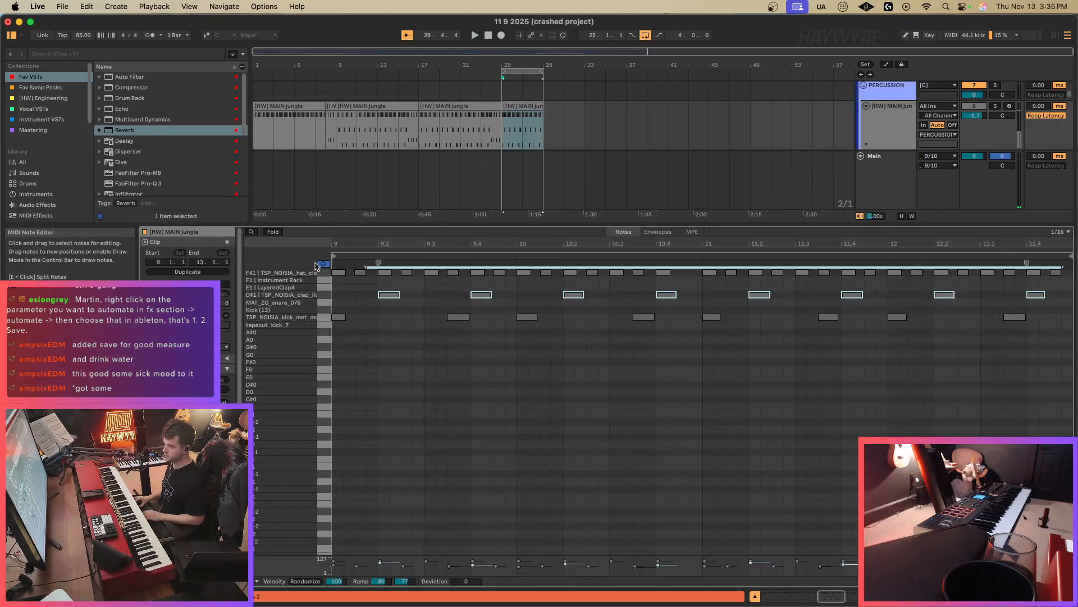
{"action": "double_click", "coordinate": [995, 107]}
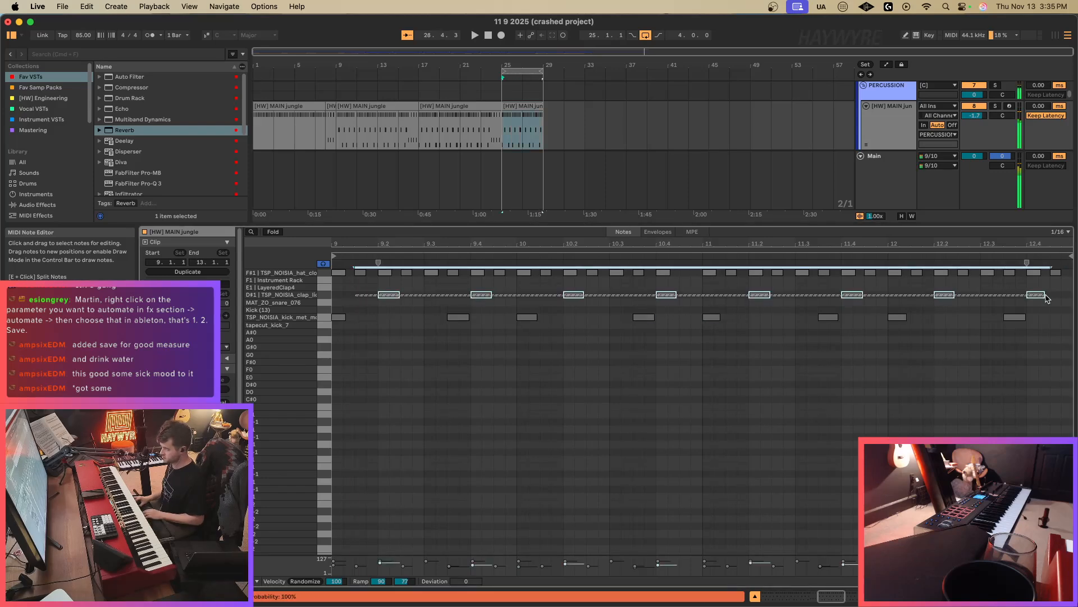
{"action": "left_click_drag", "start_coordinate": [1045, 295], "coordinate": [1046, 302]}
{"action": "key", "text": "space"}
{"action": "key", "text": "shift+Tab"}
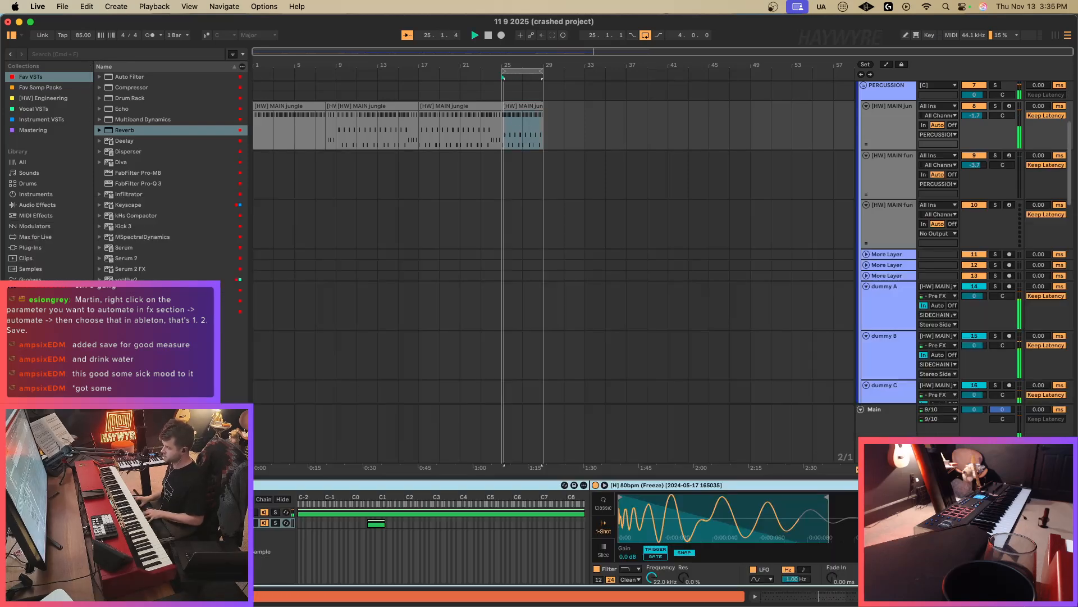
Open the Serum 2 on track 24, enable oscillator B, raise its level and set its unison to 8 voices.
{"action": "scroll", "coordinate": [601, 168], "scroll_direction": "down", "scroll_amount": 10}
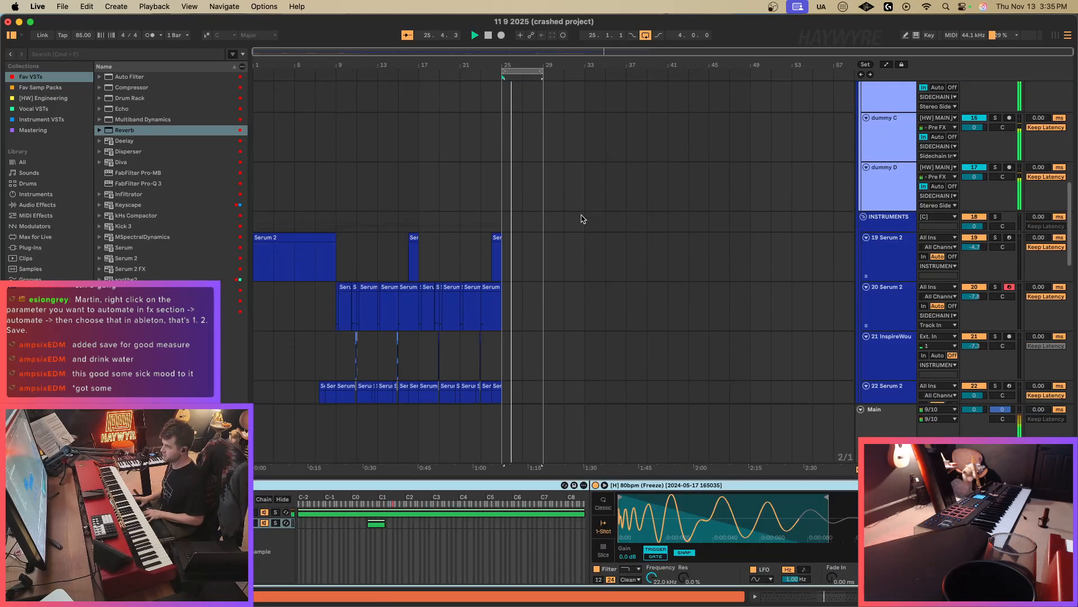
{"action": "left_click", "coordinate": [536, 285]}
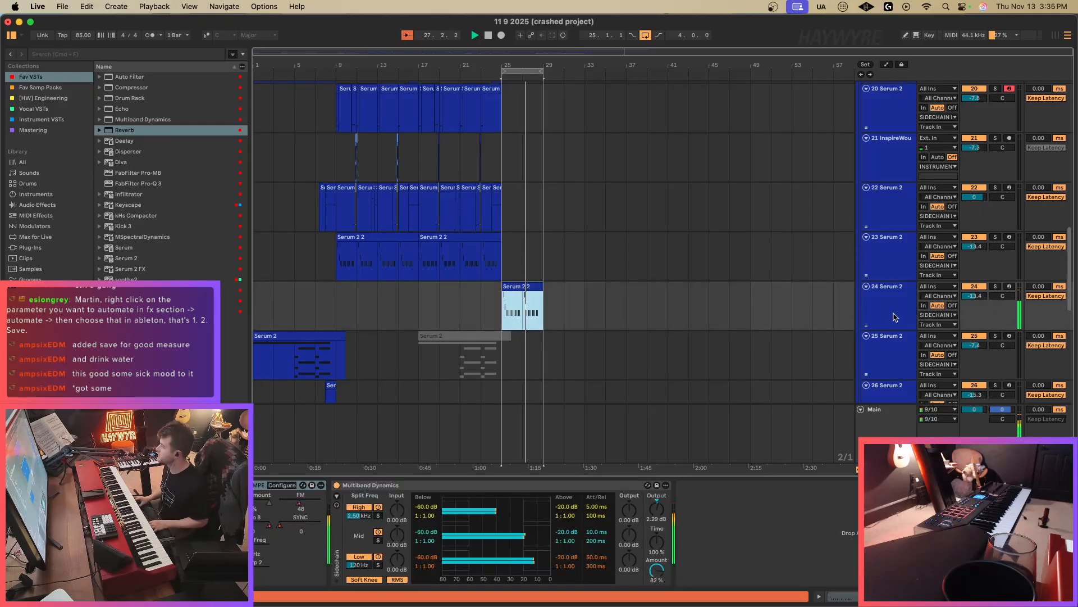
{"action": "left_click", "coordinate": [22, 485]}
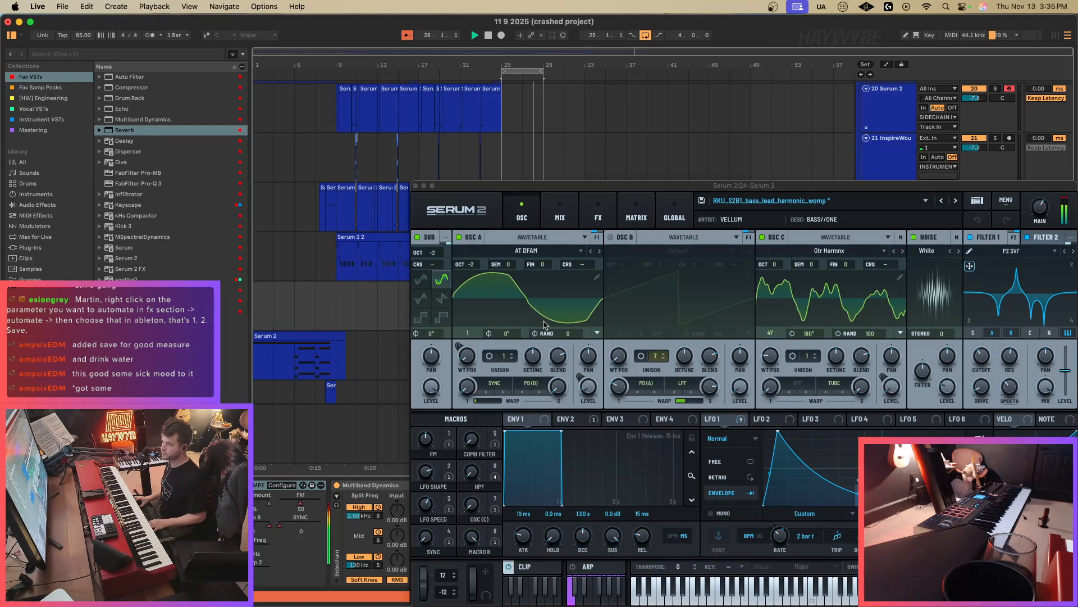
{"action": "left_click", "coordinate": [610, 237]}
{"action": "left_click_drag", "start_coordinate": [657, 188], "coordinate": [567, 155]}
{"action": "left_click_drag", "start_coordinate": [650, 354], "coordinate": [661, 295]}
{"action": "left_click_drag", "start_coordinate": [565, 323], "coordinate": [566, 309]}
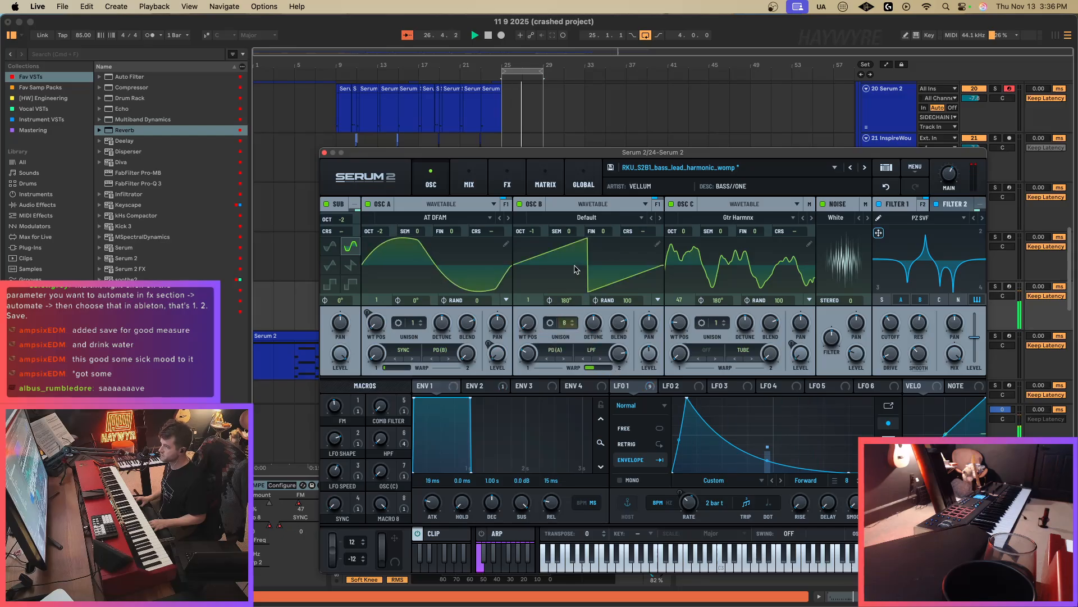
Audition oscillator B at octave +1 with a +7 semitone offset, and return it to octave -1 and 0 semitones.
{"action": "left_click_drag", "start_coordinate": [534, 234], "coordinate": [541, 198]}
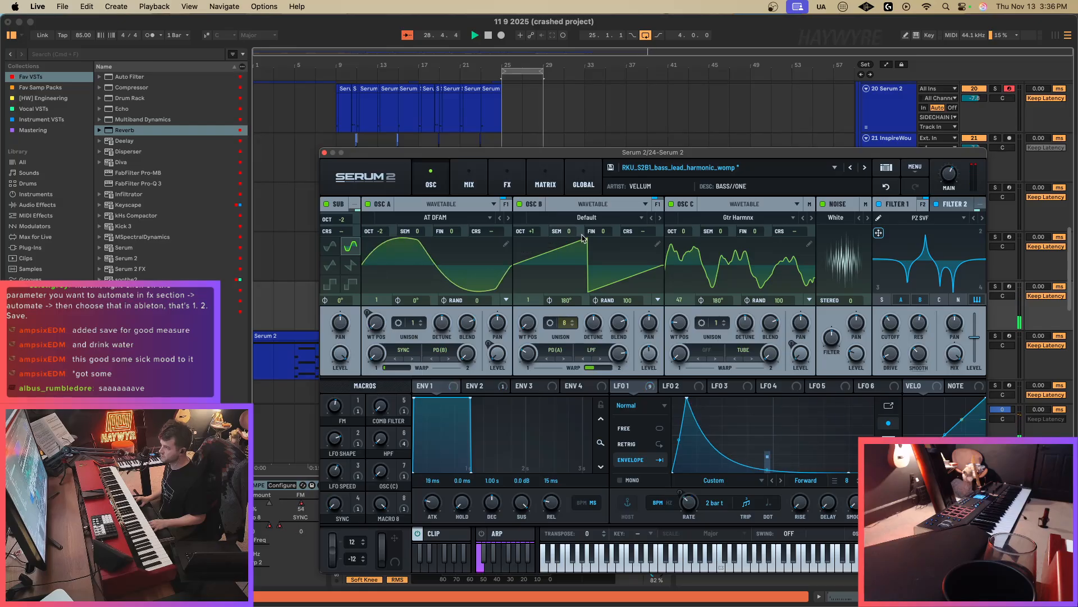
{"action": "left_click_drag", "start_coordinate": [571, 235], "coordinate": [580, 207]}
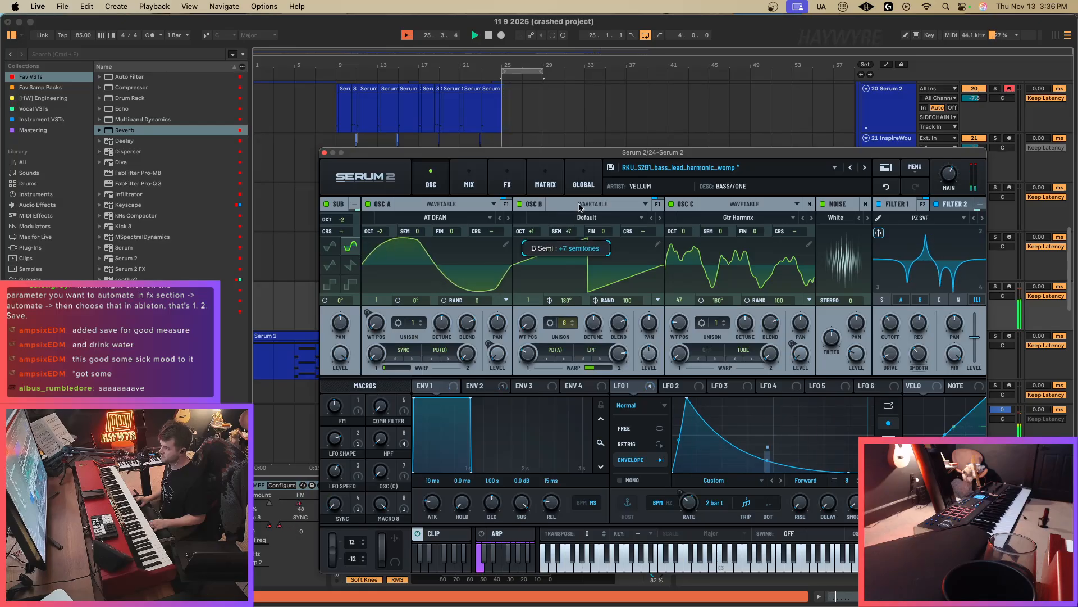
{"action": "mouse_move", "coordinate": [534, 340]}
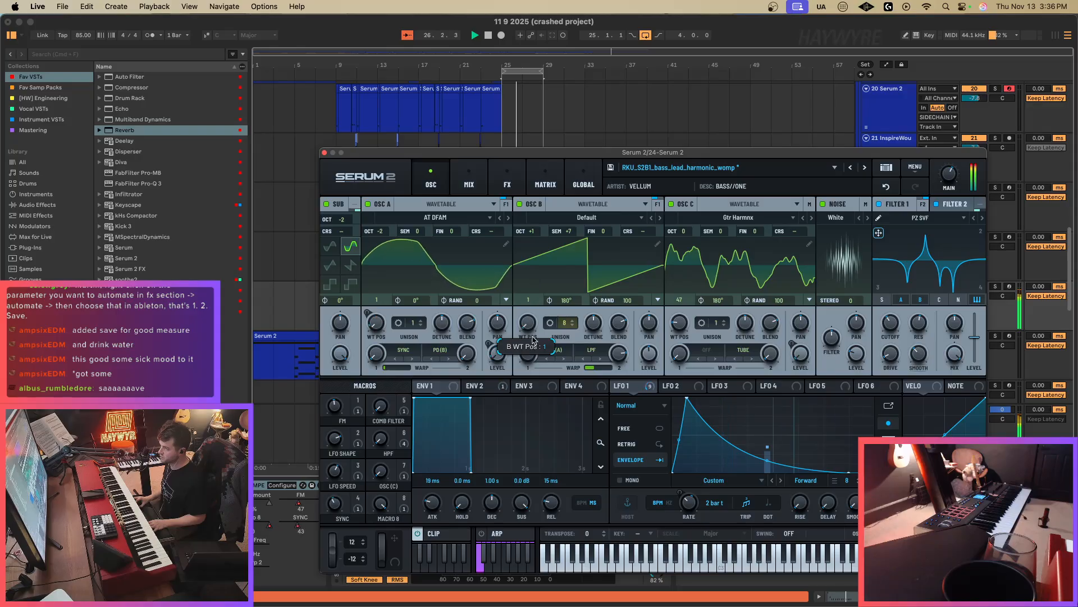
{"action": "double_click", "coordinate": [567, 231]}
{"action": "key", "text": "space"}
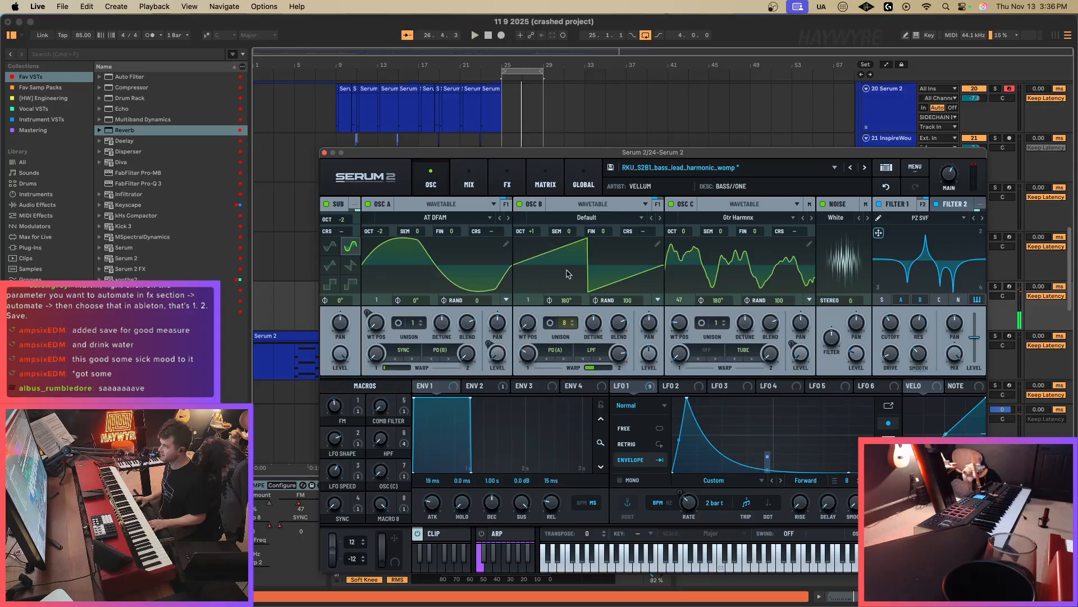
{"action": "key", "text": "space"}
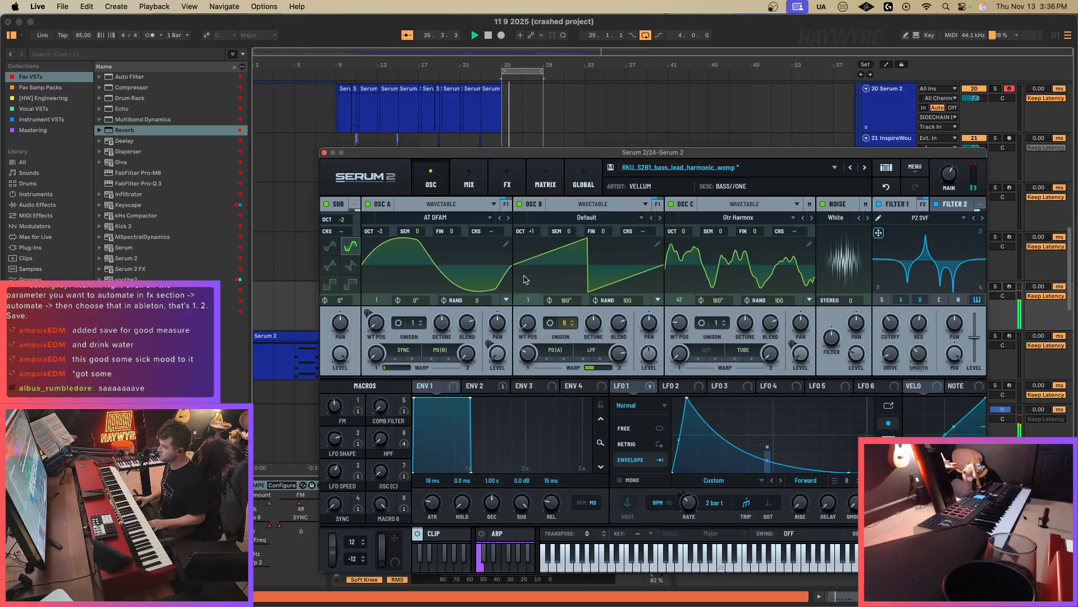
{"action": "left_click_drag", "start_coordinate": [530, 231], "coordinate": [531, 265]}
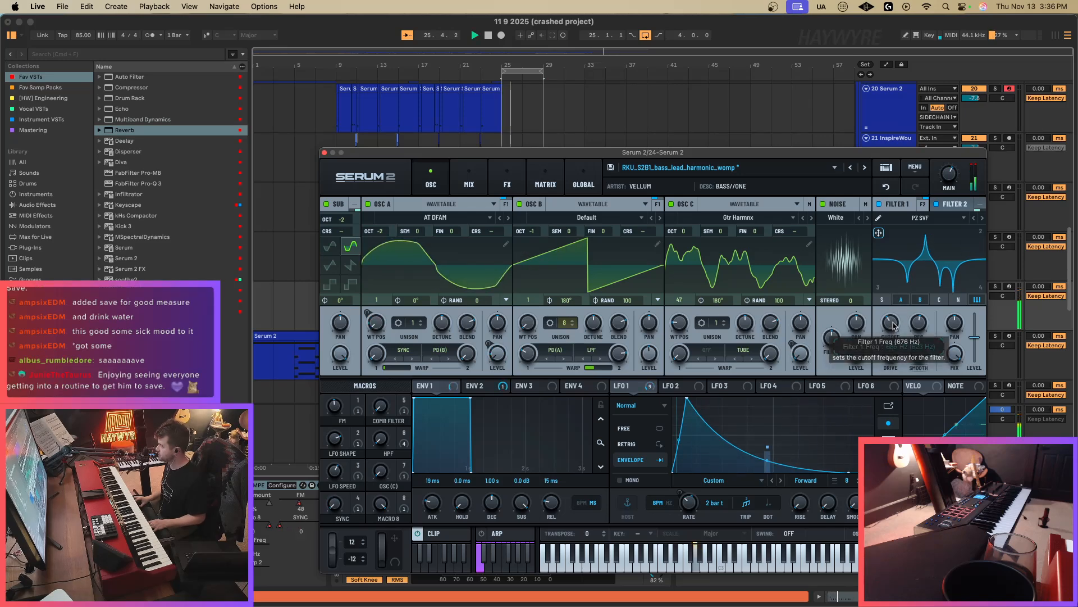
Check the Serum 2 patch's Filter 1 cutoff, mixer routing and main effects chain, and close its window.
{"action": "mouse_move", "coordinate": [895, 326]}
{"action": "left_mouse_down"}
{"action": "mouse_move", "coordinate": [904, 302]}
{"action": "mouse_move", "coordinate": [890, 352]}
{"action": "mouse_move", "coordinate": [897, 318]}
{"action": "mouse_move", "coordinate": [893, 326]}
{"action": "left_mouse_up"}
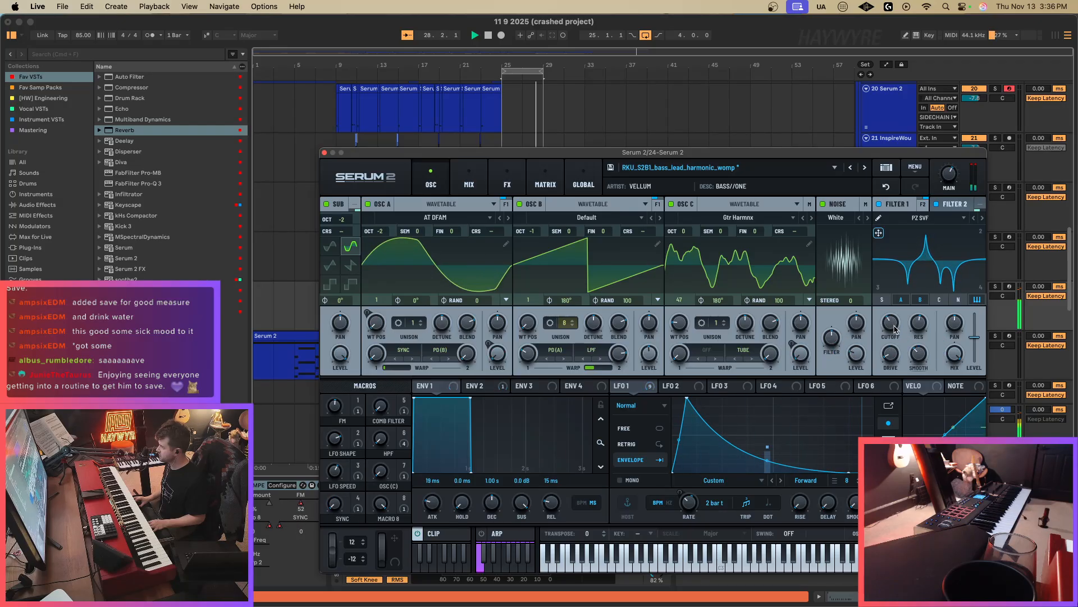
{"action": "left_click", "coordinate": [469, 179]}
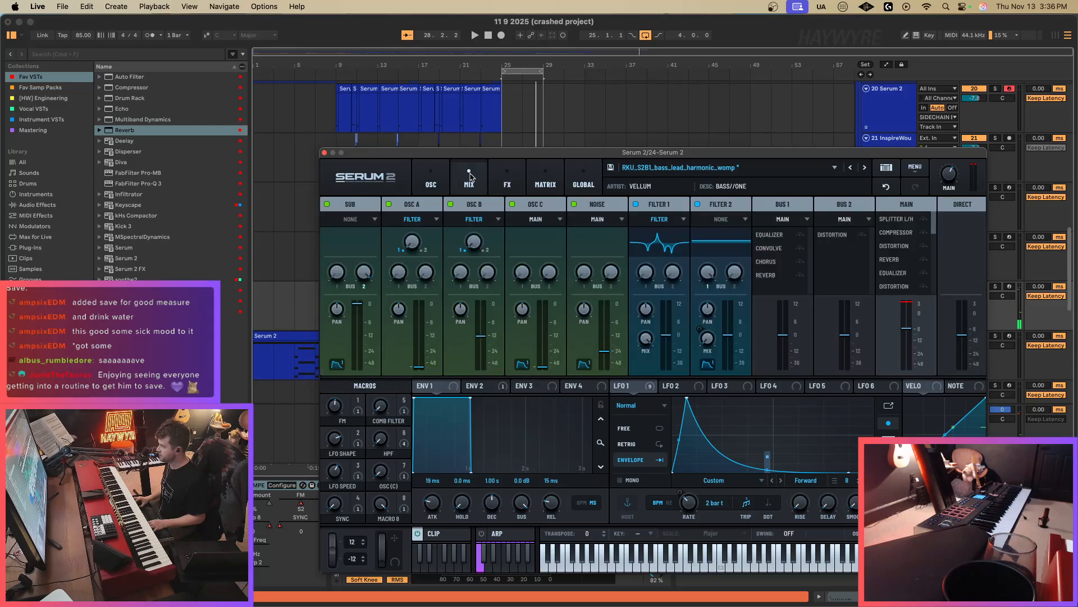
{"action": "left_click", "coordinate": [518, 189]}
{"action": "scroll", "coordinate": [454, 310], "scroll_direction": "down", "scroll_amount": 2}
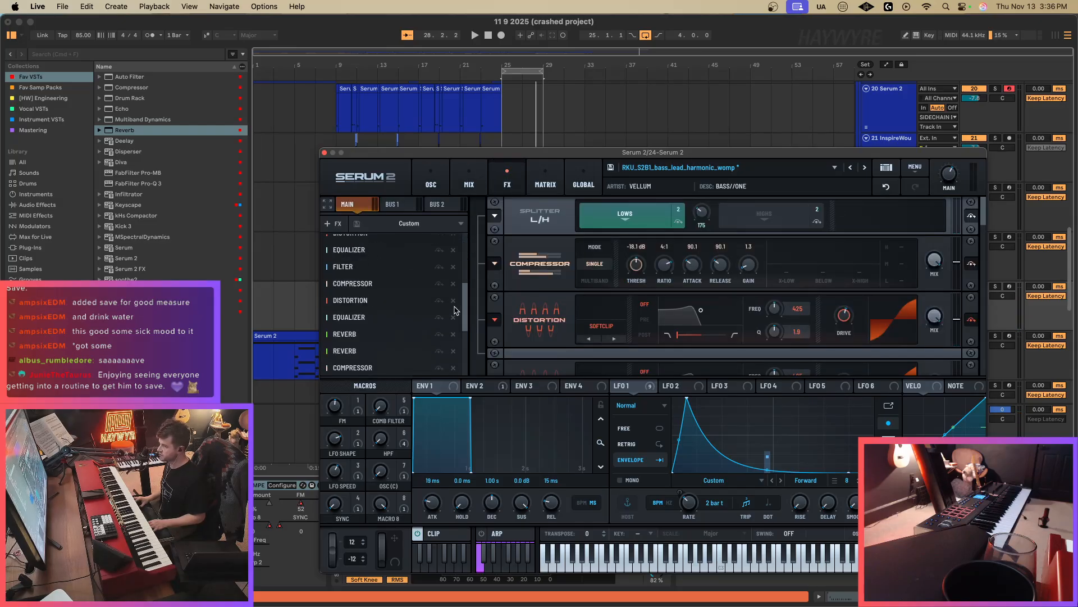
{"action": "scroll", "coordinate": [455, 309], "scroll_direction": "down", "scroll_amount": 5}
{"action": "left_click", "coordinate": [431, 179]}
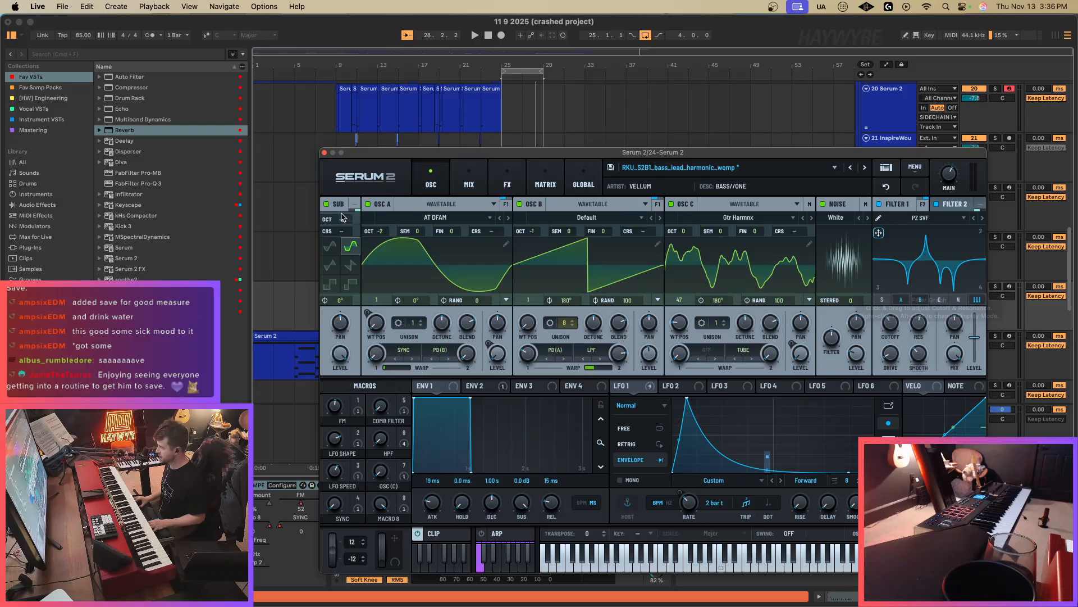
{"action": "left_click", "coordinate": [469, 180]}
{"action": "left_click", "coordinate": [507, 180]}
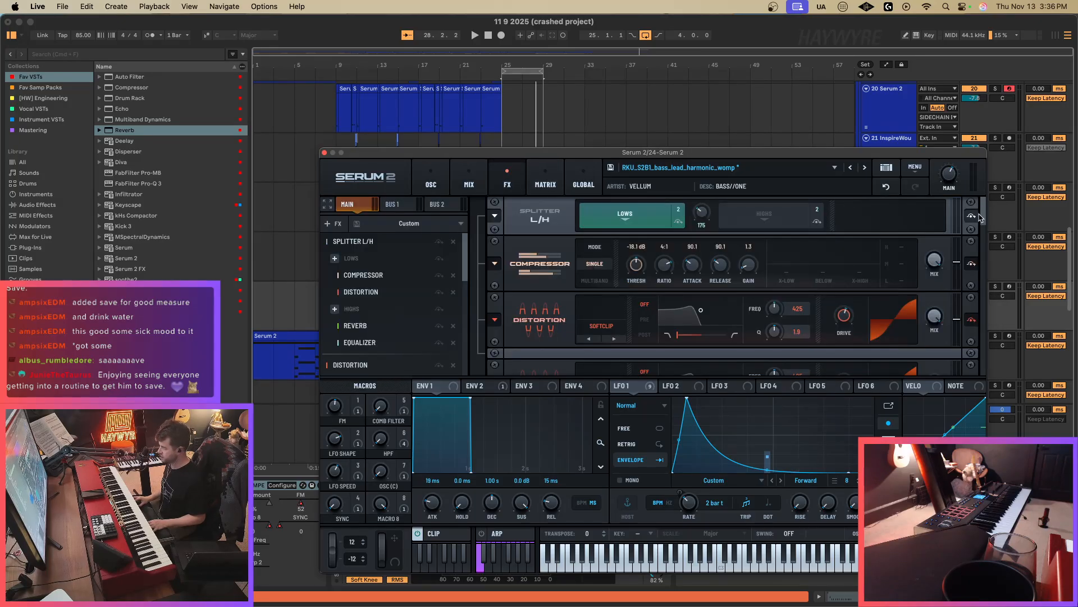
{"action": "left_click_drag", "start_coordinate": [979, 218], "coordinate": [985, 387]}
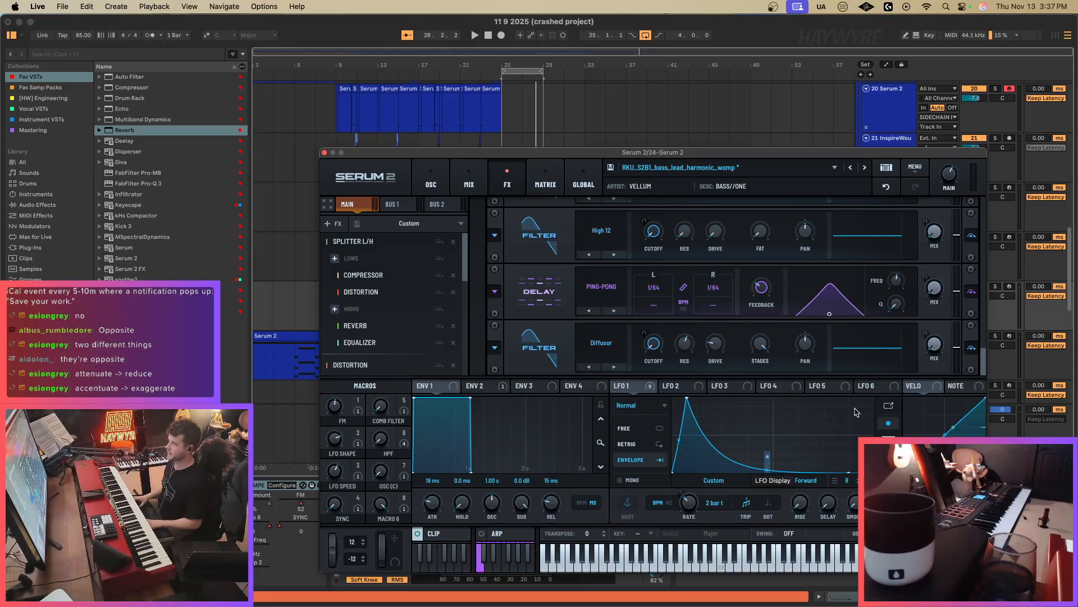
{"action": "left_click", "coordinate": [324, 154]}
Audition the track 24 bass briefly and insert a new MIDI track directly below it.
{"action": "left_click", "coordinate": [902, 308]}
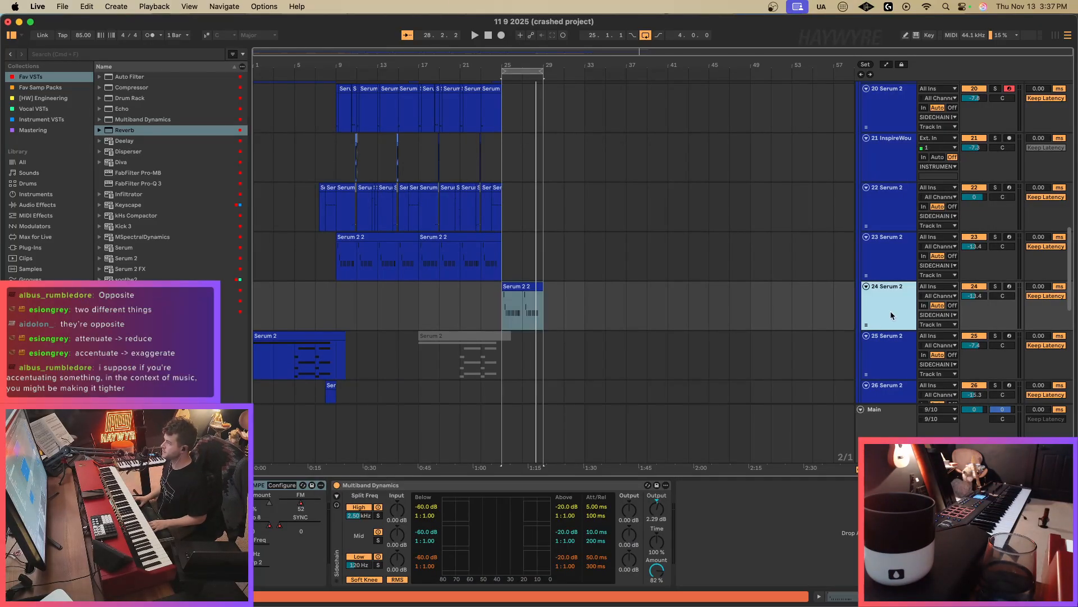
{"action": "key", "text": "space"}
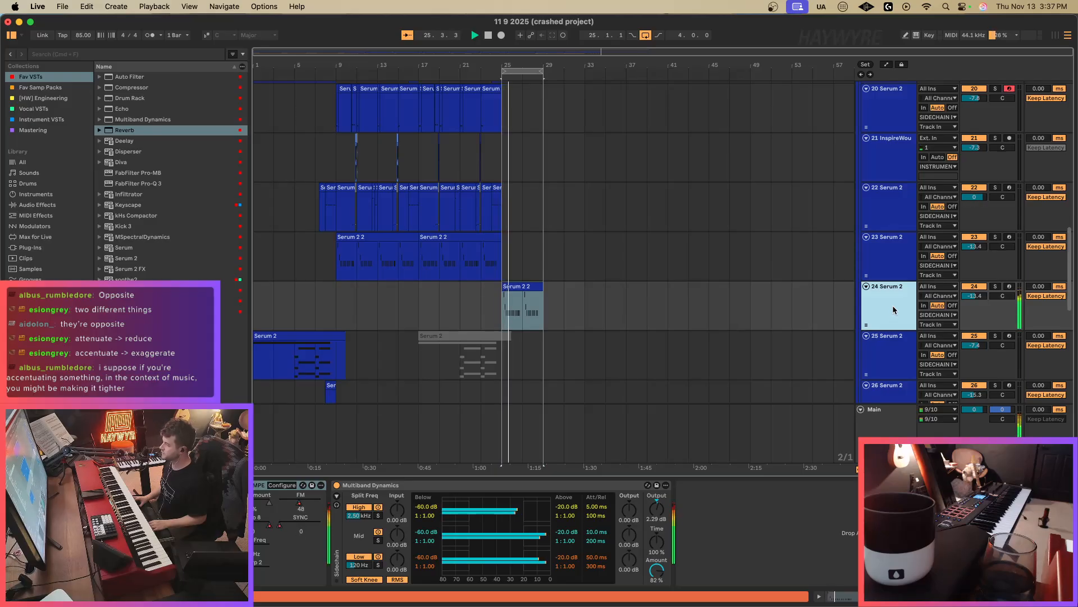
{"action": "key", "text": "space"}
{"action": "key", "text": "super+shift+t"}
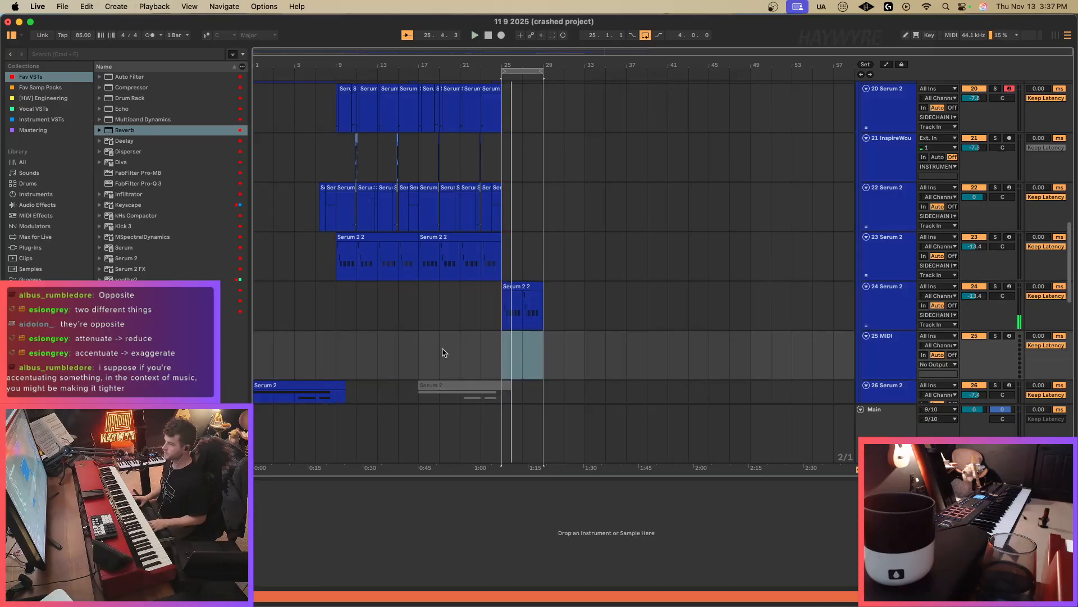
Zoom the arrangement in around bar 25, load a fresh Serum 2 onto MIDI track 25 and close the plugin window.
{"action": "left_click", "coordinate": [507, 326]}
{"action": "scroll", "coordinate": [515, 361], "scroll_direction": "down", "scroll_amount": 3}
{"action": "left_click_drag", "start_coordinate": [462, 51], "coordinate": [602, 153]}
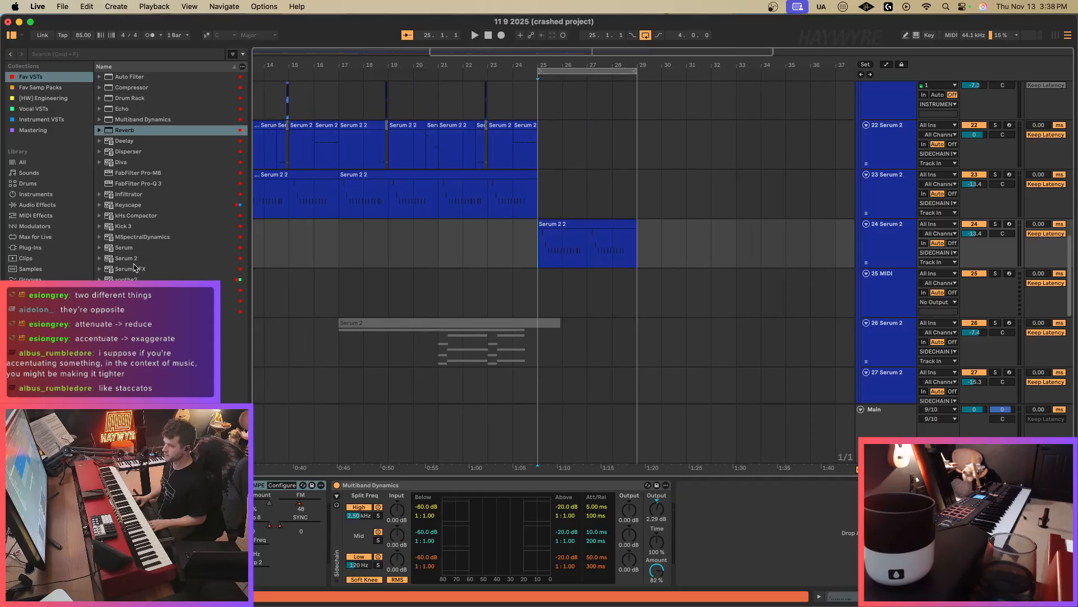
{"action": "left_click_drag", "start_coordinate": [132, 262], "coordinate": [612, 303]}
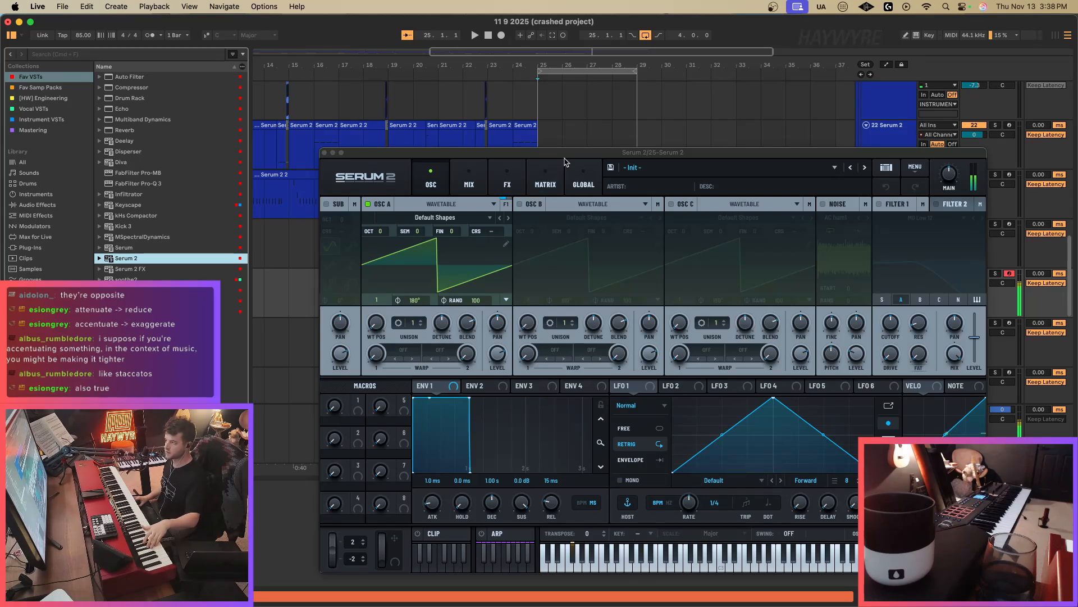
{"action": "left_click", "coordinate": [902, 536]}
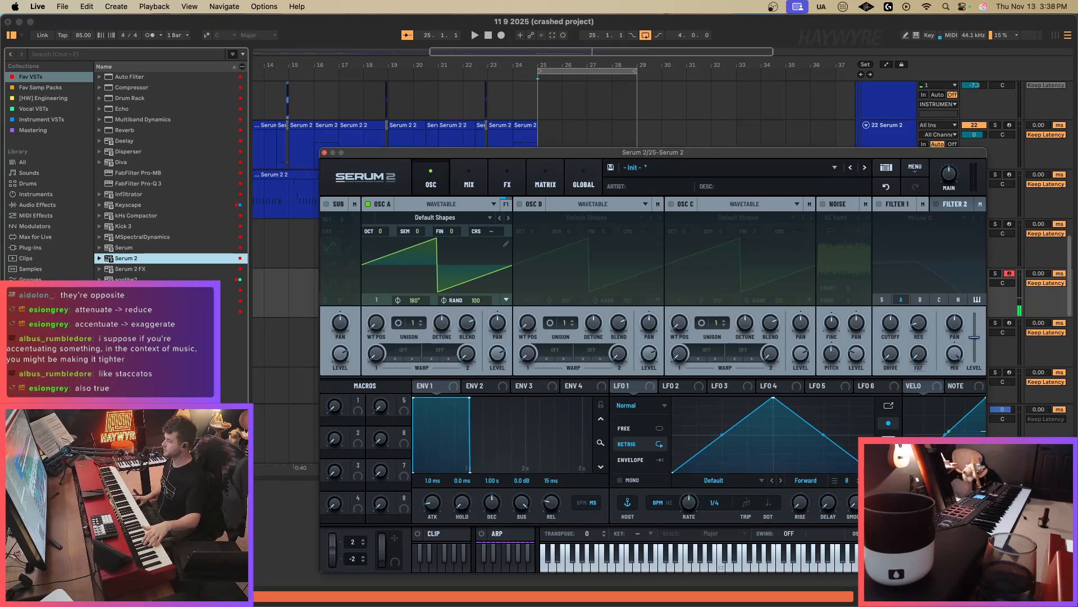
{"action": "left_click", "coordinate": [324, 152]}
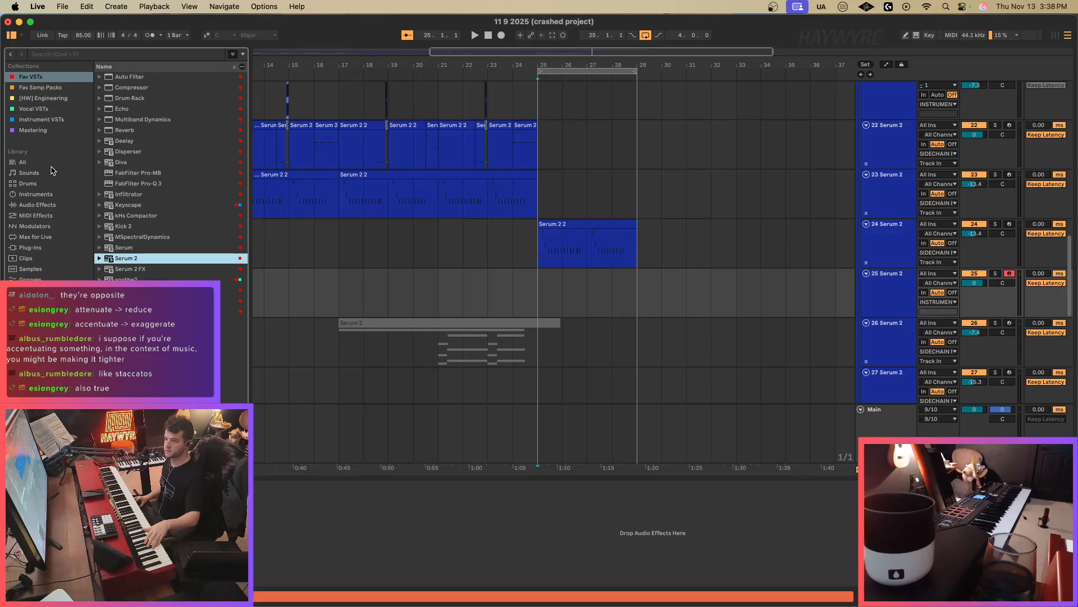
Add the Vocoder audio effect after the Serum 2 on track 25 and look through its carrier options.
{"action": "left_click", "coordinate": [51, 206]}
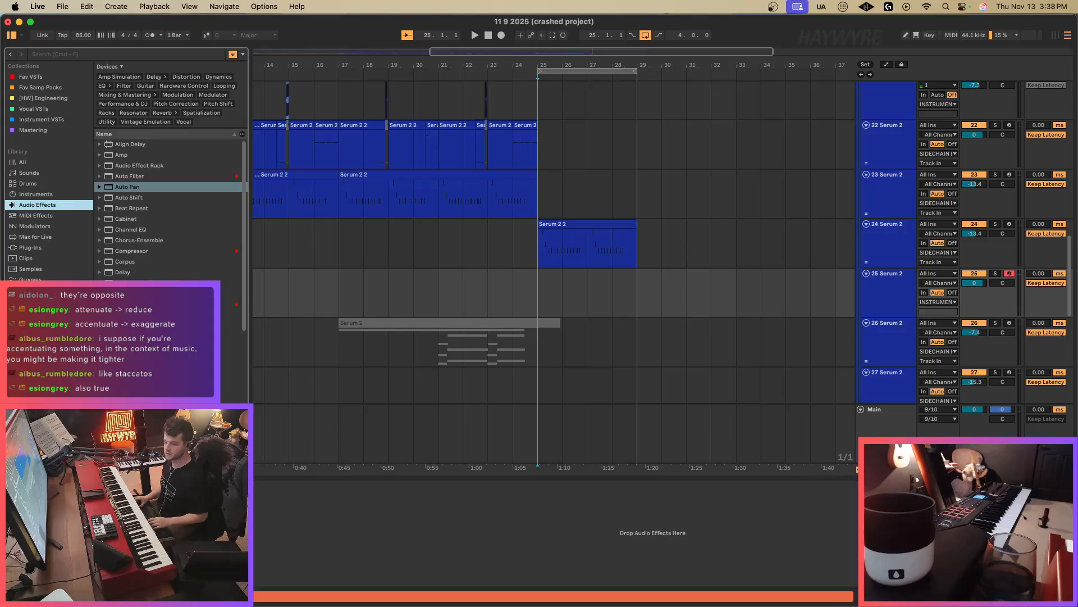
{"action": "scroll", "coordinate": [169, 208], "scroll_direction": "down", "scroll_amount": 5}
{"action": "left_click_drag", "start_coordinate": [128, 442], "coordinate": [393, 523]}
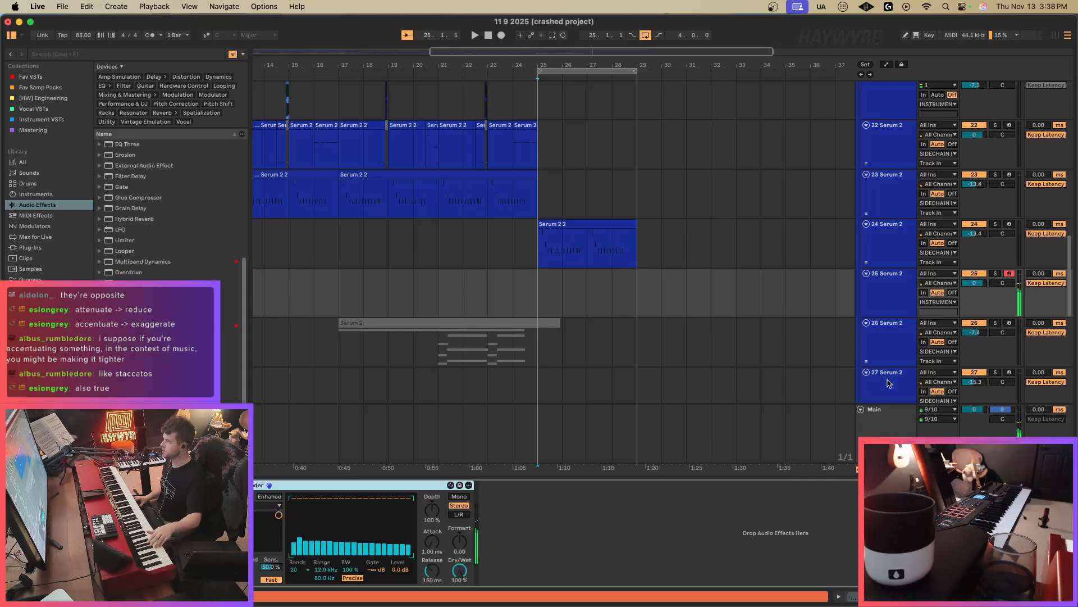
{"action": "left_click", "coordinate": [270, 504]}
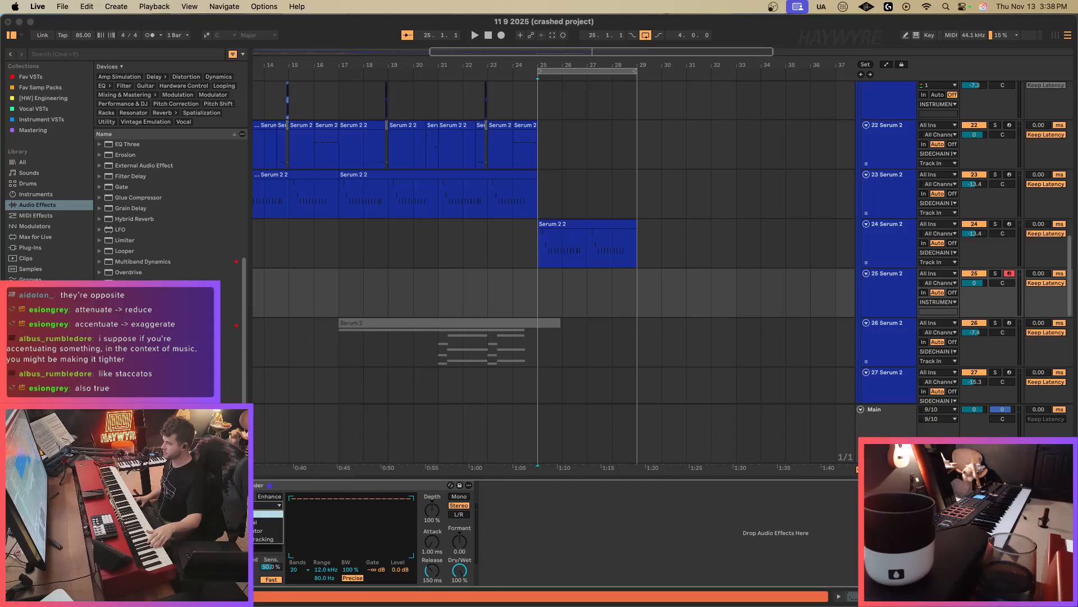
{"action": "left_click", "coordinate": [562, 537]}
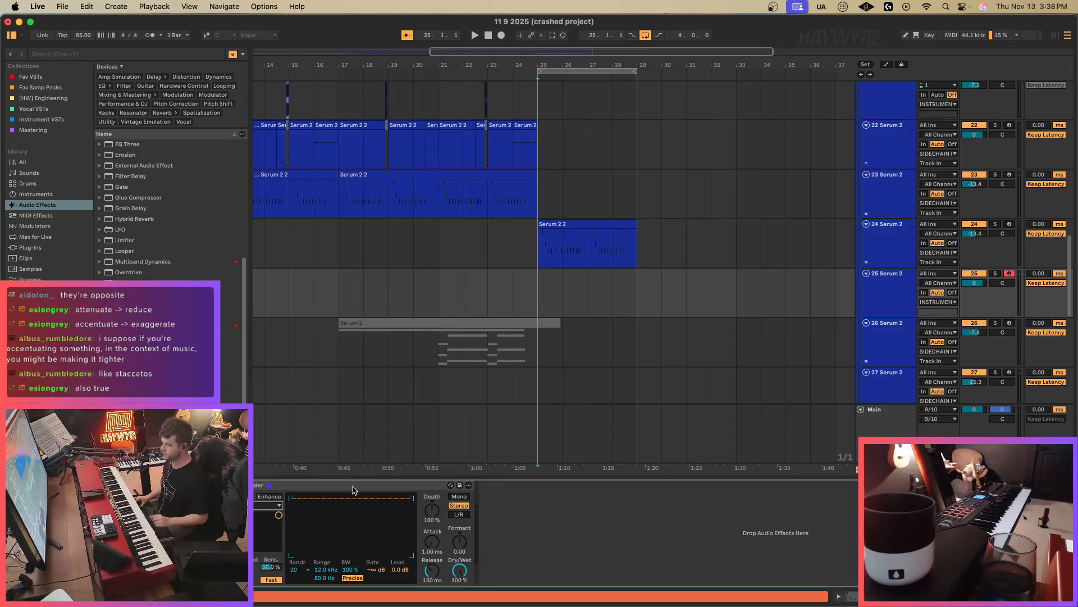
Move the Vocoder from track 25 to the end of track 24's device chain, after the Multiband Dynamics.
{"action": "left_click", "coordinate": [362, 490]}
{"action": "left_click", "coordinate": [669, 244]}
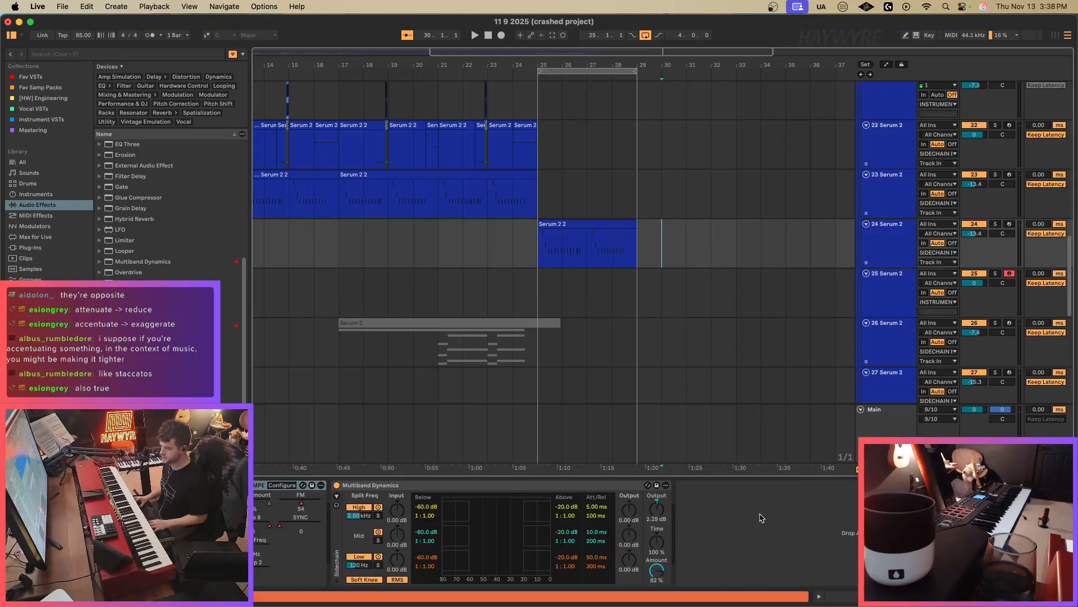
{"action": "left_click", "coordinate": [560, 289]}
{"action": "left_click", "coordinate": [488, 243]}
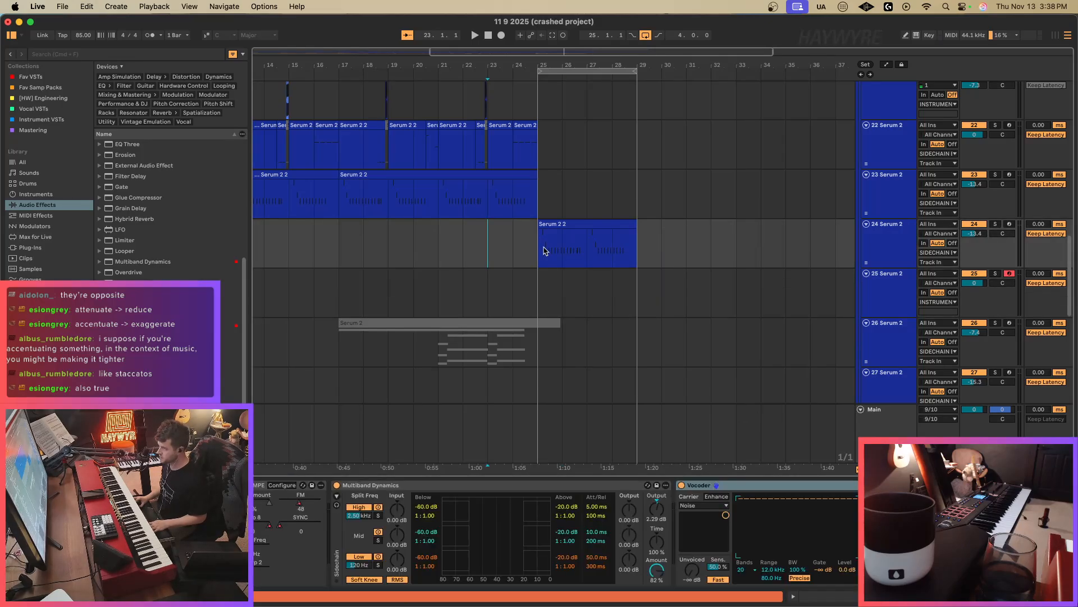
Set the track 24 Vocoder's carrier to External and take its audio from 25-Serum 2.
{"action": "left_click", "coordinate": [883, 248]}
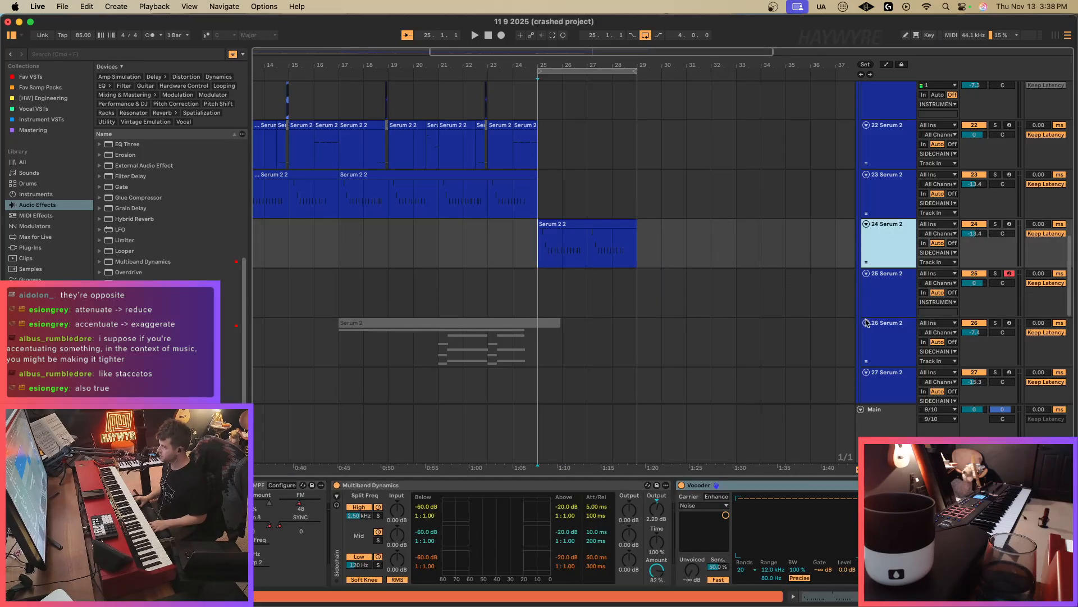
{"action": "left_click", "coordinate": [699, 505]}
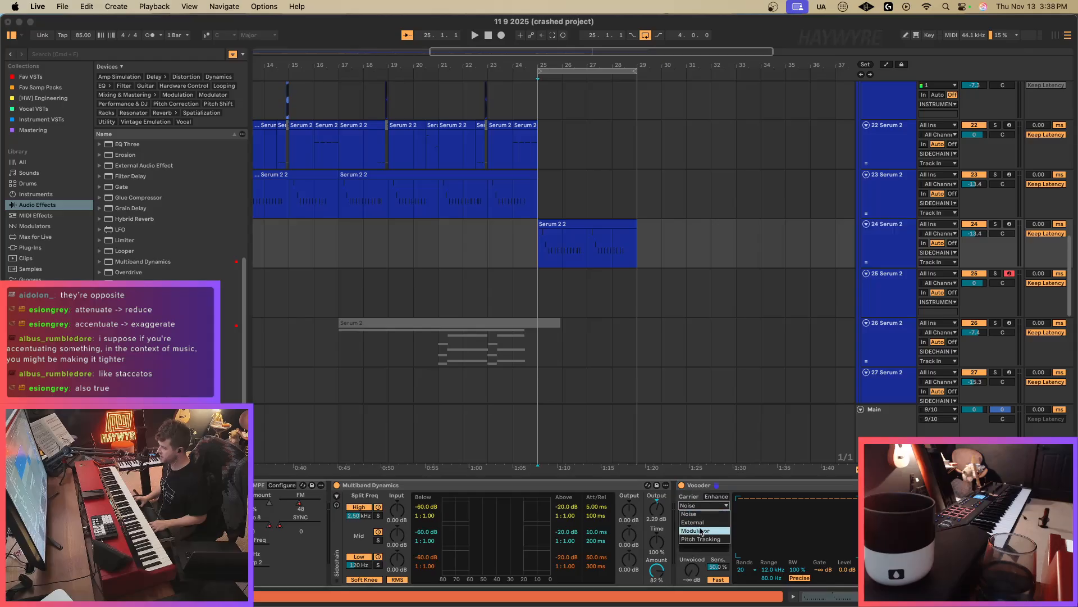
{"action": "left_click", "coordinate": [701, 522]}
{"action": "left_click", "coordinate": [702, 520]}
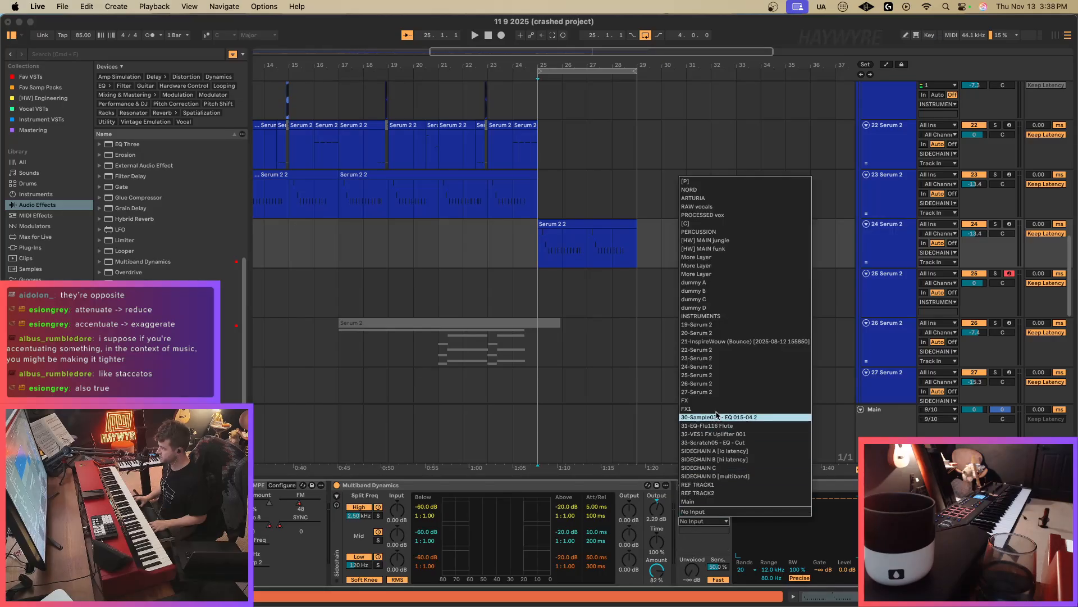
{"action": "left_click", "coordinate": [715, 375]}
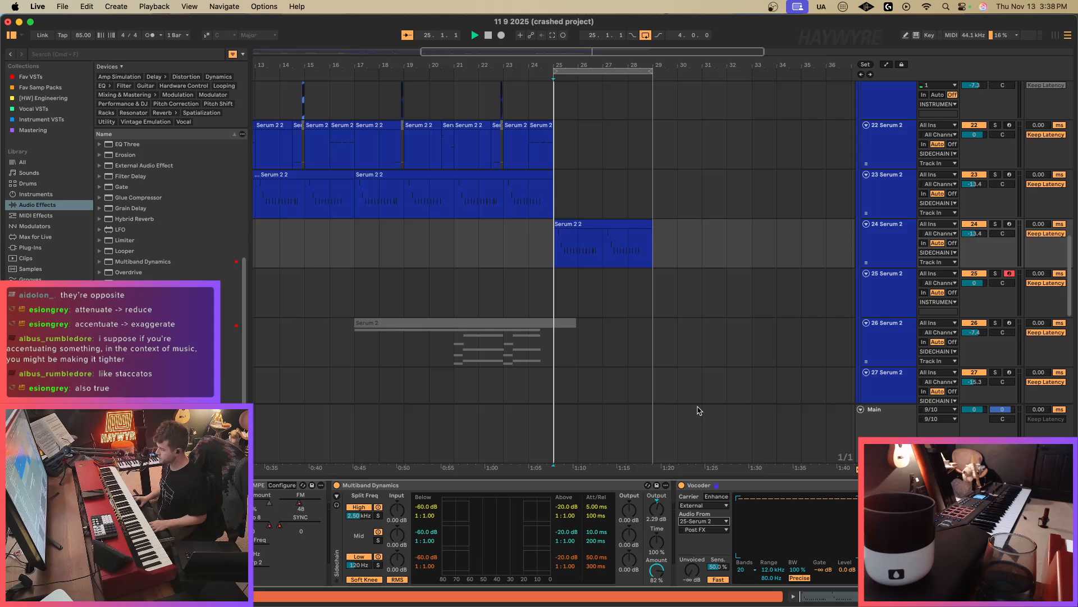
During playback of the new section, set track 25's output to Sends Only and raise track 24's volume.
{"action": "key", "text": "space"}
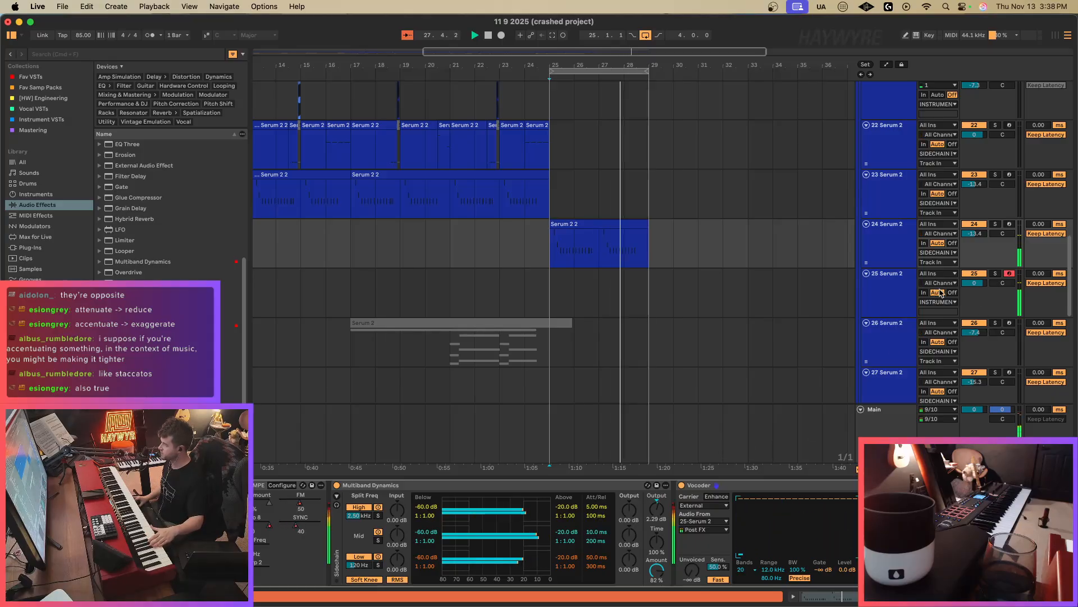
{"action": "left_click", "coordinate": [927, 301]}
{"action": "left_click", "coordinate": [939, 337]}
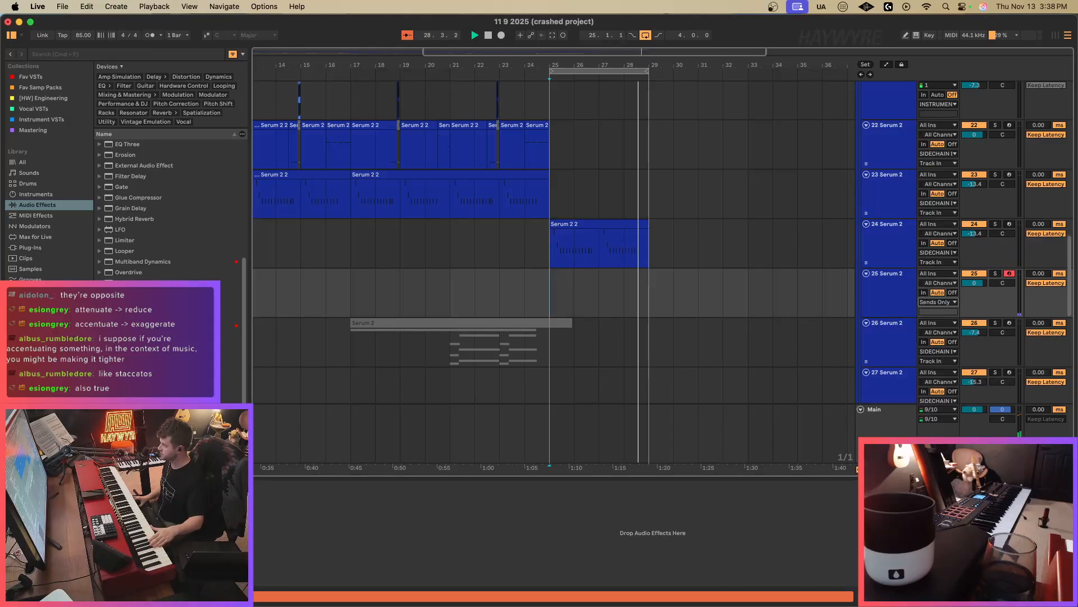
{"action": "left_click", "coordinate": [898, 254]}
{"action": "left_click_drag", "start_coordinate": [974, 234], "coordinate": [974, 219]}
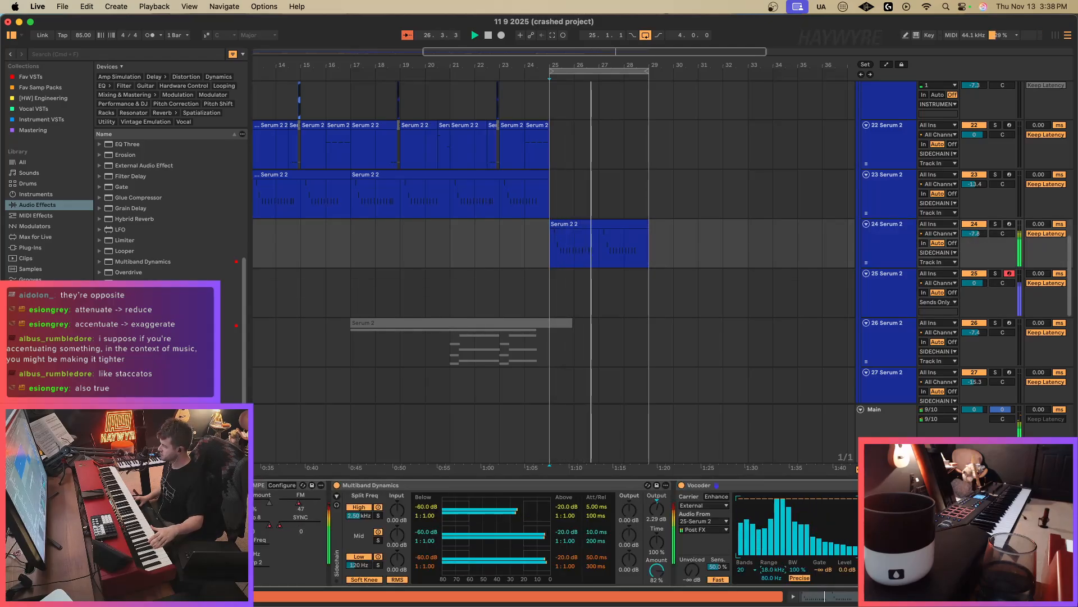
Give the Vocoder 40 bands with an 18.0 kHz upper range and shape its filter curve to attenuate the lowest bands.
{"action": "left_click", "coordinate": [746, 568]}
{"action": "left_click", "coordinate": [746, 560]}
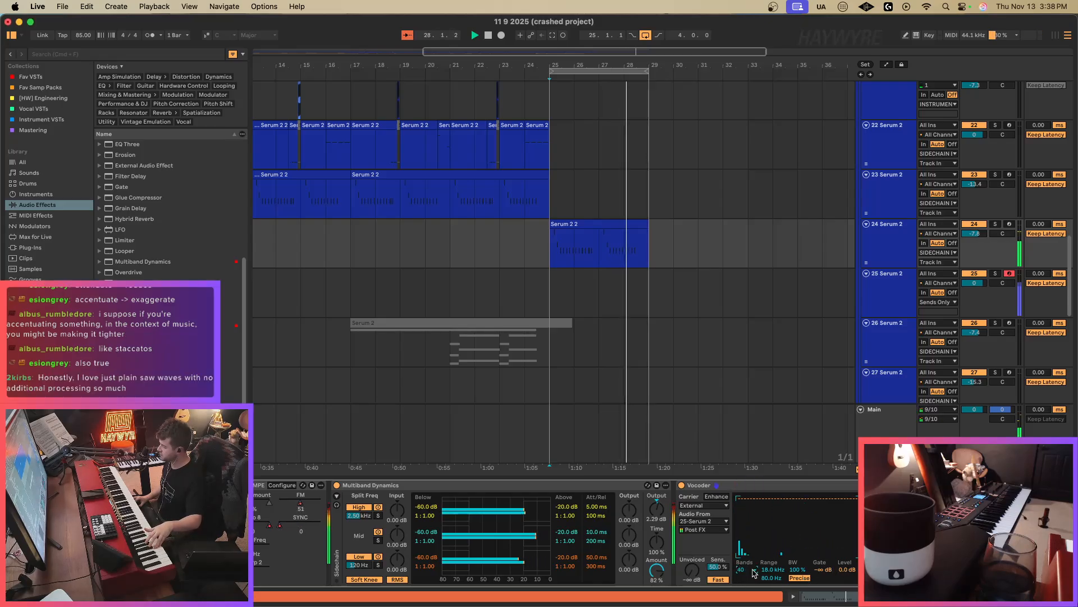
{"action": "left_click_drag", "start_coordinate": [770, 547], "coordinate": [755, 505]}
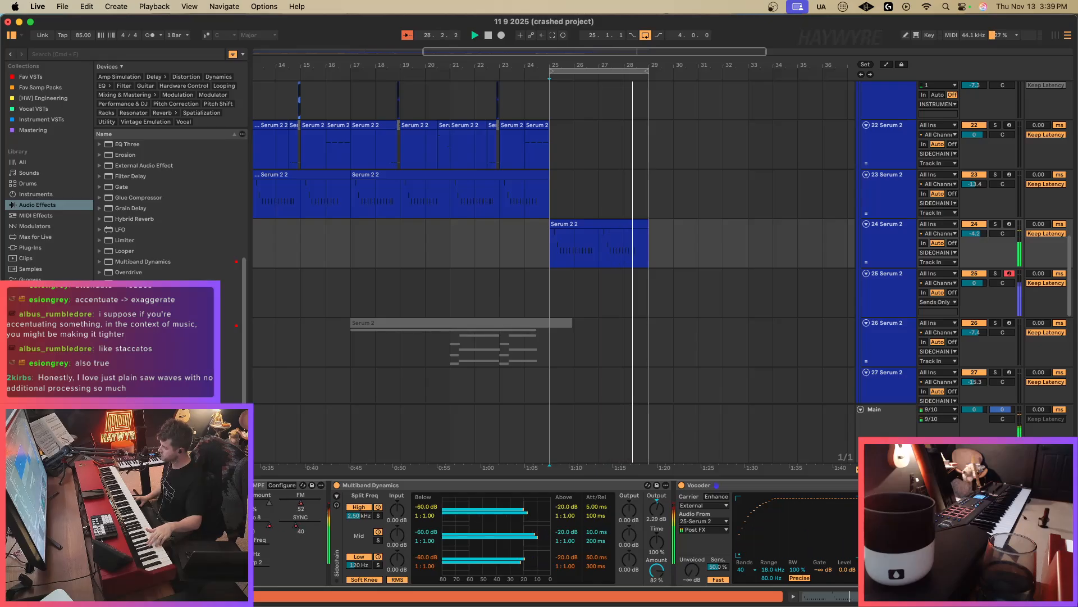
Record a two-bar MIDI part on track 25 from bar 25 and duplicate it to cover bars 25 to 29.
{"action": "left_click", "coordinate": [891, 286]}
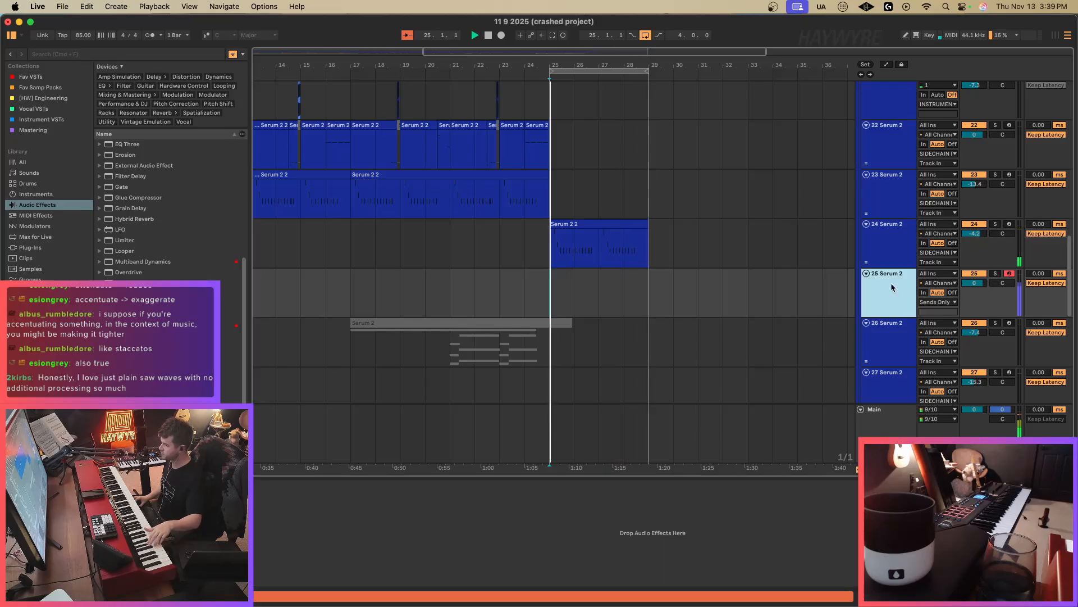
{"action": "left_click", "coordinate": [904, 249]}
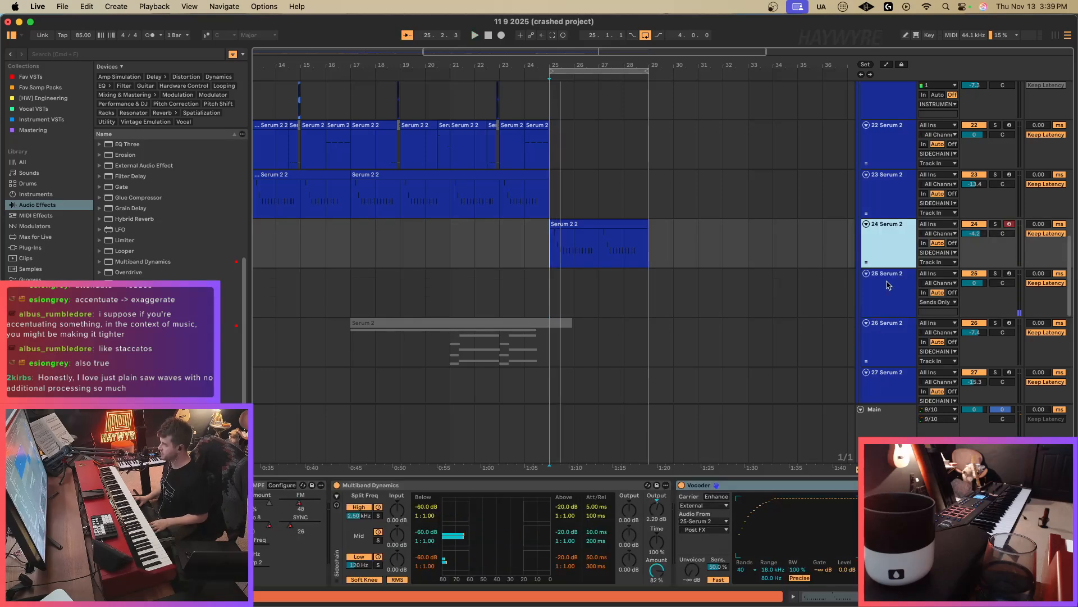
{"action": "left_click", "coordinate": [559, 293]}
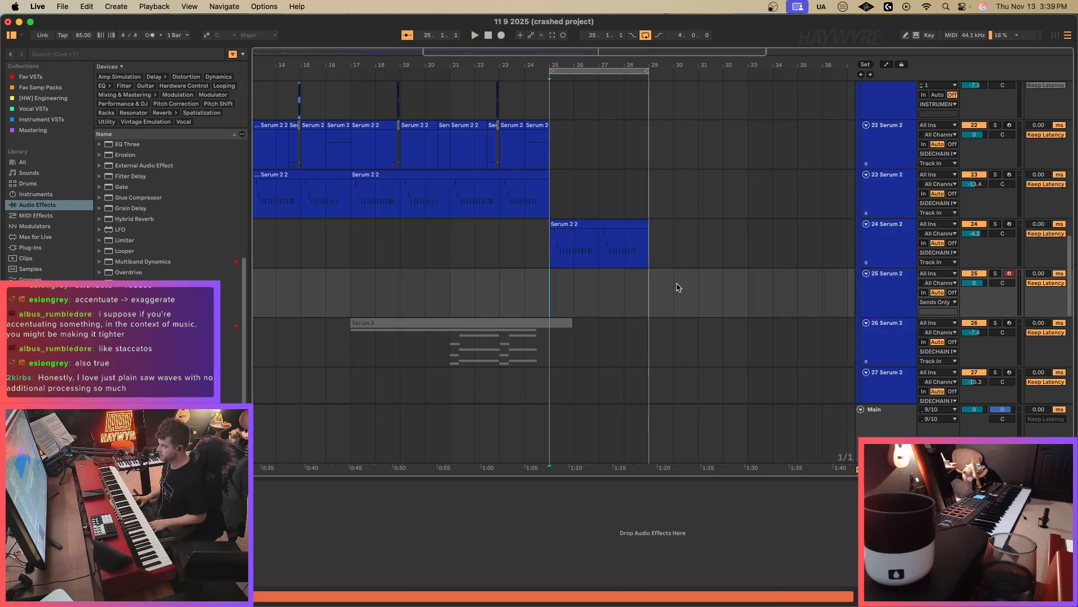
{"action": "left_click", "coordinate": [879, 248]}
{"action": "left_click", "coordinate": [893, 302]}
{"action": "key", "text": "F9"}
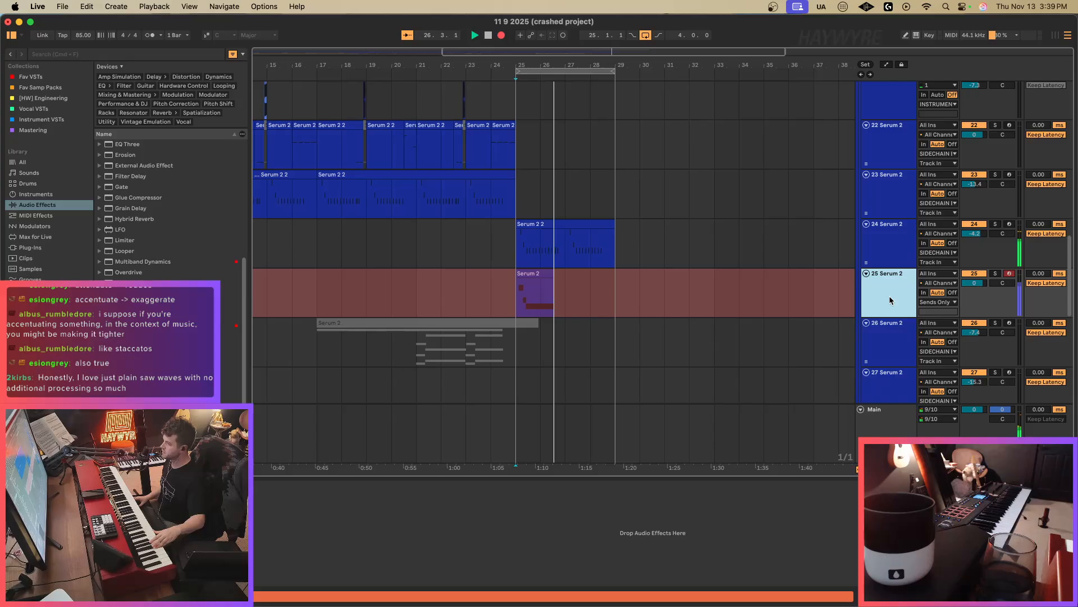
{"action": "key", "text": "space"}
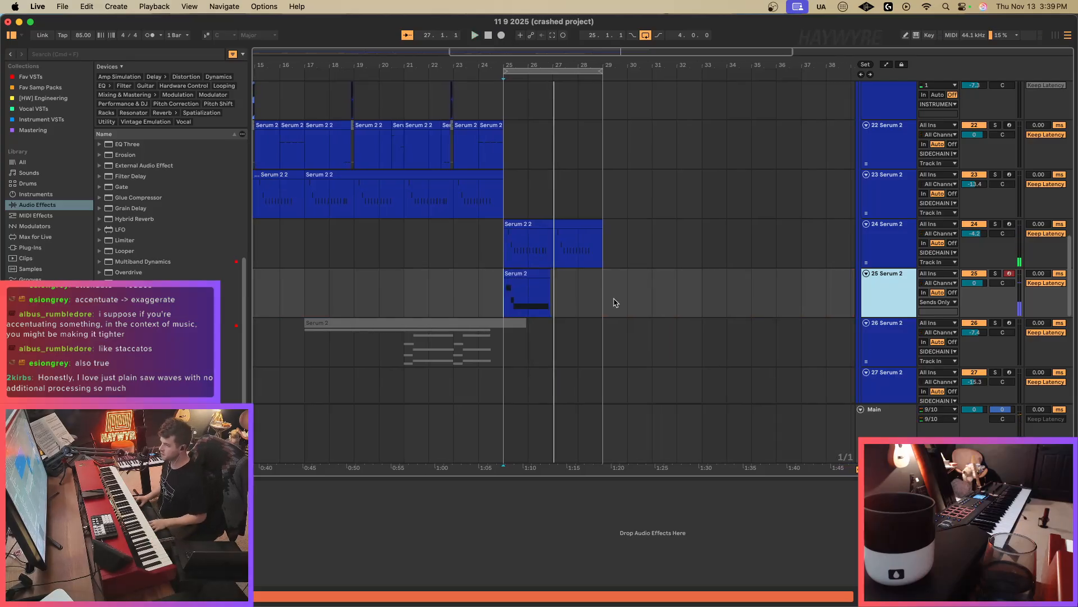
{"action": "left_click_drag", "start_coordinate": [552, 304], "coordinate": [529, 304]}
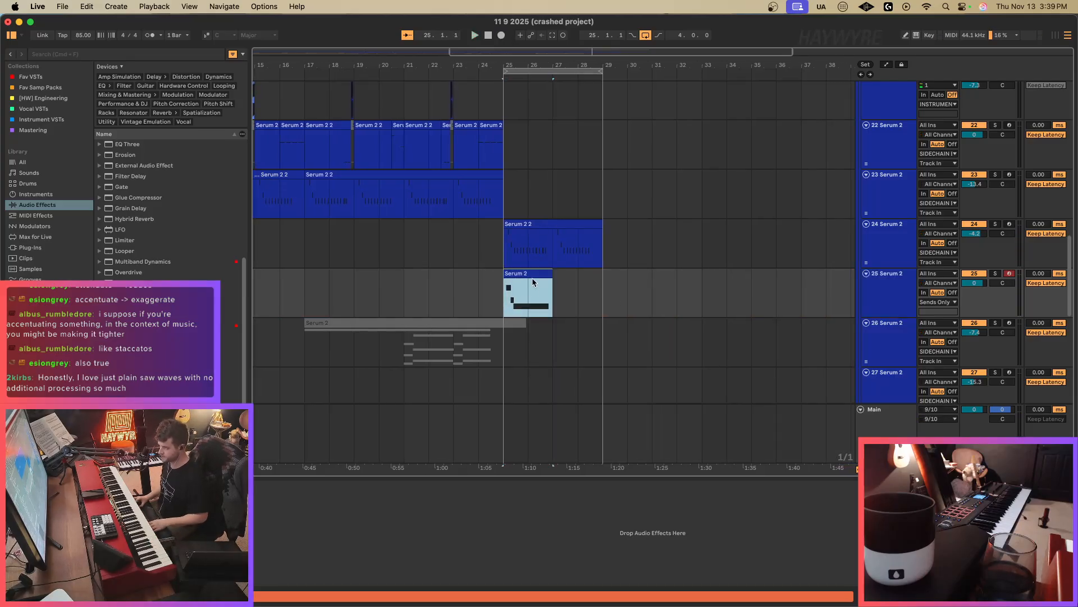
{"action": "key", "text": "super+d"}
Move the Vocoder from track 24 onto track 25 and set its external carrier source to 24-Serum 2.
{"action": "left_click", "coordinate": [626, 262]}
{"action": "left_click", "coordinate": [739, 487]}
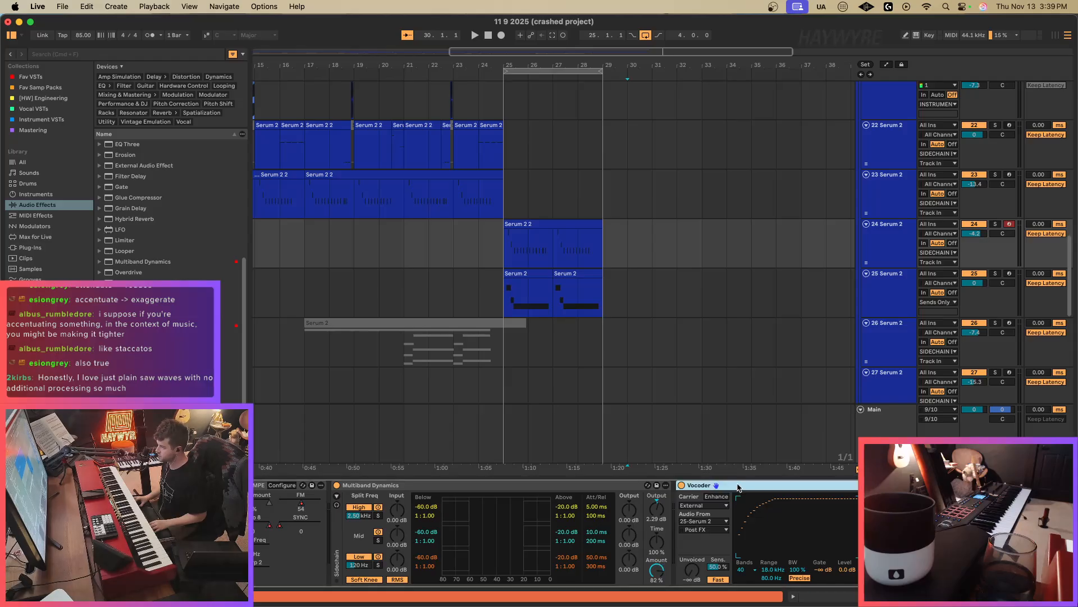
{"action": "key", "text": "super+c"}
{"action": "left_click", "coordinate": [614, 302]}
{"action": "left_click", "coordinate": [729, 551]}
{"action": "key", "text": "super+v"}
{"action": "left_click", "coordinate": [269, 512]}
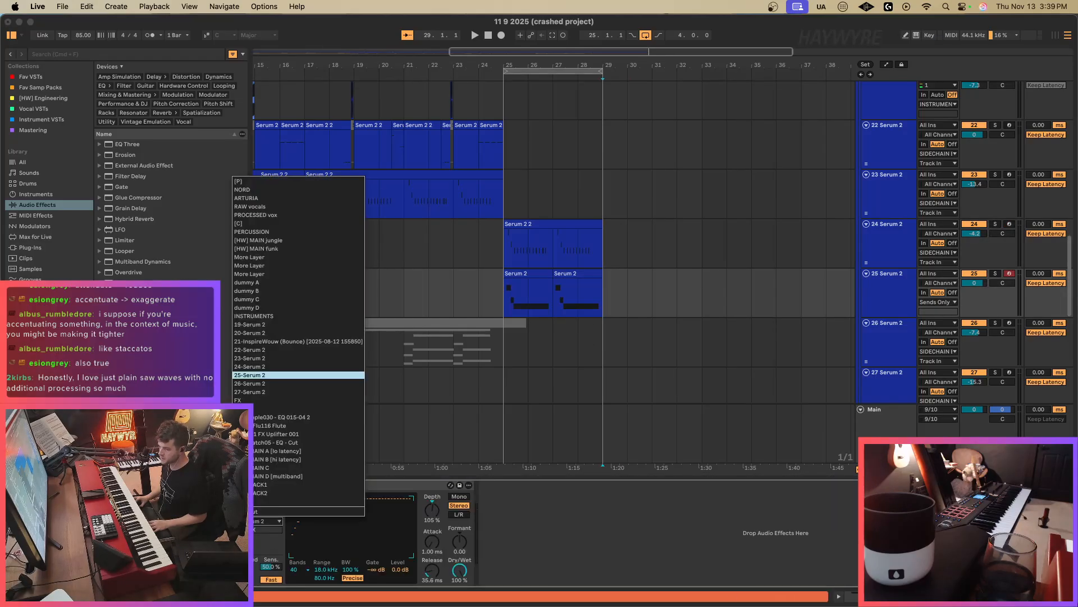
{"action": "left_click", "coordinate": [261, 366]}
Audition track 25 from bar 25 and route its output to the SIDECHAIN destination instead of Sends Only.
{"action": "key", "text": "space"}
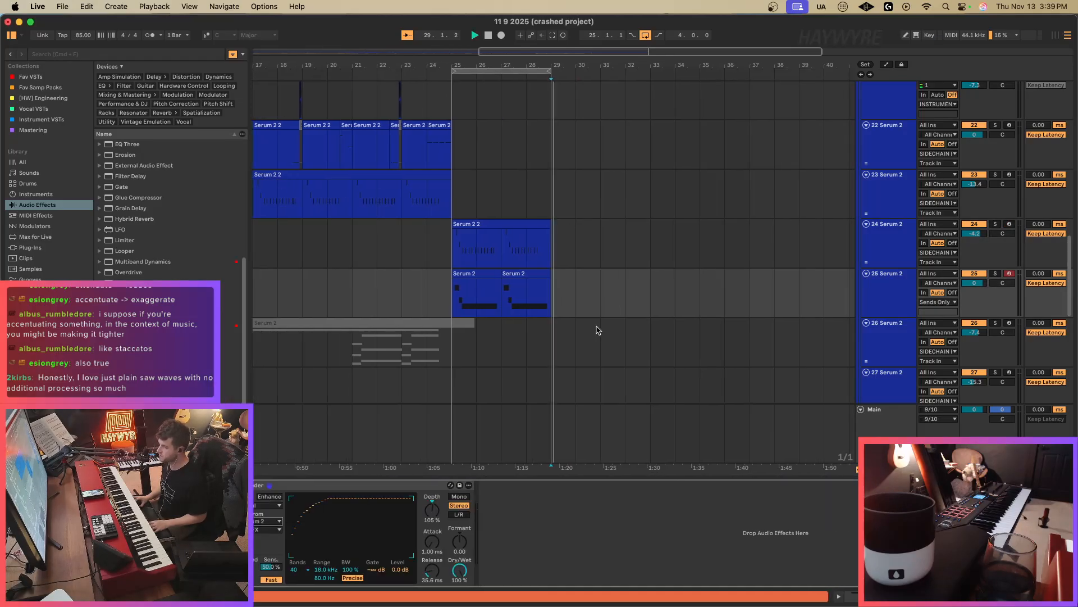
{"action": "left_click", "coordinate": [454, 278]}
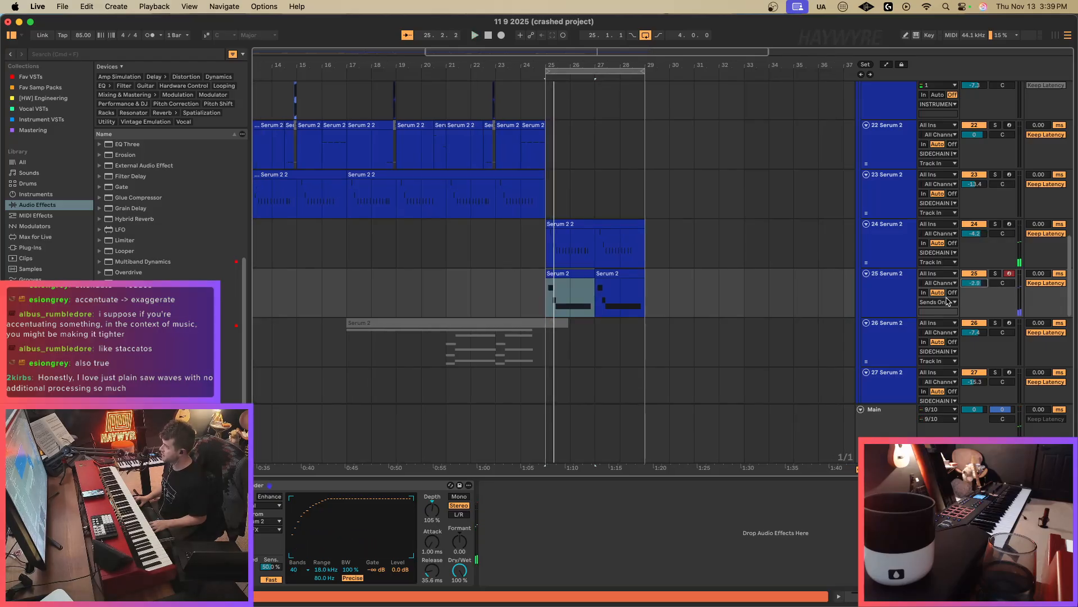
{"action": "left_click", "coordinate": [948, 302]}
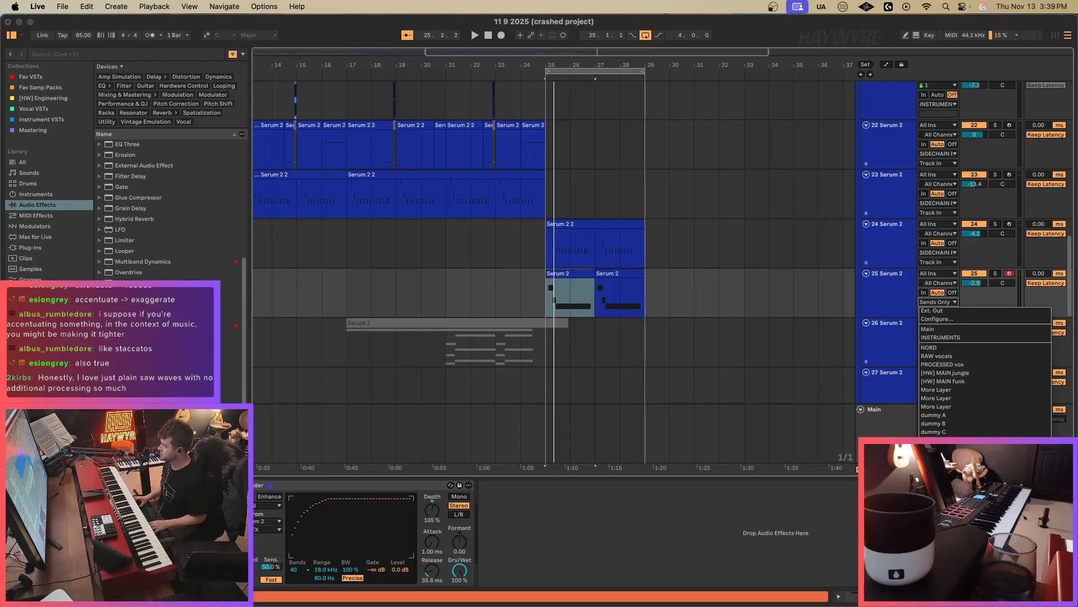
{"action": "left_click", "coordinate": [954, 494]}
Set track 24's output to Sends Only.
{"action": "left_click", "coordinate": [888, 289]}
{"action": "left_click", "coordinate": [890, 247]}
{"action": "left_click", "coordinate": [936, 253]}
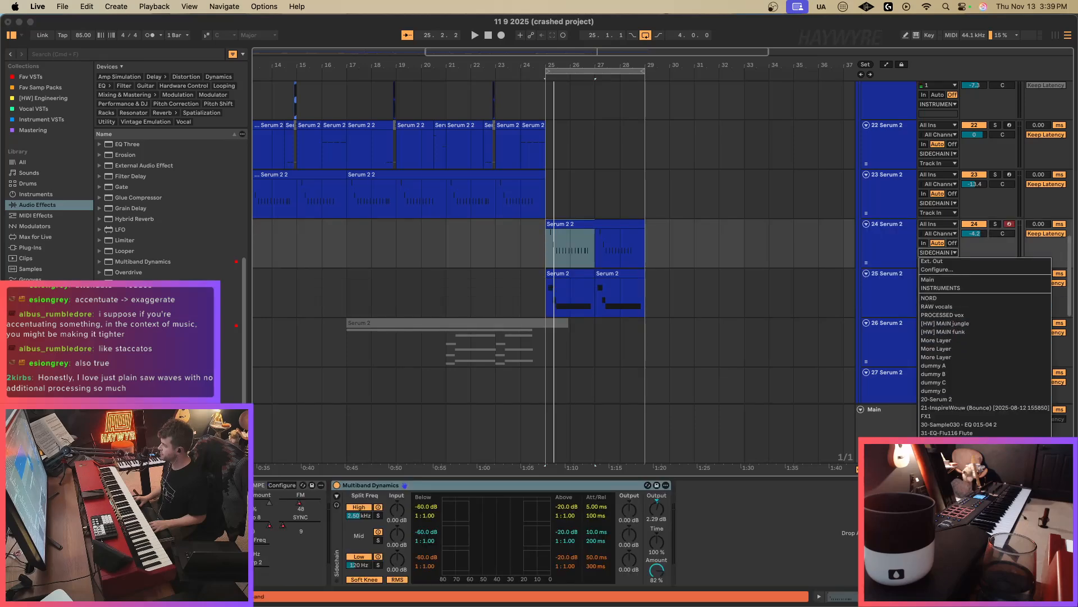
{"action": "left_click", "coordinate": [935, 530]}
While auditioning from bar 25, set the track 25 Vocoder's Depth to 52.4% and lower the track's volume to -10.8 dB.
{"action": "left_click", "coordinate": [554, 273]}
{"action": "key", "text": "space"}
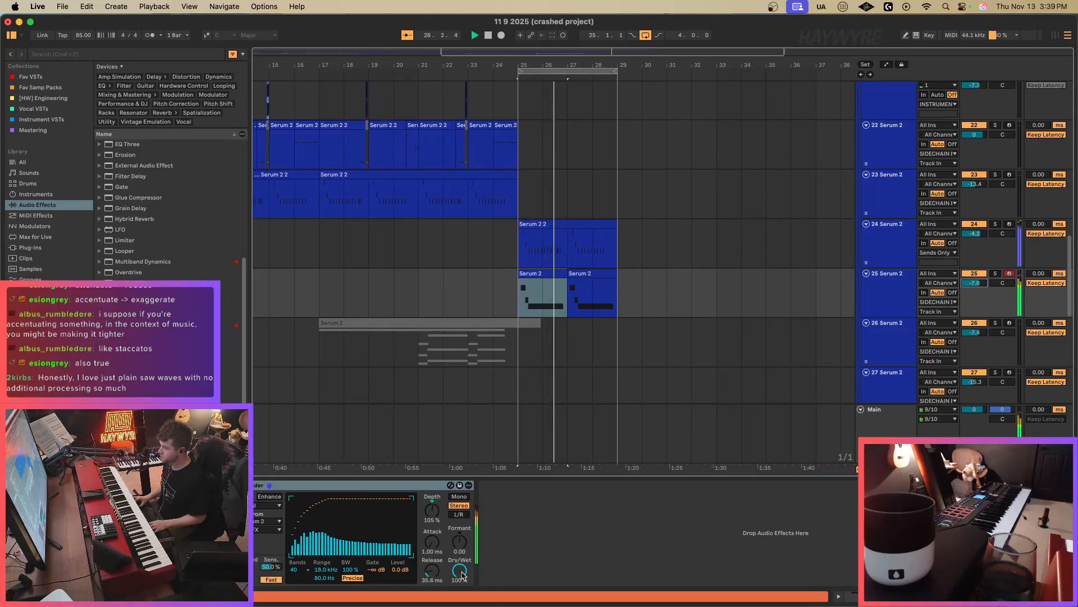
{"action": "key", "text": "space"}
{"action": "key", "text": "space"}
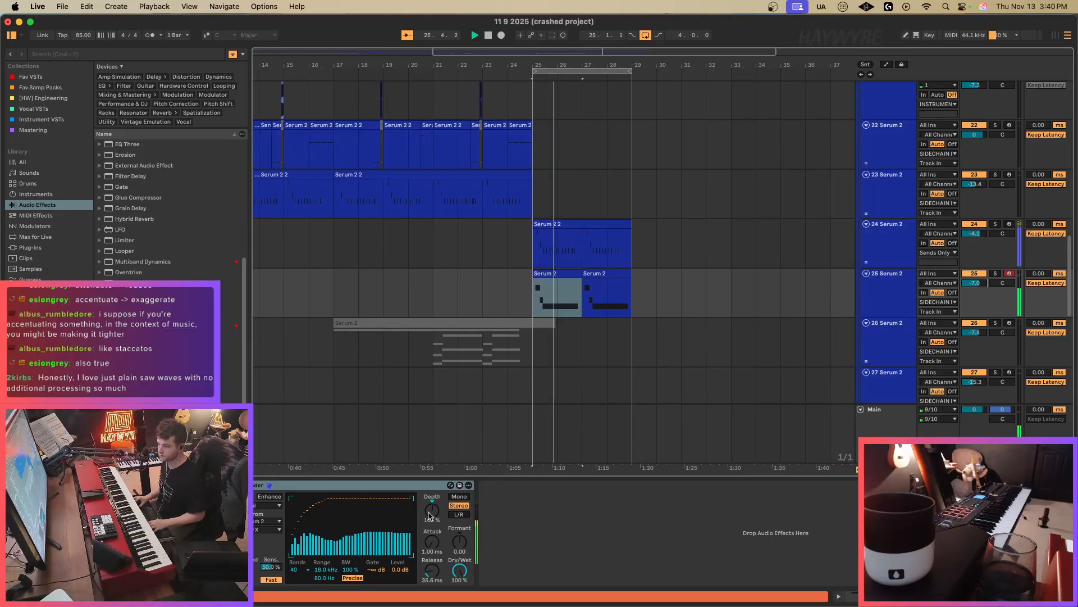
{"action": "left_click_drag", "start_coordinate": [432, 510], "coordinate": [432, 524]}
{"action": "key", "text": "space"}
{"action": "key", "text": "space"}
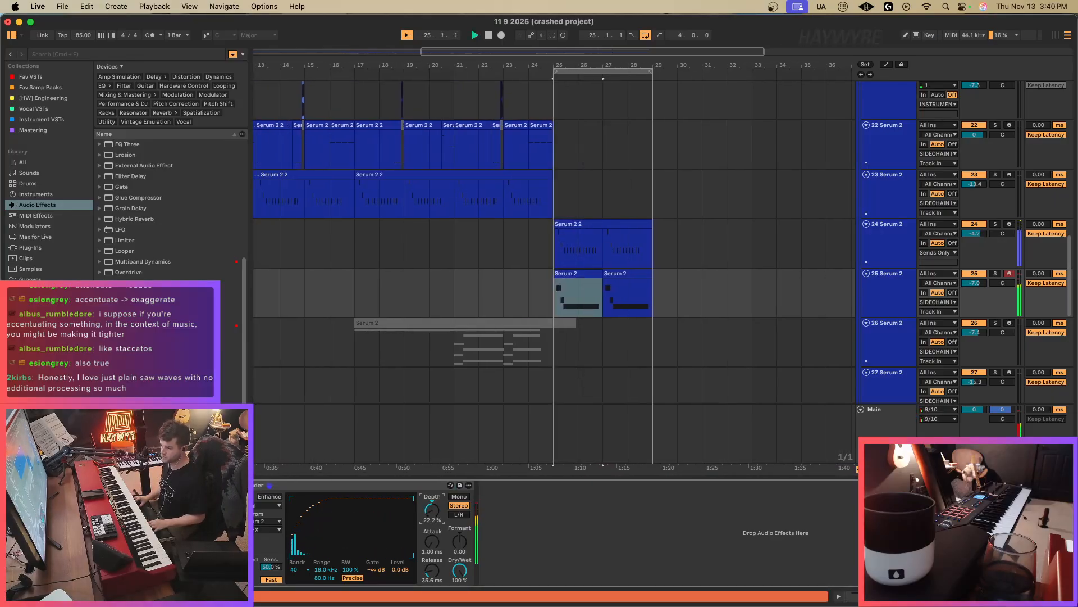
{"action": "key", "text": "space"}
{"action": "left_click_drag", "start_coordinate": [978, 284], "coordinate": [978, 294]}
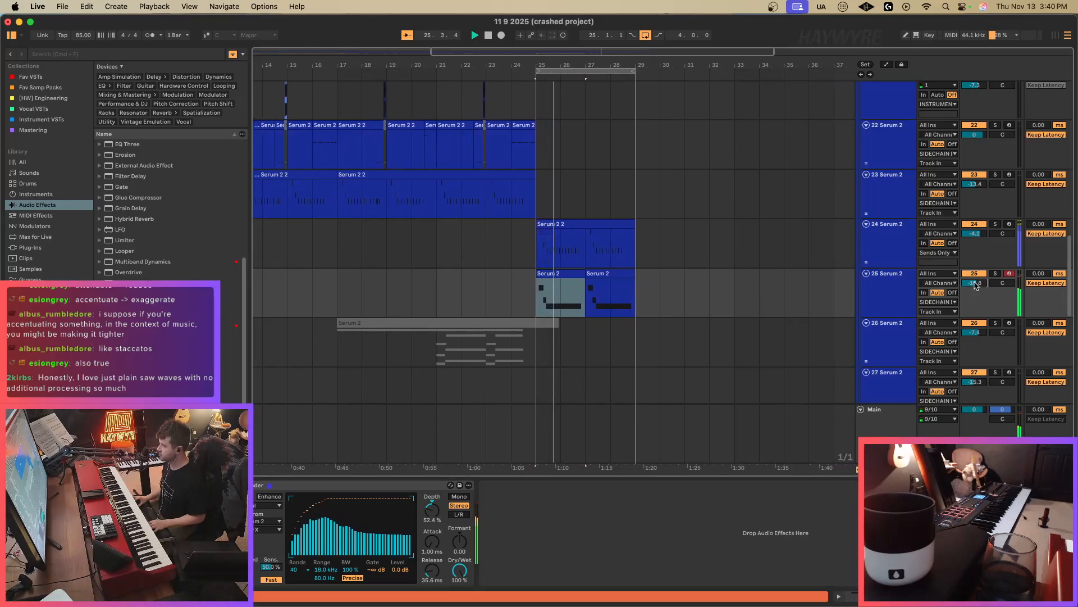
Raise the Vocoder's Release to 482 ms and consolidate track 25's two clips into one four-bar clip.
{"action": "left_click_drag", "start_coordinate": [324, 569], "coordinate": [325, 565]}
{"action": "left_click_drag", "start_coordinate": [432, 571], "coordinate": [432, 566]}
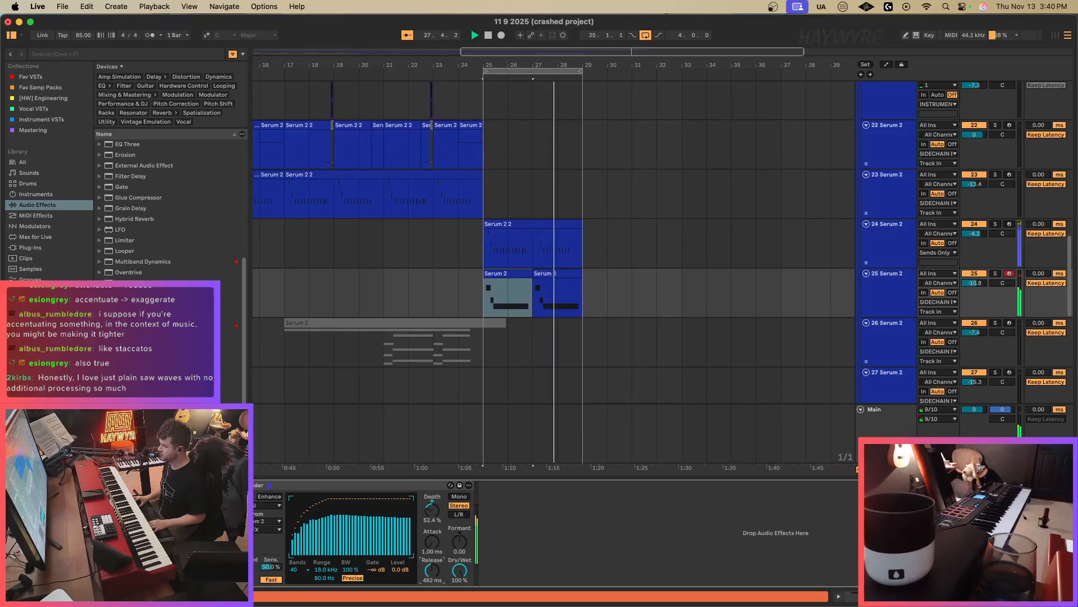
{"action": "left_click", "coordinate": [580, 296]}
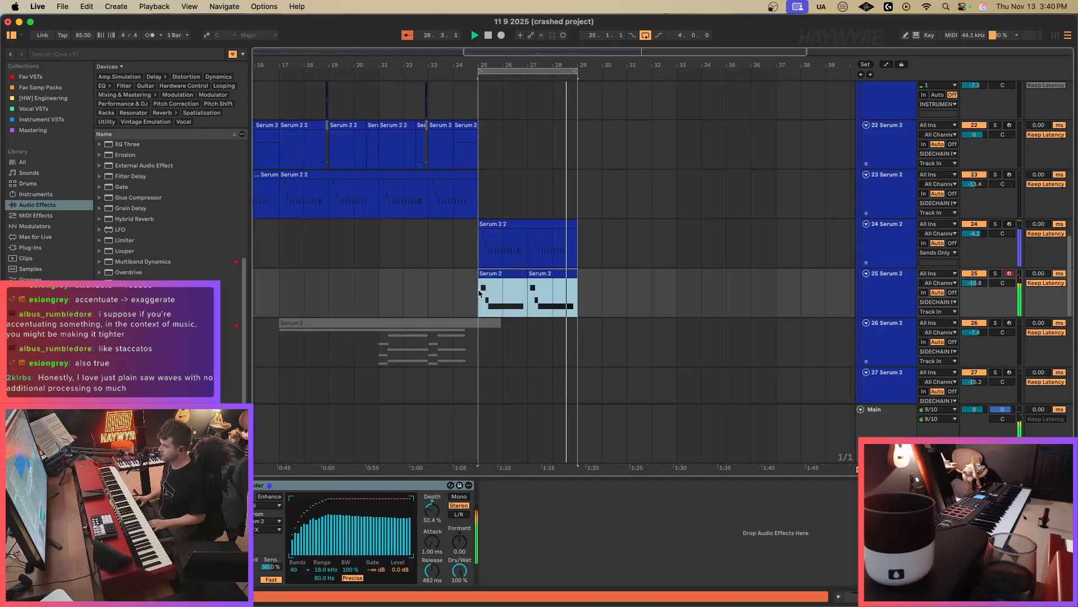
{"action": "key", "text": "super+j"}
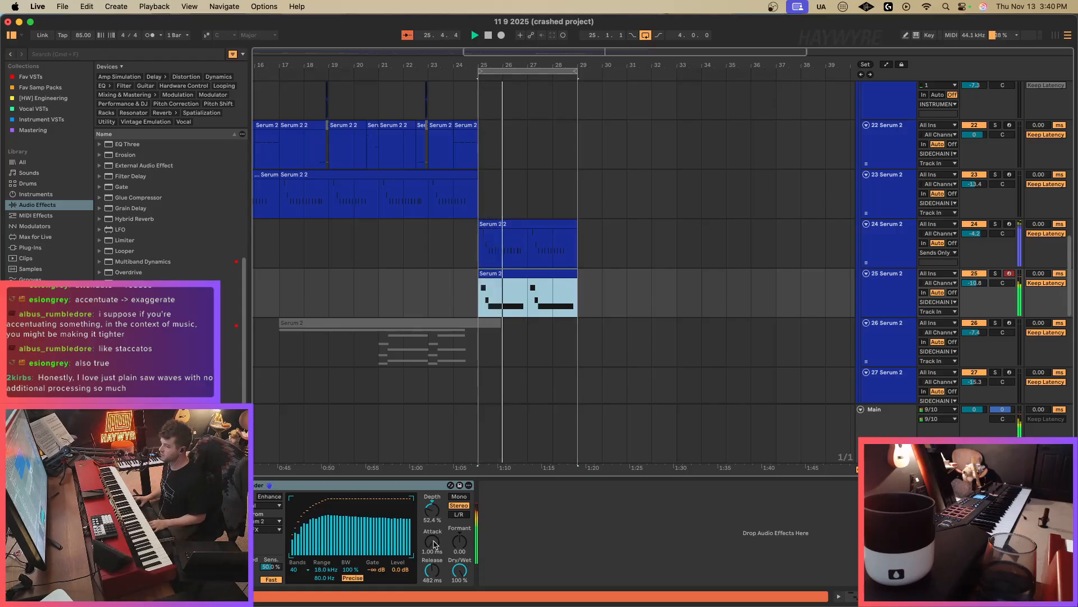
Set the Vocoder's Attack to 3.53 ms, Formant to -4.57 and Release to 127 ms while auditioning the clip.
{"action": "left_click_drag", "start_coordinate": [435, 544], "coordinate": [434, 537]}
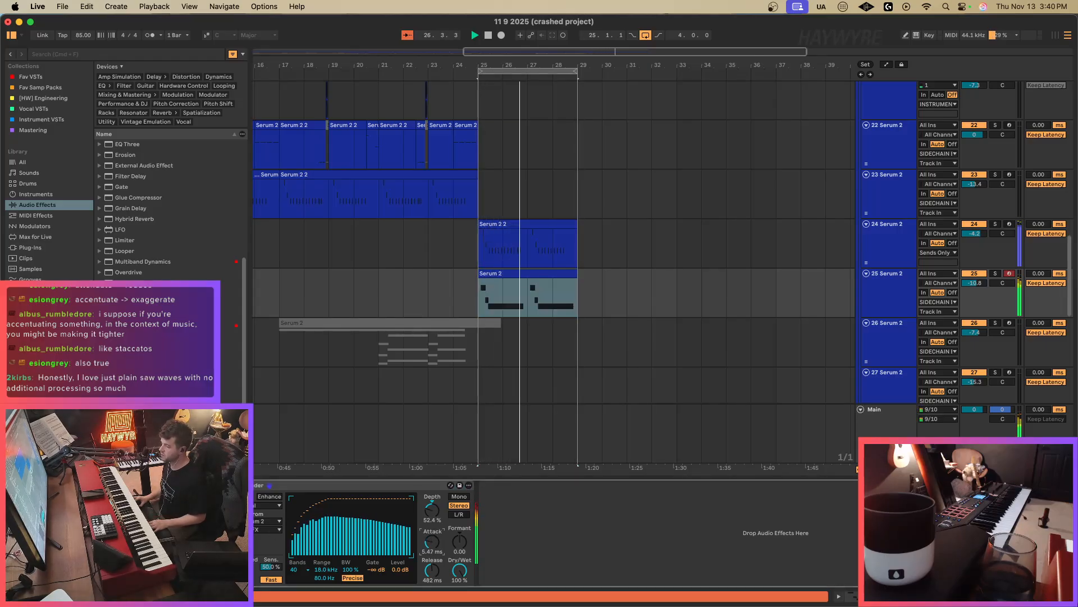
{"action": "key", "text": "space"}
{"action": "left_click_drag", "start_coordinate": [460, 541], "coordinate": [459, 552]}
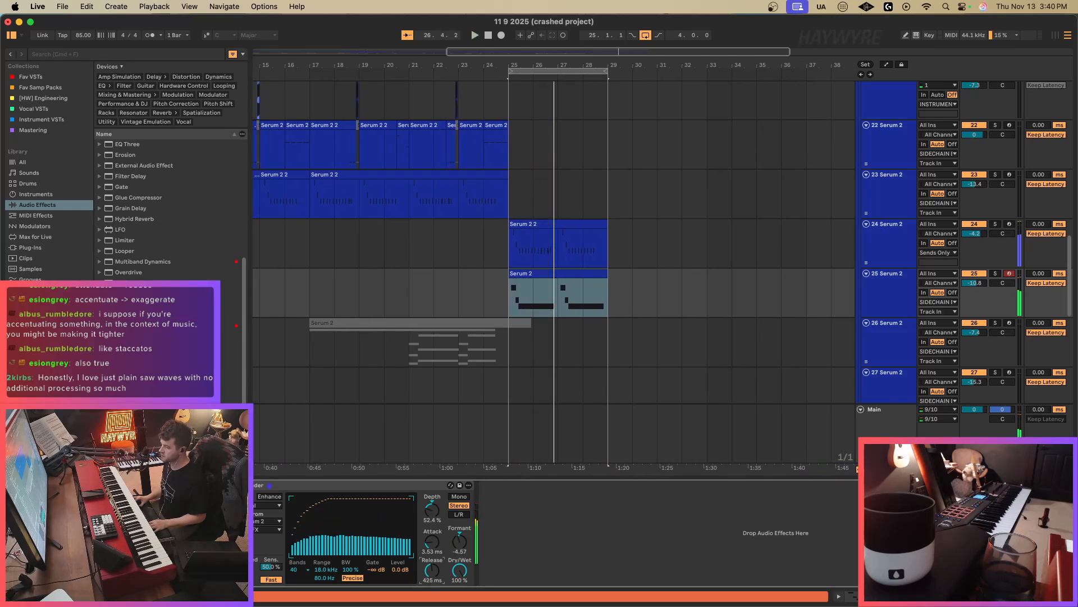
{"action": "key", "text": "space"}
{"action": "left_click_drag", "start_coordinate": [432, 570], "coordinate": [432, 581]}
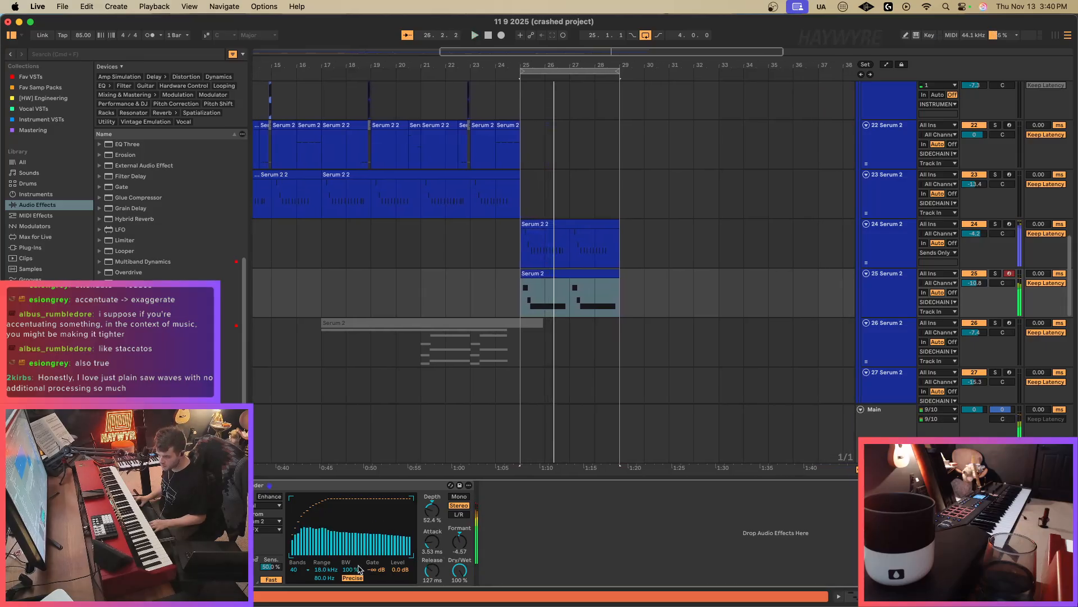
Set the Vocoder's filter bandwidth to 81.2% while auditioning the section, and stop playback.
{"action": "key", "text": "space"}
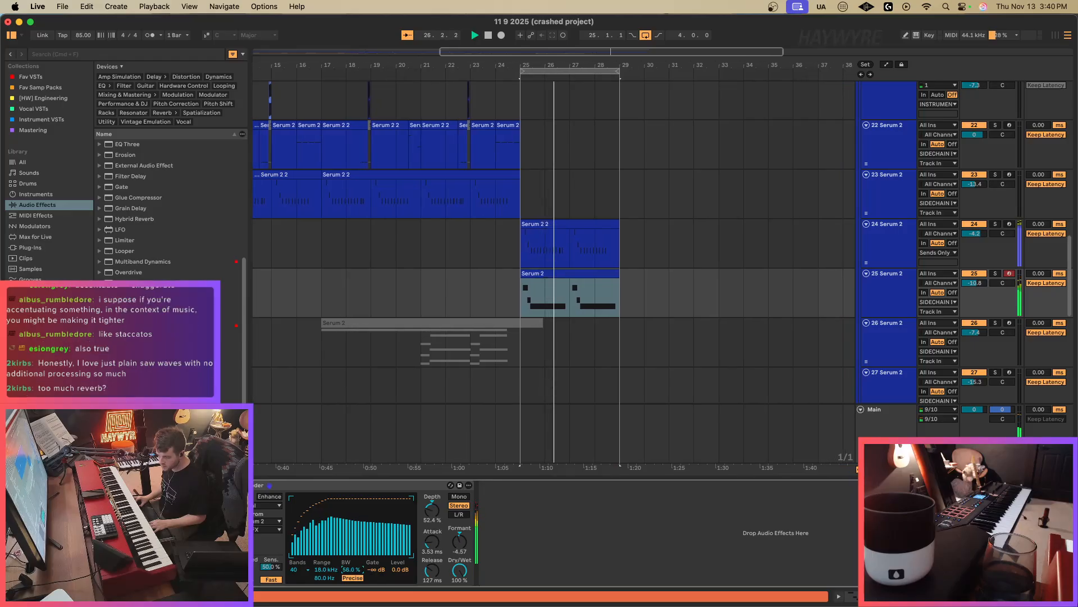
{"action": "left_click", "coordinate": [353, 578]}
{"action": "key", "text": "space"}
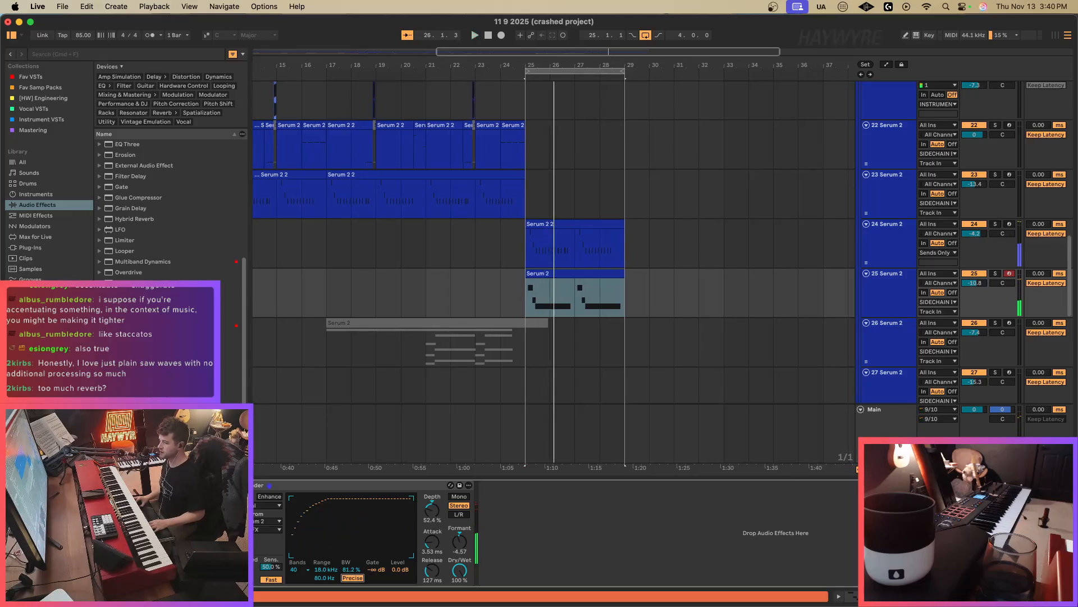
During playback, enable oscillator B in track 25's Serum 2 and set its unison to 7 voices, closing the plugin when done.
{"action": "left_click", "coordinate": [227, 534]}
{"action": "key", "text": "space"}
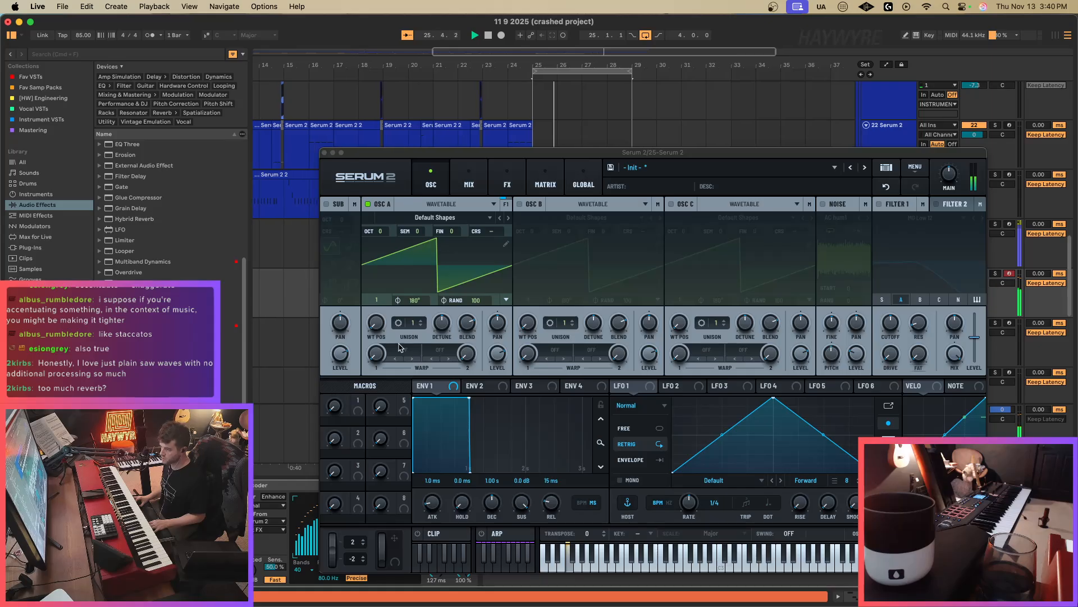
{"action": "left_click", "coordinate": [522, 205]}
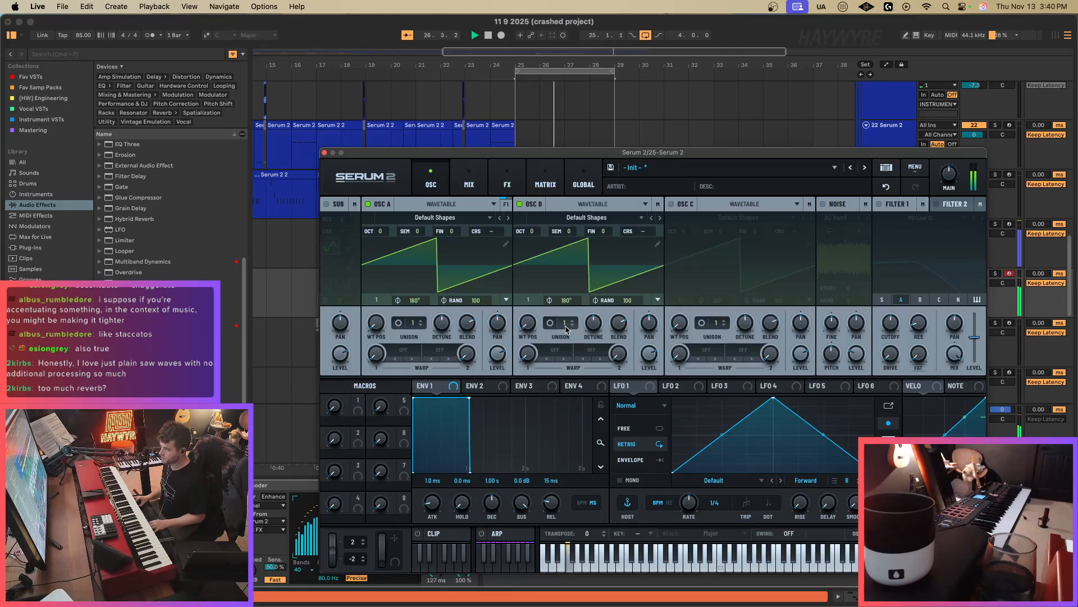
{"action": "scroll", "coordinate": [566, 323], "scroll_direction": "up", "scroll_amount": 6}
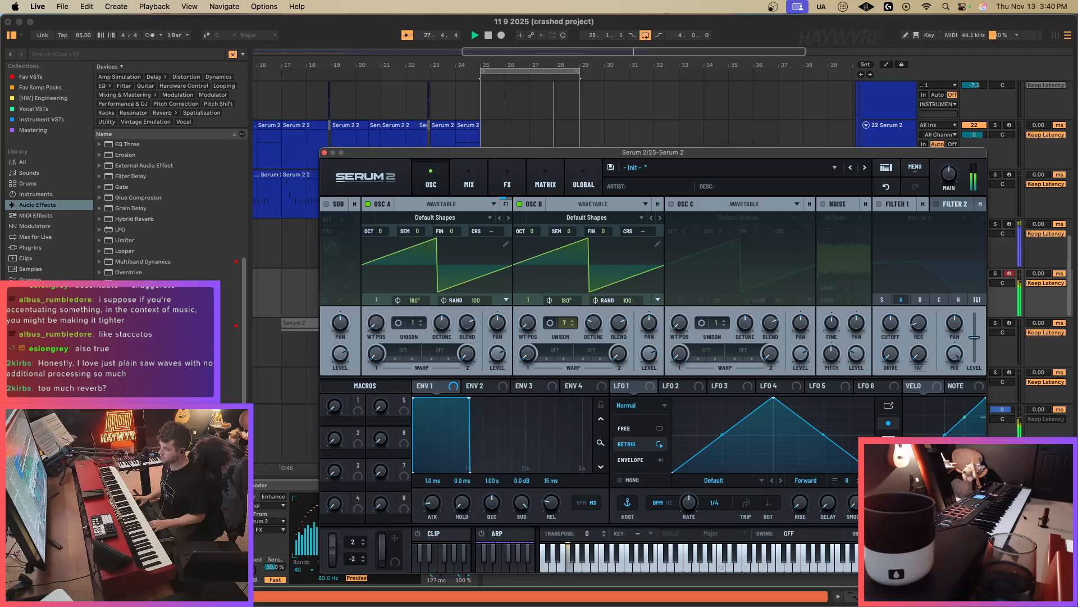
{"action": "left_click", "coordinate": [324, 153]}
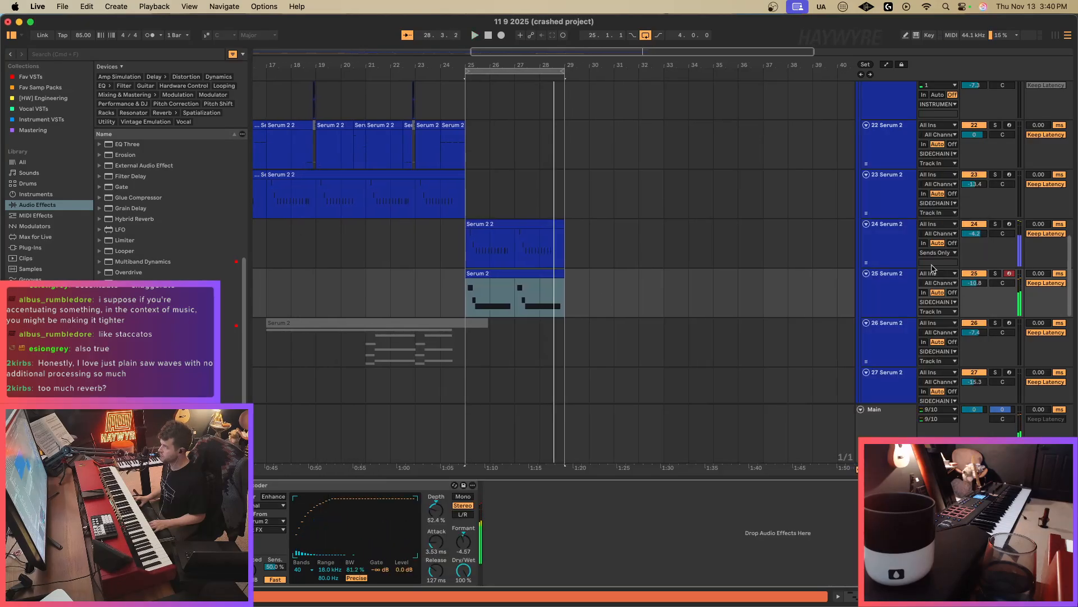
Duplicate track 24 with its Serum 2 instrument and clip, directly above the vocoded track.
{"action": "left_click", "coordinate": [889, 247]}
{"action": "left_click_drag", "start_coordinate": [897, 198], "coordinate": [895, 258]}
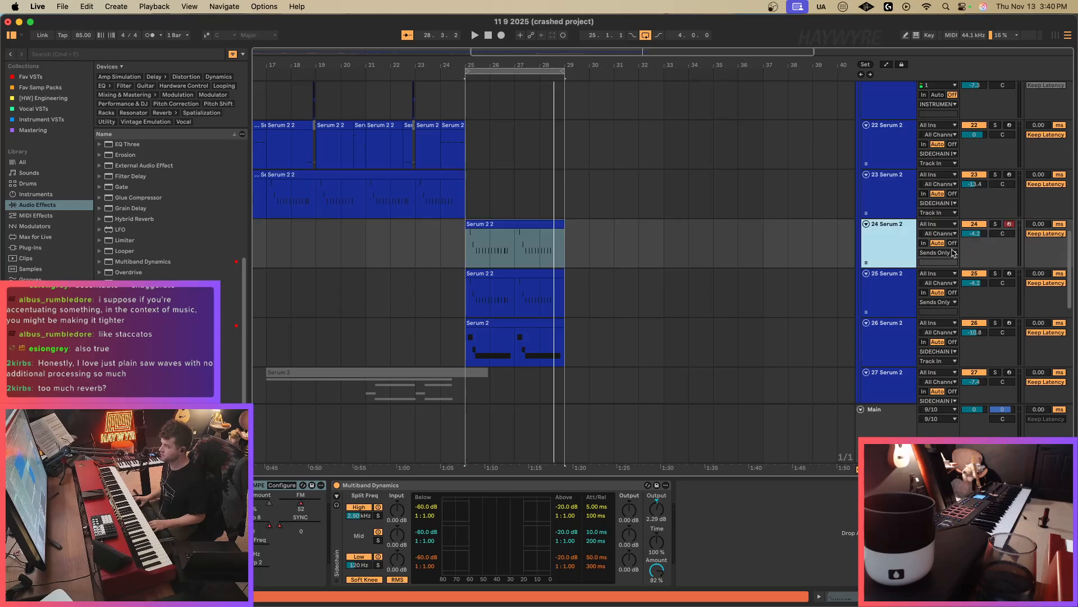
{"action": "left_click", "coordinate": [975, 274]}
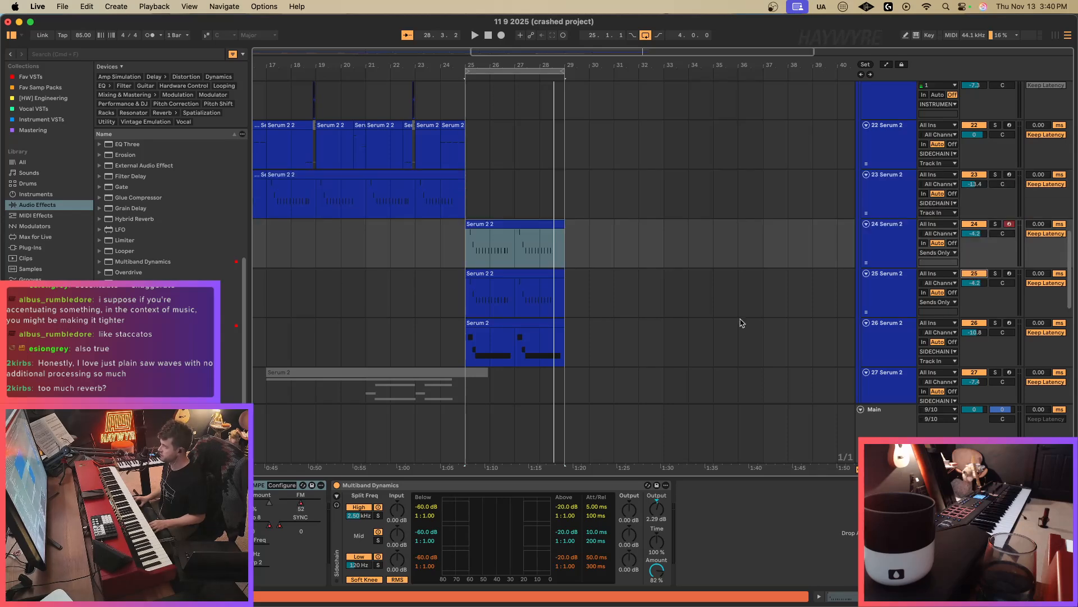
Move the four-bar clips on tracks 25 and 26 from bar 25 to bar 29, leaving track 24's clip in place.
{"action": "mouse_move", "coordinate": [468, 305]}
{"action": "left_mouse_down"}
{"action": "mouse_move", "coordinate": [527, 342]}
{"action": "mouse_move", "coordinate": [564, 342]}
{"action": "left_mouse_up"}
{"action": "key", "text": "super+x"}
{"action": "left_click", "coordinate": [566, 301]}
{"action": "key", "text": "super+v"}
{"action": "left_click", "coordinate": [463, 256]}
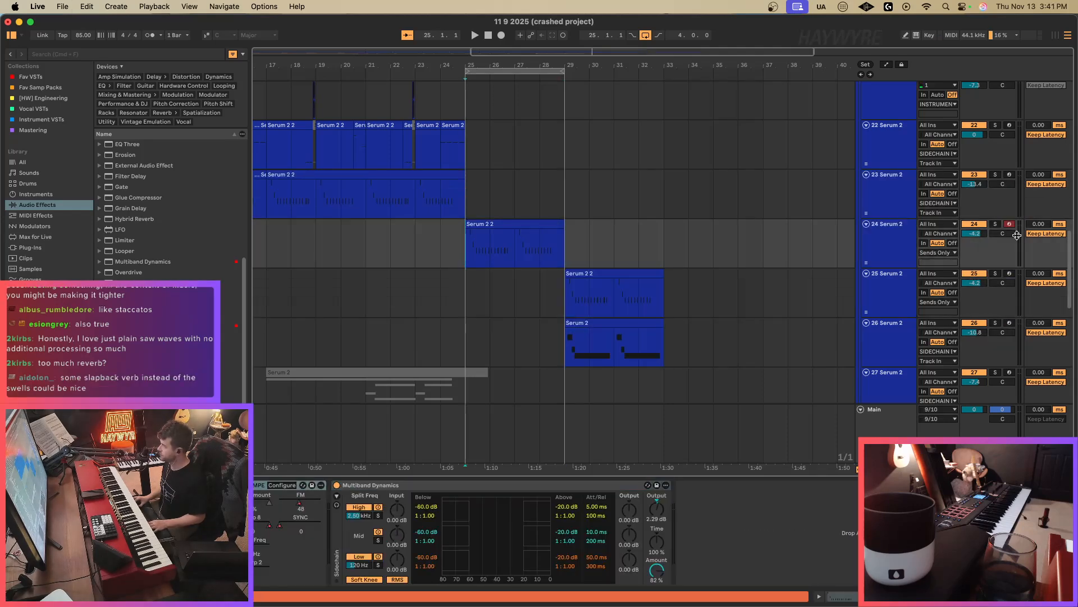
Solo track 24 while auditioning it and route its output to the same sidechain track that track 23 uses.
{"action": "left_click", "coordinate": [995, 224]}
{"action": "key", "text": "space"}
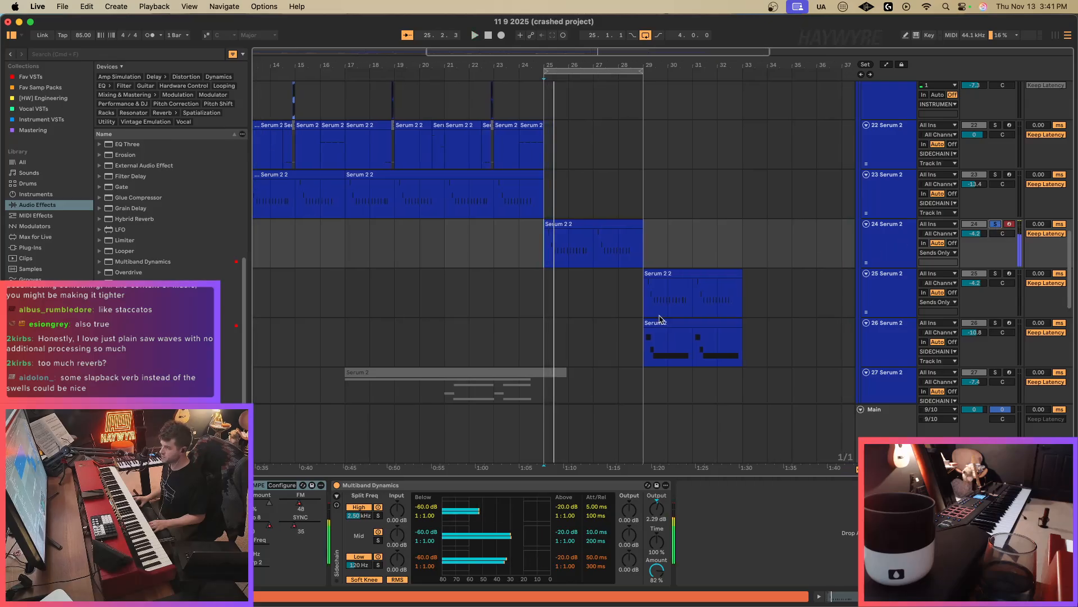
{"action": "left_click", "coordinate": [930, 253]}
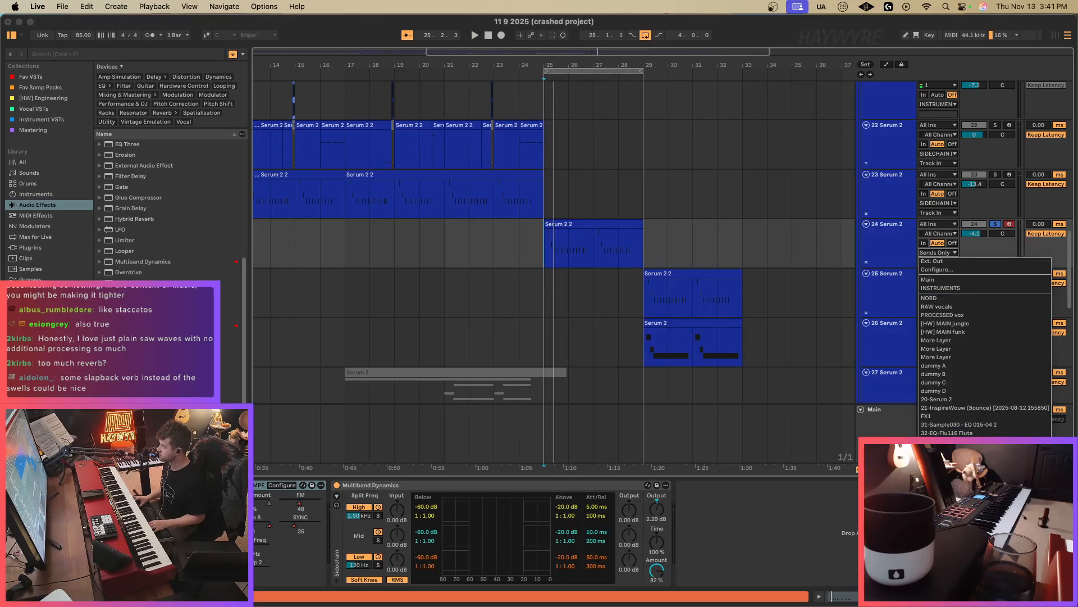
{"action": "left_click", "coordinate": [949, 475]}
Lower track 24's volume to -15.4 dB while auditioning it, unsolo it and play the full mix from bar 25.
{"action": "key", "text": "space"}
{"action": "mouse_move", "coordinate": [975, 234]}
{"action": "left_mouse_down"}
{"action": "mouse_move", "coordinate": [975, 250]}
{"action": "mouse_move", "coordinate": [975, 233]}
{"action": "left_mouse_up"}
{"action": "key", "text": "space"}
{"action": "key", "text": "space"}
{"action": "left_click", "coordinate": [995, 224]}
{"action": "key", "text": "space"}
{"action": "key", "text": "space"}
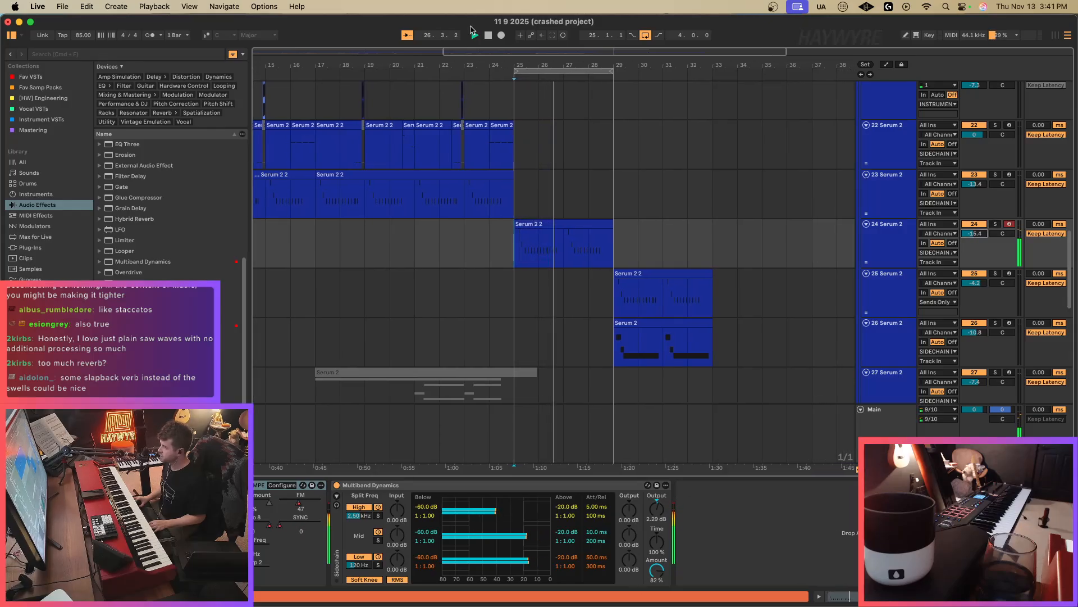
Audition the section from bar 25 with track 20 armed, and replay the arrangement from bar 17 with track 23 selected.
{"action": "scroll", "coordinate": [427, 349], "scroll_direction": "up", "scroll_amount": 5}
{"action": "key", "text": "space"}
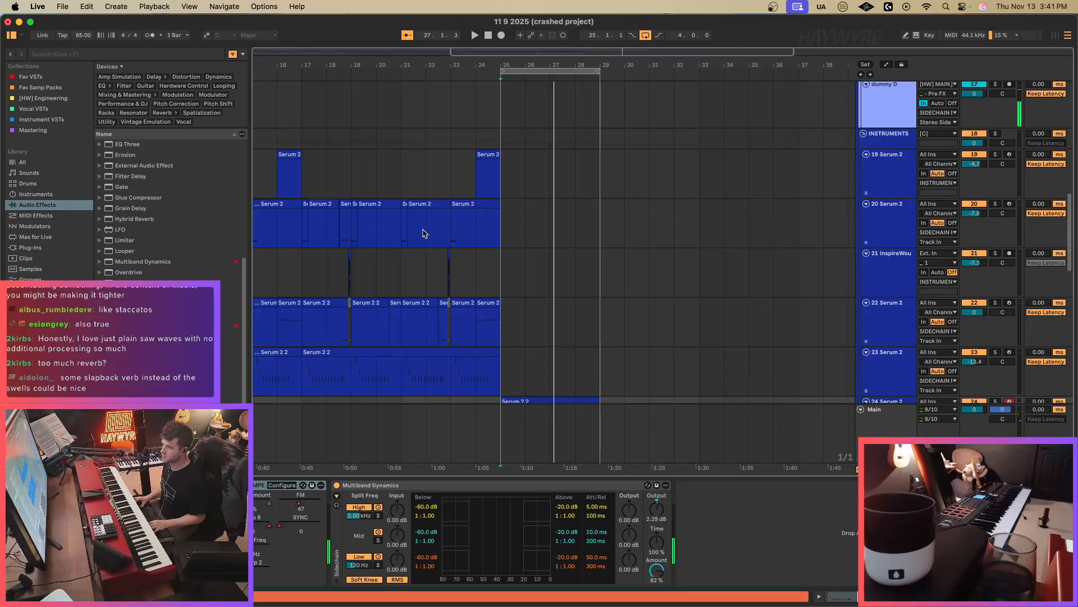
{"action": "left_click", "coordinate": [499, 233]}
{"action": "left_click", "coordinate": [1010, 205]}
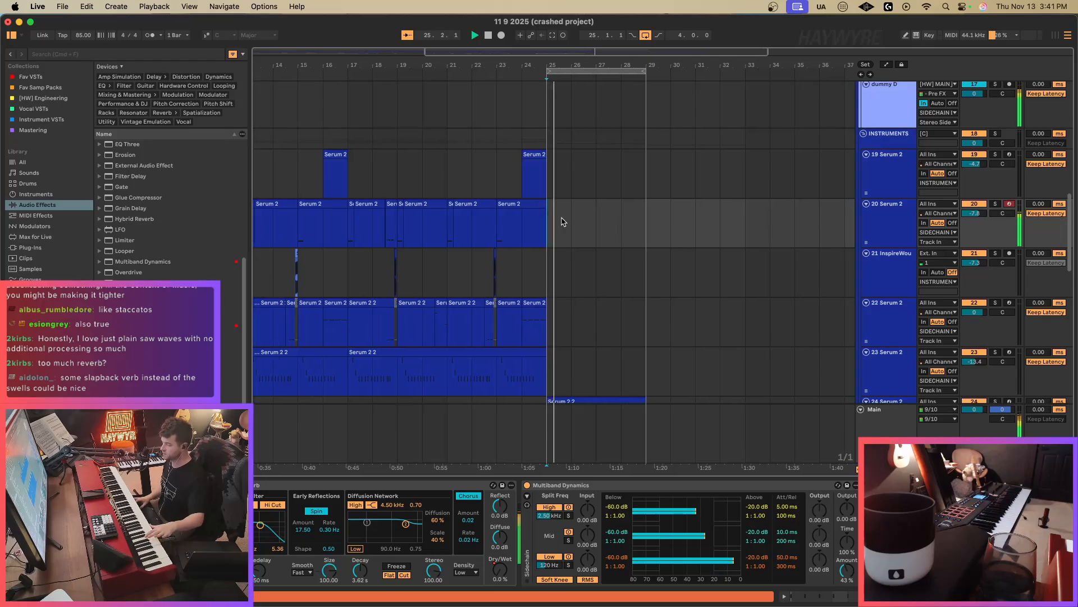
{"action": "scroll", "coordinate": [571, 248], "scroll_direction": "down", "scroll_amount": 4}
{"action": "left_click", "coordinate": [347, 265]}
{"action": "key", "text": "space"}
{"action": "key", "text": "space"}
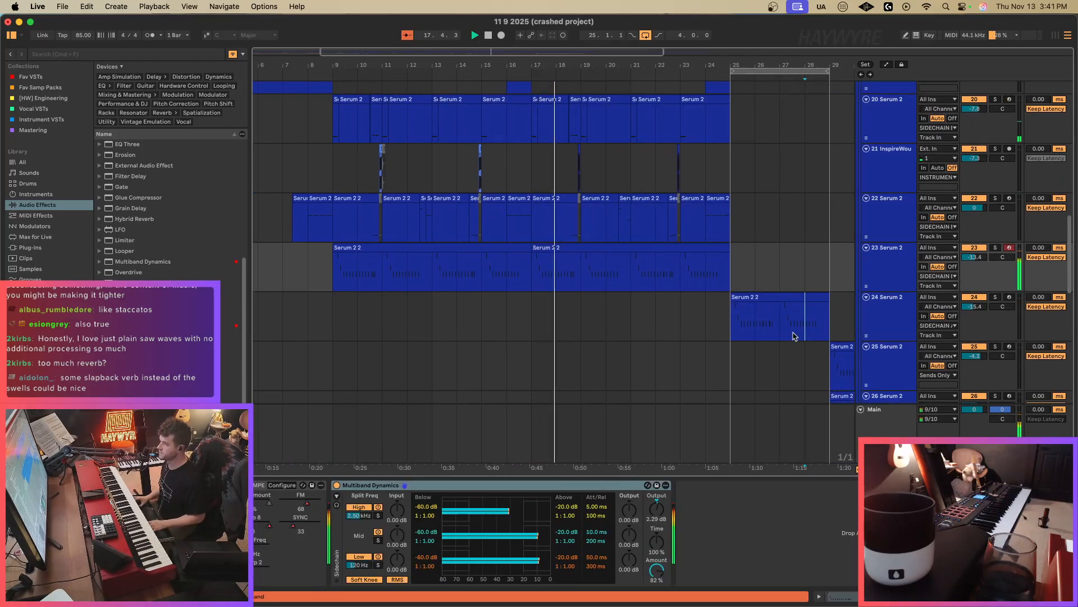
Copy the first two bars of track 24's clip at bar 25 and paste them on track 24 at bar 19.
{"action": "left_click", "coordinate": [776, 297]}
{"action": "left_click_drag", "start_coordinate": [732, 327], "coordinate": [778, 322]}
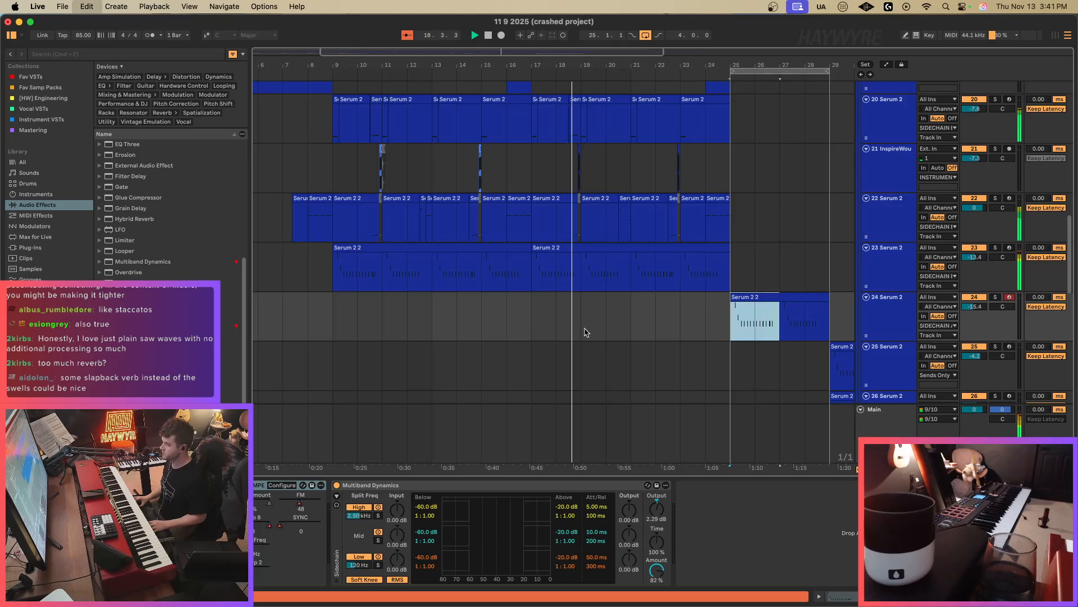
{"action": "key", "text": "super+c"}
{"action": "left_click", "coordinate": [582, 322]}
{"action": "key", "text": "super+v"}
Try muting bars 19 to 21 of track 23, undo that, and deactivate the pasted clip on track 24 instead.
{"action": "left_click_drag", "start_coordinate": [584, 279], "coordinate": [630, 278]}
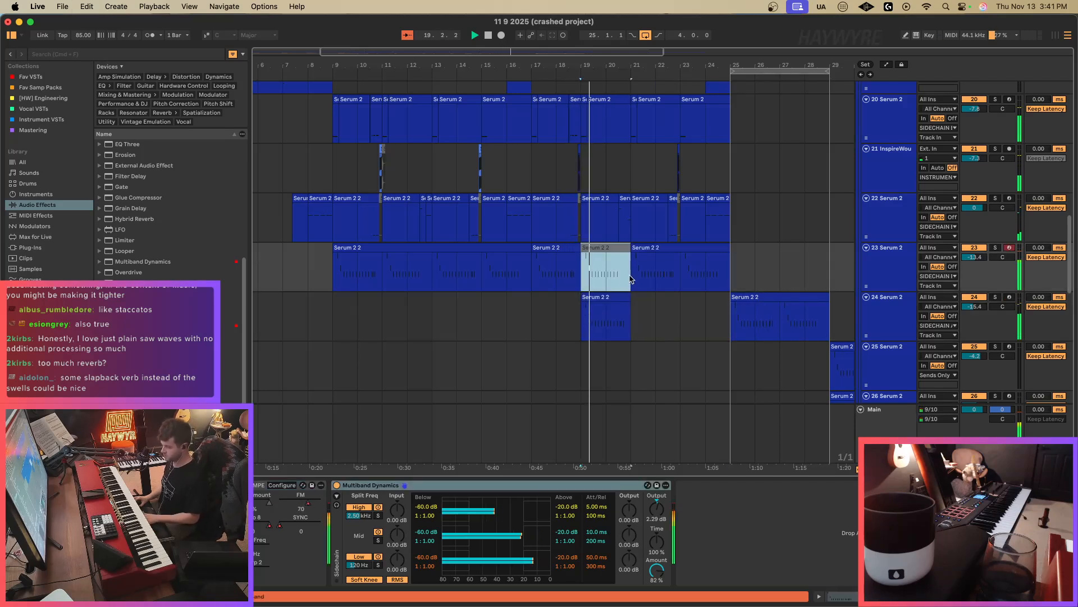
{"action": "key", "text": "0"}
{"action": "left_click", "coordinate": [609, 298]}
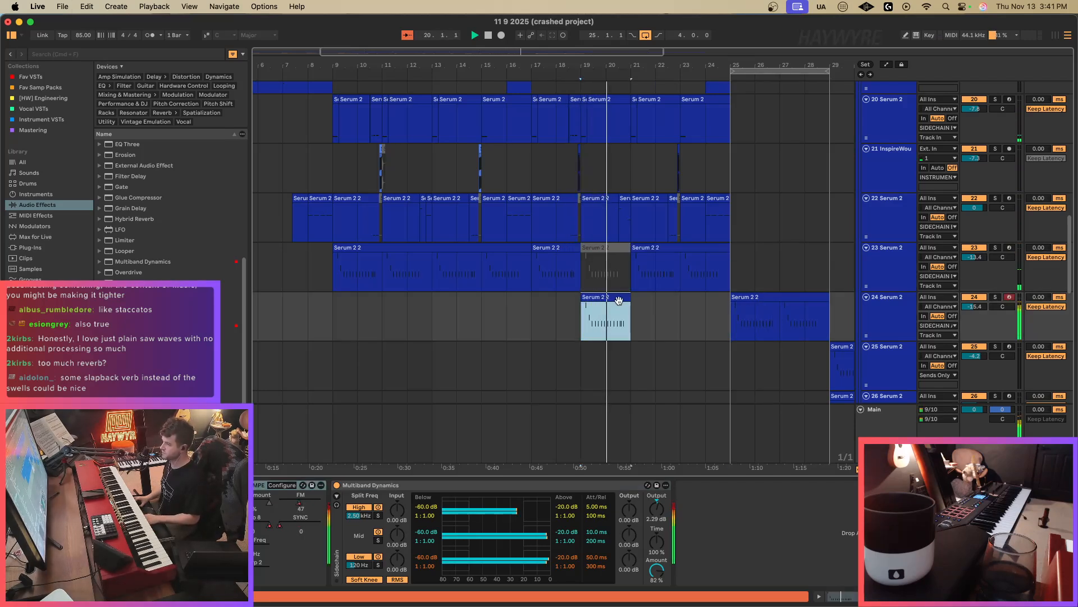
{"action": "key", "text": "super+z"}
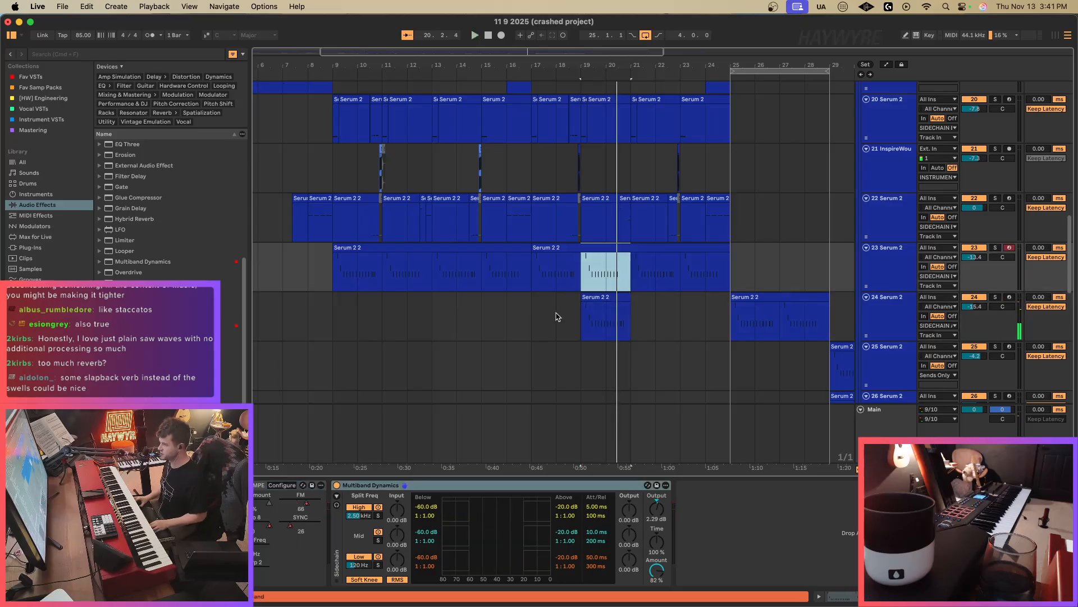
{"action": "key", "text": "space"}
Clear track 23 from bar 21 onward, move track 24's four-bar clip to bar 21, and play from bar 9.
{"action": "left_click_drag", "start_coordinate": [644, 271], "coordinate": [794, 275]}
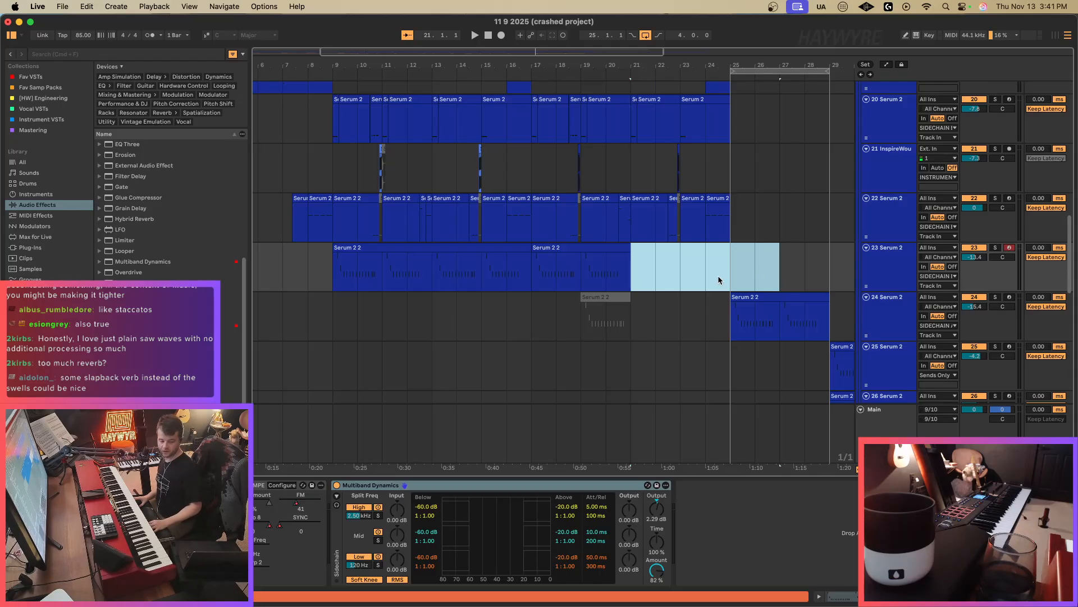
{"action": "mouse_move", "coordinate": [733, 323]}
{"action": "left_mouse_down"}
{"action": "mouse_move", "coordinate": [807, 325]}
{"action": "mouse_move", "coordinate": [721, 318]}
{"action": "left_mouse_up"}
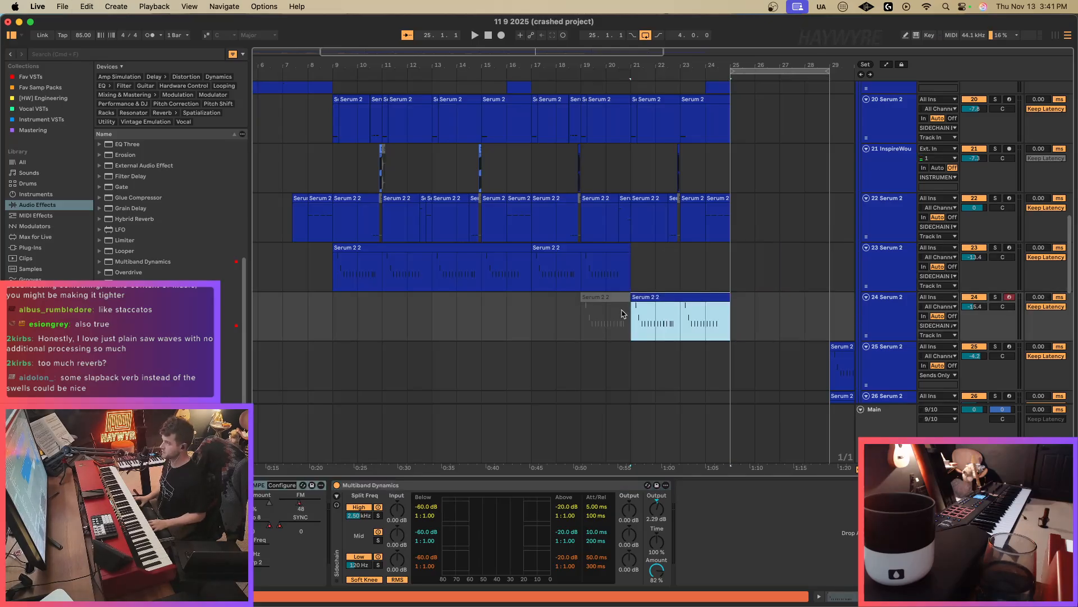
{"action": "left_click", "coordinate": [338, 277]}
{"action": "key", "text": "space"}
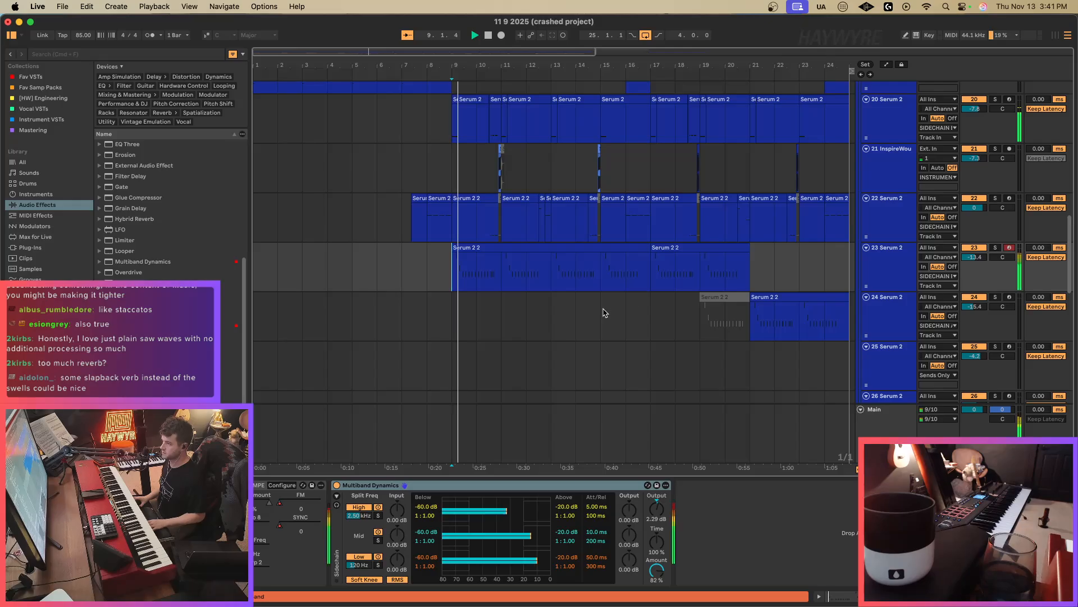
Consolidate track 20's clips between bars 9 and 17 into a single clip.
{"action": "key", "text": "Up"}
{"action": "key", "text": "Up"}
{"action": "key", "text": "Up"}
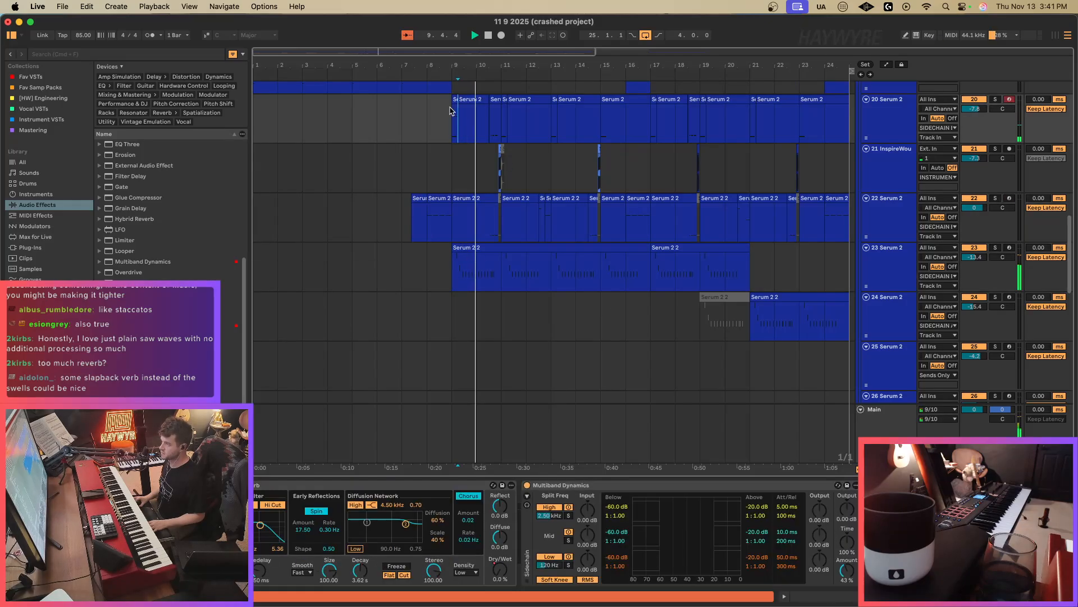
{"action": "key", "text": "minus"}
{"action": "left_click_drag", "start_coordinate": [418, 118], "coordinate": [569, 133]}
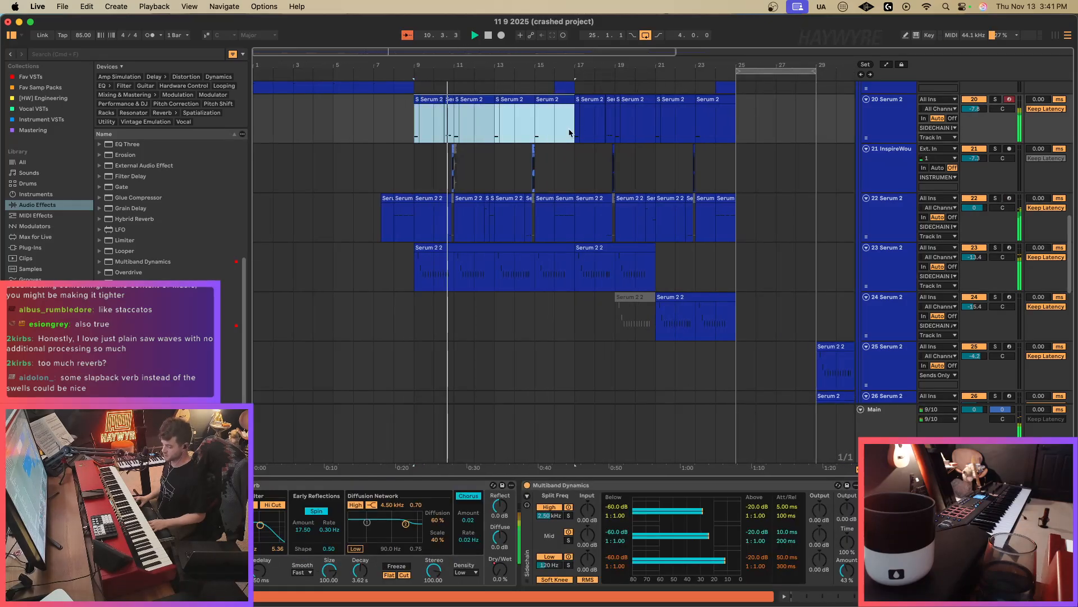
{"action": "key", "text": "super+j"}
Play the arrangement from bar 1 and again from bar 5, with track 19 armed.
{"action": "left_click", "coordinate": [269, 118]}
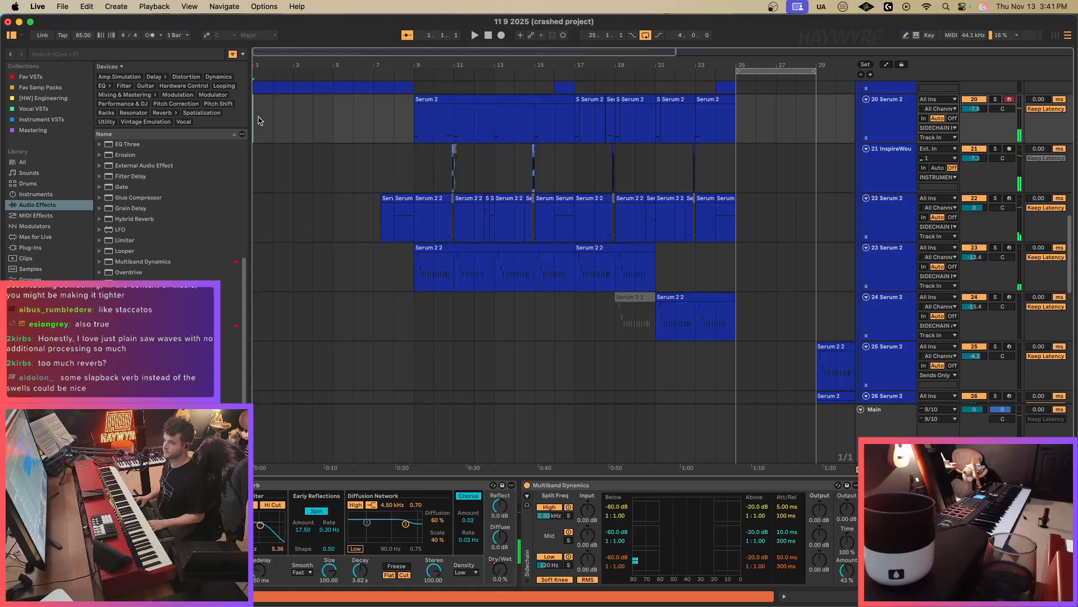
{"action": "scroll", "coordinate": [337, 224], "scroll_direction": "down", "scroll_amount": 10}
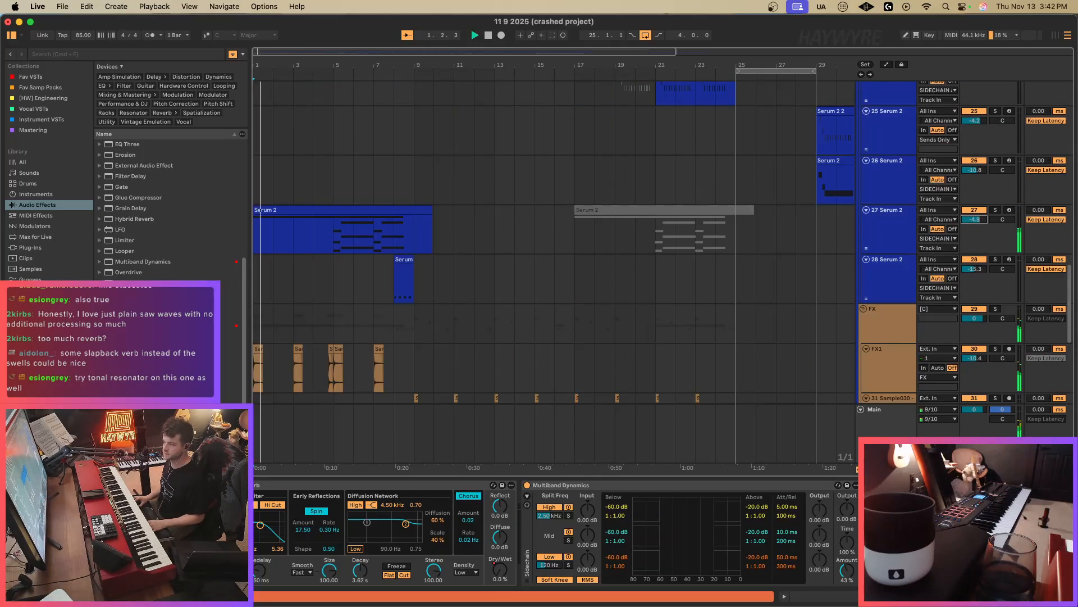
{"action": "scroll", "coordinate": [314, 219], "scroll_direction": "up", "scroll_amount": 8}
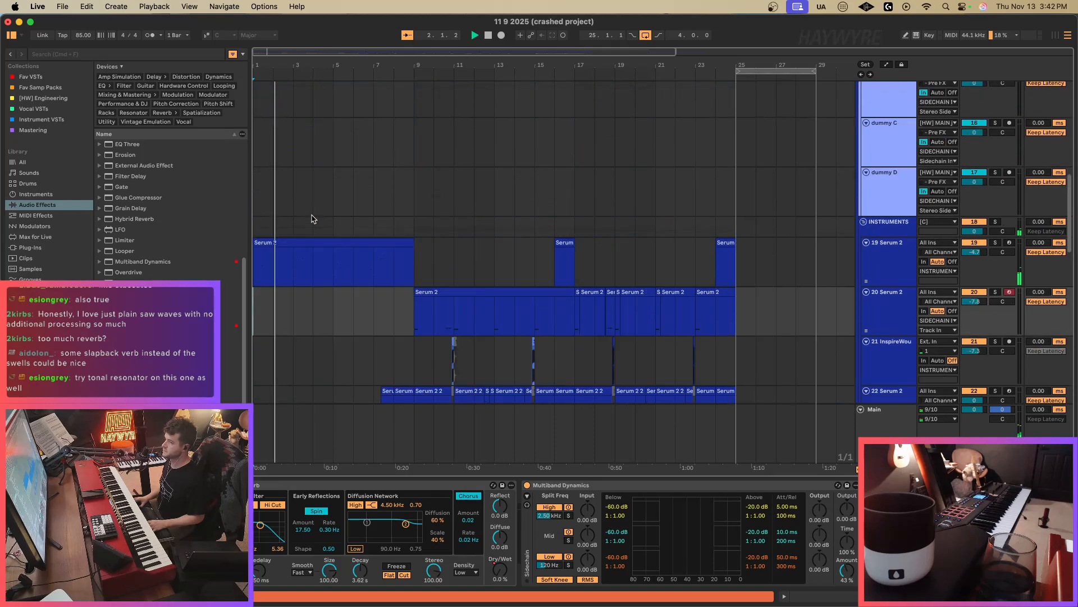
{"action": "left_click", "coordinate": [333, 250]}
{"action": "left_click", "coordinate": [1013, 244]}
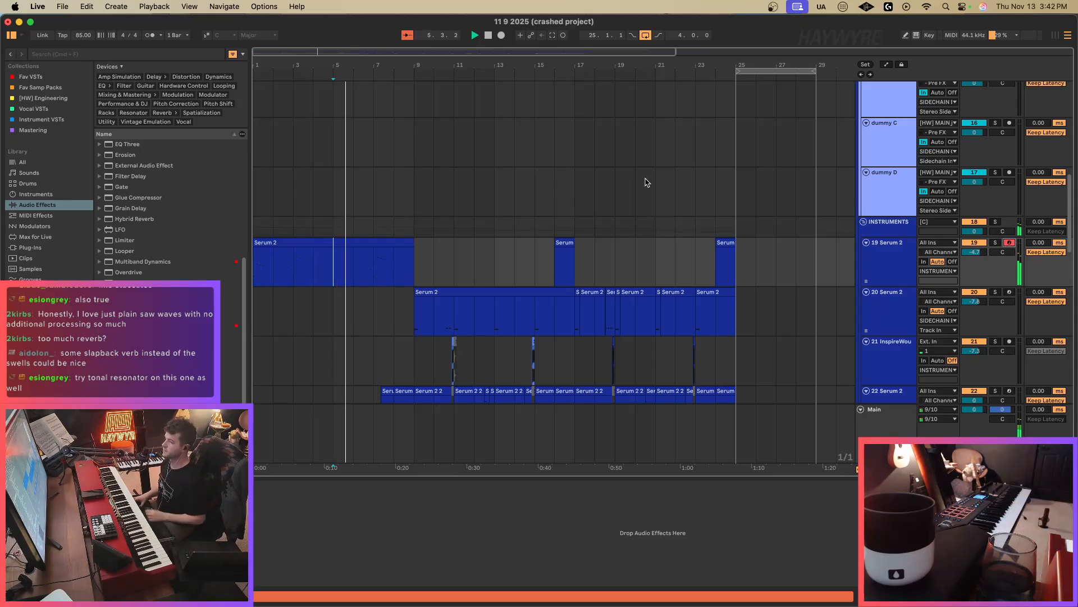
Fold the dummy A track in the arrangement.
{"action": "scroll", "coordinate": [637, 205], "scroll_direction": "down", "scroll_amount": 3}
{"action": "scroll", "coordinate": [636, 205], "scroll_direction": "up", "scroll_amount": 9}
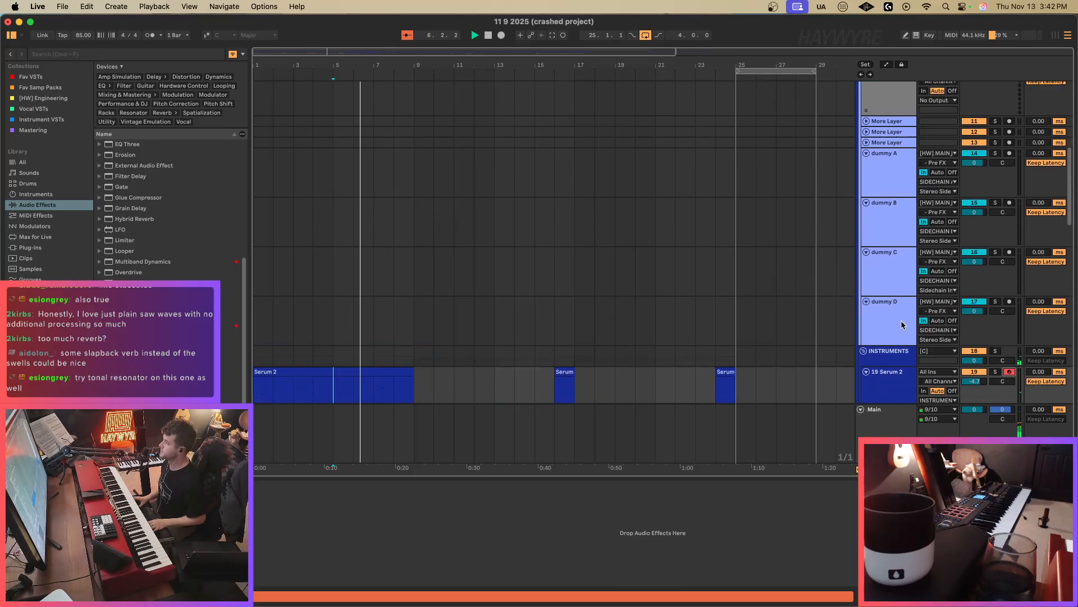
{"action": "left_click", "coordinate": [867, 155]}
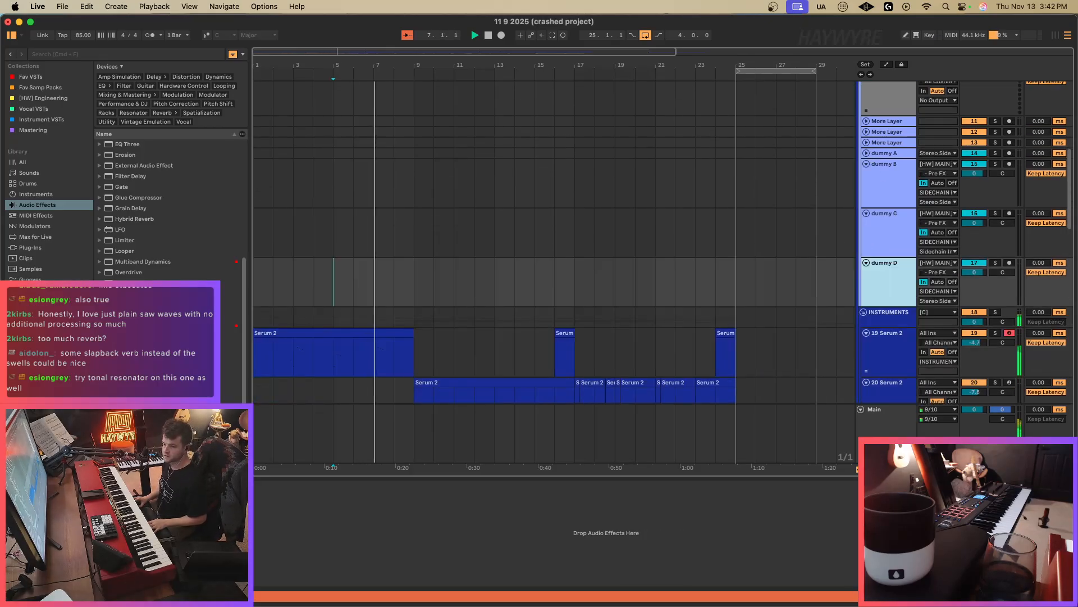
Search the browser for "vocal" and look through the [HW] Song Stems For Finishing folder during playback.
{"action": "left_click", "coordinate": [111, 56]}
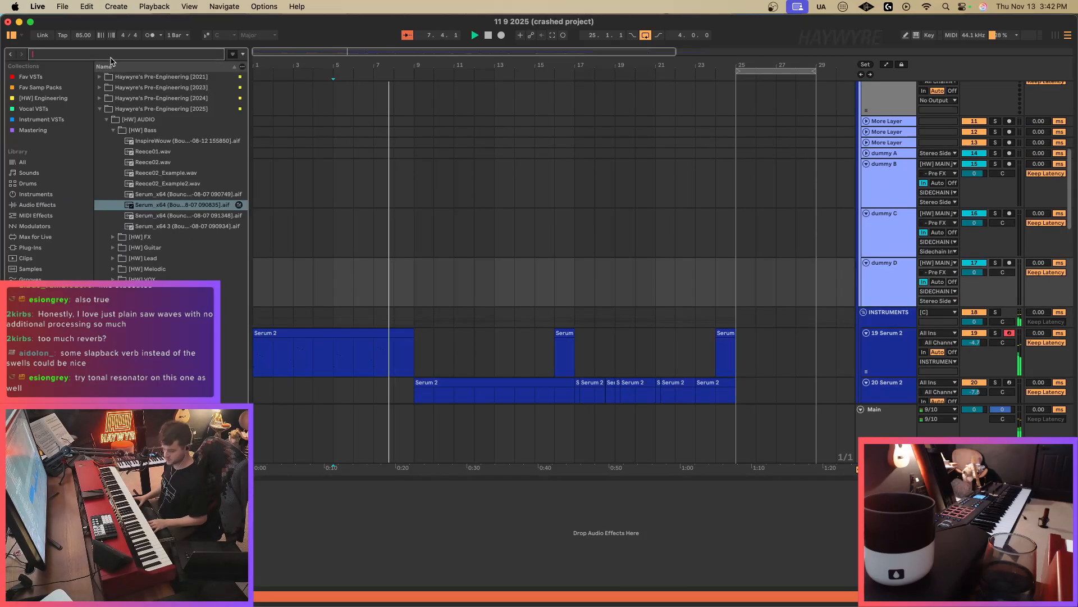
{"action": "type", "text": "vocal"}
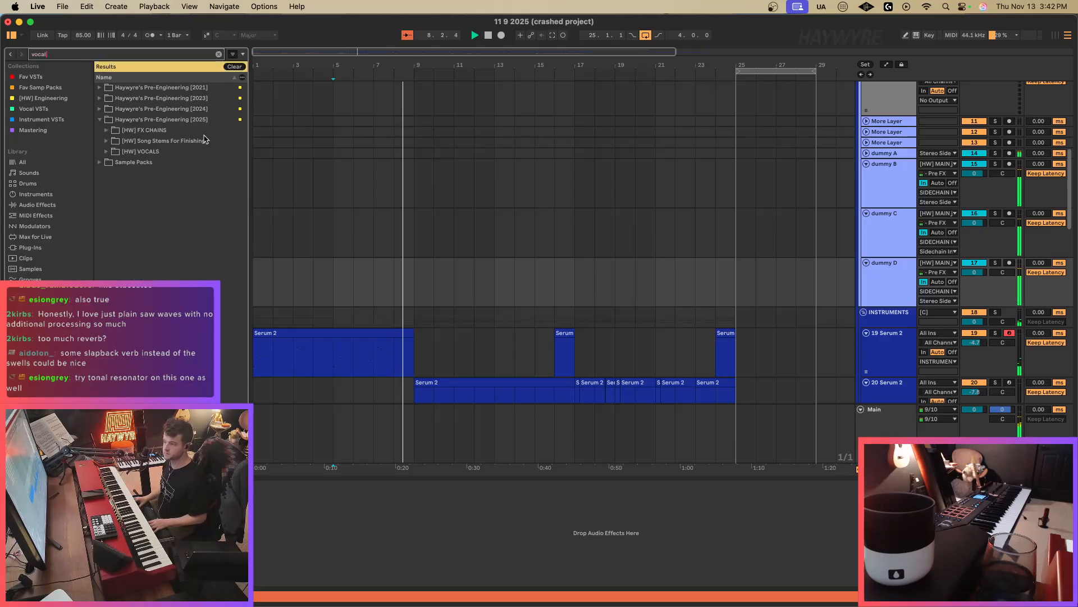
{"action": "scroll", "coordinate": [430, 324], "scroll_direction": "down", "scroll_amount": 3}
{"action": "scroll", "coordinate": [430, 325], "scroll_direction": "down", "scroll_amount": 10}
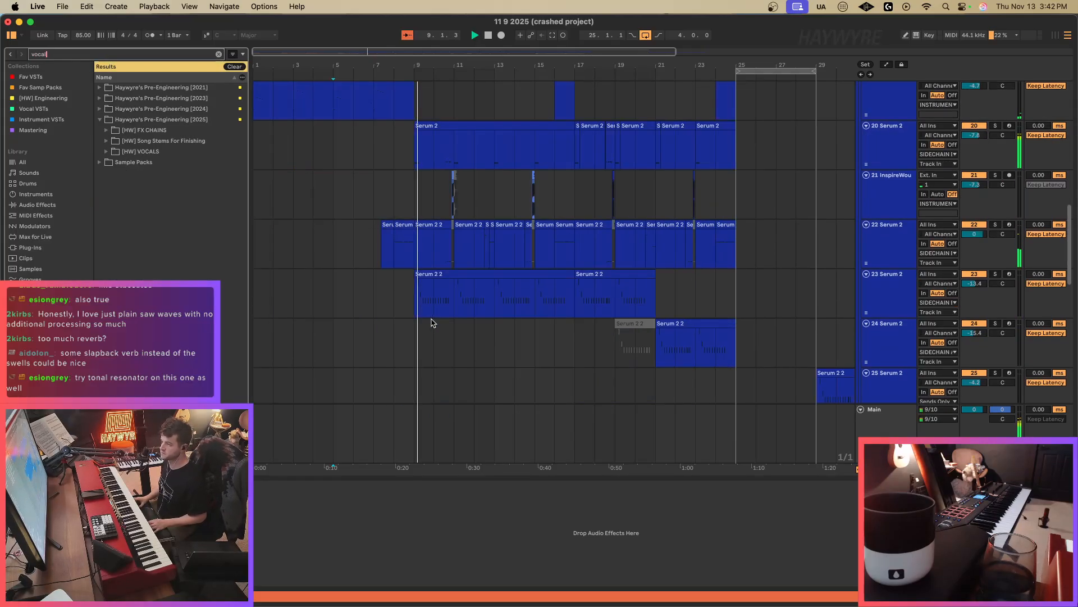
{"action": "left_click", "coordinate": [165, 144]}
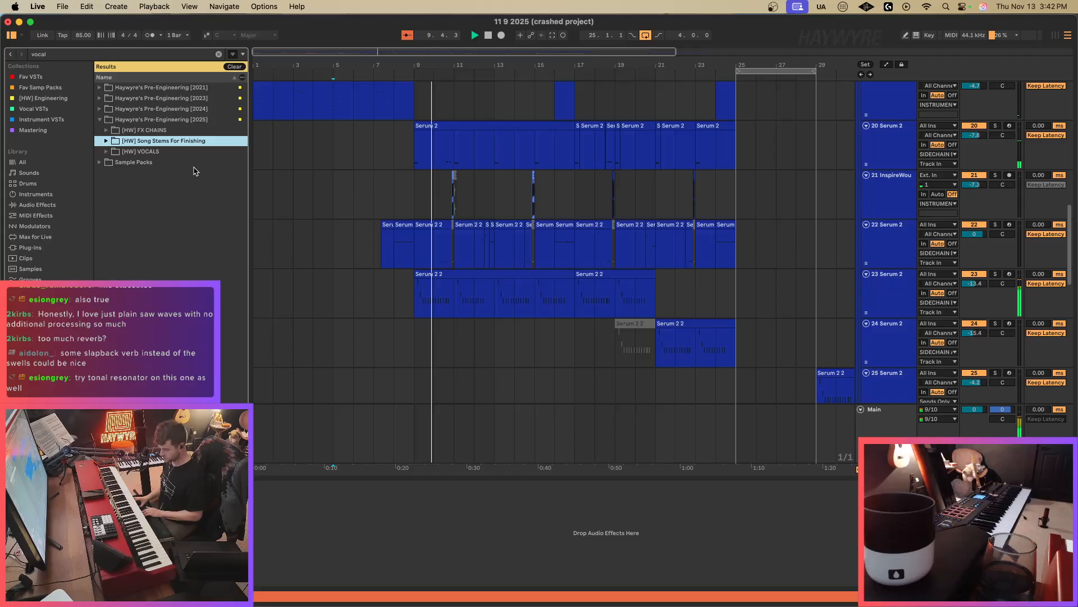
{"action": "key", "text": "Right"}
{"action": "key", "text": "Right"}
{"action": "key", "text": "Right"}
{"action": "key", "text": "Right"}
{"action": "key", "text": "Left"}
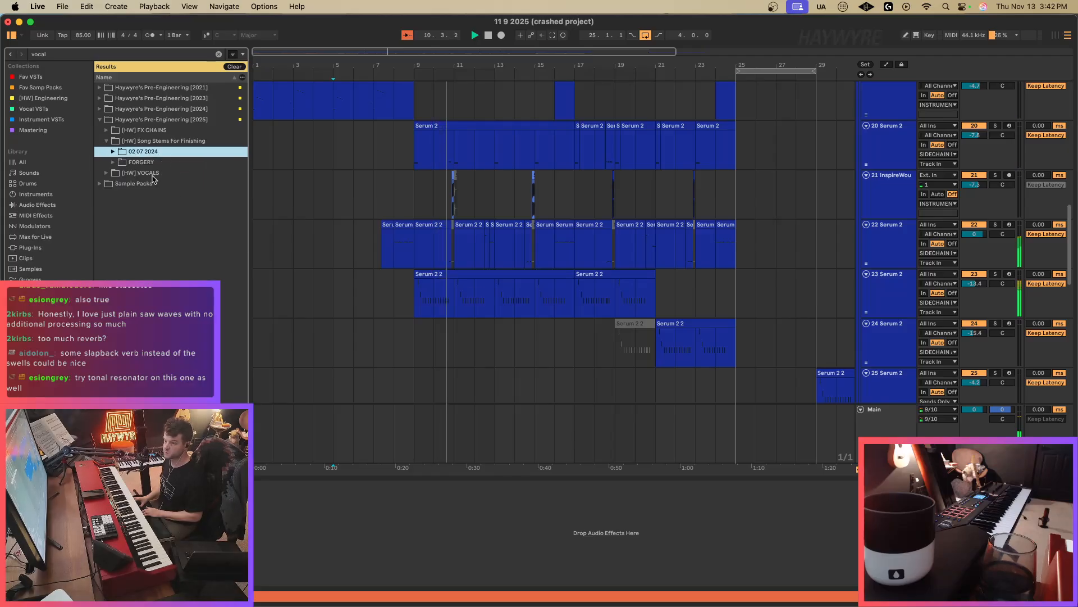
Look through the Sample Packs results for vocals, opening Splice Packs and the Delicious Allstars Funk Constructor folder down to VOCAL_HITS.
{"action": "left_click", "coordinate": [158, 185]}
{"action": "key", "text": "Right"}
{"action": "left_click", "coordinate": [144, 205]}
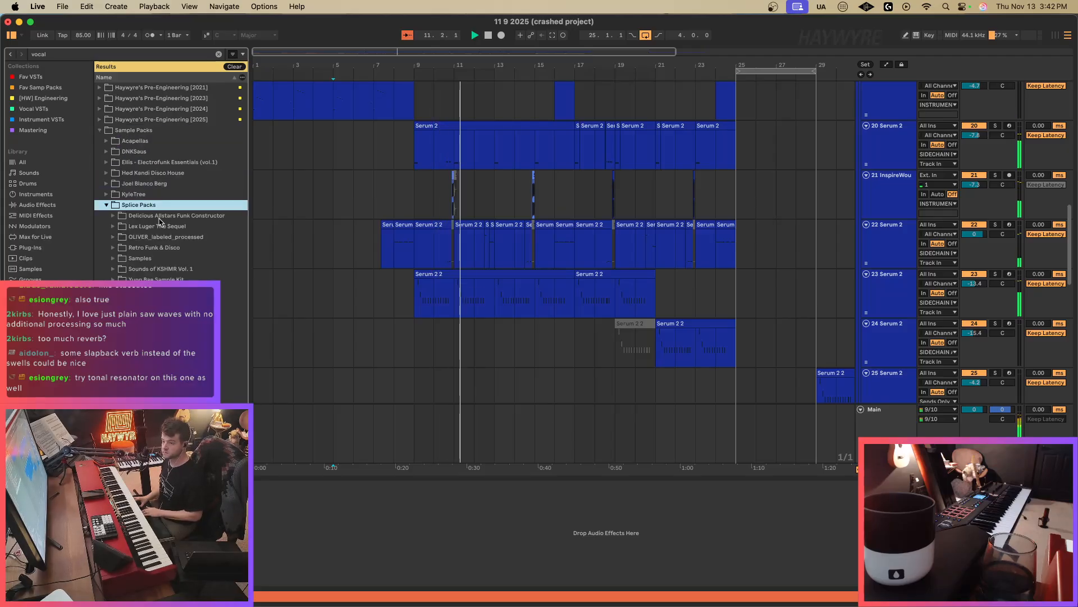
{"action": "key", "text": "Right"}
{"action": "key", "text": "Right"}
{"action": "key", "text": "Right"}
{"action": "key", "text": "Right"}
{"action": "key", "text": "Right"}
{"action": "key", "text": "Right"}
{"action": "key", "text": "Right"}
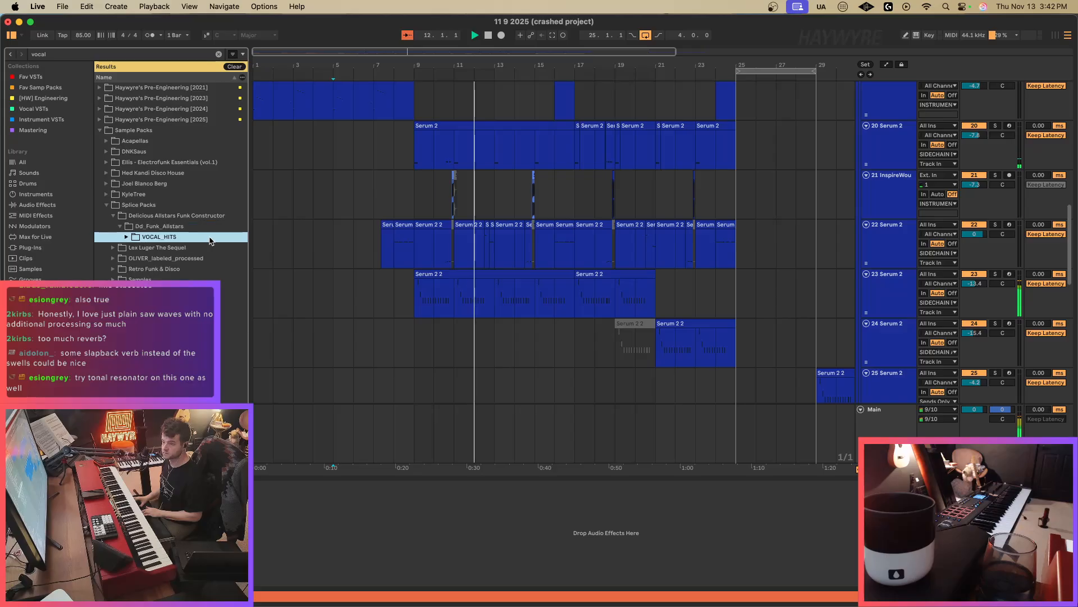
{"action": "key", "text": "Left"}
{"action": "key", "text": "Down"}
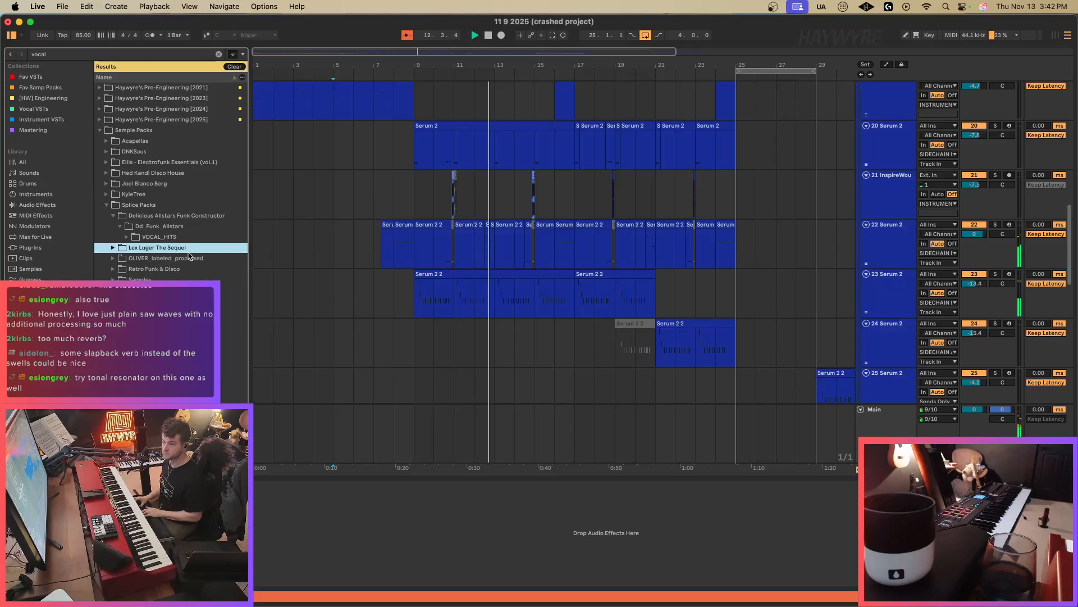
Stop playback and look for vocals in the Retro Funk & Disco folder and the Samples packs folder within Splice Packs.
{"action": "key", "text": "Down"}
{"action": "key", "text": "space"}
{"action": "key", "text": "Down"}
{"action": "key", "text": "Right"}
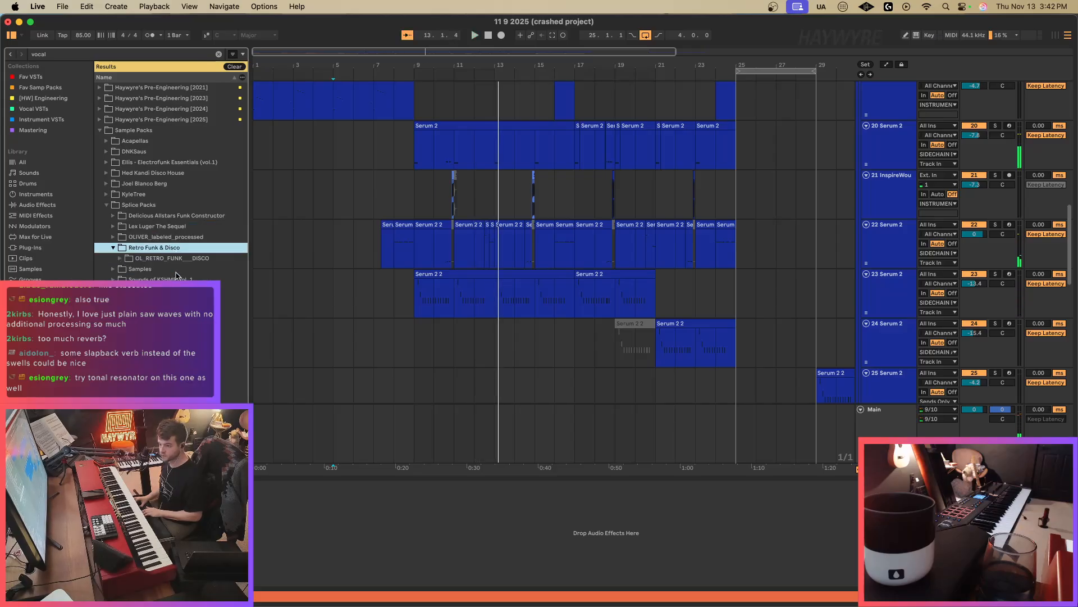
{"action": "key", "text": "Right"}
{"action": "key", "text": "Down"}
{"action": "key", "text": "Right"}
{"action": "key", "text": "Right"}
{"action": "key", "text": "Right"}
{"action": "key", "text": "Right"}
{"action": "key", "text": "Right"}
{"action": "key", "text": "Down"}
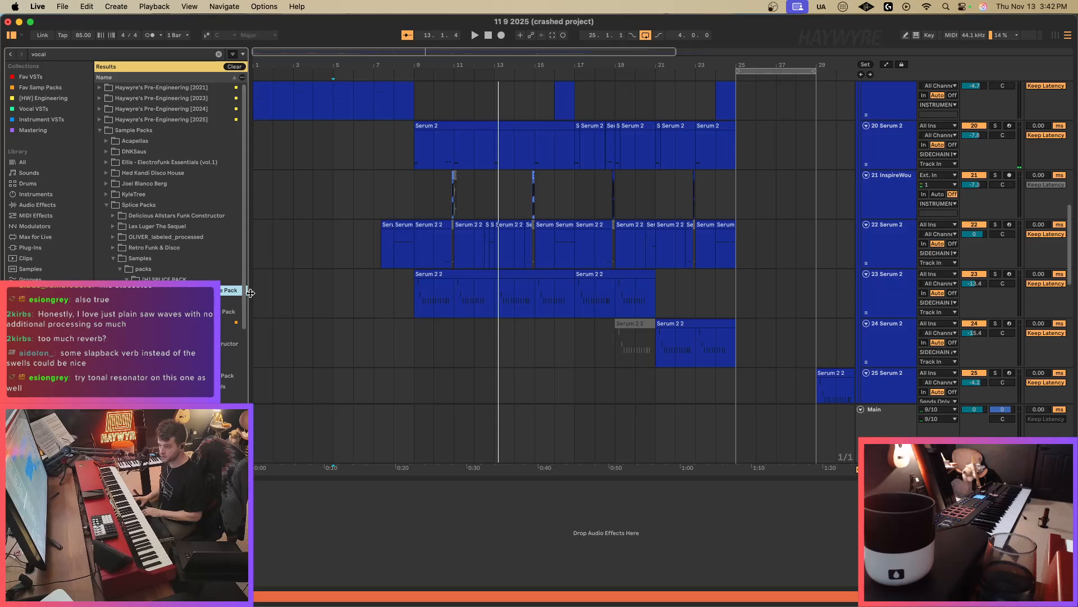
Widen the browser and open the Vocals - Loops folder of the Leviathan 3 pack.
{"action": "left_click_drag", "start_coordinate": [251, 293], "coordinate": [283, 293]}
{"action": "scroll", "coordinate": [208, 325], "scroll_direction": "down", "scroll_amount": 3}
{"action": "left_click", "coordinate": [191, 370]}
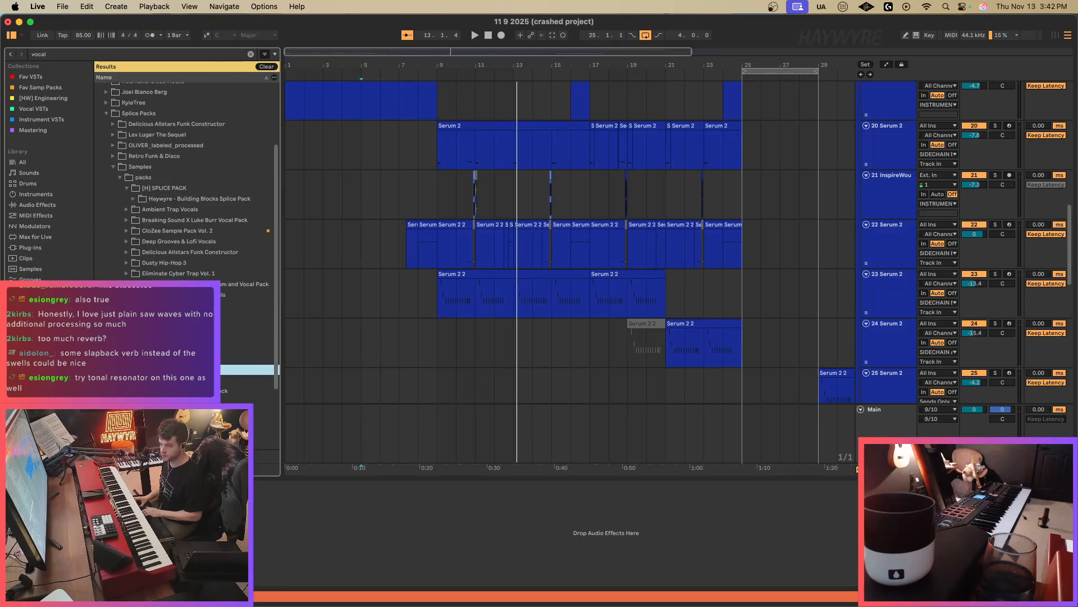
{"action": "key", "text": "Up"}
{"action": "key", "text": "Right"}
{"action": "key", "text": "Down"}
{"action": "key", "text": "Right"}
{"action": "key", "text": "Down"}
{"action": "scroll", "coordinate": [246, 372], "scroll_direction": "down", "scroll_amount": 3}
{"action": "left_click", "coordinate": [247, 372]}
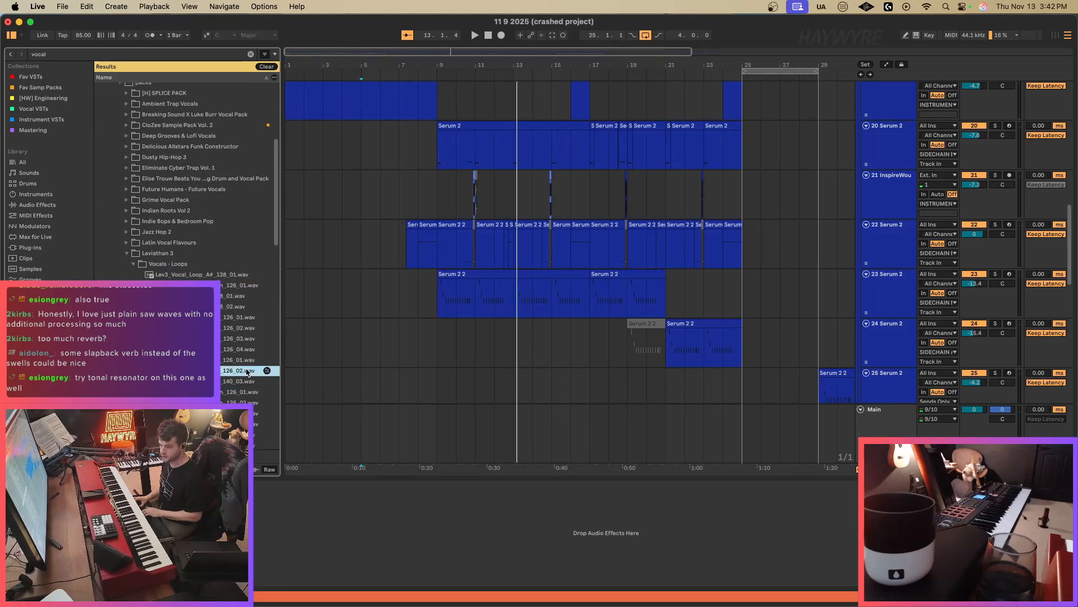
Audition Leviathan 3 vocal loops, including Lev3_Vocal_Loop_Bmin_140_03.wav, Lev3_Vocal_Loop_F#min_110_01.wav and Lev3_Vocal_Loop_Gmin_126_02.wav.
{"action": "scroll", "coordinate": [247, 371], "scroll_direction": "down", "scroll_amount": 5}
{"action": "left_click", "coordinate": [268, 240]}
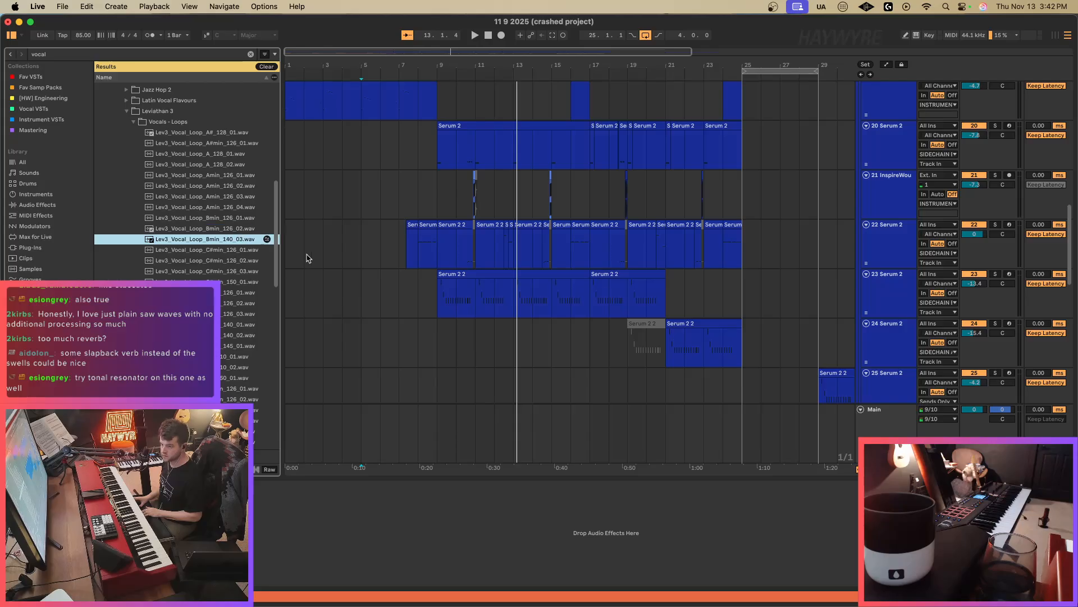
{"action": "left_click", "coordinate": [255, 327]}
{"action": "scroll", "coordinate": [253, 337], "scroll_direction": "down", "scroll_amount": 4}
{"action": "left_click", "coordinate": [246, 354]}
{"action": "scroll", "coordinate": [246, 355], "scroll_direction": "down", "scroll_amount": 5}
{"action": "left_click", "coordinate": [246, 354]}
{"action": "scroll", "coordinate": [245, 355], "scroll_direction": "down", "scroll_amount": 6}
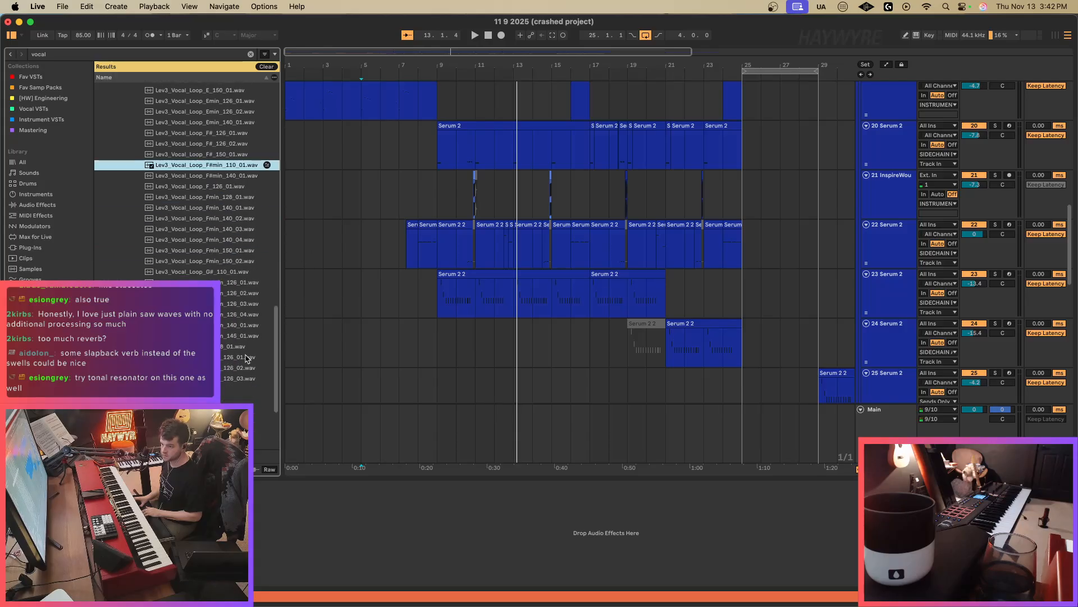
{"action": "left_click", "coordinate": [246, 346]}
{"action": "left_click", "coordinate": [242, 368]}
{"action": "scroll", "coordinate": [241, 371], "scroll_direction": "down", "scroll_amount": 5}
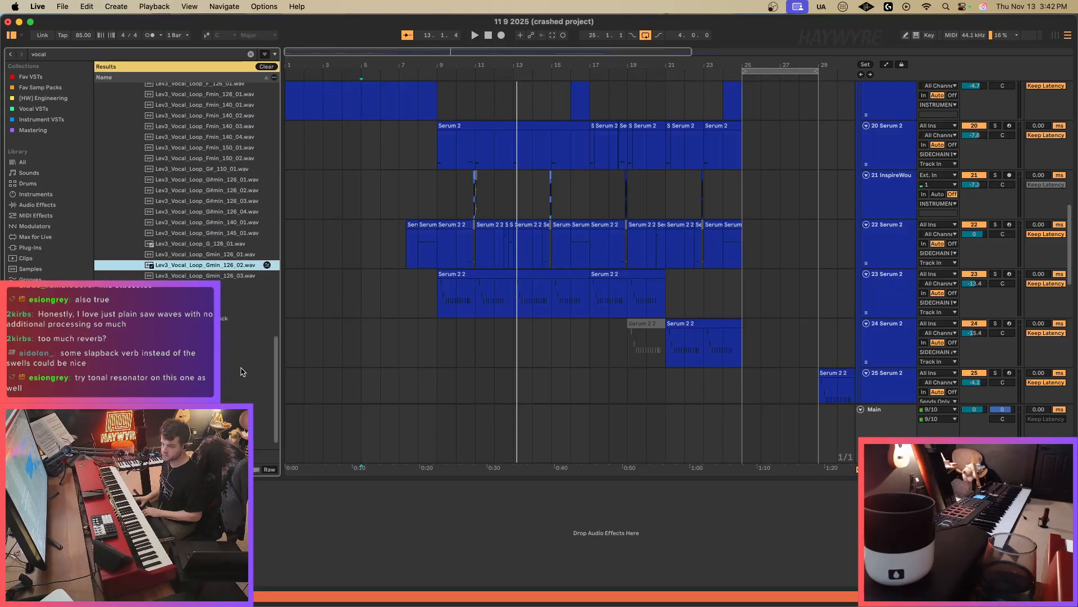
Open the Vocals - One Shots folder of Leviathan 3 and preview one of its vocal shots.
{"action": "left_click", "coordinate": [219, 286]}
{"action": "left_click", "coordinate": [229, 284]}
{"action": "scroll", "coordinate": [230, 298], "scroll_direction": "down", "scroll_amount": 4}
{"action": "left_click", "coordinate": [231, 304]}
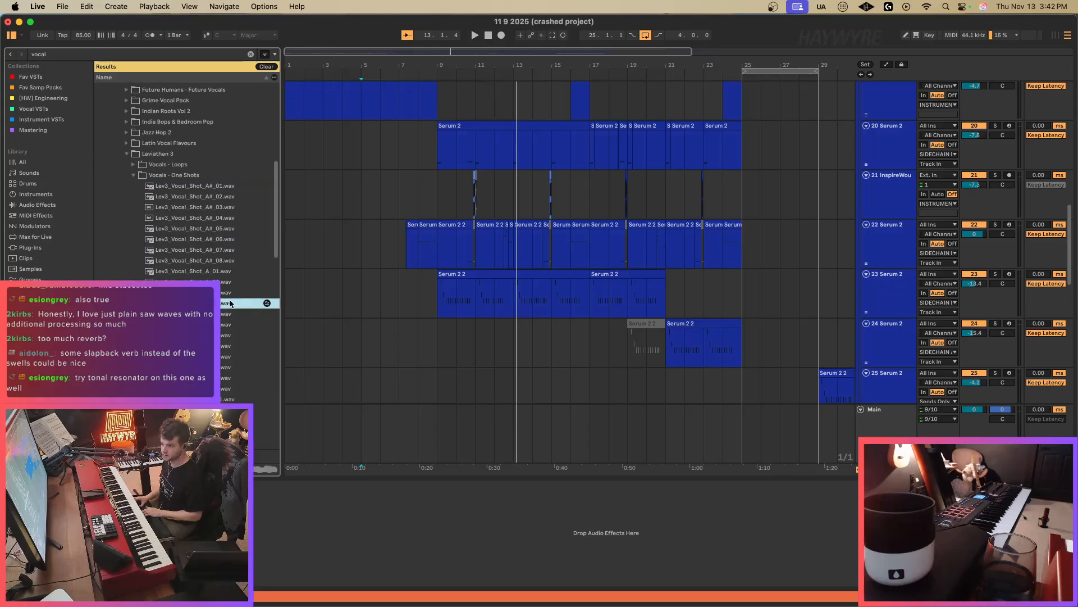
Insert a new audio track directly below track 28 in the arrangement.
{"action": "scroll", "coordinate": [423, 338], "scroll_direction": "up", "scroll_amount": 5}
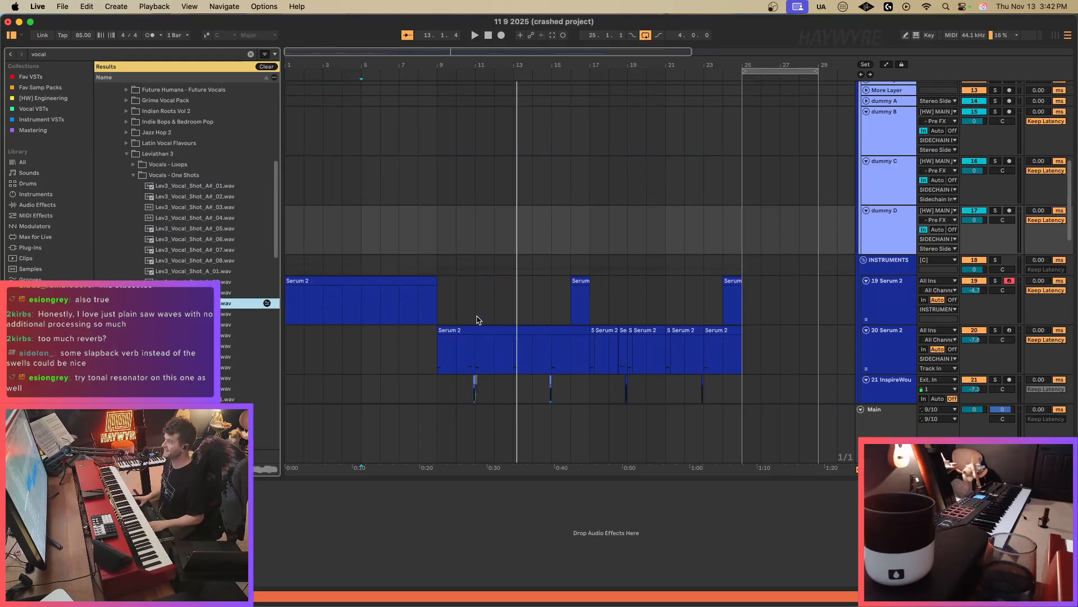
{"action": "scroll", "coordinate": [489, 313], "scroll_direction": "down", "scroll_amount": 5}
{"action": "scroll", "coordinate": [794, 293], "scroll_direction": "down", "scroll_amount": 6}
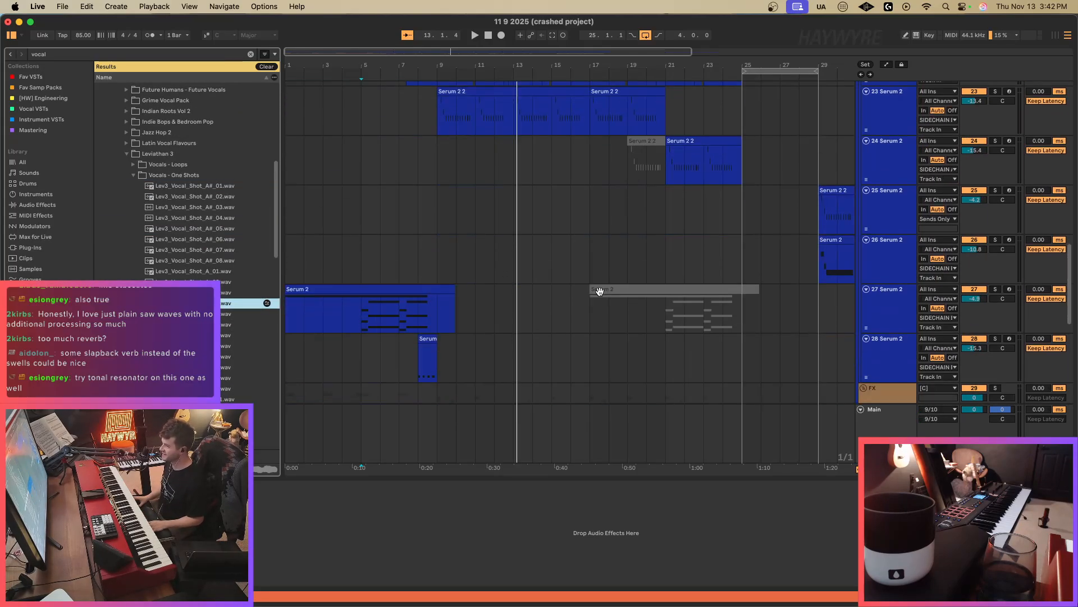
{"action": "left_click", "coordinate": [893, 264]}
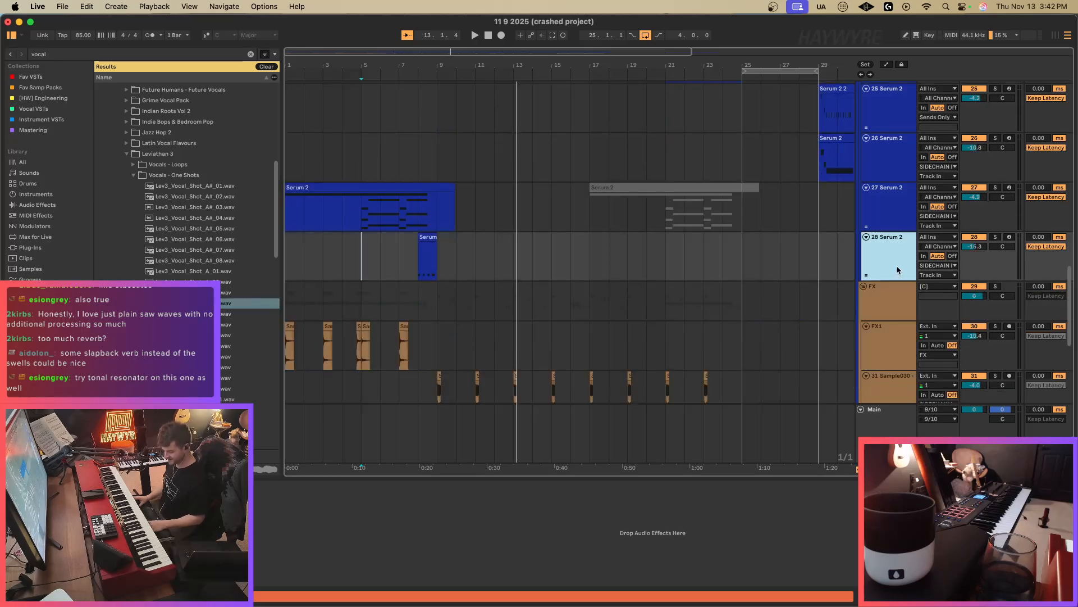
{"action": "key", "text": "super+t"}
Preview Leviathan 3 vocal one-shots on their own and against the arrangement played from bar 1.
{"action": "left_click", "coordinate": [188, 292]}
{"action": "key", "text": "Down"}
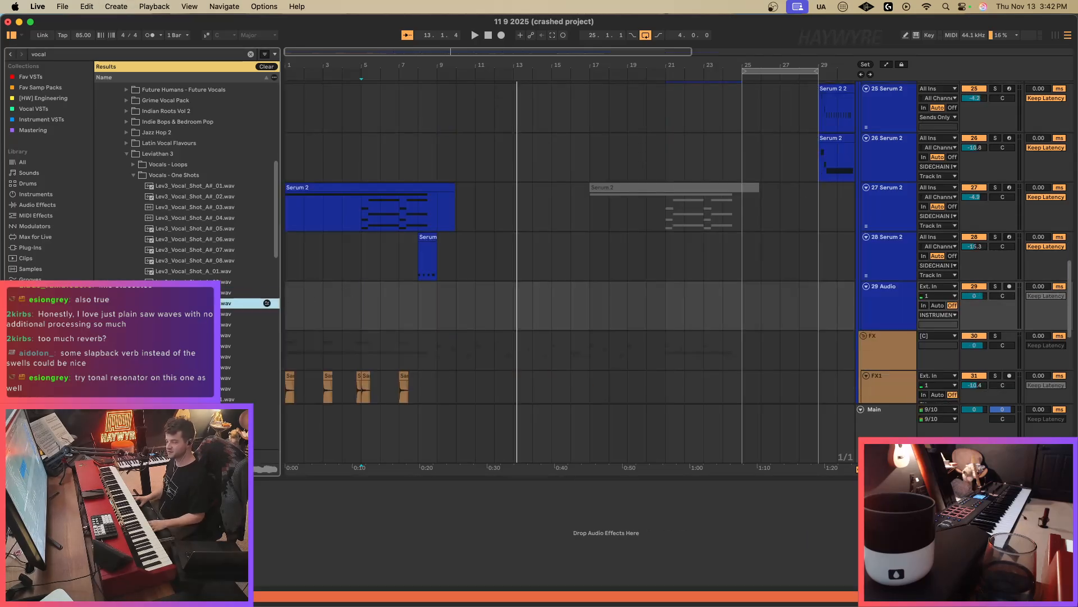
{"action": "key", "text": "Up"}
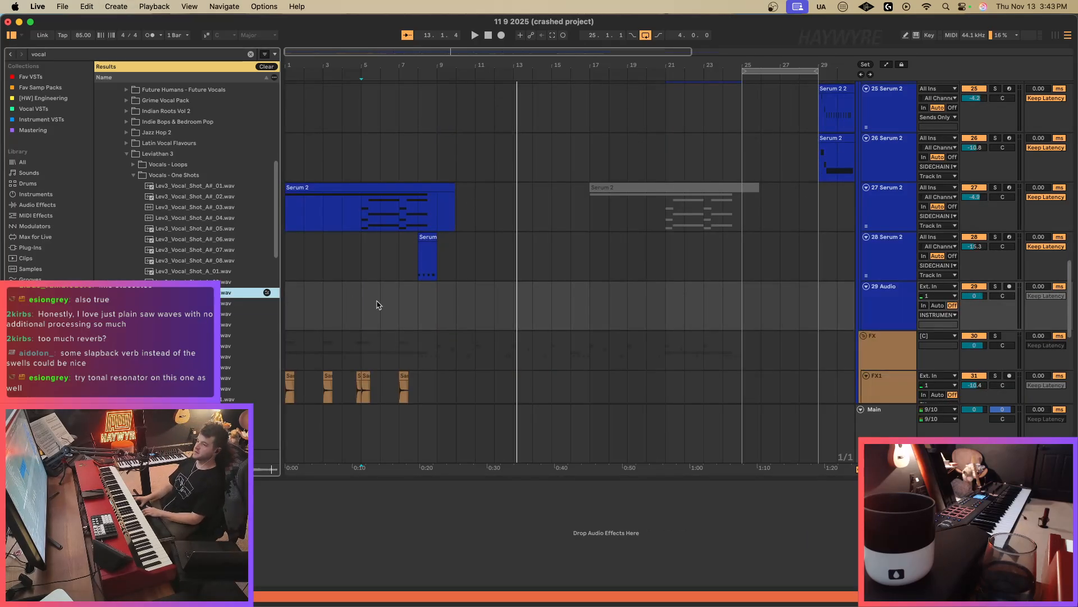
{"action": "left_click", "coordinate": [289, 307]}
{"action": "key", "text": "space"}
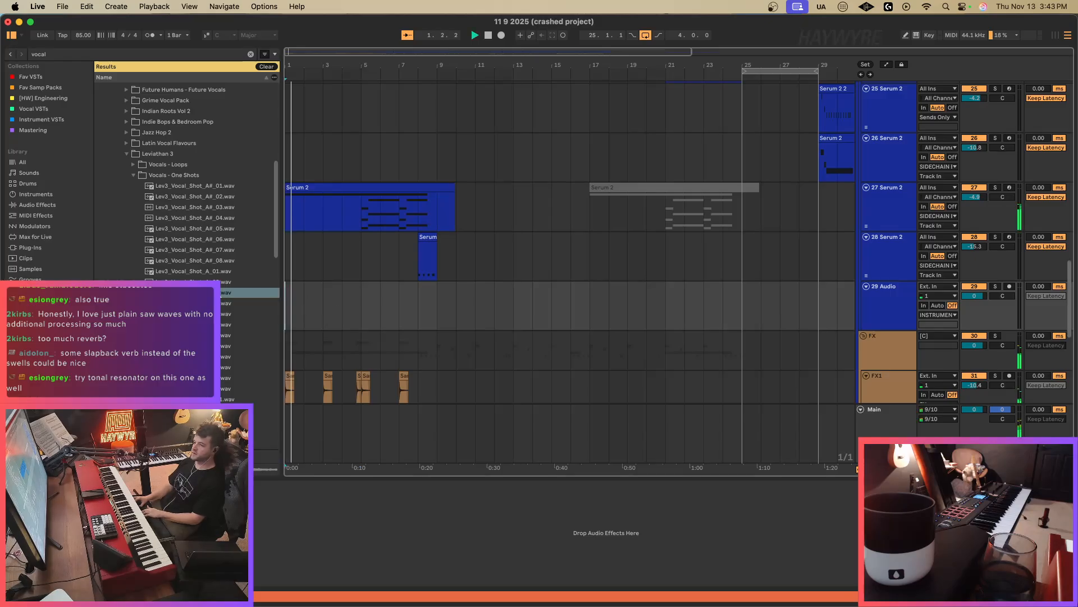
{"action": "left_click", "coordinate": [197, 292]}
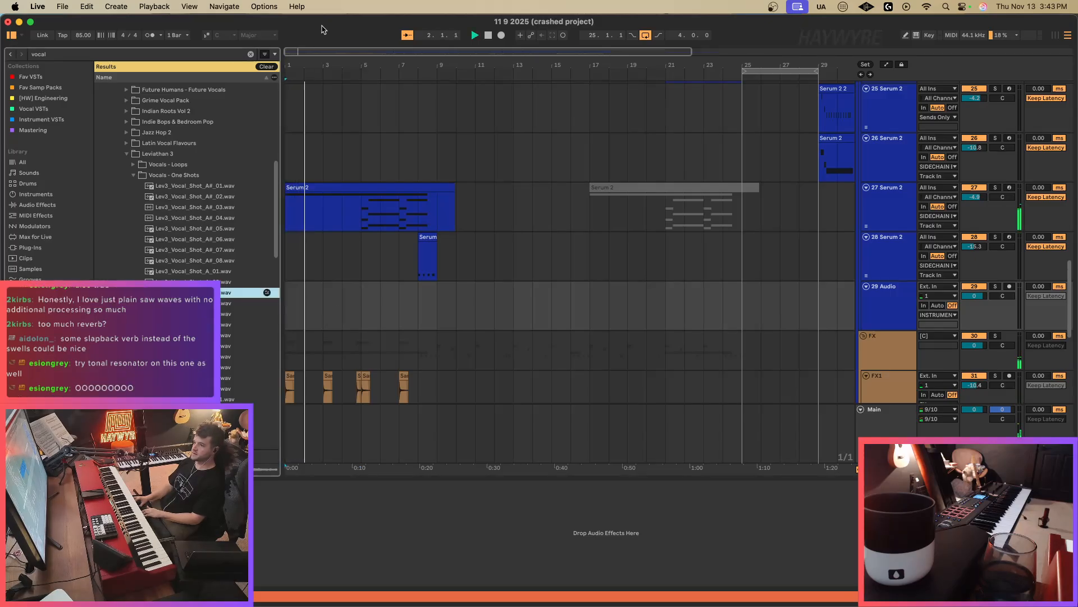
{"action": "left_click_drag", "start_coordinate": [289, 49], "coordinate": [296, 55]}
{"action": "key", "text": "space"}
Insert a MIDI track below the new audio track and load an empty Drum Rack onto it.
{"action": "left_click", "coordinate": [875, 305]}
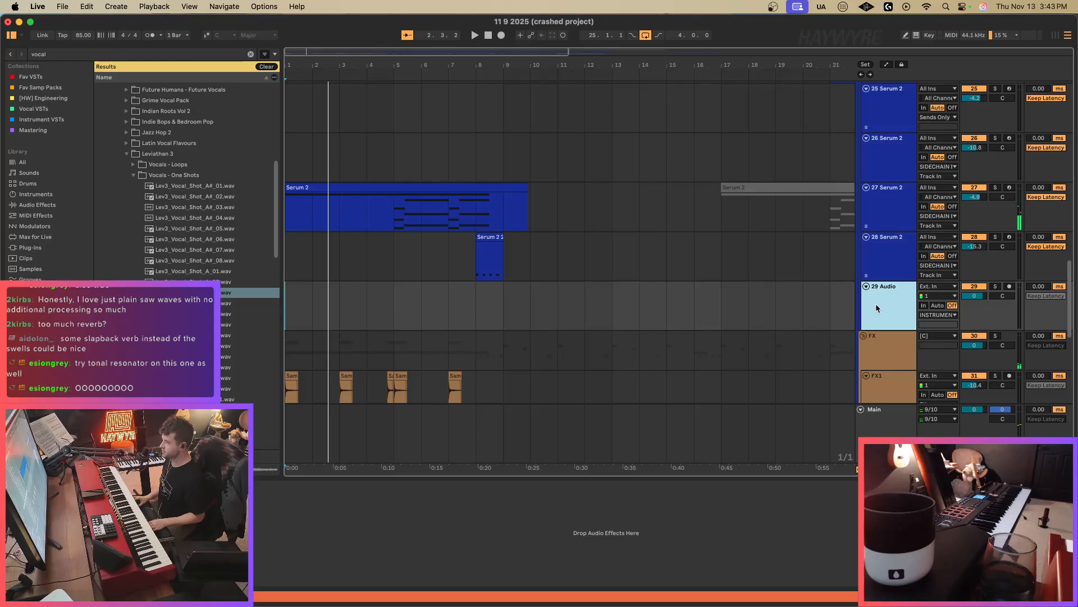
{"action": "key", "text": "super+shift+t"}
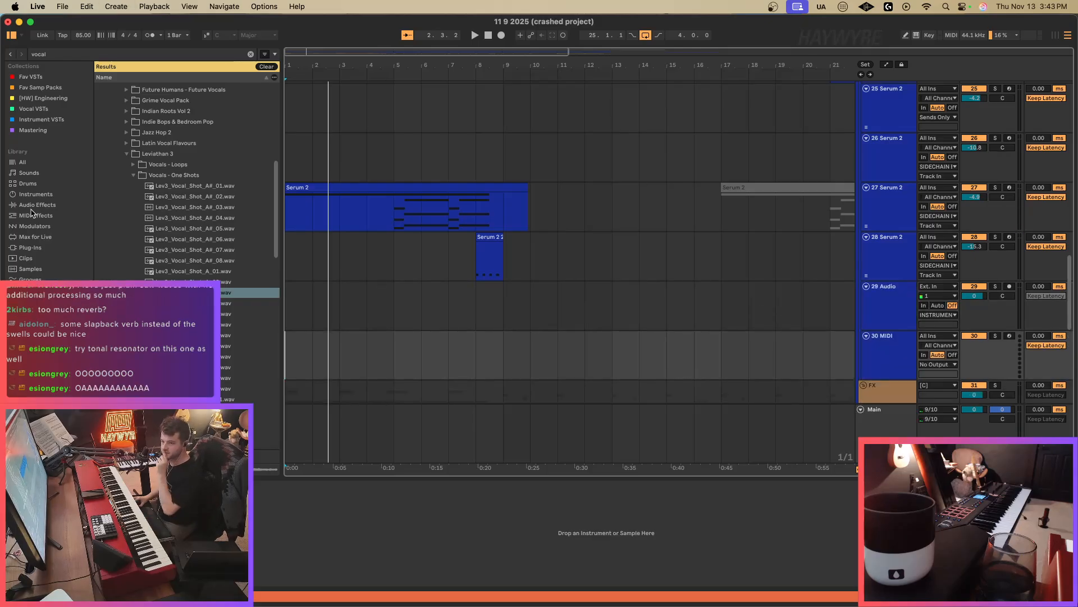
{"action": "left_click", "coordinate": [28, 184]}
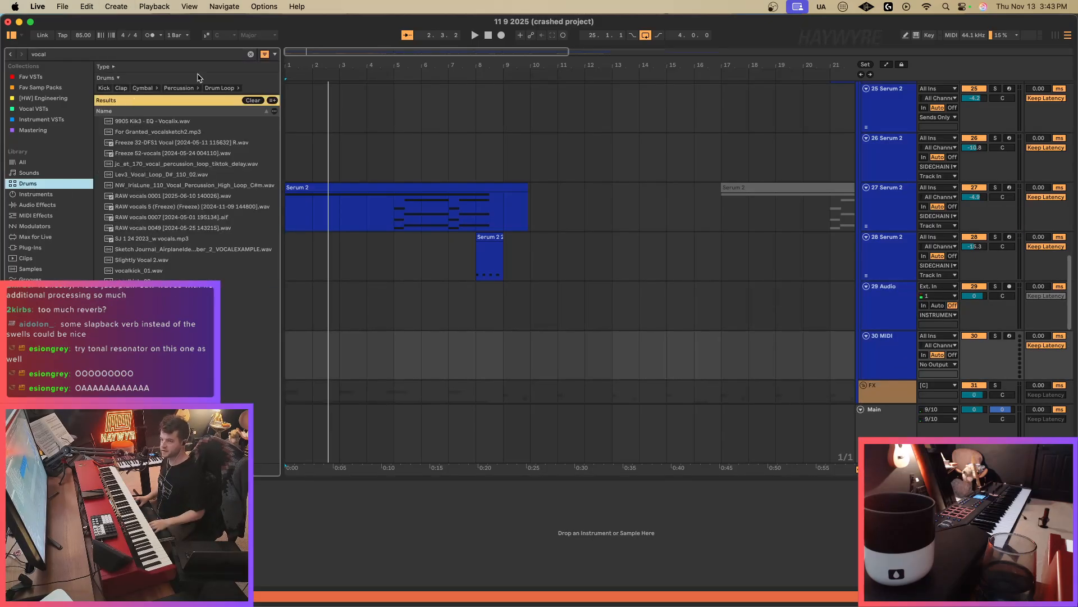
{"action": "left_click", "coordinate": [250, 55]}
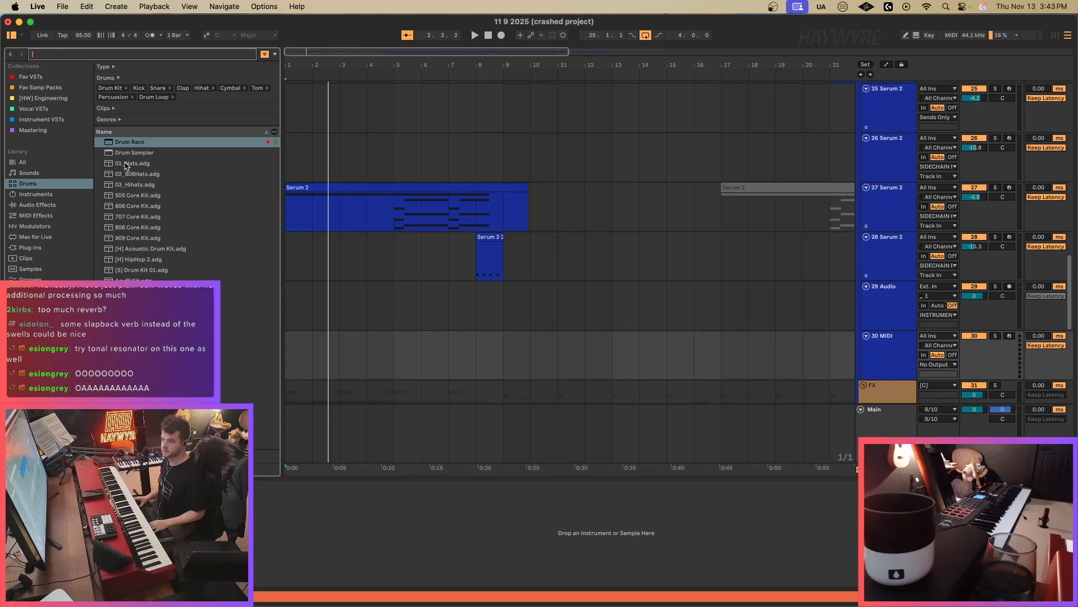
{"action": "left_click_drag", "start_coordinate": [136, 143], "coordinate": [501, 356]}
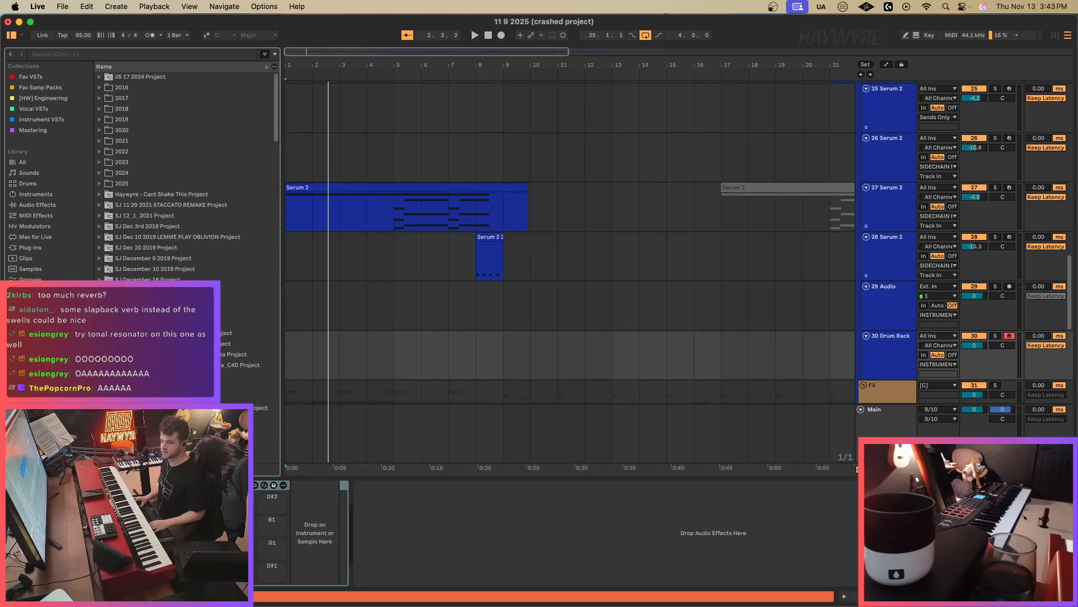
Locate the full Vocals - One Shots folder of Leviathan 3 and load all its samples into the Drum Rack.
{"action": "left_click", "coordinate": [40, 396]}
{"action": "scroll", "coordinate": [185, 174], "scroll_direction": "down", "scroll_amount": 15}
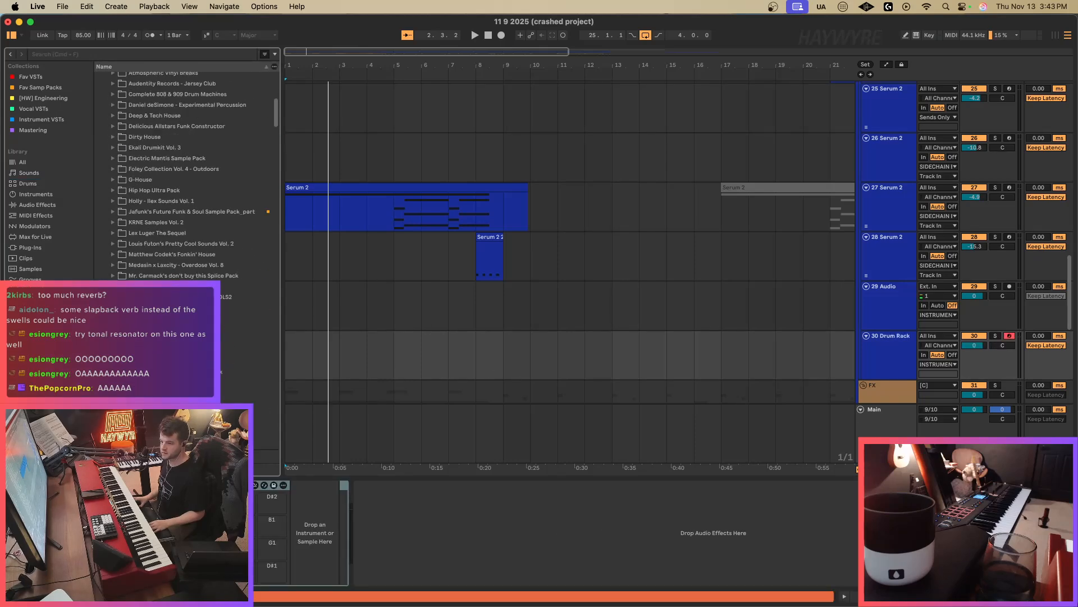
{"action": "scroll", "coordinate": [186, 174], "scroll_direction": "down", "scroll_amount": 10}
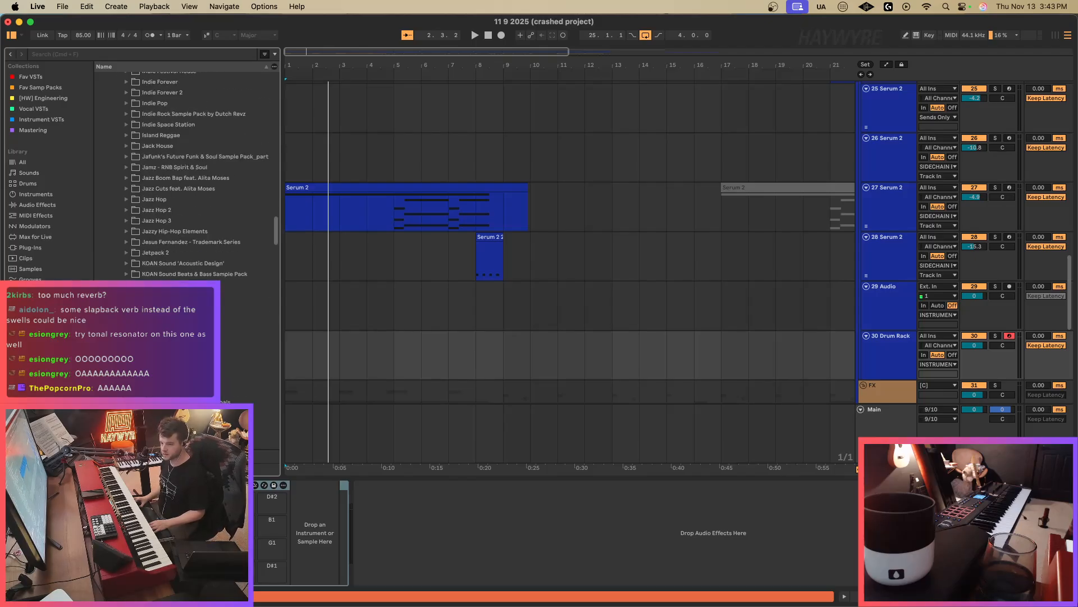
{"action": "left_click", "coordinate": [39, 386]}
{"action": "left_click", "coordinate": [39, 375]}
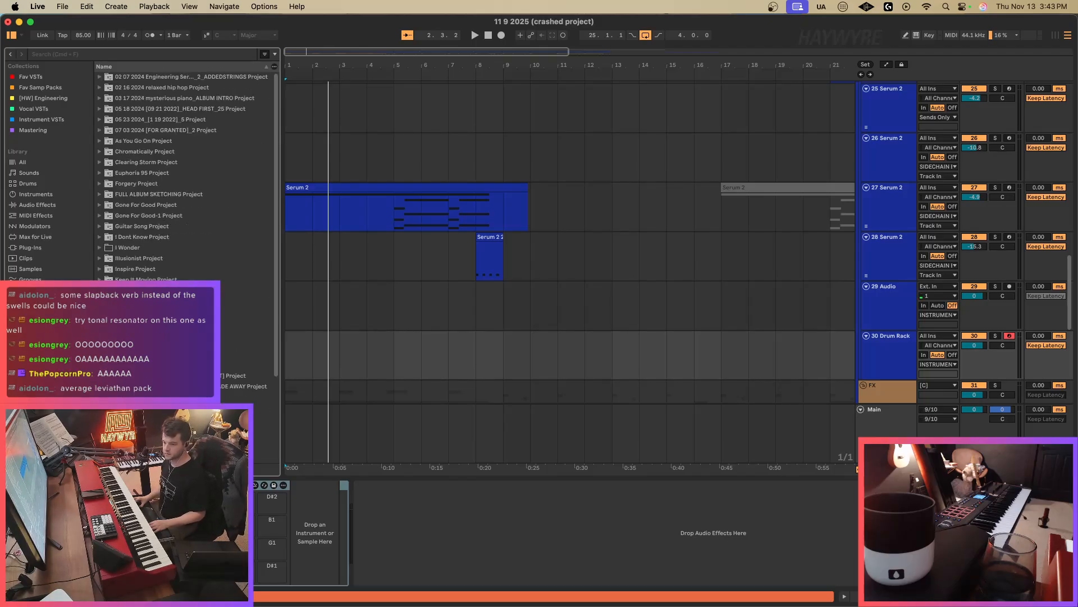
{"action": "left_click", "coordinate": [39, 397]}
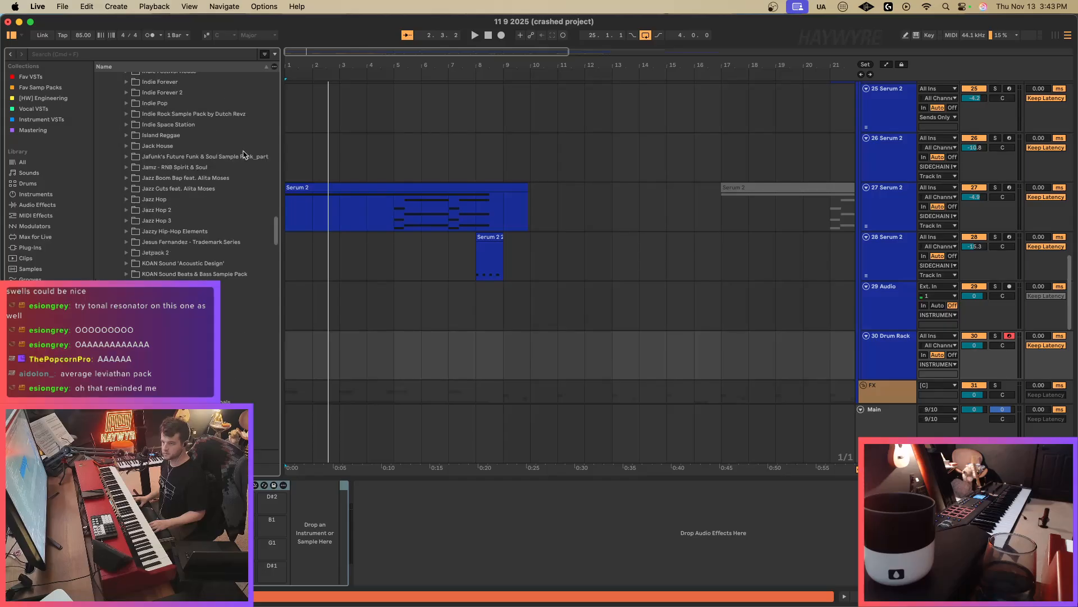
{"action": "left_click_drag", "start_coordinate": [276, 226], "coordinate": [270, 267]}
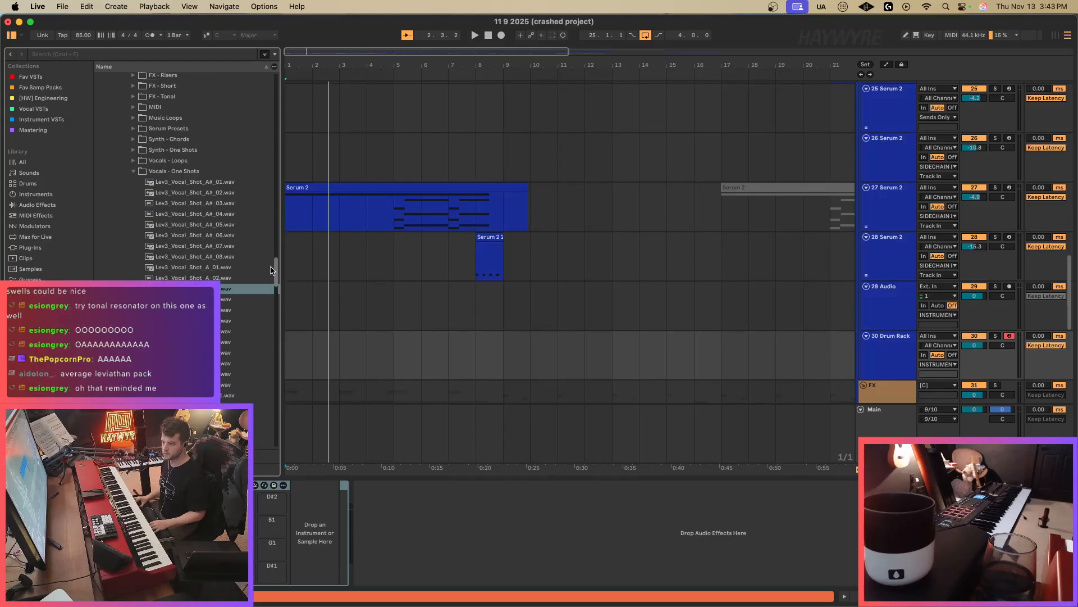
{"action": "left_click", "coordinate": [224, 181]}
{"action": "scroll", "coordinate": [224, 185], "scroll_direction": "down", "scroll_amount": 5}
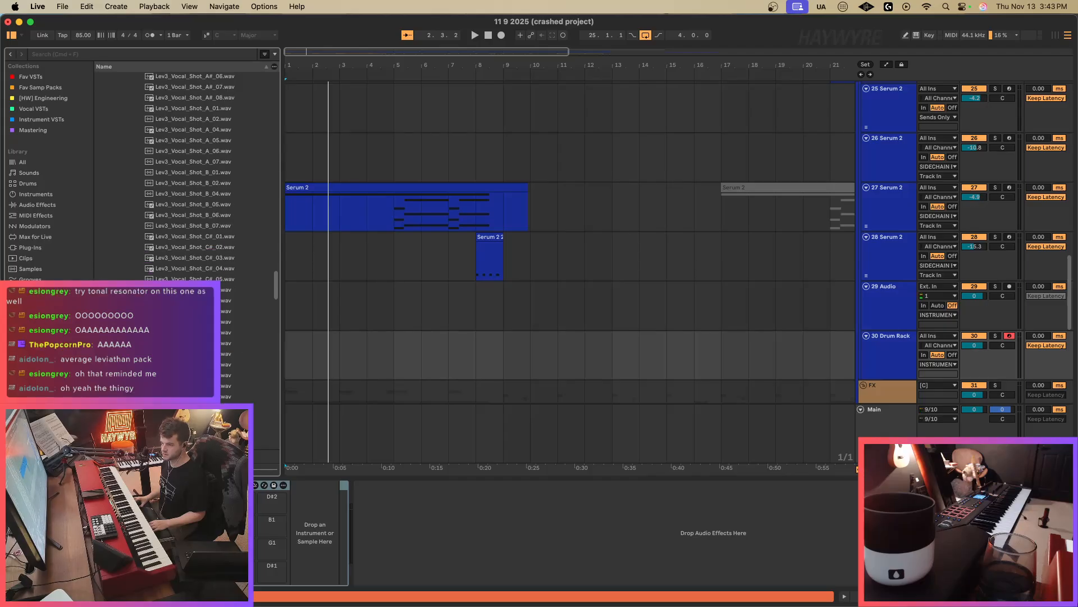
{"action": "key", "text": "super+a"}
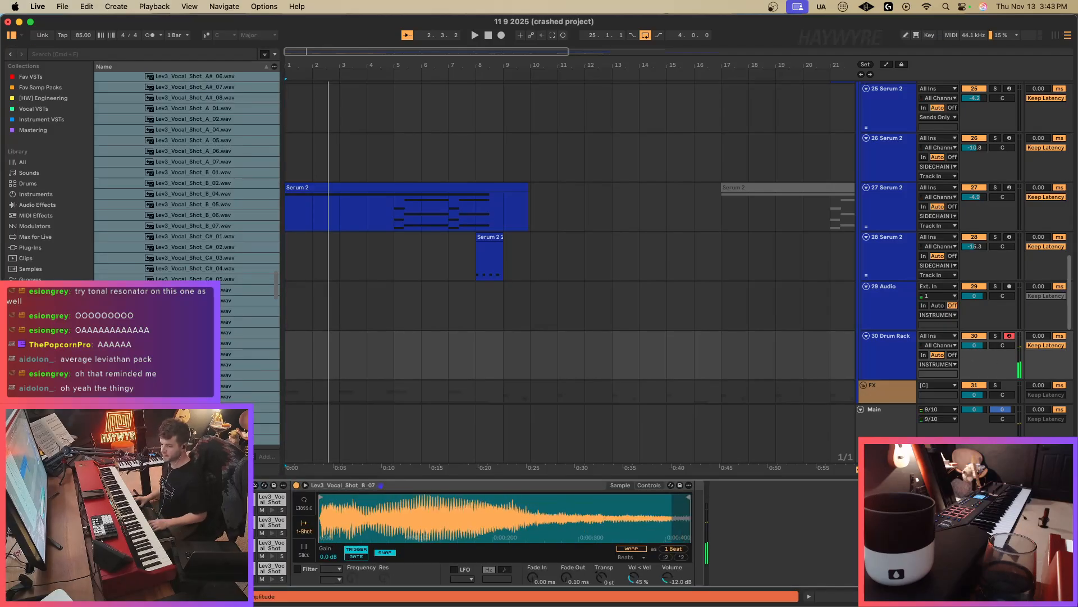
Show the Drum Rack's chain list with its input and output settings and assign all chains to choke group 1.
{"action": "left_click", "coordinate": [142, 508]}
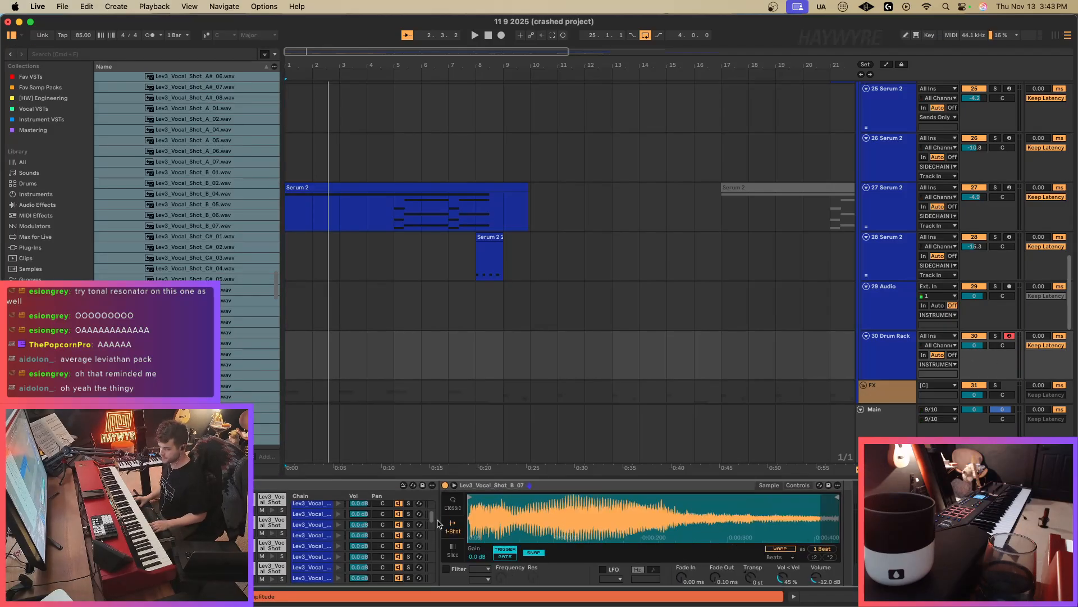
{"action": "left_click_drag", "start_coordinate": [432, 516], "coordinate": [430, 578]}
{"action": "left_click", "coordinate": [320, 565]}
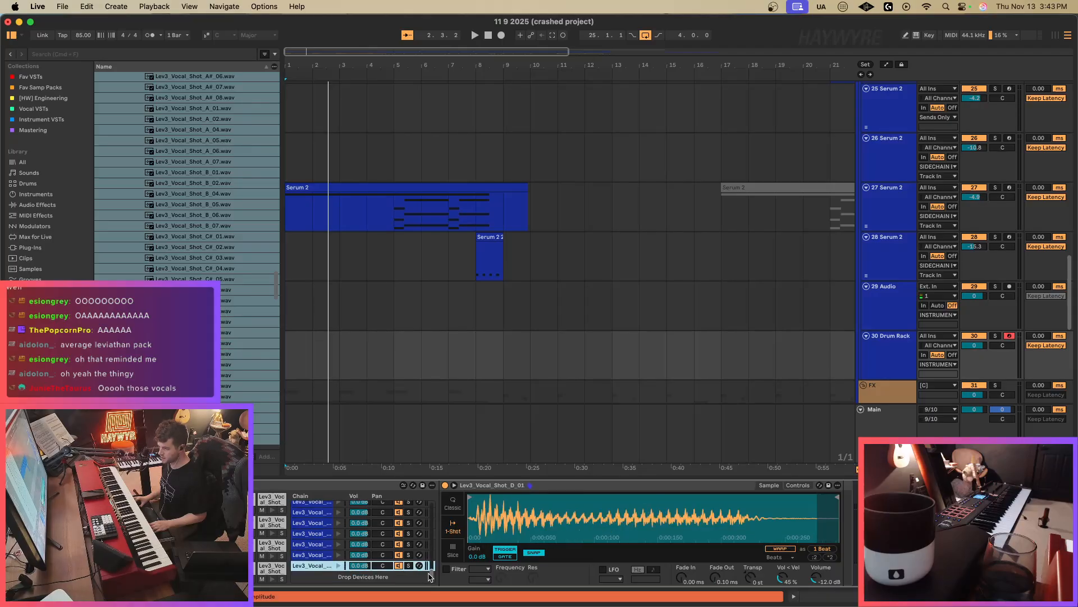
{"action": "scroll", "coordinate": [324, 533], "scroll_direction": "up", "scroll_amount": 10}
{"action": "key", "text": "super+a"}
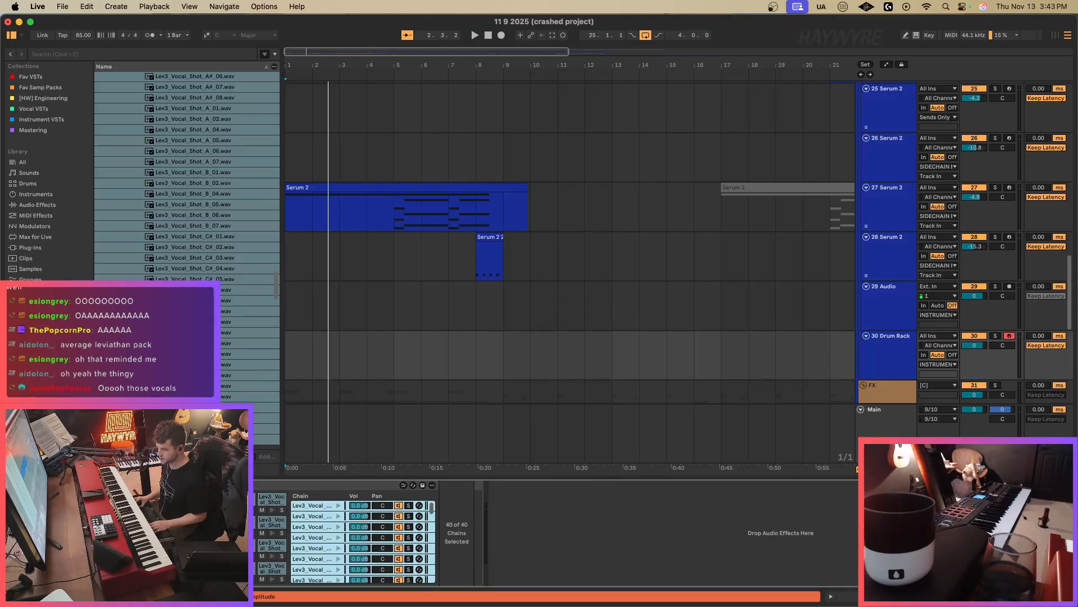
{"action": "left_click", "coordinate": [142, 557]}
{"action": "left_click", "coordinate": [400, 505]}
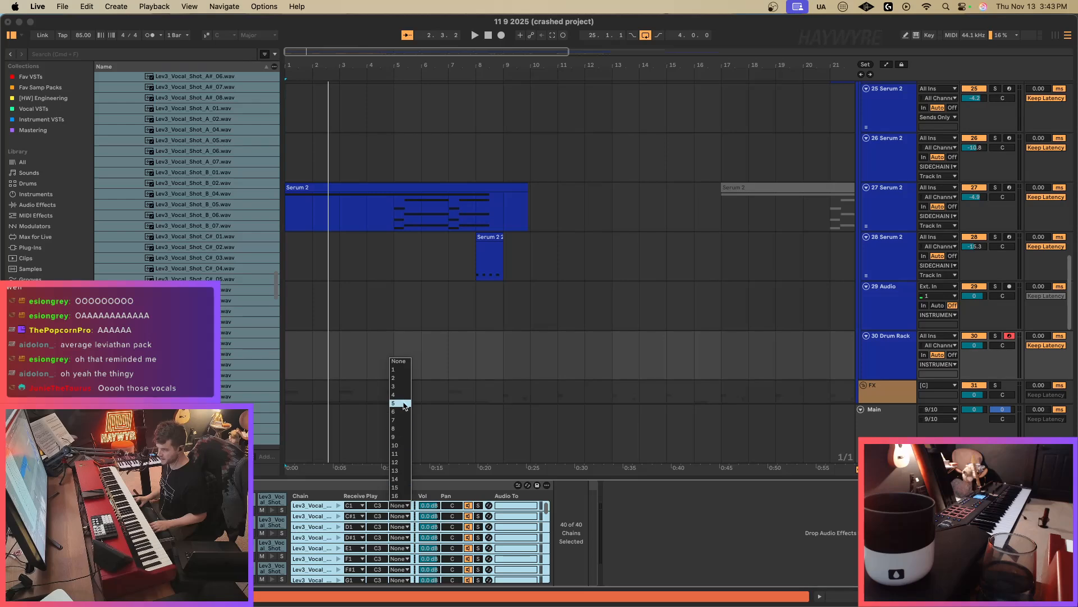
{"action": "left_click", "coordinate": [399, 369]}
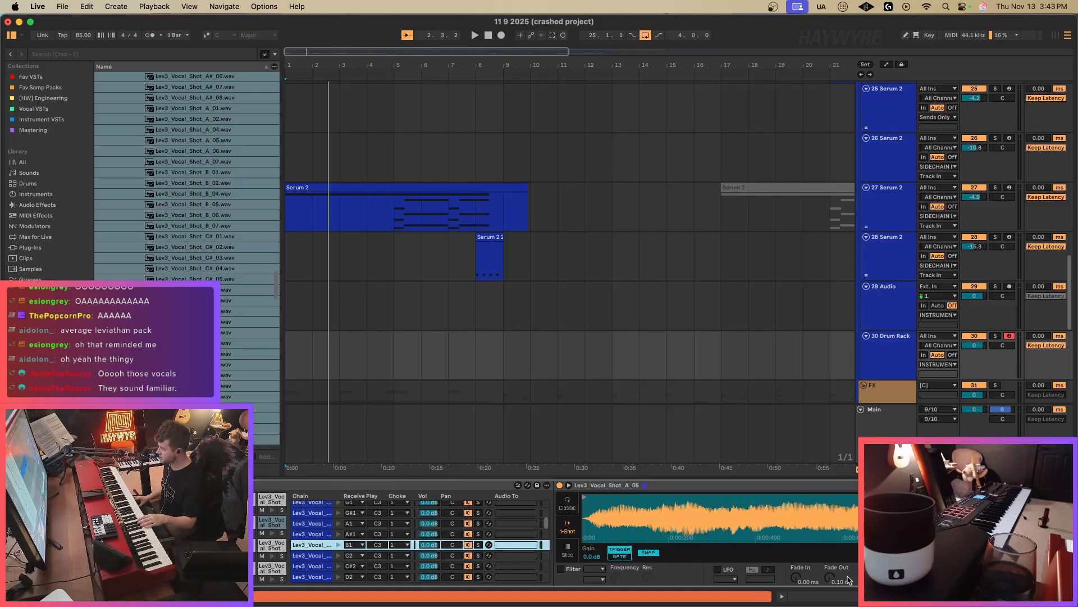
Switch the Lev3_Vocal_Shot_A_05 pad's sampler to Classic playback mode.
{"action": "left_click", "coordinate": [567, 502]}
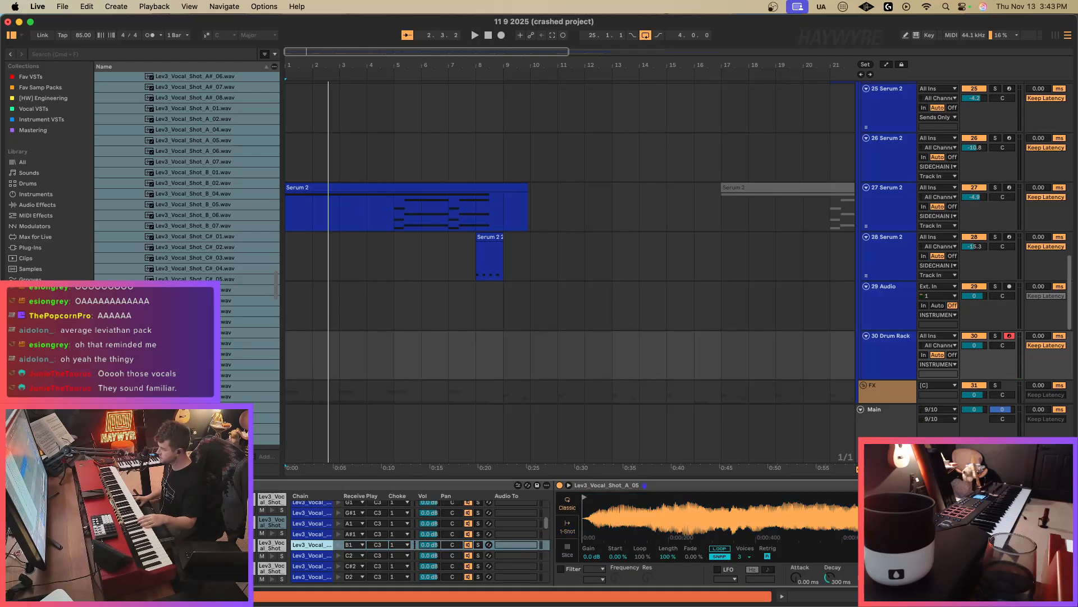
{"action": "right_click", "coordinate": [899, 577]}
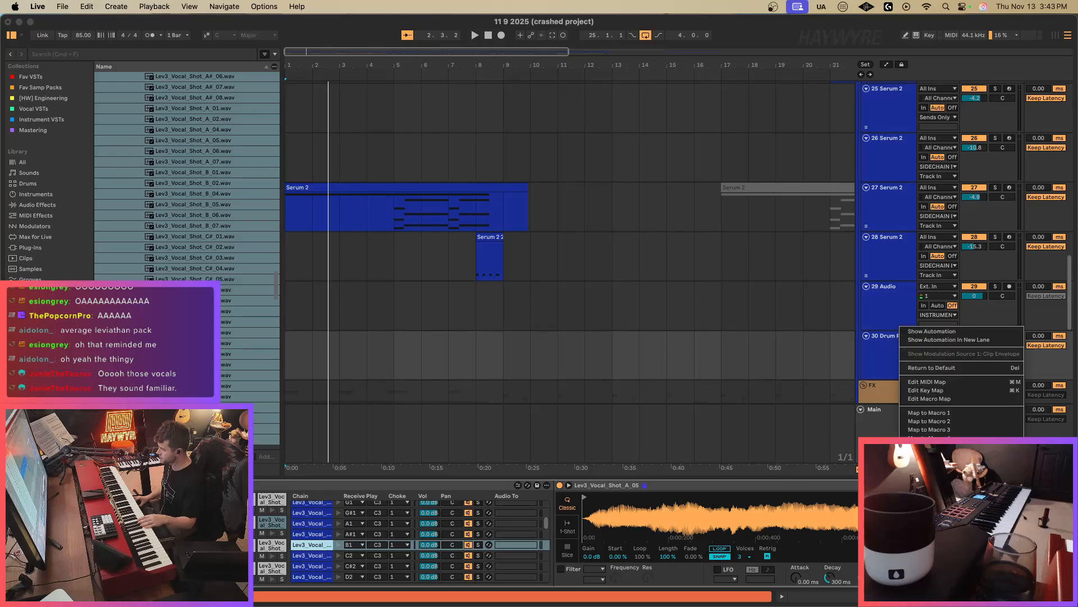
{"action": "left_click", "coordinate": [932, 554]}
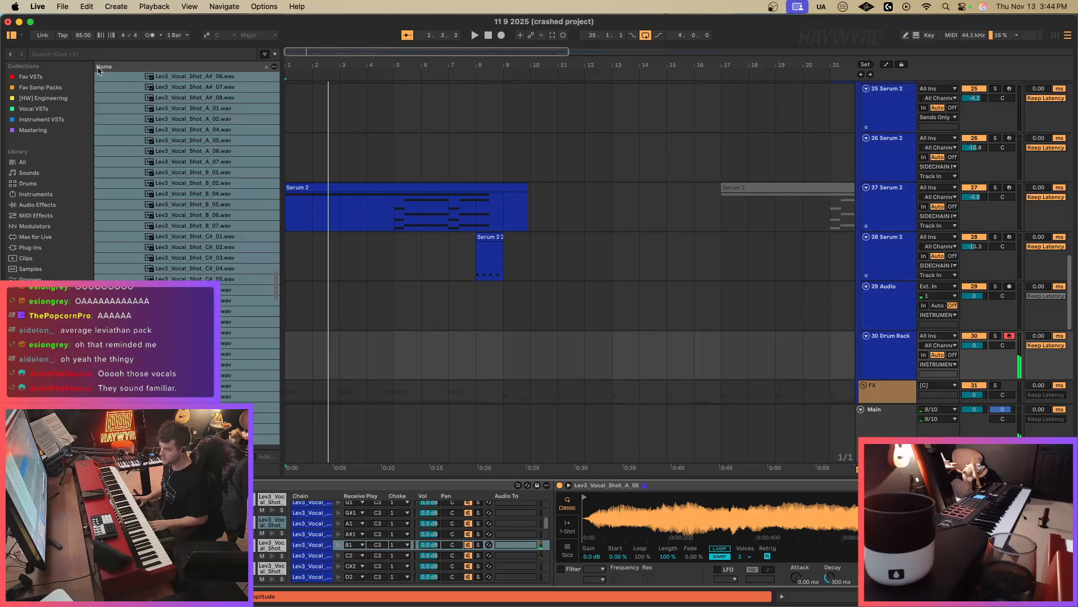
Add ValhallaVintageVerb to the Drum Rack track and play the arrangement from bar 1 with that track selected.
{"action": "left_click", "coordinate": [48, 77]}
{"action": "left_click_drag", "start_coordinate": [132, 301], "coordinate": [387, 360]}
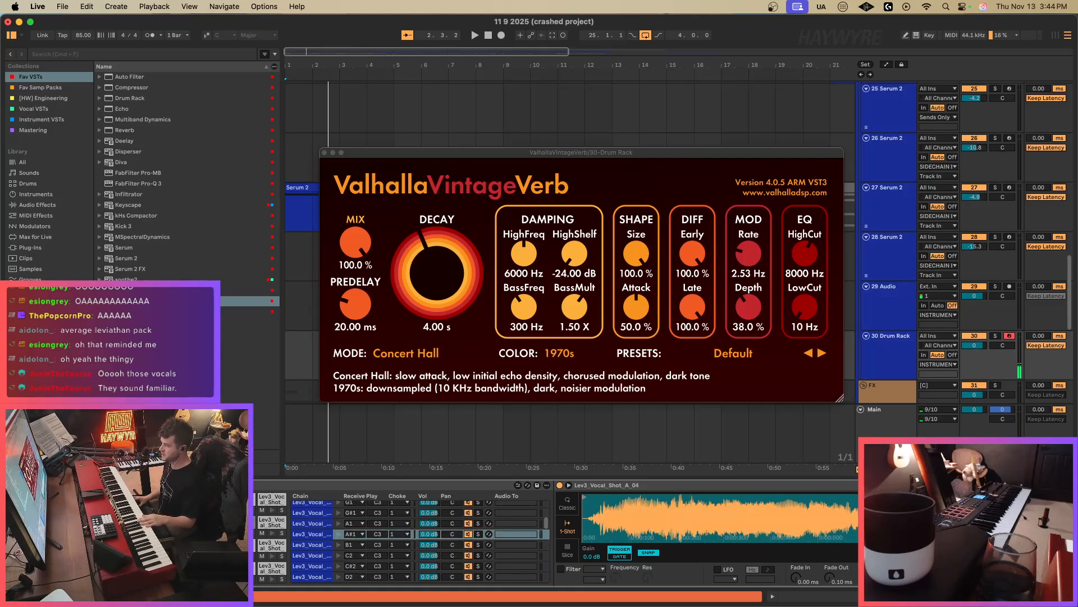
{"action": "left_click", "coordinate": [302, 188]}
{"action": "key", "text": "space"}
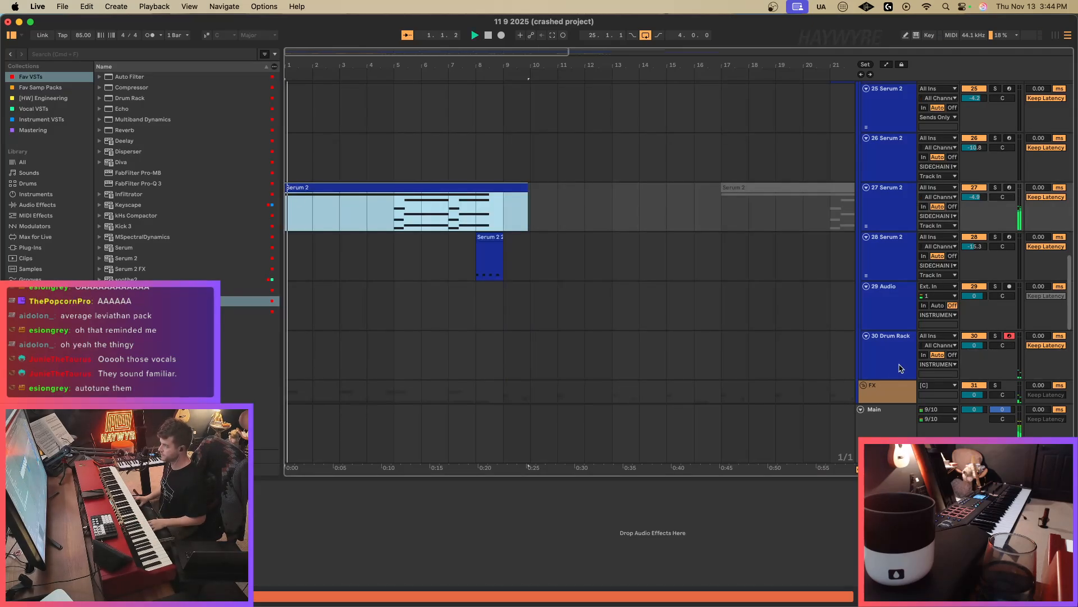
{"action": "left_click", "coordinate": [898, 360]}
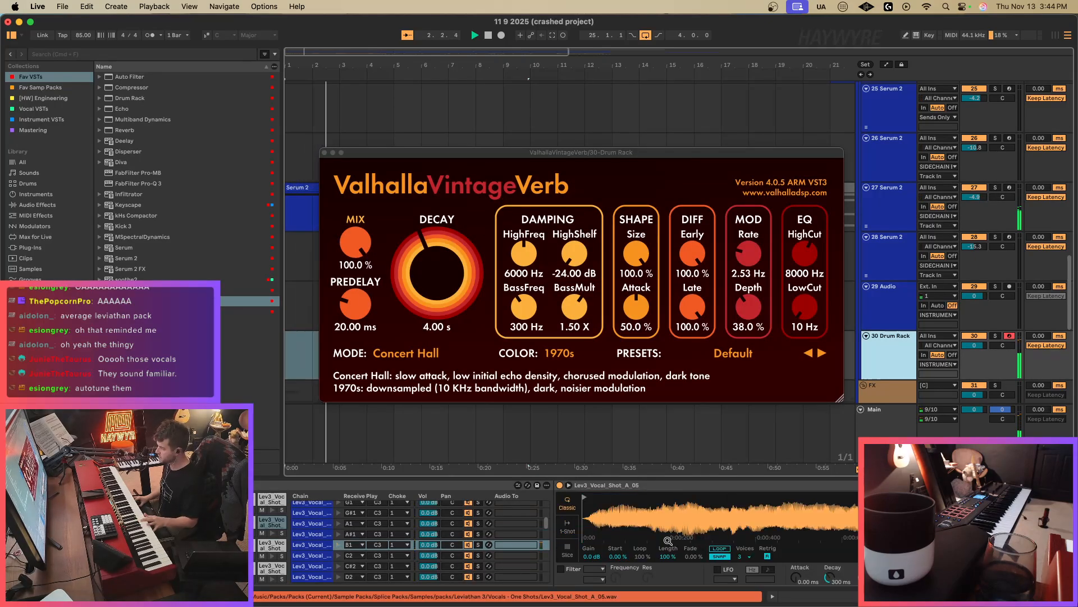
Compare 1-Shot with Classic playback on the Lev3_Vocal_Shot_A_05 pad and set the A_04 and A_05 pads to Classic.
{"action": "left_click", "coordinate": [566, 526]}
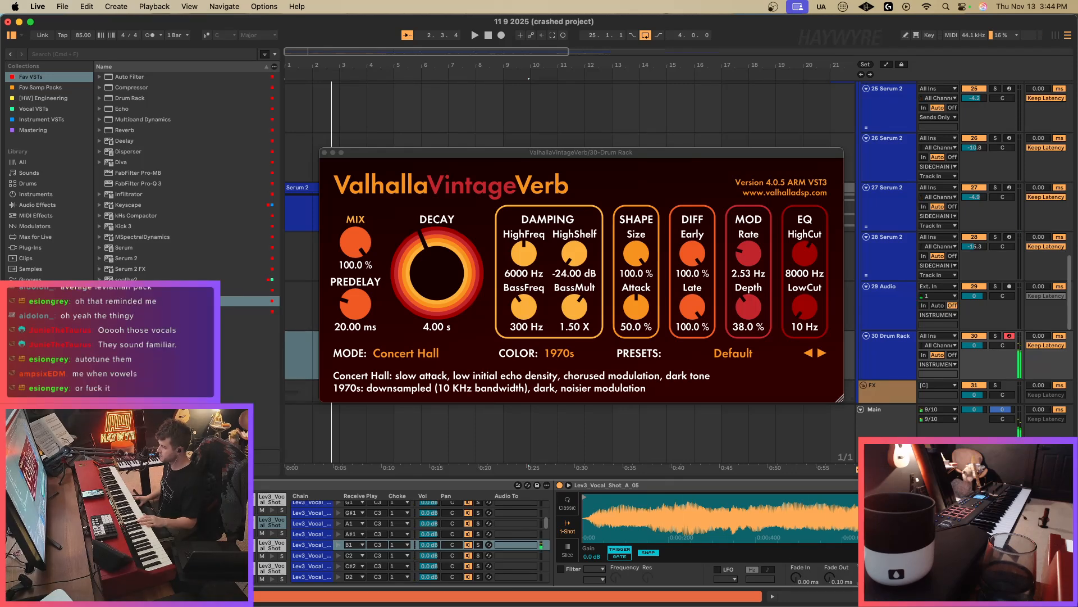
{"action": "right_click", "coordinate": [866, 577]}
{"action": "key", "text": "Escape"}
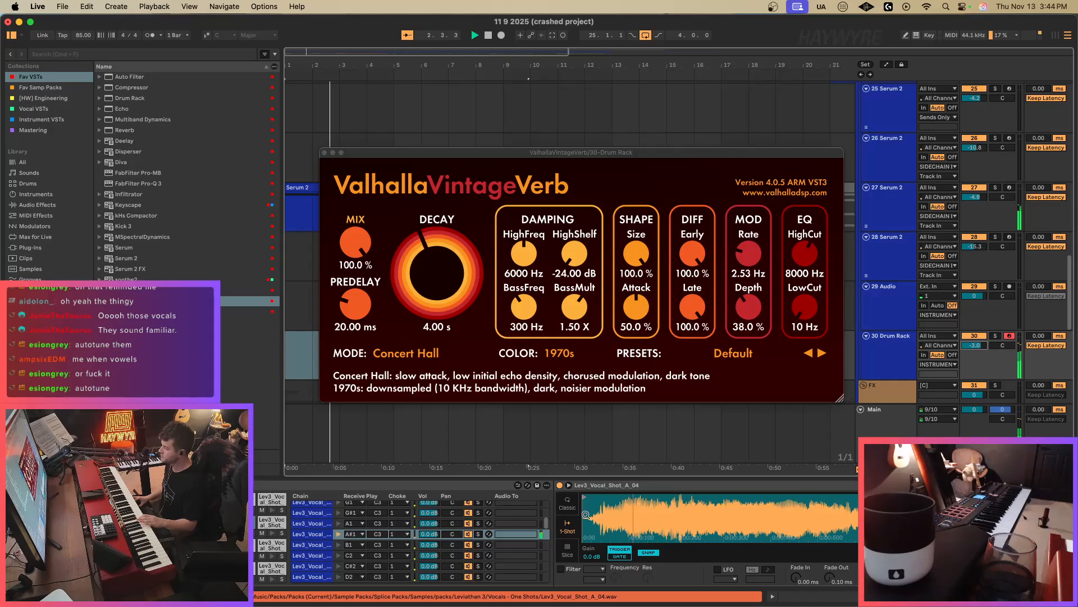
{"action": "left_click", "coordinate": [569, 504]}
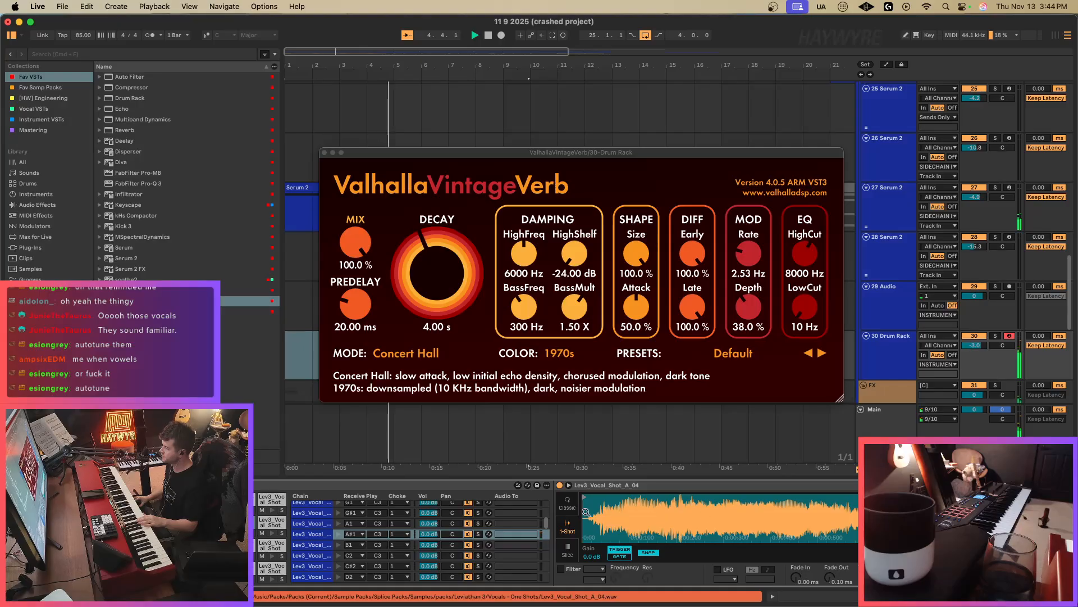
{"action": "left_click", "coordinate": [567, 502]}
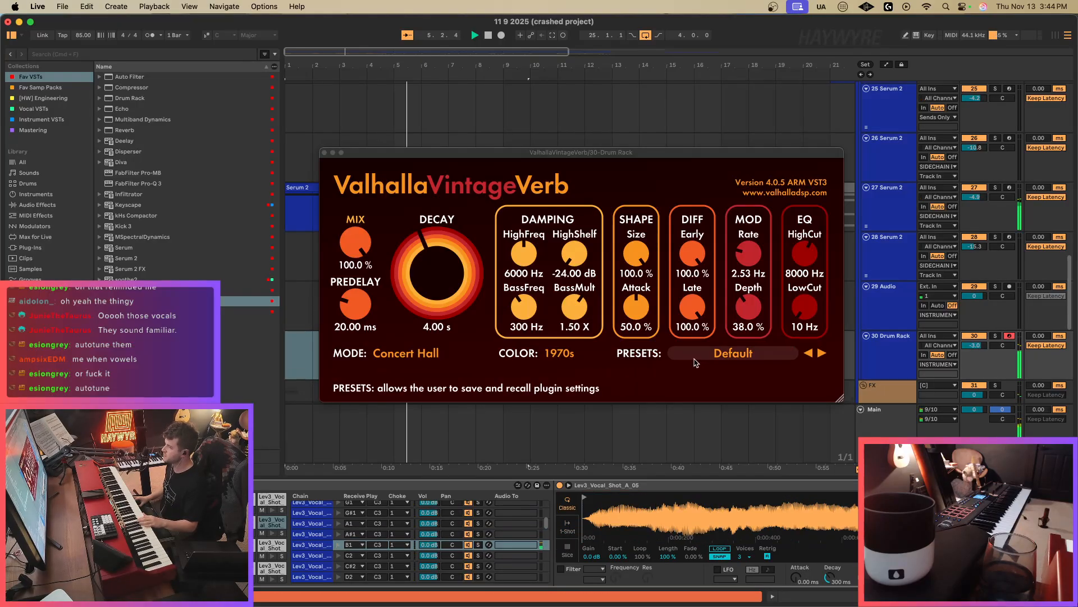
Lower the ValhallaVintageVerb mix to about 72.9 % and route the Drum Rack track's output to a sidechain bus.
{"action": "left_click_drag", "start_coordinate": [355, 245], "coordinate": [351, 279]}
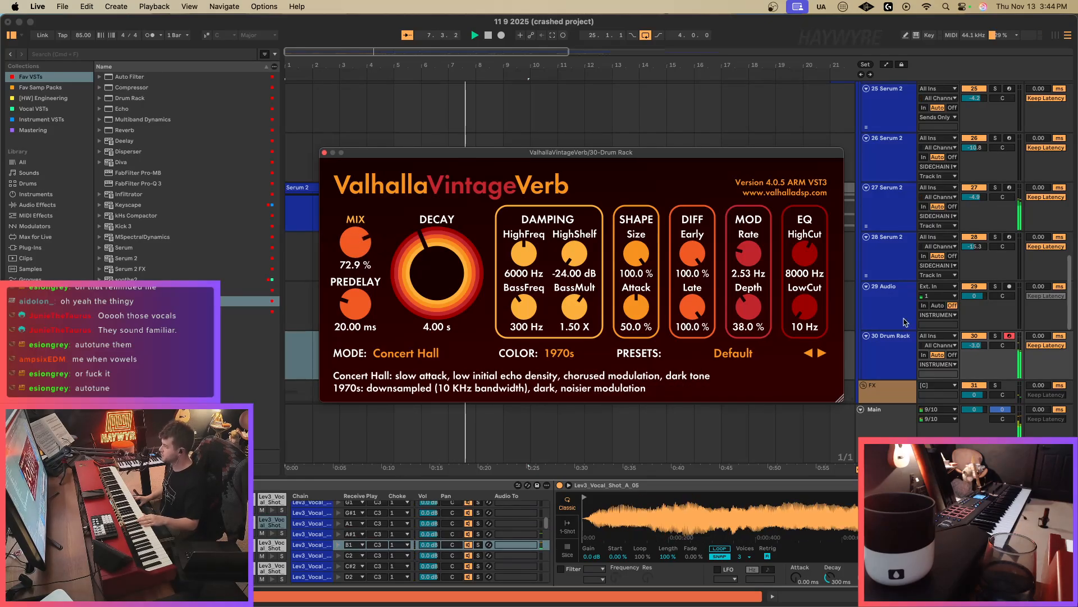
{"action": "left_click", "coordinate": [952, 363]}
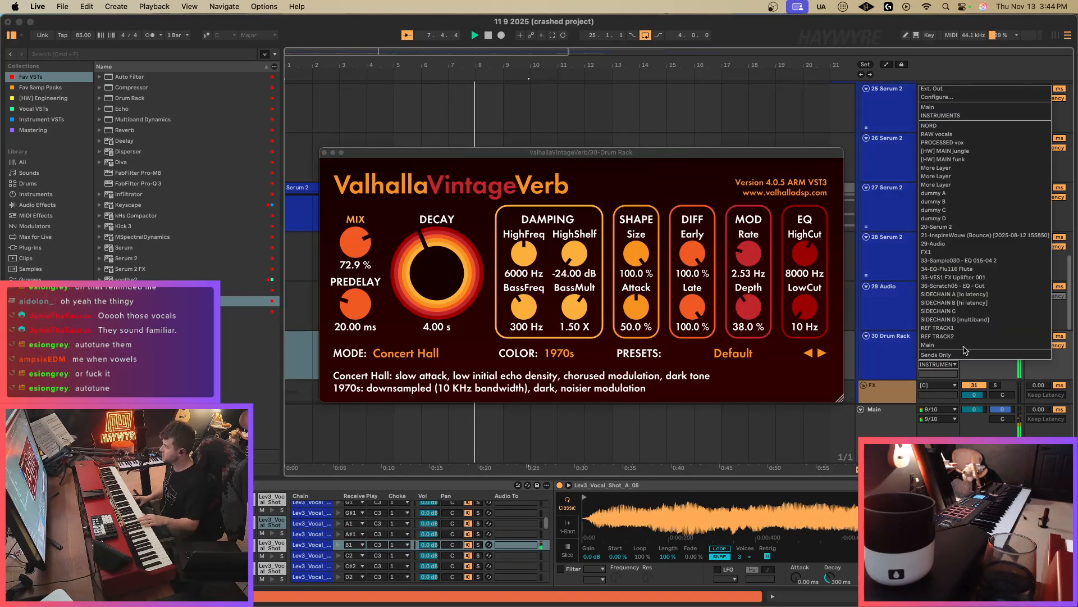
{"action": "left_click", "coordinate": [971, 301]}
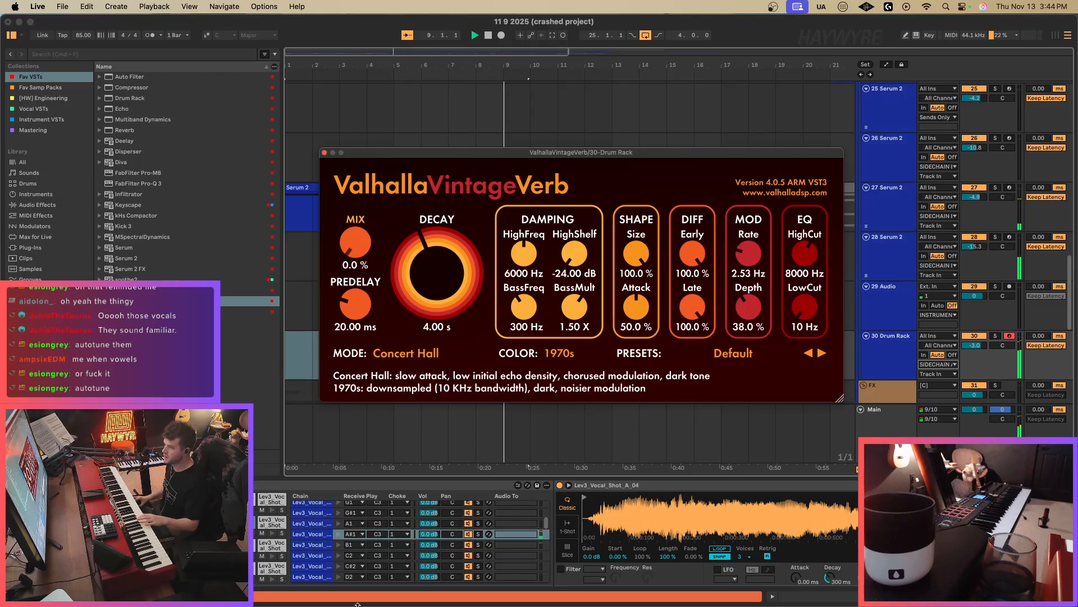
Try different ValhallaVintageVerb mix amounts down to 0 % while the arrangement plays, and close the plugin window.
{"action": "left_click_drag", "start_coordinate": [356, 242], "coordinate": [345, 274]}
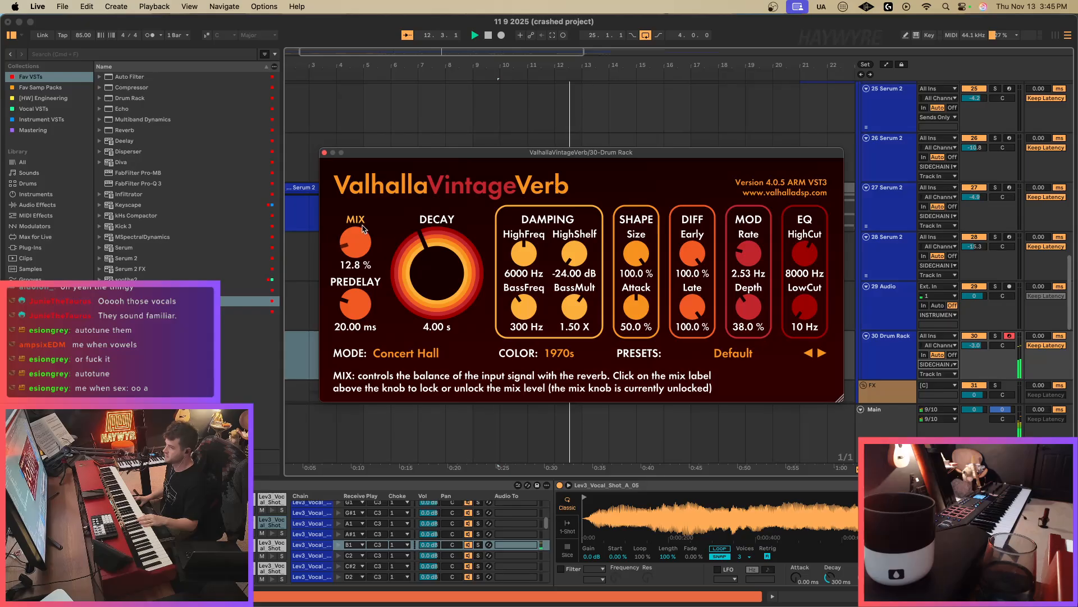
{"action": "left_click_drag", "start_coordinate": [363, 228], "coordinate": [377, 482]}
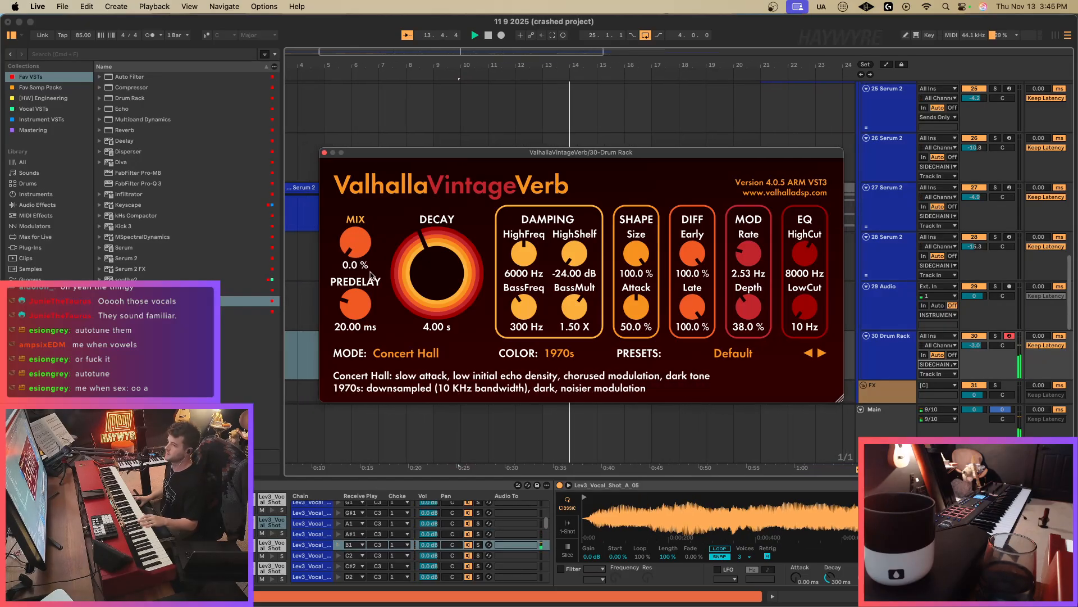
{"action": "left_click_drag", "start_coordinate": [362, 254], "coordinate": [369, 187]}
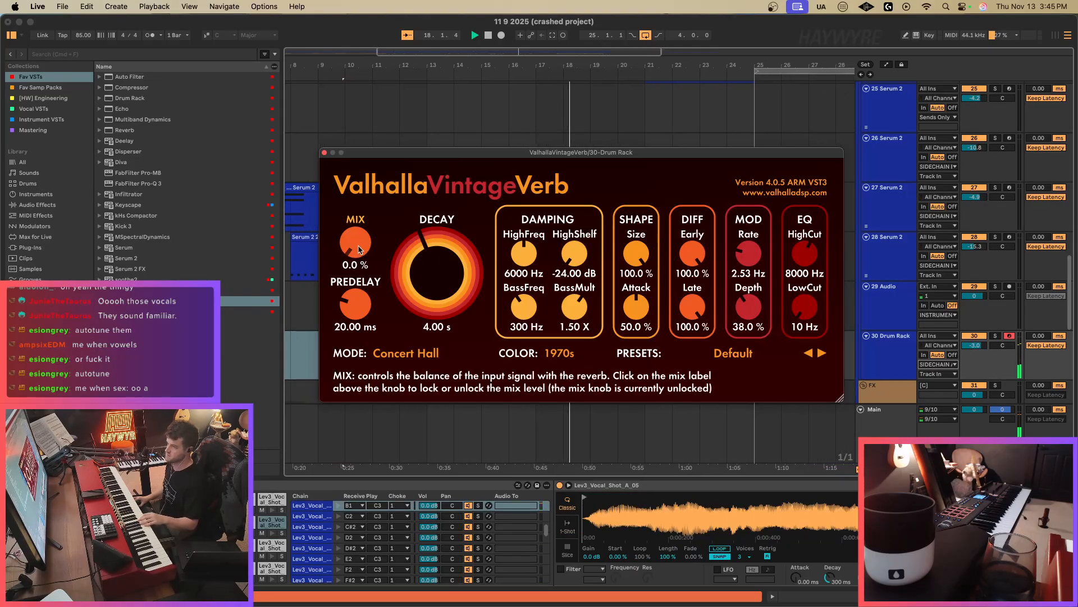
{"action": "left_click_drag", "start_coordinate": [357, 251], "coordinate": [378, 303]}
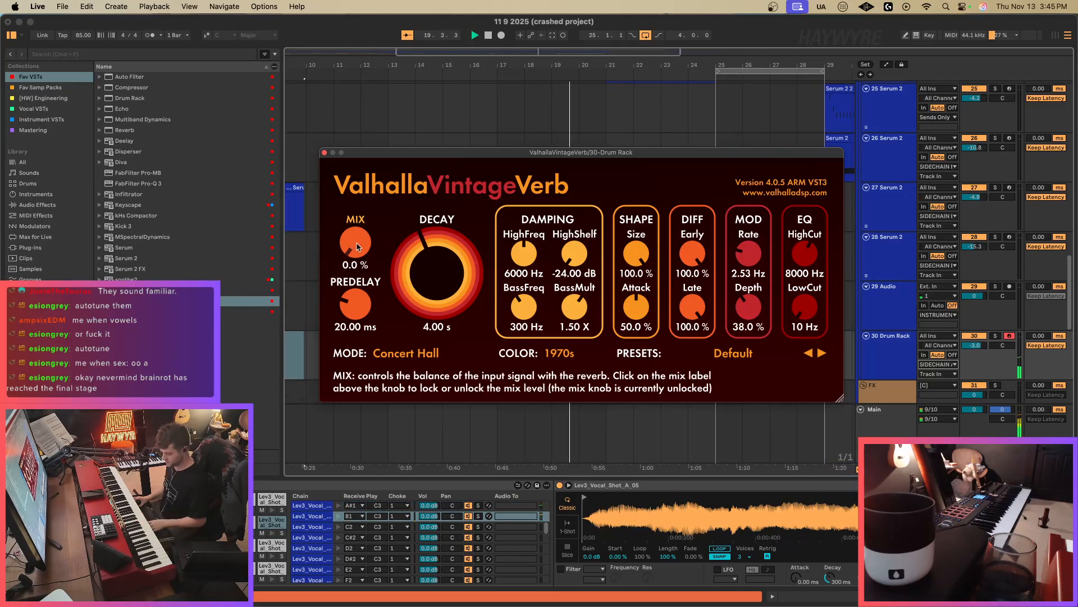
{"action": "left_click", "coordinate": [324, 152]}
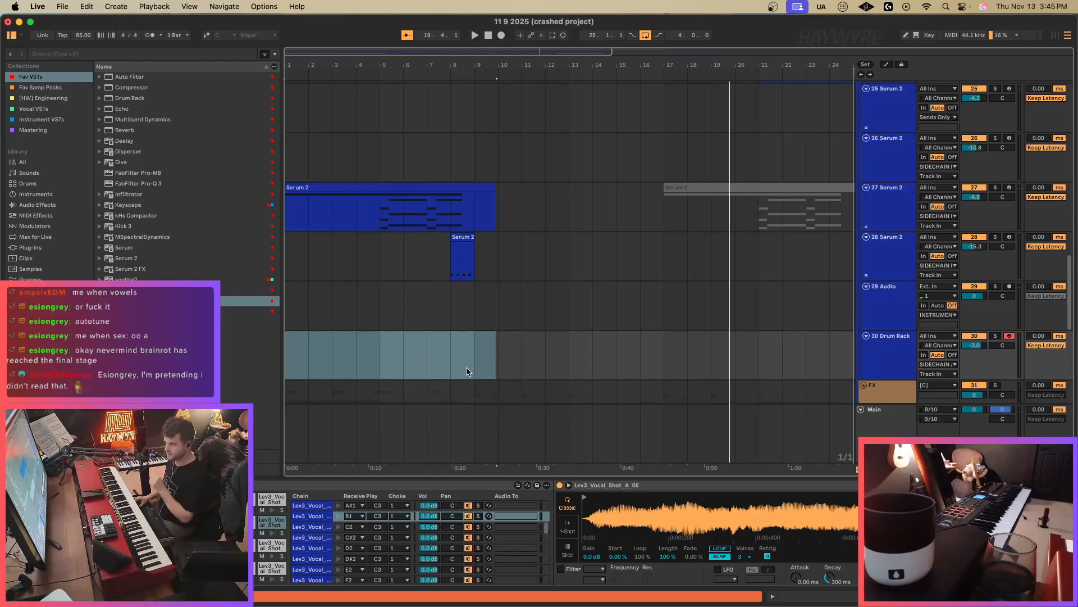
Reopen ValhallaVintageVerb, place its window clear of the clips, and show the Drum Rack track's mix automation.
{"action": "left_click", "coordinate": [288, 359]}
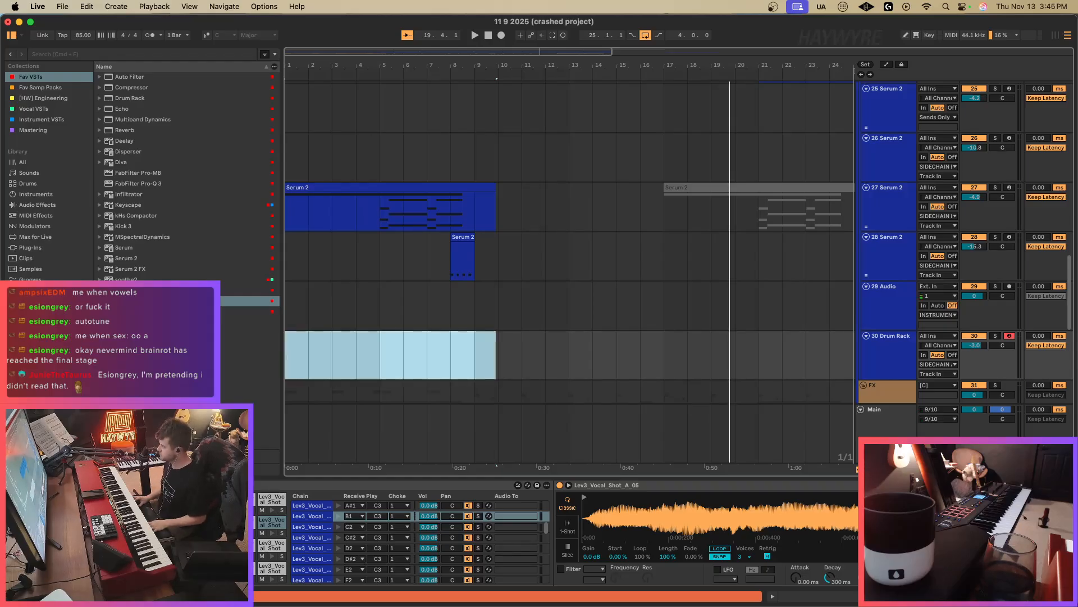
{"action": "key", "text": "super+alt+p"}
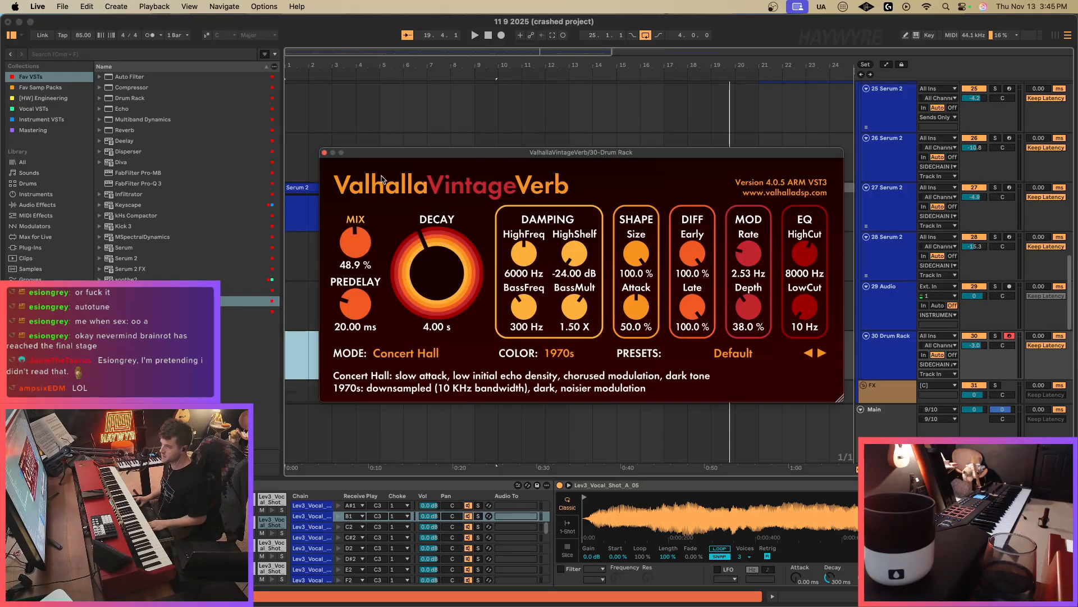
{"action": "left_click_drag", "start_coordinate": [391, 158], "coordinate": [654, 159]}
{"action": "scroll", "coordinate": [618, 243], "scroll_direction": "up", "scroll_amount": 3}
{"action": "key", "text": "a"}
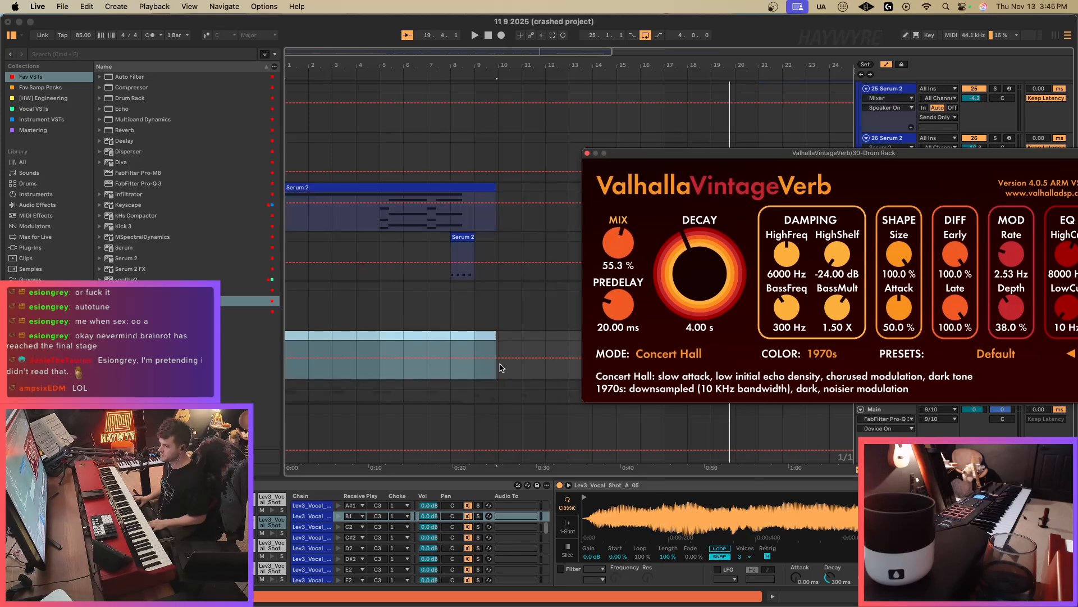
Automate the Drum Rack's reverb mix to hold 61.3 % until bar 9 and fall to 0 % by bar 10.
{"action": "left_click", "coordinate": [471, 365]}
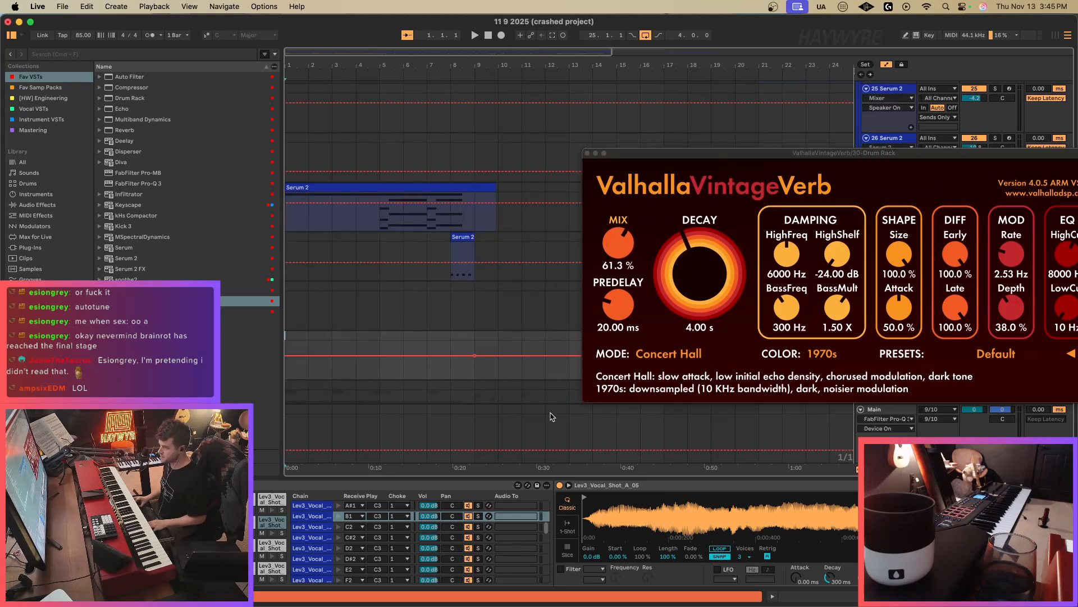
{"action": "scroll", "coordinate": [497, 351], "scroll_direction": "down", "scroll_amount": 4}
{"action": "left_click_drag", "start_coordinate": [498, 264], "coordinate": [500, 289]}
{"action": "key", "text": "a"}
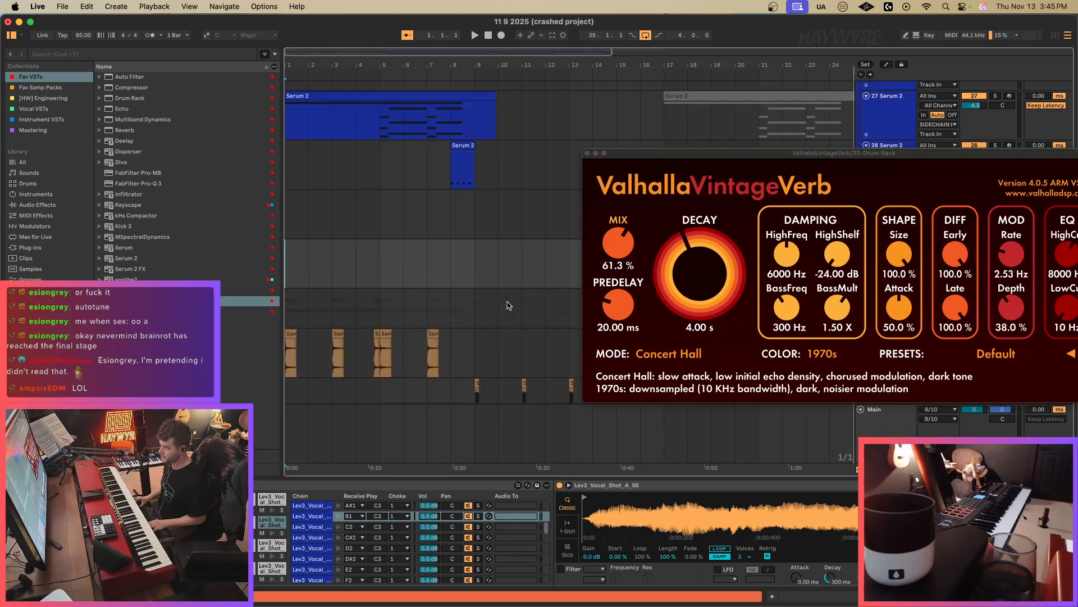
{"action": "key", "text": "a"}
{"action": "left_click", "coordinate": [473, 251]}
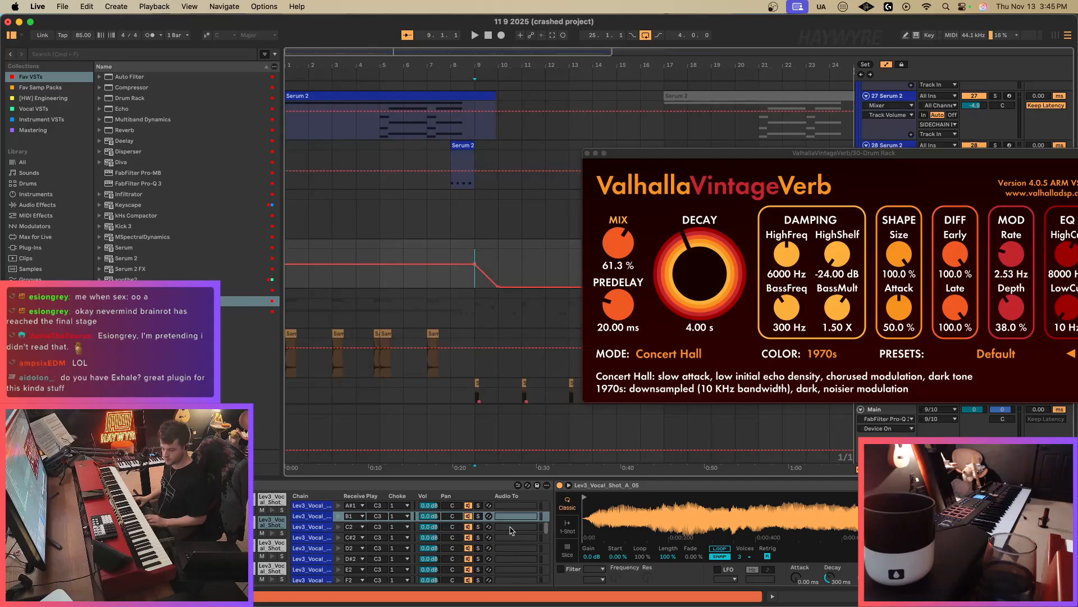
Try the Lev3_Vocal_Shot_A_05 pad in 1-Shot mode again and return it to Classic.
{"action": "left_click", "coordinate": [565, 528]}
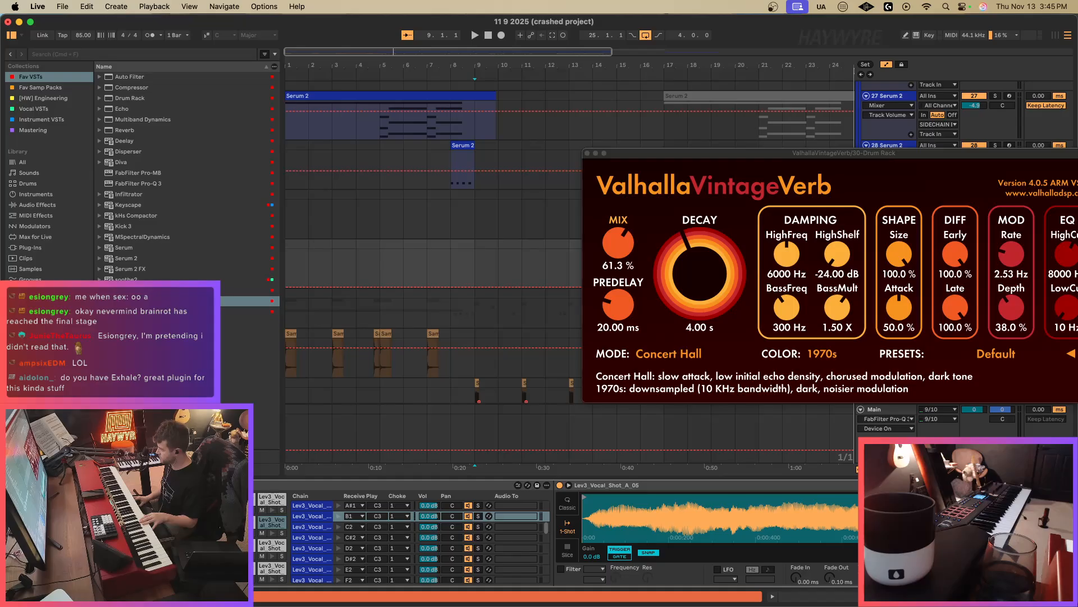
{"action": "right_click", "coordinate": [899, 326]}
{"action": "key", "text": "Escape"}
{"action": "left_click", "coordinate": [569, 507]}
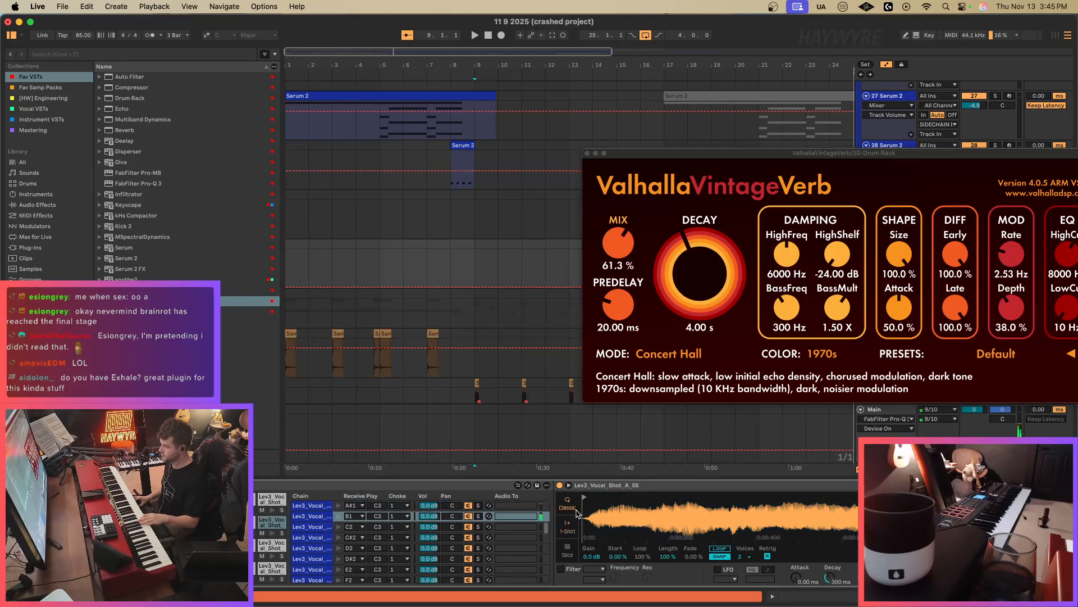
Close the reverb window and record a vocal one-shot MIDI part on the Drum Rack track from bar 1 to about bar 10.
{"action": "left_click", "coordinate": [293, 263]}
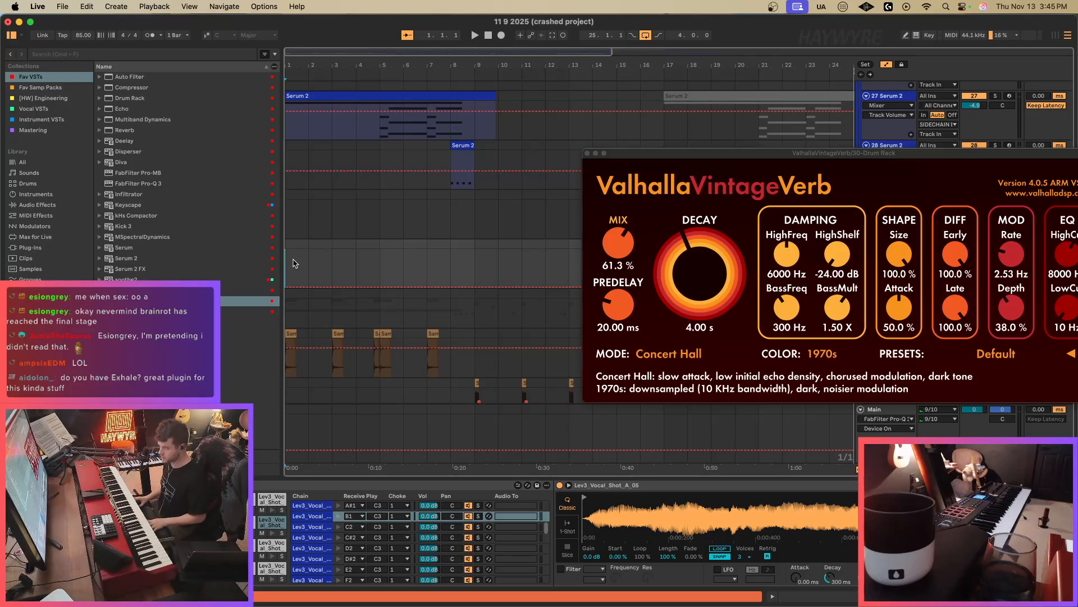
{"action": "left_click", "coordinate": [619, 242]}
{"action": "left_click", "coordinate": [588, 154]}
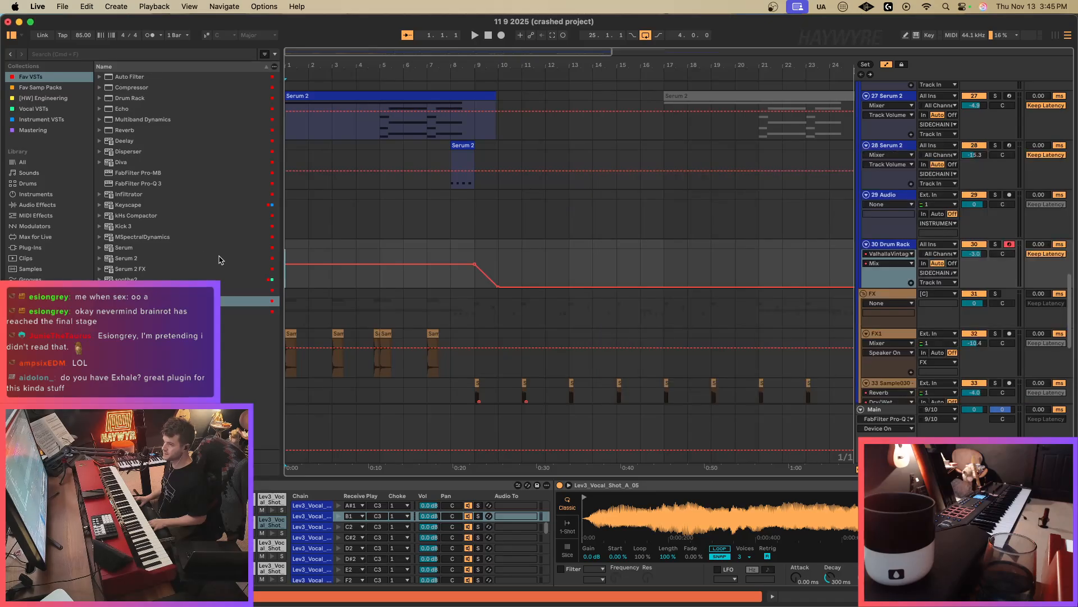
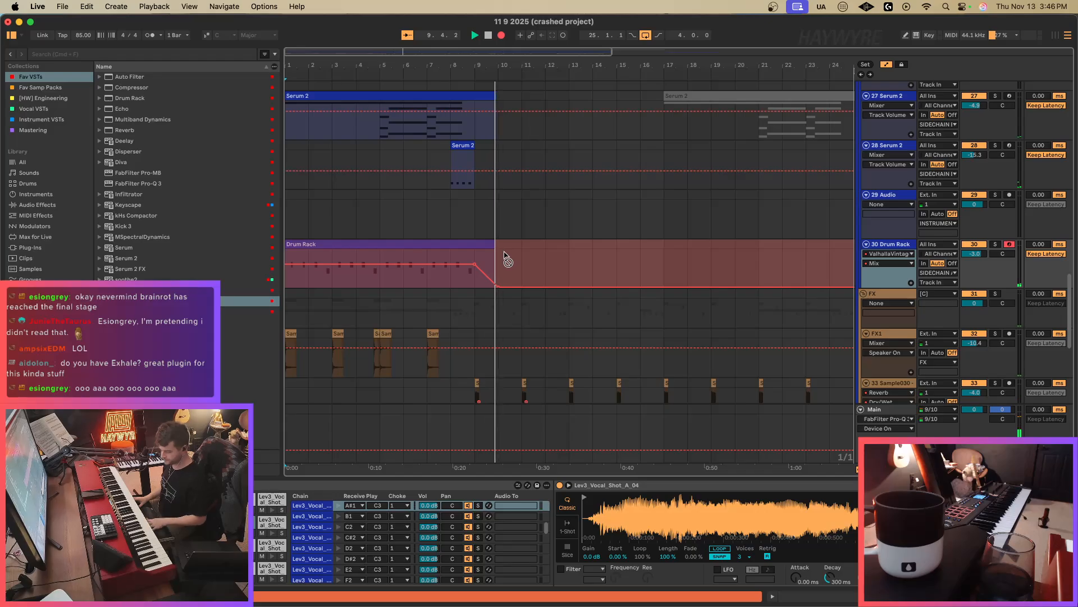
{"action": "key", "text": "F9"}
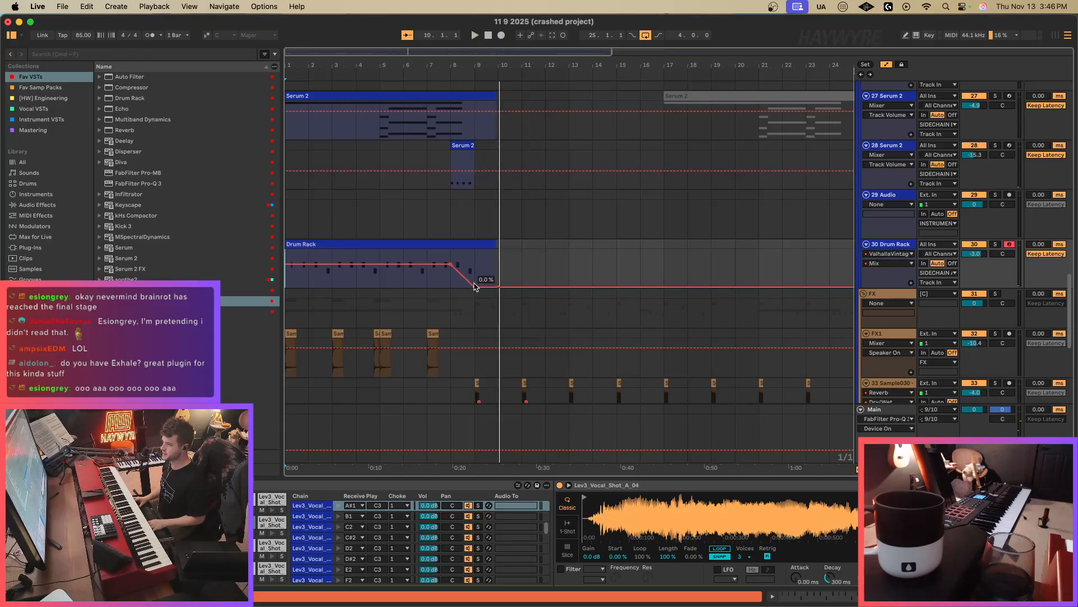
Move the reverb mix fade to start at bar 8, play from there, and hide the automation lanes.
{"action": "key", "text": "space"}
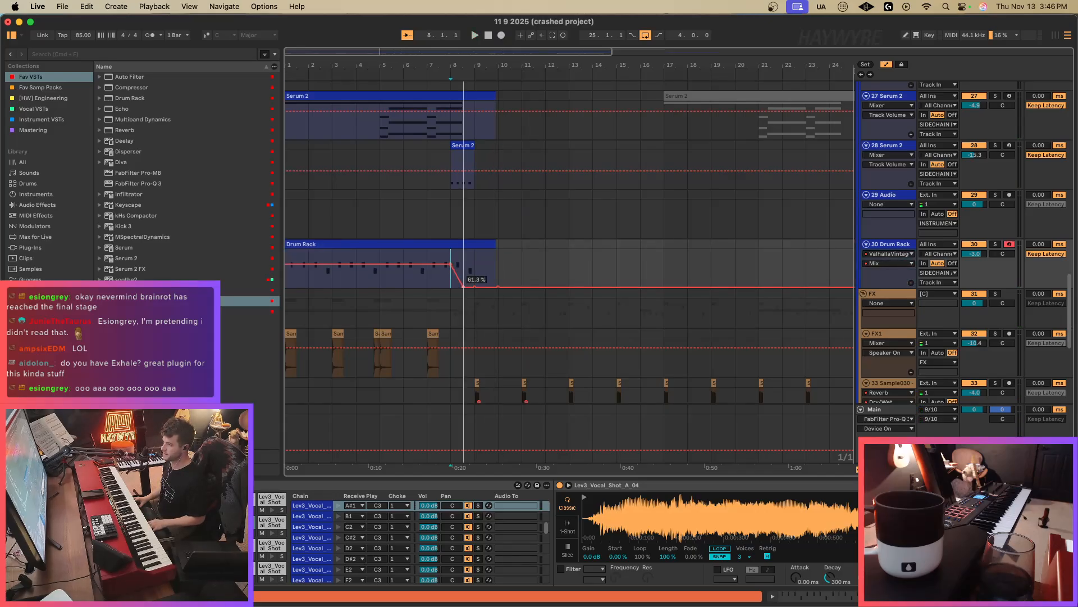
{"action": "key", "text": "space"}
{"action": "key", "text": "a"}
Deactivate the Drum Rack clip section between bars 8 and 10 and record a new vocal part from bar 9 to about bar 13.
{"action": "left_click_drag", "start_coordinate": [498, 274], "coordinate": [449, 273]}
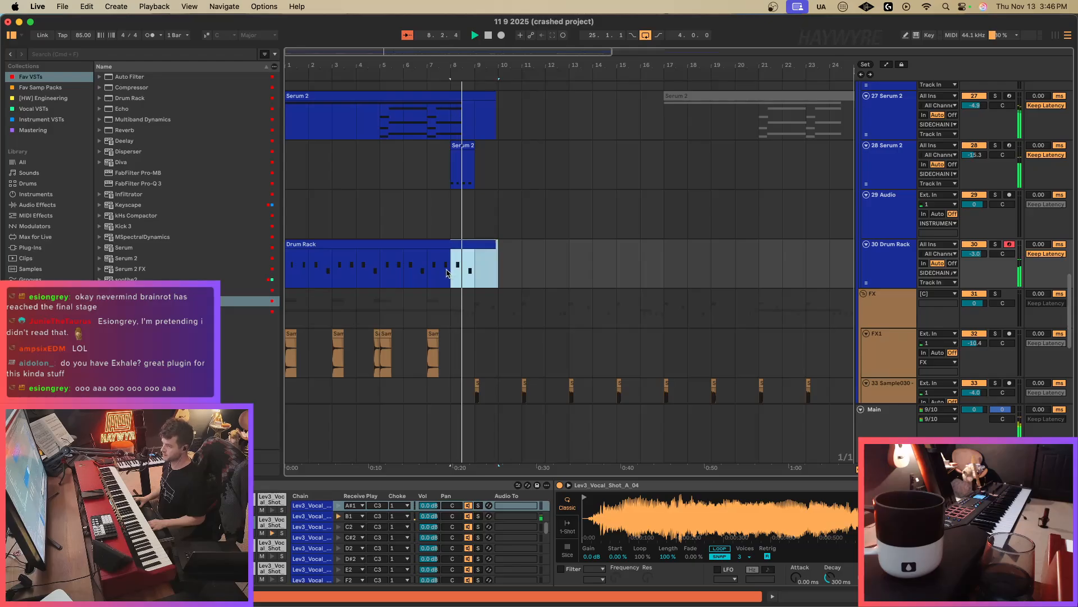
{"action": "key", "text": "0"}
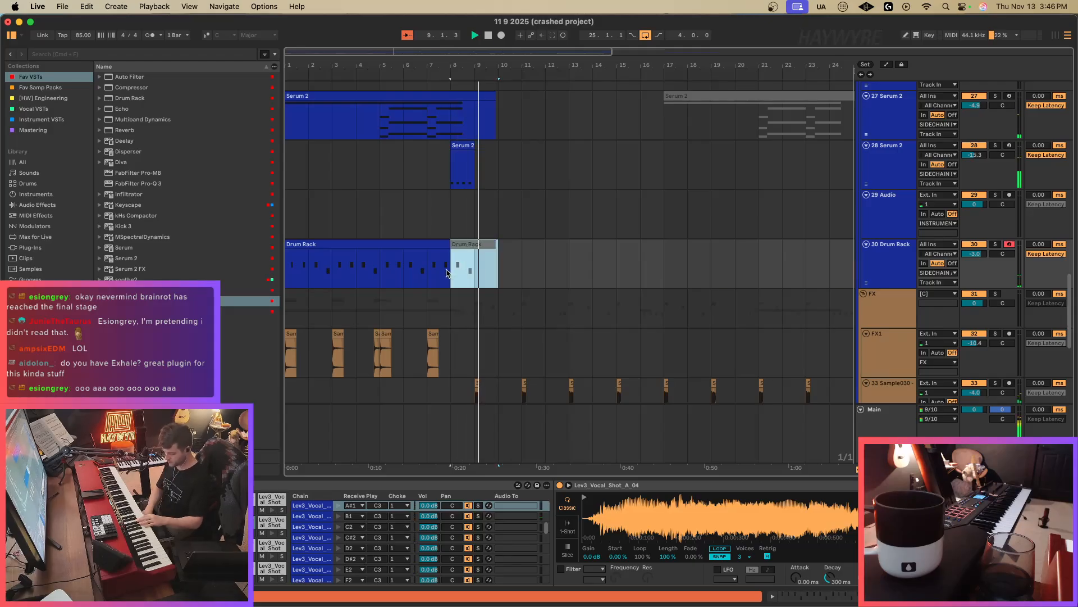
{"action": "key", "text": "F9"}
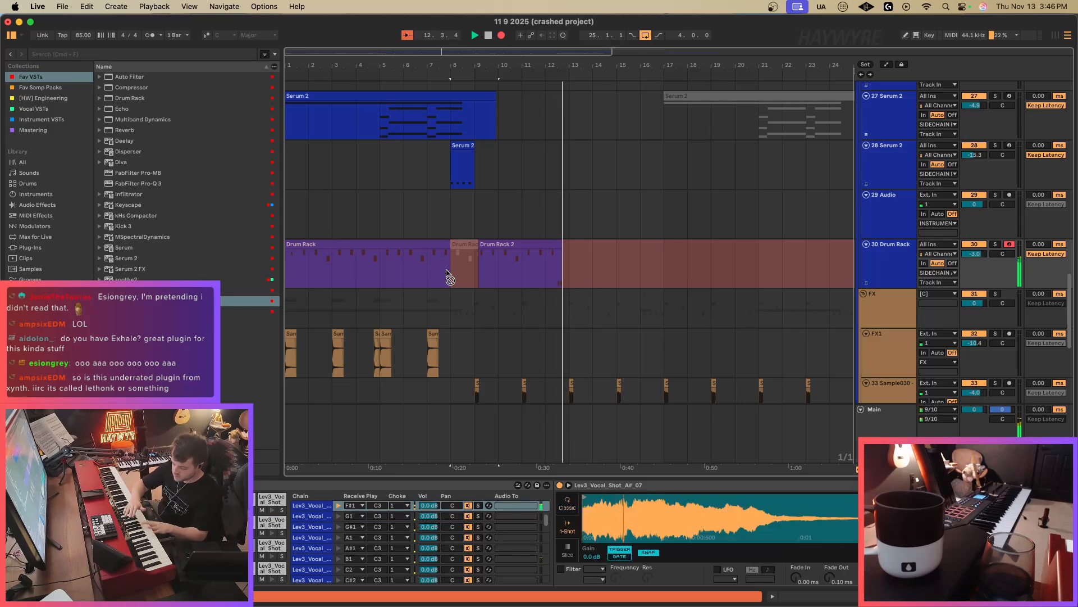
{"action": "key", "text": "space"}
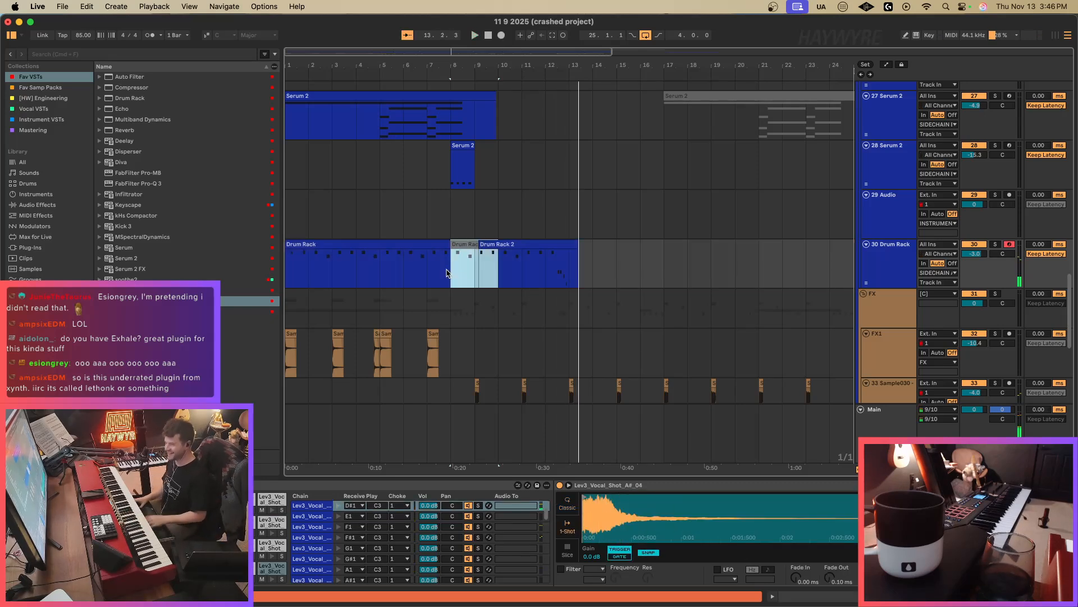
Delete the newly recorded Drum Rack part after bar 12 and consolidate the remainder into one clip from bar 9 to 12.
{"action": "left_click", "coordinate": [546, 271]}
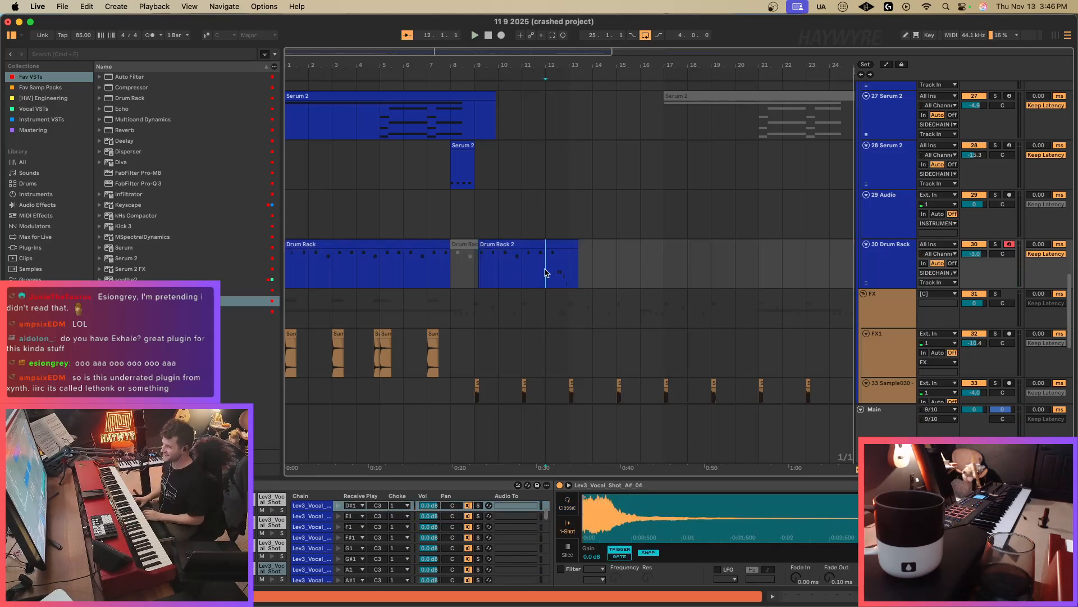
{"action": "left_click_drag", "start_coordinate": [545, 273], "coordinate": [615, 271]}
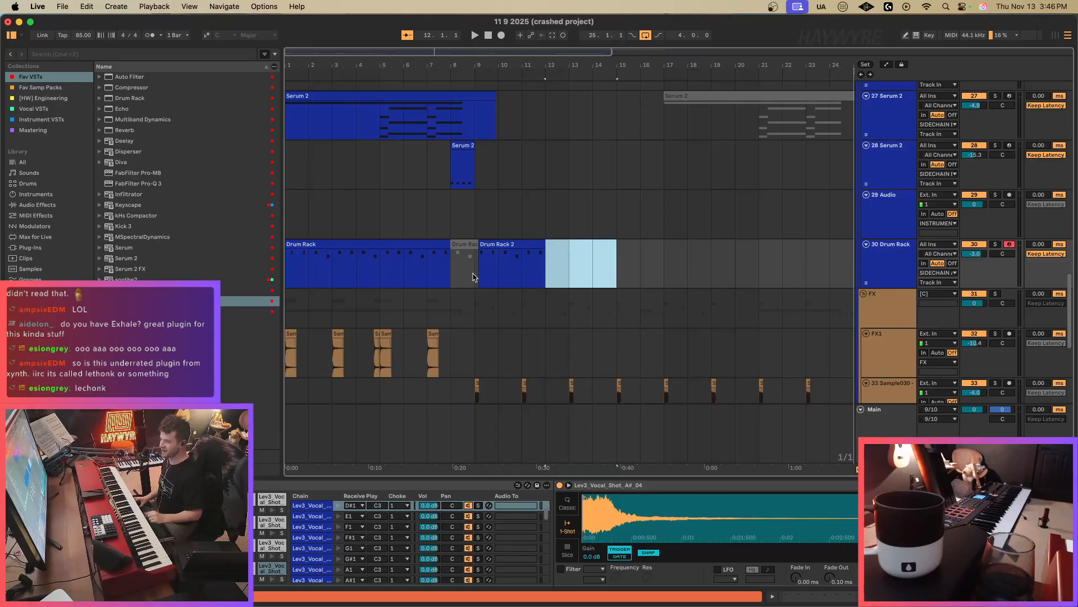
{"action": "key", "text": "Left"}
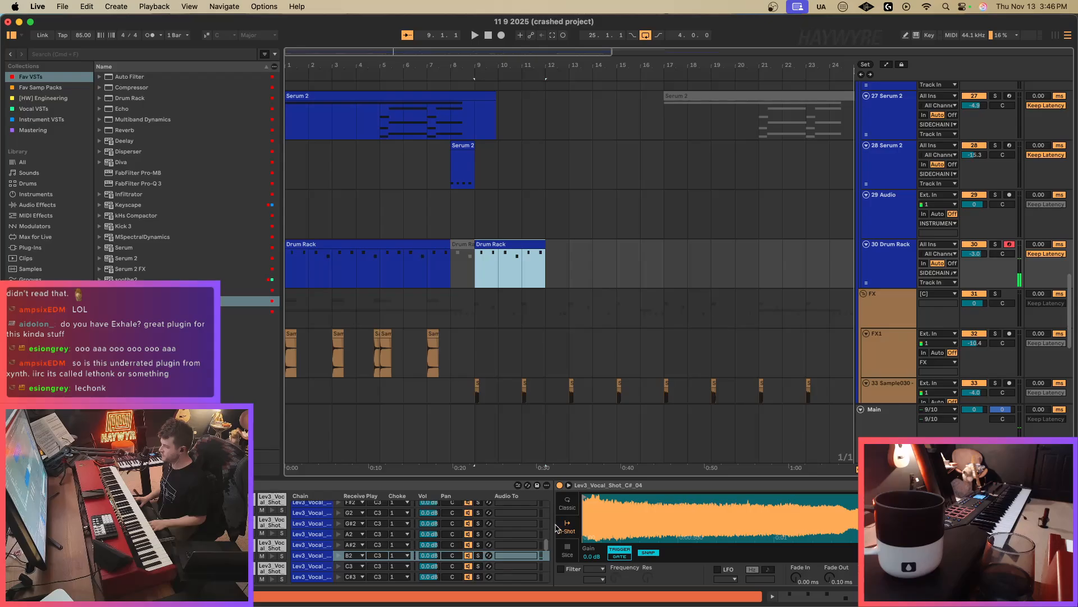
Switch vocal one-shot pads, including Lev3_Vocal_Shot_C#_04, to Classic mode and play from bar 9.
{"action": "left_click", "coordinate": [568, 502]}
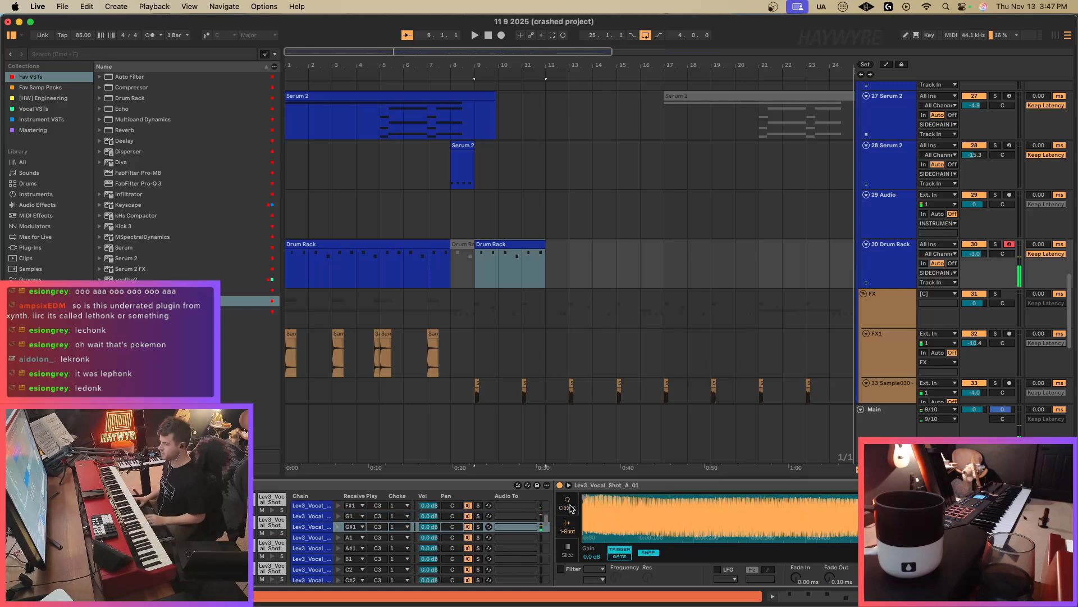
{"action": "left_click", "coordinate": [569, 507]}
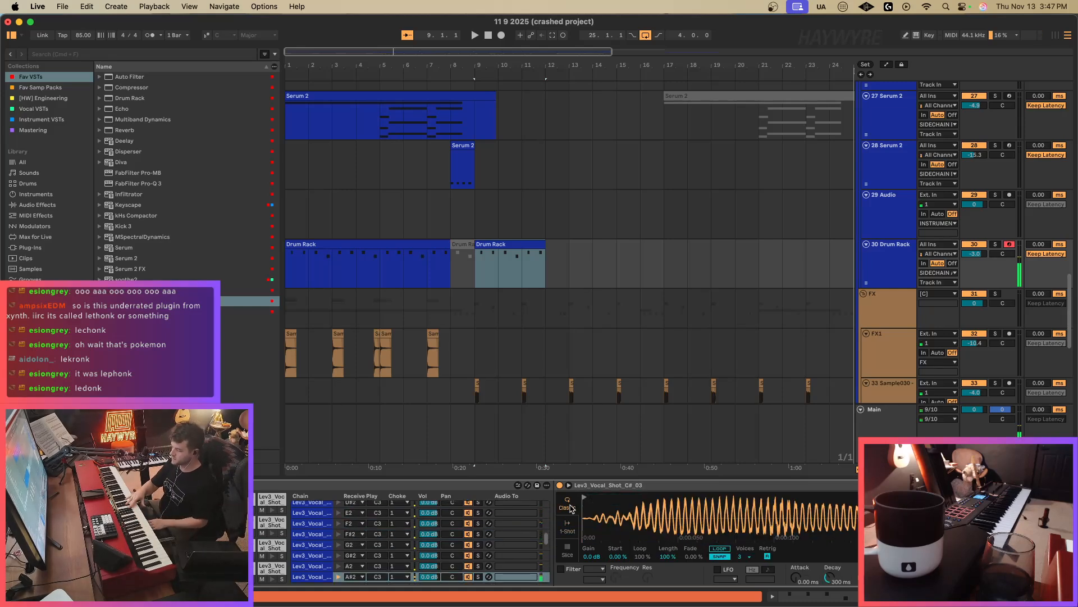
{"action": "key", "text": "space"}
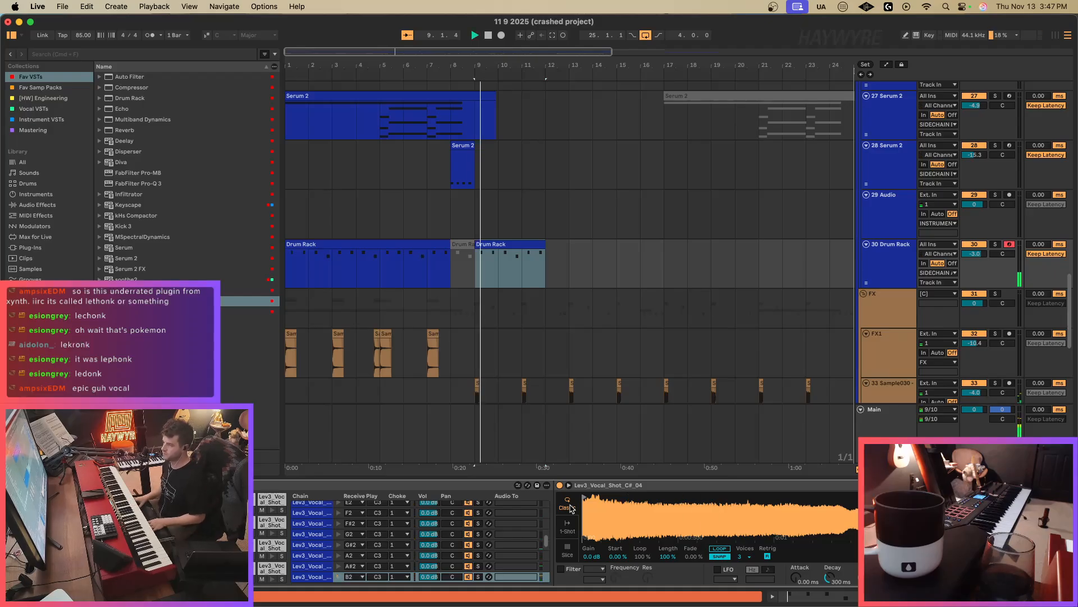
Consolidate the Drum Rack part into a four-bar clip from bar 9 to 13 and duplicate it twice, up to bar 21.
{"action": "left_click", "coordinate": [544, 270]}
{"action": "left_click", "coordinate": [543, 270]}
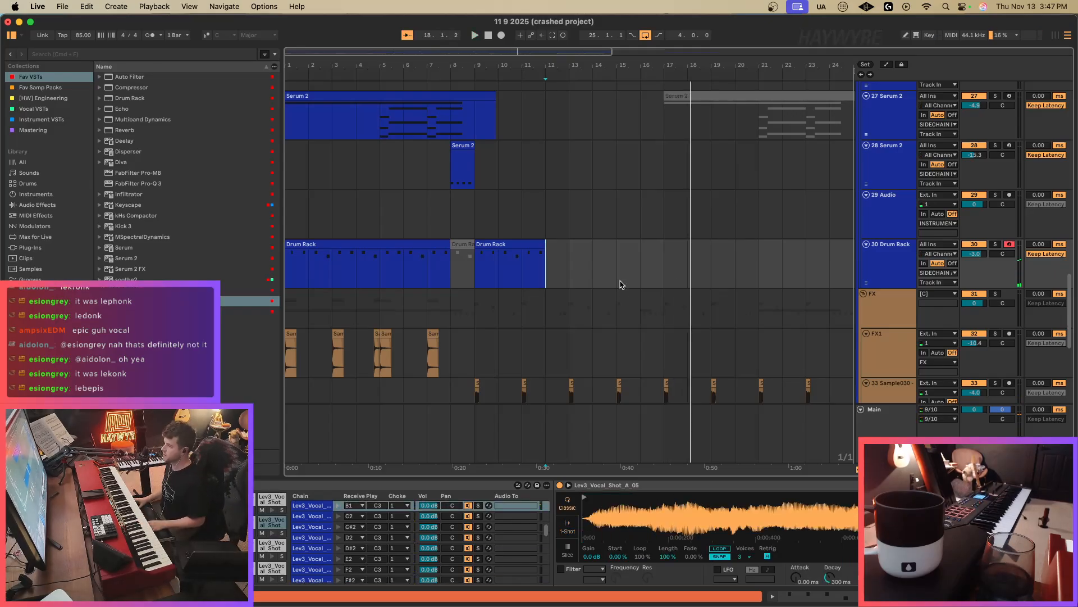
{"action": "left_click_drag", "start_coordinate": [569, 276], "coordinate": [486, 273]}
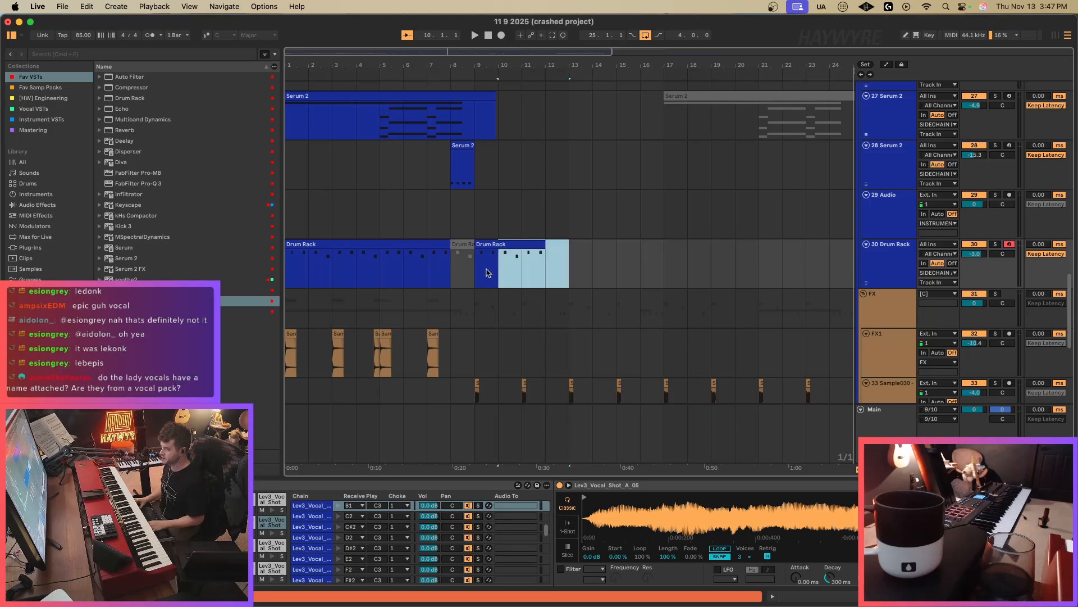
{"action": "key", "text": "super+j"}
{"action": "key", "text": "super+d"}
{"action": "key", "text": "super+d"}
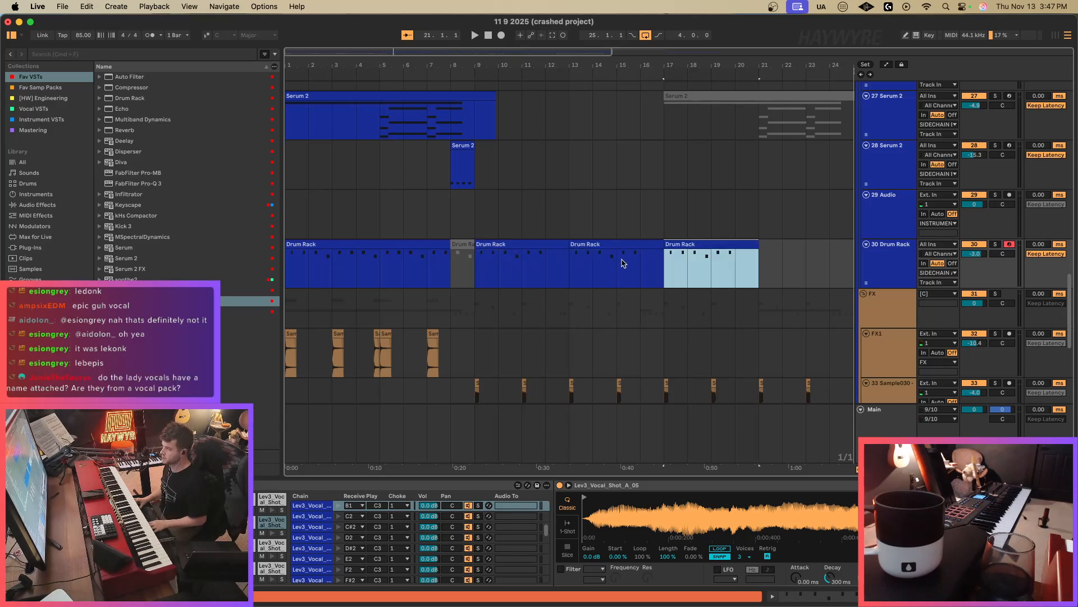
Record a vocal one-shot over the deactivated Drum Rack section at bar 8 and play through it.
{"action": "left_click", "coordinate": [546, 276]}
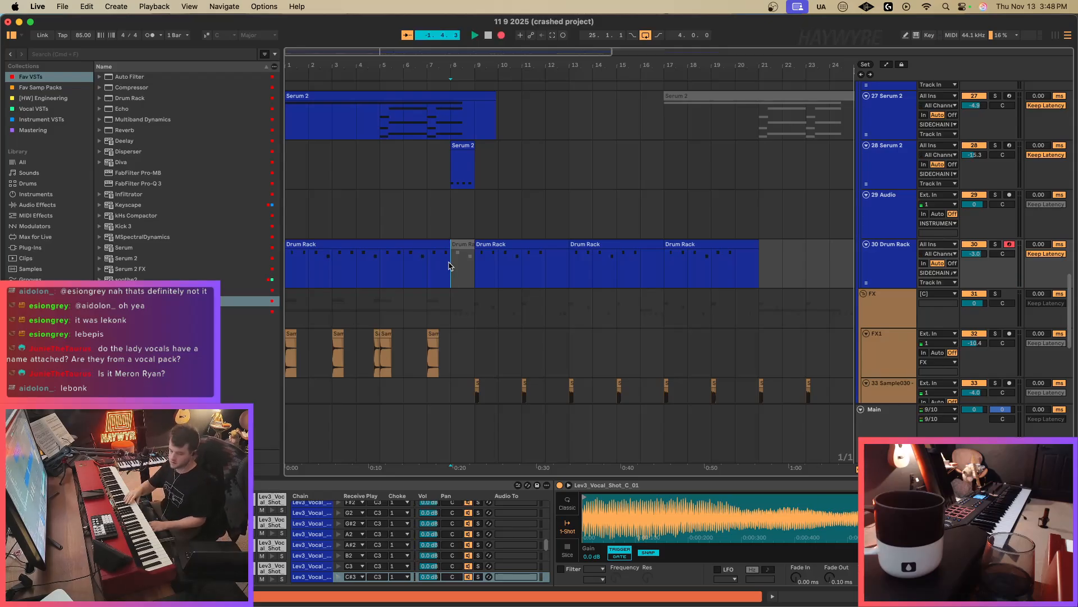
{"action": "key", "text": "space"}
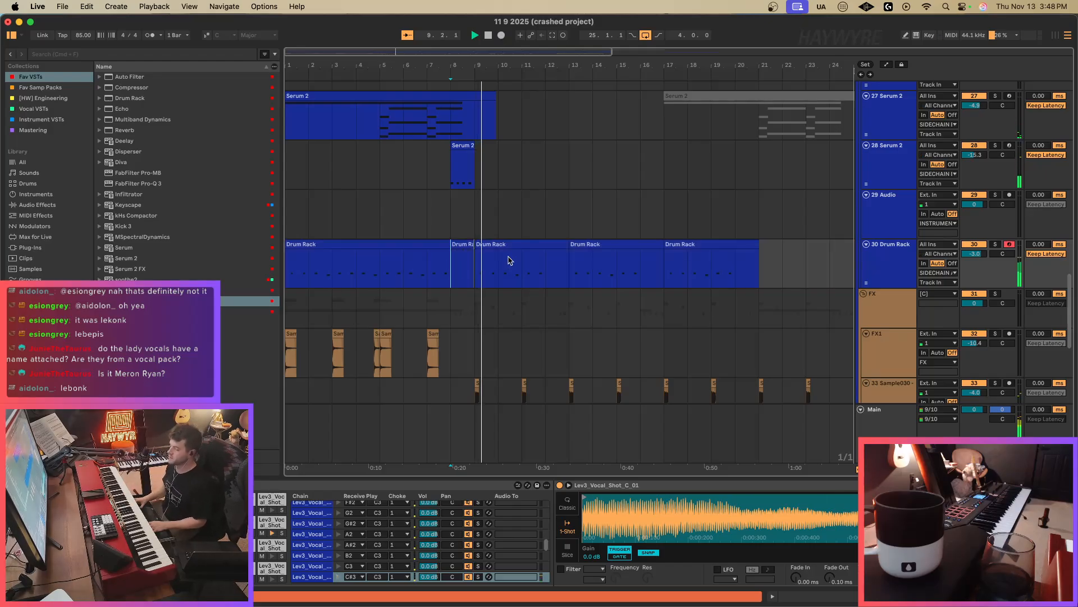
{"action": "left_click", "coordinate": [471, 258]}
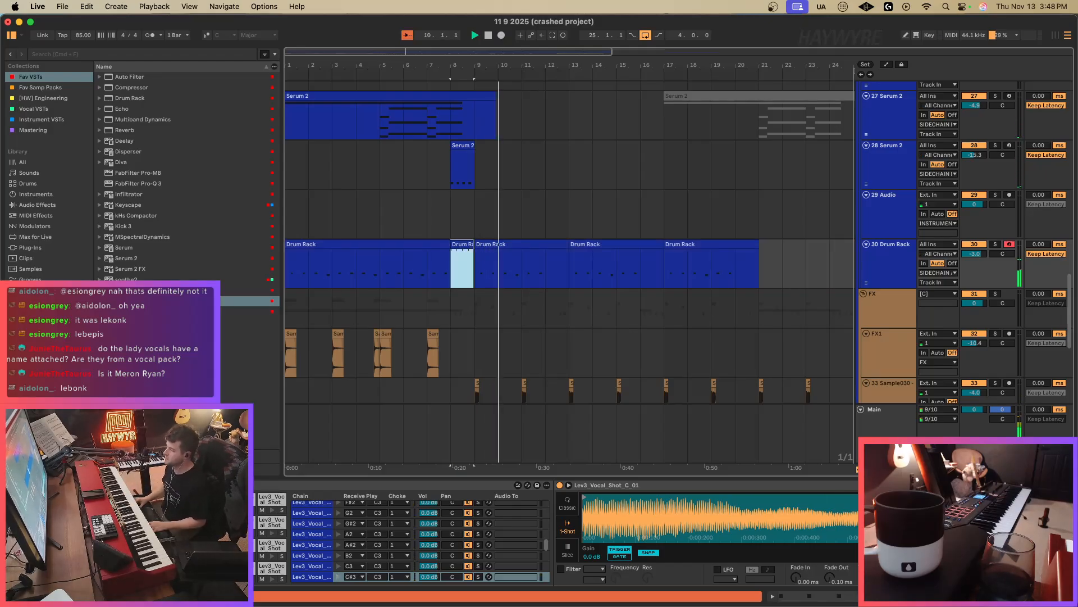
{"action": "key", "text": "shift+Tab"}
{"action": "left_click", "coordinate": [506, 285]}
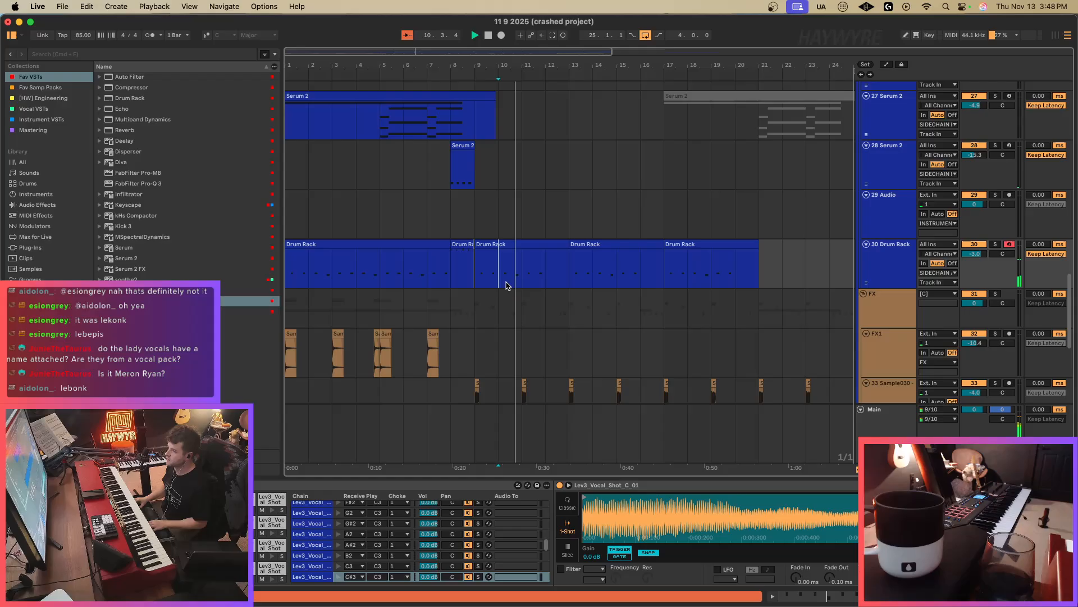
Show the automation lanes, open ValhallaVintageVerb and bring up its Mix envelope on the Drum Rack track.
{"action": "key", "text": "a"}
{"action": "key", "text": "super+1"}
{"action": "left_click", "coordinate": [514, 282]}
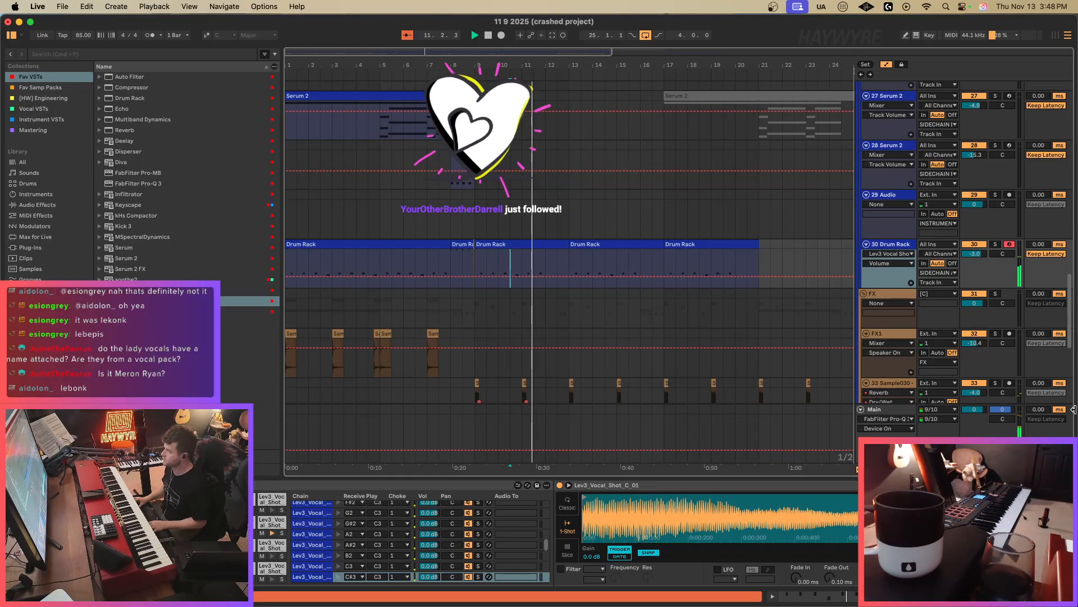
{"action": "key", "text": "super+alt+p"}
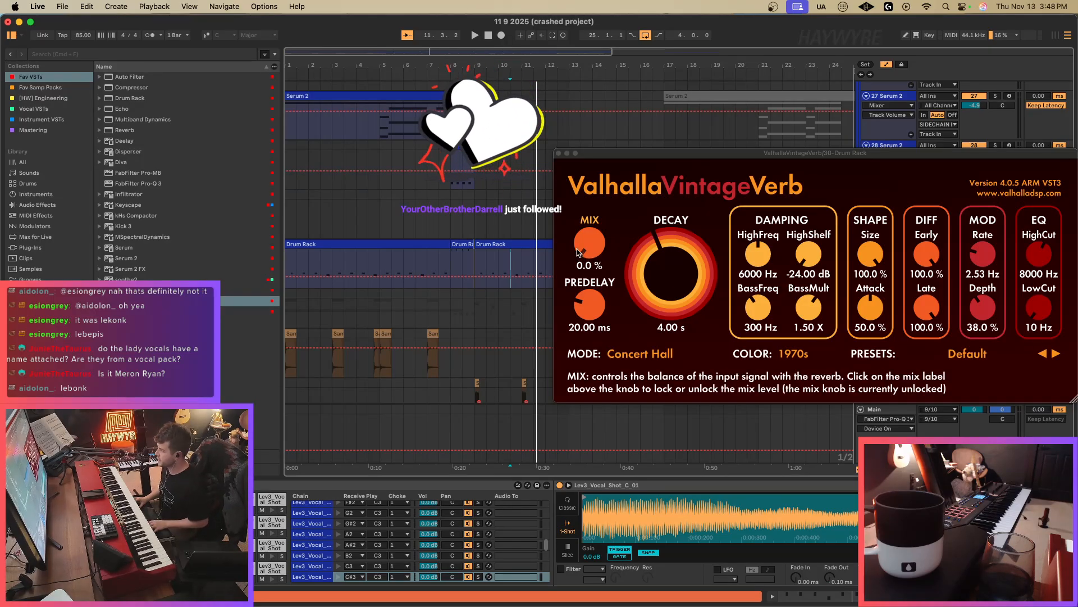
{"action": "left_click", "coordinate": [589, 242]}
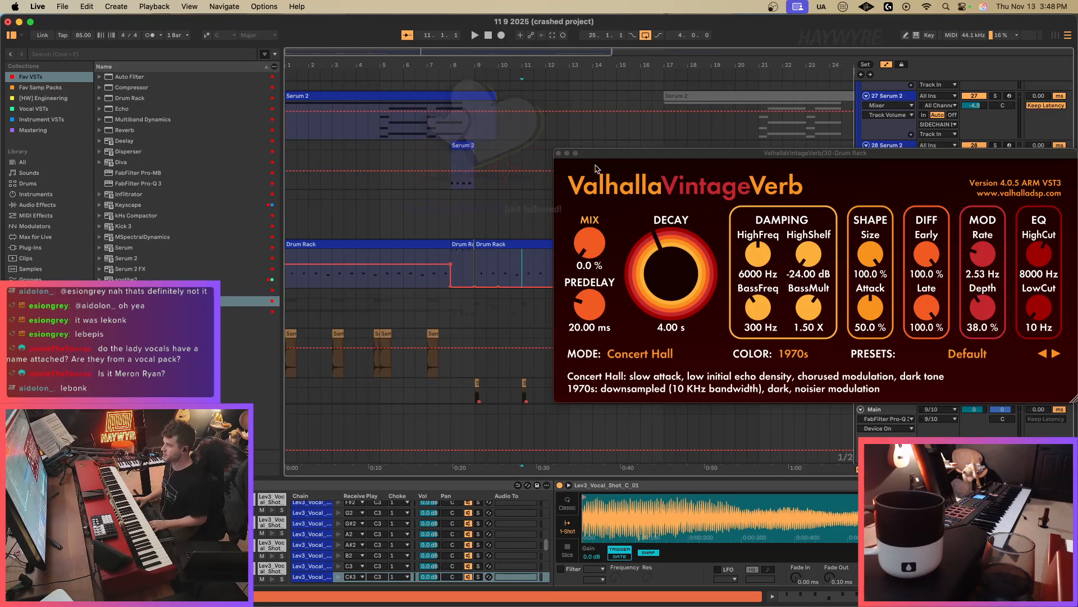
Draw a reverb mix spike peaking at bar 11 on the Drum Rack track, play through it, and hide the automation lanes.
{"action": "left_click", "coordinate": [522, 279]}
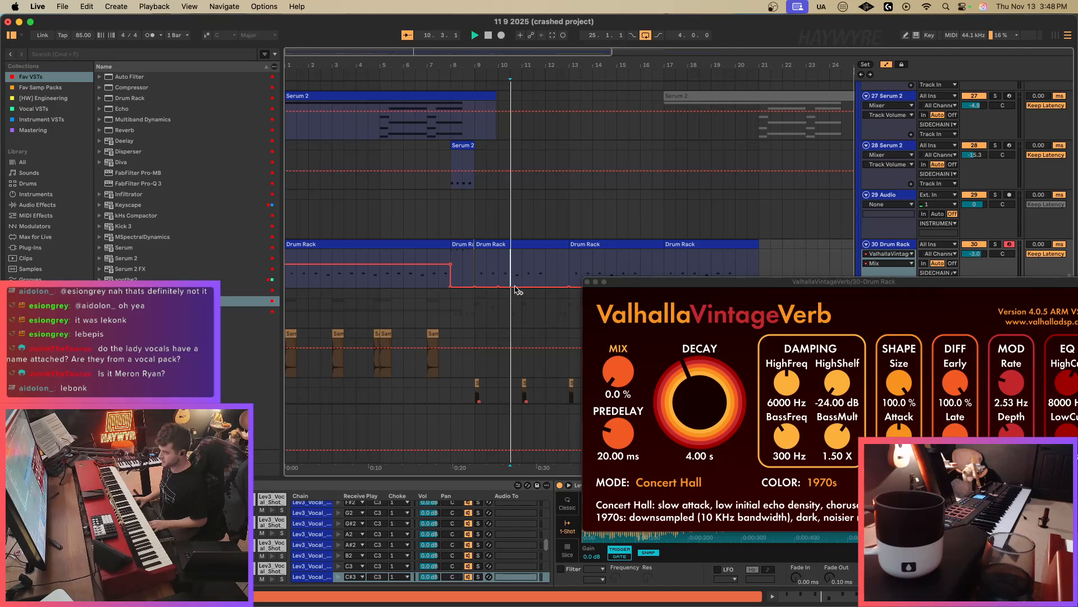
{"action": "left_click_drag", "start_coordinate": [522, 287], "coordinate": [522, 256]}
{"action": "key", "text": "space"}
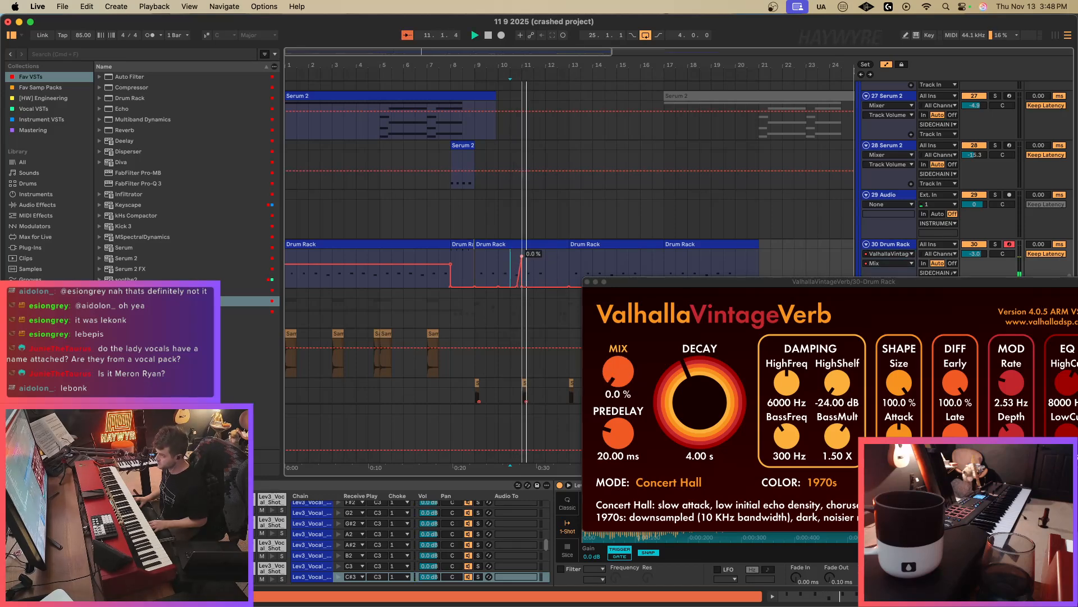
{"action": "key", "text": "a"}
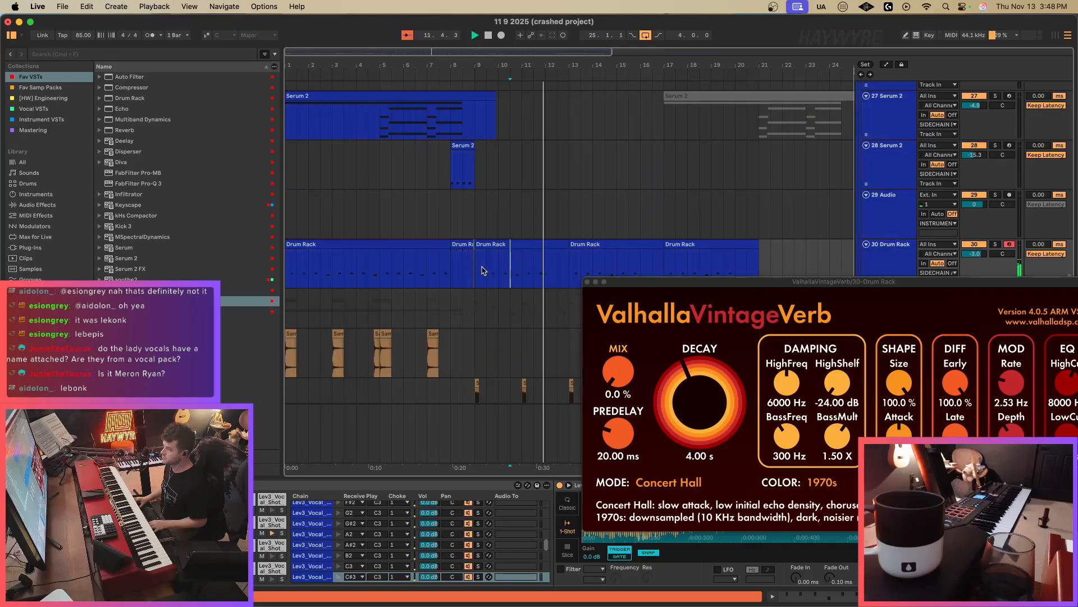
Copy the half-bar Drum Rack section at the start of bar 10 and paste it into the second half of bar 11.
{"action": "left_click_drag", "start_coordinate": [500, 273], "coordinate": [513, 276]}
{"action": "key", "text": "super+c"}
{"action": "left_click", "coordinate": [536, 278]}
{"action": "key", "text": "super+v"}
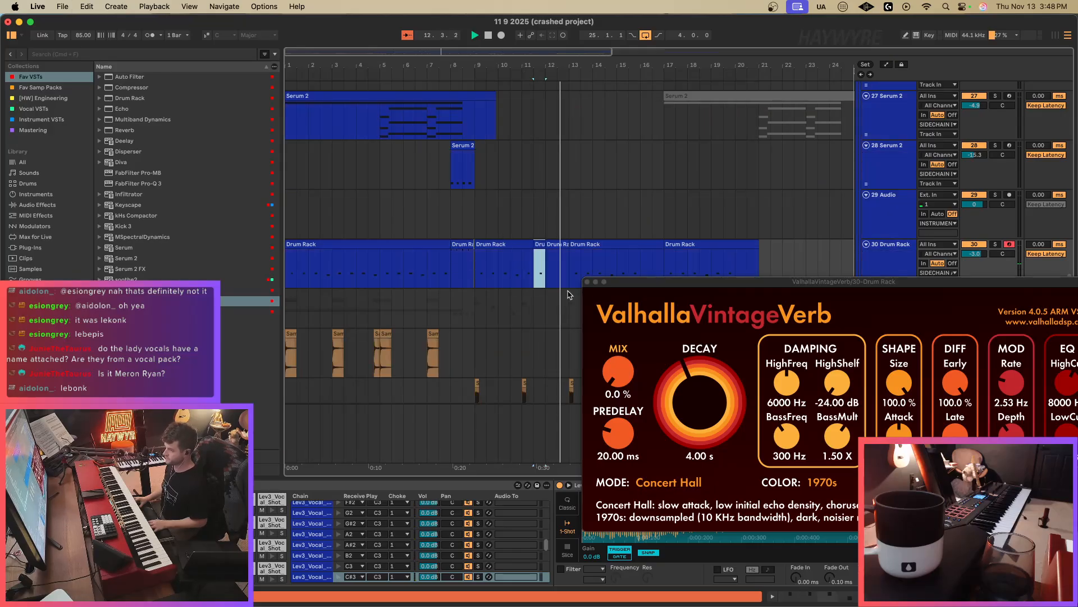
Show the automation lanes, bring up the Transpose envelope on the Drum Rack track, and move the reverb window out of the way.
{"action": "key", "text": "a"}
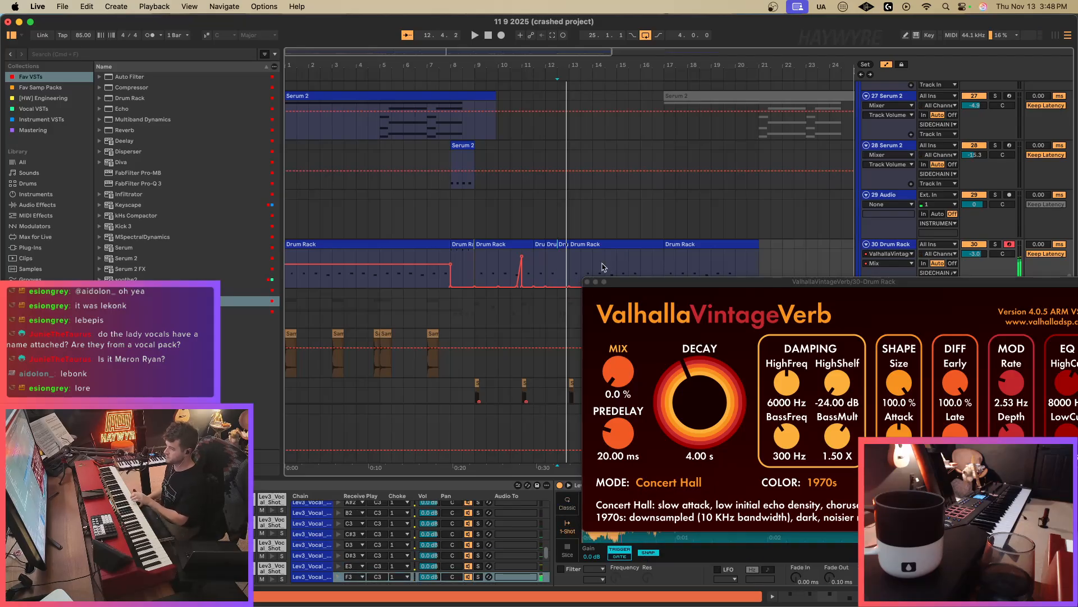
{"action": "left_click_drag", "start_coordinate": [693, 281], "coordinate": [379, 109]}
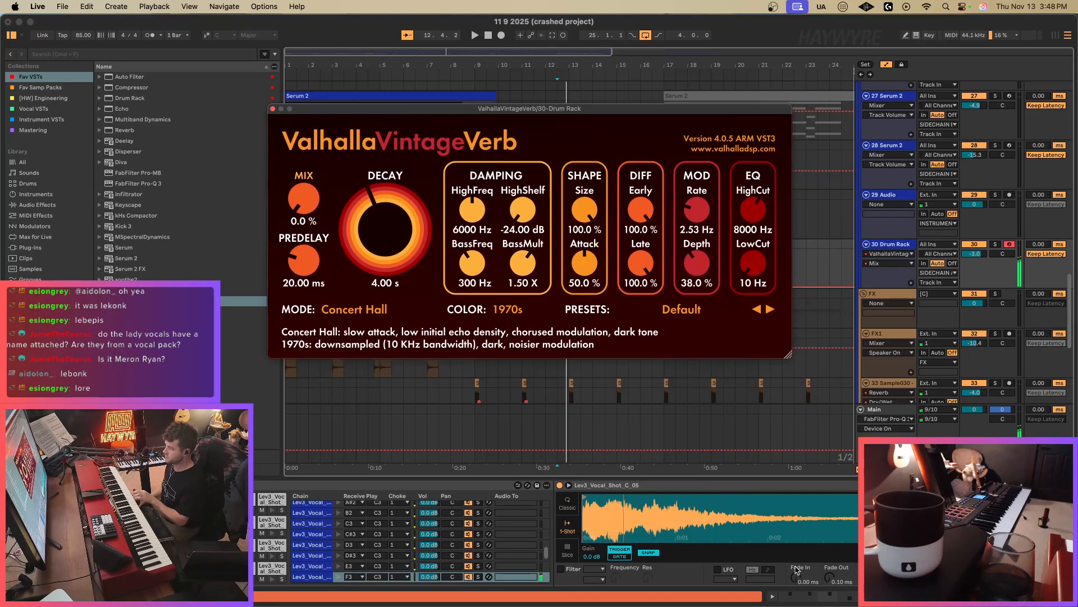
{"action": "left_click", "coordinate": [865, 576]}
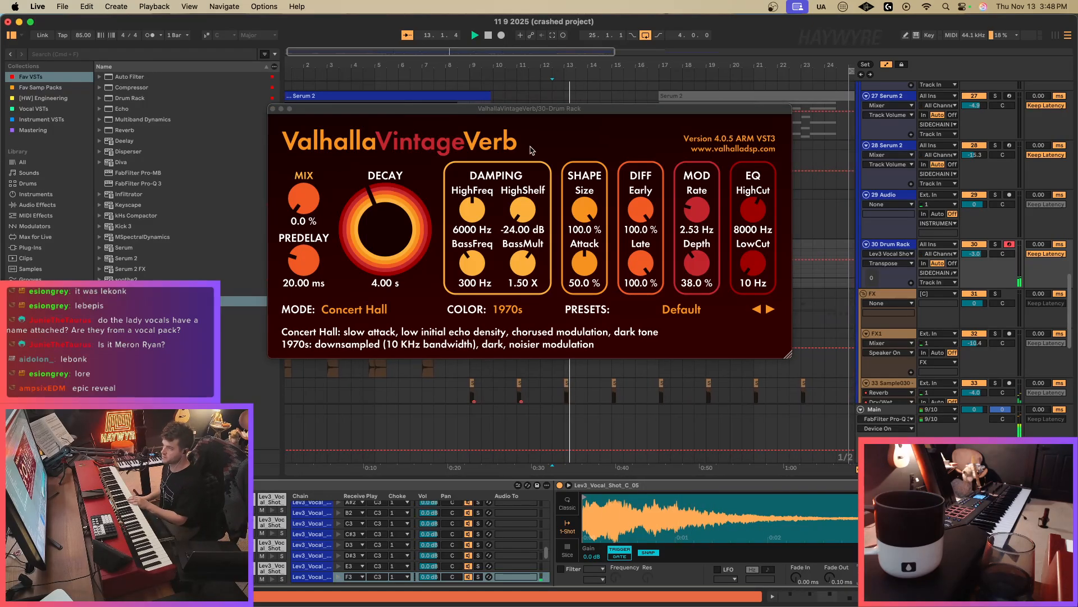
{"action": "left_click_drag", "start_coordinate": [692, 108], "coordinate": [640, 135]}
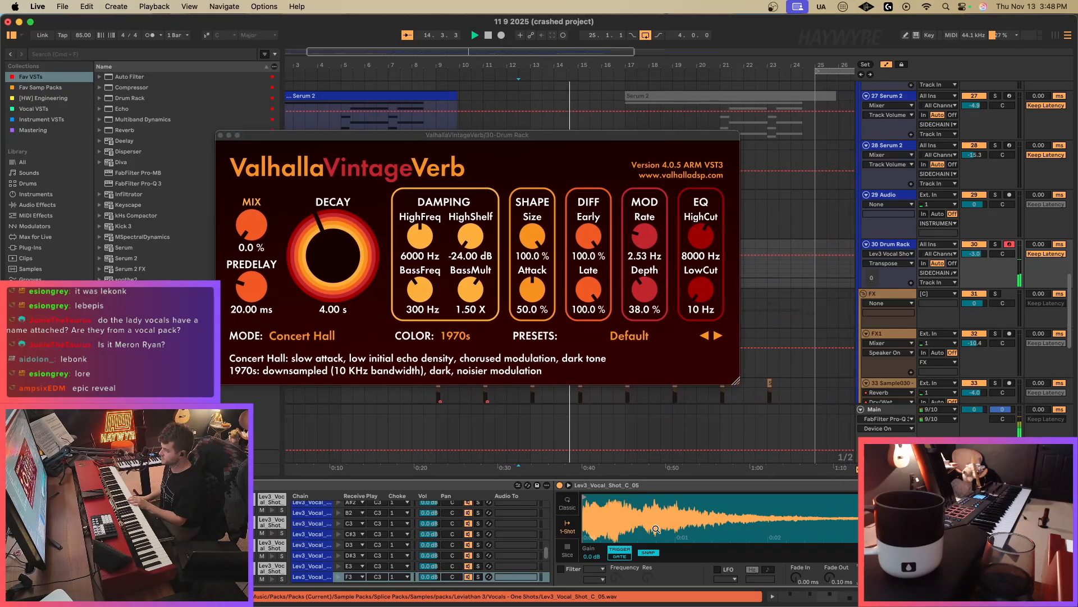
Try Lev3_Vocal_Shot_C_05 in Classic mode during playback and return it to 1-Shot.
{"action": "left_click", "coordinate": [570, 507]}
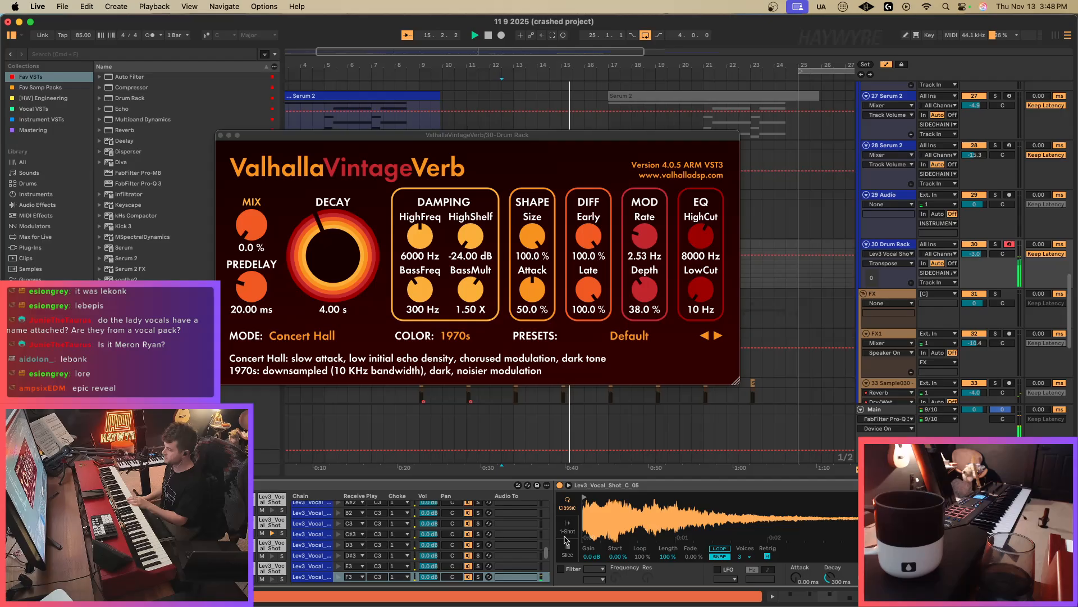
{"action": "left_click", "coordinate": [567, 527]}
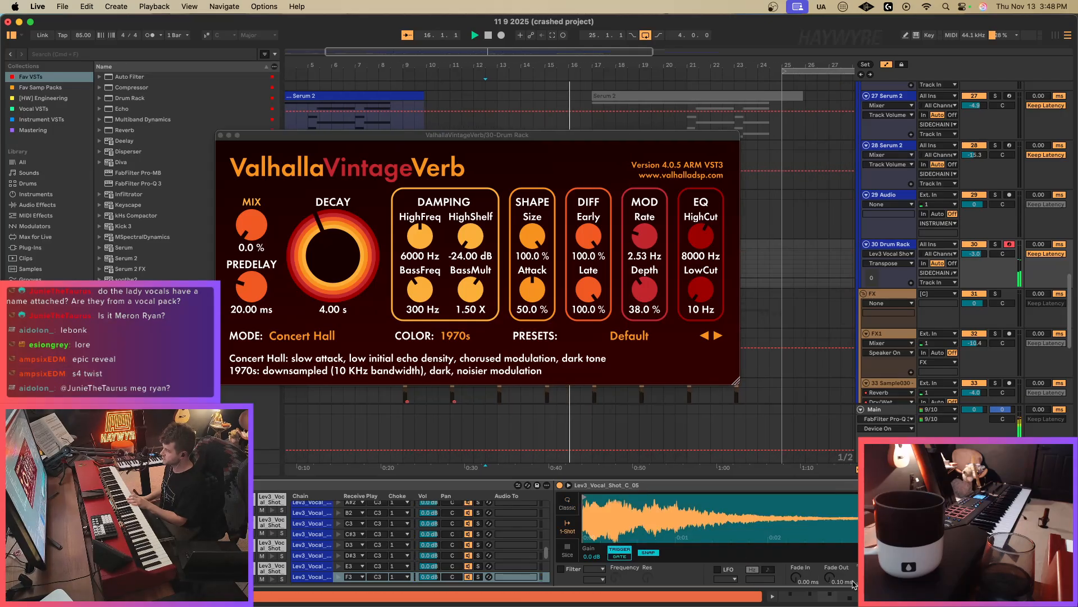
{"action": "left_click", "coordinate": [570, 505]}
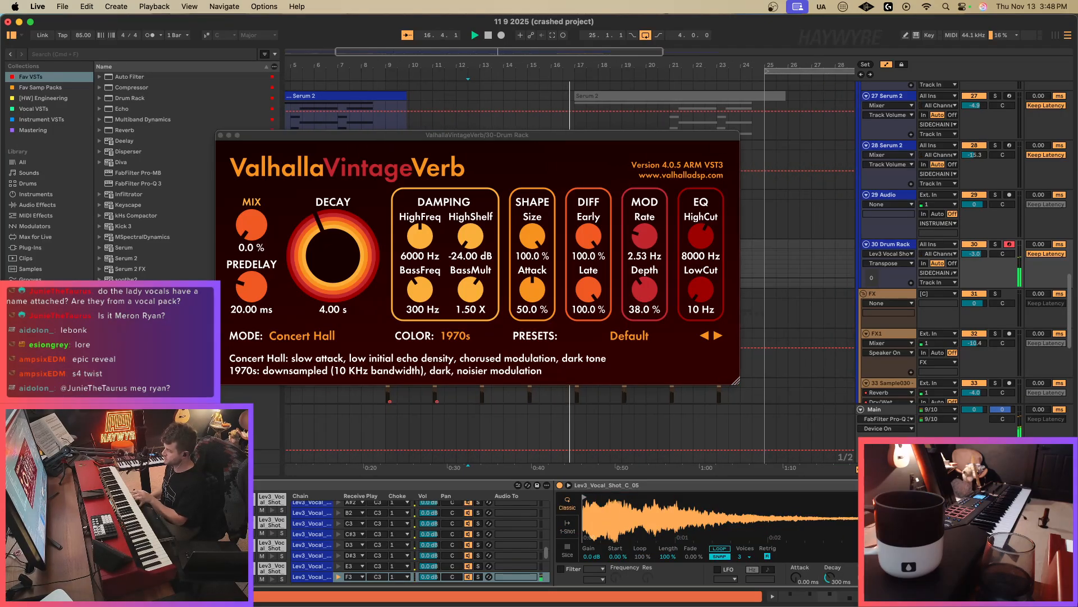
{"action": "left_click", "coordinate": [567, 526]}
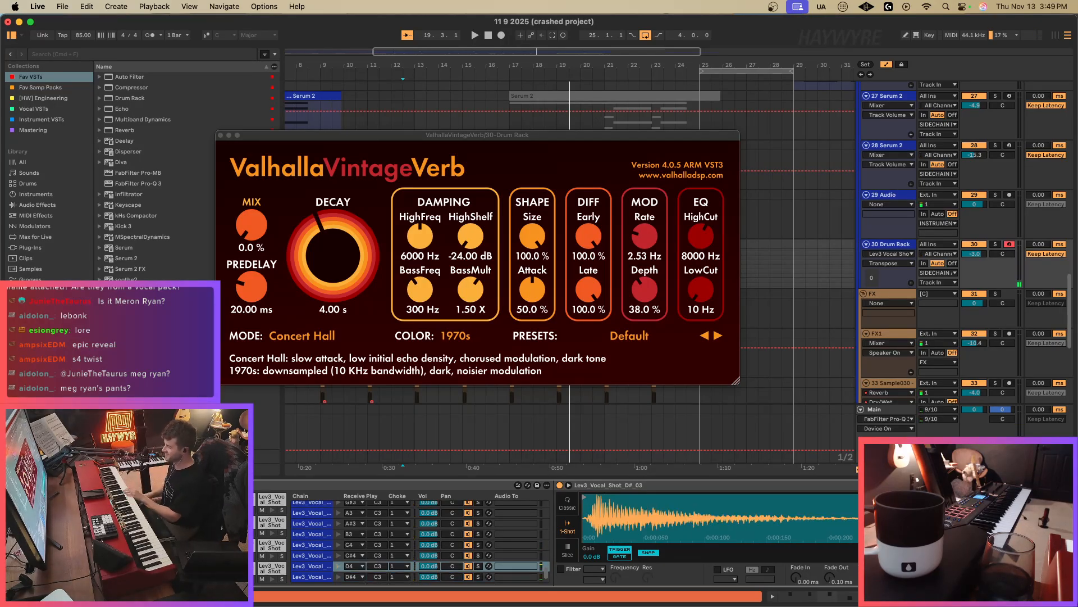
Close the reverb window, hide the automation lanes, and play from bar 21 while reviewing the other tracks up to bar 25.
{"action": "left_click", "coordinate": [220, 135]}
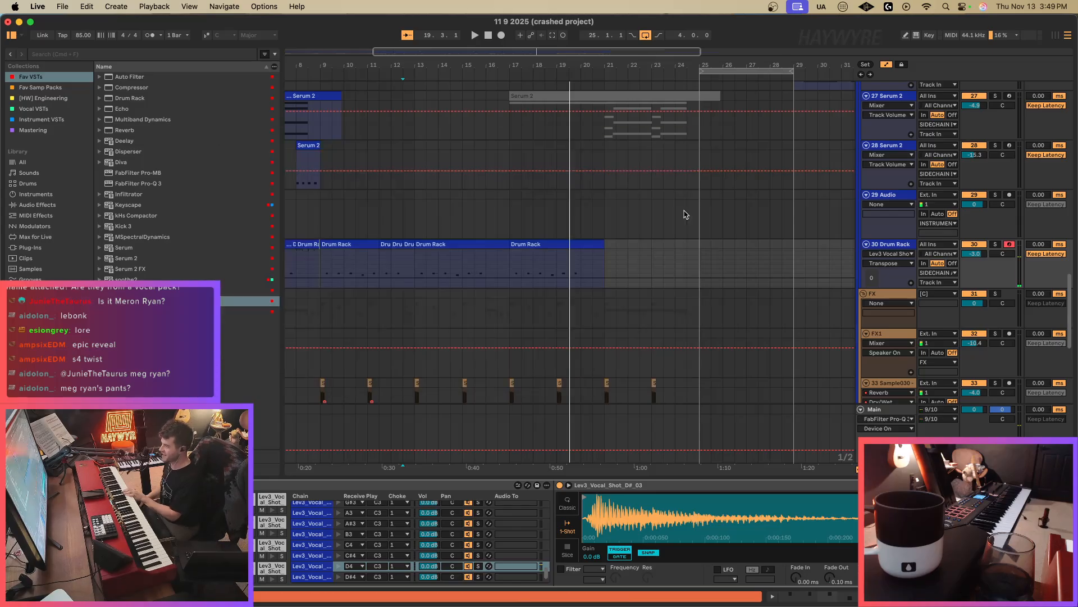
{"action": "left_click", "coordinate": [614, 264]}
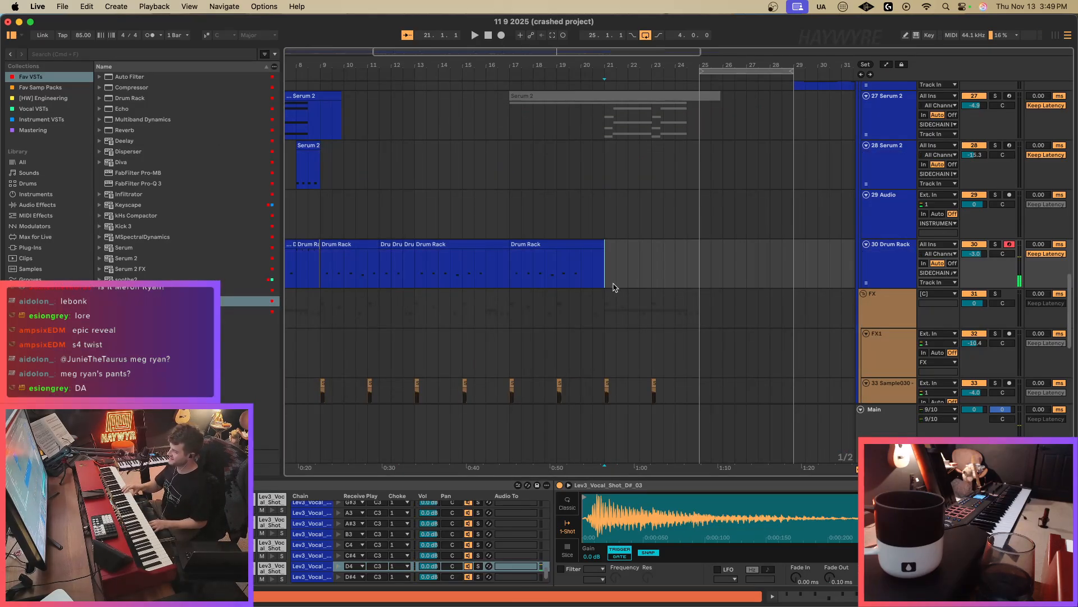
{"action": "key", "text": "space"}
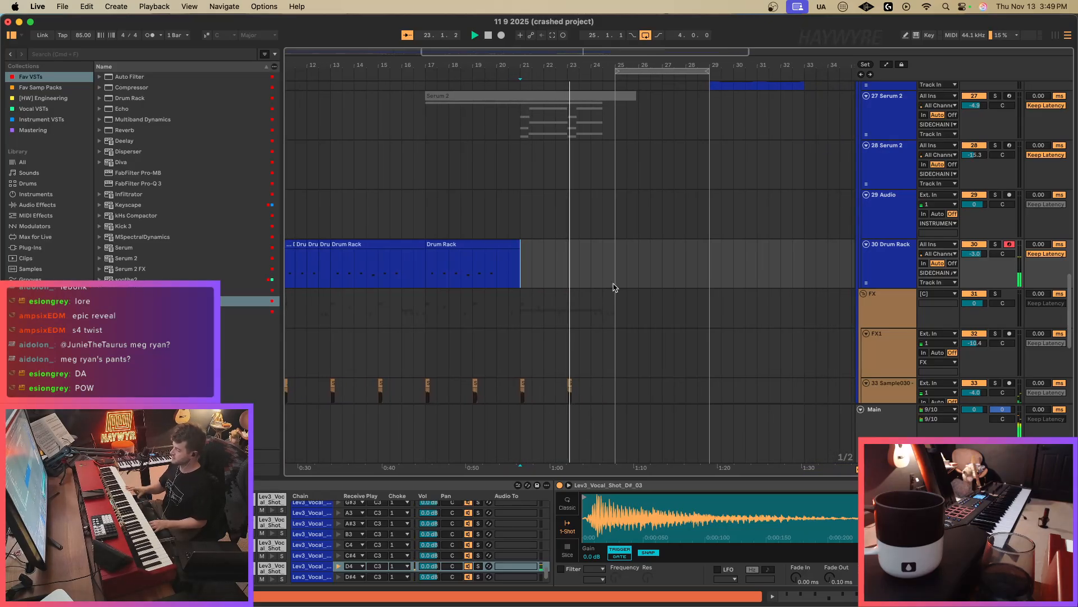
{"action": "scroll", "coordinate": [634, 289], "scroll_direction": "down", "scroll_amount": 5}
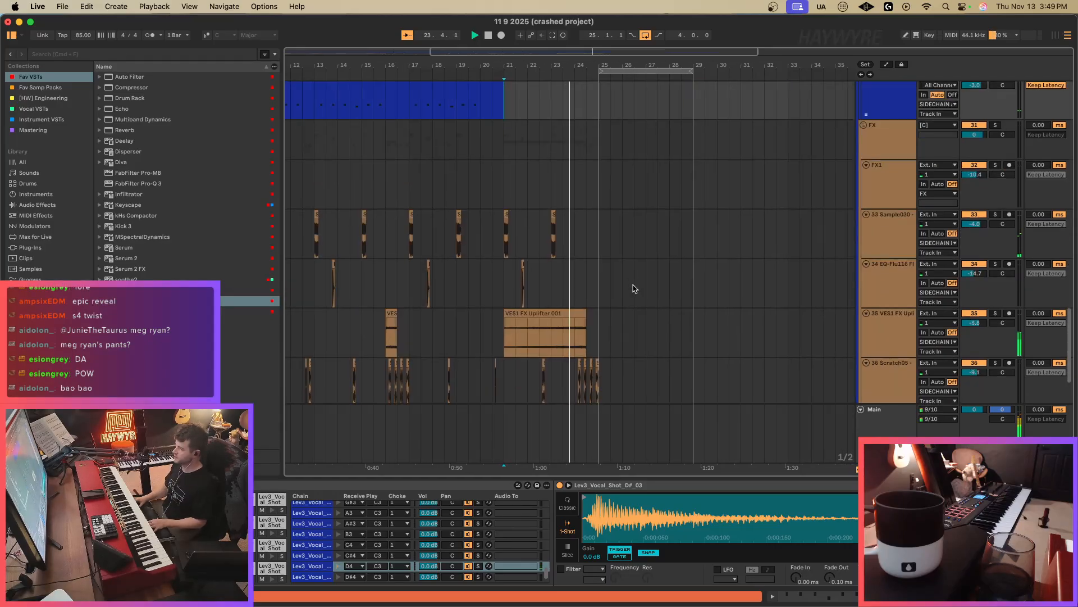
{"action": "scroll", "coordinate": [634, 289], "scroll_direction": "up", "scroll_amount": 12}
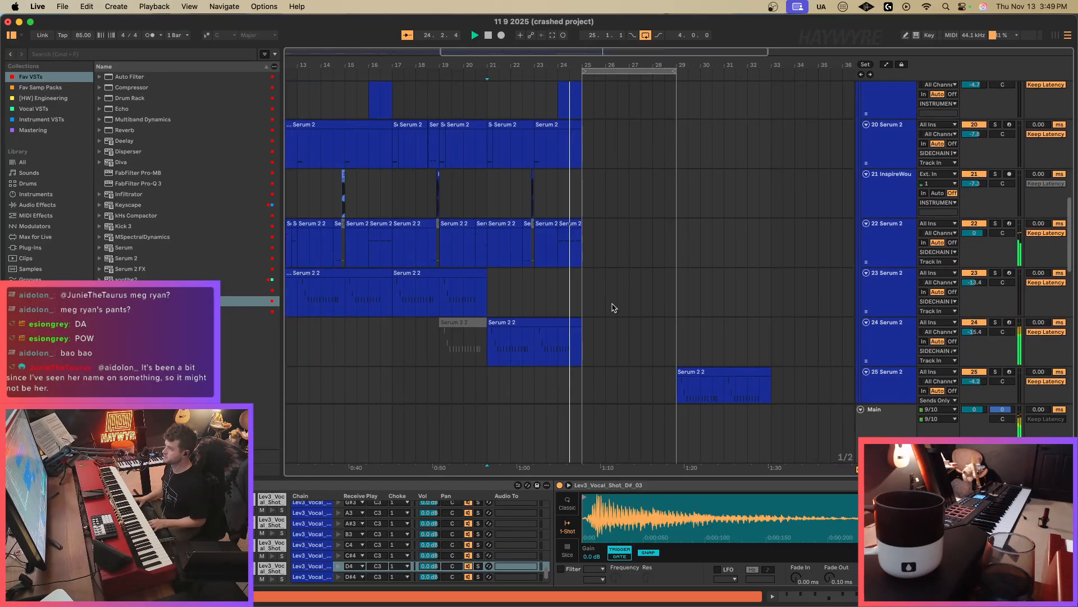
{"action": "scroll", "coordinate": [640, 284], "scroll_direction": "down", "scroll_amount": 4}
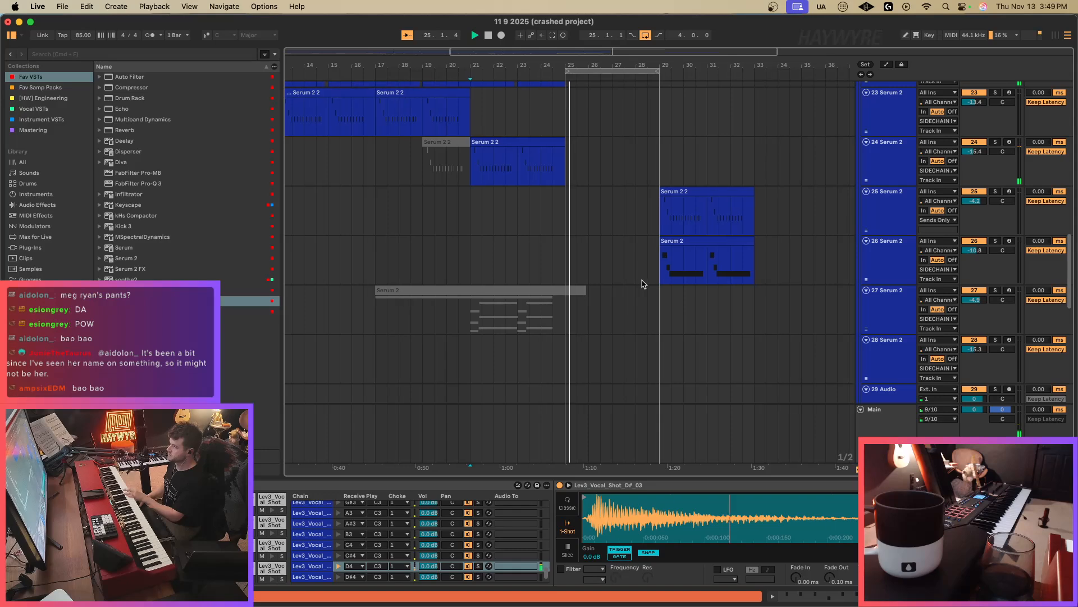
{"action": "scroll", "coordinate": [642, 284], "scroll_direction": "down", "scroll_amount": 7}
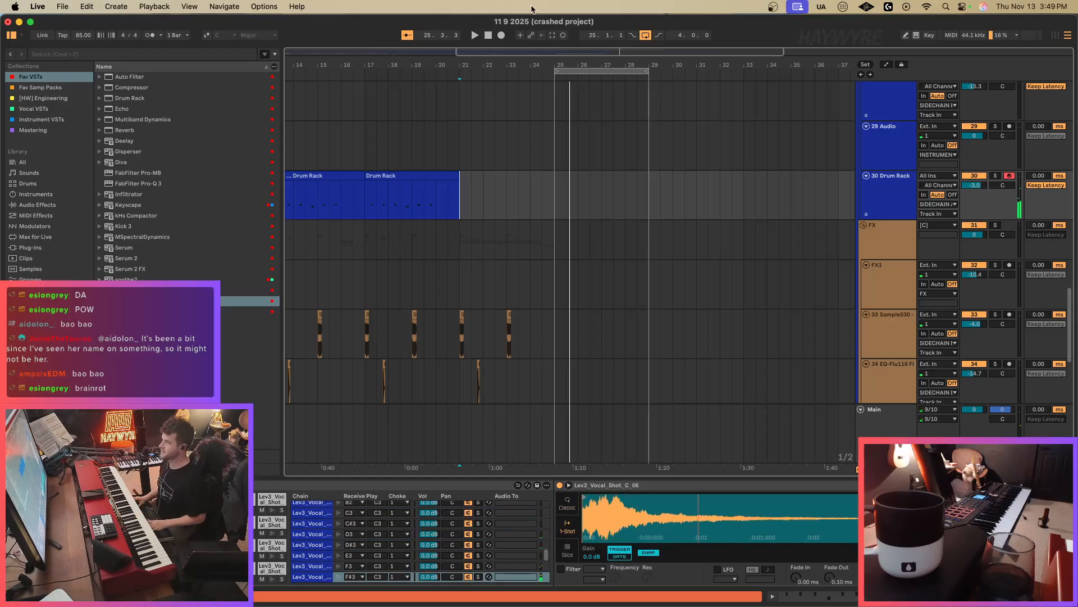
Consolidate the Drum Rack clips from bar 1 to bar 9 and from bar 9 to bar 17 into one clip each.
{"action": "left_click_drag", "start_coordinate": [554, 49], "coordinate": [511, 50]}
{"action": "left_click", "coordinate": [347, 193]}
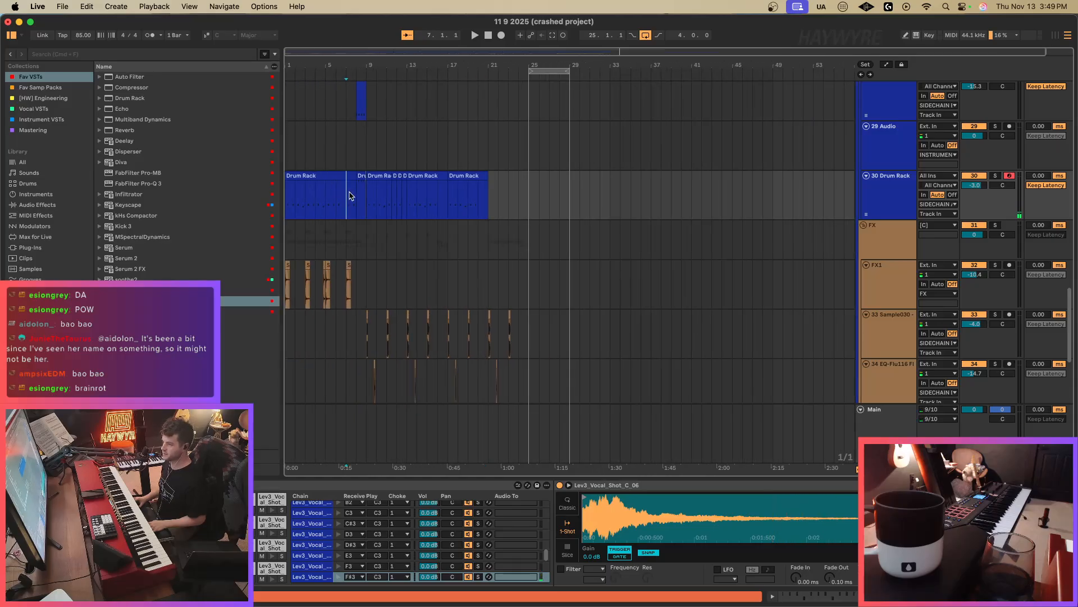
{"action": "left_click", "coordinate": [368, 202]}
{"action": "left_click_drag", "start_coordinate": [369, 204], "coordinate": [214, 196]}
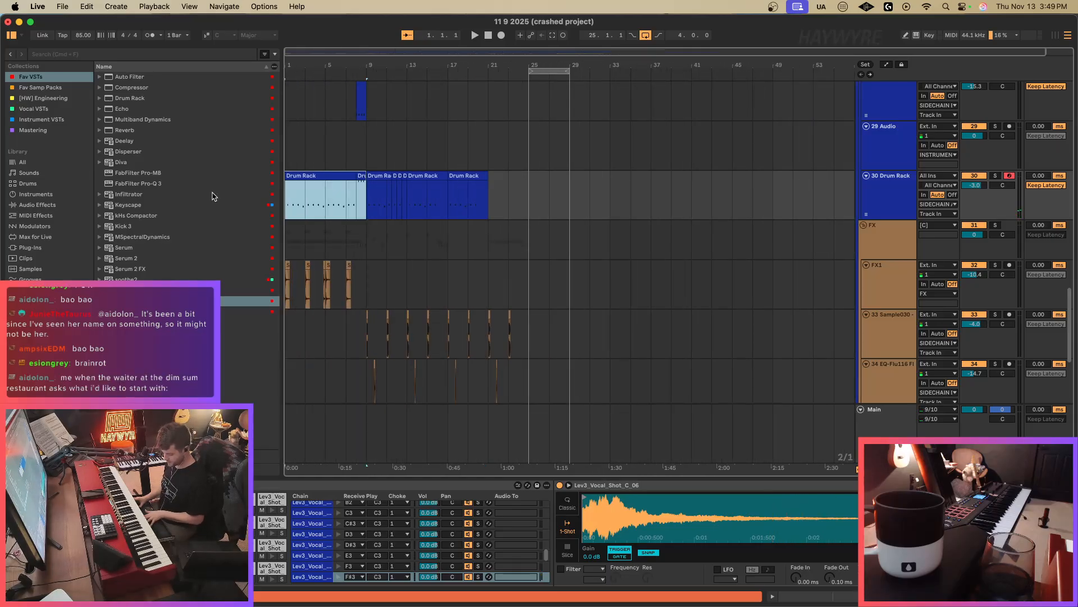
{"action": "left_click_drag", "start_coordinate": [378, 206], "coordinate": [448, 209]}
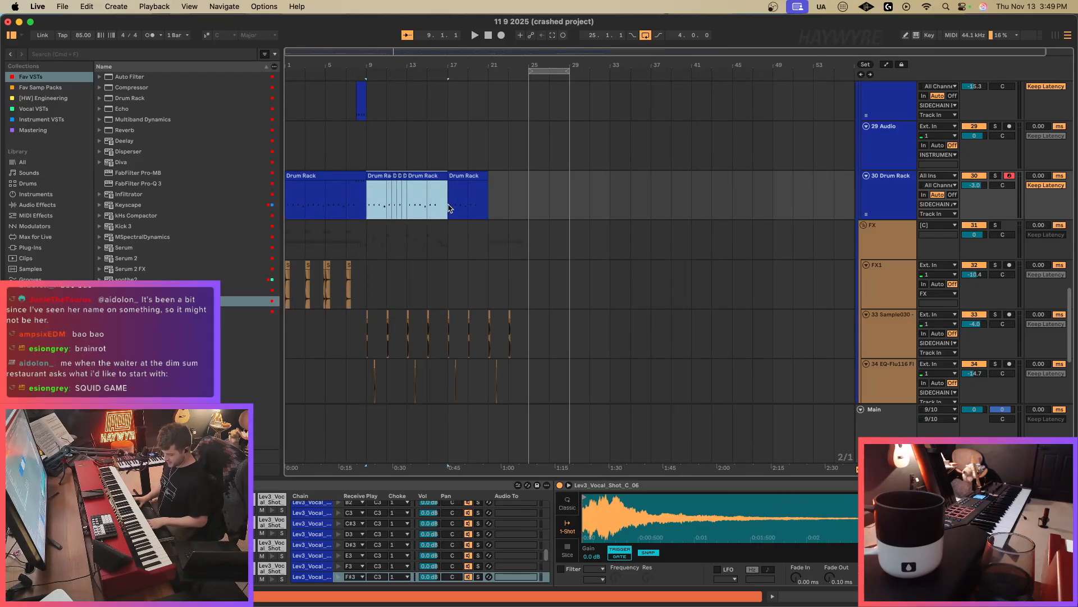
Fold the dummy B, dummy C and dummy D tracks together in the percussion group.
{"action": "scroll", "coordinate": [434, 230], "scroll_direction": "up", "scroll_amount": 15}
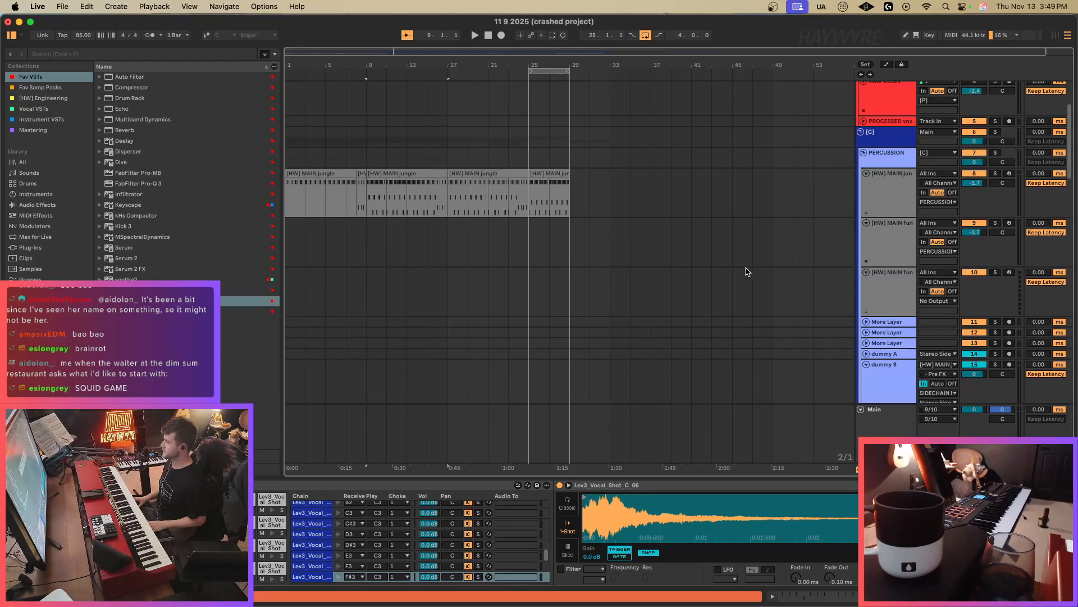
{"action": "scroll", "coordinate": [839, 333], "scroll_direction": "down", "scroll_amount": 3}
{"action": "left_click", "coordinate": [884, 305]}
{"action": "left_click", "coordinate": [882, 226], "text": "shift"}
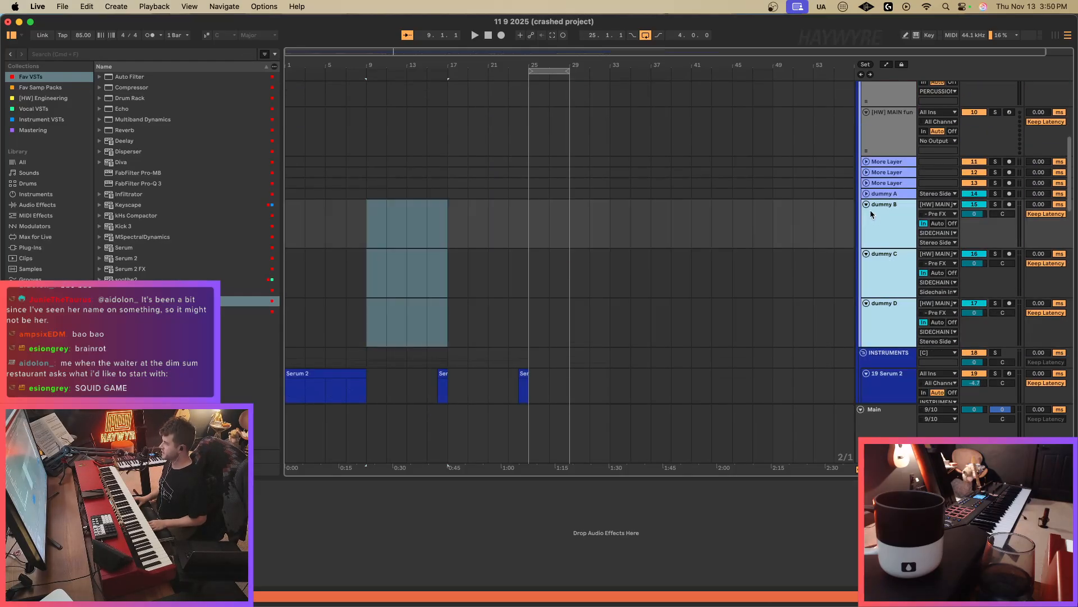
{"action": "left_click", "coordinate": [867, 205]}
Arm the NORD track and play from the start of the song, looping bar 5 to bar 7.
{"action": "scroll", "coordinate": [847, 242], "scroll_direction": "up", "scroll_amount": 10}
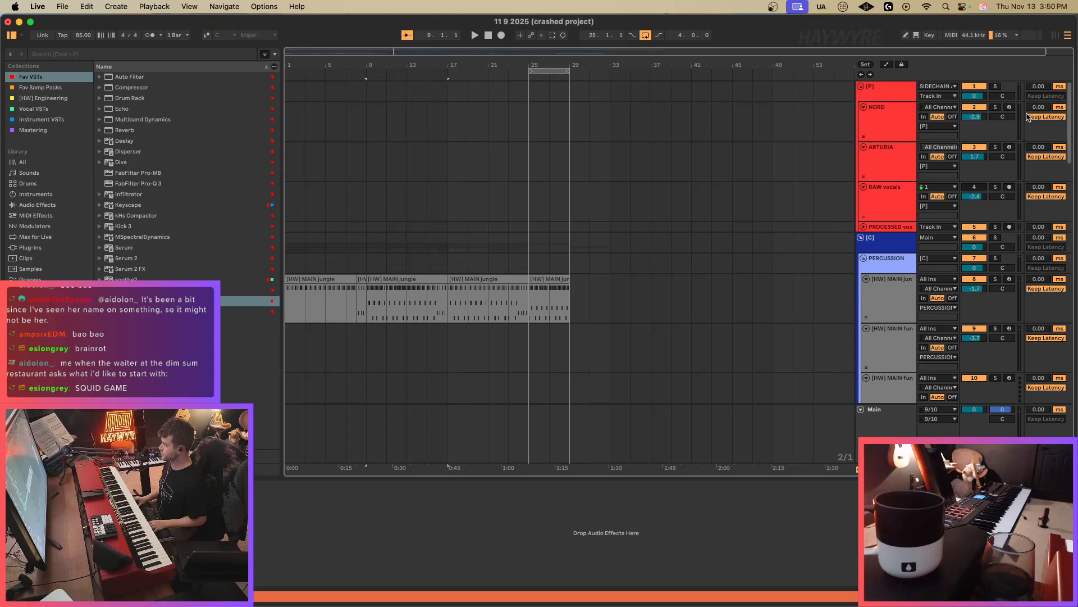
{"action": "left_click", "coordinate": [1010, 108]}
{"action": "left_click", "coordinate": [534, 315]}
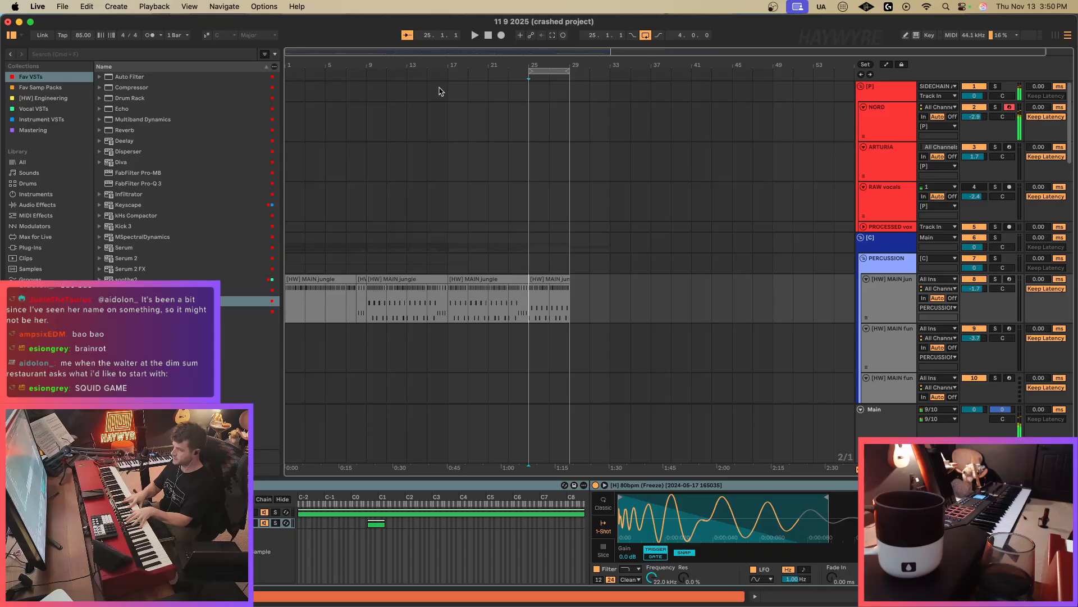
{"action": "left_click", "coordinate": [292, 136]}
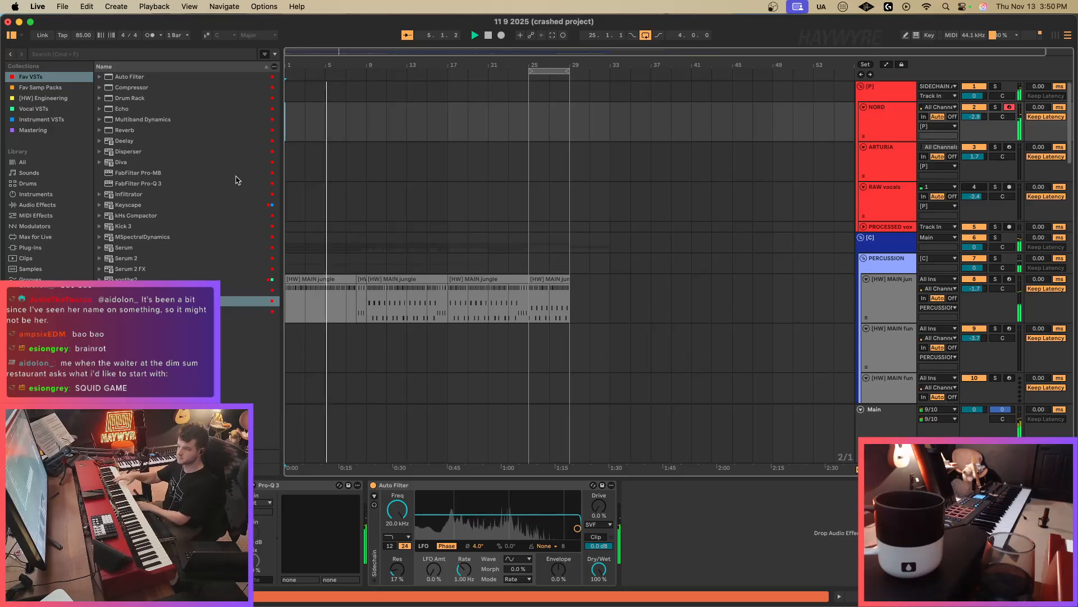
{"action": "left_click_drag", "start_coordinate": [328, 120], "coordinate": [346, 122]}
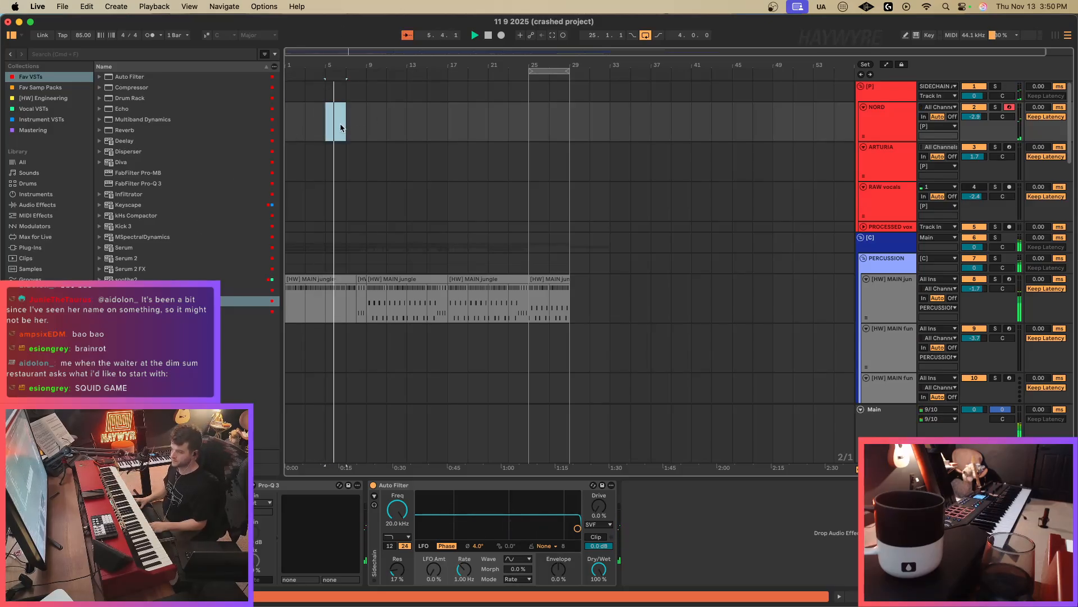
{"action": "key", "text": "super+l"}
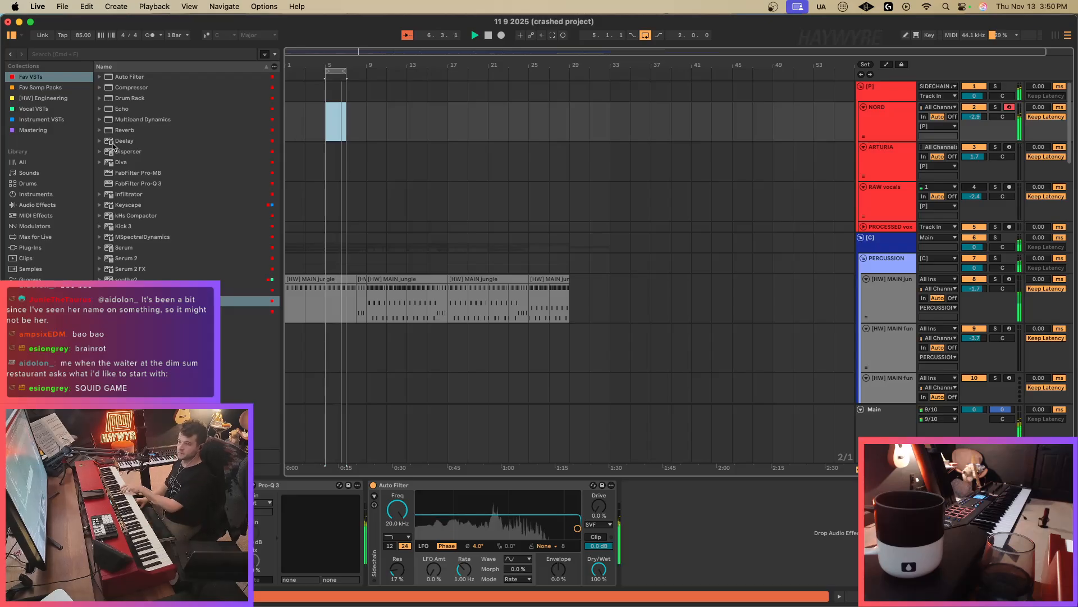
Add Deelay before the Auto Filter on NORD, with a 435 ms delay time, PiPo enabled and increased Spread.
{"action": "left_click_drag", "start_coordinate": [119, 141], "coordinate": [372, 534]}
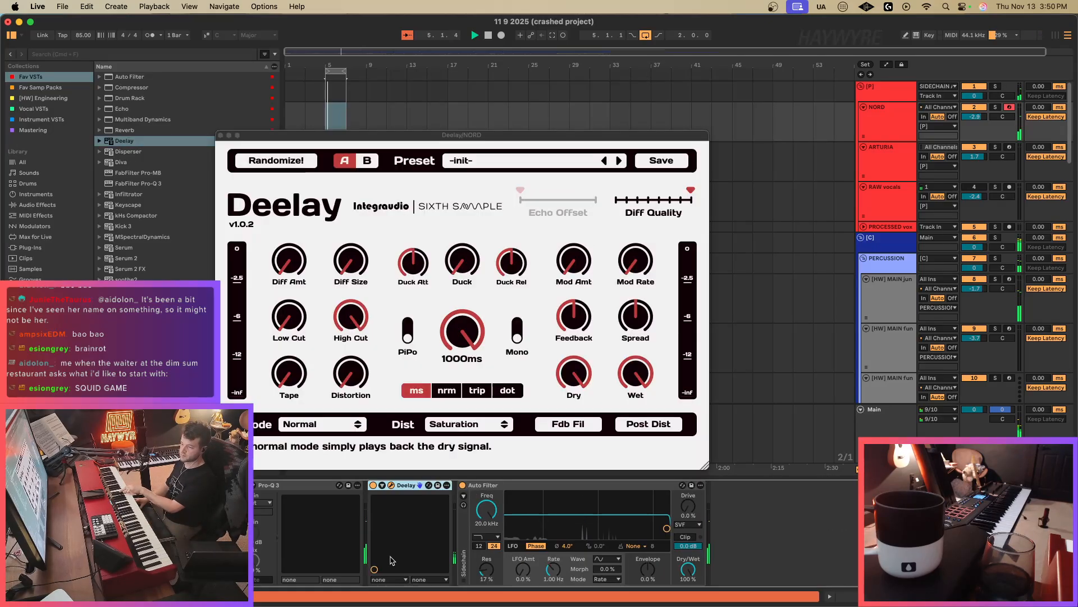
{"action": "left_click_drag", "start_coordinate": [462, 337], "coordinate": [460, 382]}
{"action": "left_click", "coordinate": [408, 331]}
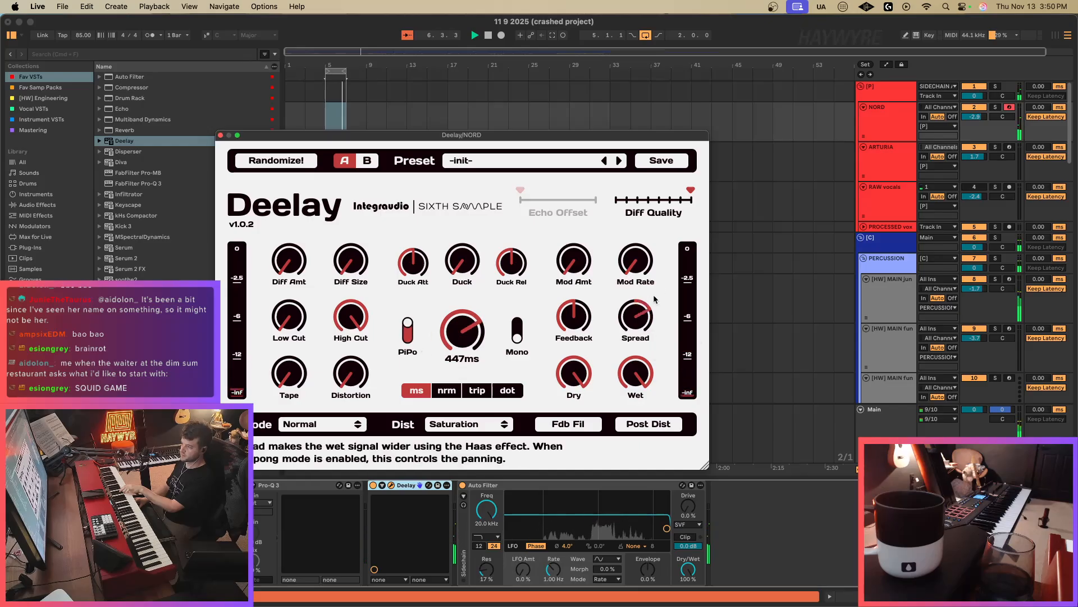
{"action": "left_click_drag", "start_coordinate": [635, 317], "coordinate": [661, 288]}
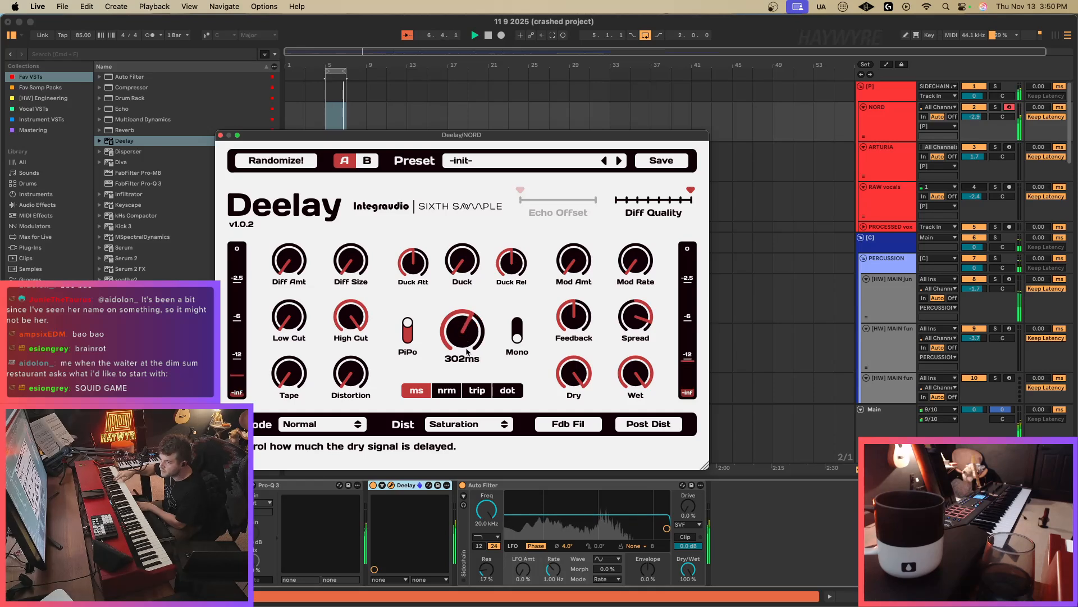
{"action": "left_click_drag", "start_coordinate": [465, 340], "coordinate": [465, 333]}
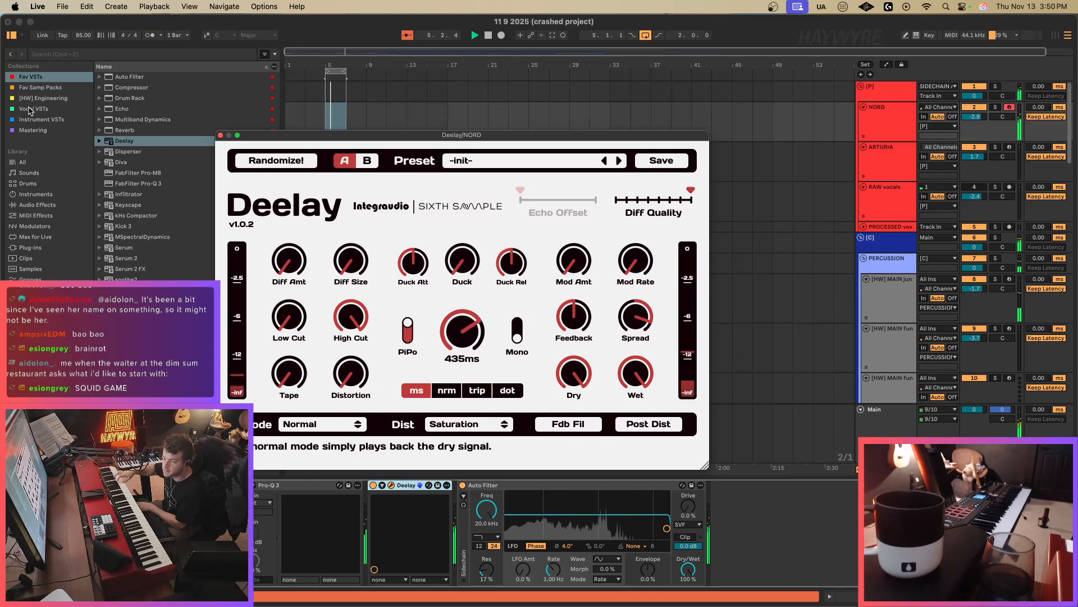
Add PitchMonster from the vocal plug-ins after Deelay, switch it to Formant mode, and lower its Formant Shift to about -10 semitones.
{"action": "left_click", "coordinate": [29, 109]}
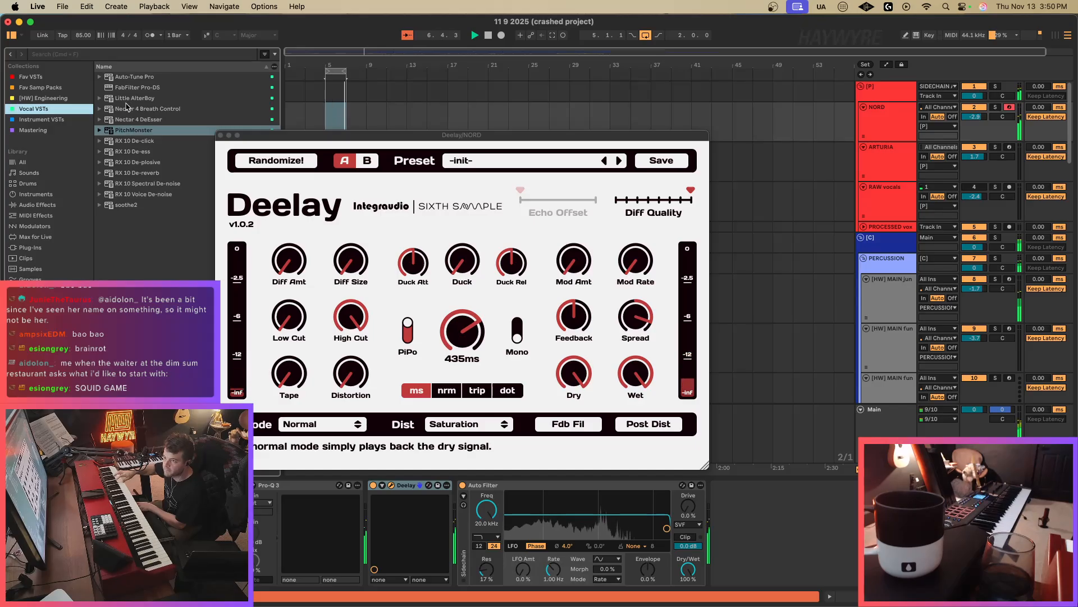
{"action": "left_click_drag", "start_coordinate": [126, 130], "coordinate": [475, 520]}
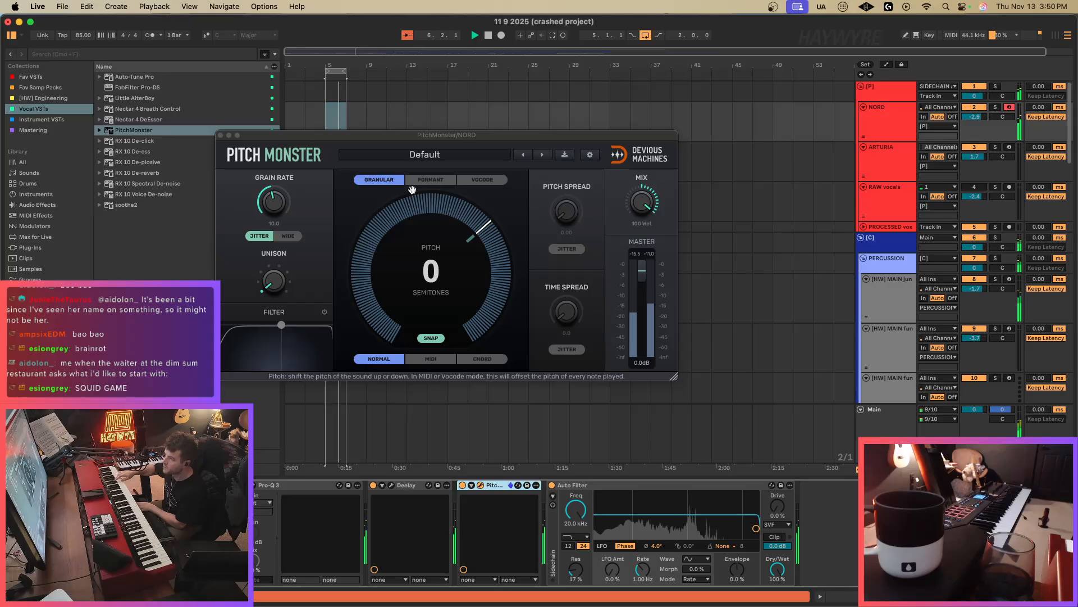
{"action": "left_click", "coordinate": [431, 179]}
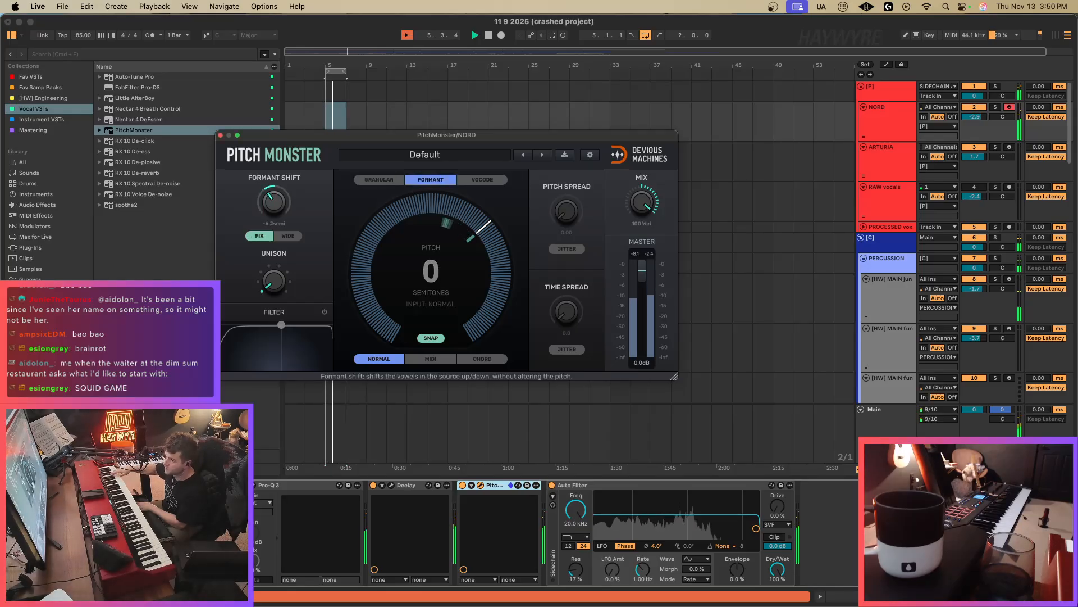
{"action": "left_click_drag", "start_coordinate": [273, 202], "coordinate": [273, 218]}
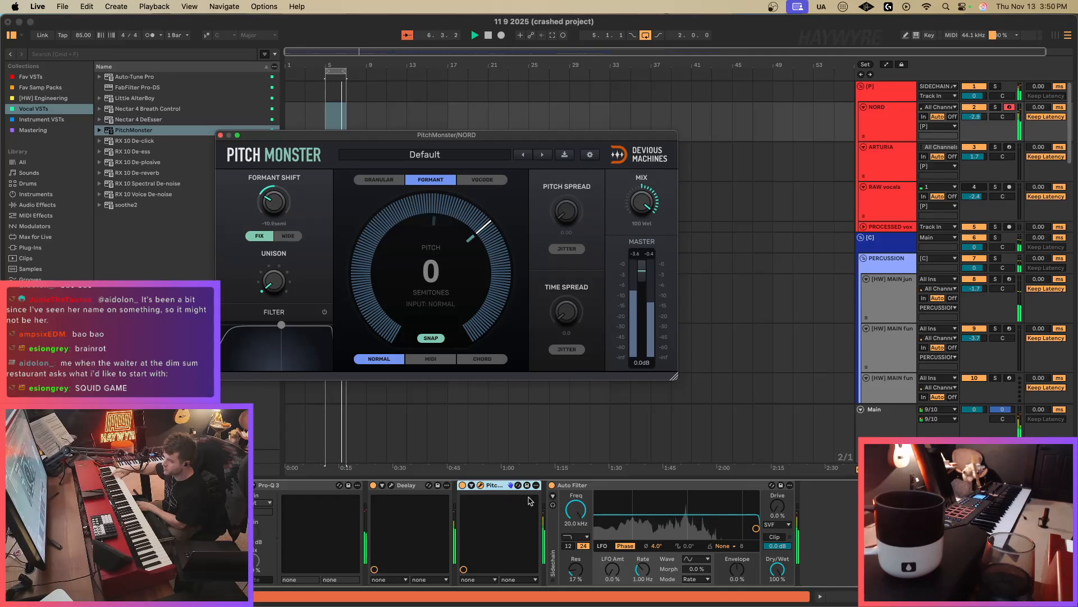
Bypass Deelay and set PitchMonster to -0.7 semitone Formant Shift, maximum Unison, 0.02 Pitch Spread and 4.4 ms Time Spread.
{"action": "left_click", "coordinate": [373, 485]}
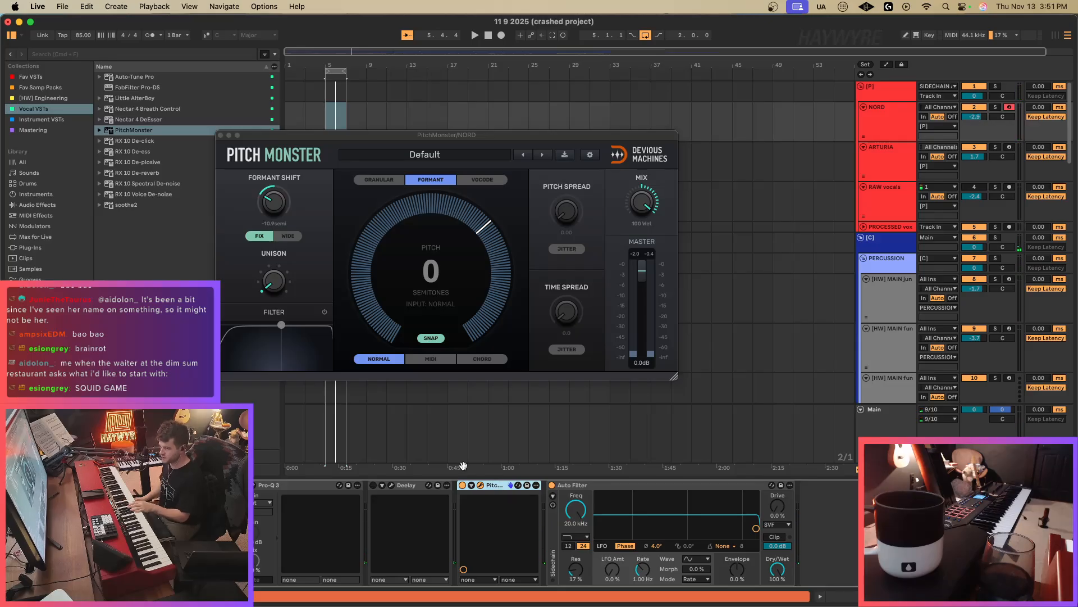
{"action": "left_click_drag", "start_coordinate": [274, 201], "coordinate": [273, 183]}
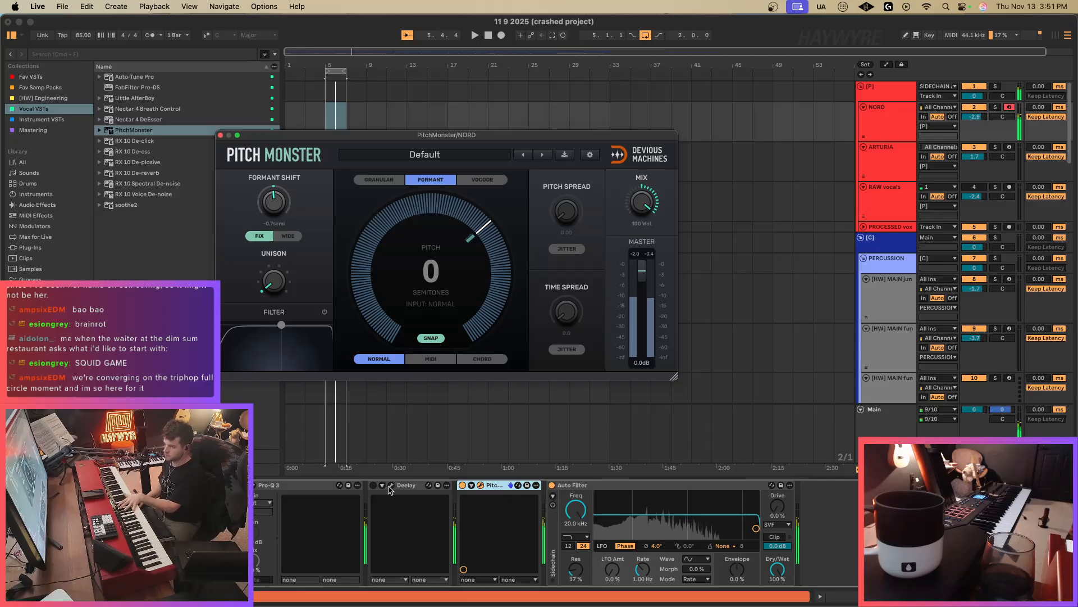
{"action": "left_click_drag", "start_coordinate": [274, 281], "coordinate": [273, 263]}
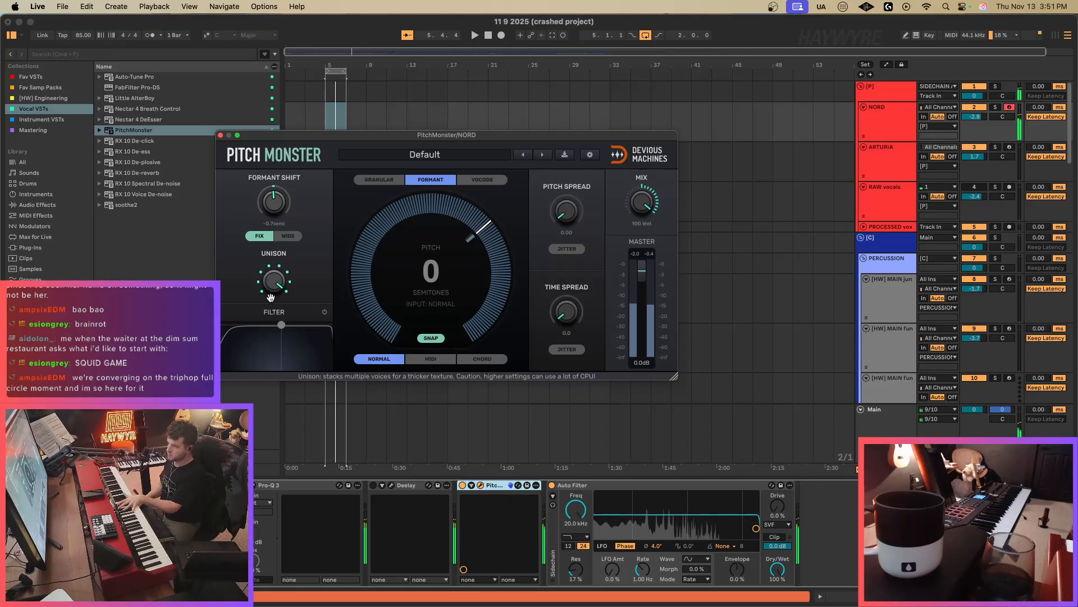
{"action": "left_click_drag", "start_coordinate": [572, 210], "coordinate": [572, 197]}
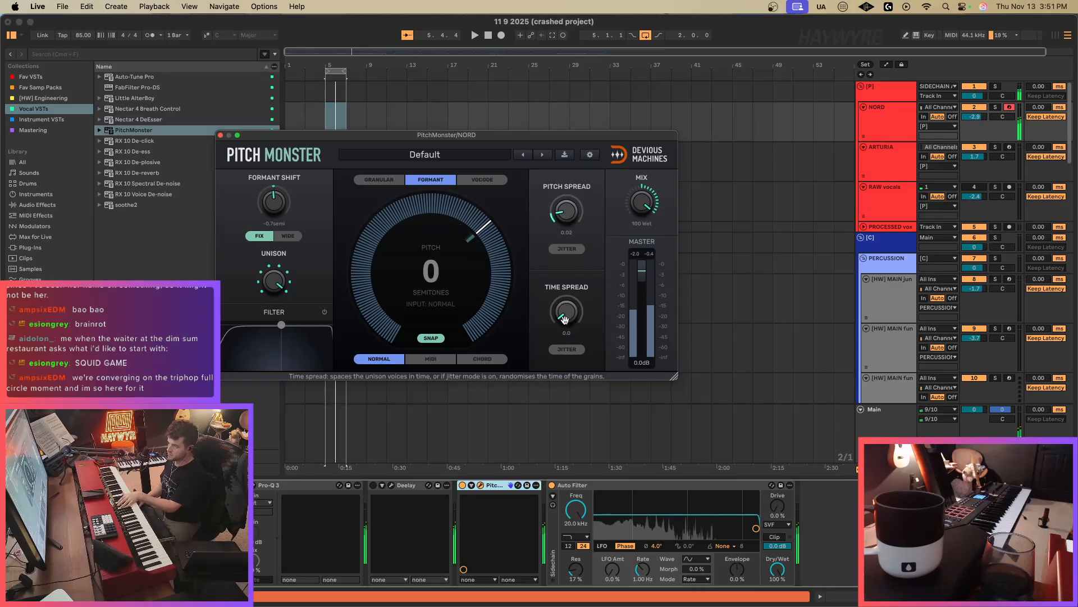
{"action": "left_click_drag", "start_coordinate": [566, 312], "coordinate": [566, 328]}
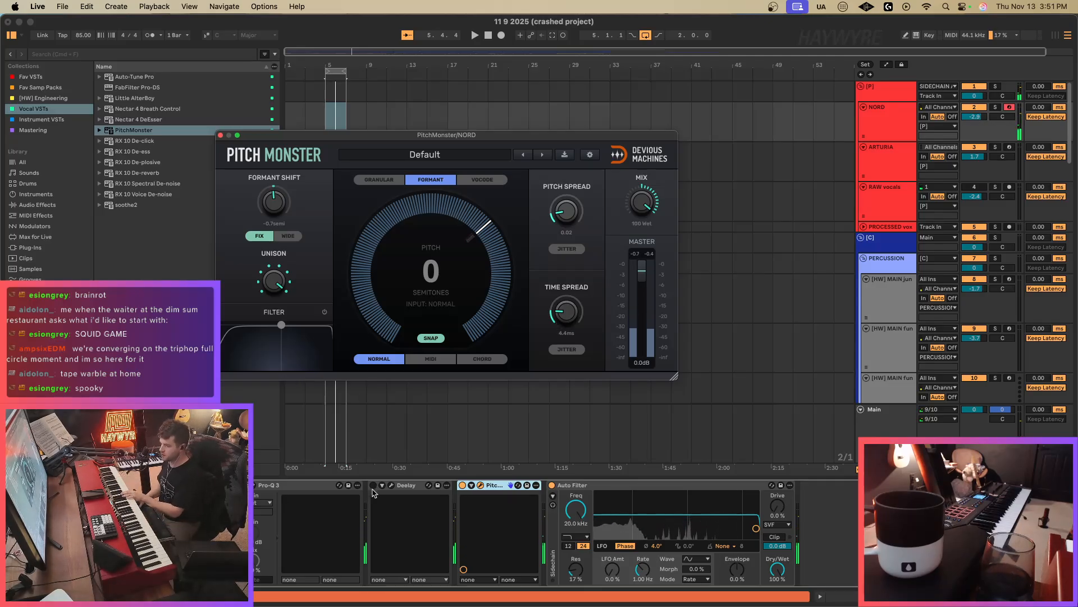
Place Deelay after PitchMonster and re-enable it, and play the song from the start with looping off.
{"action": "left_click_drag", "start_coordinate": [373, 489], "coordinate": [480, 491]}
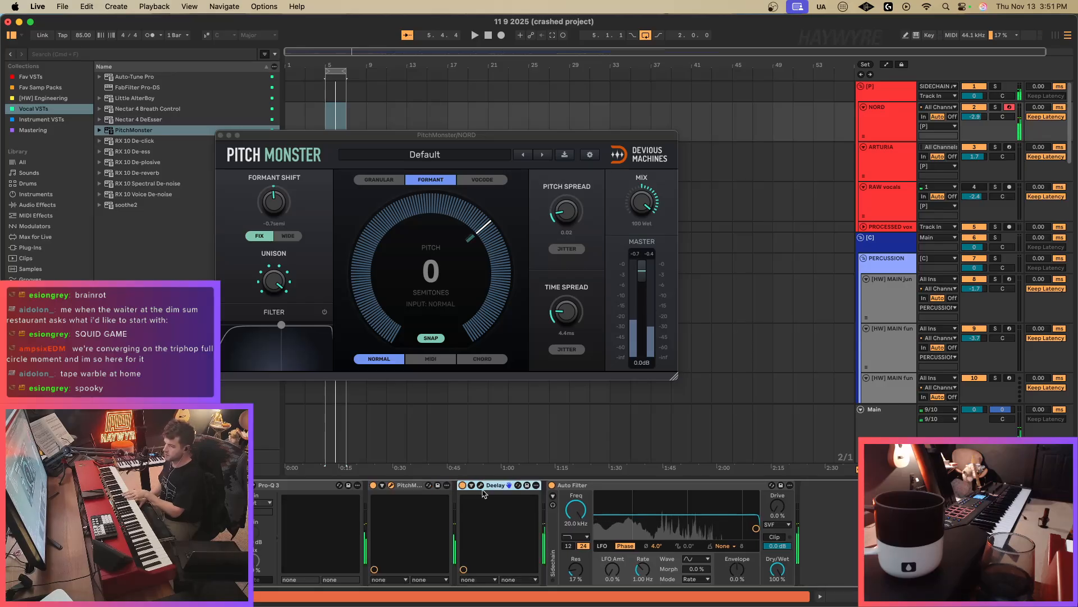
{"action": "left_click", "coordinate": [488, 36]}
{"action": "key", "text": "space"}
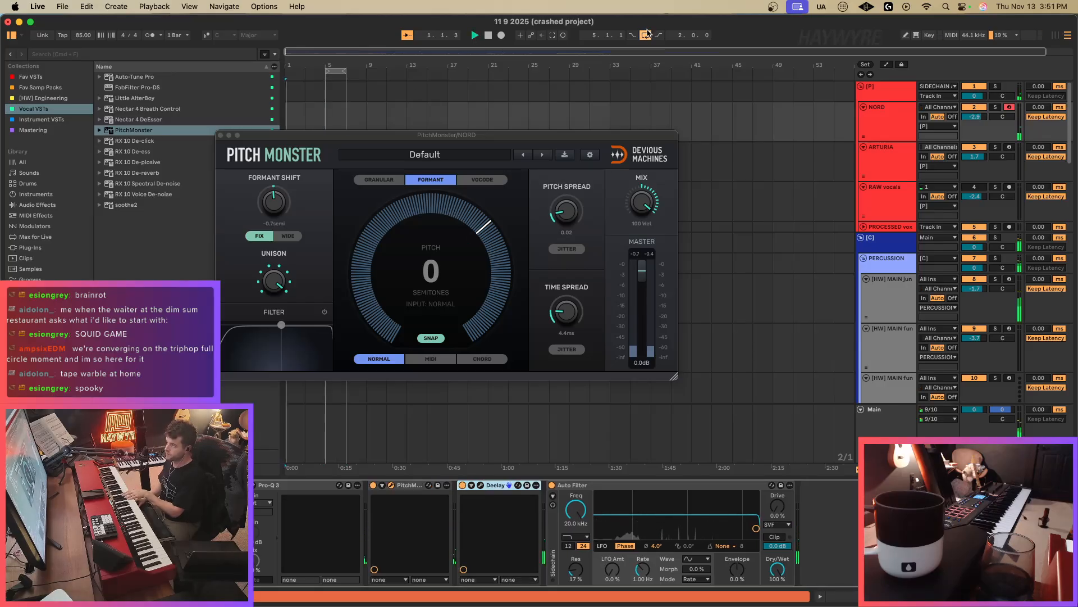
{"action": "left_click", "coordinate": [646, 35]}
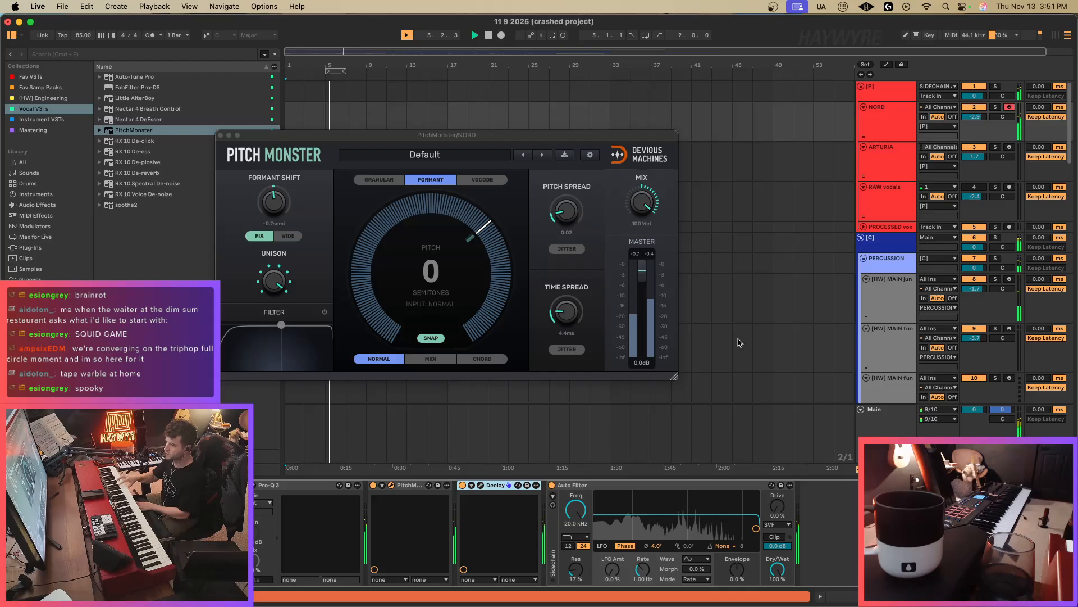
Set PitchMonster's Mix to 67 percent wet, briefly mute NORD for comparison, and close the plug-in window.
{"action": "left_click_drag", "start_coordinate": [646, 208], "coordinate": [646, 227]}
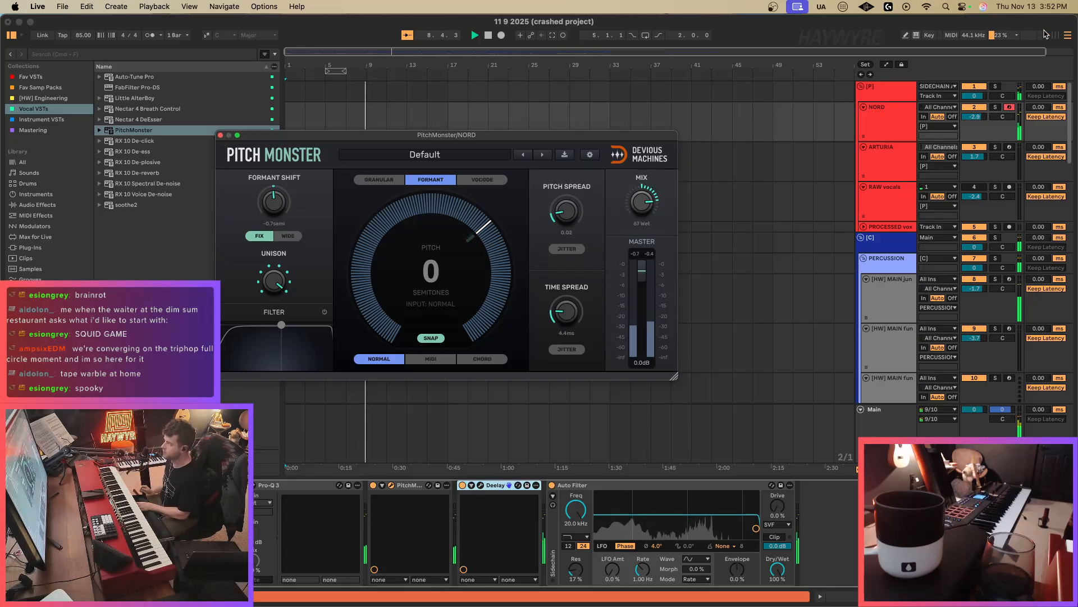
{"action": "left_click", "coordinate": [973, 108]}
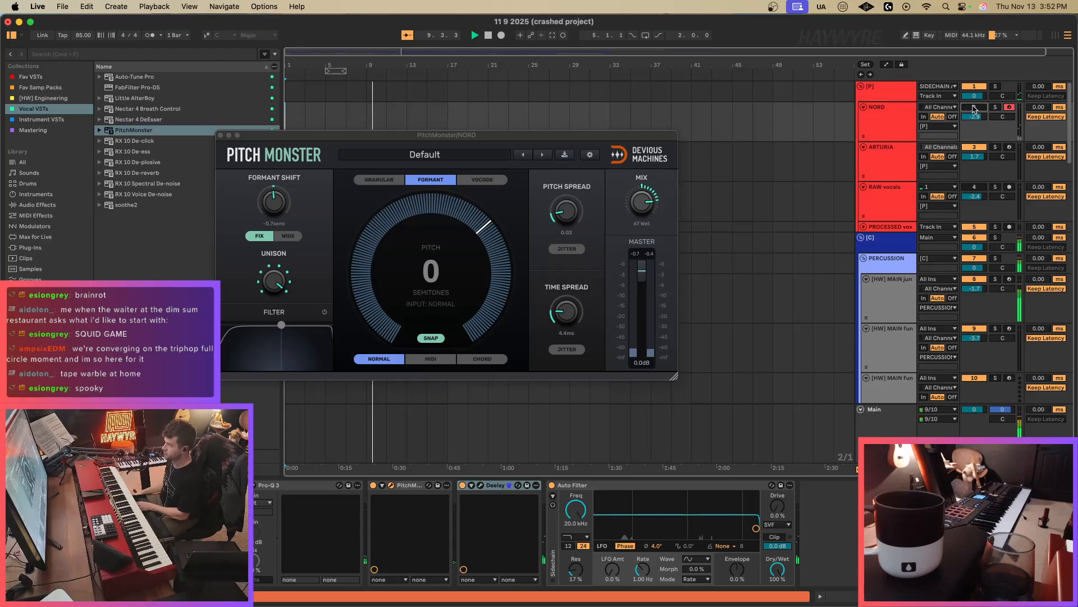
{"action": "left_click", "coordinate": [975, 107]}
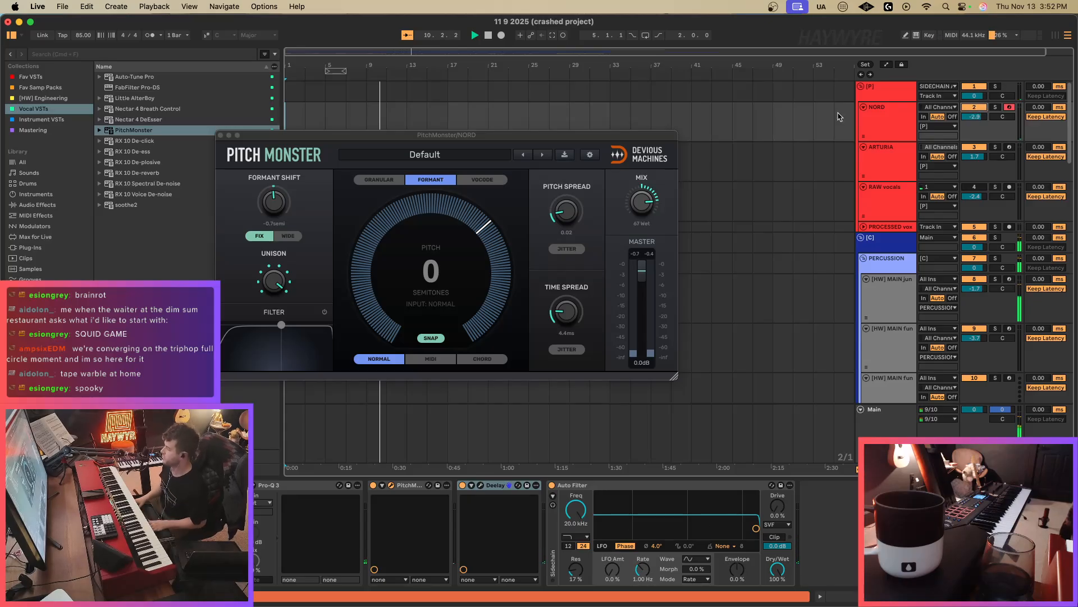
{"action": "left_click_drag", "start_coordinate": [526, 138], "coordinate": [519, 136]}
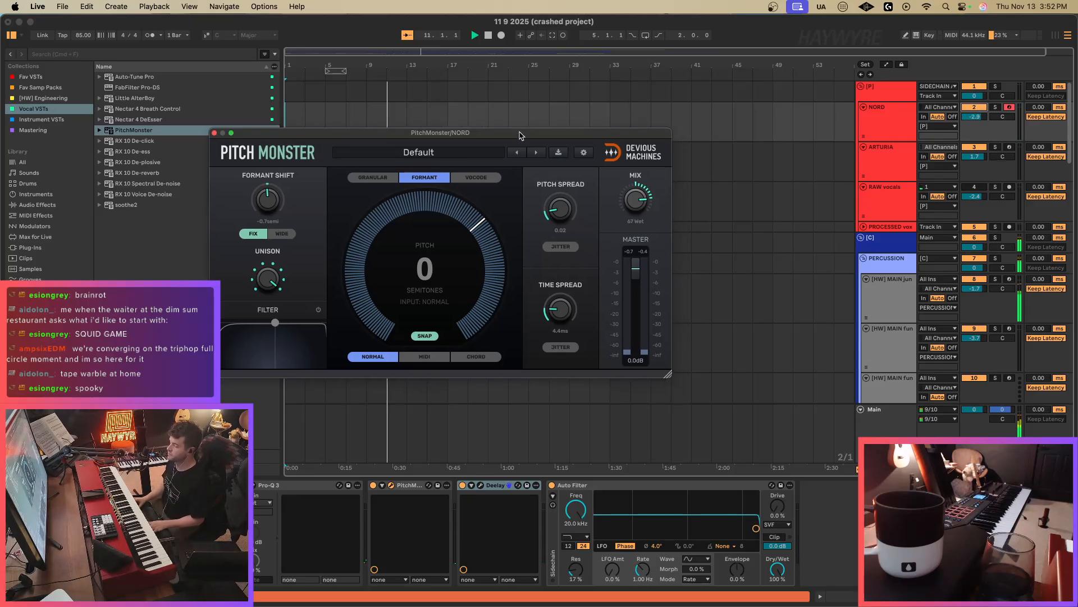
{"action": "left_click", "coordinate": [214, 133]}
Duplicate bars 9 to 13 of the Drum Rack part on track 30 so the copy starts at bar 13.
{"action": "scroll", "coordinate": [410, 320], "scroll_direction": "down", "scroll_amount": 10}
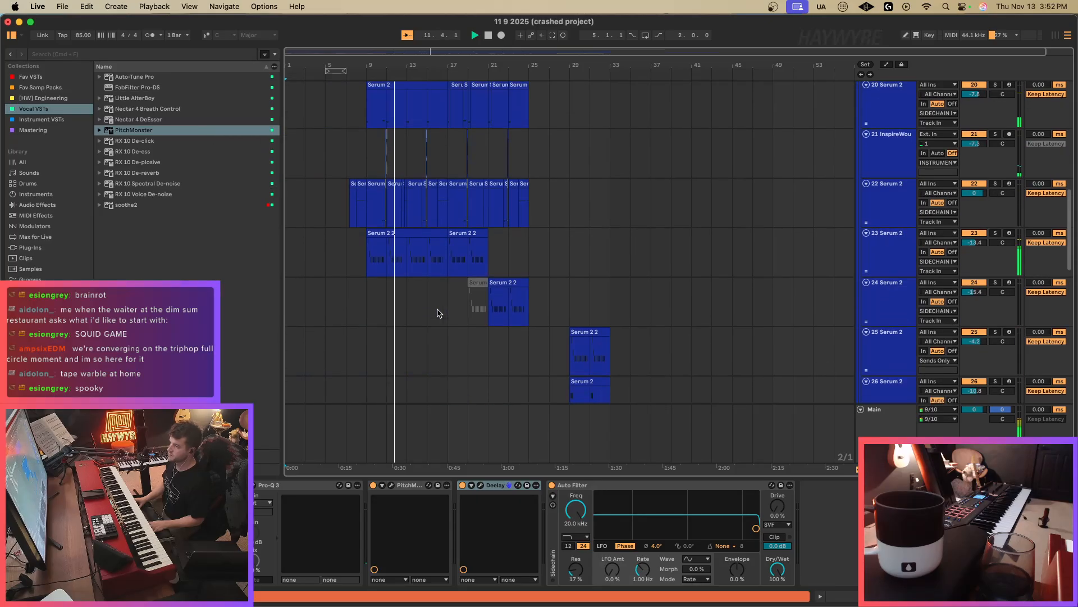
{"action": "scroll", "coordinate": [487, 309], "scroll_direction": "up", "scroll_amount": 10}
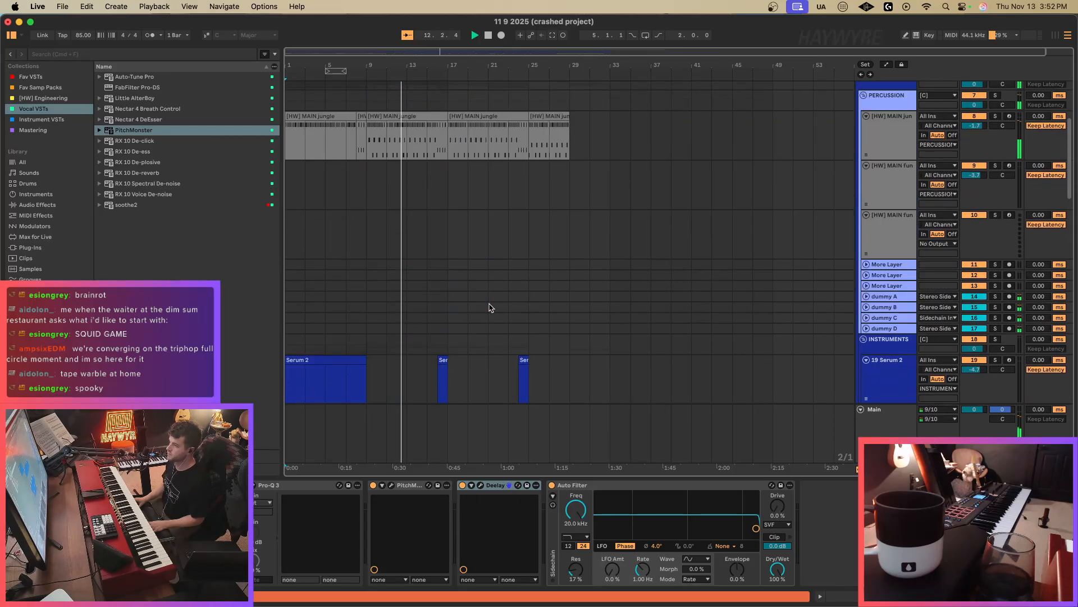
{"action": "scroll", "coordinate": [490, 307], "scroll_direction": "down", "scroll_amount": 4}
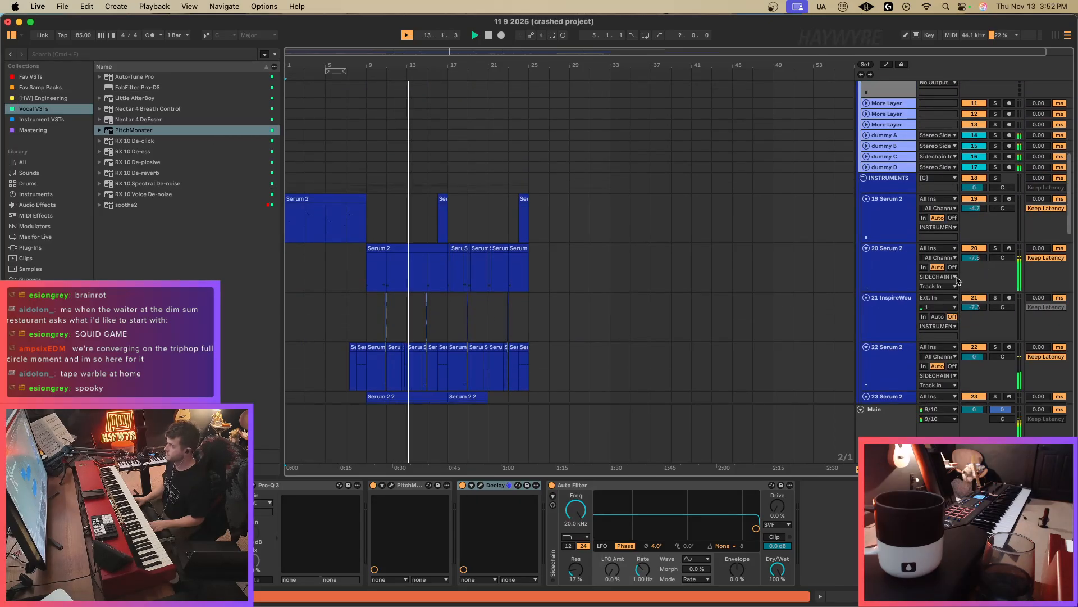
{"action": "scroll", "coordinate": [602, 328], "scroll_direction": "down", "scroll_amount": 10}
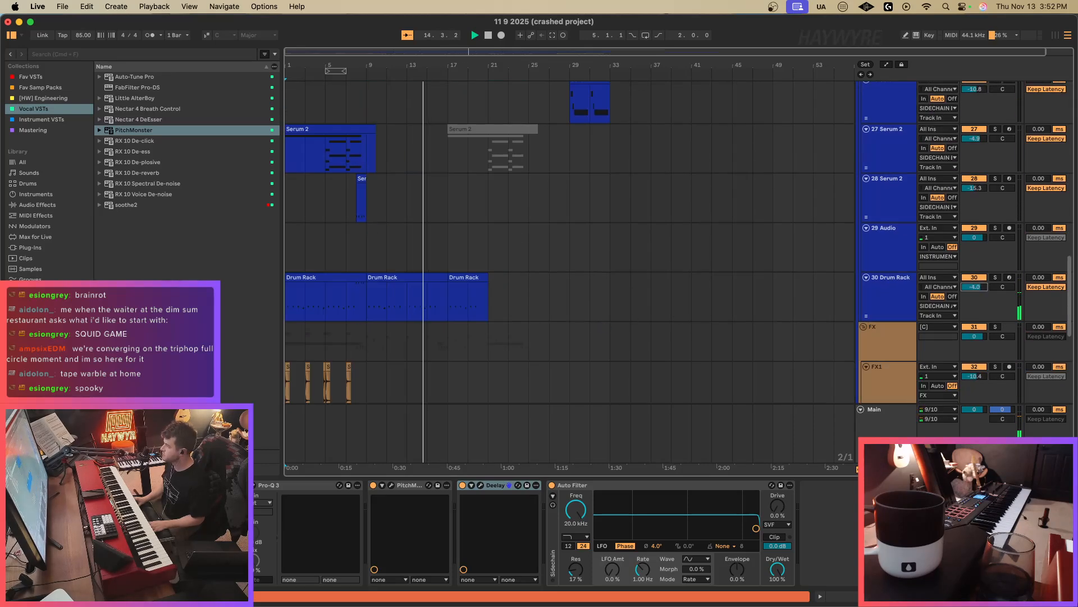
{"action": "left_click", "coordinate": [407, 312]}
{"action": "left_click", "coordinate": [372, 313], "text": "shift"}
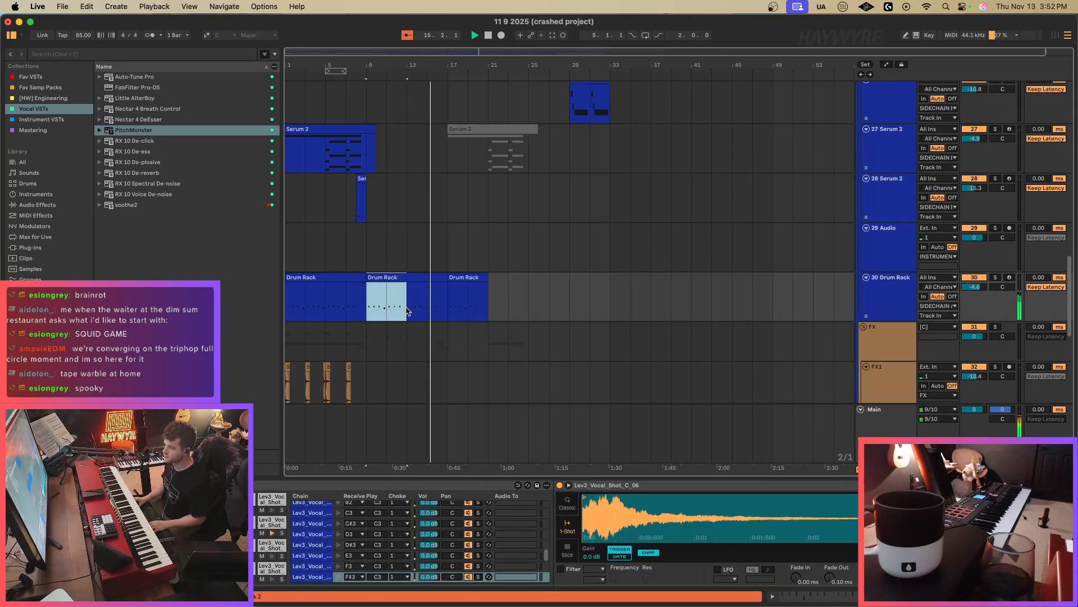
{"action": "key", "text": "super+d"}
Duplicate the Drum Rack part from bars 9 to 17 to bar 17, and consolidate bars 17 to 25 into one clip.
{"action": "left_click_drag", "start_coordinate": [448, 278], "coordinate": [373, 313]}
{"action": "key", "text": "super+d"}
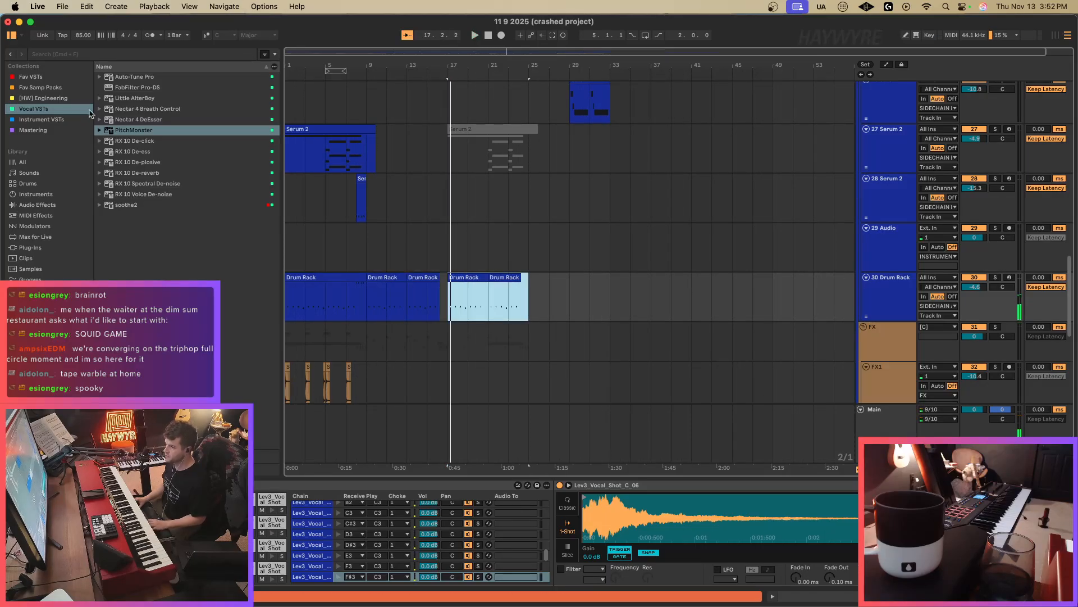
{"action": "left_click_drag", "start_coordinate": [447, 312], "coordinate": [537, 307]}
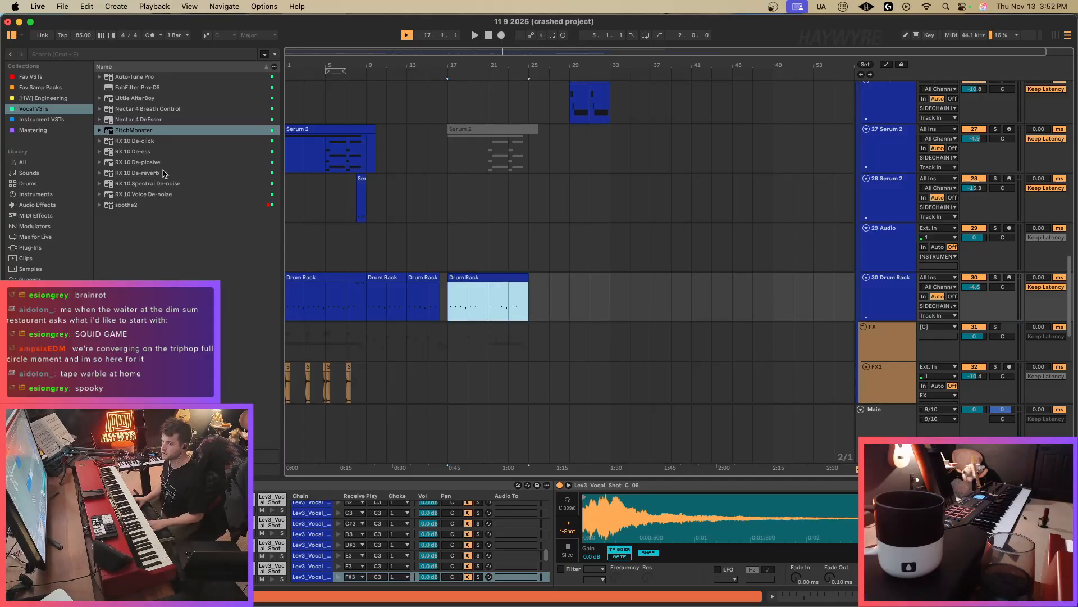
Add PitchMonster to the Drum Rack track, switch it to Formant mode, and set Formant Shift to 10.8 semitones.
{"action": "left_click", "coordinate": [138, 134]}
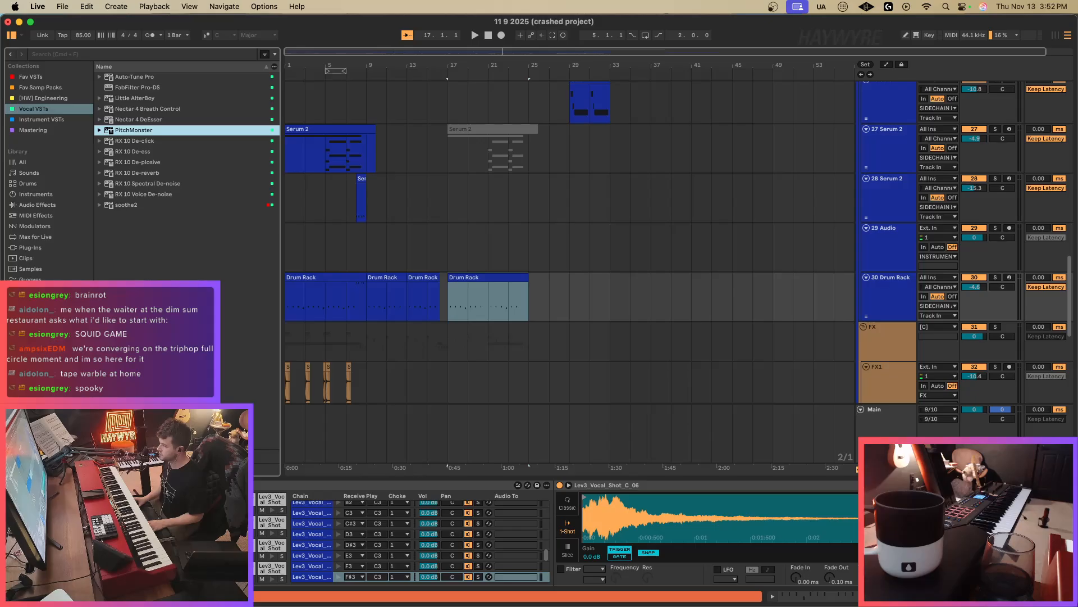
{"action": "left_click", "coordinate": [442, 178]}
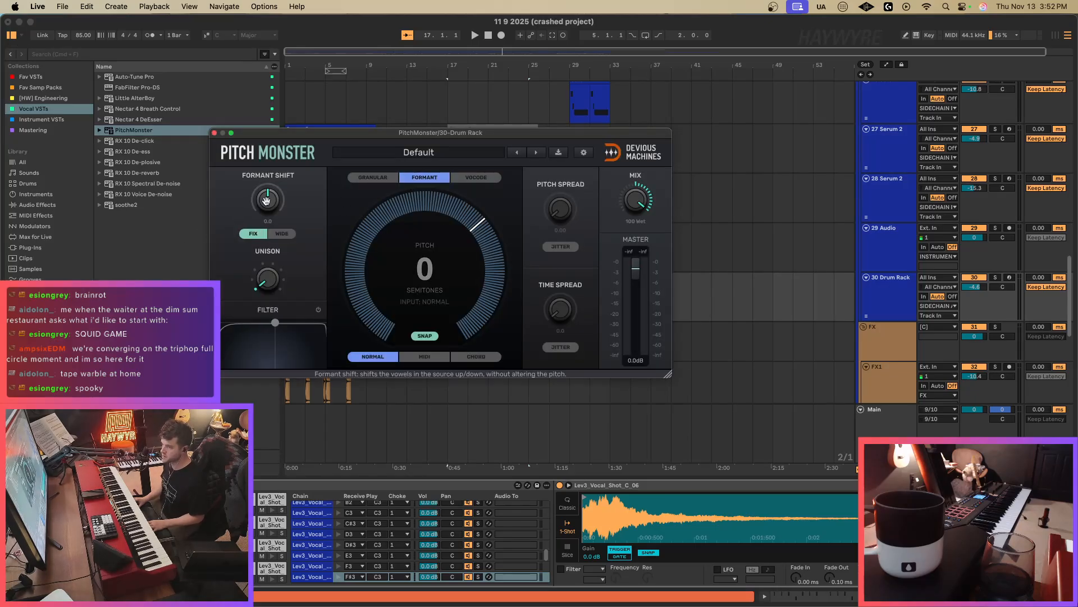
{"action": "left_click_drag", "start_coordinate": [267, 199], "coordinate": [268, 186]}
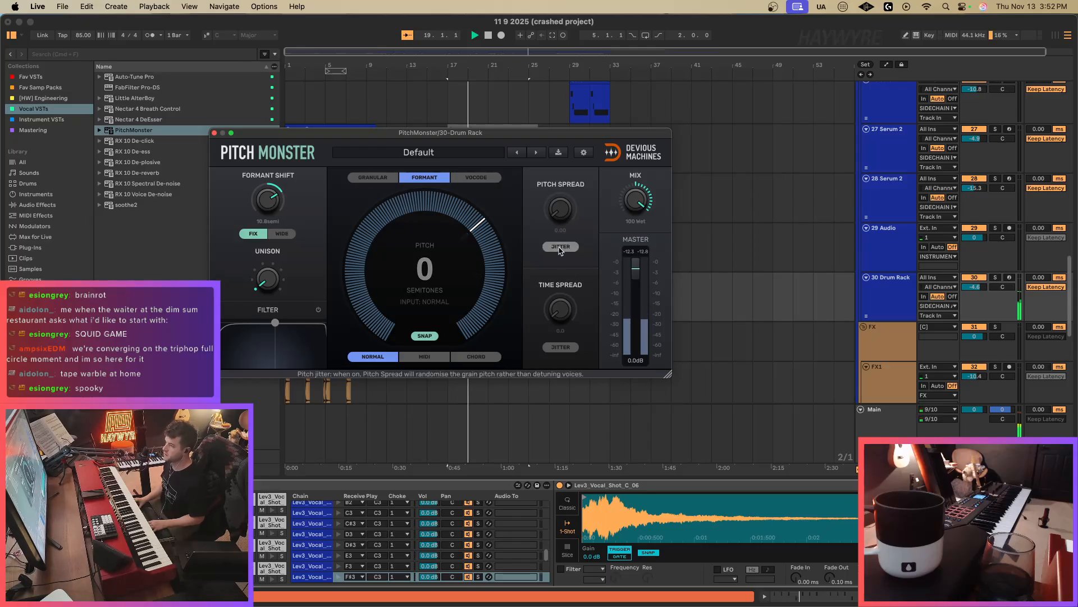
Enable PitchMonster's pitch jitter, set Pitch Spread to 0.09, add a few Unison voices, and close the plug-in window.
{"action": "left_click", "coordinate": [561, 246]}
{"action": "left_click_drag", "start_coordinate": [560, 209], "coordinate": [559, 217]}
{"action": "left_click_drag", "start_coordinate": [268, 282], "coordinate": [268, 270]}
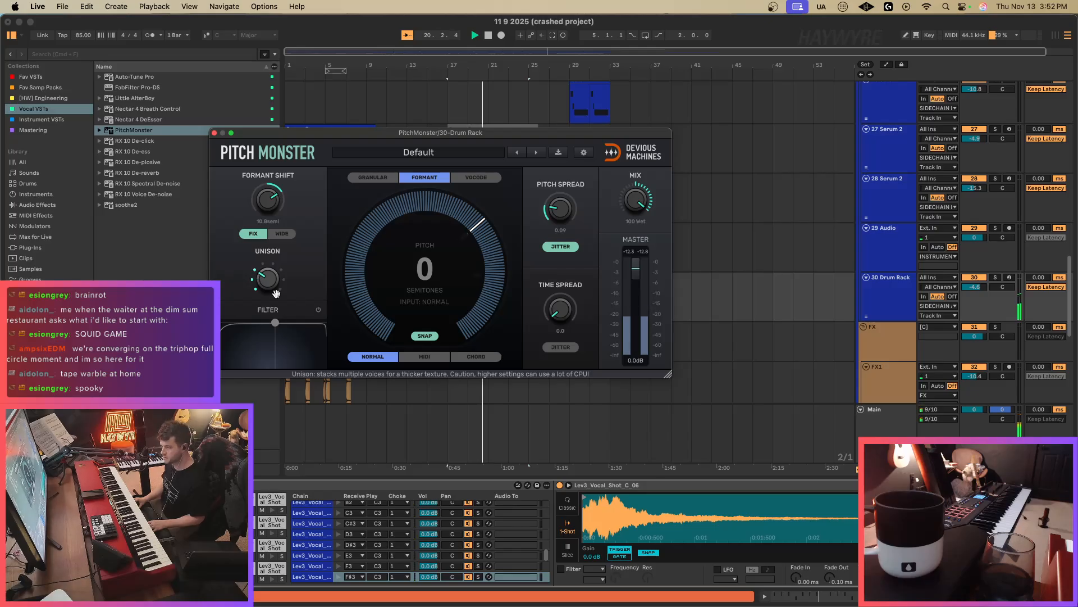
{"action": "scroll", "coordinate": [556, 533], "scroll_direction": "right", "scroll_amount": 5}
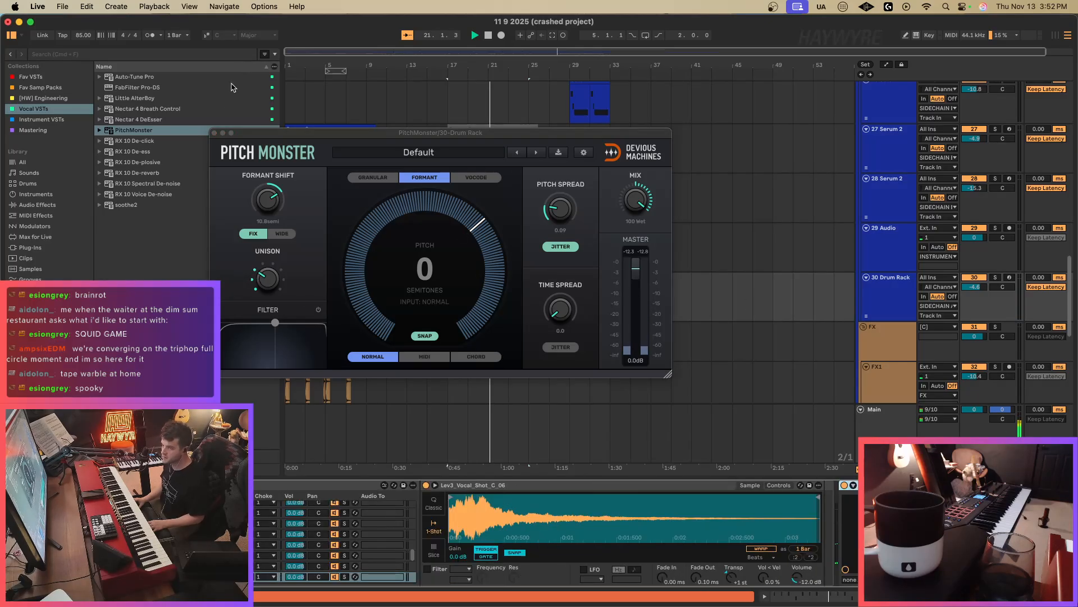
{"action": "left_click", "coordinate": [214, 133]}
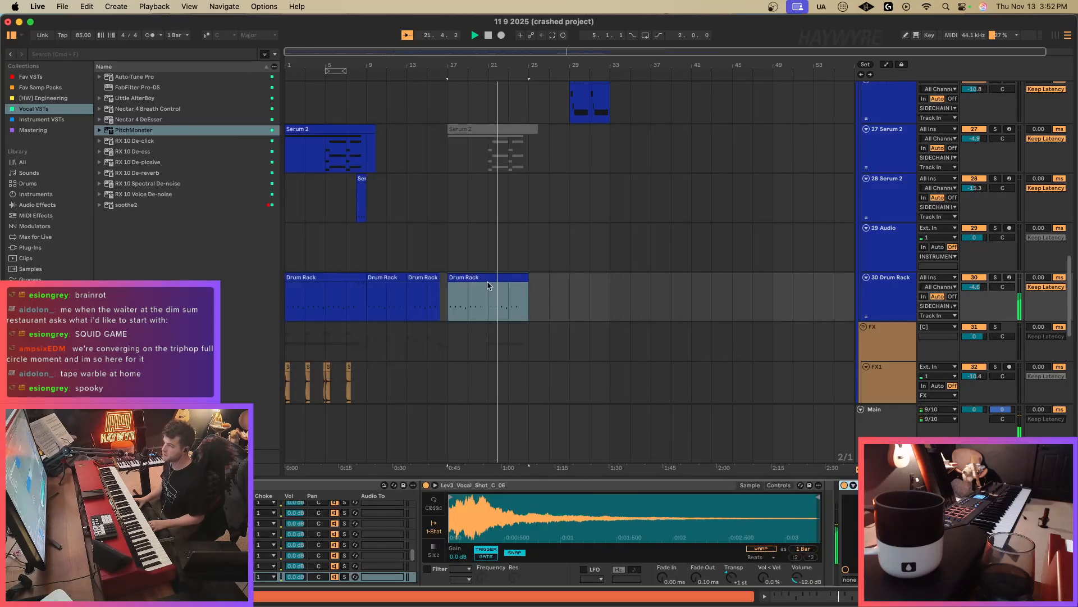
Deactivate the Serum clip spanning bars 17 to 21 on track 23.
{"action": "scroll", "coordinate": [481, 313], "scroll_direction": "down", "scroll_amount": 5}
{"action": "scroll", "coordinate": [482, 312], "scroll_direction": "up", "scroll_amount": 5}
{"action": "scroll", "coordinate": [481, 312], "scroll_direction": "up", "scroll_amount": 8}
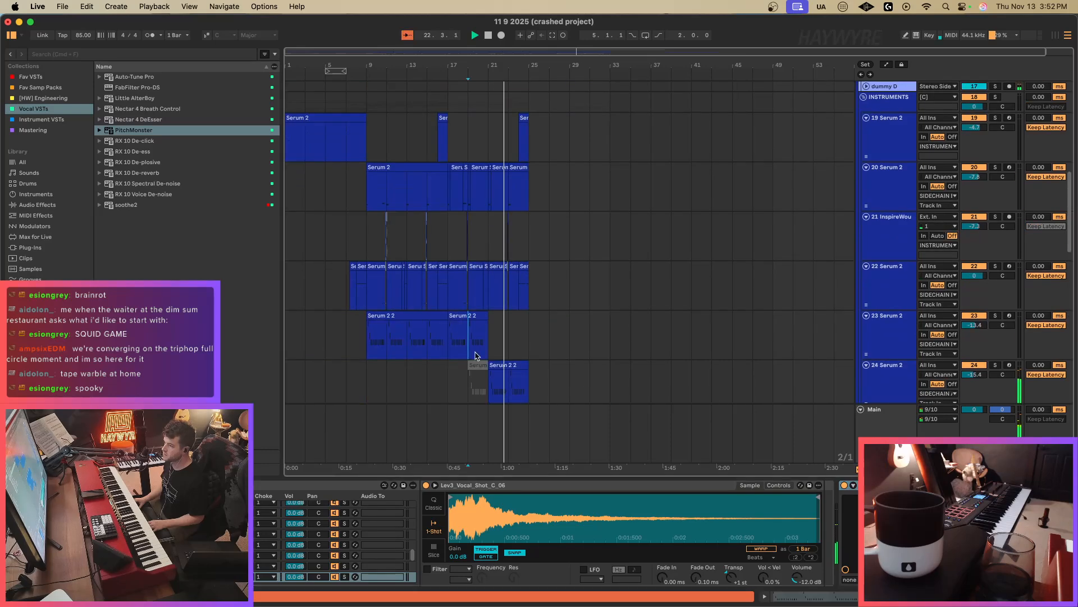
{"action": "left_click", "coordinate": [483, 345]}
{"action": "scroll", "coordinate": [487, 349], "scroll_direction": "down", "scroll_amount": 5}
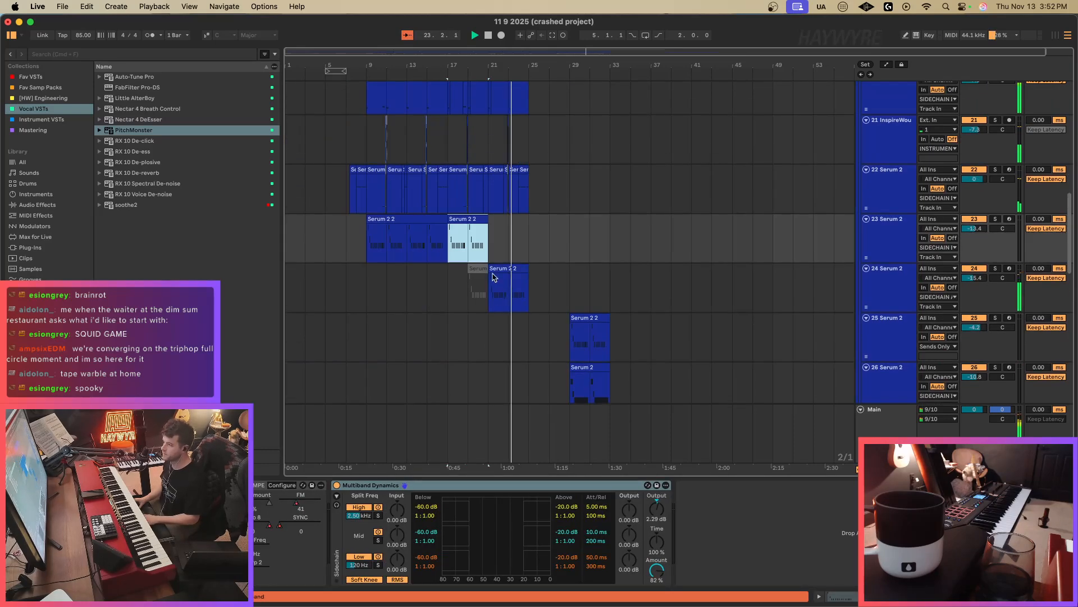
{"action": "key", "text": "0"}
Copy track 24's Serum clip from bar 21 to bar 17, and set the track volume to -15.9 dB while playing from there.
{"action": "left_click", "coordinate": [497, 270]}
{"action": "key", "text": "super+c"}
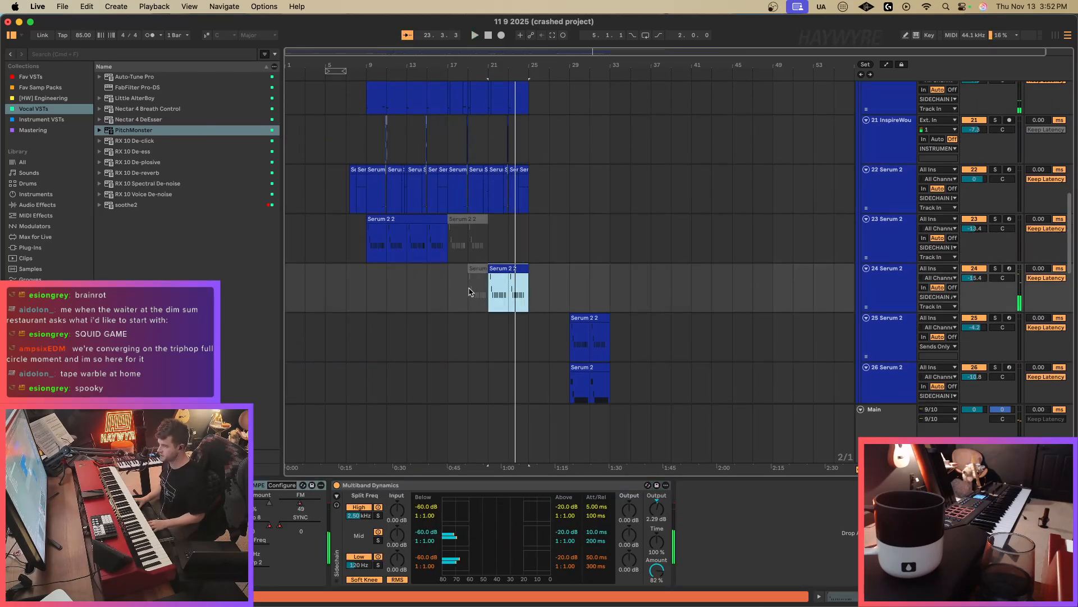
{"action": "left_click", "coordinate": [449, 289]}
{"action": "key", "text": "super+v"}
{"action": "left_click", "coordinate": [449, 256]}
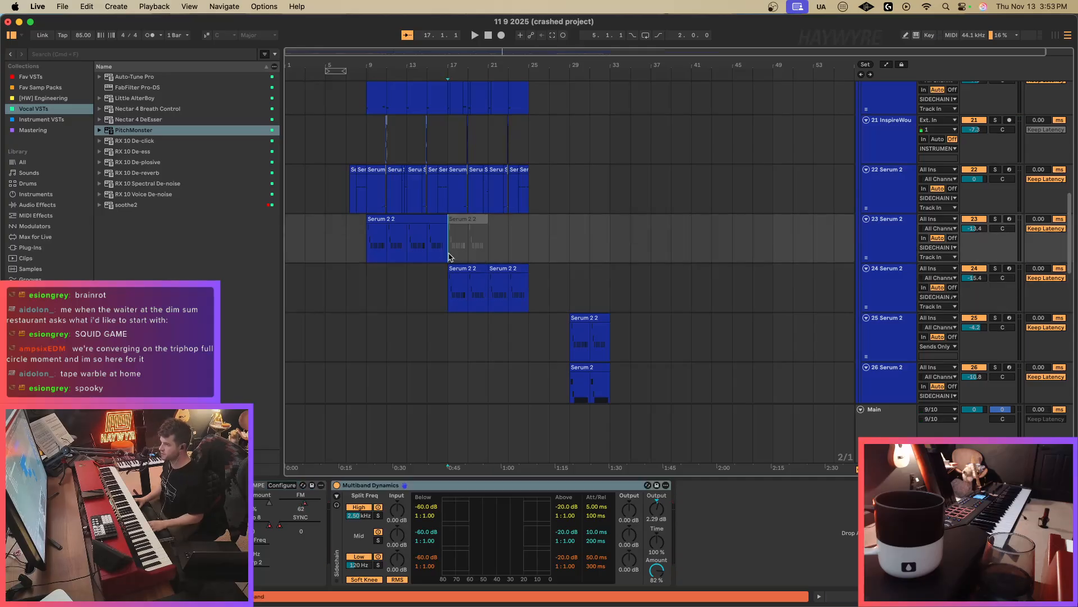
{"action": "key", "text": "space"}
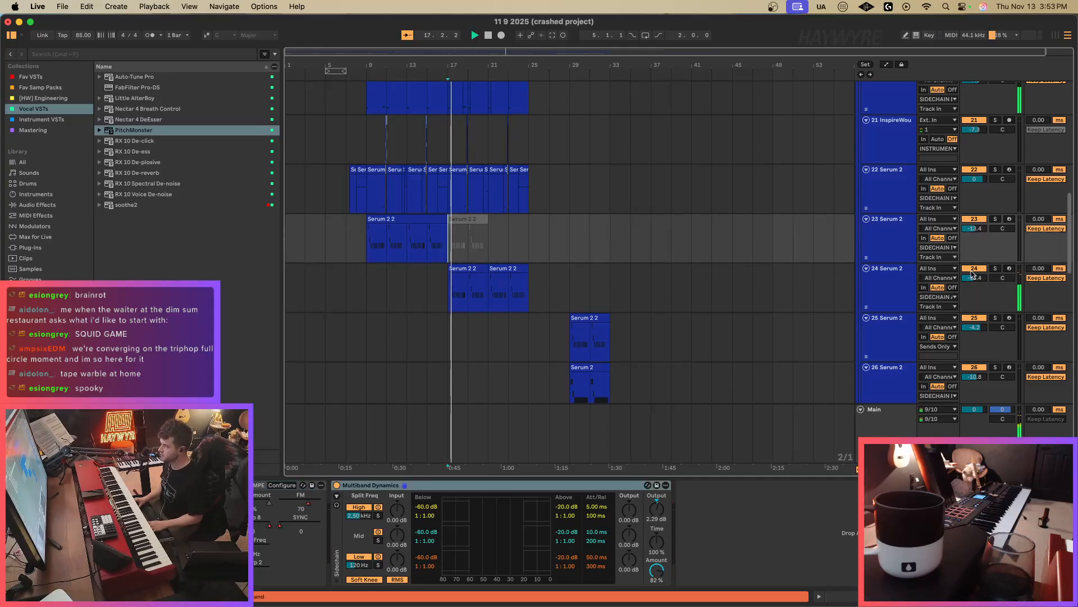
{"action": "left_click", "coordinate": [448, 292]}
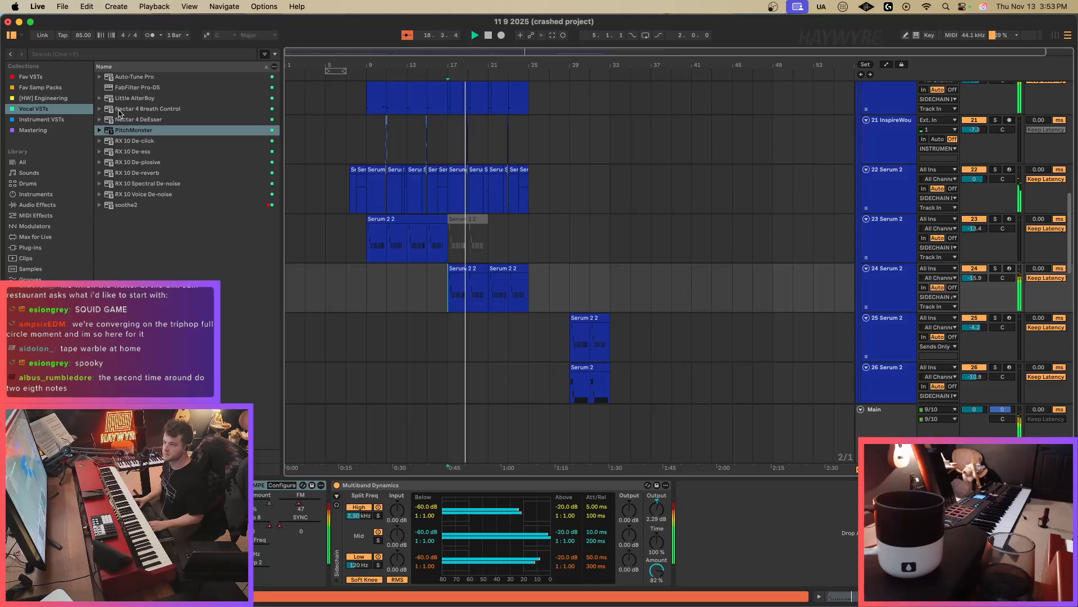
Reopen PitchMonster on the Drum Rack track, stop playback, and set its Mix to 100 percent dry.
{"action": "scroll", "coordinate": [475, 268], "scroll_direction": "down", "scroll_amount": 2}
{"action": "scroll", "coordinate": [475, 269], "scroll_direction": "down", "scroll_amount": 12}
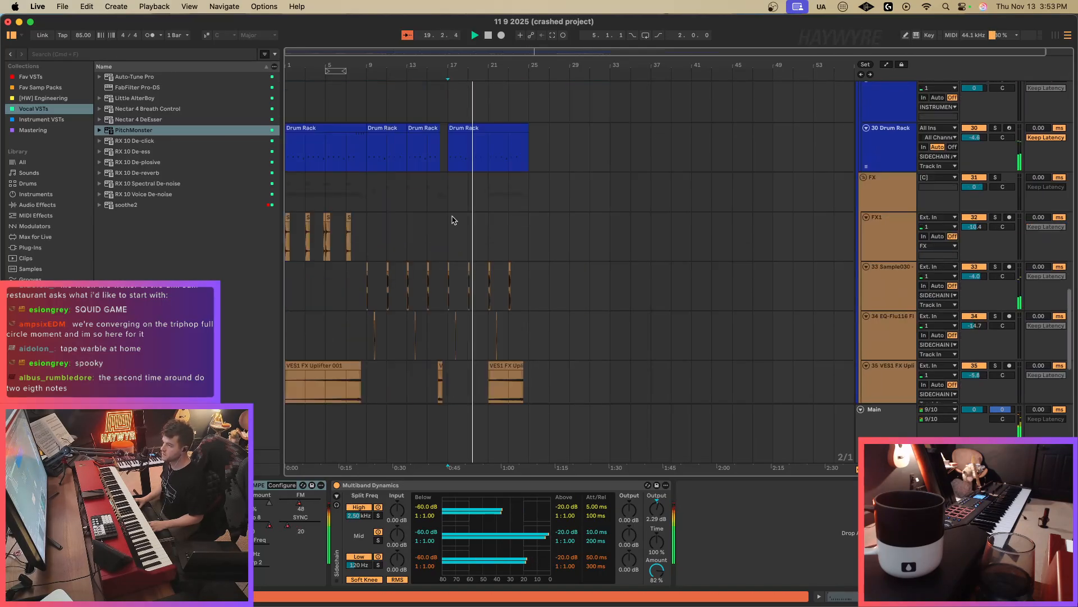
{"action": "left_click", "coordinate": [457, 148]}
{"action": "left_click", "coordinate": [863, 484]}
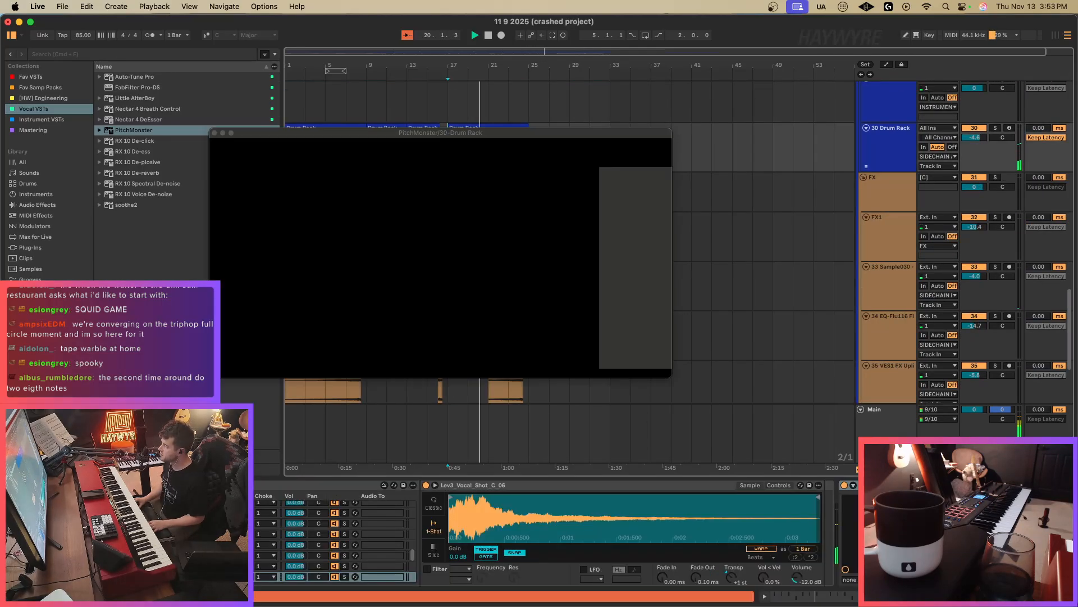
{"action": "key", "text": "space"}
{"action": "left_click_drag", "start_coordinate": [641, 196], "coordinate": [640, 253]}
Automate PitchMonster's Dry/Wet on the Drum Rack track to 100 percent wet over bars 17 to 25.
{"action": "key", "text": "a"}
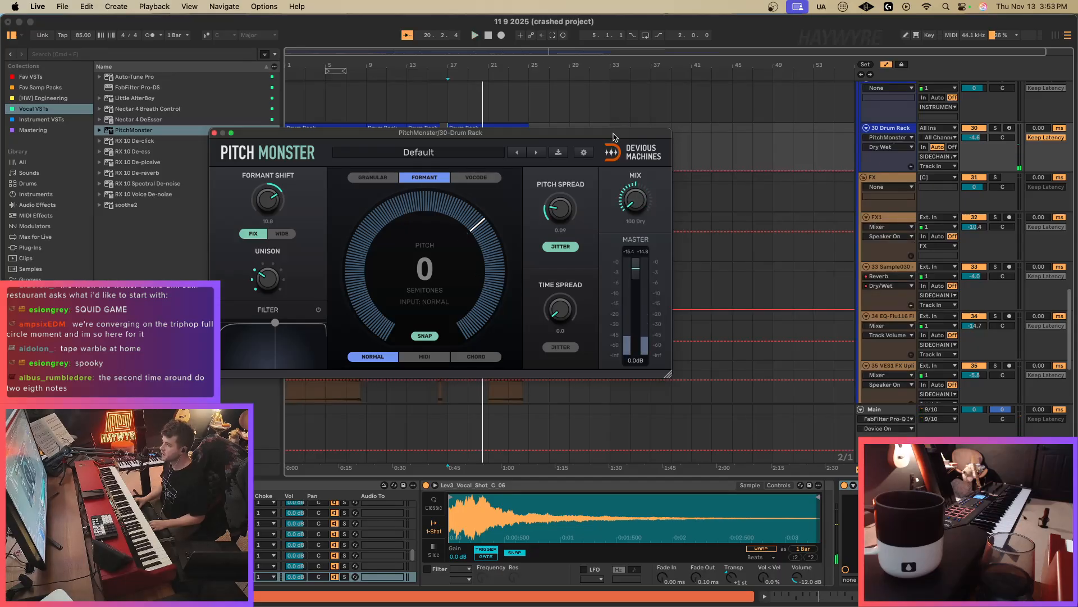
{"action": "left_click_drag", "start_coordinate": [621, 133], "coordinate": [636, 223]}
{"action": "left_click_drag", "start_coordinate": [658, 291], "coordinate": [658, 308]}
{"action": "key", "text": "b"}
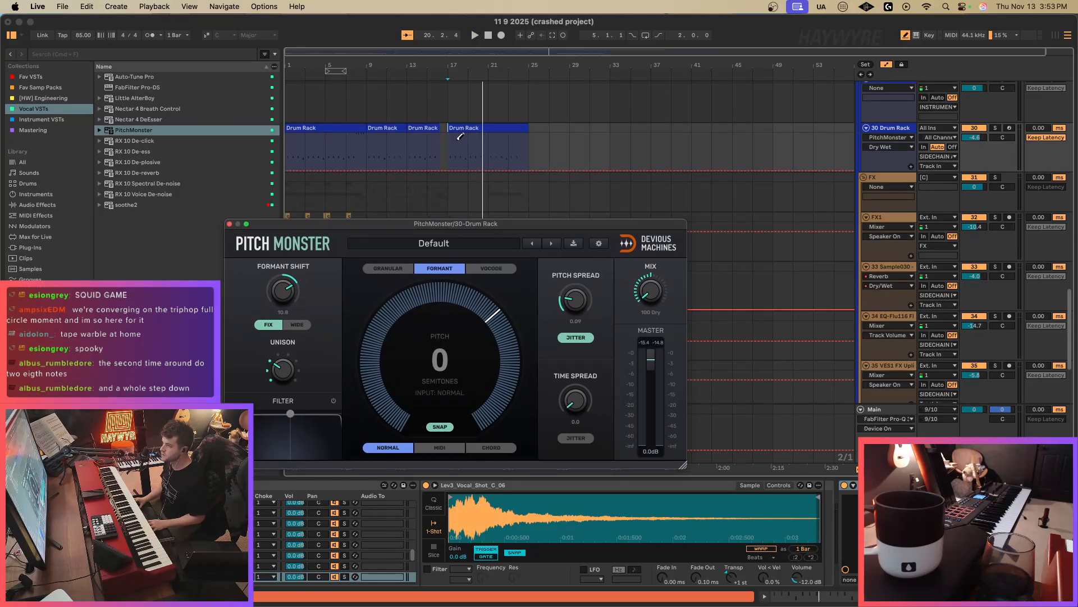
{"action": "left_click_drag", "start_coordinate": [457, 136], "coordinate": [534, 131]}
{"action": "key", "text": "a"}
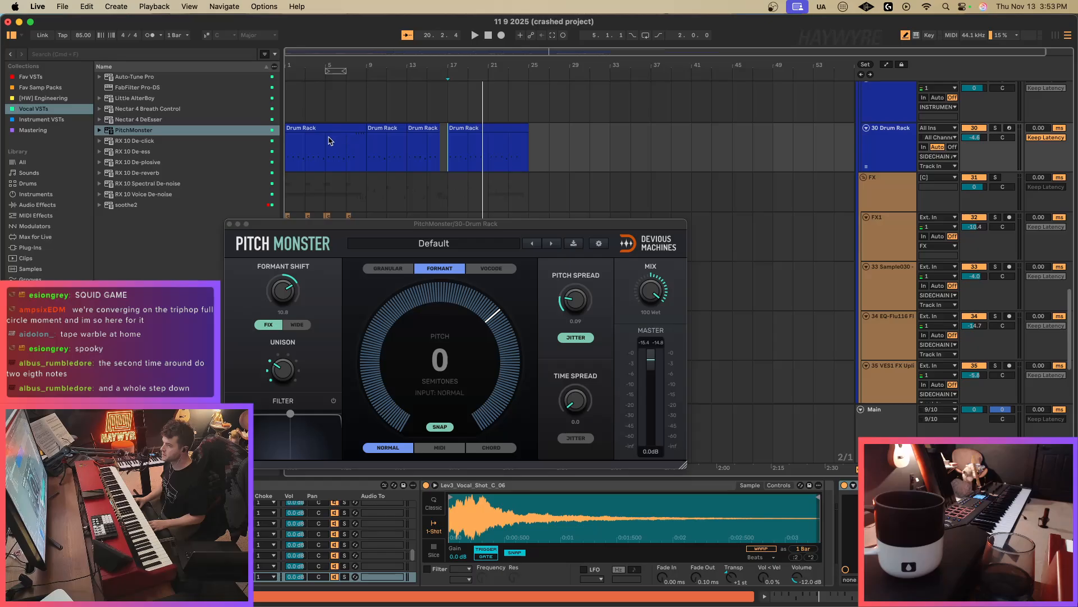
Check the Drum Rack's PitchMonster Mix at bar 11, close the plug-in window, and play from bar 23.
{"action": "left_click", "coordinate": [387, 160]}
{"action": "left_click", "coordinate": [229, 224]}
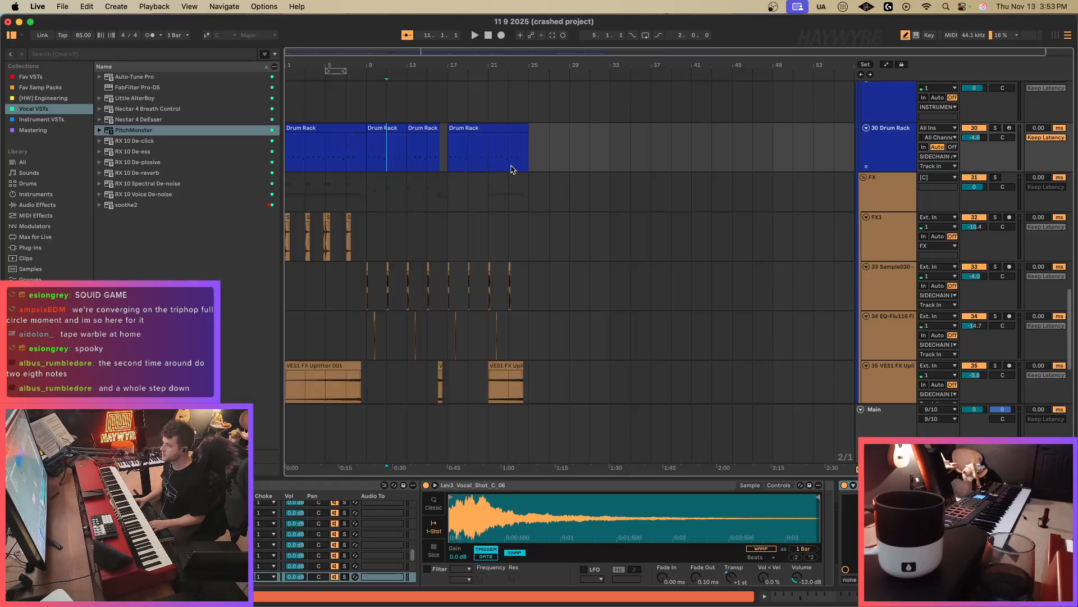
{"action": "left_click", "coordinate": [509, 167]}
{"action": "key", "text": "space"}
Lower the Mix of NORD's PitchMonster to its midpoint, and open NORD's Deelay window.
{"action": "scroll", "coordinate": [674, 252], "scroll_direction": "up", "scroll_amount": 15}
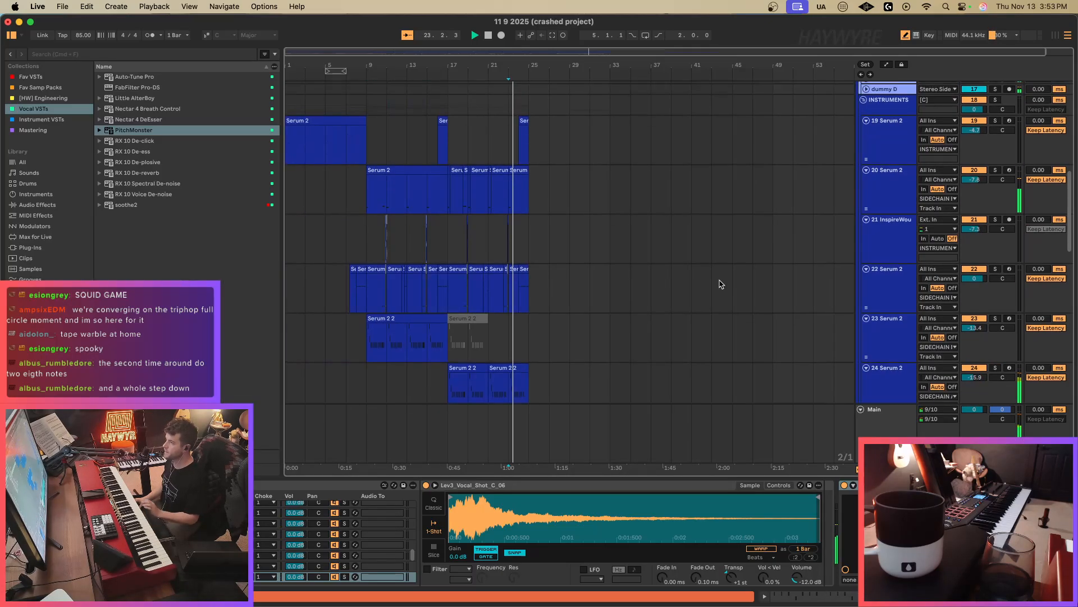
{"action": "left_click", "coordinate": [629, 141]}
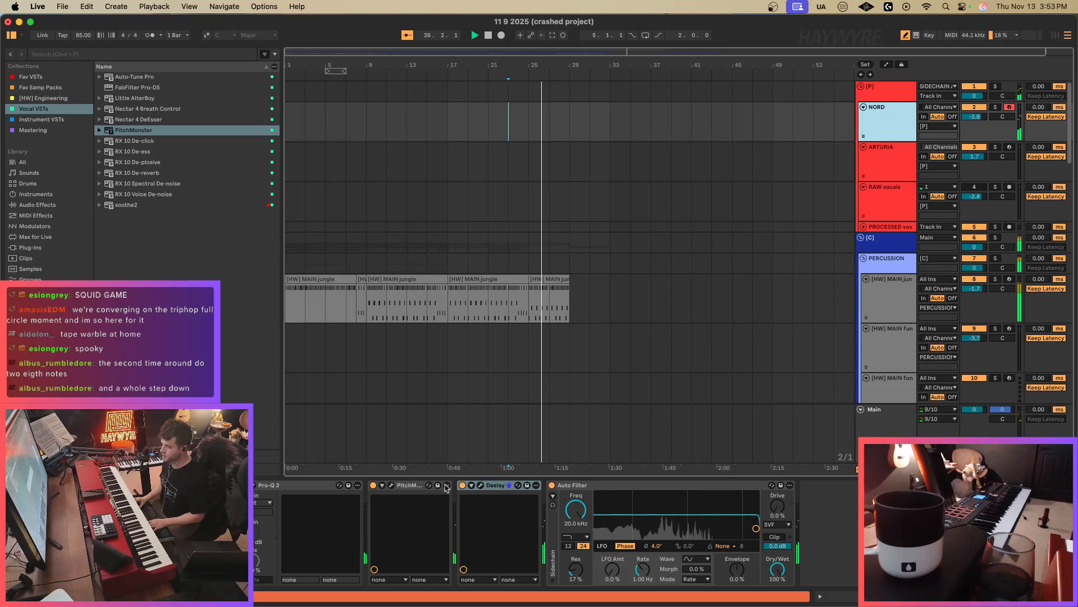
{"action": "left_click", "coordinate": [392, 486]}
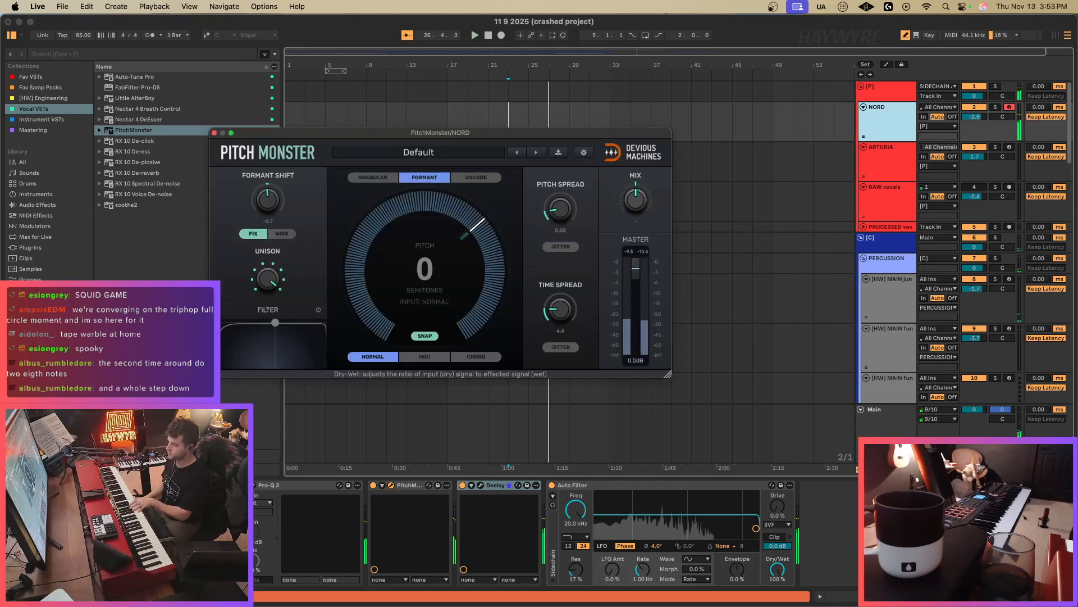
{"action": "left_click", "coordinate": [481, 485]}
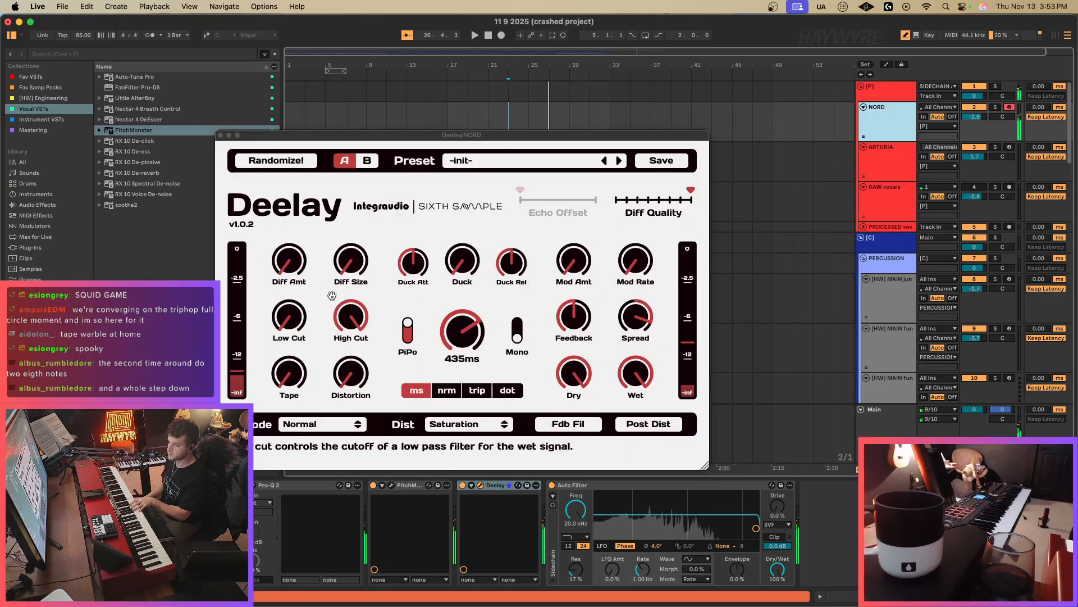
Raise Deelay's Low Cut past its midpoint, bypass Deelay, and close its window.
{"action": "left_click_drag", "start_coordinate": [290, 316], "coordinate": [310, 262]}
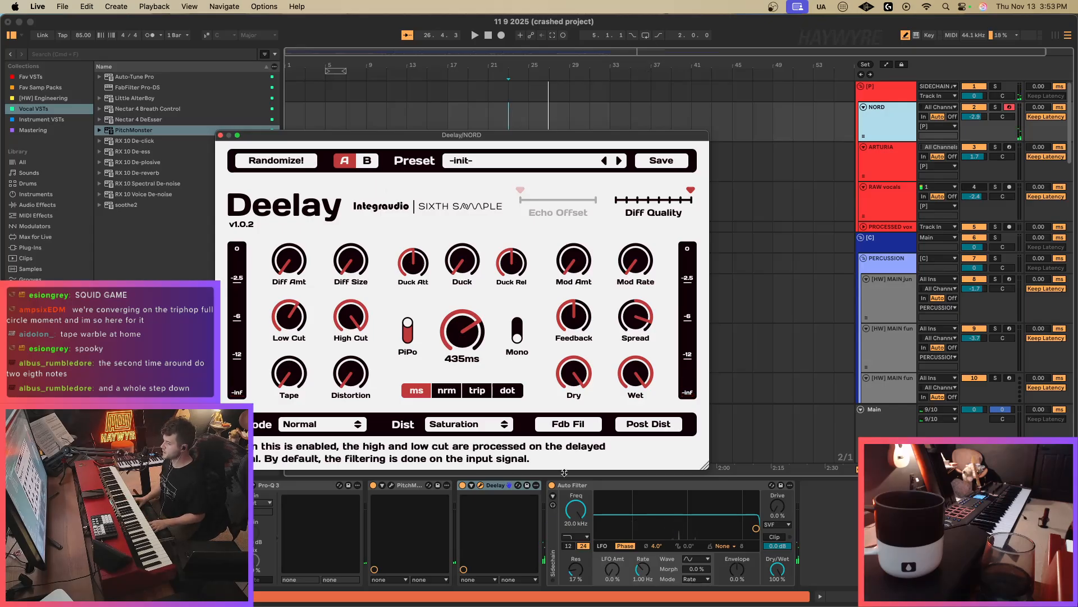
{"action": "left_click", "coordinate": [462, 485]}
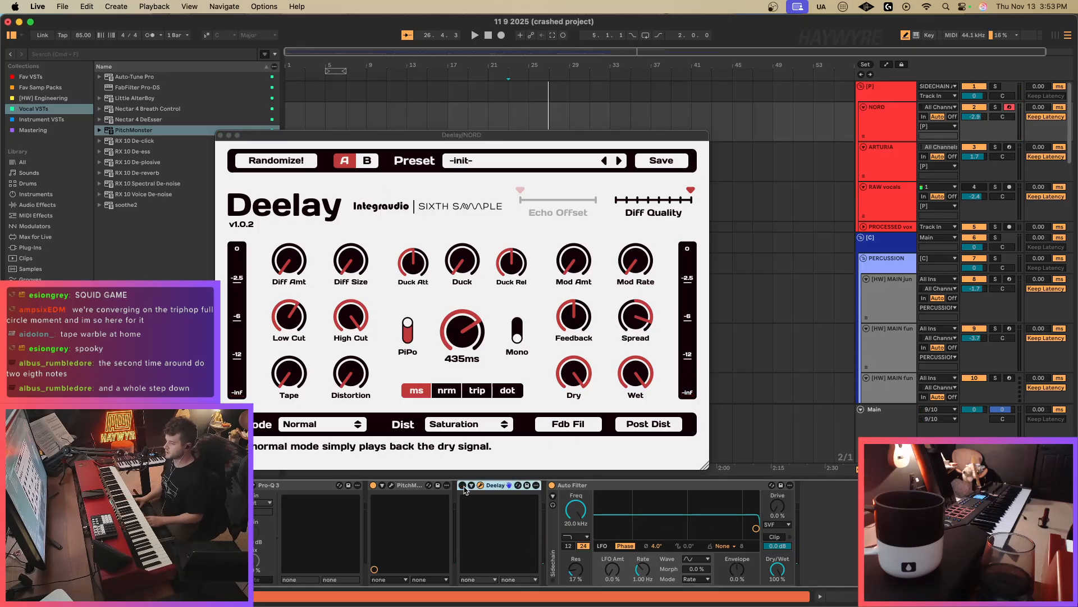
{"action": "left_click", "coordinate": [221, 135]}
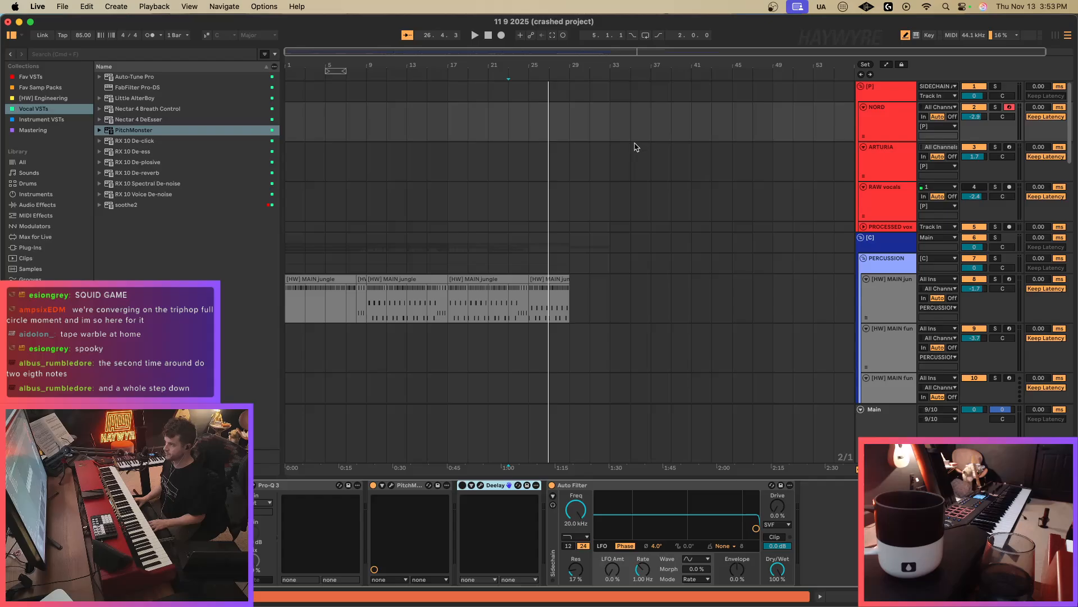
Loop the arrangement from bar 1 to bar 33, covering the last Serum clips.
{"action": "left_click", "coordinate": [651, 126]}
{"action": "scroll", "coordinate": [618, 236], "scroll_direction": "down", "scroll_amount": 10}
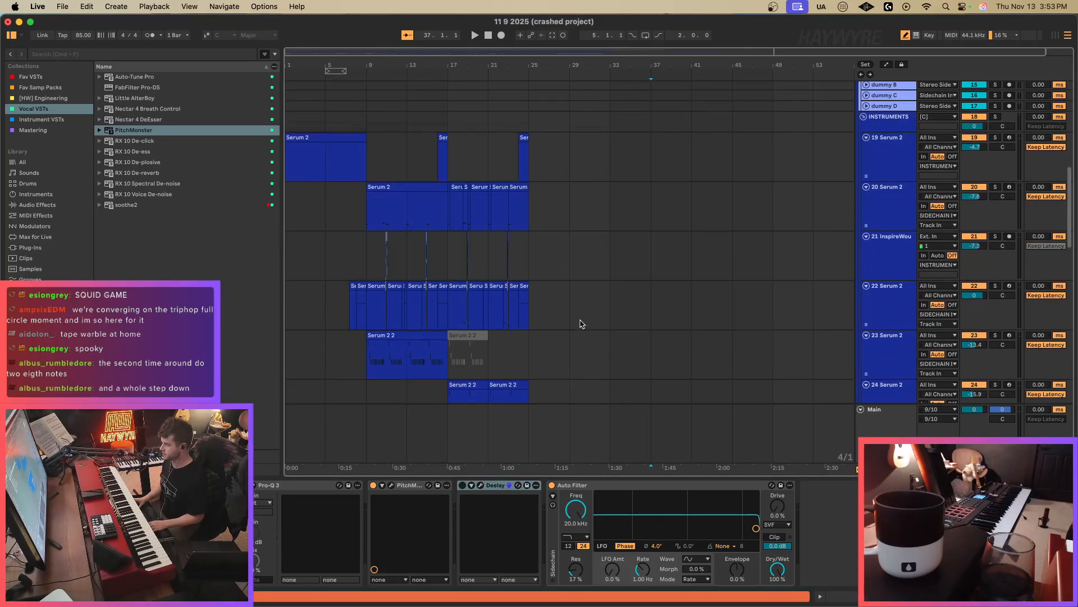
{"action": "scroll", "coordinate": [582, 324], "scroll_direction": "down", "scroll_amount": 5}
{"action": "left_click_drag", "start_coordinate": [610, 242], "coordinate": [286, 331]}
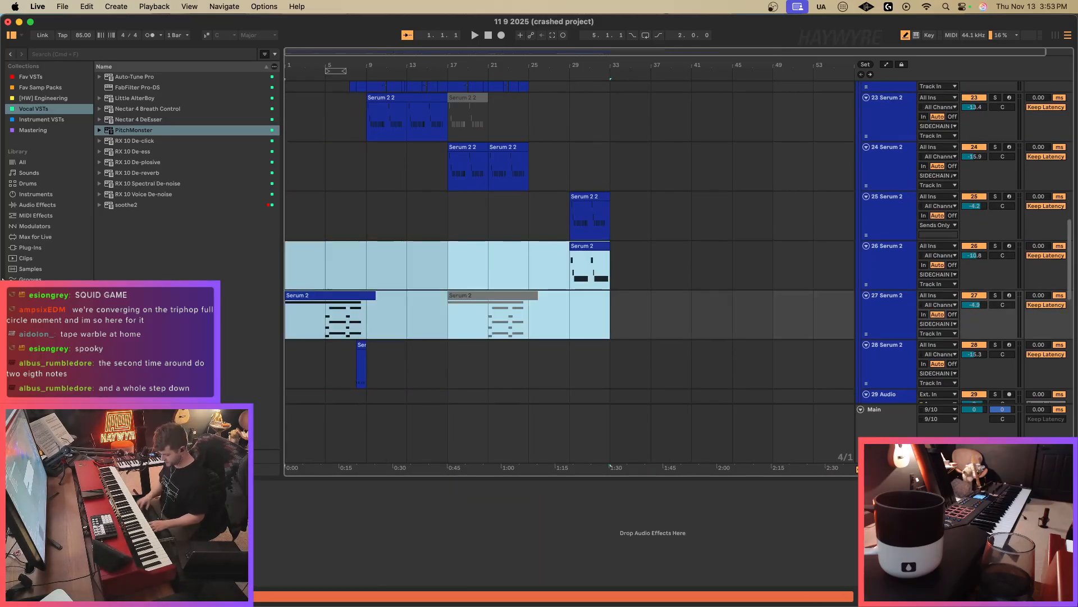
{"action": "key", "text": "super+l"}
{"action": "scroll", "coordinate": [533, 306], "scroll_direction": "up", "scroll_amount": 2}
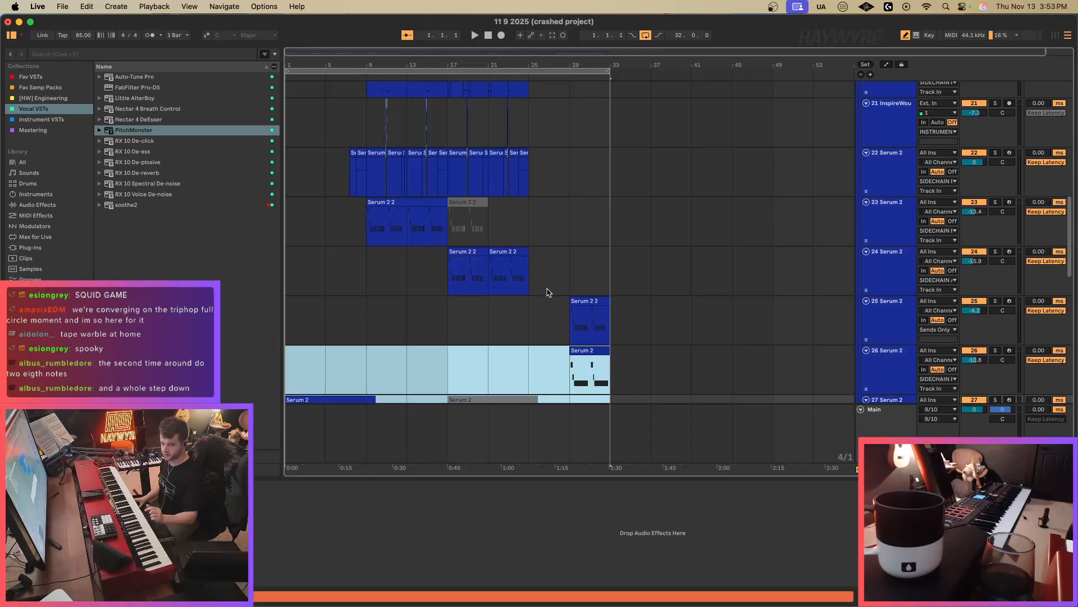